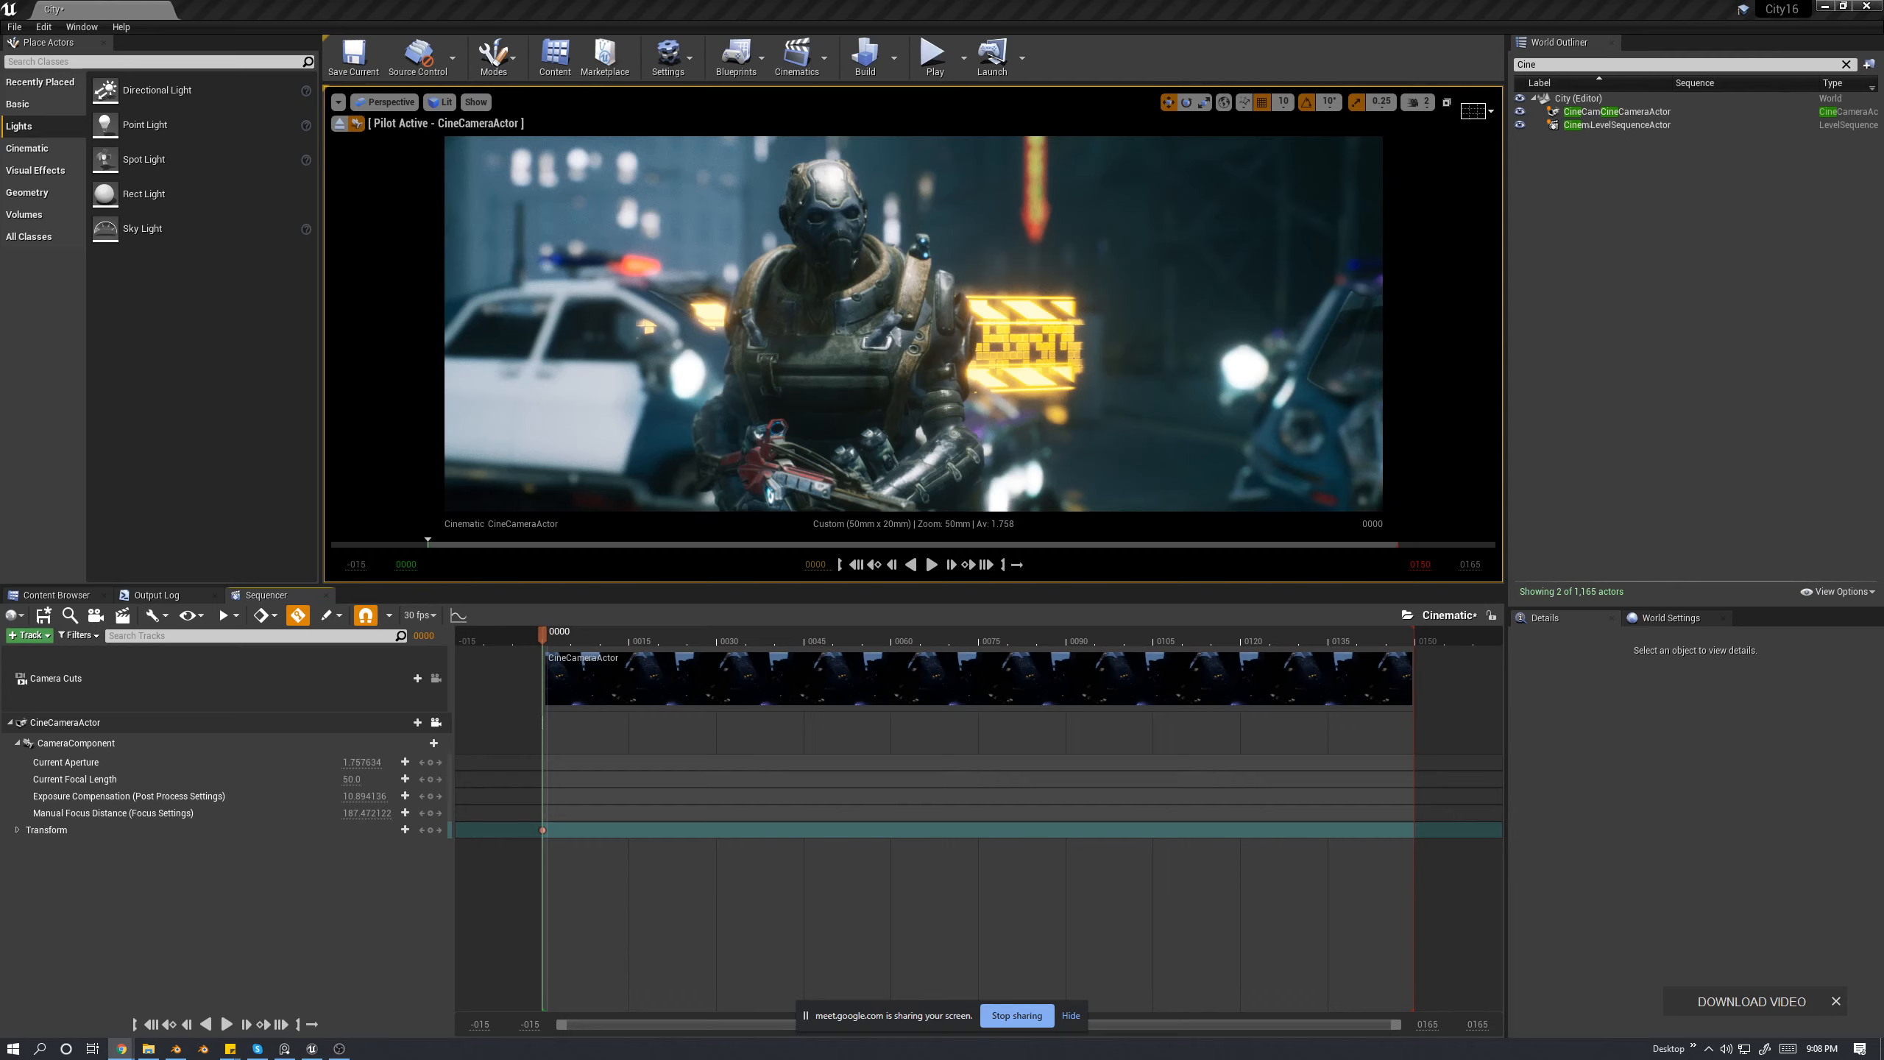
# - Switch to the browser and view the uploaded videos of the Infinite Studios YouTube channel
pyautogui.moveTo(1883, 256); pyautogui.dragTo(890, 2)
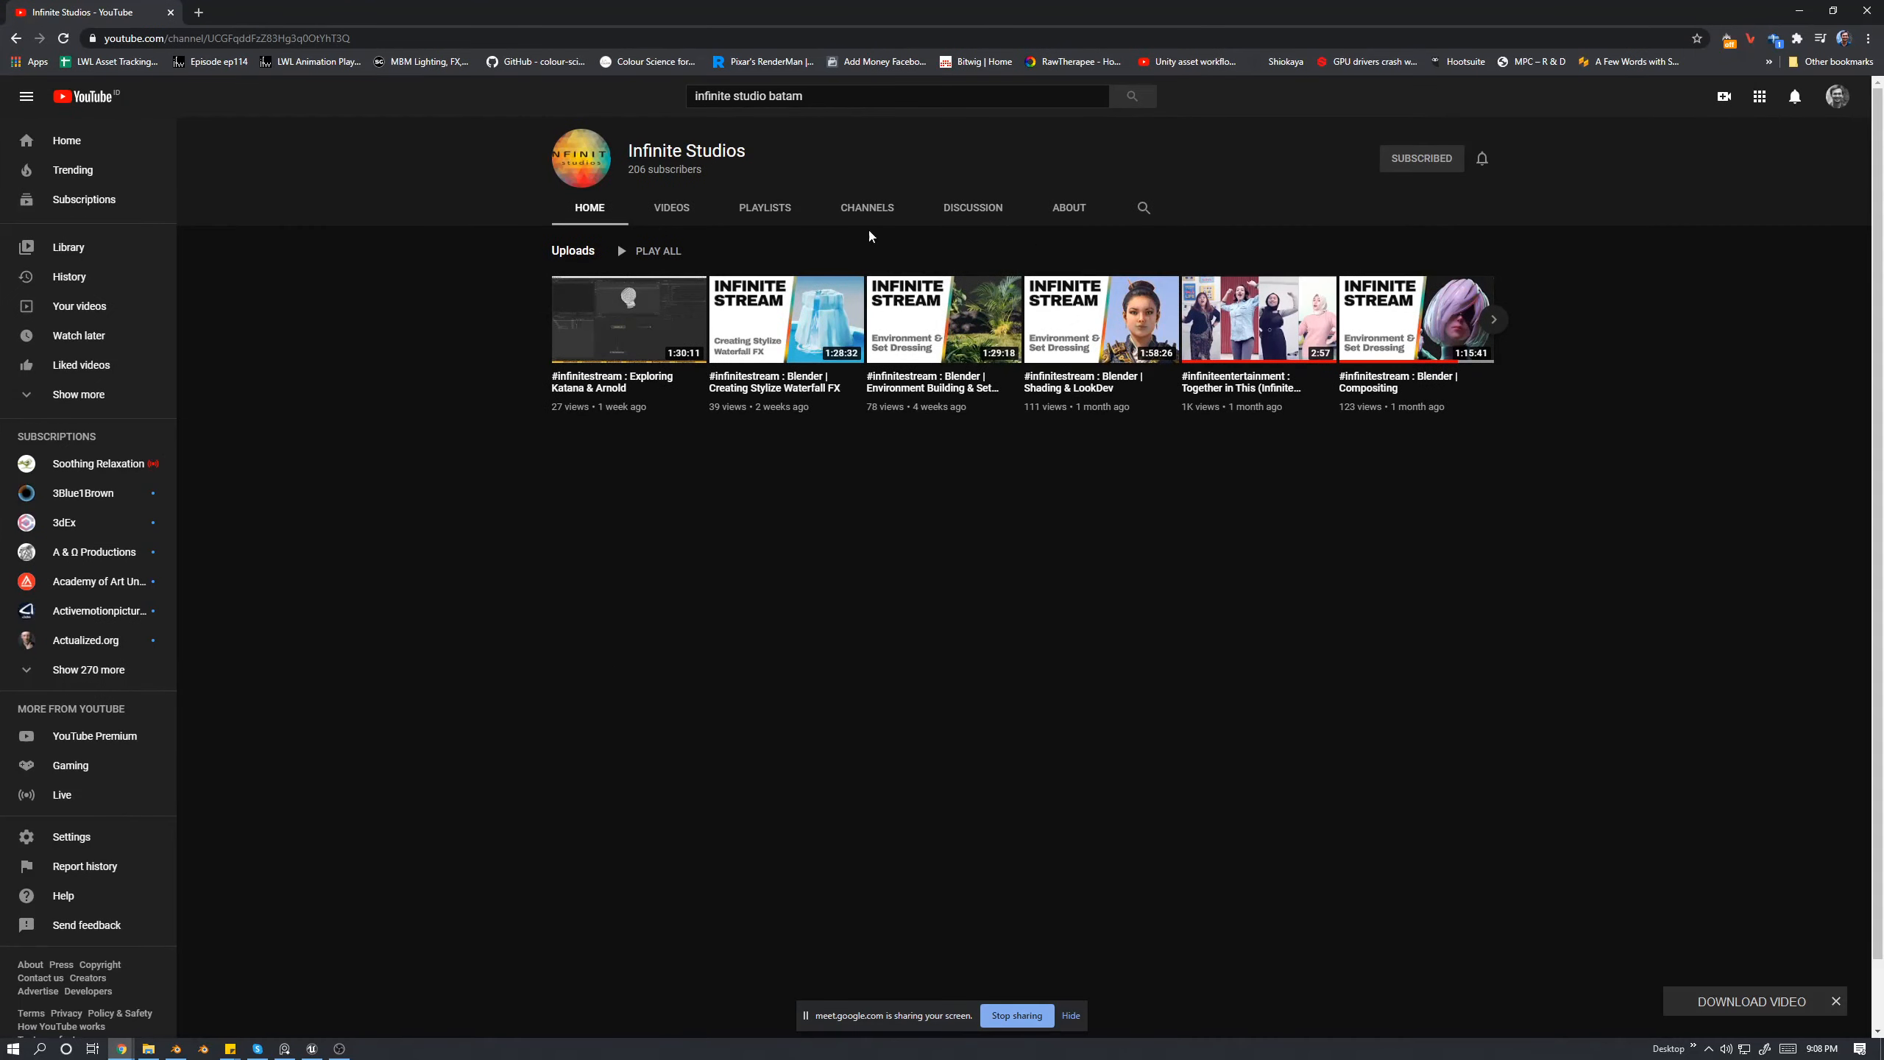
pyautogui.click(643, 207)
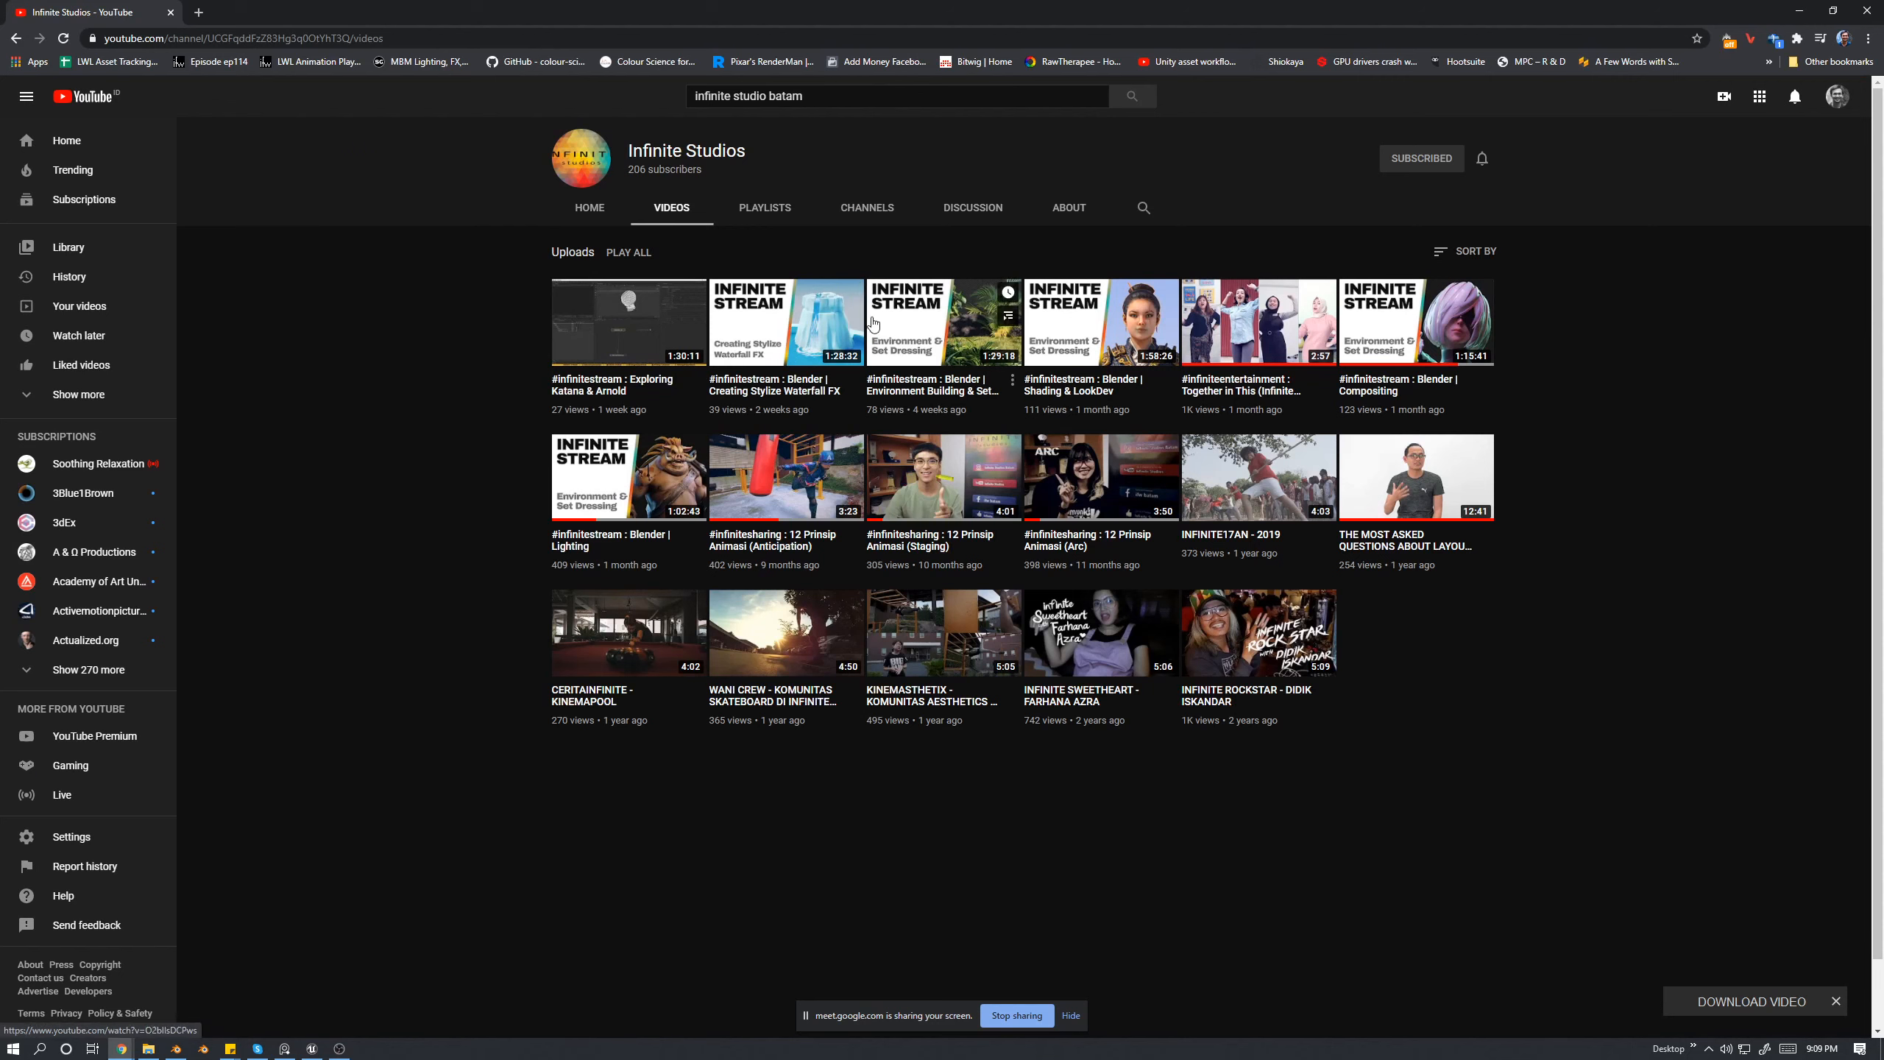
pyautogui.click(1796, 13)
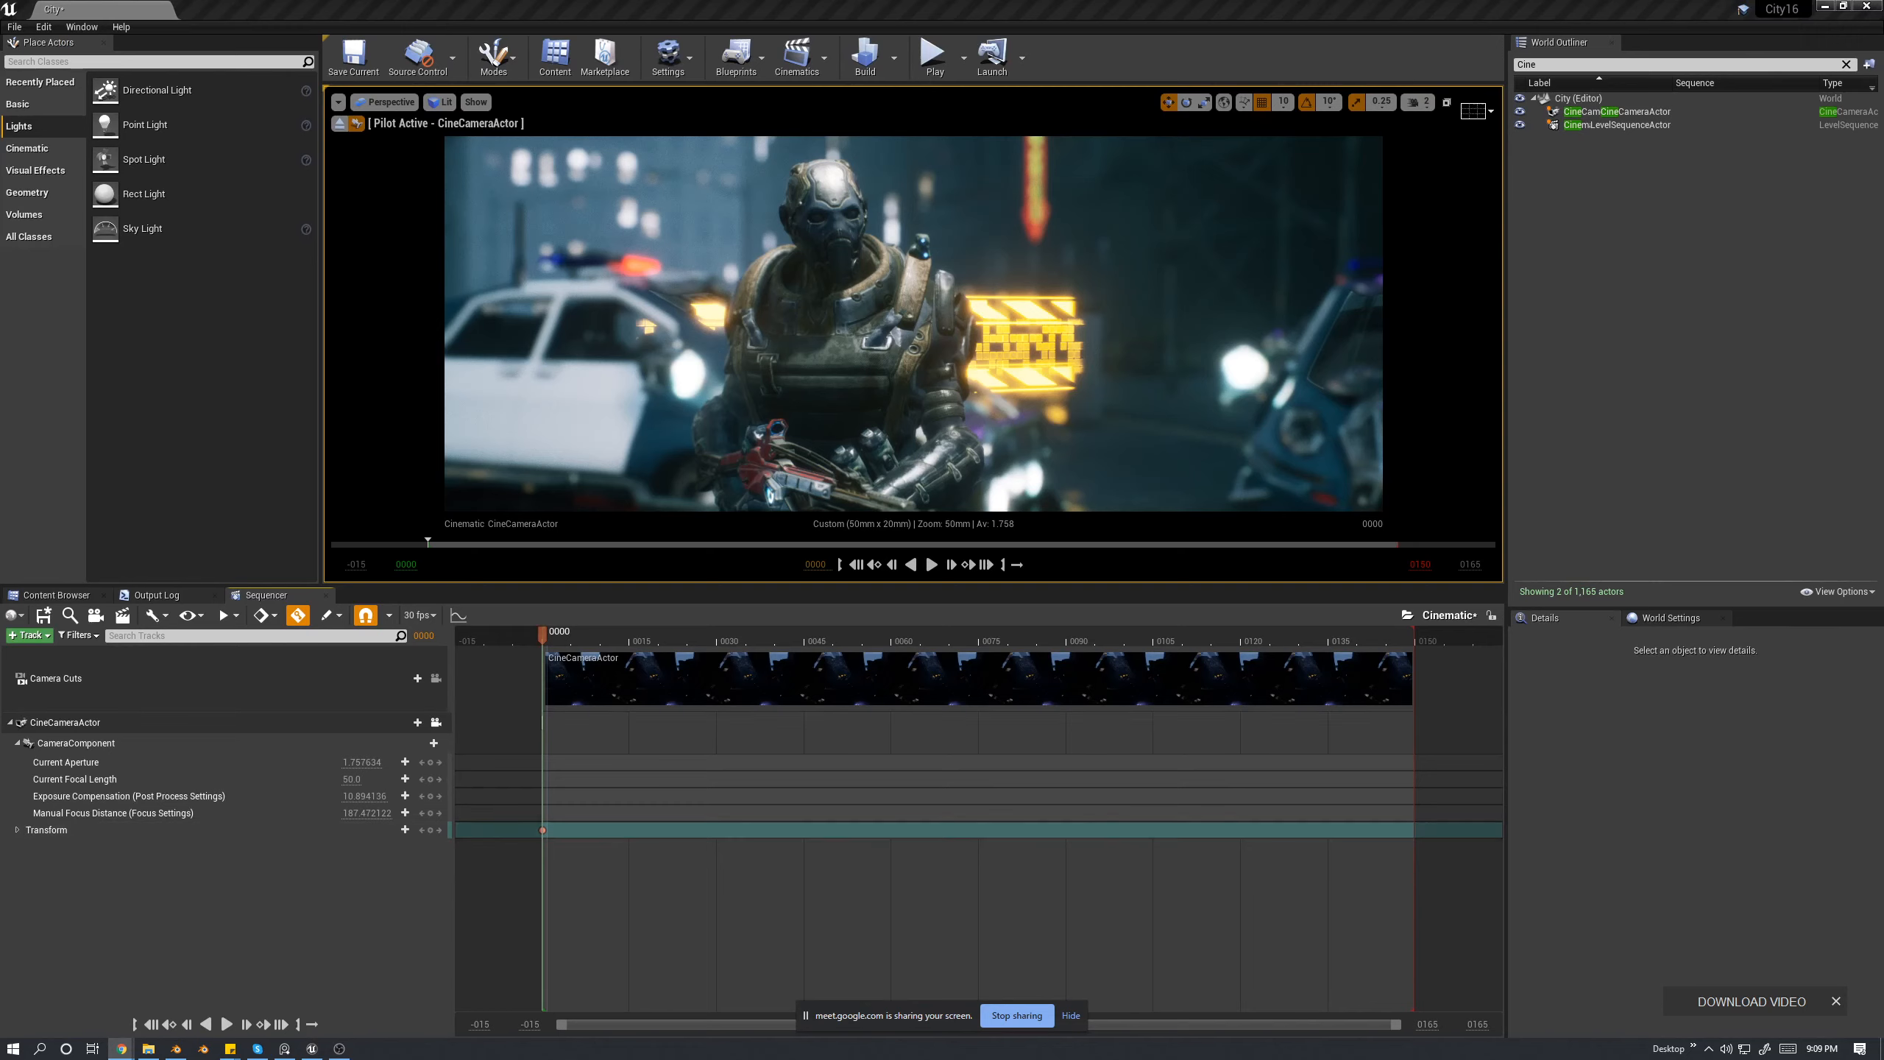
# - Return to Unreal Editor, dismiss the video download prompt and collapse the camera's CameraComponent properties in the sequence
pyautogui.click(977, 6)
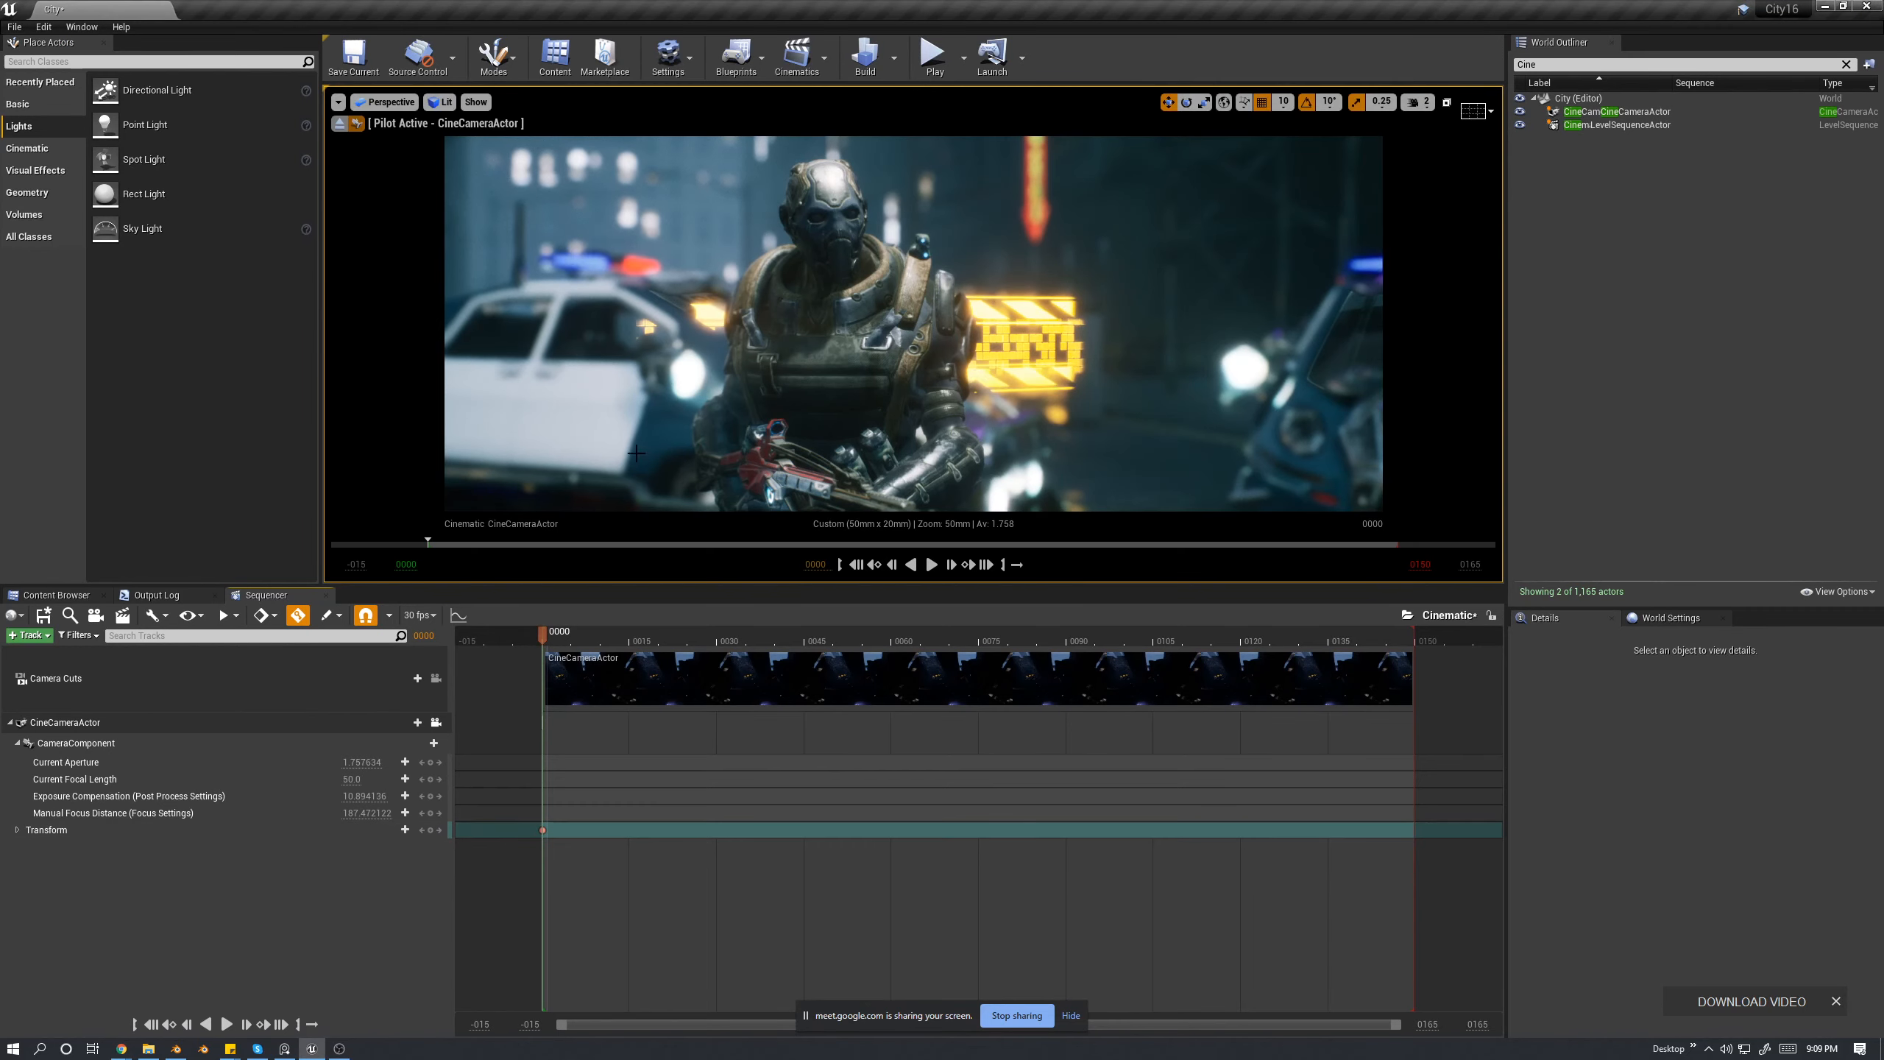
pyautogui.click(1835, 1003)
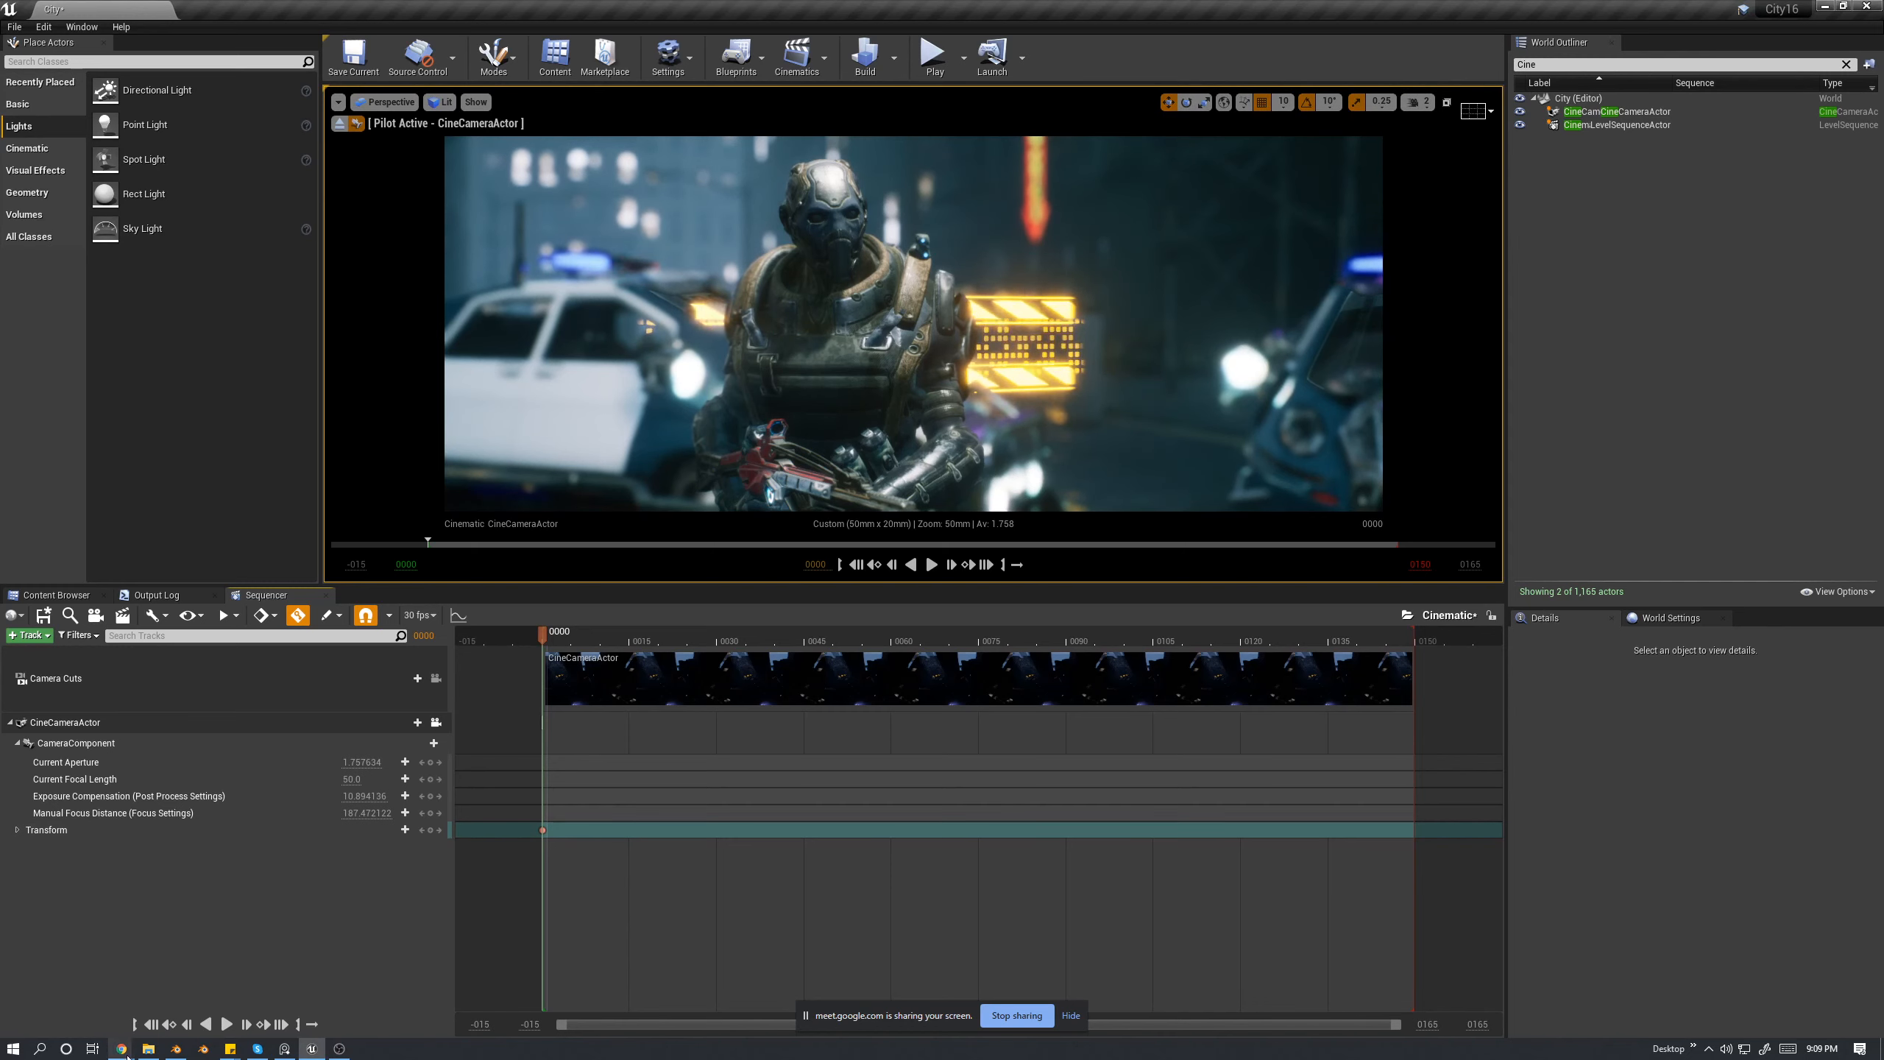
pyautogui.moveTo(125, 1052)
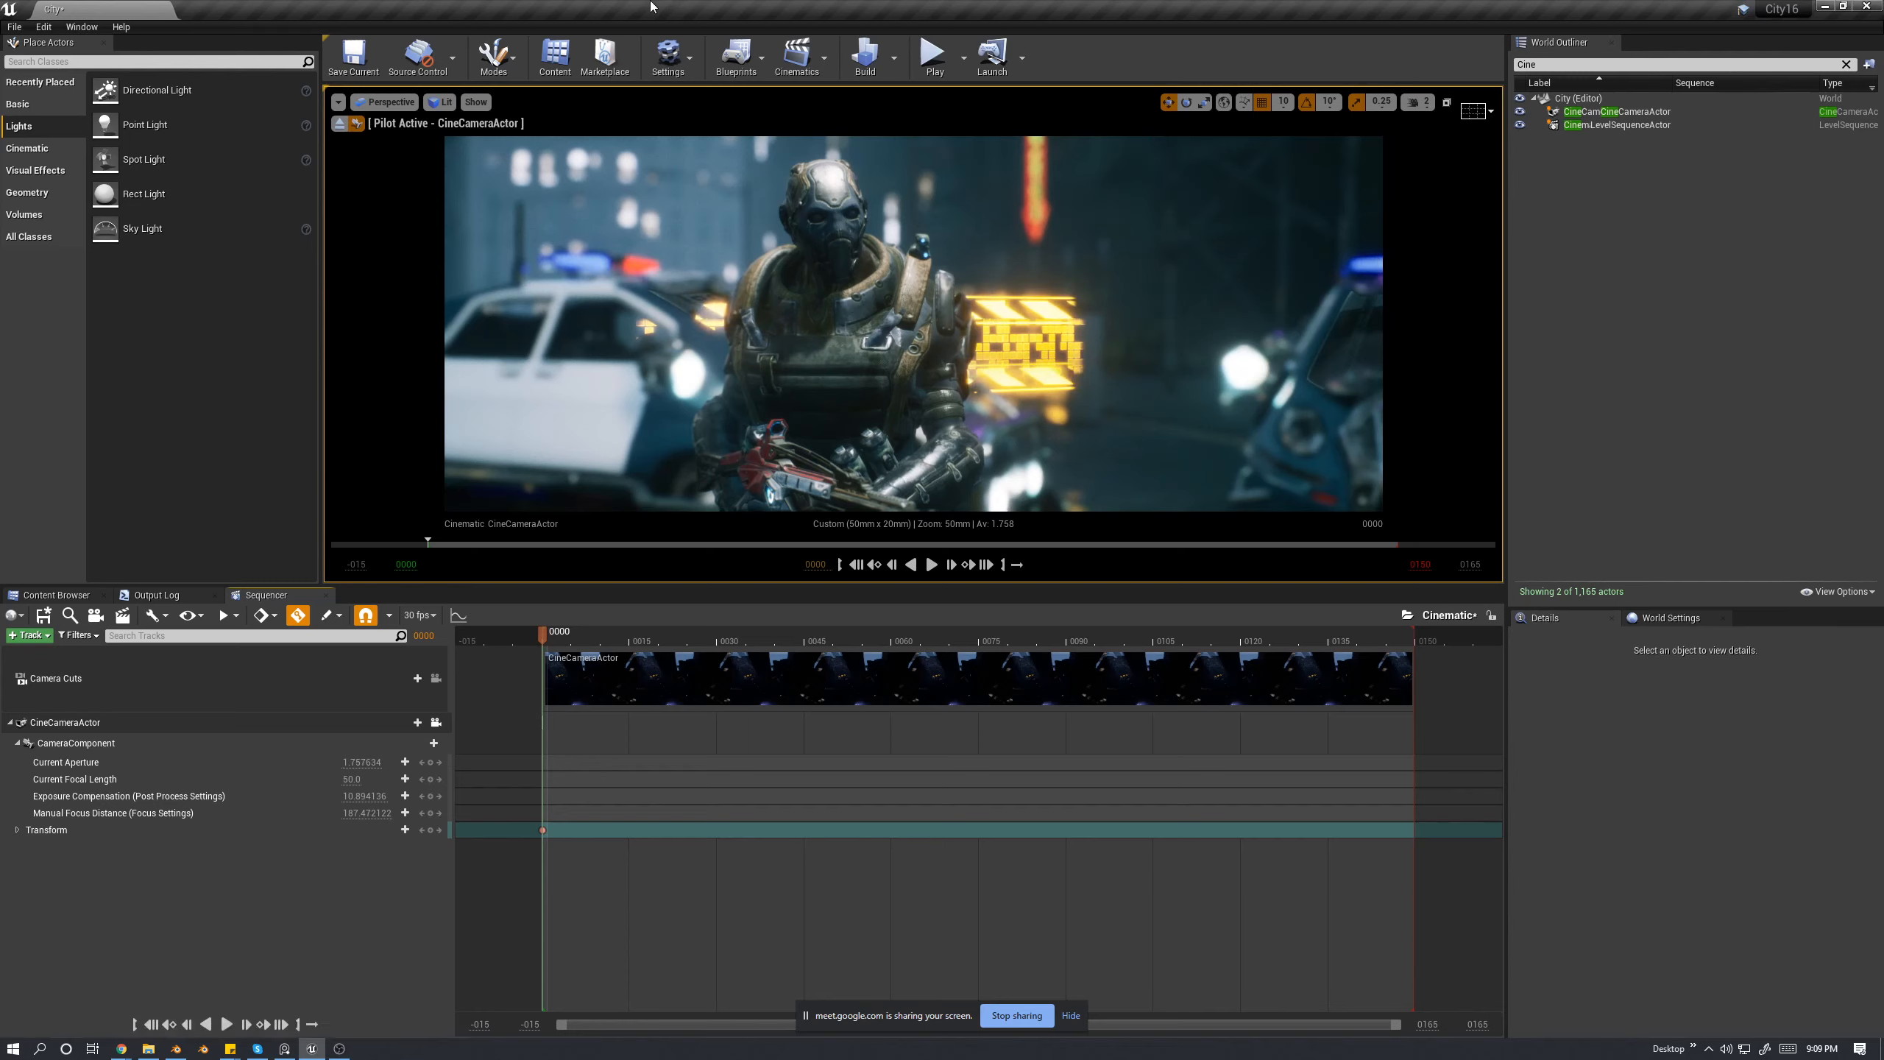
pyautogui.click(17, 742)
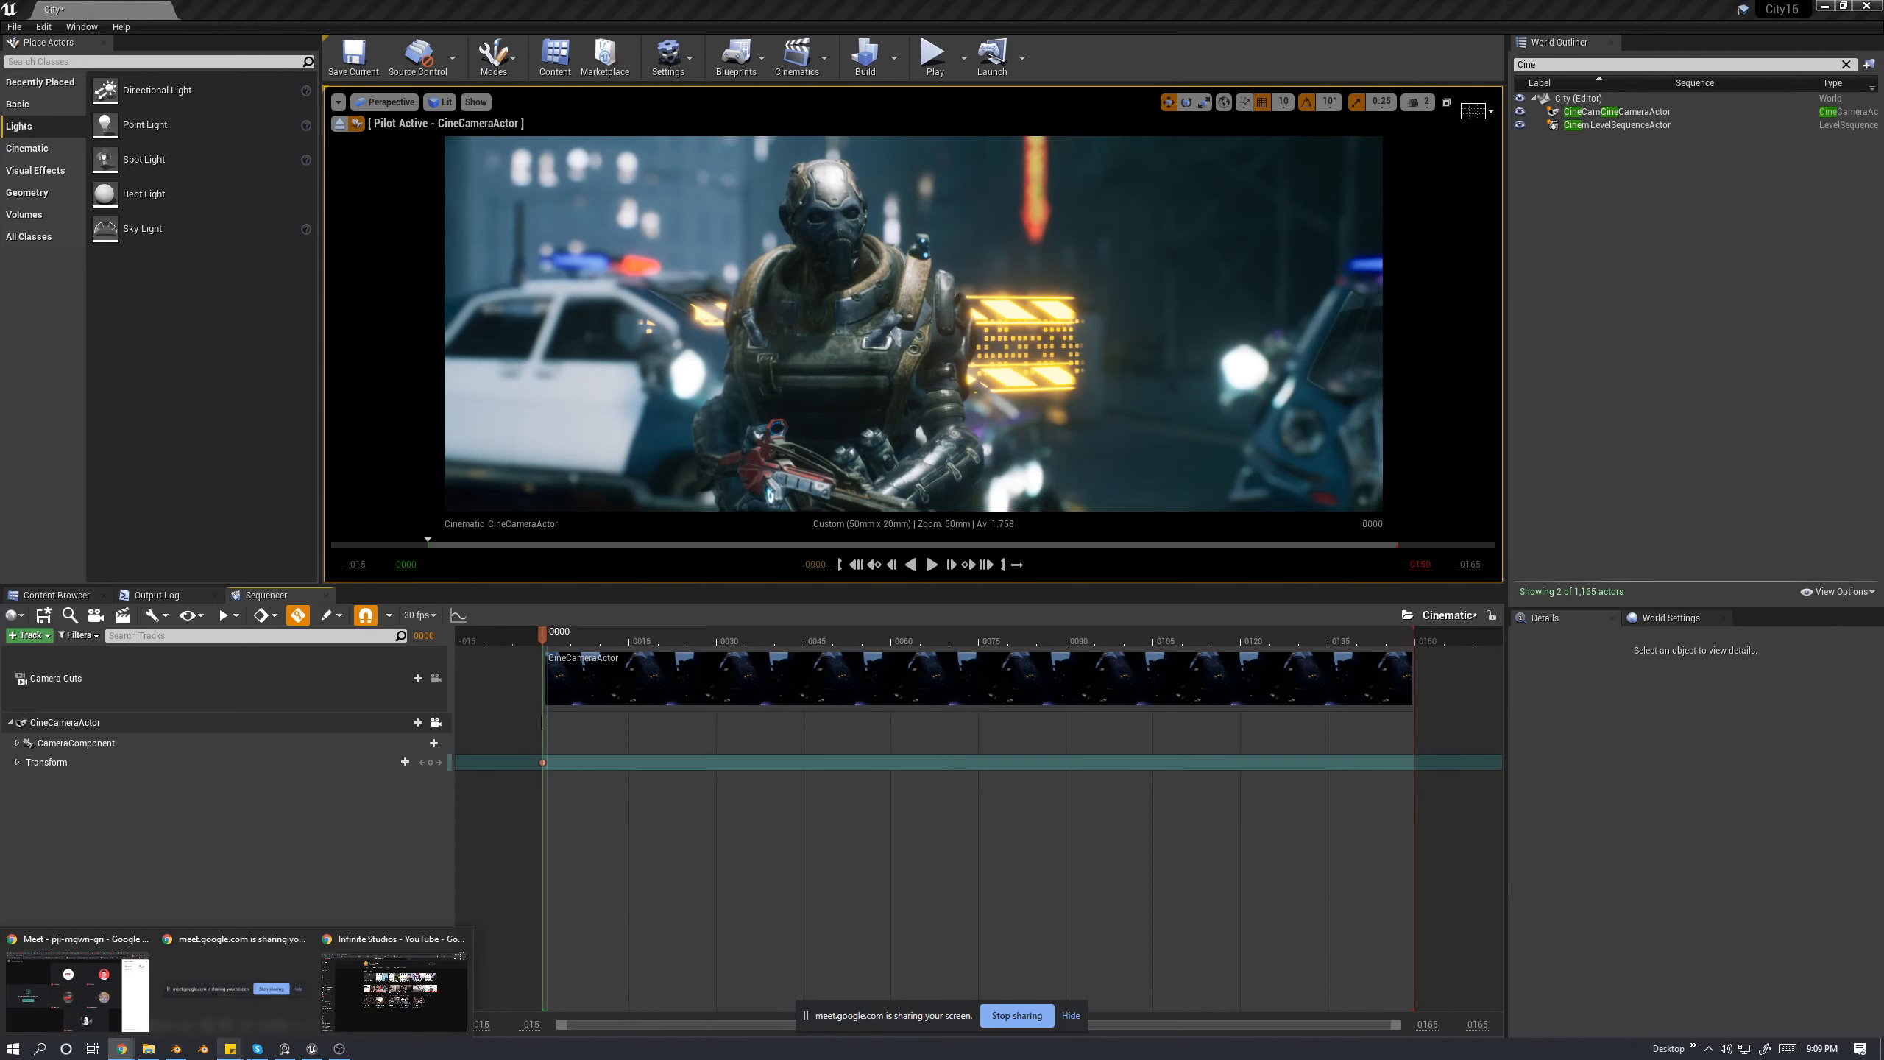
# - Switch to the browser's YouTube window and search Google for "cinematic lighting" in a new tab
pyautogui.click(393, 991)
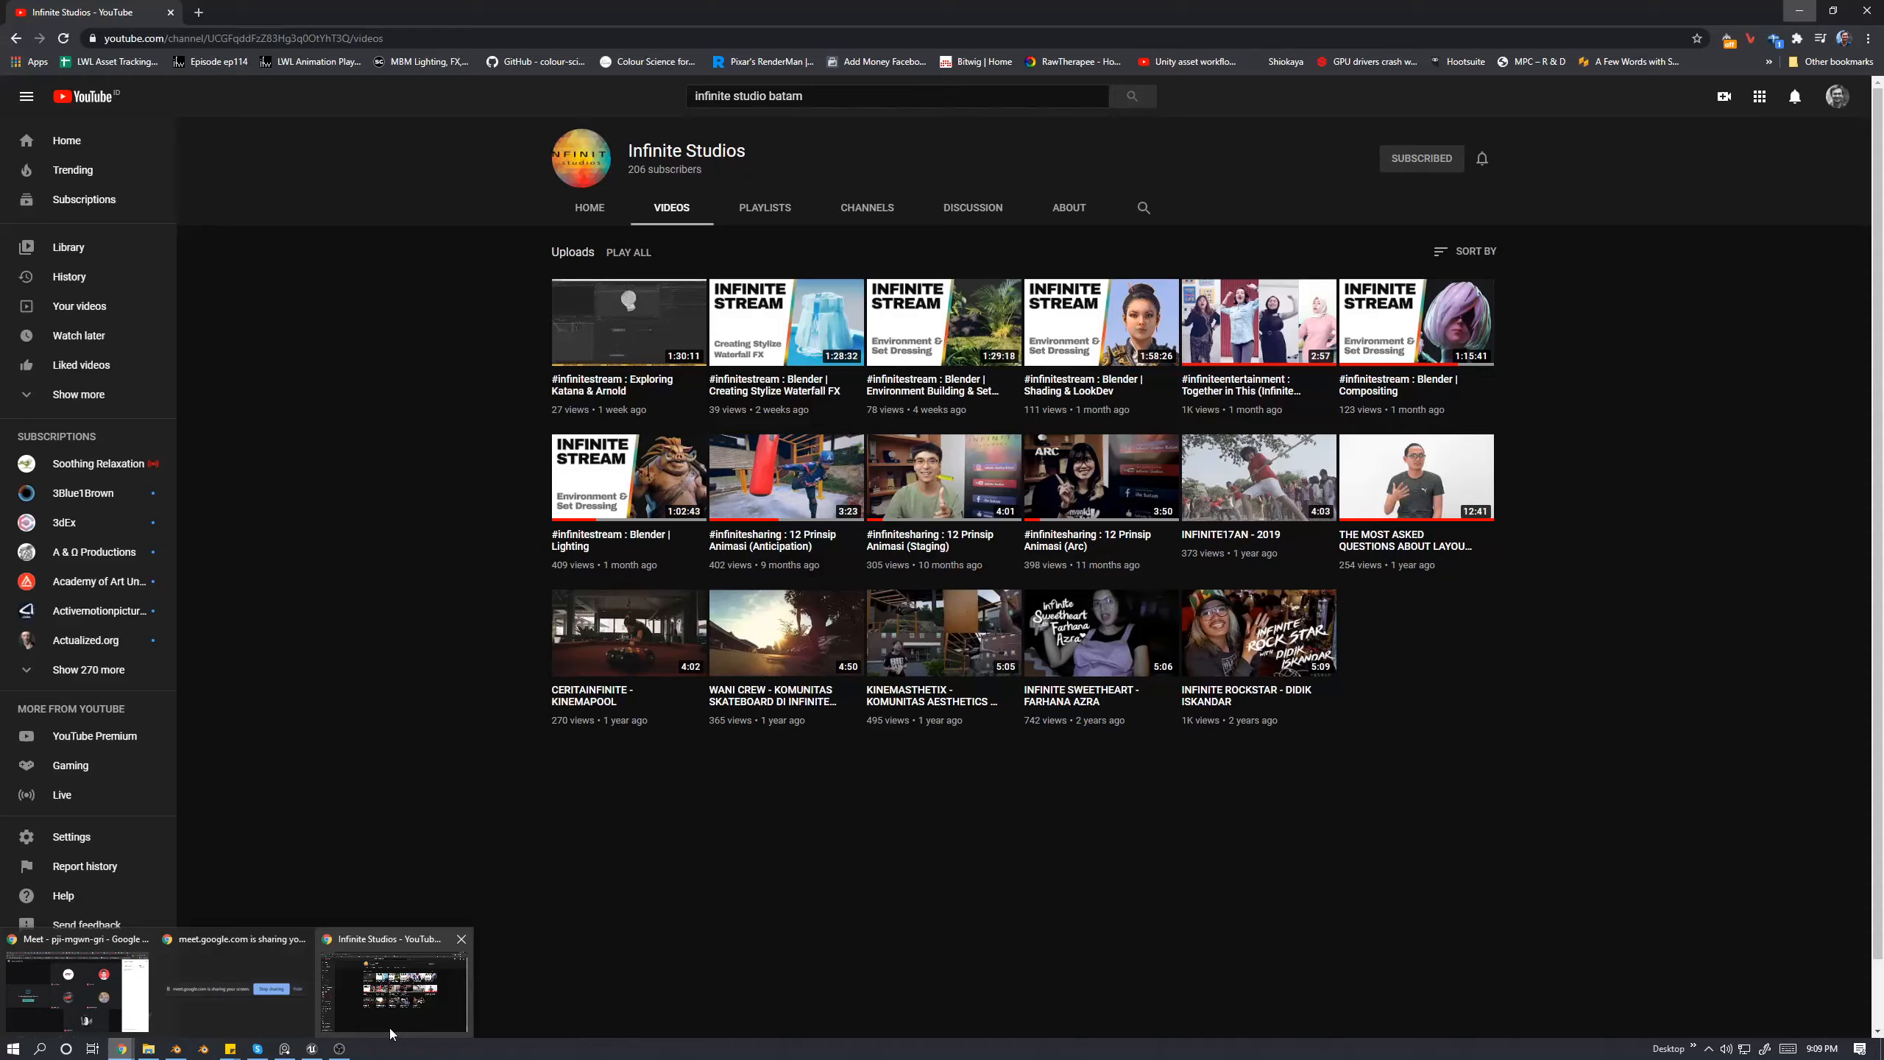
pyautogui.click(199, 13)
pyautogui.write('cinematic ')
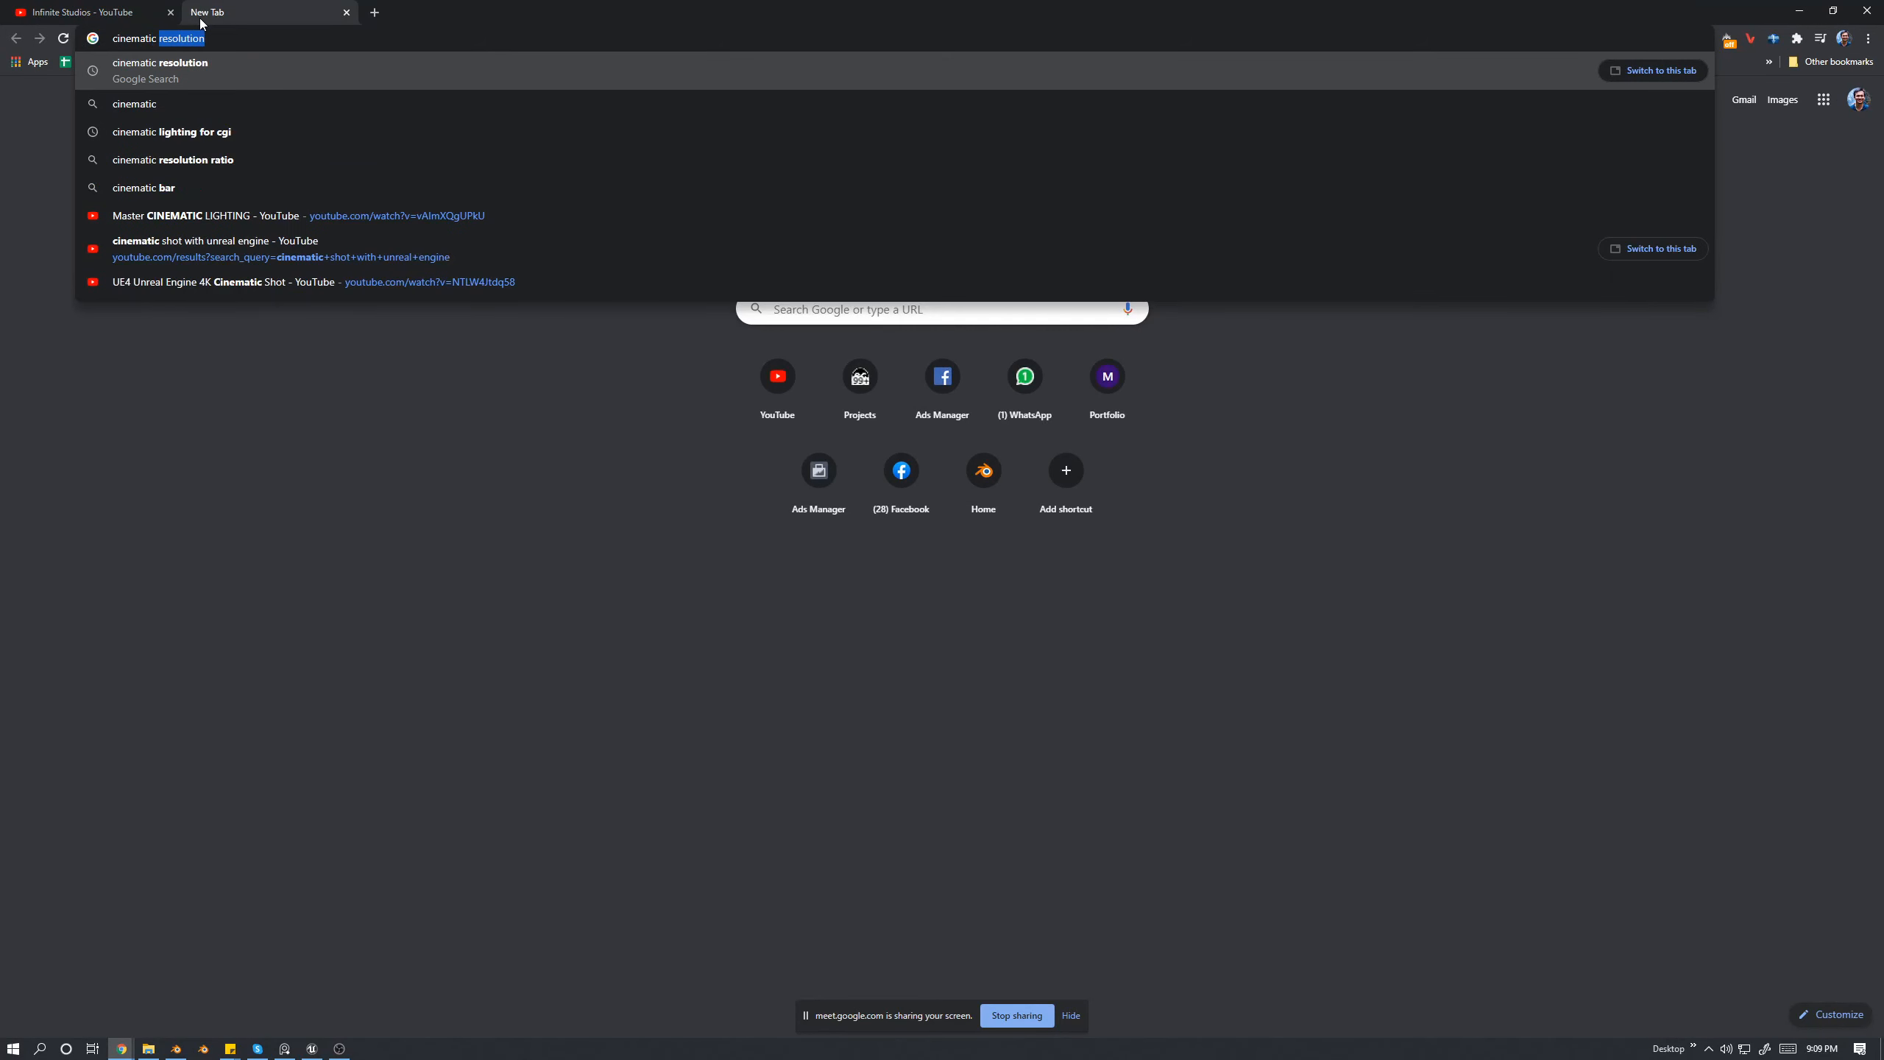
pyautogui.write('lighting')
pyautogui.press('Return')
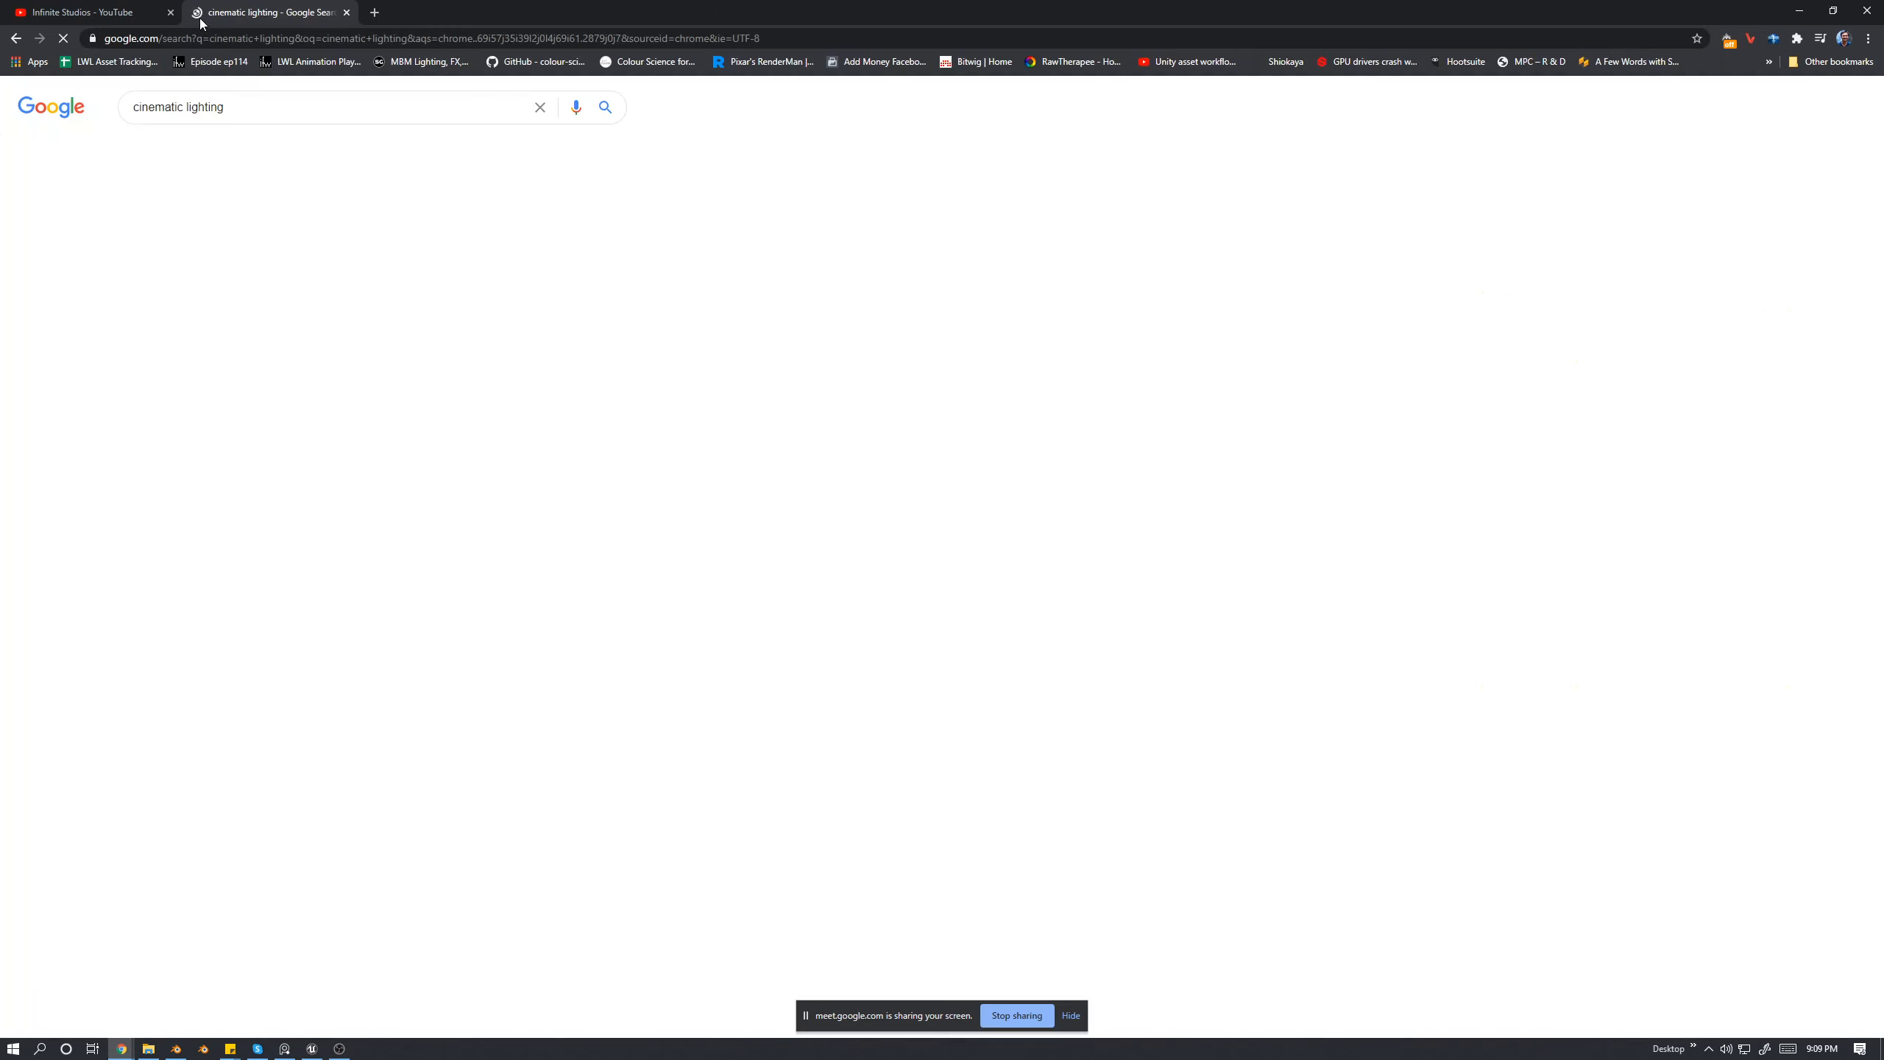
# - Search Google for "cinematic camera" in another new tab and show the image results
pyautogui.click(374, 12)
pyautogui.write('cin')
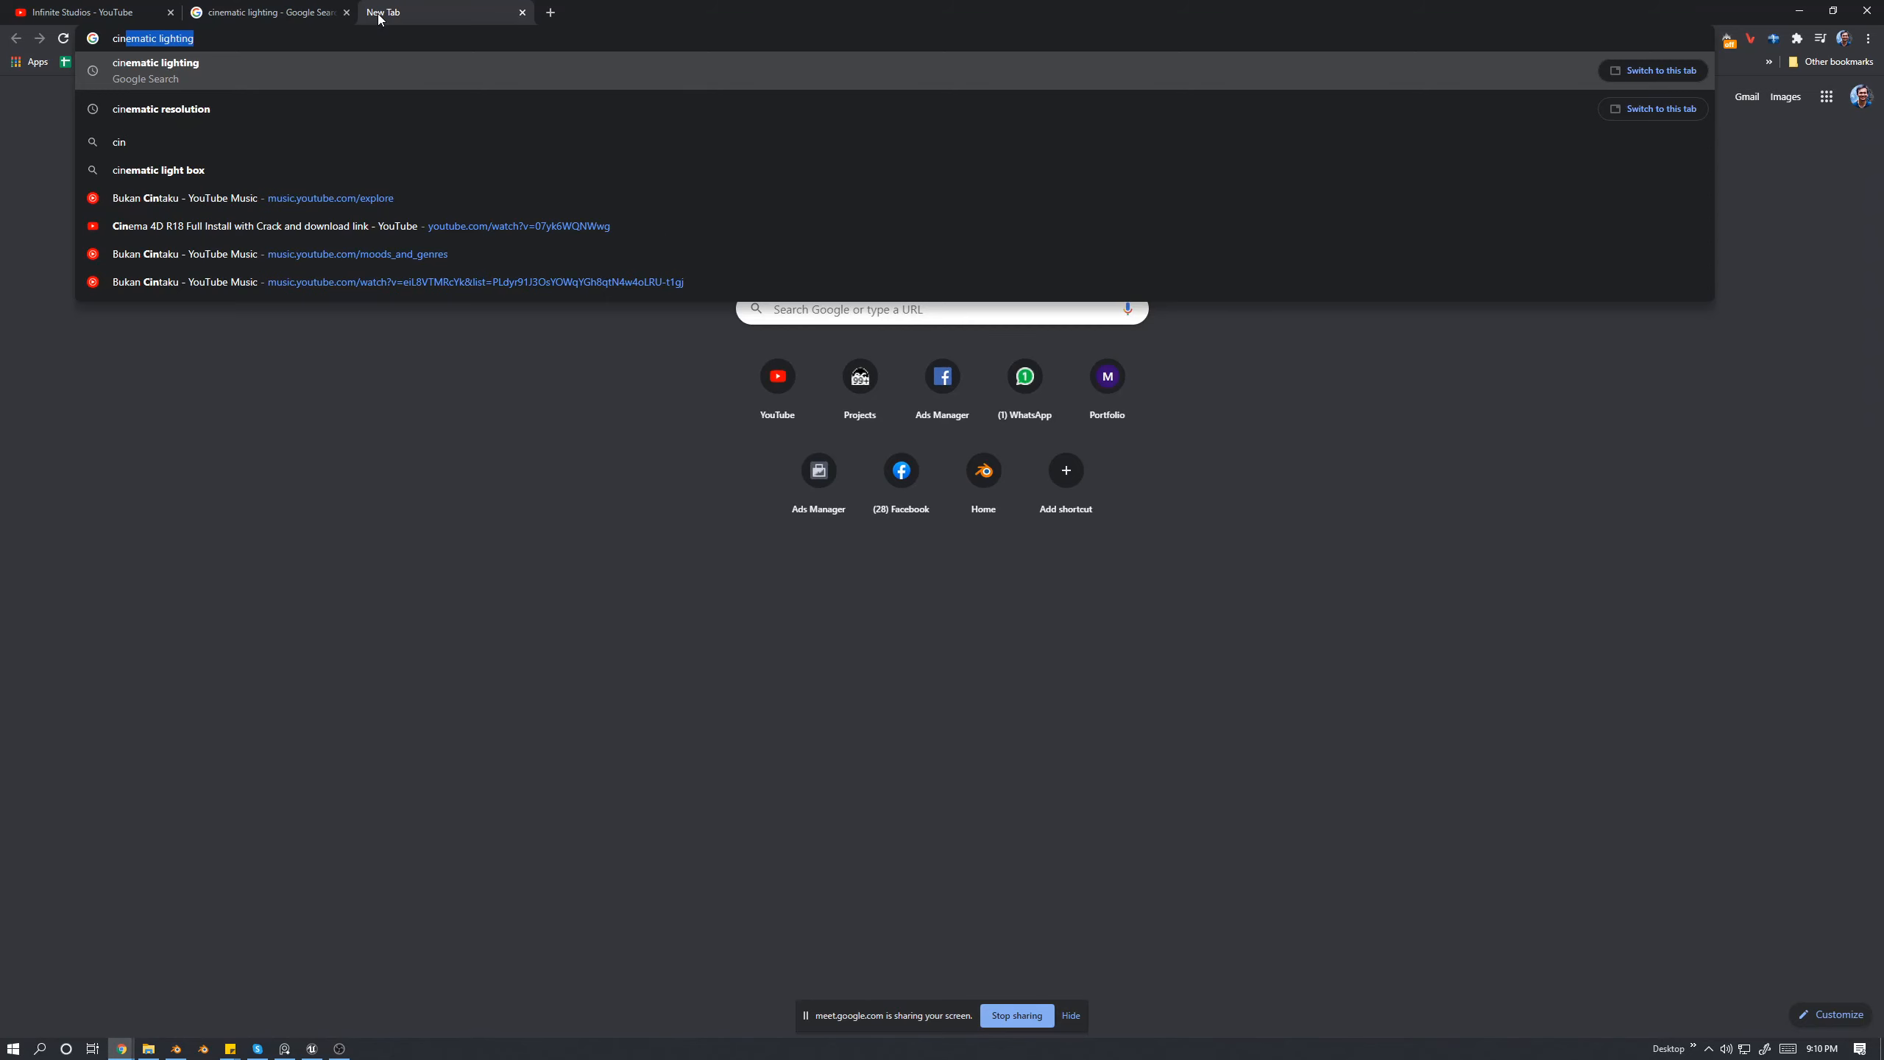
pyautogui.write('ematic cam')
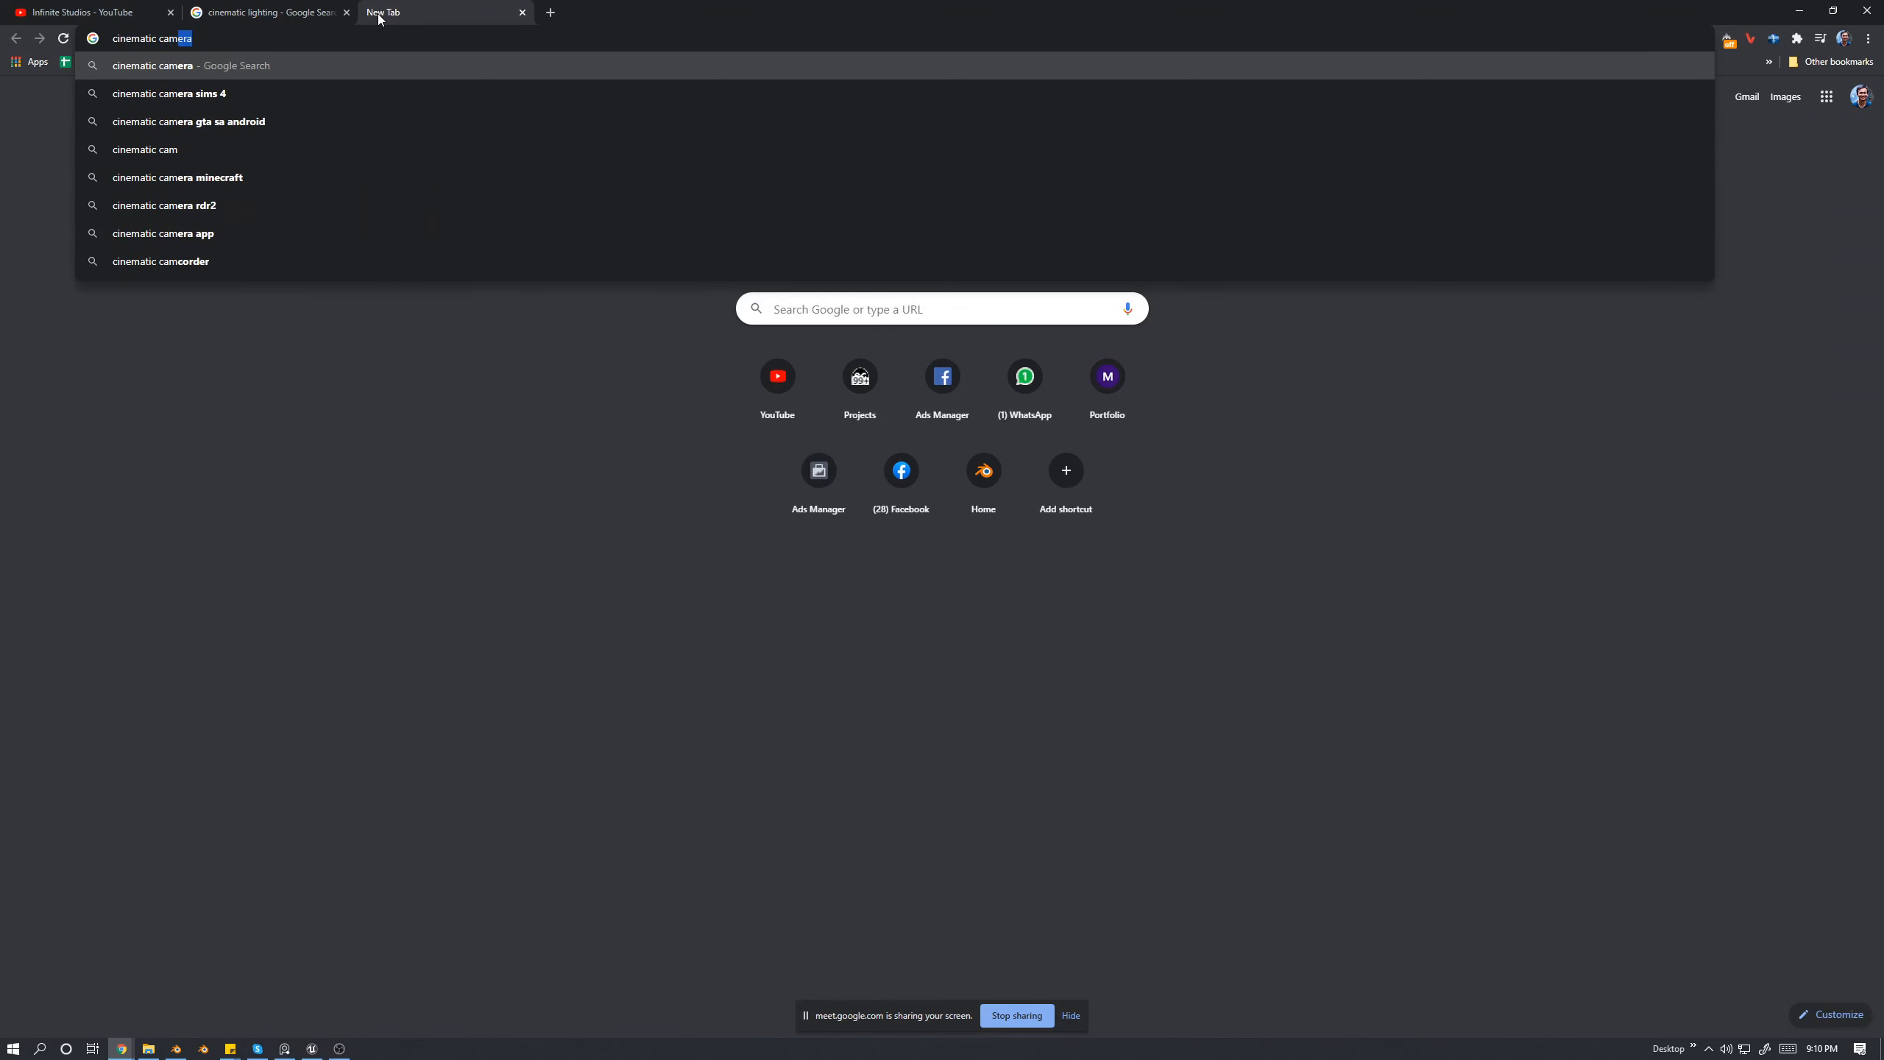
pyautogui.write('era')
pyautogui.press('Return')
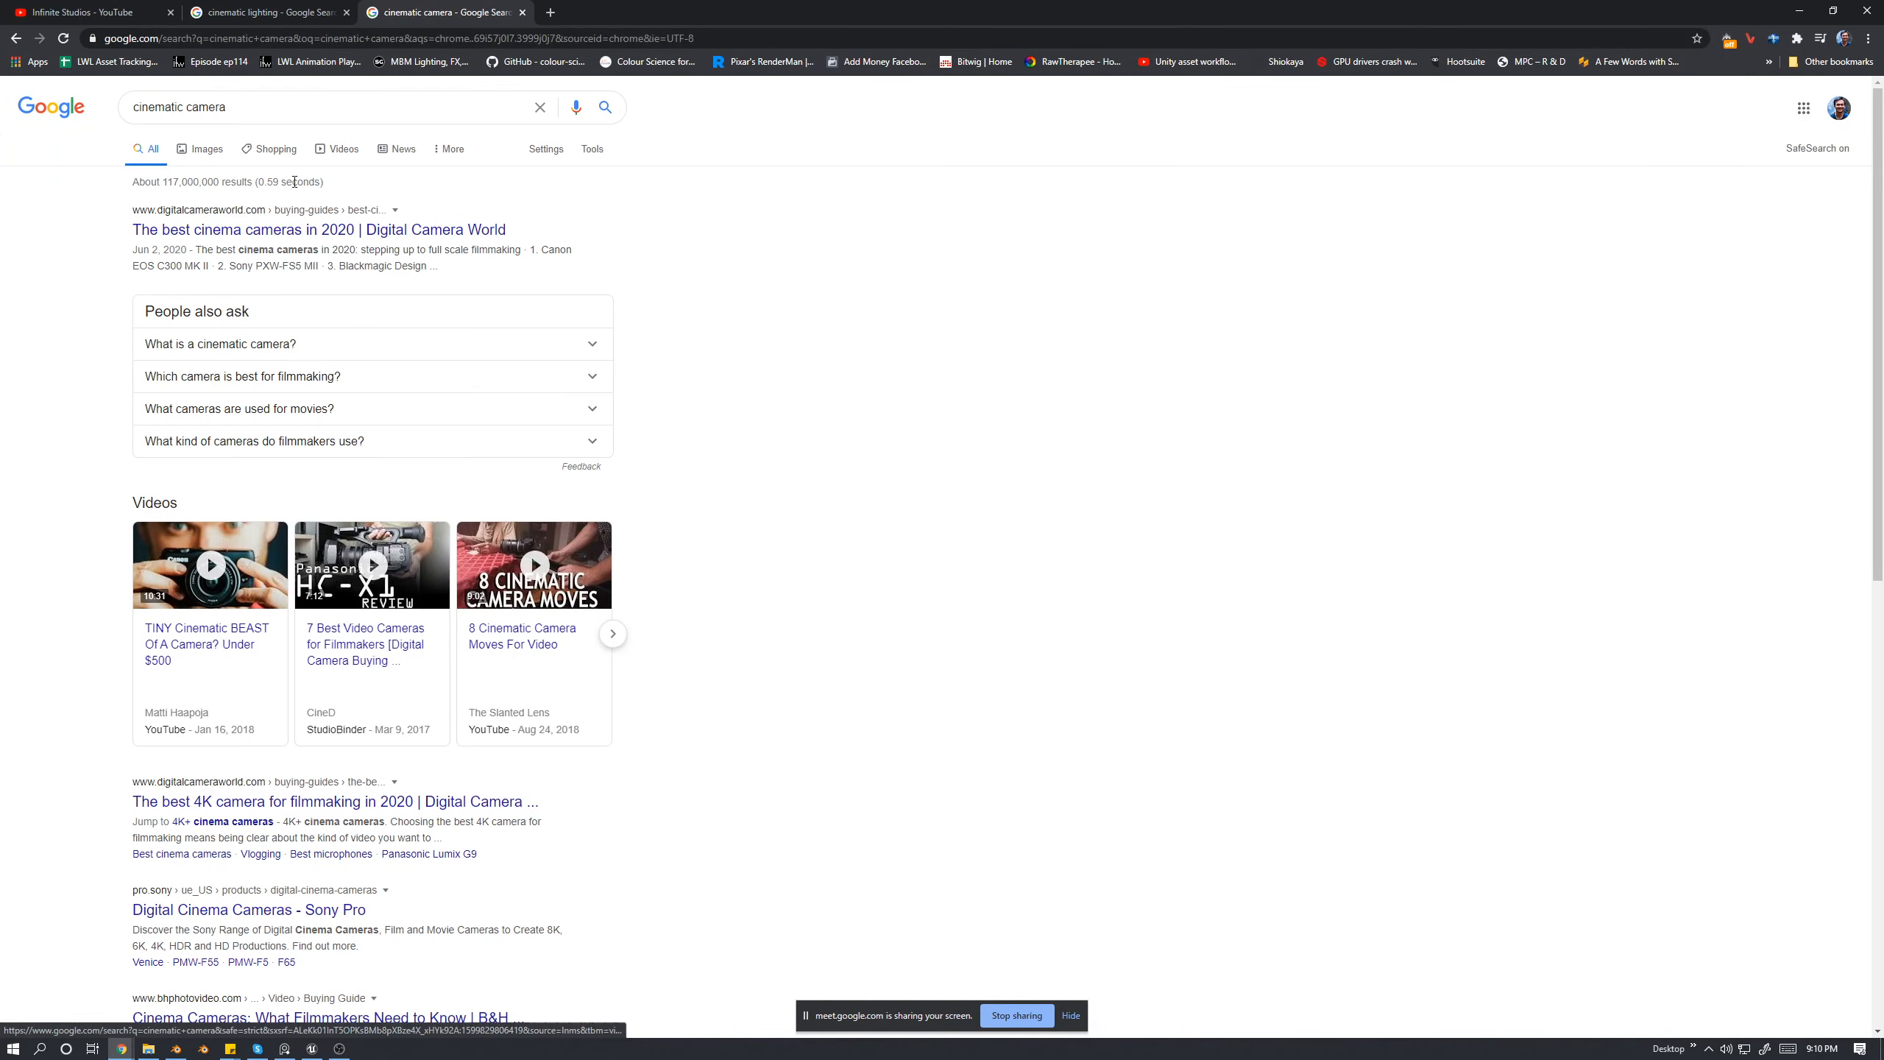
pyautogui.click(205, 150)
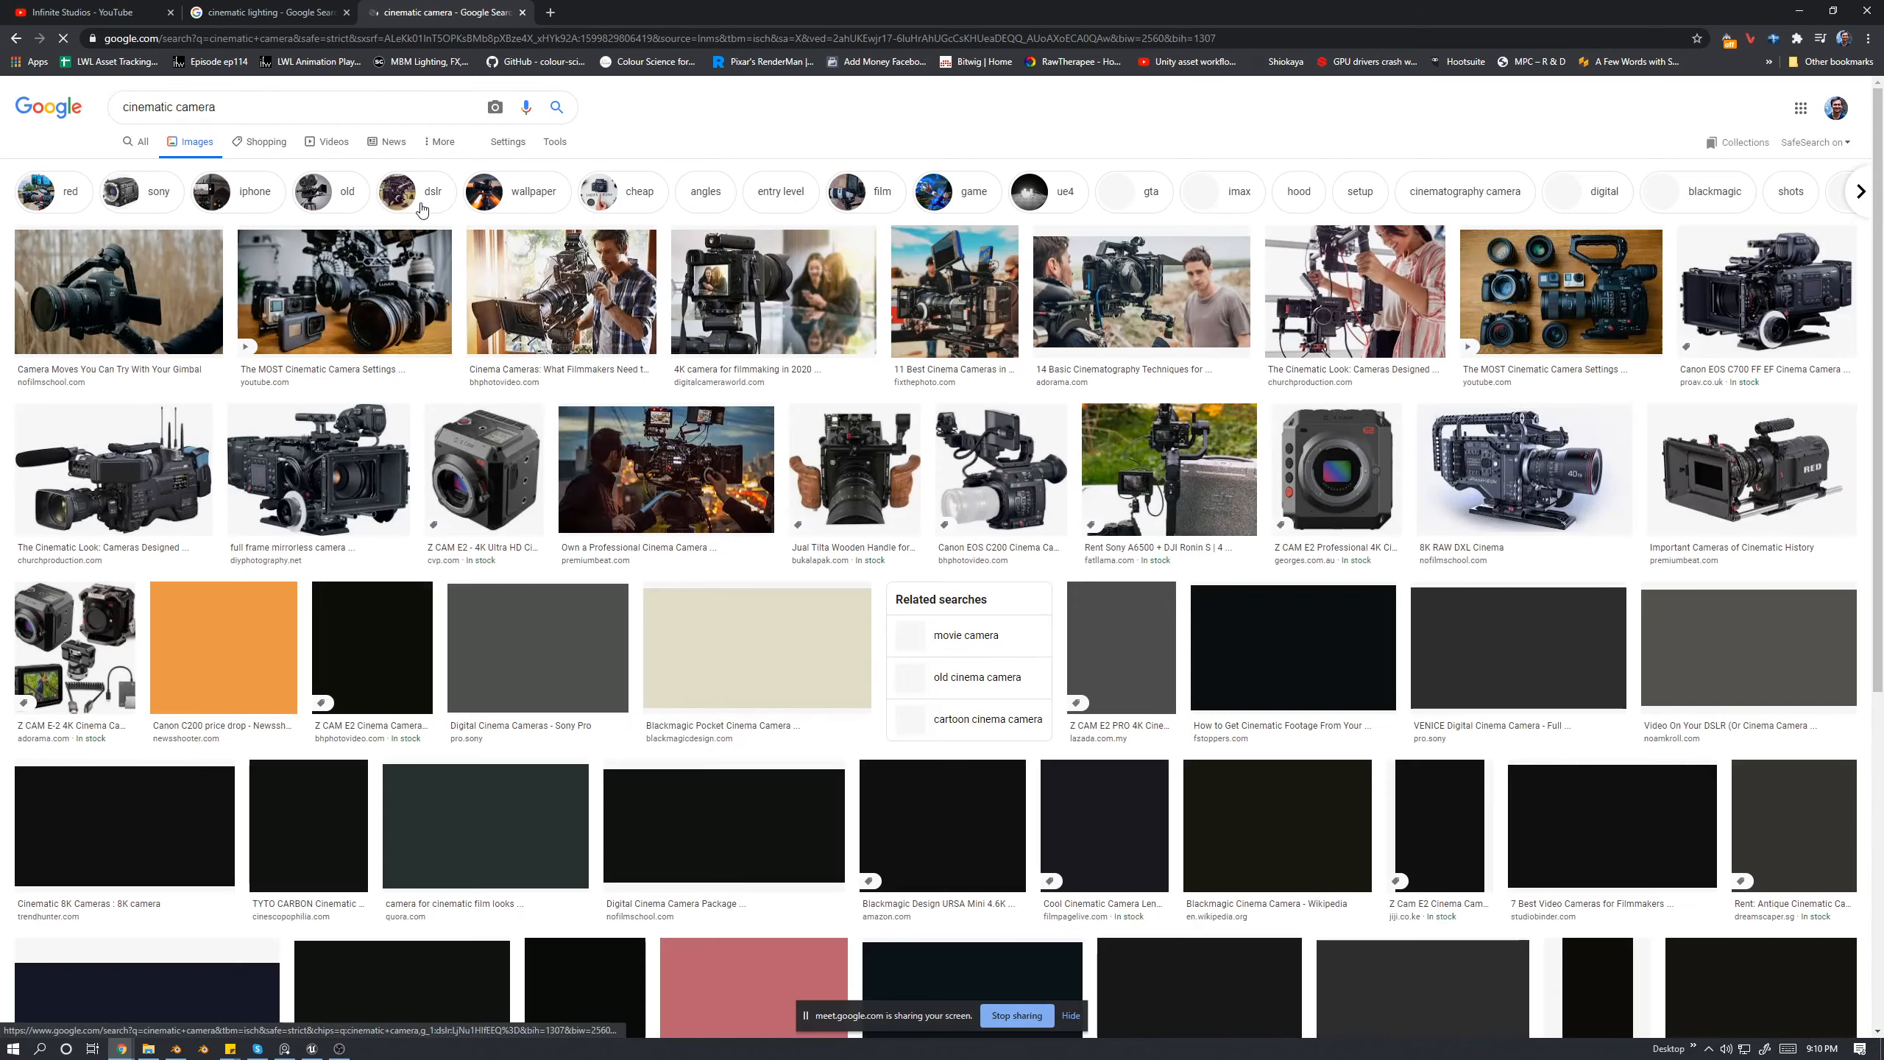
# - Change the image search query to "cinematic composition" and run it
pyautogui.click(244, 111)
pyautogui.press('BackSpace')
pyautogui.press('BackSpace')
pyautogui.press('BackSpace')
pyautogui.press('BackSpace')
pyautogui.press('BackSpace')
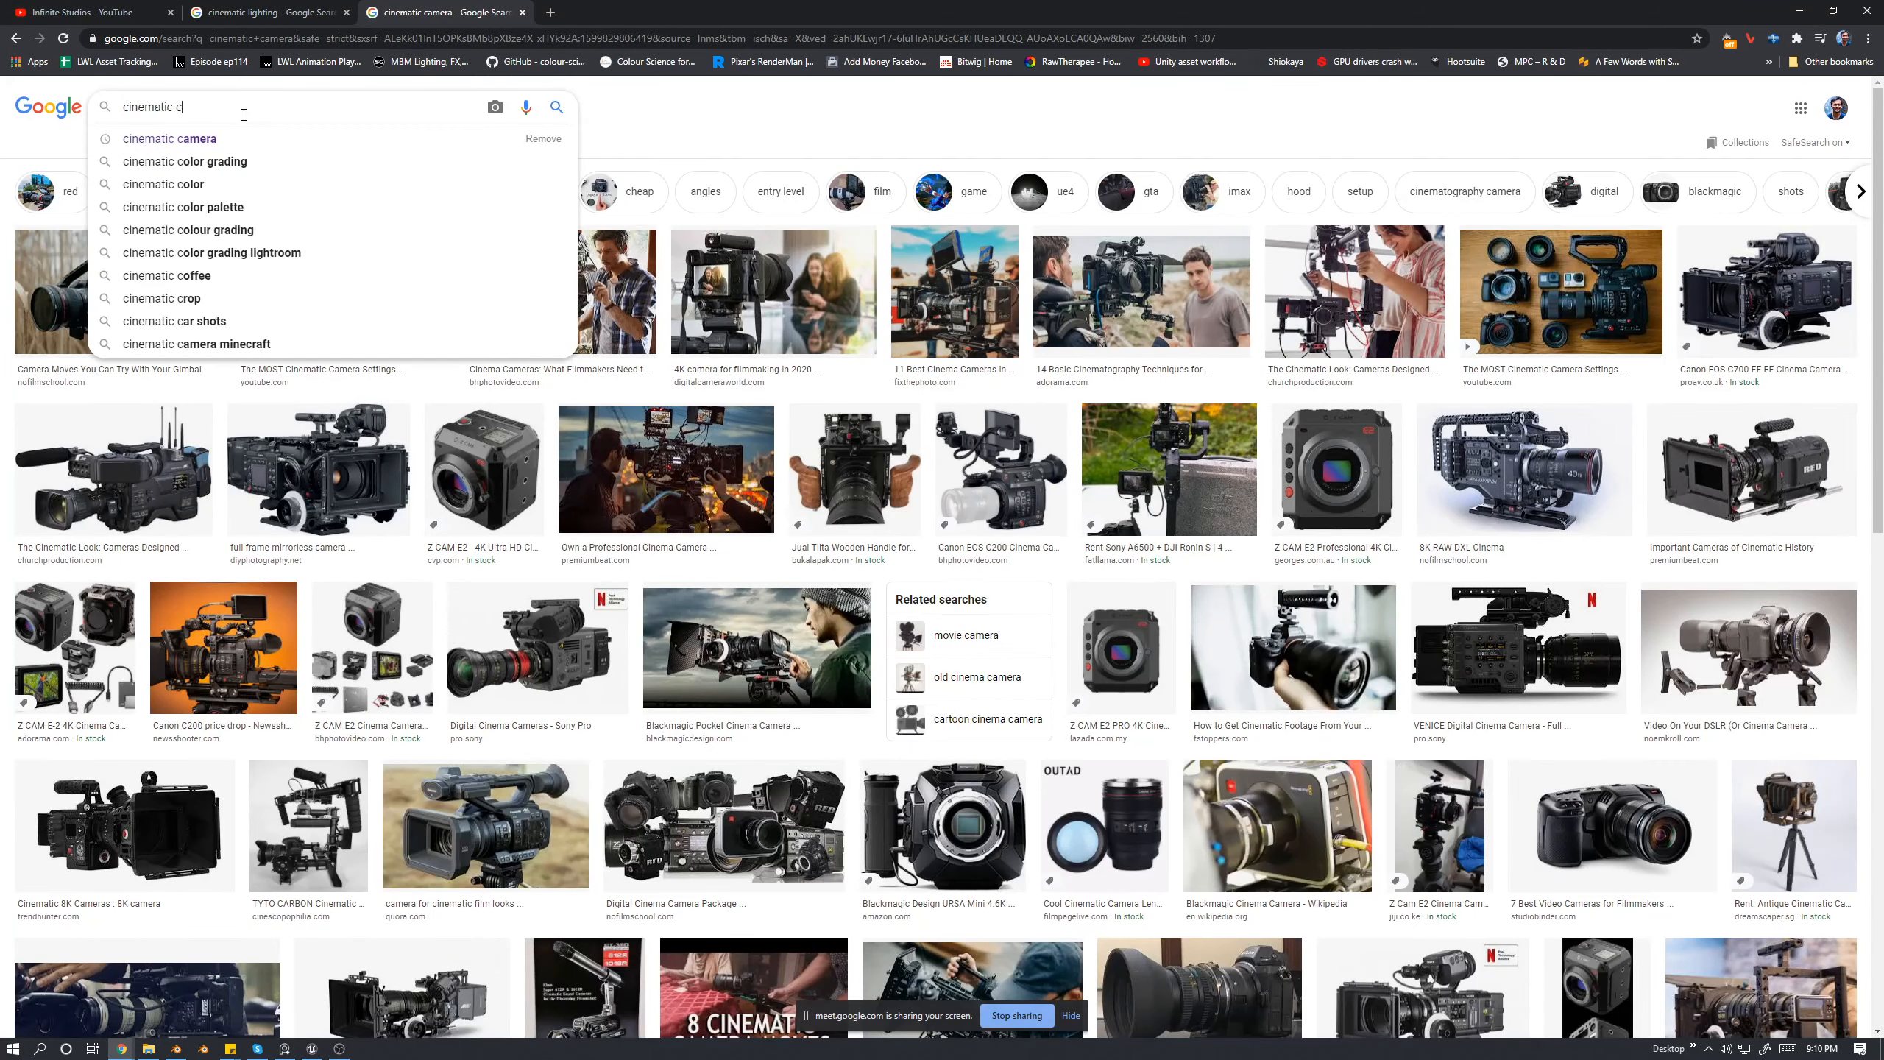
pyautogui.write('omposition')
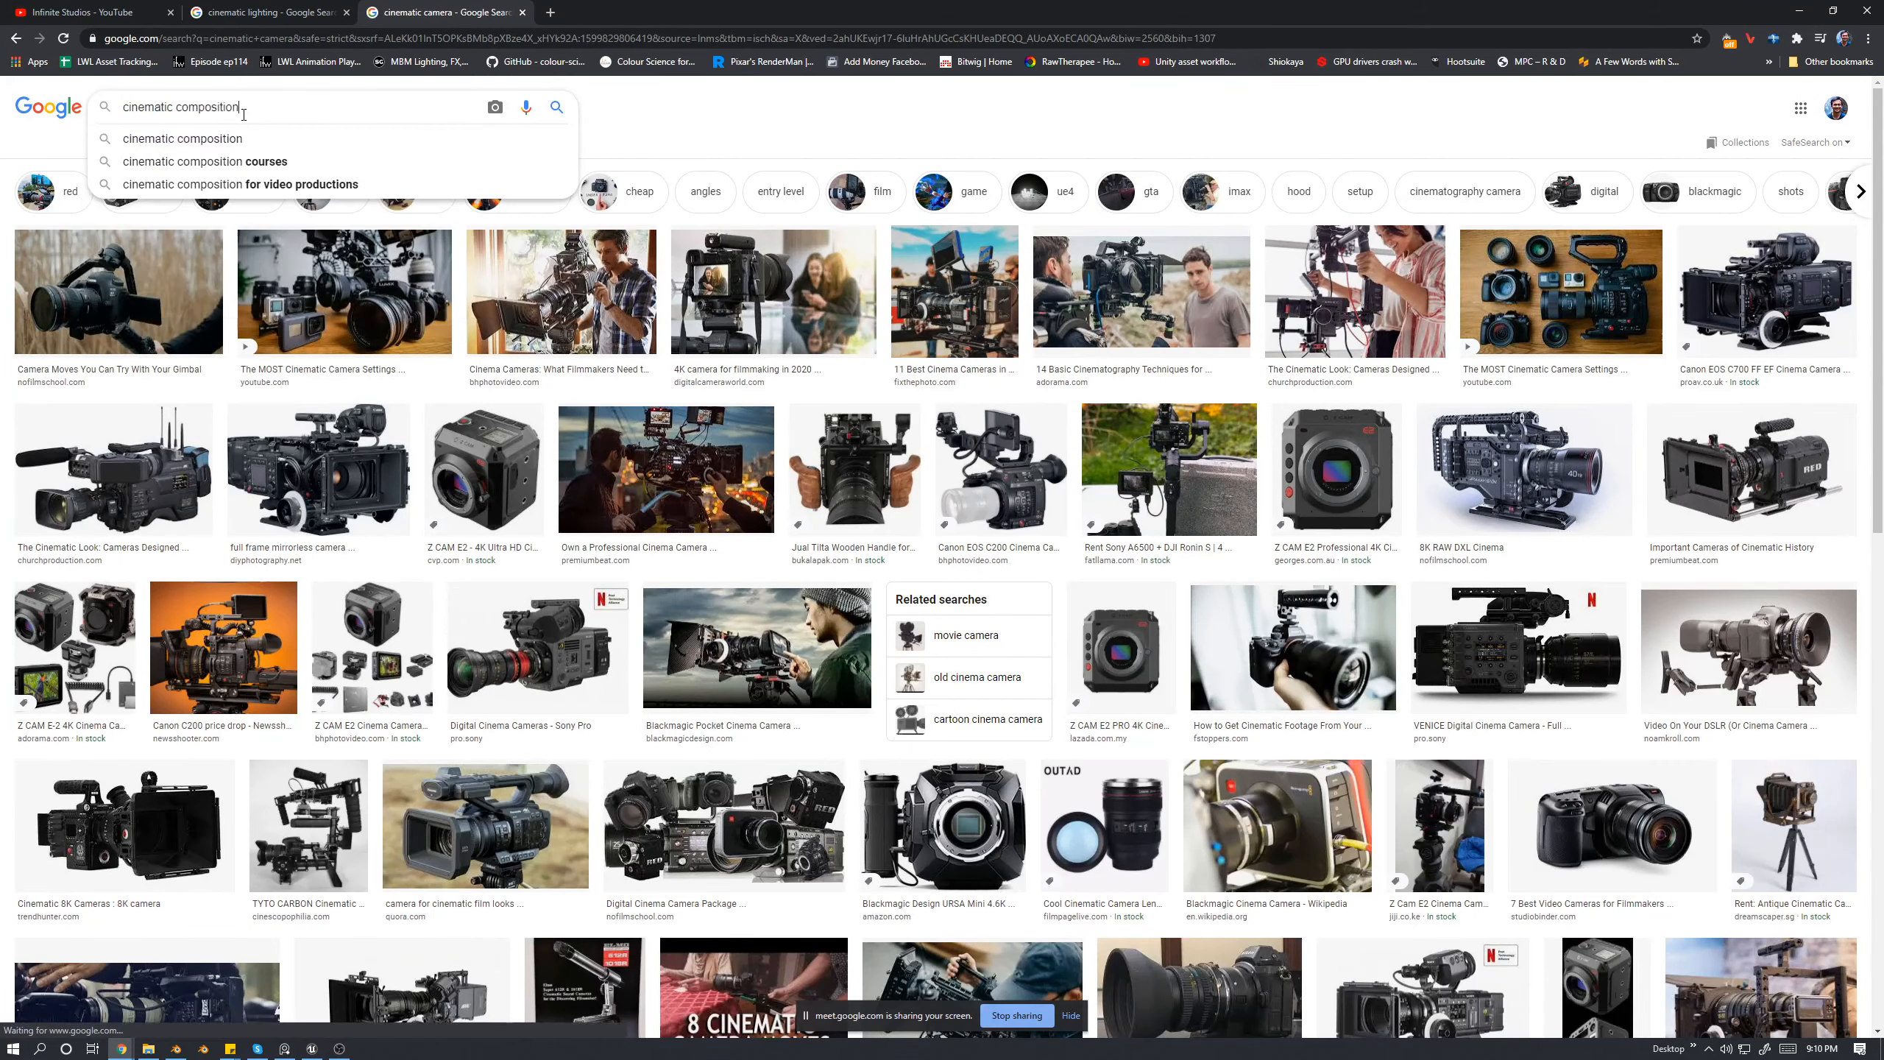
pyautogui.press('Return')
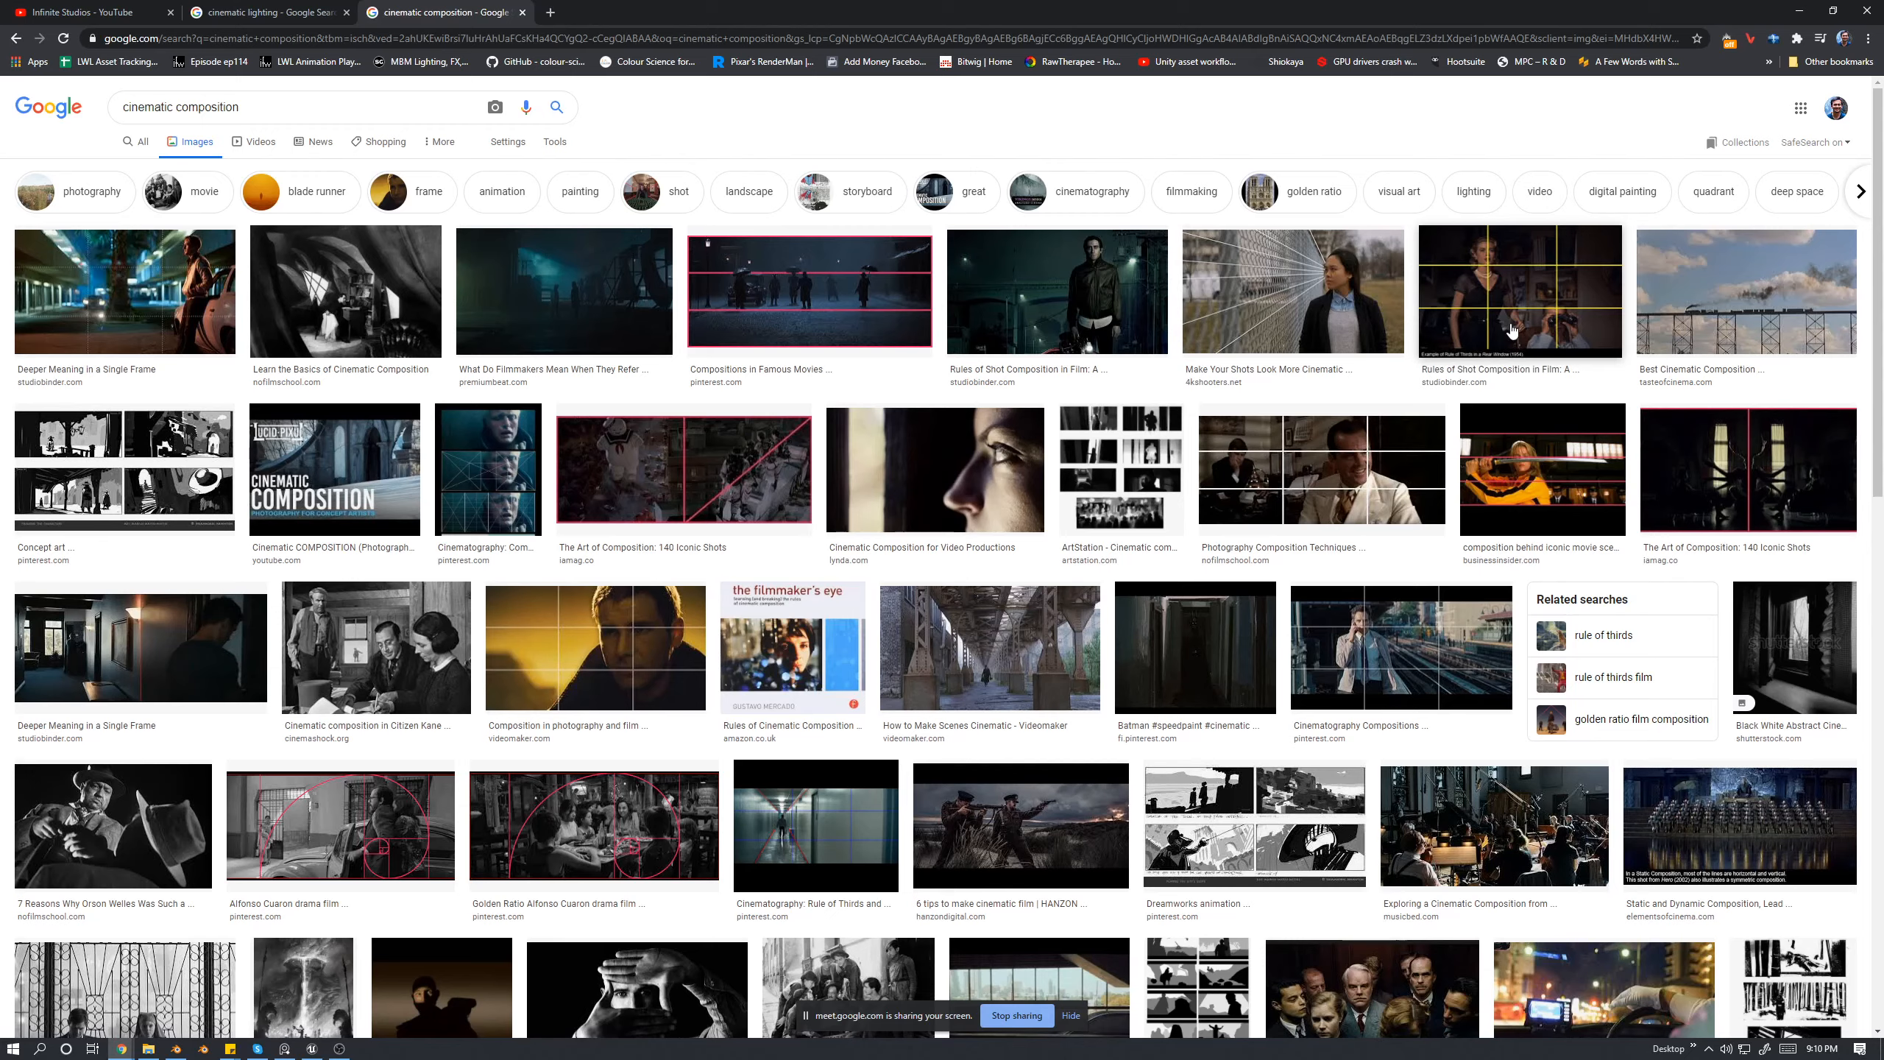
# - View the image results for "cinematic lighting", and return to the cinematic composition images
pyautogui.click(246, 14)
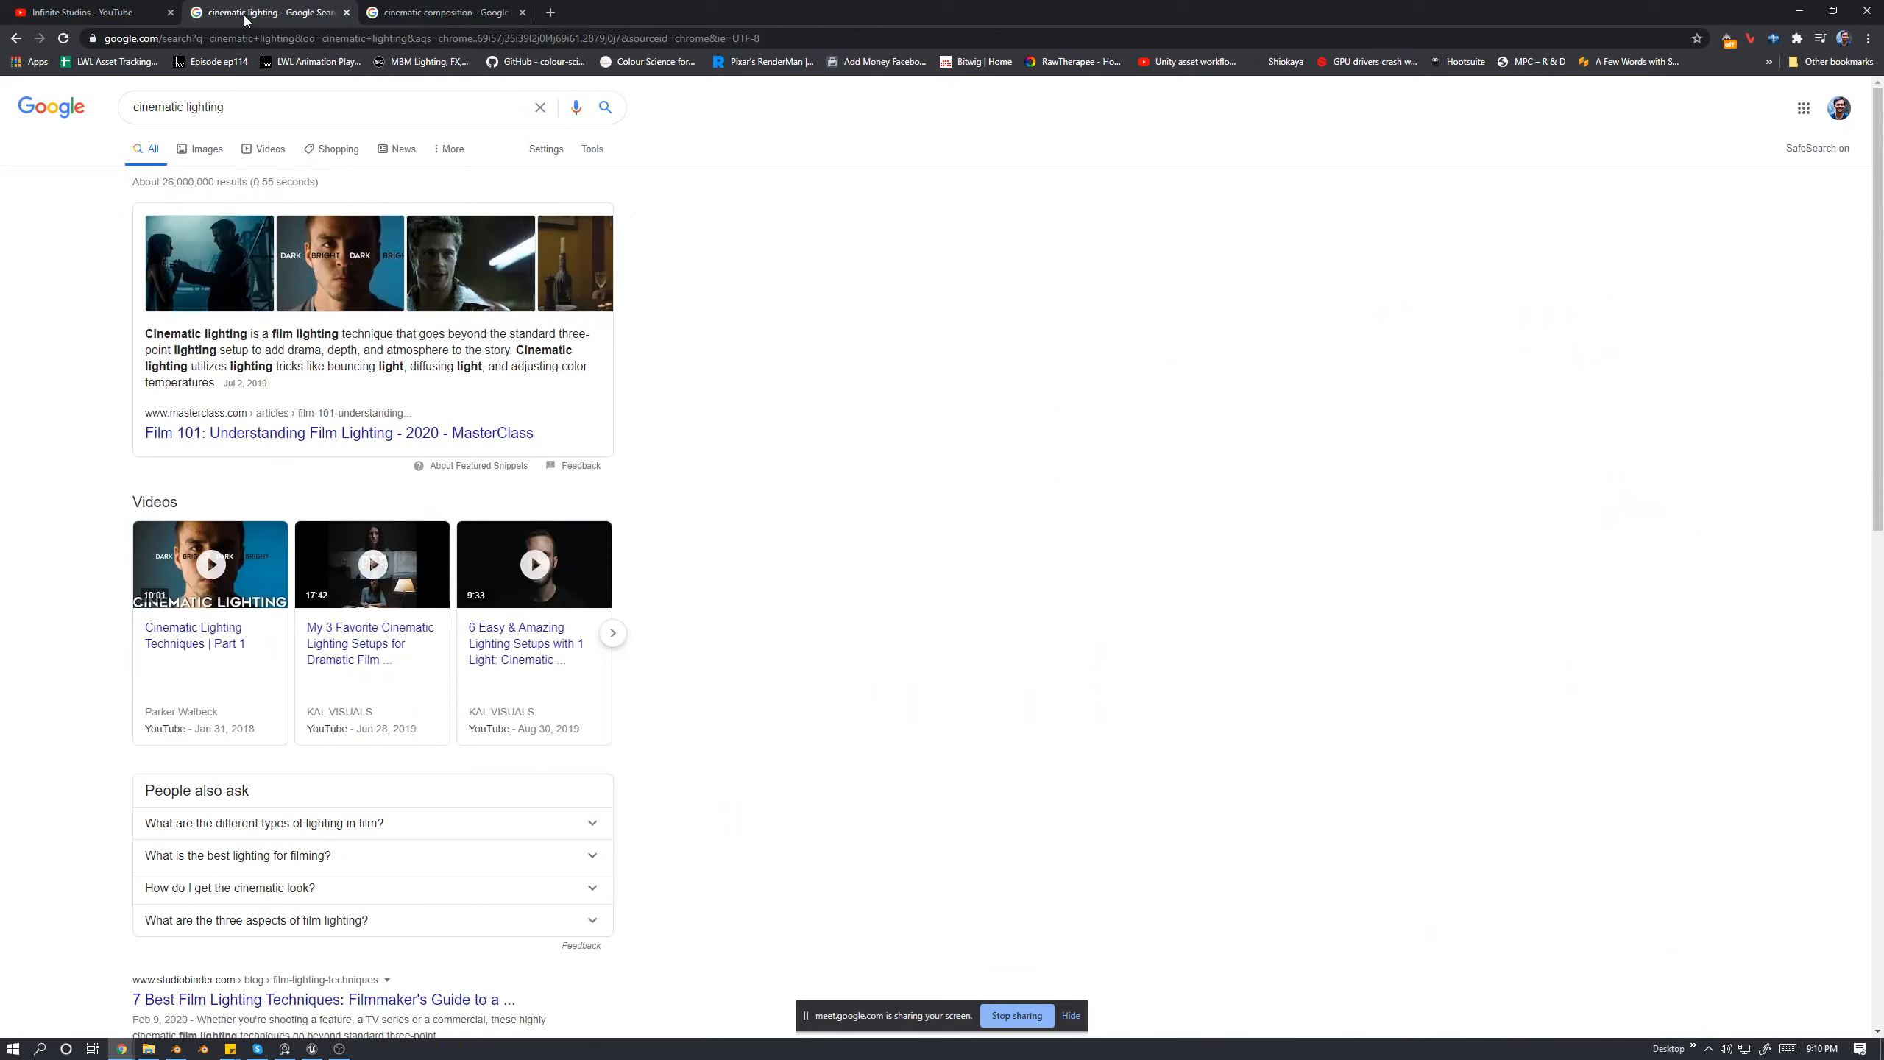
pyautogui.click(211, 150)
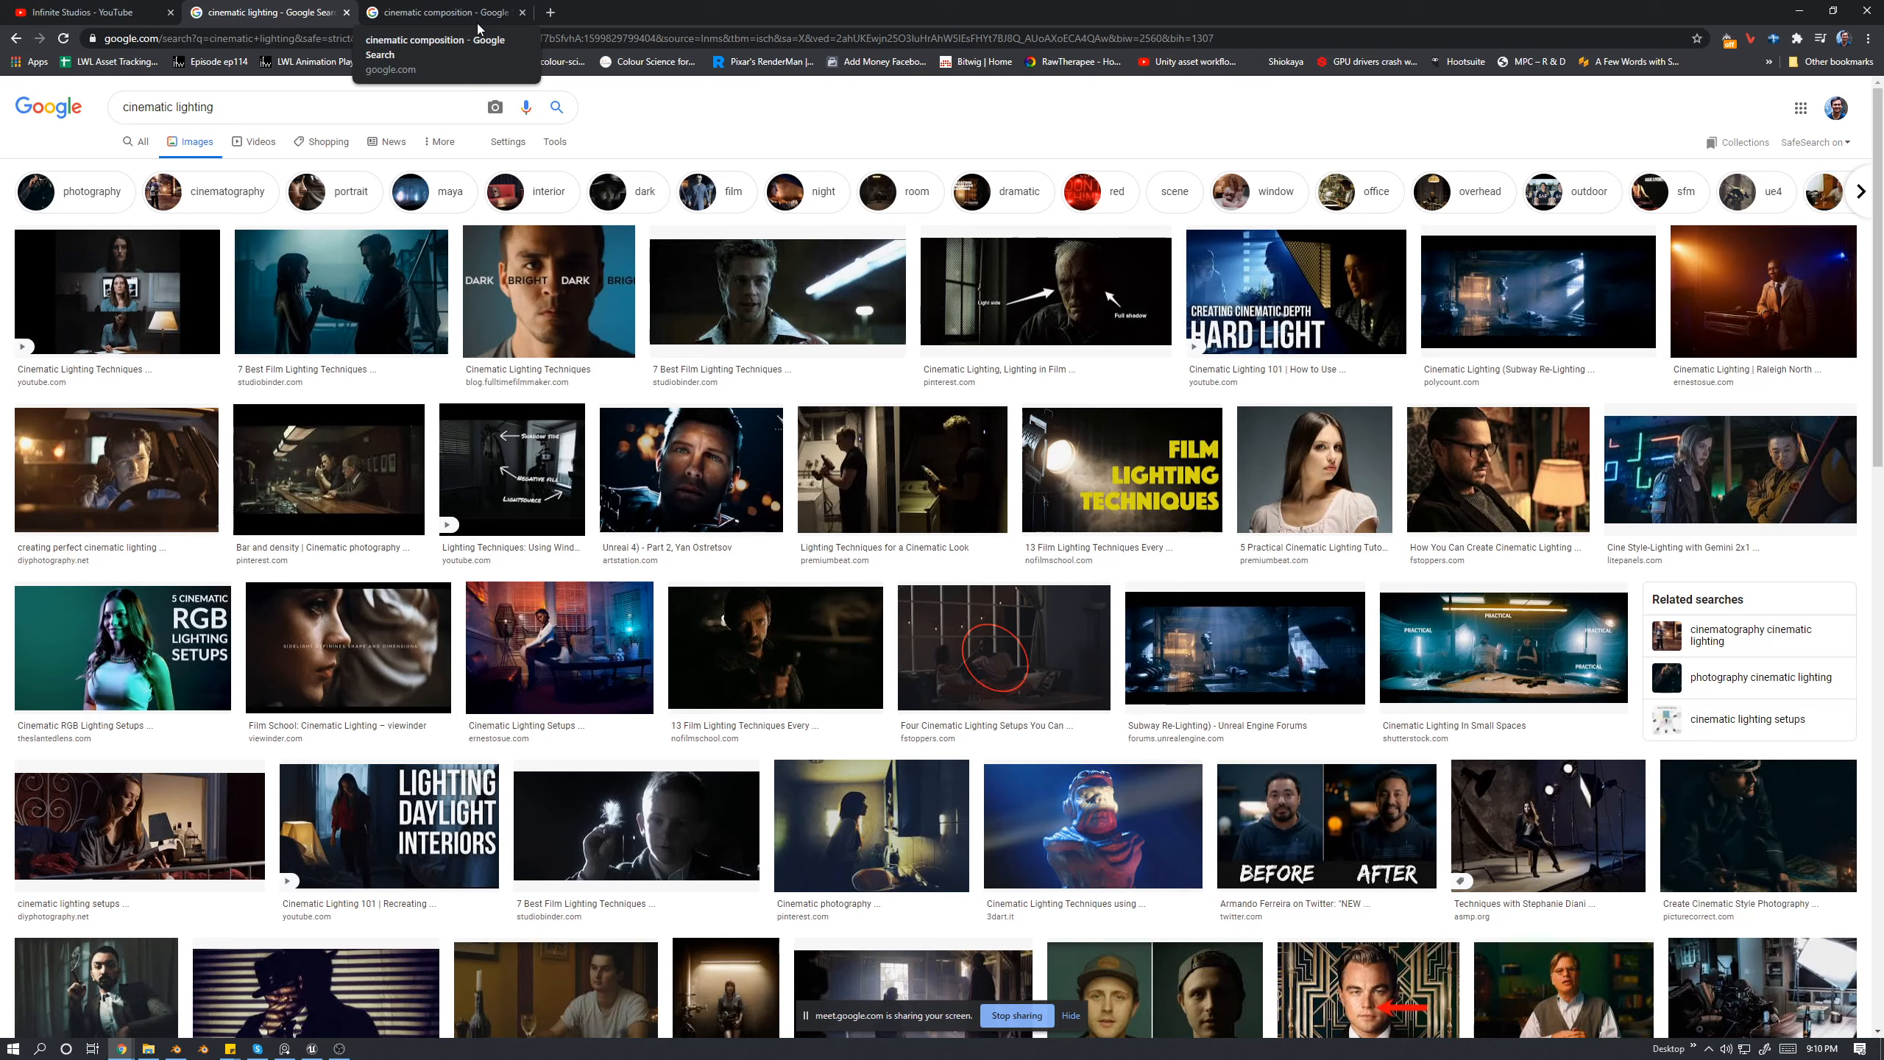
pyautogui.click(429, 16)
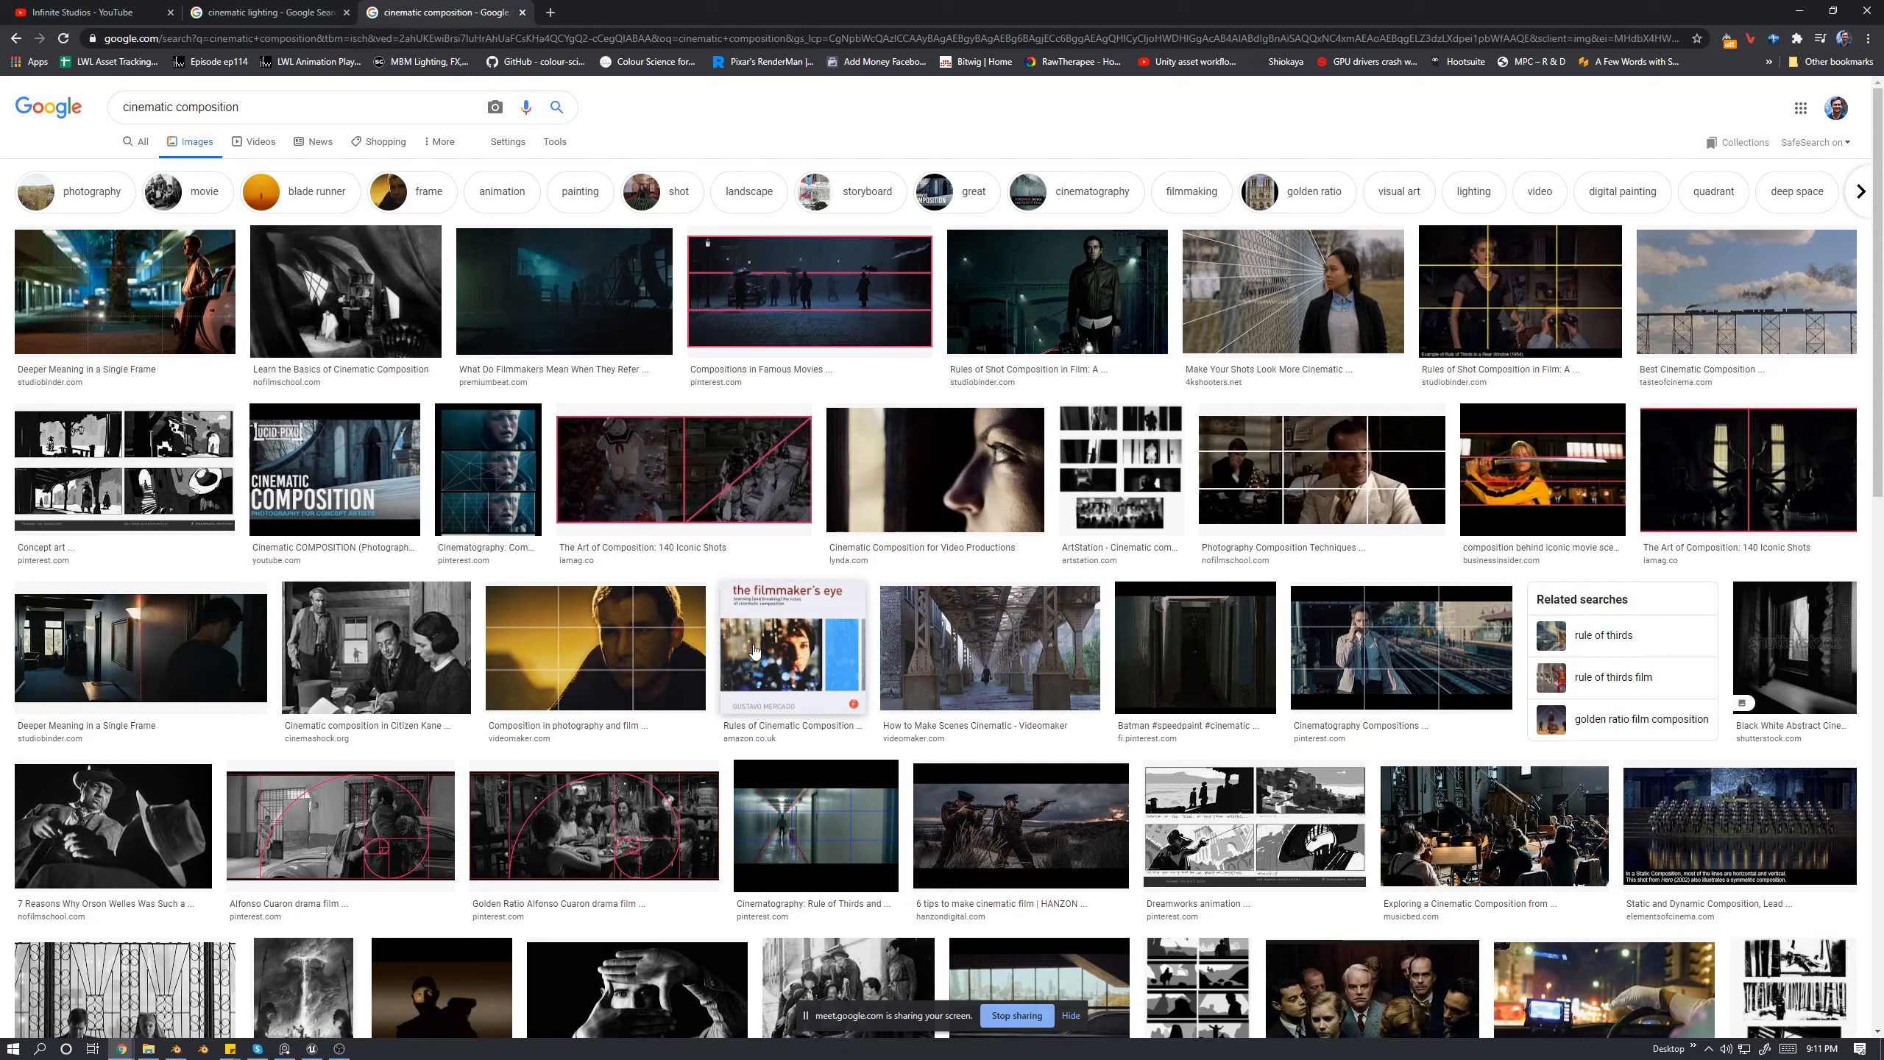
# - Search Google for "cinematic grading" in a new tab and show the image results
pyautogui.click(550, 13)
pyautogui.write('c')
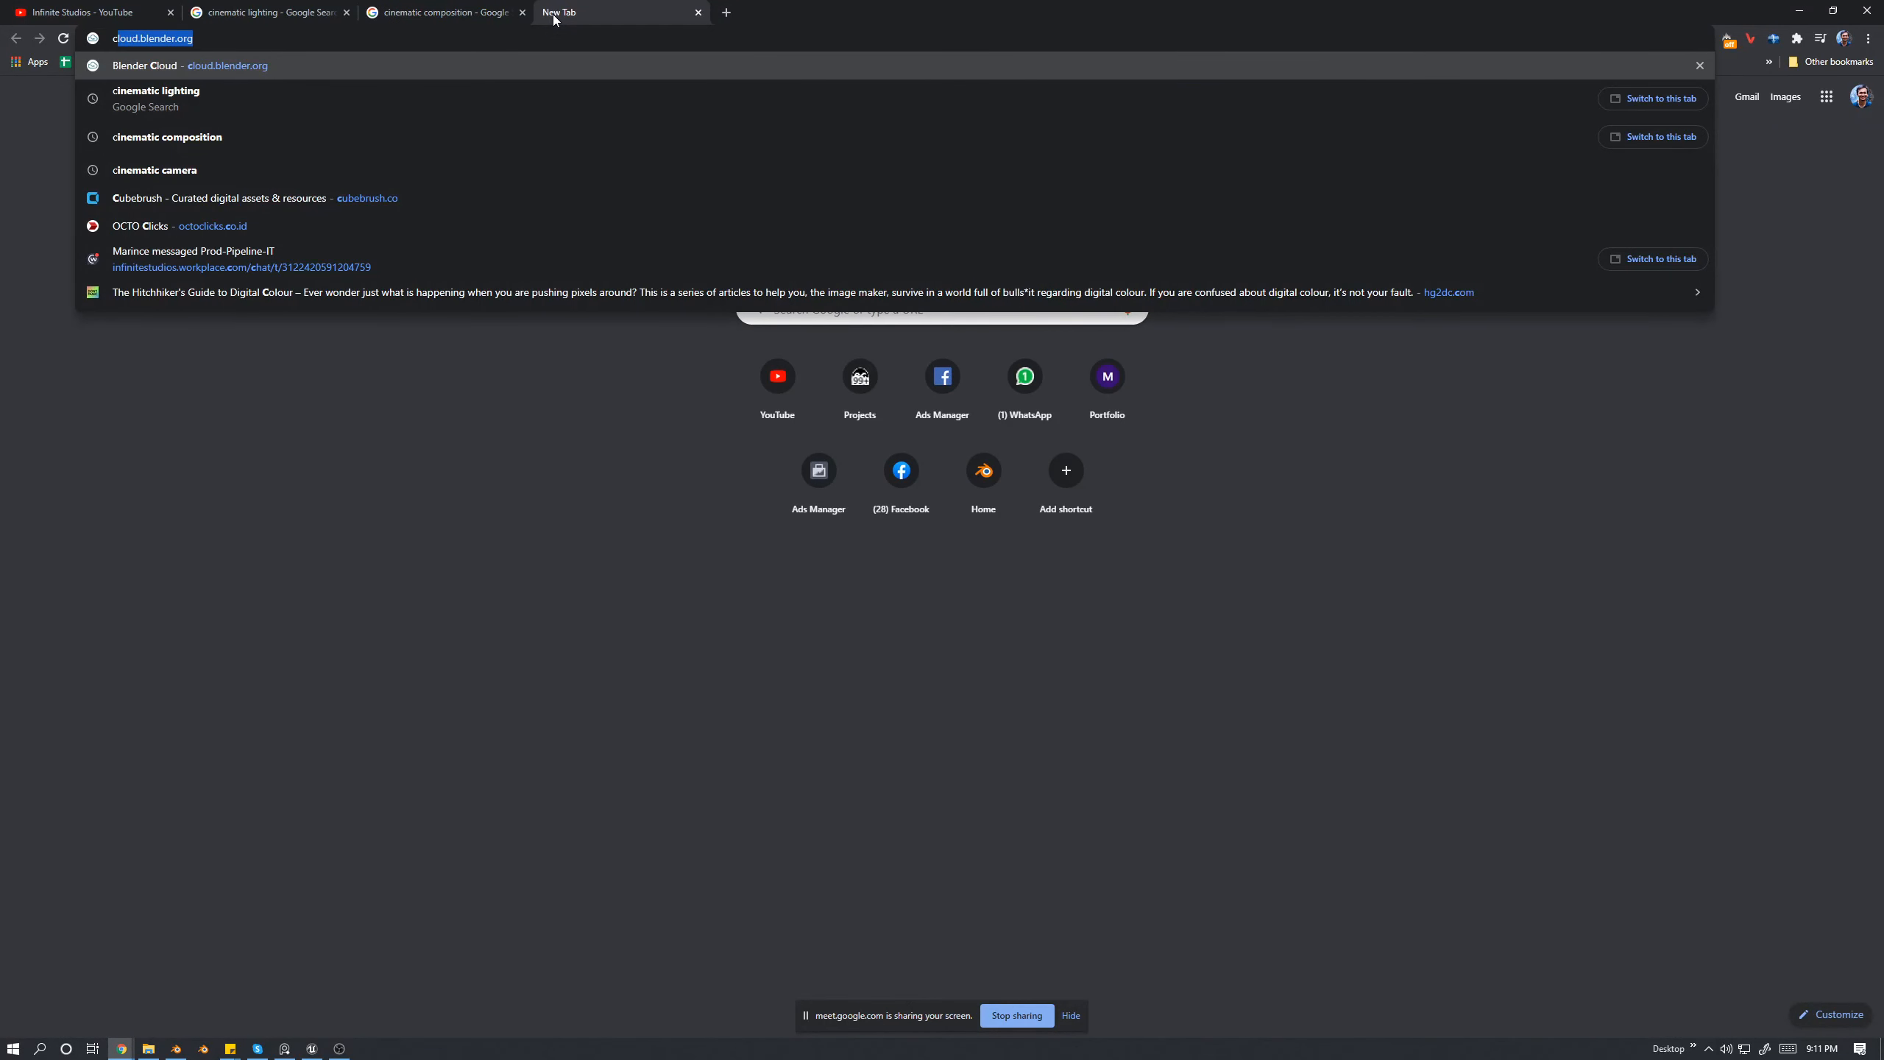
pyautogui.write('inematic')
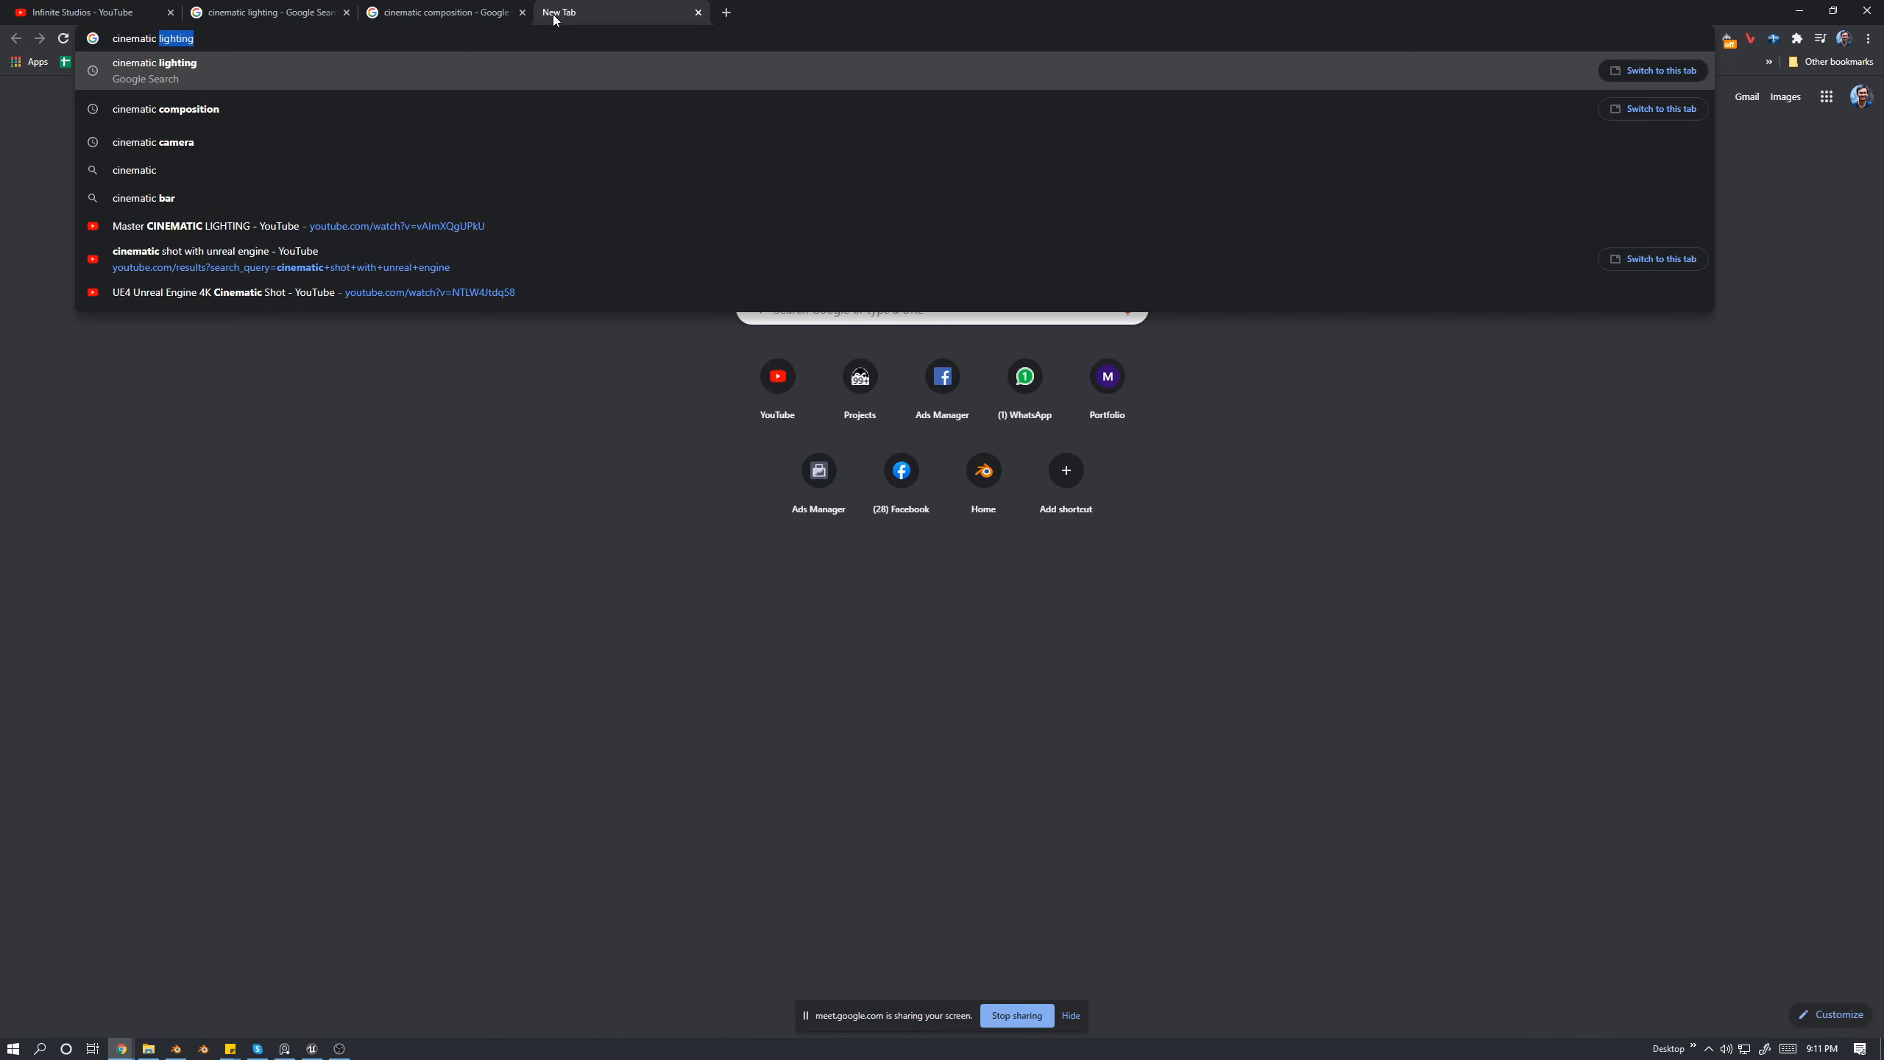
pyautogui.write(' grading')
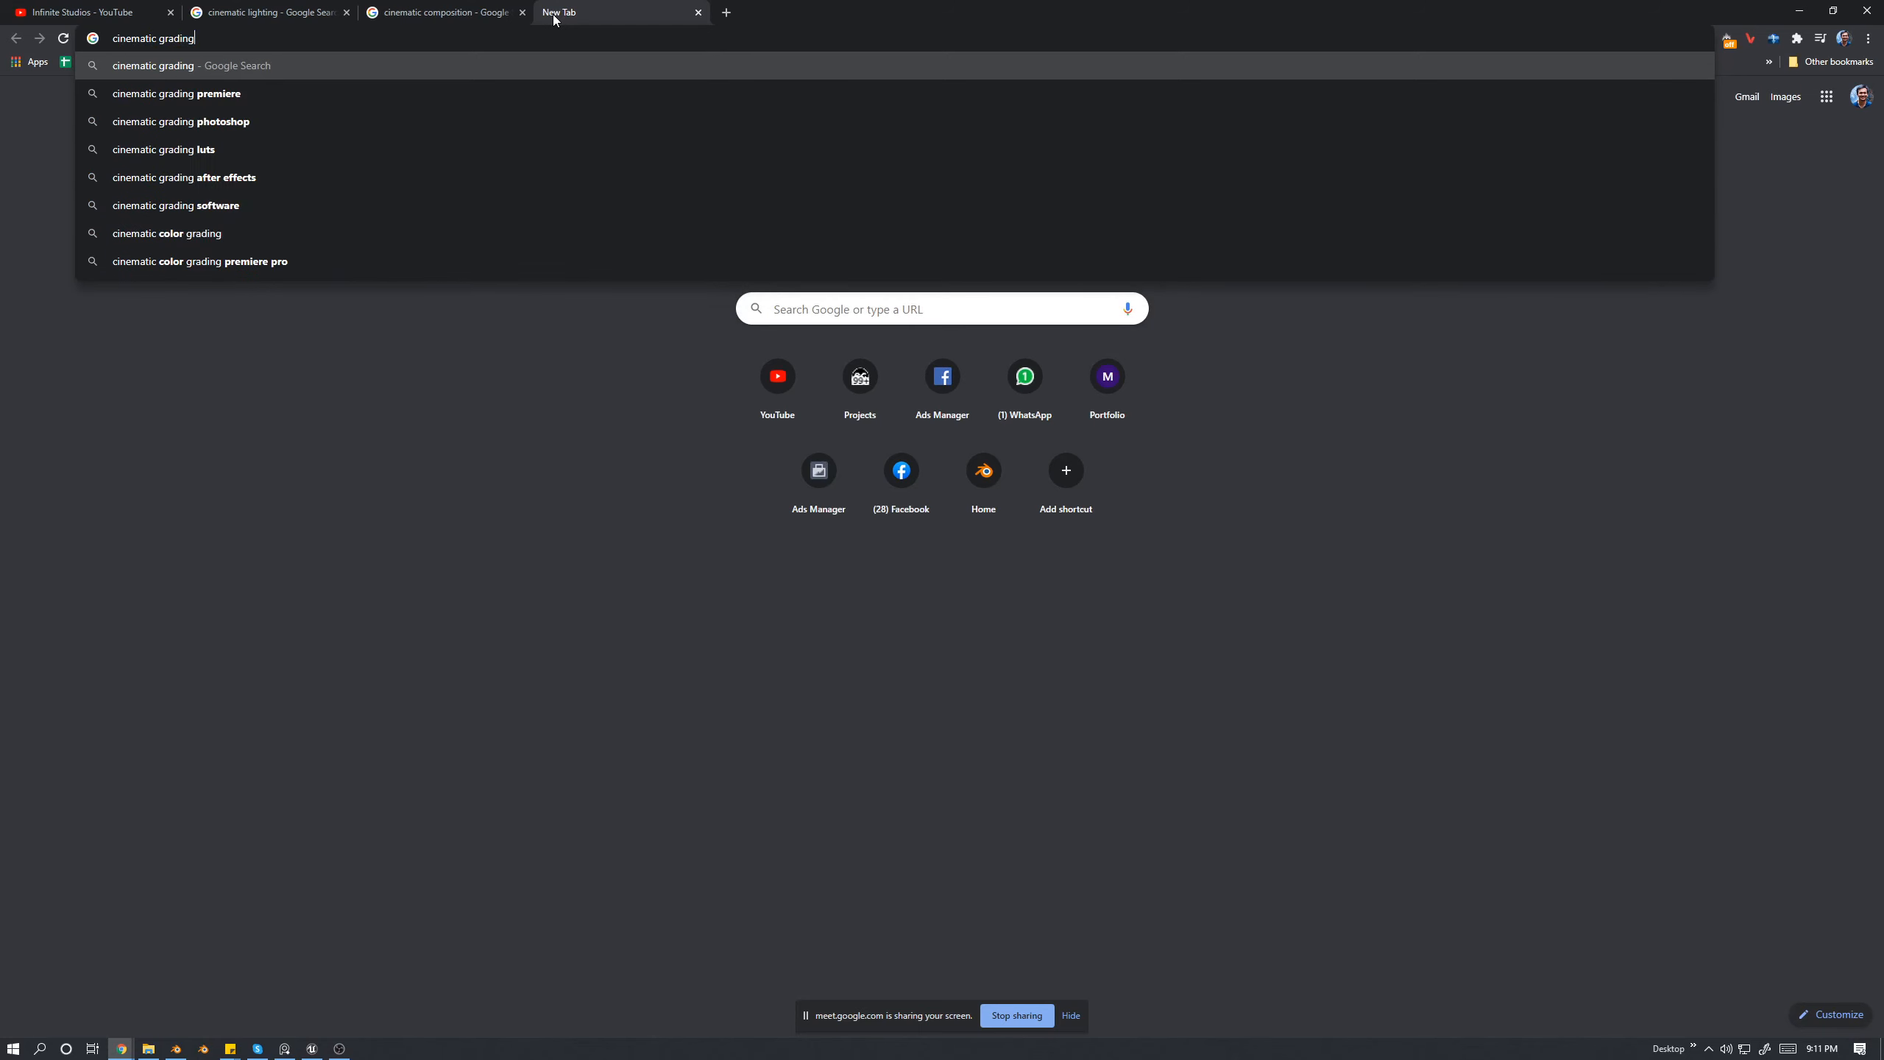
pyautogui.press('Return')
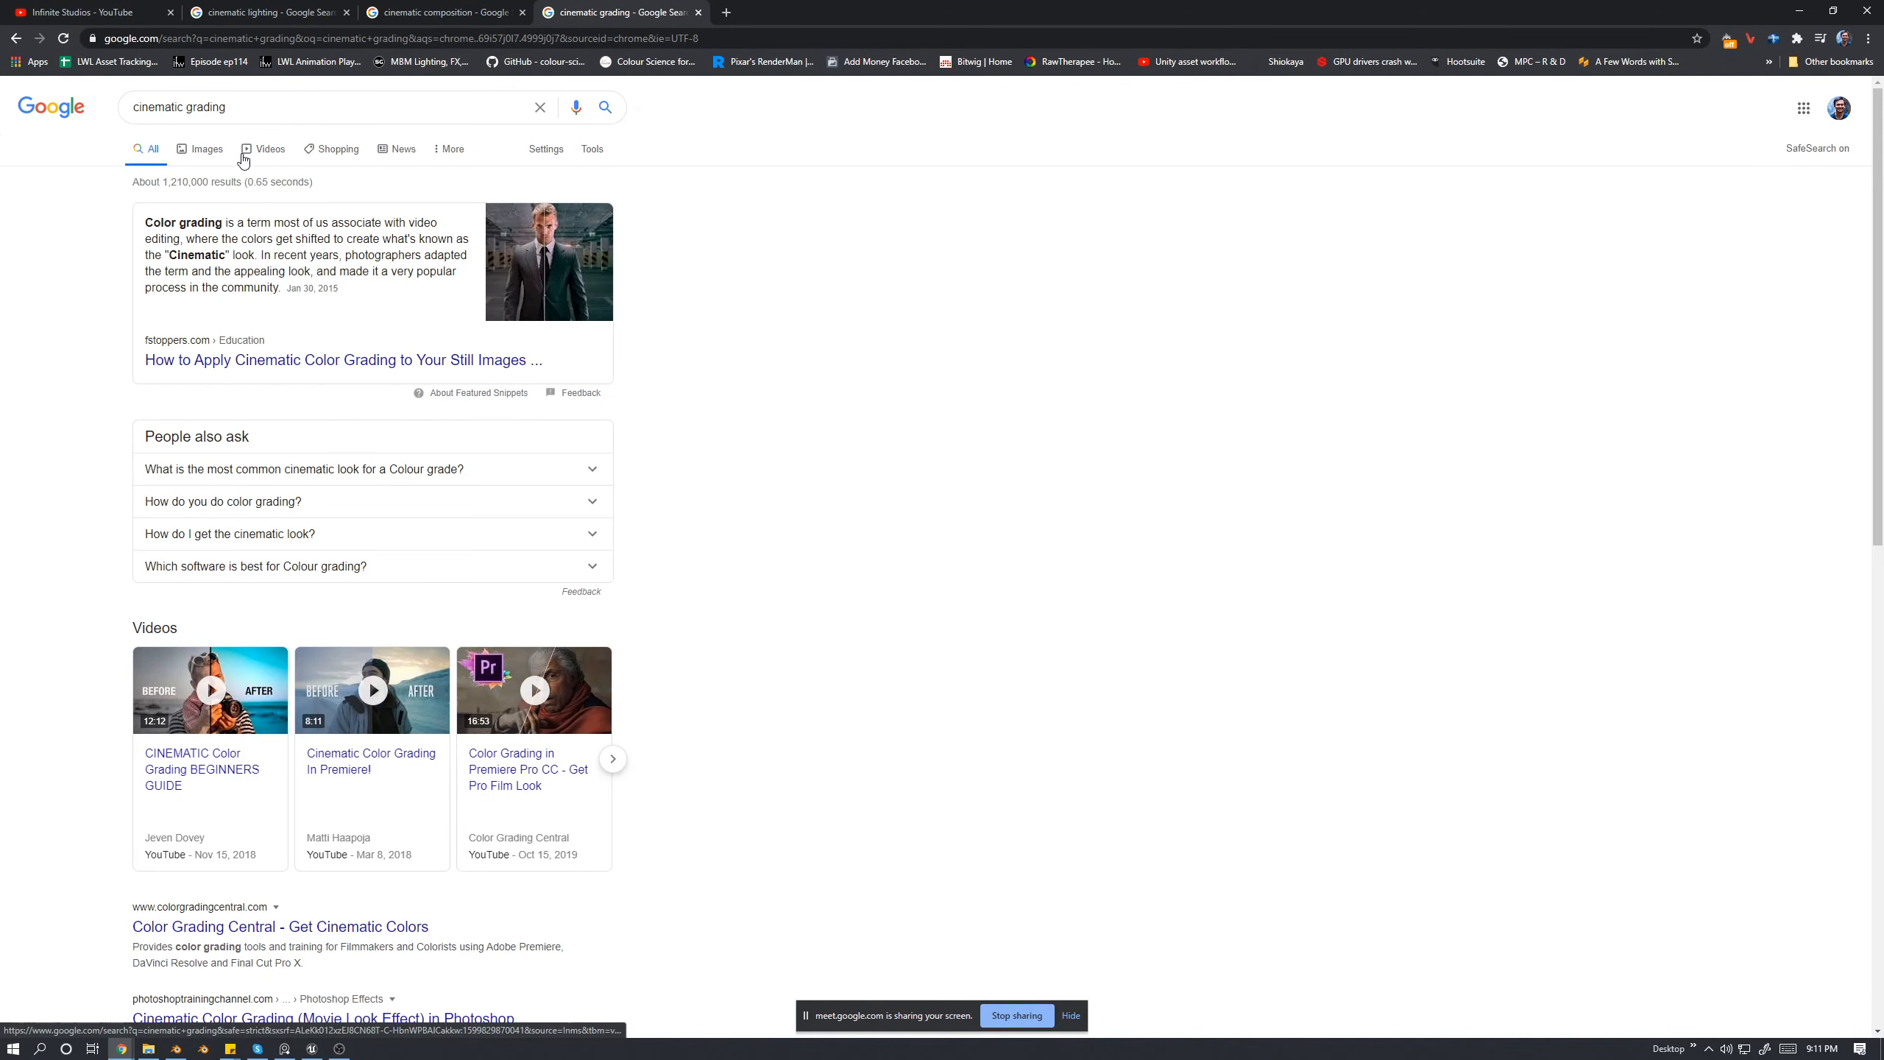
pyautogui.click(206, 153)
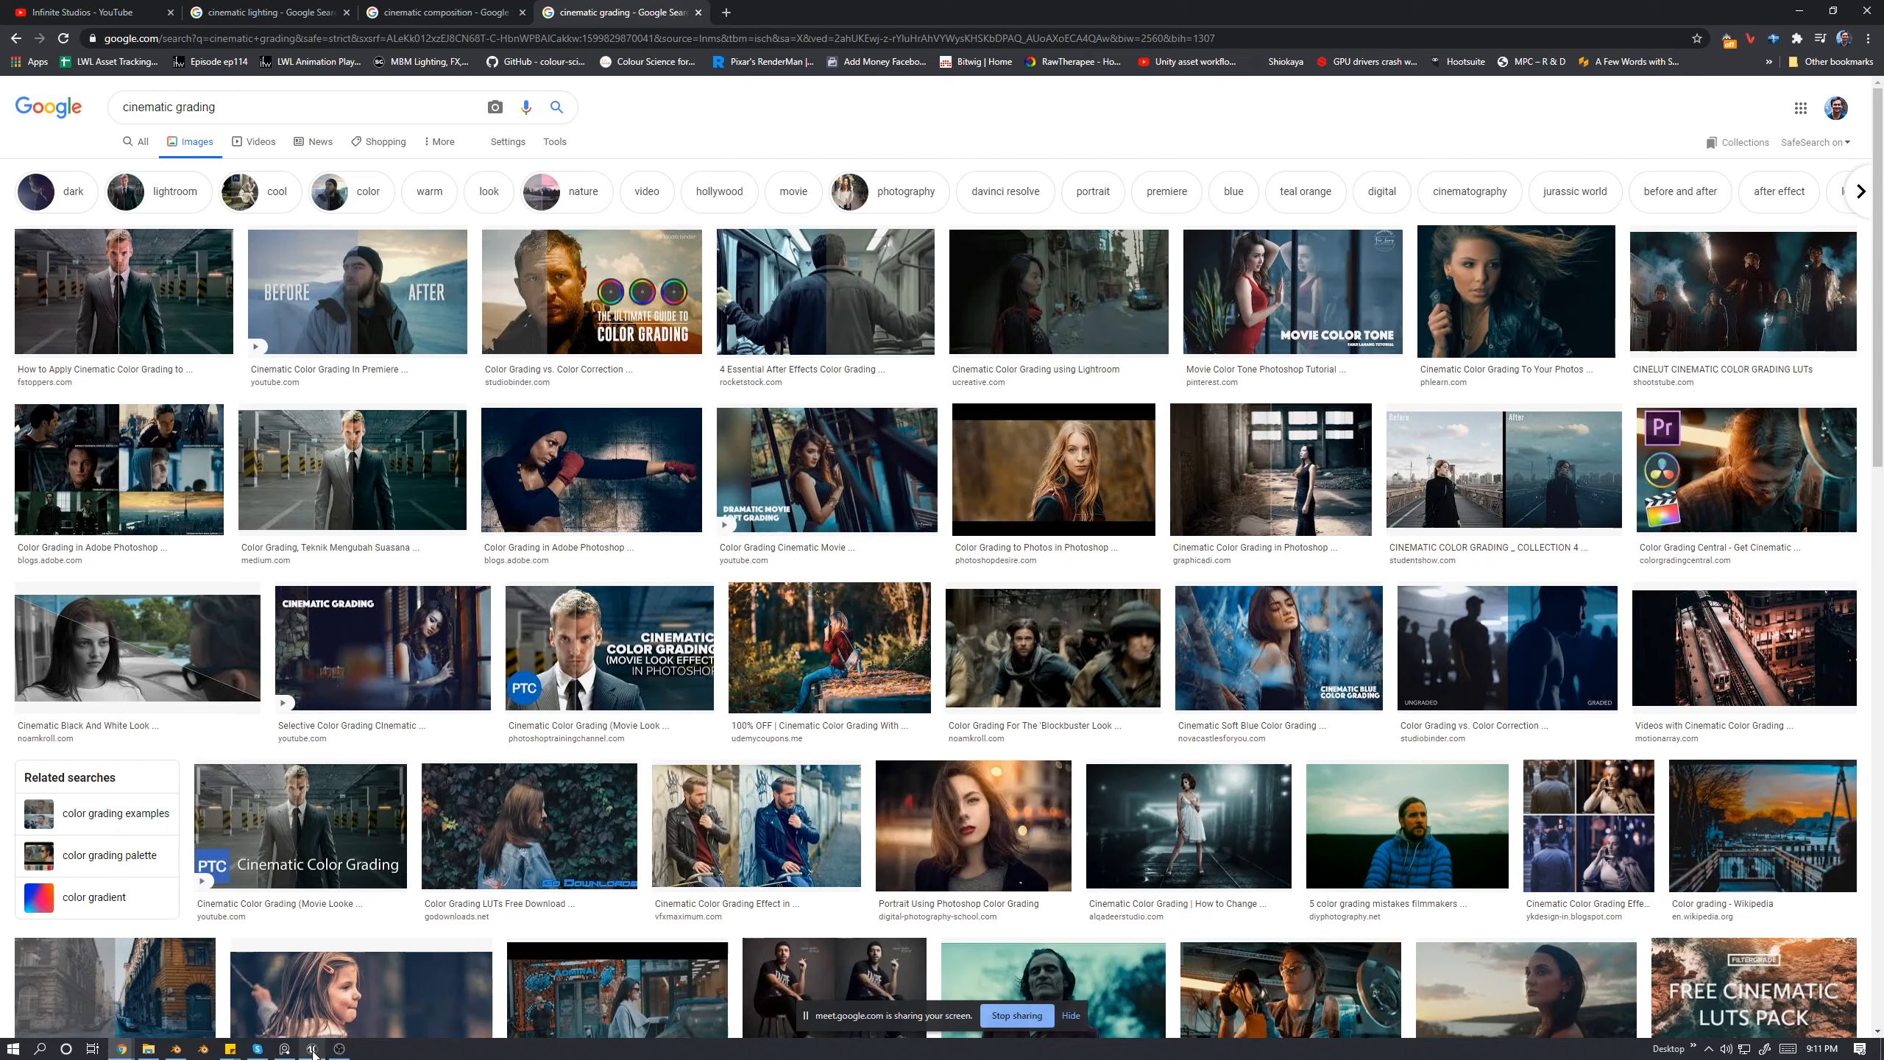
# - Switch back to Unreal Editor and display the project's Content folder in the Content Browser
pyautogui.click(340, 1049)
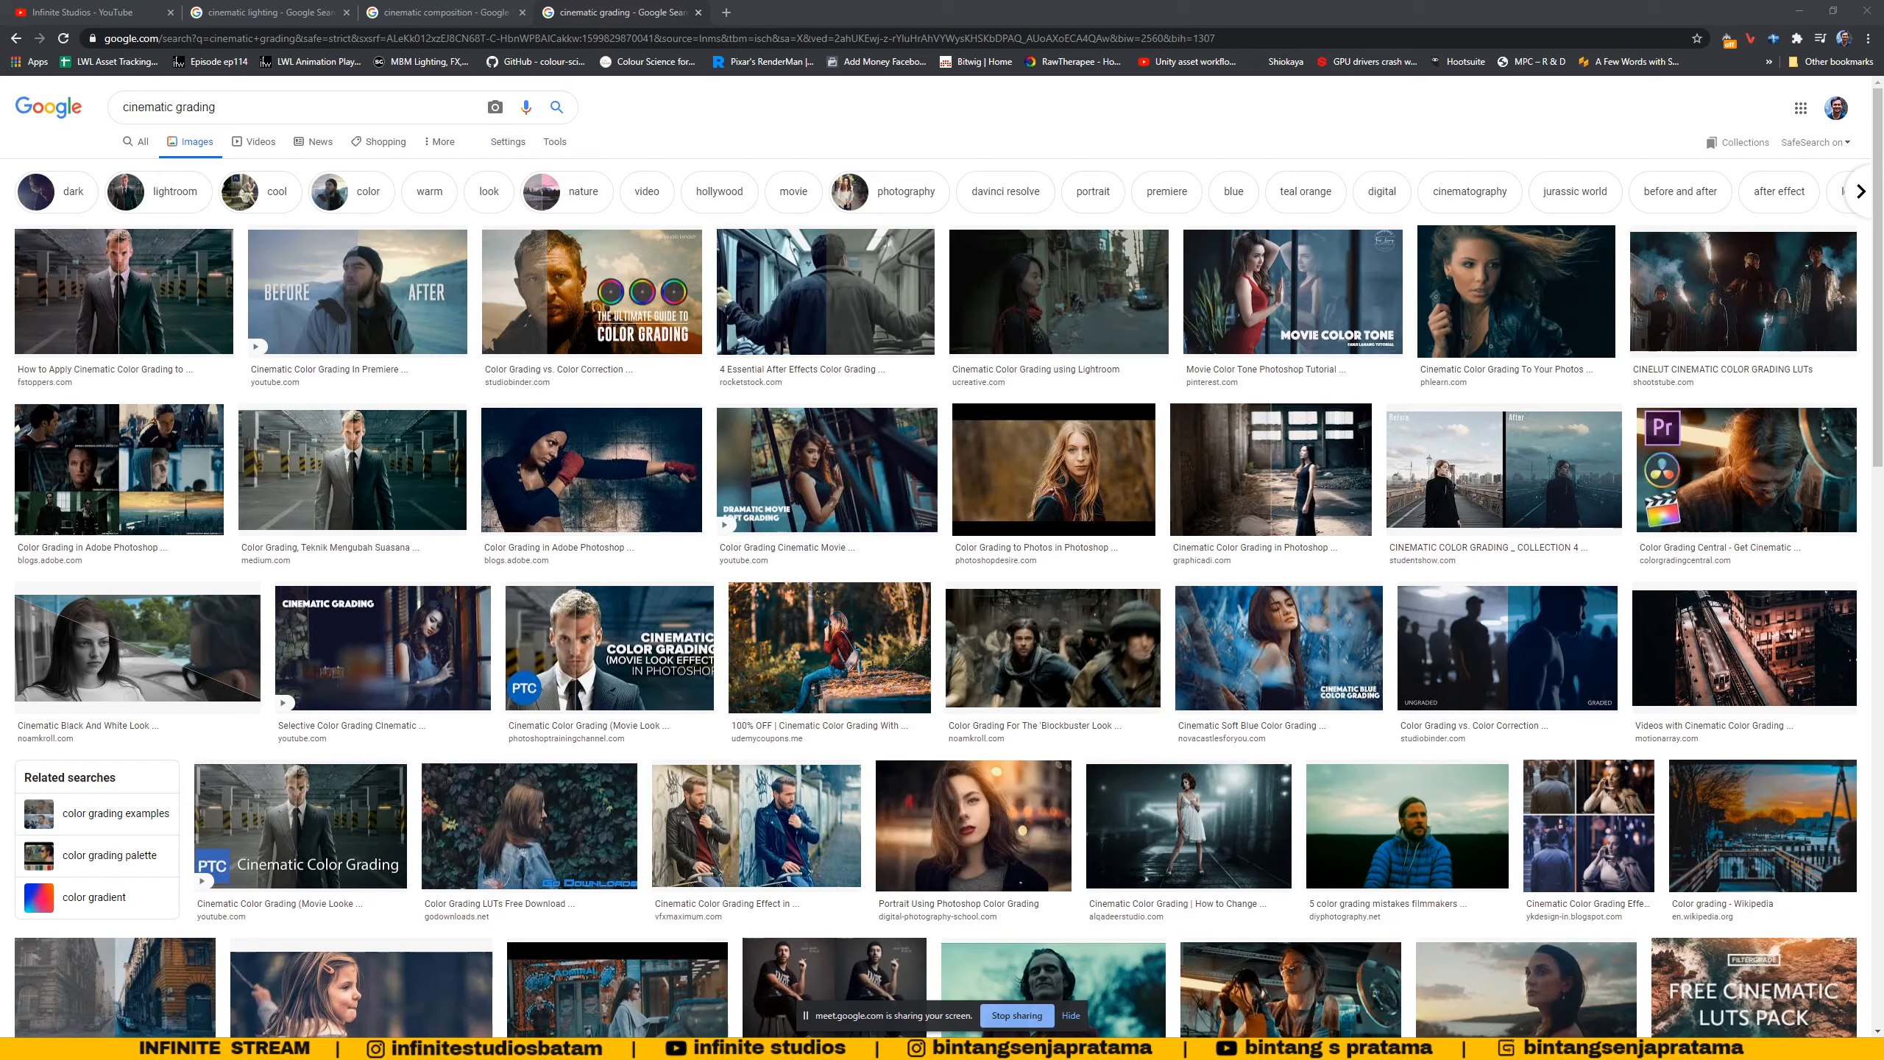
pyautogui.click(312, 1049)
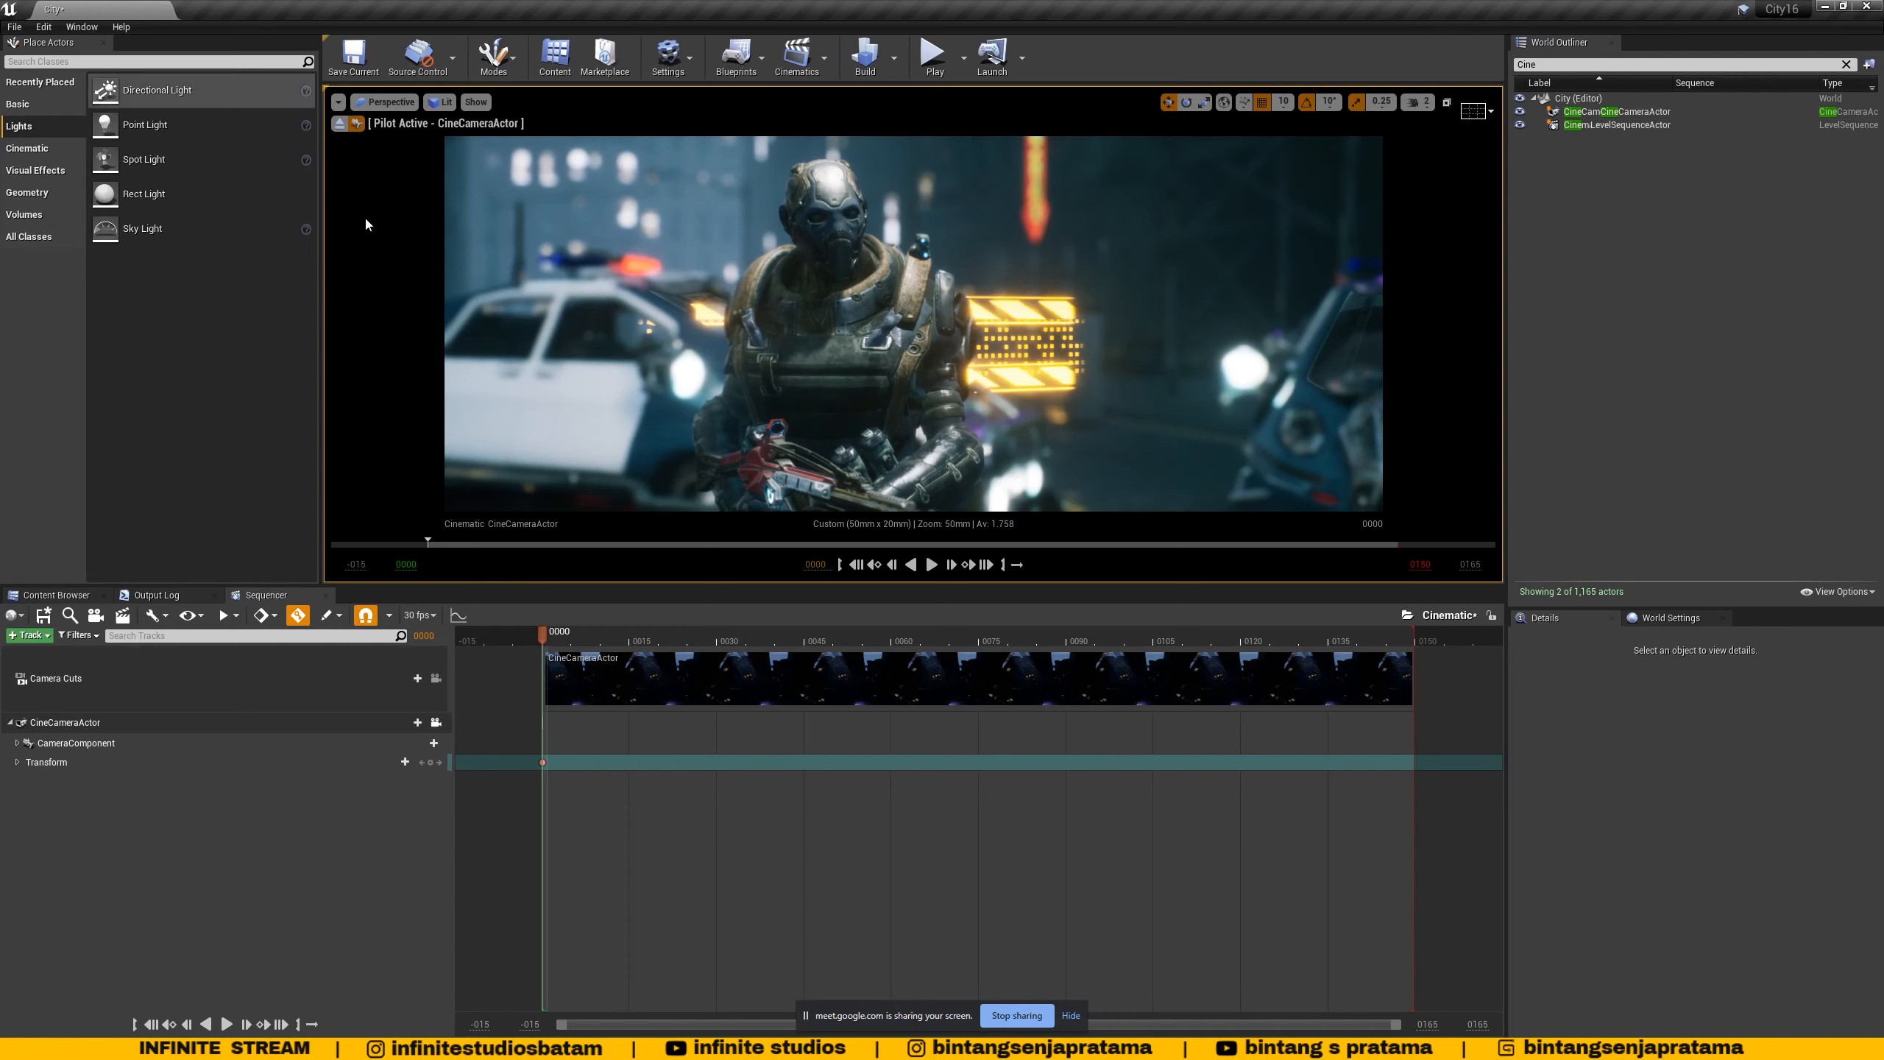
pyautogui.moveTo(246, 1049)
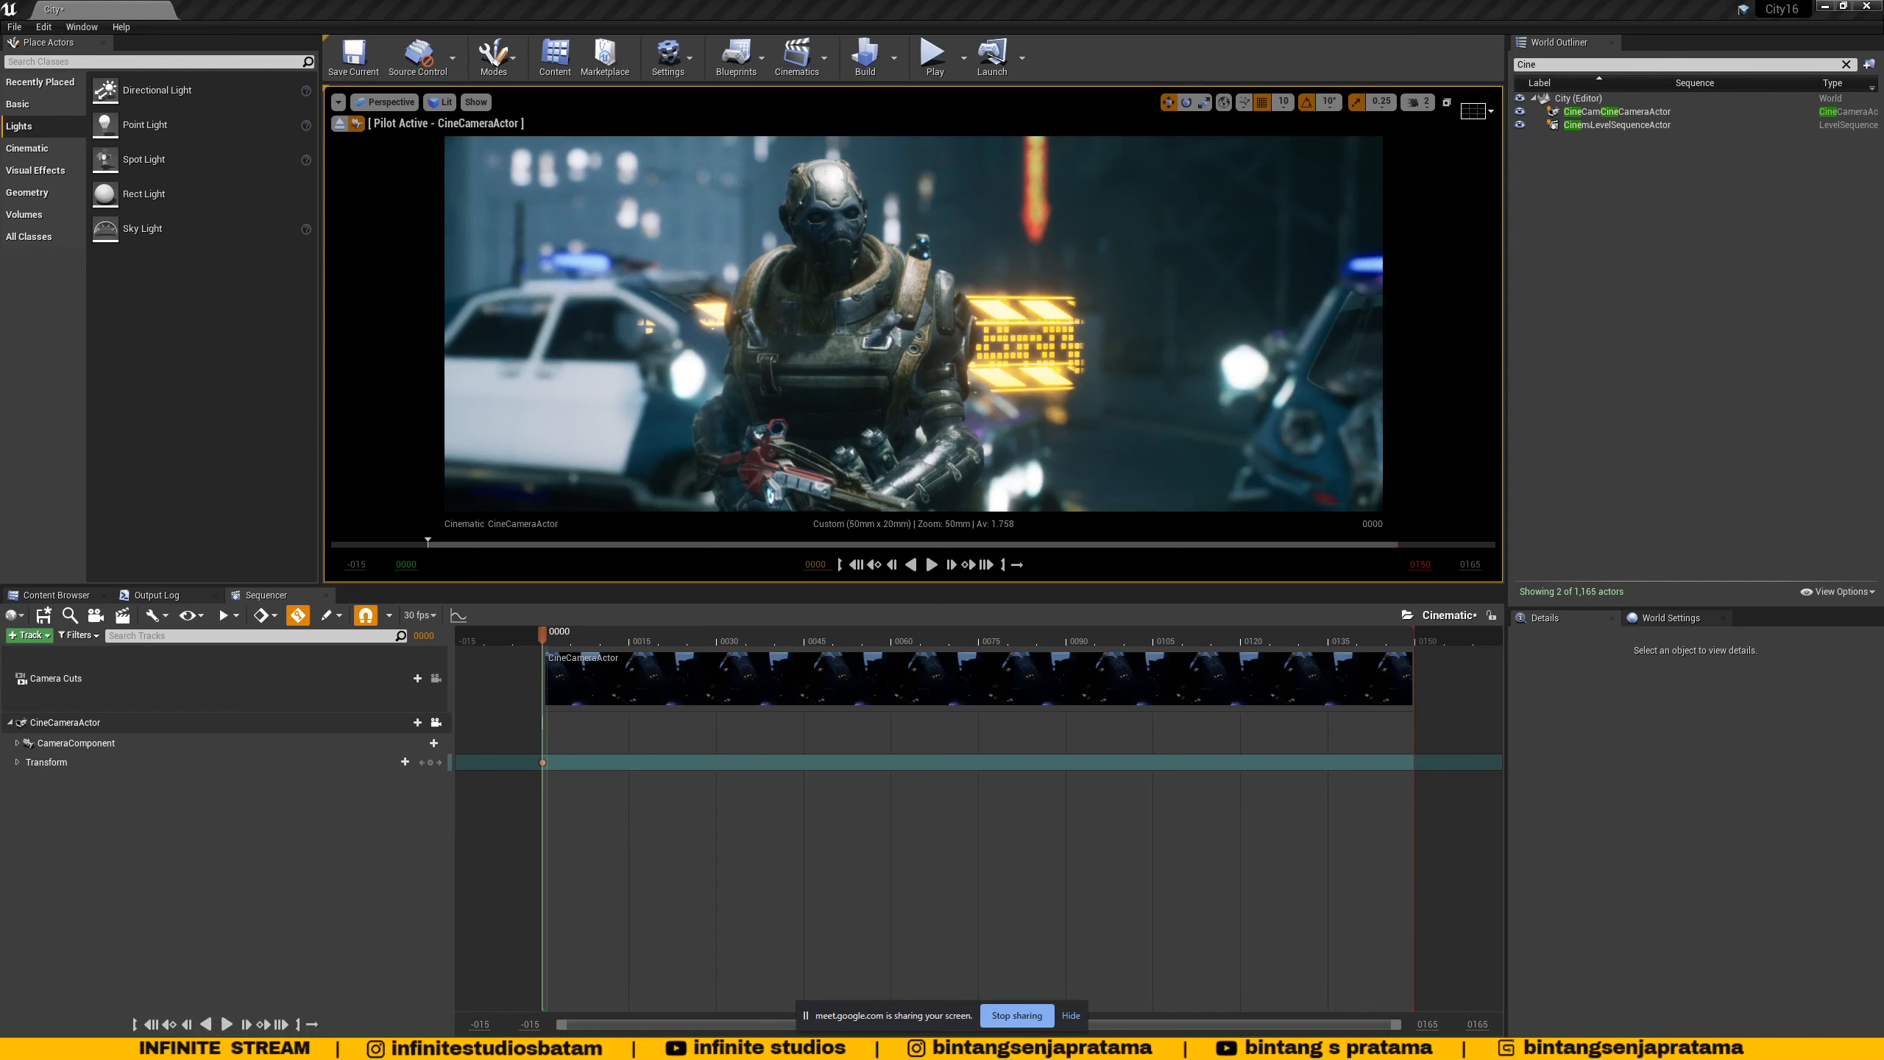
pyautogui.moveTo(149, 1049)
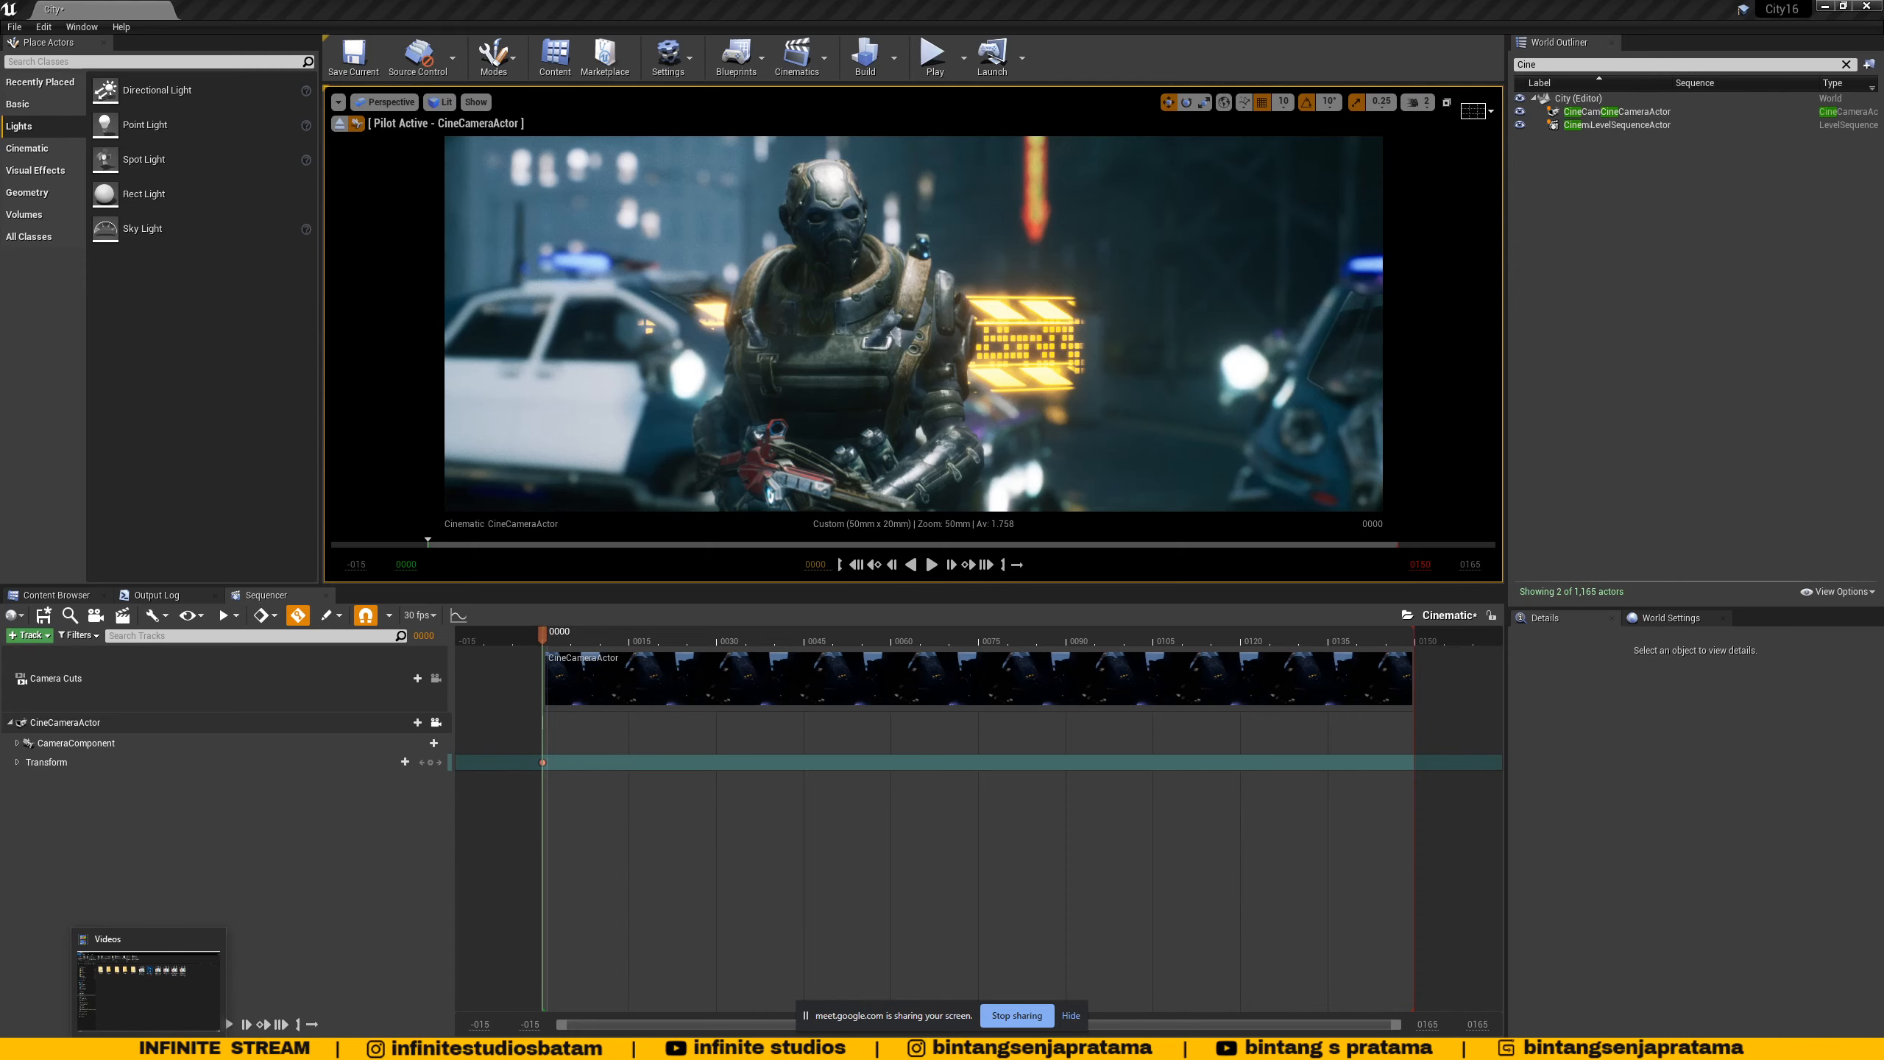
pyautogui.click(65, 594)
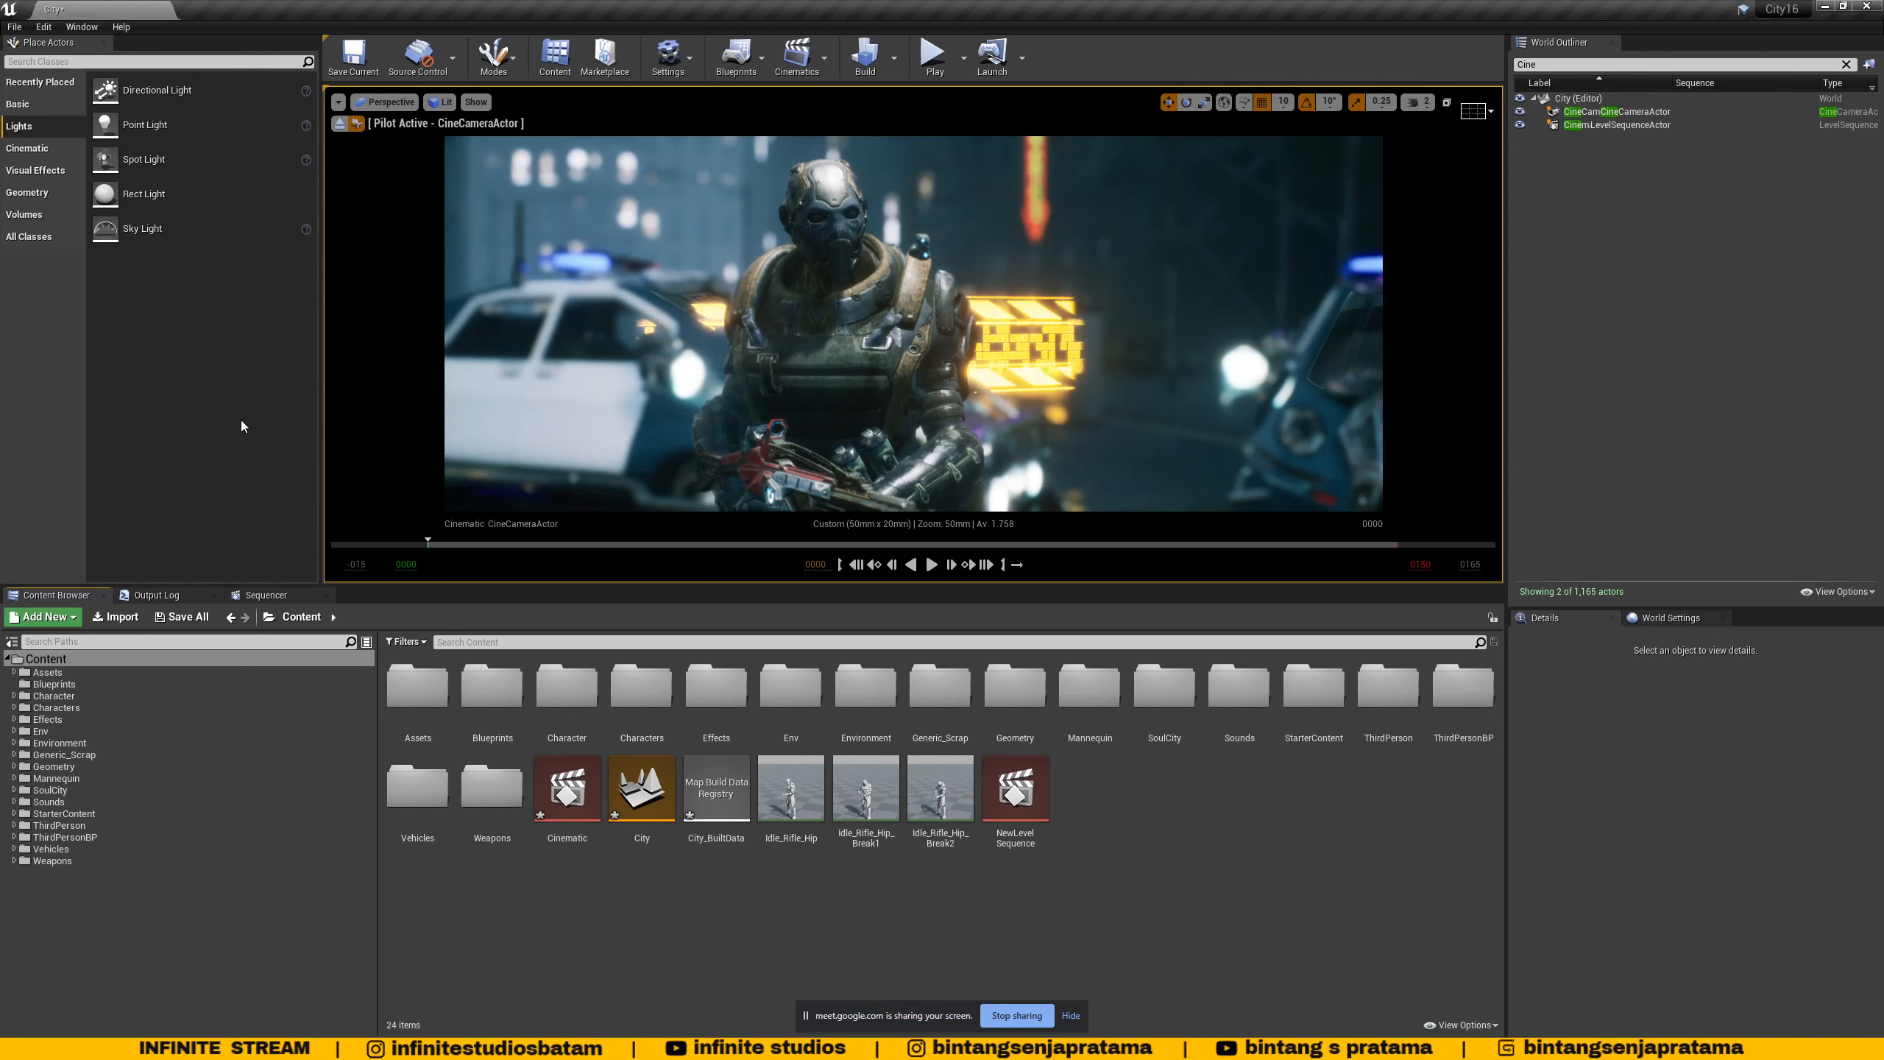
# - Change the viewport type from cinematic to Default Viewport and pull back to an overview of the city
pyautogui.click(385, 101)
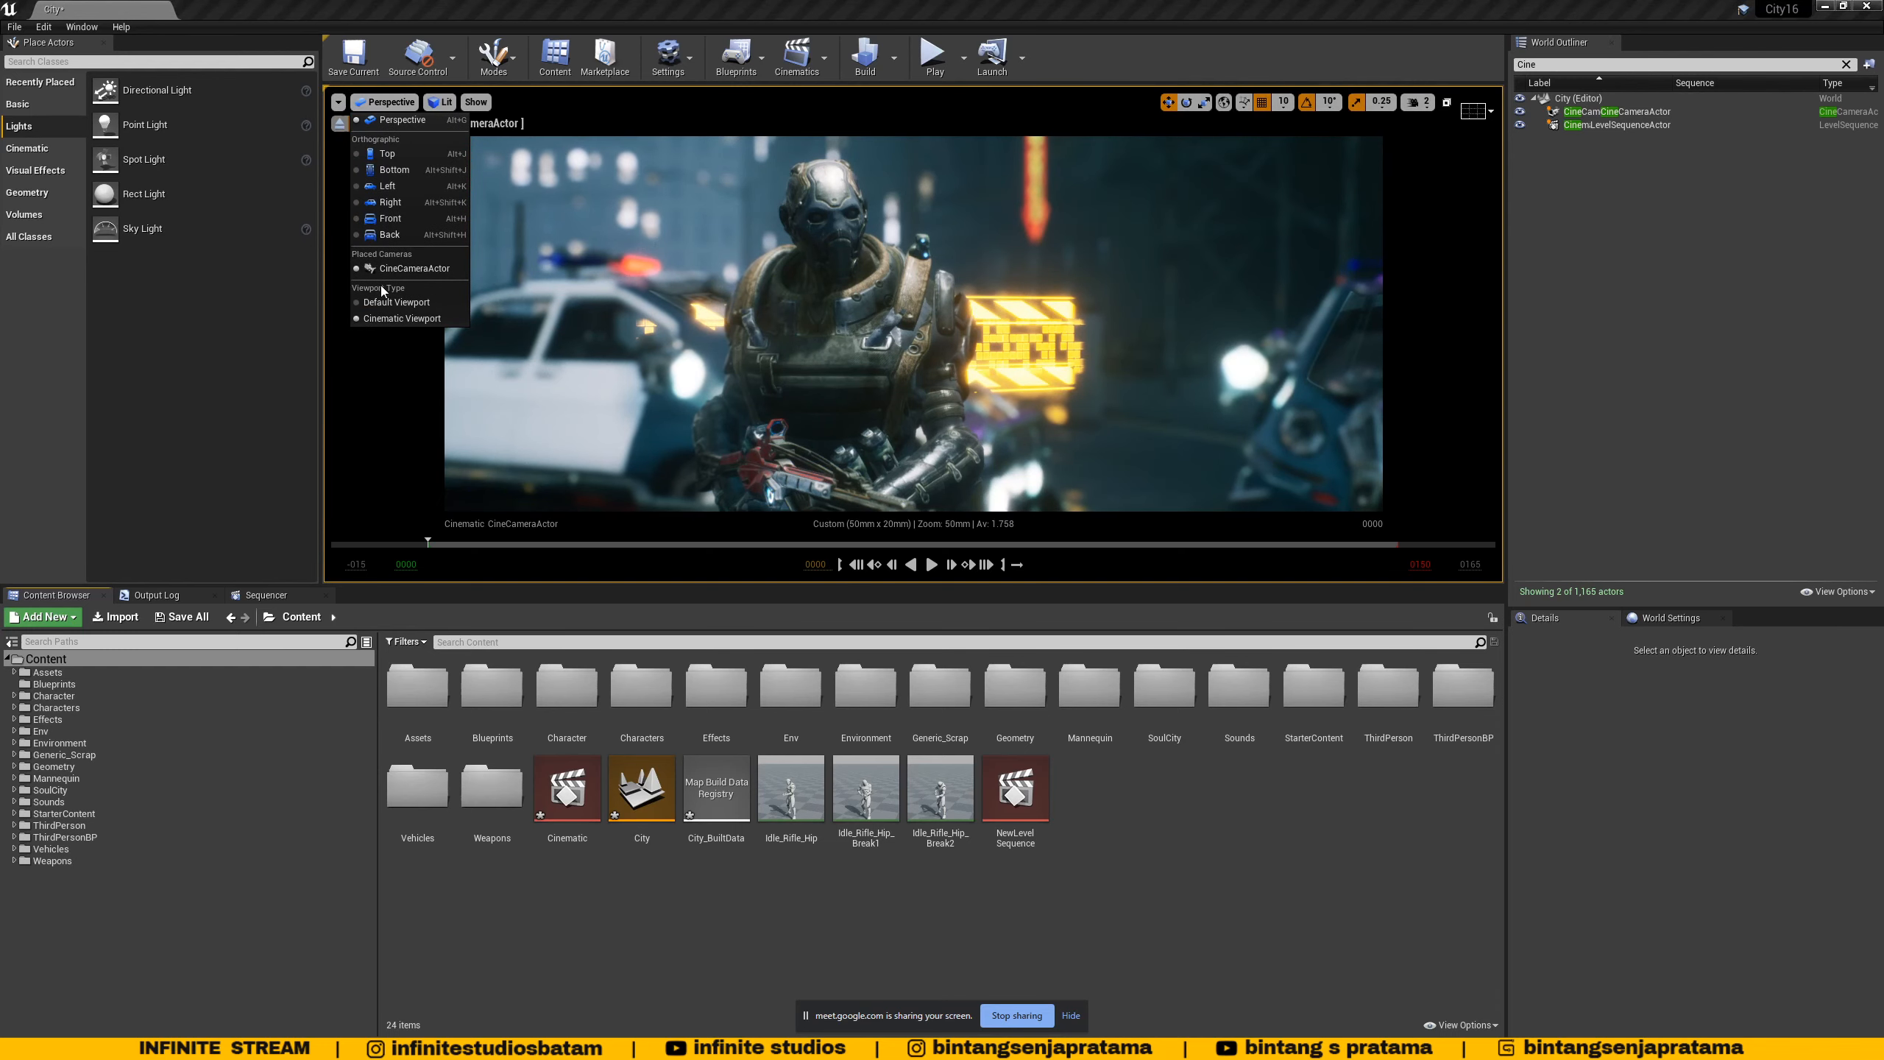
pyautogui.click(396, 302)
pyautogui.click(397, 100)
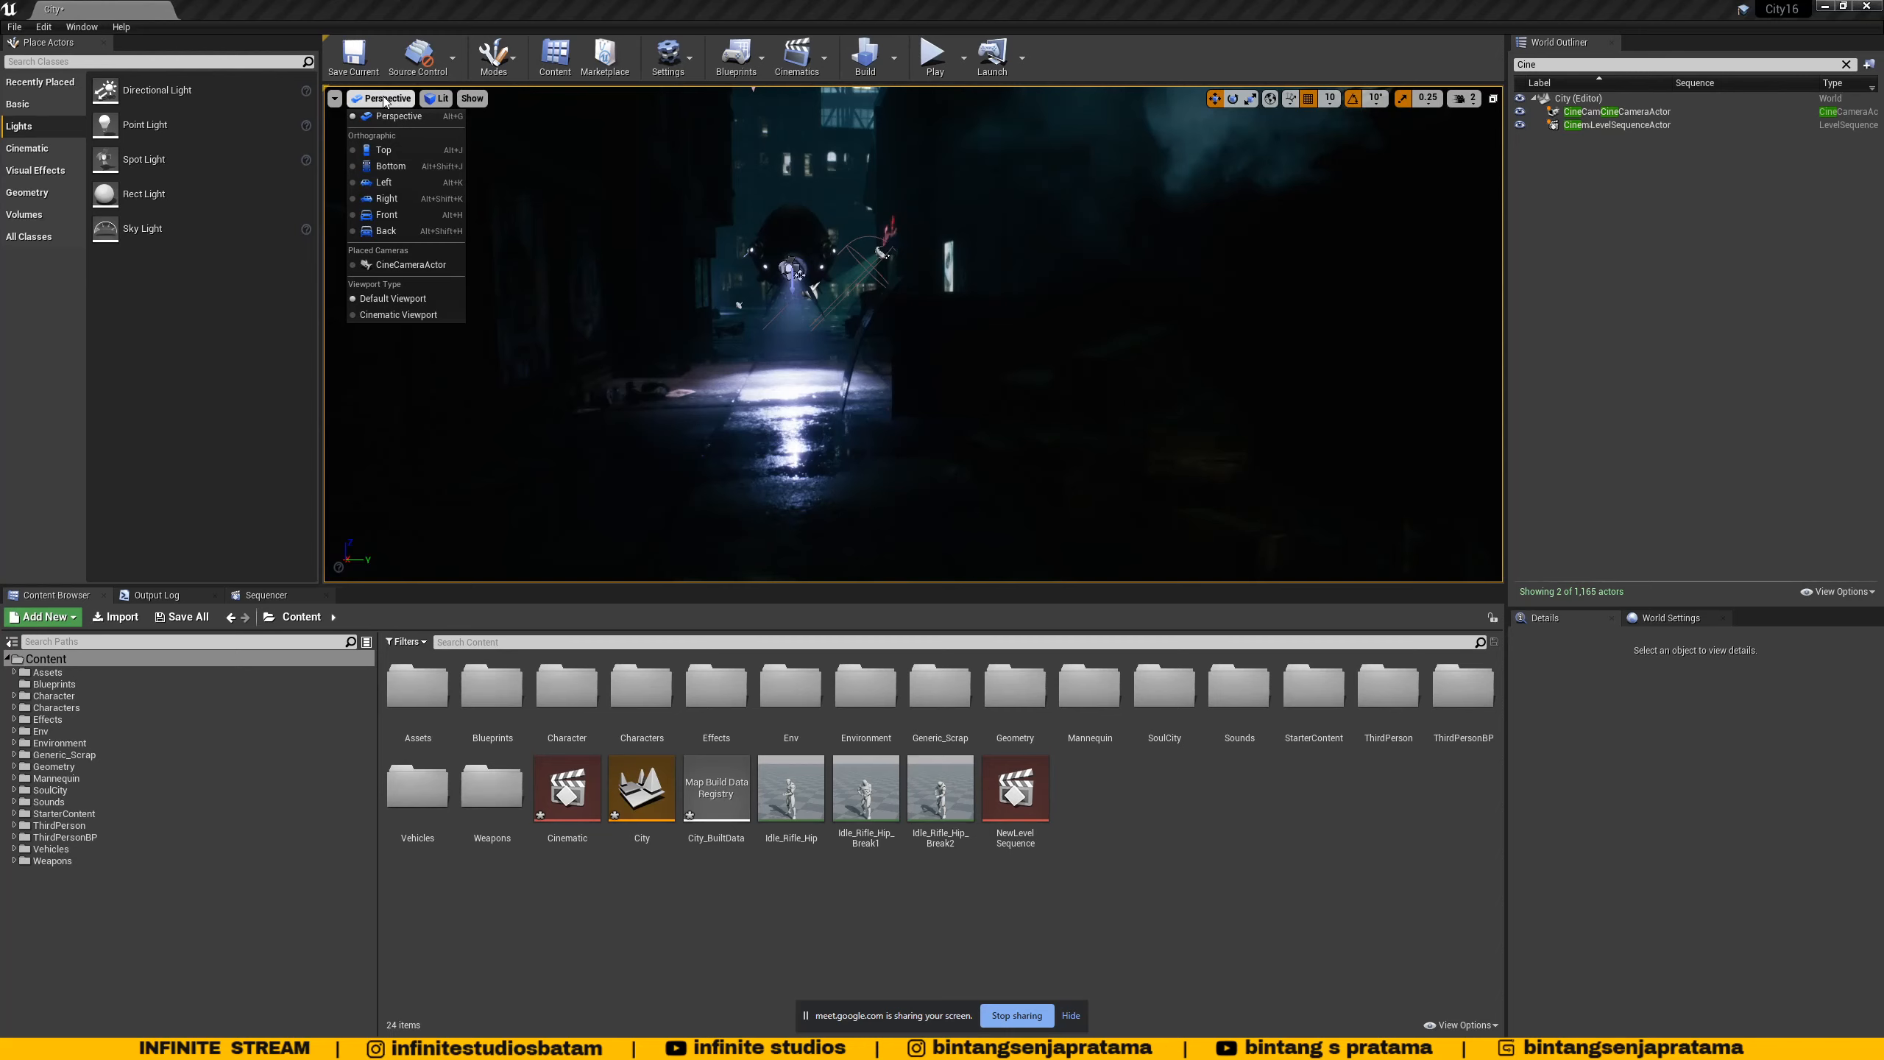
pyautogui.moveTo(950, 371)
pyautogui.mouseDown(button='right')
pyautogui.moveTo(920, 371)
pyautogui.moveTo(951, 371)
pyautogui.mouseUp(button='right')
pyautogui.press('s')
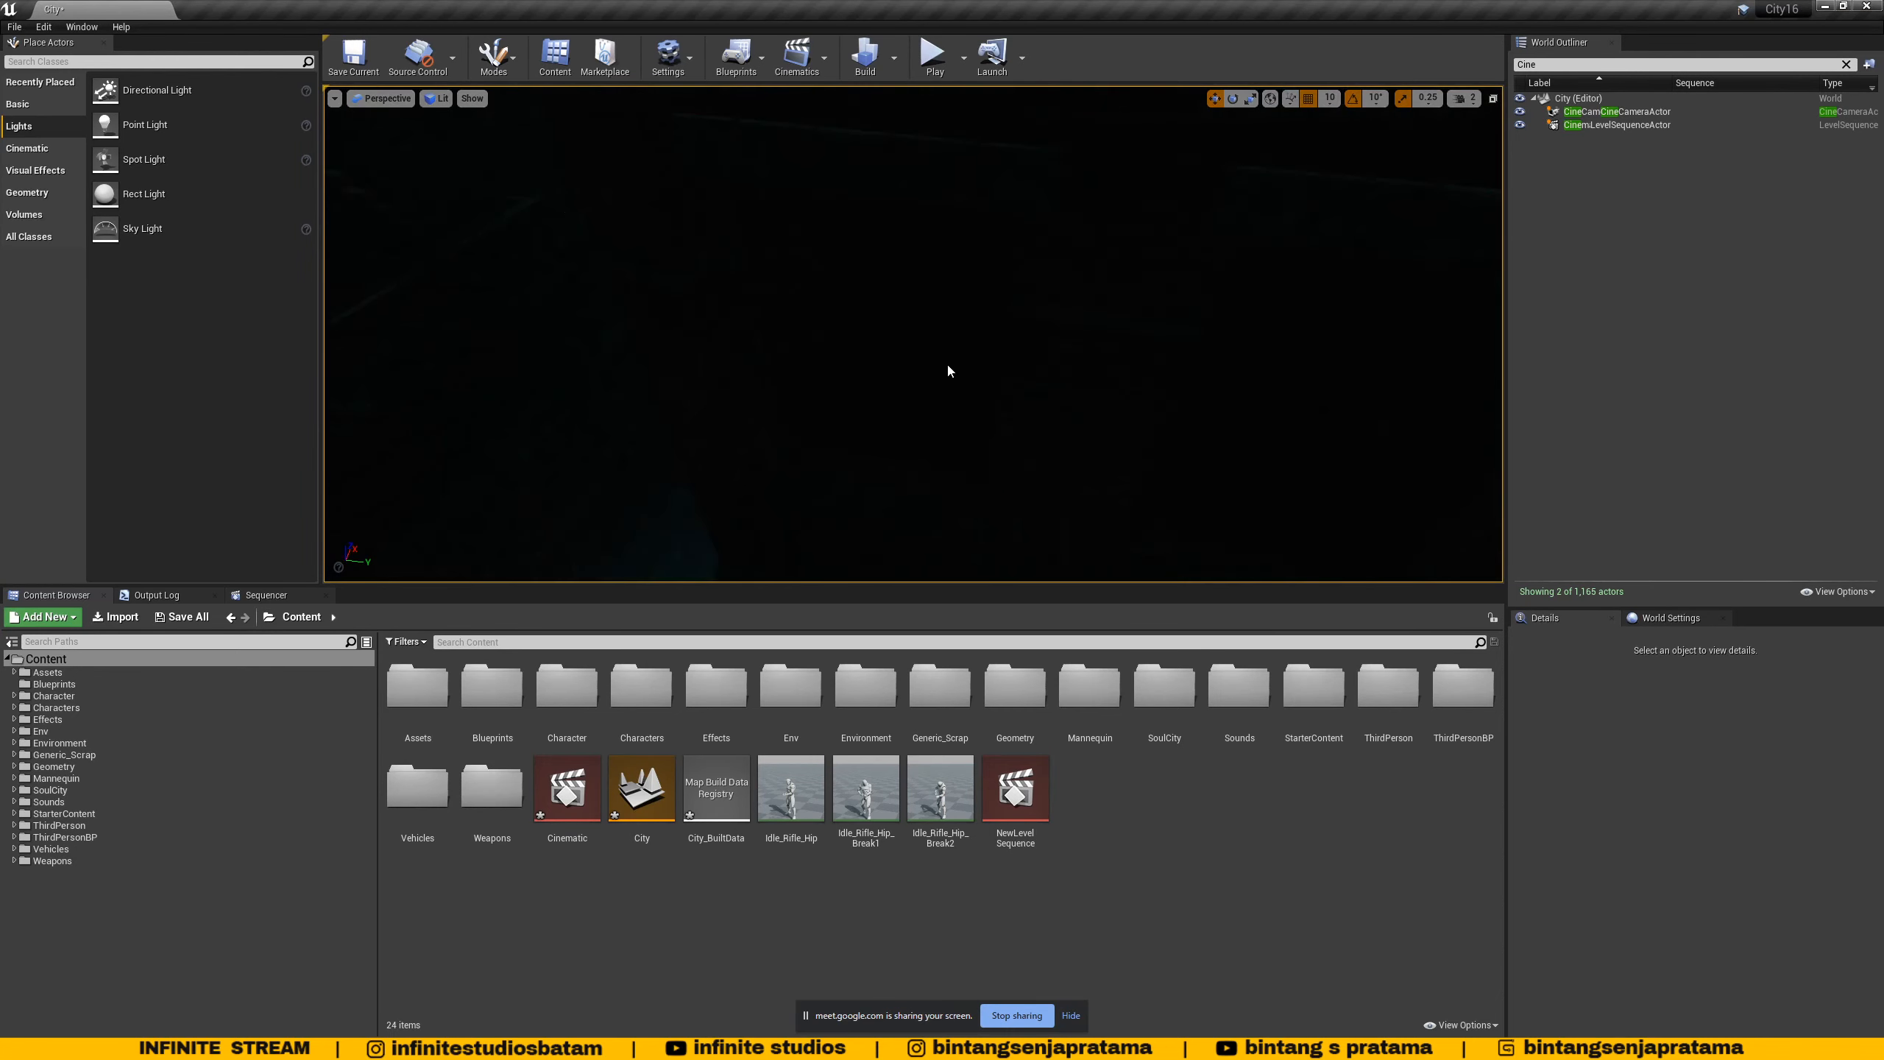
pyautogui.press('s')
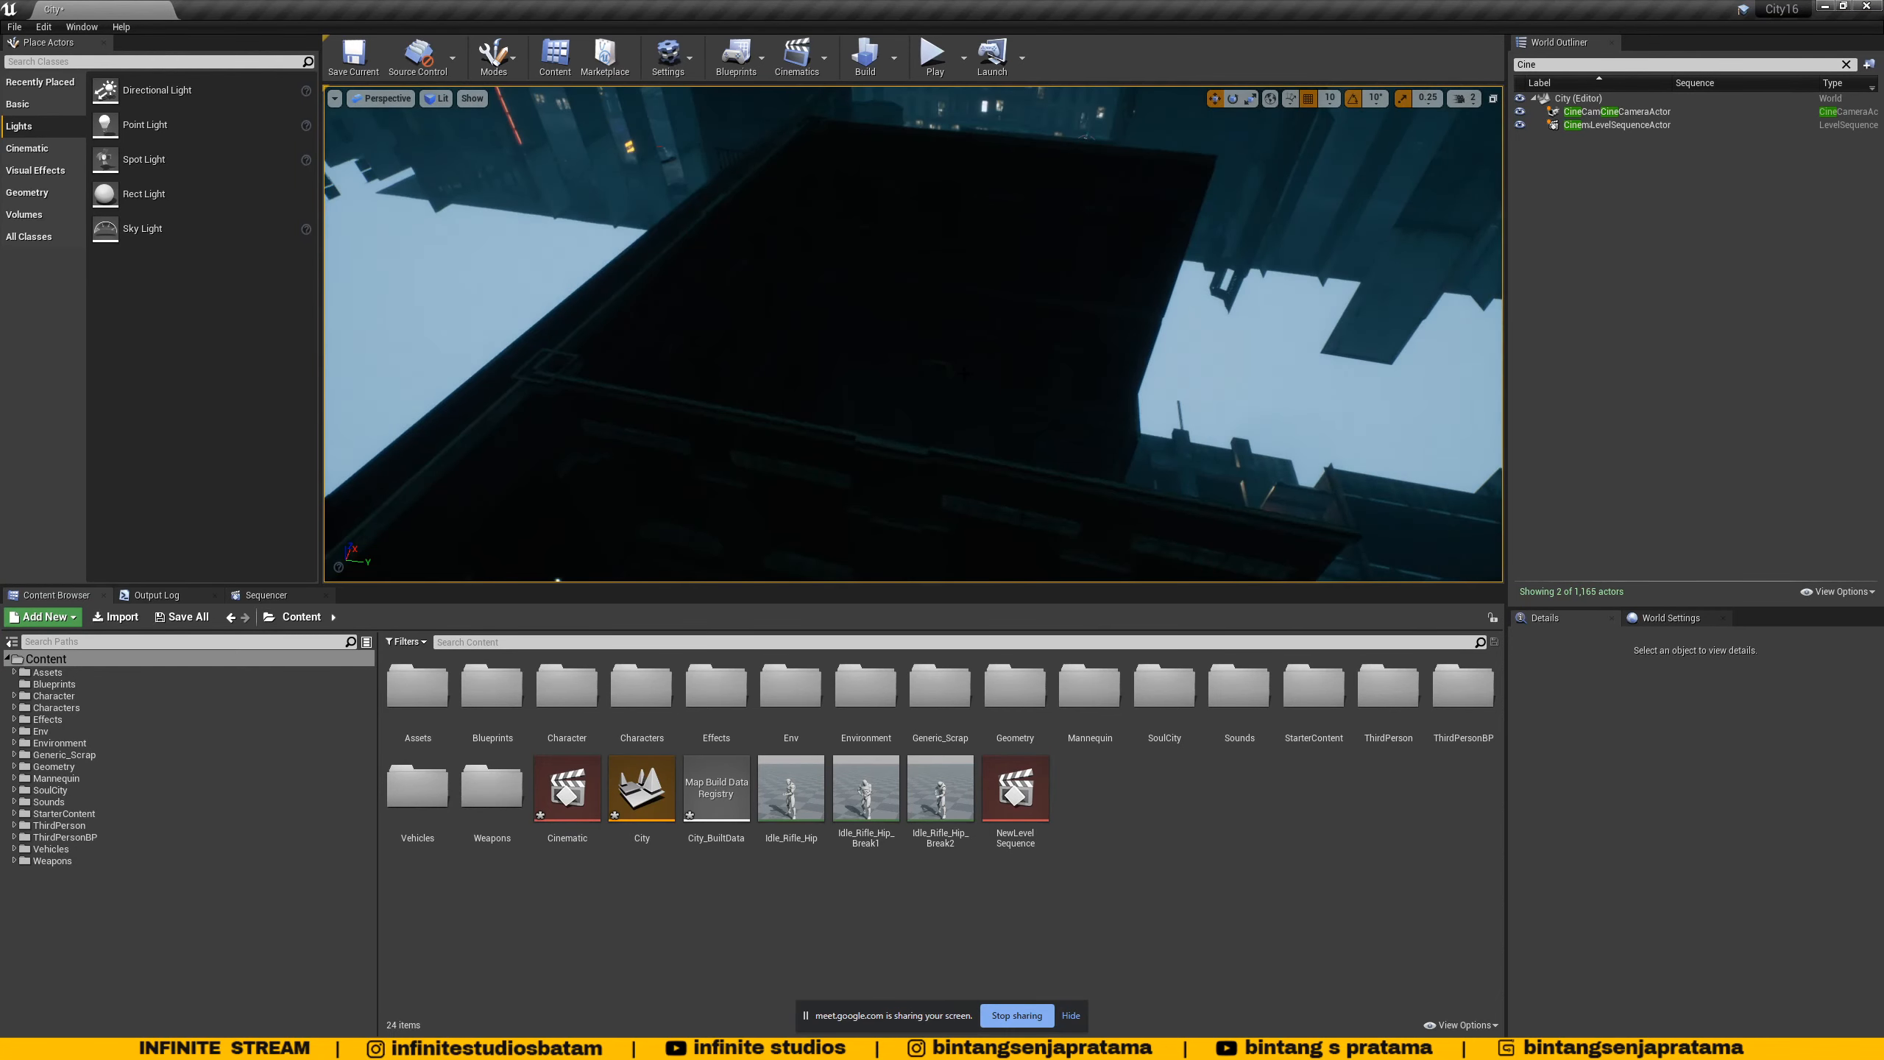
pyautogui.press('s')
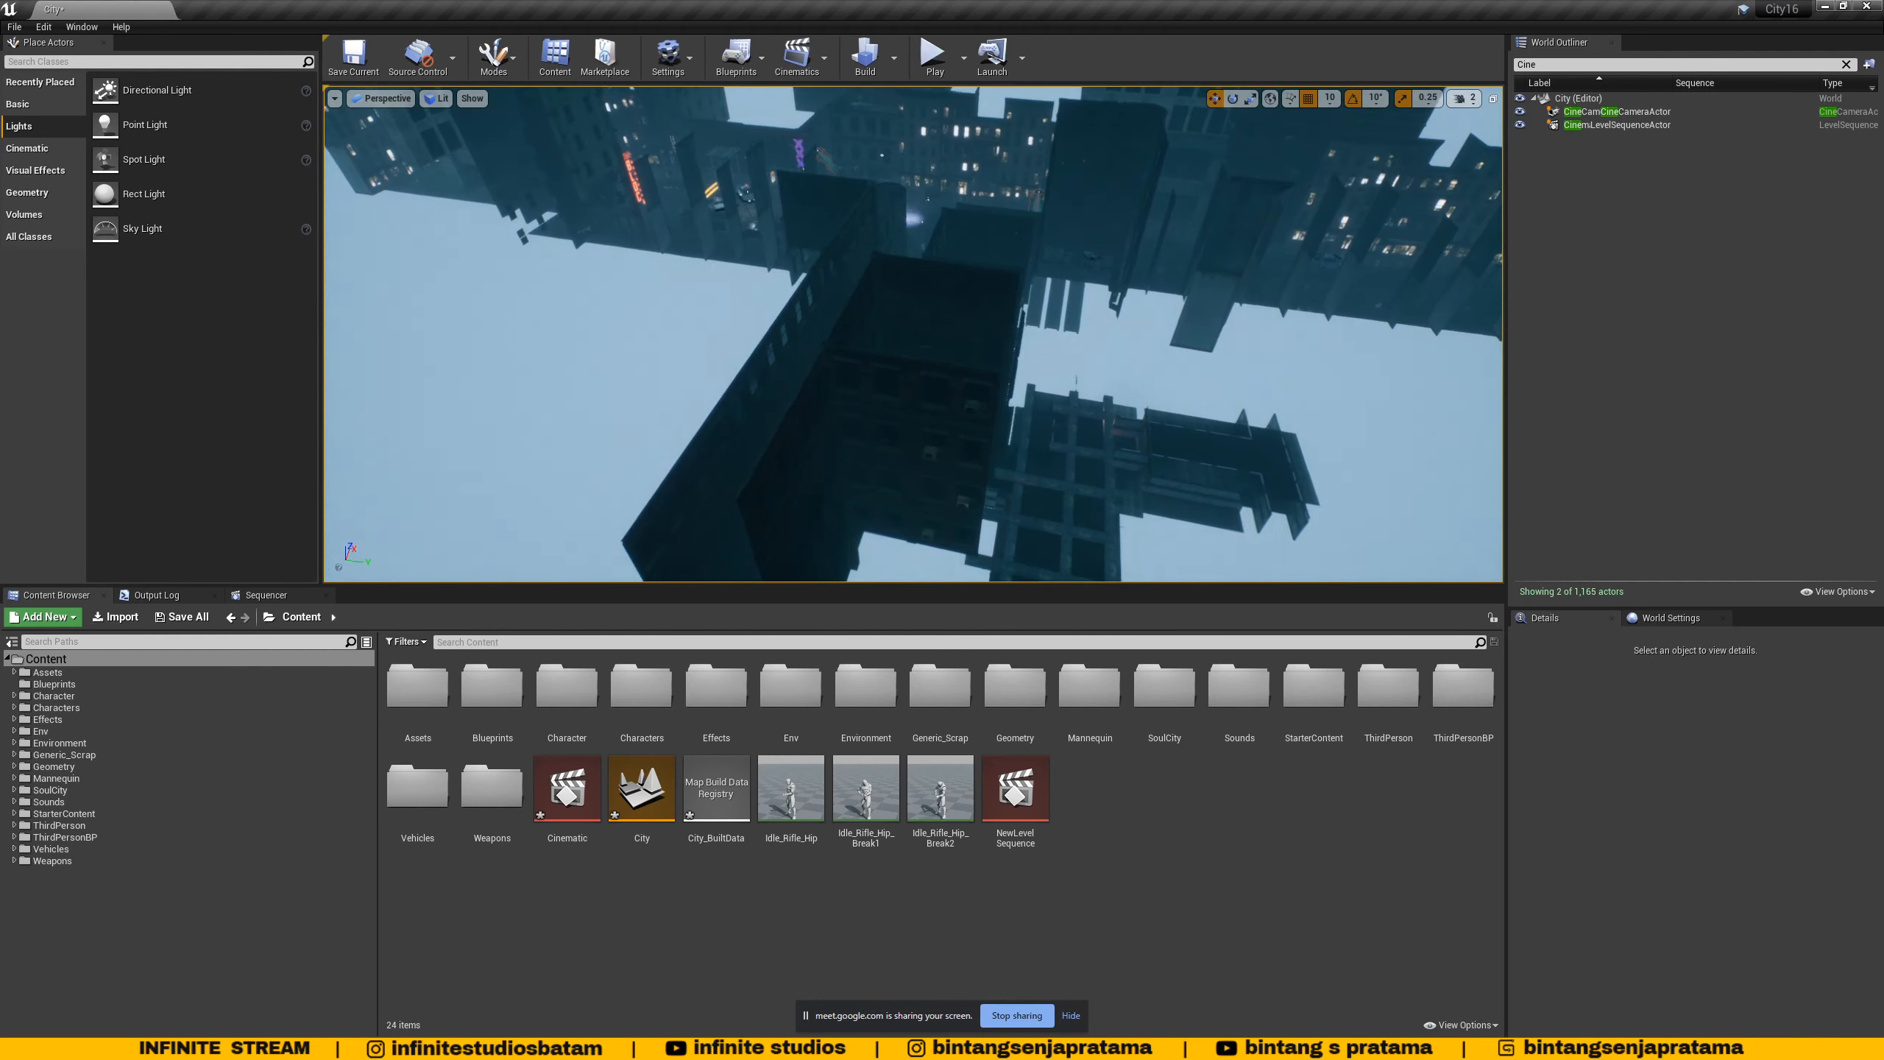
# - Focus the view on the car in the city street and orbit to view it from the front with the street behind
pyautogui.keyDown('alt'); pyautogui.moveTo(935, 371); pyautogui.dragTo(1150, 364); pyautogui.keyUp('alt')
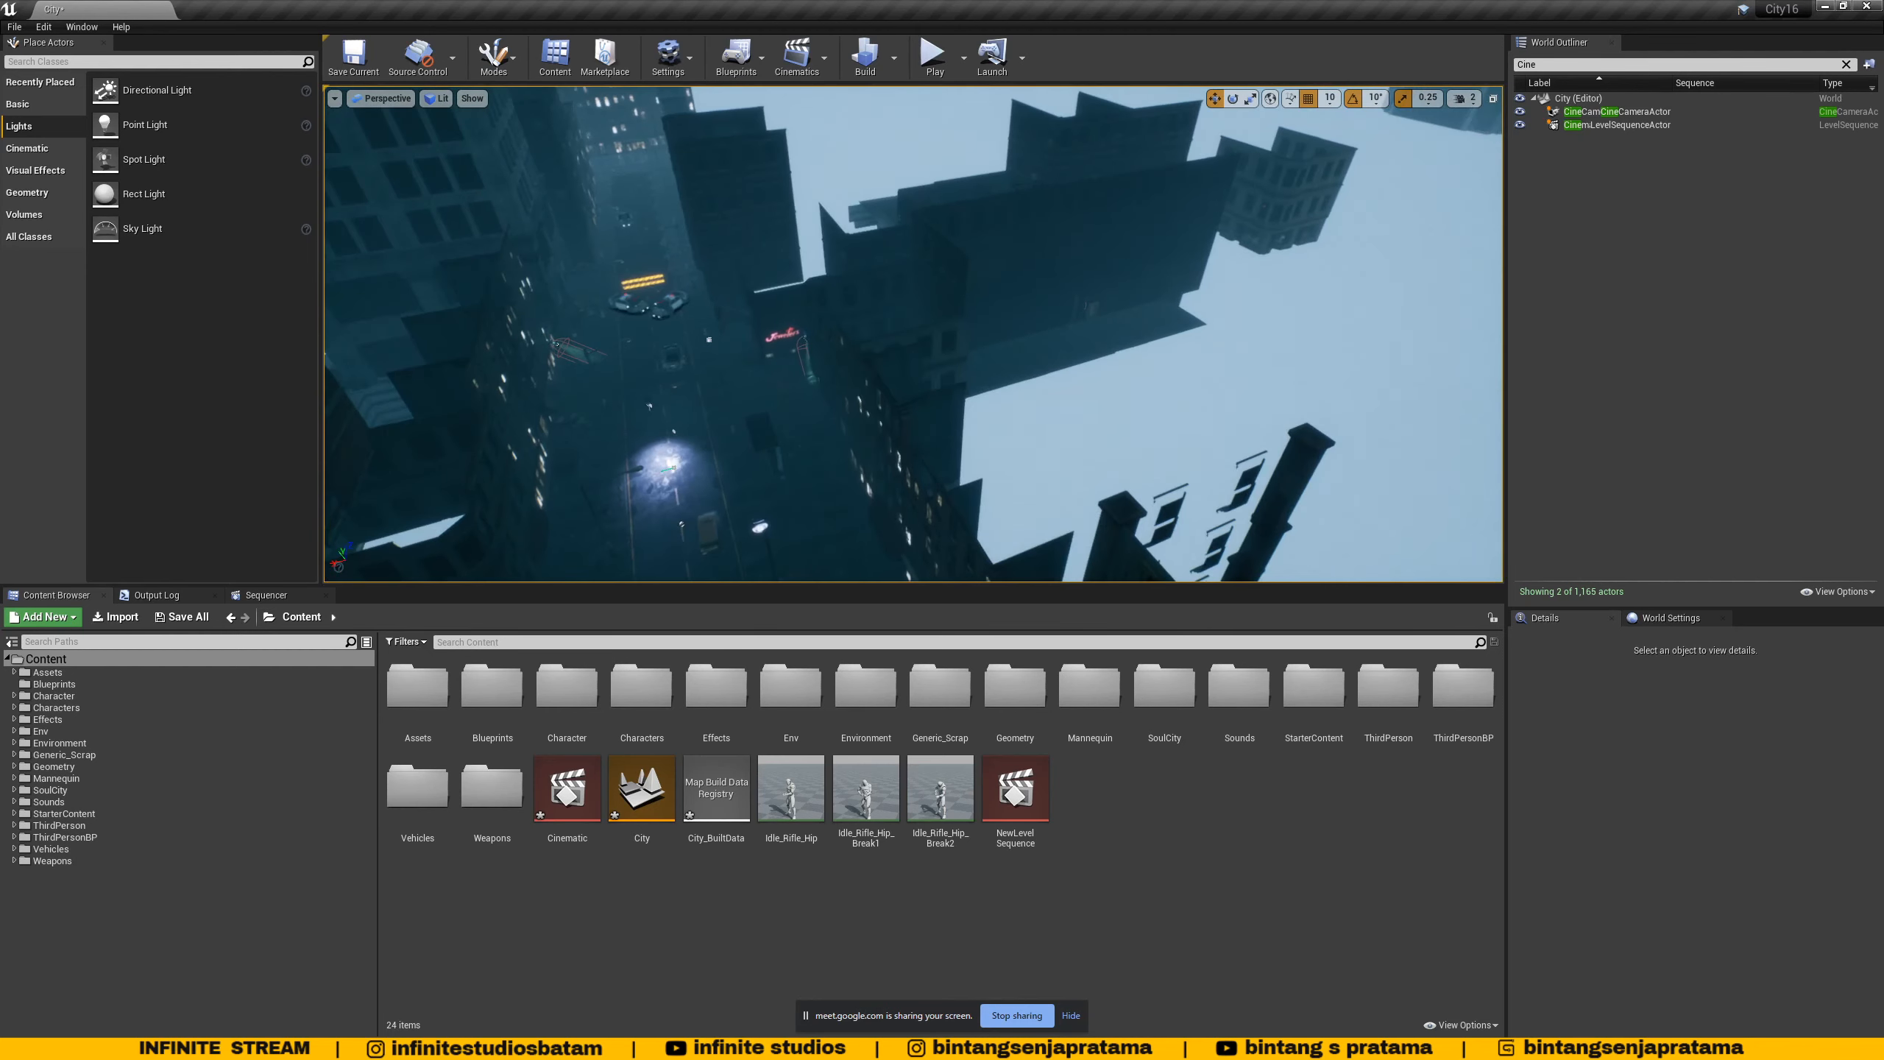
pyautogui.keyDown('alt'); pyautogui.moveTo(573, 368); pyautogui.dragTo(644, 365, button='middle'); pyautogui.keyUp('alt')
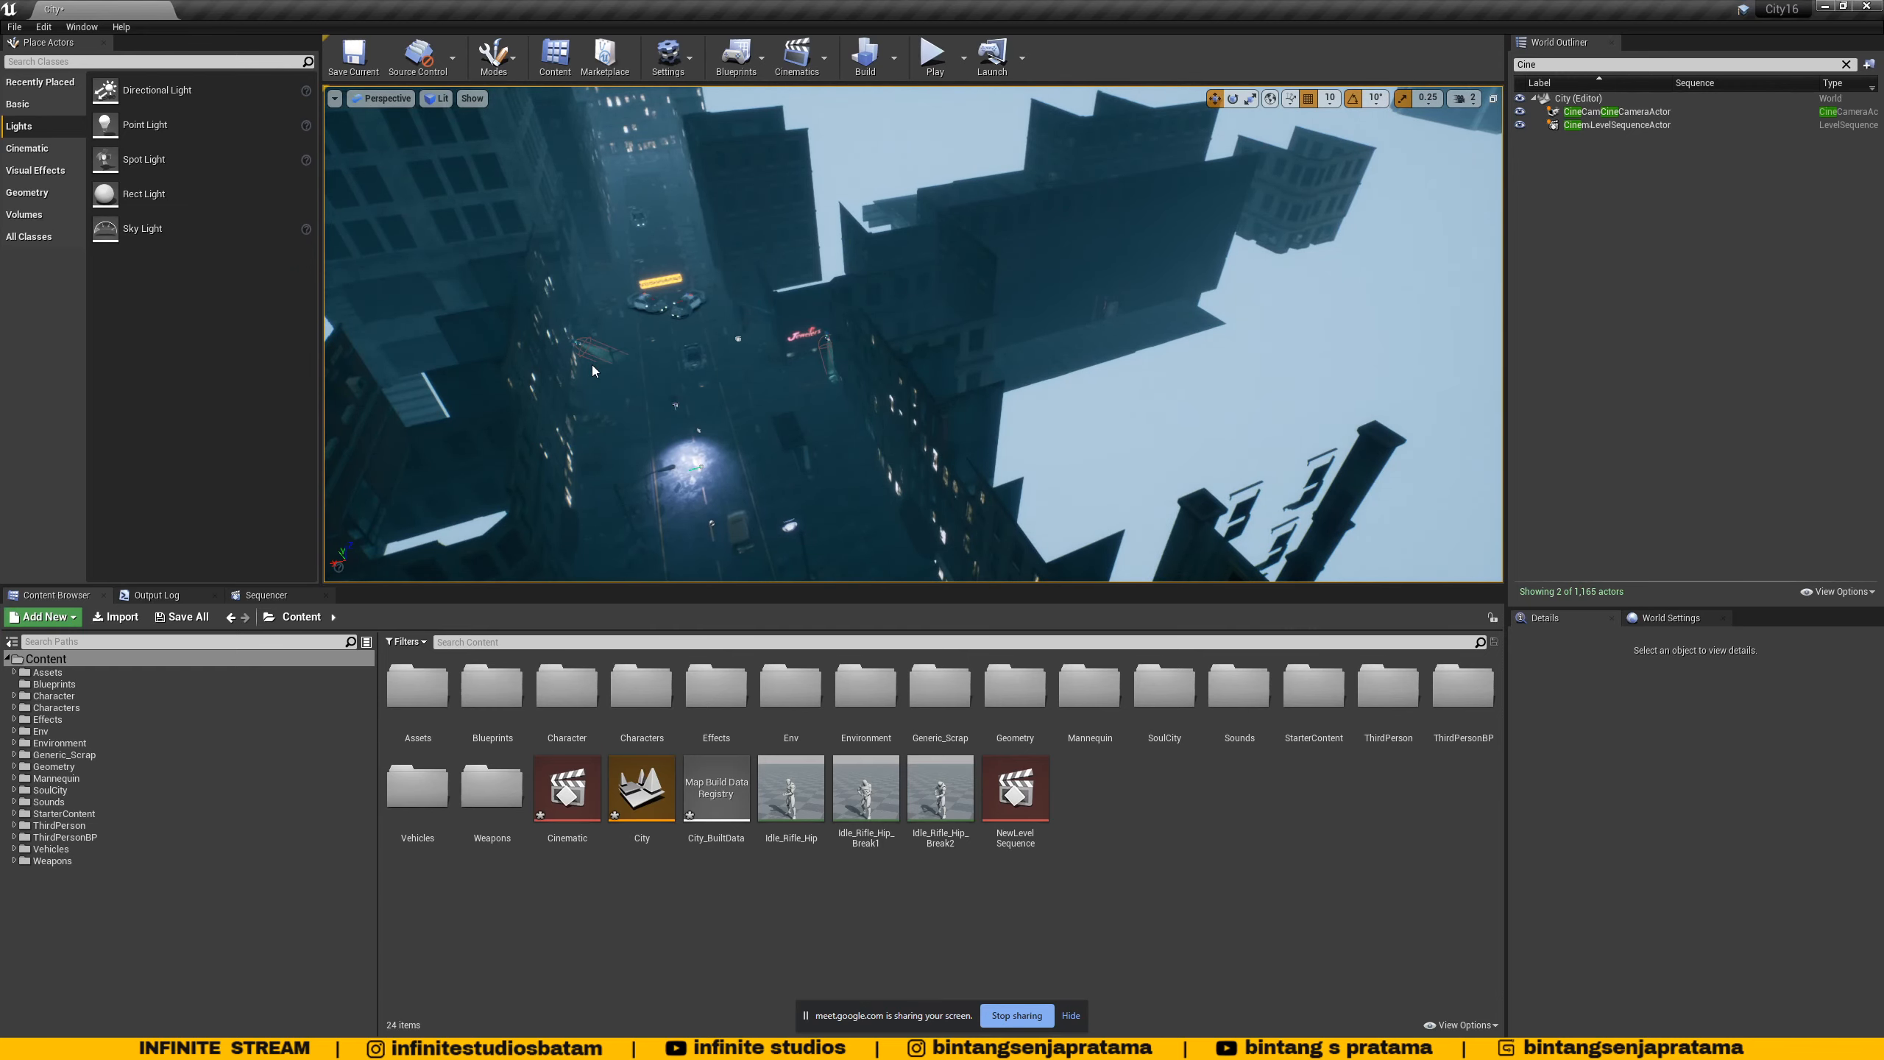
pyautogui.keyDown('alt'); pyautogui.moveTo(599, 398); pyautogui.dragTo(548, 399); pyautogui.keyUp('alt')
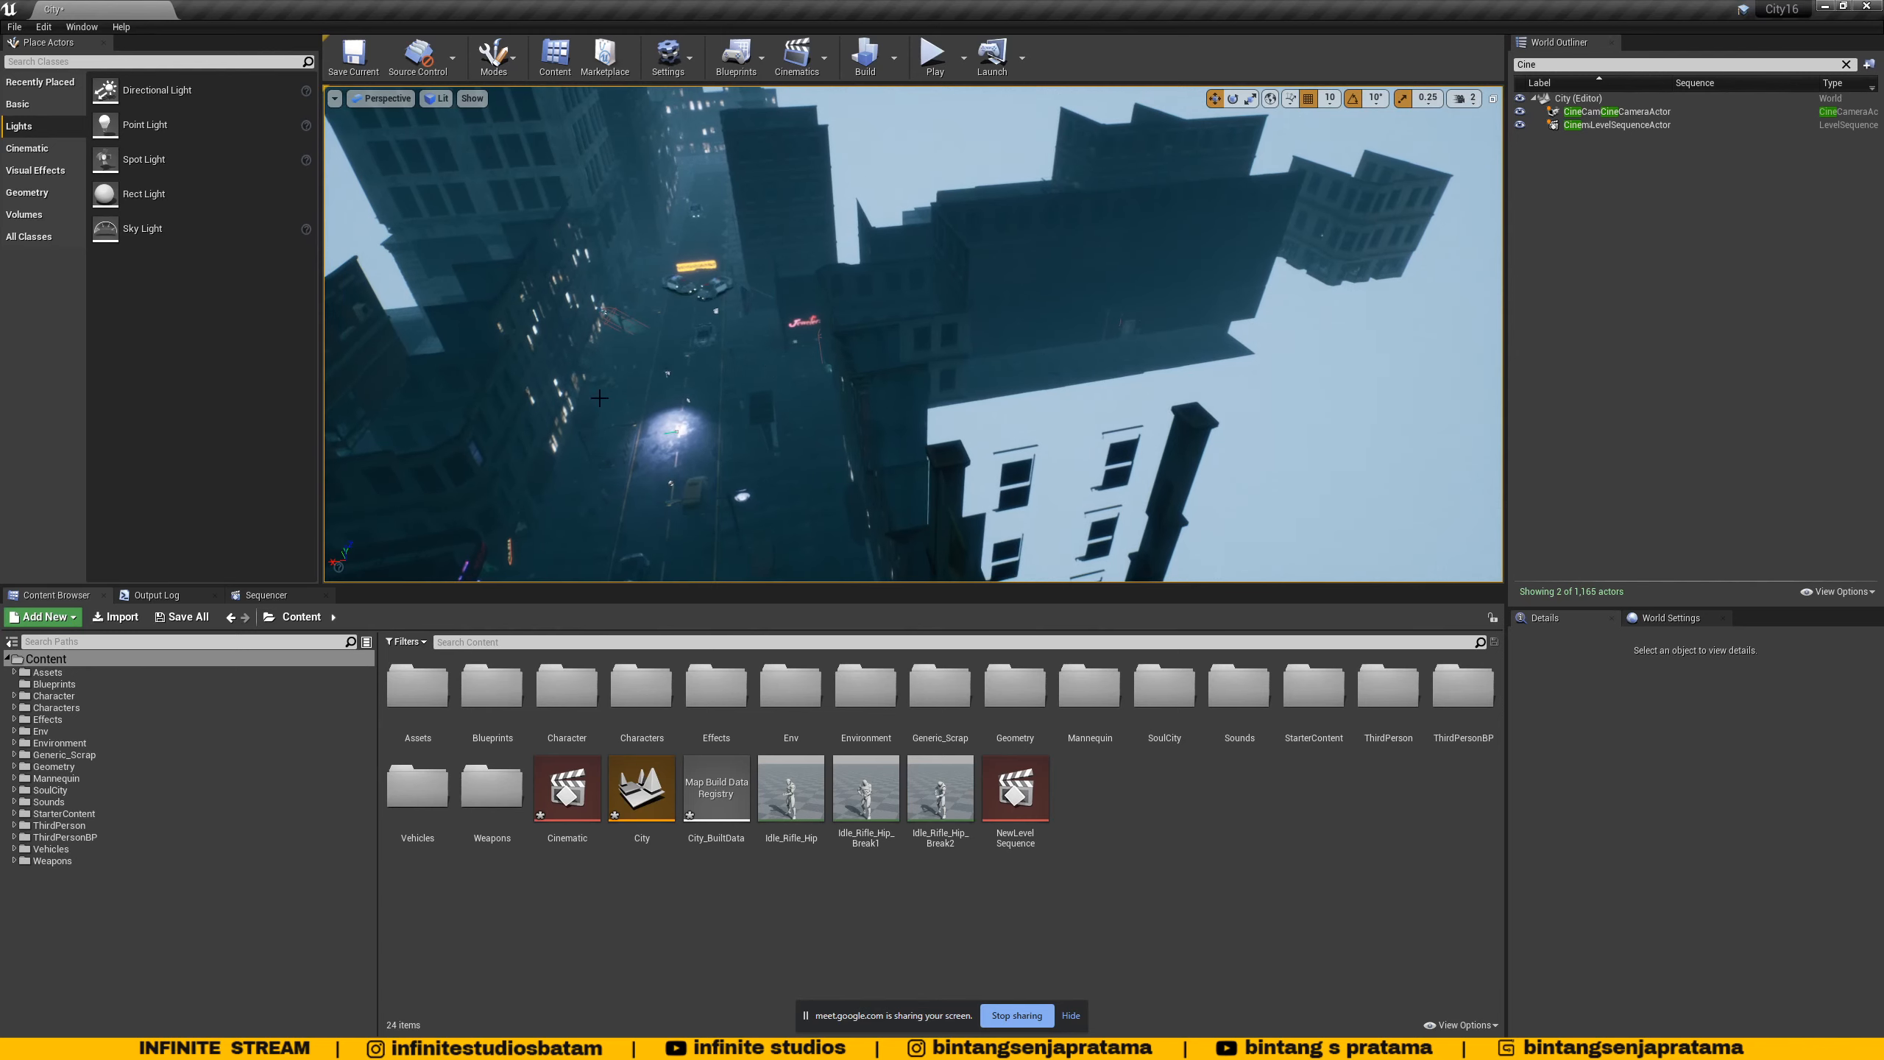
pyautogui.click(703, 338)
pyautogui.press('f')
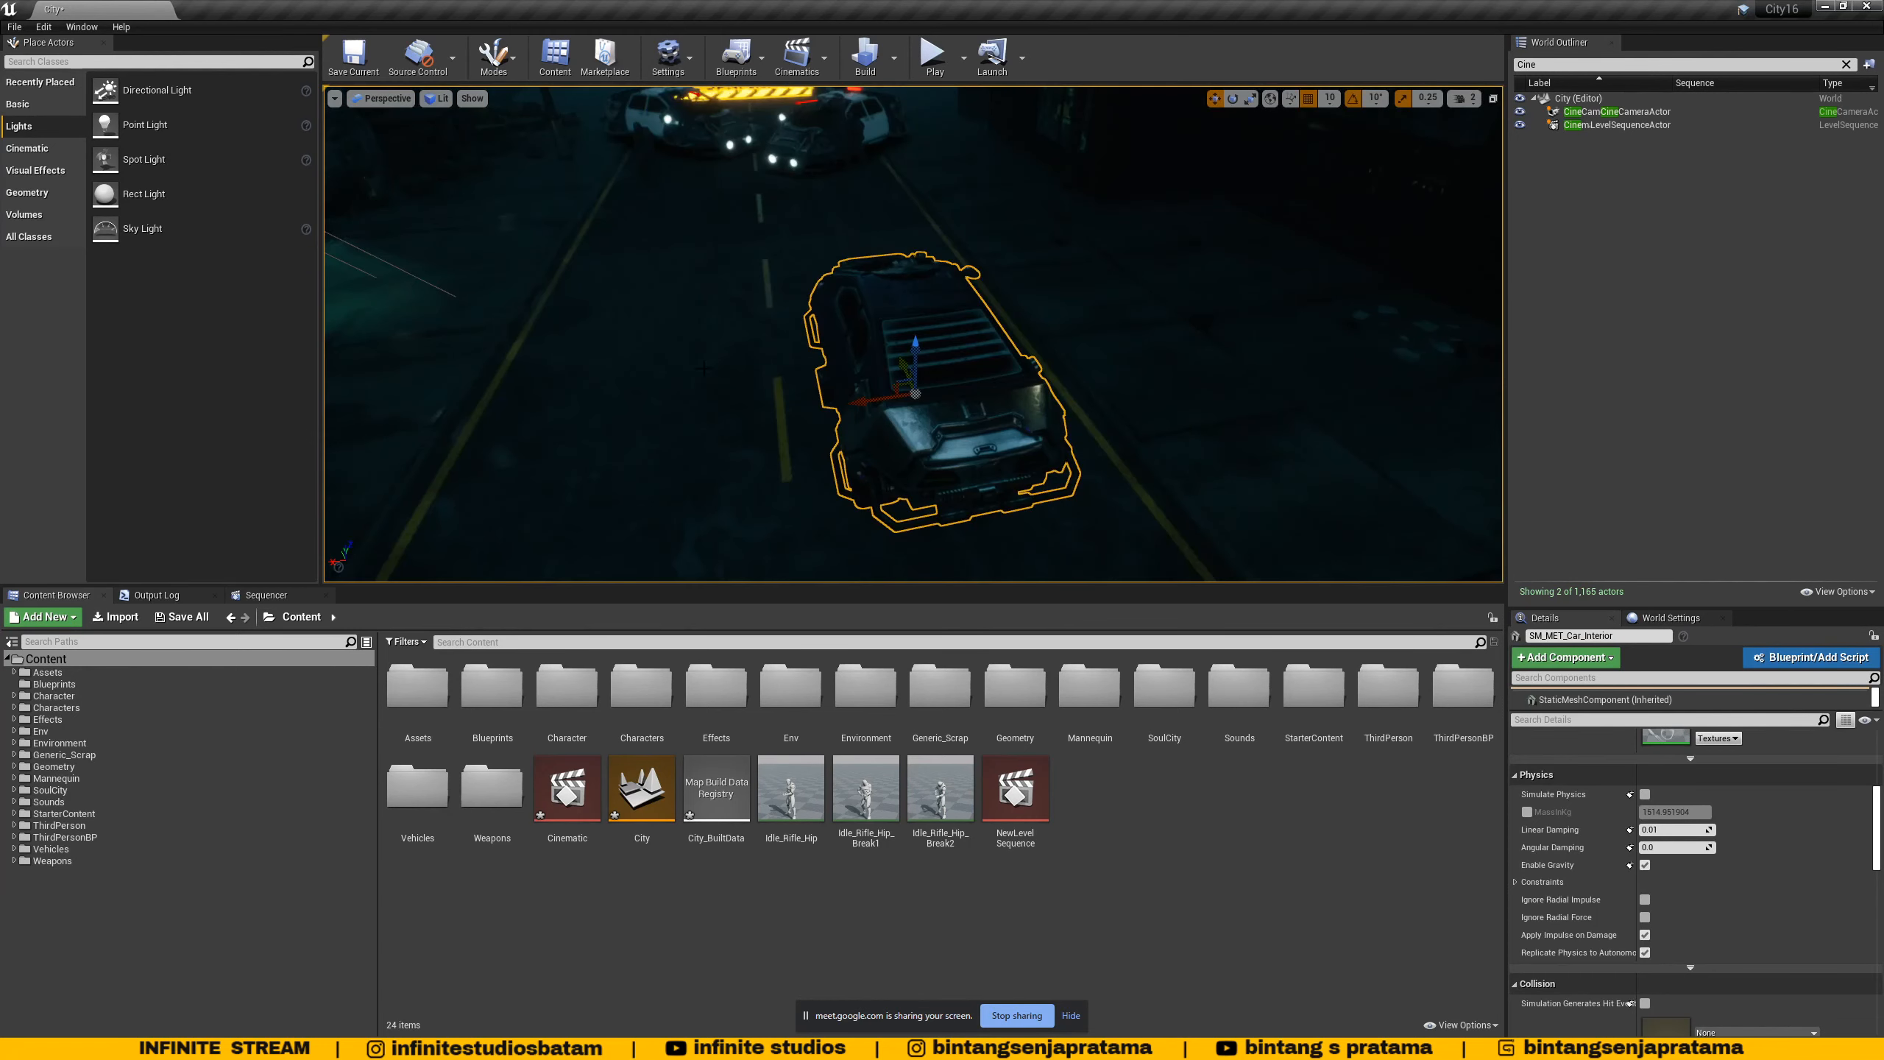
pyautogui.keyDown('alt'); pyautogui.moveTo(703, 367); pyautogui.dragTo(915, 312); pyautogui.keyUp('alt')
pyautogui.scroll(-5, 901, 320)
pyautogui.scroll(-4, 902, 322)
pyautogui.scroll(6, 932, 311)
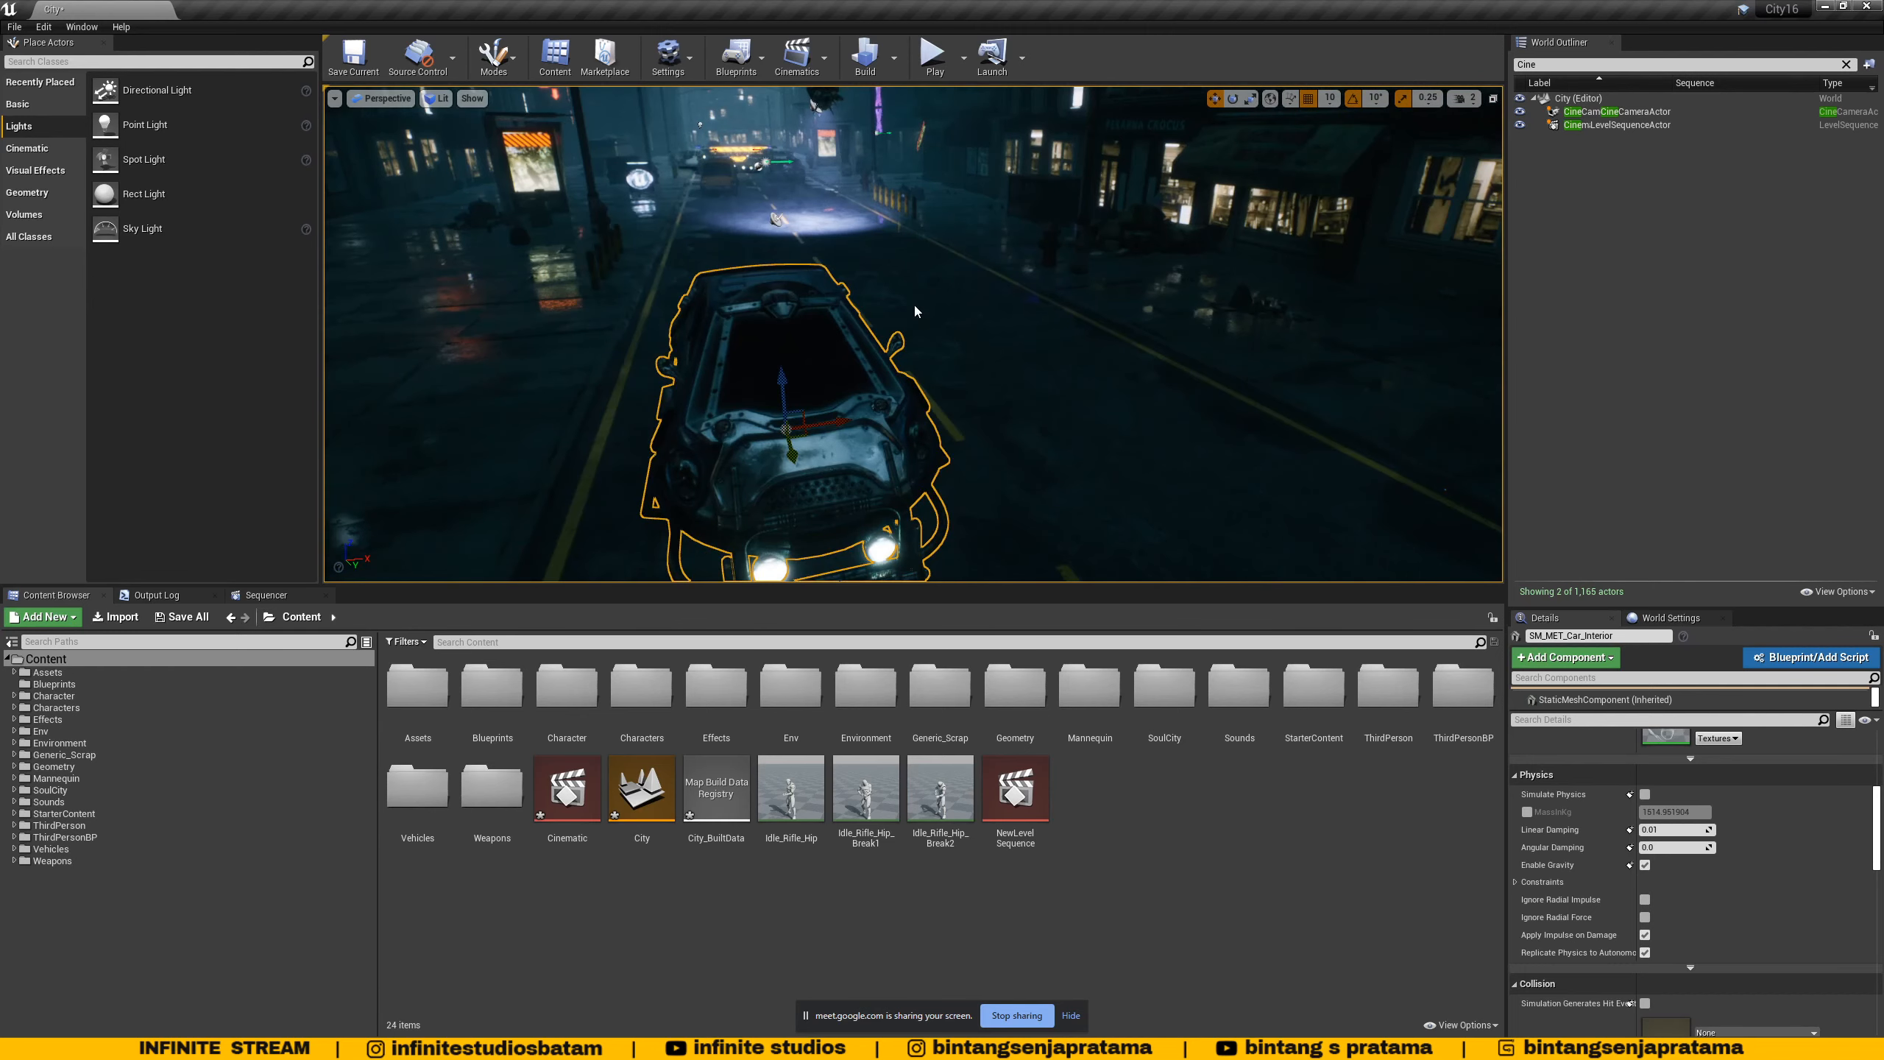
# - Set the viewport type to Cinematic Viewport and view the scene through CineCameraActor
pyautogui.click(474, 106)
pyautogui.click(474, 106)
pyautogui.click(383, 110)
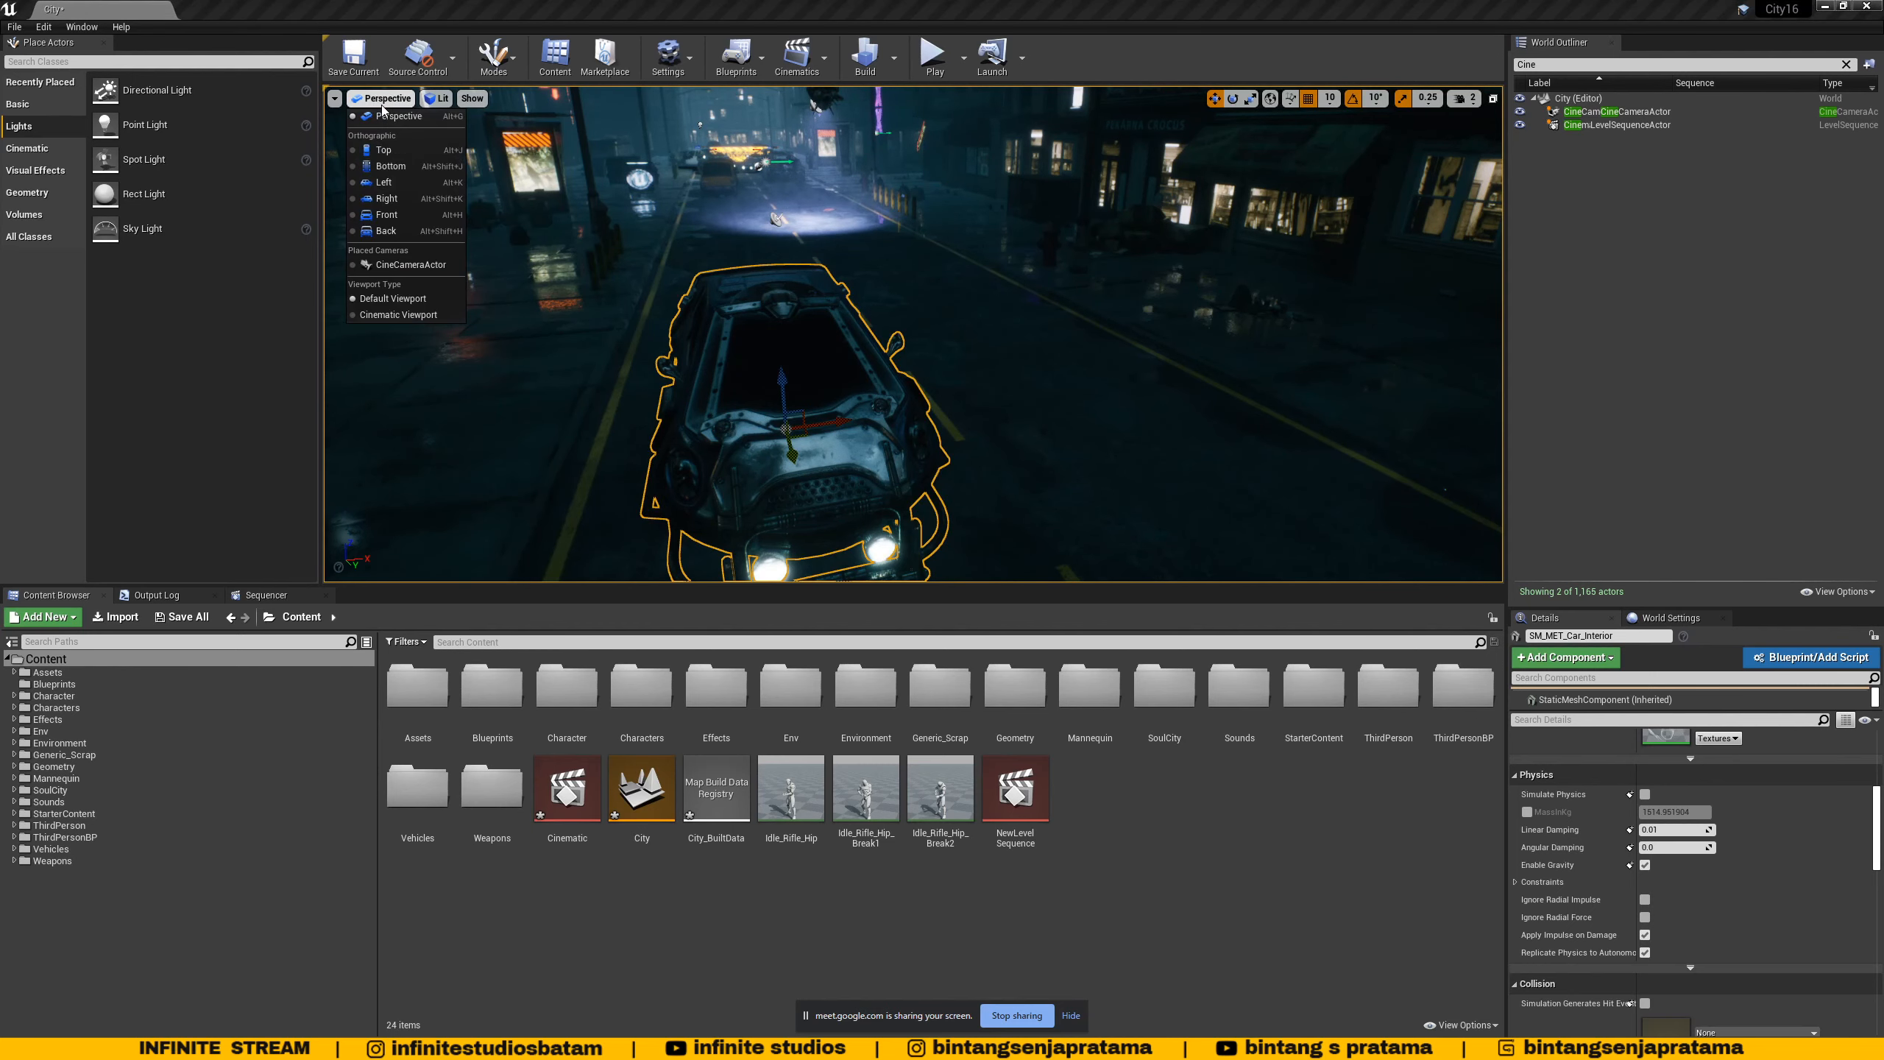
pyautogui.click(404, 265)
pyautogui.click(388, 102)
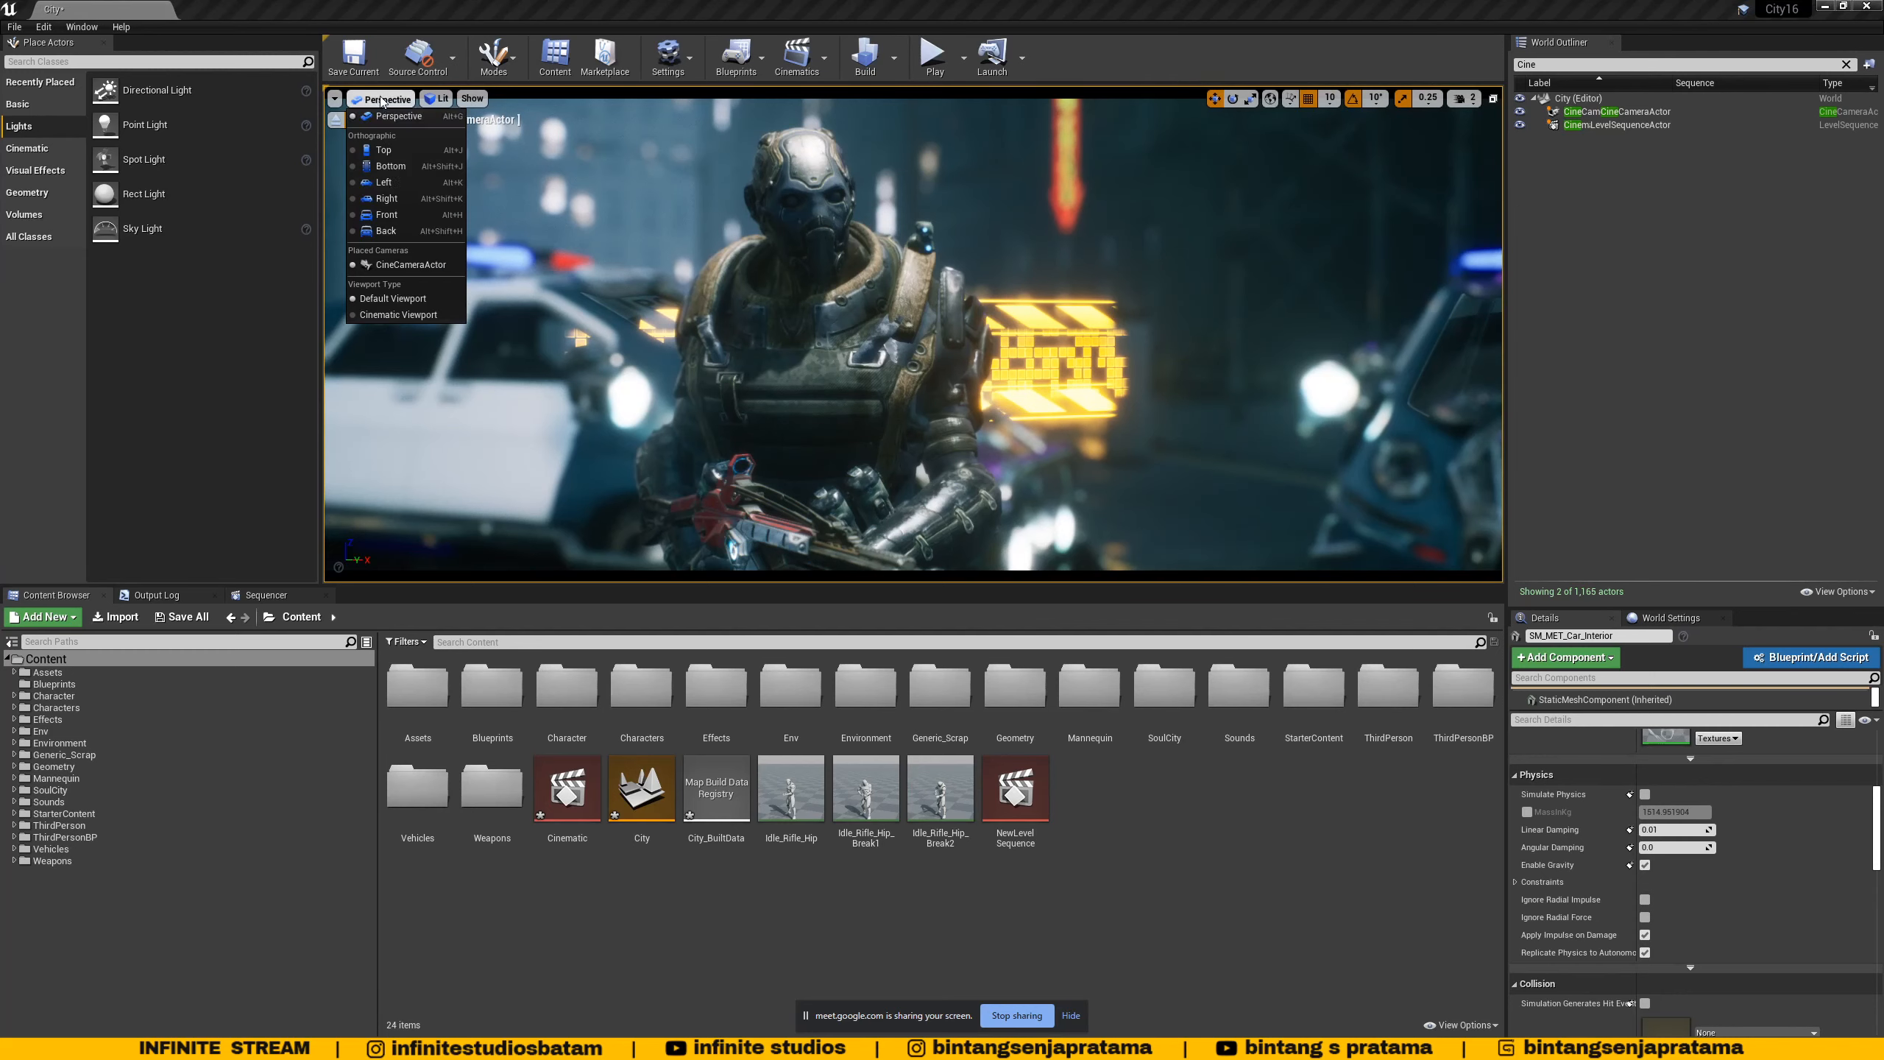
pyautogui.click(413, 315)
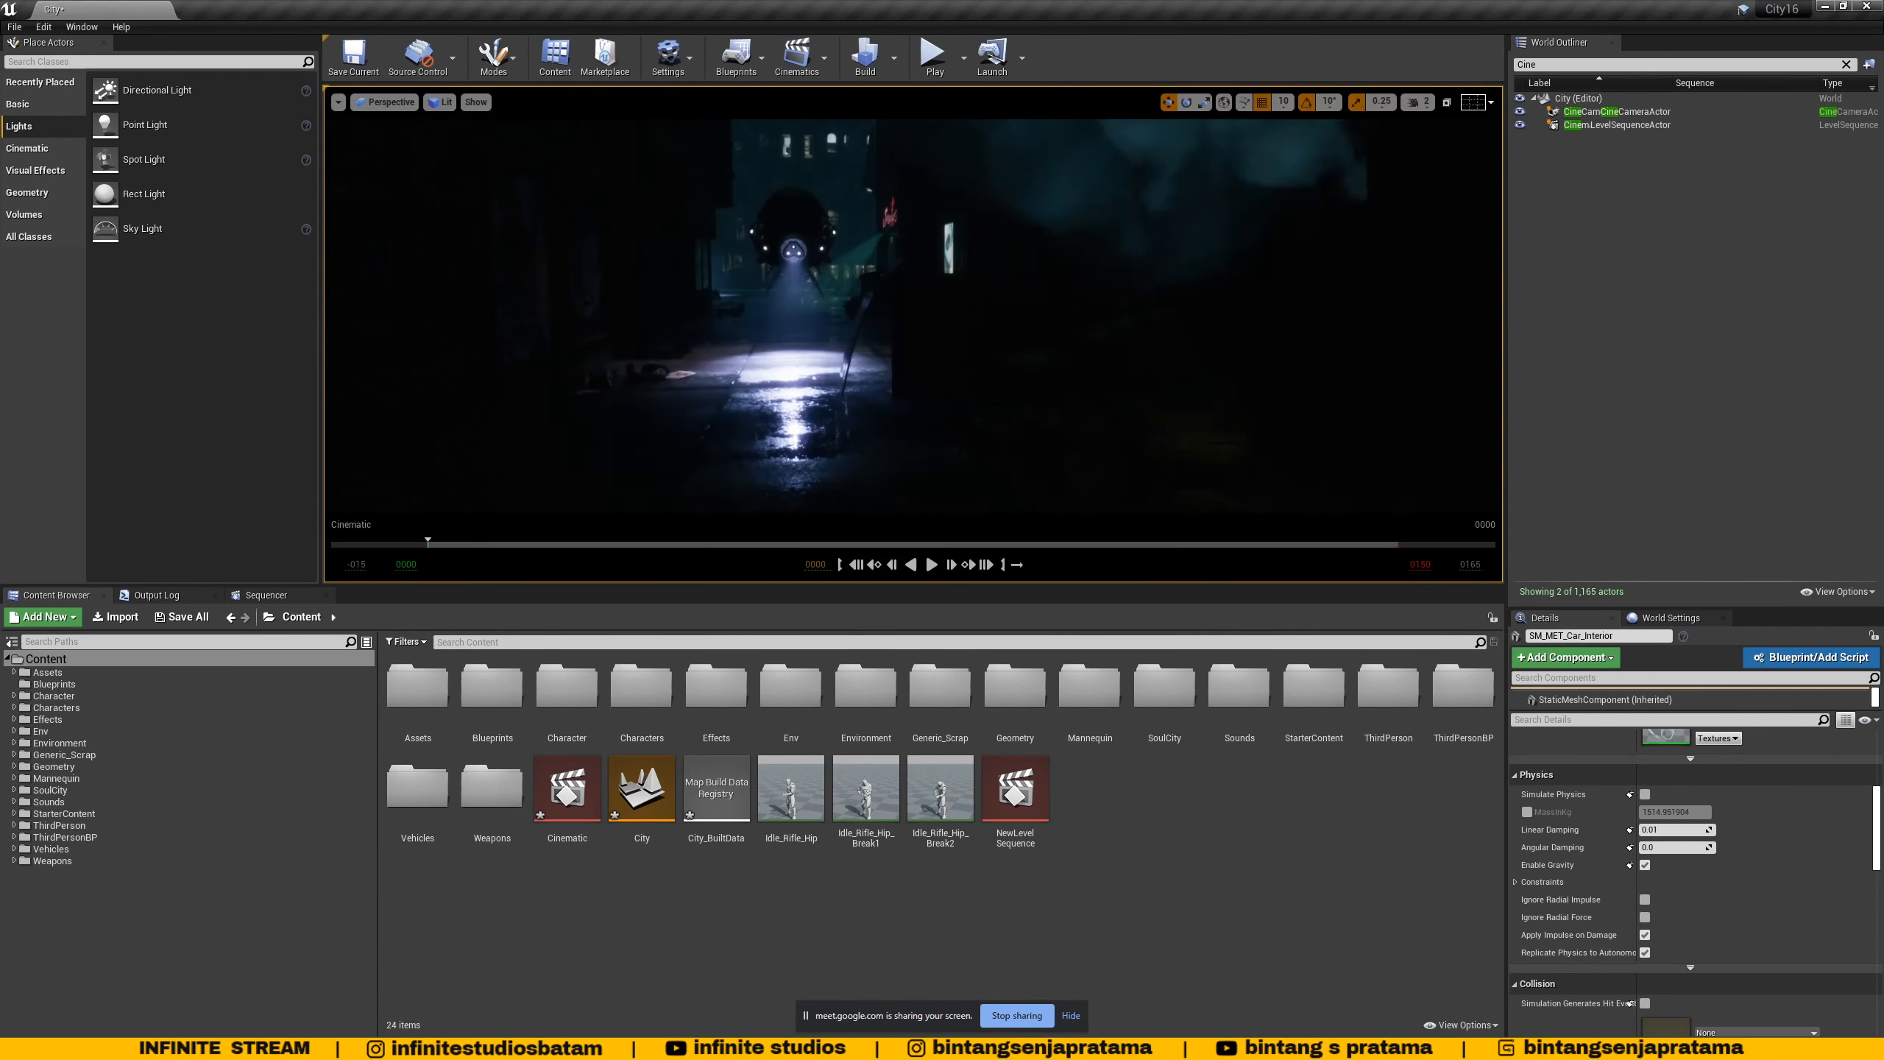
pyautogui.click(386, 102)
pyautogui.click(396, 273)
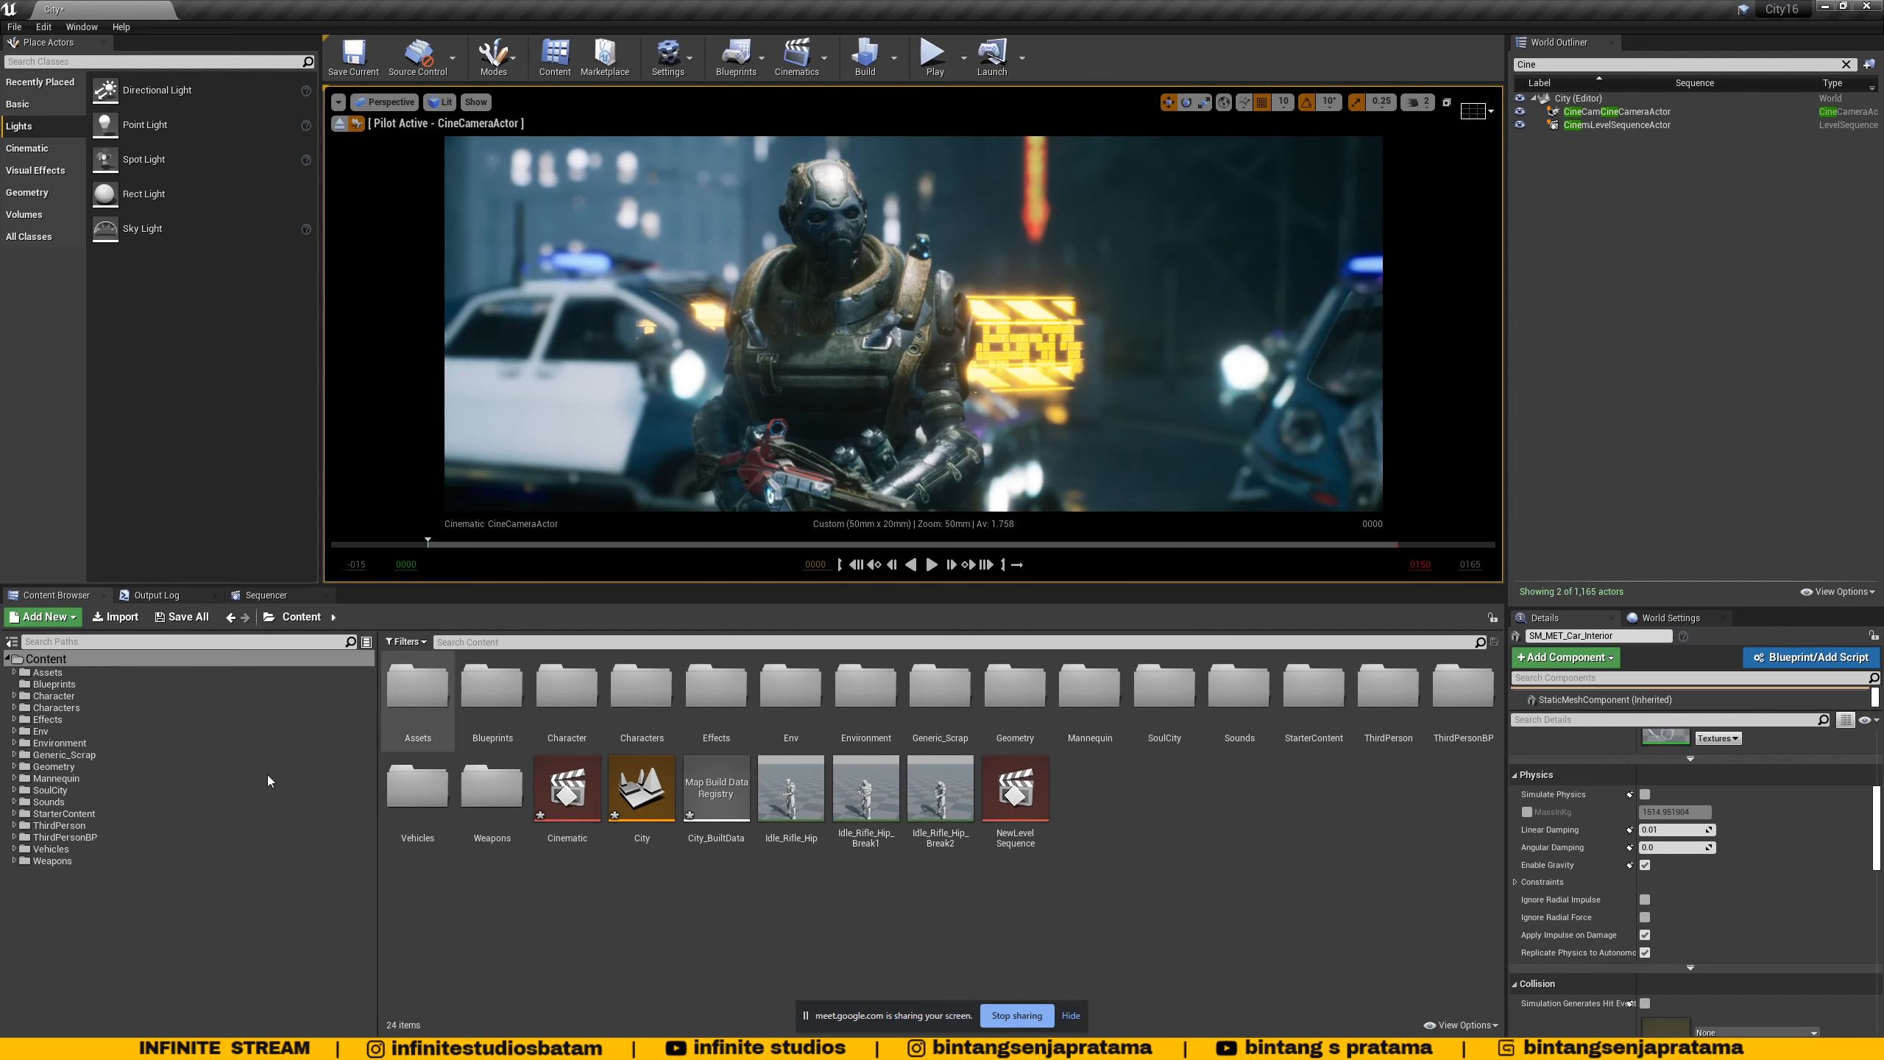
# - Point out the Assets folder in the project's Content folder and display the Cinematic sequence in Sequencer
pyautogui.click(8, 660)
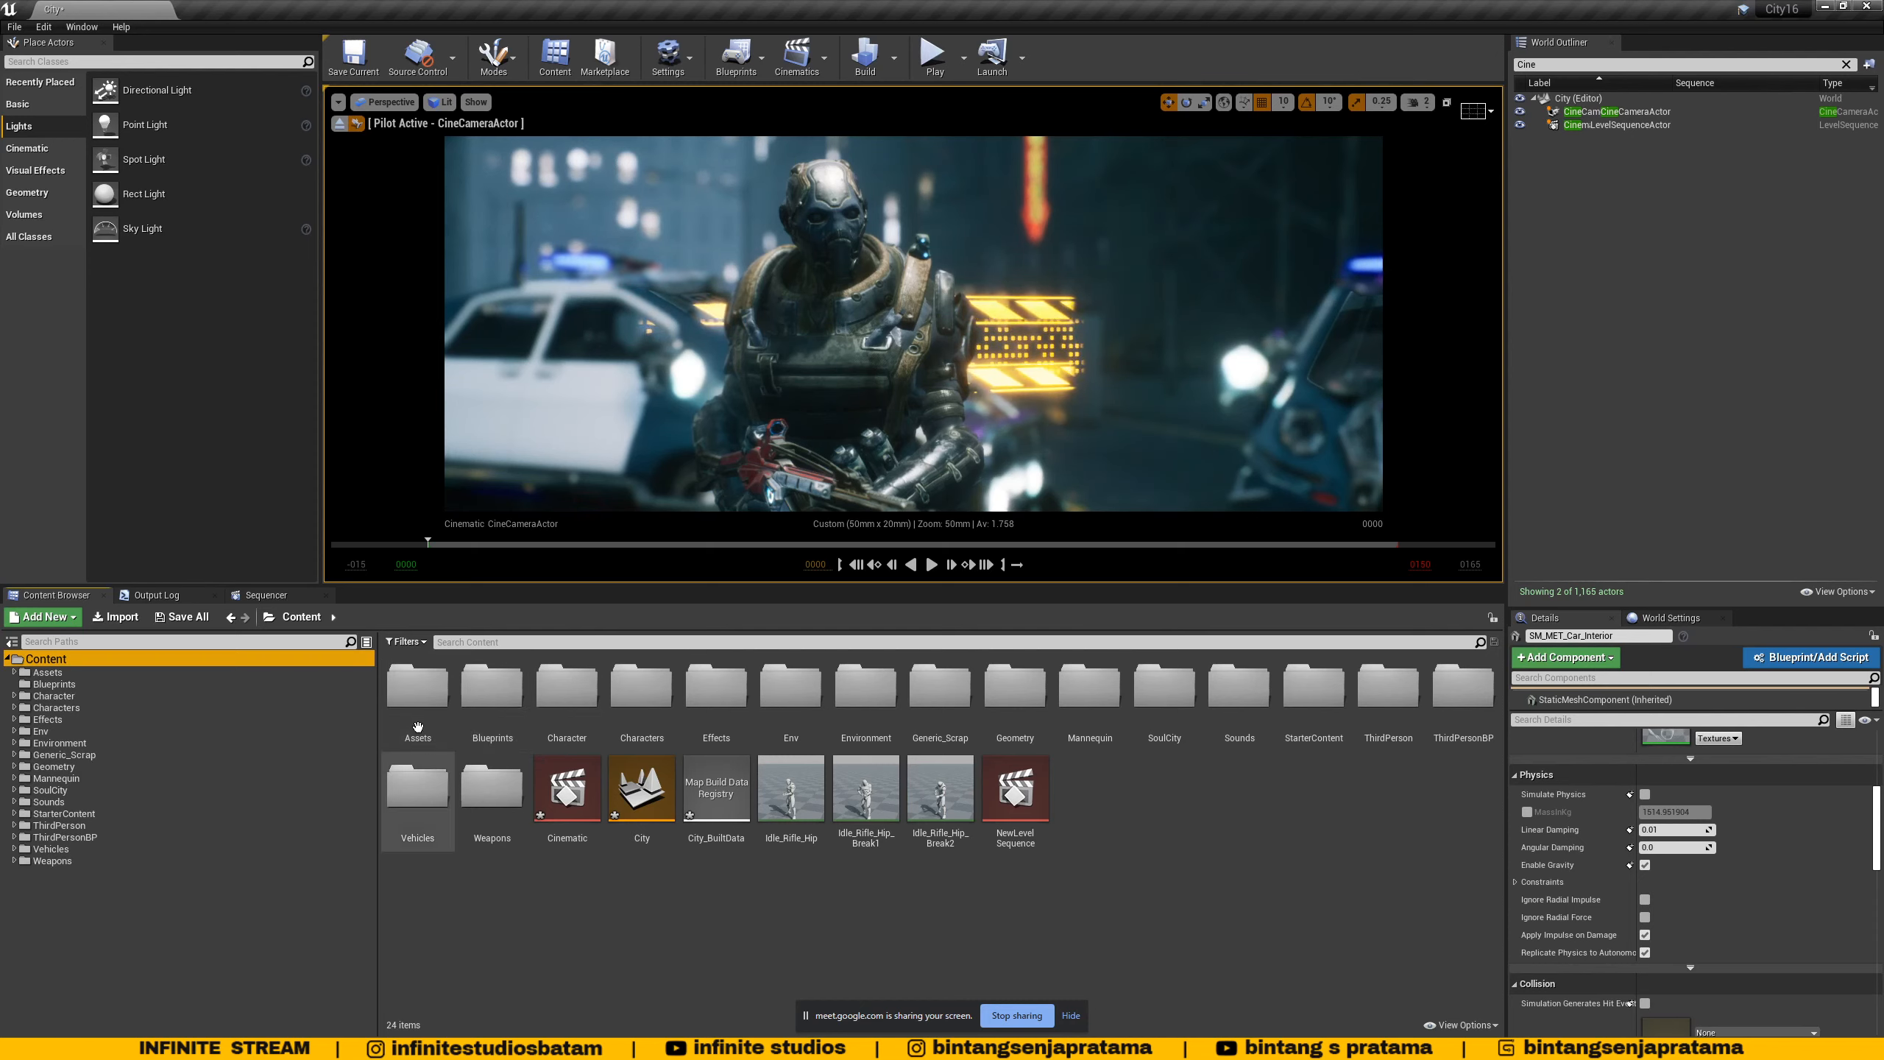
pyautogui.click(409, 685)
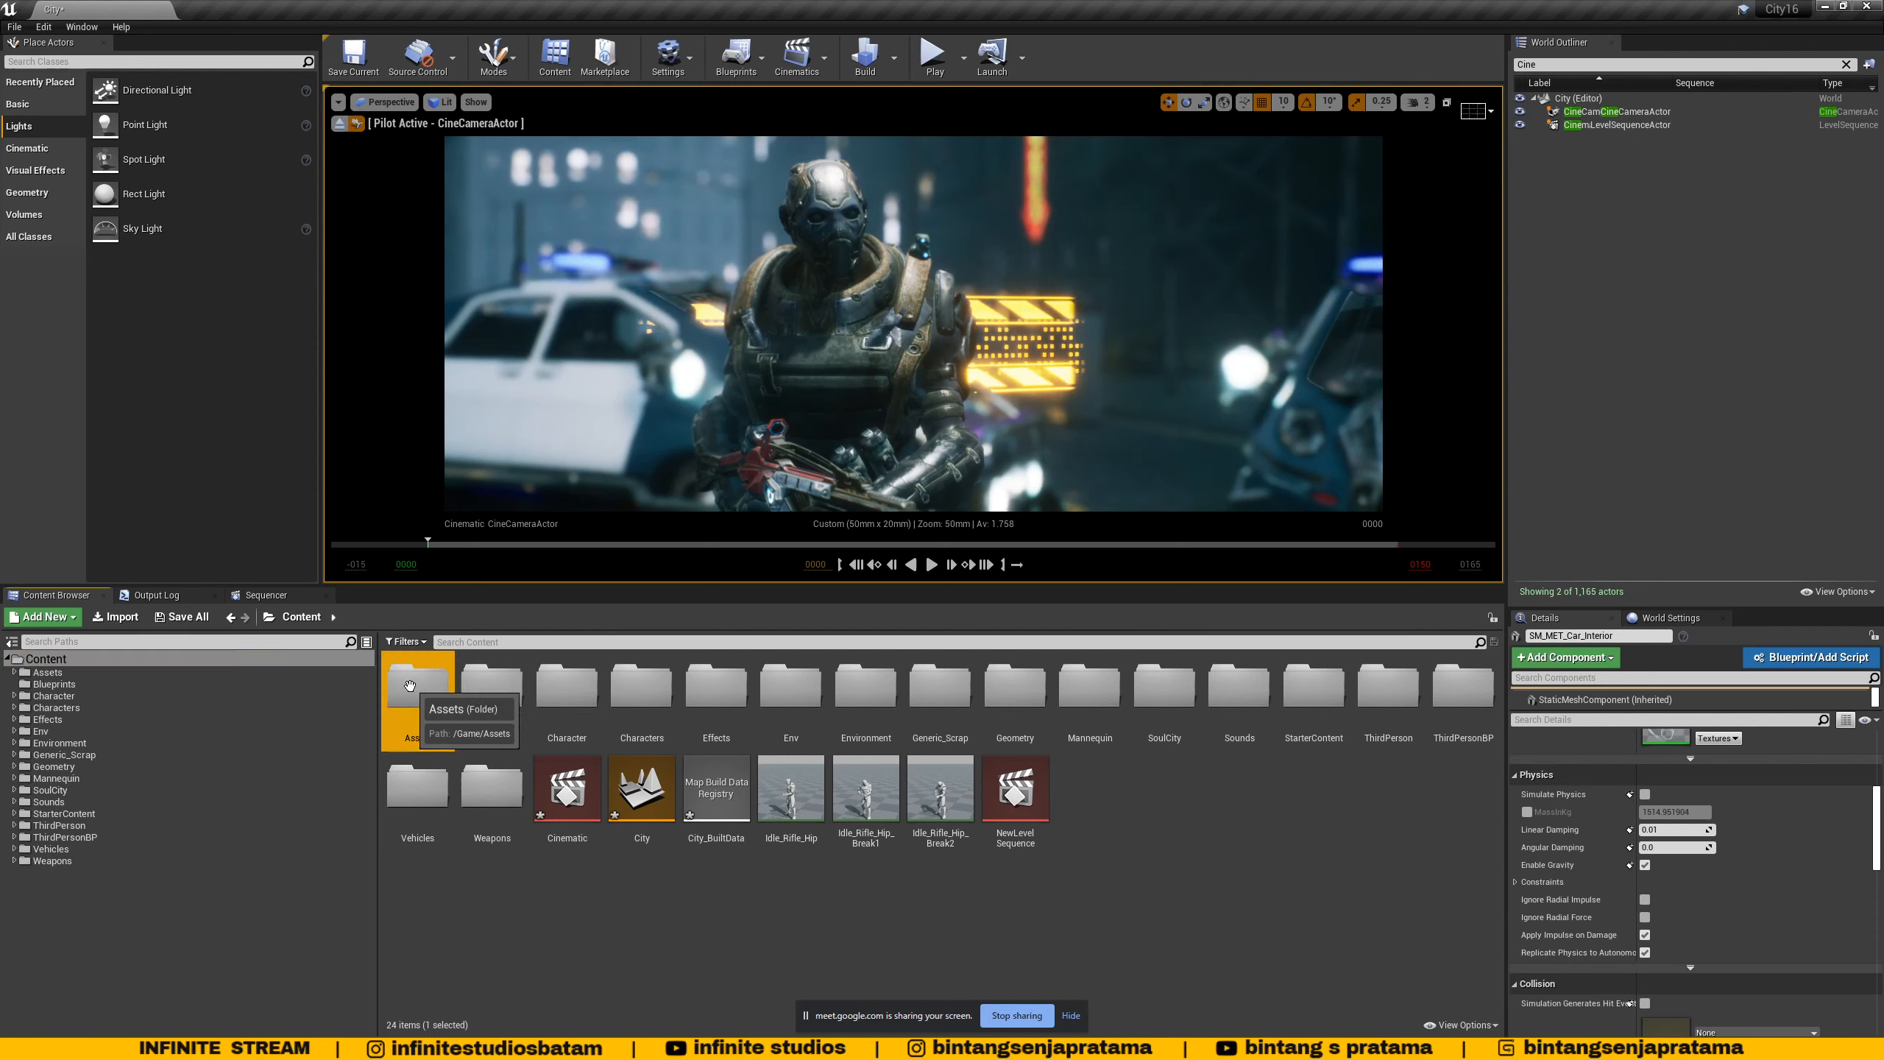
pyautogui.click(534, 930)
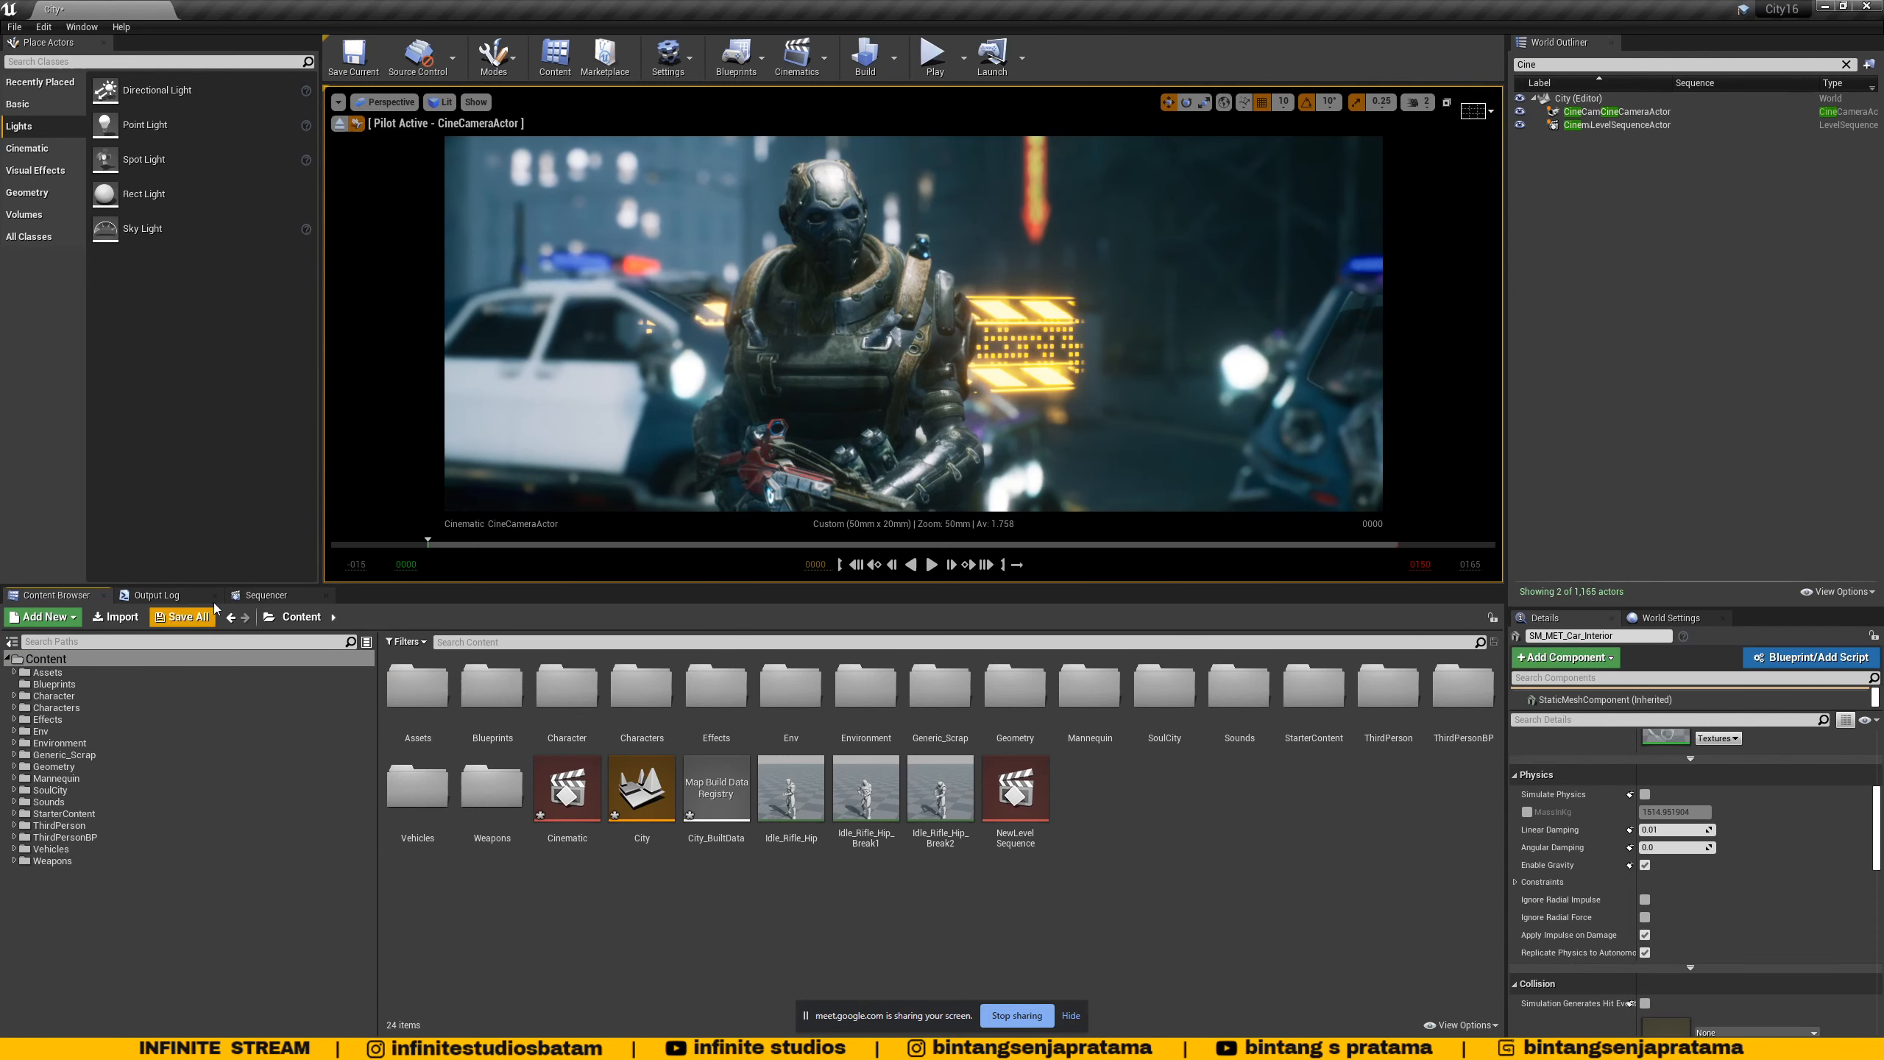
pyautogui.click(269, 599)
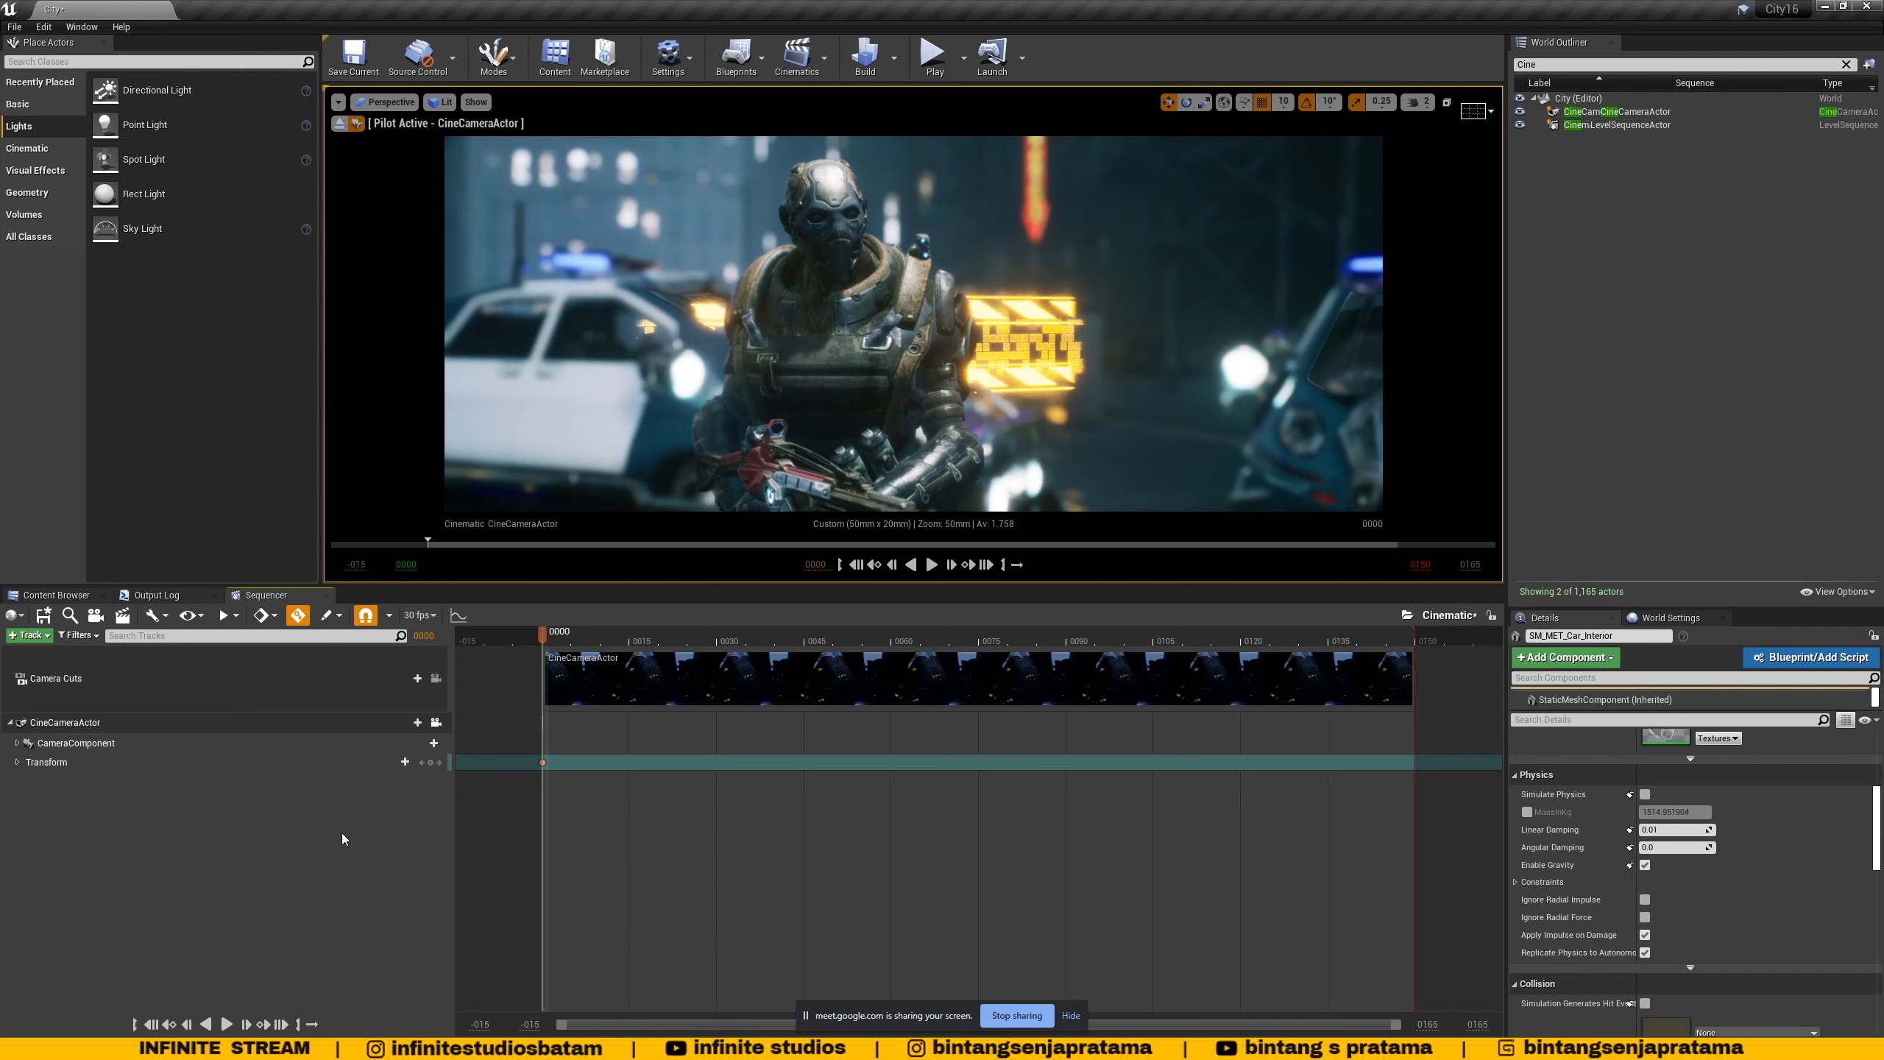
# - Return to the Default Viewport, focus on the SK_Minibot mesh and orbit around it to street level
pyautogui.click(386, 104)
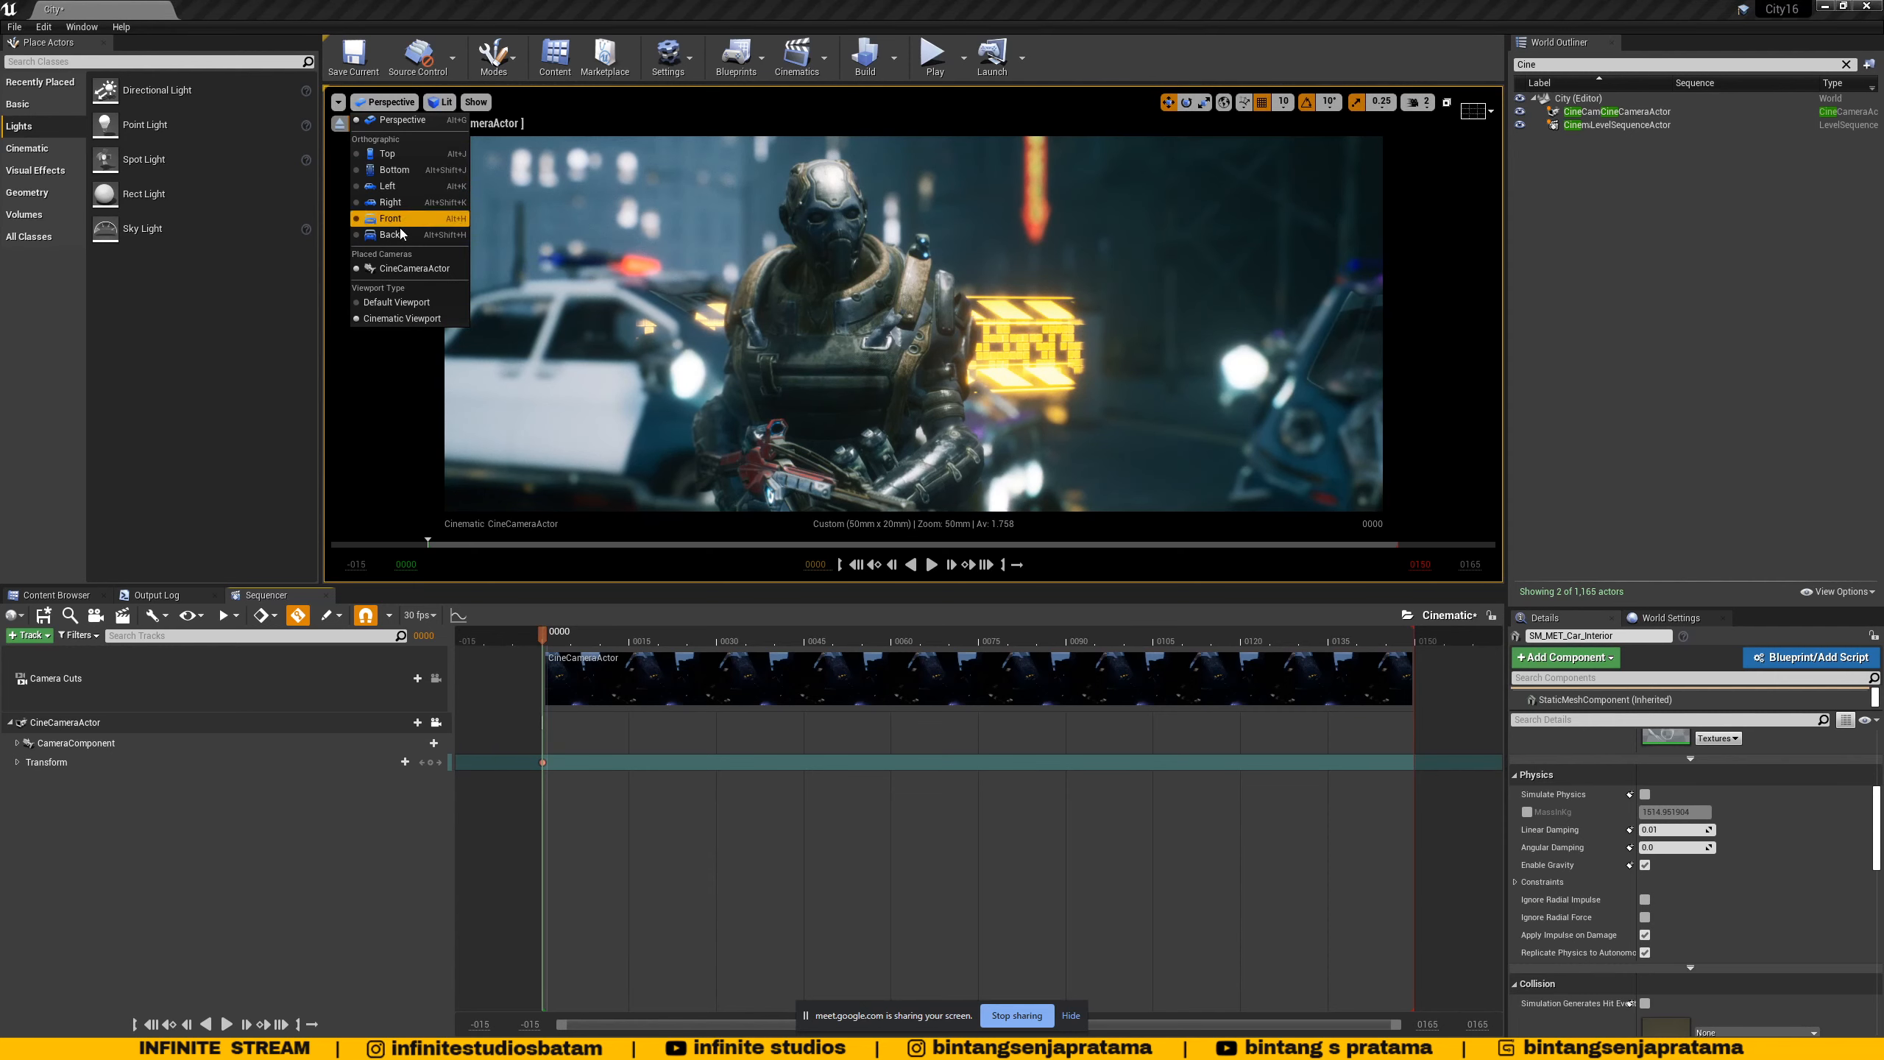
pyautogui.click(401, 303)
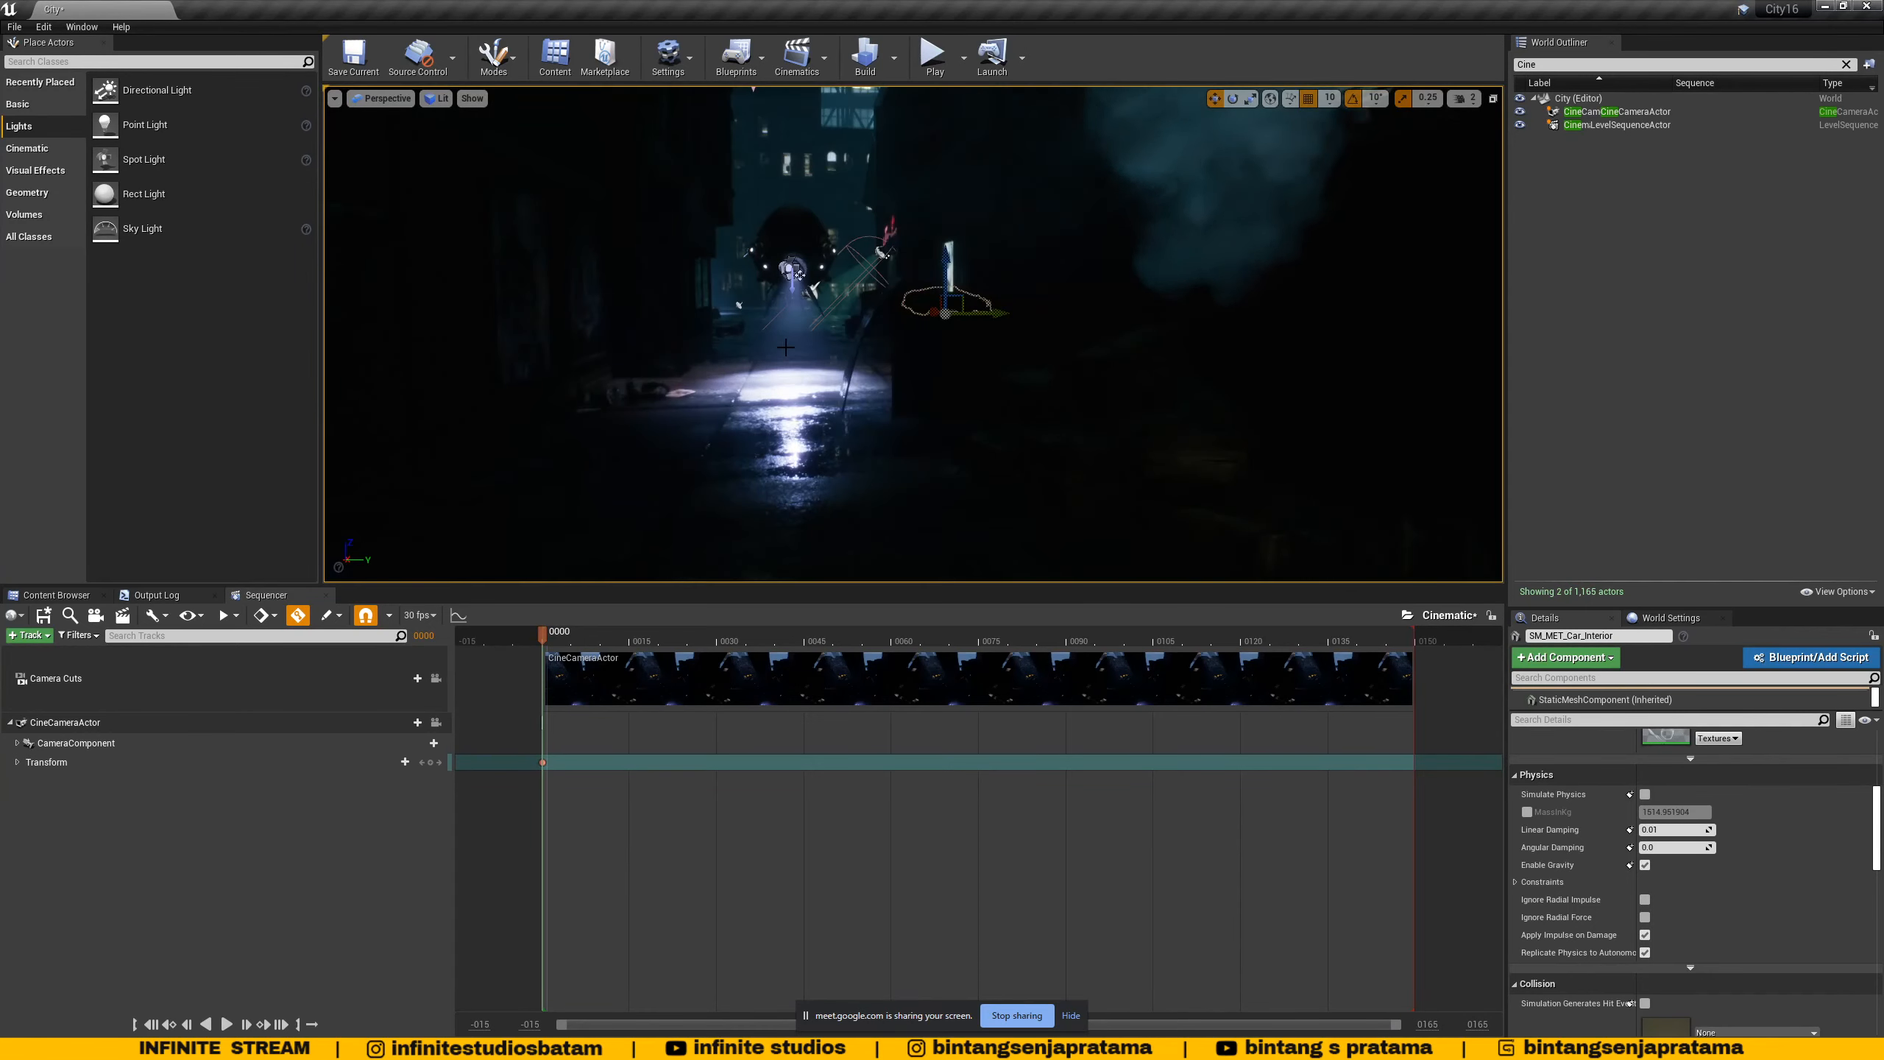
pyautogui.moveTo(914, 334); pyautogui.dragTo(720, 343, button='right')
pyautogui.click(941, 438)
pyautogui.press('f')
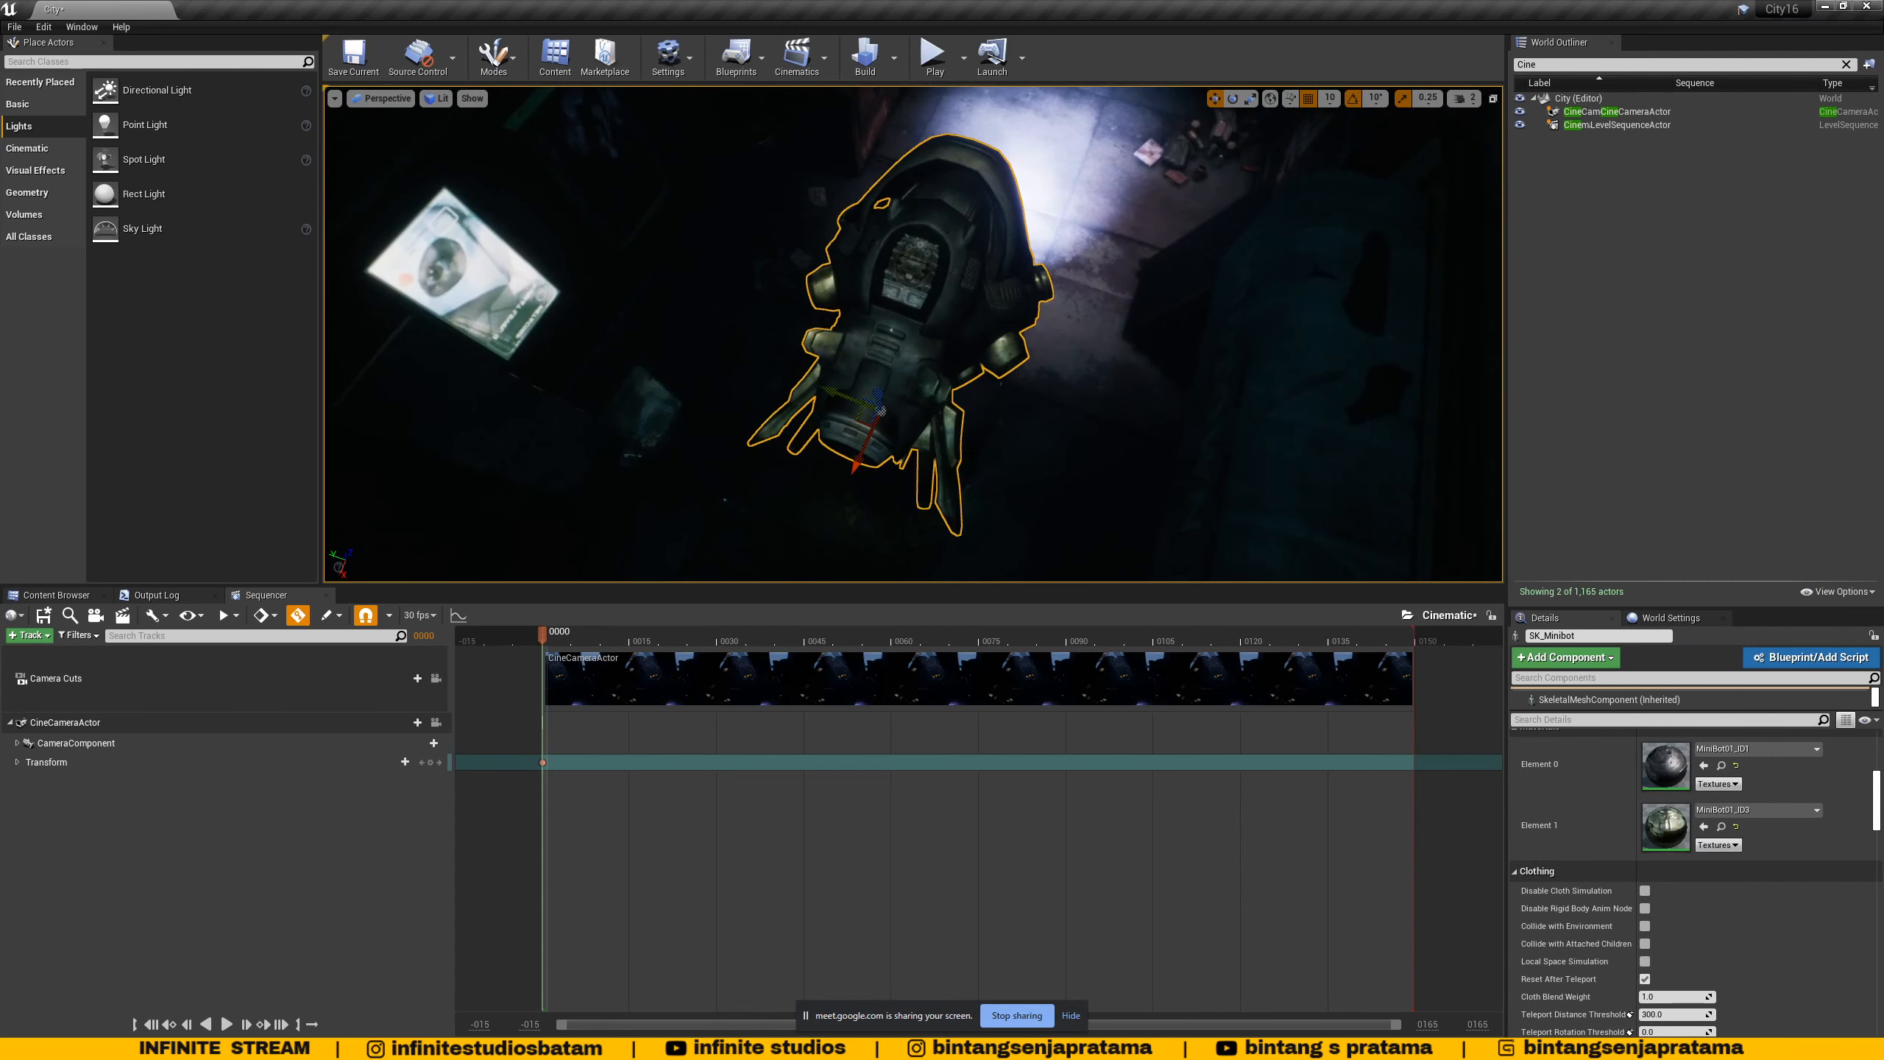
pyautogui.keyDown('alt'); pyautogui.moveTo(941, 438); pyautogui.dragTo(890, 300); pyautogui.keyUp('alt')
pyautogui.keyDown('alt'); pyautogui.moveTo(989, 579); pyautogui.dragTo(1035, 576); pyautogui.keyUp('alt')
pyautogui.keyDown('alt'); pyautogui.moveTo(1035, 575); pyautogui.dragTo(1045, 468, button='middle'); pyautogui.keyUp('alt')
pyautogui.keyDown('alt'); pyautogui.moveTo(837, 279); pyautogui.dragTo(771, 274); pyautogui.keyUp('alt')
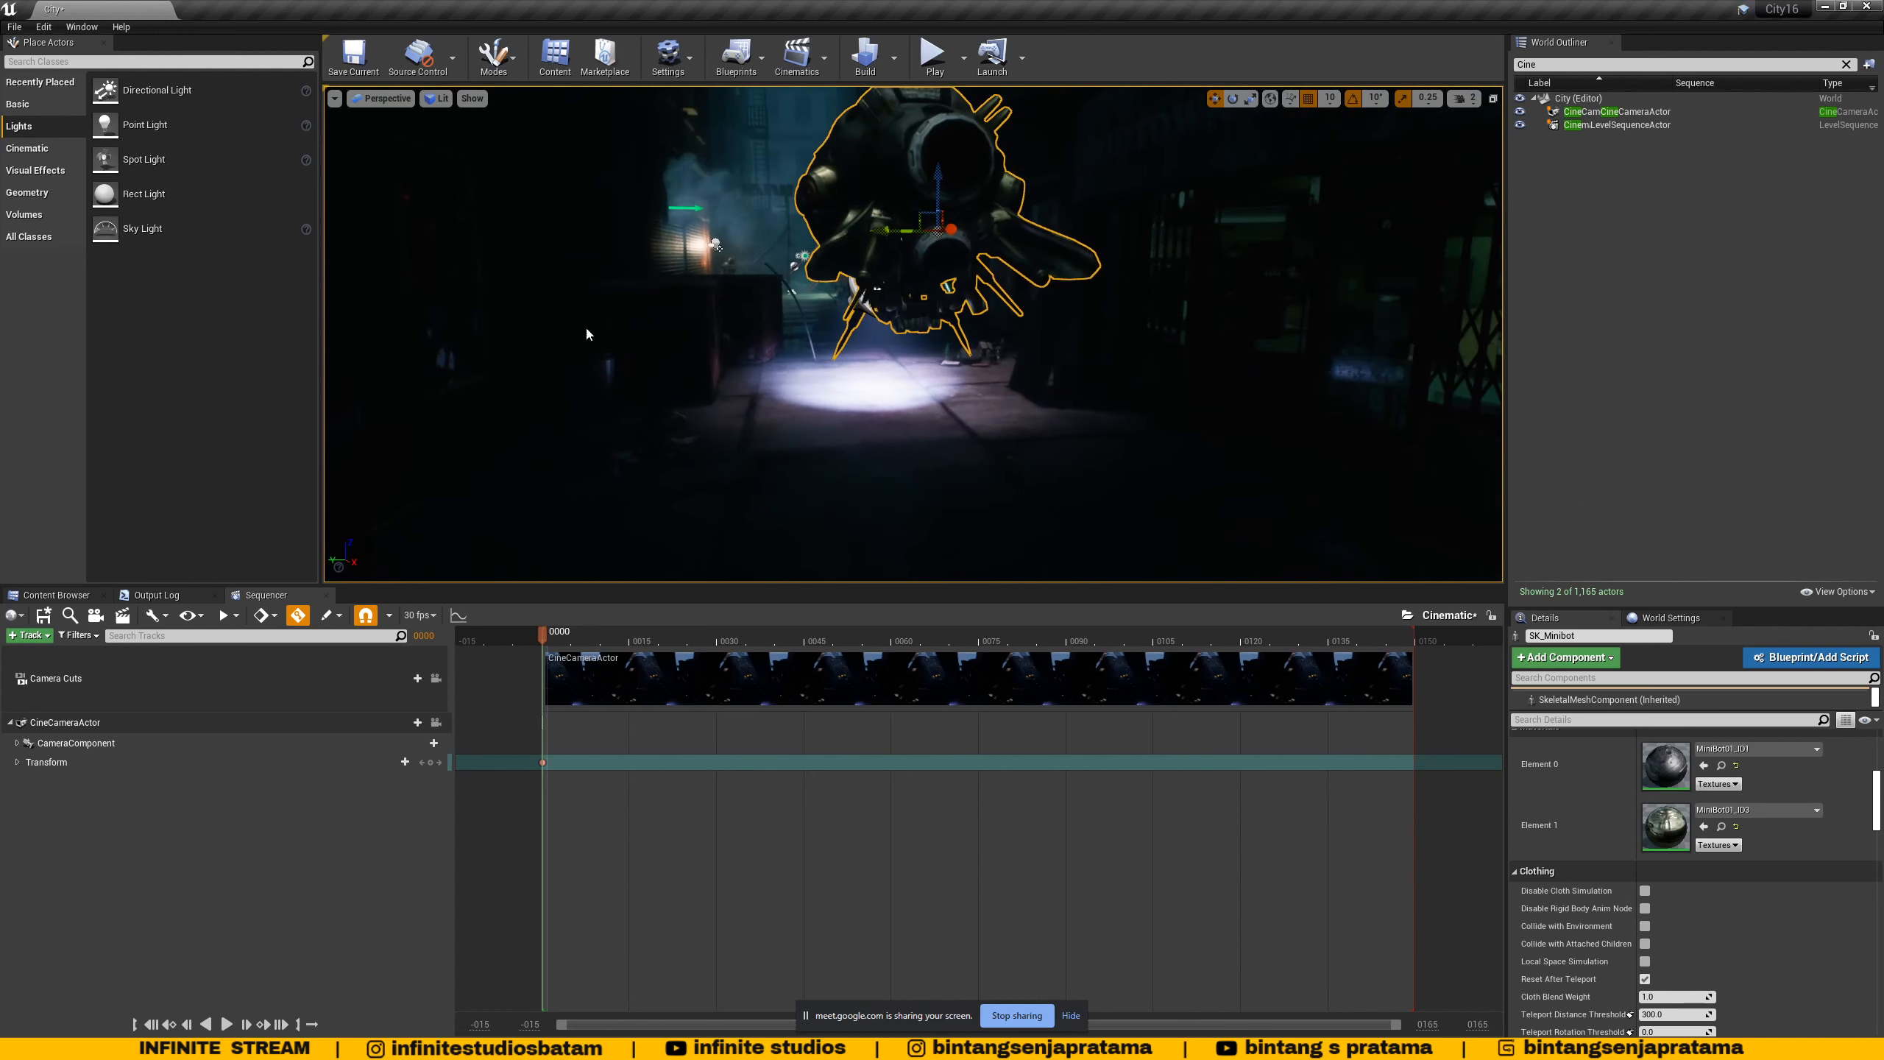
# - Show the FPS counter in the viewport and check it while orbiting around the minibot
pyautogui.click(335, 98)
pyautogui.click(362, 166)
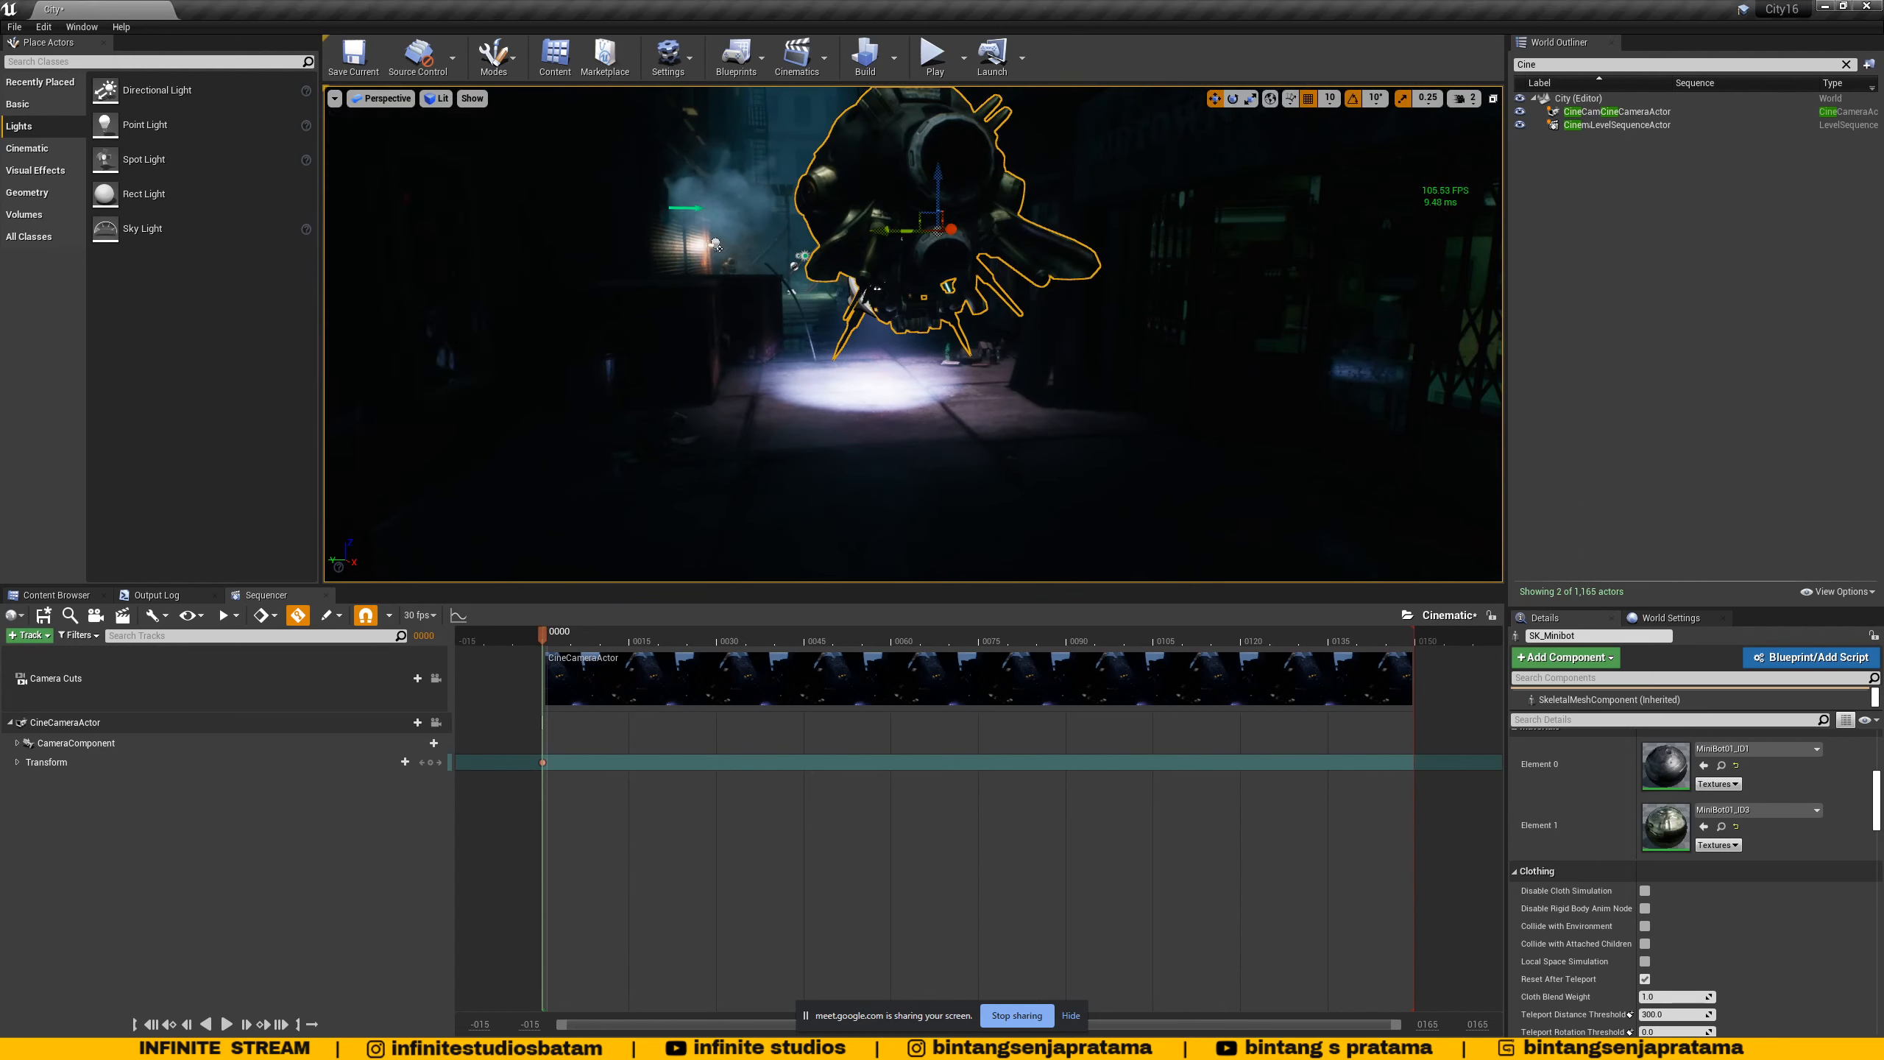
pyautogui.keyDown('alt'); pyautogui.moveTo(716, 245); pyautogui.dragTo(698, 264); pyautogui.keyUp('alt')
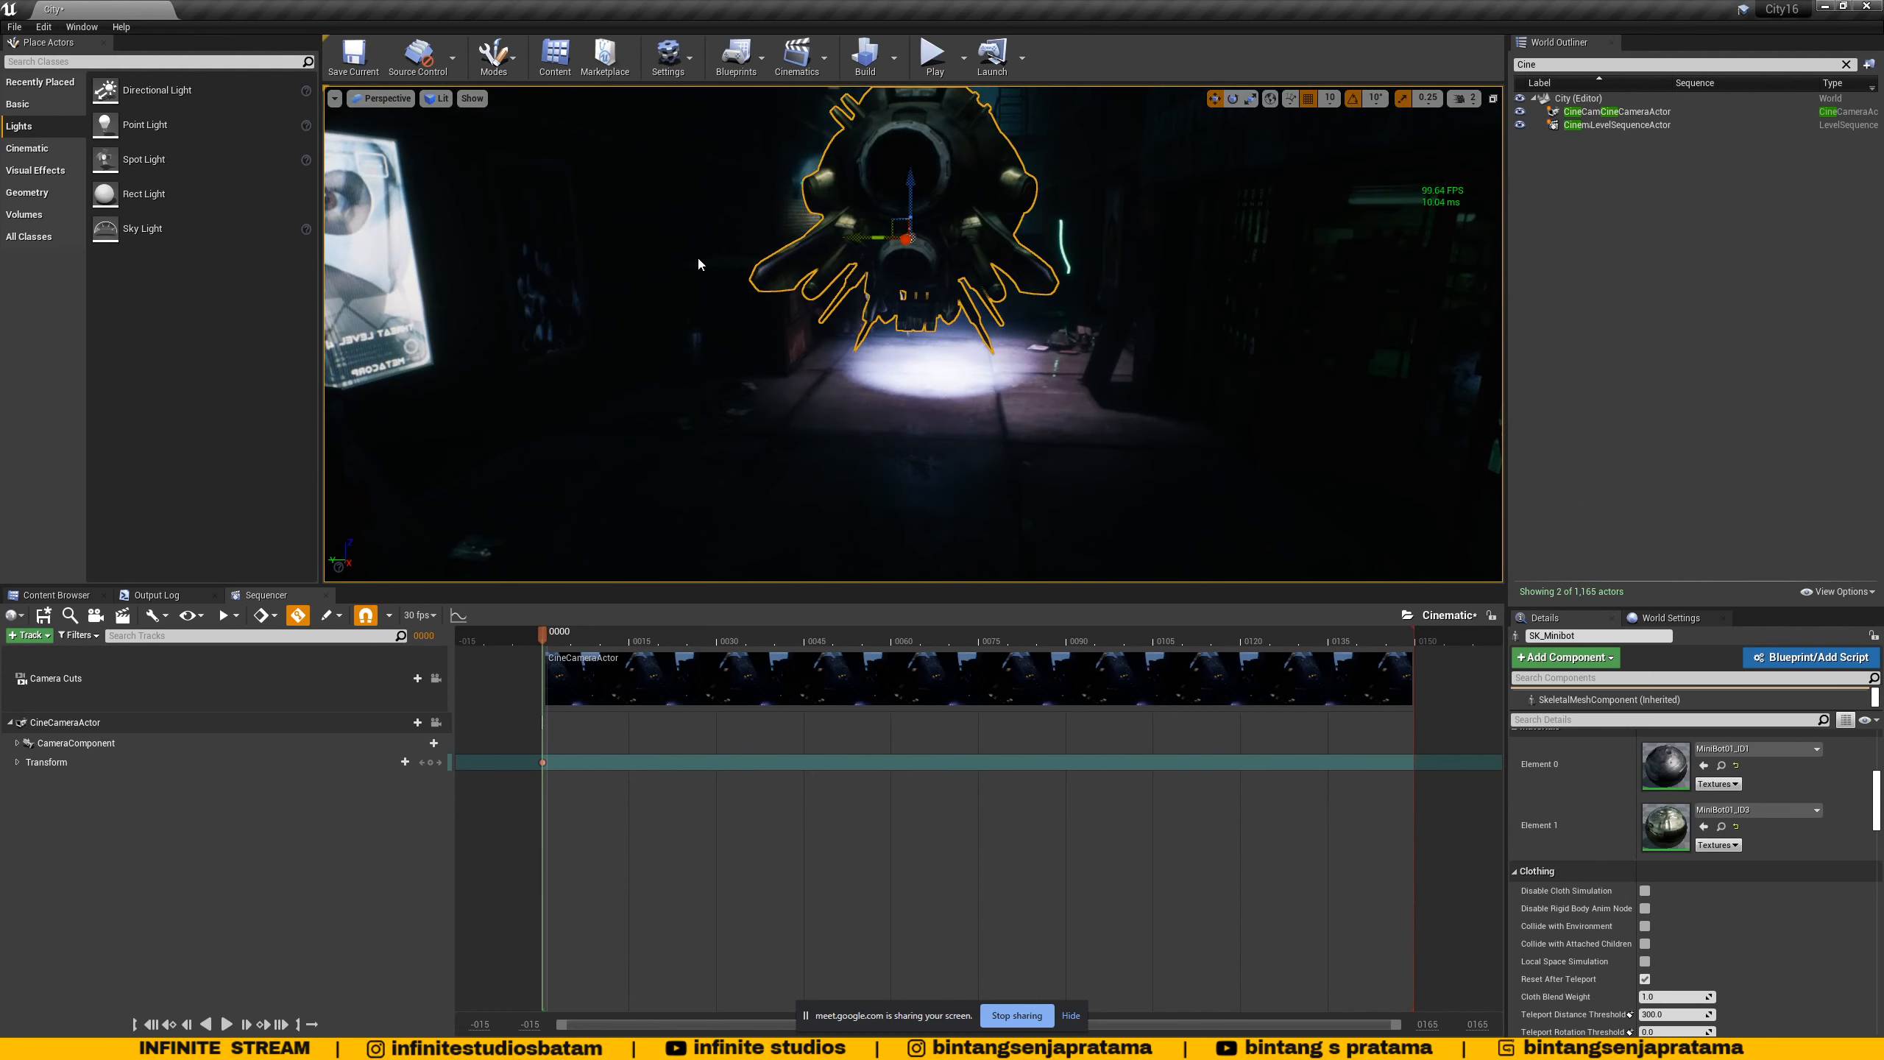
# - Pull back from the minibot, focus on the car and move to a street-level view towards the police cars
pyautogui.scroll(-12, 910, 349)
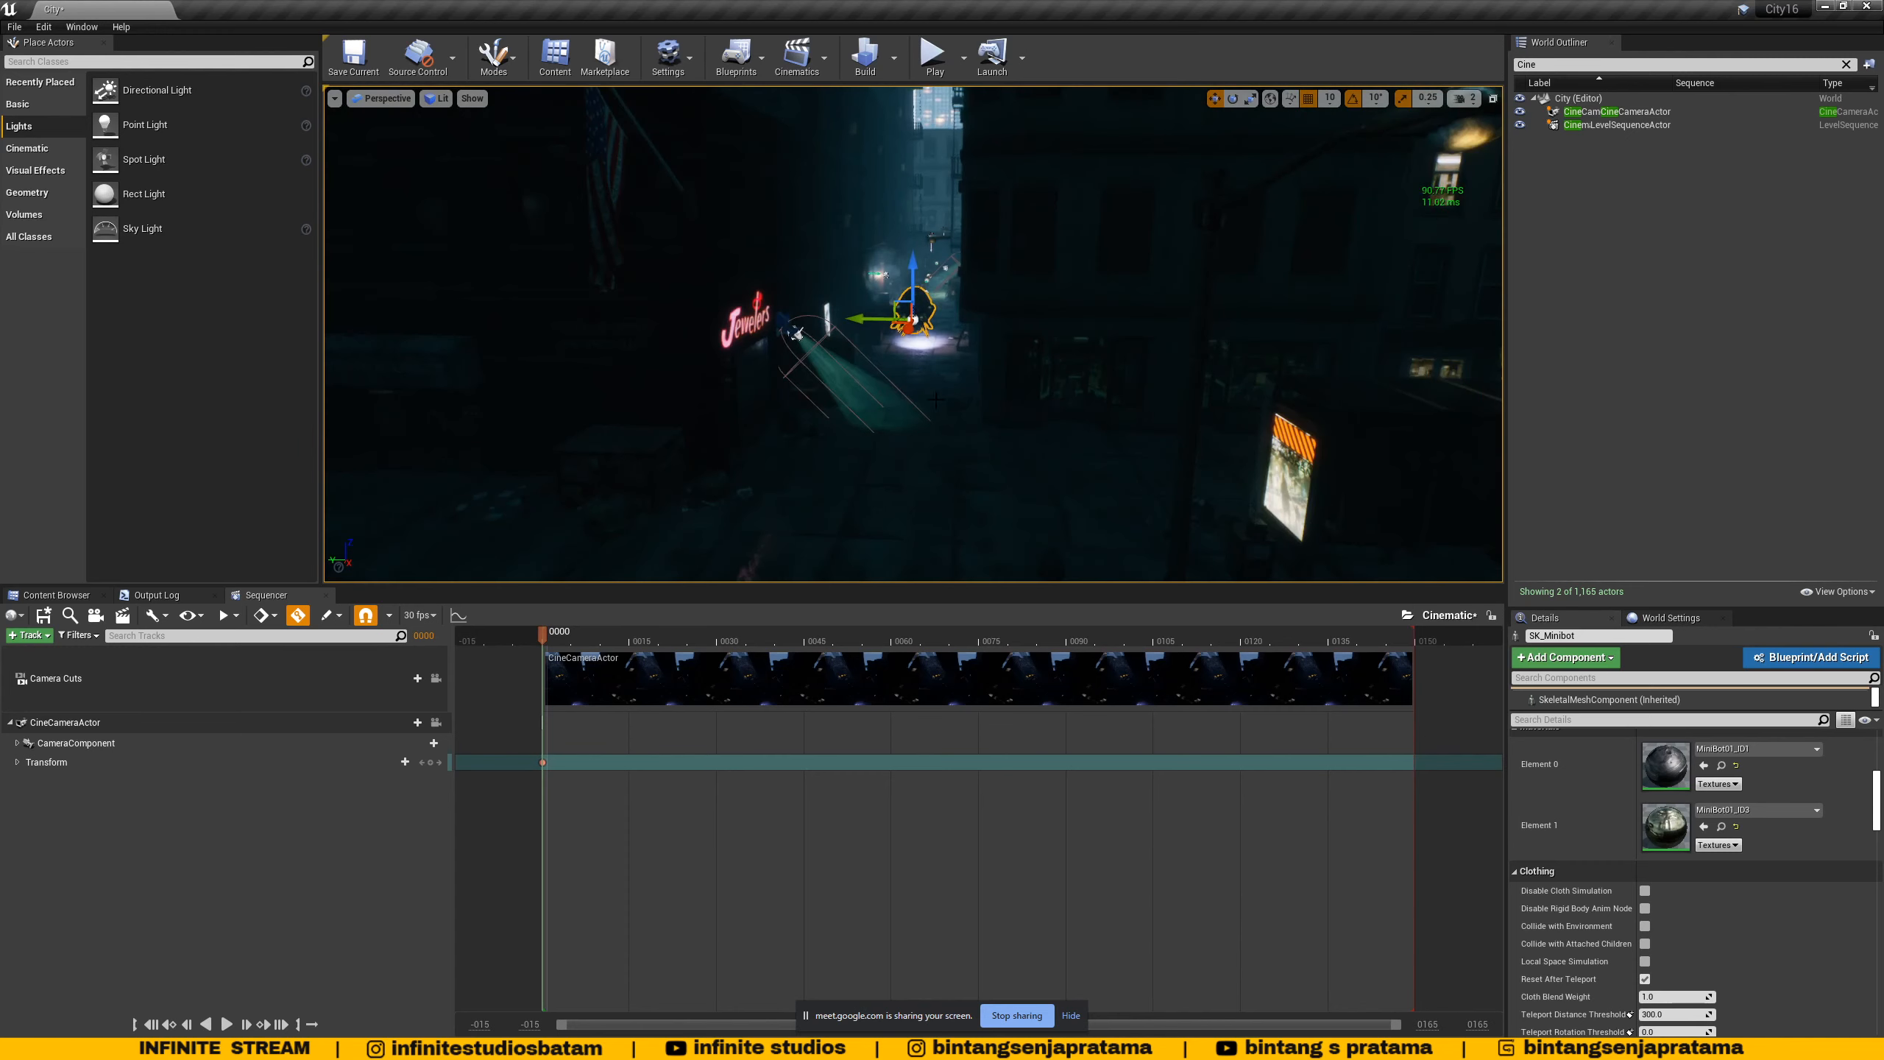
pyautogui.keyDown('alt'); pyautogui.moveTo(911, 349); pyautogui.dragTo(793, 401); pyautogui.keyUp('alt')
pyautogui.keyDown('alt'); pyautogui.moveTo(630, 425); pyautogui.dragTo(549, 443); pyautogui.keyUp('alt')
pyautogui.scroll(-3, 583, 432)
pyautogui.click(404, 435)
pyautogui.click(394, 413)
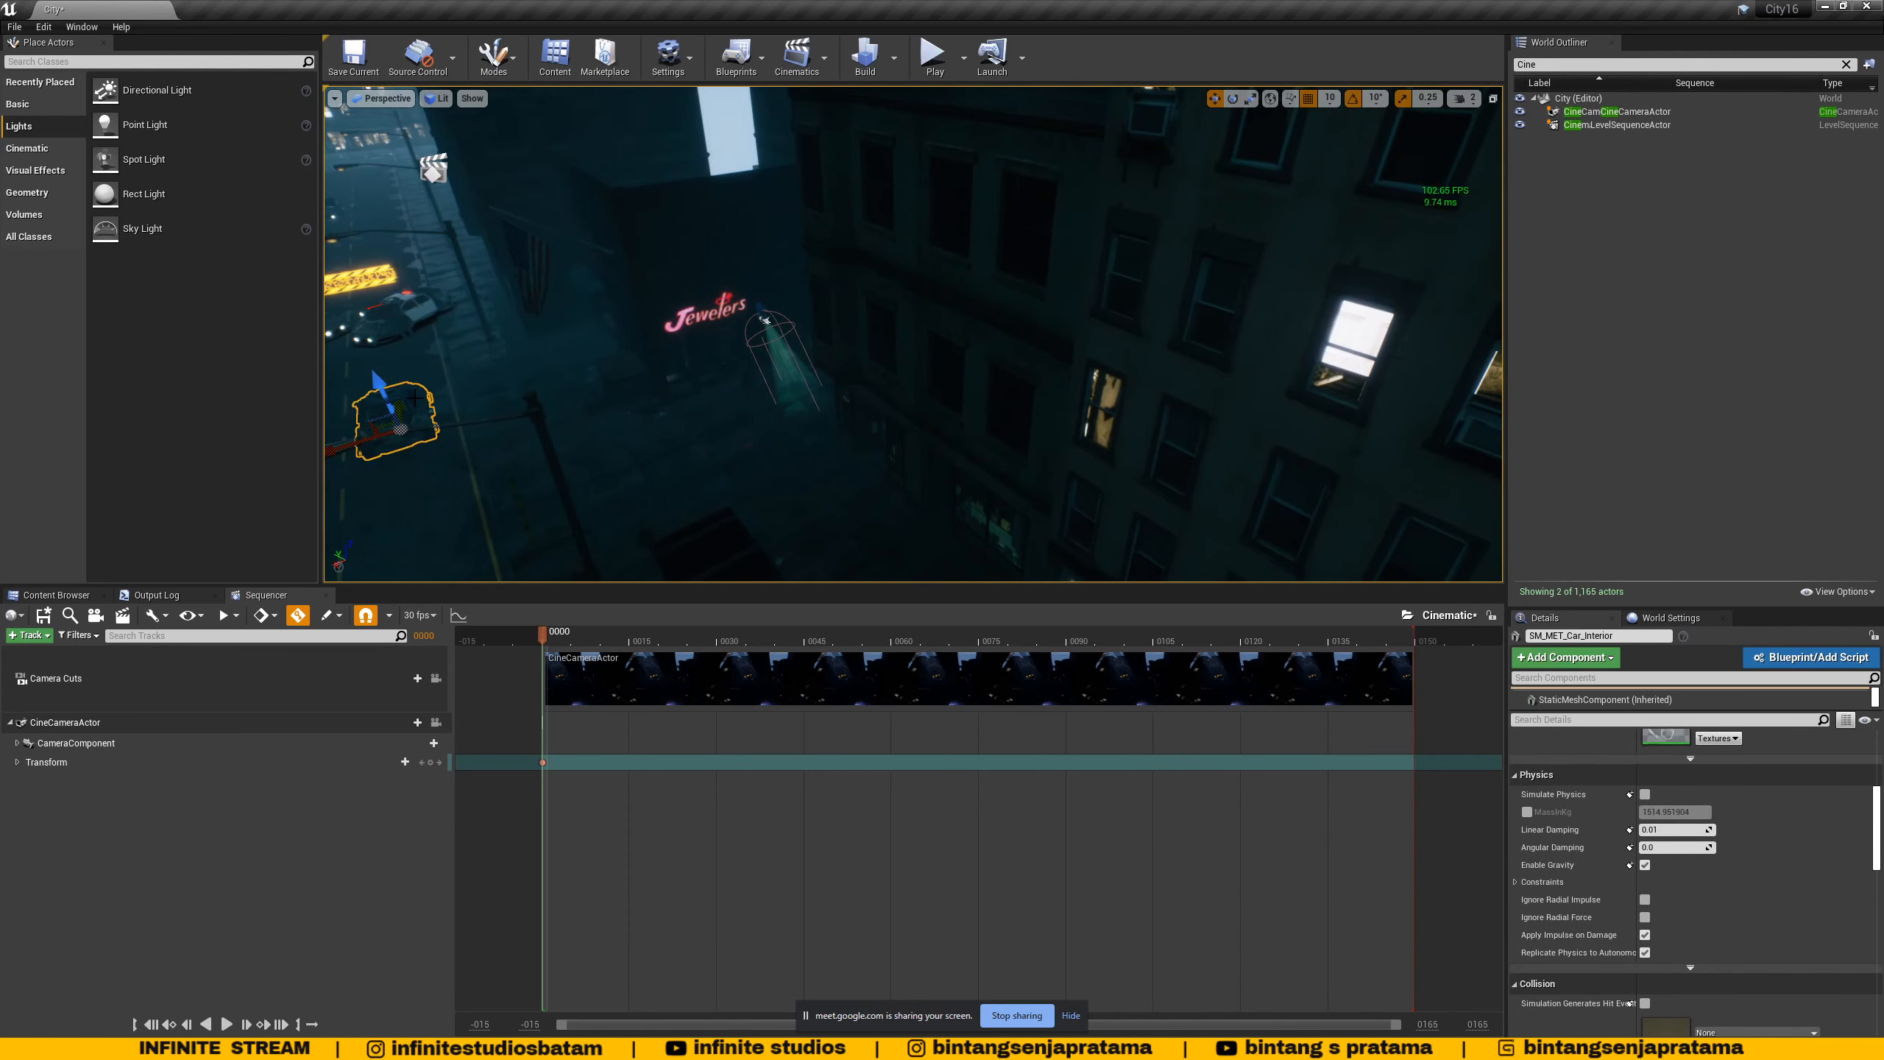
pyautogui.press('f')
pyautogui.keyDown('alt'); pyautogui.moveTo(825, 484); pyautogui.dragTo(805, 409); pyautogui.keyUp('alt')
pyautogui.moveTo(825, 484); pyautogui.dragTo(779, 479, button='right')
pyautogui.press('a')
pyautogui.moveTo(657, 361); pyautogui.dragTo(712, 381, button='right')
pyautogui.press('a')
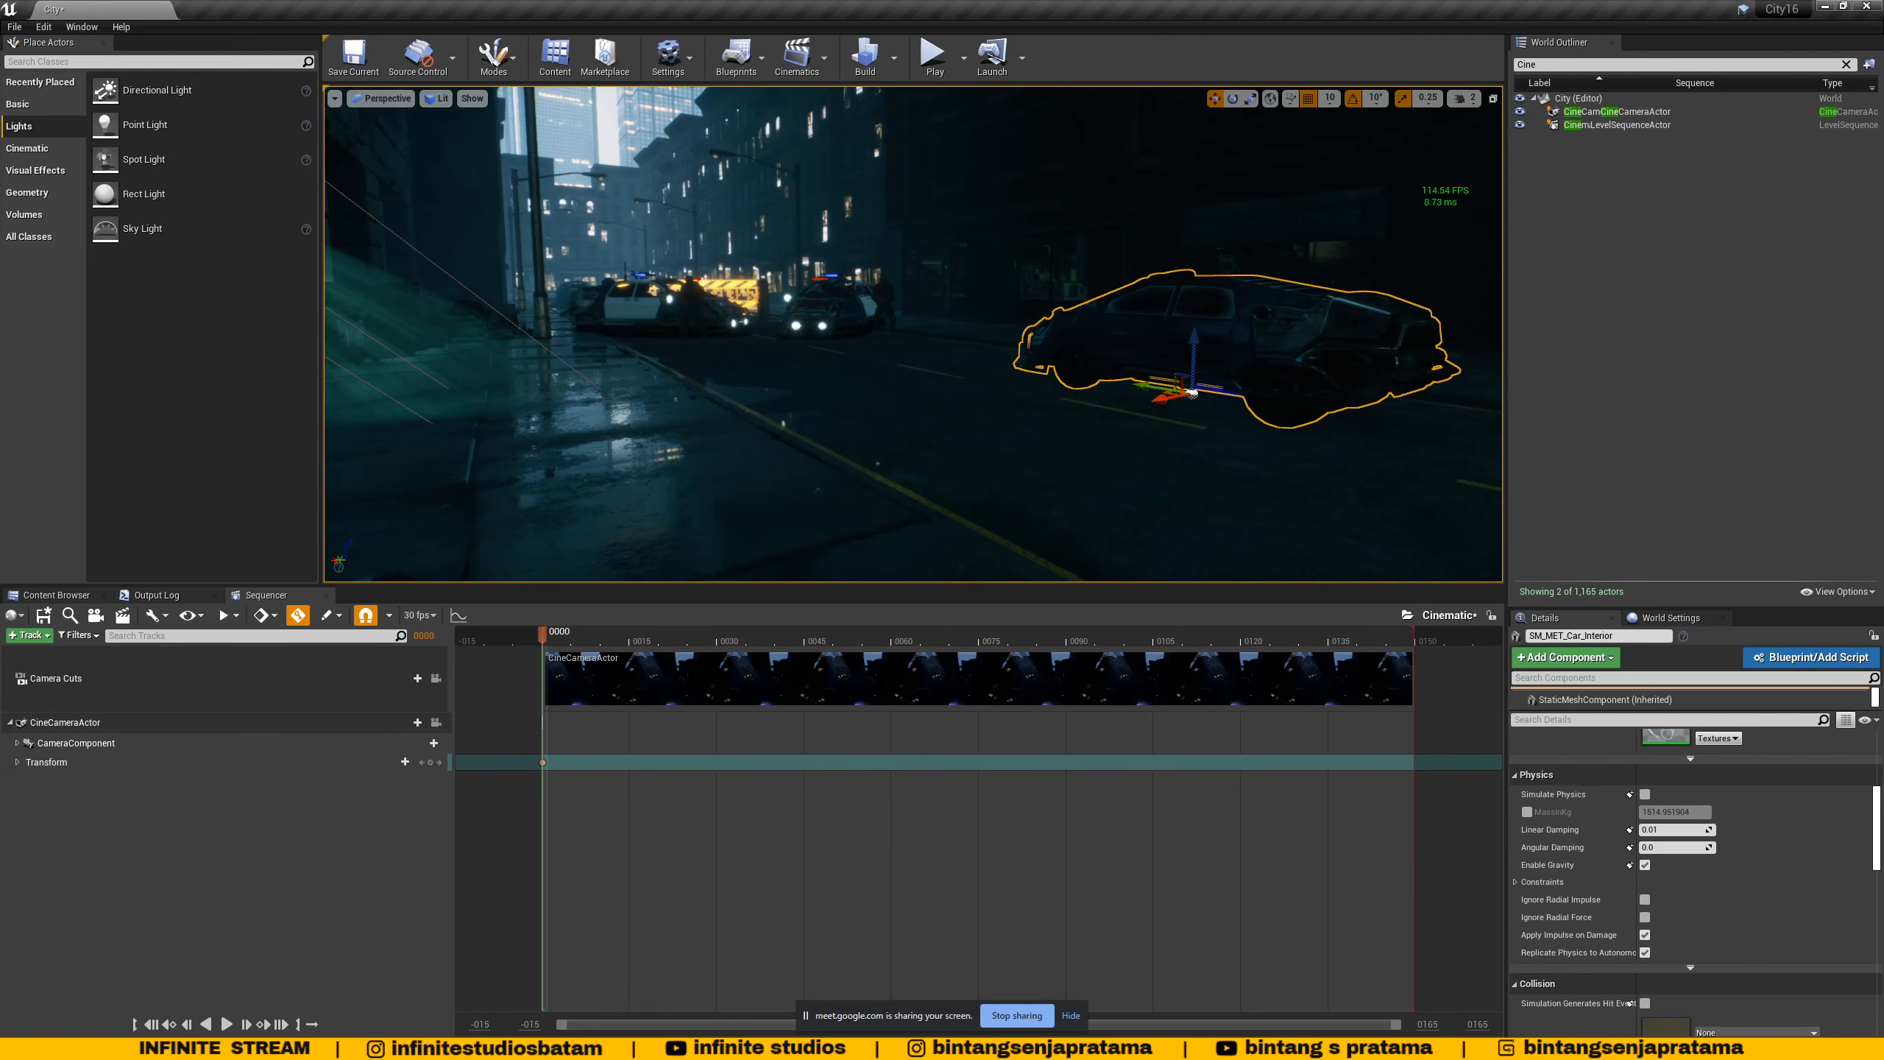
# - Turn the FPS display on again and orbit to a high view of the car and police cars
pyautogui.moveTo(339, 1049)
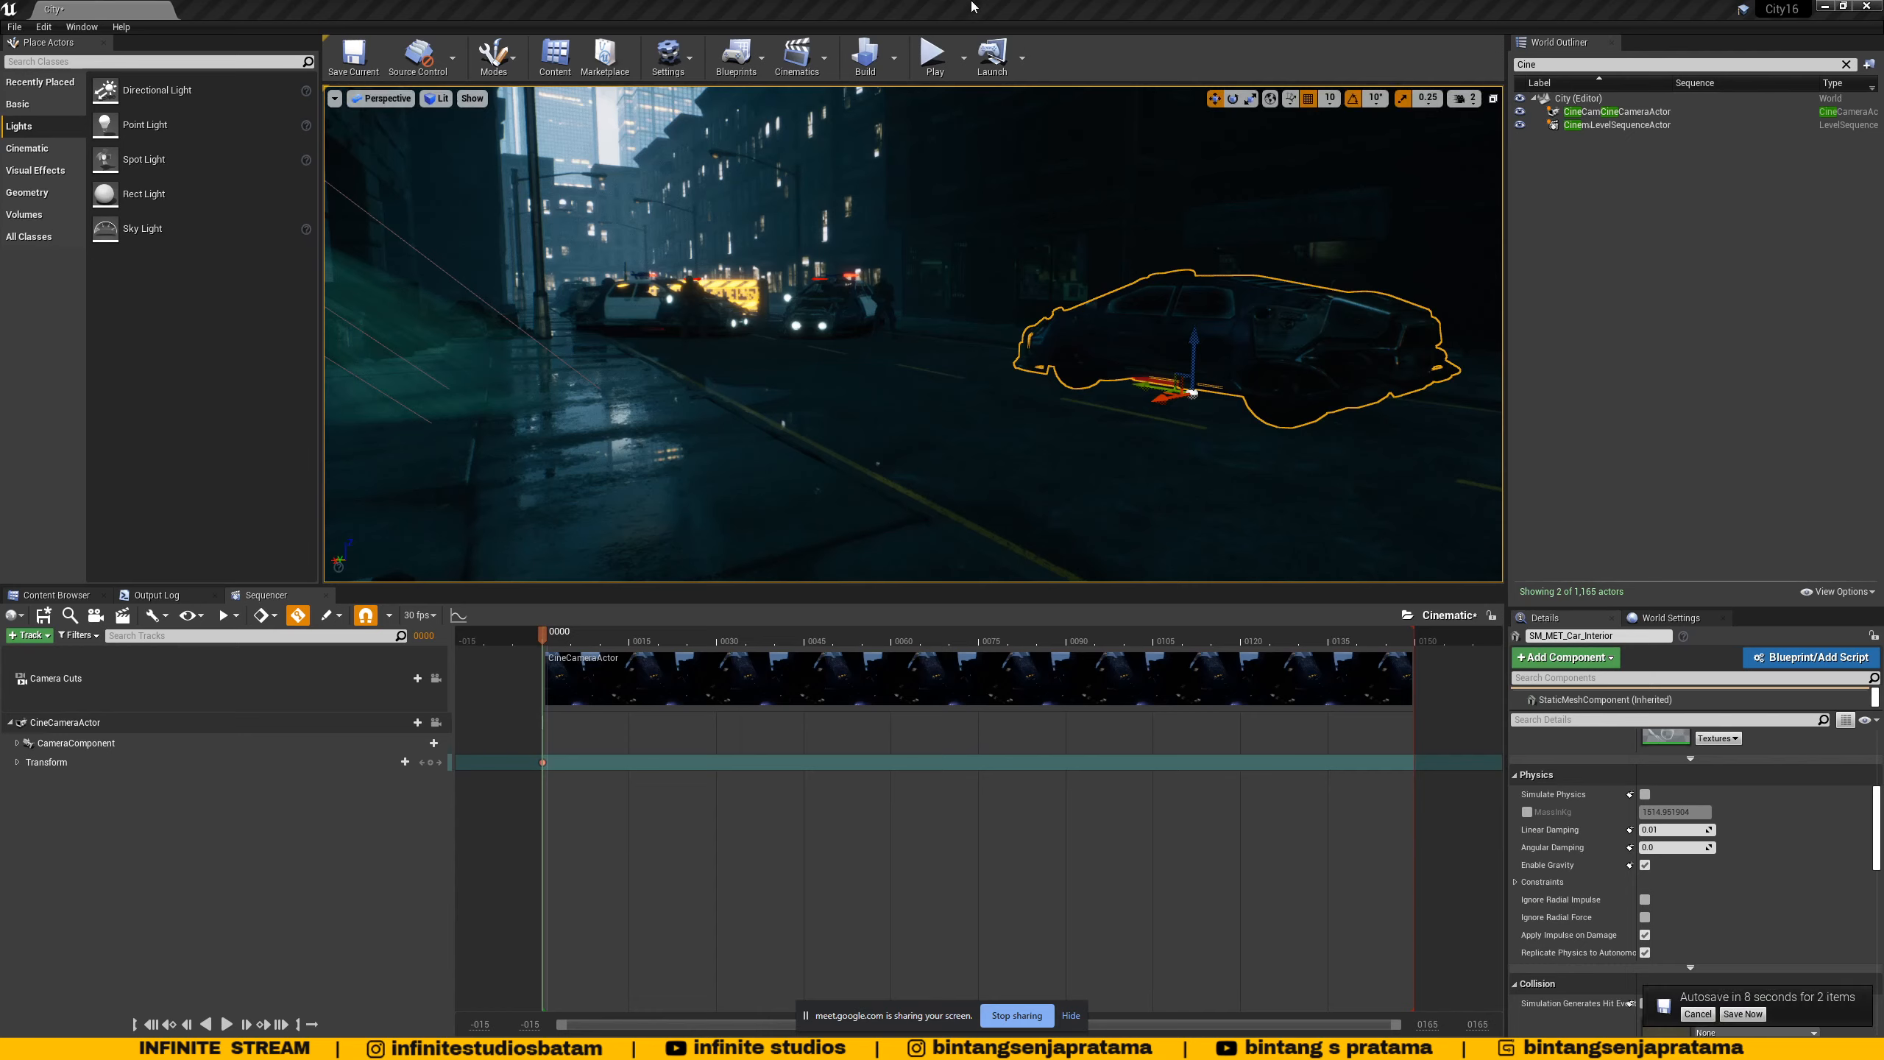
pyautogui.hotkey('ctrl', 'shift', 'h')
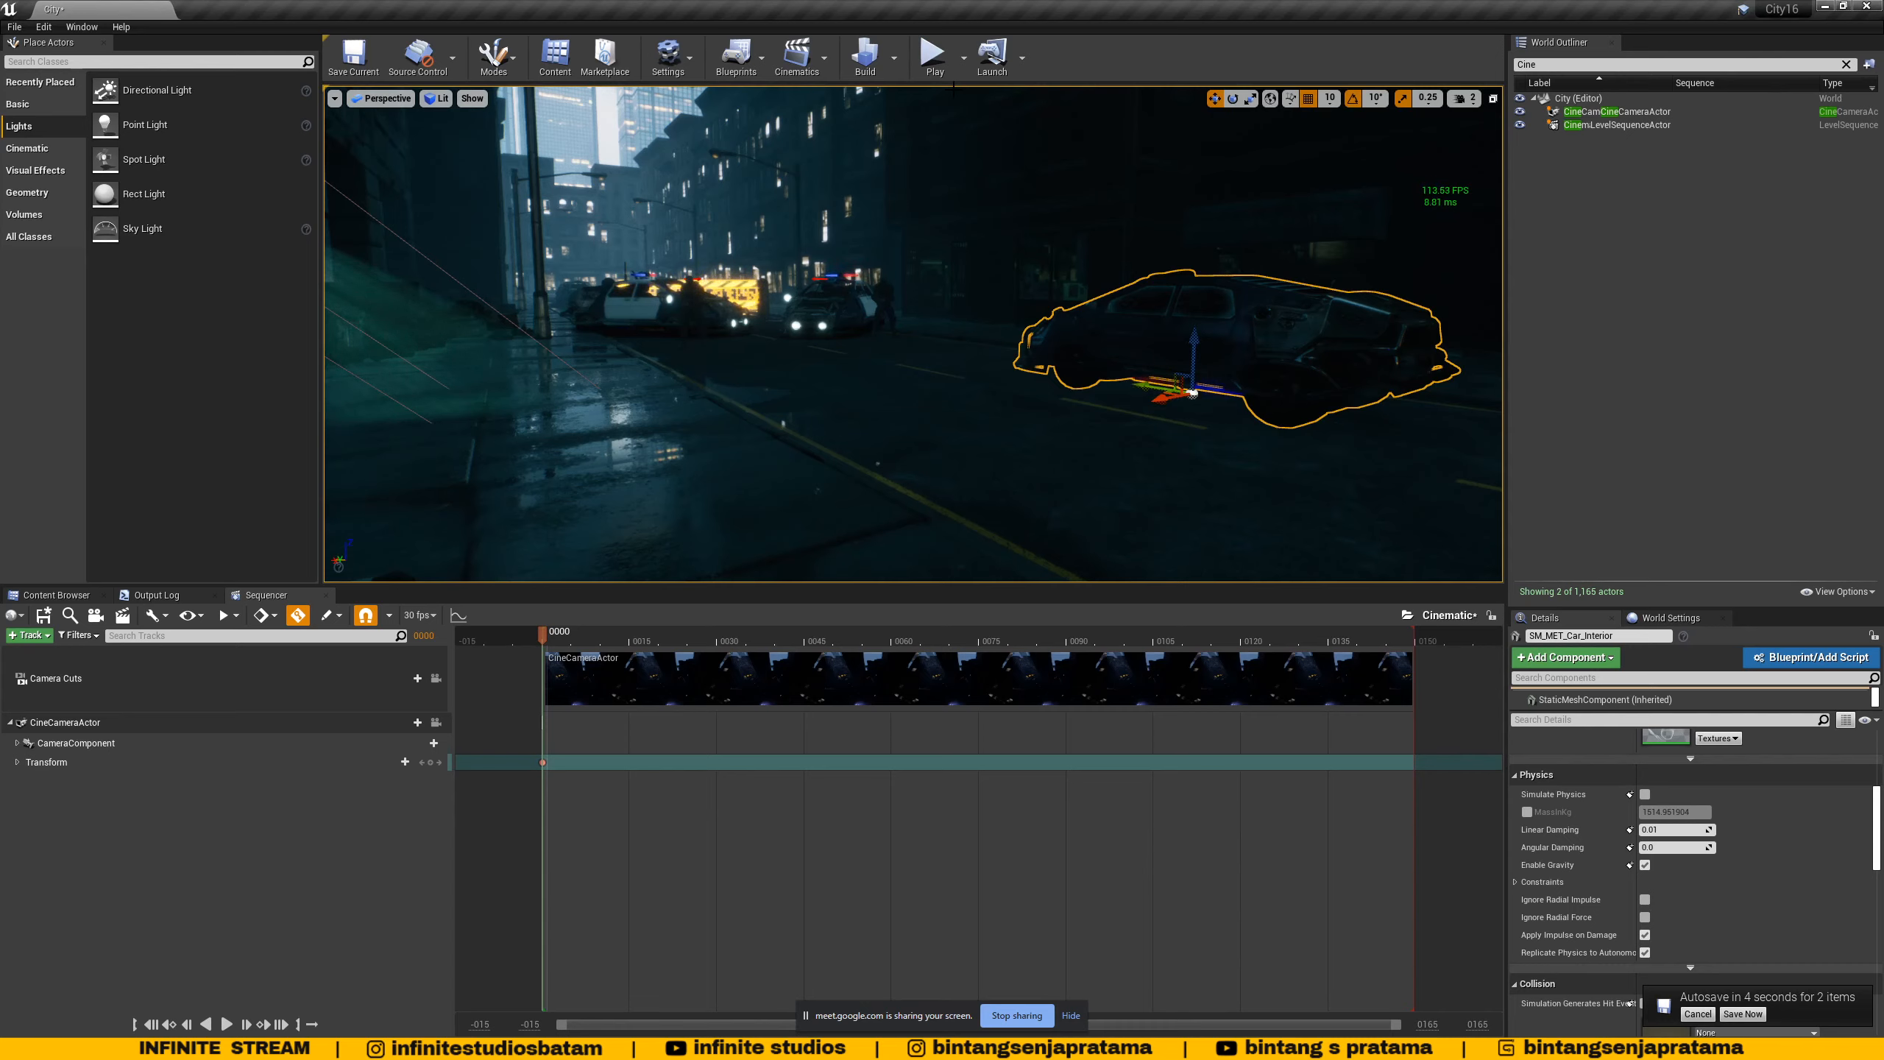
pyautogui.keyDown('alt'); pyautogui.moveTo(920, 354); pyautogui.dragTo(875, 375); pyautogui.keyUp('alt')
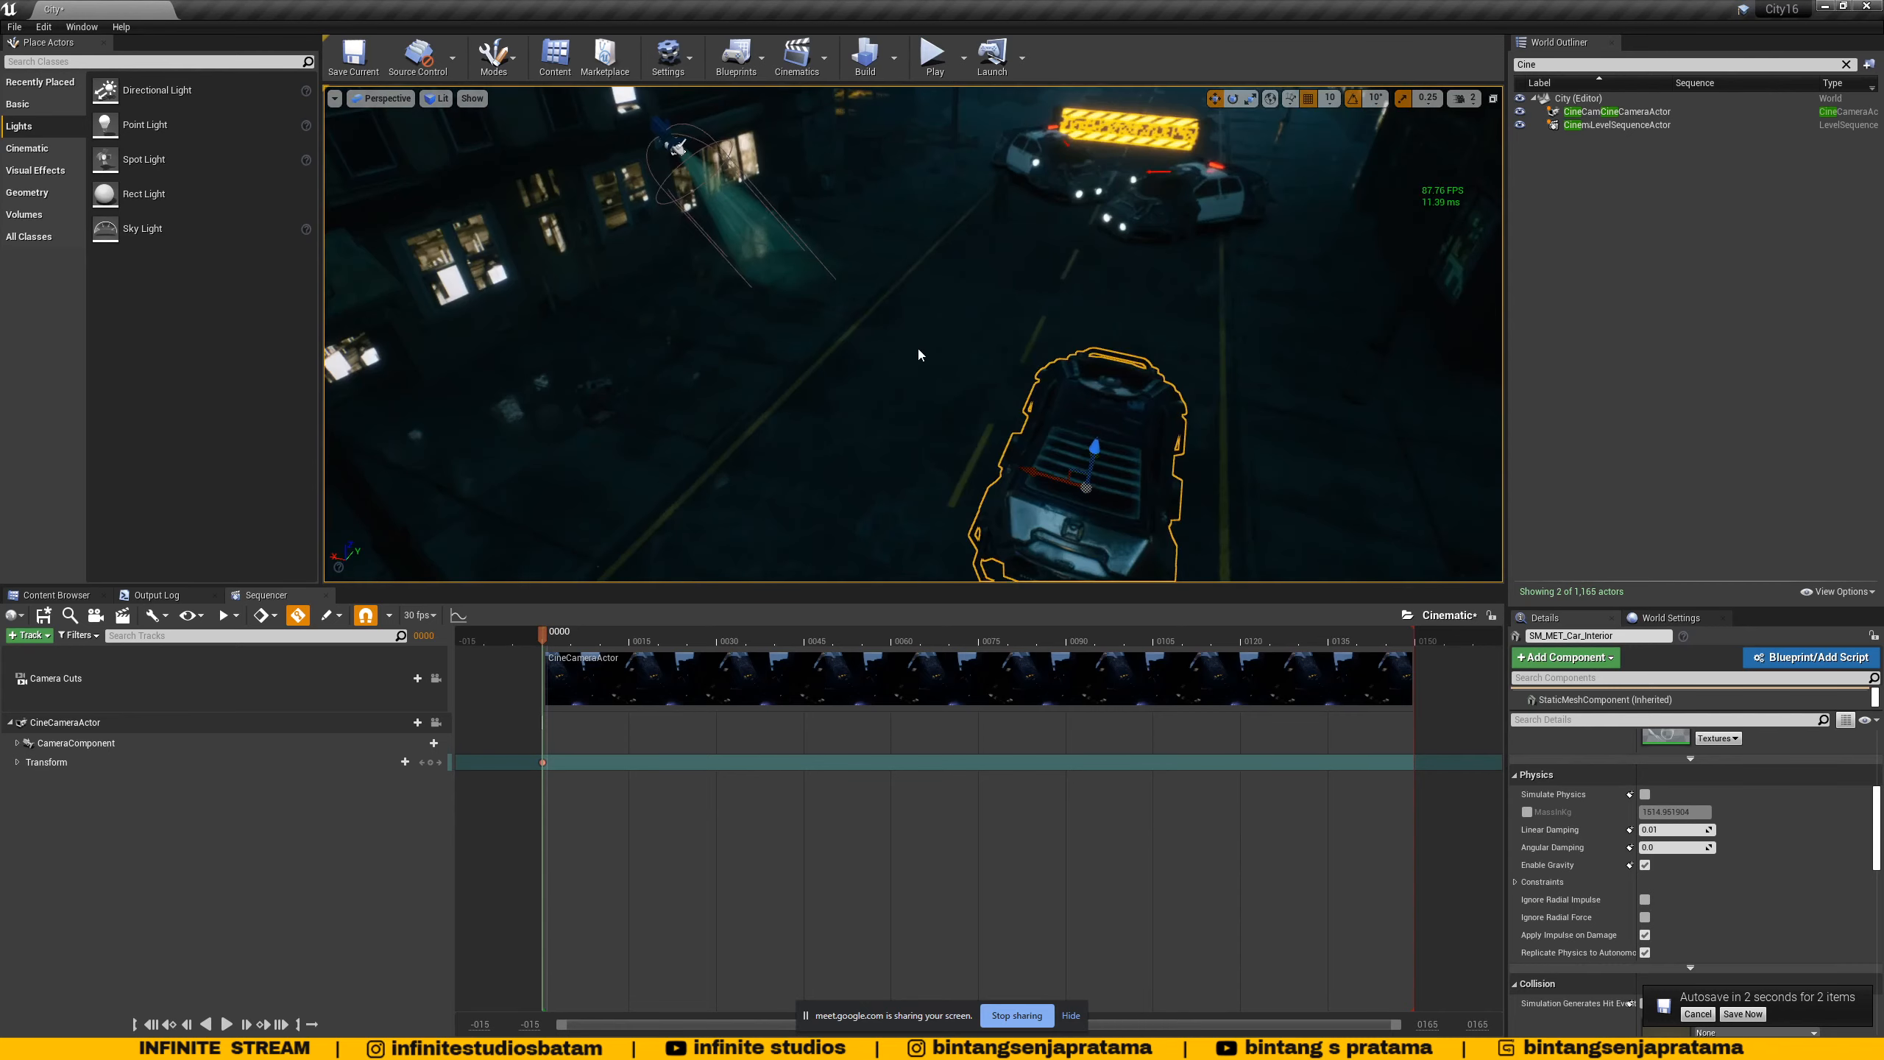
pyautogui.moveTo(920, 355); pyautogui.dragTo(950, 343, button='middle')
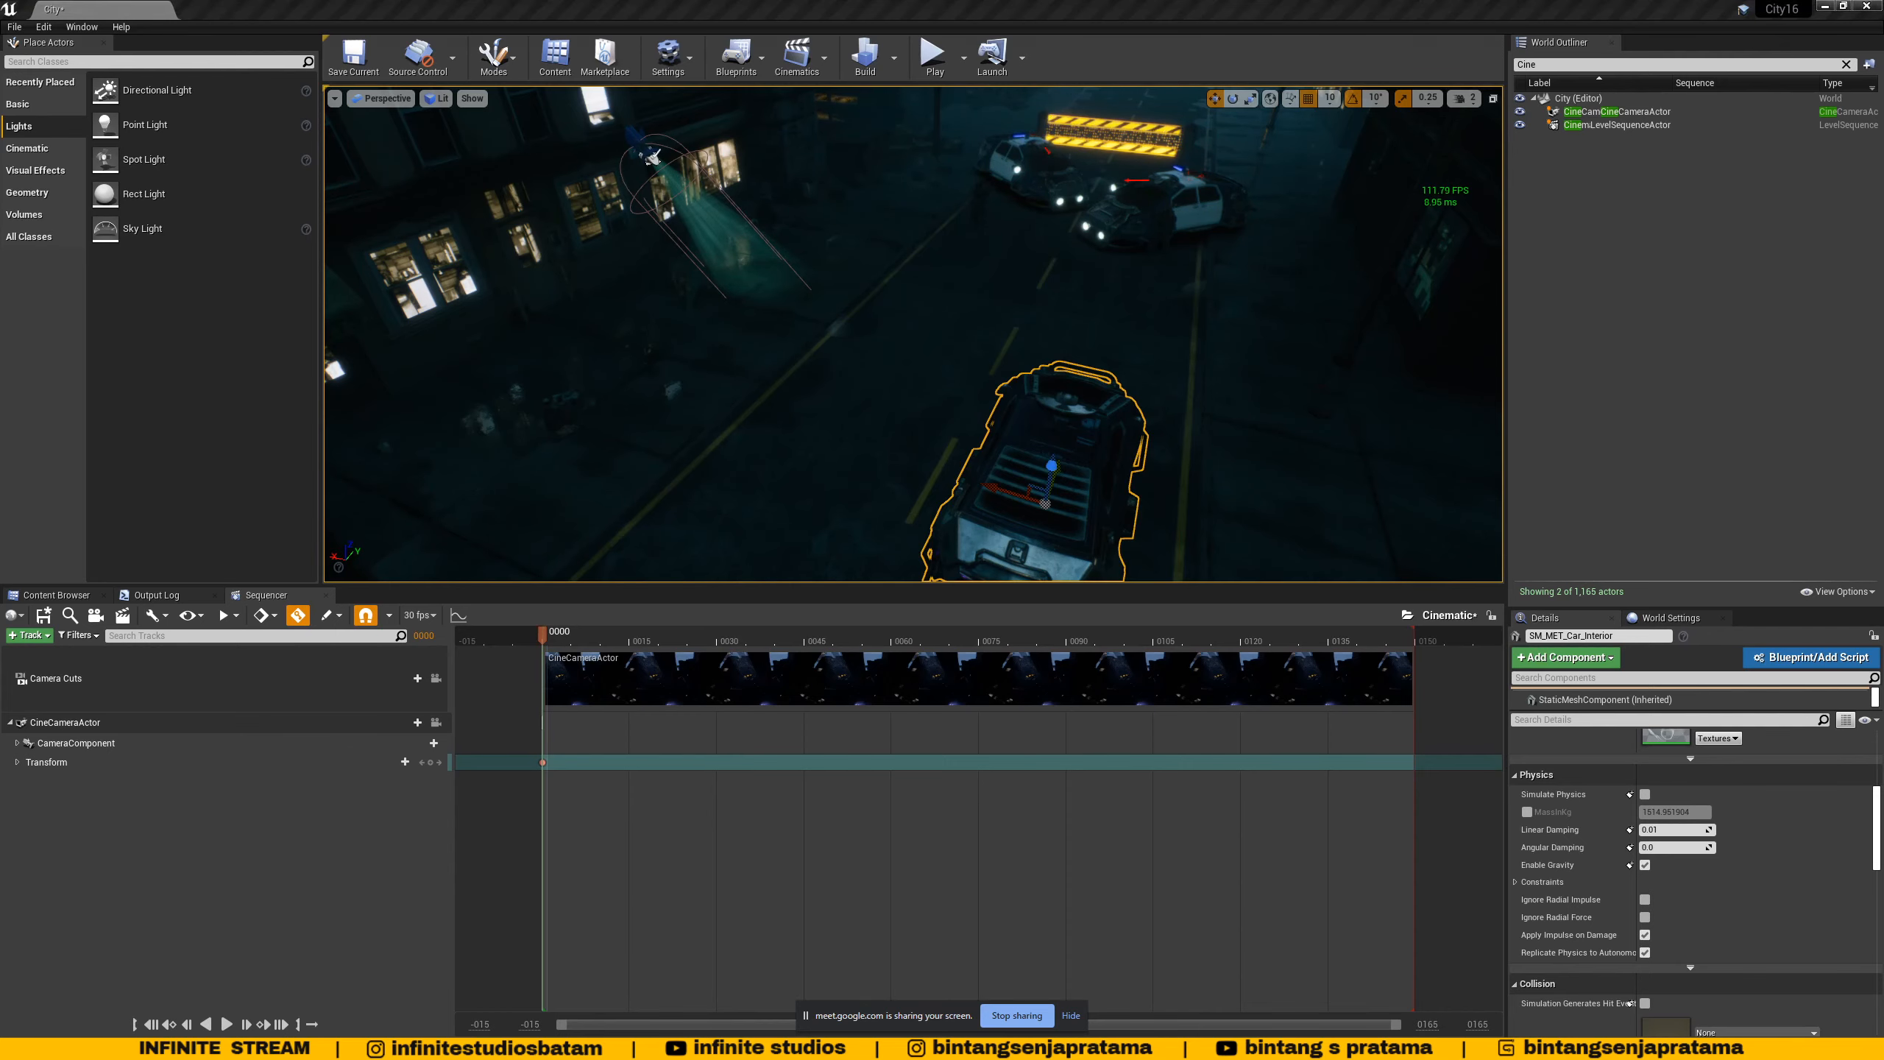
# - Switch to Blender, enlarge the timeline and start playback of the cube scene, and return to Unreal Editor
pyautogui.hotkey('alt', 'Tab')
pyautogui.moveTo(193, 947); pyautogui.dragTo(195, 815)
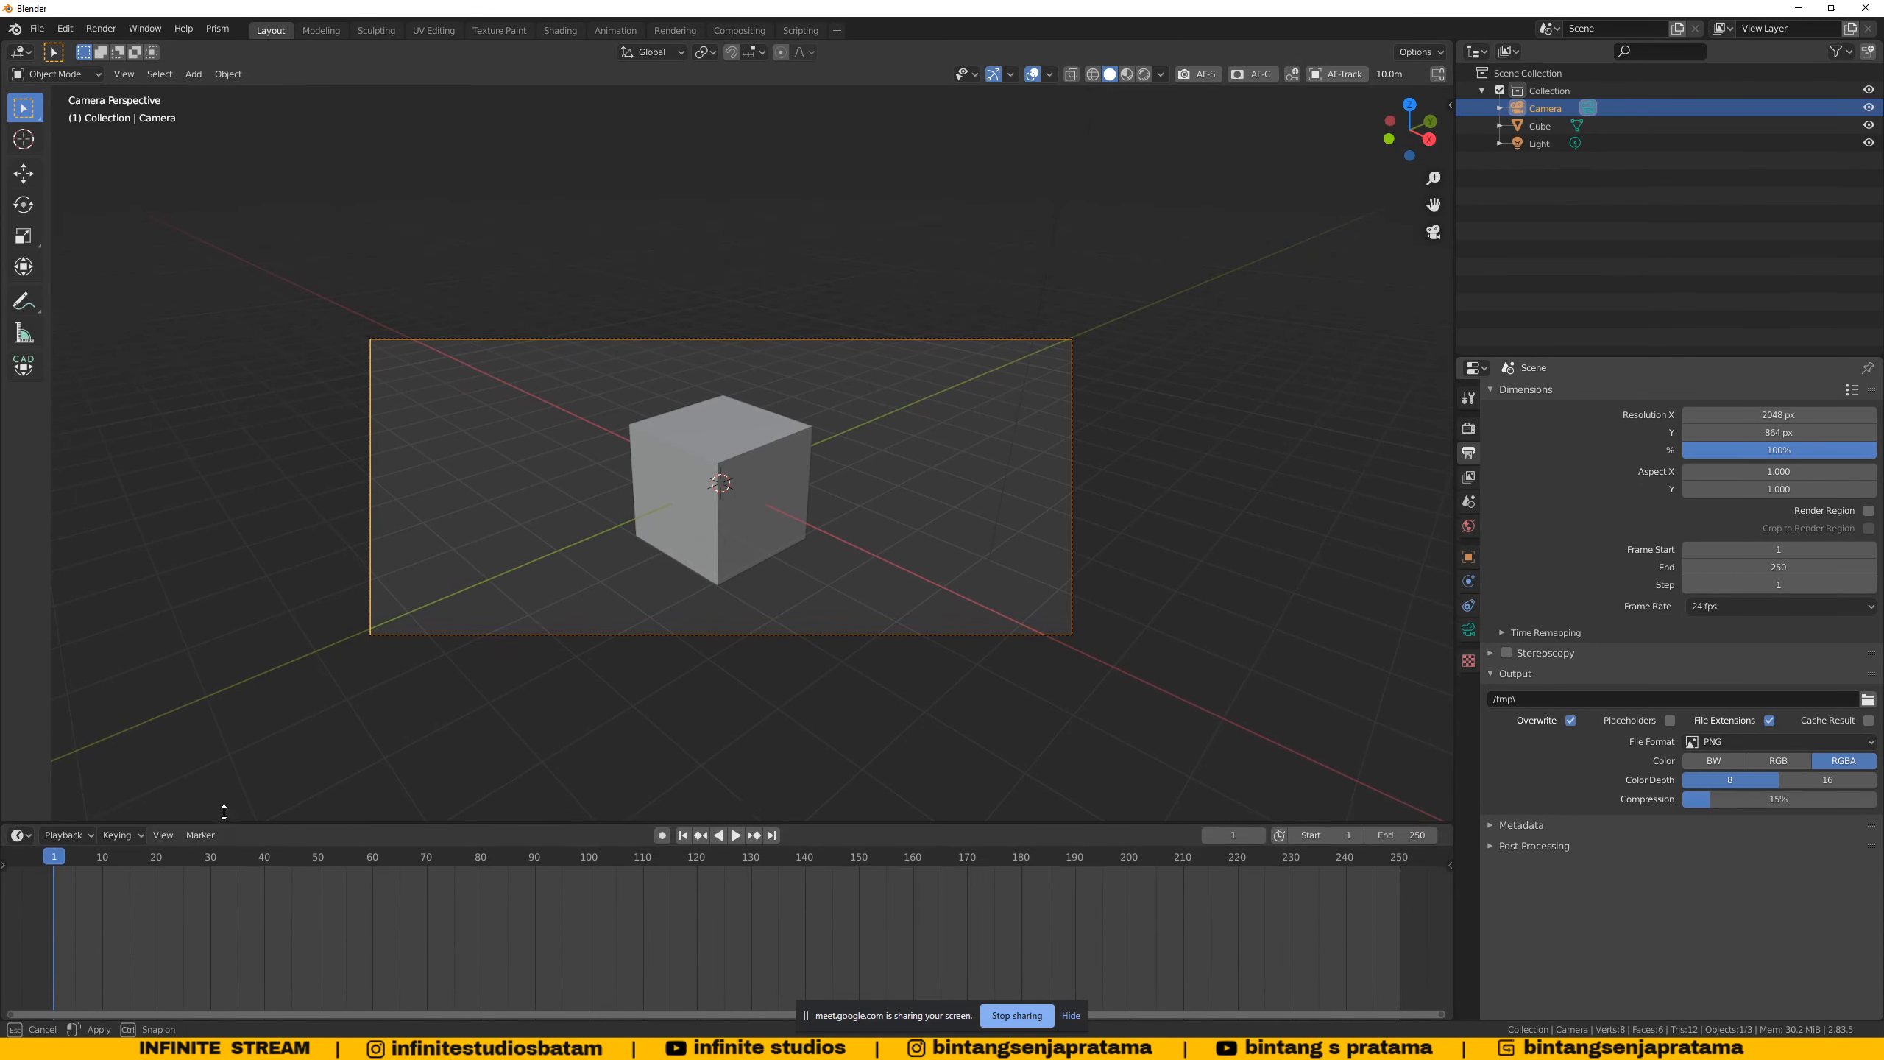
pyautogui.press('space')
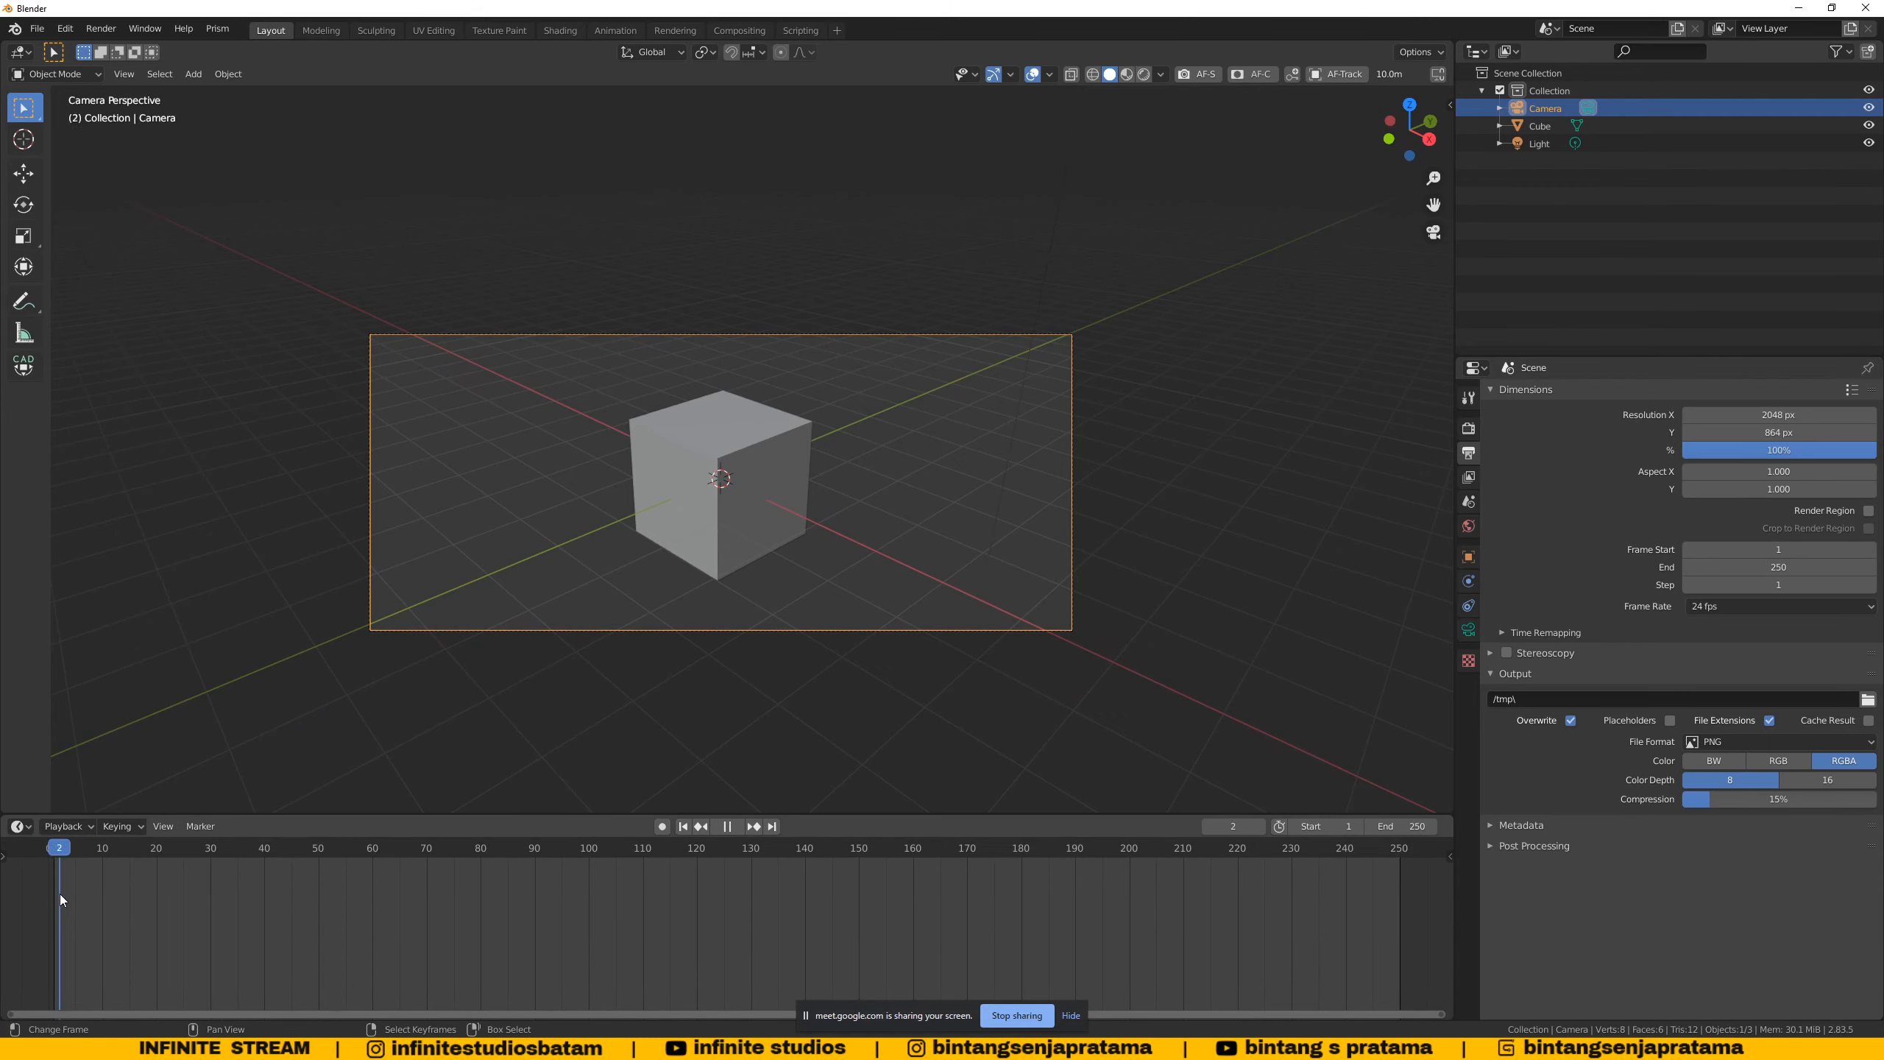
pyautogui.click(53, 895)
pyautogui.click(56, 901)
pyautogui.hotkey('alt', 'Tab')
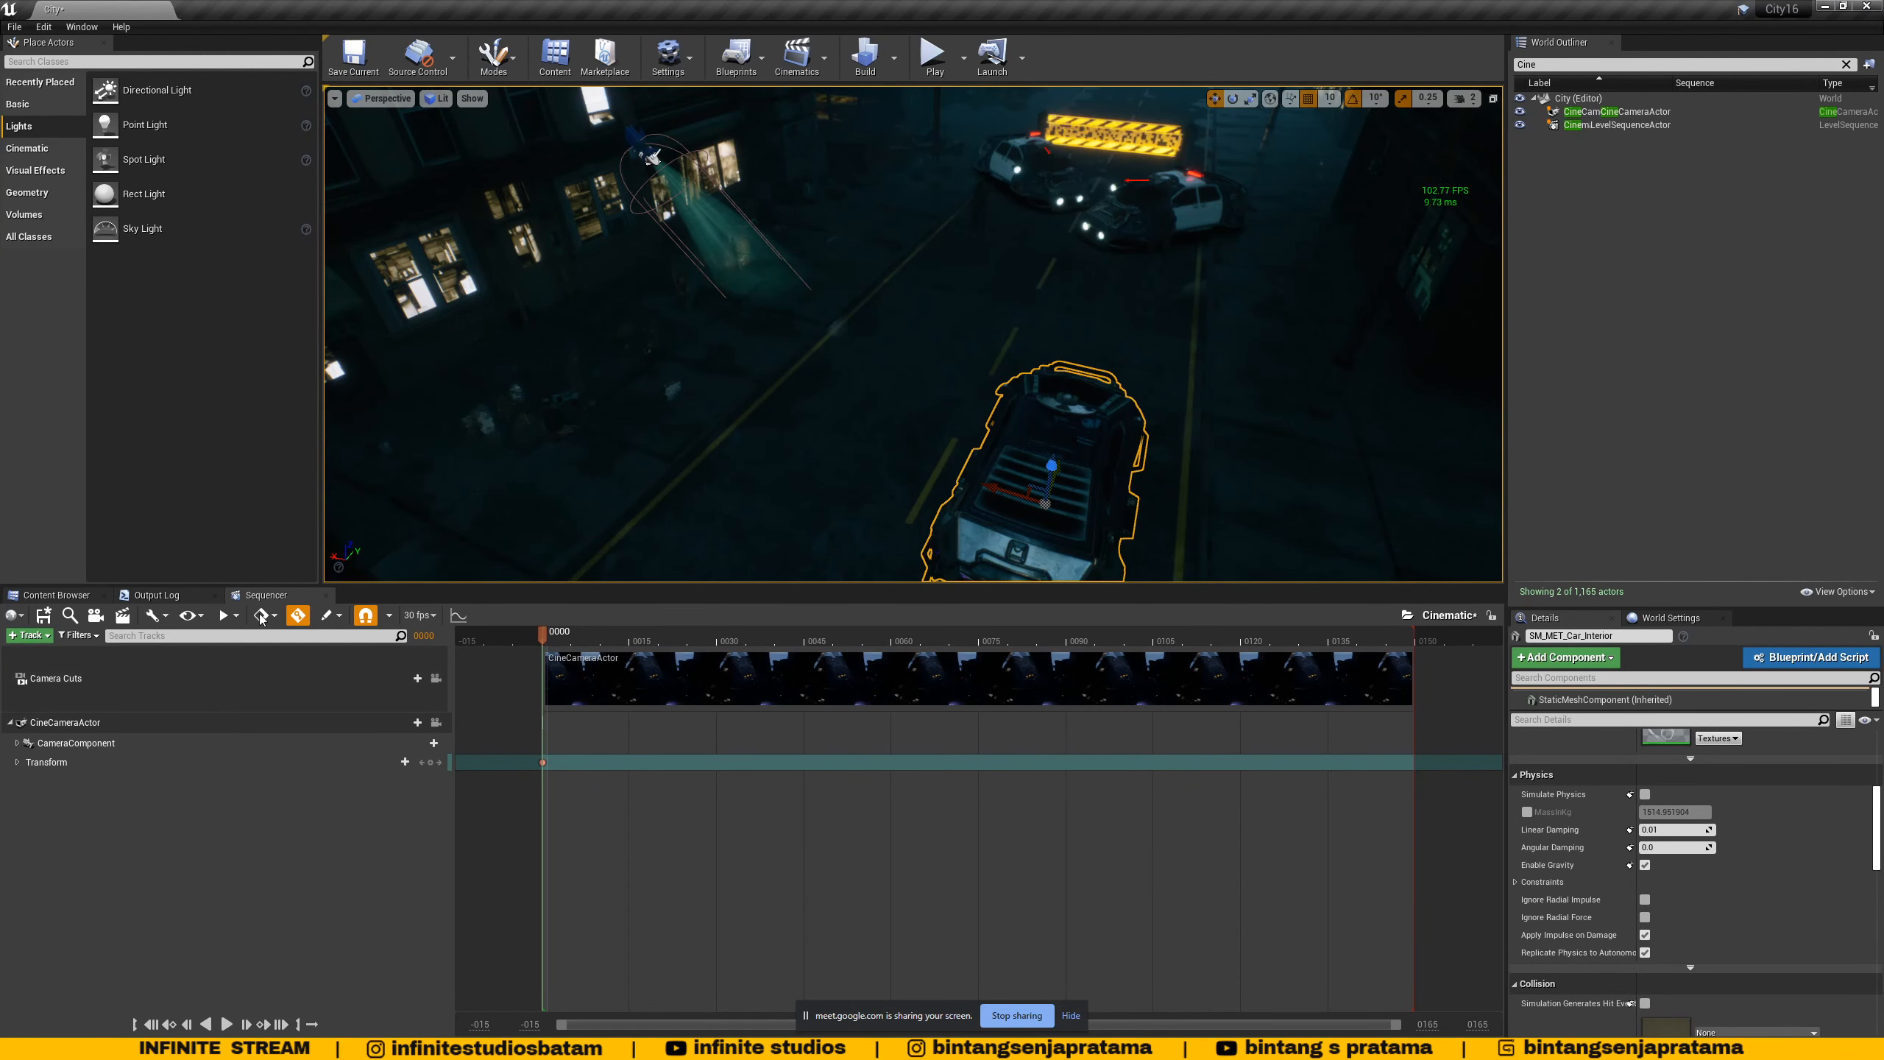
# - Change the viewport type to Cinematic Viewport and look through CineCameraActor again
pyautogui.press('s')
pyautogui.moveTo(840, 362); pyautogui.dragTo(934, 371, button='right')
pyautogui.click(384, 98)
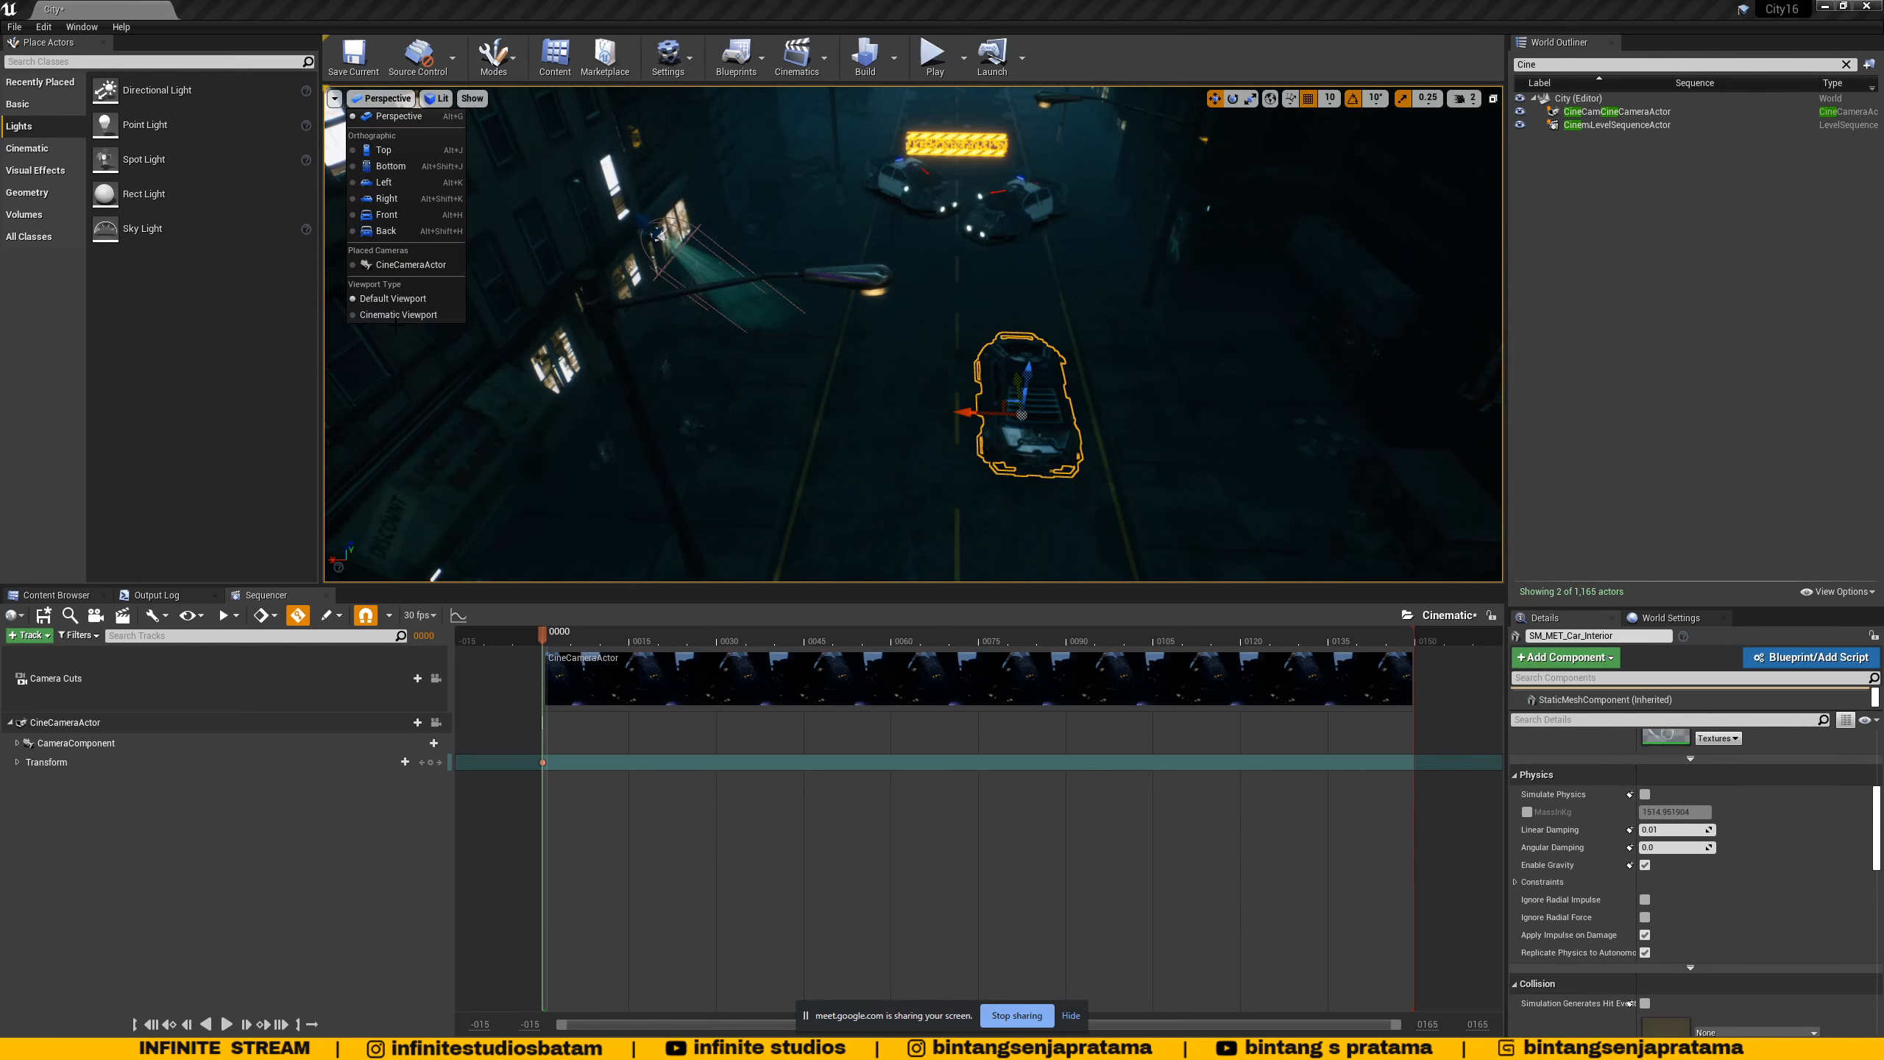
pyautogui.click(398, 315)
pyautogui.click(386, 101)
pyautogui.click(399, 269)
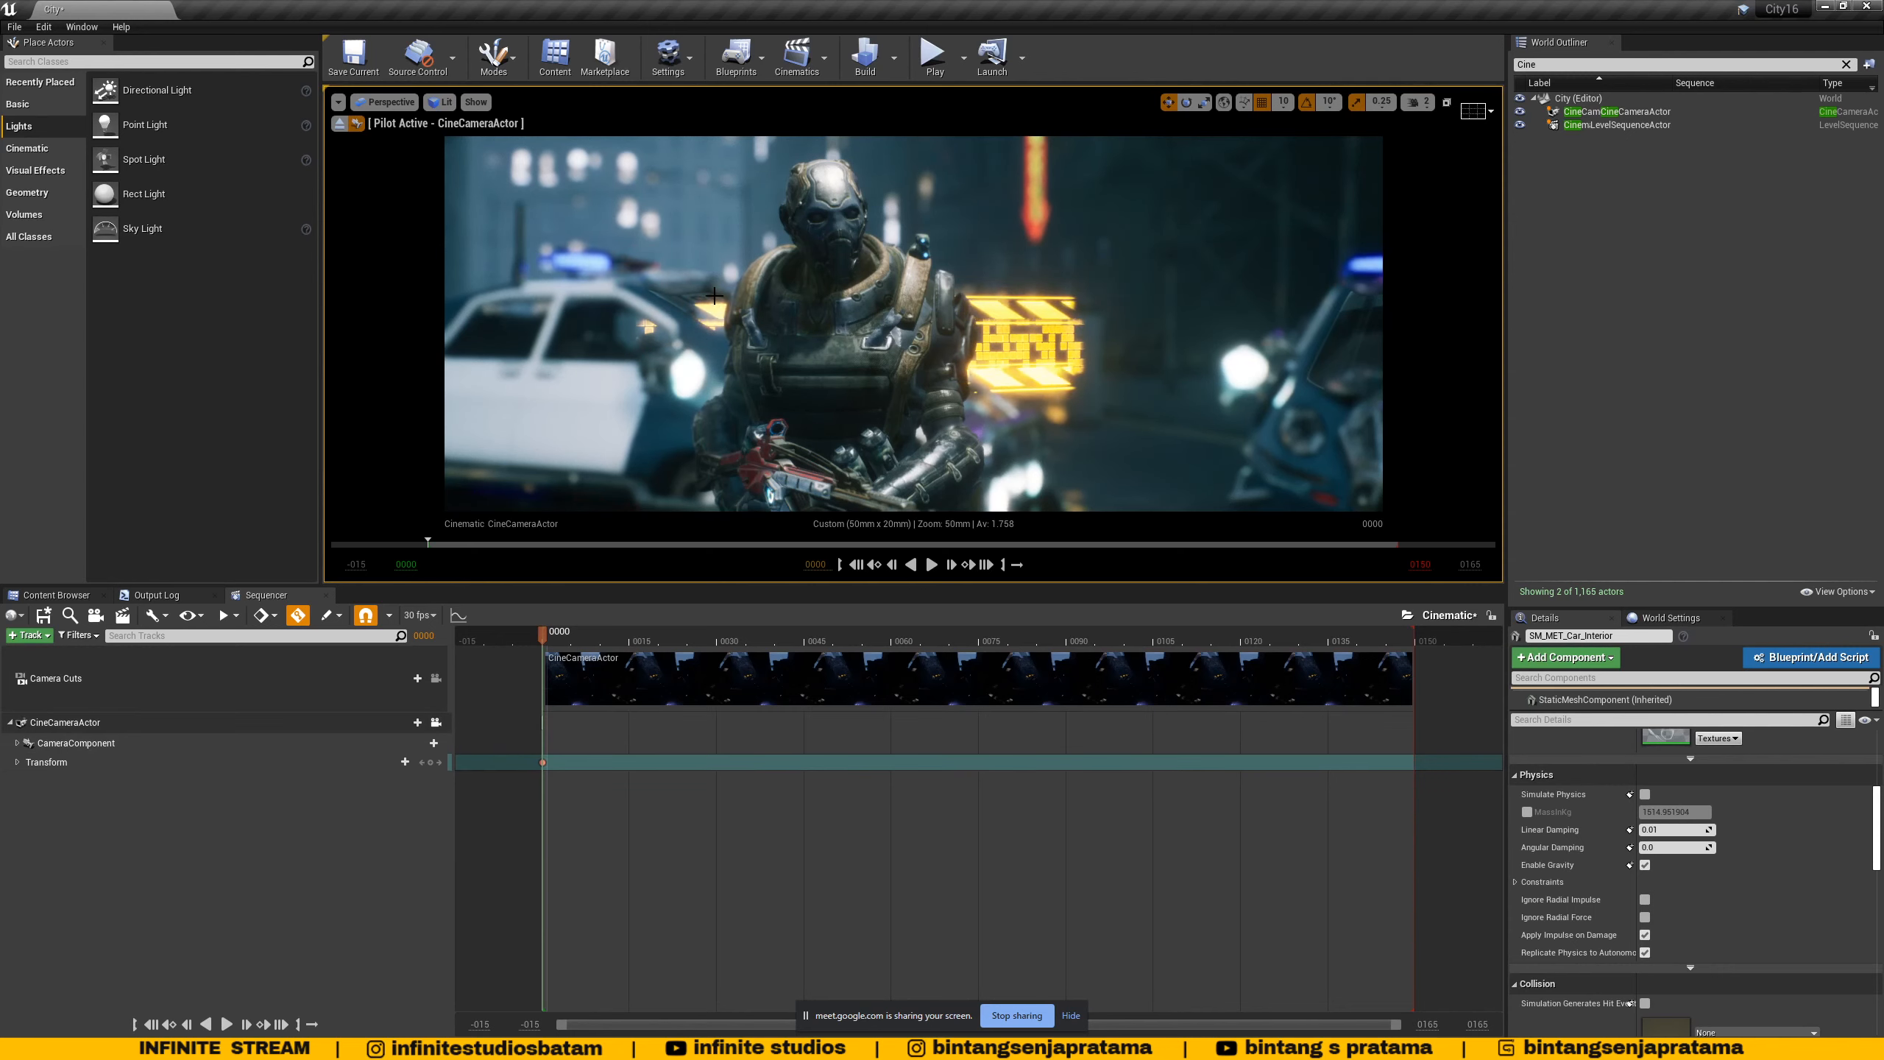
# - View the camera types available for creation at the viewport's location, and select CineCameraActor in the World Outliner
pyautogui.click(380, 102)
pyautogui.click(379, 106)
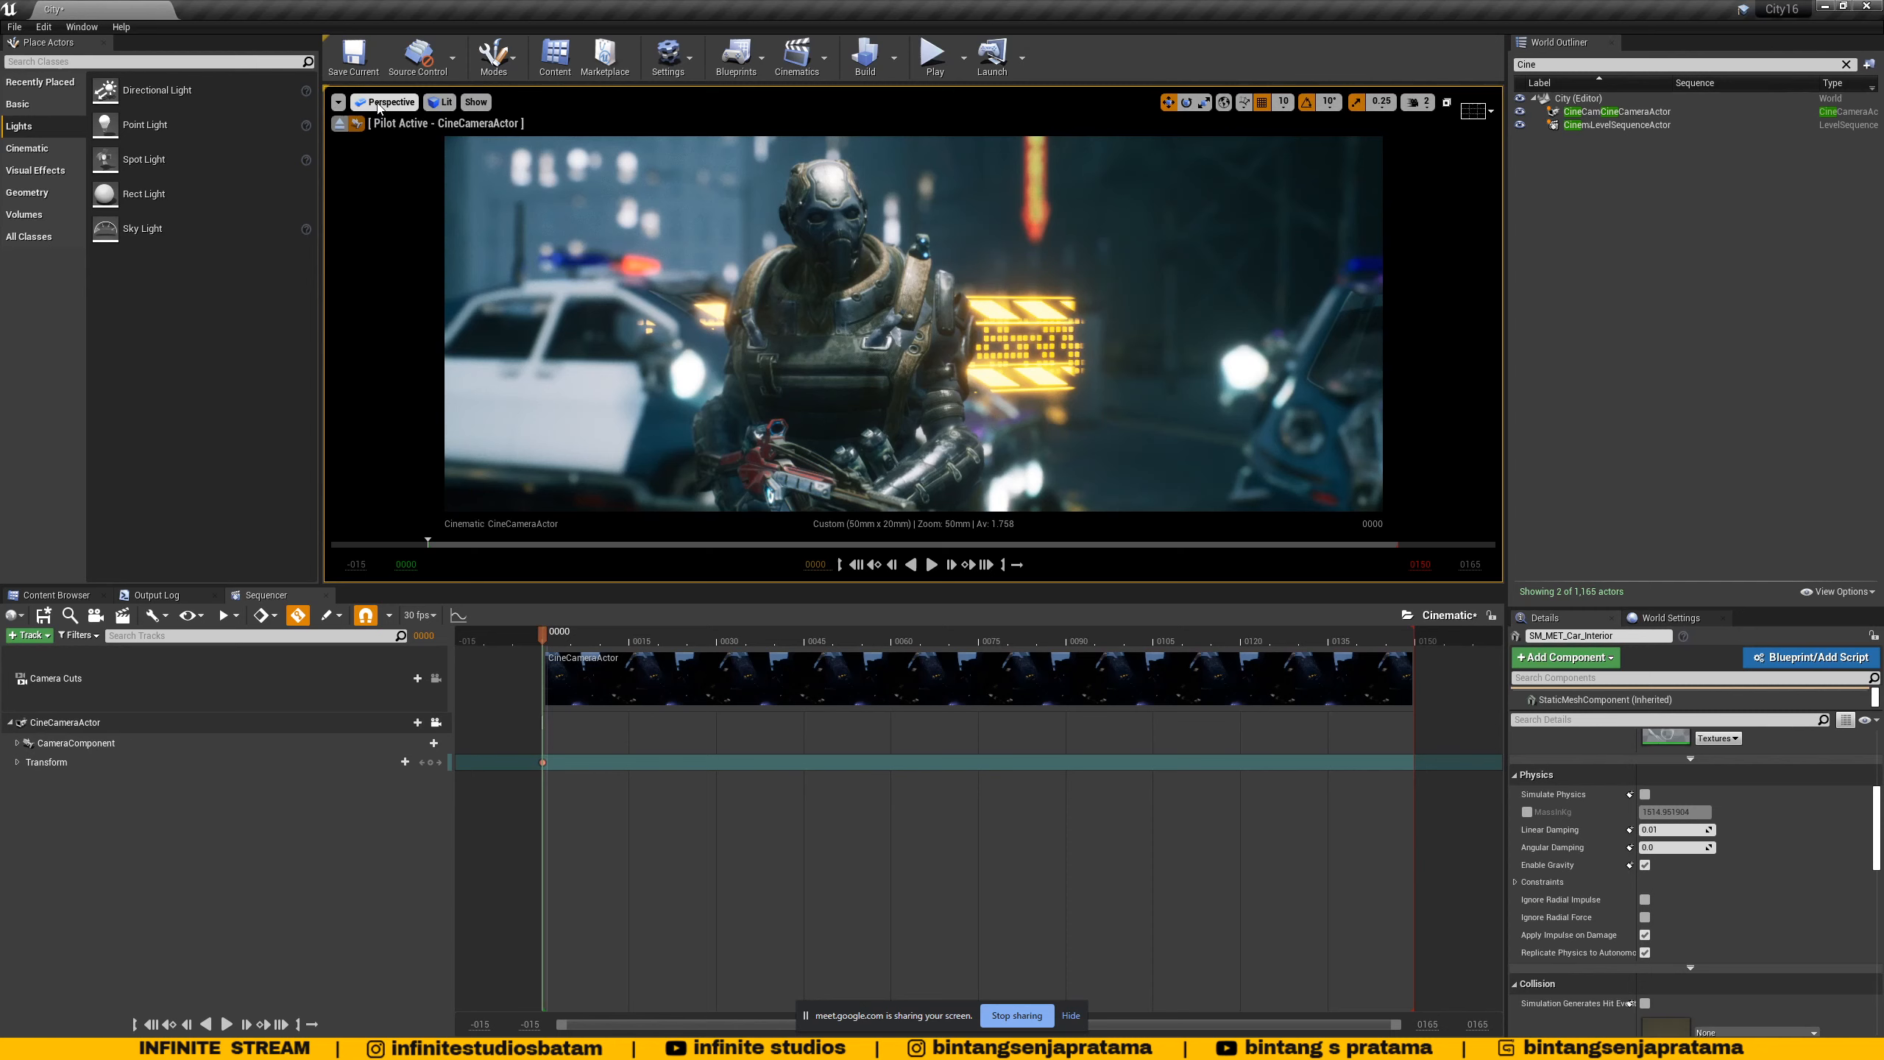
pyautogui.click(340, 104)
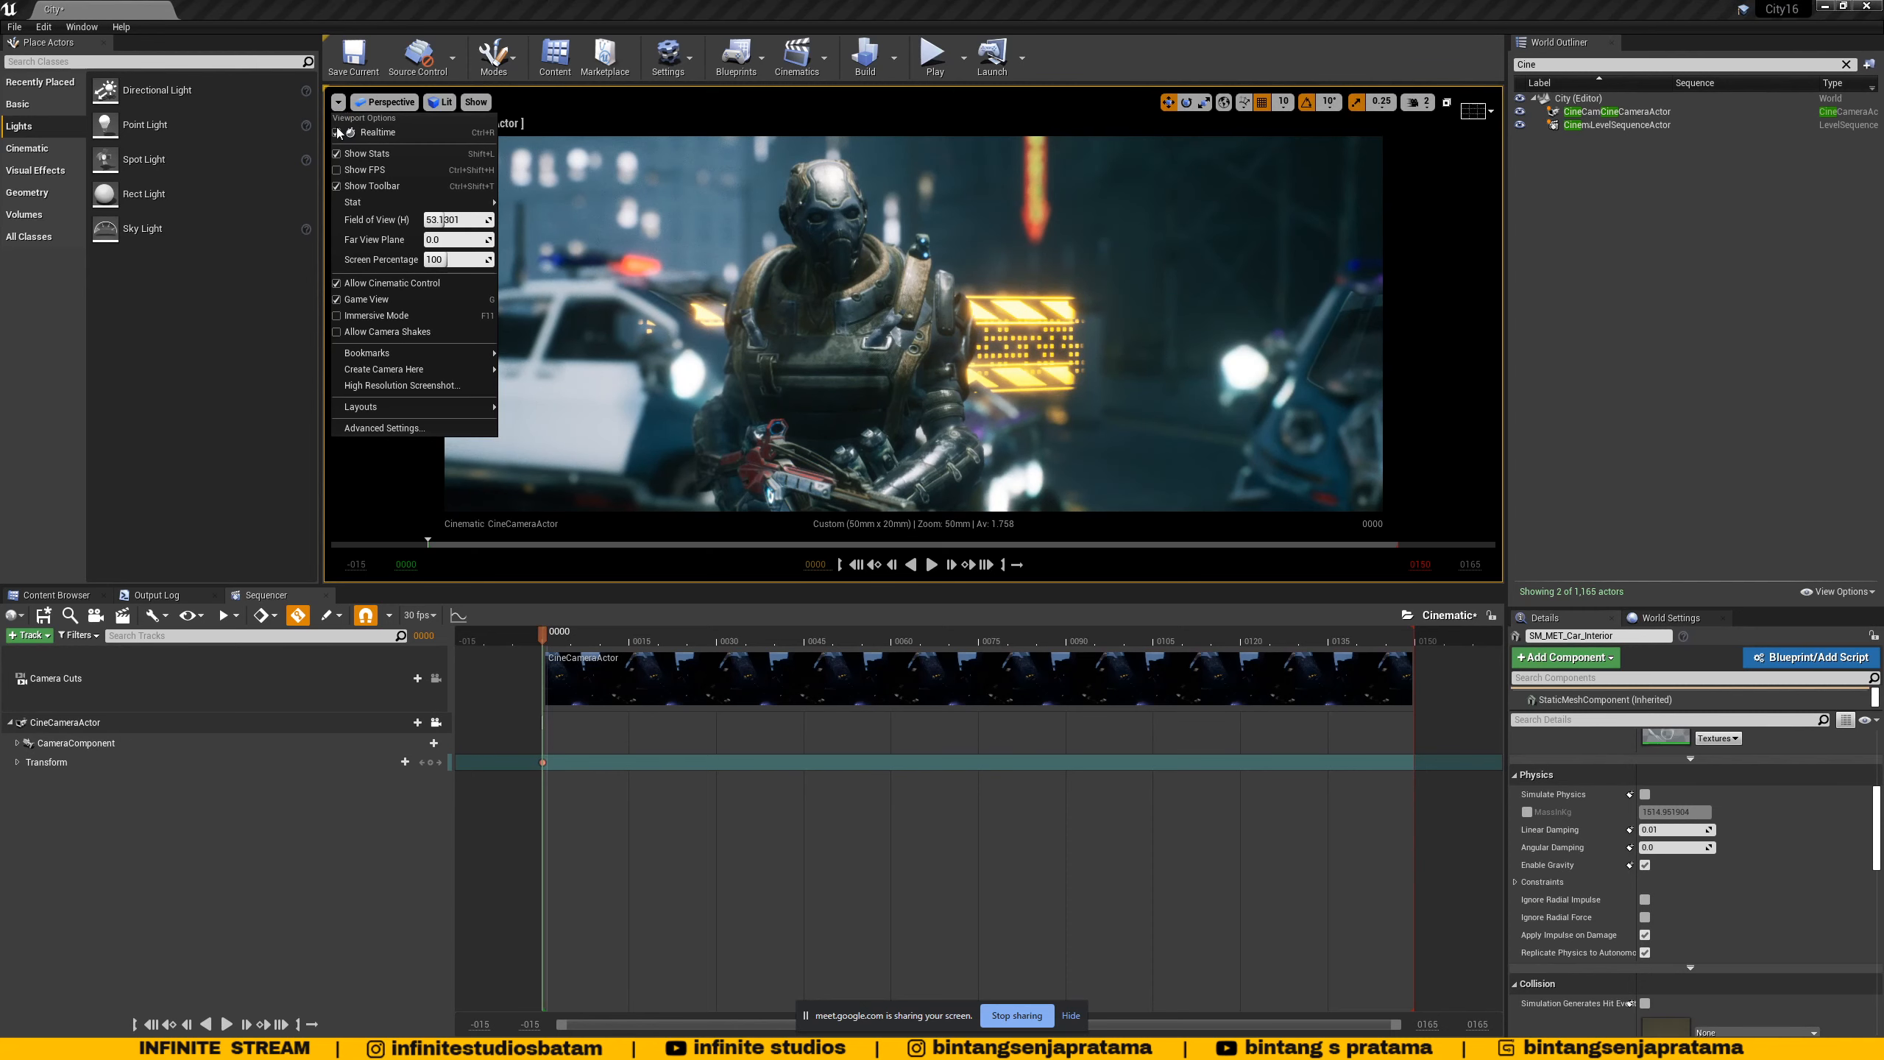
pyautogui.moveTo(354, 370)
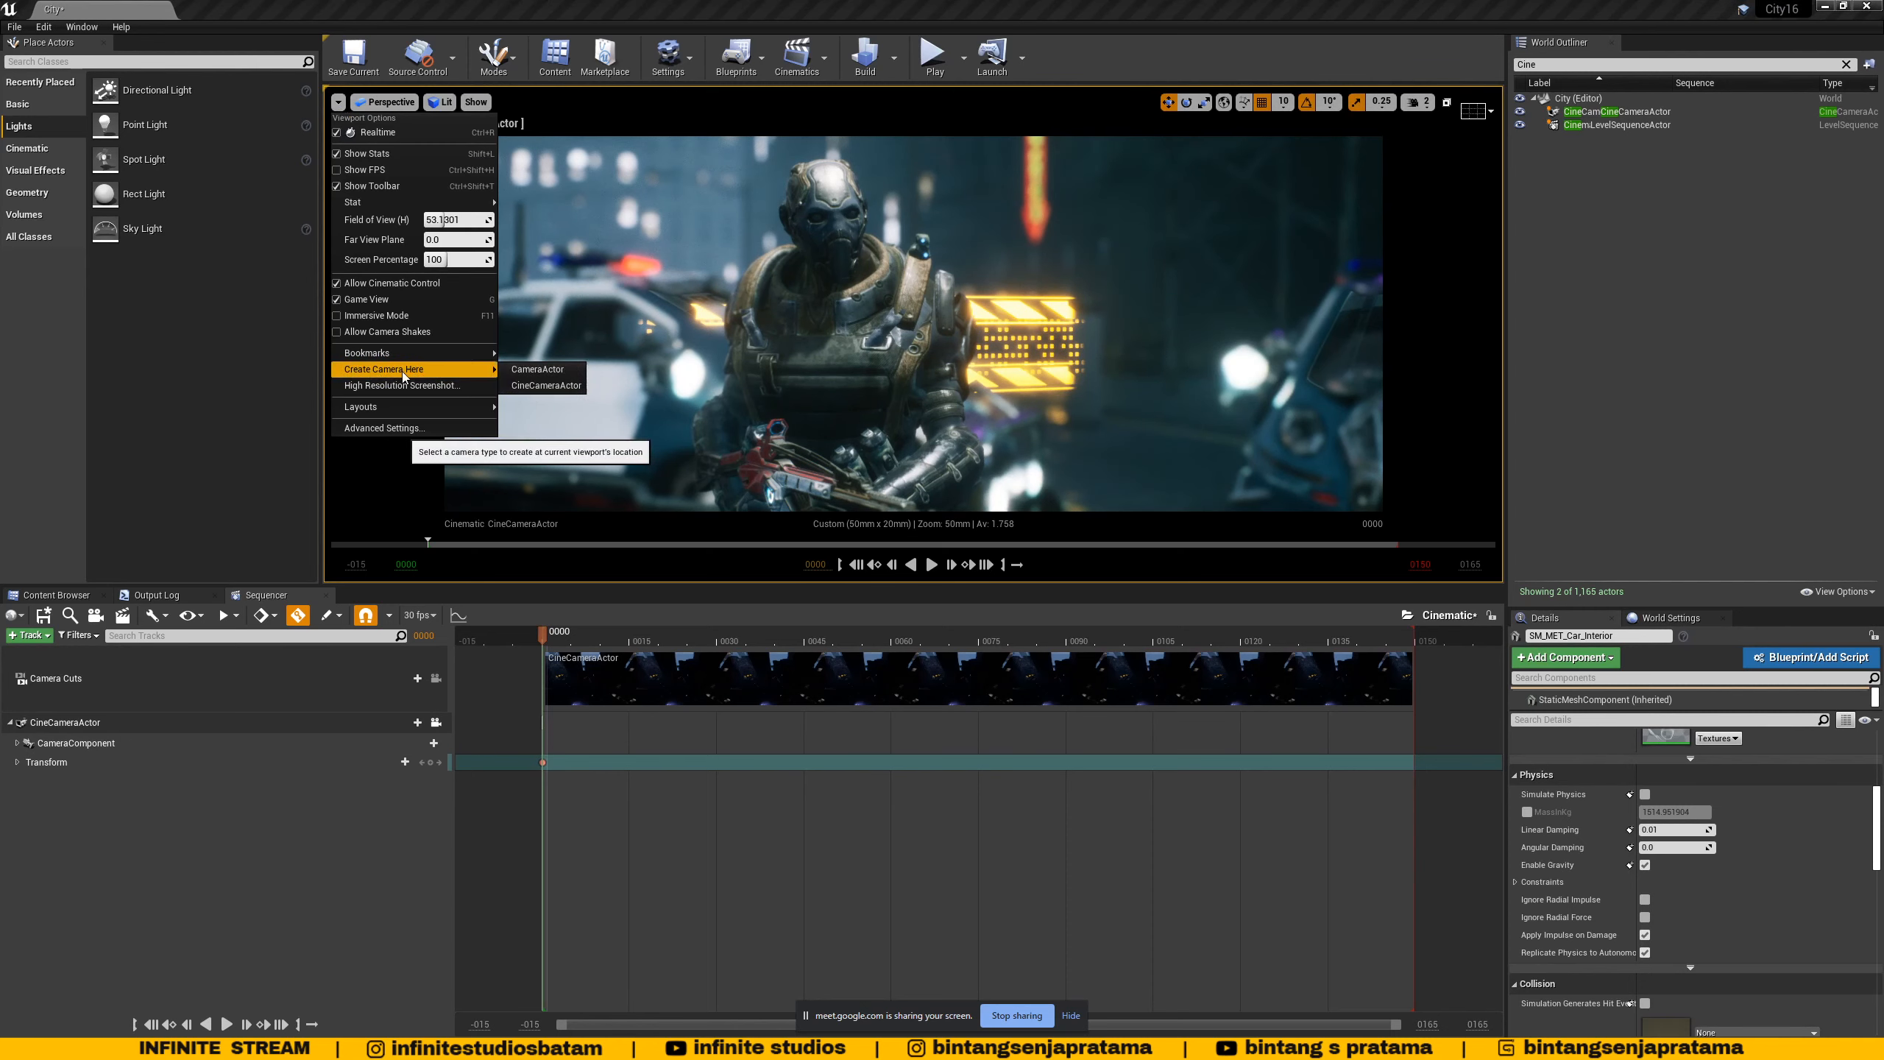
pyautogui.click(1585, 112)
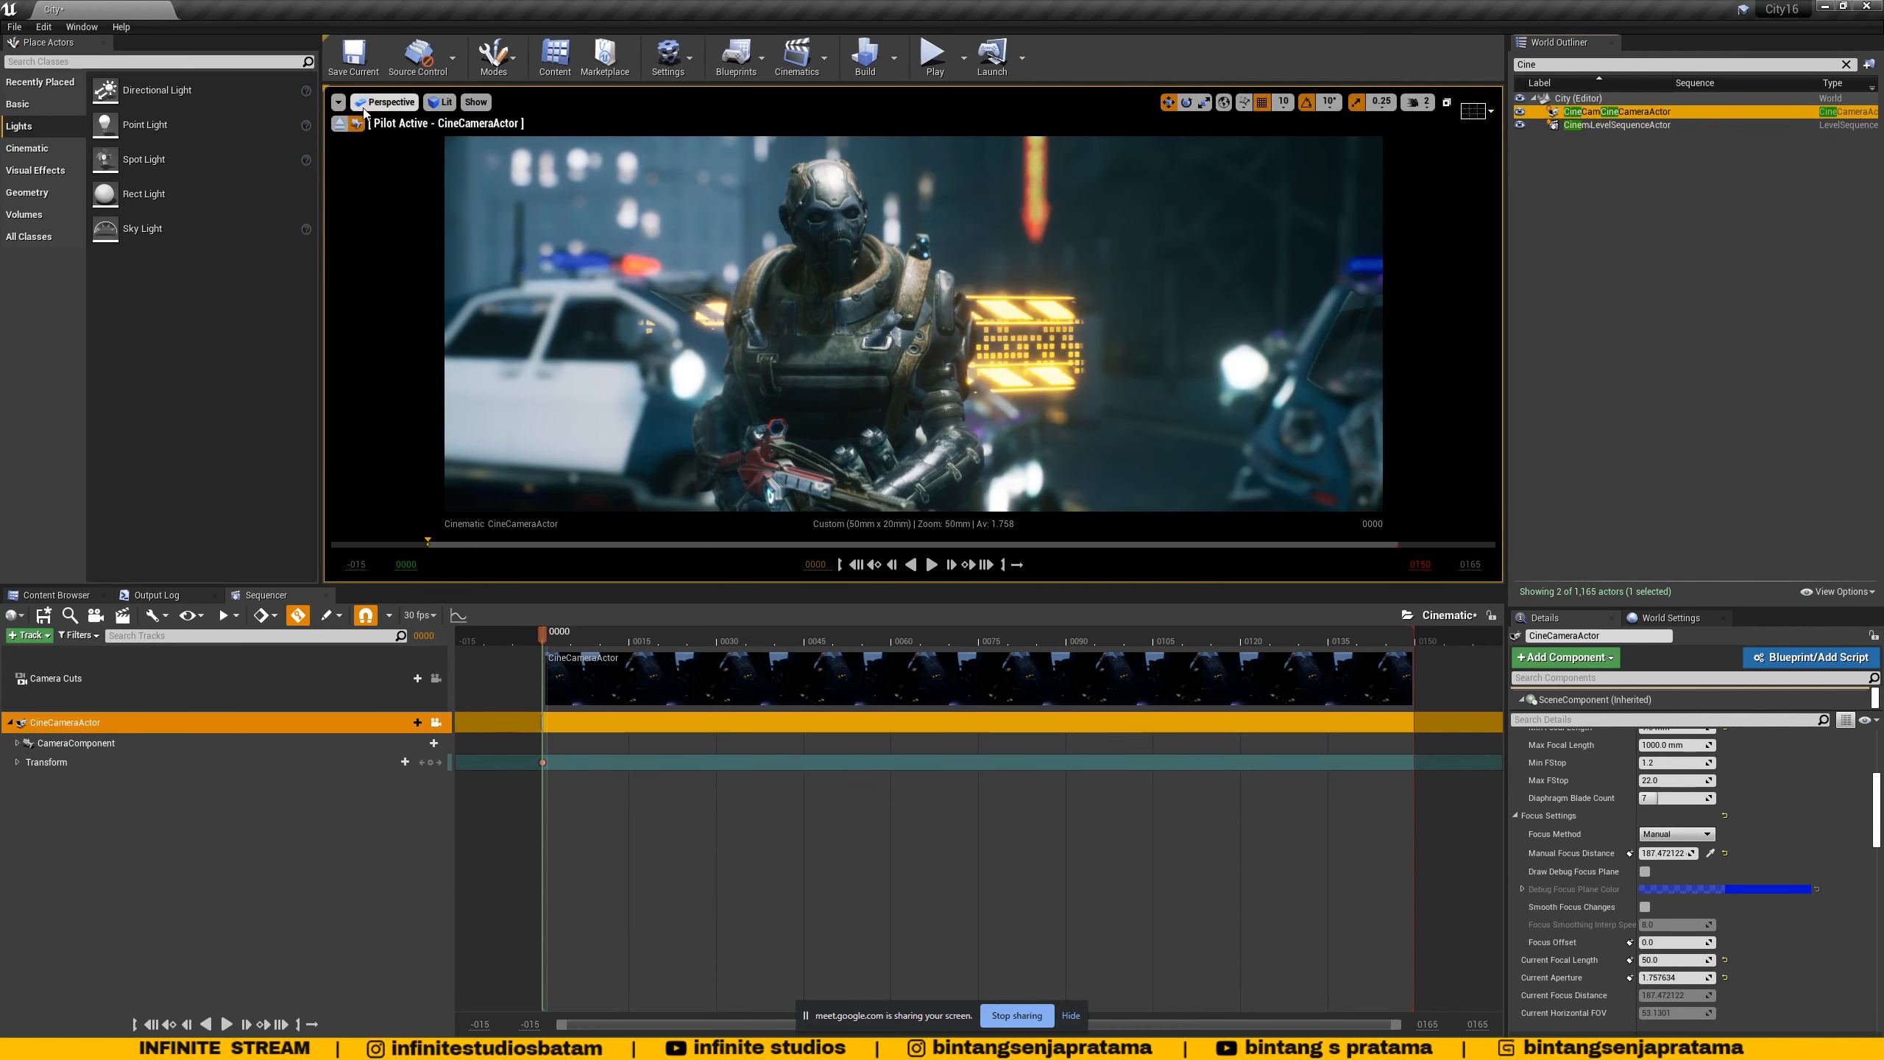
# - Create a new CineCameraActor at the viewport's current location and select it in the World Outliner
pyautogui.click(339, 102)
pyautogui.moveTo(414, 371)
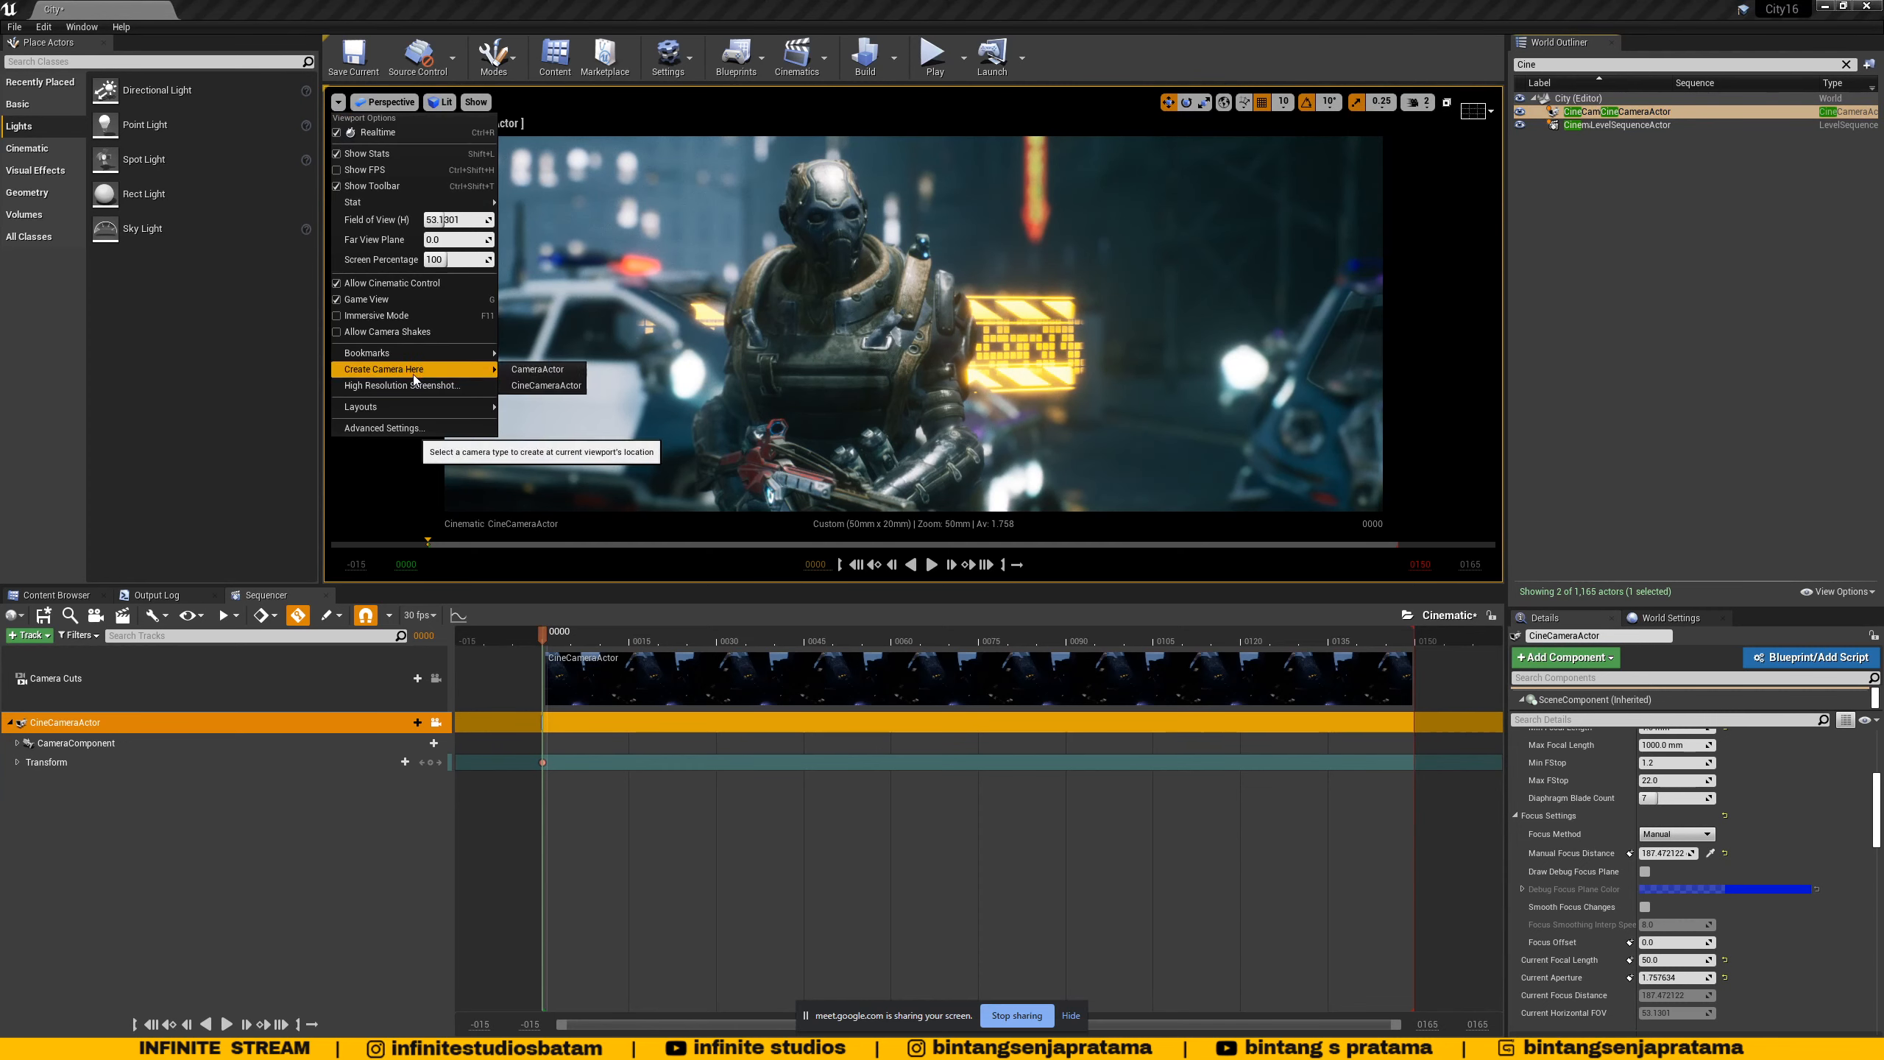
pyautogui.click(549, 385)
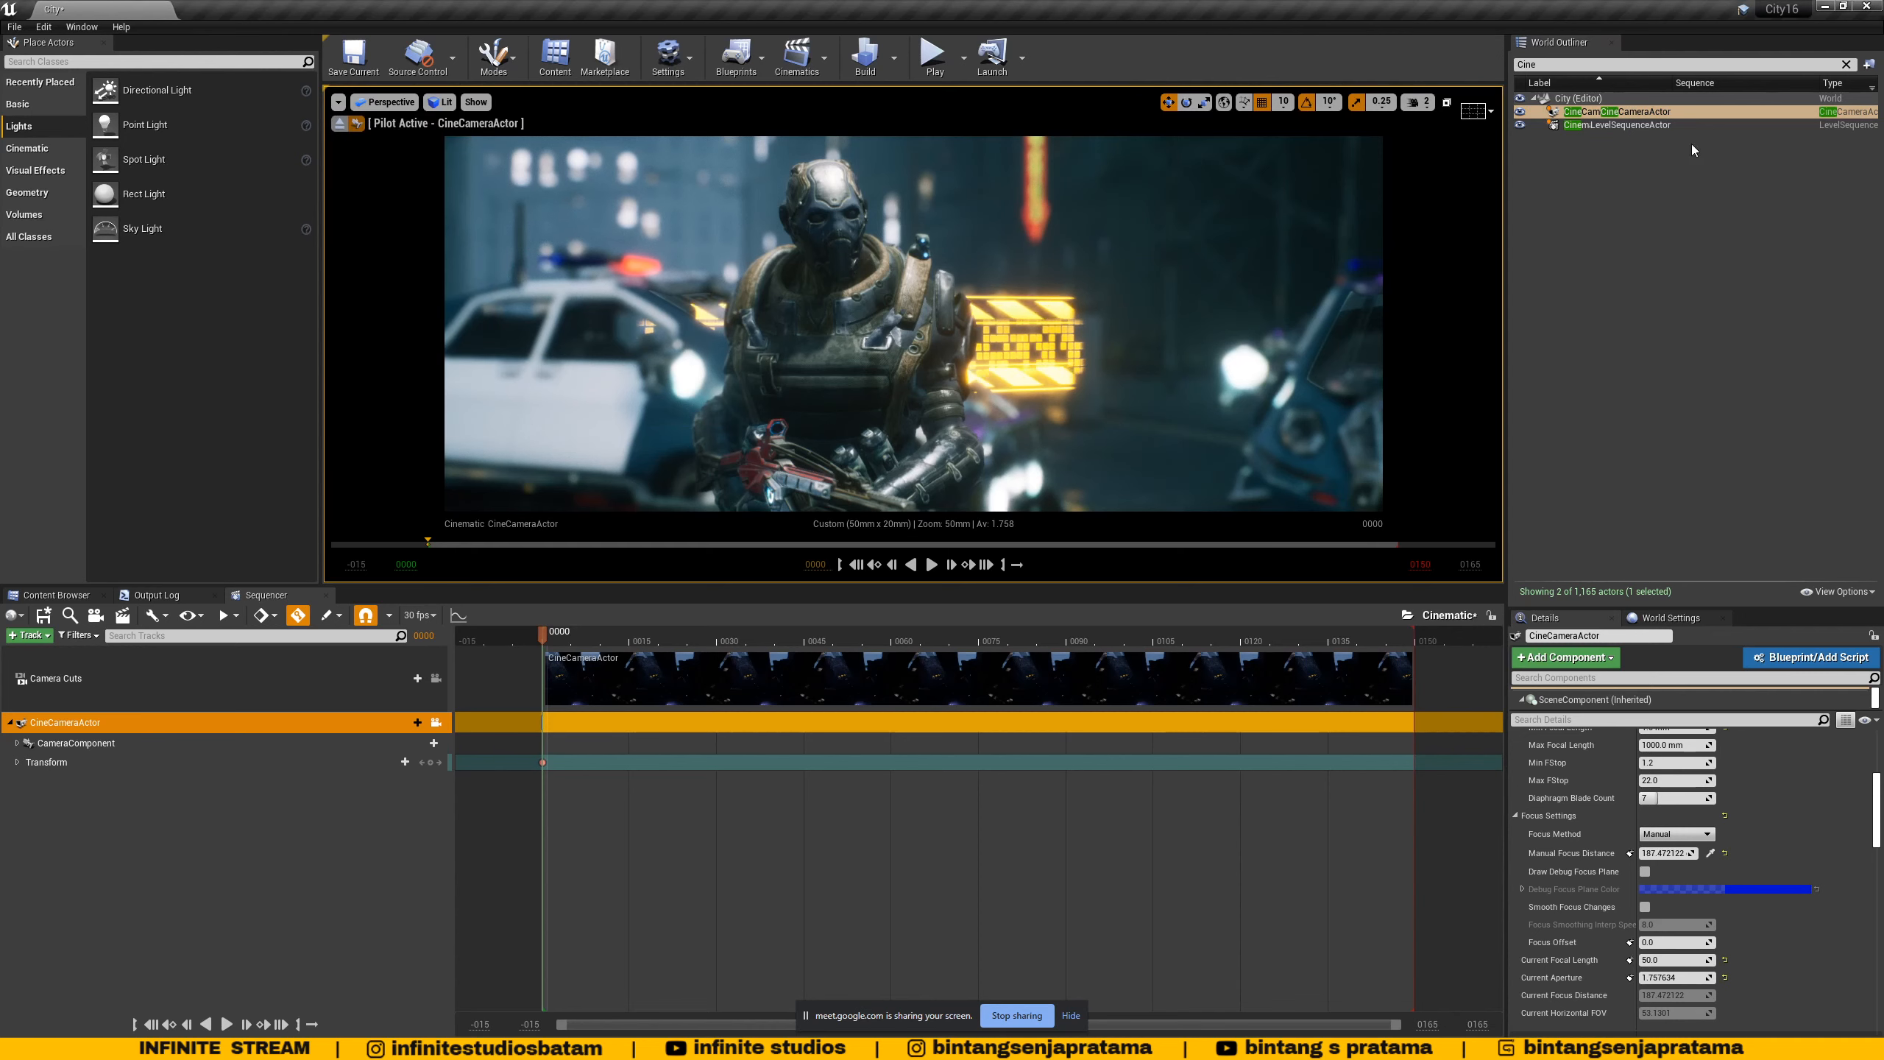
pyautogui.click(338, 102)
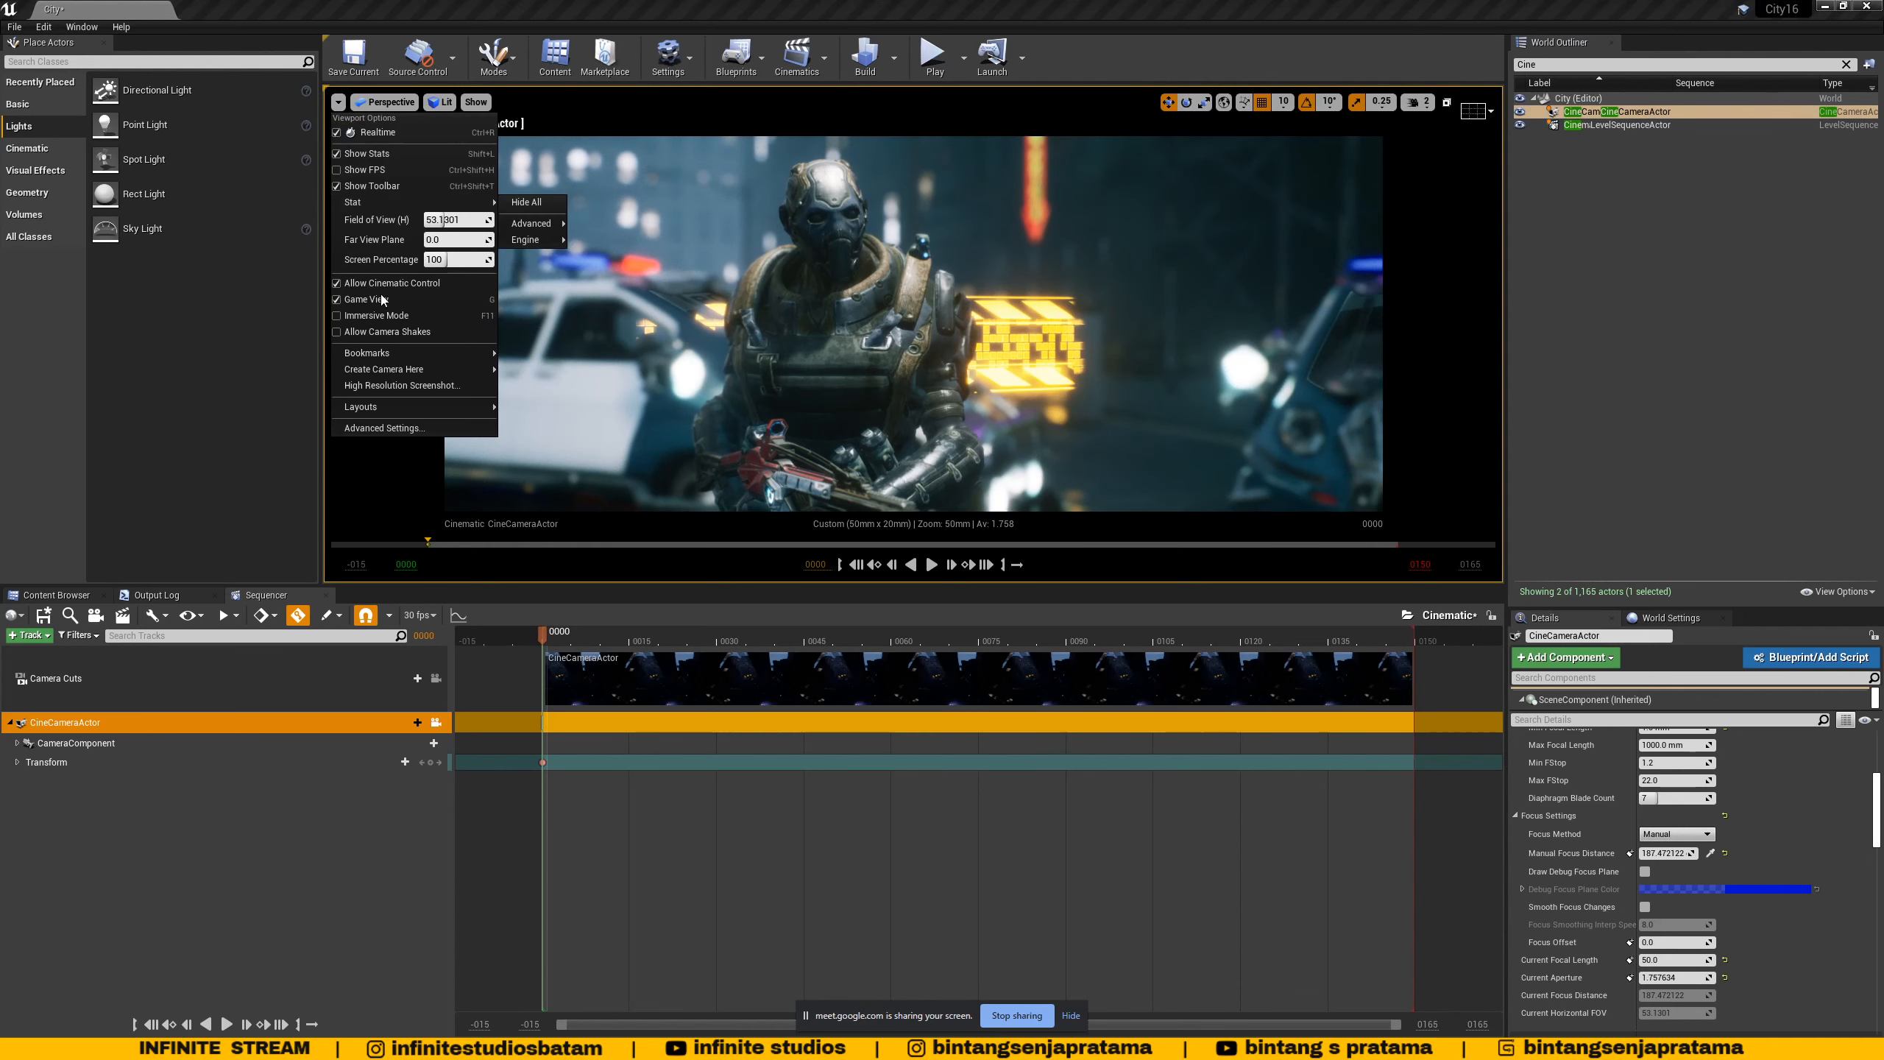
pyautogui.moveTo(388, 372)
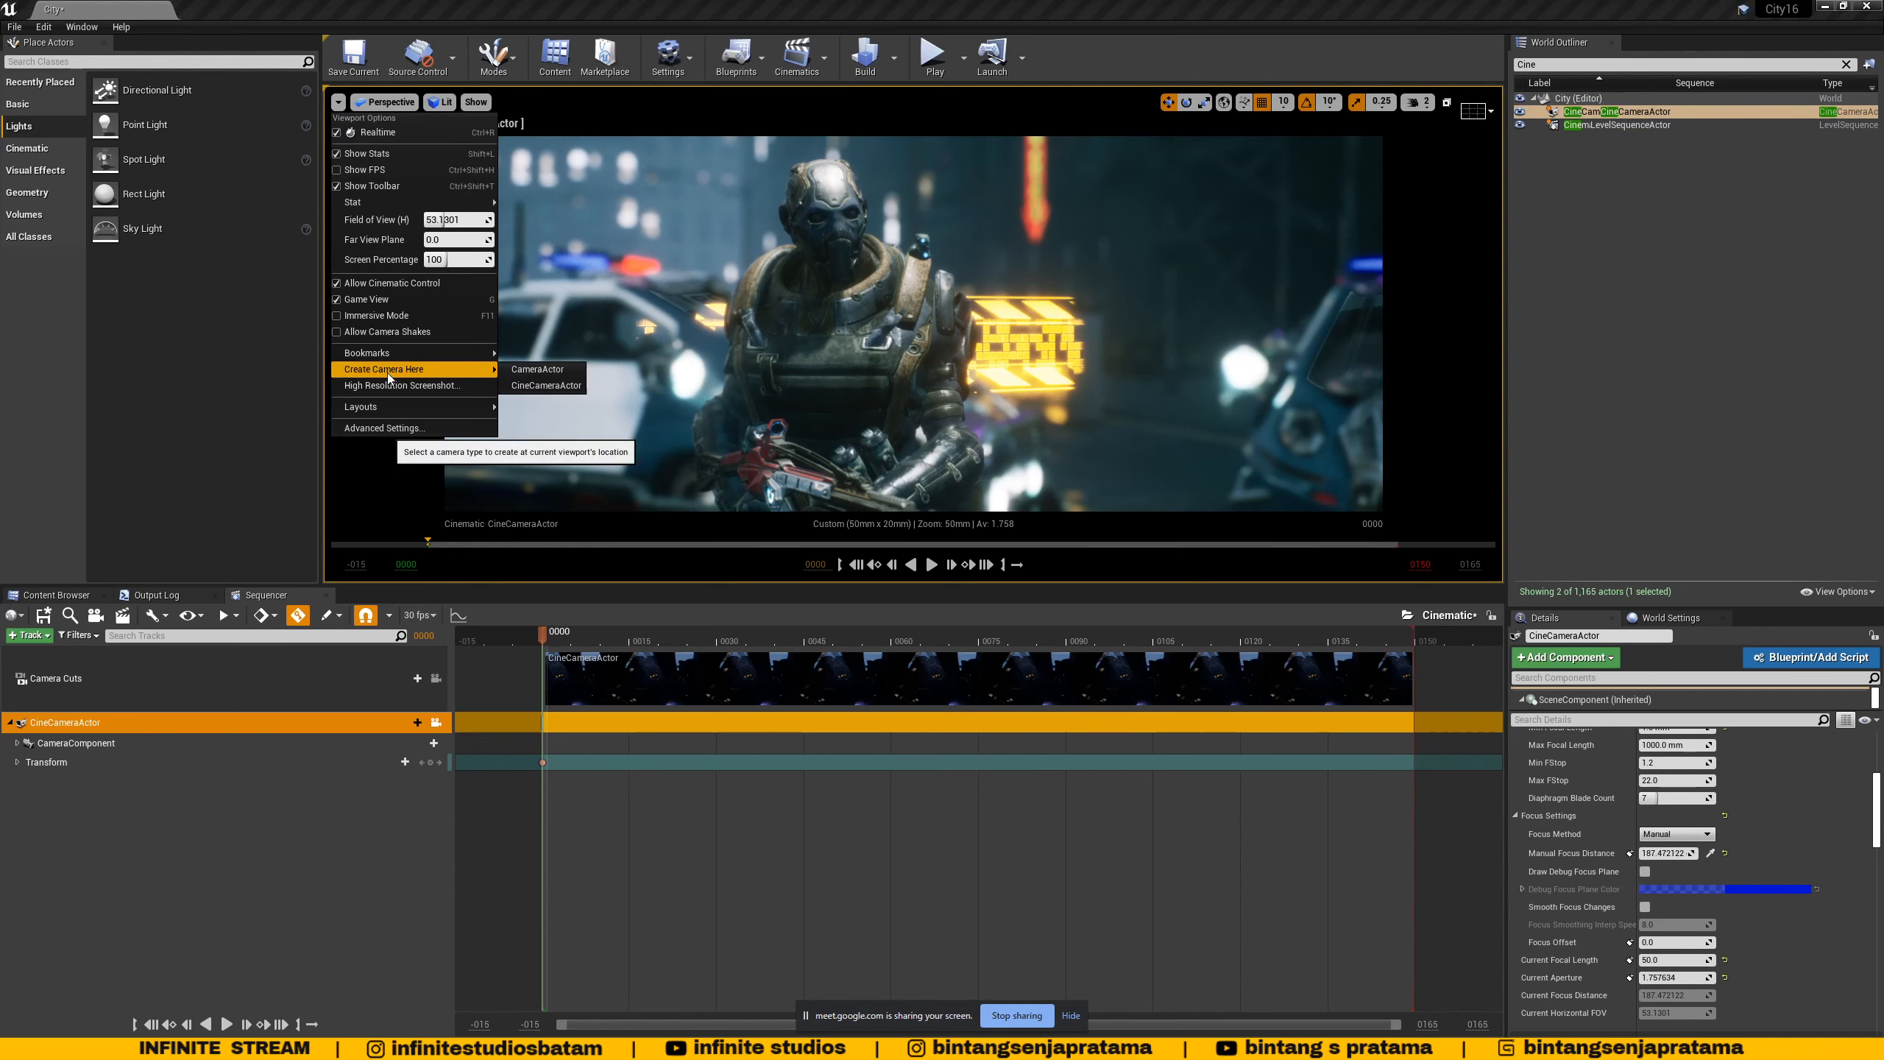
pyautogui.click(540, 386)
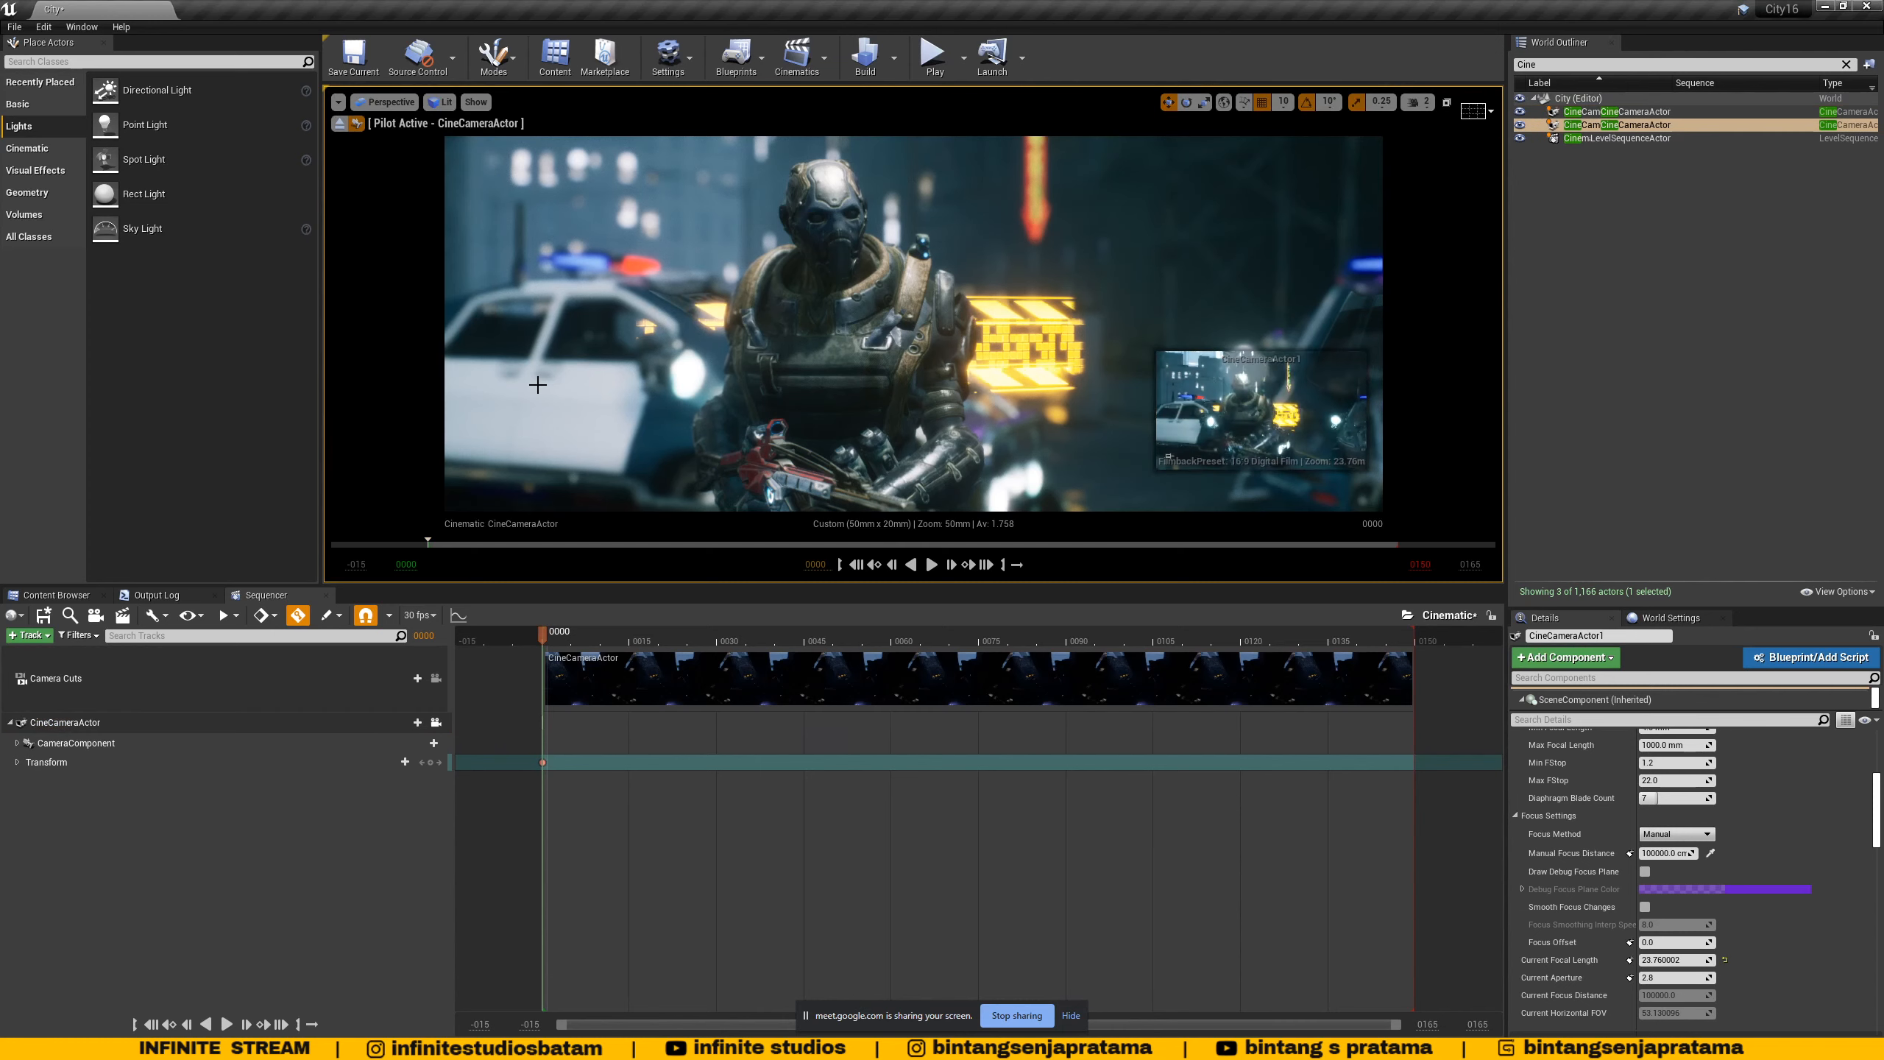
pyautogui.click(1642, 125)
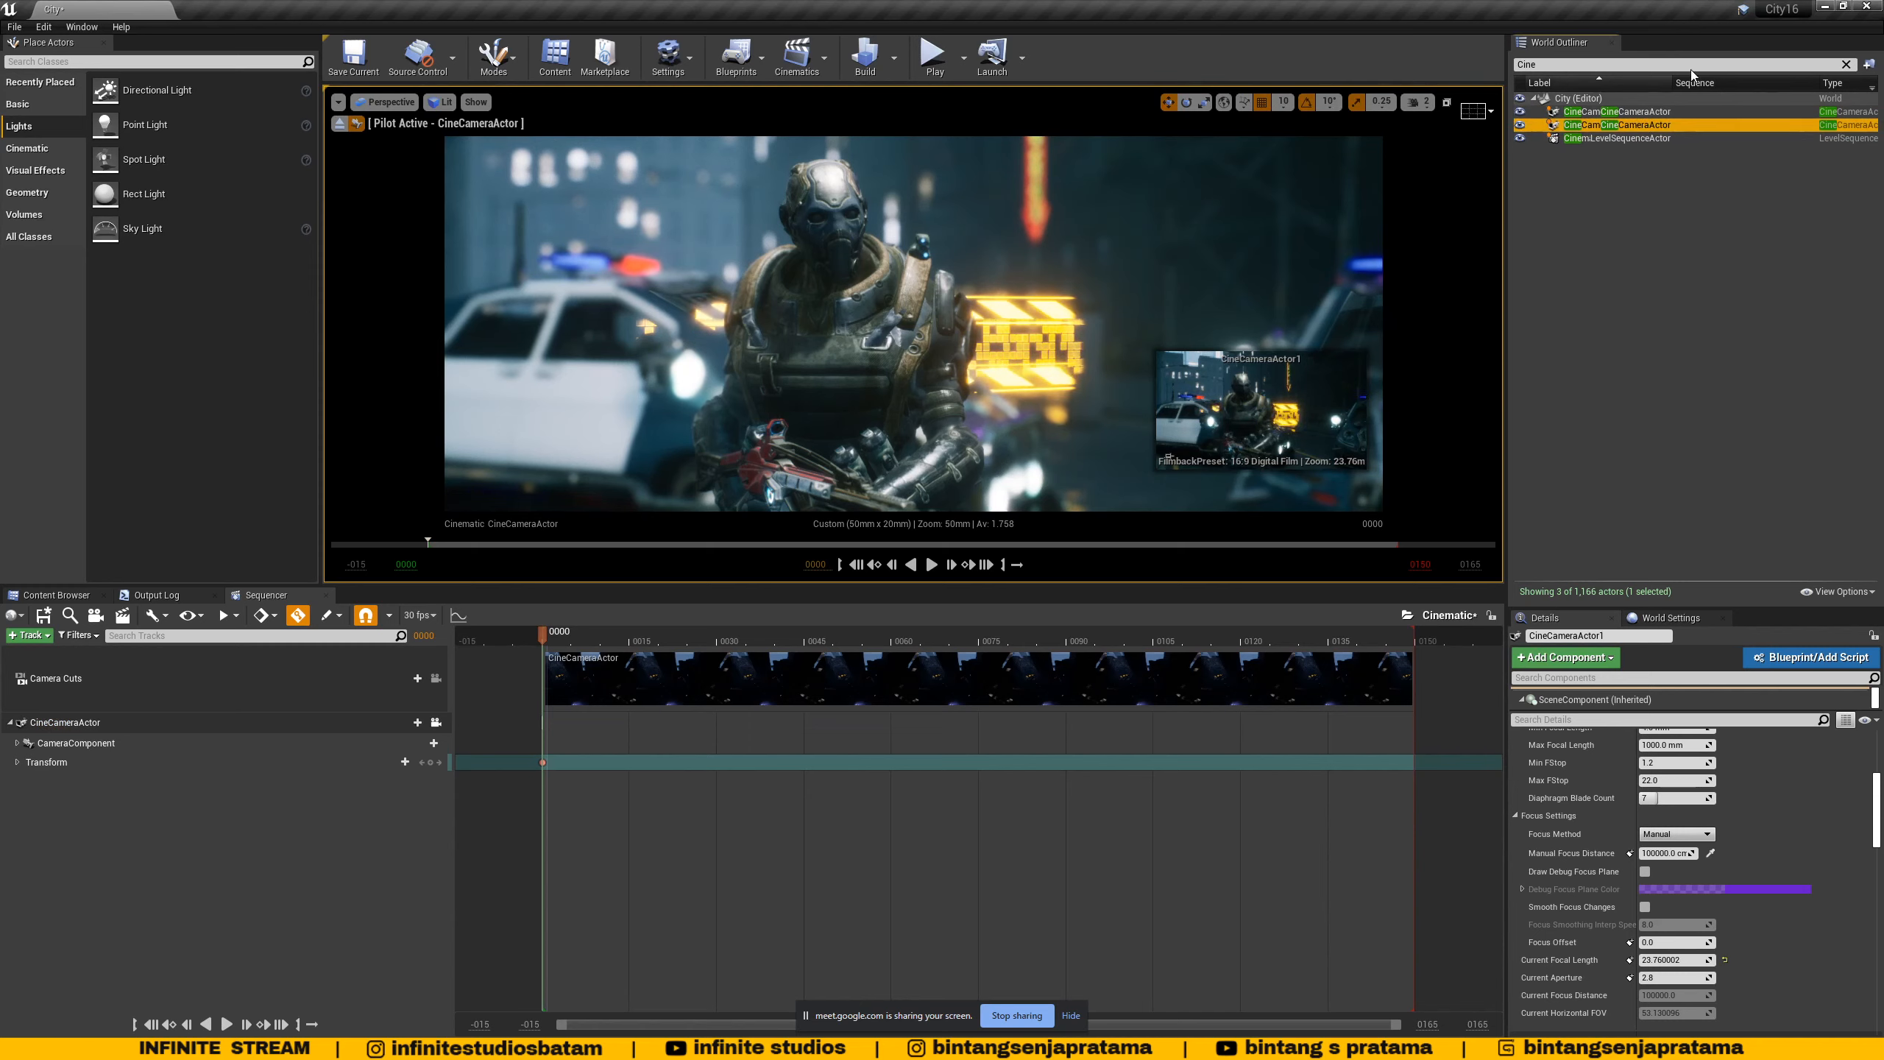
# - Clear the World Outliner filter and rename the new camera as CineCameraActor_02
pyautogui.click(384, 102)
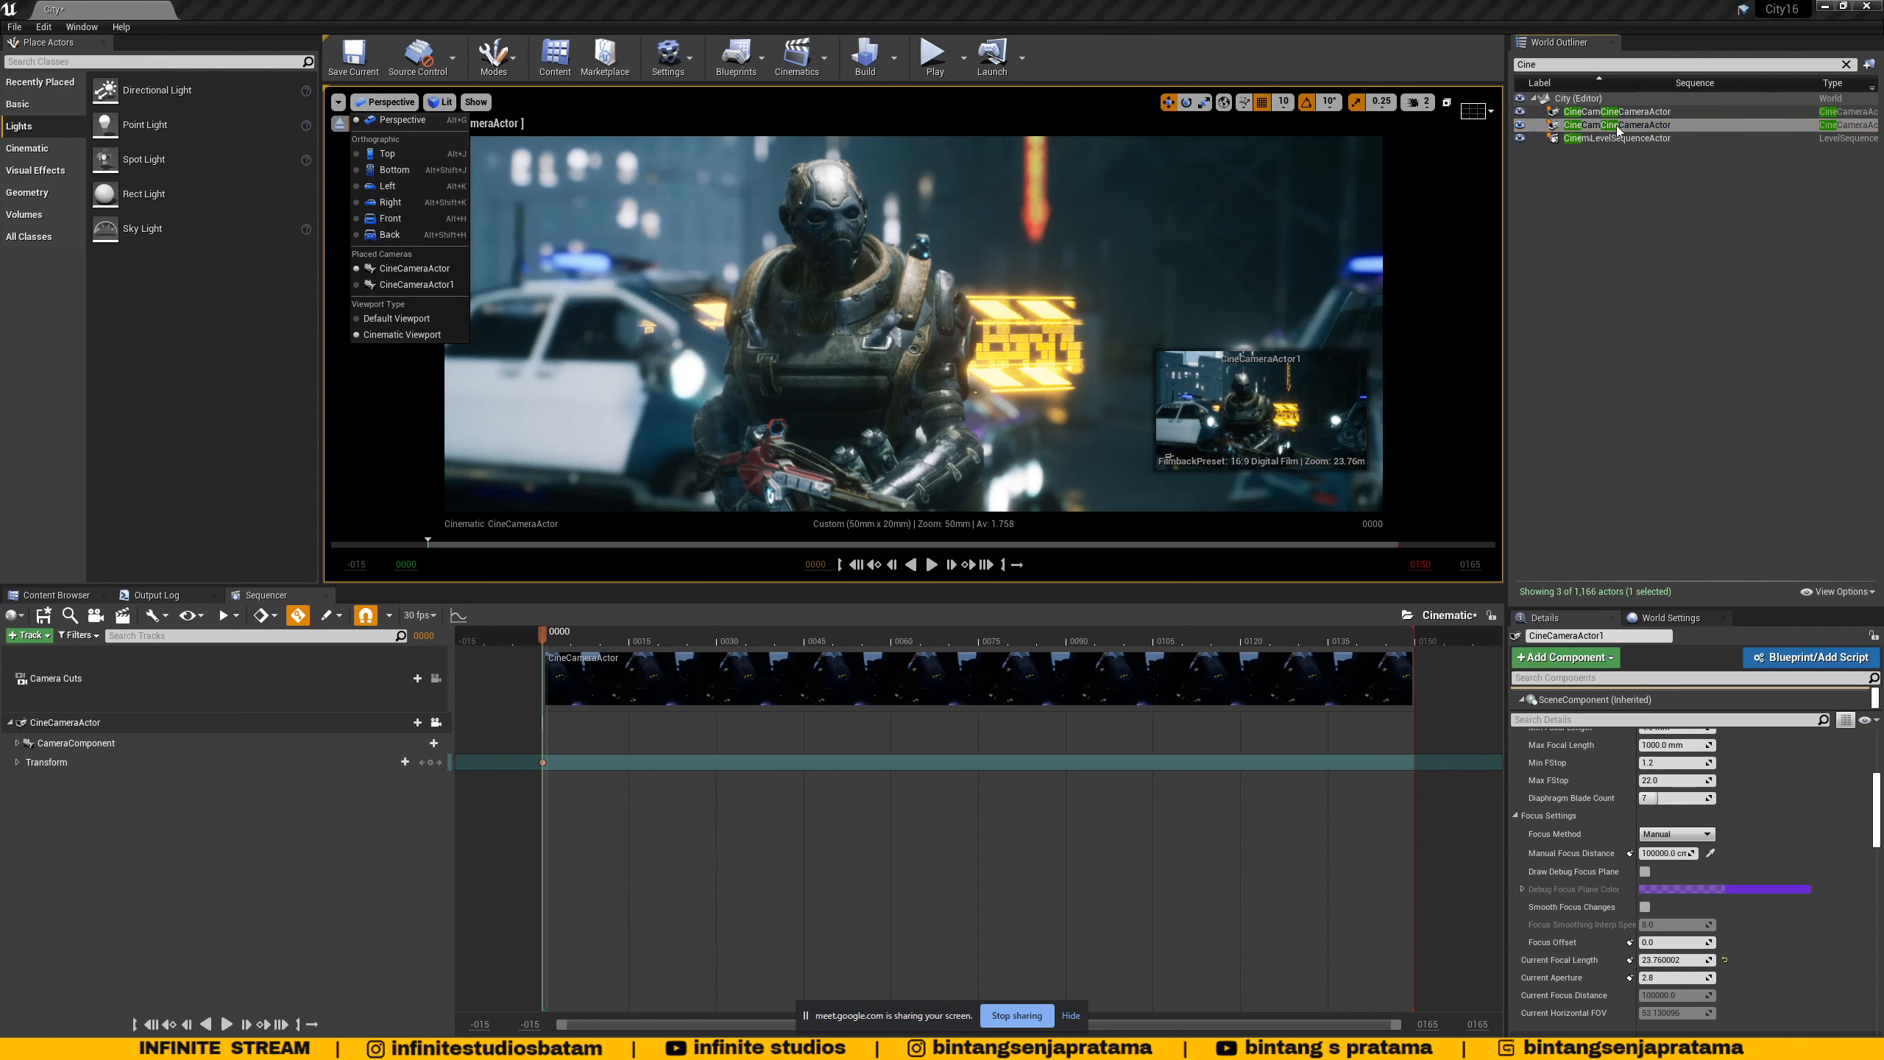
pyautogui.click(1847, 64)
pyautogui.click(1847, 64)
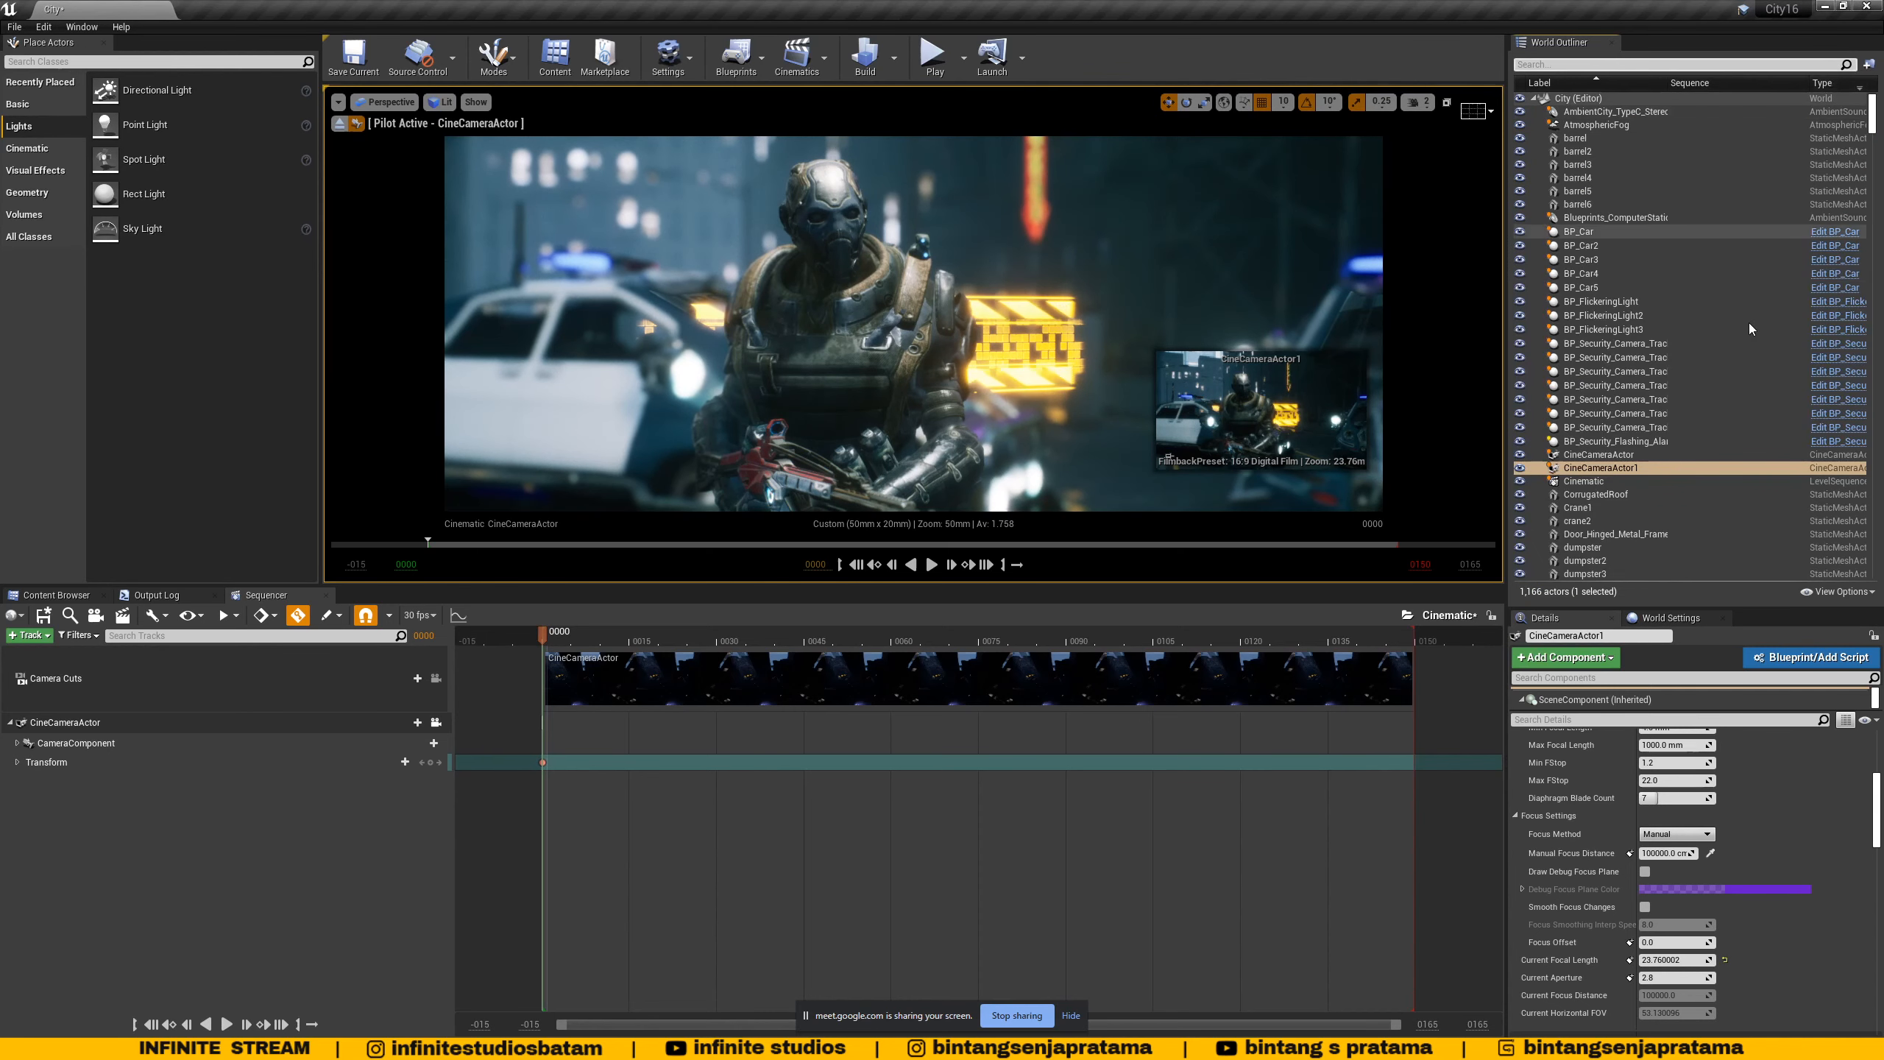
pyautogui.click(1607, 470)
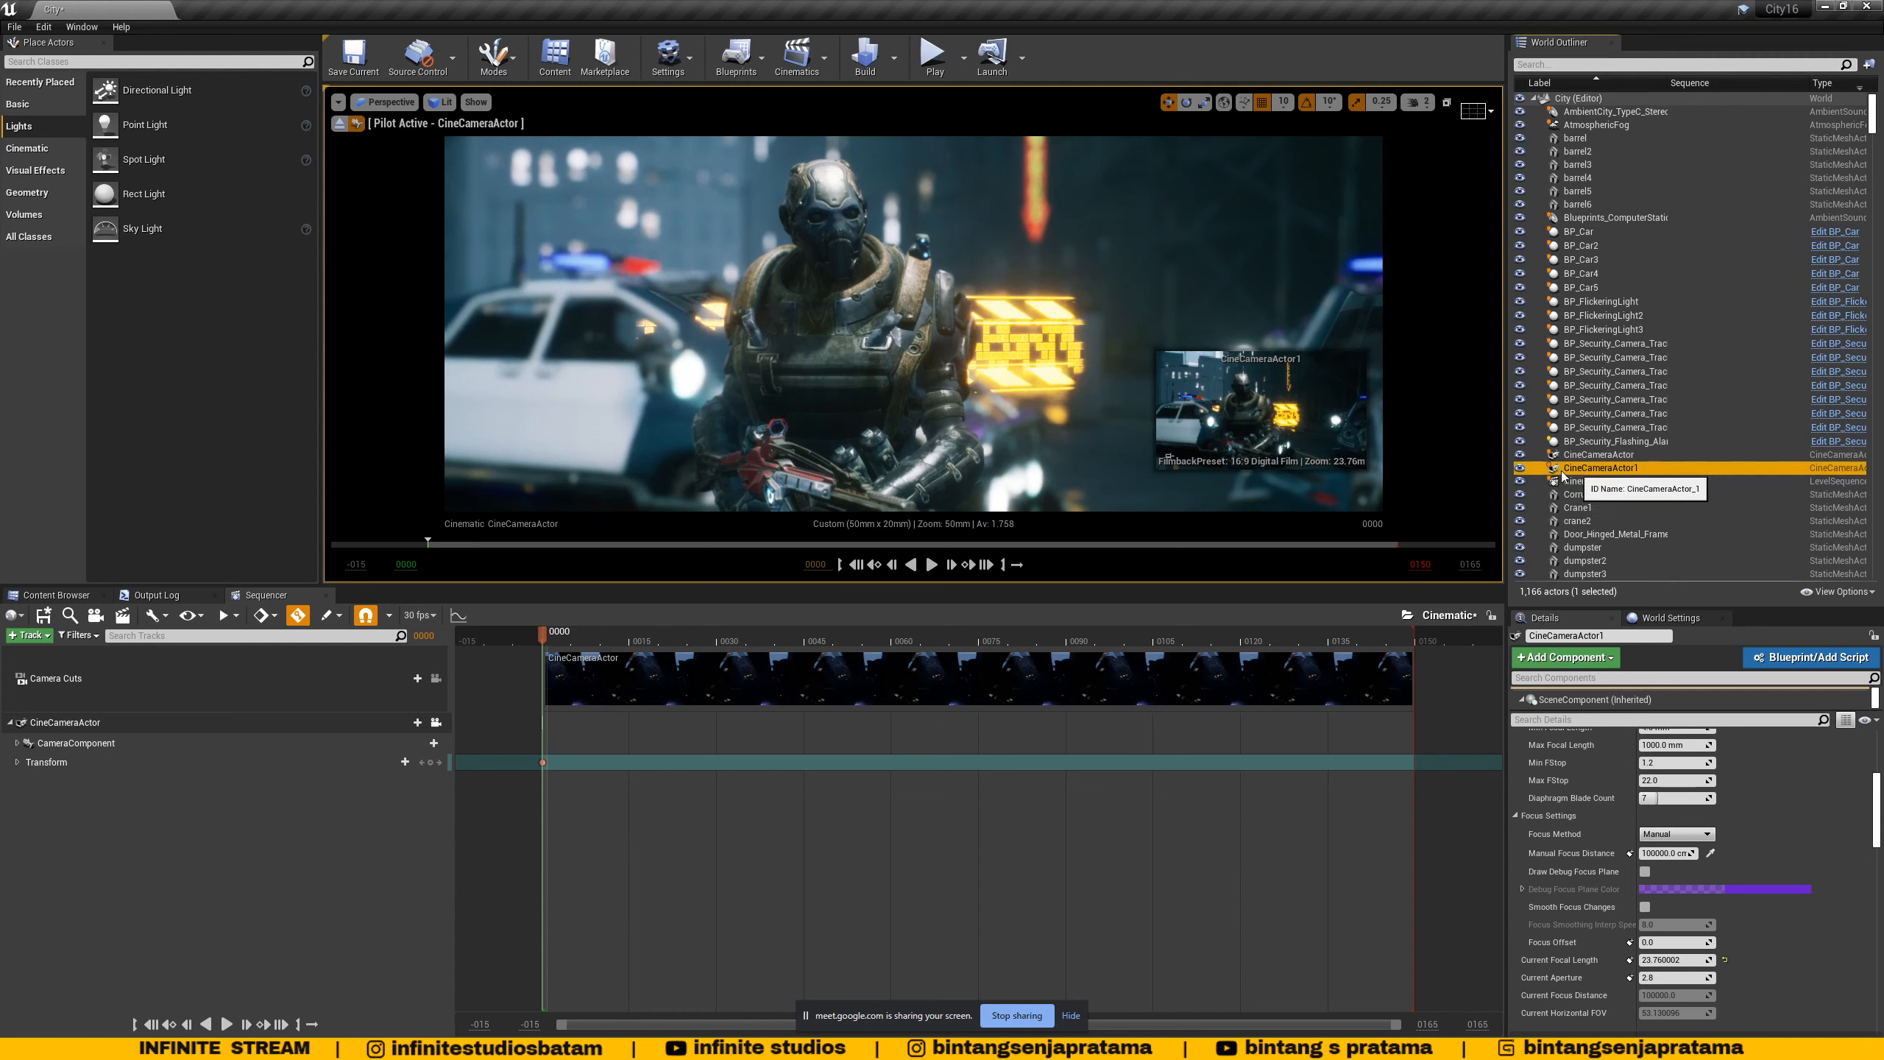
pyautogui.click(1607, 471)
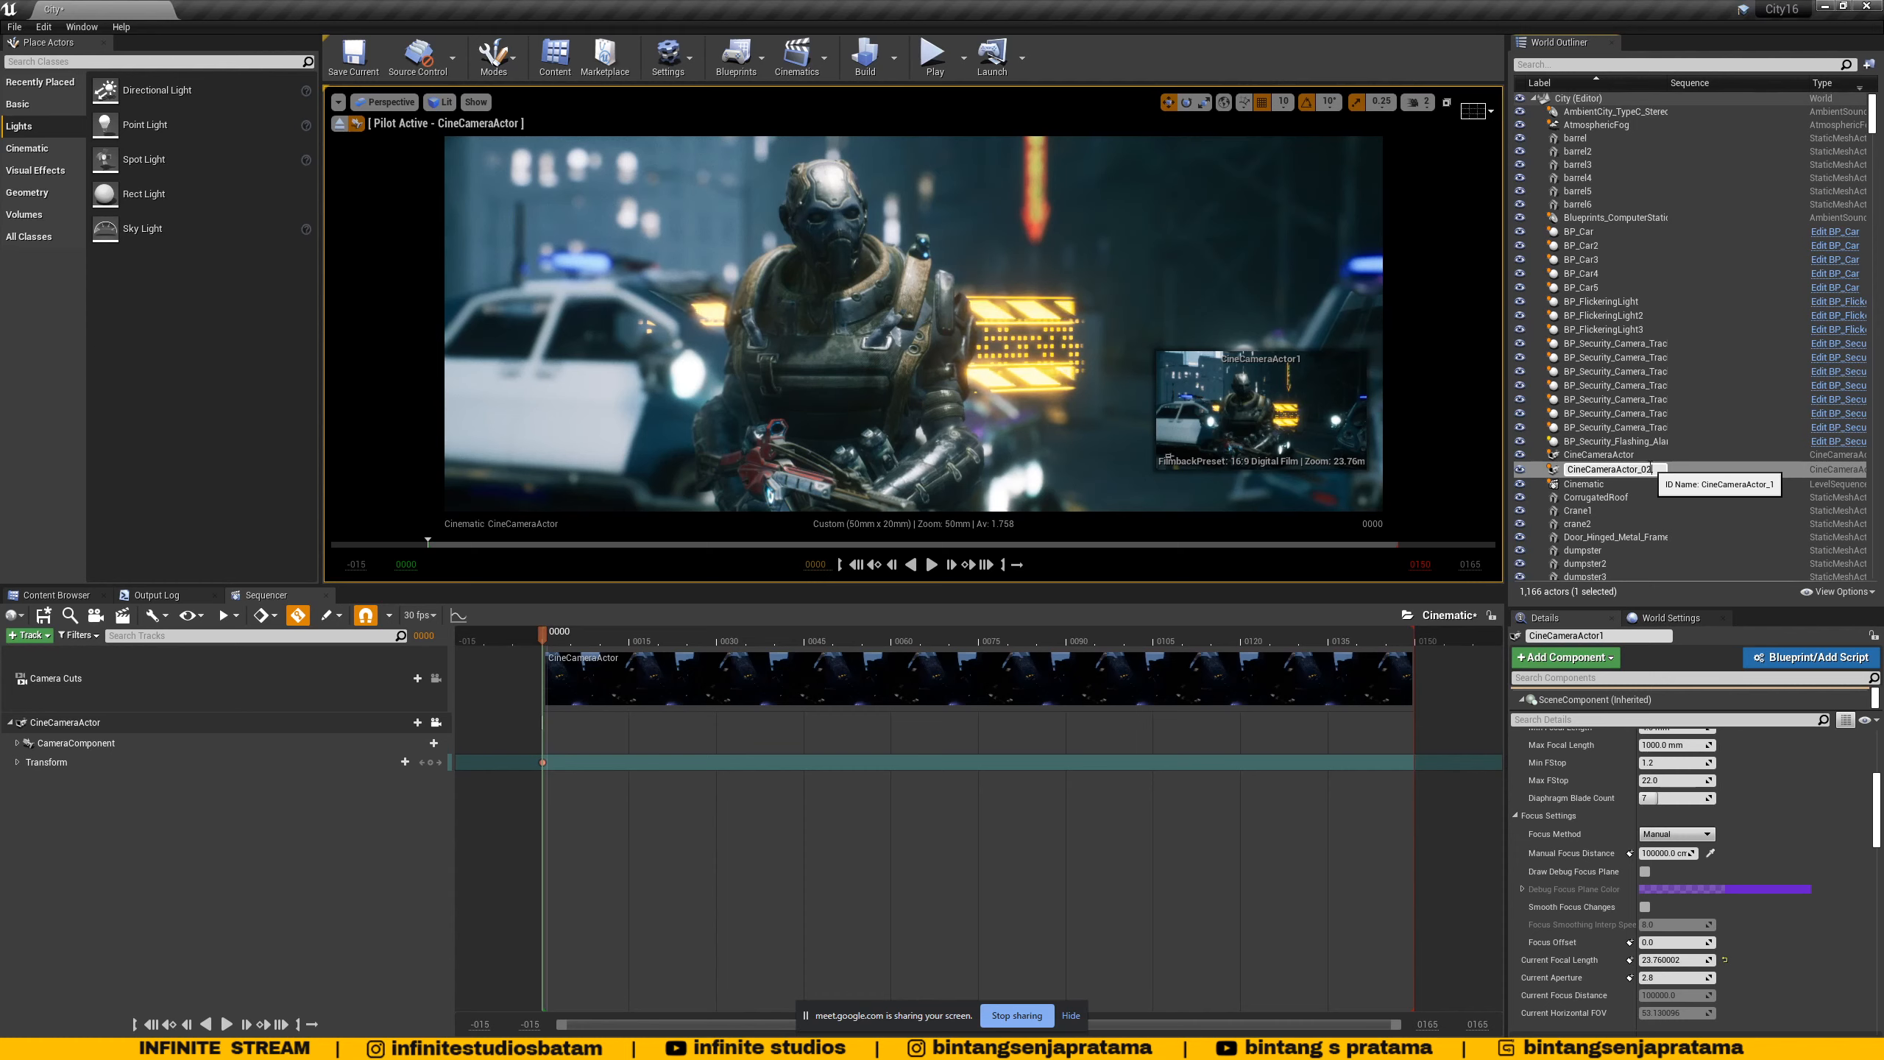
pyautogui.press('Return')
# - Look through CineCameraActor_02 in the viewport and review the placed cameras and viewport types
pyautogui.click(385, 103)
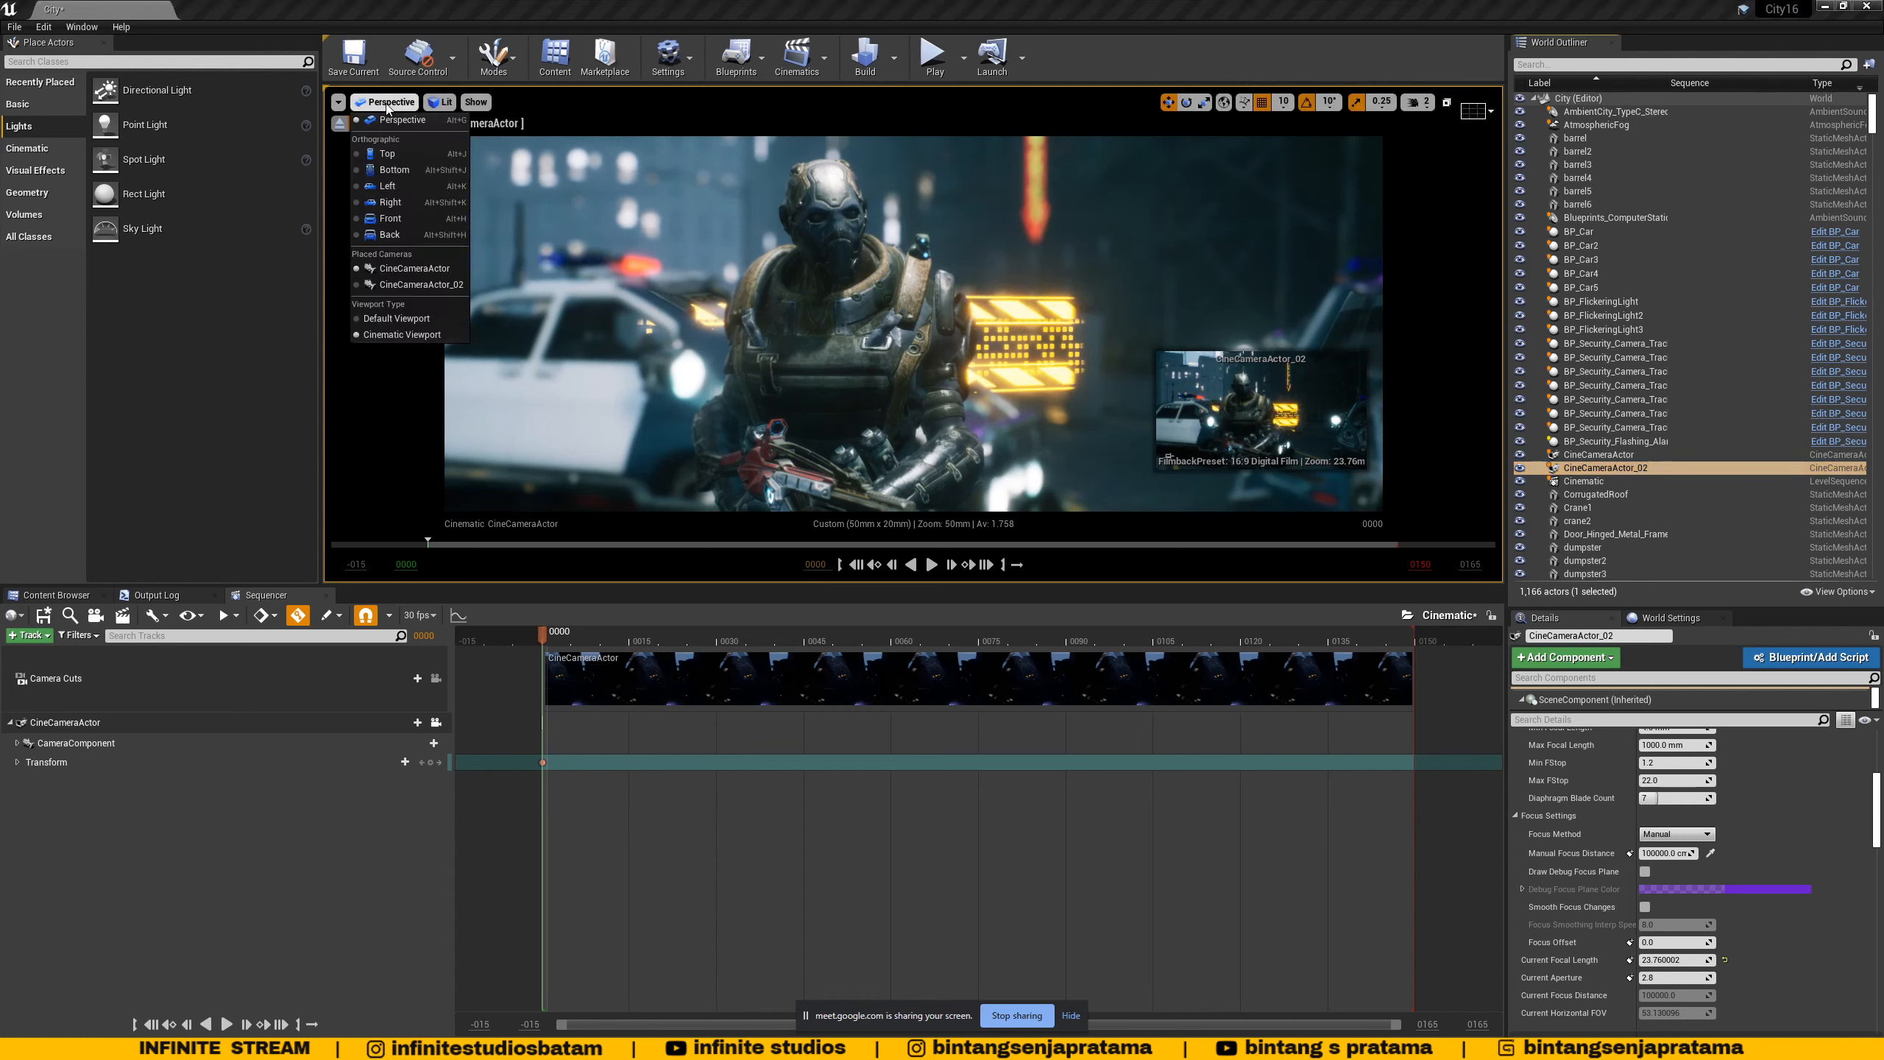
pyautogui.click(399, 285)
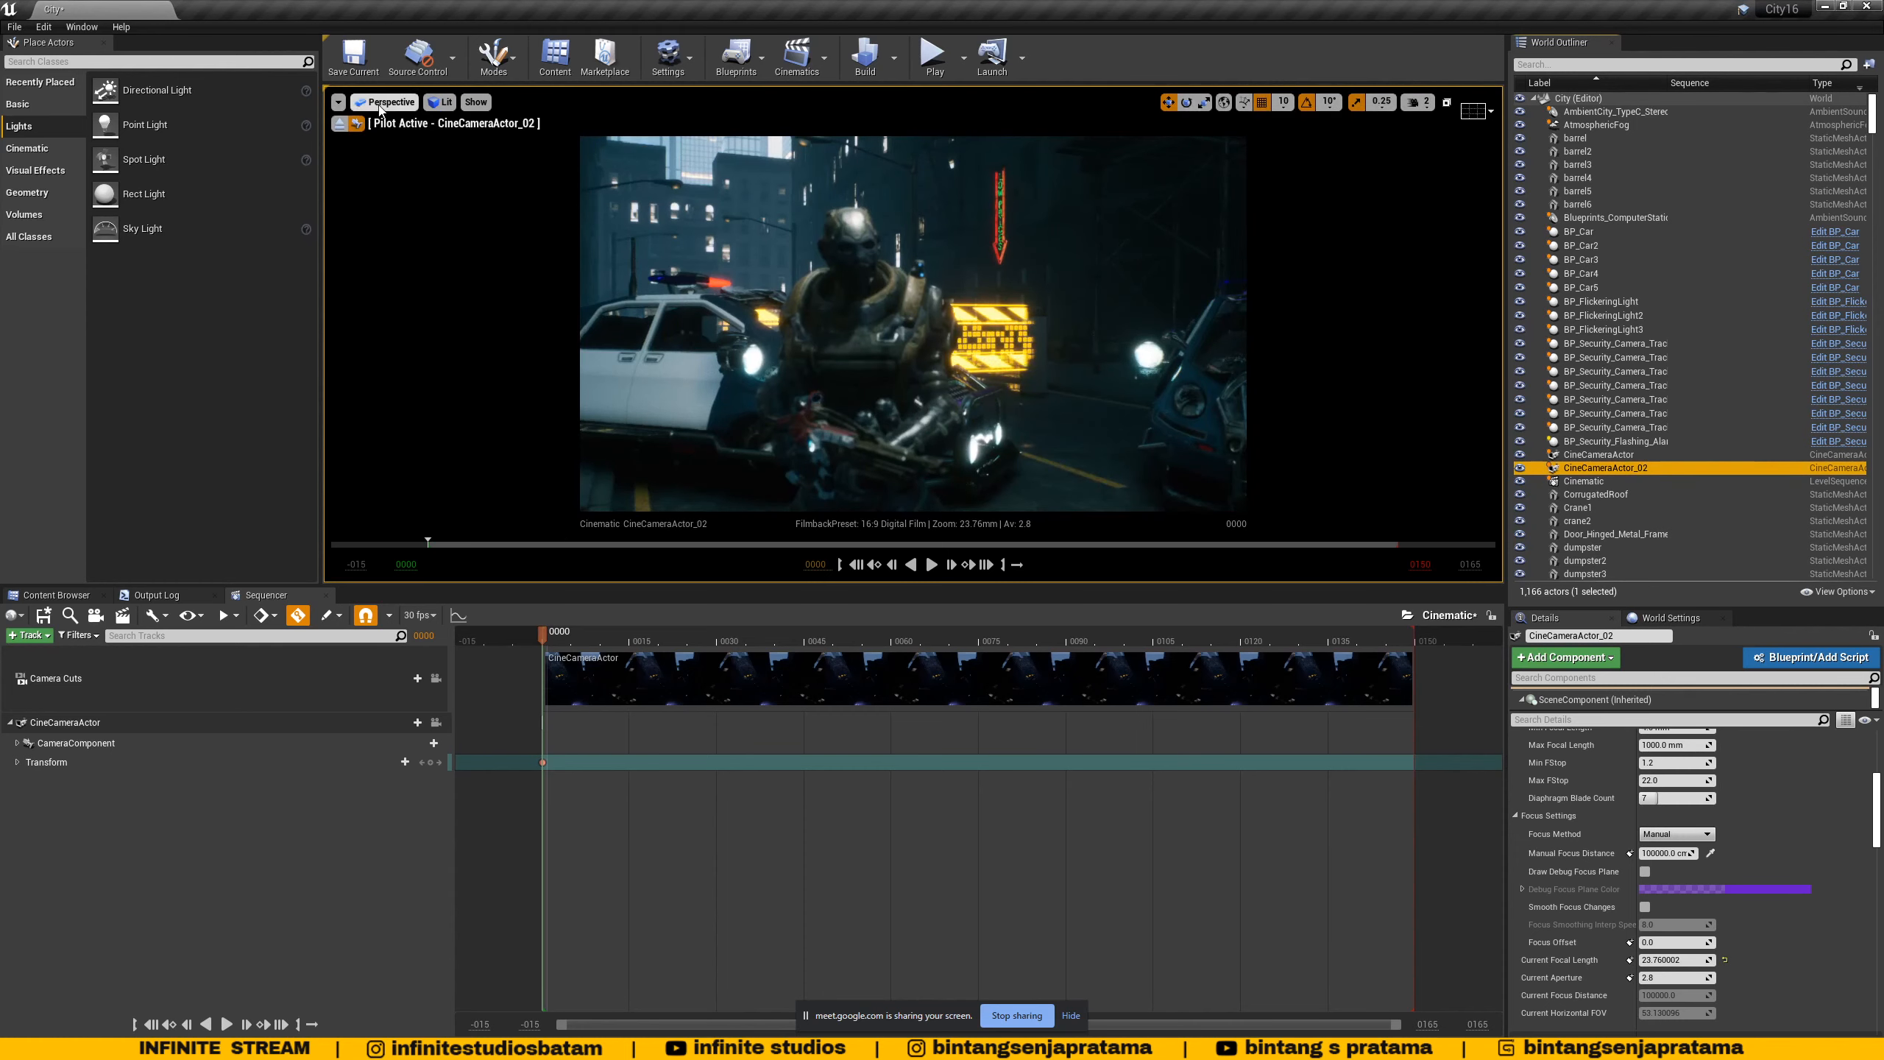
pyautogui.click(382, 102)
pyautogui.click(403, 285)
pyautogui.click(381, 102)
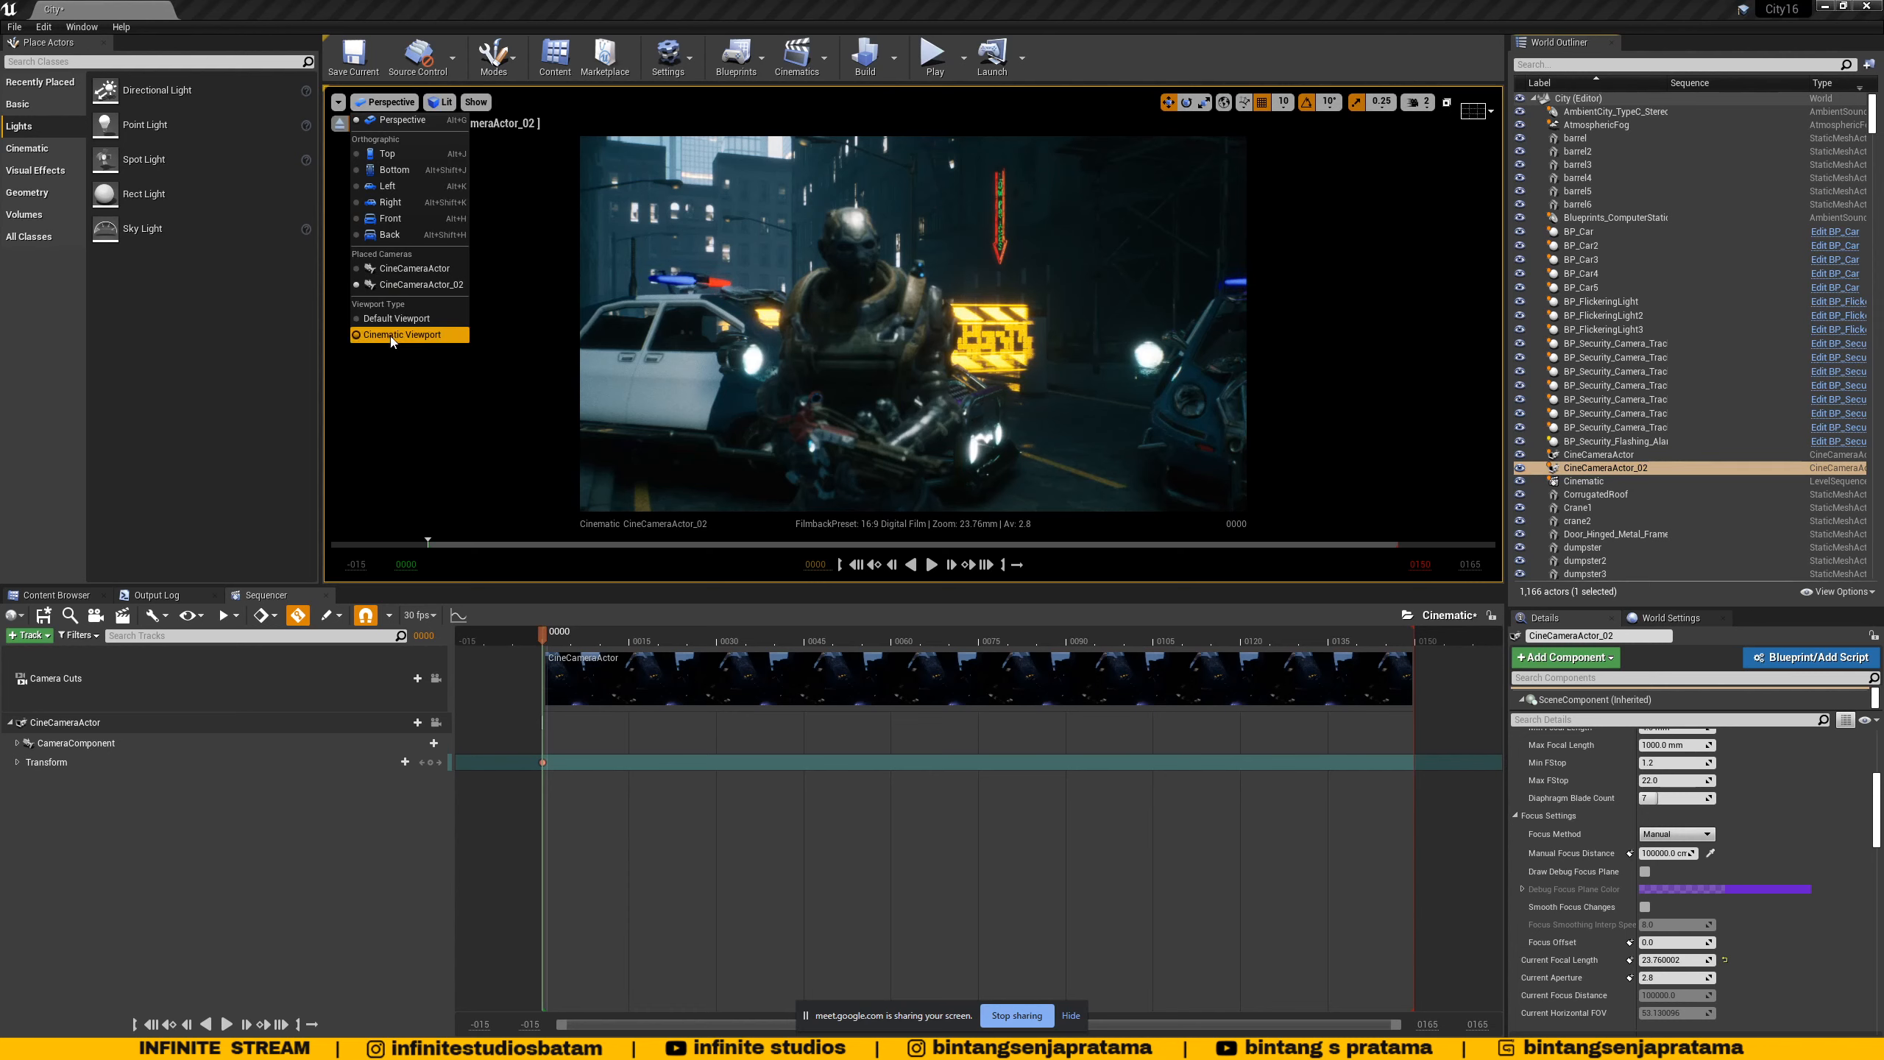
pyautogui.click(353, 854)
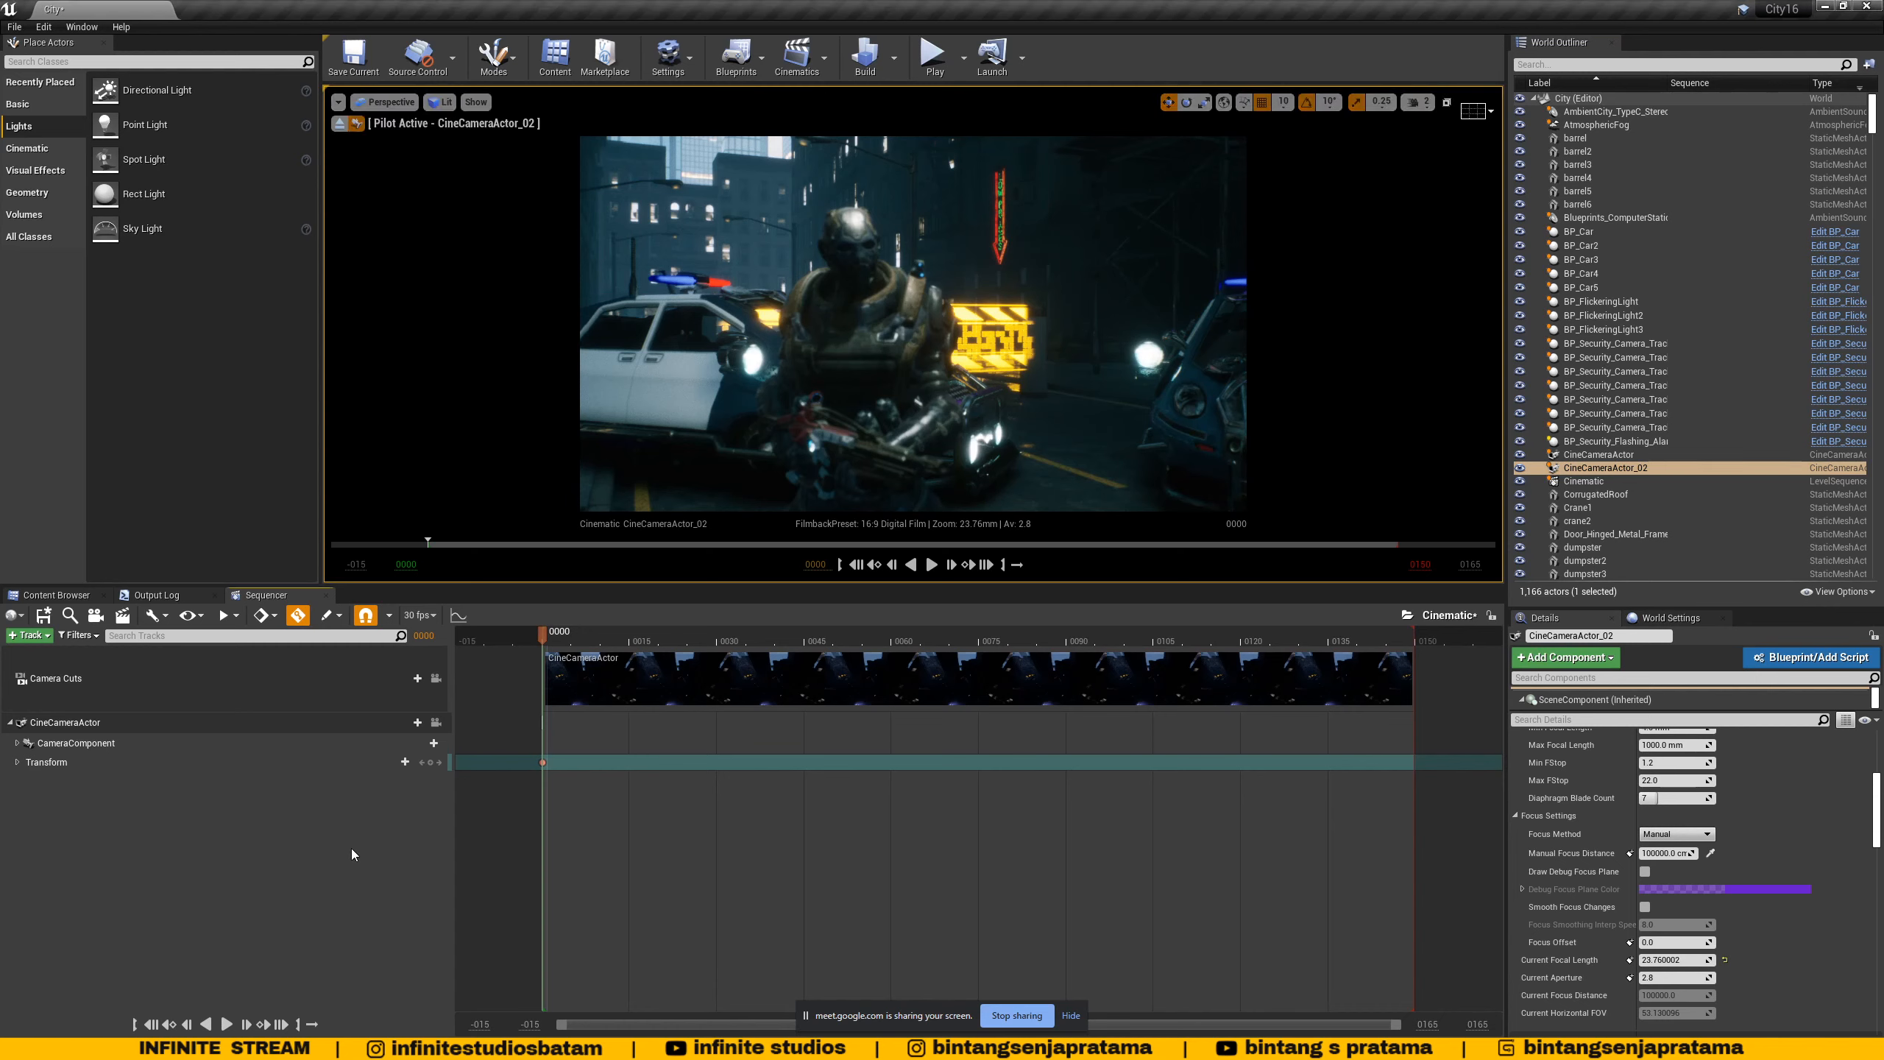
# - Delete the CineCameraActor track from the Cinematic sequence
pyautogui.click(240, 682)
pyautogui.click(10, 723)
pyautogui.click(107, 724)
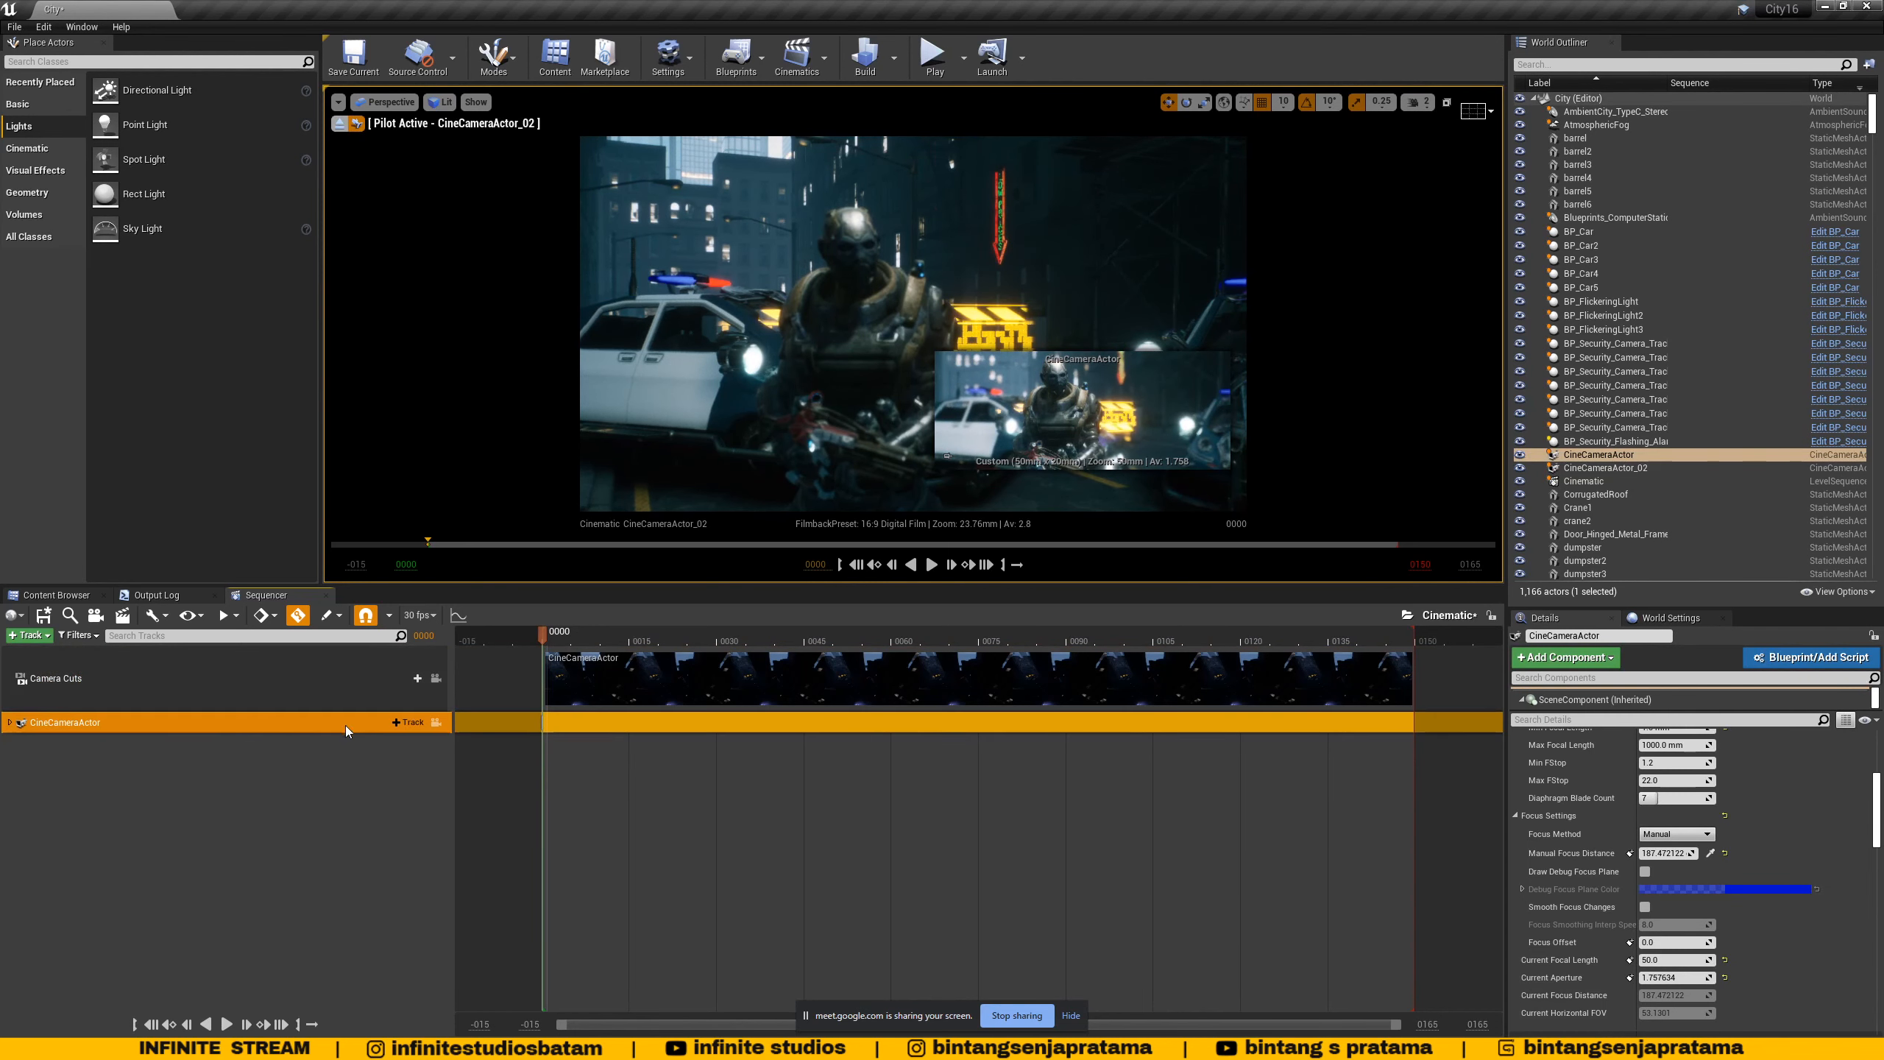
pyautogui.click(11, 723)
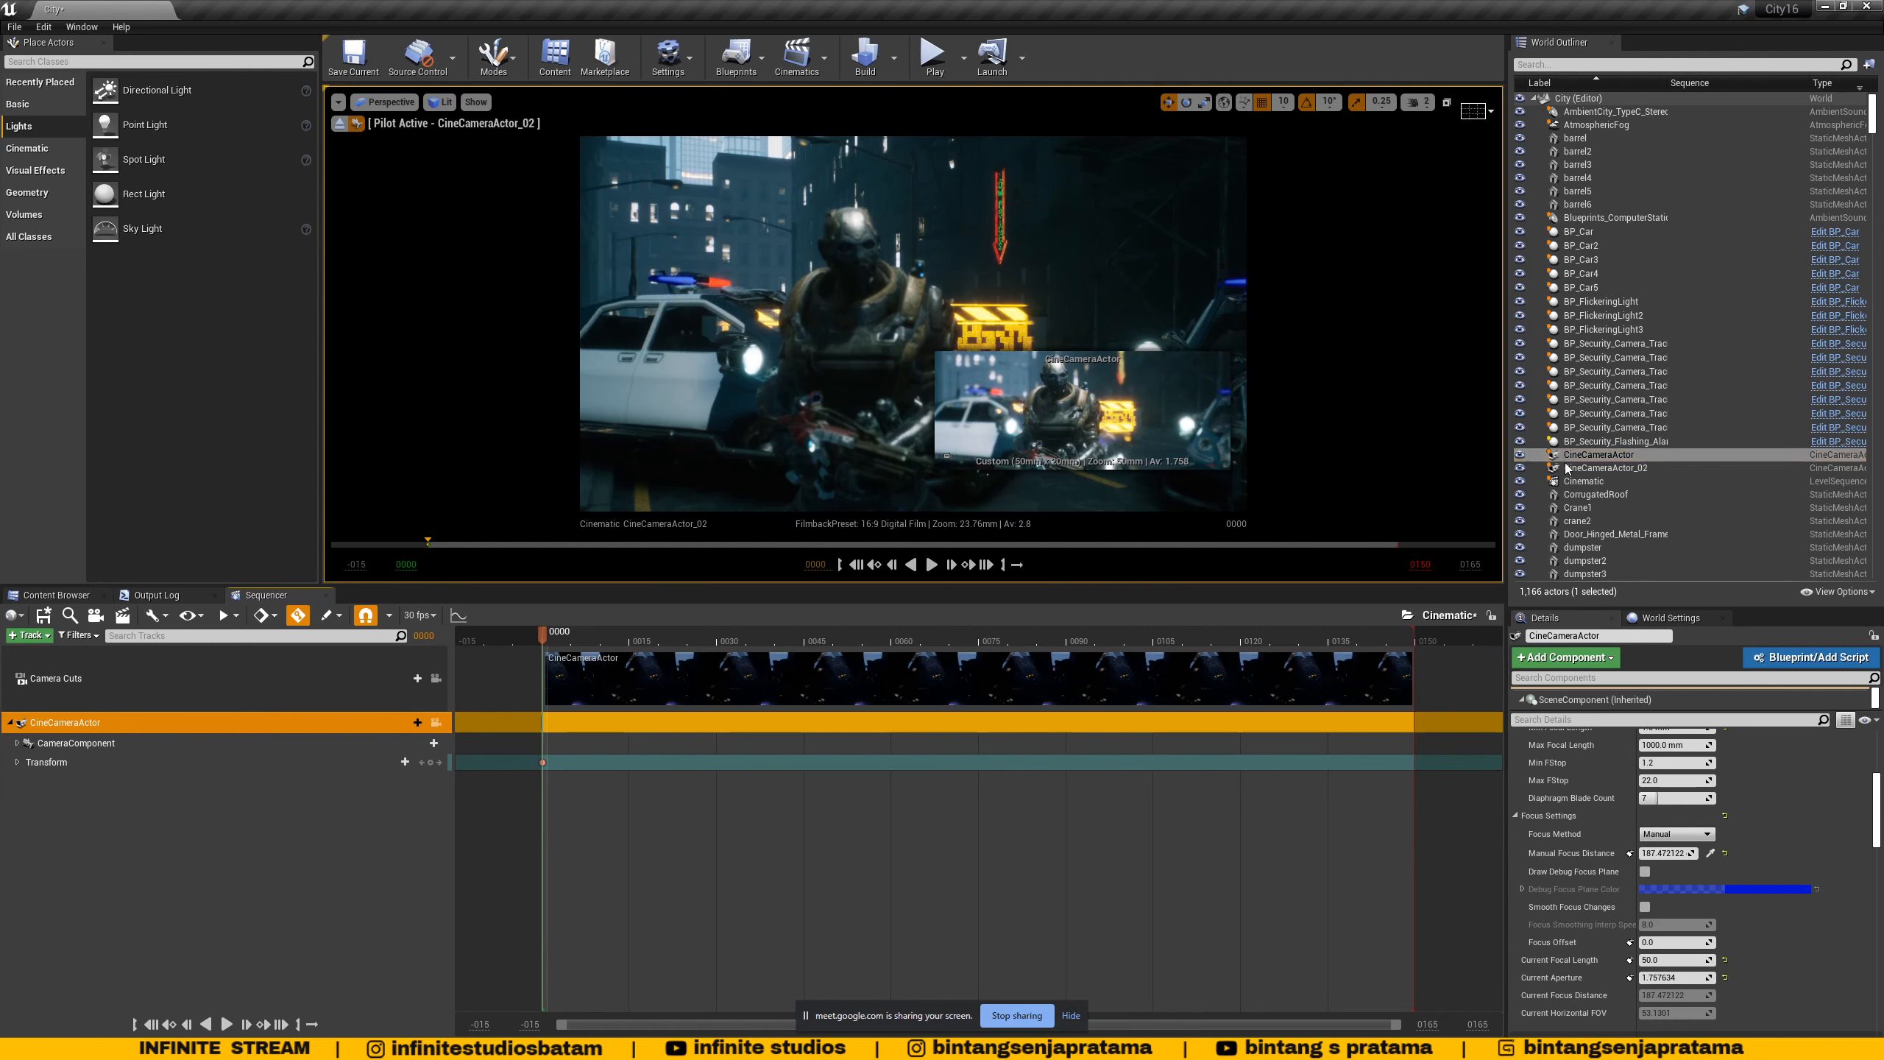
pyautogui.click(1606, 467)
pyautogui.click(175, 725)
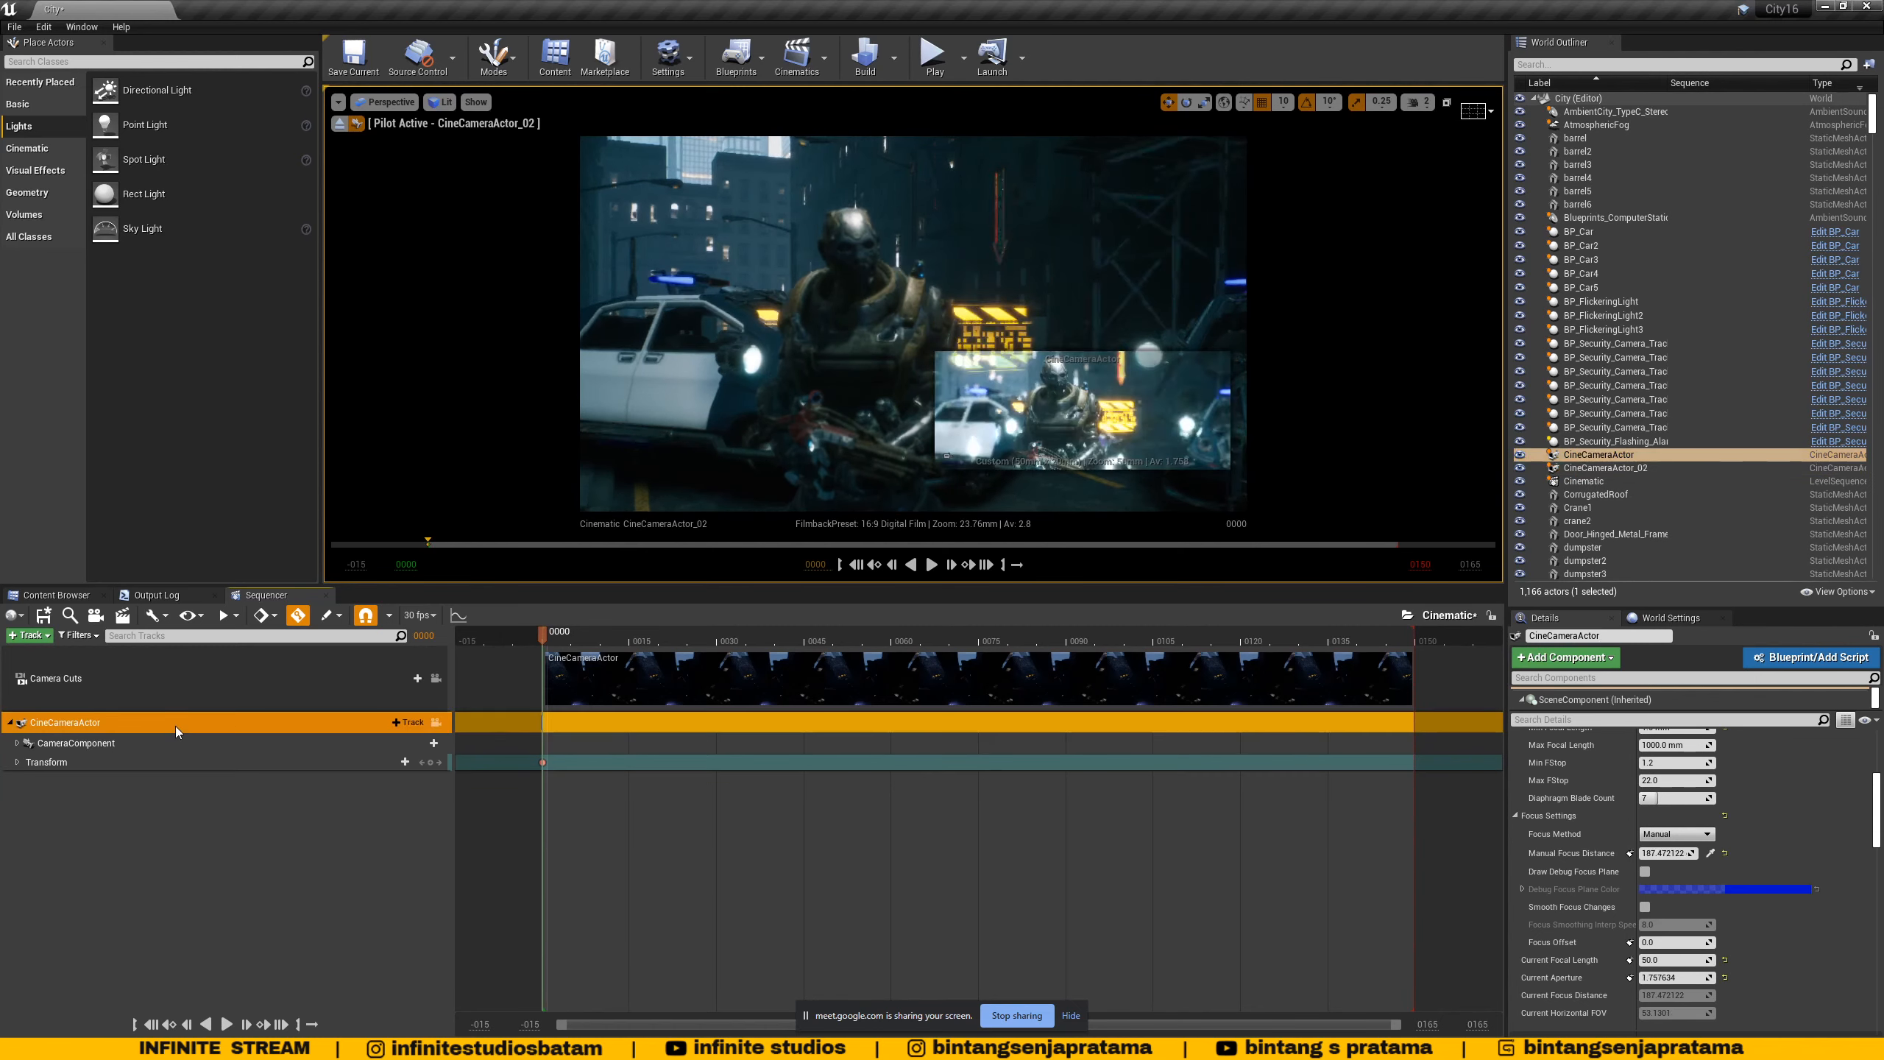
pyautogui.rightClick(189, 720)
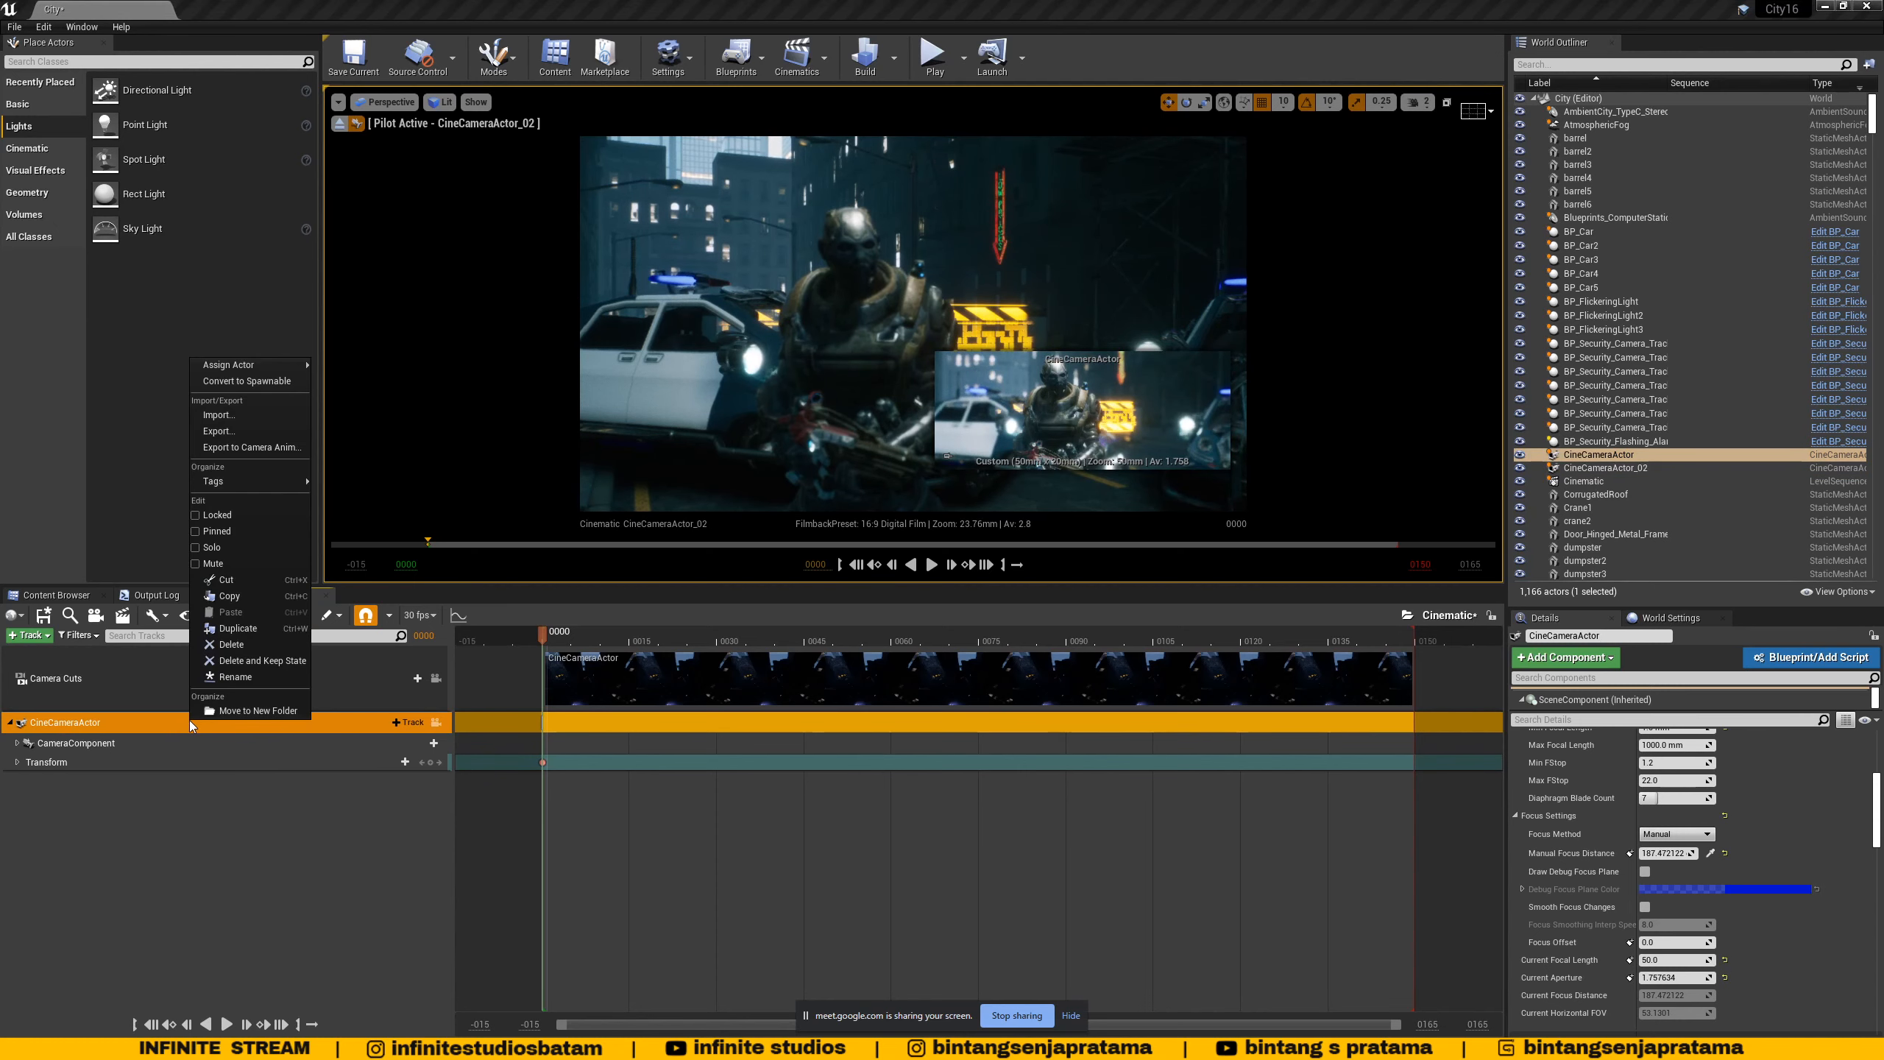
pyautogui.click(230, 647)
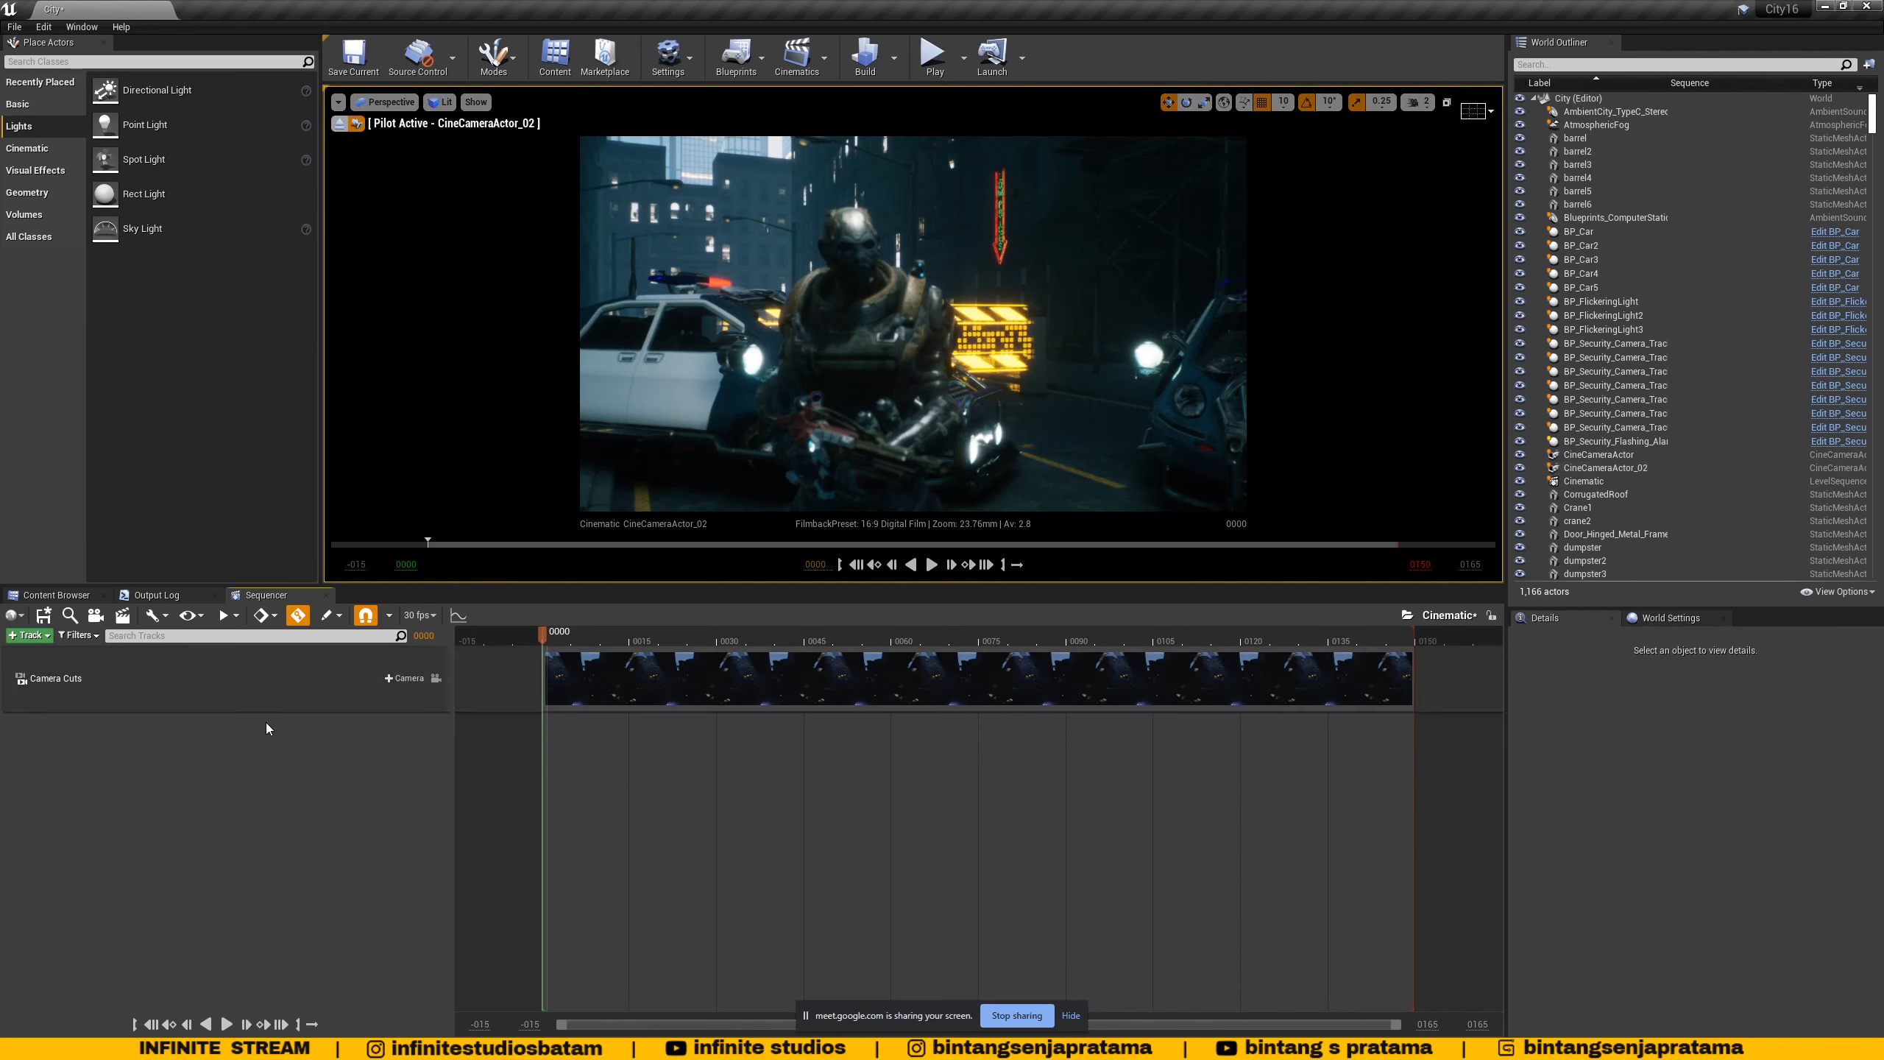
# - Delete the Camera Cuts track from the sequence
pyautogui.click(131, 678)
pyautogui.rightClick(131, 678)
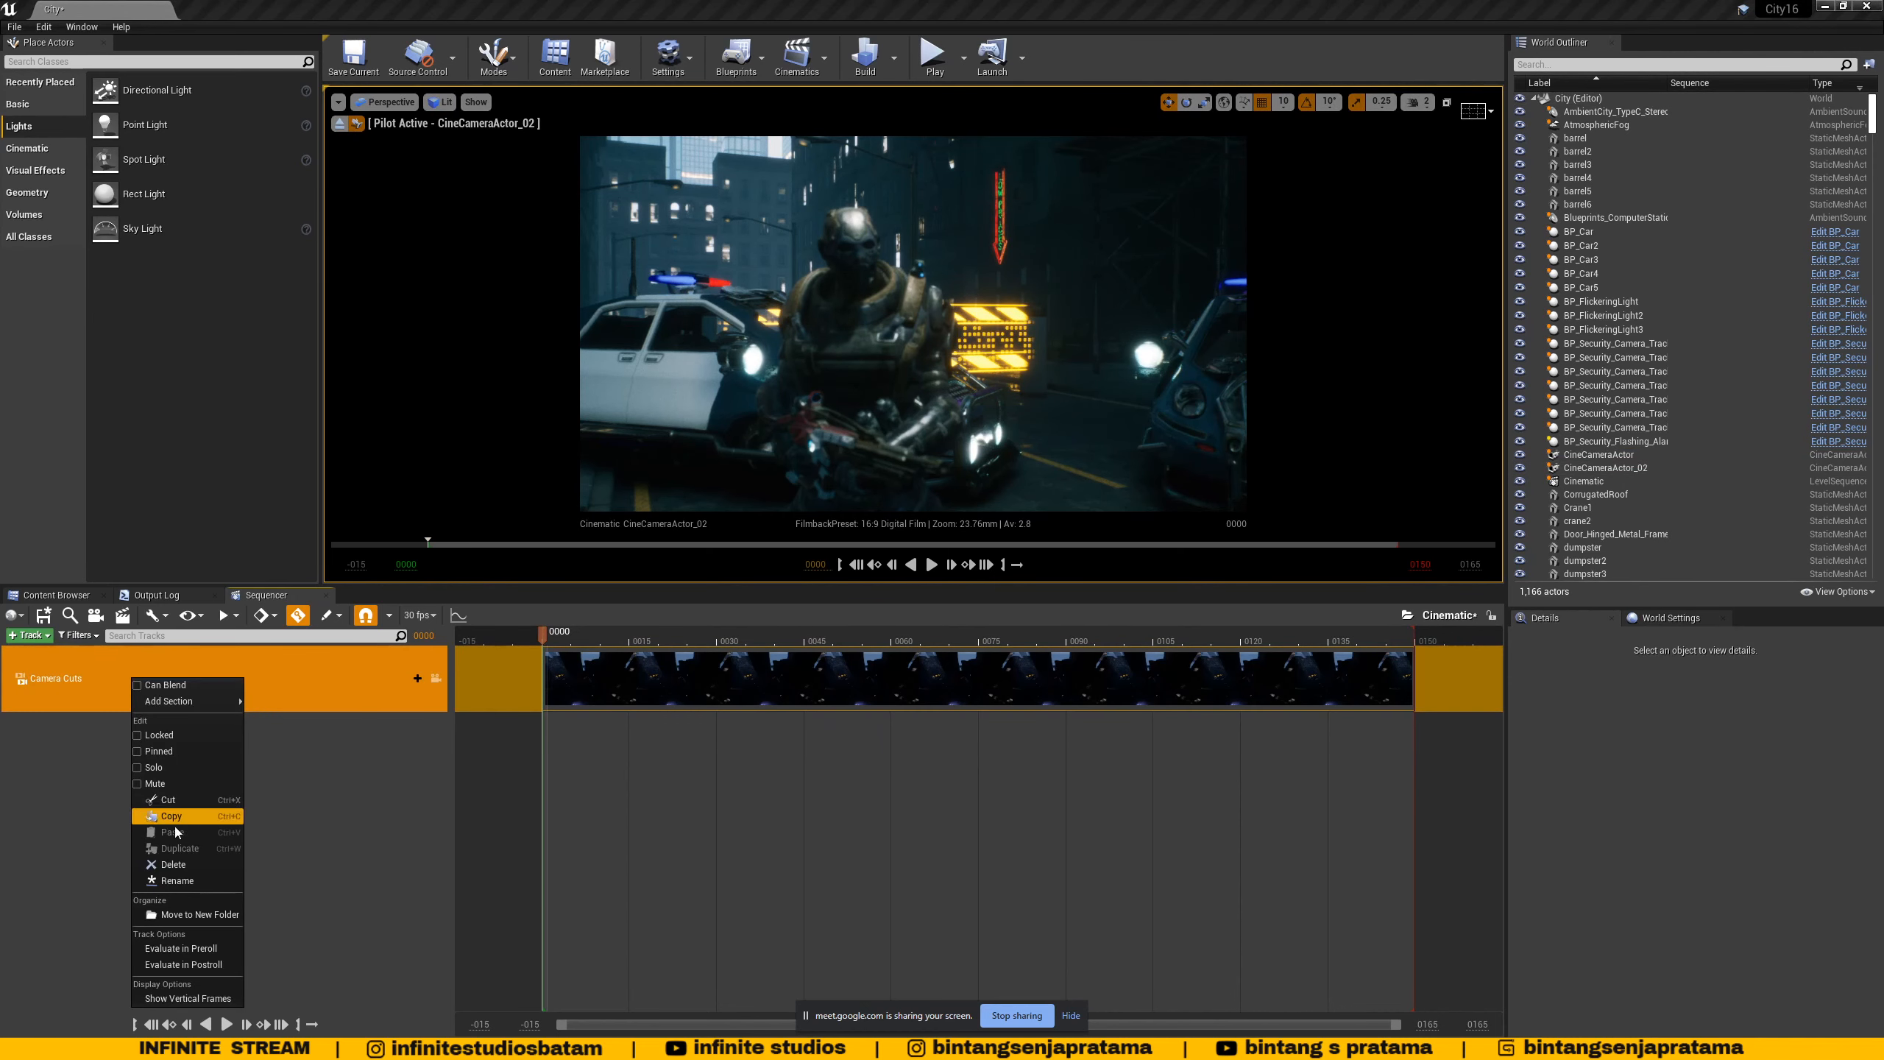
pyautogui.click(175, 866)
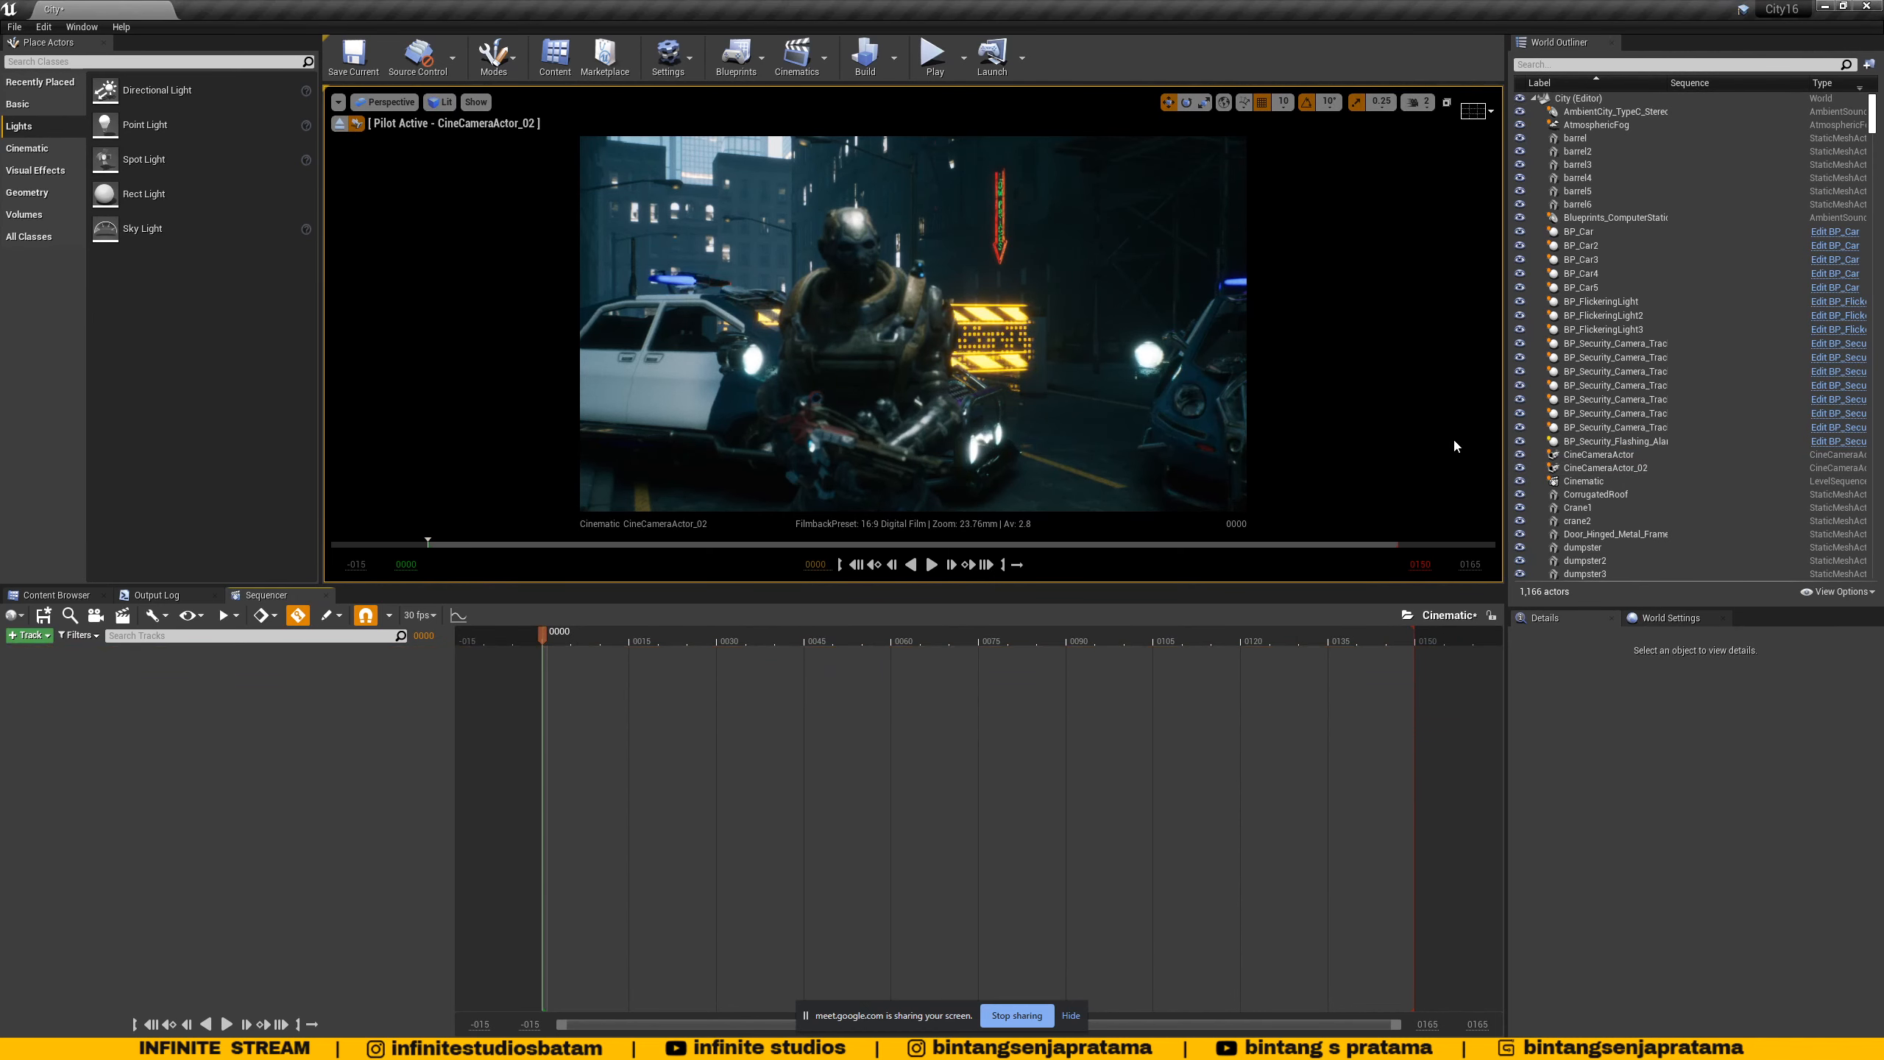
# - Add CineCameraActor_02 from the World Outliner to the empty sequence
pyautogui.click(1588, 467)
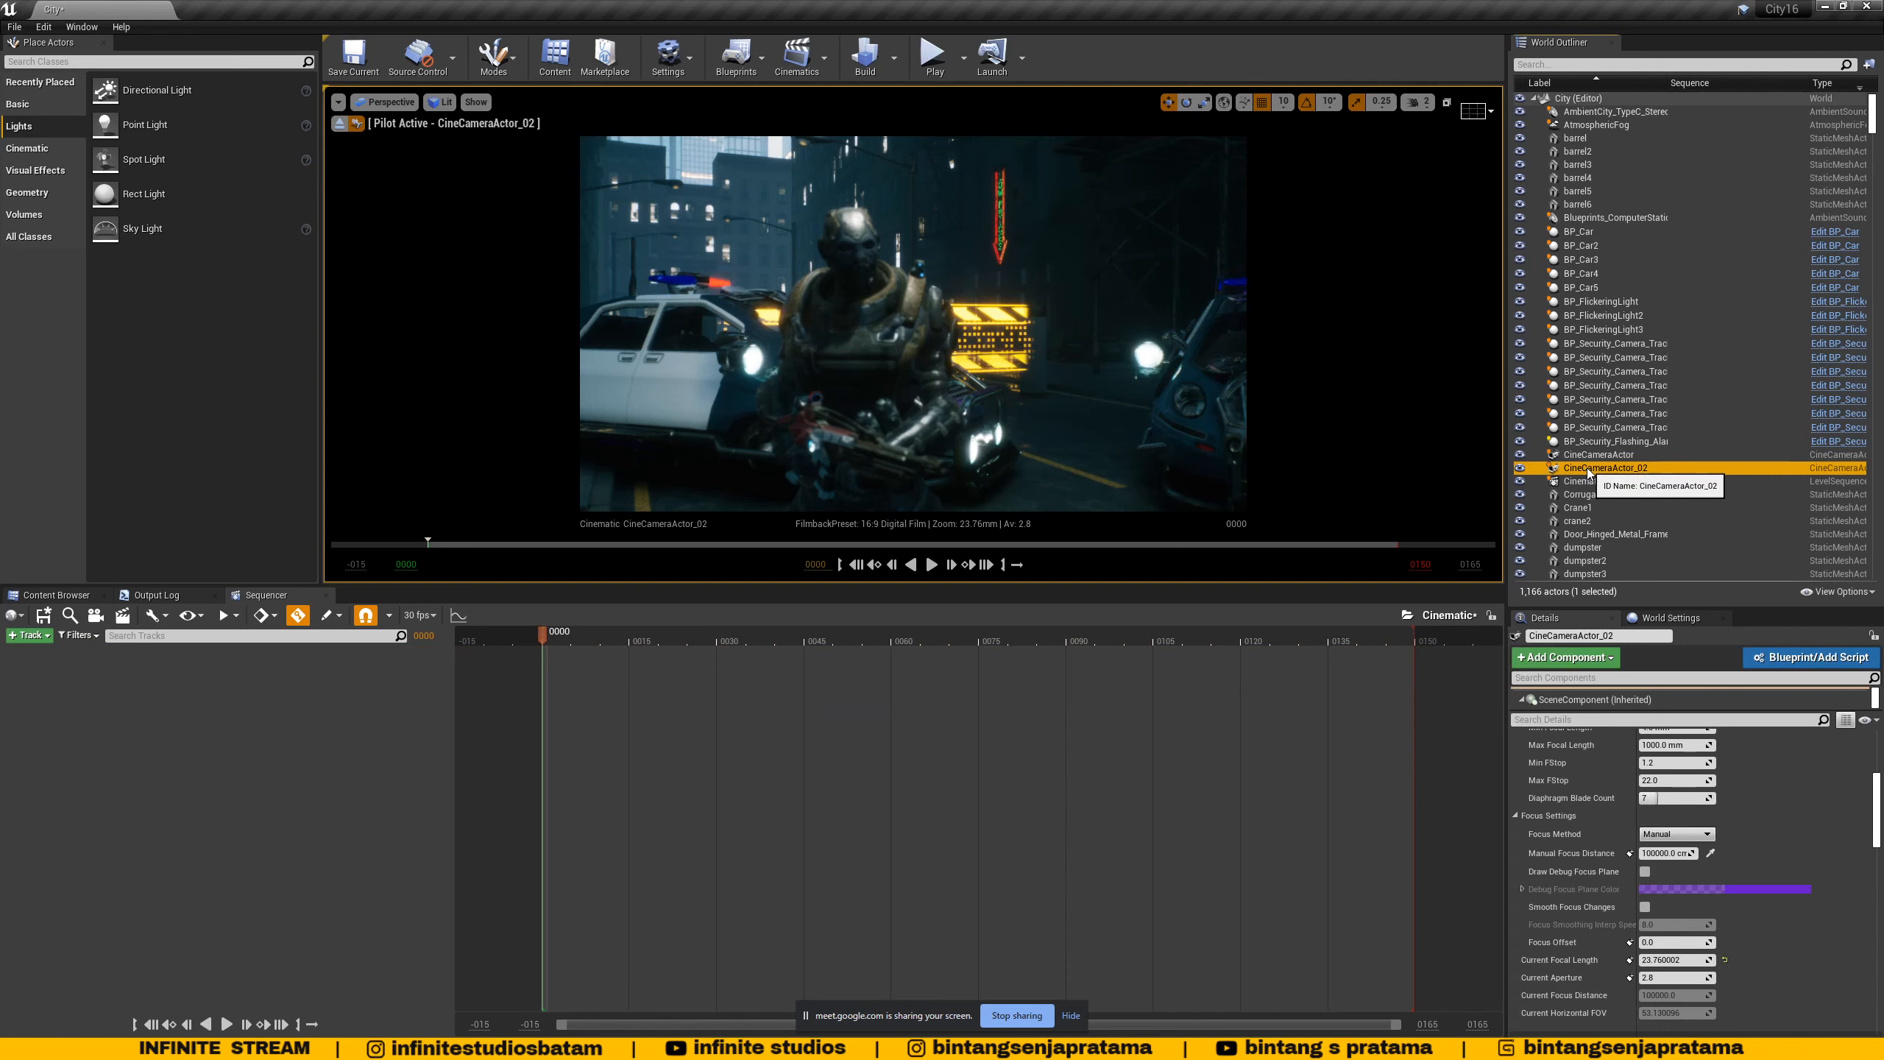
pyautogui.moveTo(1587, 472); pyautogui.dragTo(1440, 479)
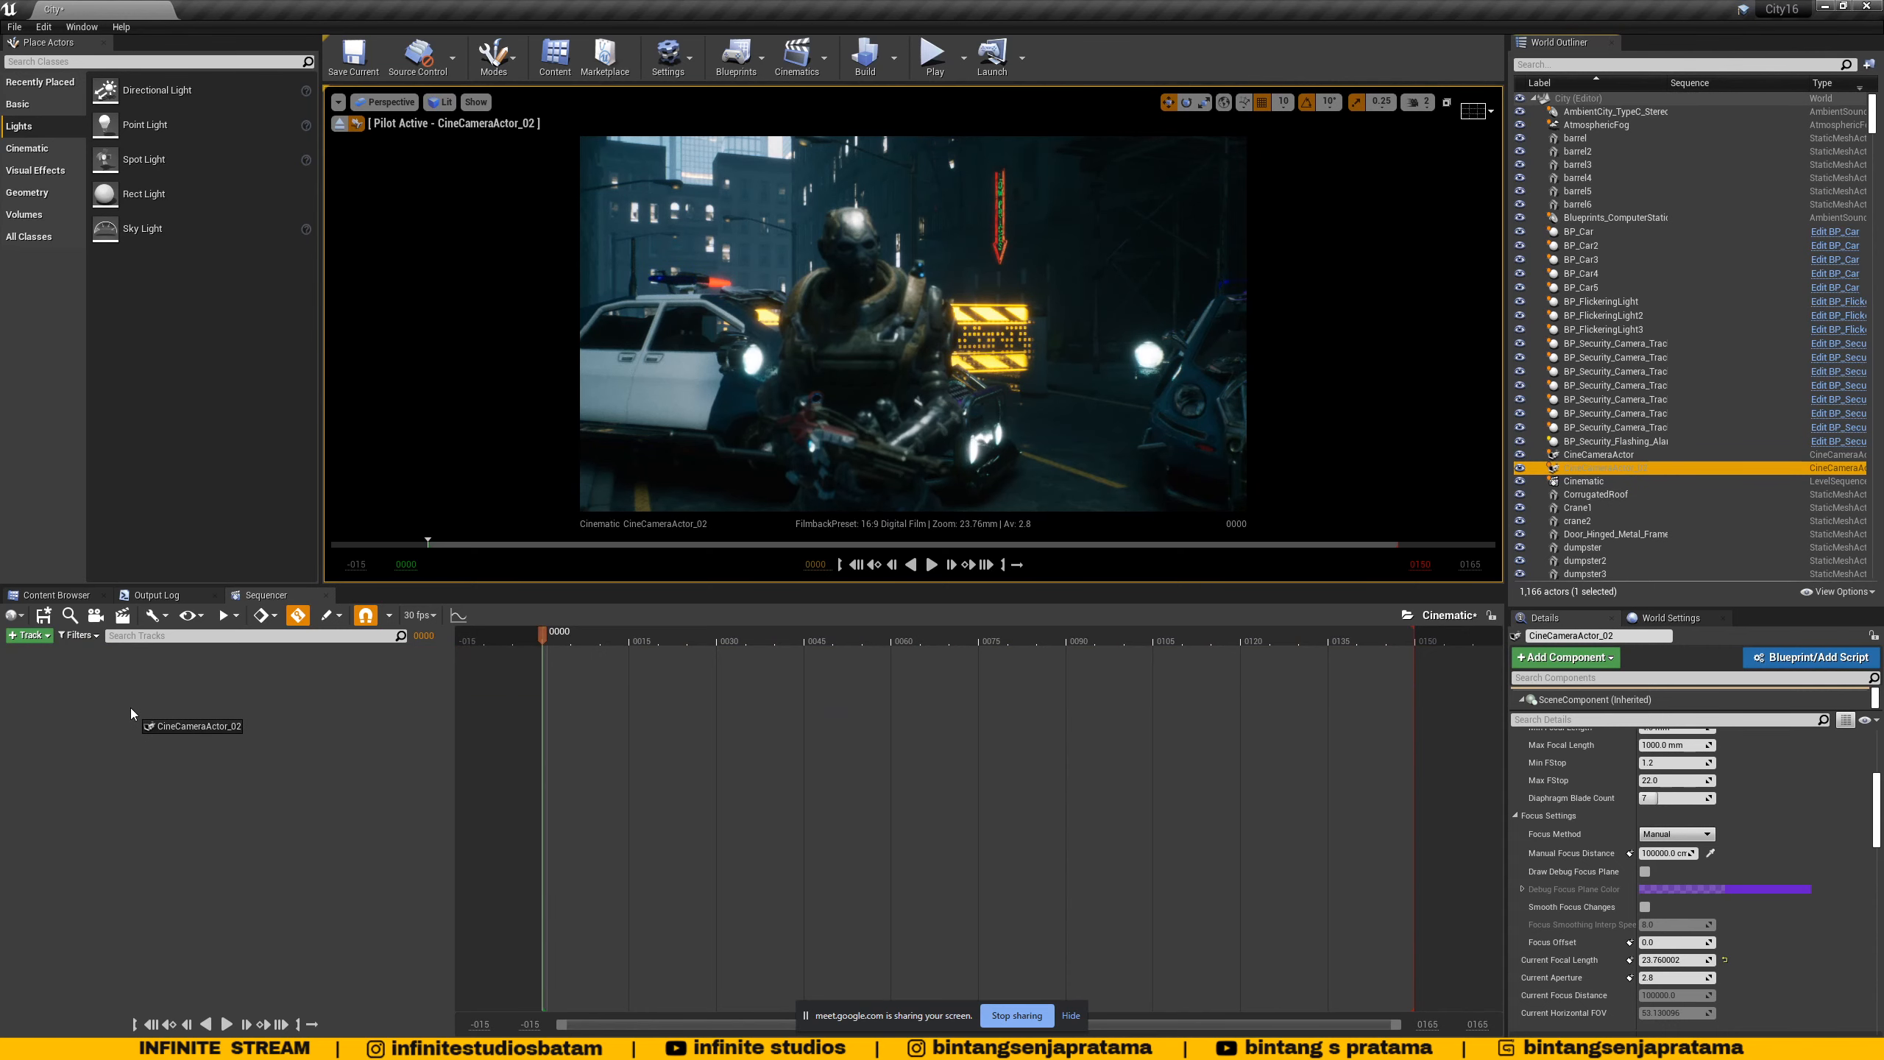
pyautogui.moveTo(129, 713); pyautogui.dragTo(129, 713)
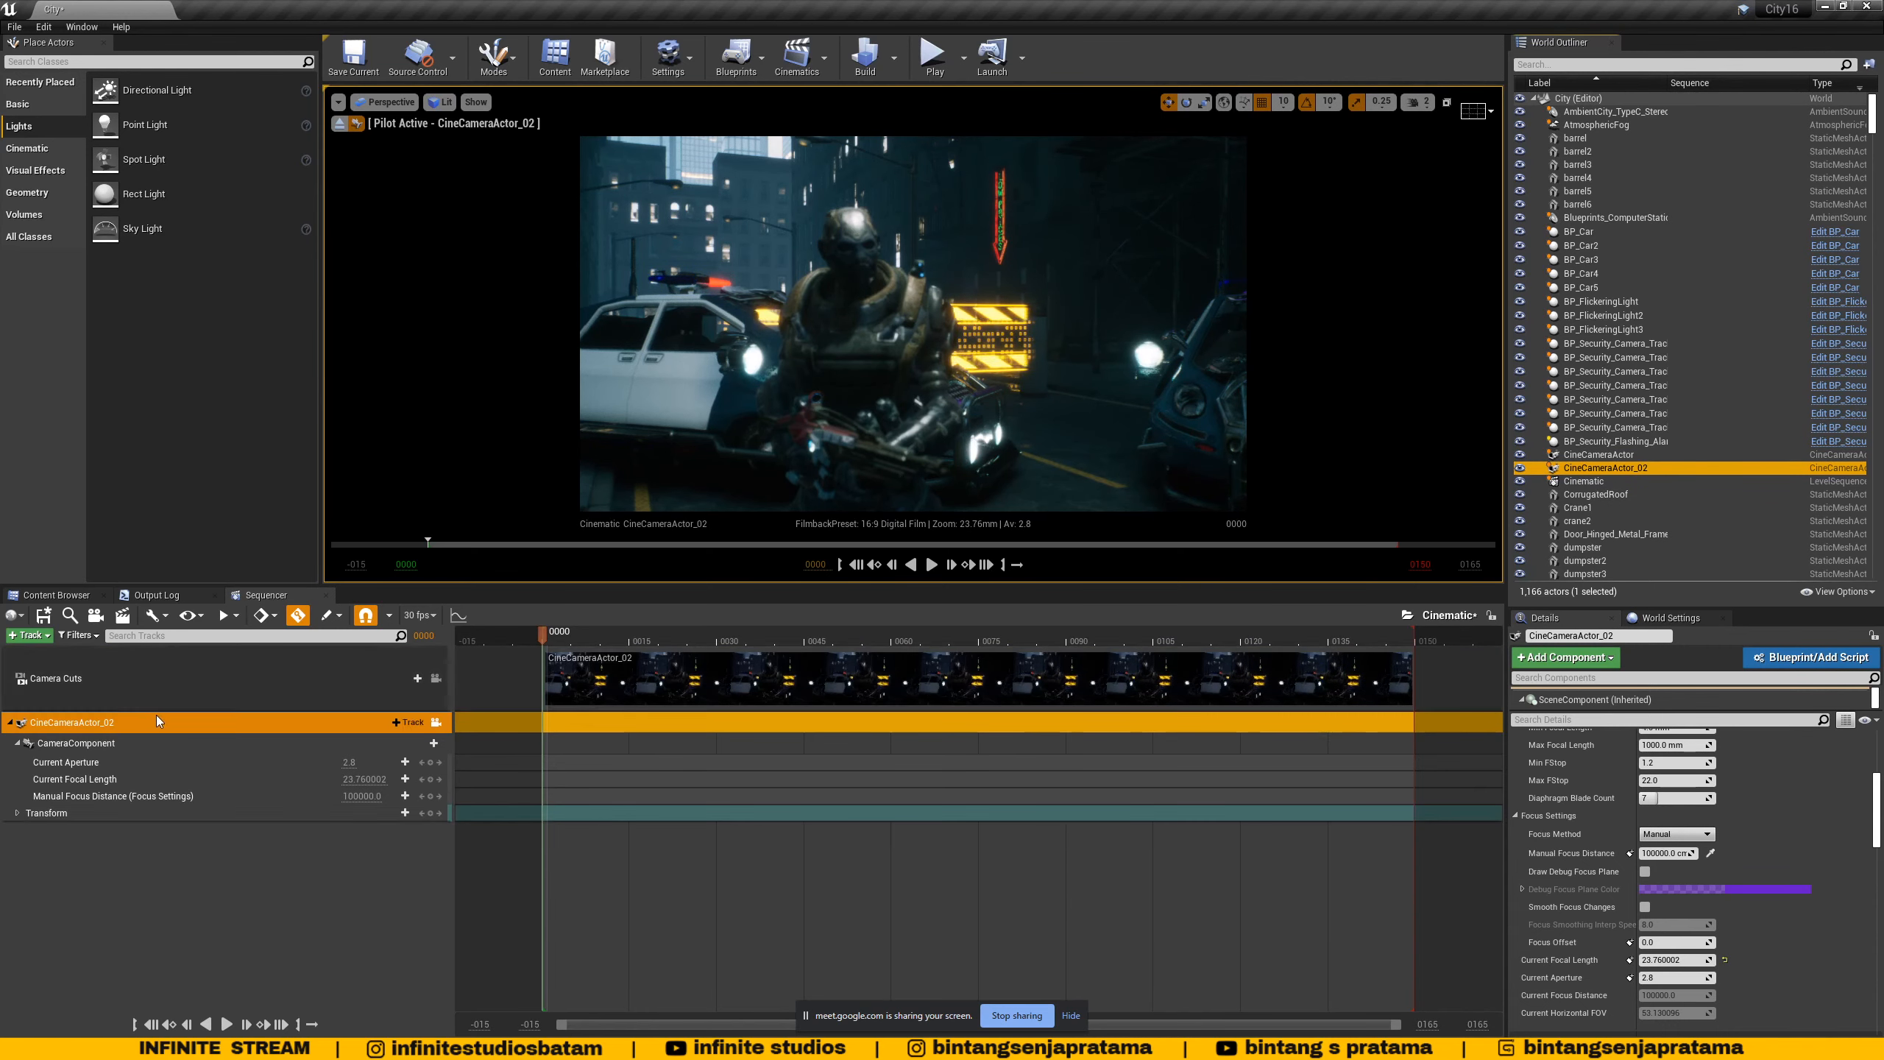
# - Look through CineCameraActor_02 and set the viewport camera speed to 2
pyautogui.click(385, 103)
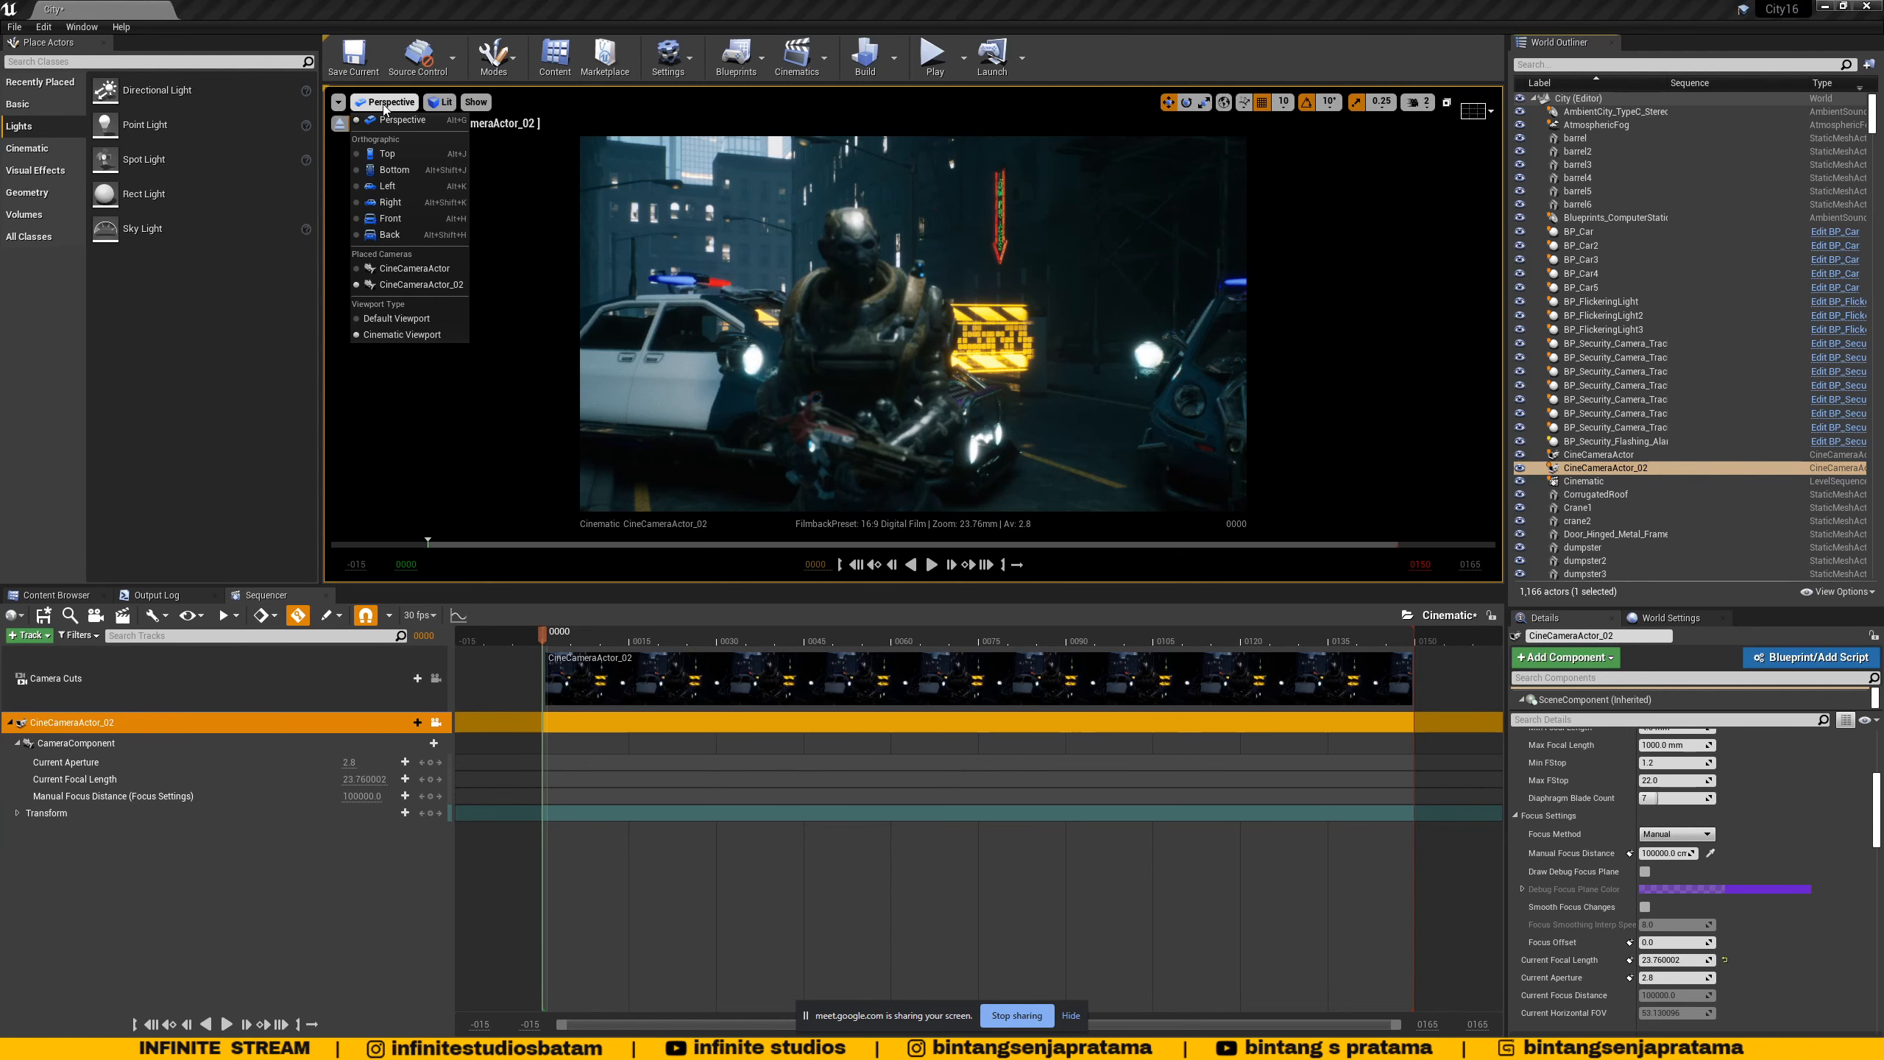
pyautogui.click(433, 288)
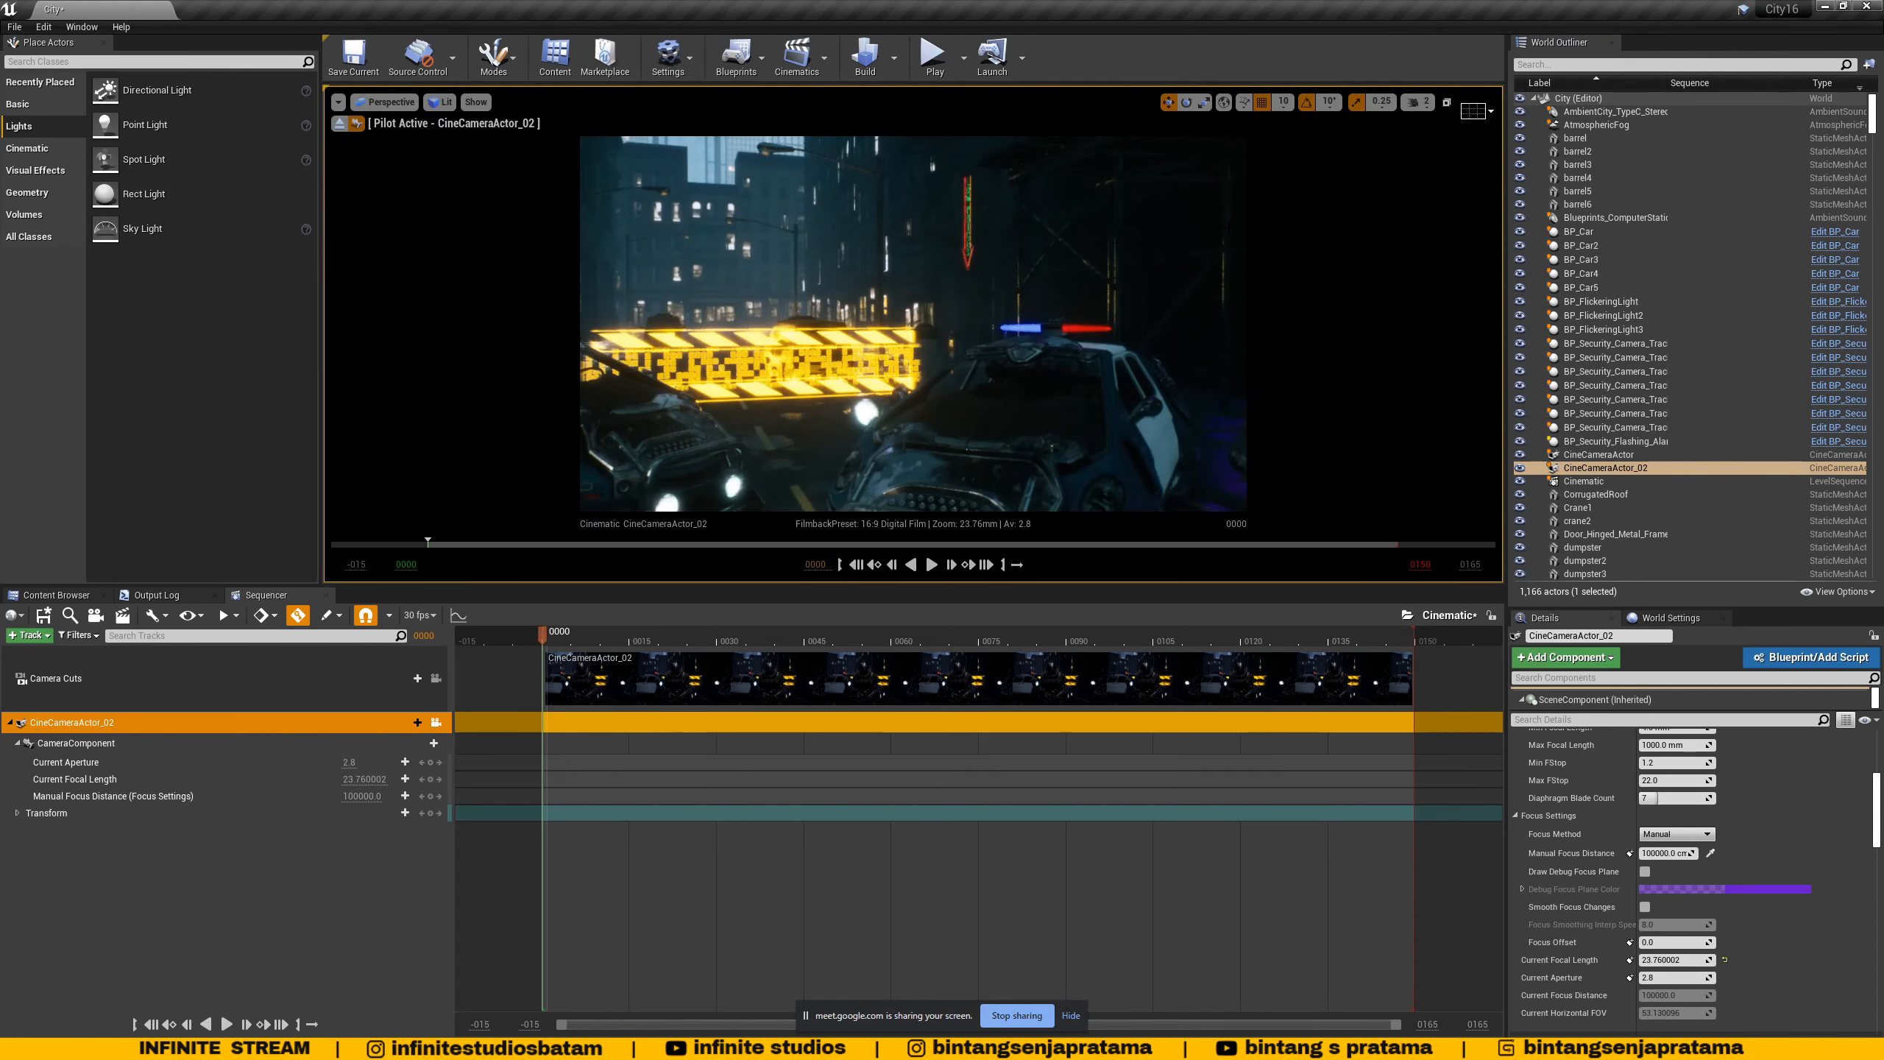
pyautogui.click(1414, 108)
pyautogui.click(1432, 138)
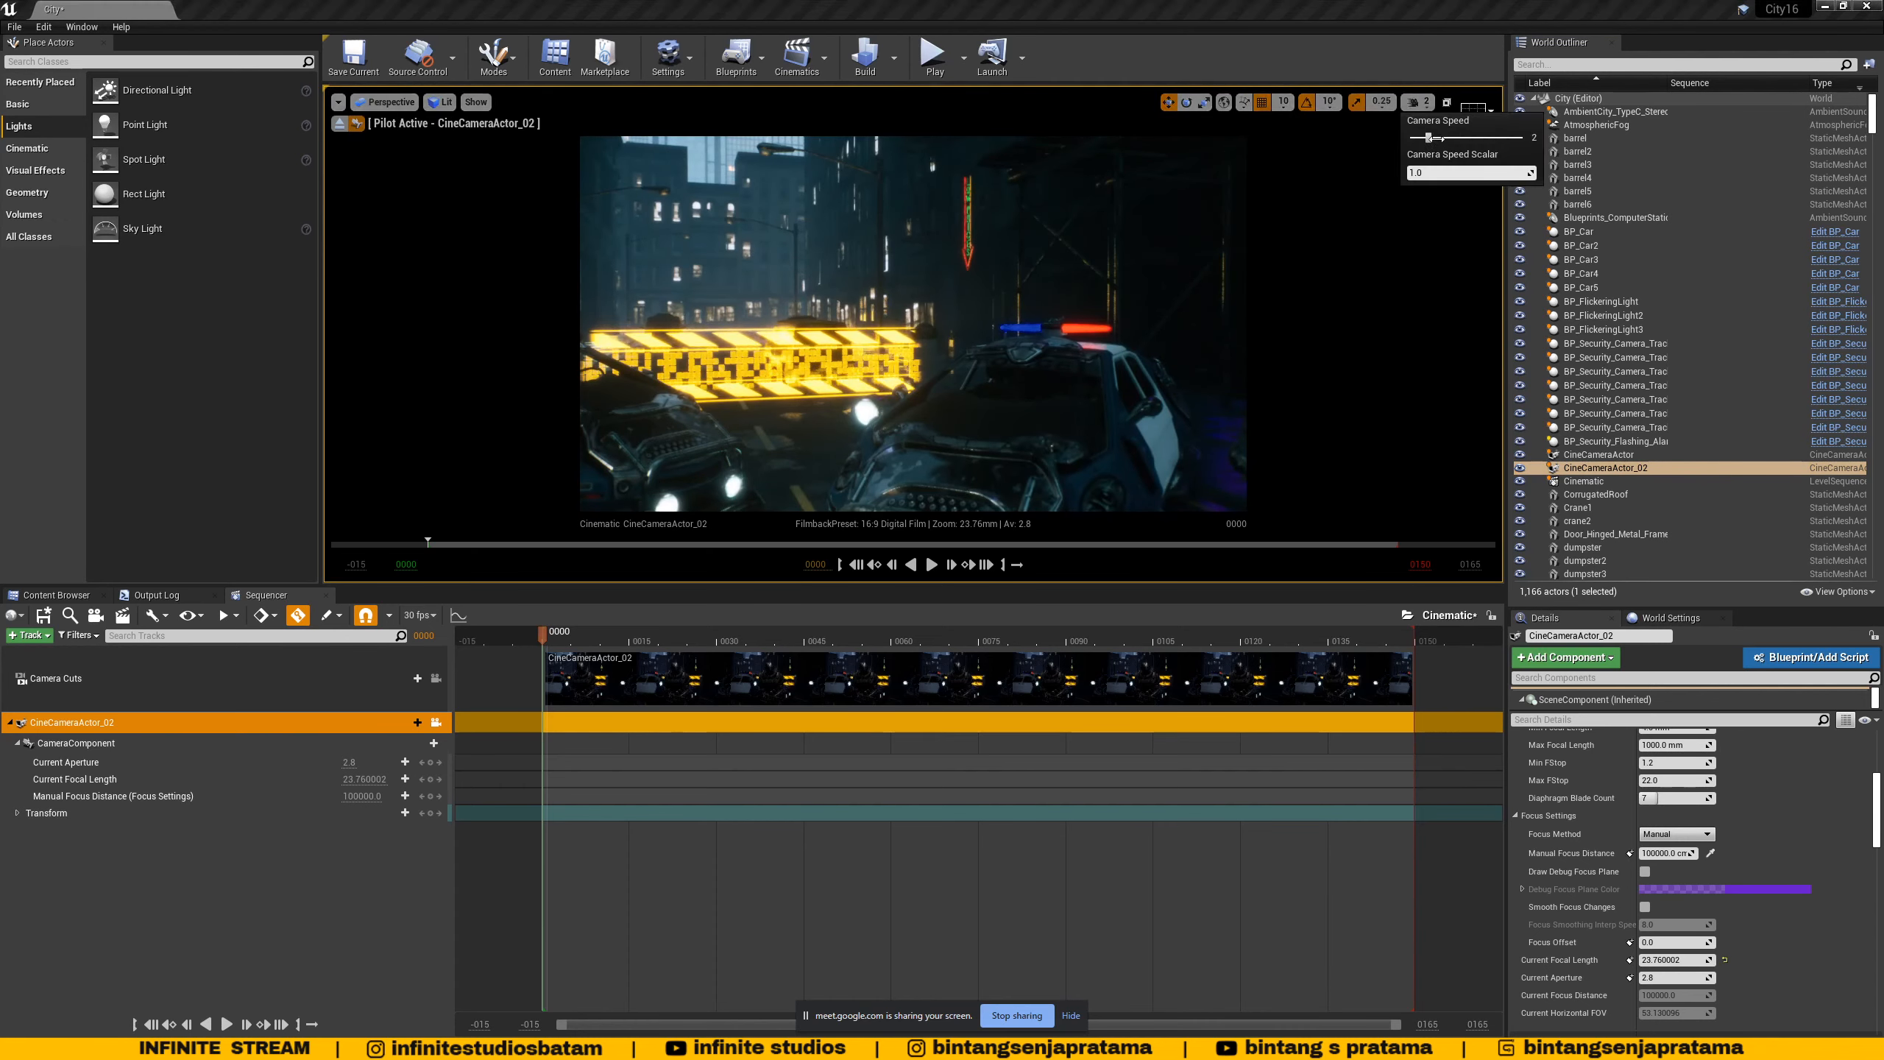
# - Focus on BP_Car2 and on the trooper Idle_Rifle_Hip2, and reframe CineCameraActor_02 with the trooper in front of the police car
pyautogui.click(917, 340)
pyautogui.press('f')
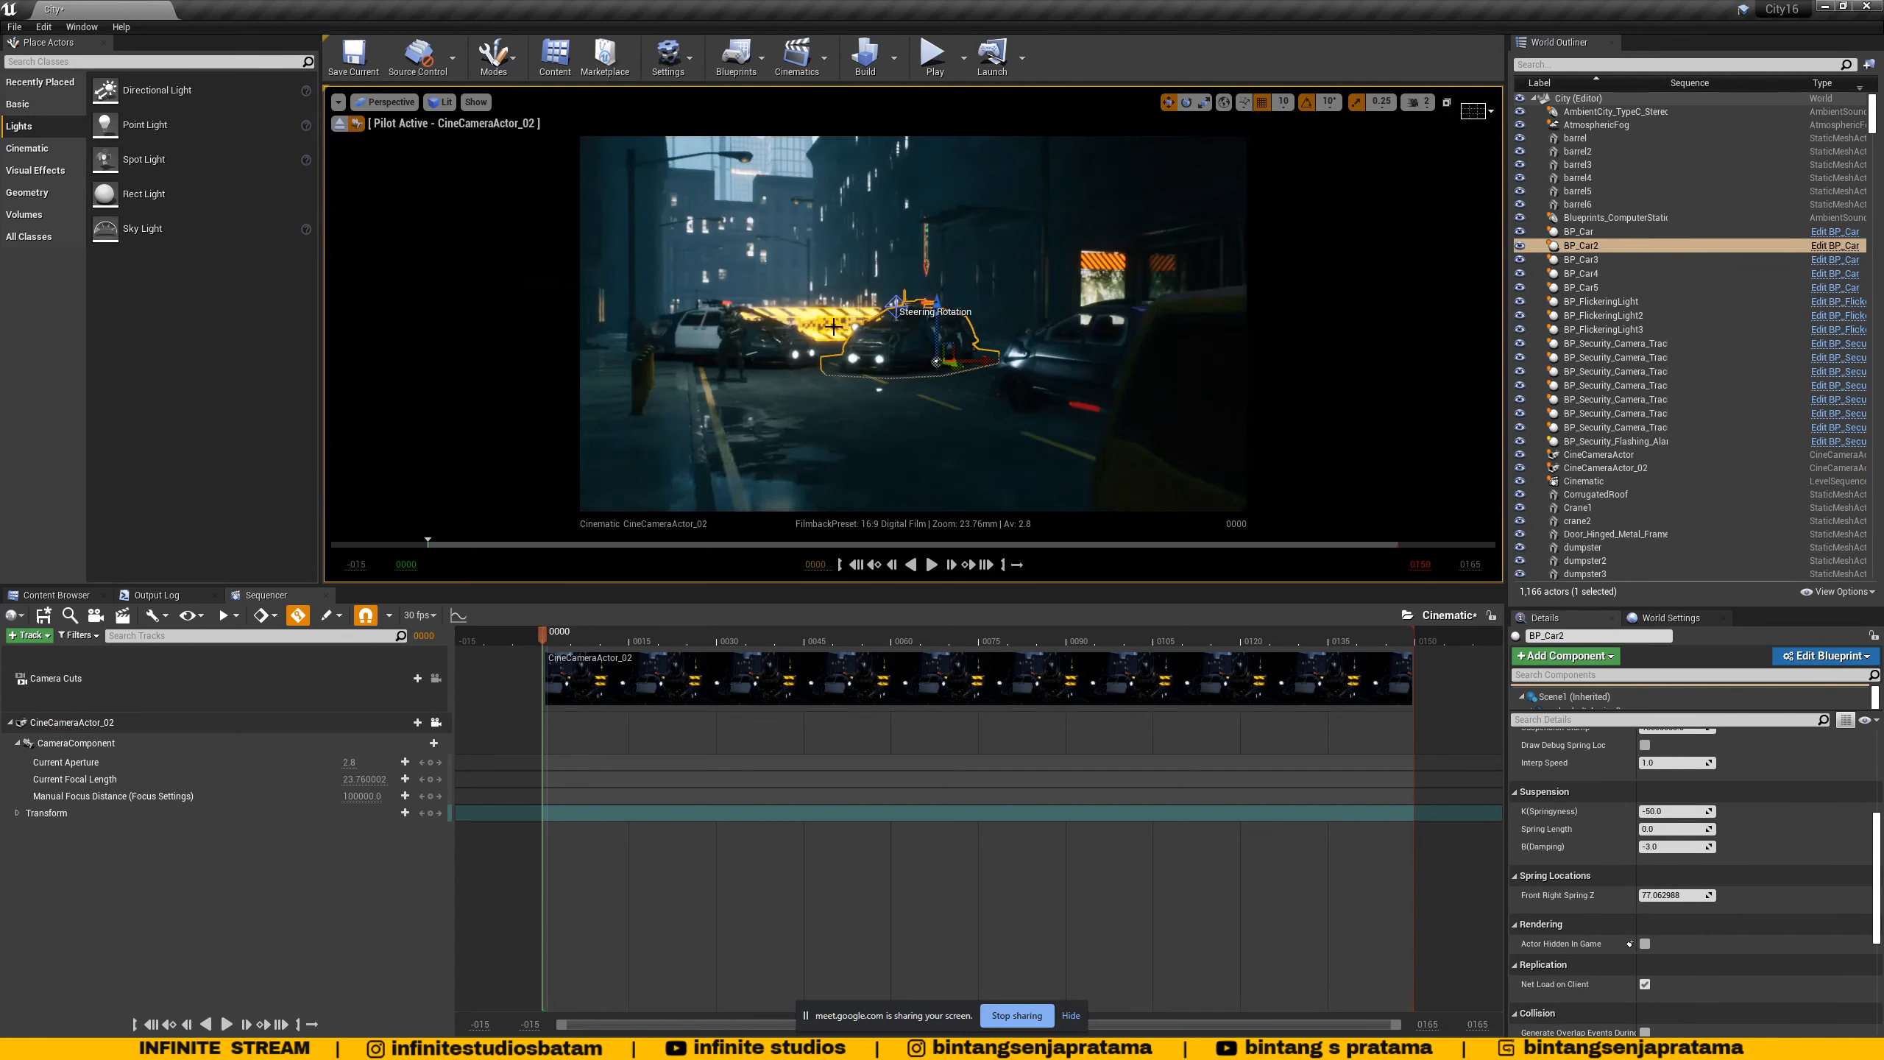
pyautogui.click(742, 342)
pyautogui.click(730, 335)
pyautogui.press('f')
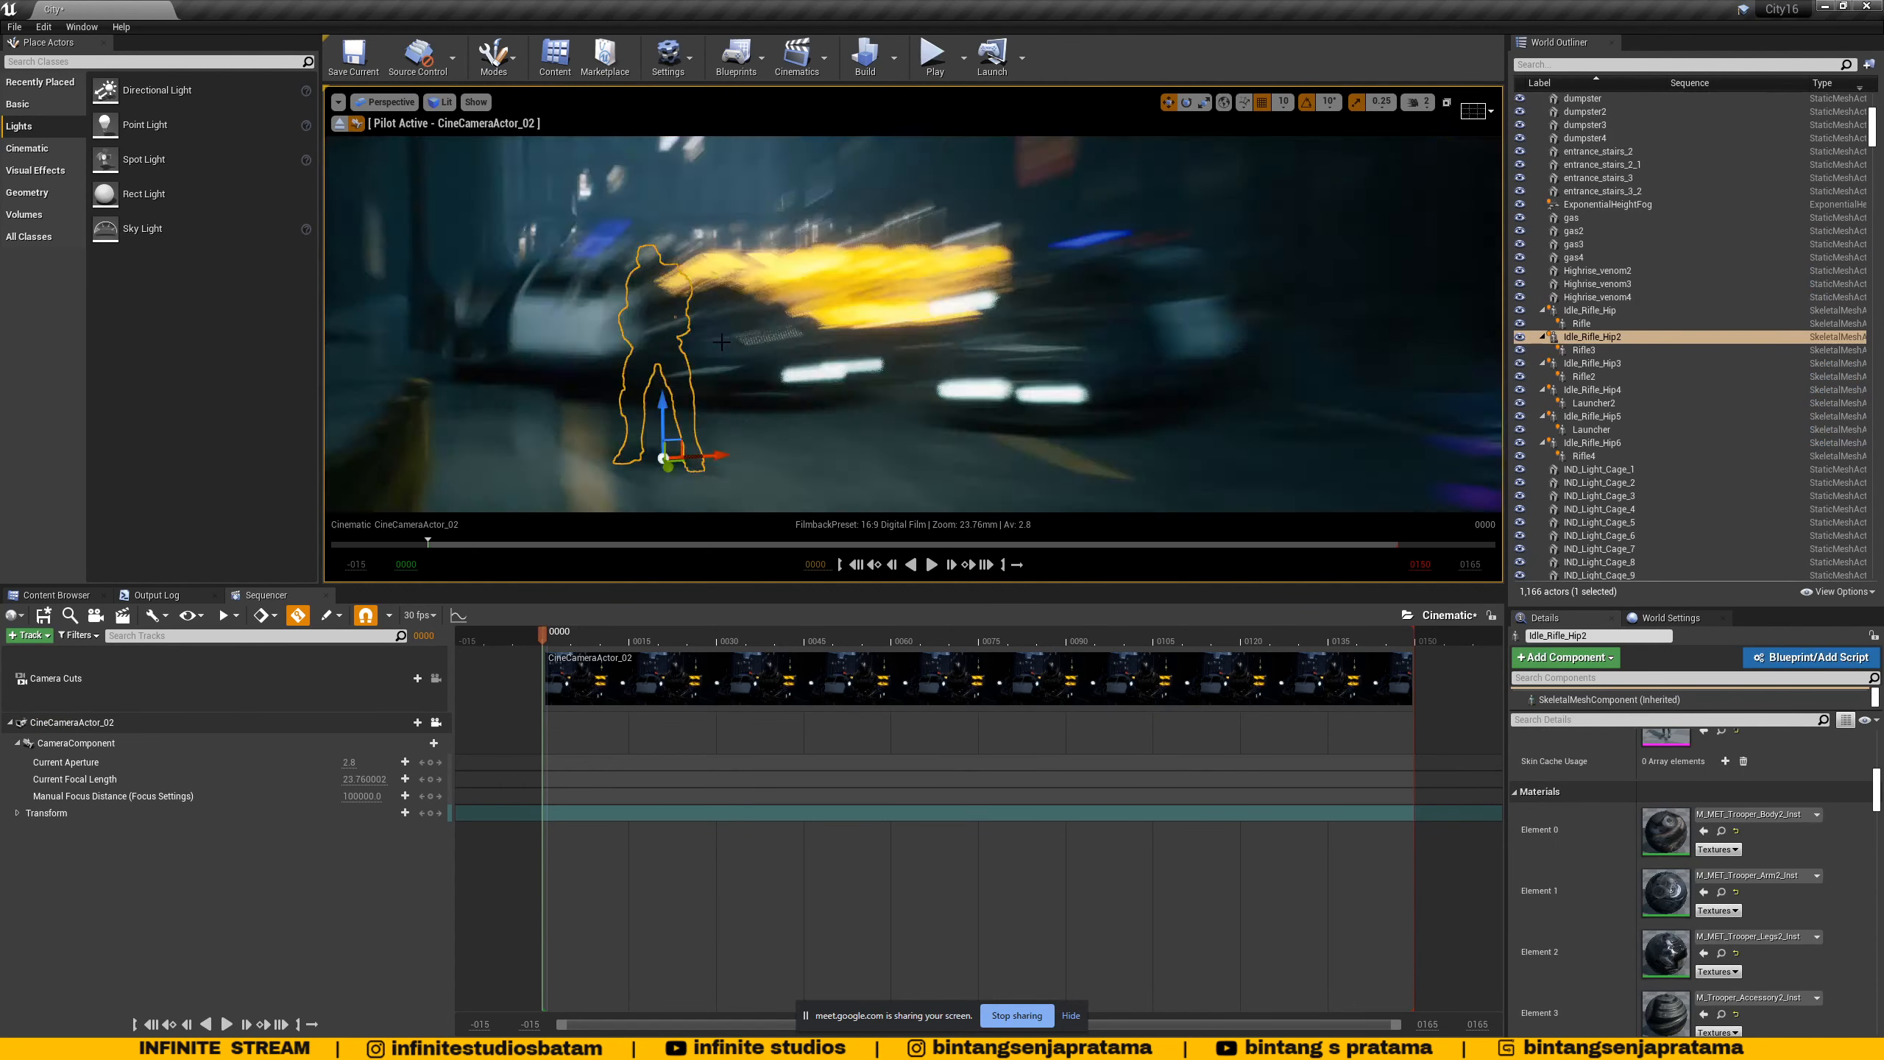
pyautogui.moveTo(730, 334)
pyautogui.mouseDown(button='right')
pyautogui.moveTo(743, 284)
pyautogui.moveTo(731, 307)
pyautogui.mouseUp(button='right')
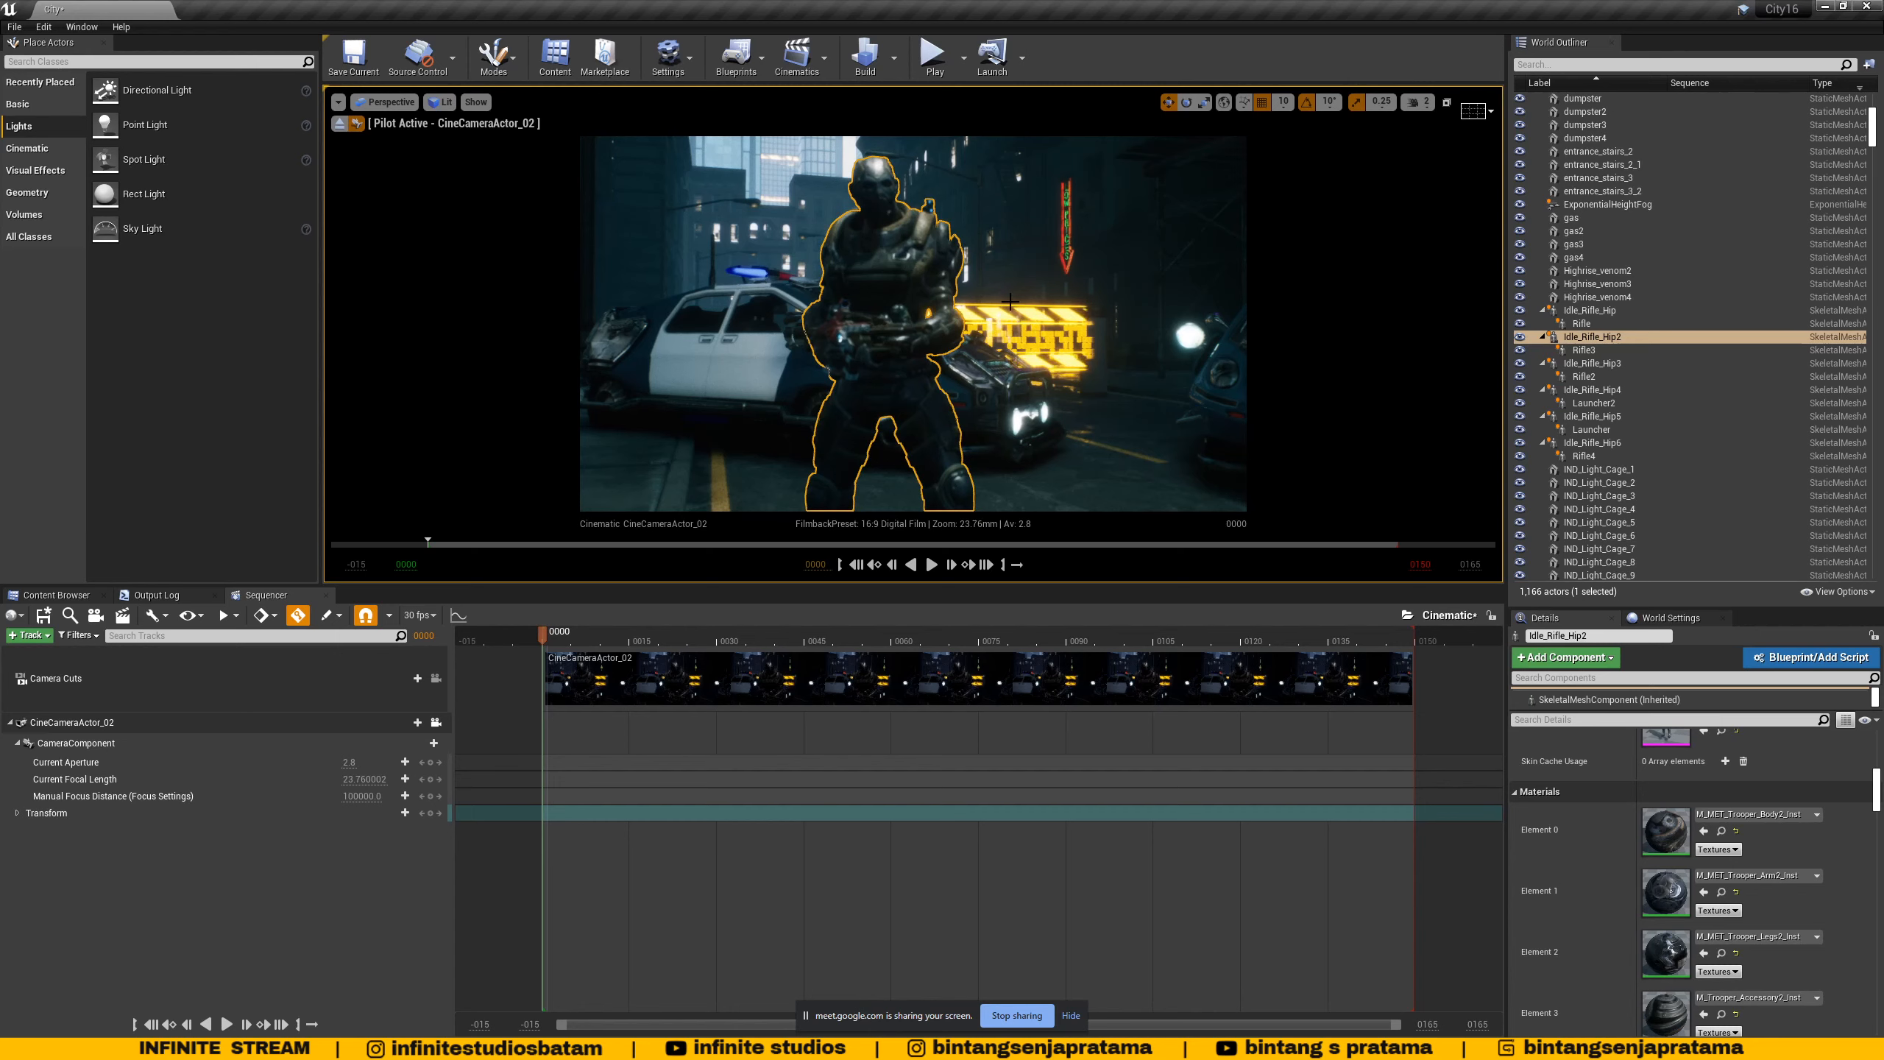
# - Look through CineCameraActor, switch the cinematic viewport to Default Viewport, and orbit the piloted camera
pyautogui.click(386, 101)
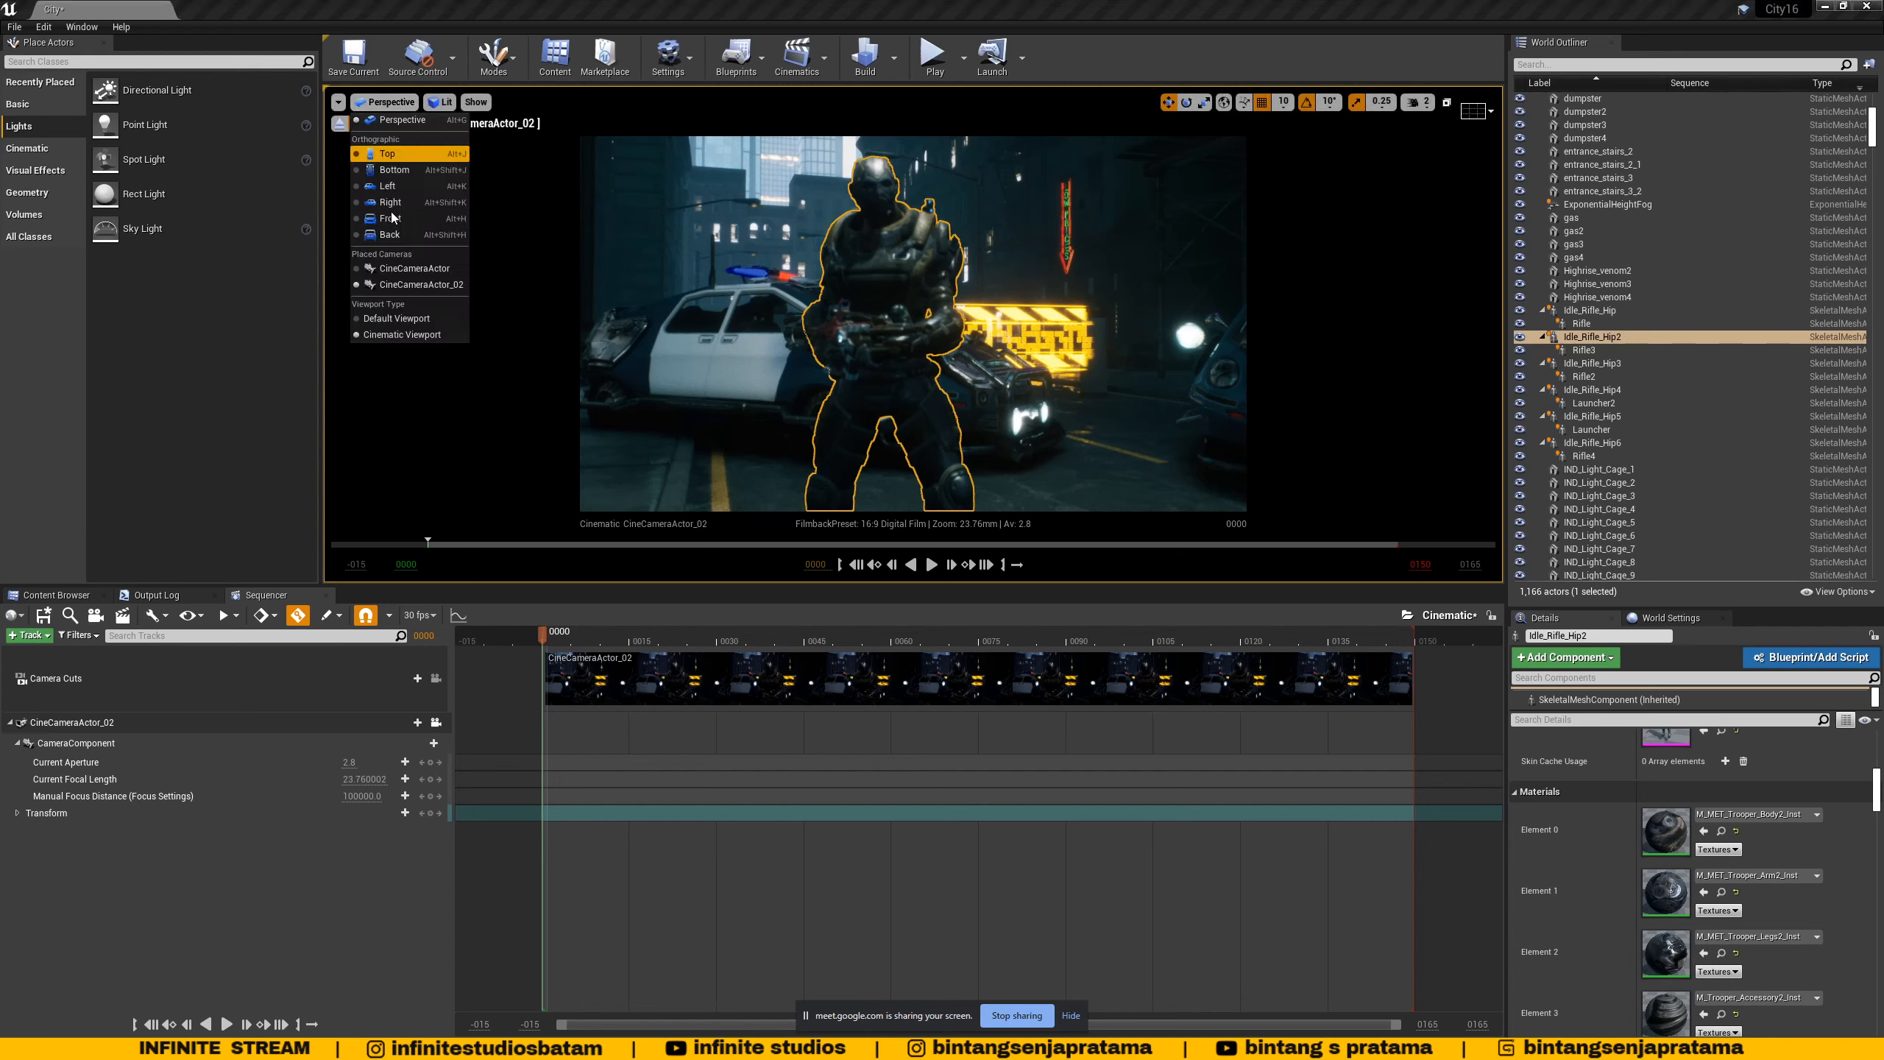
pyautogui.click(400, 271)
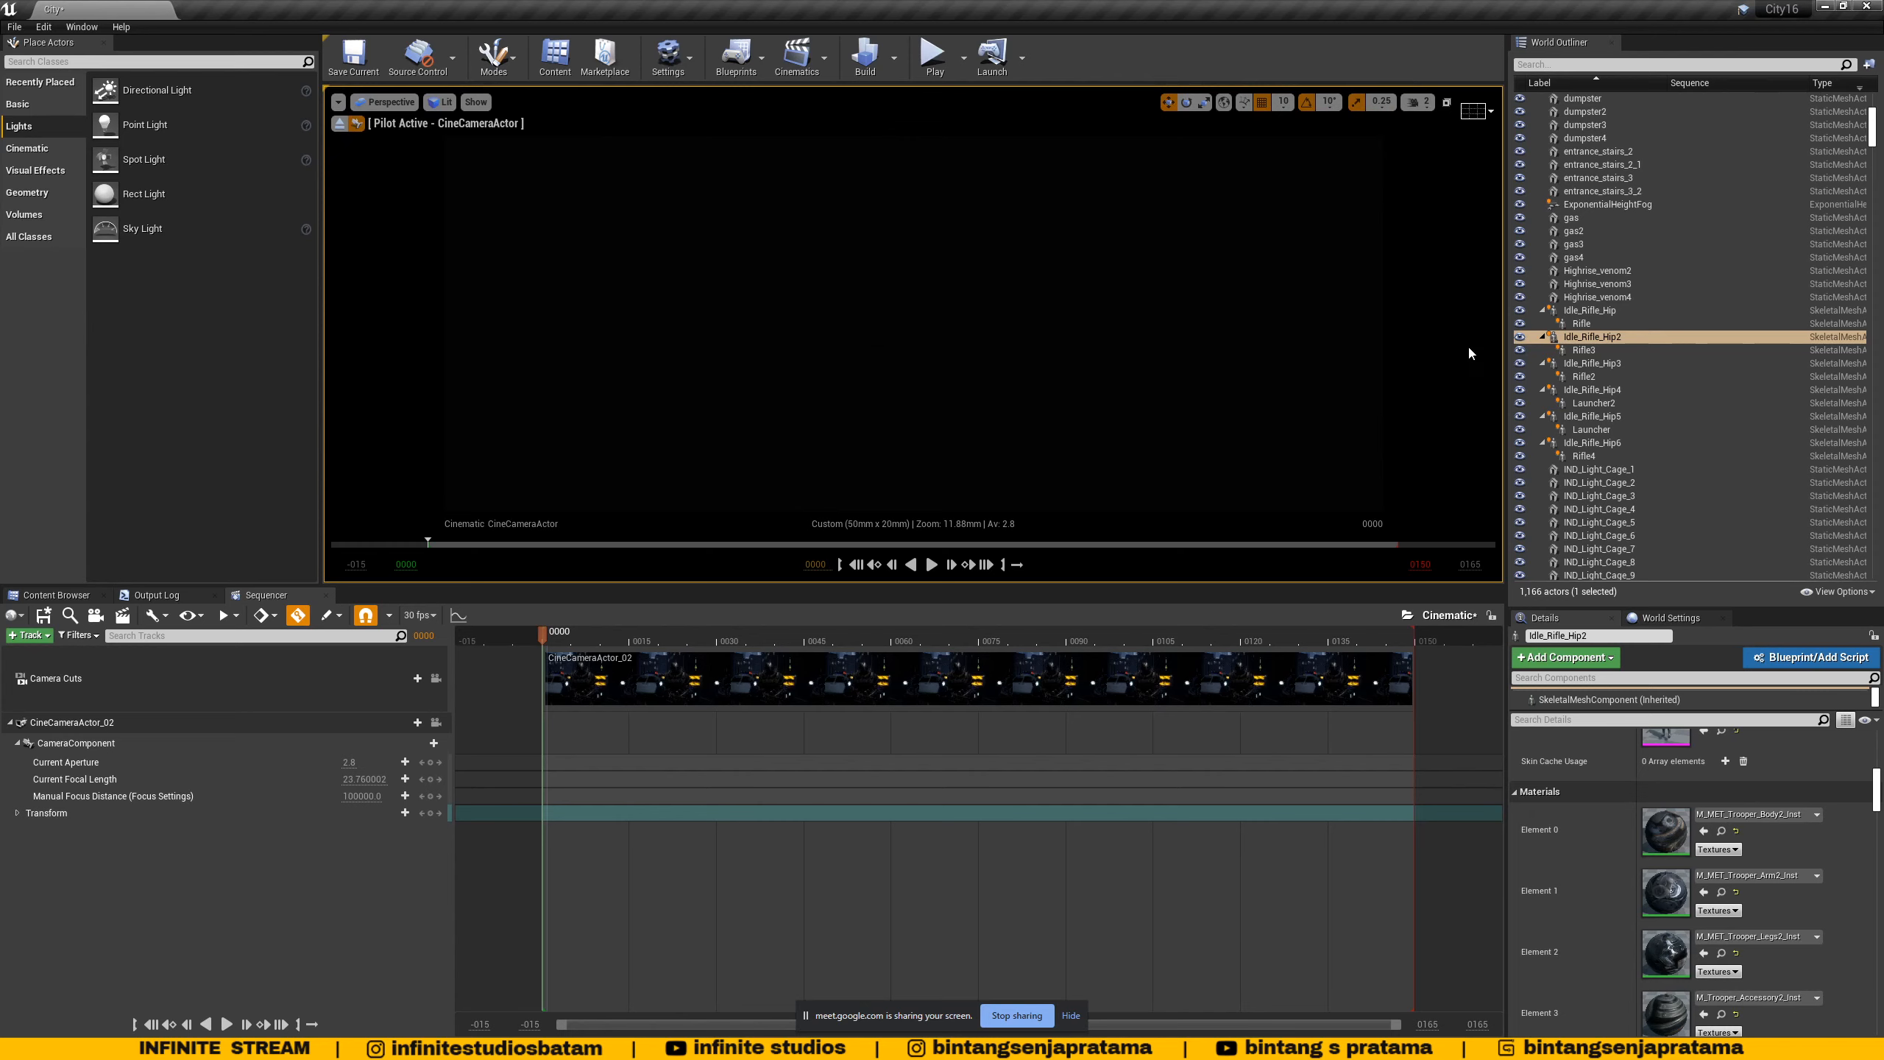
pyautogui.click(385, 101)
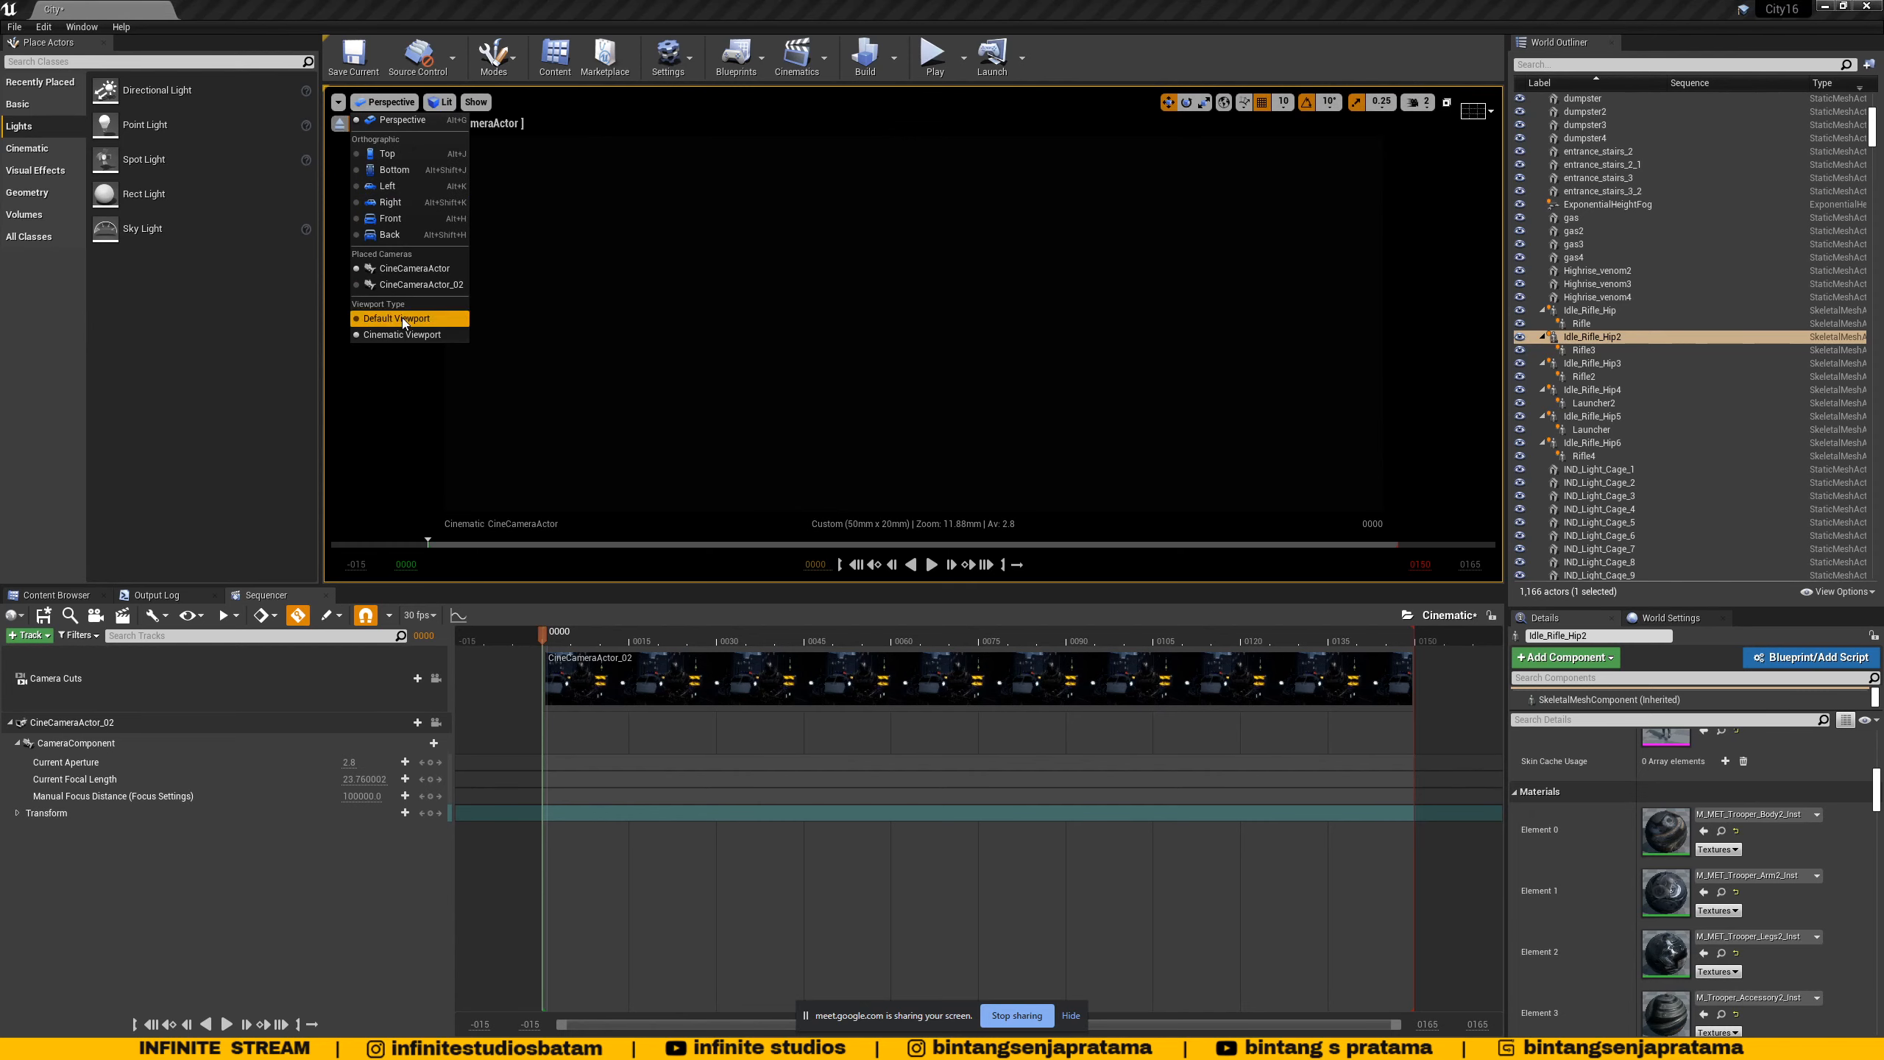
pyautogui.click(400, 319)
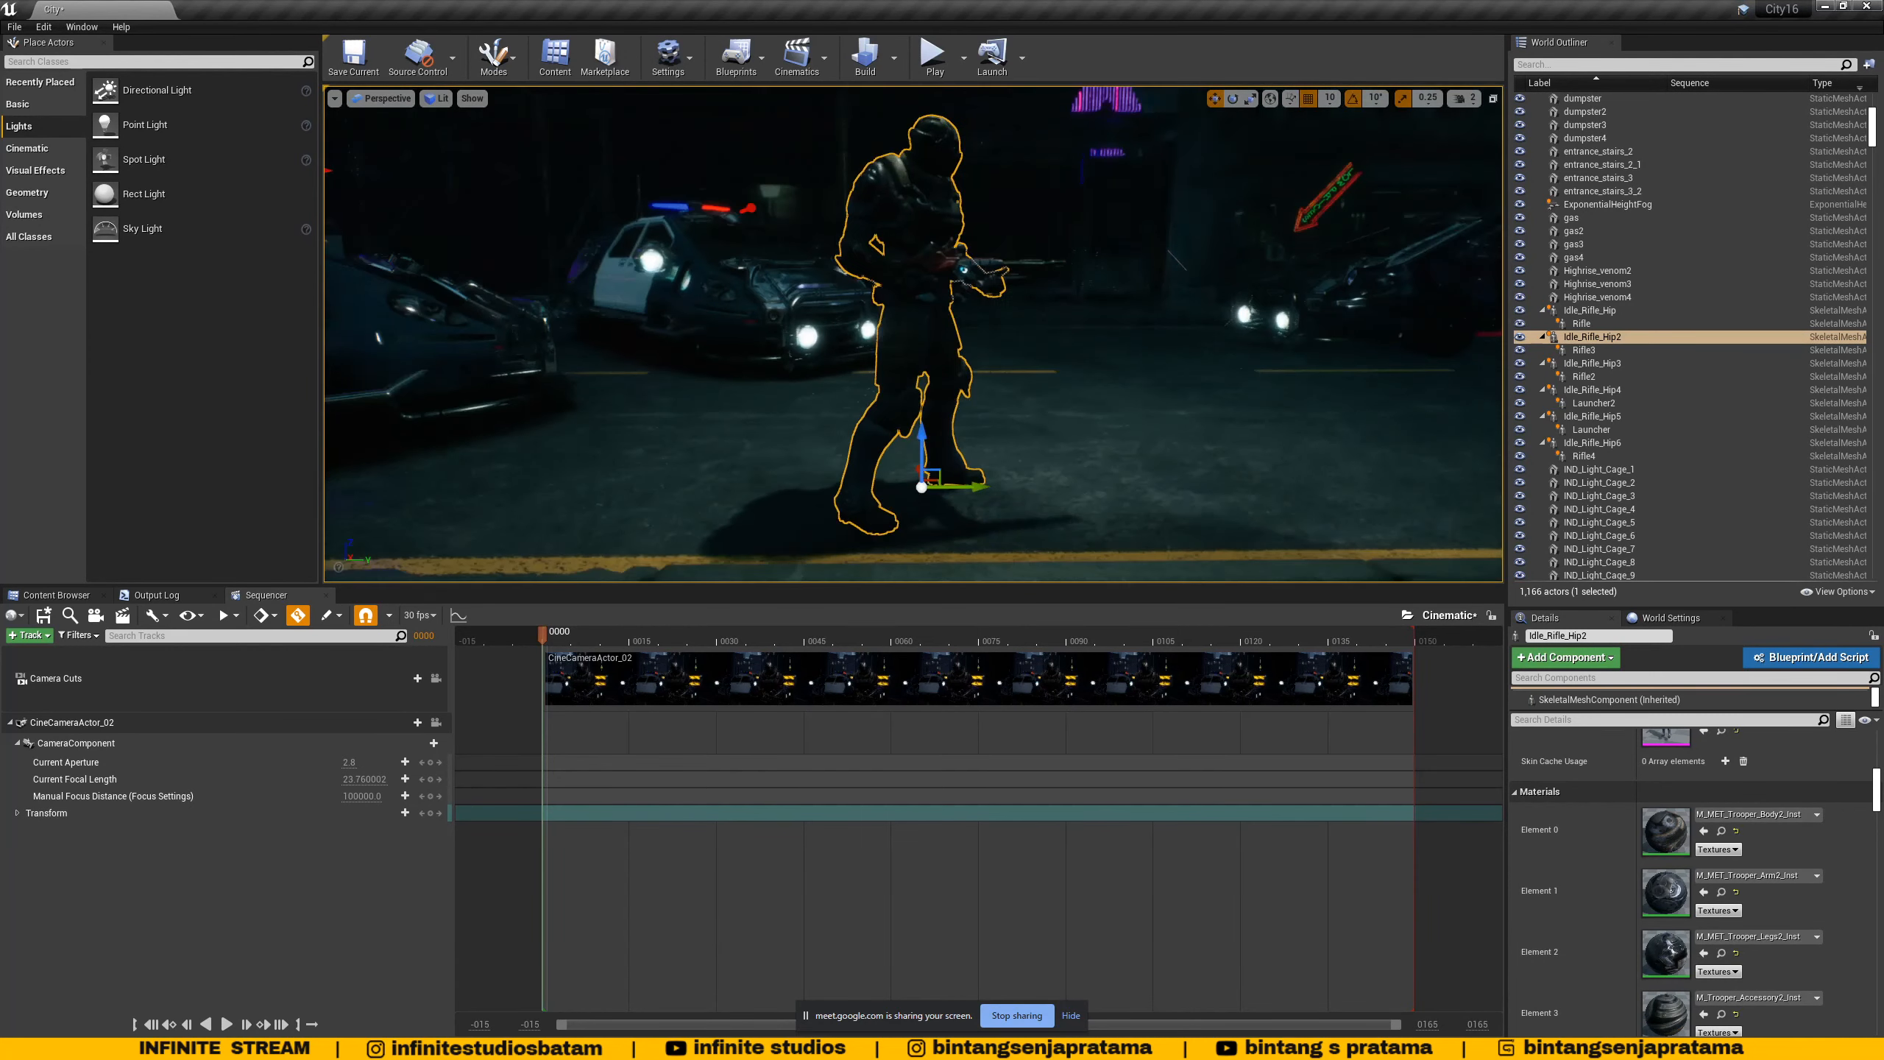
pyautogui.click(383, 101)
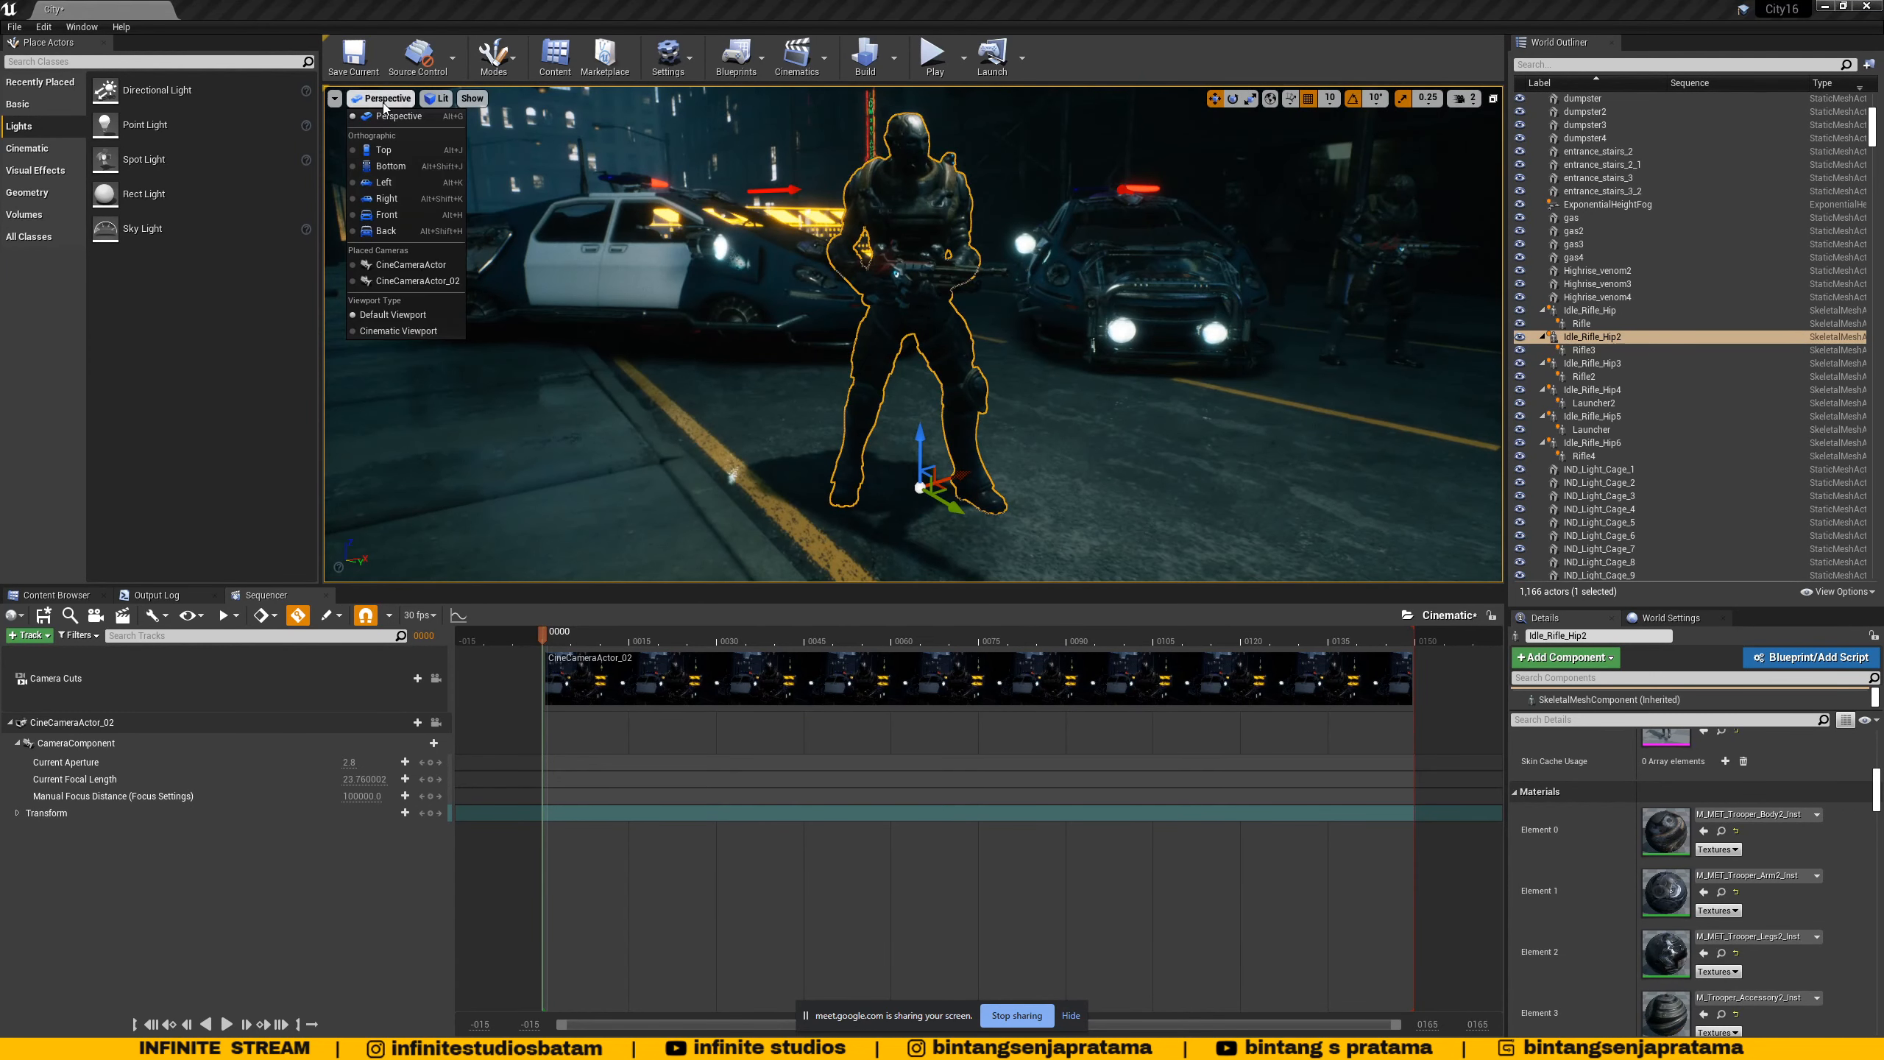
pyautogui.click(419, 281)
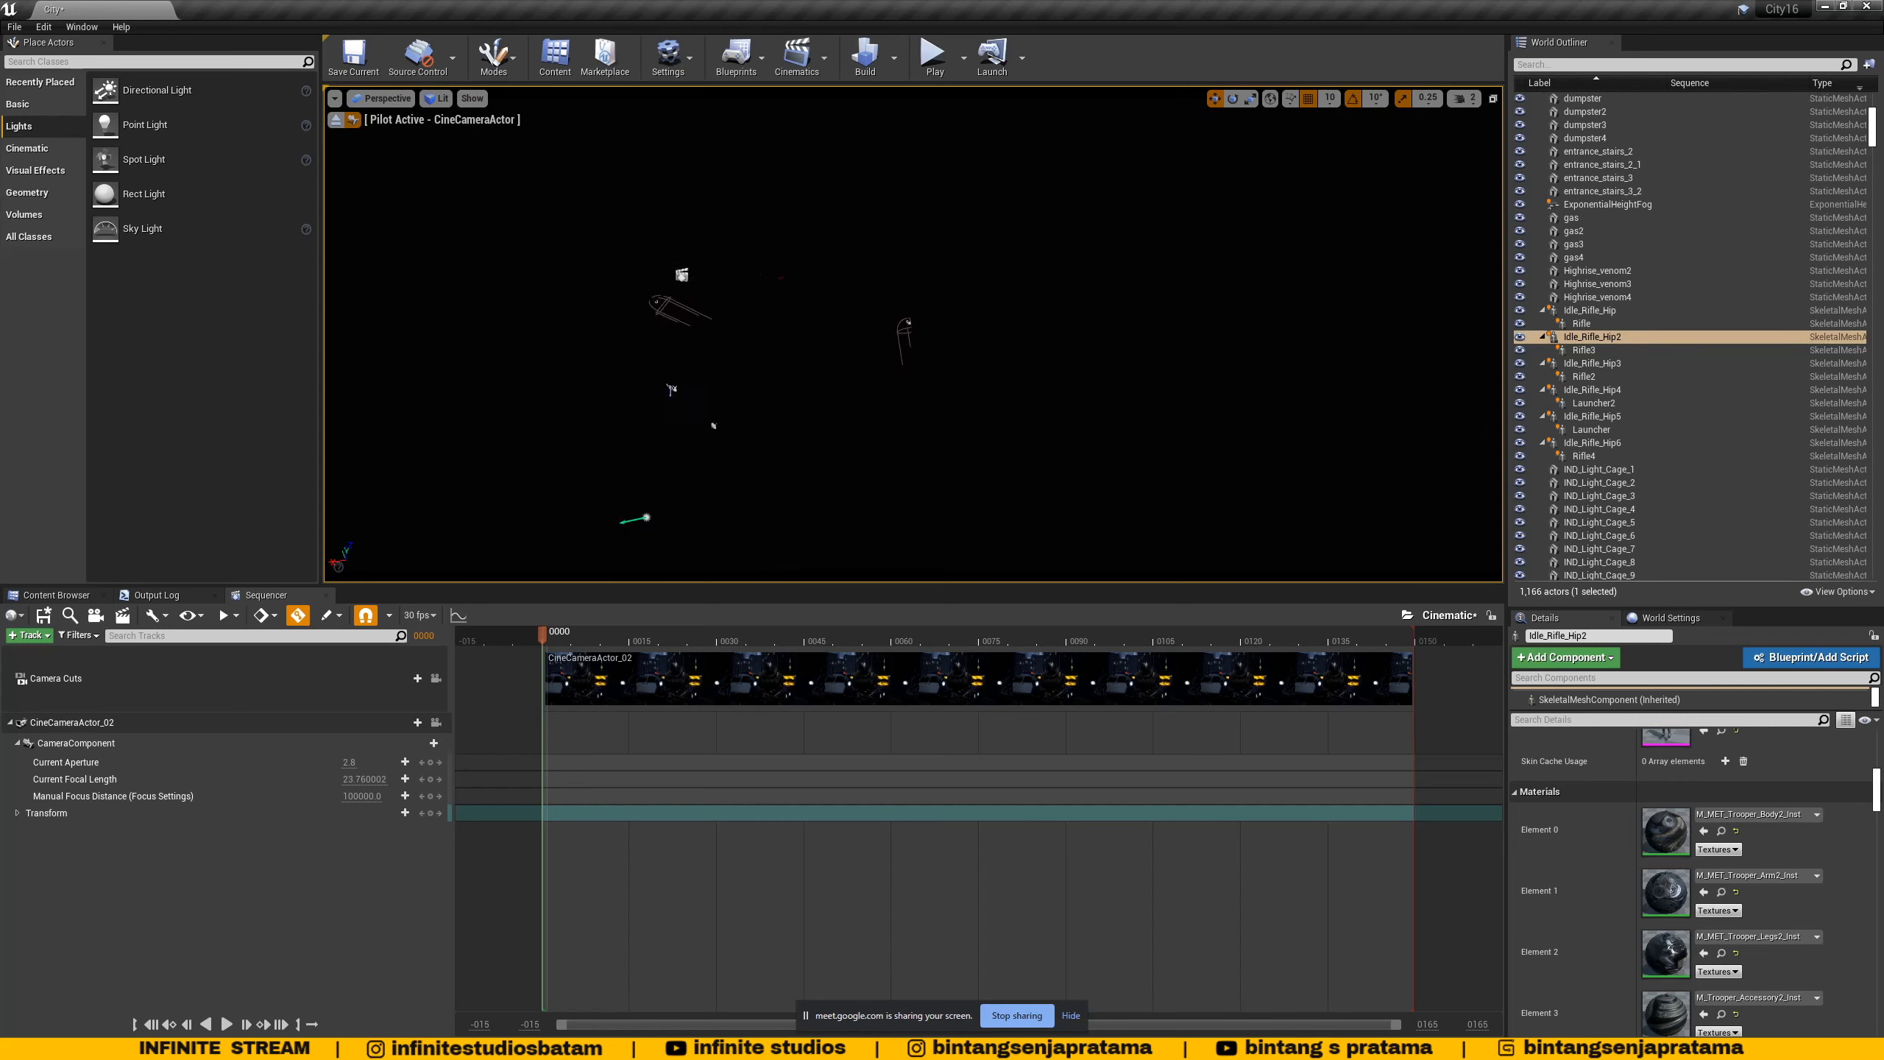
pyautogui.keyDown('alt'); pyautogui.moveTo(838, 335); pyautogui.dragTo(882, 334); pyautogui.keyUp('alt')
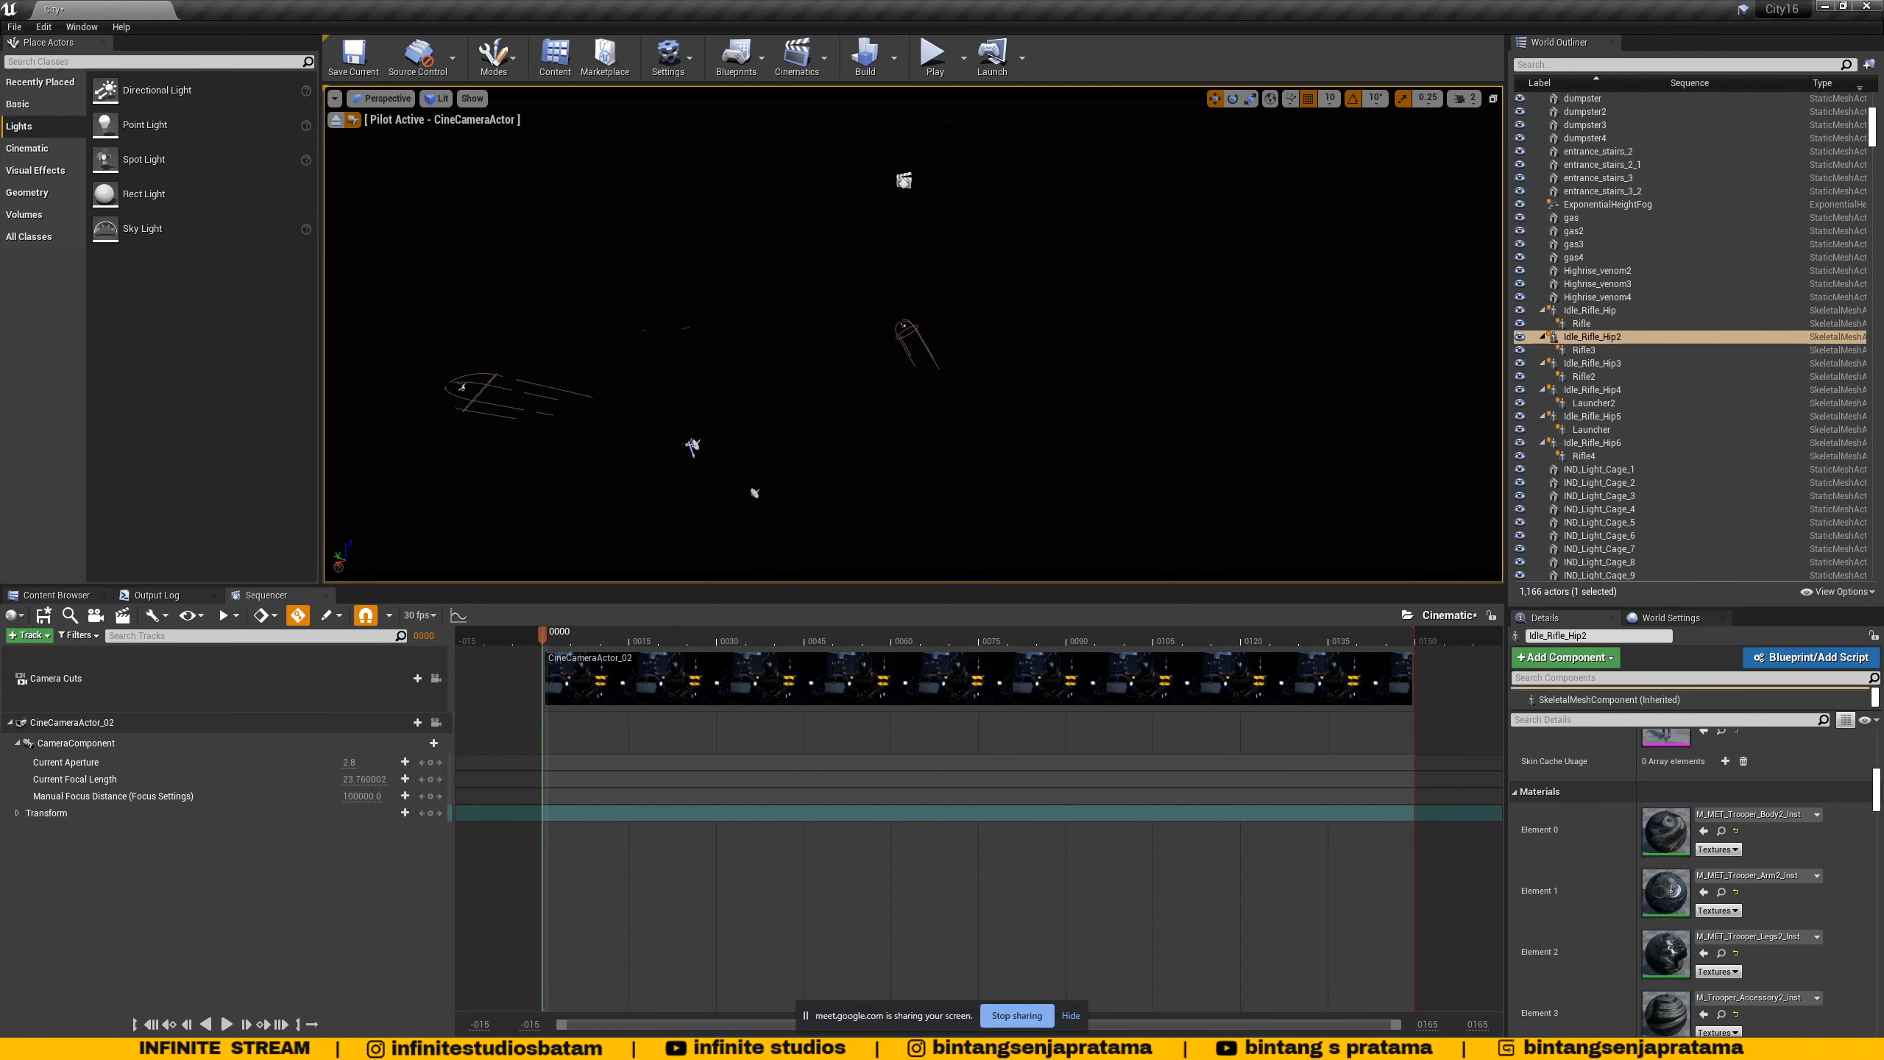
# - Filter the World Outliner for "cine" and select CineCameraActor, keeping the viewport looking through it
pyautogui.click(1581, 69)
pyautogui.write('cine')
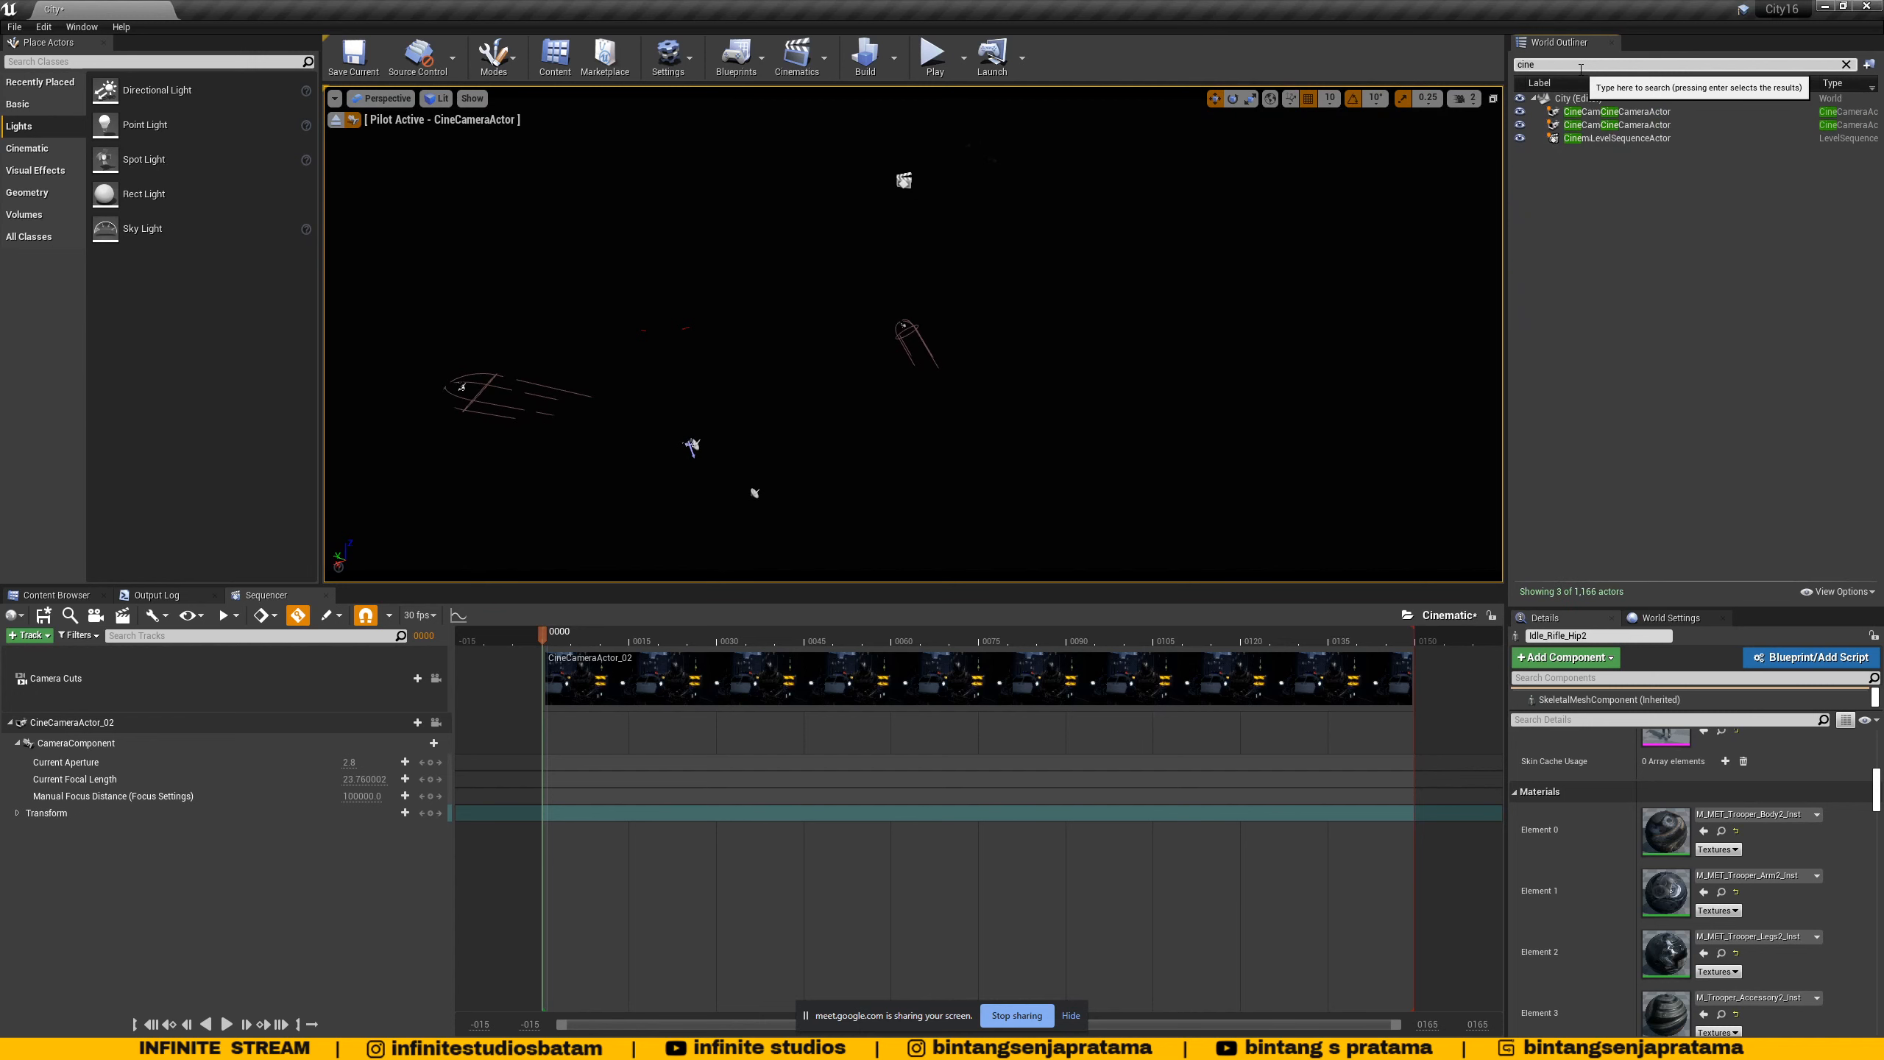
pyautogui.click(1645, 112)
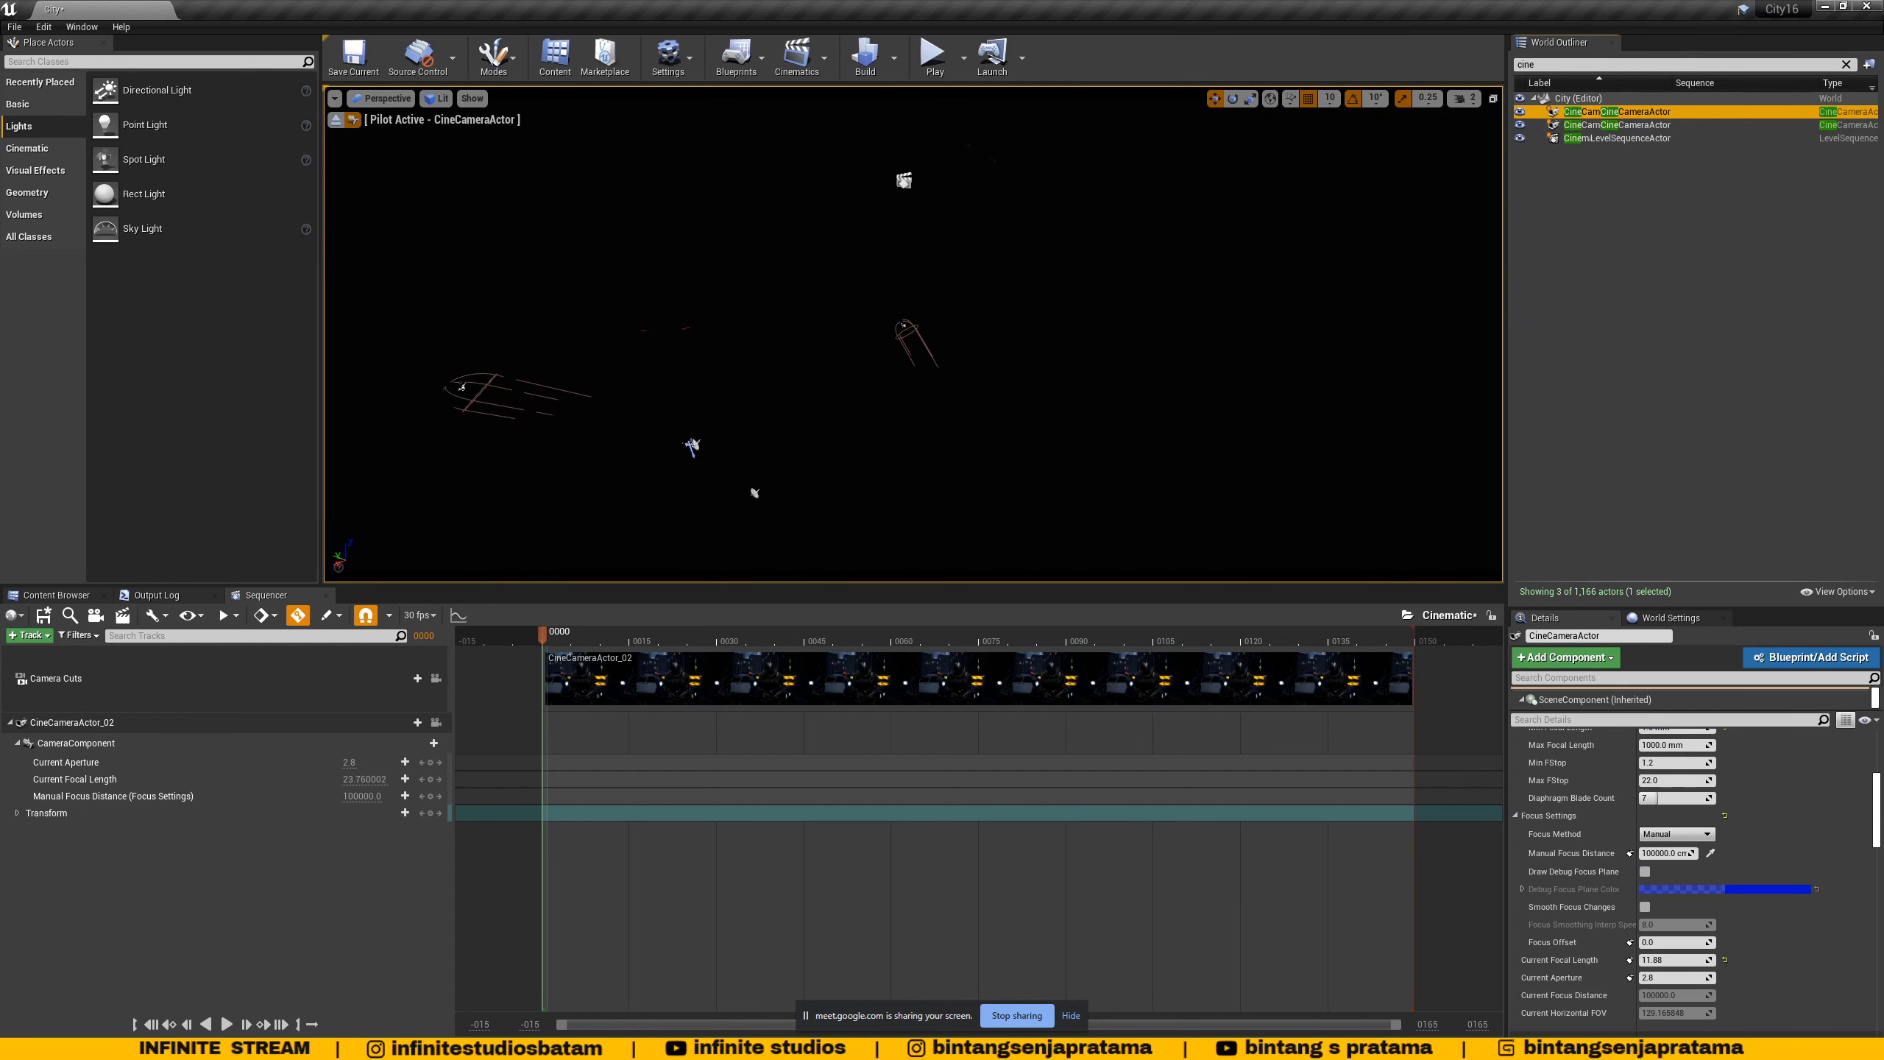
pyautogui.click(379, 99)
pyautogui.click(382, 100)
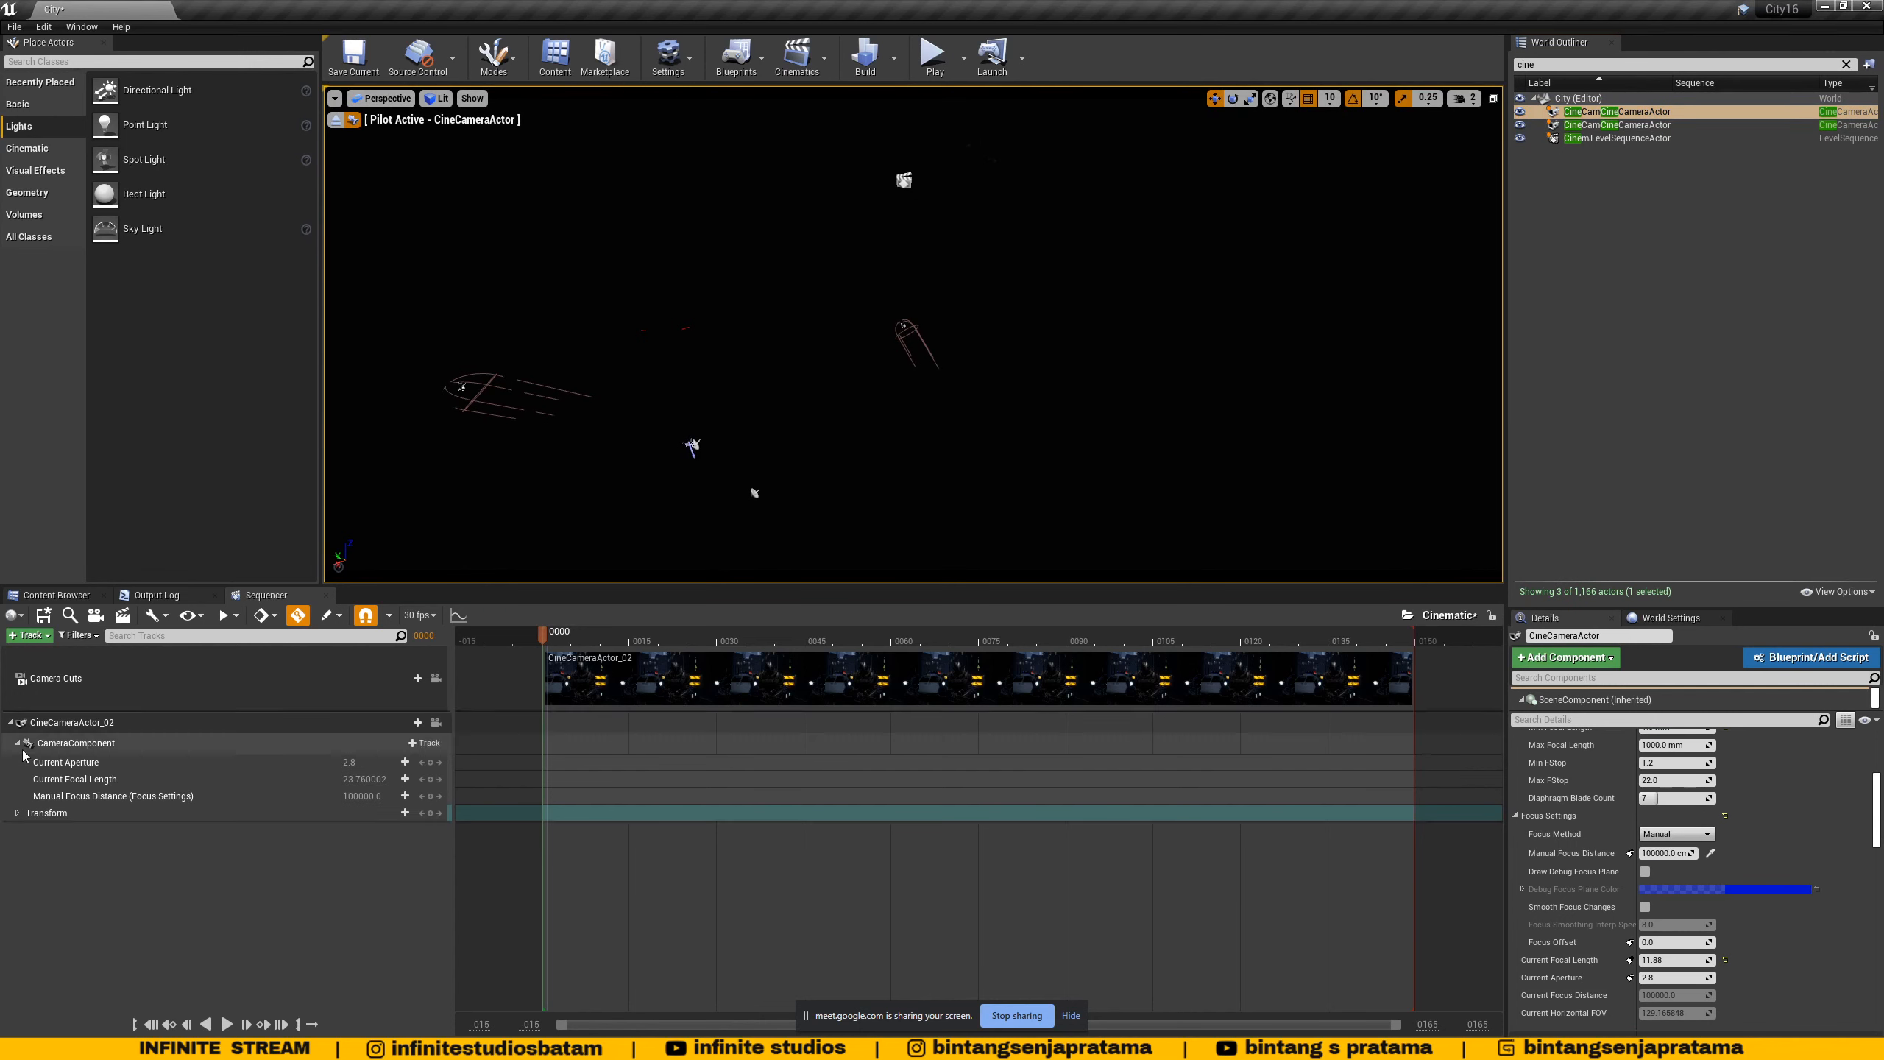
pyautogui.click(404, 102)
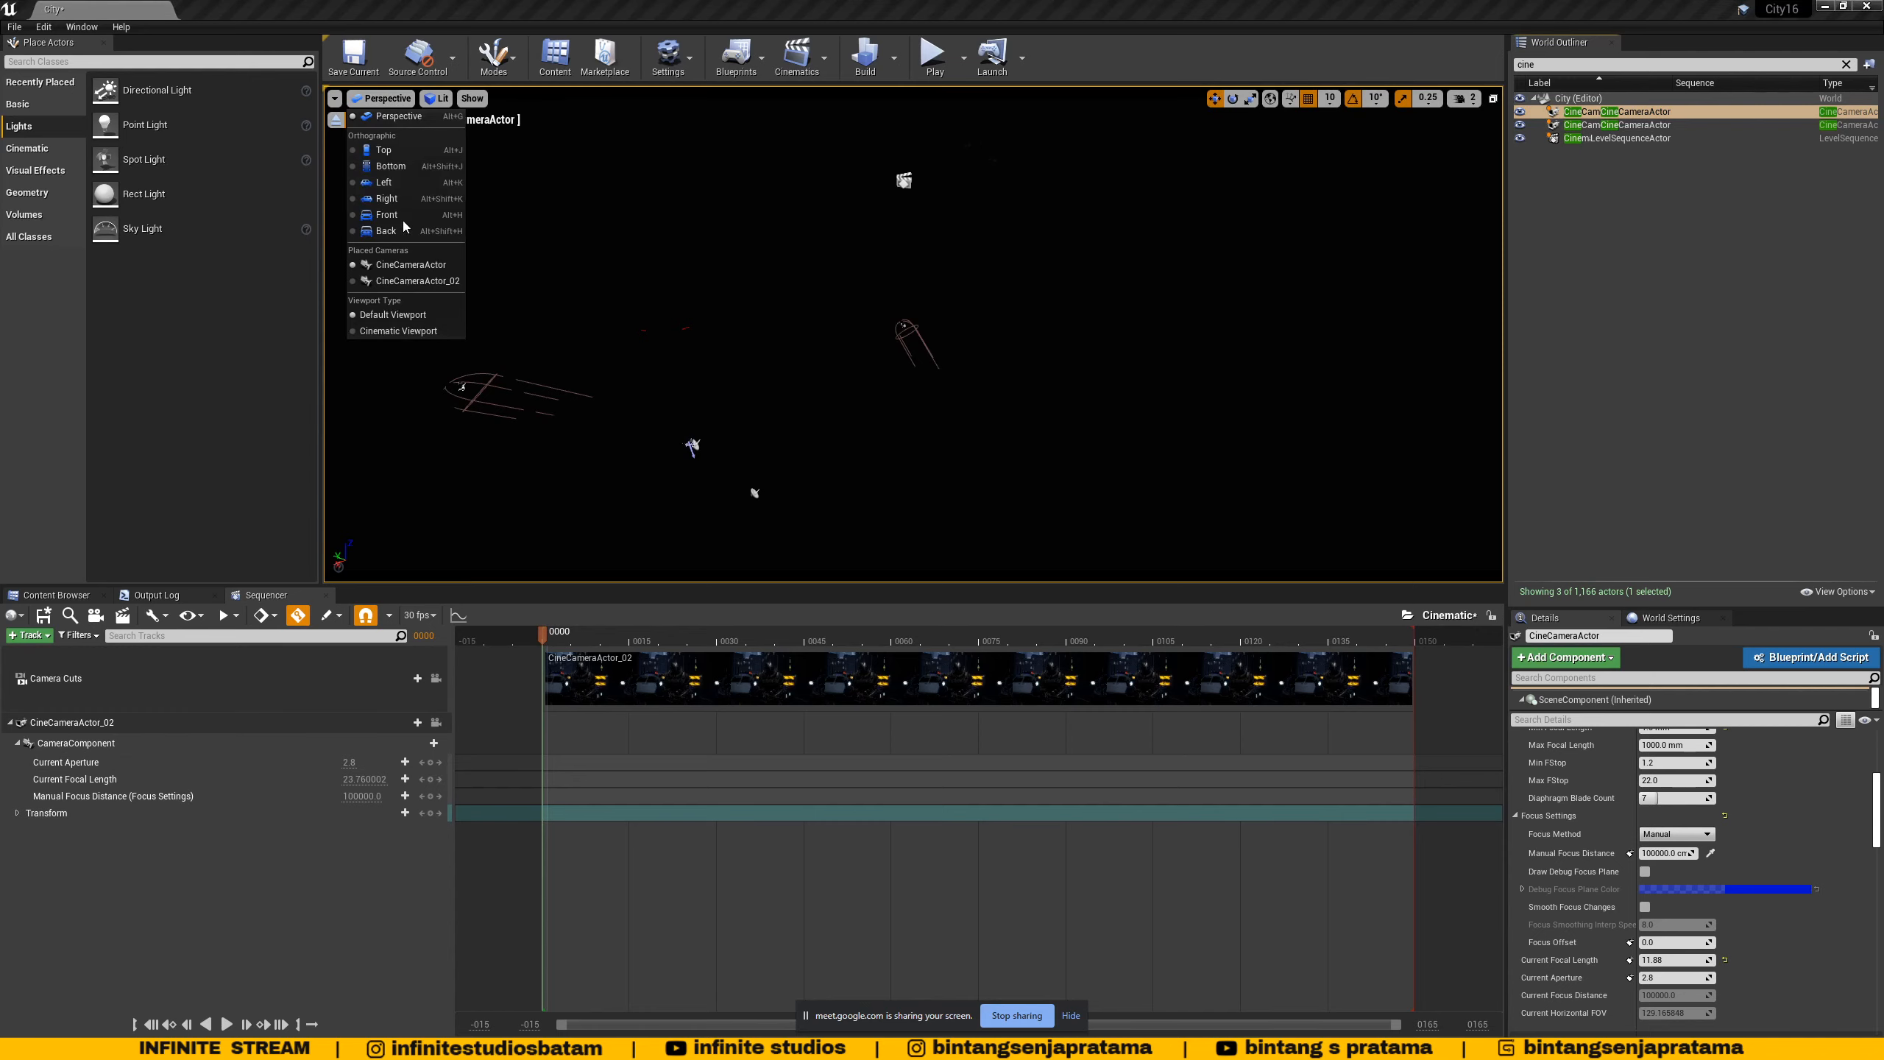
pyautogui.click(409, 265)
pyautogui.click(389, 101)
pyautogui.click(151, 870)
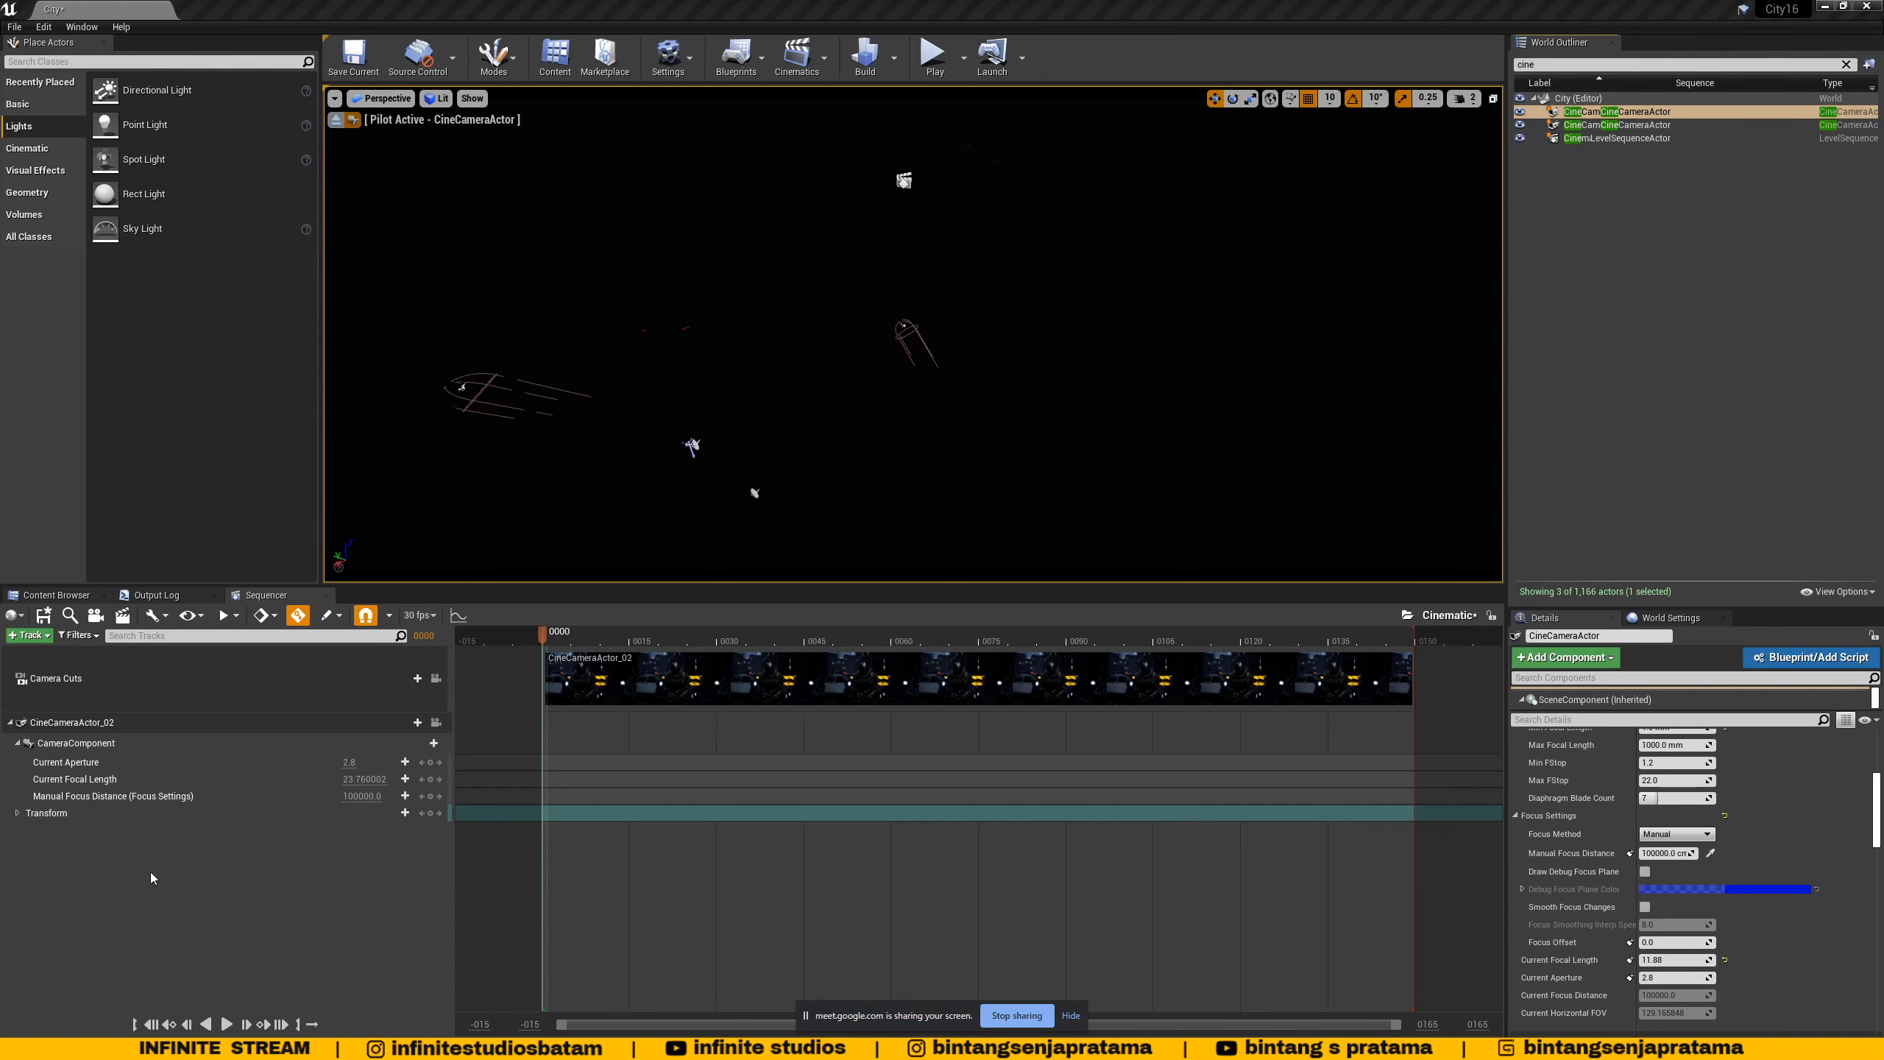
# - Select CineCameraActor_02 in the sequence and look through it in the viewport
pyautogui.click(92, 731)
pyautogui.click(382, 98)
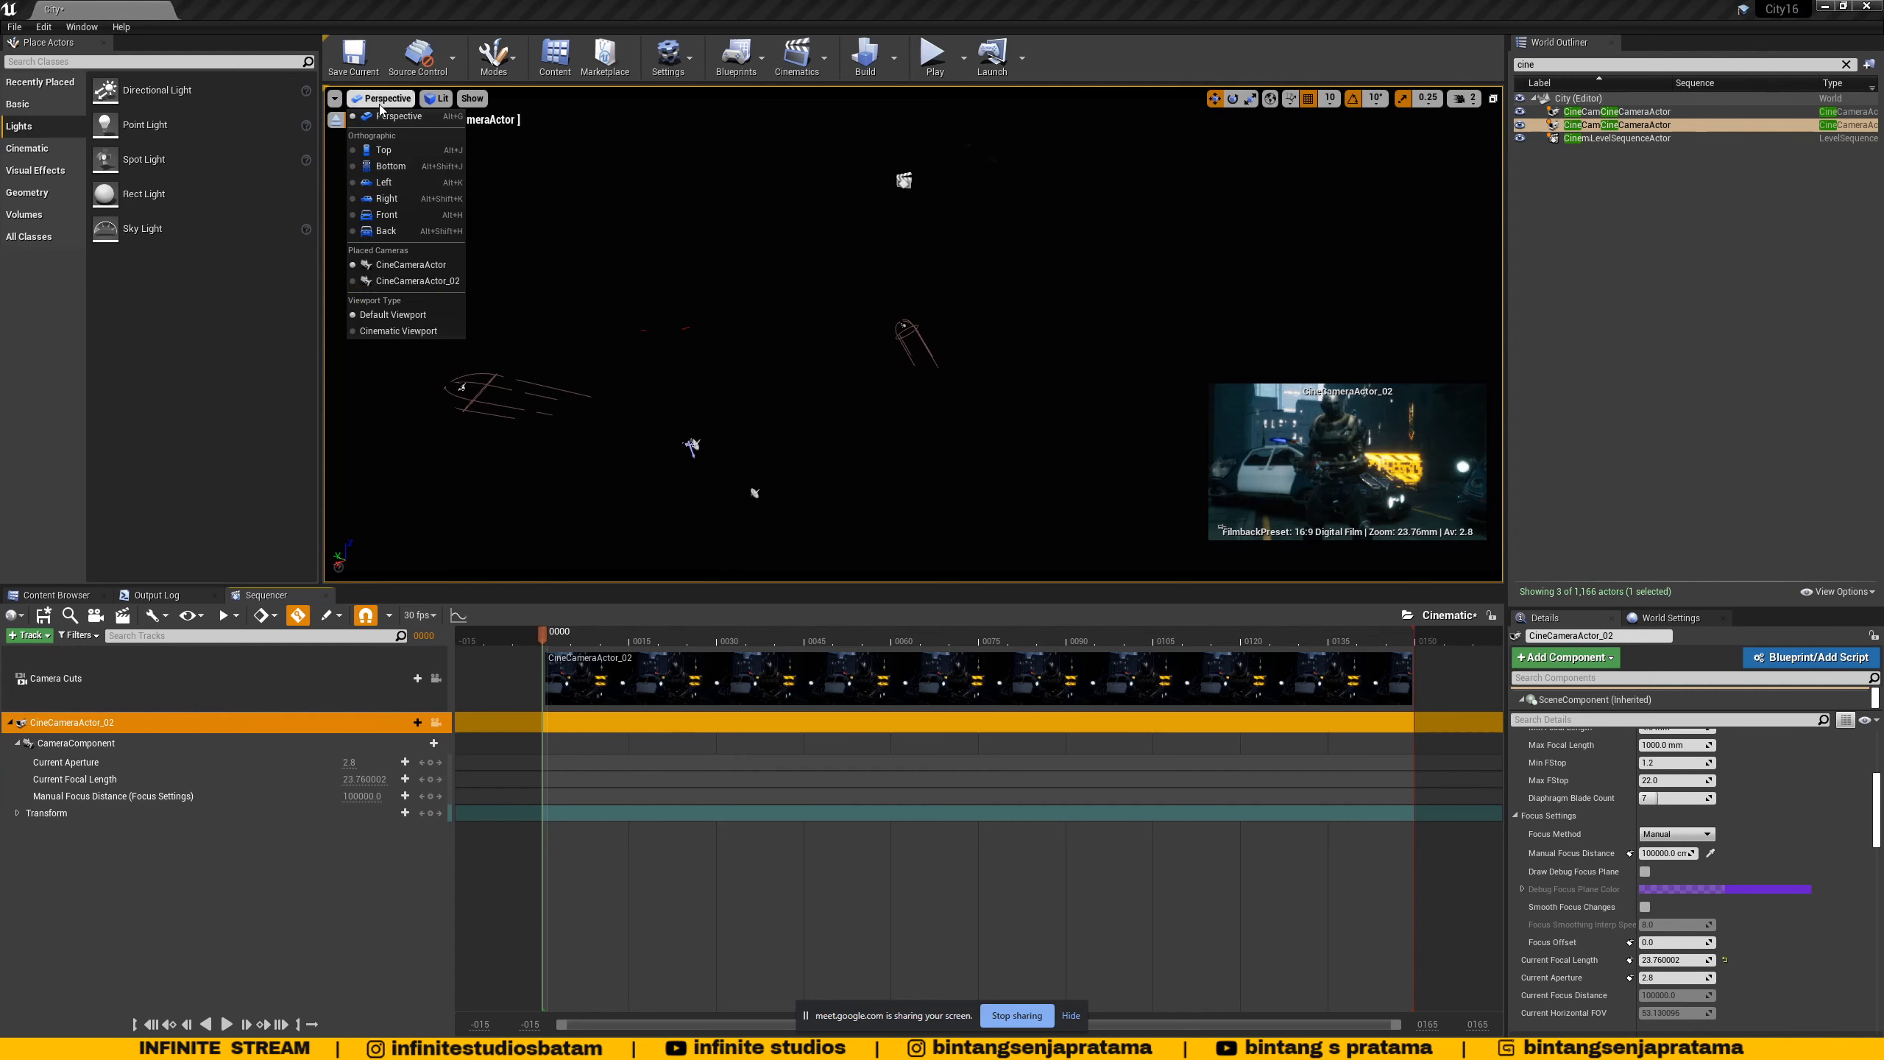
pyautogui.click(415, 280)
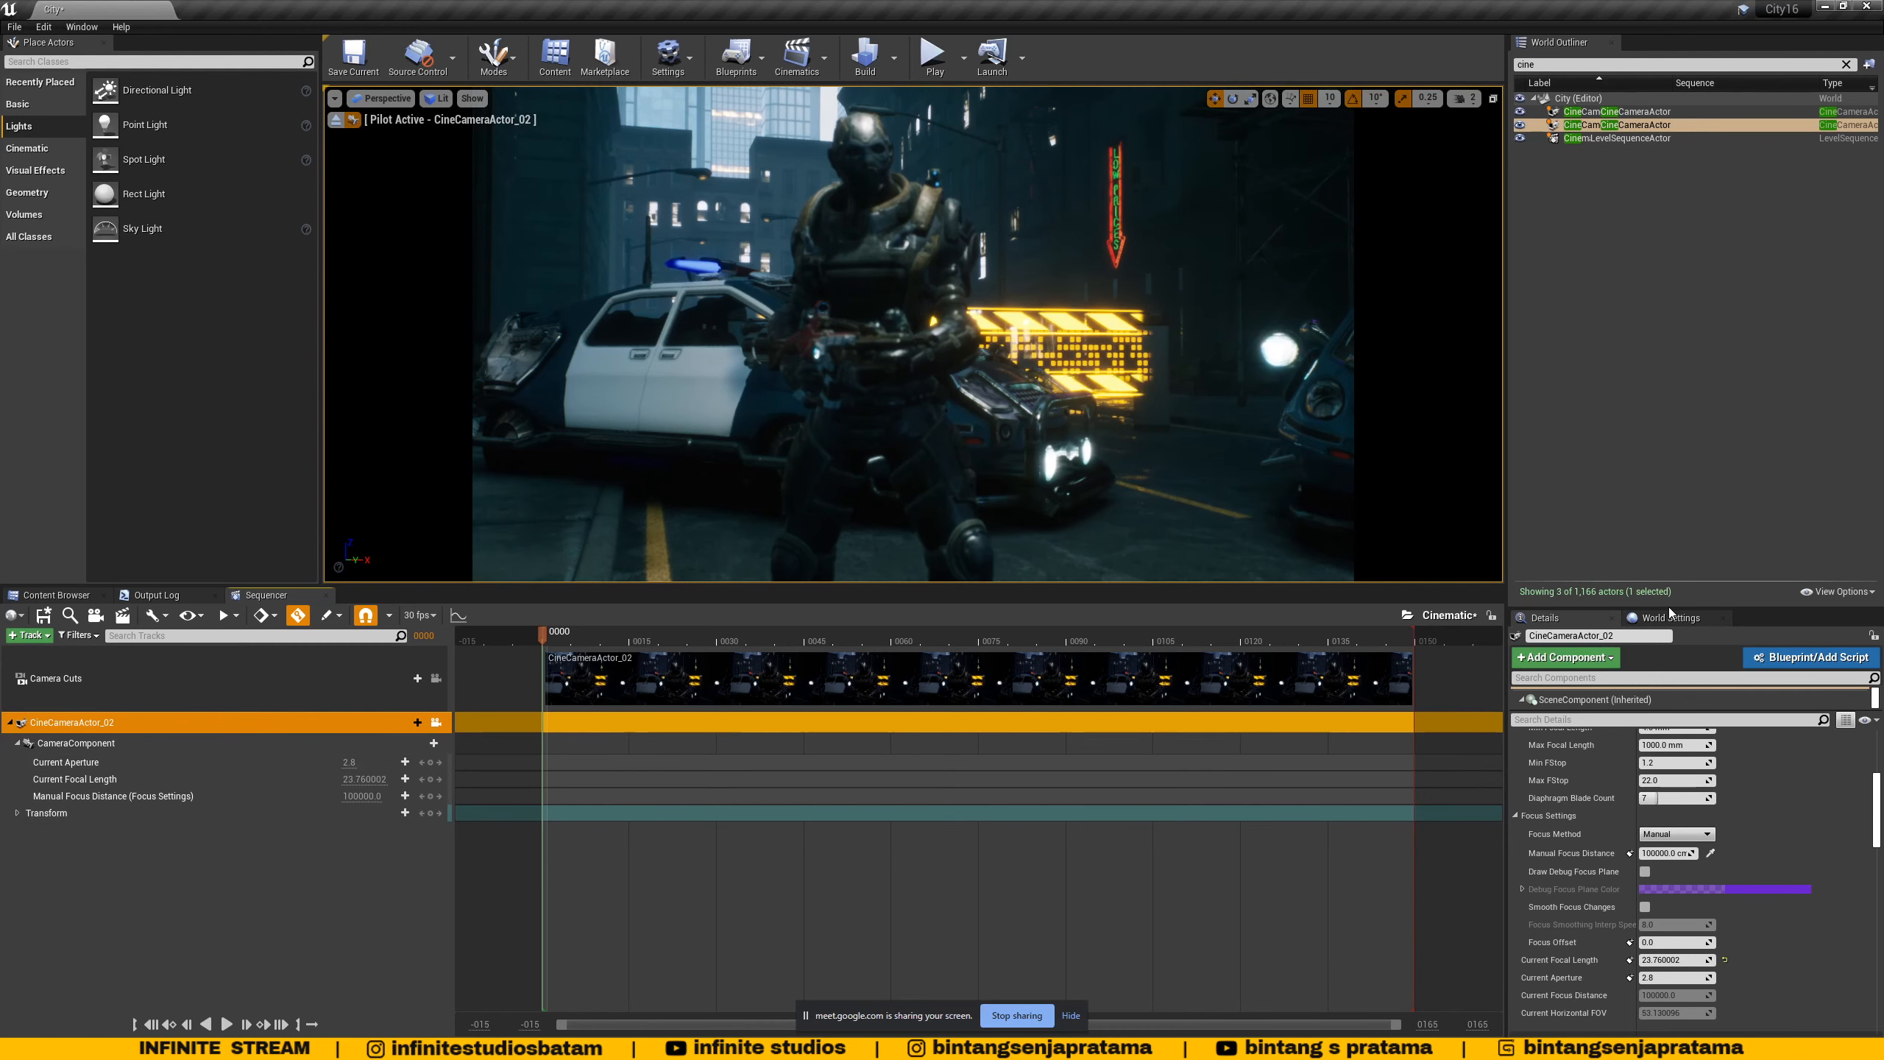
# - Enlarge the details area, clear the World Outliner filter and select CineCameraActor_02
pyautogui.moveTo(1669, 607); pyautogui.dragTo(1669, 384)
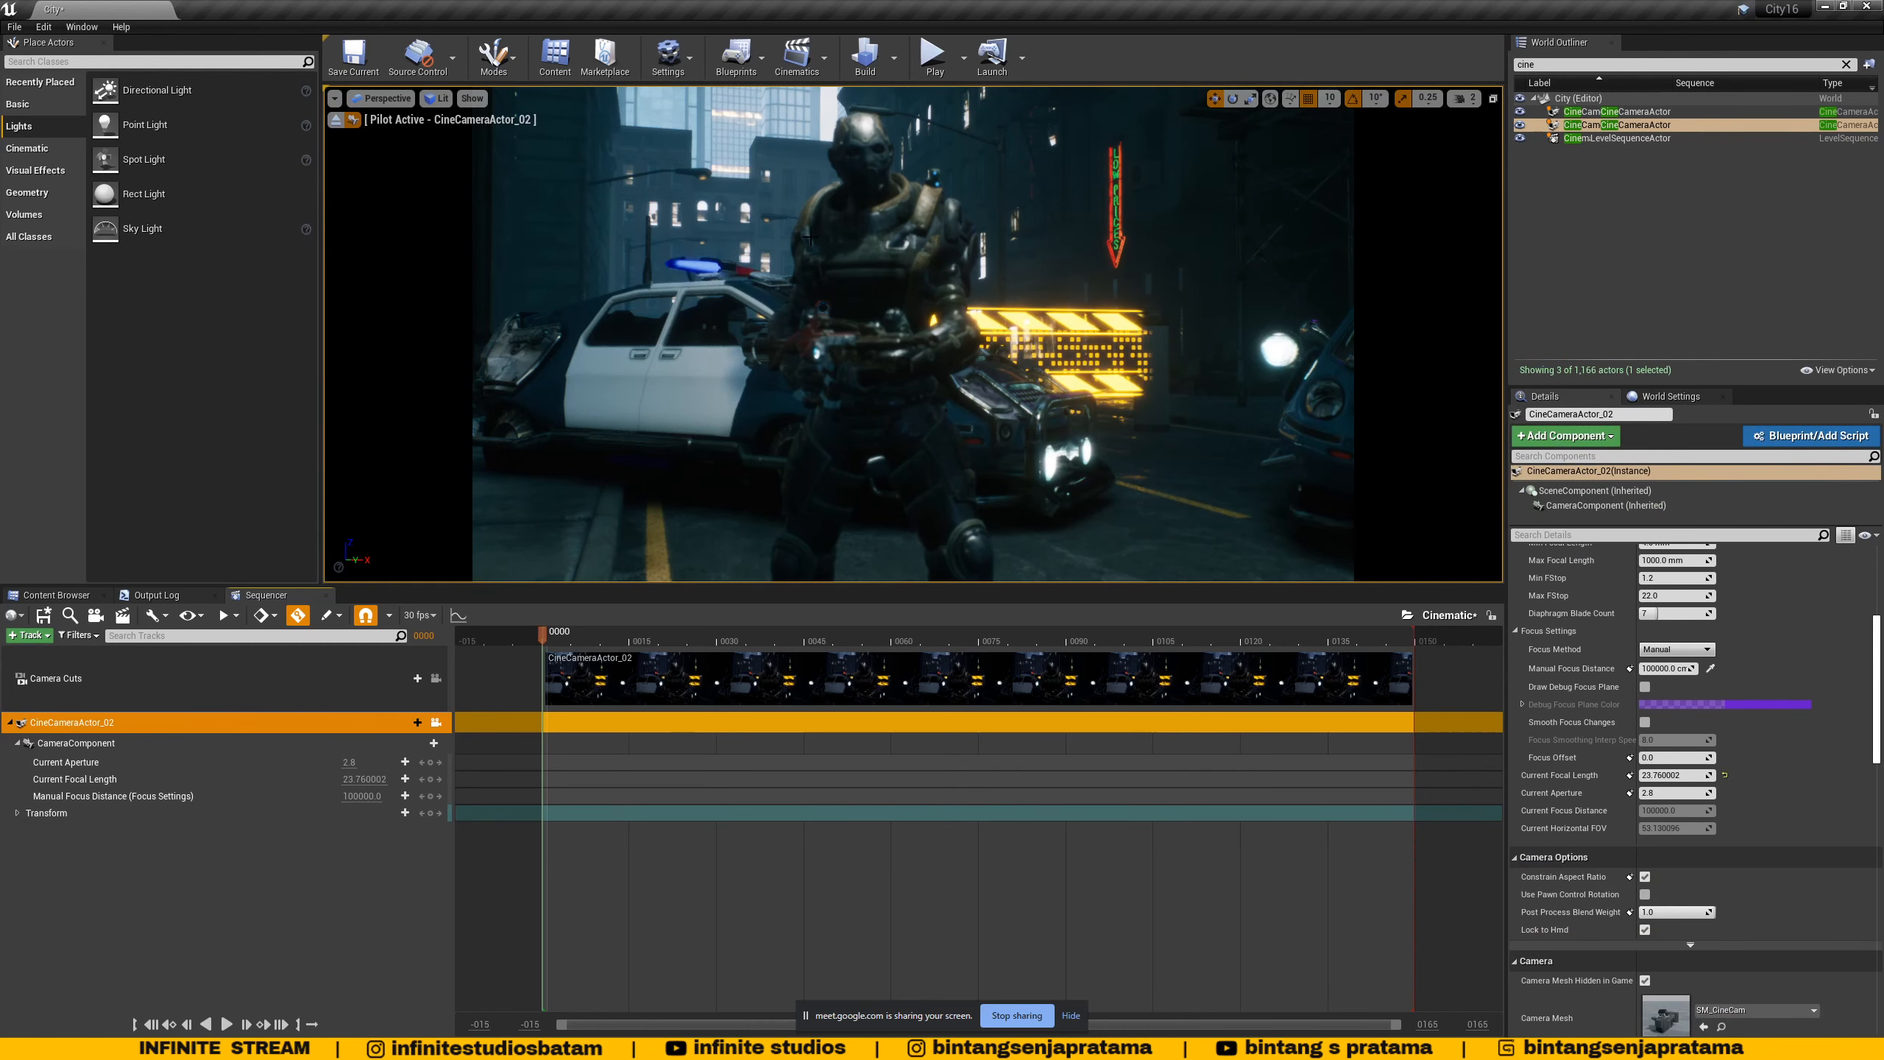
pyautogui.scroll(8, 1706, 615)
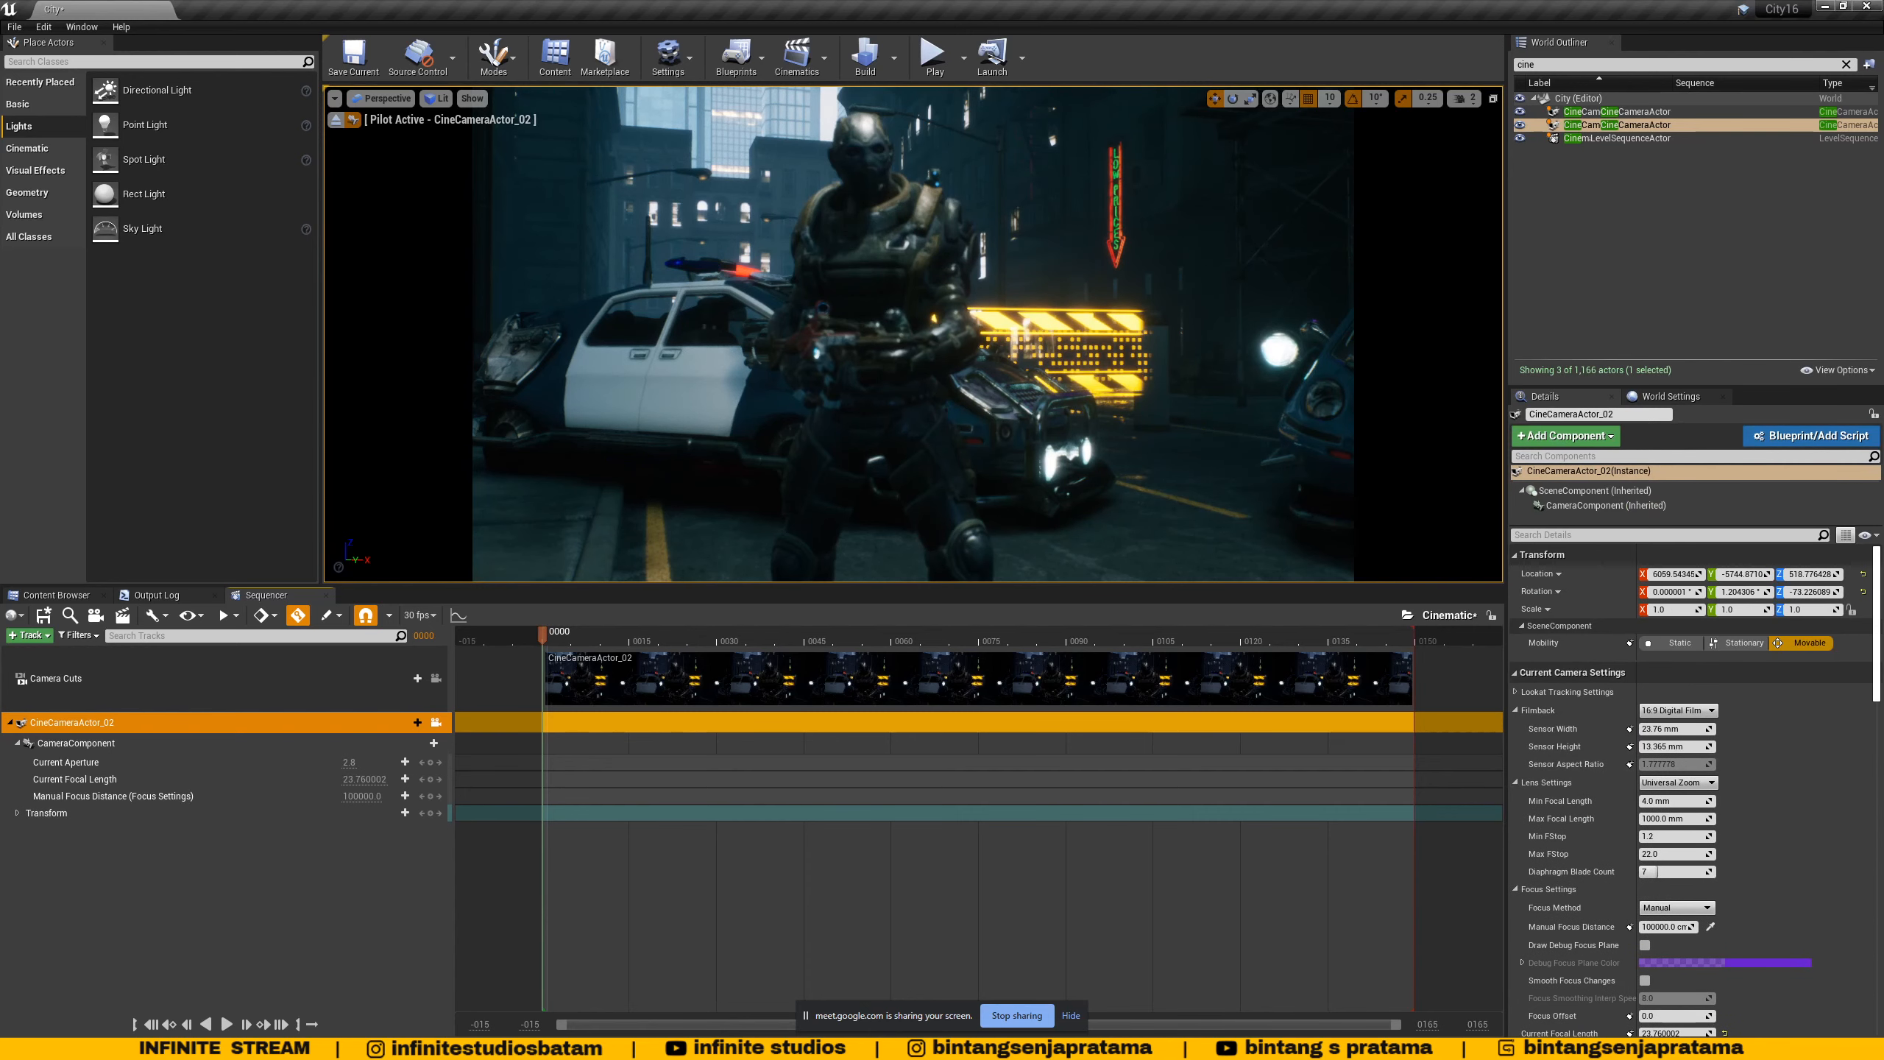
pyautogui.click(1846, 64)
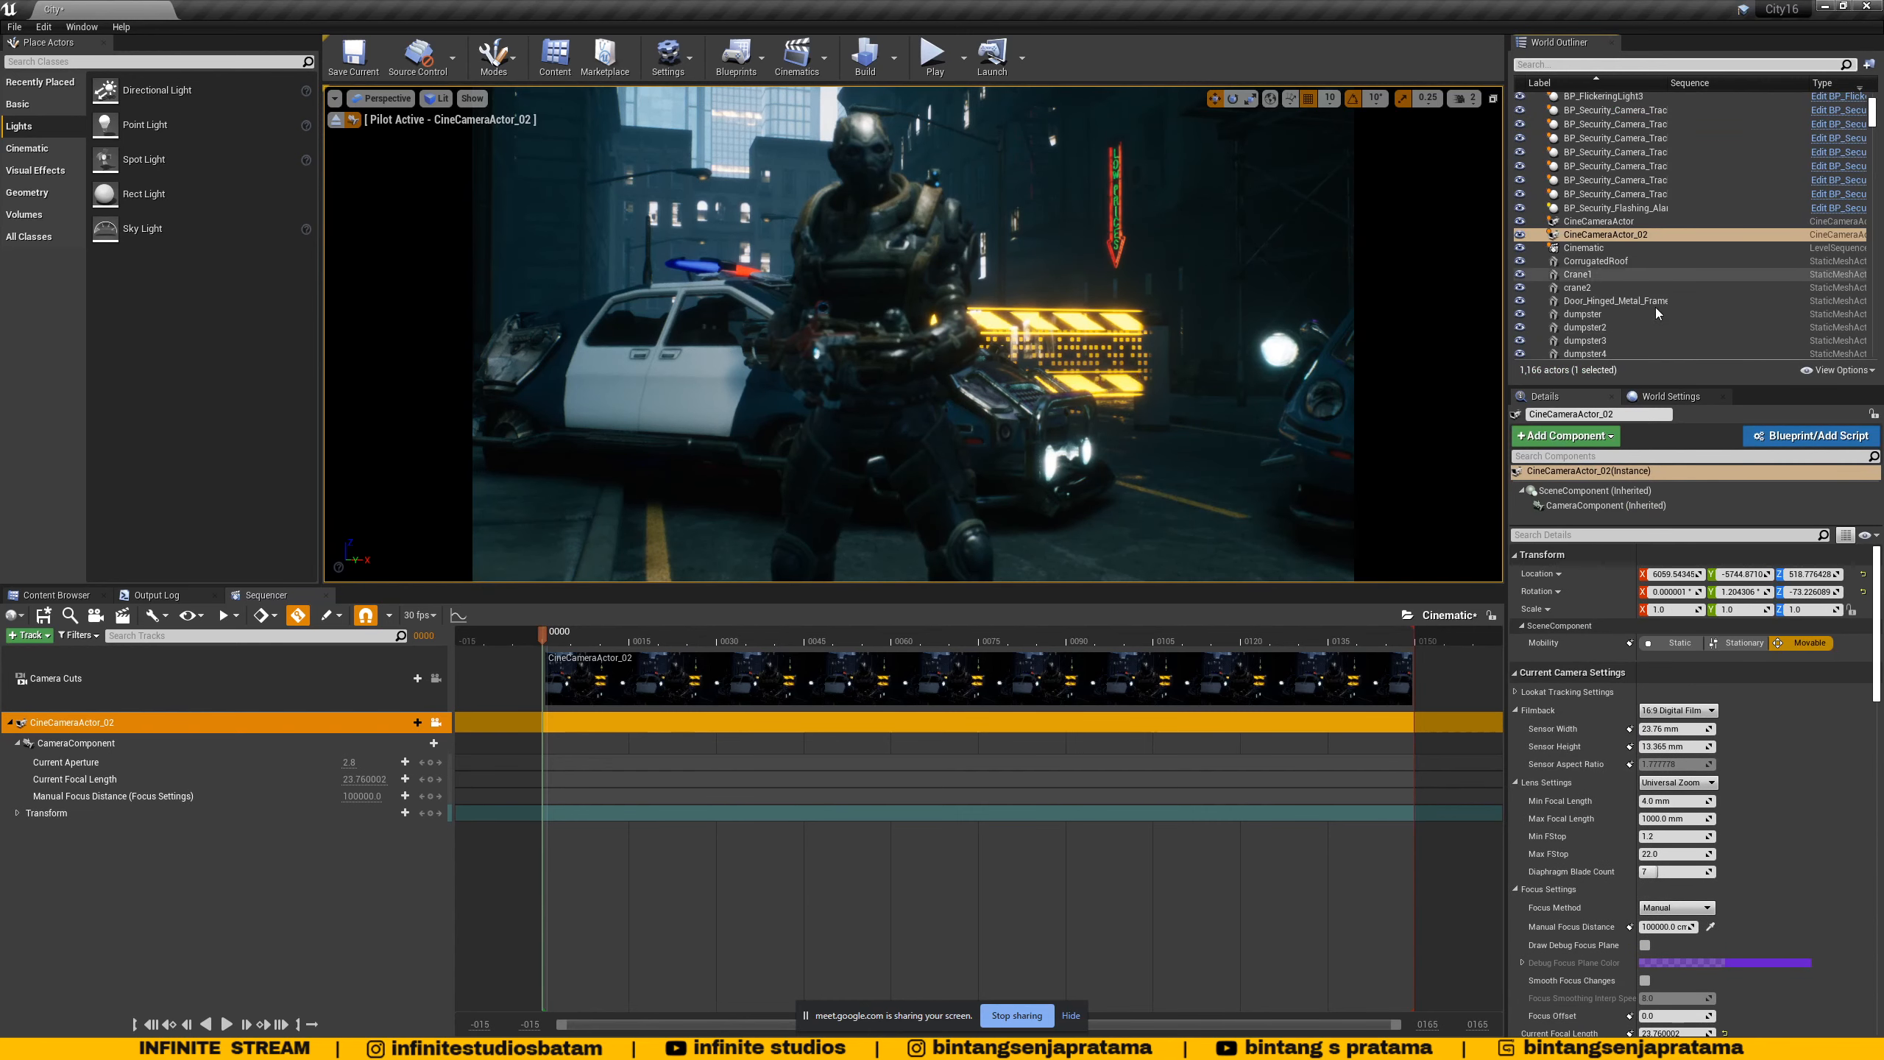
pyautogui.click(1612, 236)
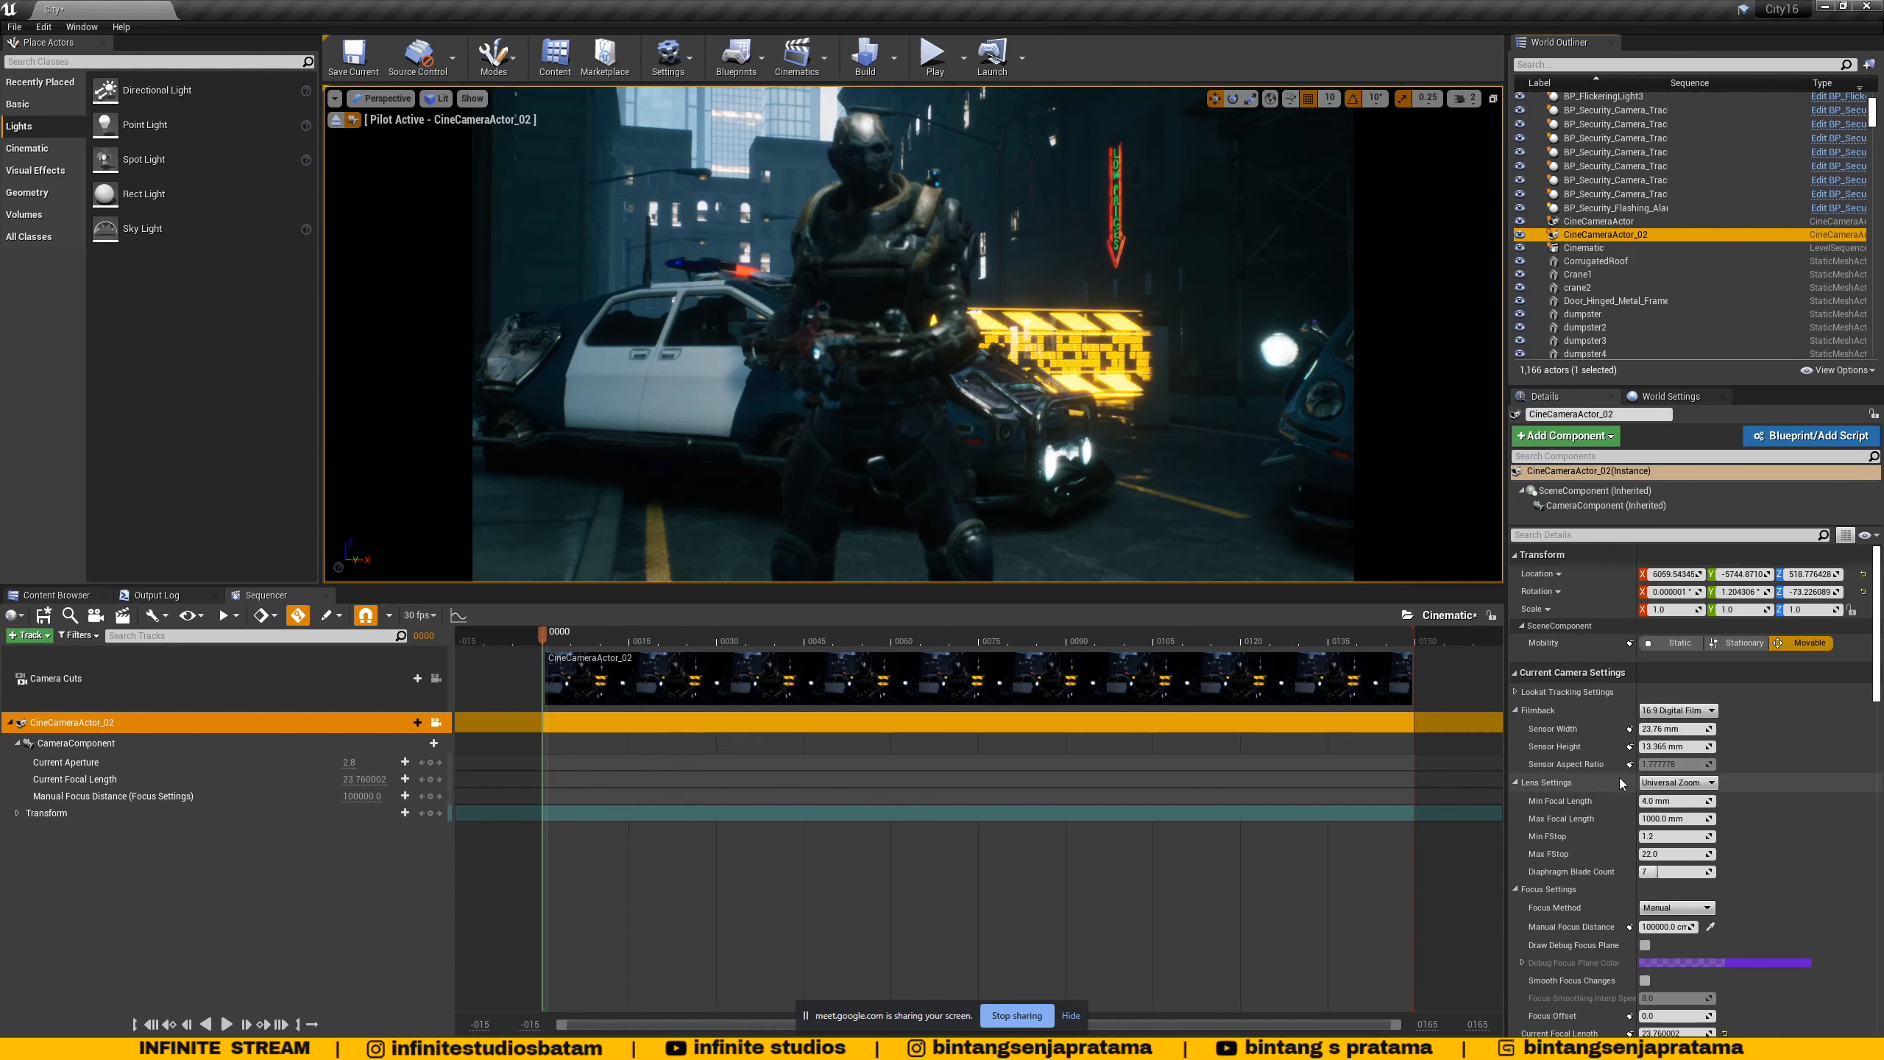
# - Set CineCameraActor_02's filmback sensor width to 50 mm and sensor height to 20 mm
pyautogui.click(1664, 714)
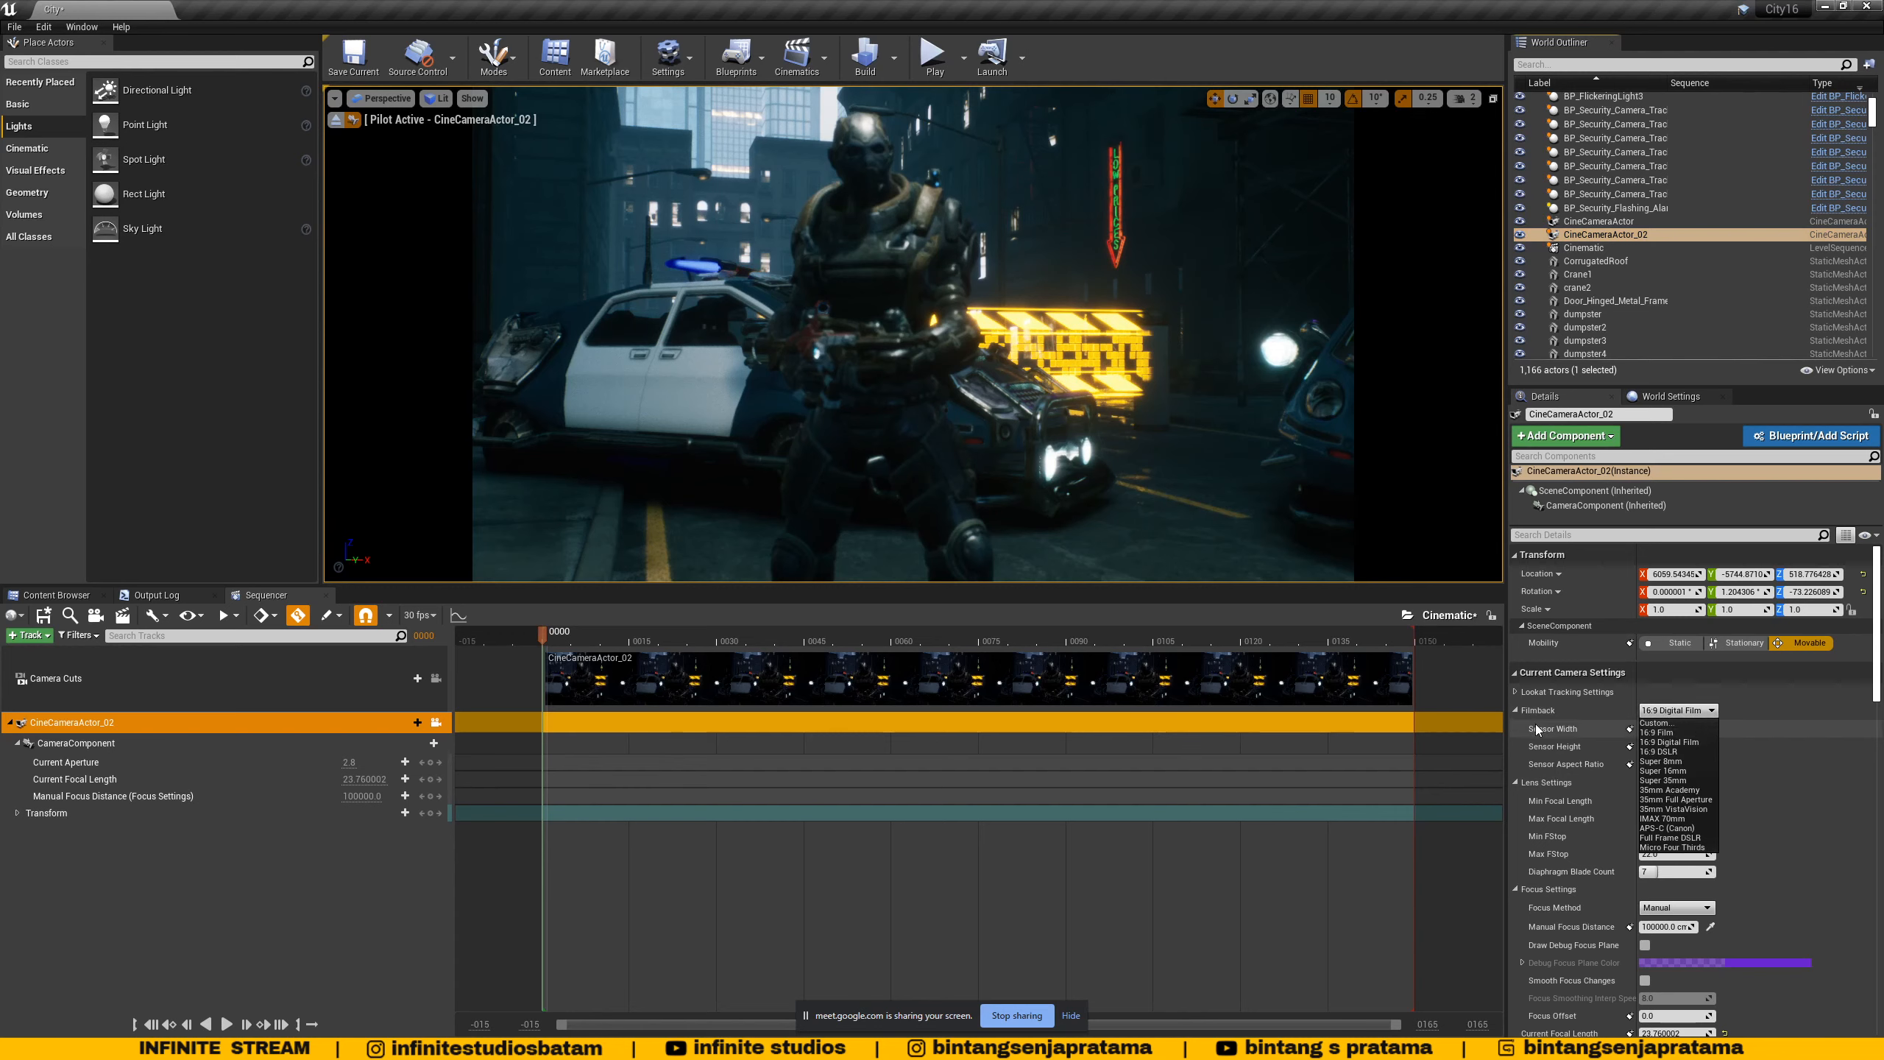
pyautogui.click(1591, 735)
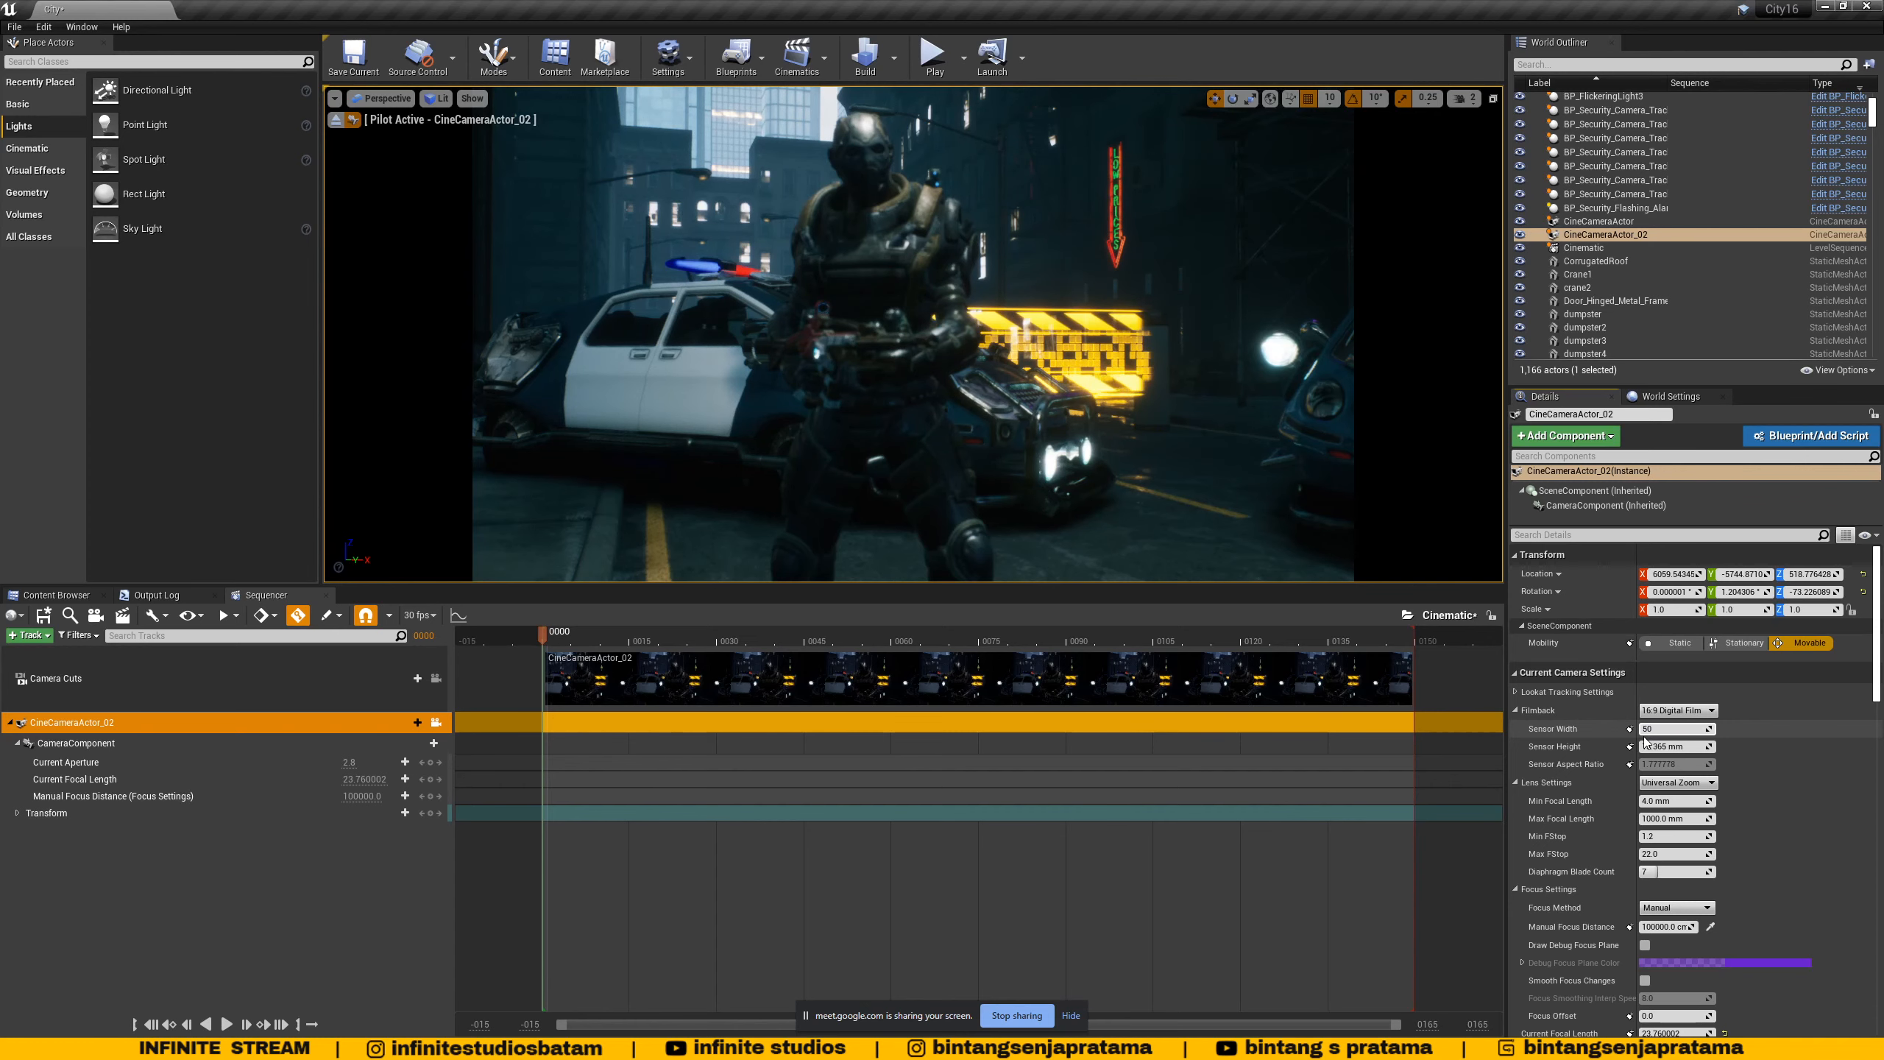
pyautogui.press('Return')
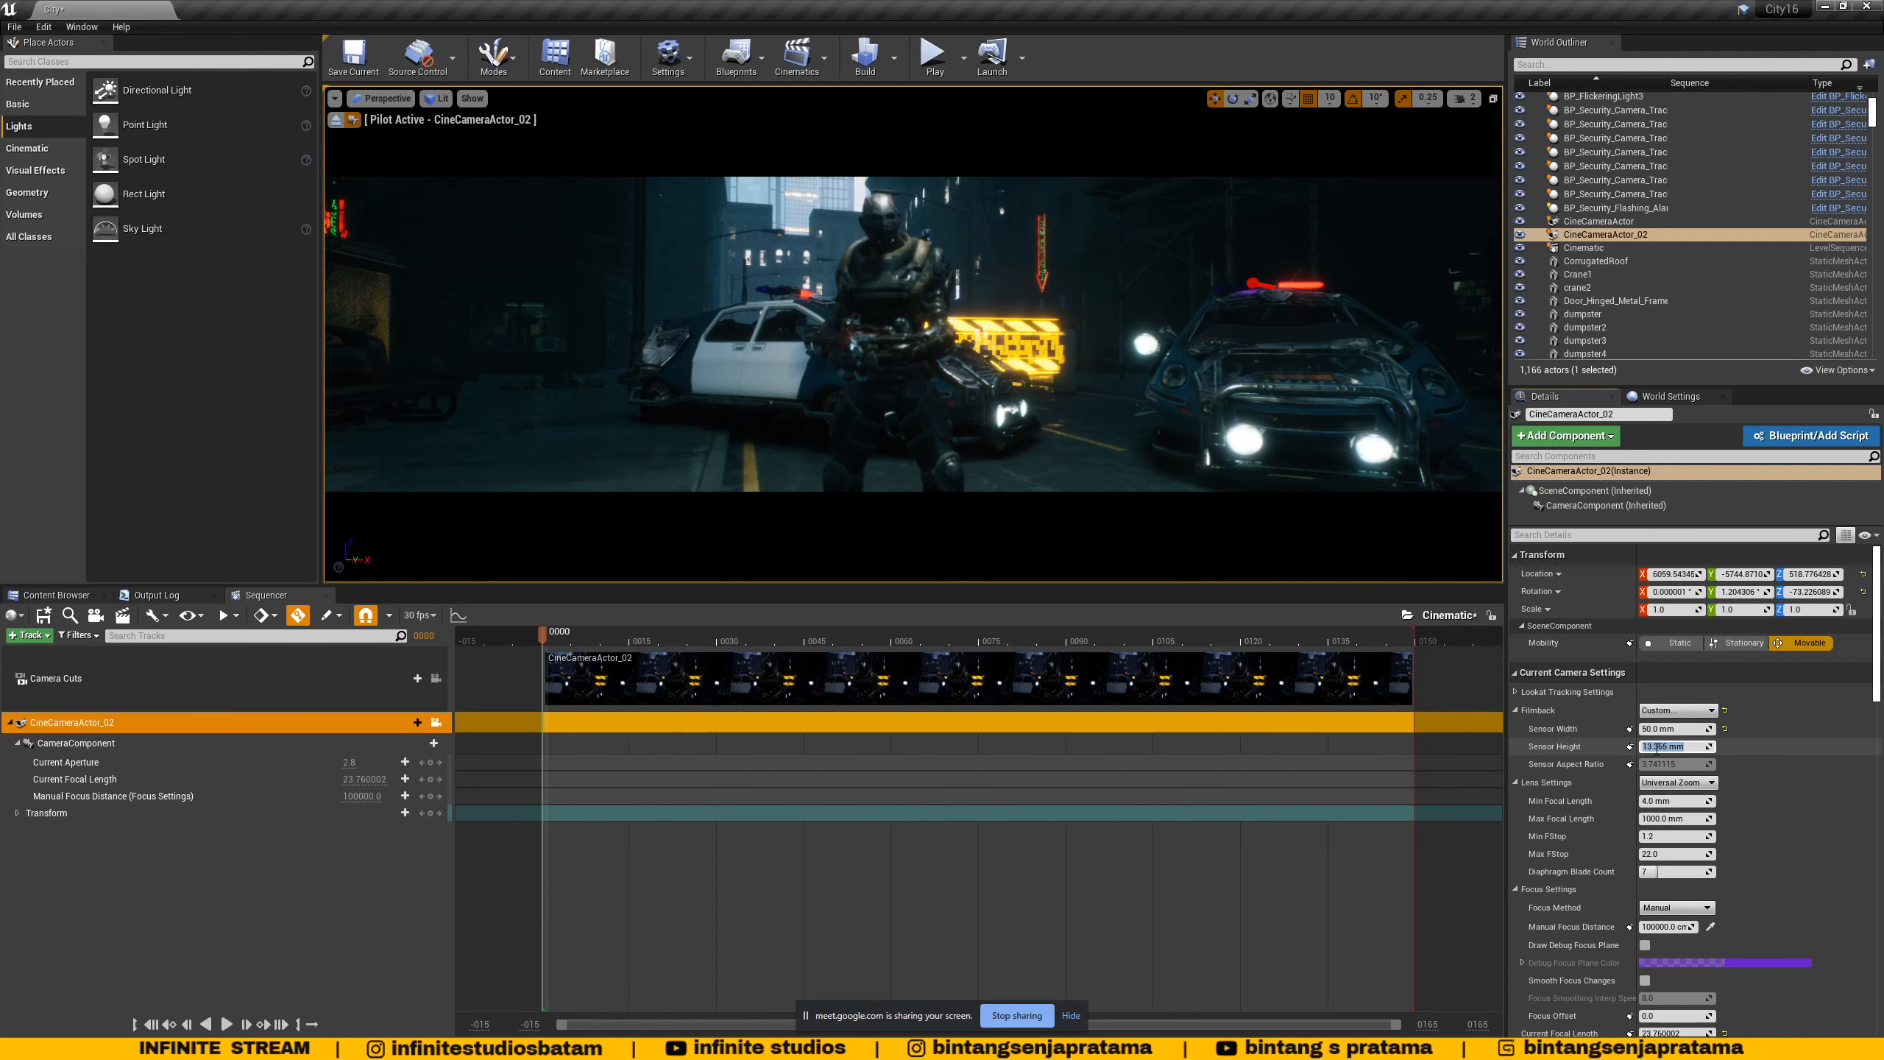
pyautogui.click(1657, 748)
pyautogui.write('20')
pyautogui.press('Return')
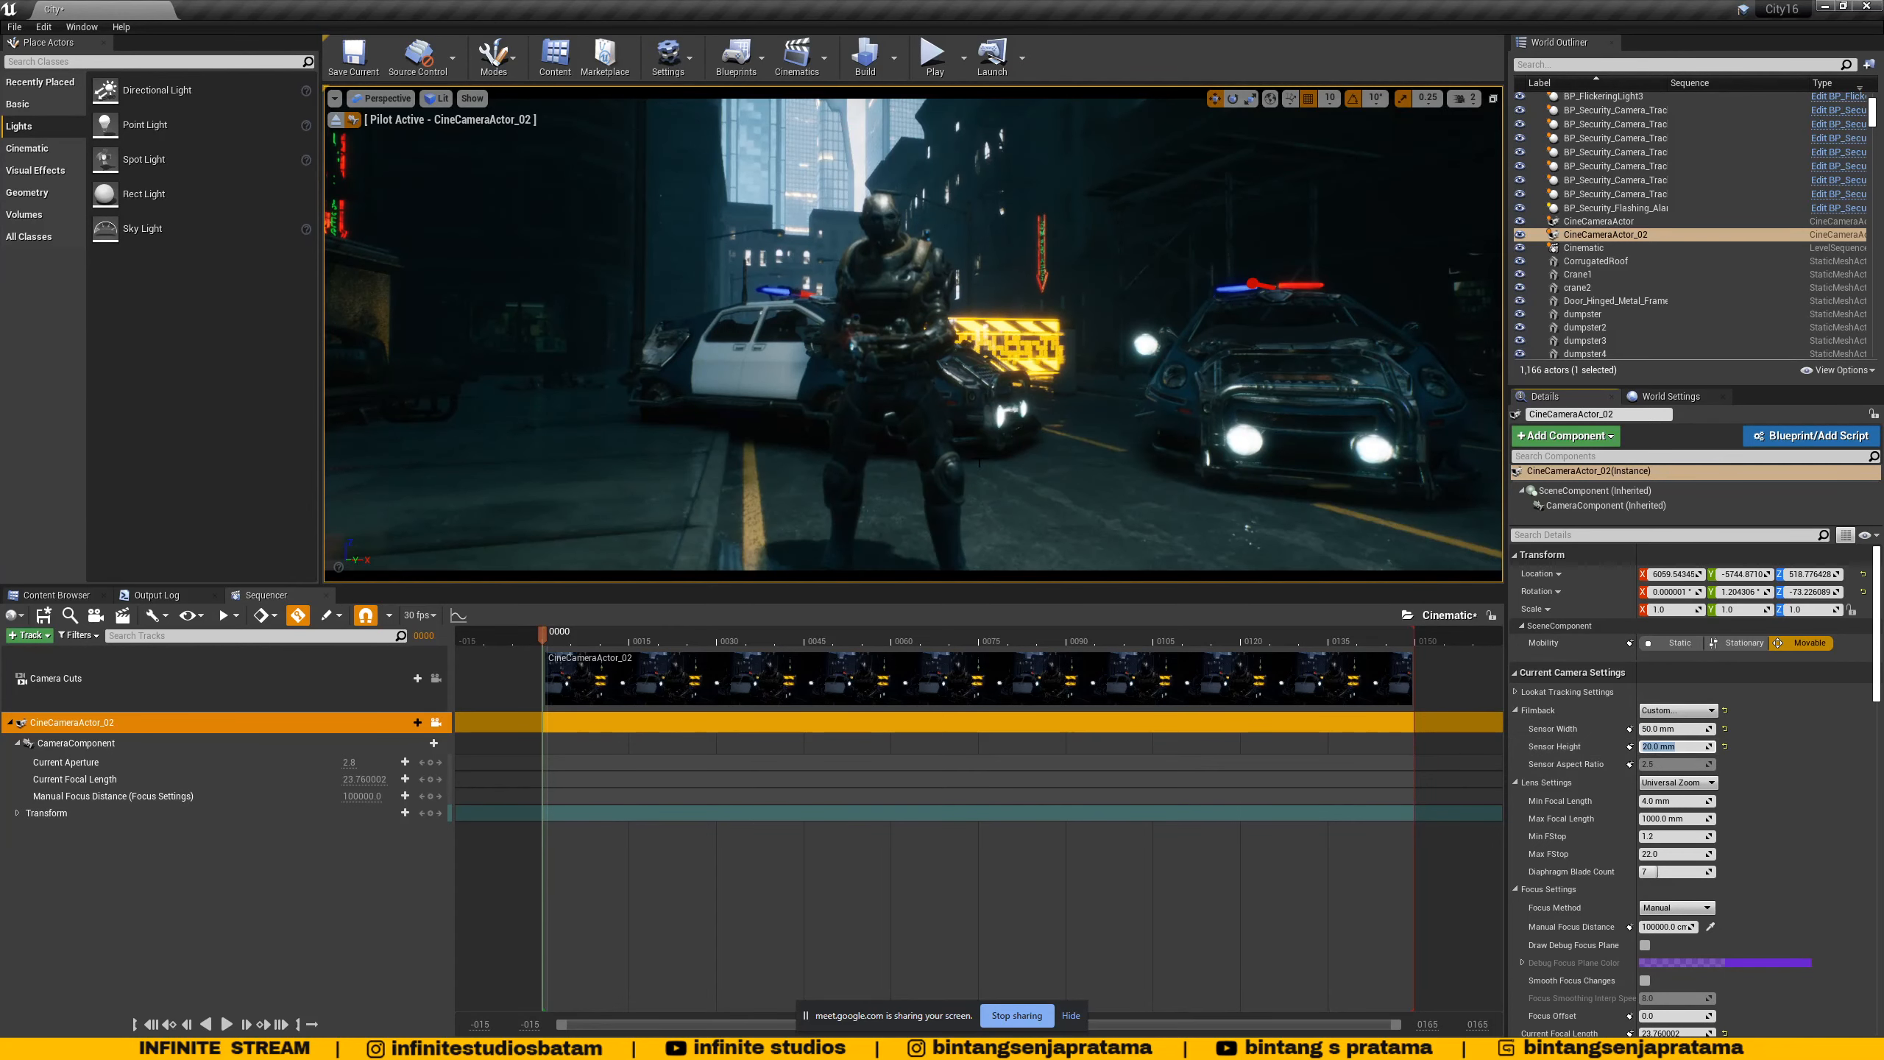
# - Switch to Blender, examine the camera's sensor fit and size, and return to Unreal Engine to compare the sensor width
pyautogui.moveTo(178, 1050)
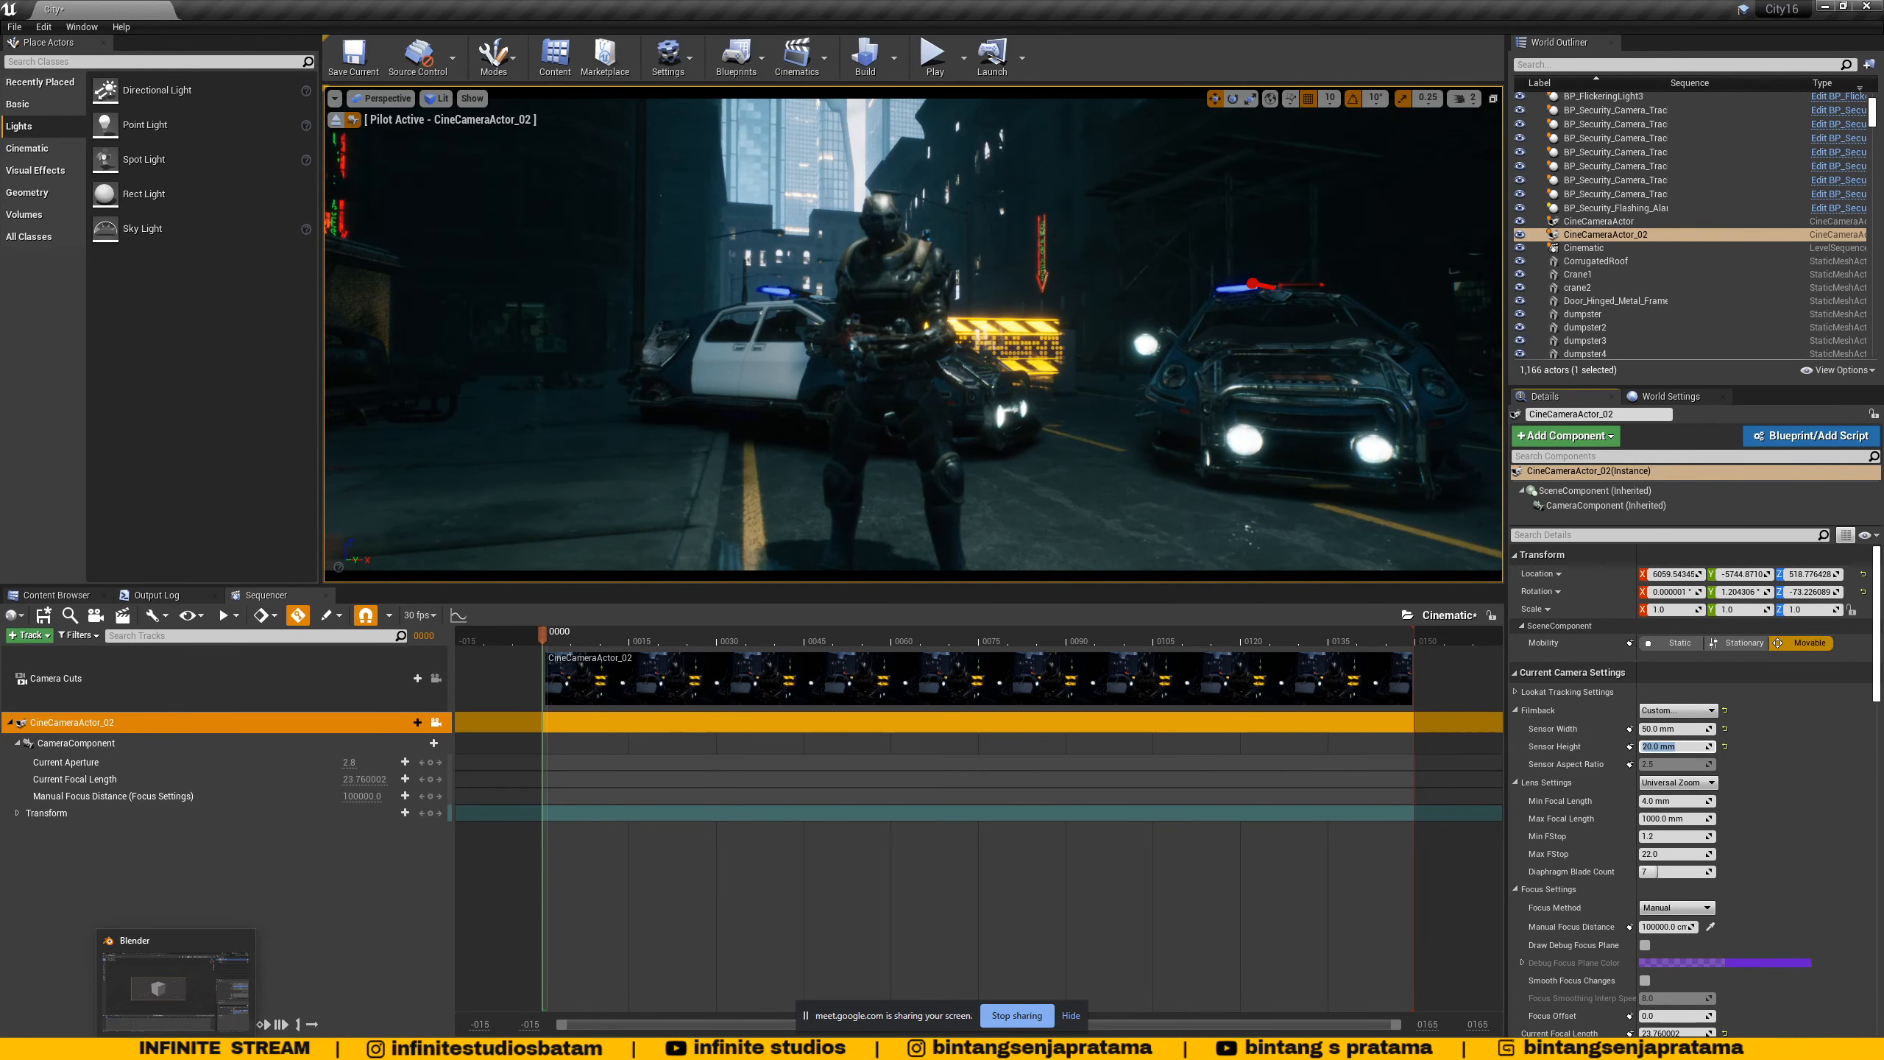
pyautogui.click(176, 987)
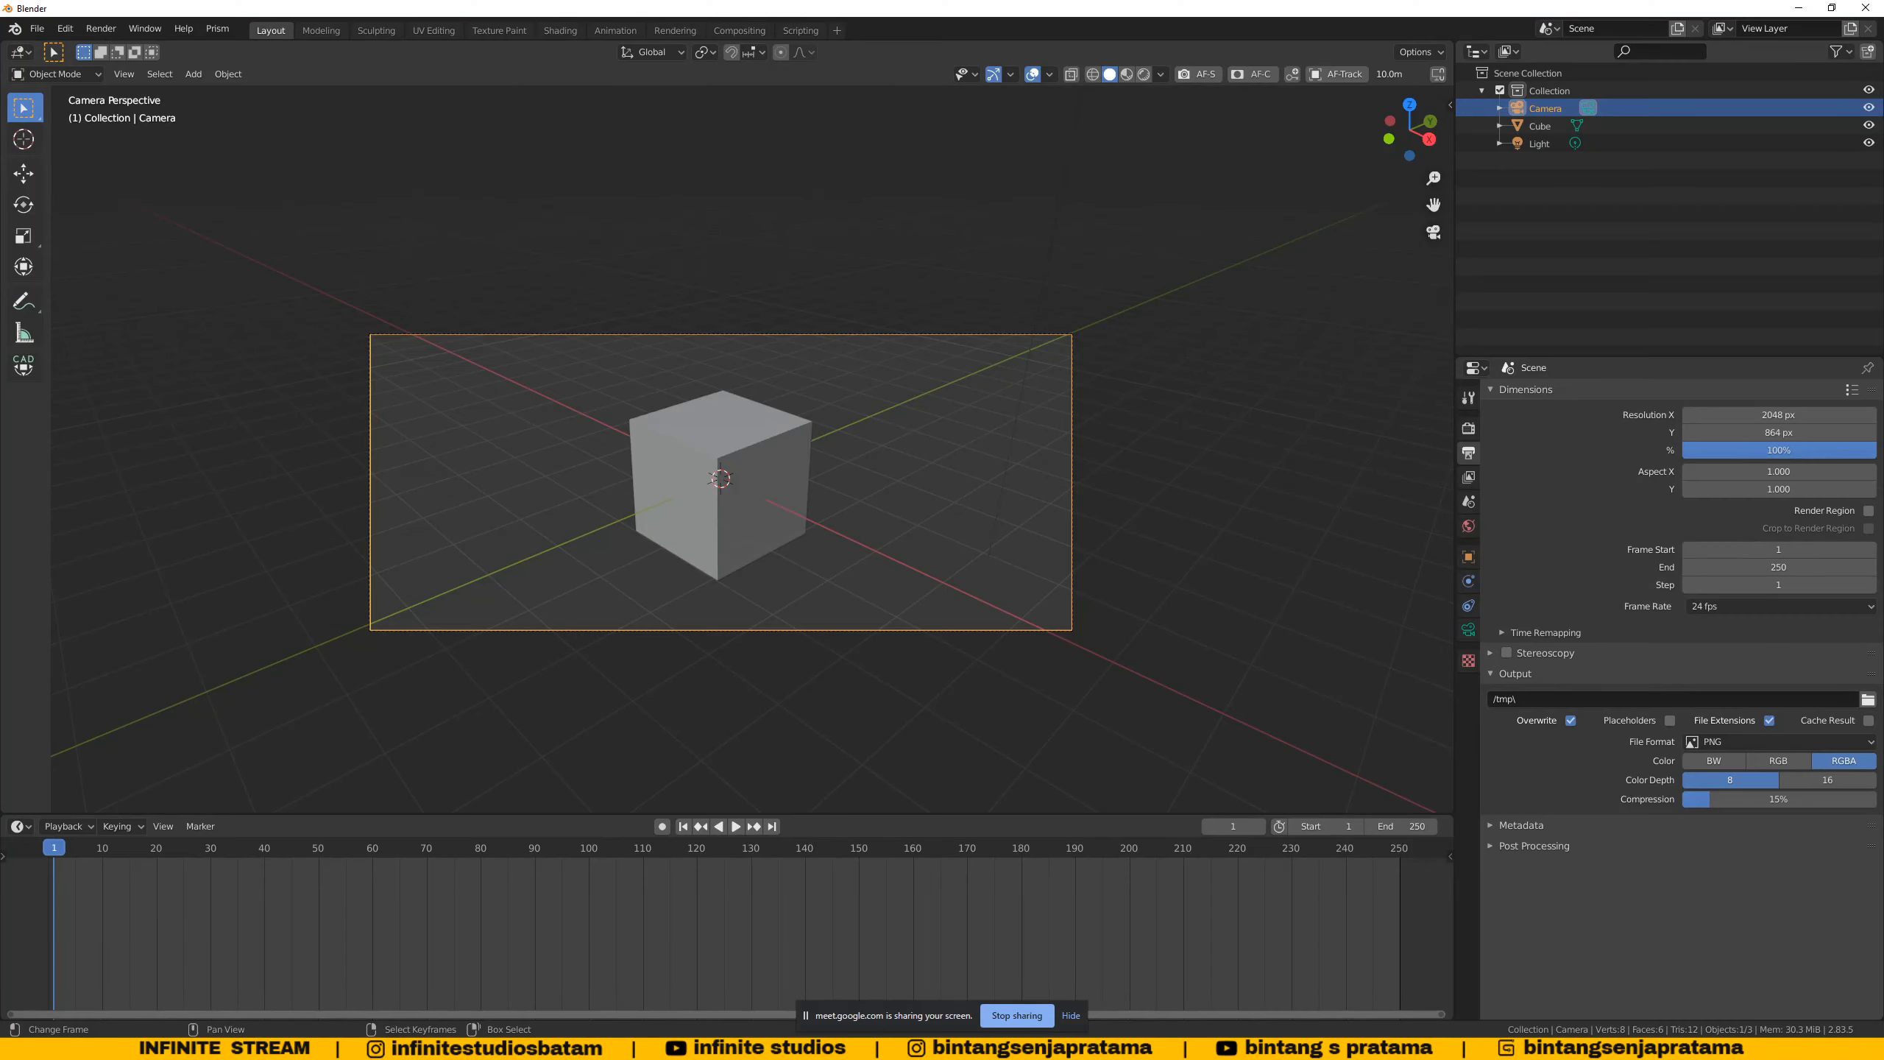
pyautogui.click(1469, 630)
pyautogui.click(1736, 635)
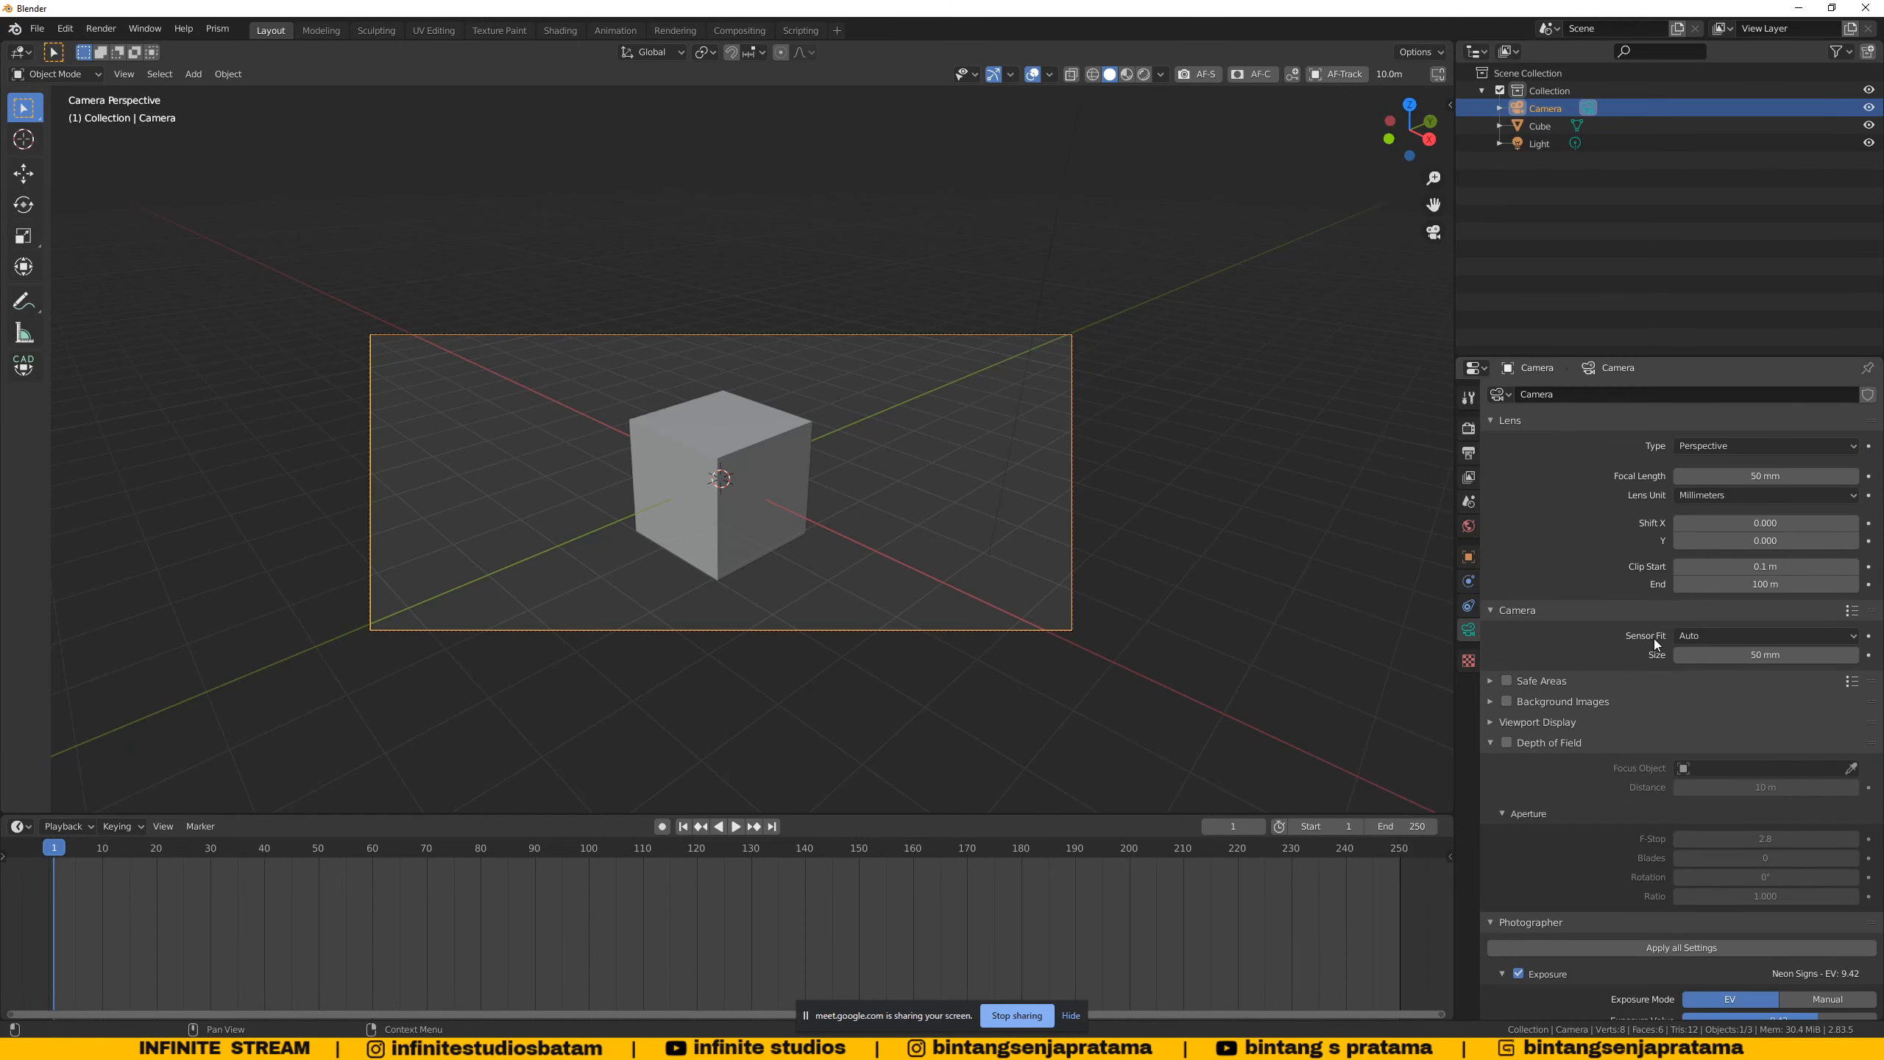
pyautogui.click(1766, 635)
pyautogui.hotkey('alt', 'Tab')
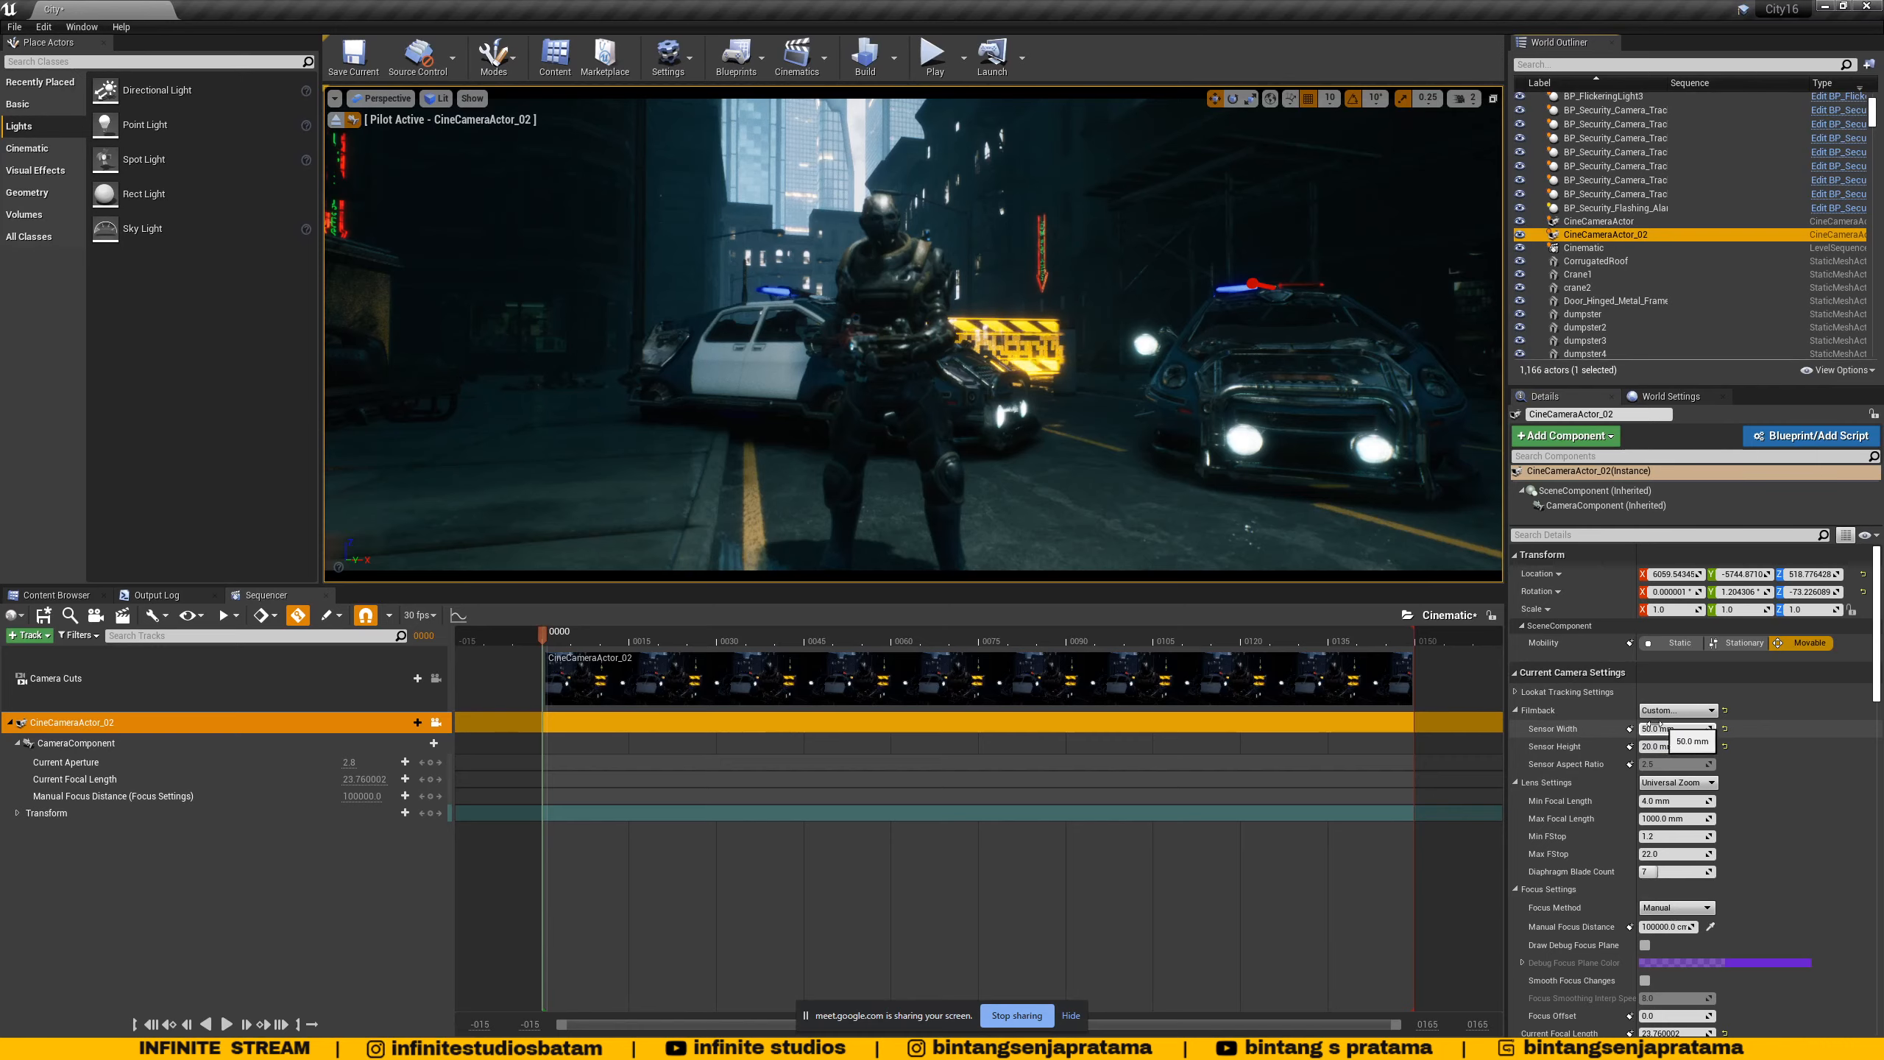
# - Switch to Blender, set the camera's sensor fit to Horizontal, and return to the filmback settings in Unreal Engine
pyautogui.hotkey('alt', 'Tab')
pyautogui.click(1769, 637)
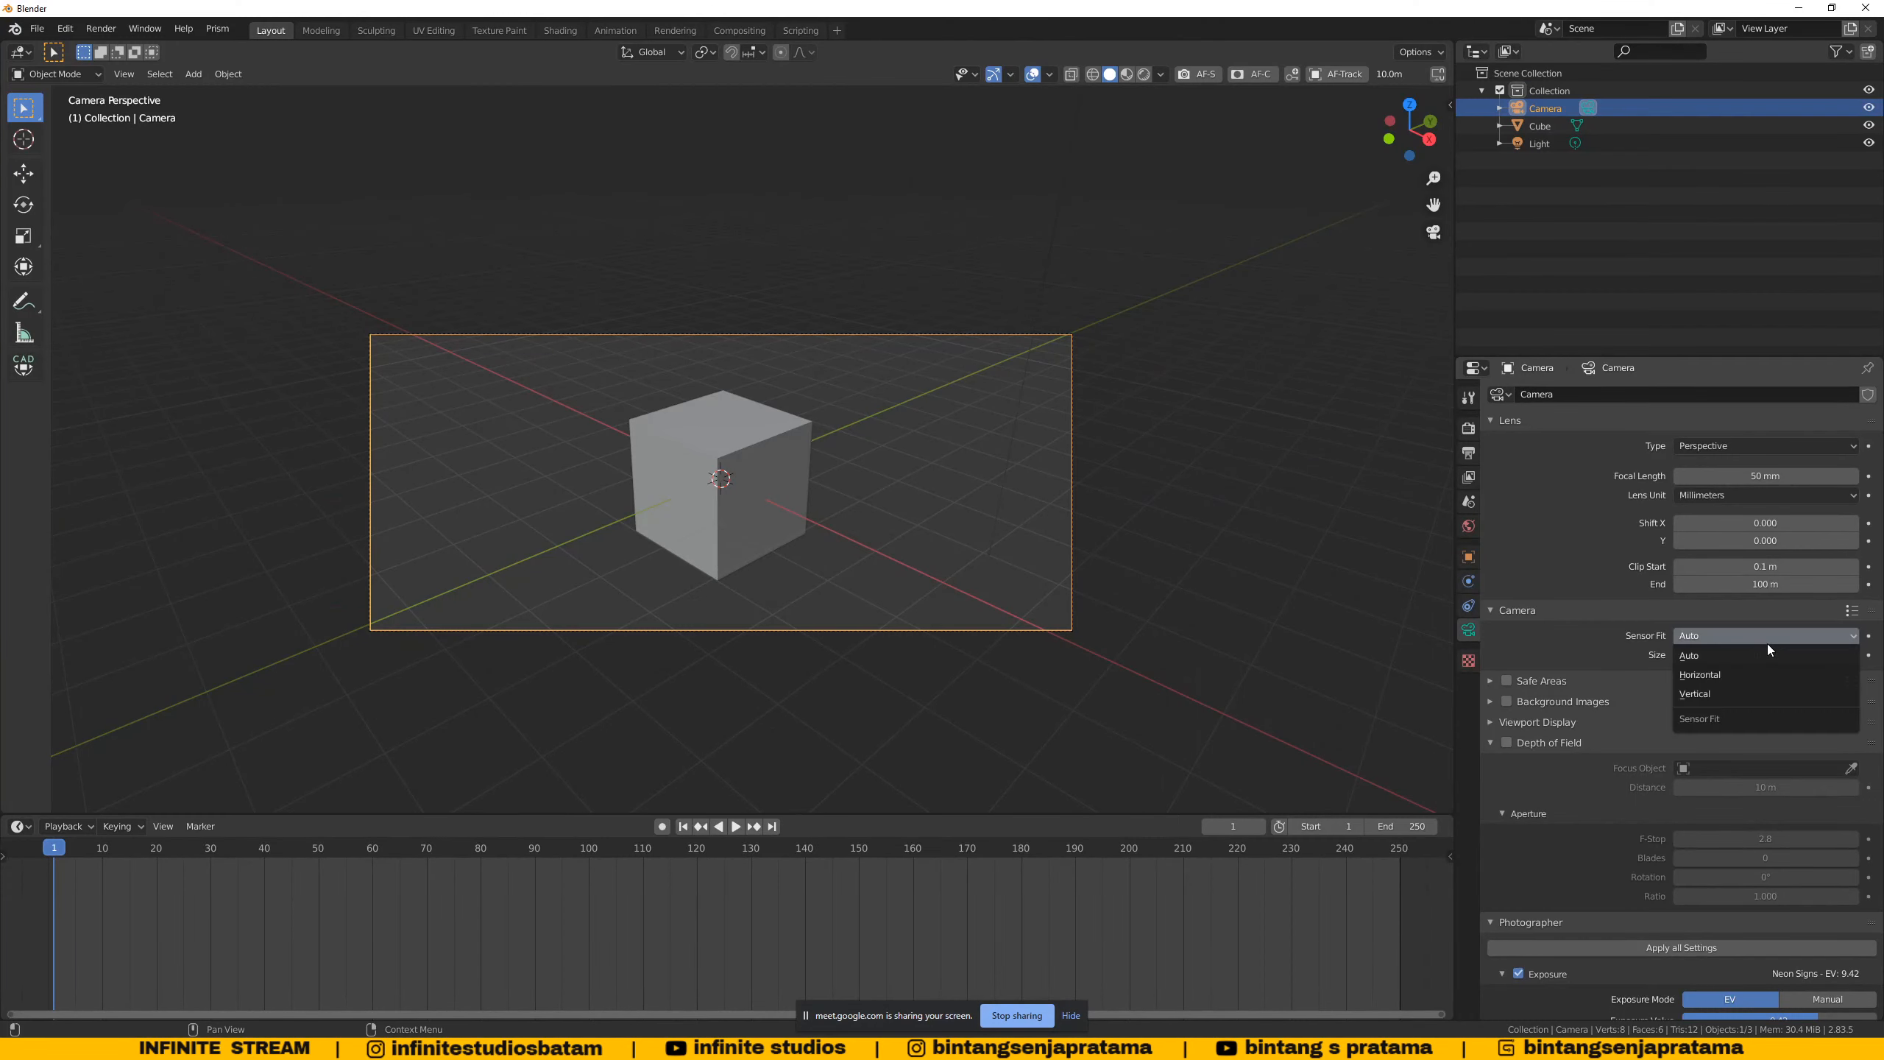
pyautogui.click(1725, 675)
pyautogui.hotkey('alt', 'Tab')
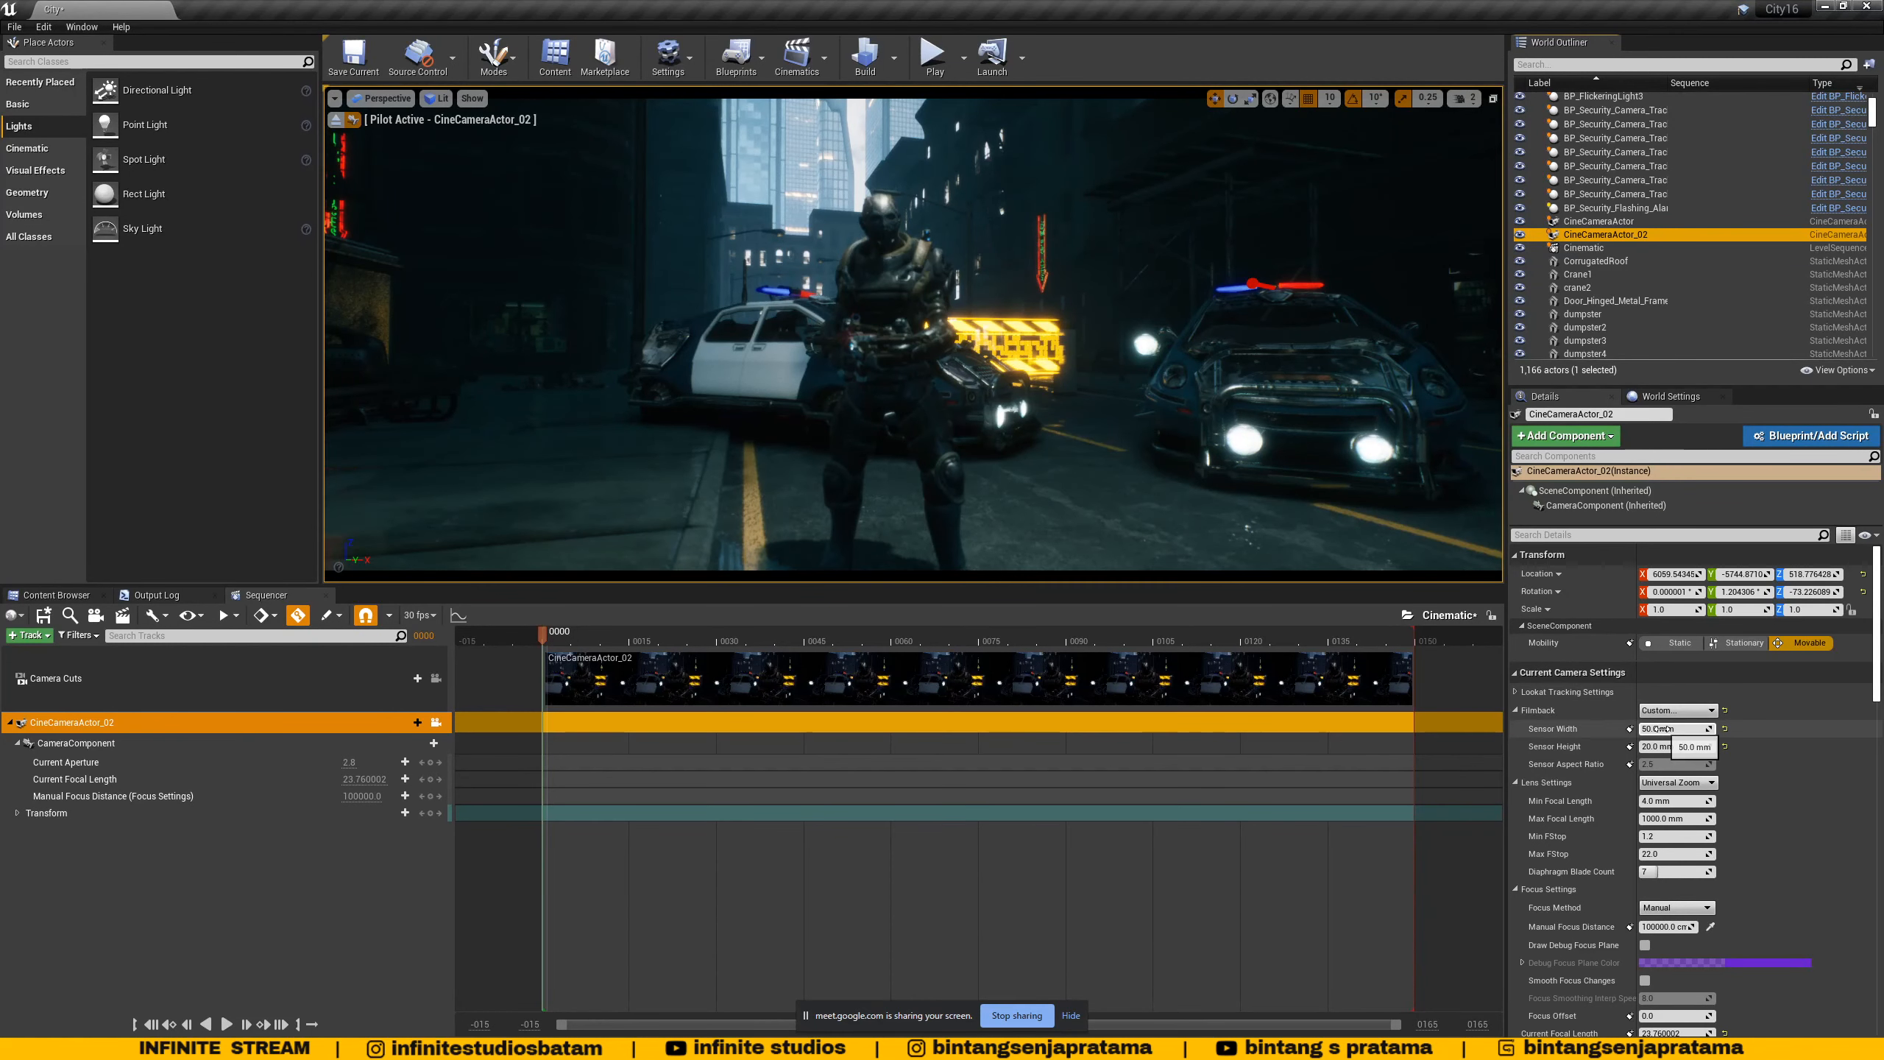
pyautogui.hotkey('alt', 'Tab')
pyautogui.hotkey('alt', 'Tab')
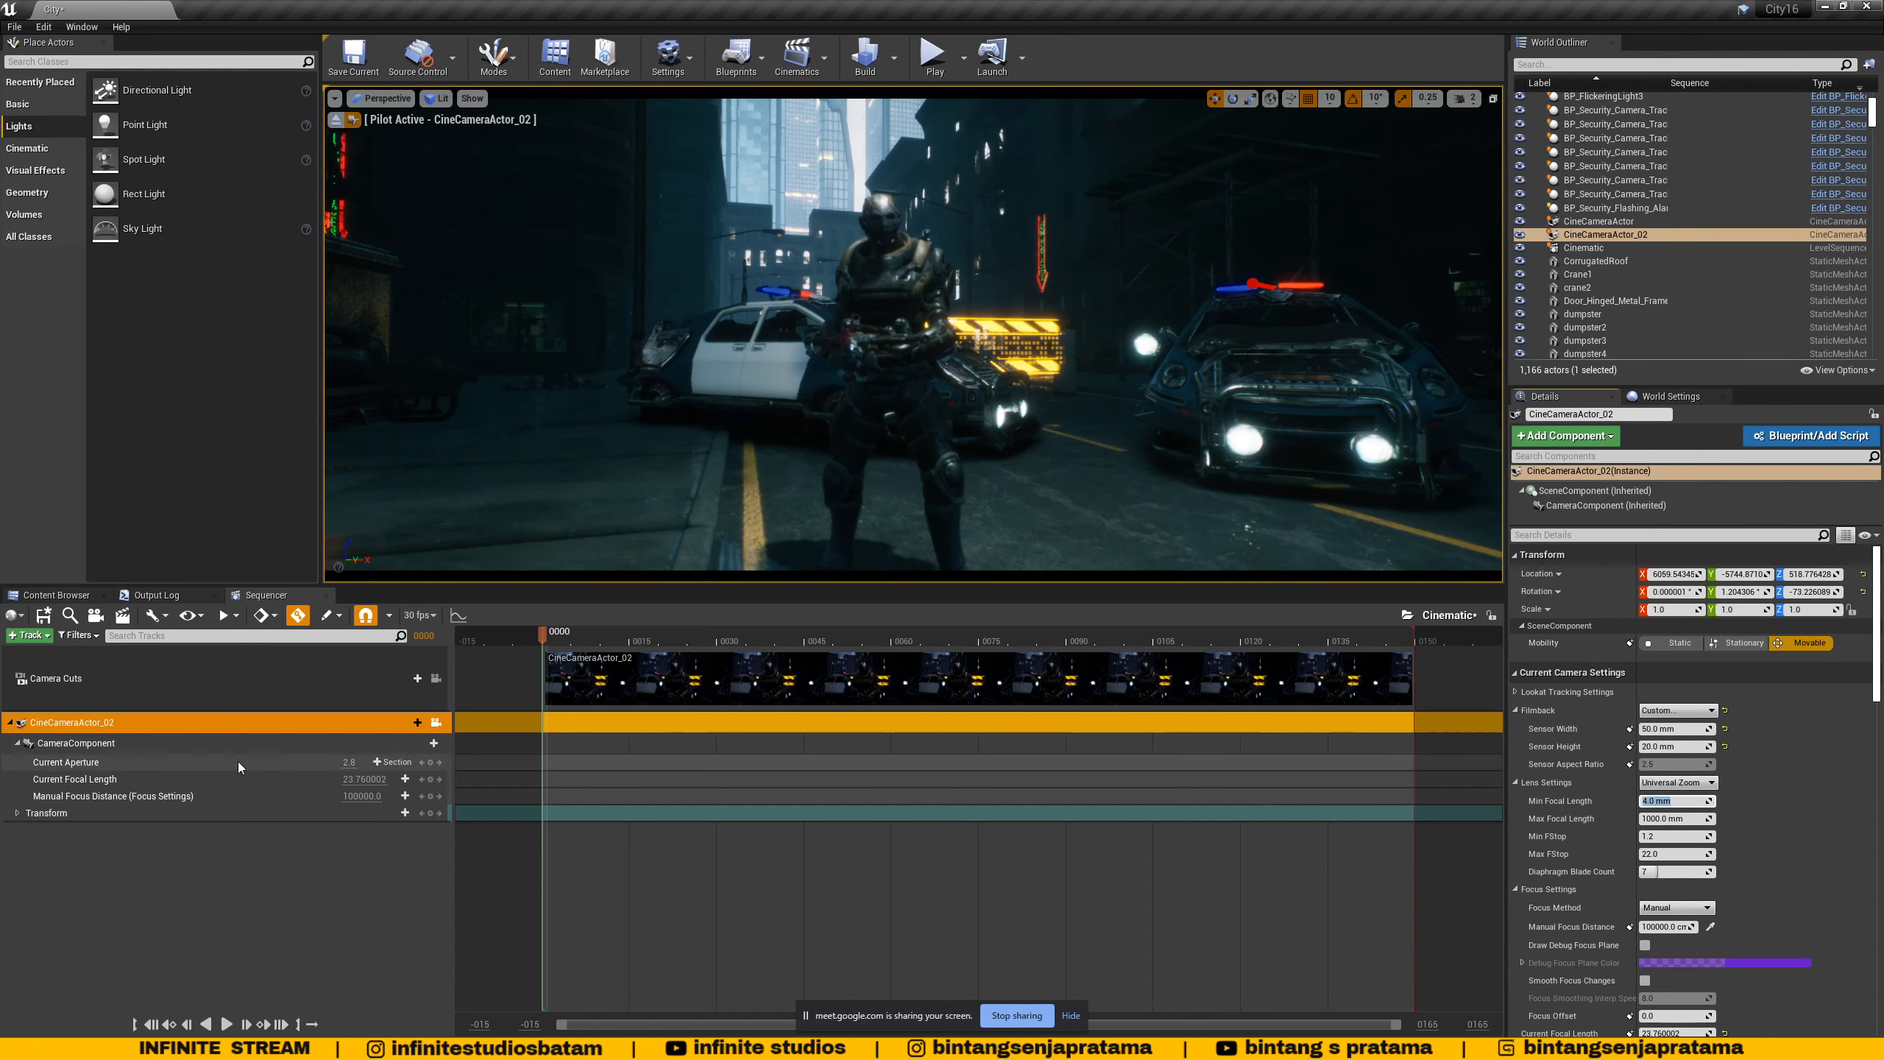
# - Set CineCameraActor_02's minimum focal length to 1.0 mm and its current focal length to about 23.79 mm
pyautogui.click(222, 778)
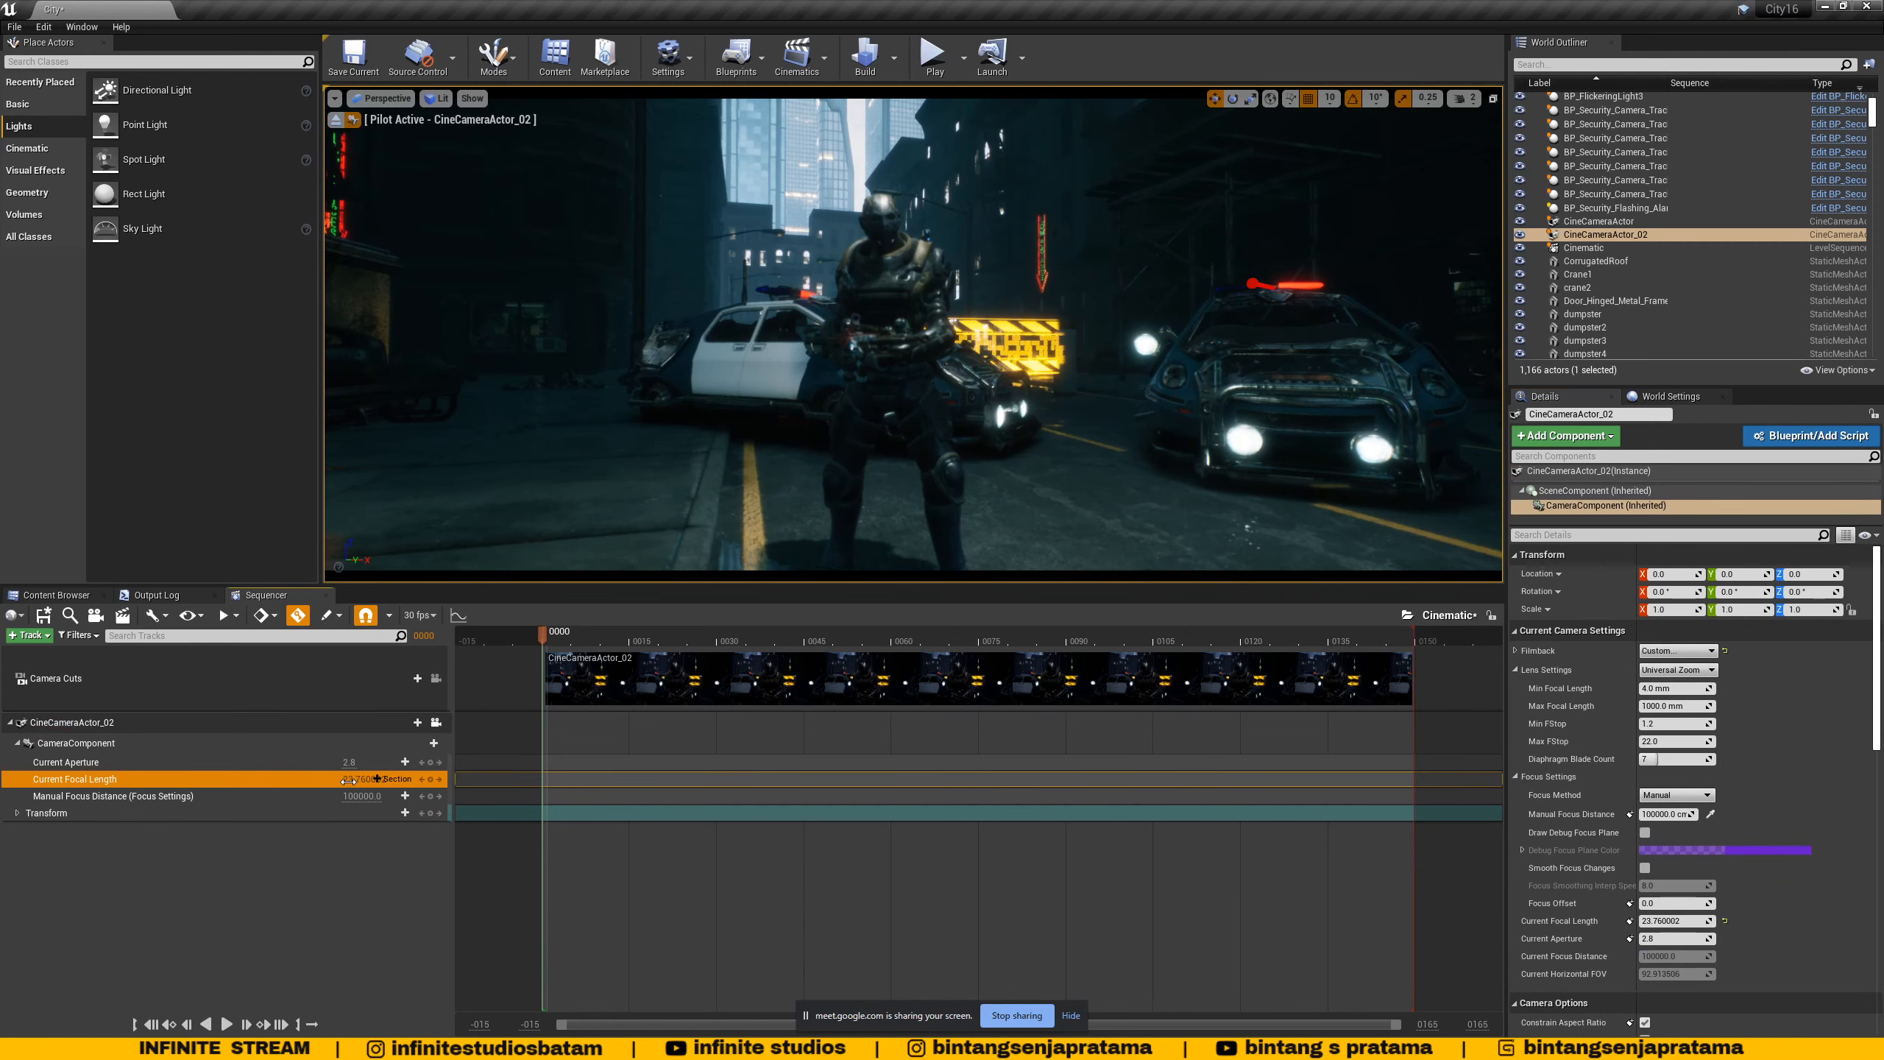
pyautogui.moveTo(348, 781)
pyautogui.mouseDown()
pyautogui.moveTo(416, 781)
pyautogui.moveTo(321, 784)
pyautogui.mouseUp()
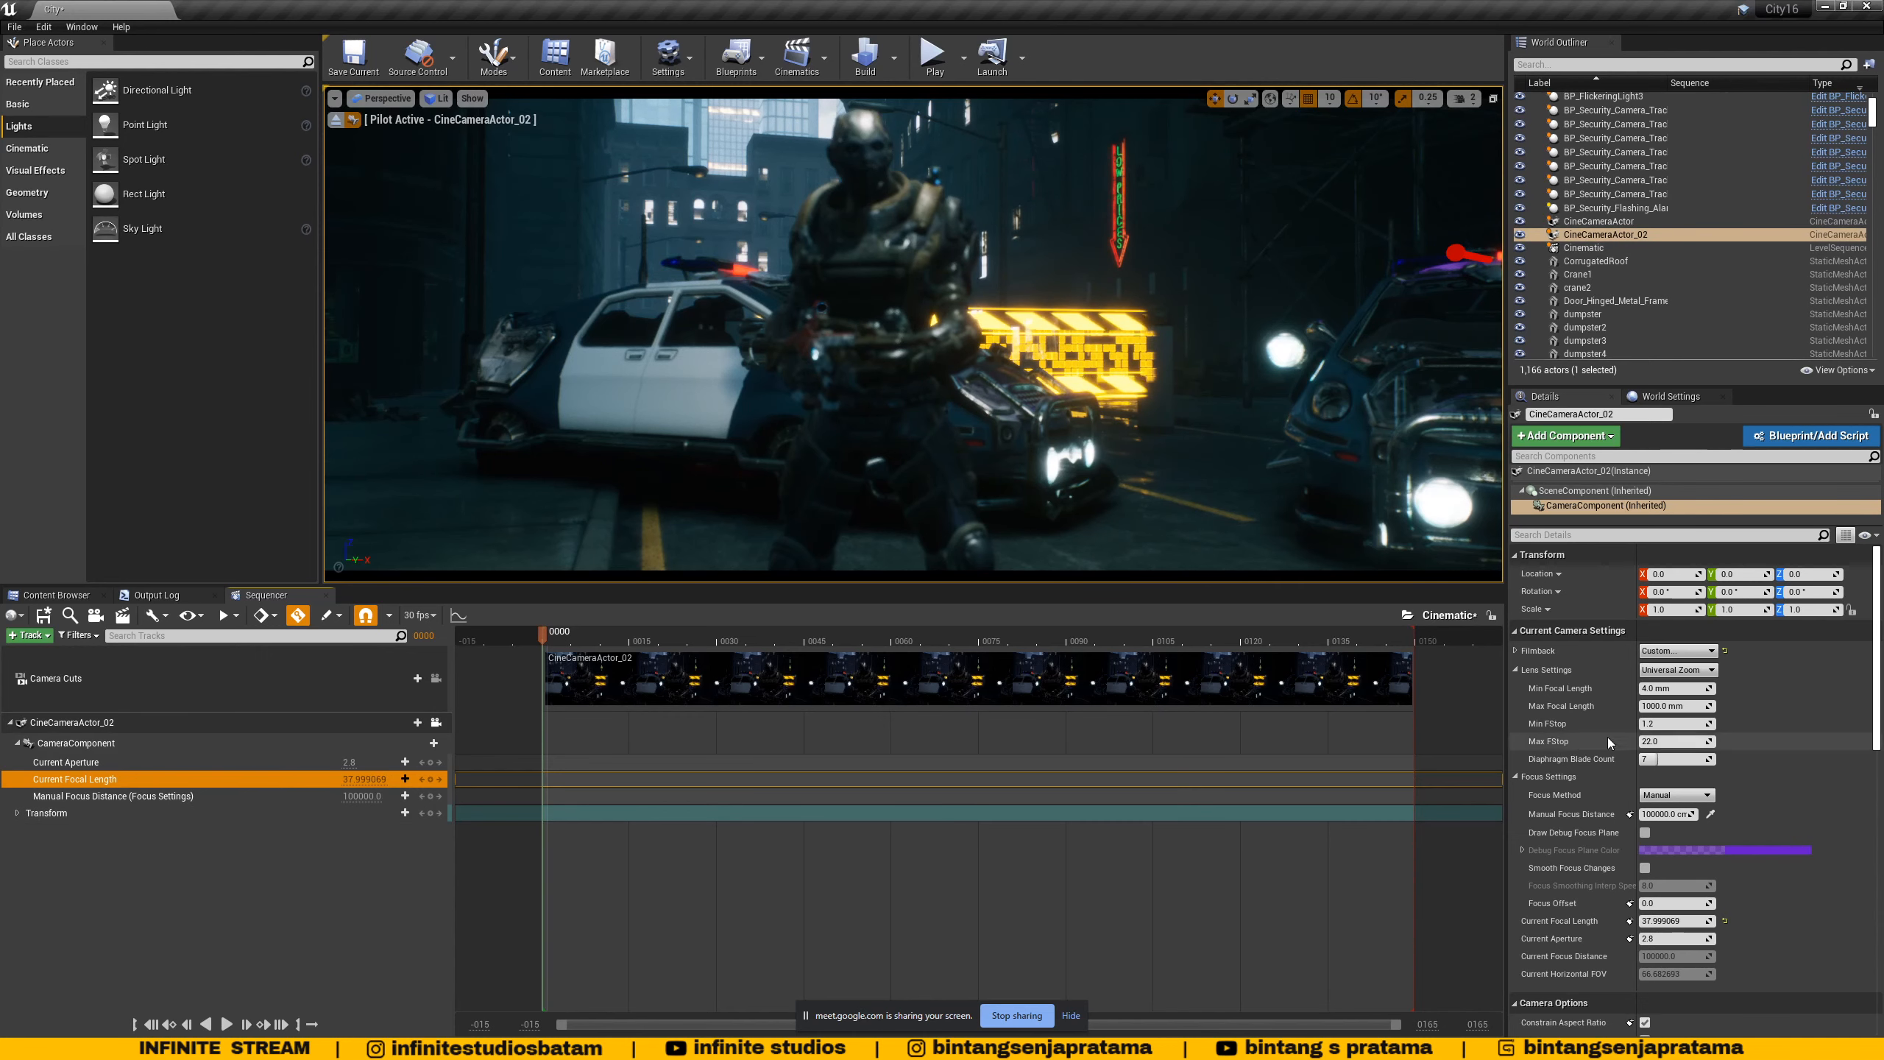
pyautogui.click(1663, 688)
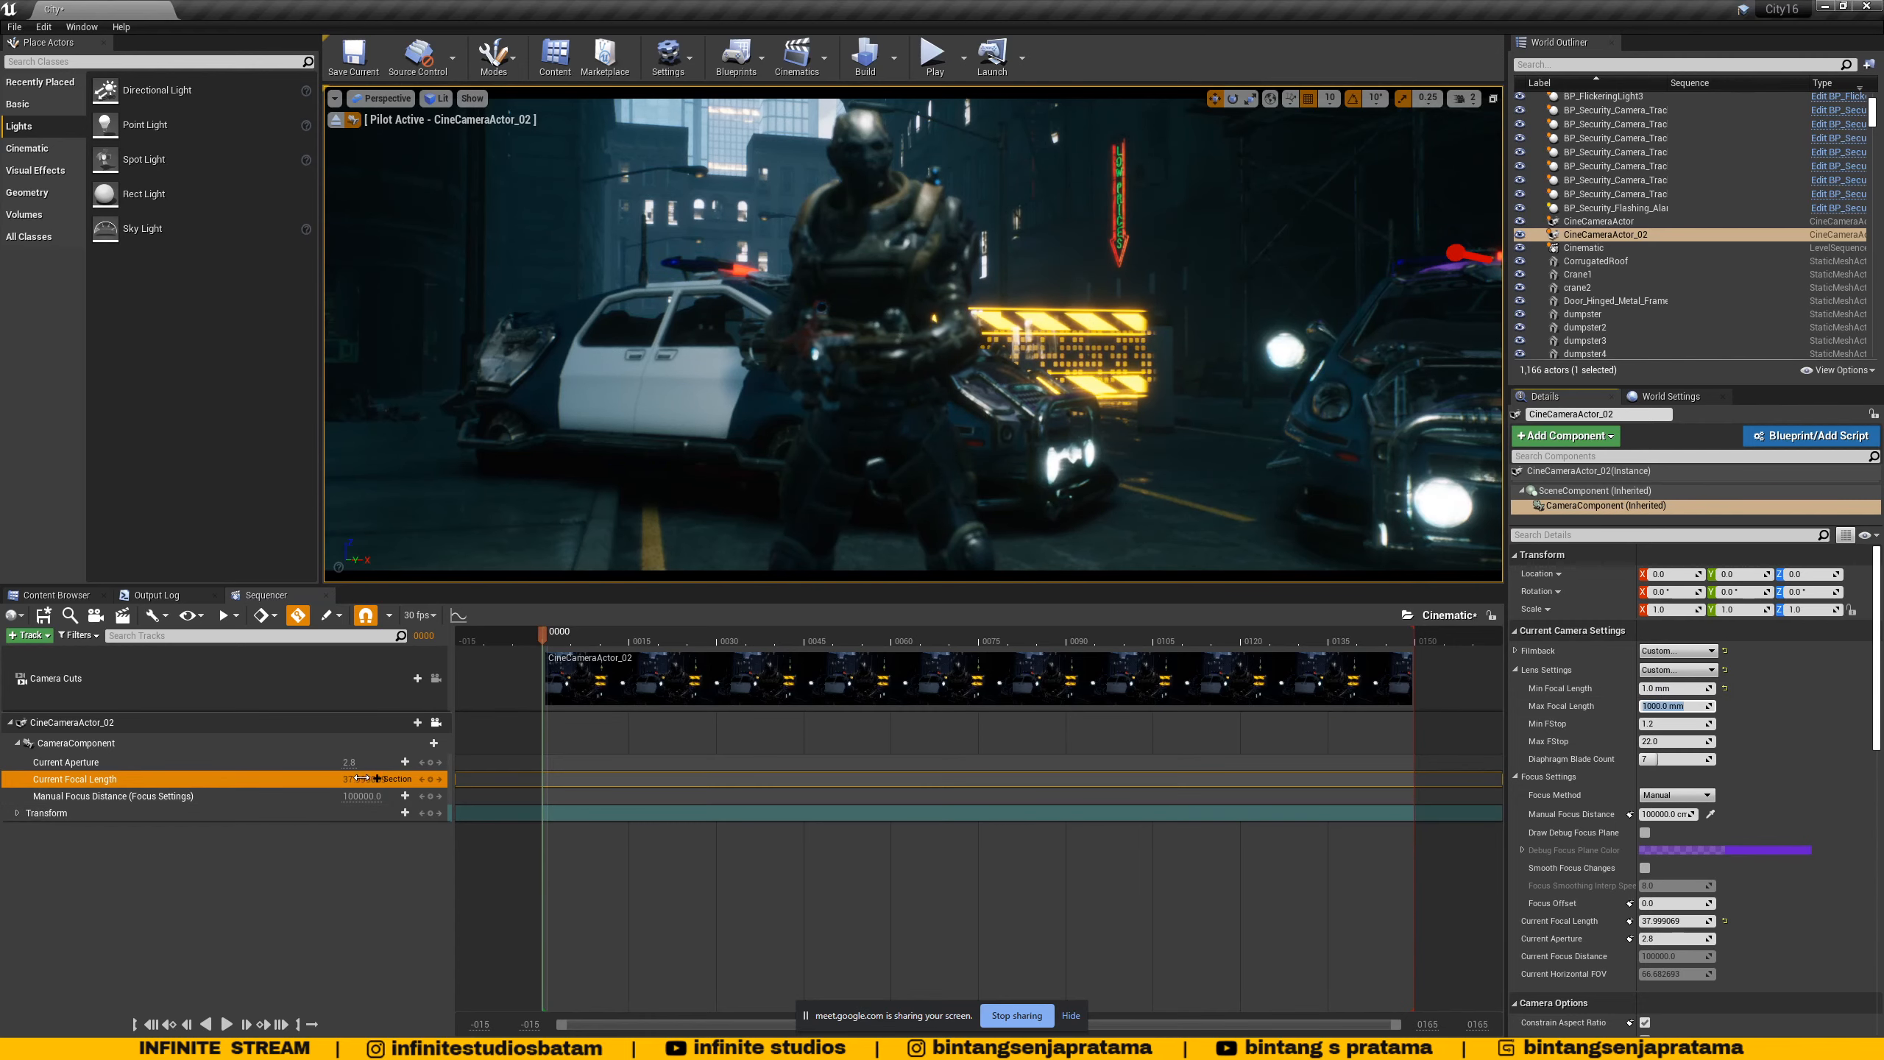
pyautogui.moveTo(366, 780)
pyautogui.mouseDown()
pyautogui.moveTo(408, 779)
pyautogui.moveTo(347, 779)
pyautogui.mouseUp()
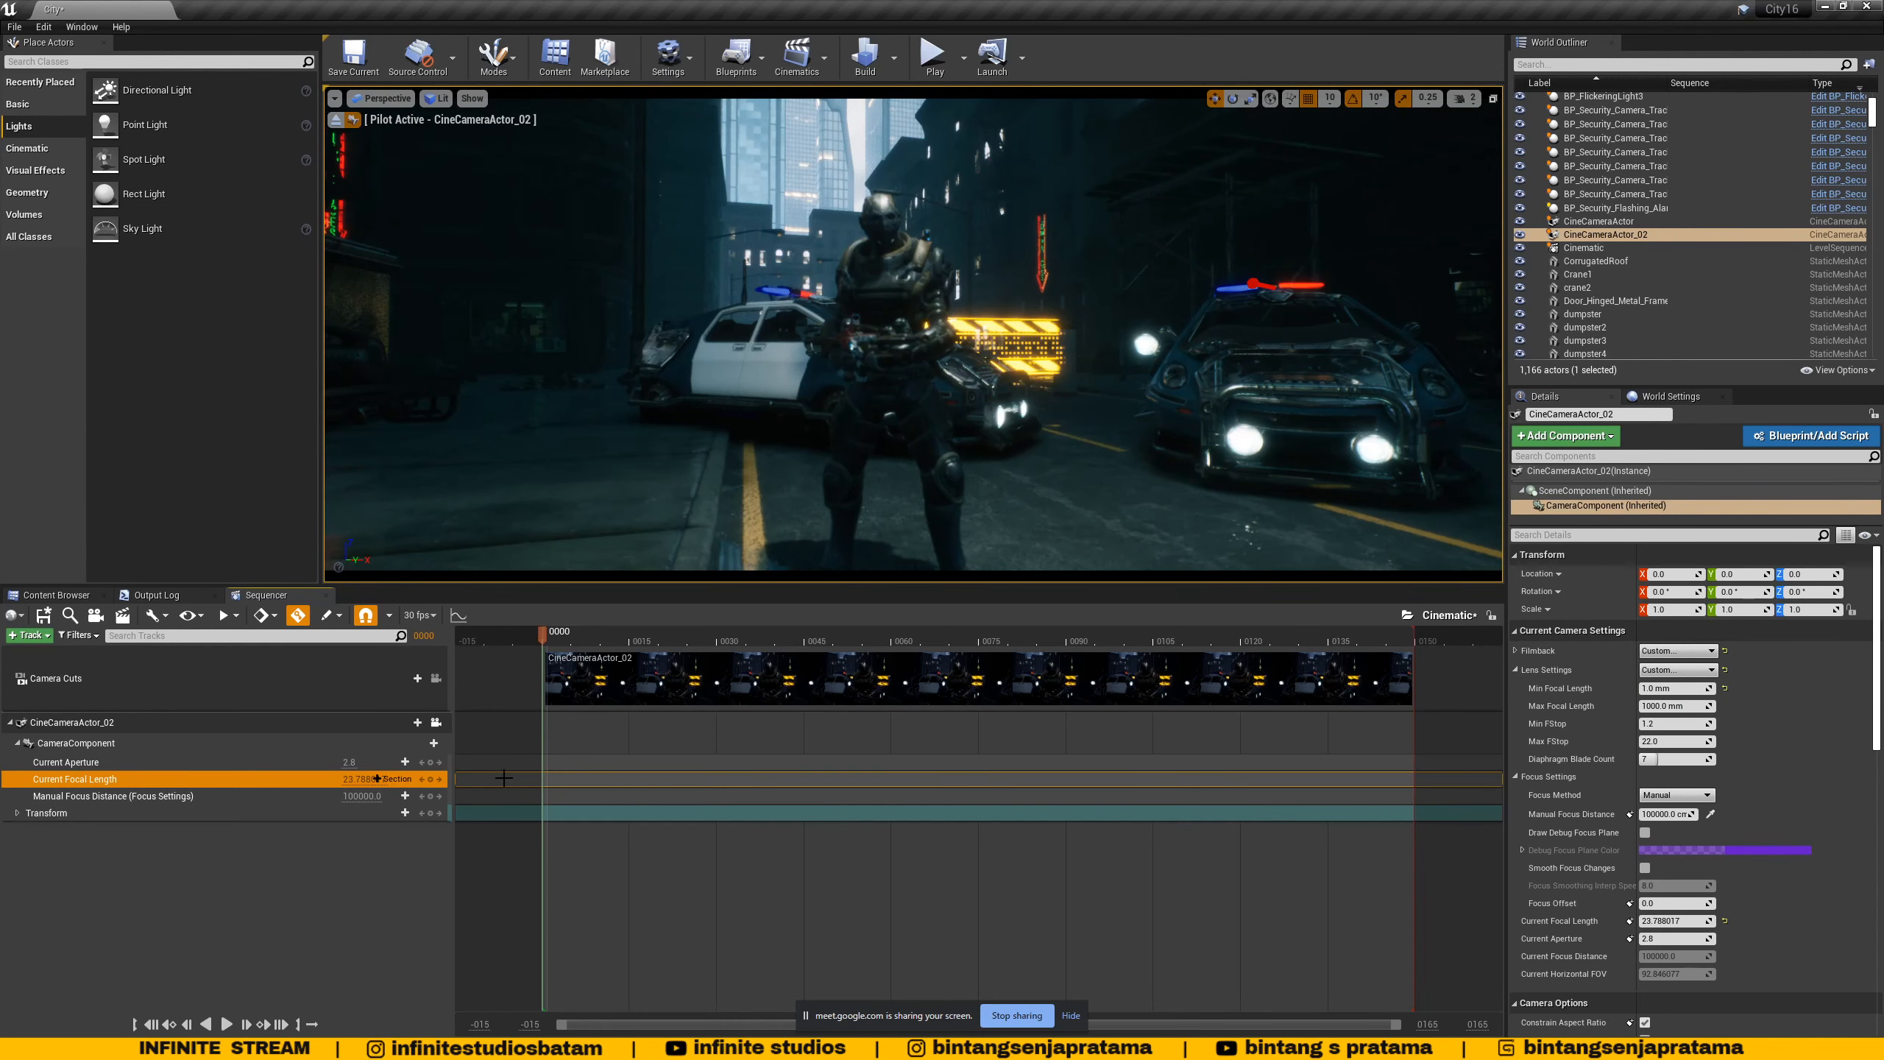
# - Move piloted CineCameraActor_02 closer to the trooper's head and shoulders and pick its face as the manual focus point
pyautogui.scroll(-3, 1699, 809)
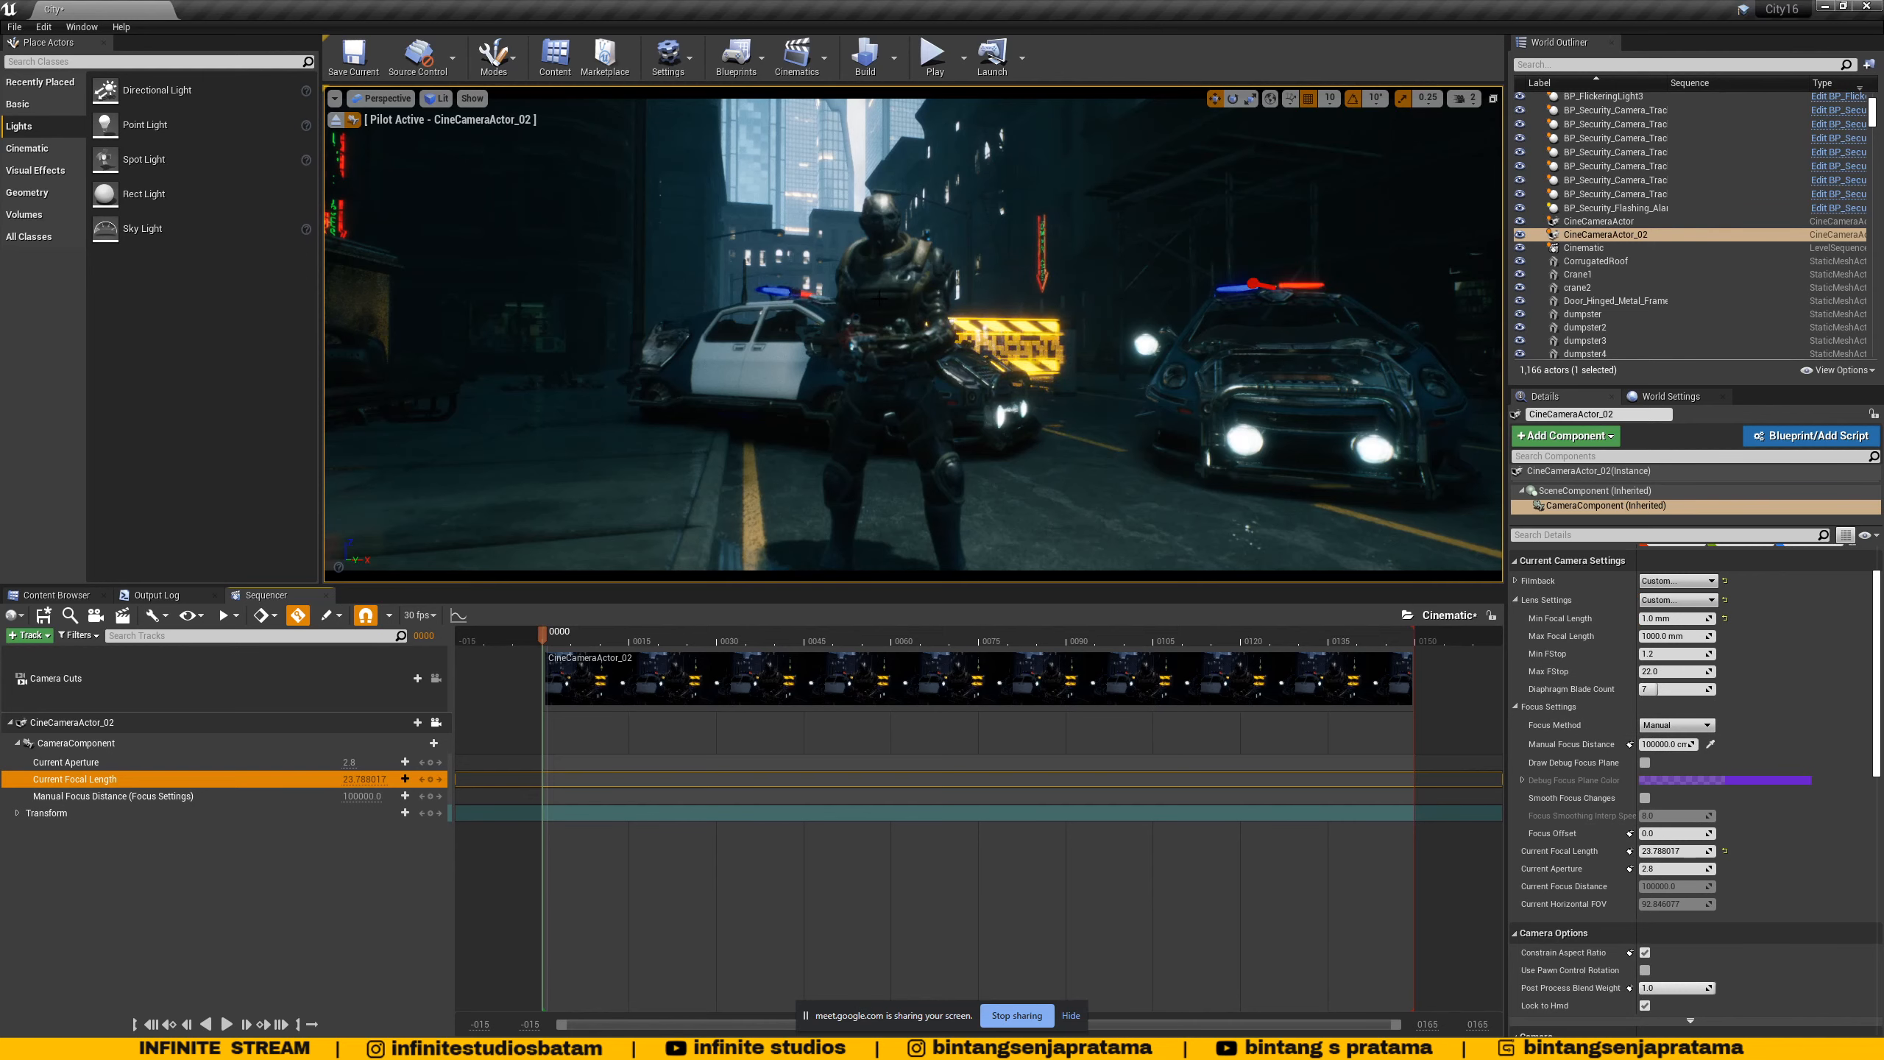
pyautogui.scroll(8, 881, 298)
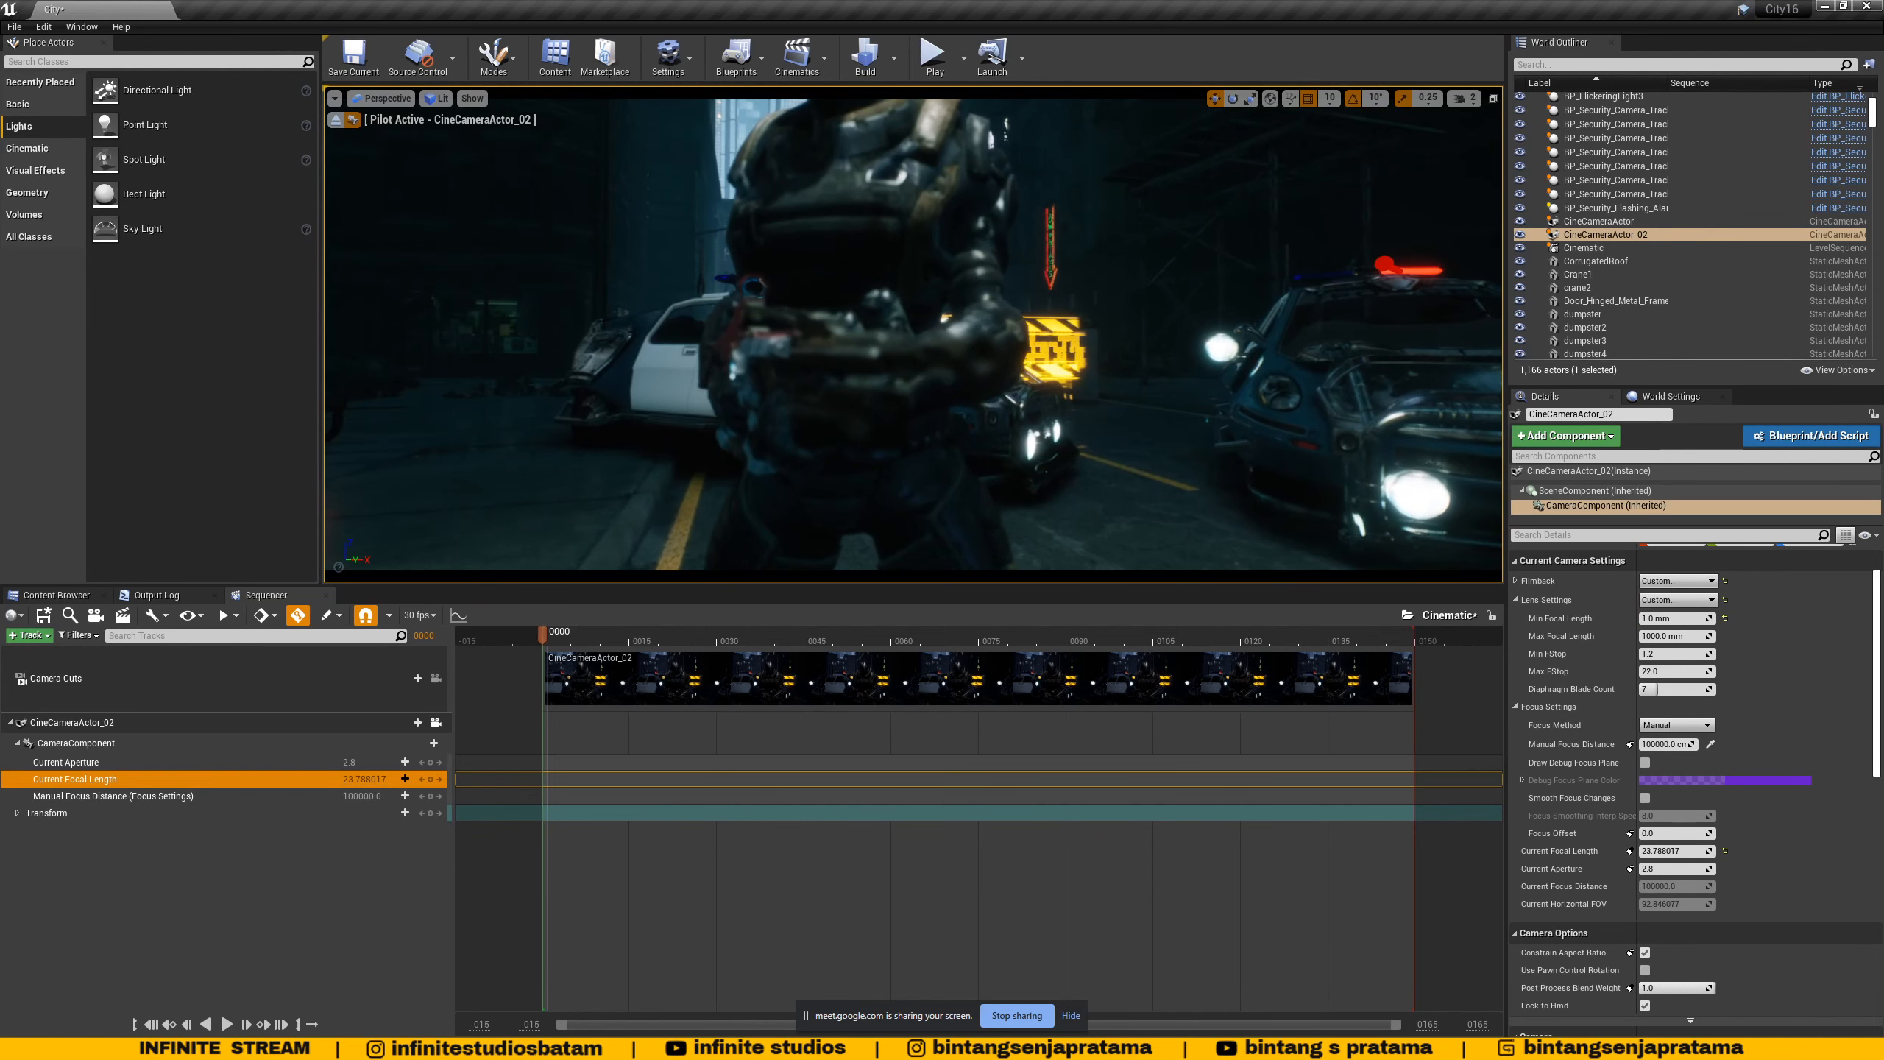
pyautogui.moveTo(880, 298); pyautogui.dragTo(880, 215, button='middle')
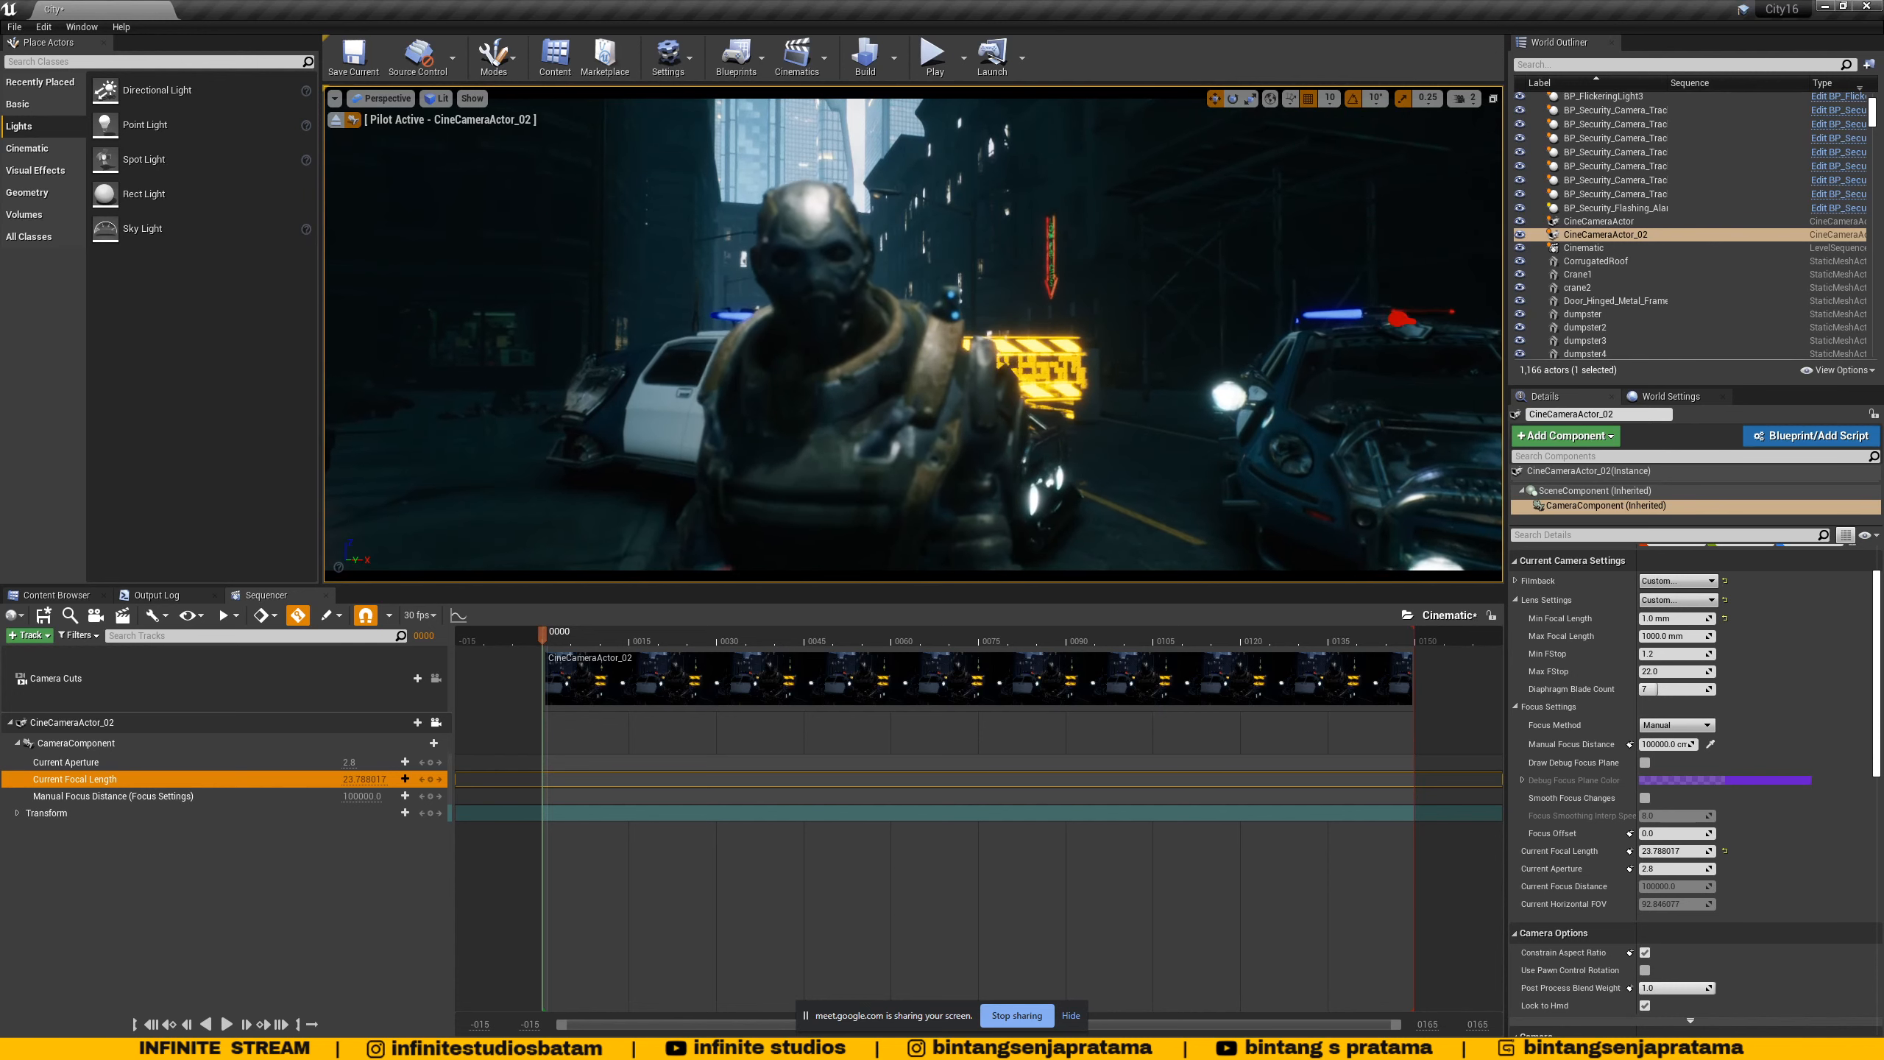
pyautogui.click(1710, 745)
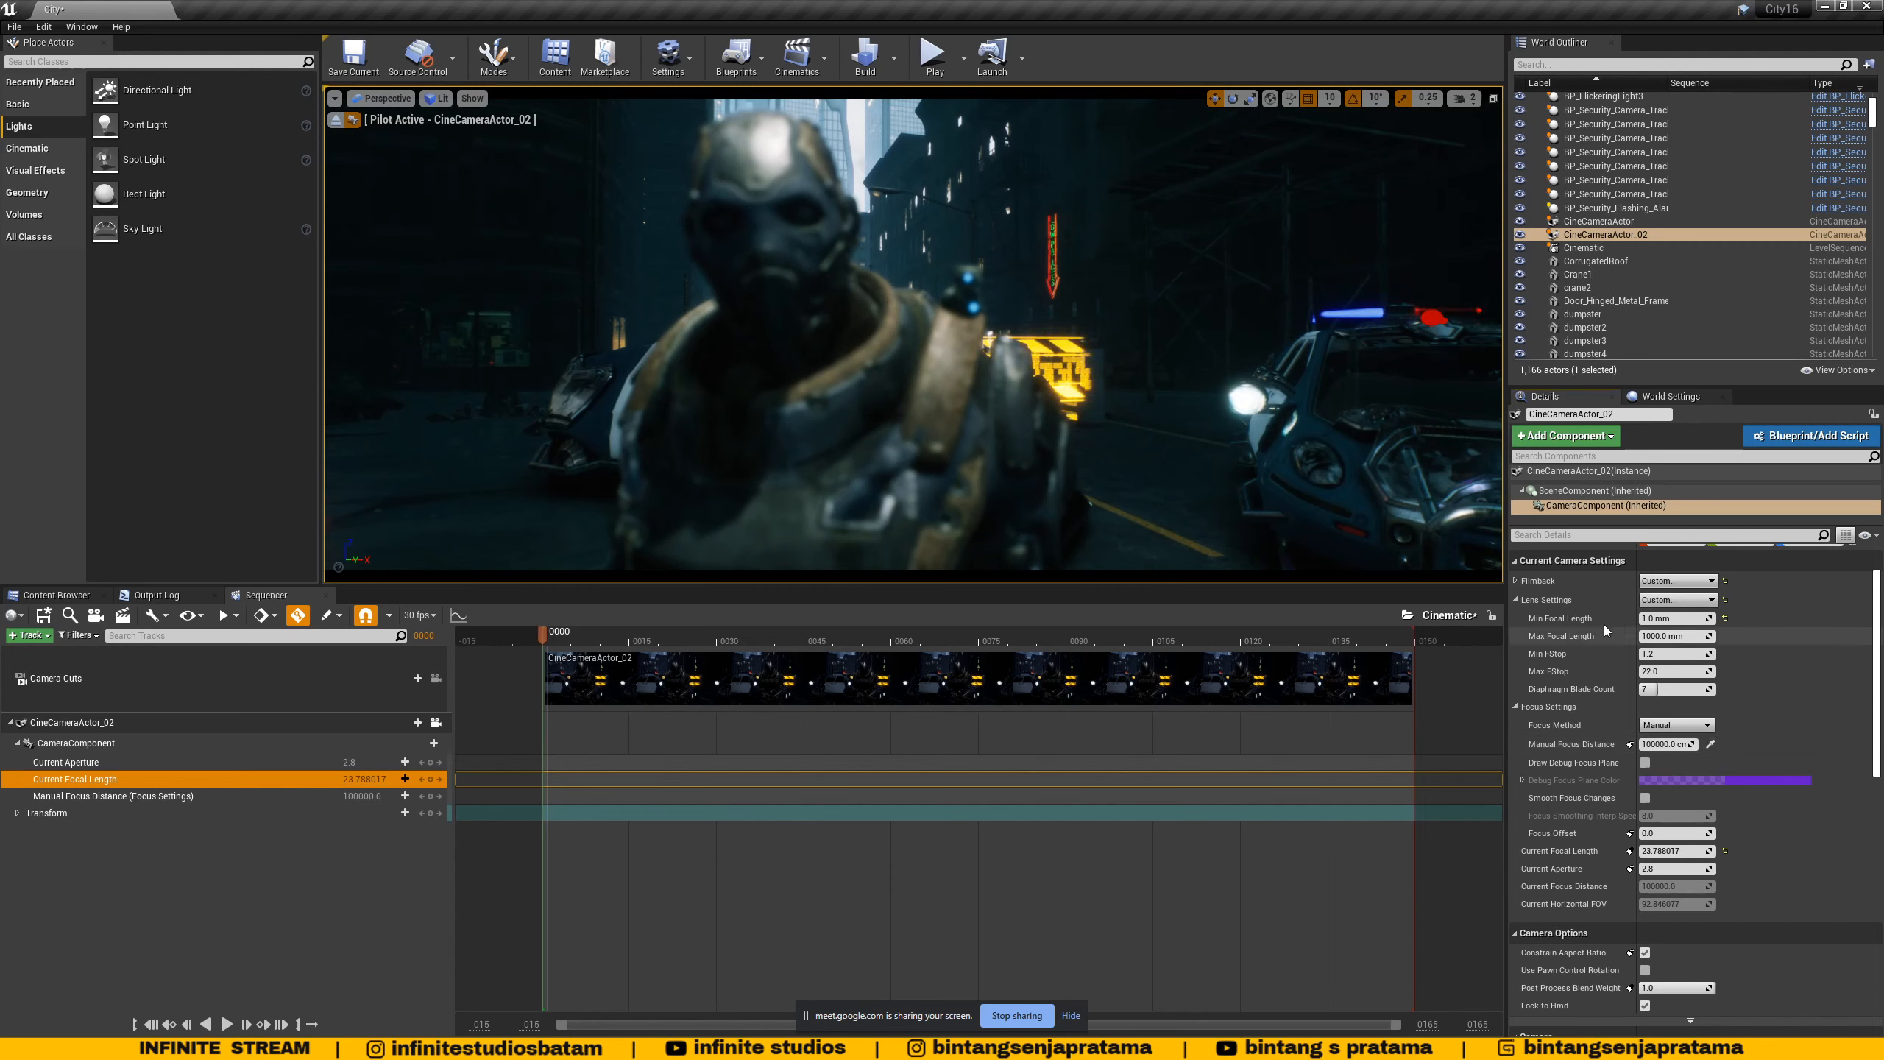
pyautogui.click(783, 235)
# - Pull the piloted camera back down the street to examine how the near focus distance blurs the wider scene
pyautogui.moveTo(955, 388)
pyautogui.mouseDown(button='right')
pyautogui.moveTo(1187, 393)
pyautogui.moveTo(923, 388)
pyautogui.moveTo(957, 388)
pyautogui.mouseUp(button='right')
pyautogui.press('s')
pyautogui.press('s')
pyautogui.moveTo(1095, 512); pyautogui.dragTo(1027, 508, button='right')
pyautogui.press('q')
pyautogui.press('s')
pyautogui.moveTo(898, 456); pyautogui.dragTo(898, 455, button='right')
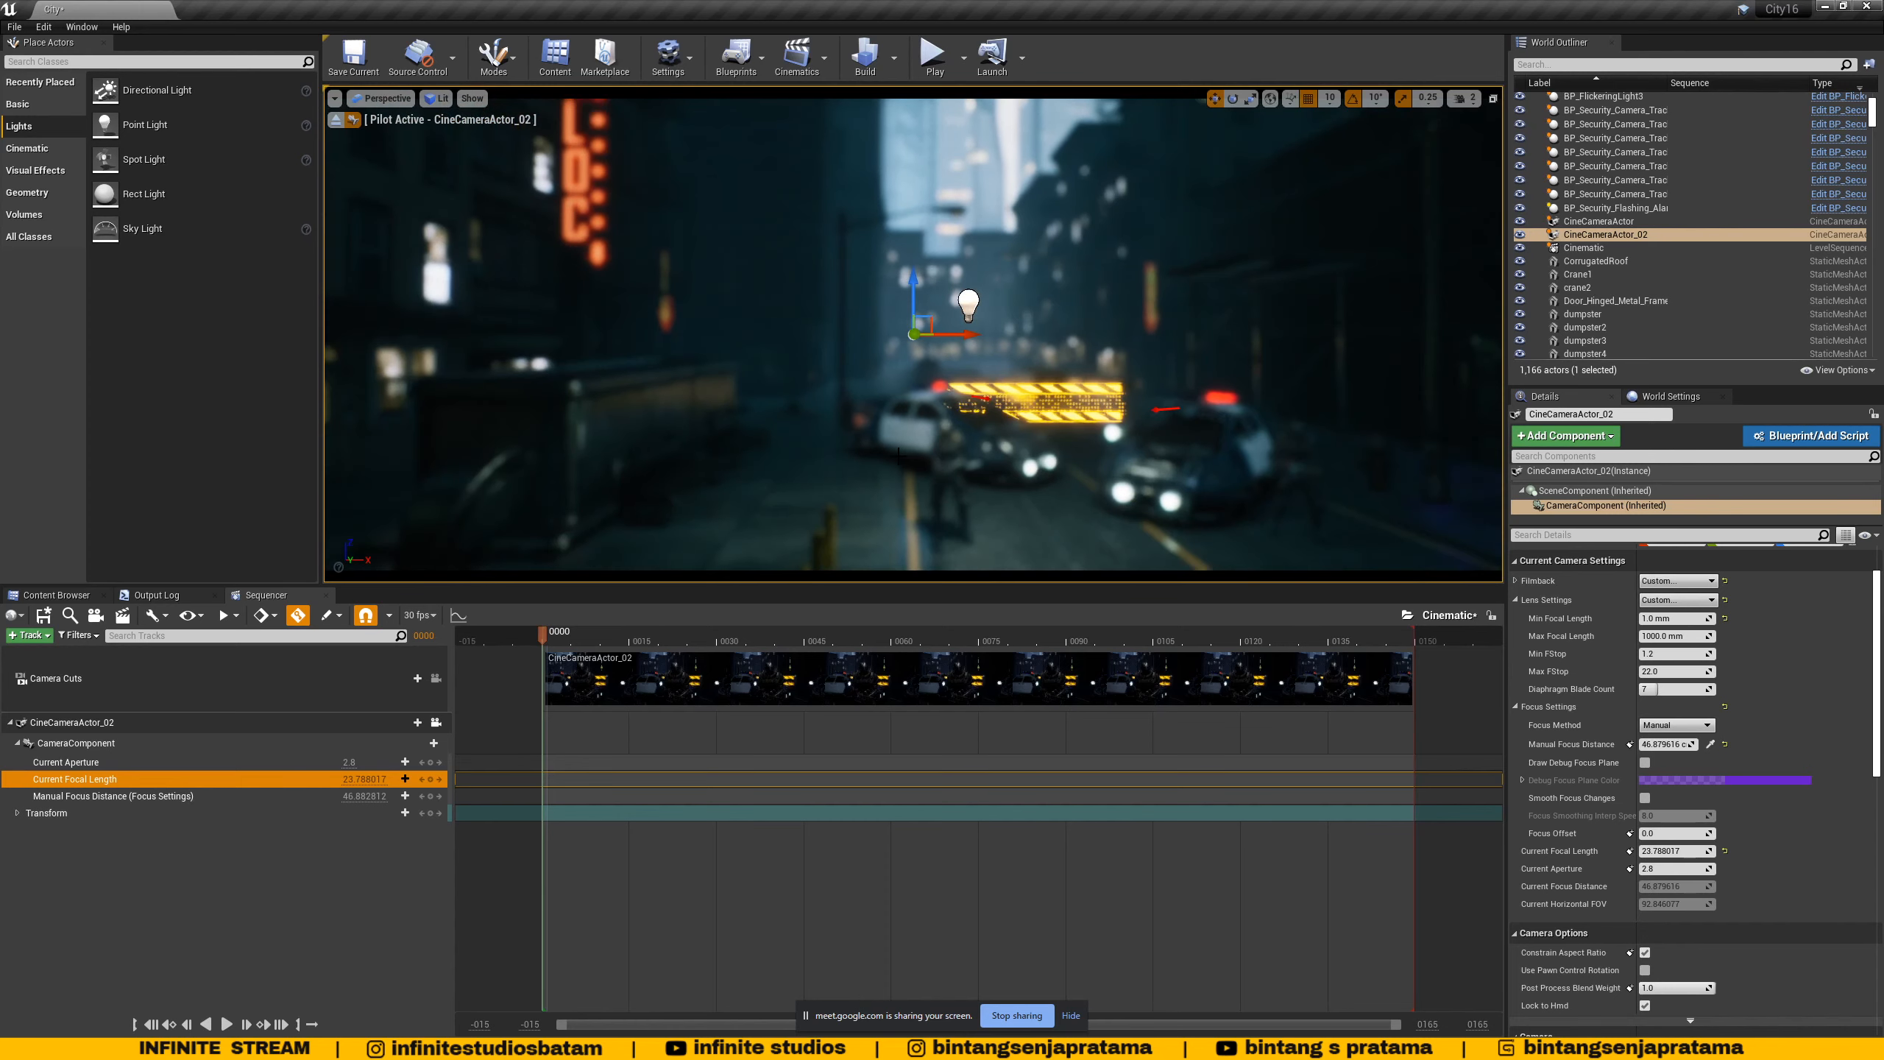
# - Frame the piloted camera on the trooper Idle_Rifle_Hip2 and adjust it to a frontal chest-up close-up
pyautogui.click(957, 466)
pyautogui.press('f')
pyautogui.press('w')
pyautogui.moveTo(1094, 522); pyautogui.dragTo(1102, 518, button='right')
pyautogui.press('e')
pyautogui.press('w')
pyautogui.press('a')
pyautogui.press('w')
pyautogui.press('e')
pyautogui.press('w')
pyautogui.press('q')
pyautogui.press('d')
pyautogui.press('s')
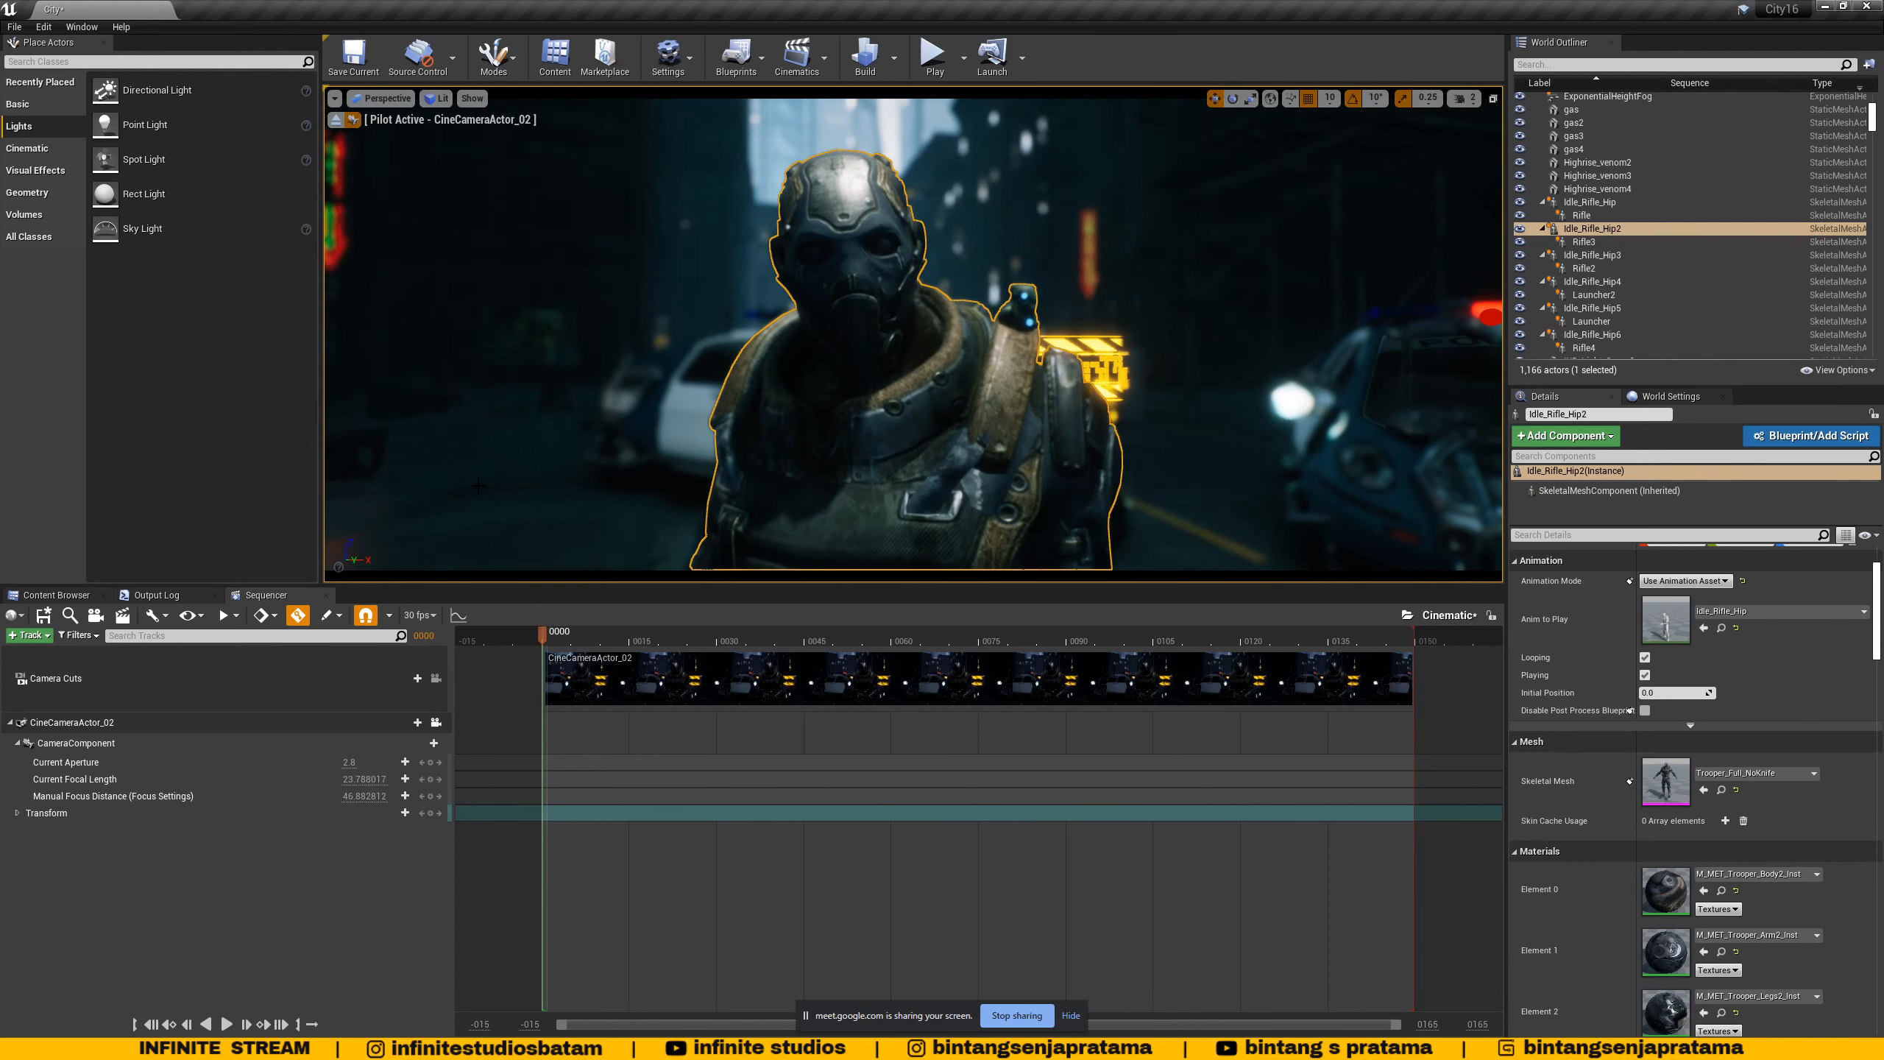
# - Filter the World Outliner for "cine", select CineCameraActor_02 and resample its manual focus distance to about 54.17 cm
pyautogui.click(485, 520)
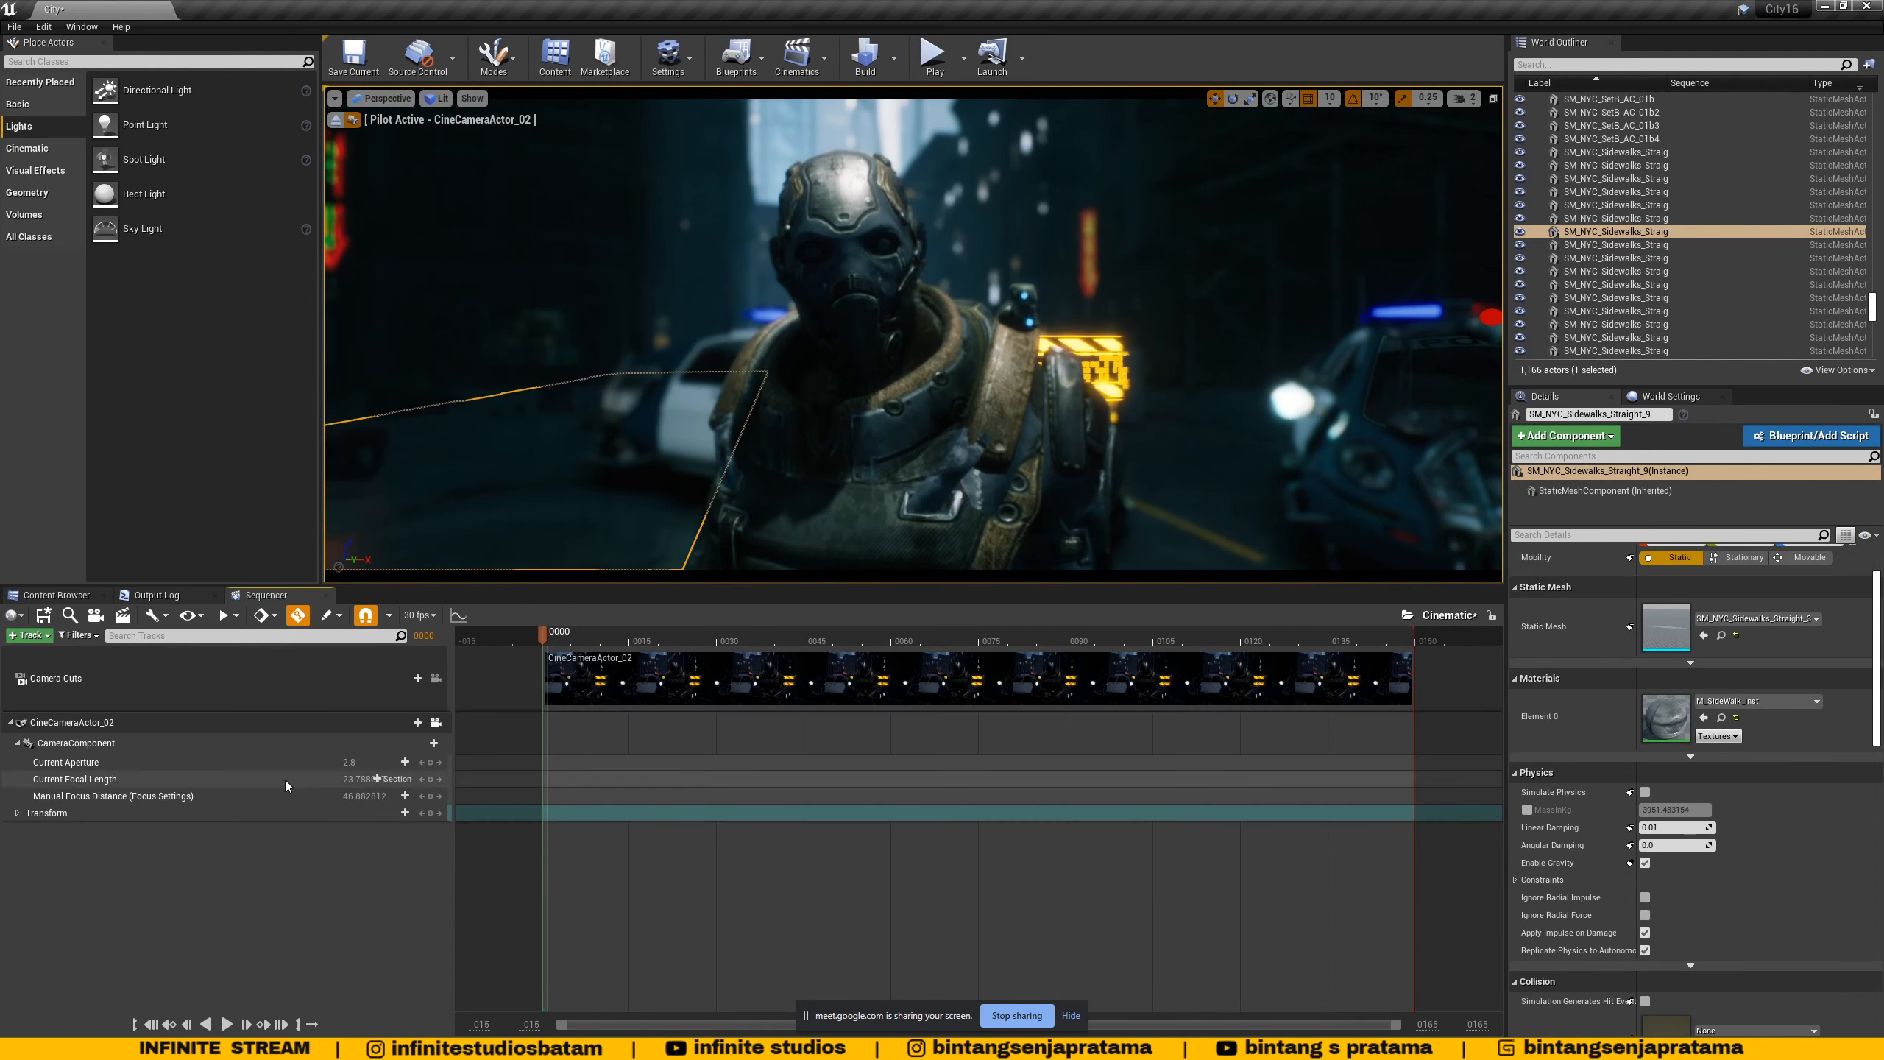
pyautogui.click(1615, 246)
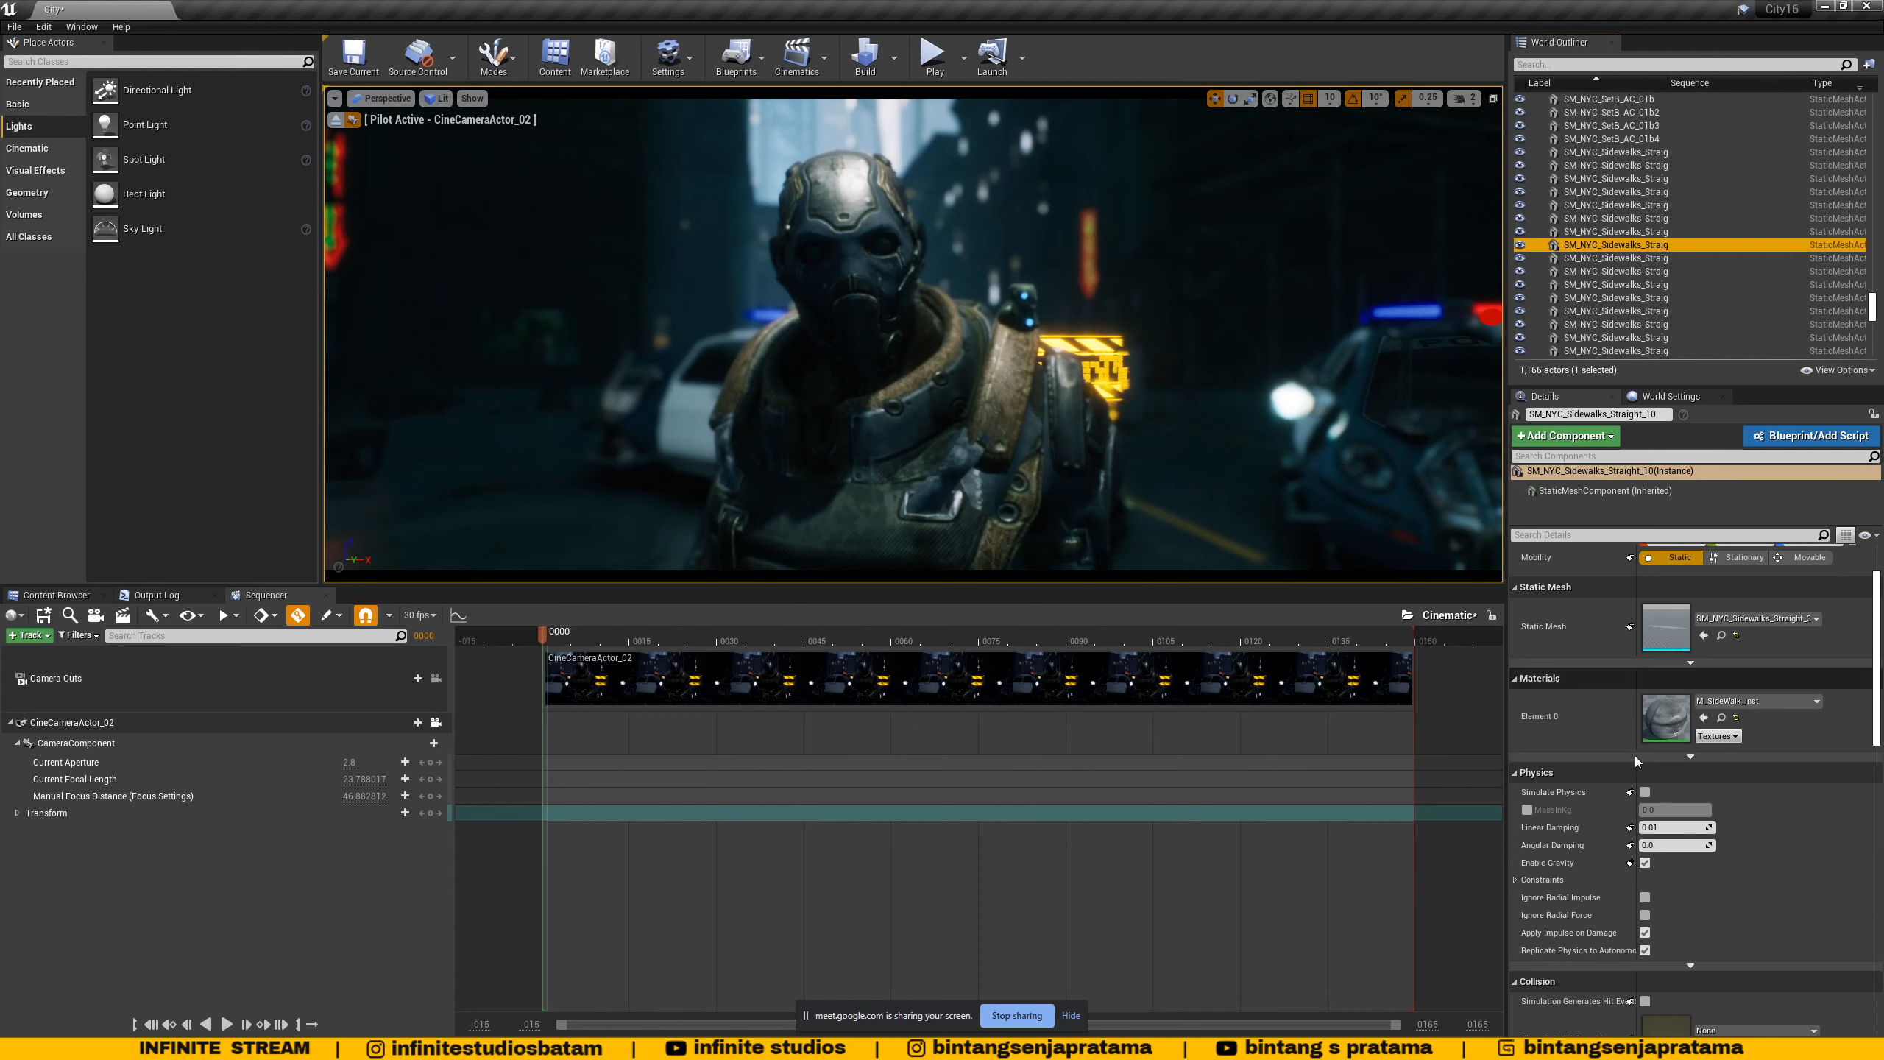
pyautogui.scroll(-5, 1528, 274)
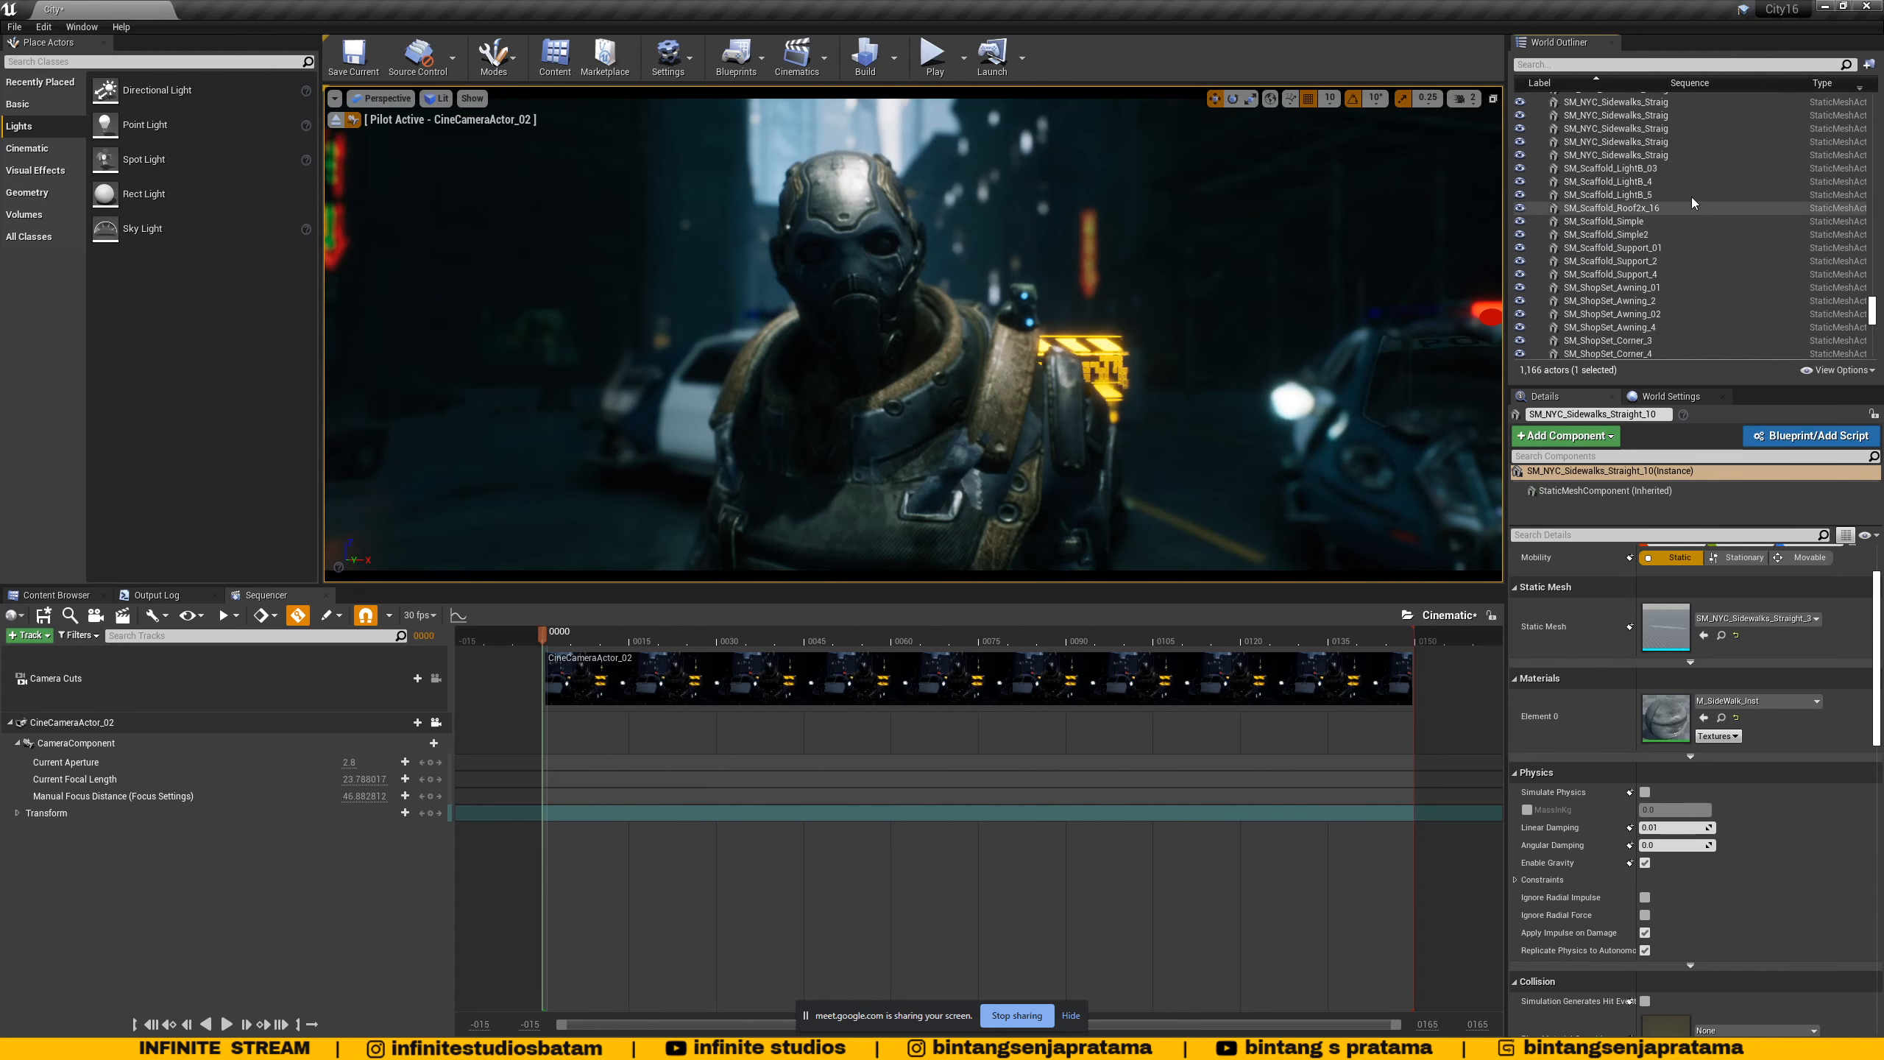
pyautogui.click(1597, 63)
pyautogui.write('cine')
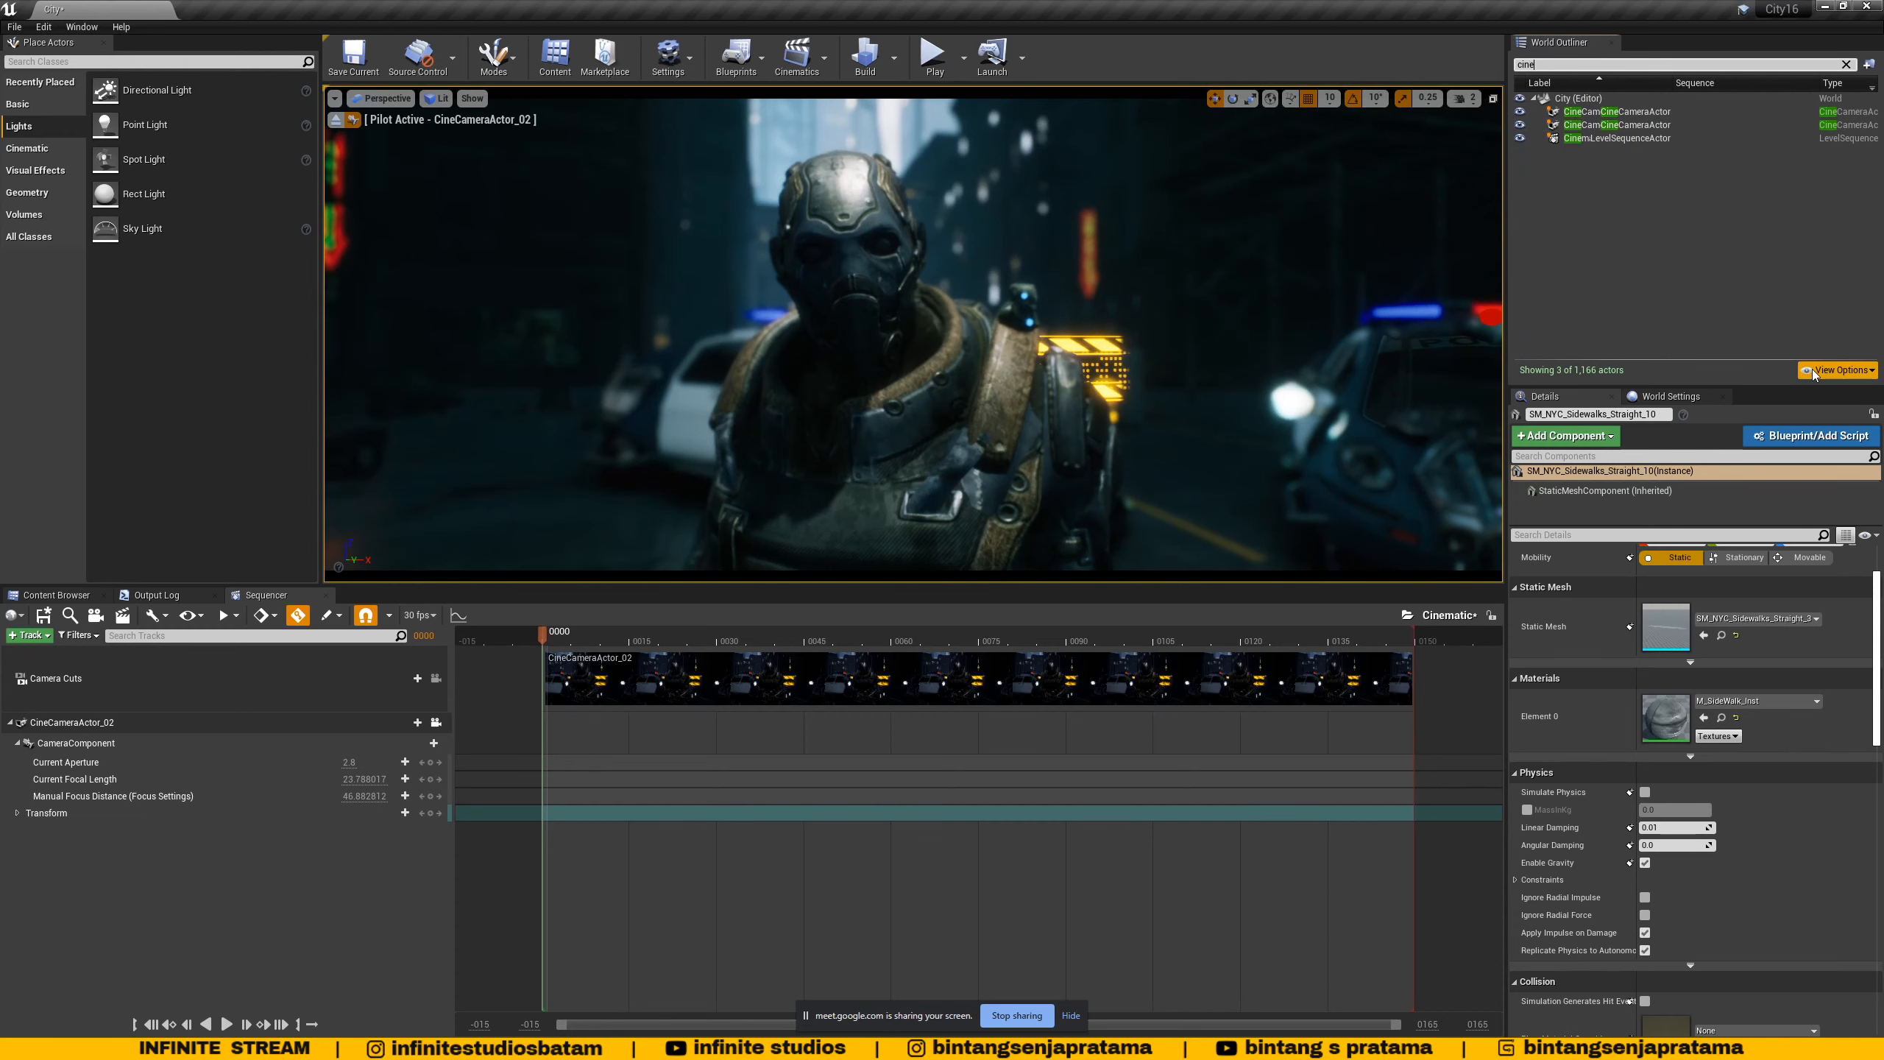
pyautogui.click(1499, 396)
pyautogui.moveTo(1507, 397); pyautogui.dragTo(1403, 397)
pyautogui.click(1558, 125)
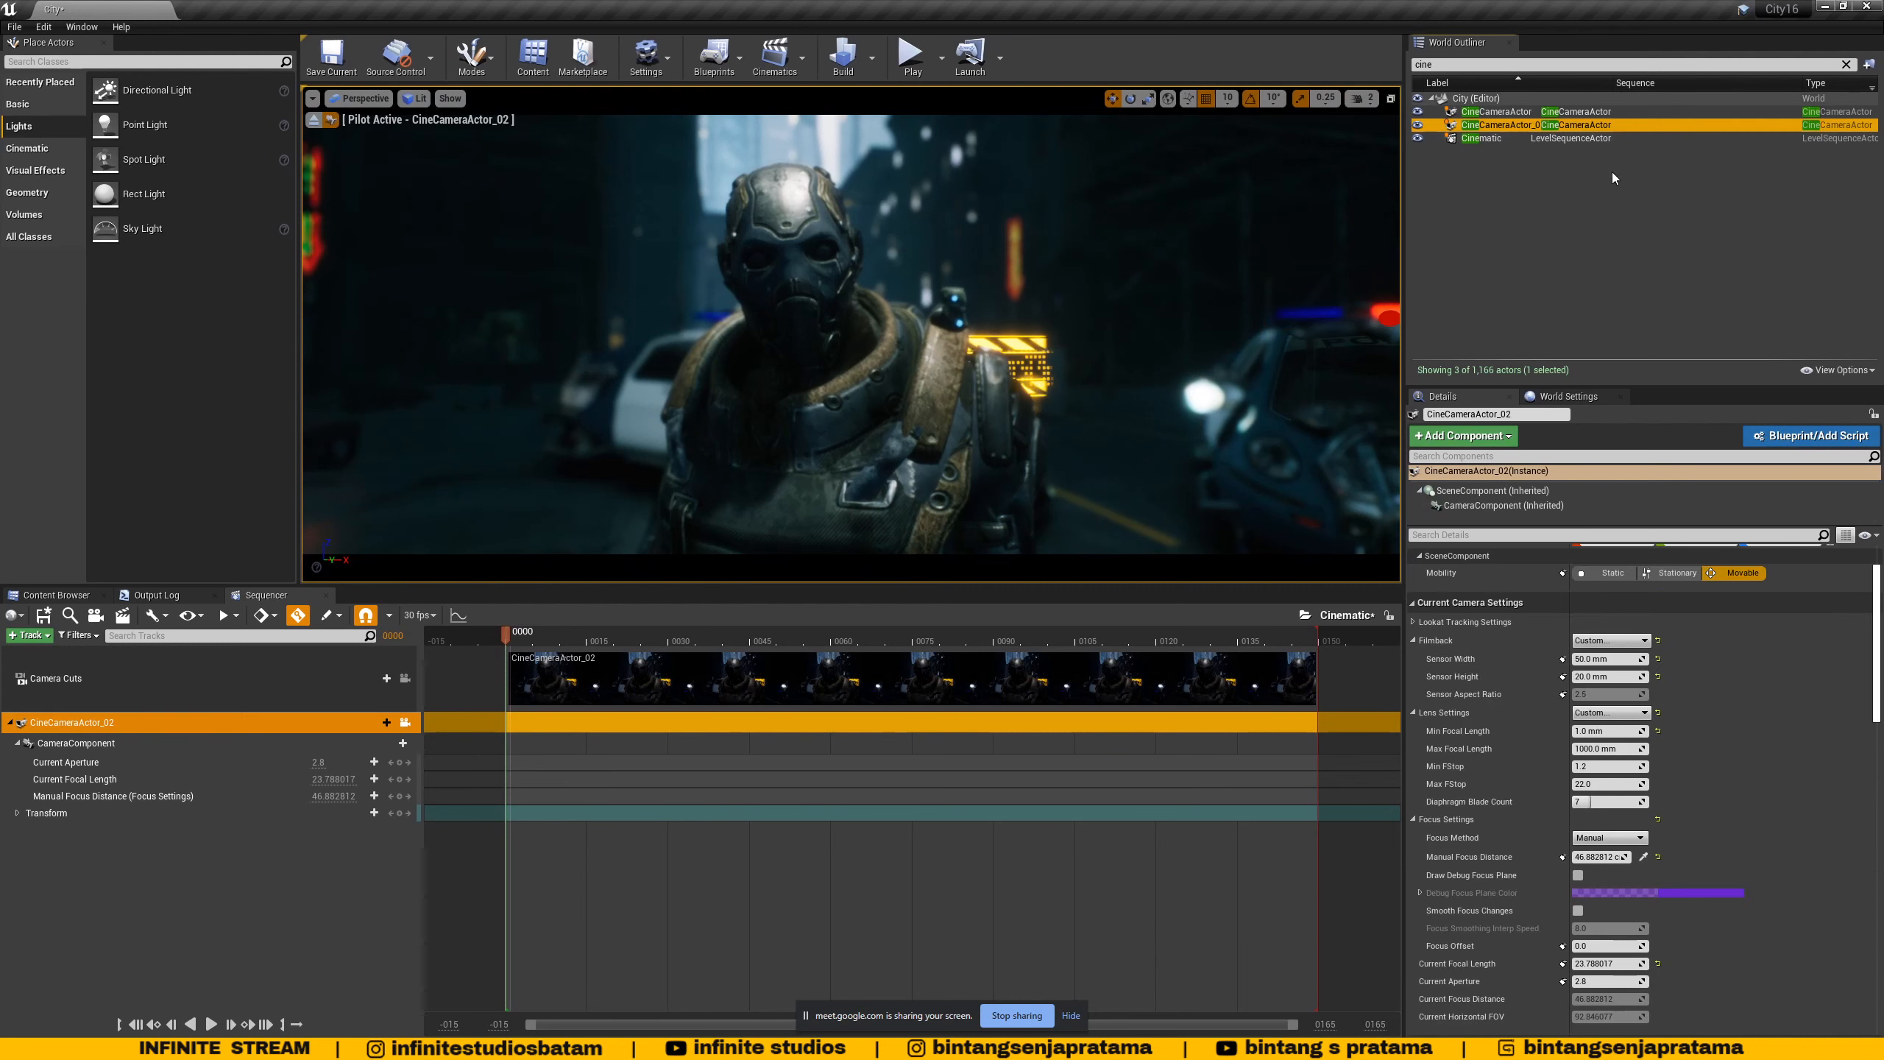
pyautogui.click(1644, 857)
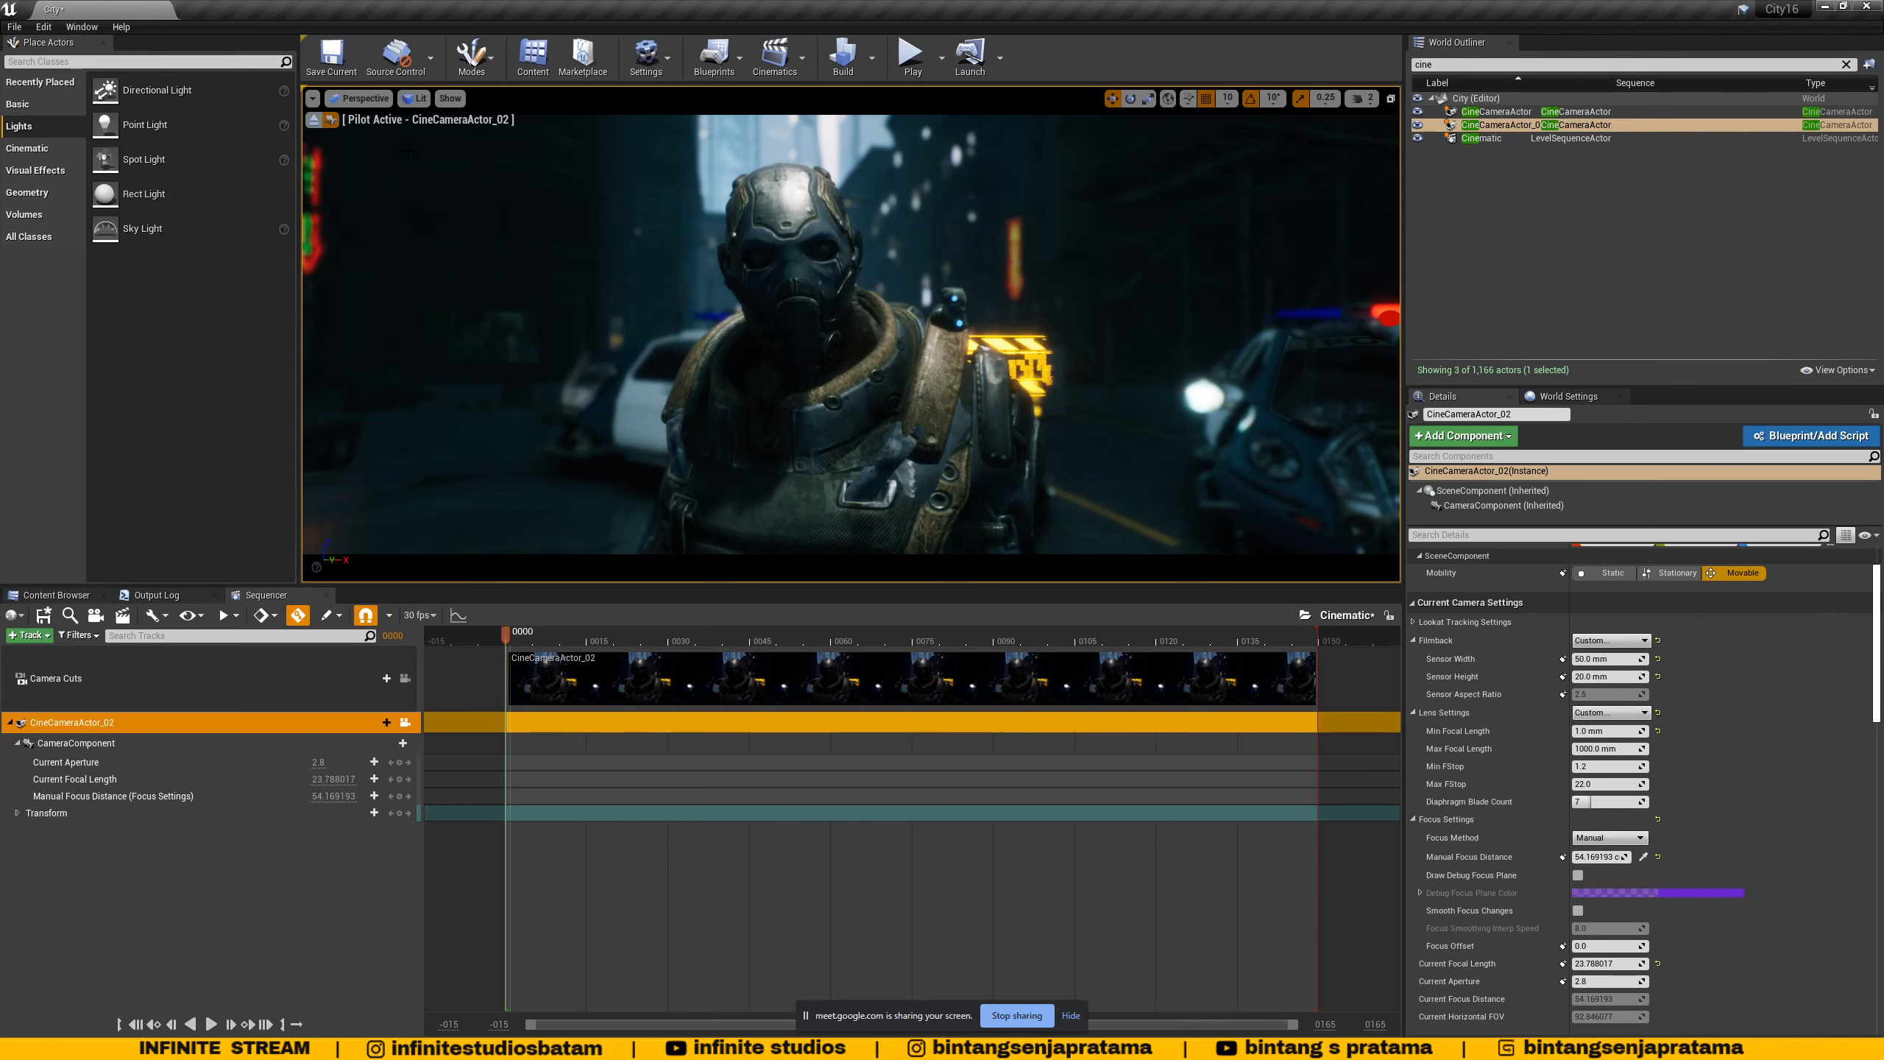
# - Compare the Bottom and Perspective viewport views, returning to the view through CineCameraActor_02
pyautogui.click(361, 99)
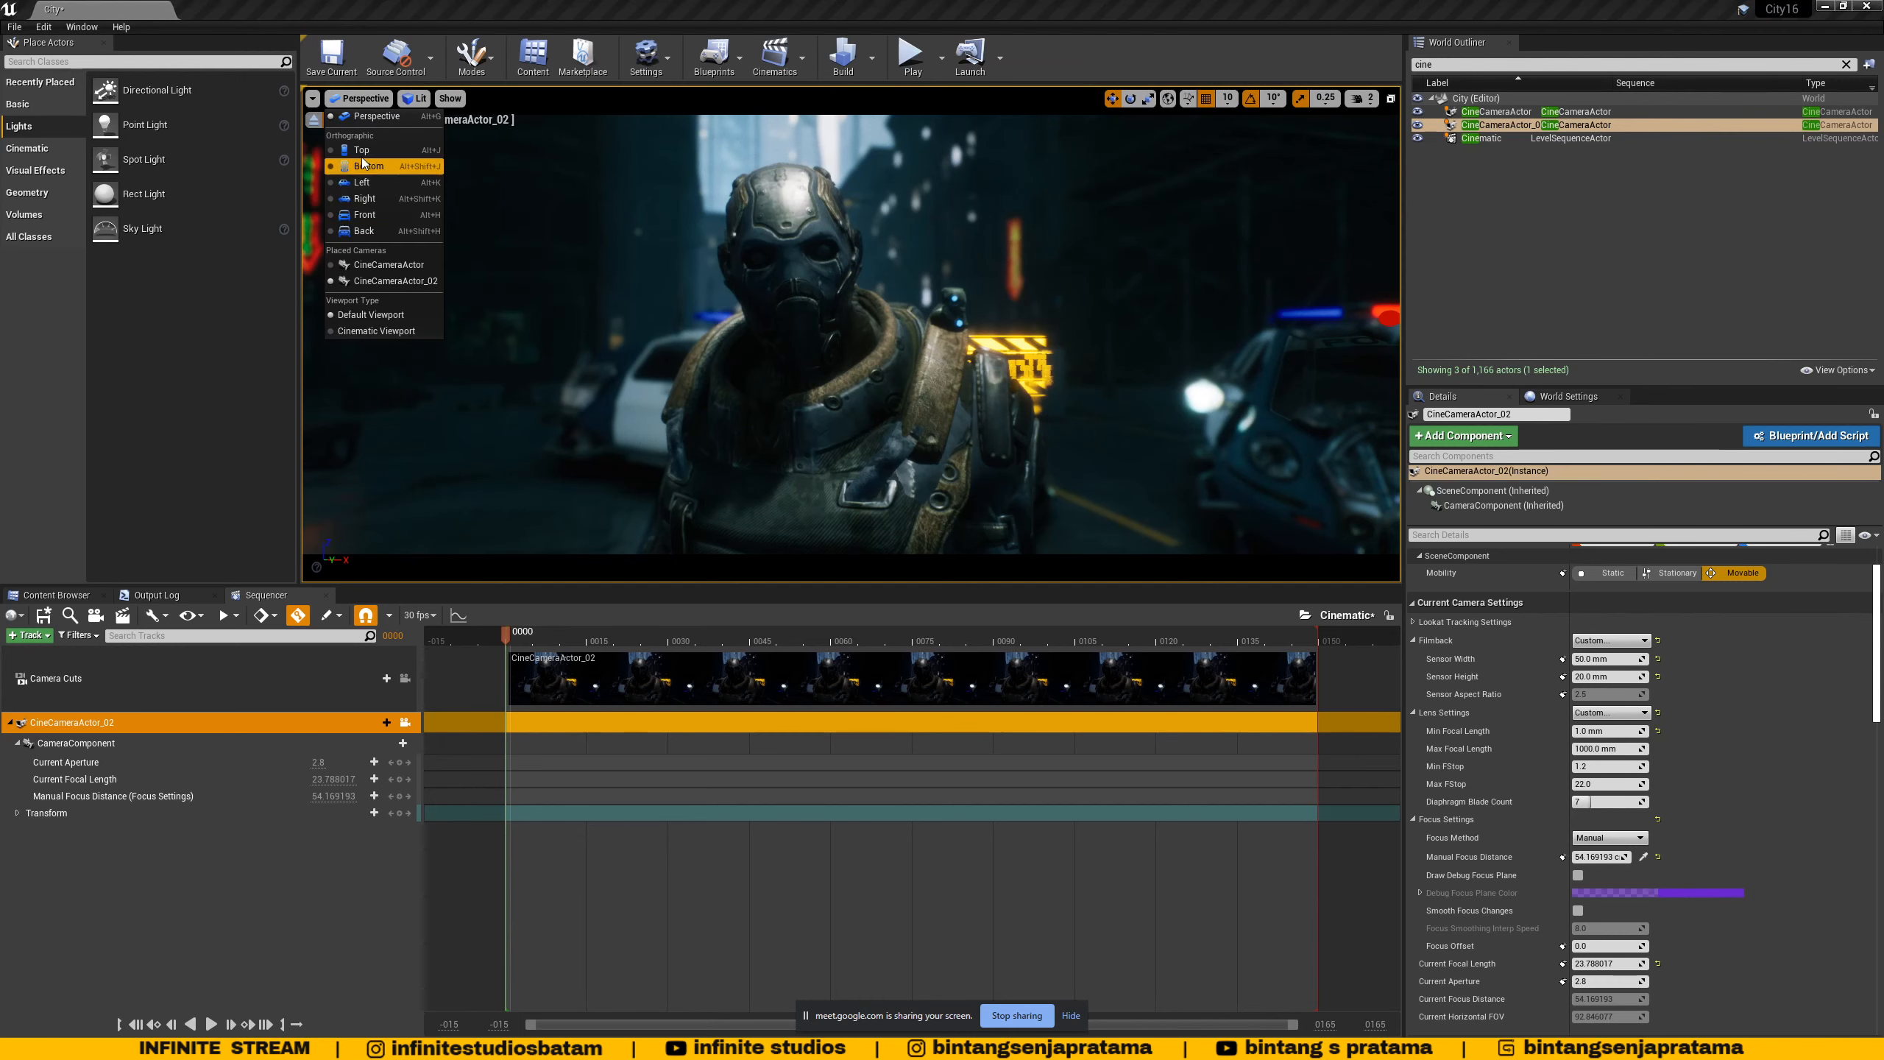
pyautogui.click(370, 119)
pyautogui.click(360, 99)
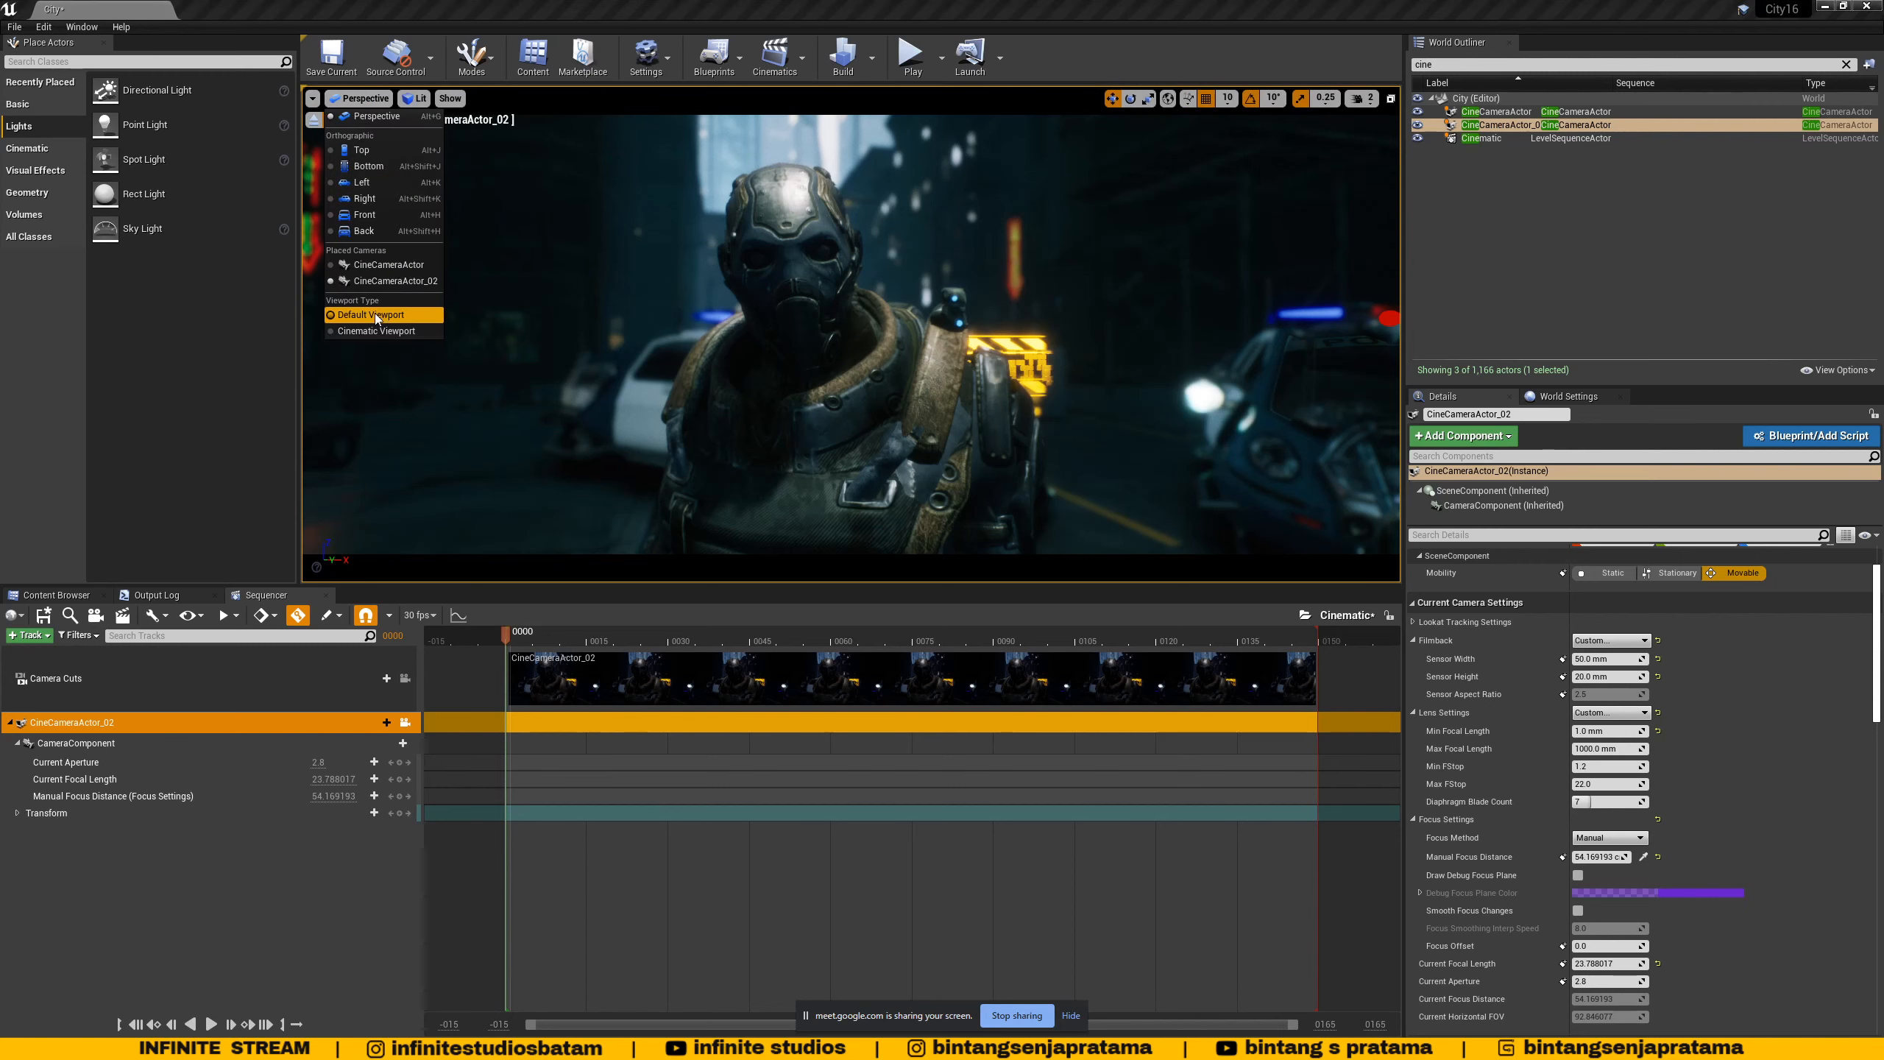
pyautogui.click(385, 315)
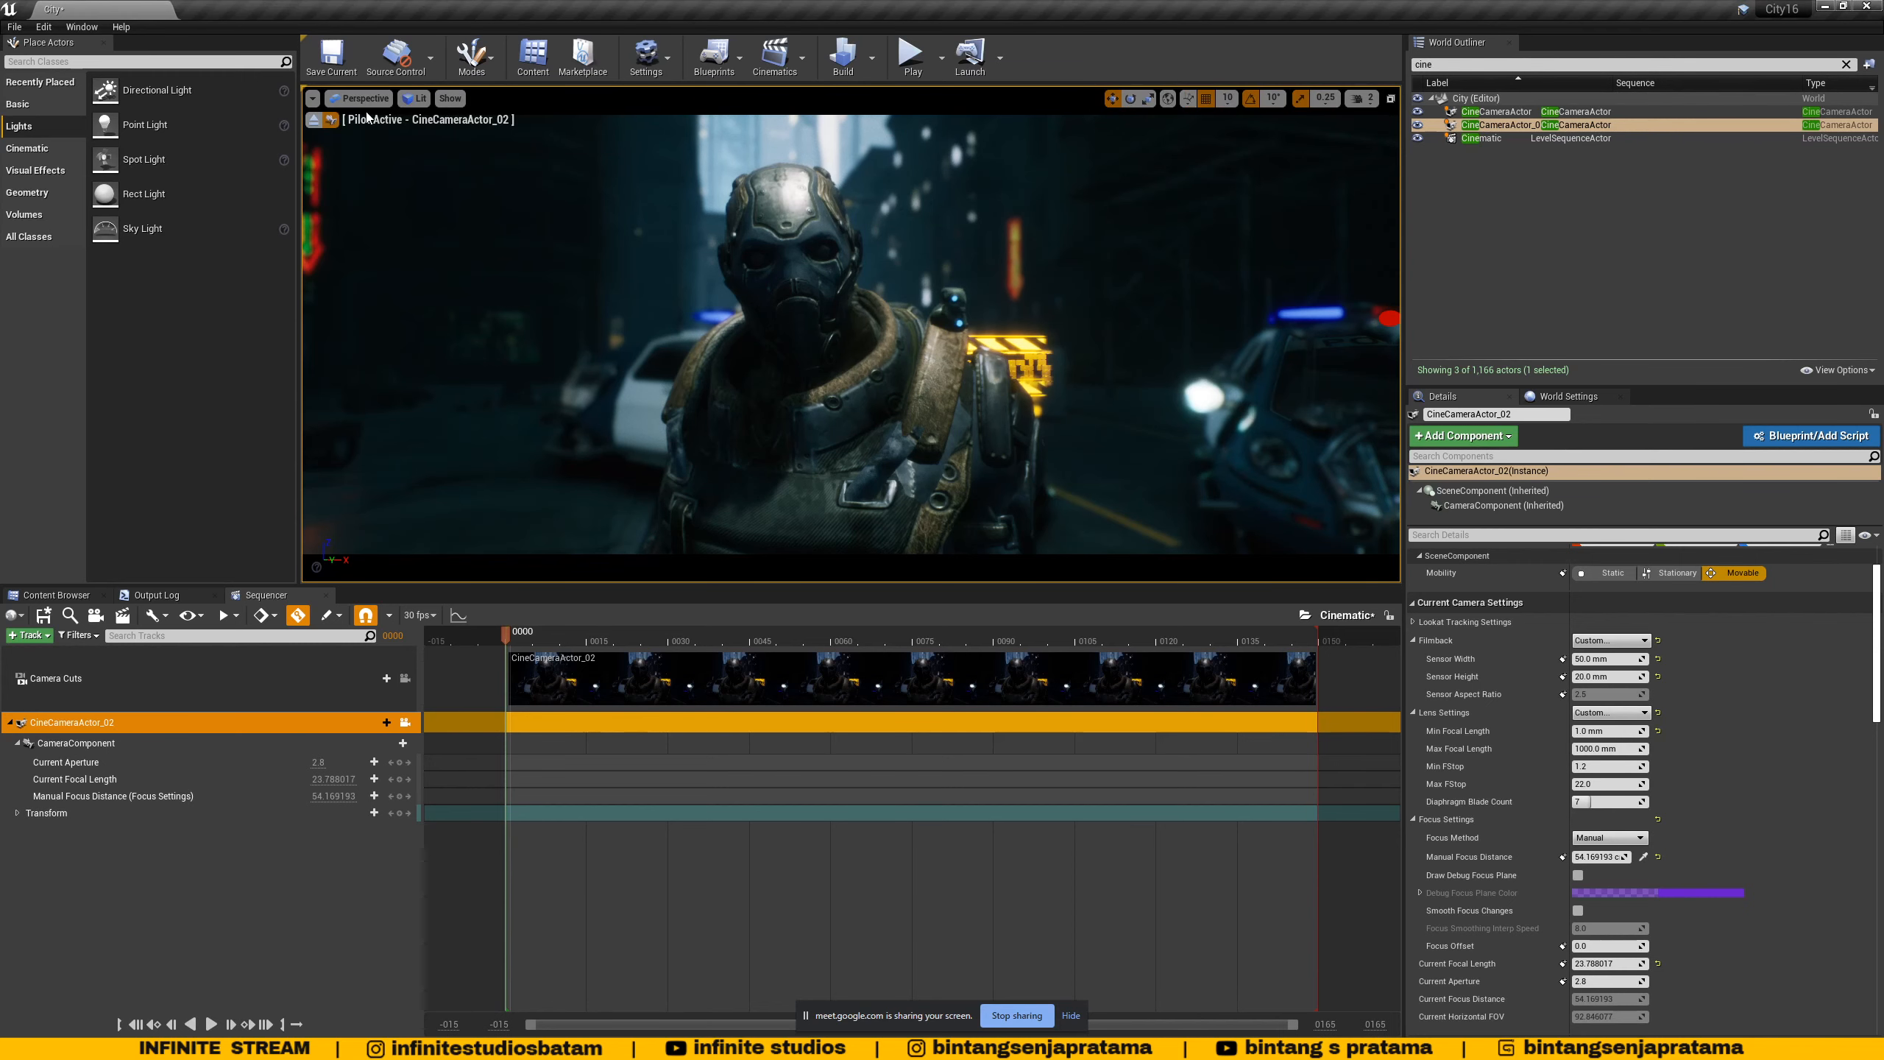
pyautogui.click(361, 99)
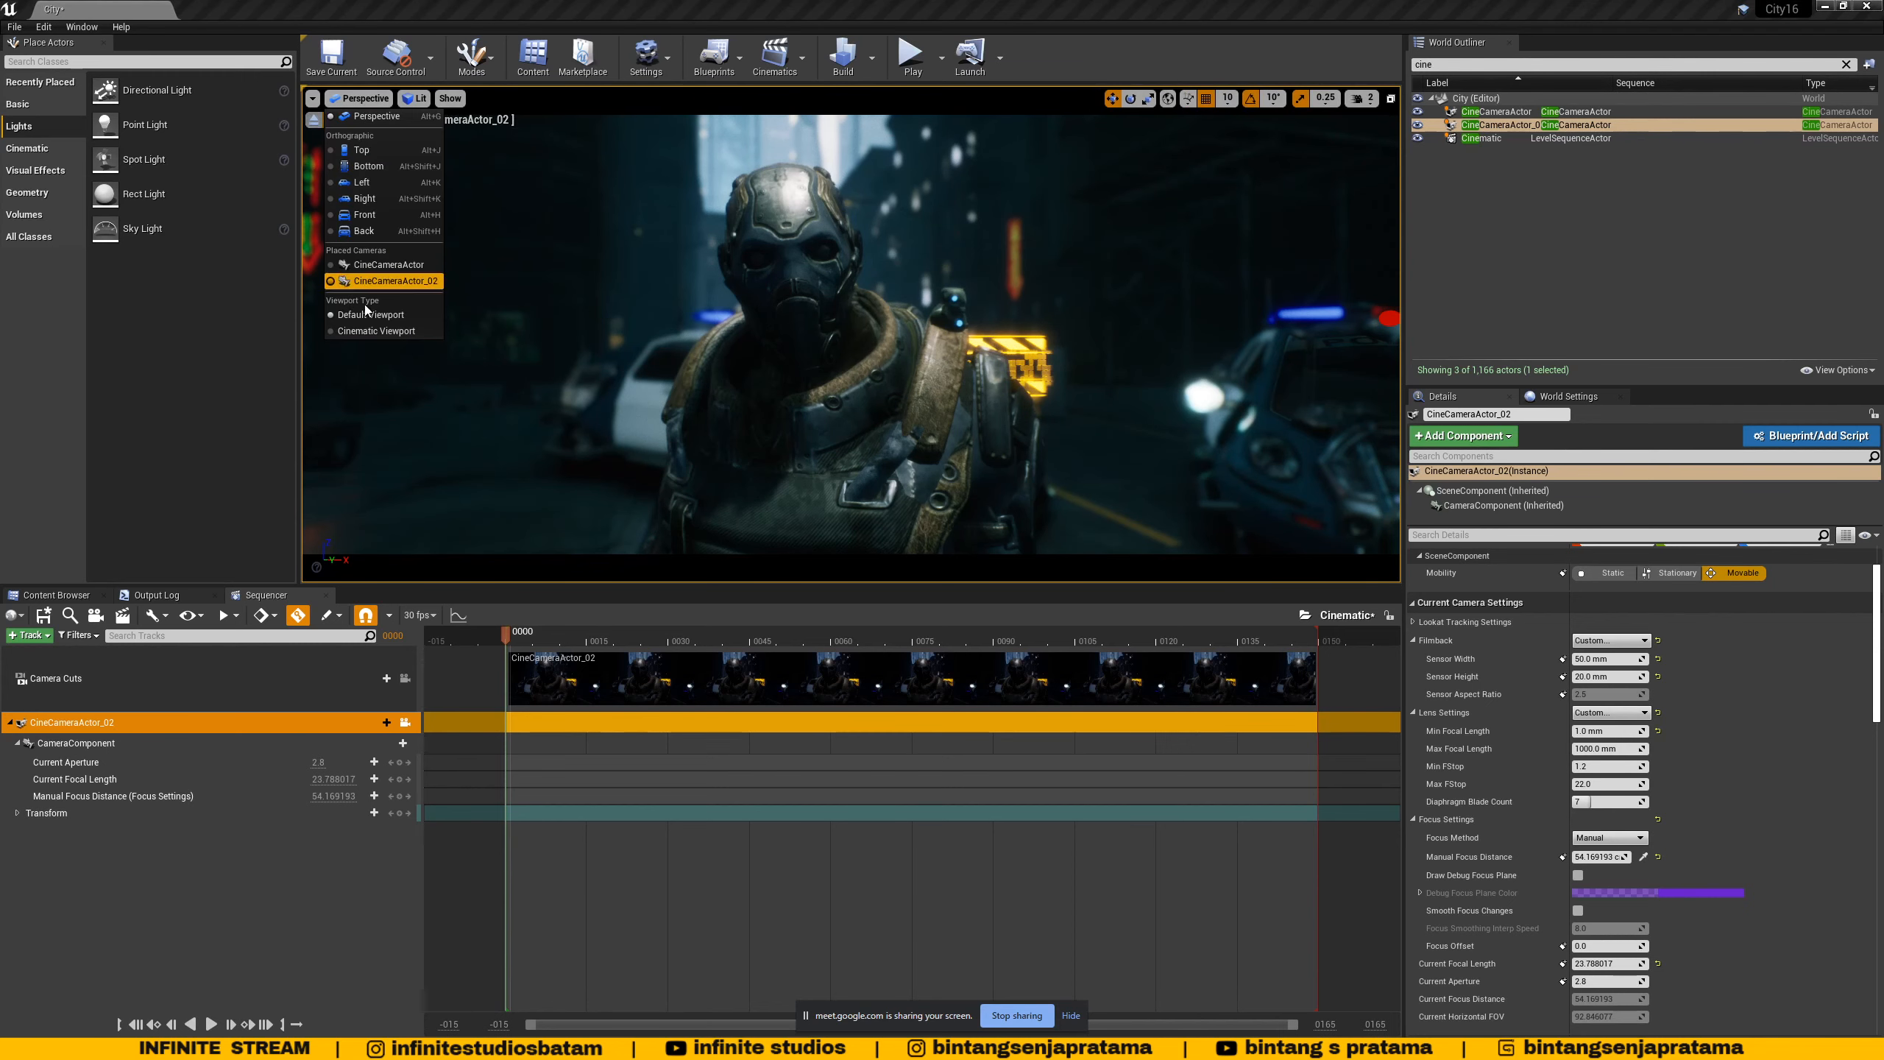
pyautogui.click(368, 165)
pyautogui.click(355, 98)
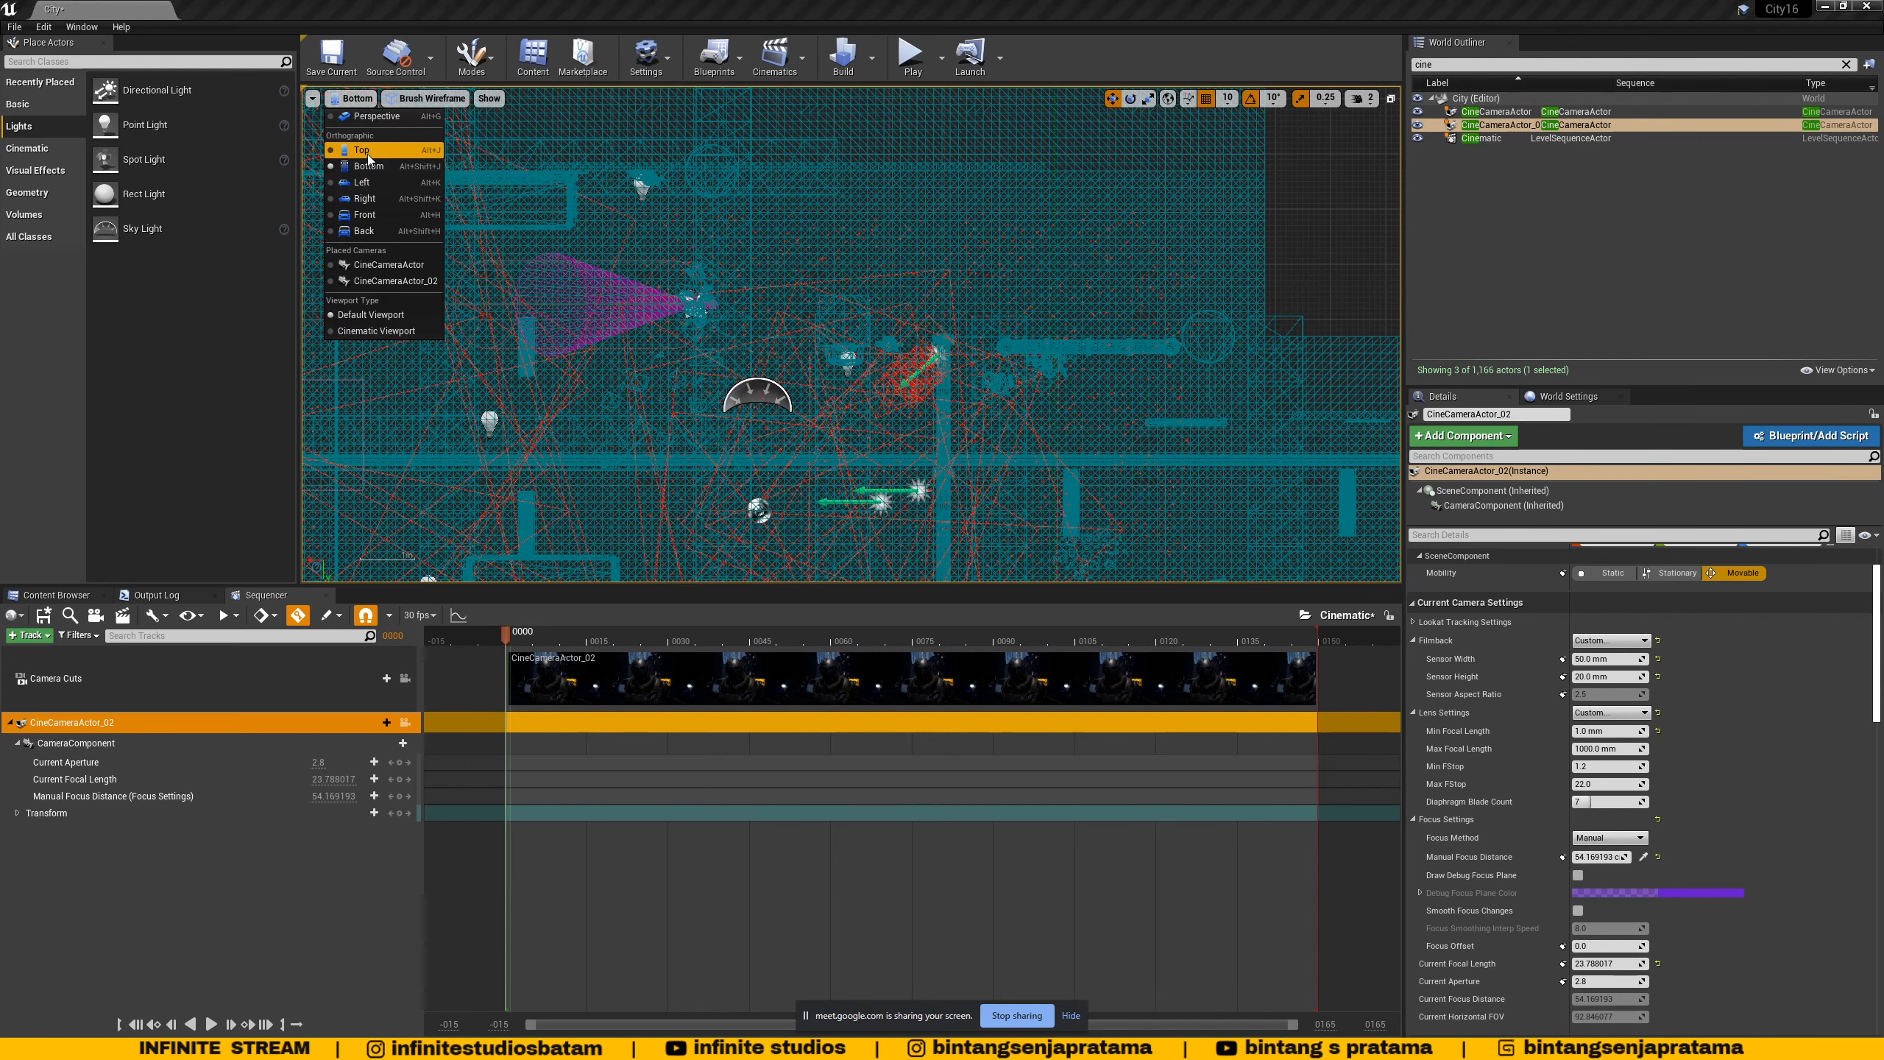
pyautogui.click(374, 116)
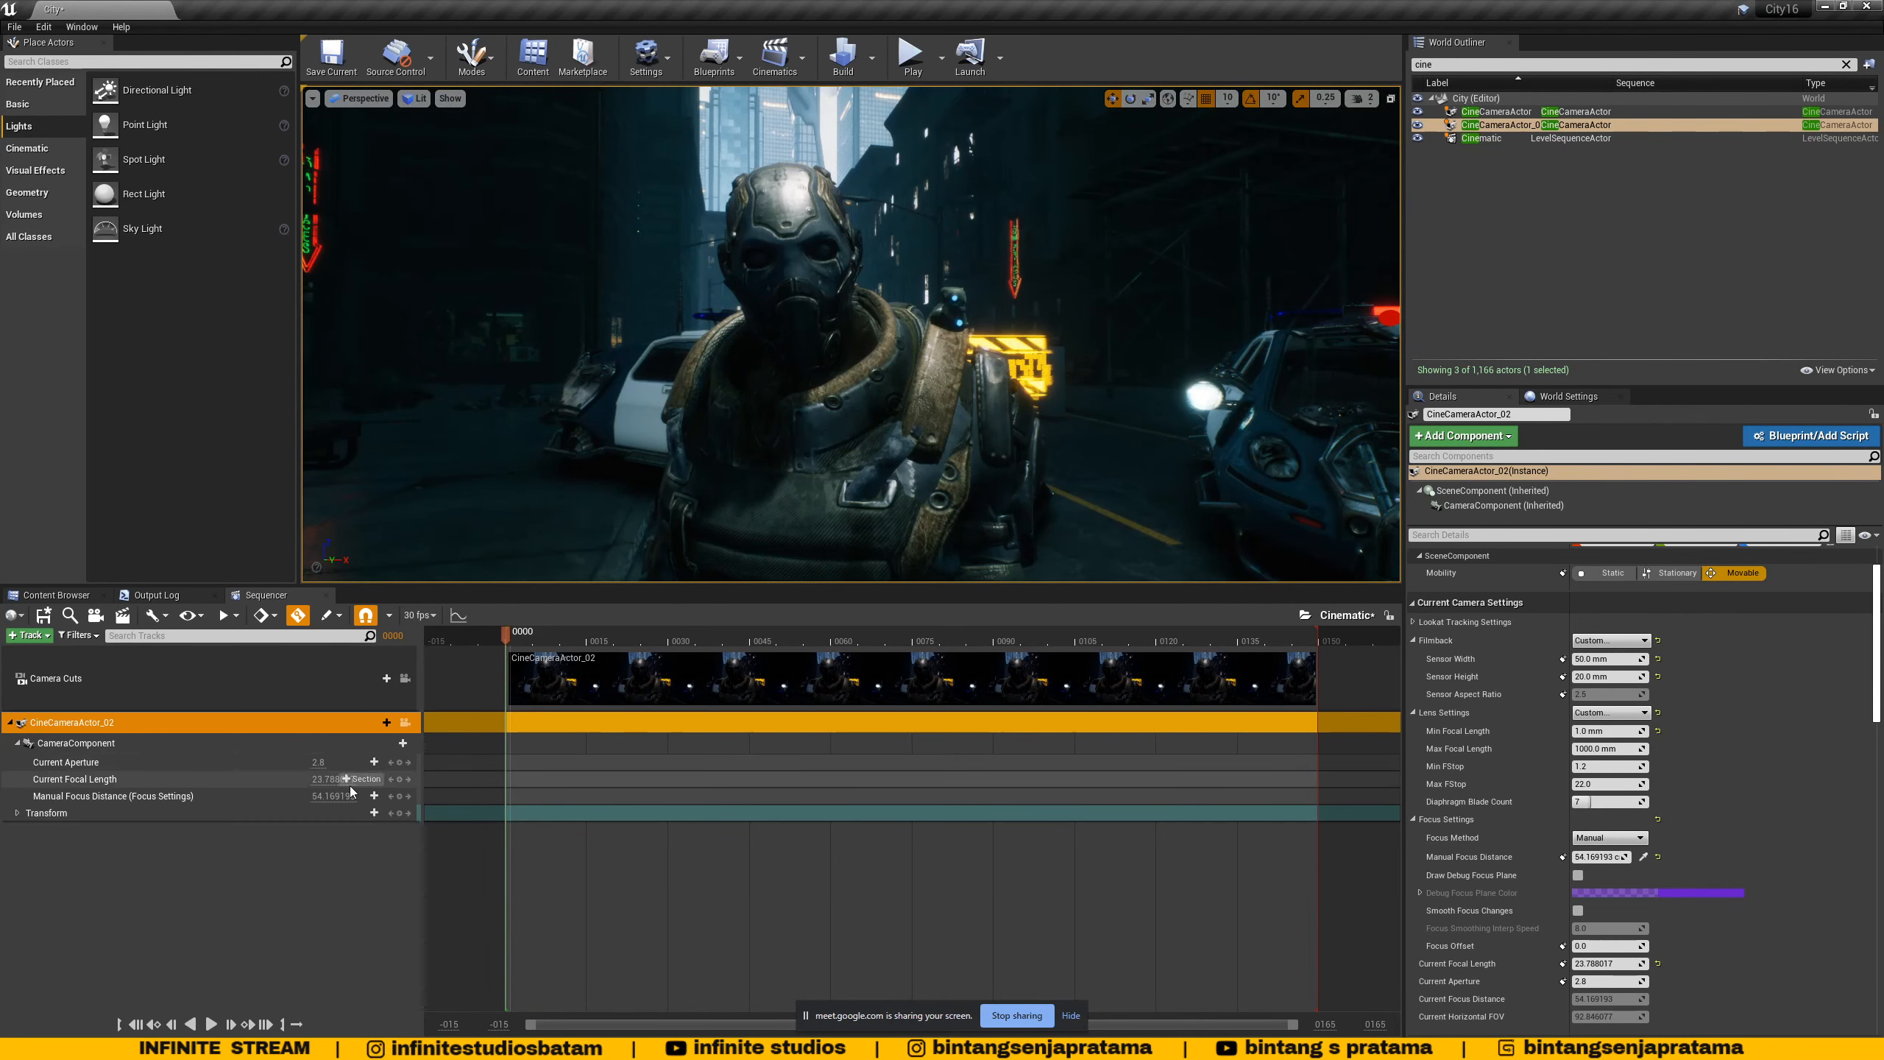
pyautogui.click(118, 817)
pyautogui.click(359, 98)
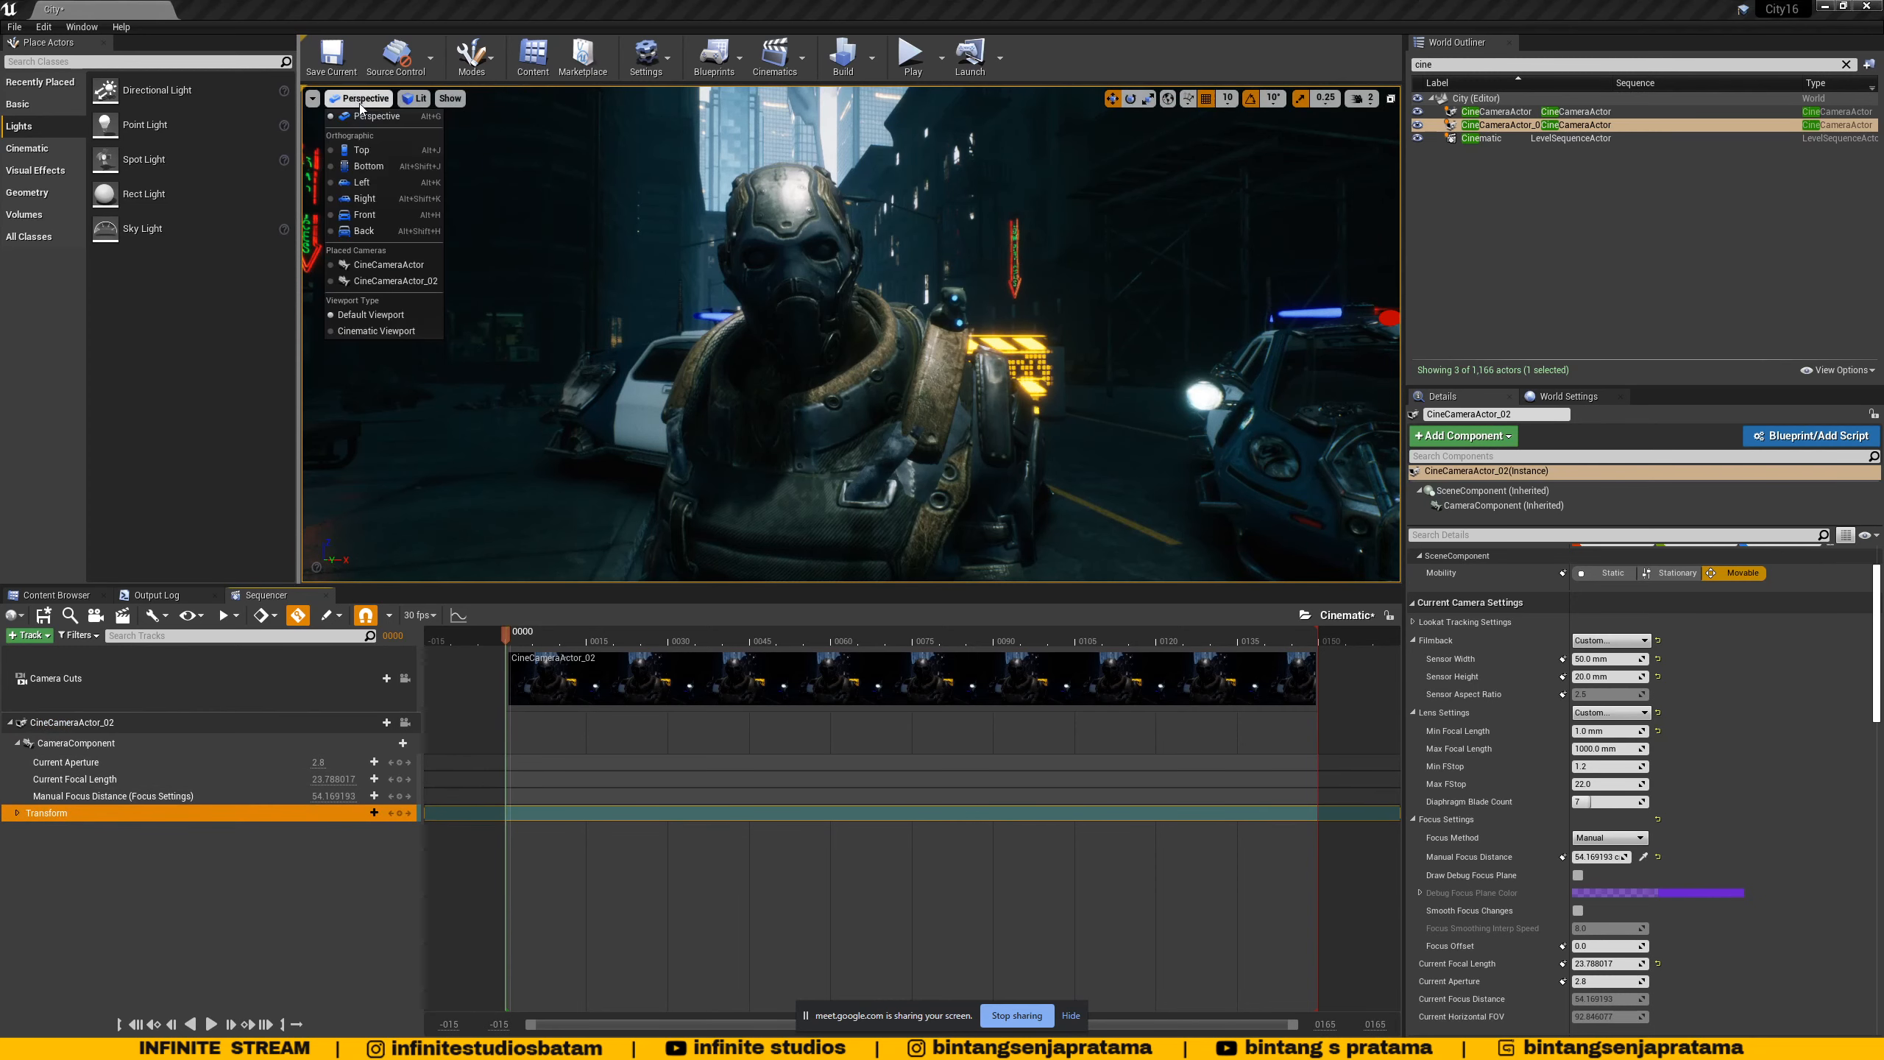
pyautogui.click(375, 280)
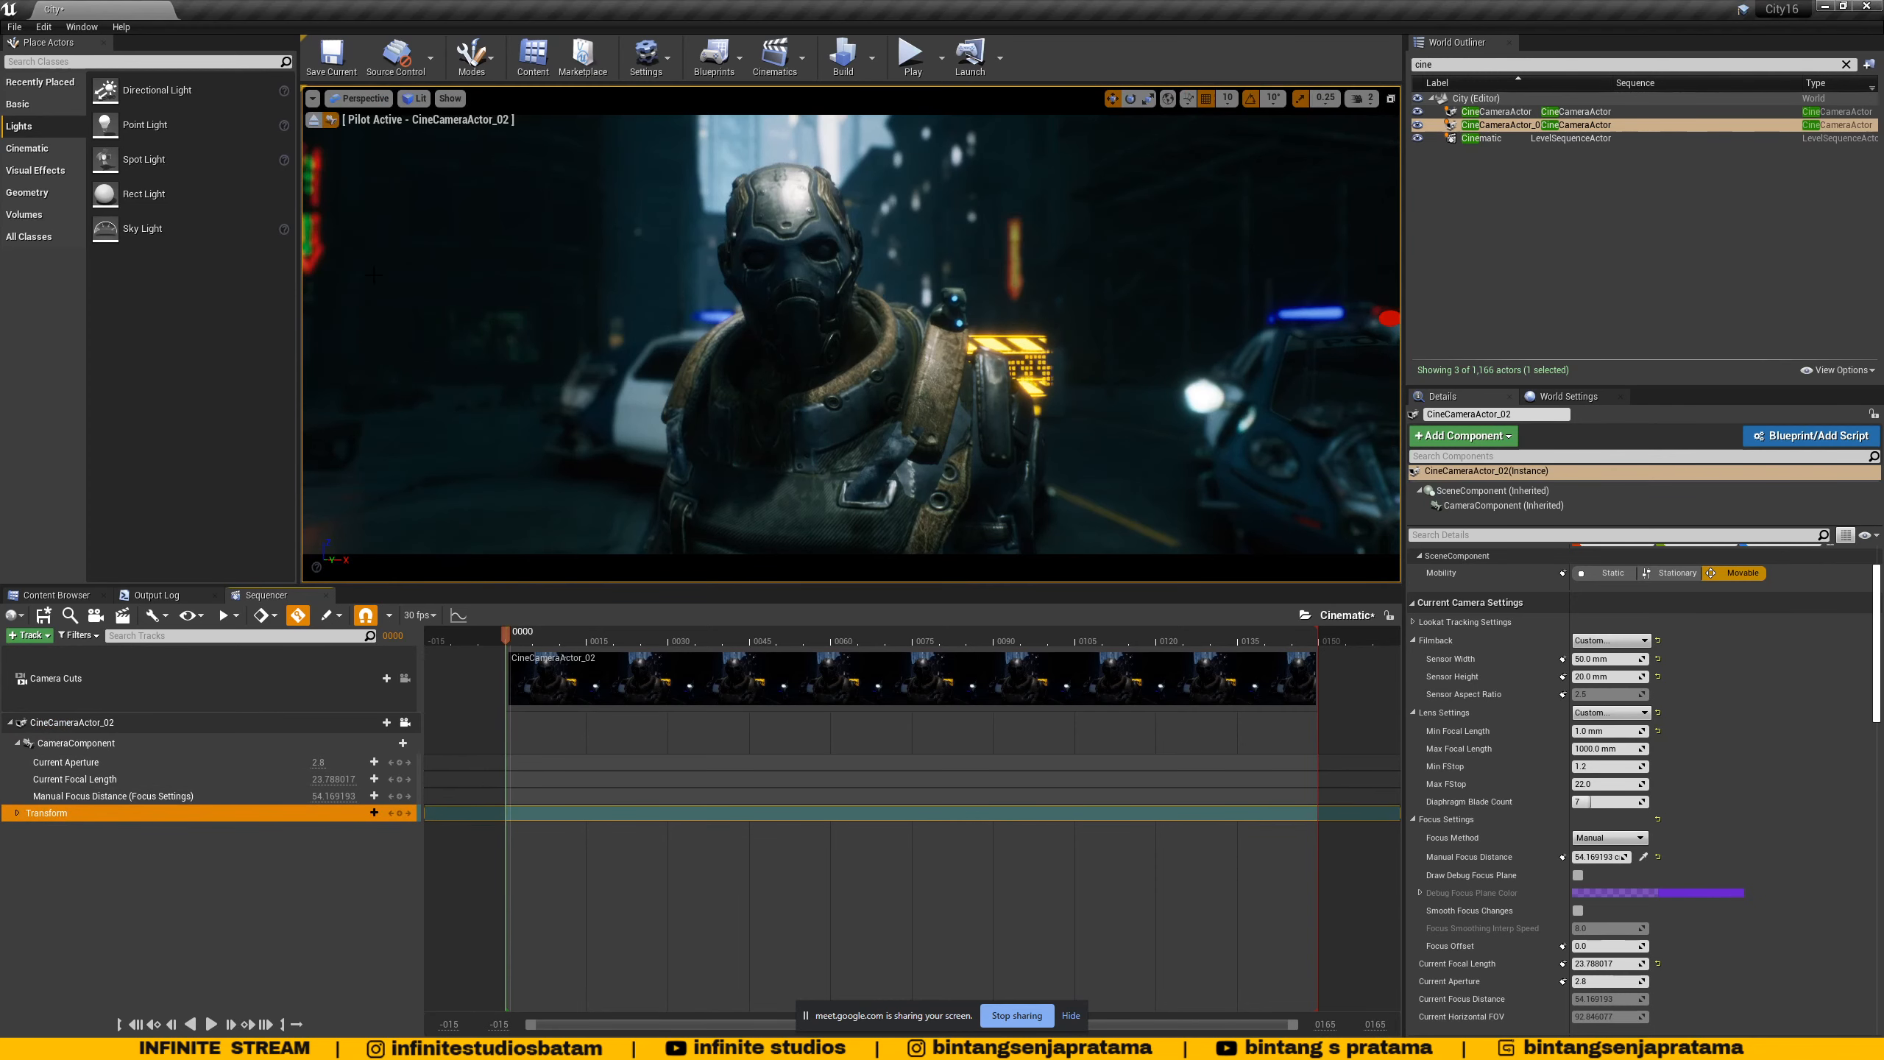
# - Switch to the Cinematic Viewport through CineCameraActor_02 and add a Transform keyframe at frame 0000
pyautogui.click(360, 98)
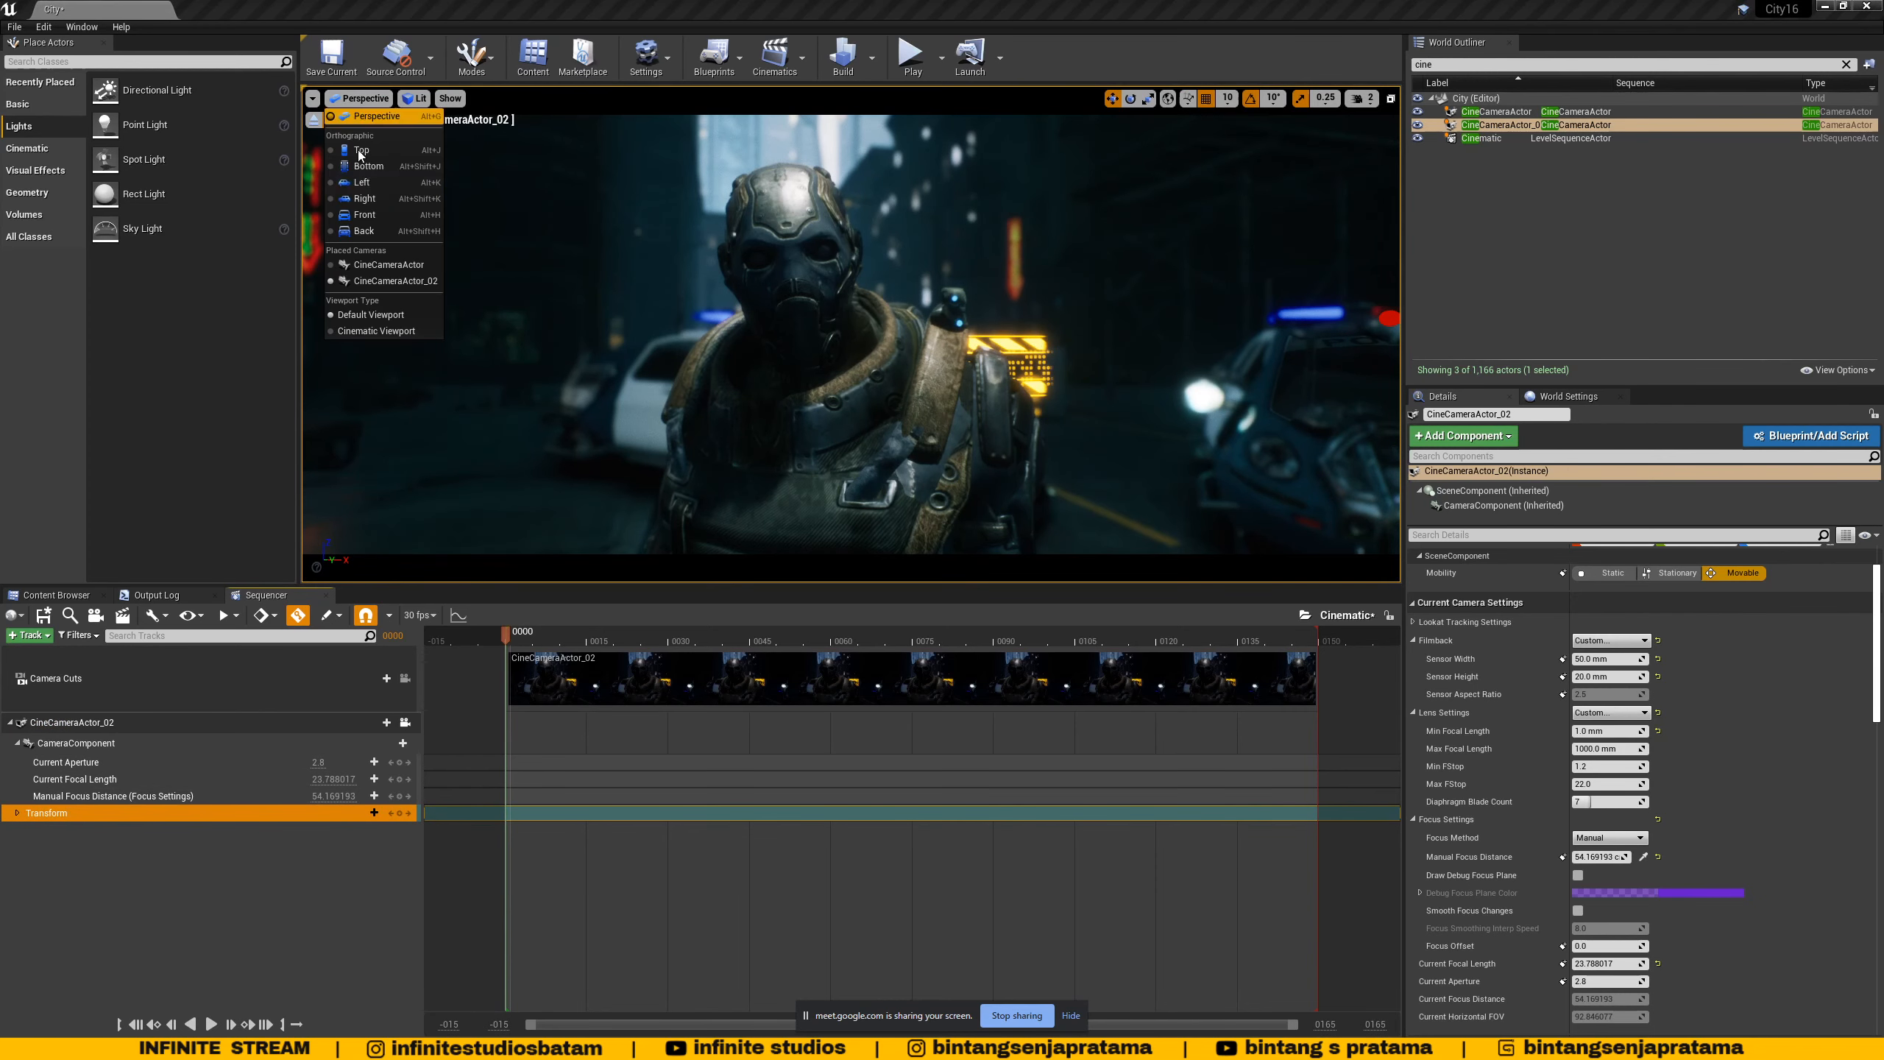
pyautogui.click(382, 332)
pyautogui.click(363, 102)
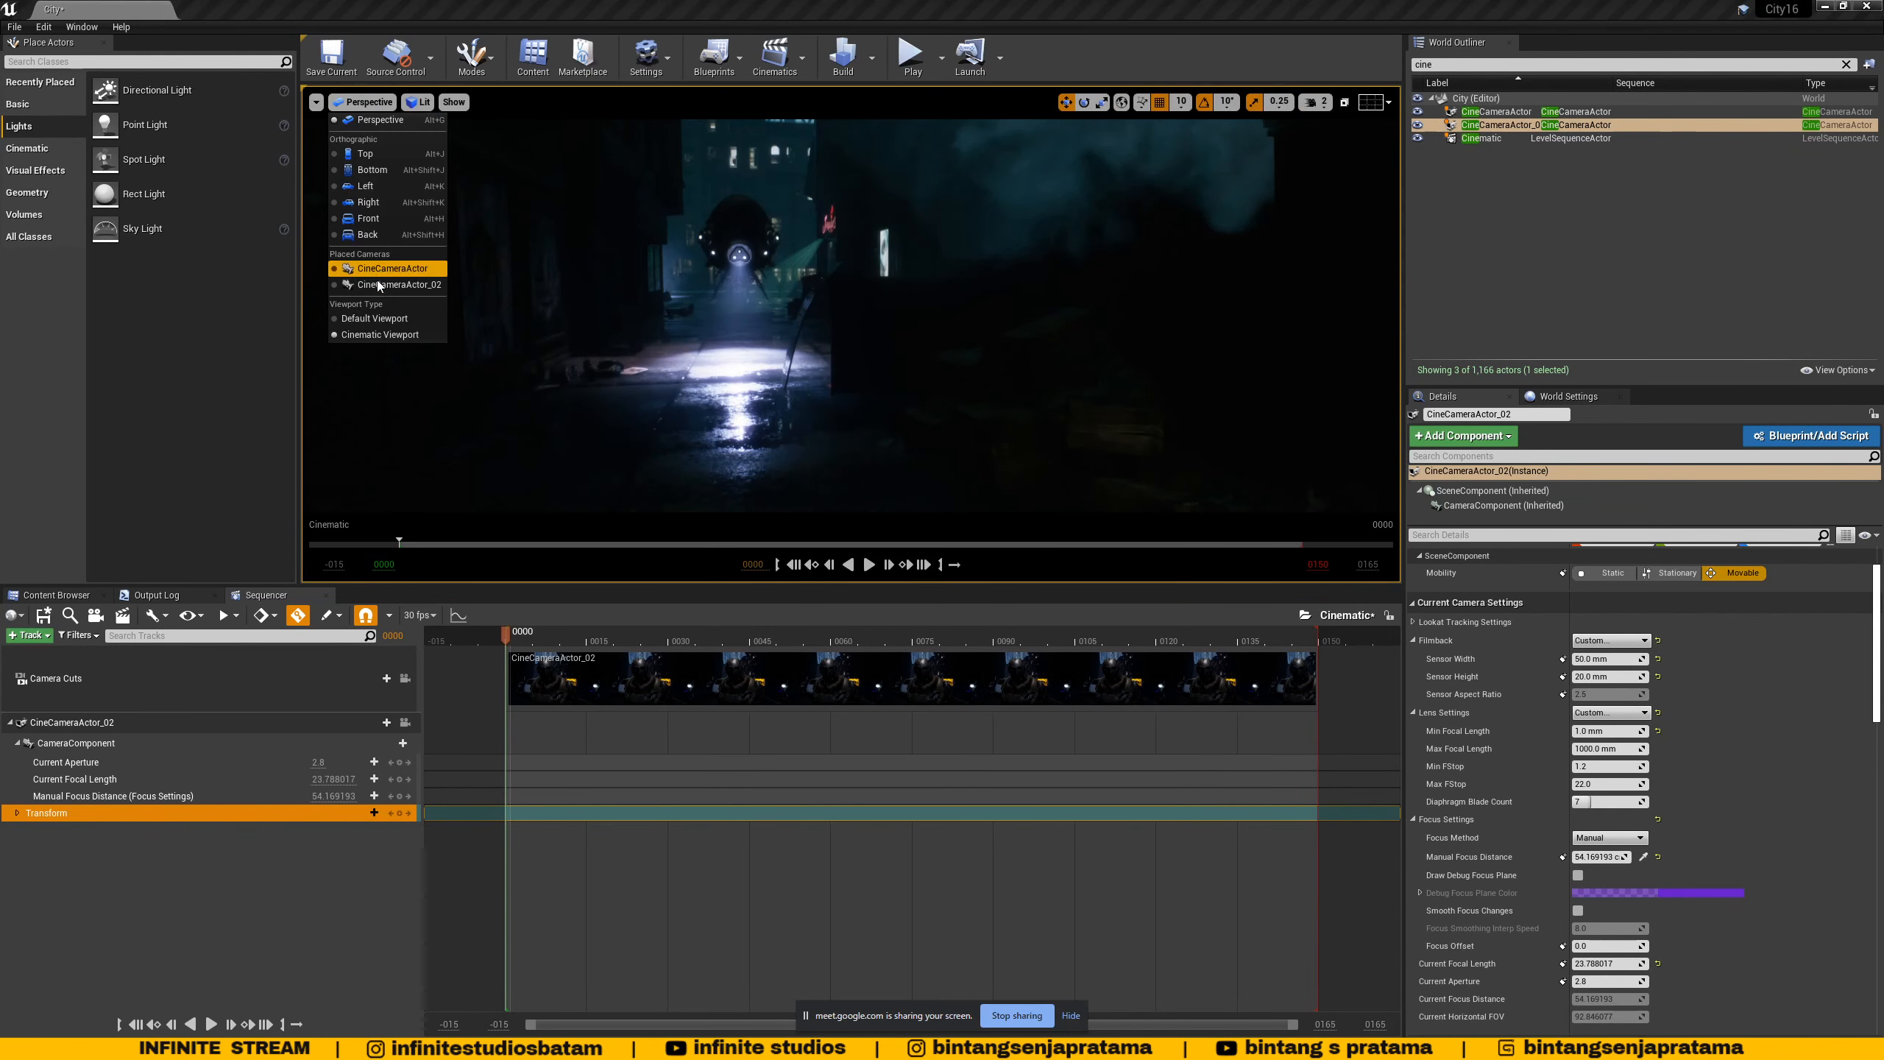
pyautogui.click(378, 283)
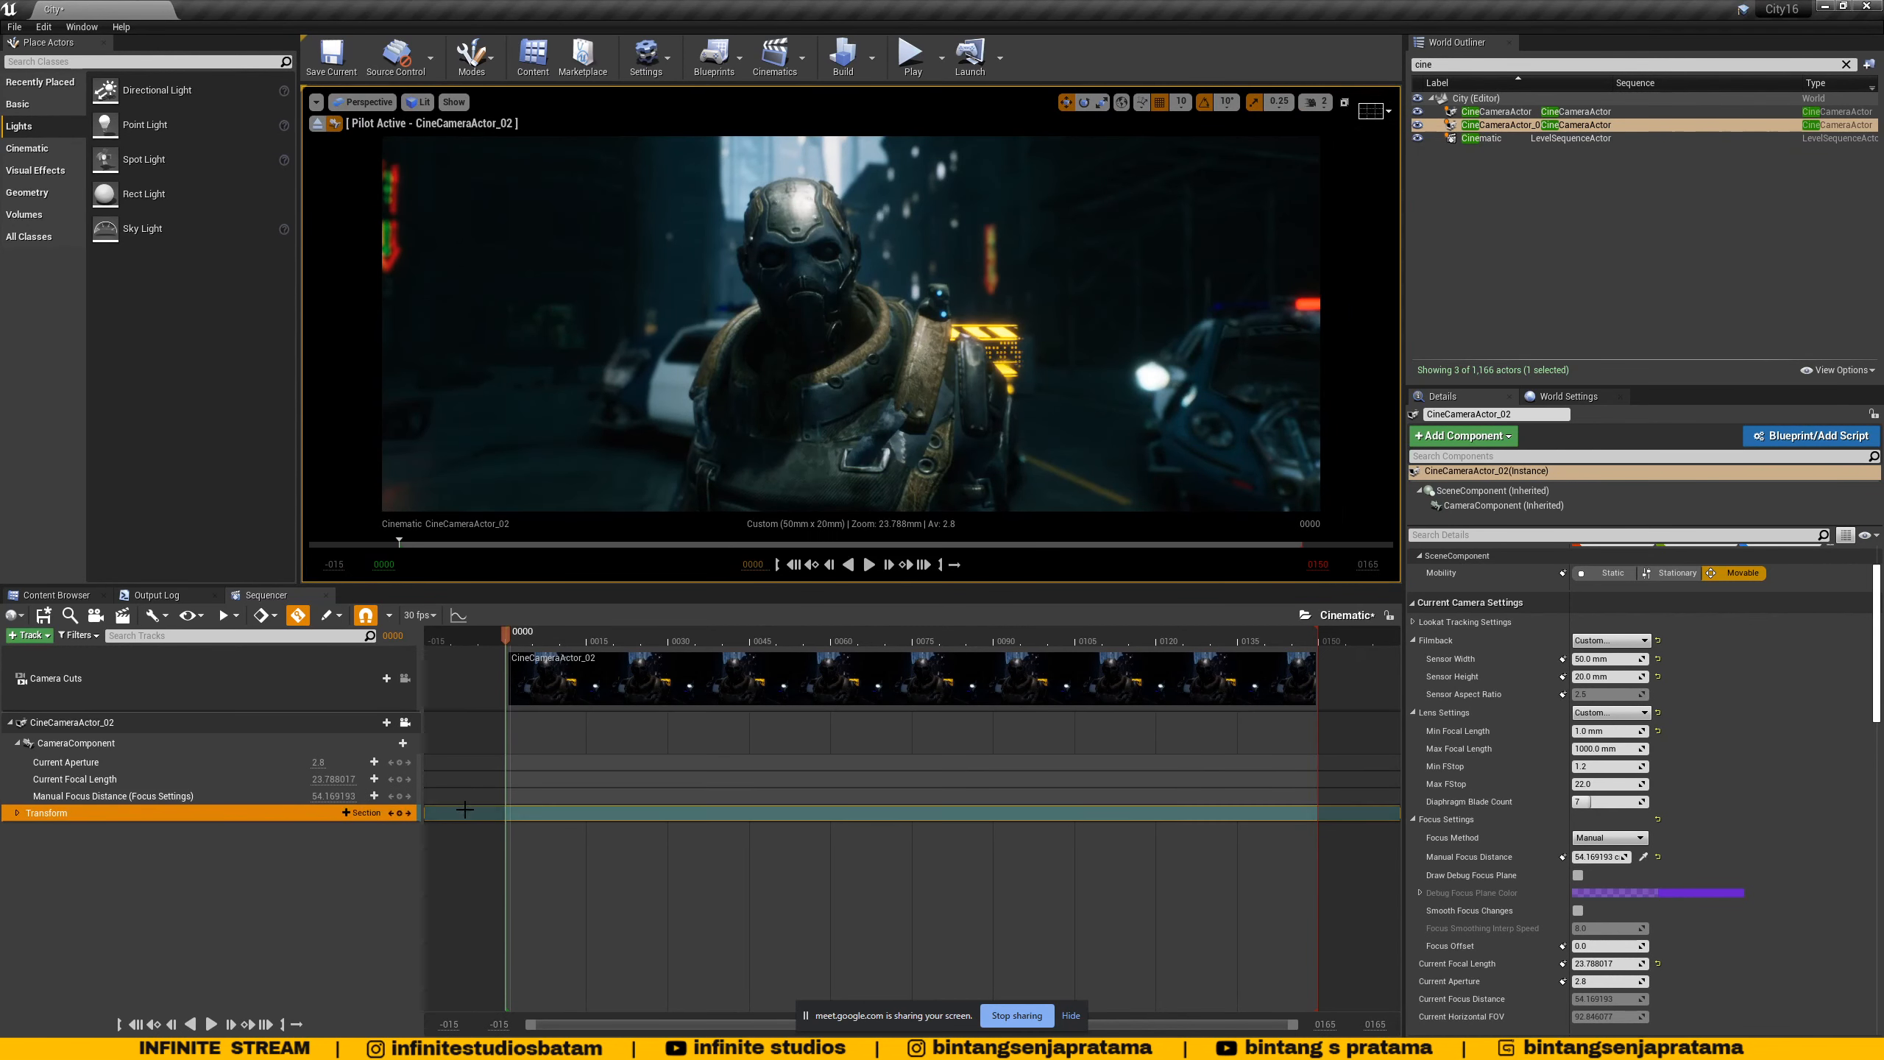
pyautogui.click(400, 814)
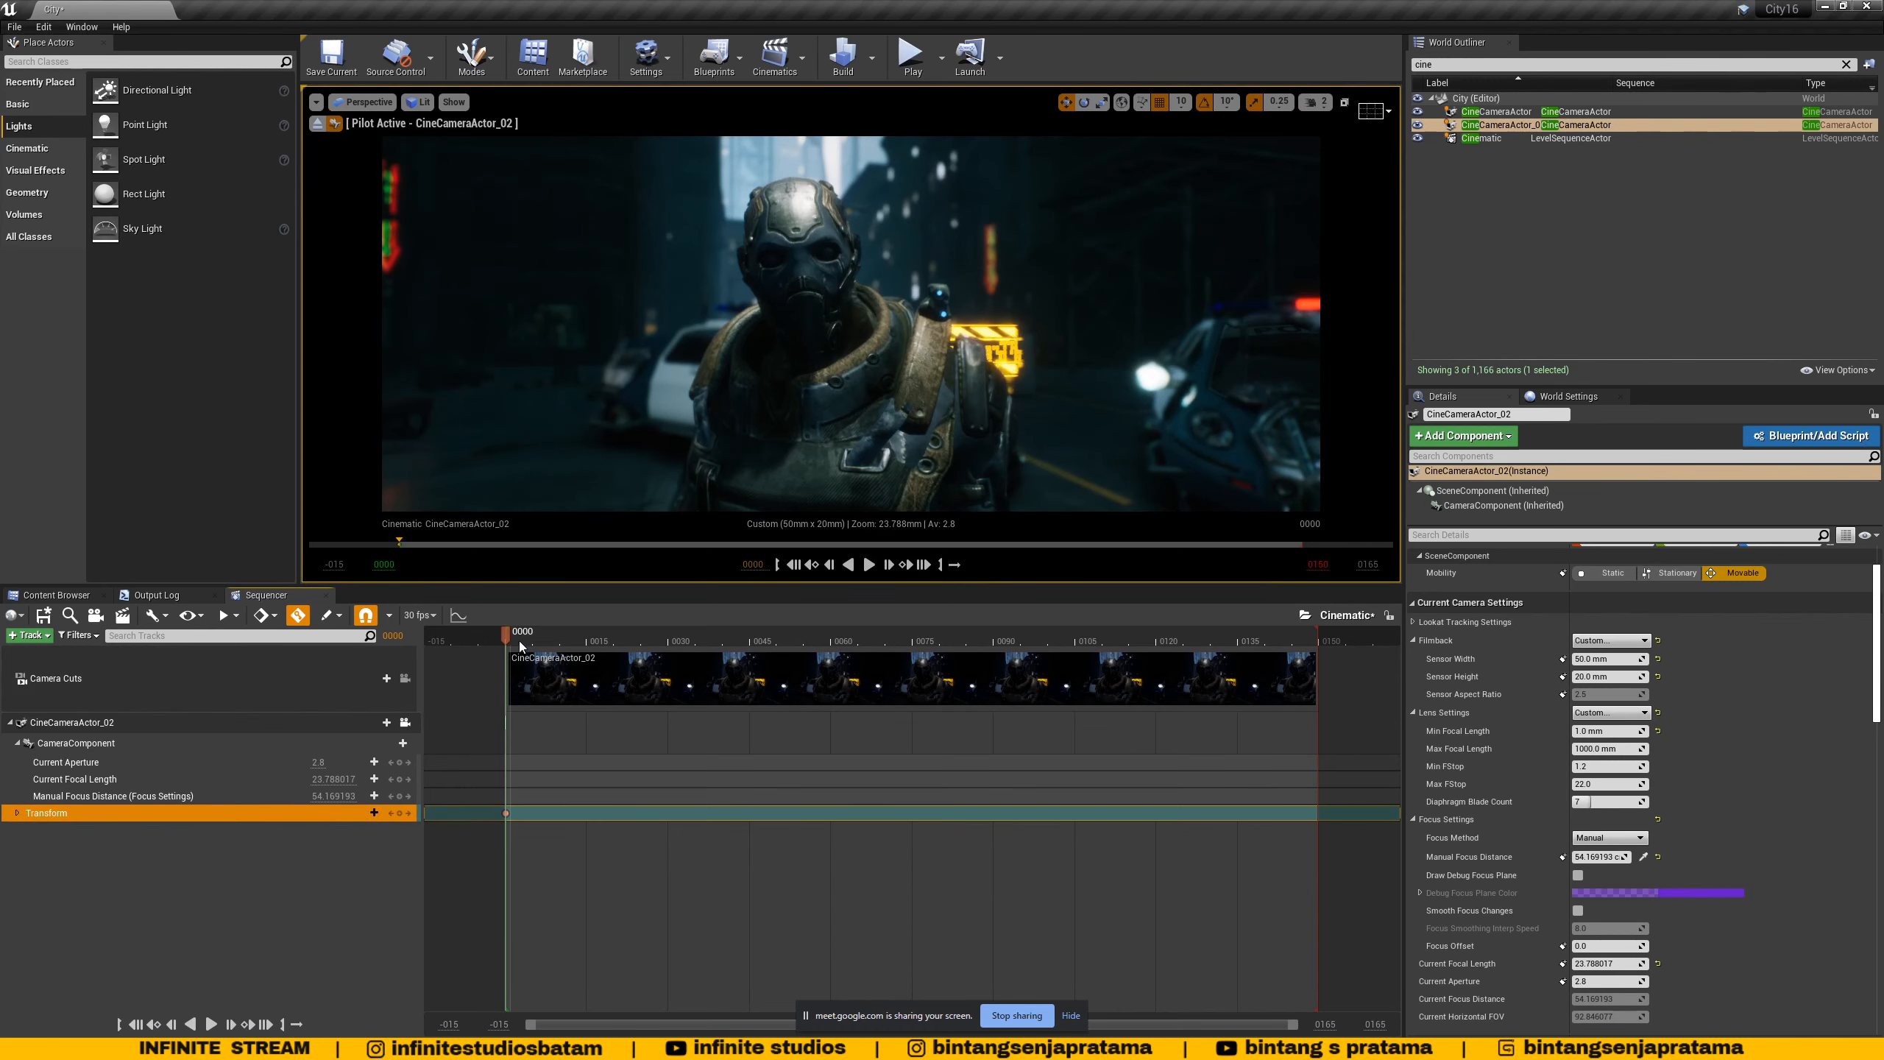
pyautogui.moveTo(516, 637)
pyautogui.mouseDown()
pyautogui.moveTo(608, 645)
pyautogui.moveTo(506, 636)
pyautogui.mouseUp()
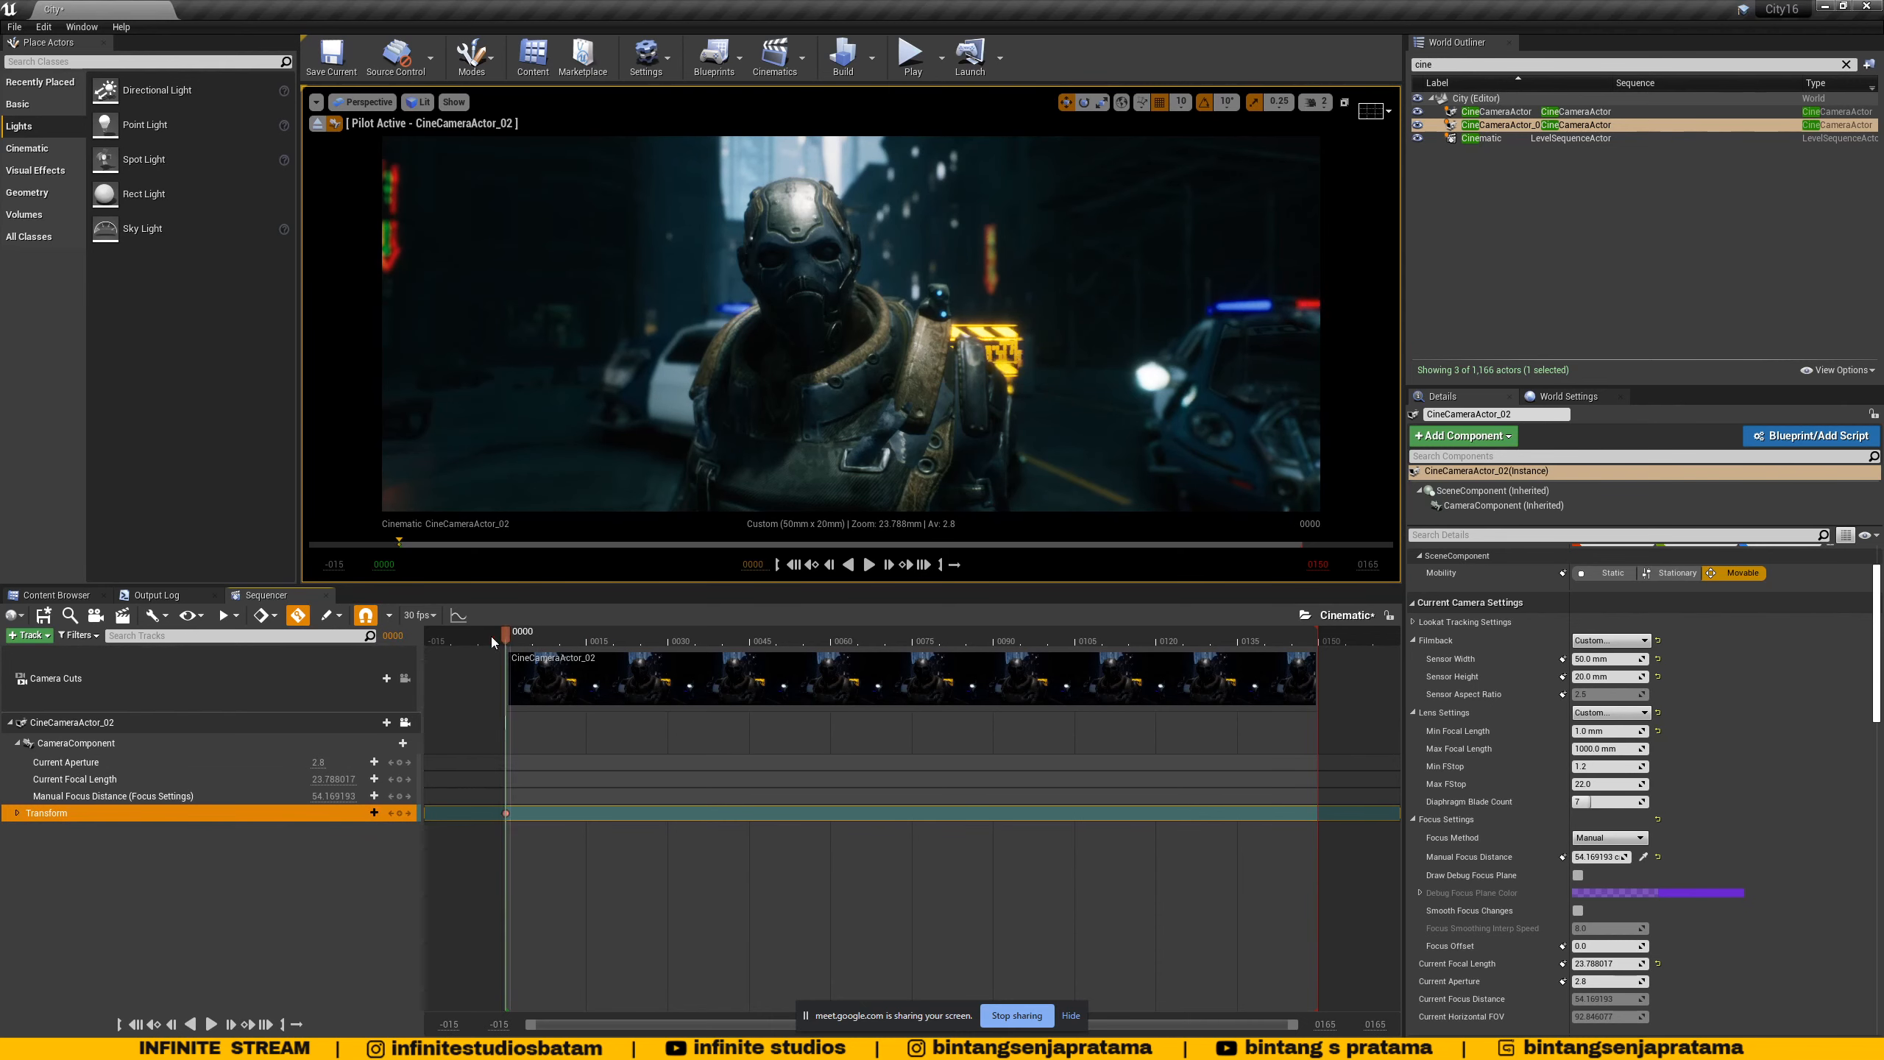
# - Return to the Default Viewport and frame CineCameraActor_02 from above, with the trooper and police cars in view
pyautogui.click(364, 102)
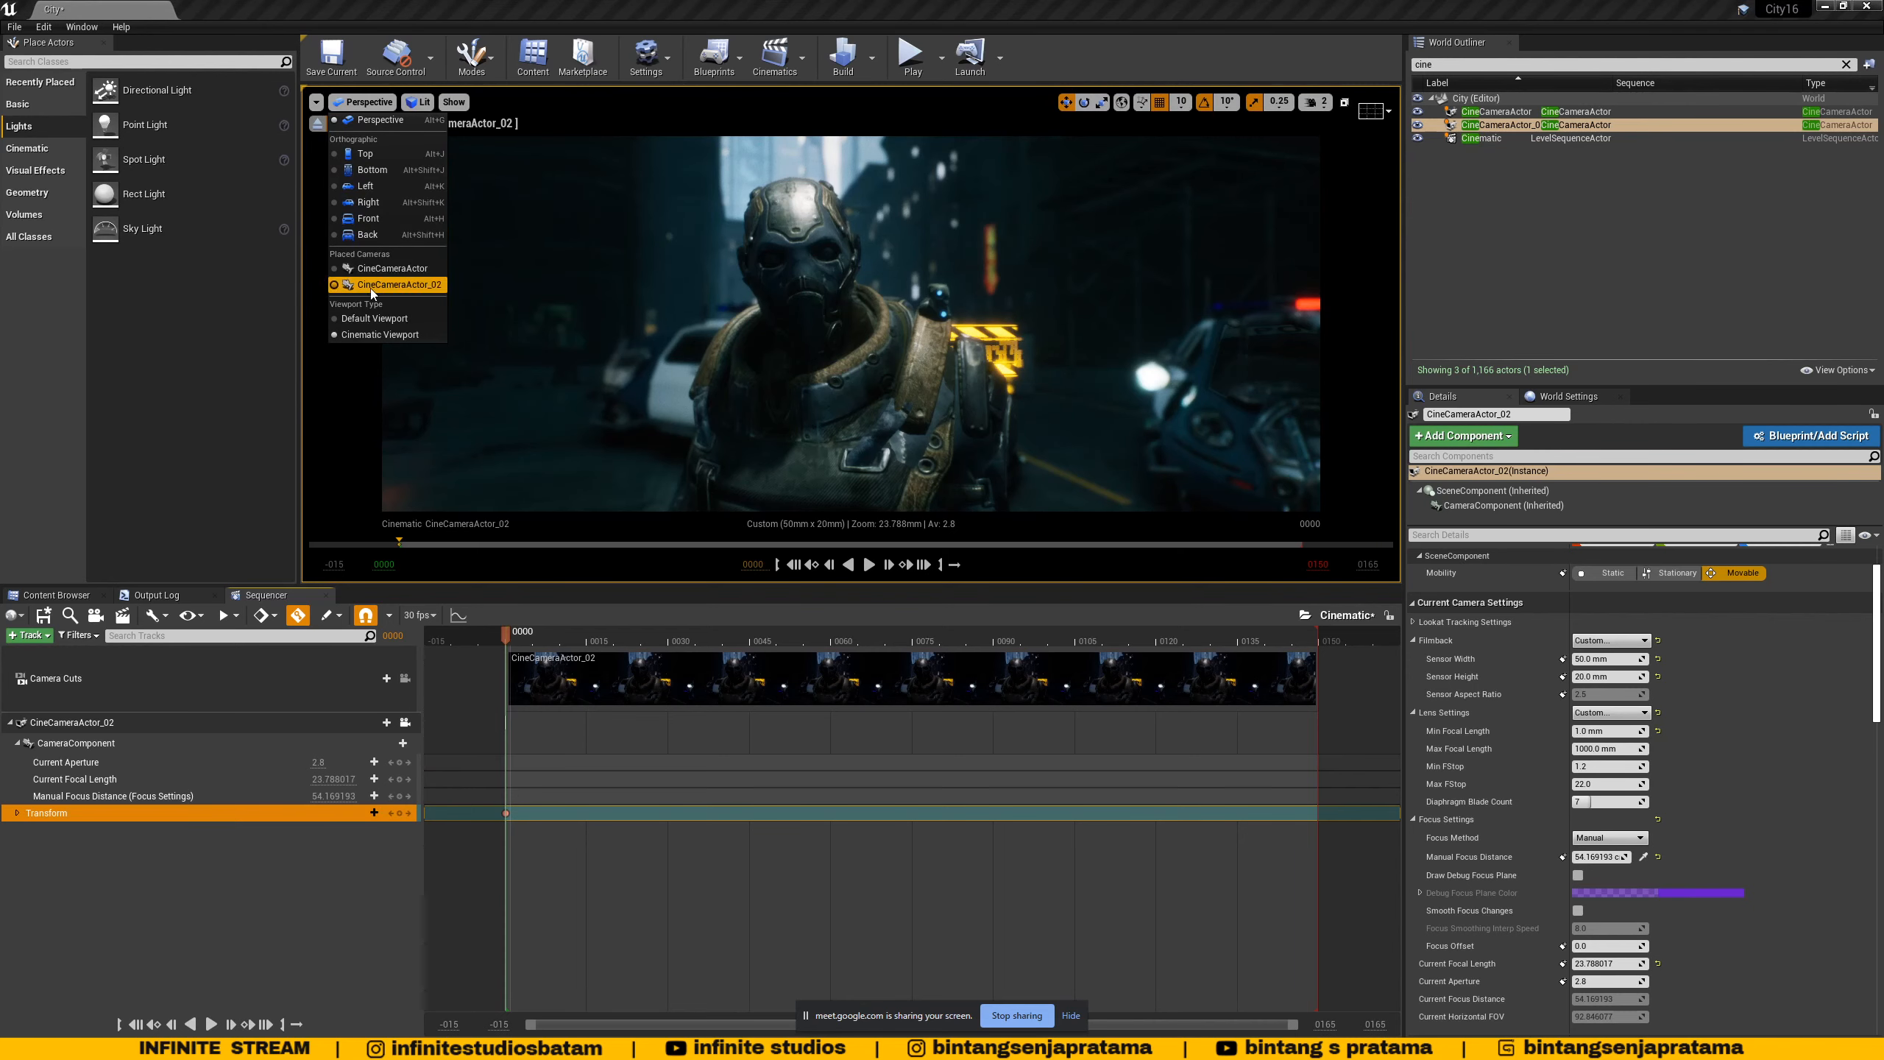
pyautogui.click(363, 318)
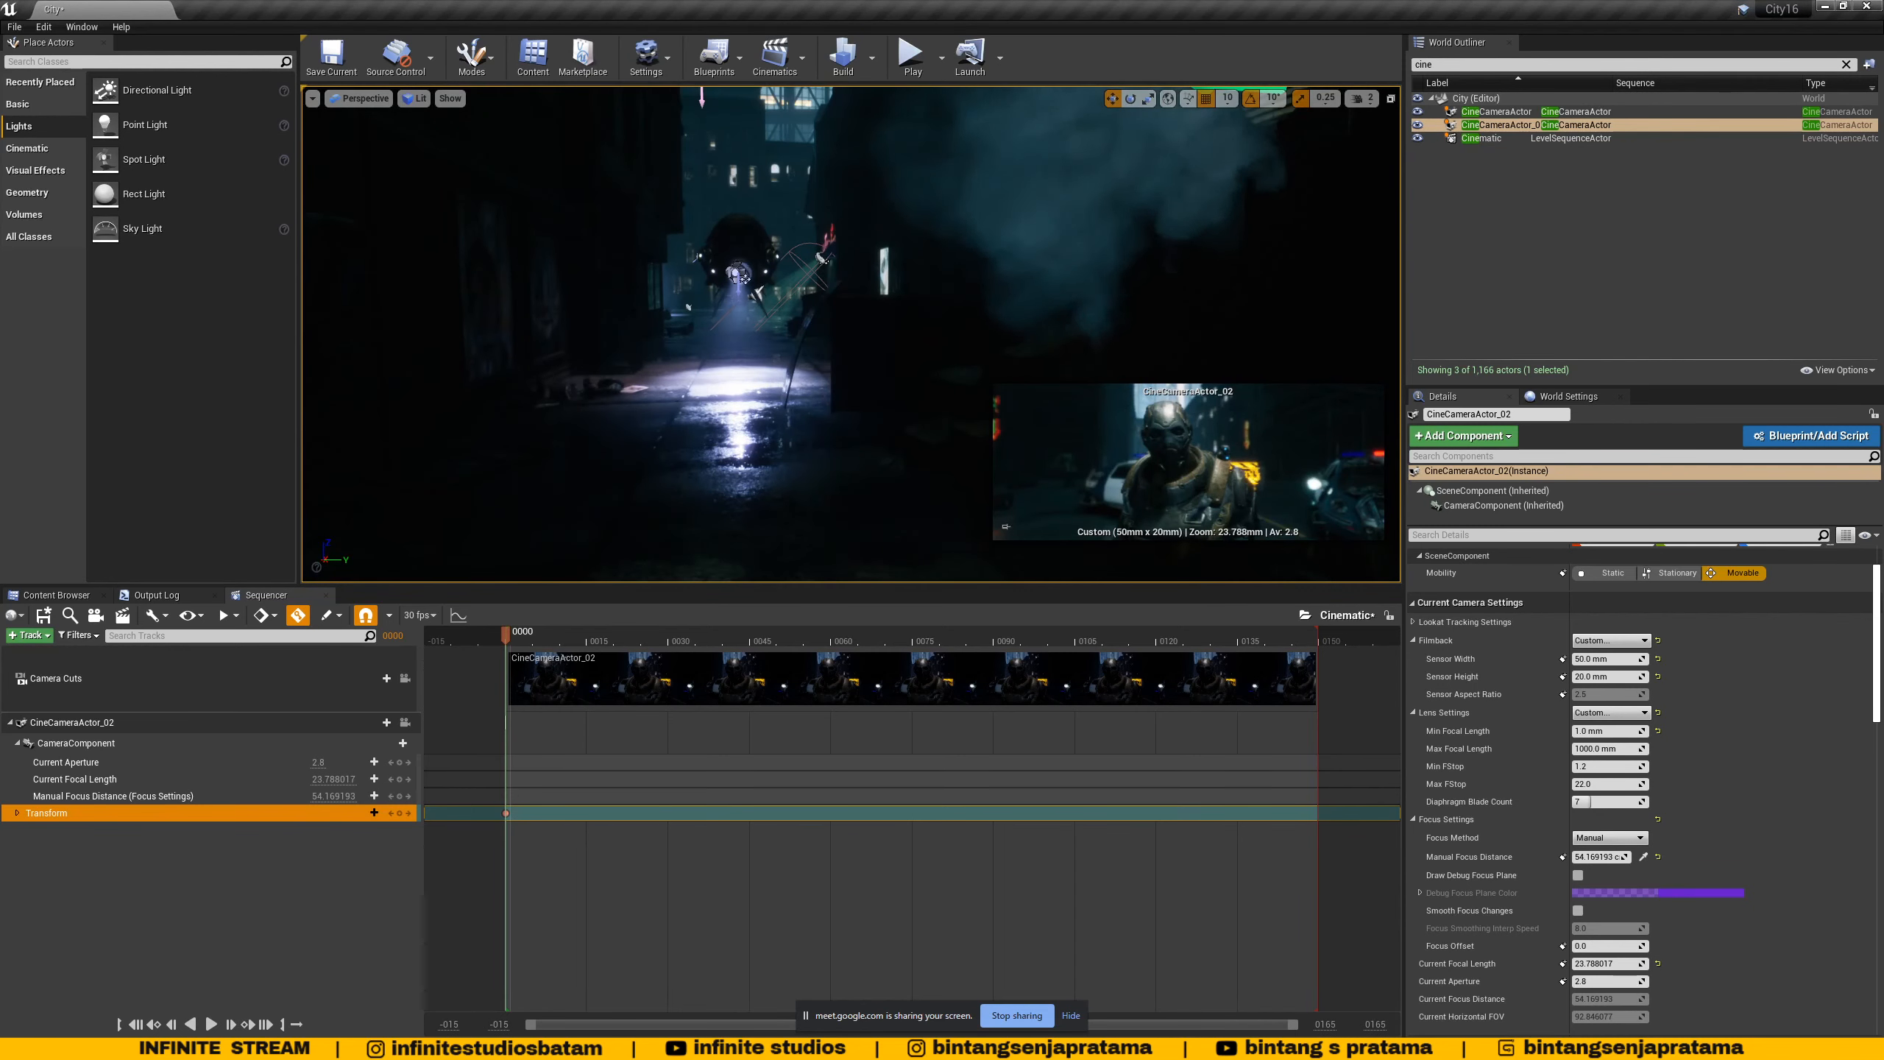
pyautogui.moveTo(851, 334); pyautogui.dragTo(920, 327, button='right')
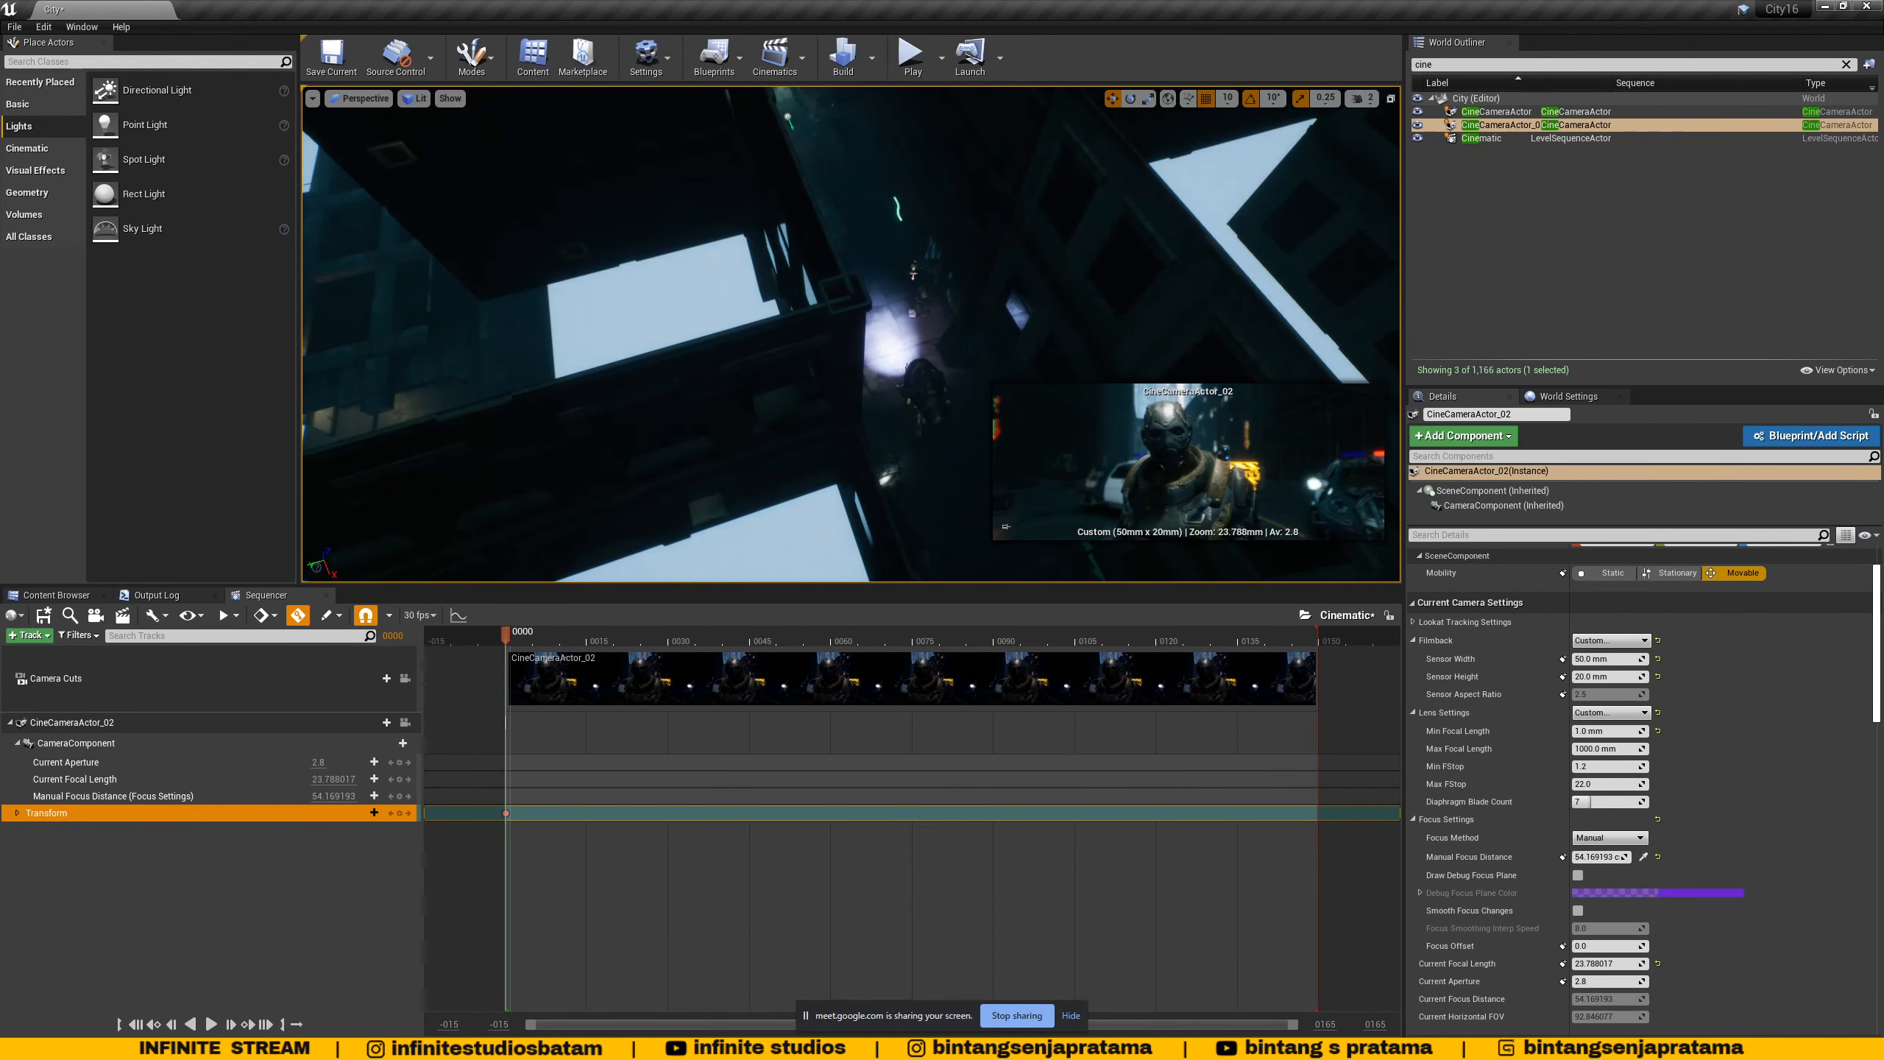
pyautogui.click(1174, 456)
pyautogui.moveTo(951, 368); pyautogui.dragTo(989, 351, button='right')
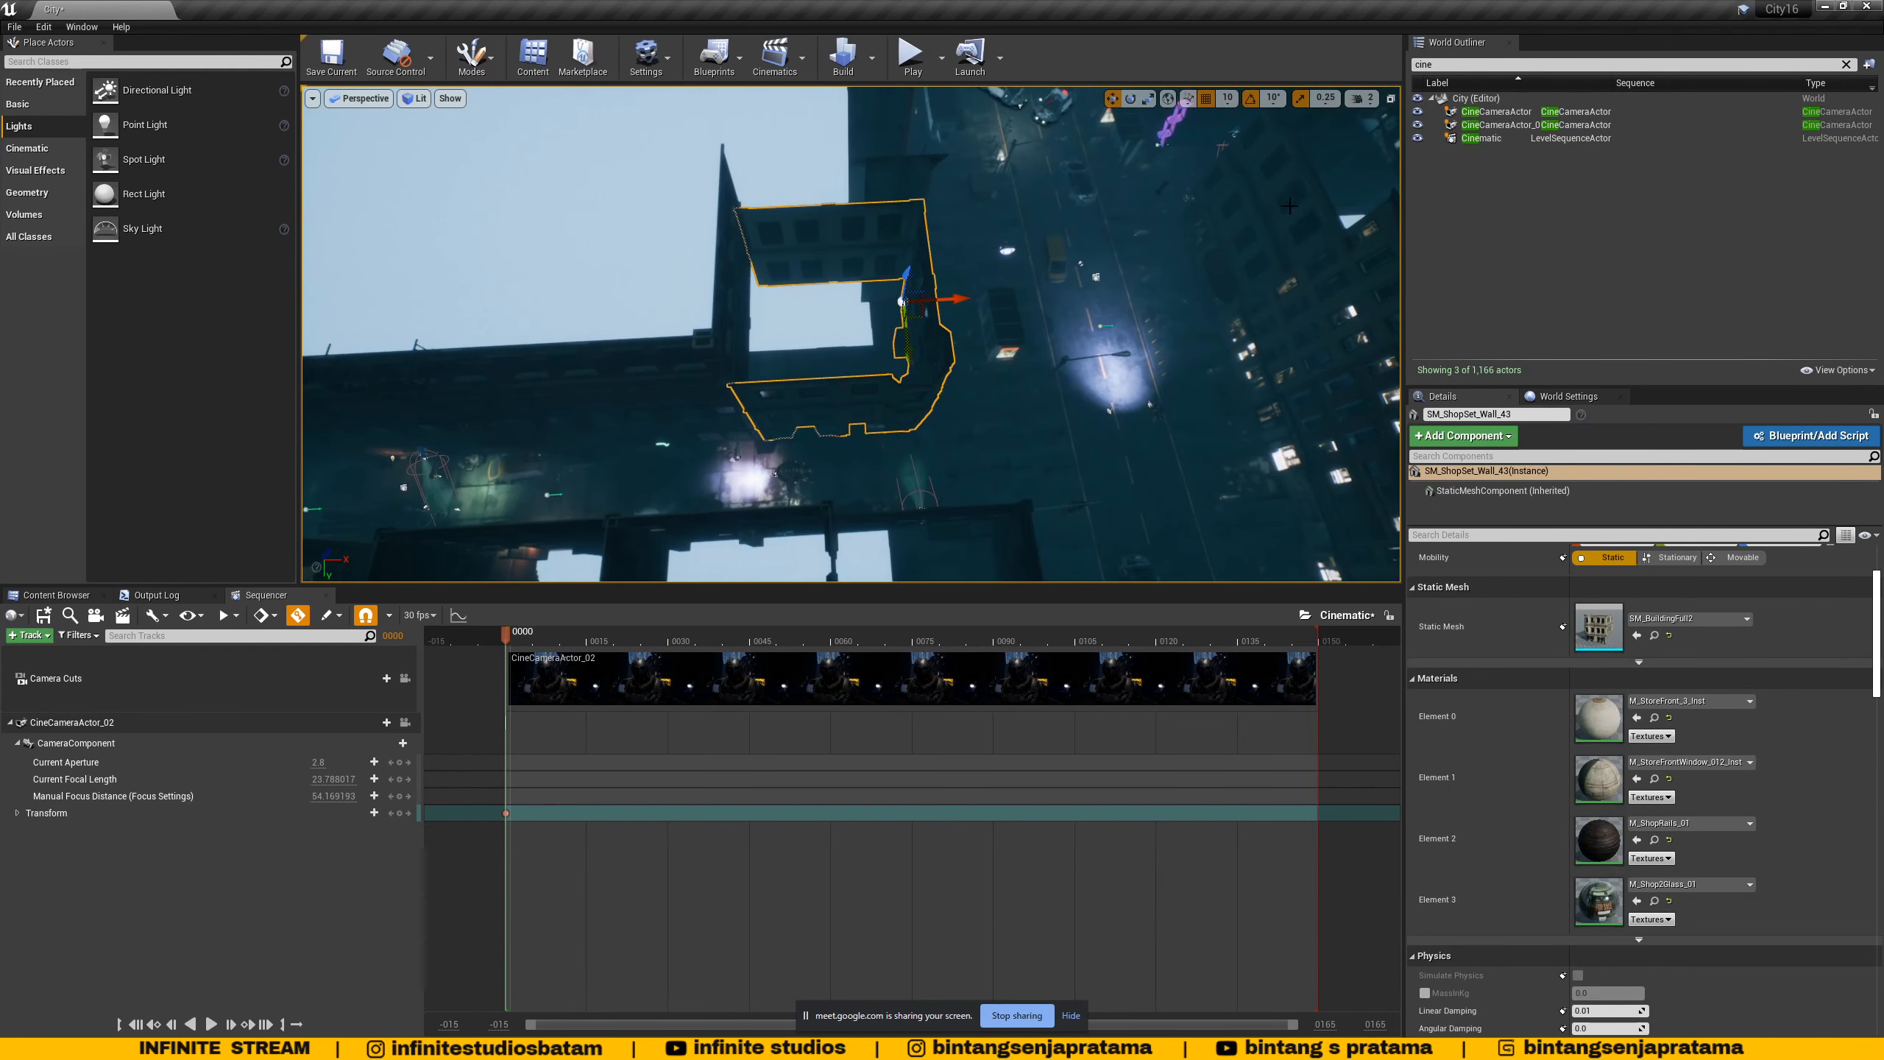
pyautogui.click(1015, 113)
pyautogui.press('f')
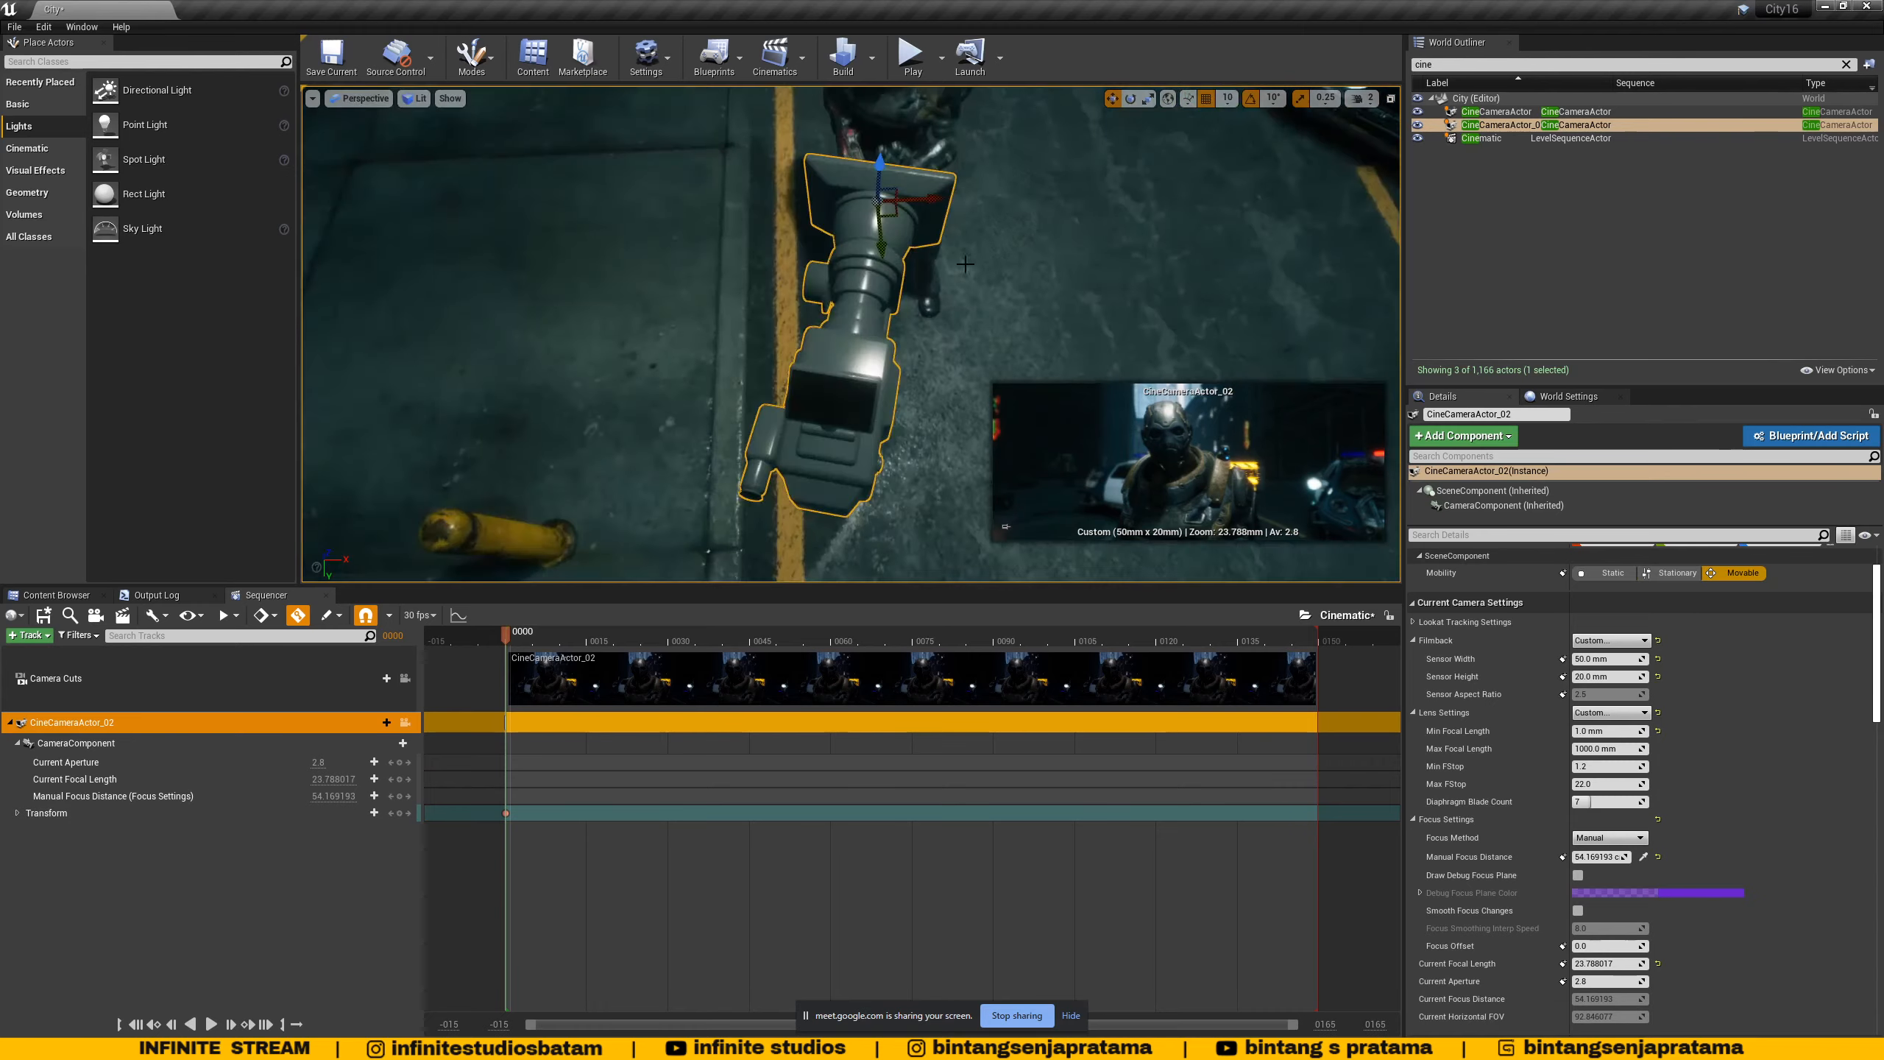
pyautogui.keyDown('alt'); pyautogui.moveTo(1015, 113); pyautogui.dragTo(986, 100); pyautogui.keyUp('alt')
pyautogui.scroll(-6, 939, 258)
pyautogui.moveTo(940, 258); pyautogui.dragTo(954, 255, button='right')
pyautogui.scroll(3, 940, 257)
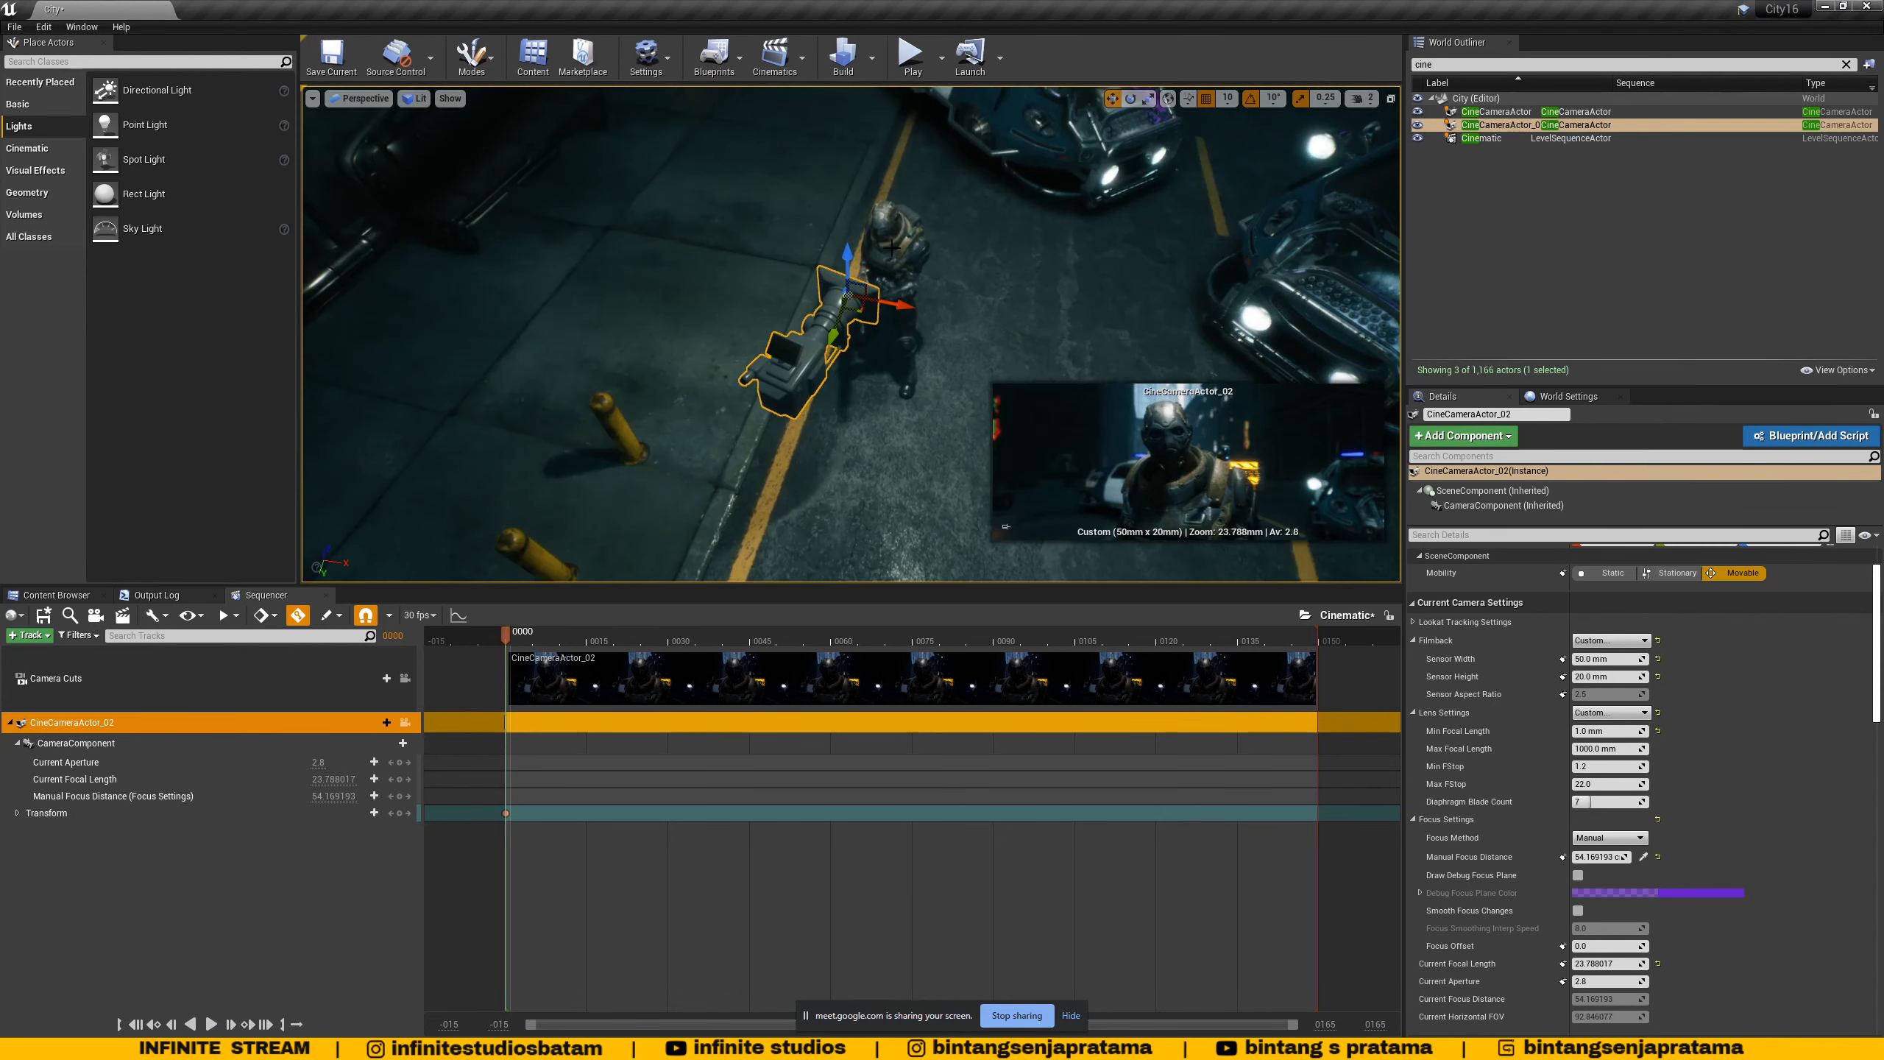
# - Focus the view on the trooper Idle_Rifle_Hip2 and examine the street with the police cars and barrier from different angles
pyautogui.click(910, 248)
pyautogui.press('f')
pyautogui.keyDown('alt'); pyautogui.moveTo(940, 258); pyautogui.dragTo(937, 194); pyautogui.keyUp('alt')
pyautogui.scroll(-8, 939, 258)
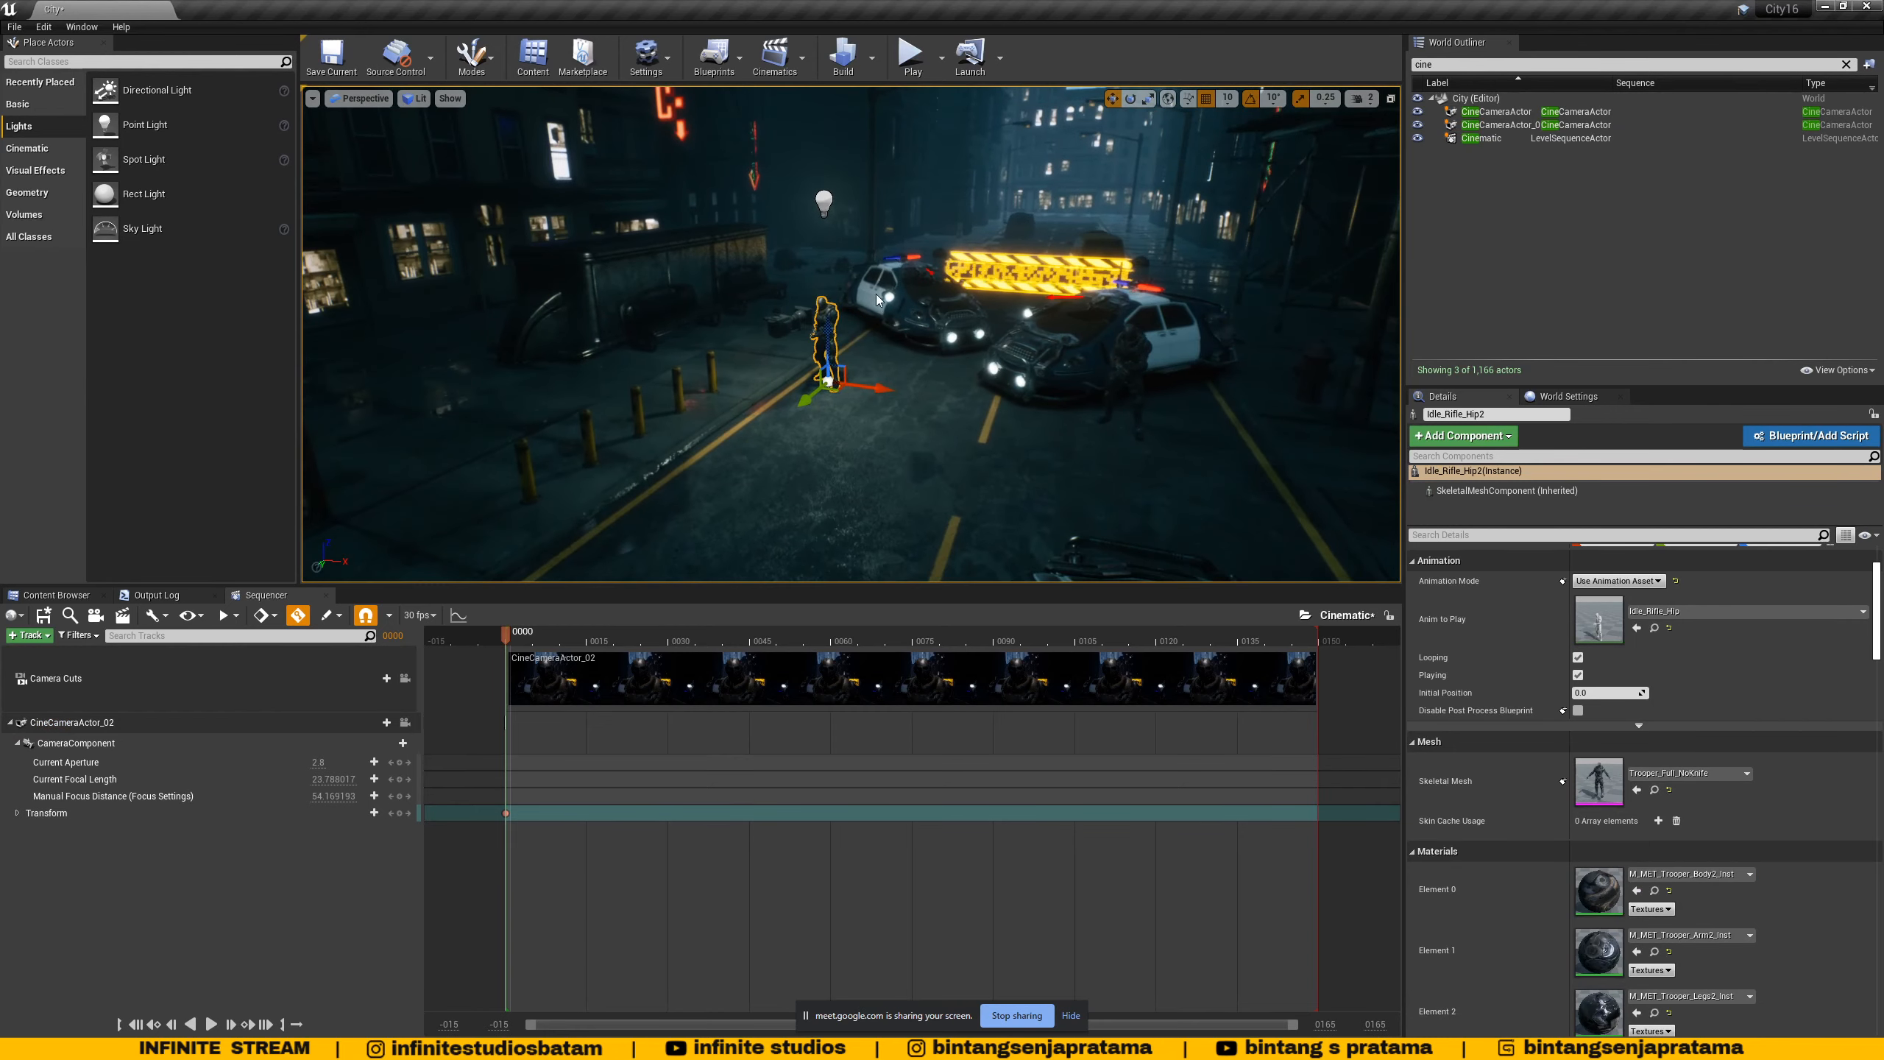
pyautogui.keyDown('alt'); pyautogui.moveTo(940, 258); pyautogui.dragTo(1006, 259); pyautogui.keyUp('alt')
pyautogui.keyDown('alt'); pyautogui.moveTo(1130, 190); pyautogui.dragTo(895, 206); pyautogui.keyUp('alt')
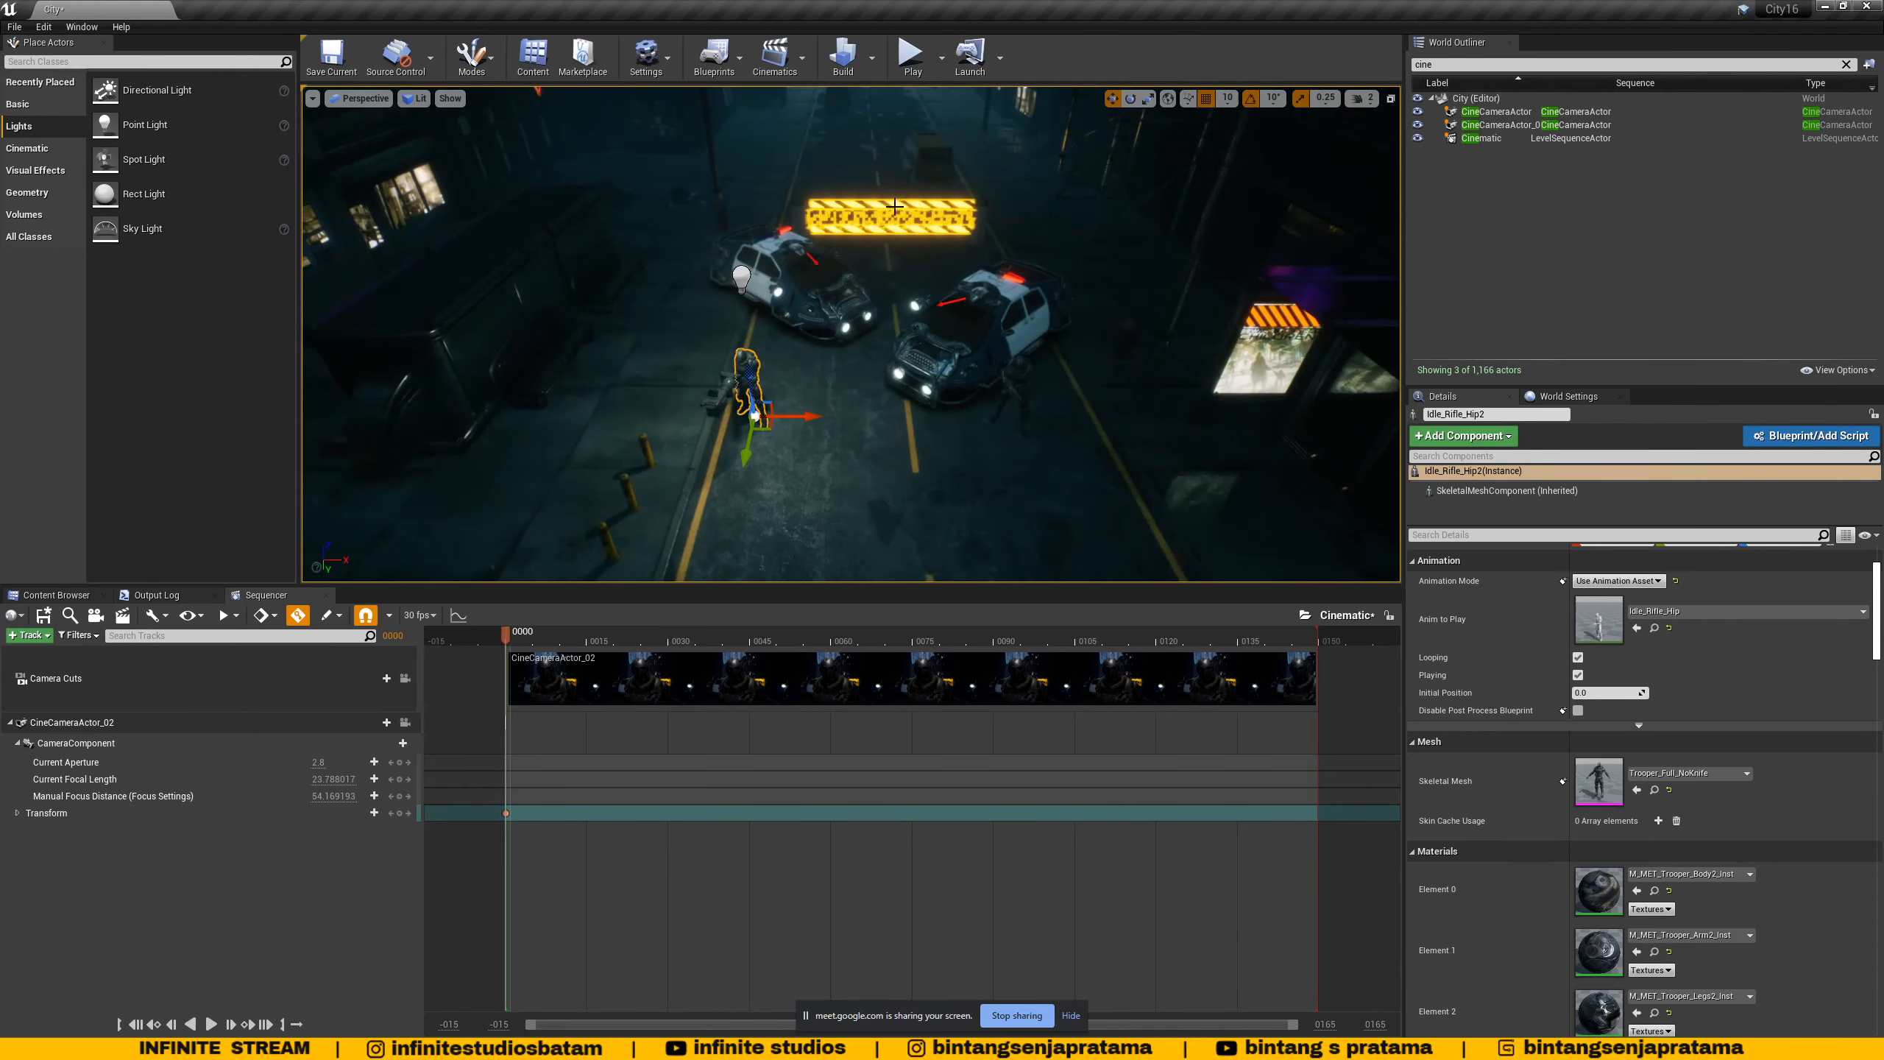
pyautogui.click(364, 98)
pyautogui.click(1047, 30)
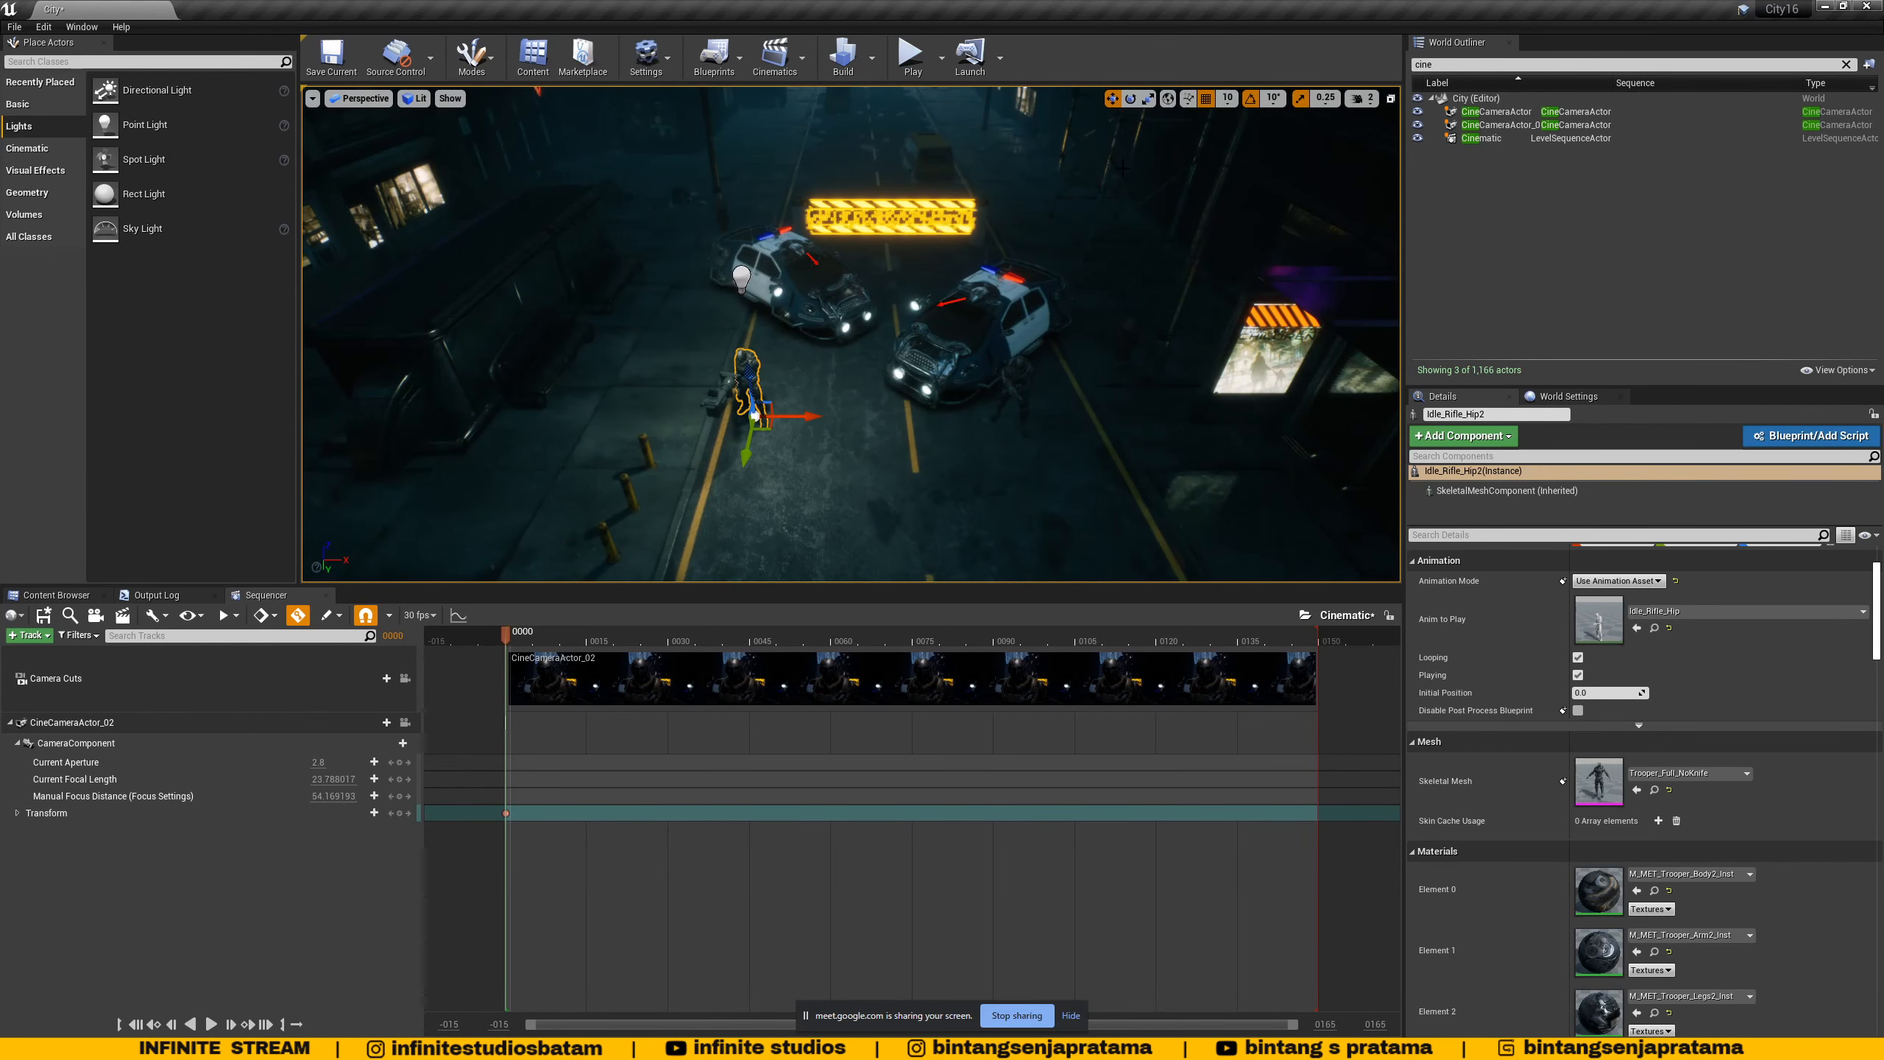
pyautogui.keyDown('alt'); pyautogui.moveTo(971, 396); pyautogui.dragTo(971, 319); pyautogui.keyUp('alt')
pyautogui.scroll(2, 942, 412)
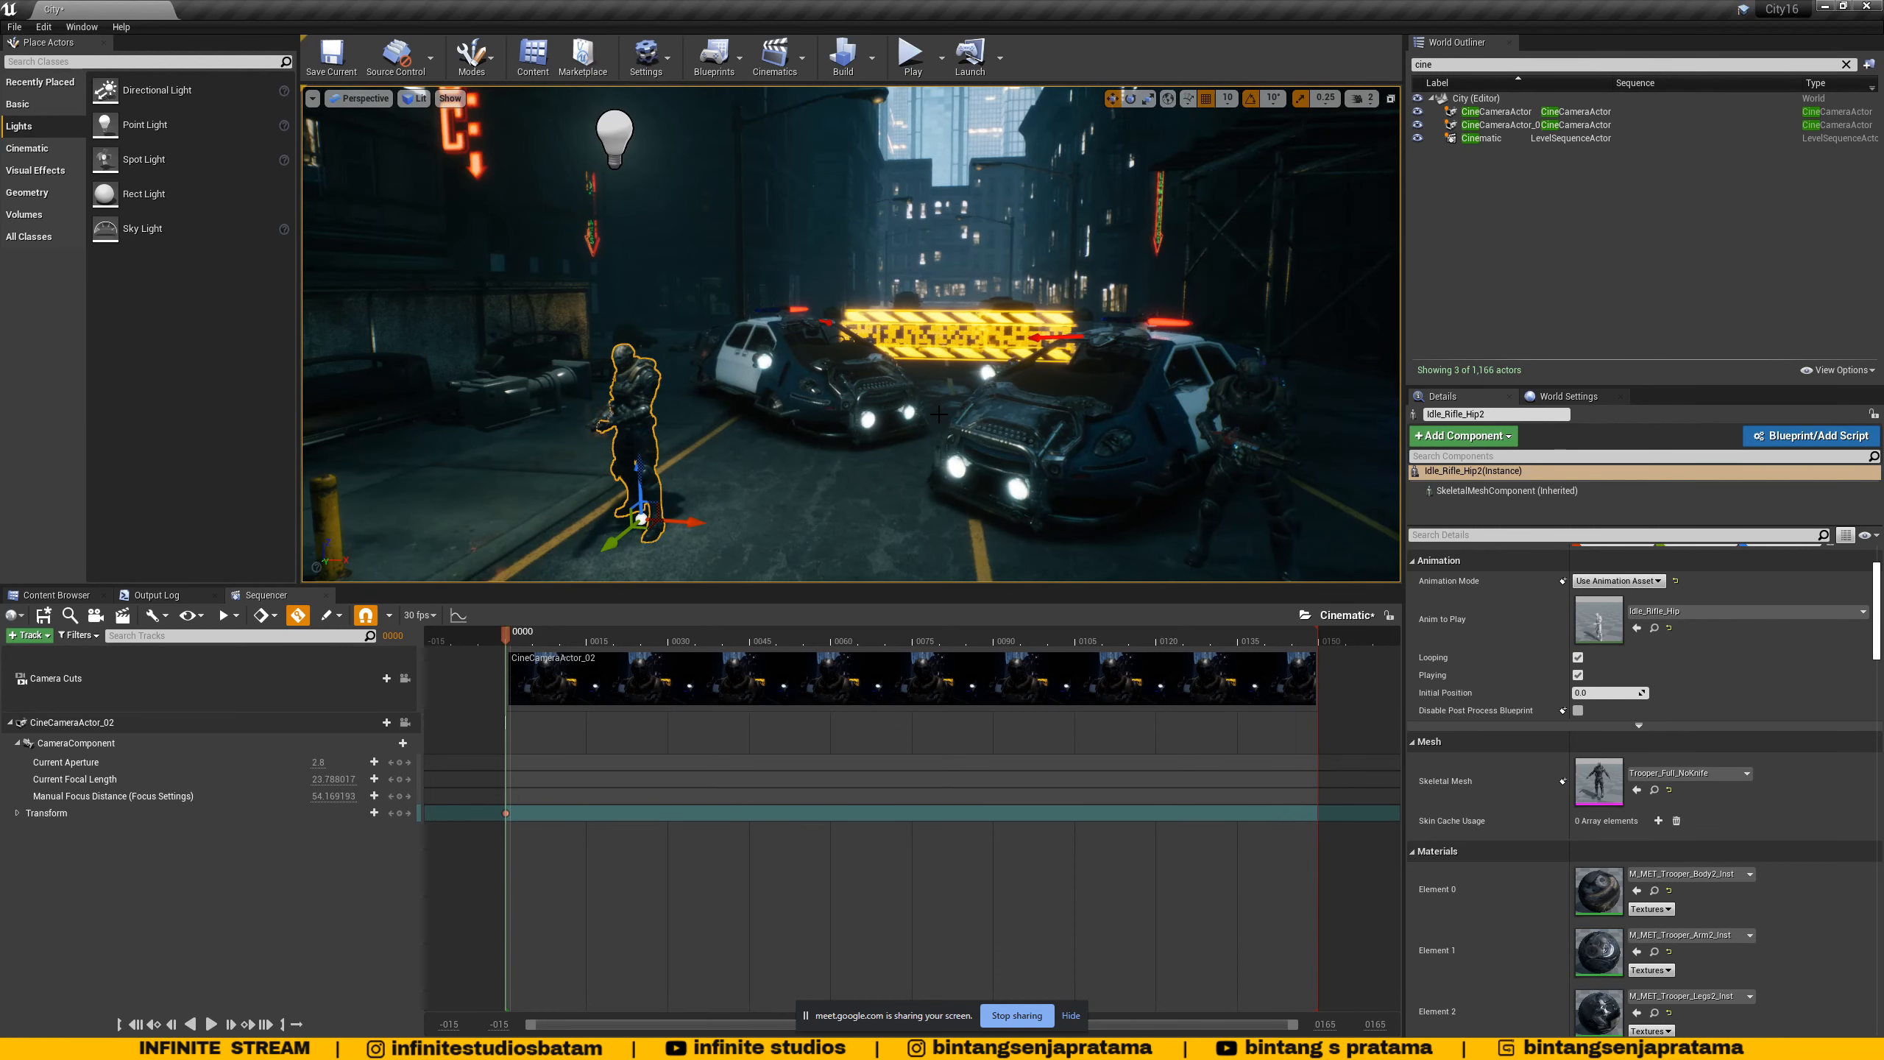
# - Switch to the Cinematic Viewport, view the scene through CineCameraActor_02 and select the trooper in the shot
pyautogui.keyDown('alt'); pyautogui.moveTo(834, 350); pyautogui.dragTo(862, 356); pyautogui.keyUp('alt')
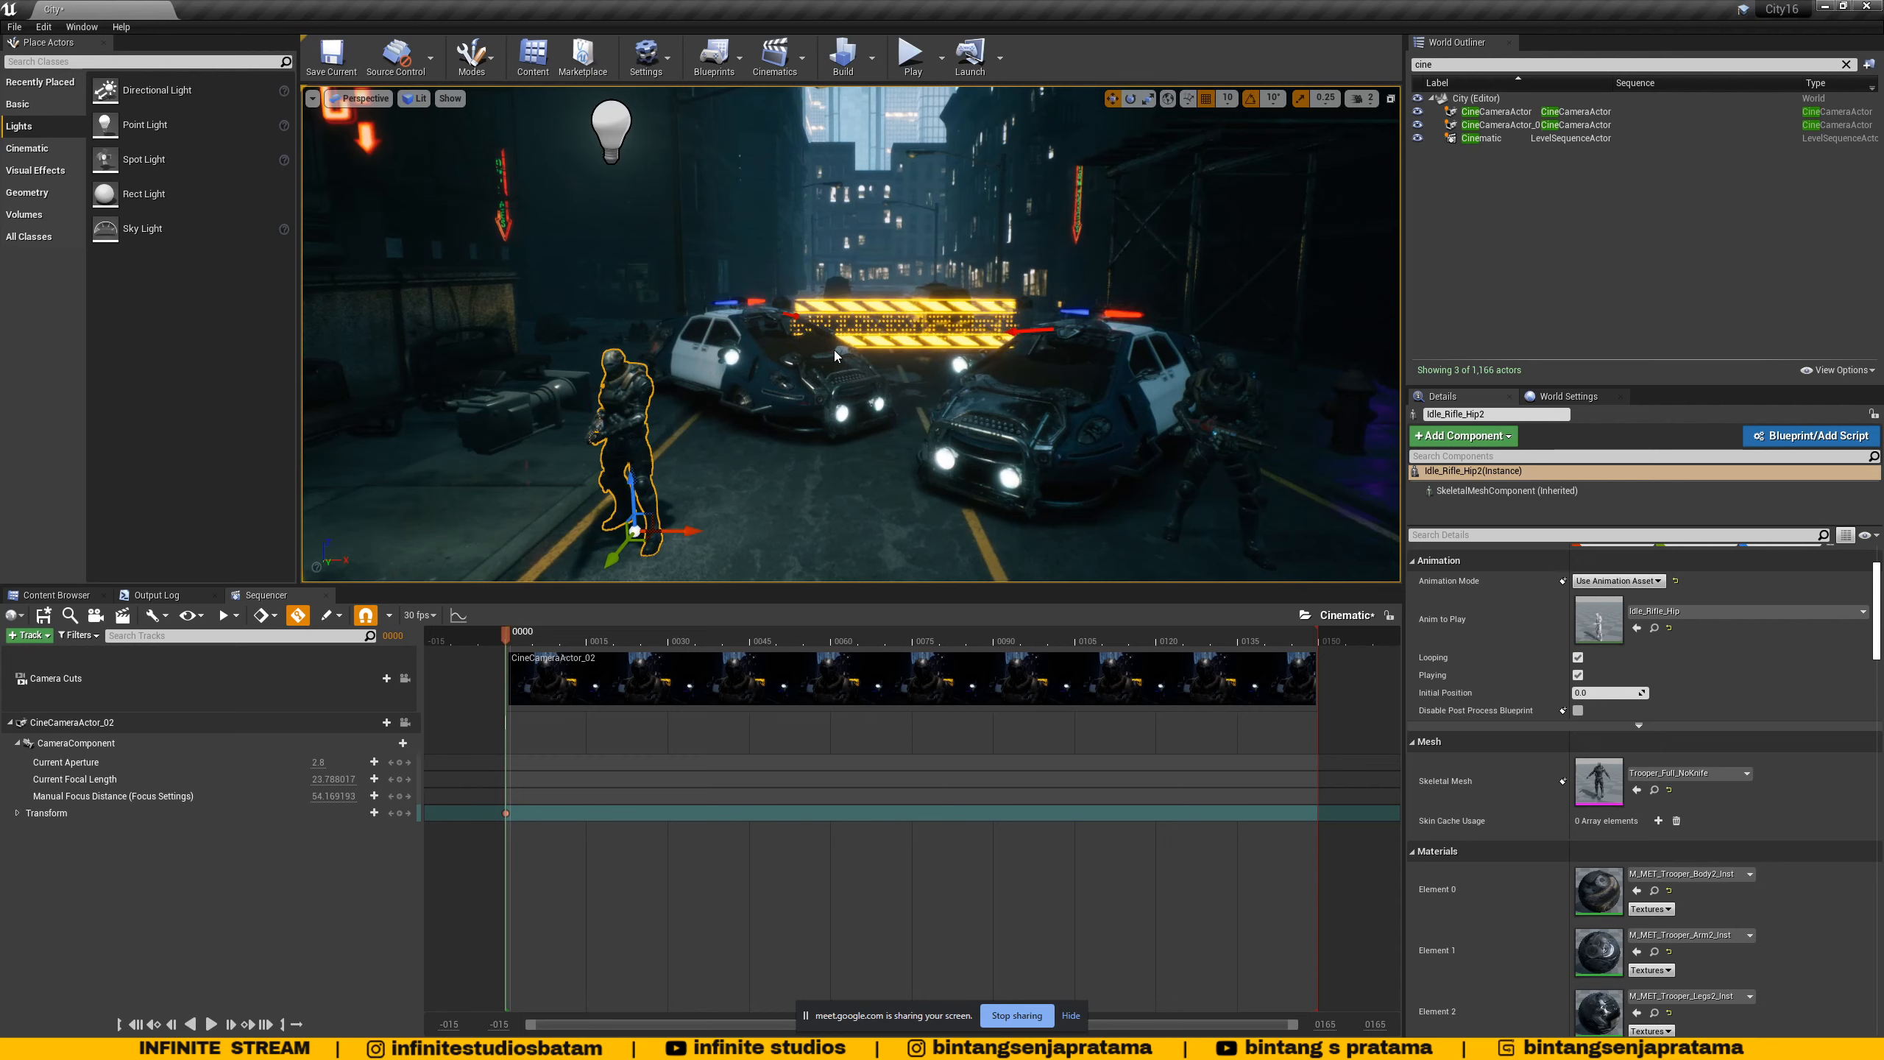
pyautogui.click(361, 98)
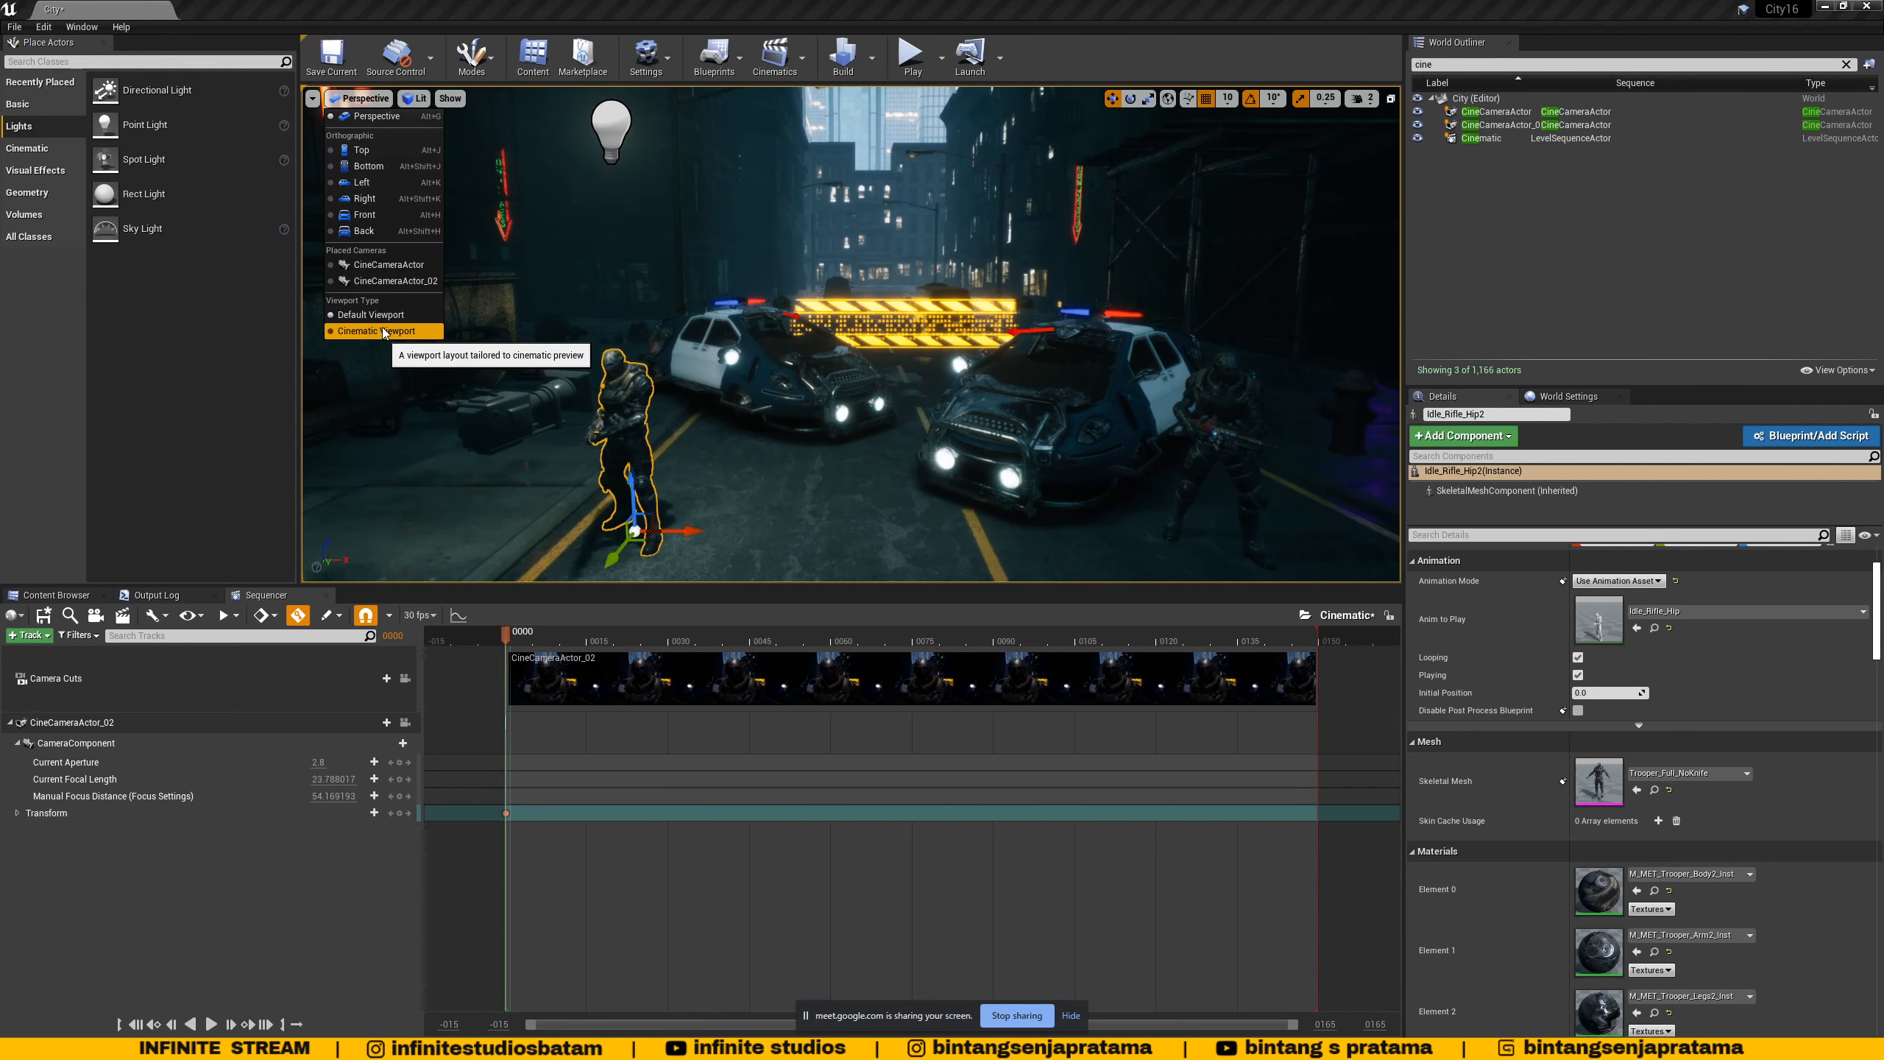
pyautogui.click(352, 332)
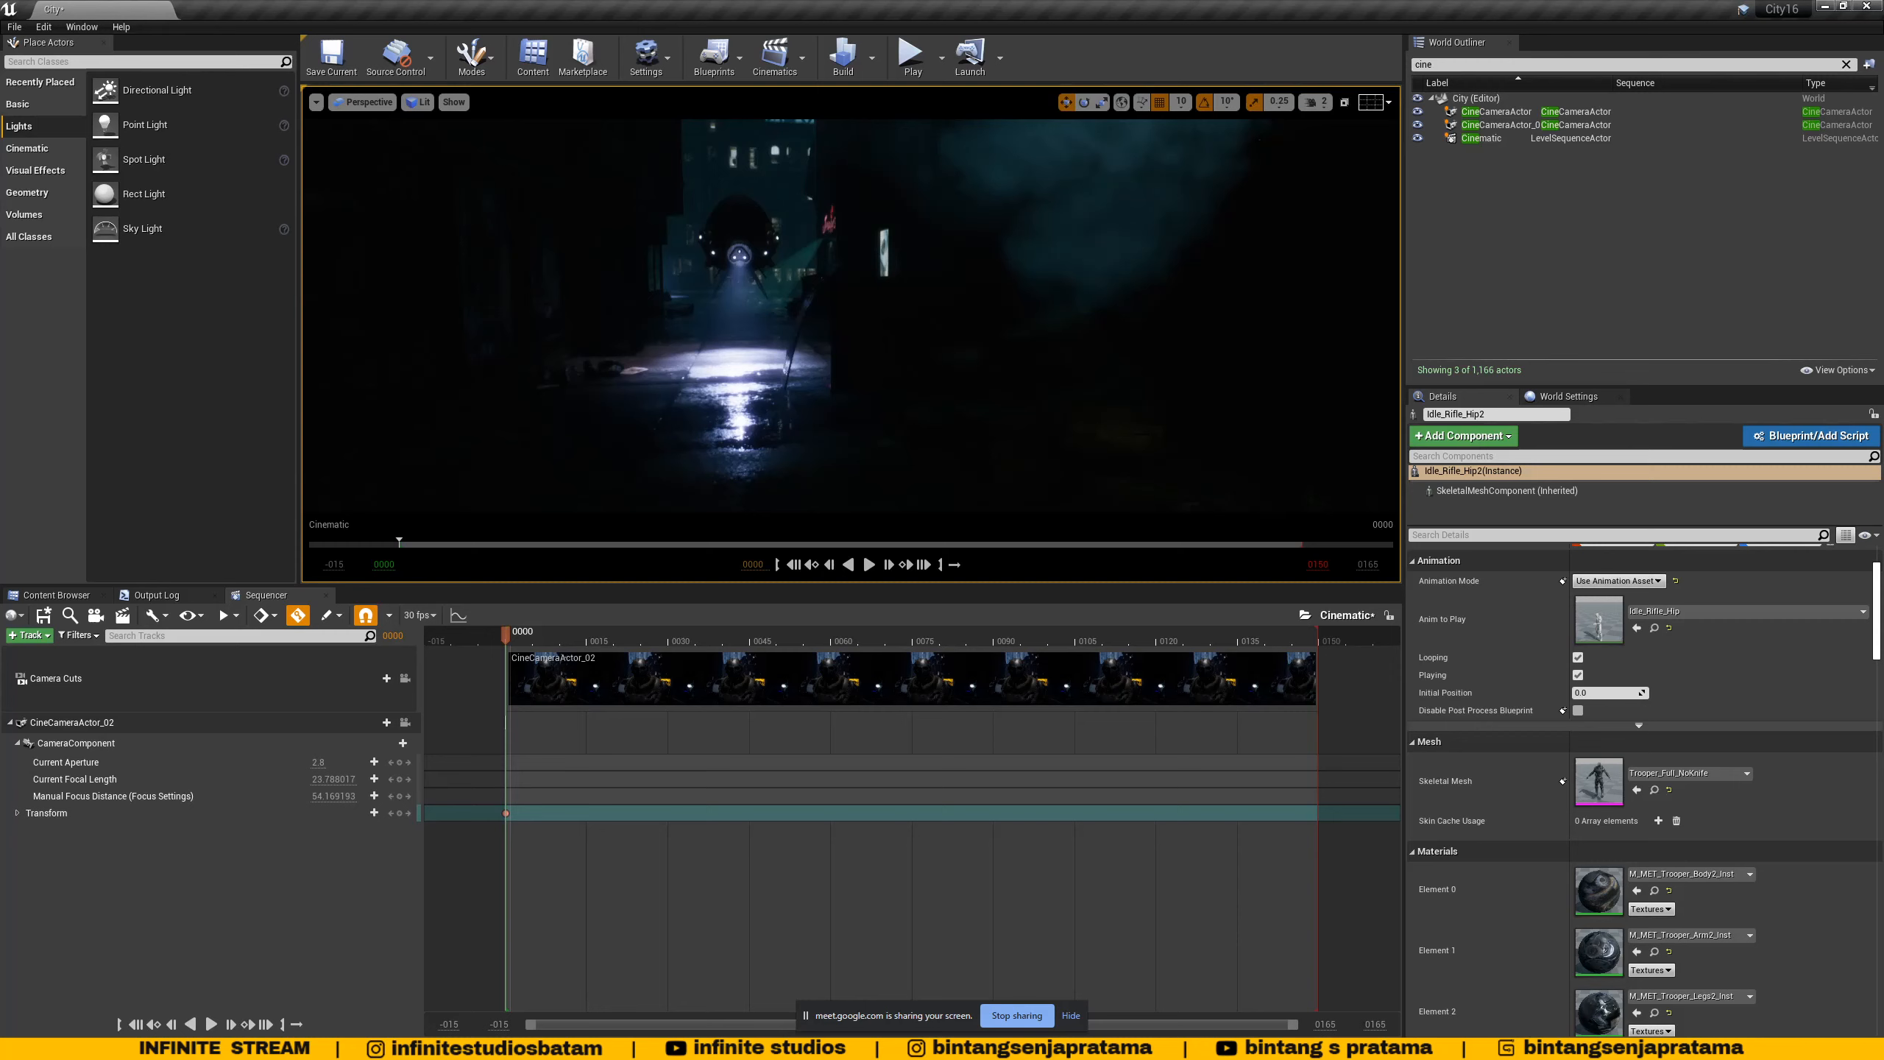
pyautogui.click(365, 101)
pyautogui.click(379, 285)
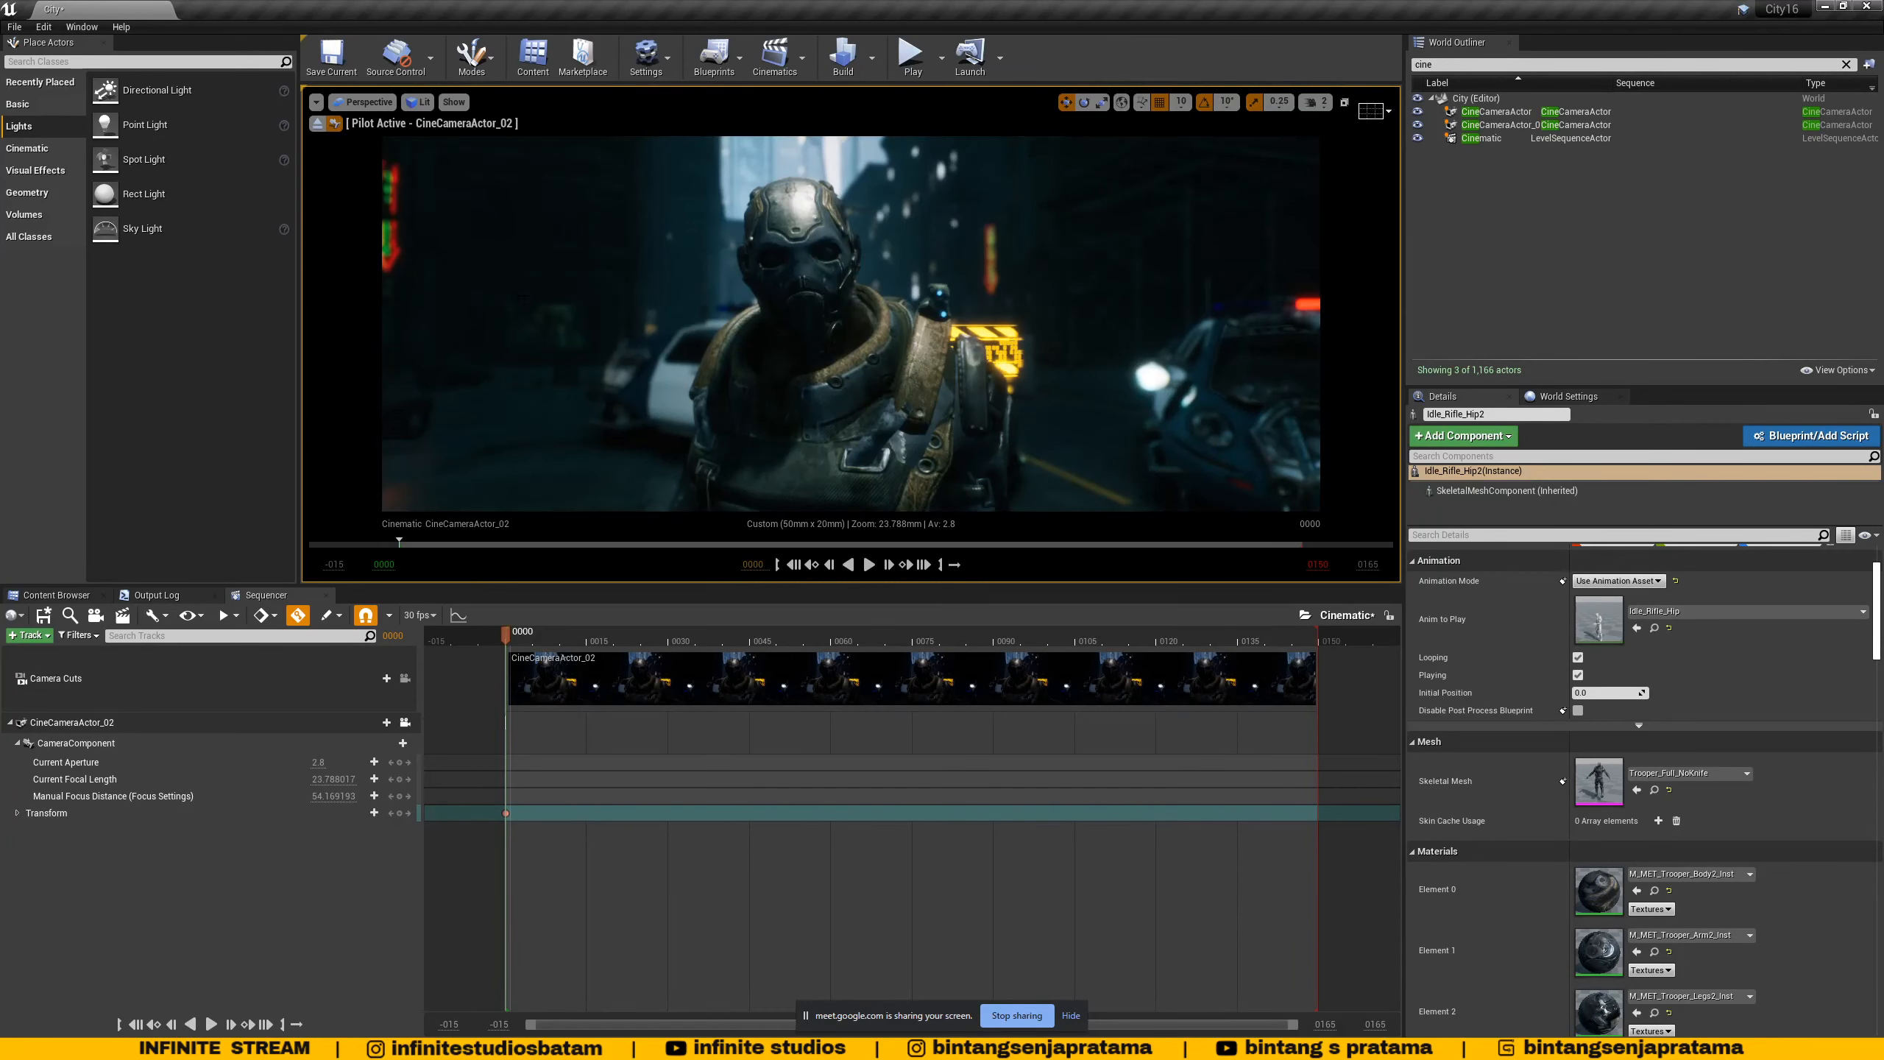
pyautogui.click(857, 326)
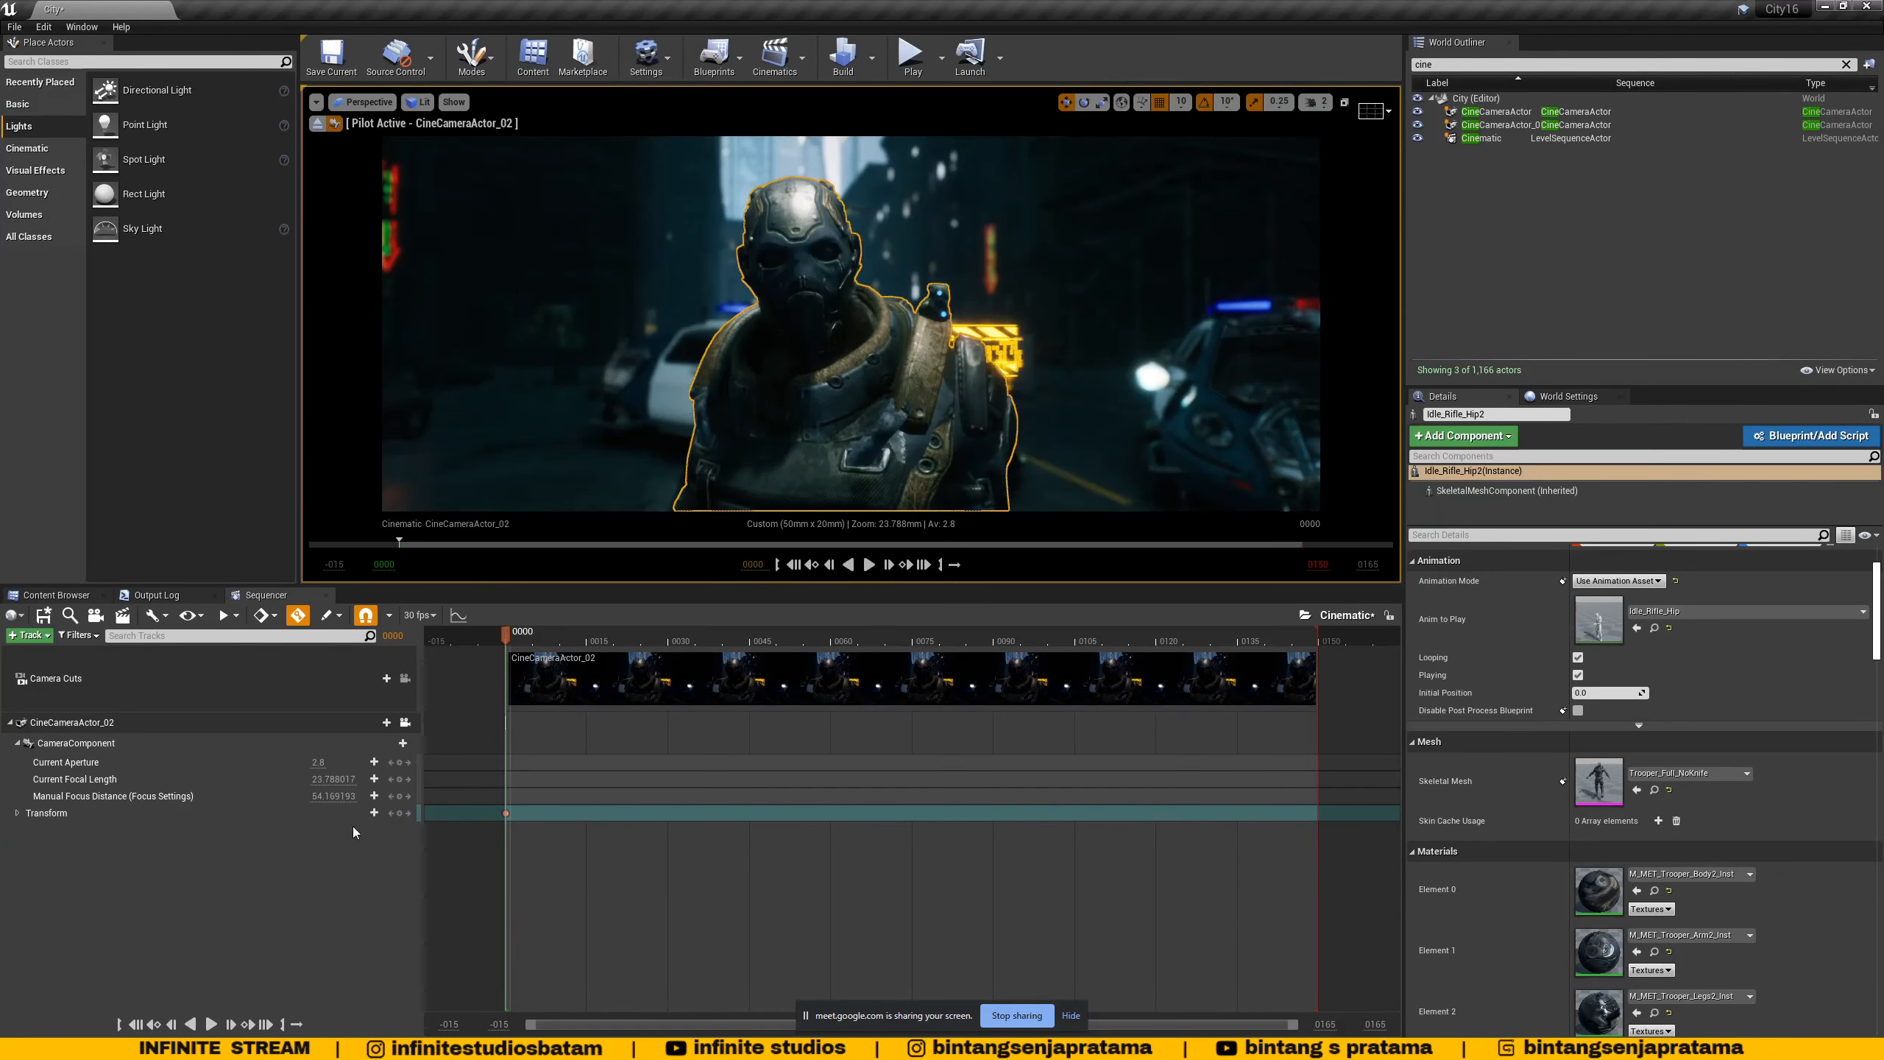
# - Widen the Sequencer track list and review the camera's Current Aperture, Current Focal Length and Manual Focus Distance tracks
pyautogui.moveTo(420, 845); pyautogui.dragTo(482, 847)
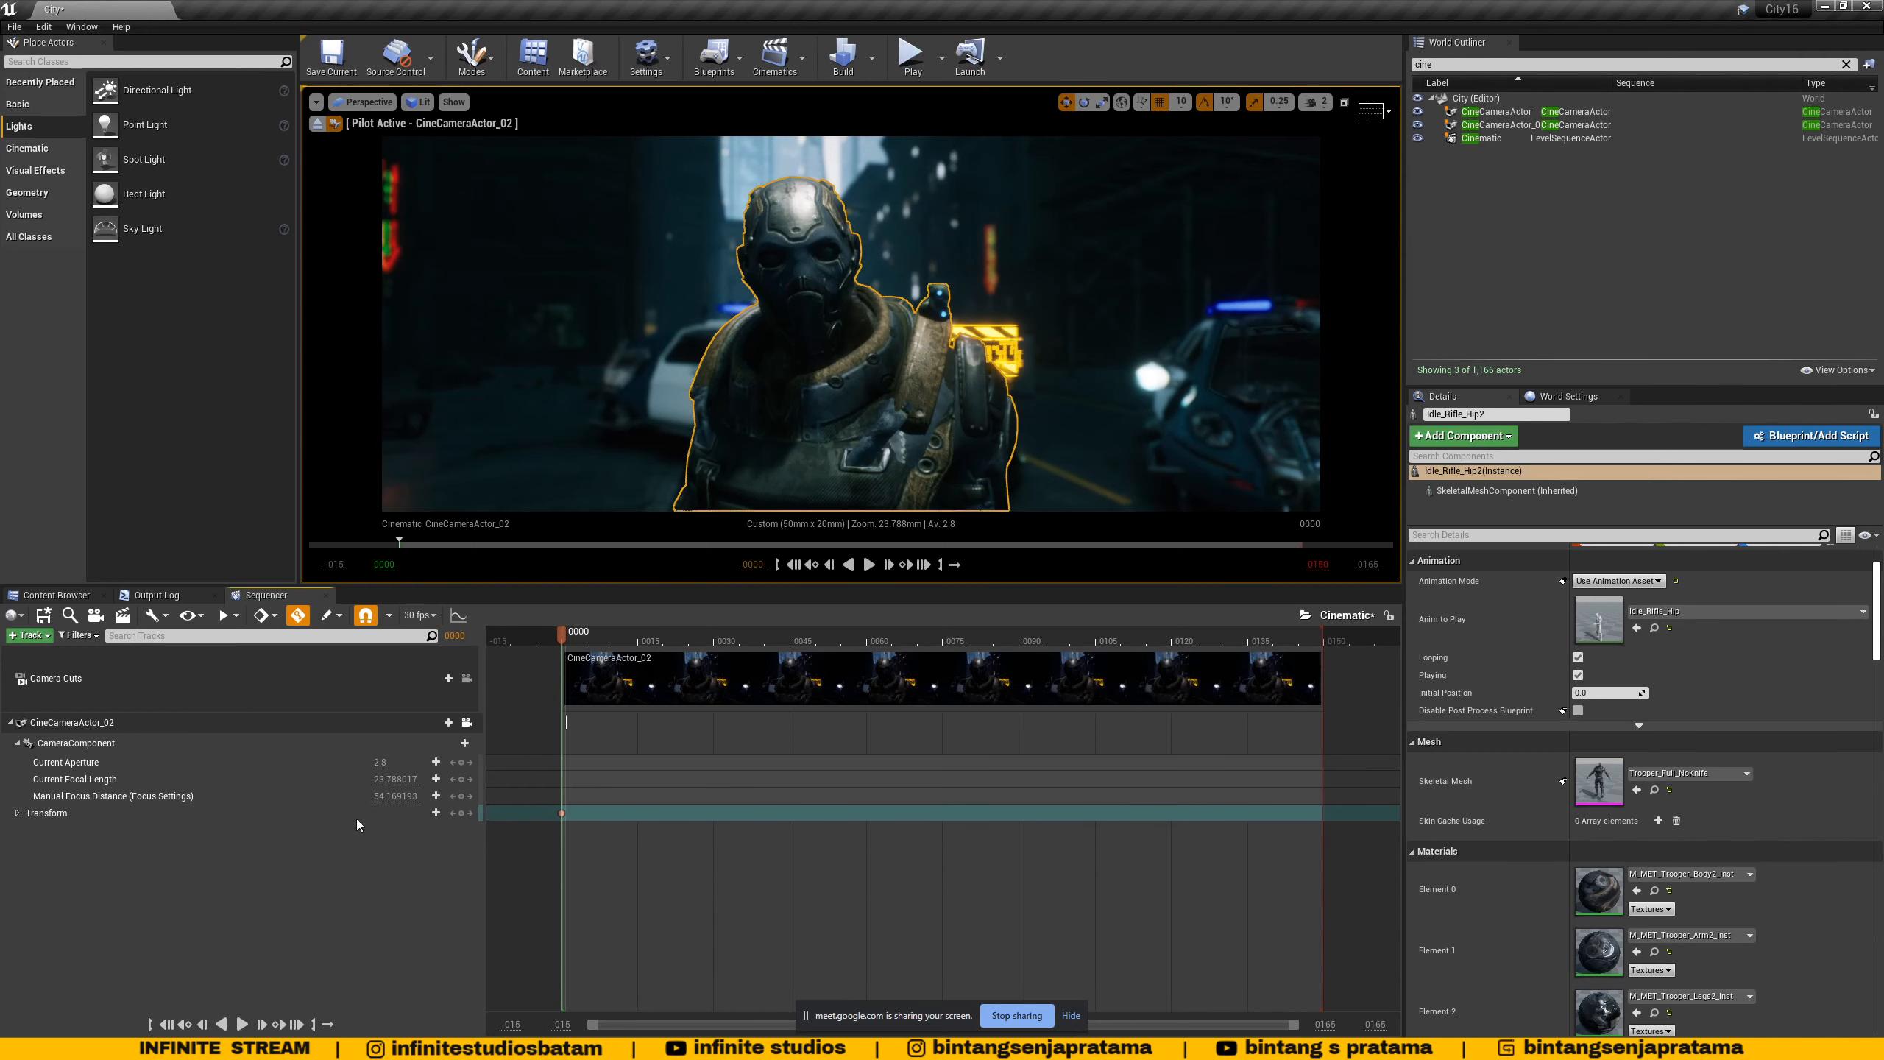
pyautogui.click(186, 762)
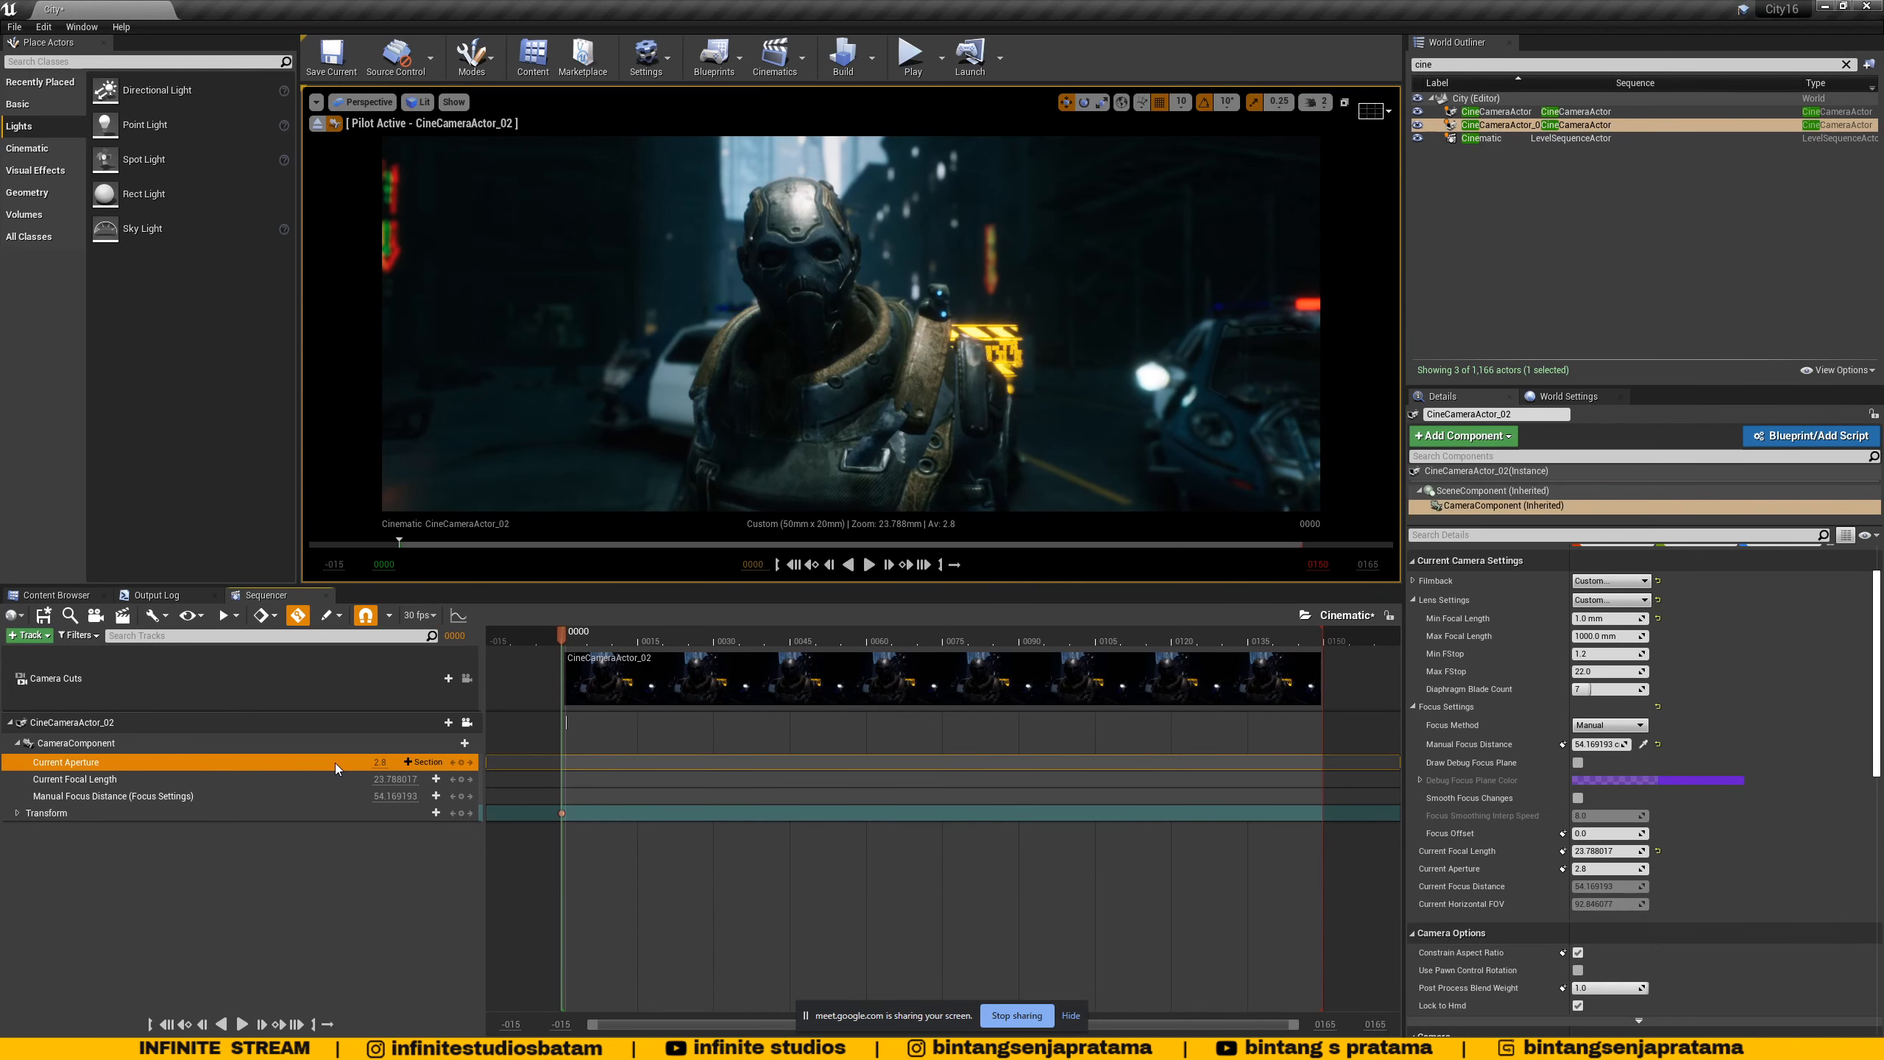
pyautogui.scroll(-2, 1558, 898)
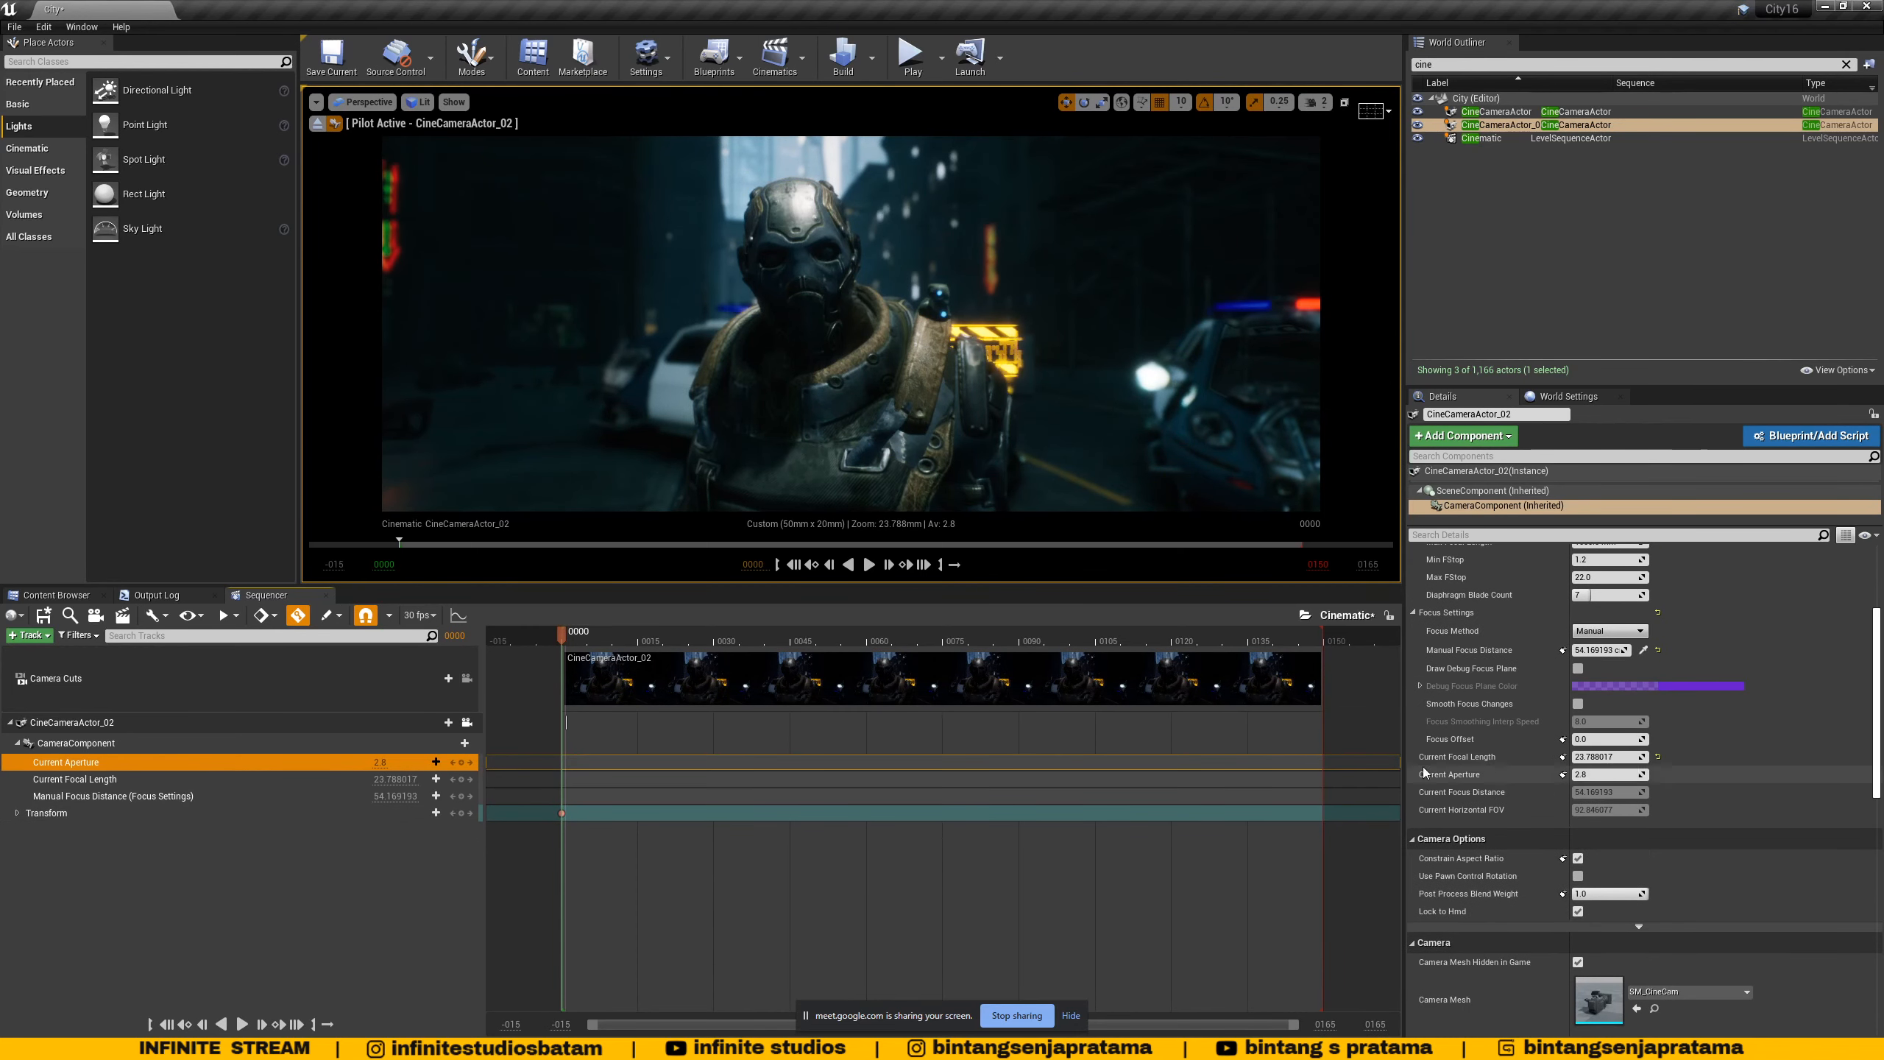
pyautogui.click(82, 780)
pyautogui.click(82, 796)
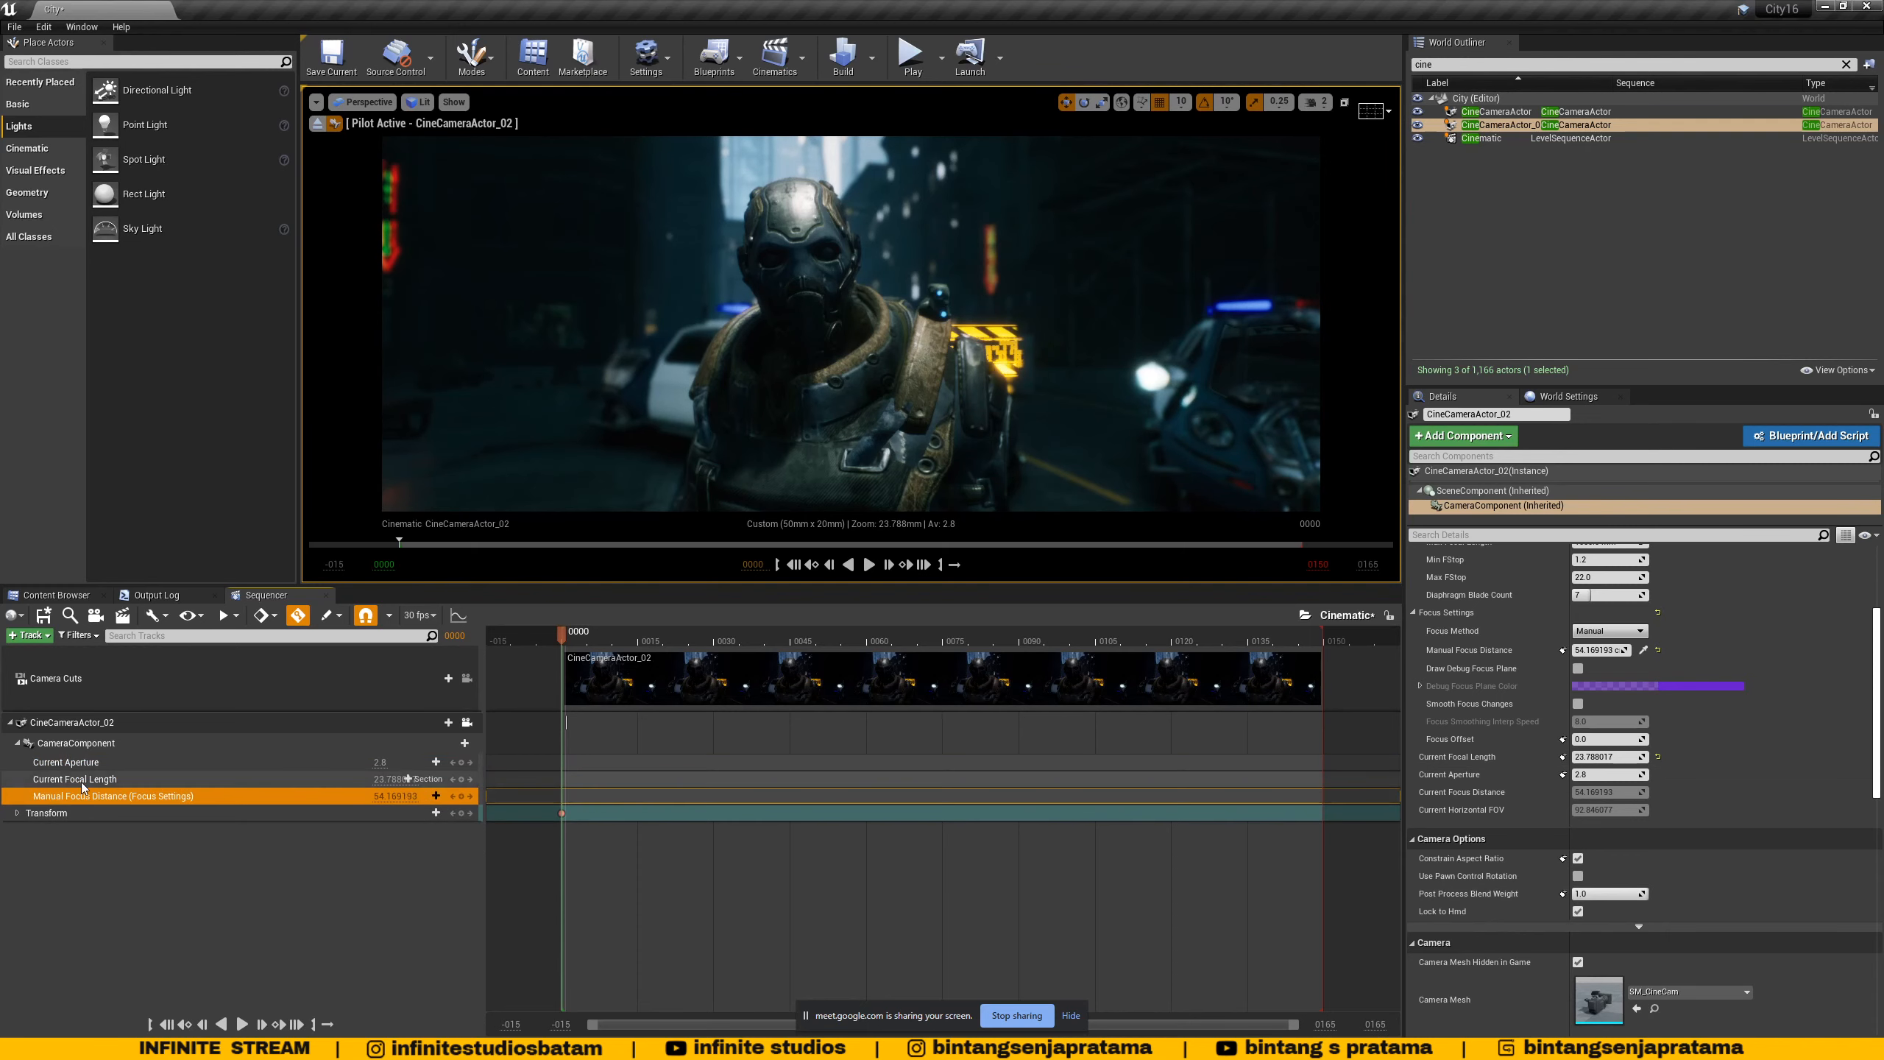
pyautogui.click(81, 764)
pyautogui.click(81, 780)
pyautogui.click(81, 793)
pyautogui.click(83, 766)
pyautogui.click(84, 780)
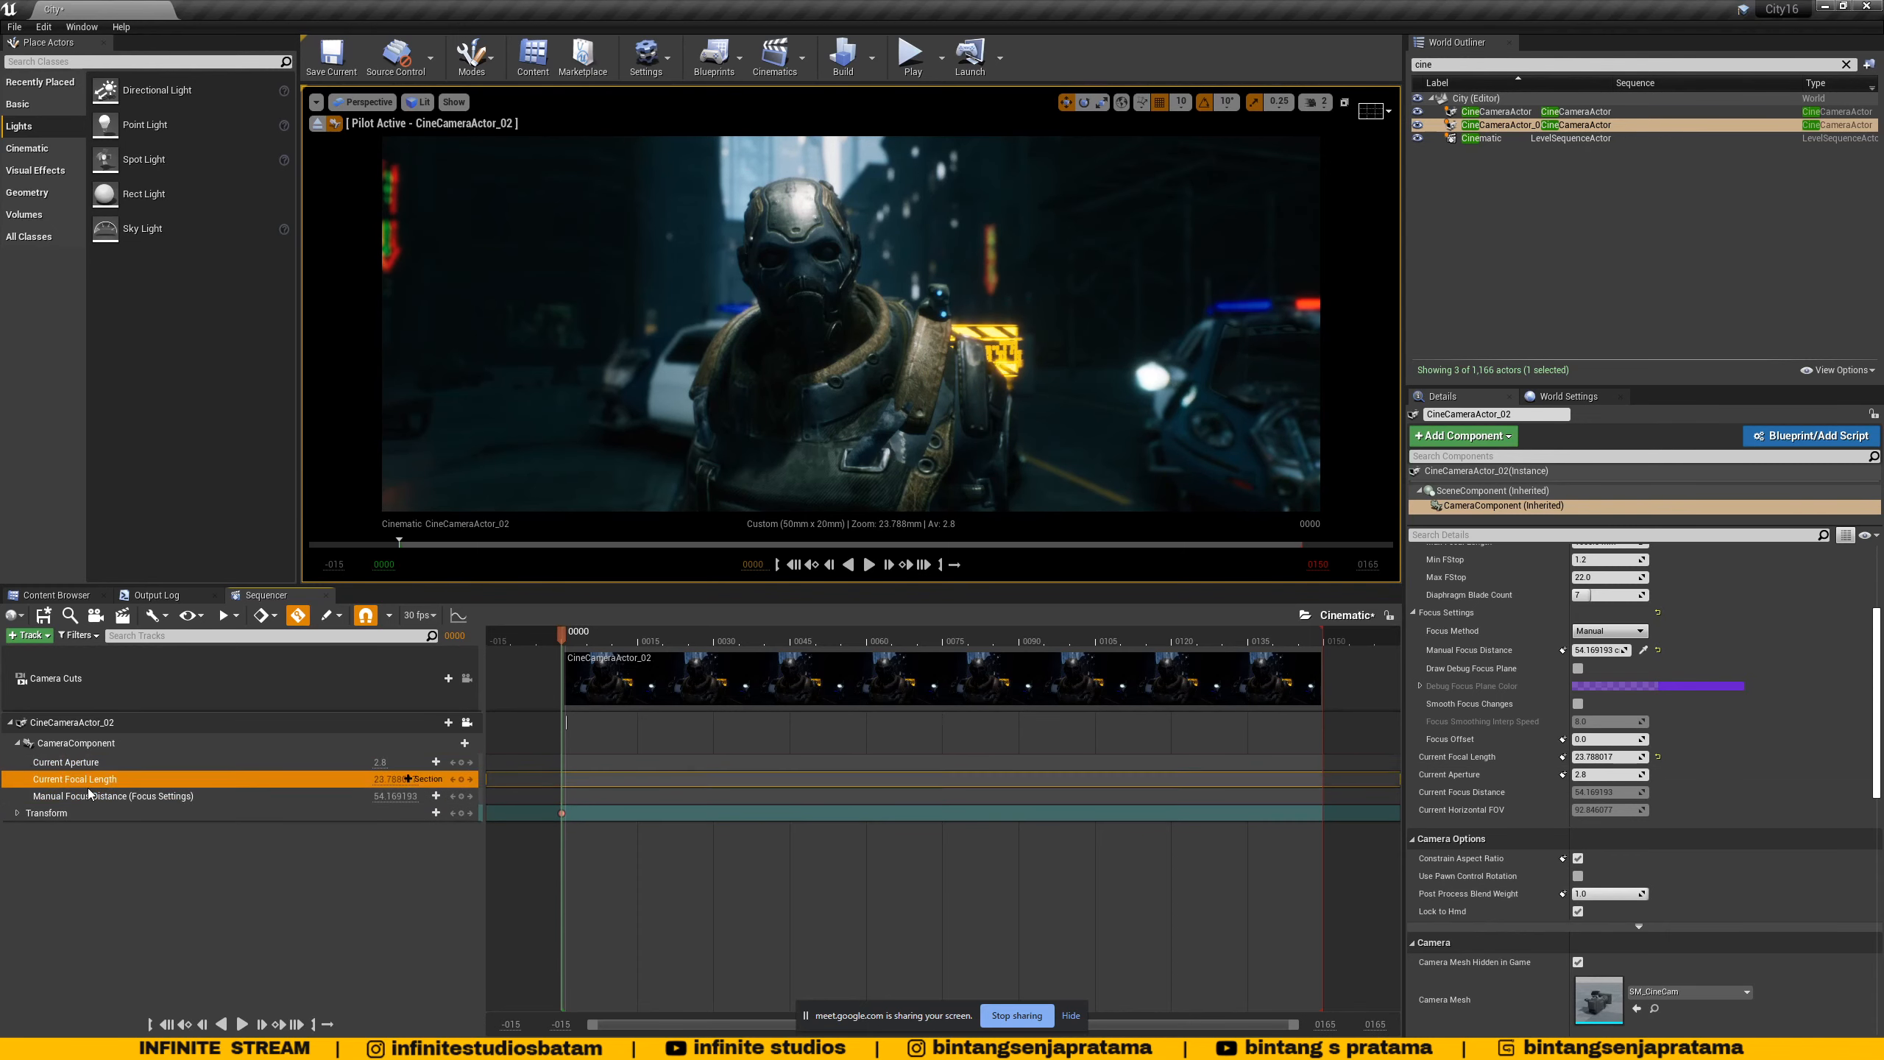
pyautogui.click(87, 796)
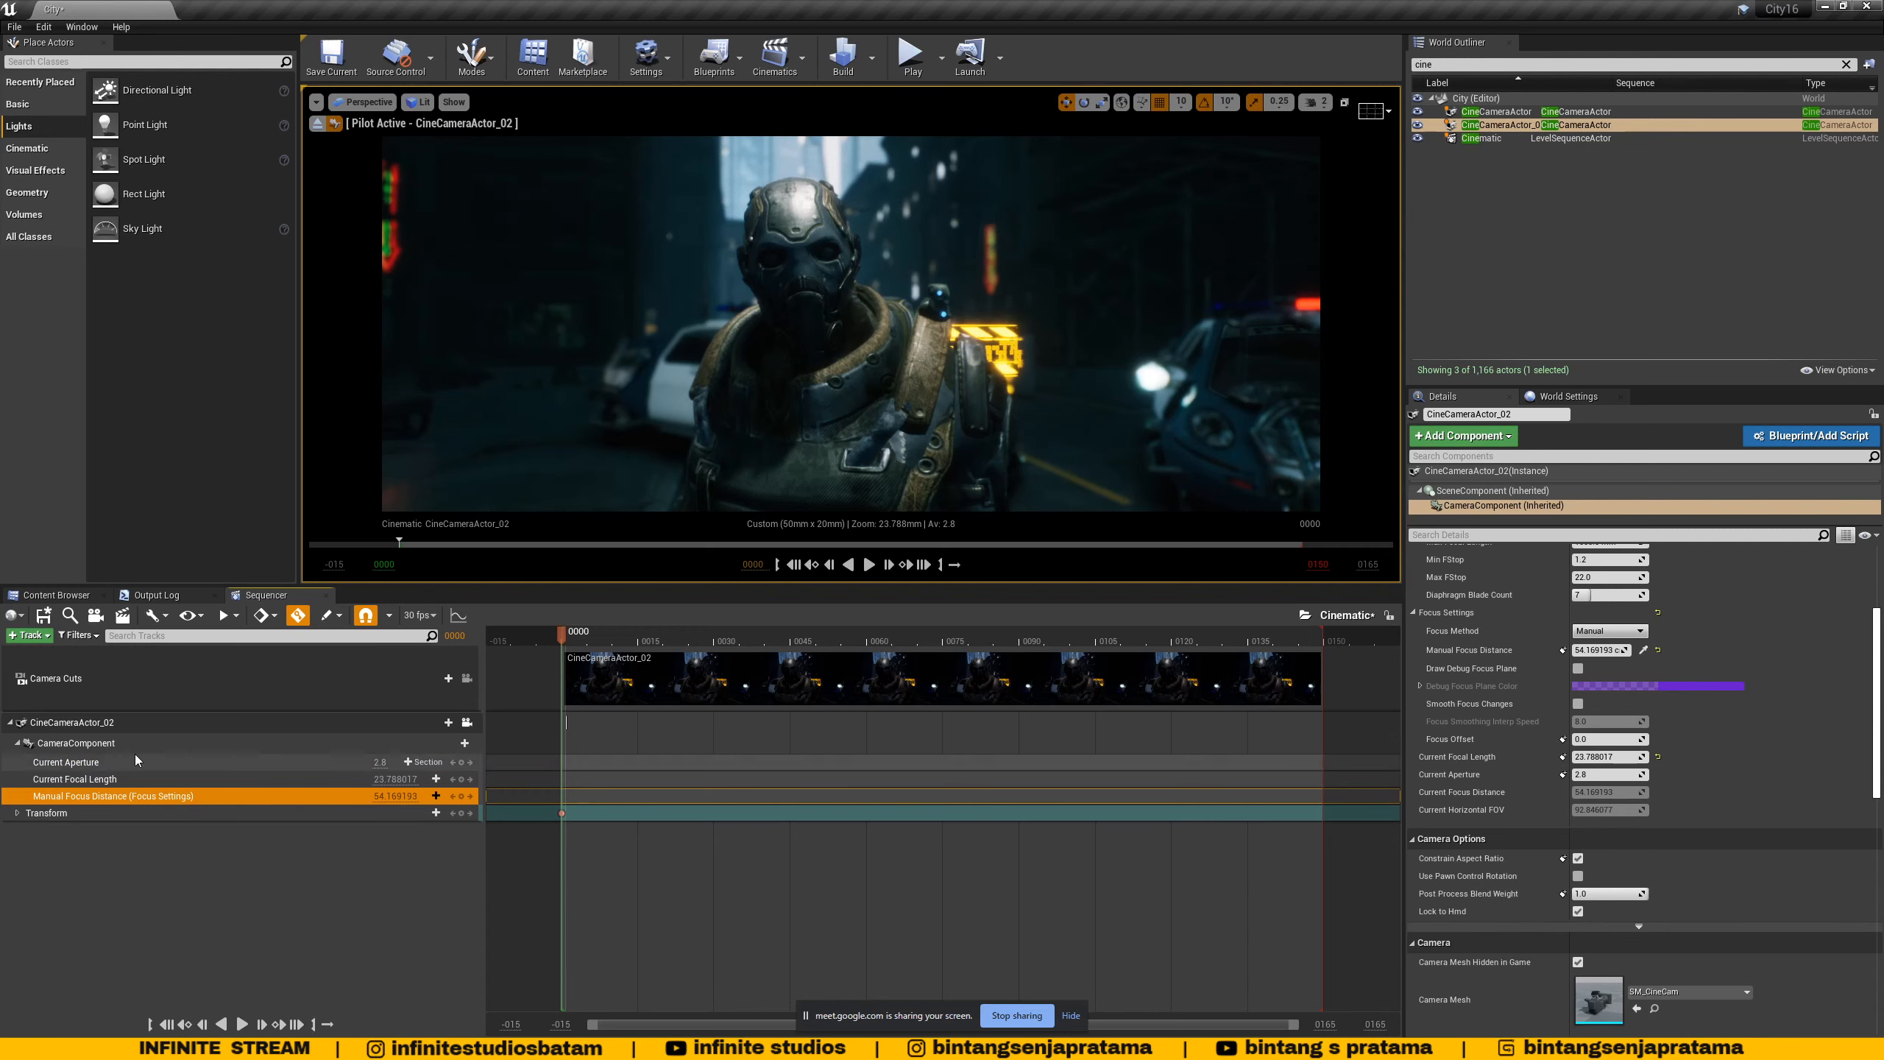
pyautogui.click(70, 766)
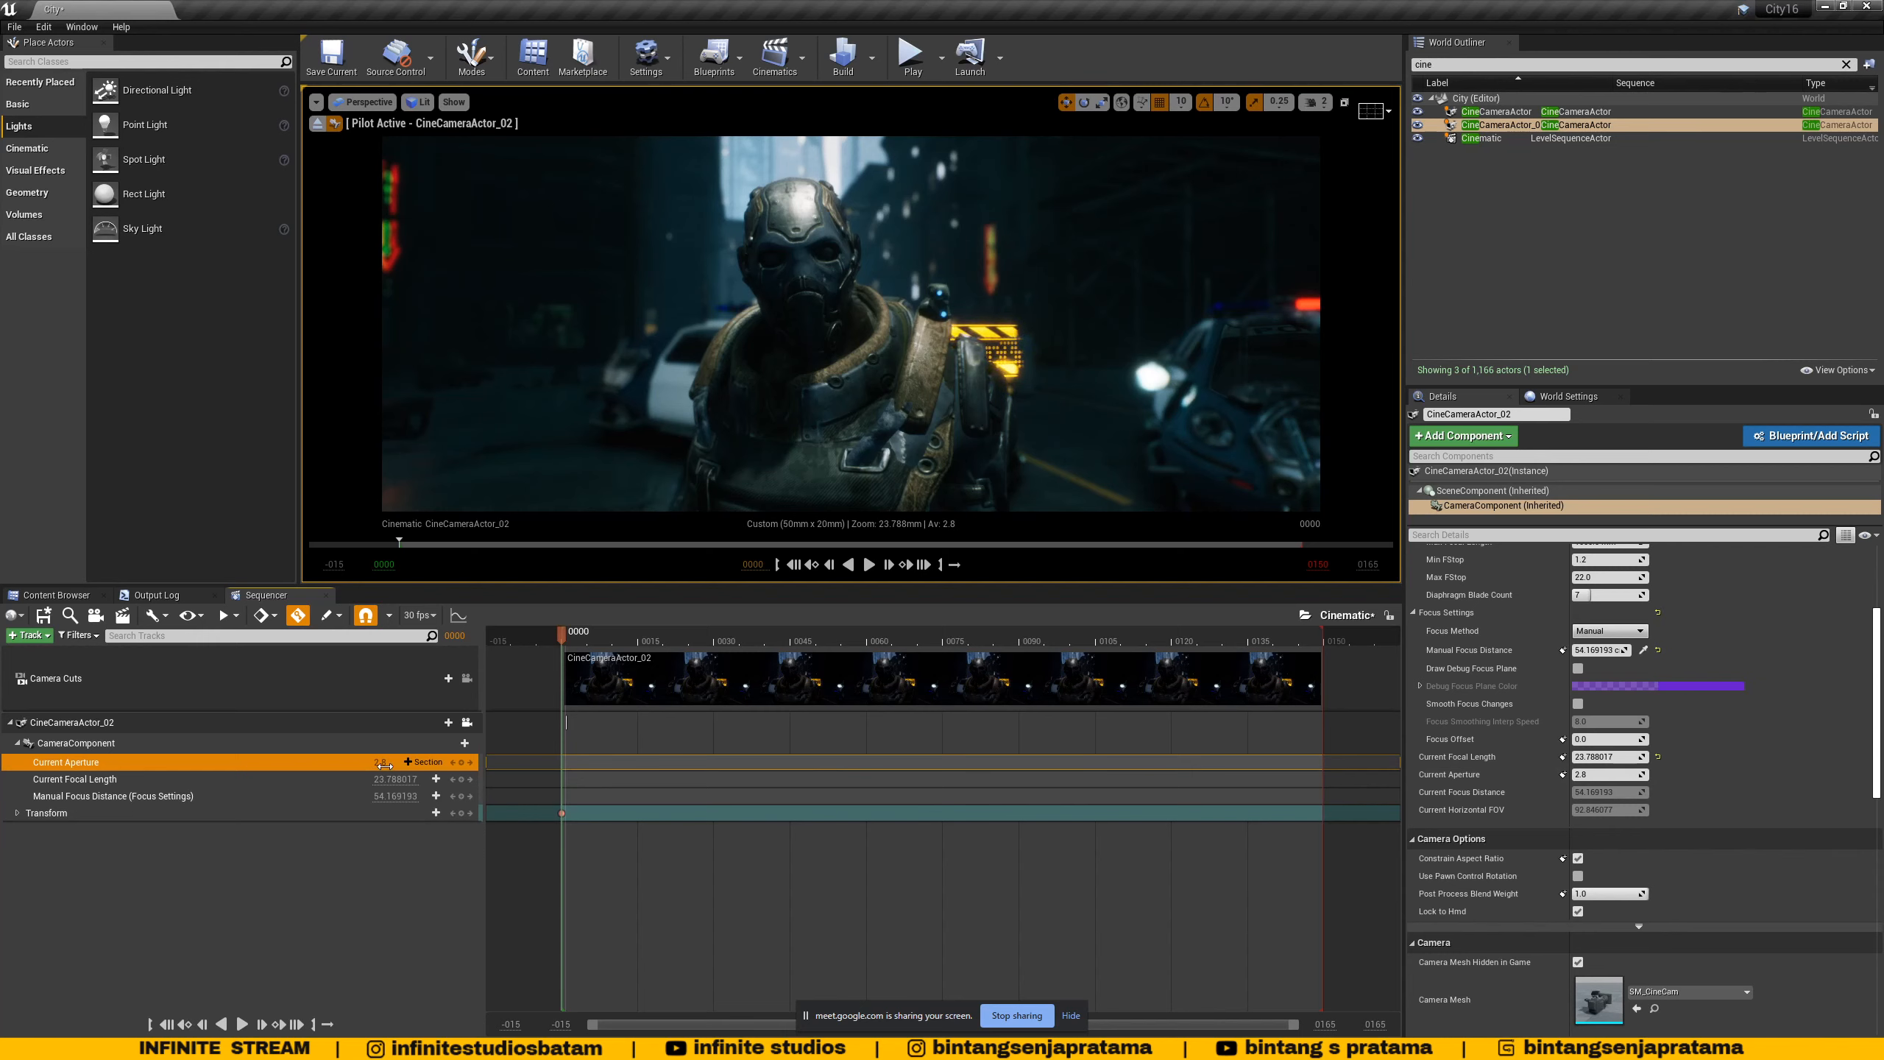
# - Try higher Current Aperture values on CineCameraActor_02, then set the aperture to 2.8
pyautogui.moveTo(381, 764); pyautogui.dragTo(1322, 758)
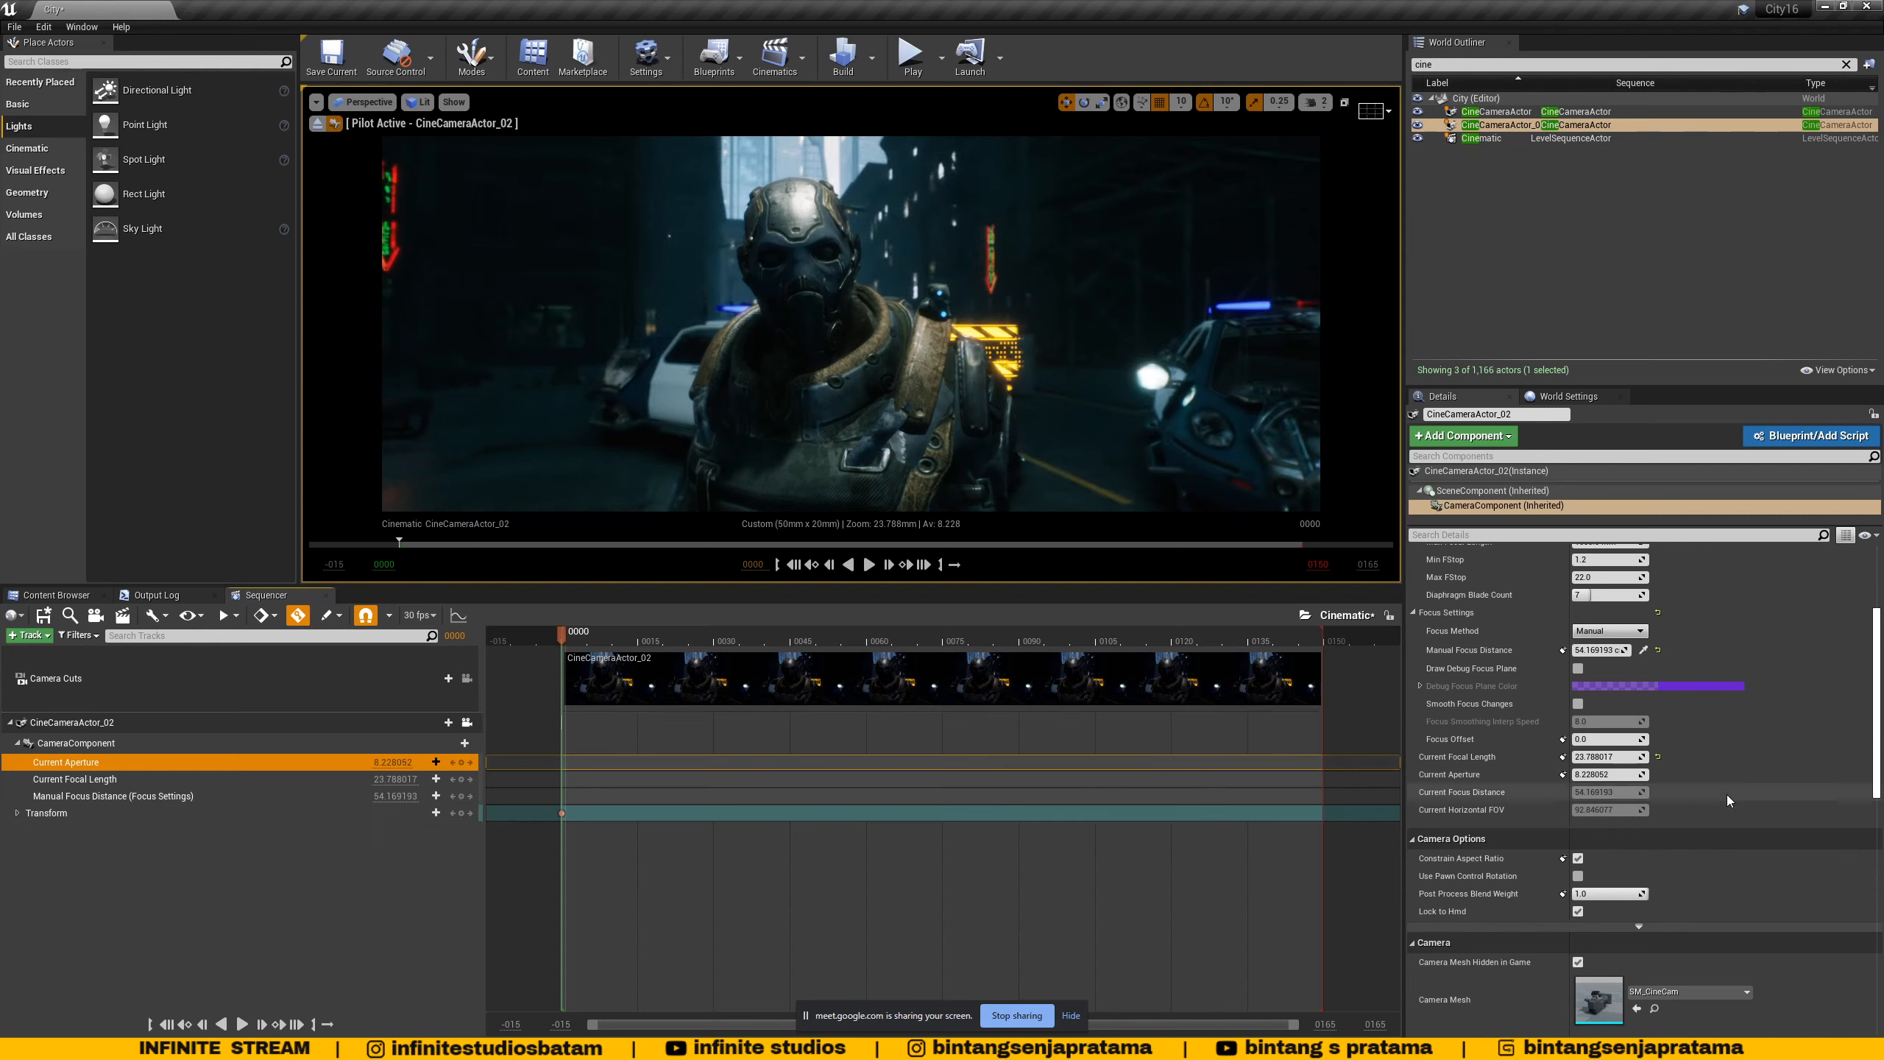
pyautogui.moveTo(383, 763); pyautogui.dragTo(186, 763)
pyautogui.click(383, 882)
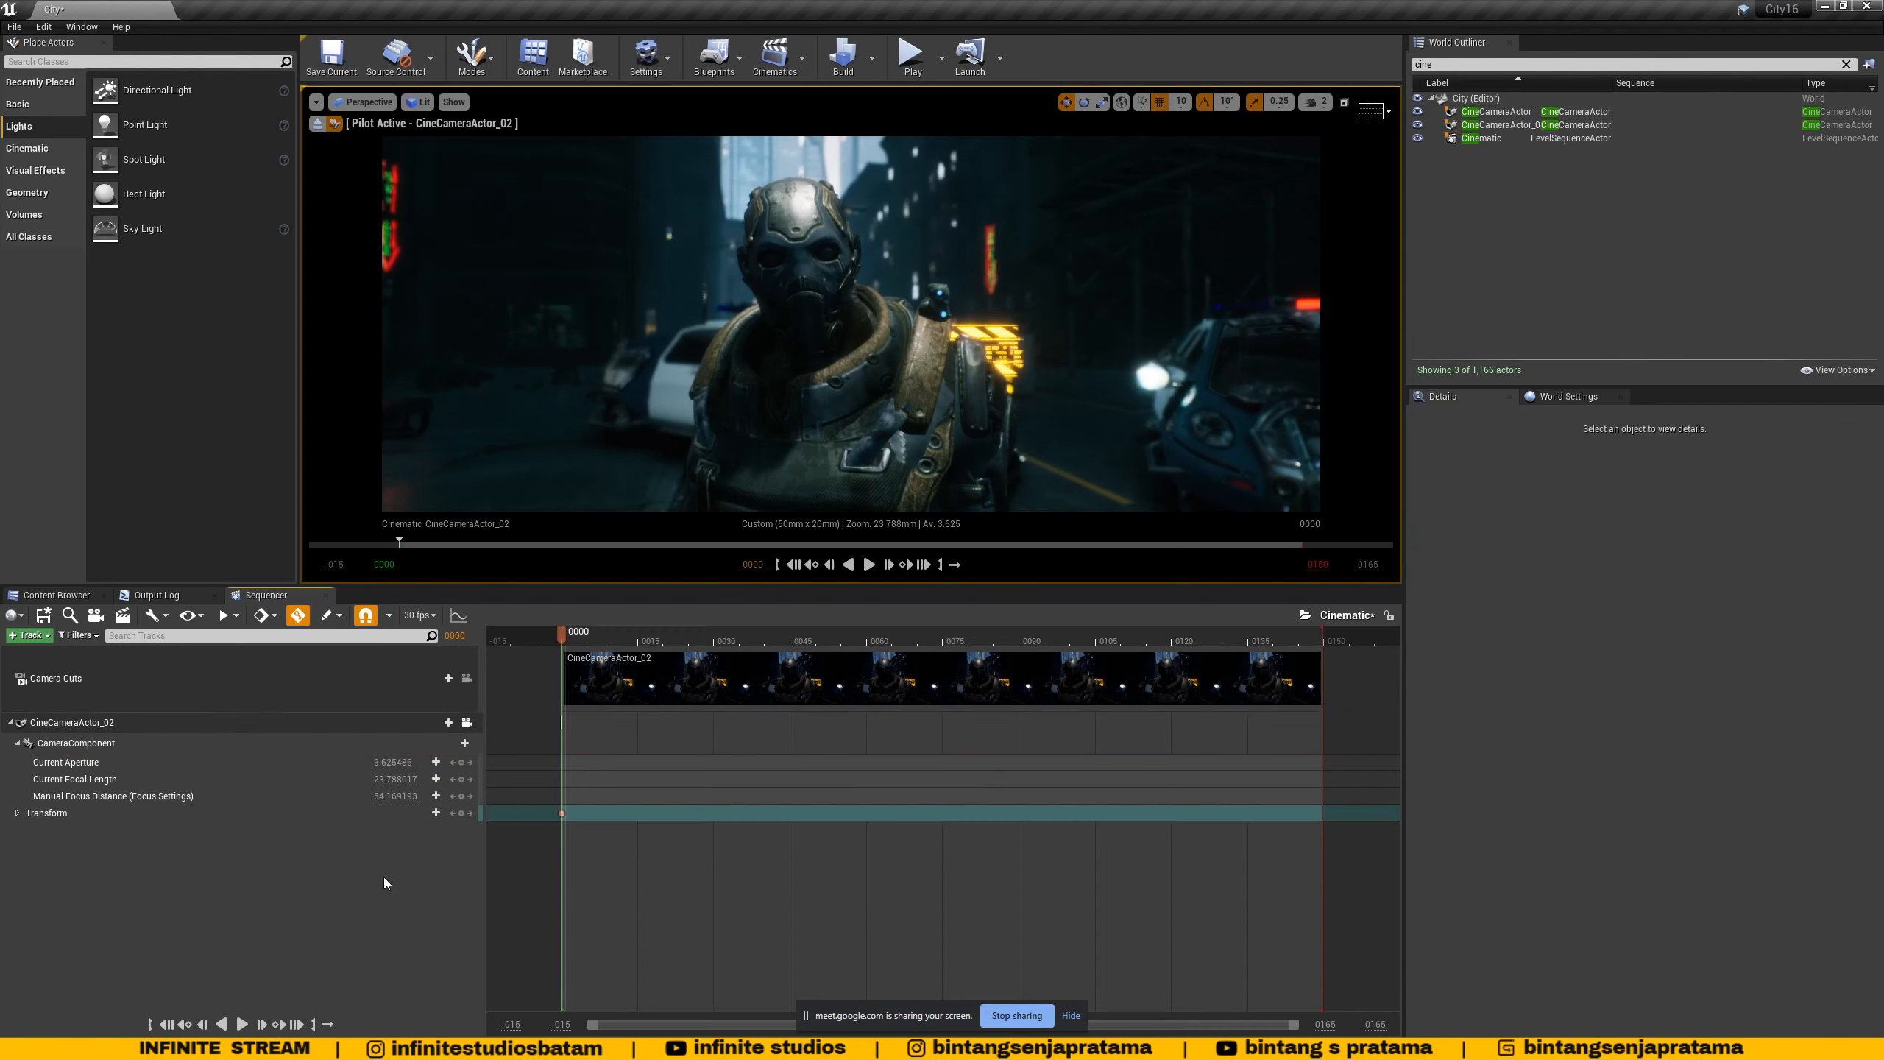
pyautogui.click(386, 764)
pyautogui.write('2.8')
pyautogui.press('Return')
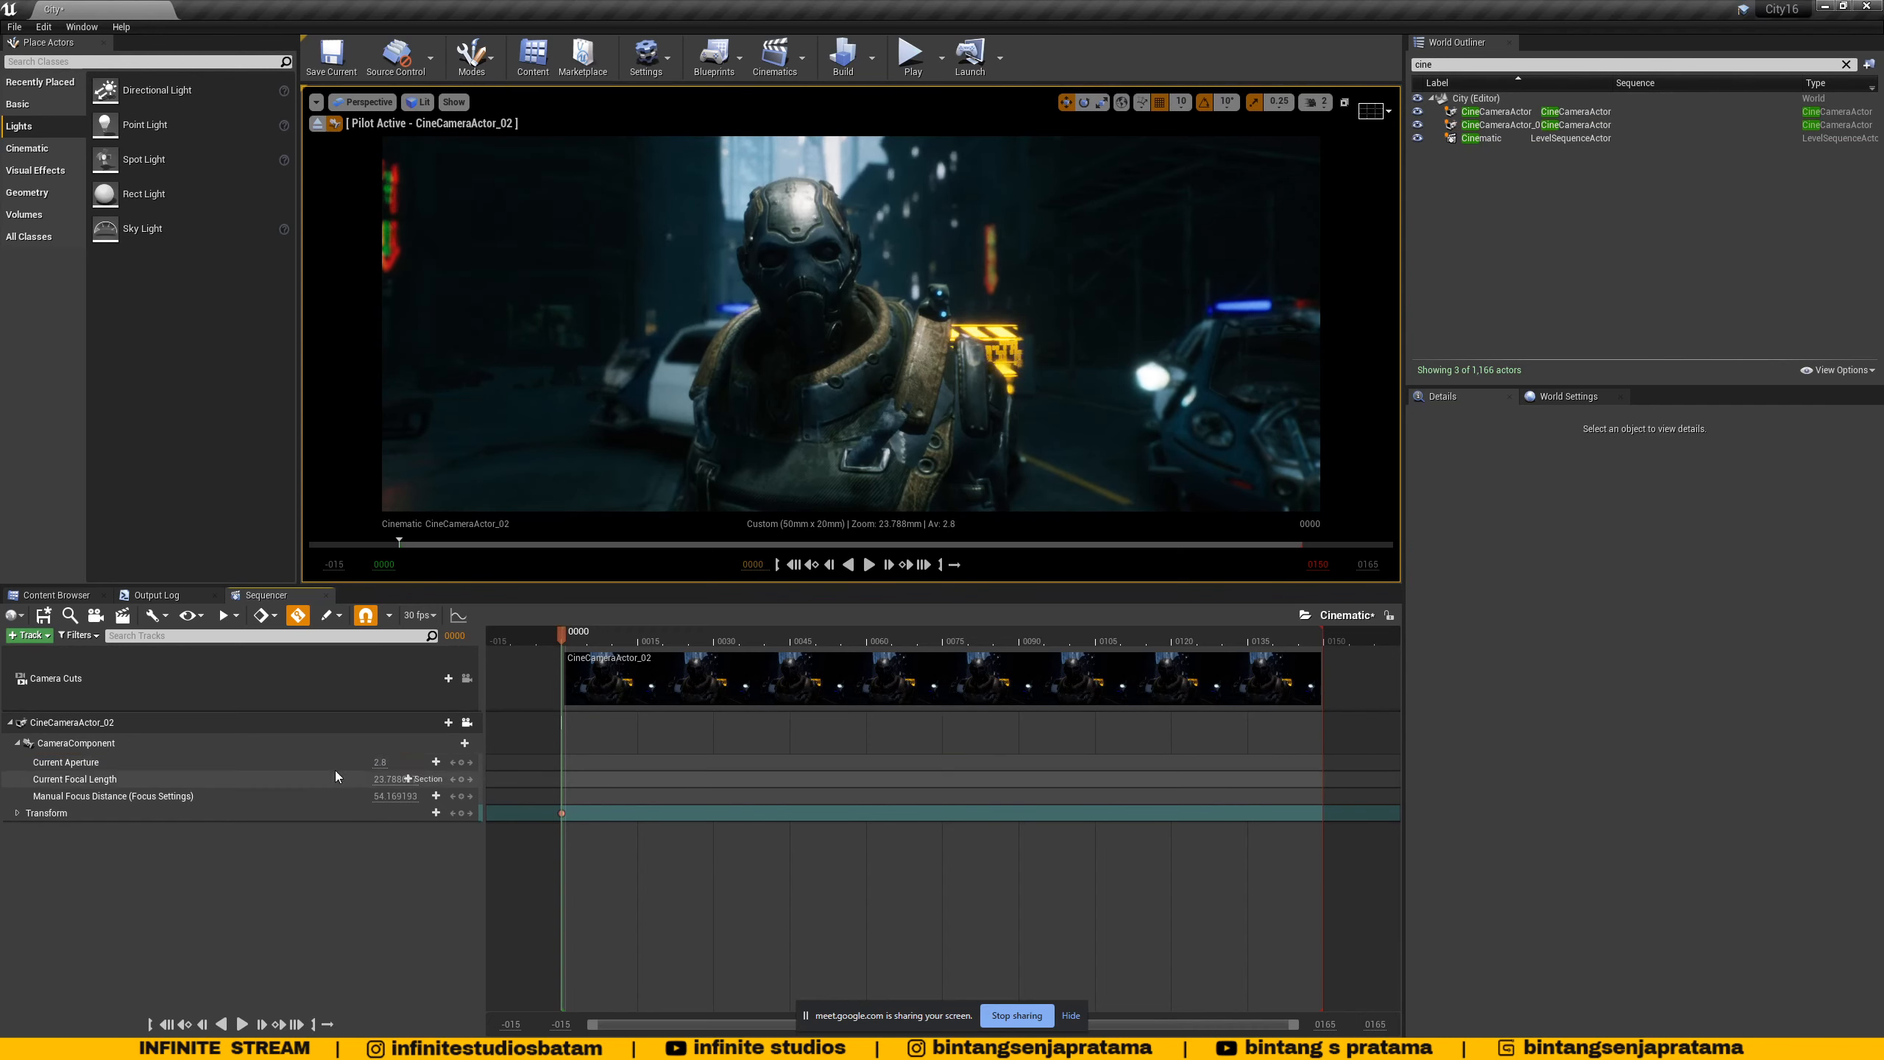
# - Add an Exposure Compensation track from the Post Process Settings to CameraComponent and set its value to about 4.08
pyautogui.click(214, 742)
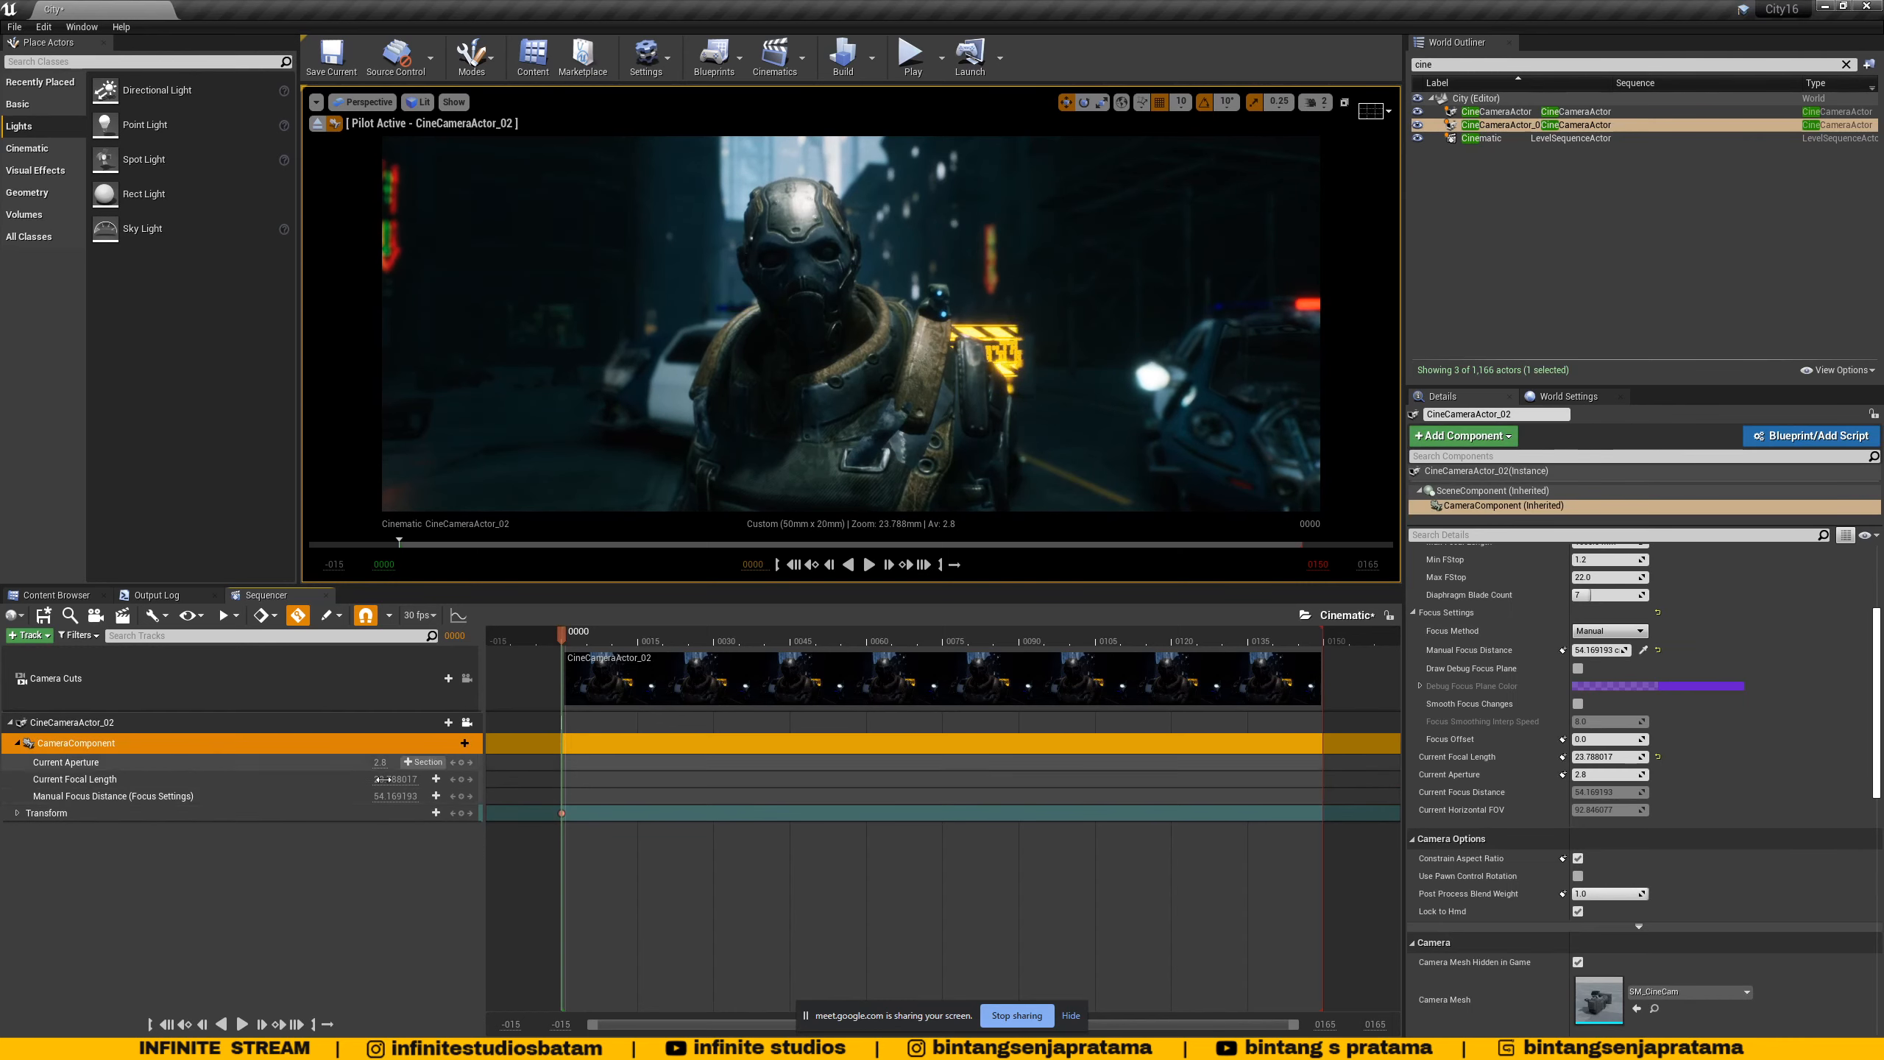
pyautogui.click(458, 743)
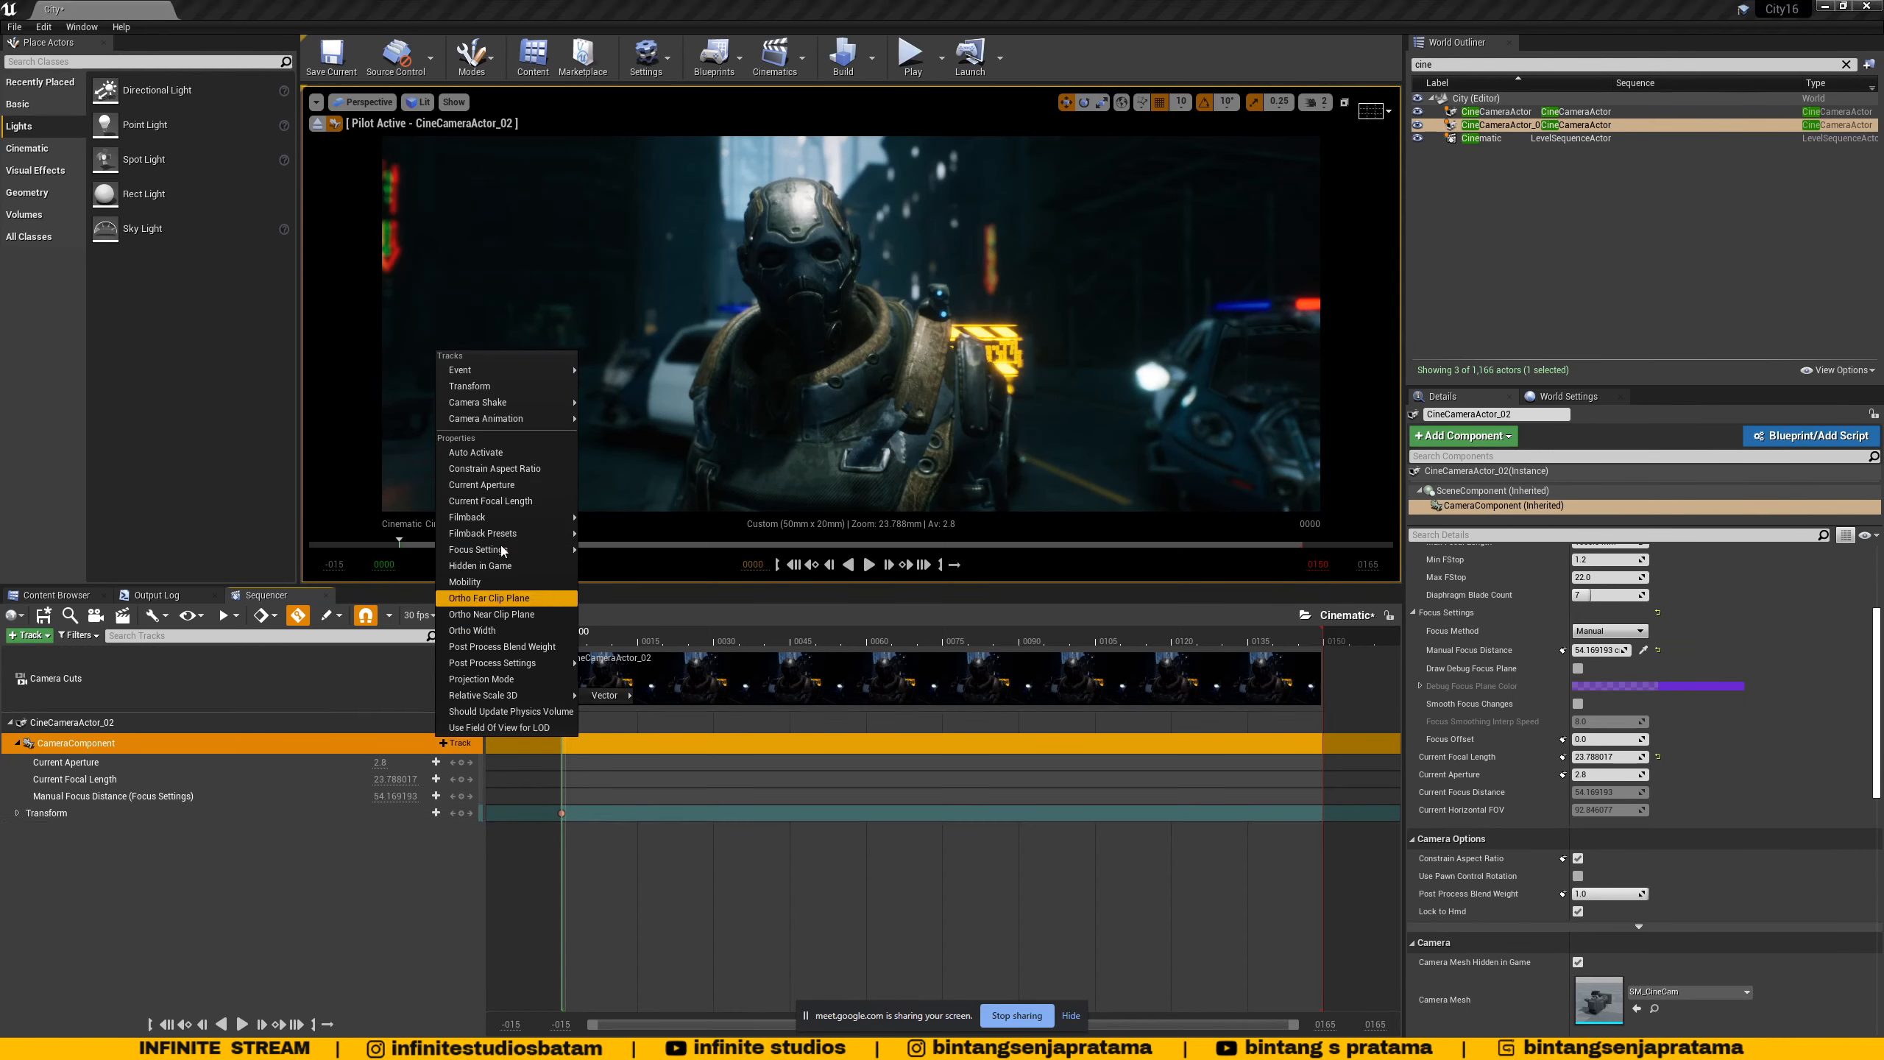
pyautogui.moveTo(524, 661)
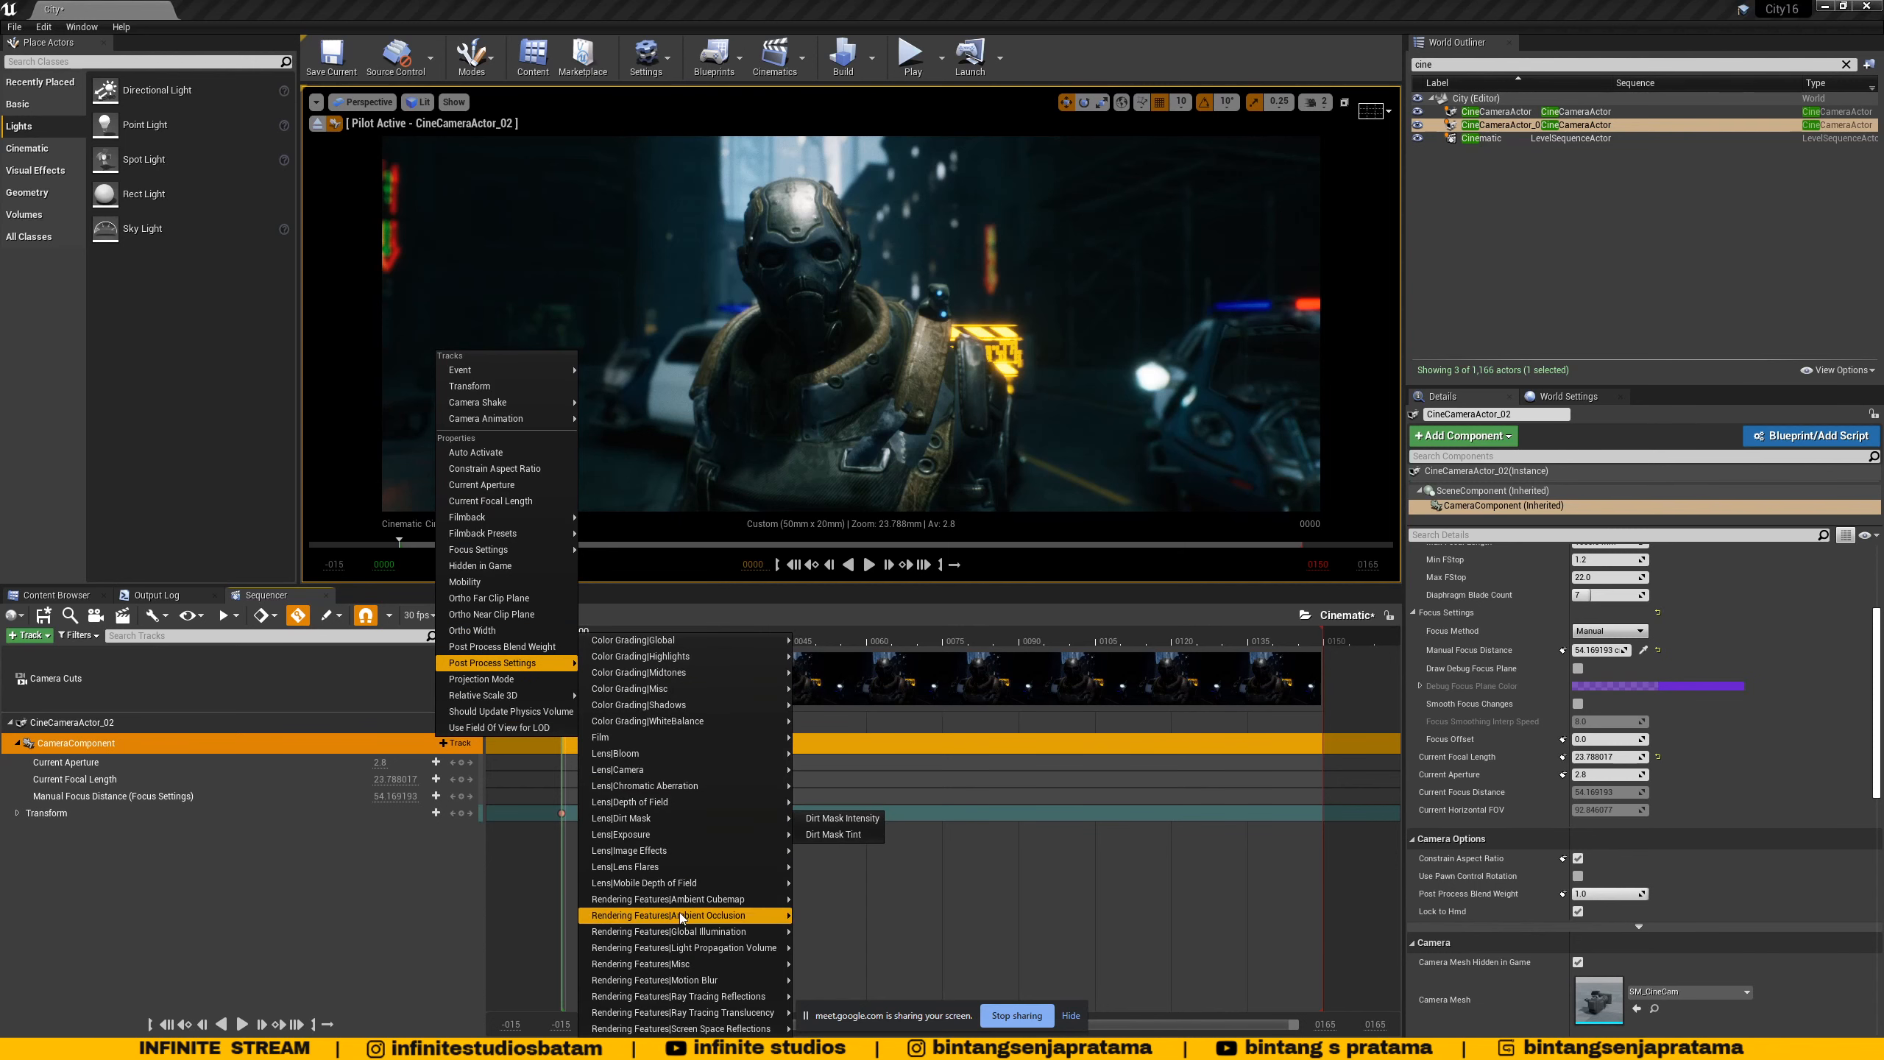
pyautogui.moveTo(681, 918)
pyautogui.moveTo(675, 836)
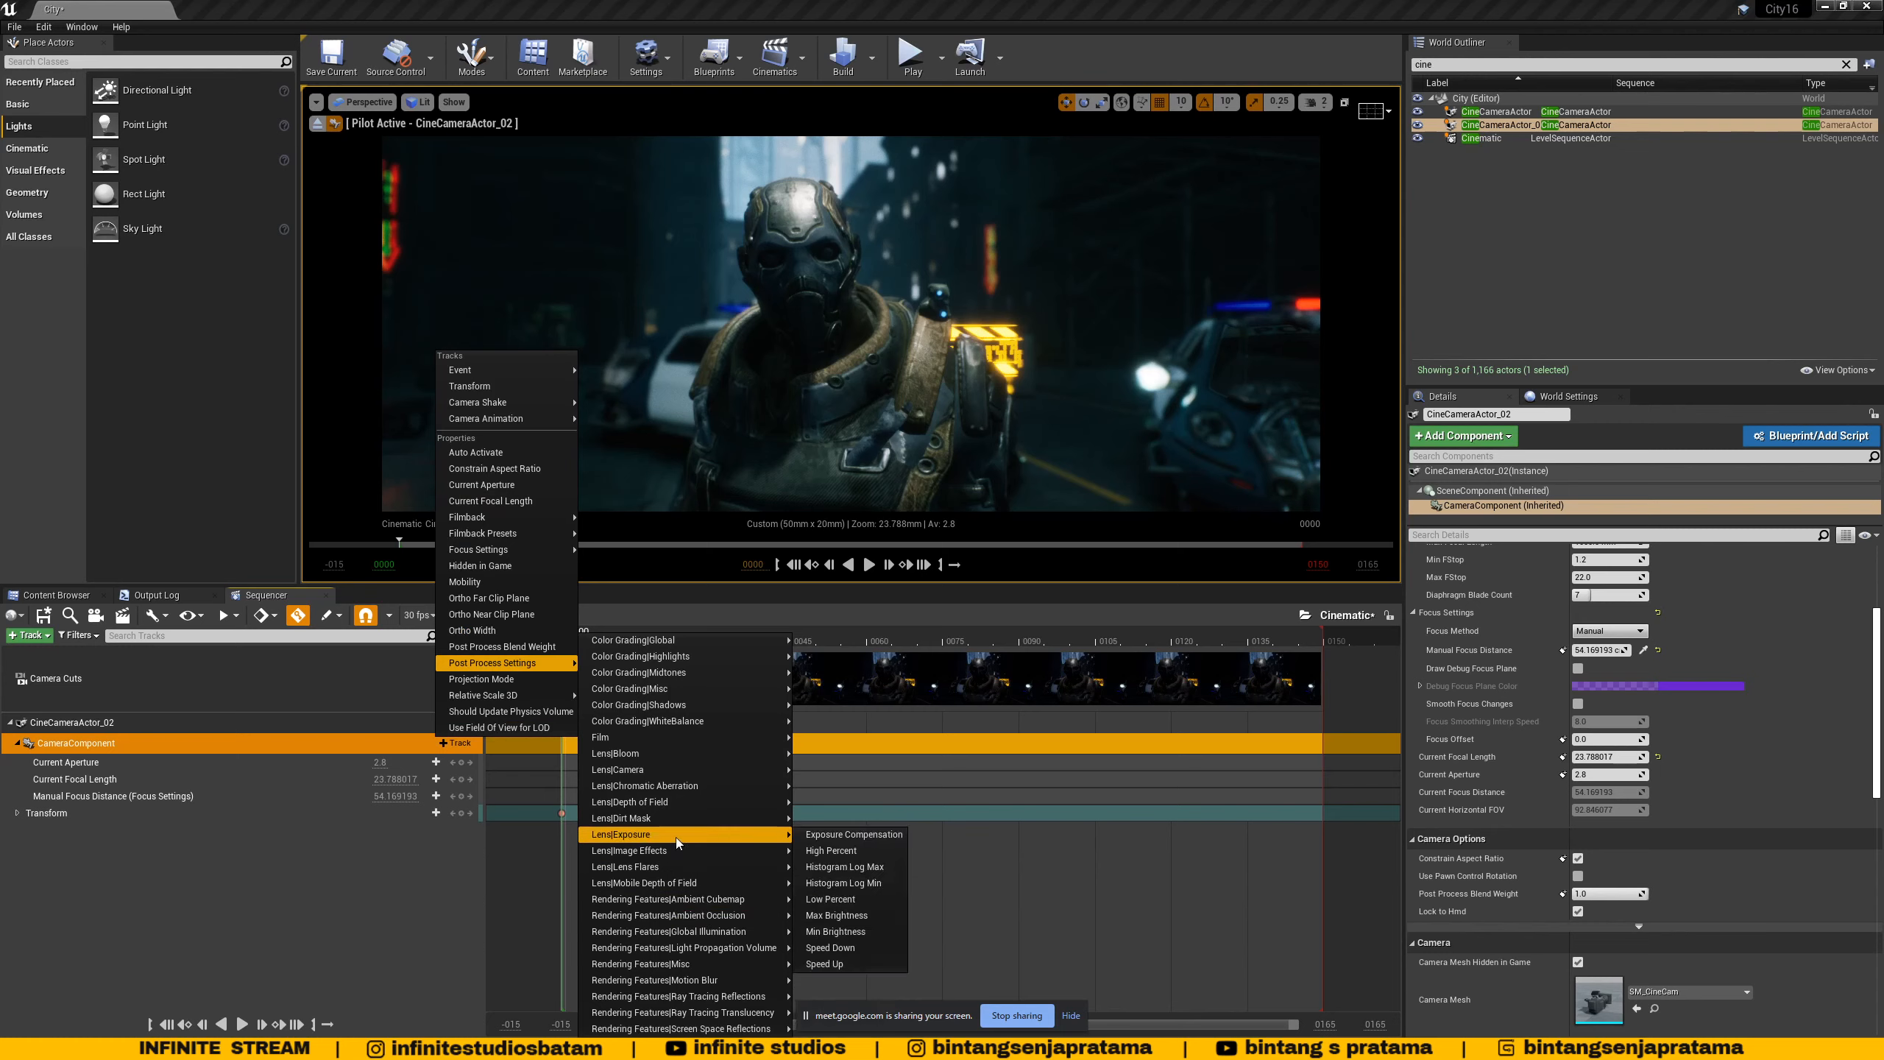
pyautogui.click(886, 835)
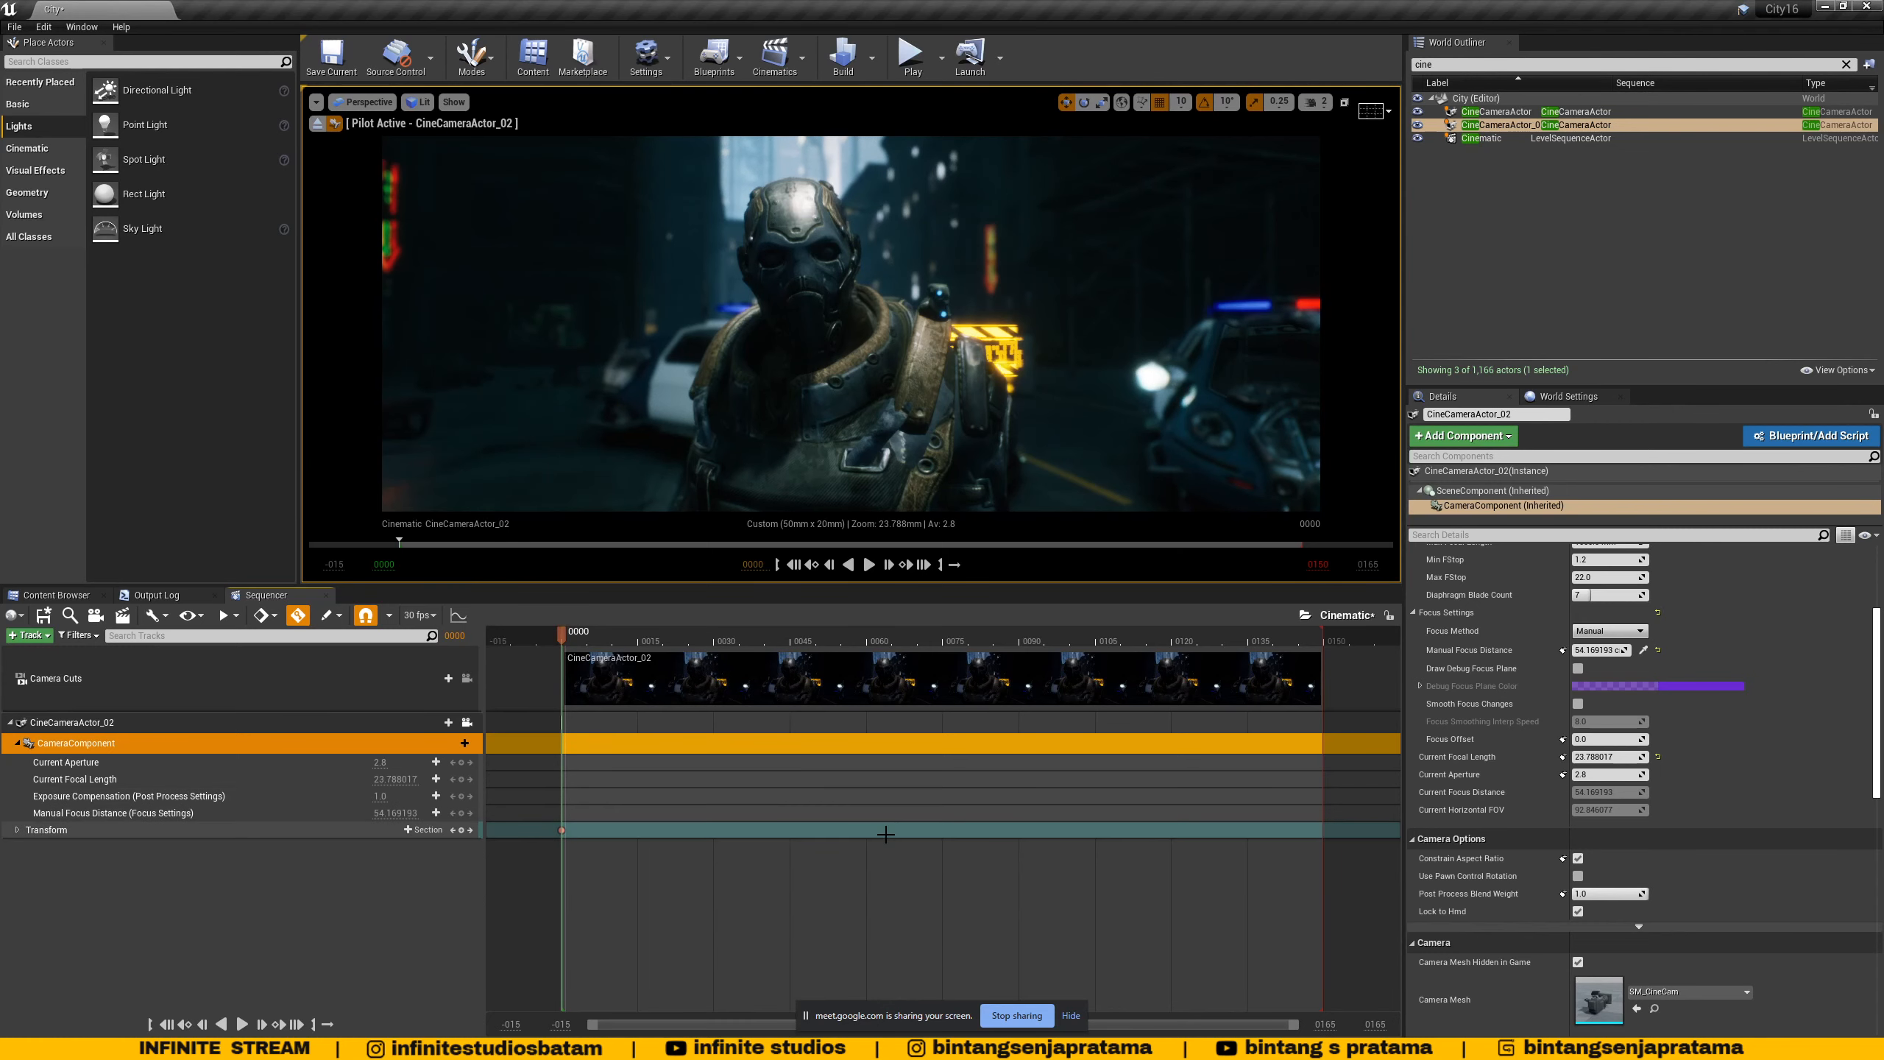
pyautogui.click(145, 796)
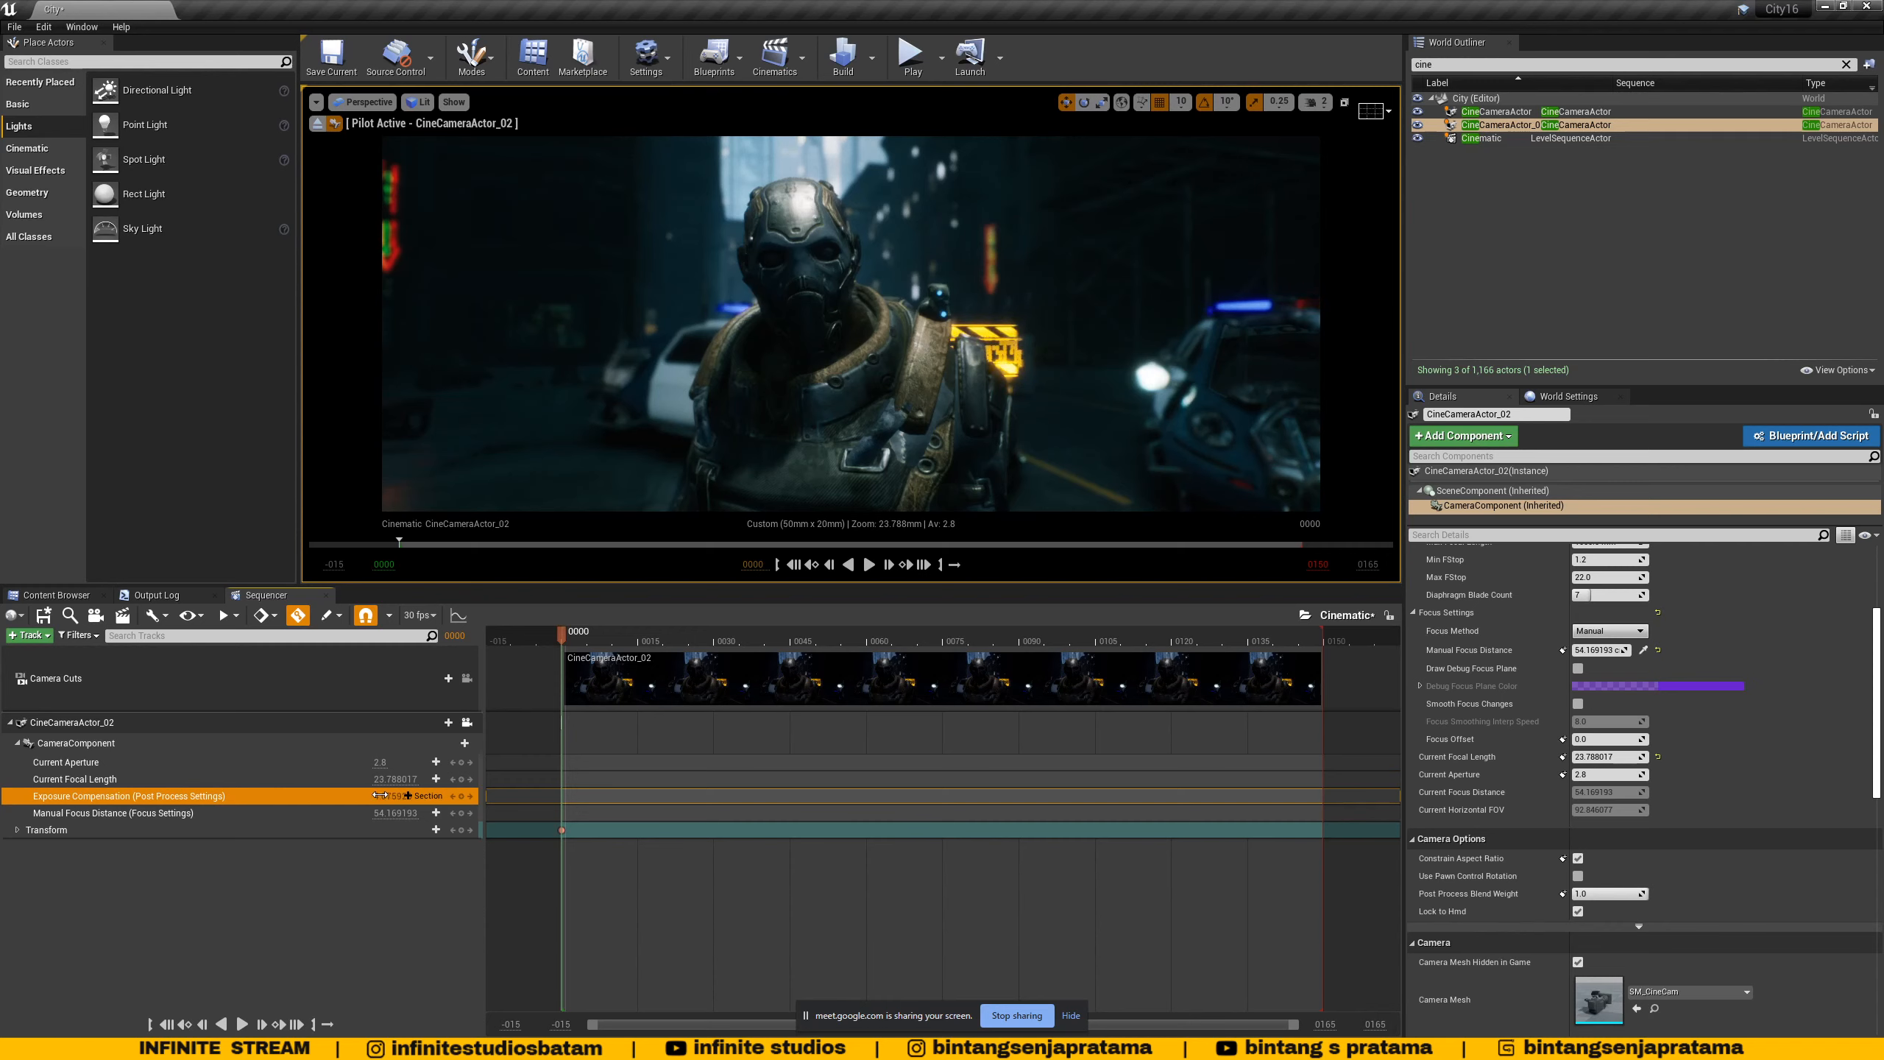
# - Enable the Metering Mode override in CineCameraActor_02's post process exposure settings and set it to Manual
pyautogui.scroll(-5, 1529, 846)
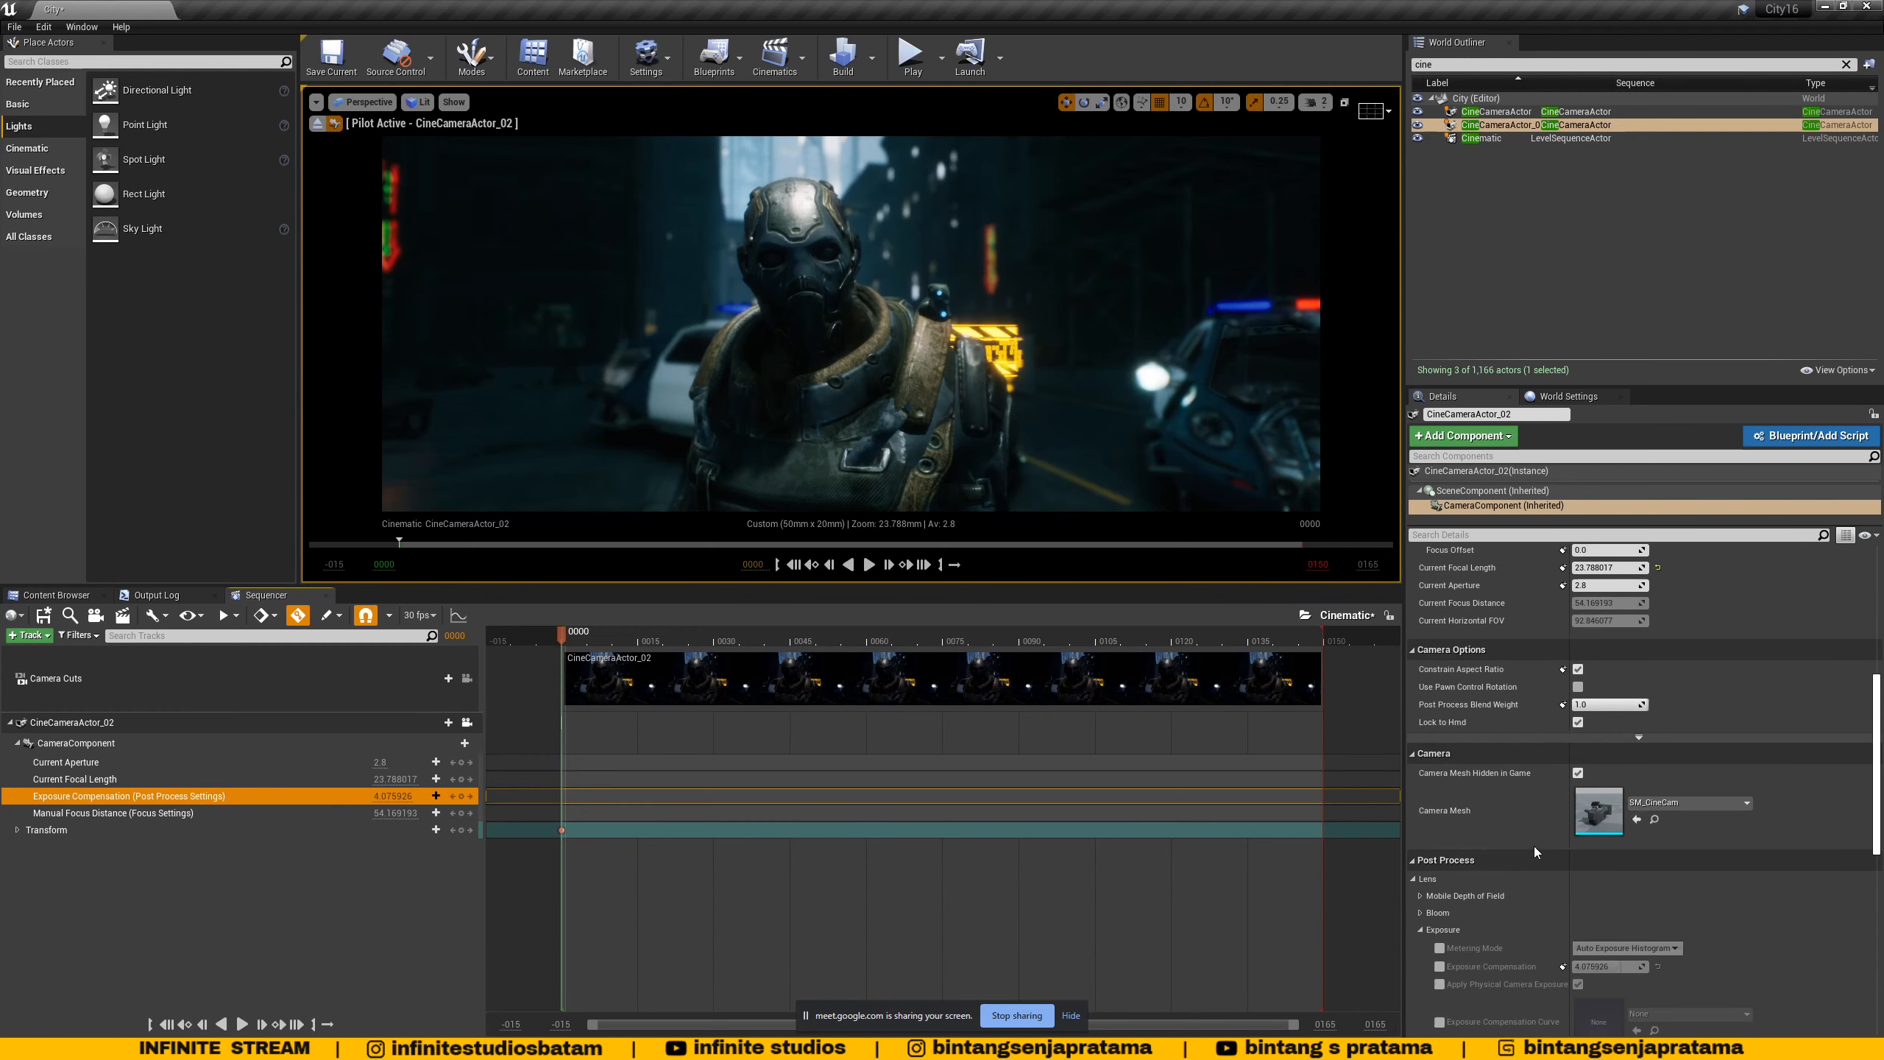
pyautogui.scroll(-3, 1543, 815)
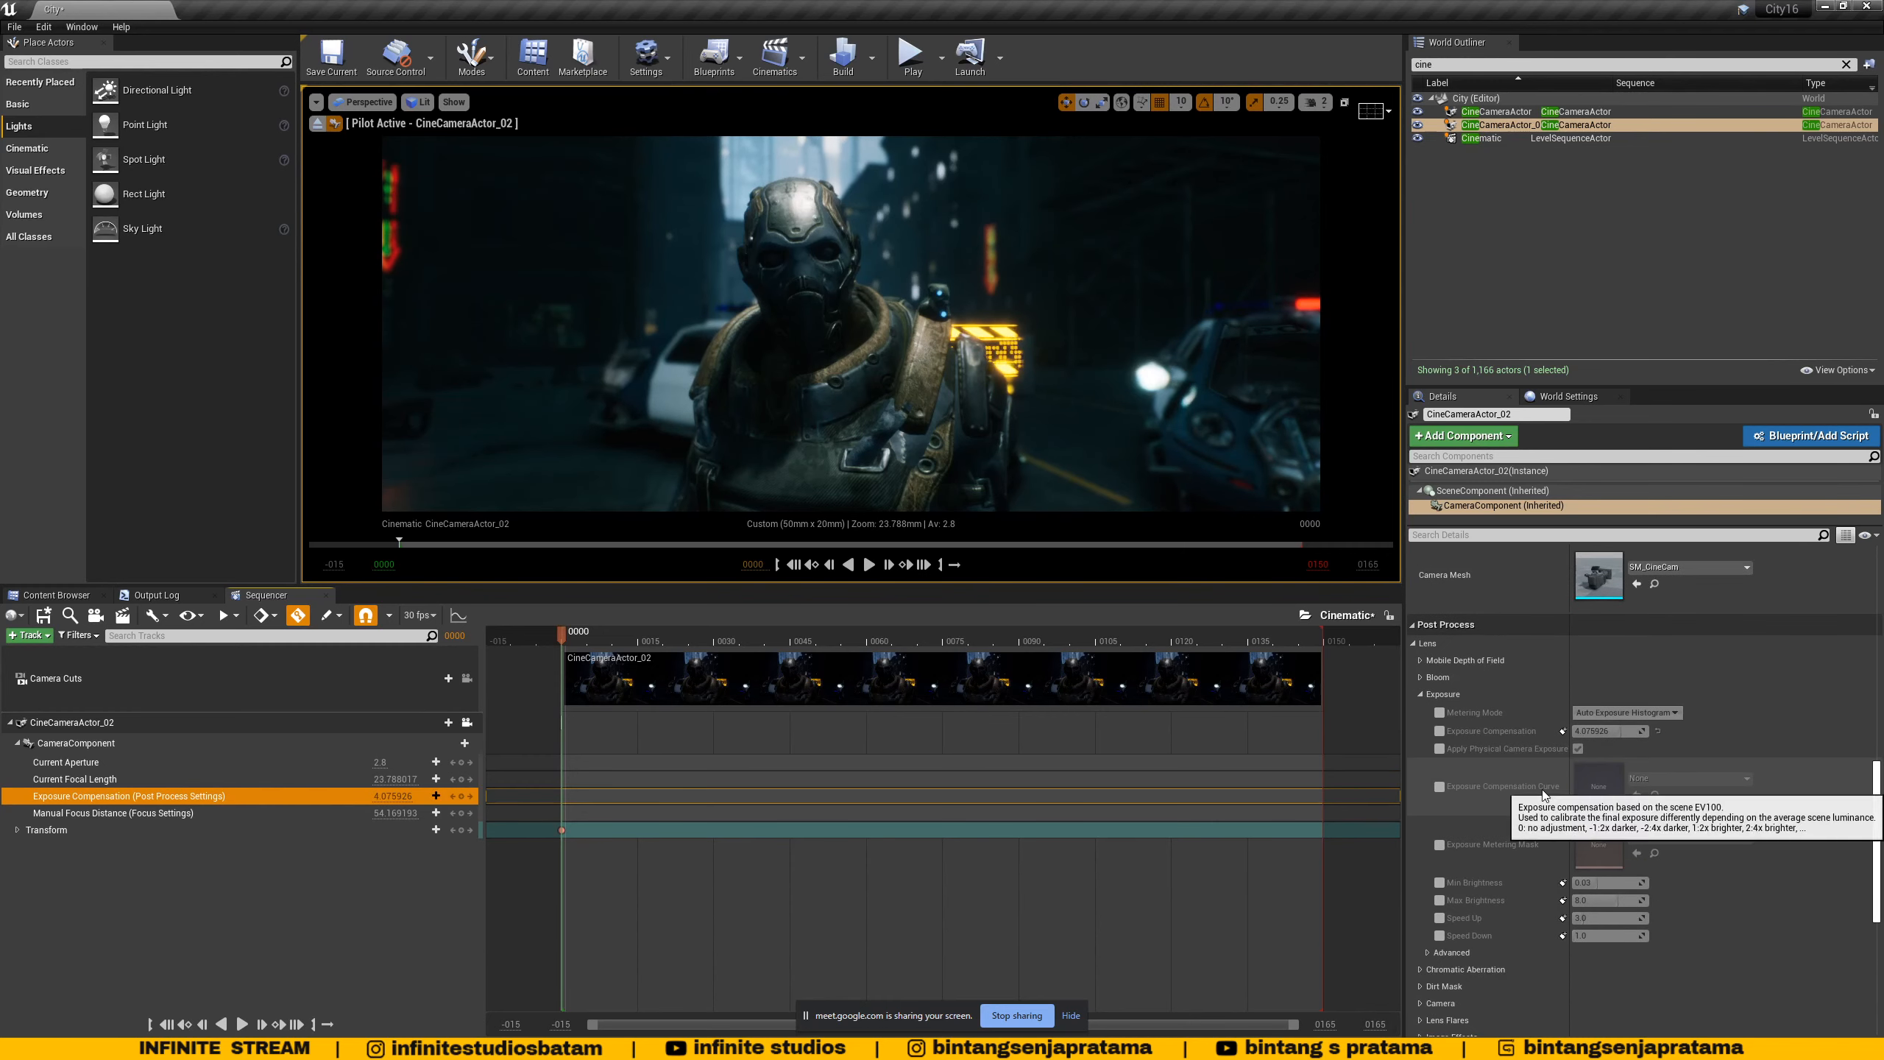
pyautogui.scroll(4, 1543, 796)
pyautogui.scroll(8, 1543, 796)
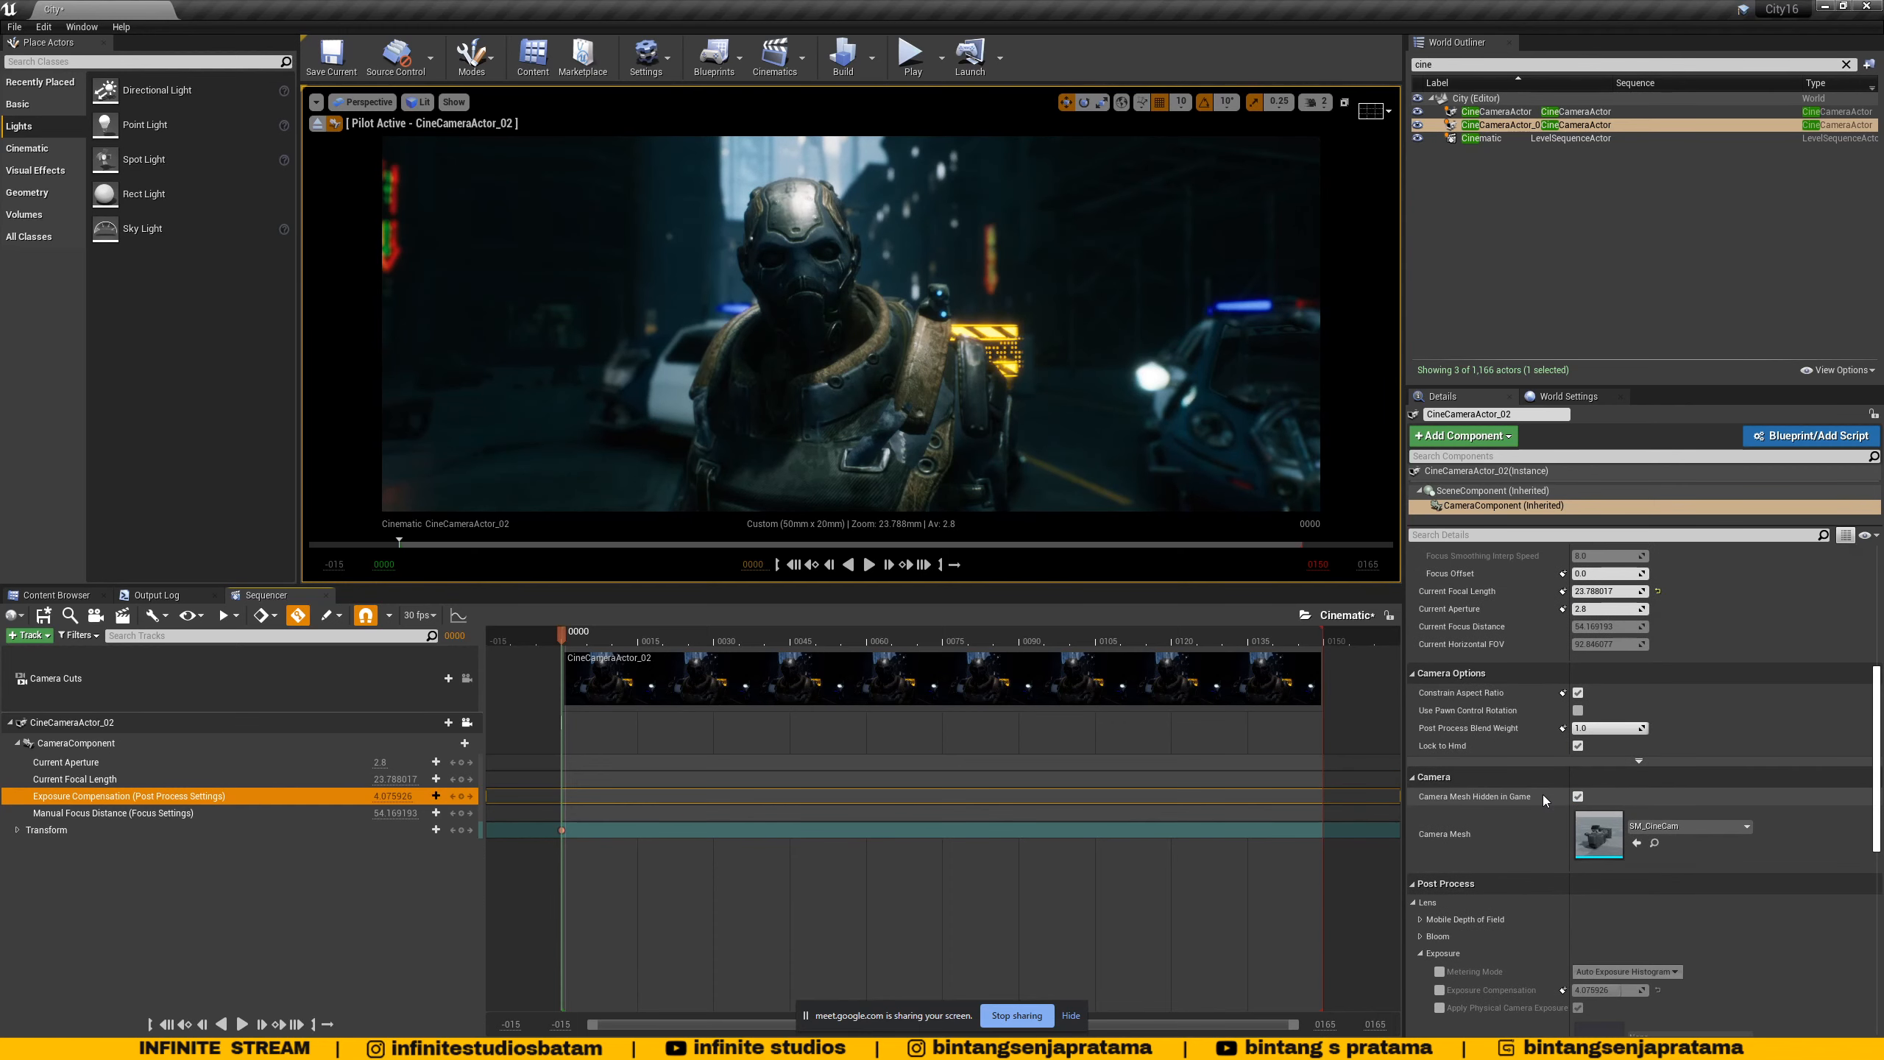
pyautogui.scroll(-9, 1539, 794)
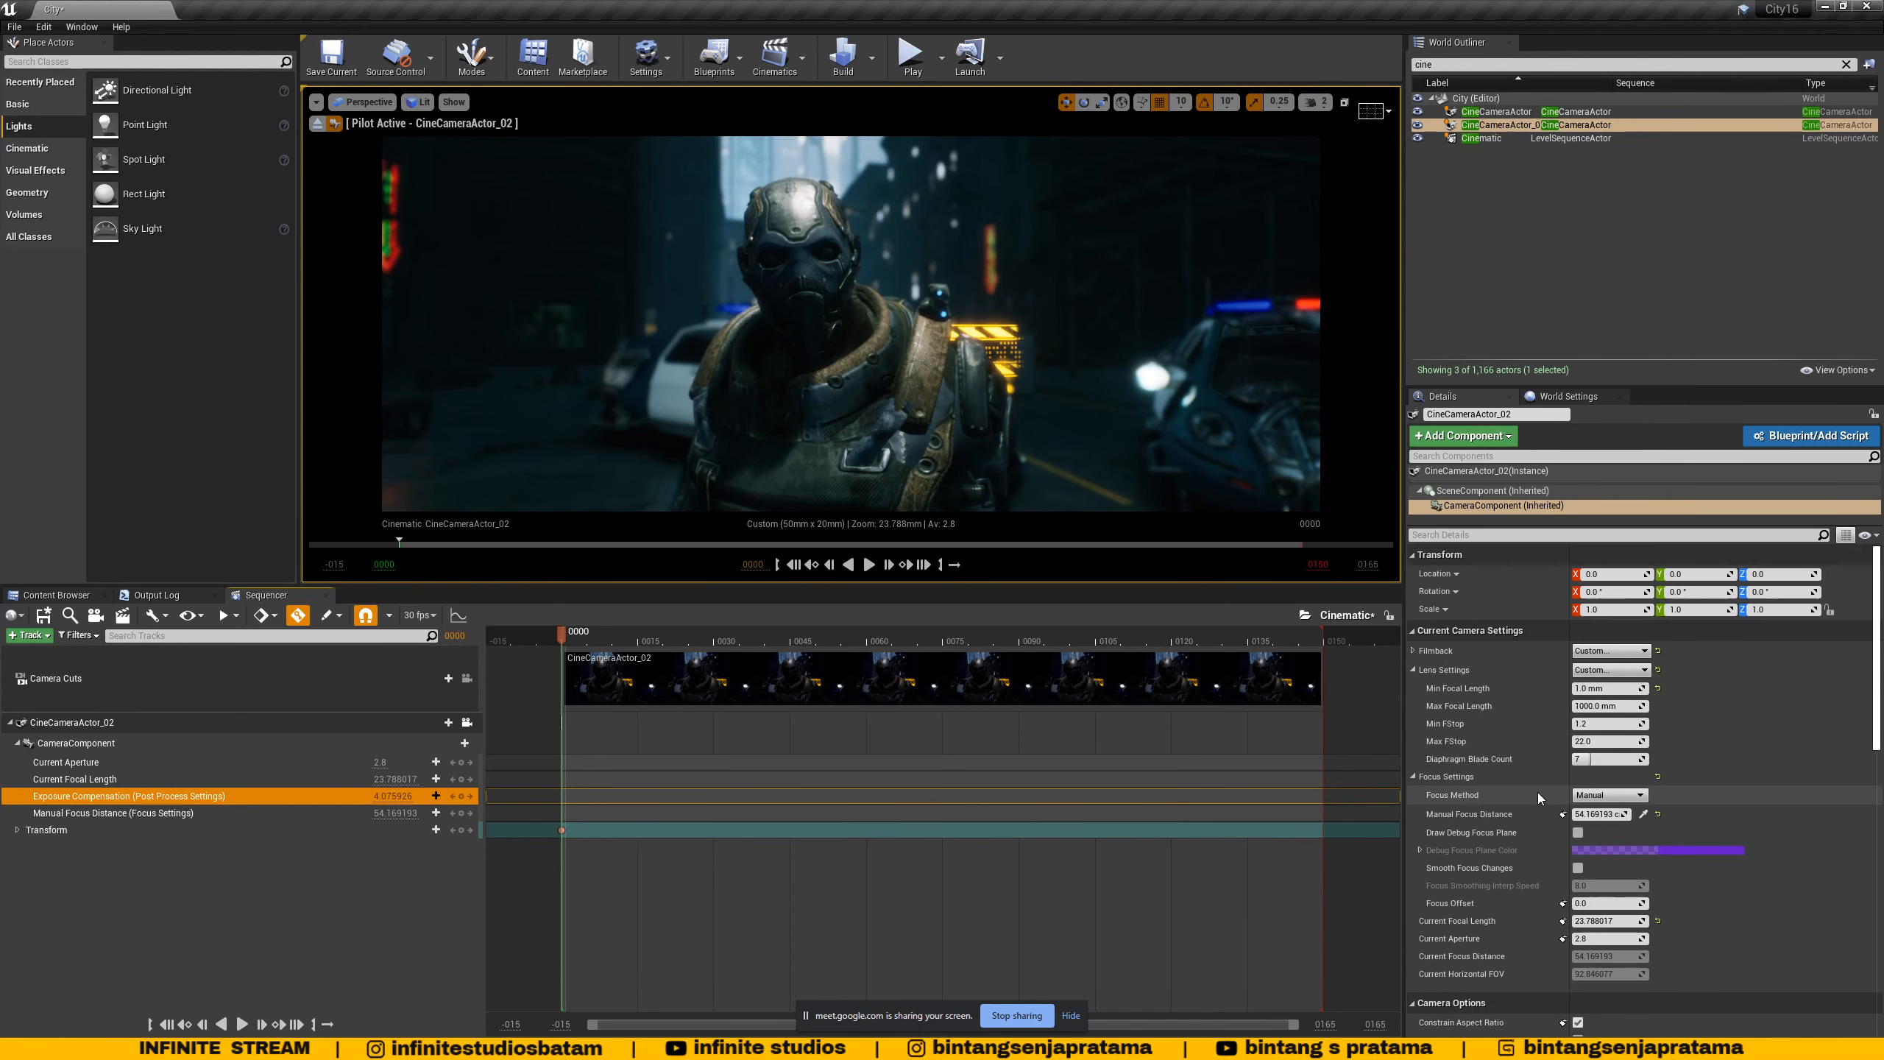
pyautogui.scroll(-2, 1532, 822)
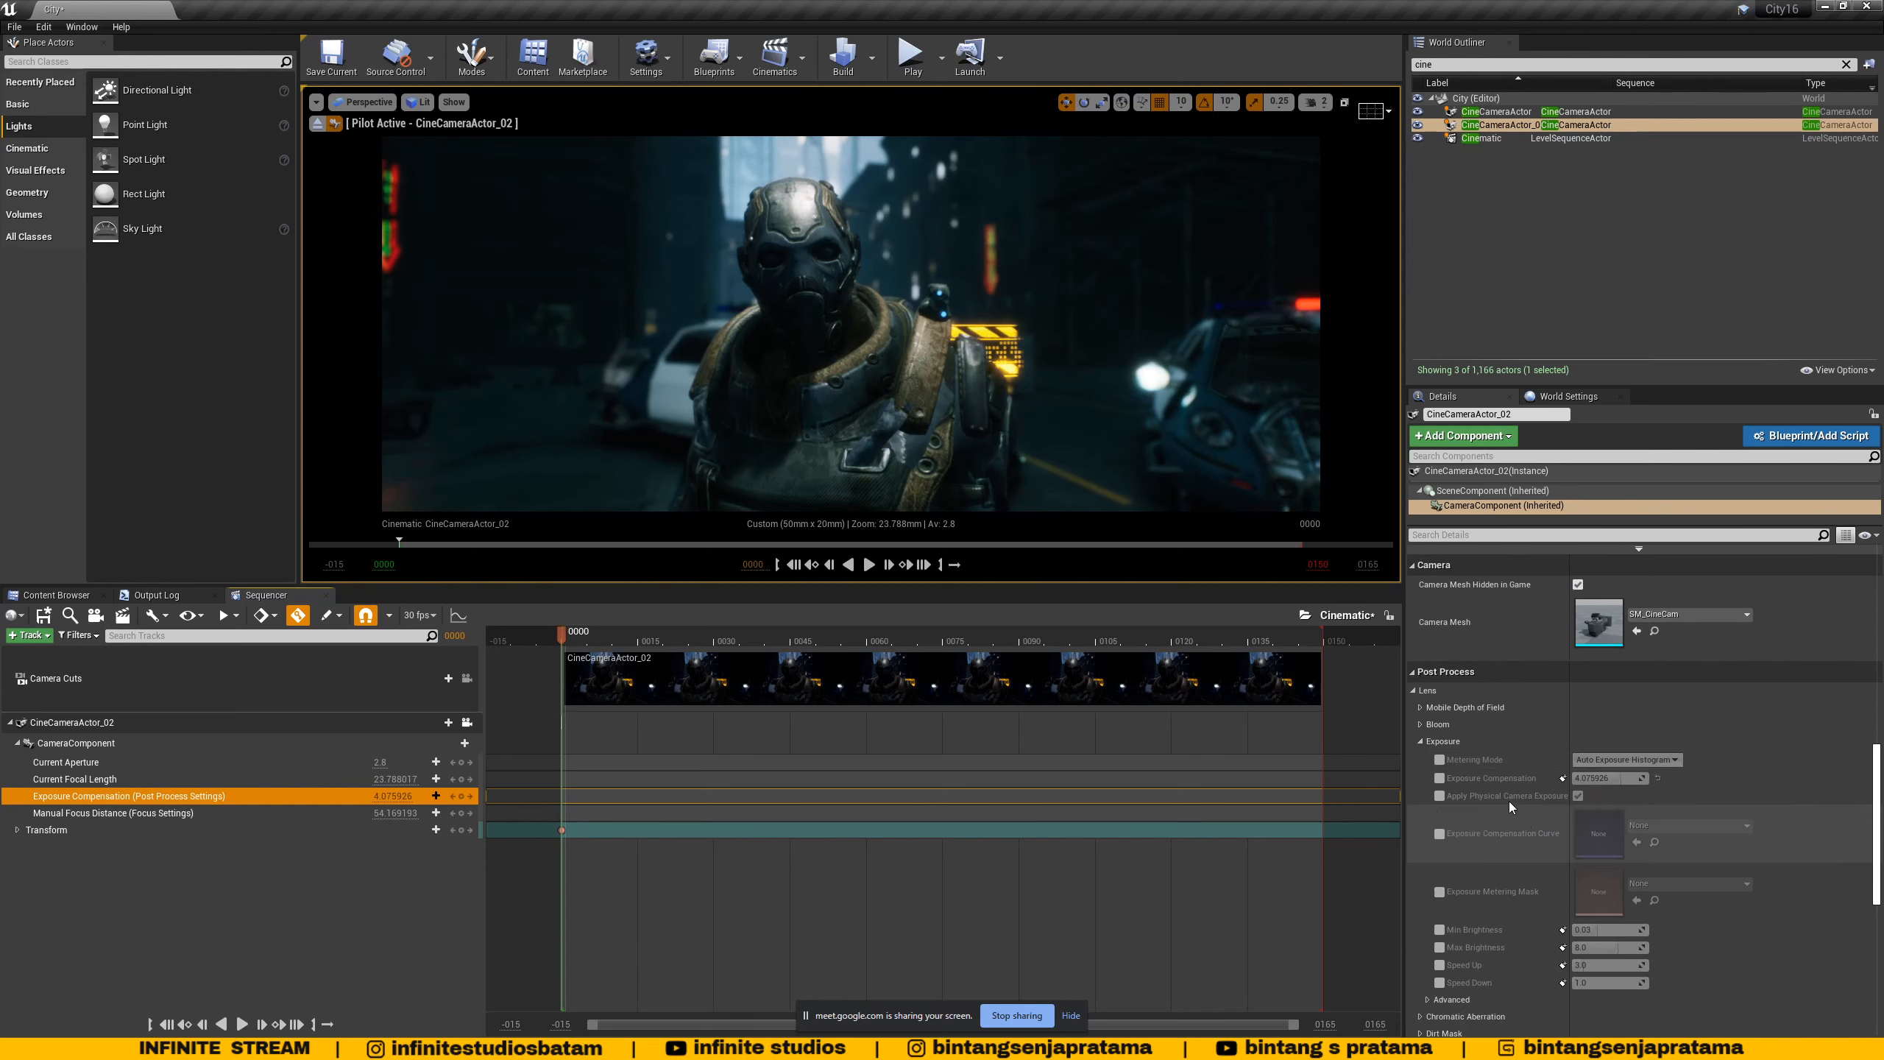
pyautogui.click(1440, 761)
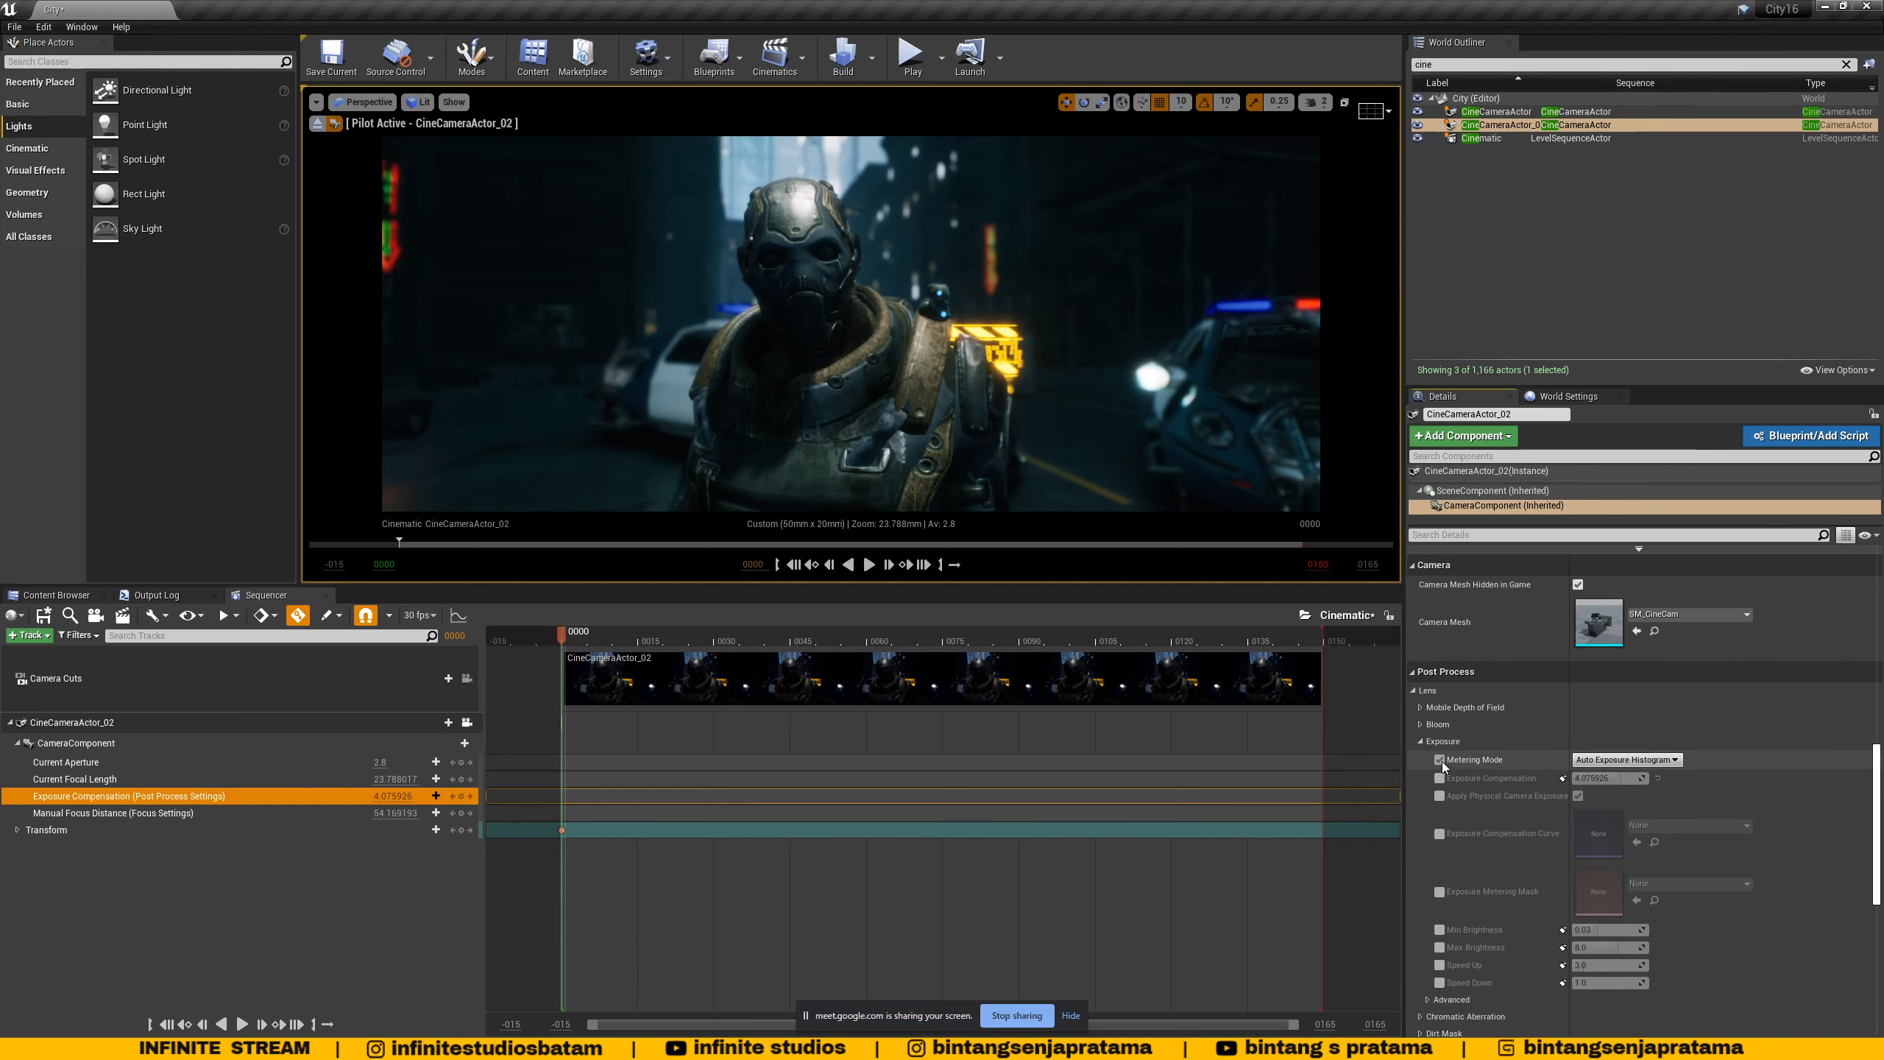
pyautogui.click(1621, 760)
pyautogui.click(1587, 791)
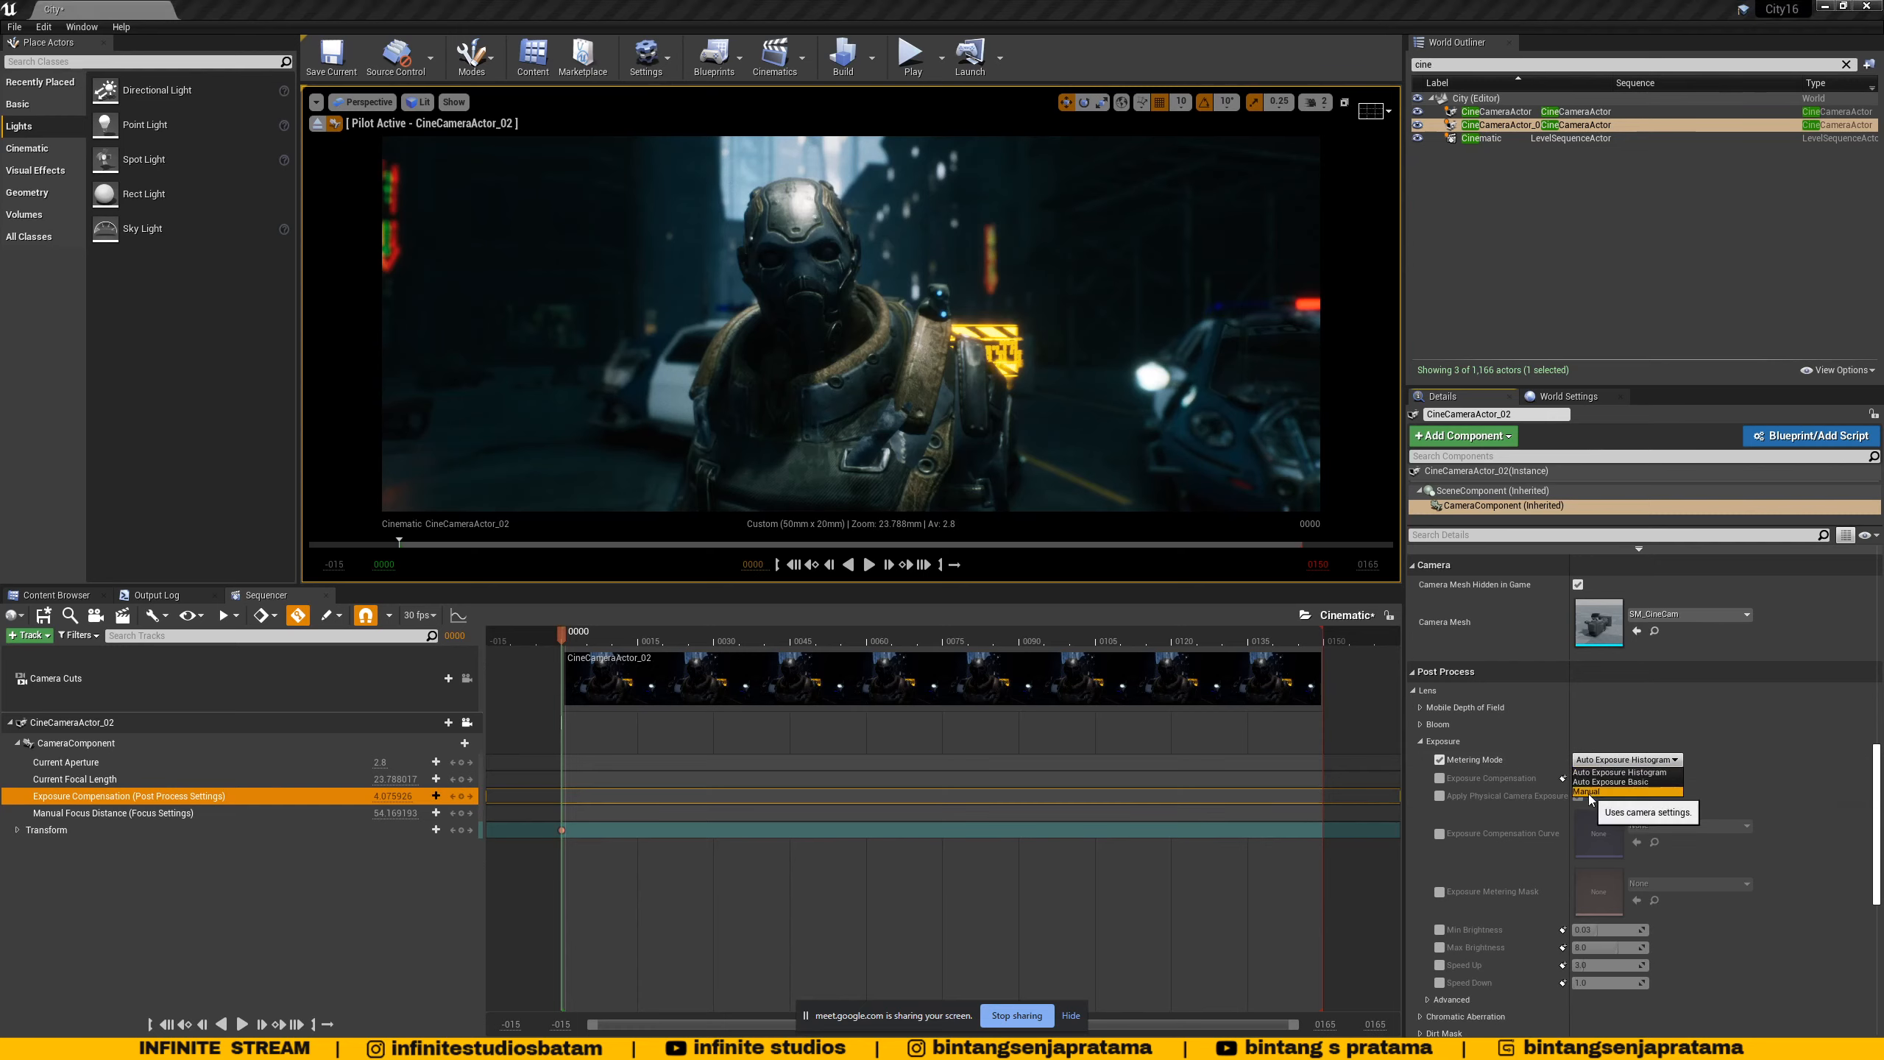
# - Enable the Exposure Compensation override and balance the image with Current Aperture at about 2.16 and Exposure Compensation at about 12.19
pyautogui.click(1439, 780)
pyautogui.moveTo(1603, 778)
pyautogui.mouseDown()
pyautogui.moveTo(1632, 778)
pyautogui.moveTo(1610, 778)
pyautogui.mouseUp()
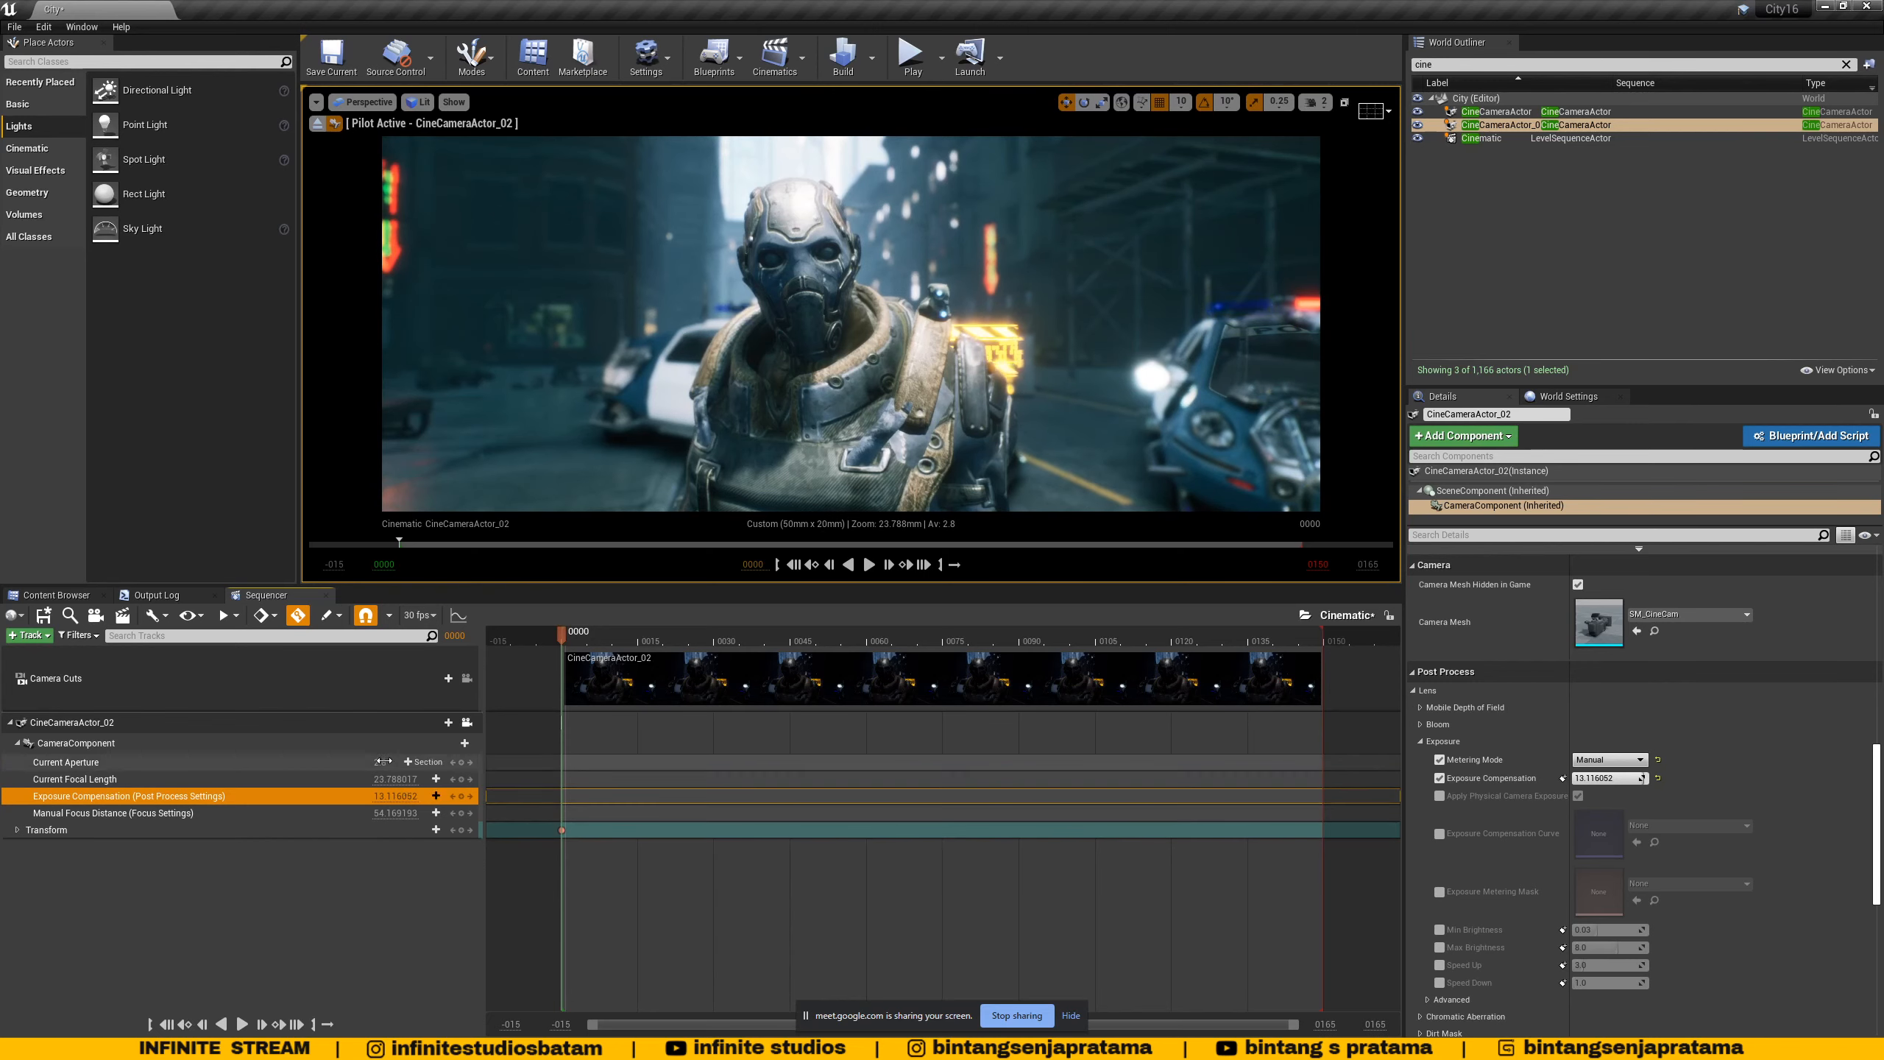
pyautogui.moveTo(379, 762); pyautogui.dragTo(376, 763)
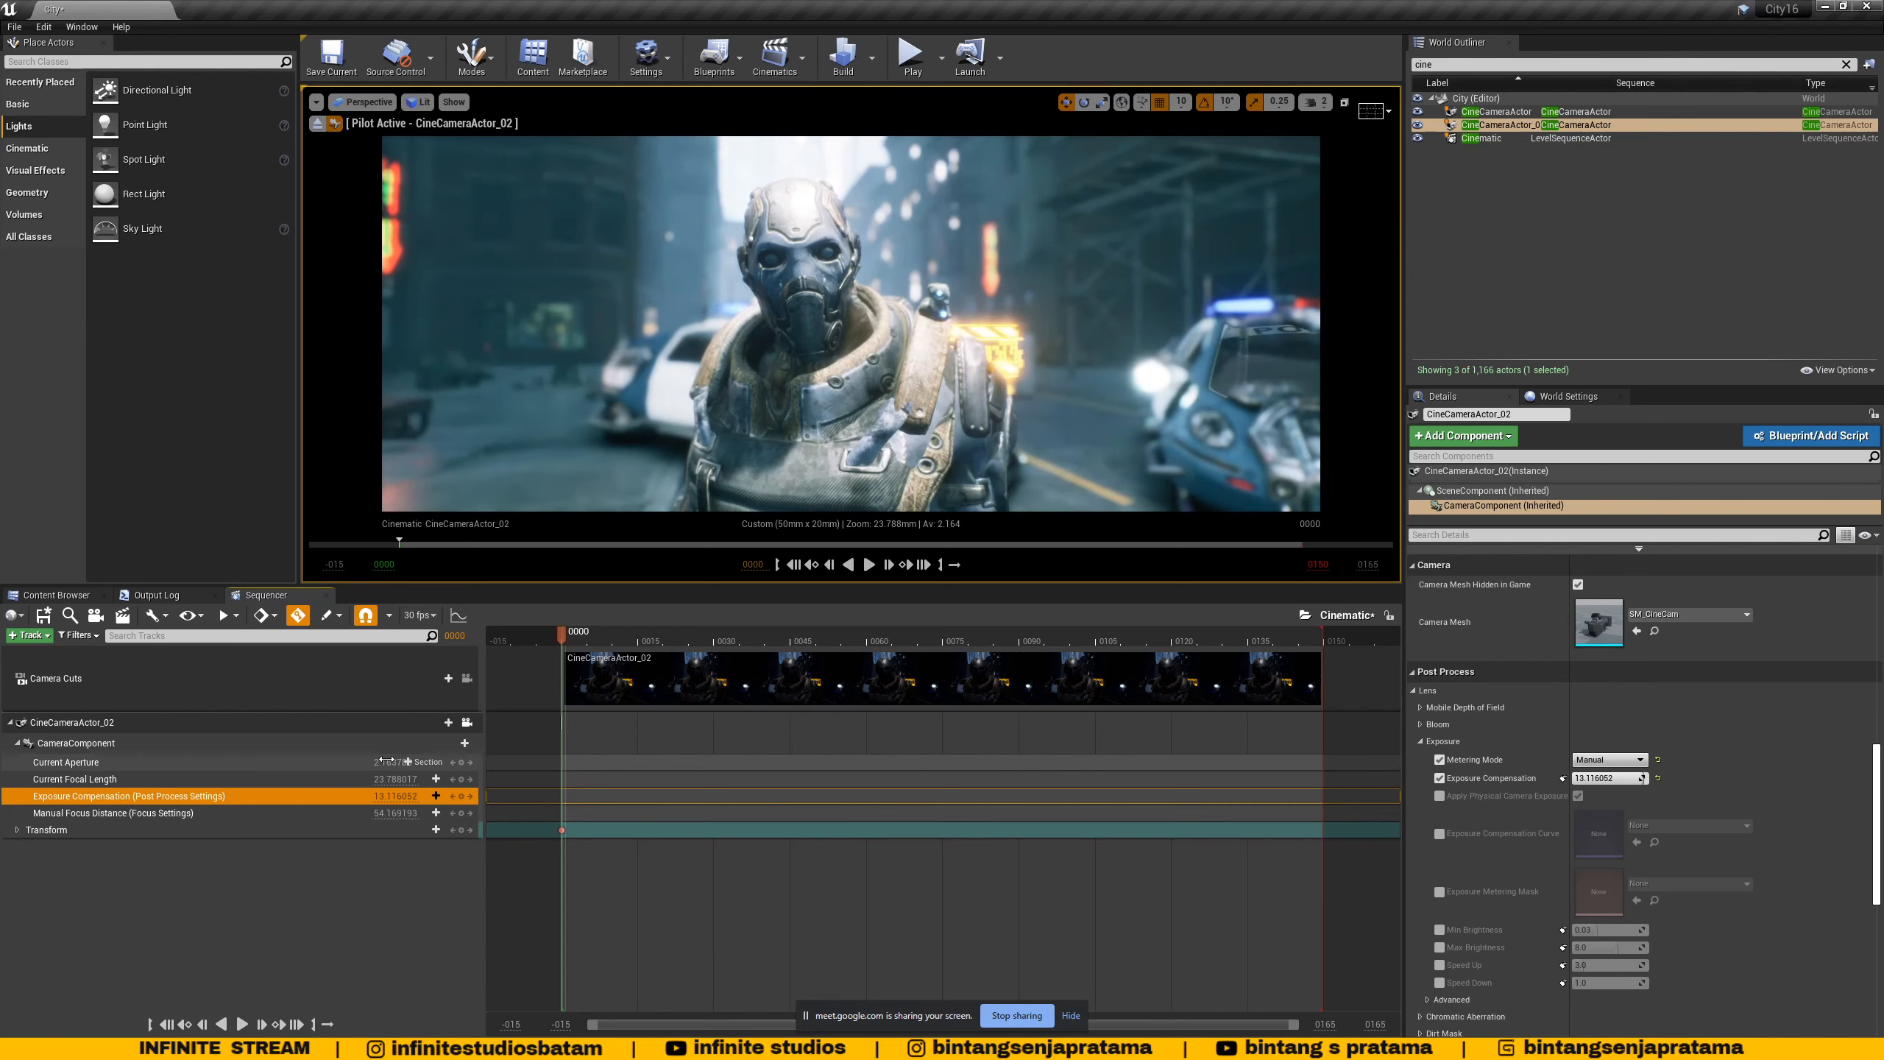
pyautogui.moveTo(390, 795)
pyautogui.mouseDown()
pyautogui.moveTo(428, 796)
pyautogui.moveTo(407, 796)
pyautogui.mouseUp()
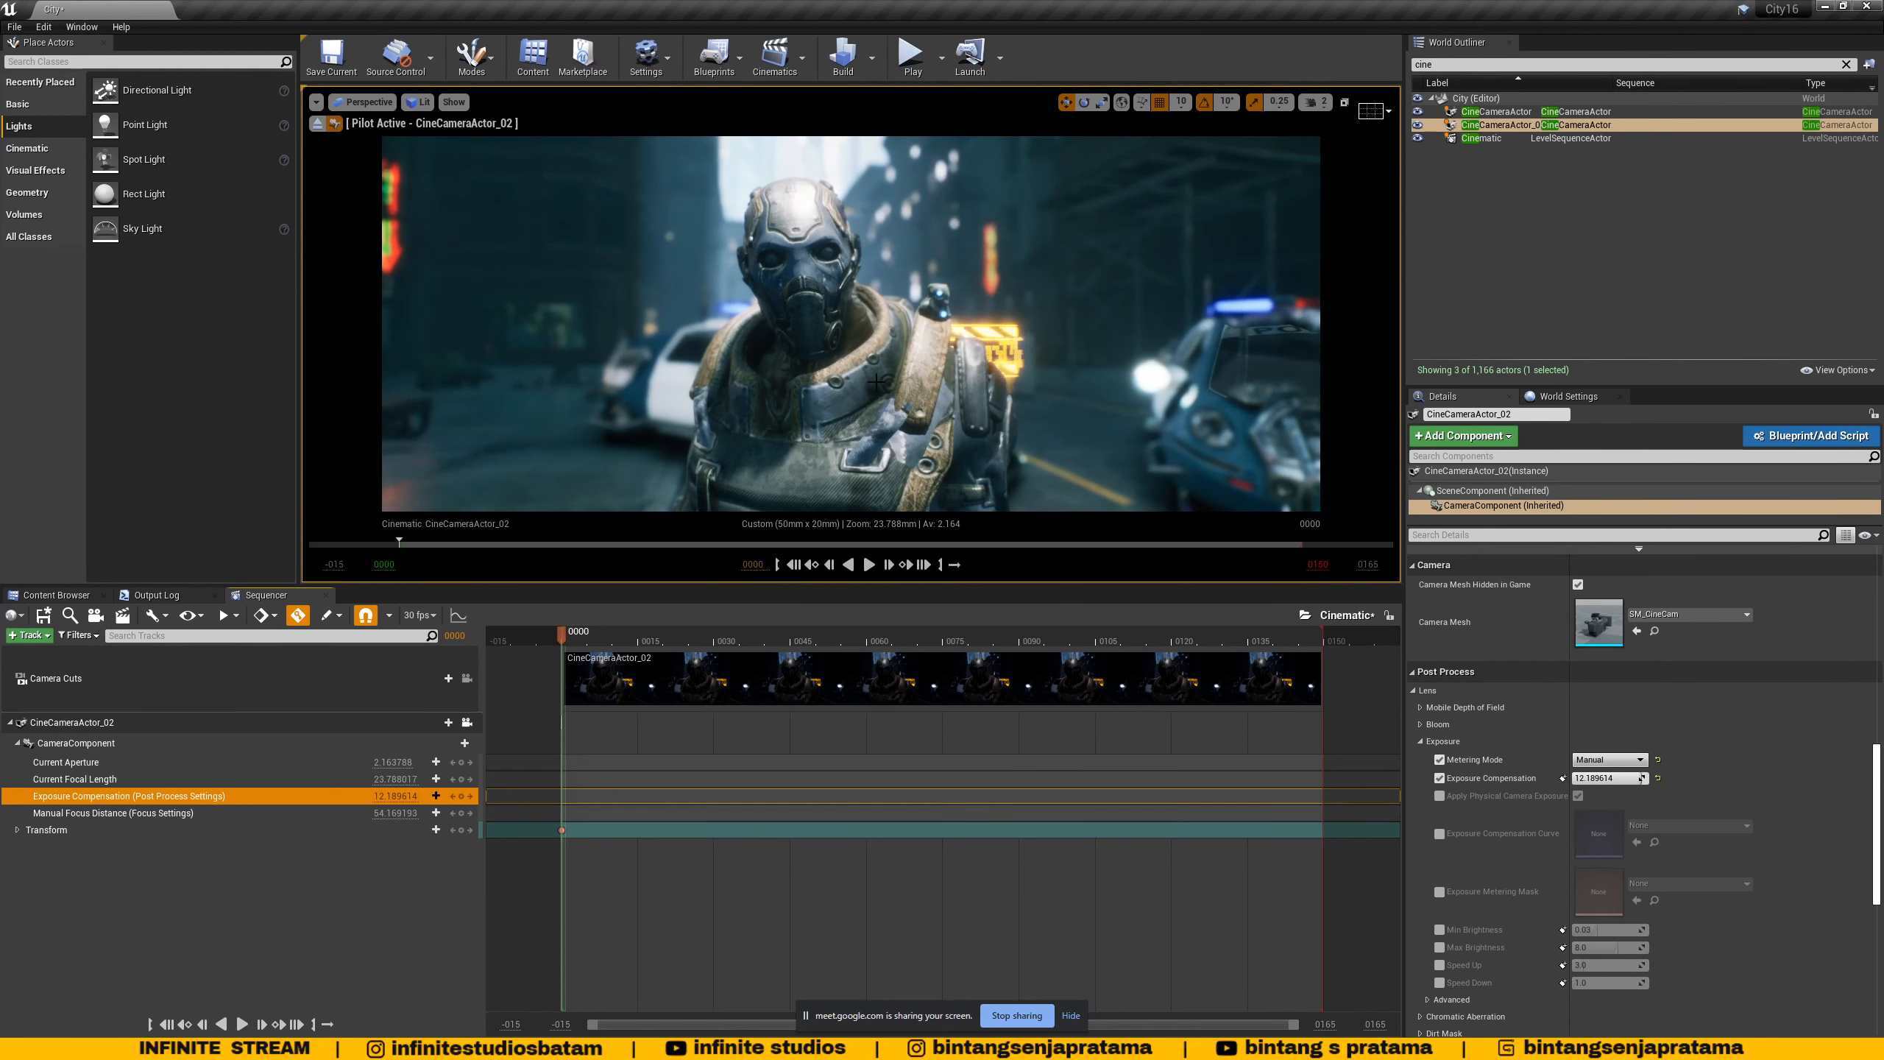
# - Reframe CineCameraActor_02 on the trooper Idle_Rifle_Hip2 from the waist up, with the police cars and barrier behind him
pyautogui.moveTo(870, 353); pyautogui.dragTo(1134, 362, button='middle')
pyautogui.click(1243, 364)
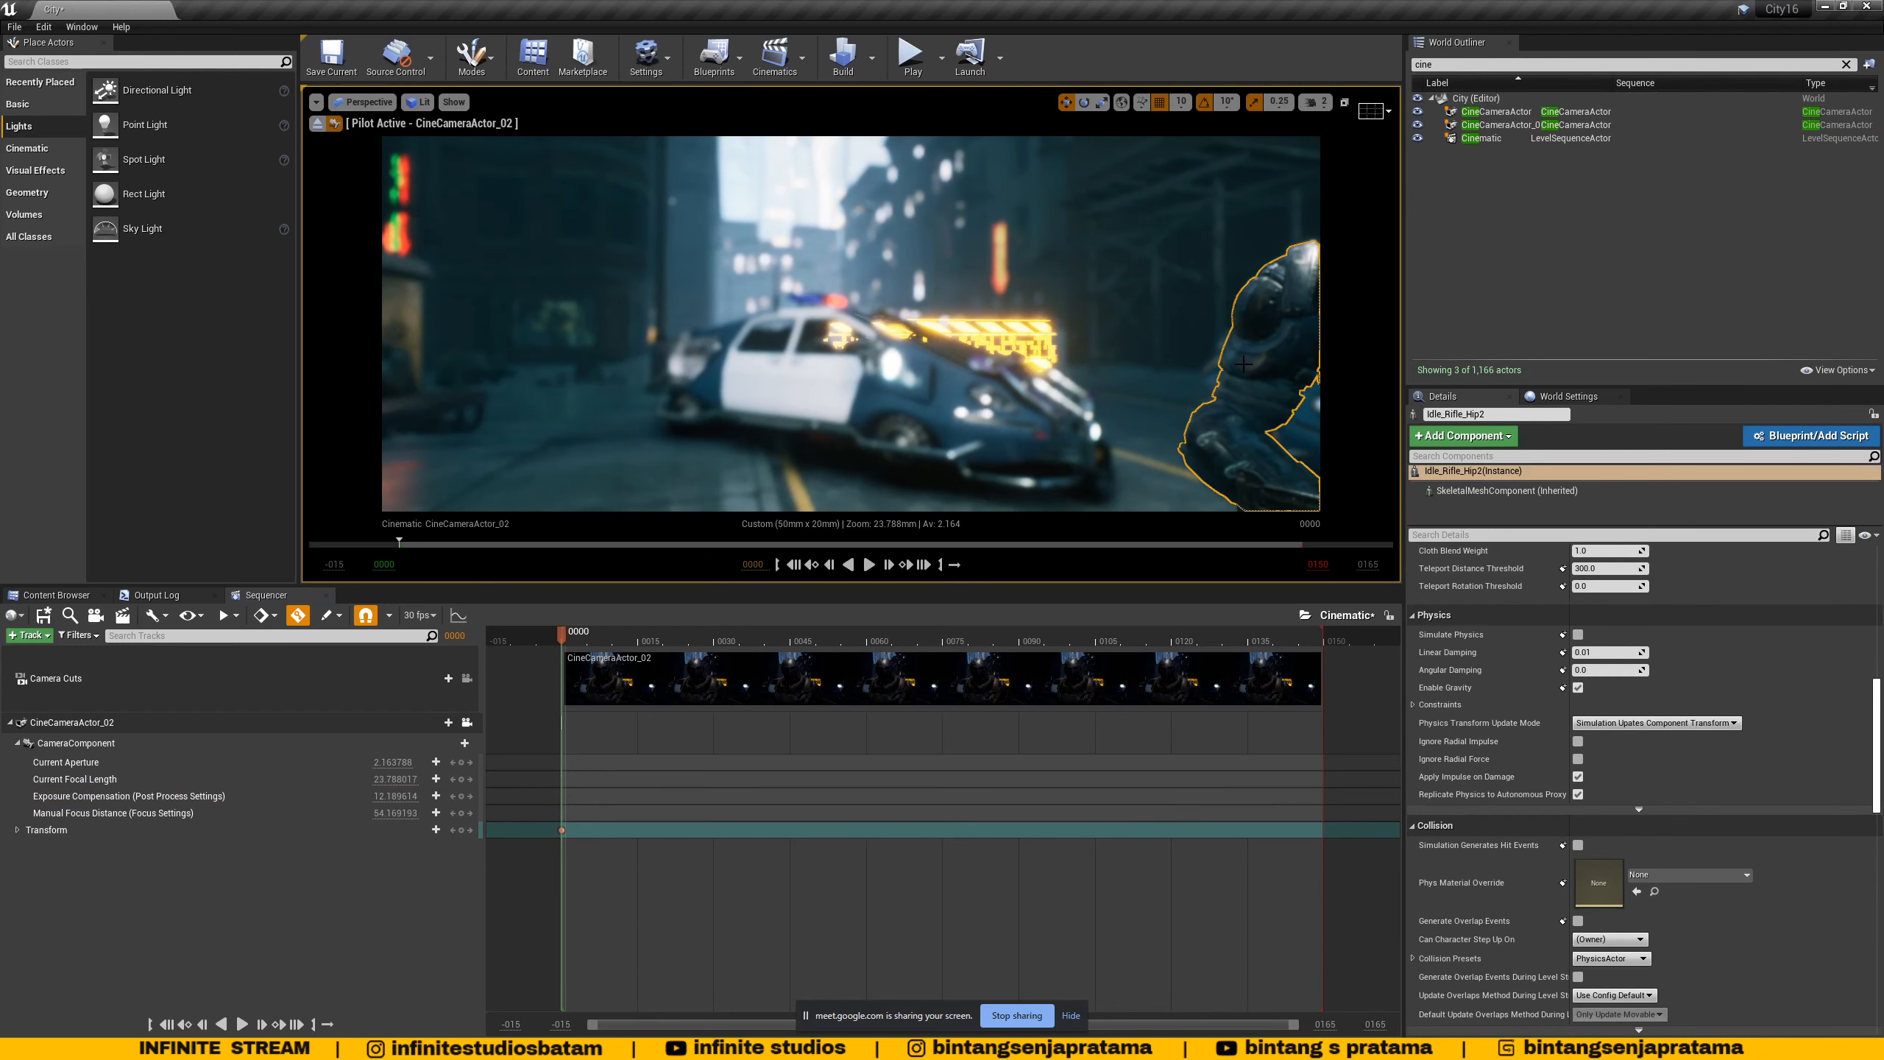
pyautogui.press('f')
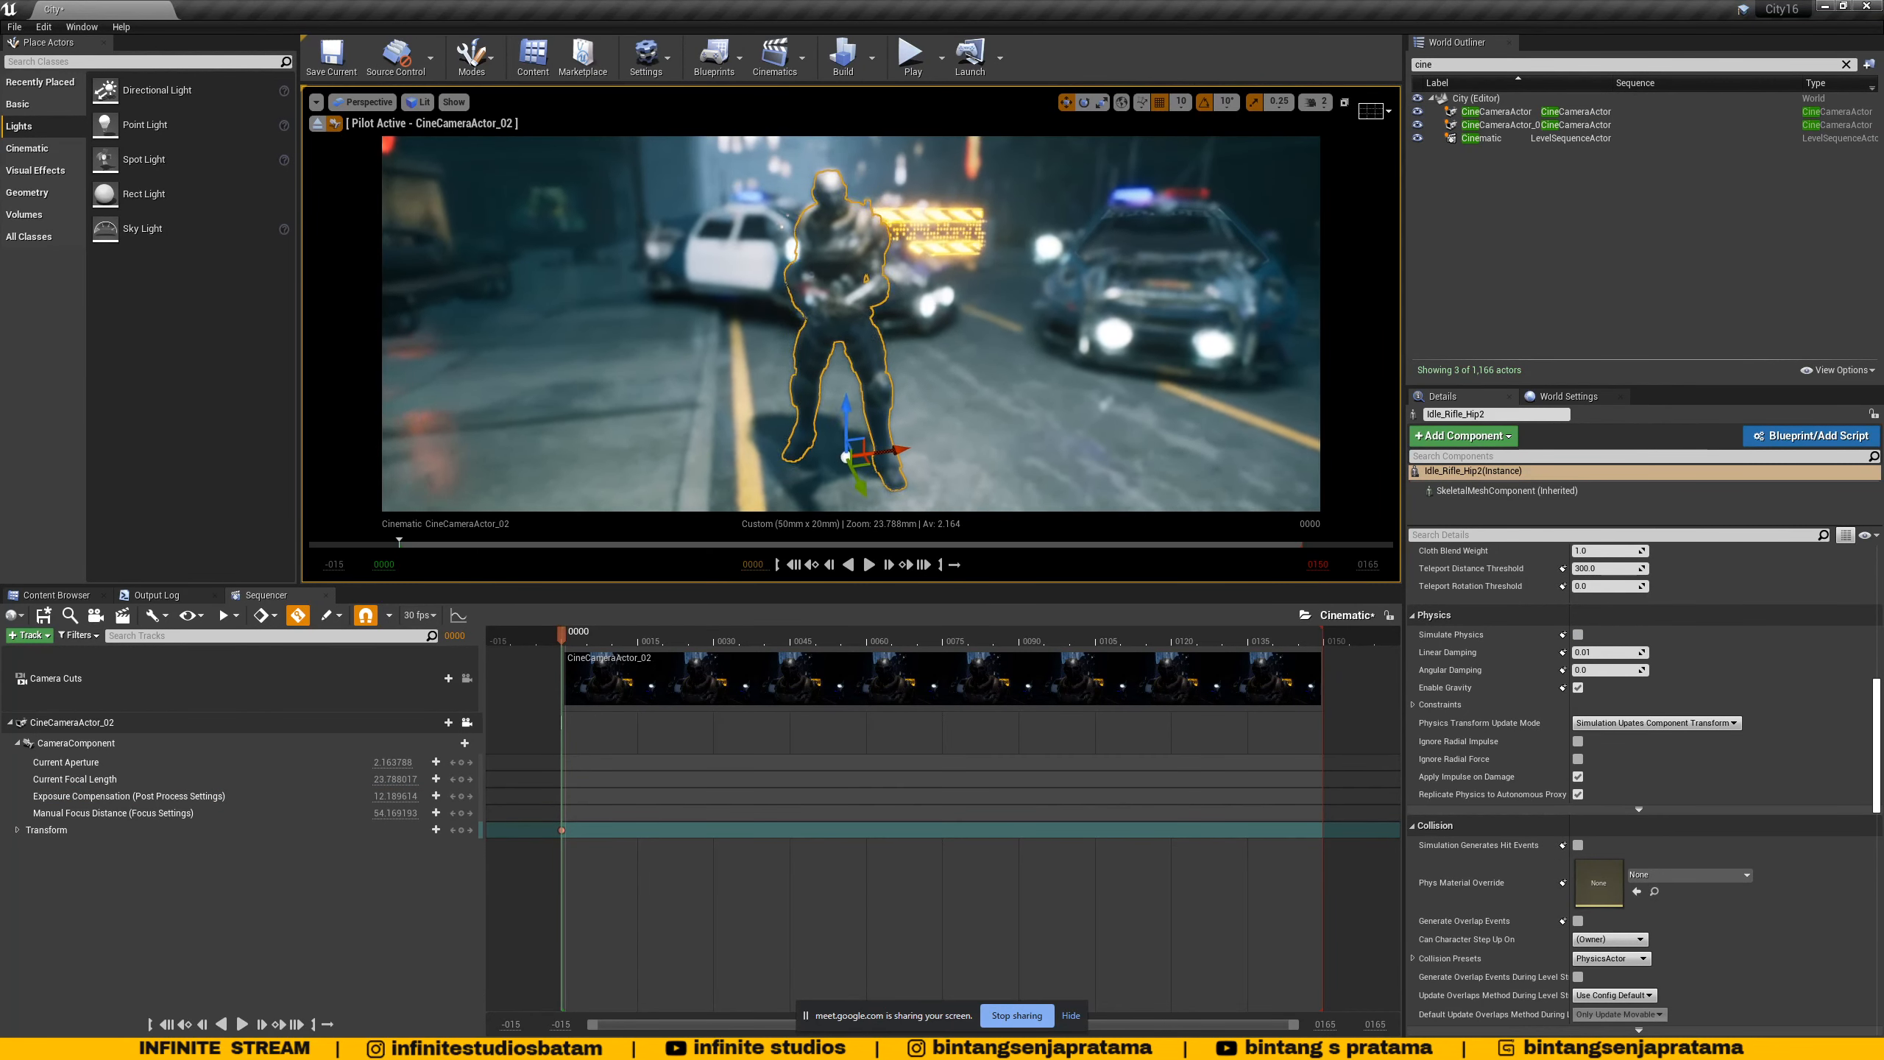
pyautogui.scroll(5, 851, 323)
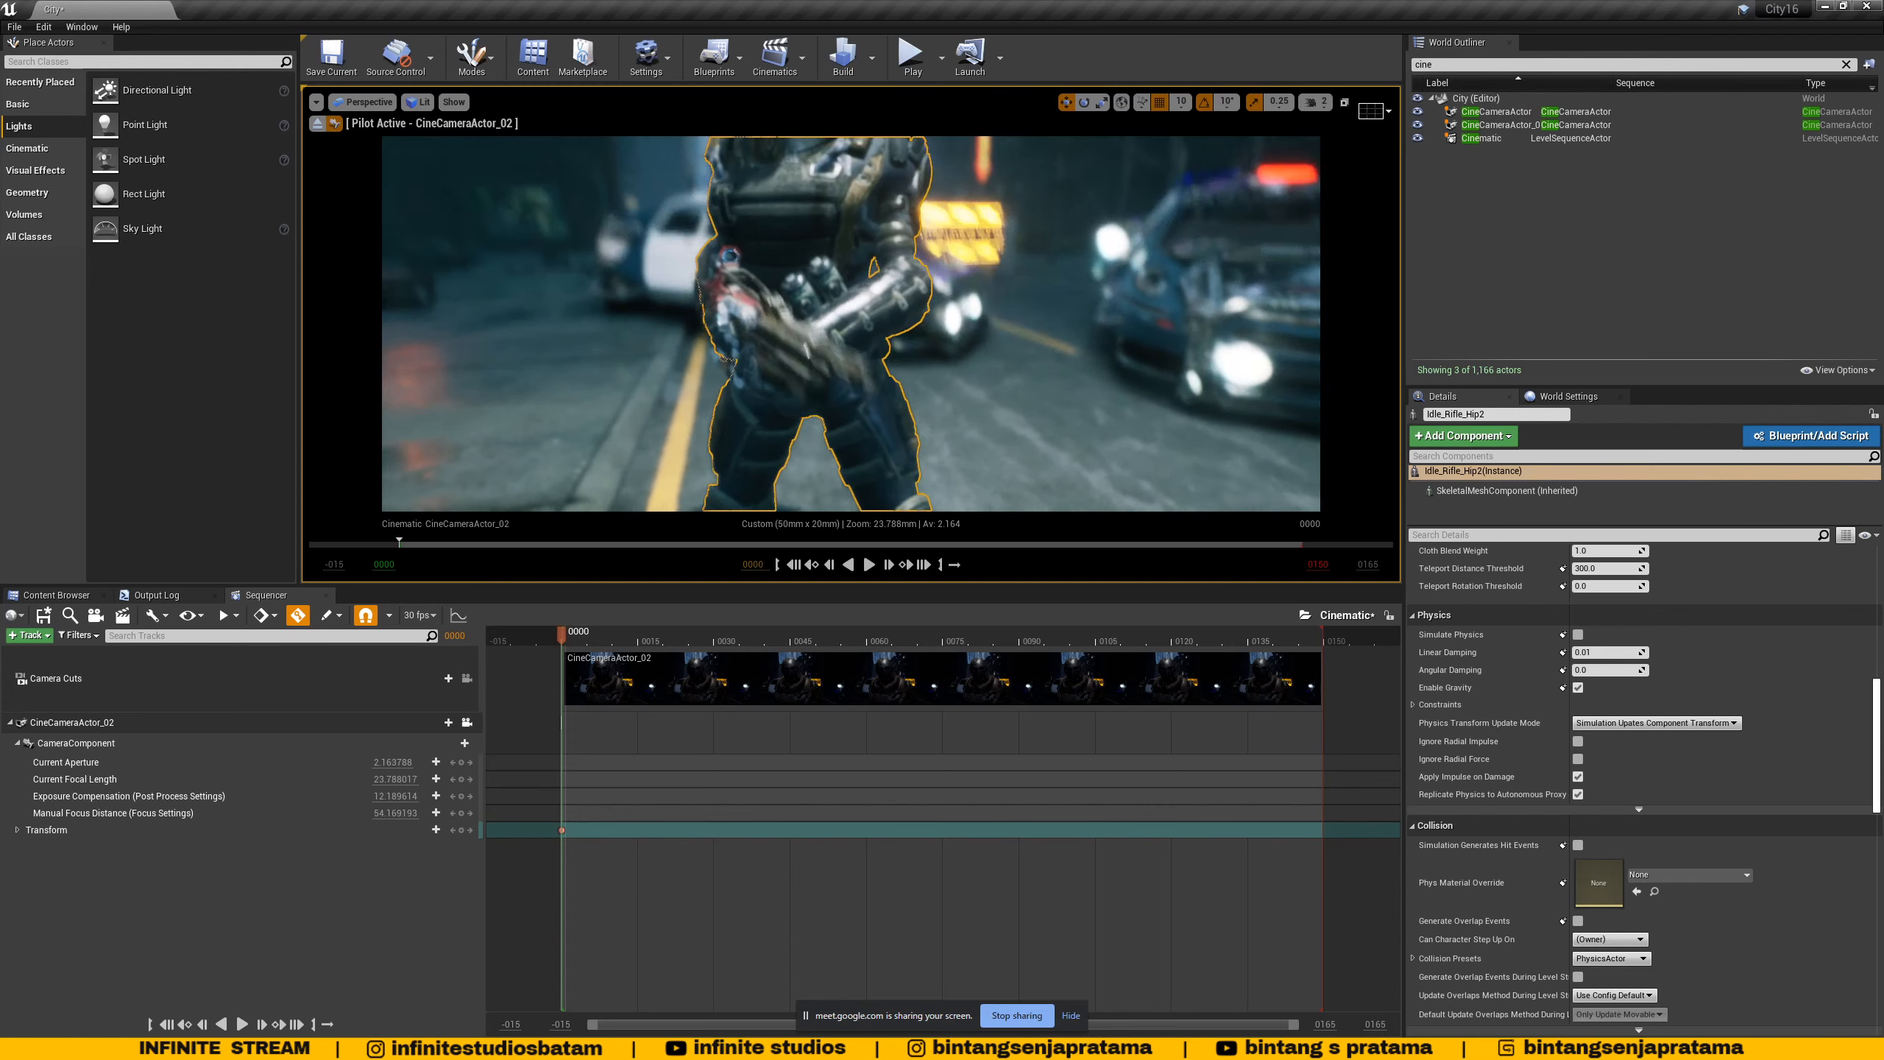
pyautogui.moveTo(851, 324); pyautogui.dragTo(865, 208, button='right')
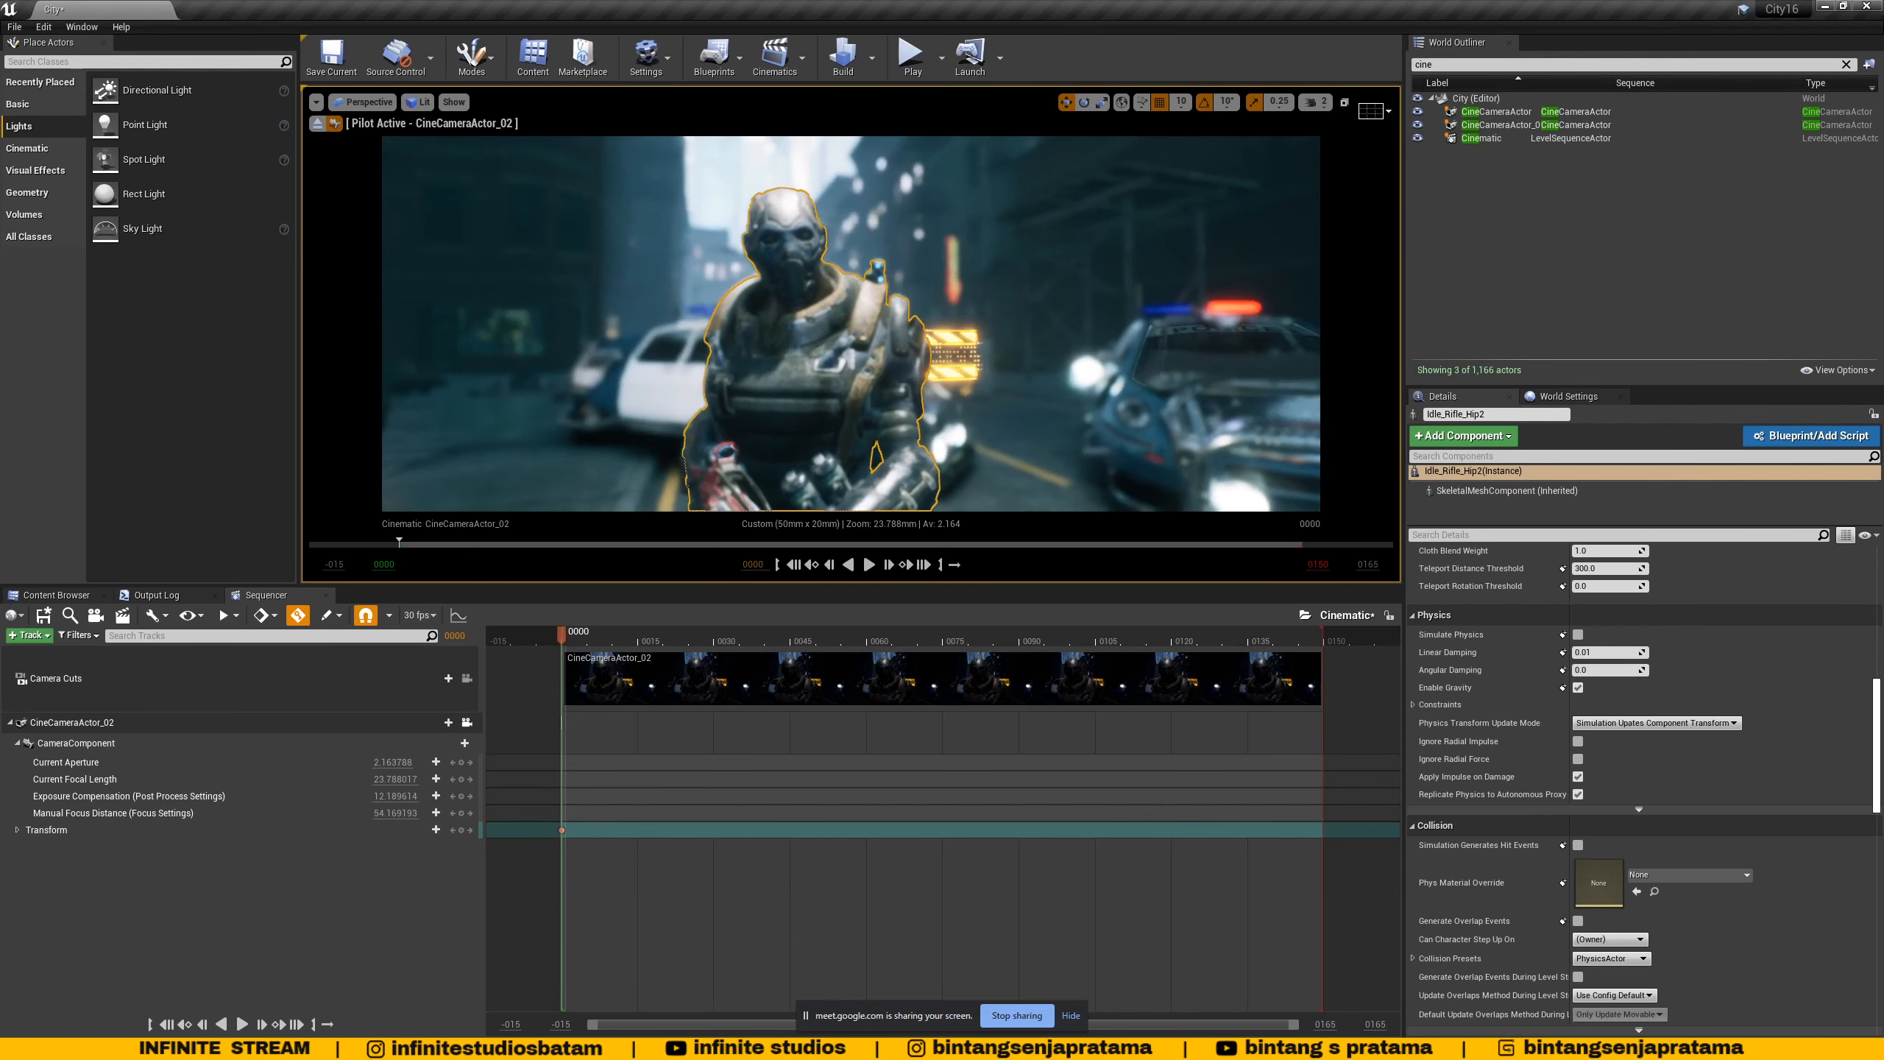
# - Reframe CineCameraActor_02 closer on the trooper, from the chest up and with headroom, keeping the police cars on both sides
pyautogui.scroll(3, 851, 324)
pyautogui.moveTo(851, 324); pyautogui.dragTo(839, 286, button='middle')
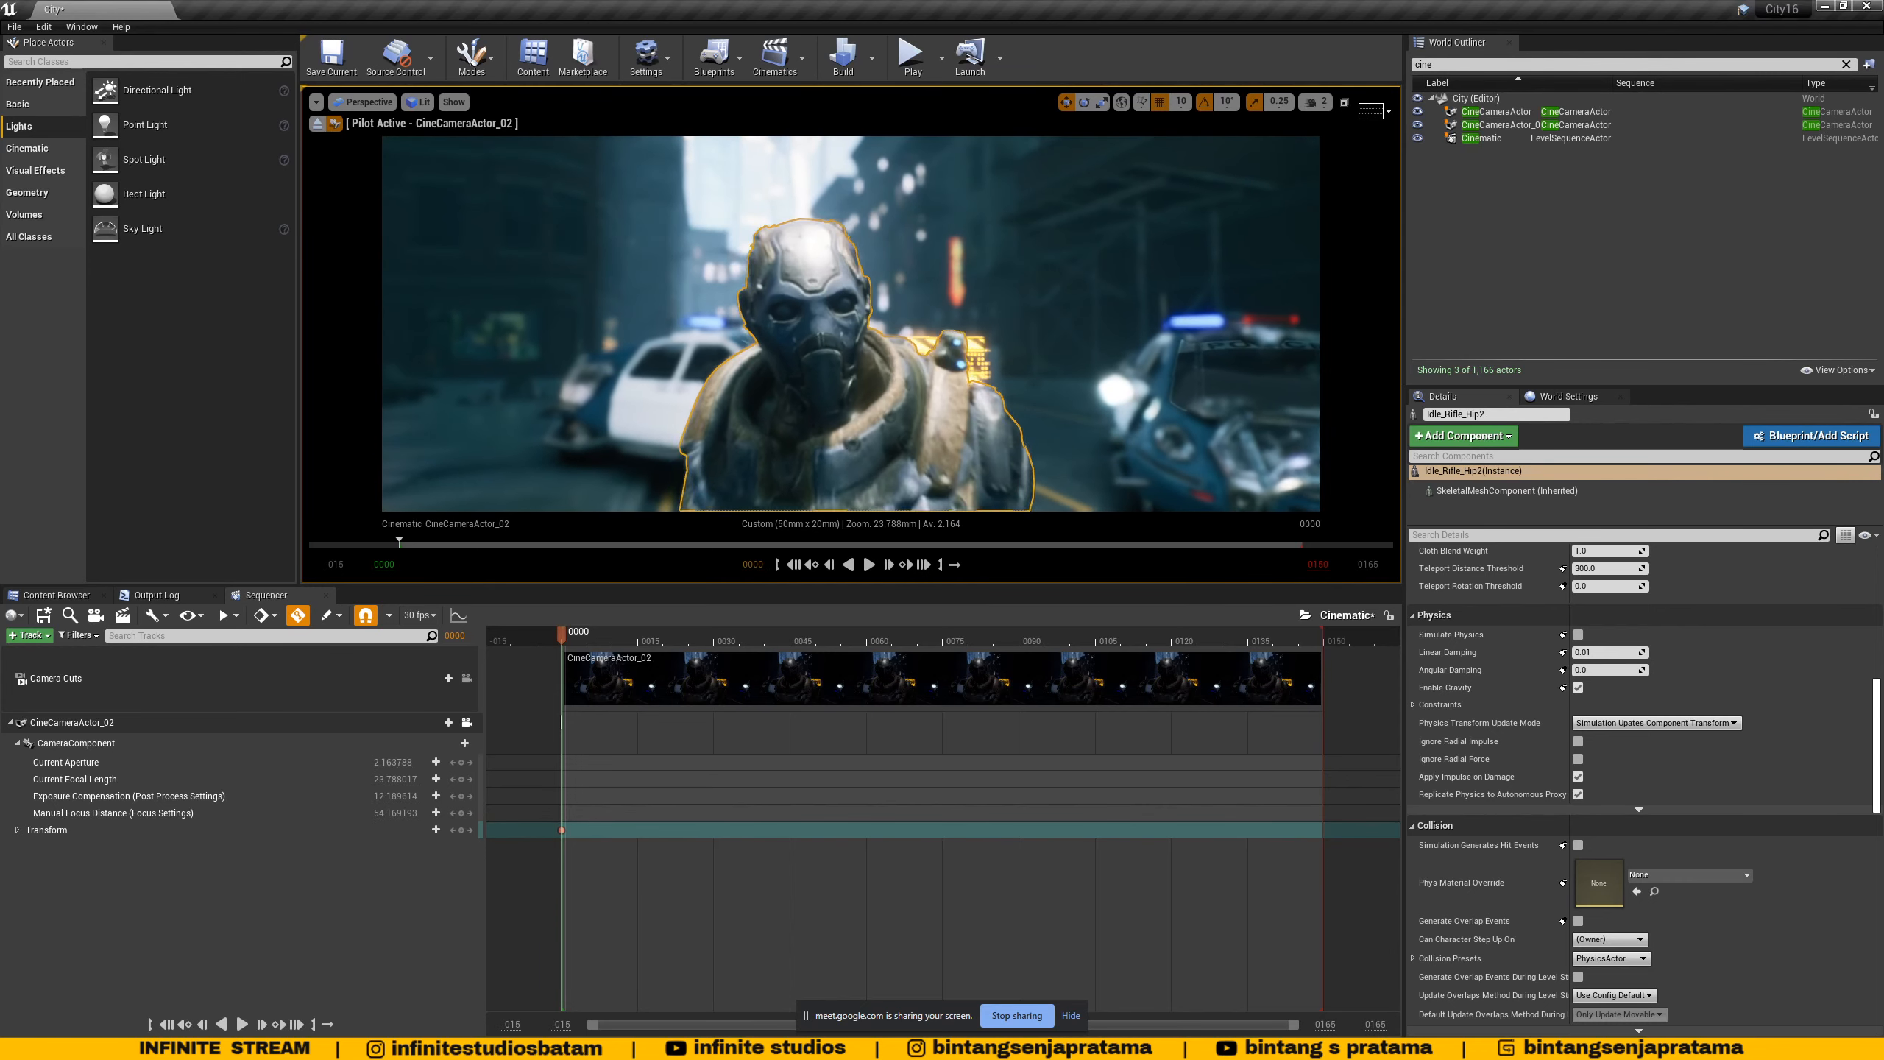
pyautogui.moveTo(851, 324)
pyautogui.mouseDown(button='right')
pyautogui.moveTo(822, 301)
pyautogui.moveTo(854, 347)
pyautogui.mouseUp(button='right')
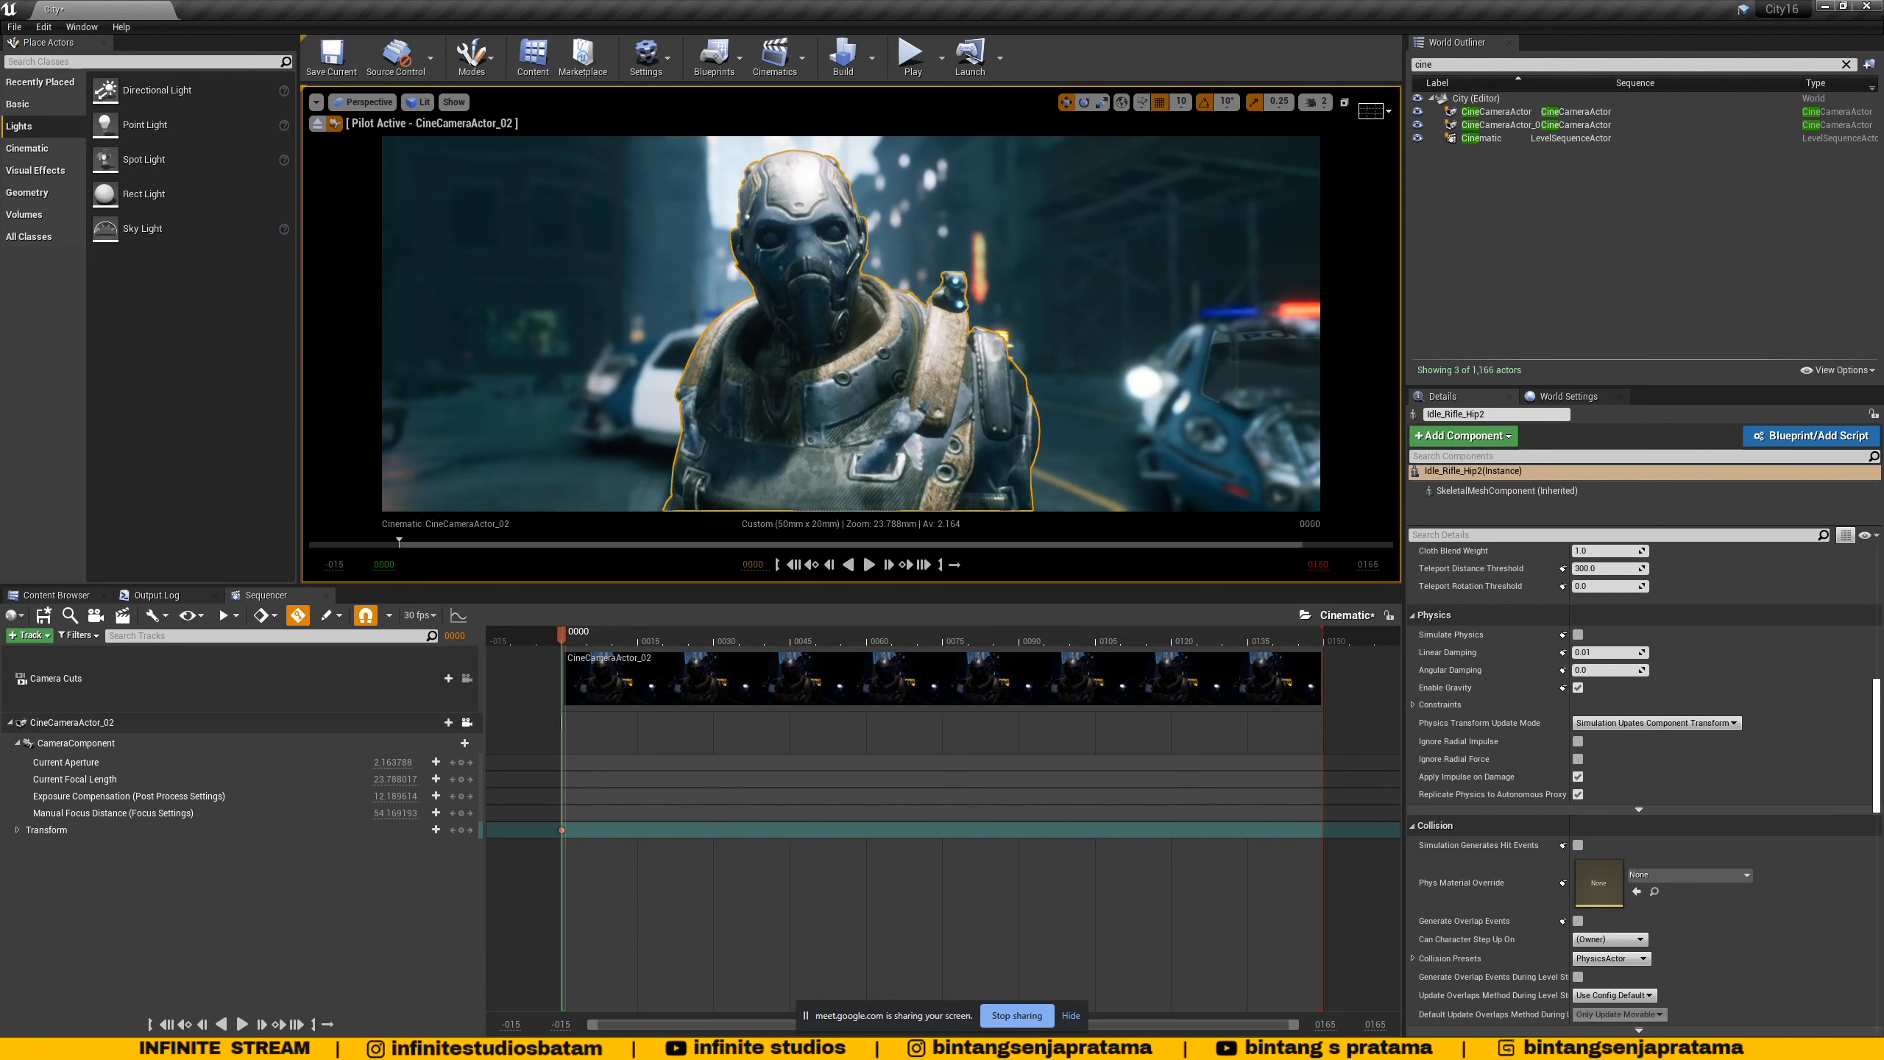
# - Set CineCameraActor_02's Current Aperture to 1.0 and balance the image with Exposure Compensation at about 10.06
pyautogui.click(389, 763)
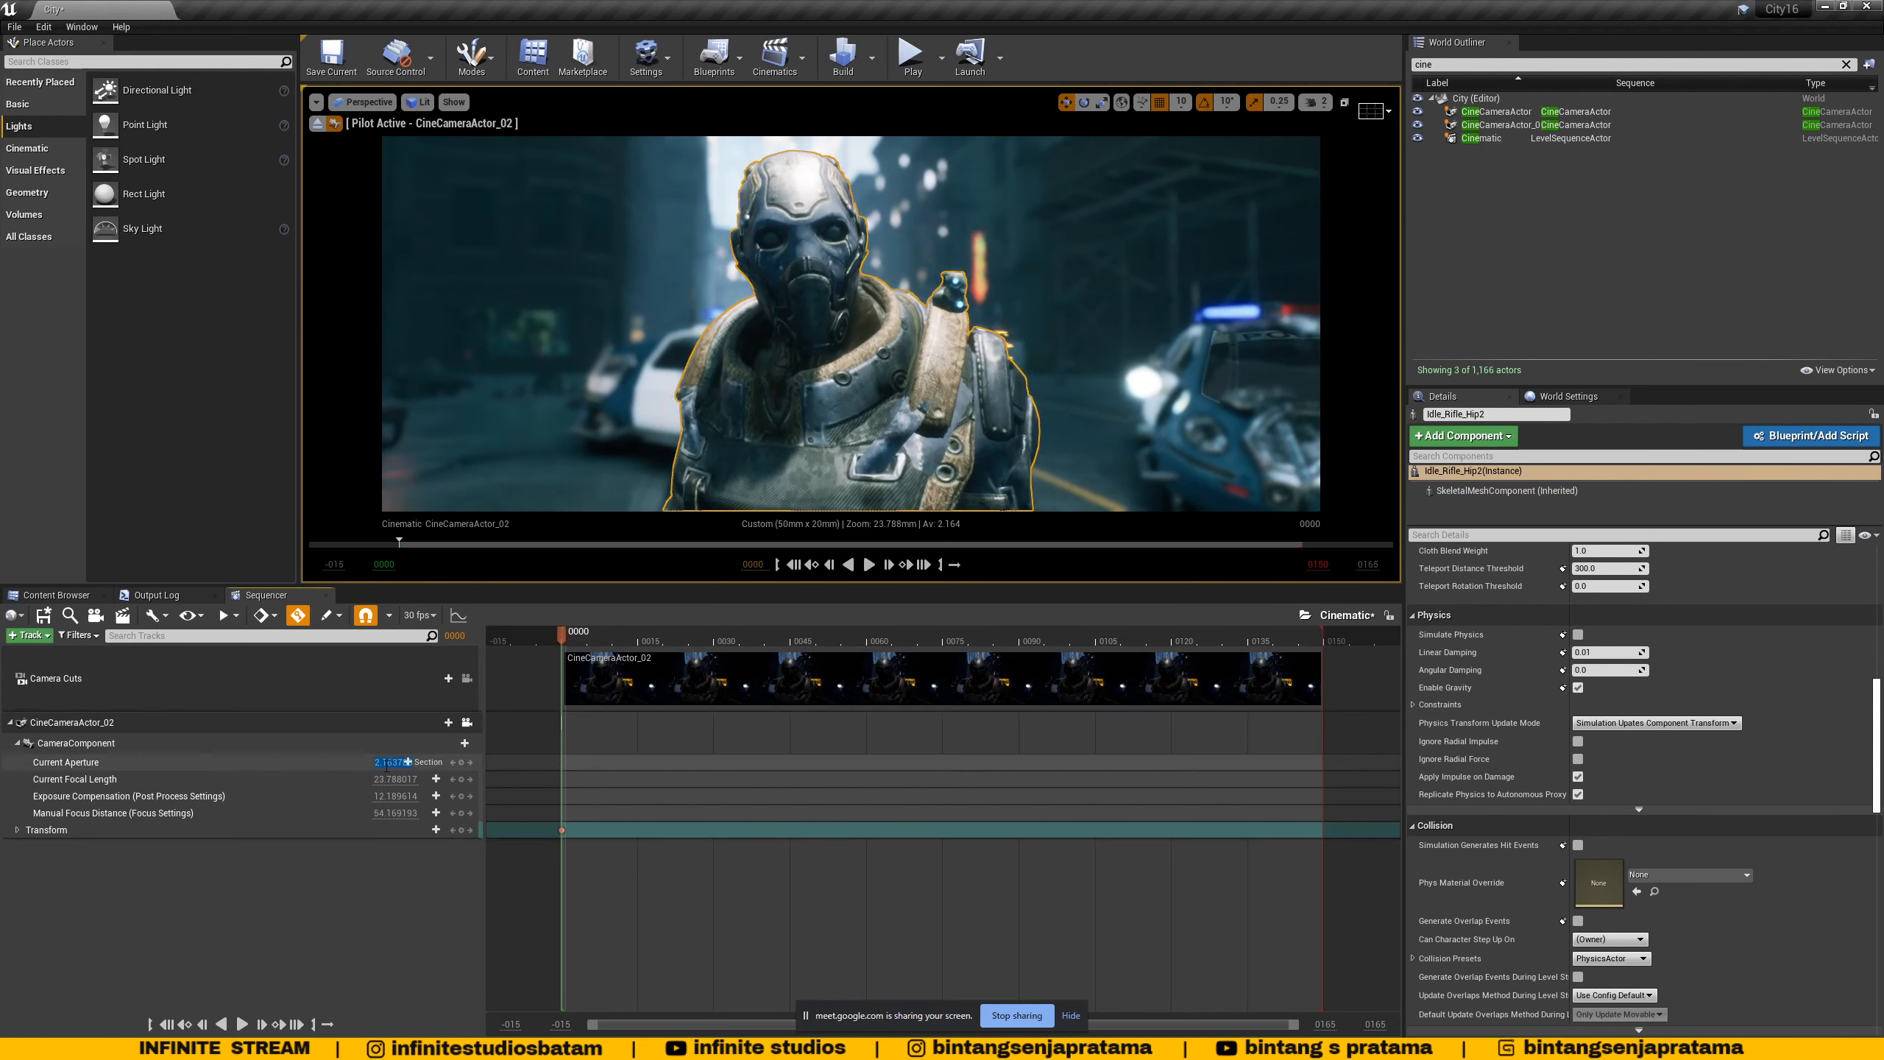
pyautogui.write('1')
pyautogui.press('Return')
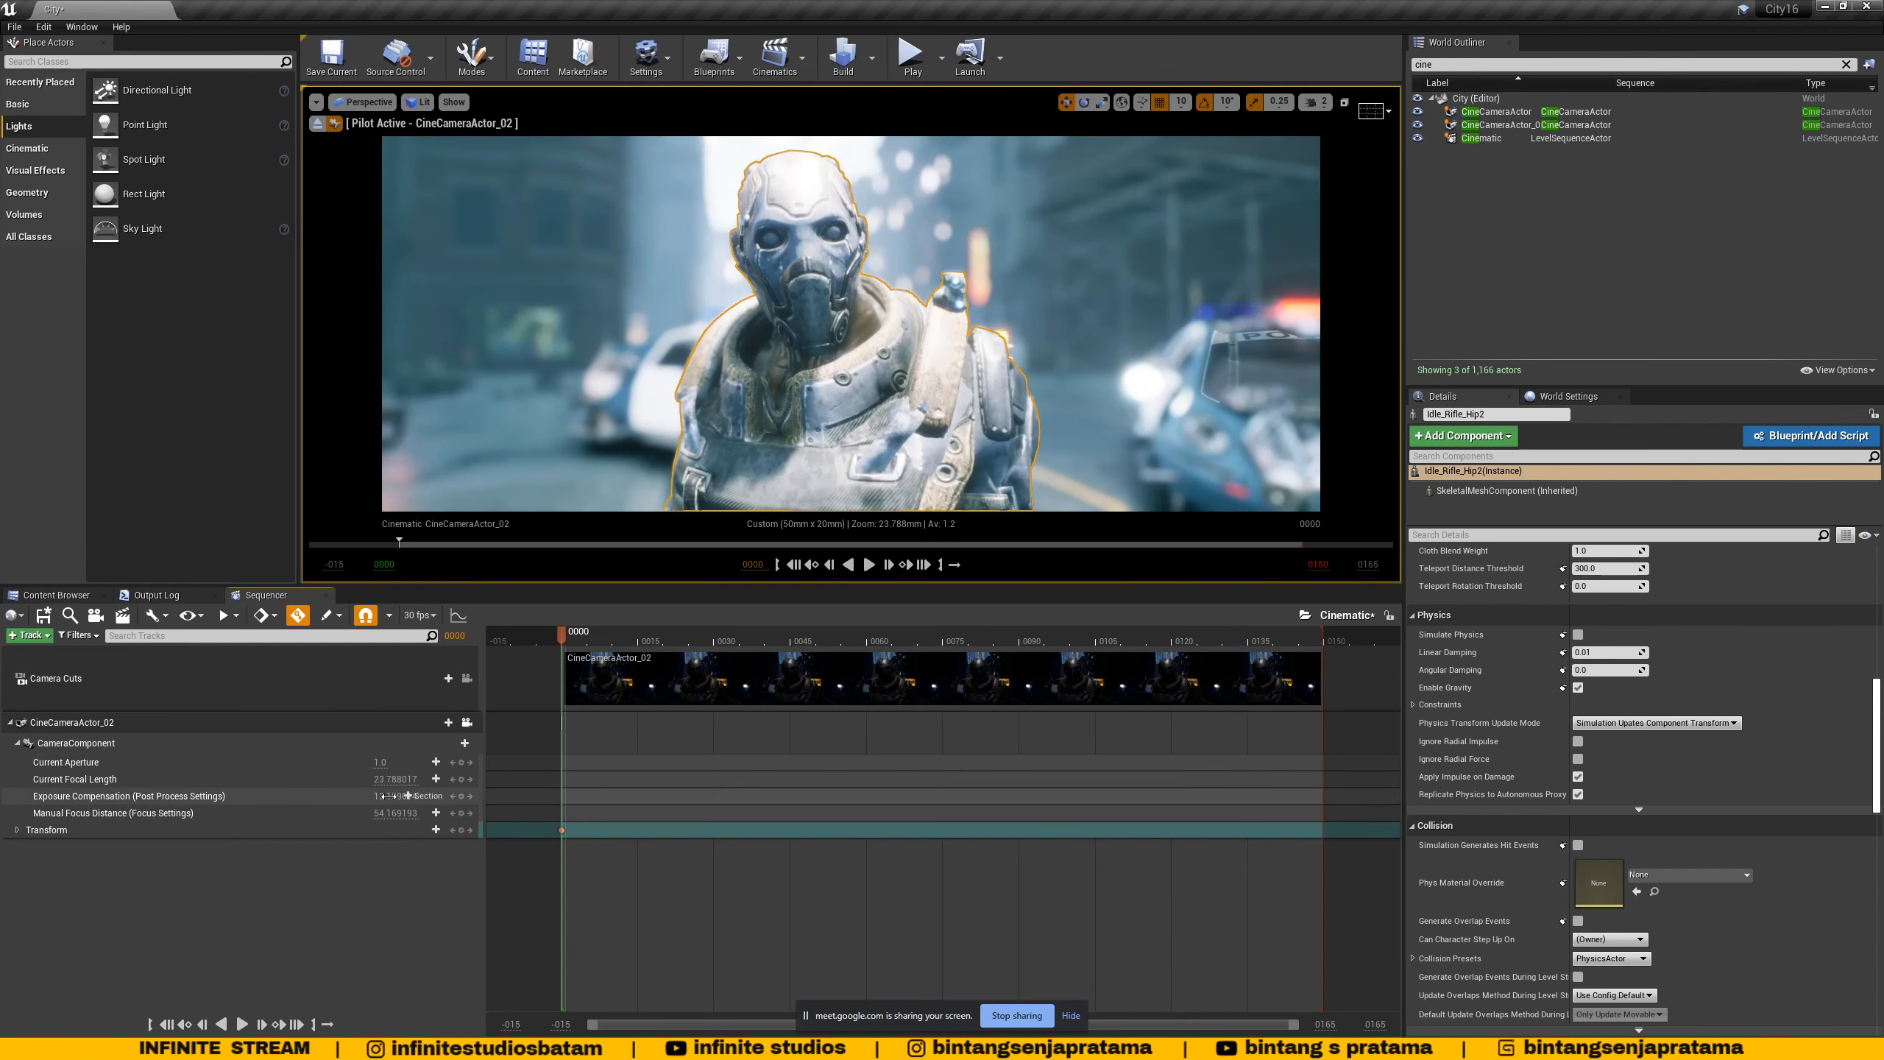
pyautogui.moveTo(387, 795); pyautogui.dragTo(369, 795)
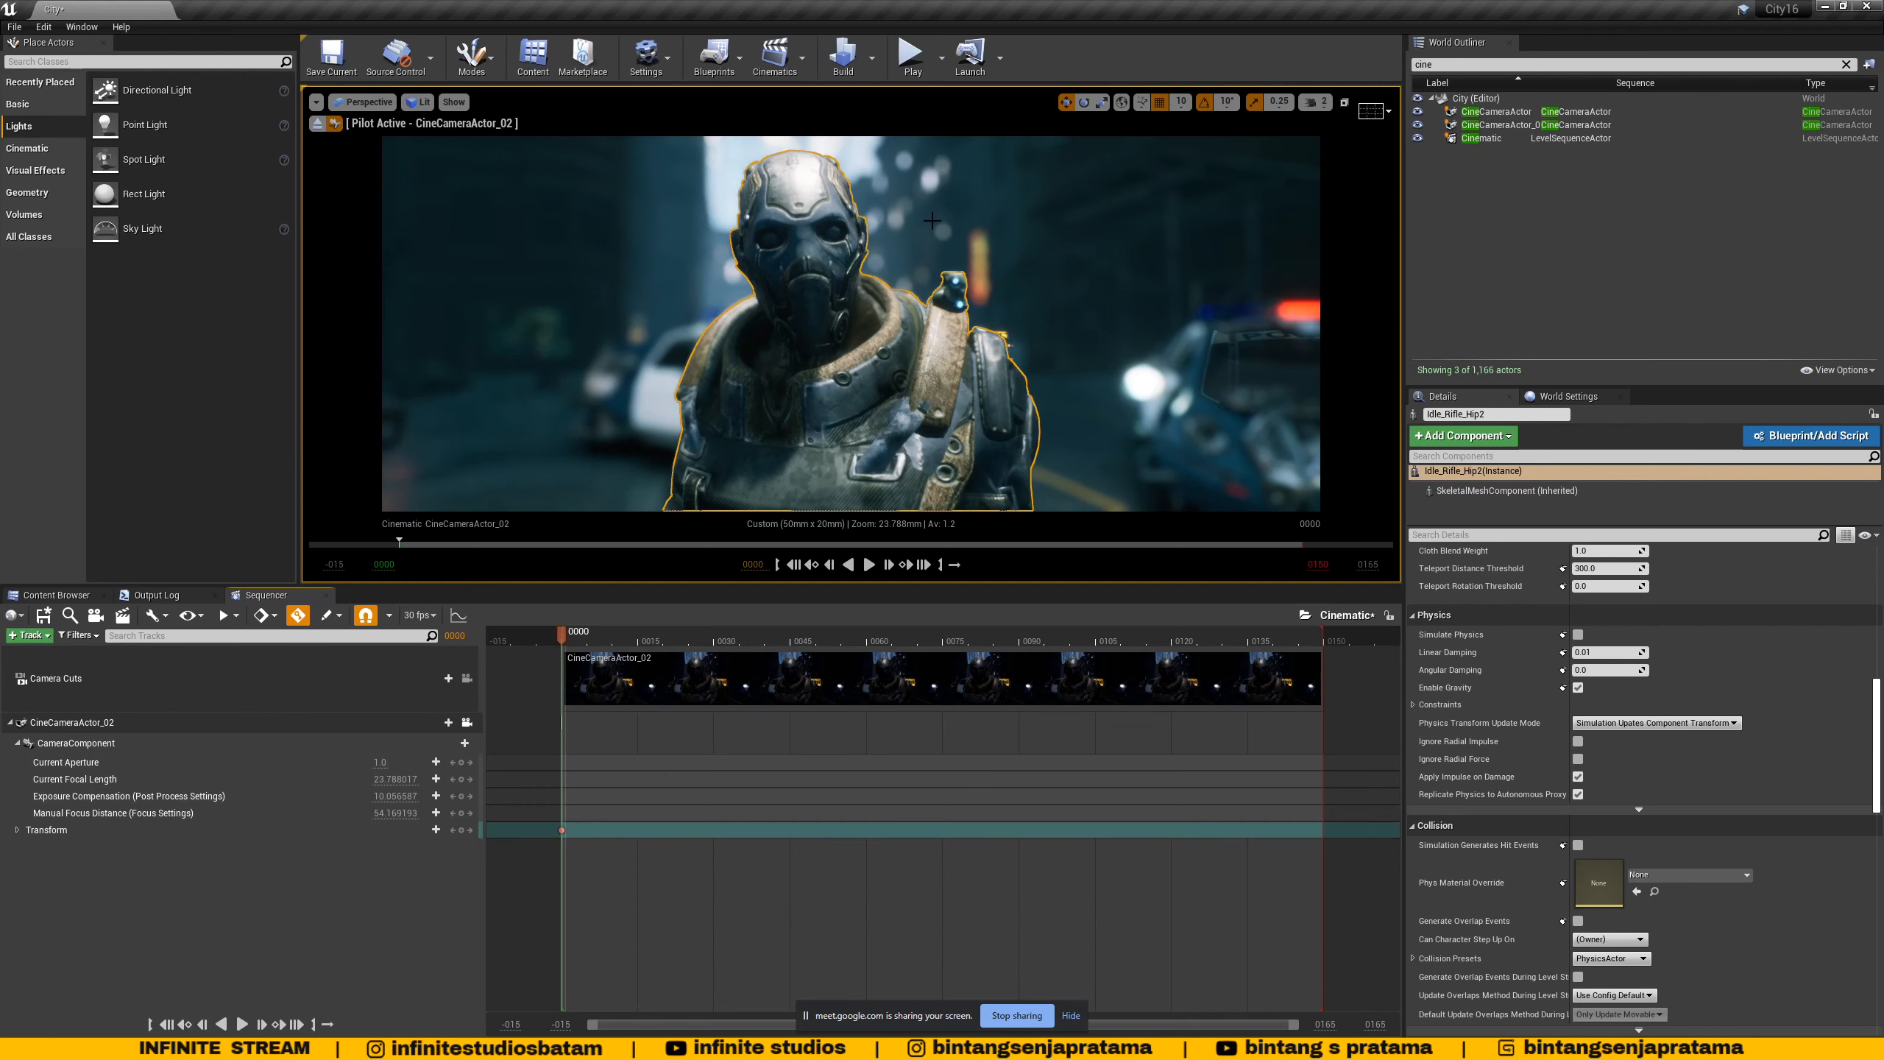
# - Raise Current Aperture to about 11.11 with Exposure Compensation at about 16.50 and enlarge the viewport to compare the sharper background
pyautogui.moveTo(387, 762); pyautogui.dragTo(460, 762)
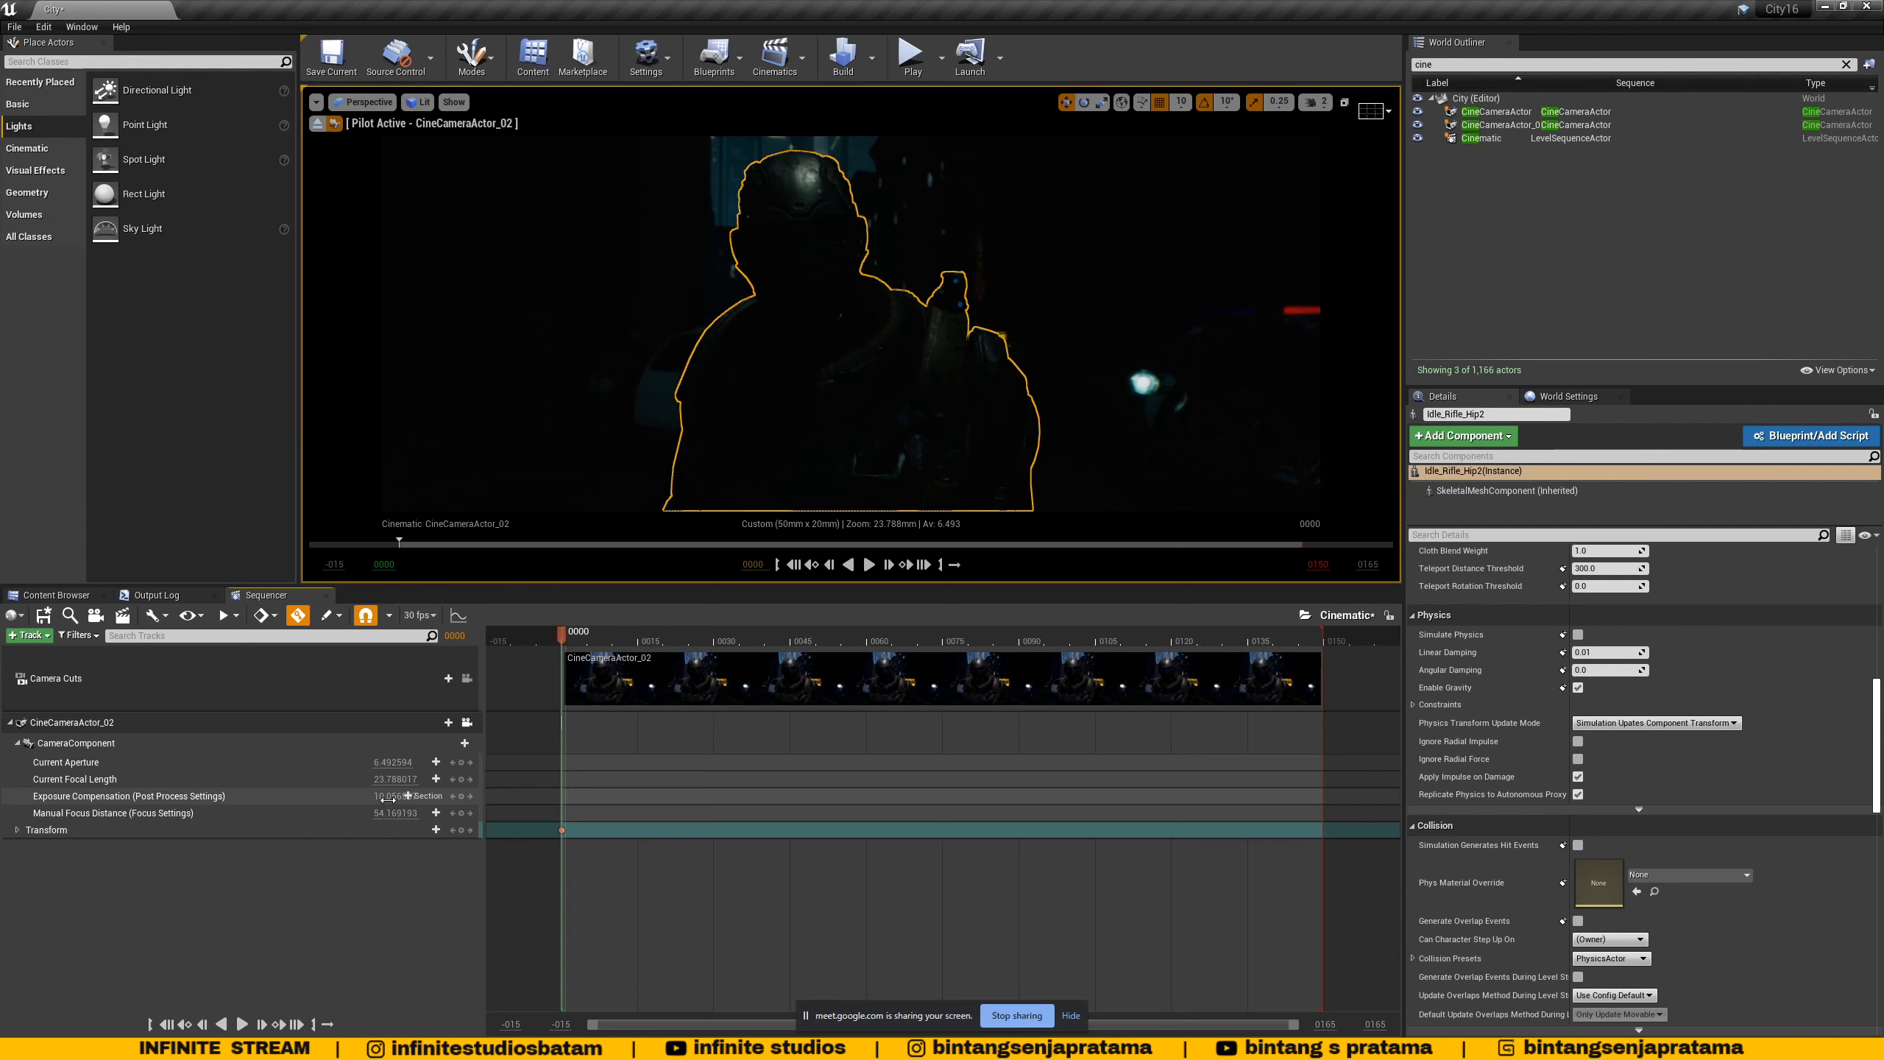
pyautogui.moveTo(387, 799)
pyautogui.mouseDown()
pyautogui.moveTo(438, 798)
pyautogui.moveTo(409, 796)
pyautogui.moveTo(427, 761)
pyautogui.moveTo(393, 799)
pyautogui.mouseUp()
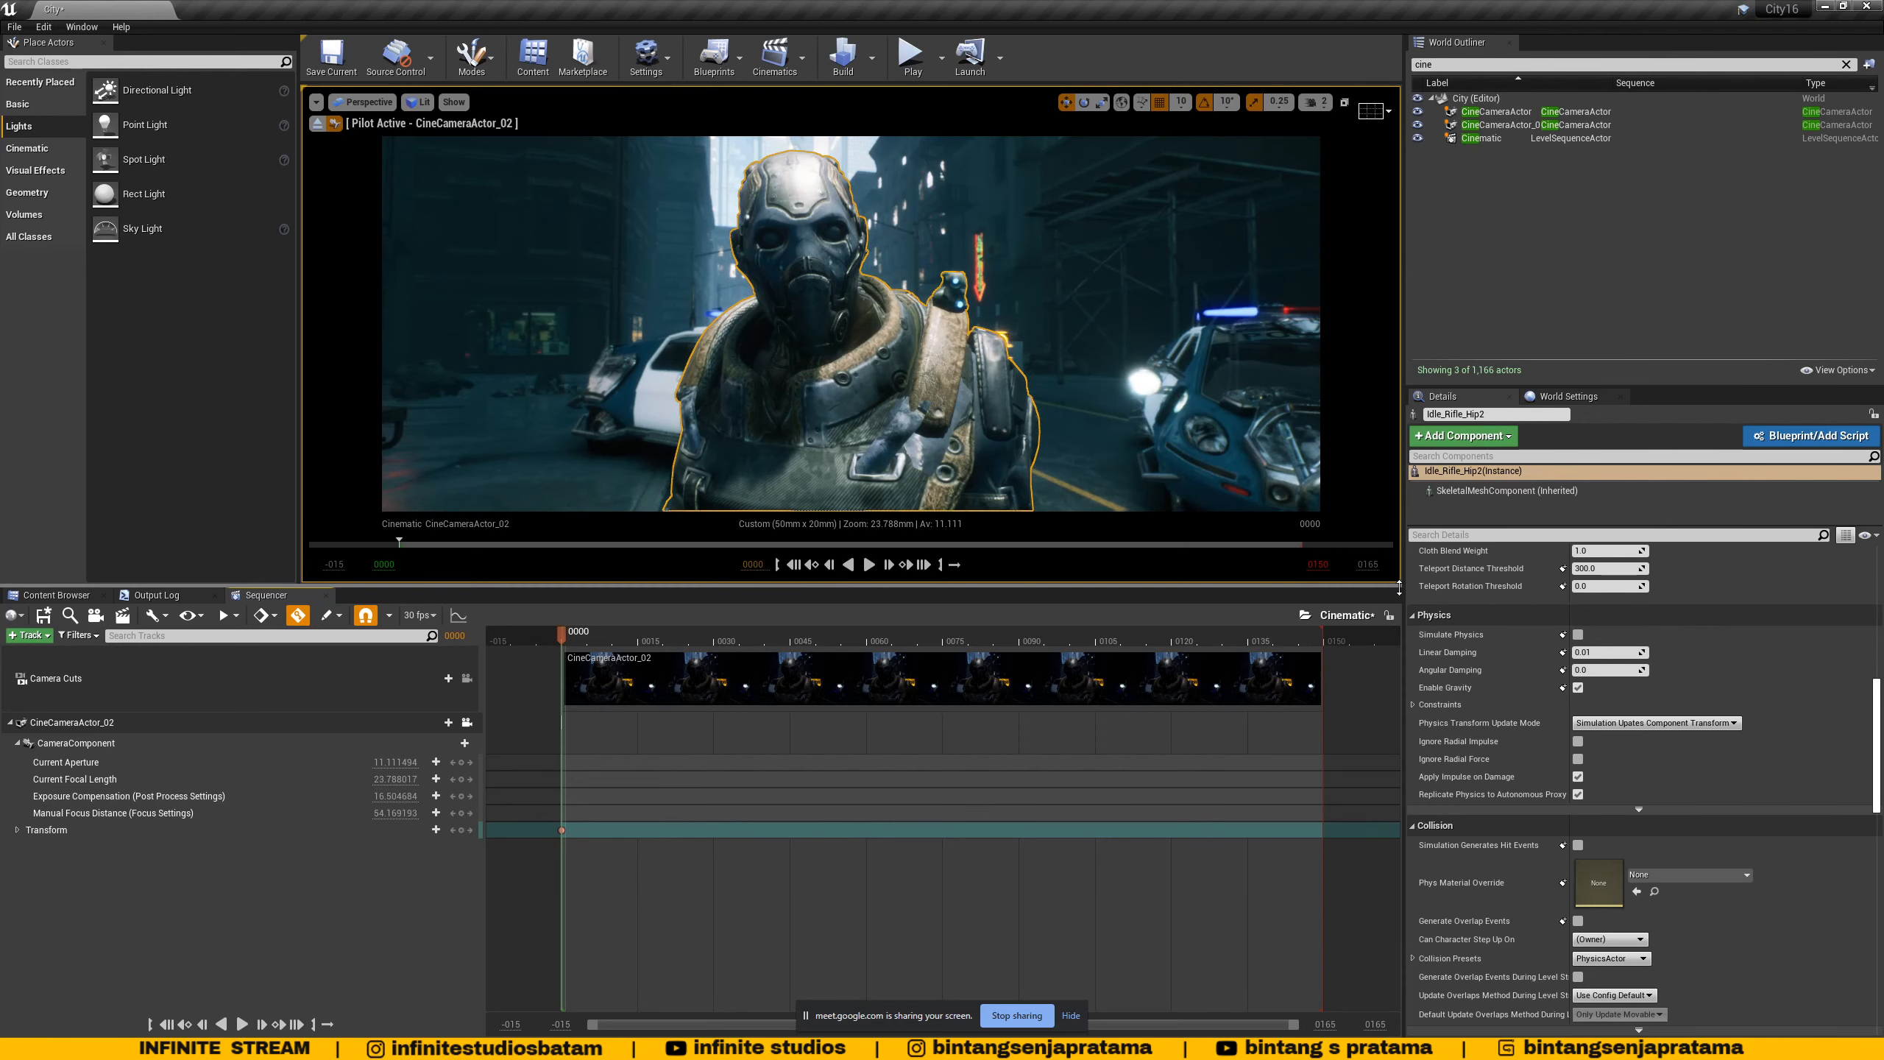
pyautogui.moveTo(1404, 587); pyautogui.dragTo(1410, 721)
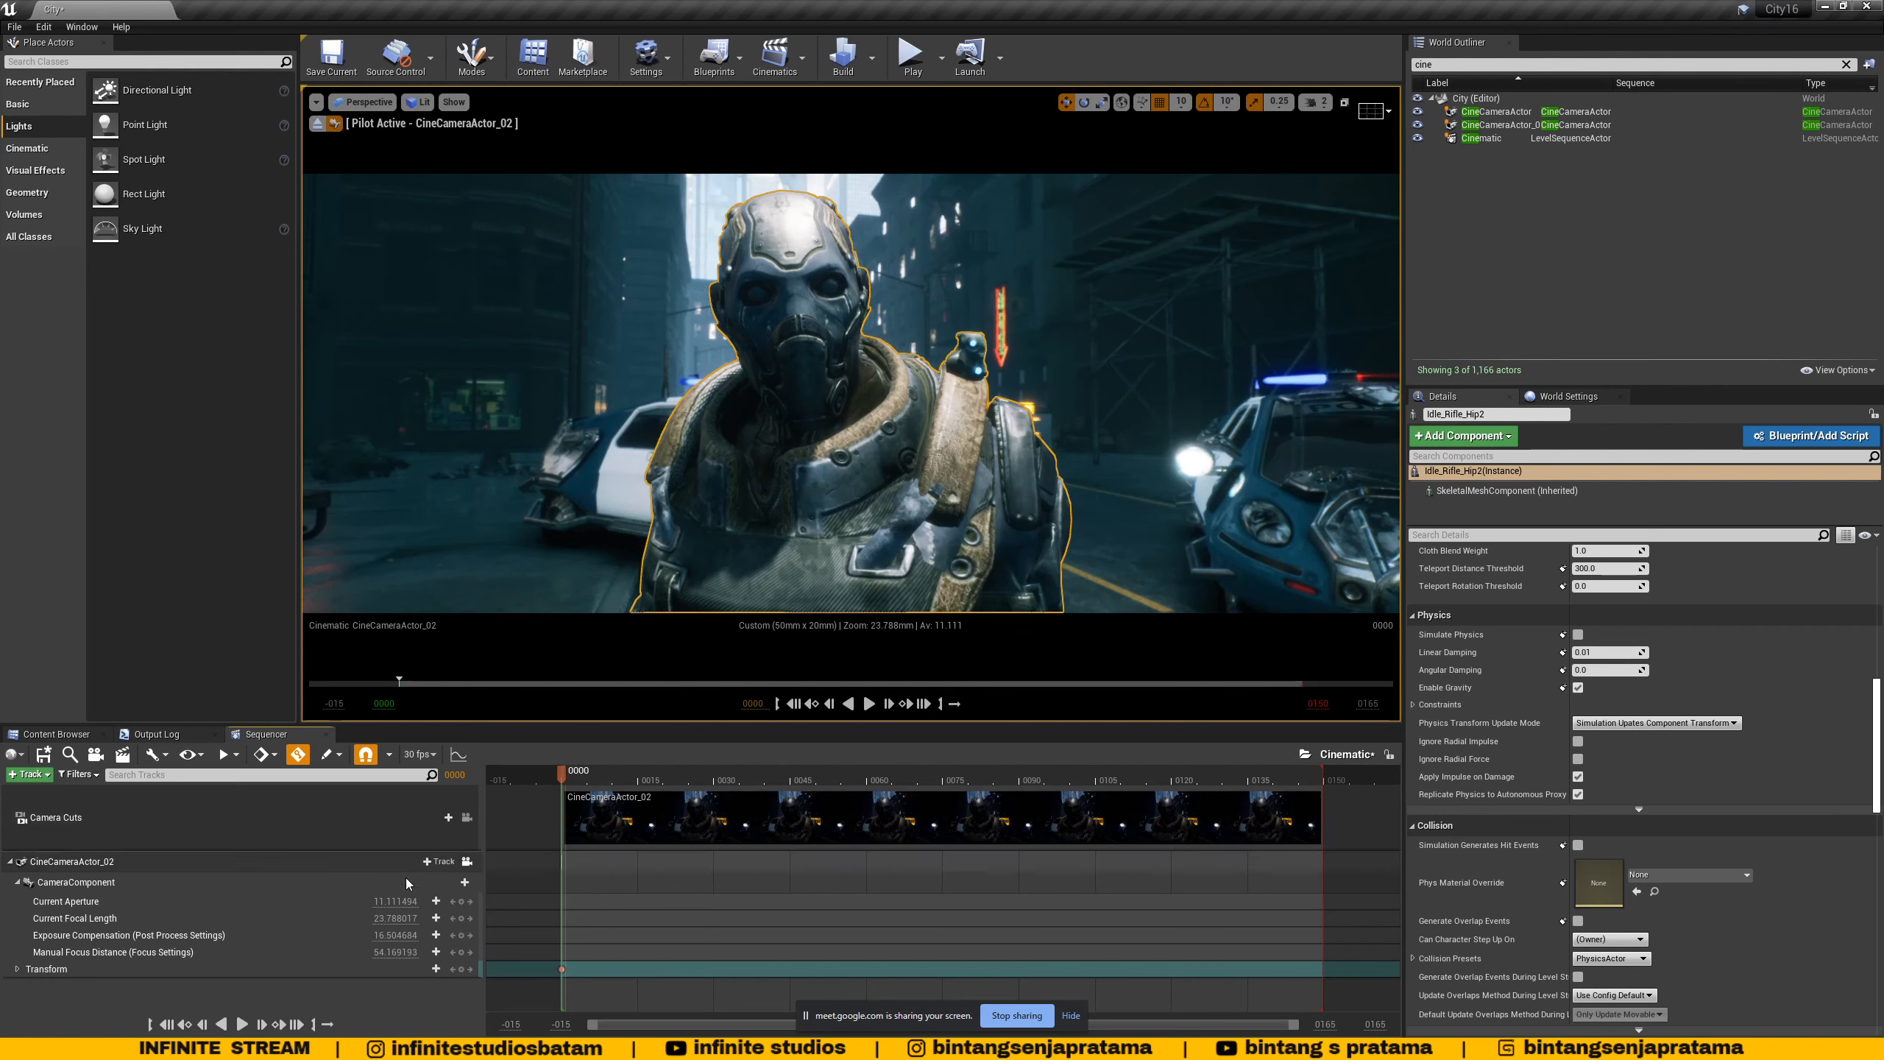
# - Lower Current Aperture to 1.0 and rebalance Exposure Compensation to about 10.17 for a strongly blurred background
pyautogui.moveTo(407, 901); pyautogui.dragTo(383, 900)
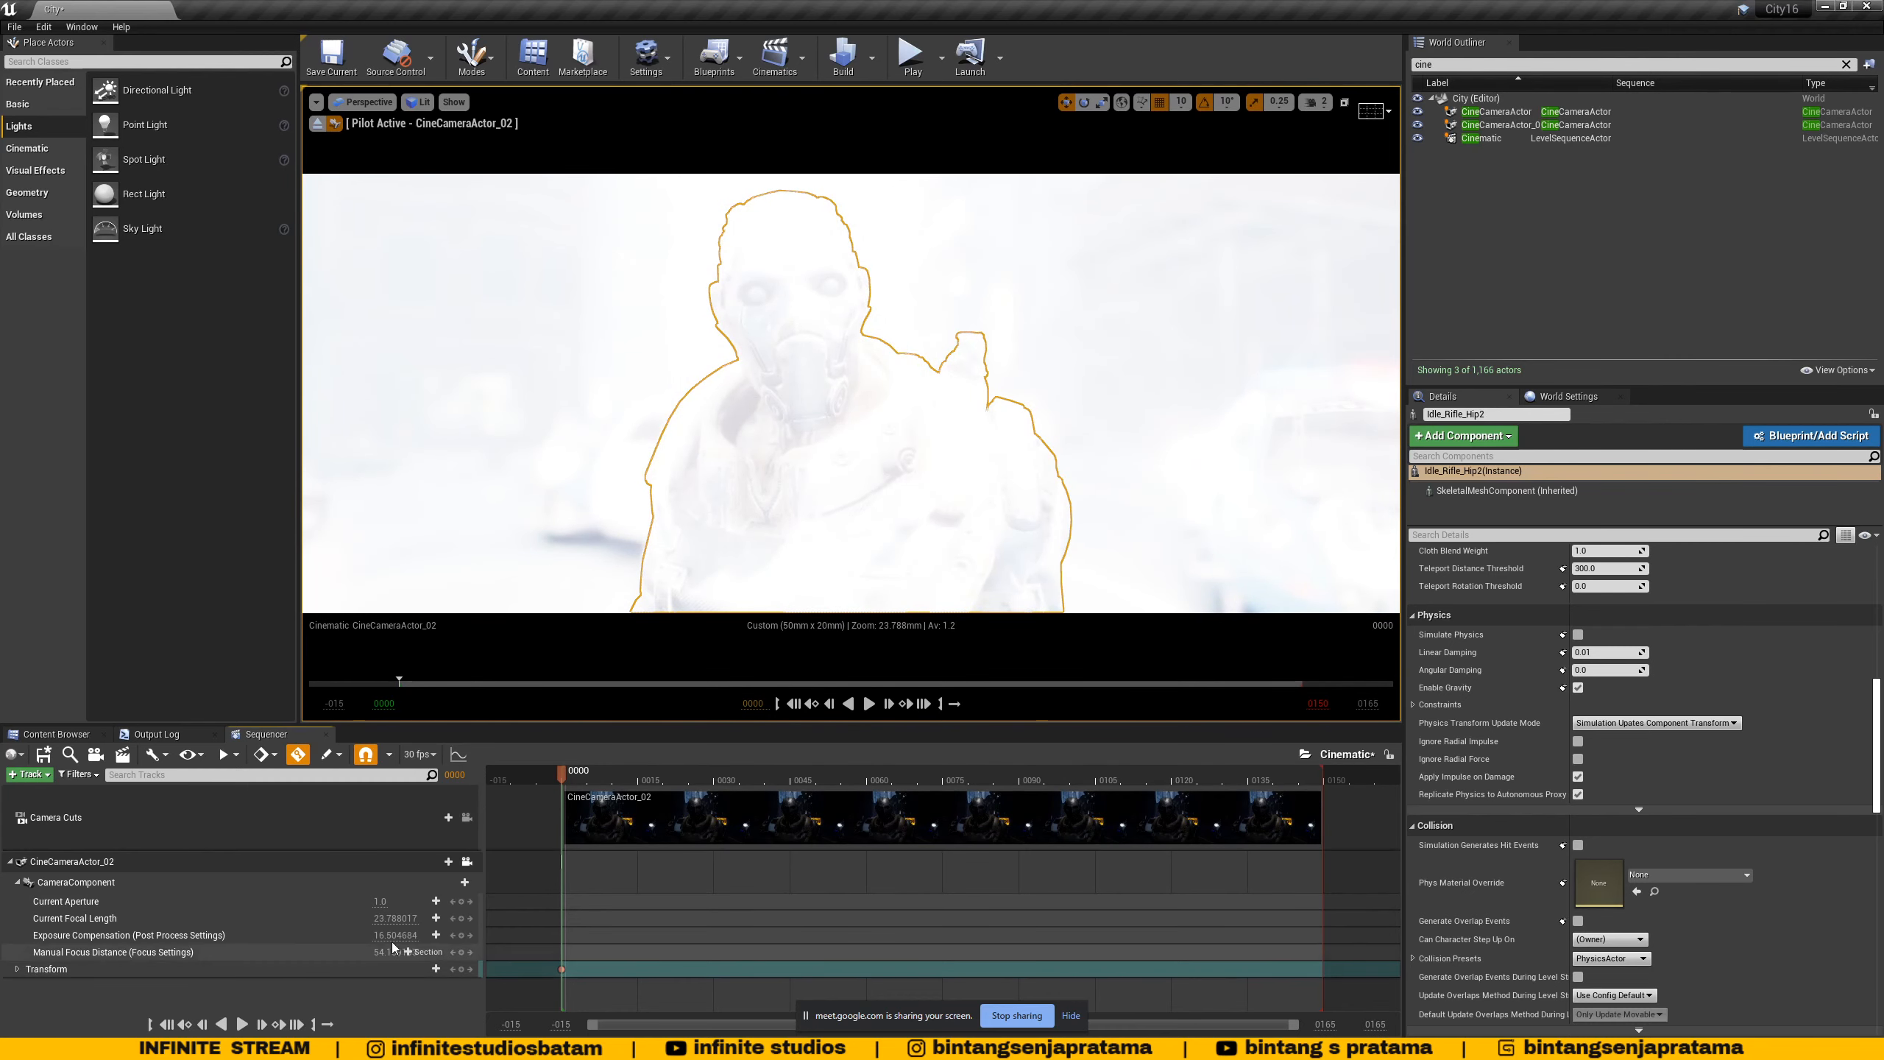
pyautogui.moveTo(388, 935); pyautogui.dragTo(387, 935)
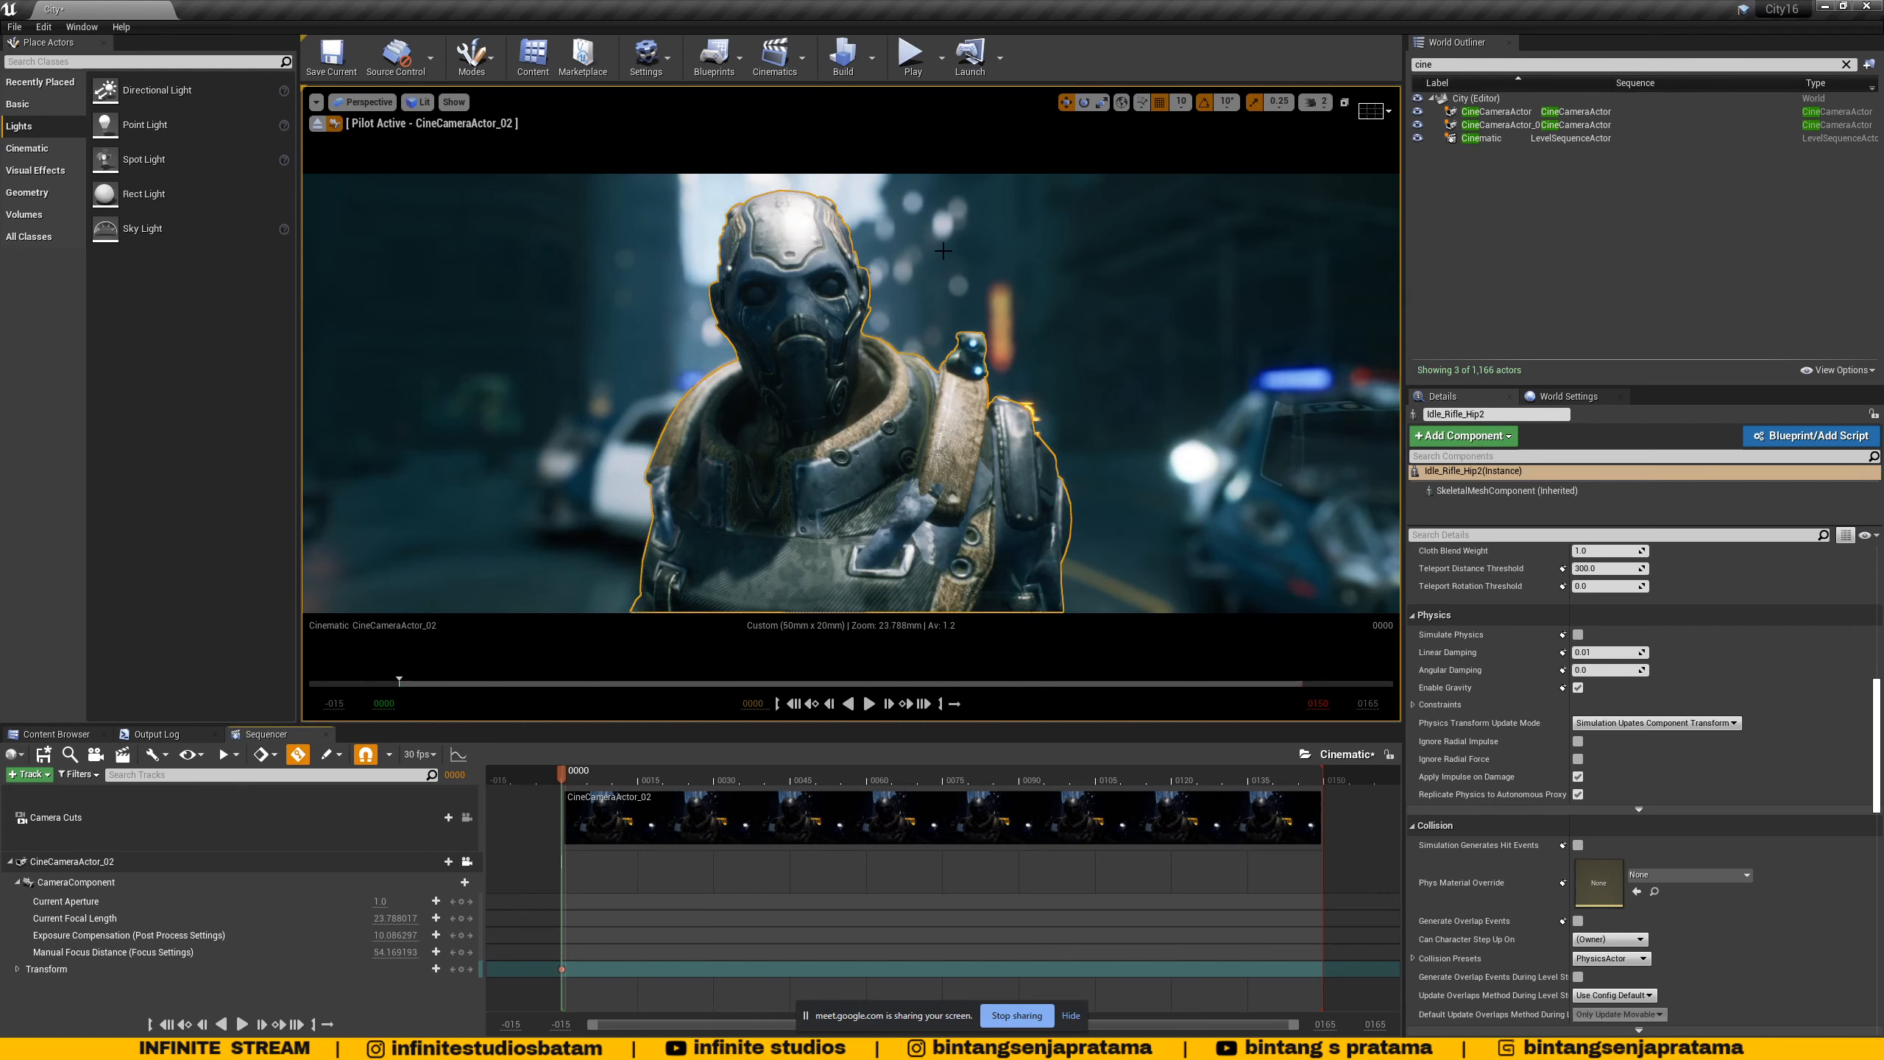
pyautogui.moveTo(397, 936); pyautogui.dragTo(406, 935)
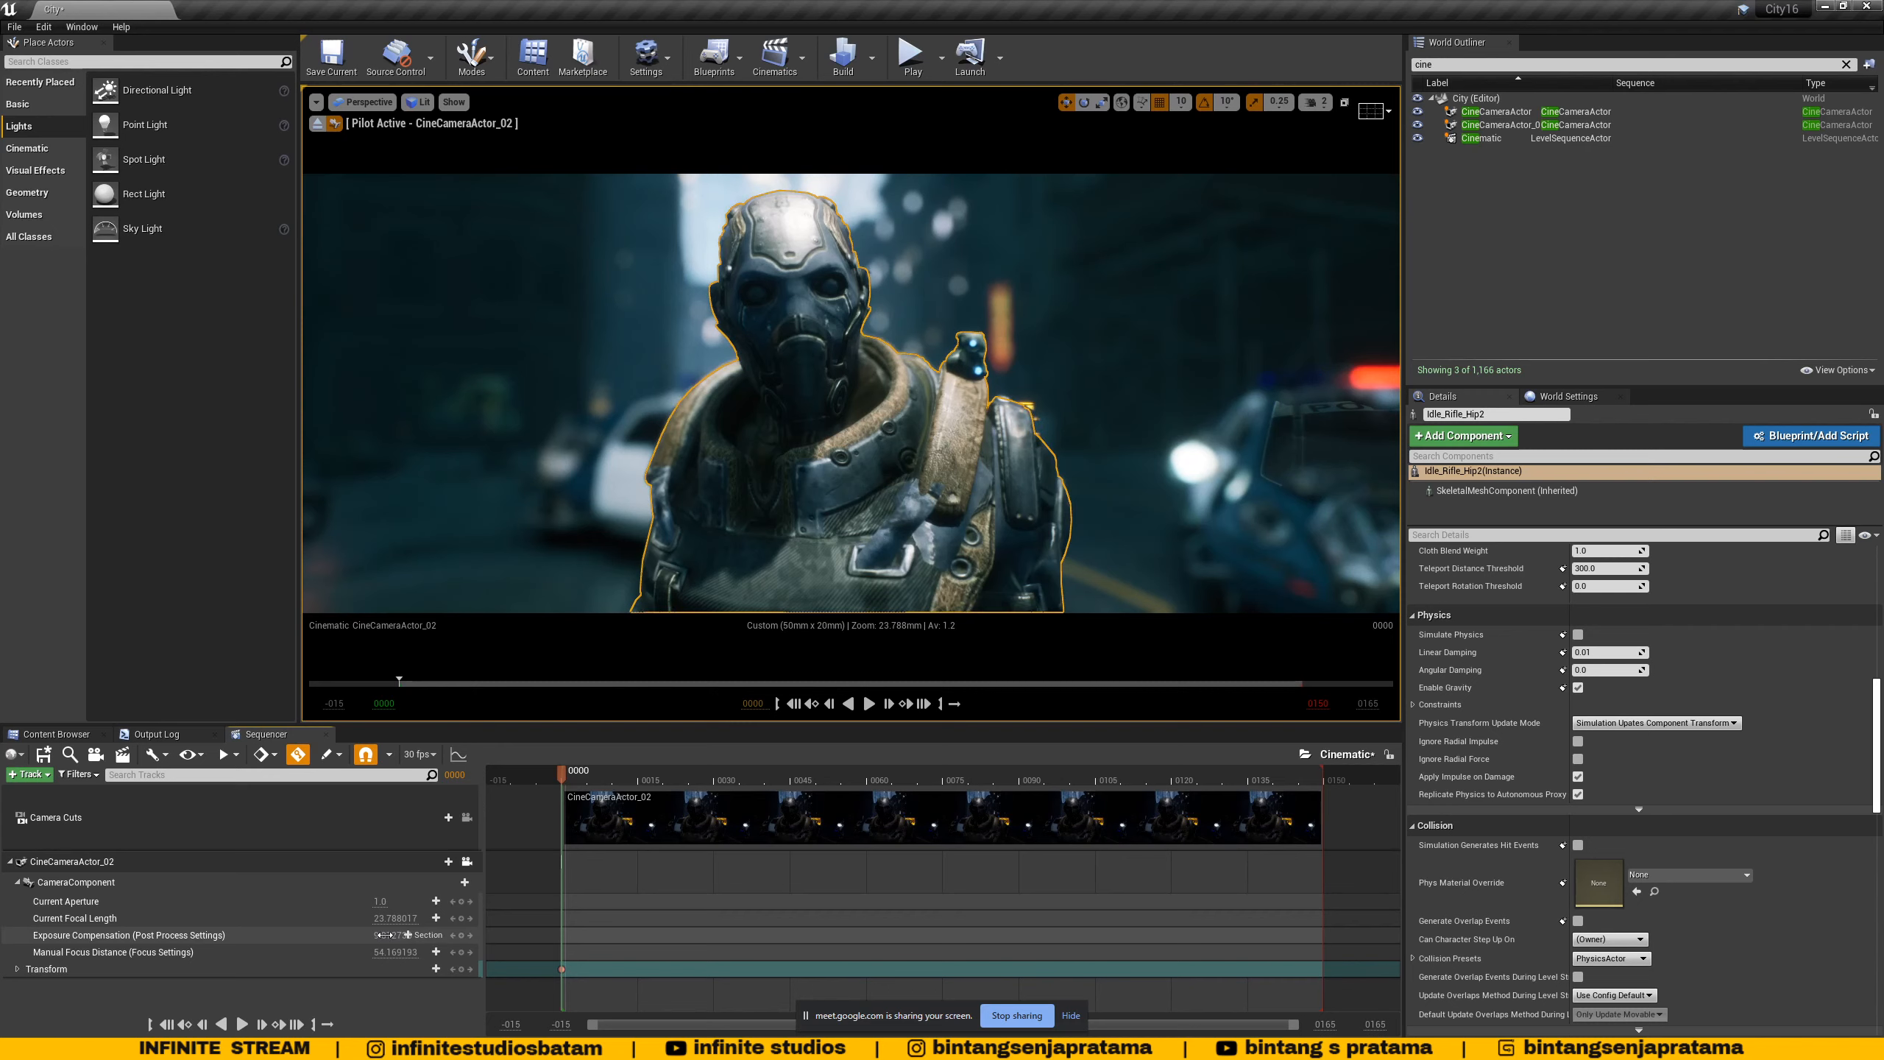
pyautogui.moveTo(383, 935); pyautogui.dragTo(453, 935)
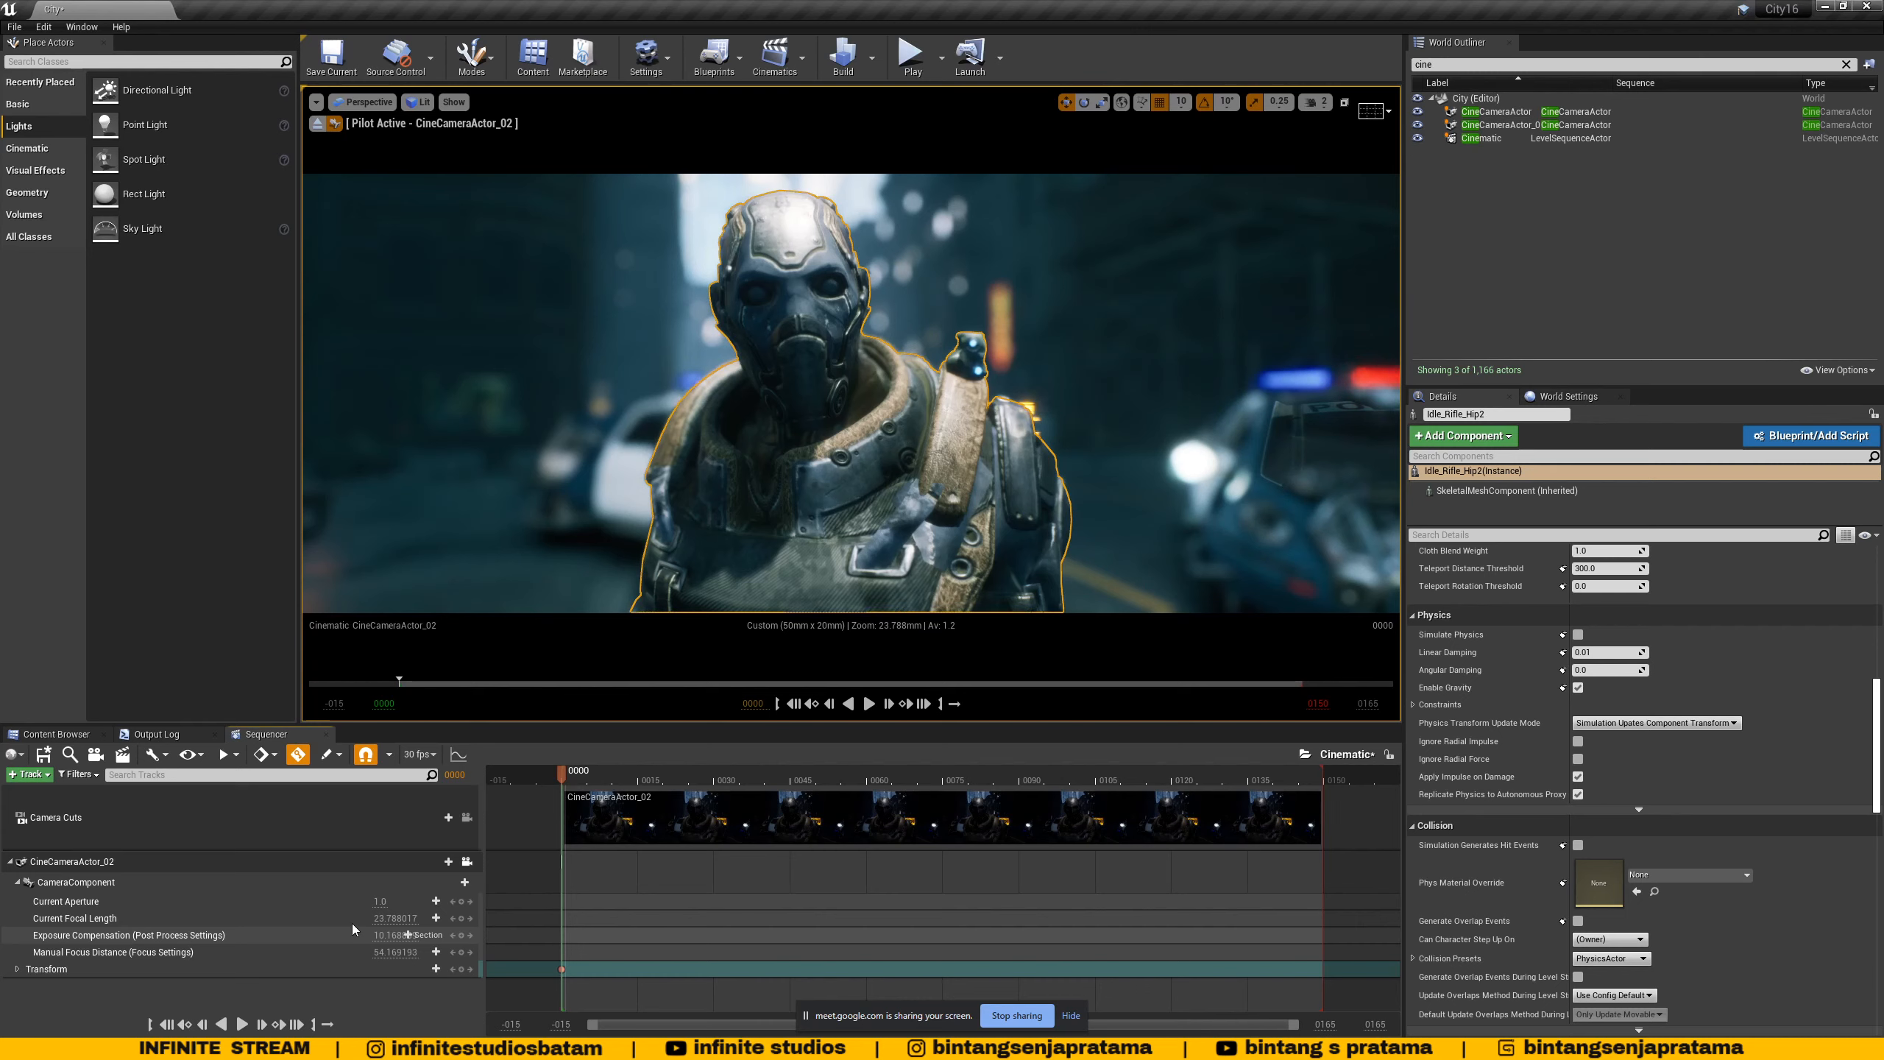
# - Try to sample CineCameraActor_02's Manual Focus Distance from the police car beside the trooper's rightmost arm, BP_Car
pyautogui.click(1558, 124)
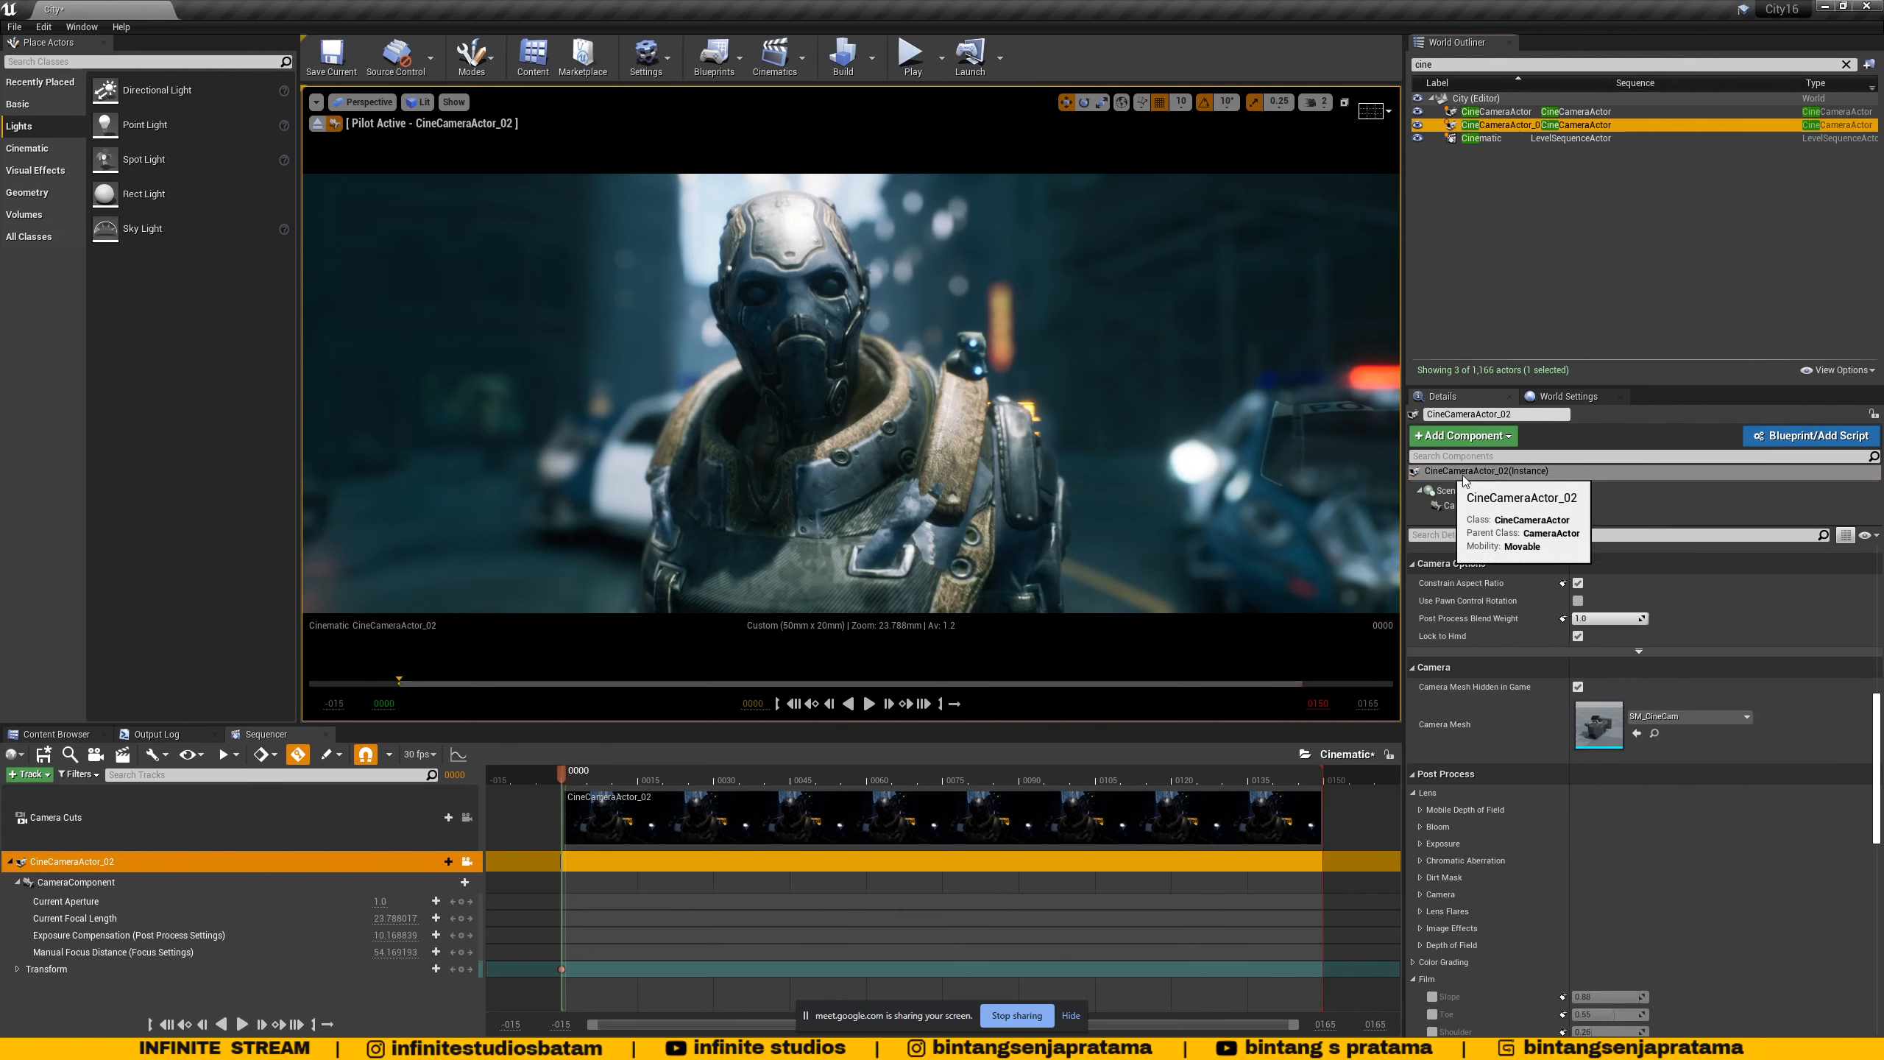
pyautogui.scroll(-10, 1564, 730)
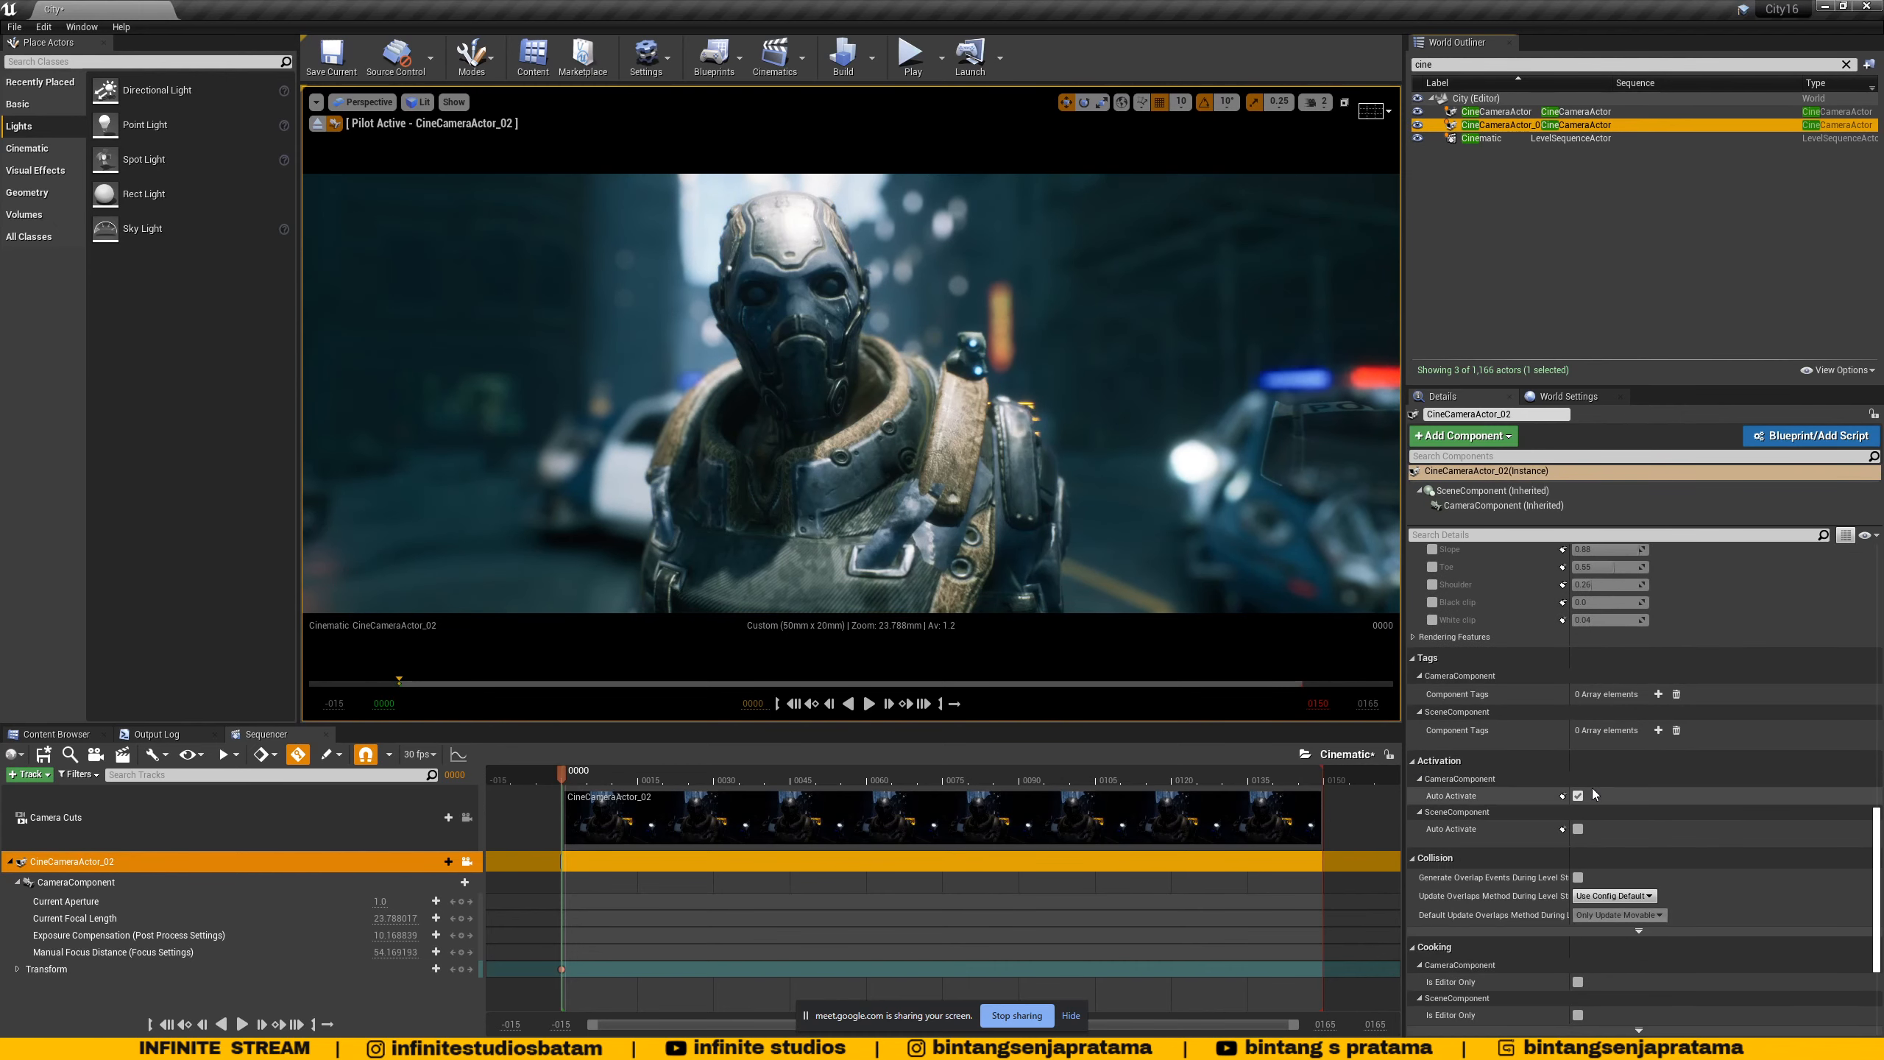
pyautogui.scroll(6, 1542, 772)
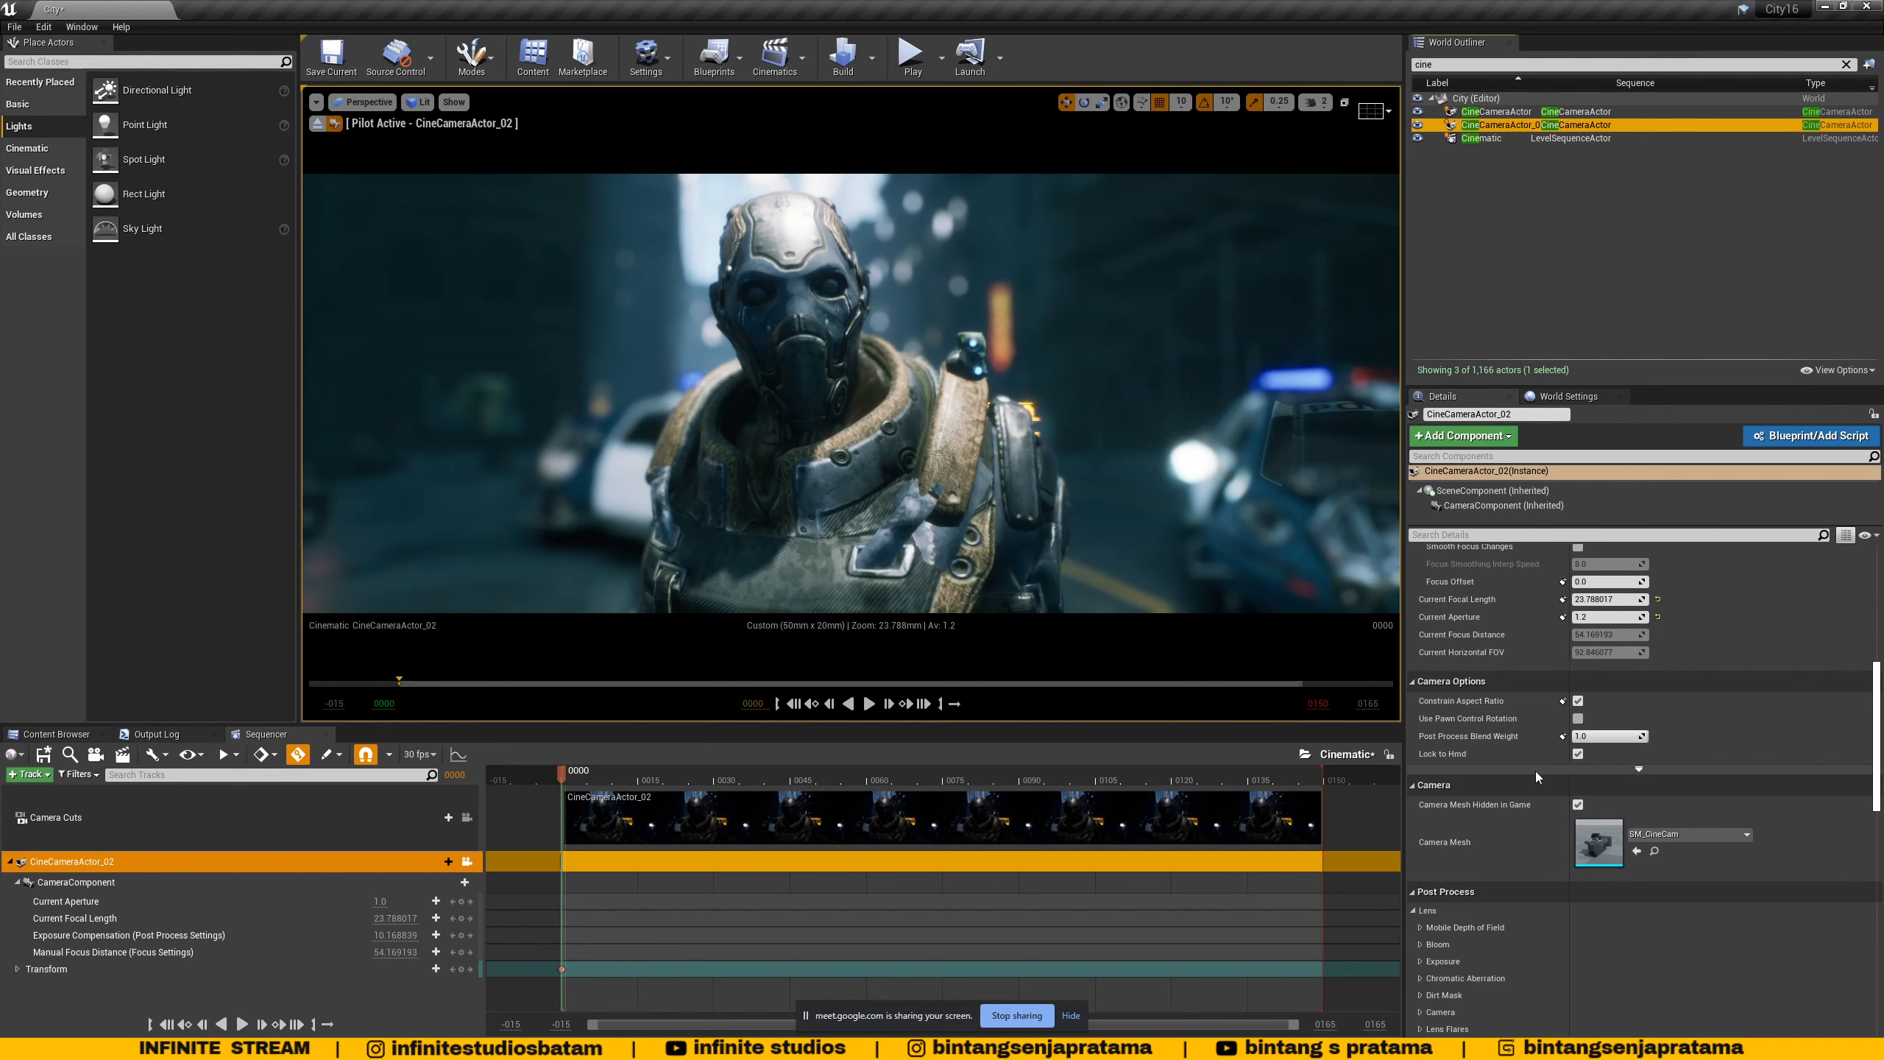
pyautogui.scroll(5, 1536, 772)
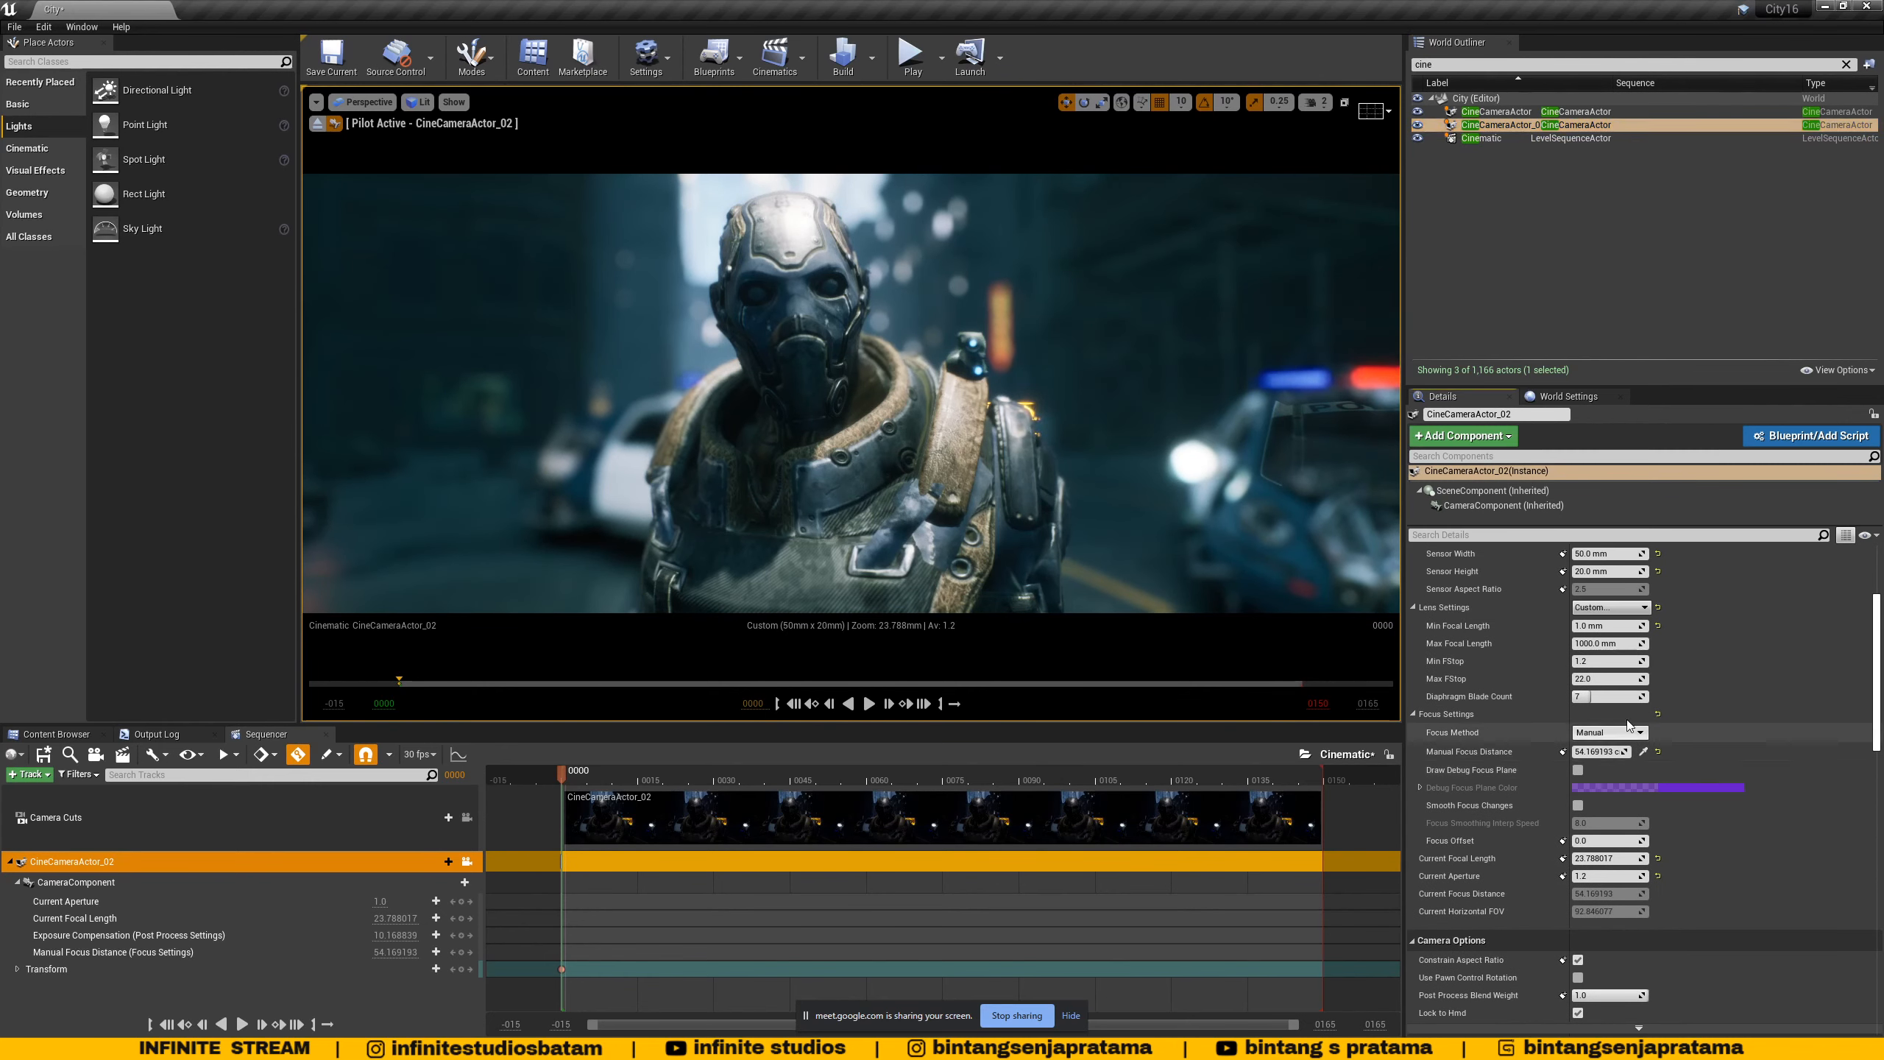
pyautogui.click(1642, 753)
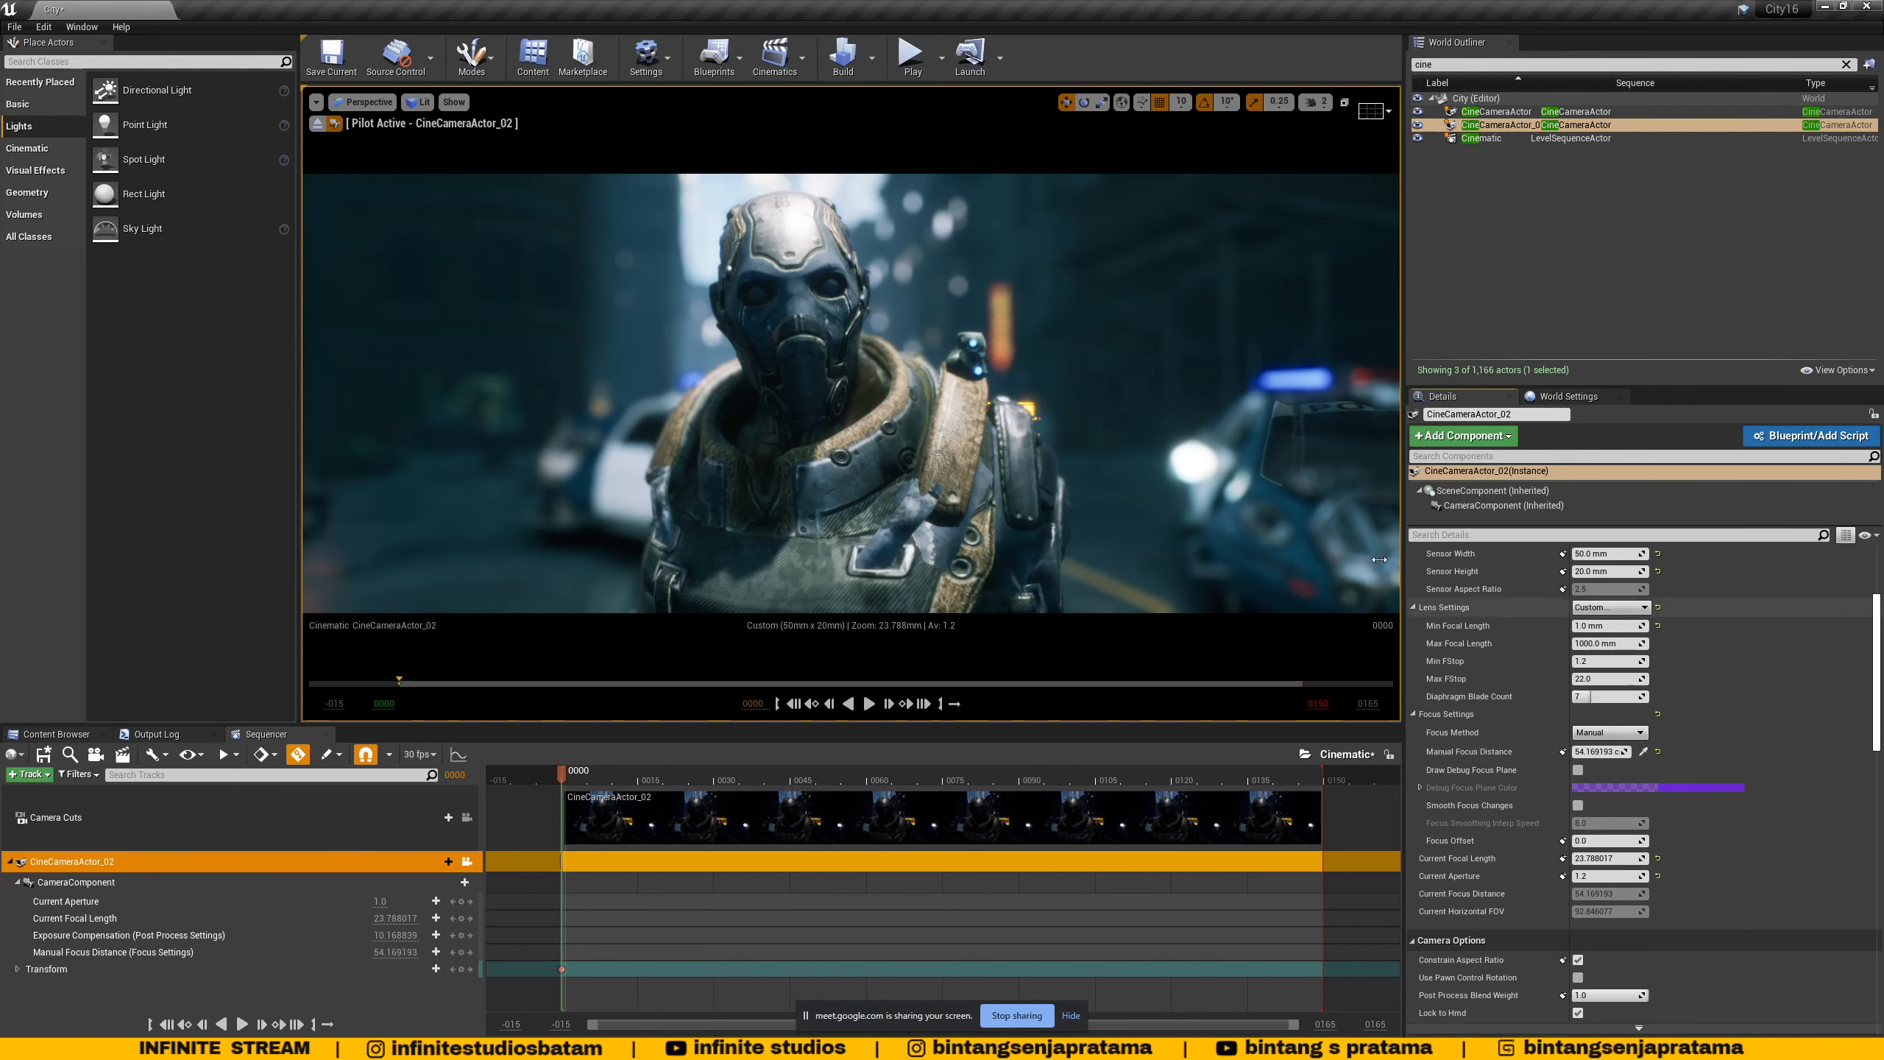
pyautogui.click(614, 454)
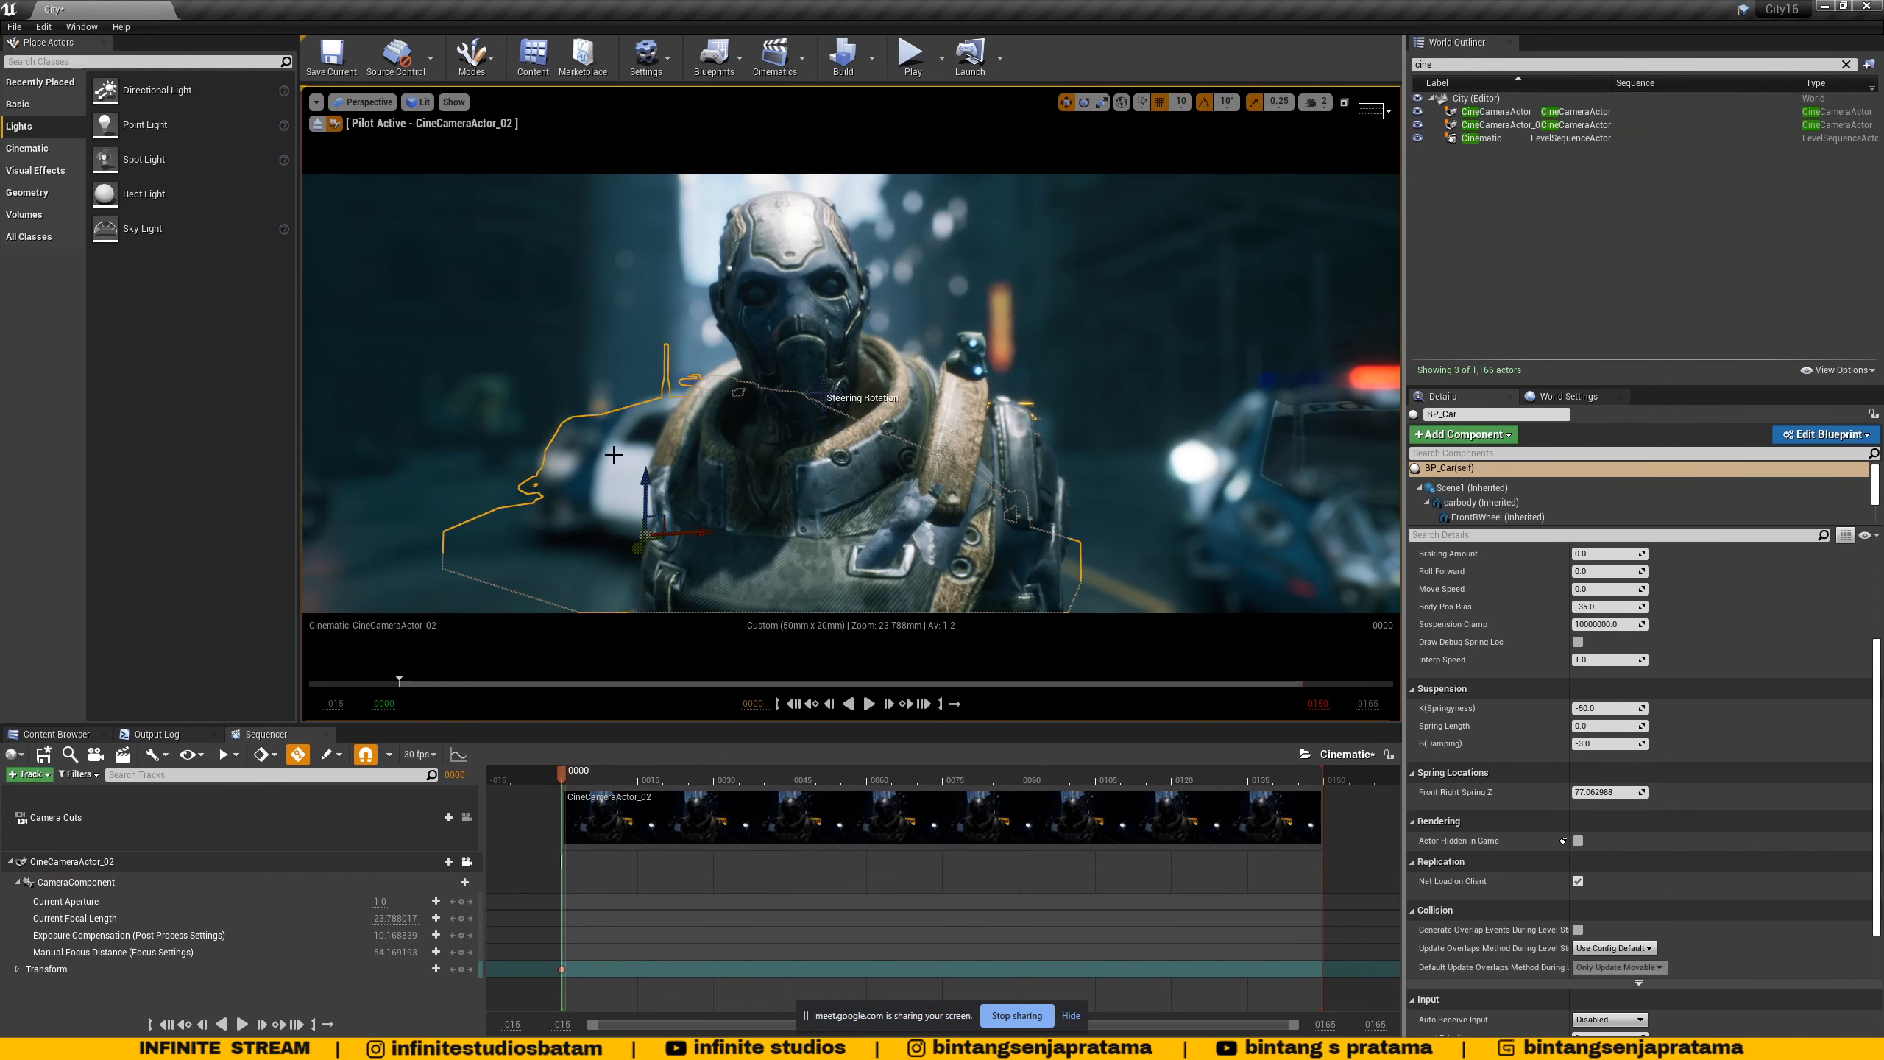
# - Reselect CineCameraActor_02 and try to sample its Manual Focus Distance from the other police car, BP_Car2
pyautogui.click(1555, 125)
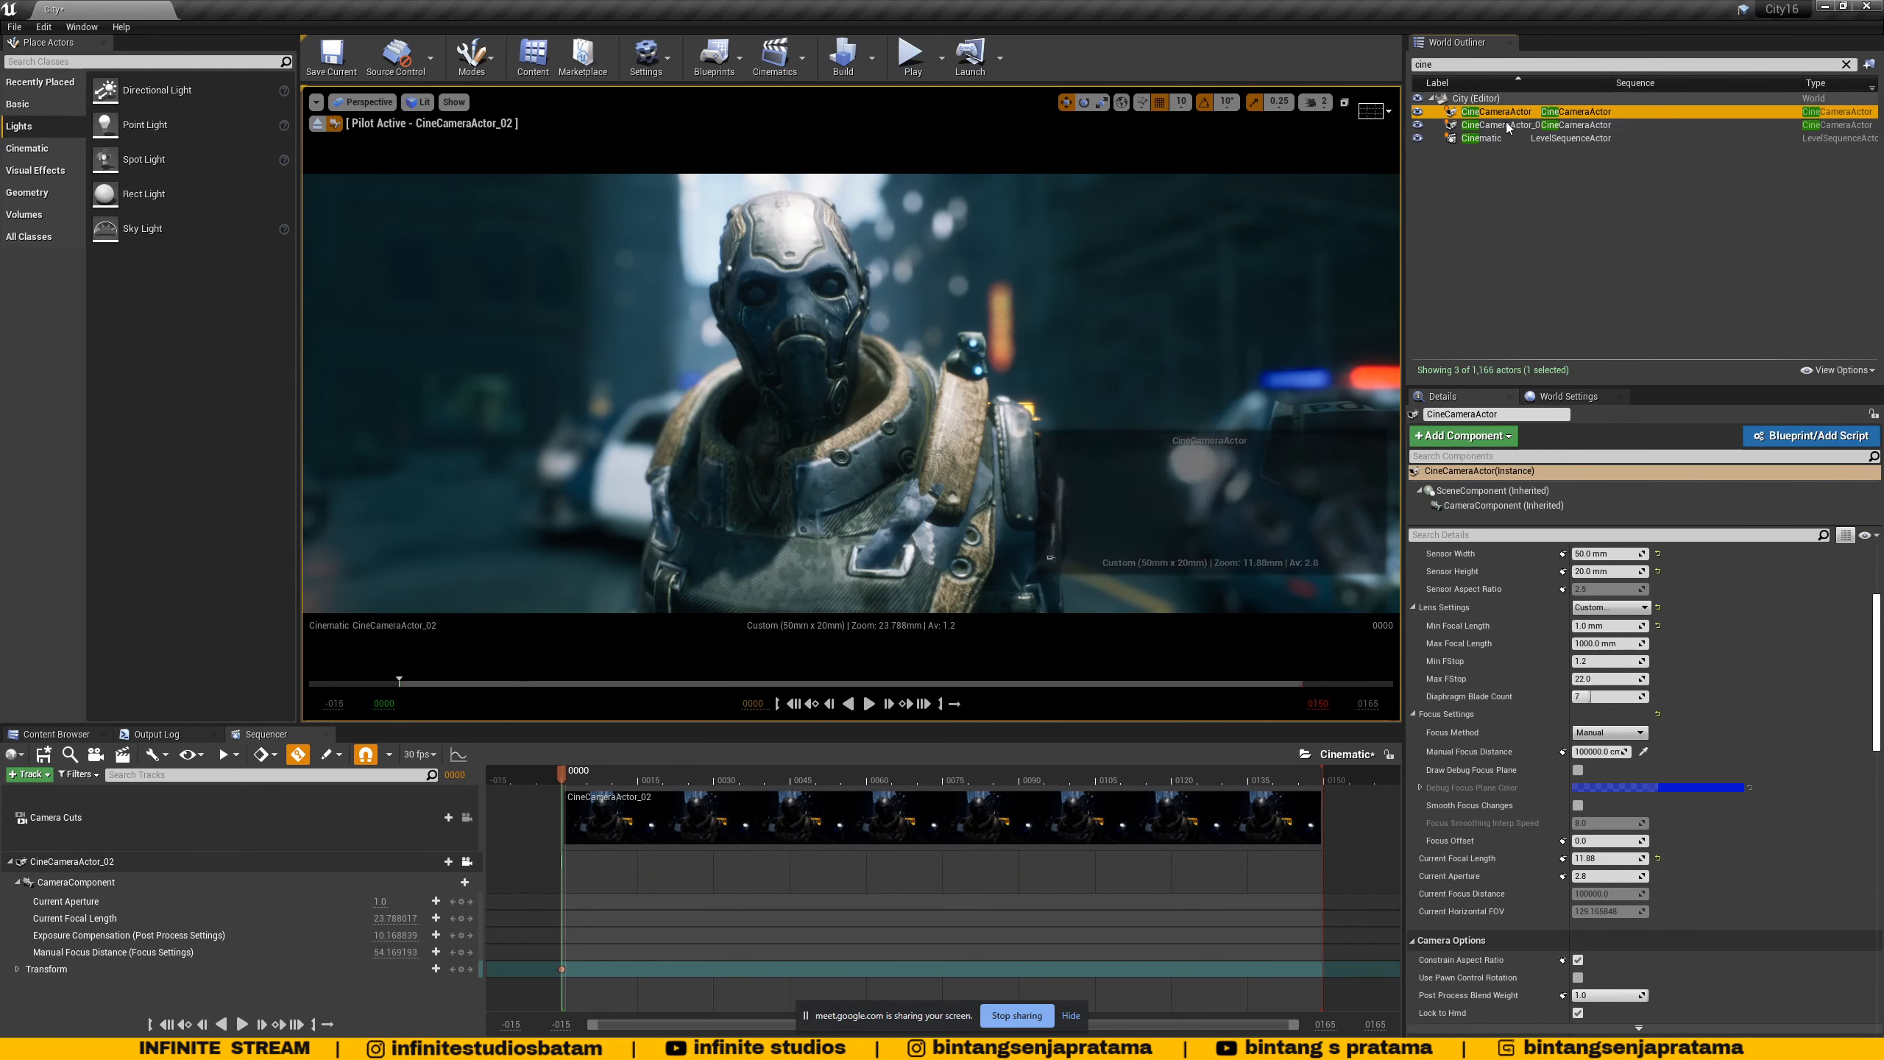
pyautogui.click(1643, 753)
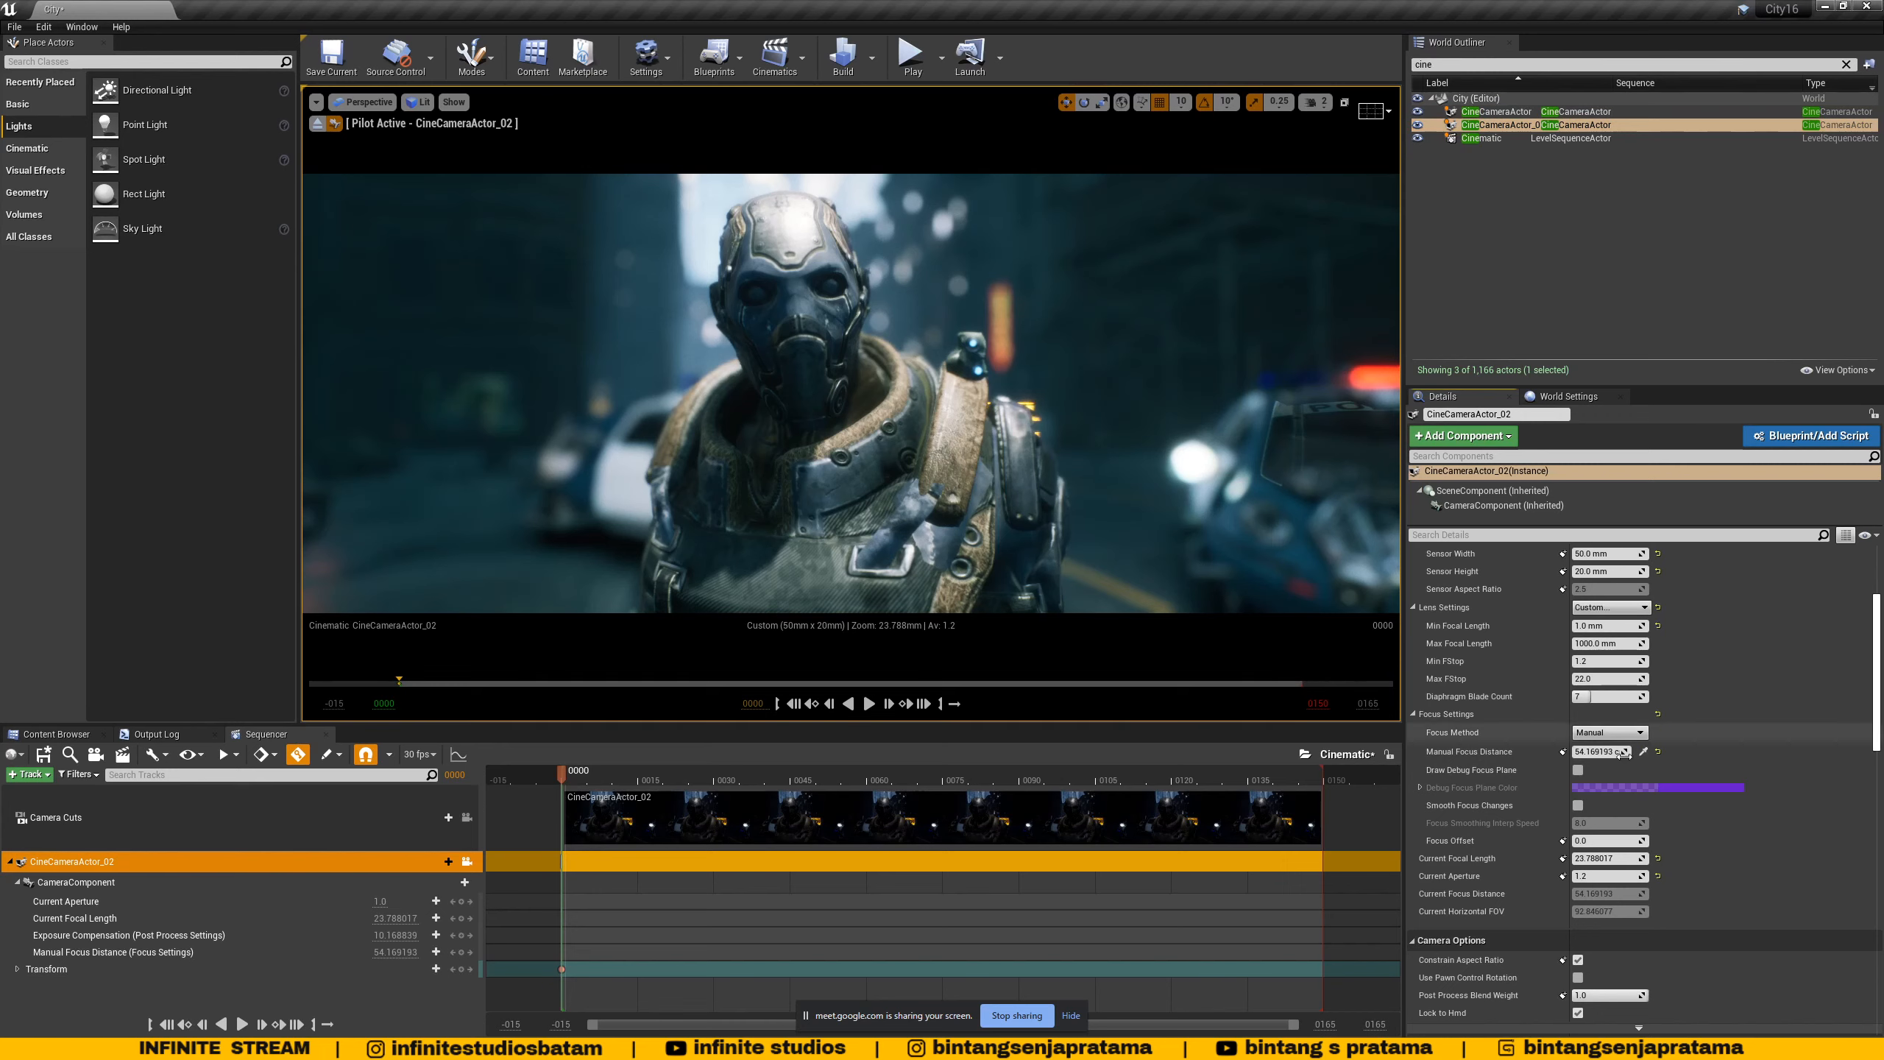
pyautogui.click(364, 102)
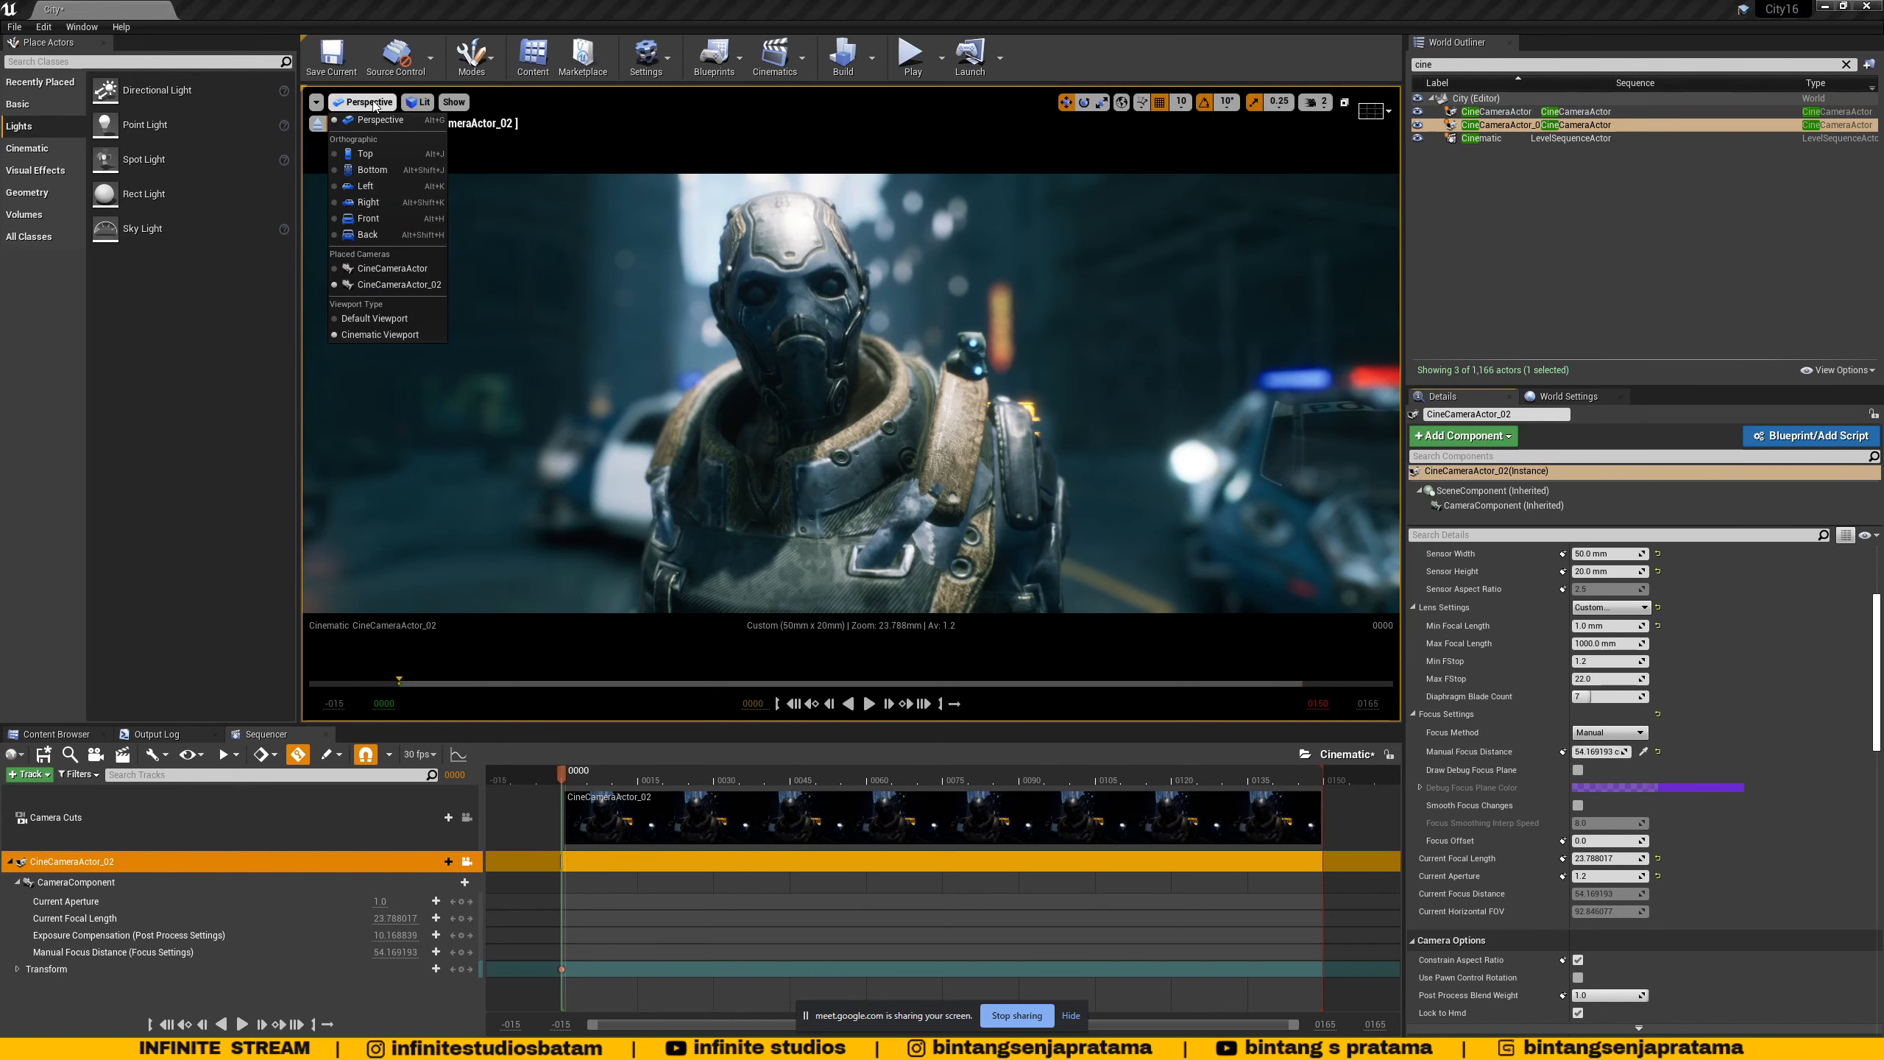
pyautogui.click(1659, 752)
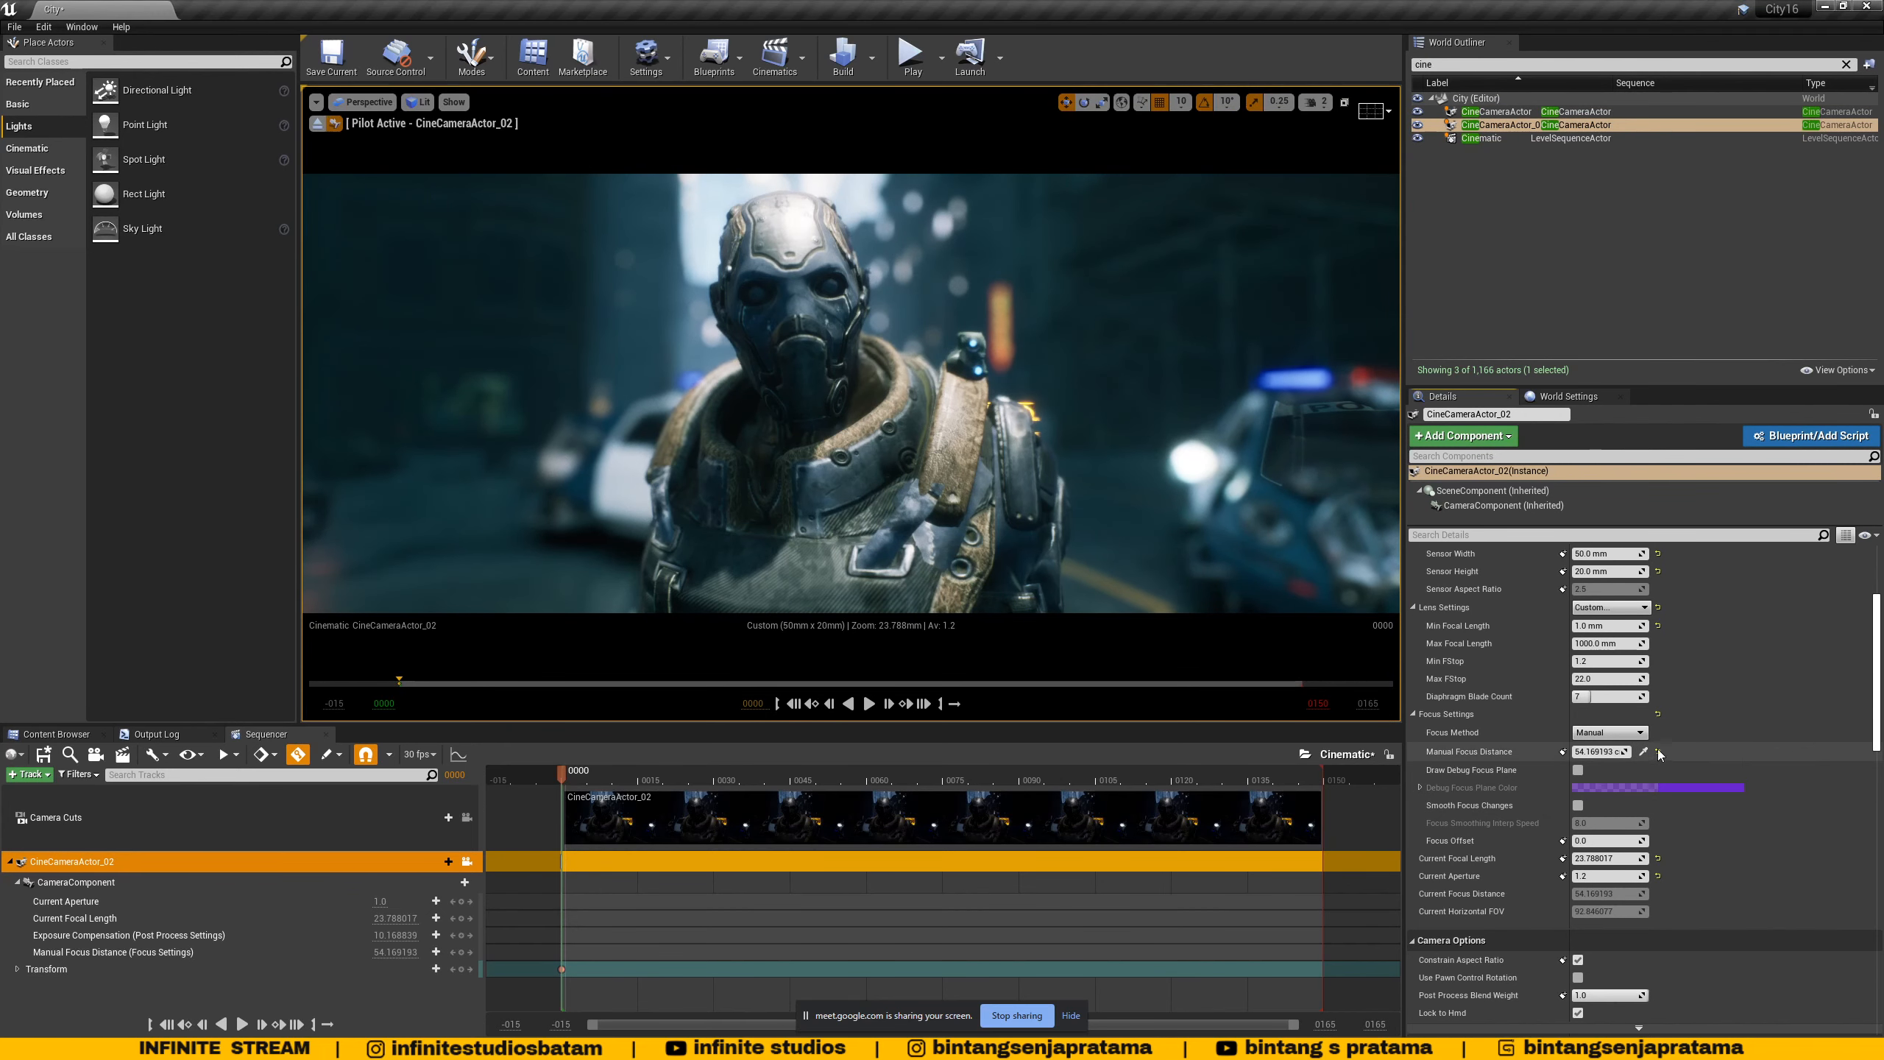
pyautogui.click(1642, 752)
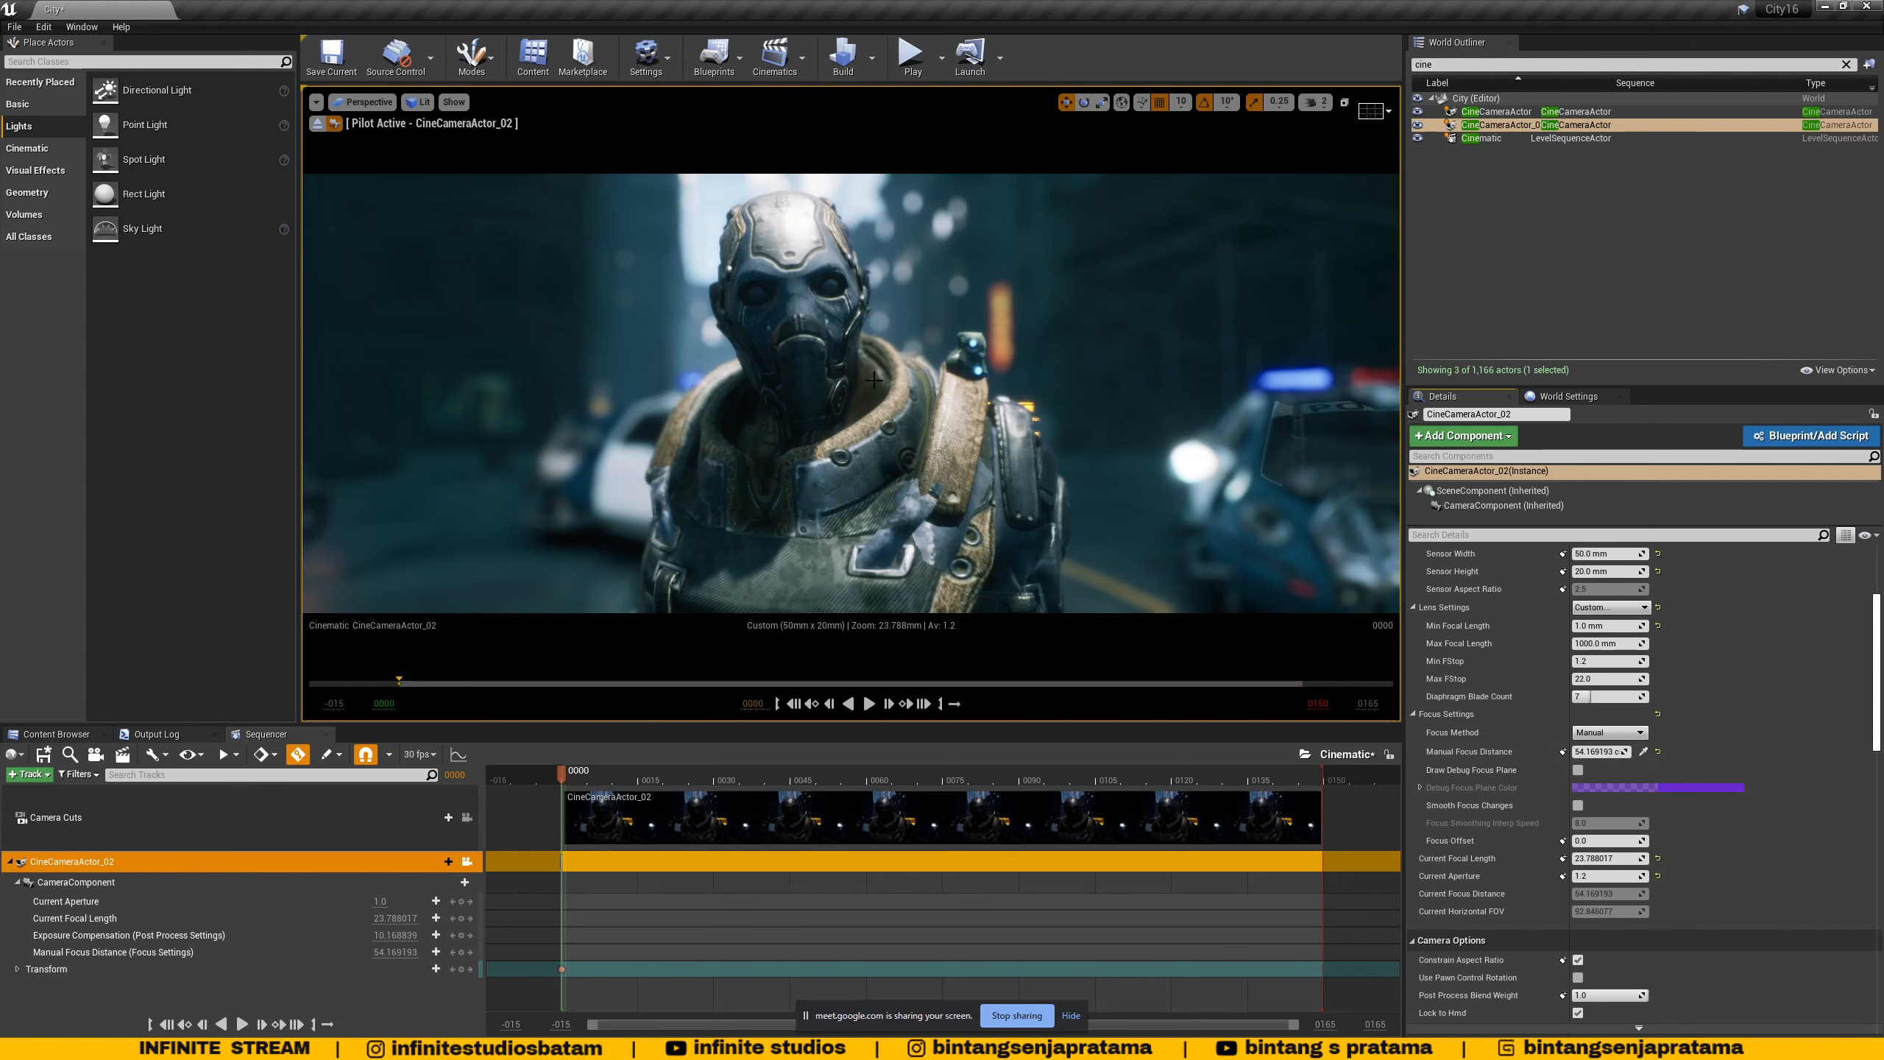
pyautogui.click(1287, 475)
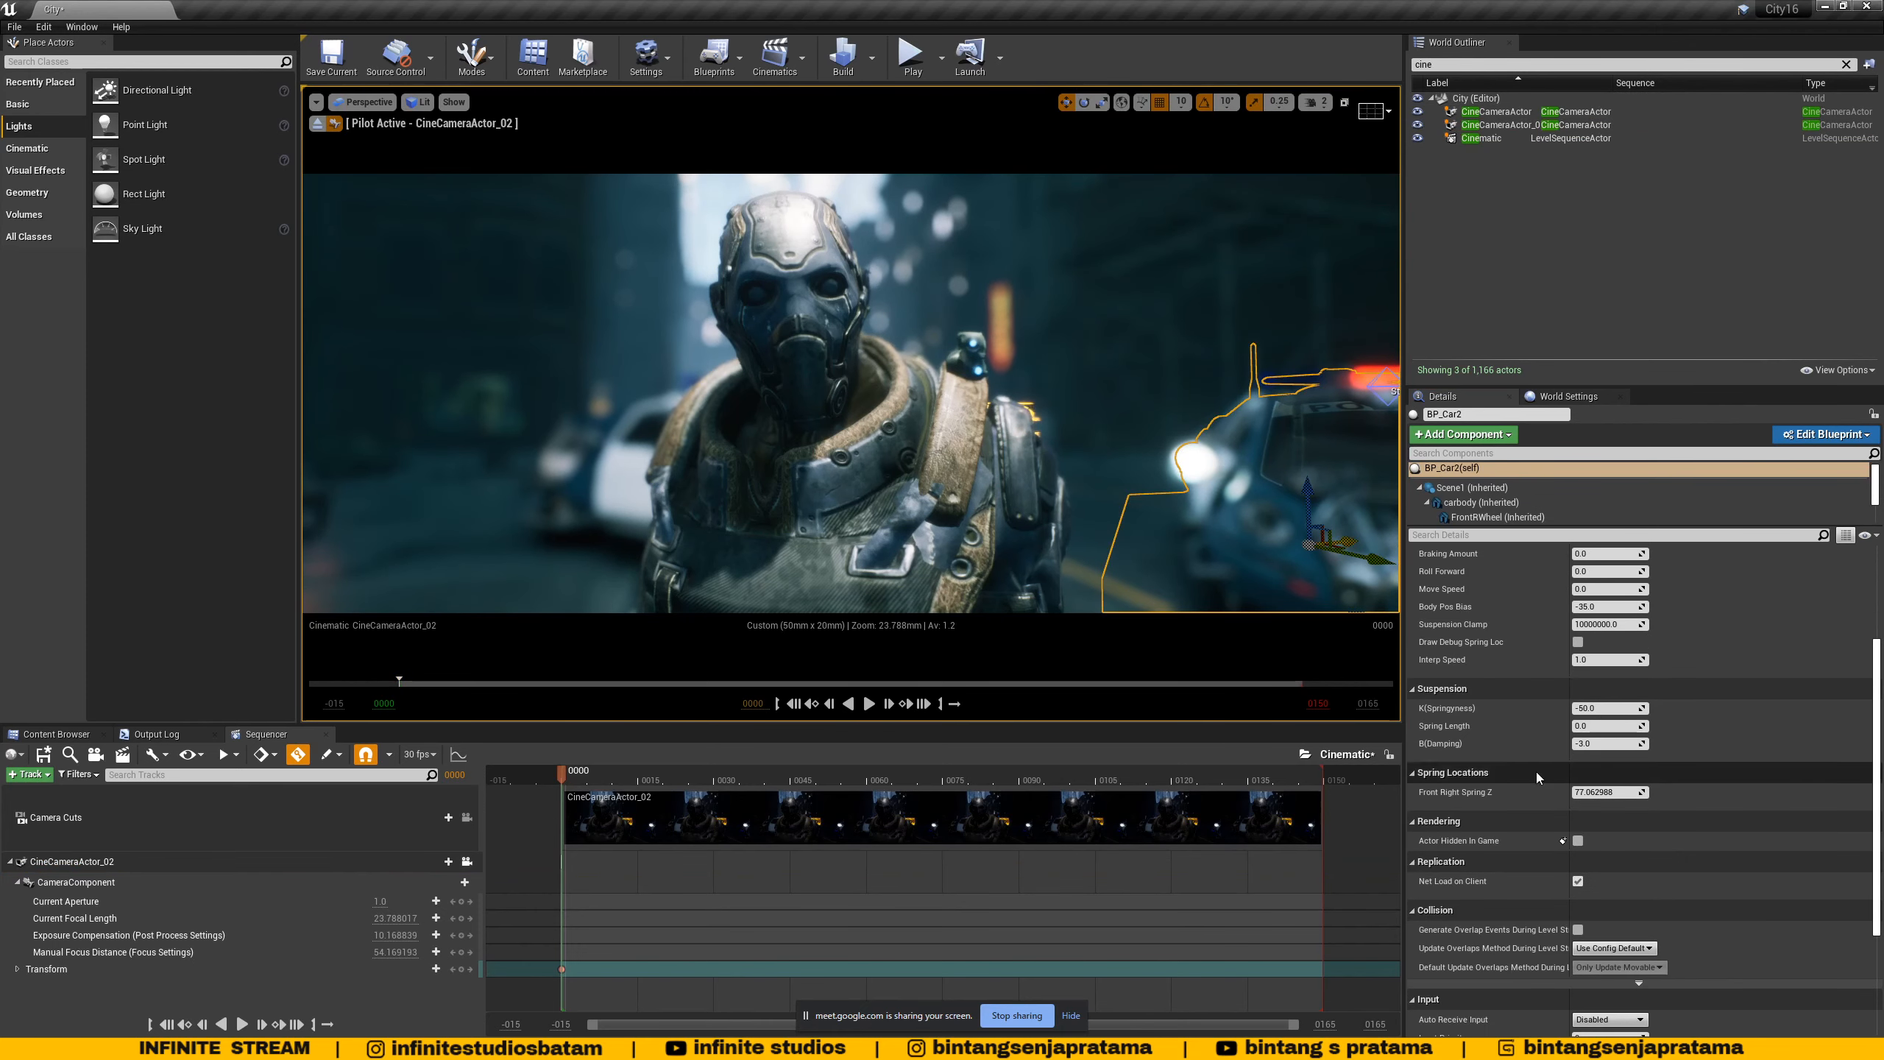
# - Reselect CineCameraActor_02, reduce the viewport height slightly and try again to sample its Manual Focus Distance from the scene
pyautogui.click(1504, 124)
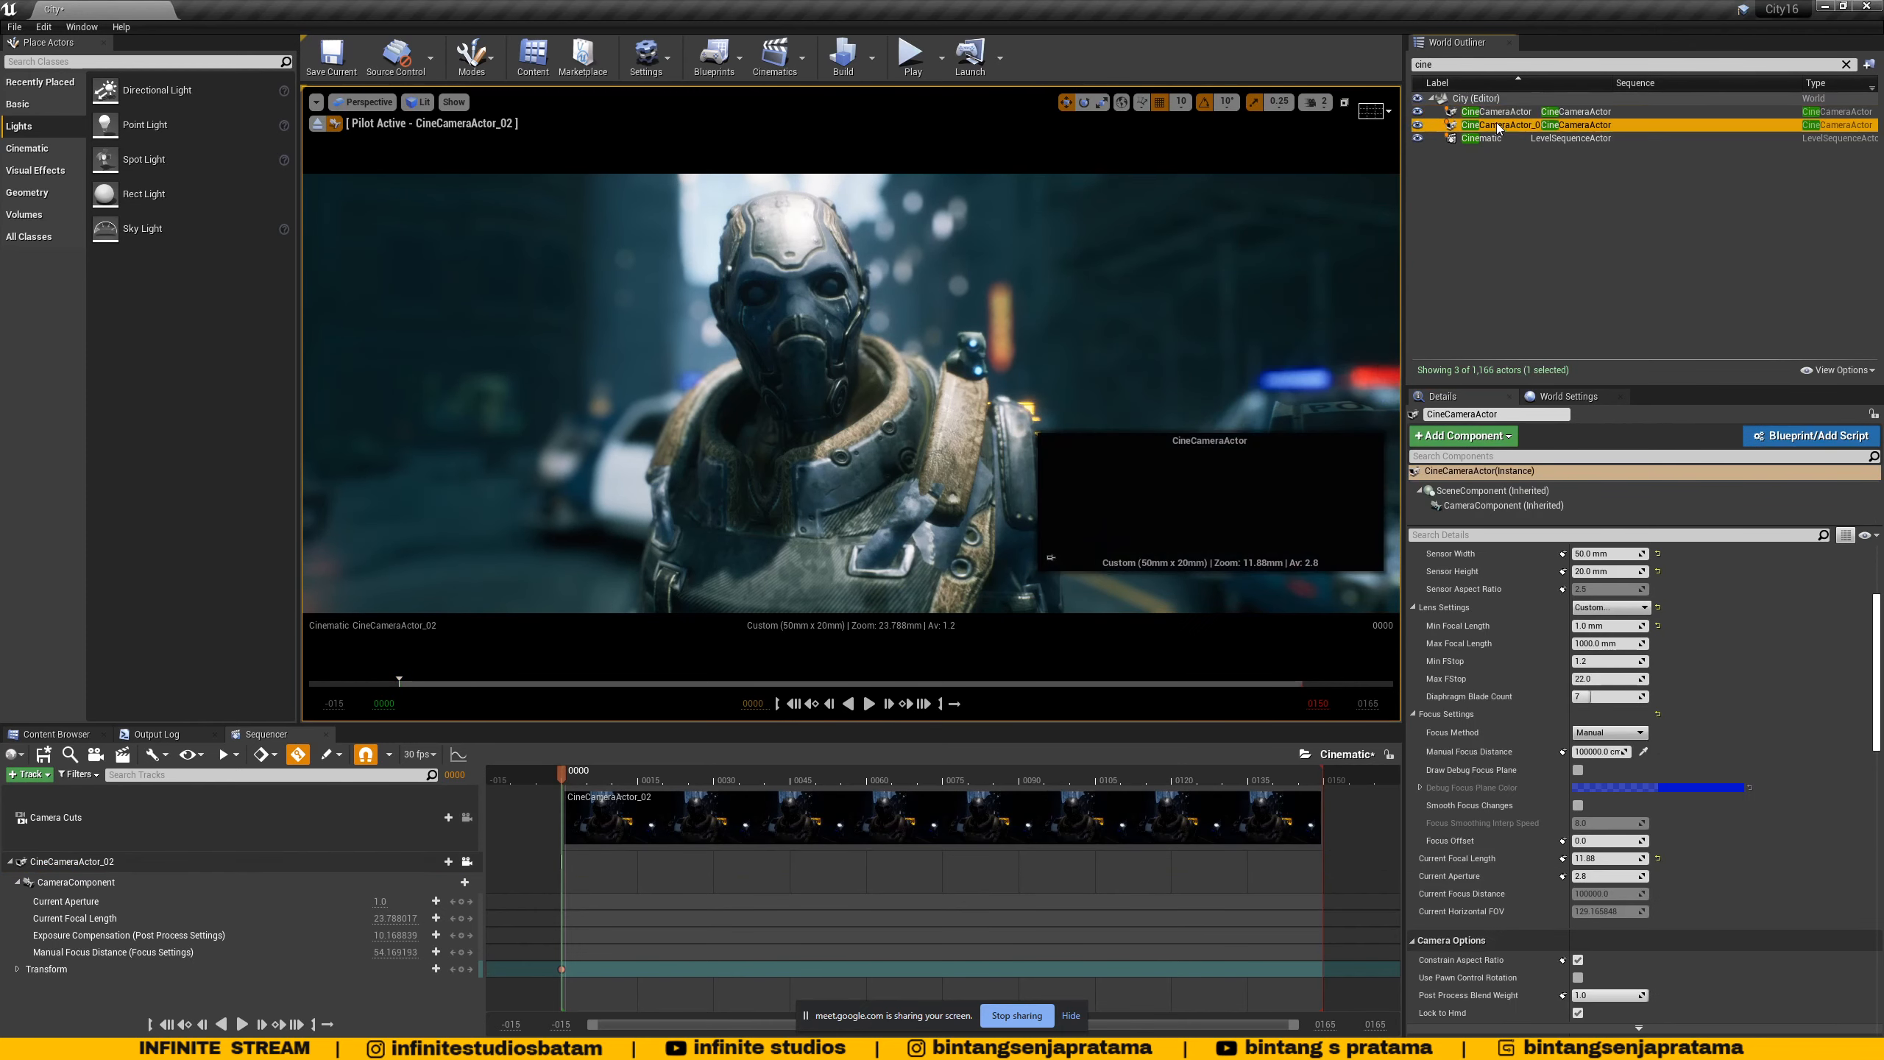
pyautogui.click(1644, 752)
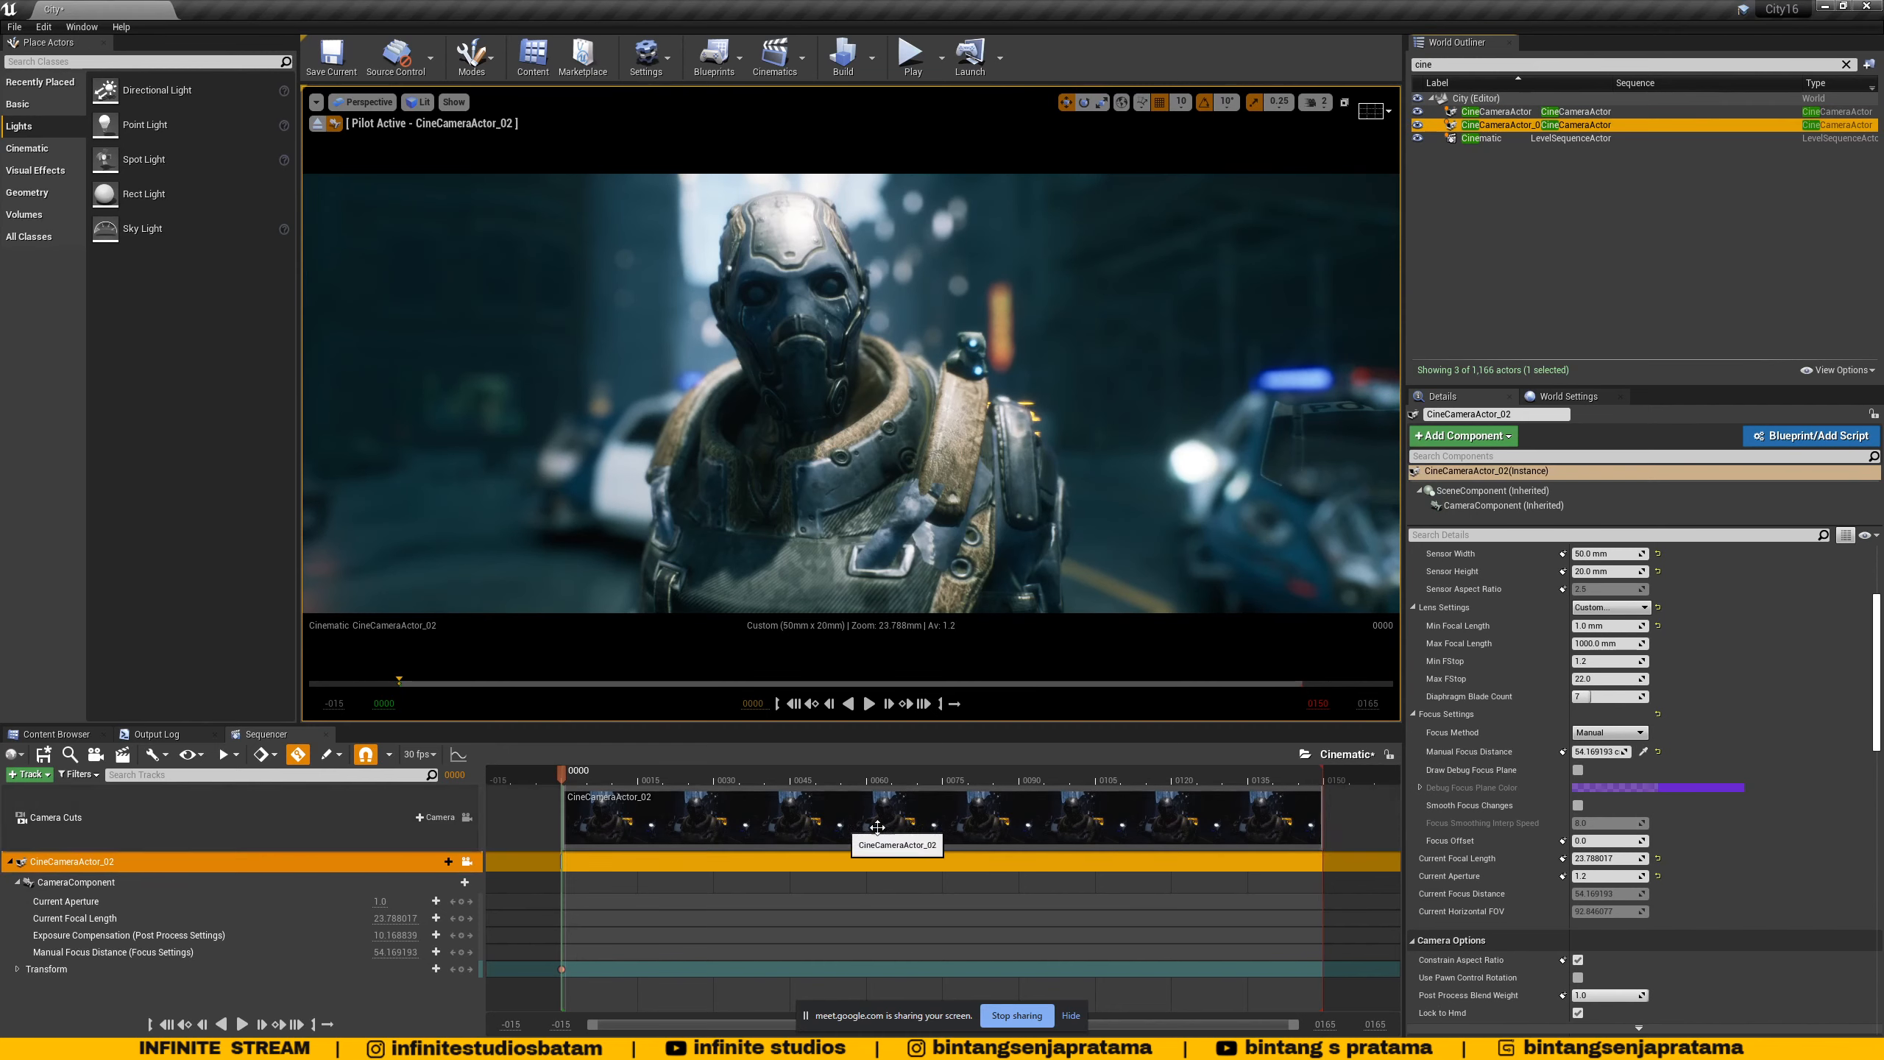
pyautogui.click(90, 866)
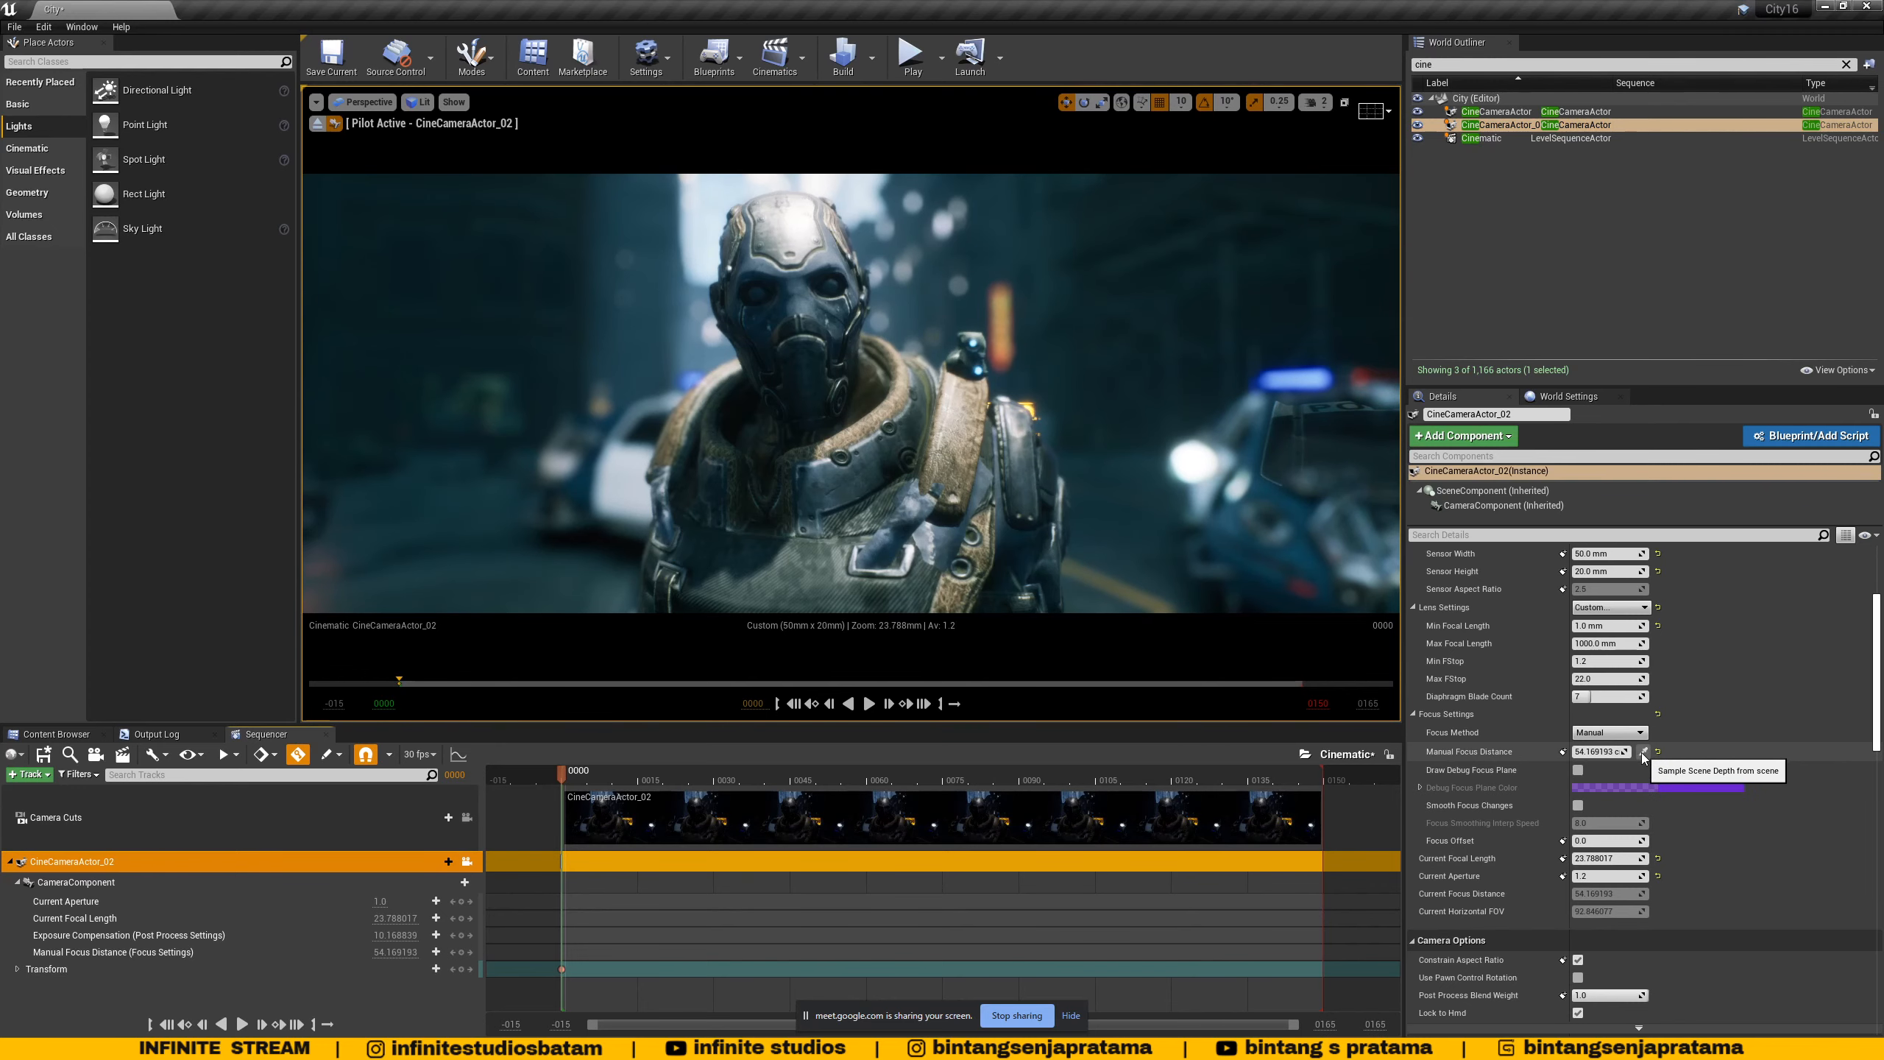
pyautogui.moveTo(1271, 723); pyautogui.dragTo(1271, 667)
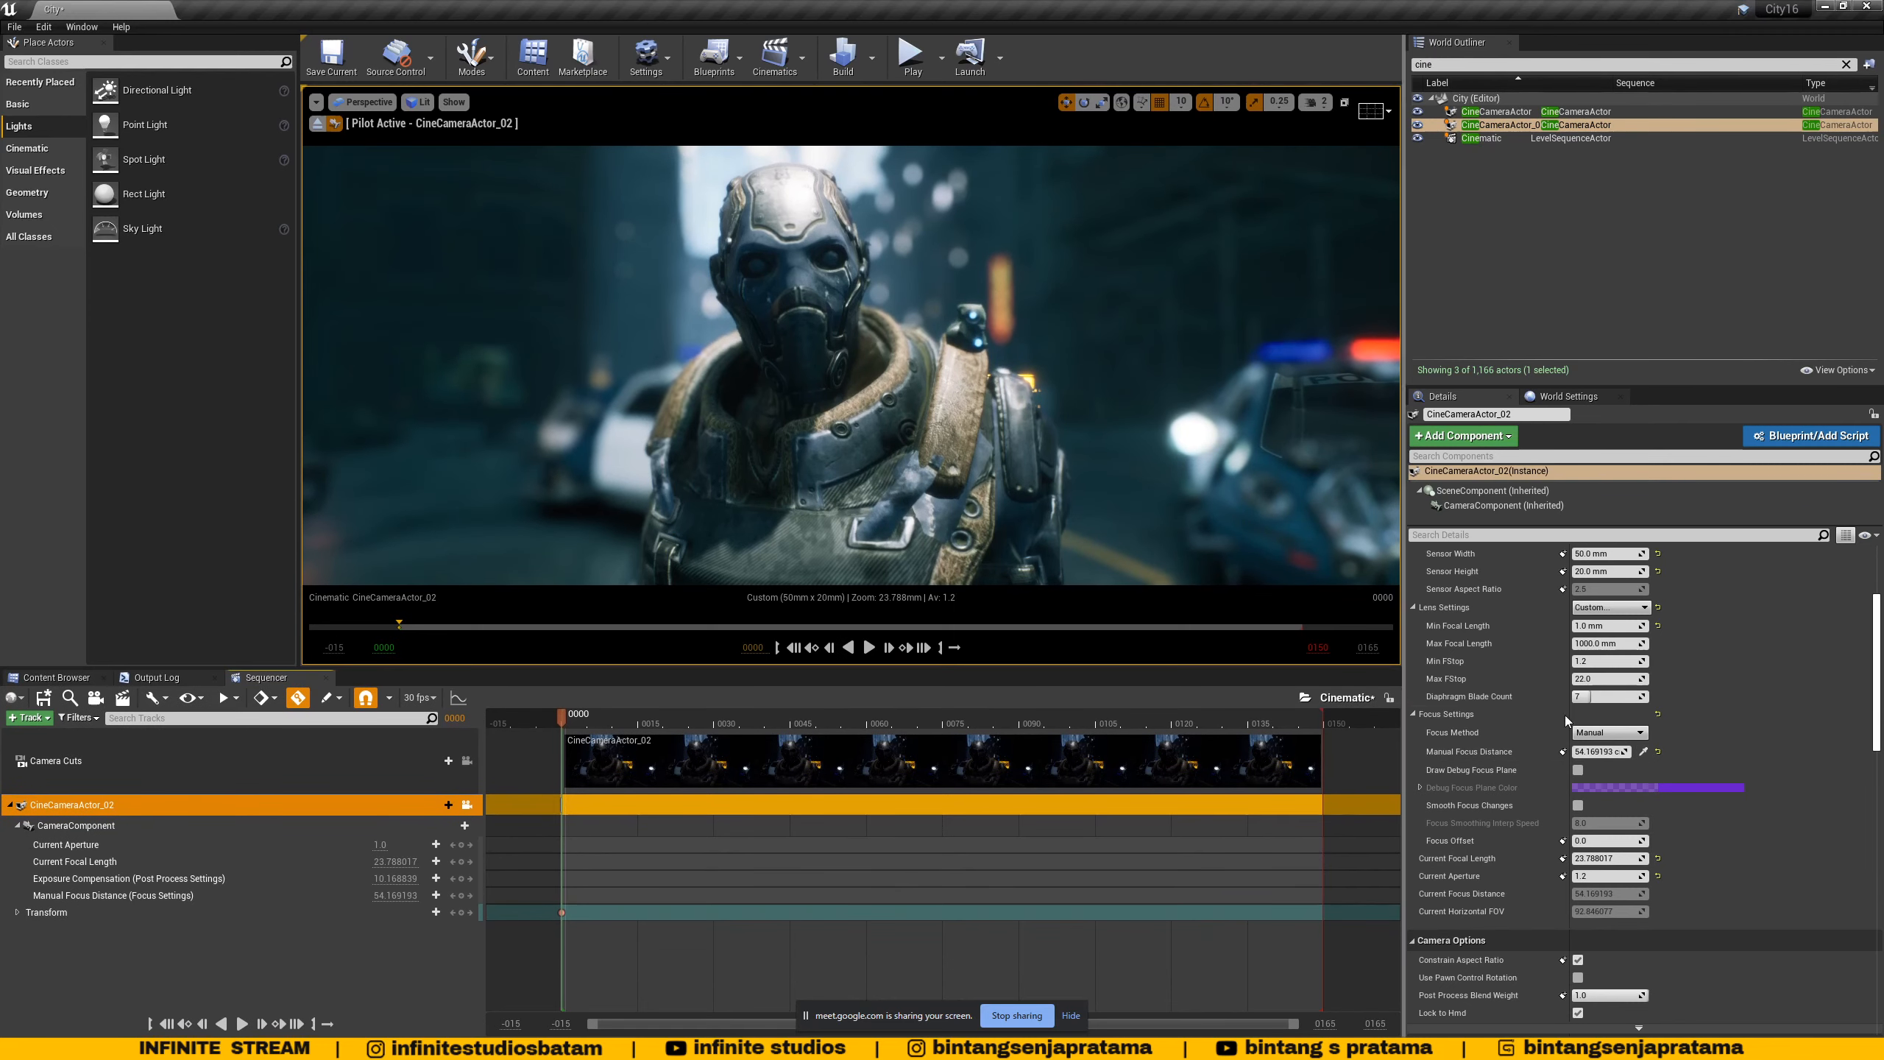
pyautogui.click(1642, 753)
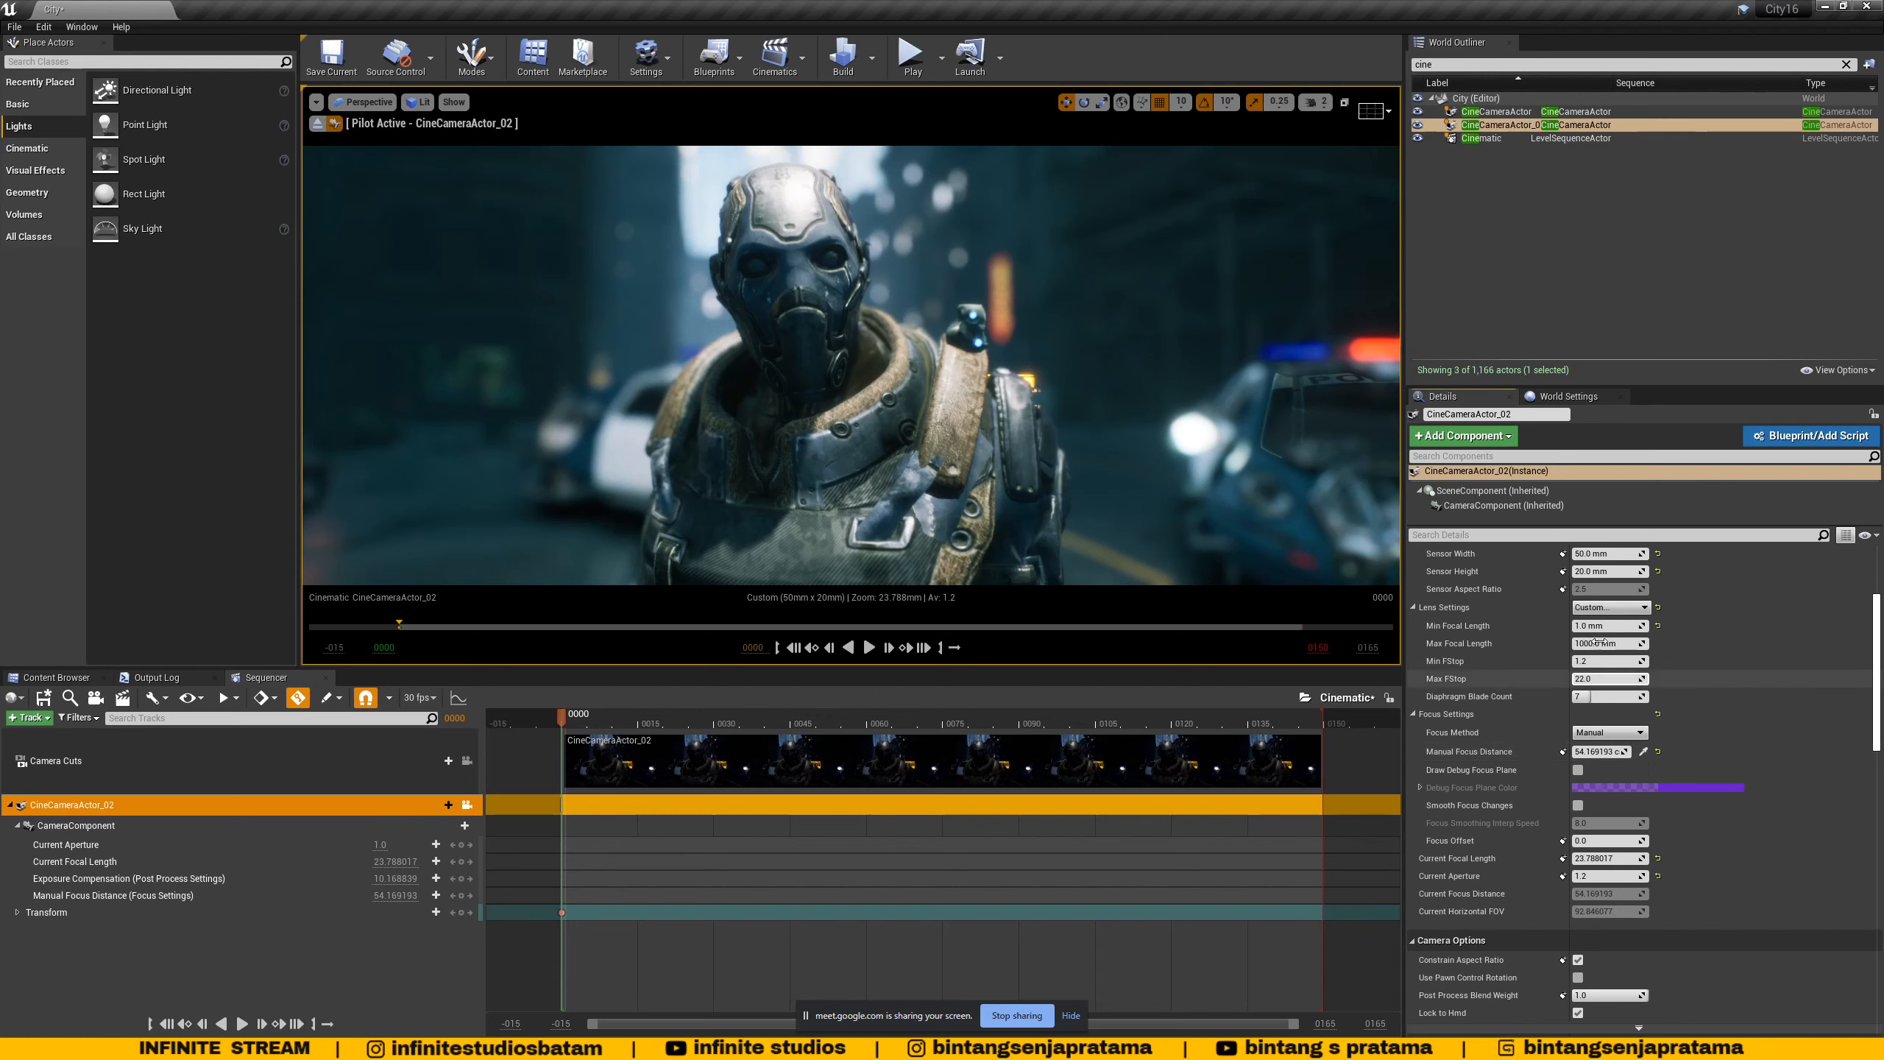
# - Look over CineCameraActor's details and the World Settings, and reselect CineCameraActor_02
pyautogui.click(1490, 112)
pyautogui.scroll(-5, 1715, 686)
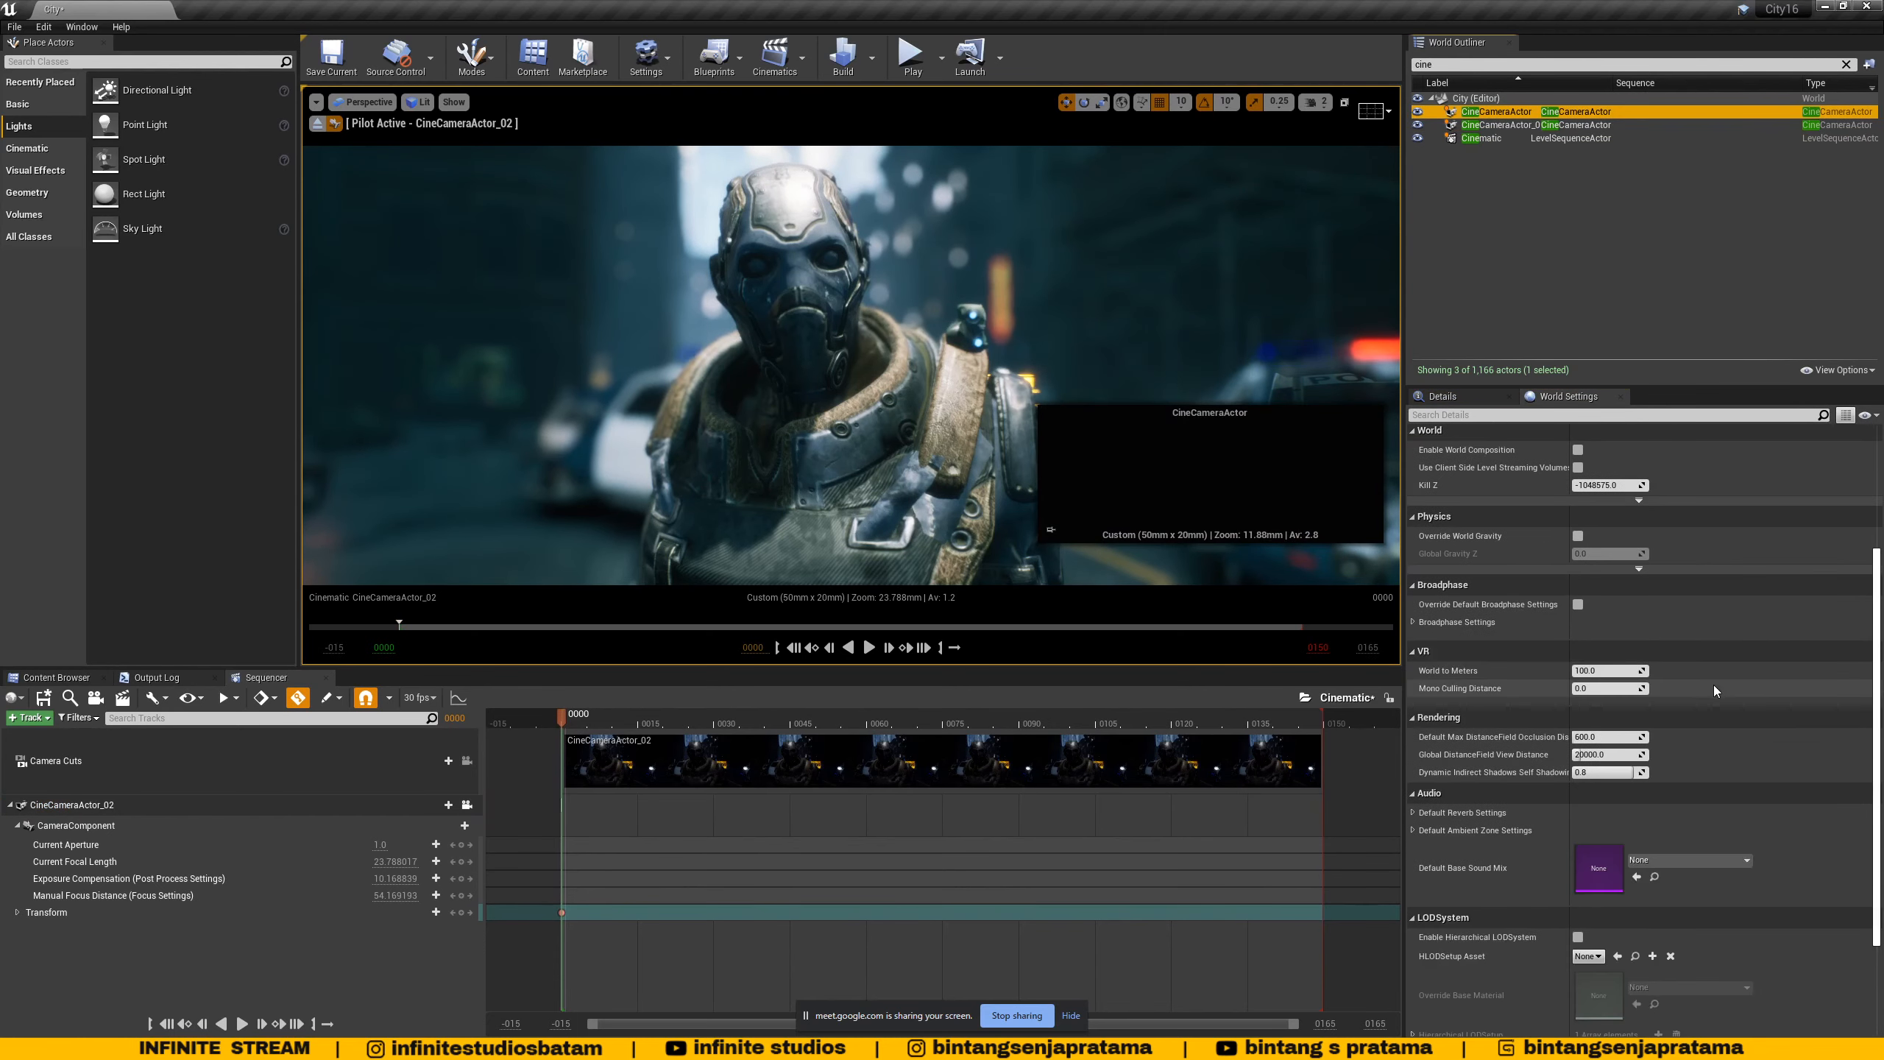
pyautogui.click(1469, 393)
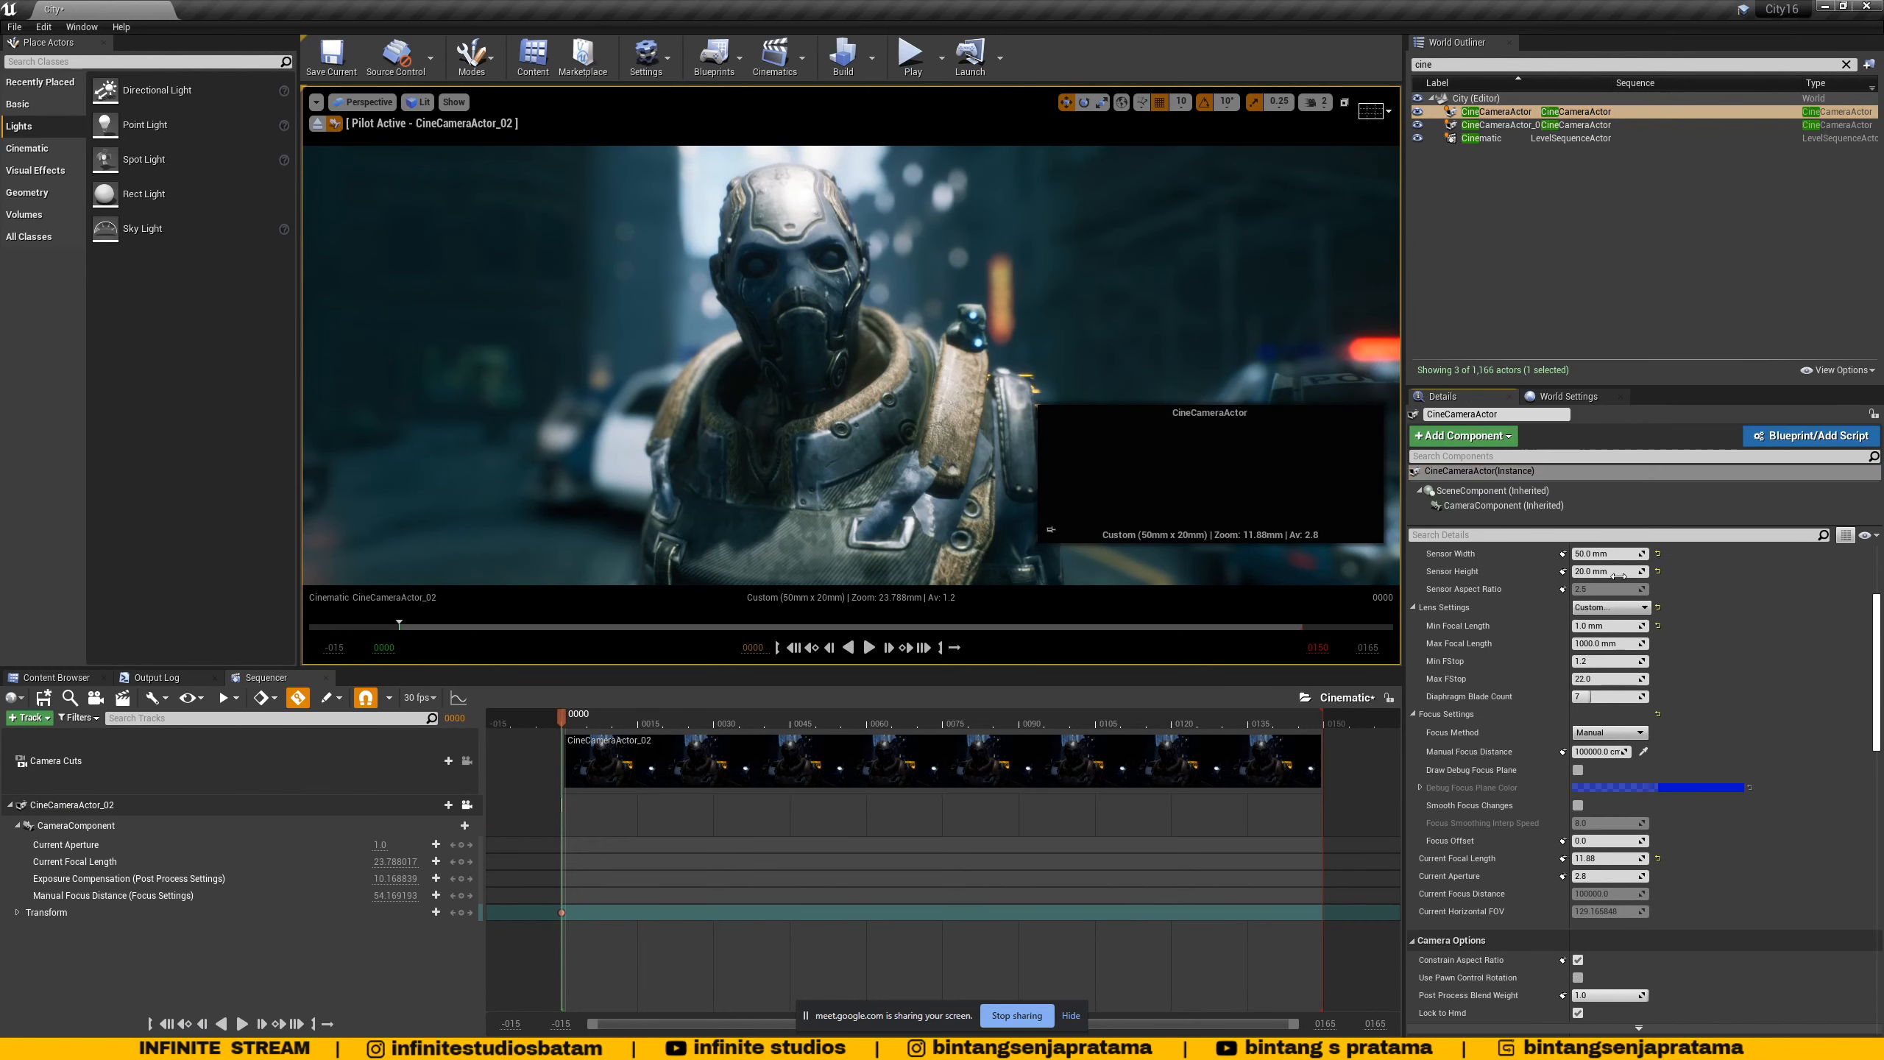
pyautogui.click(1499, 125)
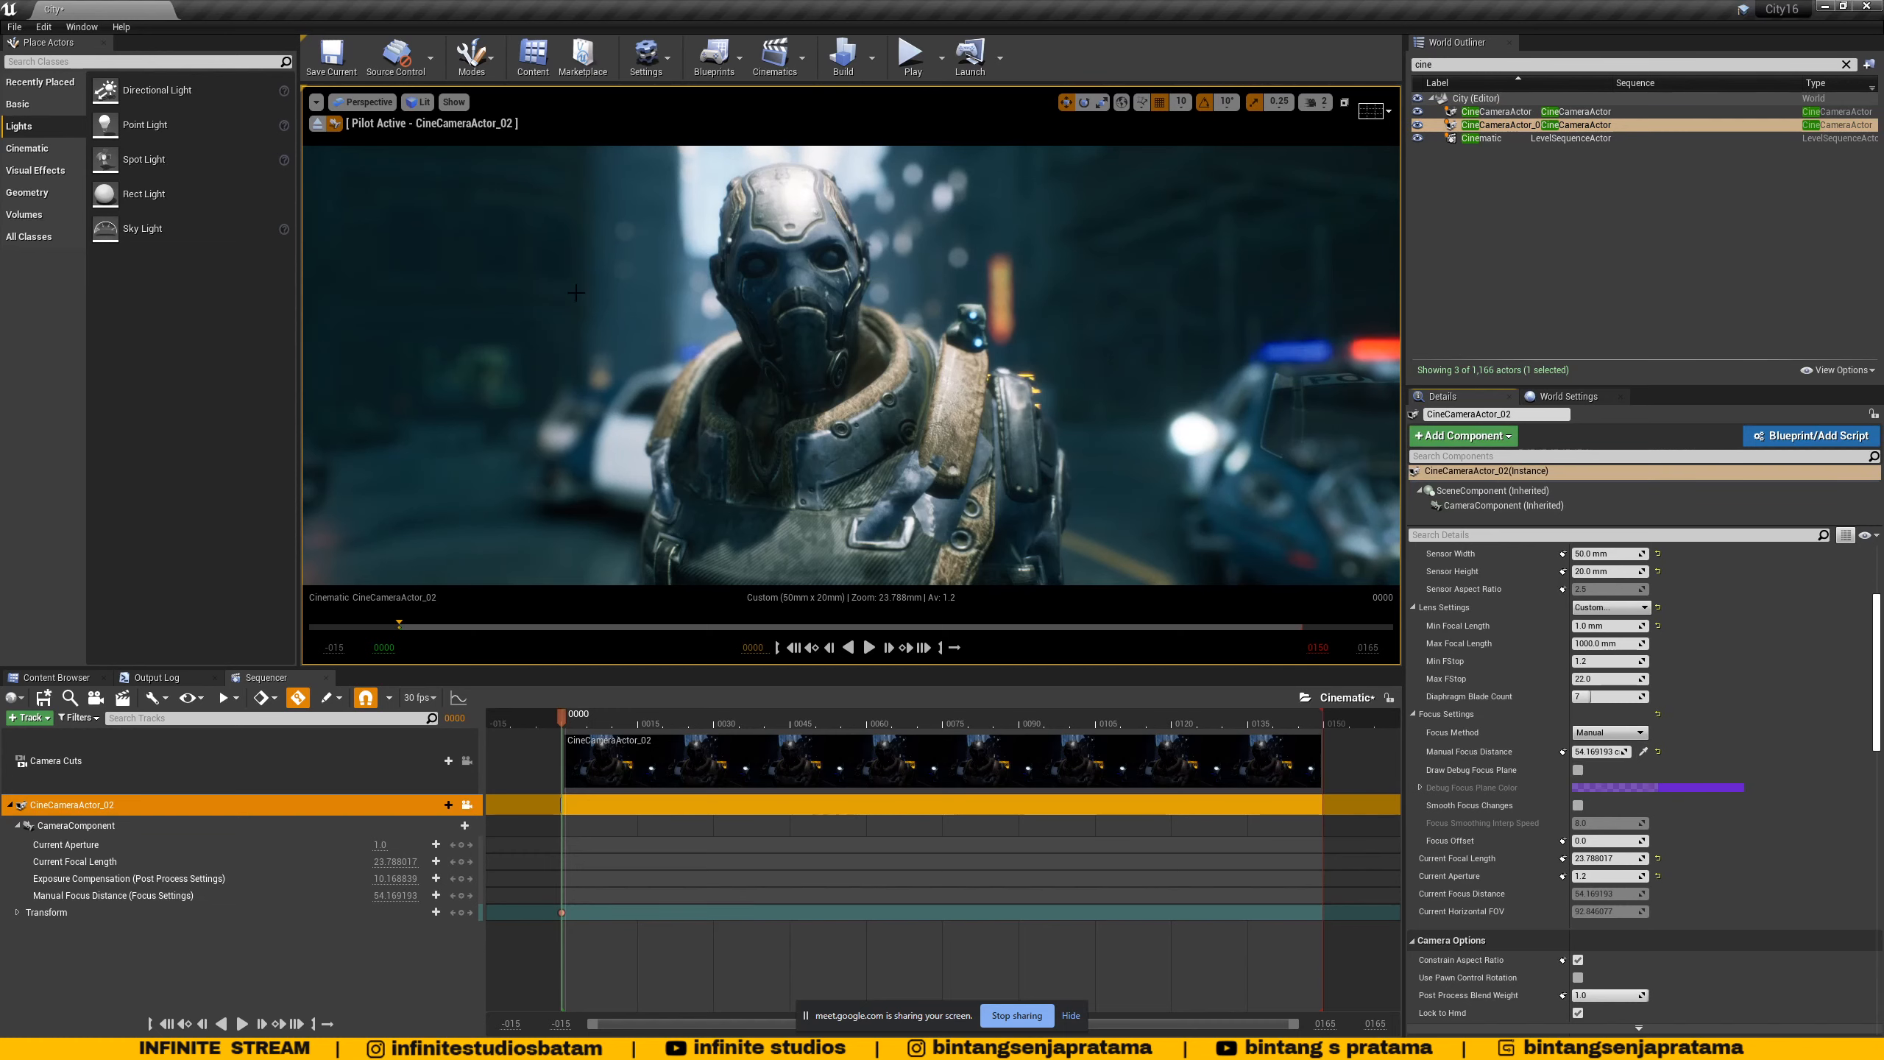
# - Pilot CineCameraActor and return to CineCameraActor_02, and sample its Manual Focus Distance from the trooper at about 53.28
pyautogui.click(362, 102)
pyautogui.click(392, 269)
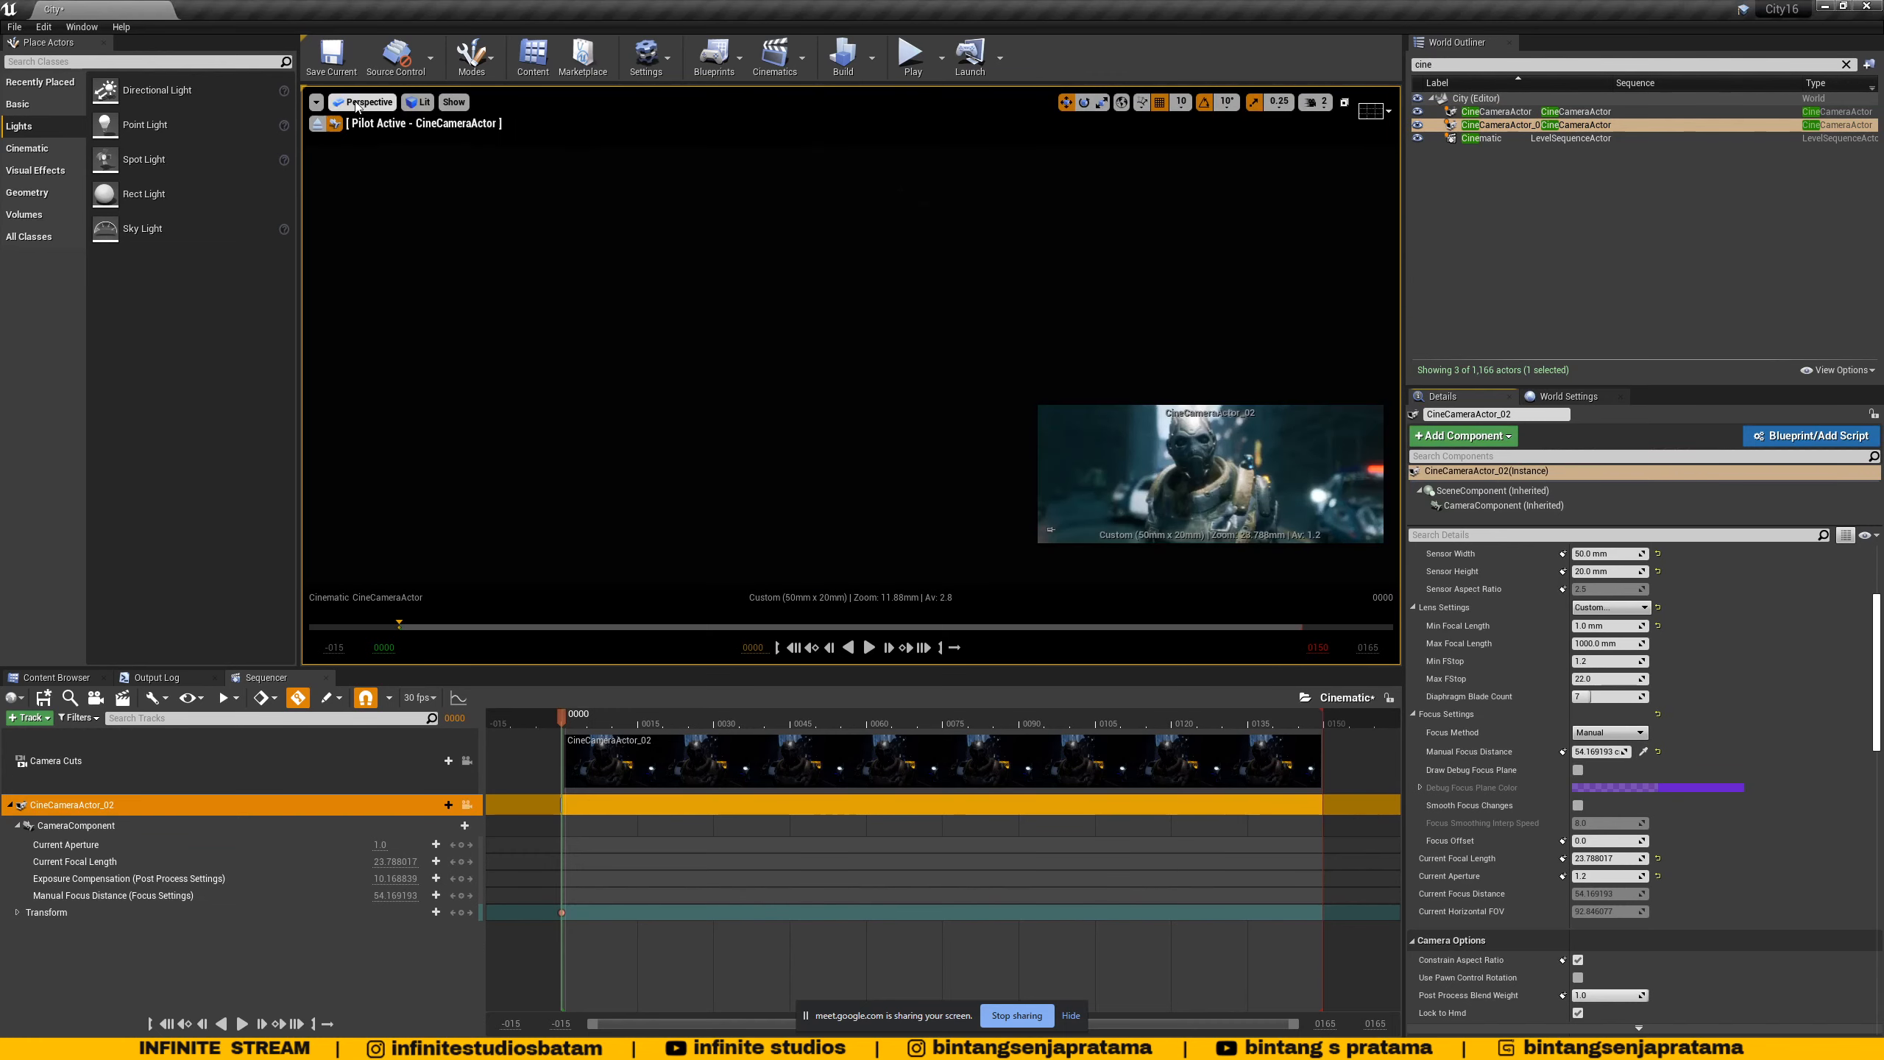
pyautogui.click(357, 103)
pyautogui.click(387, 285)
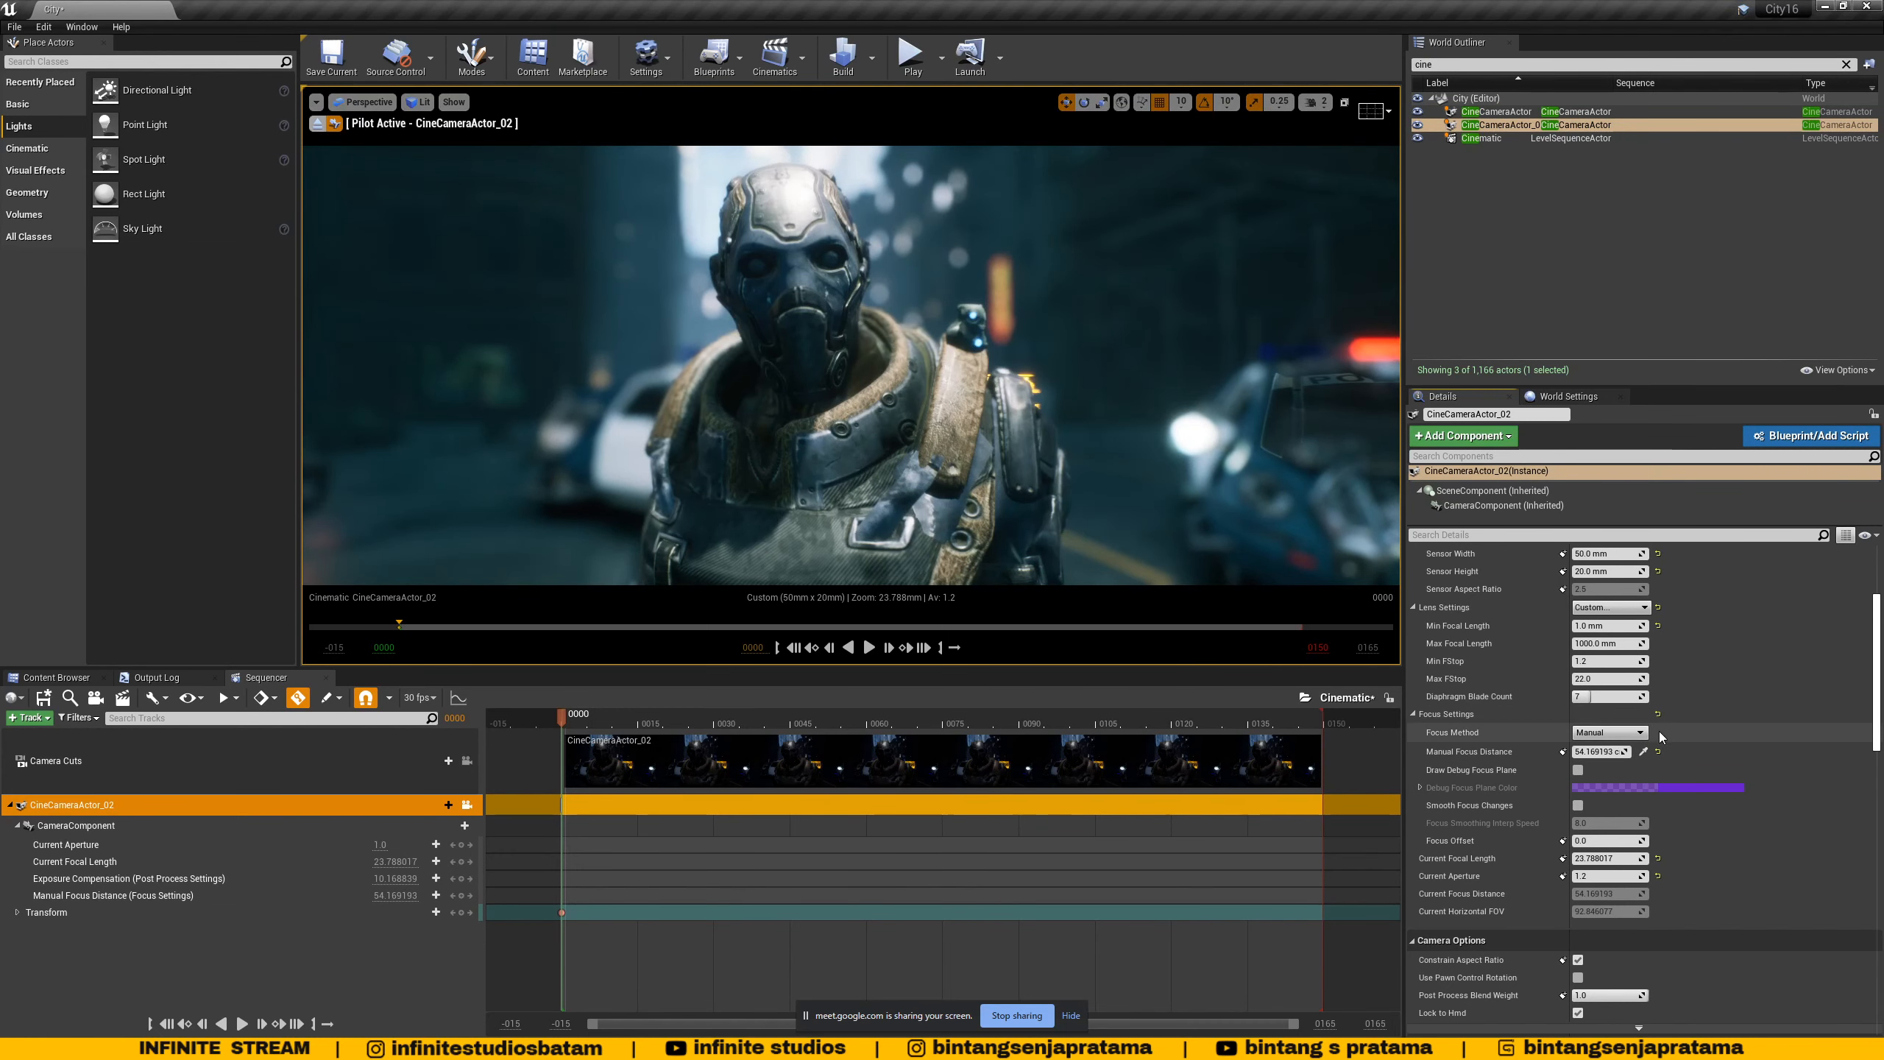
pyautogui.click(1643, 751)
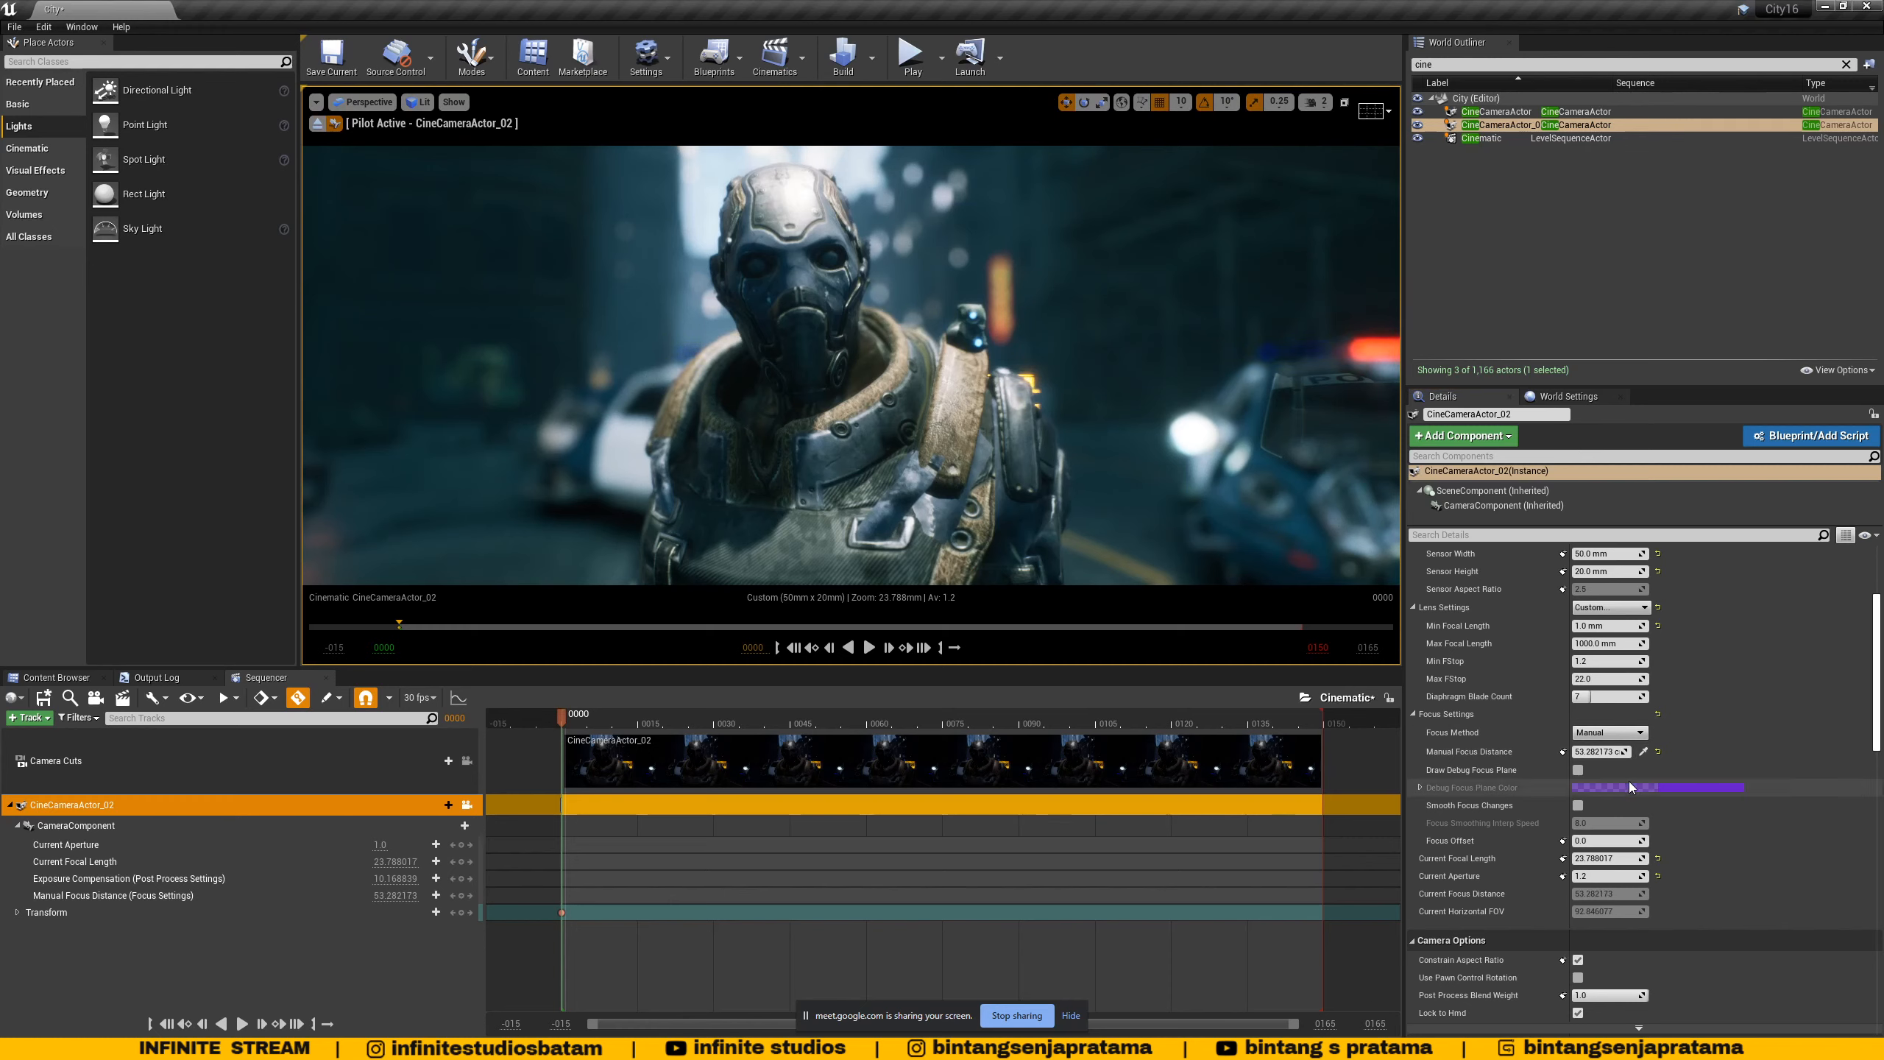
# - Enable Draw Debug Focus Plane on CineCameraActor_02 and raise its Manual Focus Distance to about 121.6 cm
pyautogui.click(1578, 771)
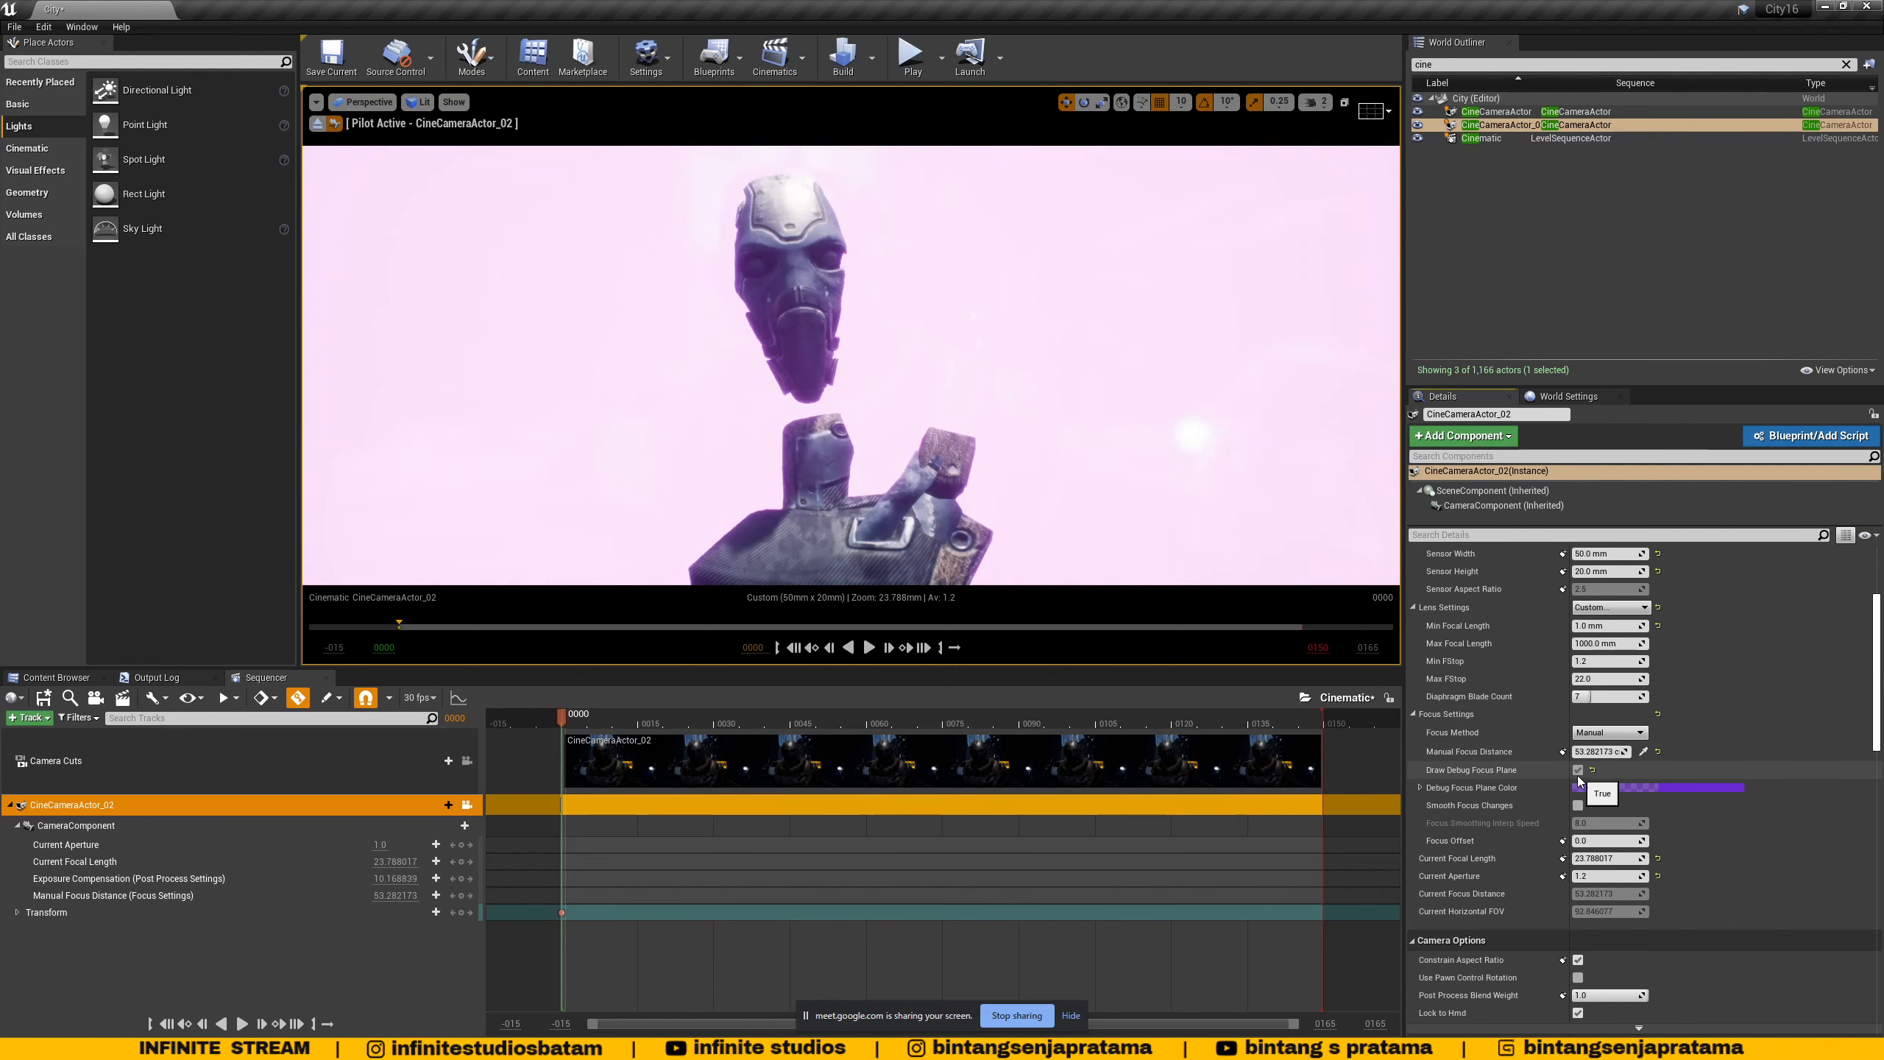
pyautogui.click(1578, 771)
pyautogui.click(1578, 771)
pyautogui.moveTo(1583, 752); pyautogui.dragTo(1619, 752)
# - Change the Debug Focus Plane Color to a bright blue, hex sRGB 5947E499
pyautogui.click(1659, 787)
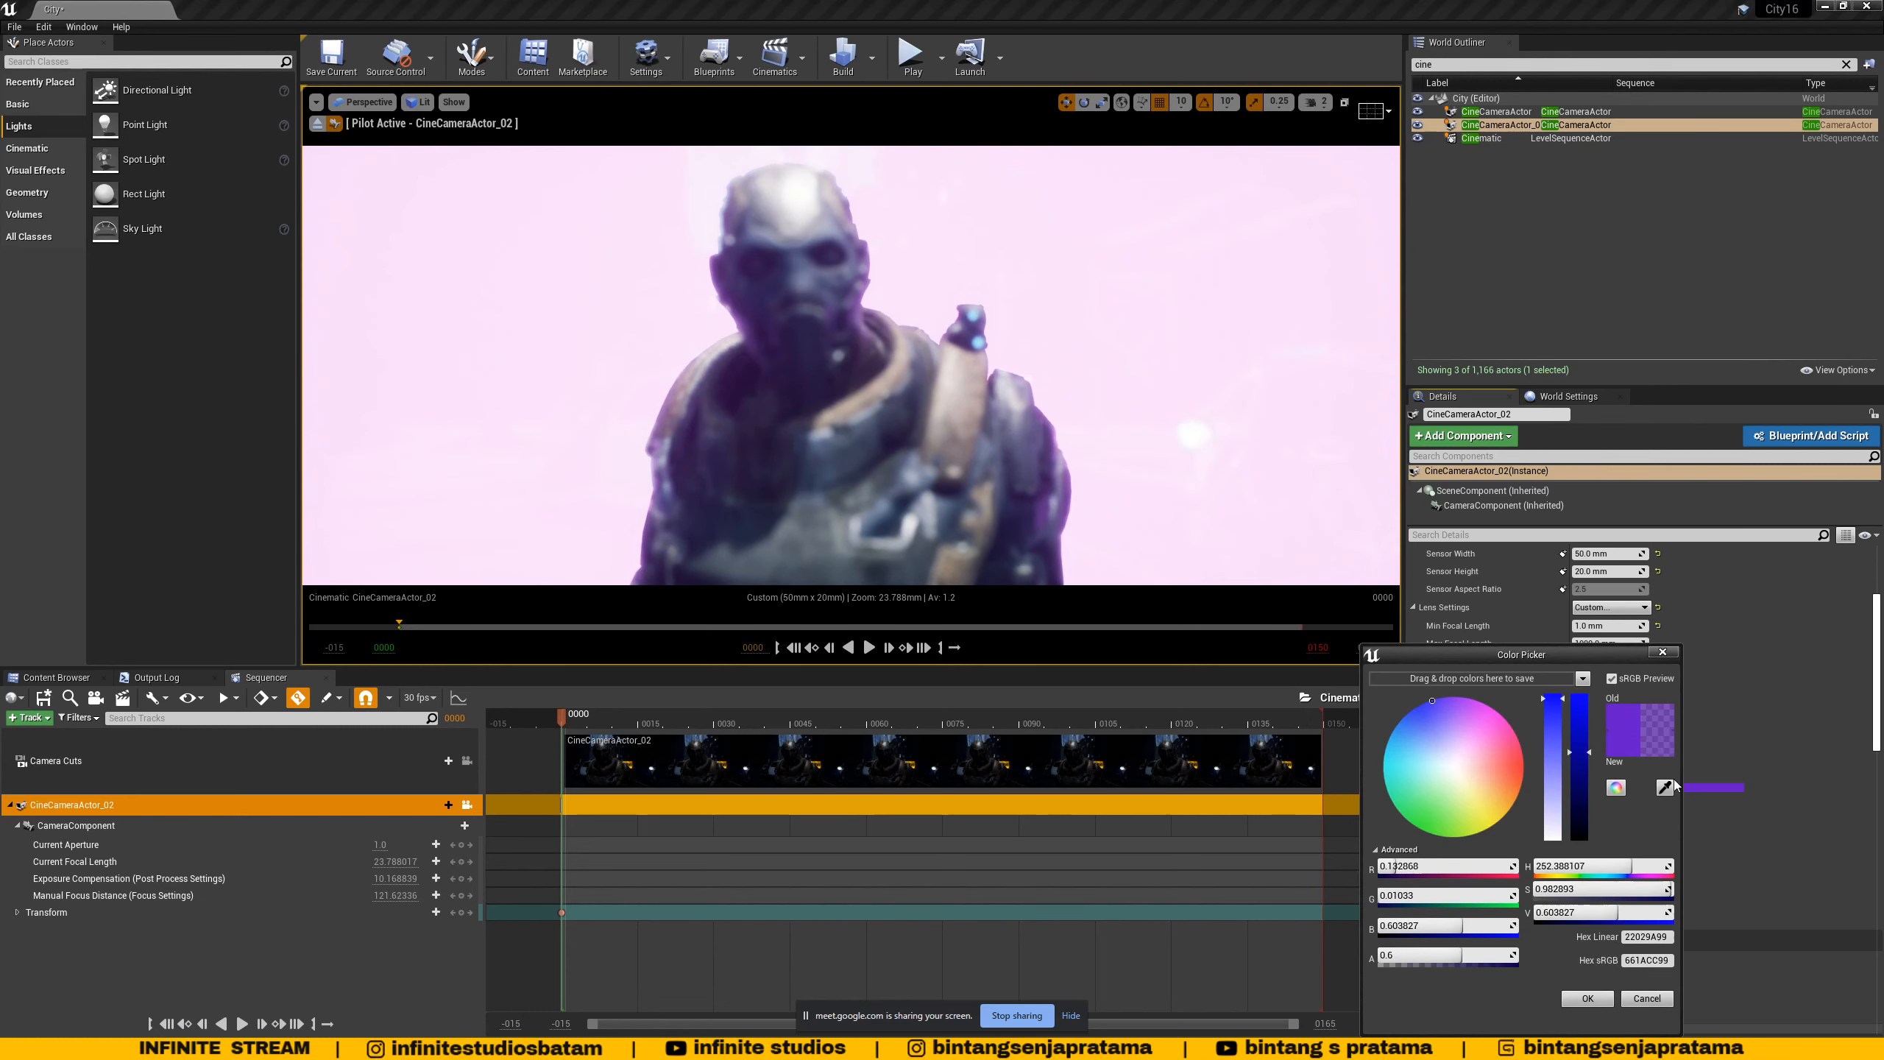
pyautogui.moveTo(1475, 732); pyautogui.dragTo(1425, 711)
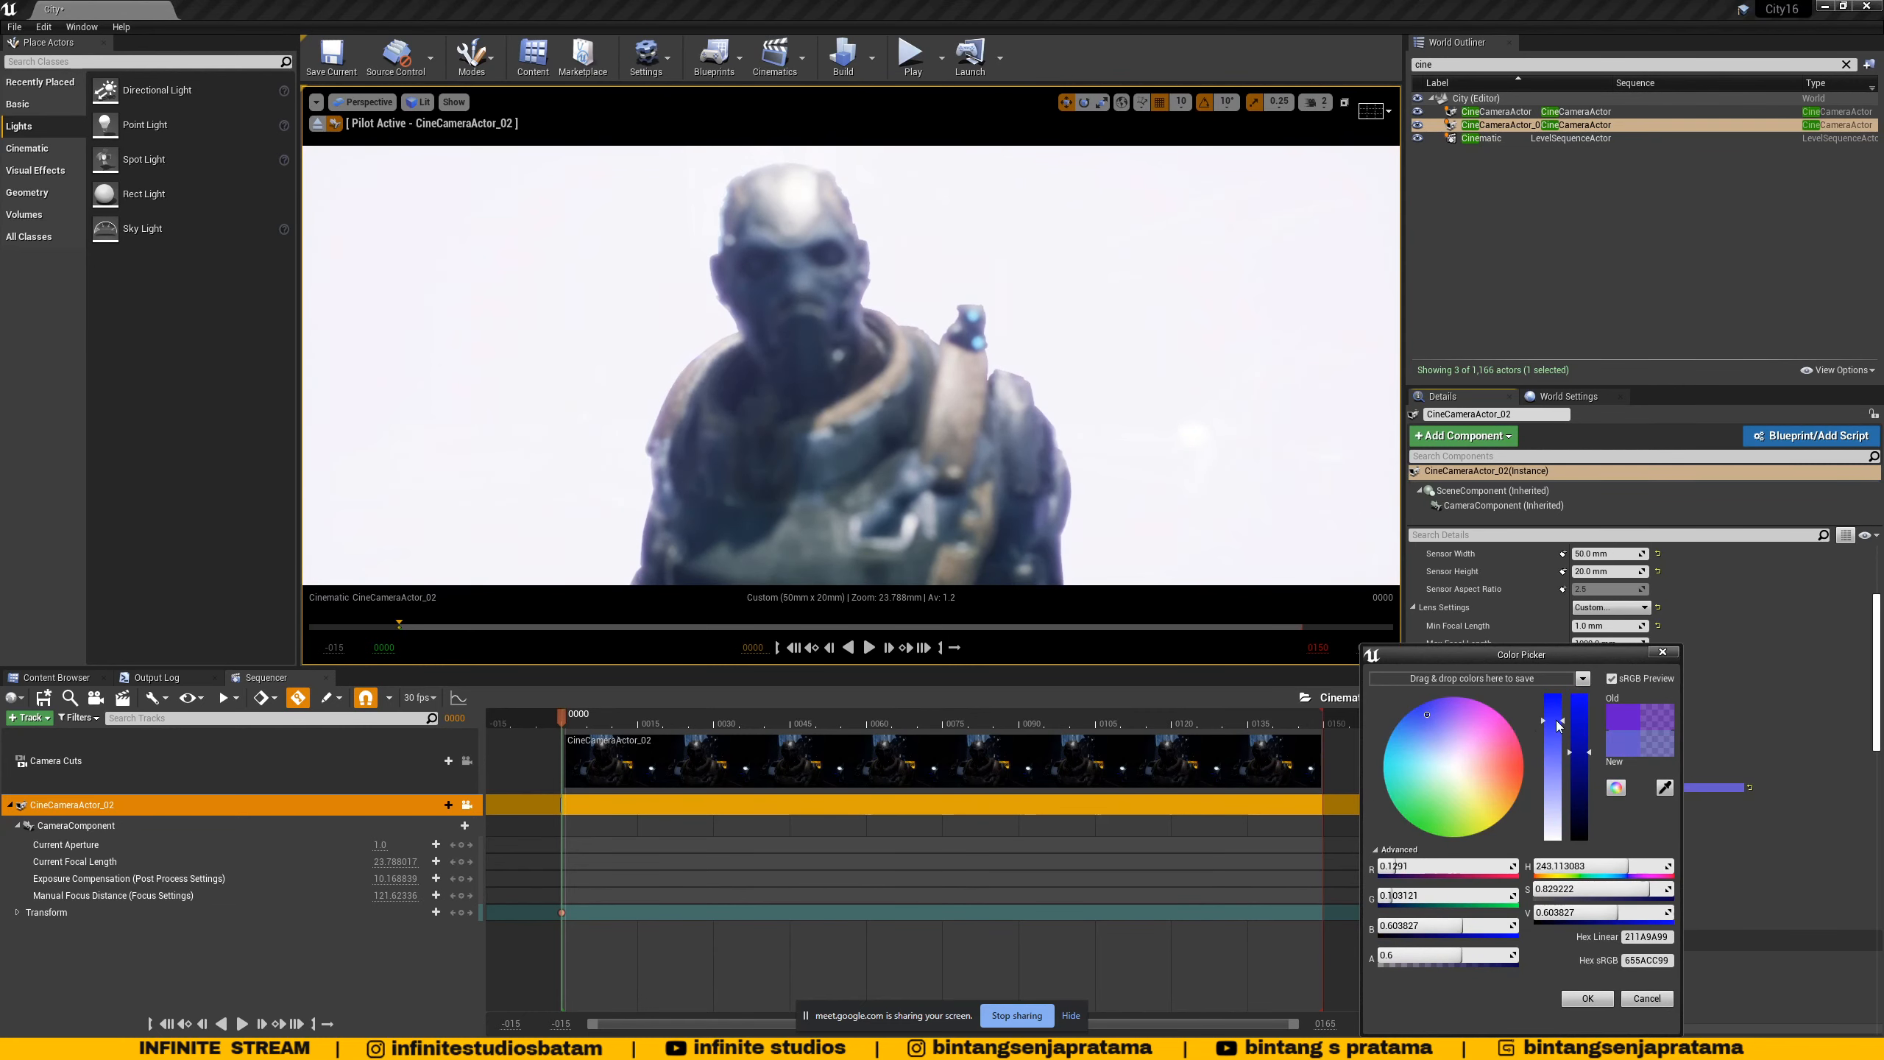
pyautogui.click(1580, 728)
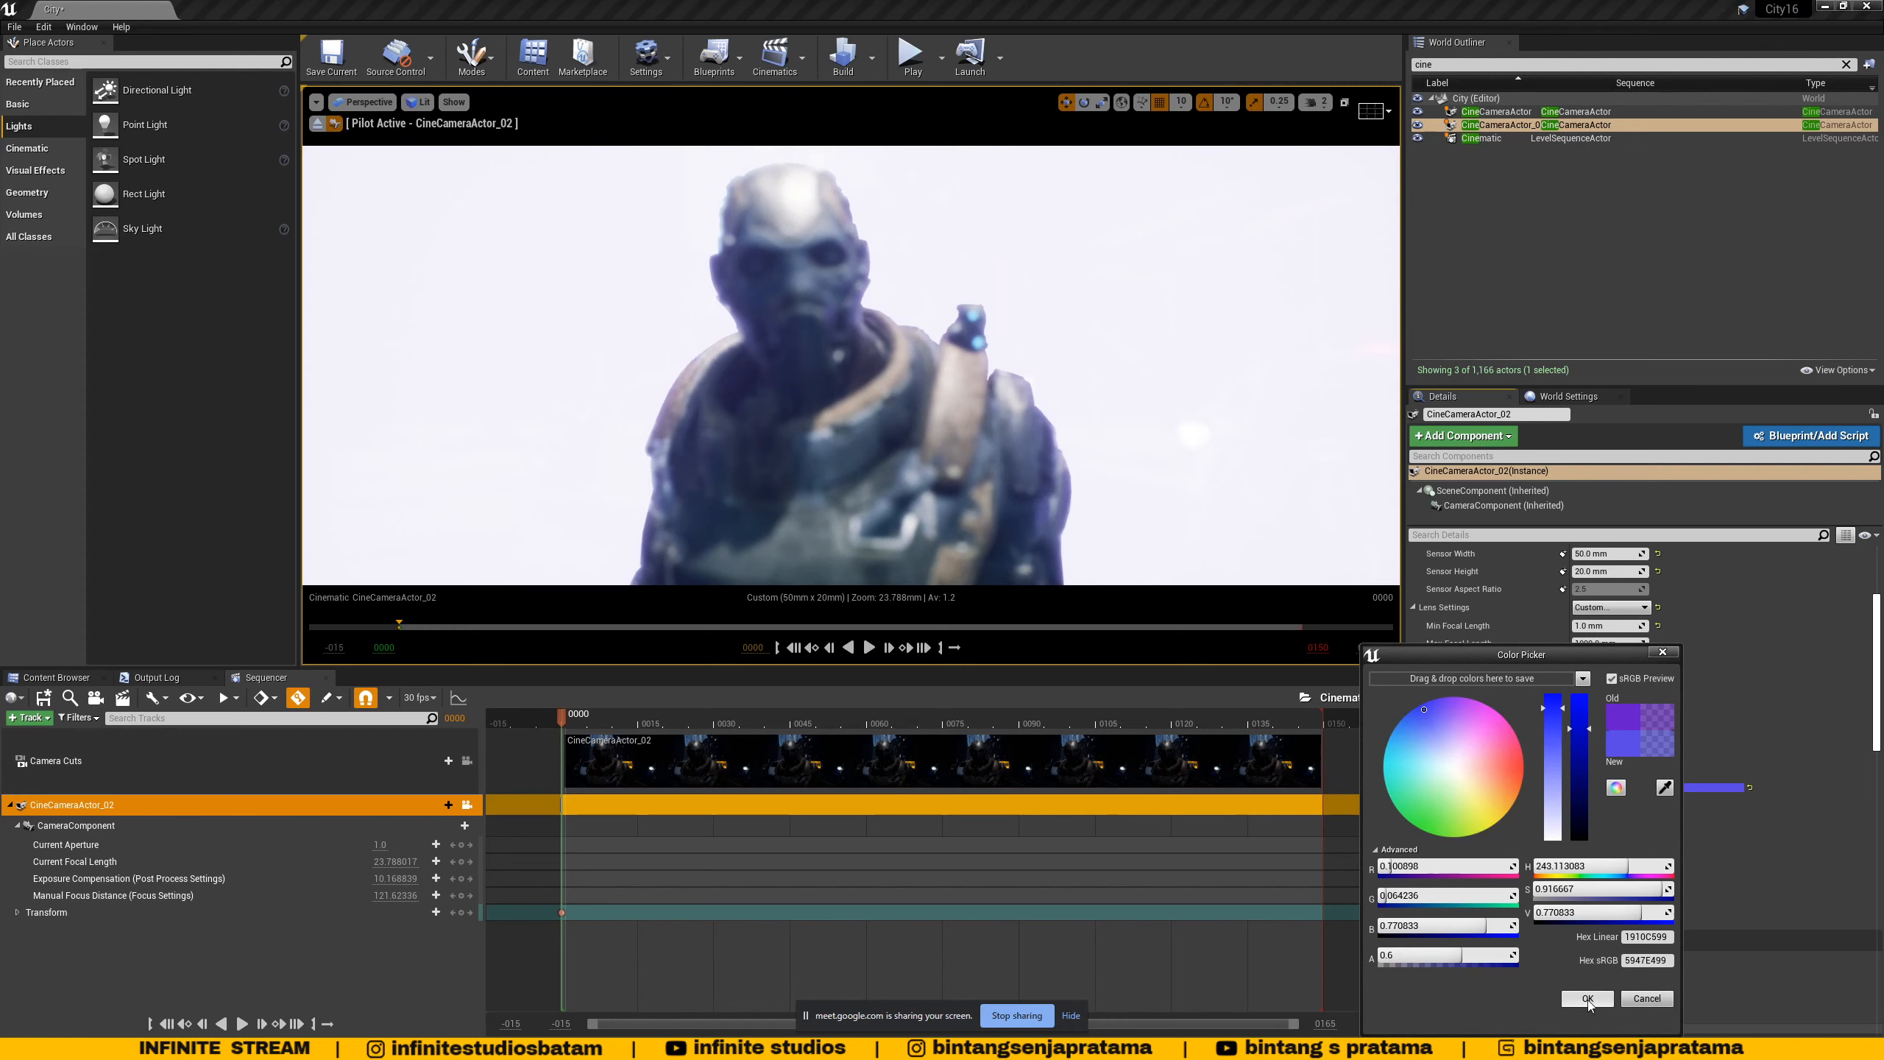
pyautogui.click(1588, 998)
# - Lower the Manual Focus Distance to about 71.3 cm, raise Current Aperture to about 5.27, and move the focus distance to about 129.5 cm
pyautogui.moveTo(1606, 752); pyautogui.dragTo(1571, 751)
pyautogui.moveTo(381, 845); pyautogui.dragTo(407, 845)
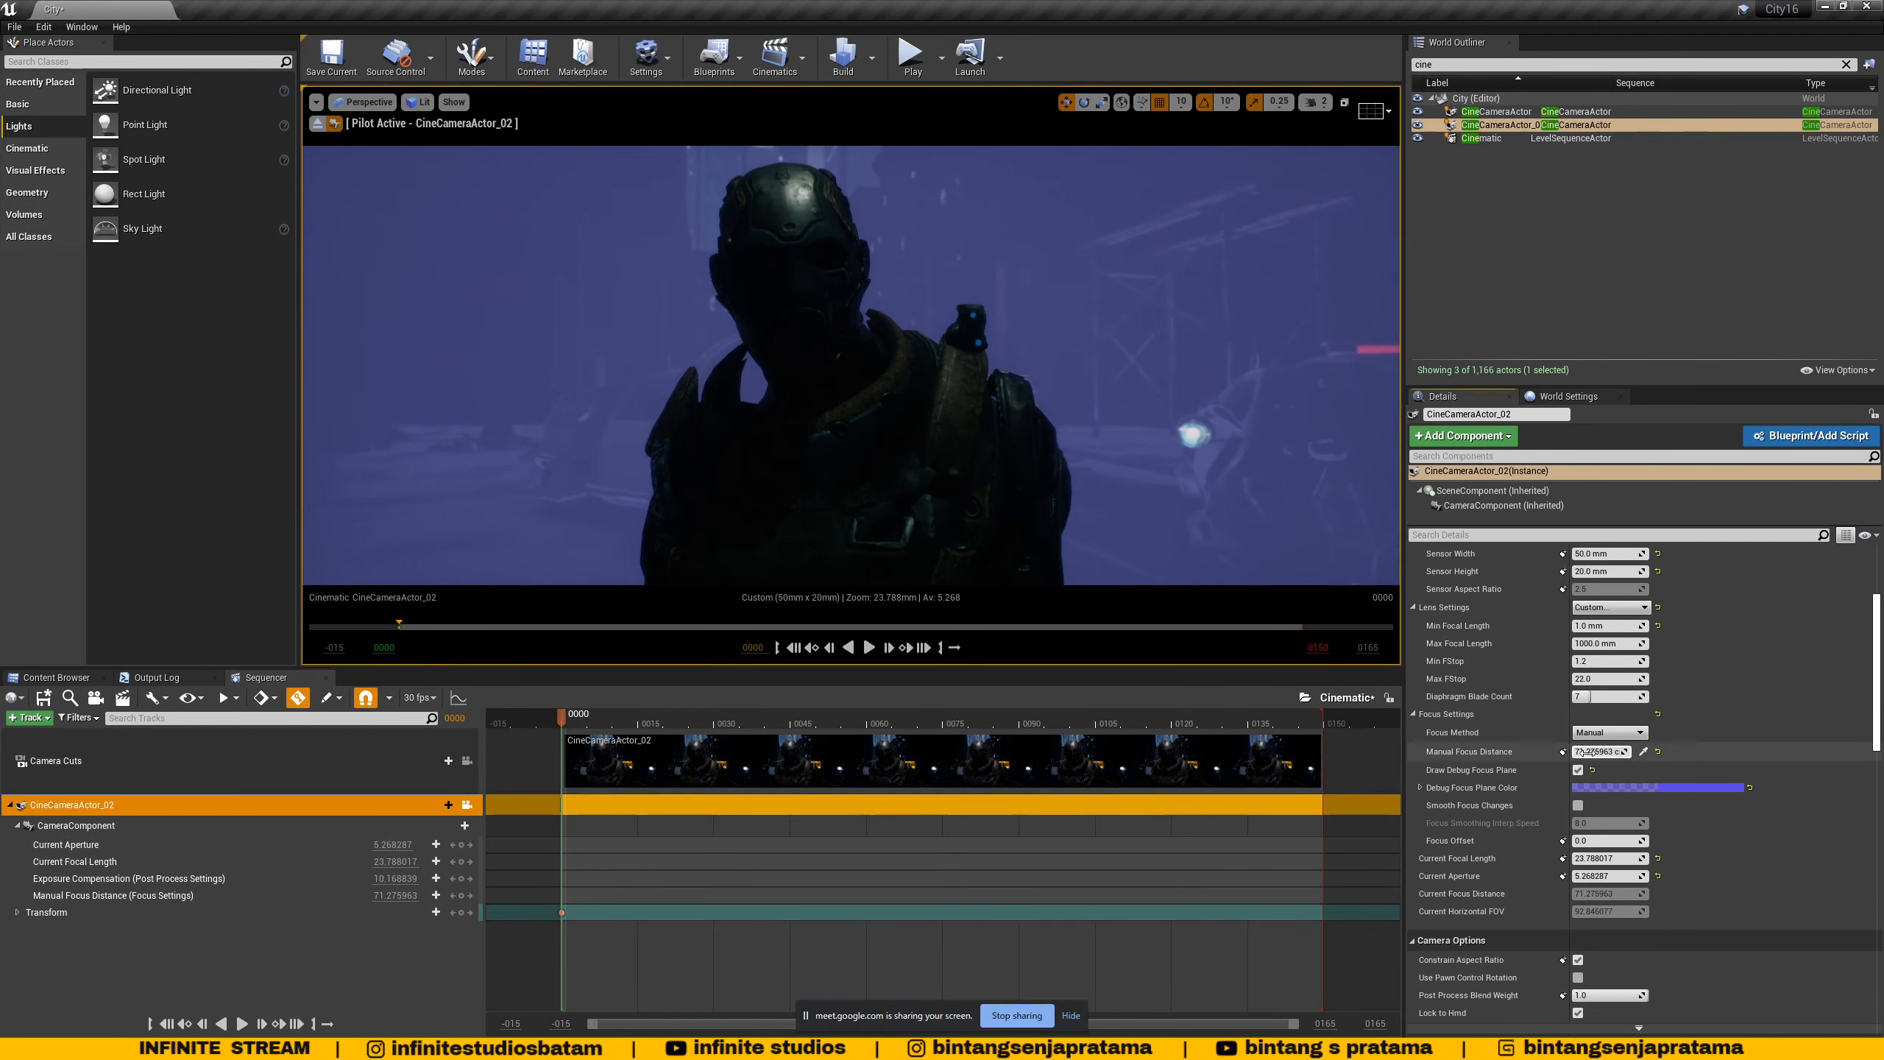
pyautogui.moveTo(1583, 752); pyautogui.dragTo(1619, 753)
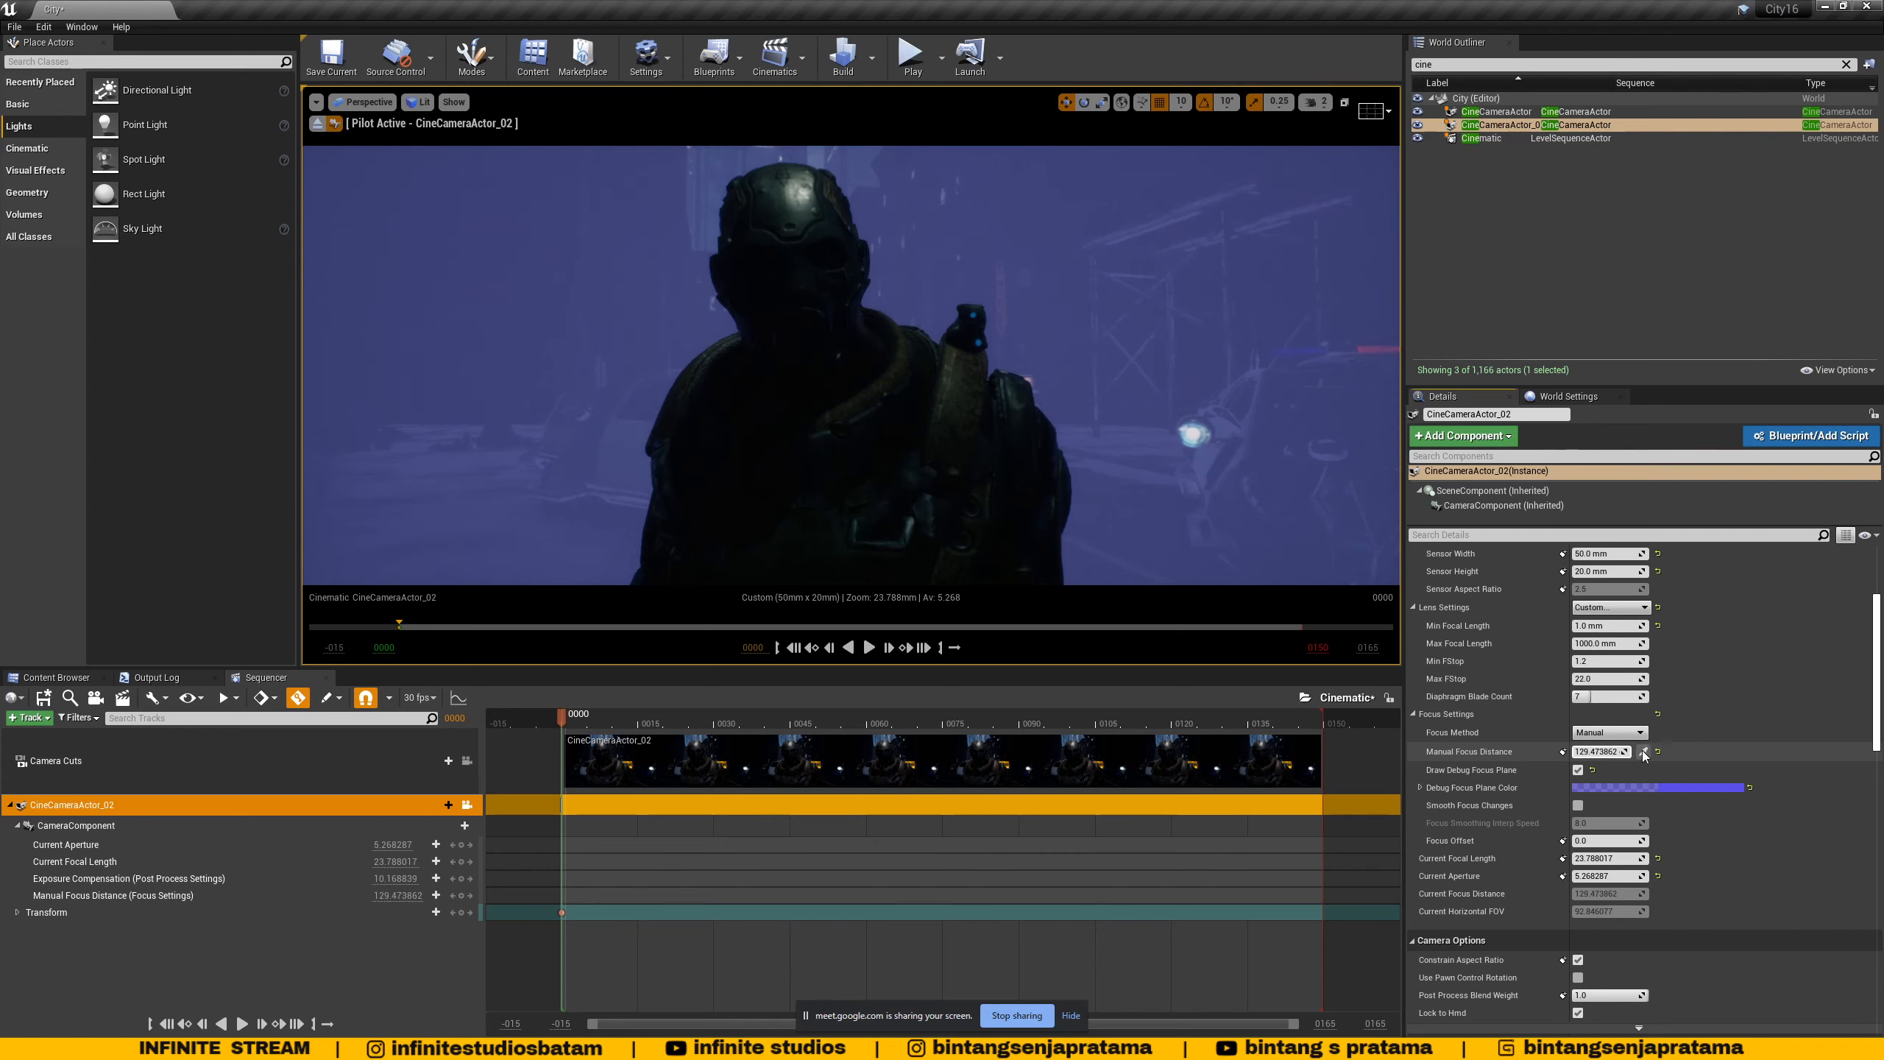
# - Sample the Manual Focus Distance beside the trooper and from the police car with the lit headlight, and raise it to about 910 cm
pyautogui.click(1642, 753)
pyautogui.click(619, 422)
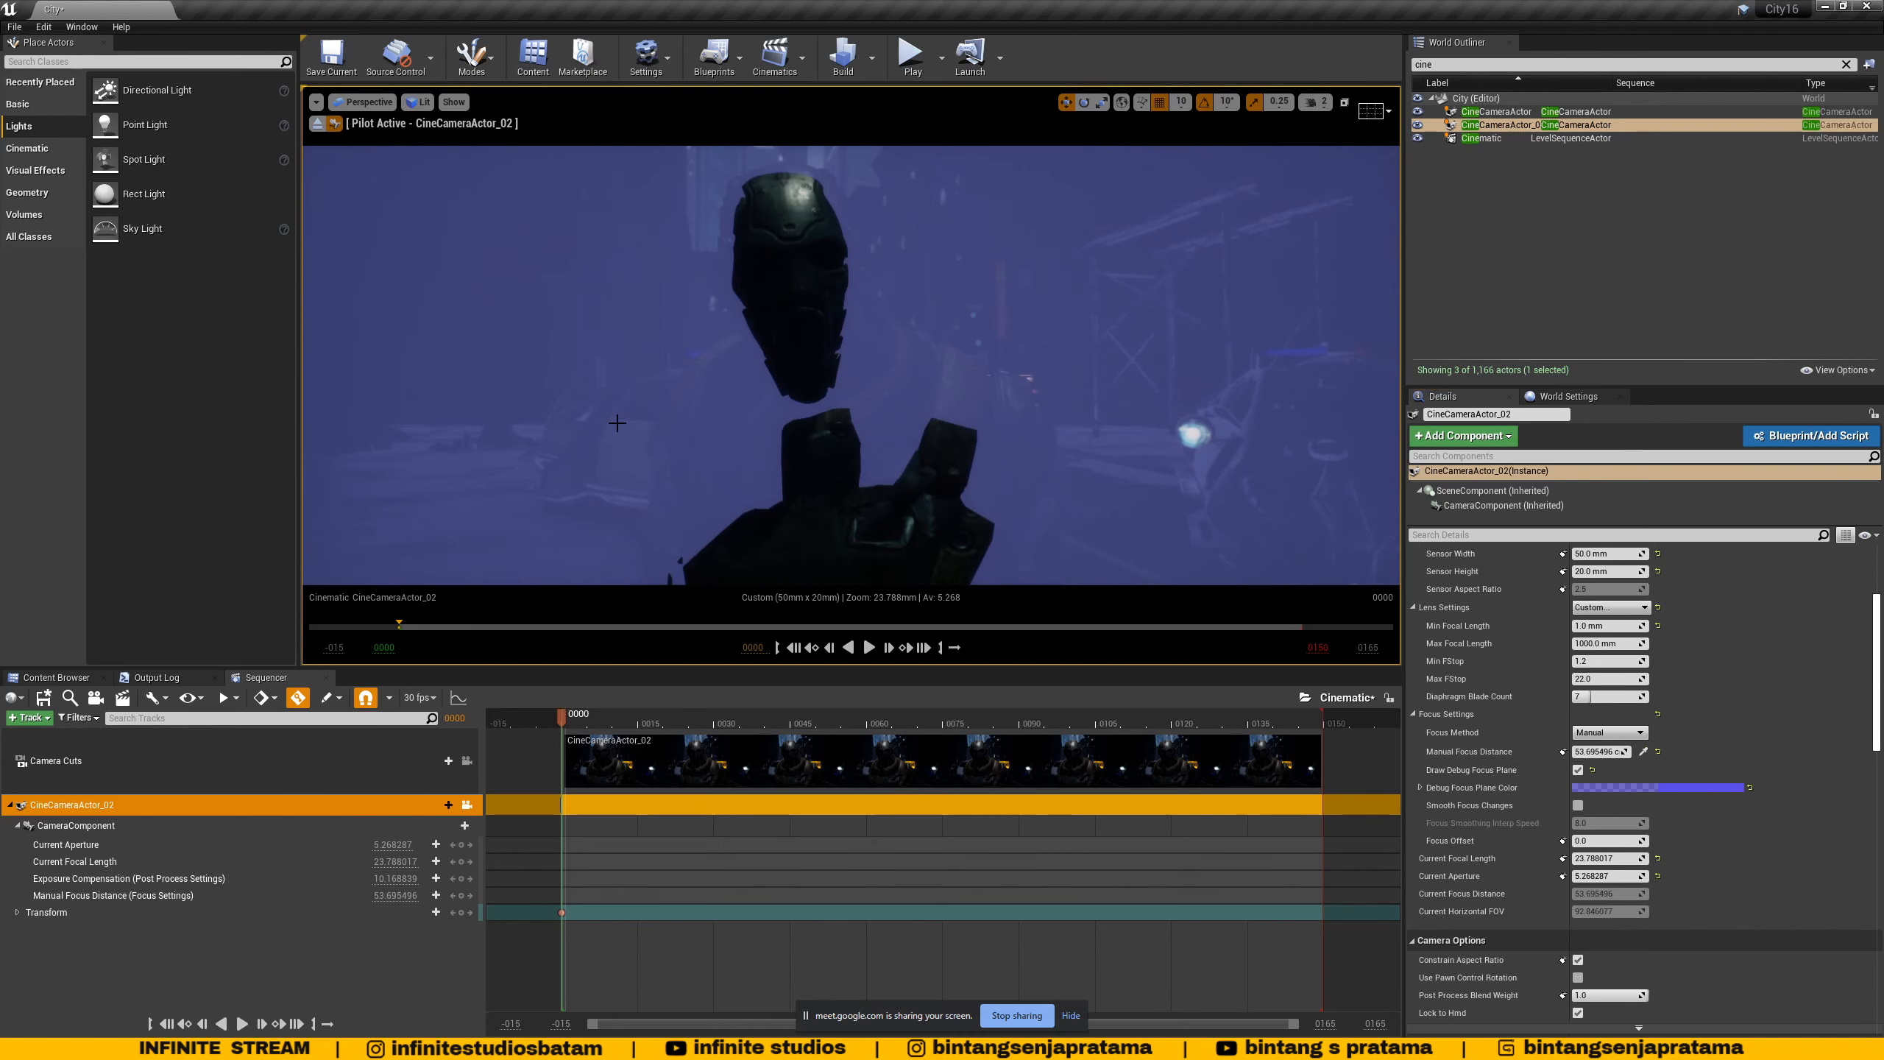
pyautogui.click(1642, 753)
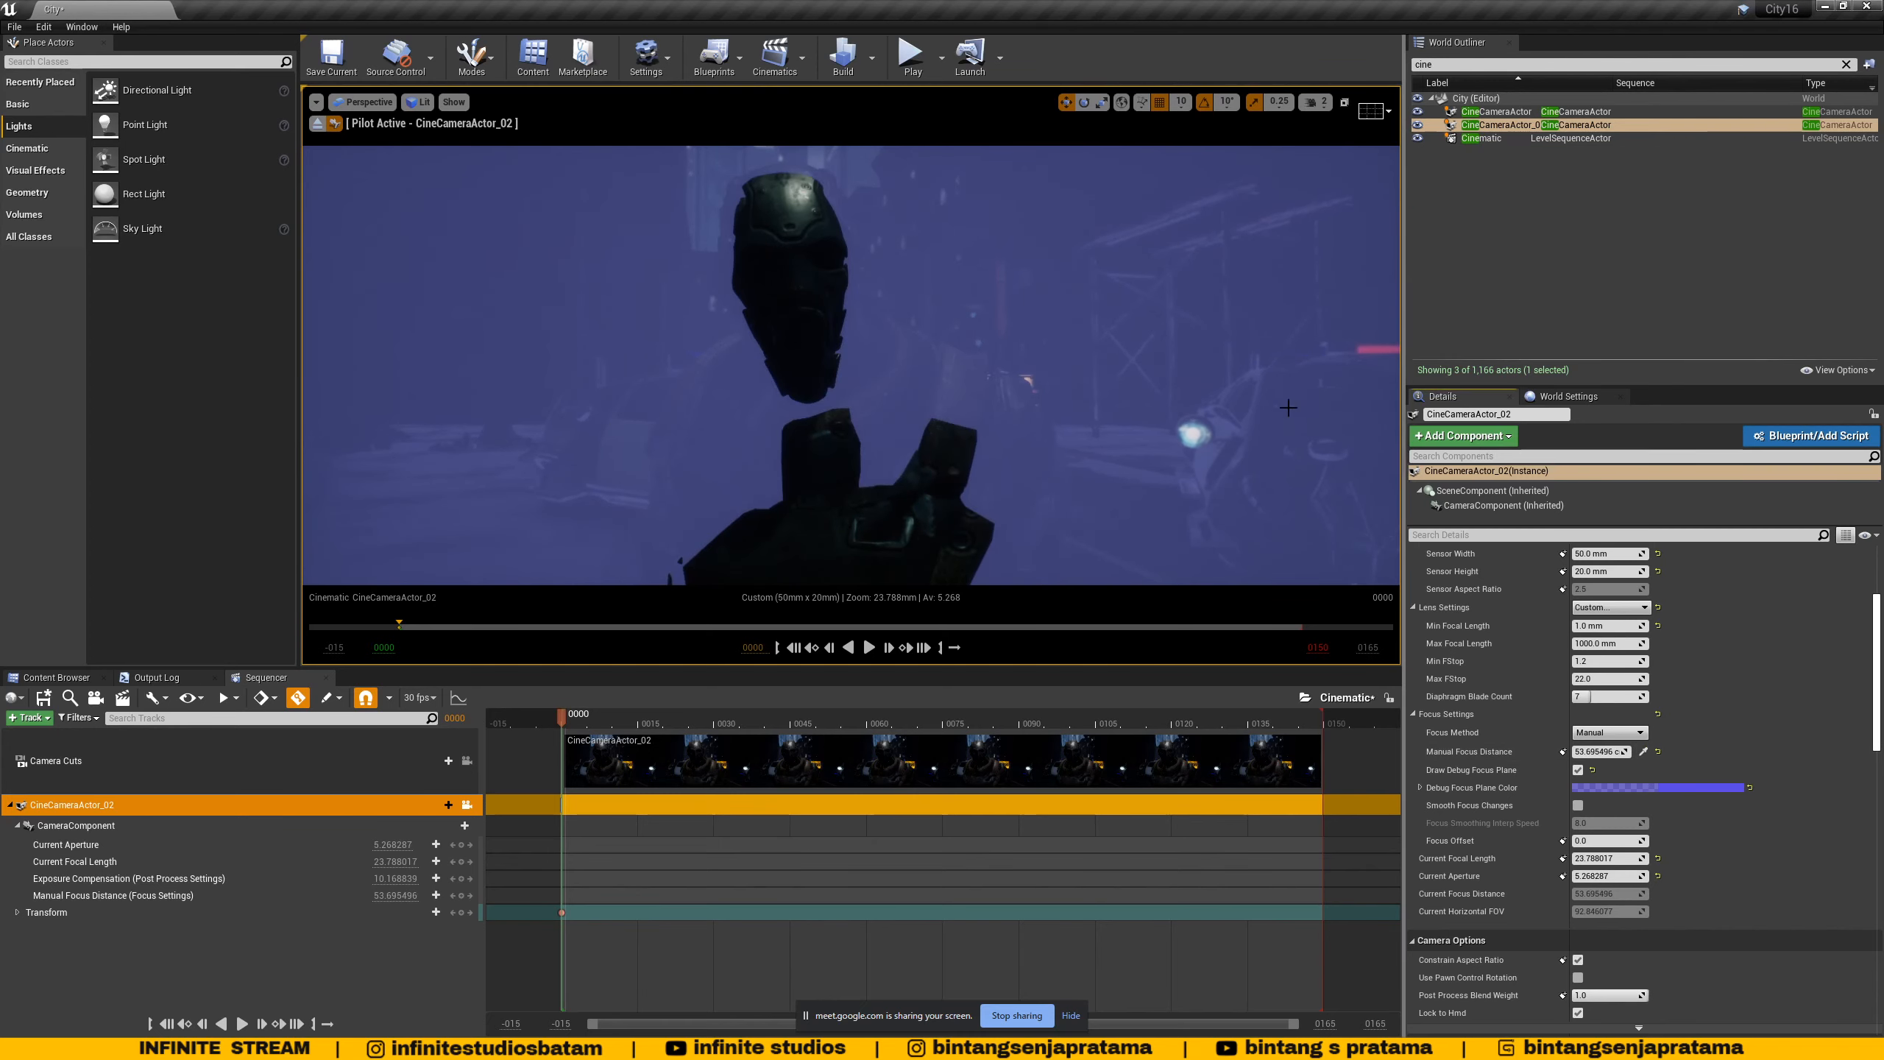
pyautogui.click(1287, 407)
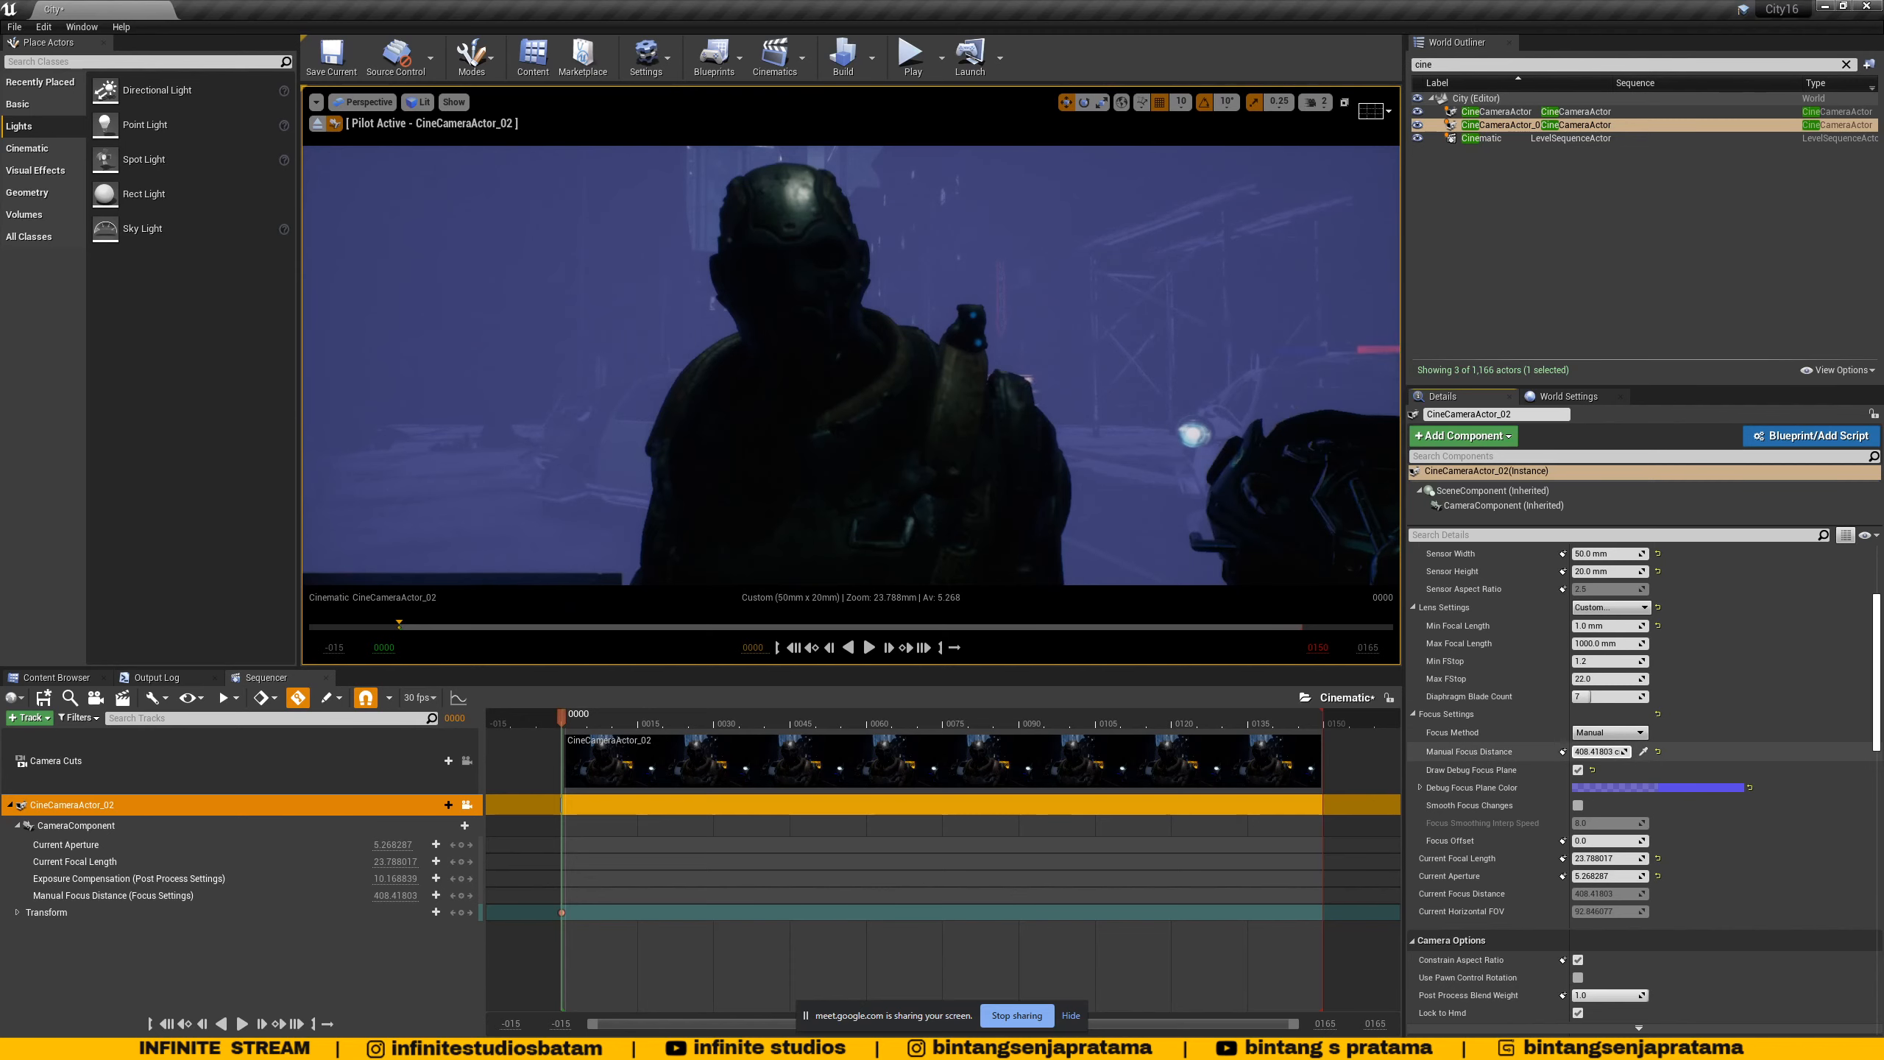
pyautogui.moveTo(1599, 752); pyautogui.dragTo(1676, 751)
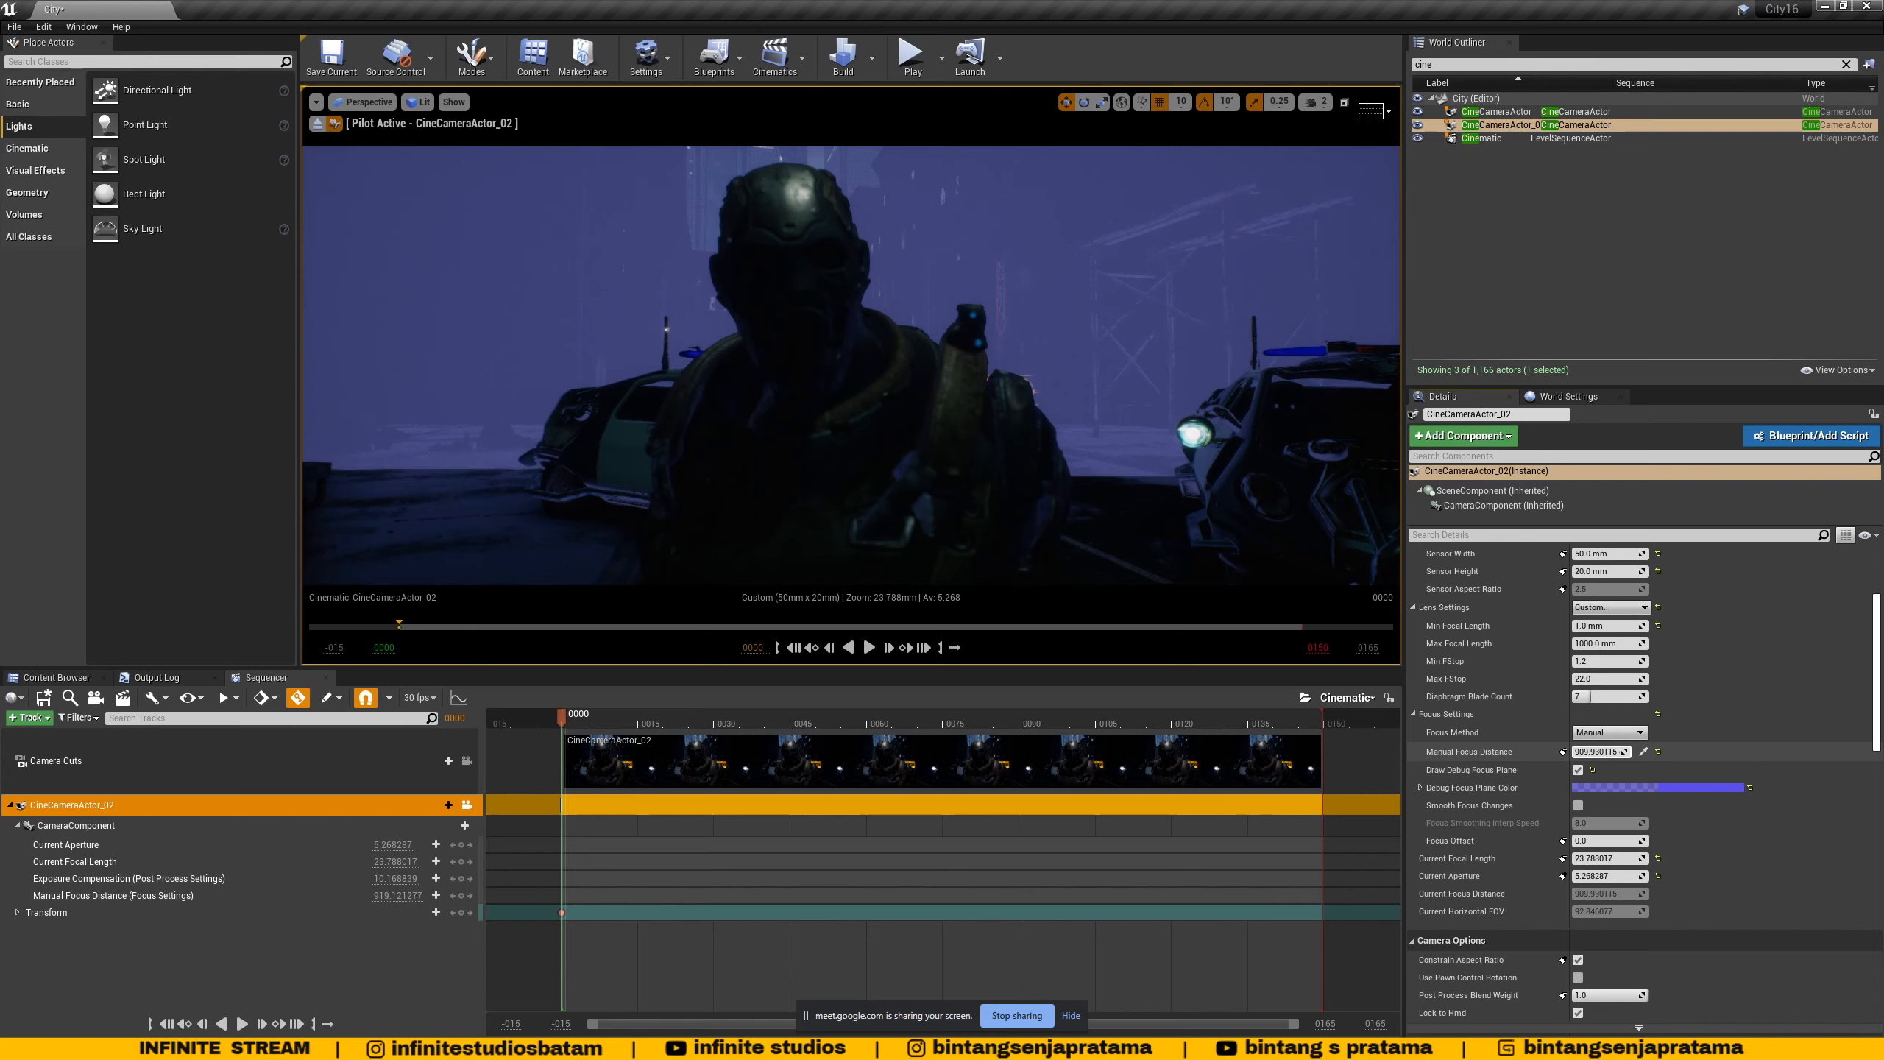
# - Turn off Draw Debug Focus Plane, lower Current Aperture to about 1.41, and start sampling the focus distance from the trooper
pyautogui.click(1577, 771)
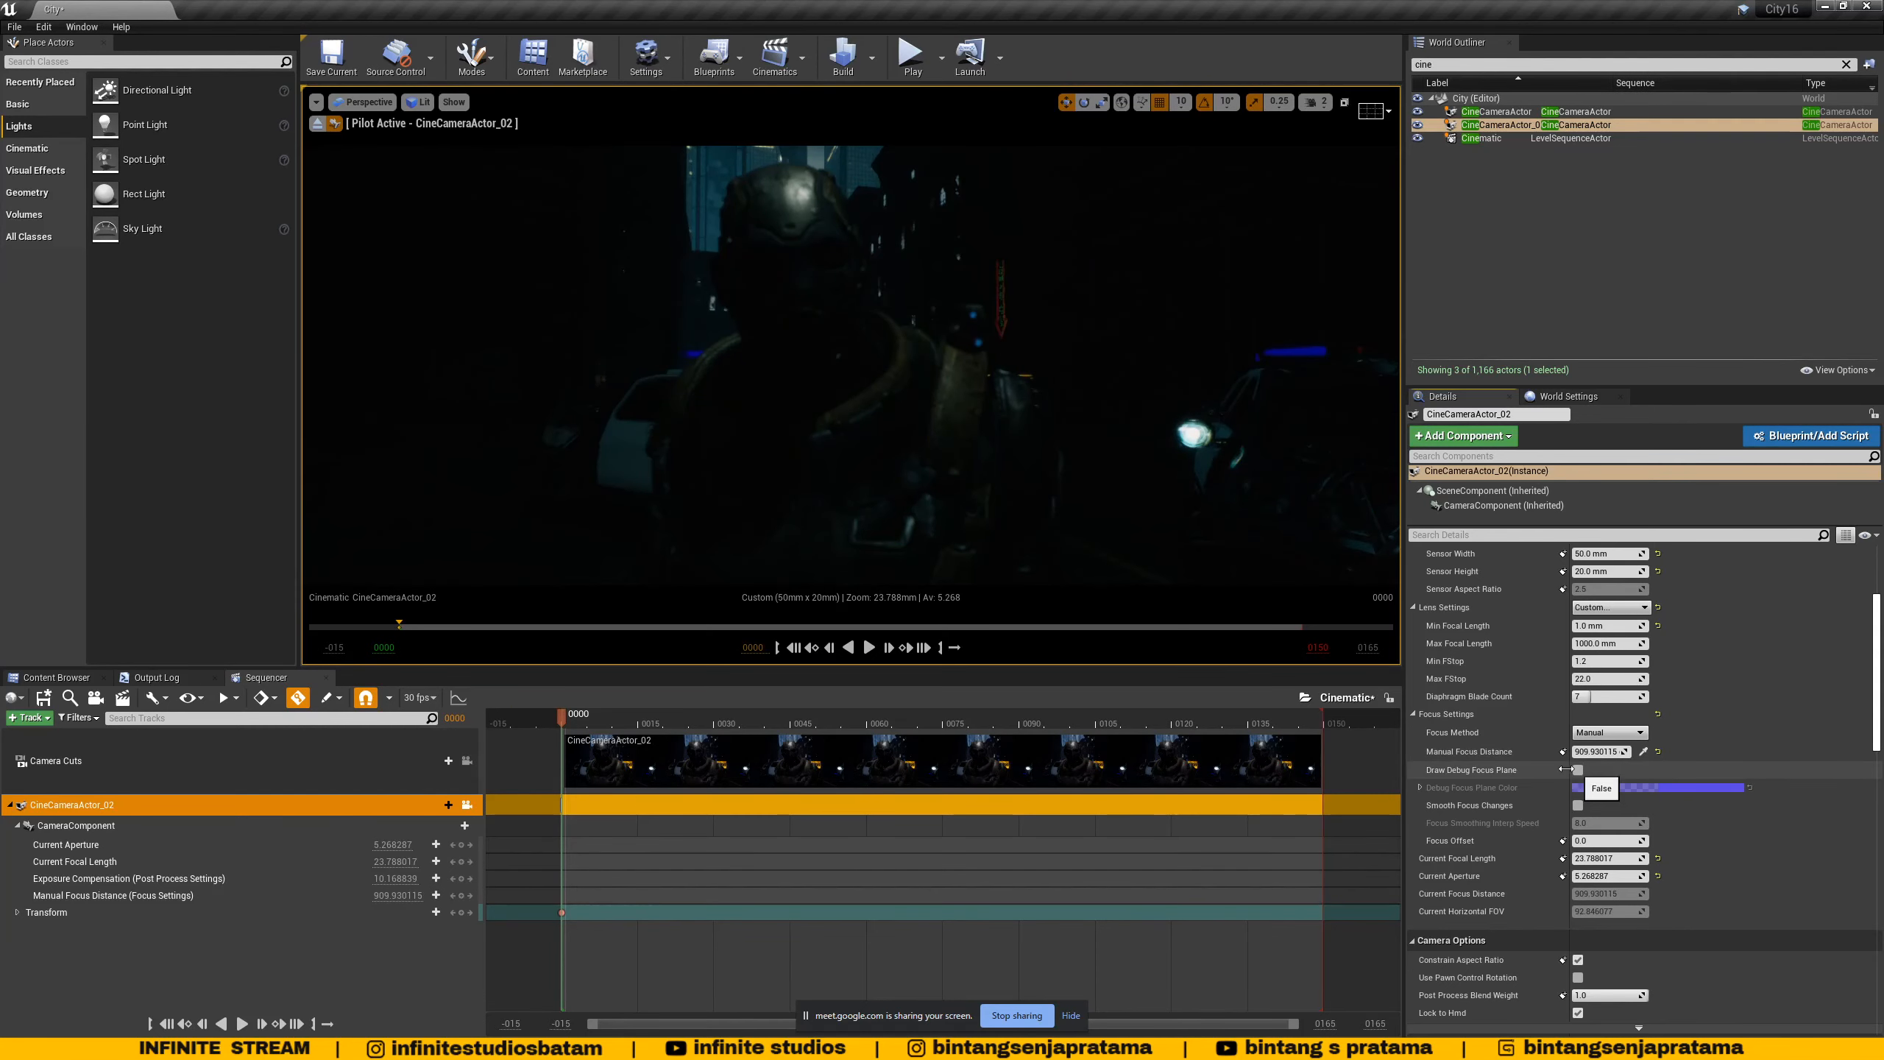
pyautogui.moveTo(392, 845)
pyautogui.mouseDown()
pyautogui.moveTo(363, 845)
pyautogui.moveTo(407, 845)
pyautogui.mouseUp()
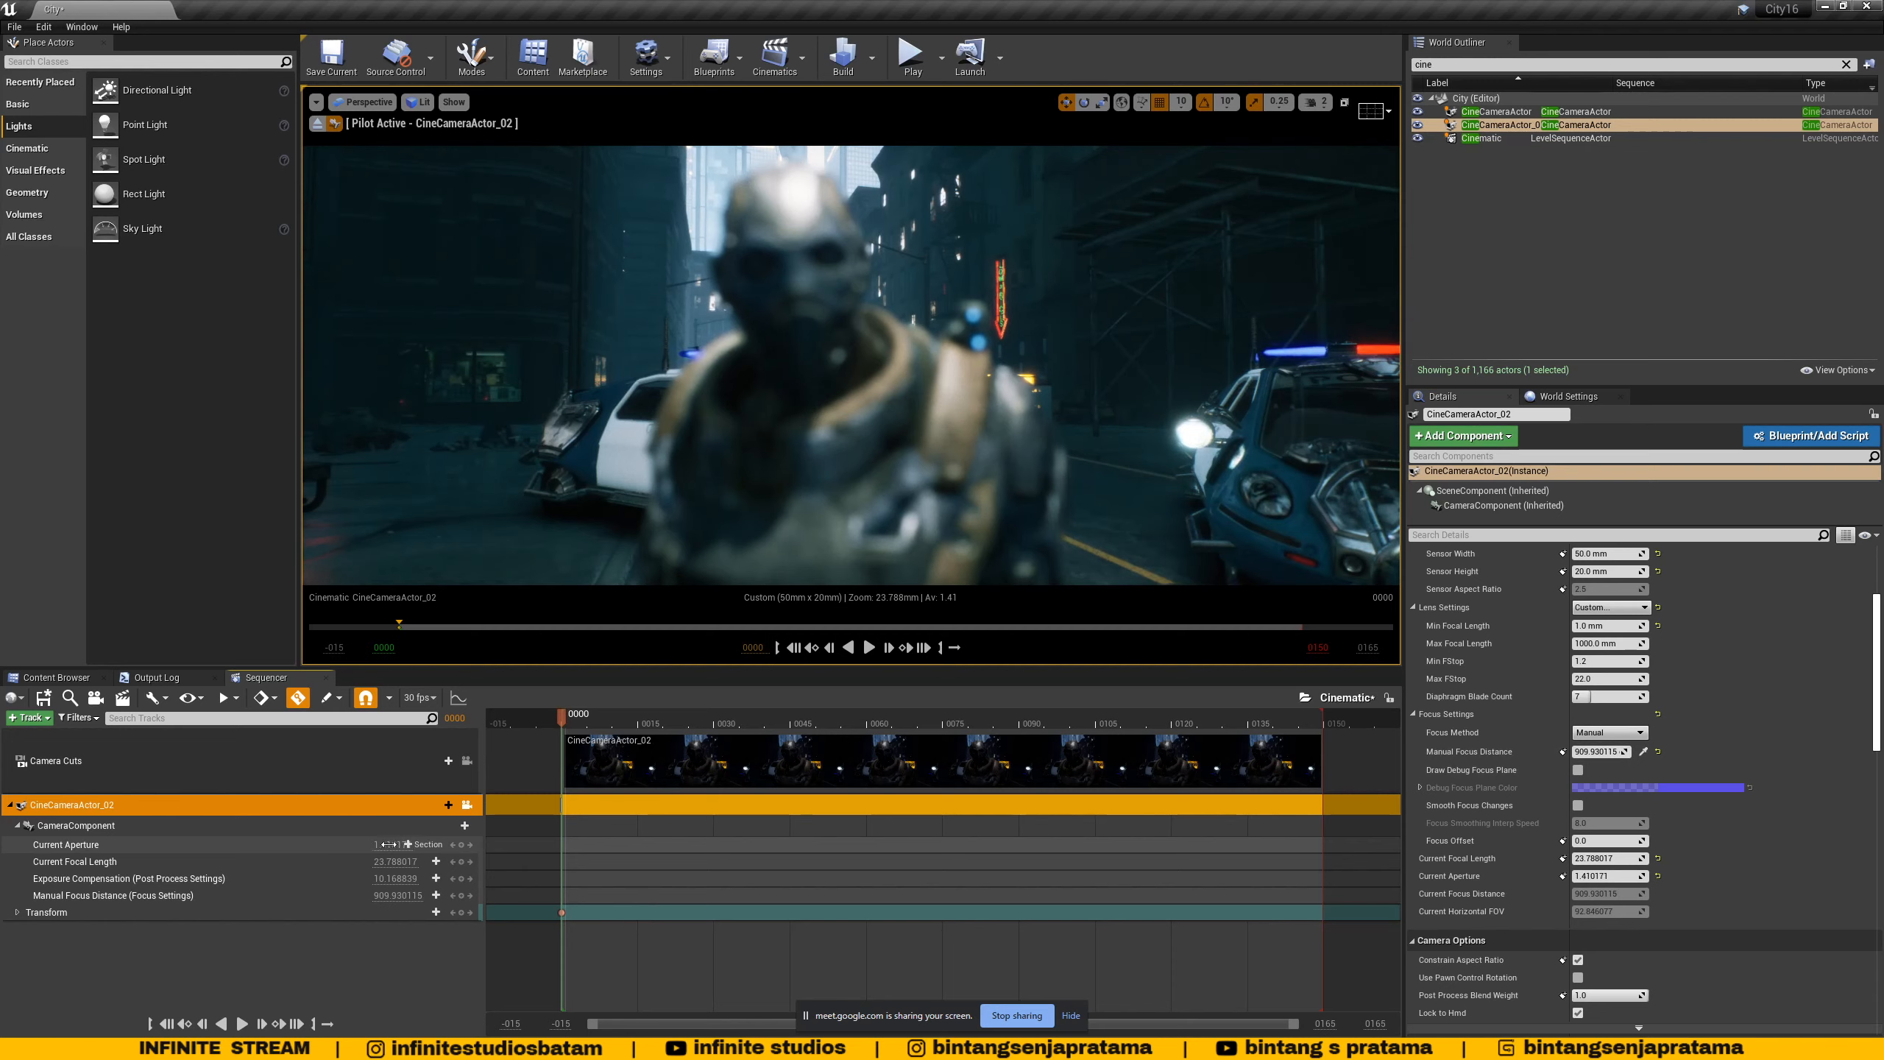
pyautogui.click(1643, 752)
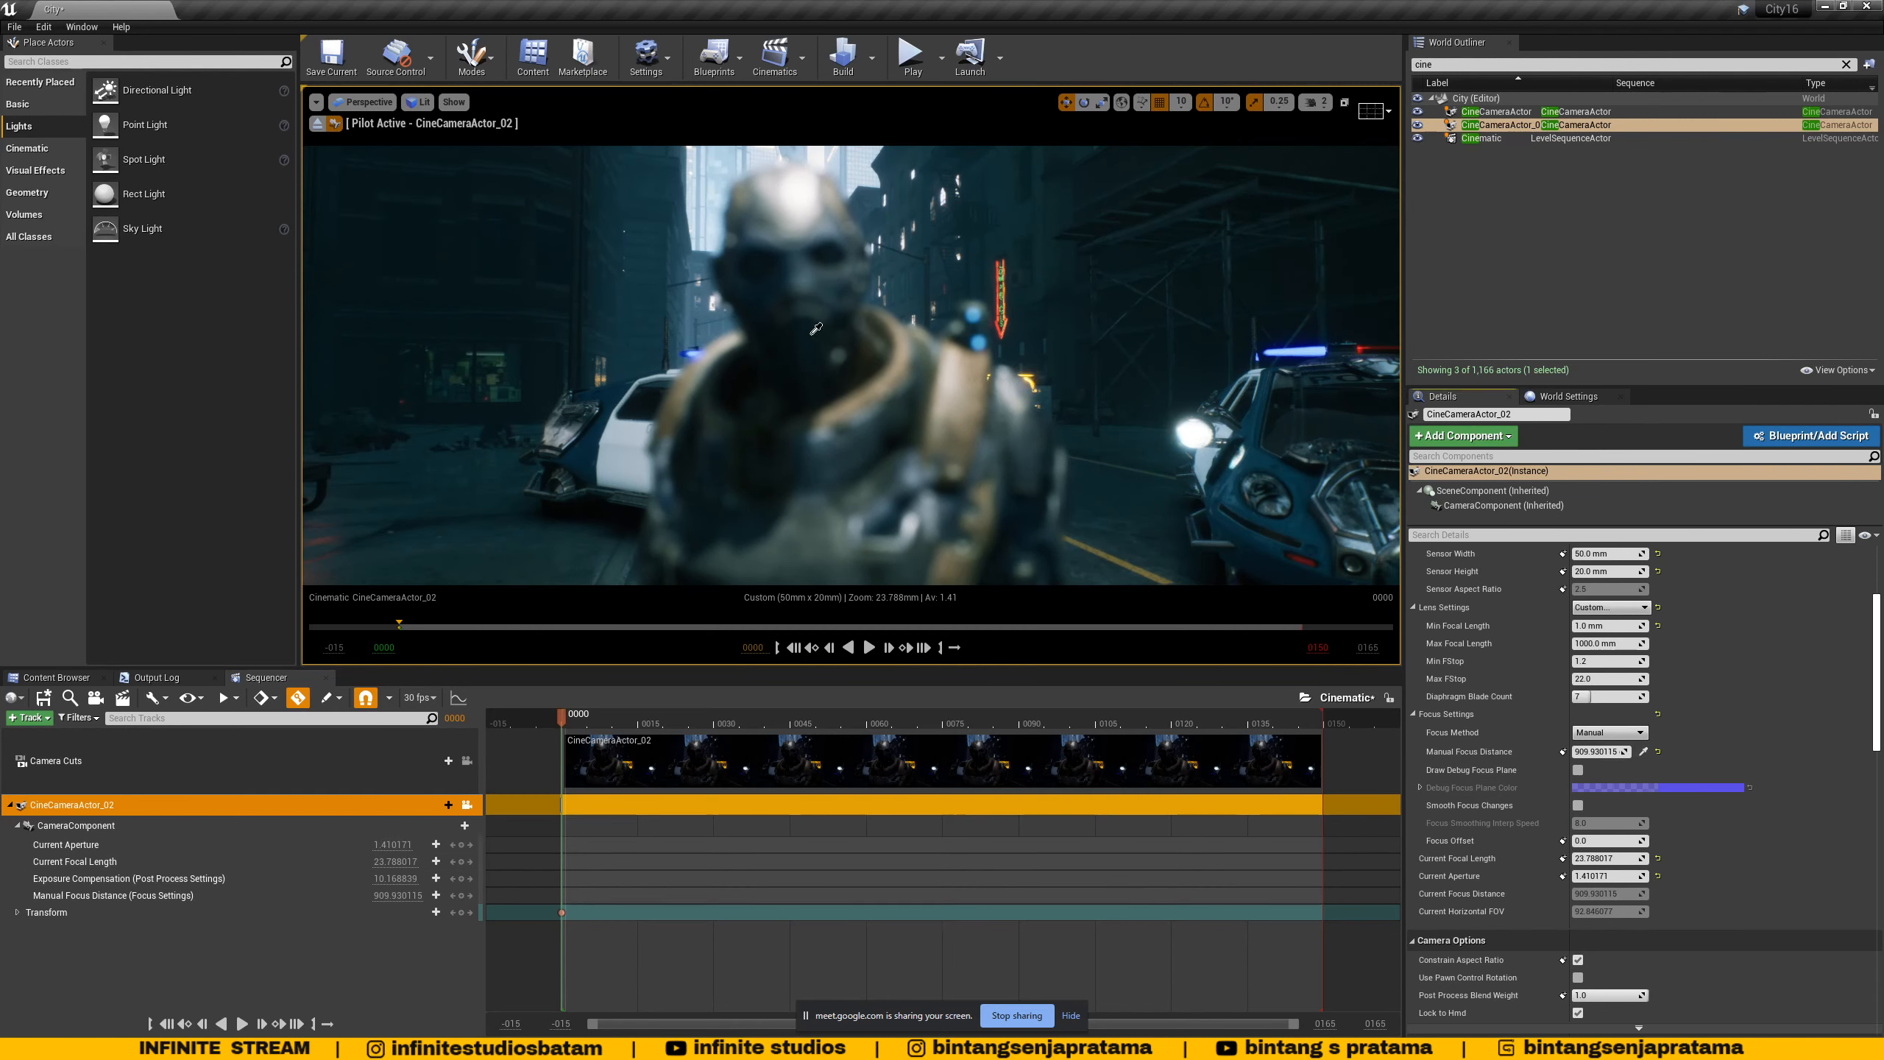
# - Show the debug focus plane again, raise Current Aperture to about 7.64, reduce Manual Focus Distance to about 763.4 cm, and lower the aperture to about 4.67
pyautogui.click(1578, 771)
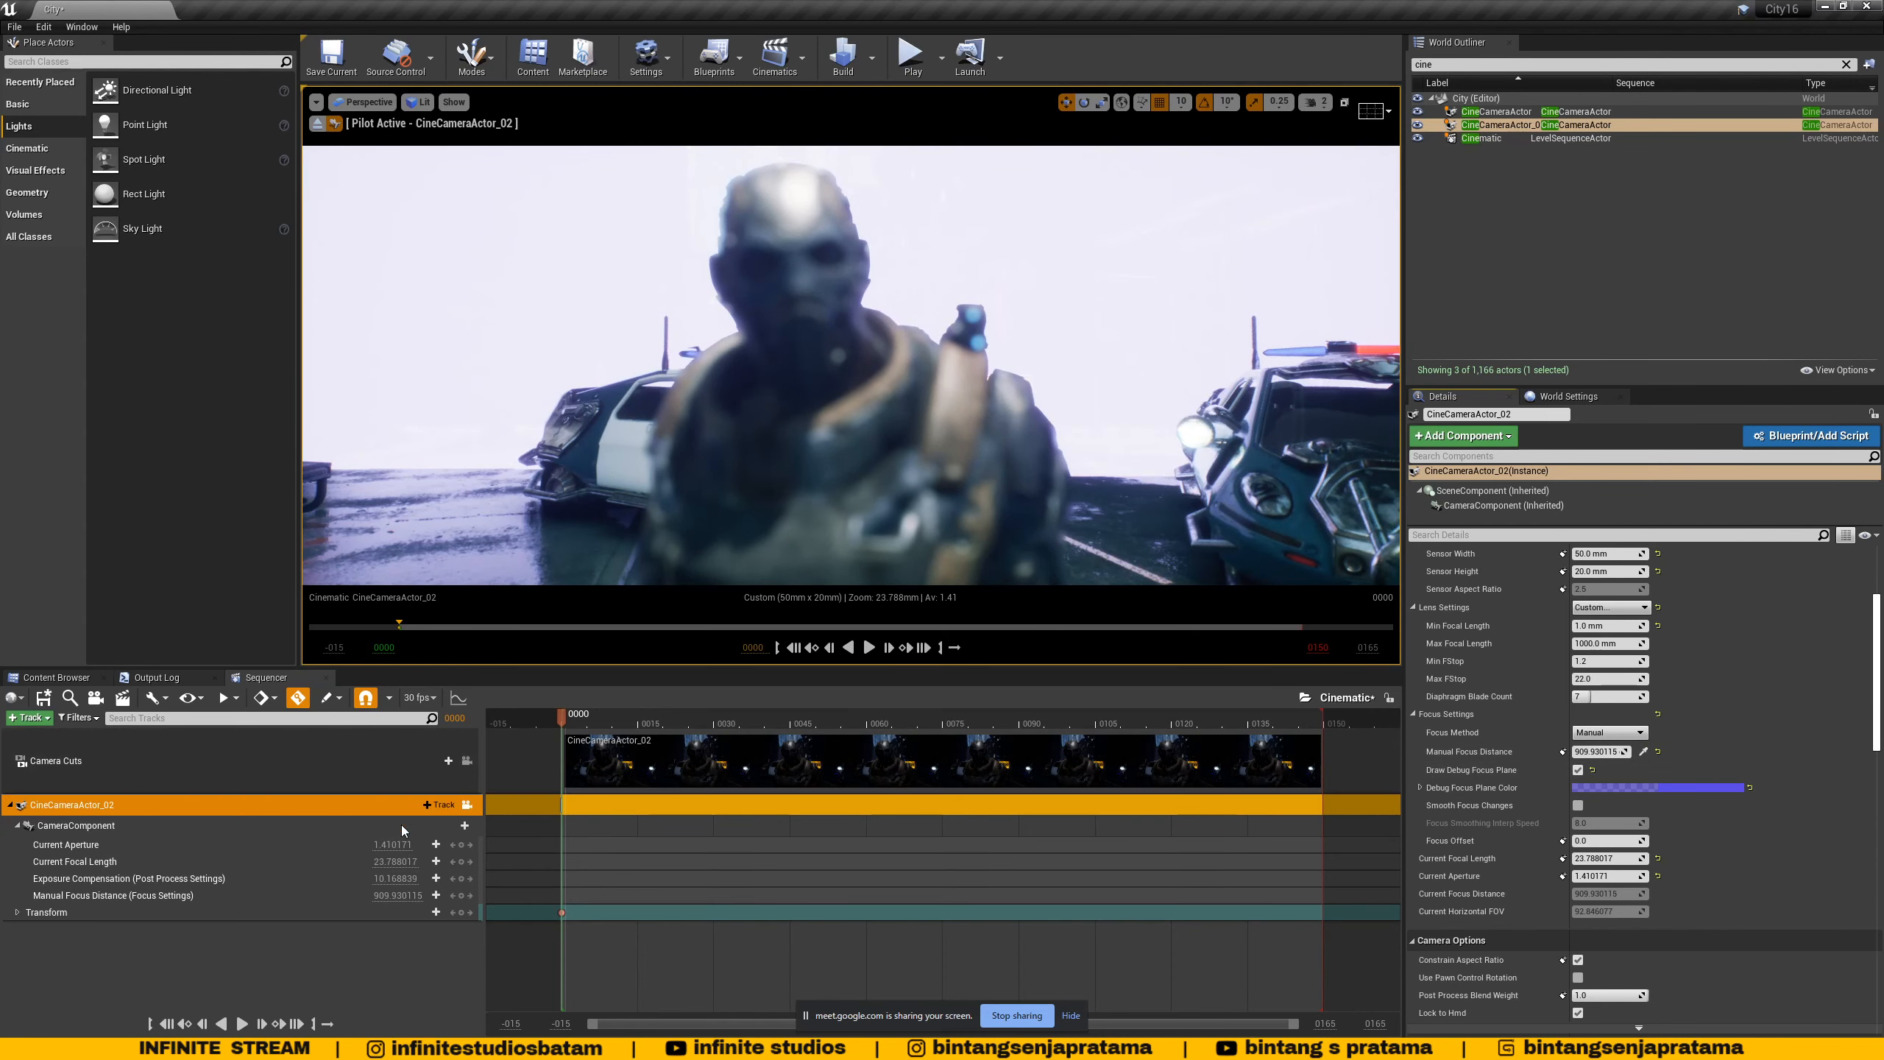
pyautogui.moveTo(392, 845); pyautogui.dragTo(460, 845)
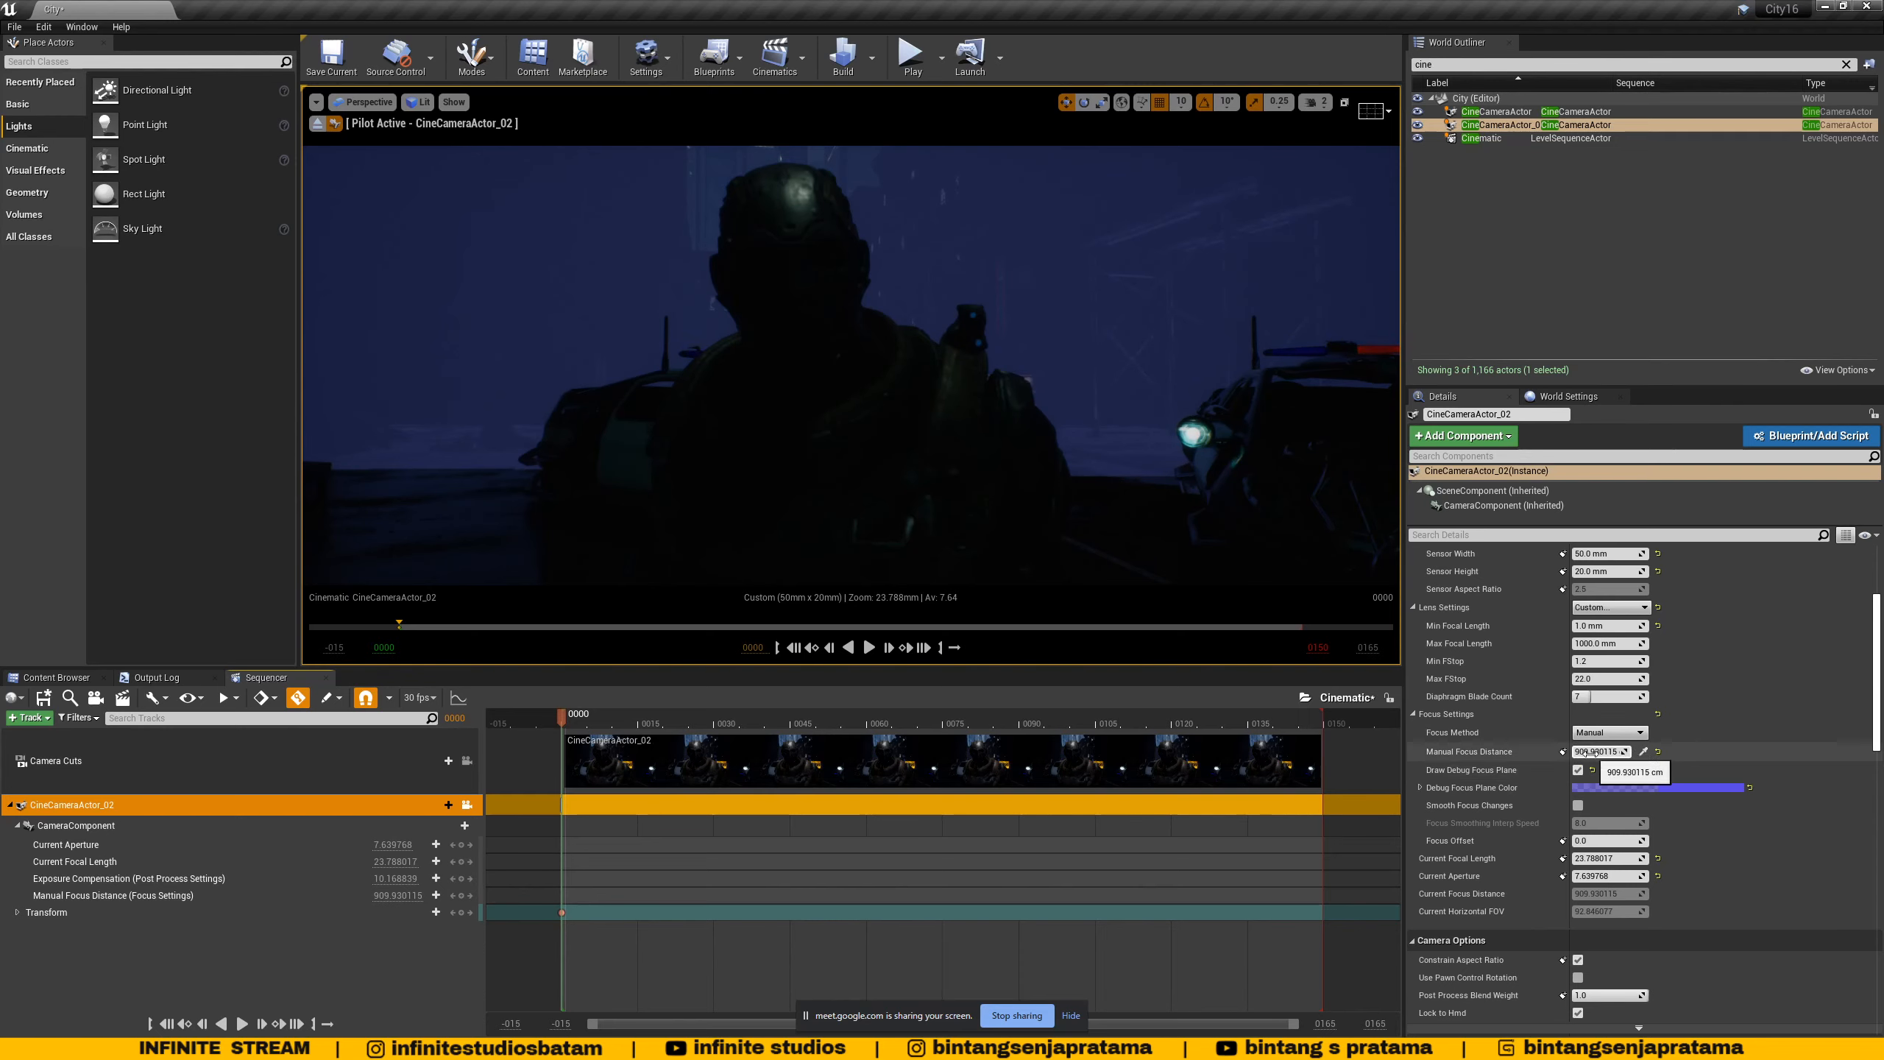
pyautogui.moveTo(1587, 752)
pyautogui.mouseDown()
pyautogui.moveTo(1536, 753)
pyautogui.moveTo(1604, 752)
pyautogui.mouseUp()
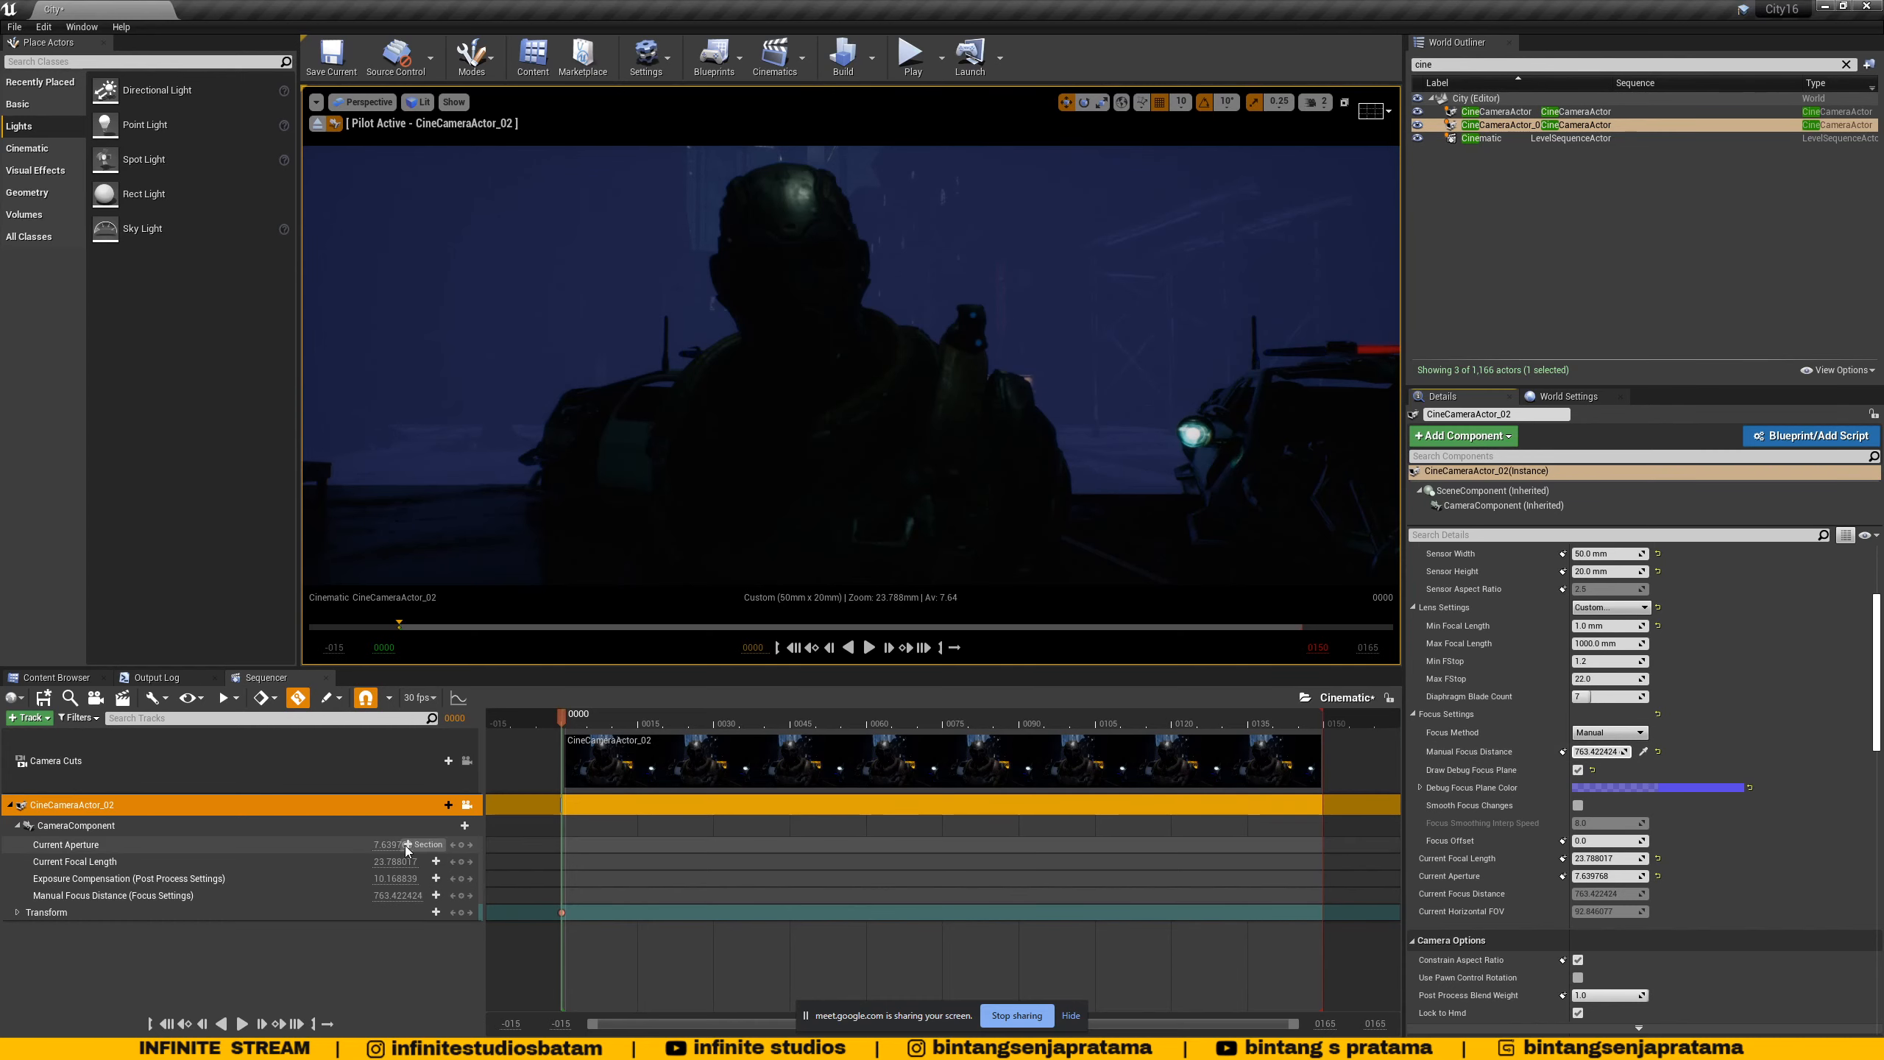
pyautogui.moveTo(385, 846); pyautogui.dragTo(349, 846)
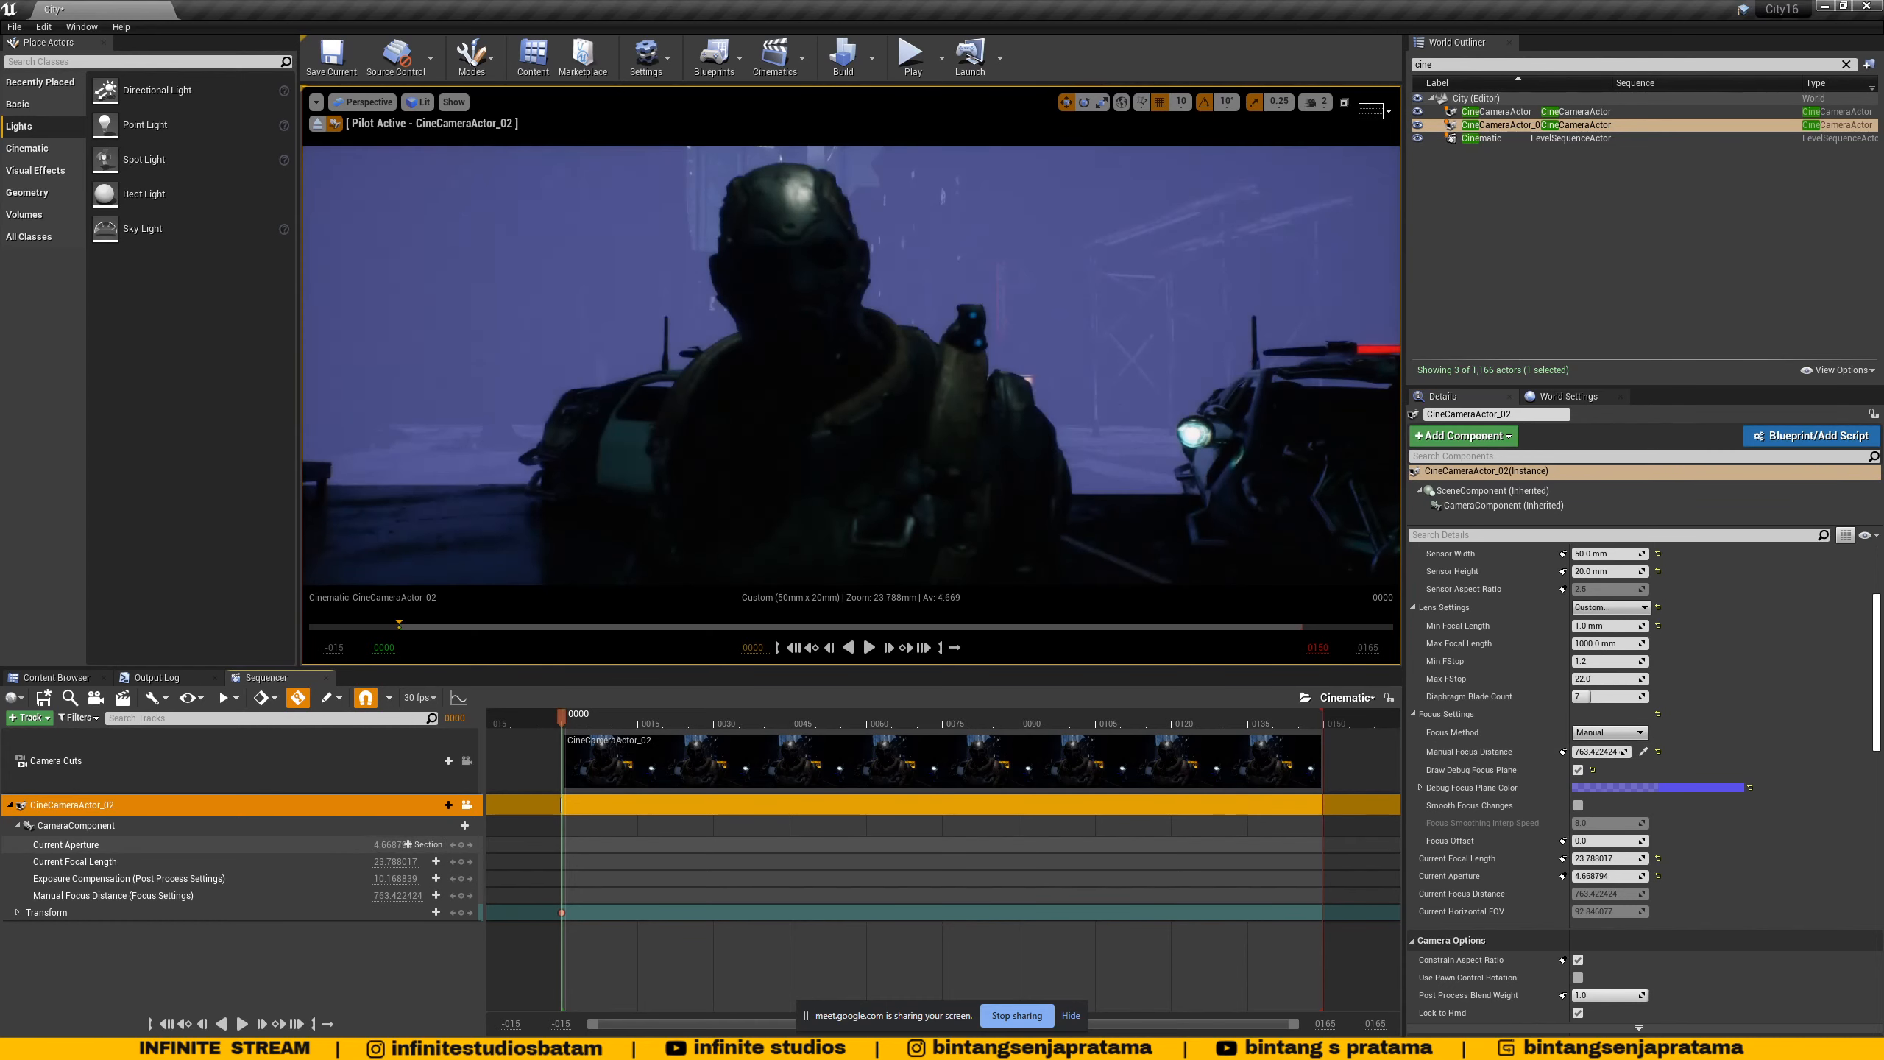
# - Turn off Draw Debug Focus Plane, lower Current Aperture to about 1.28, and sample CineCameraActor_02's Manual Focus Distance from the trooper's face at about 47.83 cm
pyautogui.click(1579, 770)
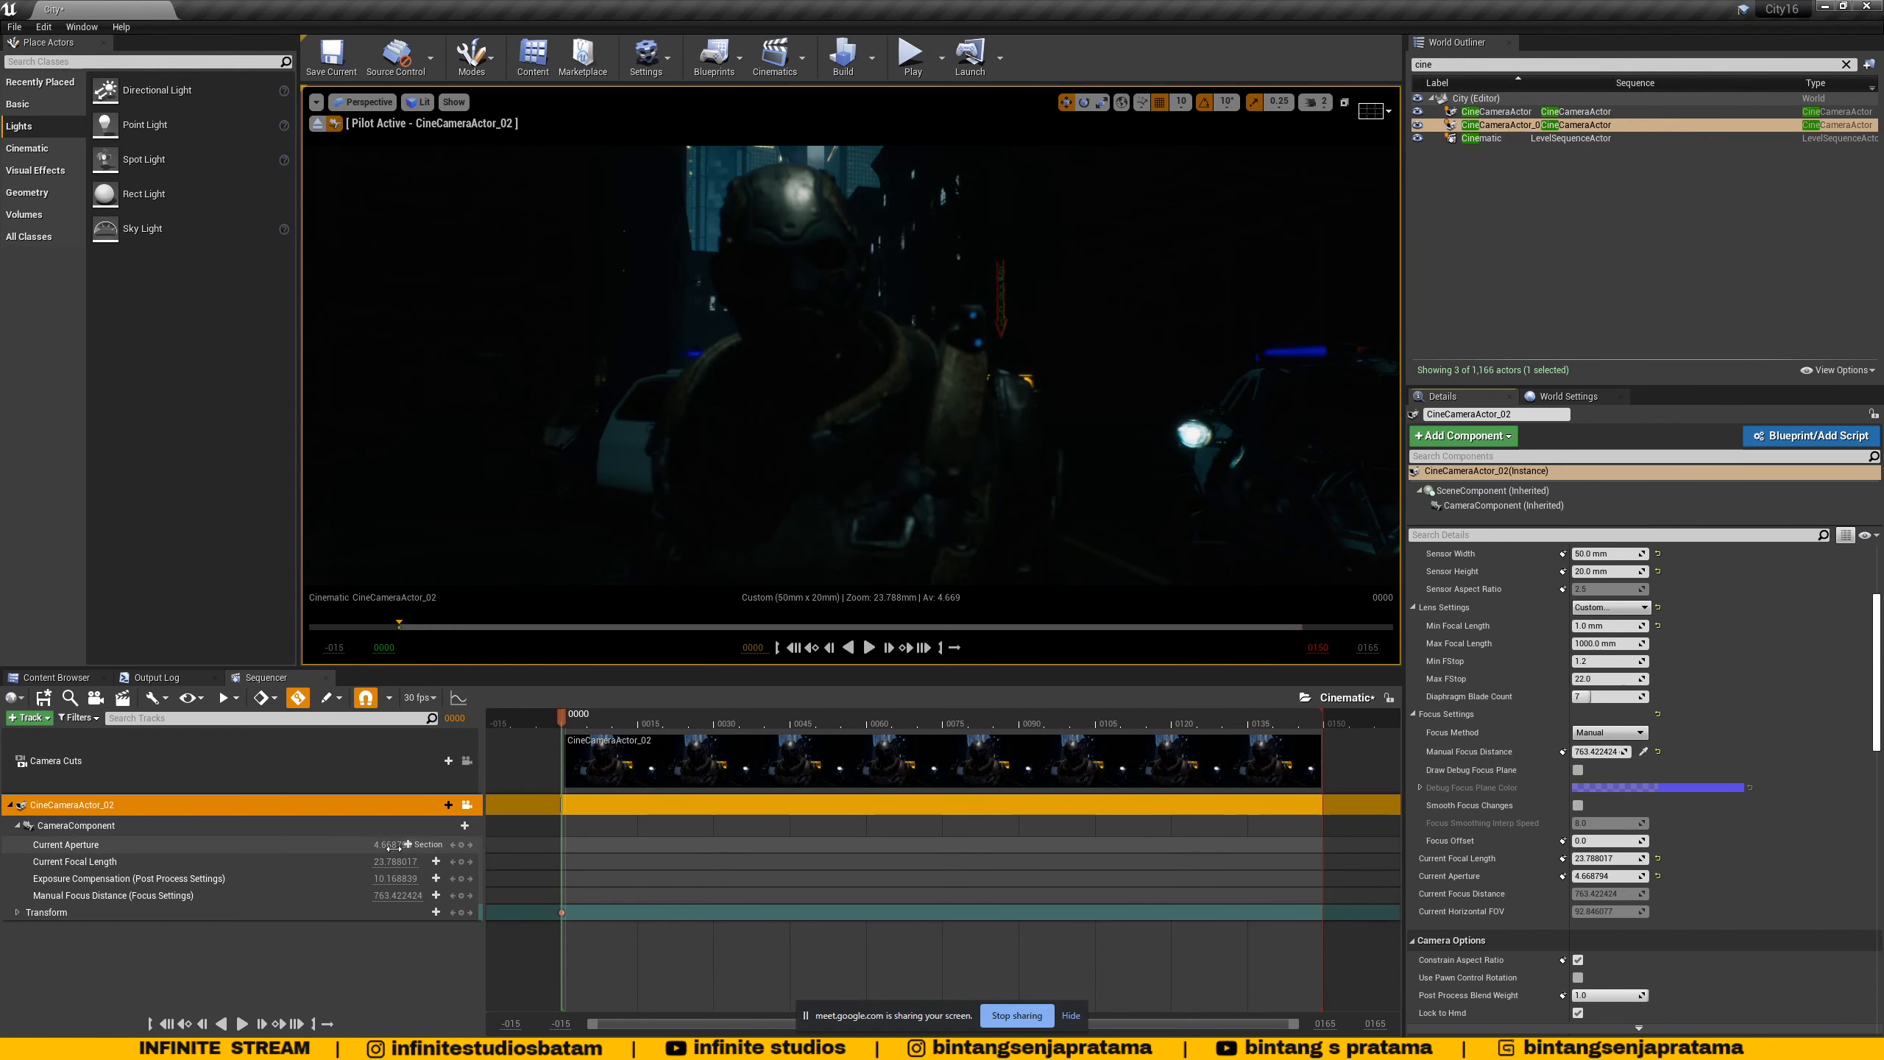
pyautogui.moveTo(406, 844)
pyautogui.mouseDown()
pyautogui.moveTo(371, 845)
pyautogui.moveTo(393, 845)
pyautogui.mouseUp()
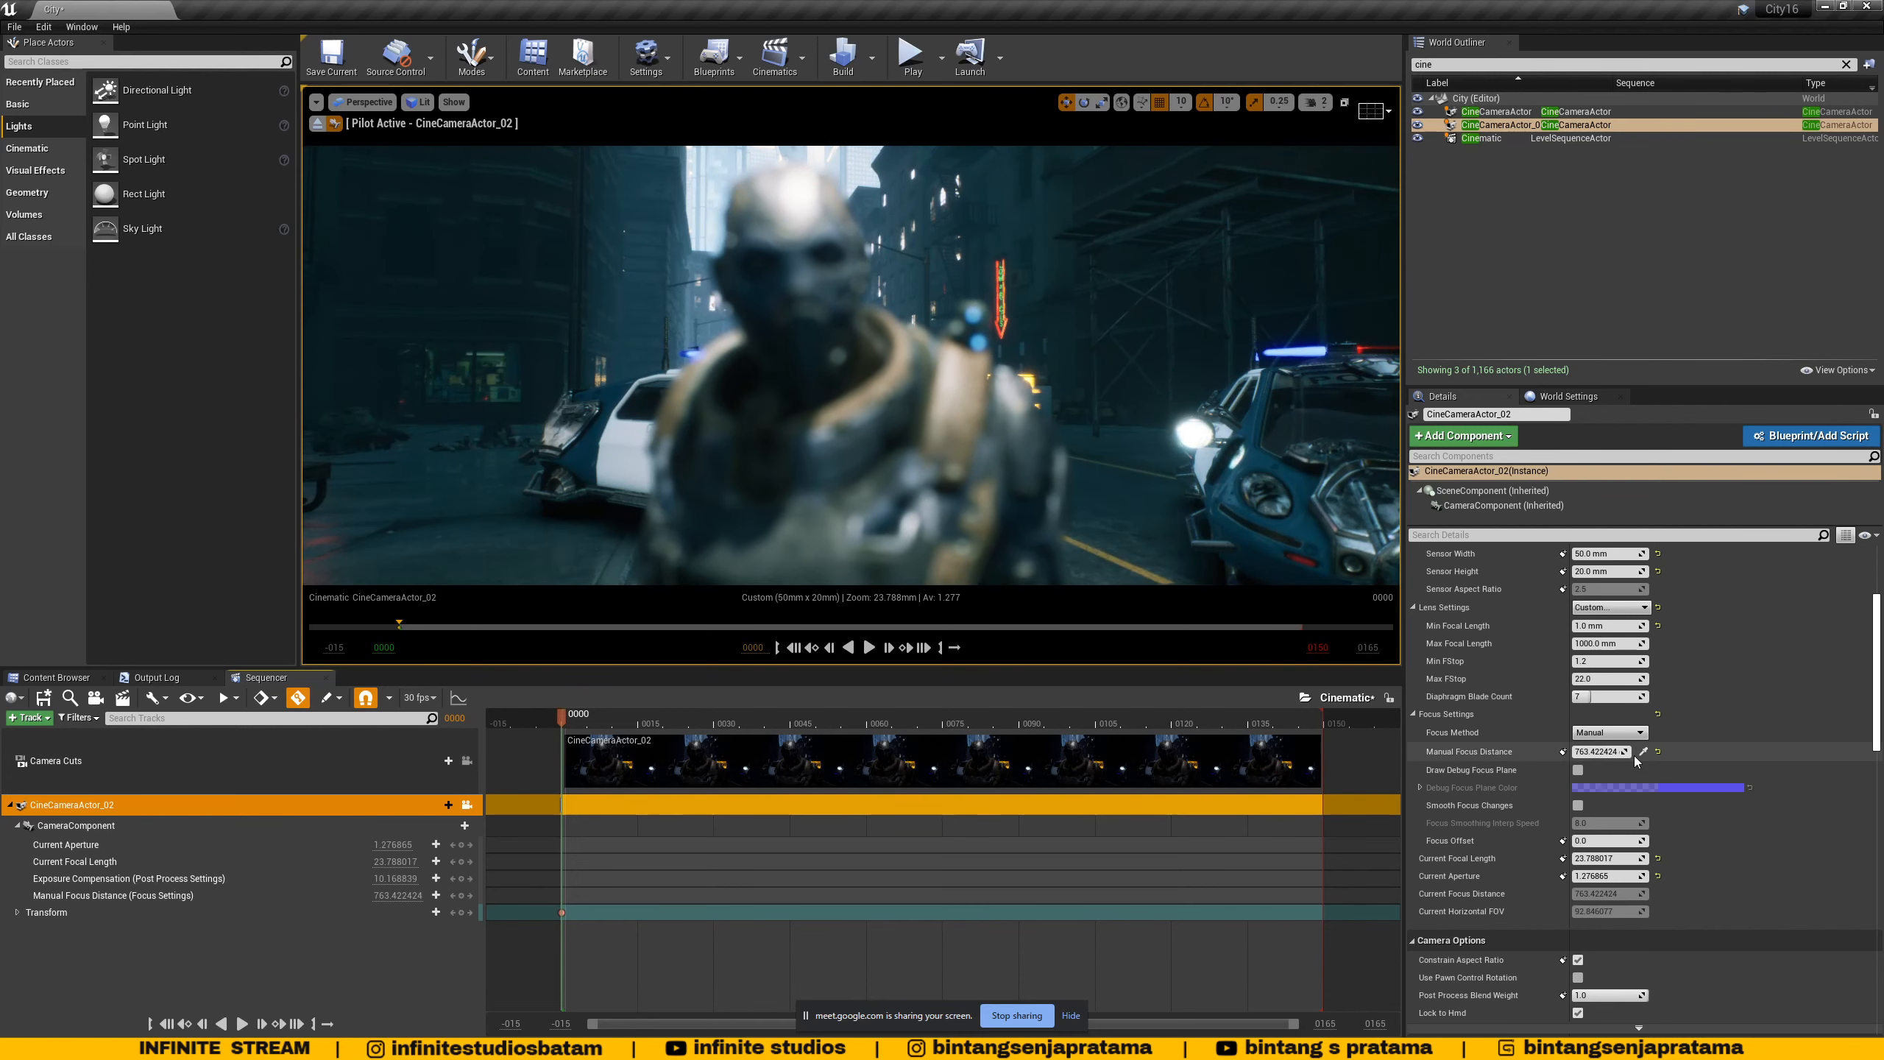
pyautogui.click(803, 286)
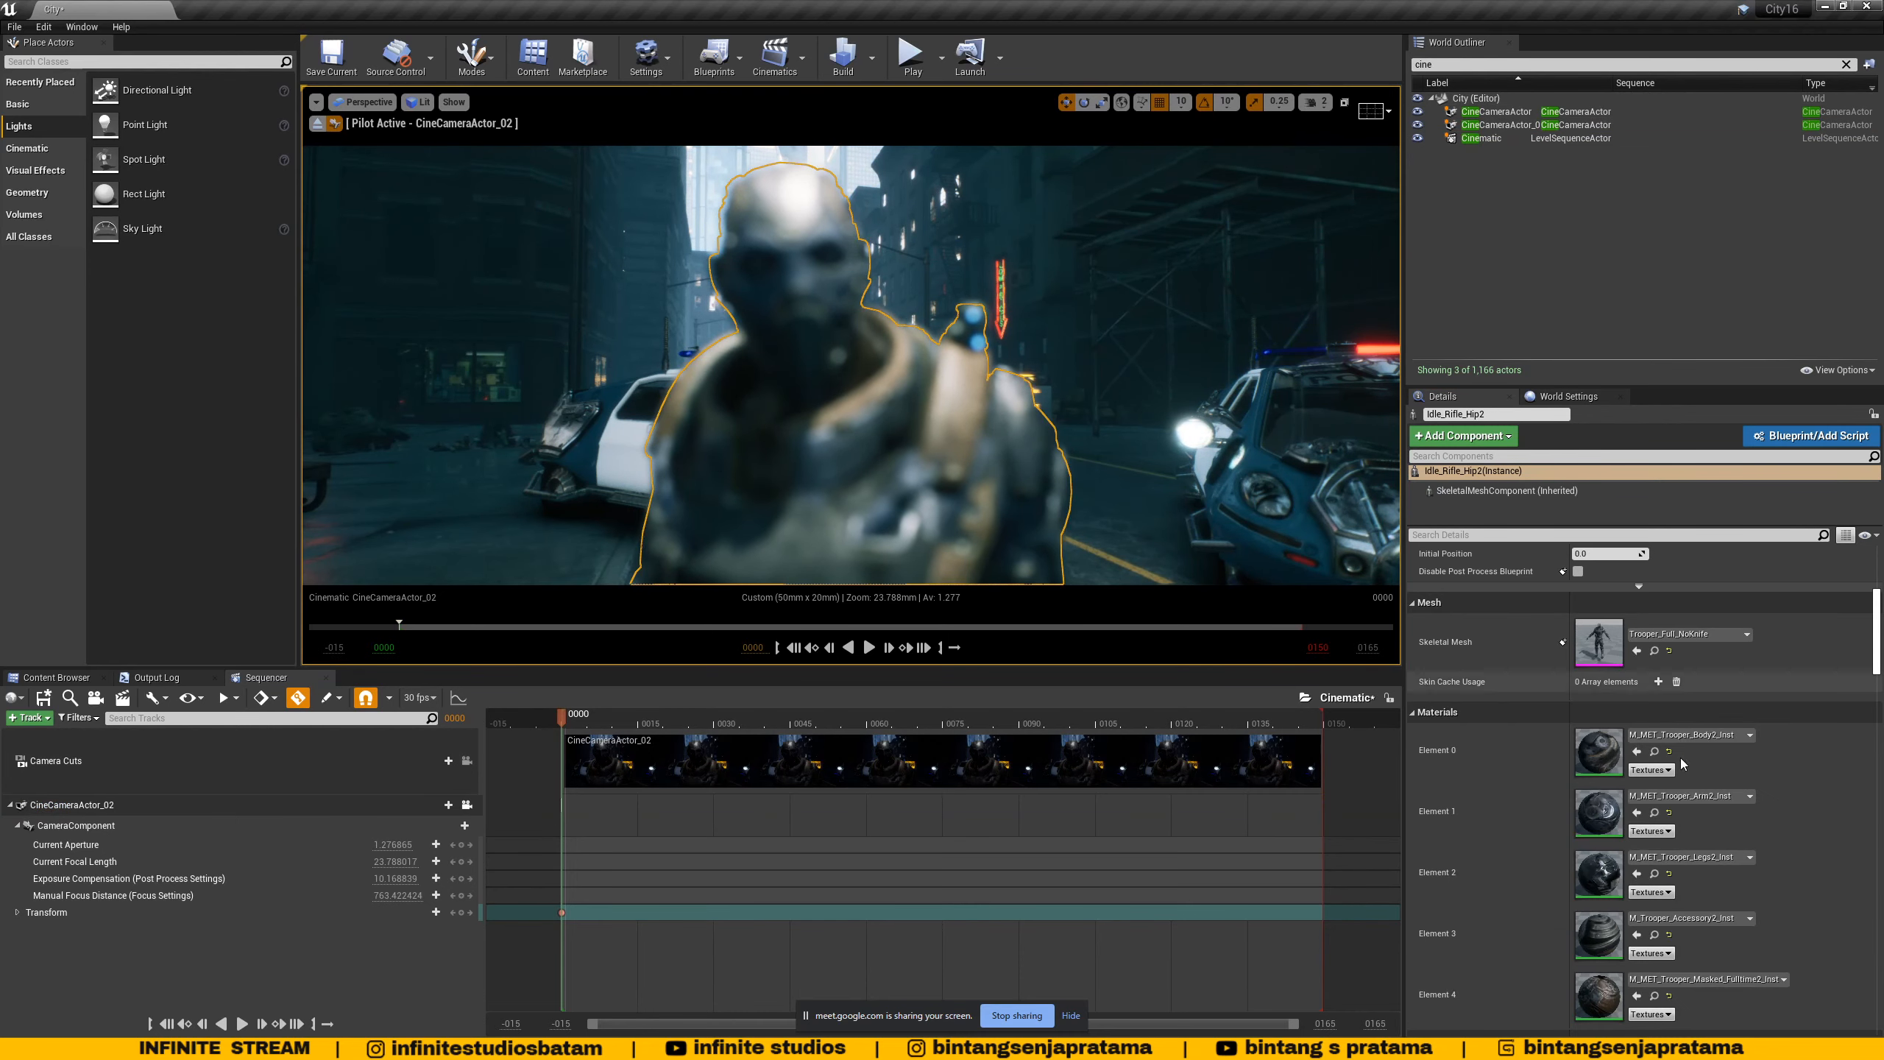
pyautogui.click(1565, 124)
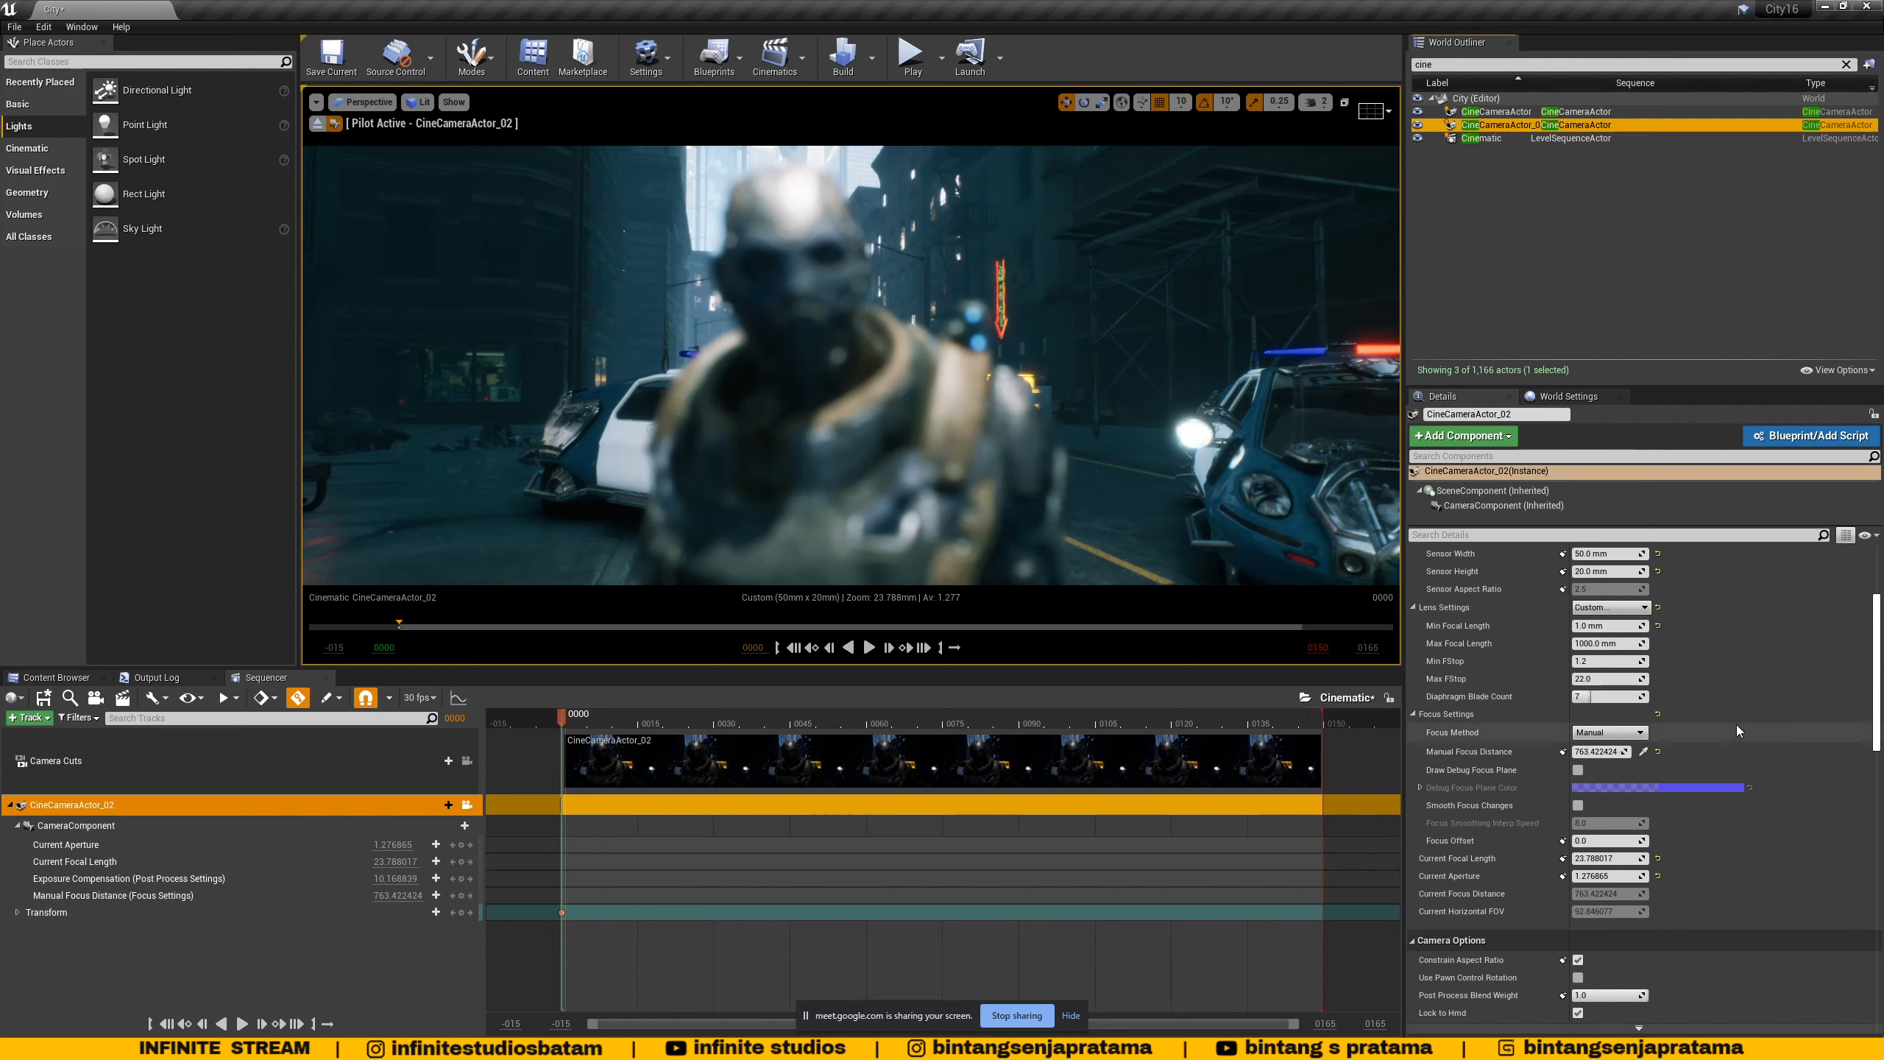
pyautogui.click(794, 250)
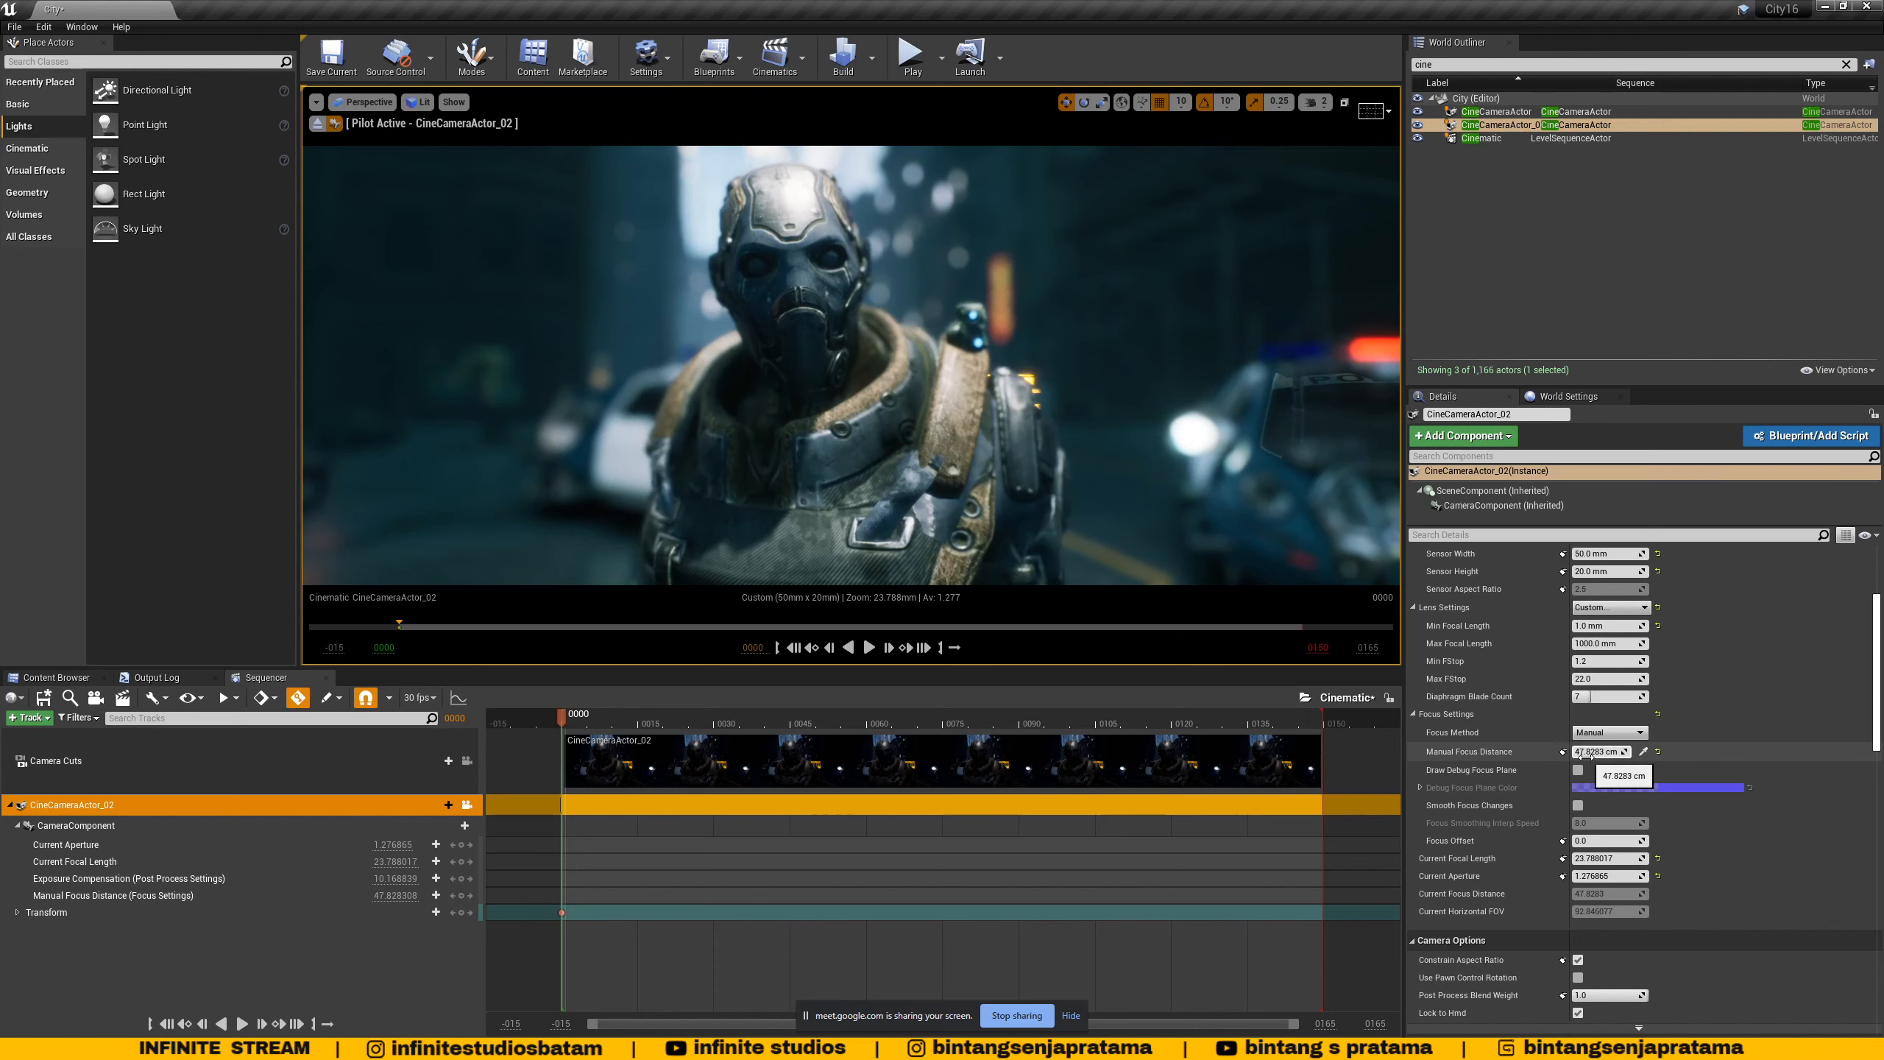
# - Raise CineCameraActor_02's Current Aperture to about 1.51 and its Exposure Compensation to about 11.33
pyautogui.scroll(-2, 1717, 866)
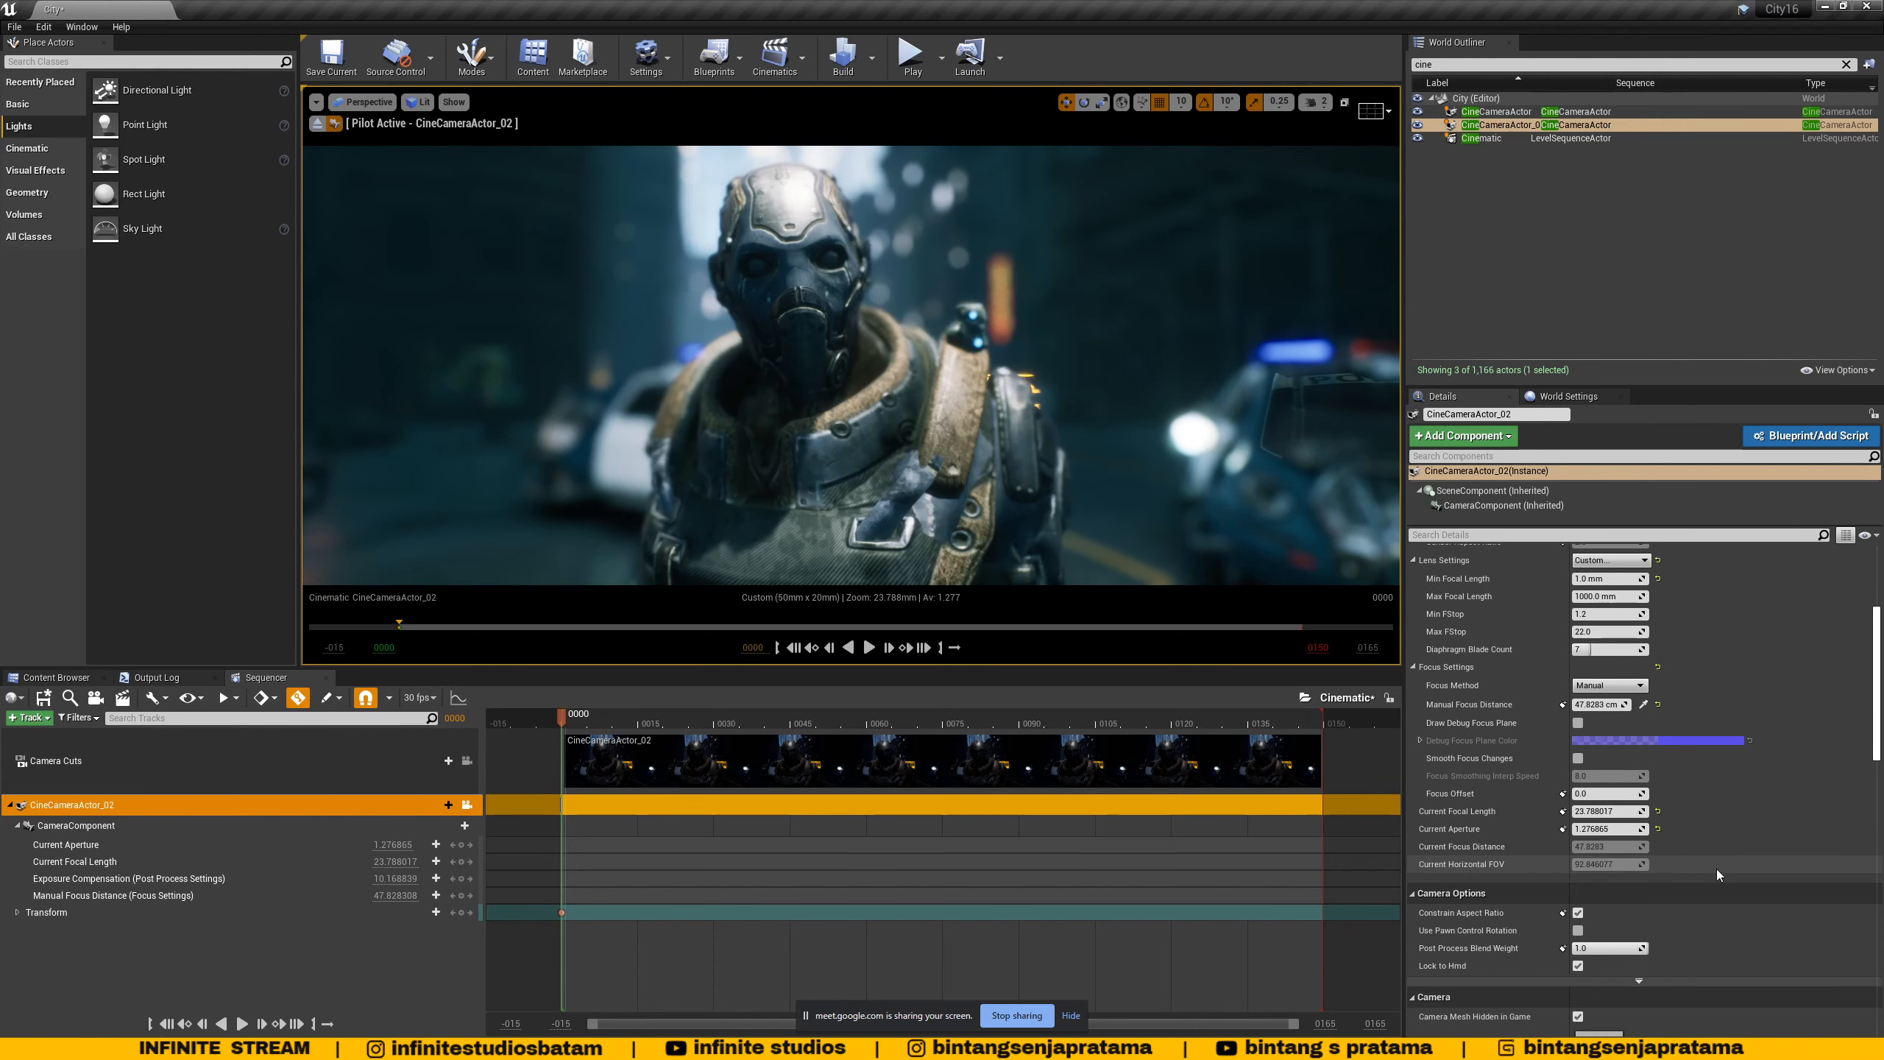
pyautogui.scroll(-1, 1716, 870)
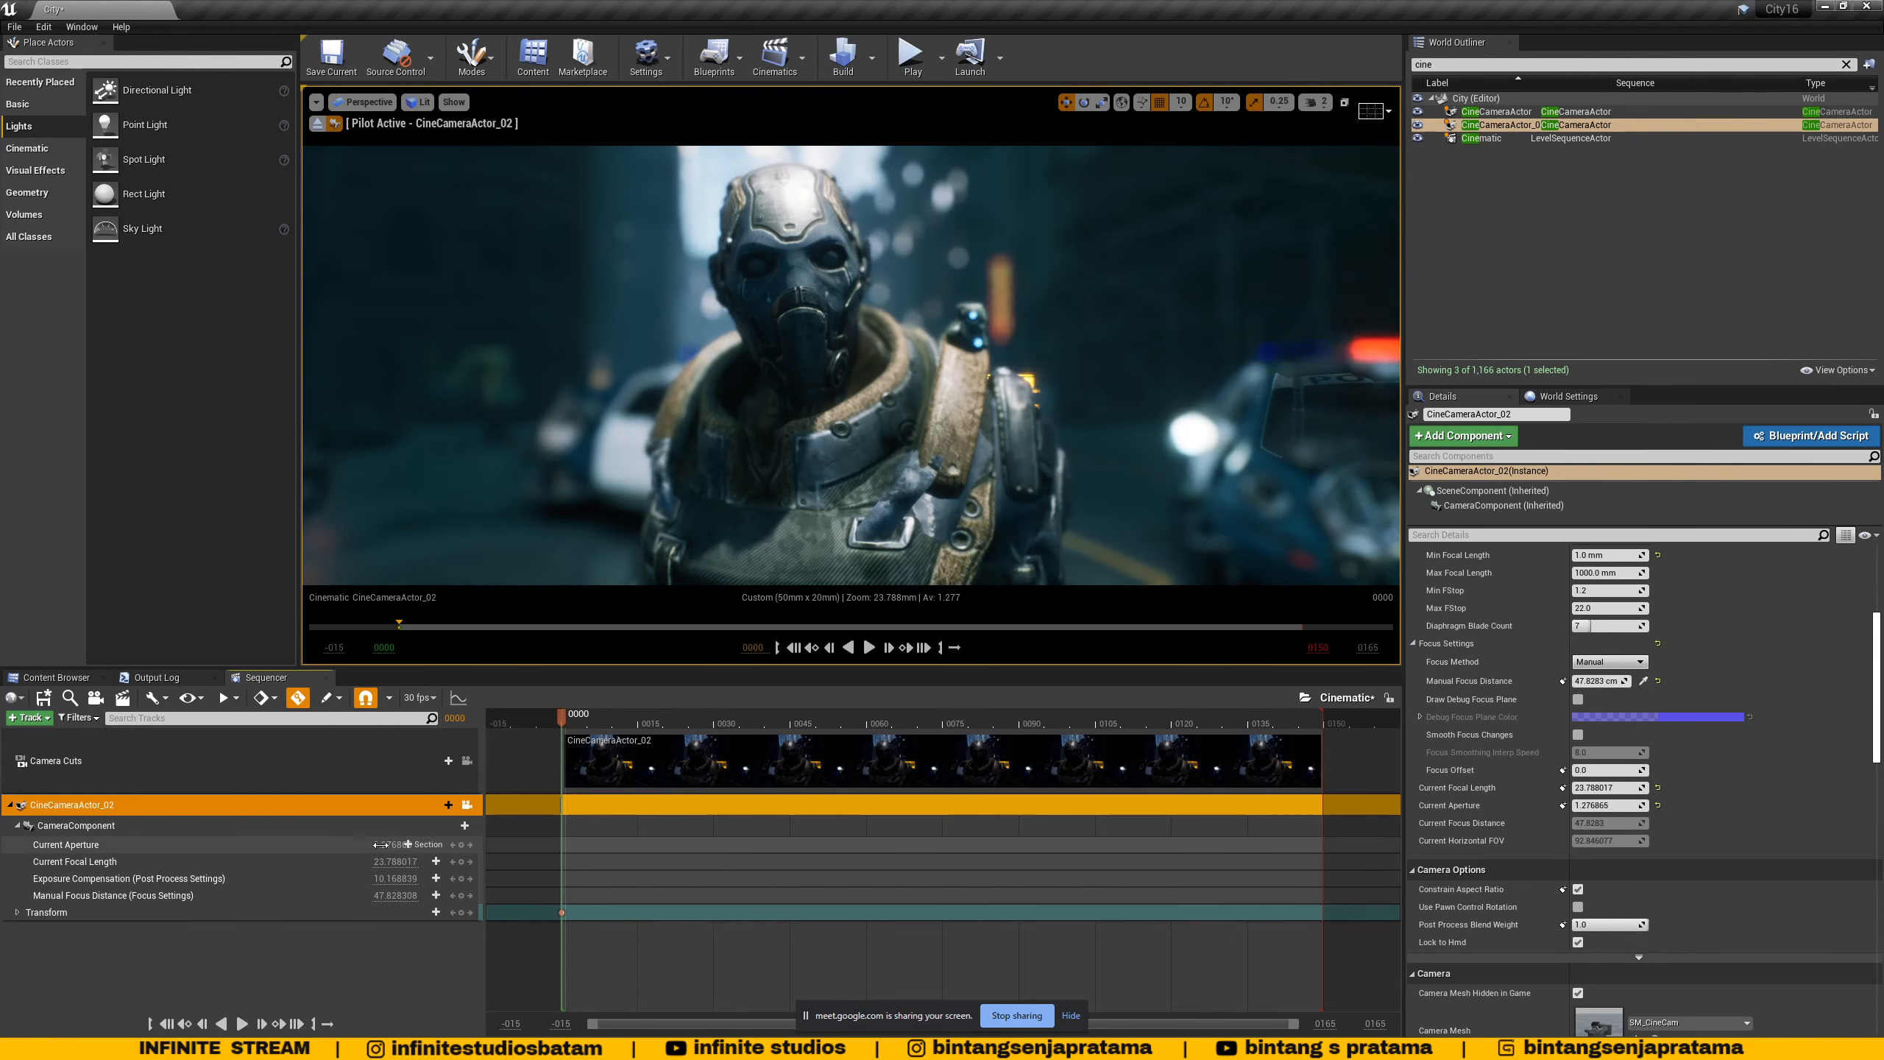
pyautogui.moveTo(380, 844); pyautogui.dragTo(407, 879)
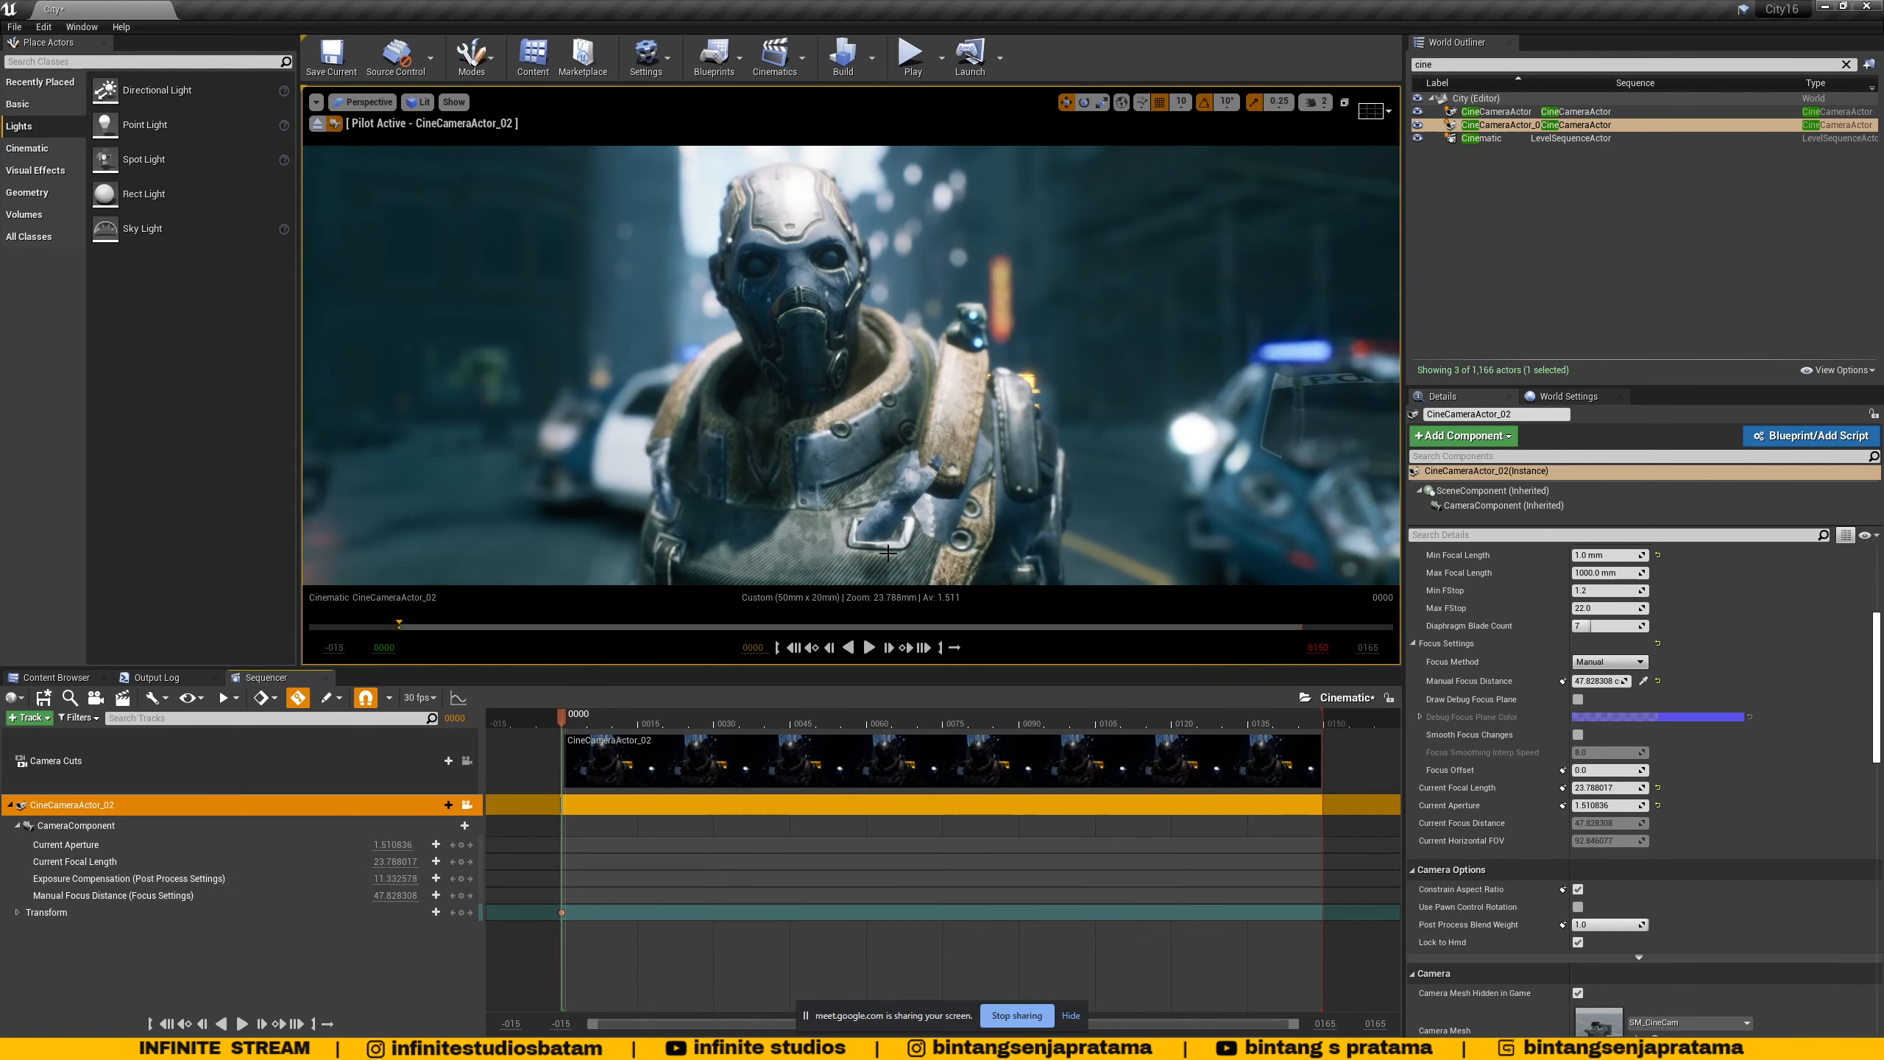
# - Look over CineCameraActor_02's Filmback, Lens and Focus Settings, and collapse the Filmback group
pyautogui.scroll(3, 1577, 737)
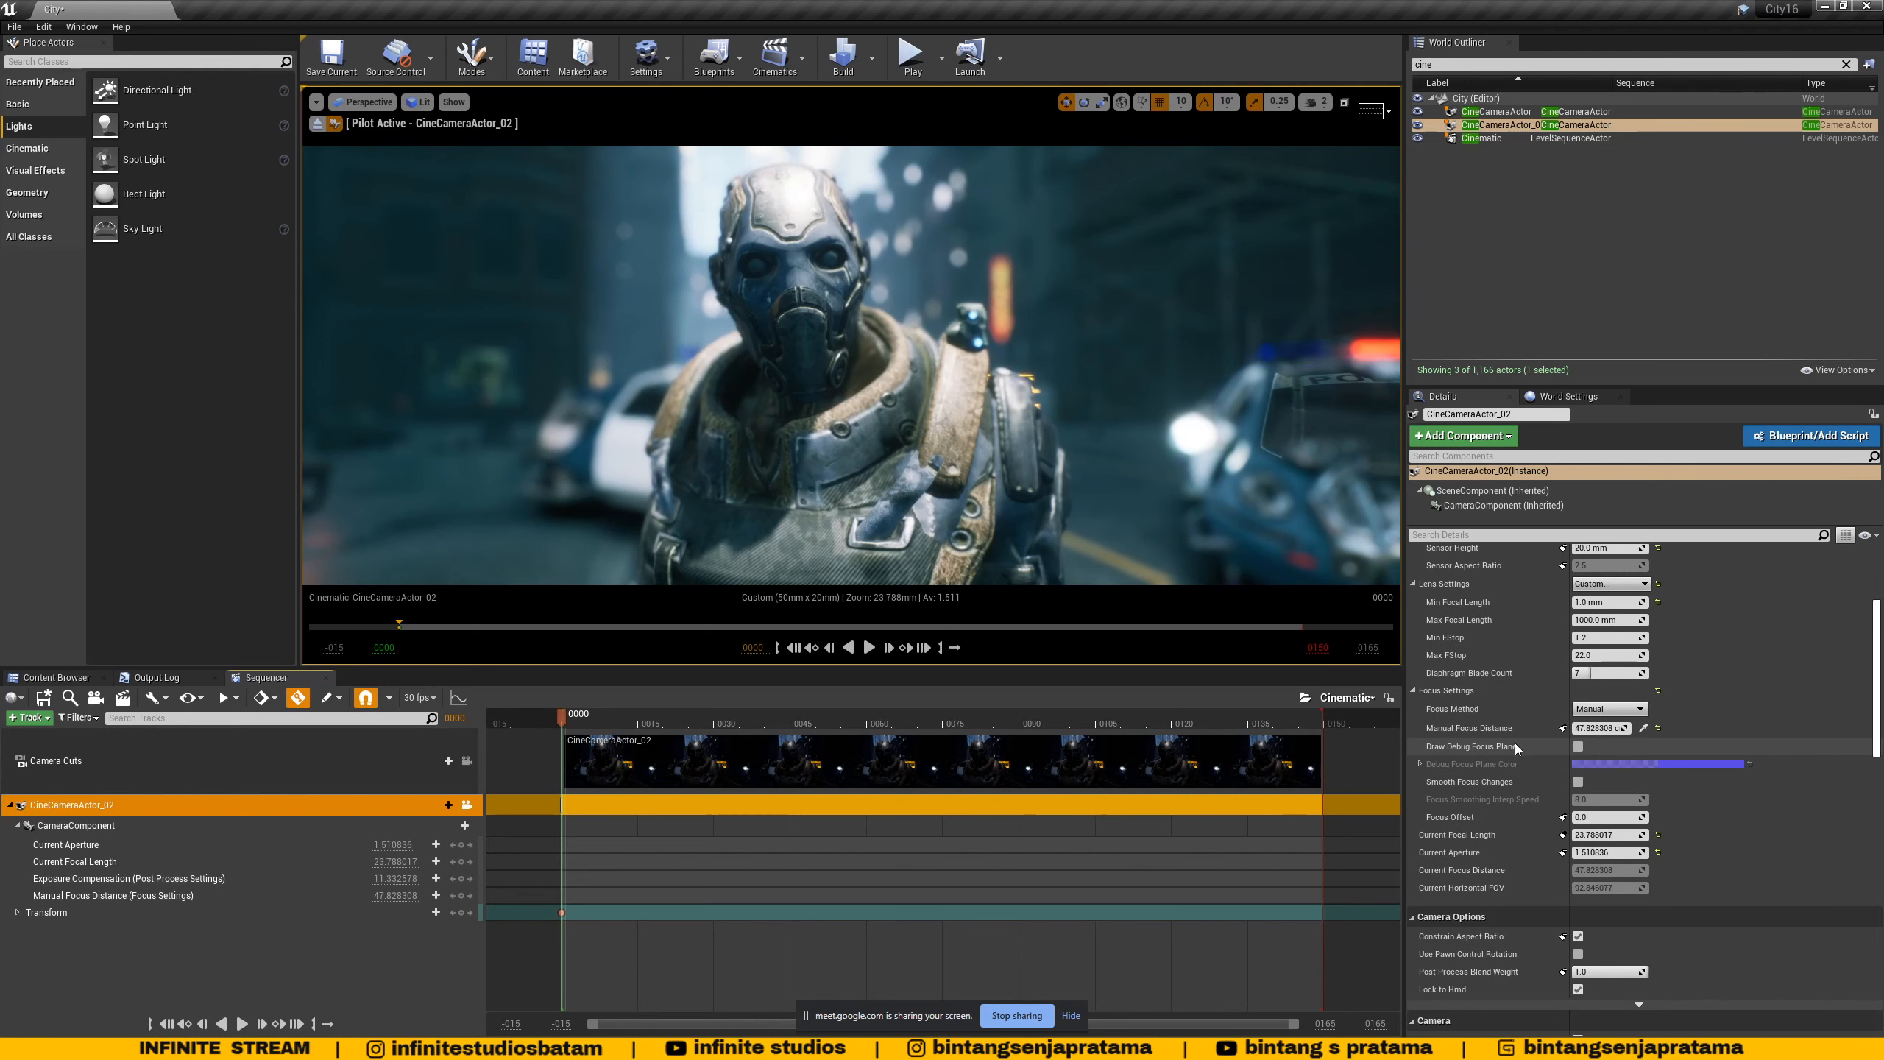
pyautogui.click(560, 723)
pyautogui.click(566, 724)
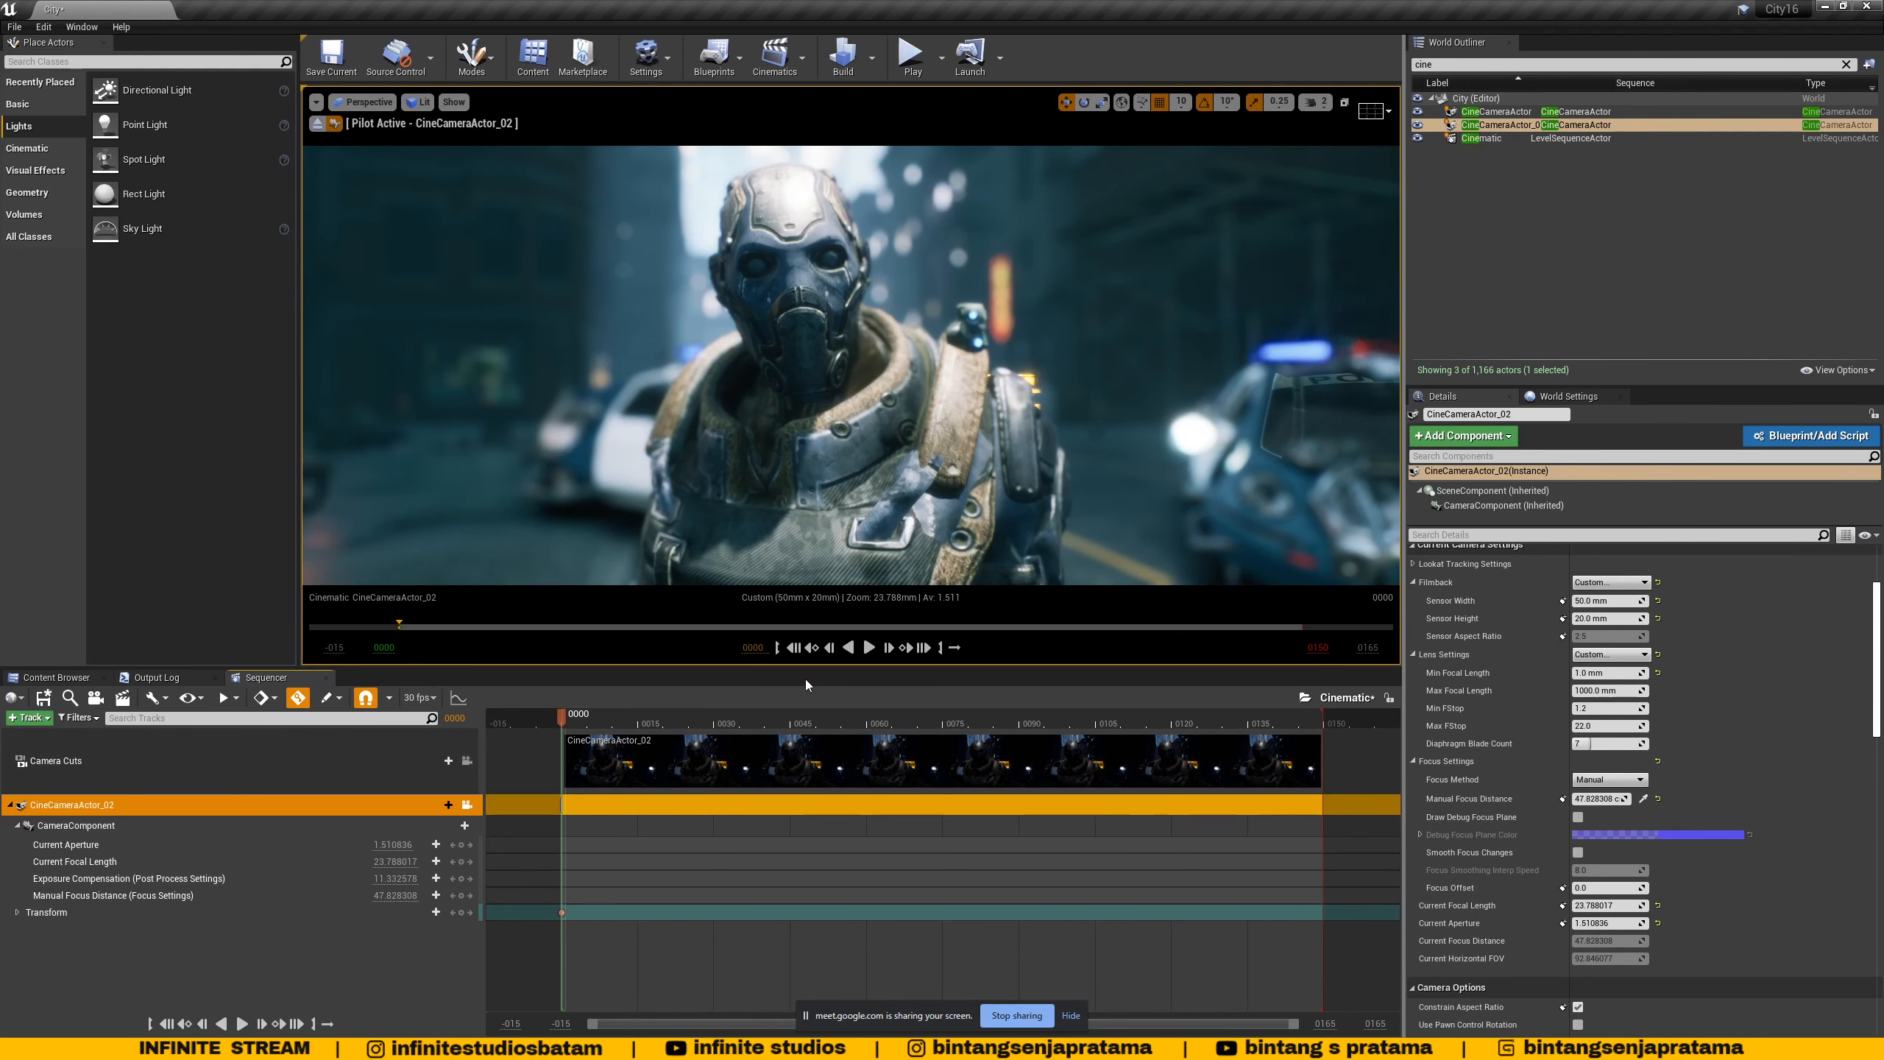
pyautogui.scroll(-2, 1643, 798)
pyautogui.scroll(3, 1497, 742)
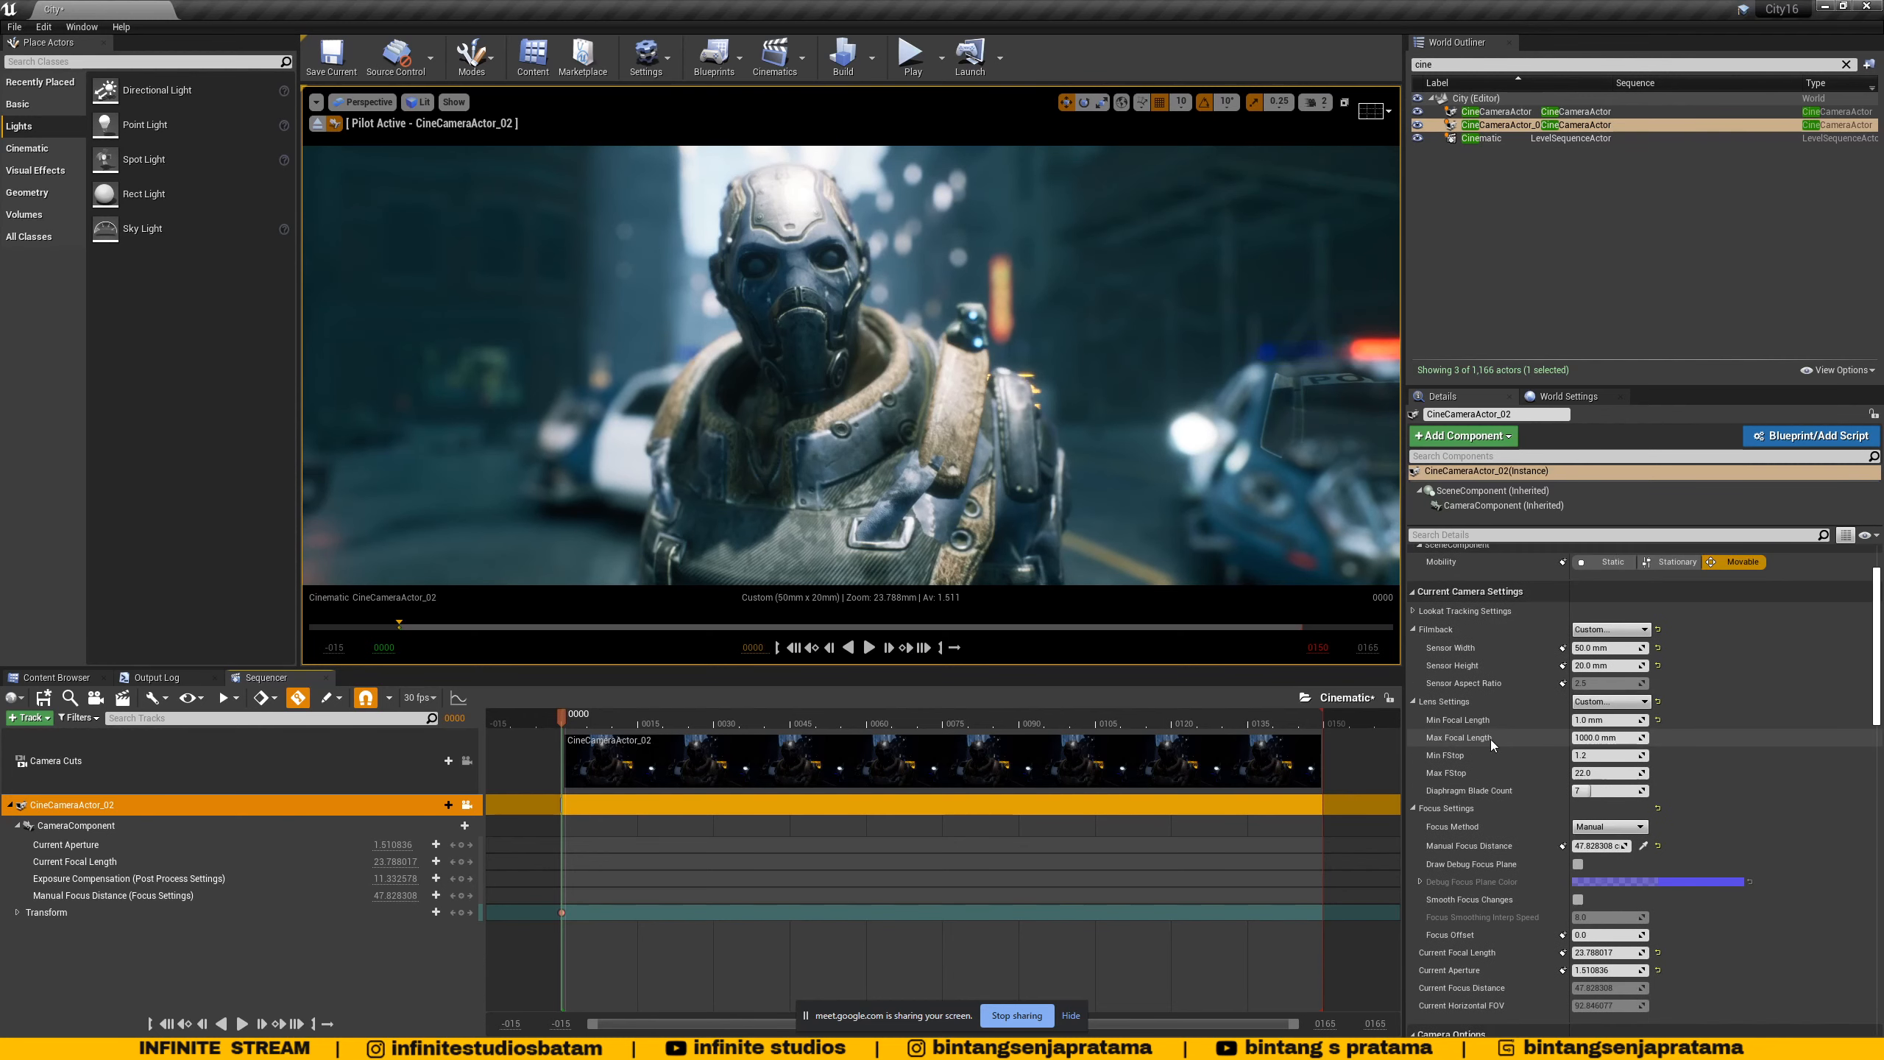
pyautogui.click(1414, 629)
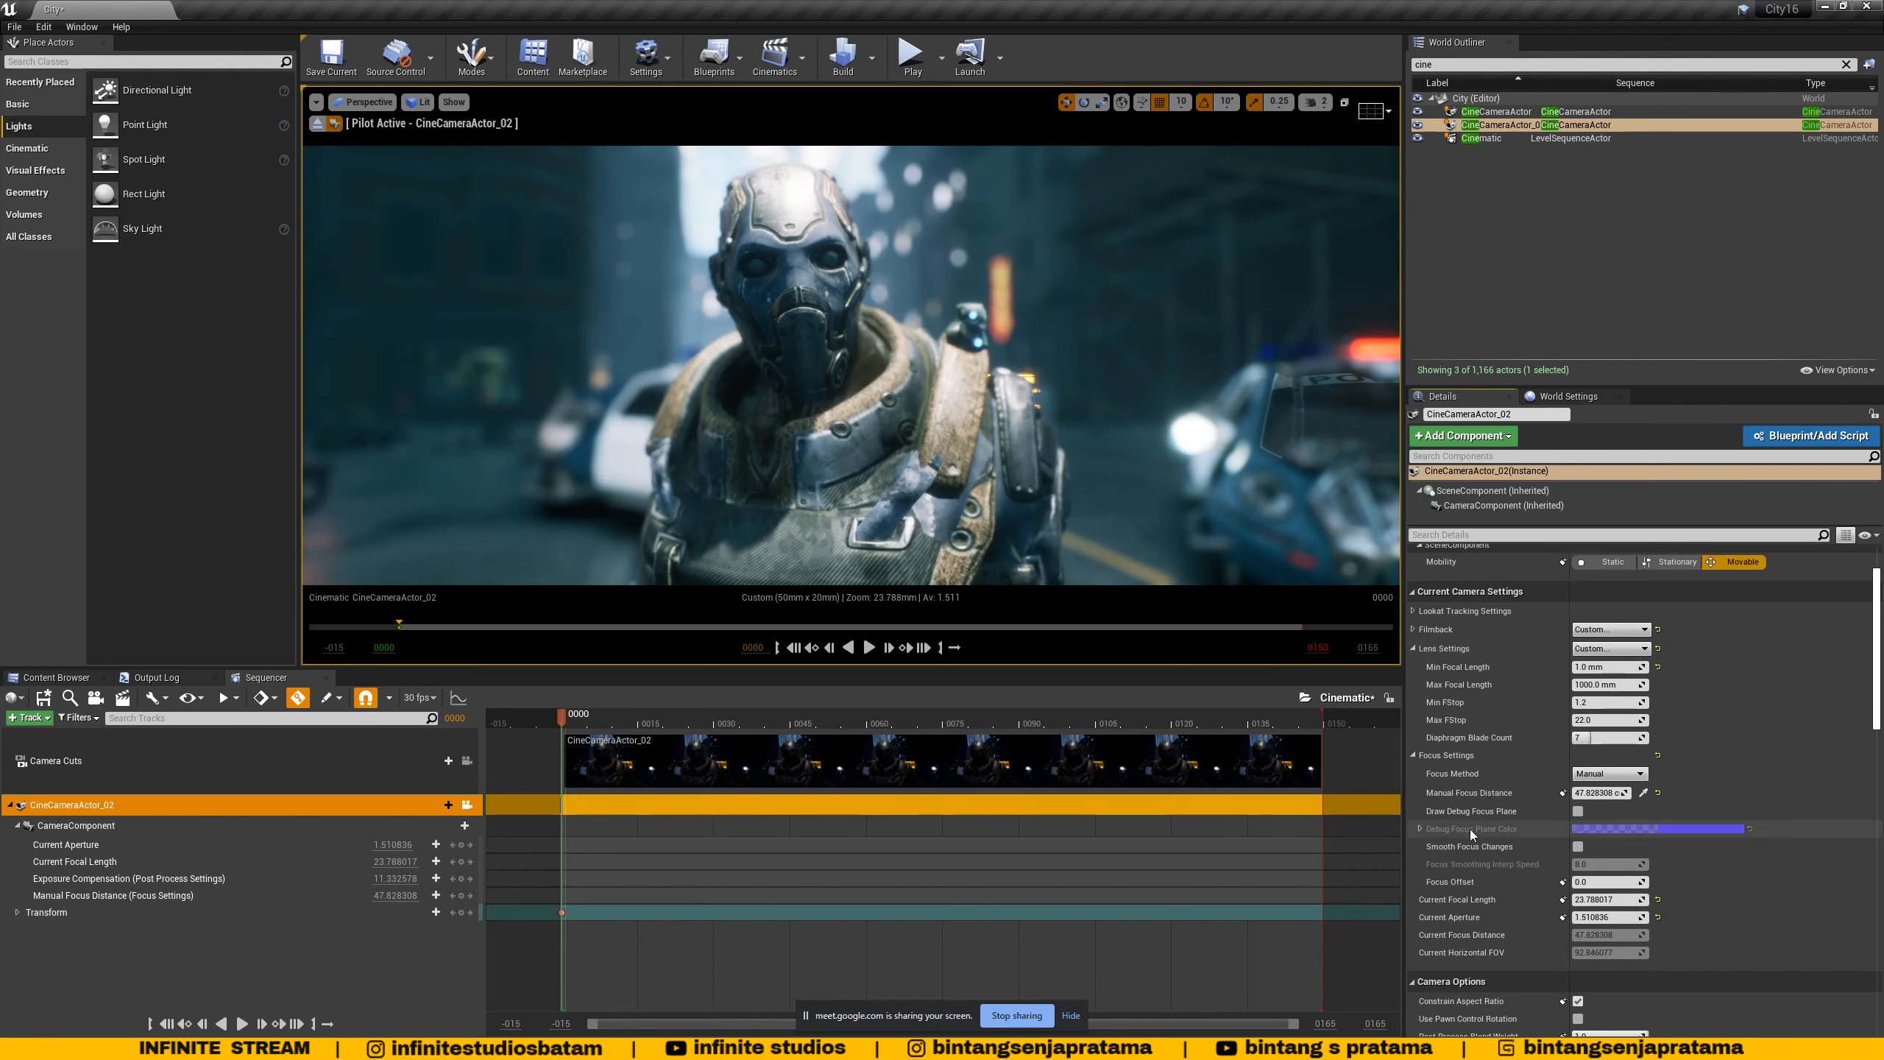
pyautogui.scroll(-3, 1469, 829)
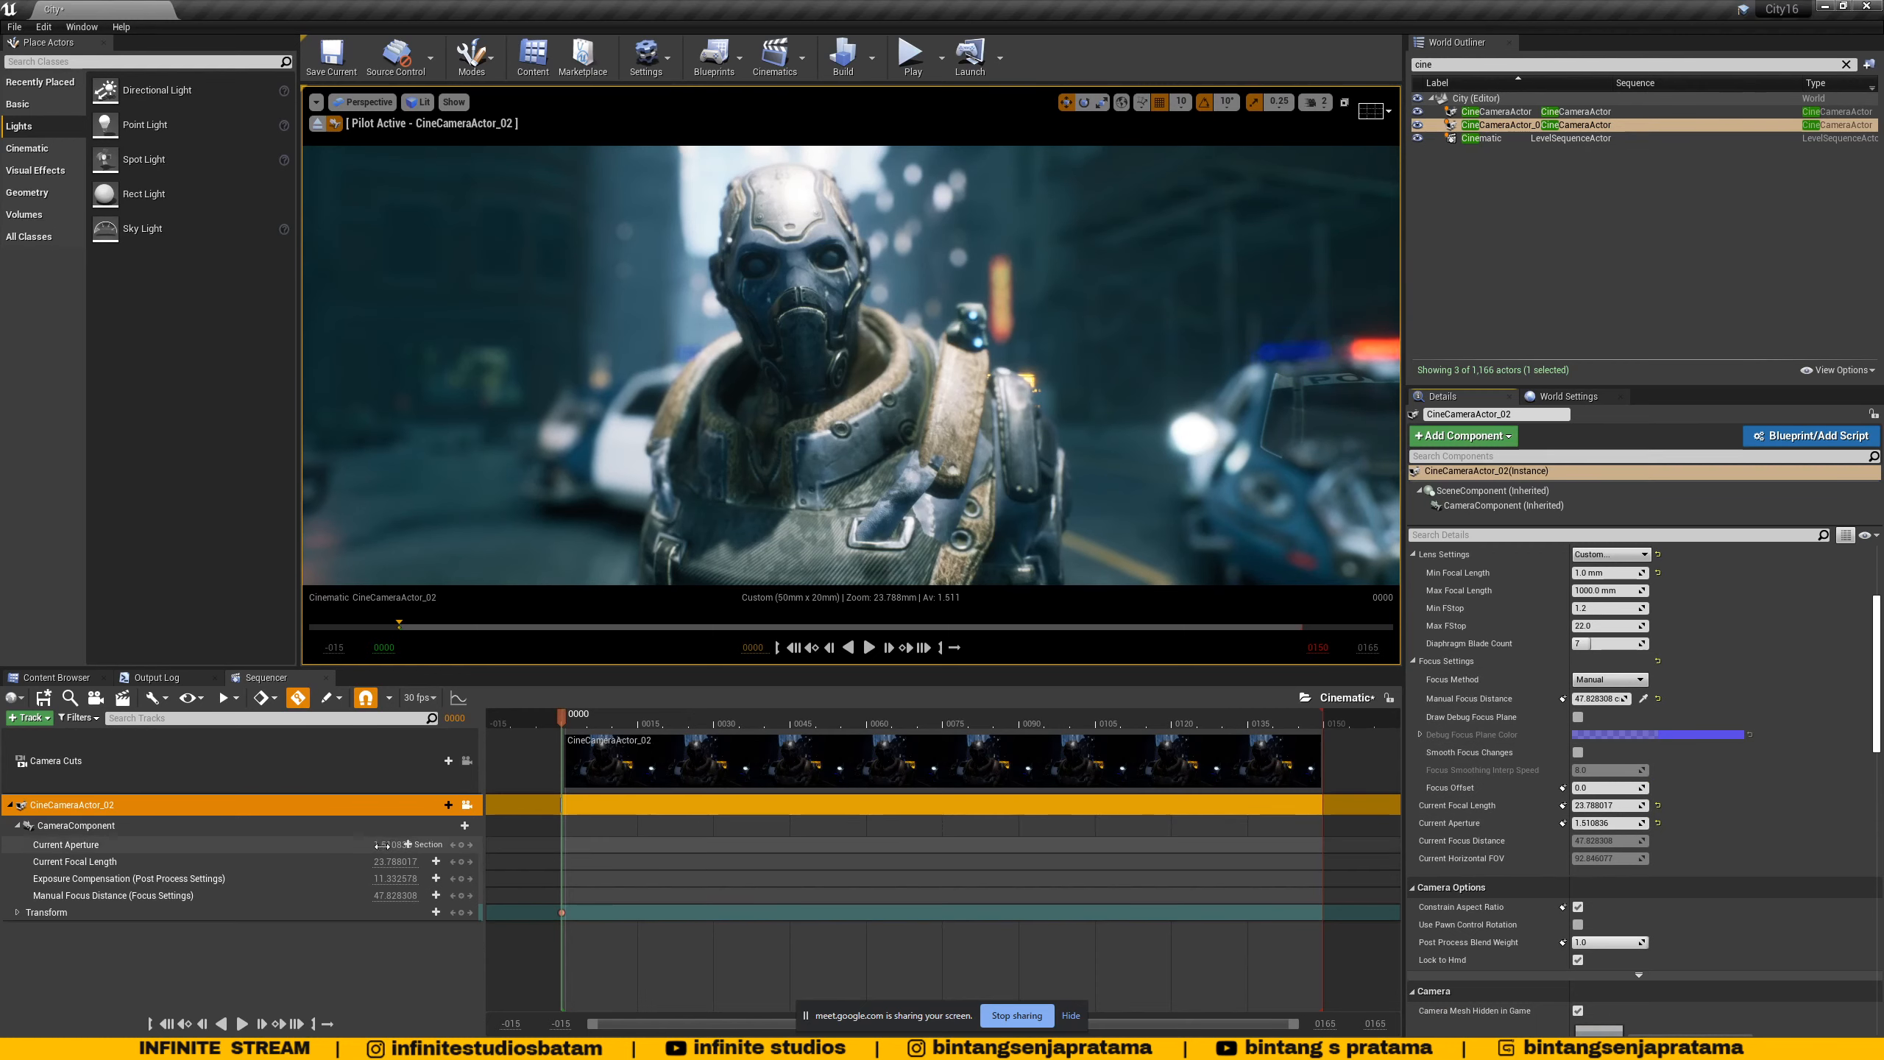
# - Set CineCameraActor_02's Current Aperture to 3.0, try Exposure Compensation at 15 and 10, and set it to 13
pyautogui.moveTo(382, 845)
pyautogui.mouseDown()
pyautogui.moveTo(437, 845)
pyautogui.moveTo(394, 883)
pyautogui.moveTo(382, 844)
pyautogui.mouseUp()
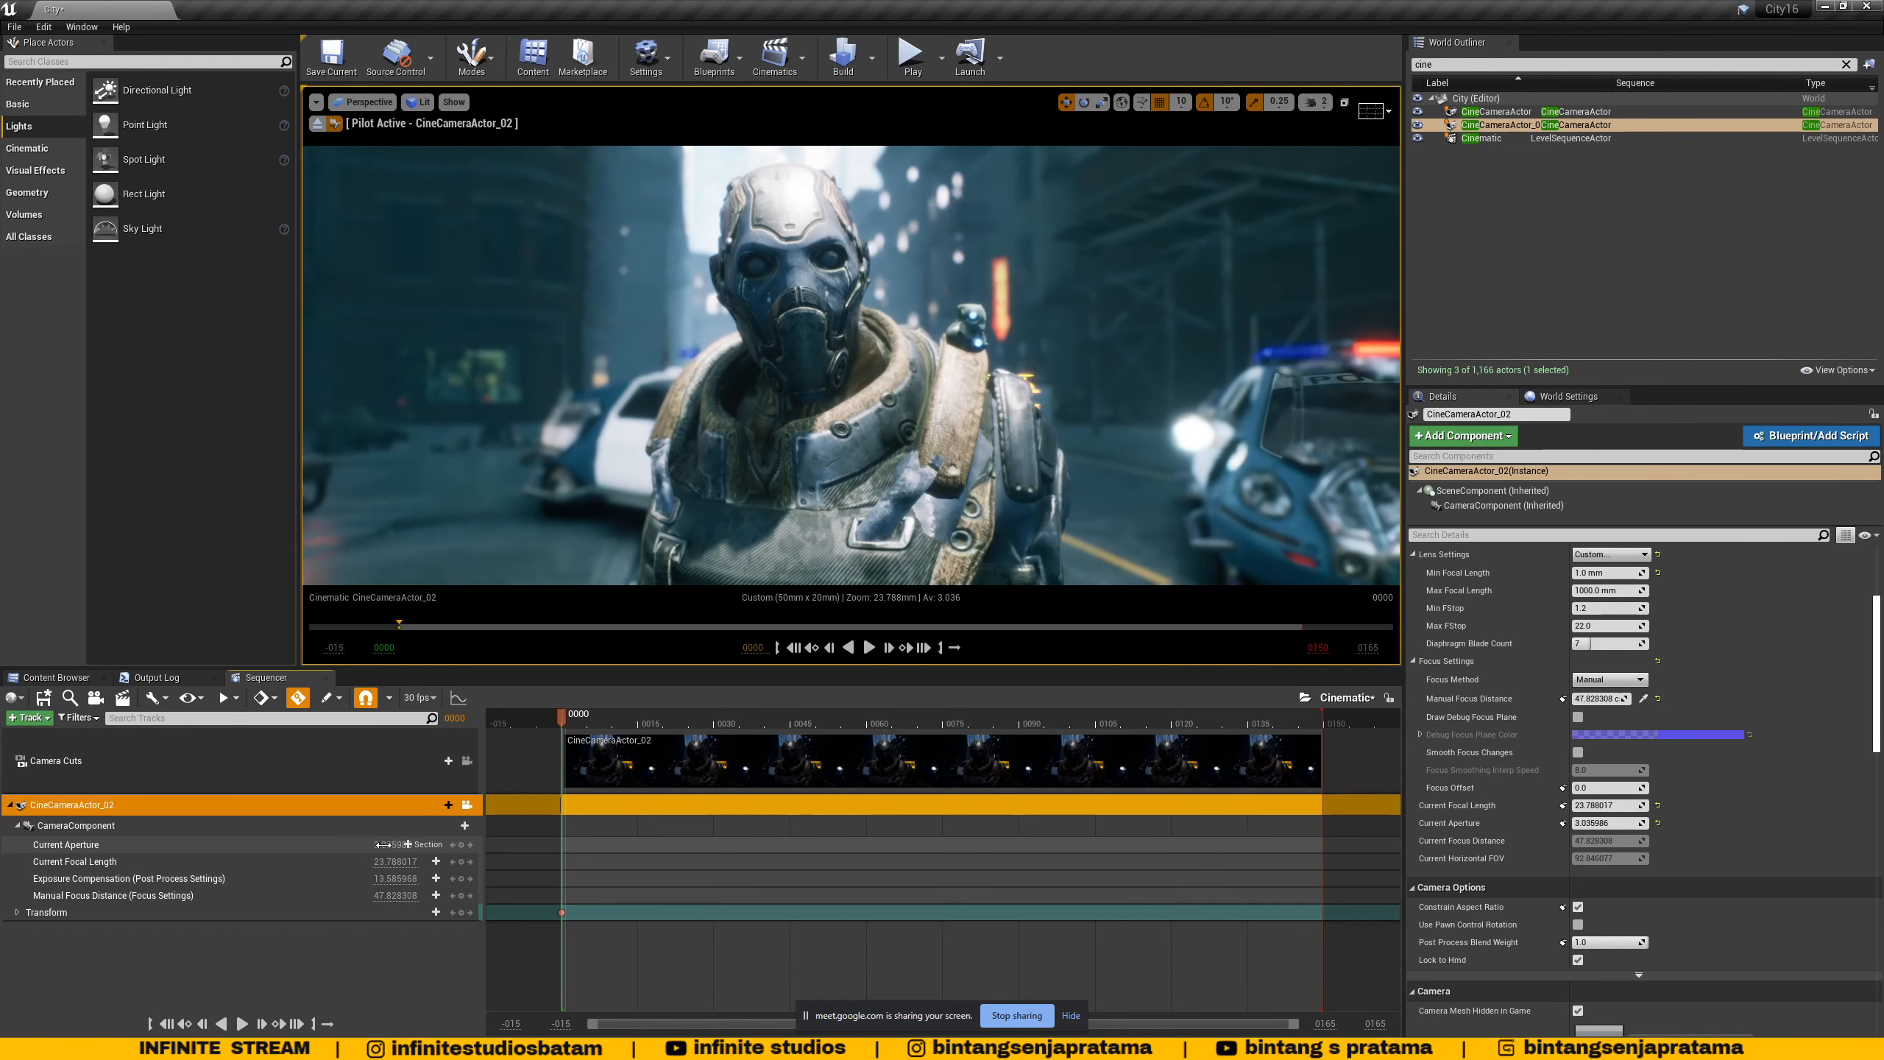
pyautogui.scroll(-4, 1614, 802)
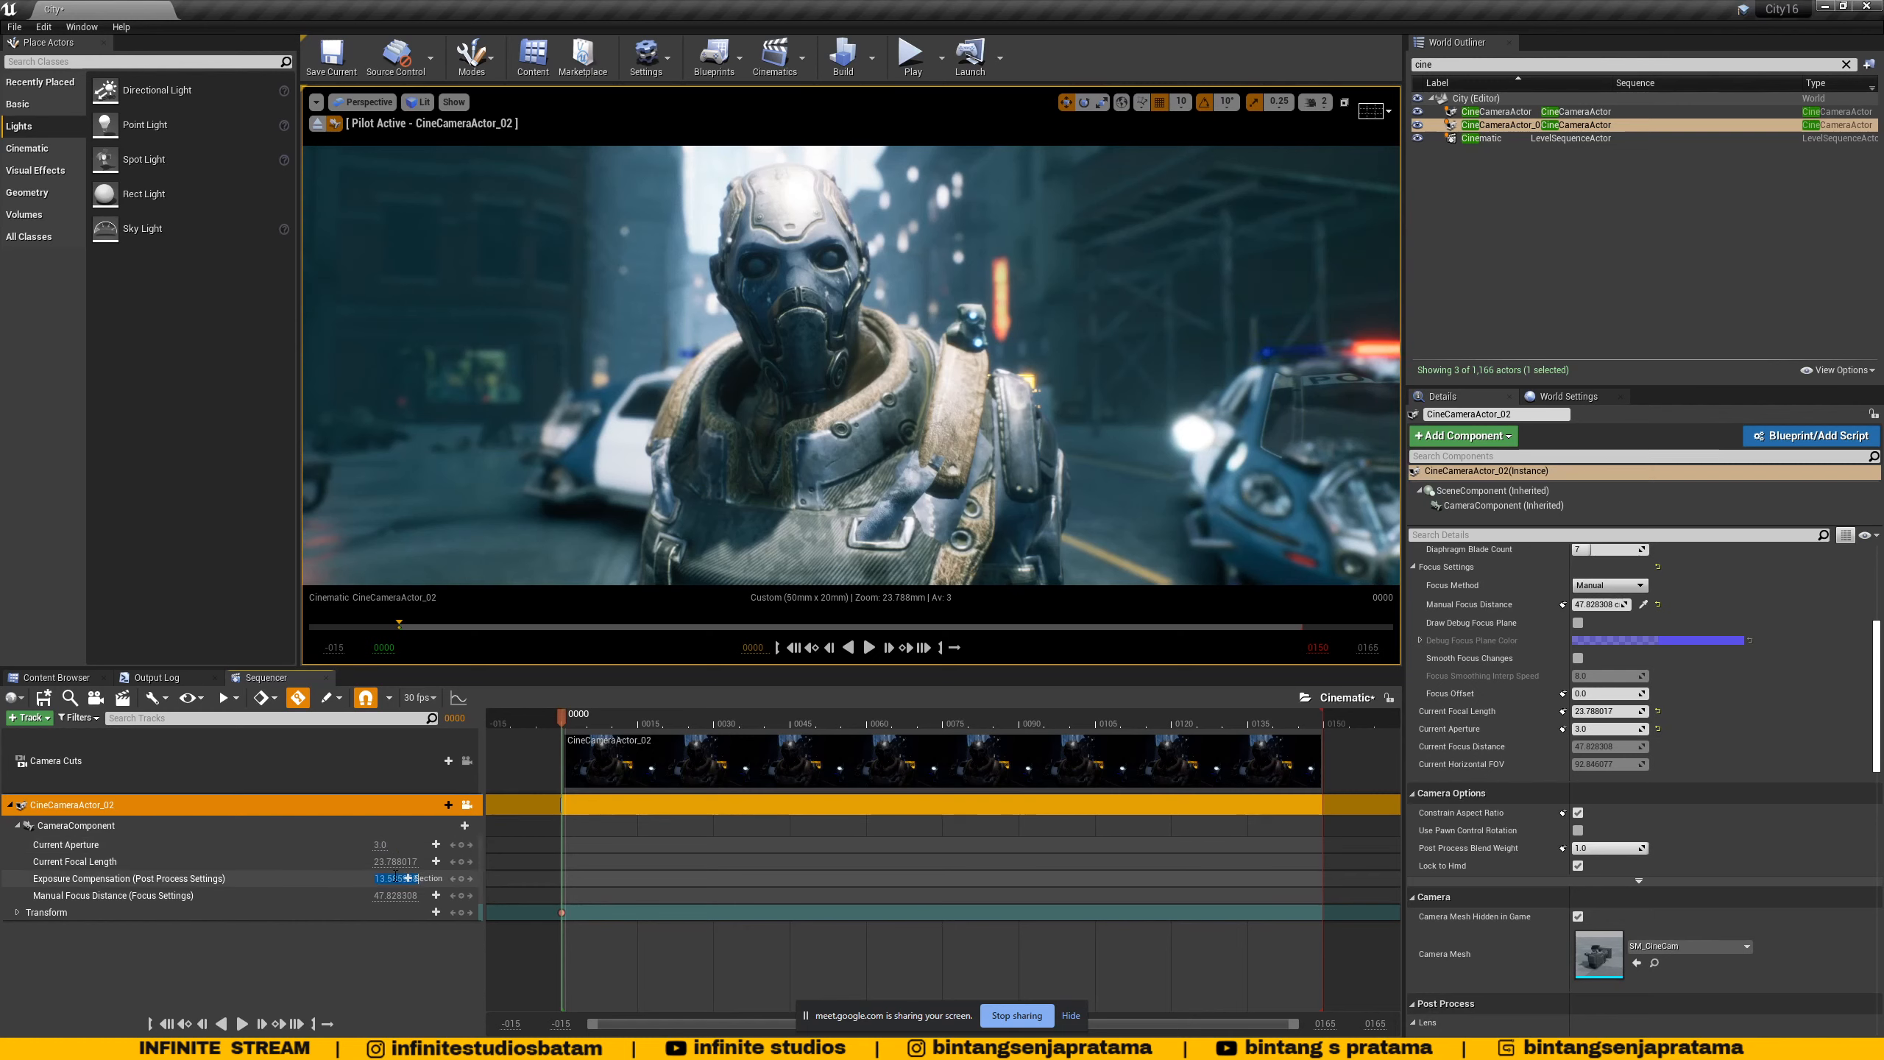
pyautogui.write('15')
pyautogui.press('Return')
pyautogui.click(379, 878)
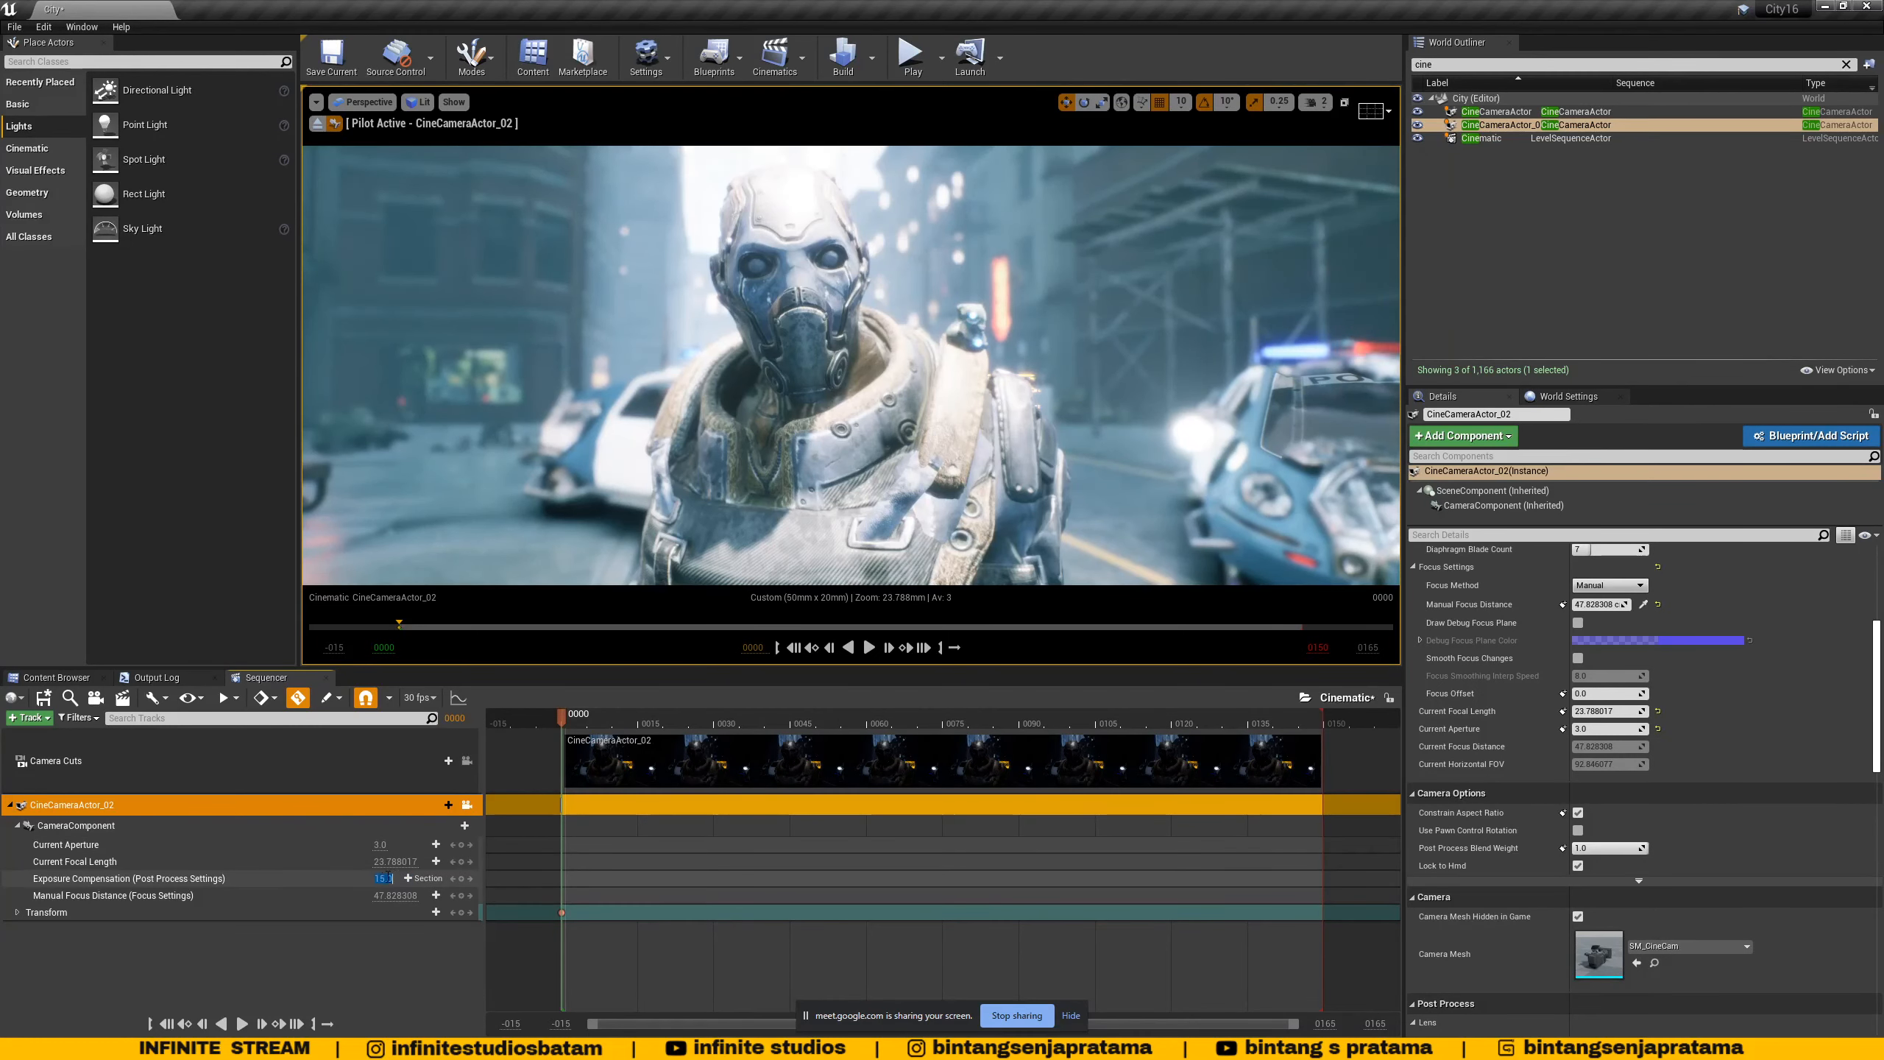
pyautogui.write('10')
pyautogui.press('Return')
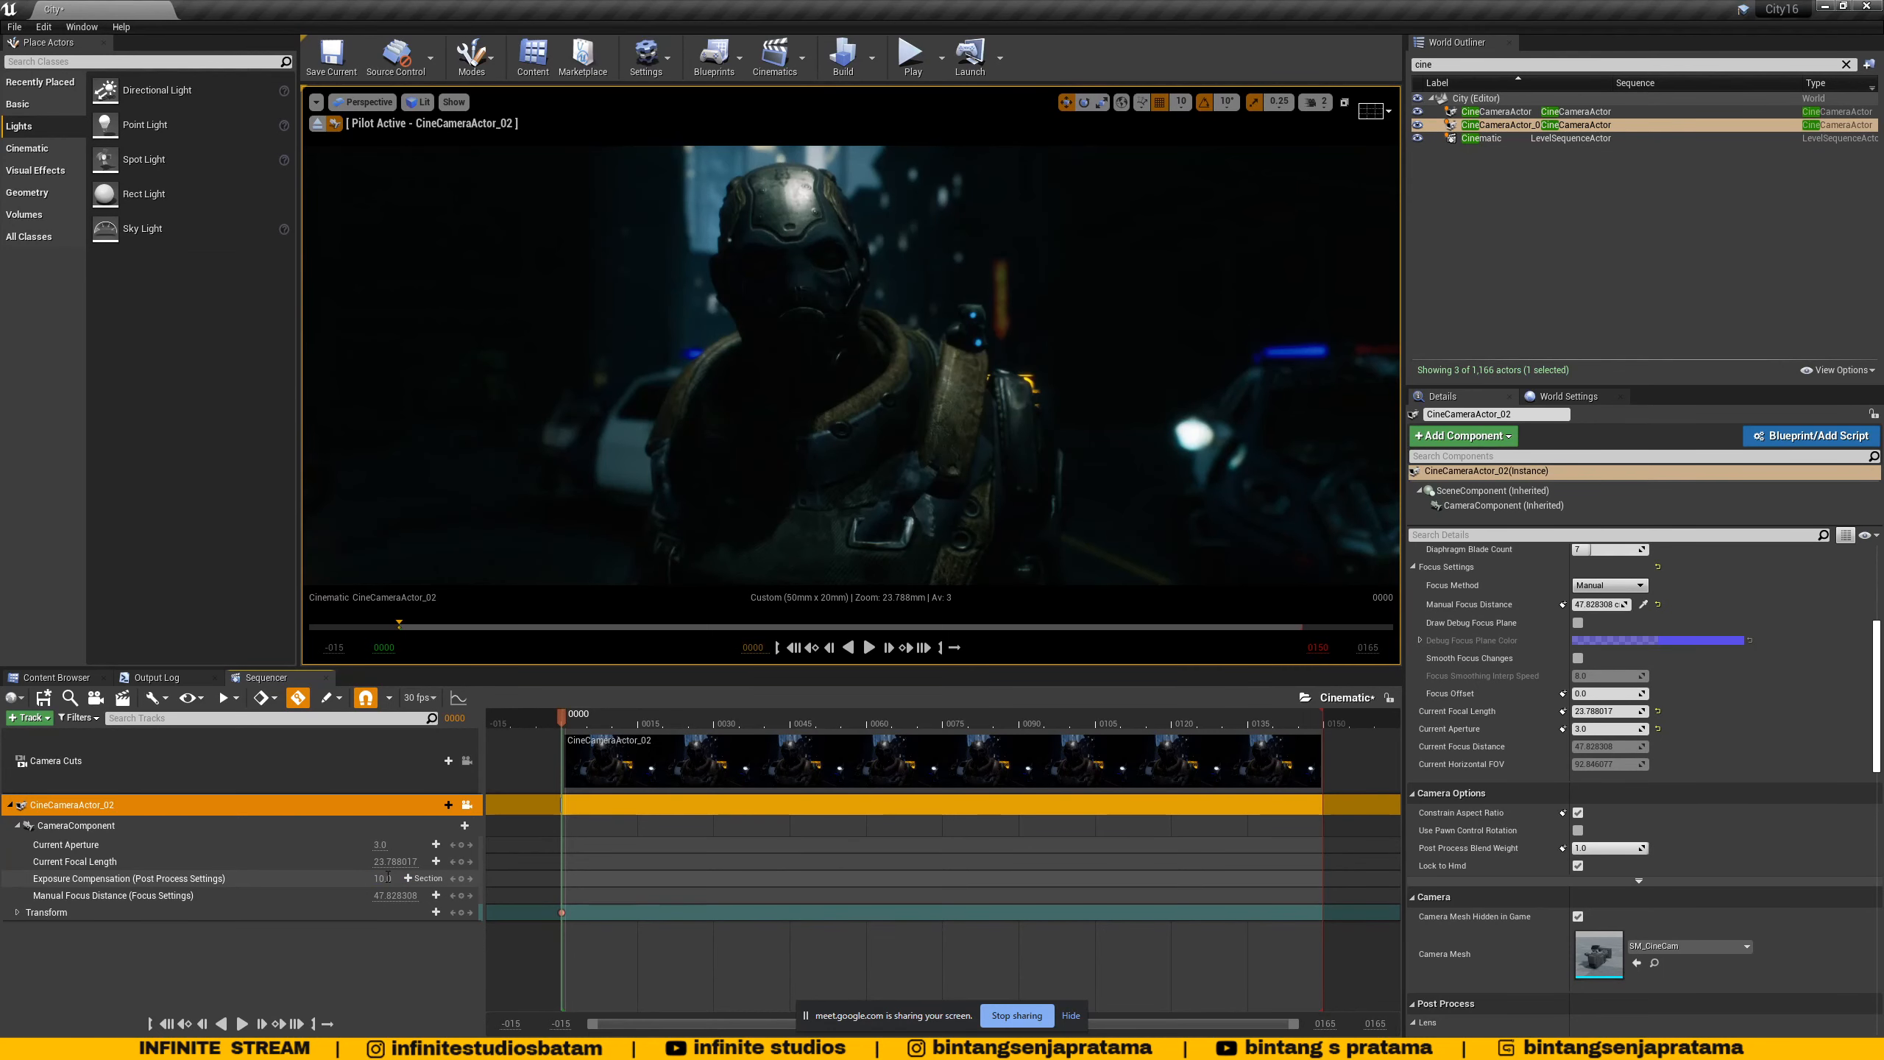
pyautogui.press('Return')
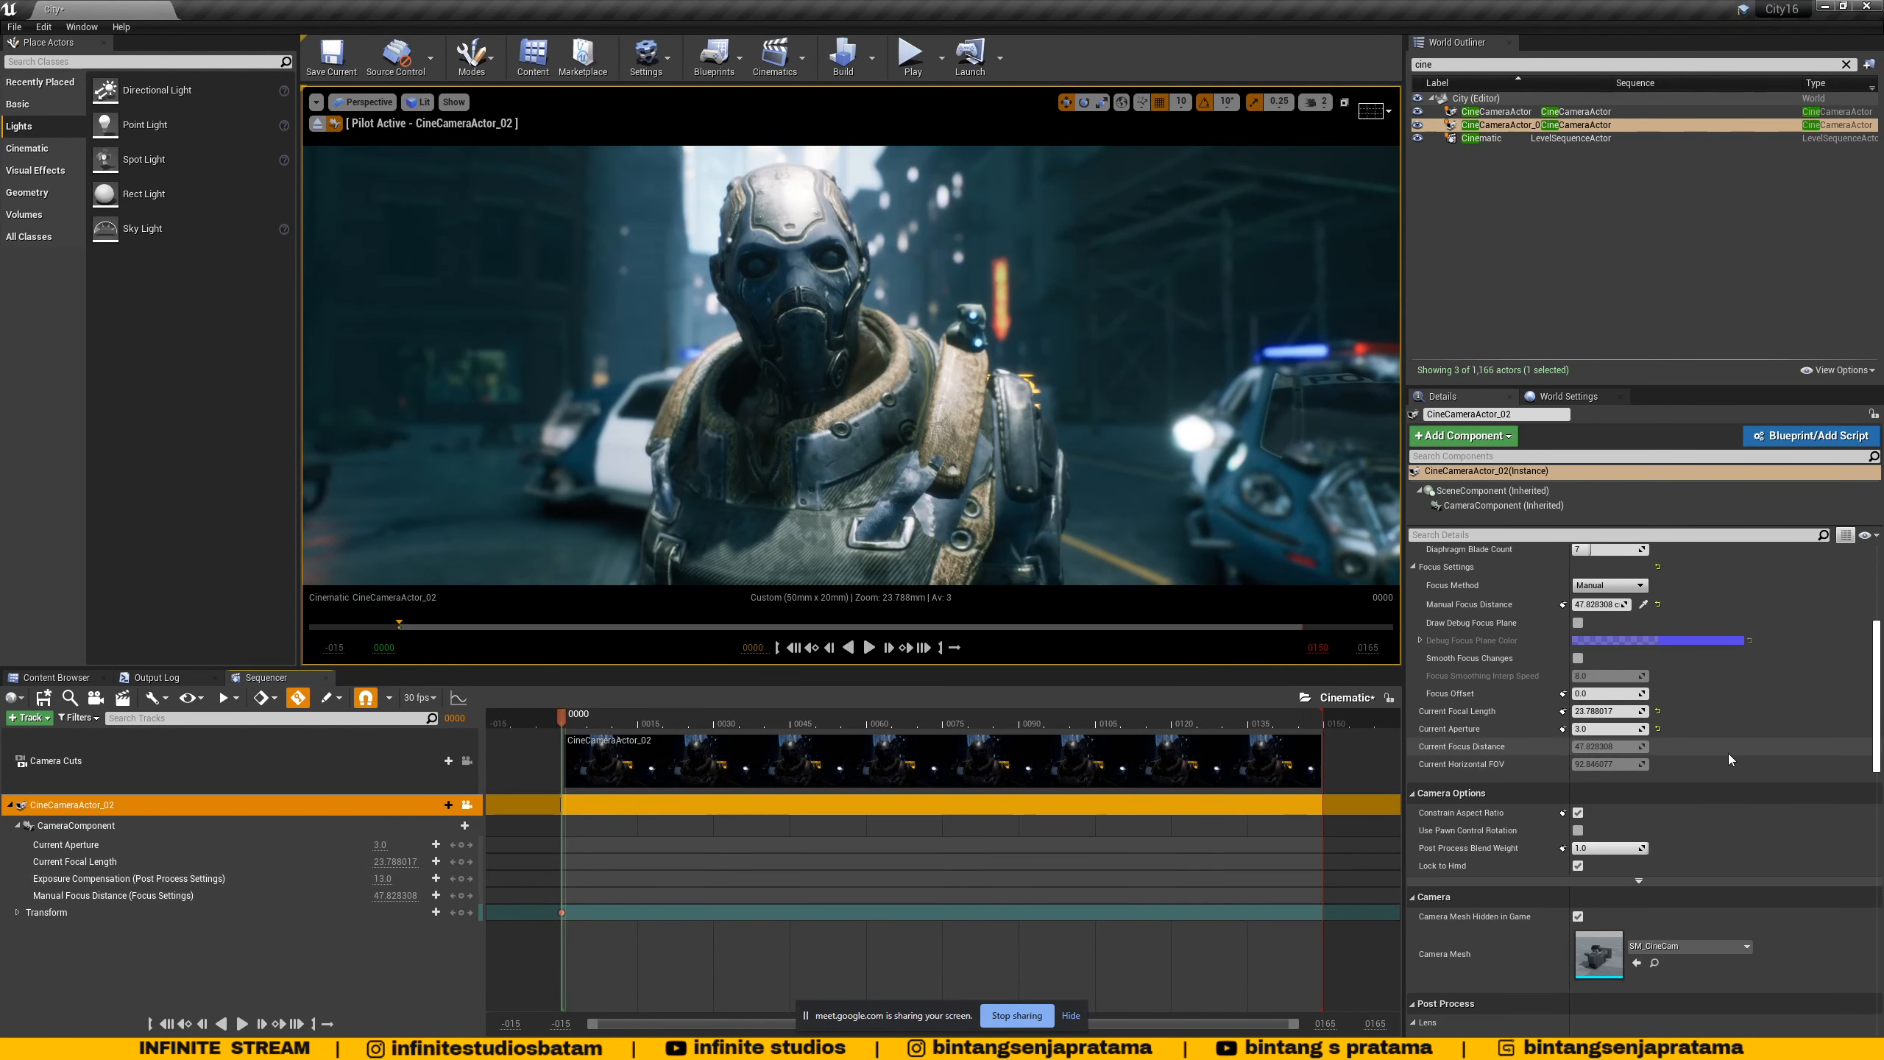
# - Enable the Bloom Method and Intensity overrides in CineCameraActor_02's post process lens settings, and raise Bloom Intensity to about 3.26
pyautogui.scroll(-10, 1706, 787)
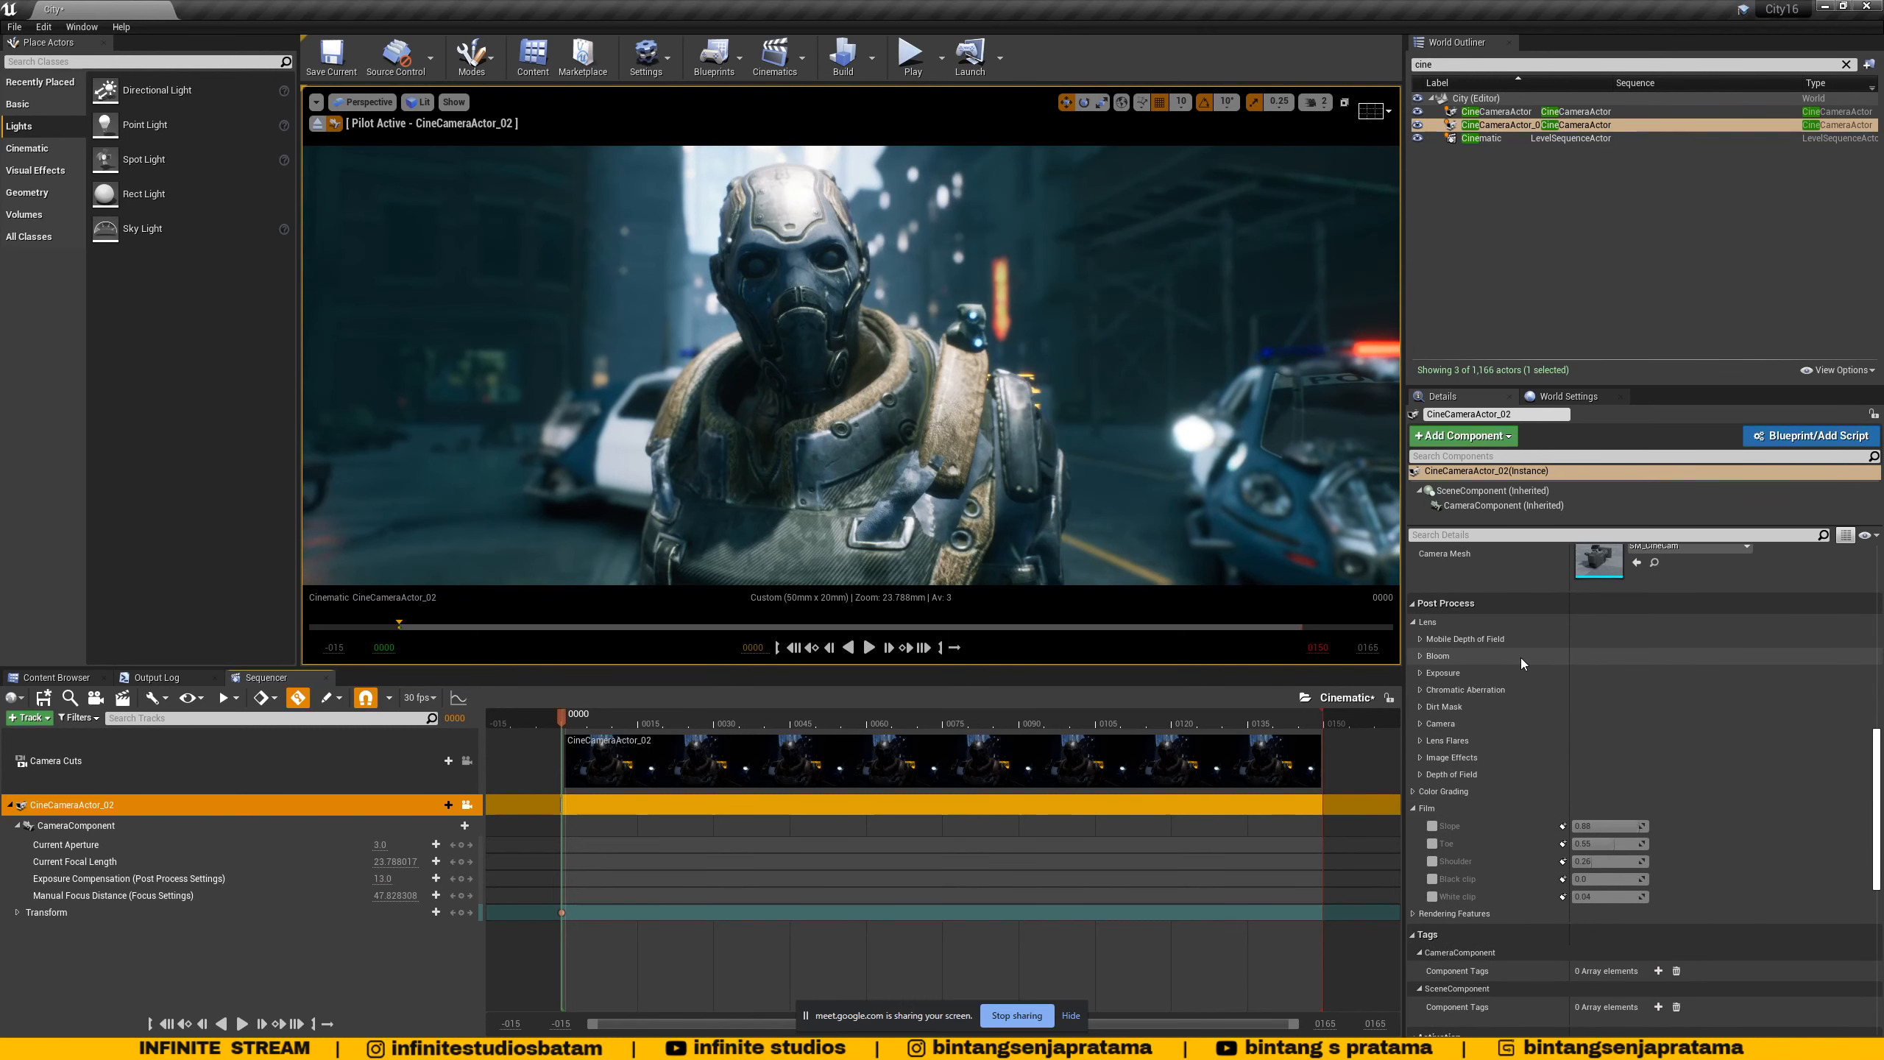
pyautogui.click(338, 64)
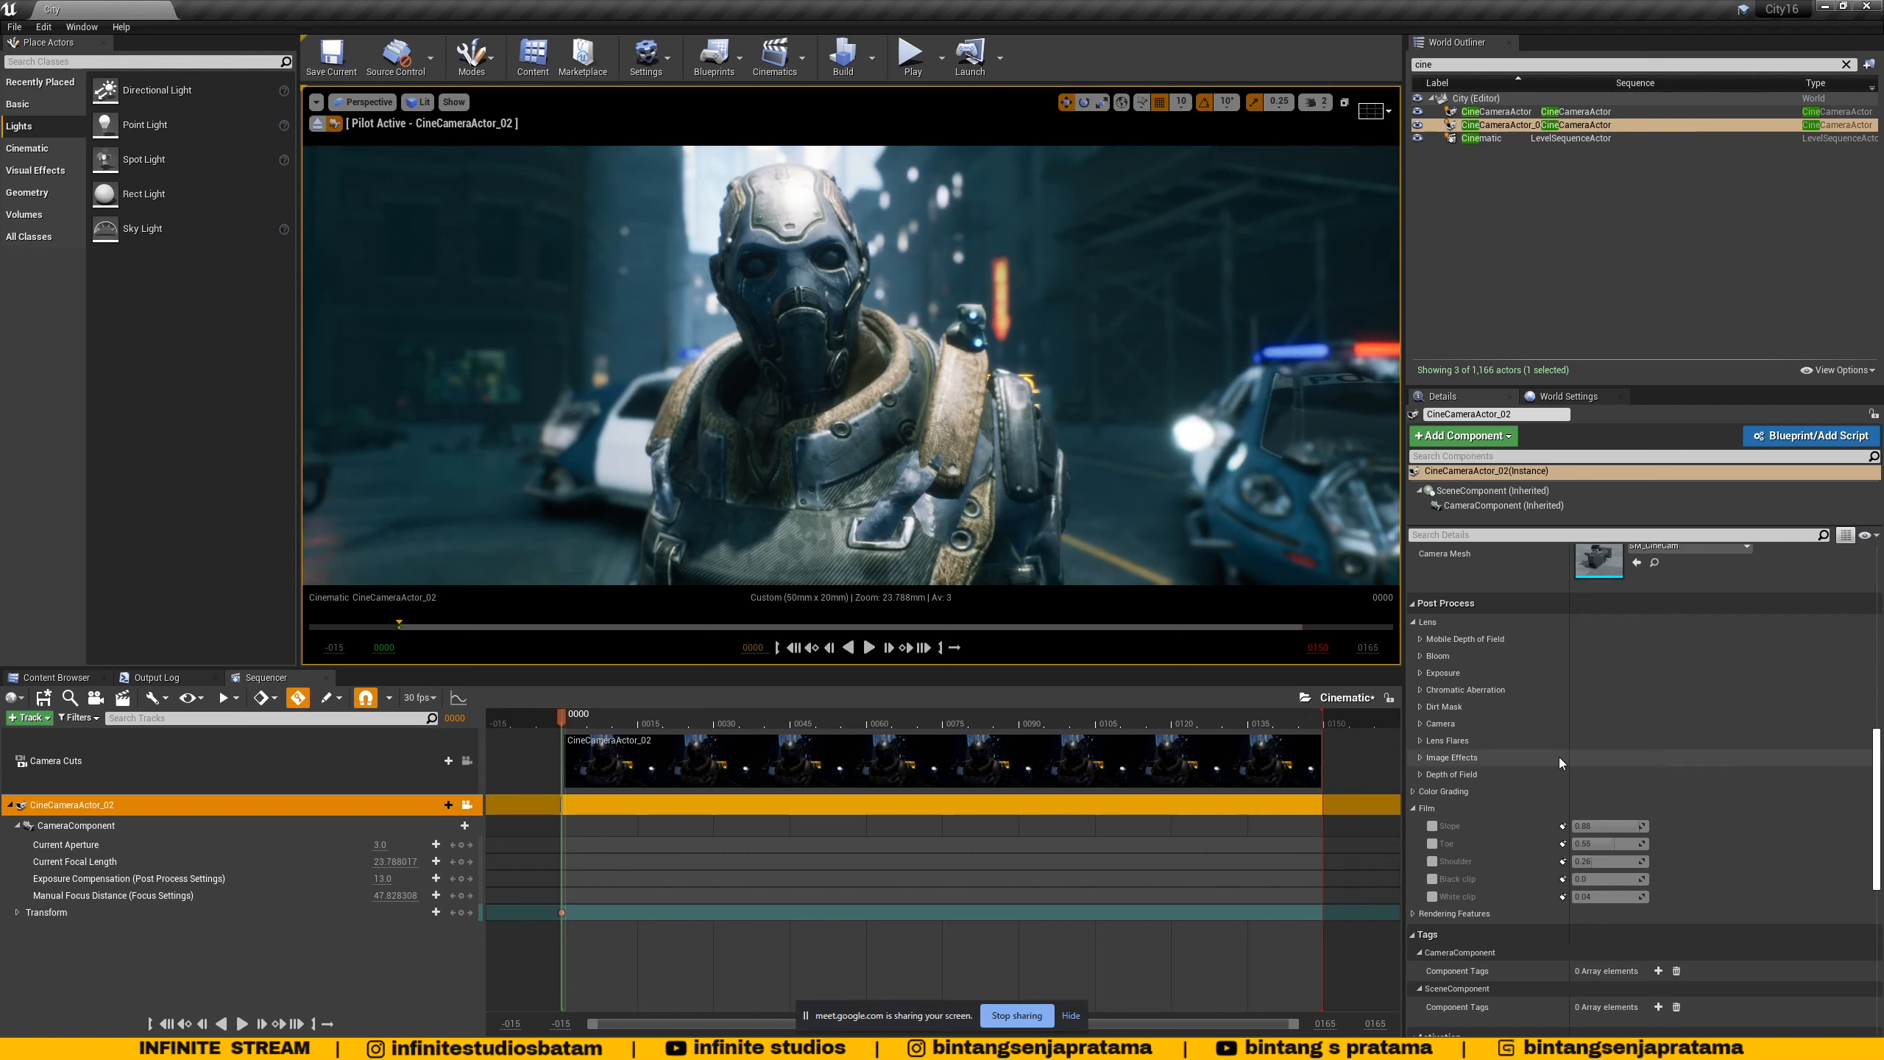
pyautogui.click(1419, 639)
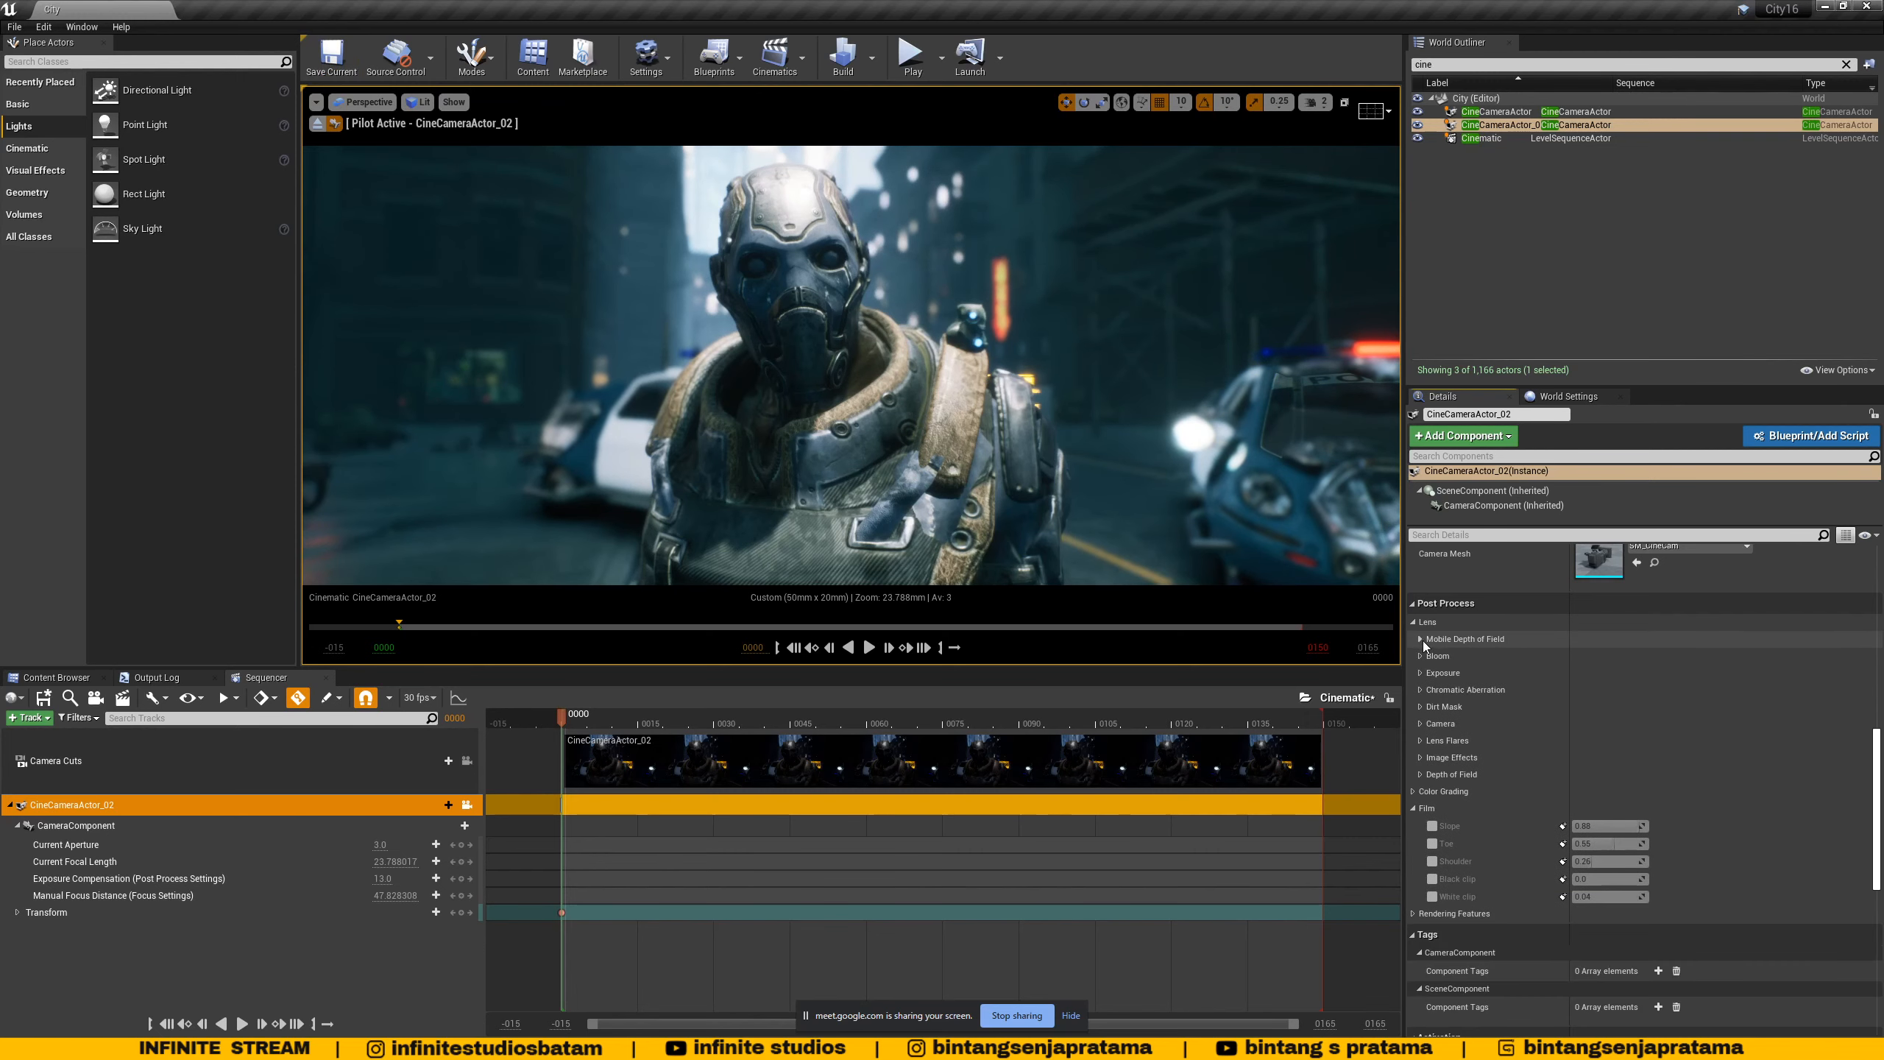
pyautogui.click(1421, 640)
pyautogui.click(1421, 654)
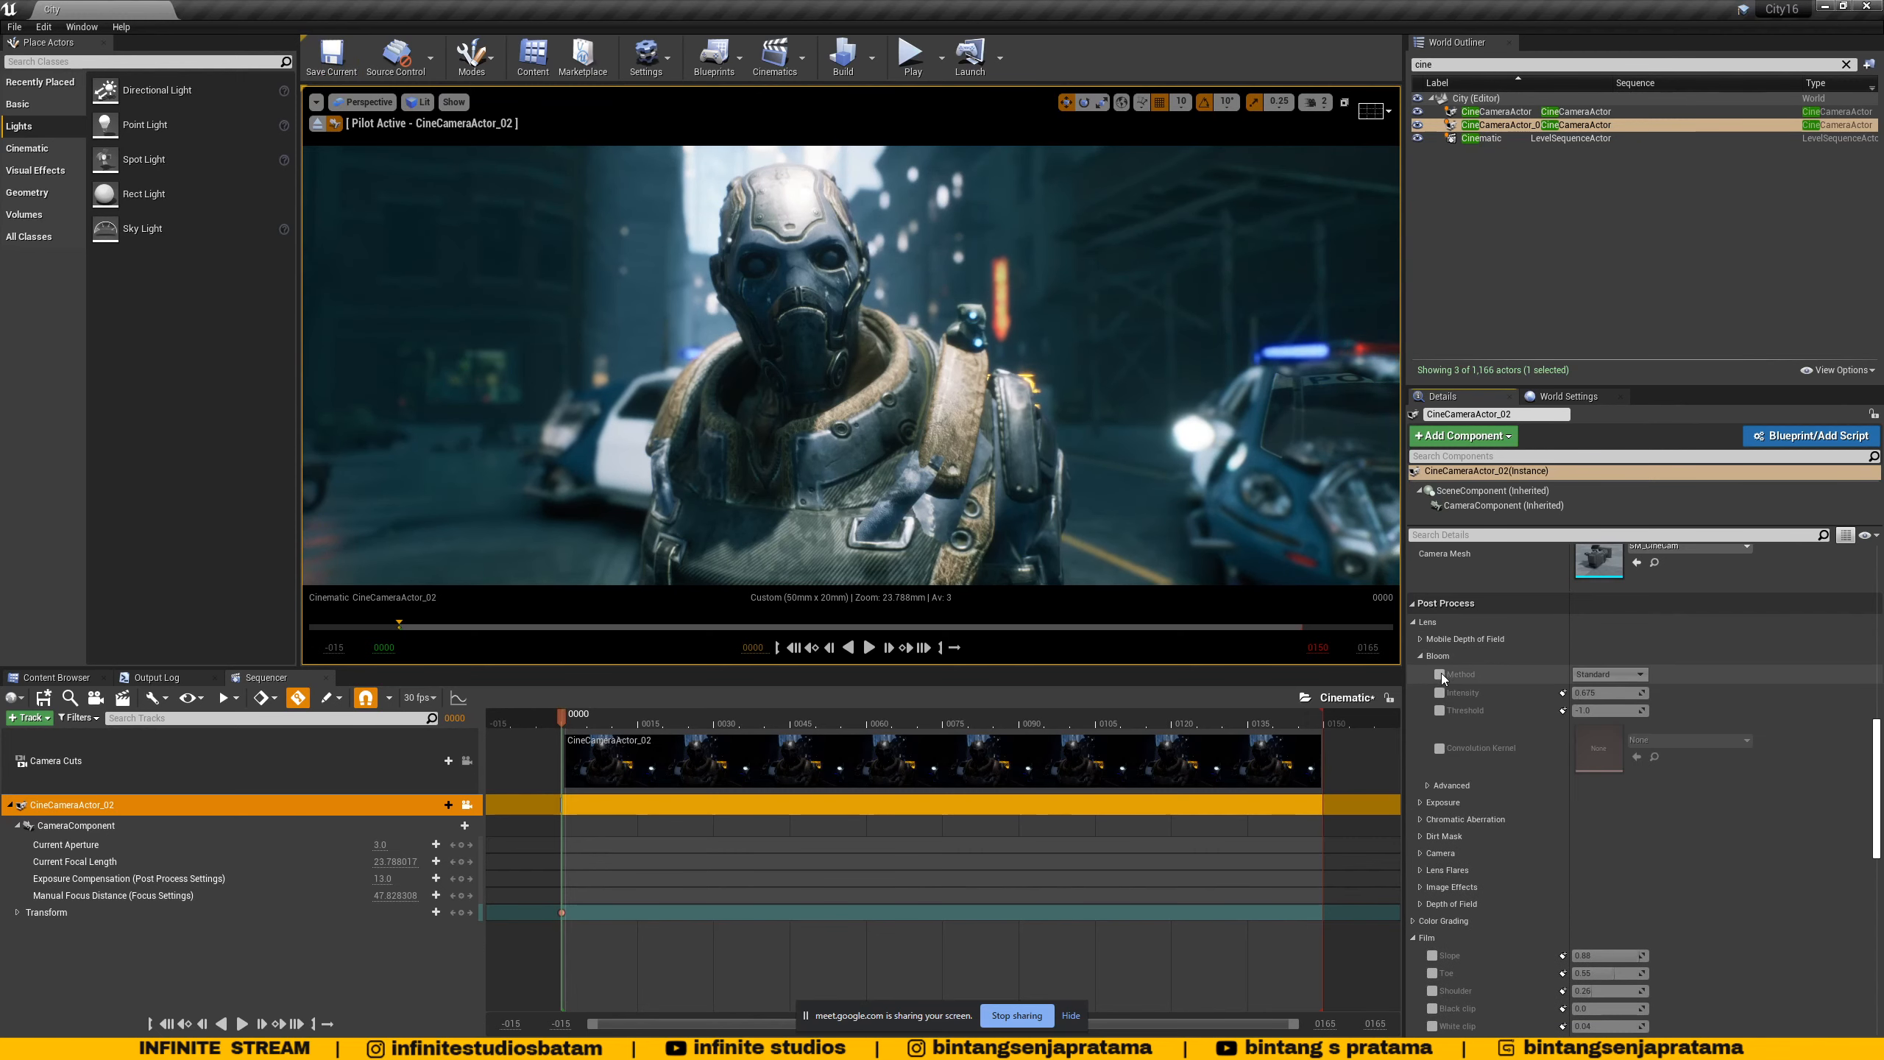
pyautogui.click(1440, 674)
pyautogui.click(1439, 693)
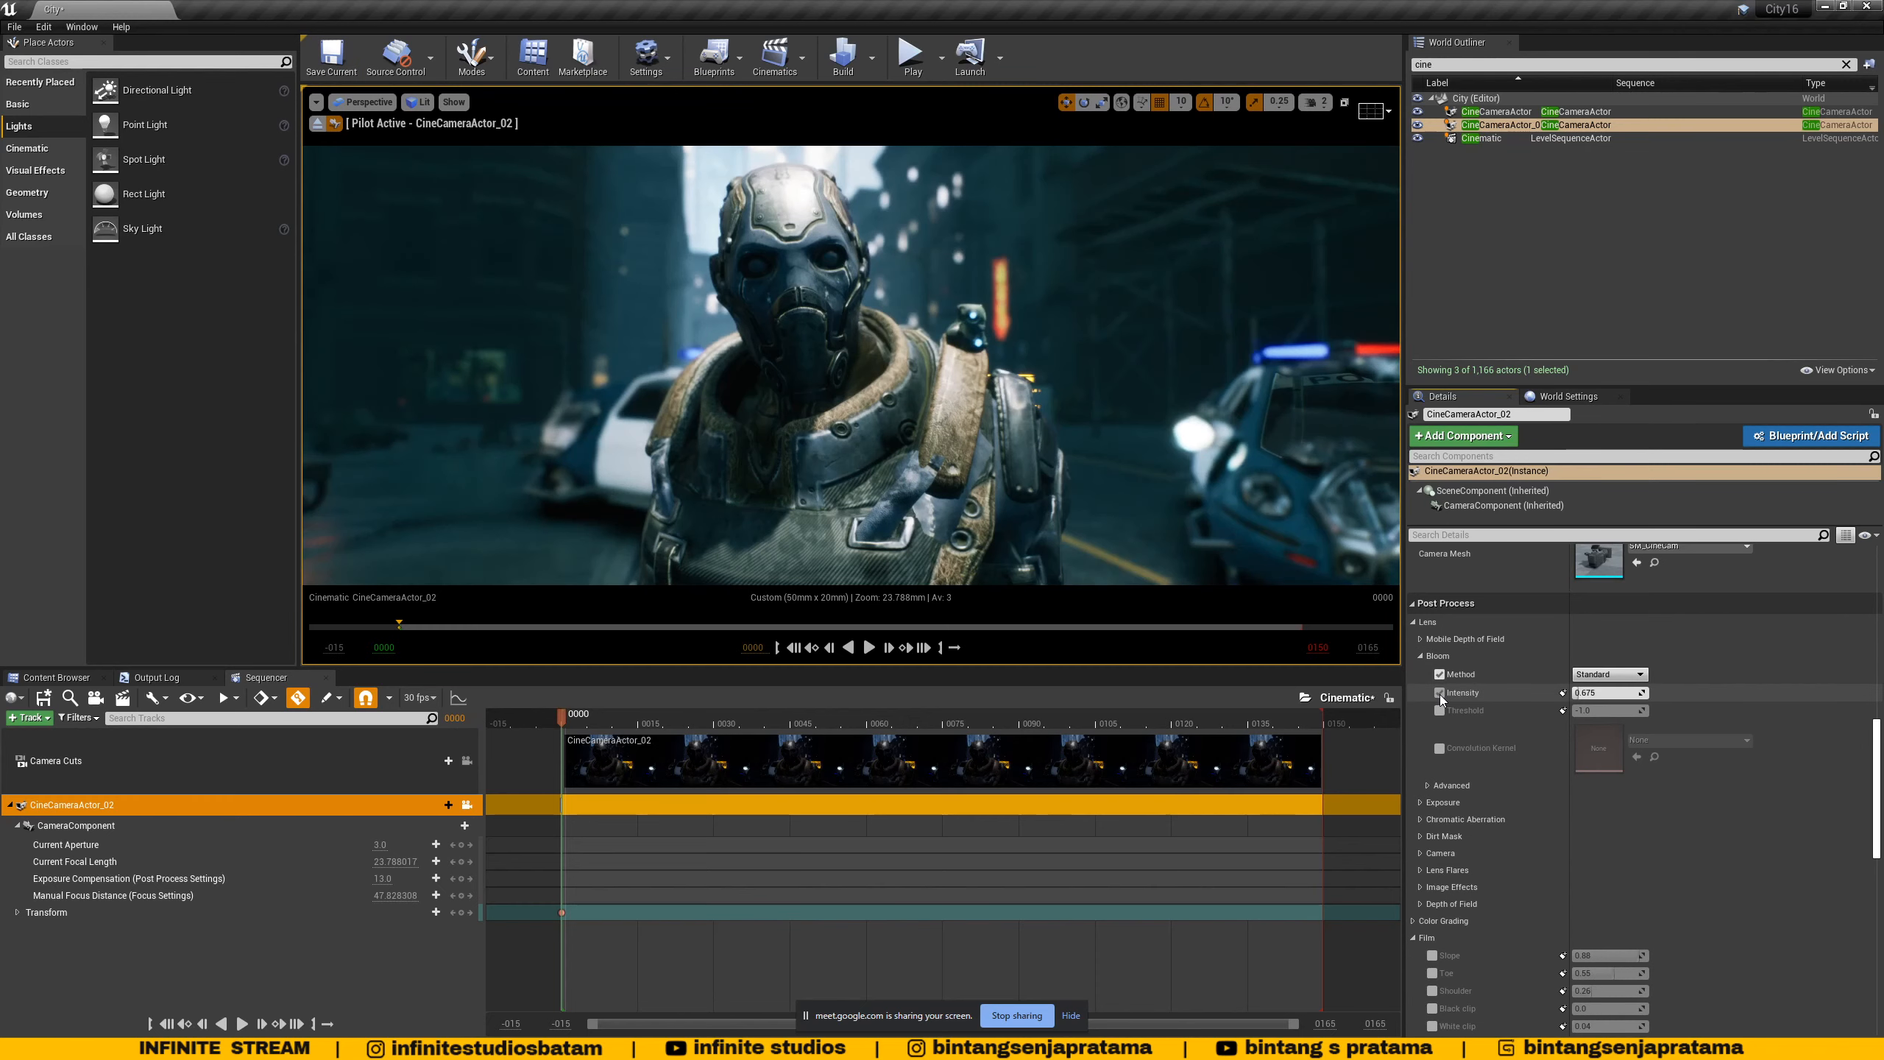
pyautogui.moveTo(1581, 693); pyautogui.dragTo(1604, 692)
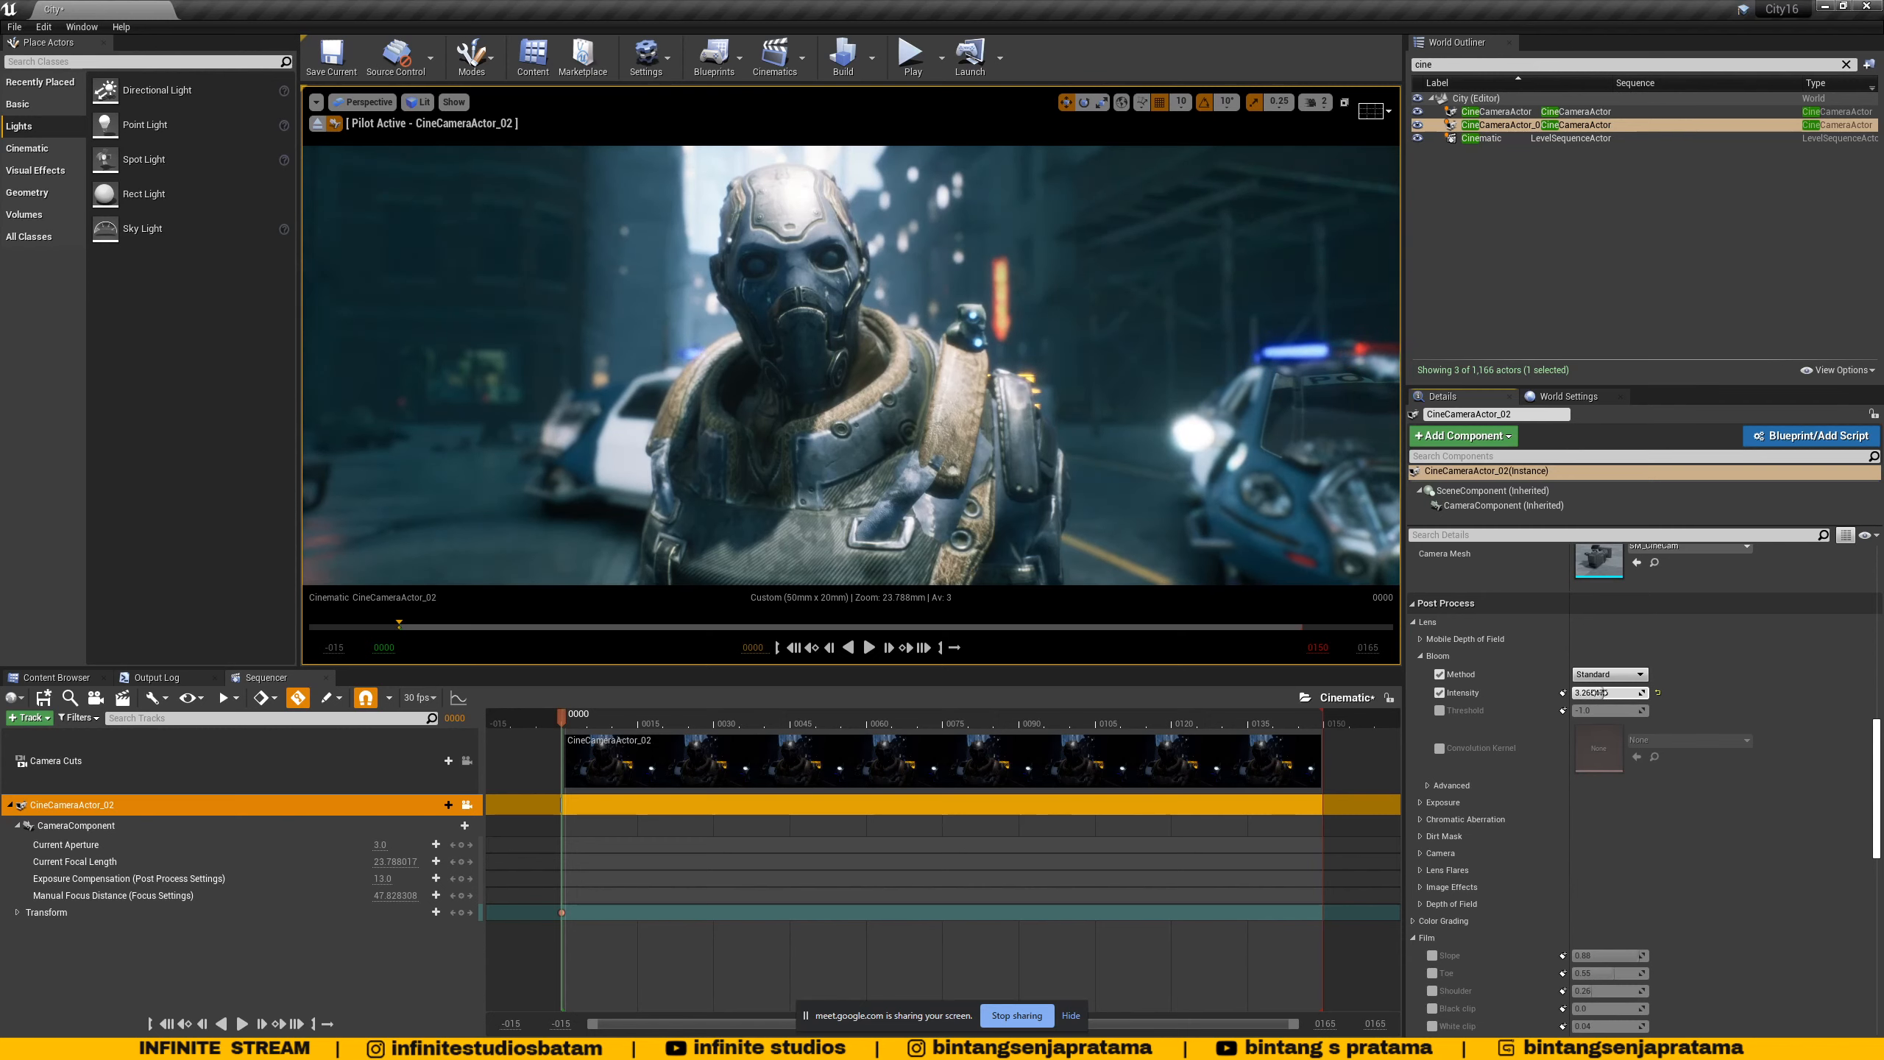
# - Expand CineCameraActor_02's Exposure and Chromatic Aberration groups, and enable the aberration's Intensity and Start Offset overrides
pyautogui.click(1422, 802)
pyautogui.scroll(-3, 1454, 816)
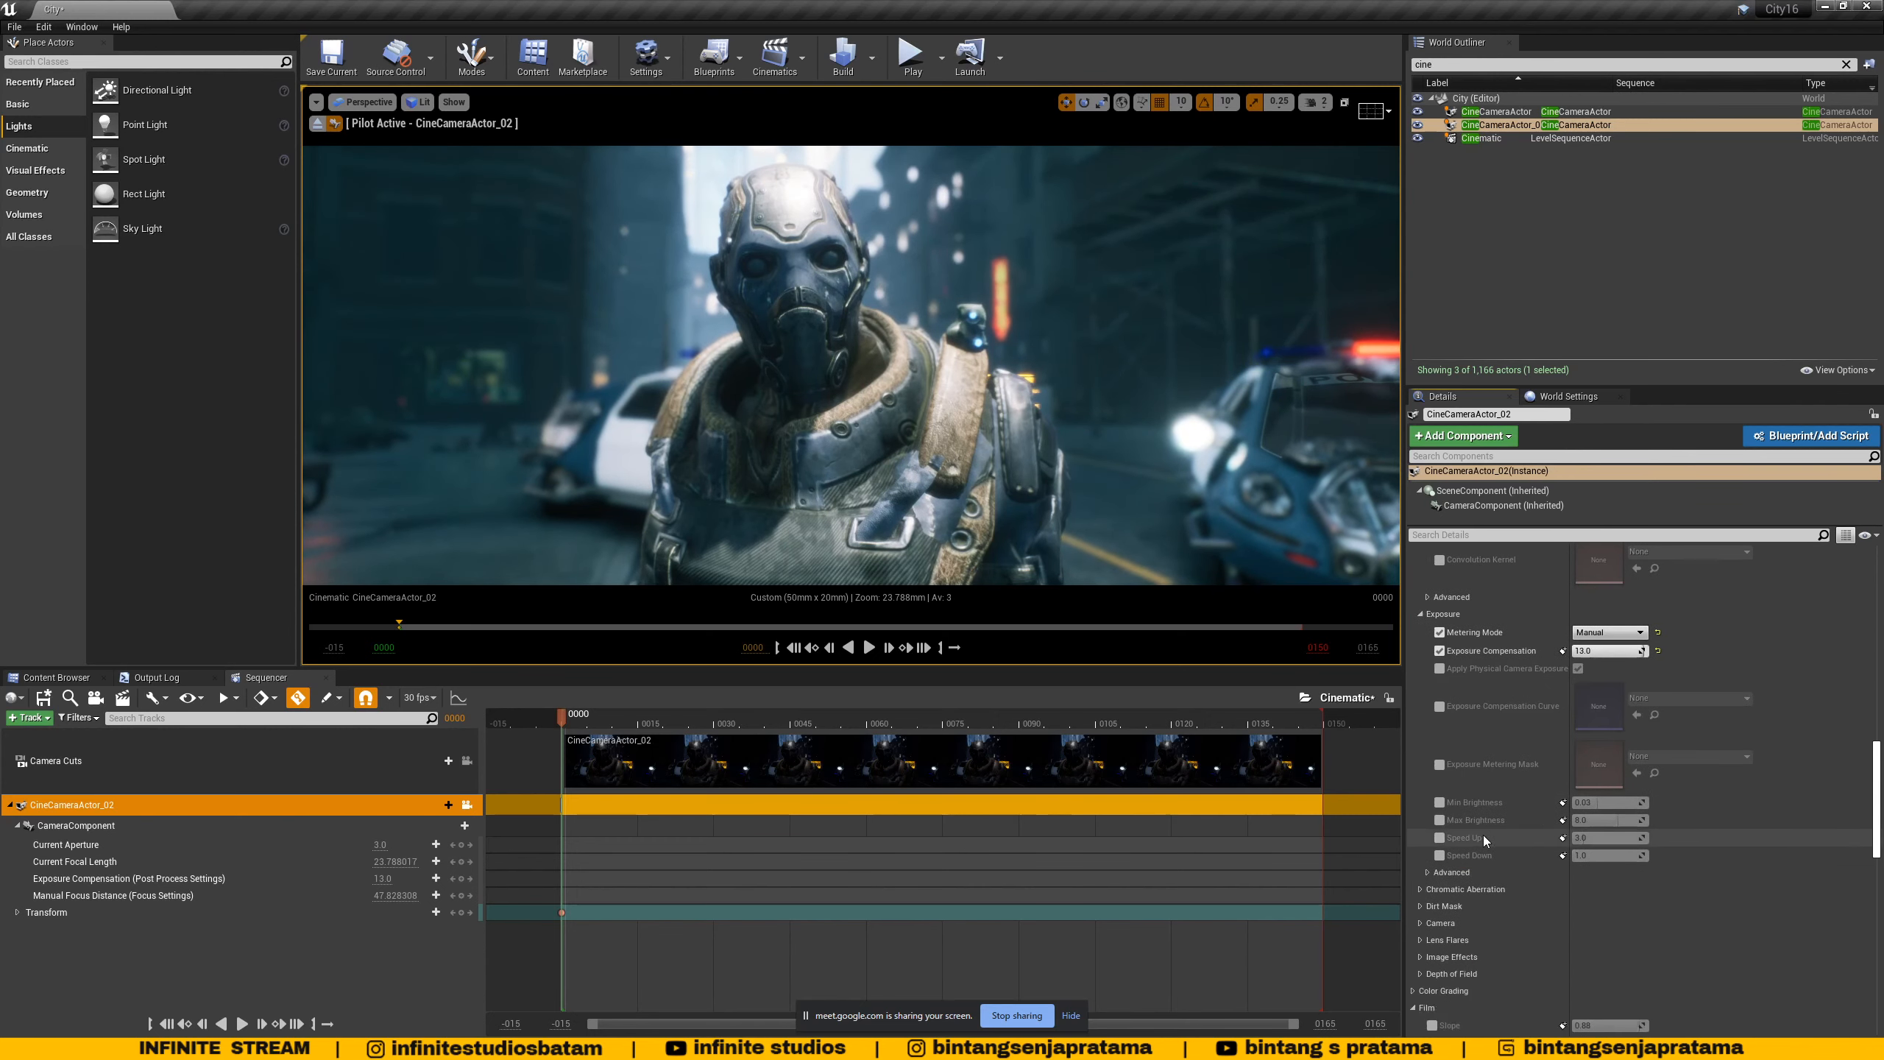
pyautogui.scroll(-4, 1489, 825)
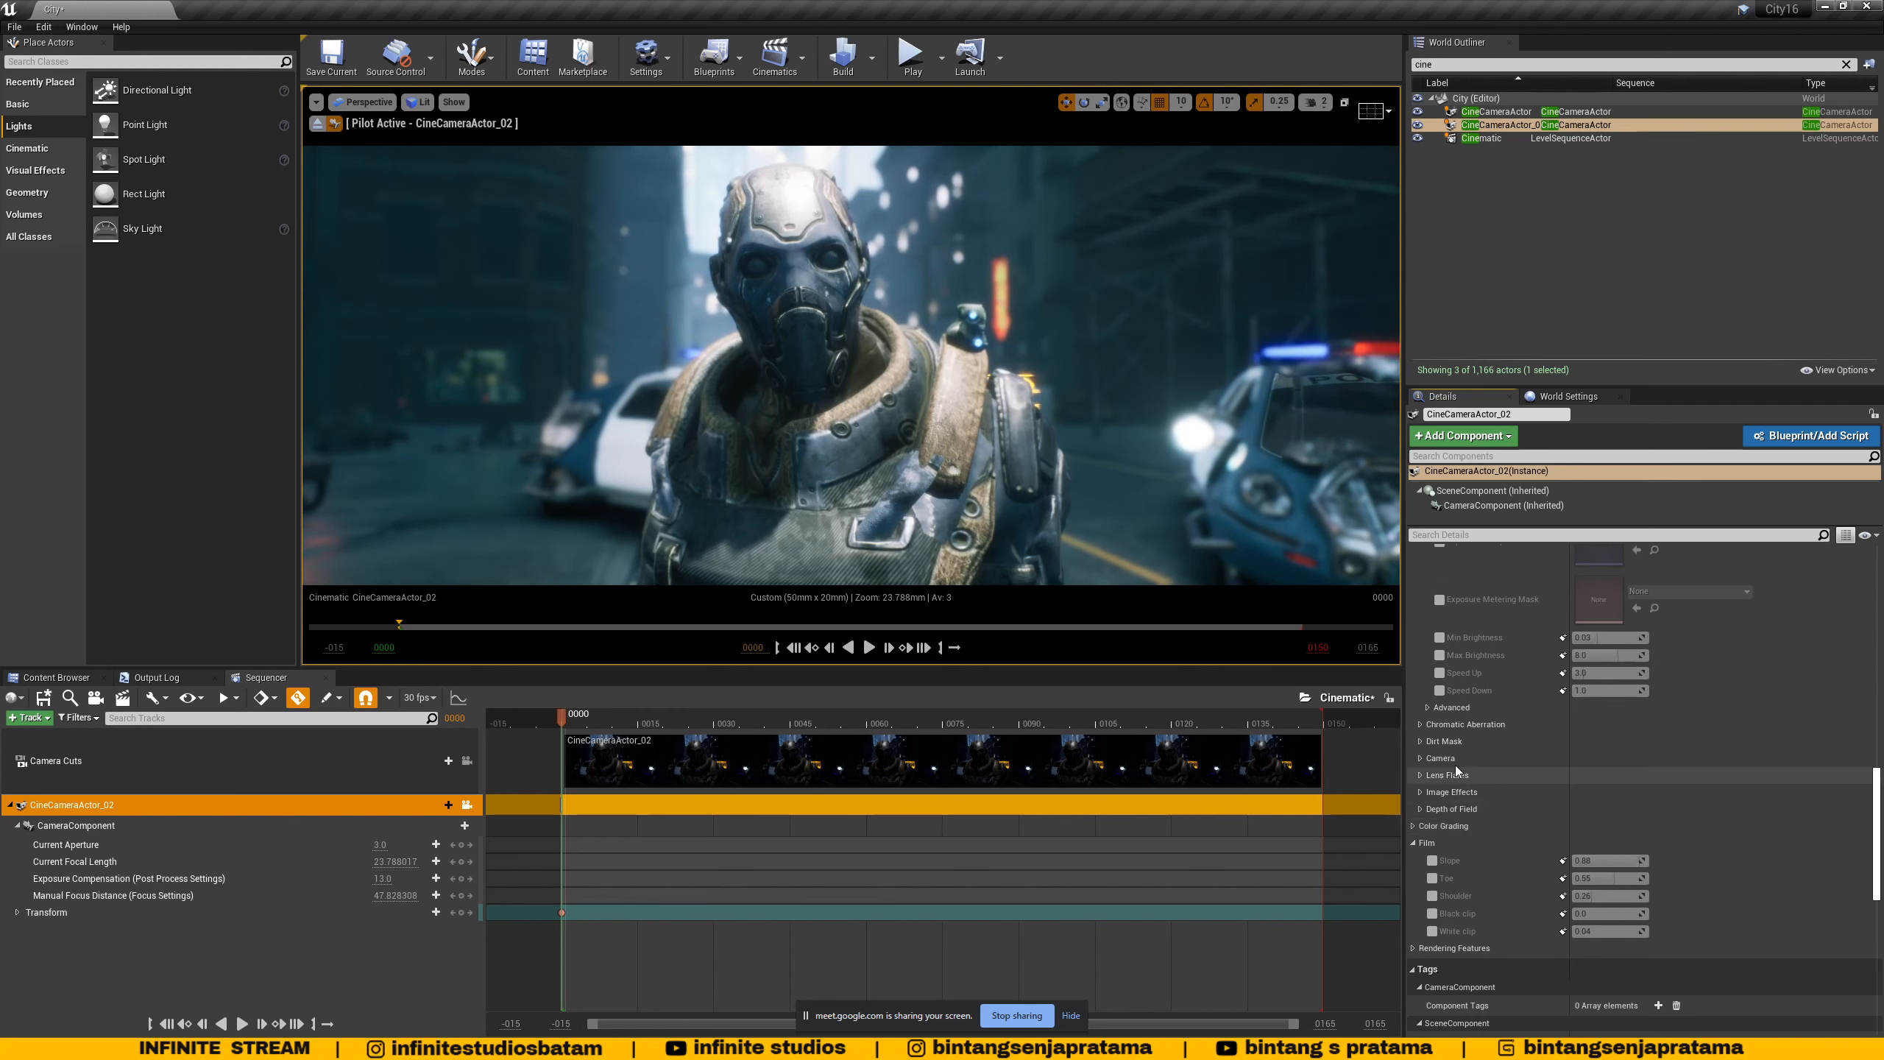
pyautogui.click(1421, 725)
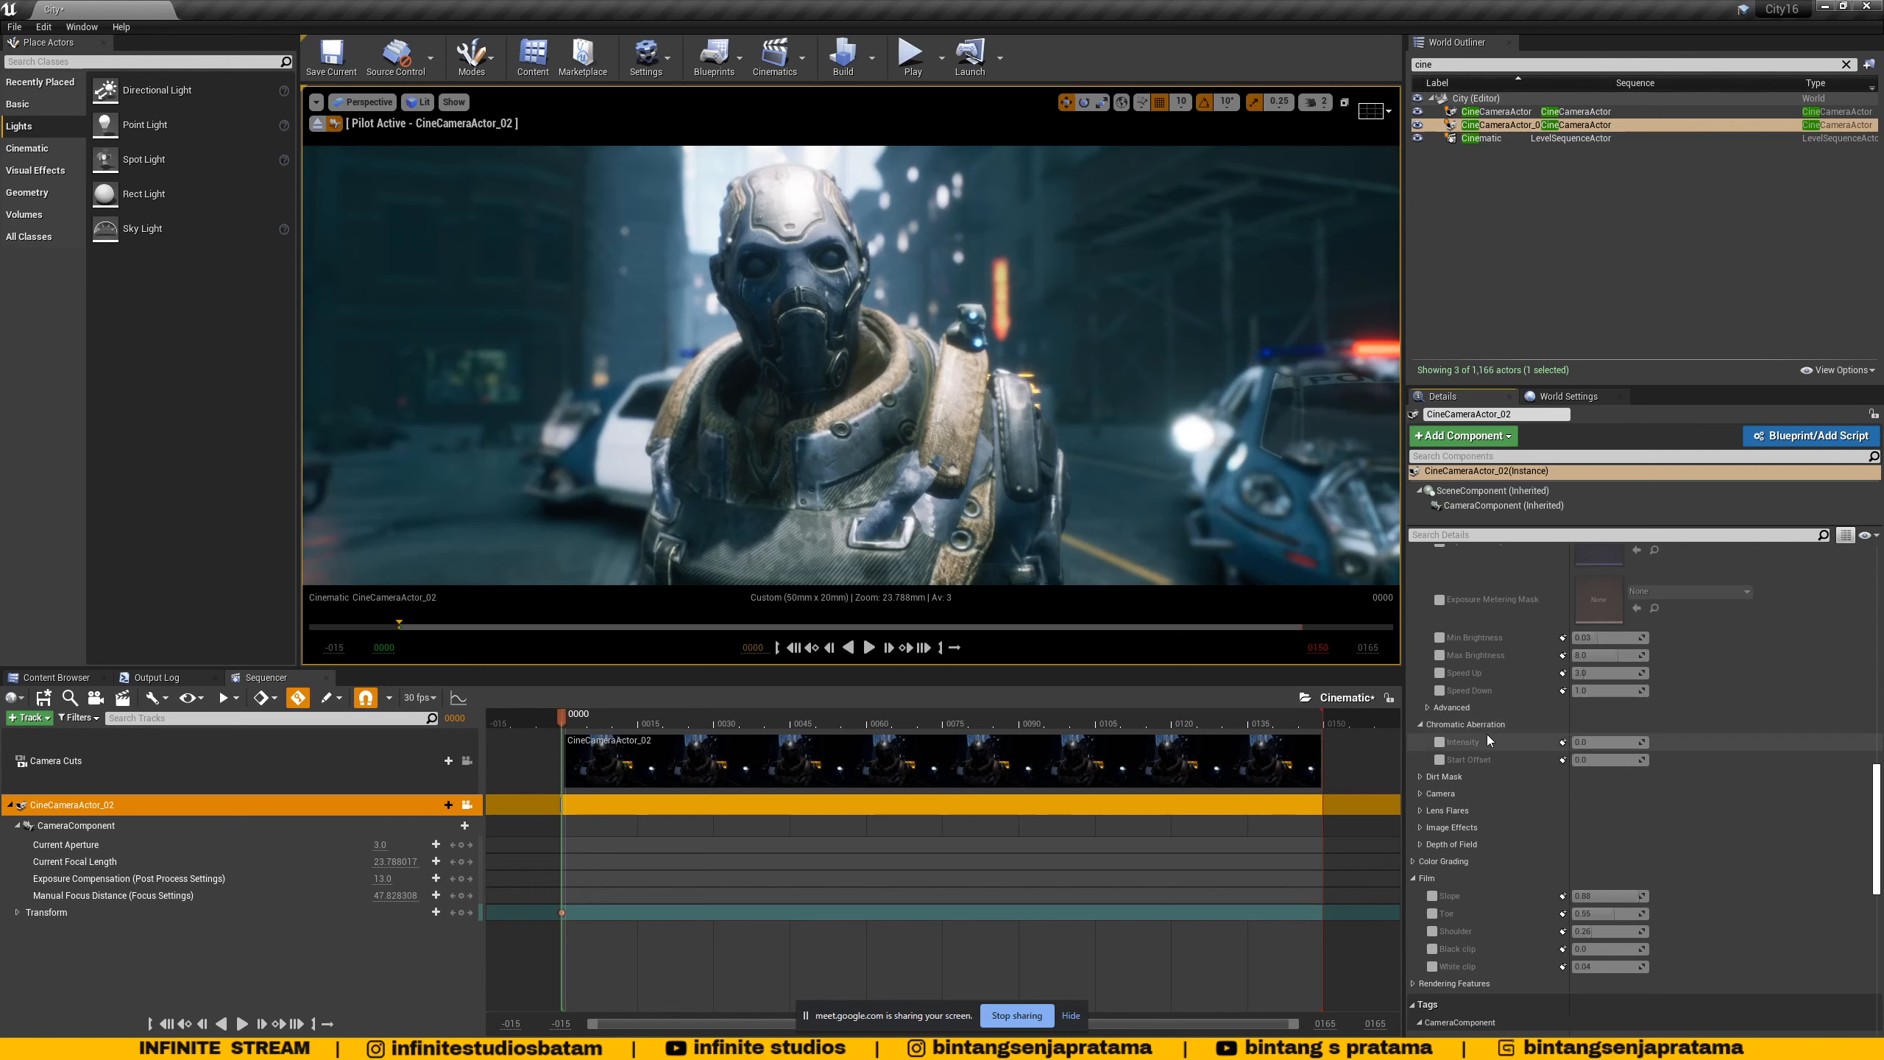
pyautogui.click(1439, 742)
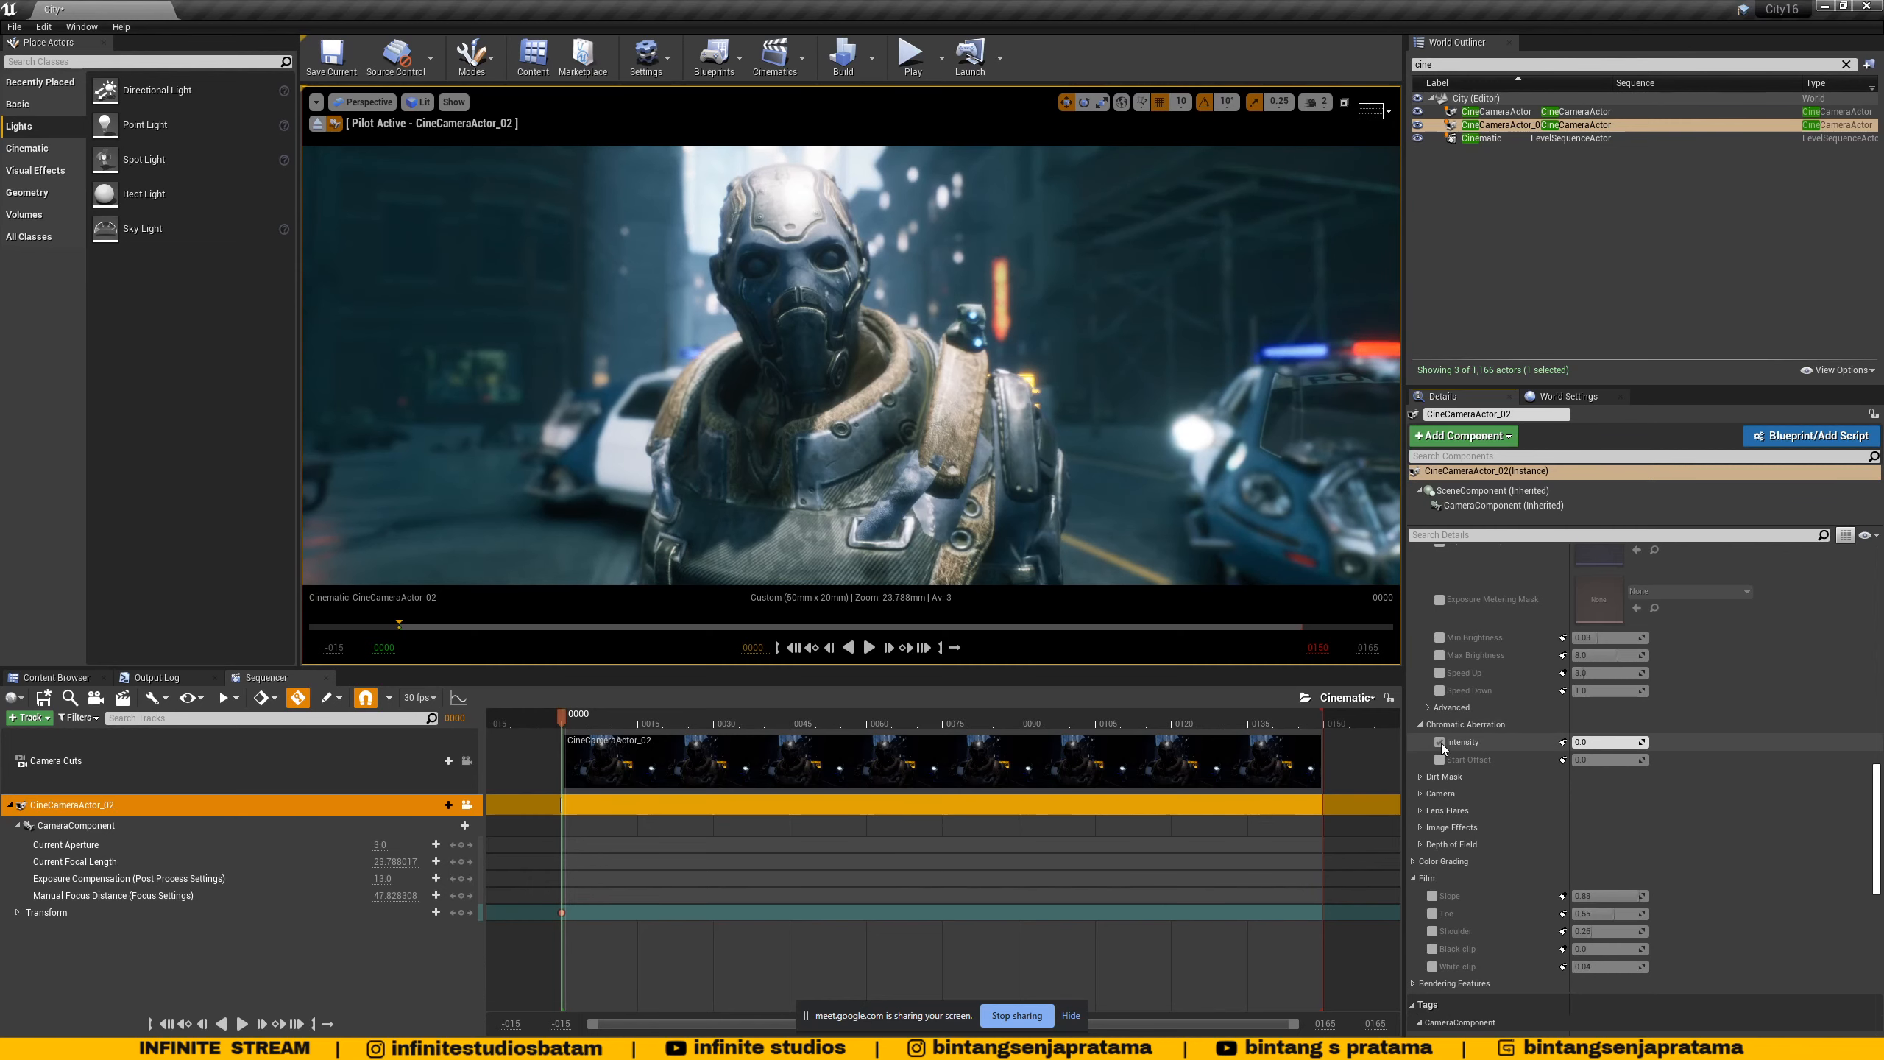
pyautogui.click(1440, 760)
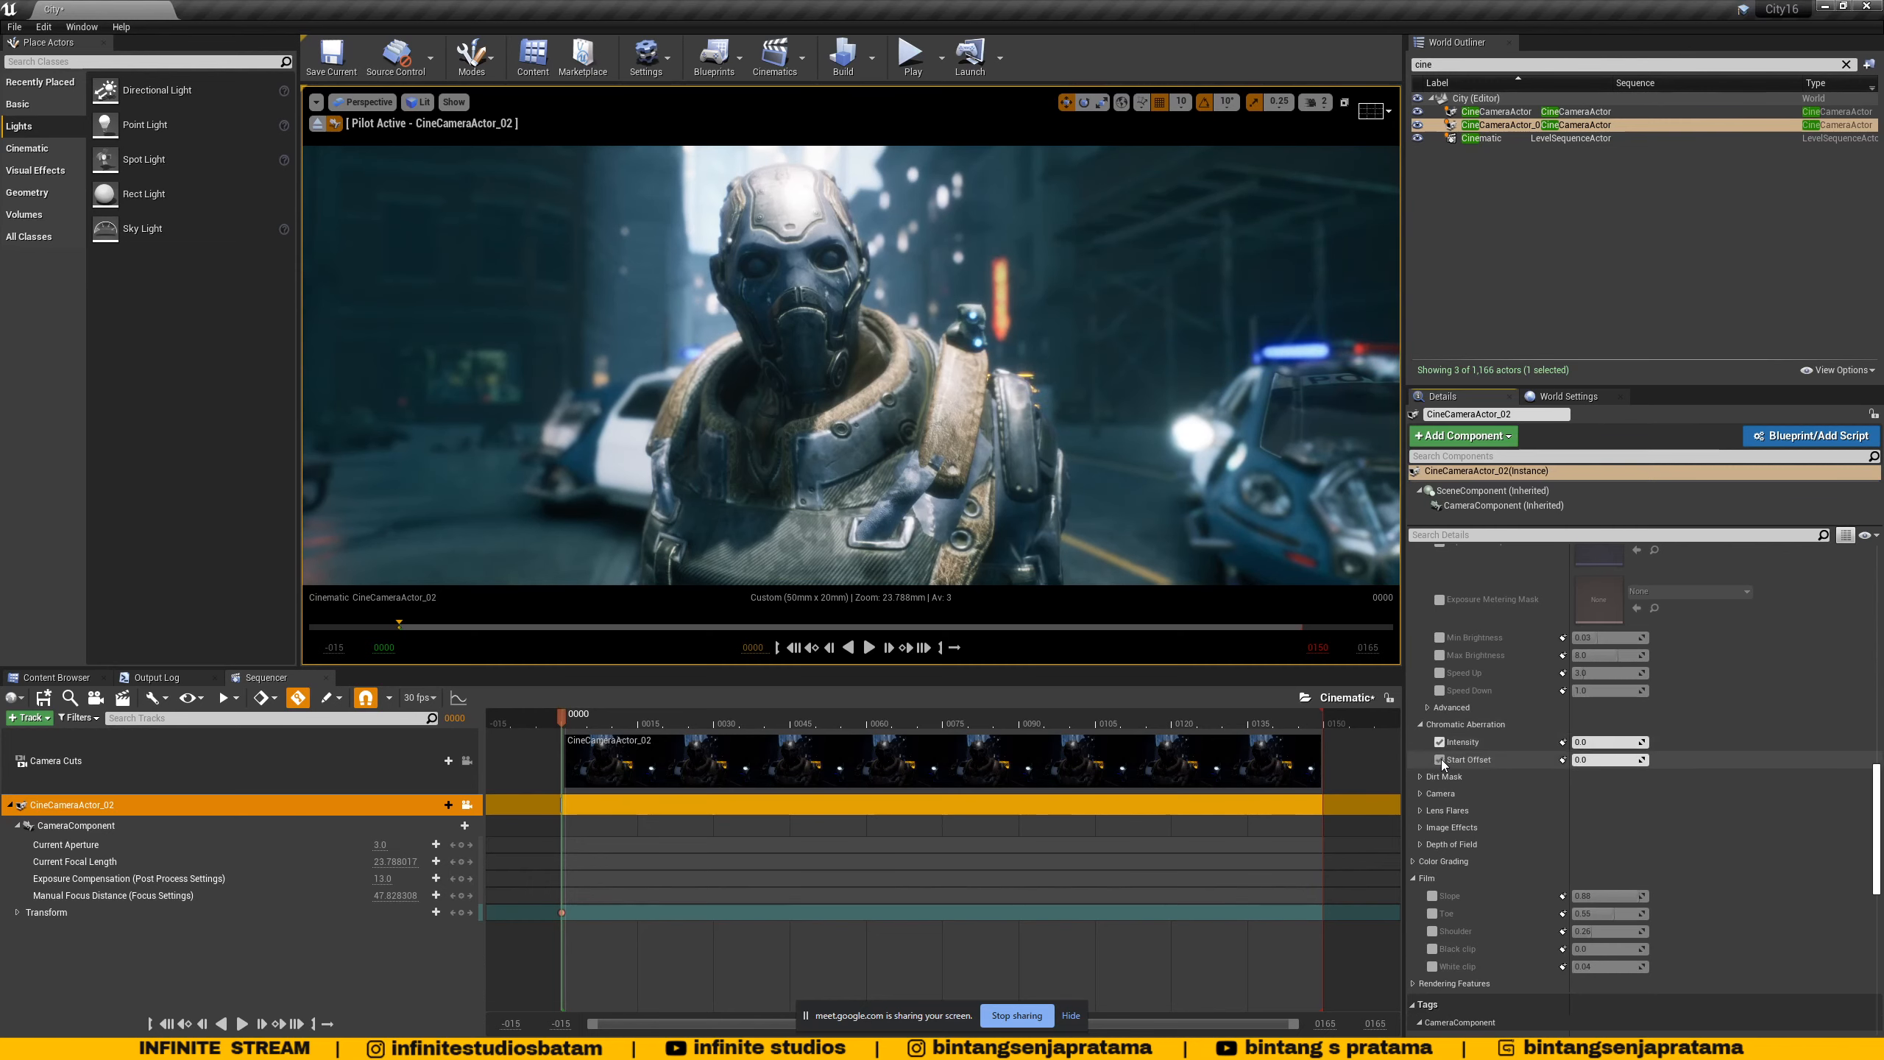
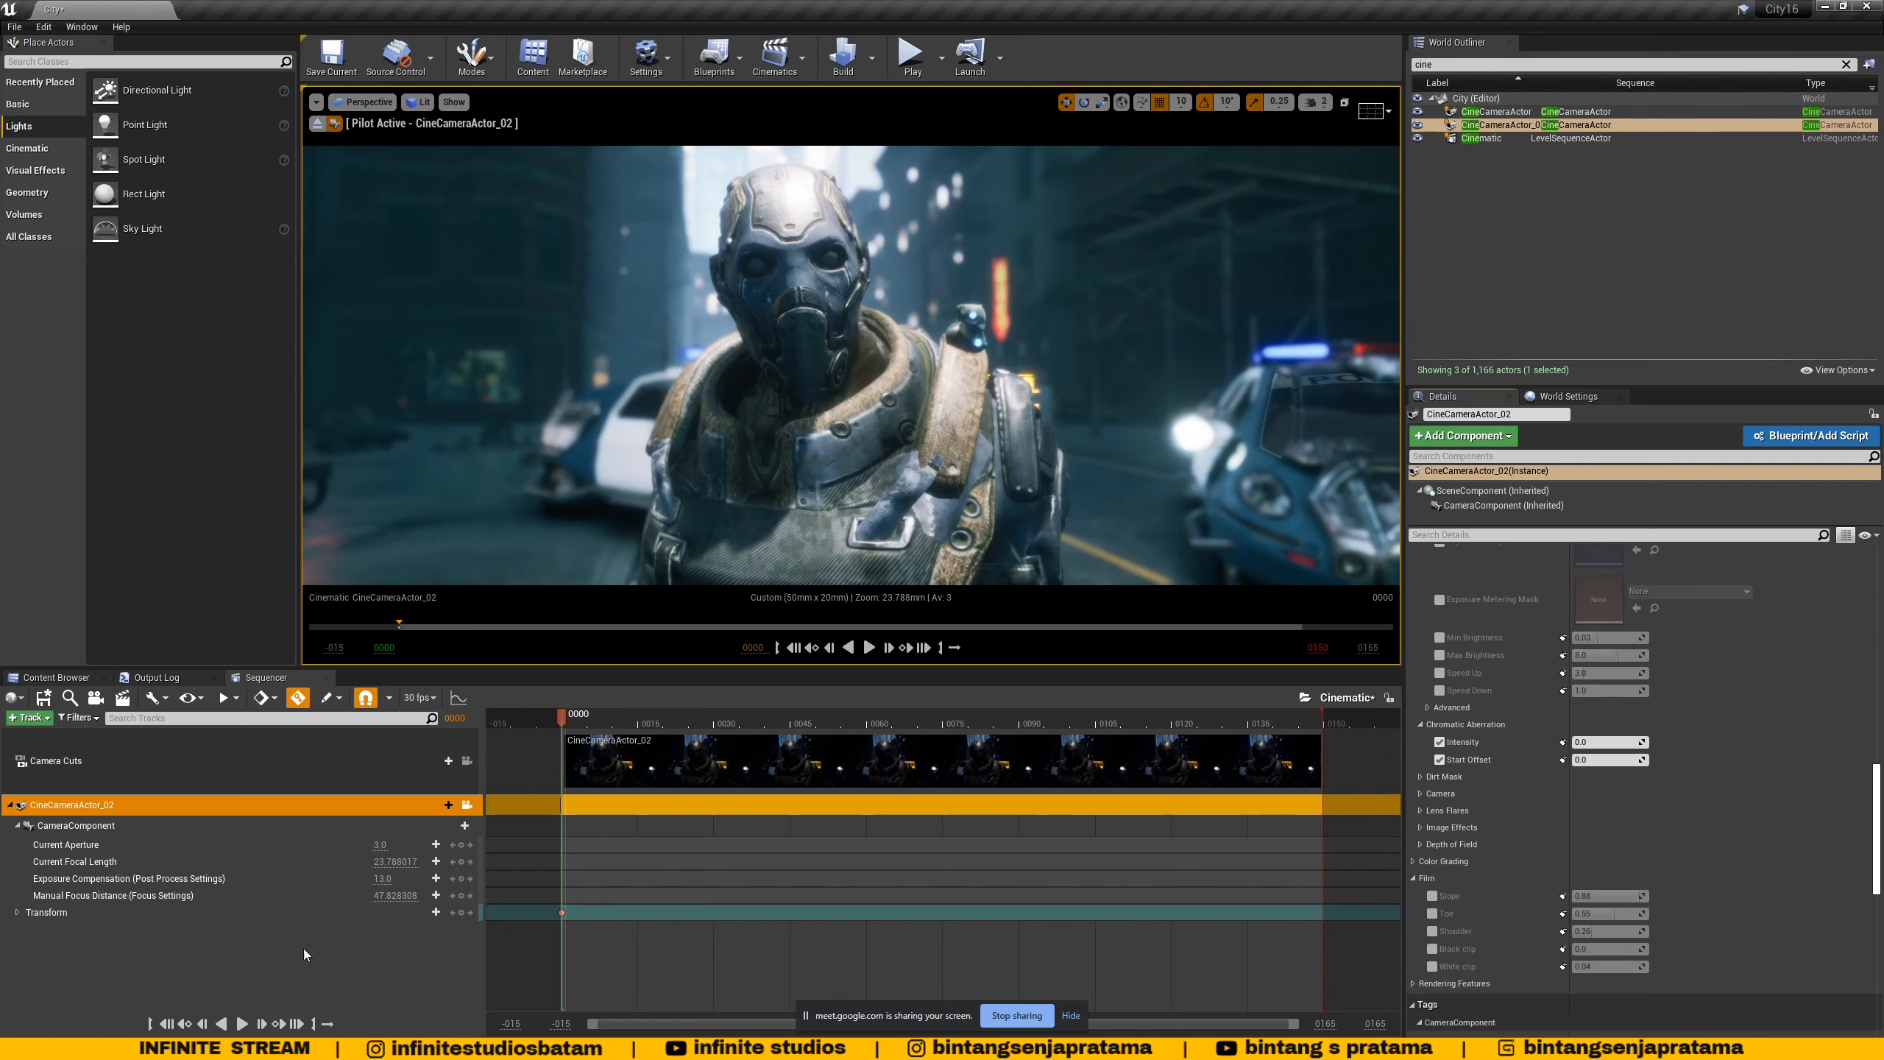
# - Switch to Chrome, search Google Images for "chromatic aberration" in a new tab, and preview the Thin Lenses and Chromatic Aberrations picture
pyautogui.moveTo(193, 1048)
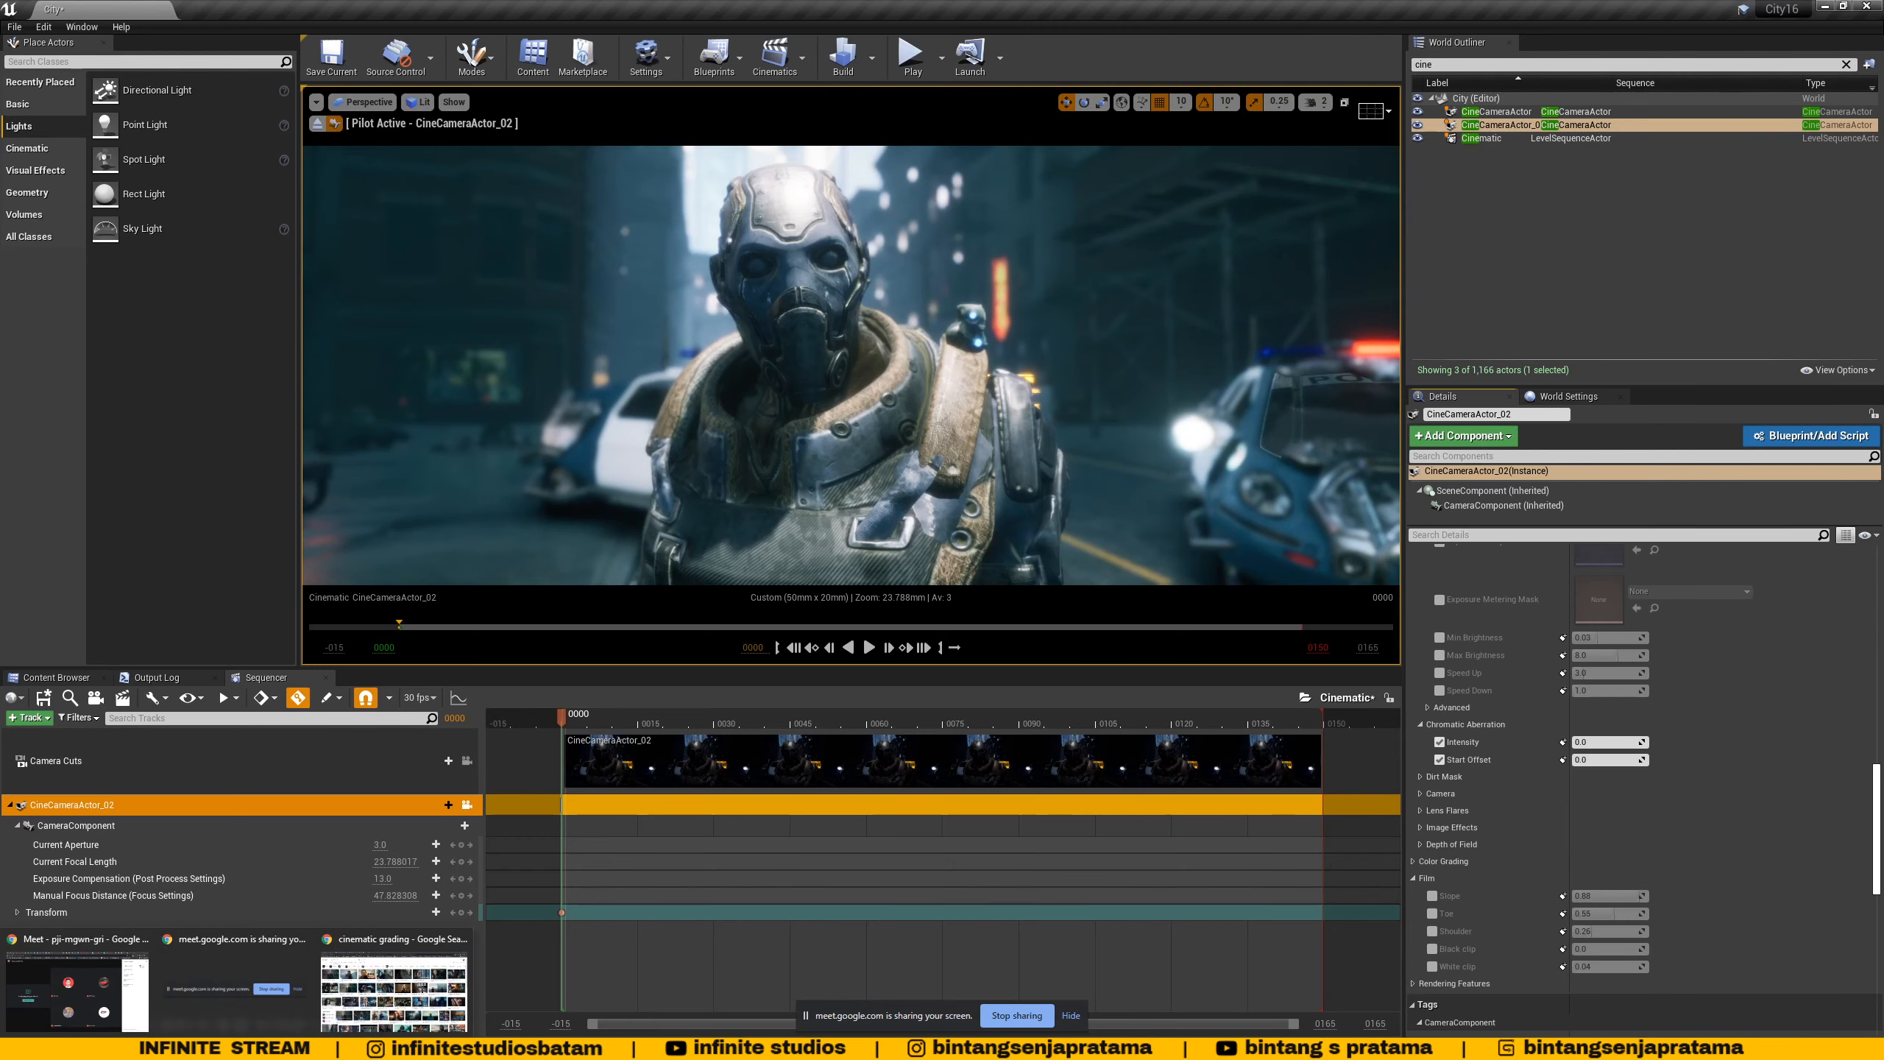
pyautogui.moveTo(119, 1031)
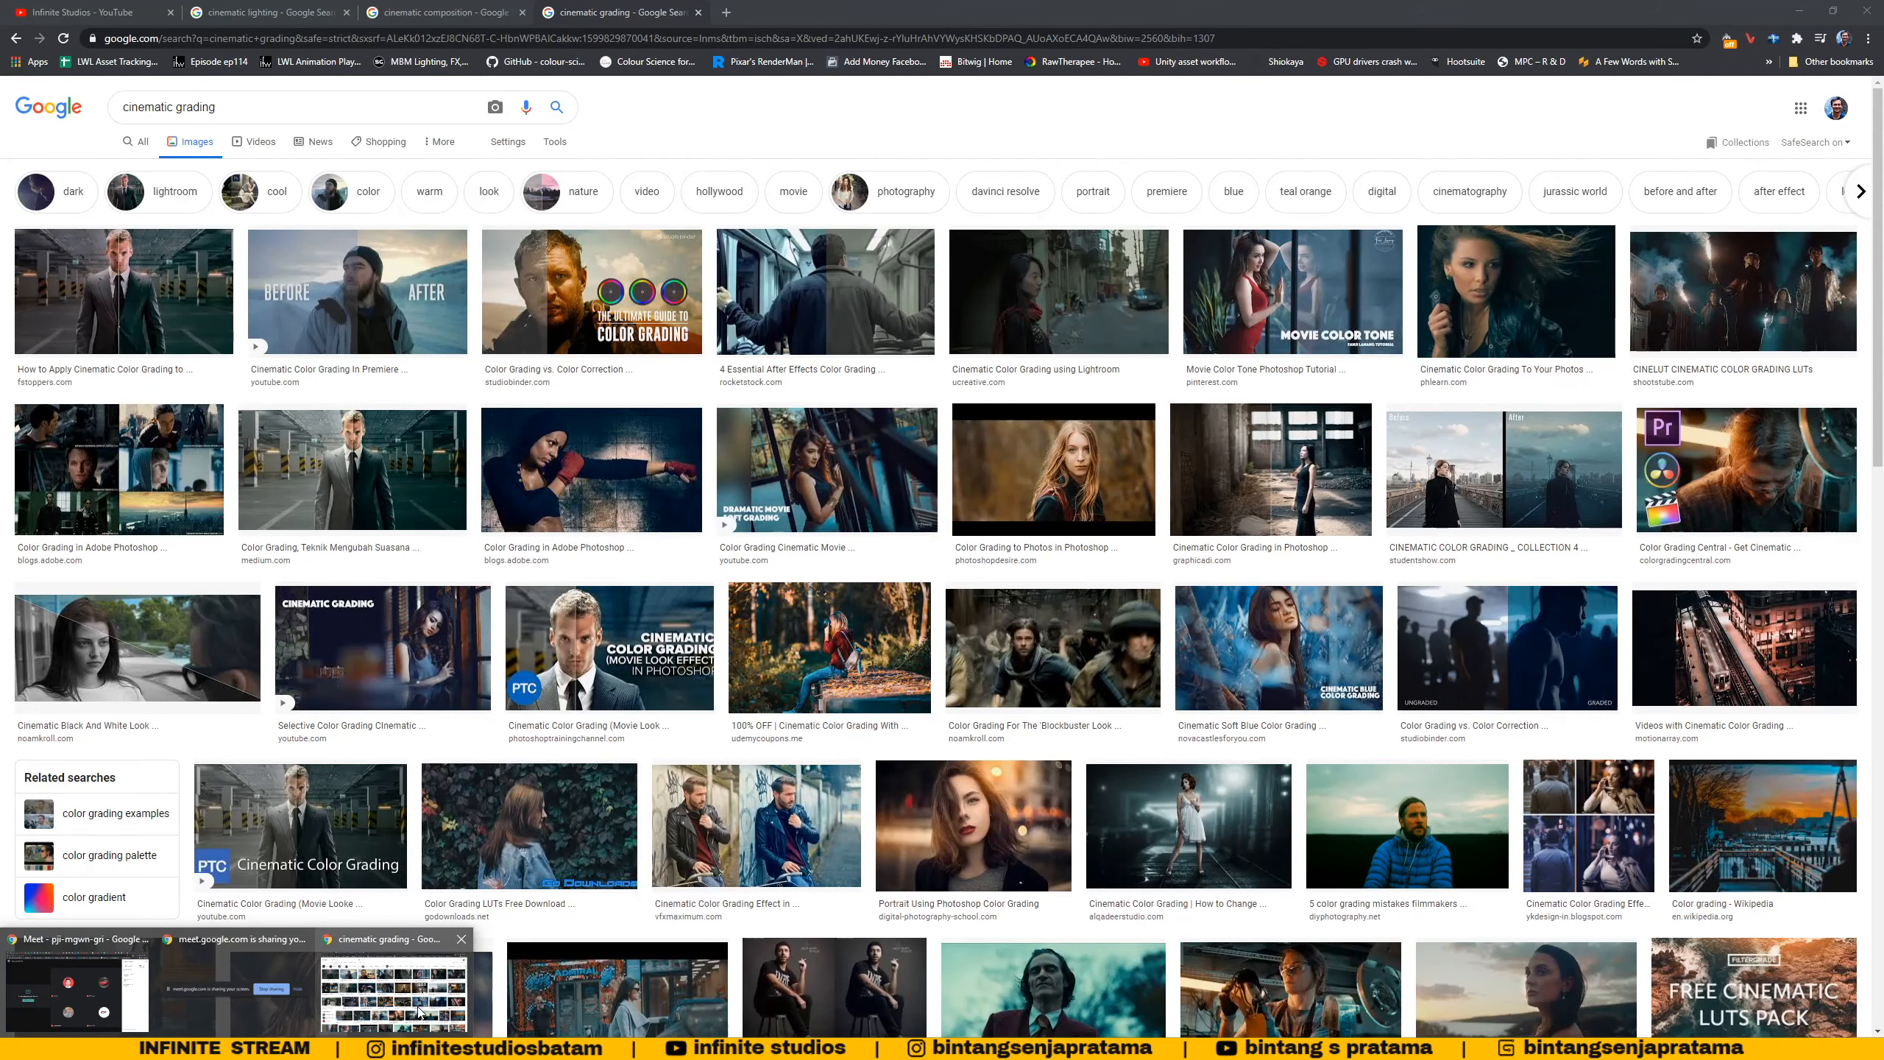
pyautogui.click(393, 995)
pyautogui.click(727, 13)
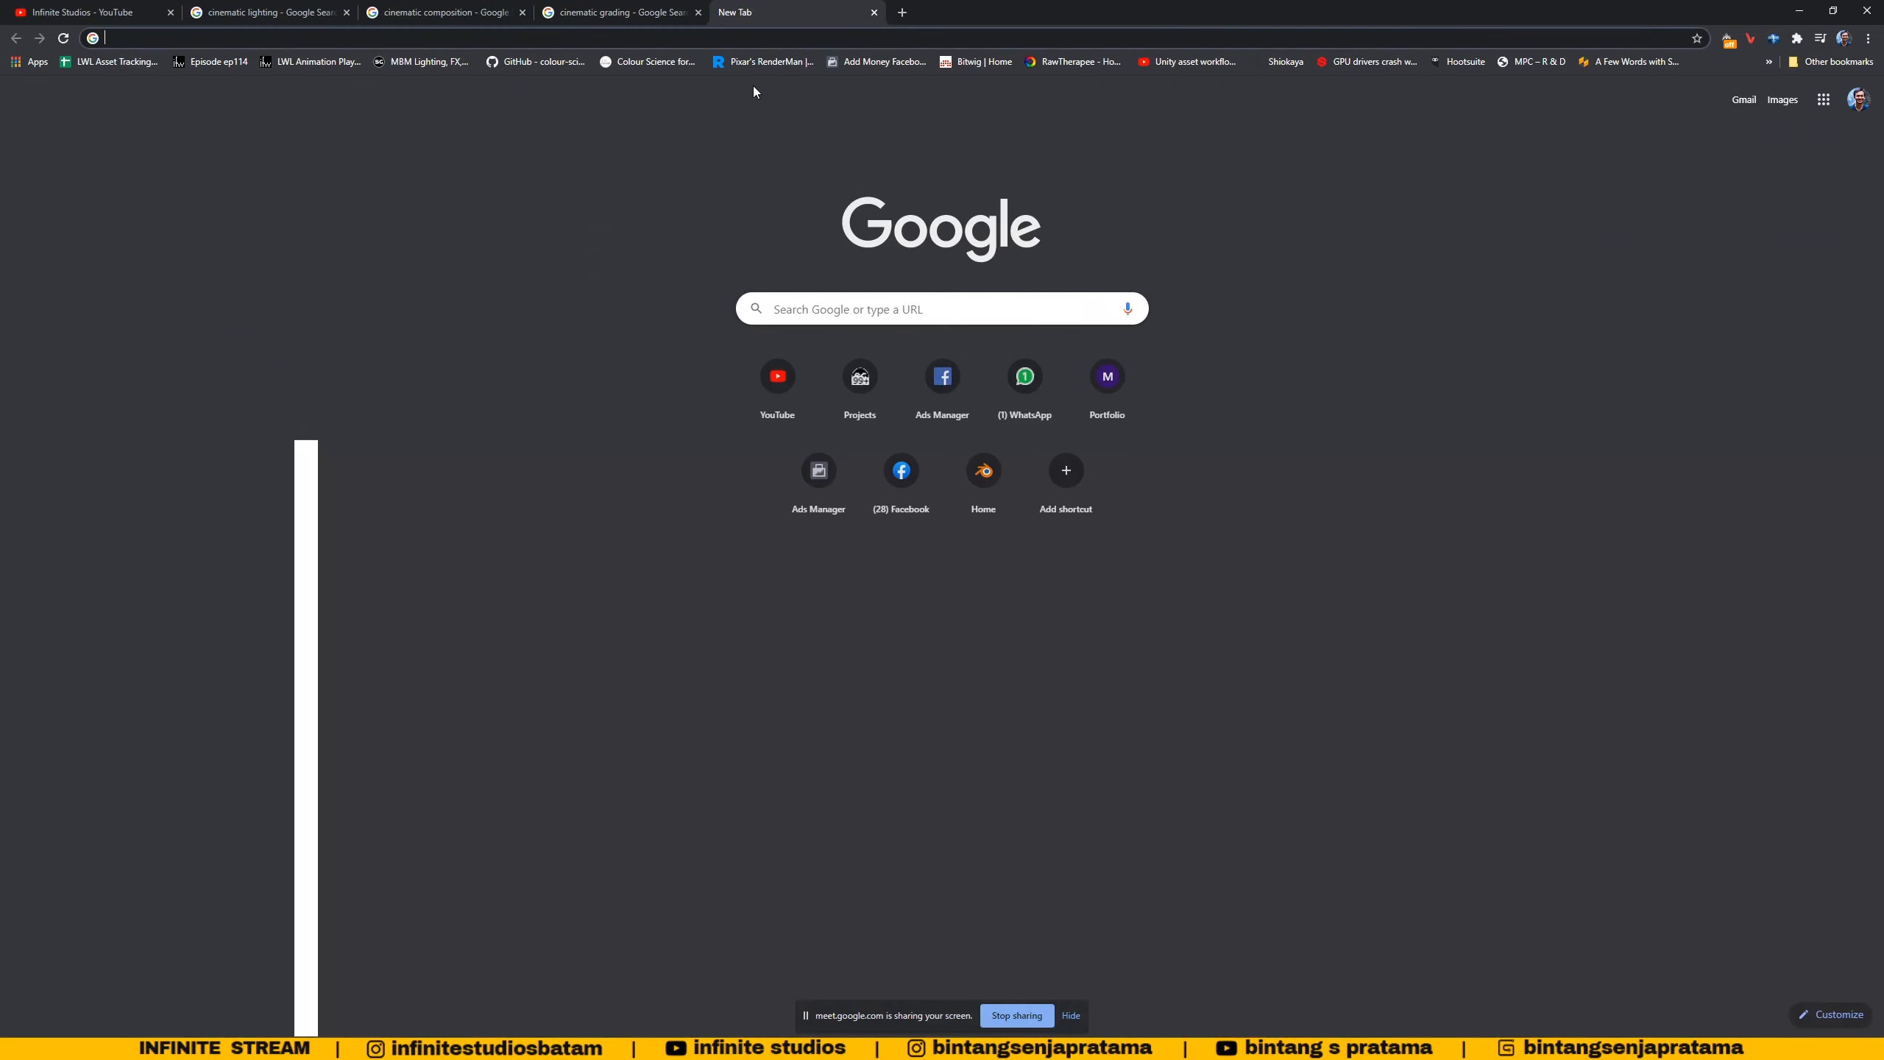
pyautogui.write('c')
pyautogui.write('hromatic aberration')
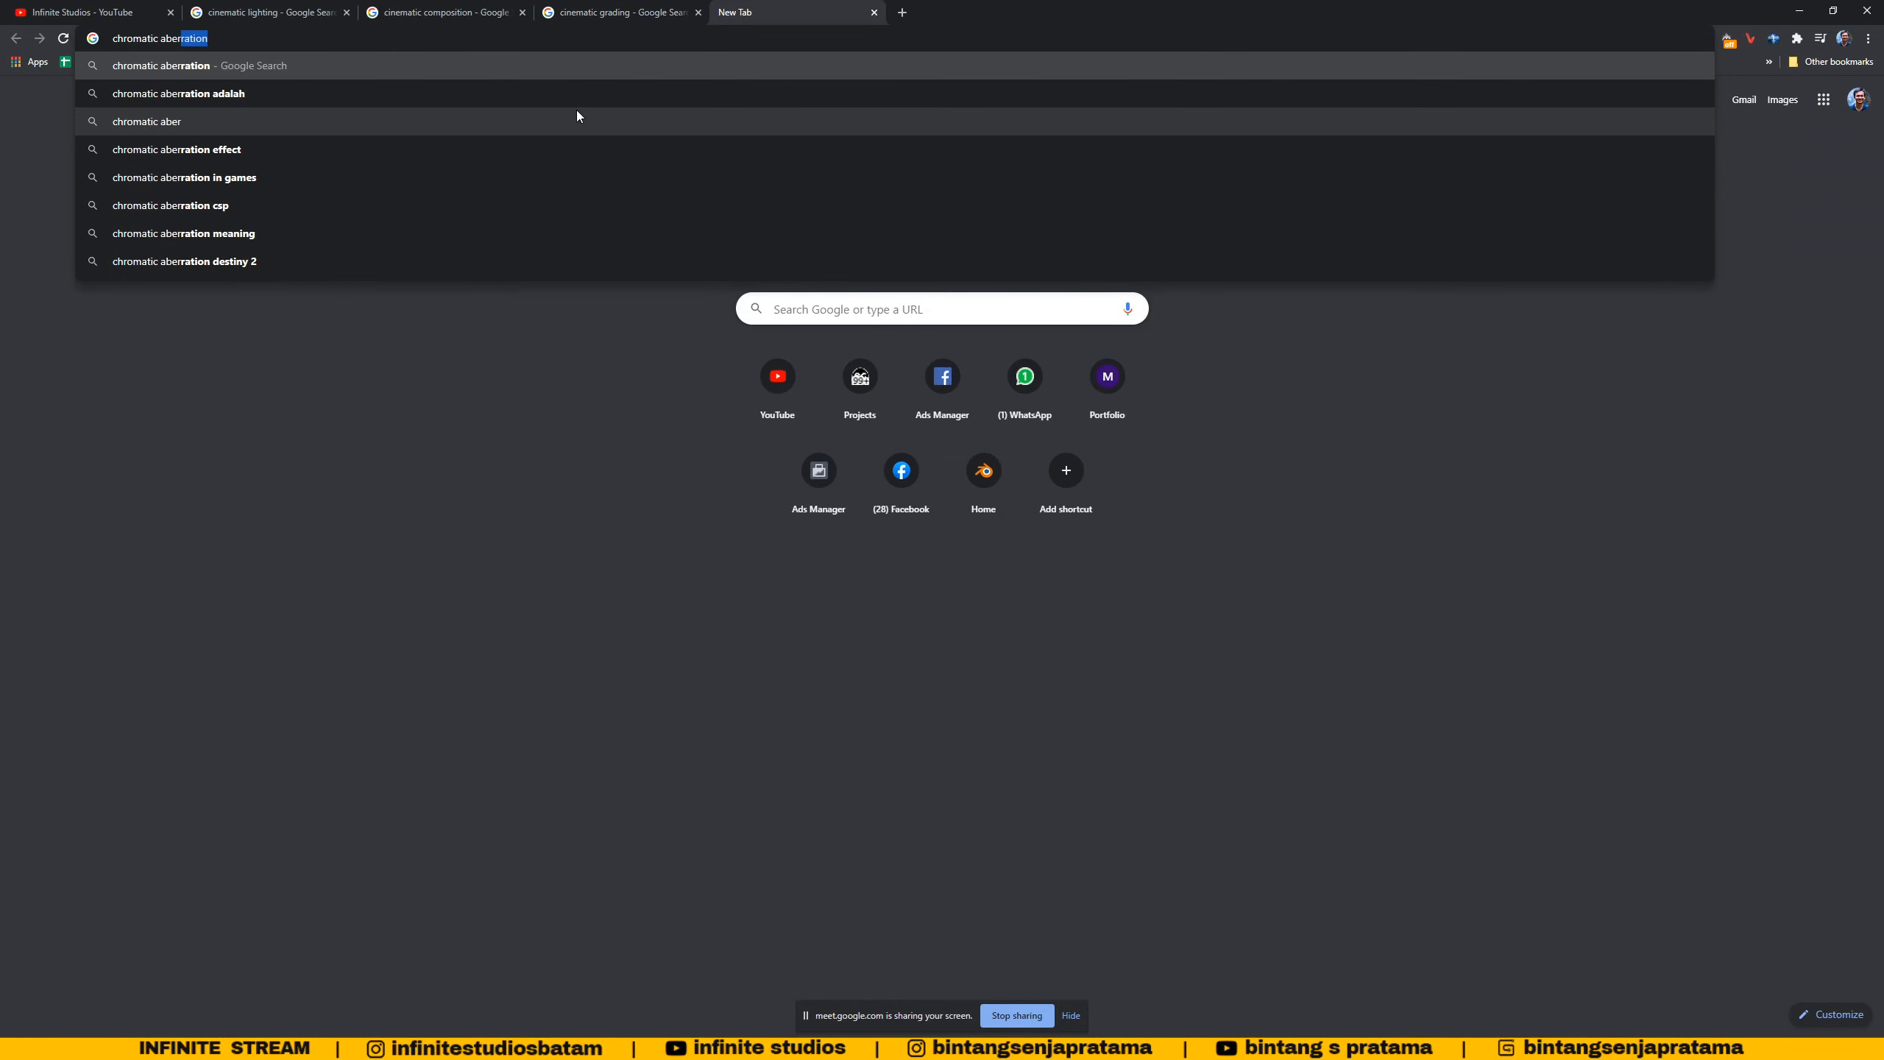
pyautogui.press('Return')
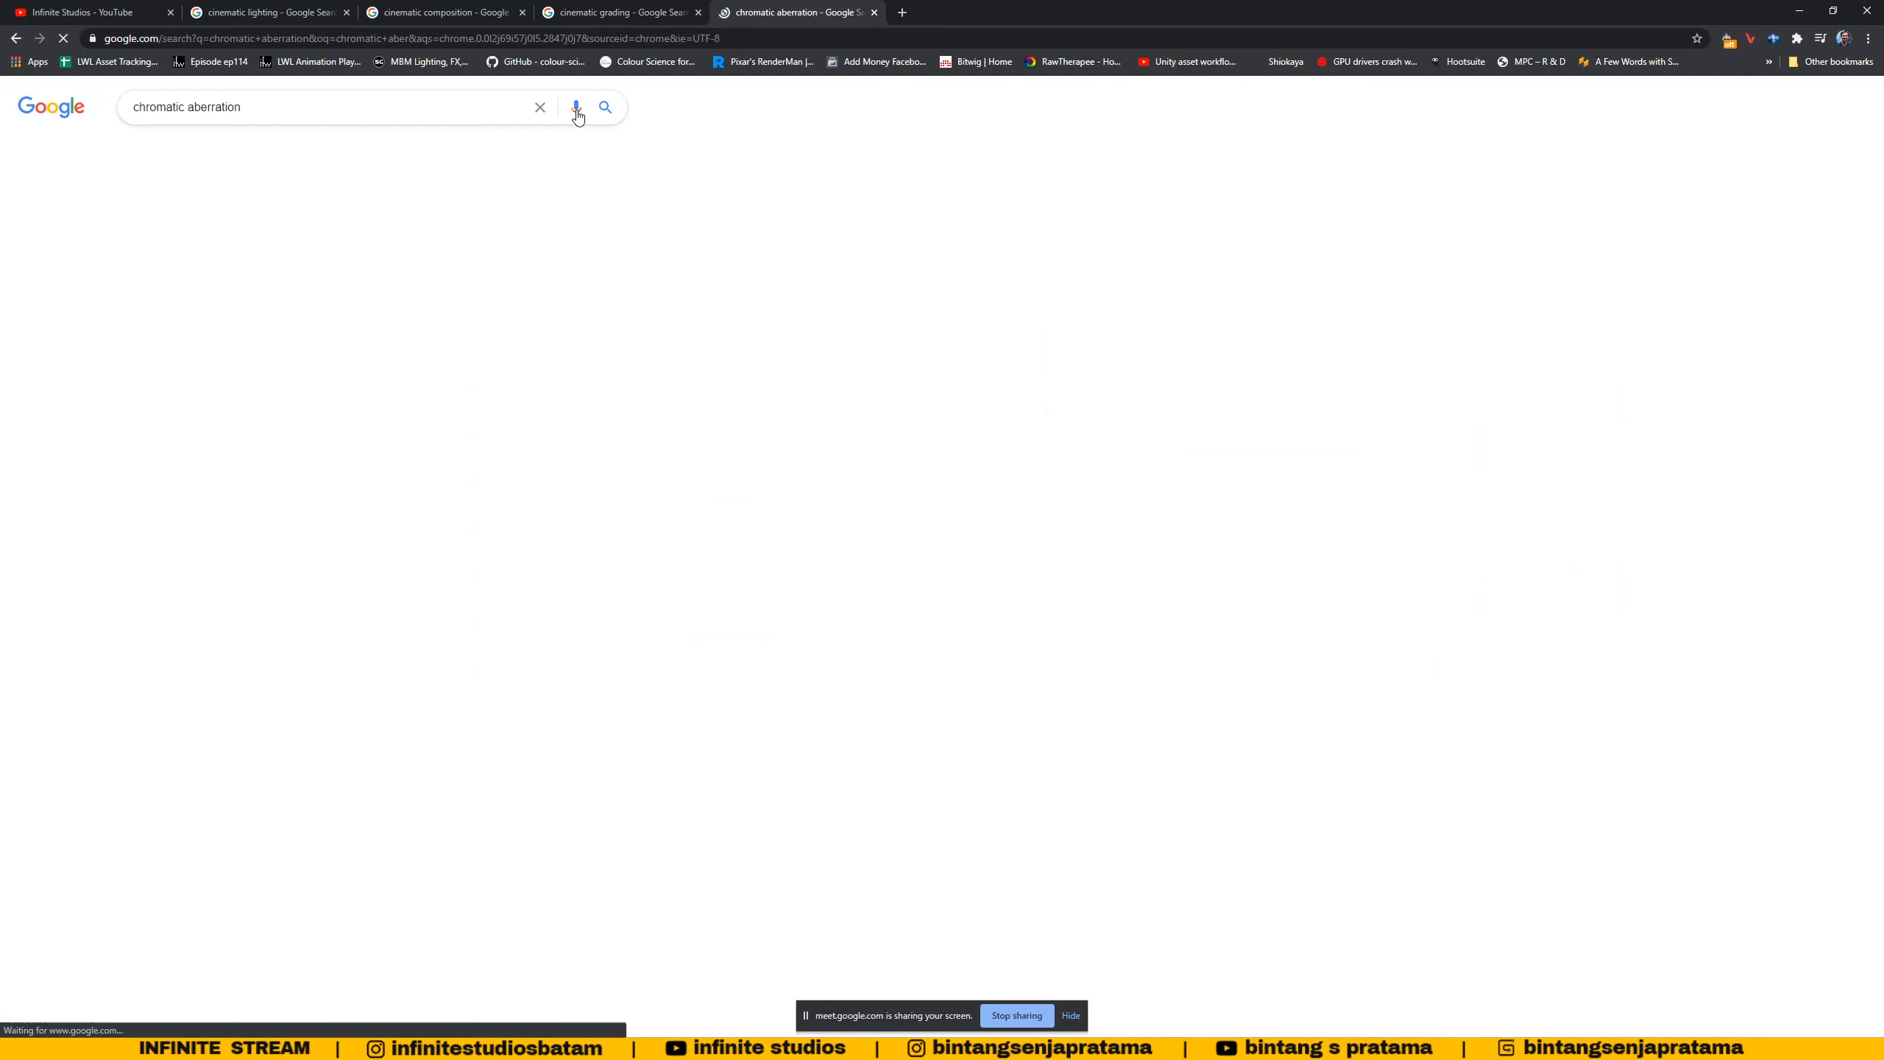
pyautogui.click(200, 153)
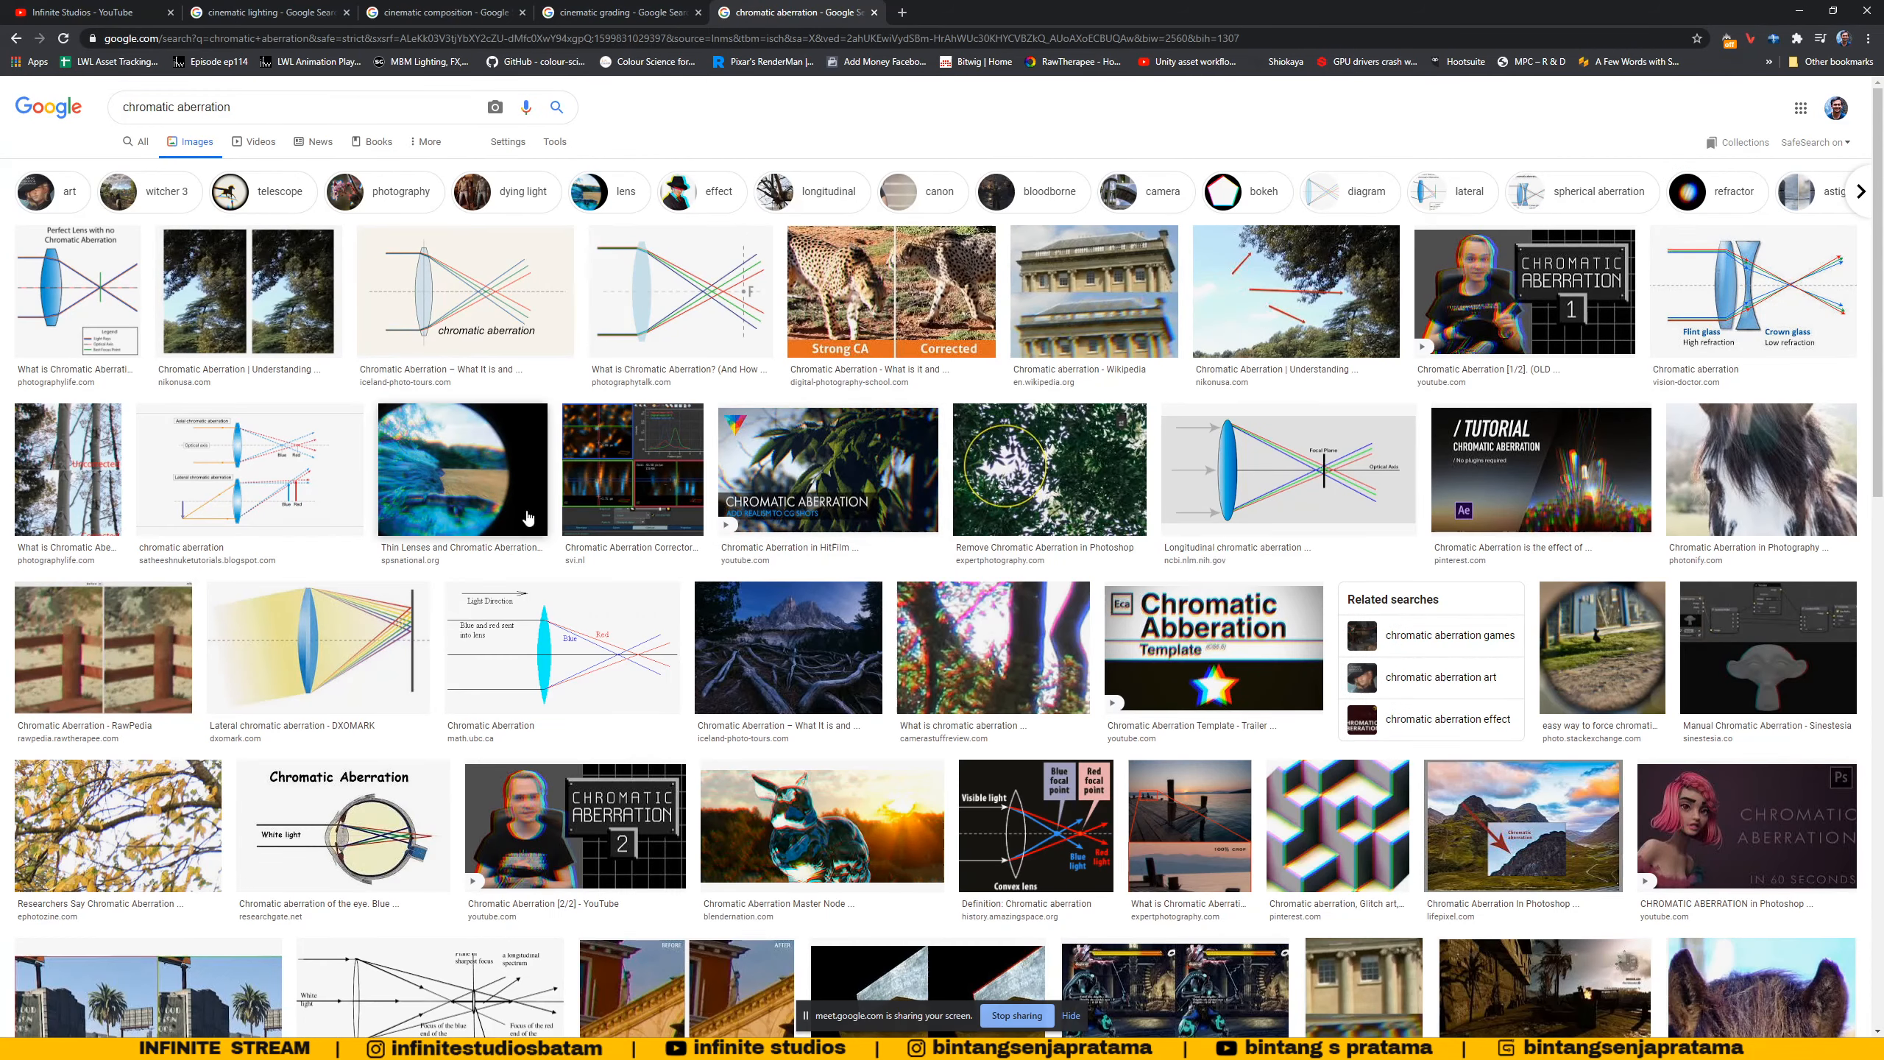
pyautogui.click(527, 517)
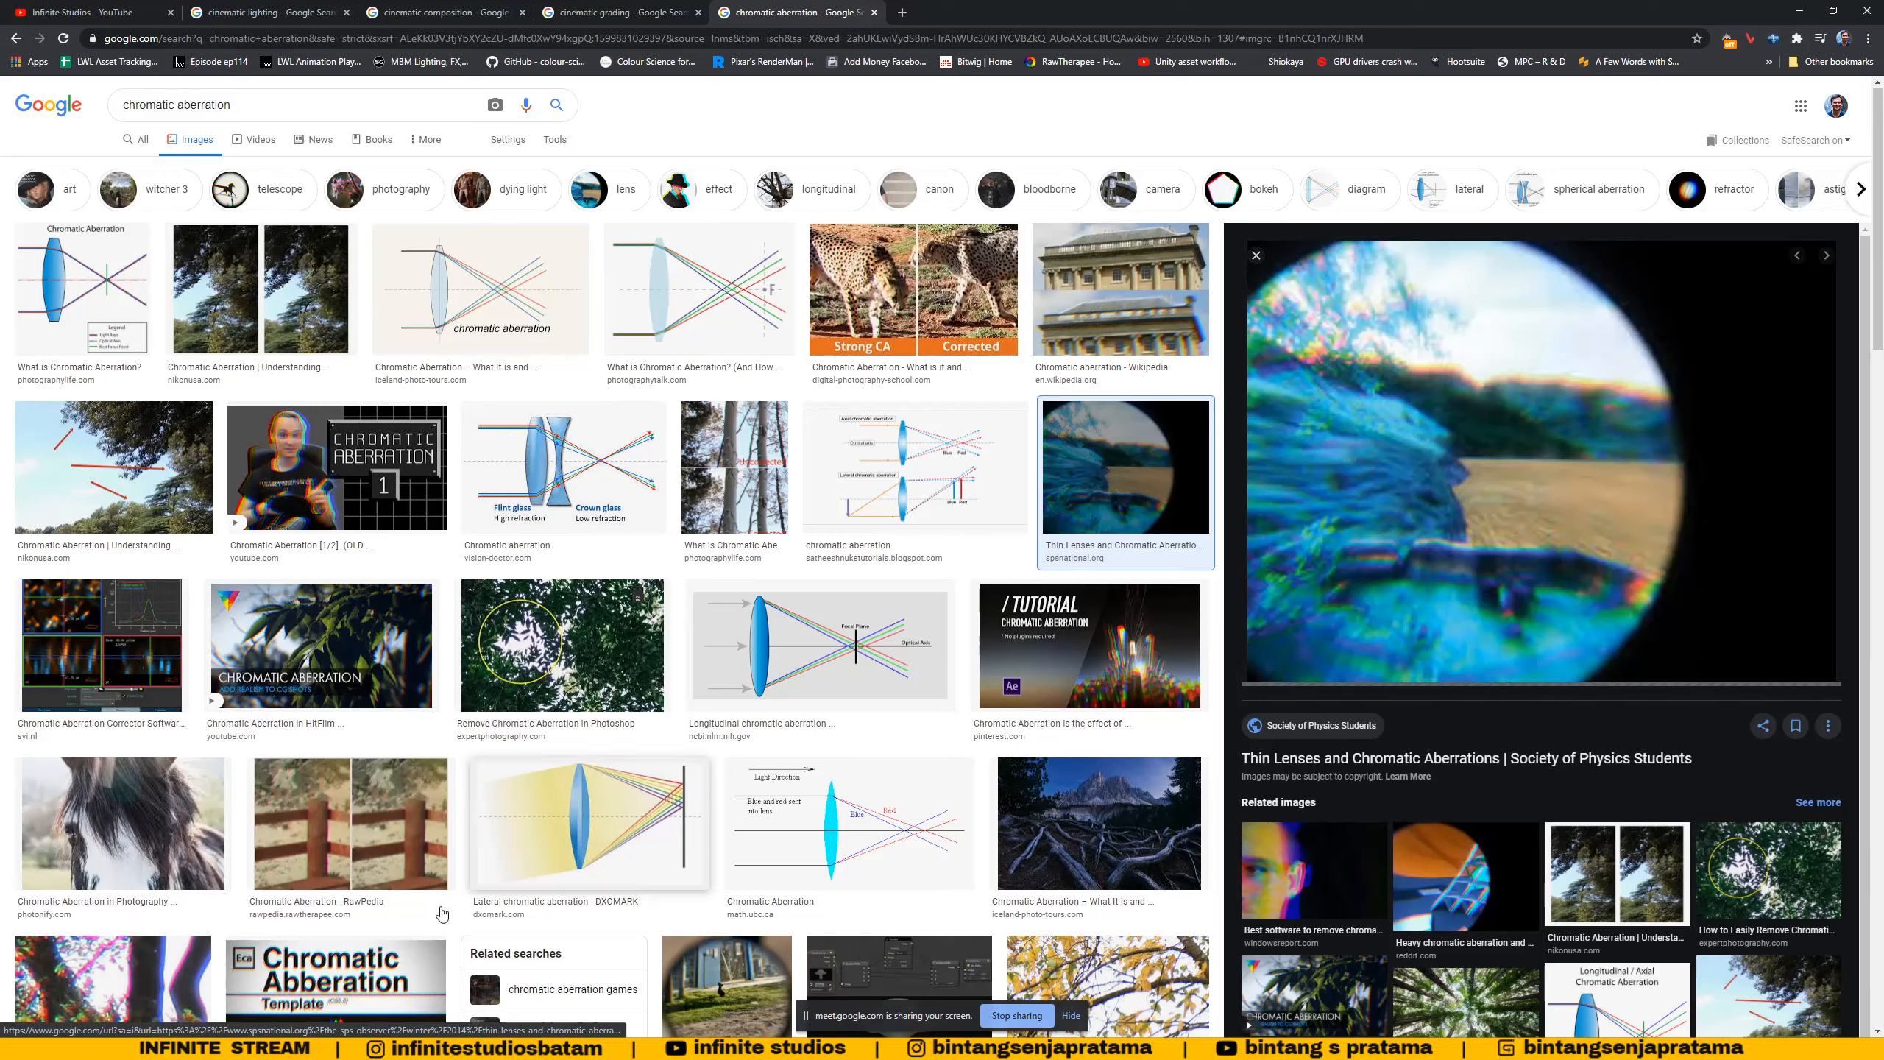
# - Return to Unreal Editor and set CineCameraActor_02's Chromatic Aberration Intensity to about 0.71 and Start Offset to 0
pyautogui.click(326, 1048)
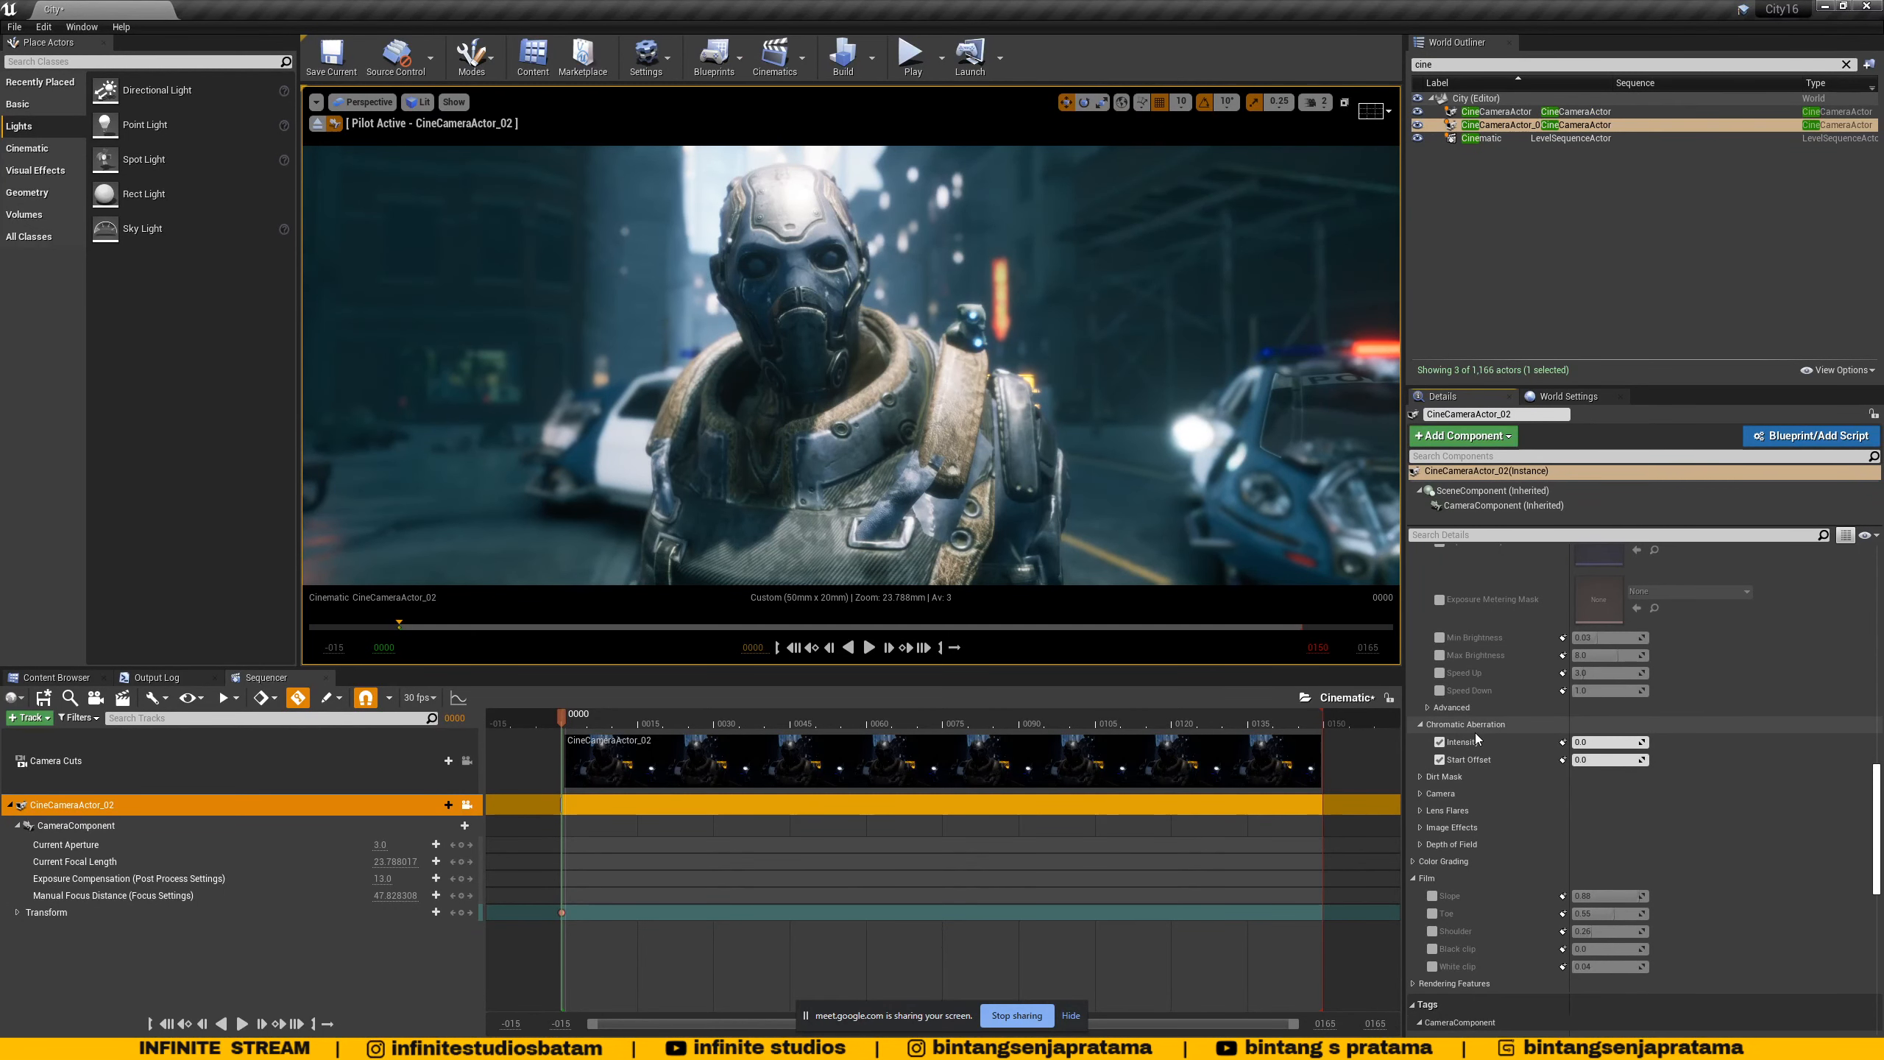
pyautogui.moveTo(1590, 745)
pyautogui.mouseDown()
pyautogui.moveTo(1632, 742)
pyautogui.moveTo(1573, 742)
pyautogui.moveTo(1624, 742)
pyautogui.moveTo(1583, 759)
pyautogui.moveTo(1599, 741)
pyautogui.moveTo(1578, 742)
pyautogui.mouseUp()
pyautogui.click(1598, 758)
pyautogui.write('0')
pyautogui.press('Return')
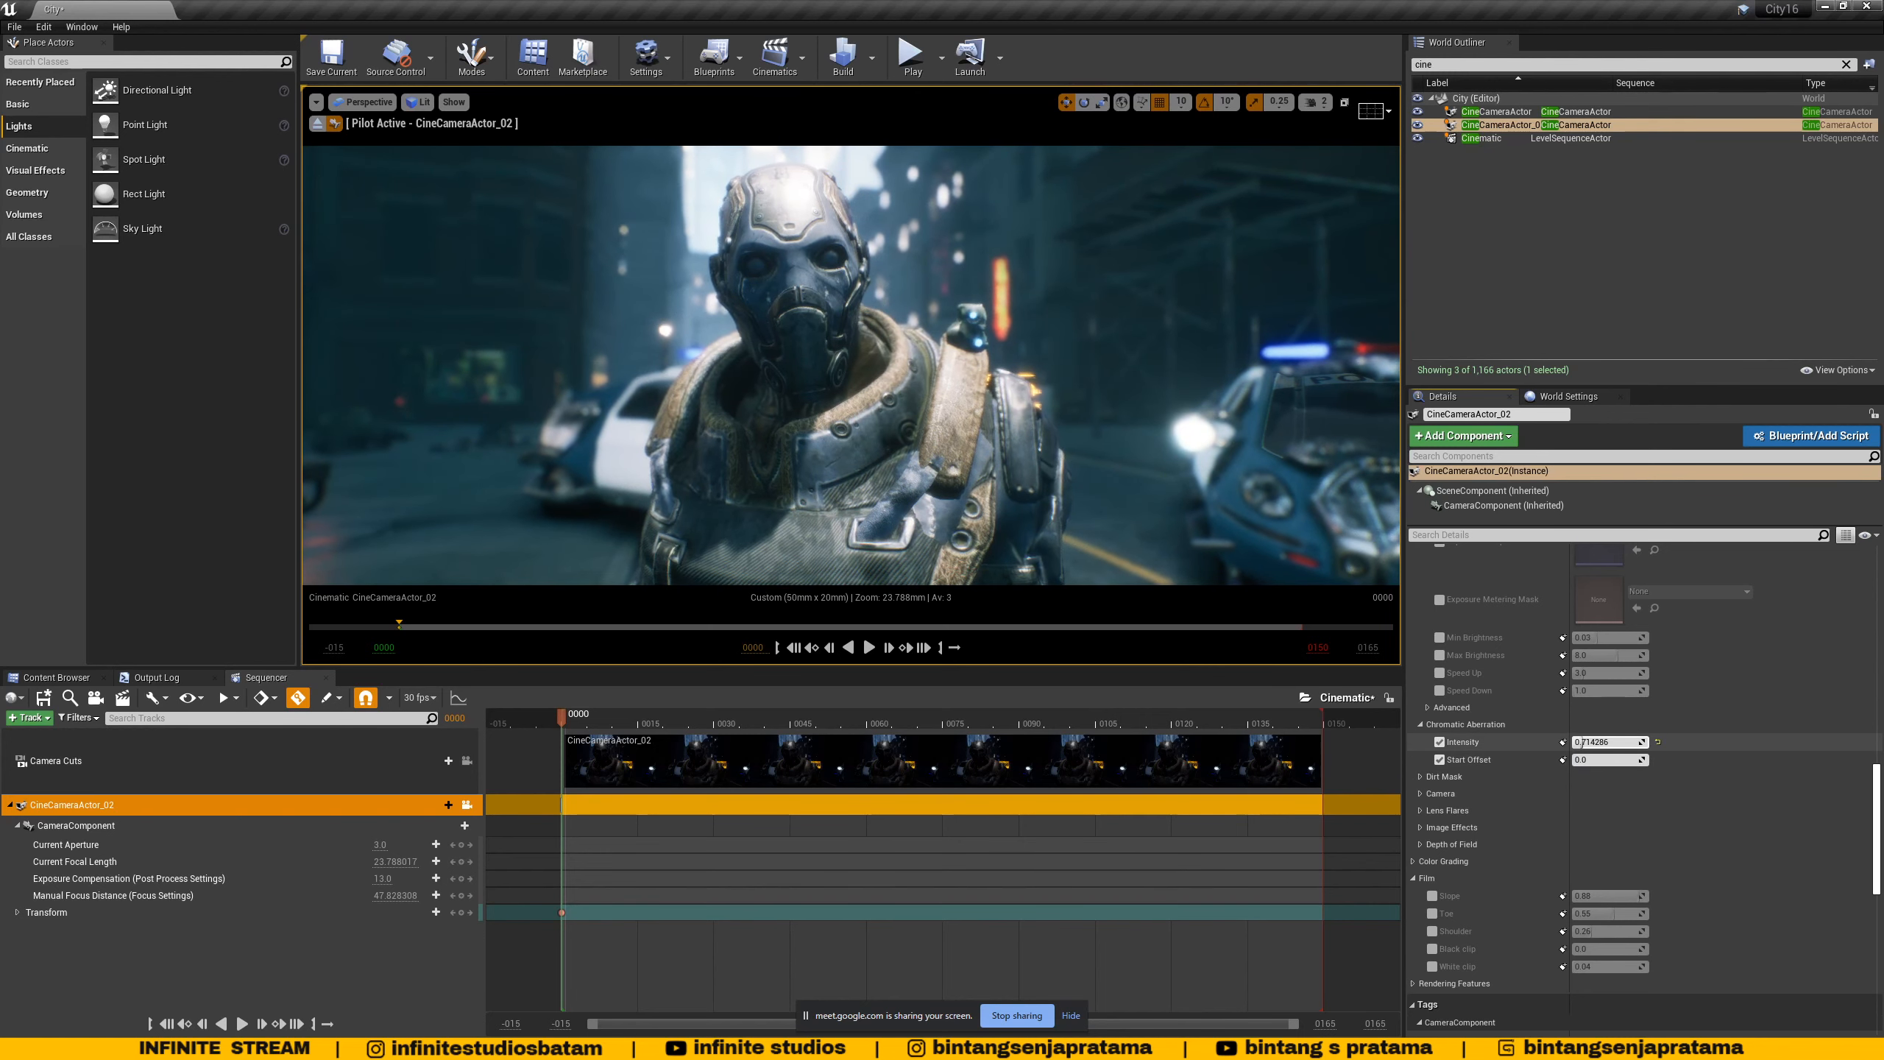
# - Turn on Draw Debug Focus Plane, raise CineCameraActor_02's Current Aperture to about 15.28, and lower Manual Focus Distance to about 46.41 cm
pyautogui.scroll(10, 1637, 710)
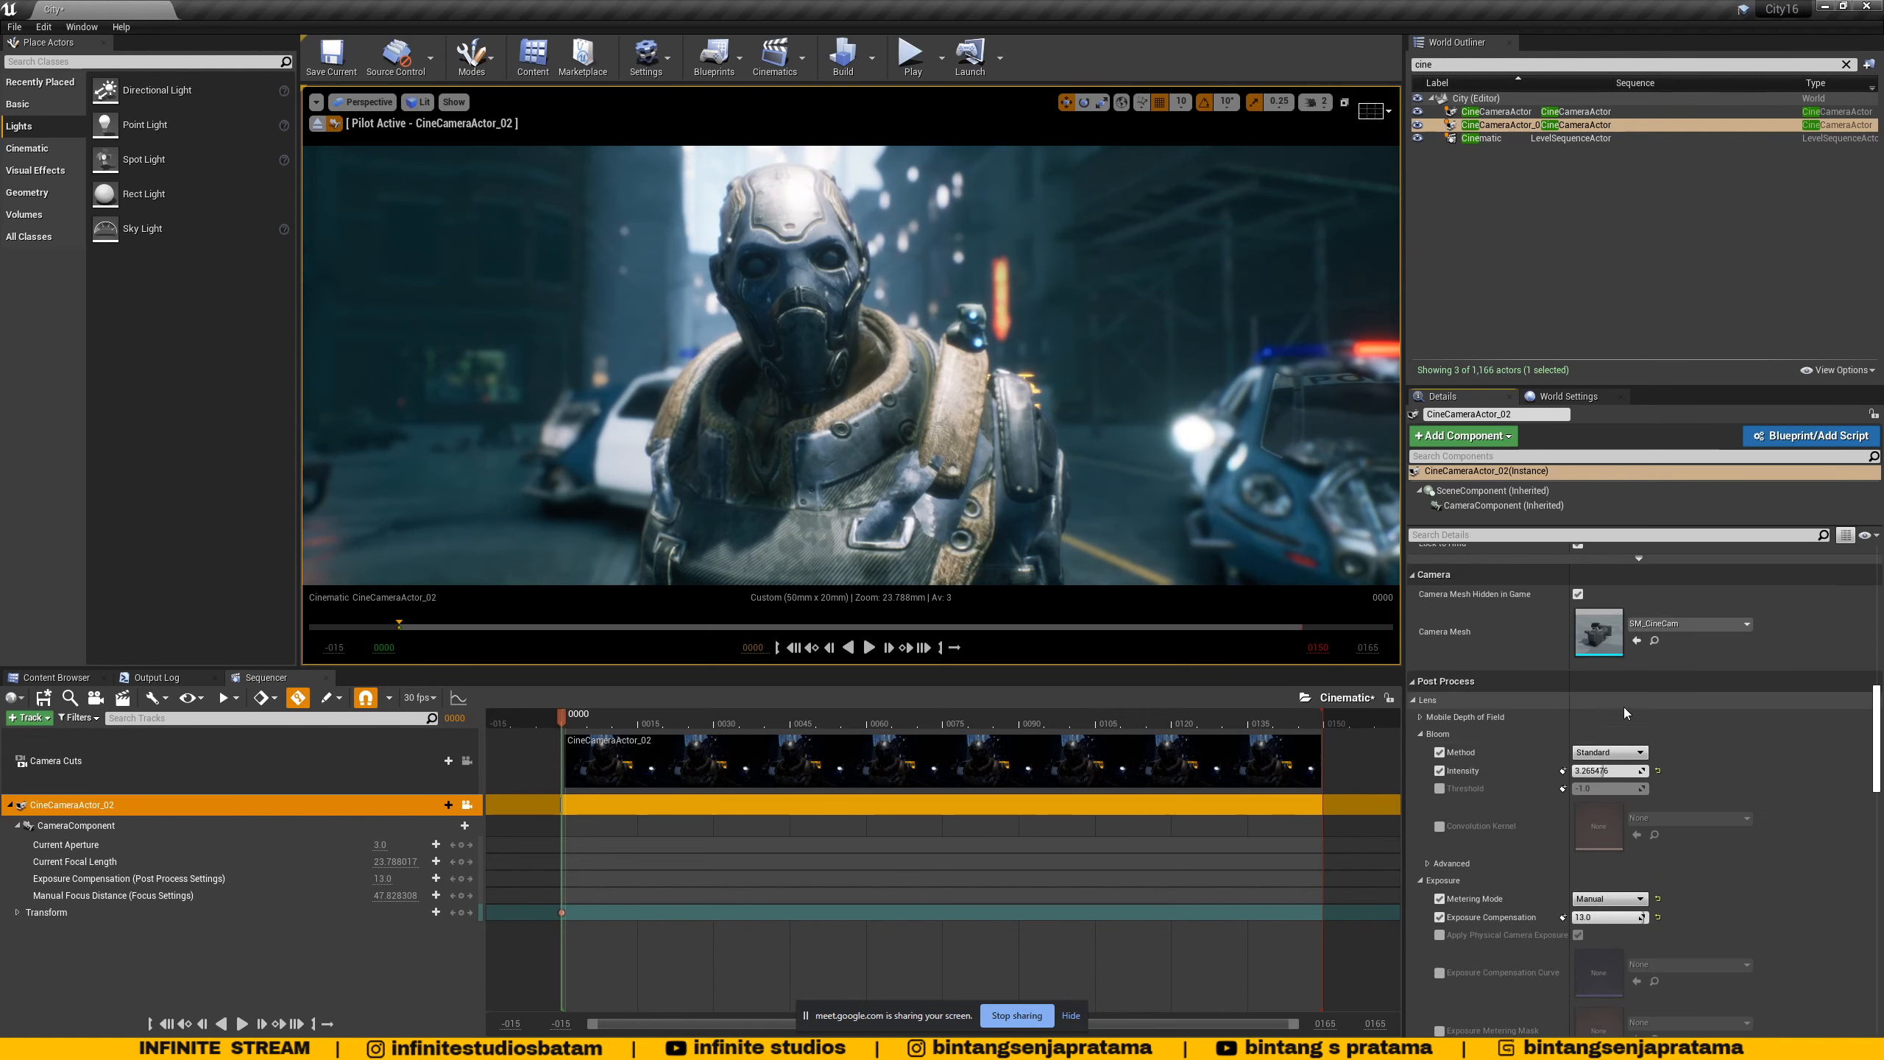
pyautogui.scroll(5, 1624, 710)
pyautogui.click(1578, 702)
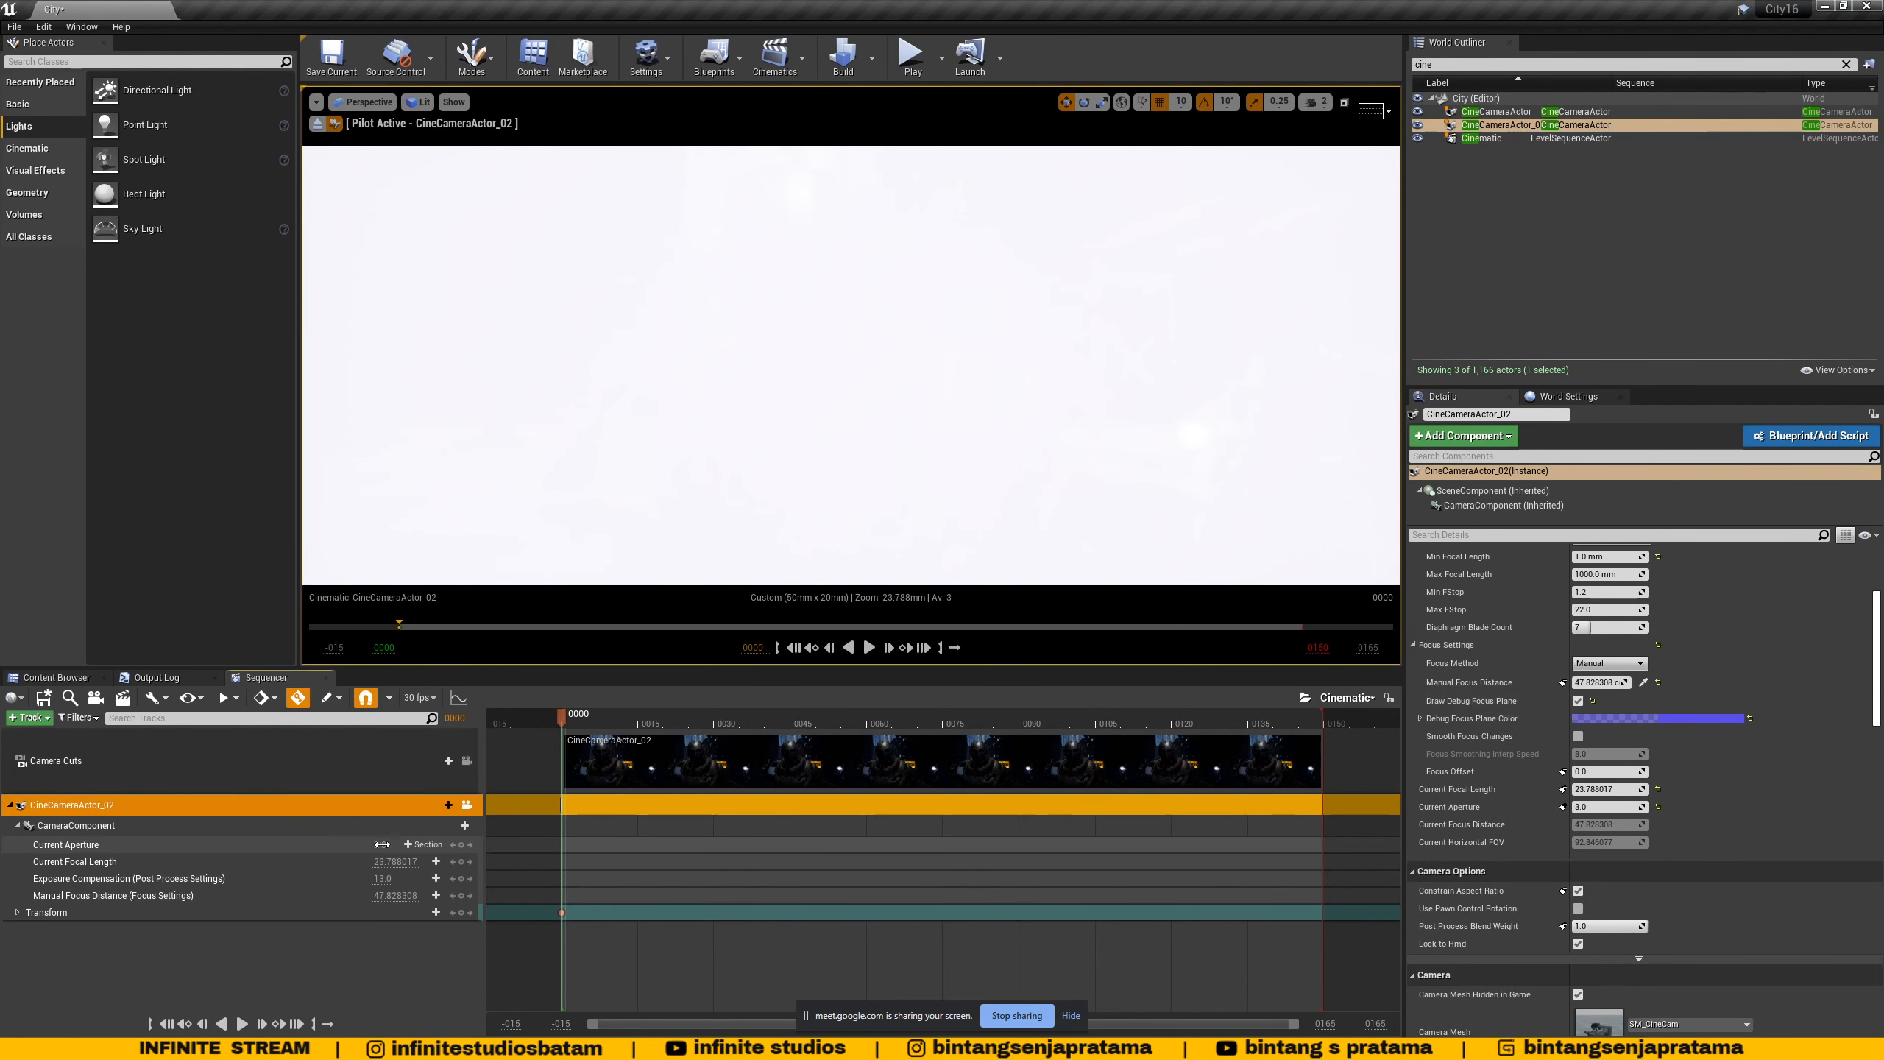
pyautogui.moveTo(382, 845); pyautogui.dragTo(445, 845)
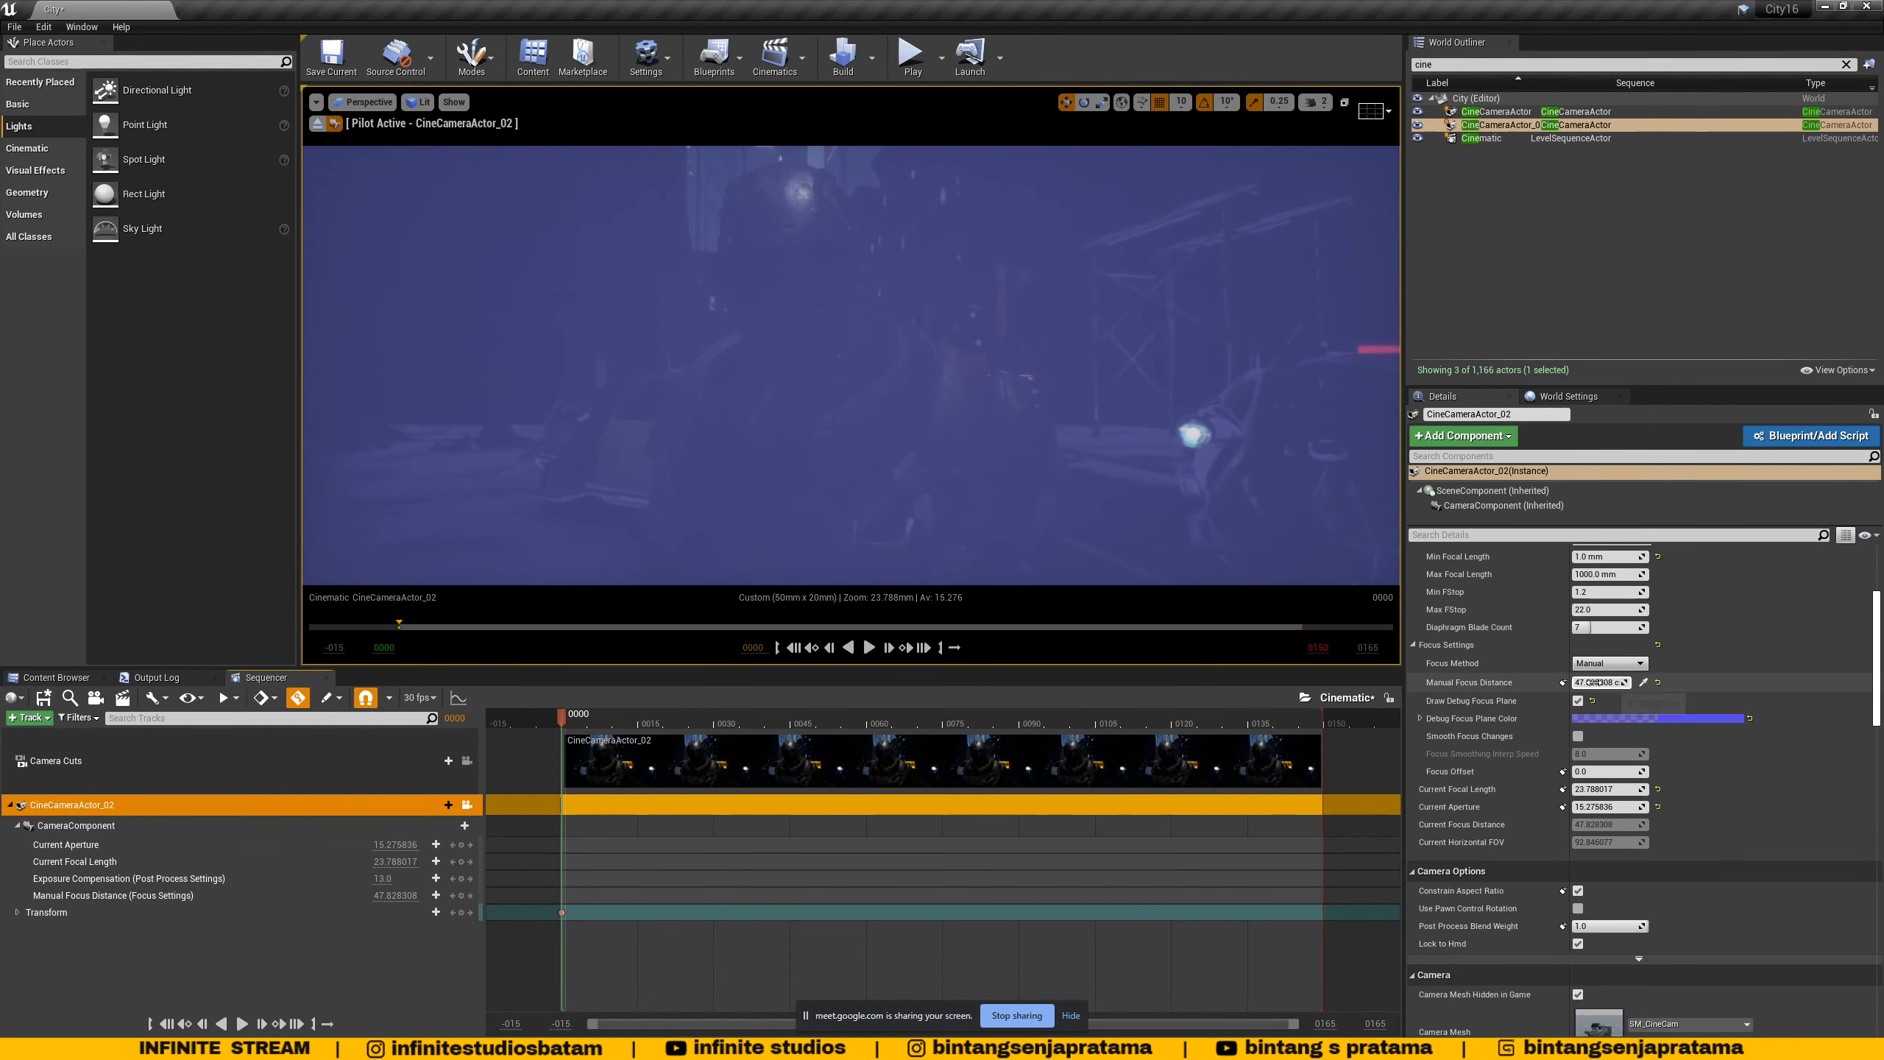
pyautogui.moveTo(1596, 683); pyautogui.dragTo(1580, 683)
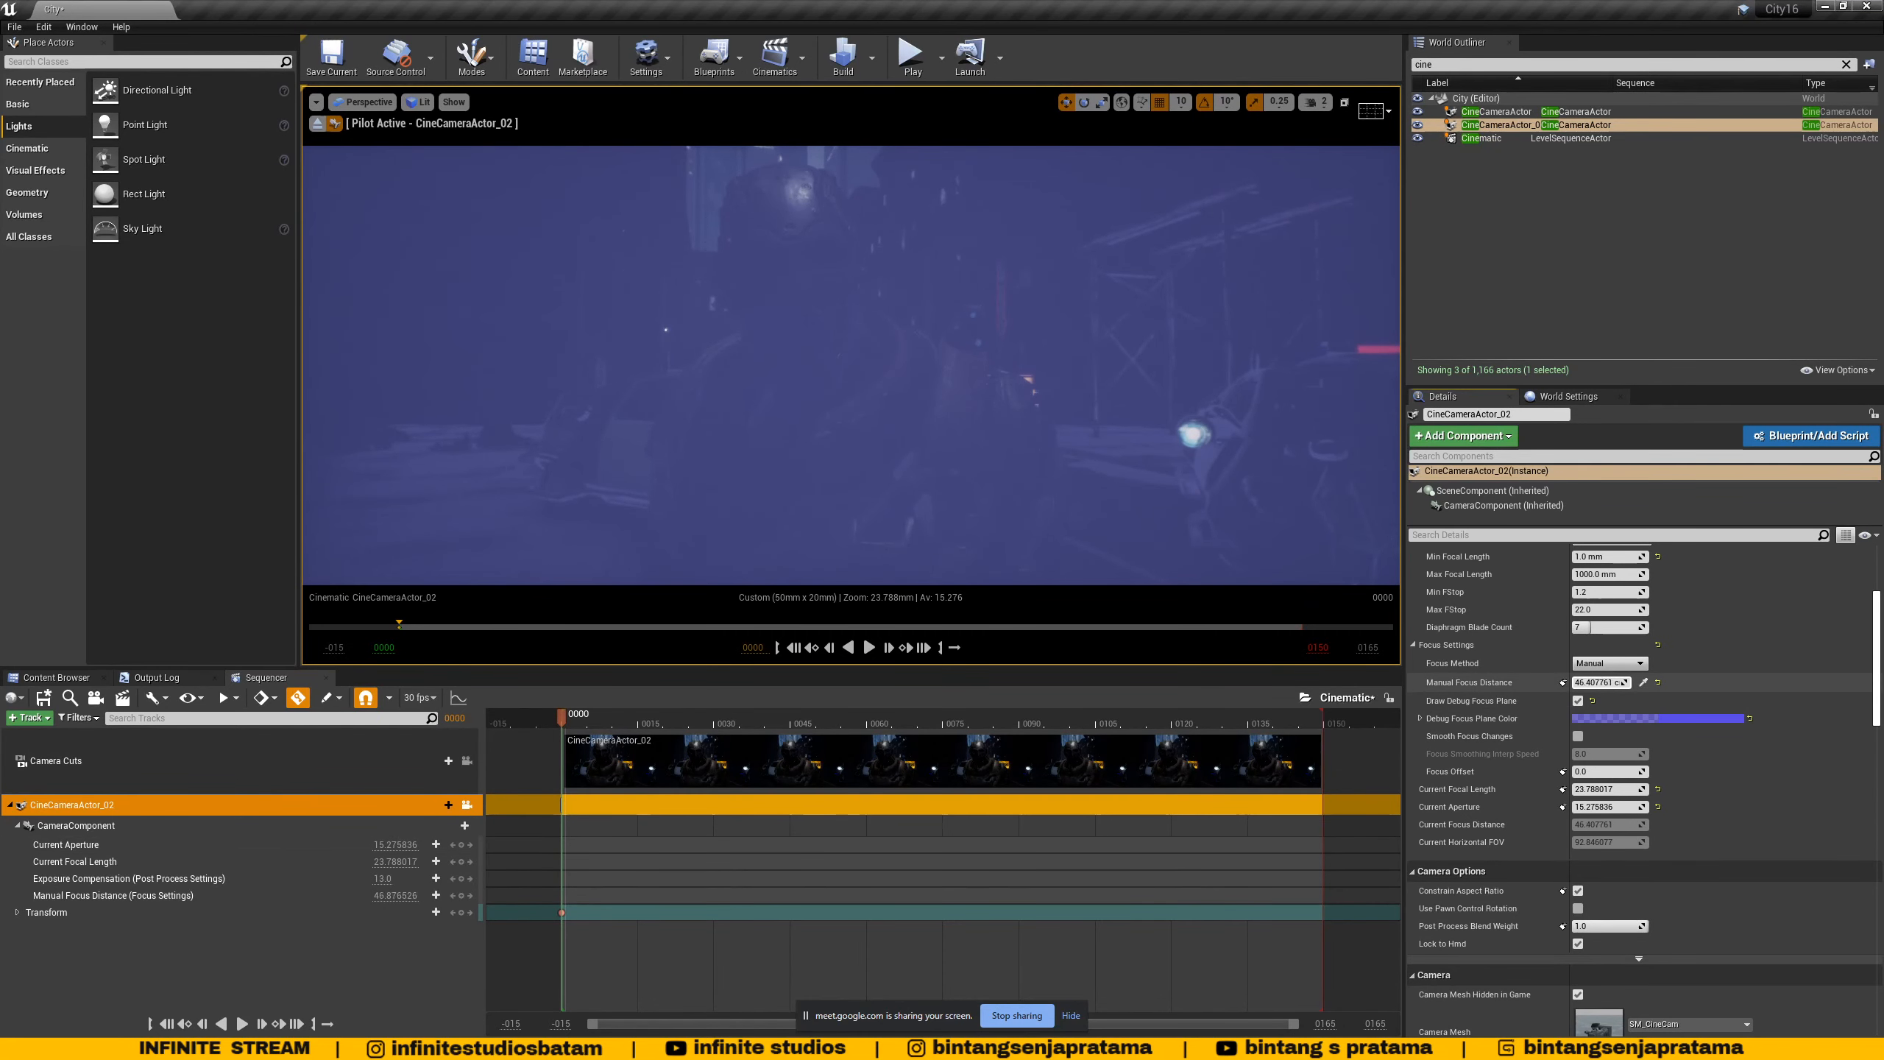
# - Set CineCameraActor_02's manual focus distance to about 70.14 cm and turn off the debug focus plane
pyautogui.click(372, 845)
pyautogui.moveTo(385, 845)
pyautogui.mouseDown()
pyautogui.moveTo(415, 845)
pyautogui.moveTo(386, 845)
pyautogui.mouseUp()
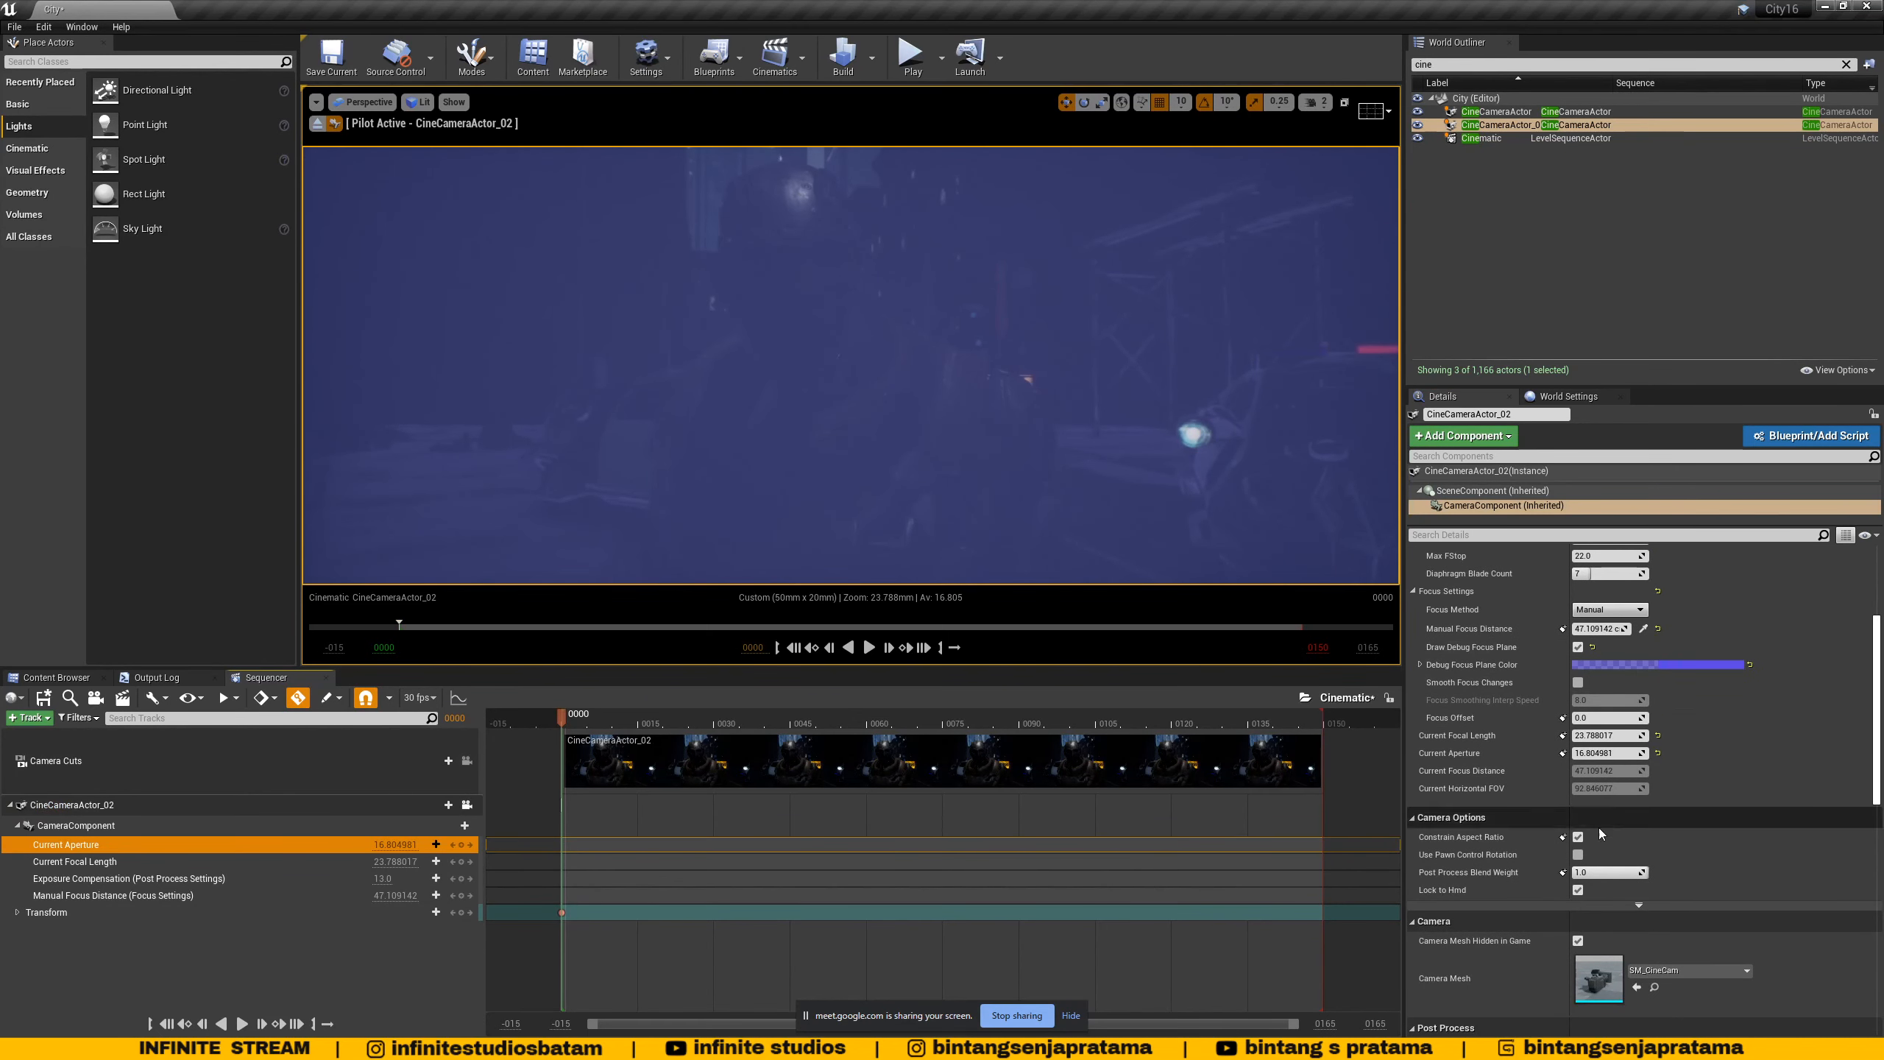
pyautogui.scroll(-8, 1599, 828)
pyautogui.scroll(-4, 1479, 924)
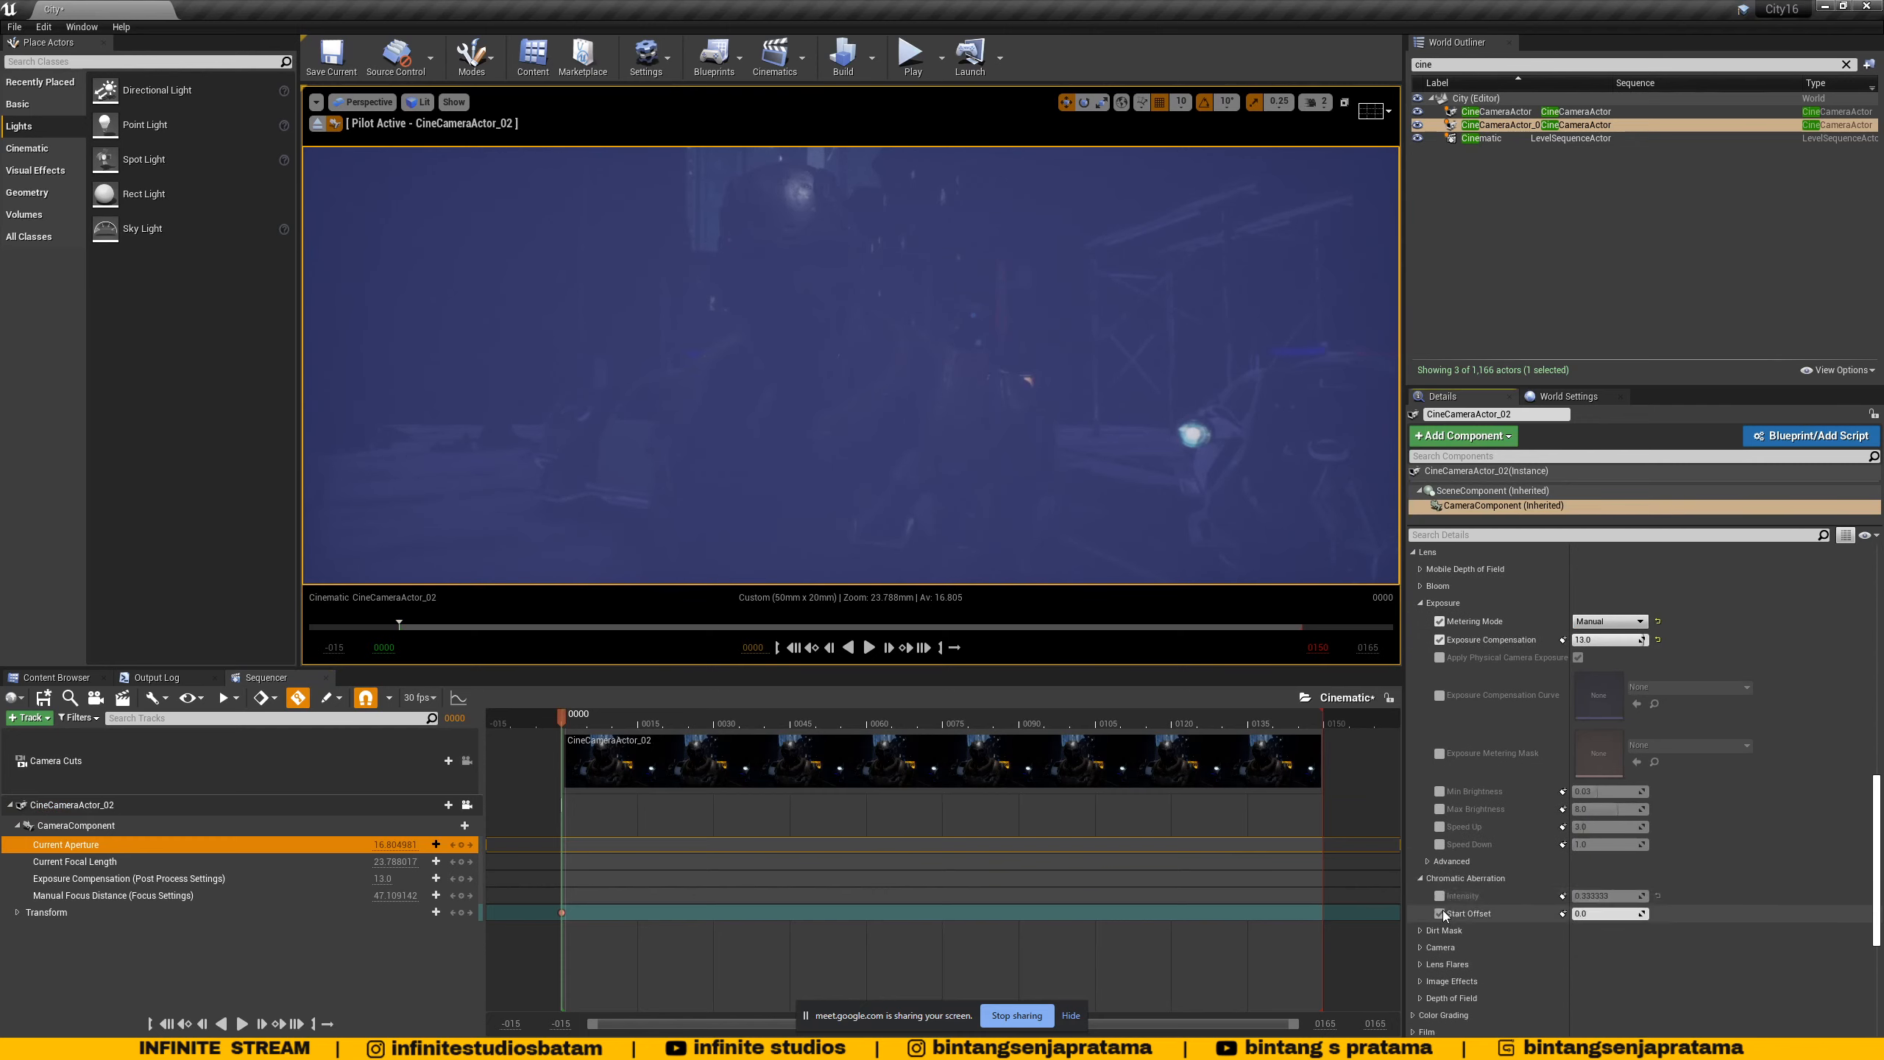
pyautogui.scroll(7, 1539, 771)
pyautogui.scroll(8, 1540, 770)
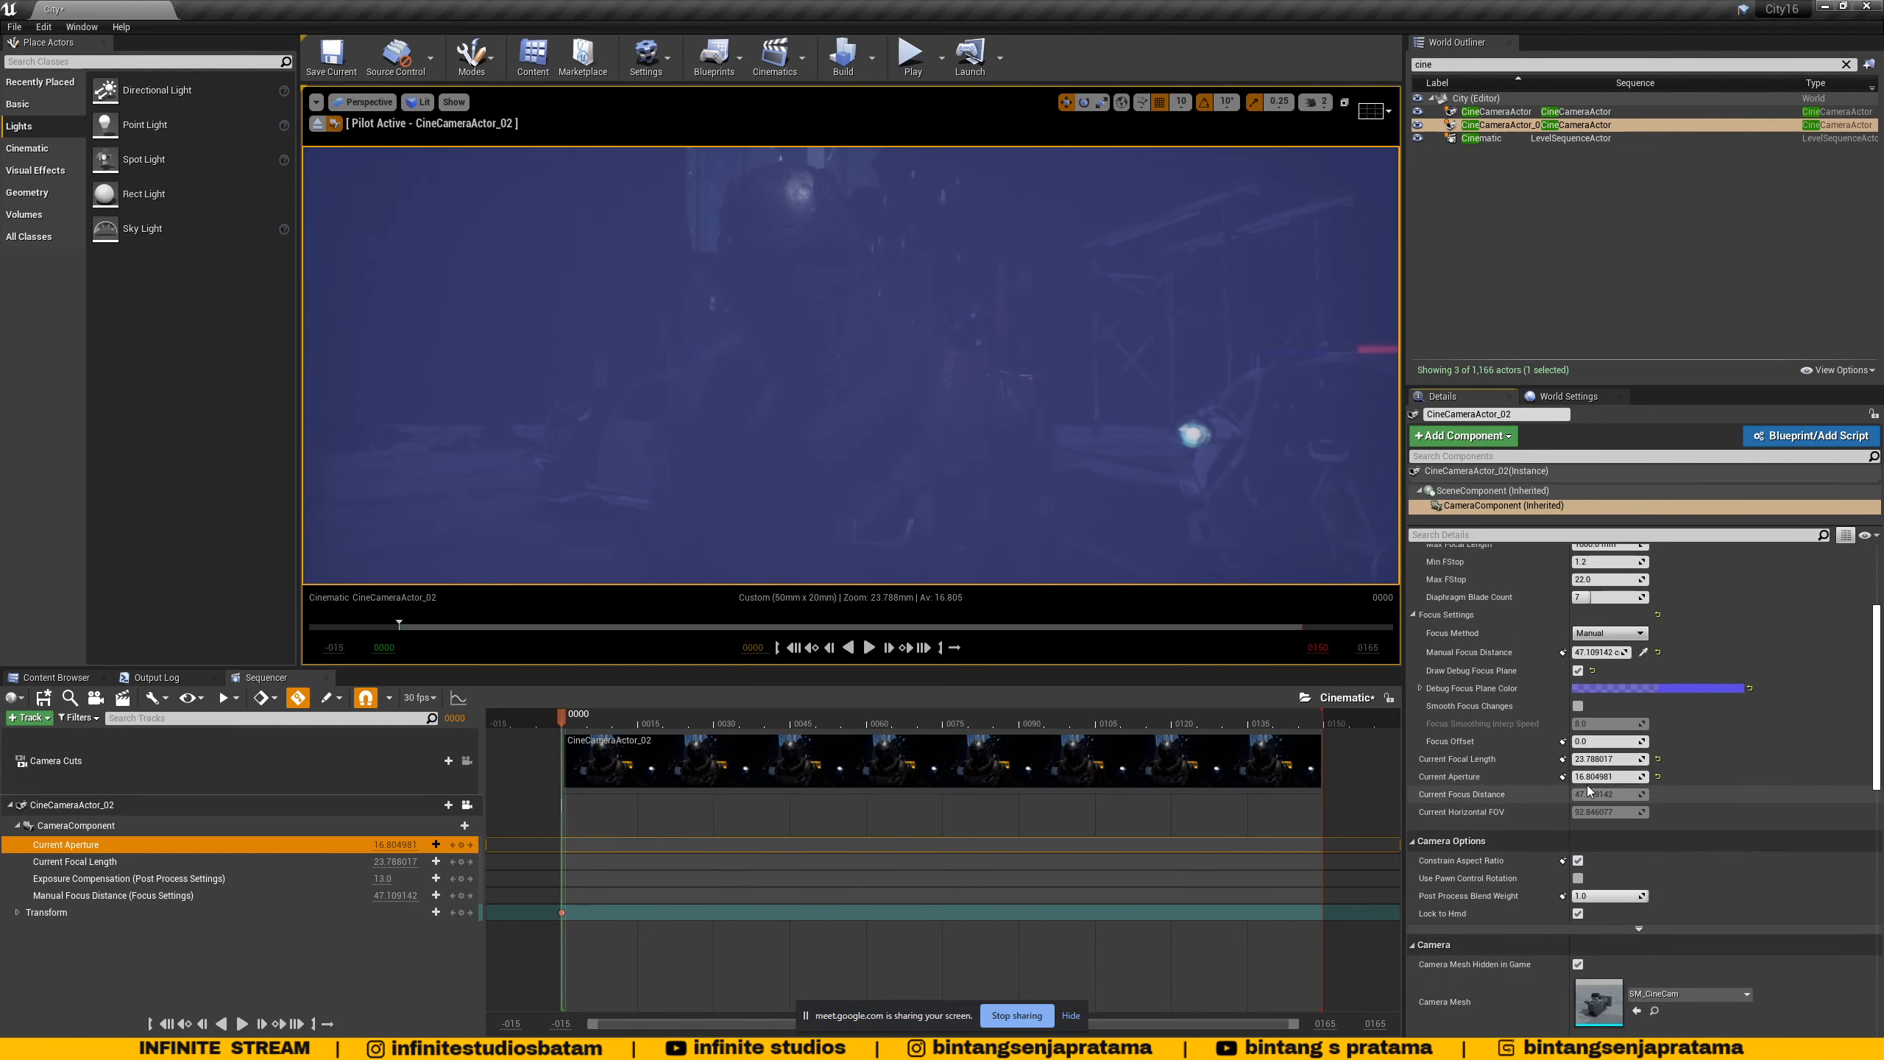
pyautogui.moveTo(1599, 748); pyautogui.dragTo(1624, 748)
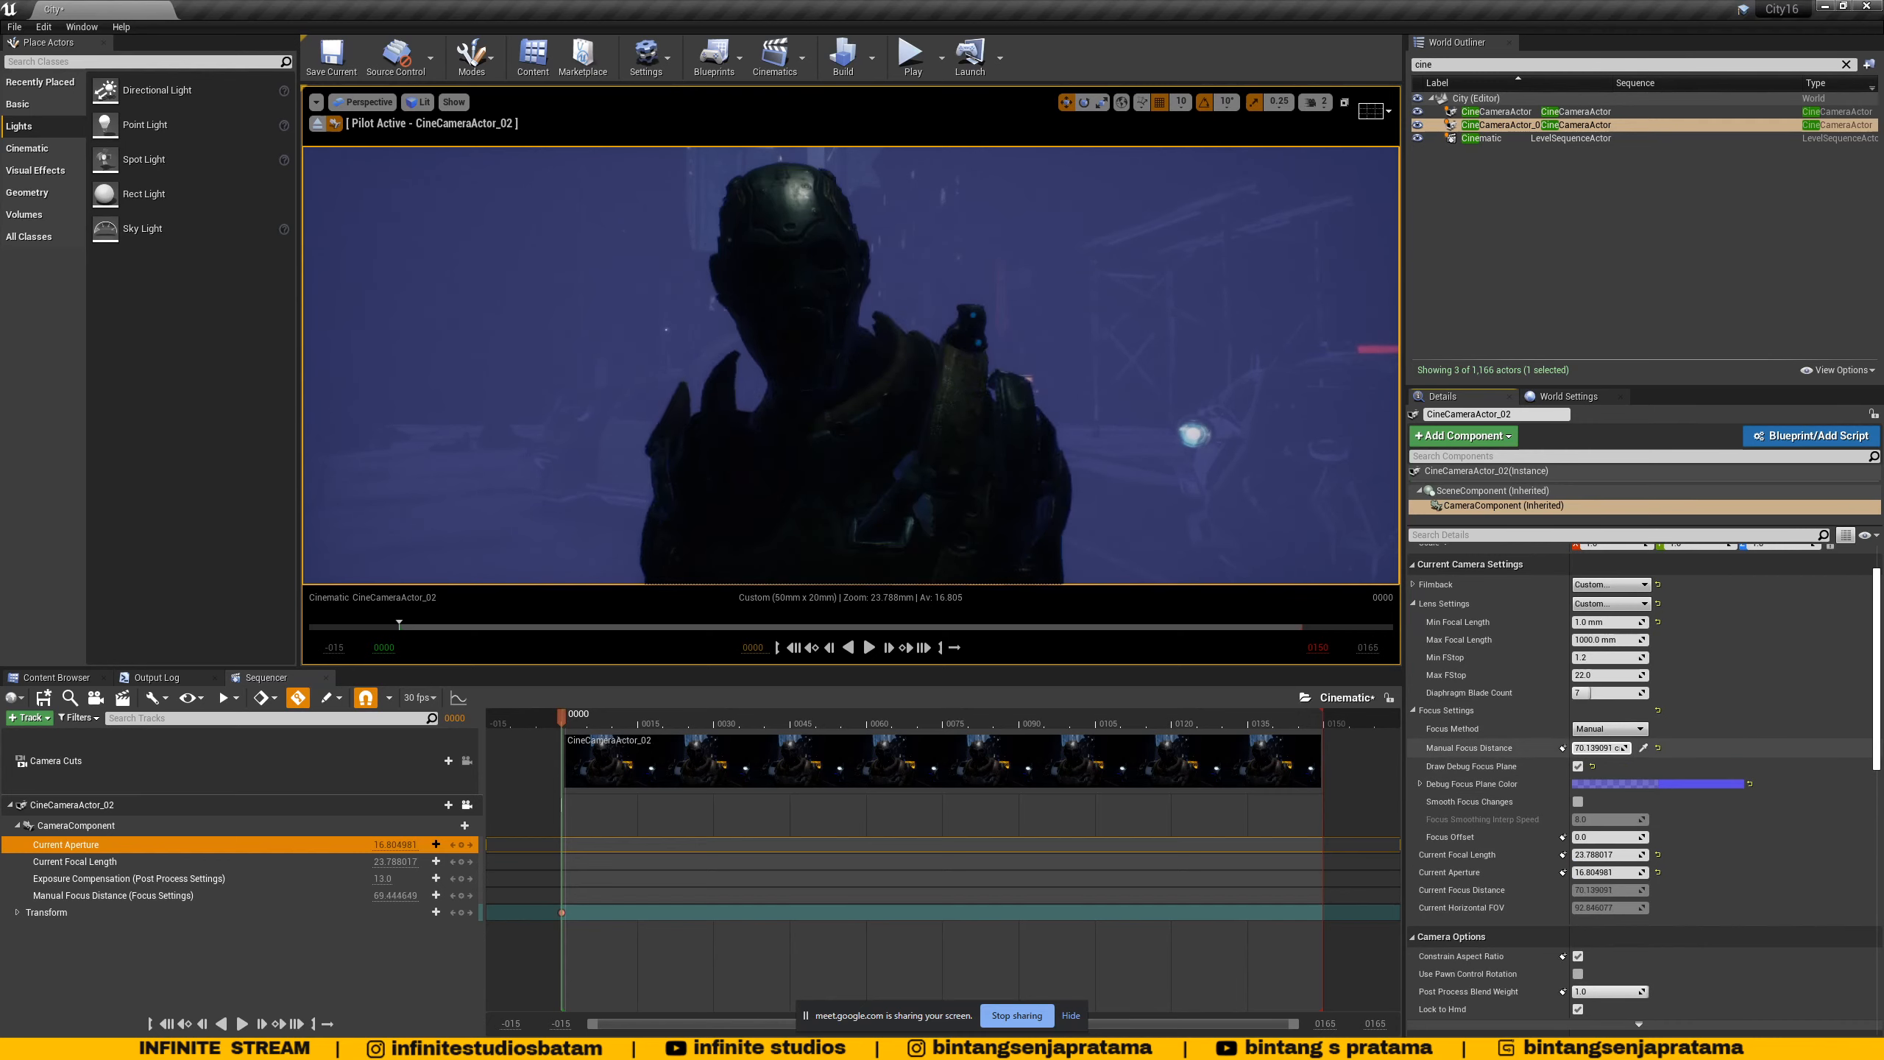
pyautogui.click(1578, 767)
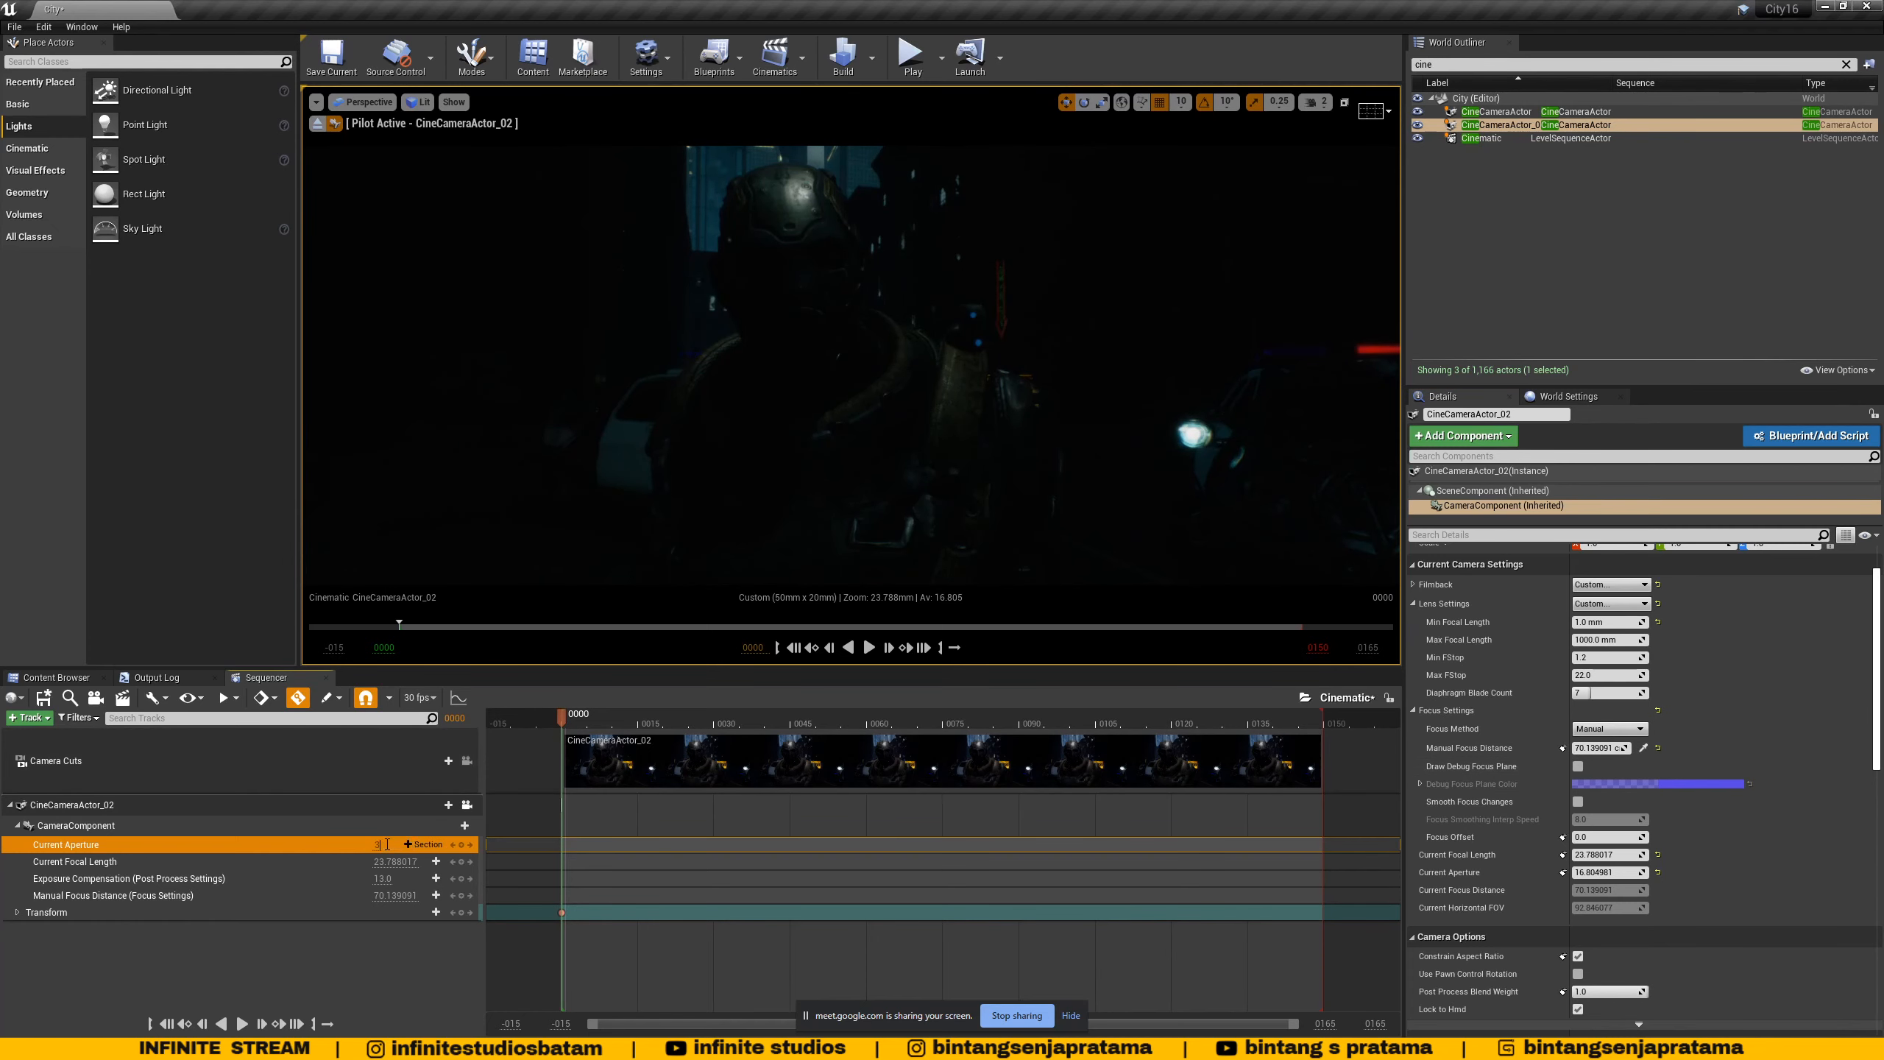
# - Set the camera's current aperture to 3.0 and keep CineCameraActor_02 selected for editing
pyautogui.press('Return')
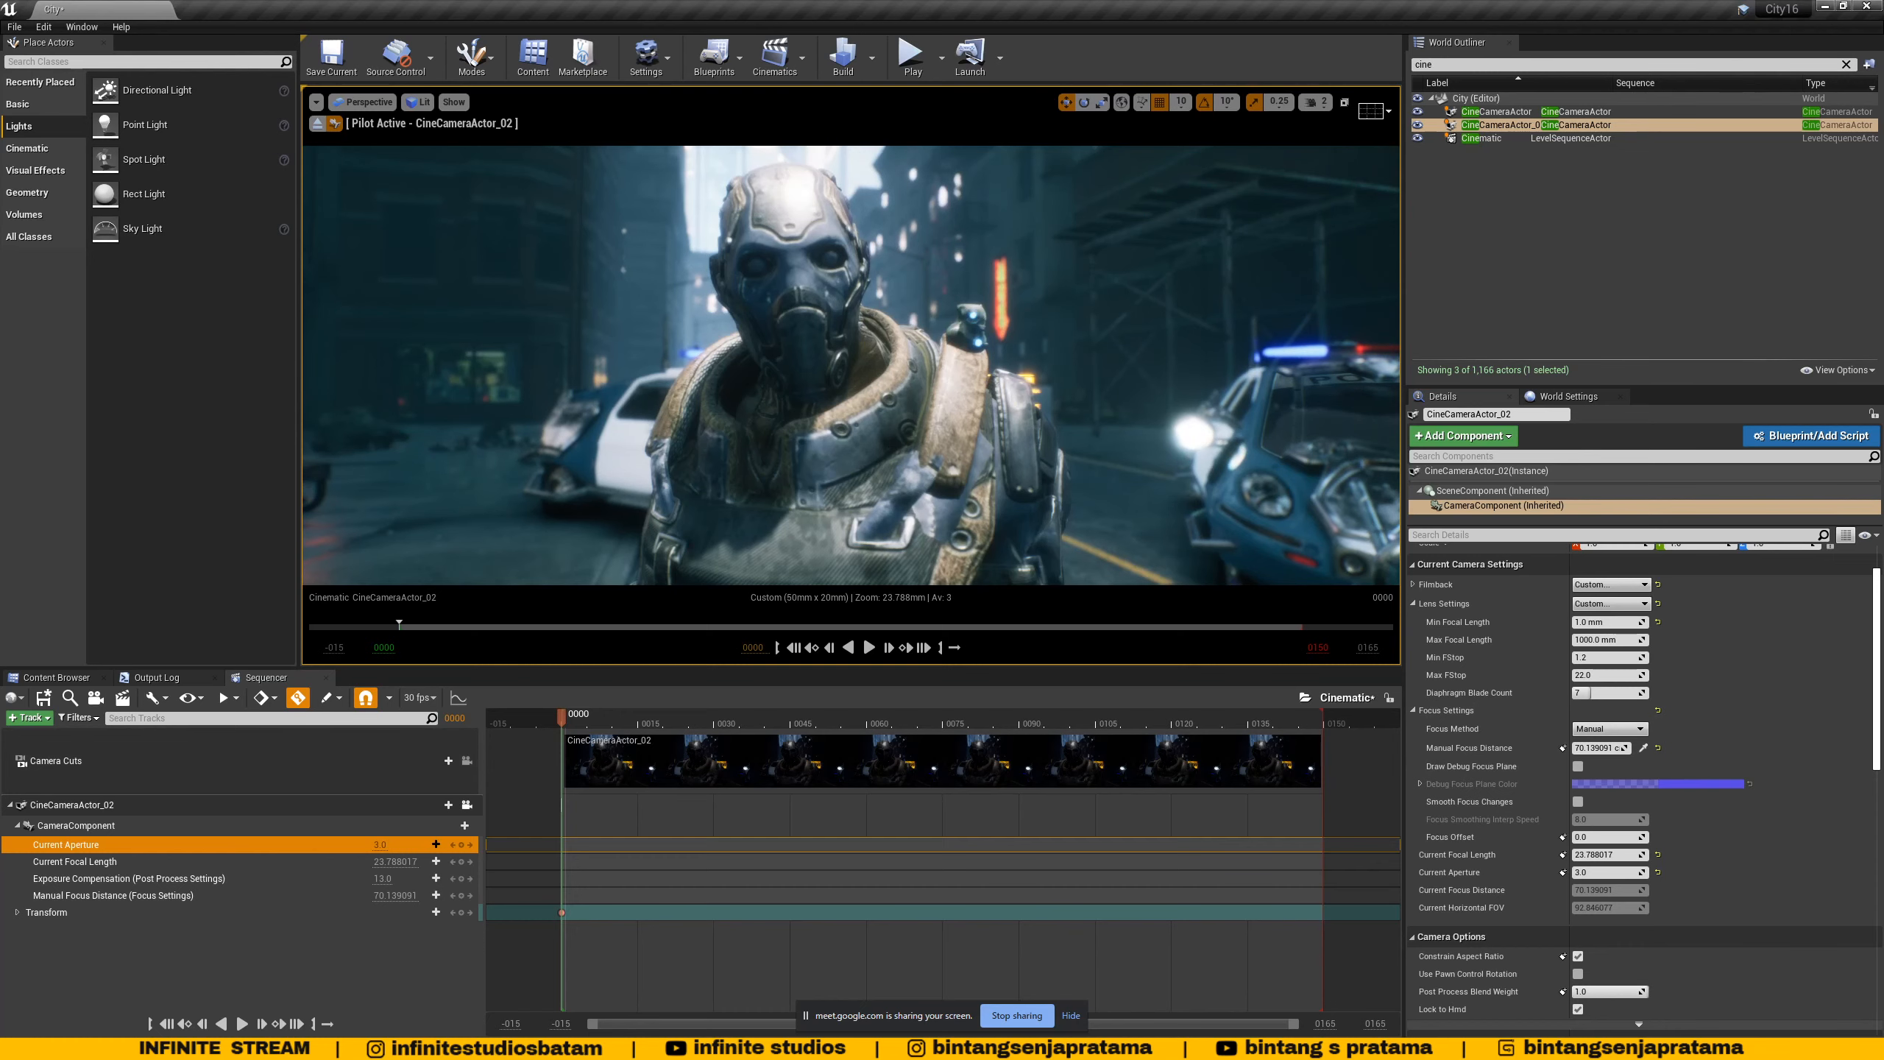
pyautogui.click(854, 433)
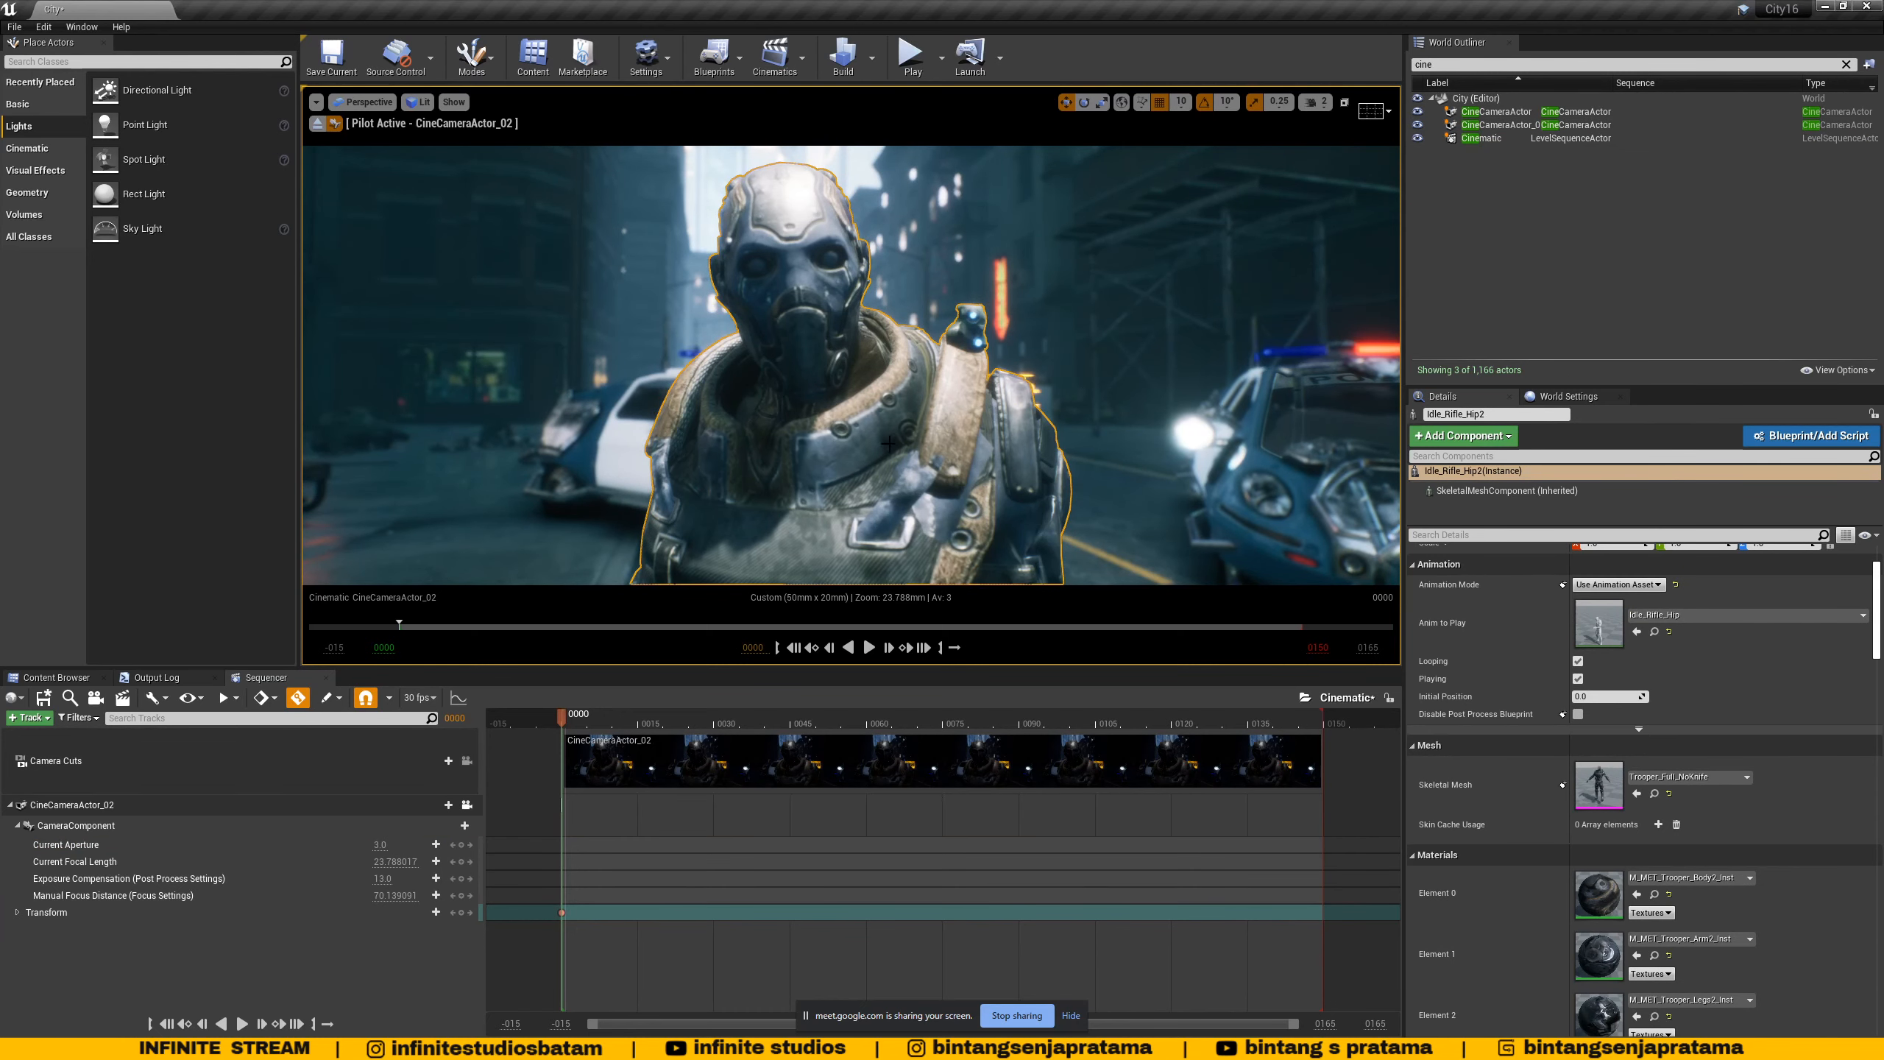
pyautogui.click(1491, 124)
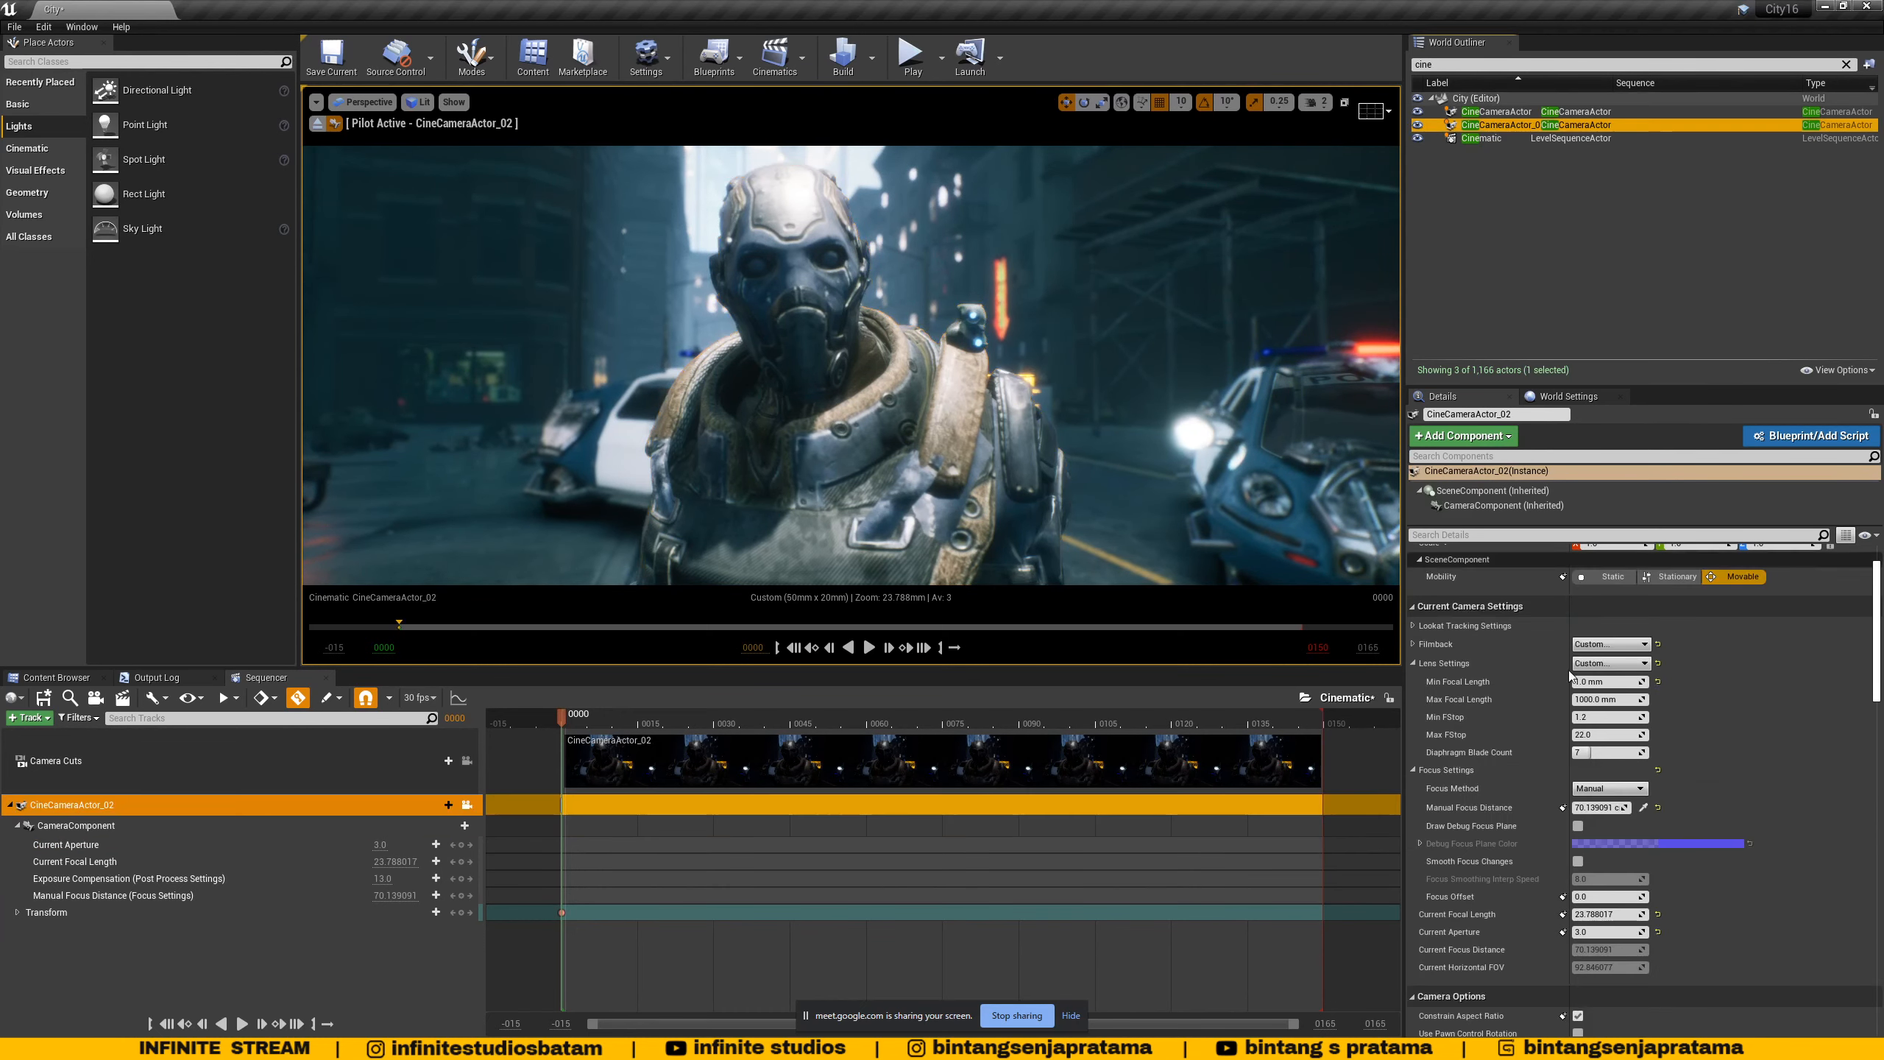
# - Increase CineCameraActor_02's chromatic aberration intensity to about 1.62
pyautogui.scroll(-5, 1522, 751)
pyautogui.scroll(-6, 1556, 851)
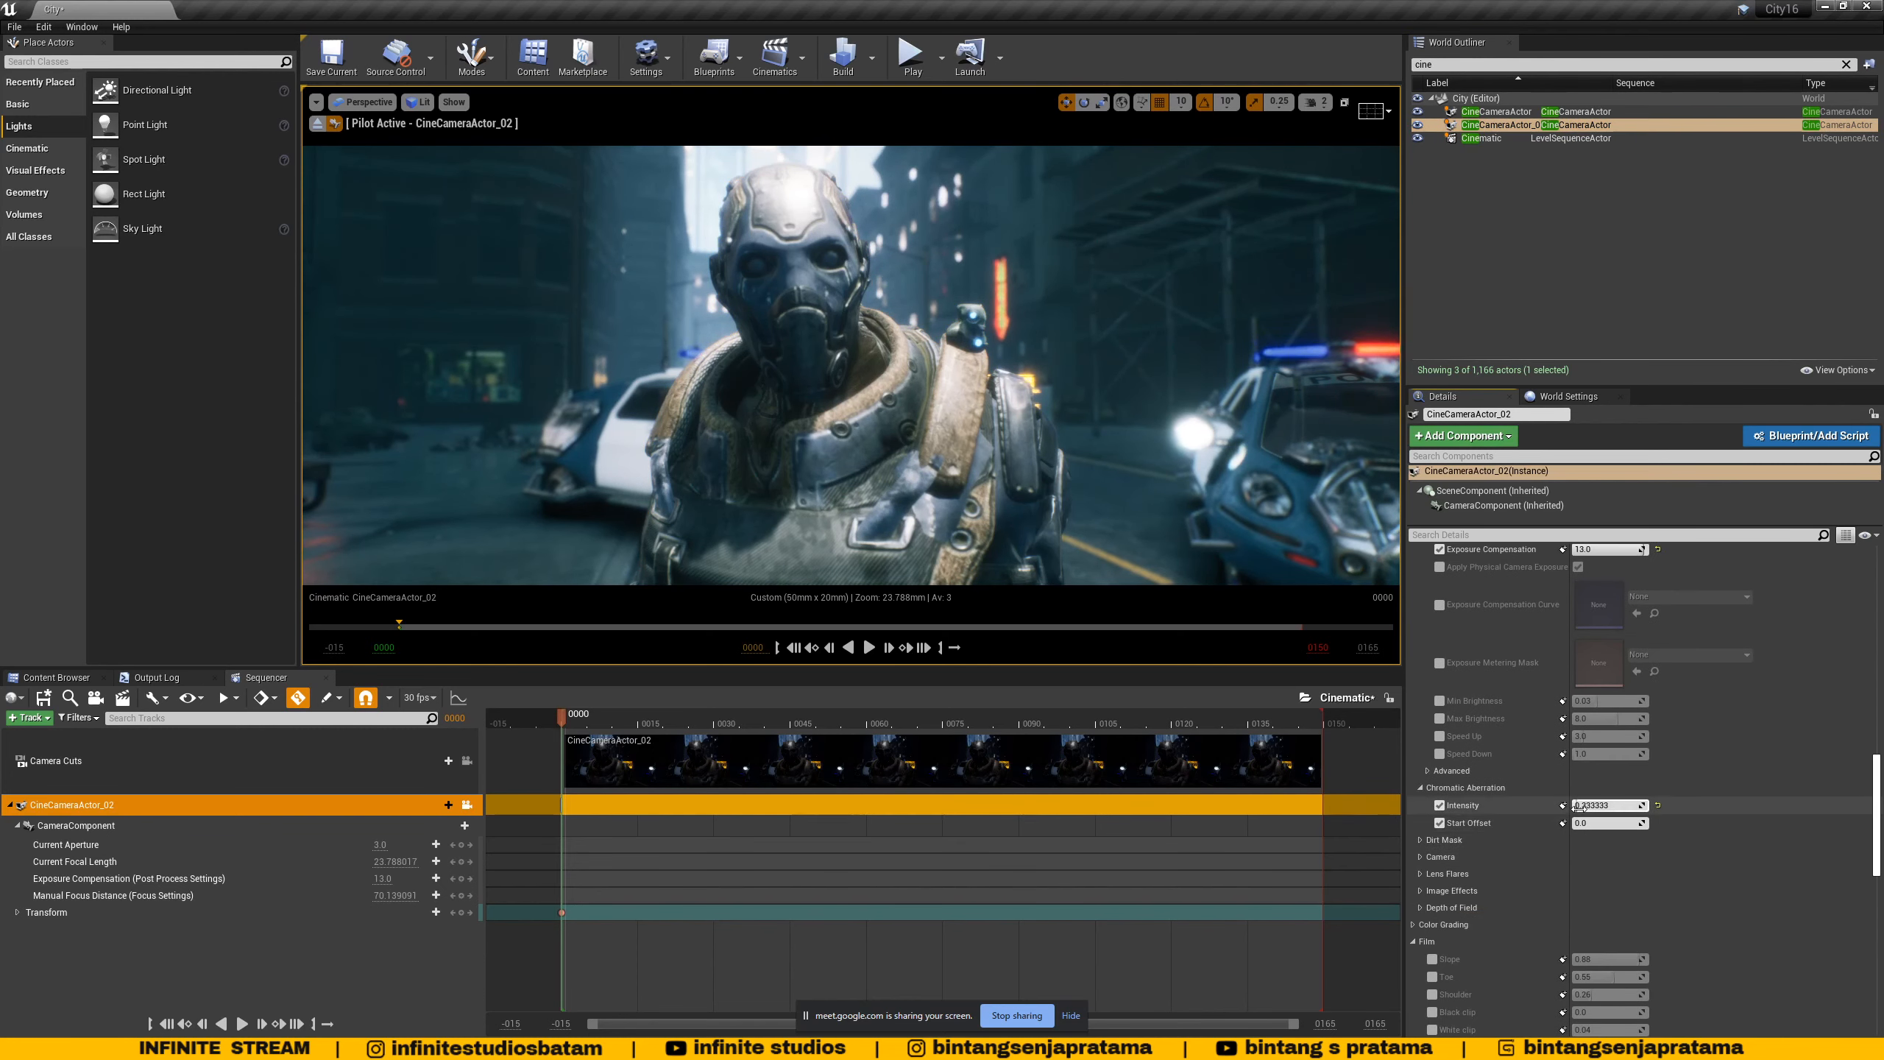
pyautogui.moveTo(1578, 805); pyautogui.dragTo(1590, 806)
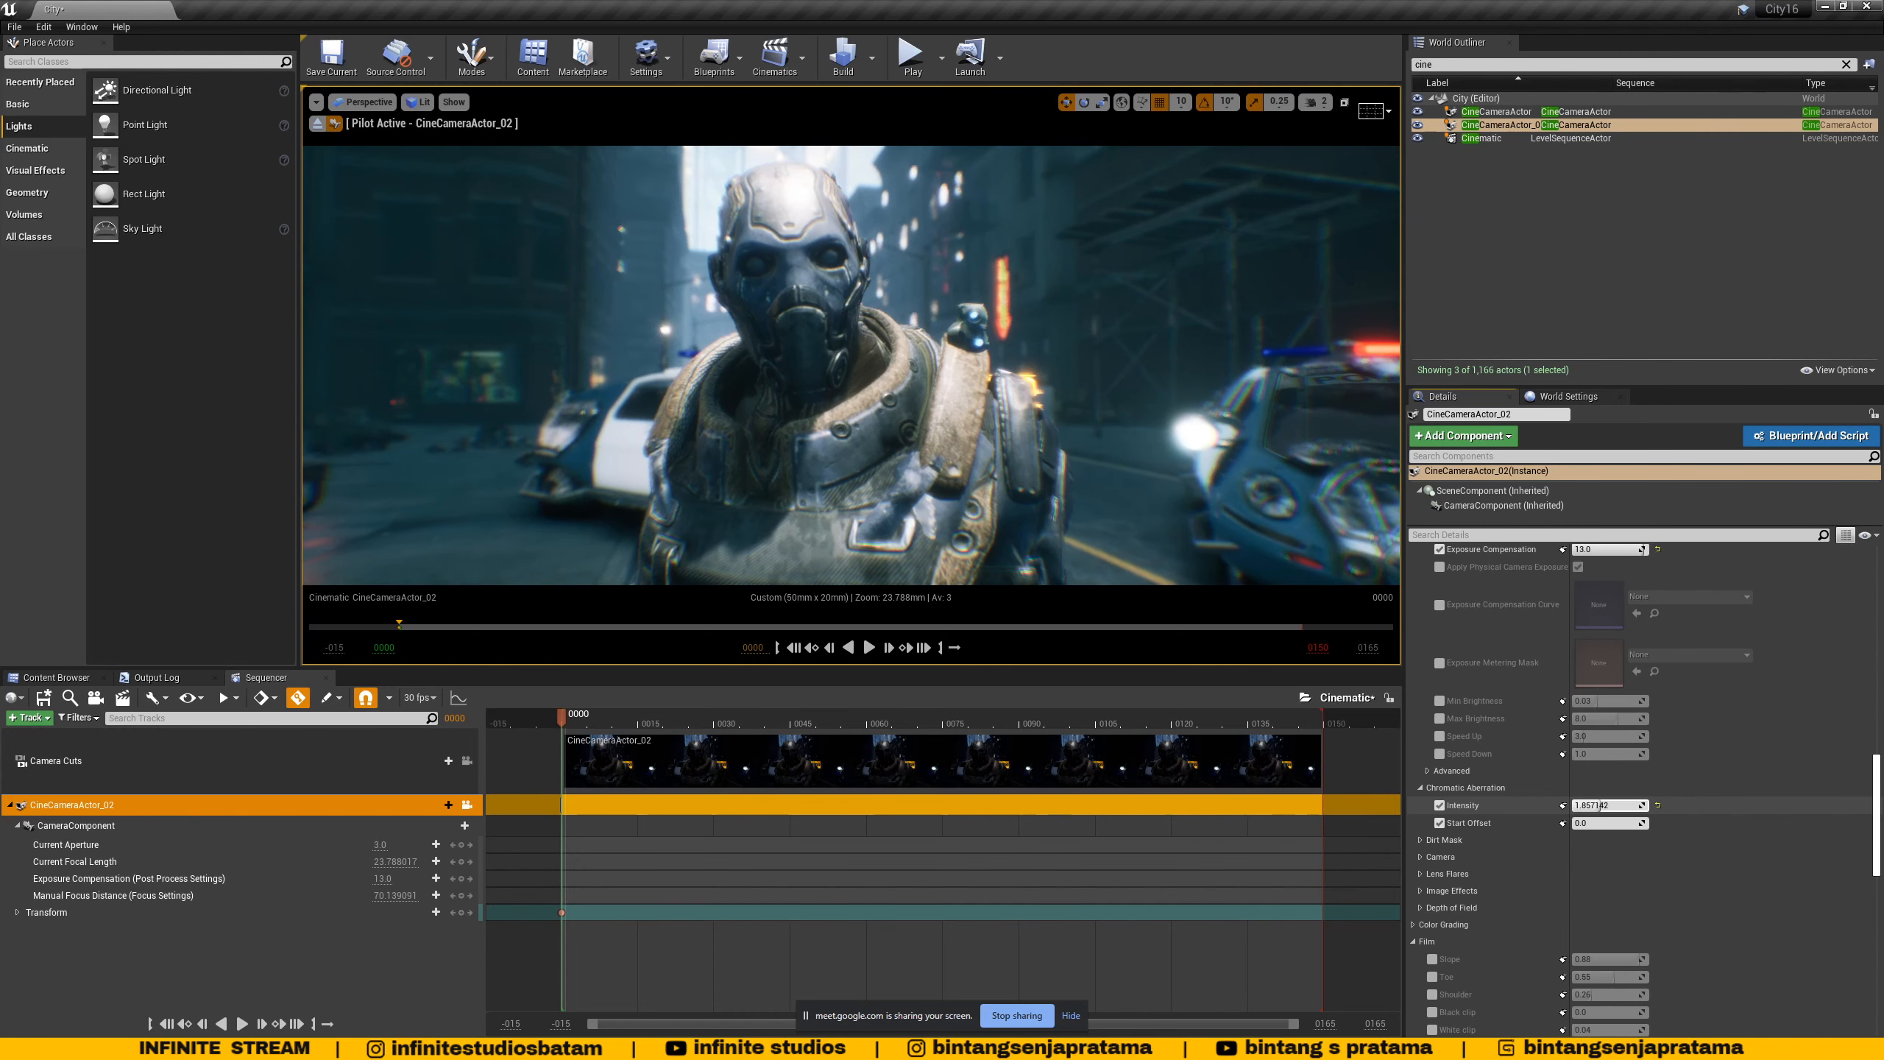
pyautogui.moveTo(1600, 806); pyautogui.dragTo(1597, 805)
# - Enable the Shutter Speed, ISO and Aperture (F-stop) overrides in the lens's Camera post-process settings
pyautogui.scroll(-6, 1532, 847)
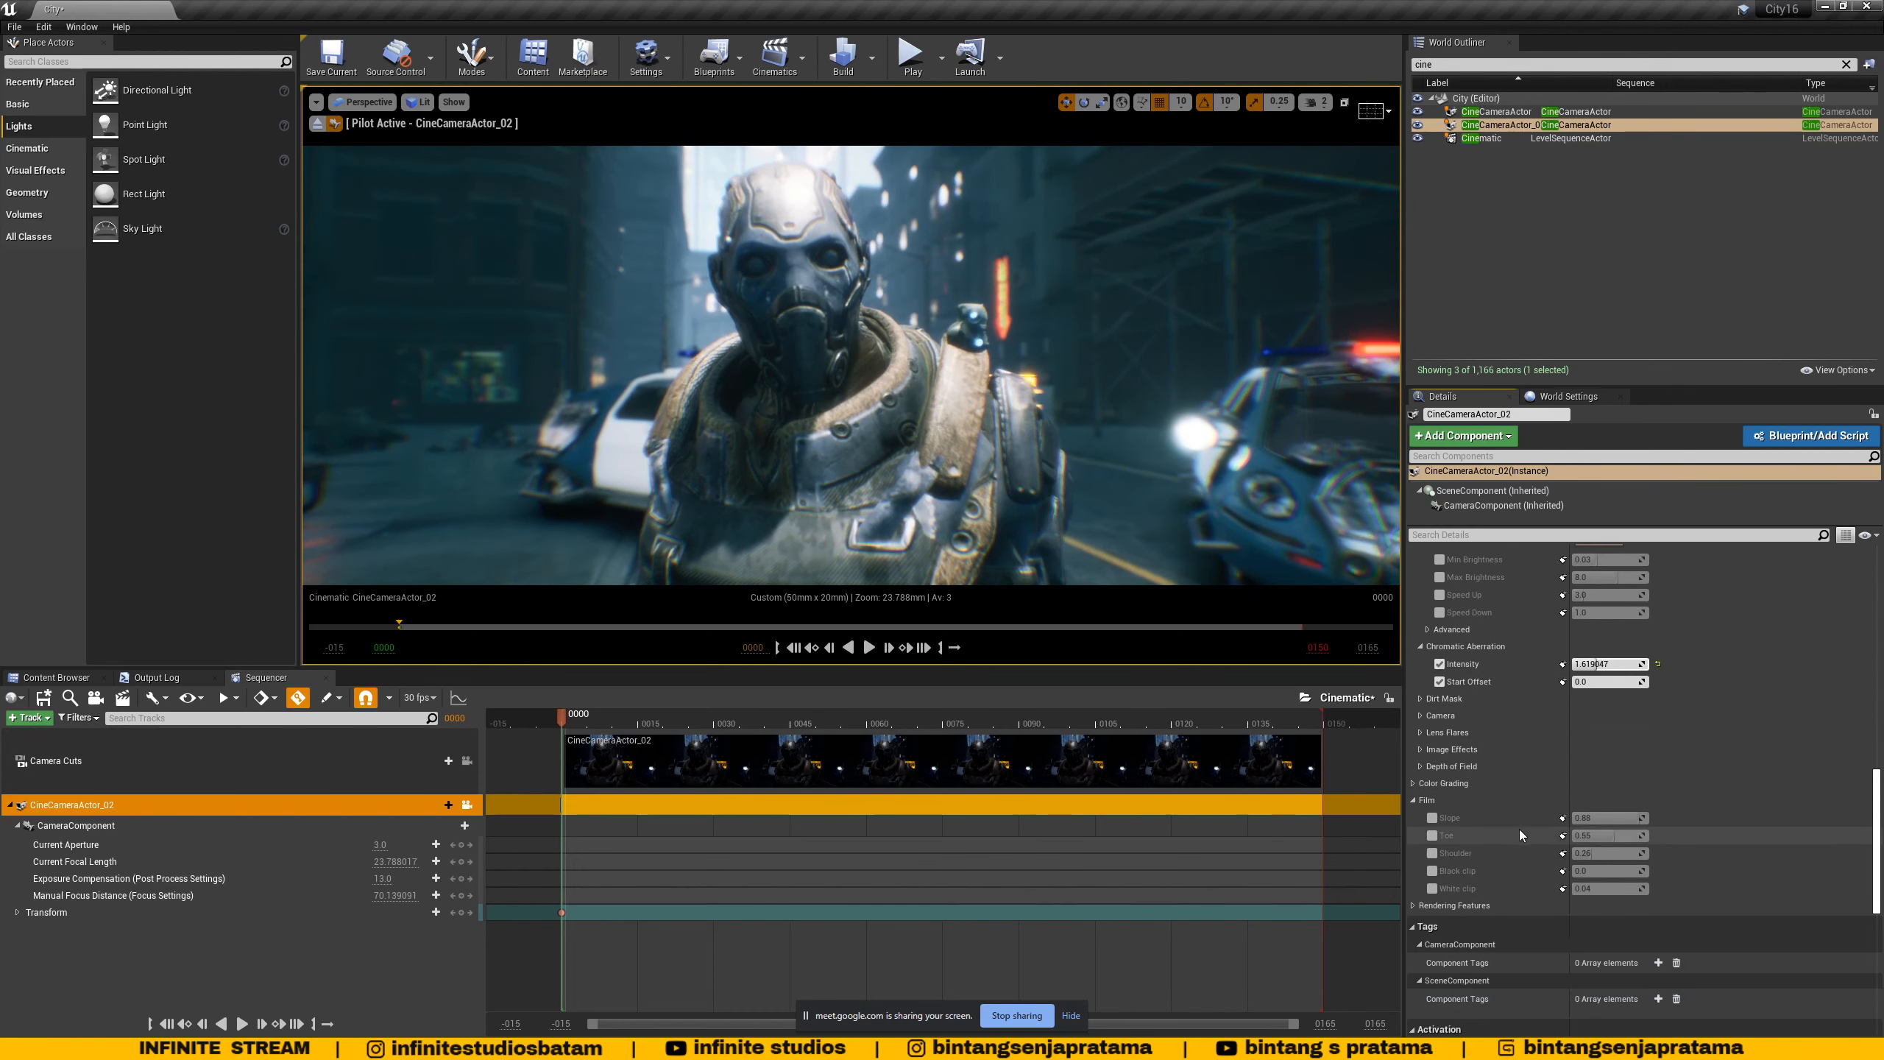
pyautogui.click(1420, 716)
pyautogui.click(1440, 733)
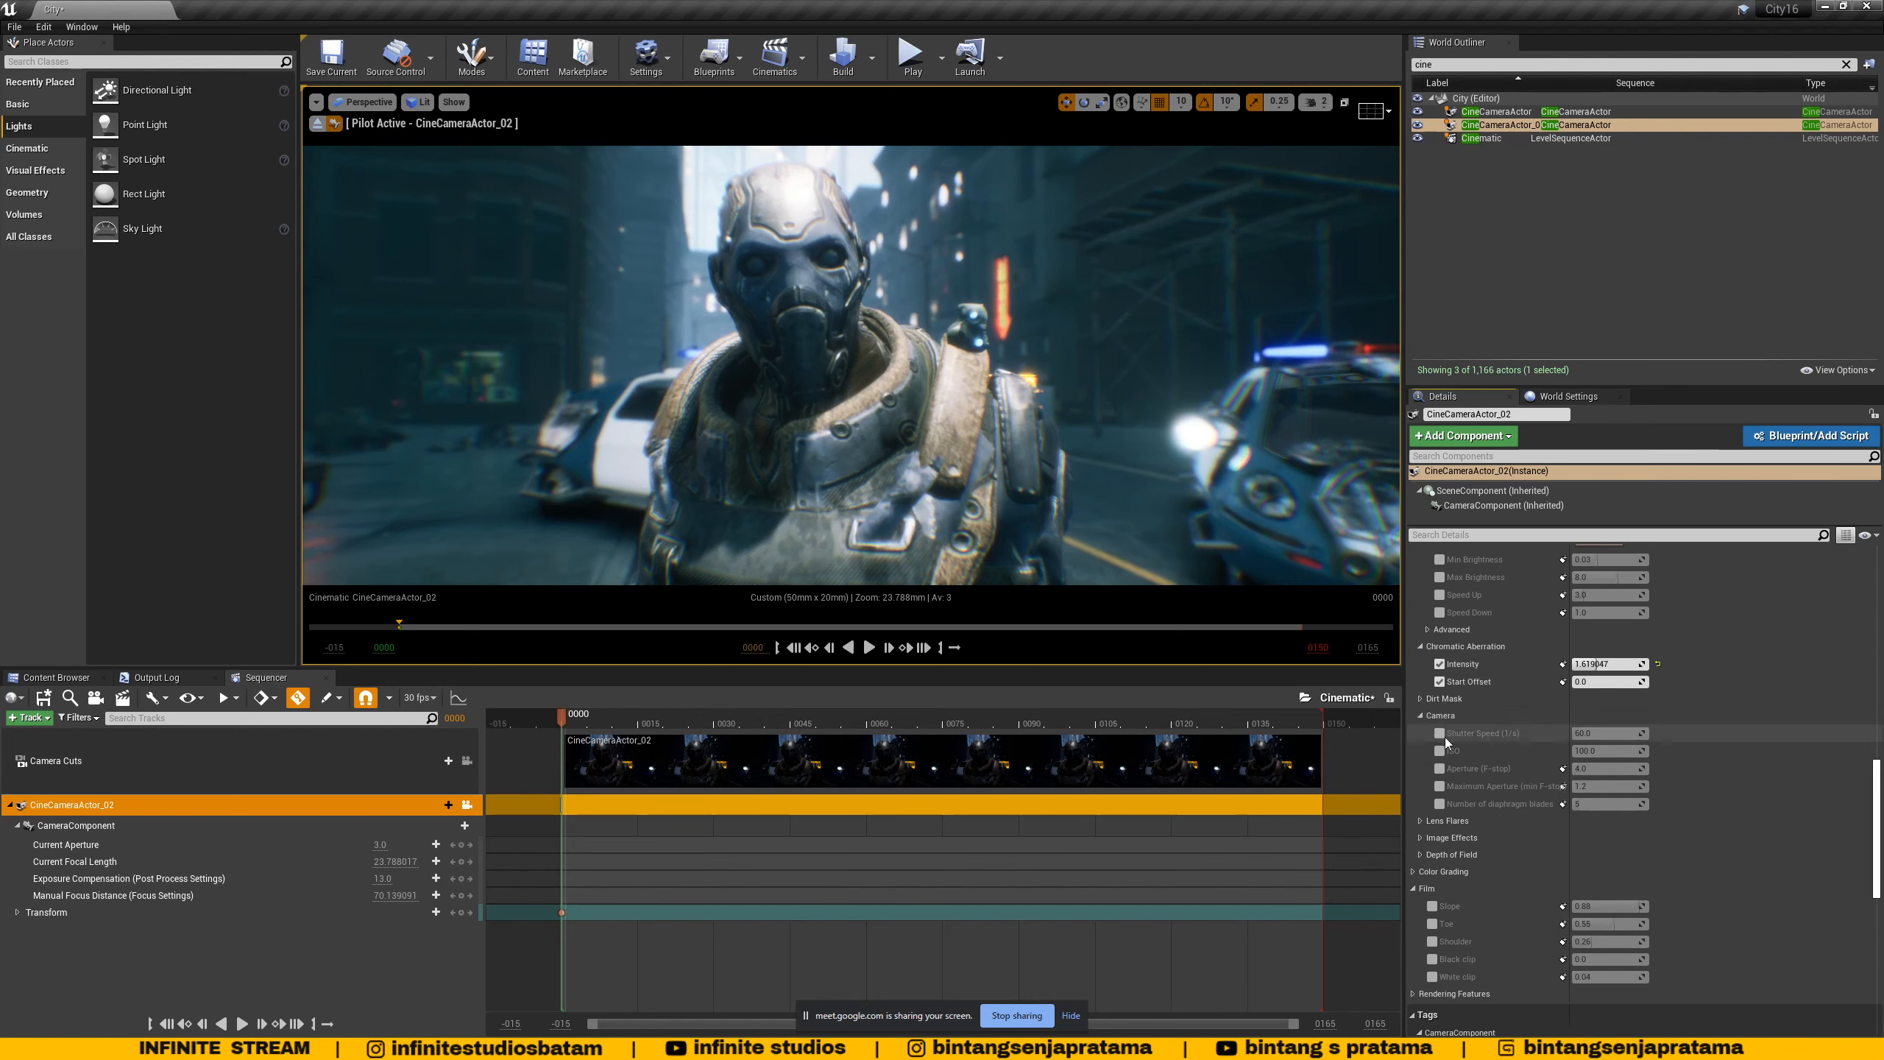
pyautogui.click(1440, 752)
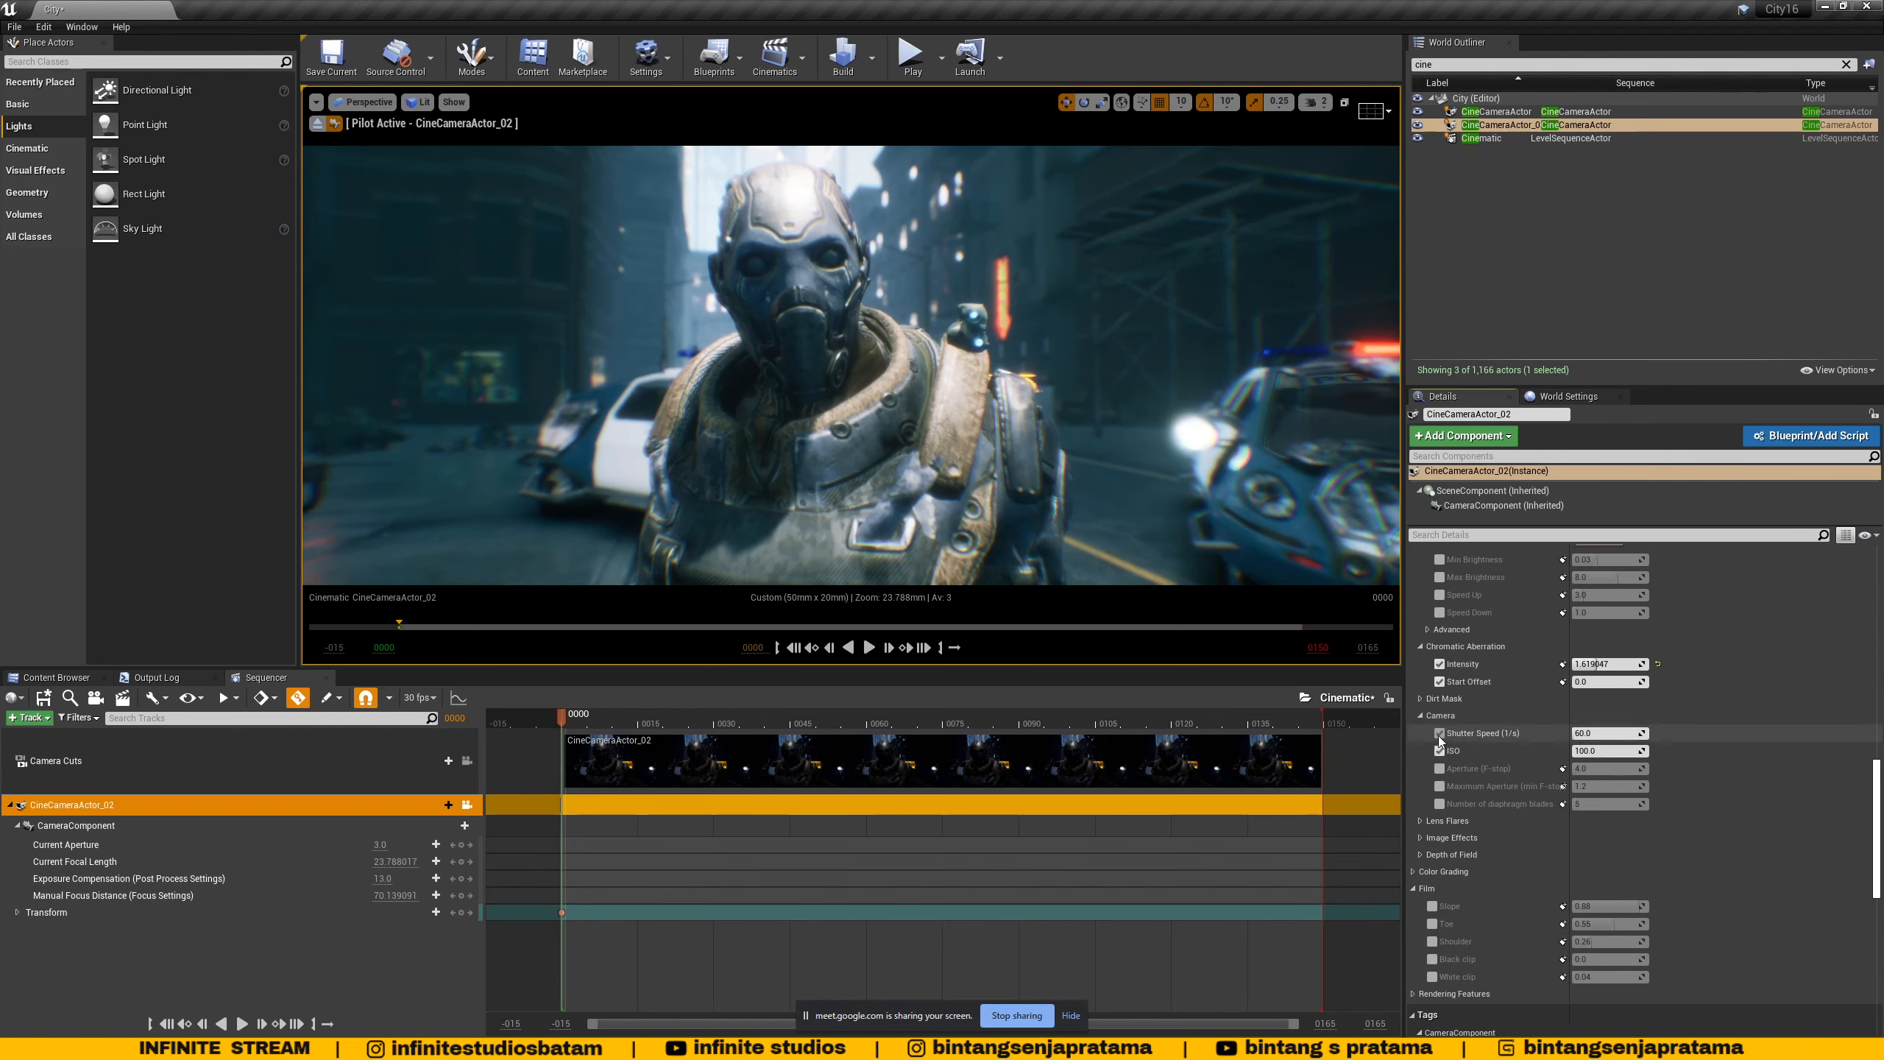
pyautogui.click(1439, 769)
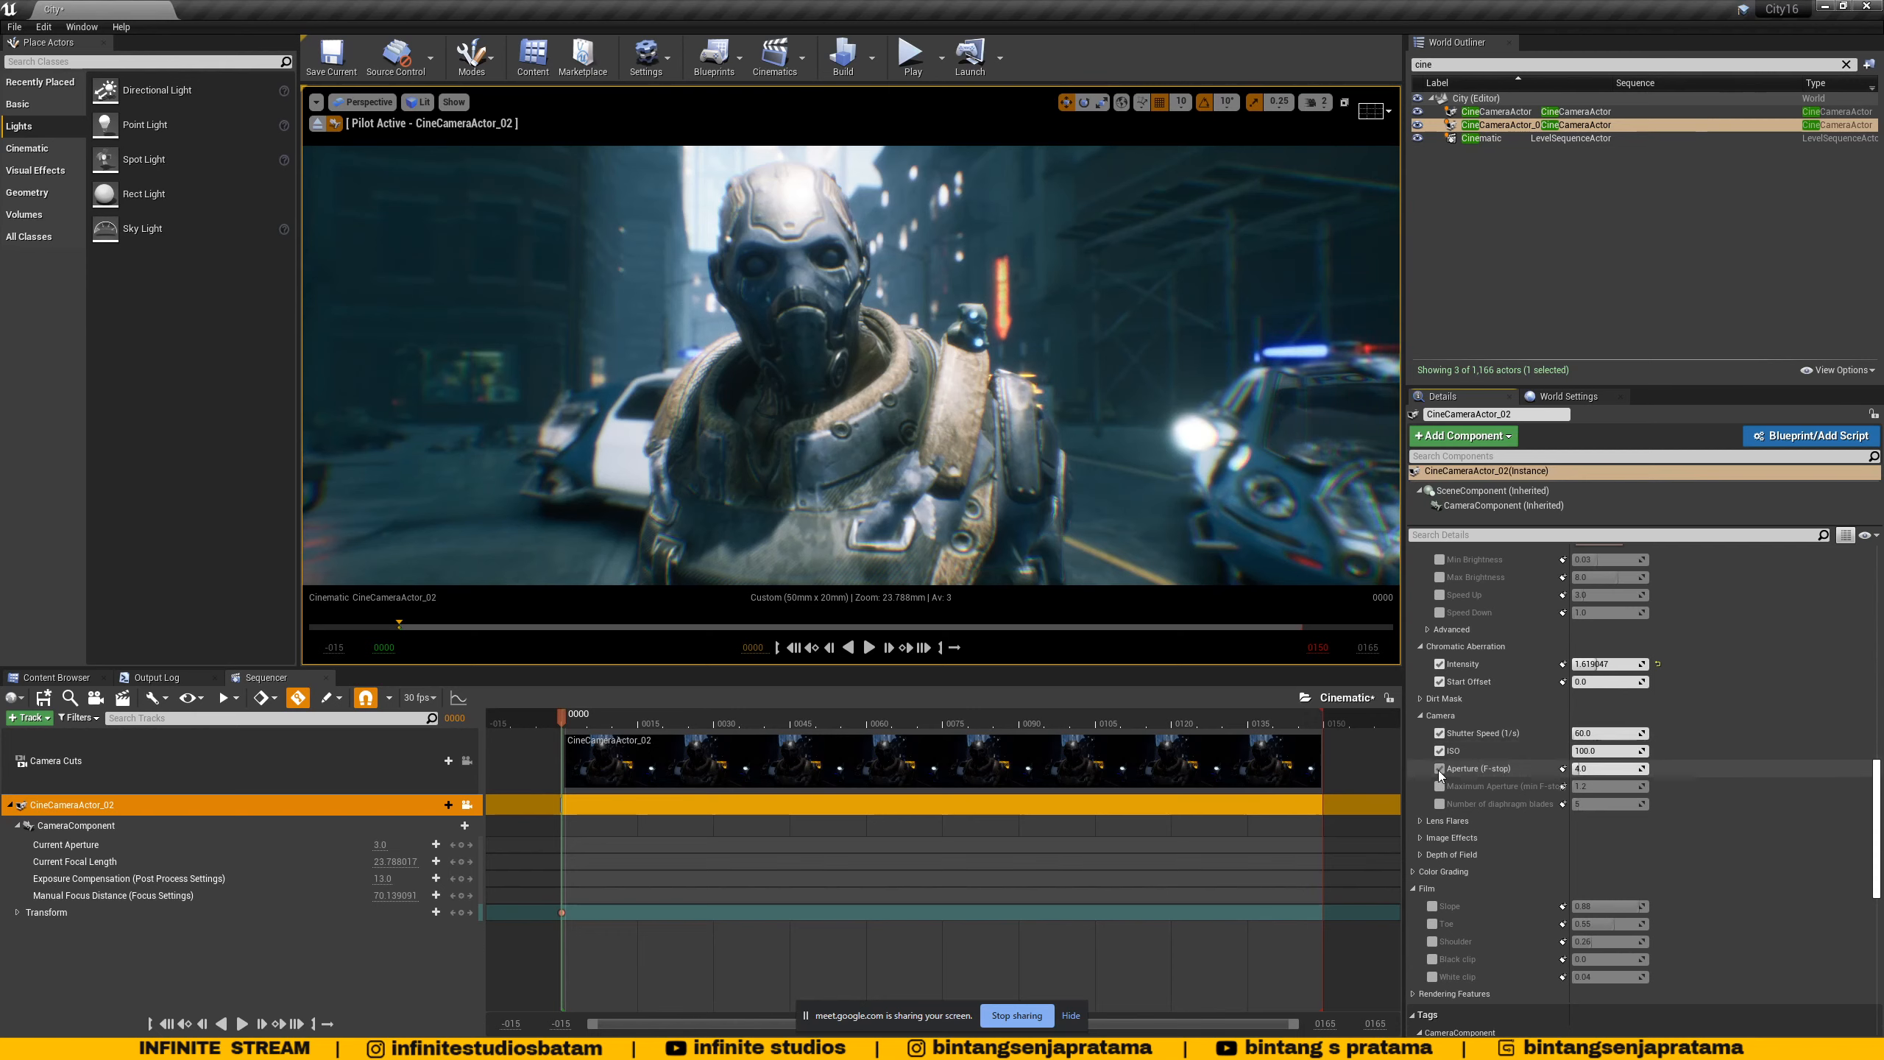
pyautogui.click(1439, 769)
pyautogui.click(1439, 751)
pyautogui.click(1439, 751)
pyautogui.click(1439, 769)
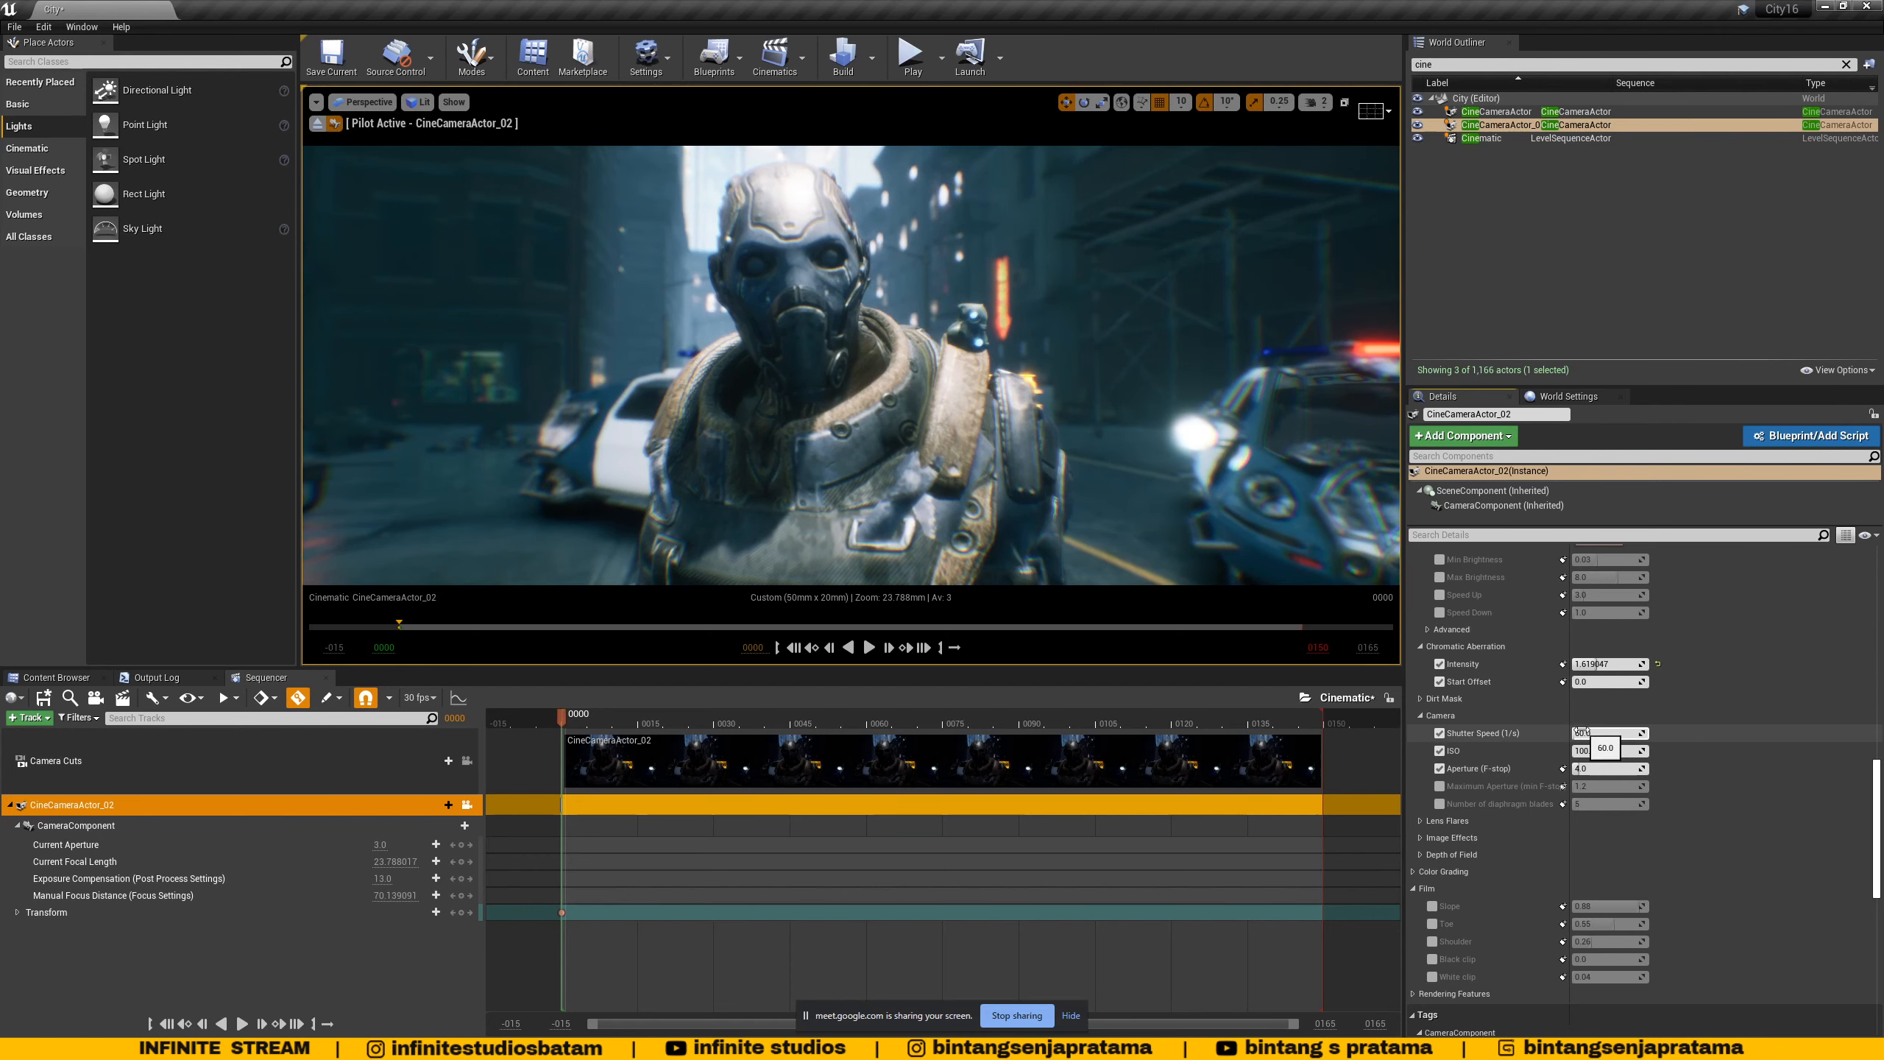
# - Try changing the shutter speed, undo it, and disable the Shutter Speed, ISO and Aperture overrides
pyautogui.moveTo(1580, 731); pyautogui.dragTo(1499, 732)
pyautogui.hotkey('ctrl', 'z')
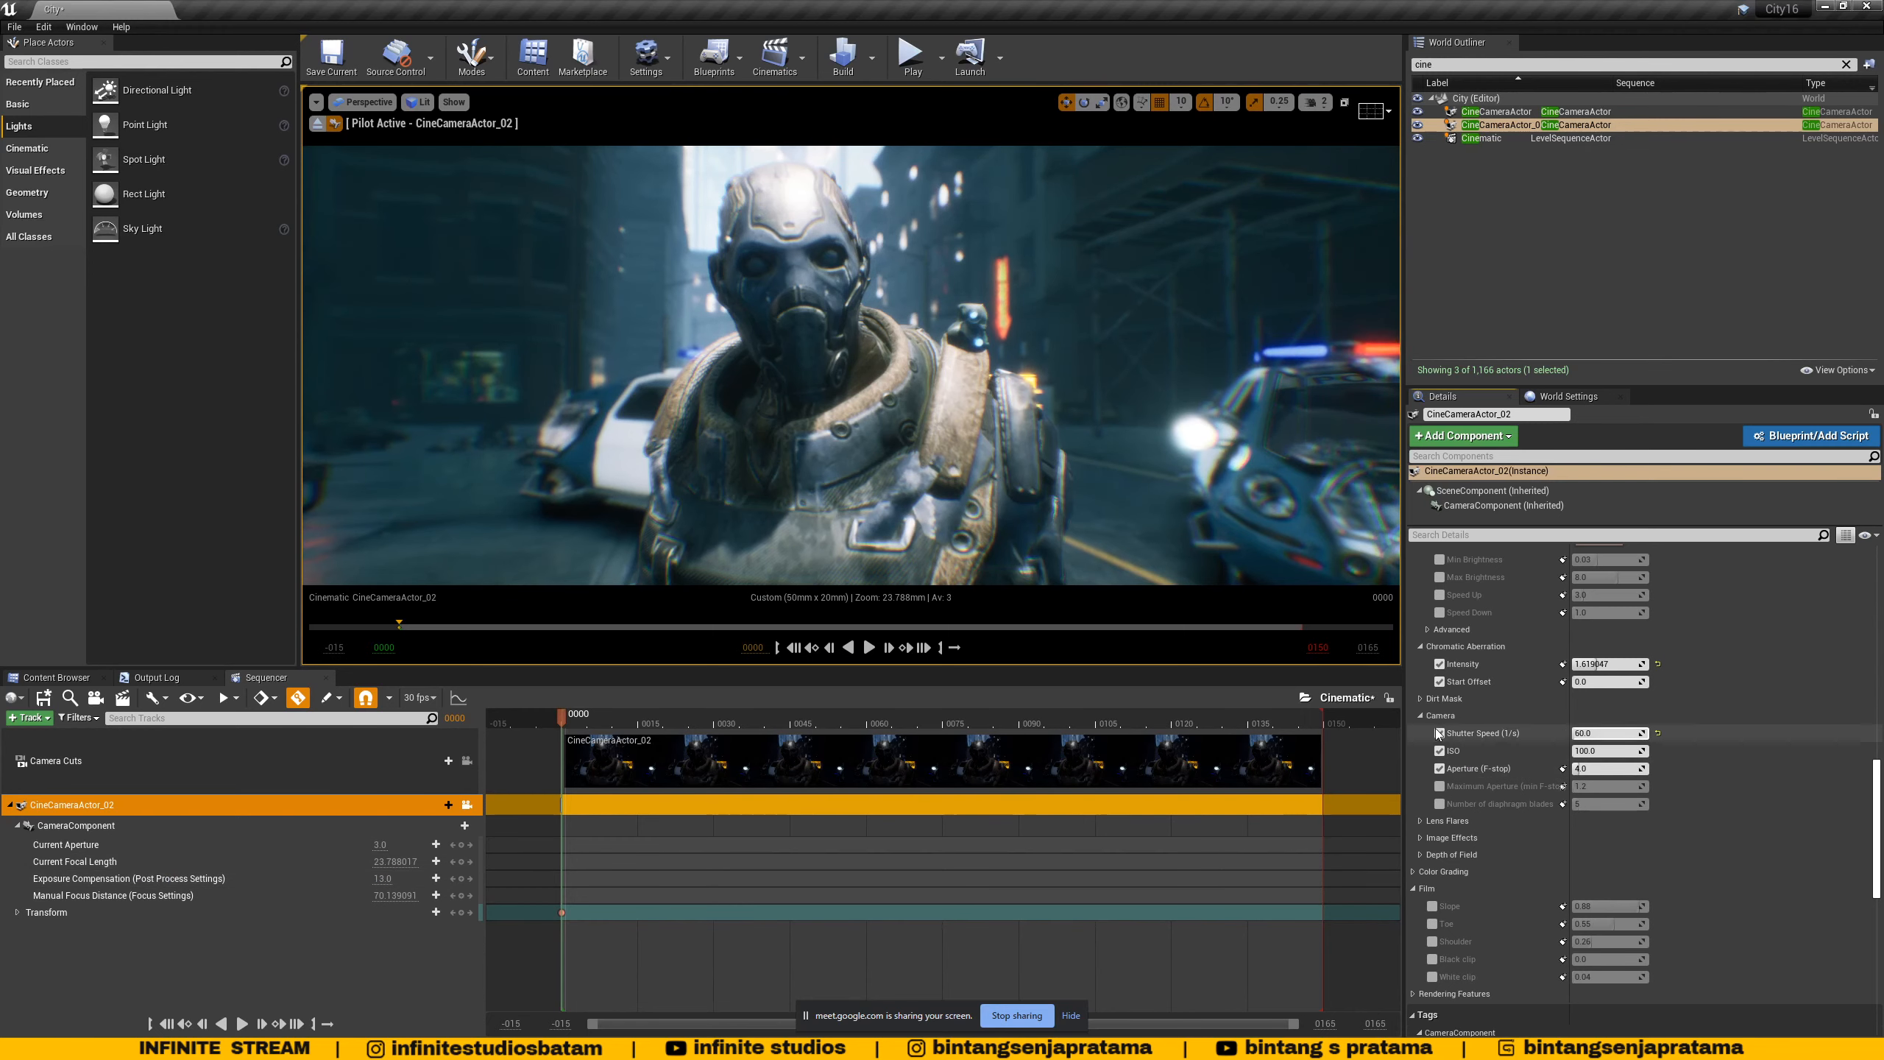
pyautogui.click(1439, 769)
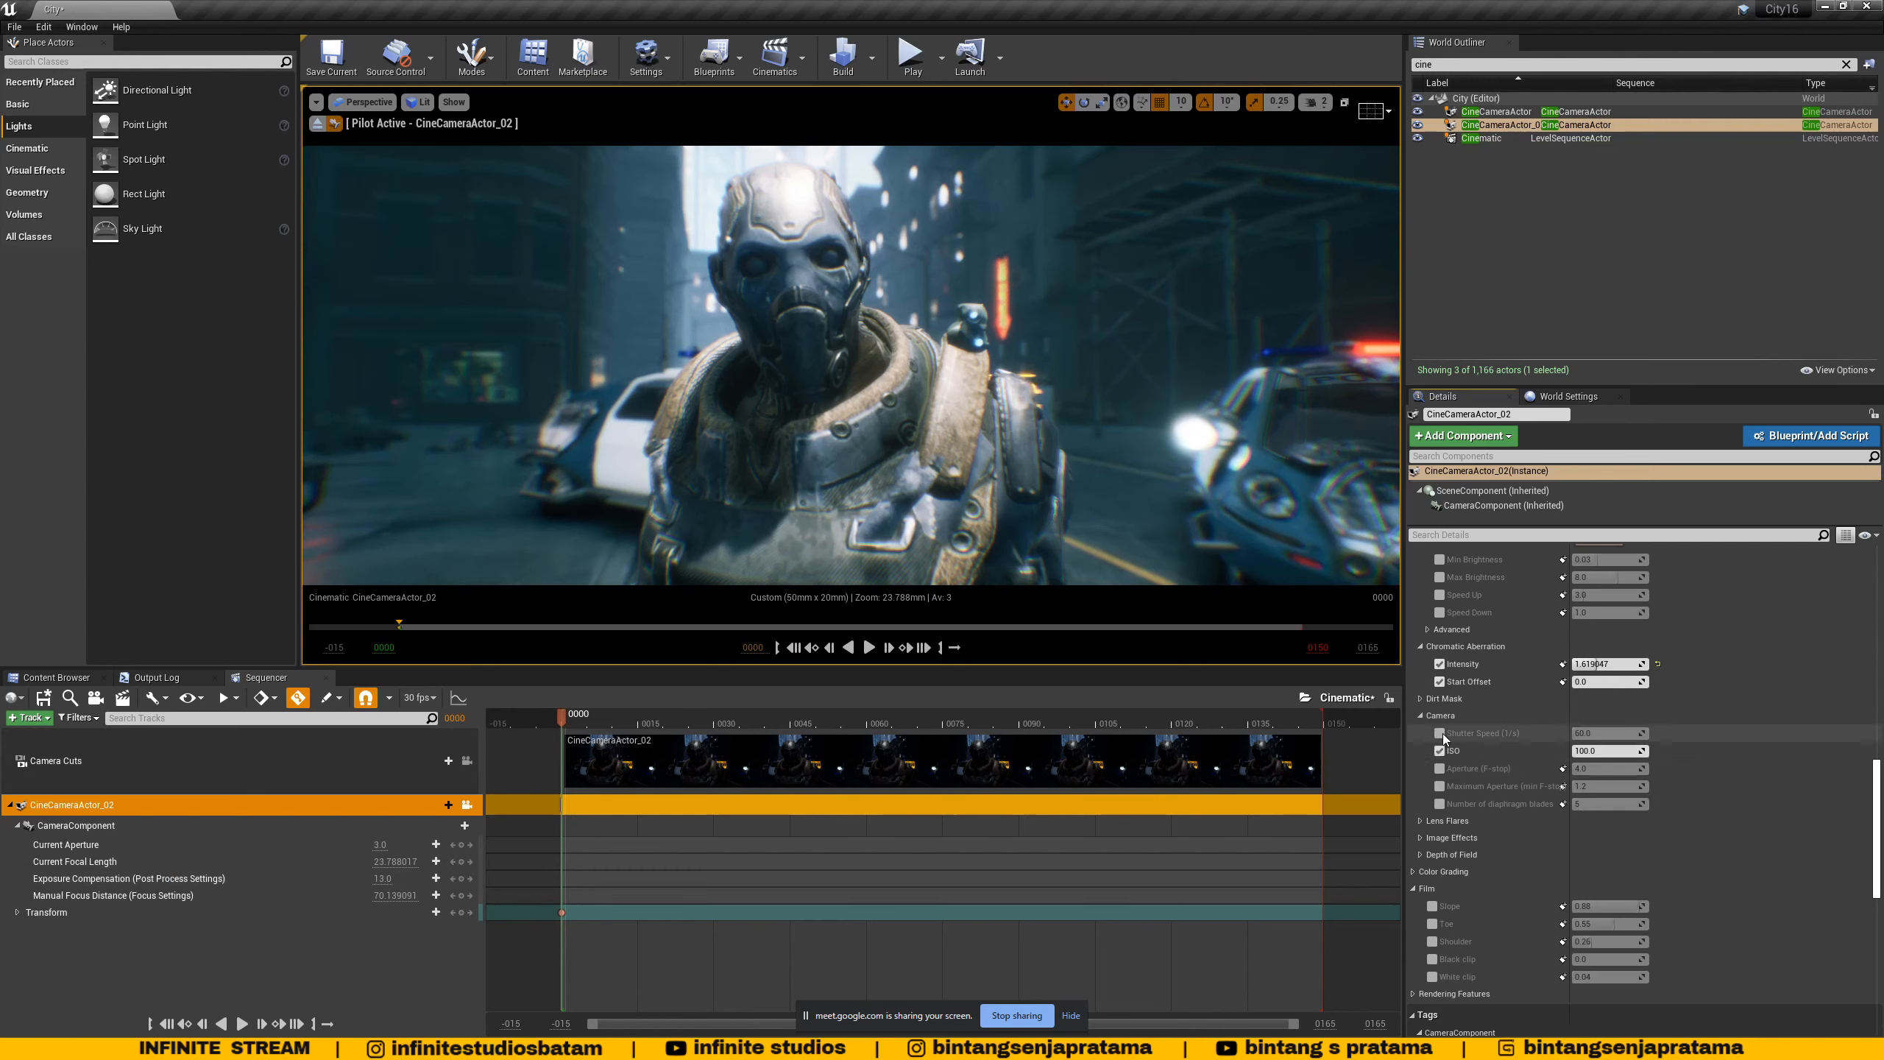
pyautogui.click(1439, 750)
pyautogui.click(1440, 733)
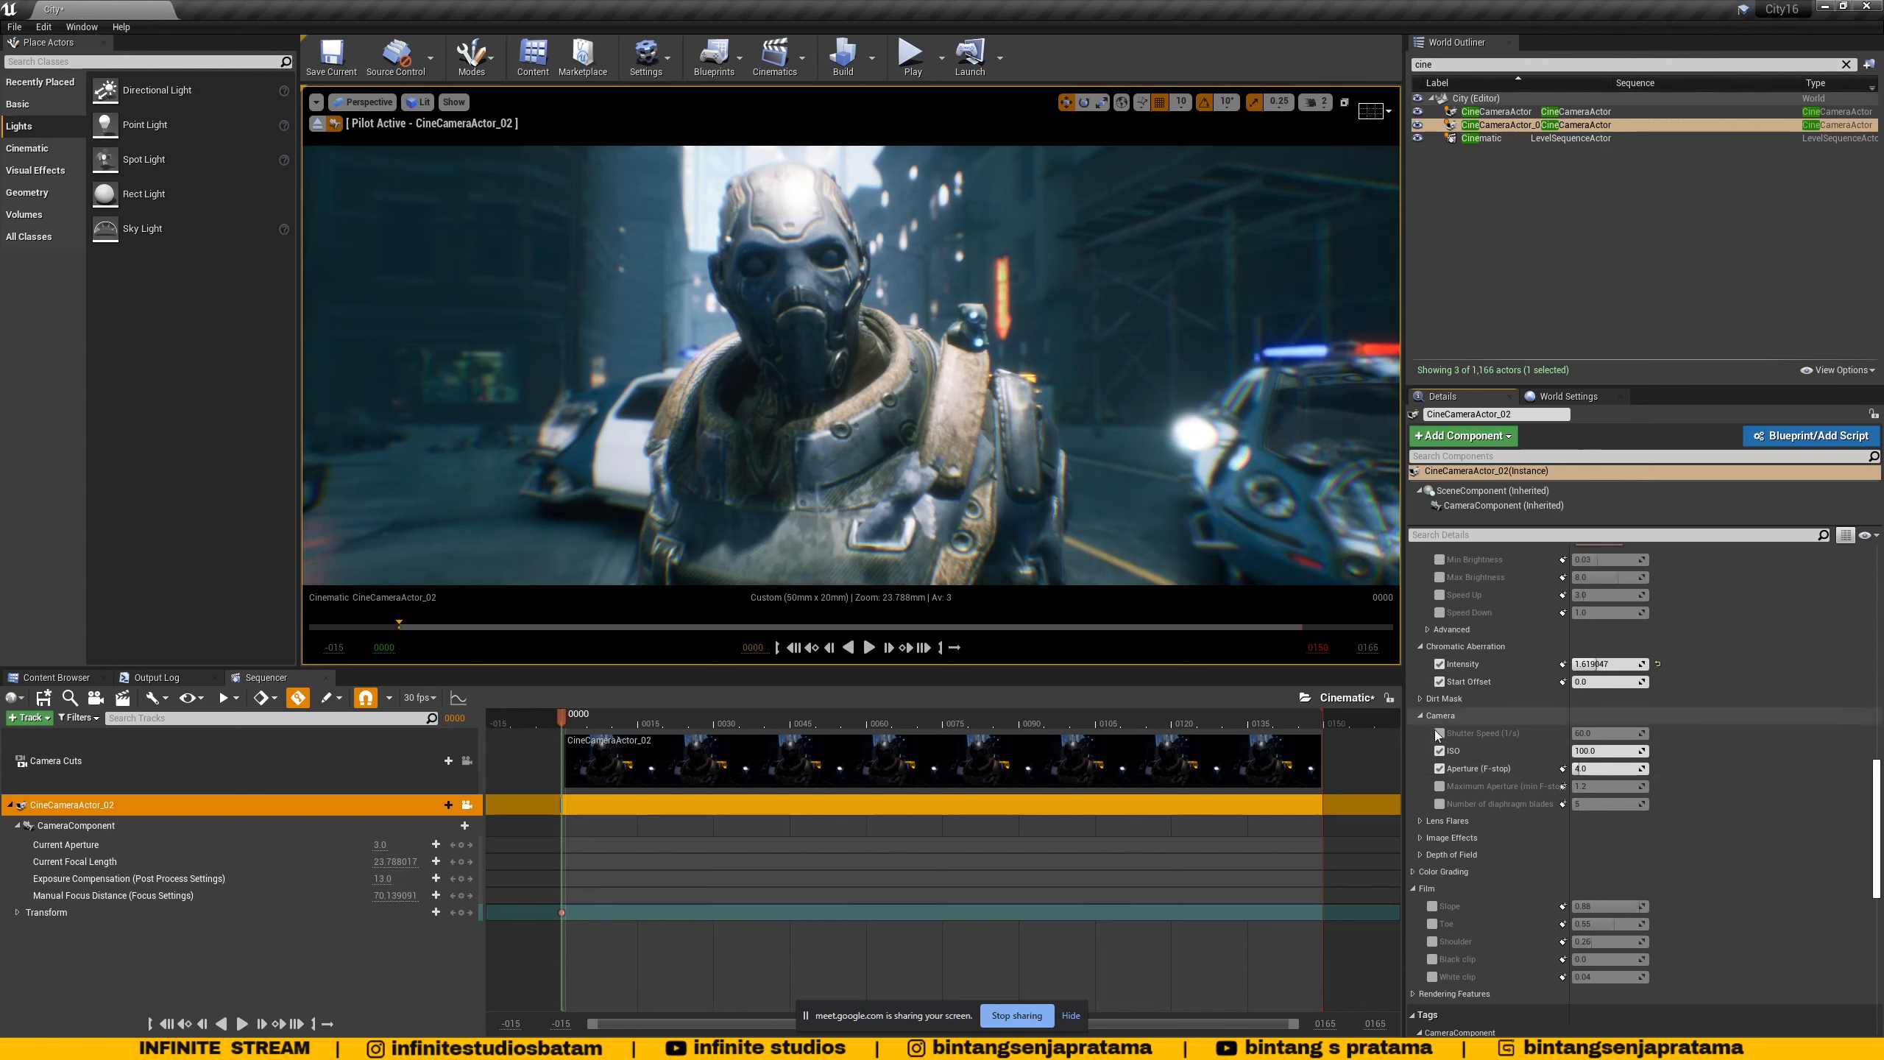
pyautogui.click(1439, 768)
pyautogui.click(1420, 715)
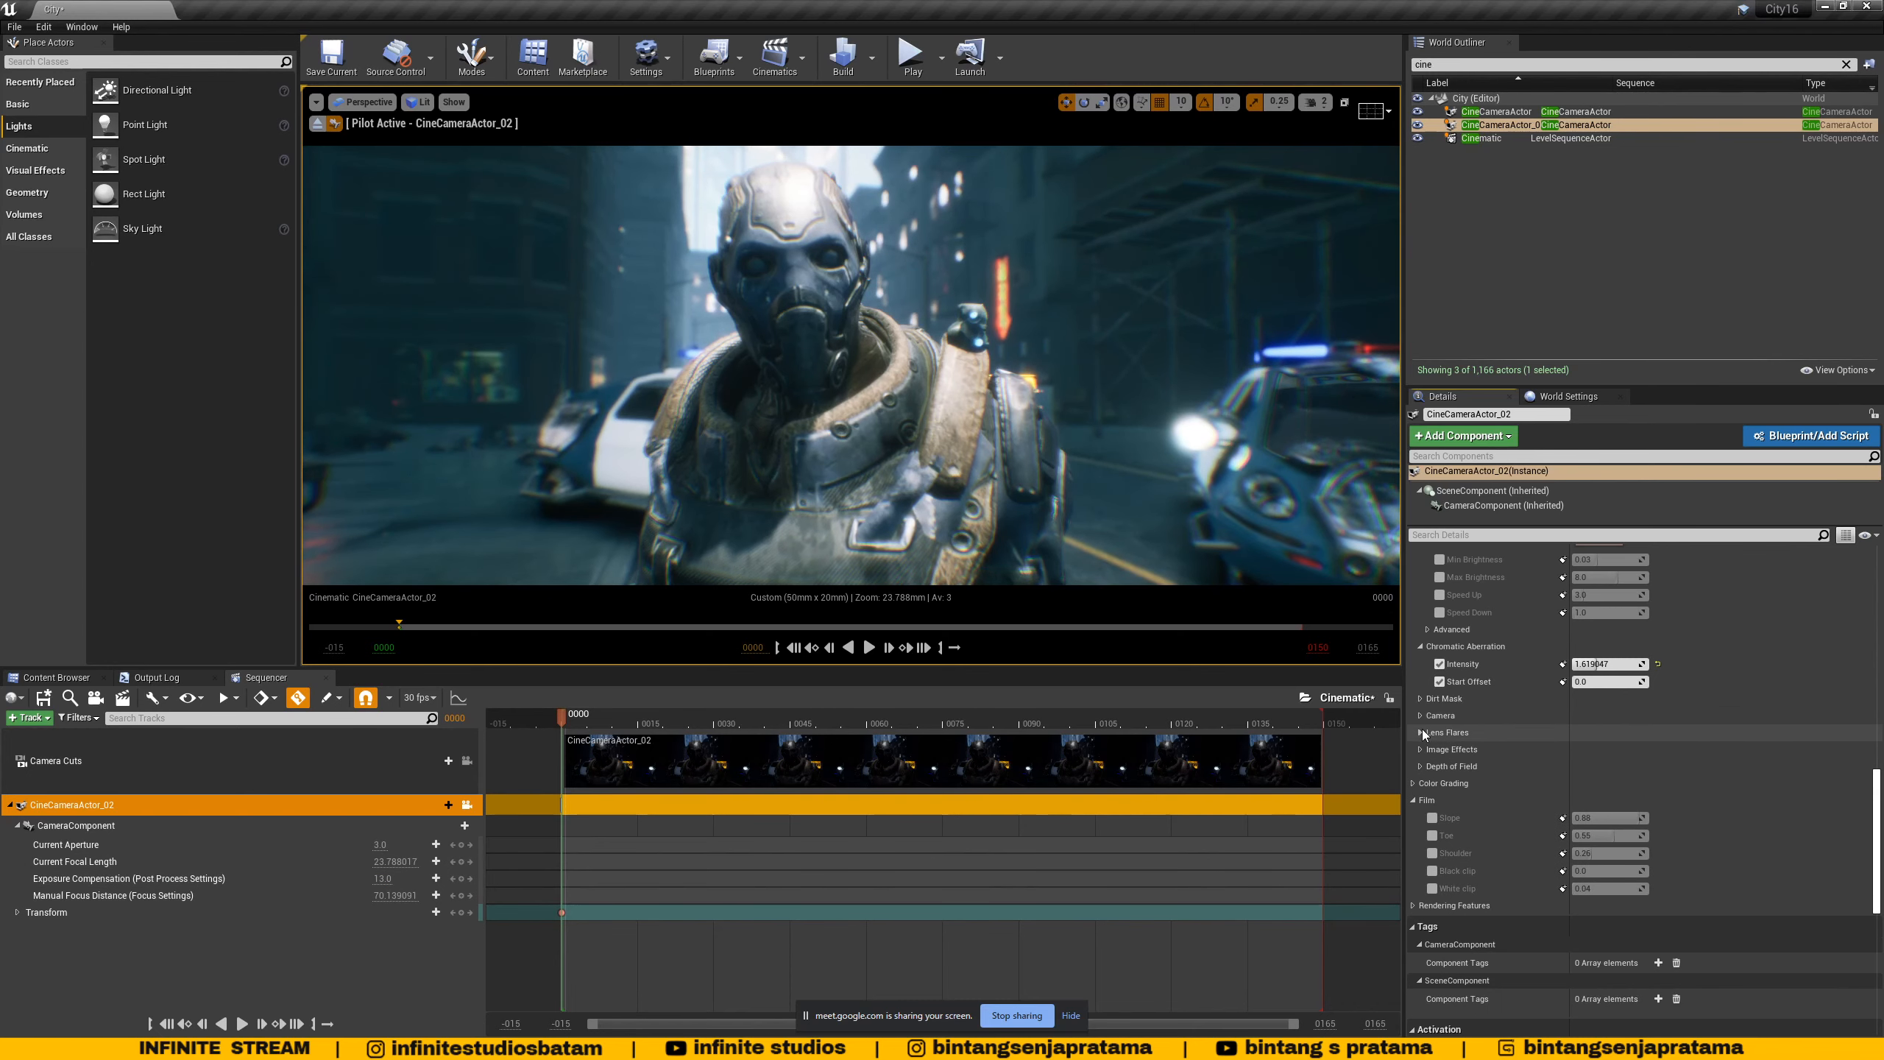
# - Enable the lens flare intensity override on CineCameraActor_02 and set it to about 2.22
pyautogui.click(1422, 732)
pyautogui.click(1440, 749)
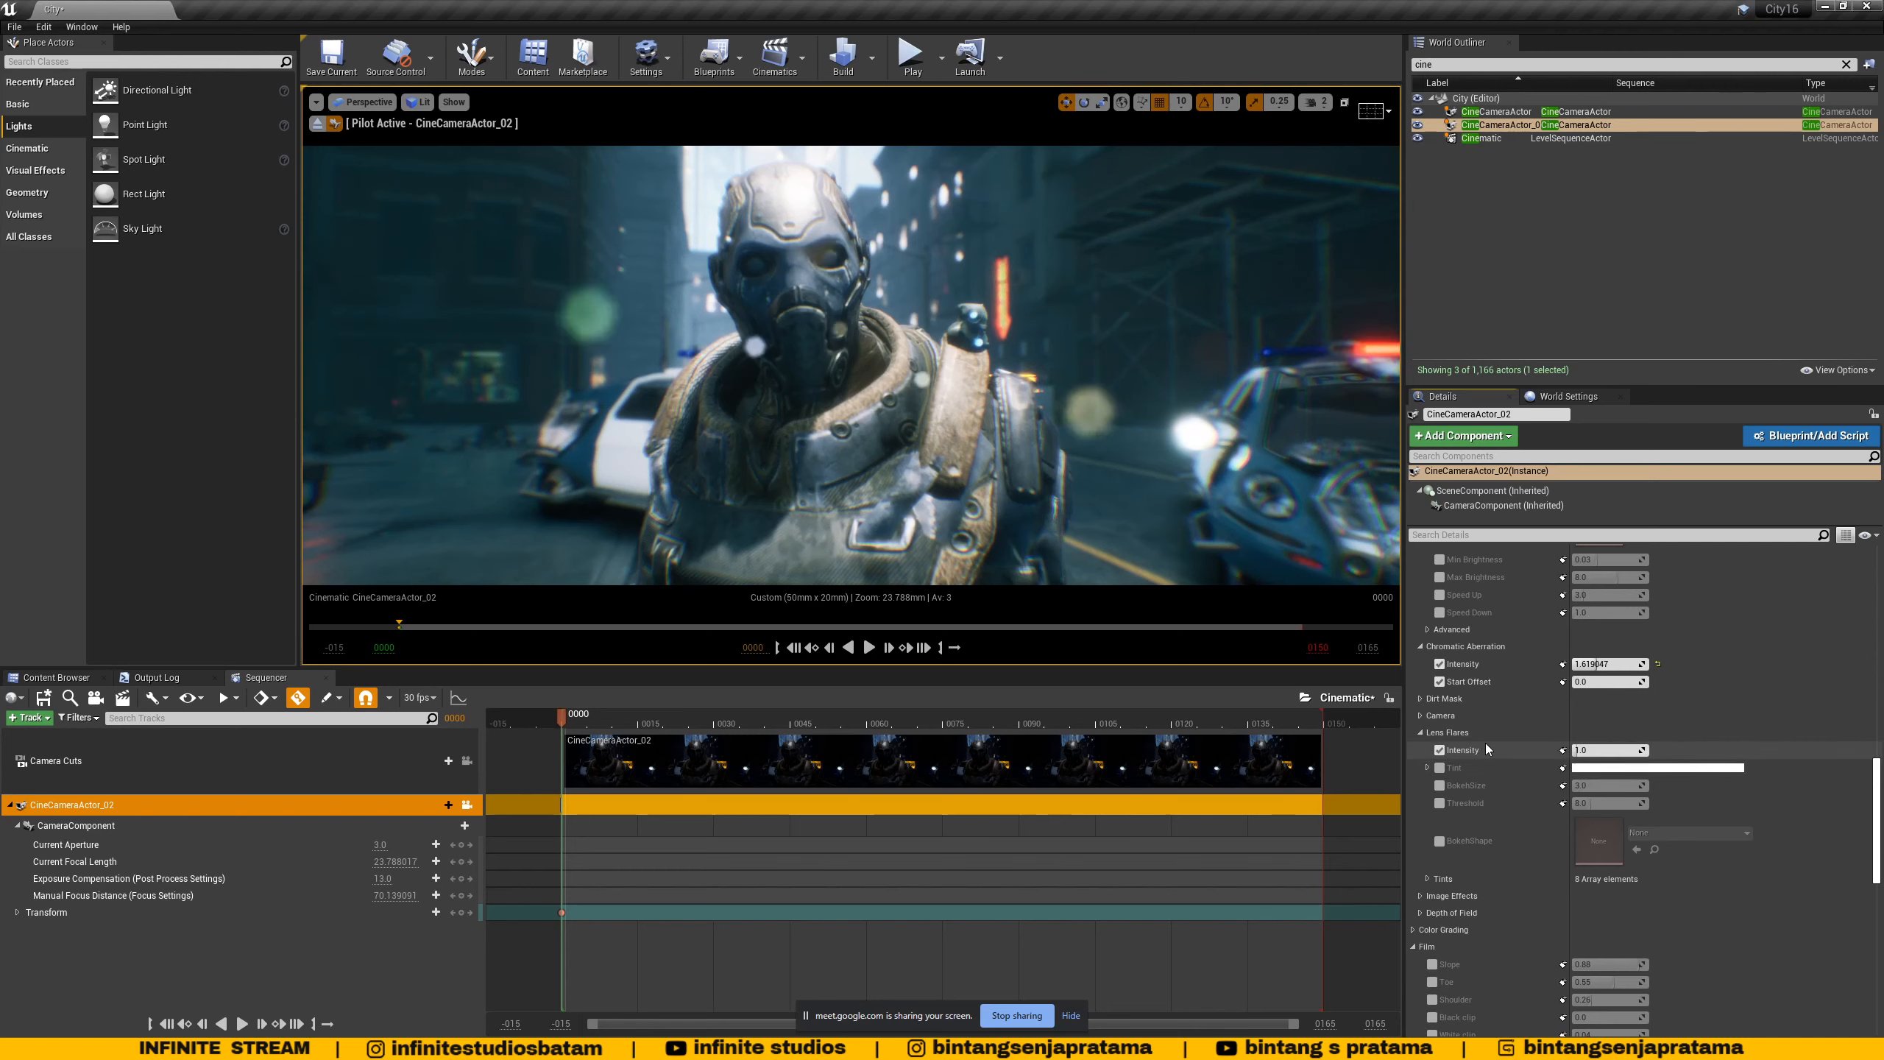
pyautogui.moveTo(1583, 750)
pyautogui.mouseDown()
pyautogui.moveTo(1606, 750)
pyautogui.moveTo(1566, 750)
pyautogui.mouseUp()
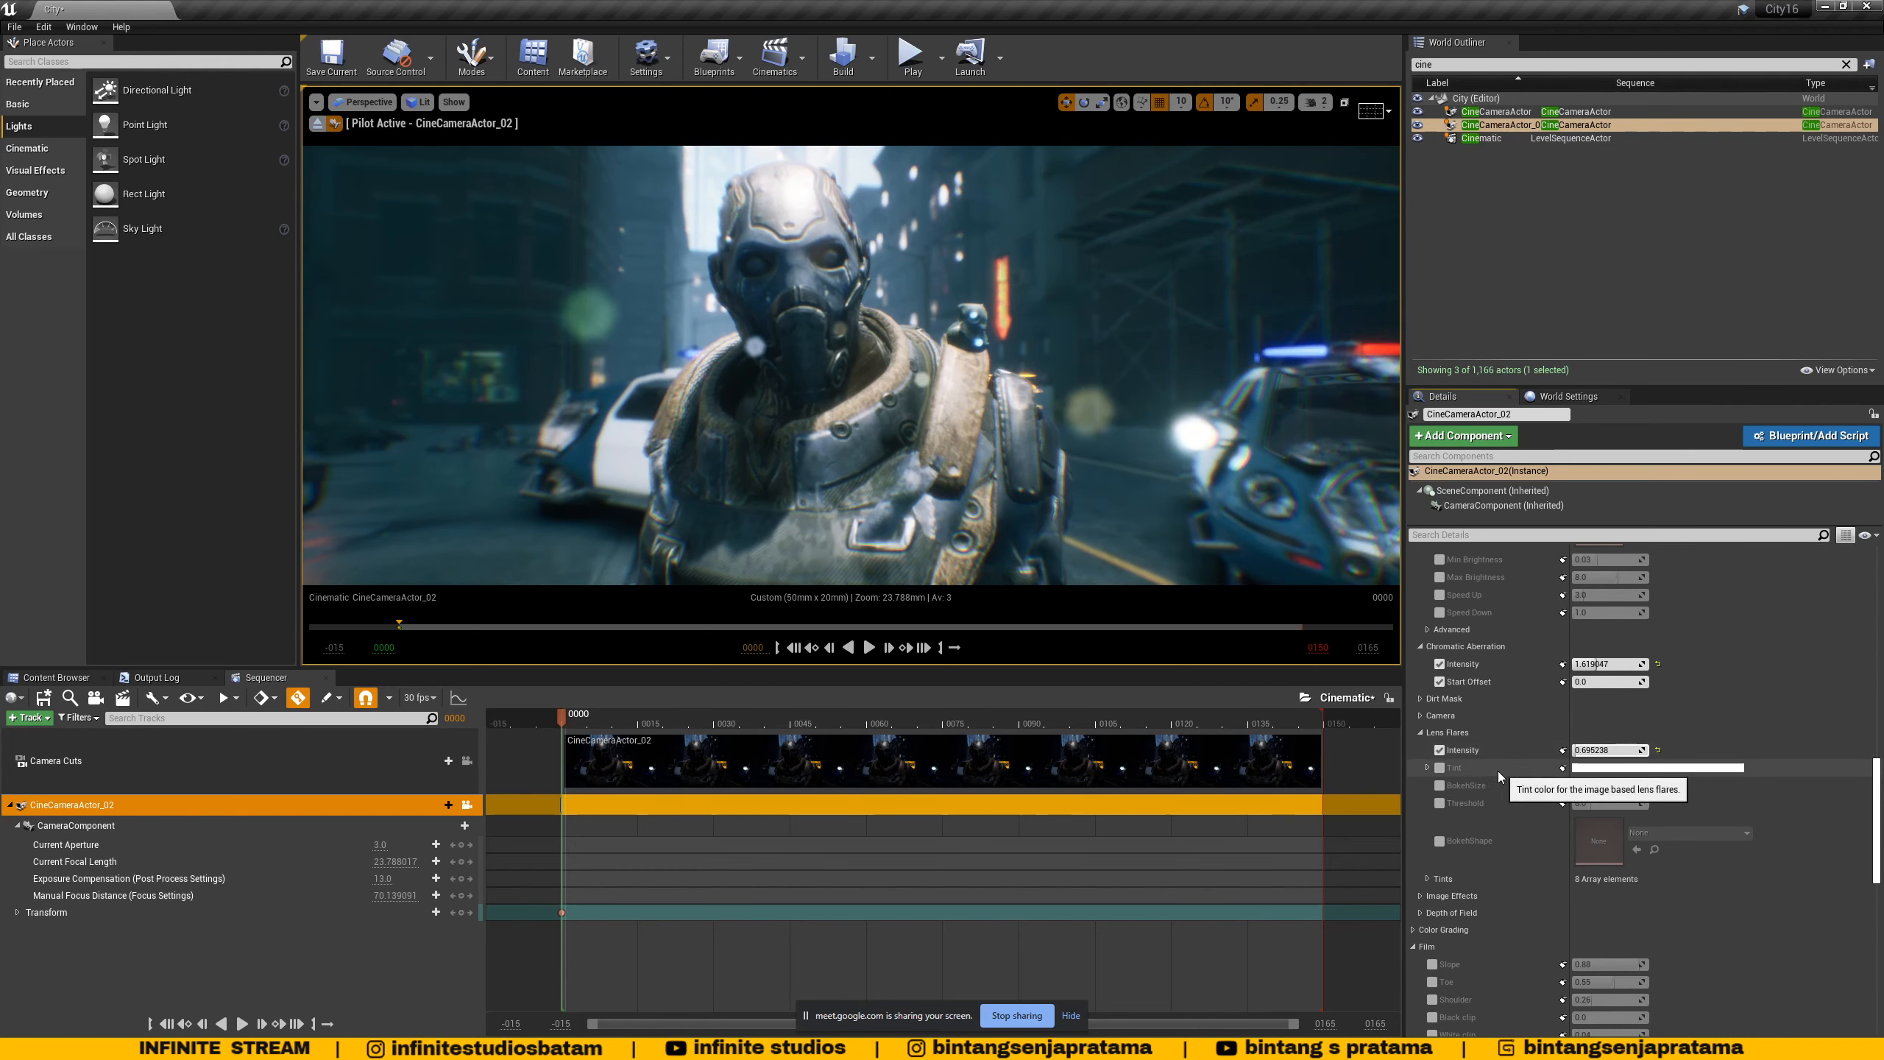
pyautogui.scroll(5, 1511, 760)
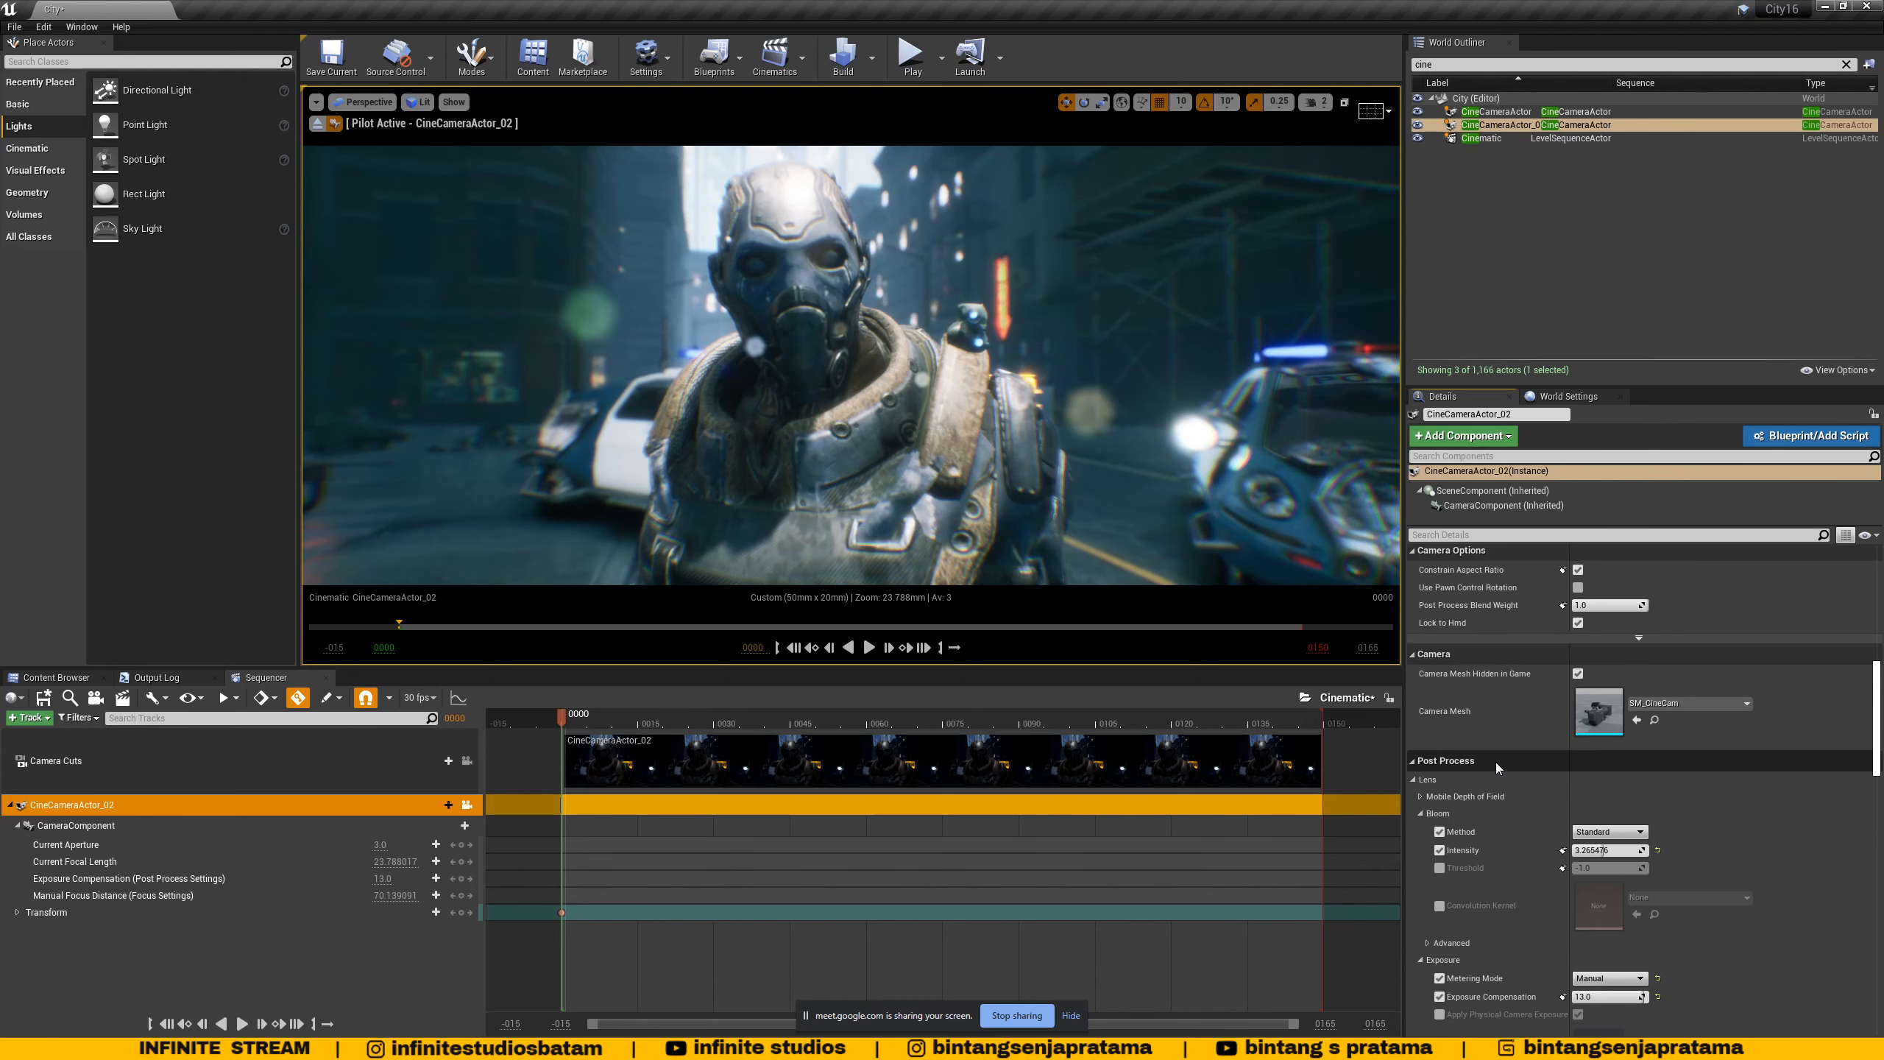
pyautogui.scroll(-2, 1487, 810)
pyautogui.scroll(-8, 1501, 849)
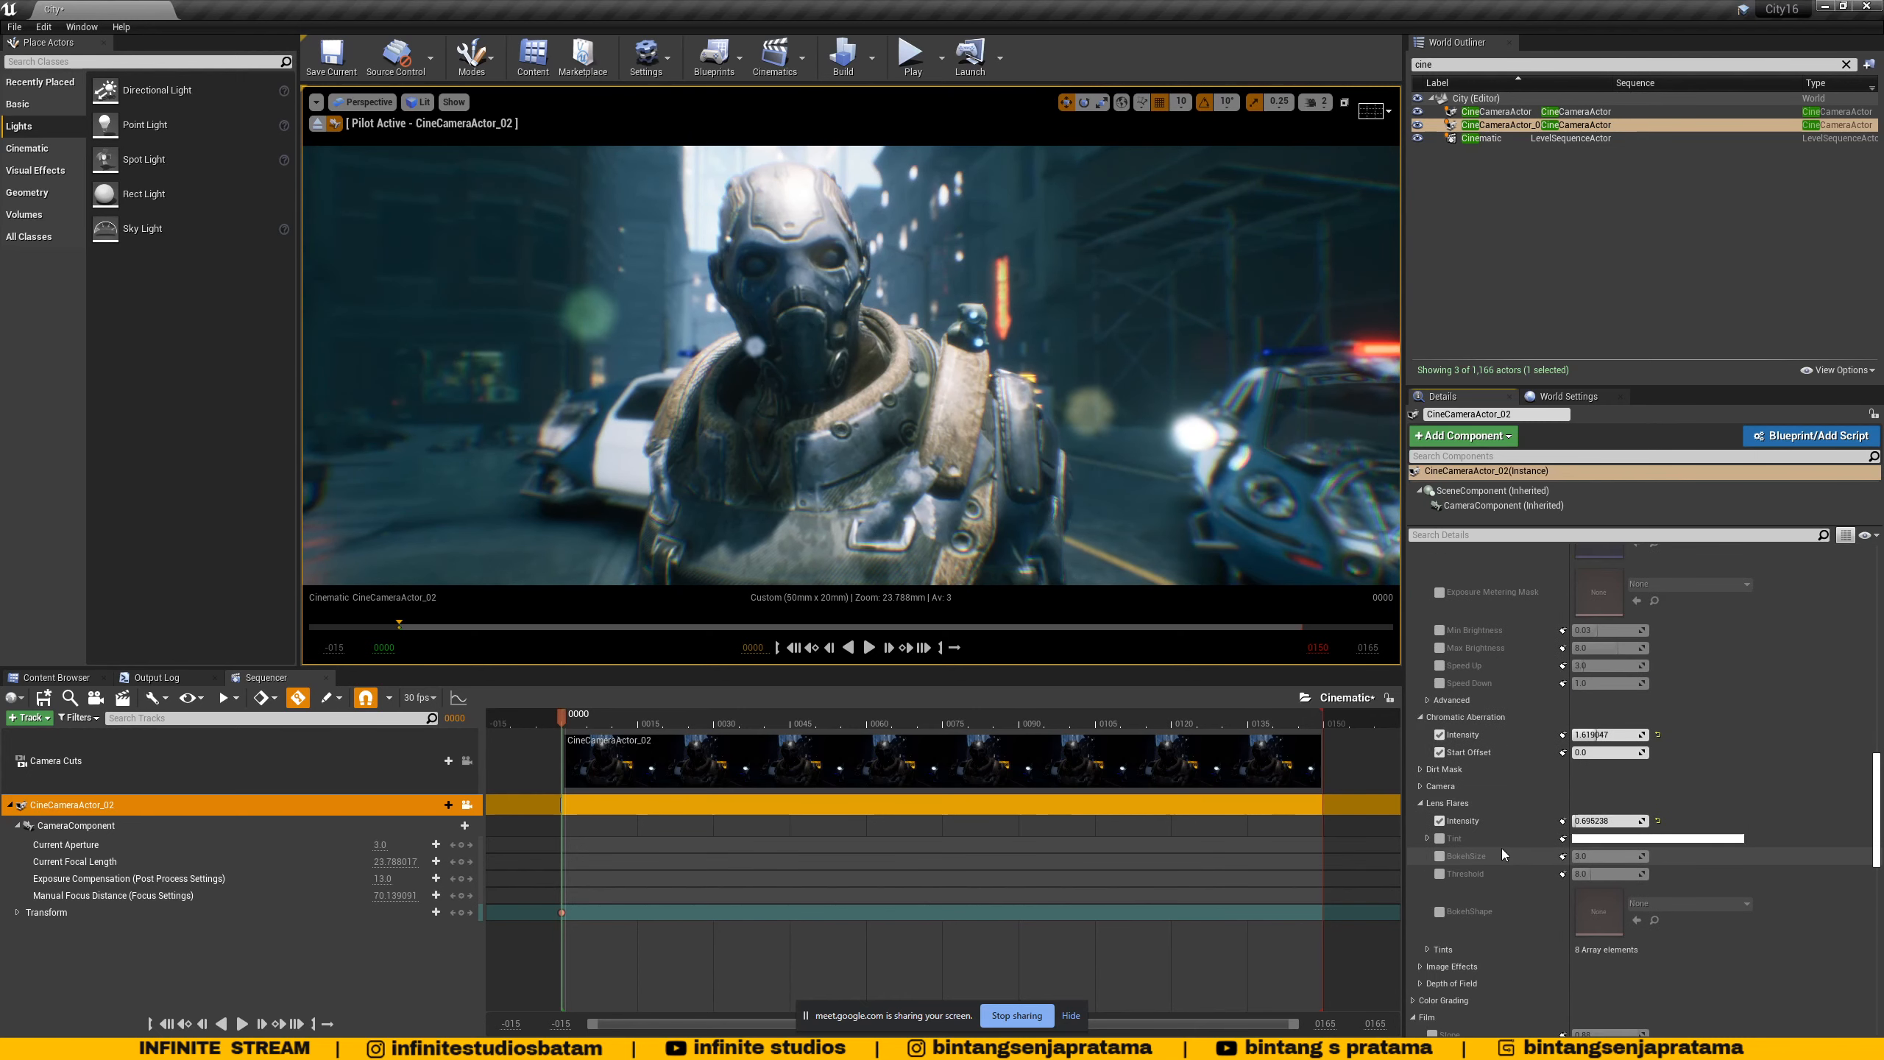
pyautogui.moveTo(1582, 723); pyautogui.dragTo(1596, 723)
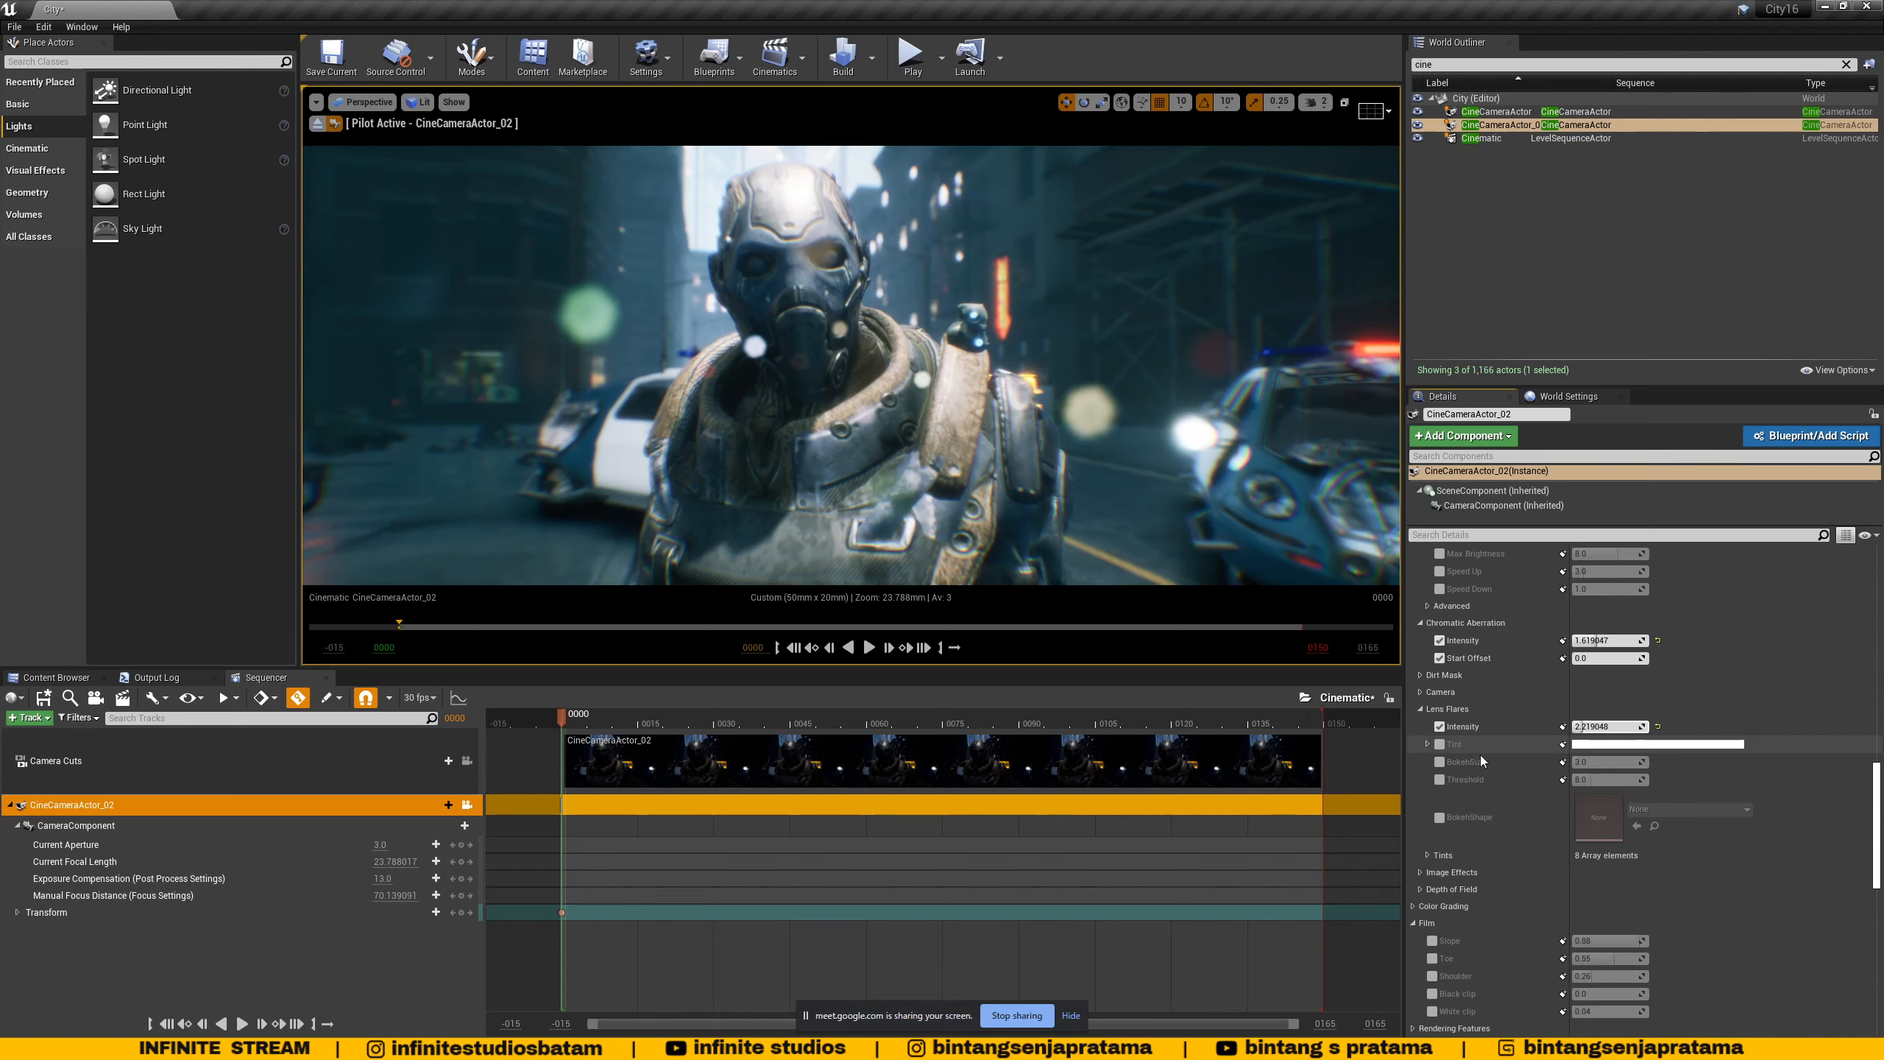
# - Enable the lens flare BokehSize override, set it to about 6.3, and adjust the flare intensity to about 1.76
pyautogui.scroll(-1, 1517, 768)
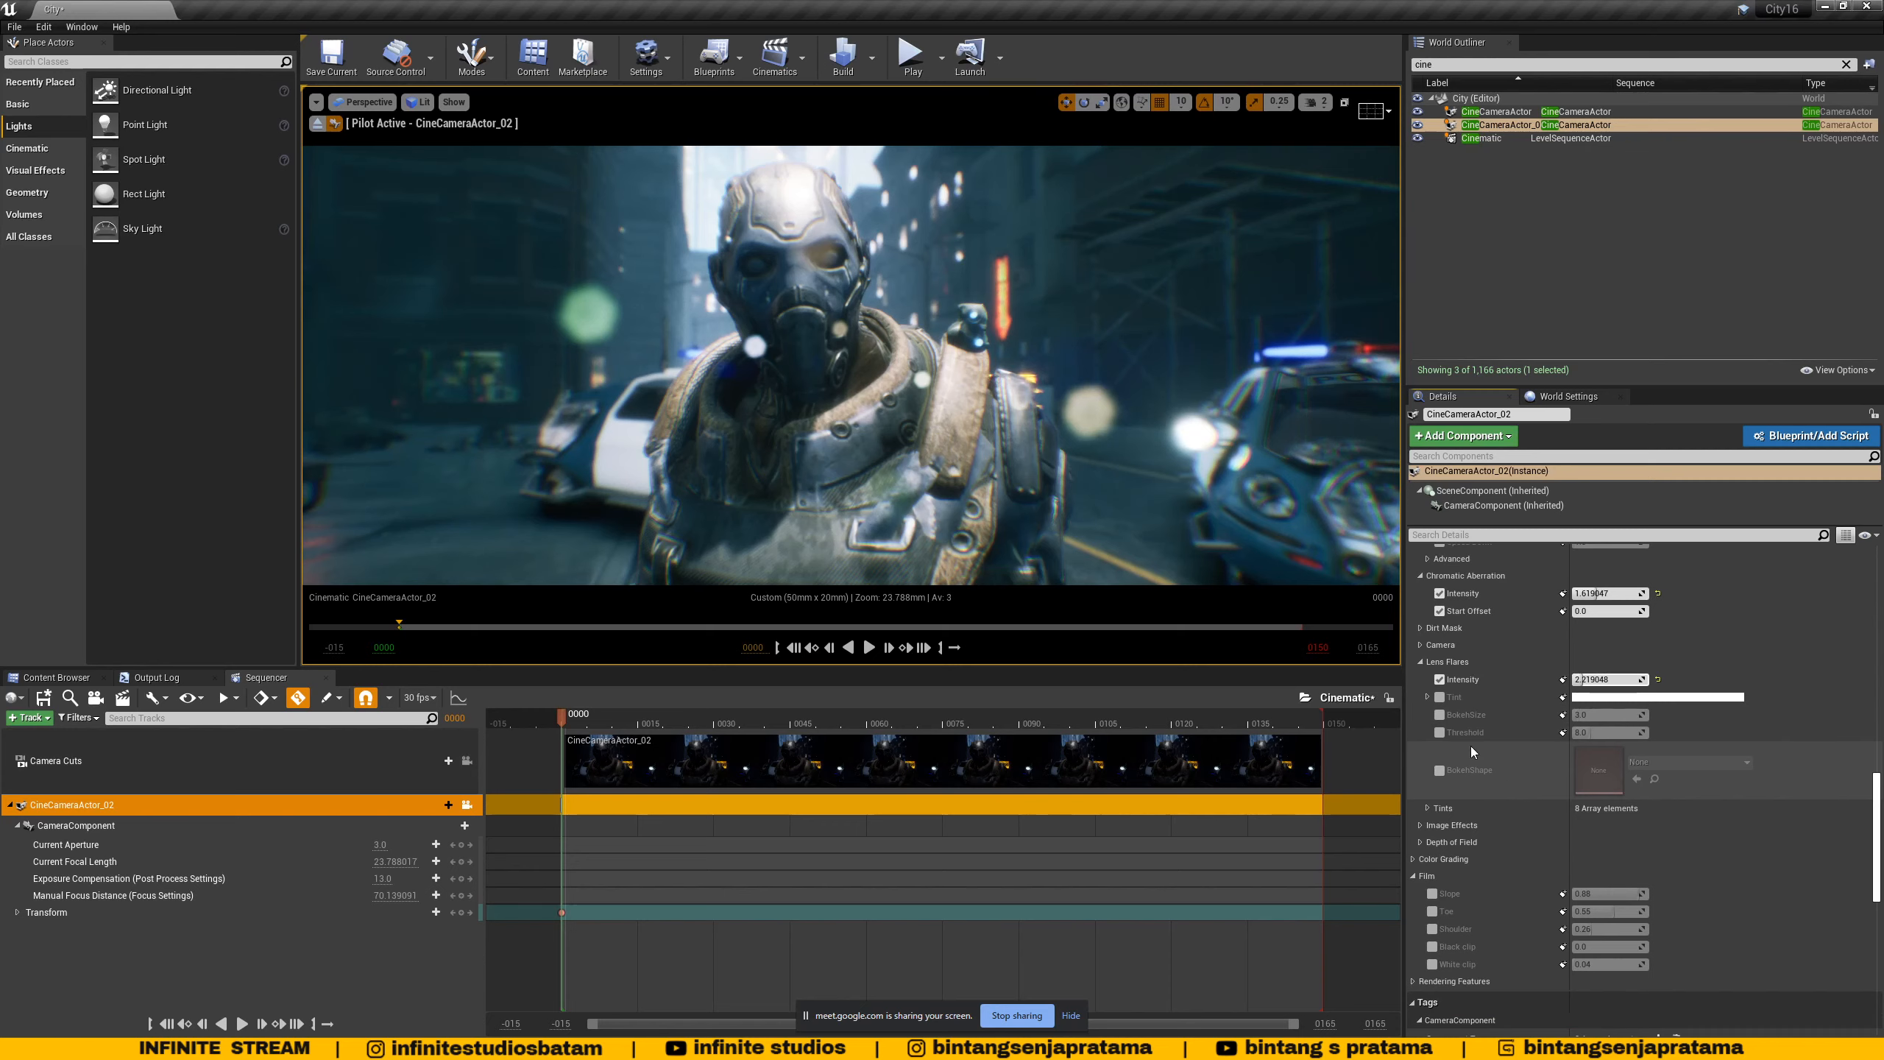
pyautogui.click(1439, 715)
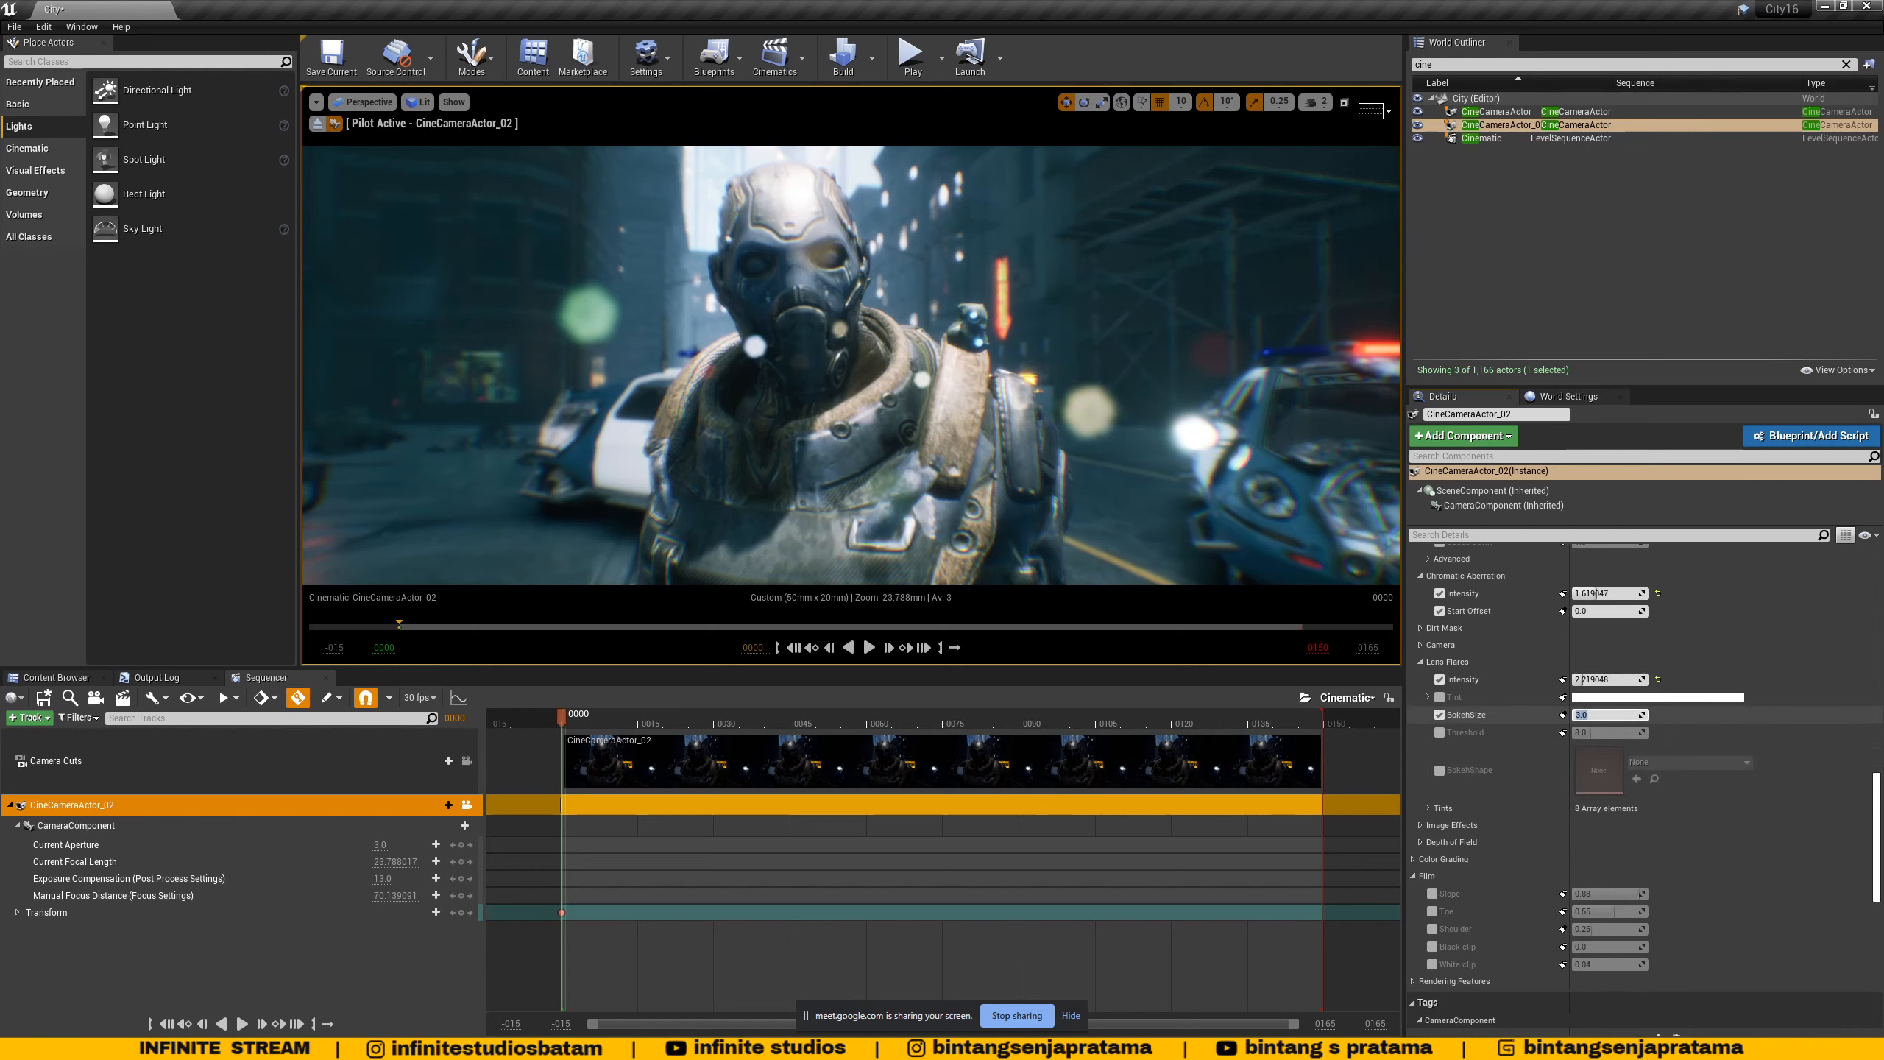
pyautogui.moveTo(1588, 680); pyautogui.dragTo(1587, 714)
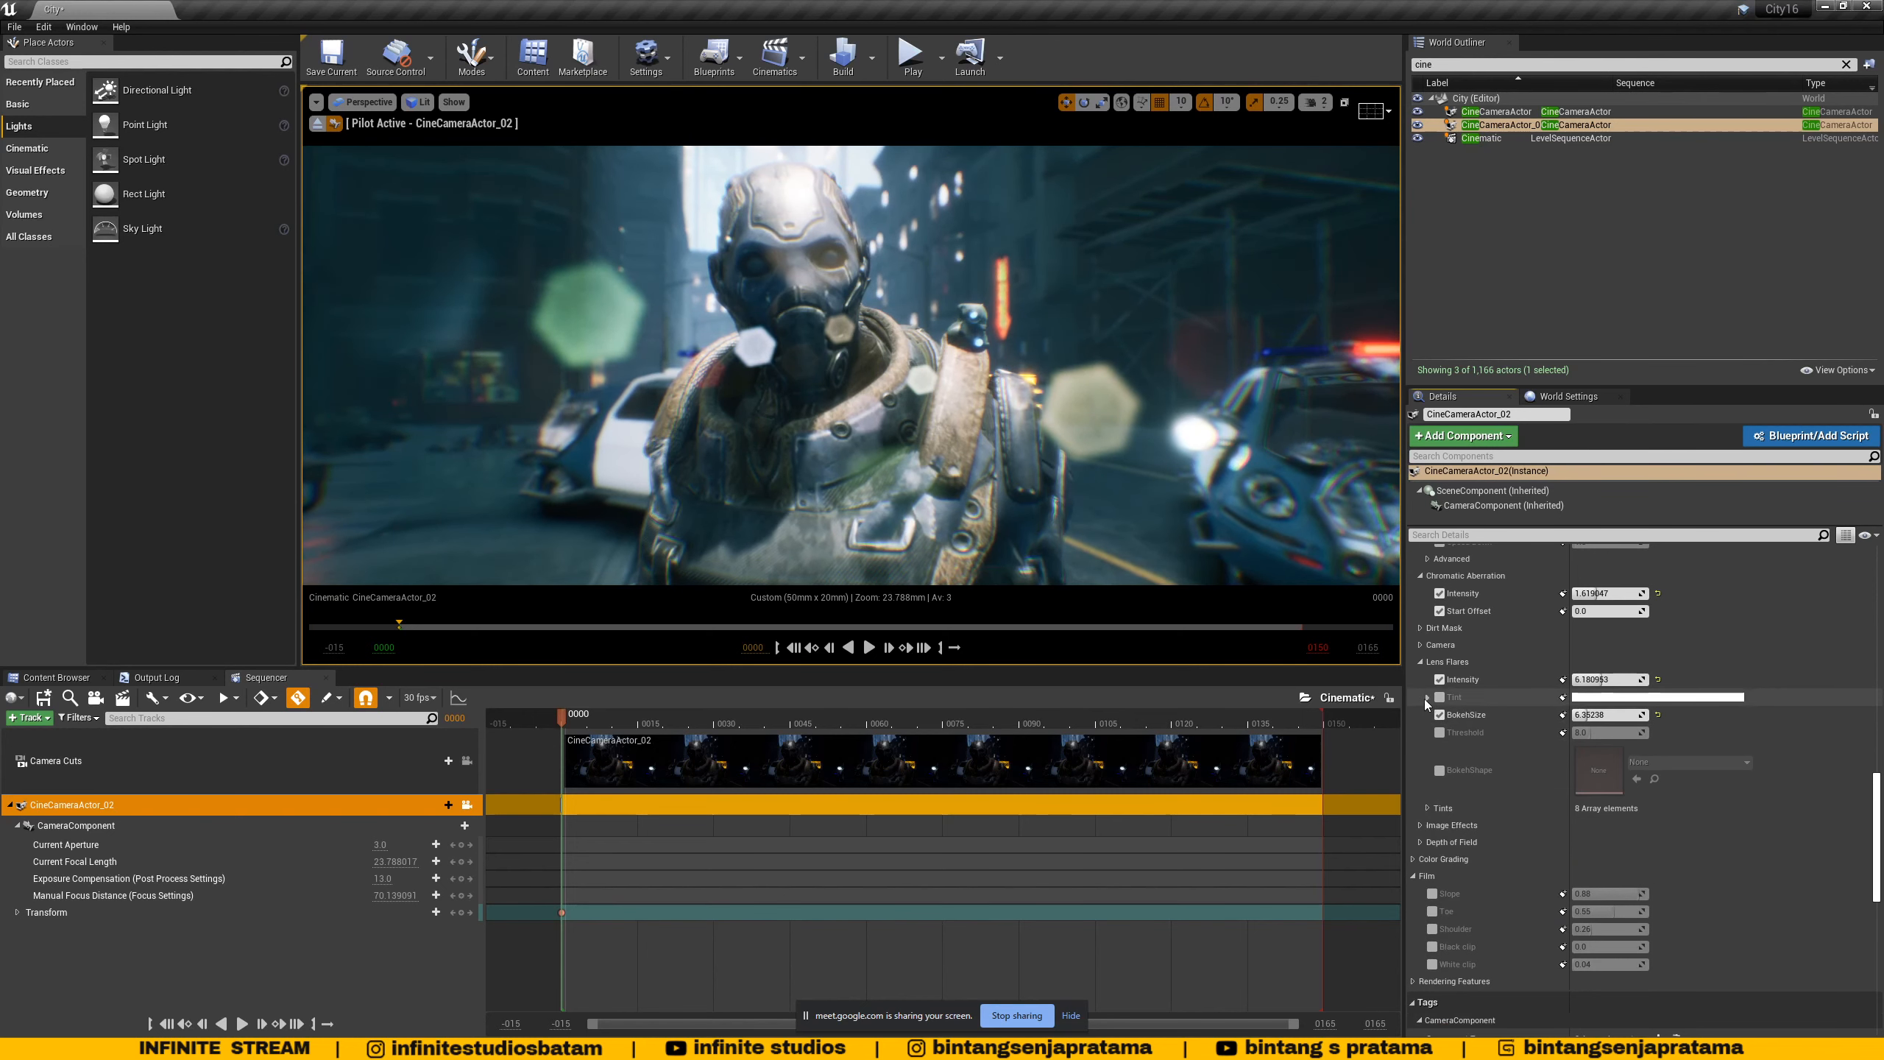
pyautogui.moveTo(1602, 680); pyautogui.dragTo(1575, 679)
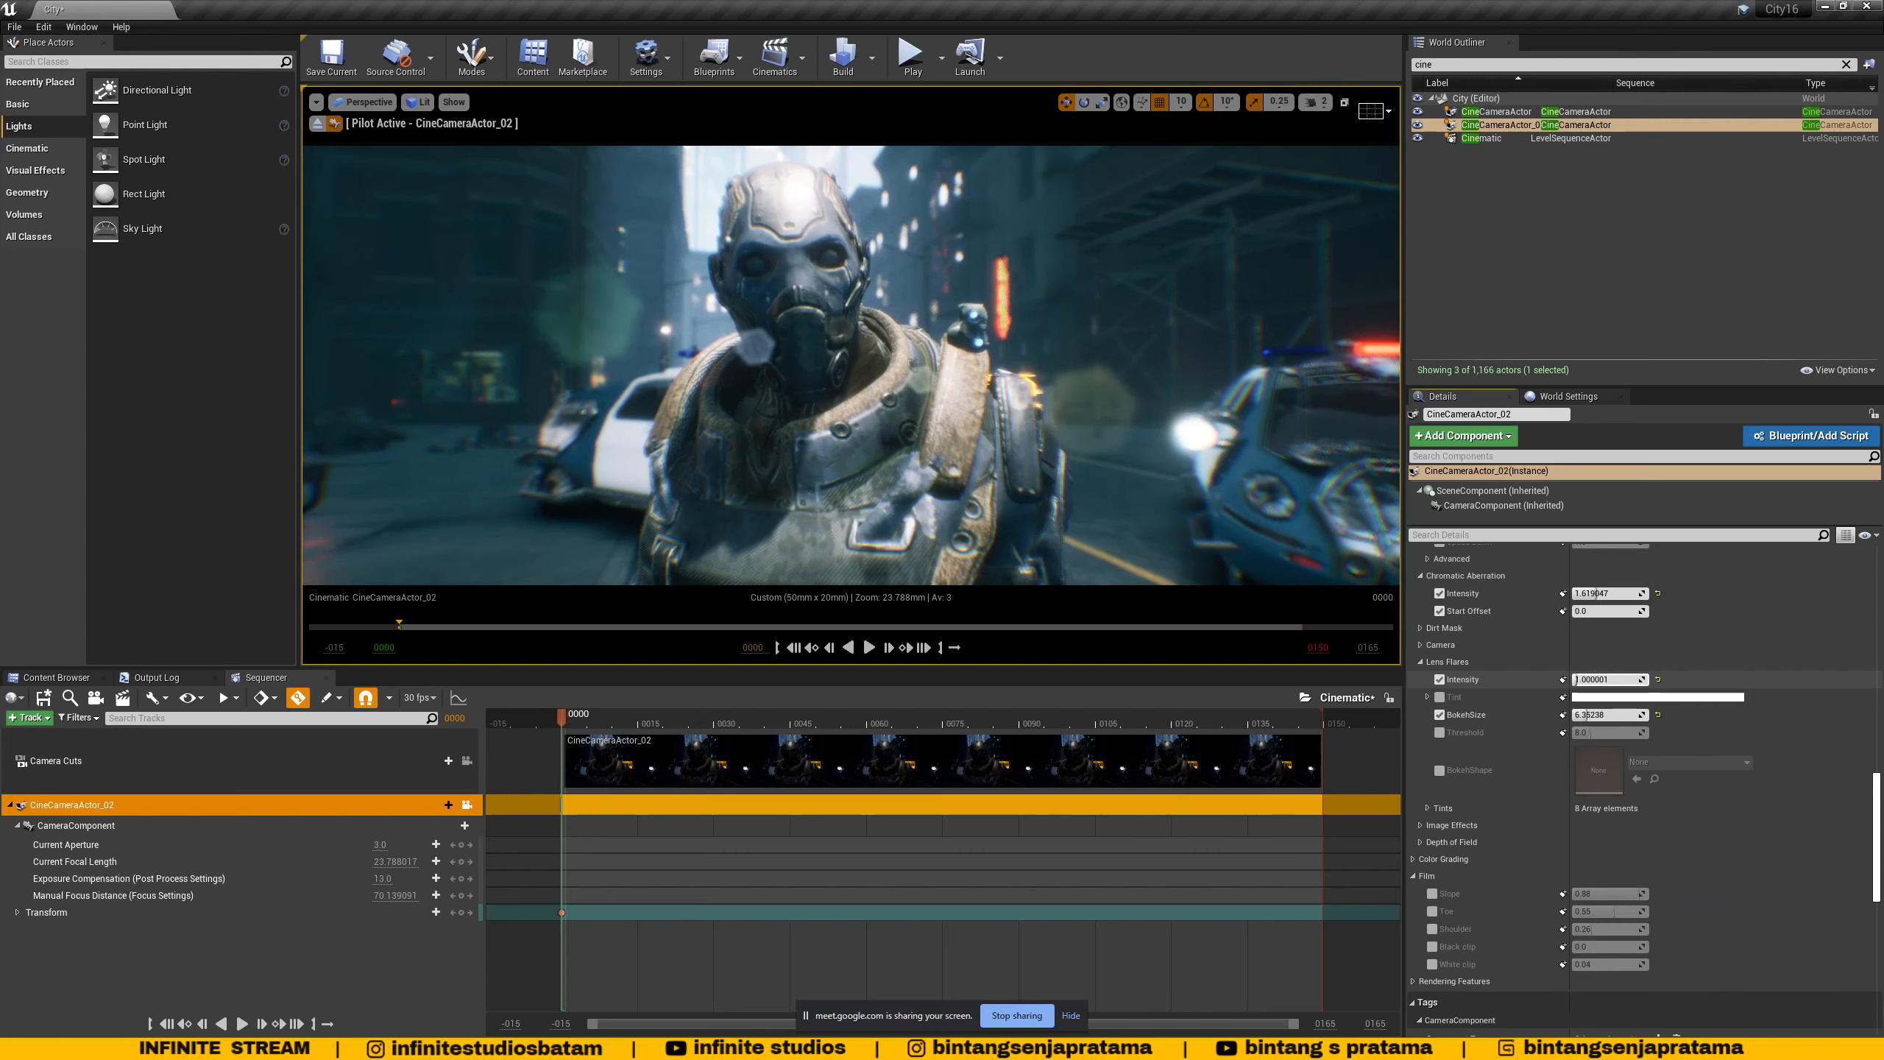
pyautogui.hotkey('ctrl', 'z')
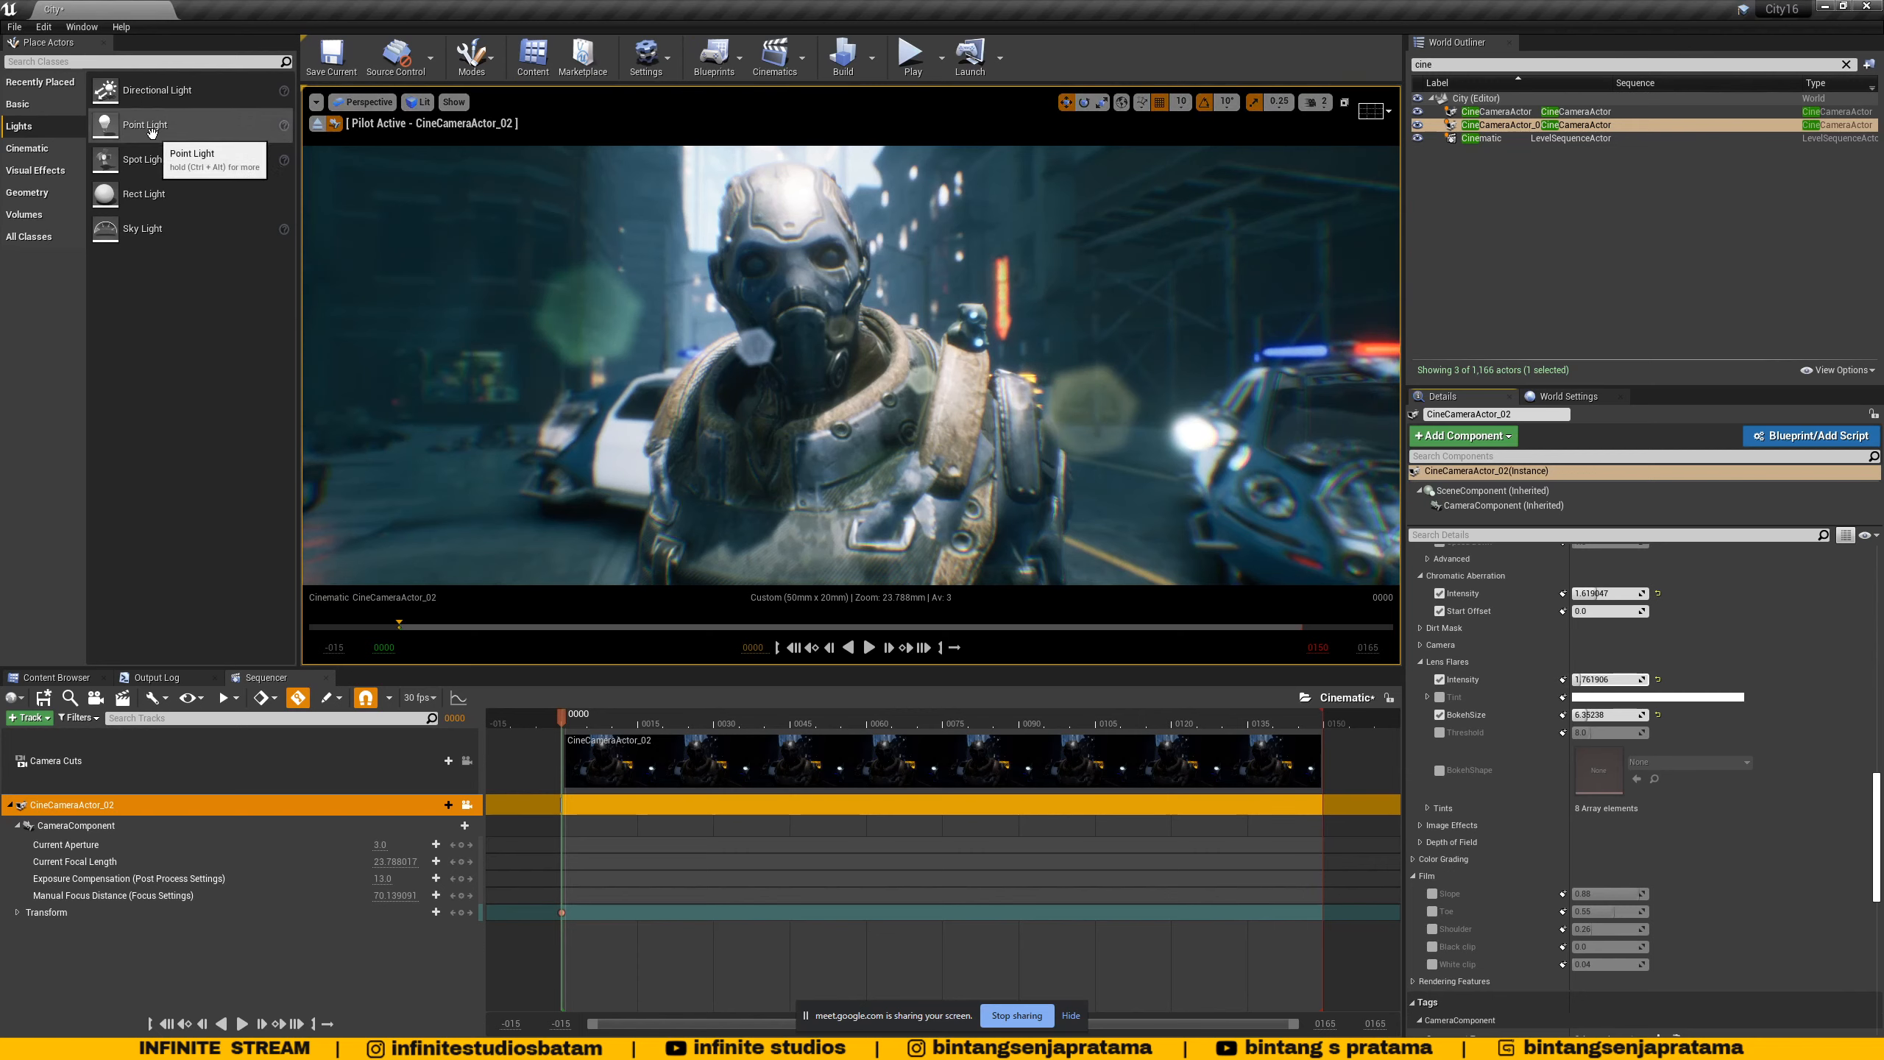
# - Switch the viewport from the piloted camera to the free perspective view and pull back to overlook the street
pyautogui.click(364, 102)
pyautogui.click(400, 290)
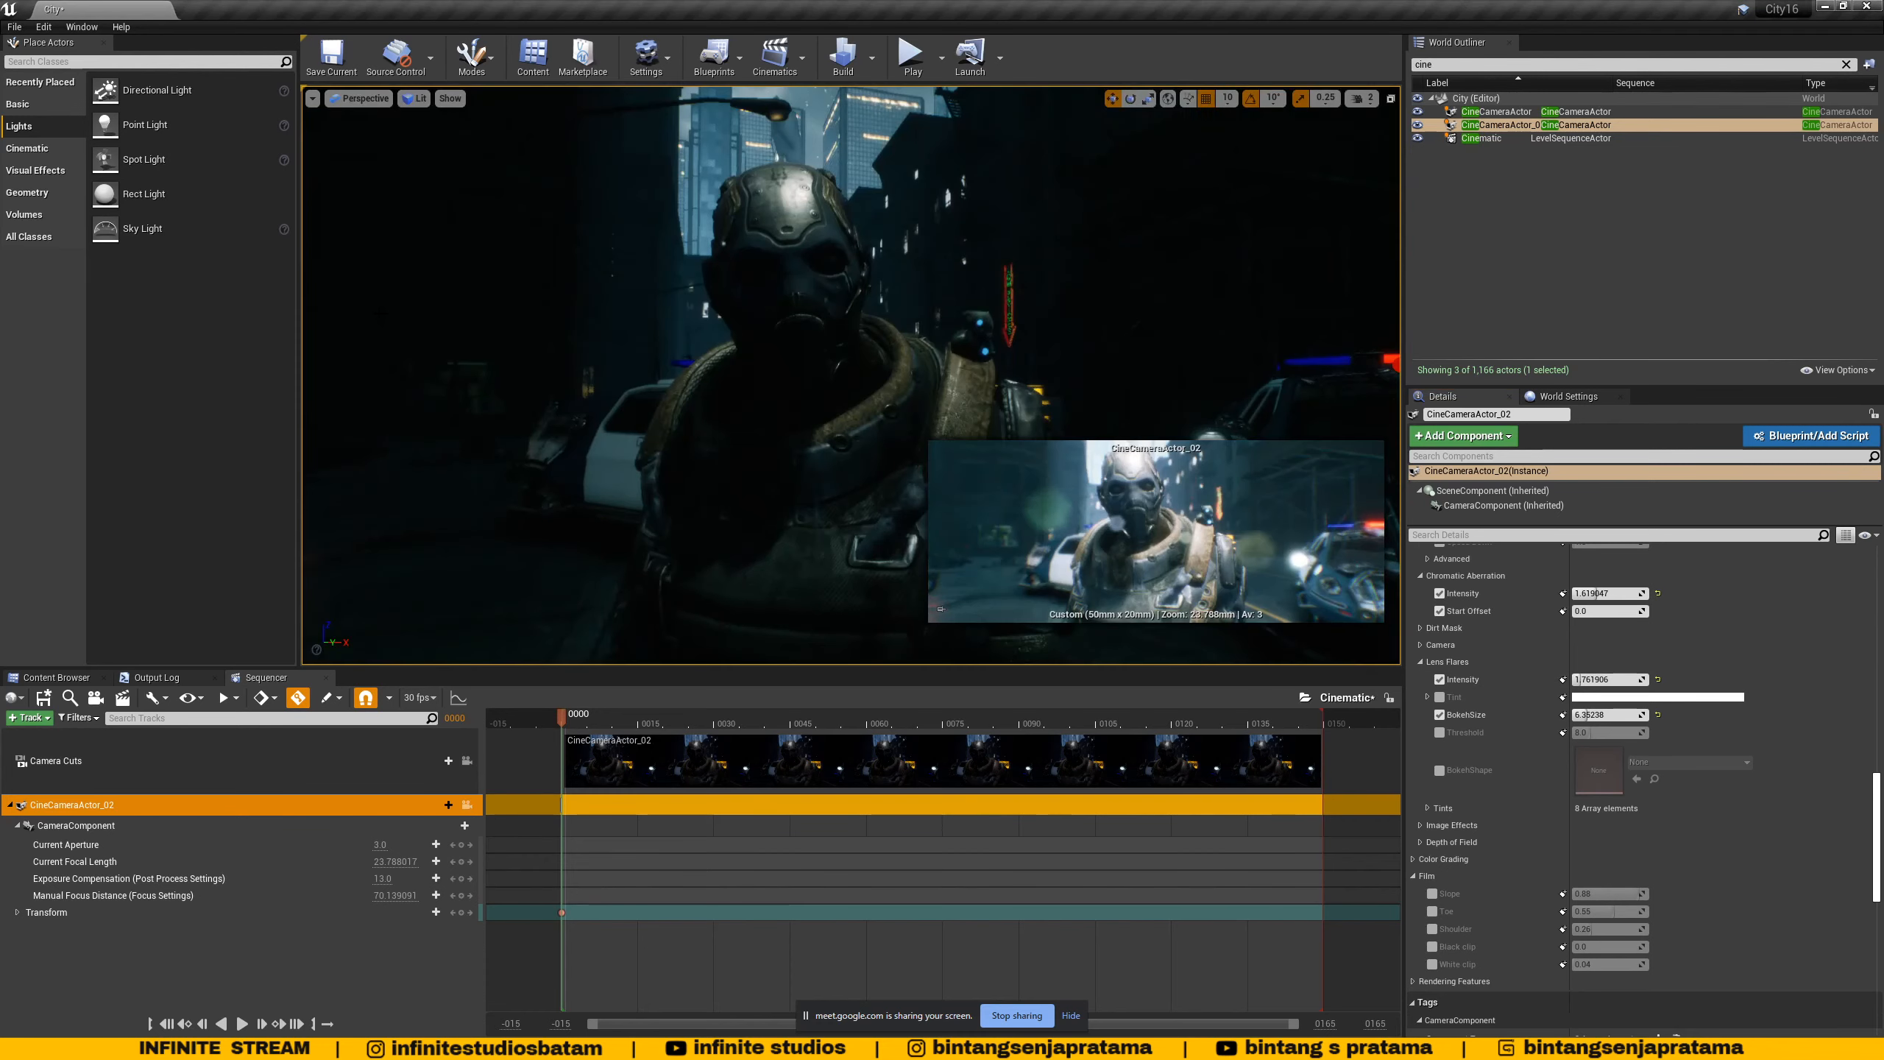
pyautogui.press('s')
pyautogui.moveTo(734, 500); pyautogui.dragTo(733, 579, button='right')
pyautogui.moveTo(733, 500); pyautogui.dragTo(653, 623, button='middle')
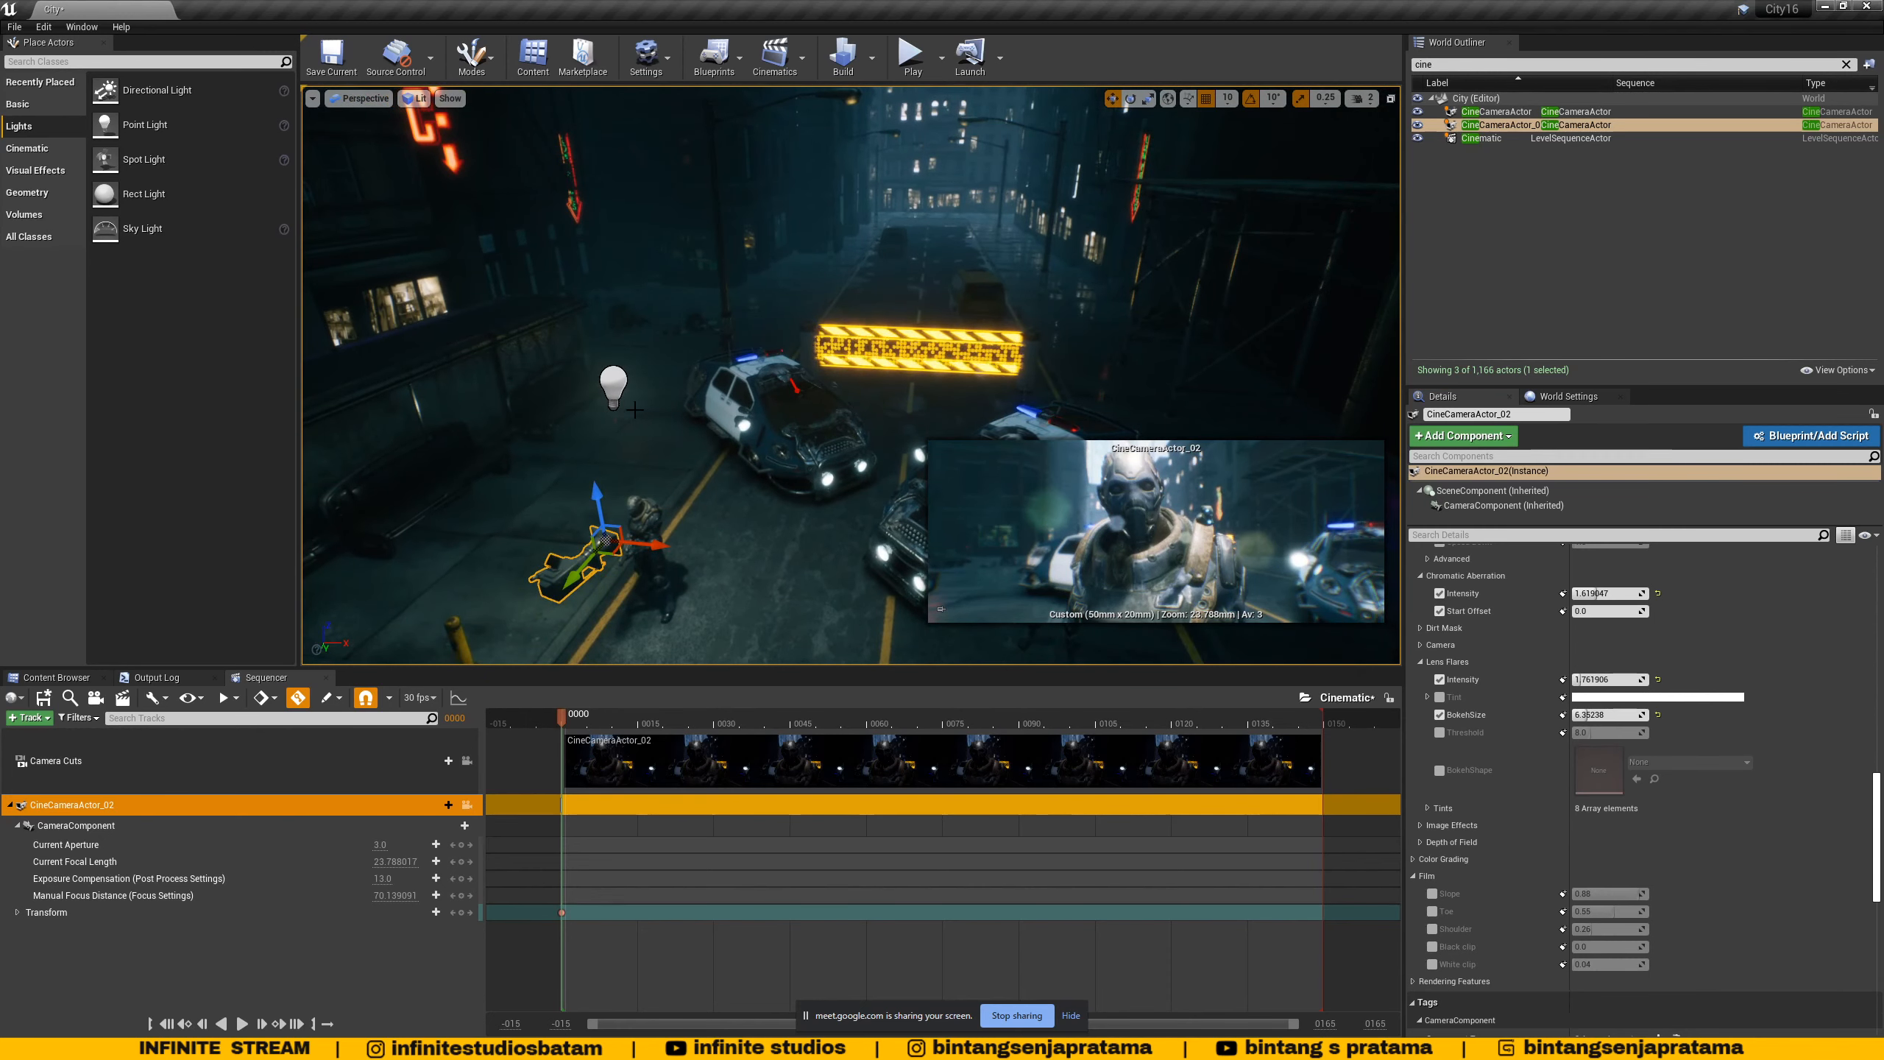
# - Select the point light above the trooper and move it to about Y -5920, Z 700
pyautogui.click(613, 383)
pyautogui.moveTo(659, 465); pyautogui.dragTo(661, 524, button='middle')
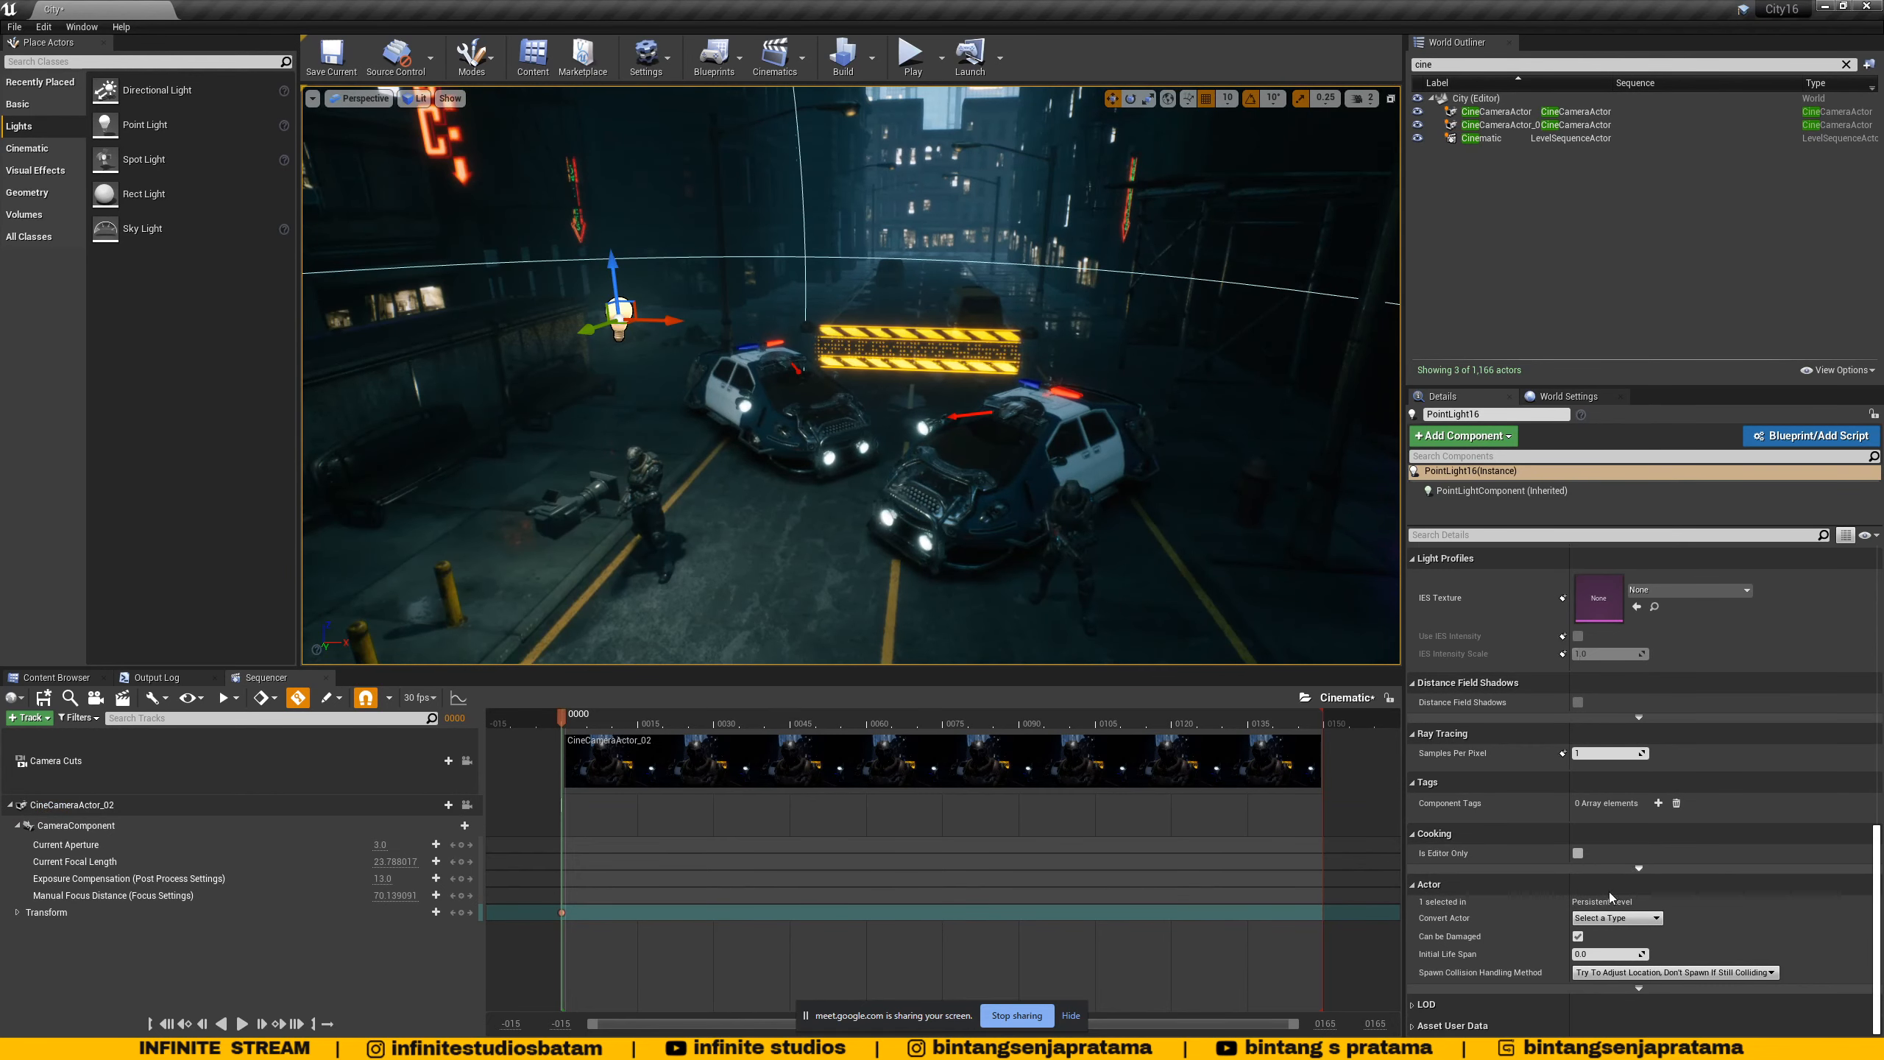
pyautogui.scroll(10, 1583, 742)
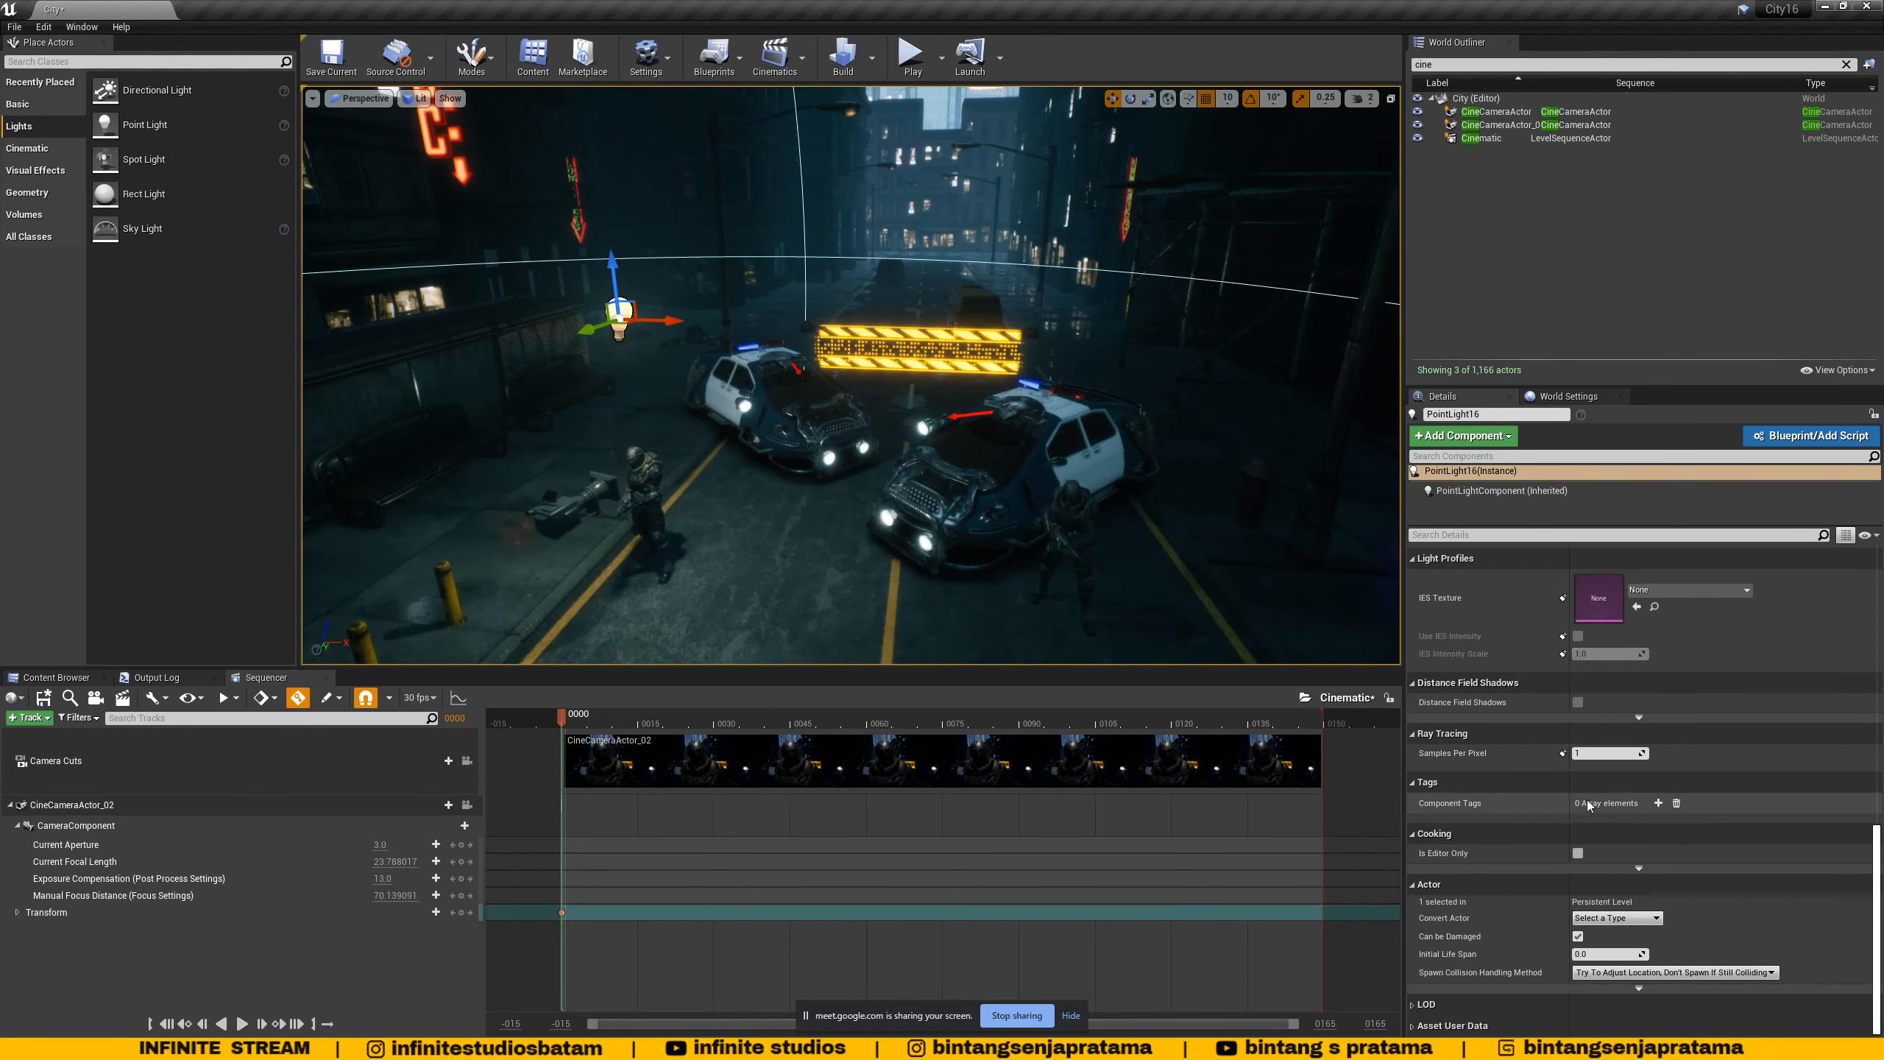
pyautogui.scroll(10, 1583, 742)
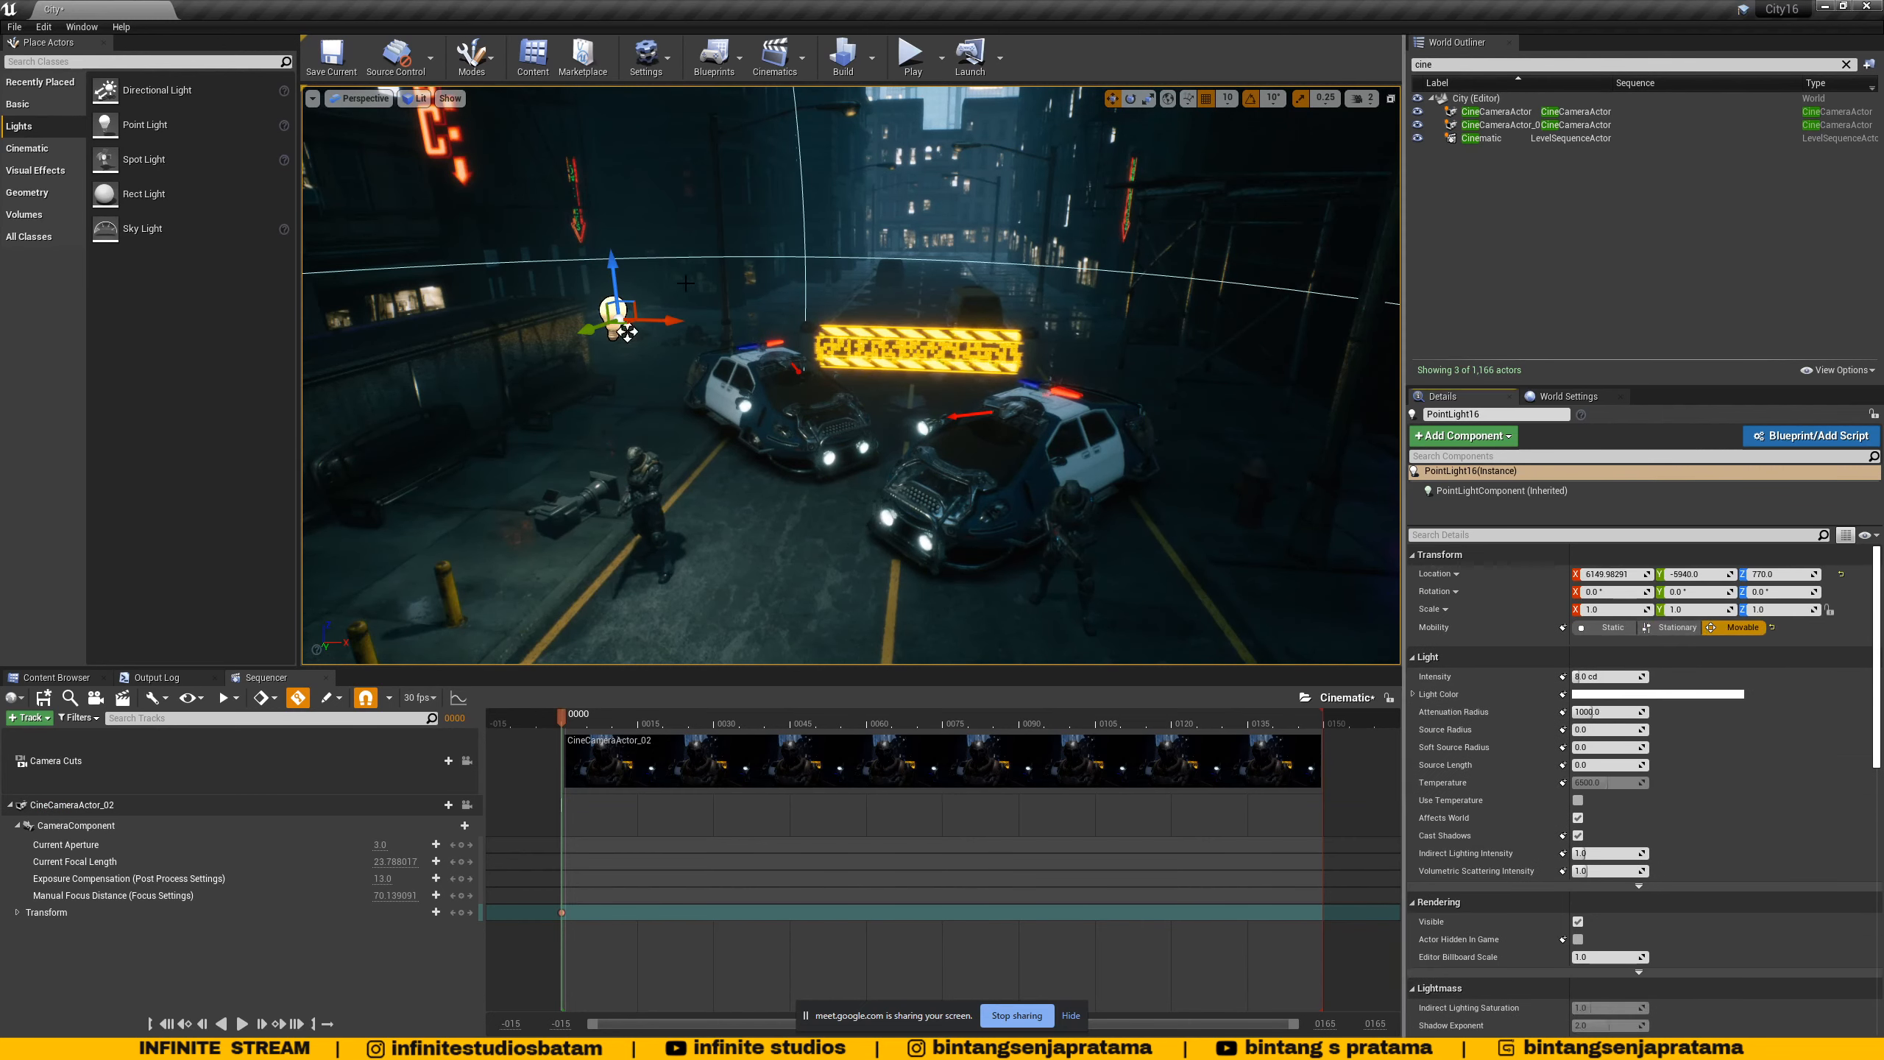
pyautogui.moveTo(627, 333); pyautogui.dragTo(594, 393)
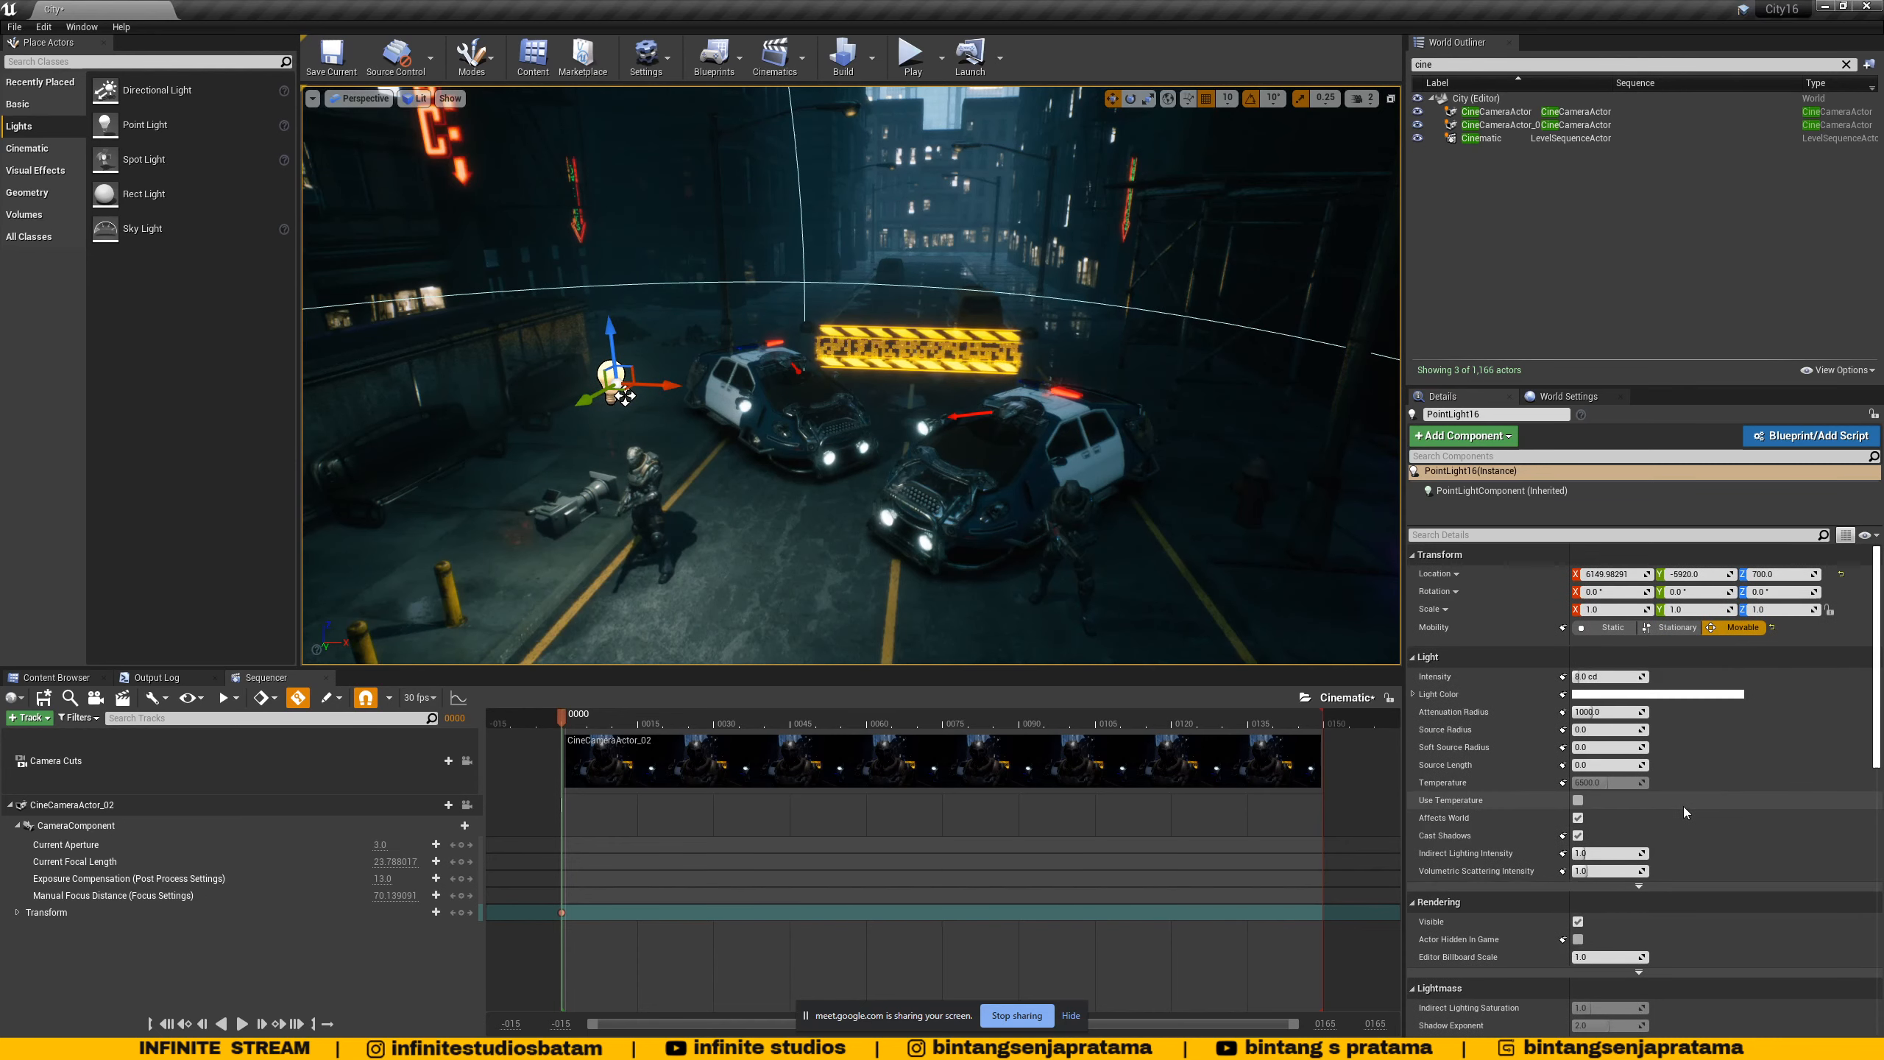
# - Set the selected point light's color to a pale cyan, about sRGB DFFDFFFF, checking it through CineCameraActor_02 in the cinematic viewport
pyautogui.click(1593, 697)
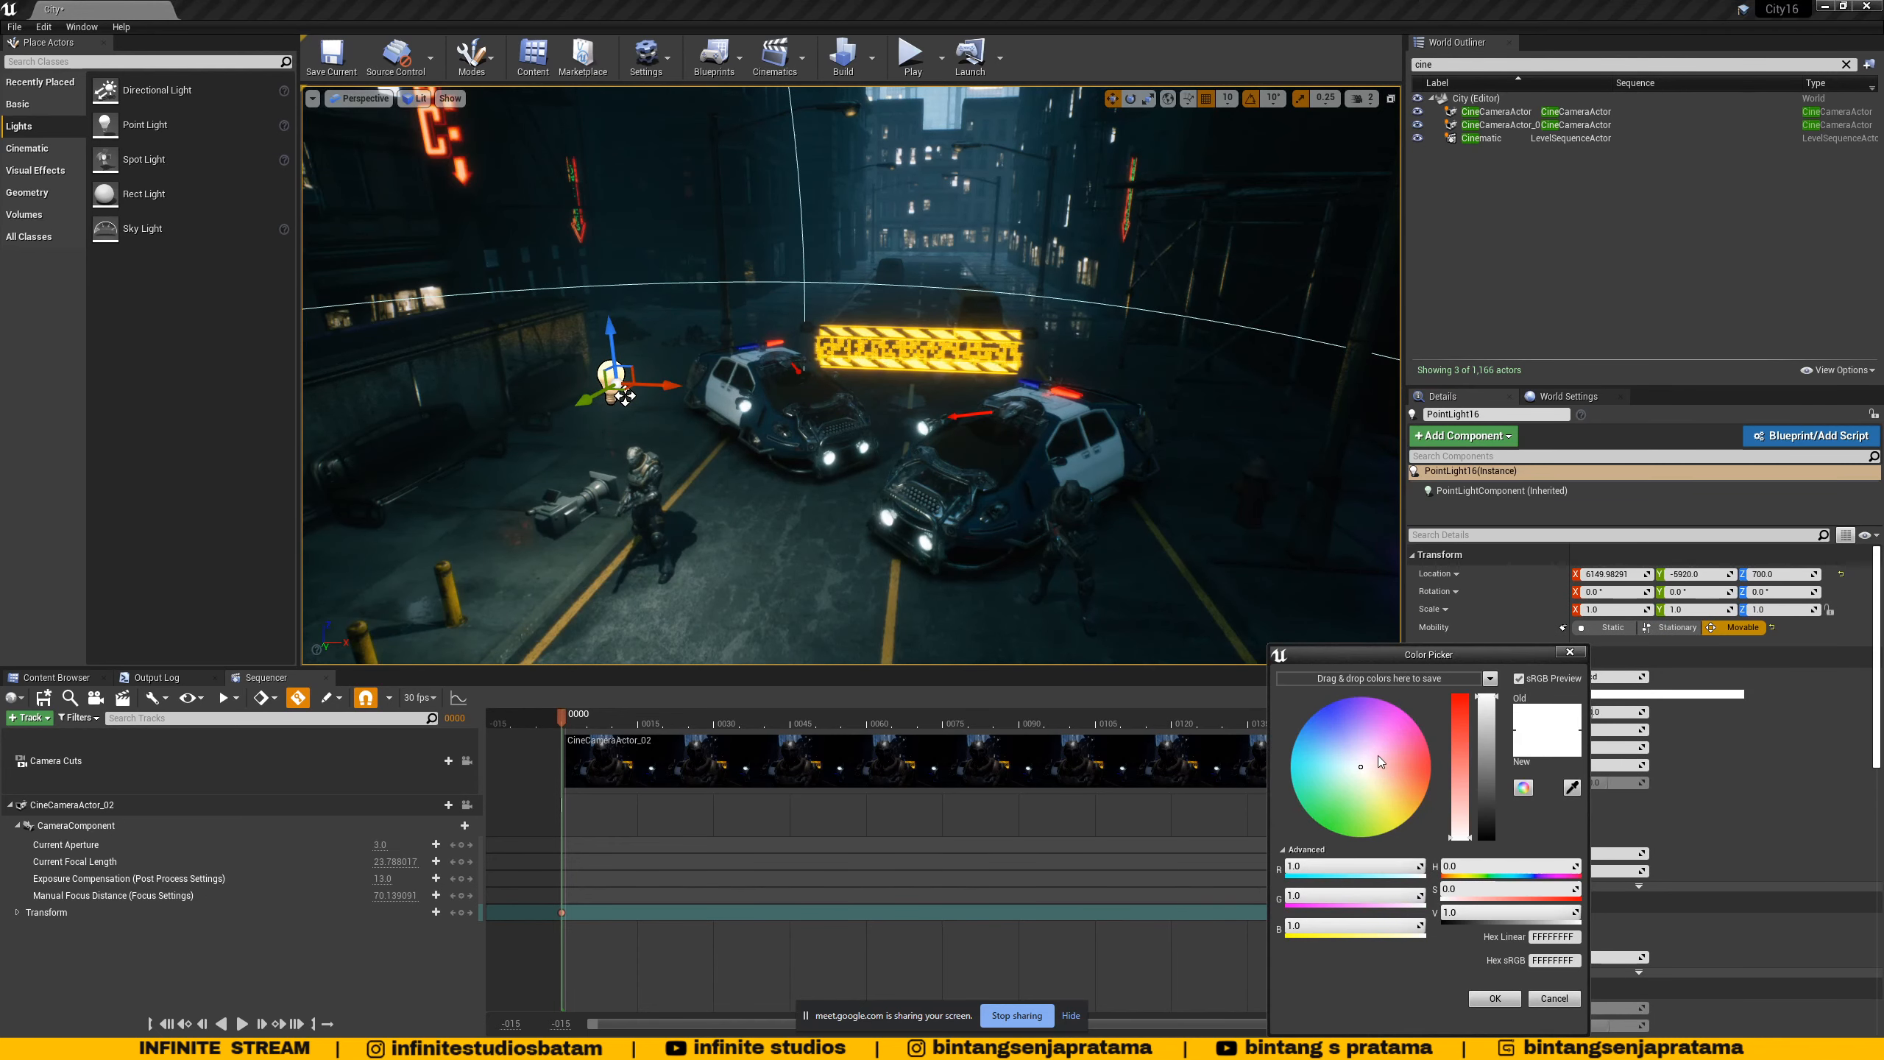
pyautogui.moveTo(1376, 742); pyautogui.dragTo(1345, 772)
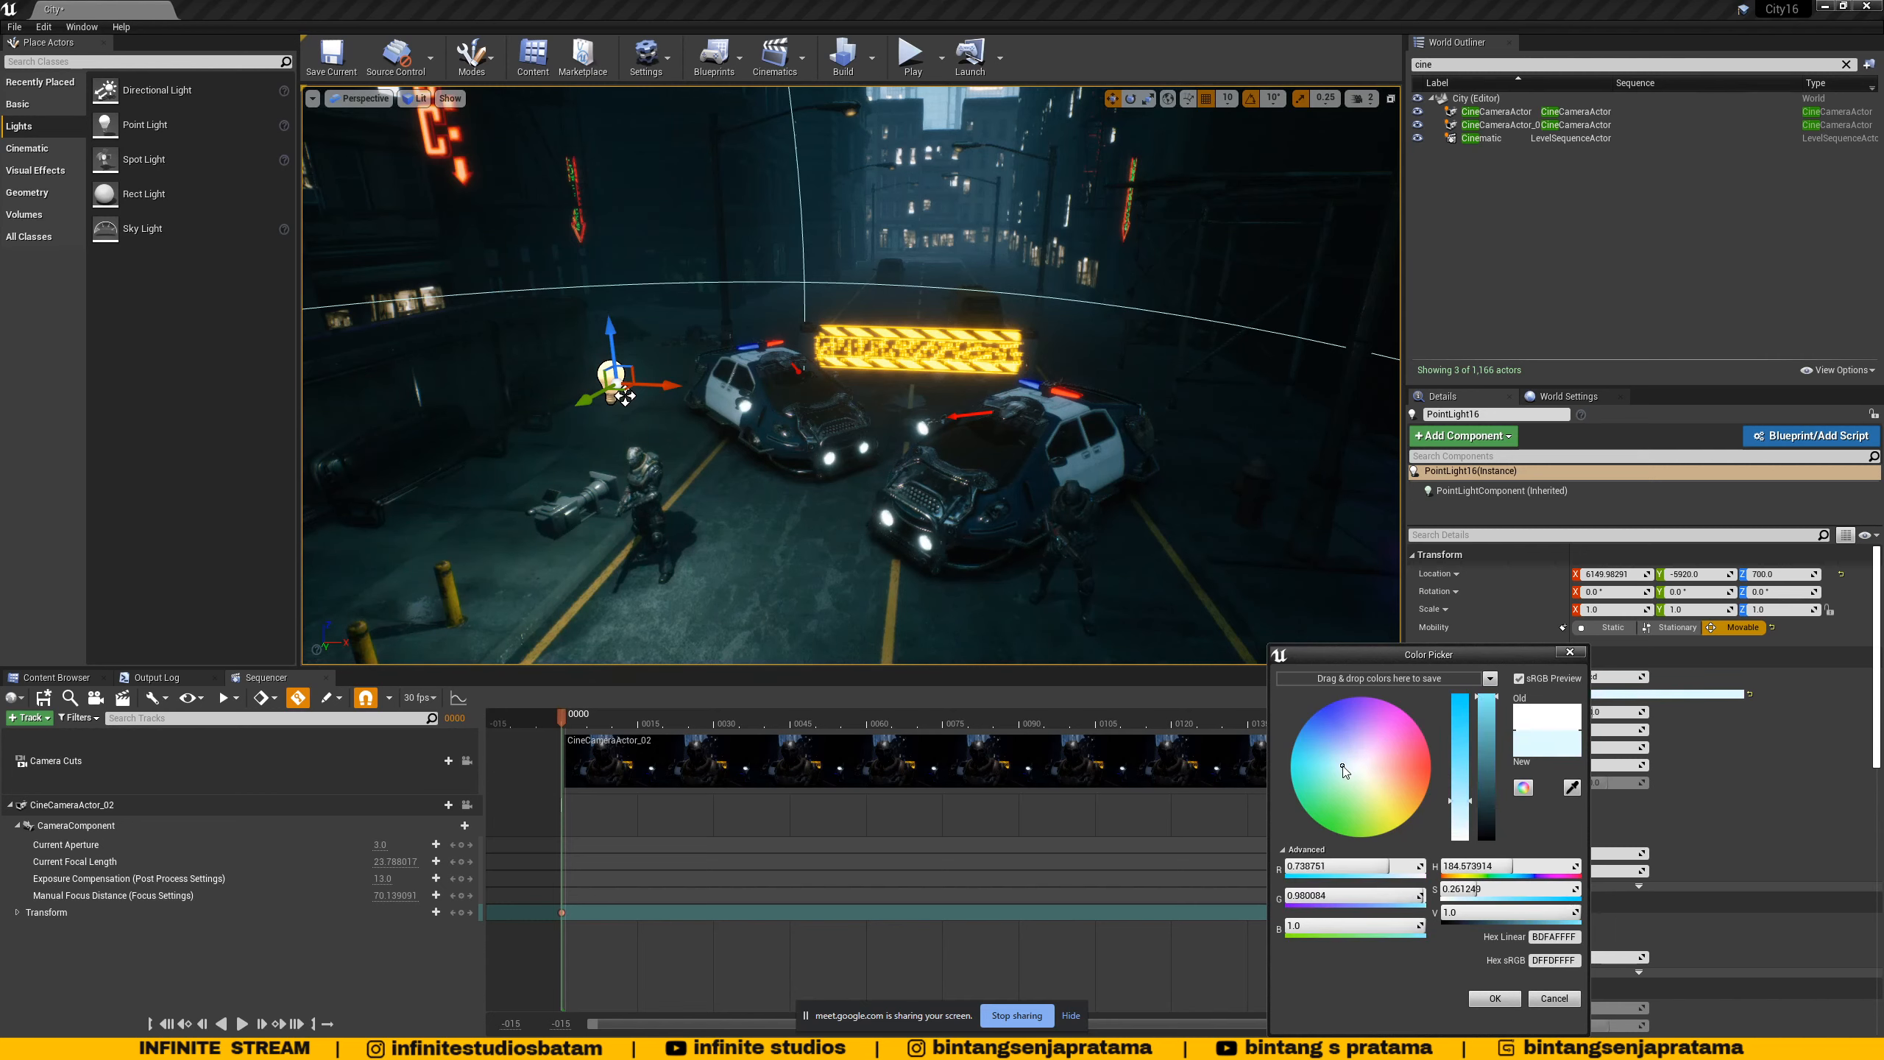
pyautogui.click(359, 98)
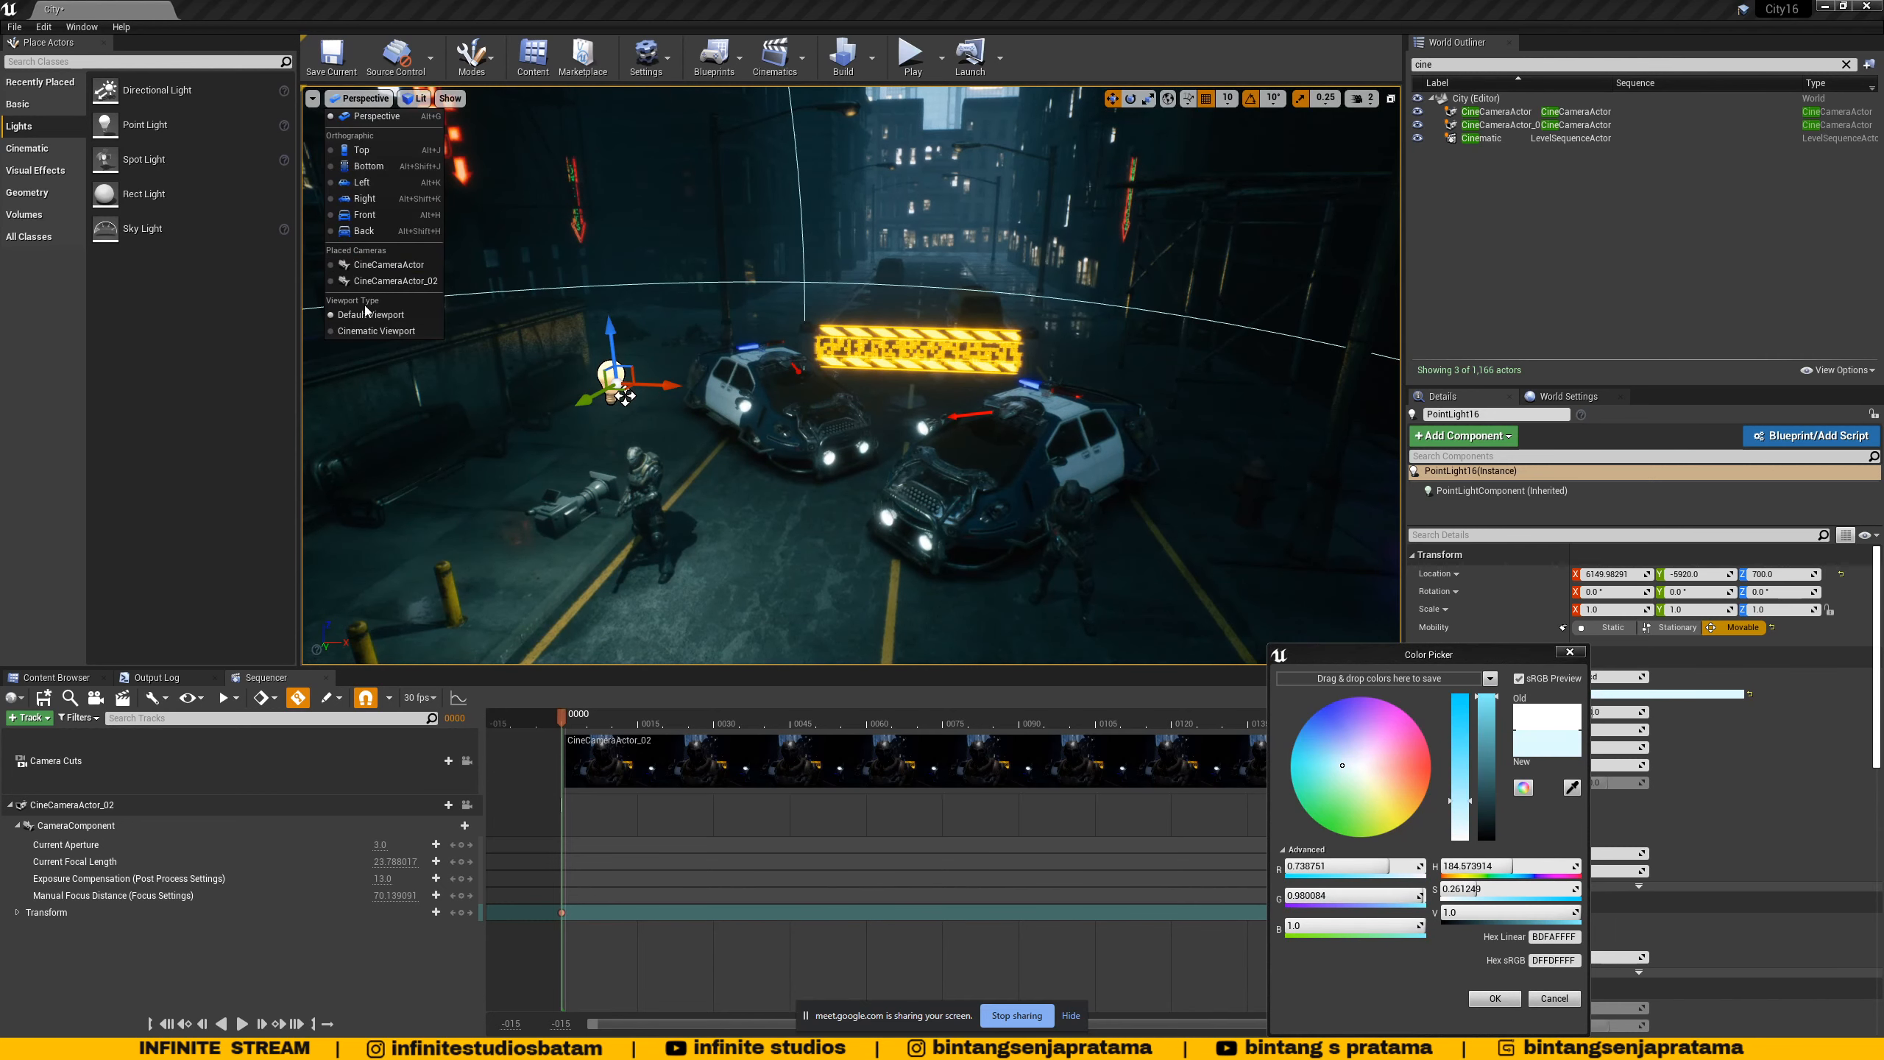
pyautogui.click(371, 332)
pyautogui.click(363, 101)
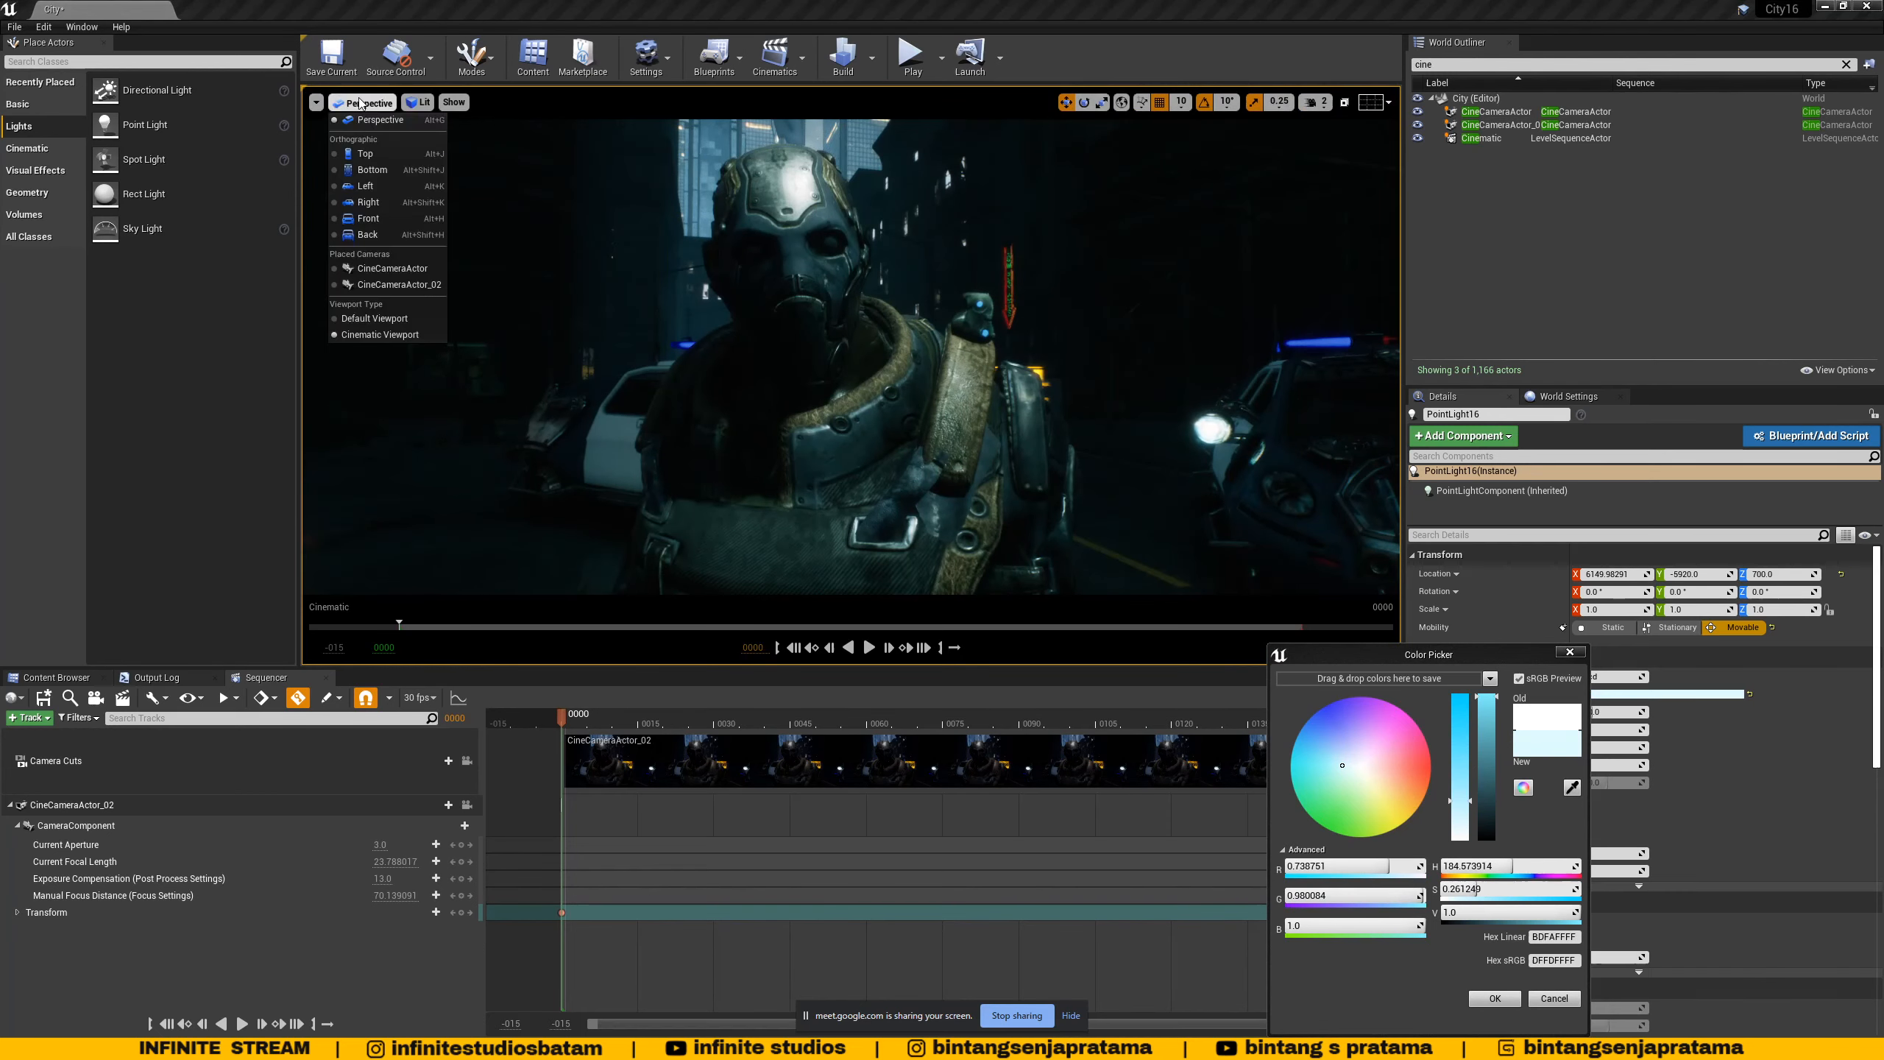
pyautogui.click(358, 275)
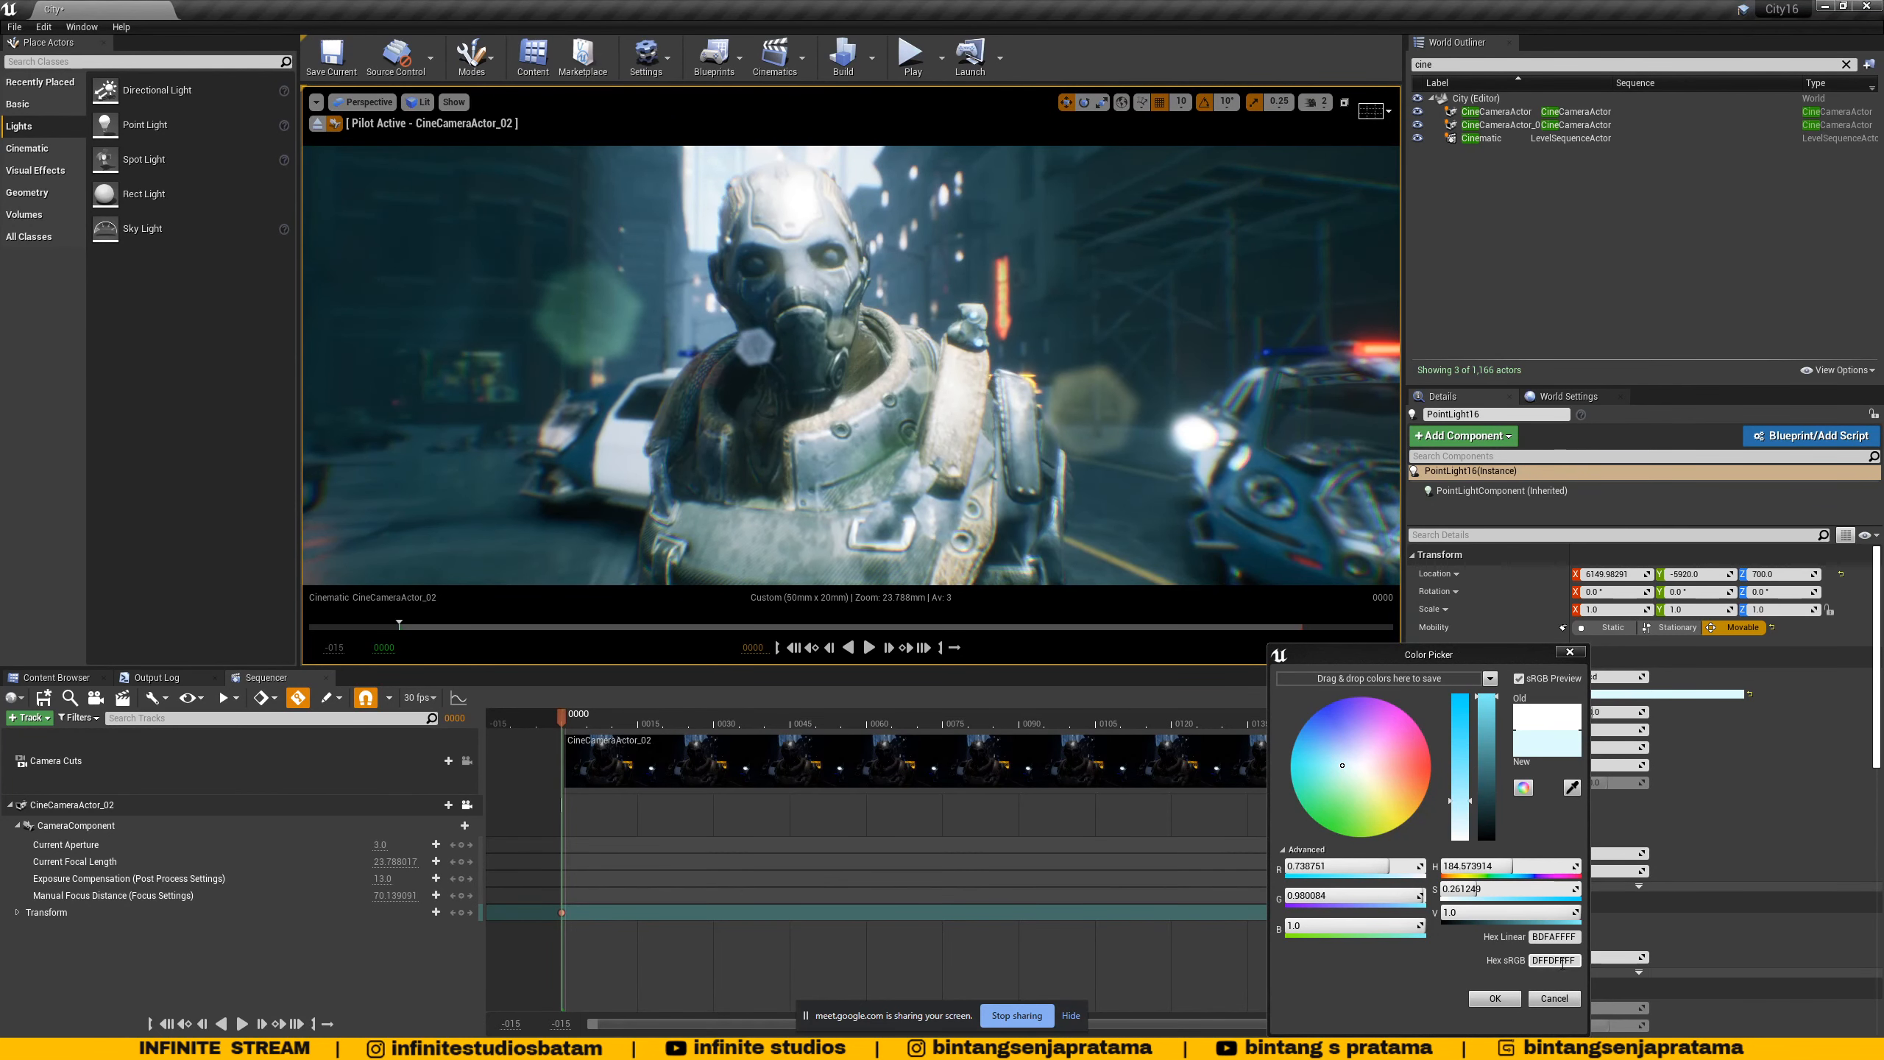
pyautogui.click(1473, 996)
# - Keep the viewport on CineCameraActor_02 and set its exposure compensation to about 11.87
pyautogui.click(368, 103)
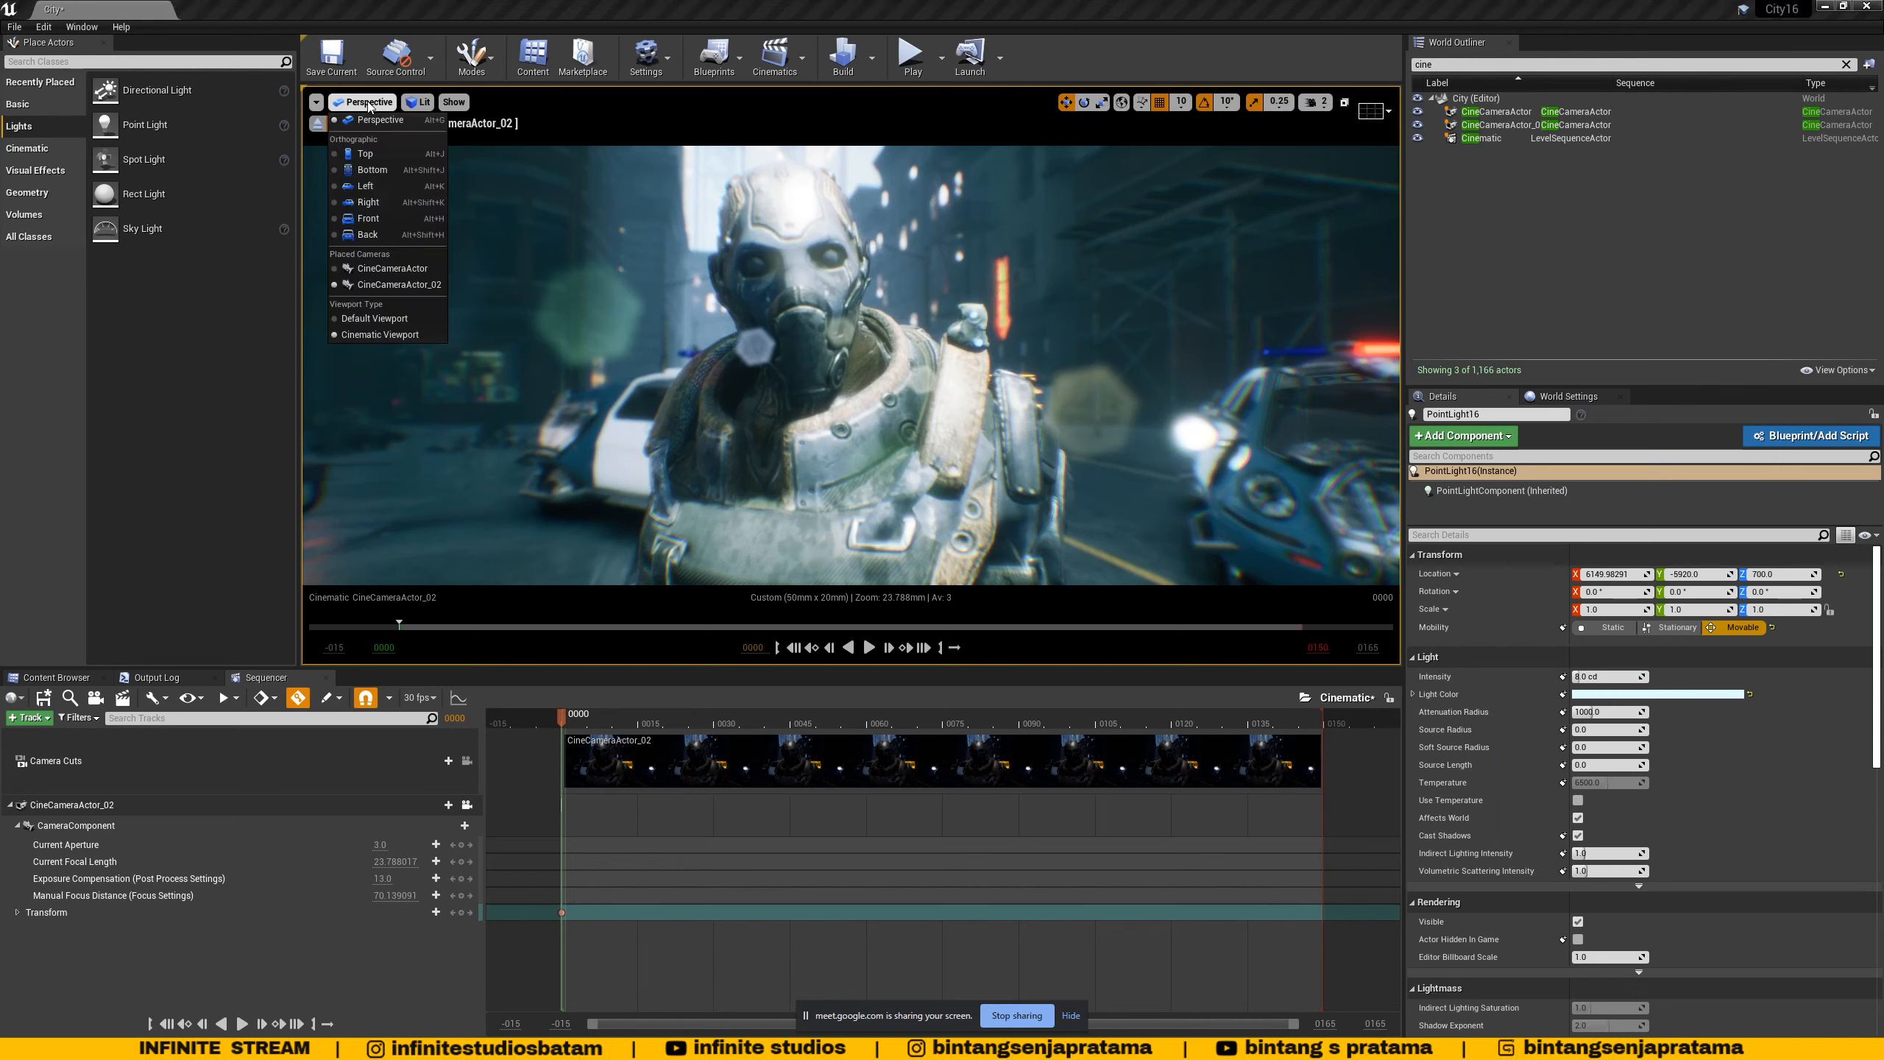
pyautogui.click(399, 284)
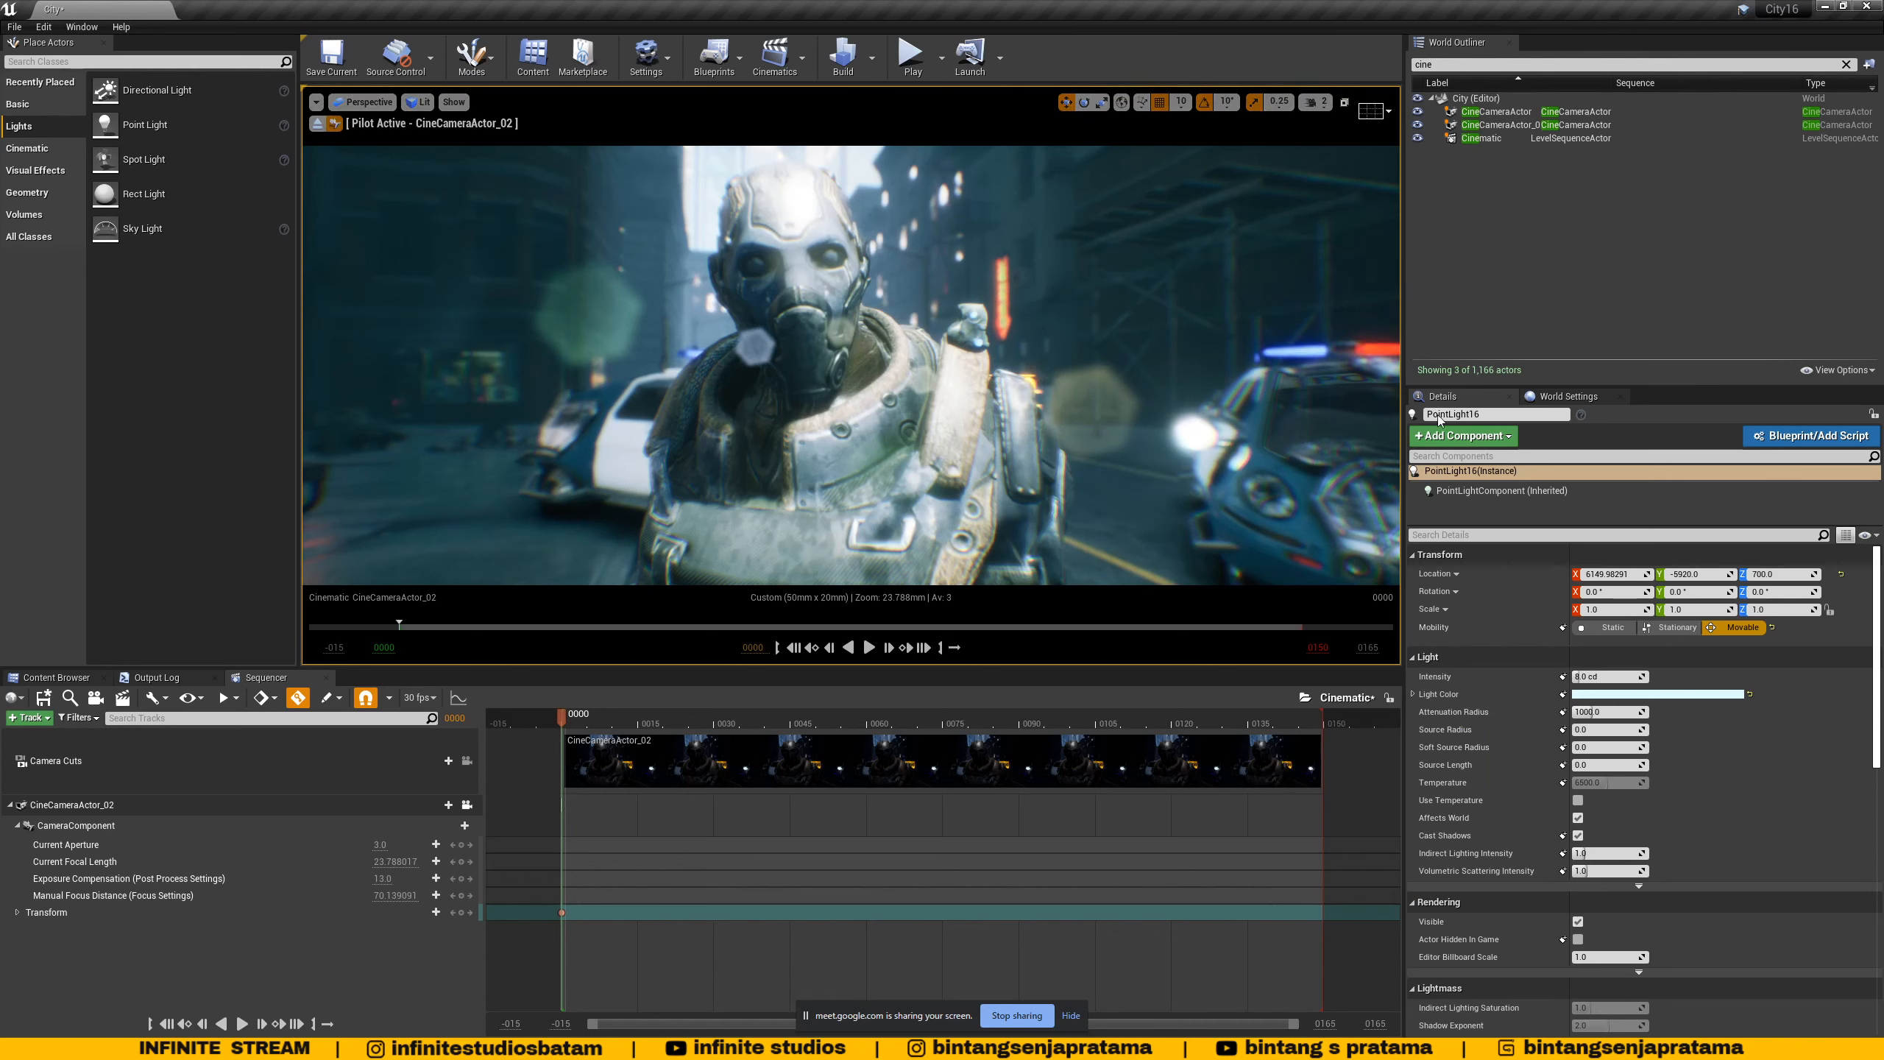
pyautogui.moveTo(384, 879); pyautogui.dragTo(397, 879)
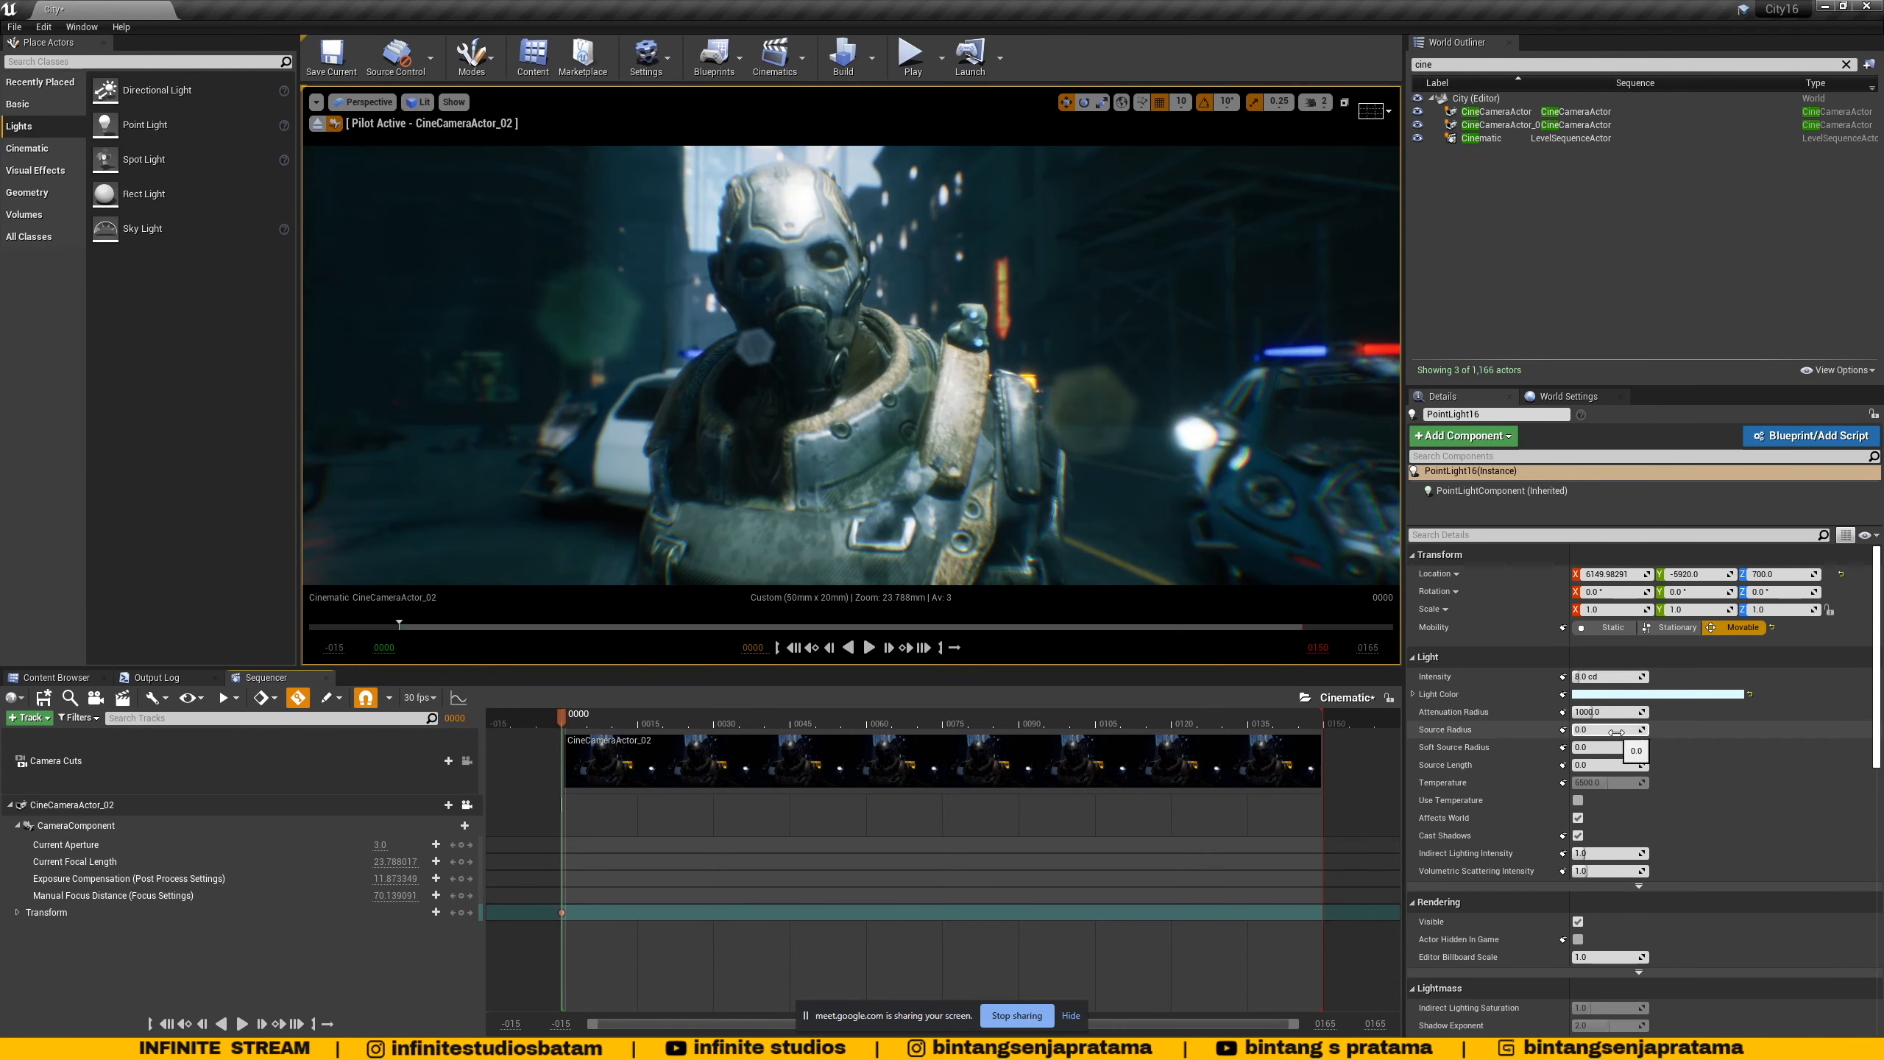
# - Select CineCameraActor_02 and set its manual focus distance by sampling the trooper's mask, about 47.5
pyautogui.scroll(-15, 1639, 763)
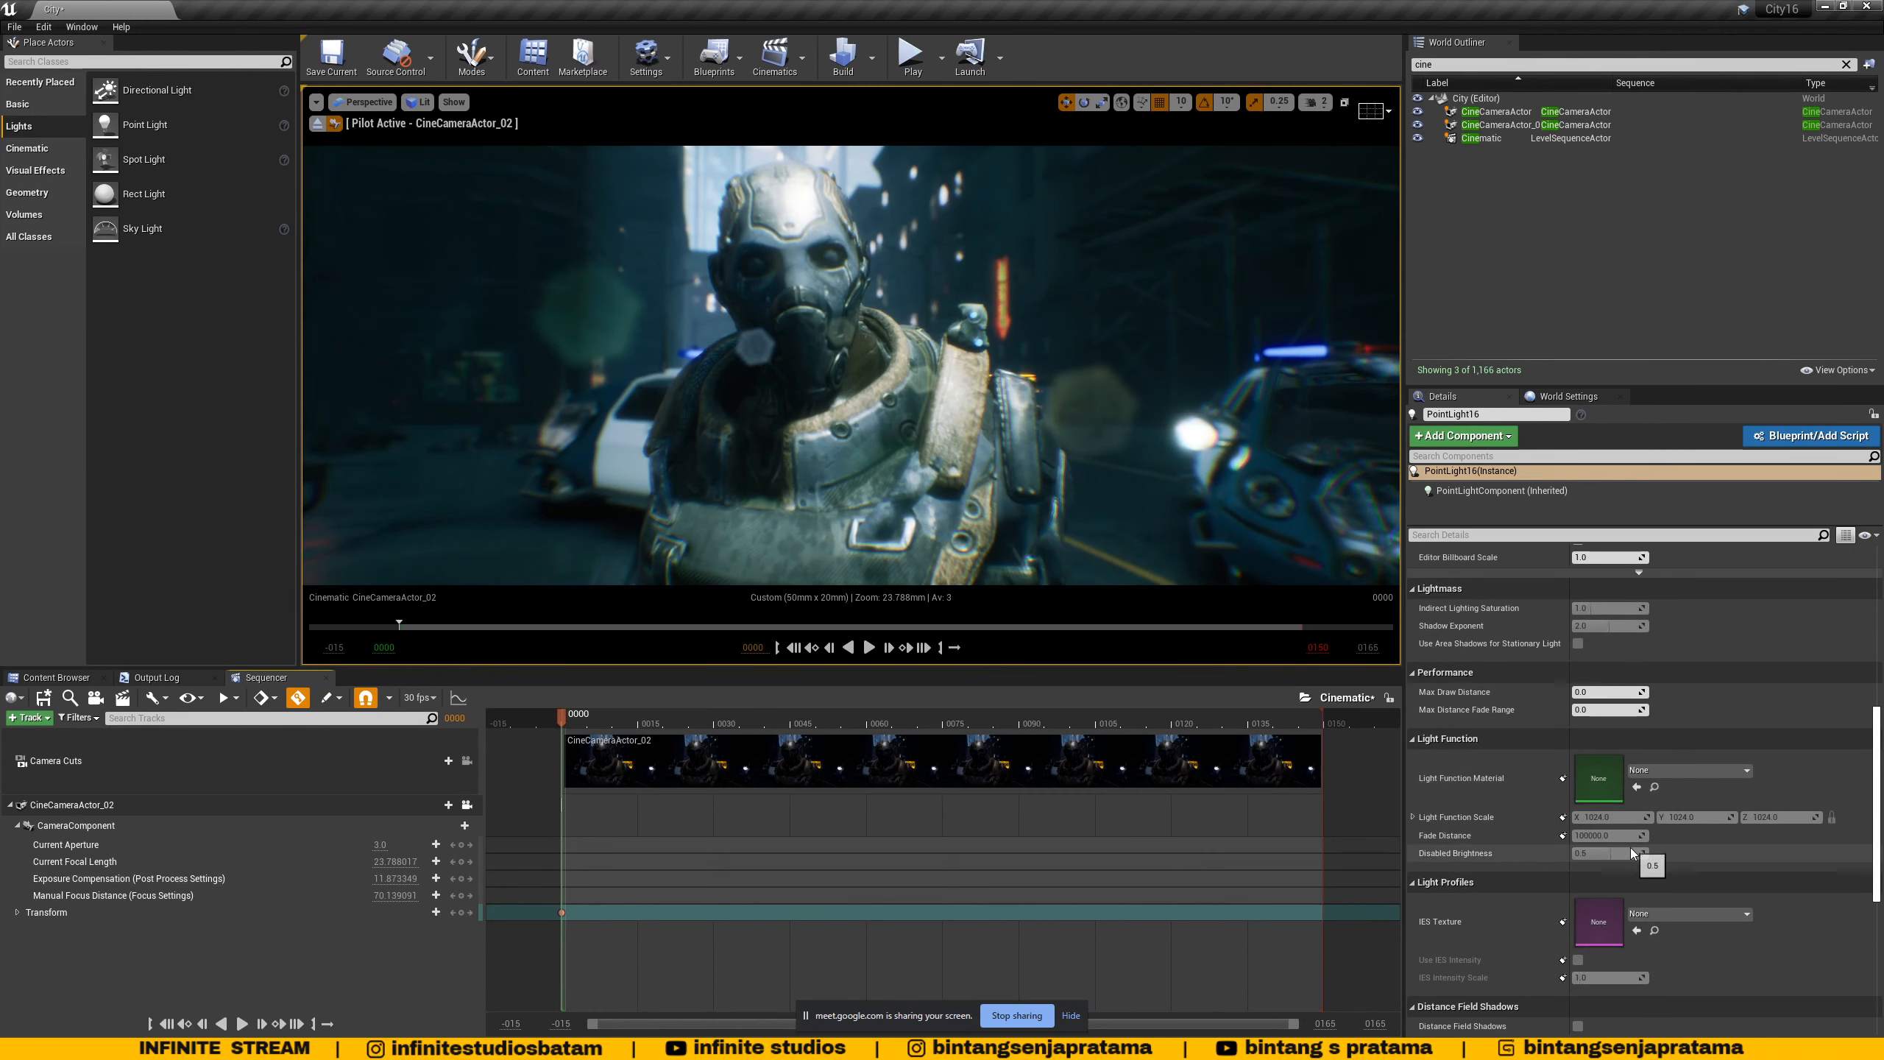
pyautogui.click(1495, 124)
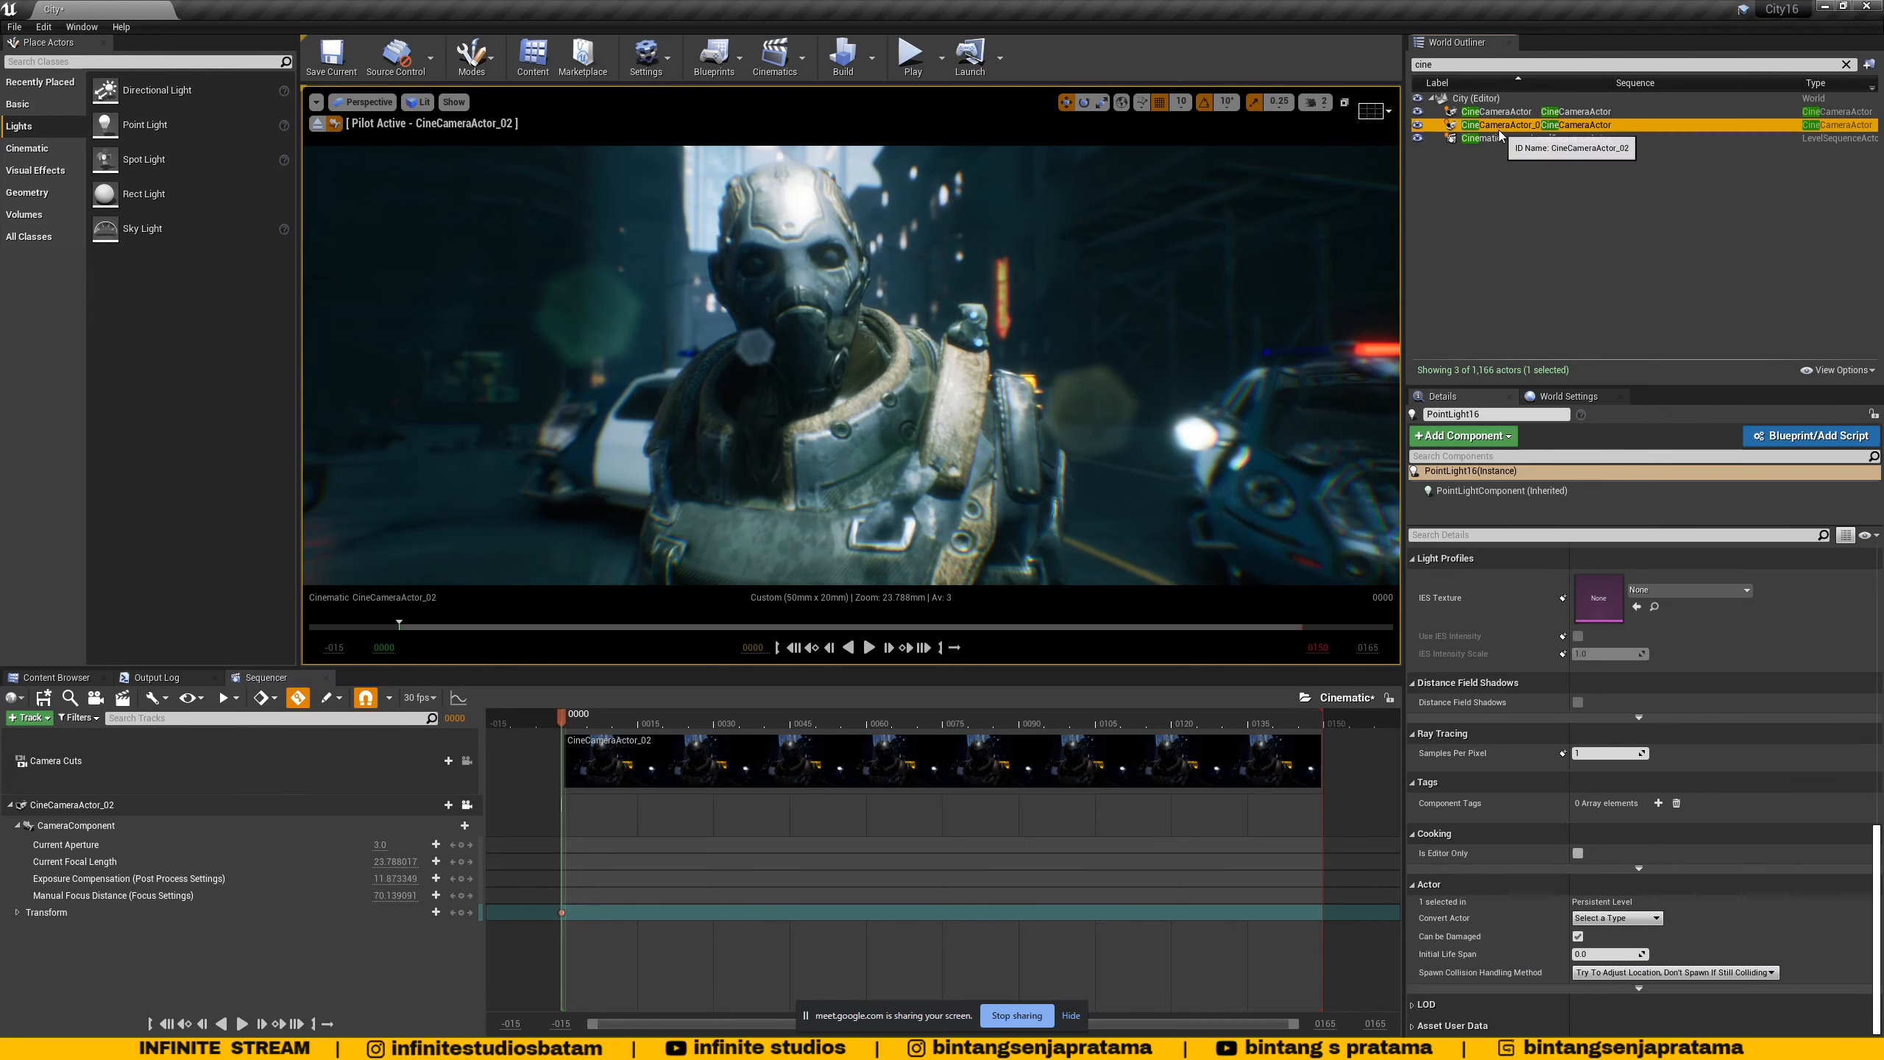
pyautogui.scroll(3, 1534, 799)
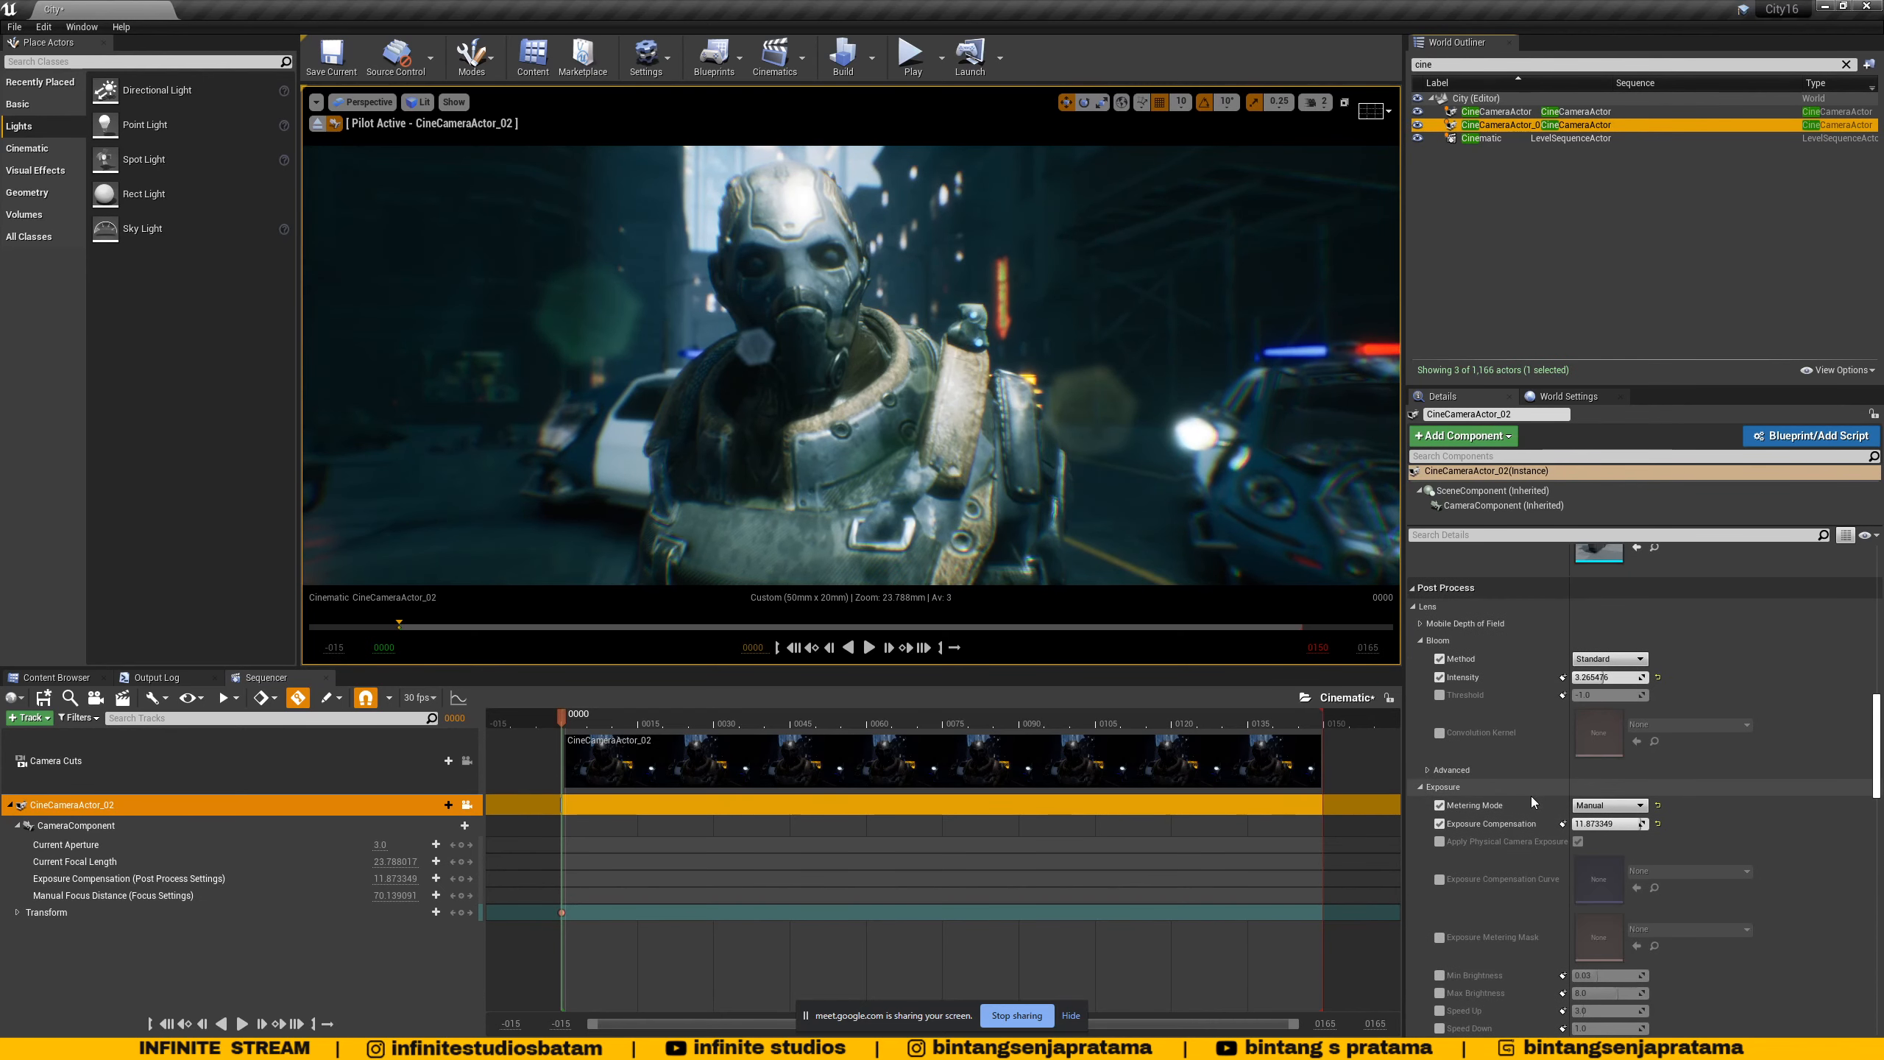
pyautogui.scroll(6, 1531, 796)
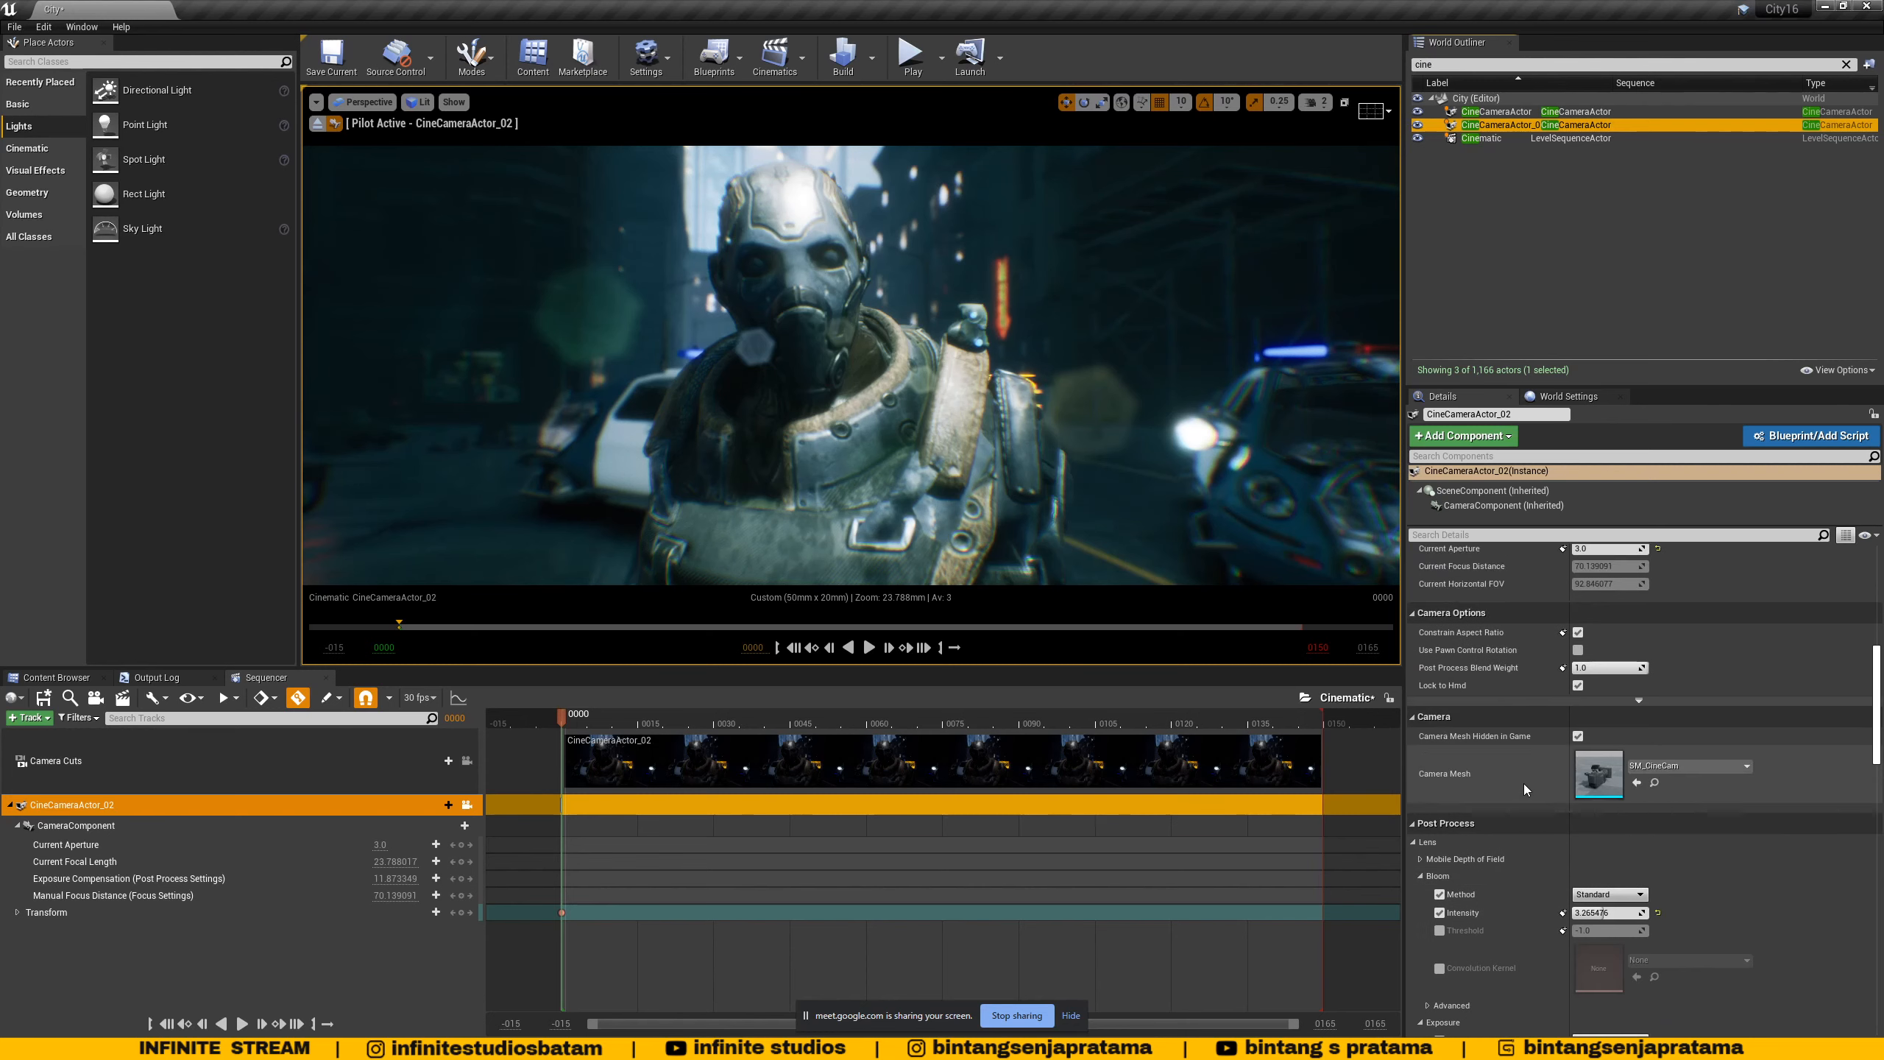
pyautogui.scroll(5, 1519, 777)
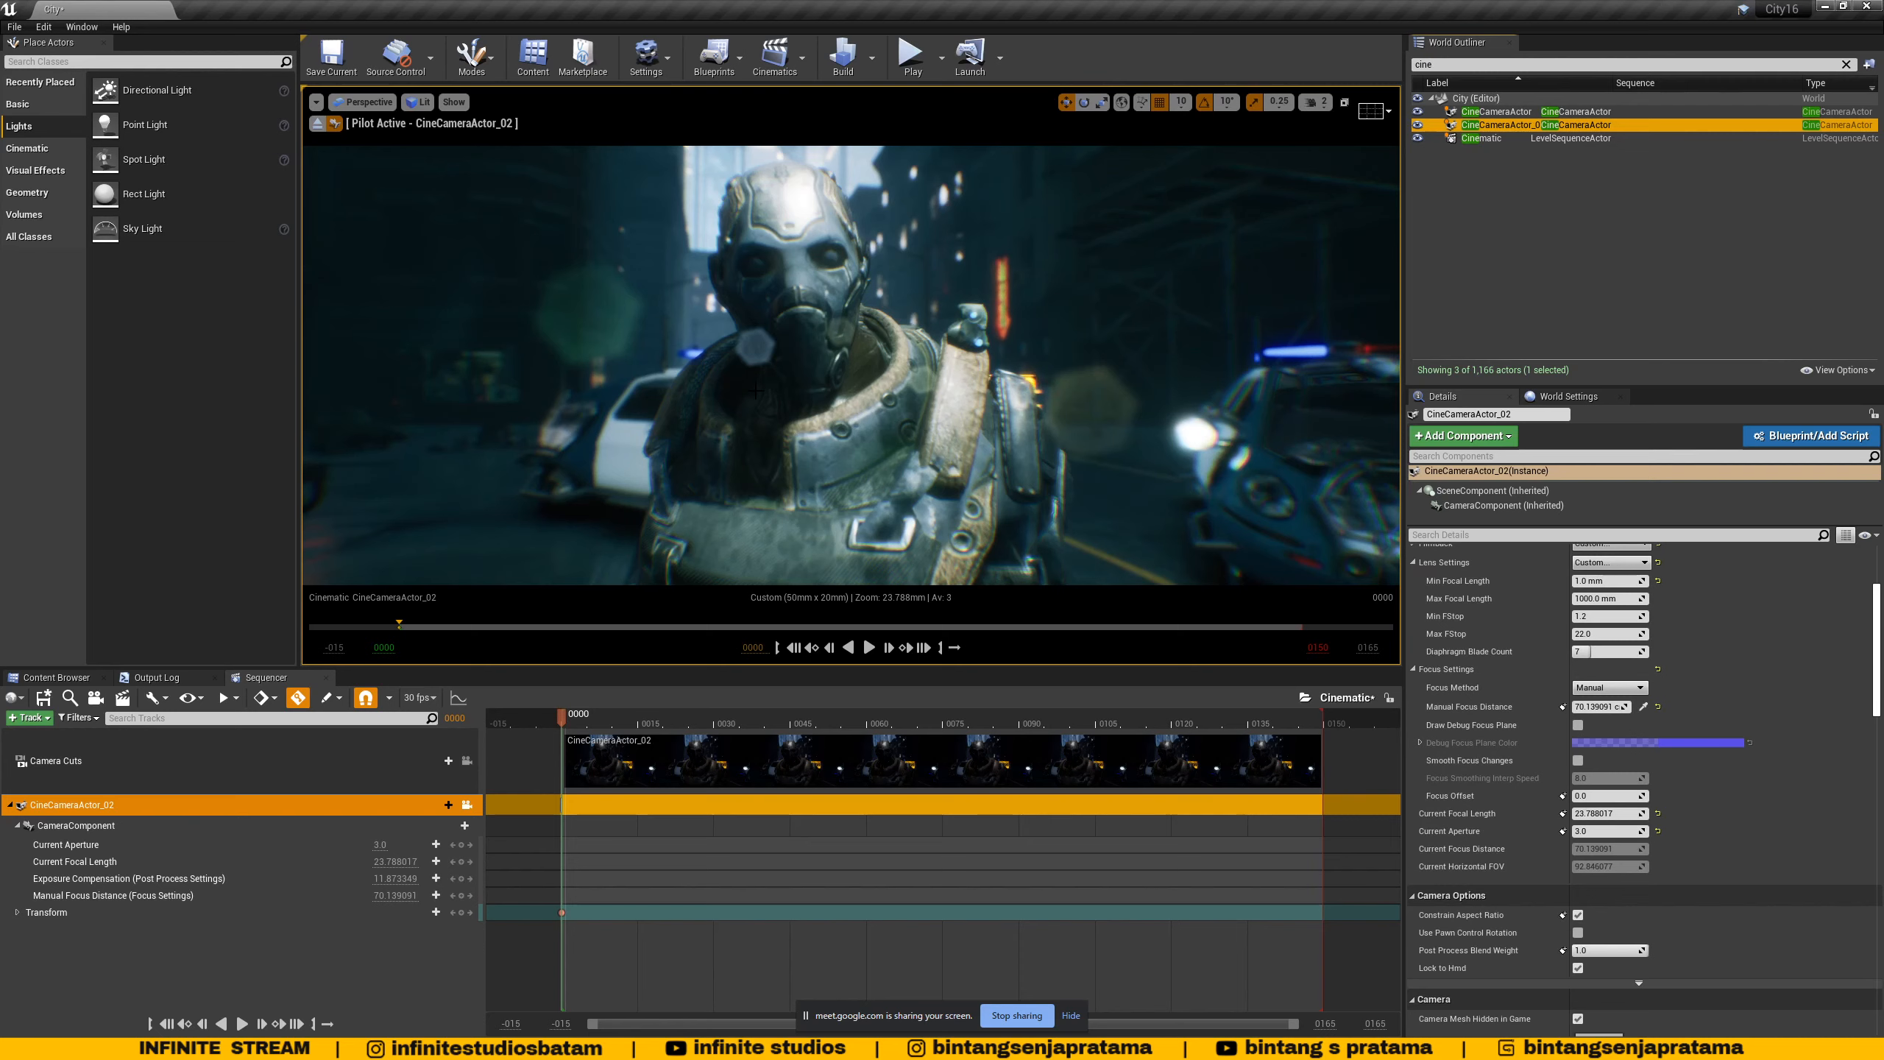
pyautogui.click(1643, 706)
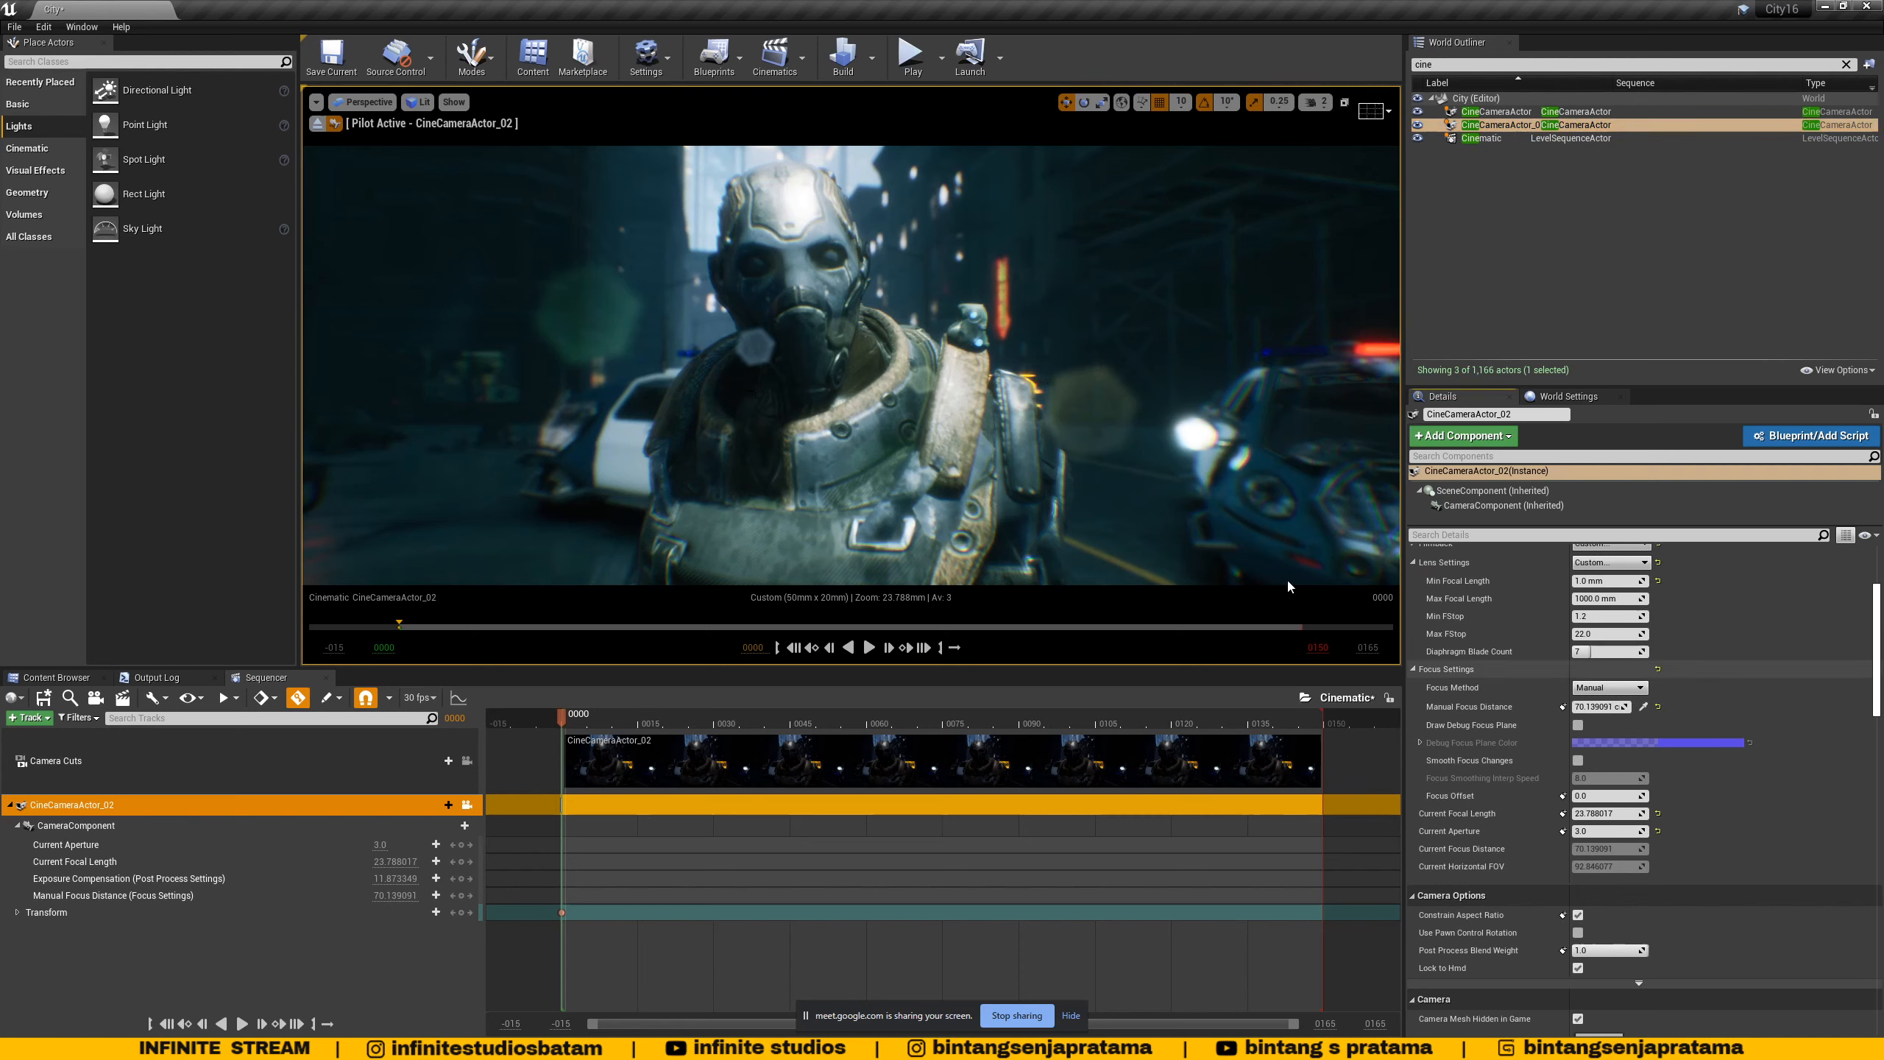
pyautogui.click(803, 293)
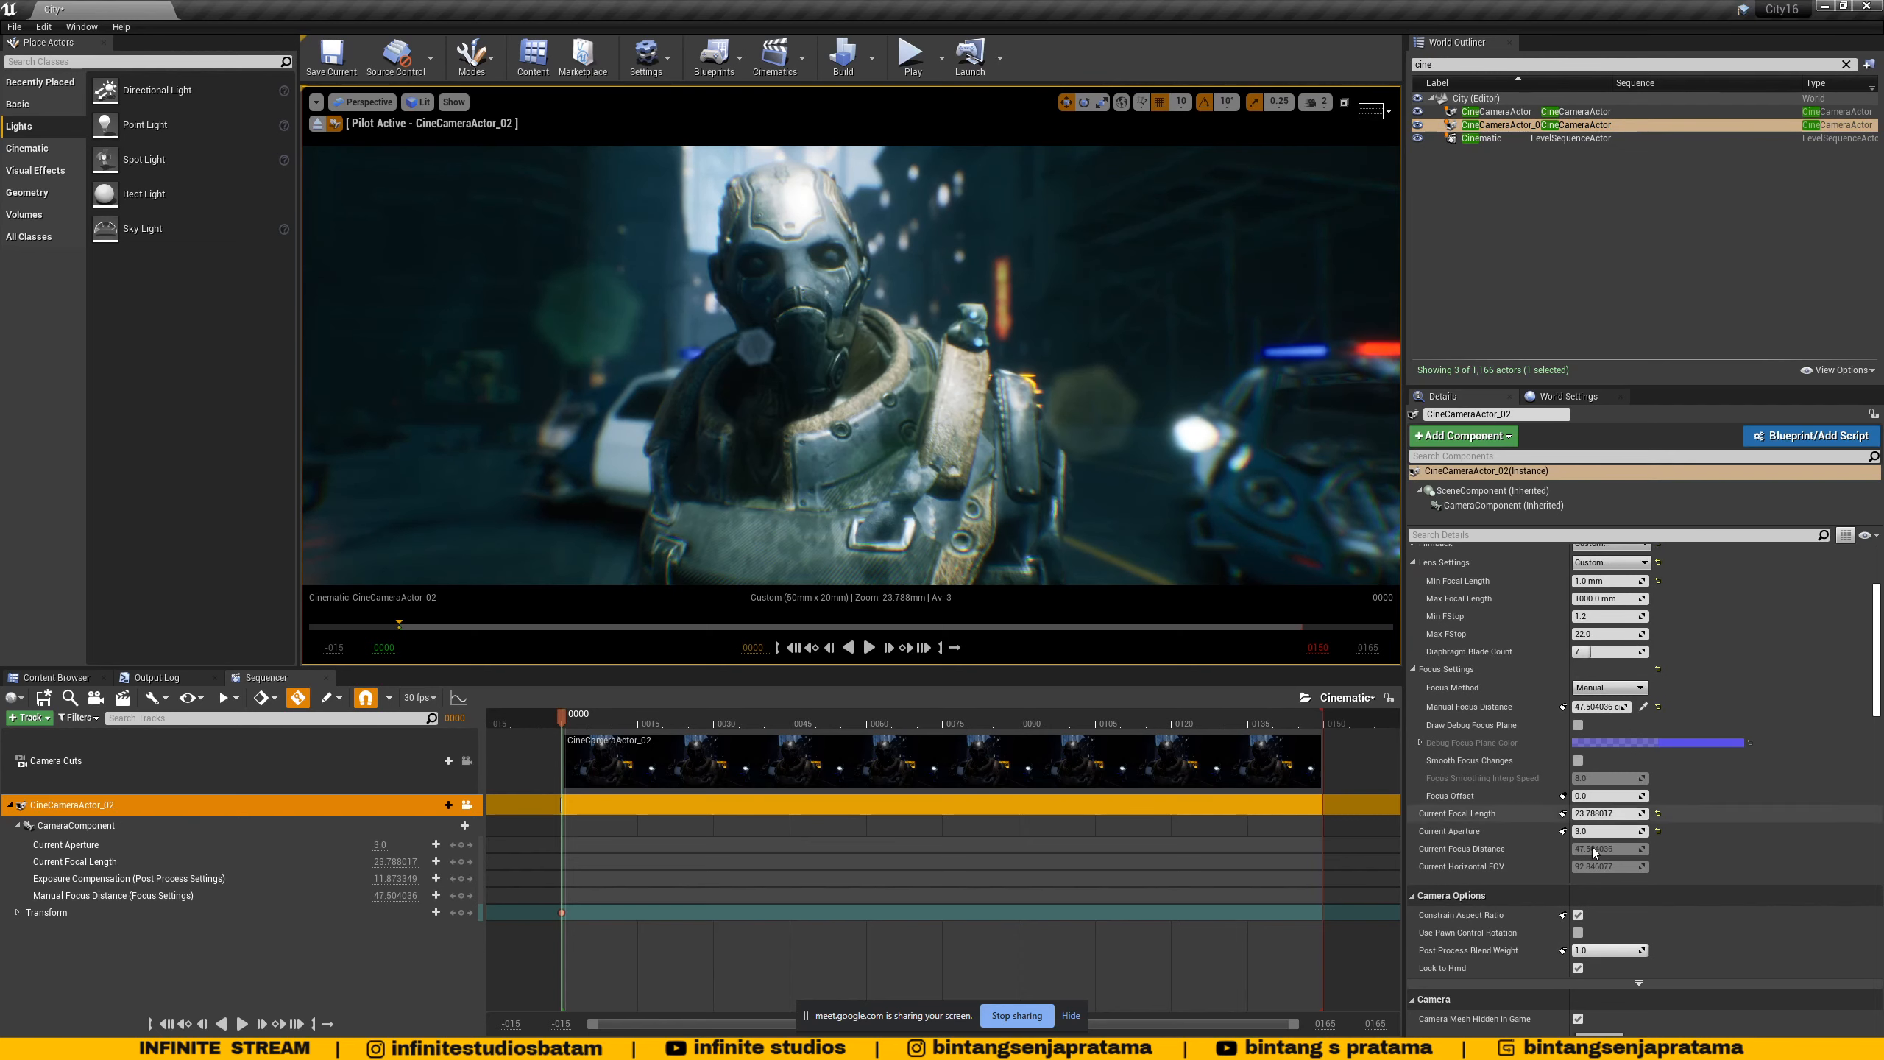
# - Enable the Vignette Intensity override in the camera's post-process image effects
pyautogui.scroll(-10, 1592, 847)
pyautogui.scroll(-12, 1537, 842)
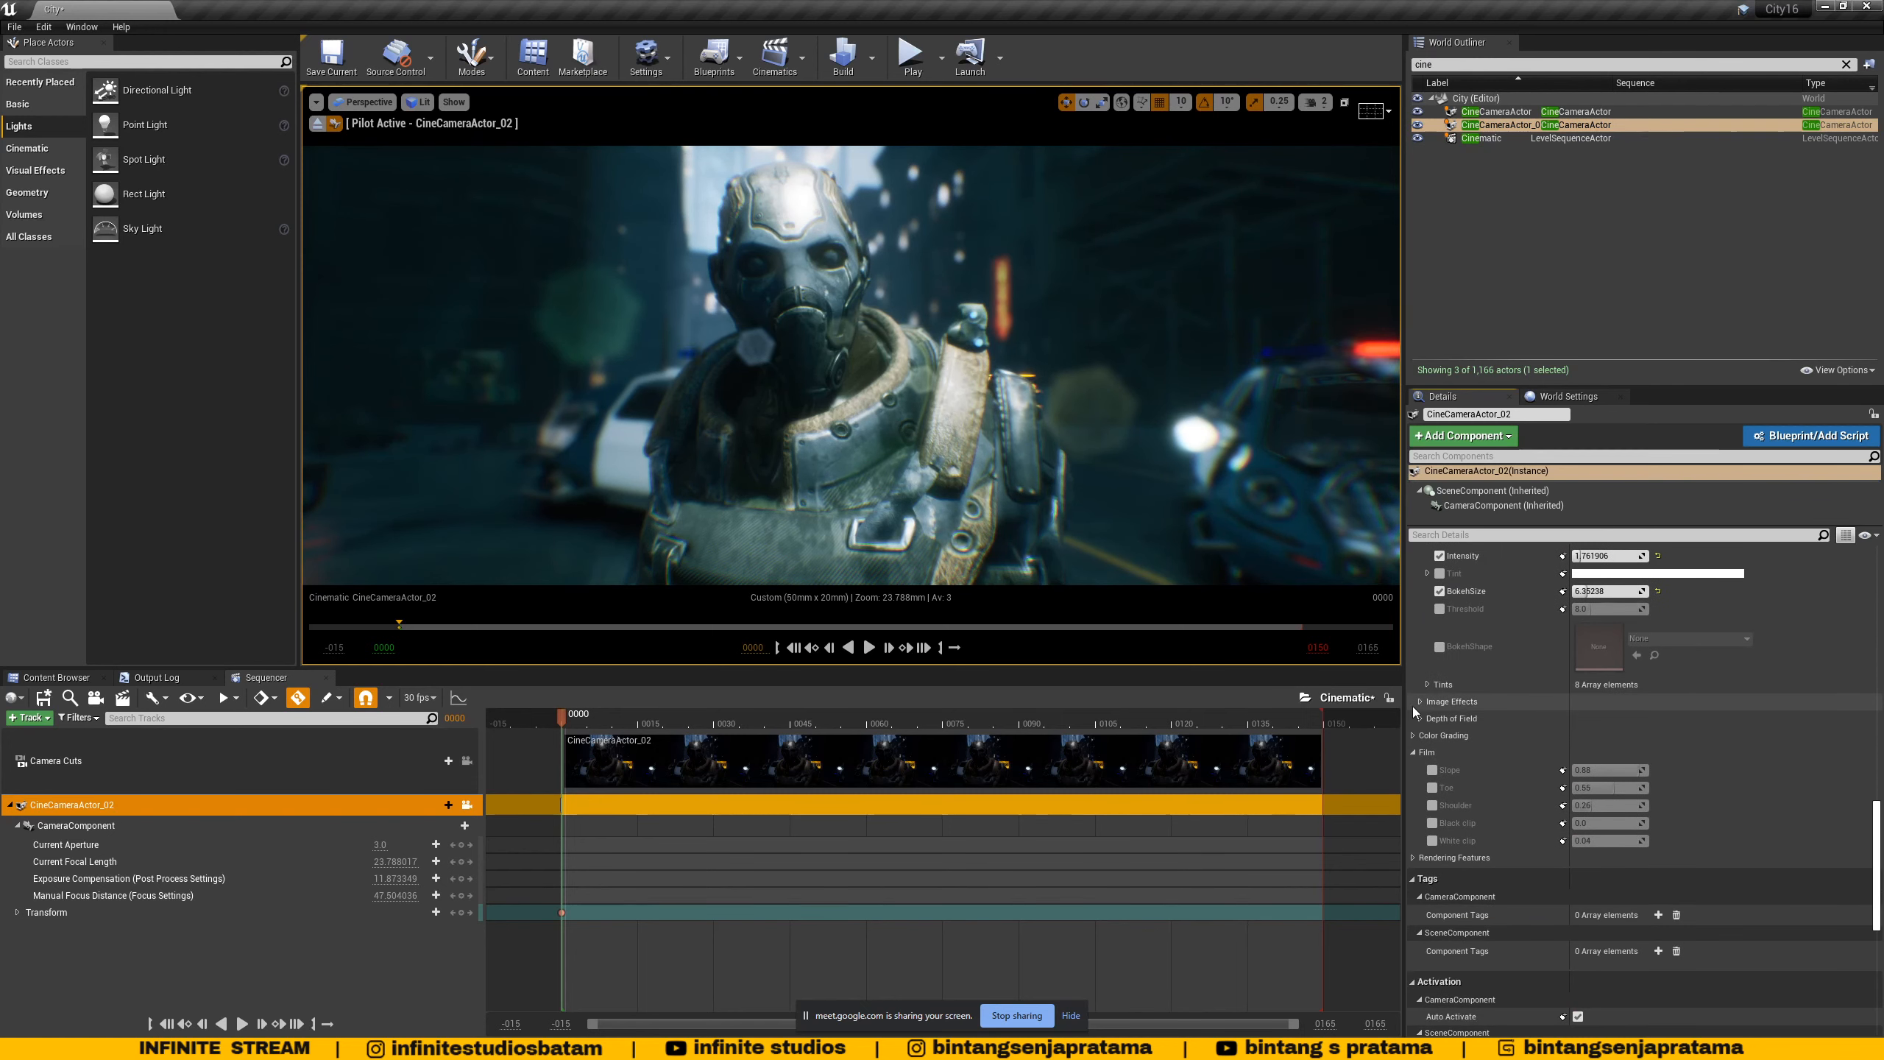
pyautogui.click(1422, 702)
pyautogui.click(1439, 718)
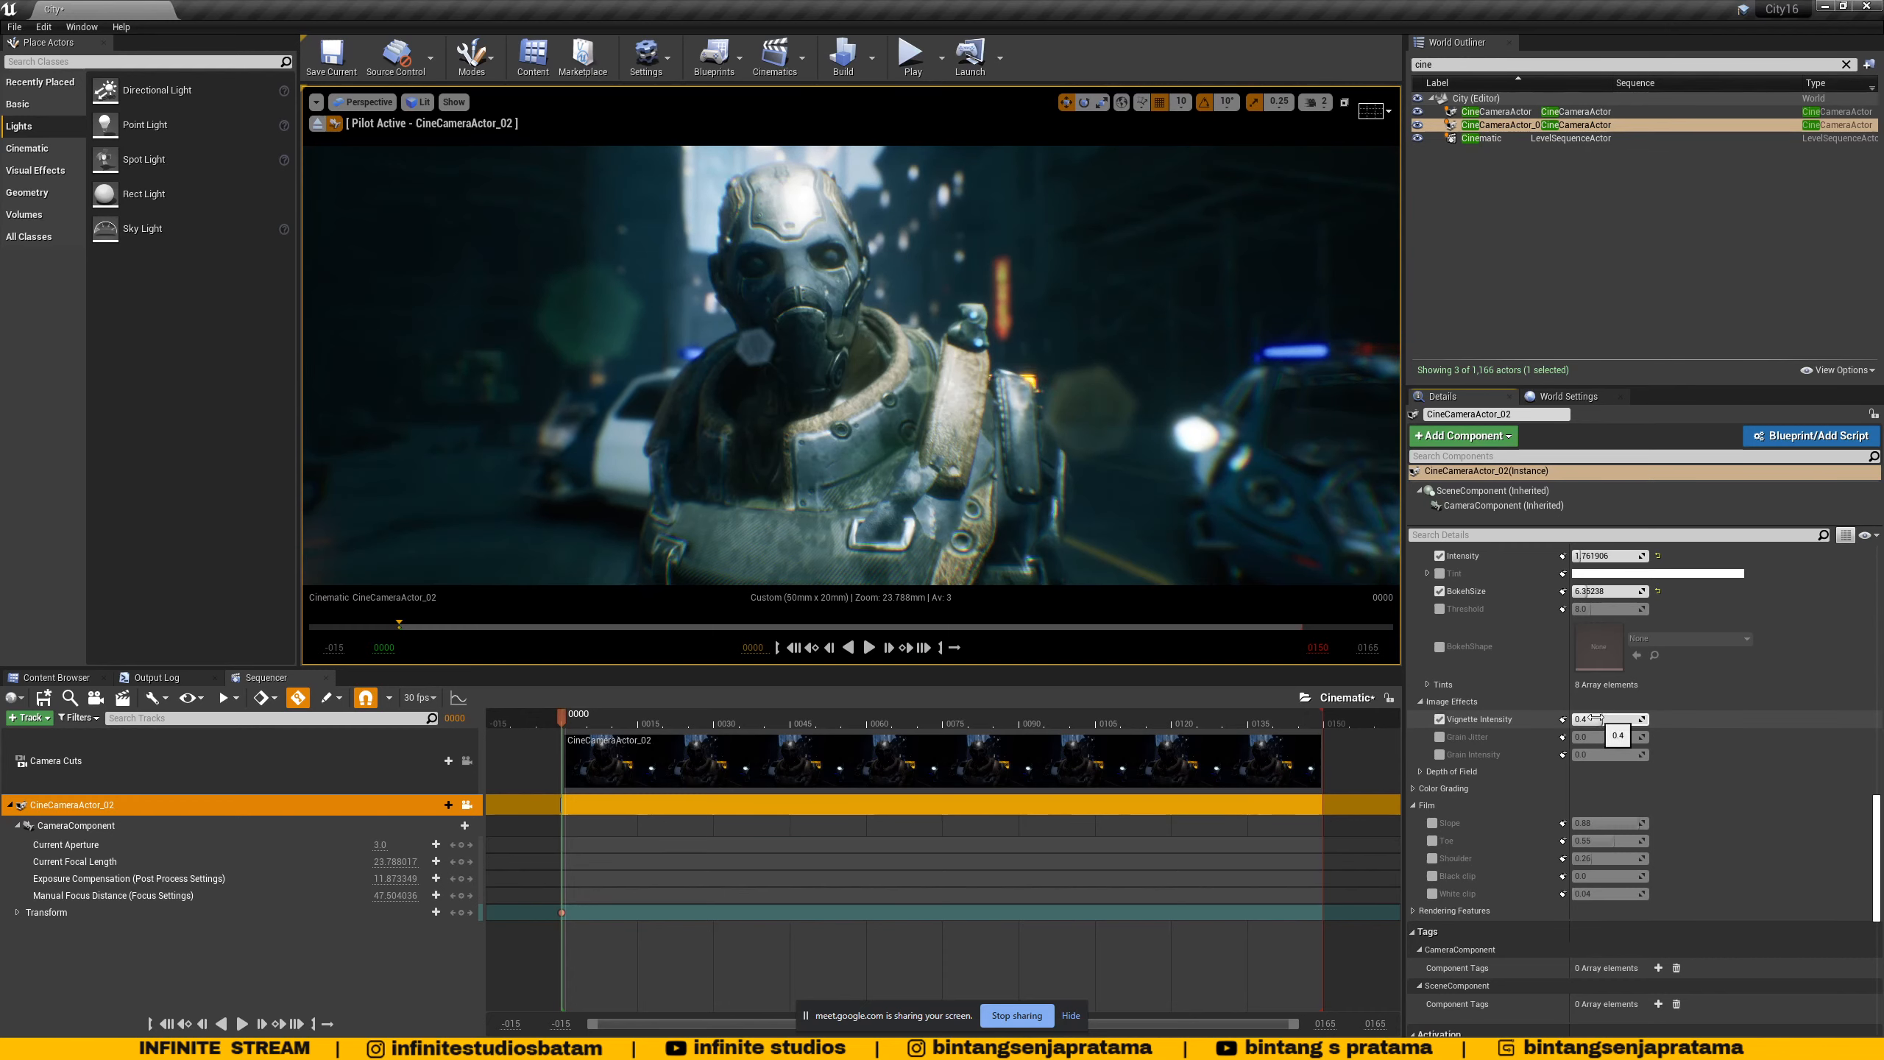
# - Try the camera's film grain overrides with grain jitter at about 0.01 and grain intensity at about 0.19
pyautogui.click(1439, 736)
pyautogui.moveTo(1584, 736); pyautogui.dragTo(1599, 736)
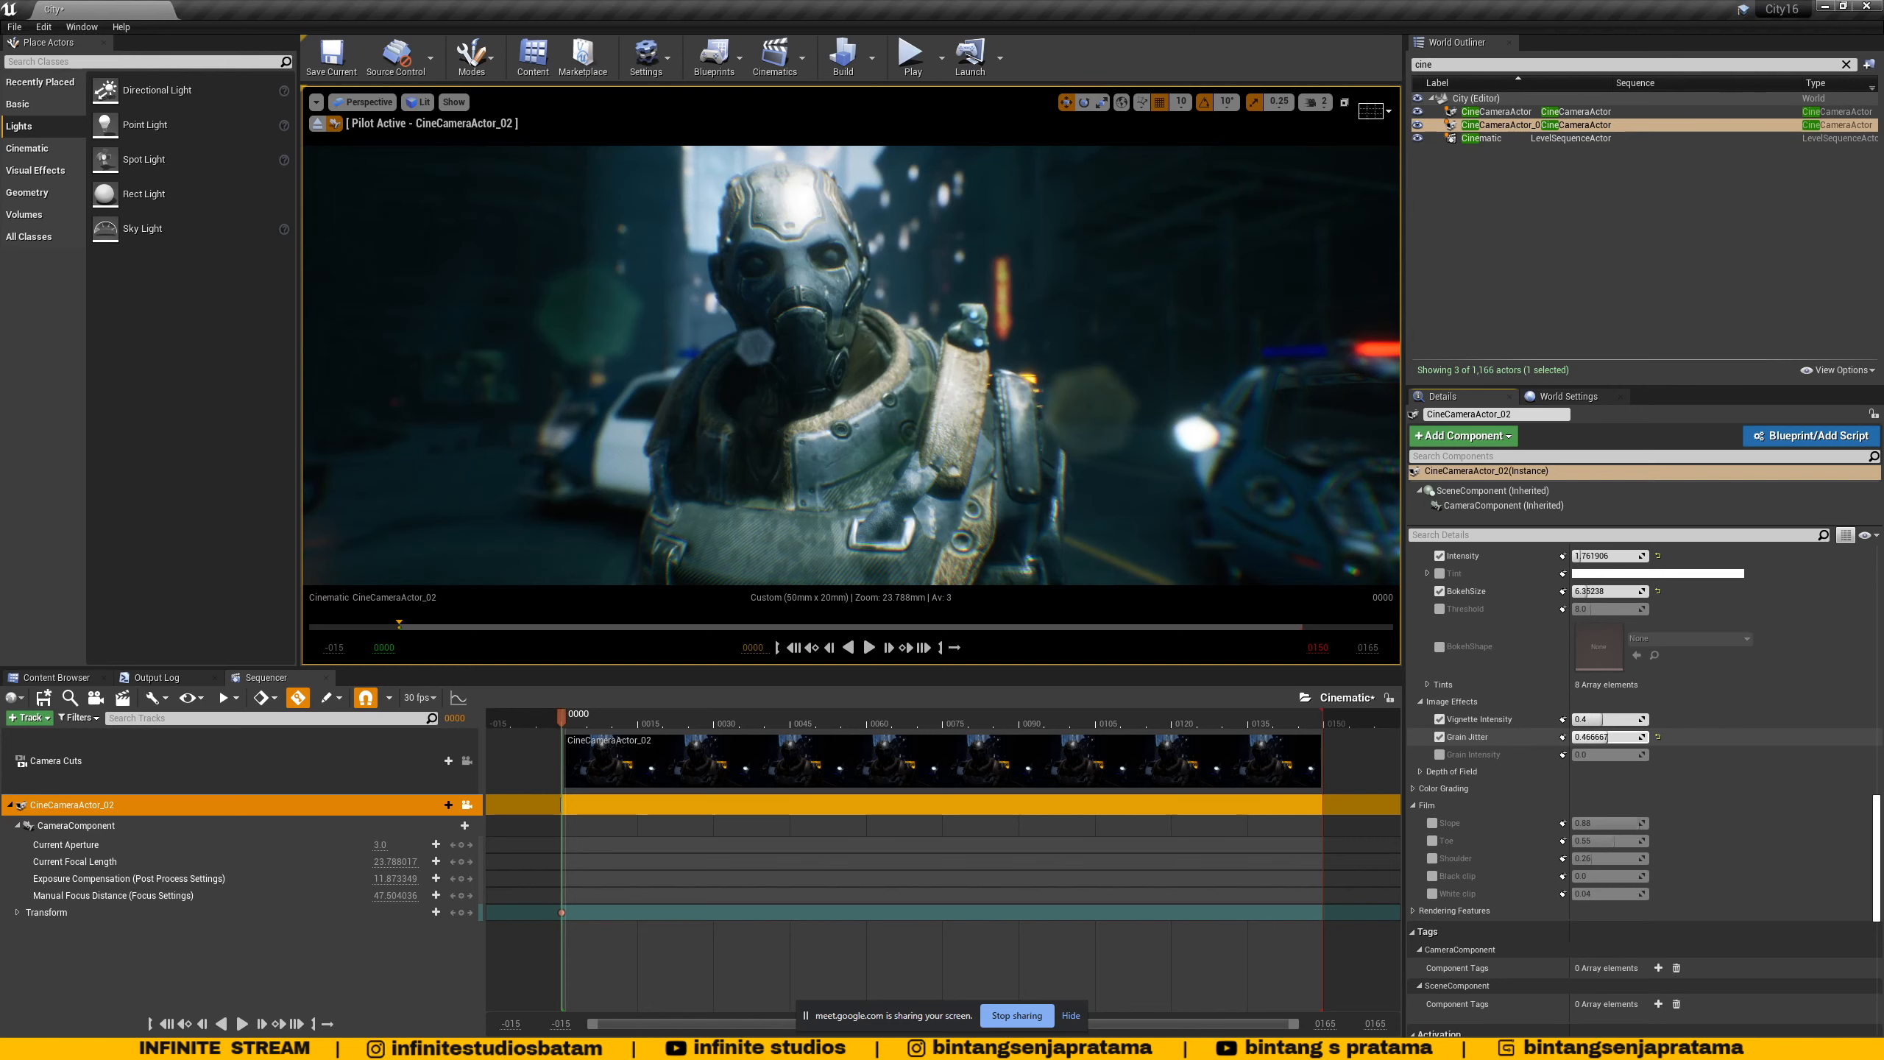
pyautogui.moveTo(1591, 736); pyautogui.dragTo(1610, 736)
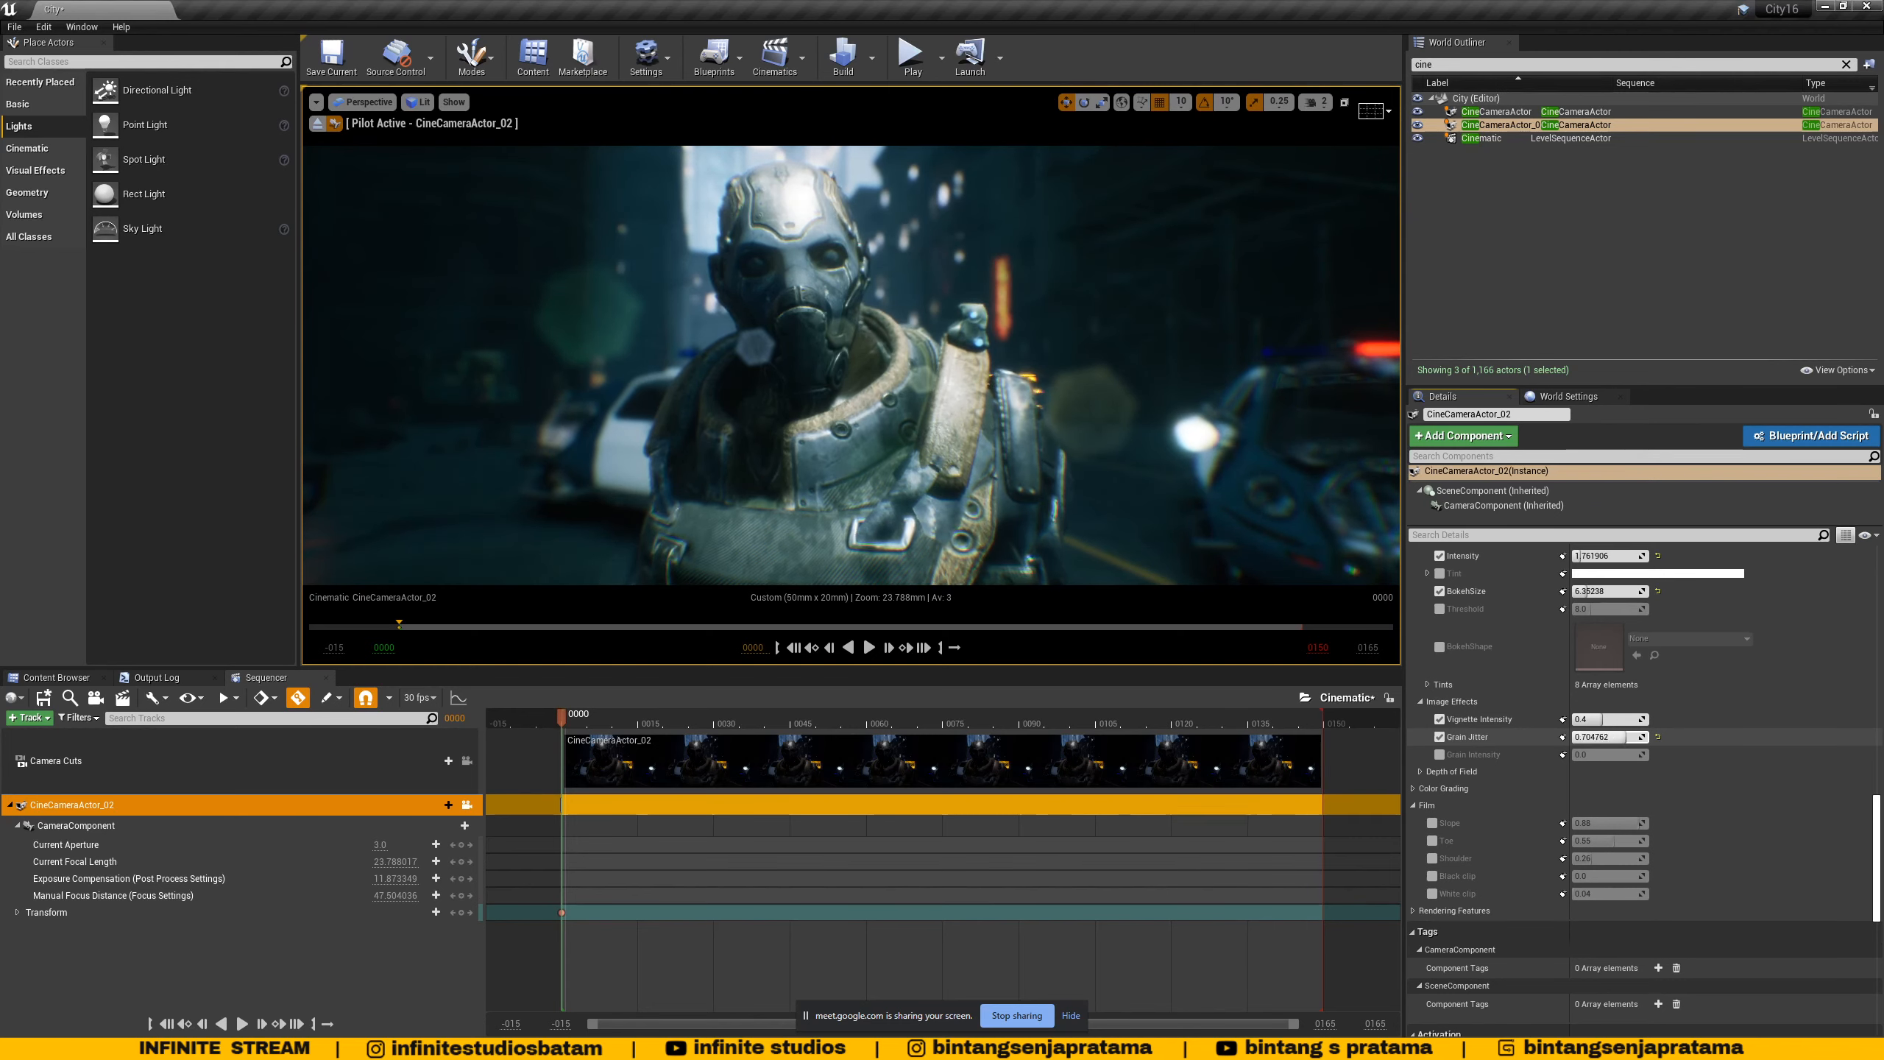
pyautogui.click(1439, 754)
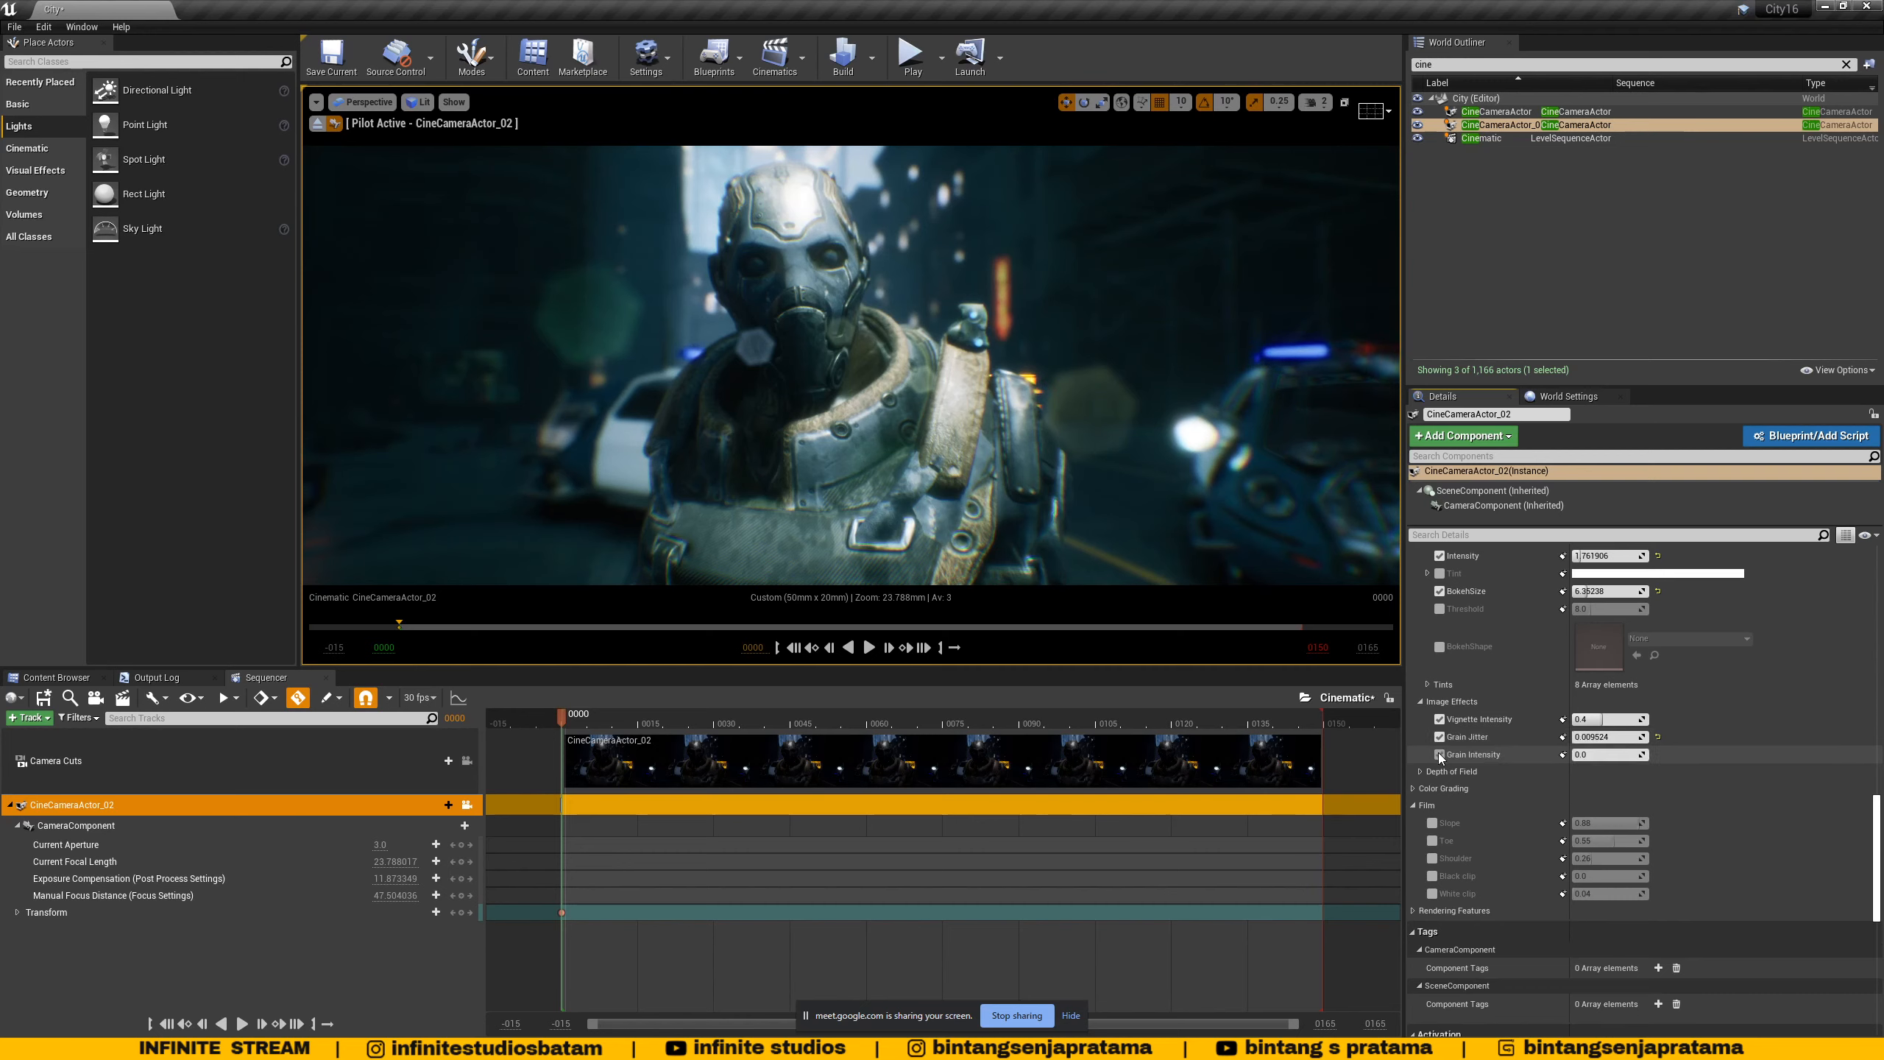
pyautogui.moveTo(1588, 754); pyautogui.dragTo(1595, 755)
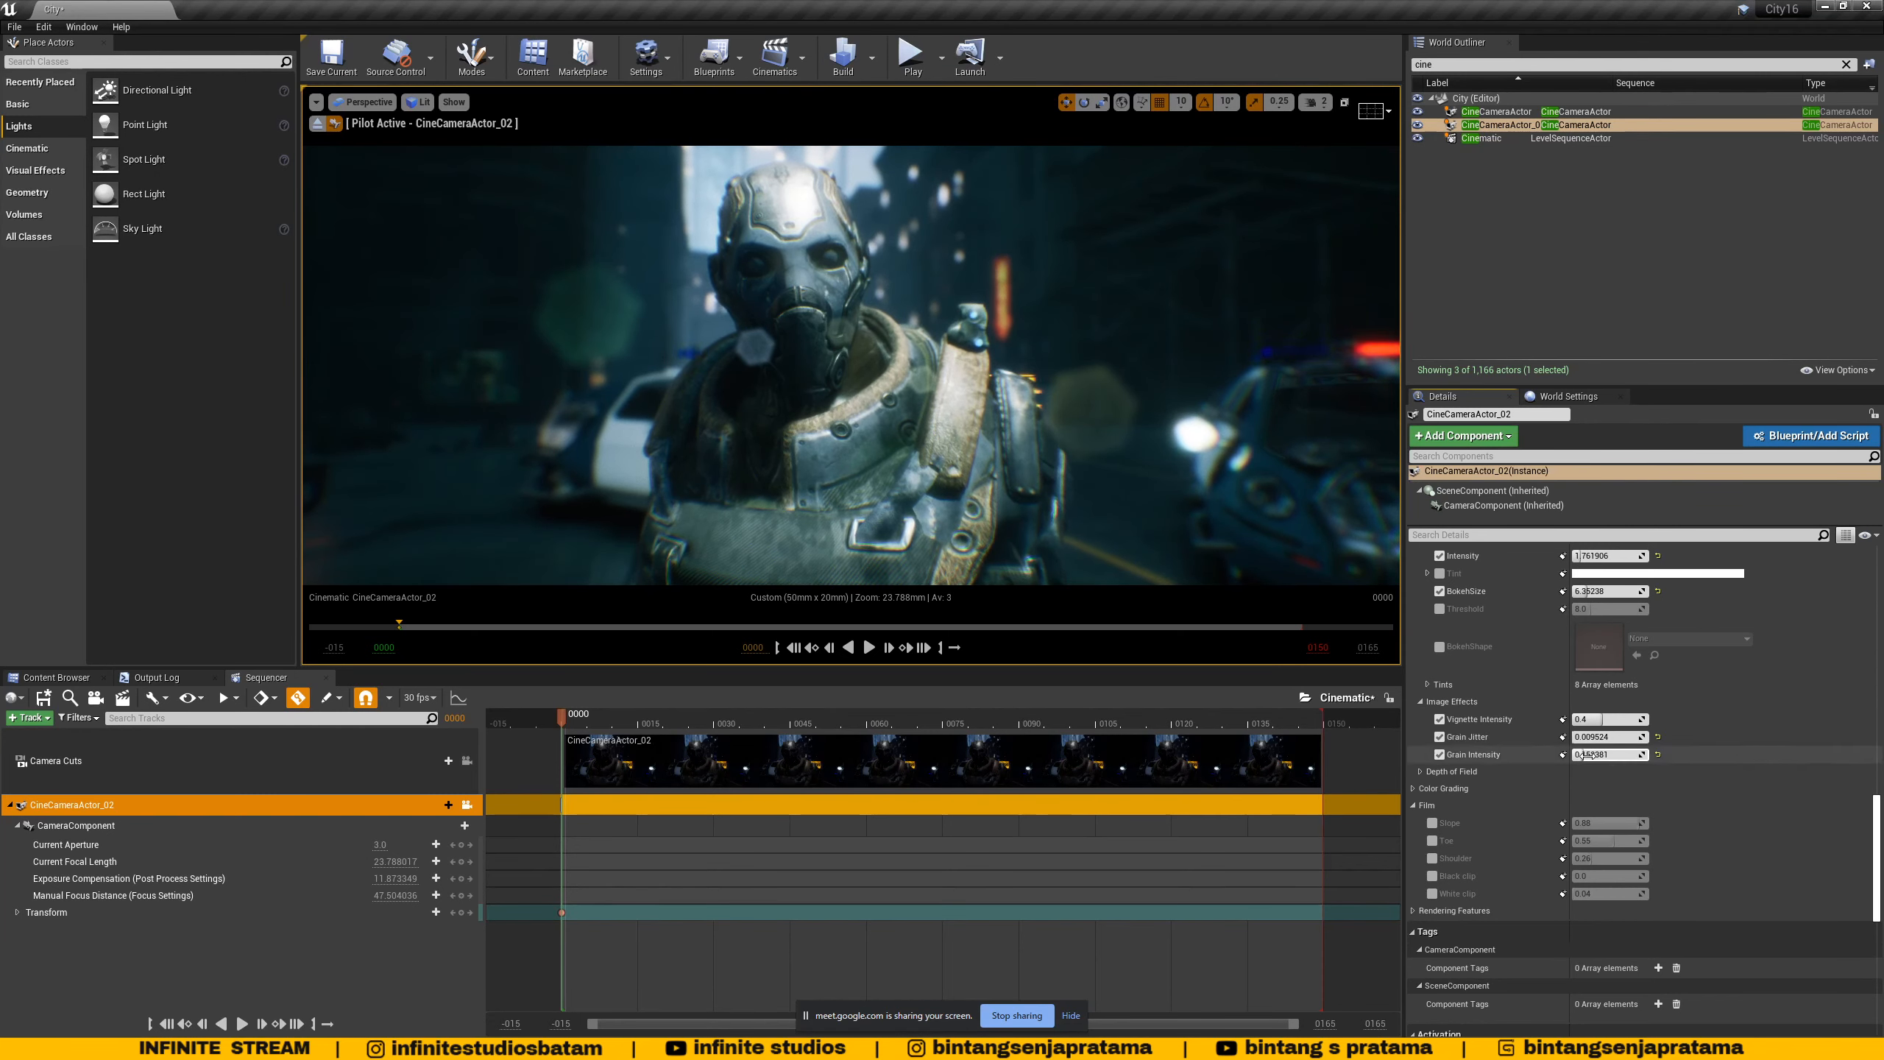
pyautogui.moveTo(1587, 754); pyautogui.dragTo(1607, 718)
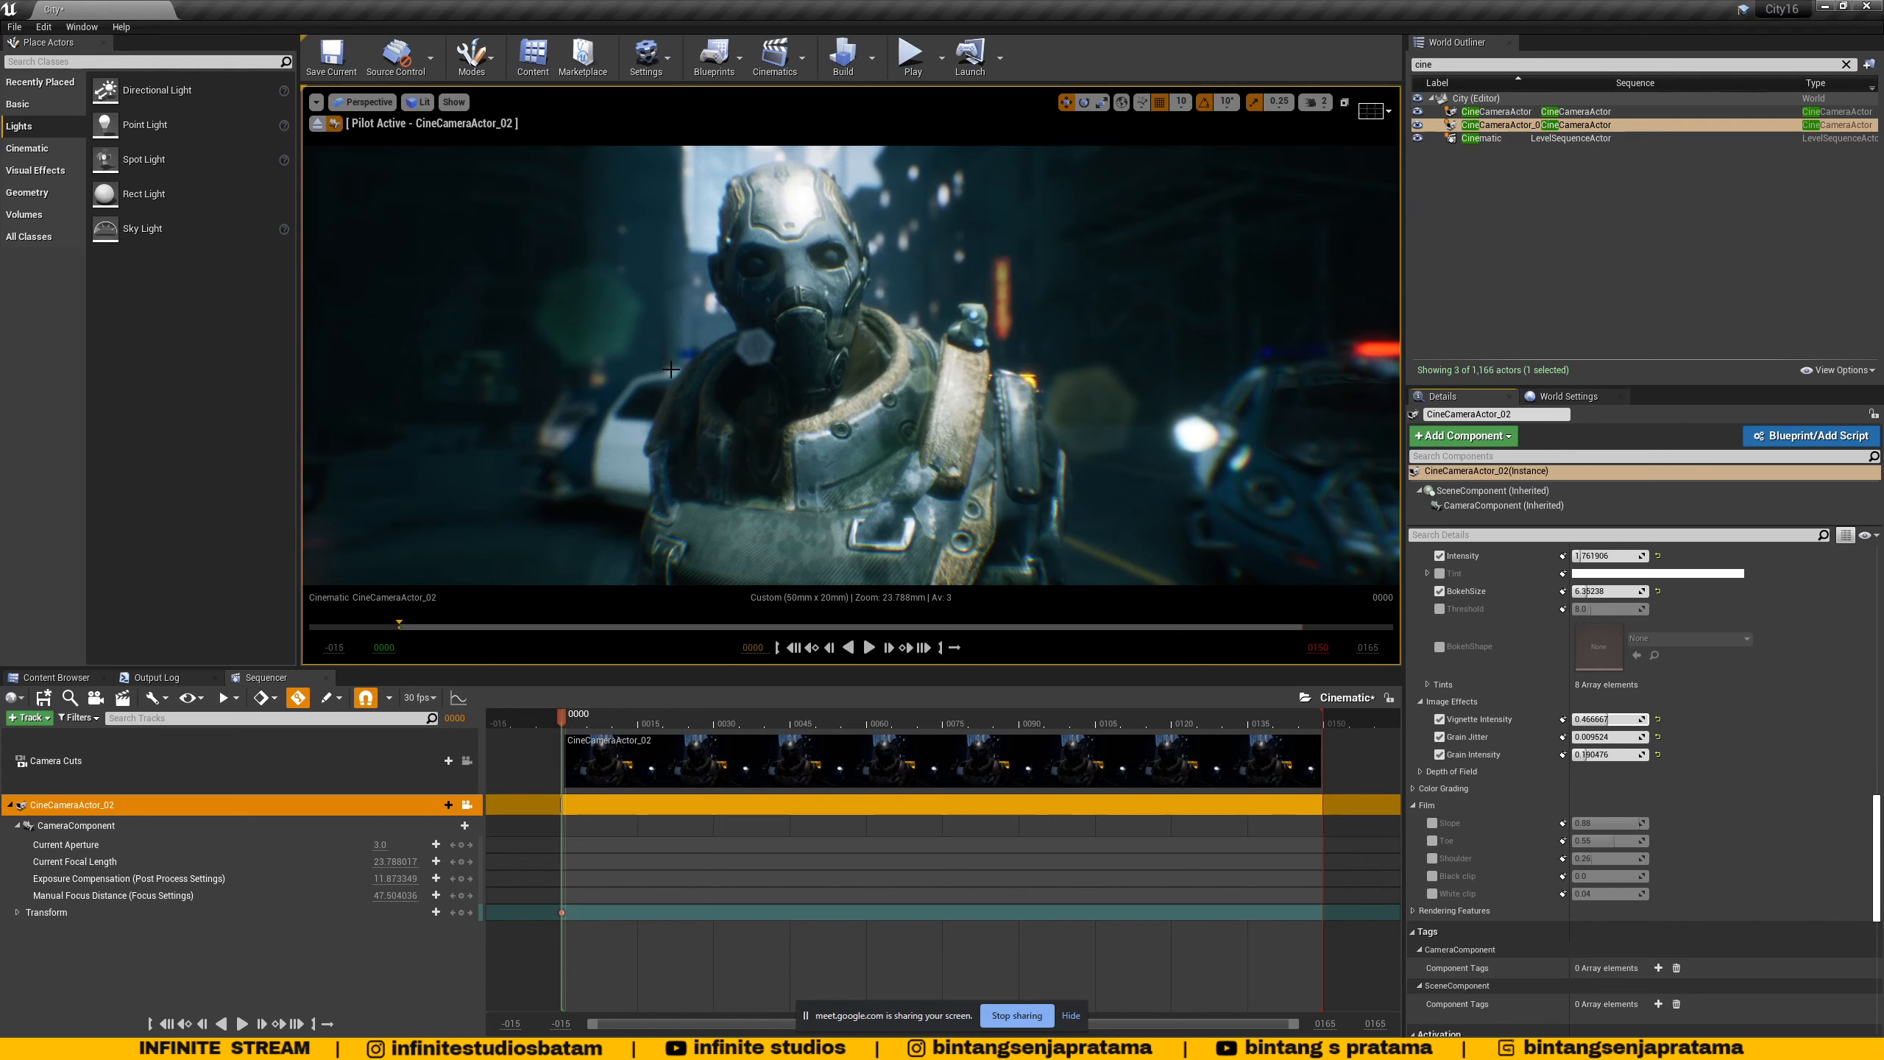
# - Set the vignette intensity to about 0.42 and disable the Grain Jitter and Grain Intensity overrides
pyautogui.moveTo(1608, 719); pyautogui.dragTo(1655, 720)
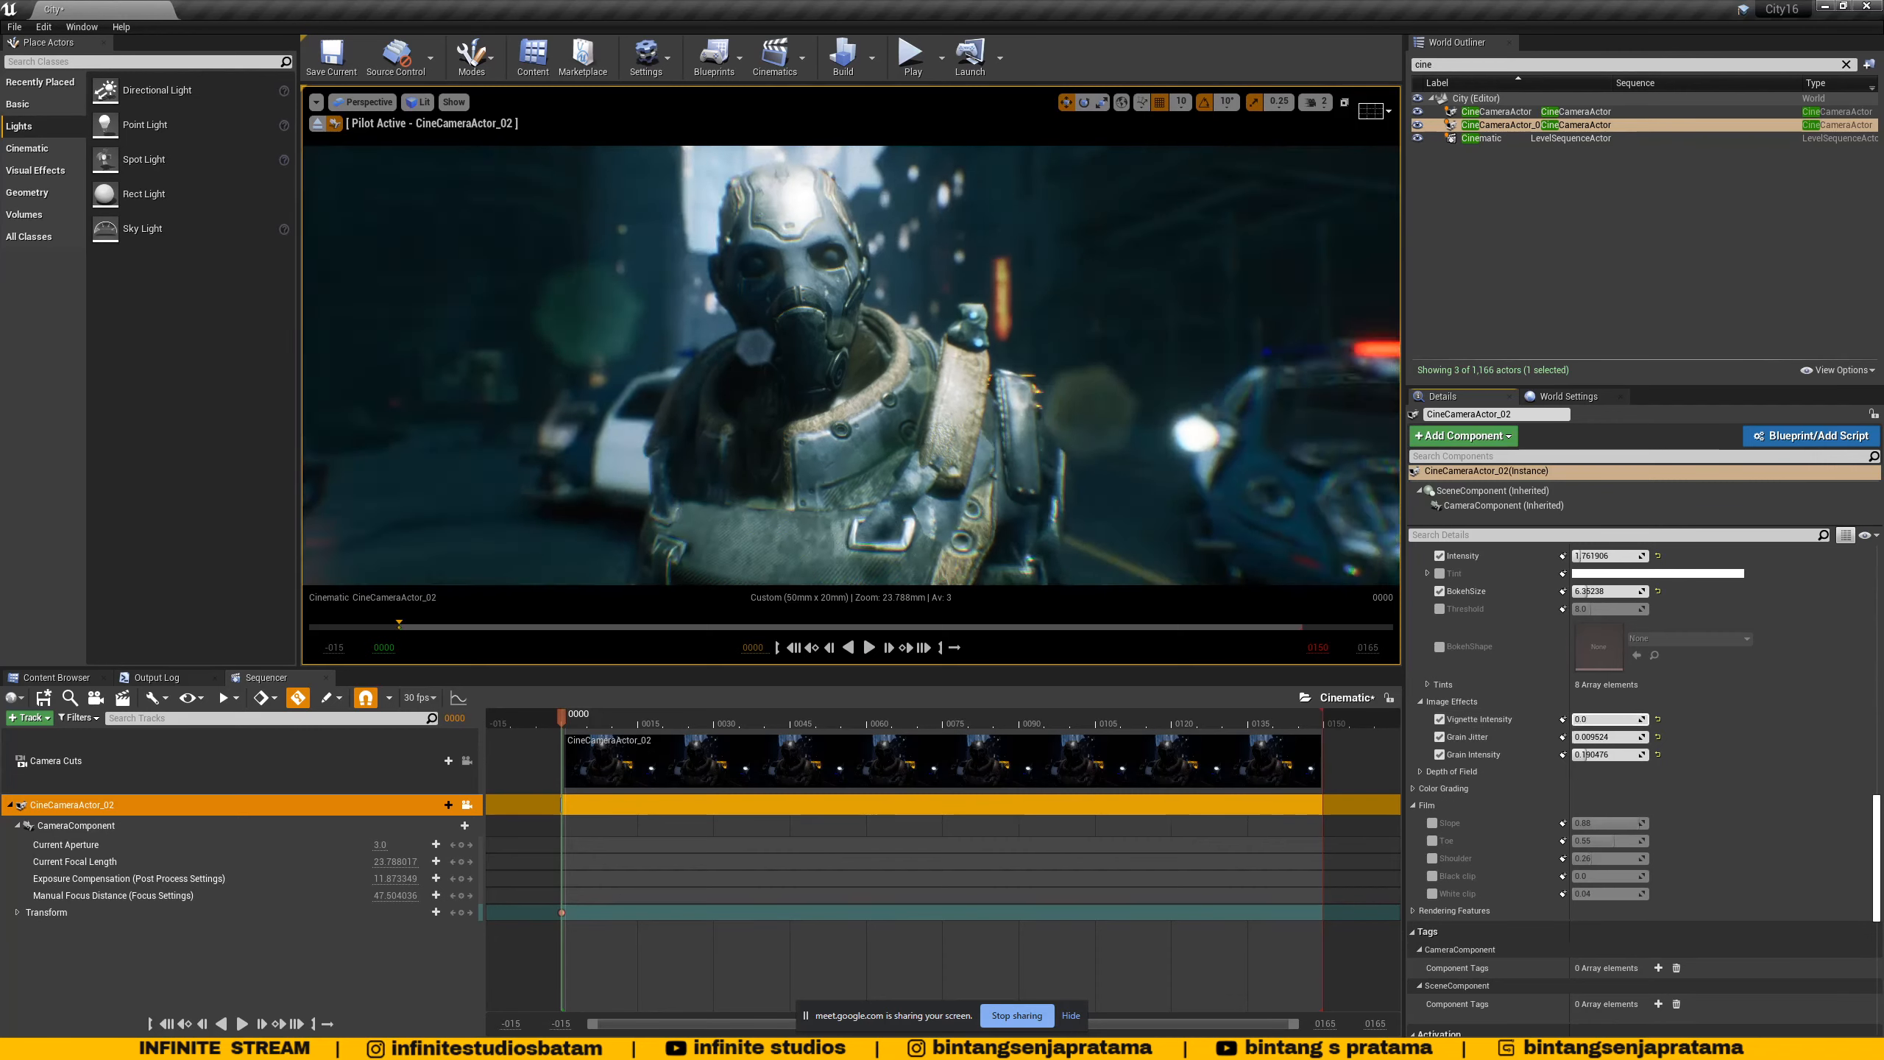
pyautogui.moveTo(1655, 719); pyautogui.dragTo(1602, 719)
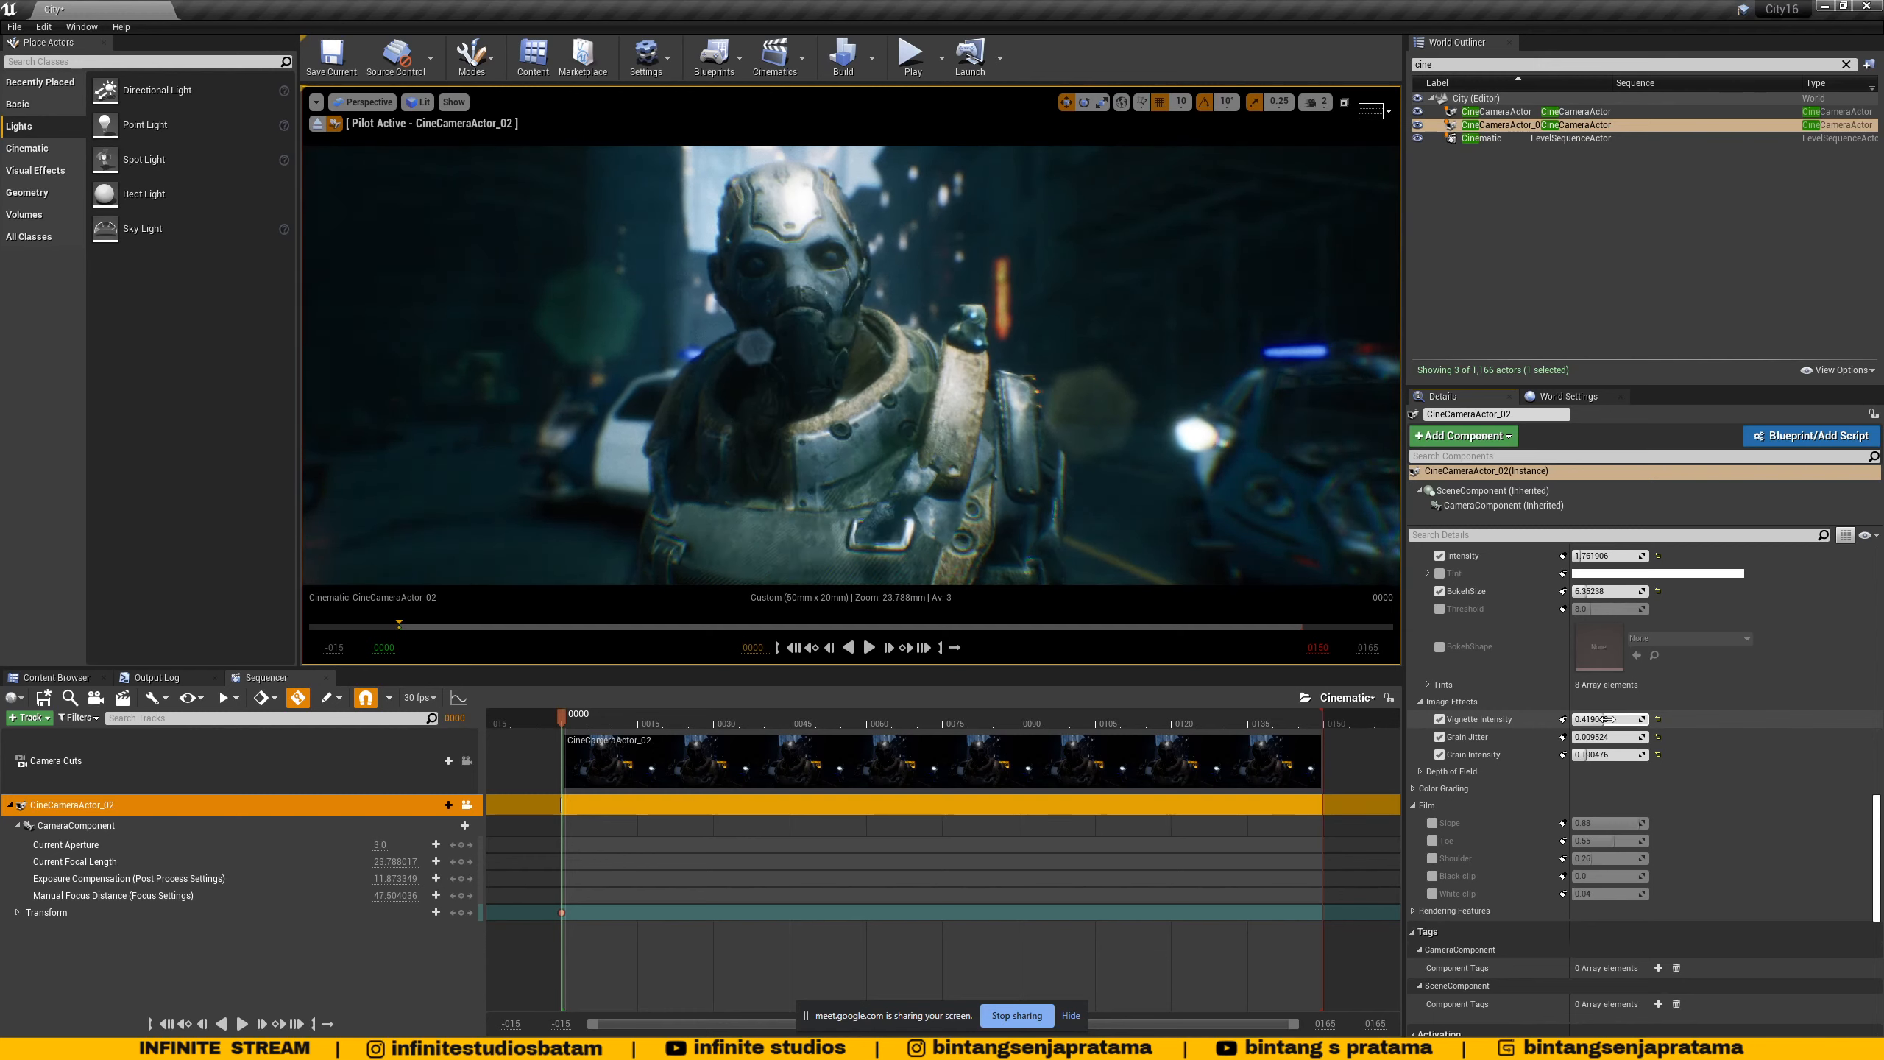
pyautogui.click(1439, 737)
pyautogui.click(1439, 755)
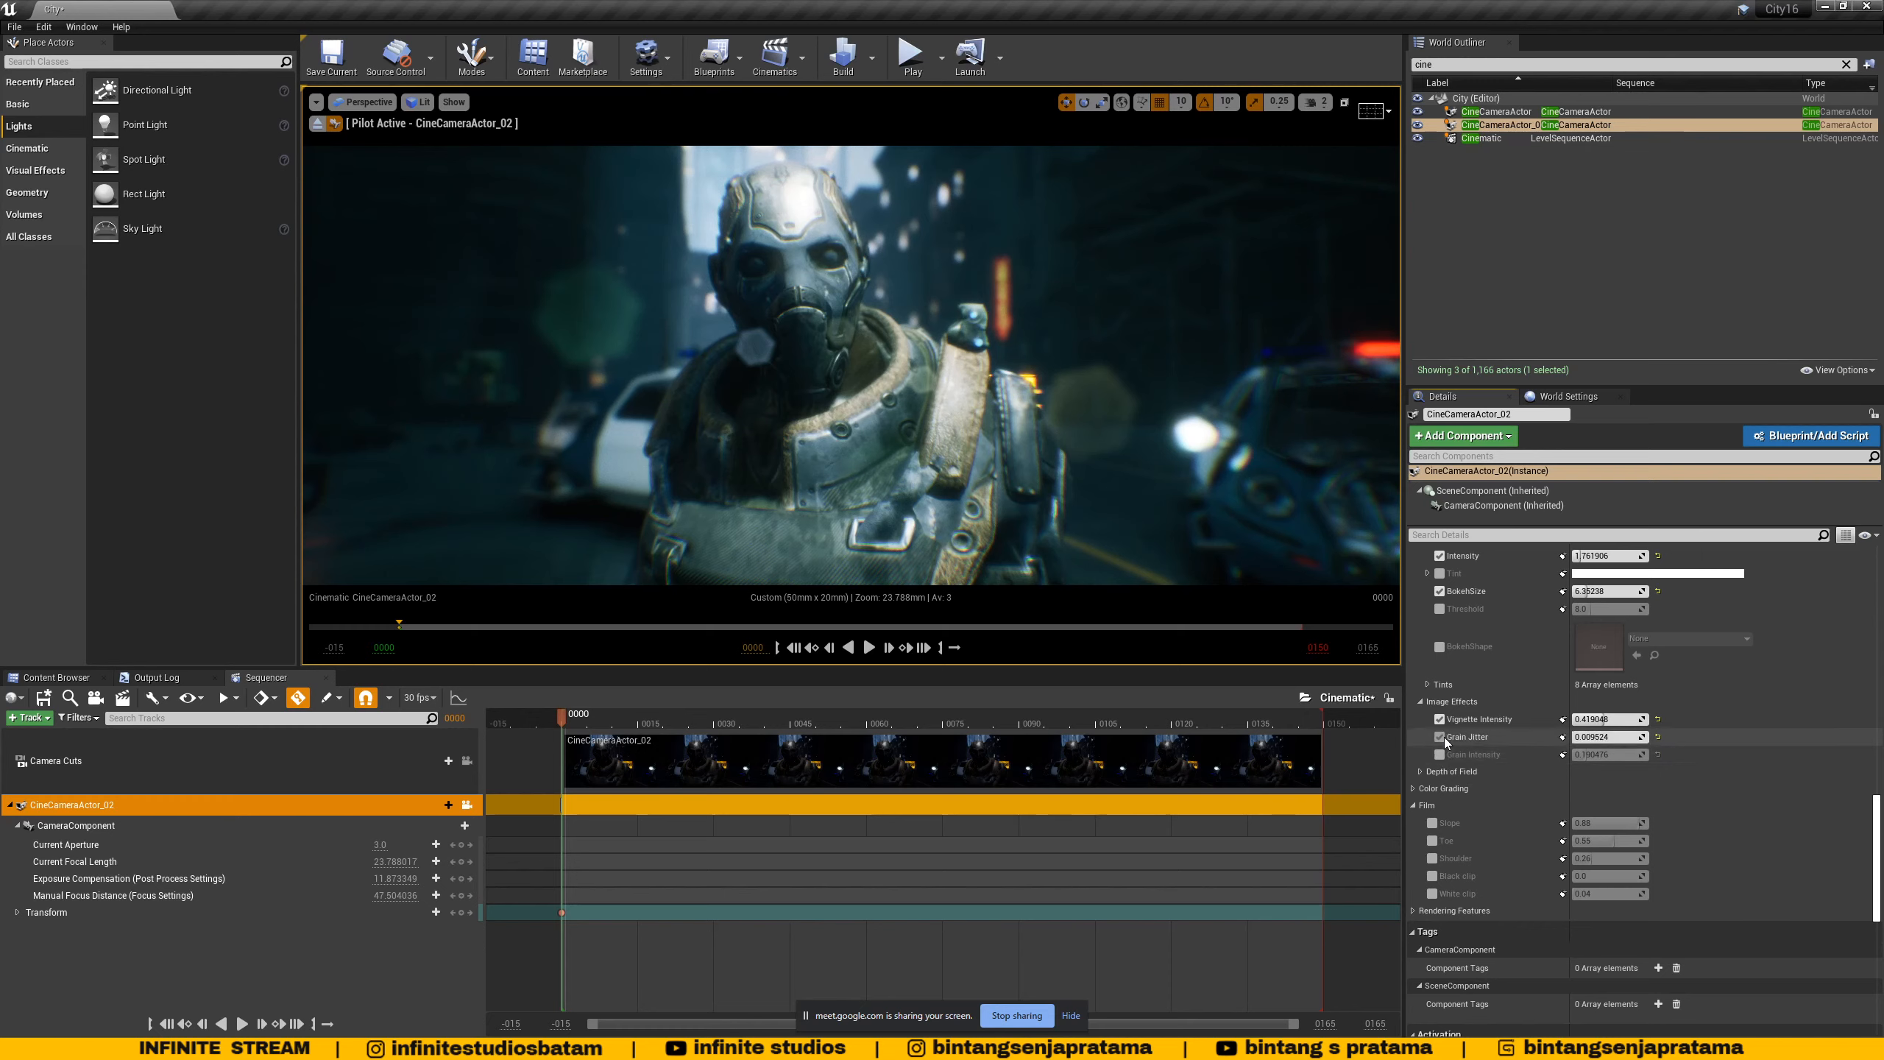
# - Enable the Temp and Tint overrides for white balance in the camera's color grading settings
pyautogui.click(1425, 772)
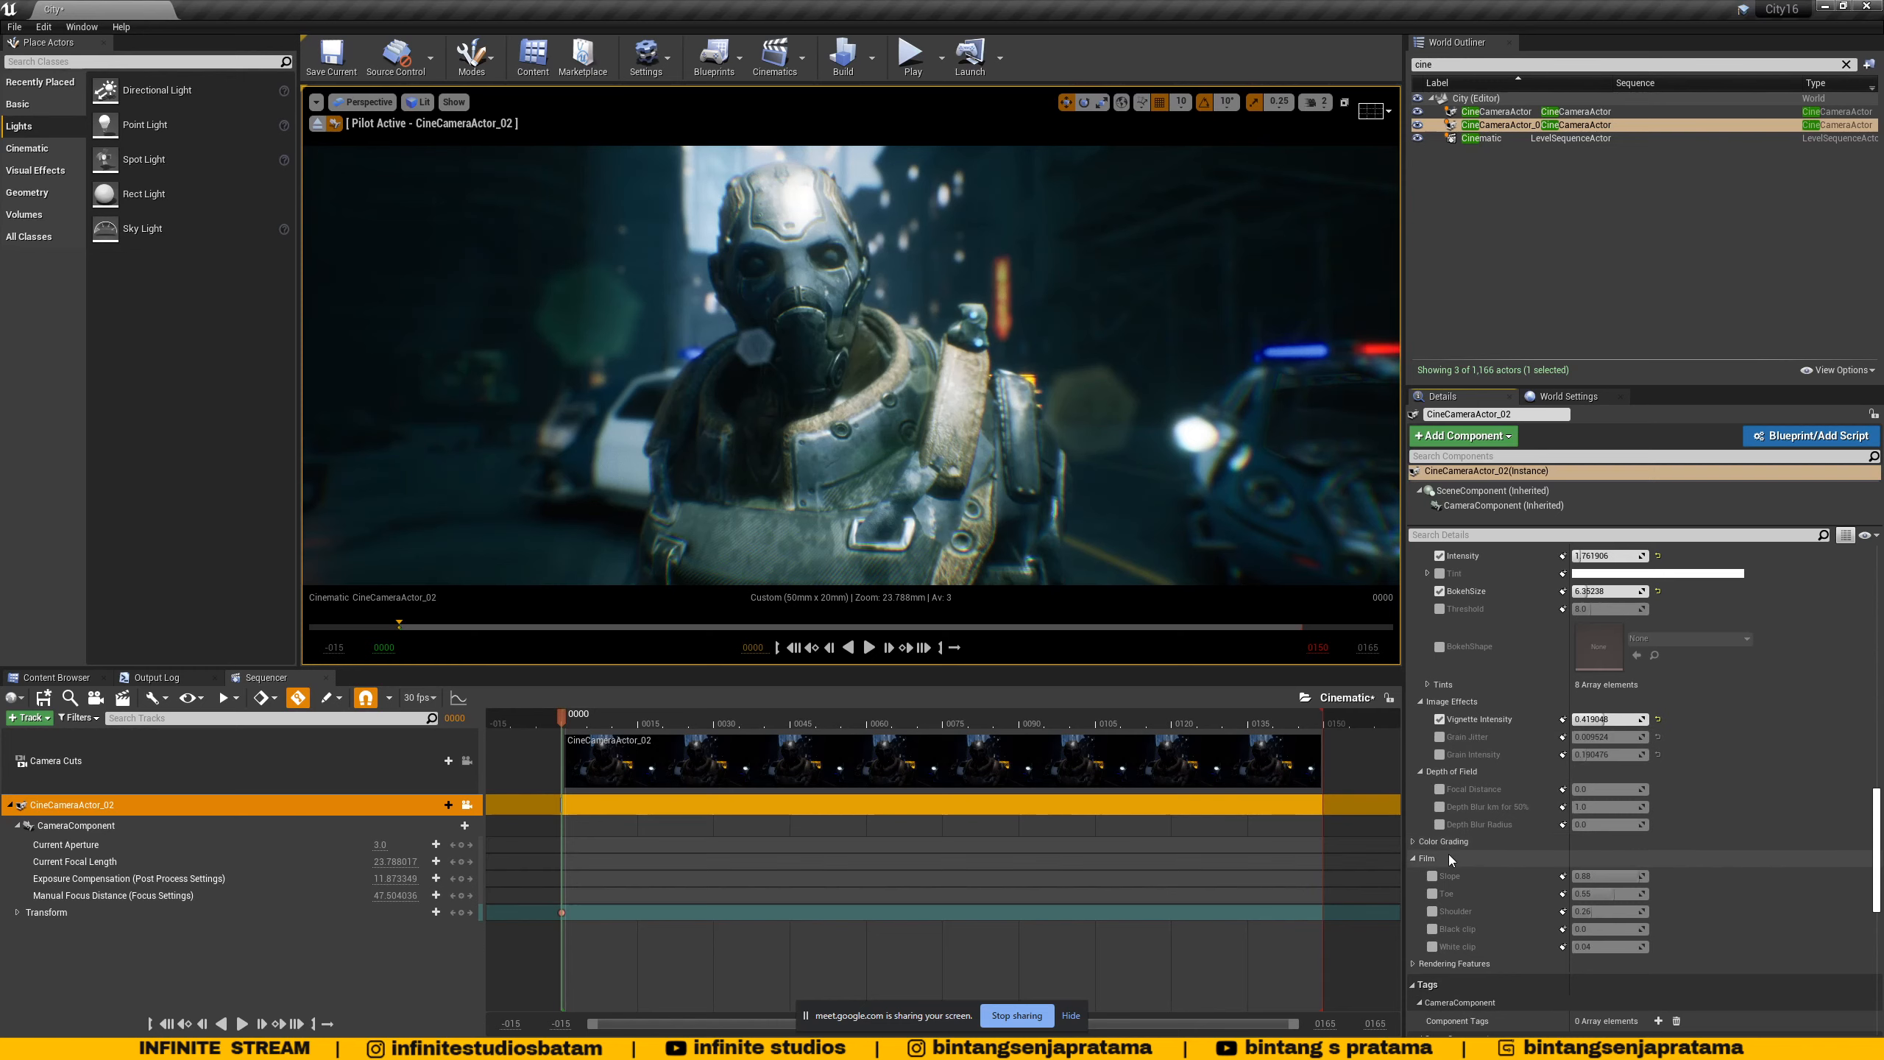
pyautogui.click(1413, 843)
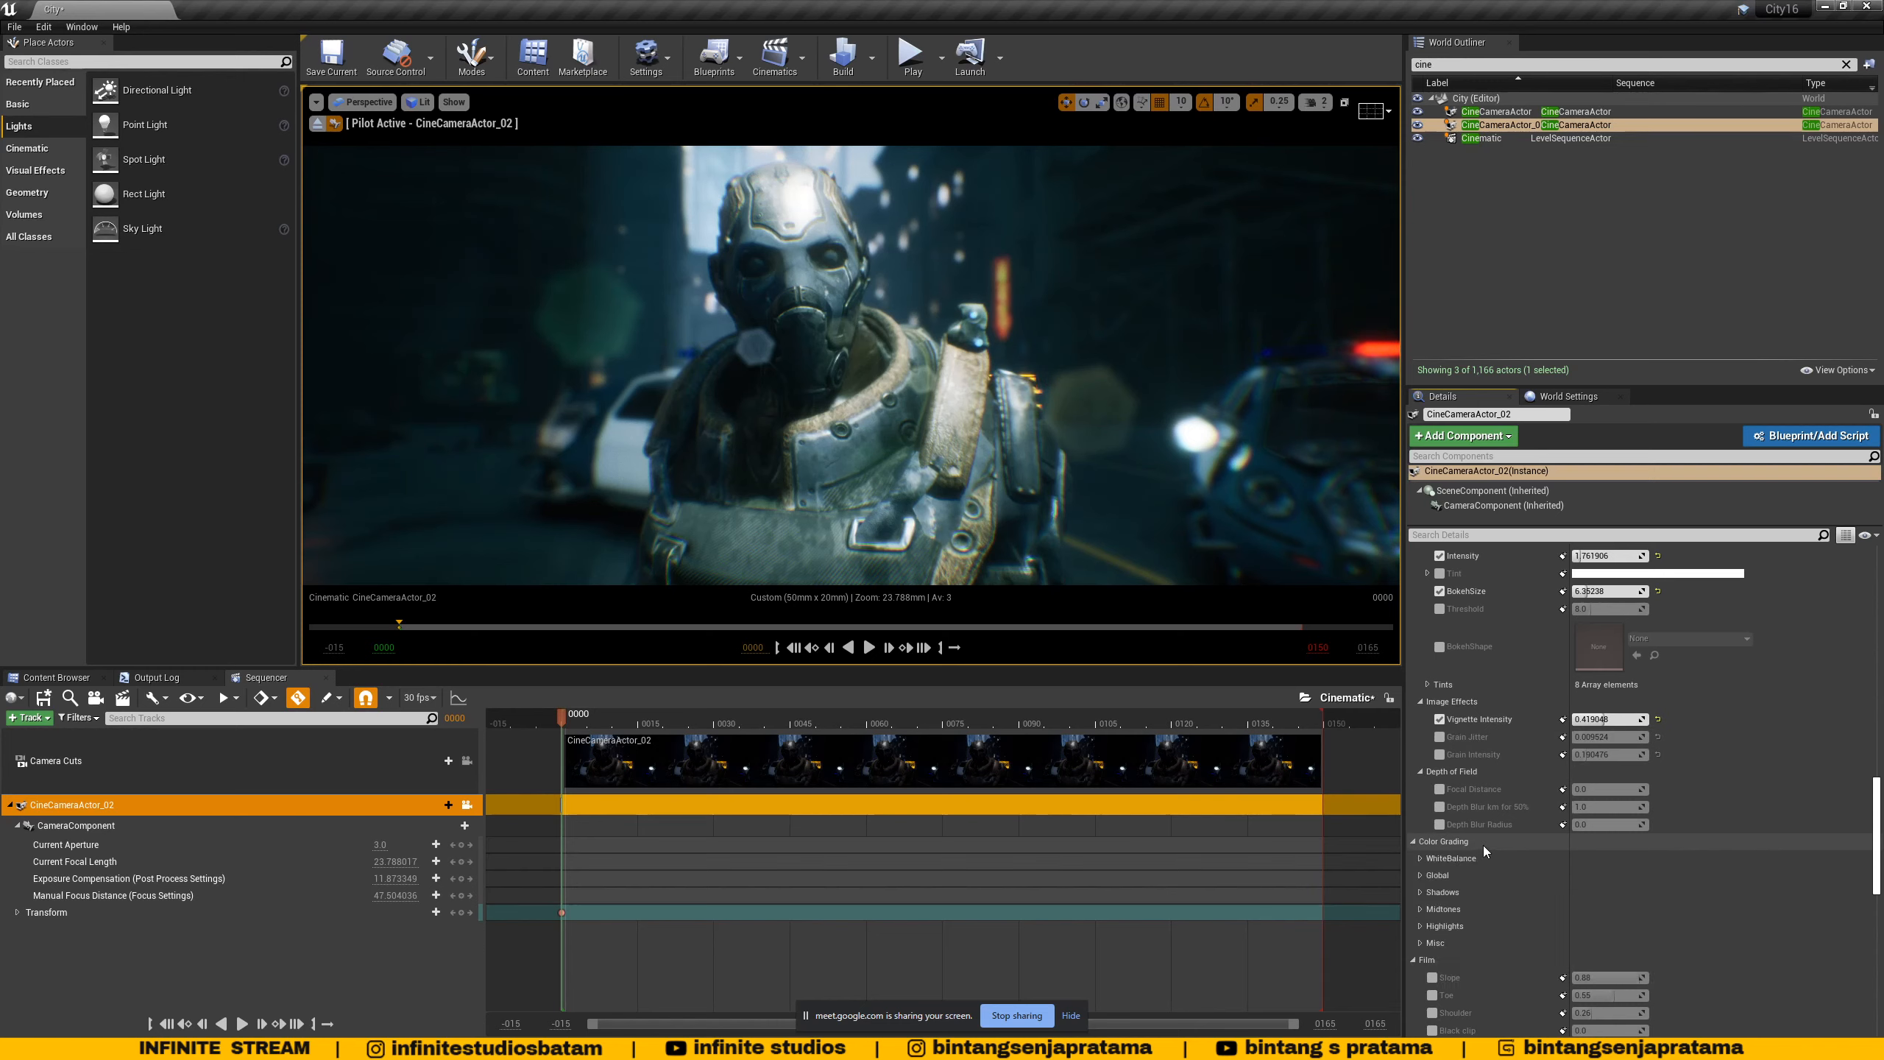
pyautogui.scroll(-3, 1484, 846)
pyautogui.click(1417, 765)
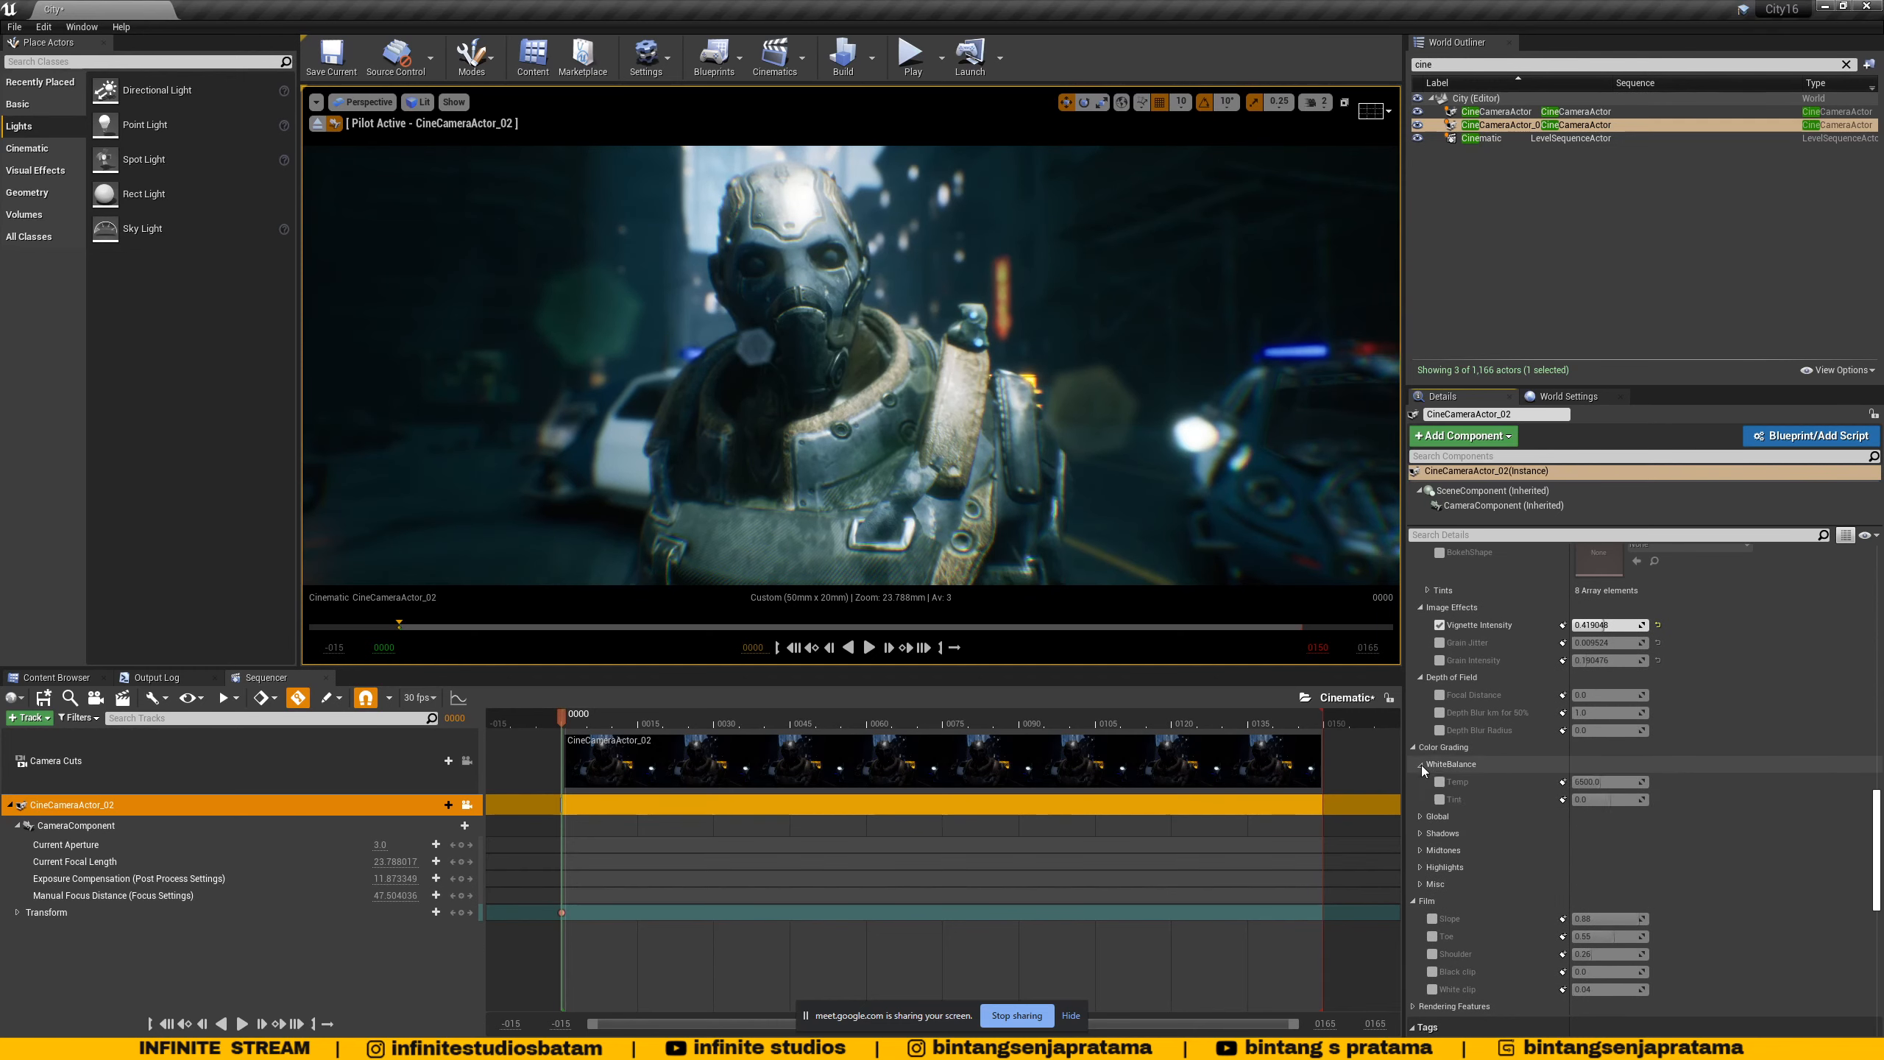
pyautogui.click(1441, 783)
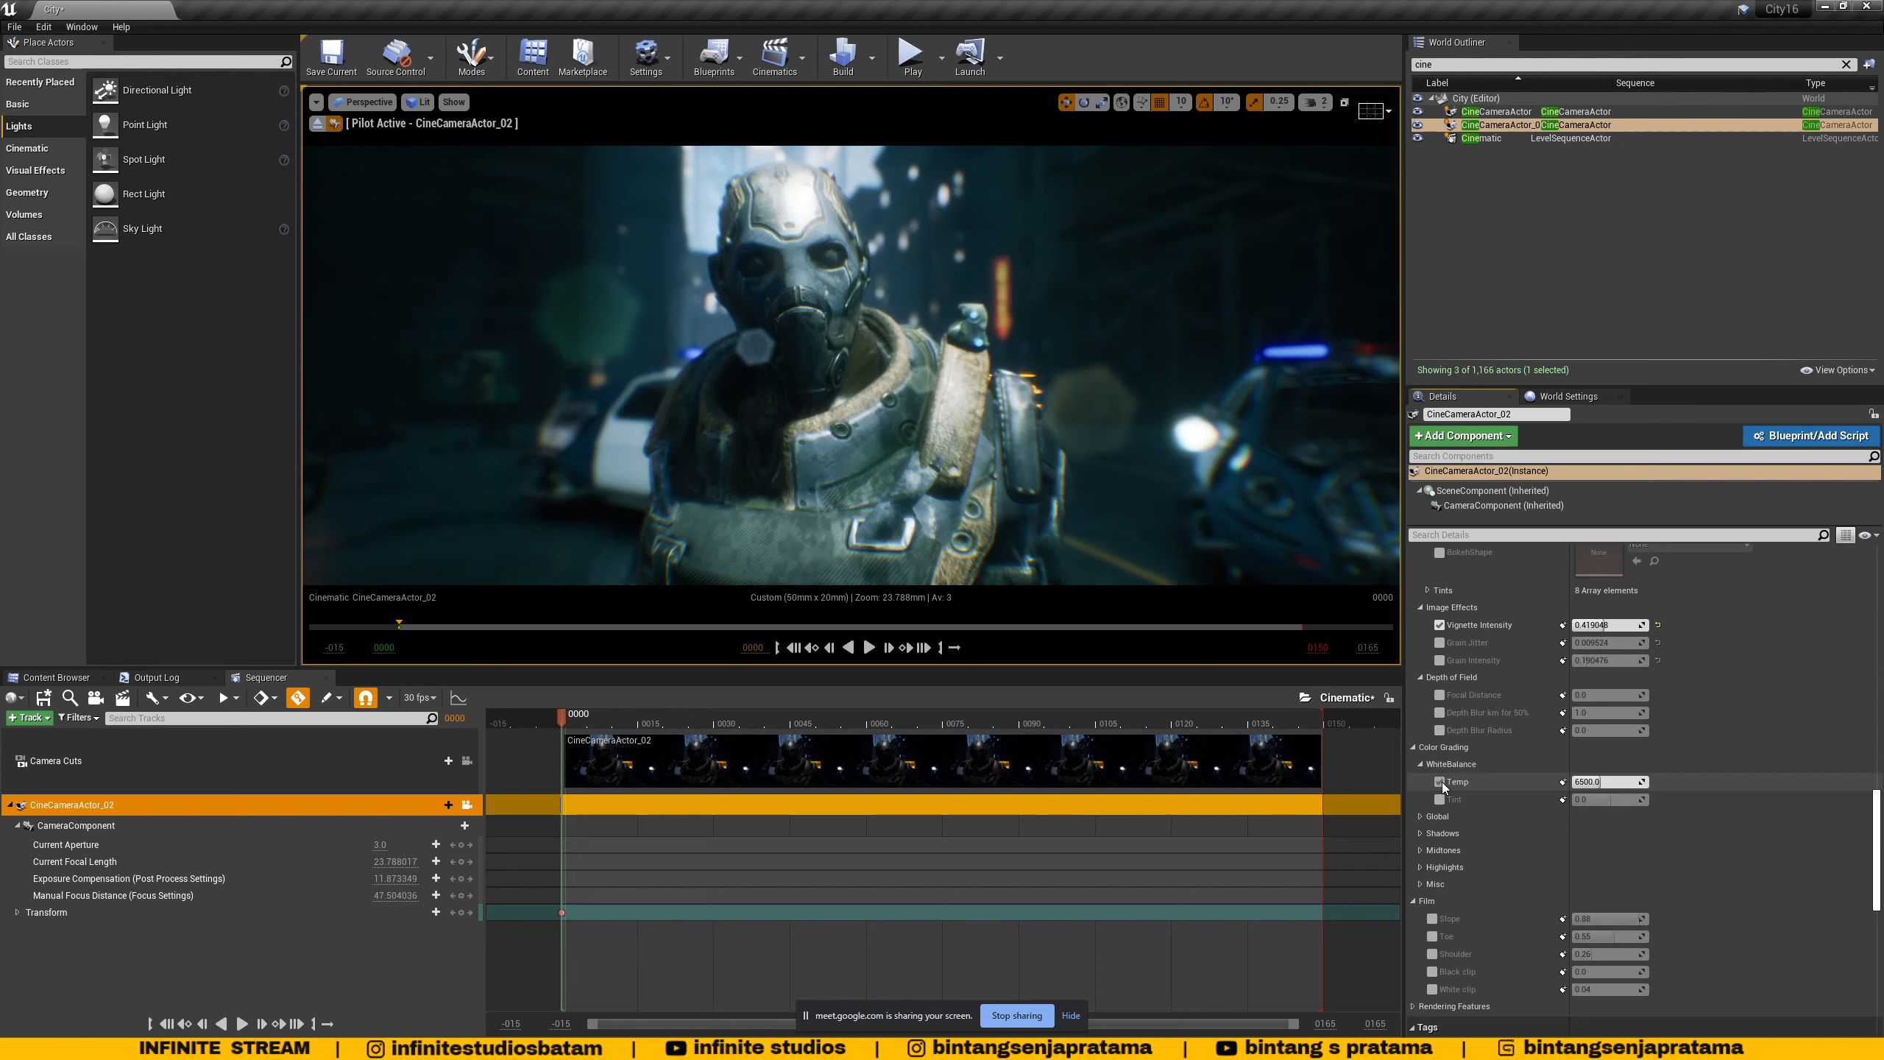
pyautogui.click(1438, 800)
# - Try shifting the white balance temperature away from neutral, including about 7787, and return it to 6500
pyautogui.moveTo(1606, 782); pyautogui.dragTo(1577, 782)
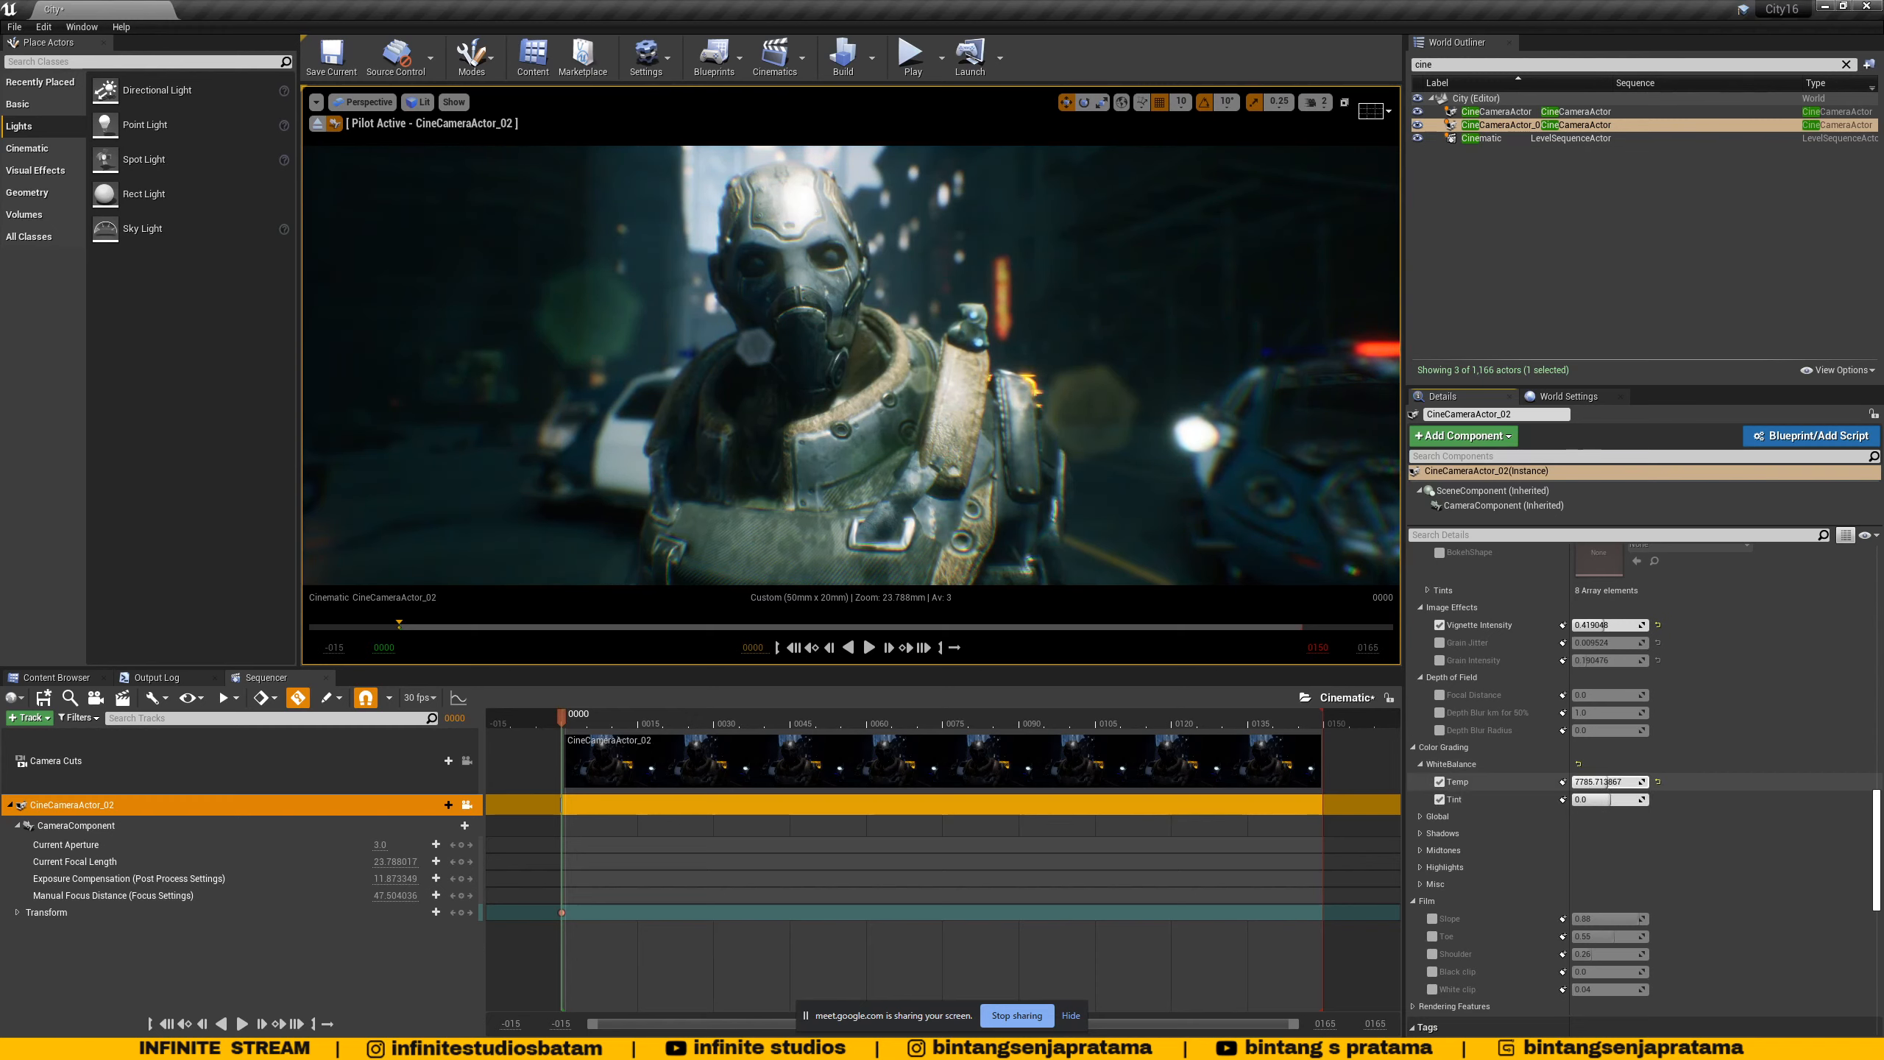
pyautogui.click(1597, 782)
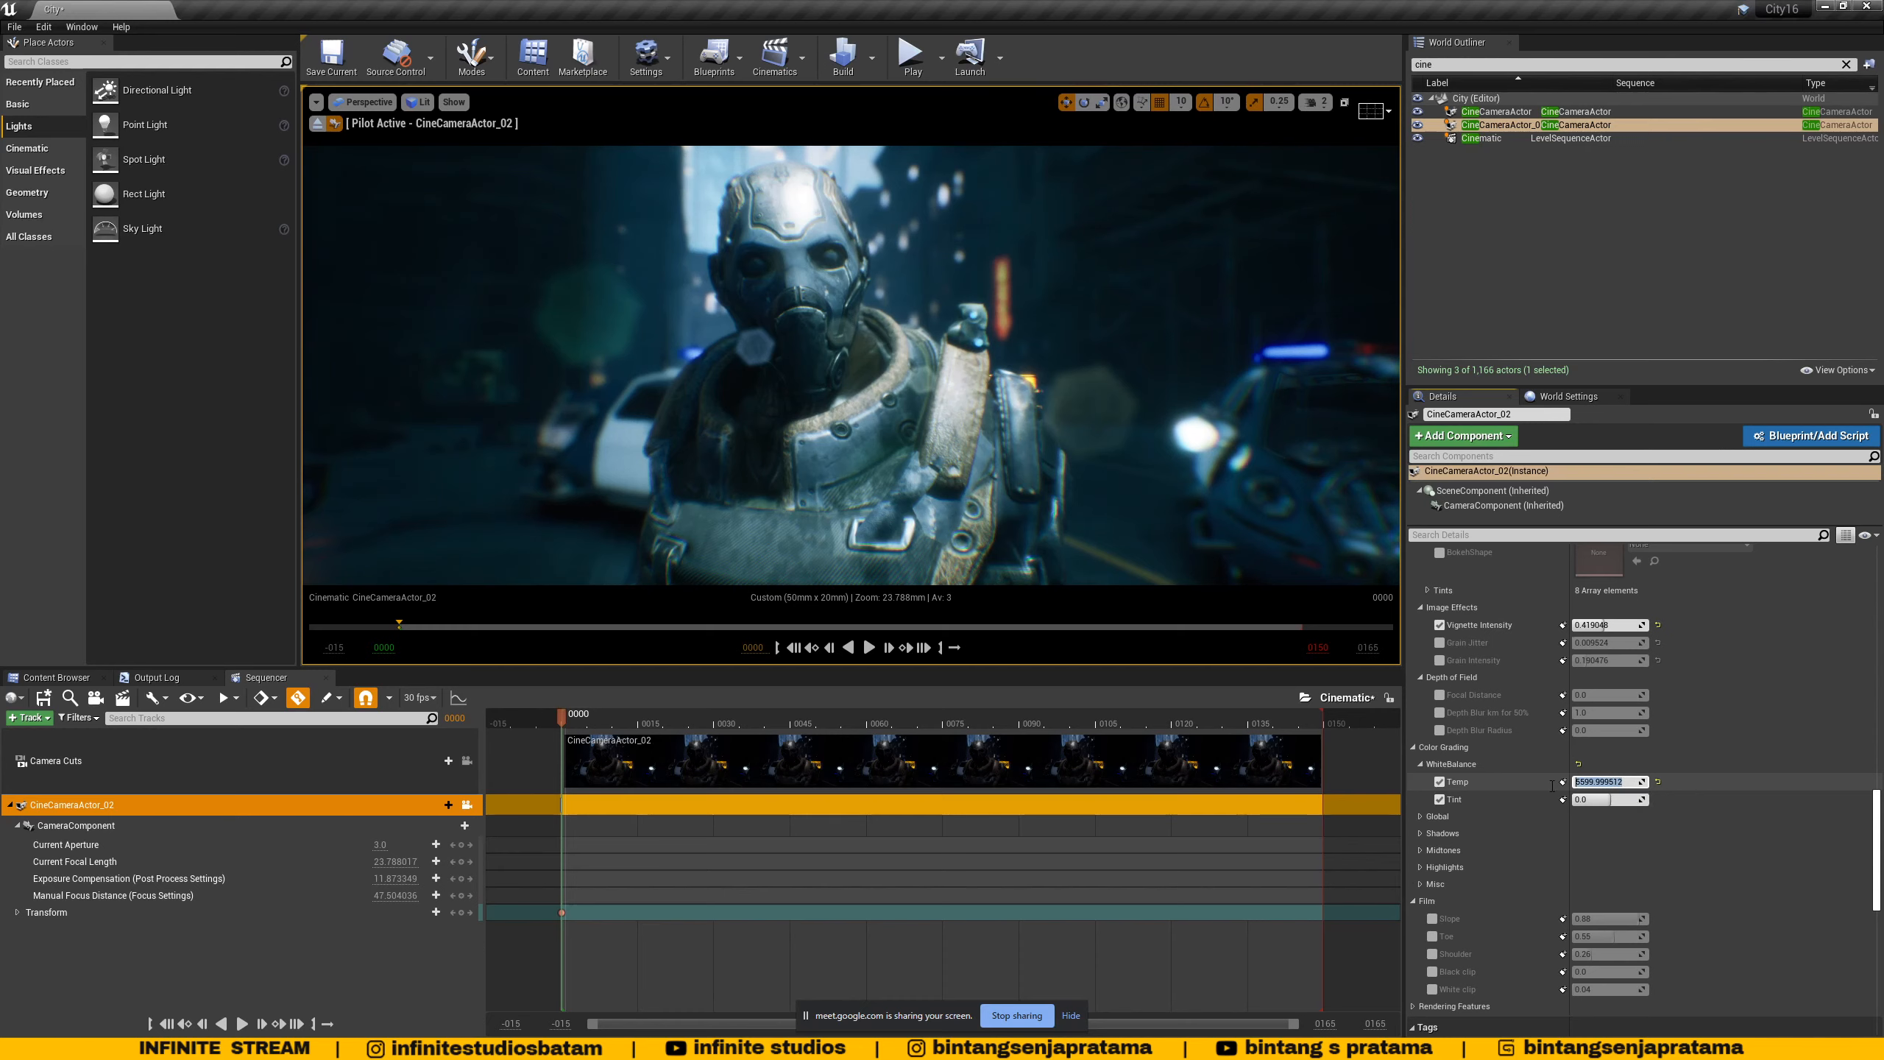
pyautogui.write('6500.0')
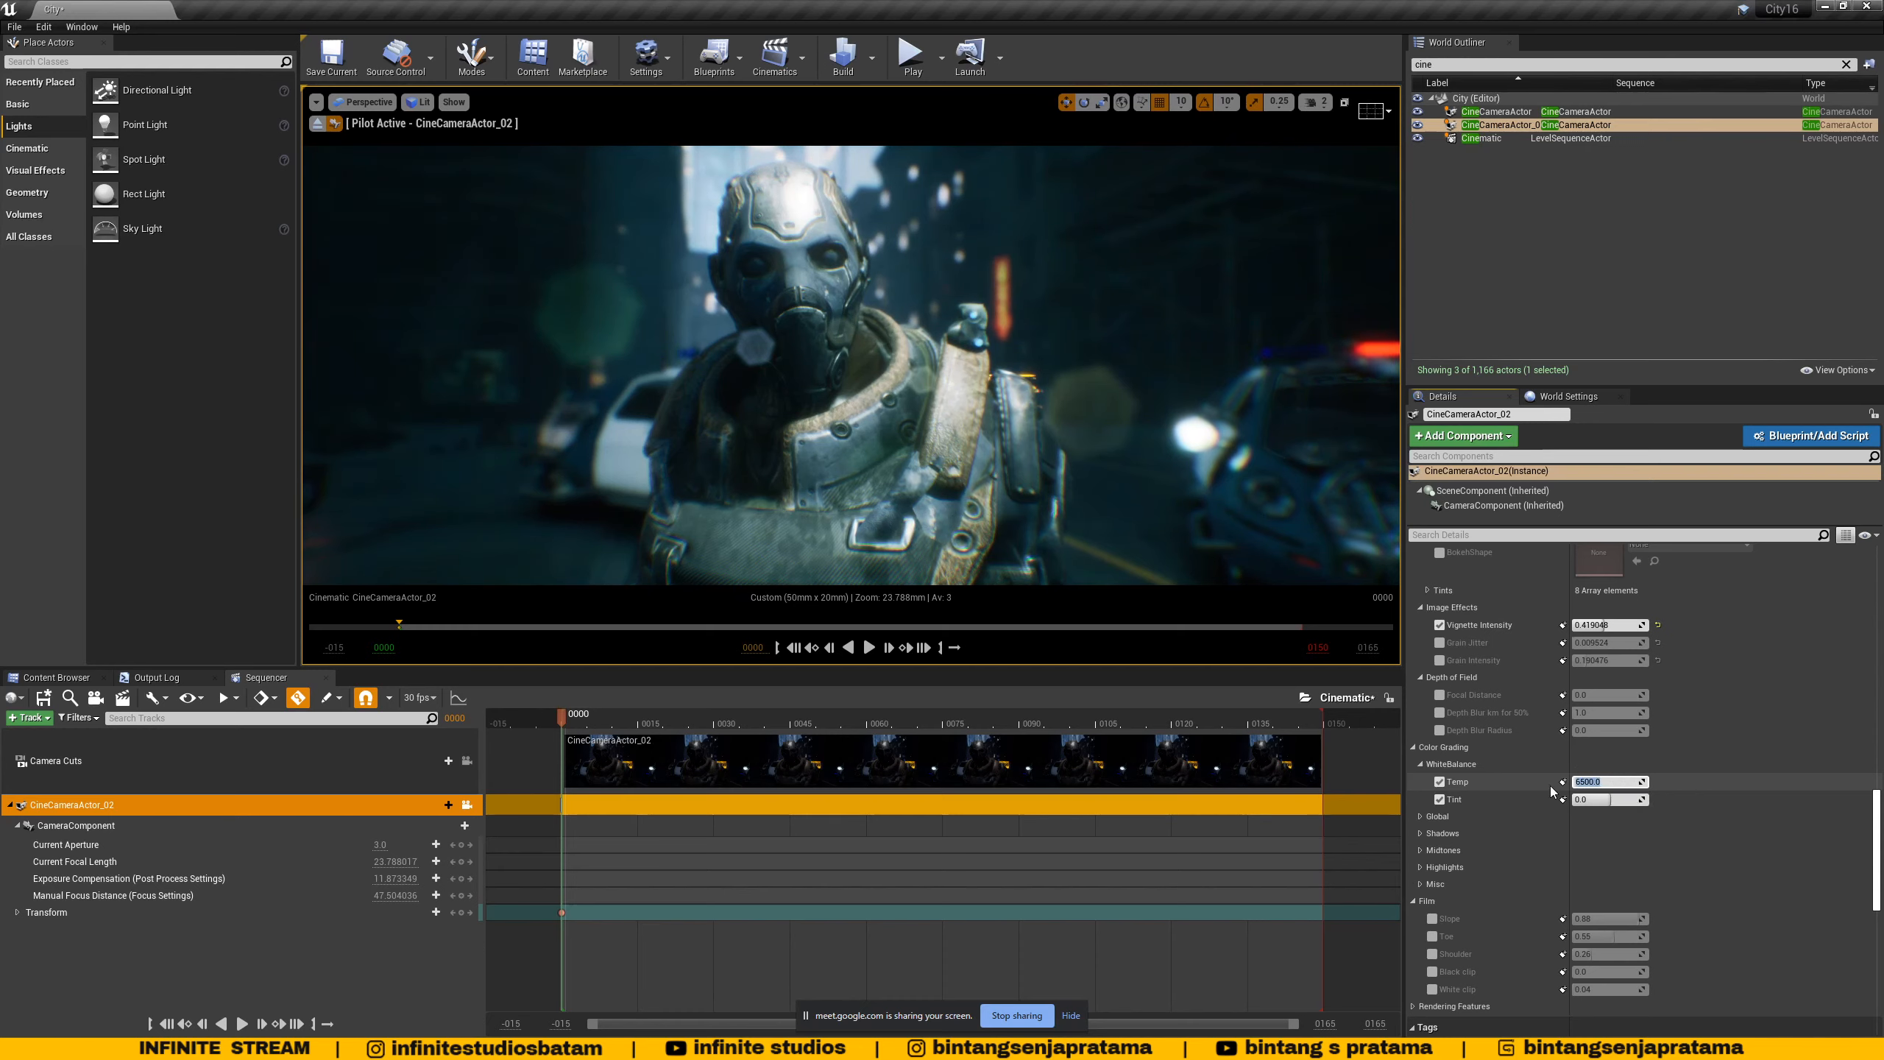
pyautogui.click(1711, 800)
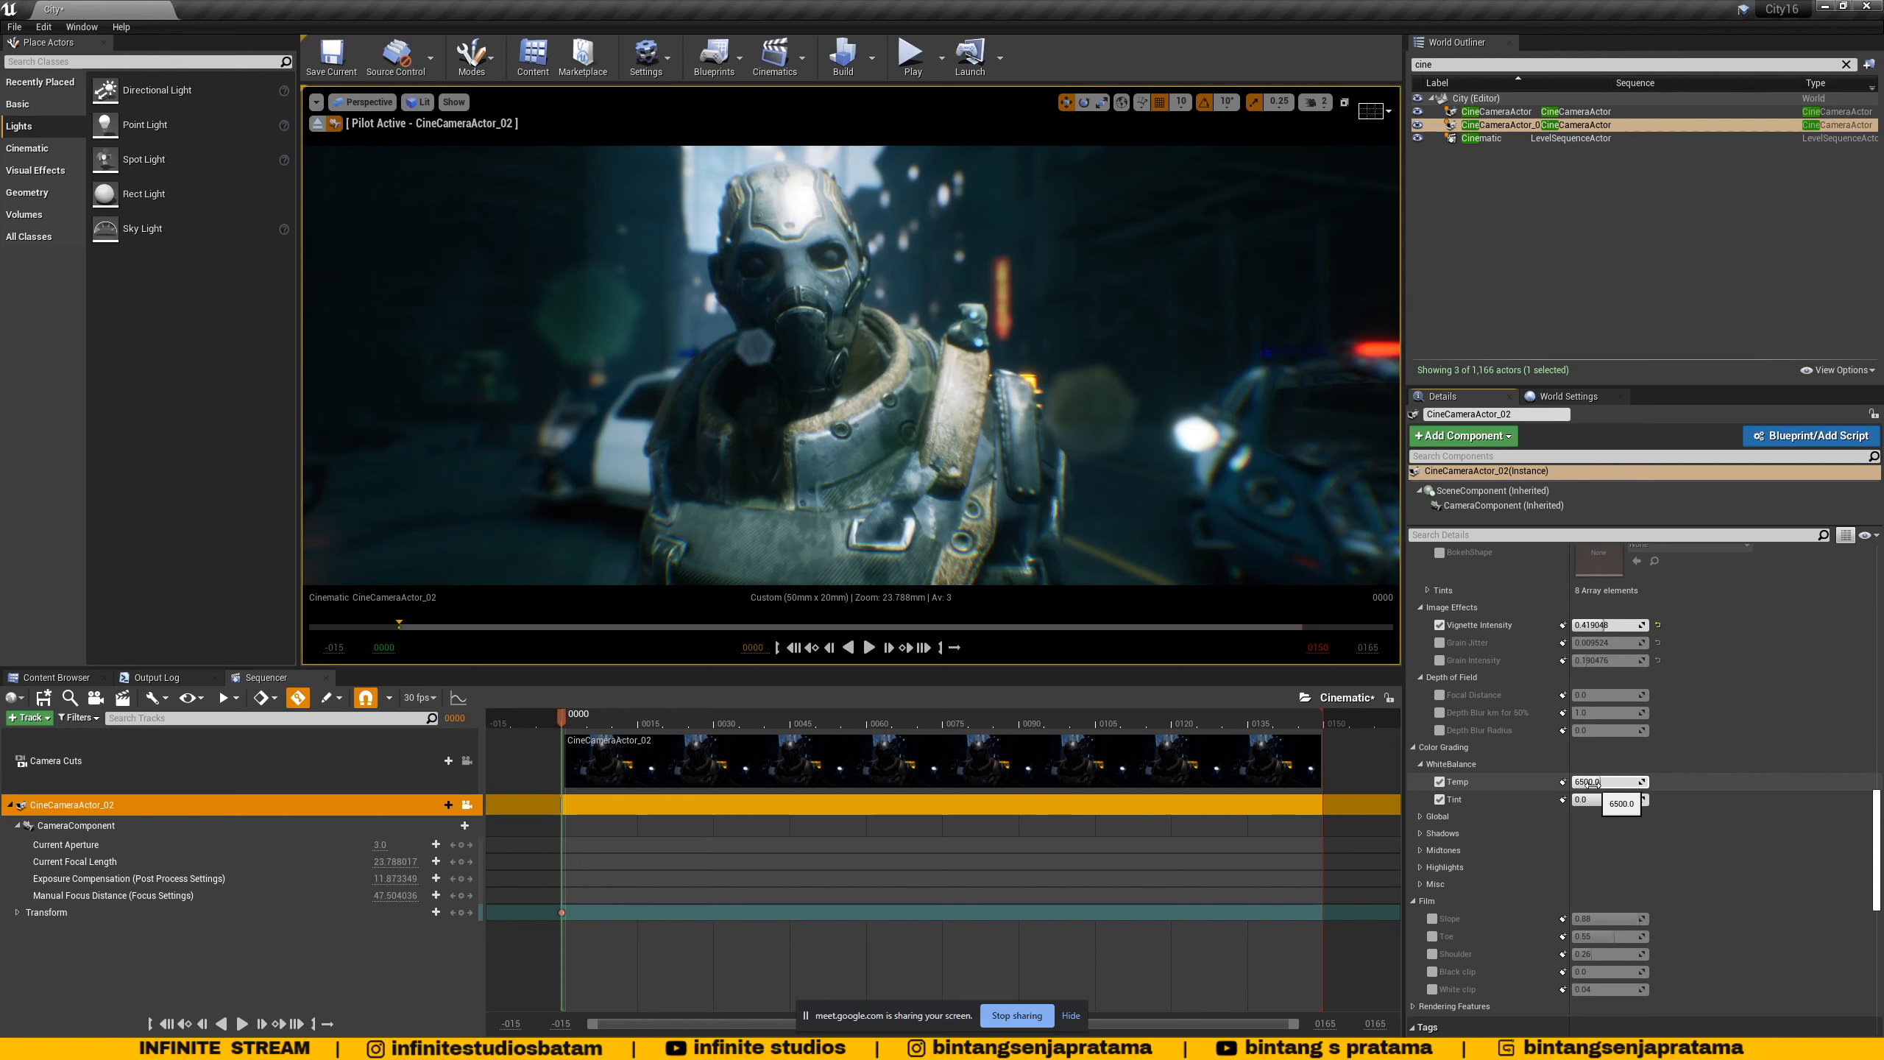
# - Try a cooler white balance temperature of about 4334 and warm it to about 7914
pyautogui.moveTo(1590, 781); pyautogui.dragTo(1578, 782)
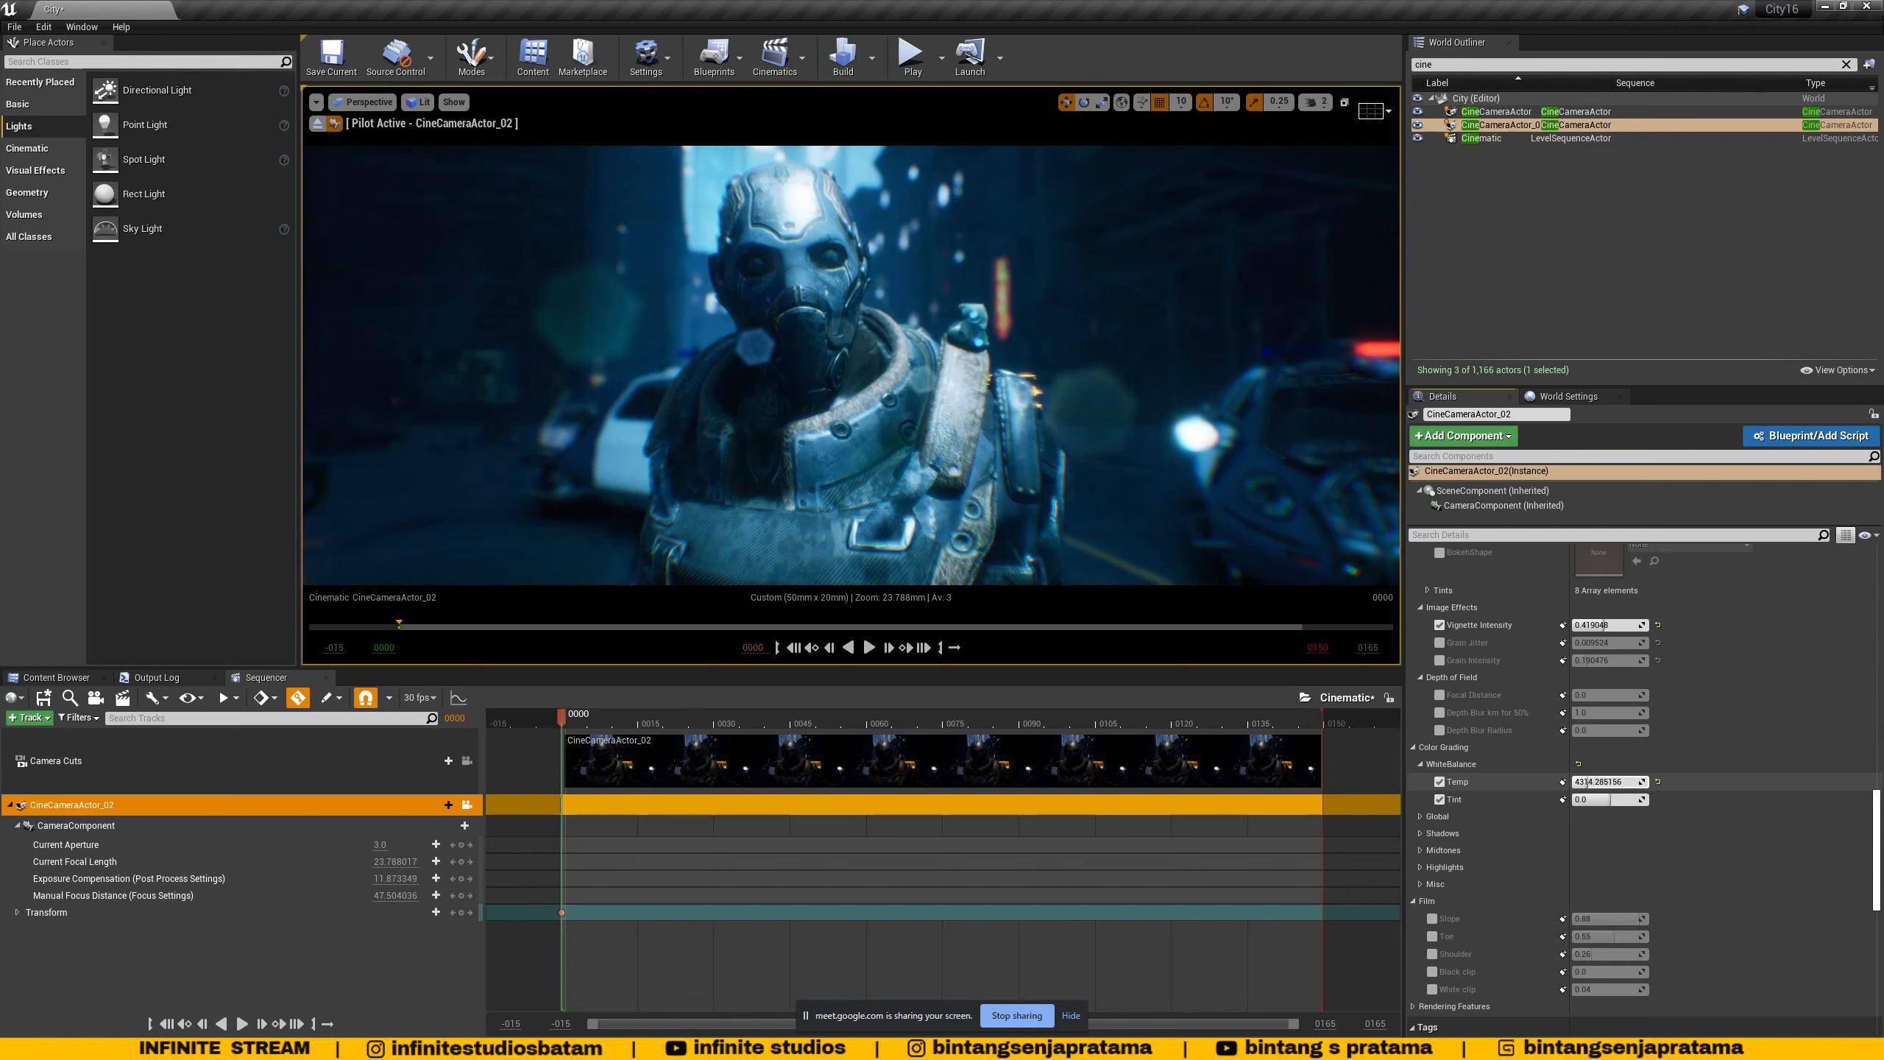
pyautogui.moveTo(1589, 781)
pyautogui.mouseDown()
pyautogui.moveTo(1571, 781)
pyautogui.moveTo(1599, 782)
pyautogui.mouseUp()
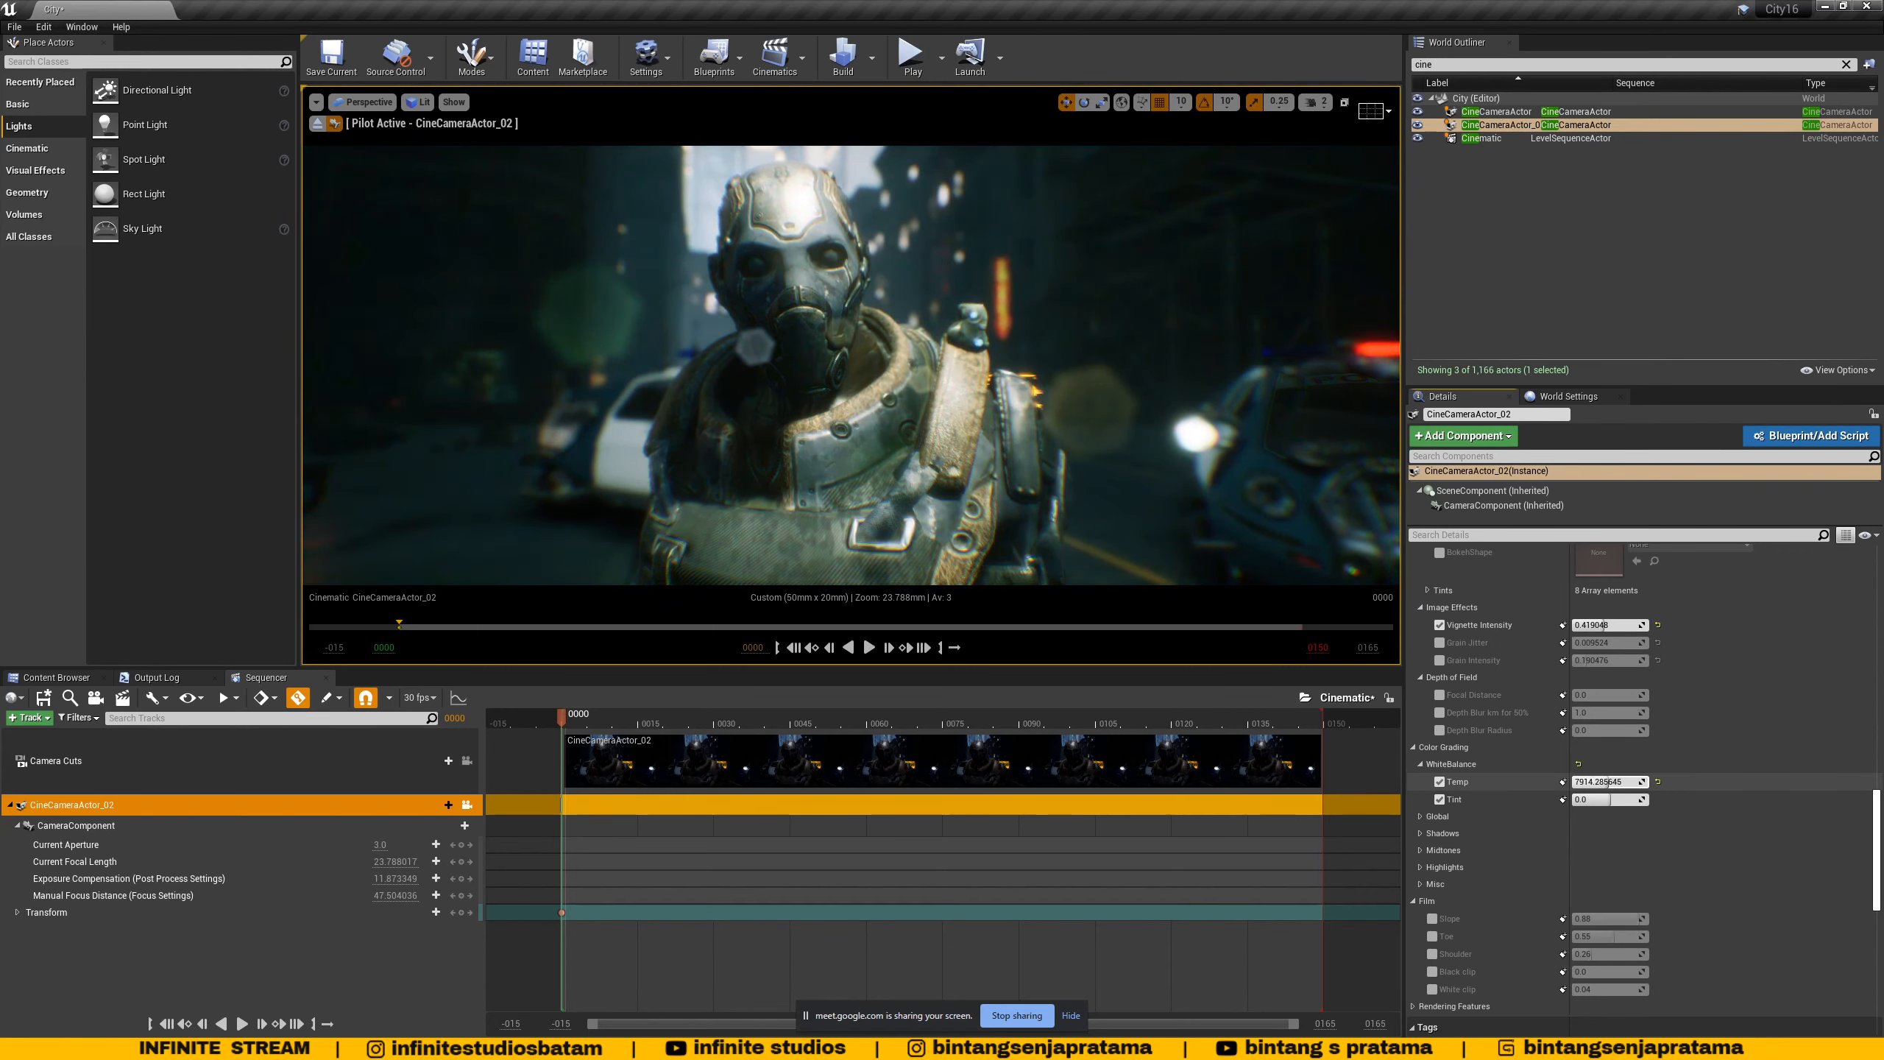
# - Reduce the camera's white balance temperature to about 7400 and collapse the WhiteBalance settings
pyautogui.moveTo(1604, 781); pyautogui.dragTo(1592, 784)
pyautogui.click(1592, 784)
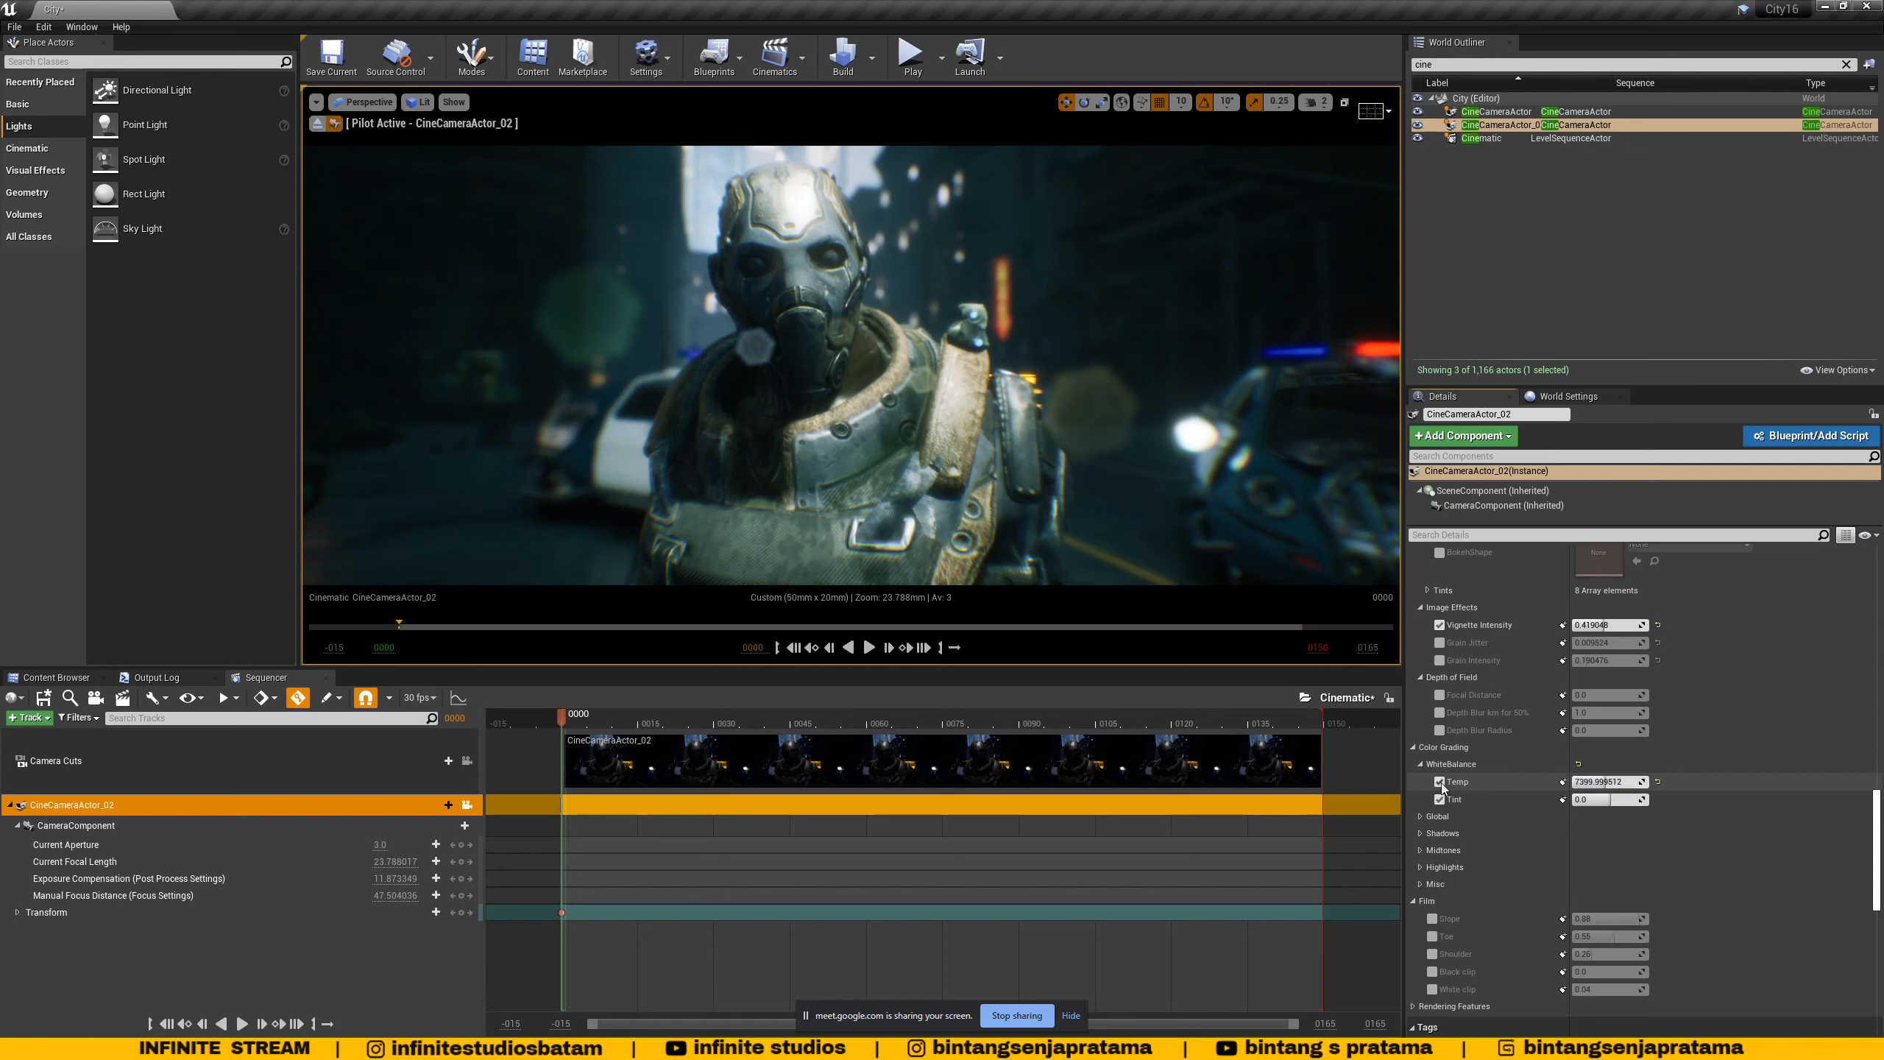
pyautogui.click(1421, 764)
# - Enable the global Saturation override, try values from 0 to 1.66, and settle on an overall saturation of 1.41
pyautogui.click(1420, 781)
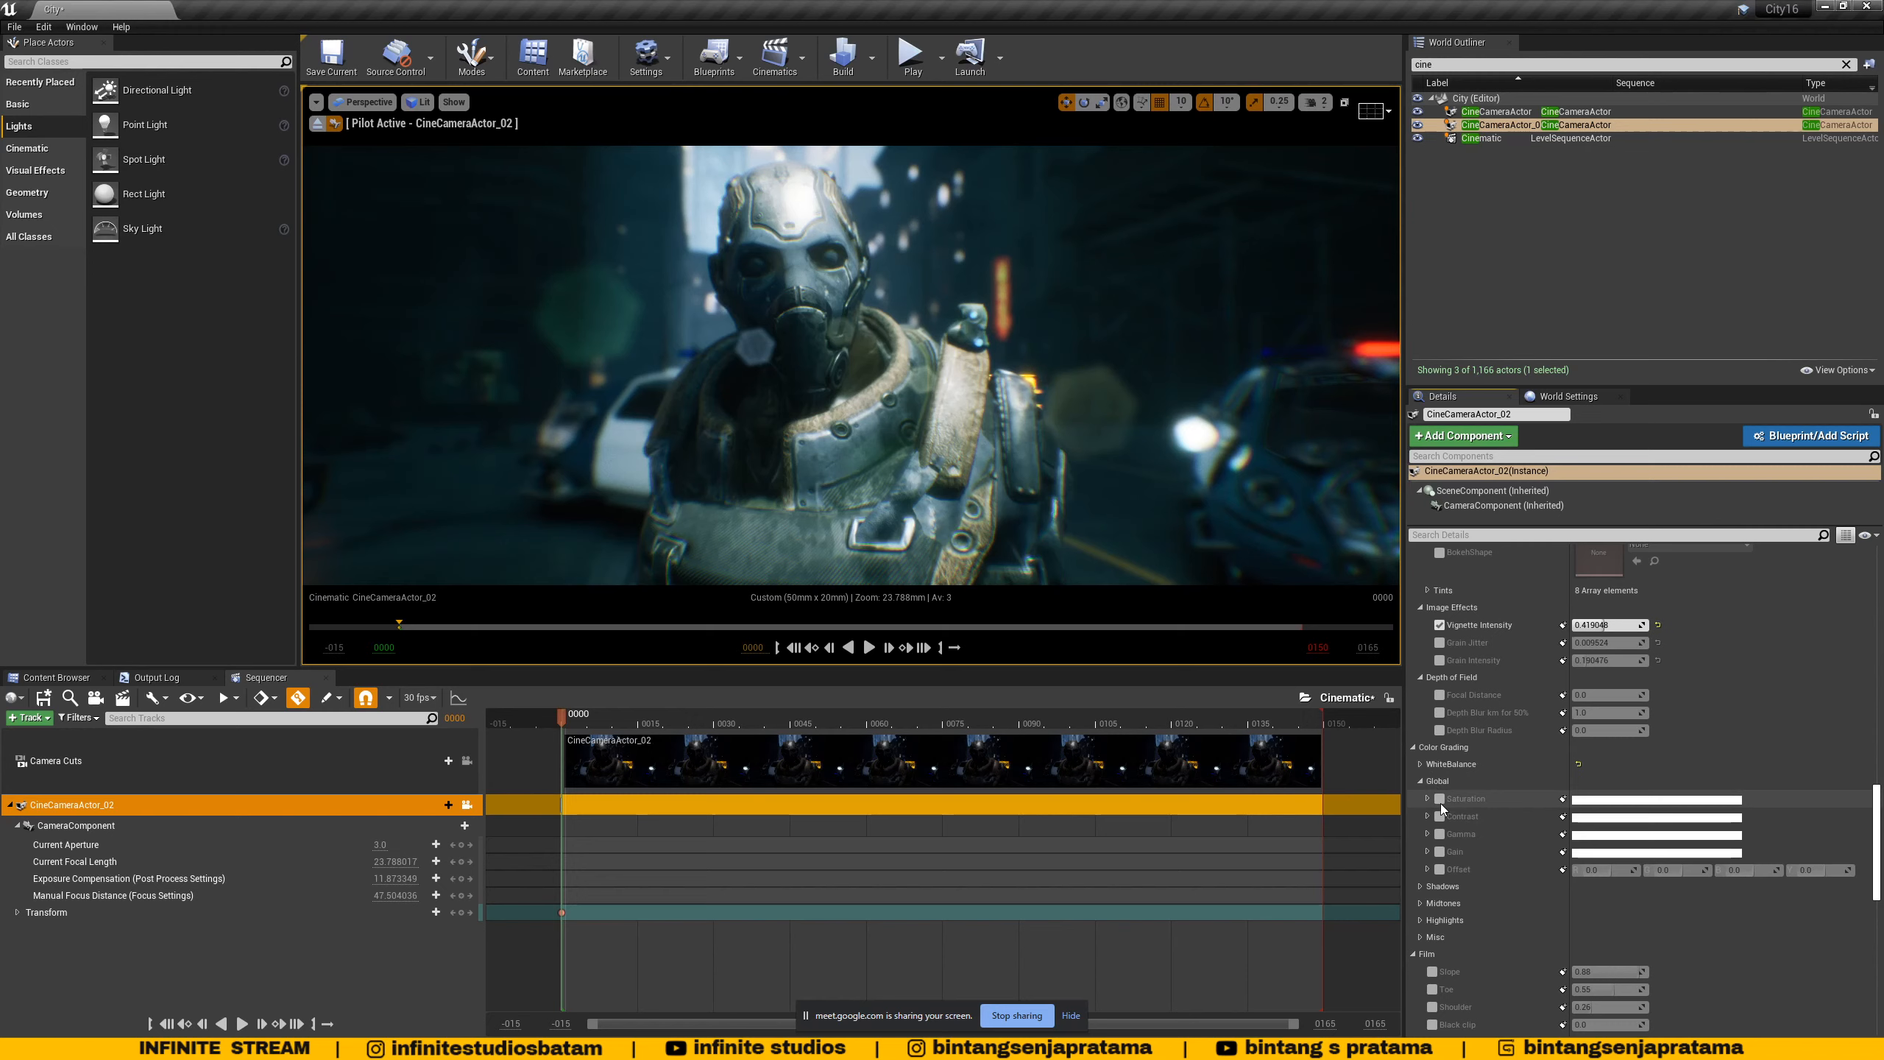
pyautogui.click(1428, 799)
pyautogui.click(1438, 799)
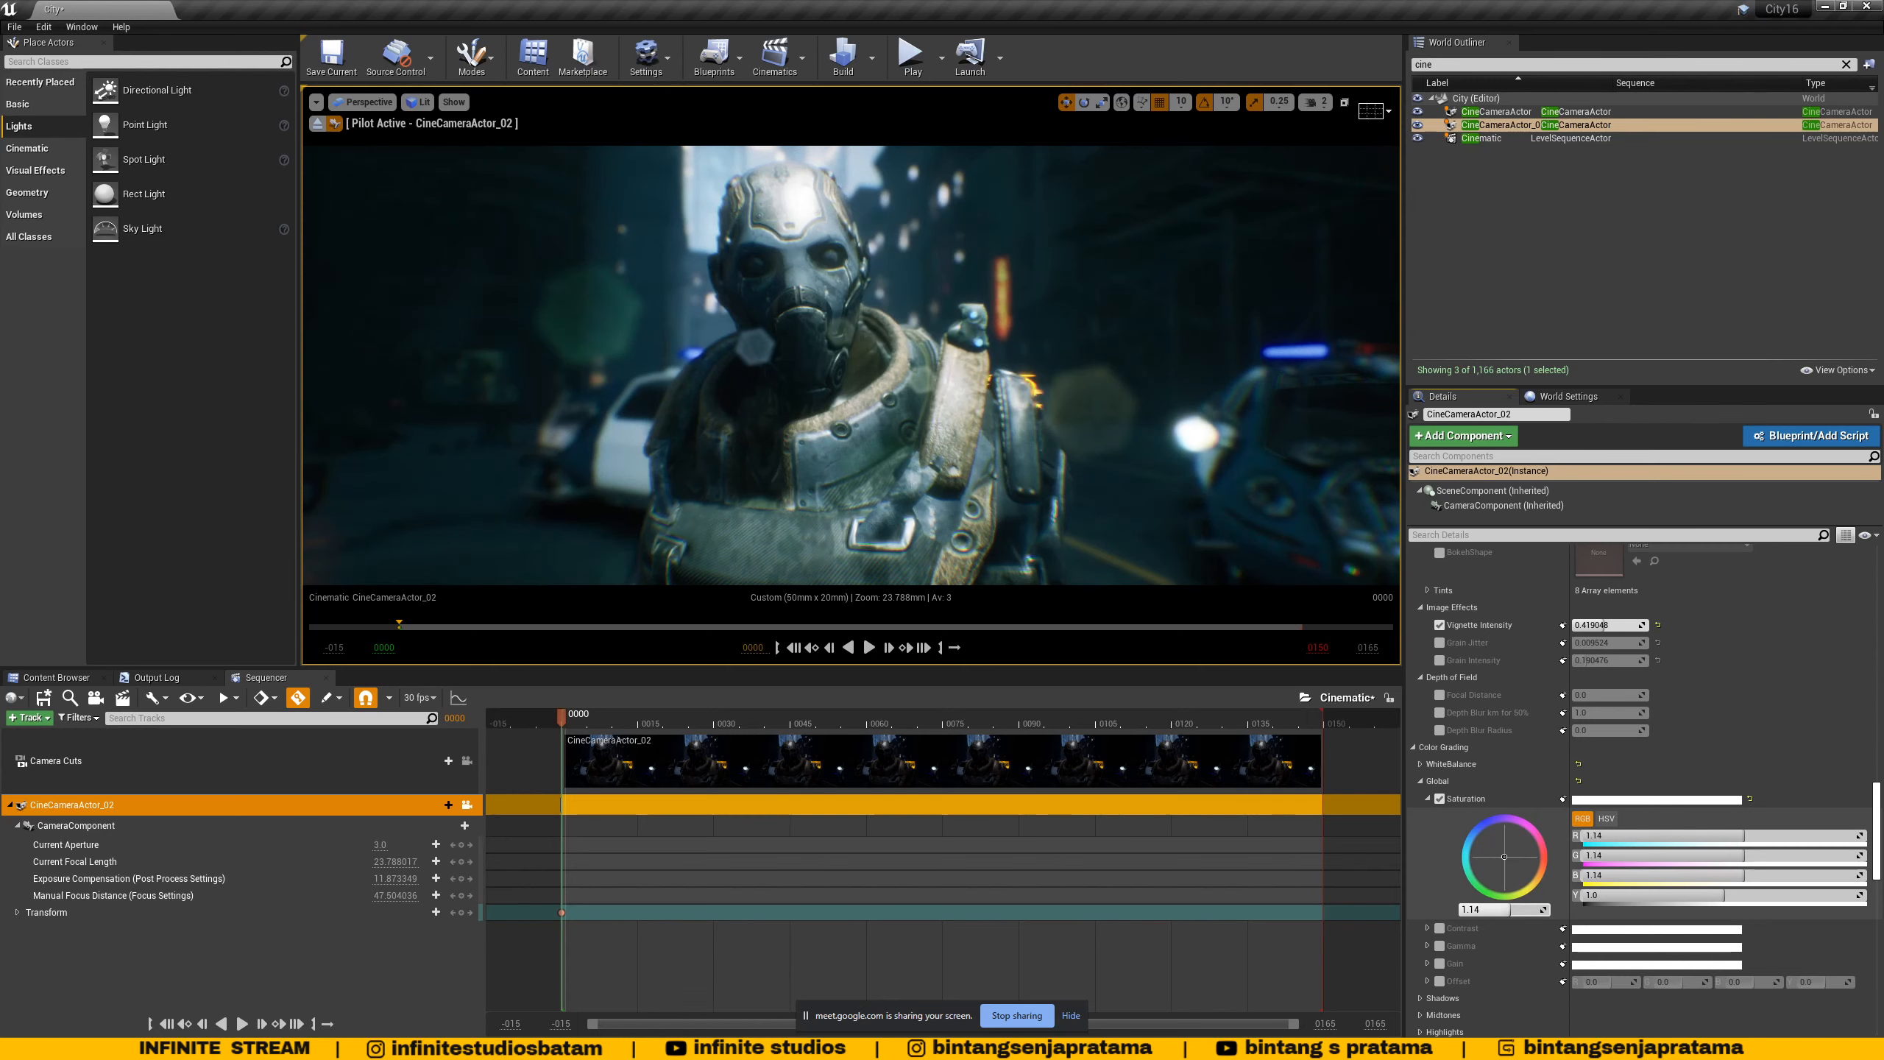
pyautogui.moveTo(1497, 912); pyautogui.dragTo(1514, 912)
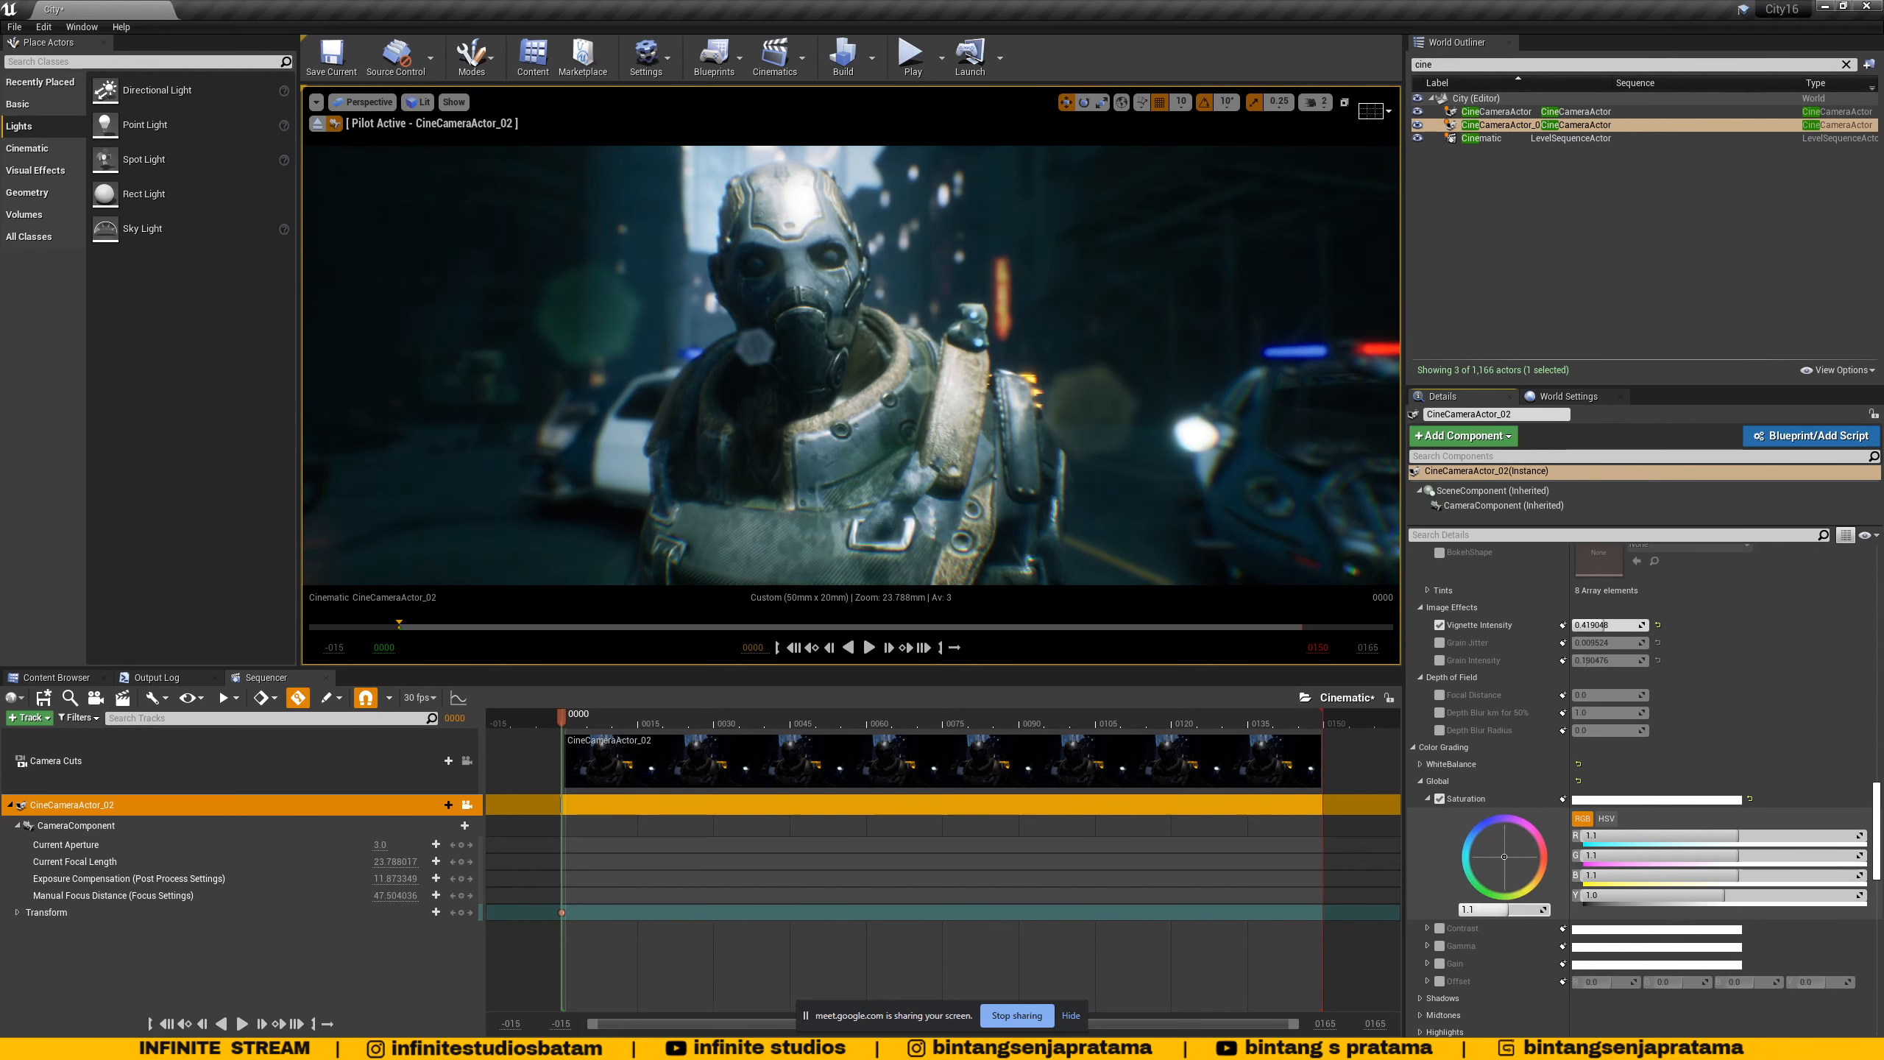
pyautogui.moveTo(1508, 909); pyautogui.dragTo(1479, 910)
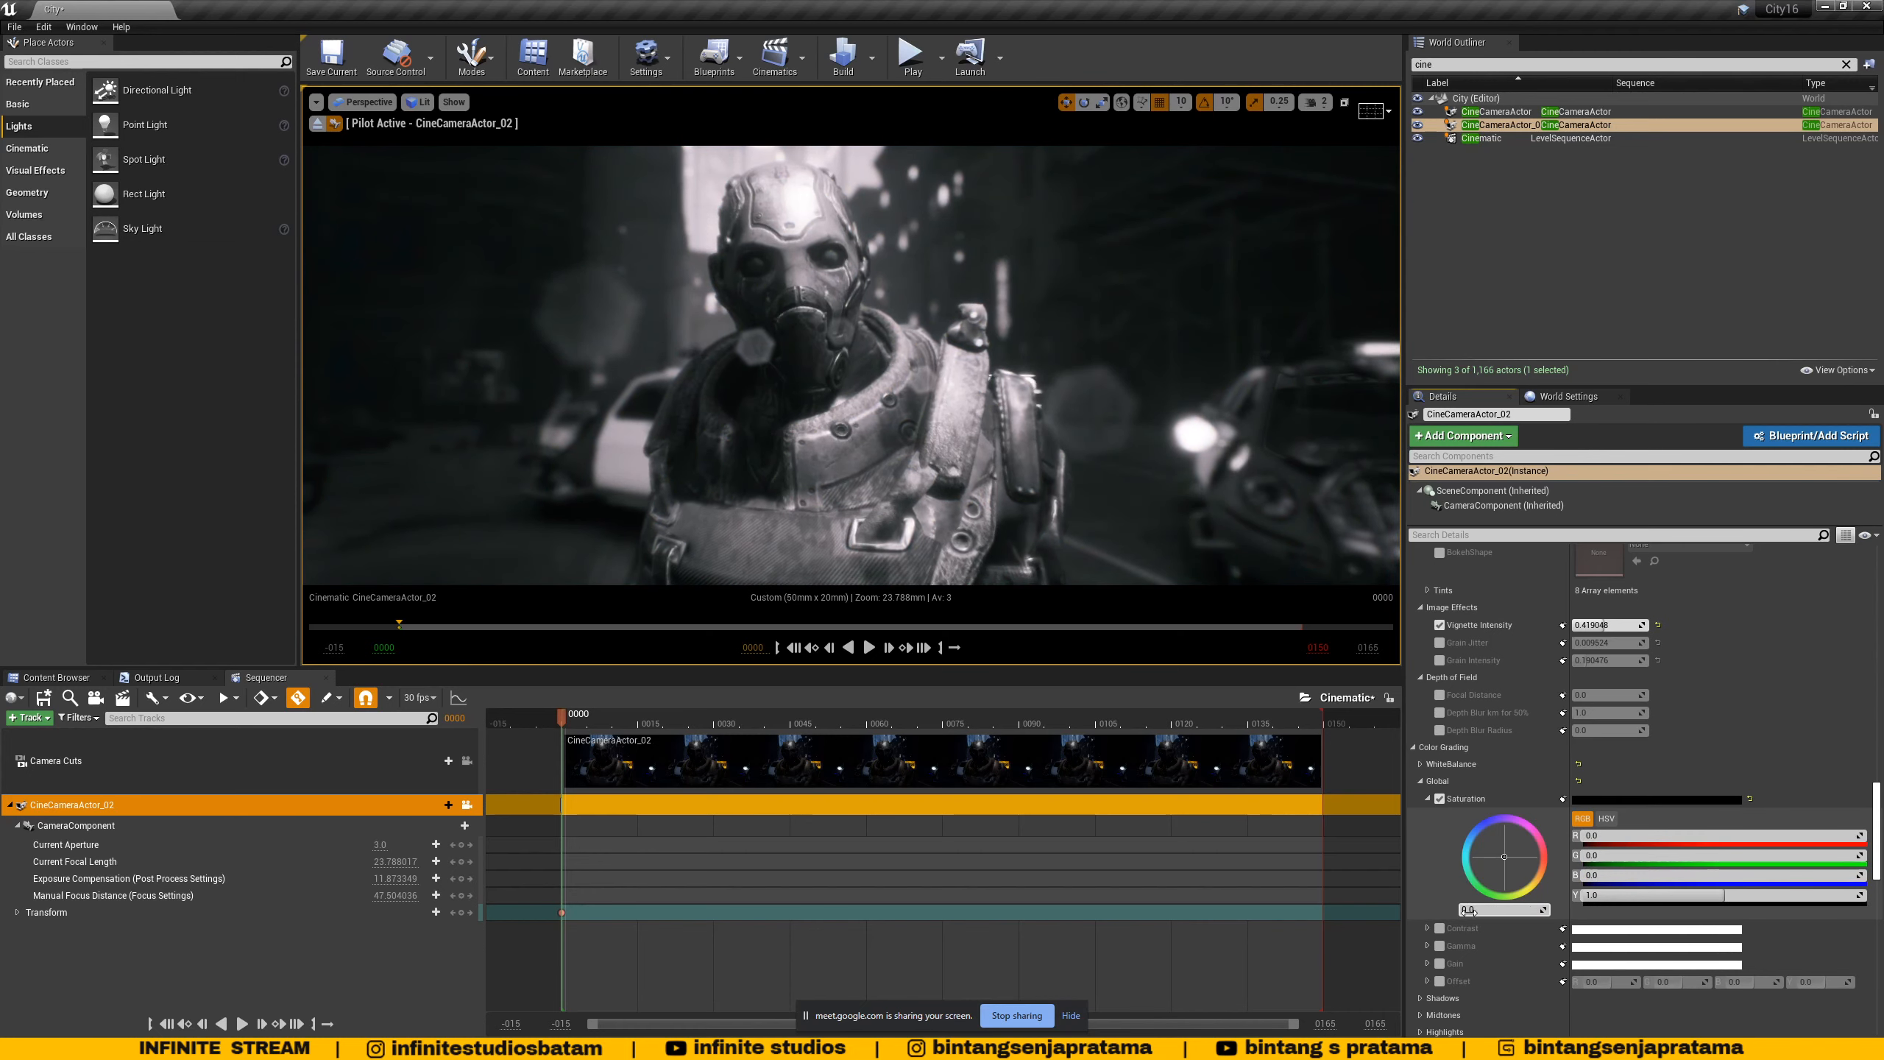
pyautogui.moveTo(1469, 910); pyautogui.dragTo(1539, 910)
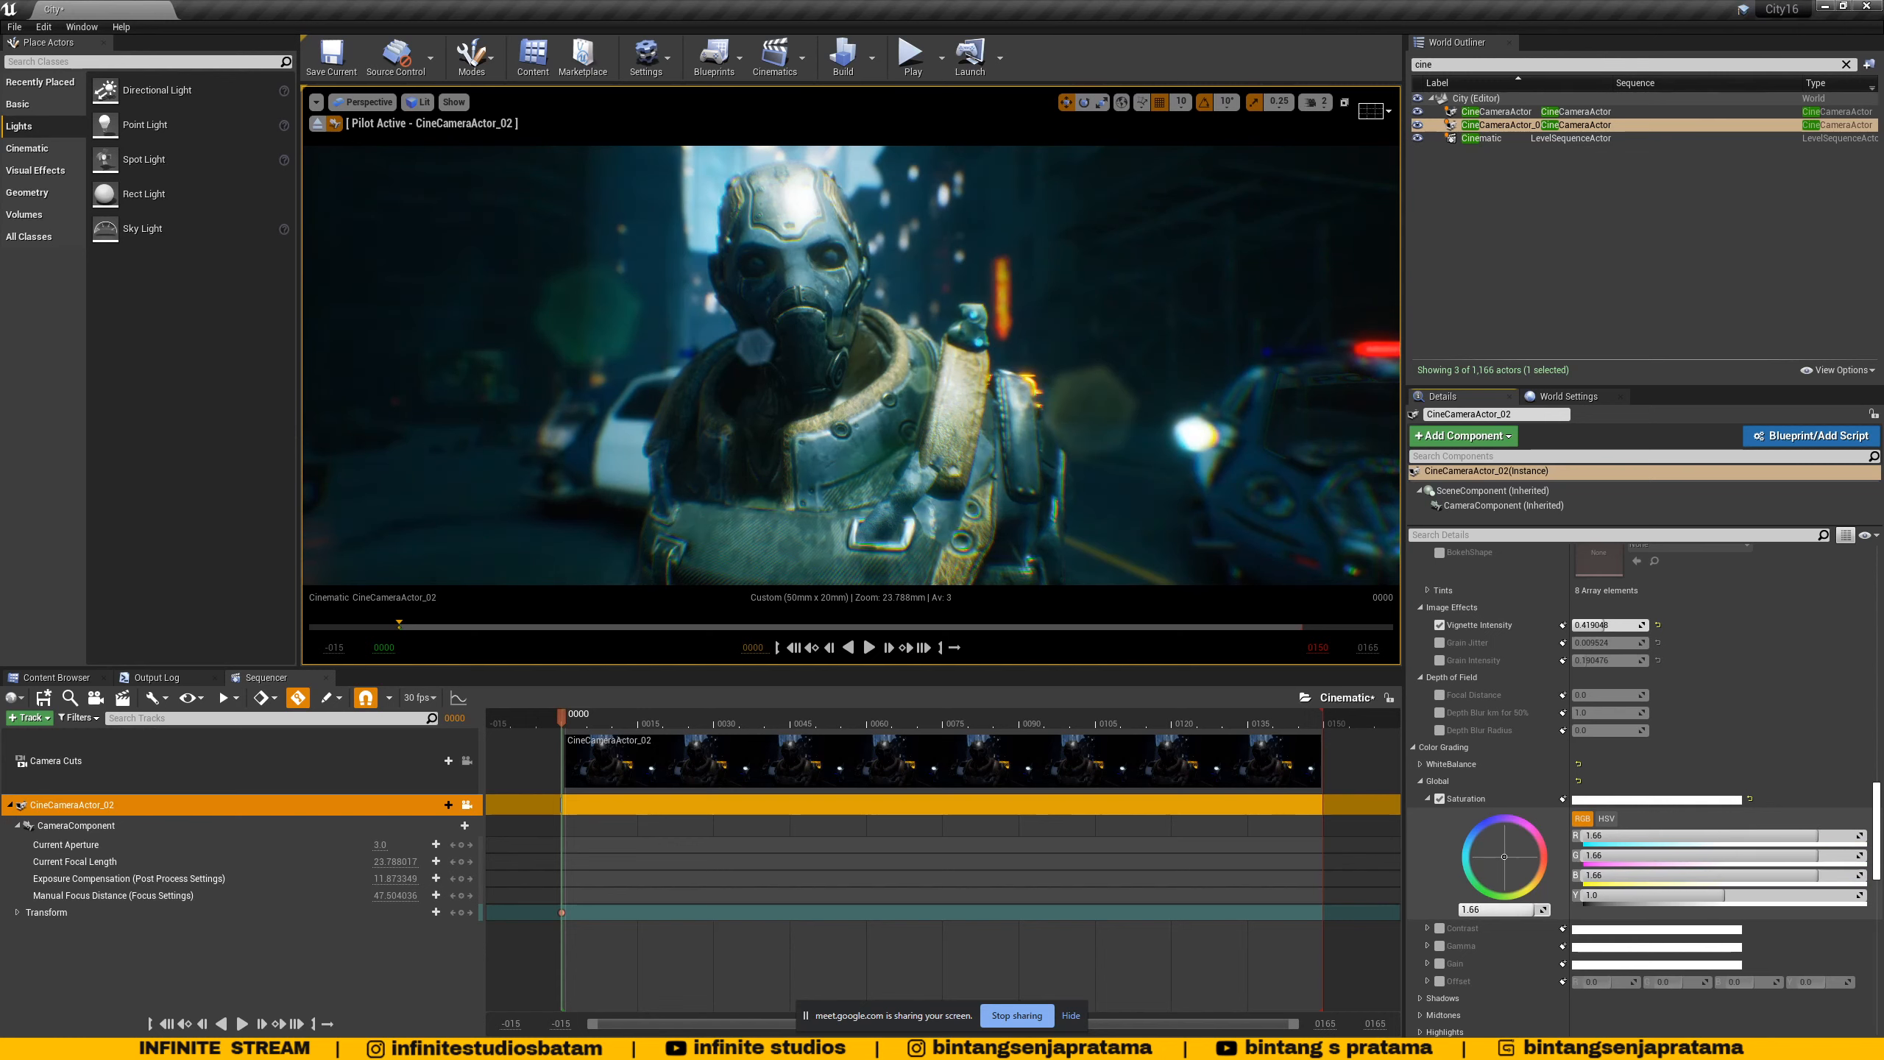
pyautogui.moveTo(1548, 910); pyautogui.dragTo(1518, 910)
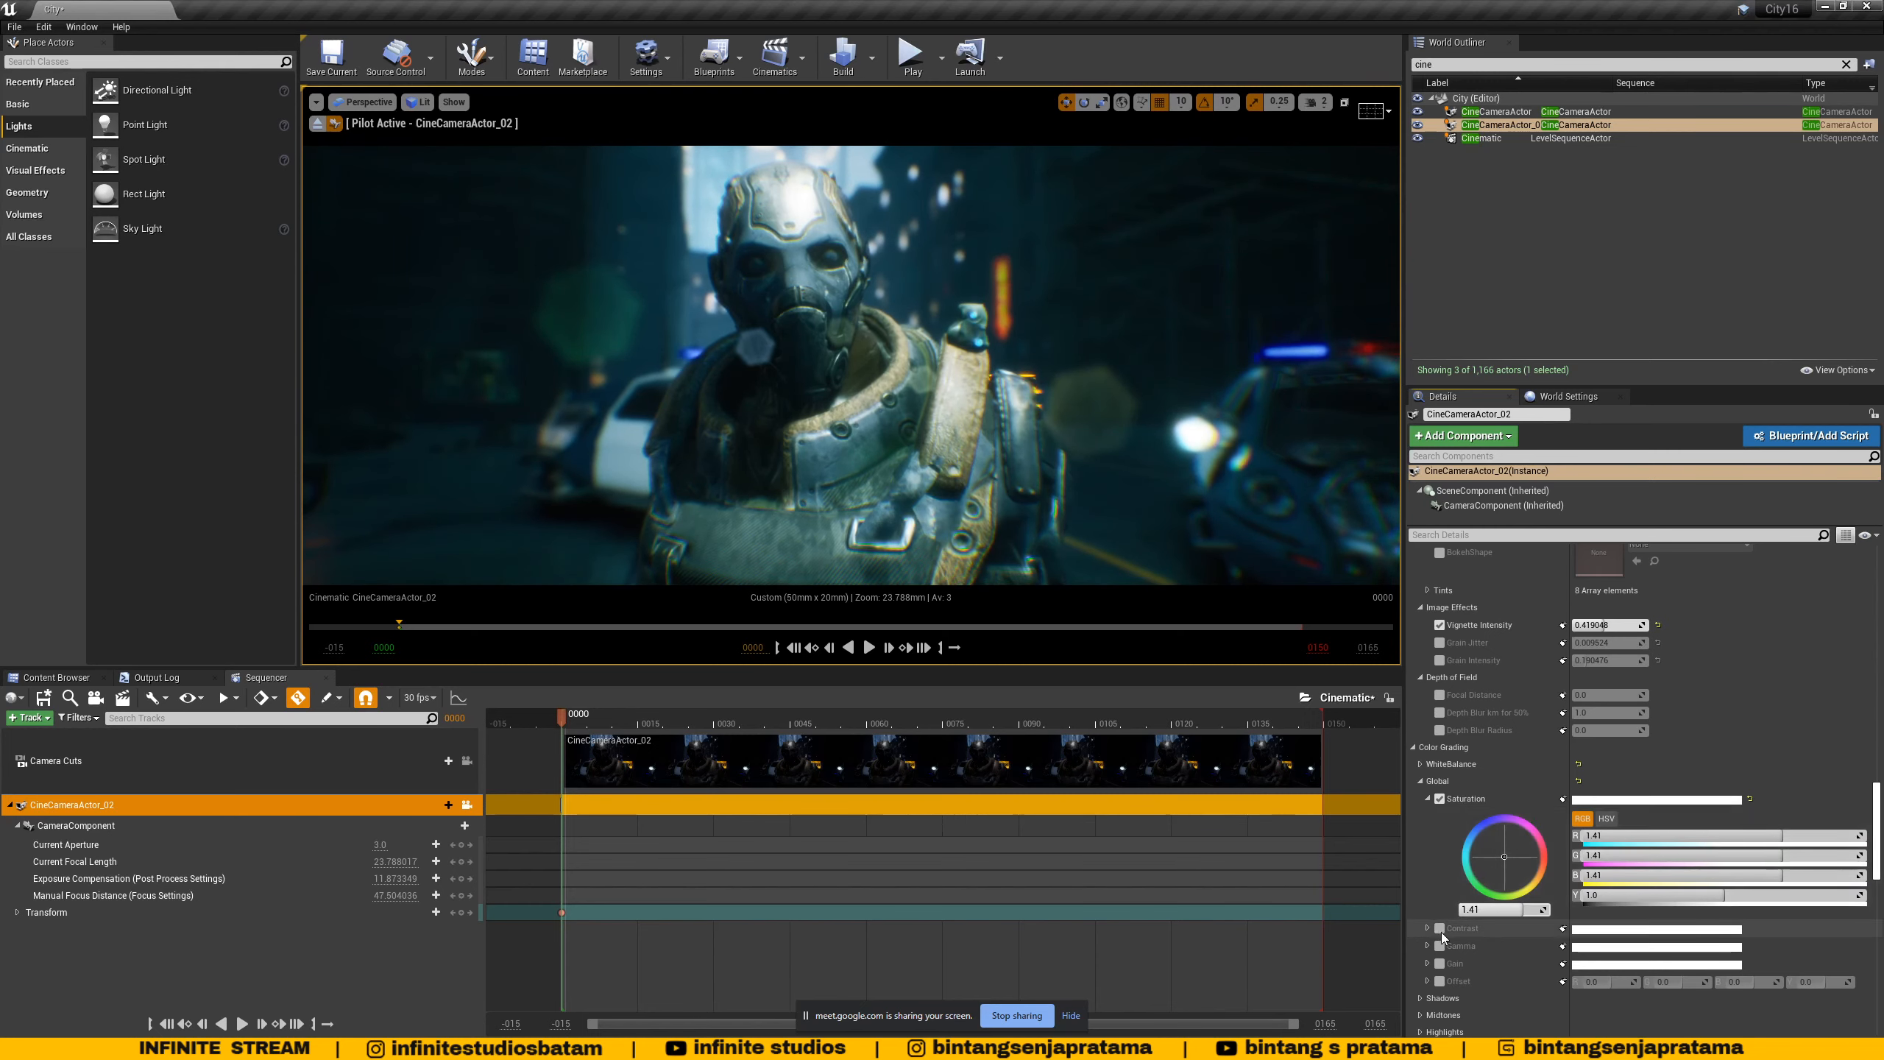
# - Enable the global Gain override and set its red to 0.99, green to 0.93 and blue to 0.95
pyautogui.scroll(-3, 1440, 932)
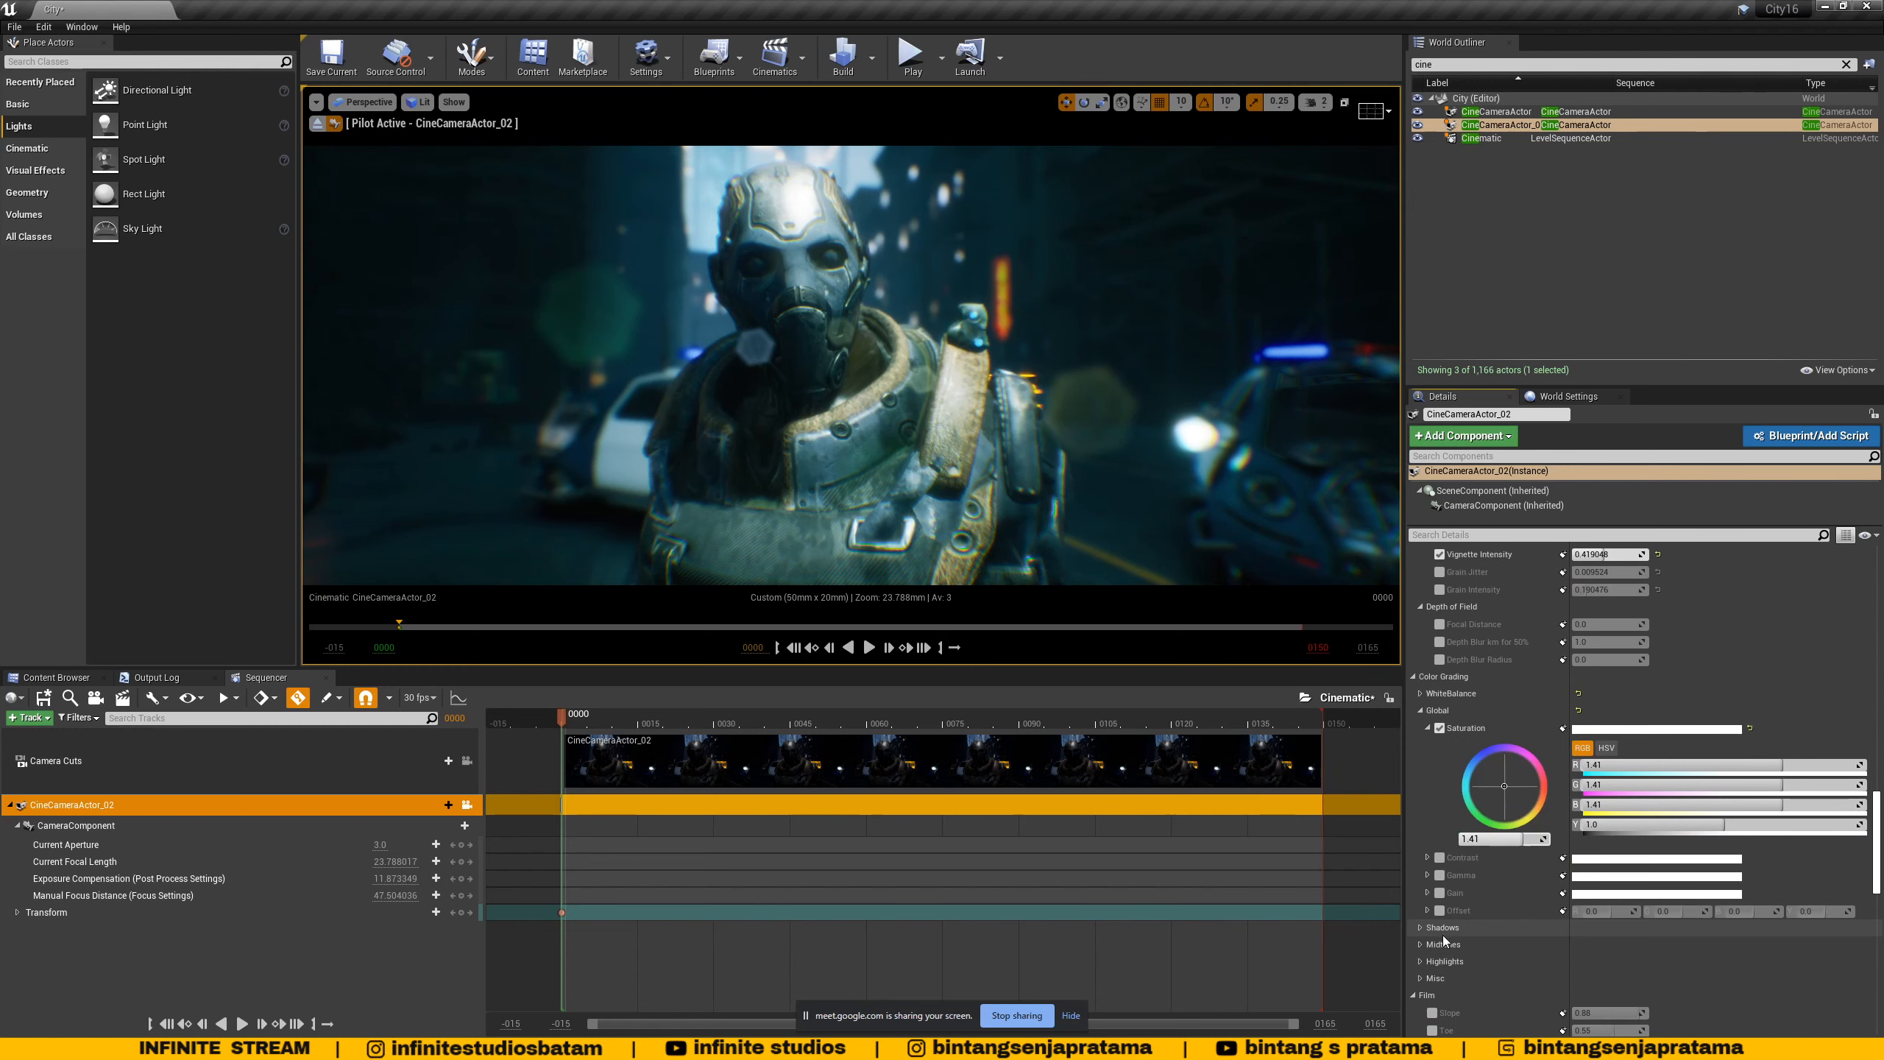
pyautogui.click(1426, 895)
pyautogui.scroll(-6, 1550, 936)
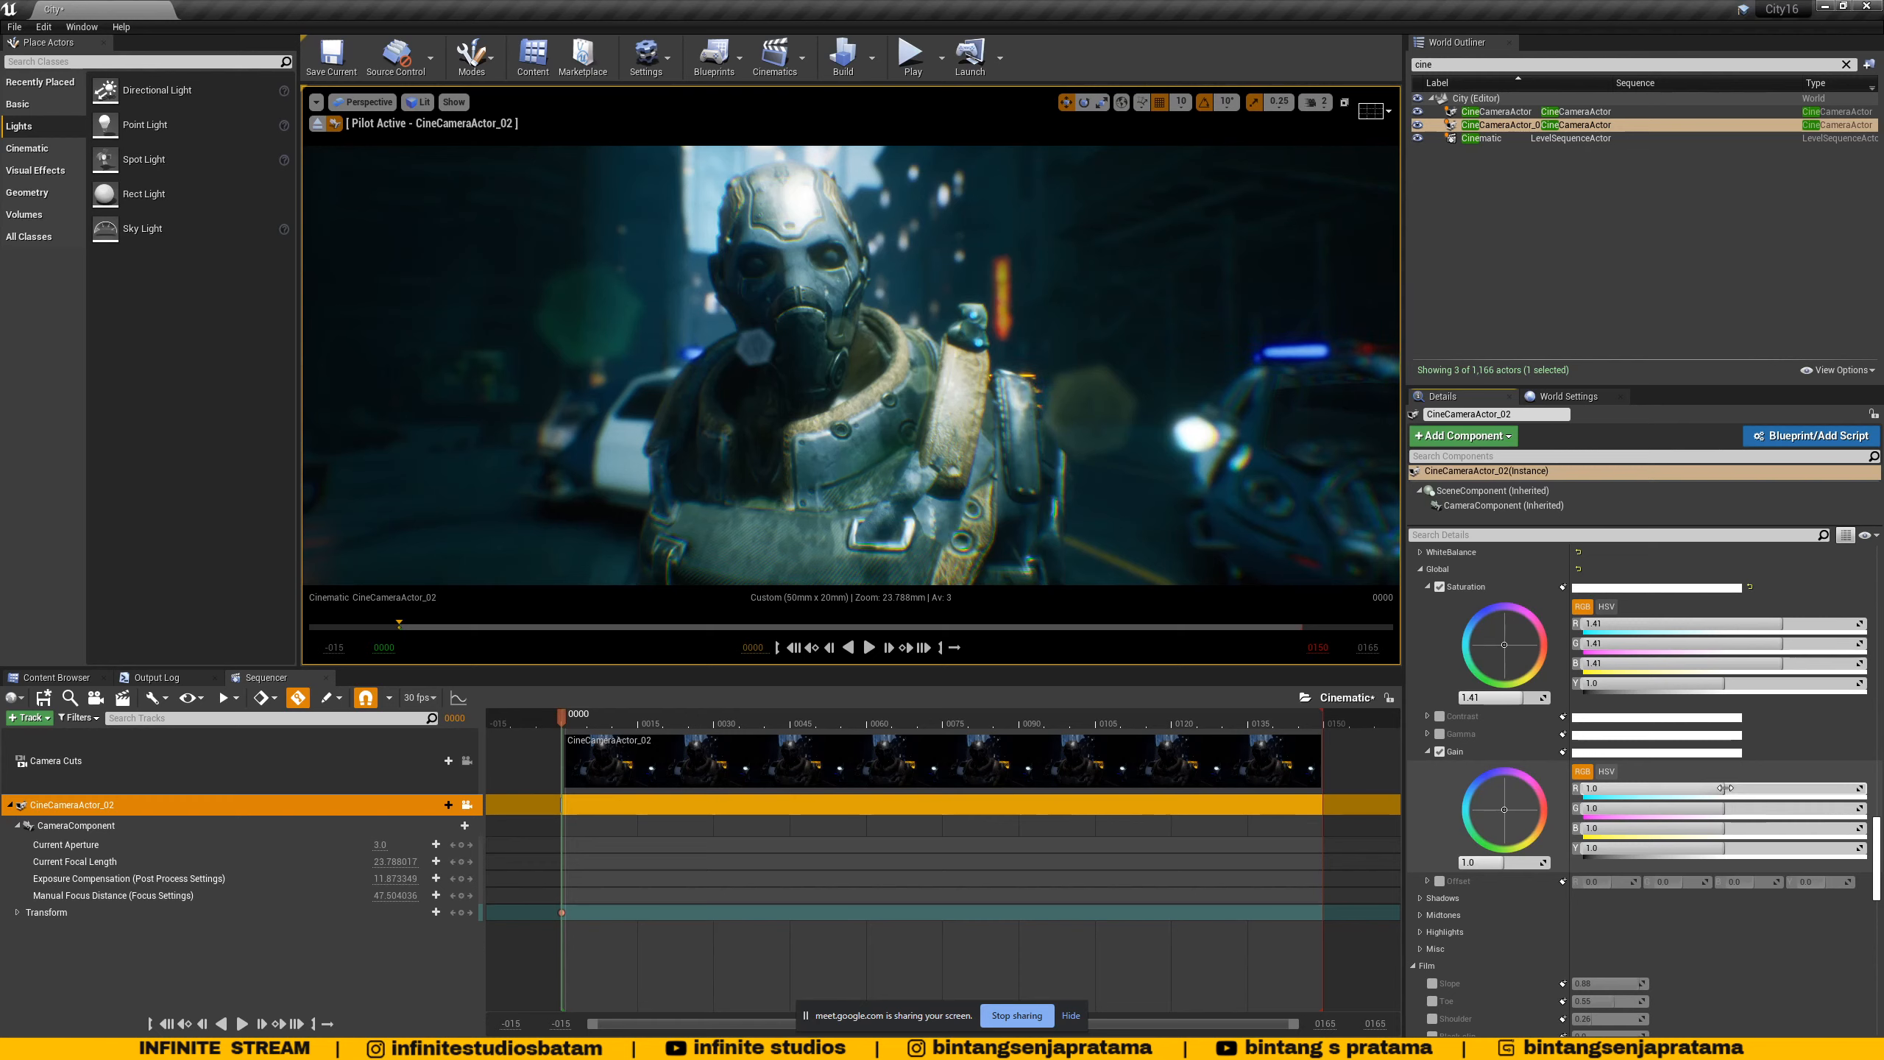
pyautogui.moveTo(1725, 788)
pyautogui.mouseDown()
pyautogui.moveTo(1693, 788)
pyautogui.moveTo(1754, 788)
pyautogui.moveTo(1713, 808)
pyautogui.mouseUp()
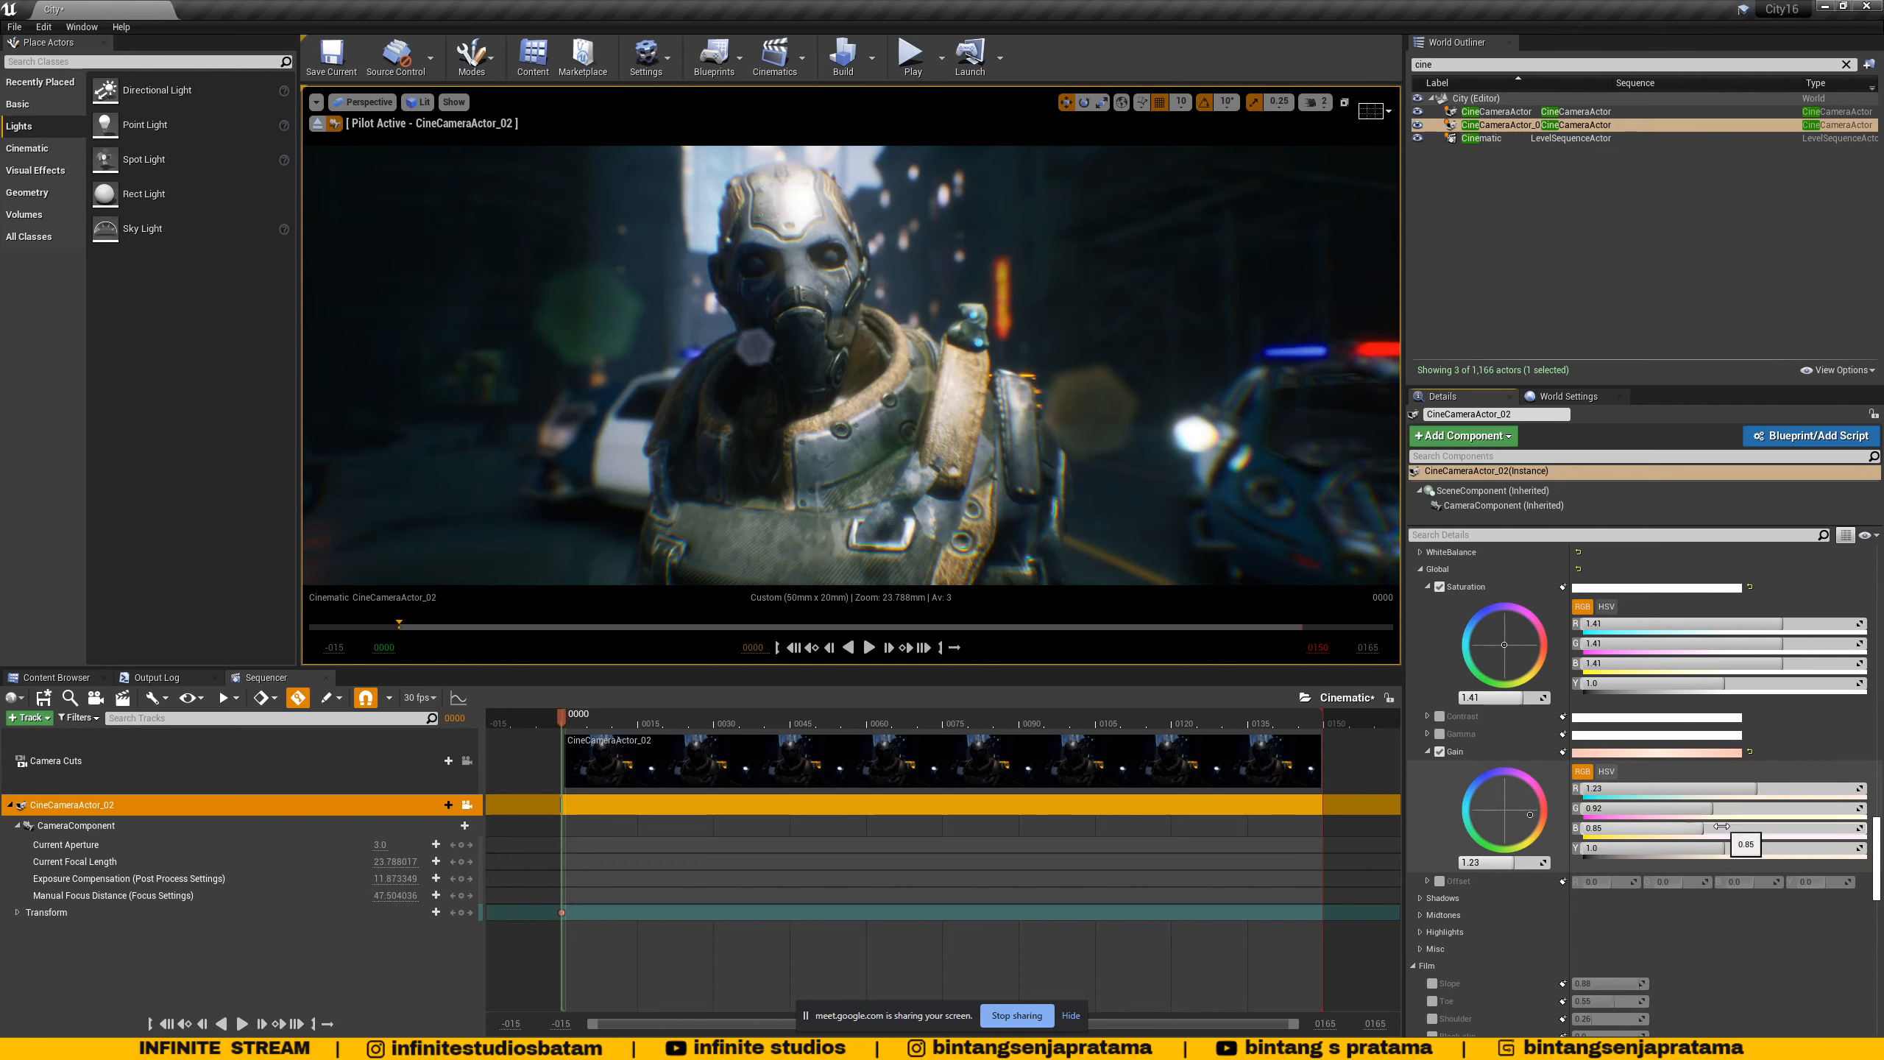
pyautogui.moveTo(1755, 789); pyautogui.dragTo(1719, 828)
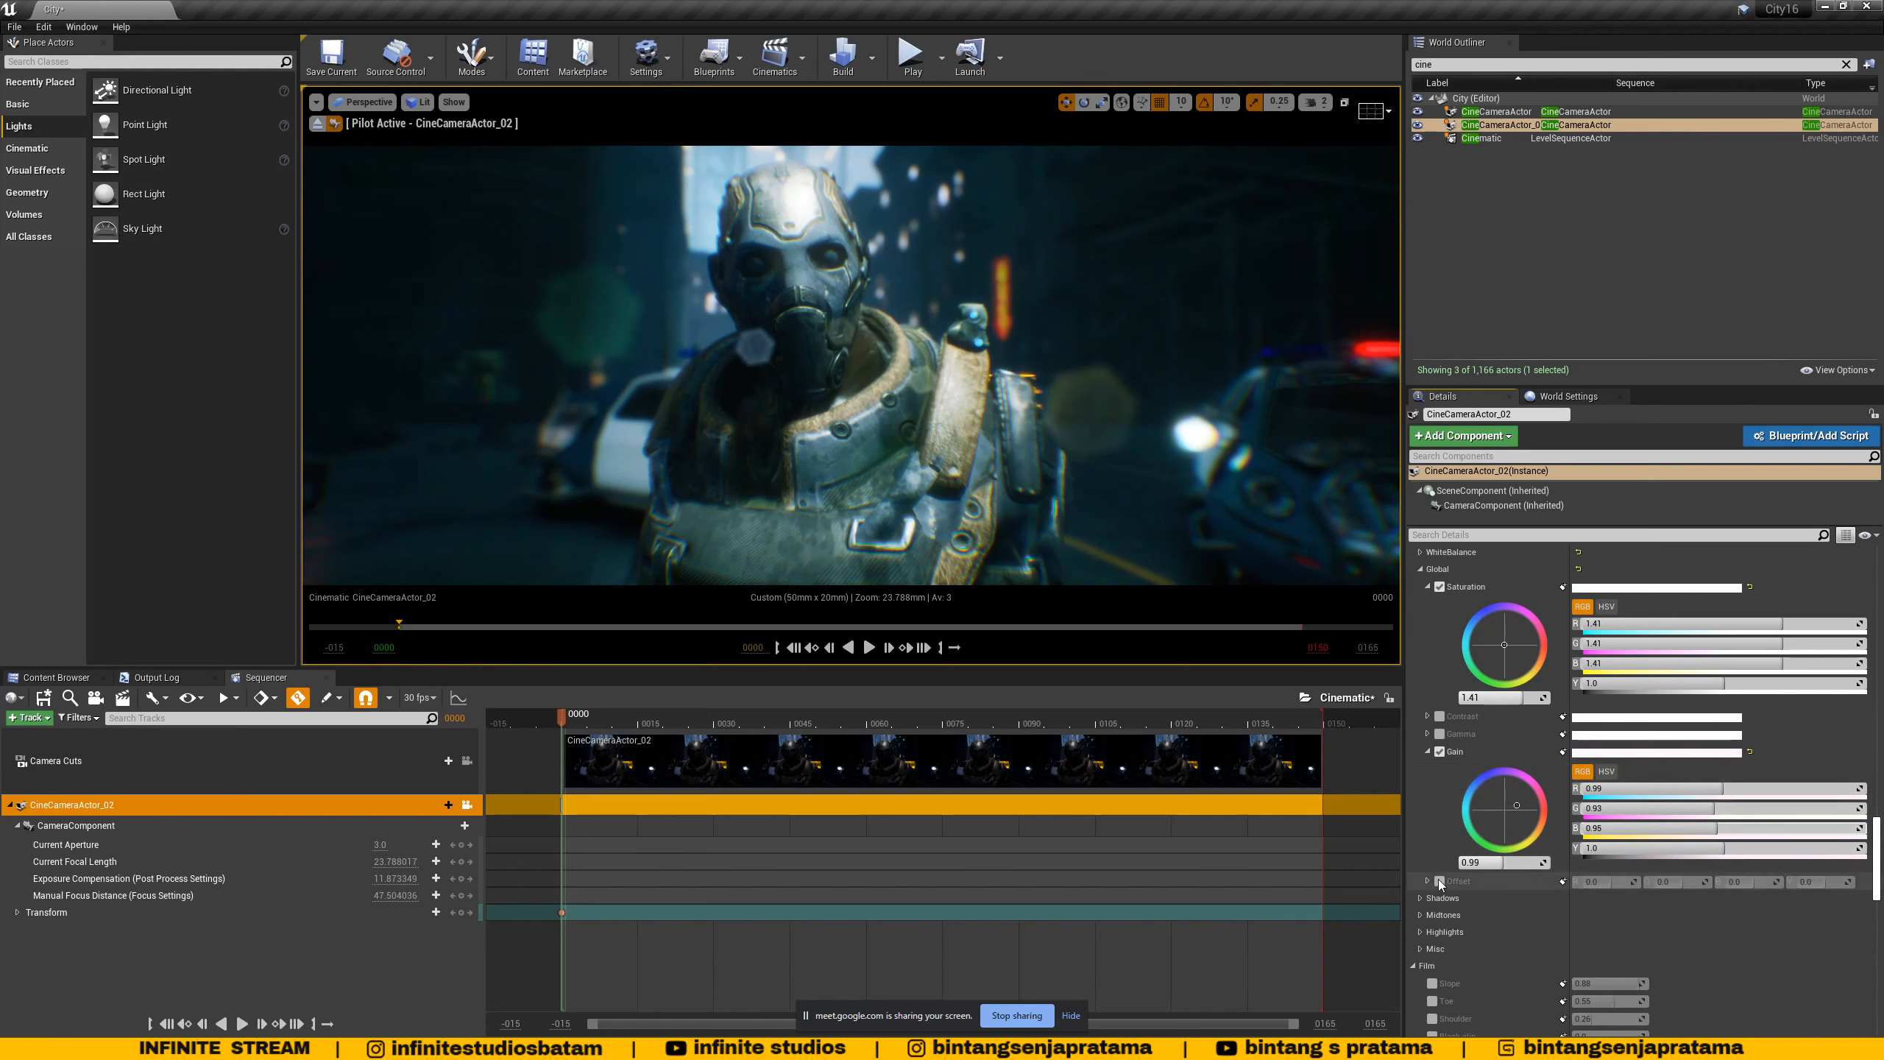
# - Enable the global Offset override and expand its color controls
pyautogui.click(1439, 880)
pyautogui.click(1427, 881)
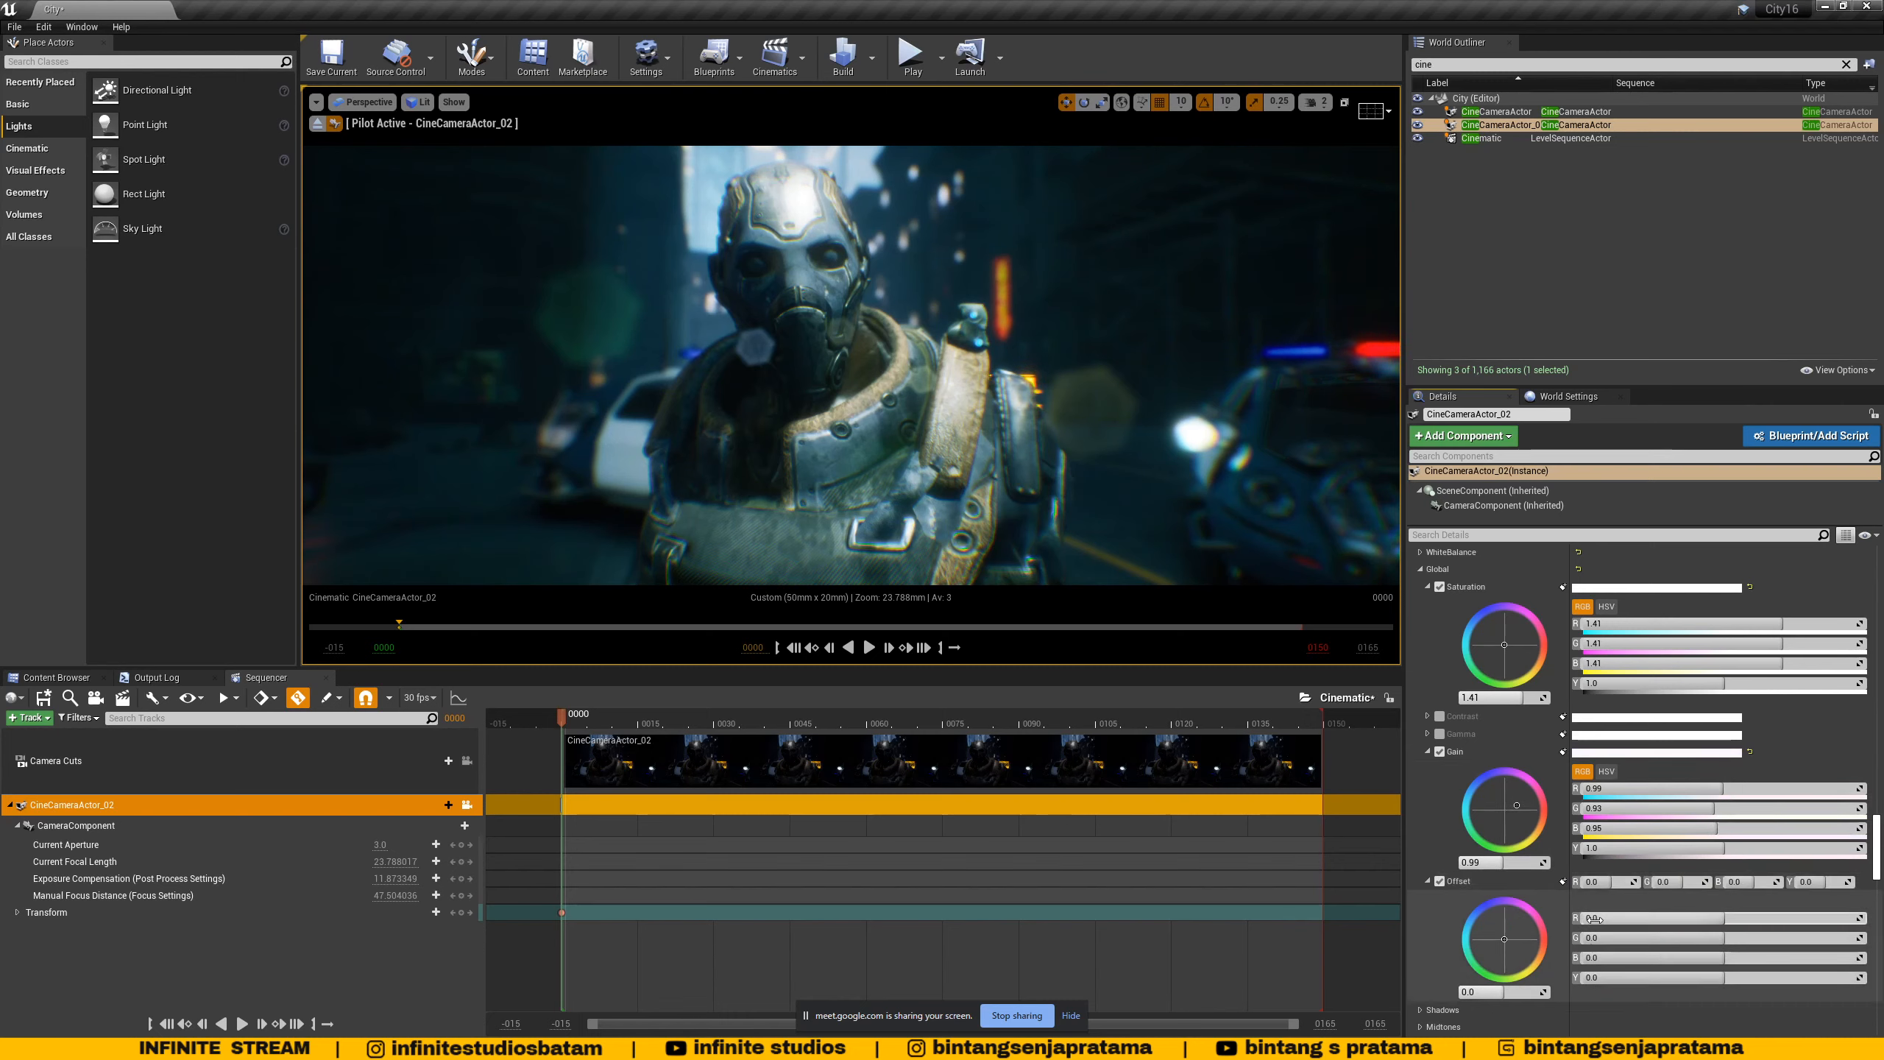
pyautogui.scroll(-2, 1612, 929)
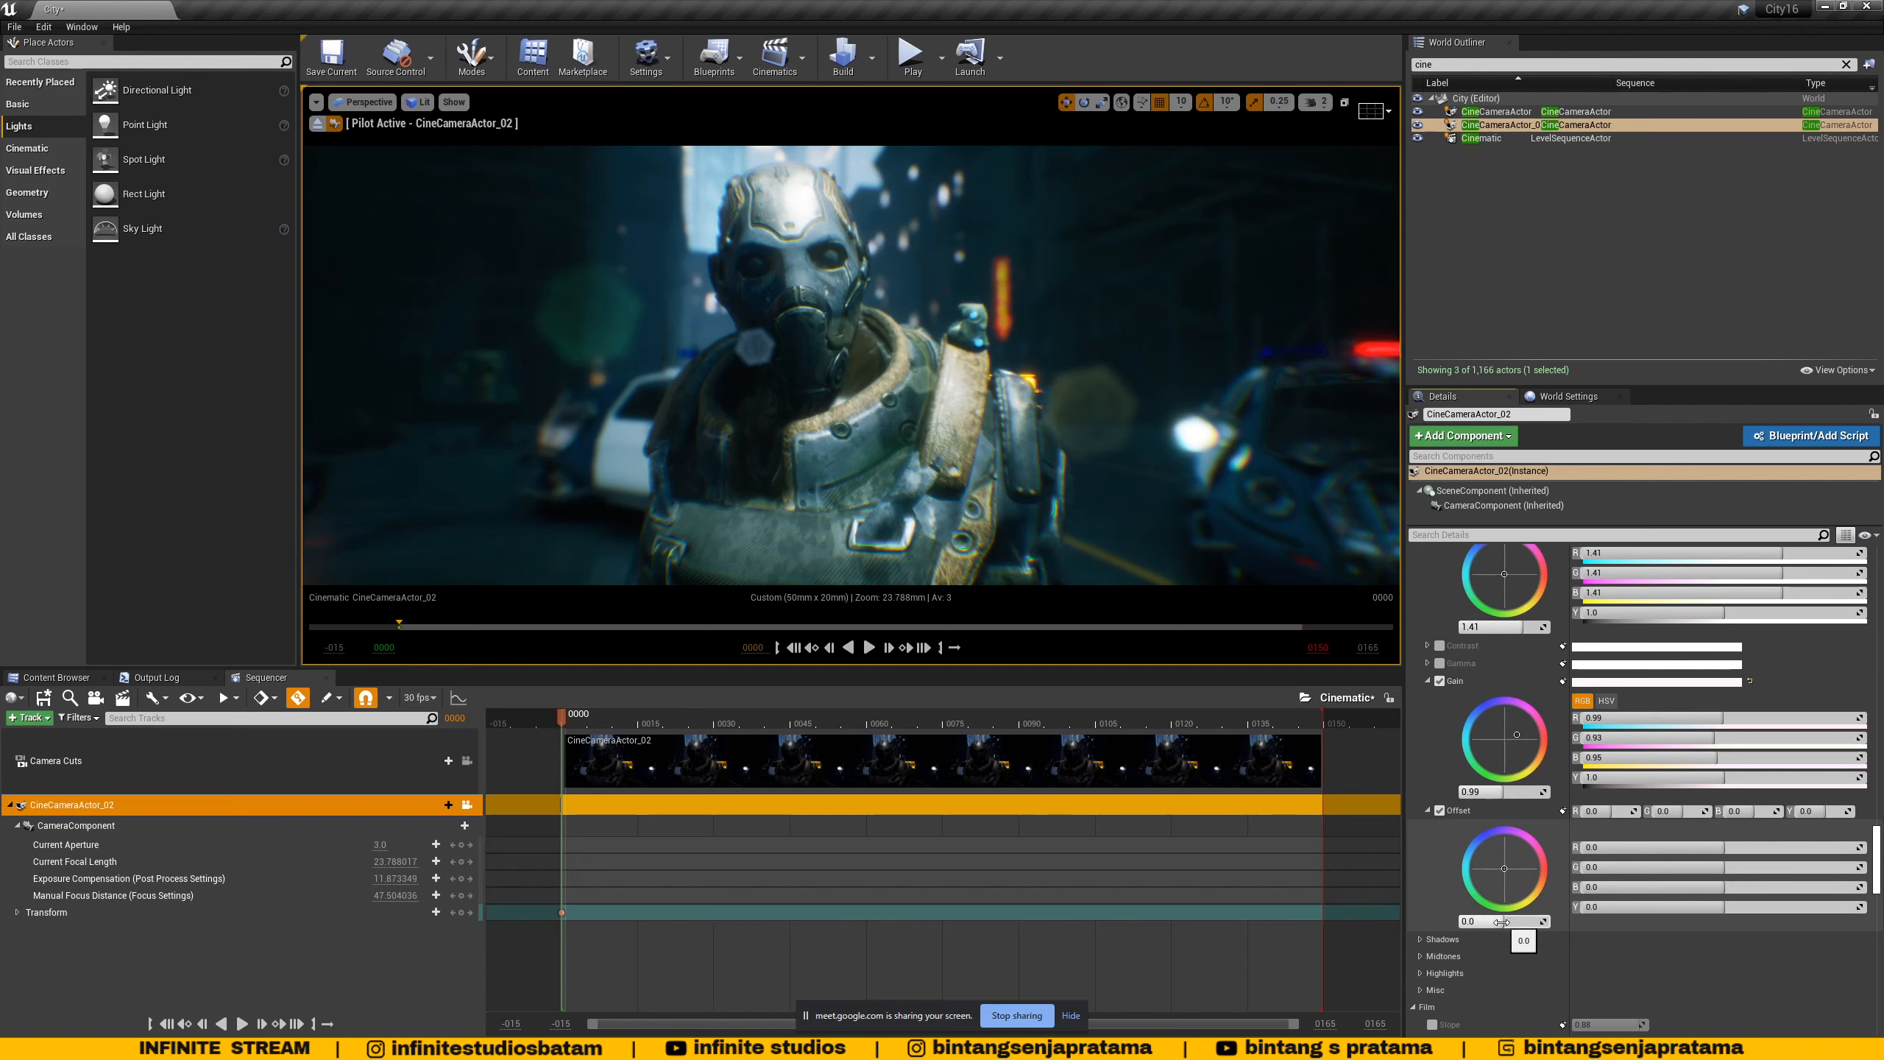
# - Try tinting the image with the global Offset, including red at 0.094 and red and green at 1
pyautogui.moveTo(1502, 922); pyautogui.dragTo(1517, 922)
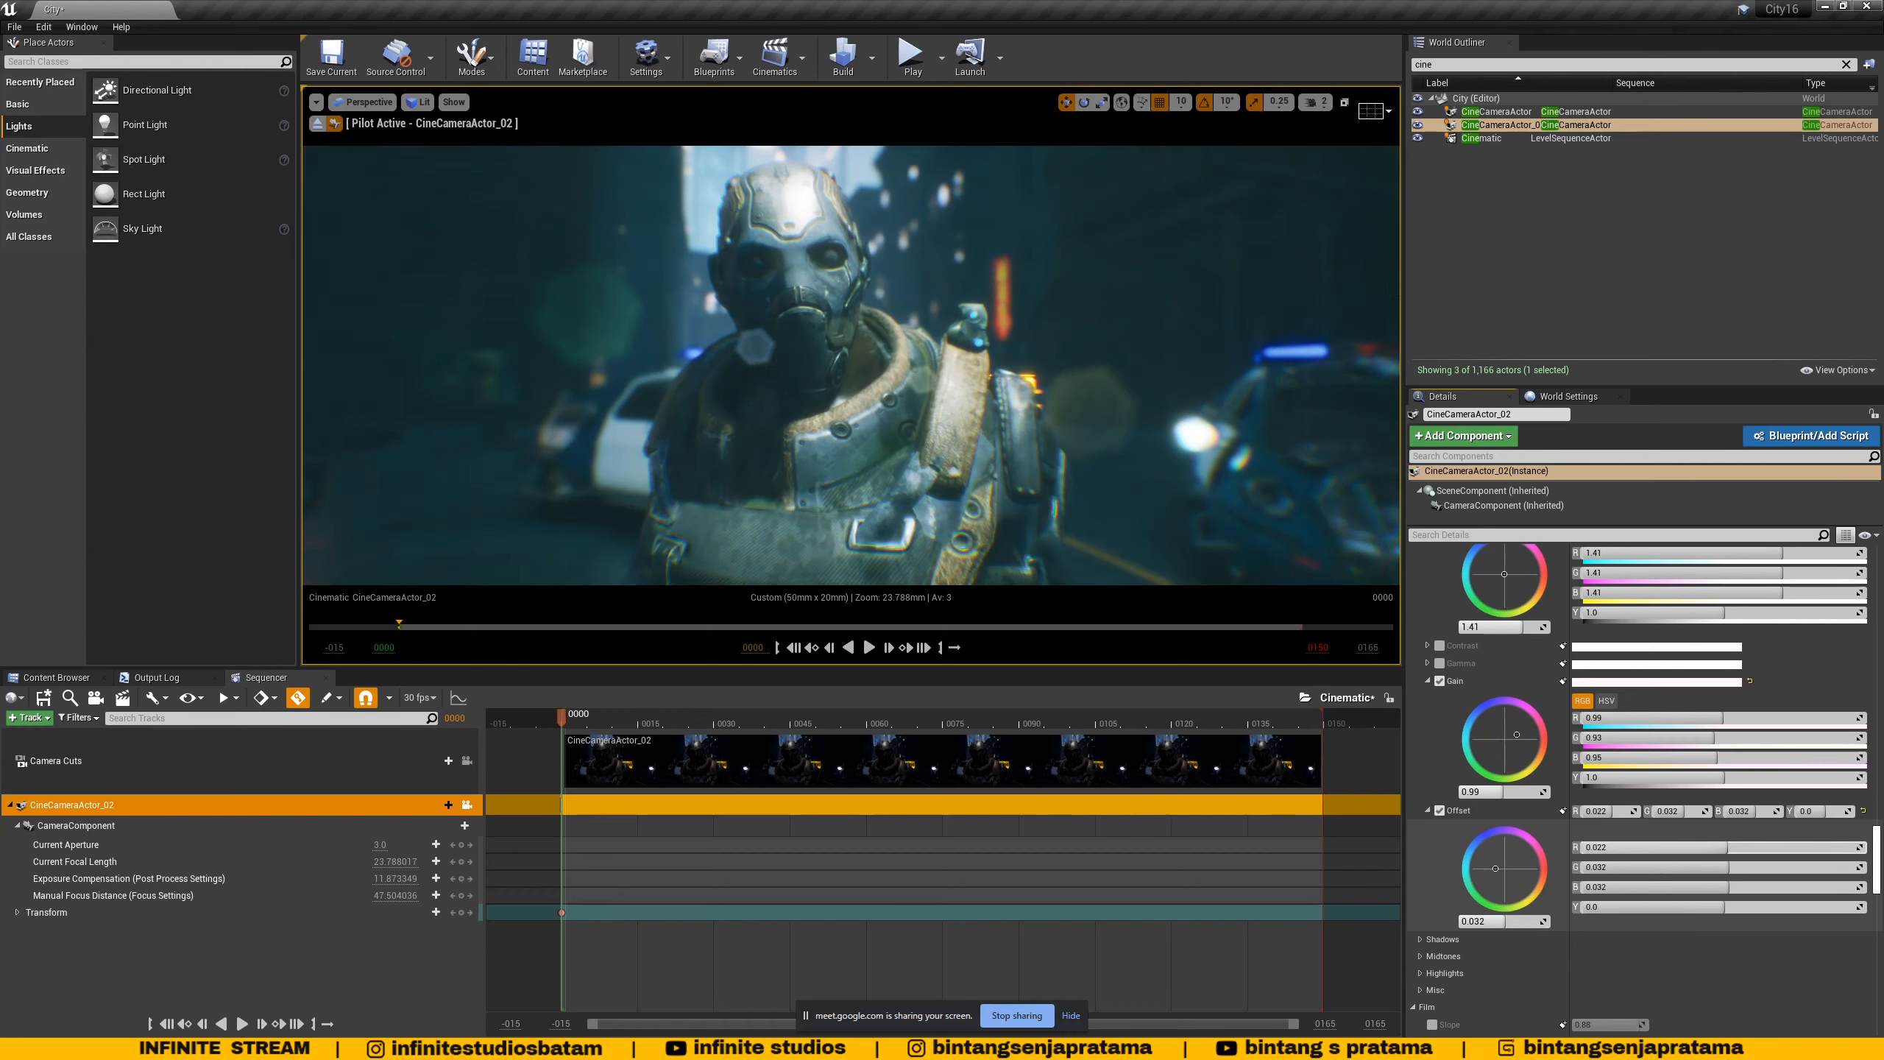
pyautogui.moveTo(1726, 847); pyautogui.dragTo(1737, 847)
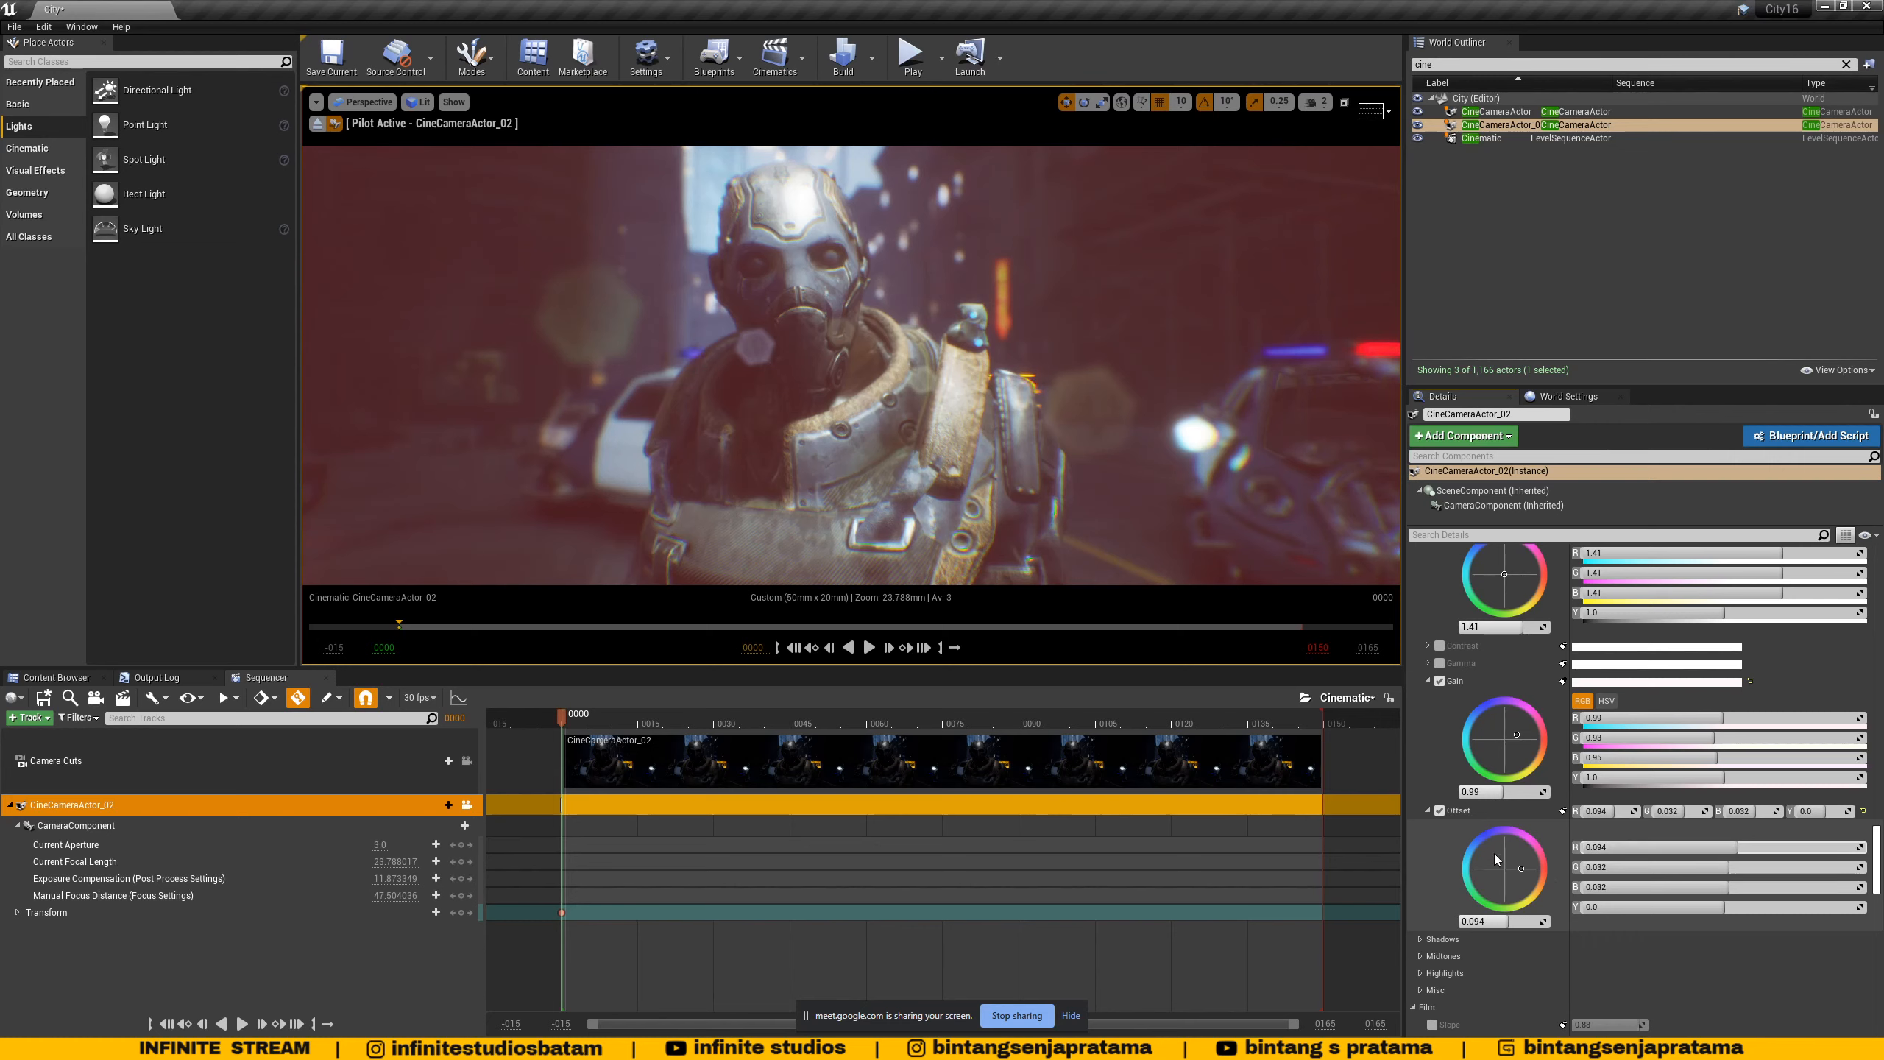
pyautogui.moveTo(1507, 921); pyautogui.dragTo(1511, 920)
pyautogui.click(1602, 847)
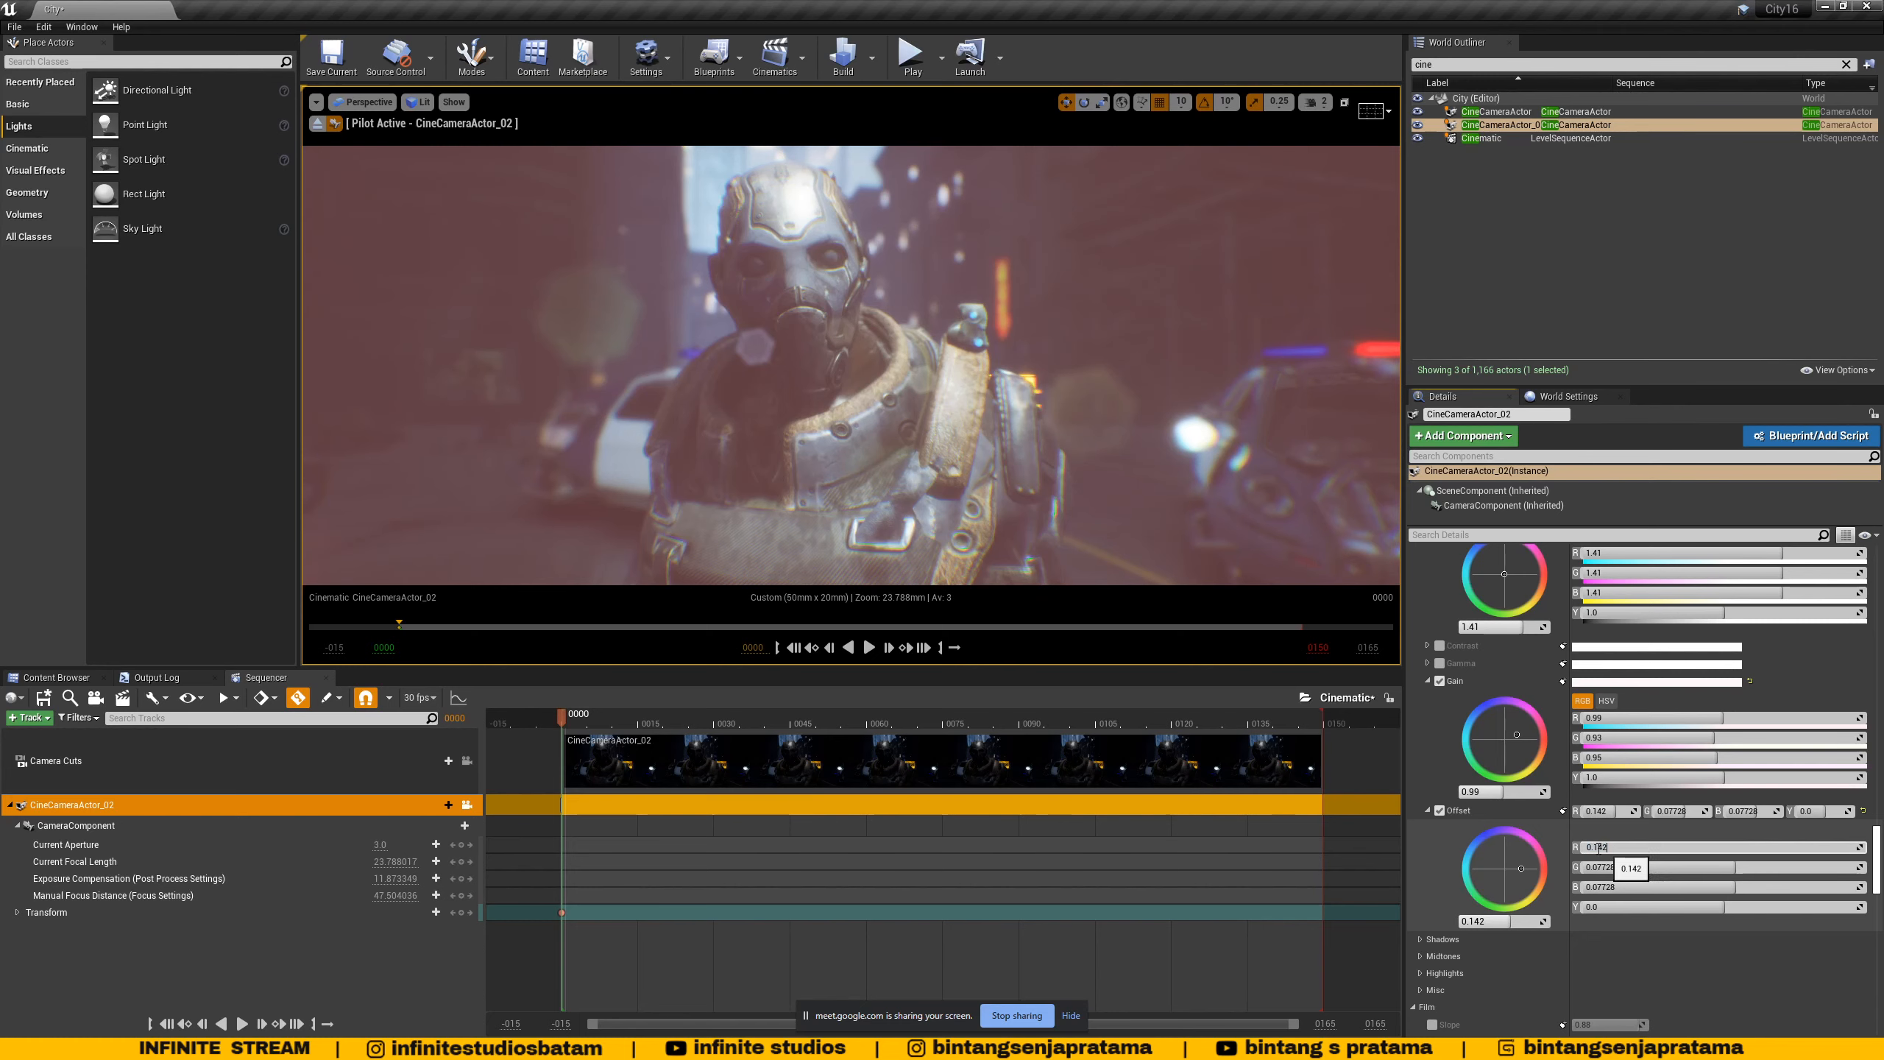
pyautogui.write('1')
pyautogui.press('Tab')
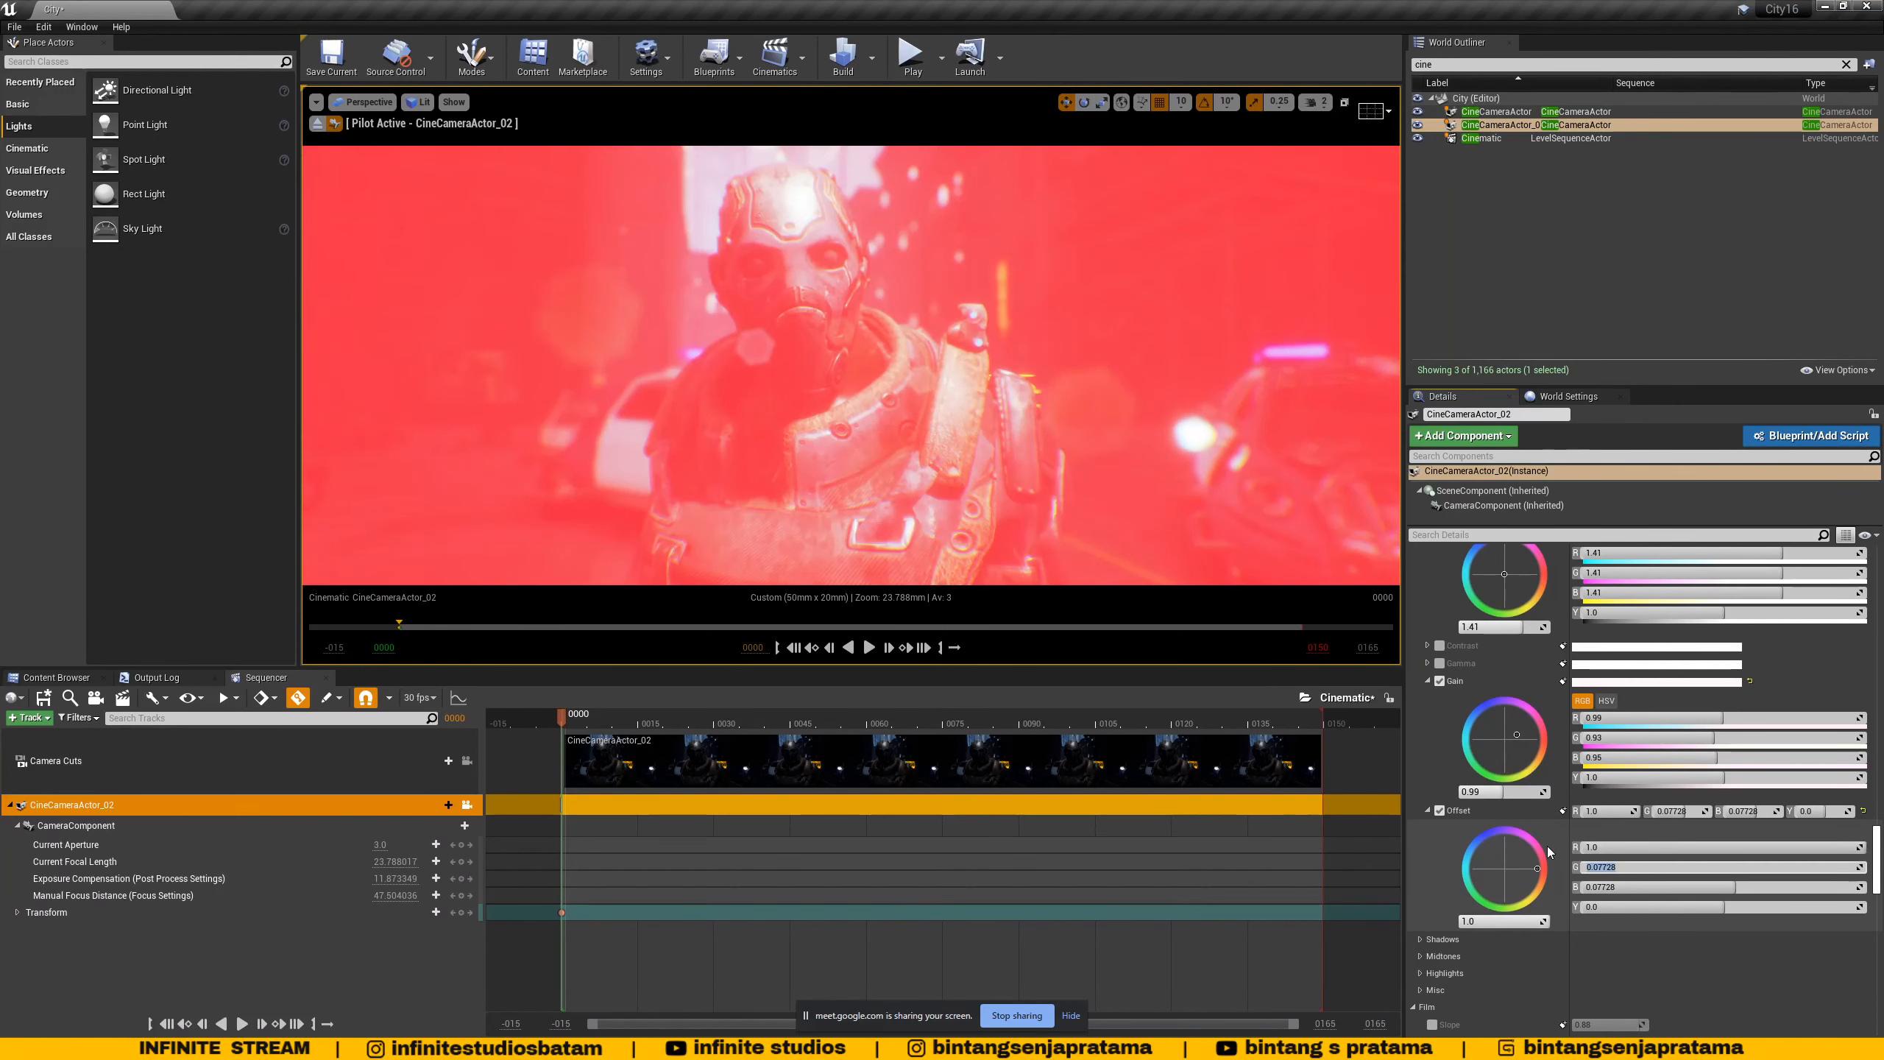
pyautogui.click(1606, 845)
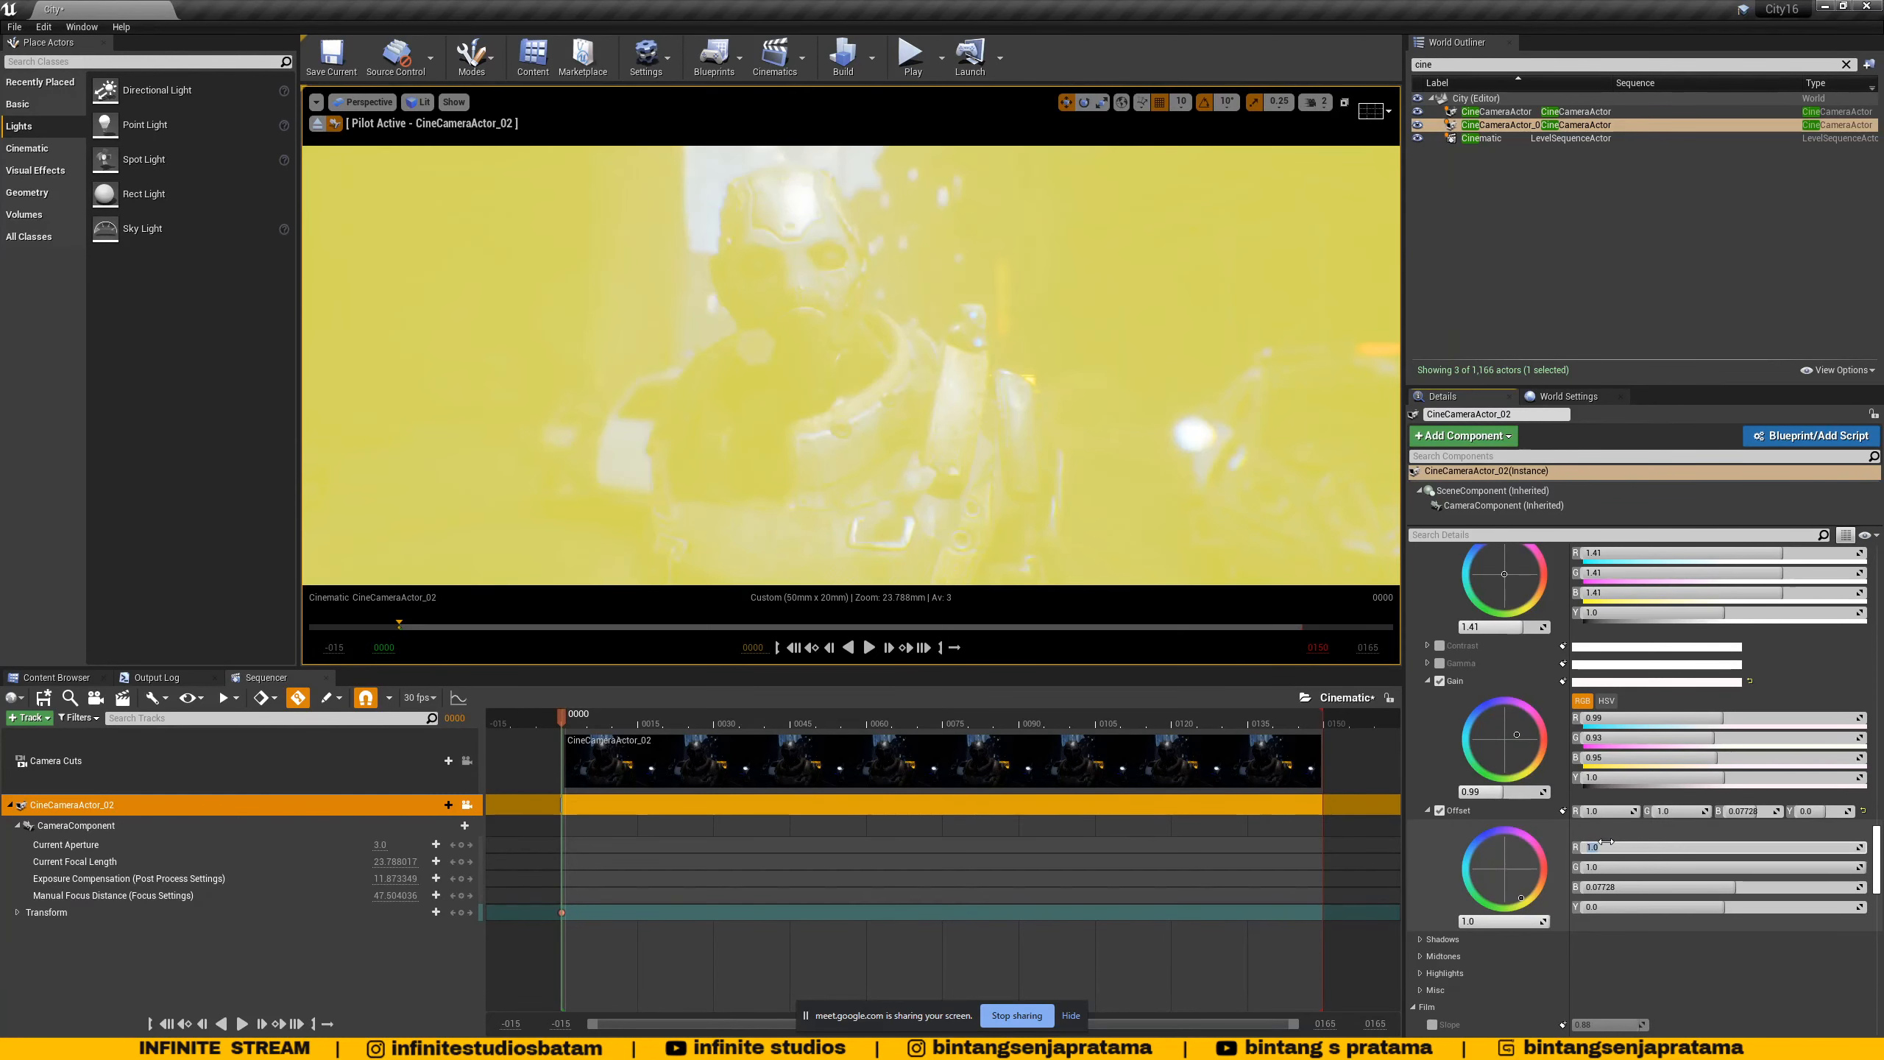
# - Reset the red, green and blue offsets to 0 and raise the overall offset to 0.016
pyautogui.write('0')
pyautogui.press('Tab')
pyautogui.write('0')
pyautogui.press('Tab')
pyautogui.write('0')
pyautogui.press('Return')
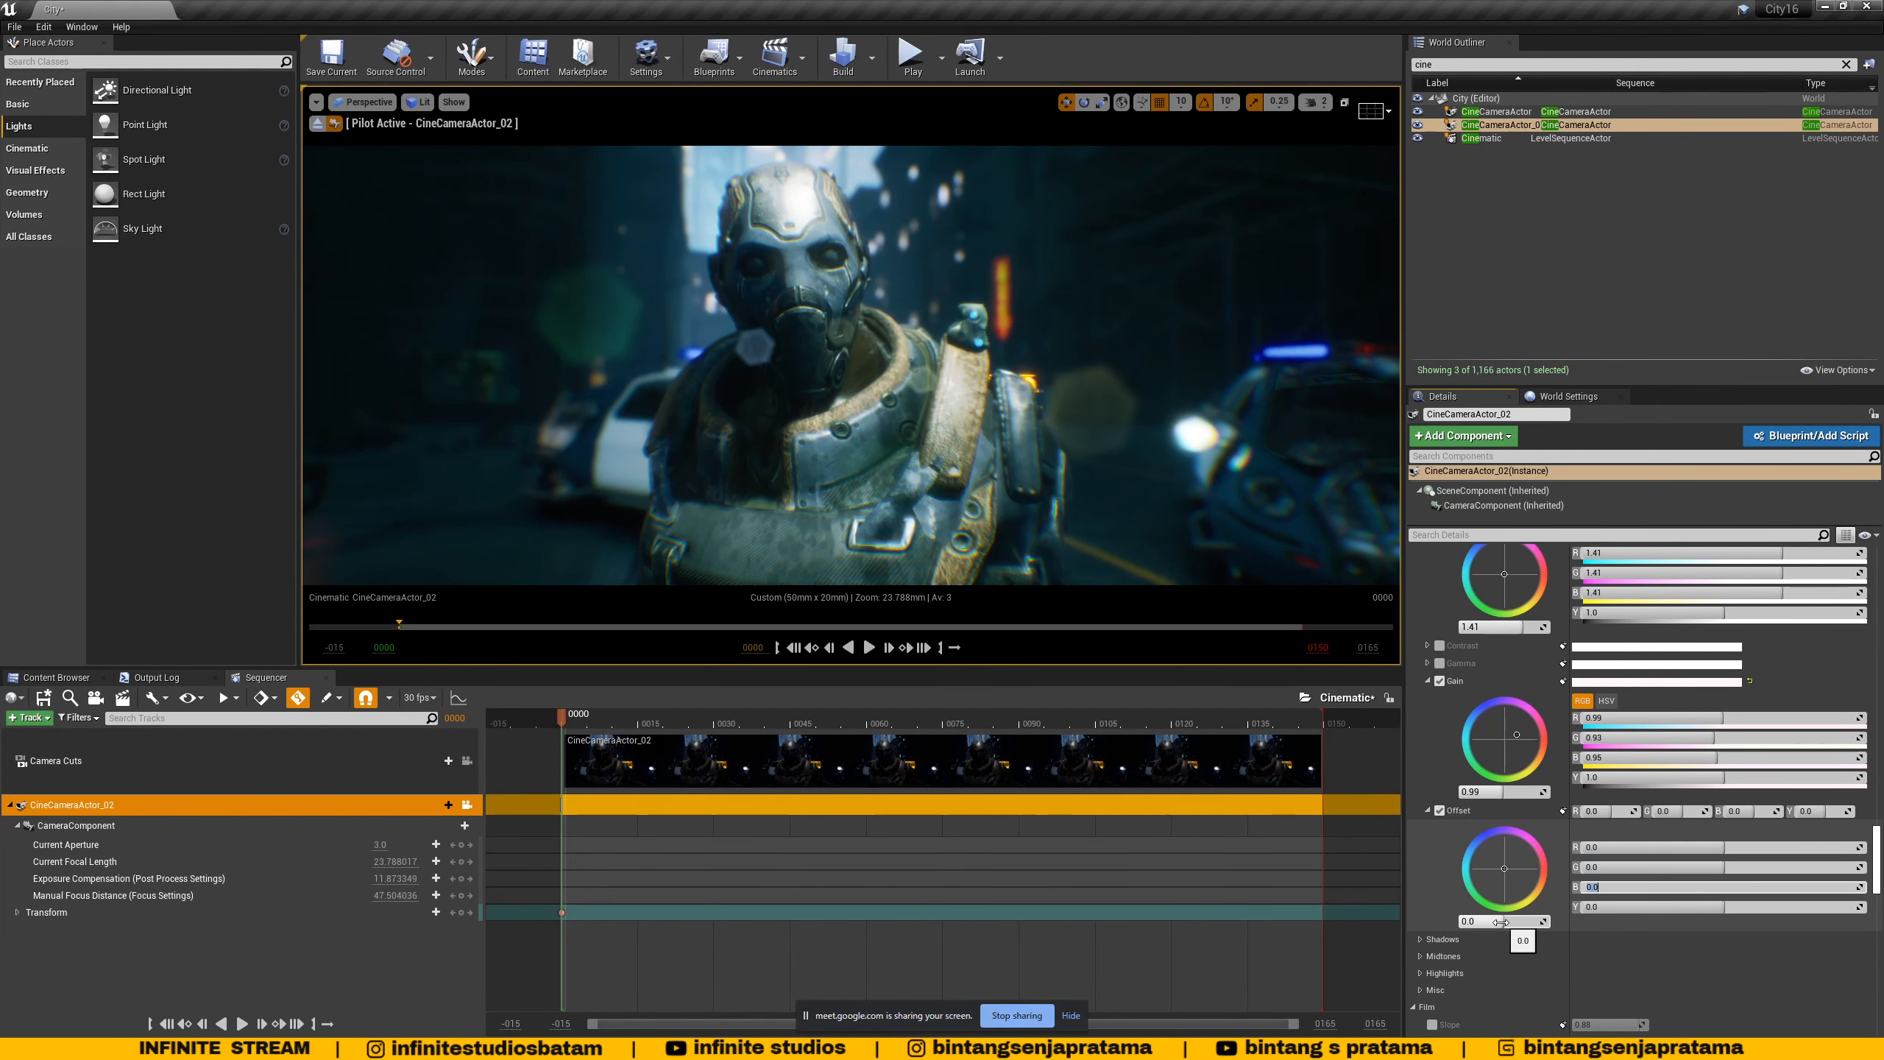
pyautogui.moveTo(1501, 922); pyautogui.dragTo(1506, 921)
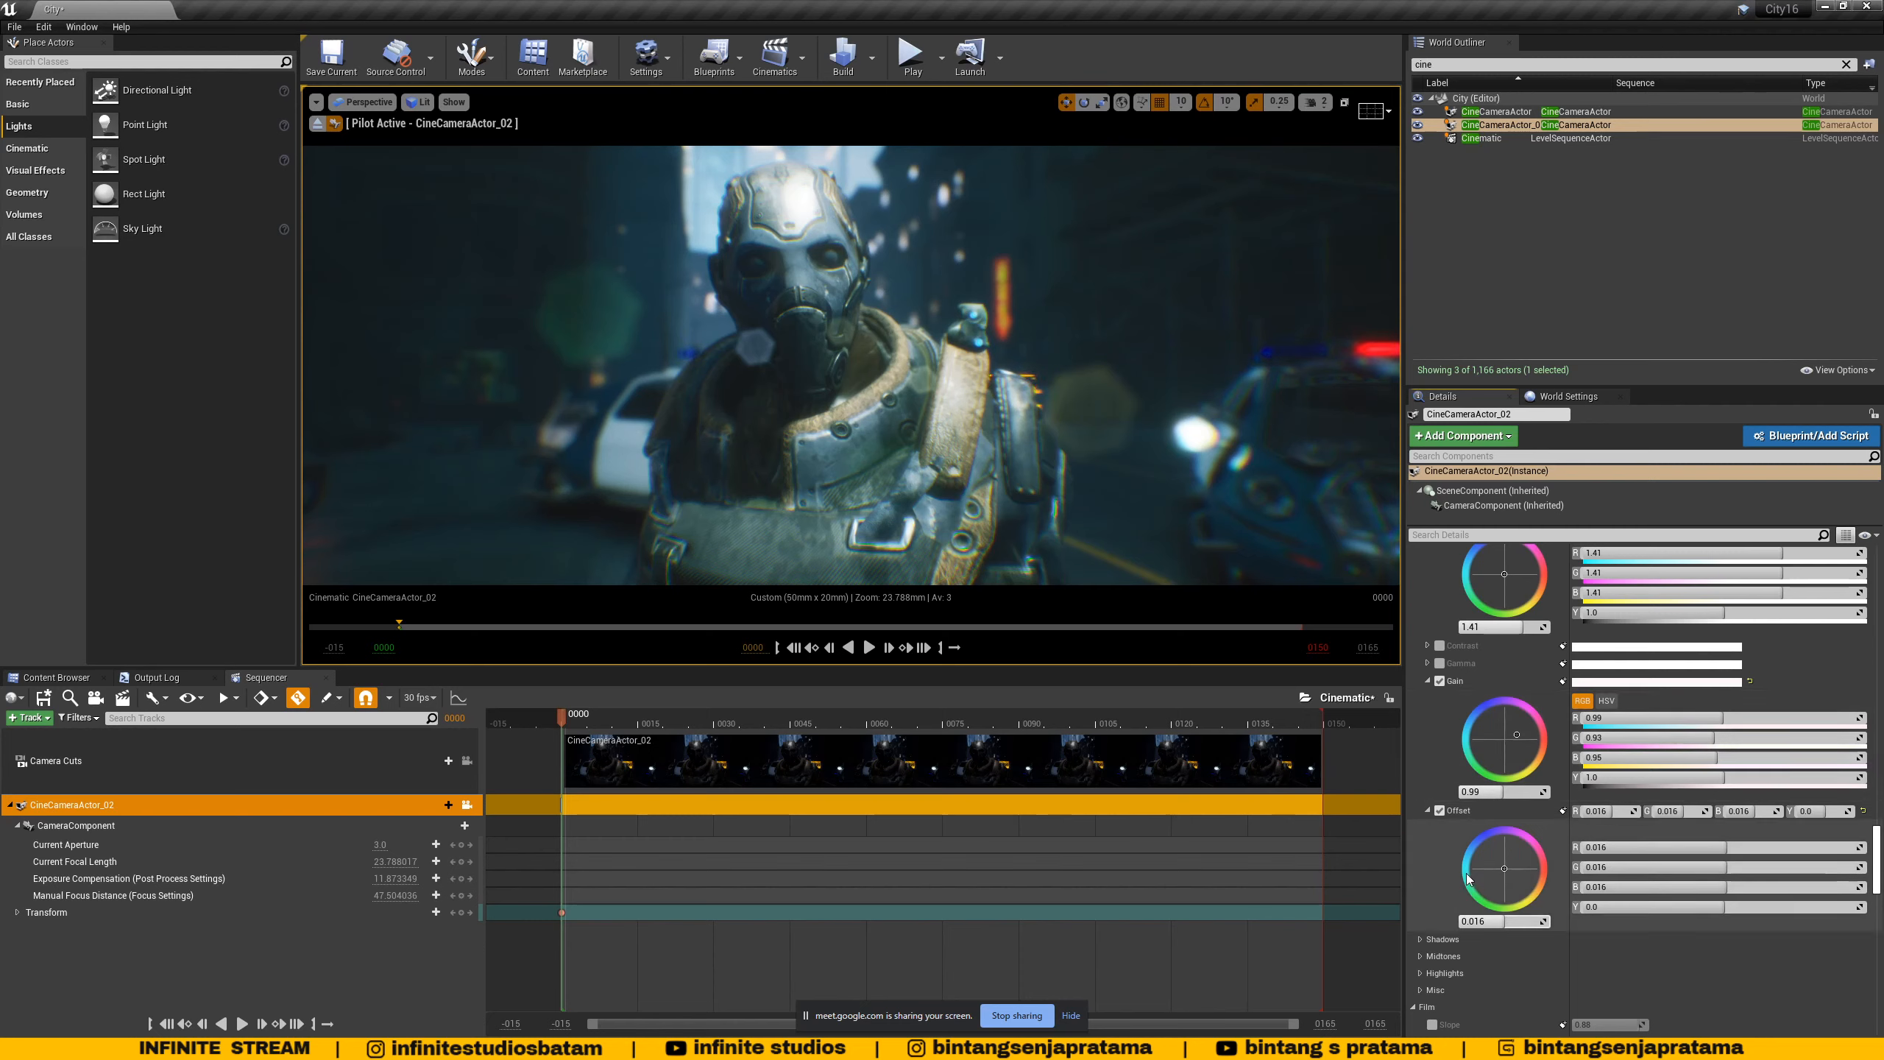
# - Enable the global Gamma override, lower the overall gamma to 0.84 and save the current level
pyautogui.click(1440, 663)
pyautogui.click(1428, 663)
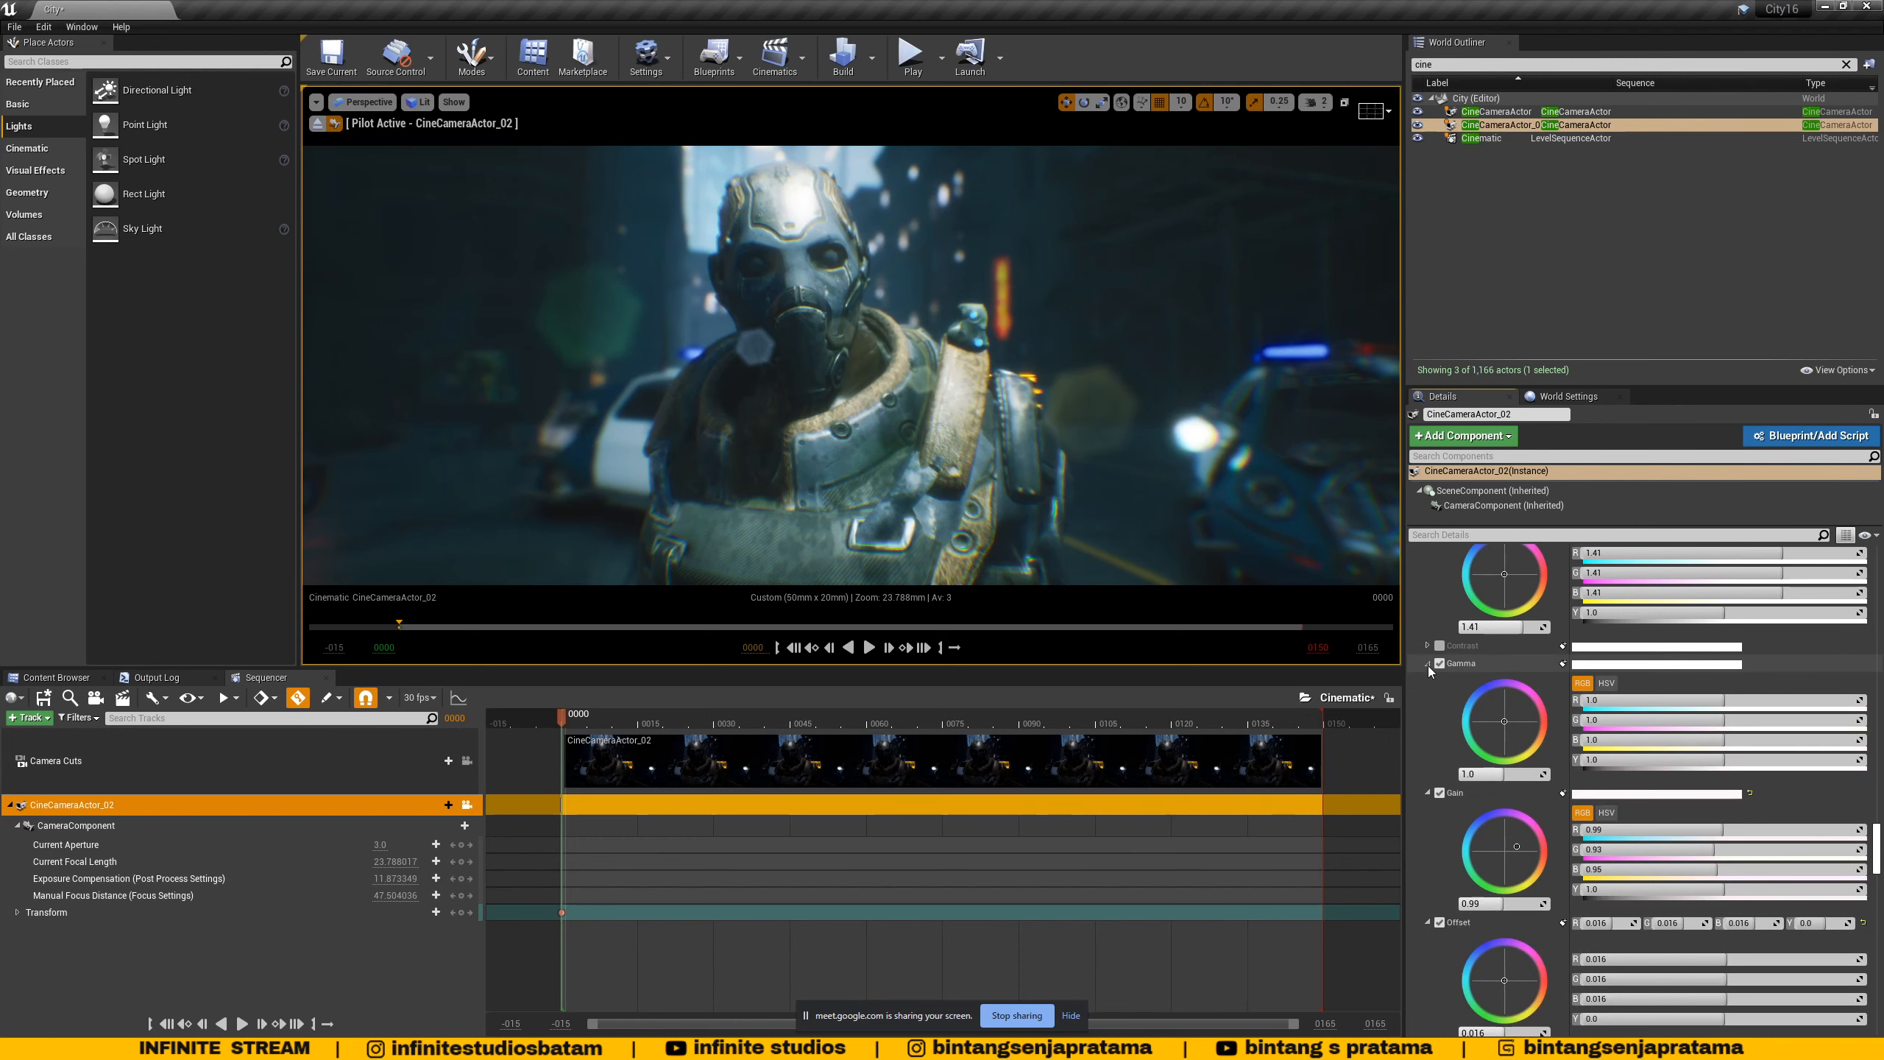
pyautogui.moveTo(1499, 776); pyautogui.dragTo(1466, 775)
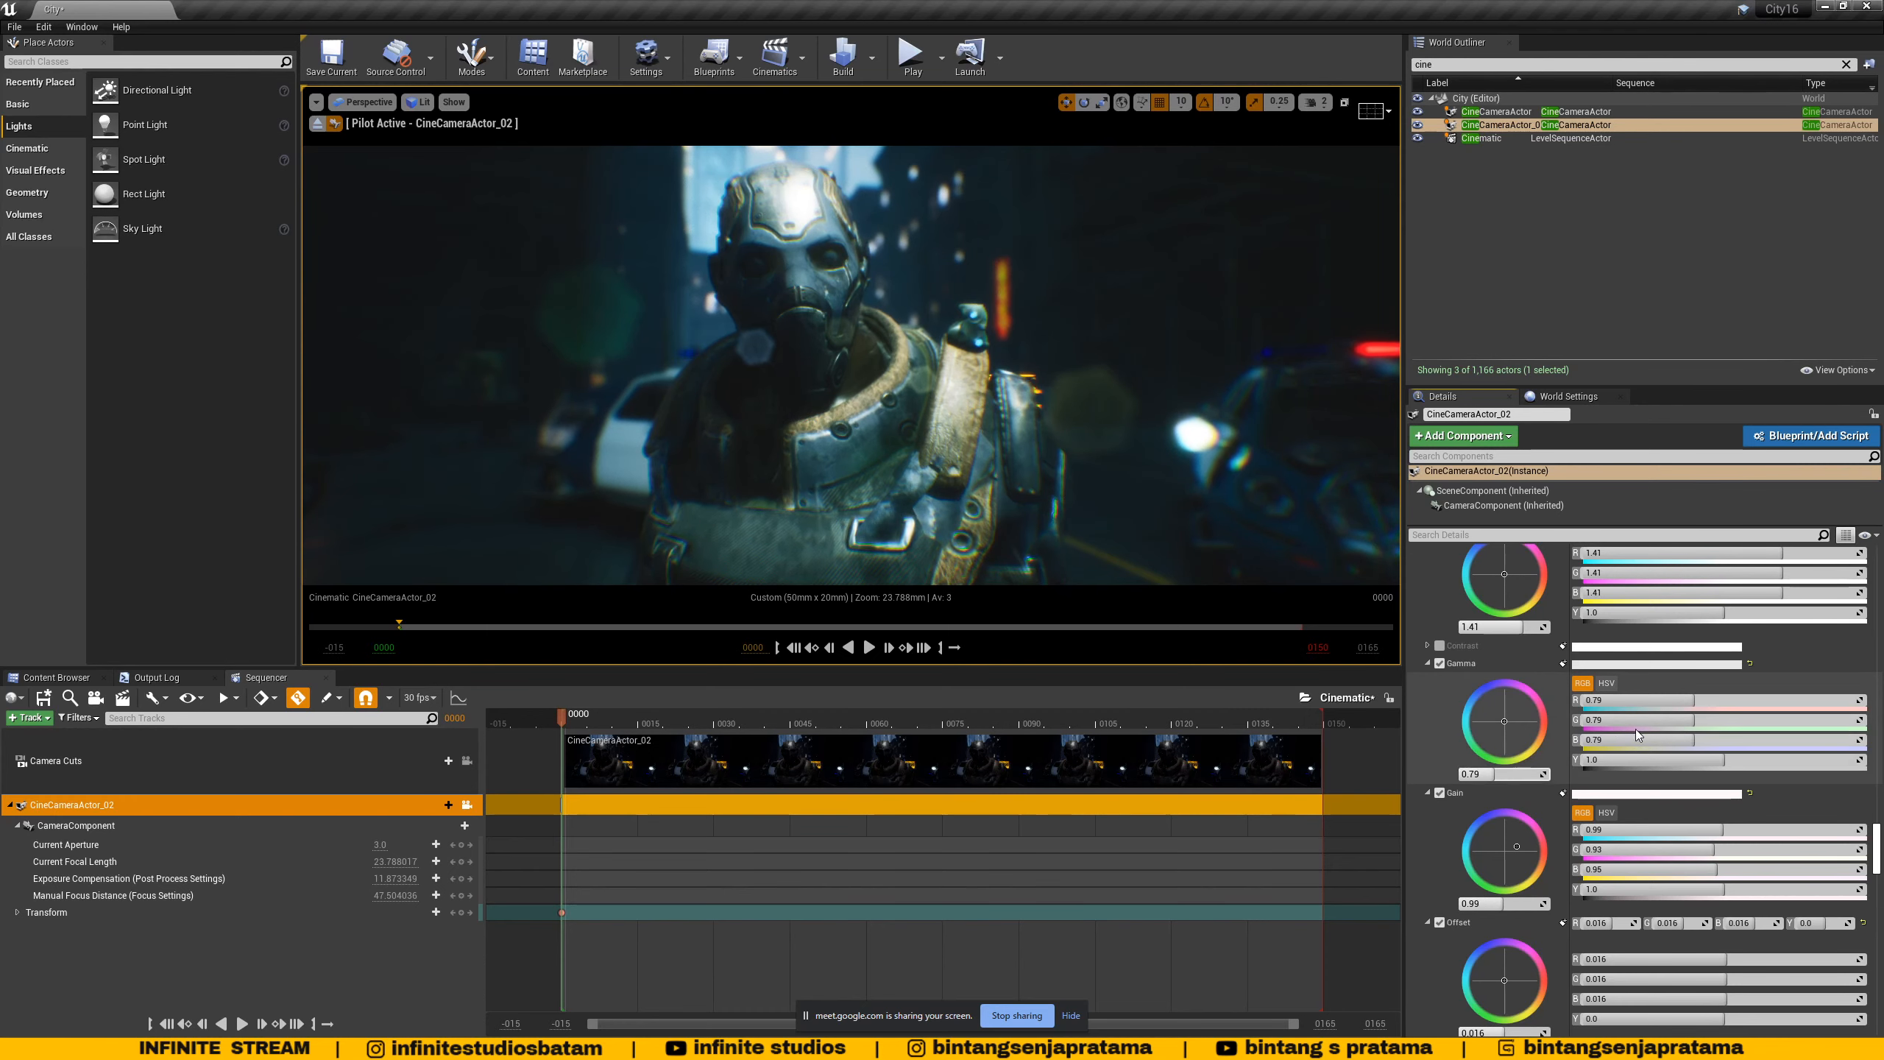
pyautogui.moveTo(1472, 774); pyautogui.dragTo(1484, 774)
pyautogui.click(332, 56)
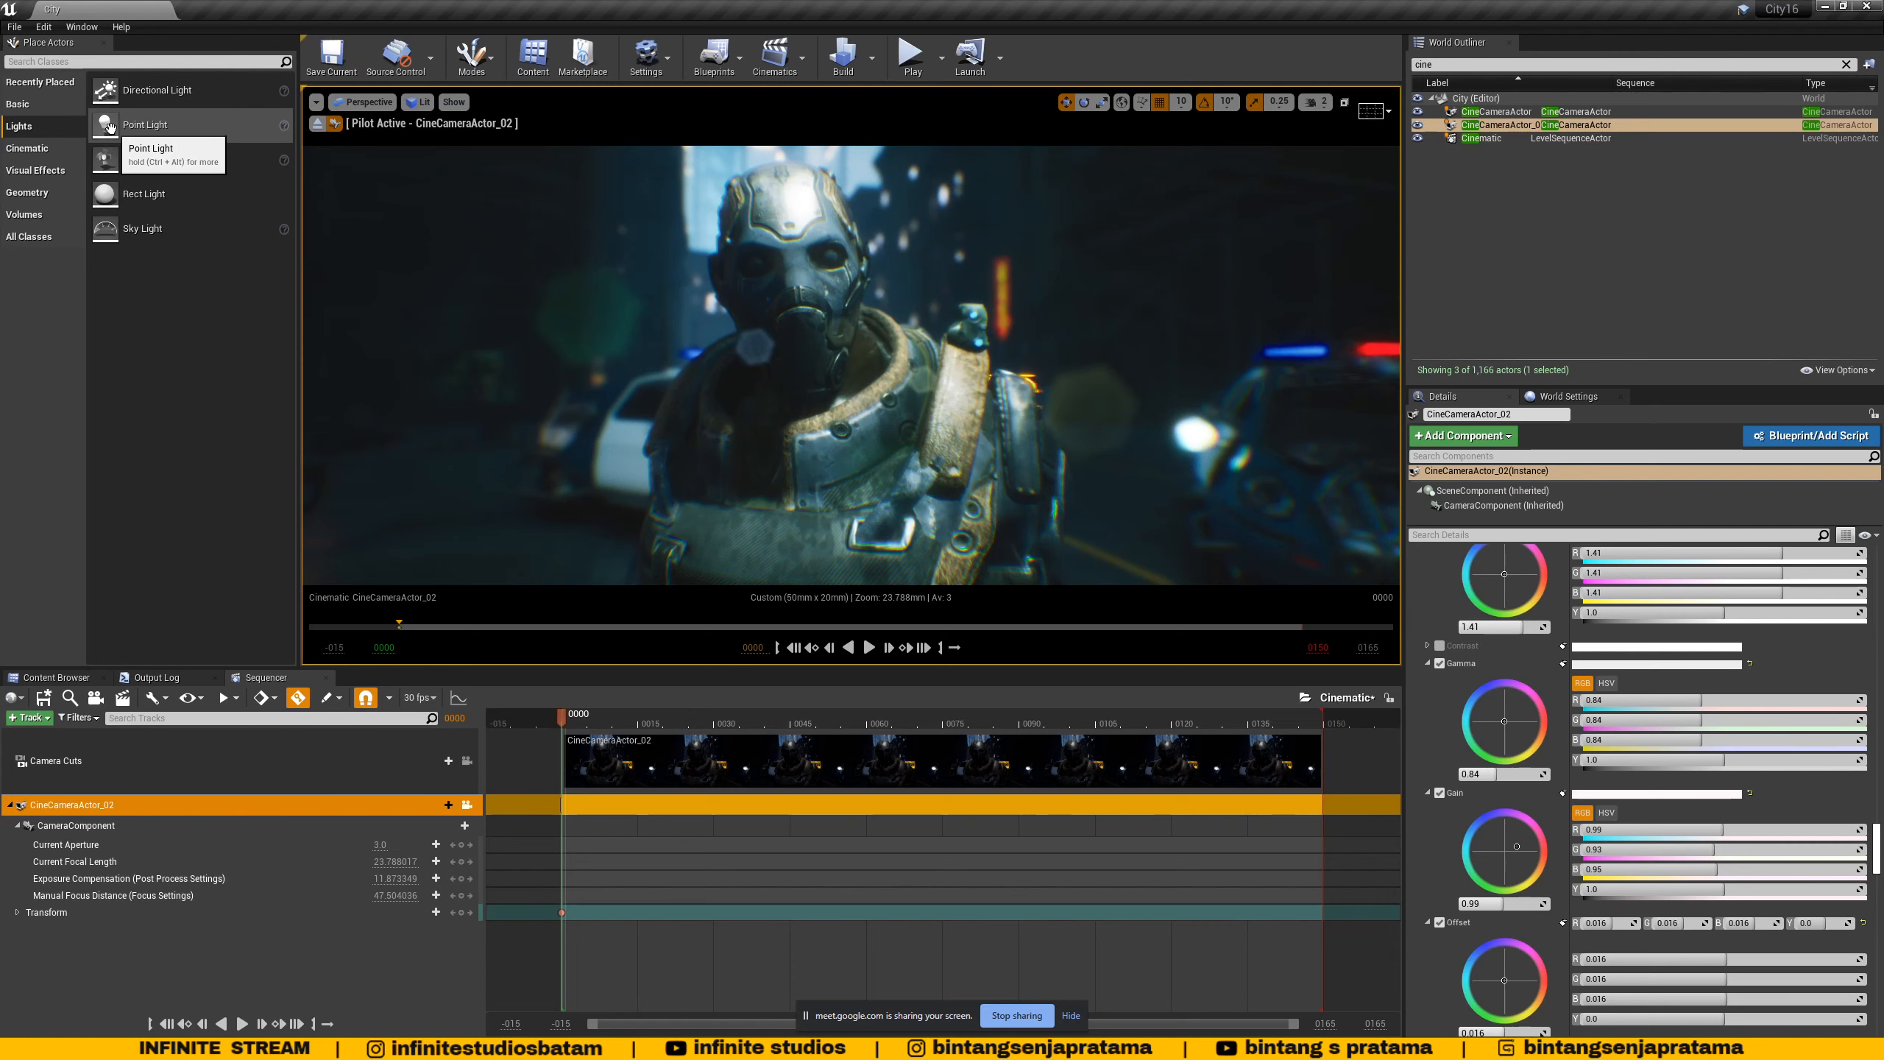
# - Place a raised point light beside the trooper in the camera shot and frame it in the default viewport
pyautogui.moveTo(109, 127); pyautogui.dragTo(557, 562)
pyautogui.moveTo(590, 490); pyautogui.dragTo(625, 296)
pyautogui.click(362, 101)
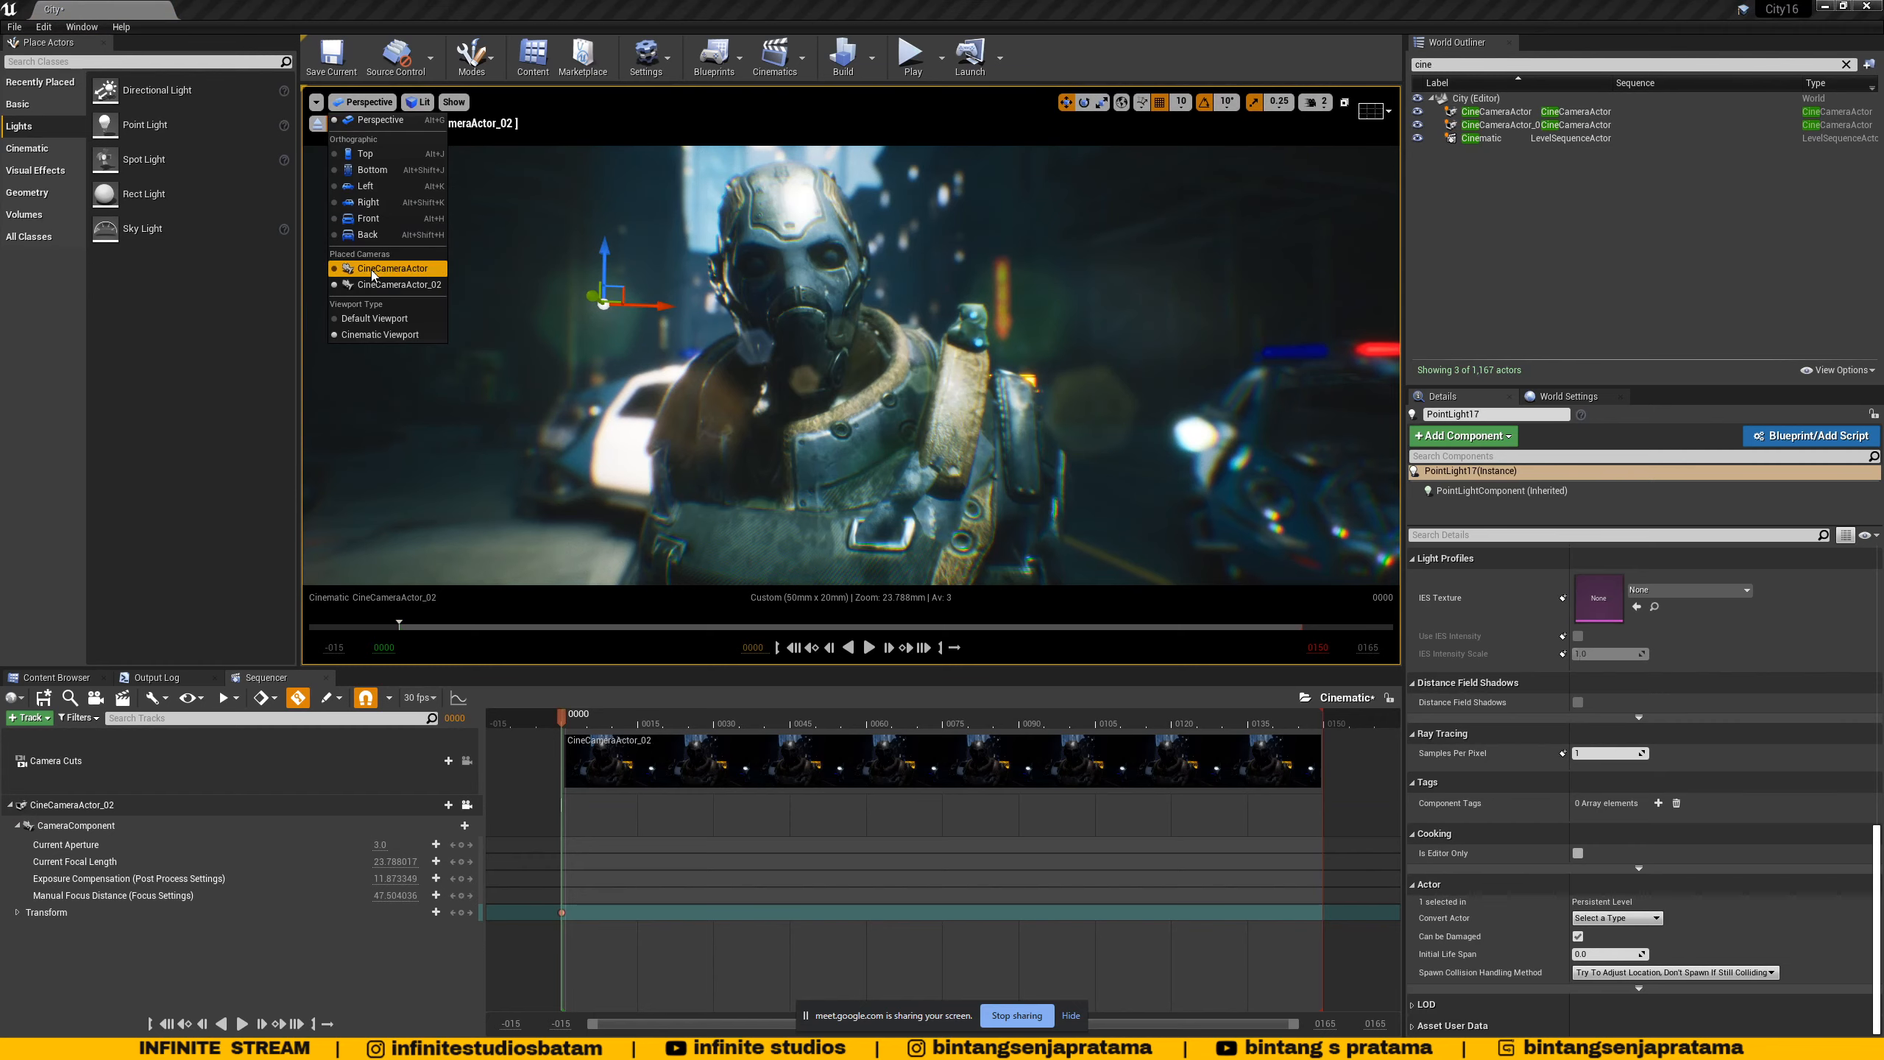
pyautogui.click(371, 319)
pyautogui.press('w')
pyautogui.moveTo(562, 338); pyautogui.dragTo(653, 416, button='right')
pyautogui.press('f')
pyautogui.moveTo(1280, 302); pyautogui.dragTo(1321, 363, button='right')
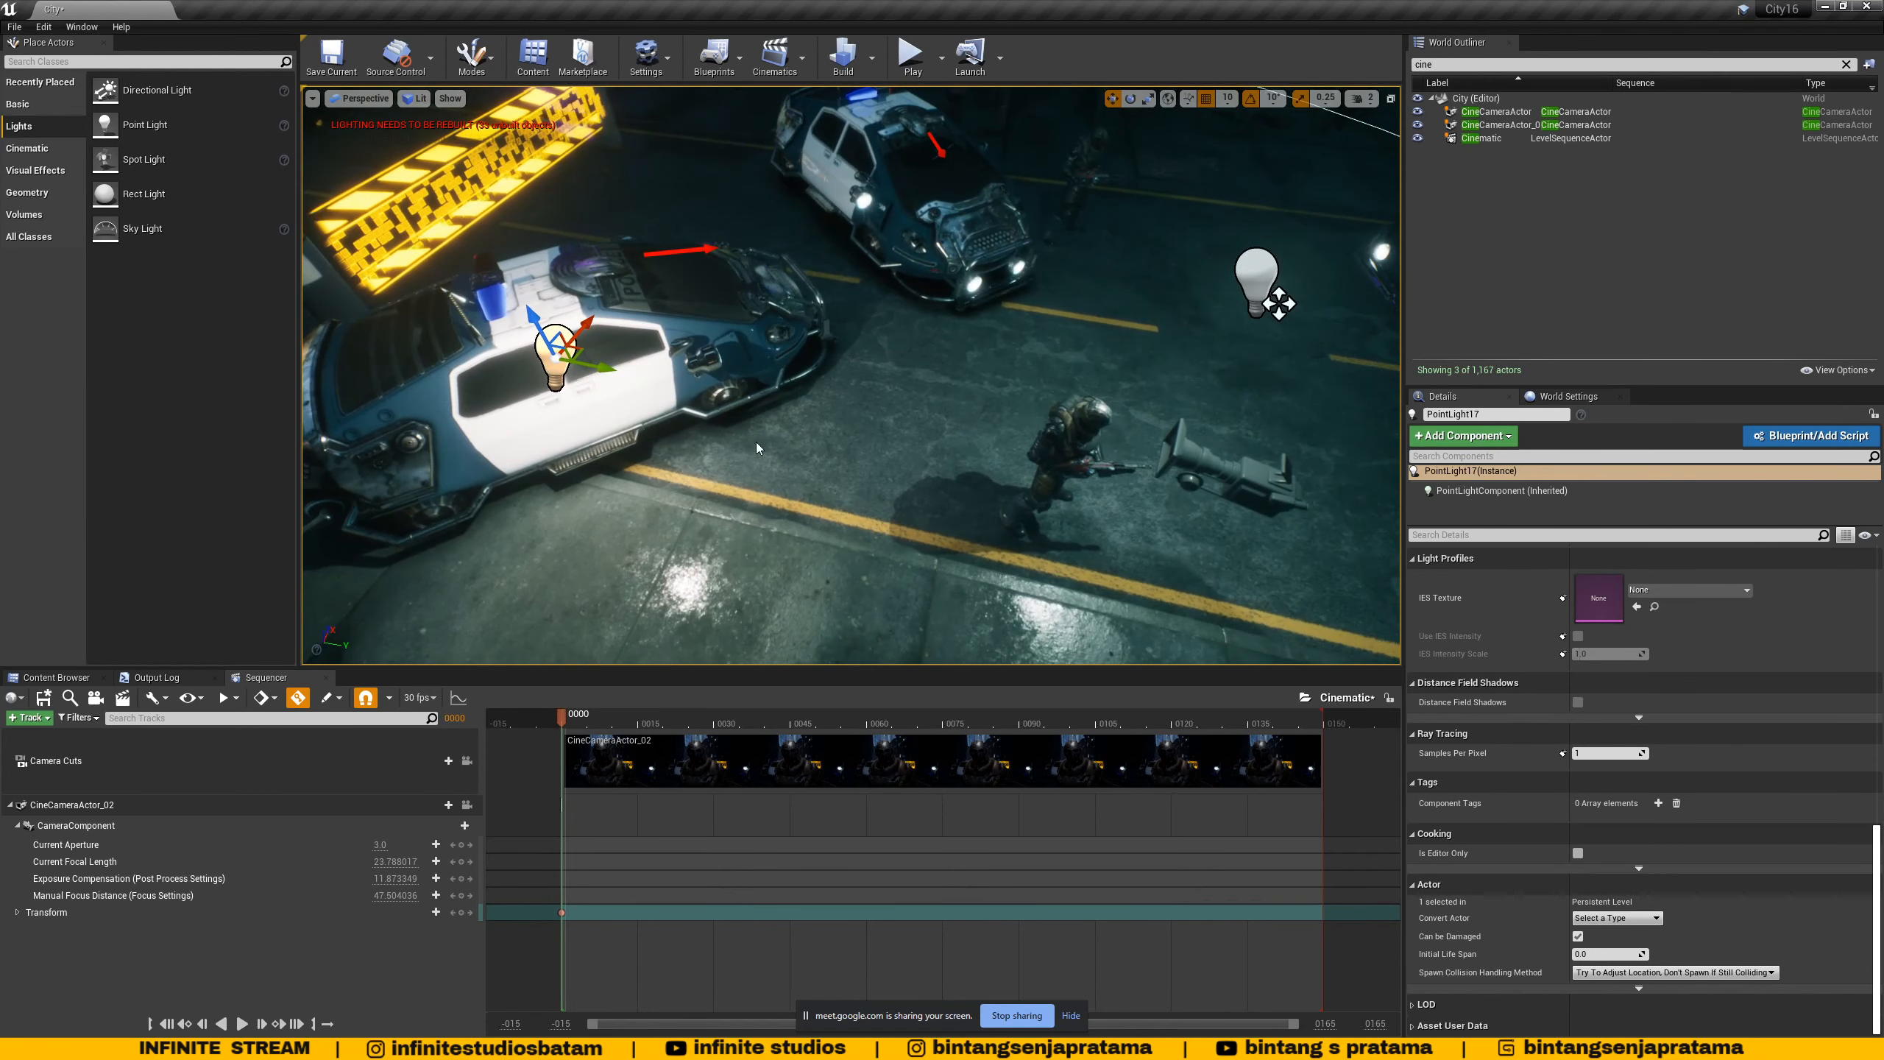
pyautogui.keyDown('alt'); pyautogui.moveTo(757, 449); pyautogui.dragTo(756, 459); pyautogui.keyUp('alt')
# - Move the new point light from the police car to behind the trooper and check the shot in the CineCameraActor_02 preview
pyautogui.click(1199, 461)
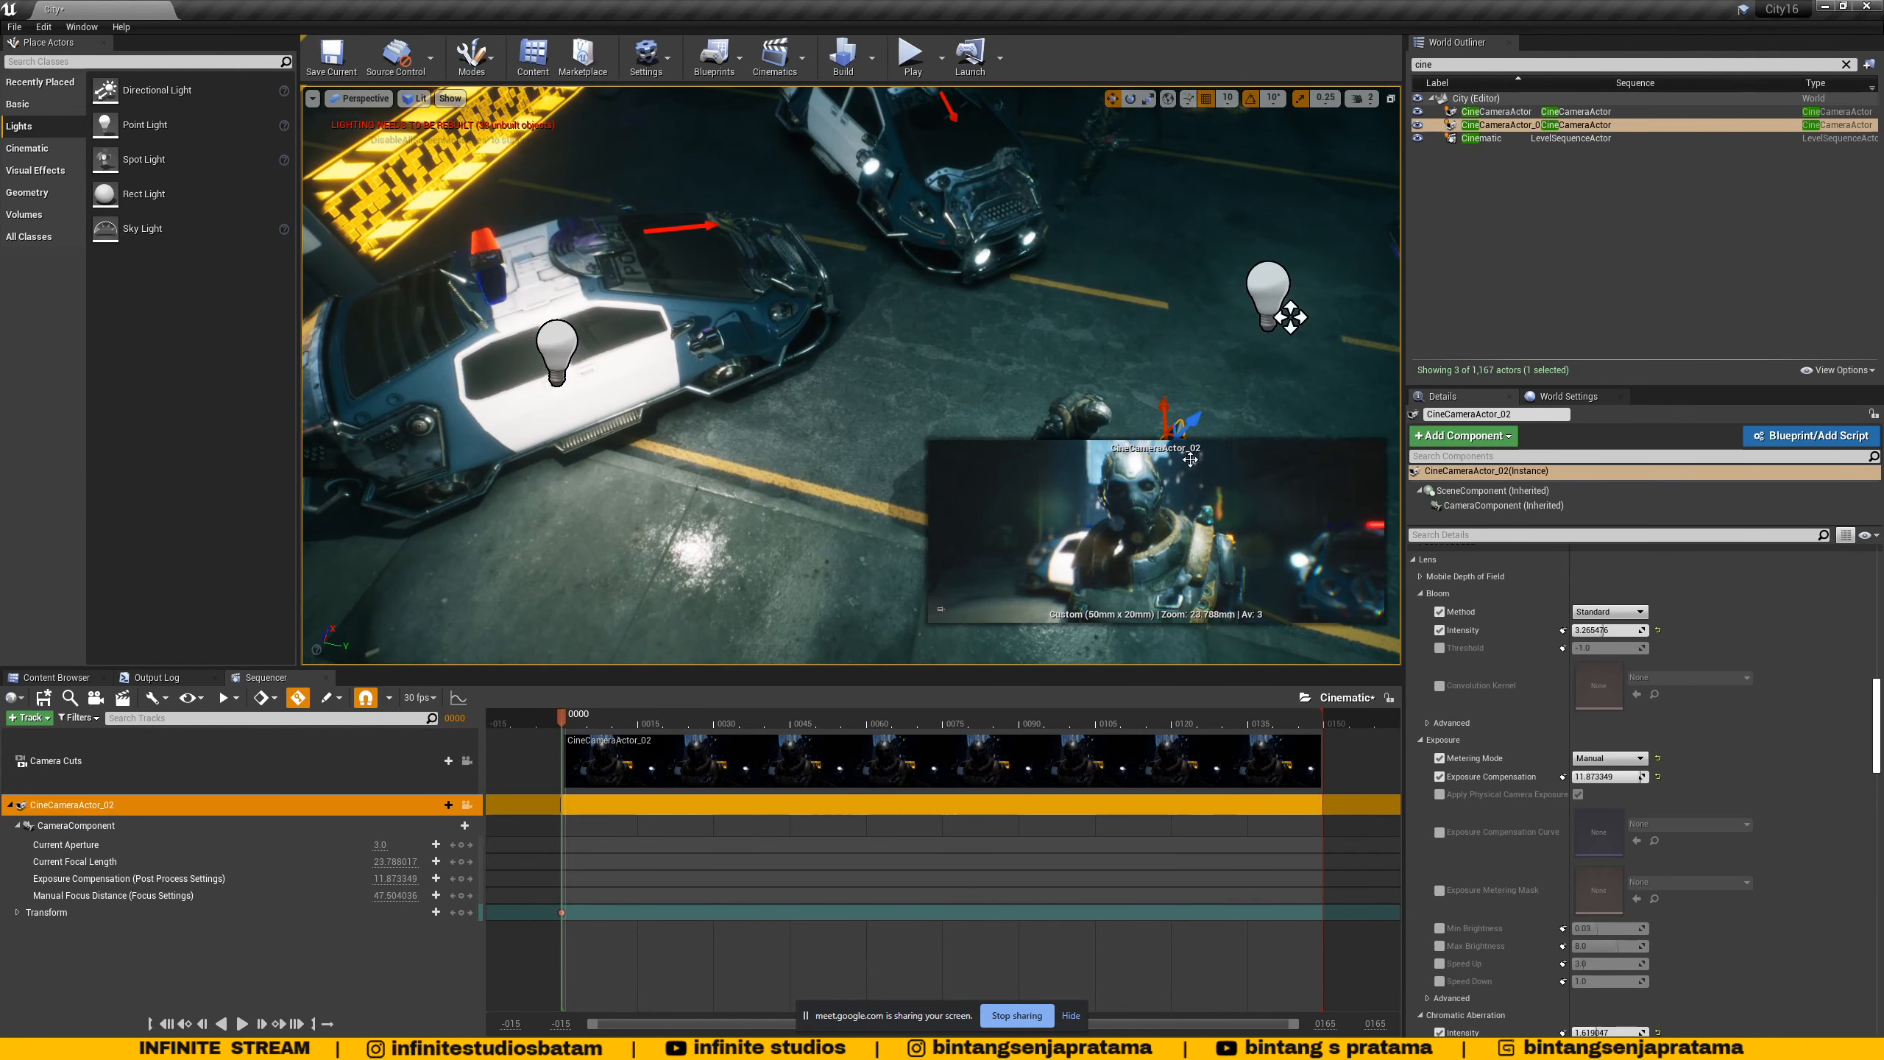
pyautogui.click(564, 353)
pyautogui.moveTo(603, 371); pyautogui.dragTo(990, 468)
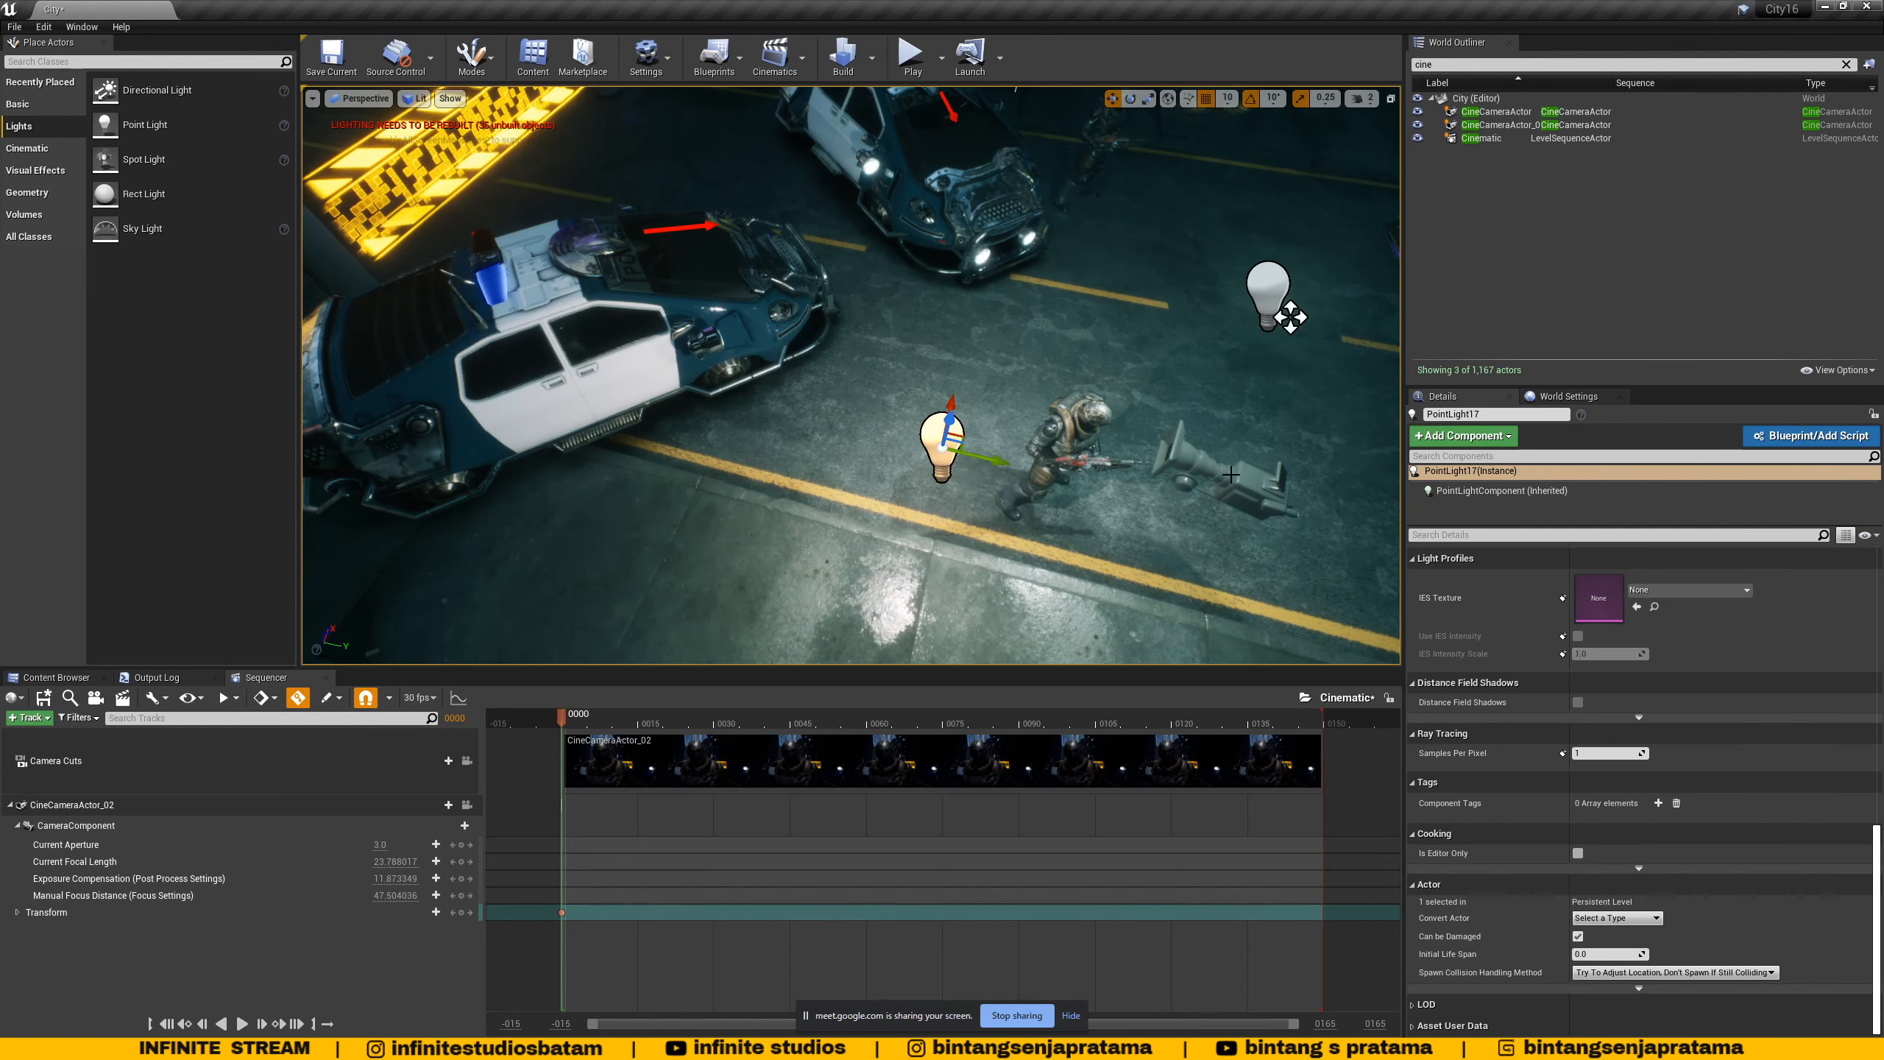
pyautogui.keyDown('alt'); pyautogui.moveTo(1230, 599); pyautogui.dragTo(1339, 521); pyautogui.keyUp('alt')
pyautogui.keyDown('alt'); pyautogui.moveTo(968, 168); pyautogui.dragTo(964, 418); pyautogui.keyUp('alt')
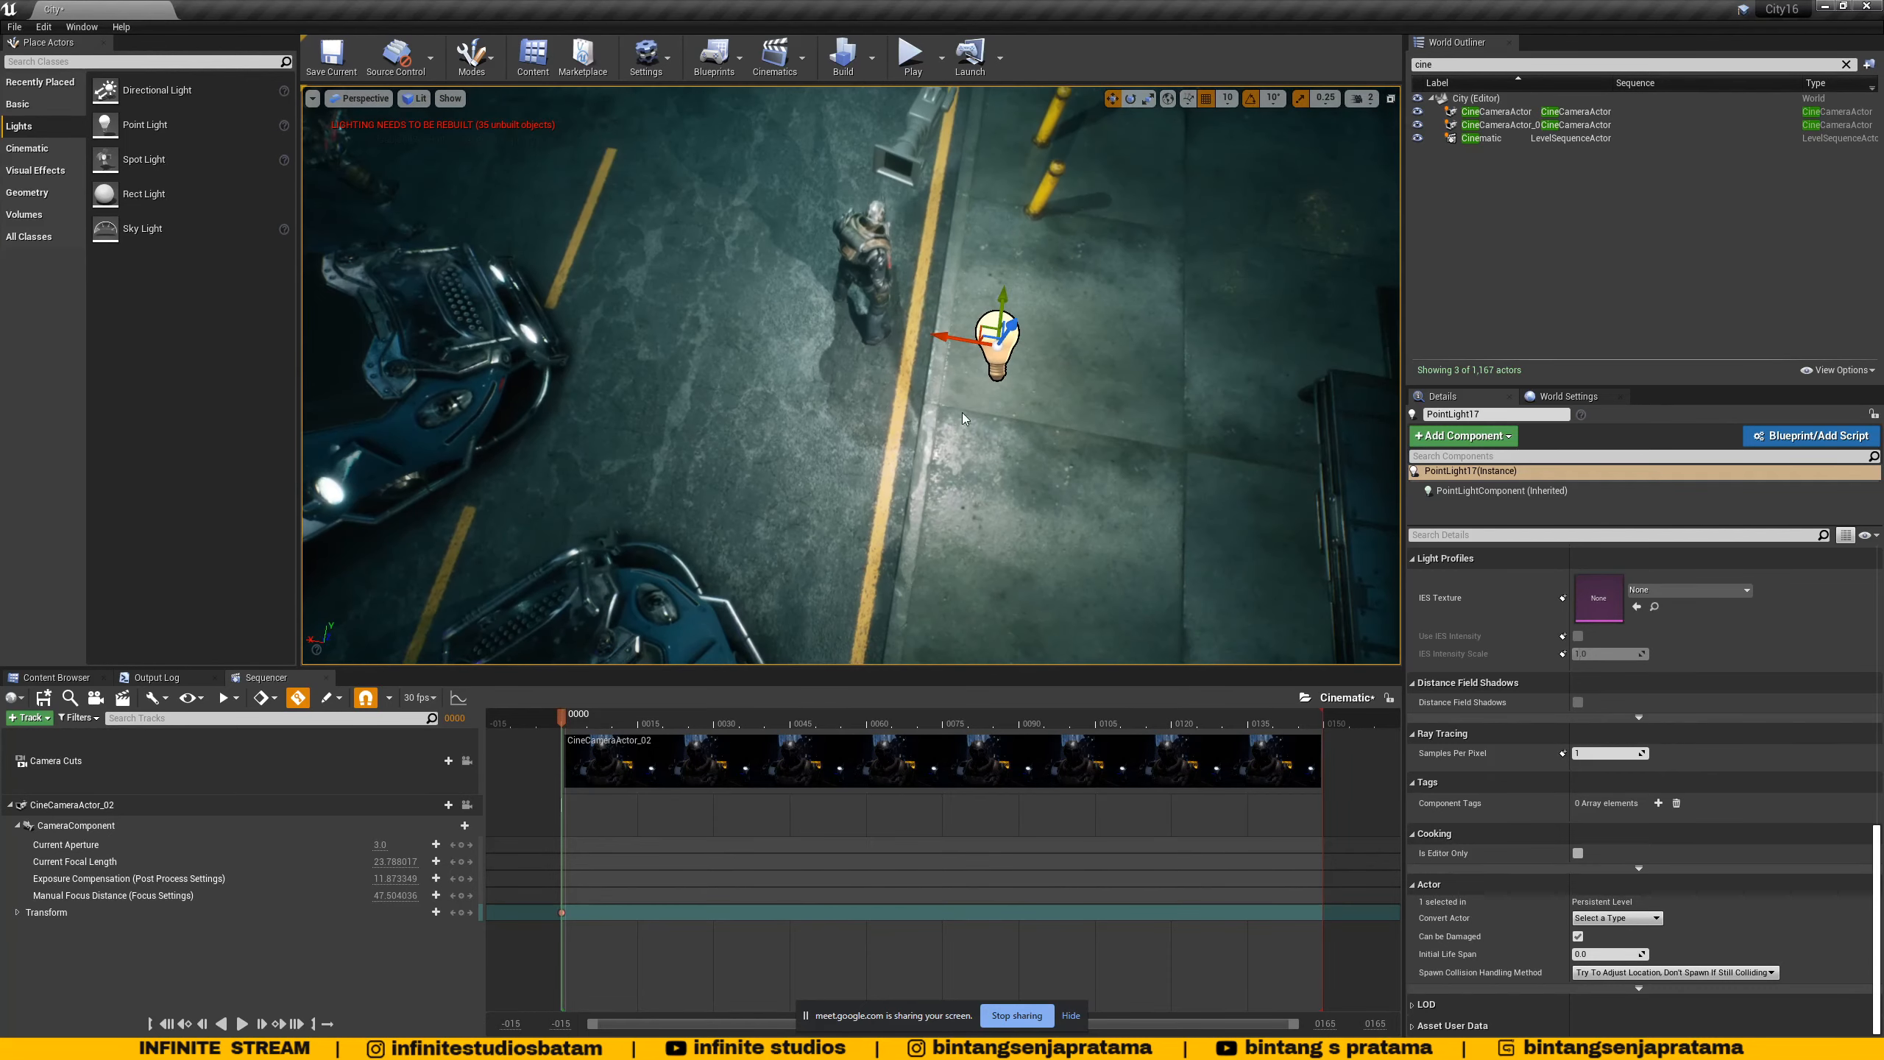
pyautogui.moveTo(939, 339); pyautogui.dragTo(1191, 186)
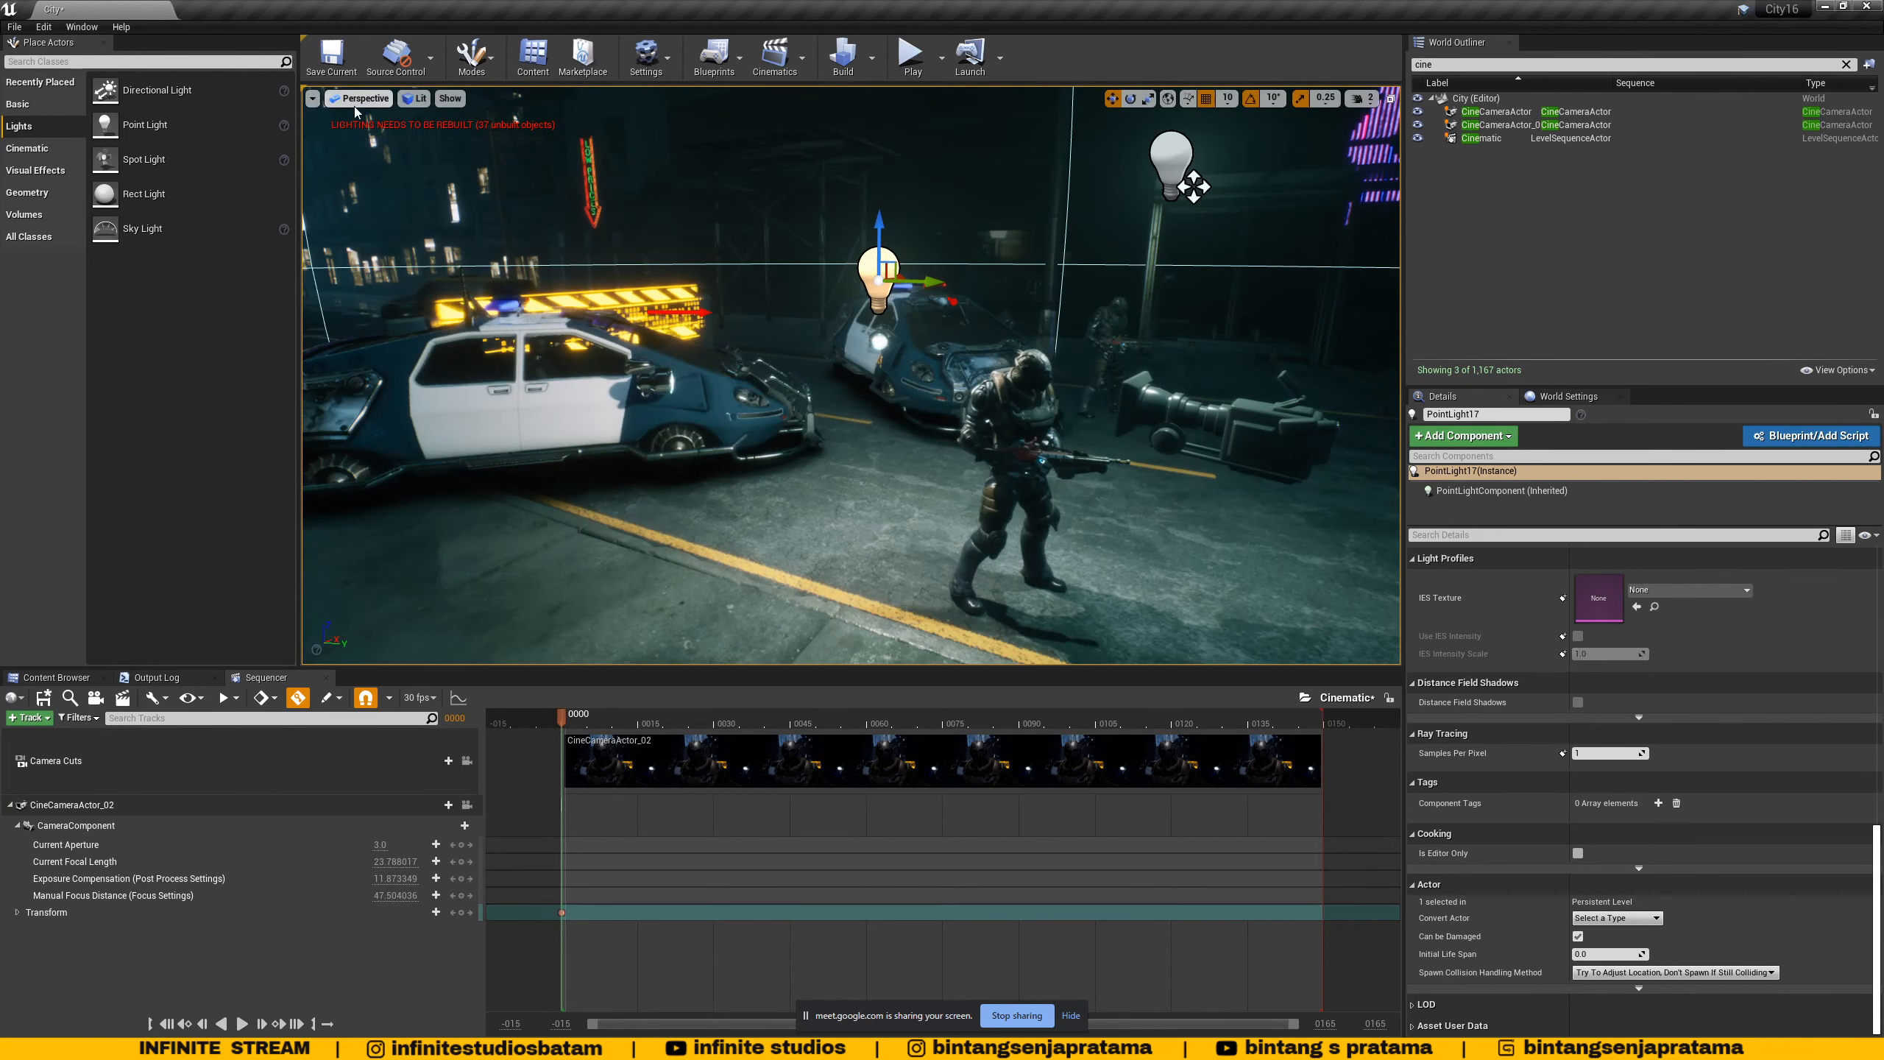
pyautogui.click(1203, 447)
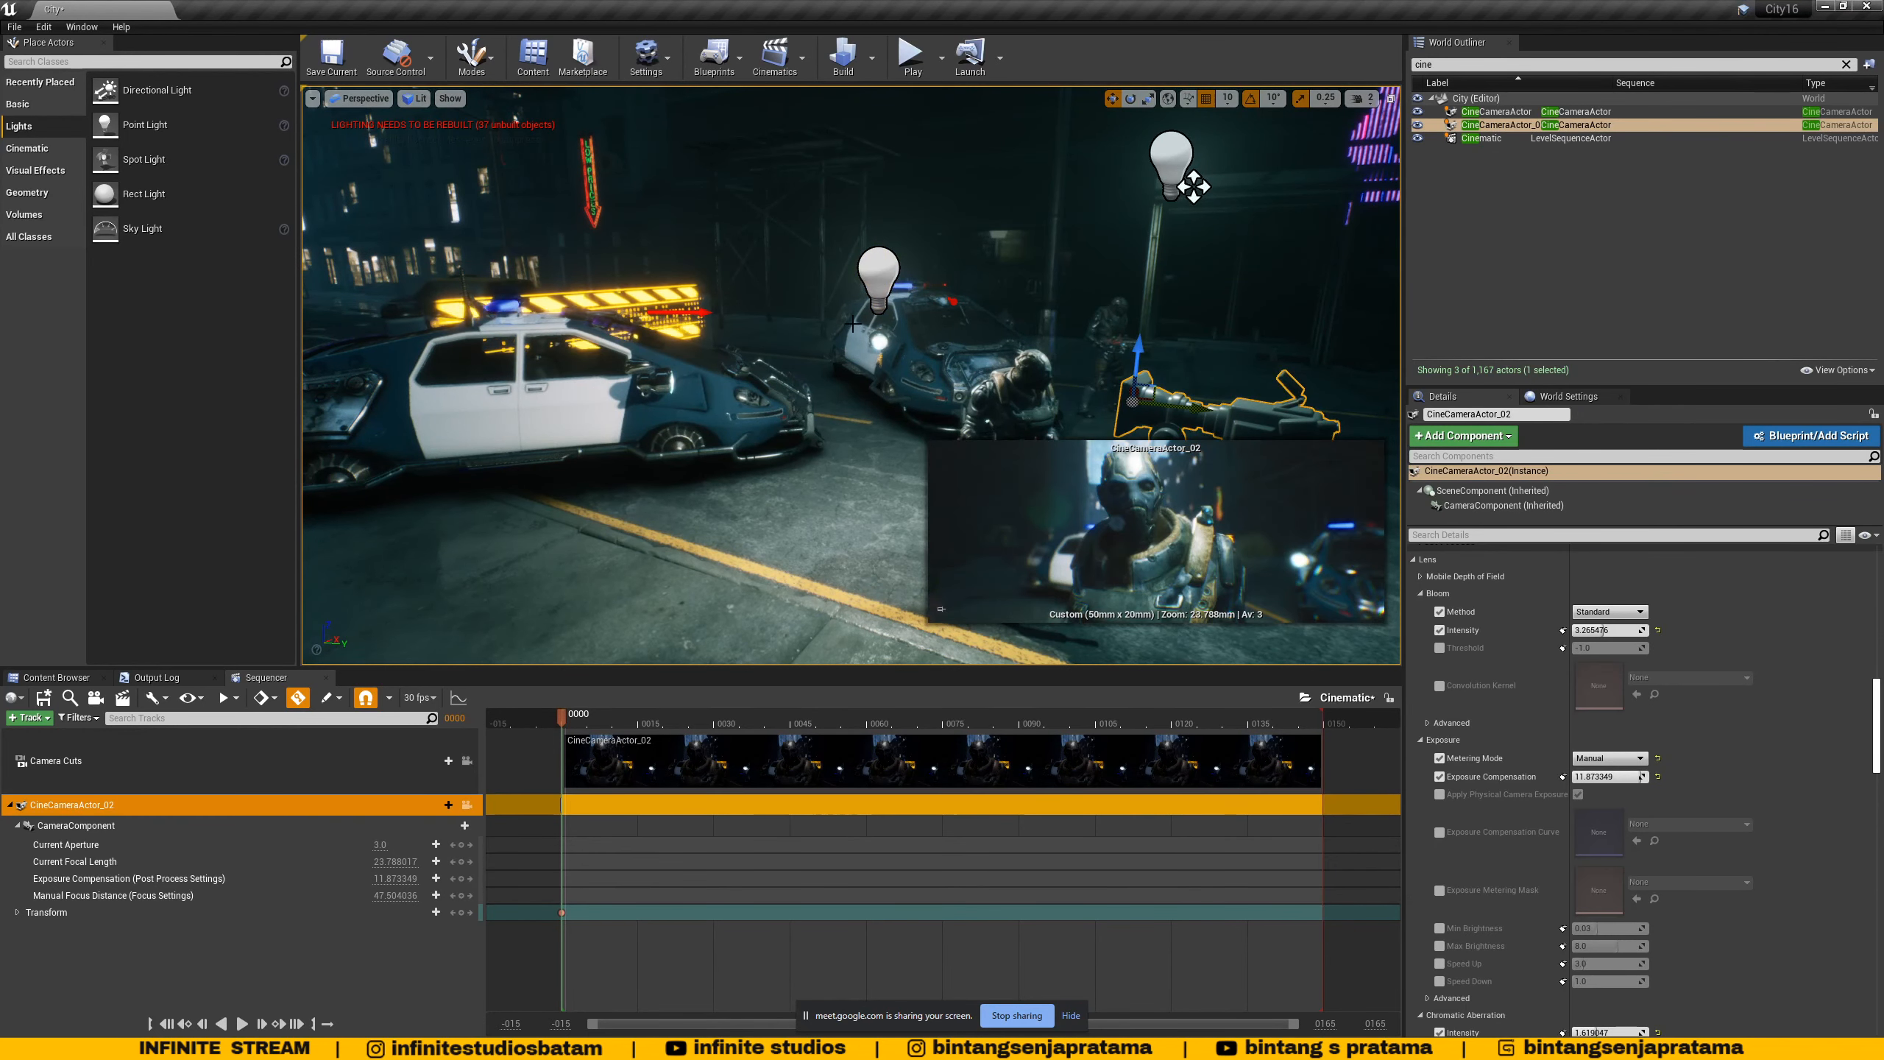
# - Set the mobility of the point light behind the trooper to Movable
pyautogui.click(876, 266)
pyautogui.keyDown('alt'); pyautogui.moveTo(876, 266); pyautogui.dragTo(956, 286); pyautogui.keyUp('alt')
pyautogui.scroll(6, 1682, 739)
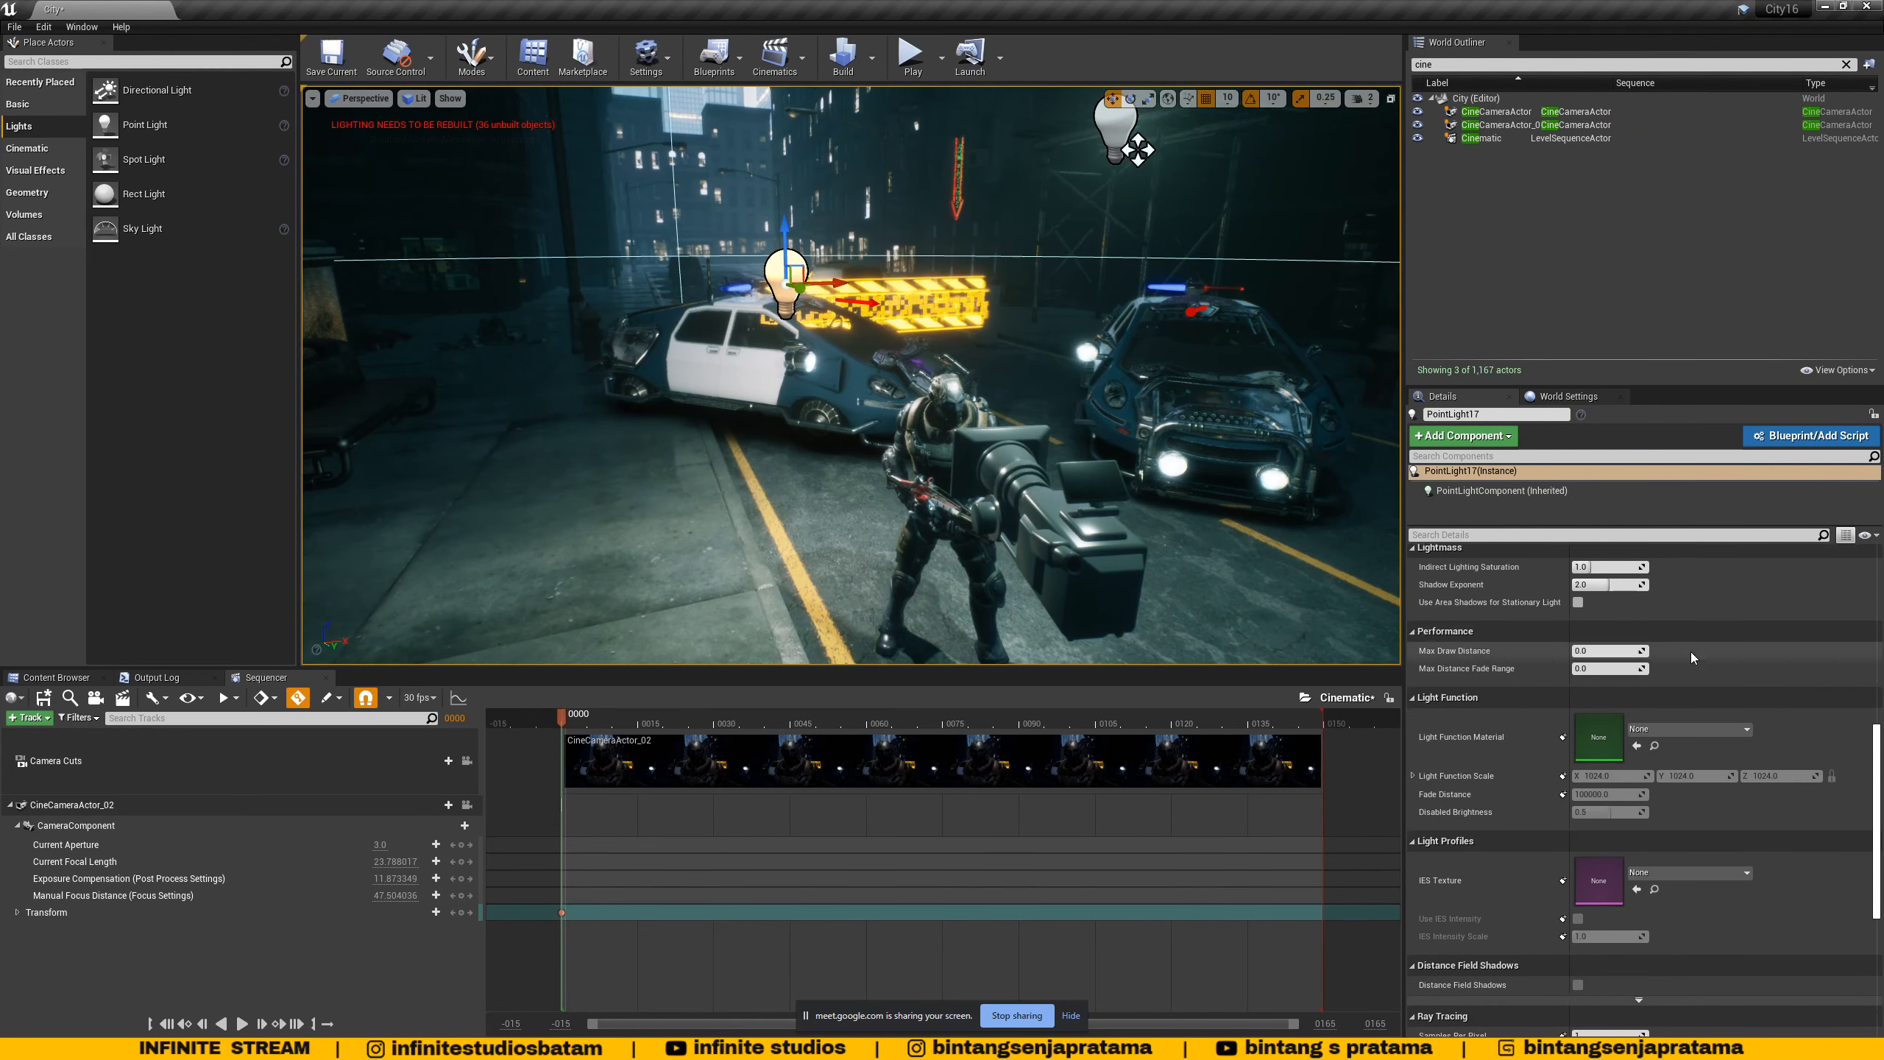
pyautogui.scroll(6, 1690, 650)
pyautogui.click(1726, 629)
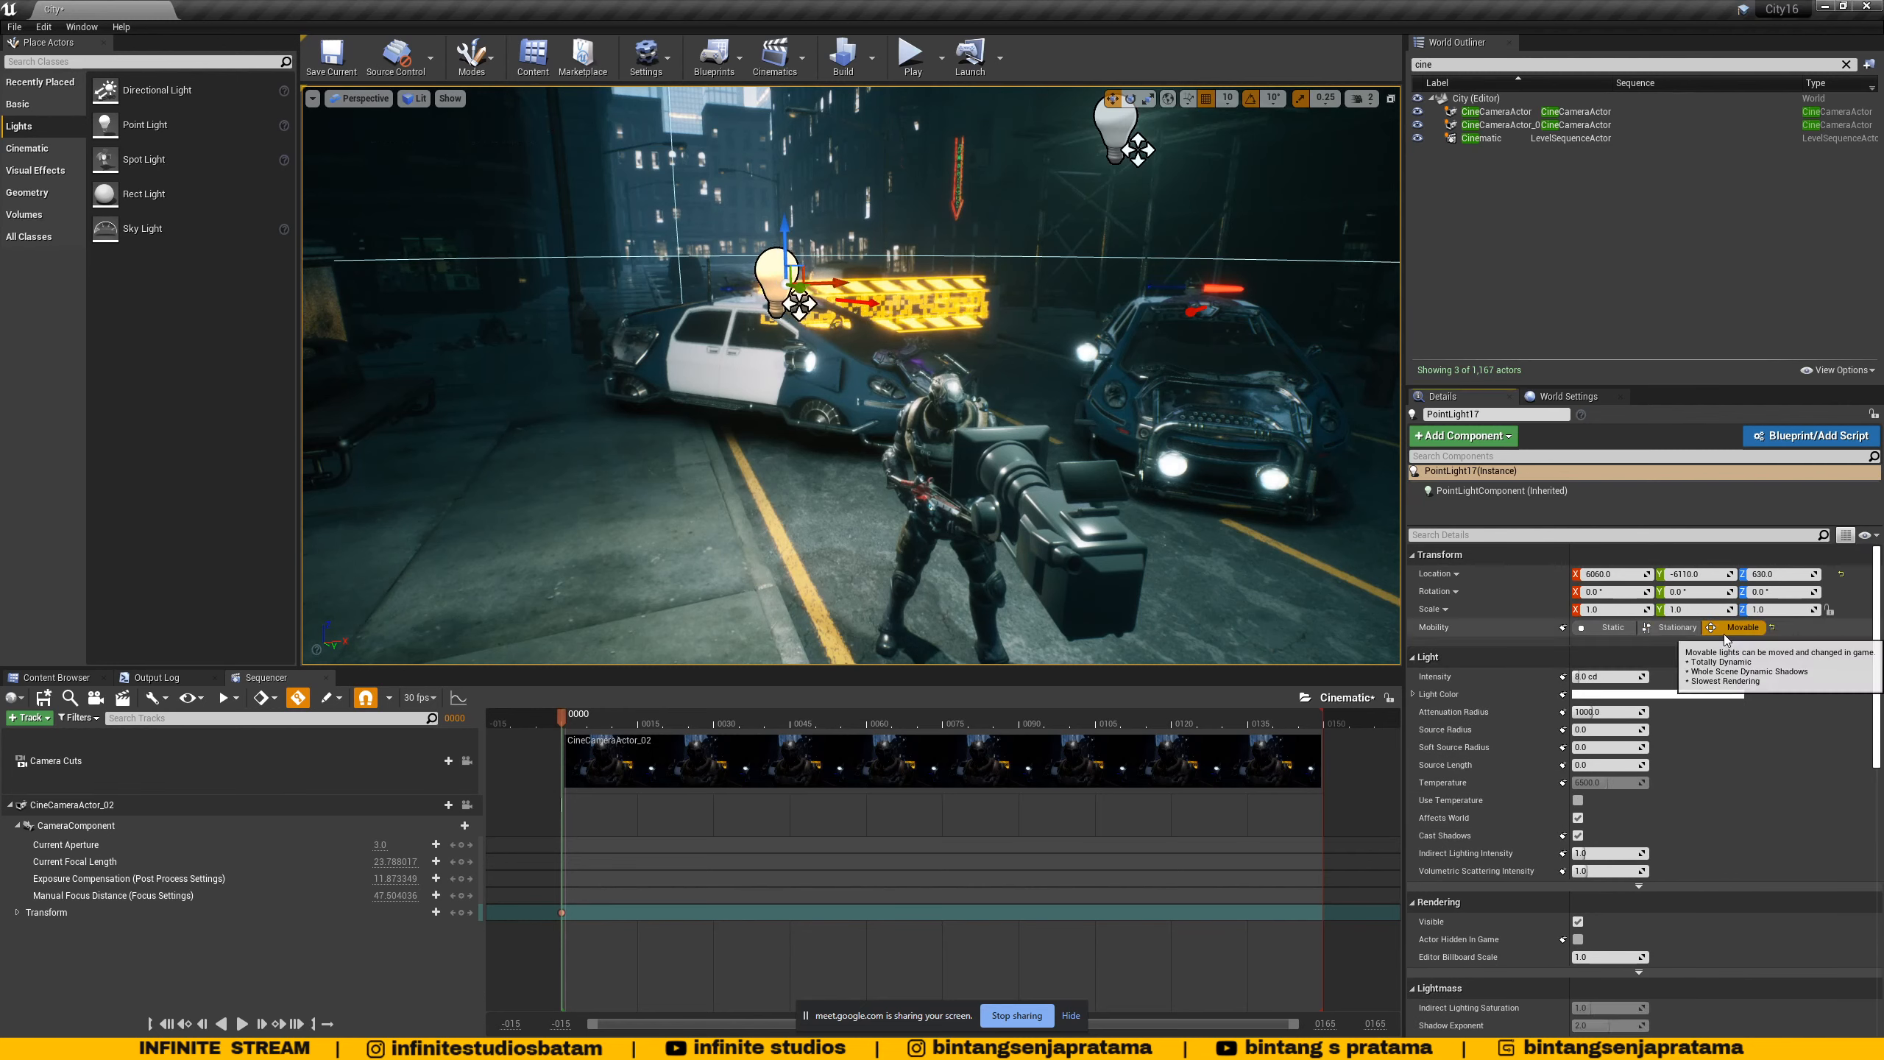
# - Tint the point light behind the trooper light blue (hex sRGB 89B6FFFF) and move it to X 6130, Y -6110, Z 590
pyautogui.click(1617, 695)
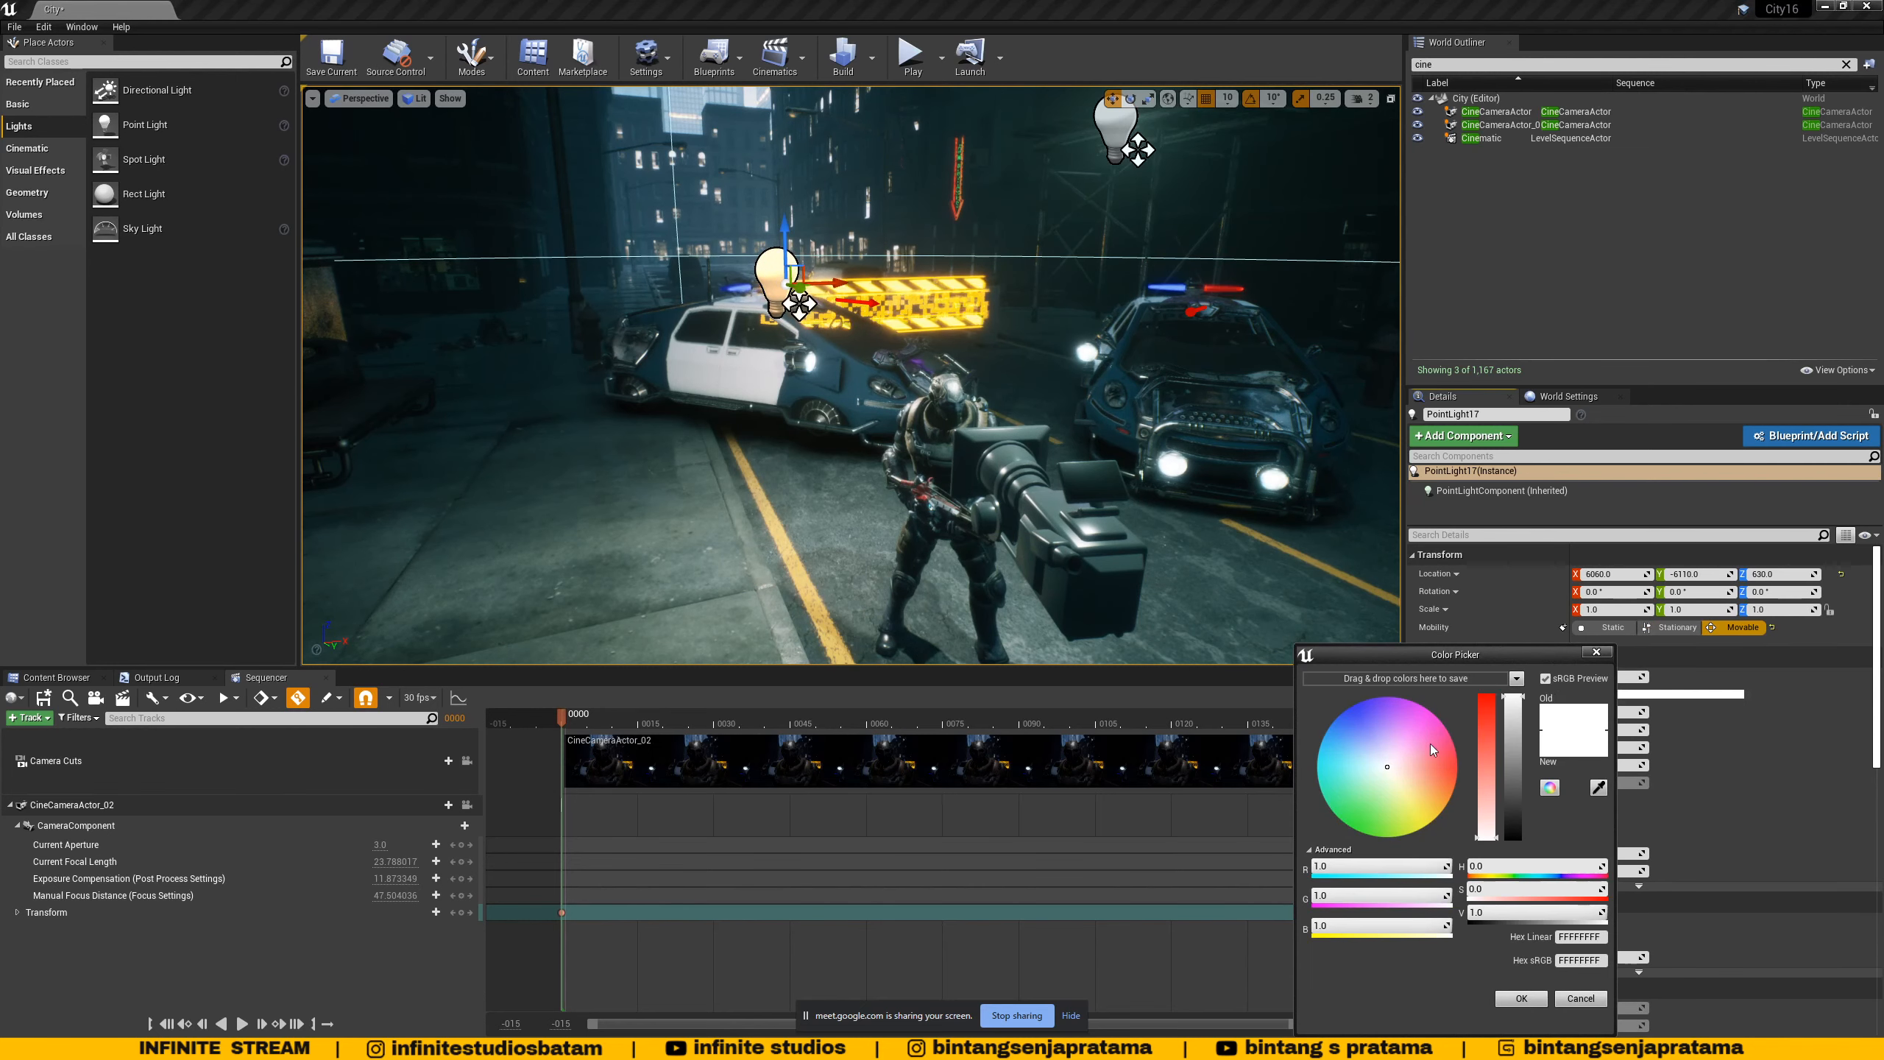
pyautogui.click(1354, 763)
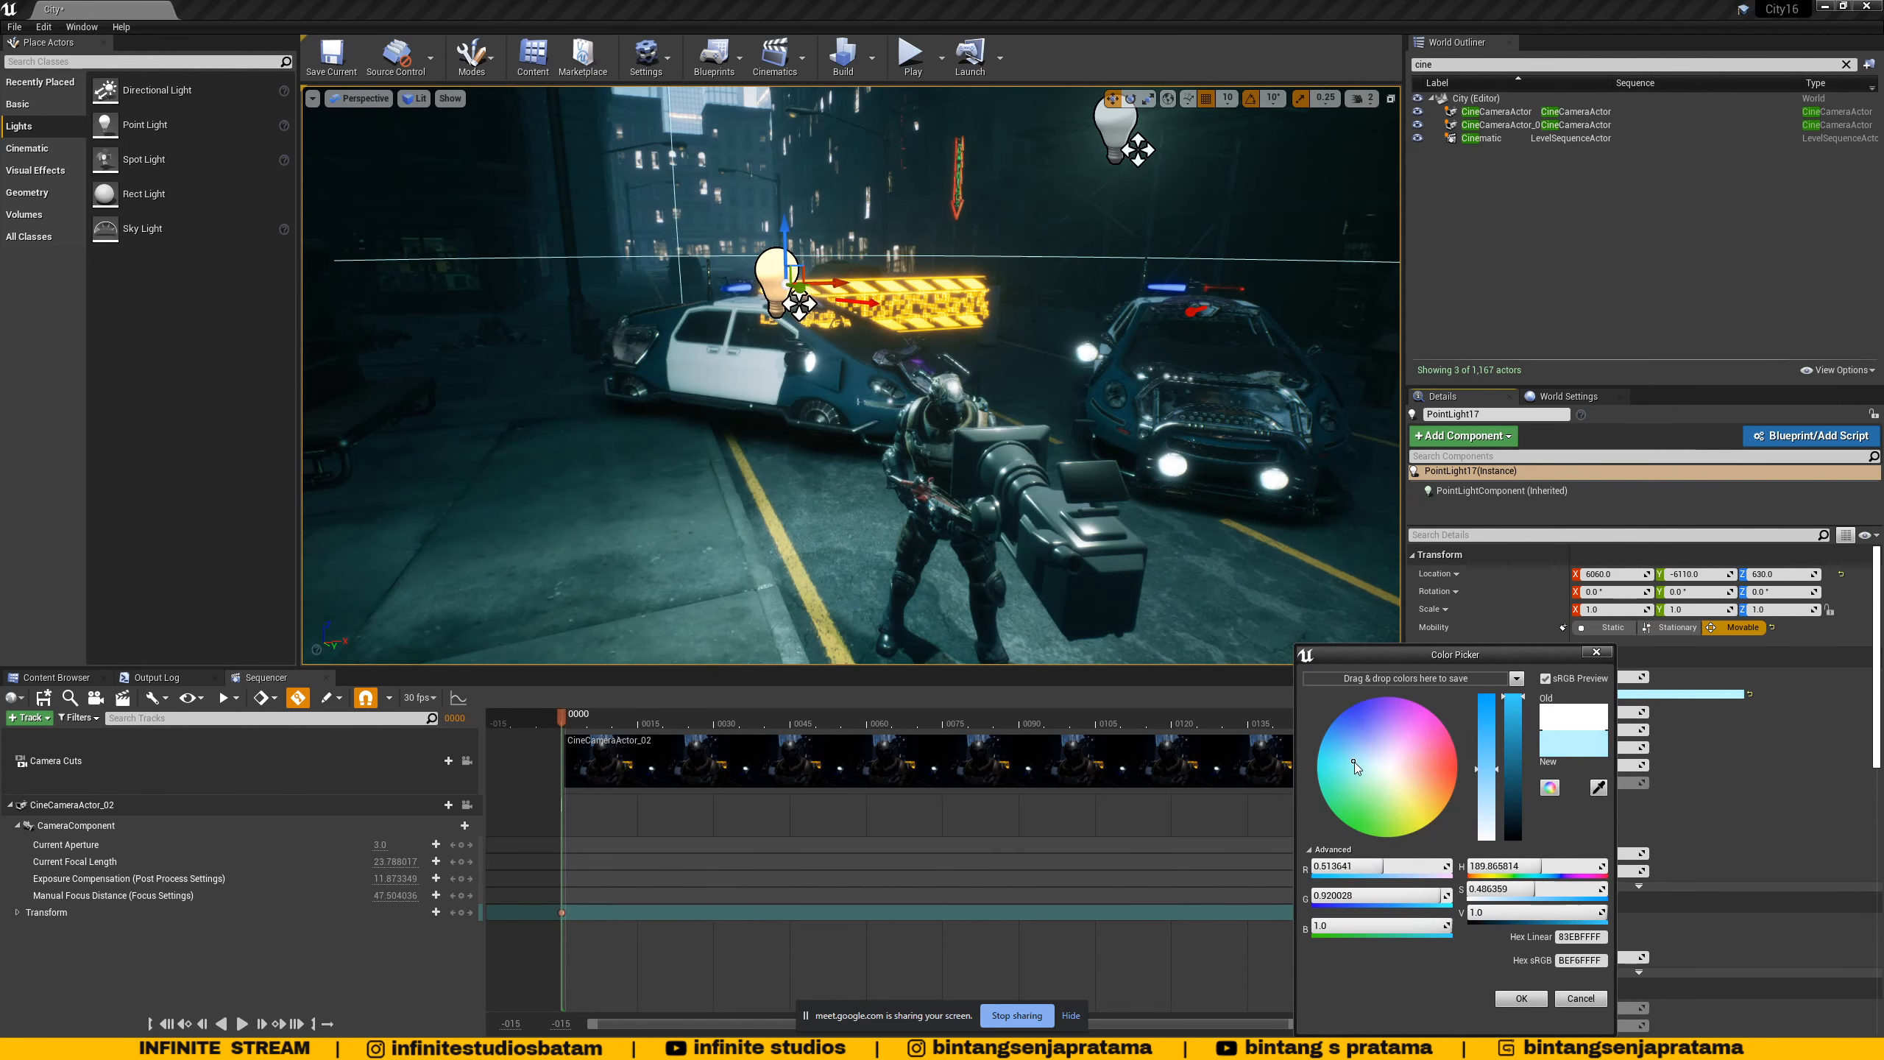
pyautogui.moveTo(1354, 764)
pyautogui.mouseDown()
pyautogui.moveTo(1355, 784)
pyautogui.moveTo(1348, 731)
pyautogui.mouseUp()
pyautogui.keyDown('alt'); pyautogui.moveTo(920, 371); pyautogui.dragTo(839, 371); pyautogui.keyUp('alt')
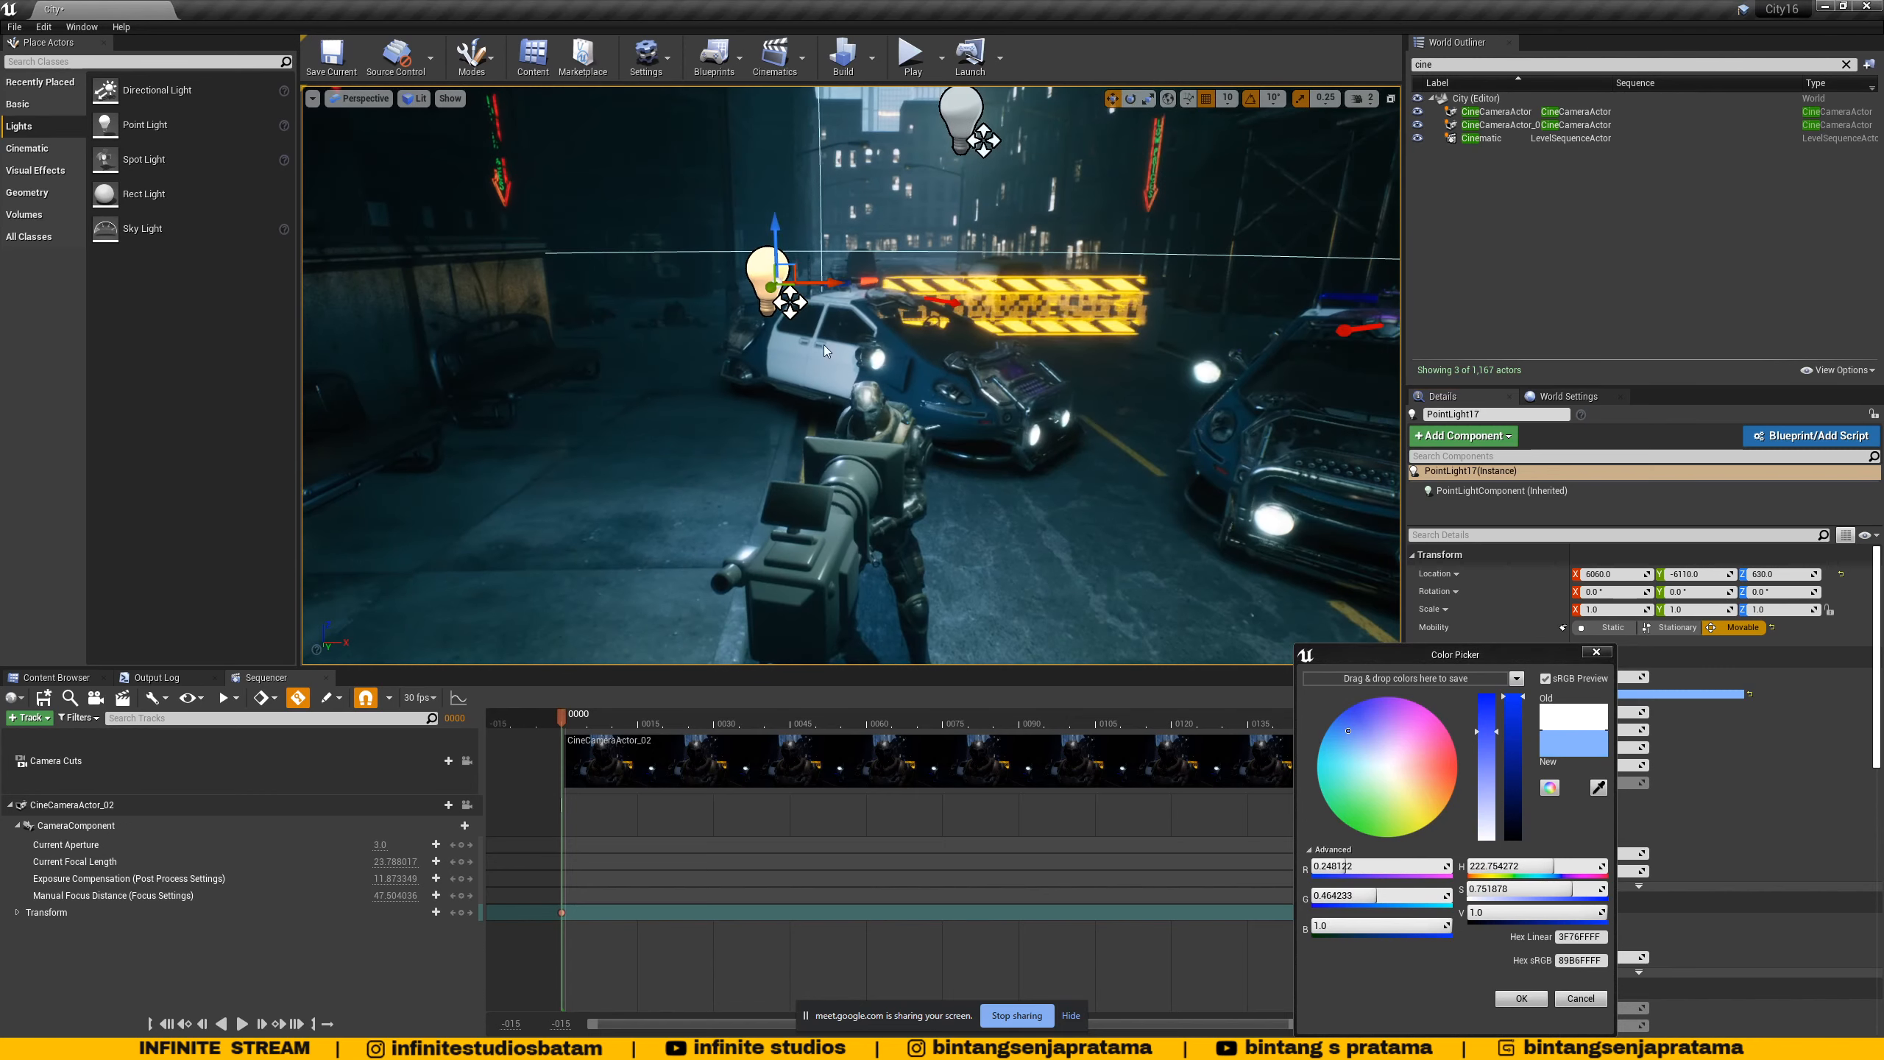
pyautogui.moveTo(788, 269); pyautogui.dragTo(1083, 375)
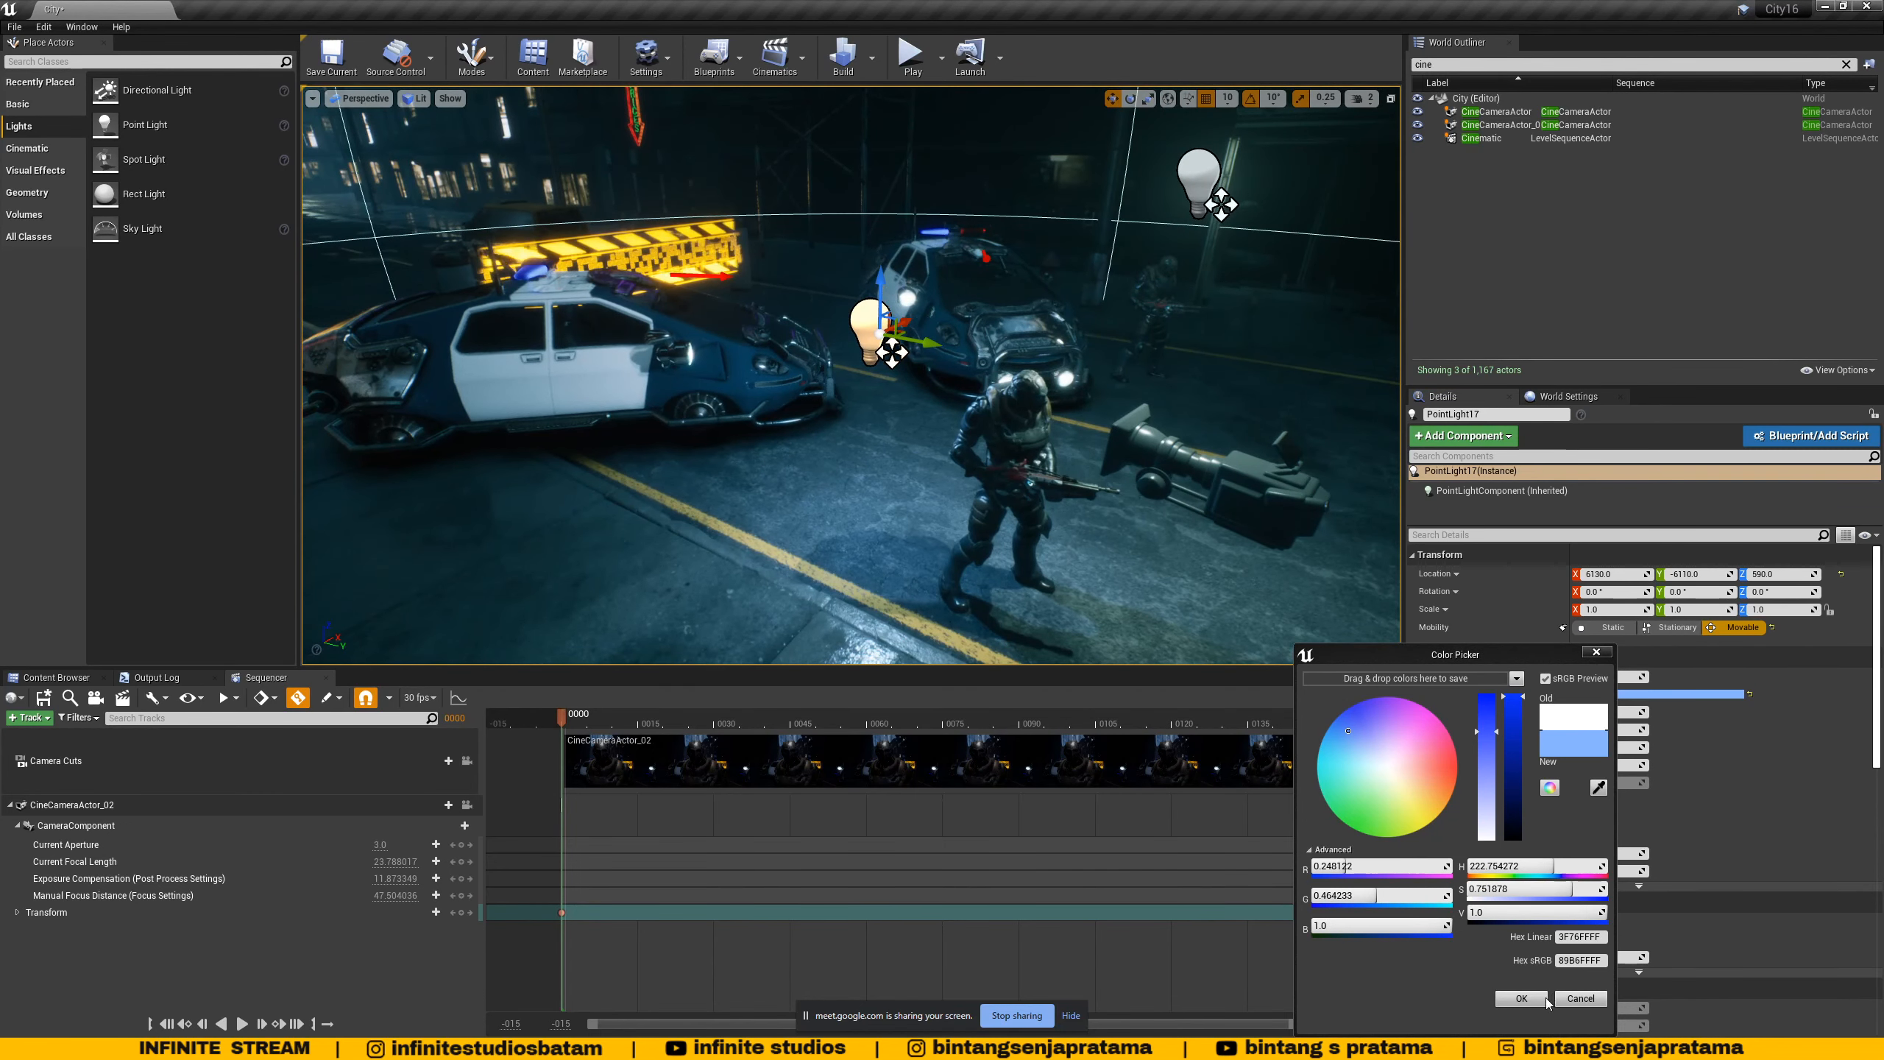
pyautogui.click(1544, 1000)
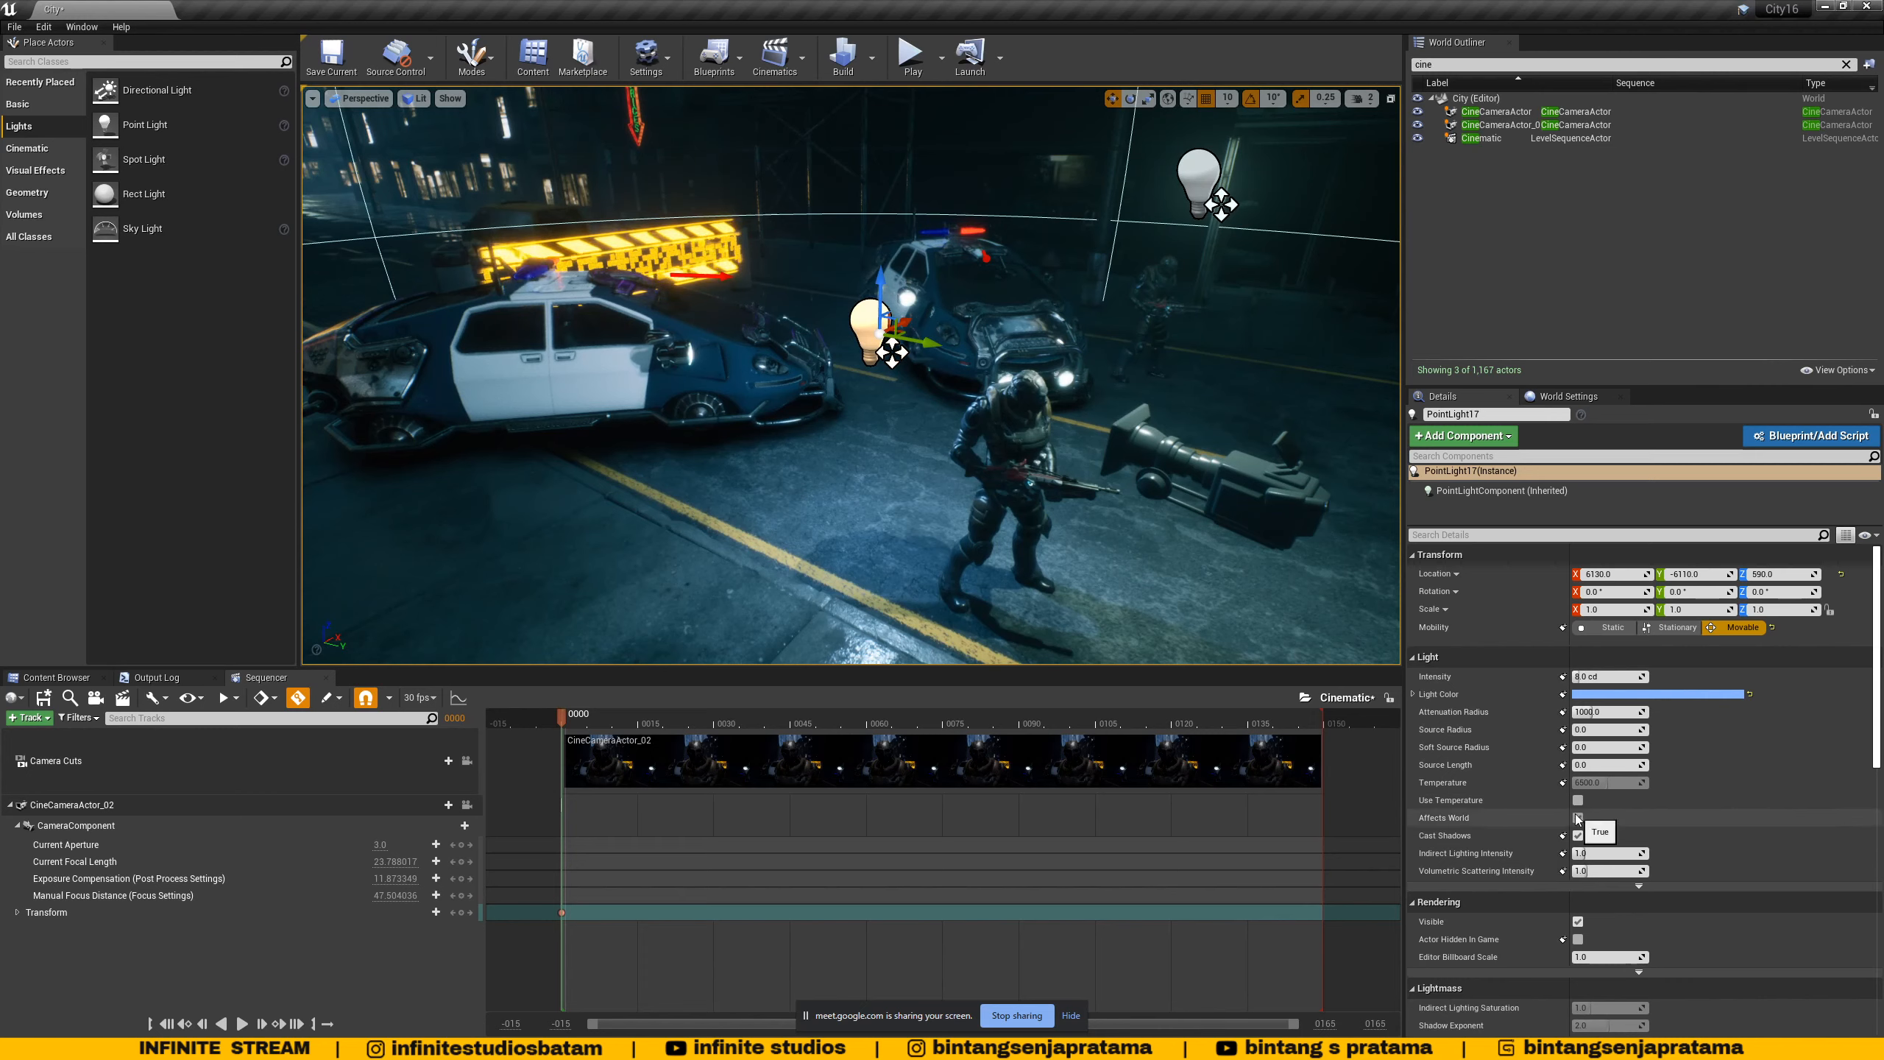
# - Raise the point light's intensity to about 17 cd, set its source radius to about 5.7 and undo the soft source radius change
pyautogui.moveTo(1577, 676); pyautogui.dragTo(1583, 677)
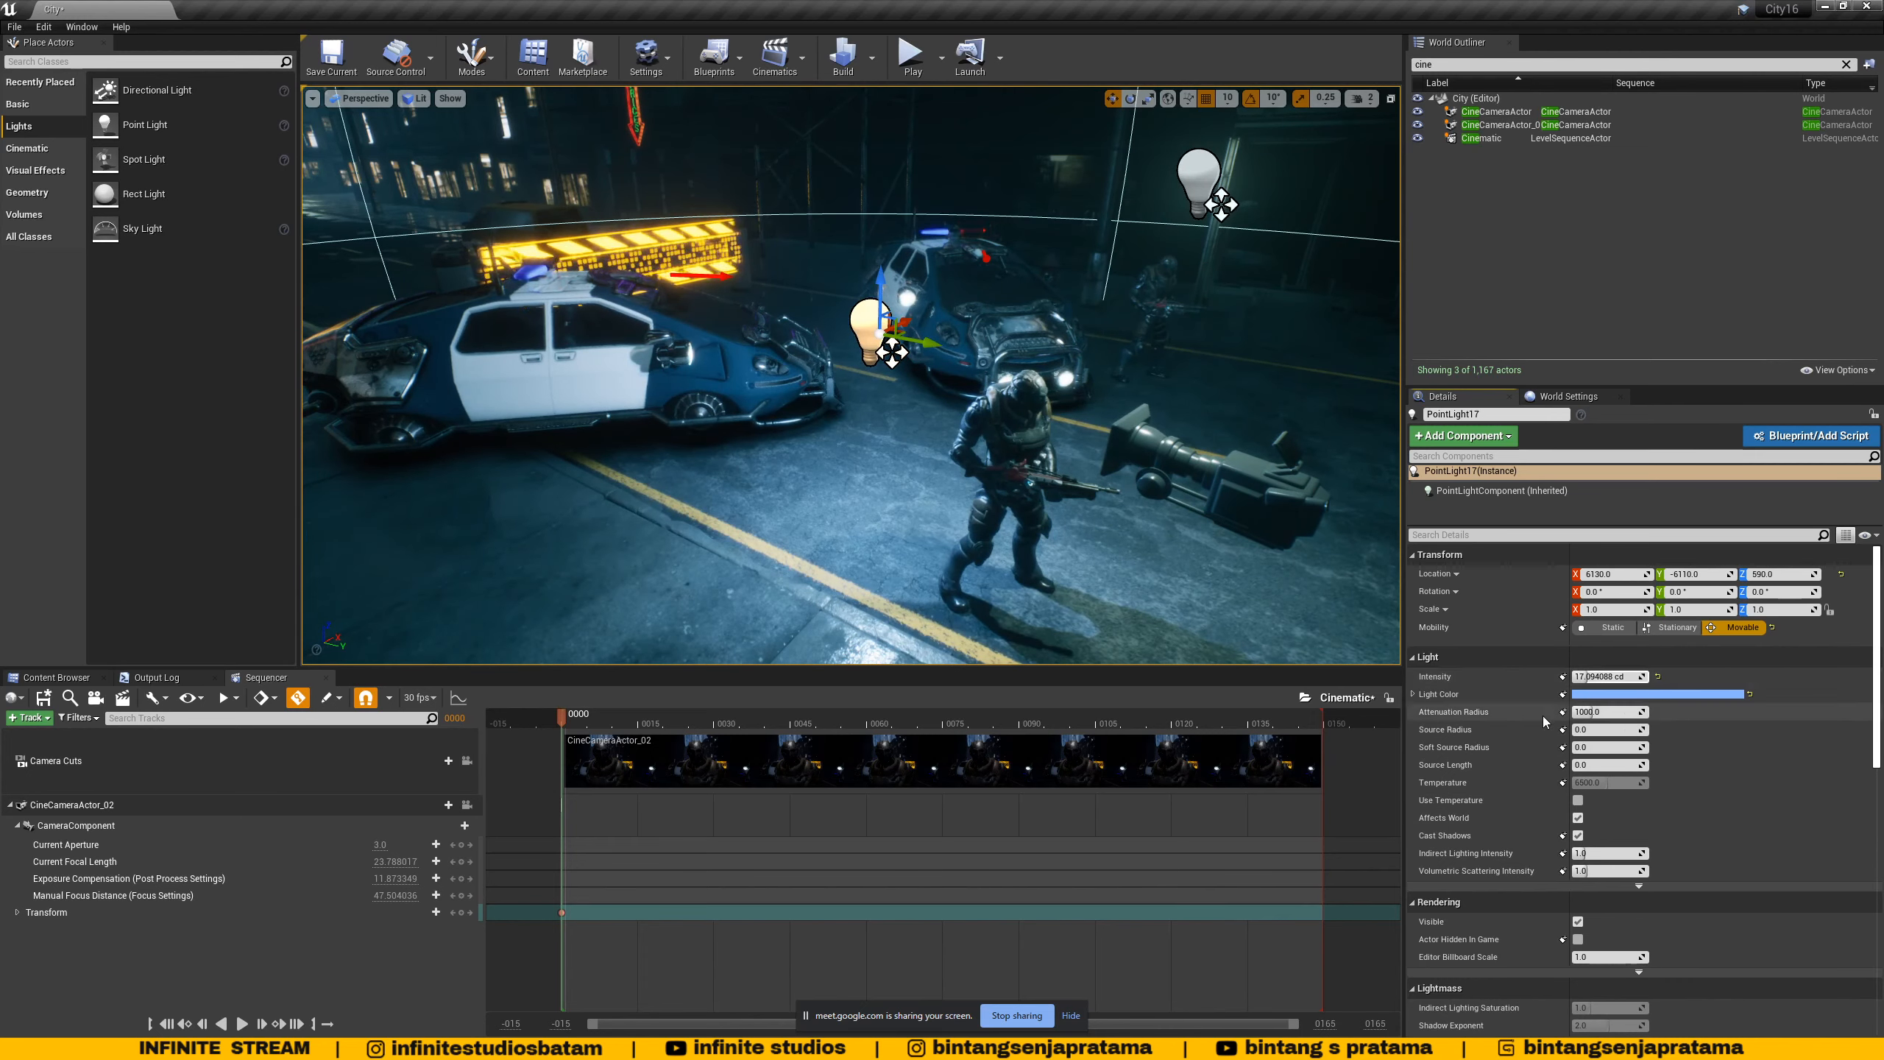
pyautogui.scroll(-1, 1601, 817)
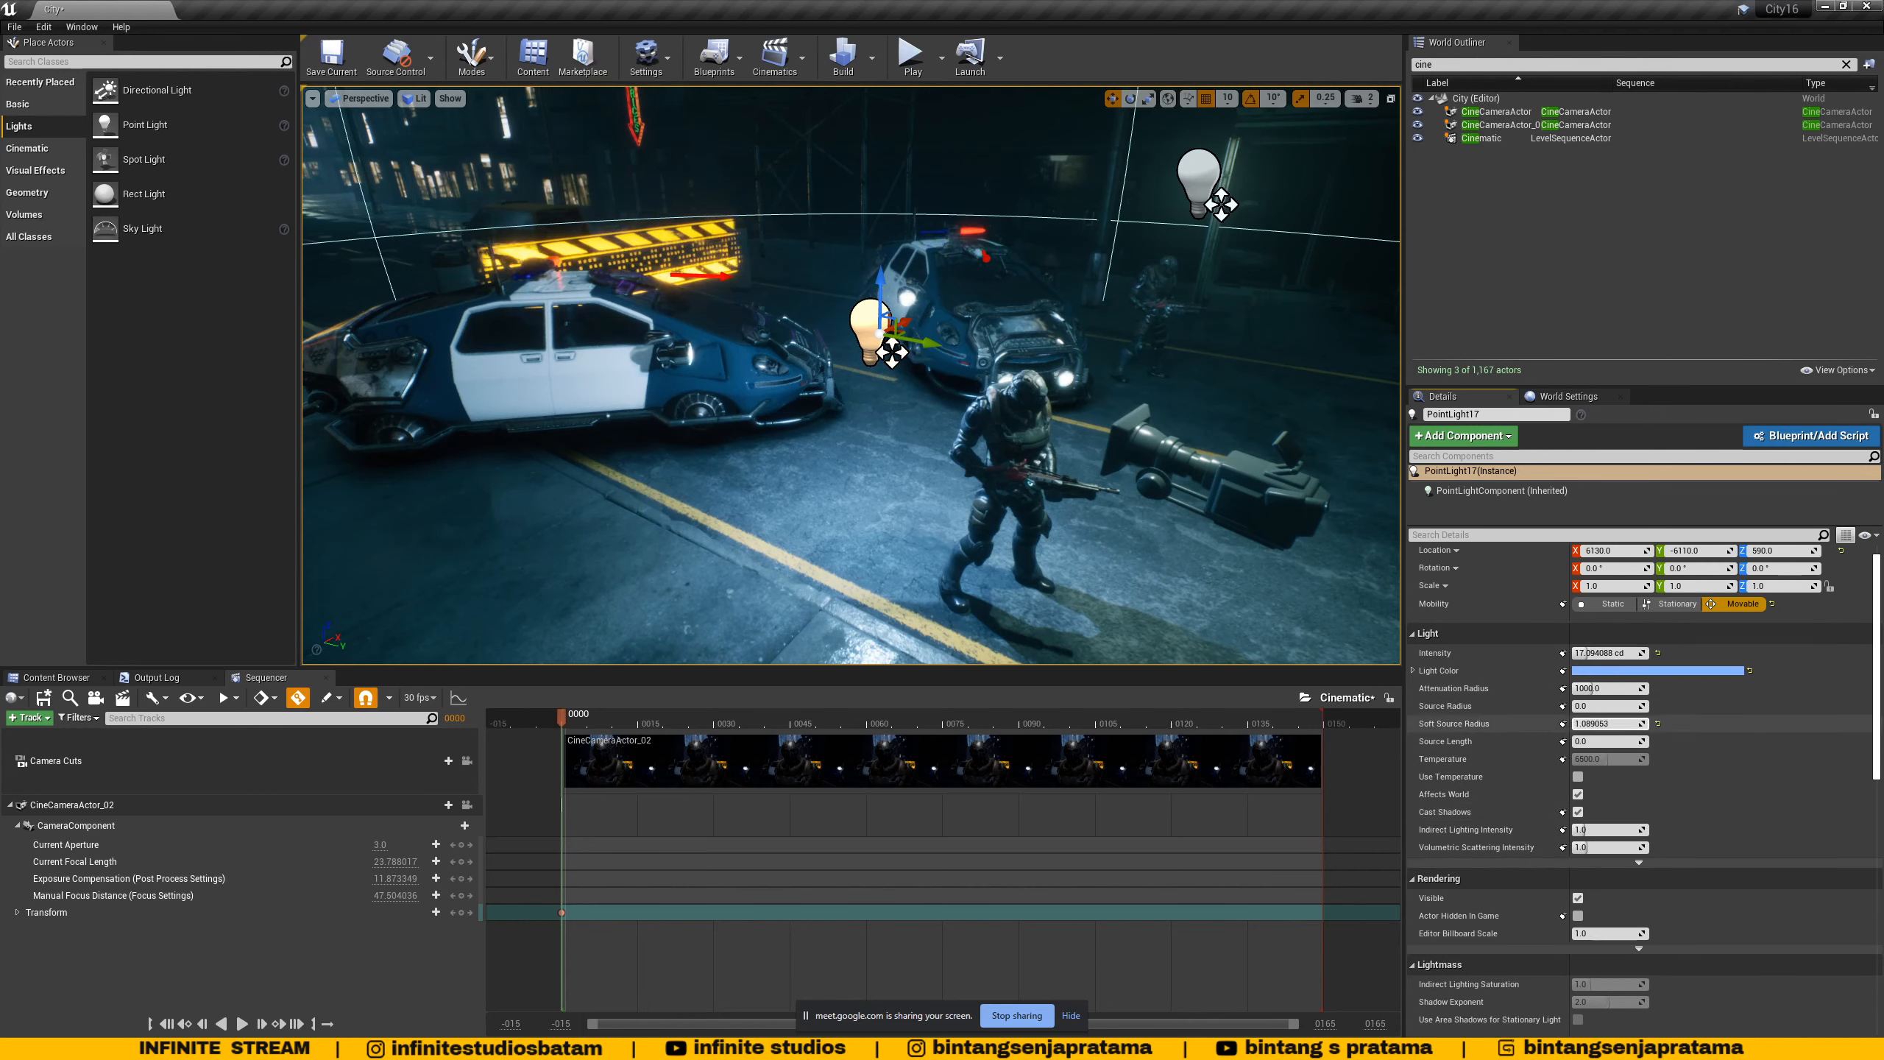
pyautogui.hotkey('ctrl', 'z')
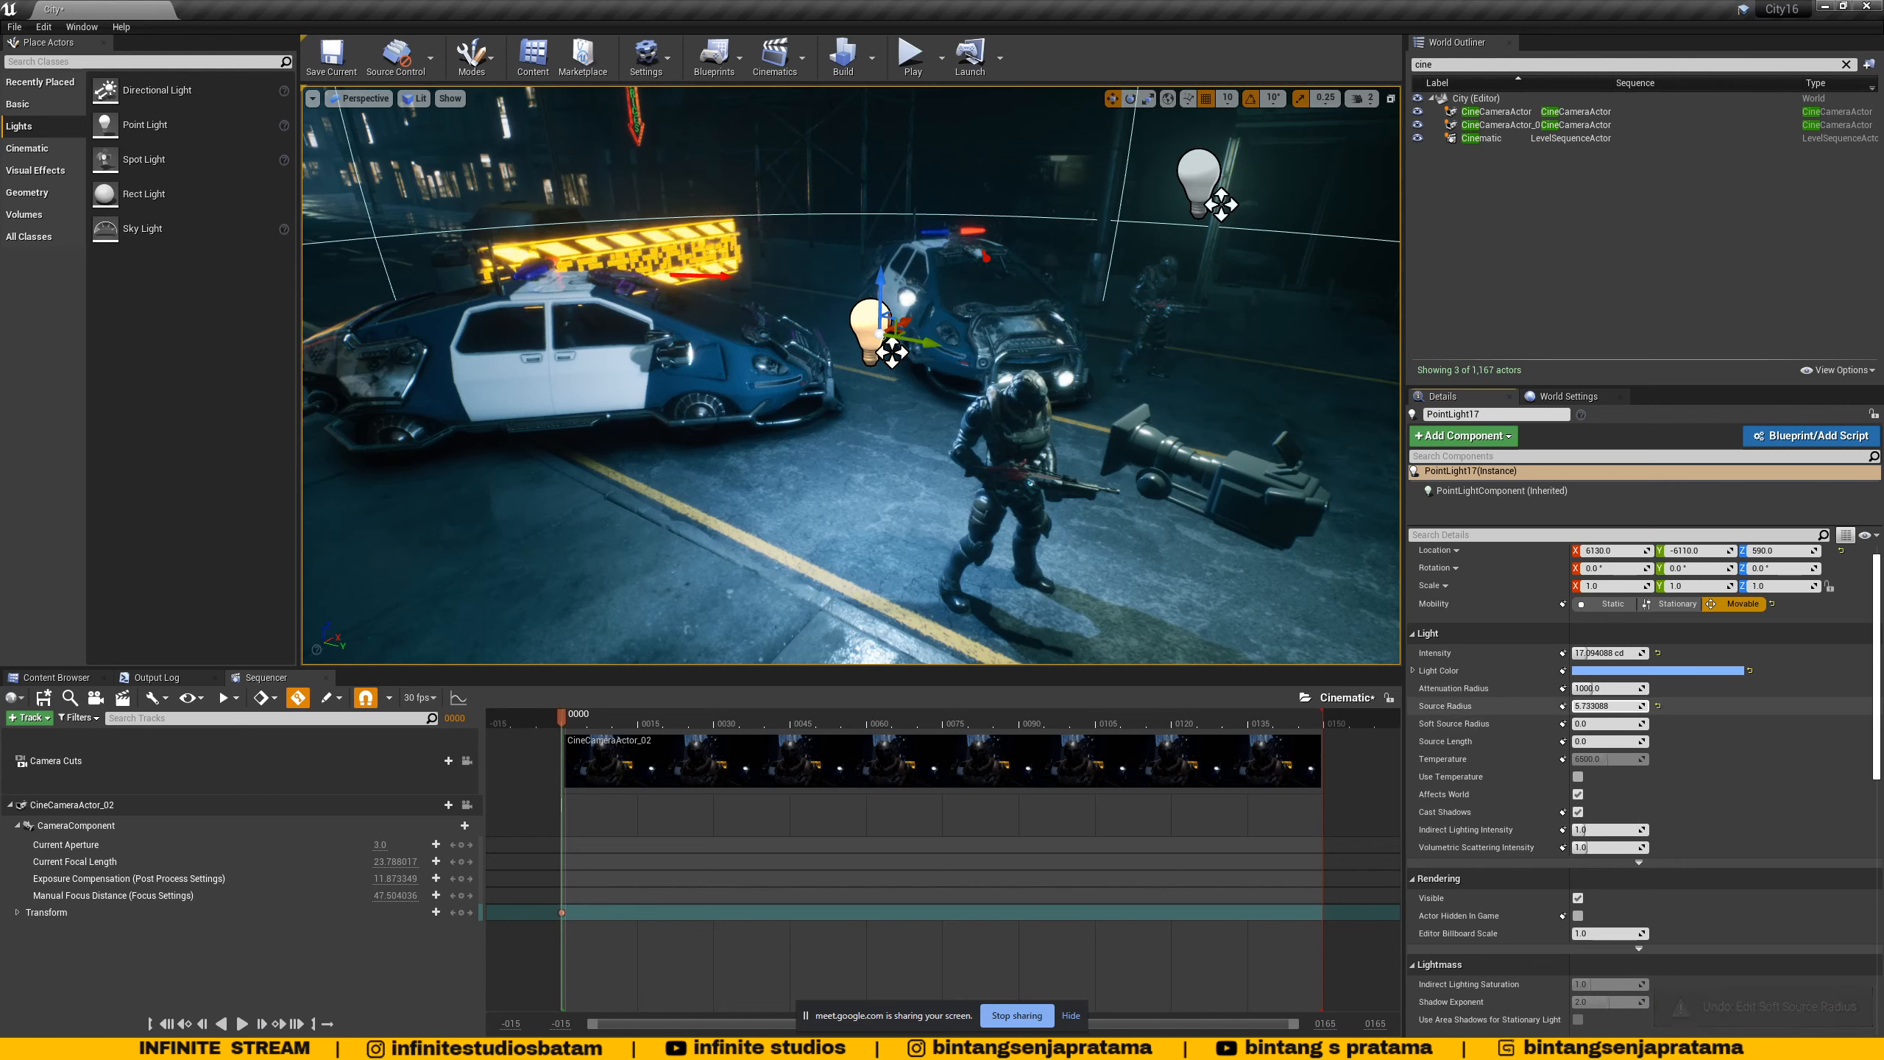
pyautogui.scroll(-2, 1647, 858)
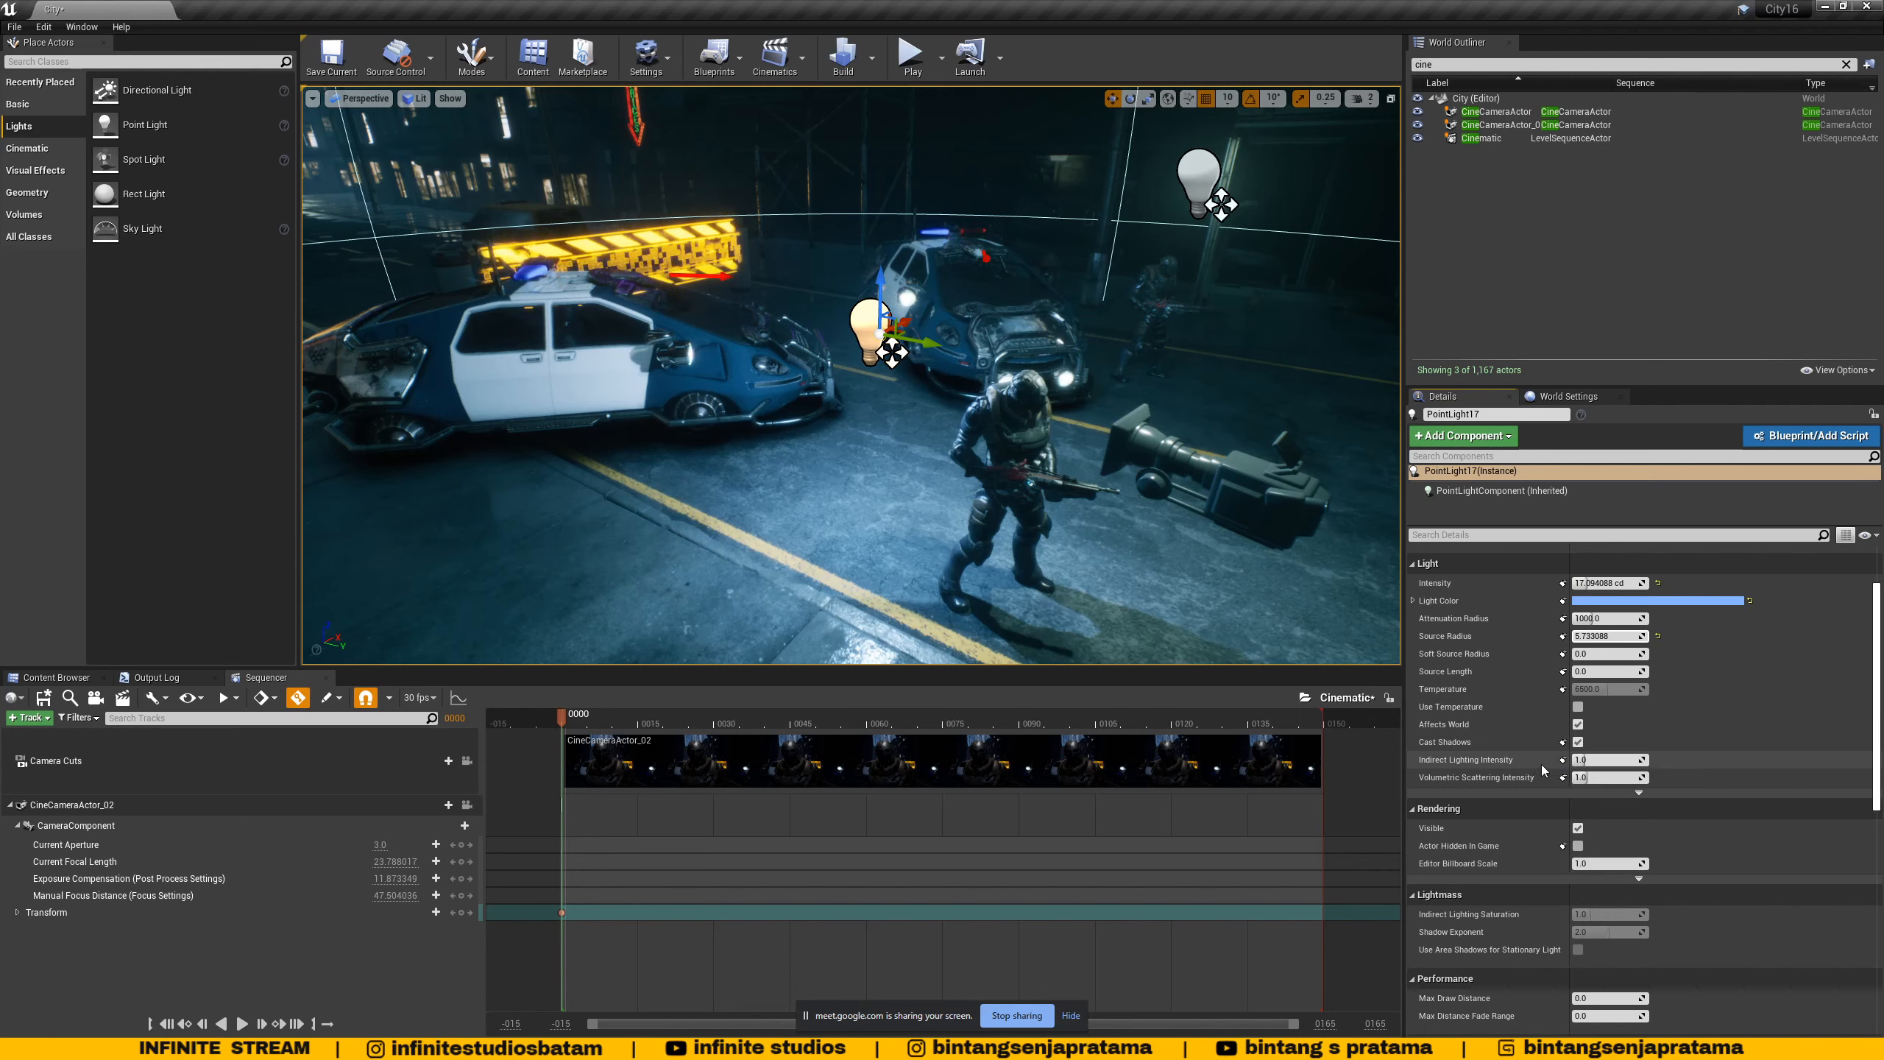
pyautogui.scroll(-7, 1542, 839)
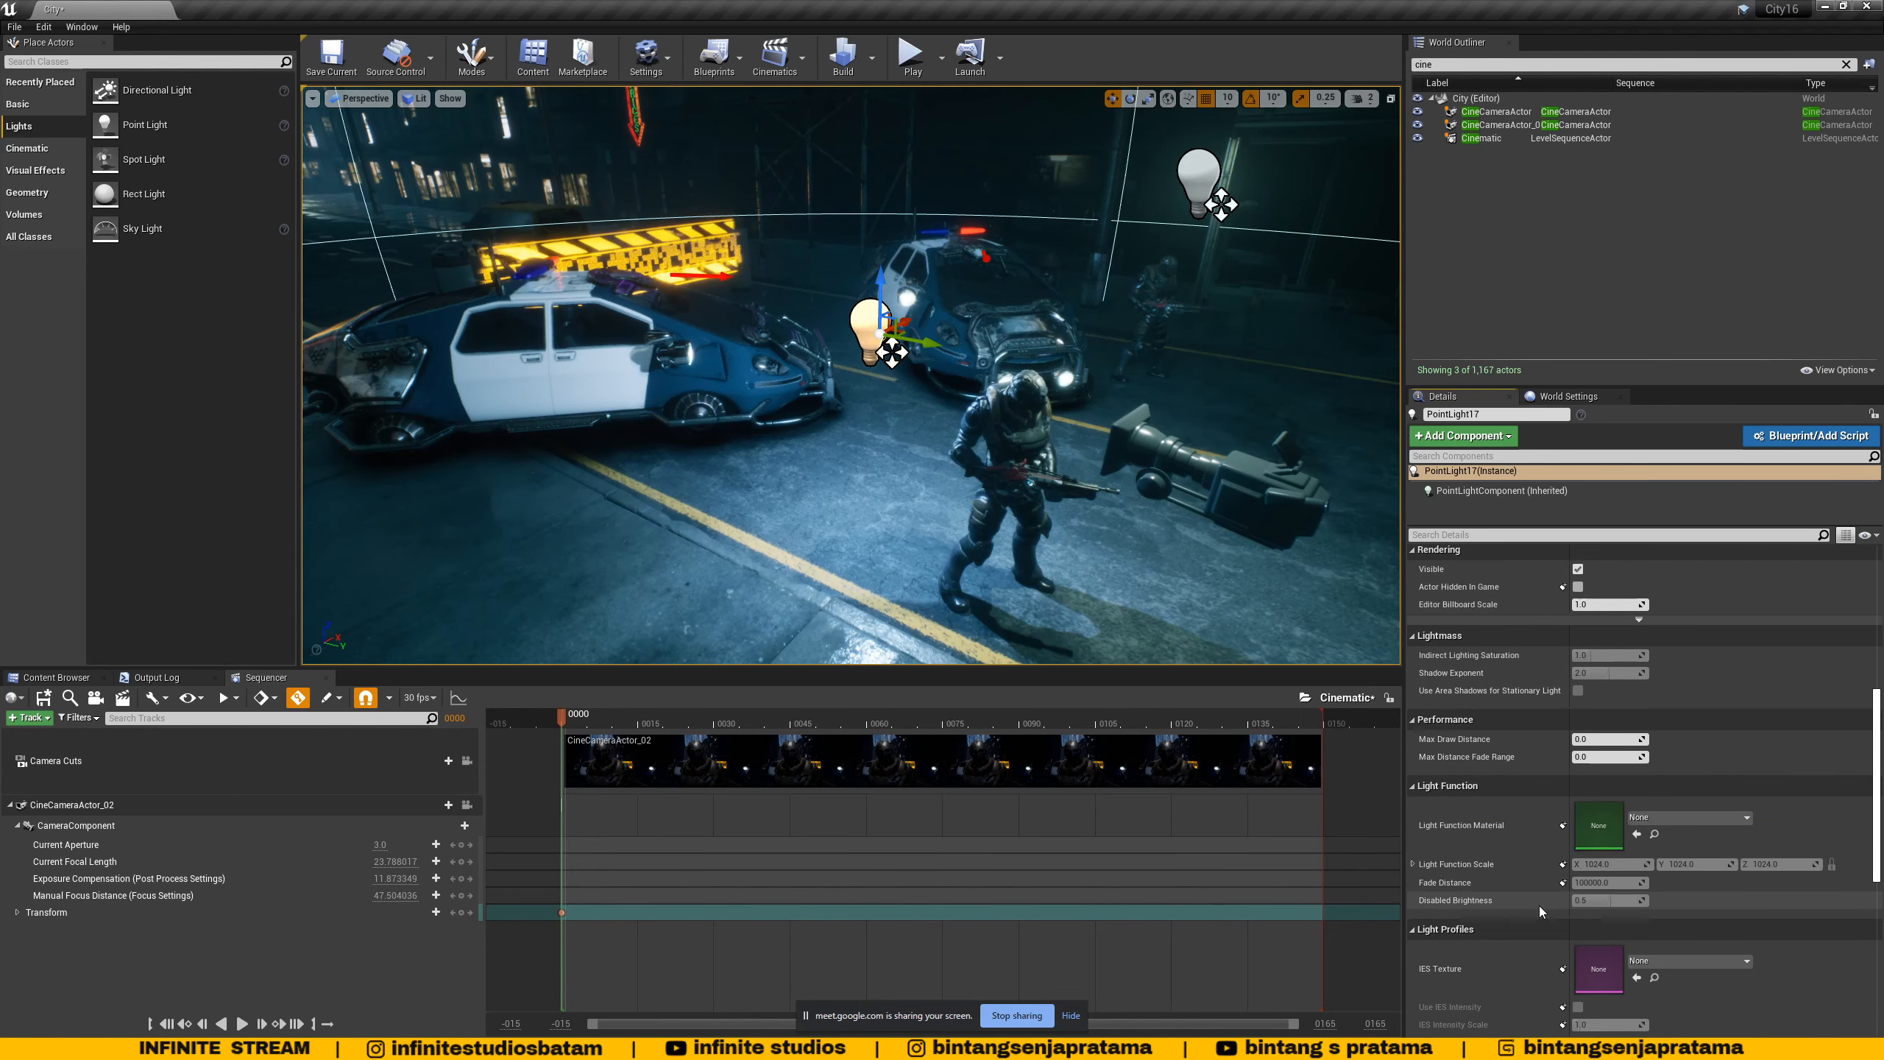
pyautogui.scroll(-5, 1538, 902)
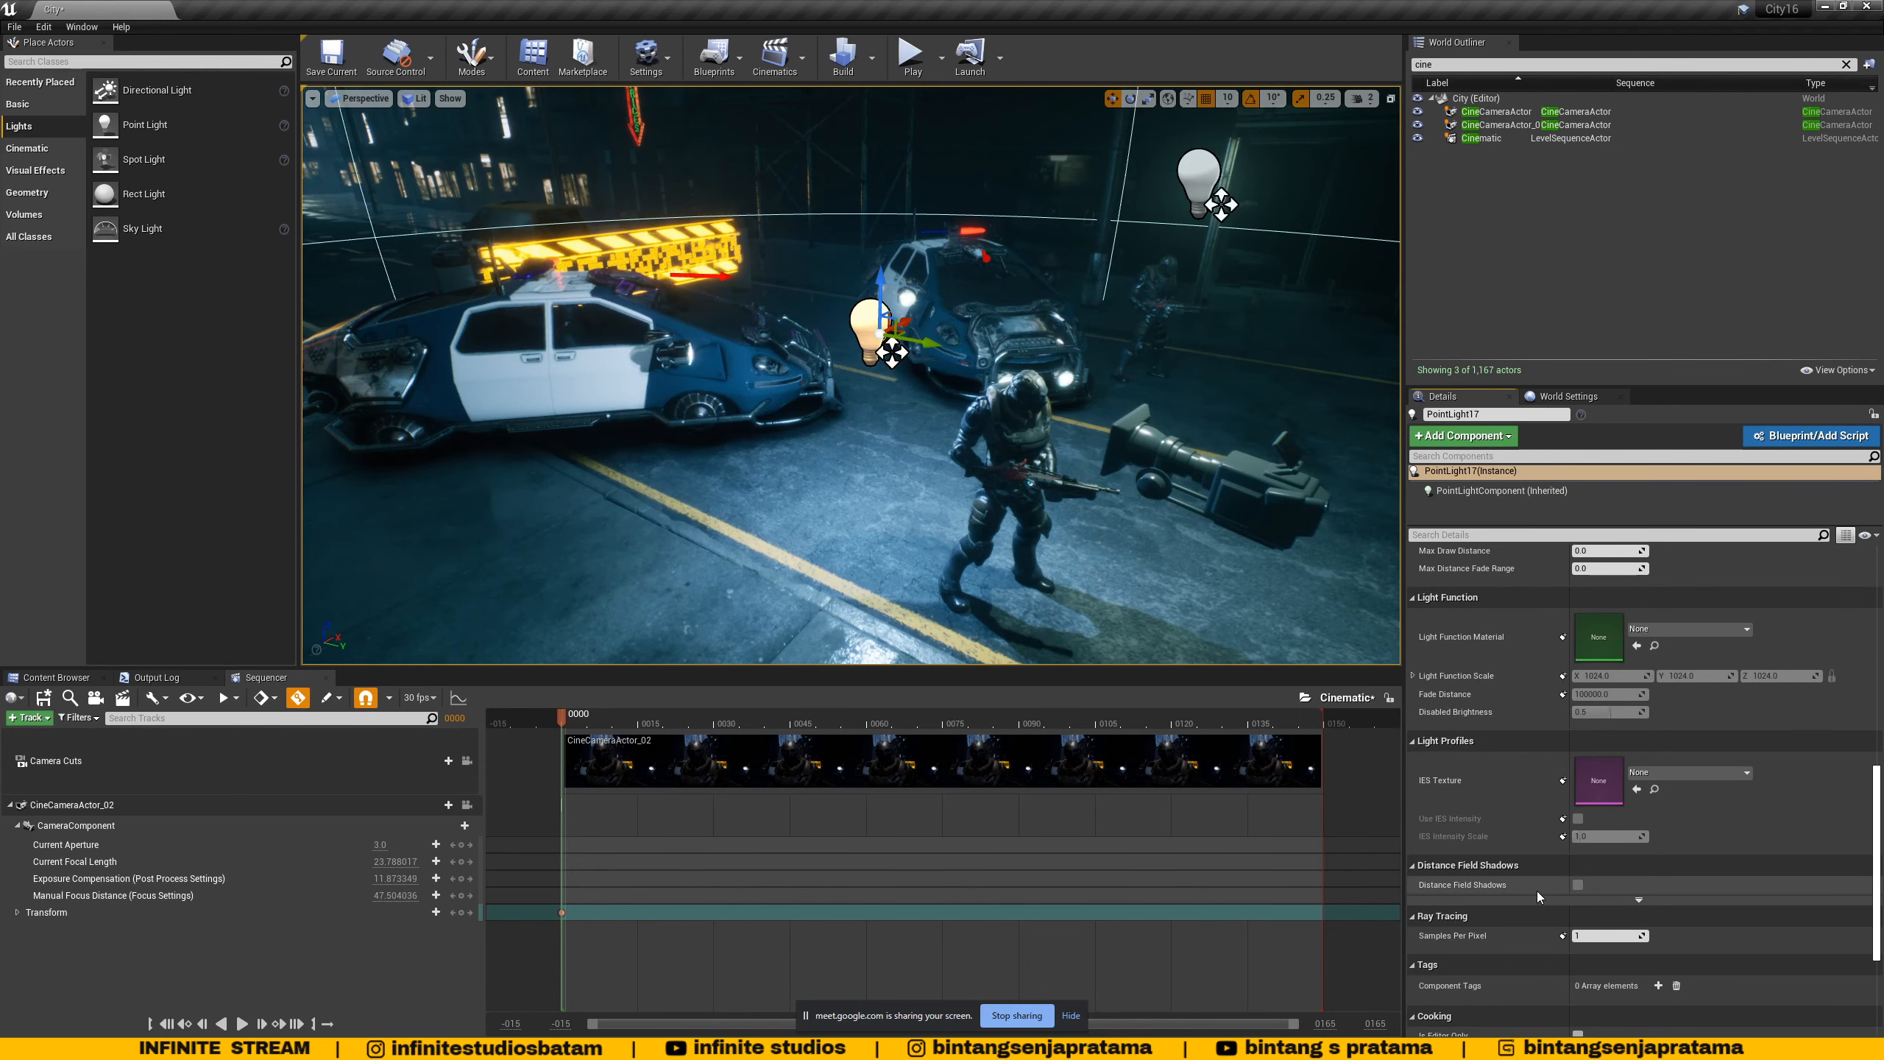
pyautogui.scroll(-5, 1537, 891)
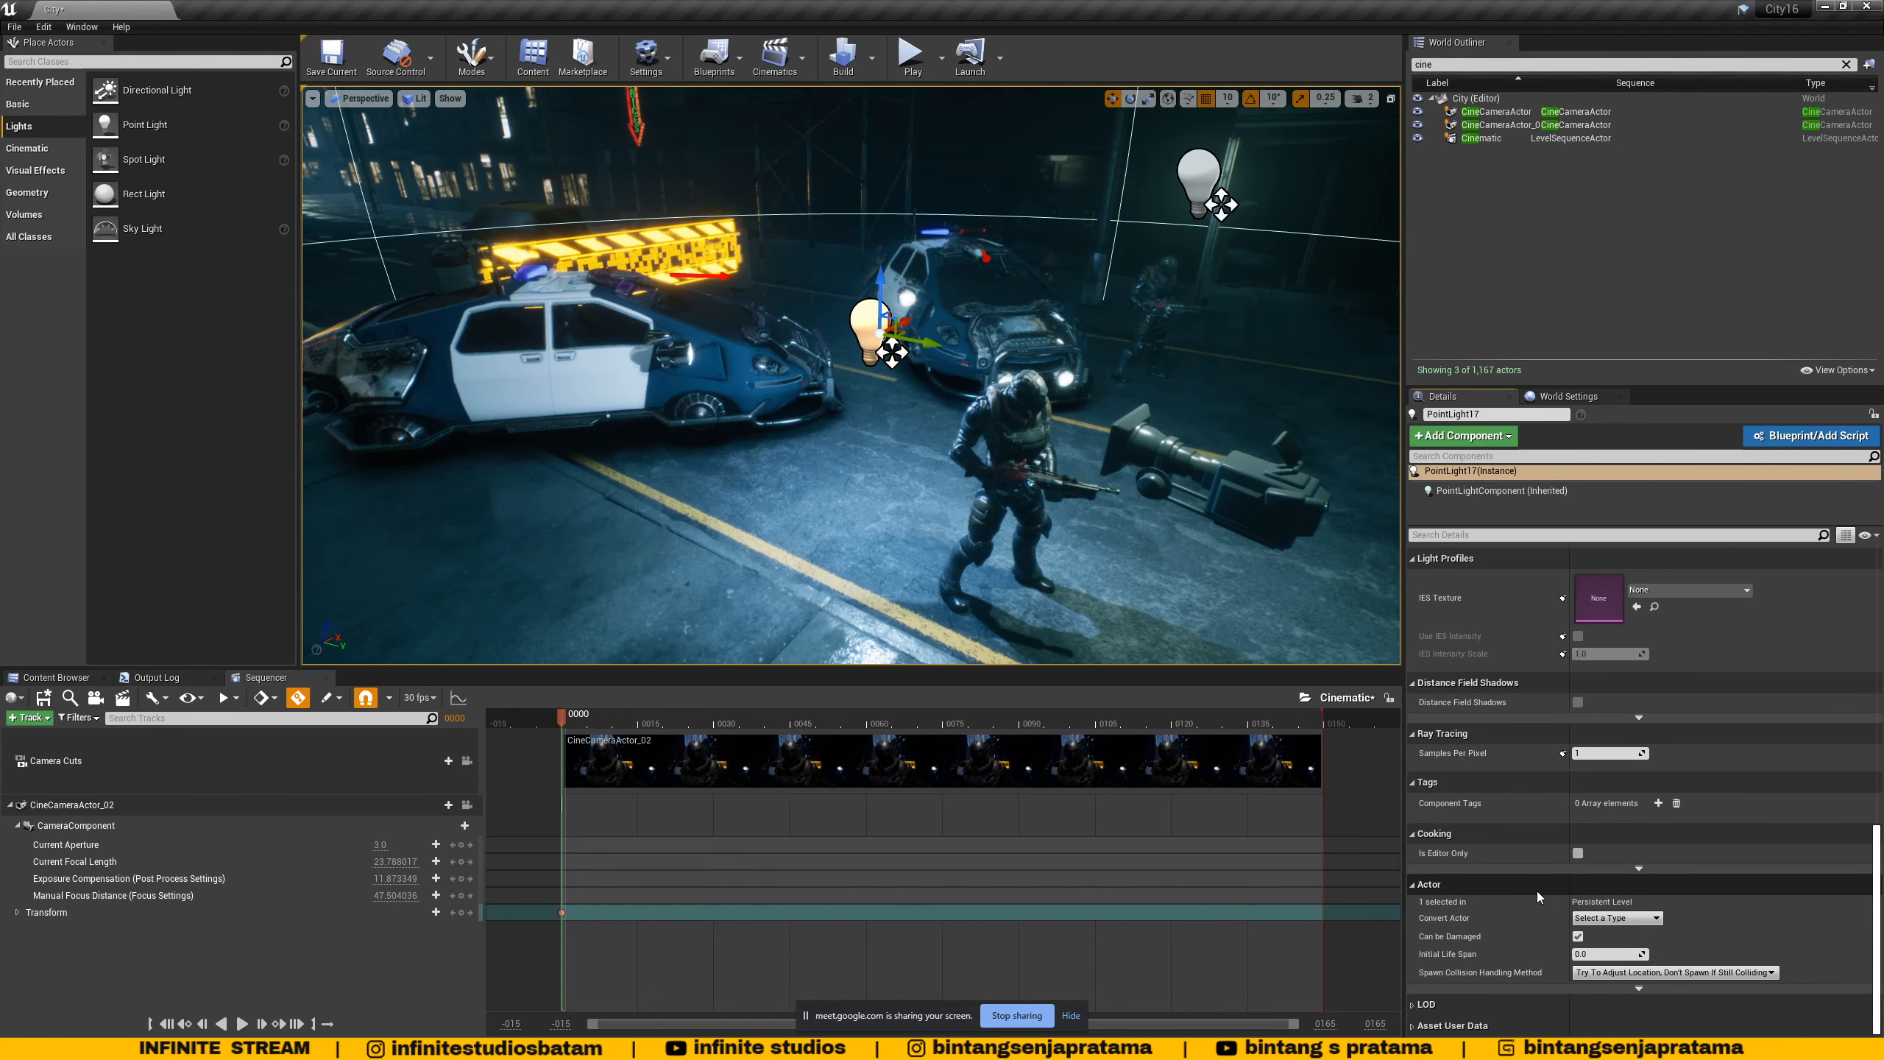
pyautogui.scroll(17, 1537, 891)
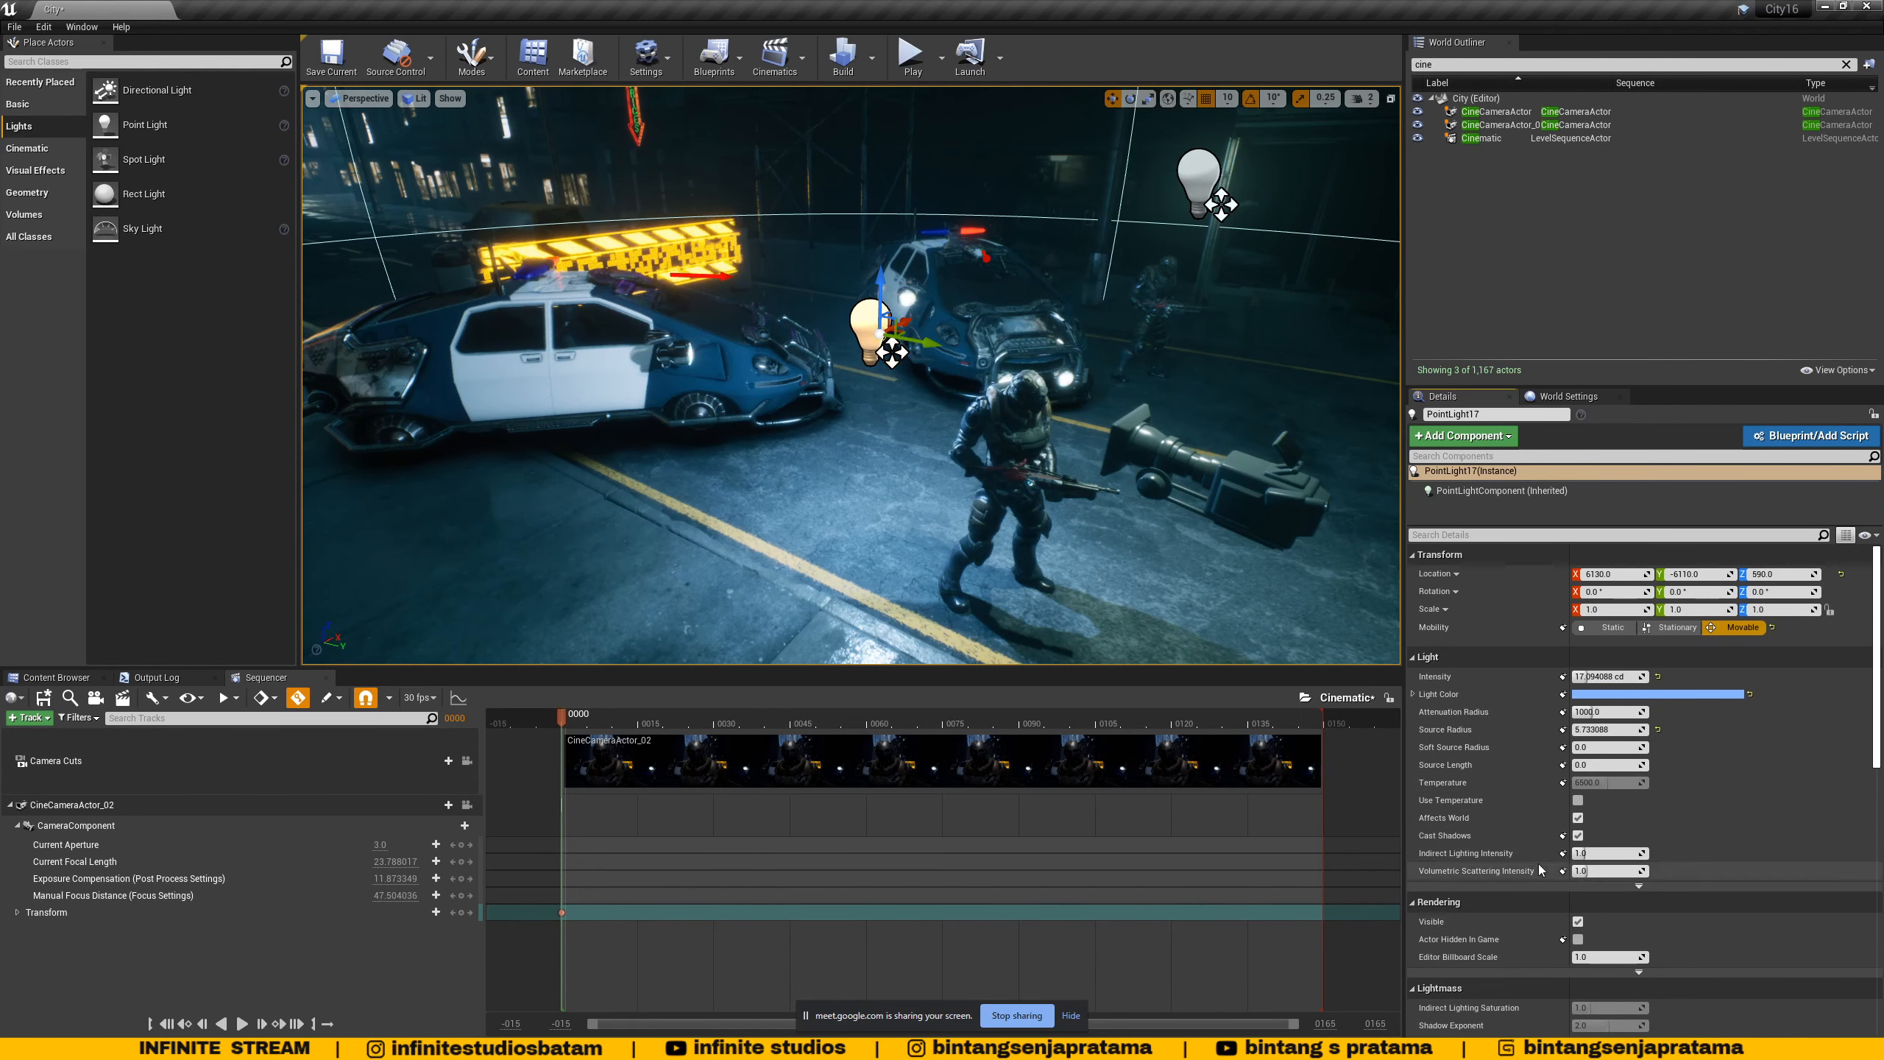
# - View the shot through CineCameraActor_02 and shift the point light out beside the trooper's head to X 6090
pyautogui.keyDown('alt'); pyautogui.moveTo(952, 524); pyautogui.dragTo(940, 519); pyautogui.keyUp('alt')
pyautogui.click(360, 97)
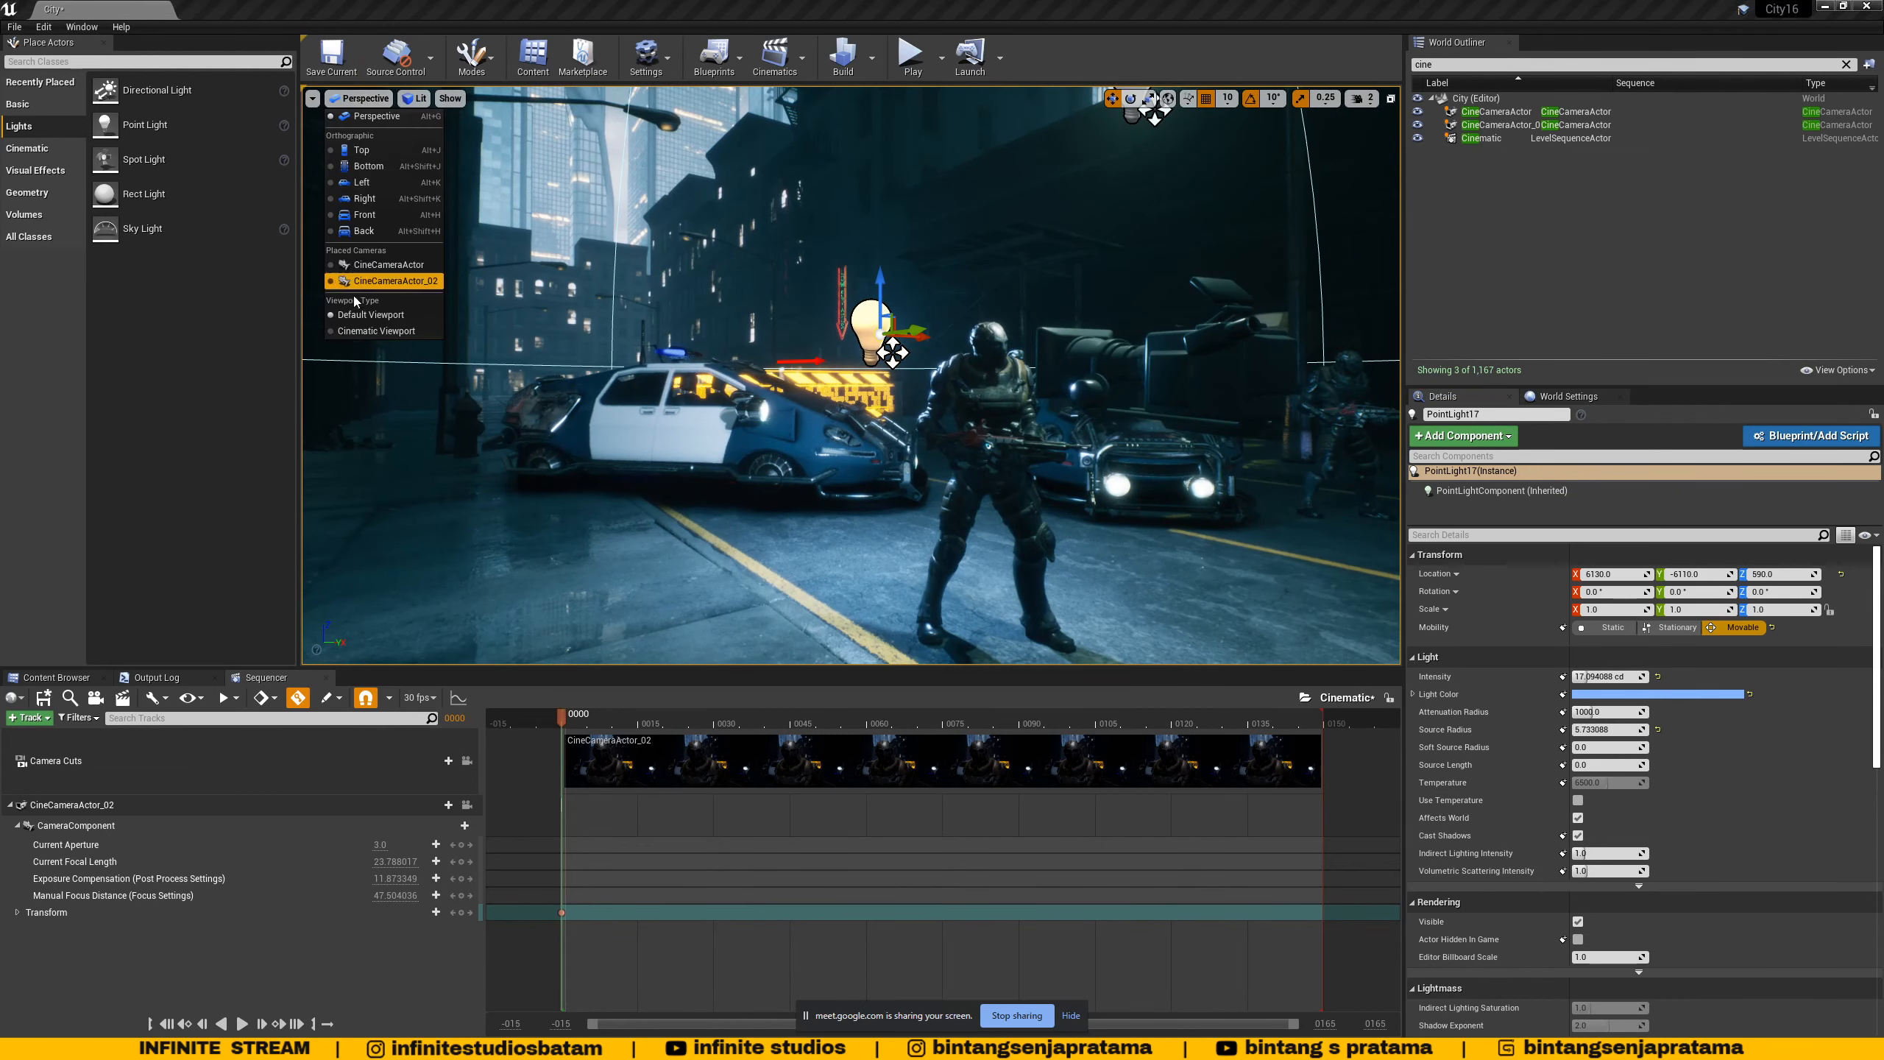
pyautogui.click(383, 283)
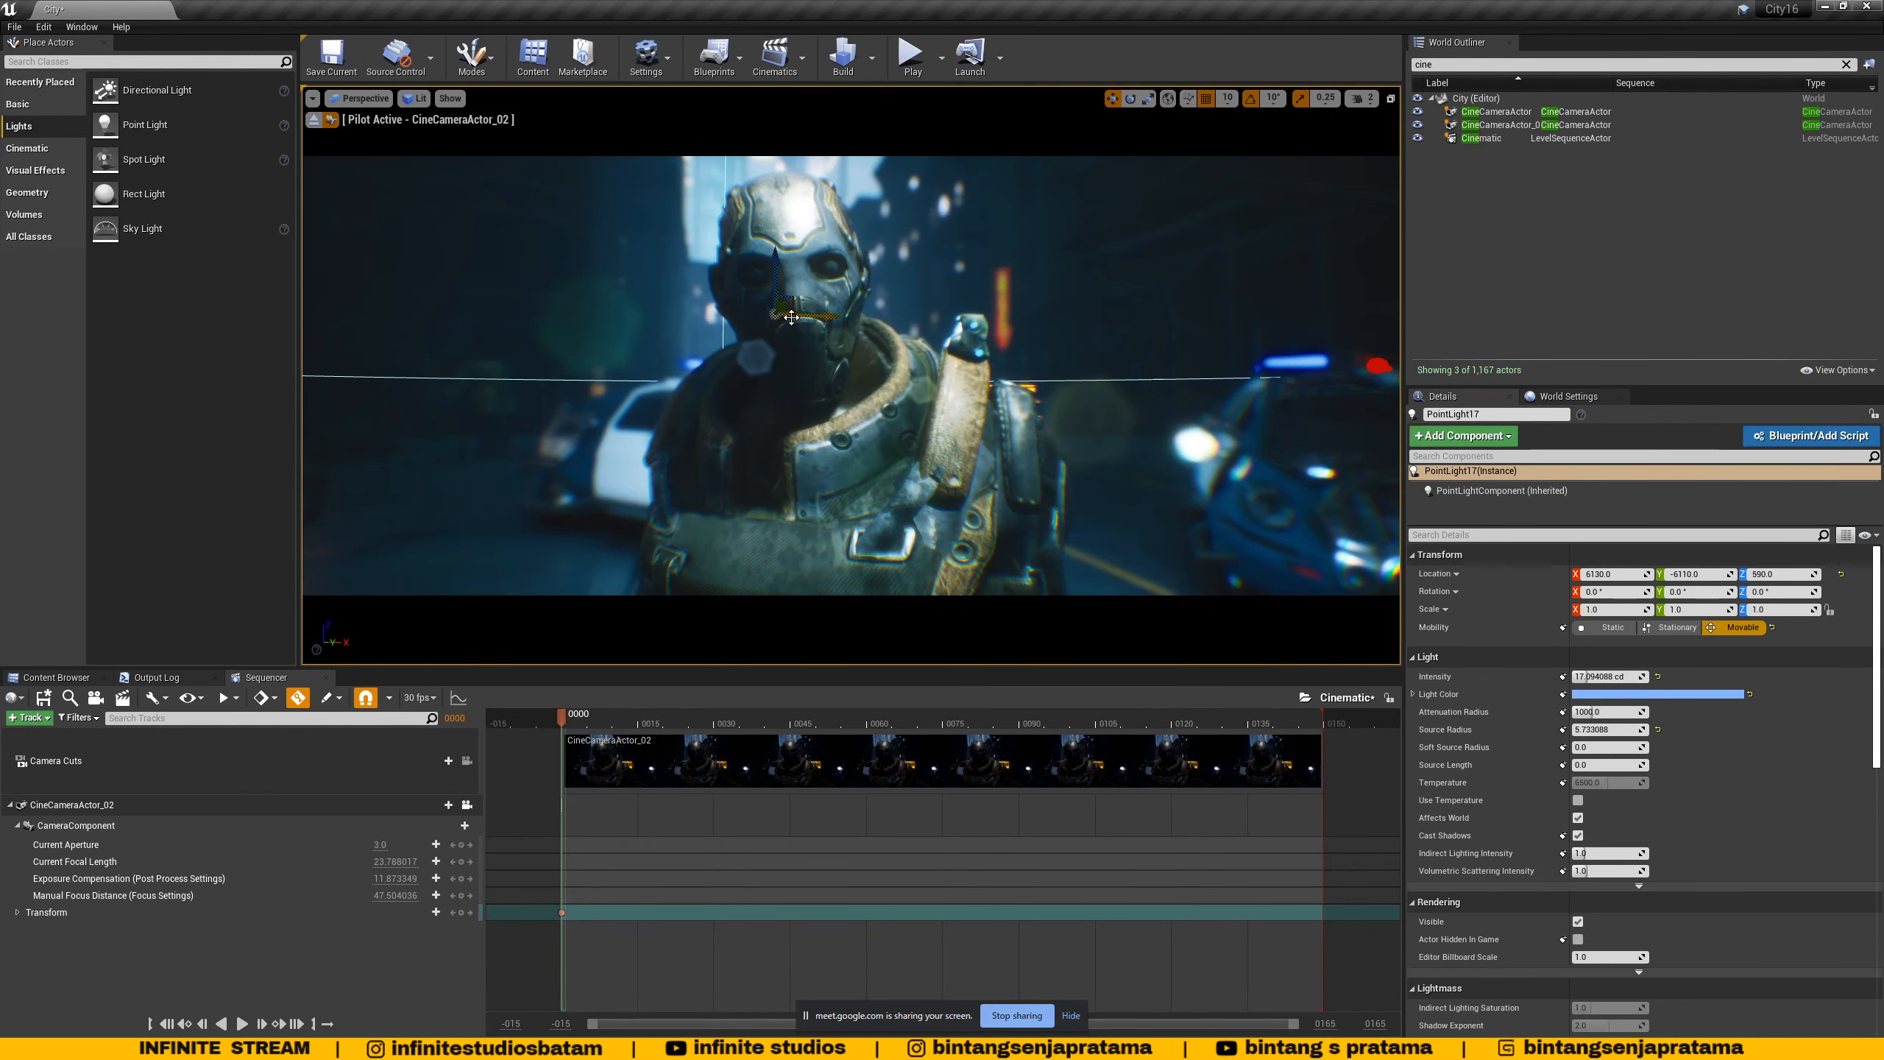
pyautogui.moveTo(812, 315); pyautogui.dragTo(662, 327)
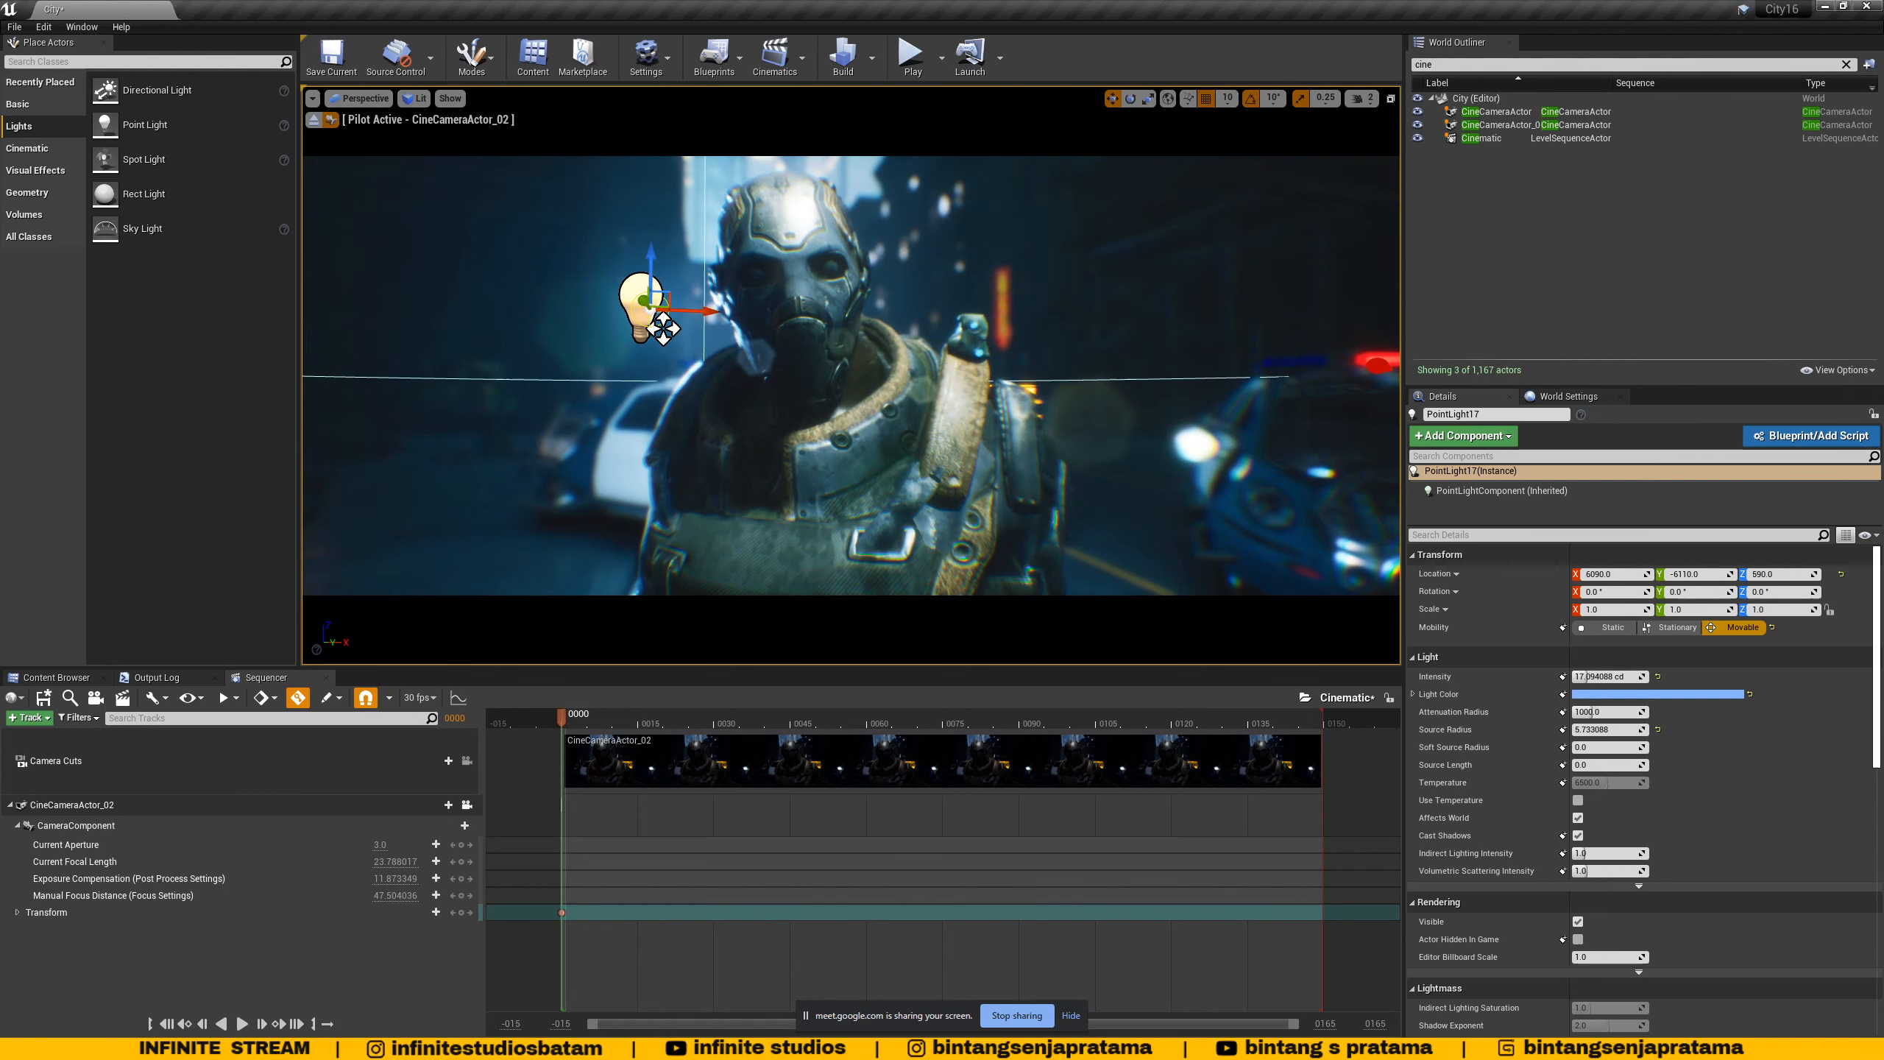
# - Turn off grid snapping and freely reposition the point light above and behind the trooper, at about X 5987, Y -6180, Z 699
pyautogui.click(1206, 97)
pyautogui.moveTo(654, 274); pyautogui.dragTo(732, 262)
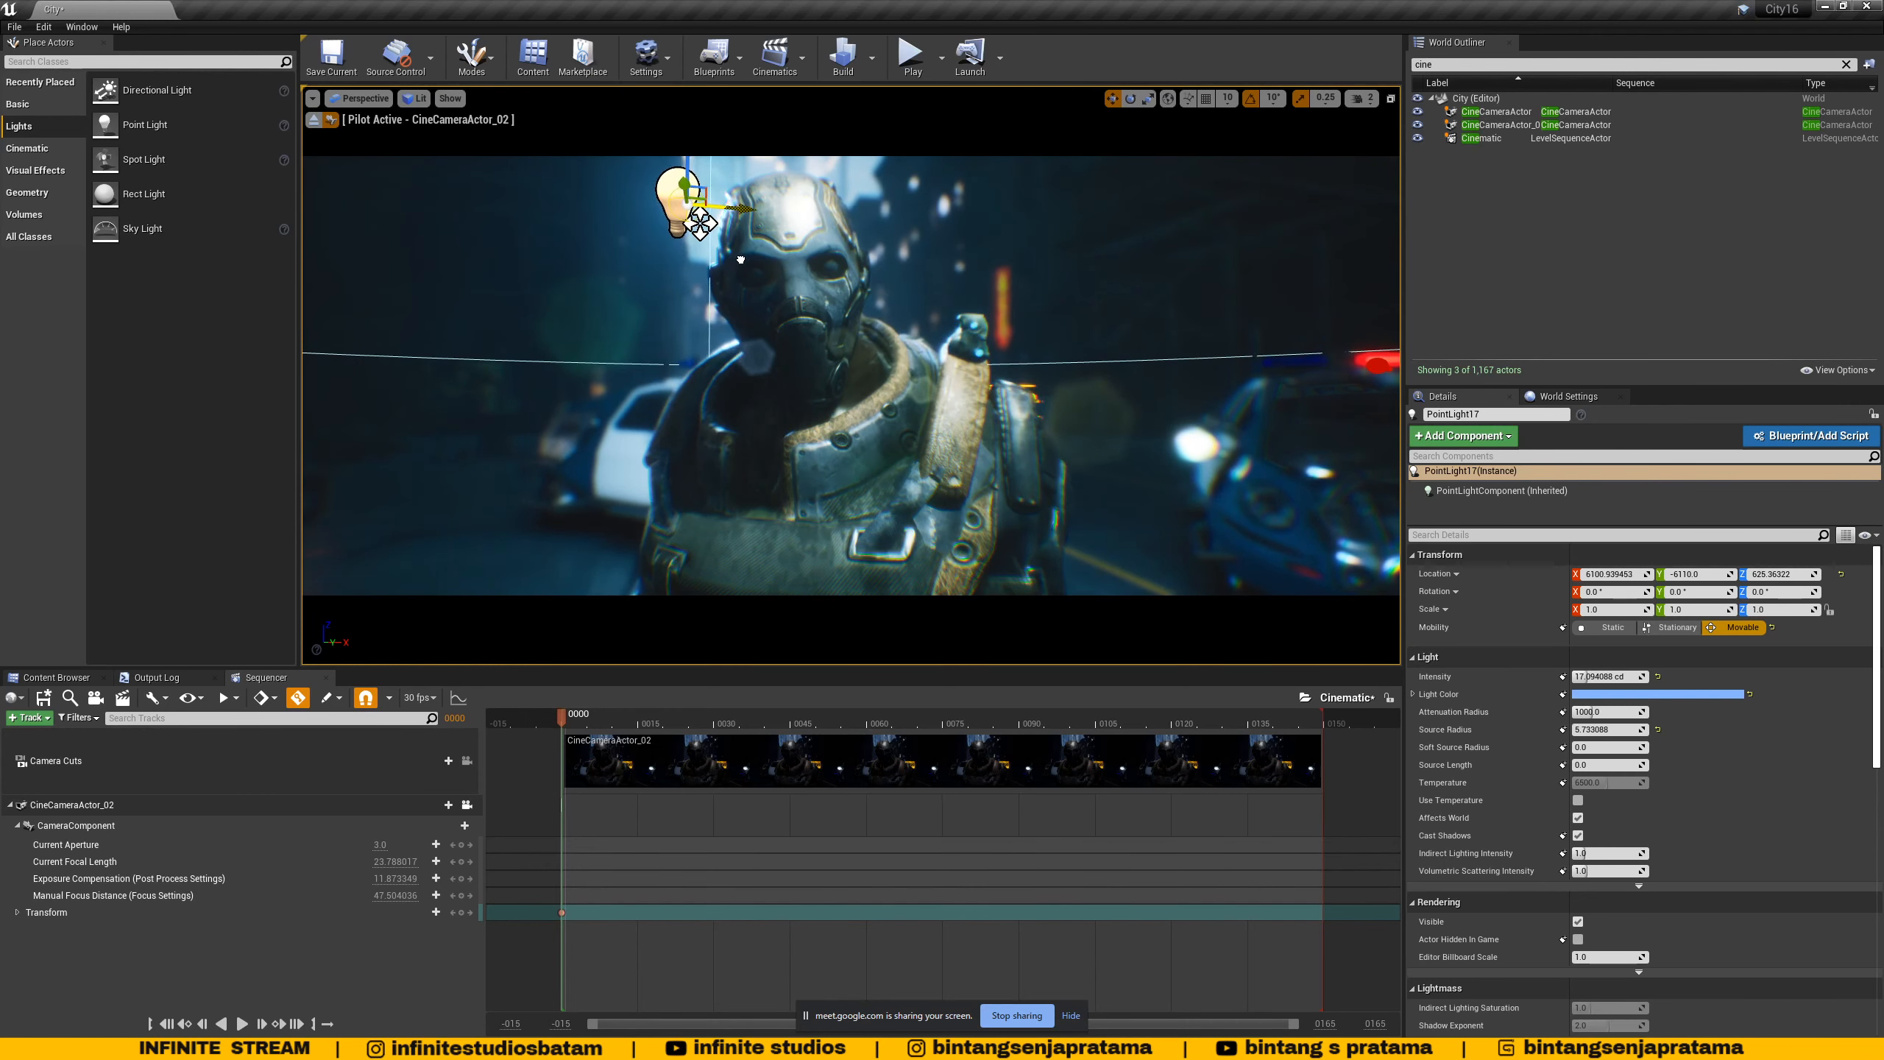
pyautogui.moveTo(688, 174)
pyautogui.mouseDown()
pyautogui.moveTo(700, 252)
pyautogui.moveTo(699, 158)
pyautogui.mouseUp()
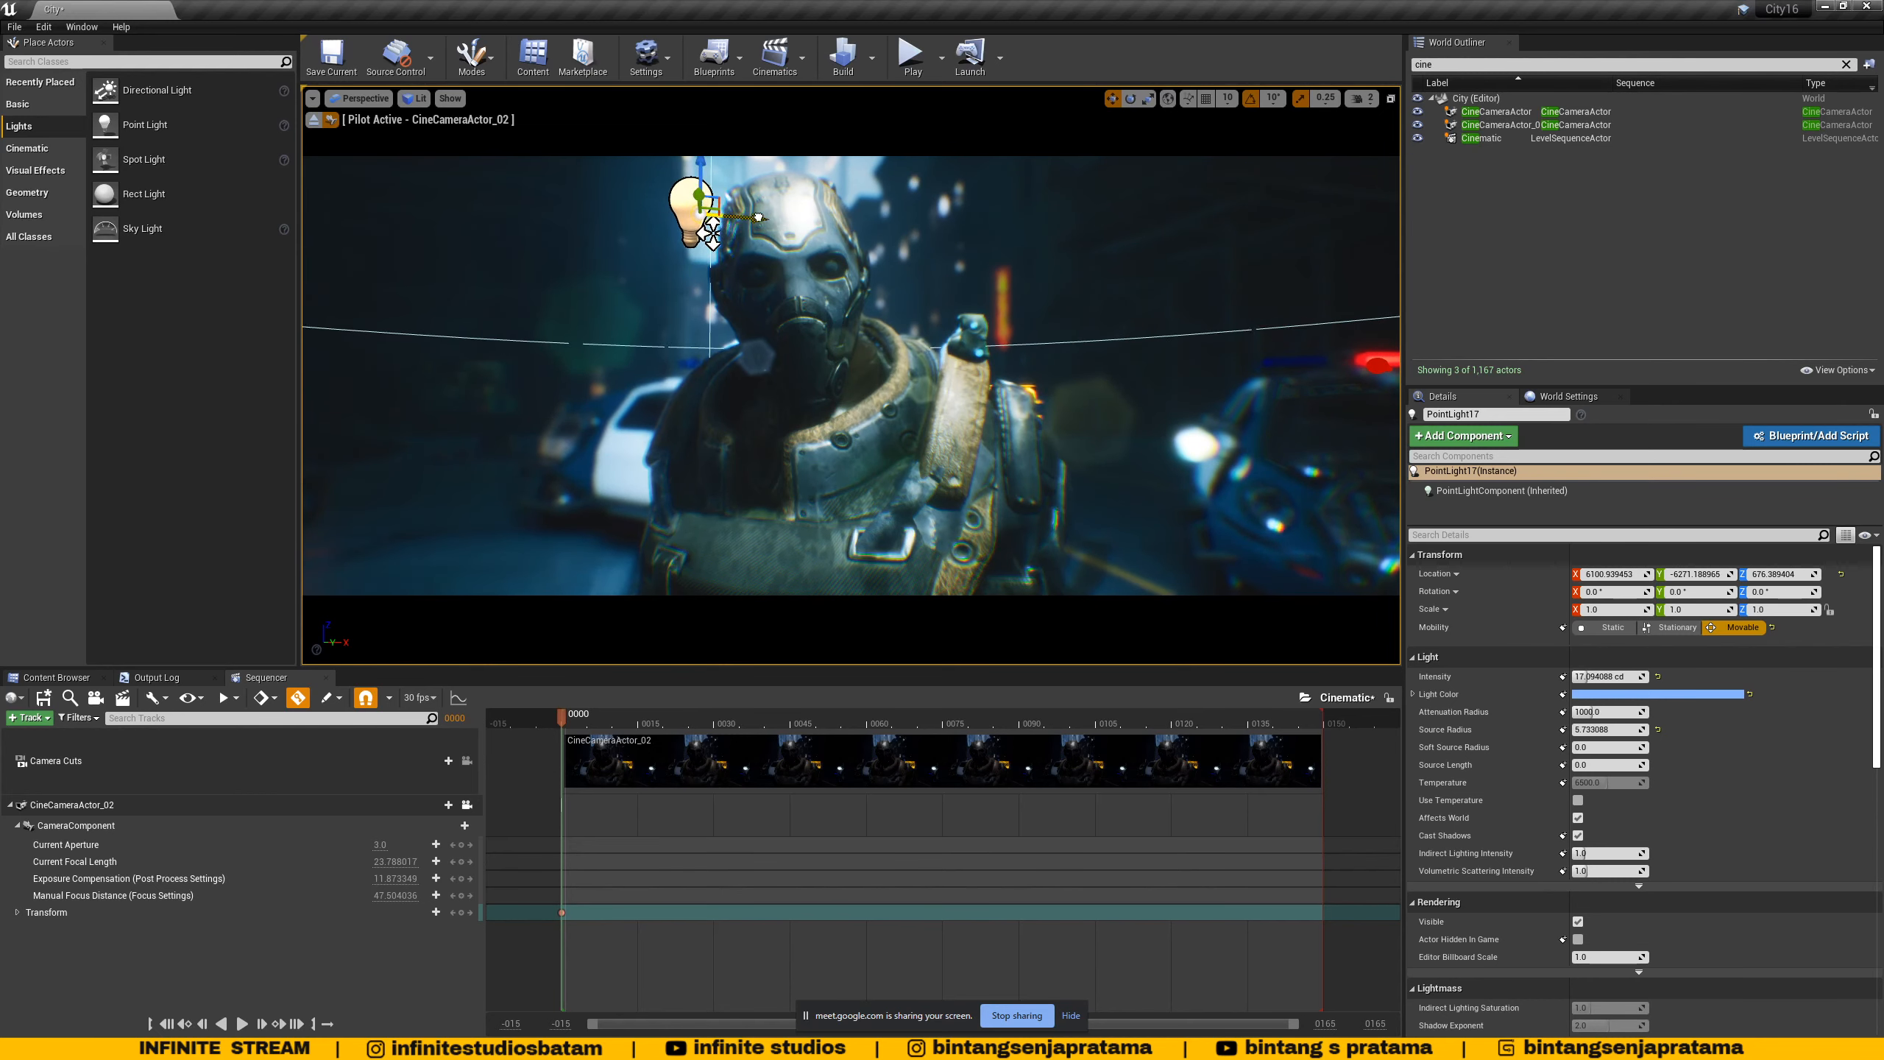
pyautogui.moveTo(759, 217); pyautogui.dragTo(477, 189)
pyautogui.moveTo(579, 228); pyautogui.dragTo(509, 226)
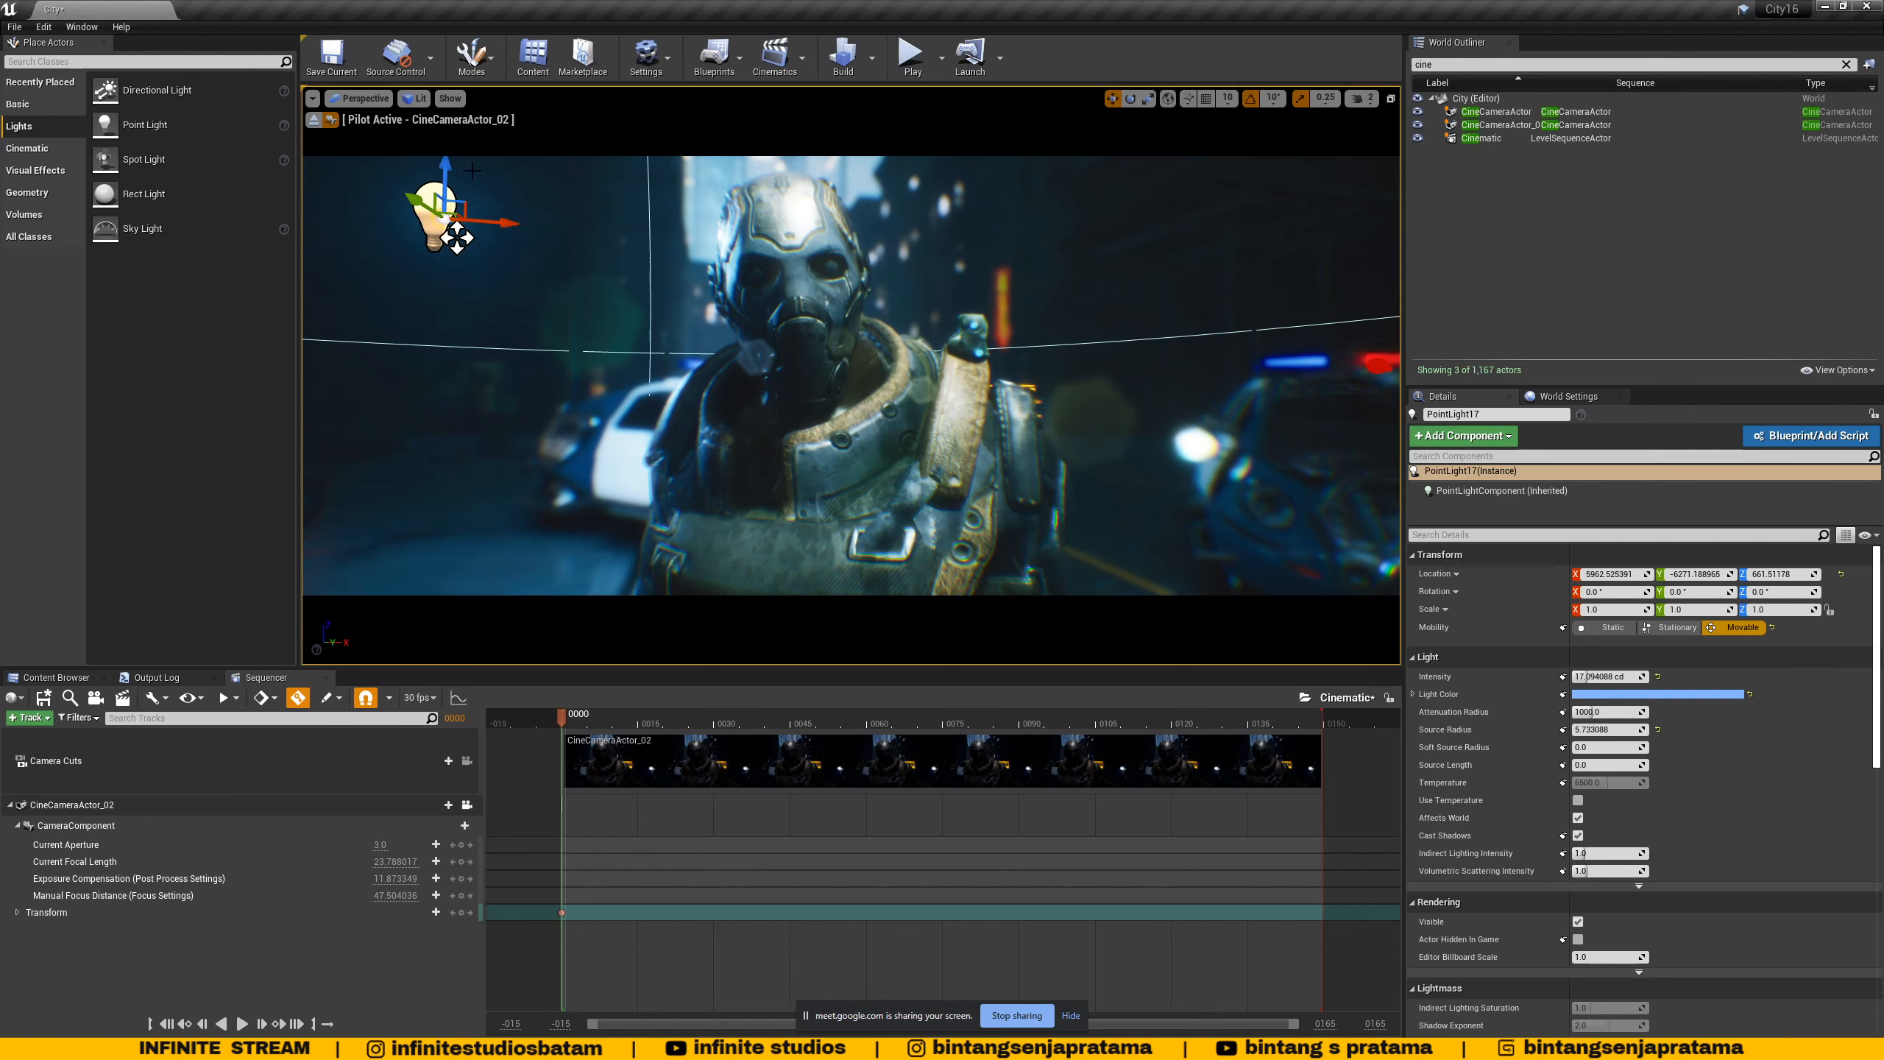
pyautogui.click(358, 97)
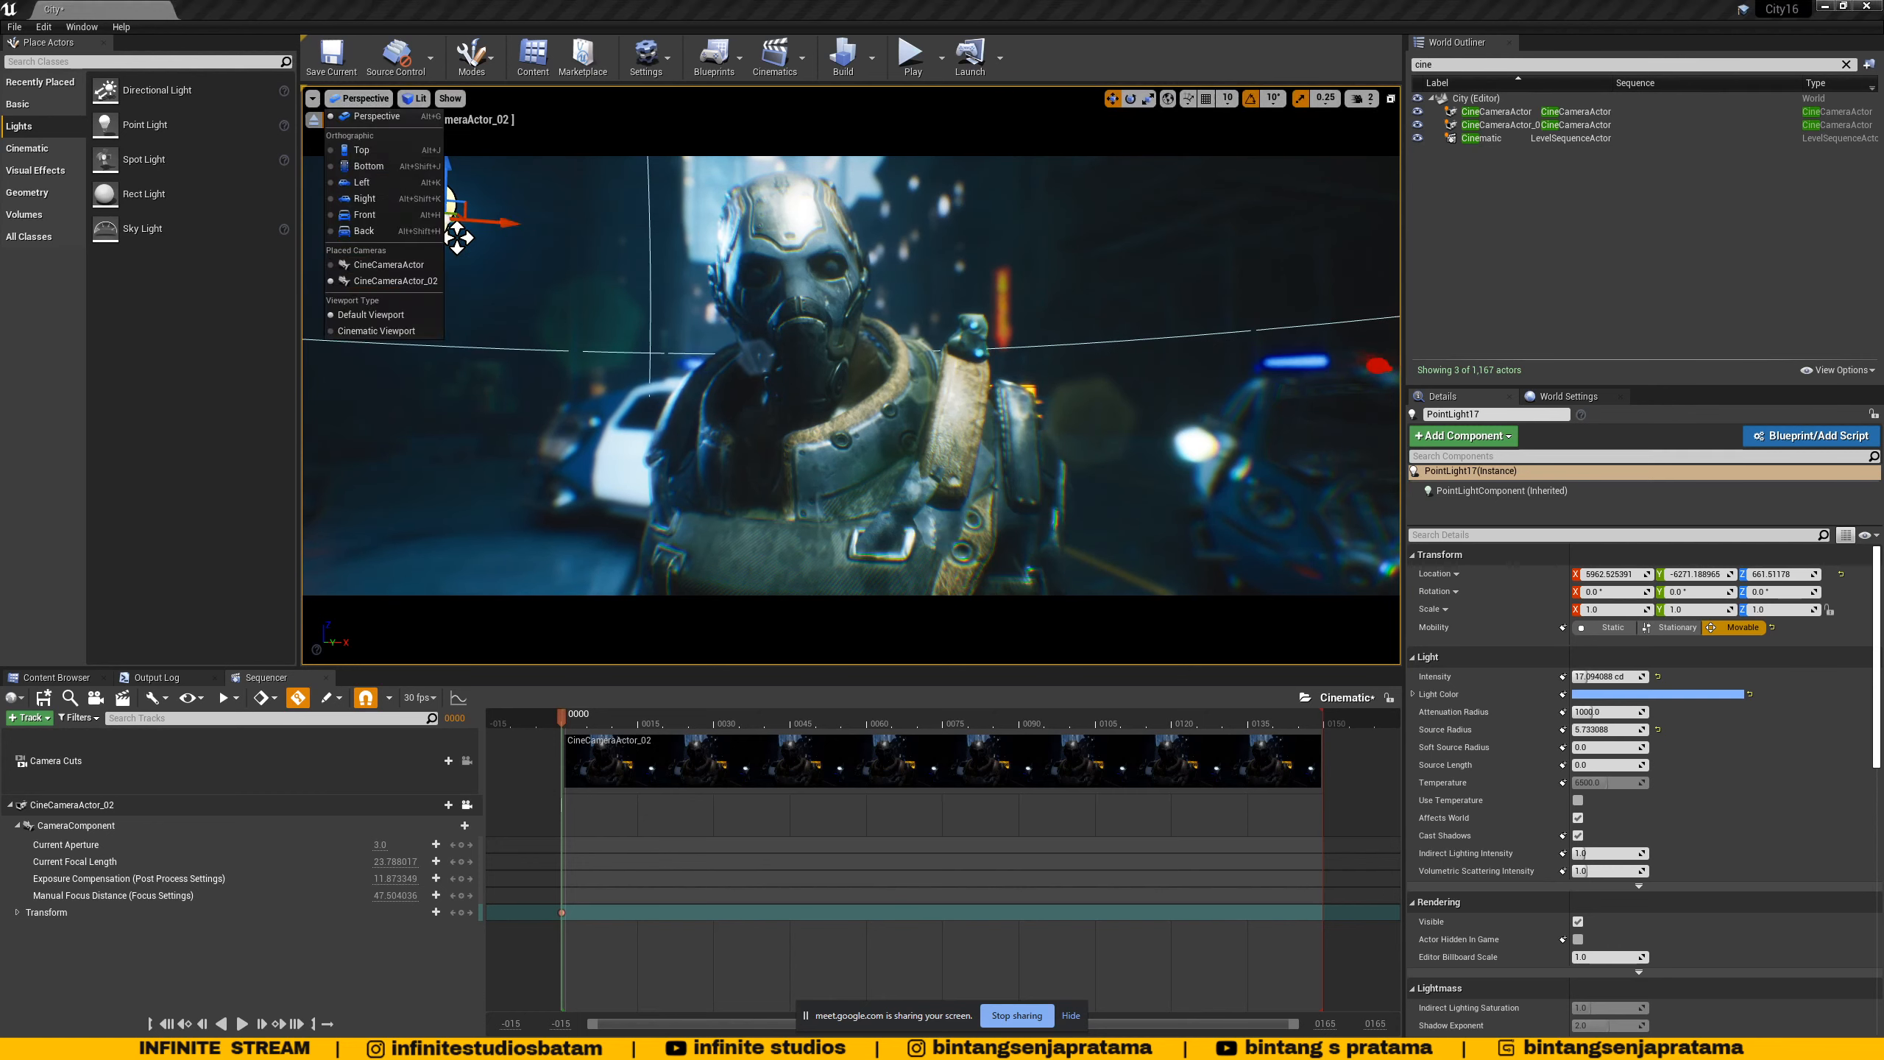
pyautogui.click(457, 237)
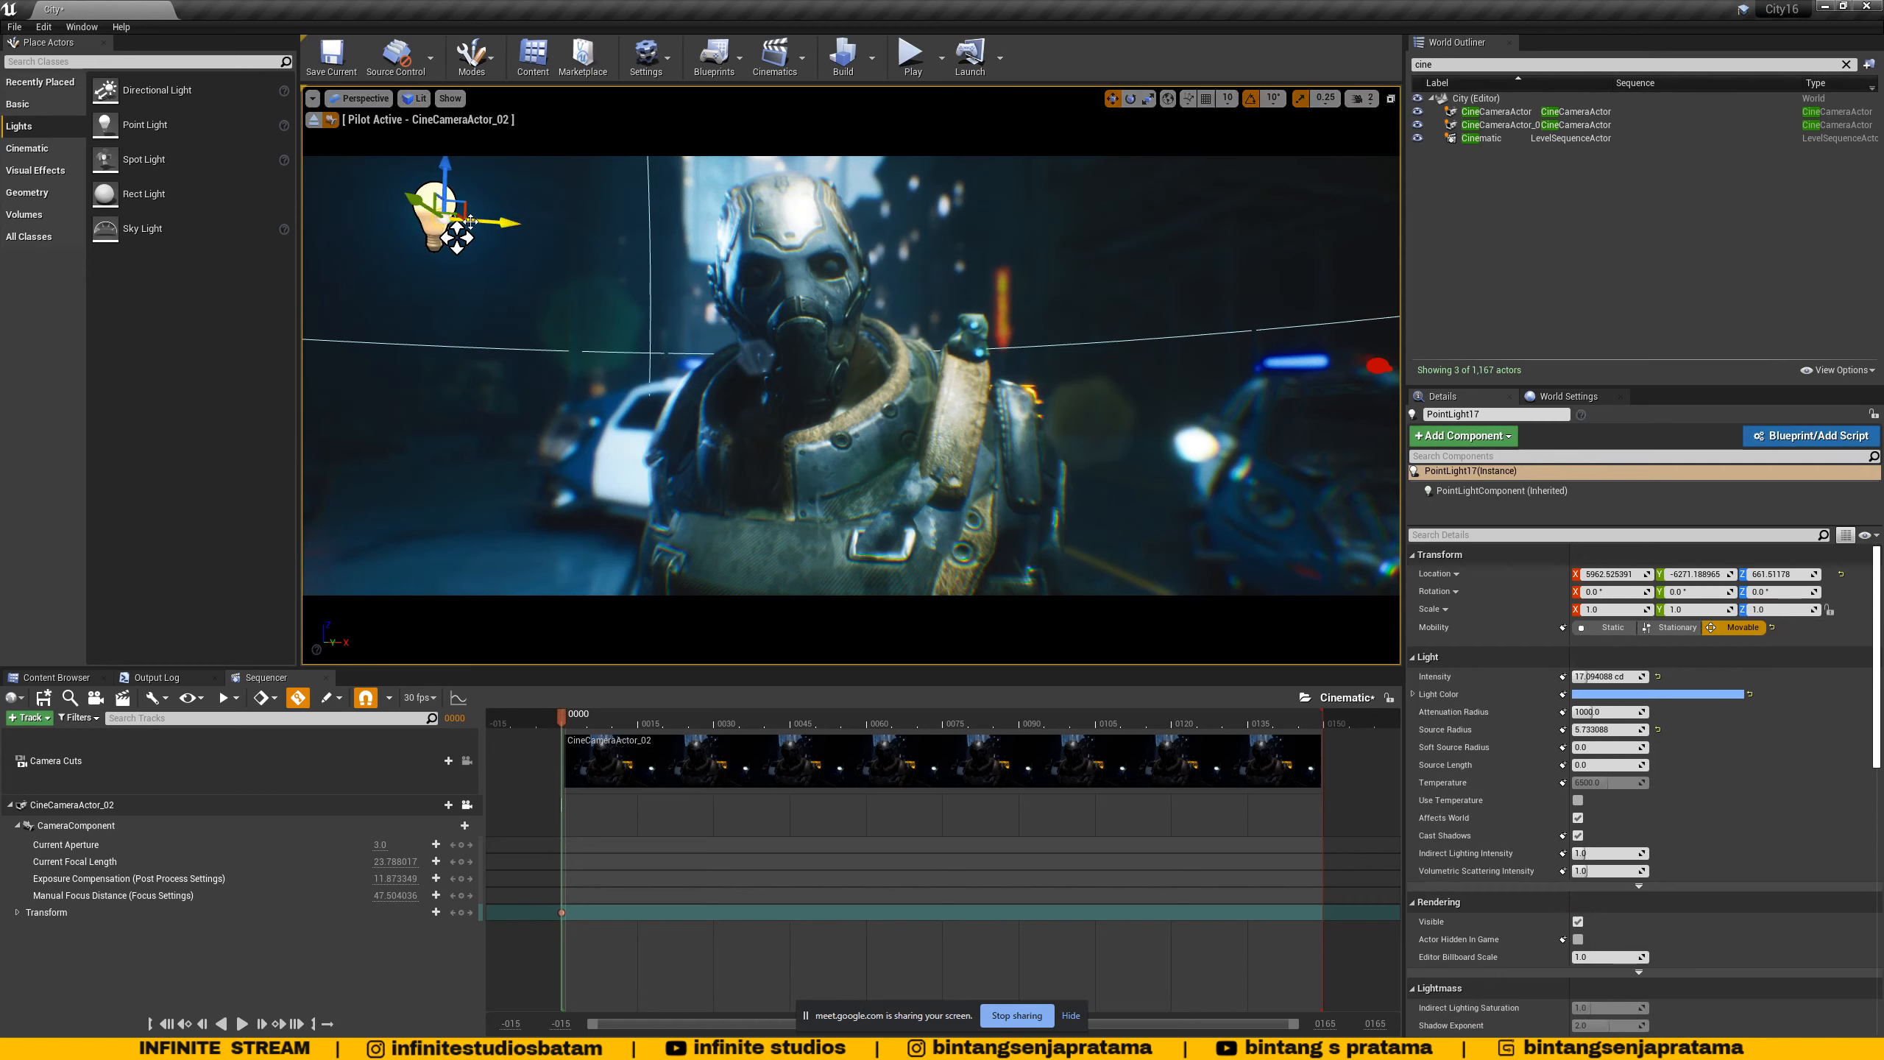
pyautogui.moveTo(444, 180); pyautogui.dragTo(538, 210)
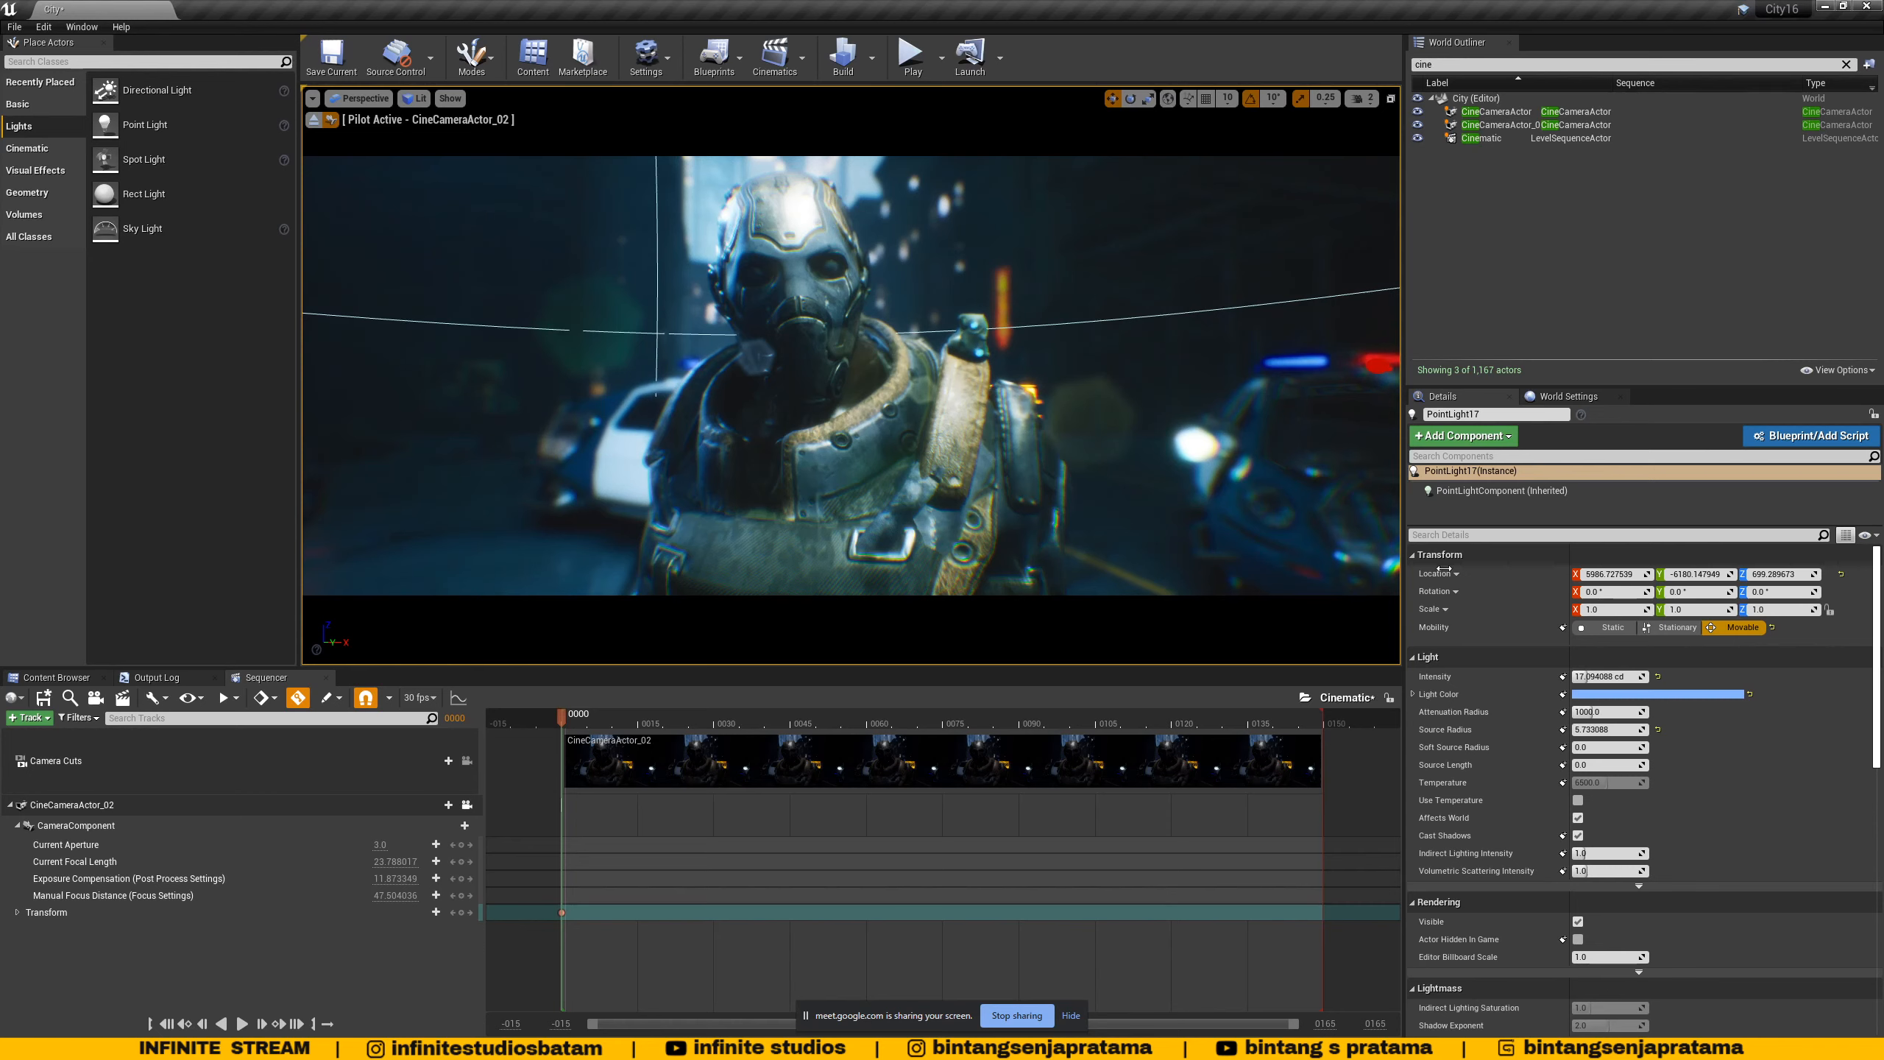
# - Lower the point light's intensity and attenuation radius, and enlarge its source radius to about 173
pyautogui.moveTo(1595, 677); pyautogui.dragTo(1580, 677)
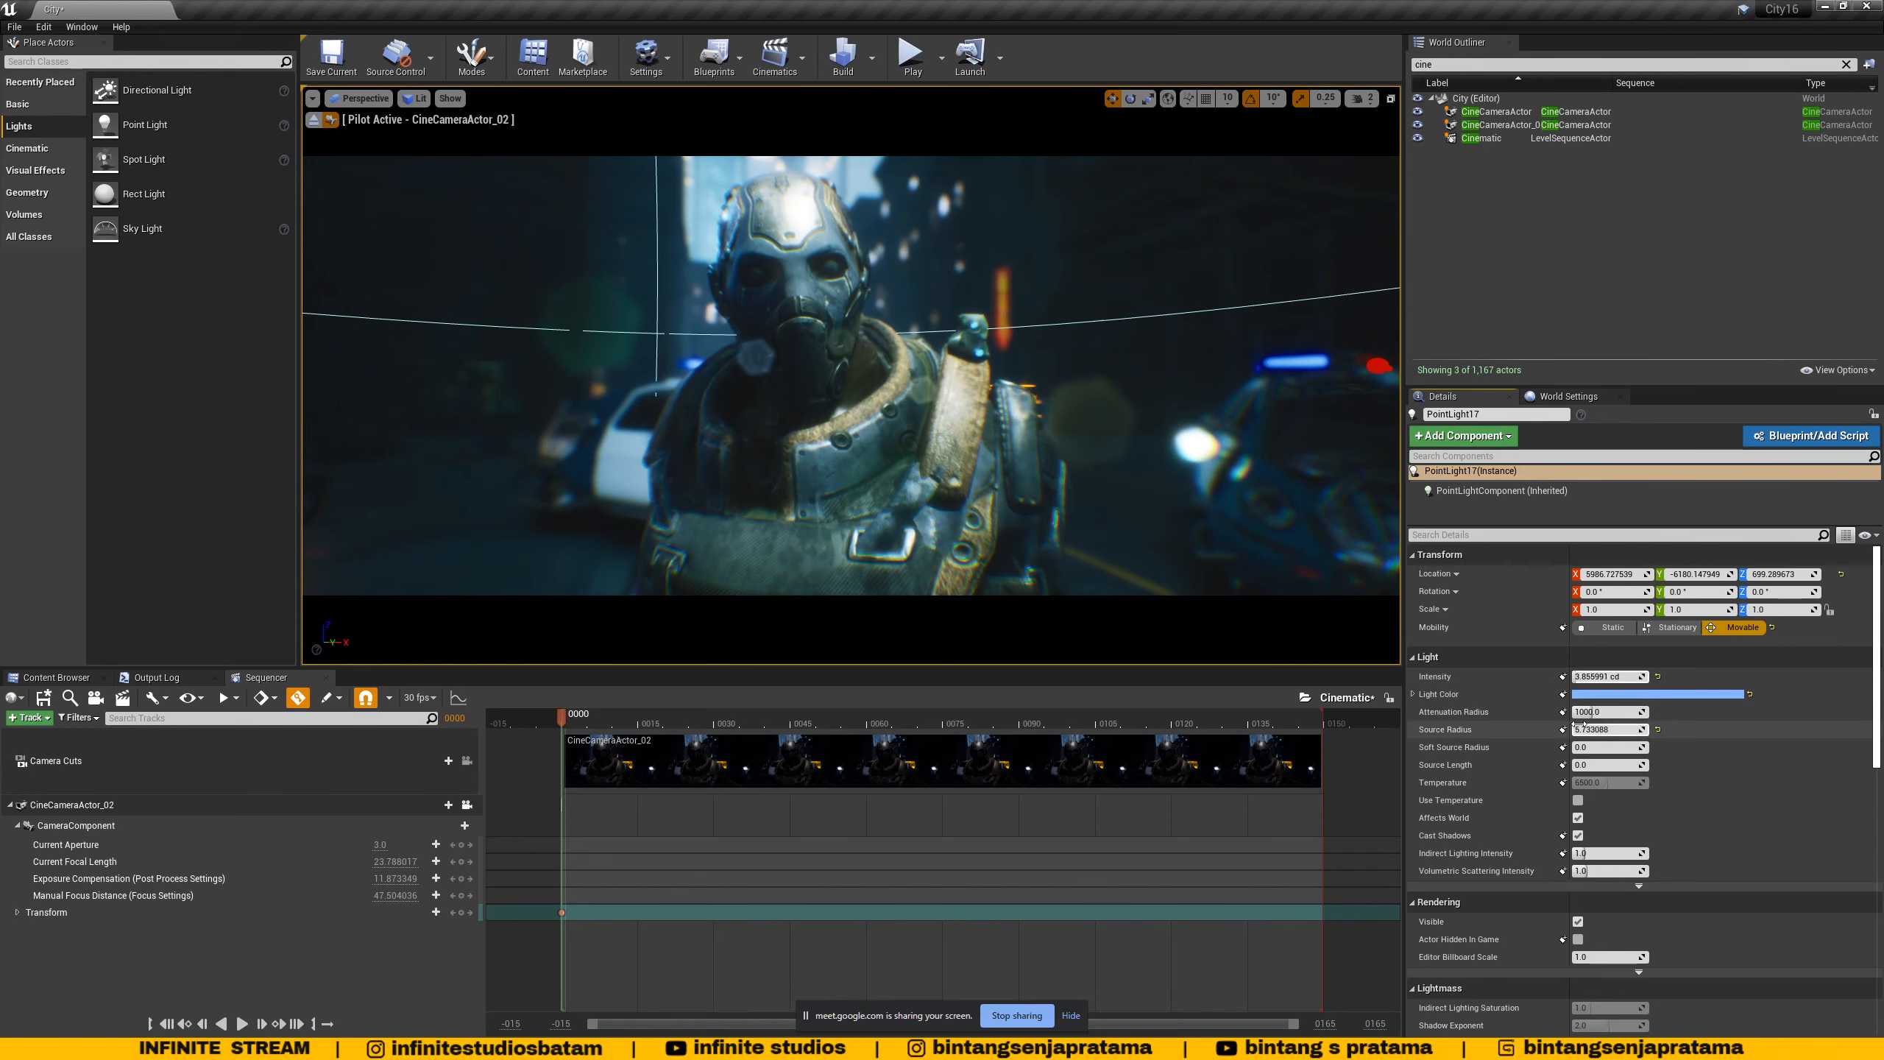
pyautogui.moveTo(1606, 730)
pyautogui.mouseDown()
pyautogui.moveTo(1584, 730)
pyautogui.moveTo(1624, 730)
pyautogui.moveTo(1610, 678)
pyautogui.moveTo(1578, 677)
pyautogui.moveTo(1602, 712)
pyautogui.moveTo(1567, 712)
pyautogui.moveTo(1578, 729)
pyautogui.mouseUp()
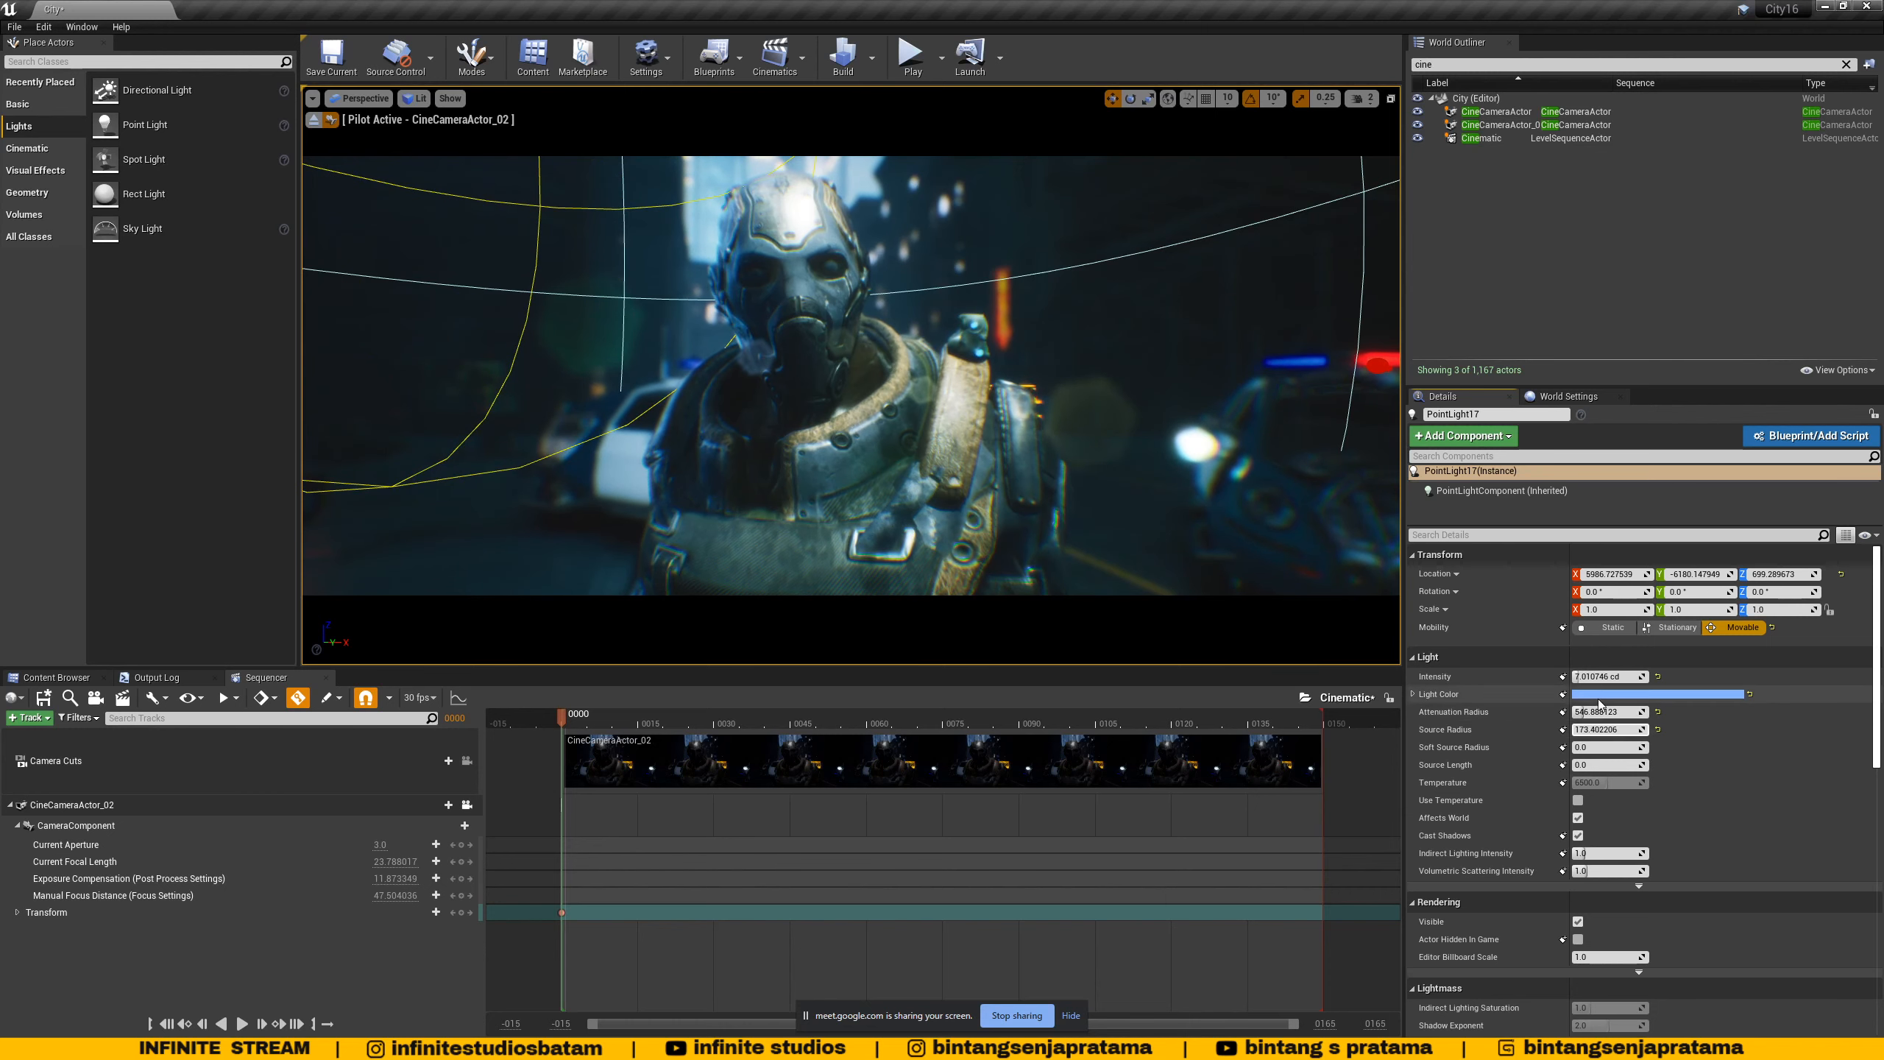
# - Change the point light's color to a fully saturated blue, hex sRGB 009FFFFF
pyautogui.click(1632, 695)
pyautogui.moveTo(1334, 725); pyautogui.dragTo(1322, 733)
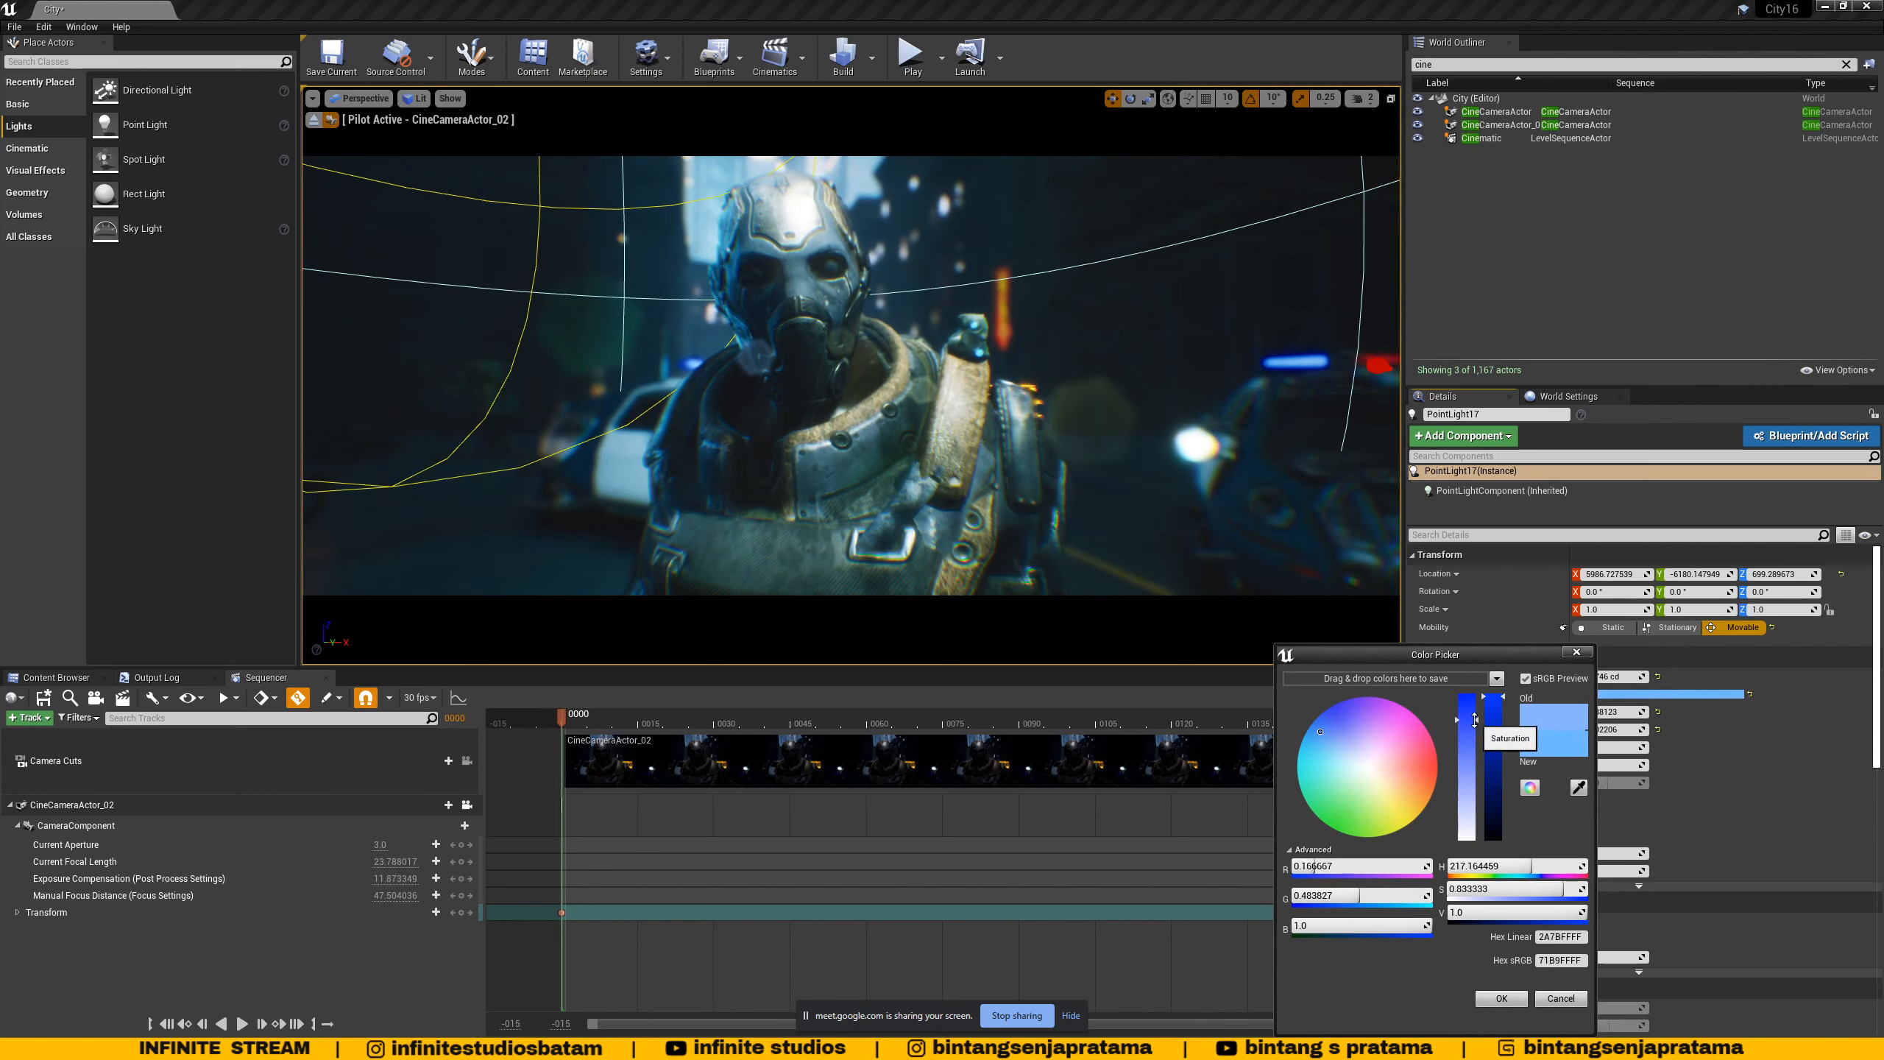
pyautogui.moveTo(1328, 716); pyautogui.dragTo(1309, 718)
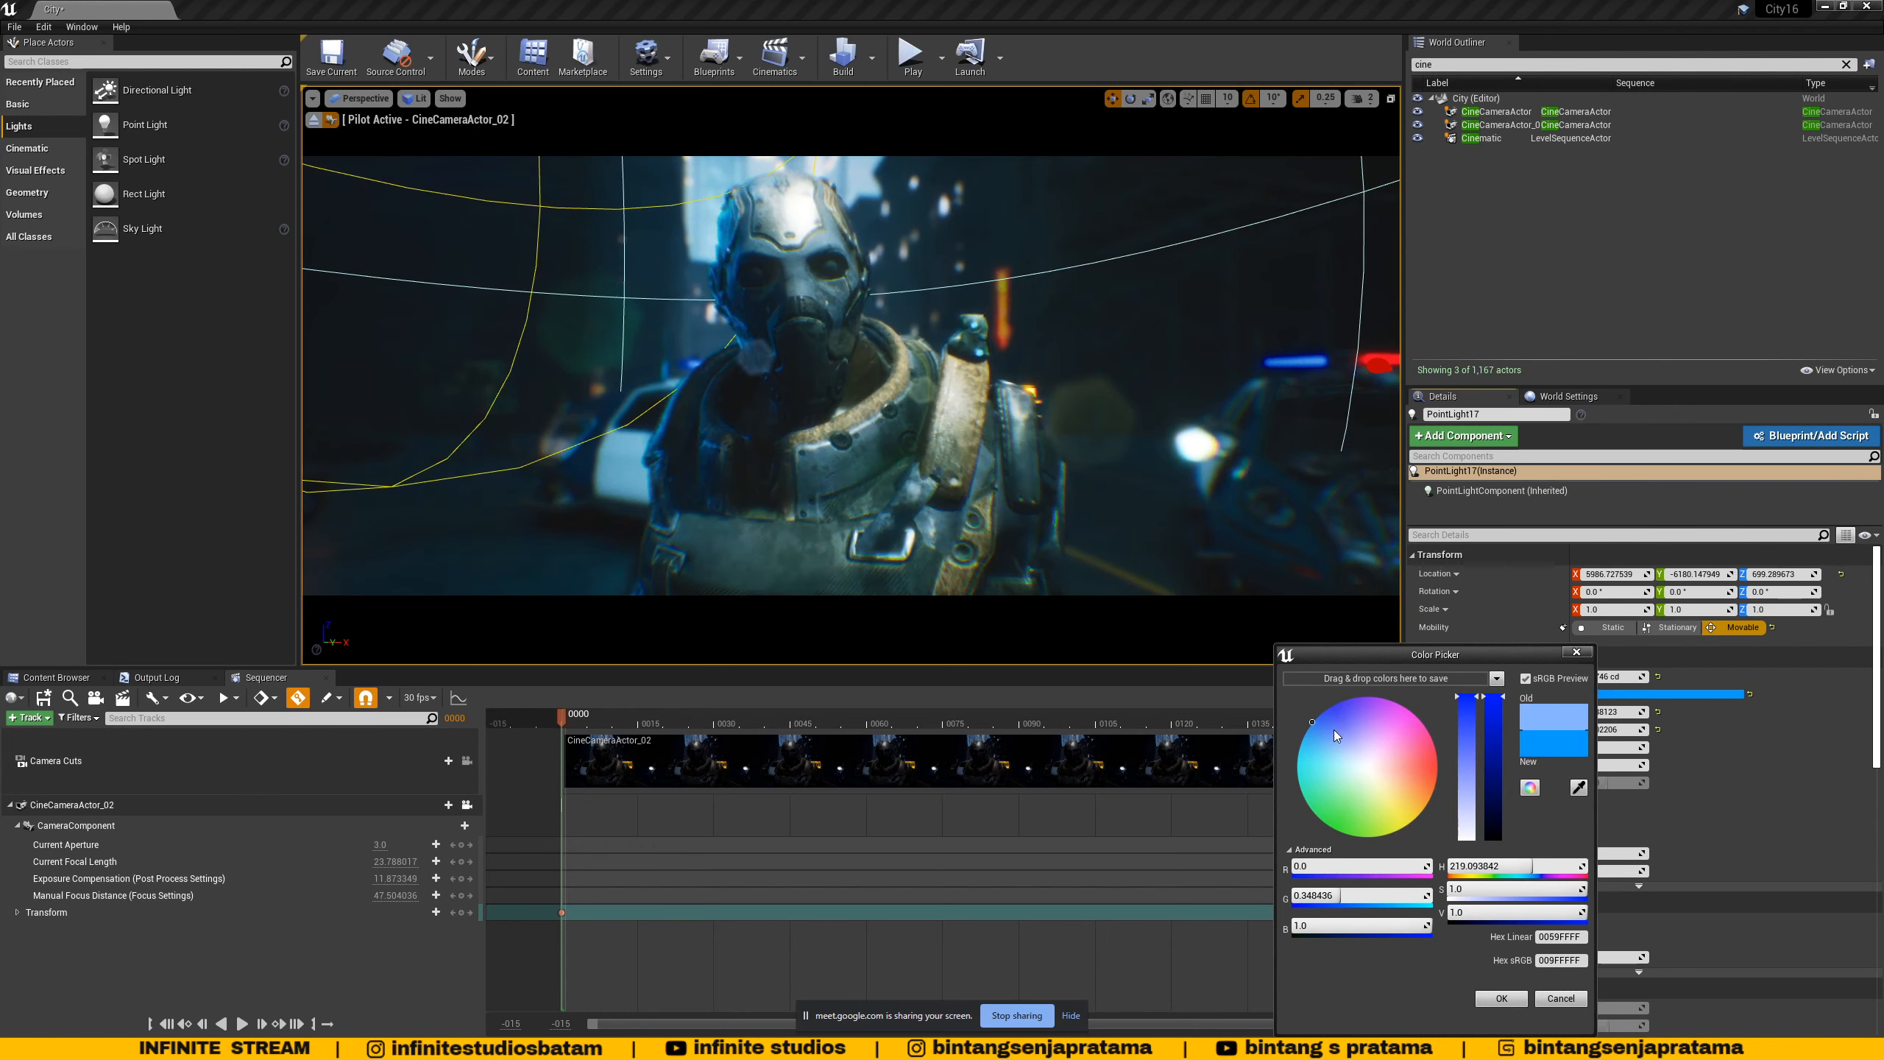
pyautogui.click(1501, 999)
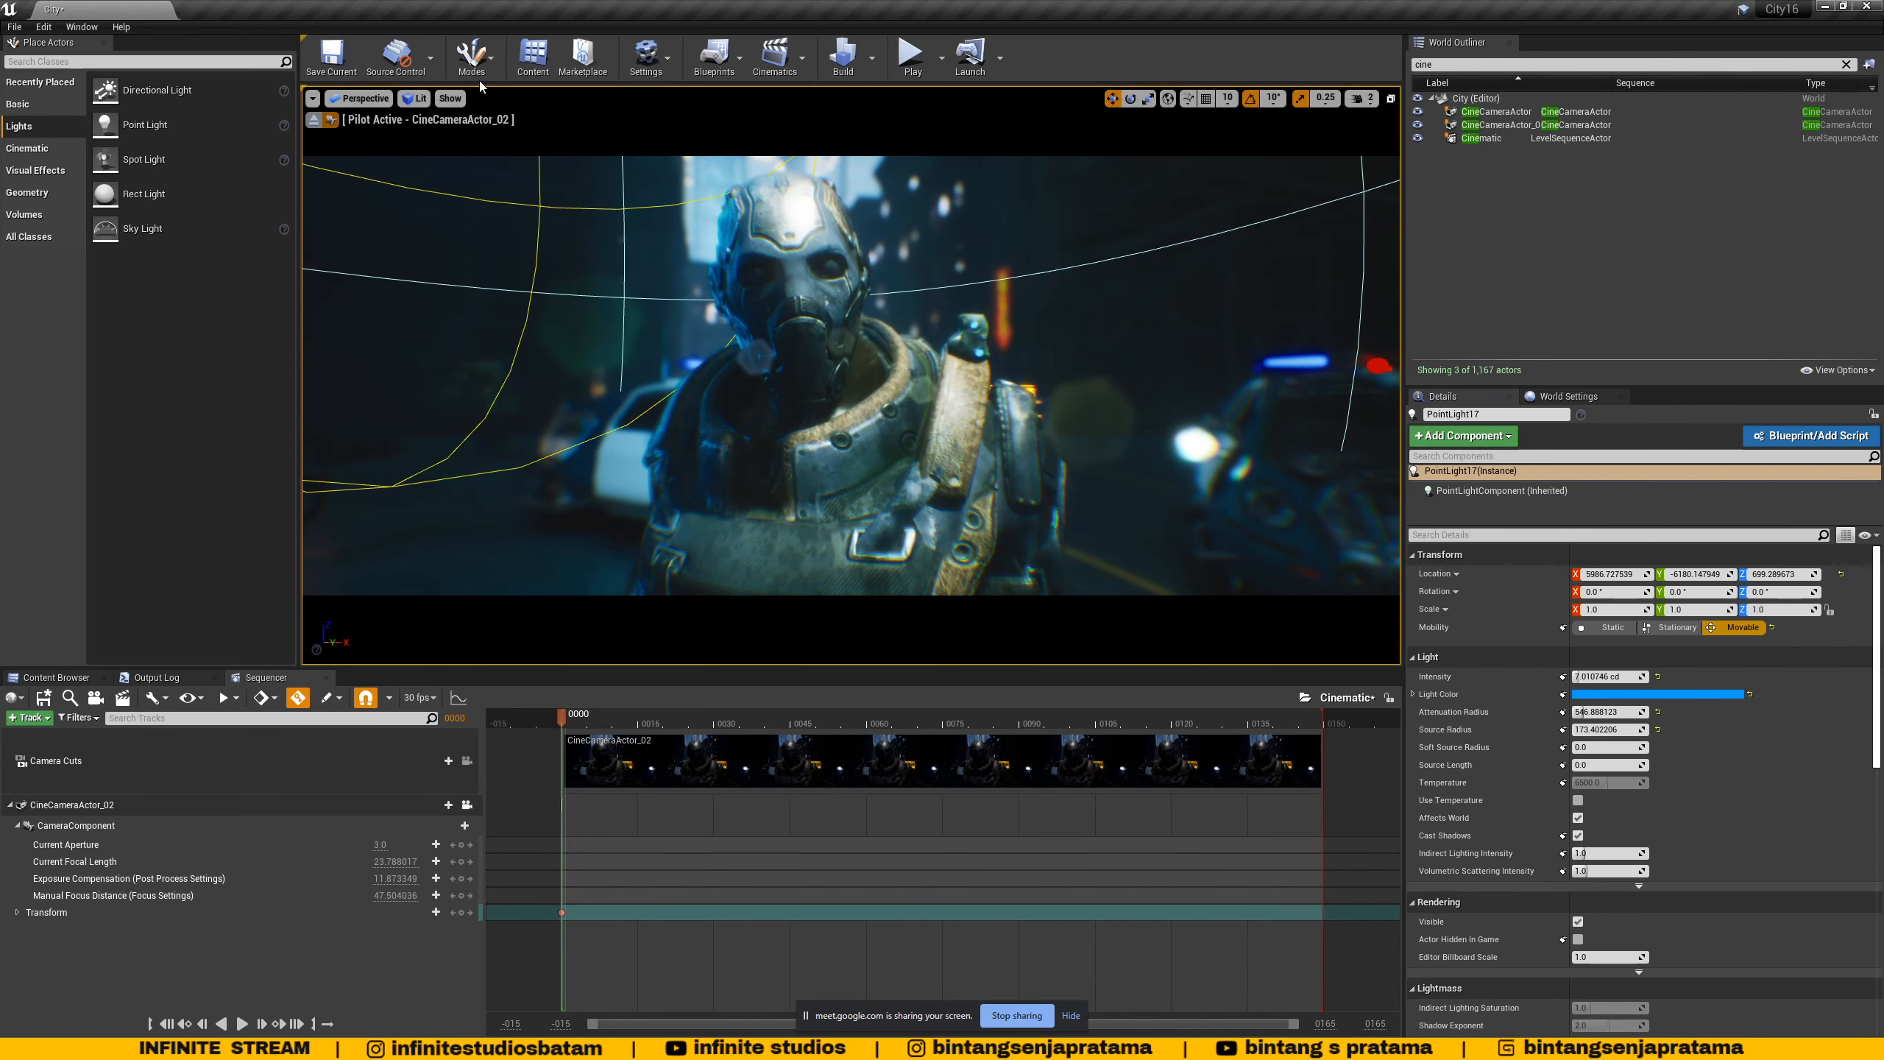
# - Save the current level while staying in the CineCameraActor_02 view
pyautogui.click(363, 99)
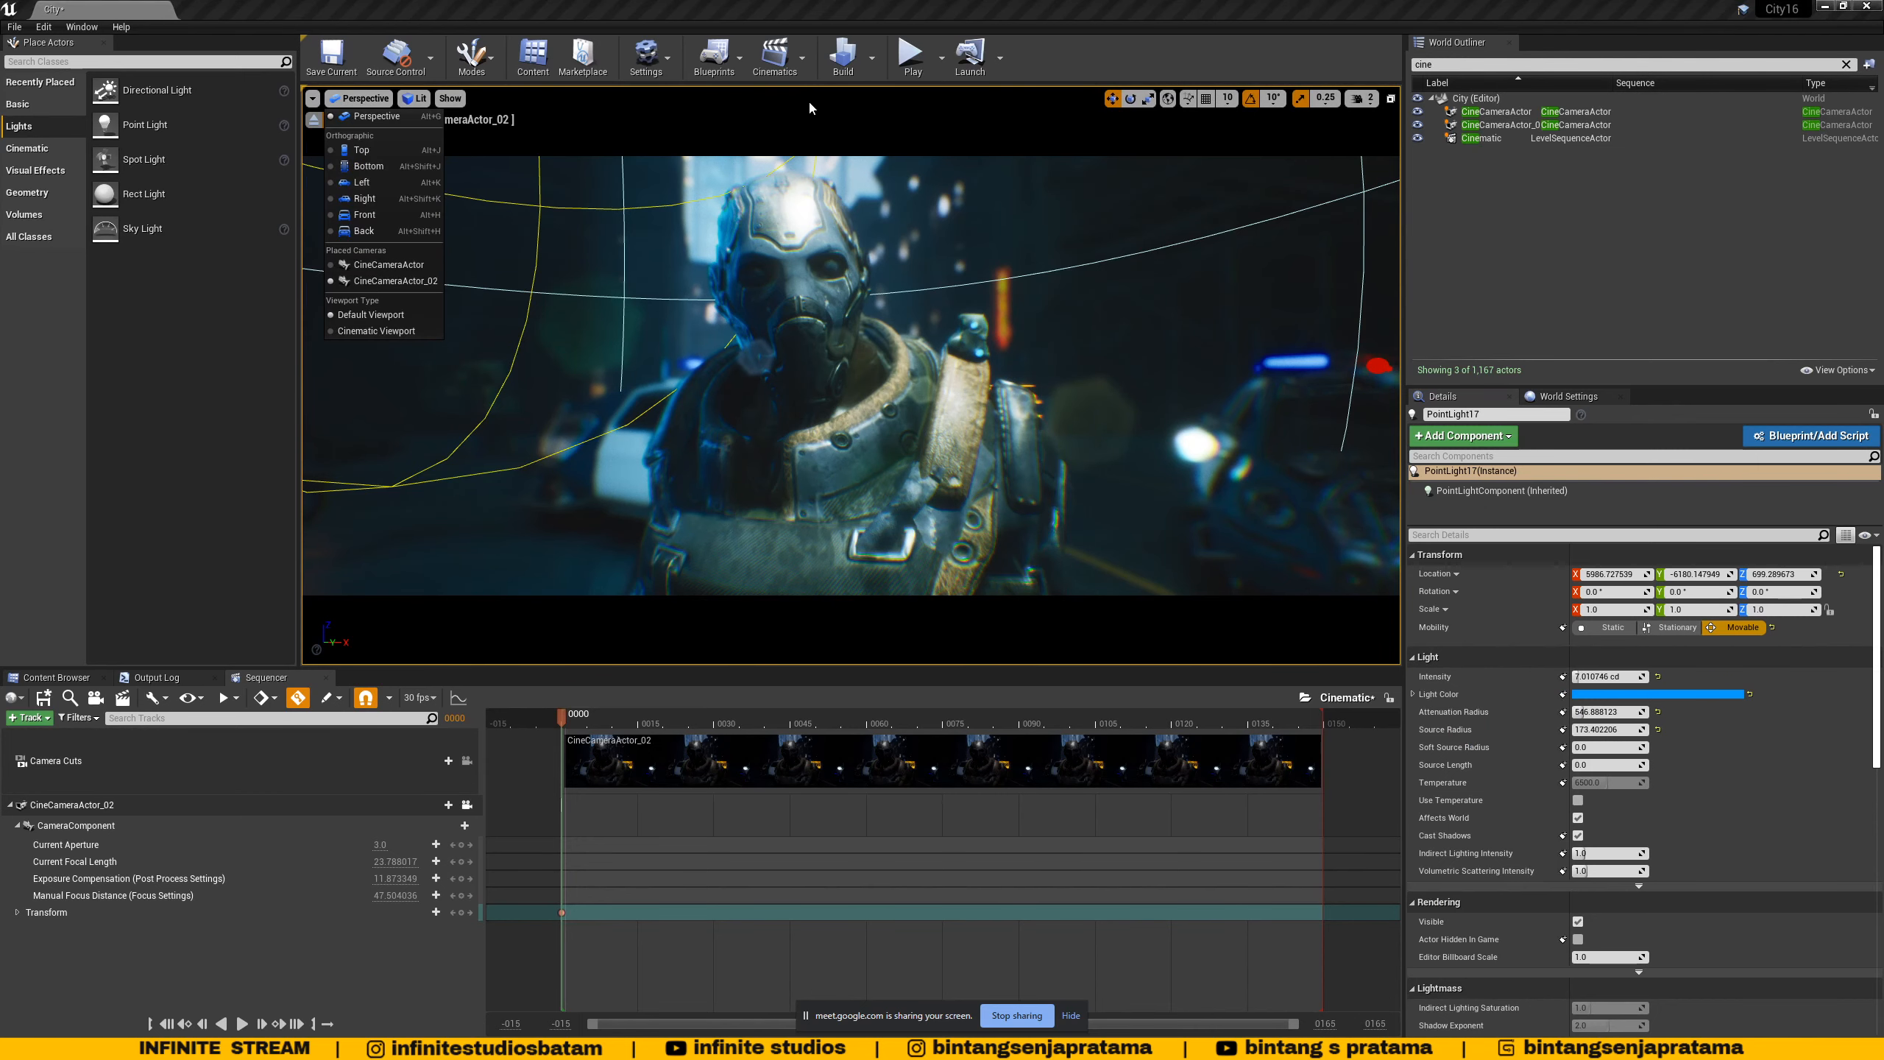
pyautogui.click(871, 298)
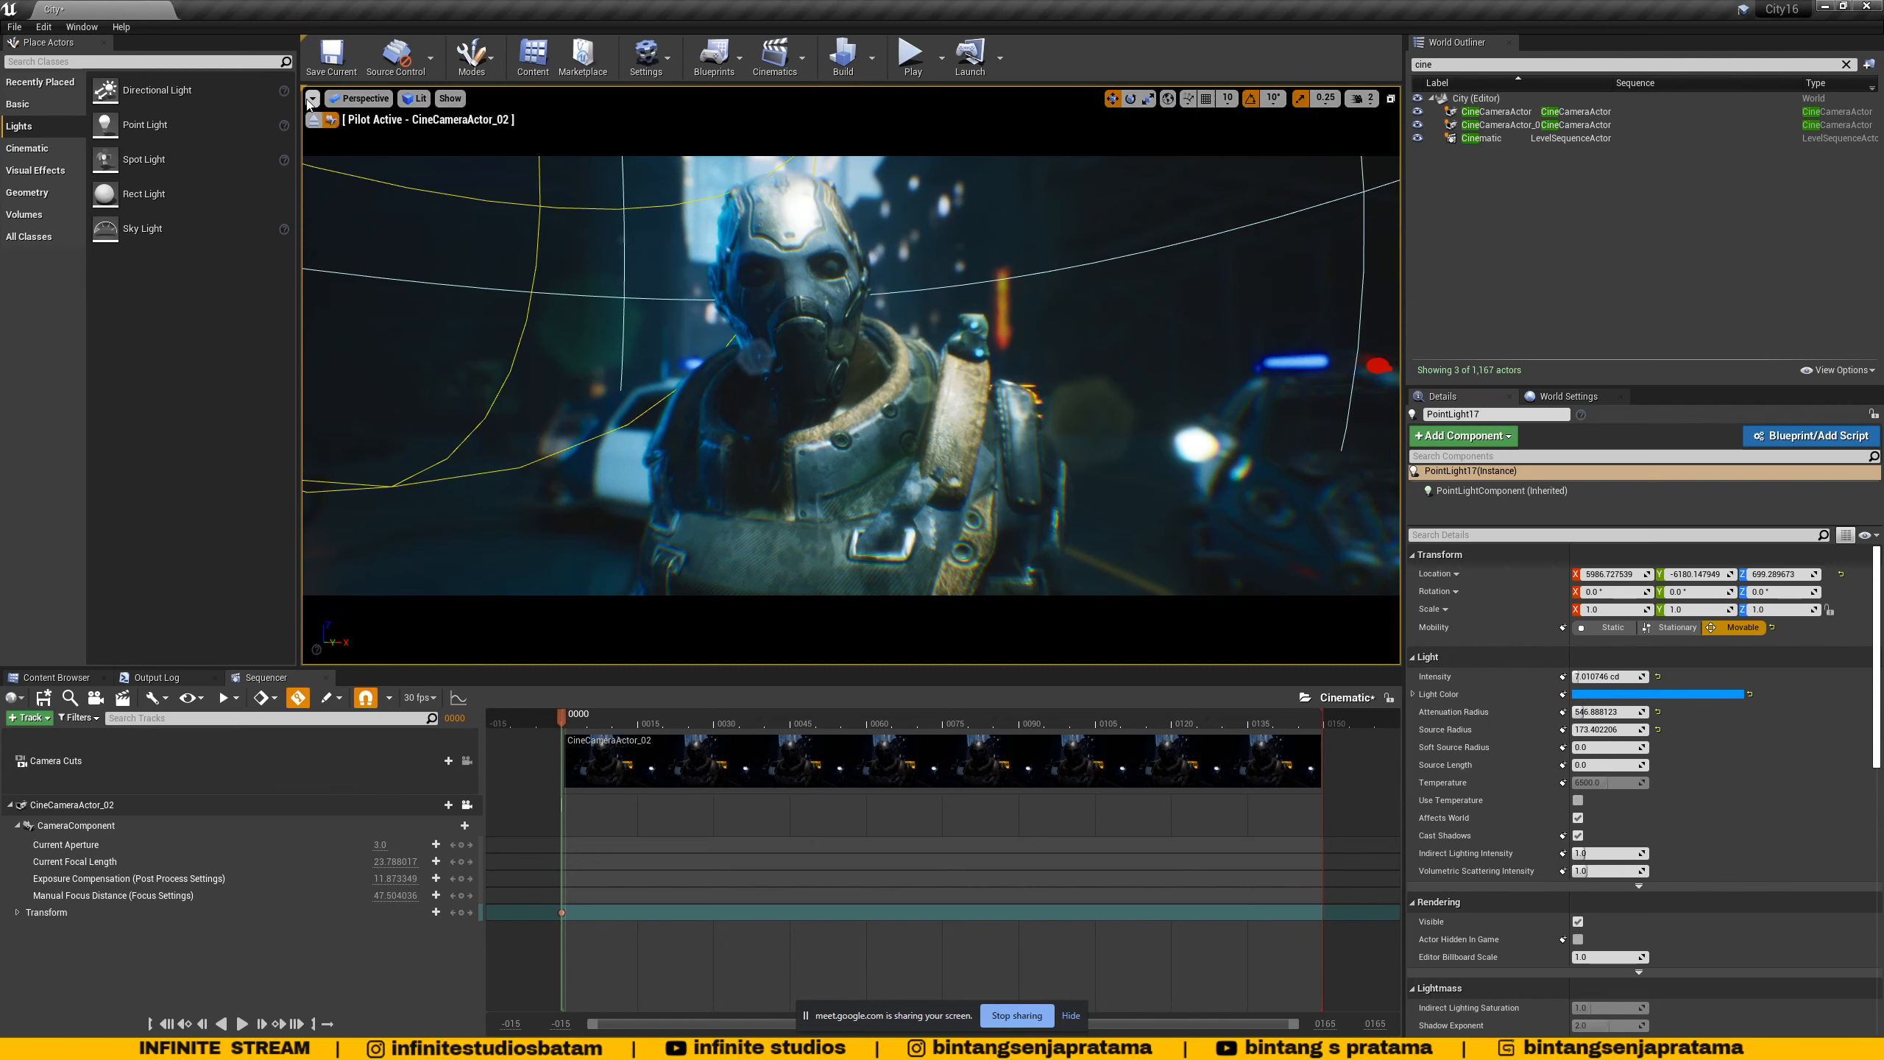
pyautogui.click(328, 60)
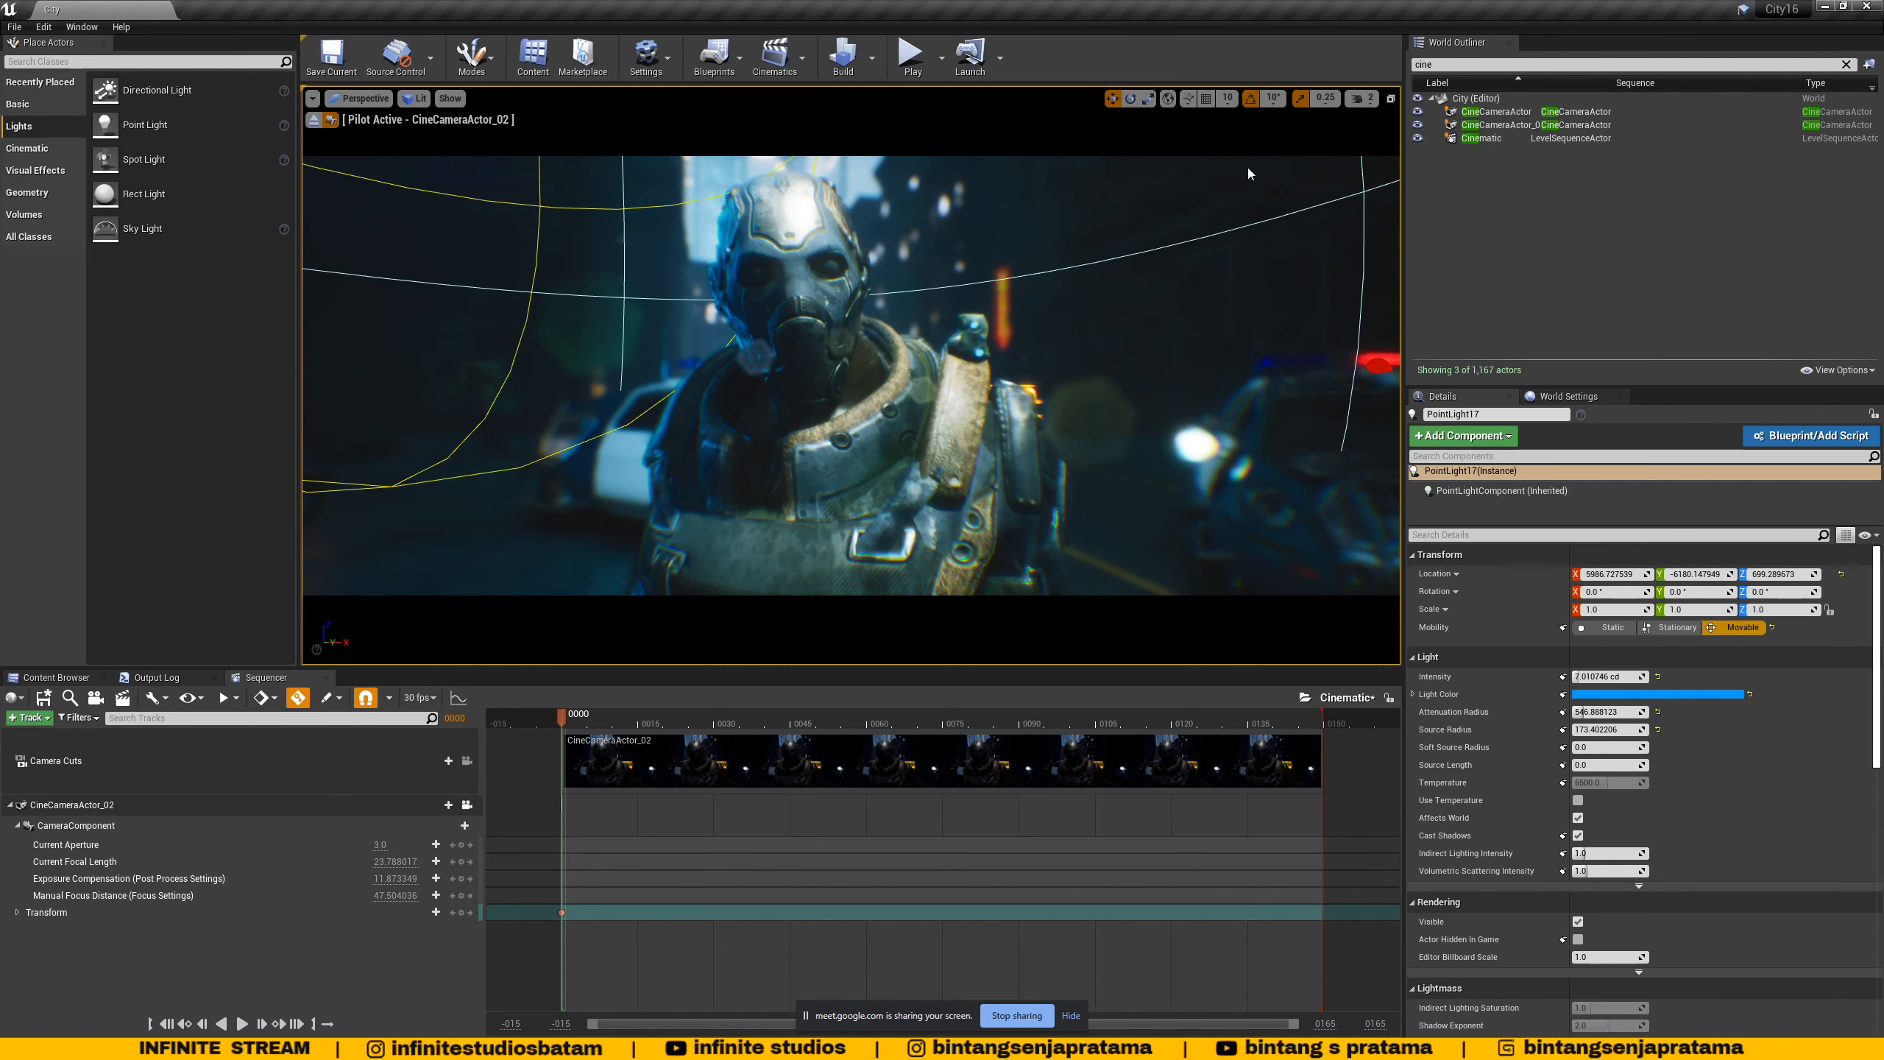
# - Switch to the Cinematic Viewport and view the shot through CineCameraActor_02 at frame 0000 of the sequence
pyautogui.click(360, 98)
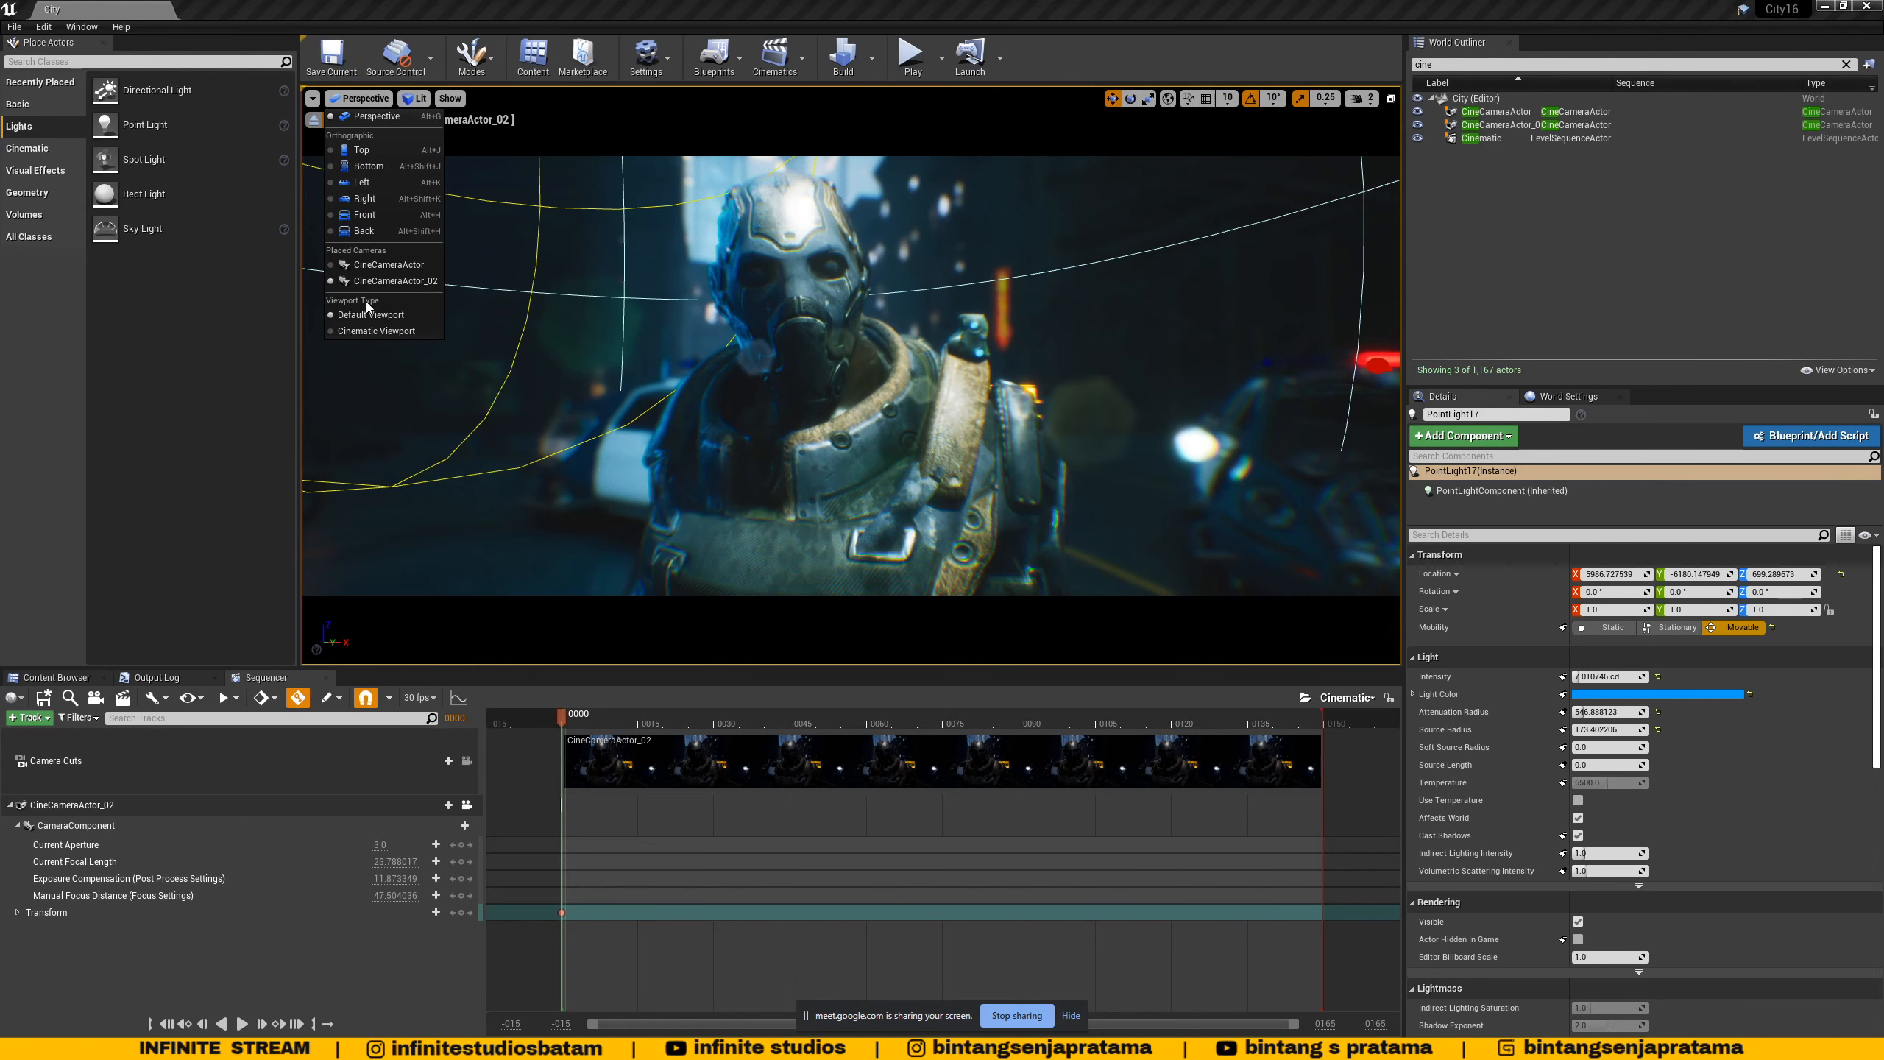
pyautogui.click(363, 329)
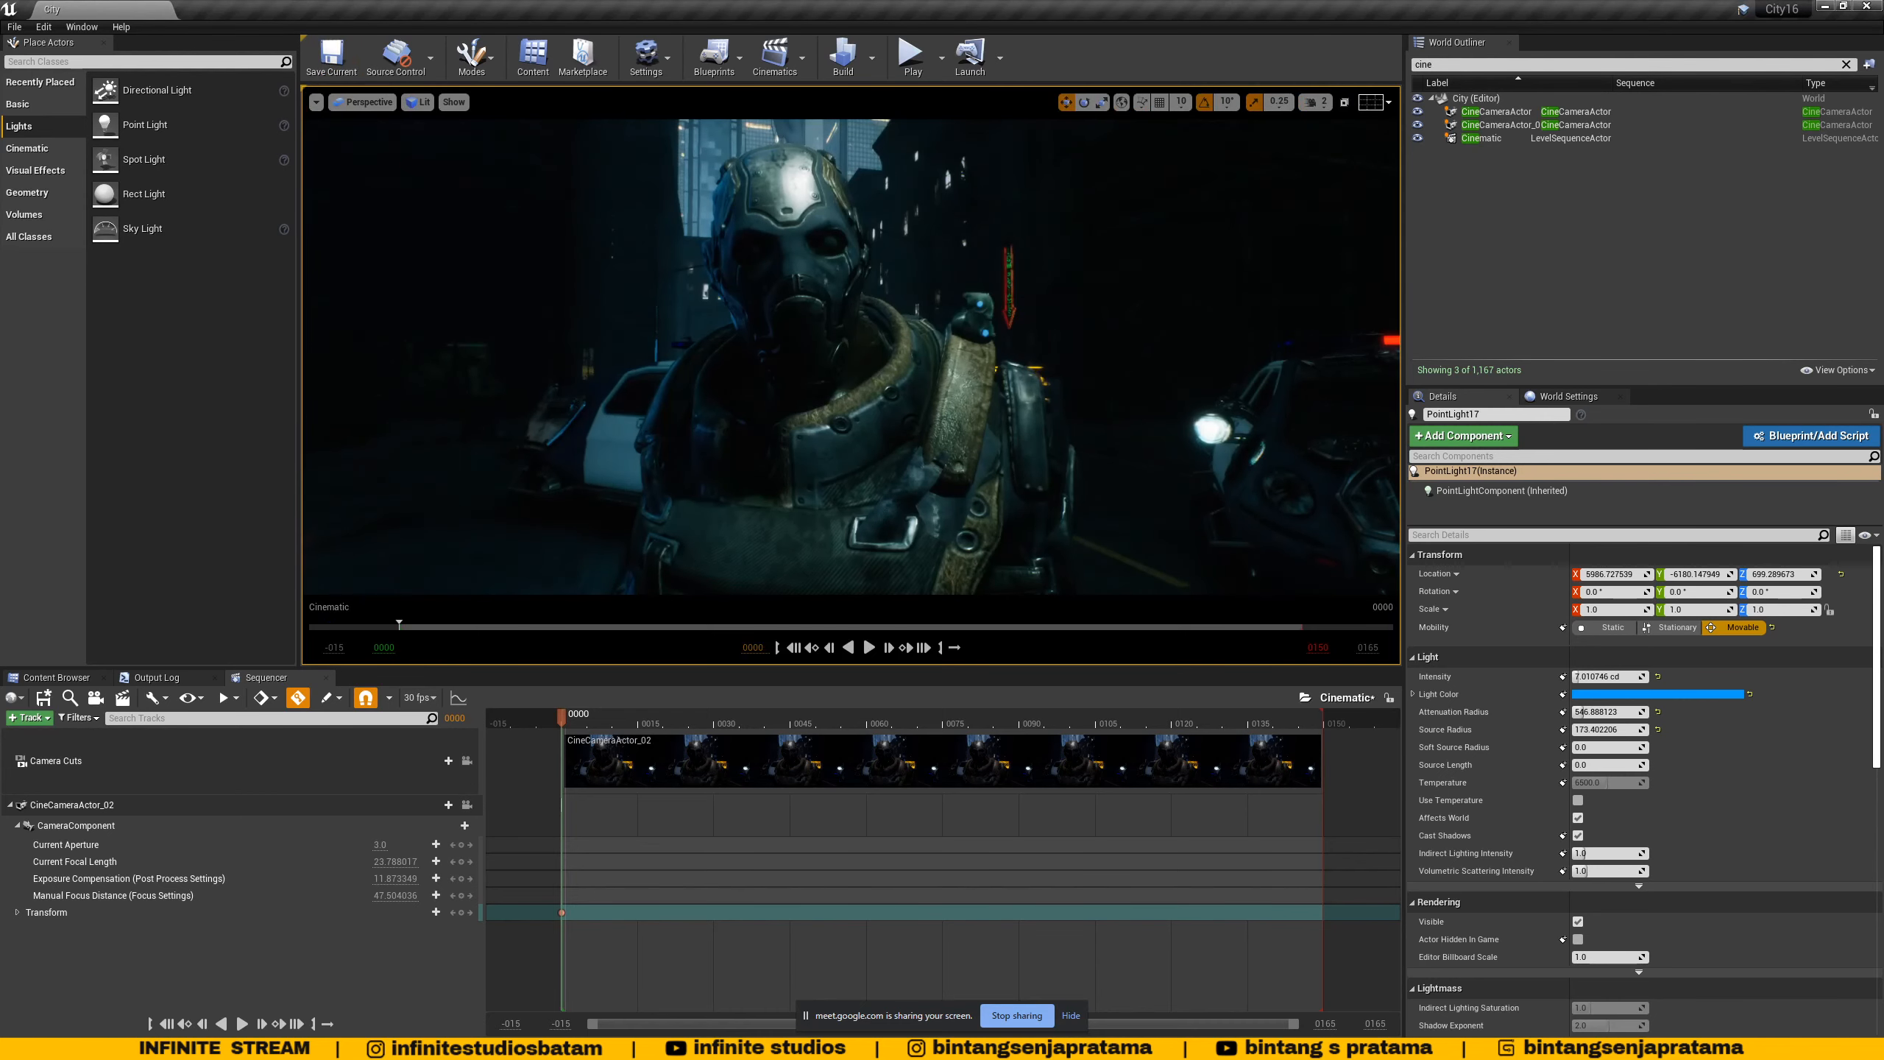
pyautogui.click(362, 101)
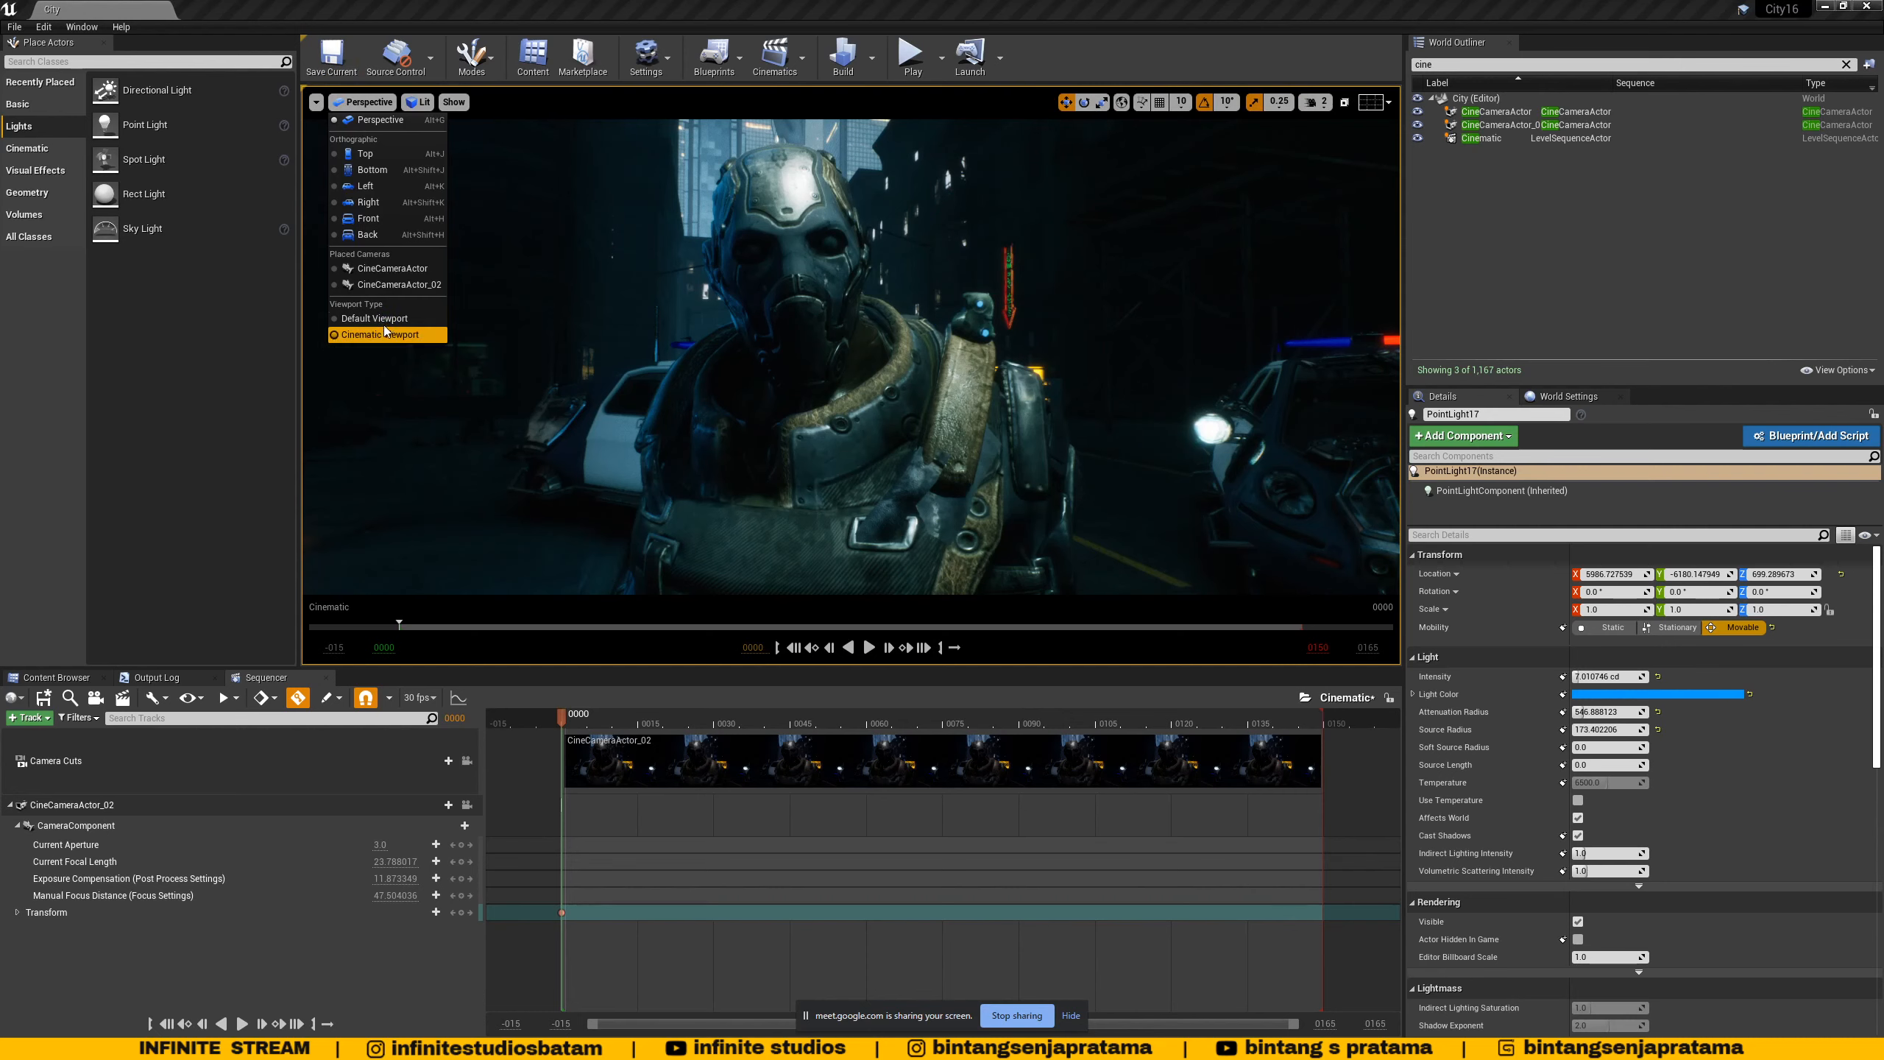
pyautogui.click(386, 285)
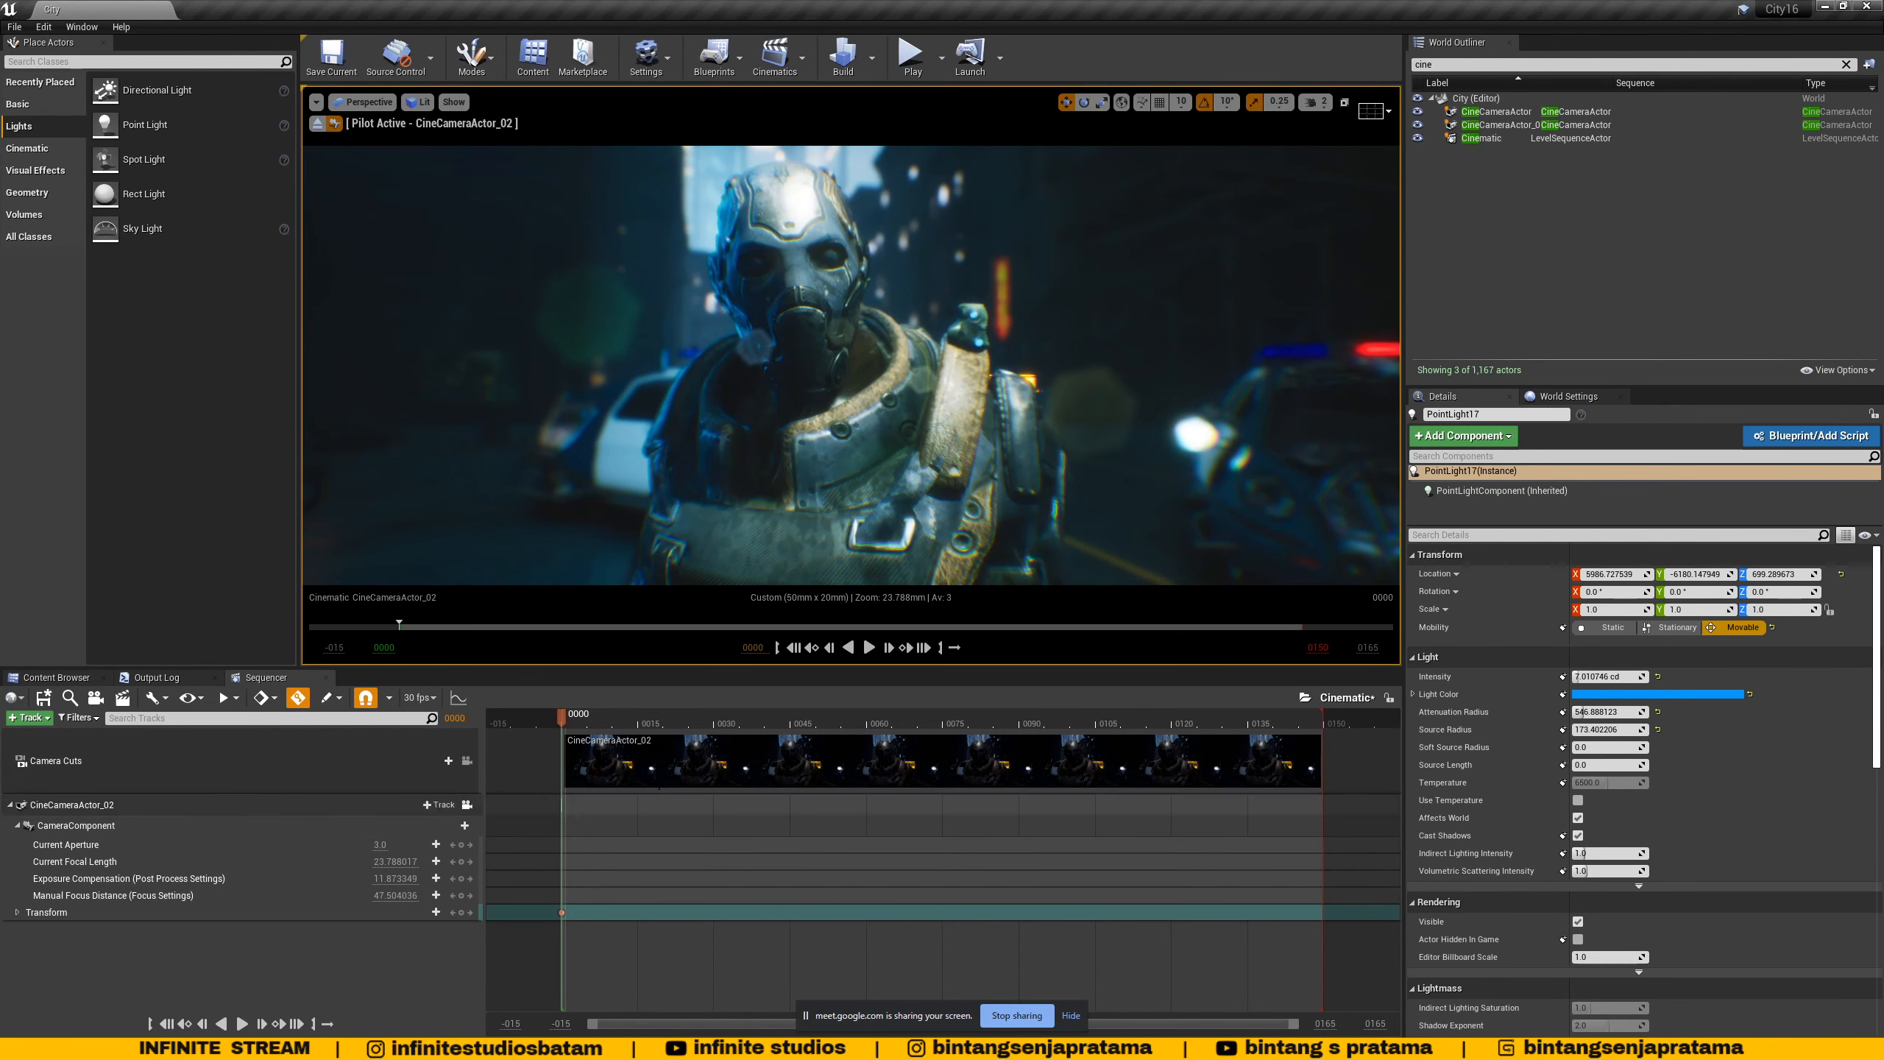
pyautogui.moveTo(575, 720)
pyautogui.mouseDown()
pyautogui.moveTo(1240, 721)
pyautogui.moveTo(567, 736)
pyautogui.mouseUp()
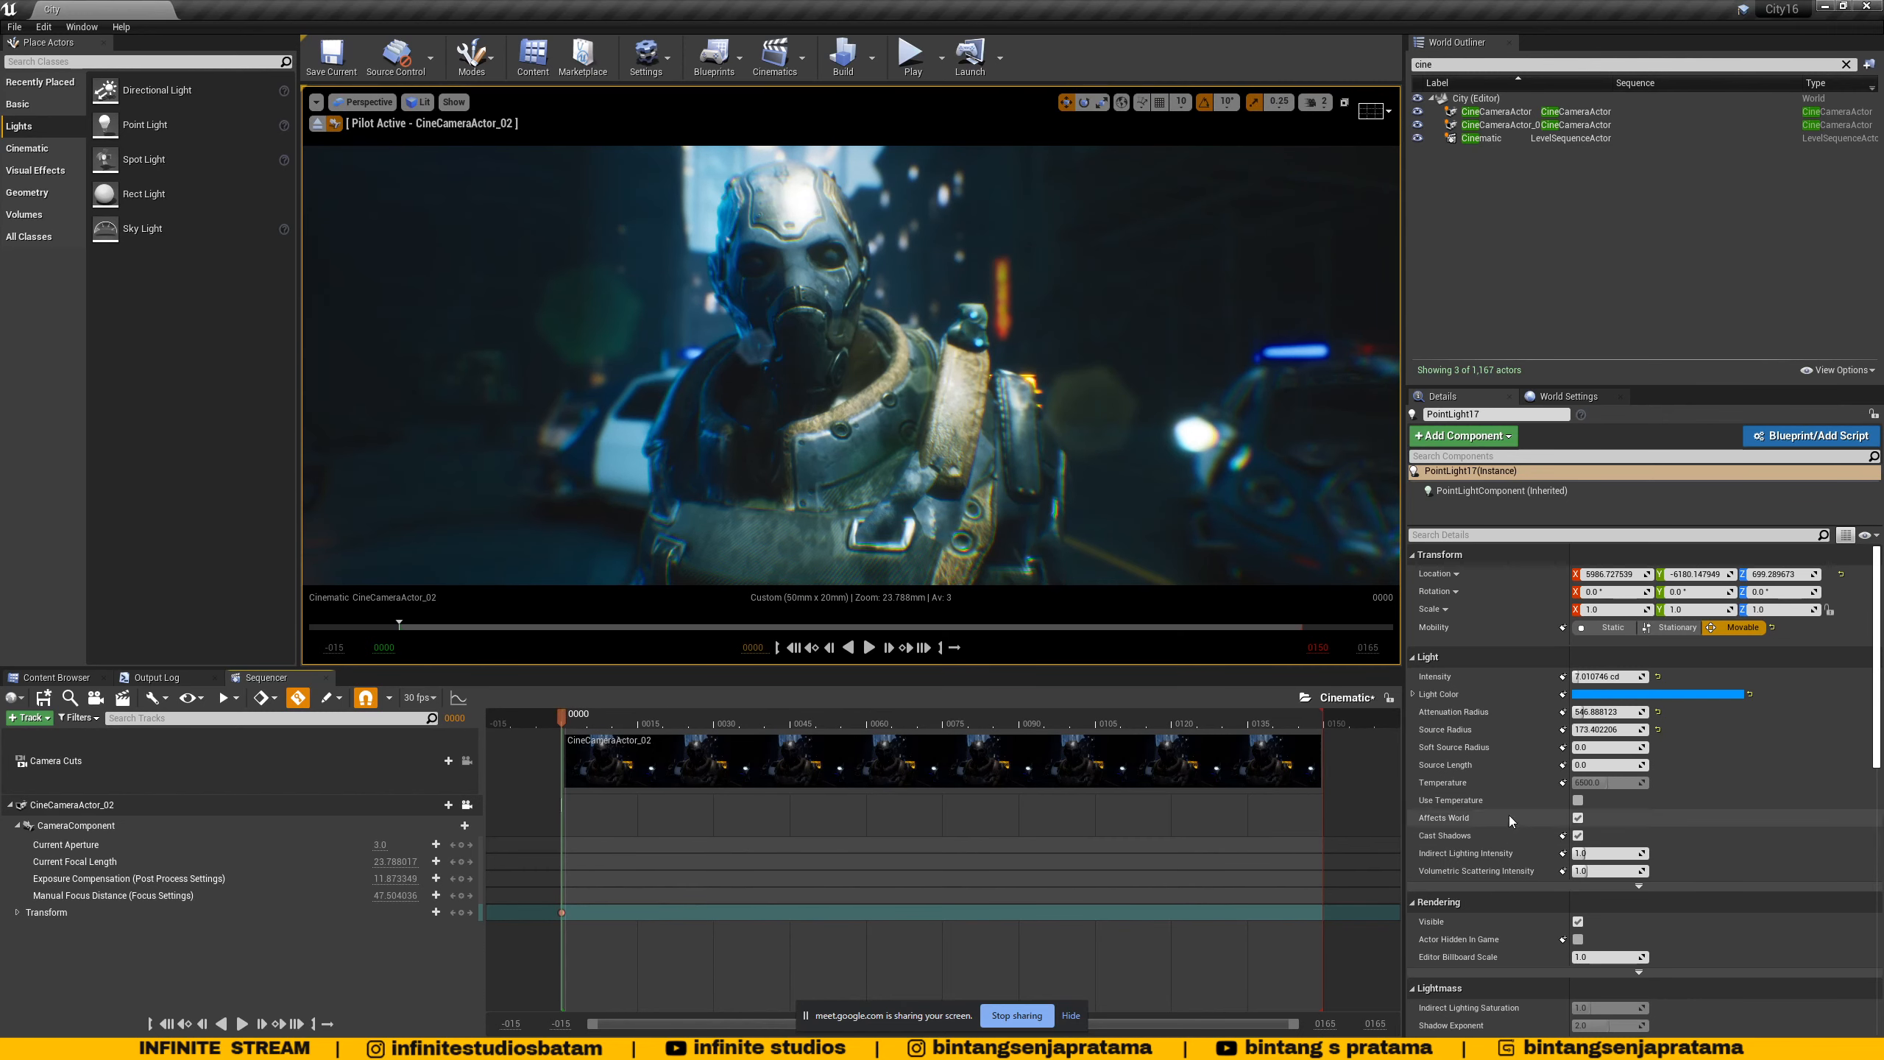
# - Enable the Shadows gain in CineCameraActor_02's color grading and set its overall value to 0
pyautogui.click(1493, 125)
pyautogui.scroll(-20, 1563, 854)
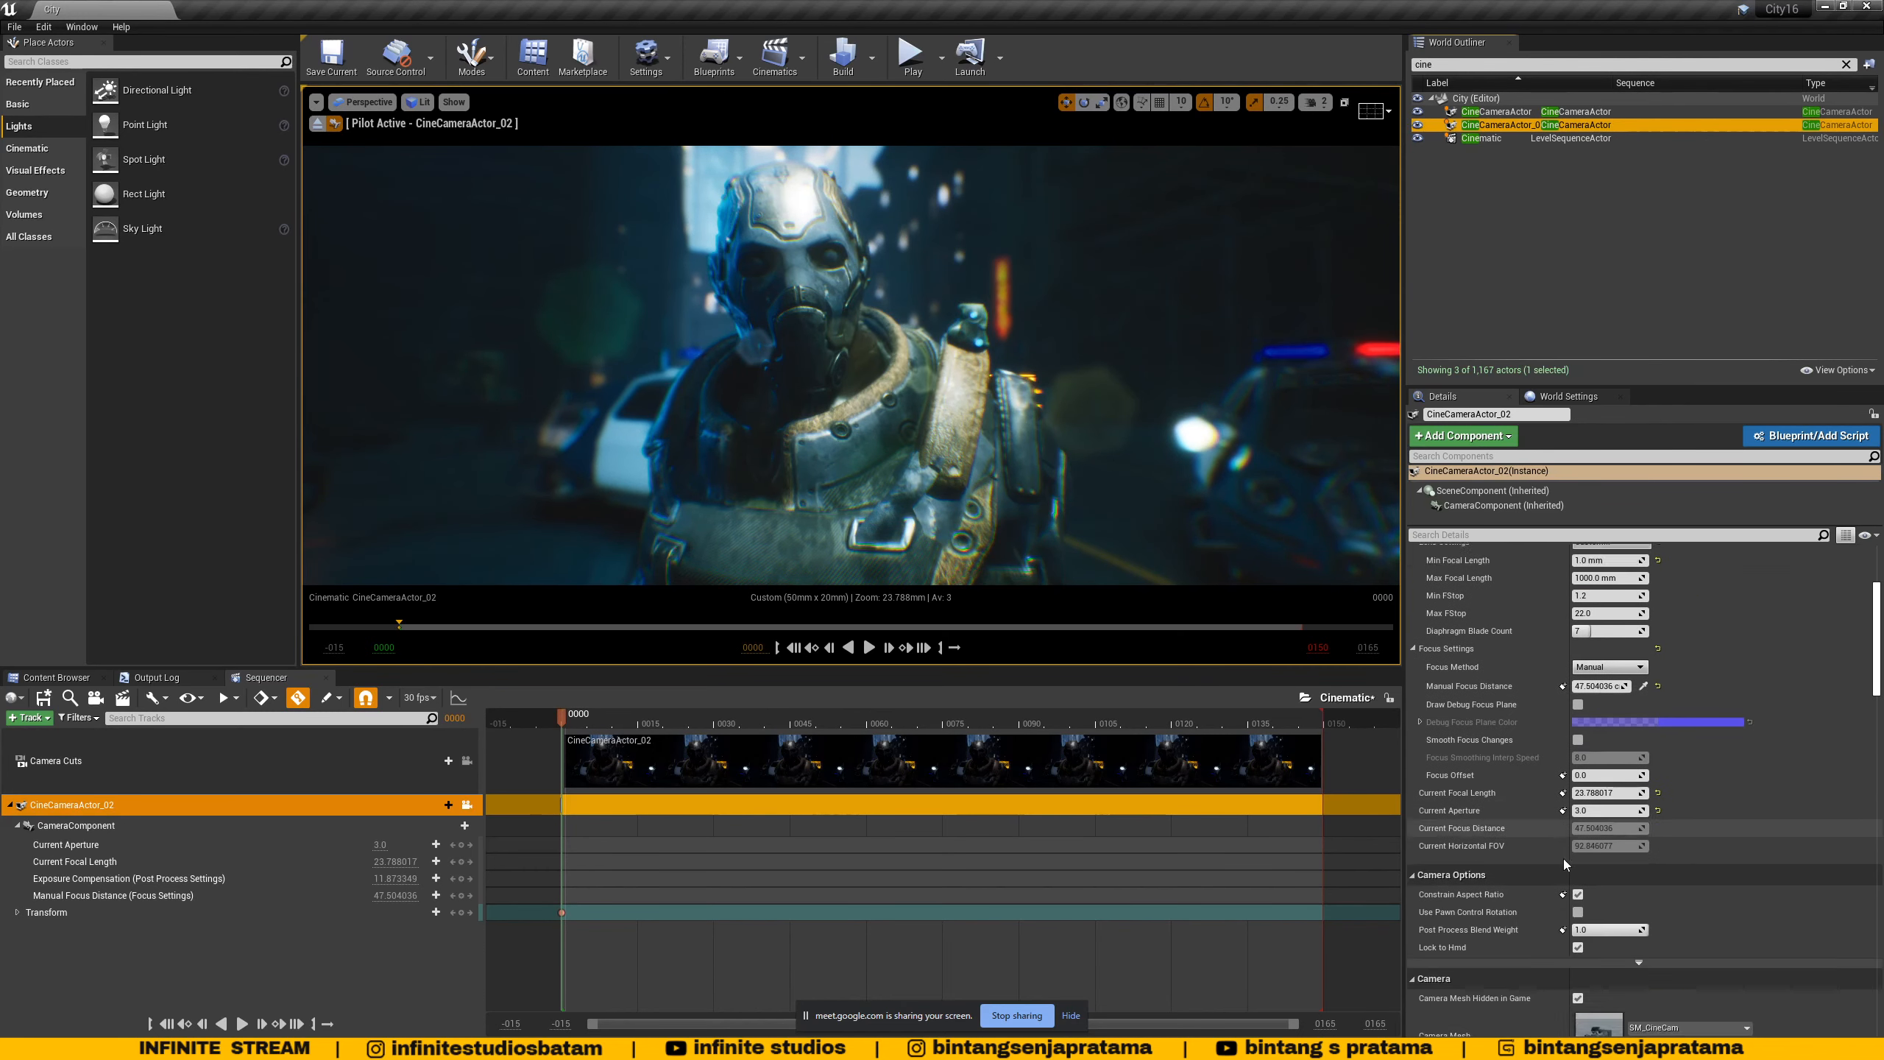
pyautogui.scroll(-10, 1567, 861)
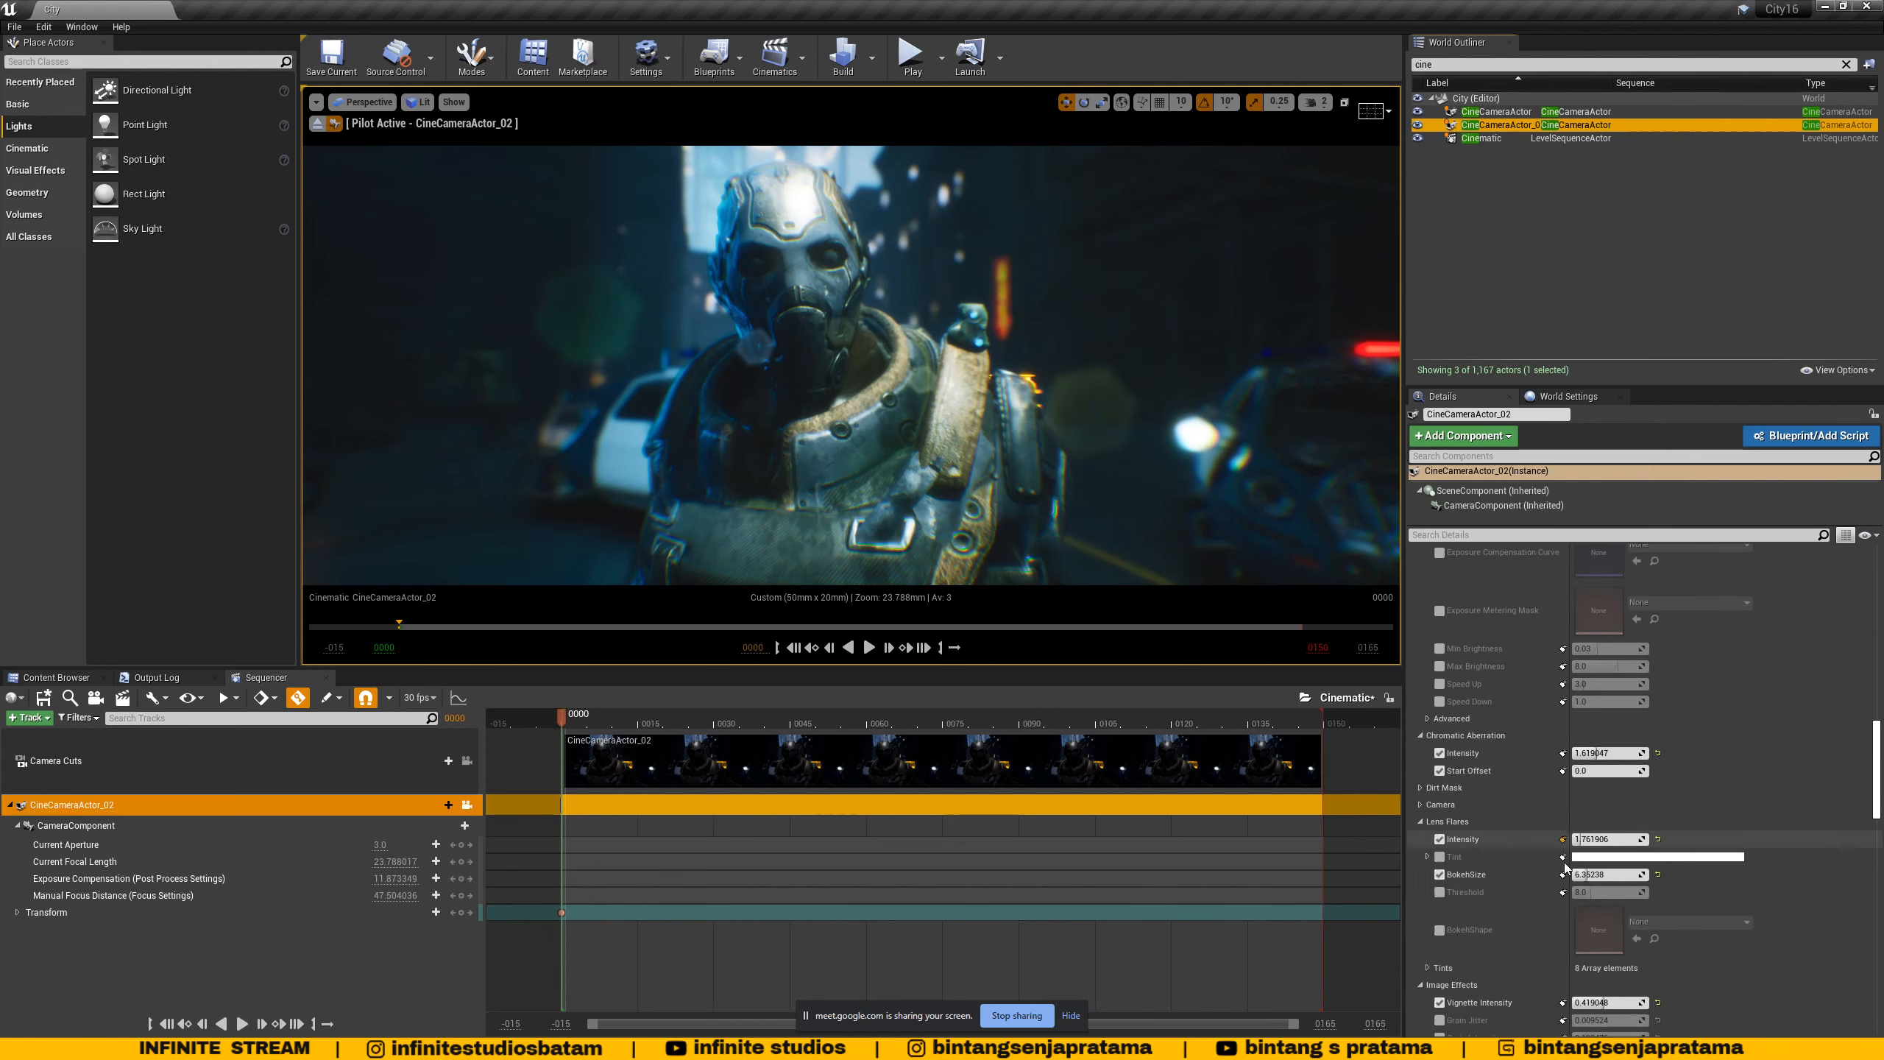
pyautogui.scroll(-10, 1565, 867)
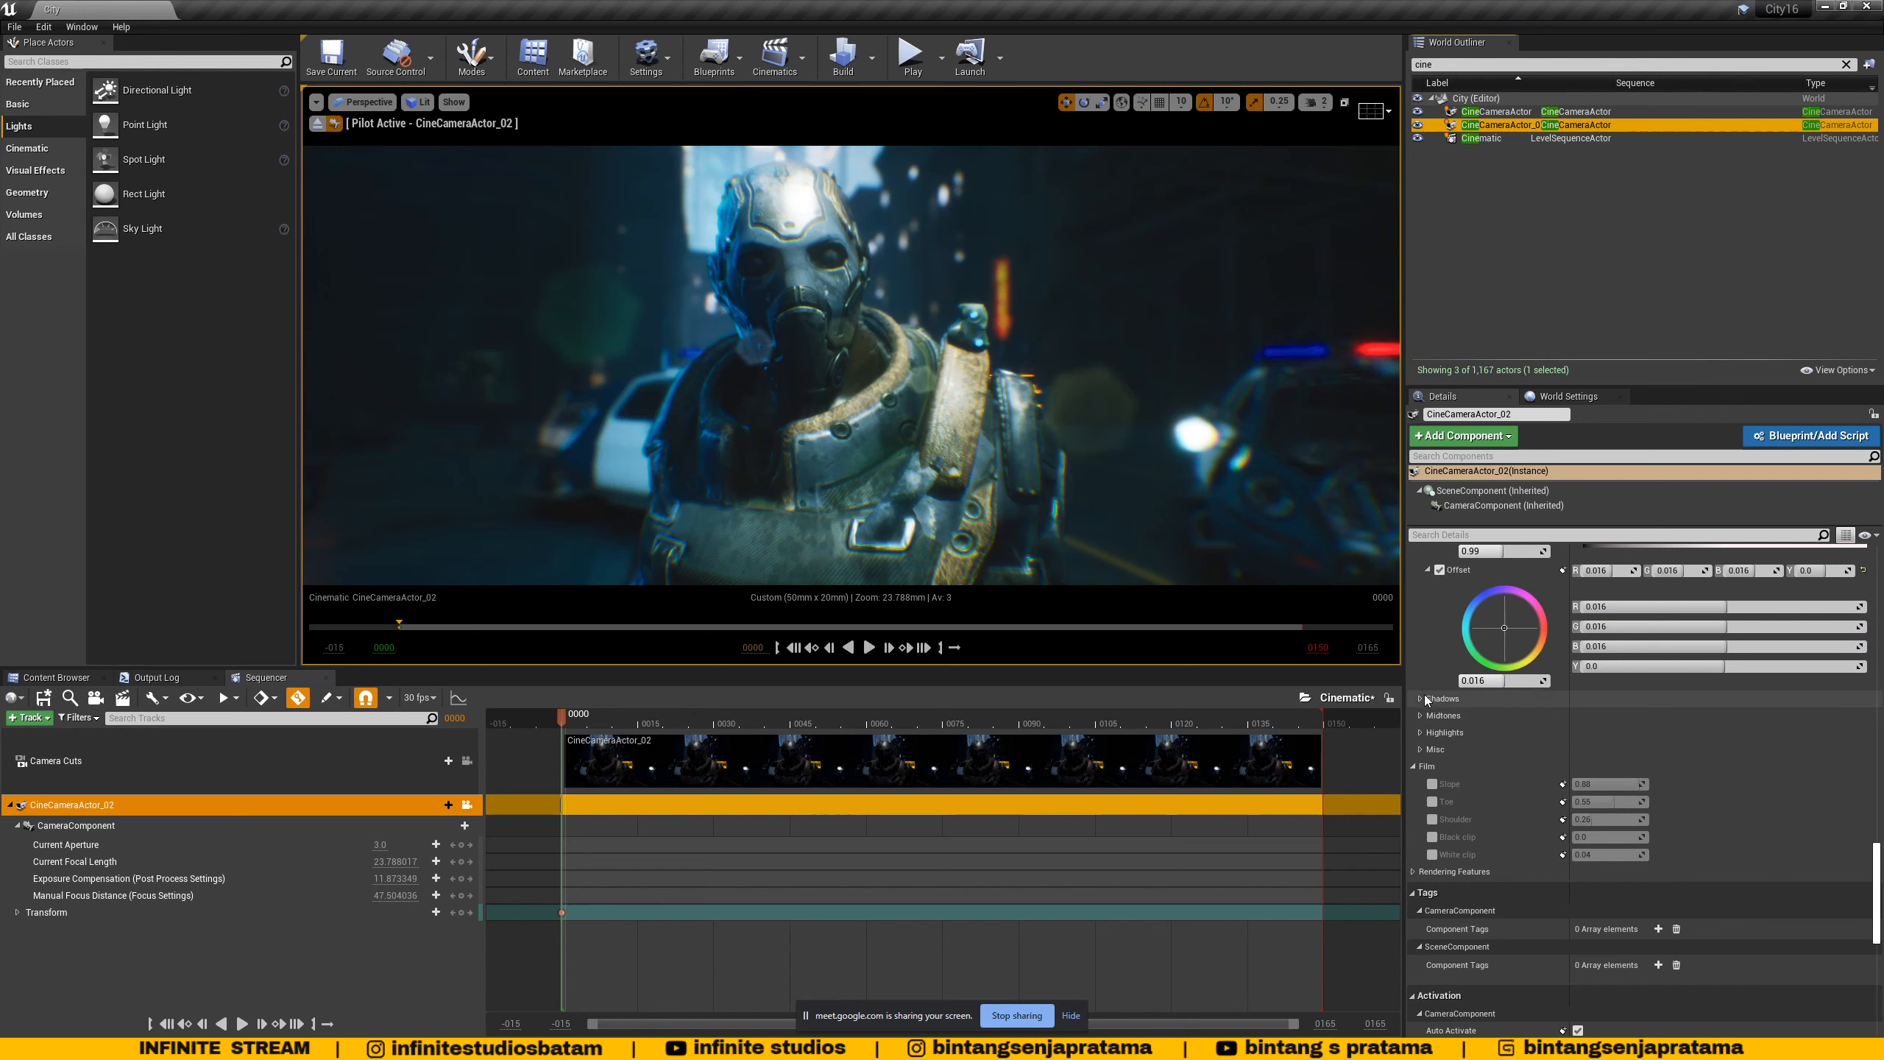
pyautogui.click(1422, 699)
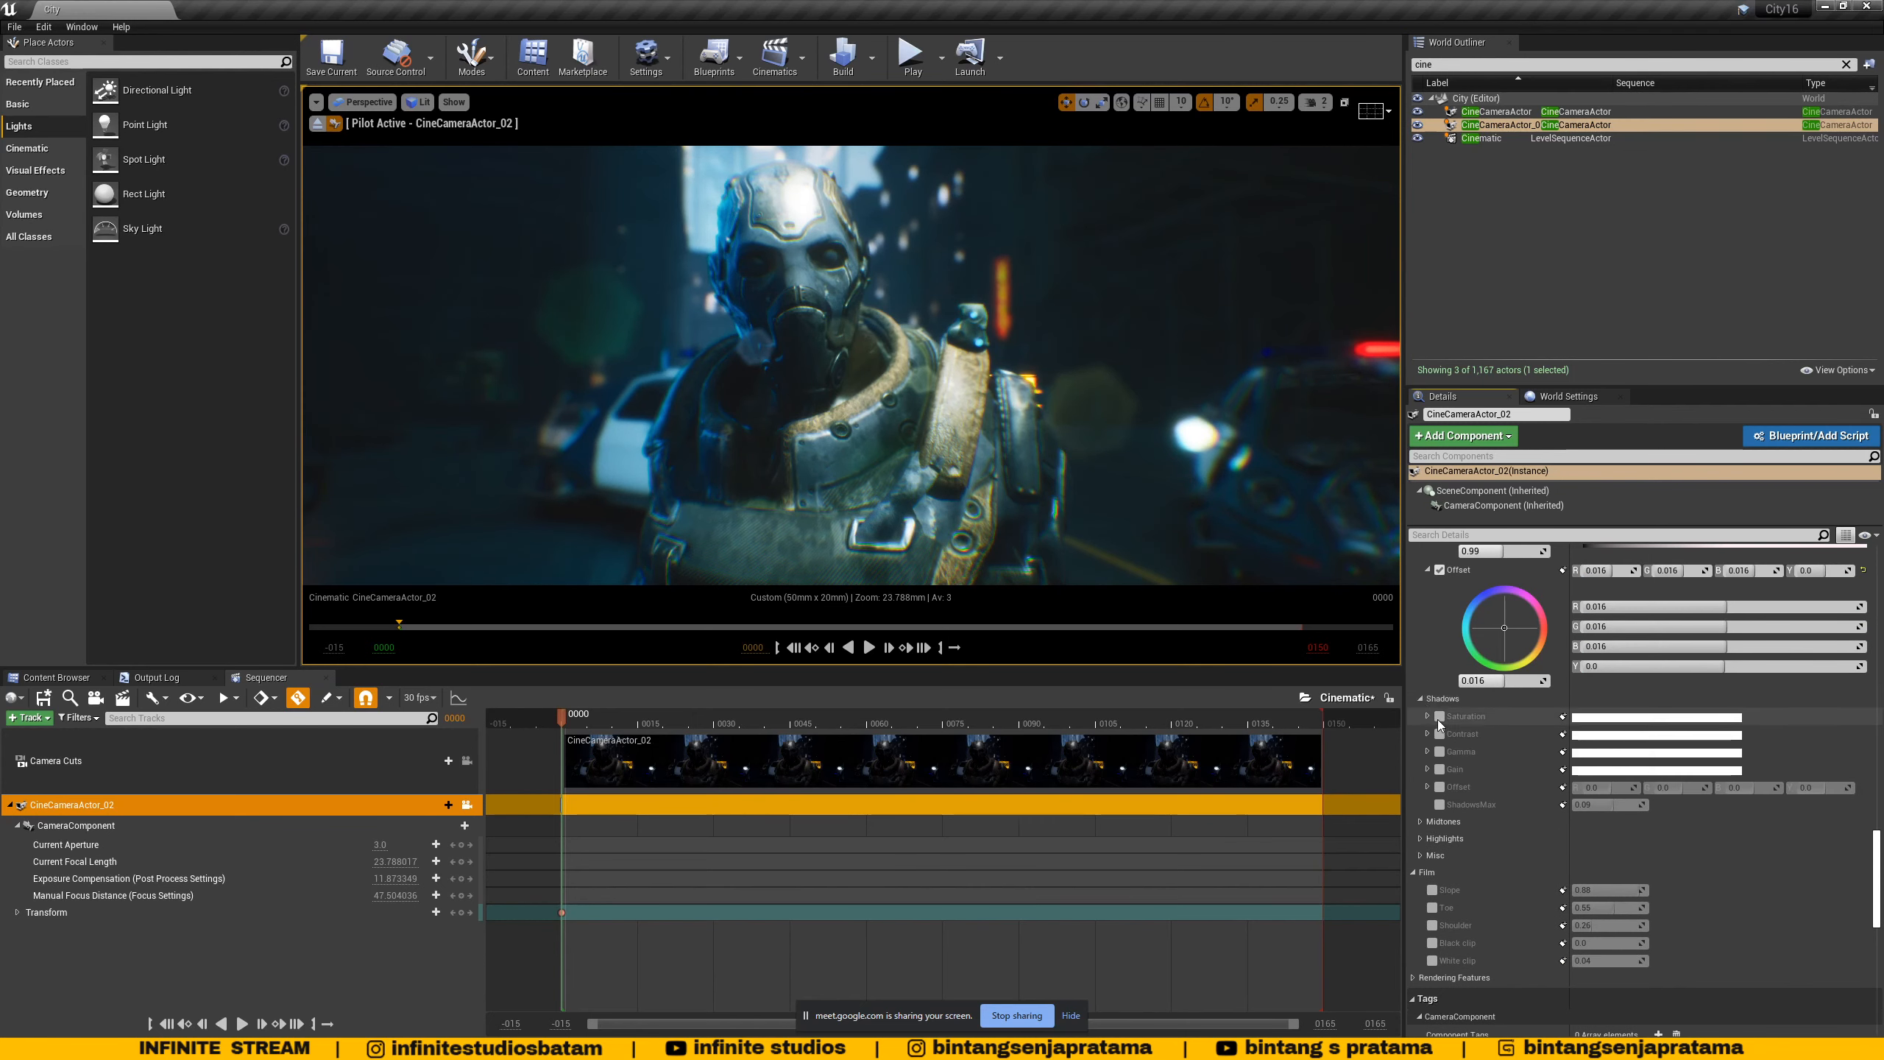
pyautogui.click(1439, 772)
pyautogui.click(1427, 770)
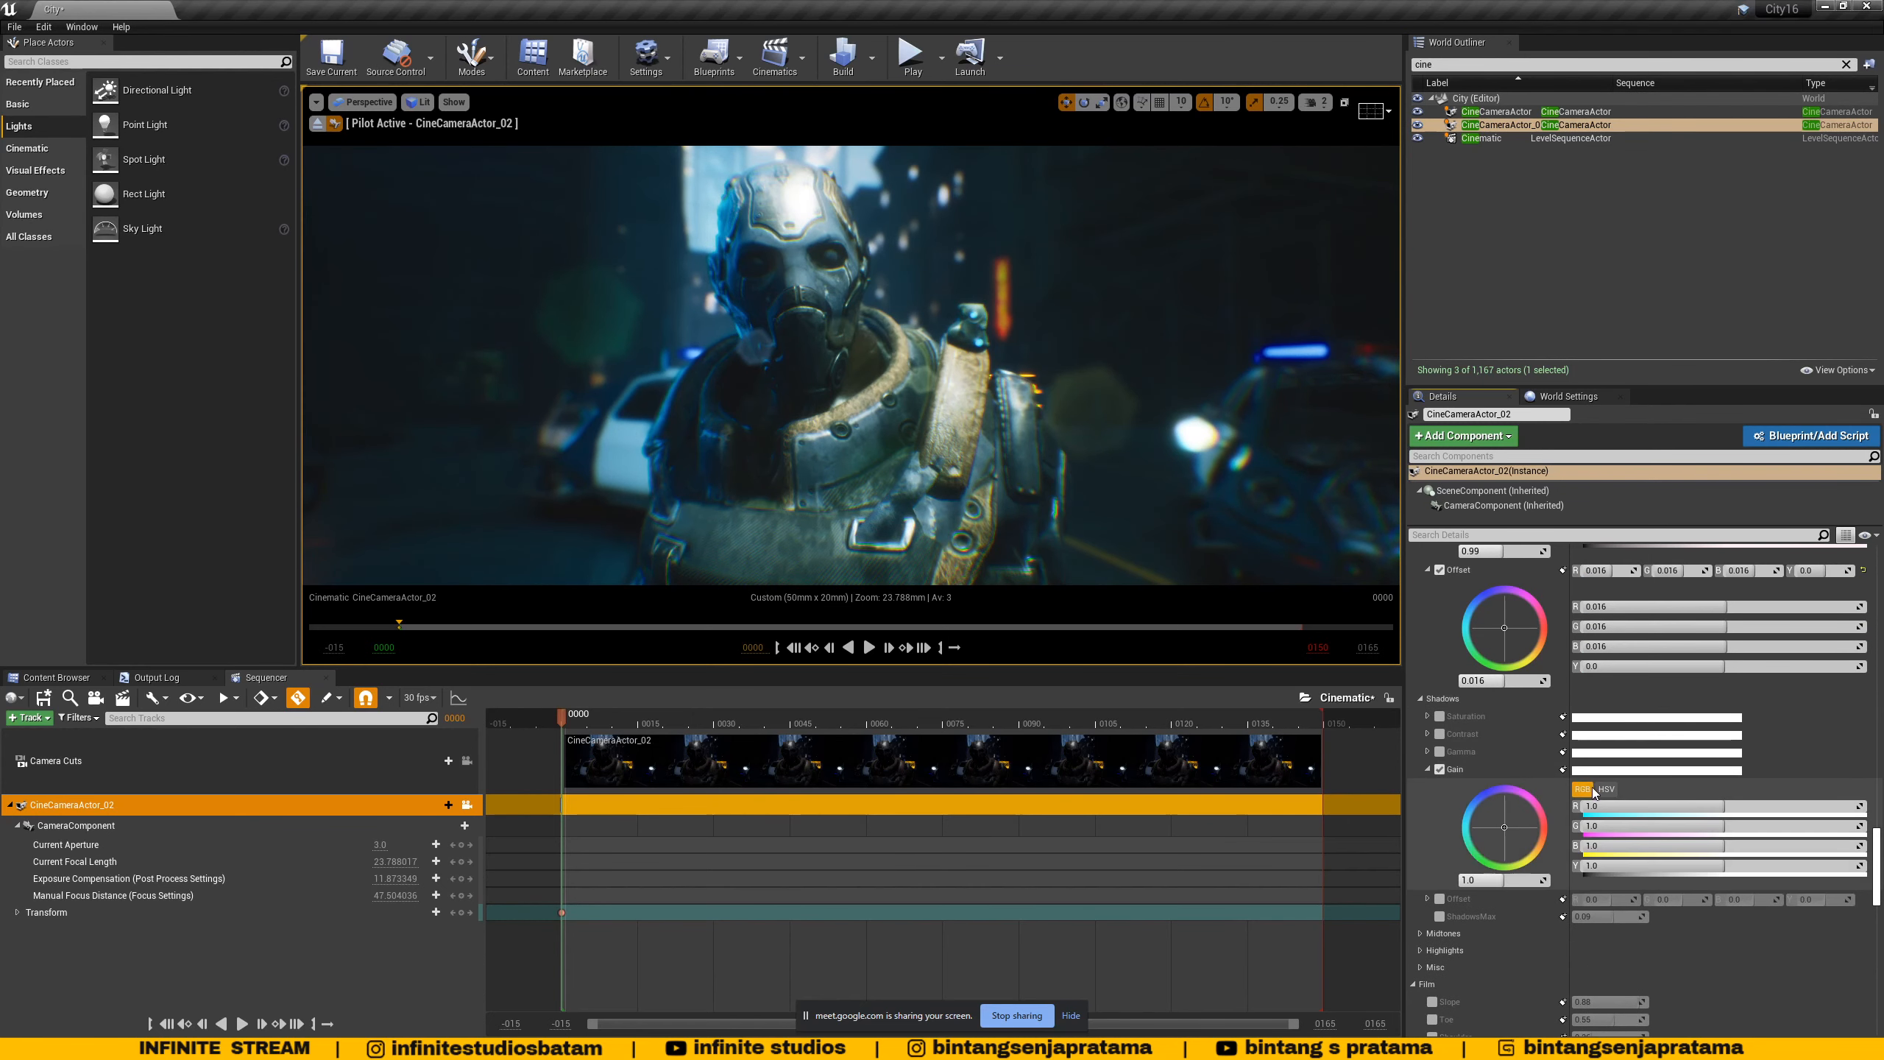
pyautogui.moveTo(1499, 880)
pyautogui.mouseDown()
pyautogui.moveTo(1546, 881)
pyautogui.moveTo(1464, 881)
pyautogui.mouseUp()
pyautogui.click(1512, 880)
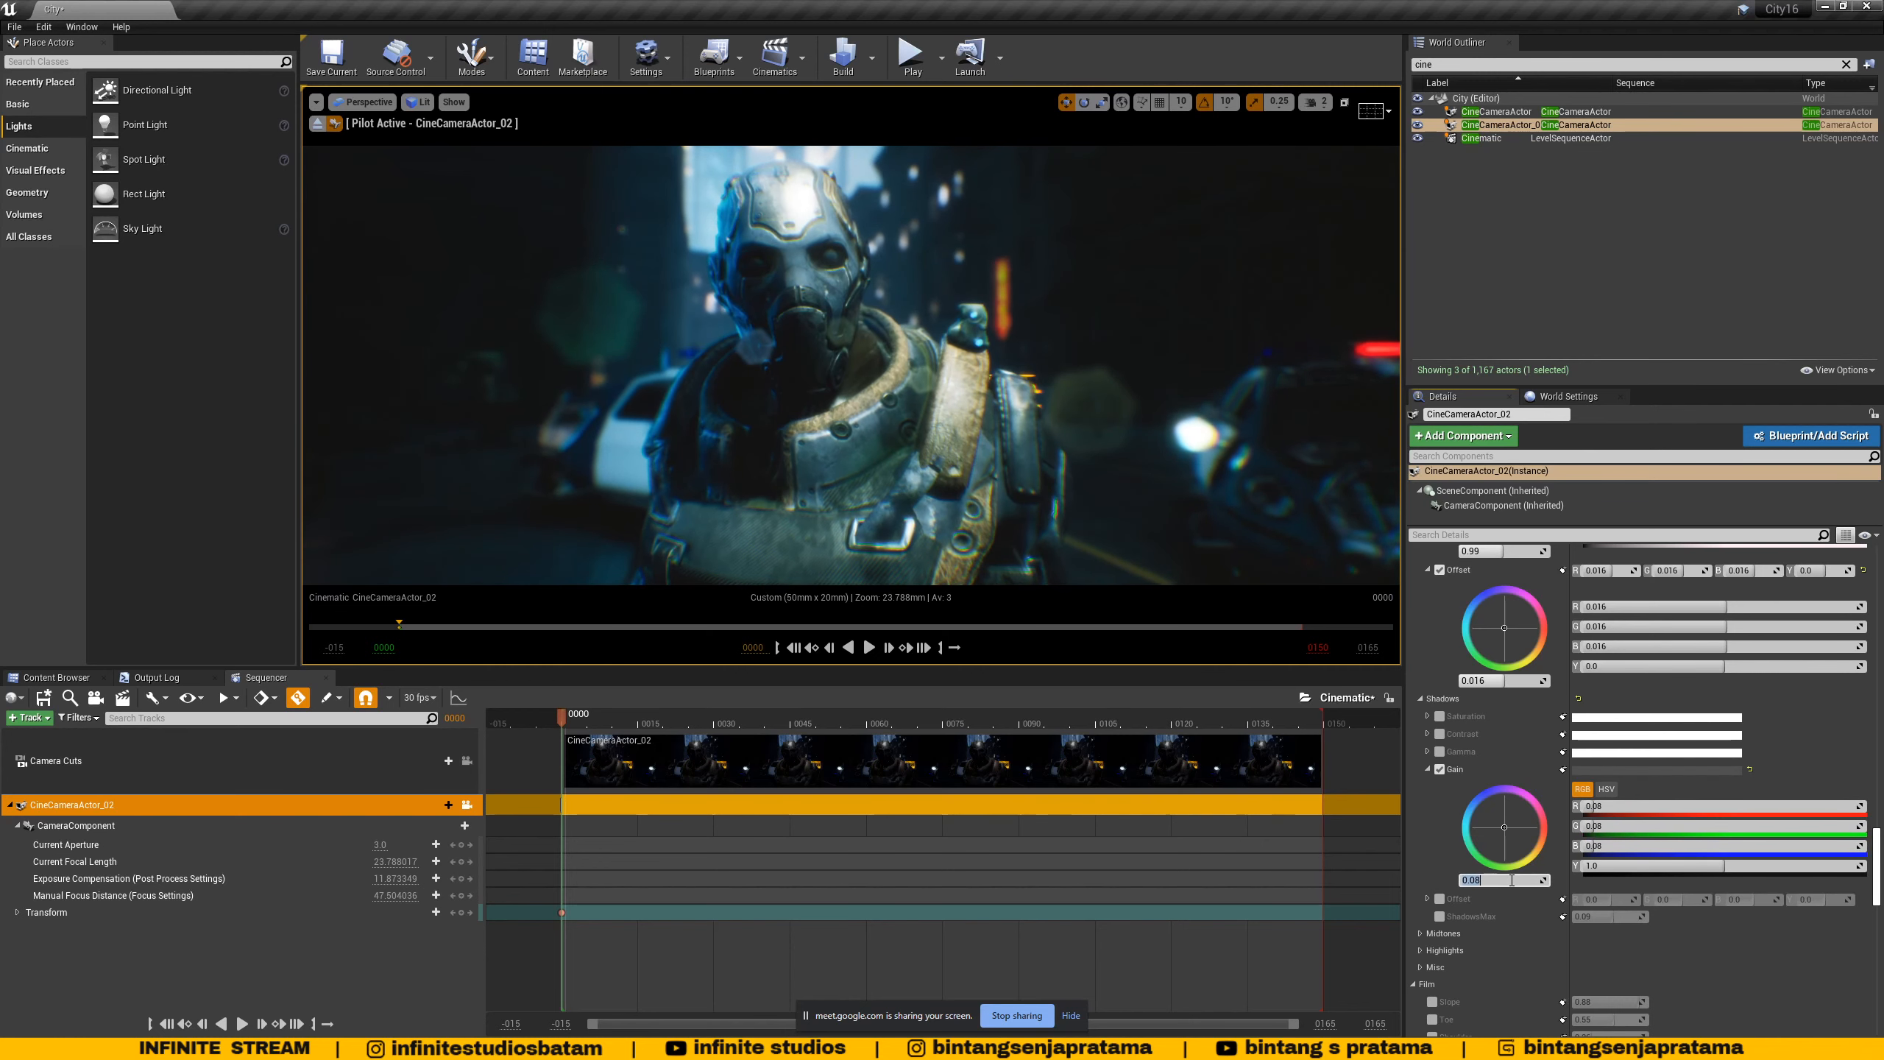
pyautogui.write('0')
pyautogui.press('Return')
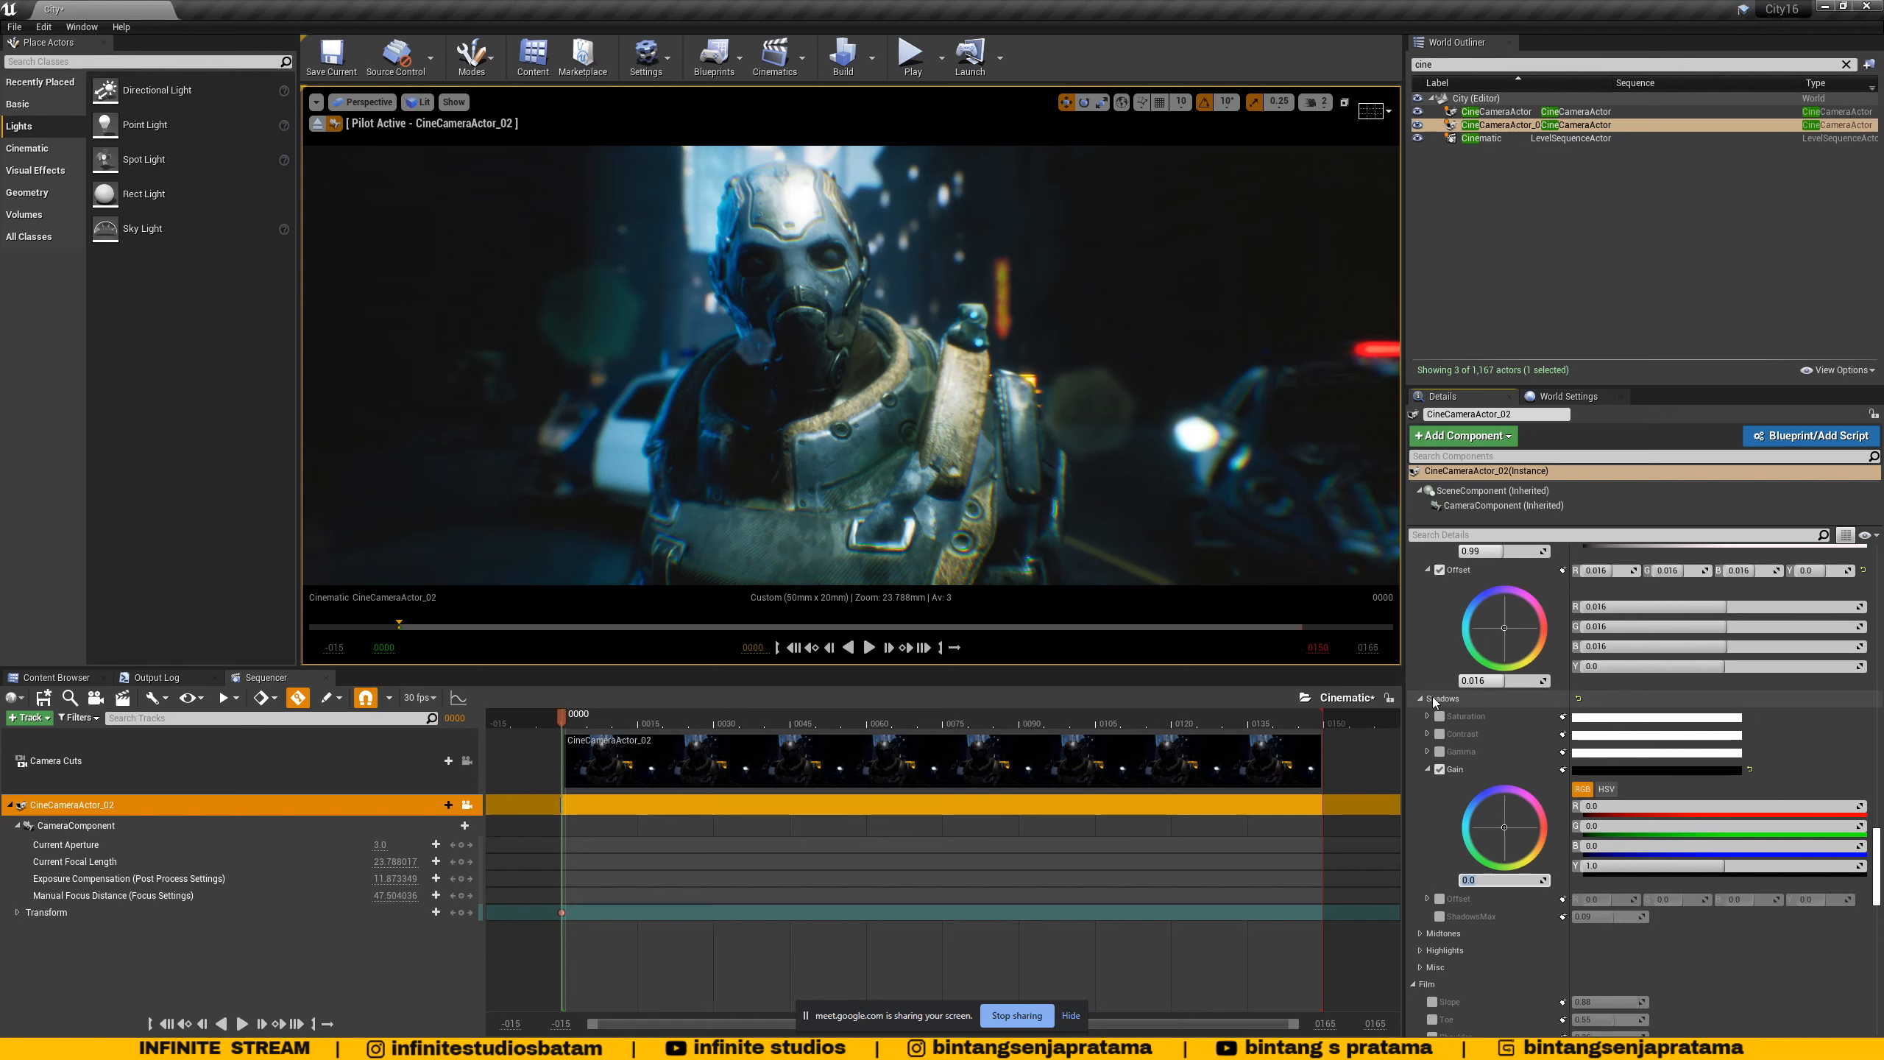
# - Collapse the Global grading group, compare the shot with and without Shadows gain, and adjust that gain to about 1.02
pyautogui.scroll(3, 1434, 672)
pyautogui.scroll(12, 1431, 668)
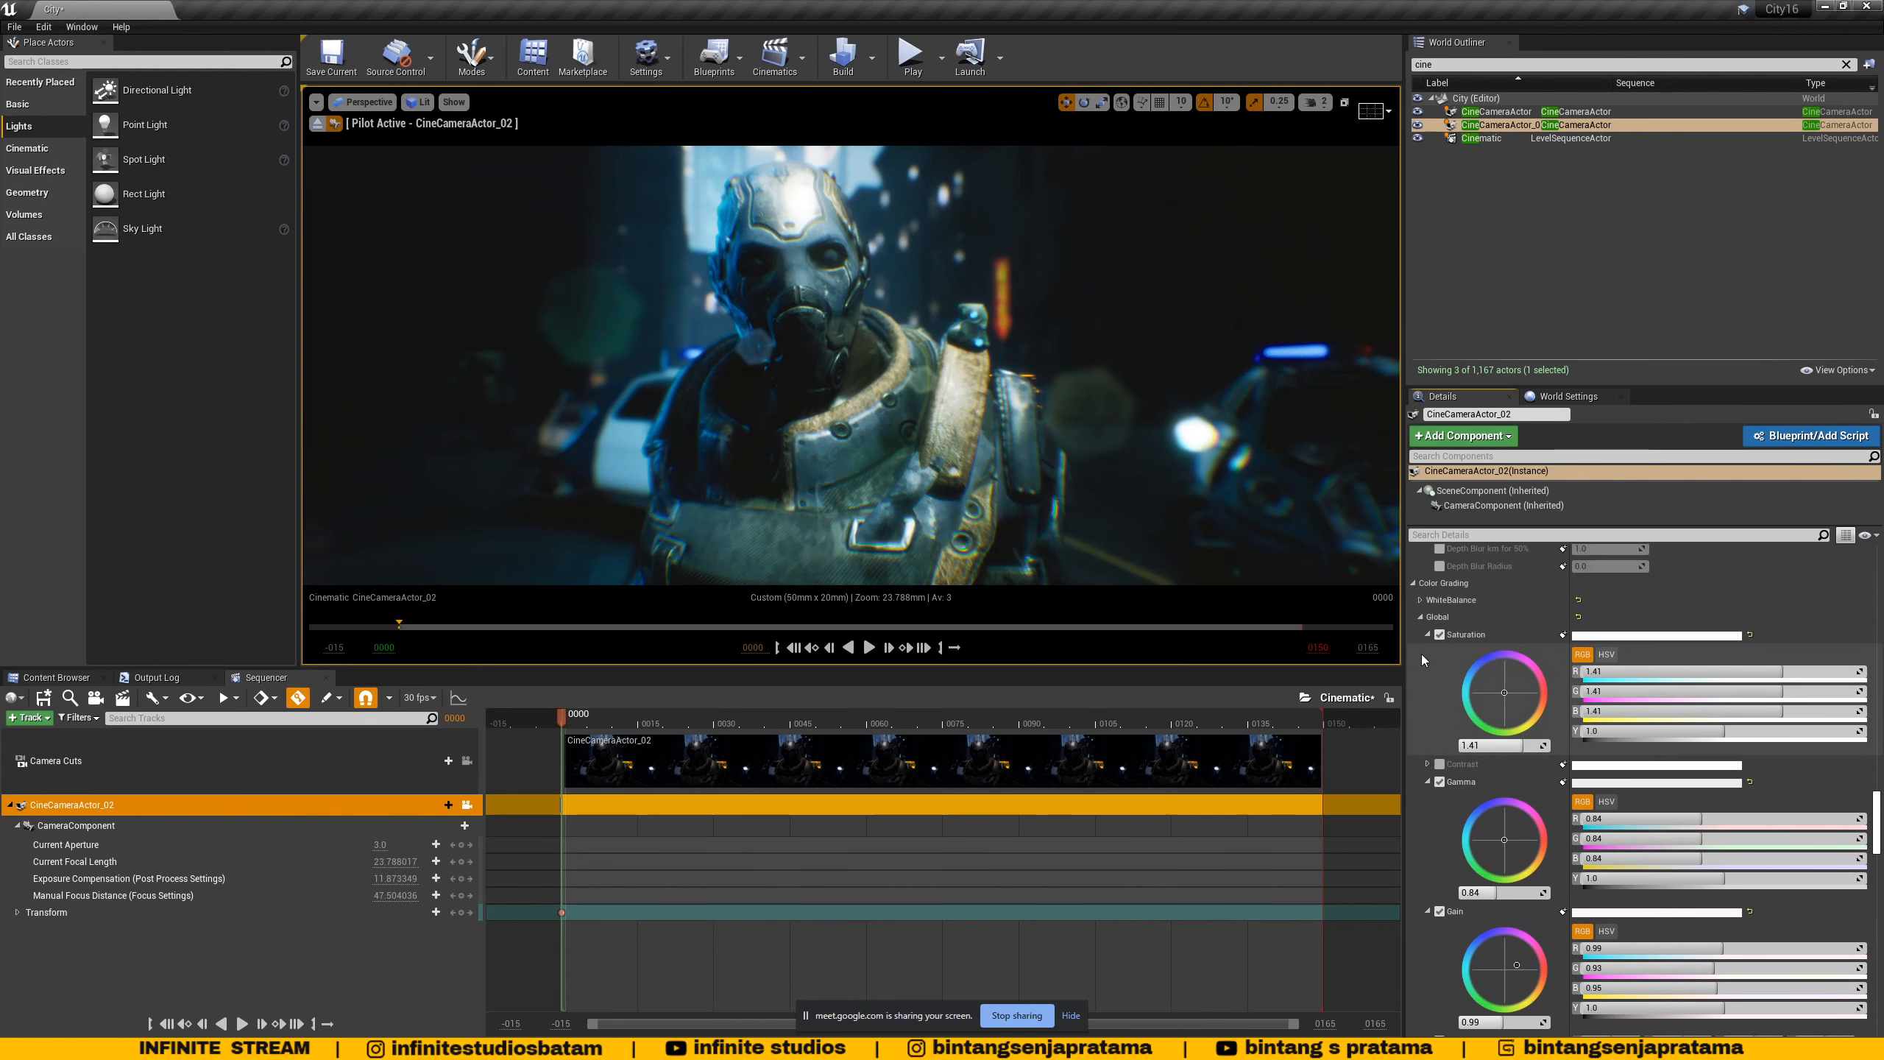
pyautogui.click(1420, 640)
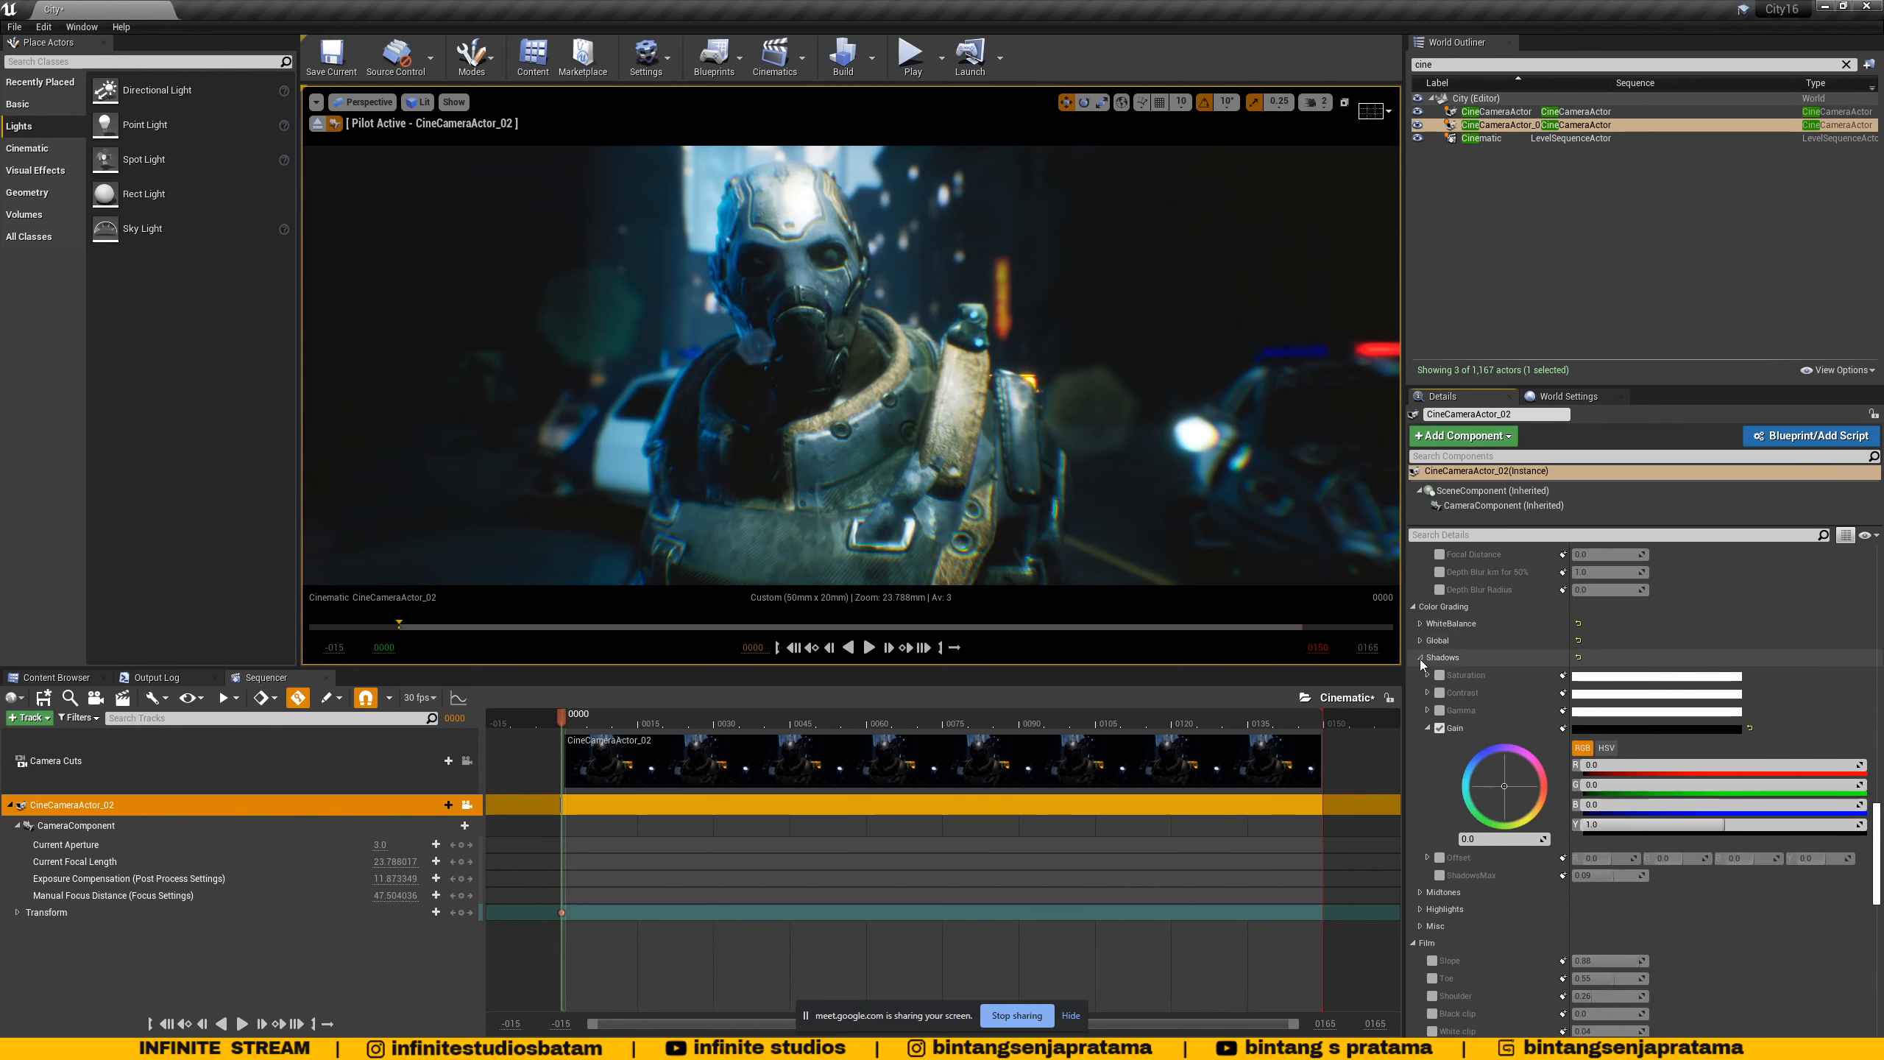
pyautogui.click(1439, 727)
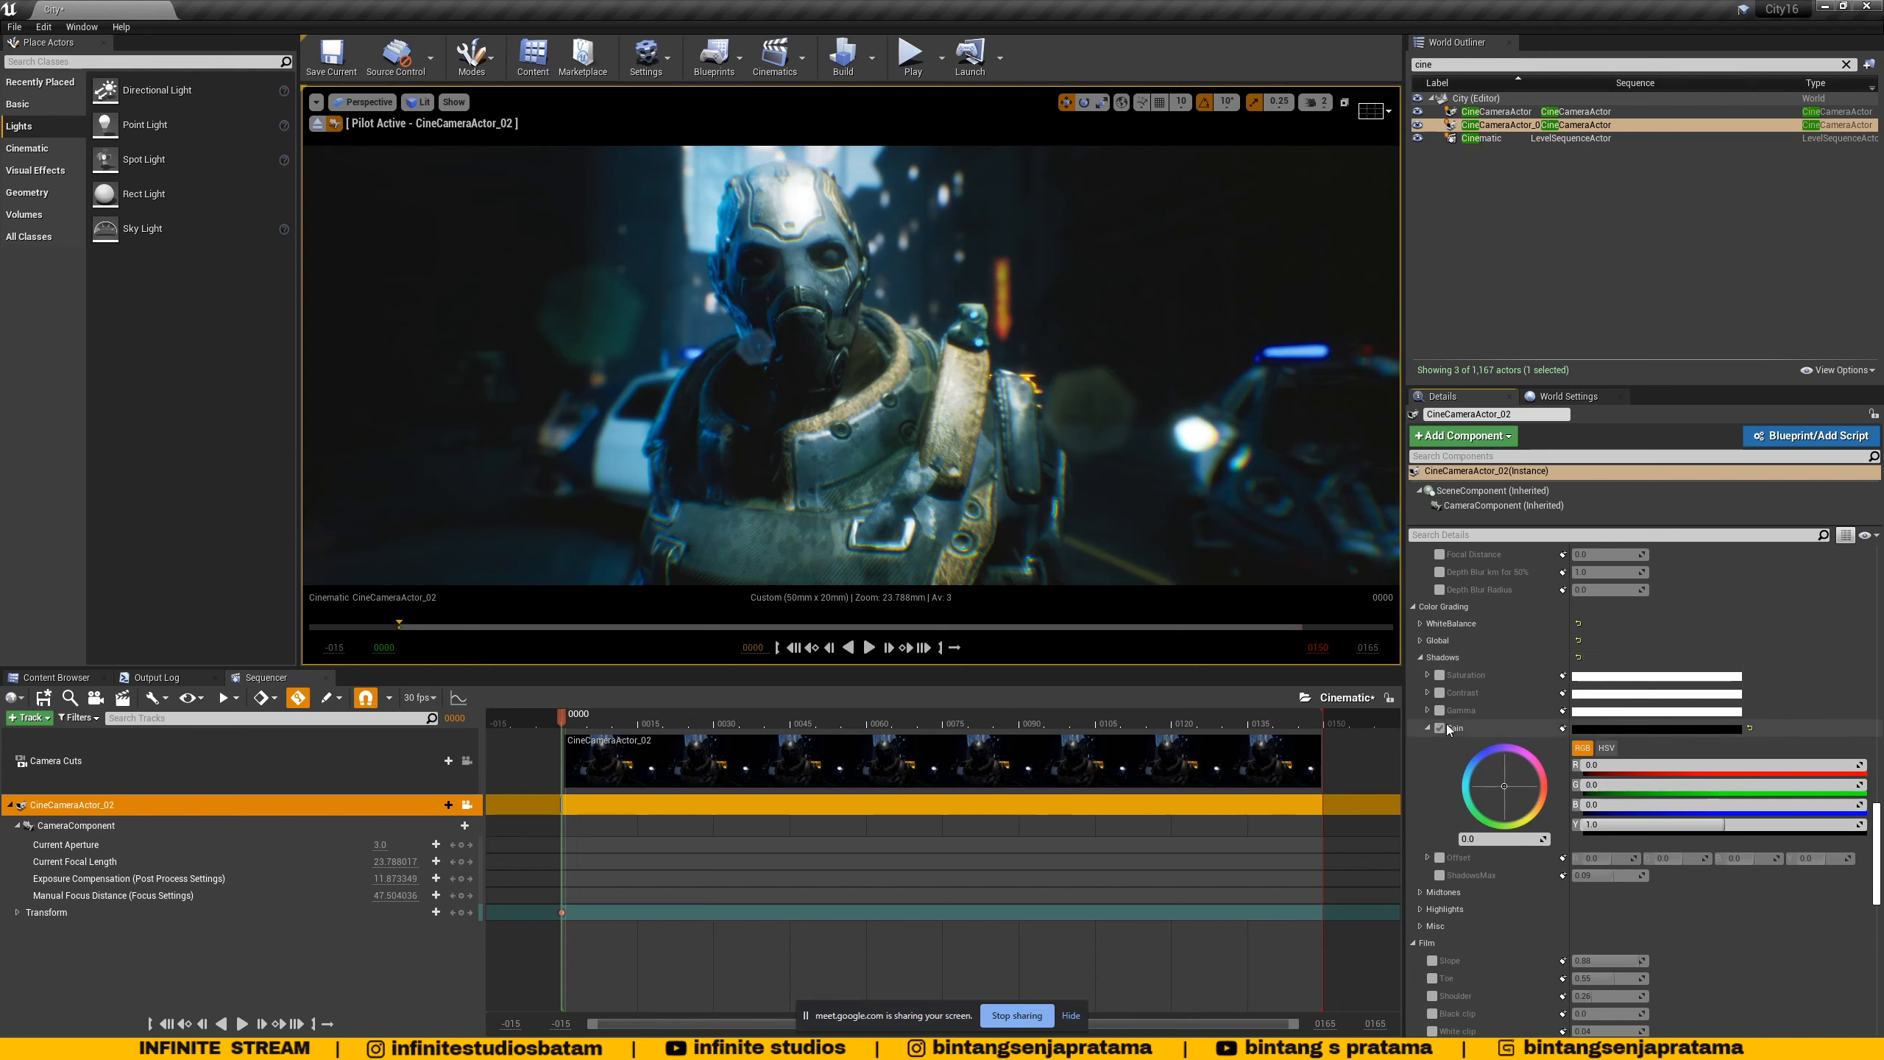
pyautogui.click(1440, 728)
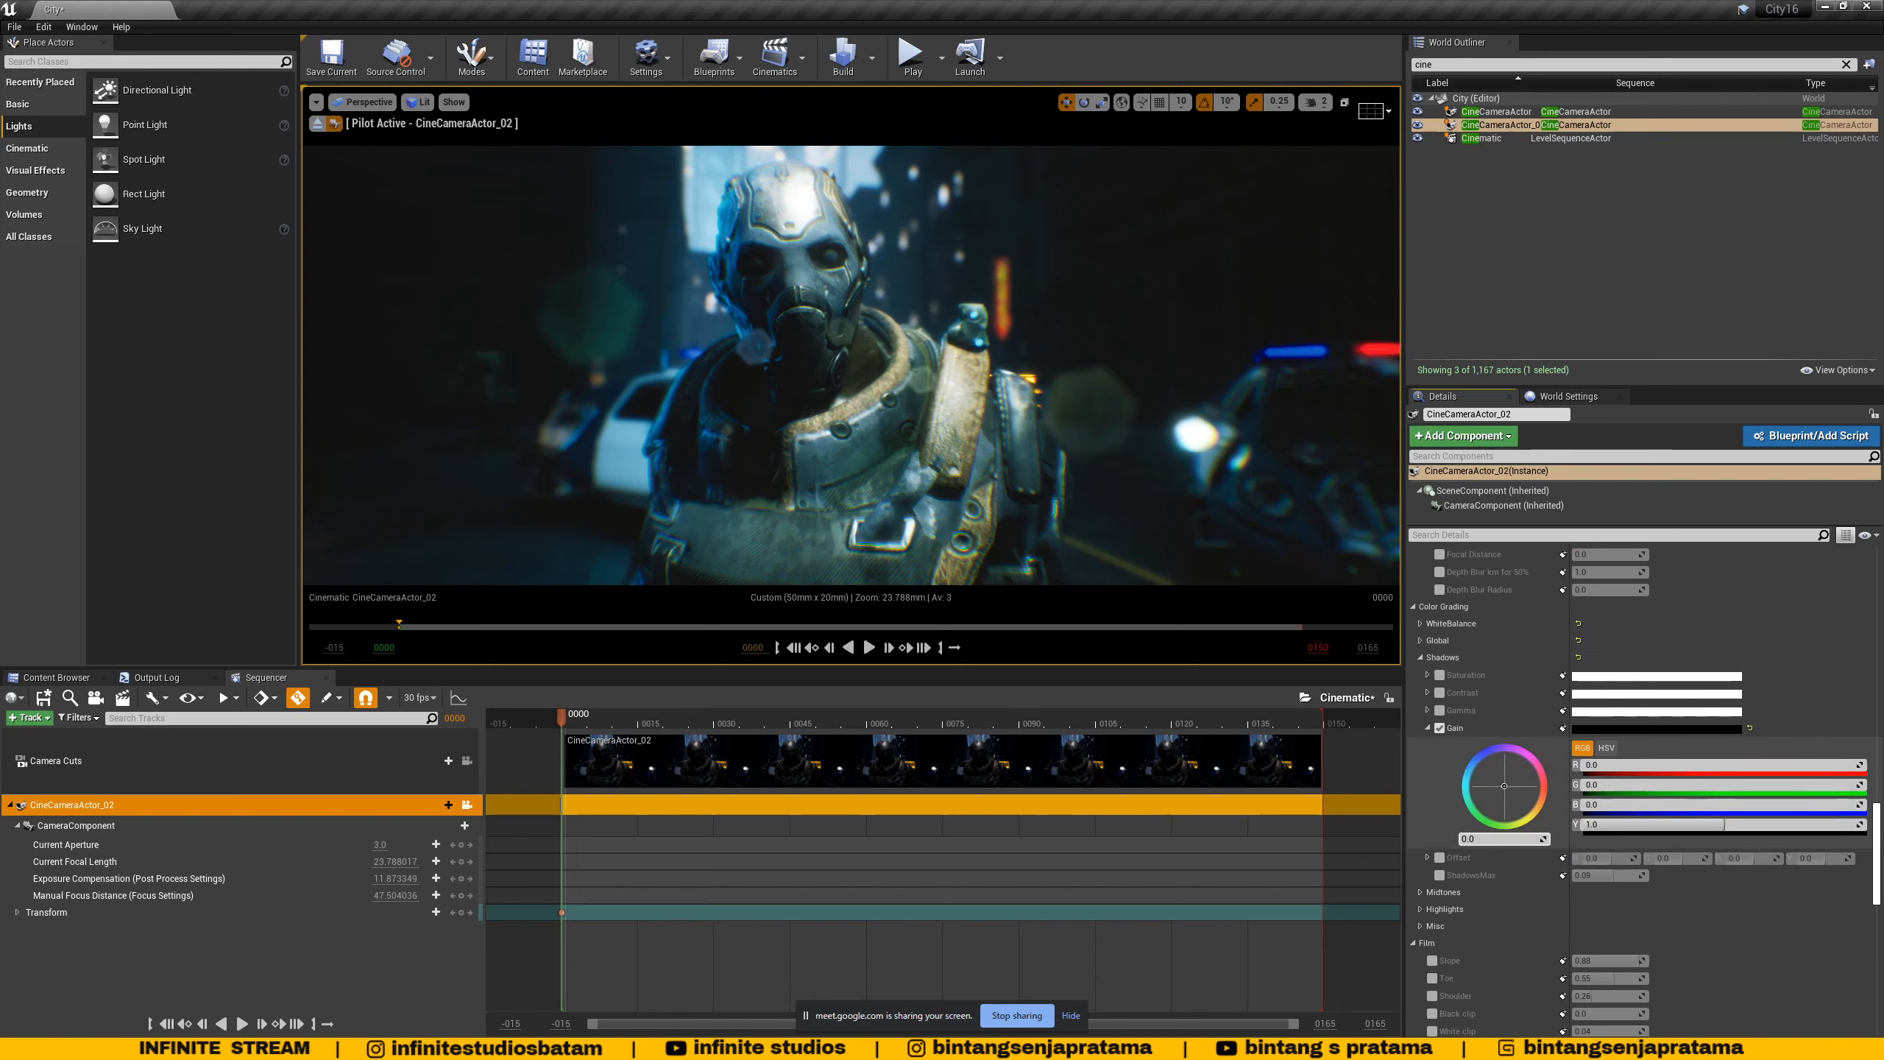
pyautogui.moveTo(1472, 841); pyautogui.dragTo(1522, 840)
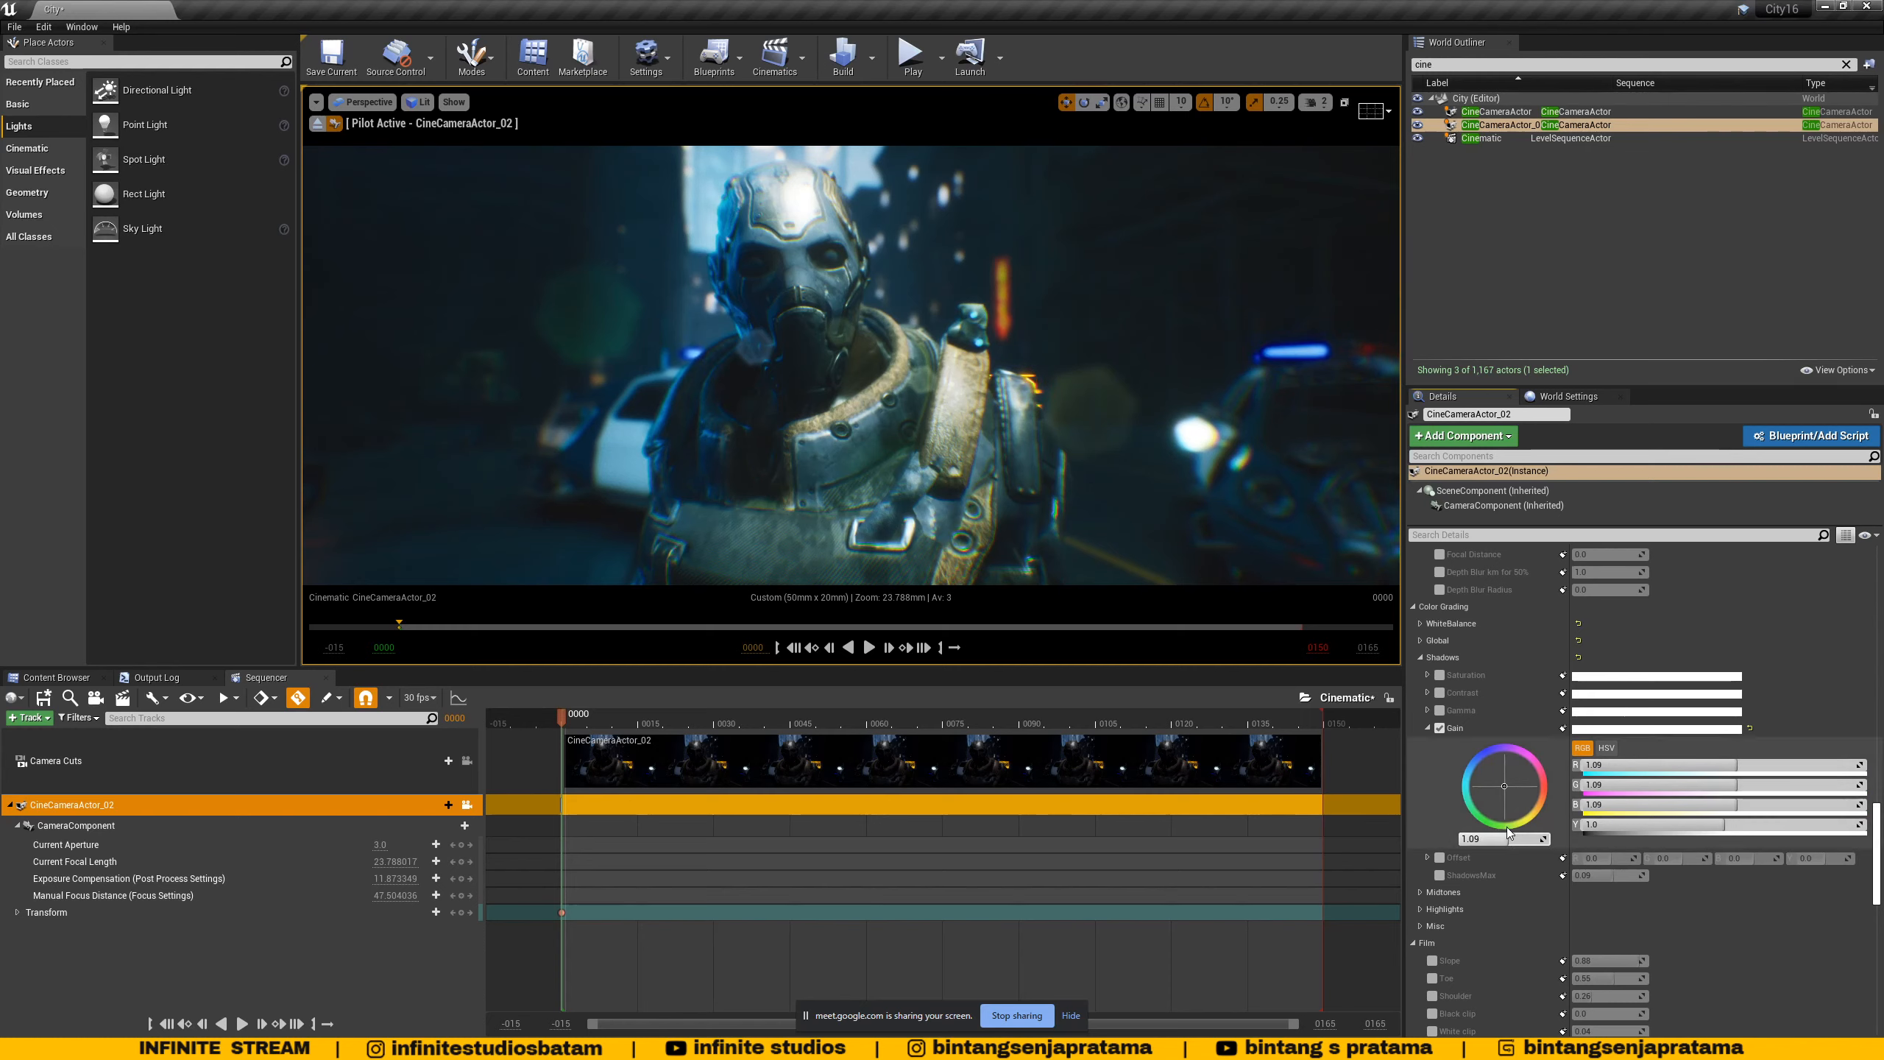
pyautogui.moveTo(1504, 838)
pyautogui.mouseDown()
pyautogui.moveTo(1484, 838)
pyautogui.moveTo(1549, 838)
pyautogui.moveTo(1506, 838)
pyautogui.mouseUp()
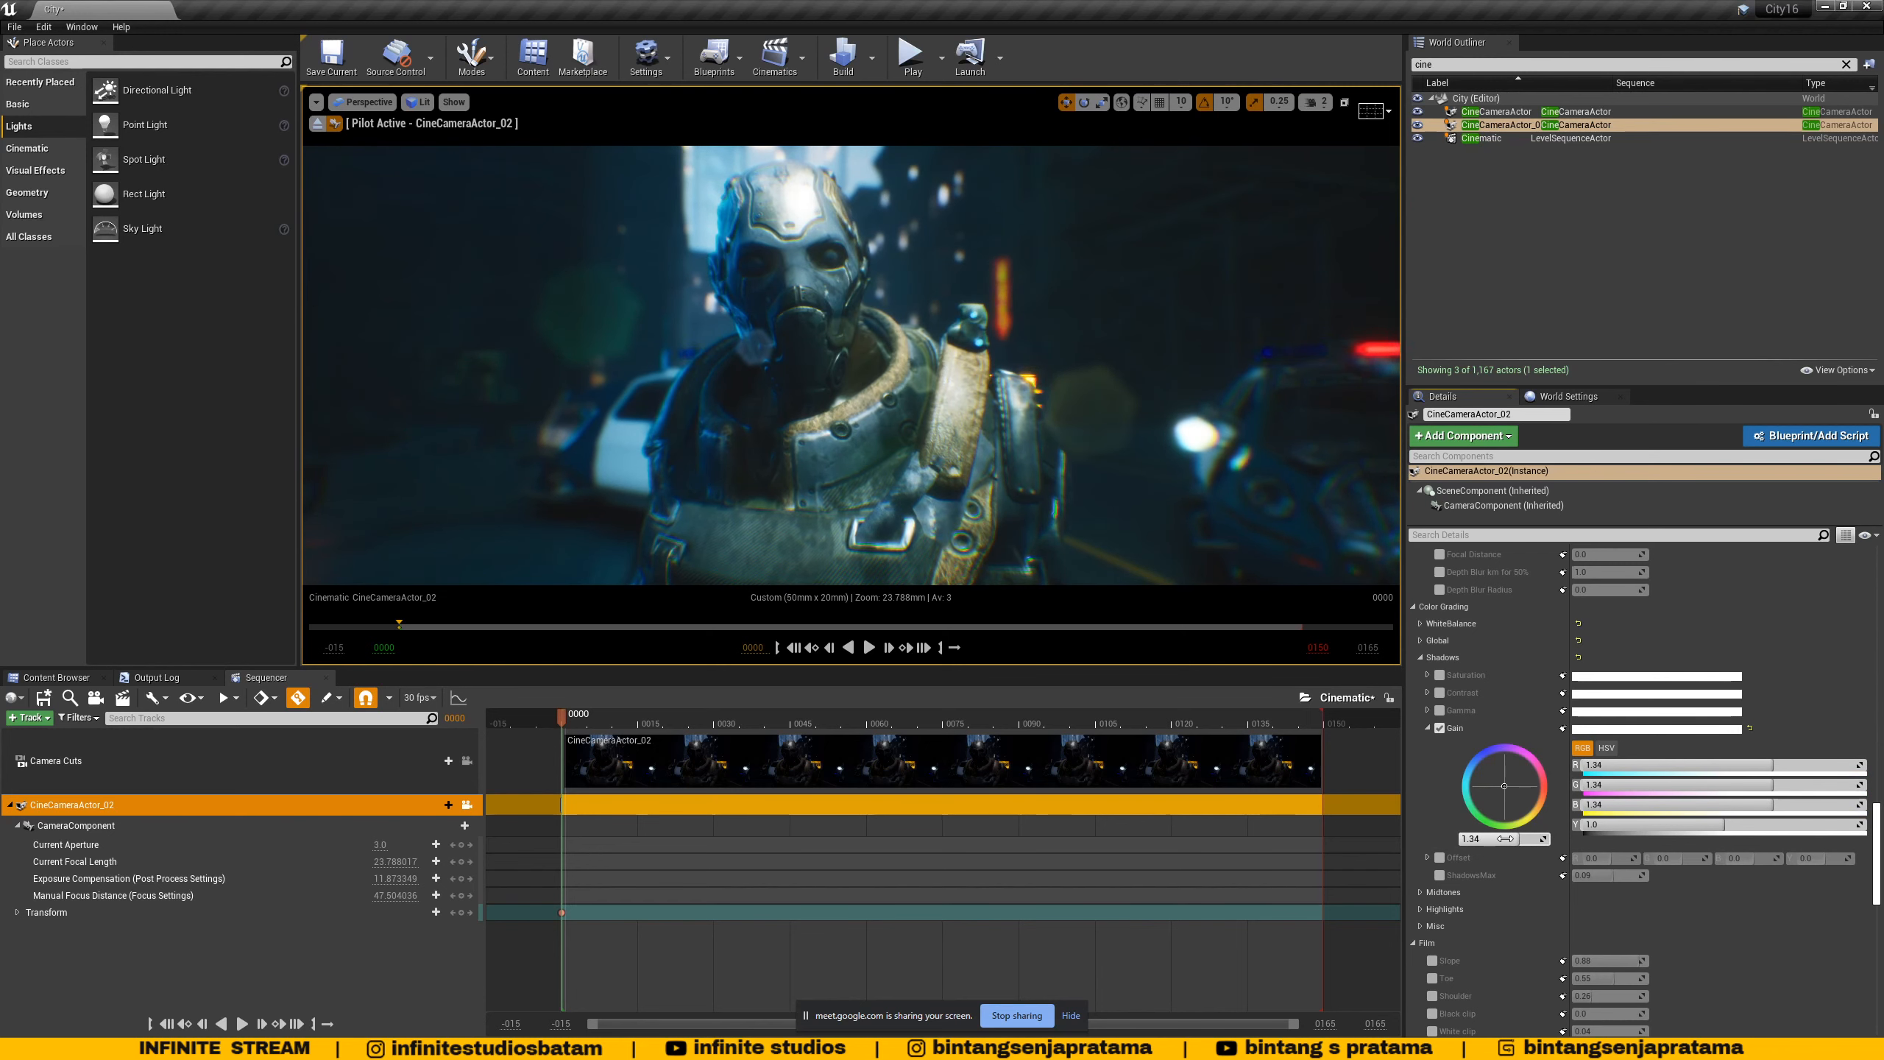
pyautogui.moveTo(1506, 838)
pyautogui.mouseDown()
pyautogui.moveTo(1472, 838)
pyautogui.moveTo(1504, 838)
pyautogui.mouseUp()
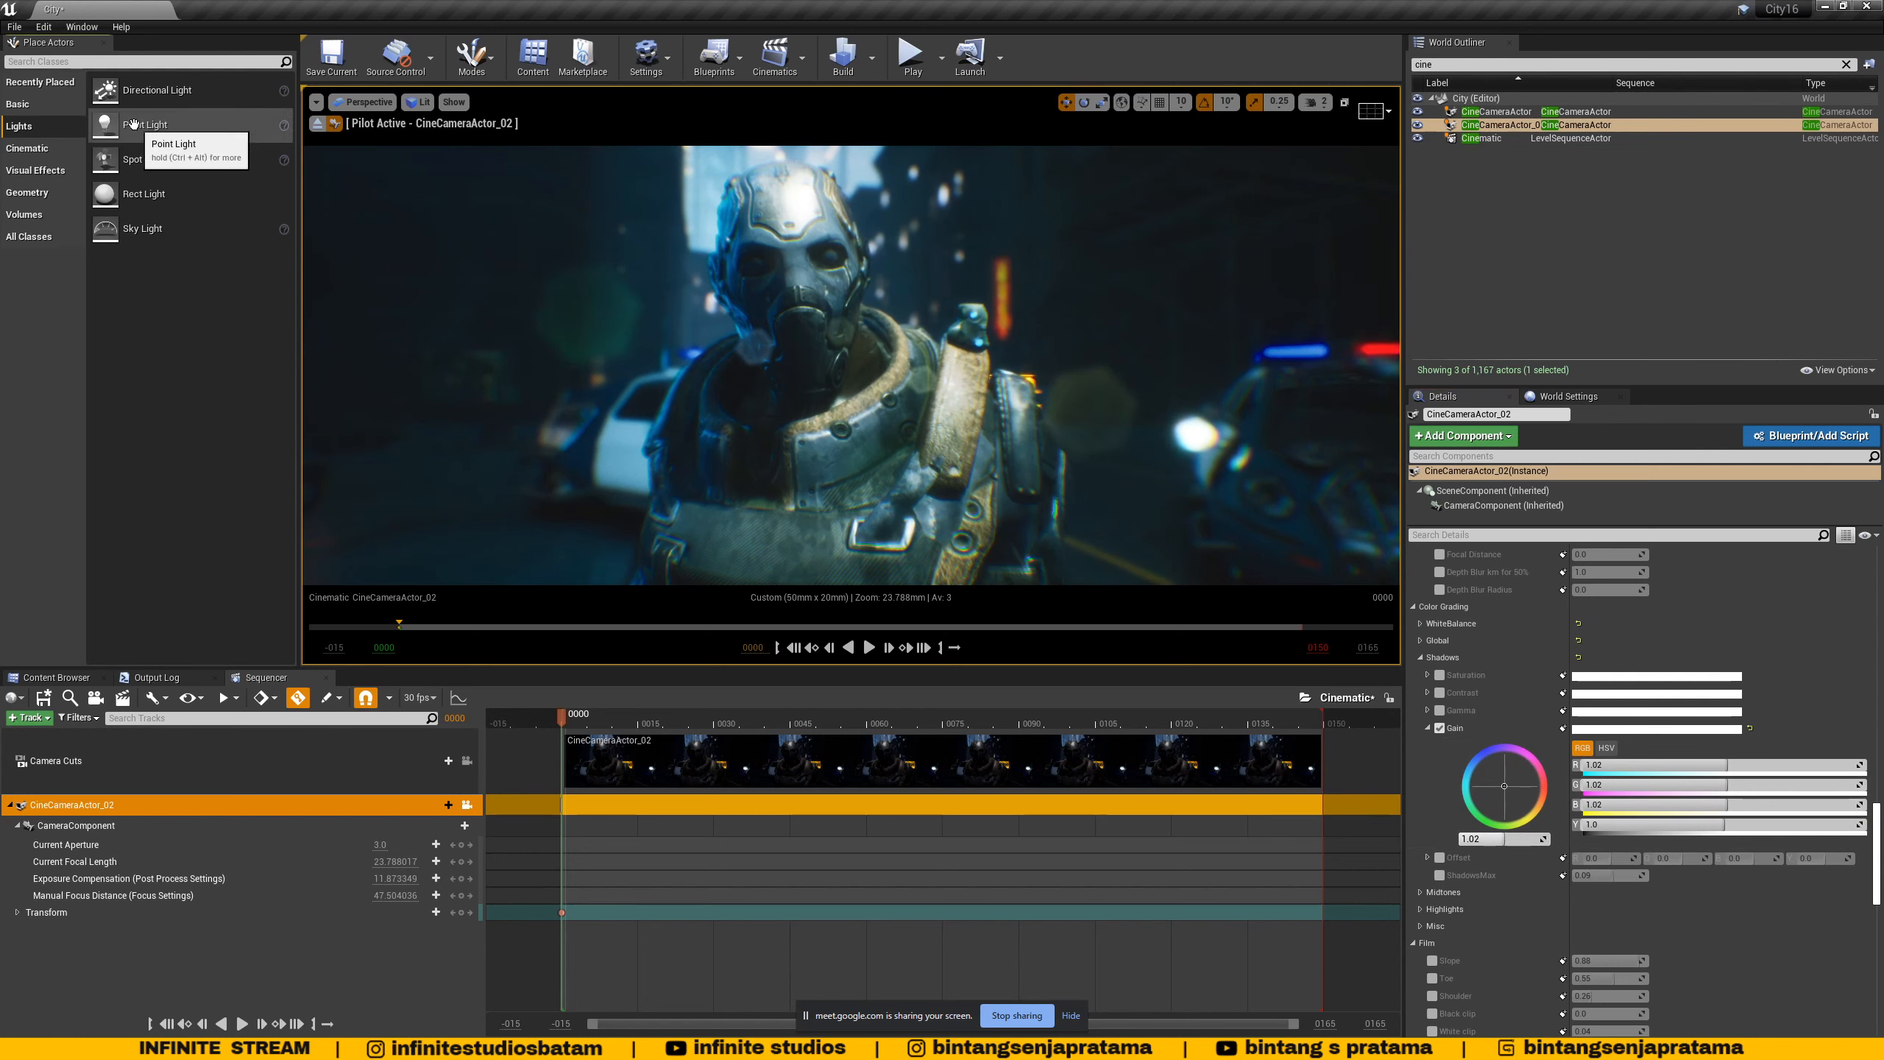
# - Place a new point light near the police car behind the trooper and color it orange, hex sRGB FFC378FF
pyautogui.moveTo(133, 124); pyautogui.dragTo(611, 351)
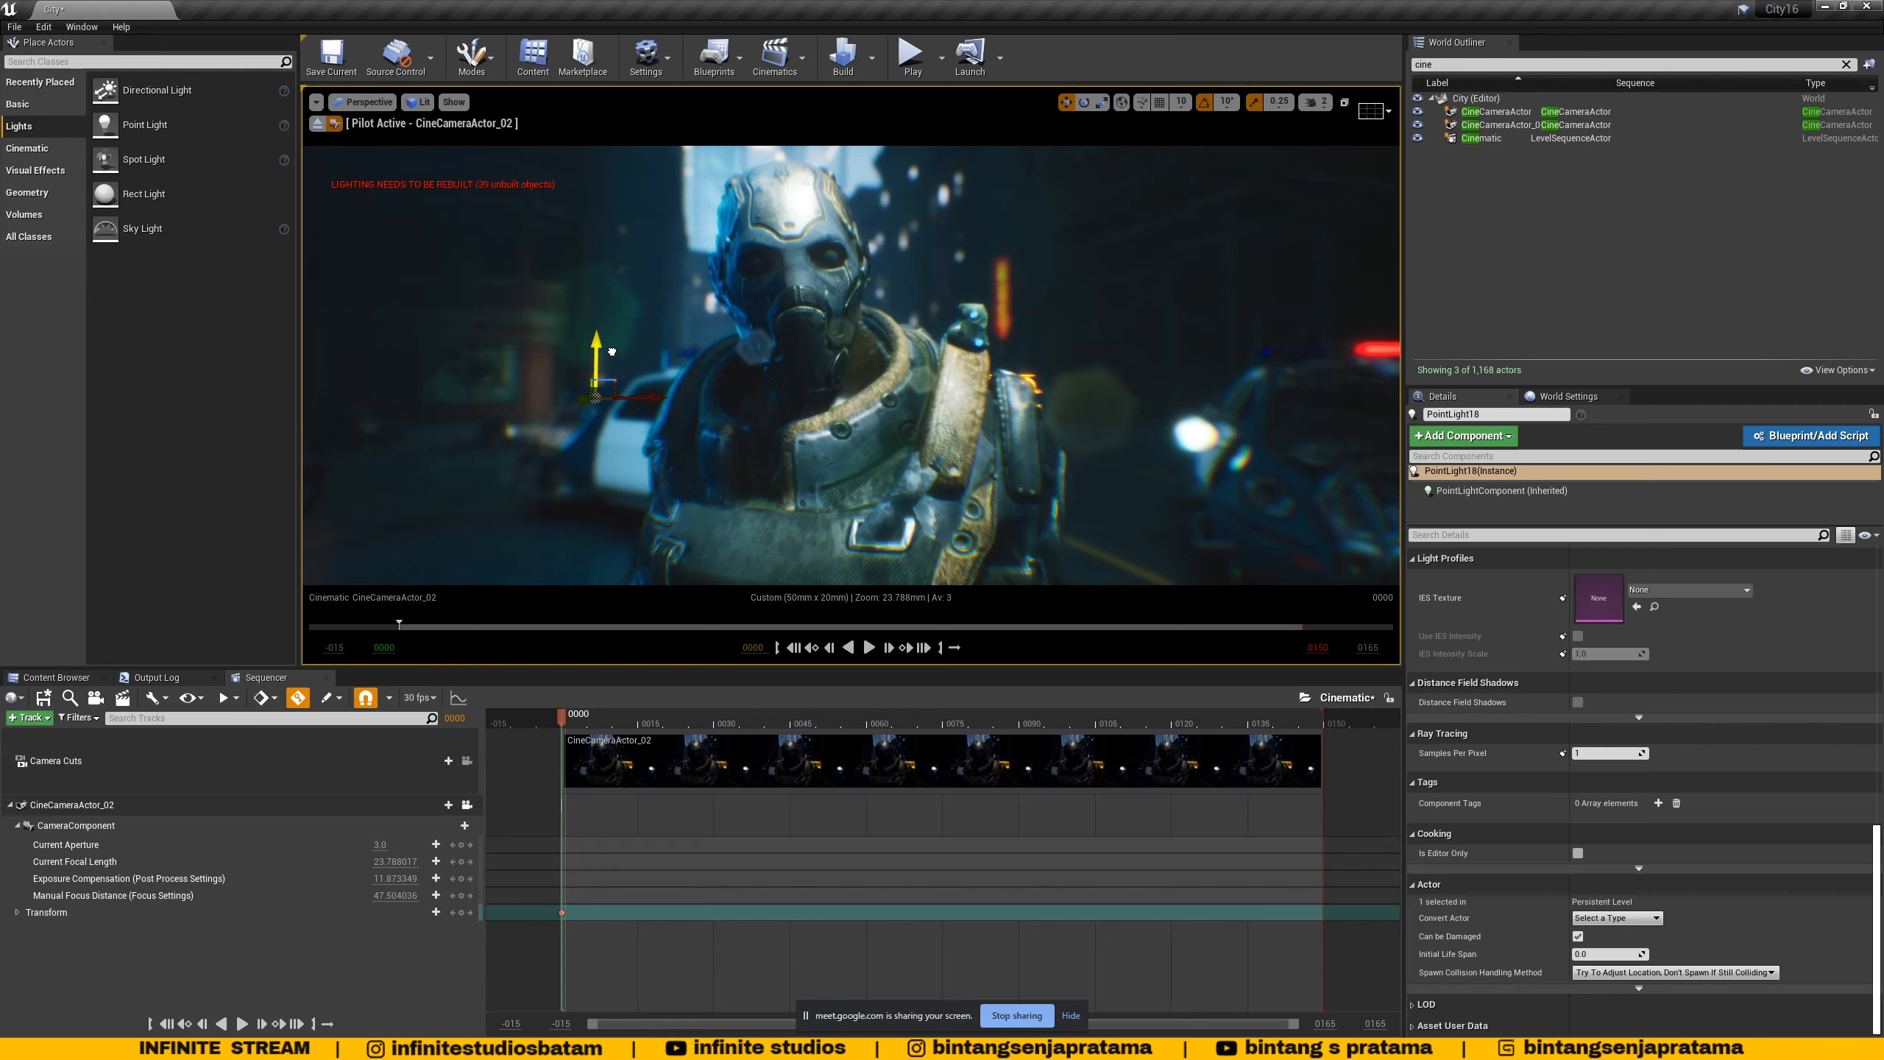
pyautogui.scroll(10, 1731, 787)
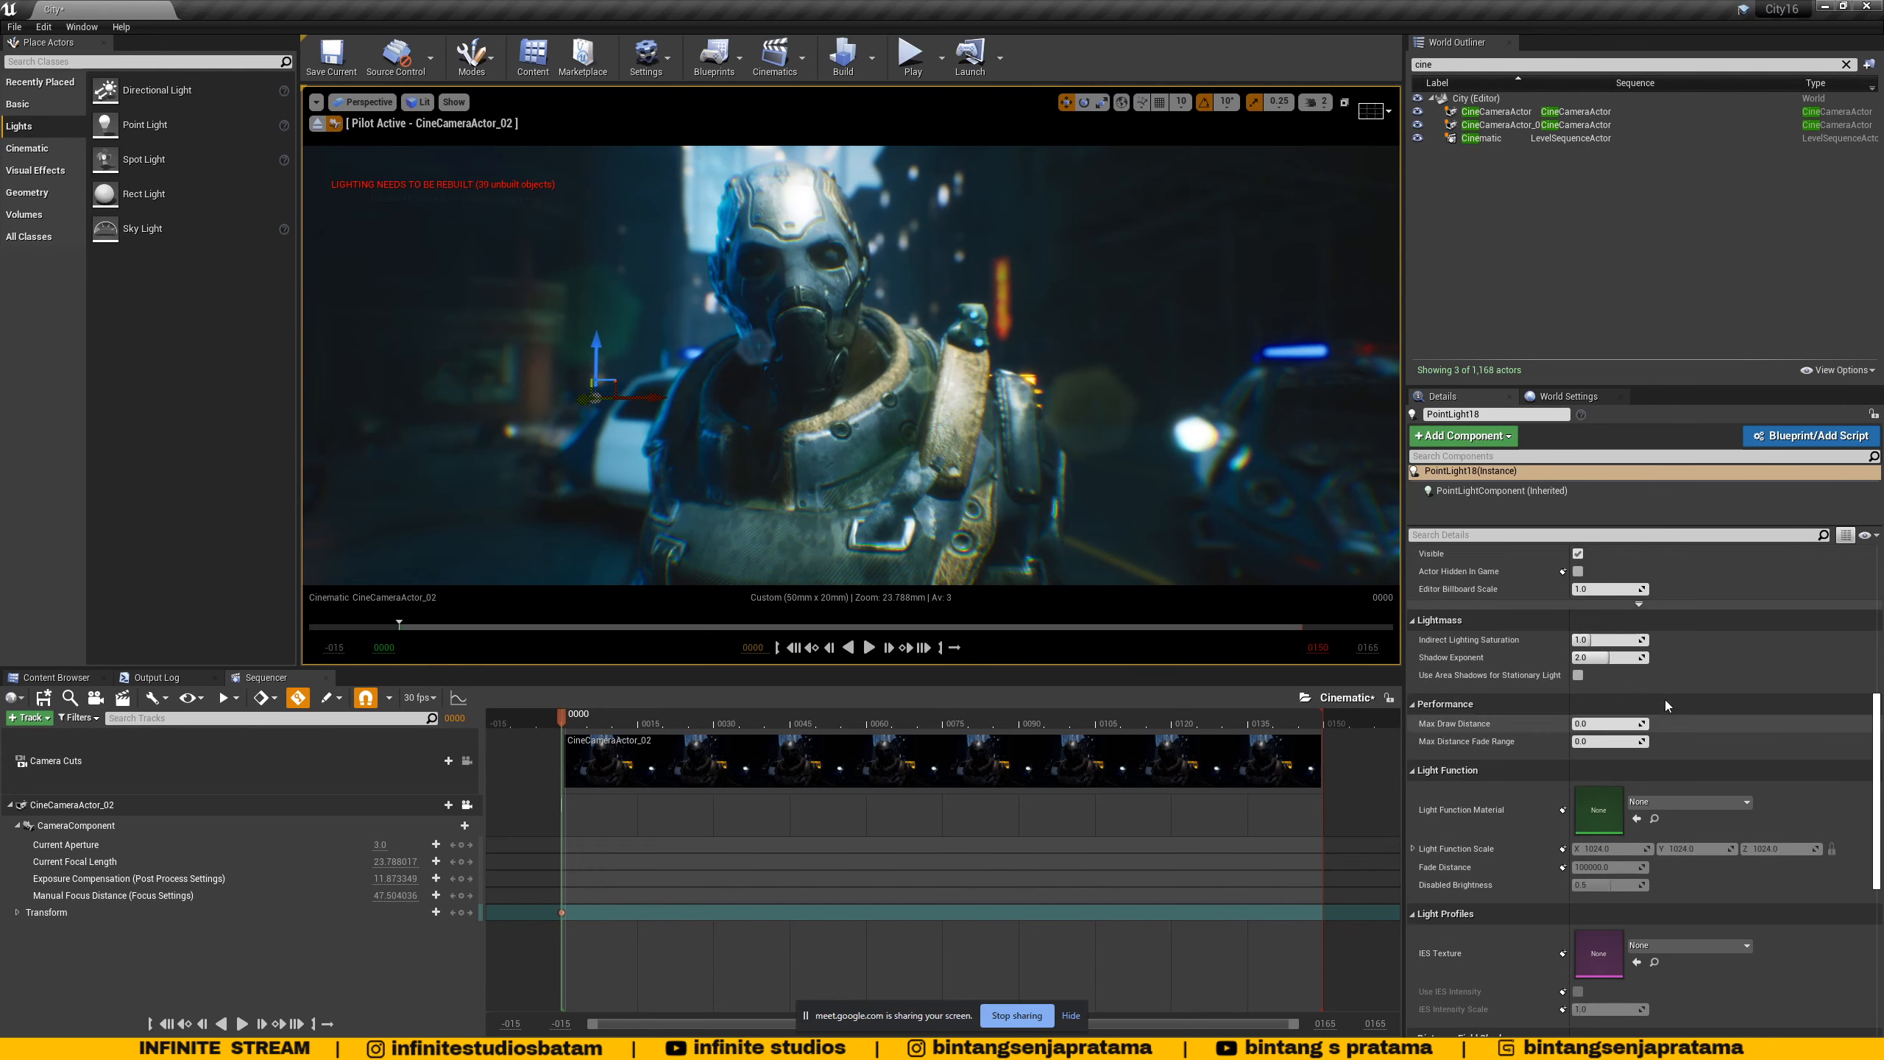
pyautogui.scroll(2, 1645, 663)
pyautogui.click(1676, 694)
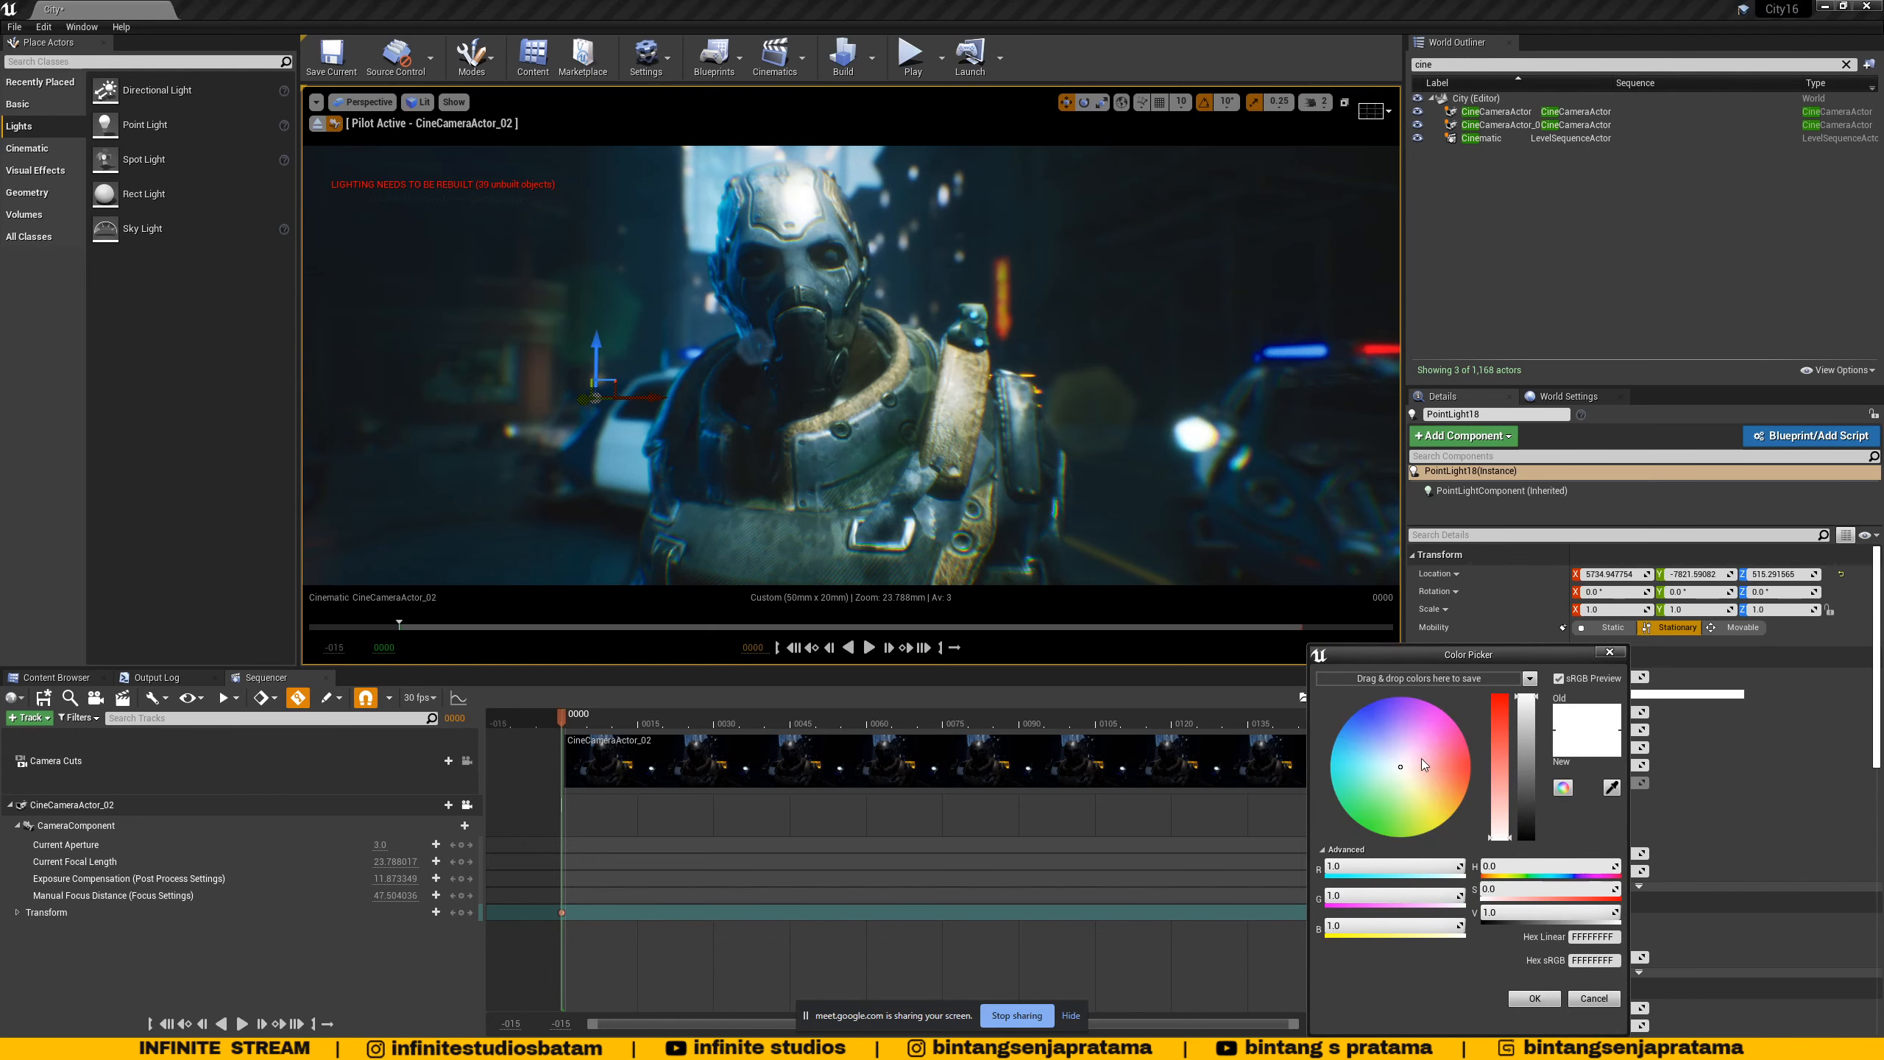
pyautogui.click(1378, 745)
pyautogui.moveTo(1377, 745); pyautogui.dragTo(1457, 794)
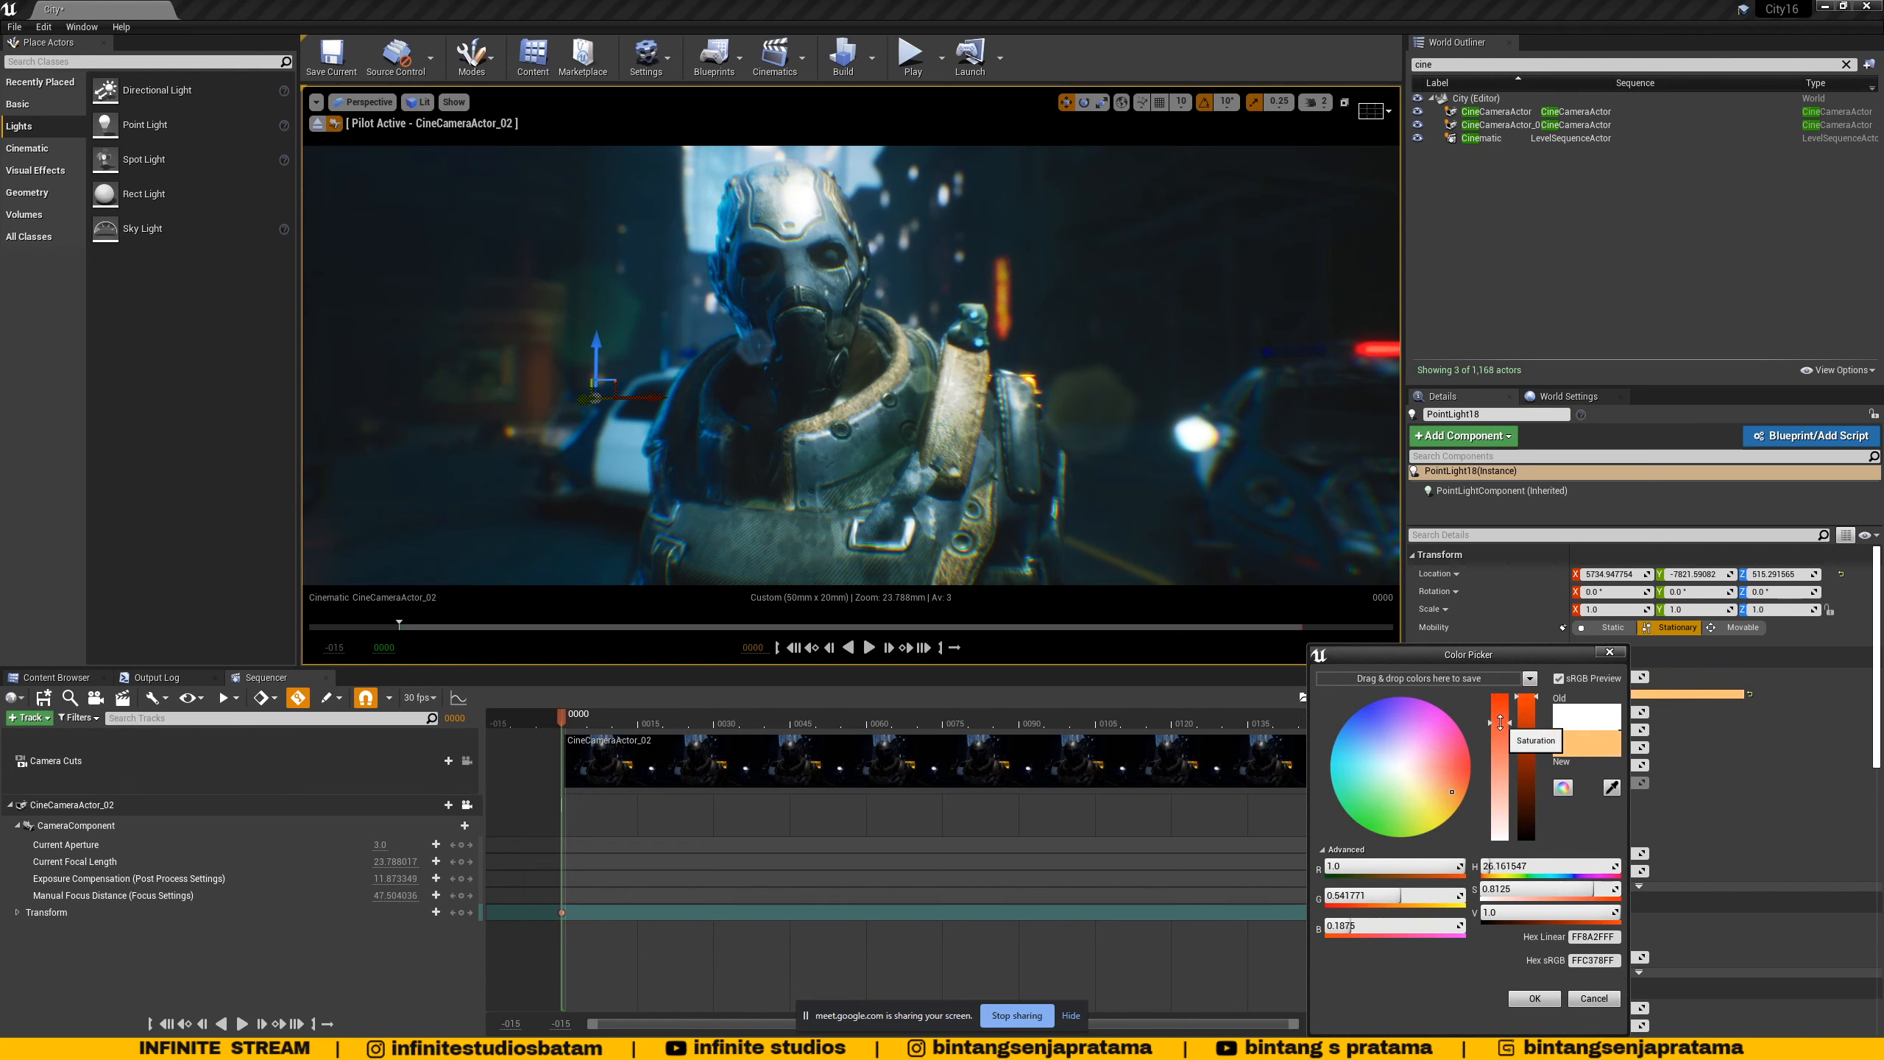
pyautogui.click(1533, 997)
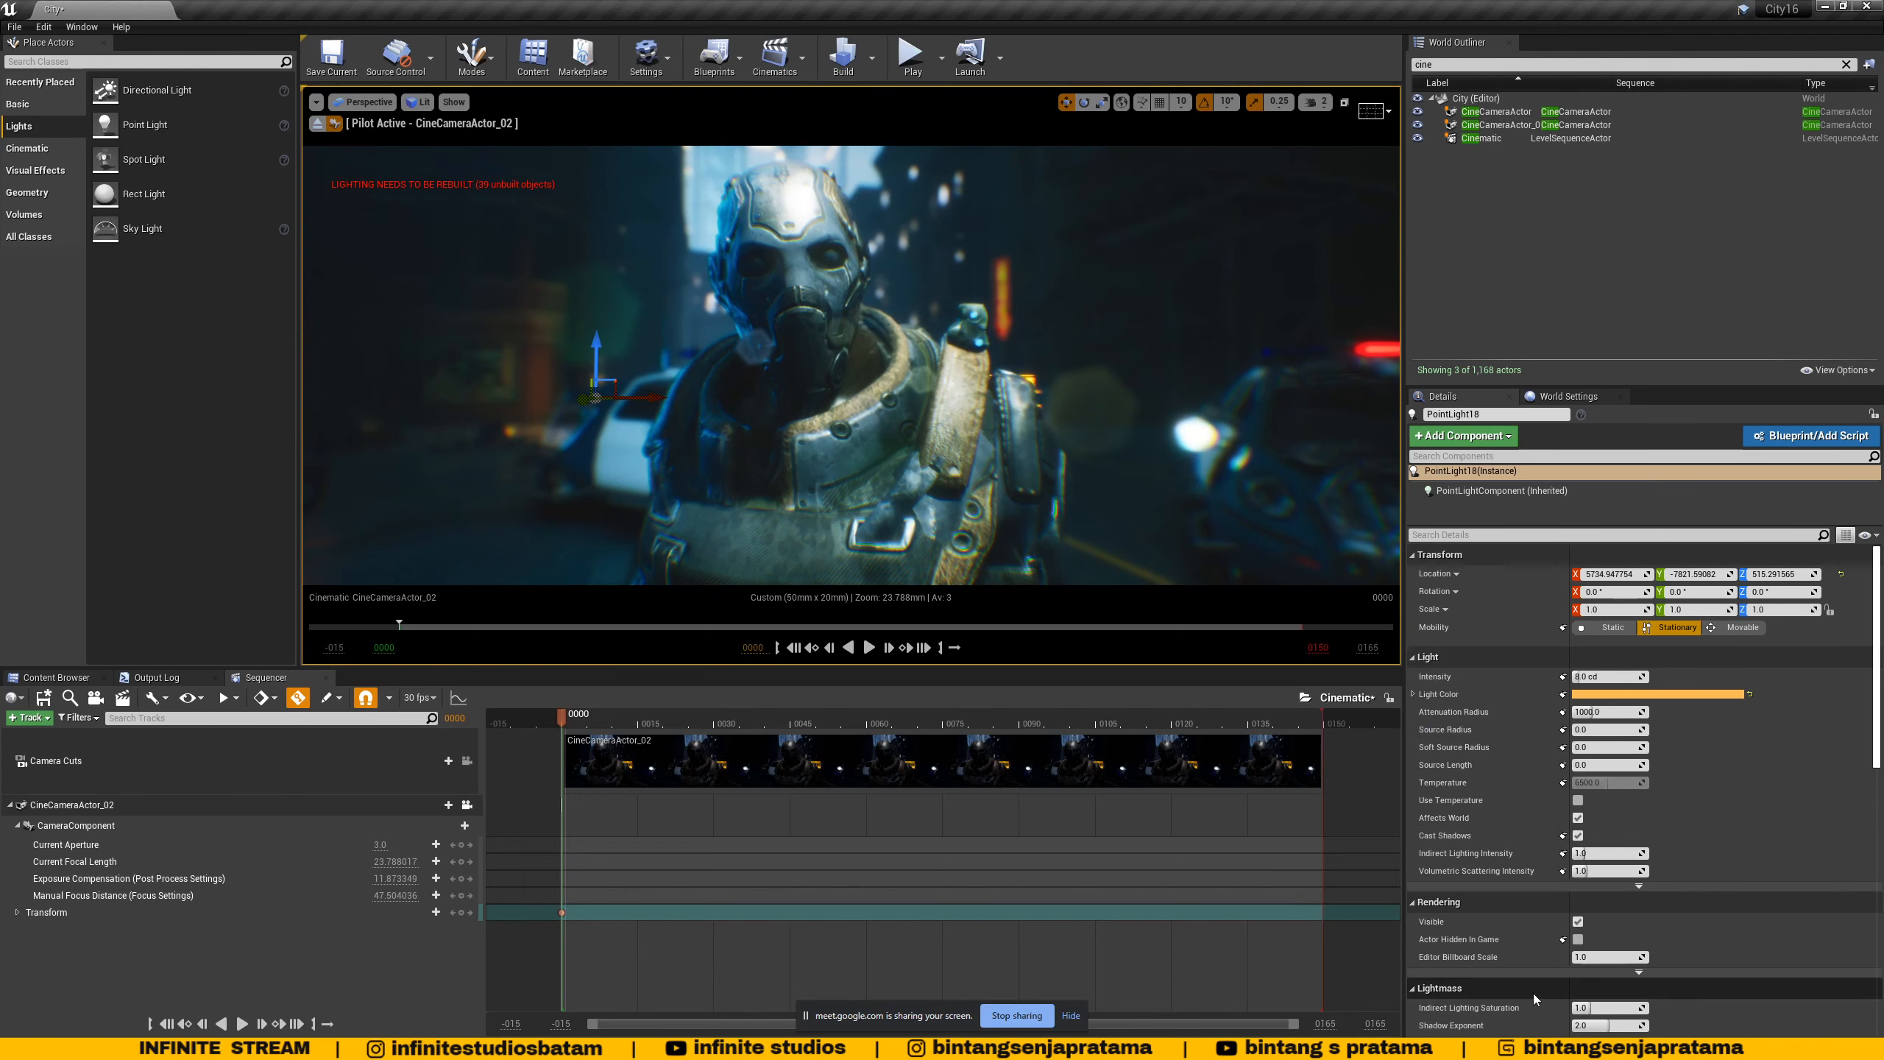
# - Raise the orange point light's intensity to about 19.7 cd and nudge it slightly toward the trooper and downward
pyautogui.moveTo(1603, 677); pyautogui.dragTo(1636, 677)
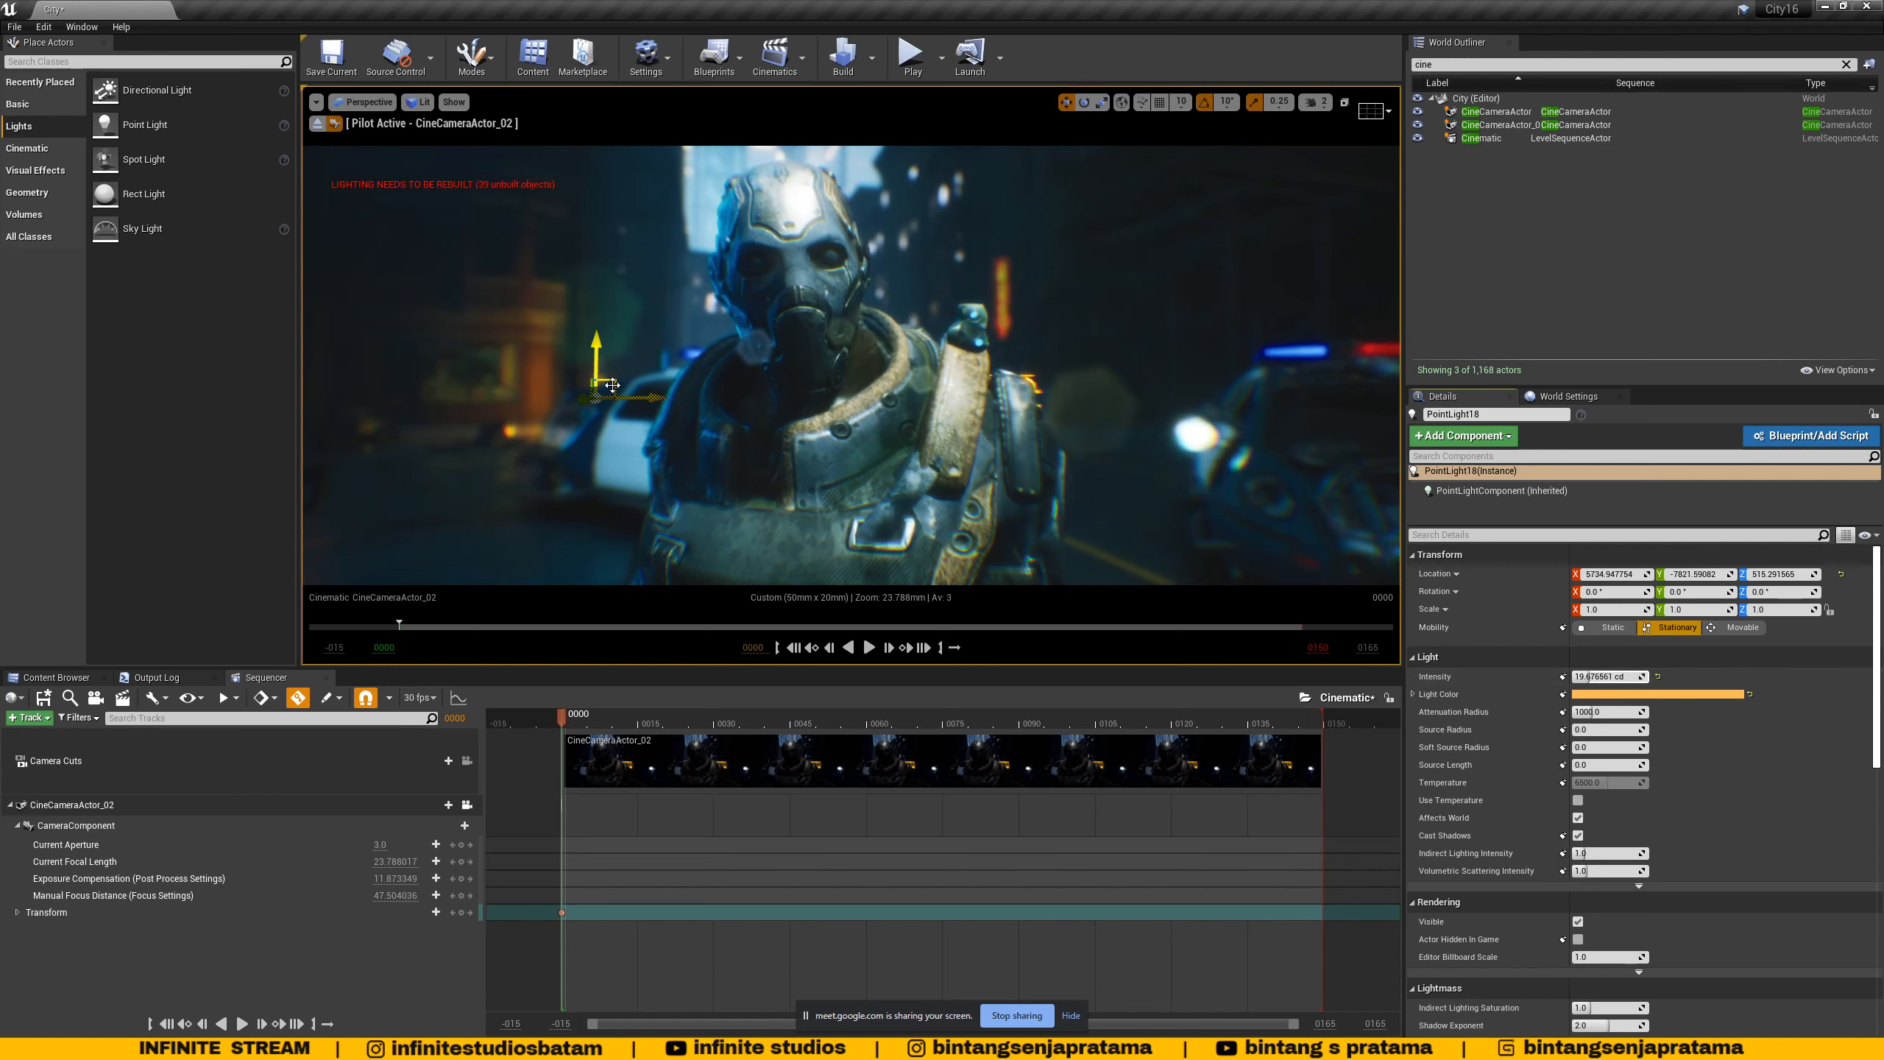
pyautogui.moveTo(612, 385); pyautogui.dragTo(619, 385)
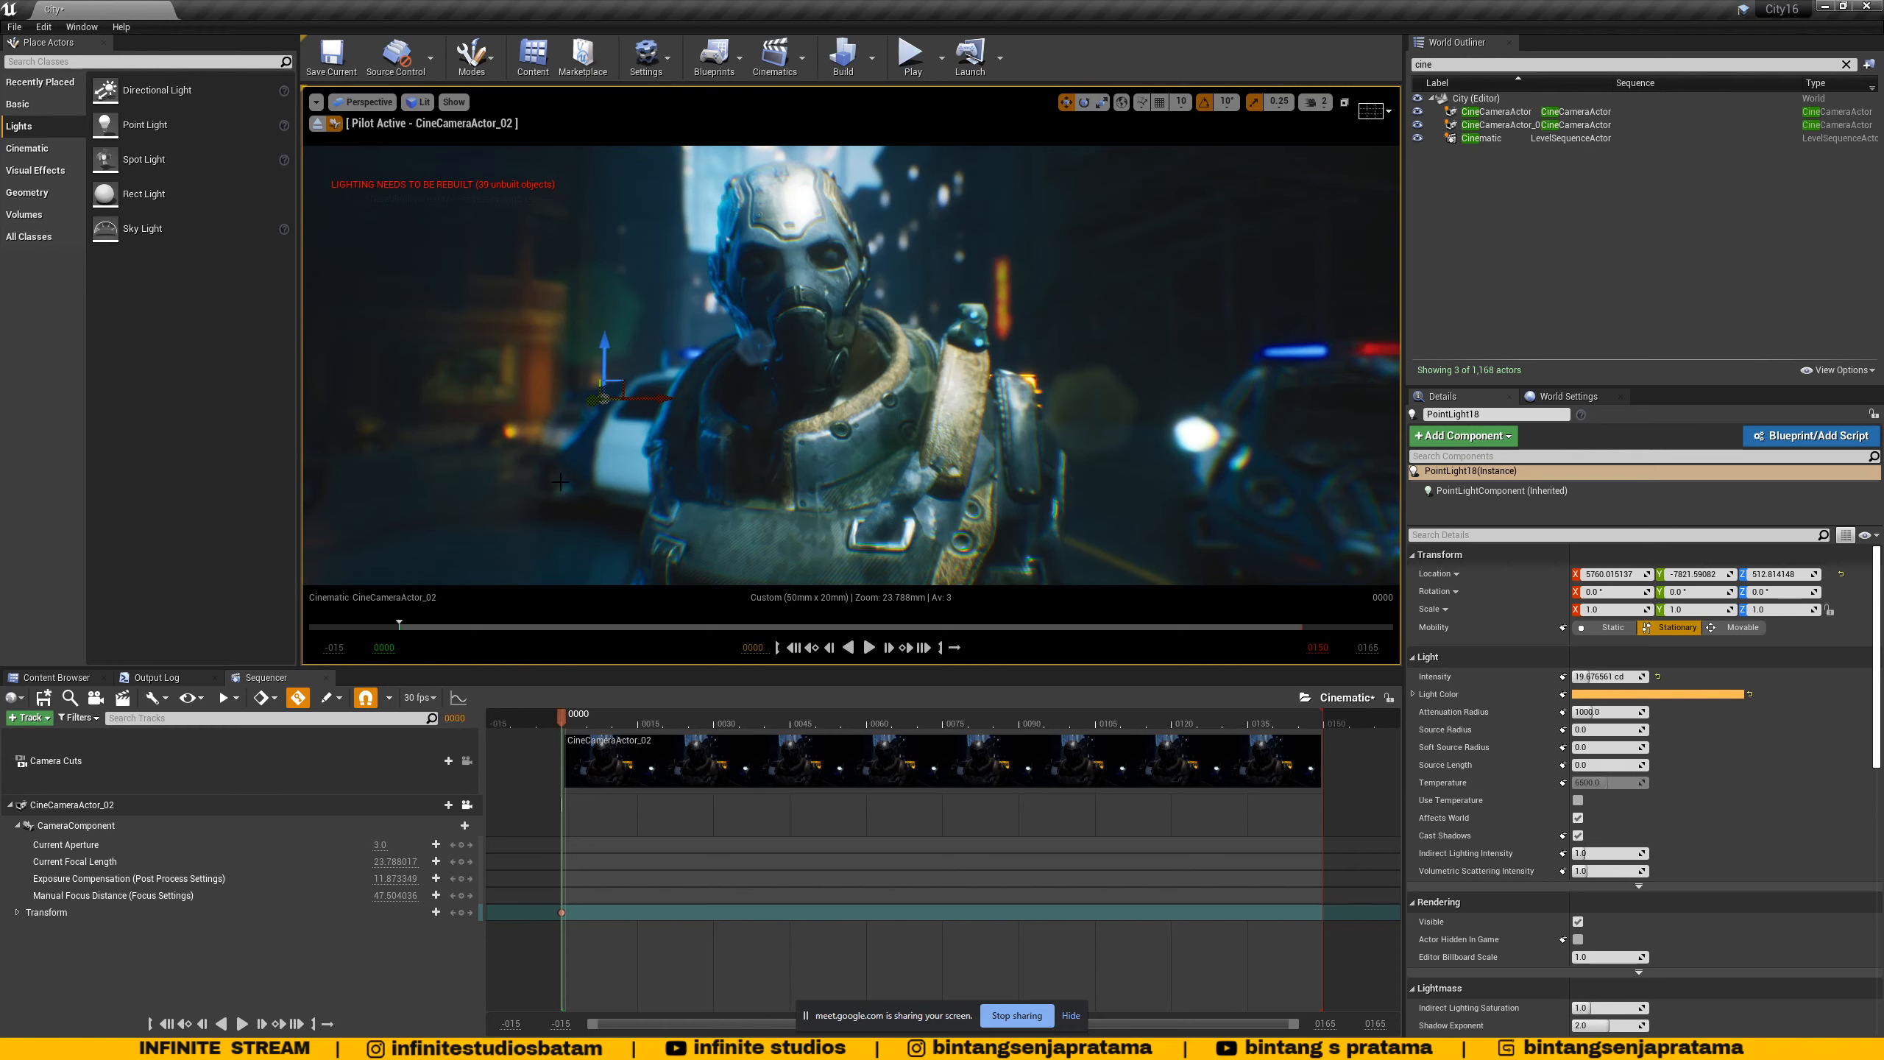
pyautogui.moveTo(604, 361); pyautogui.dragTo(605, 365)
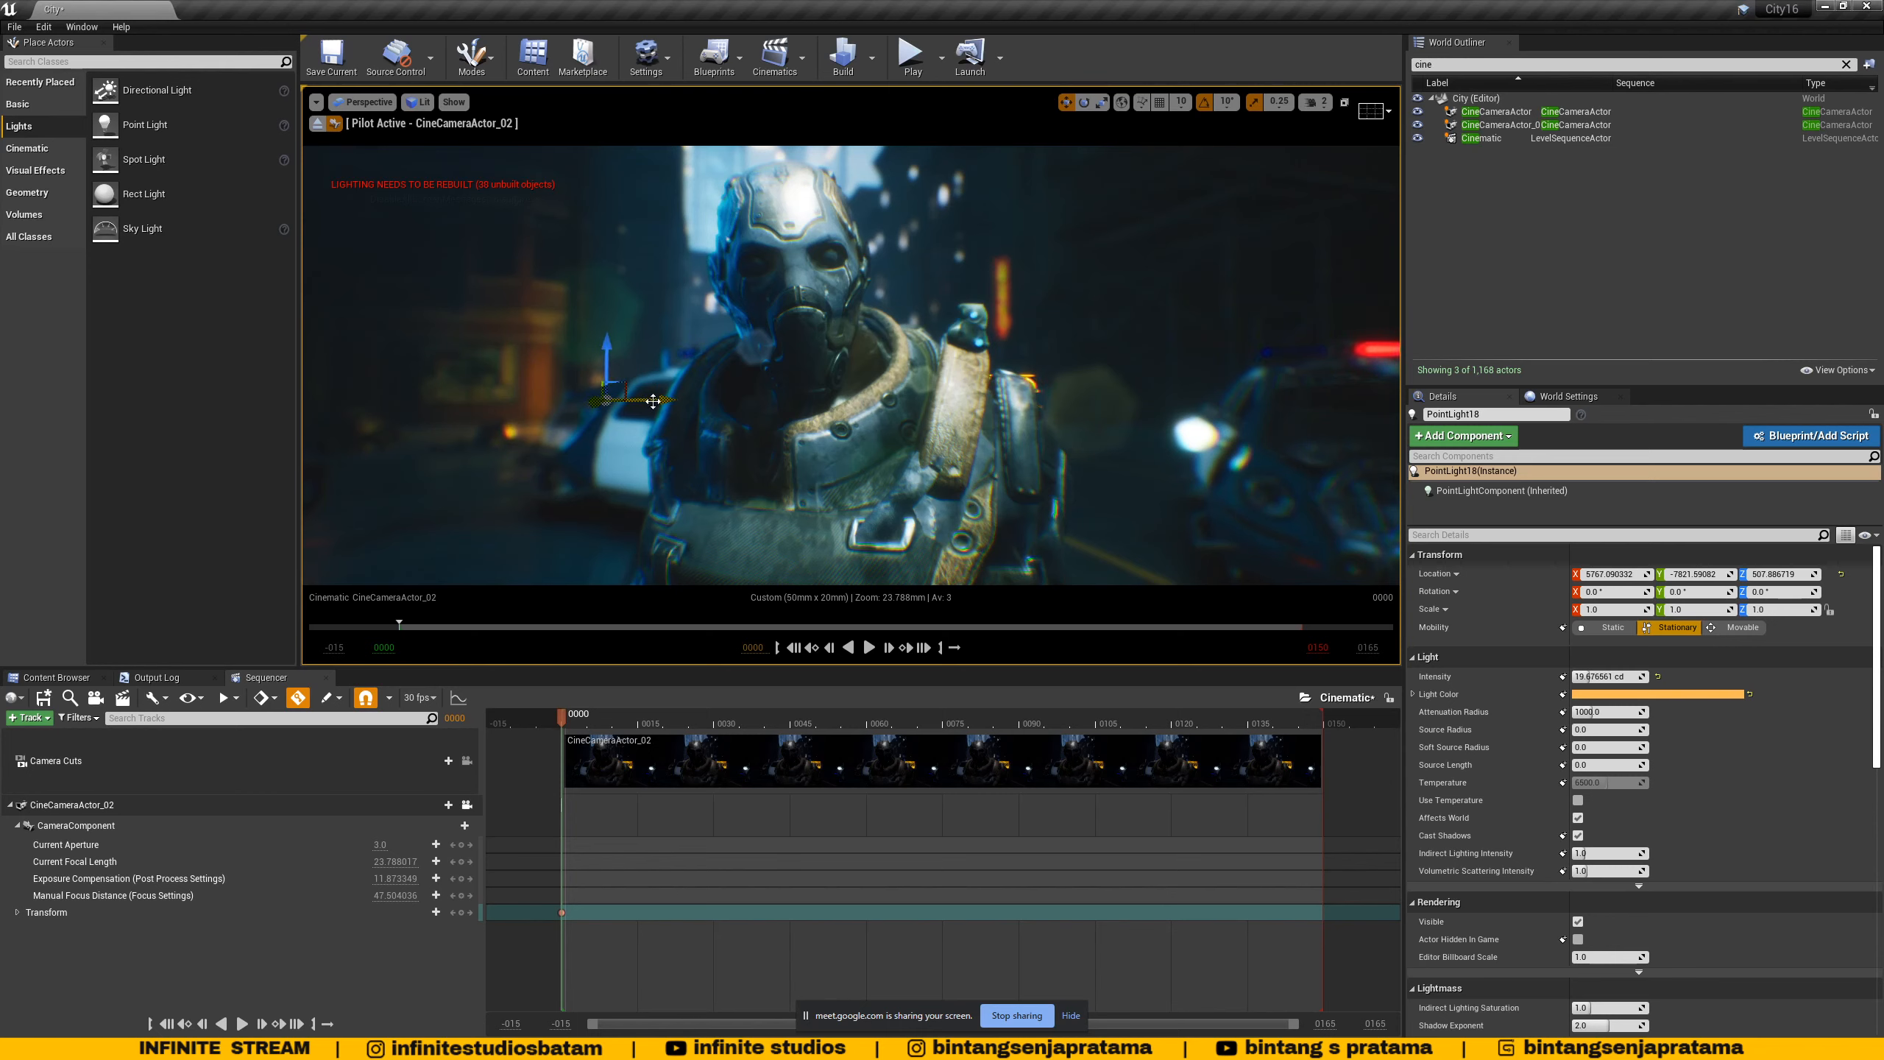
# - Select the building behind the police car and save the current level
pyautogui.click(586, 357)
pyautogui.hotkey('ctrl', 's')
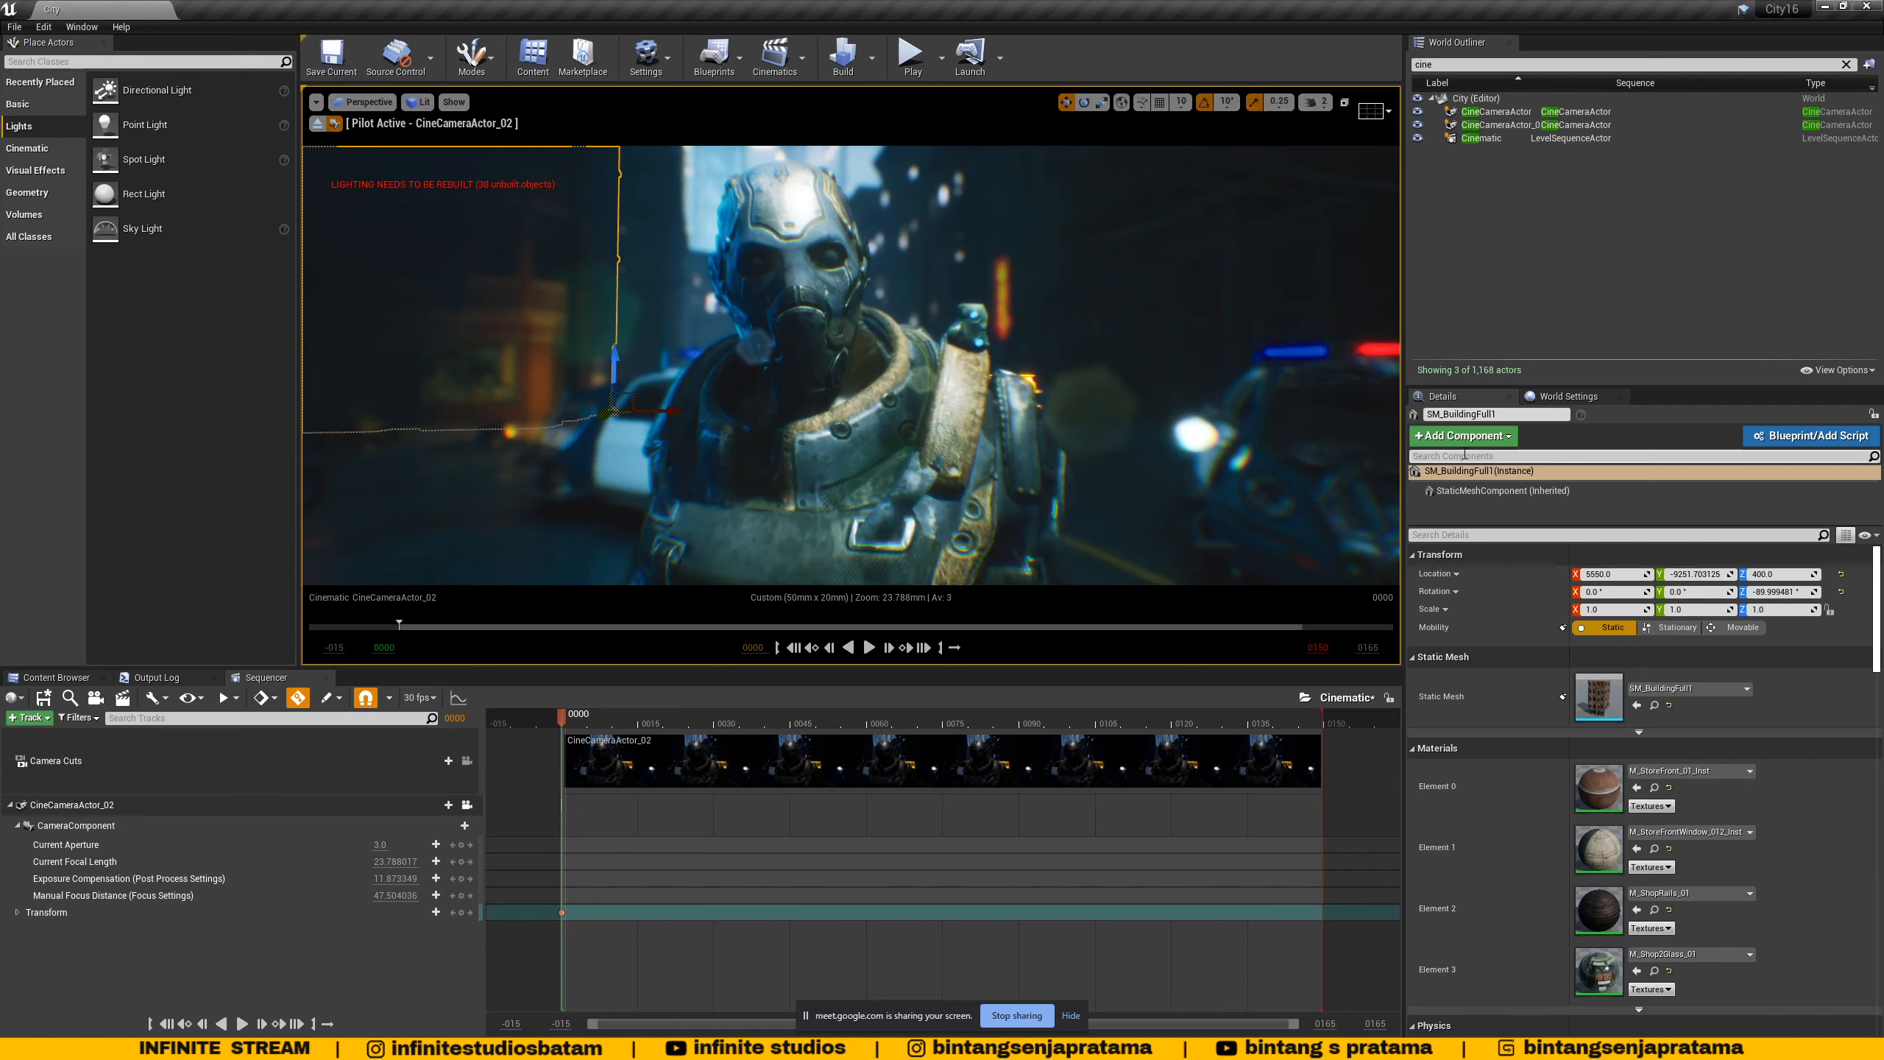
# - Review CineCameraActor_02's lens, exposure, image effects and color grading settings
pyautogui.click(1497, 124)
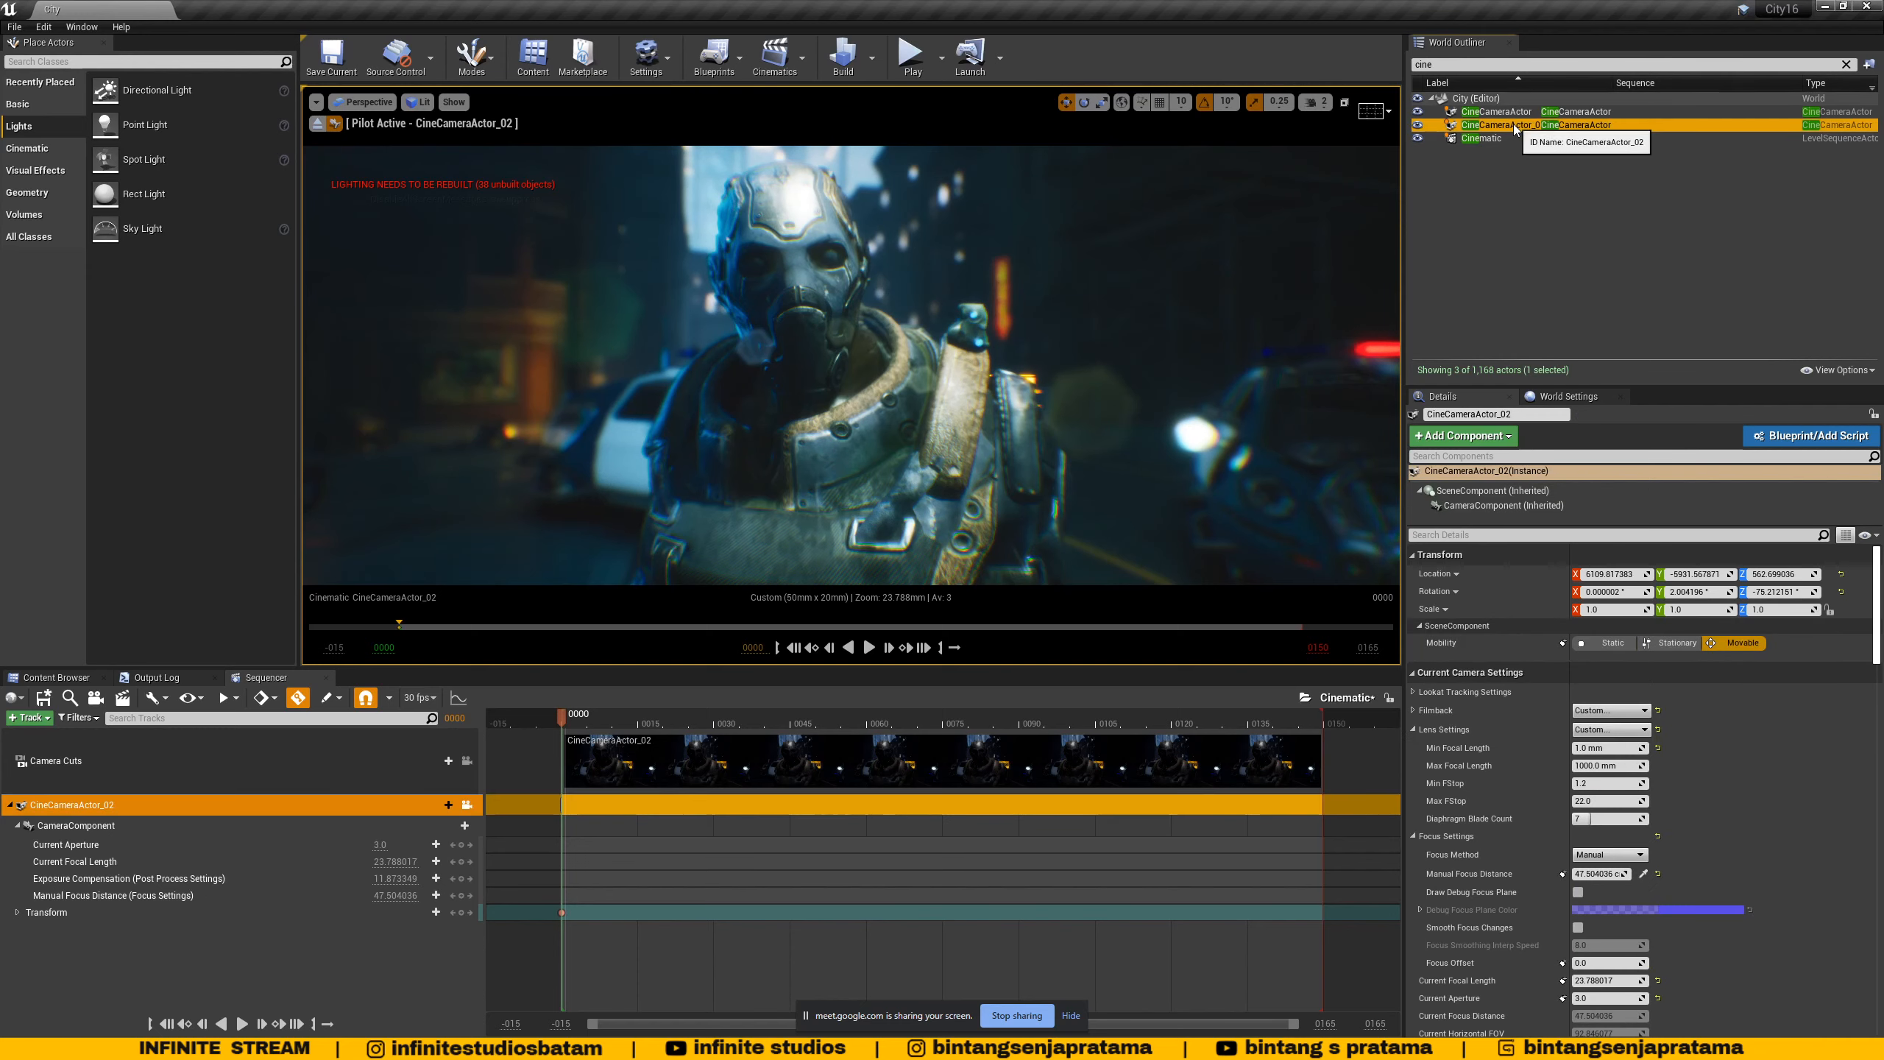
pyautogui.scroll(-8, 1605, 833)
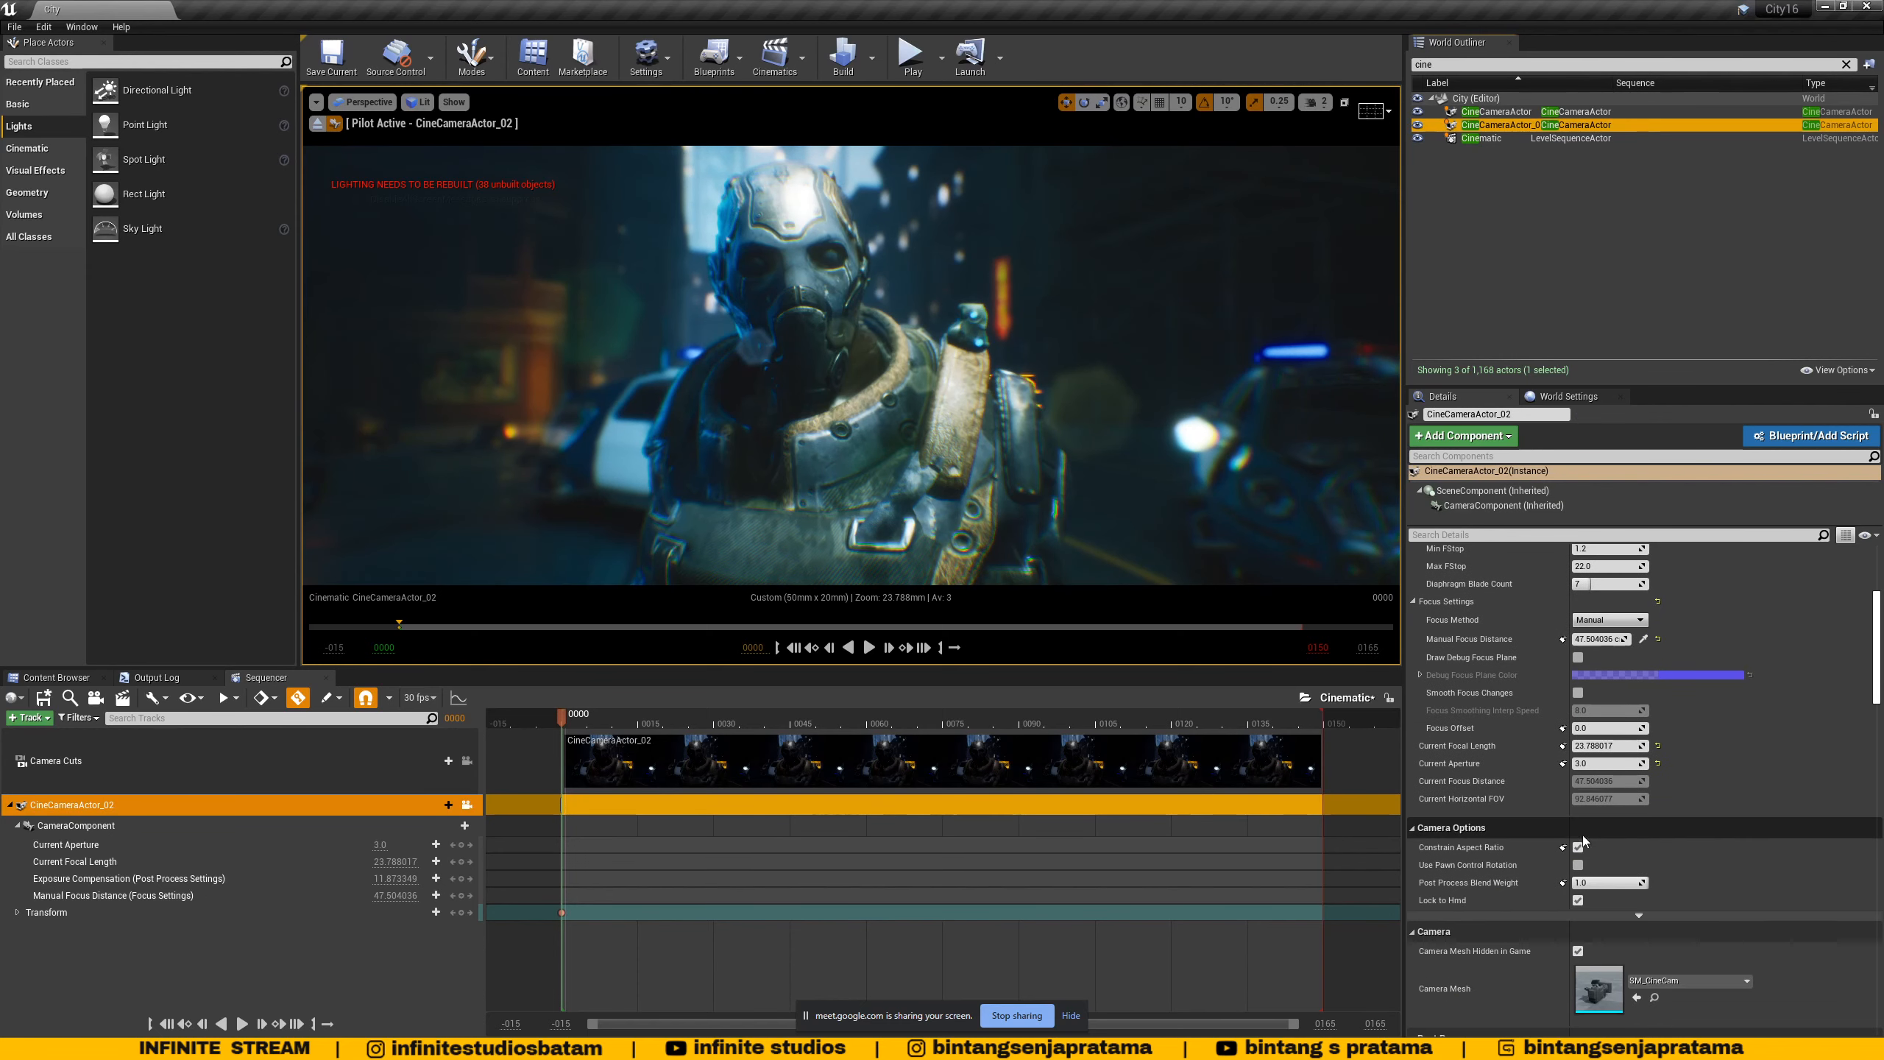
pyautogui.scroll(-15, 1575, 854)
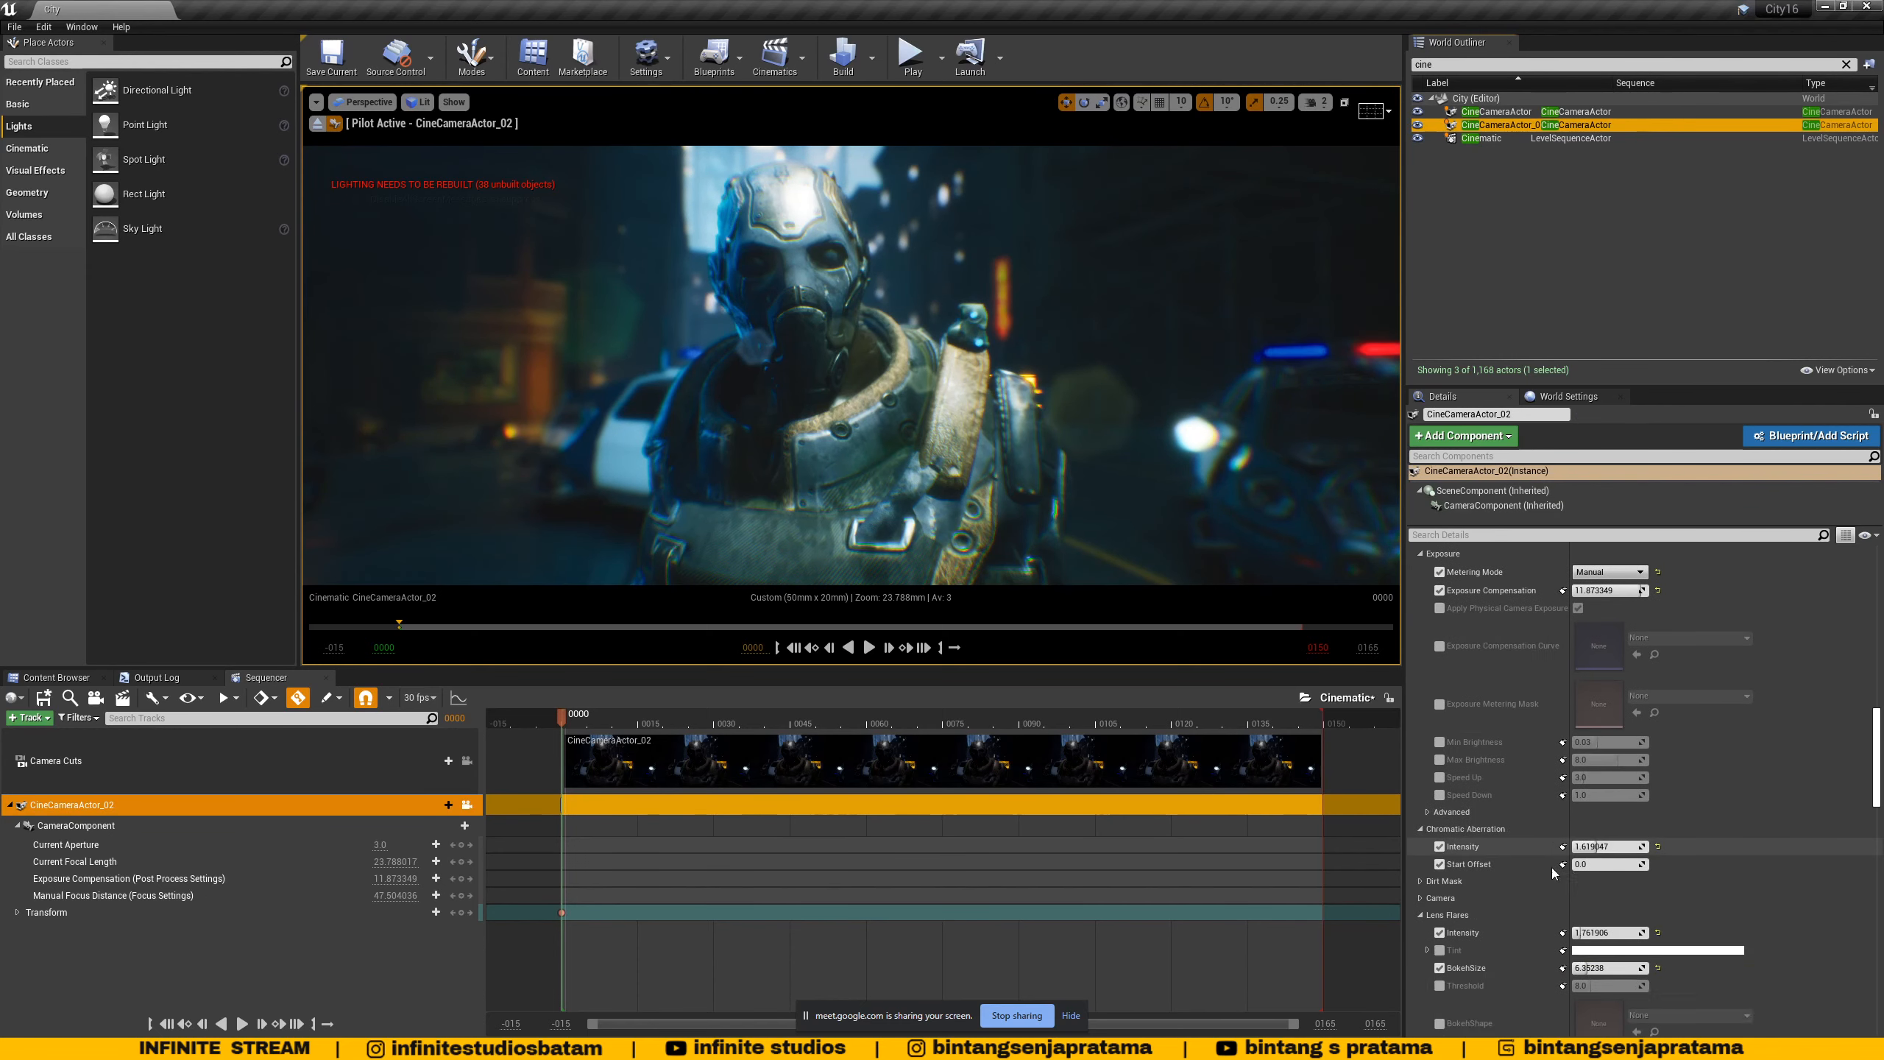
pyautogui.scroll(-10, 1546, 878)
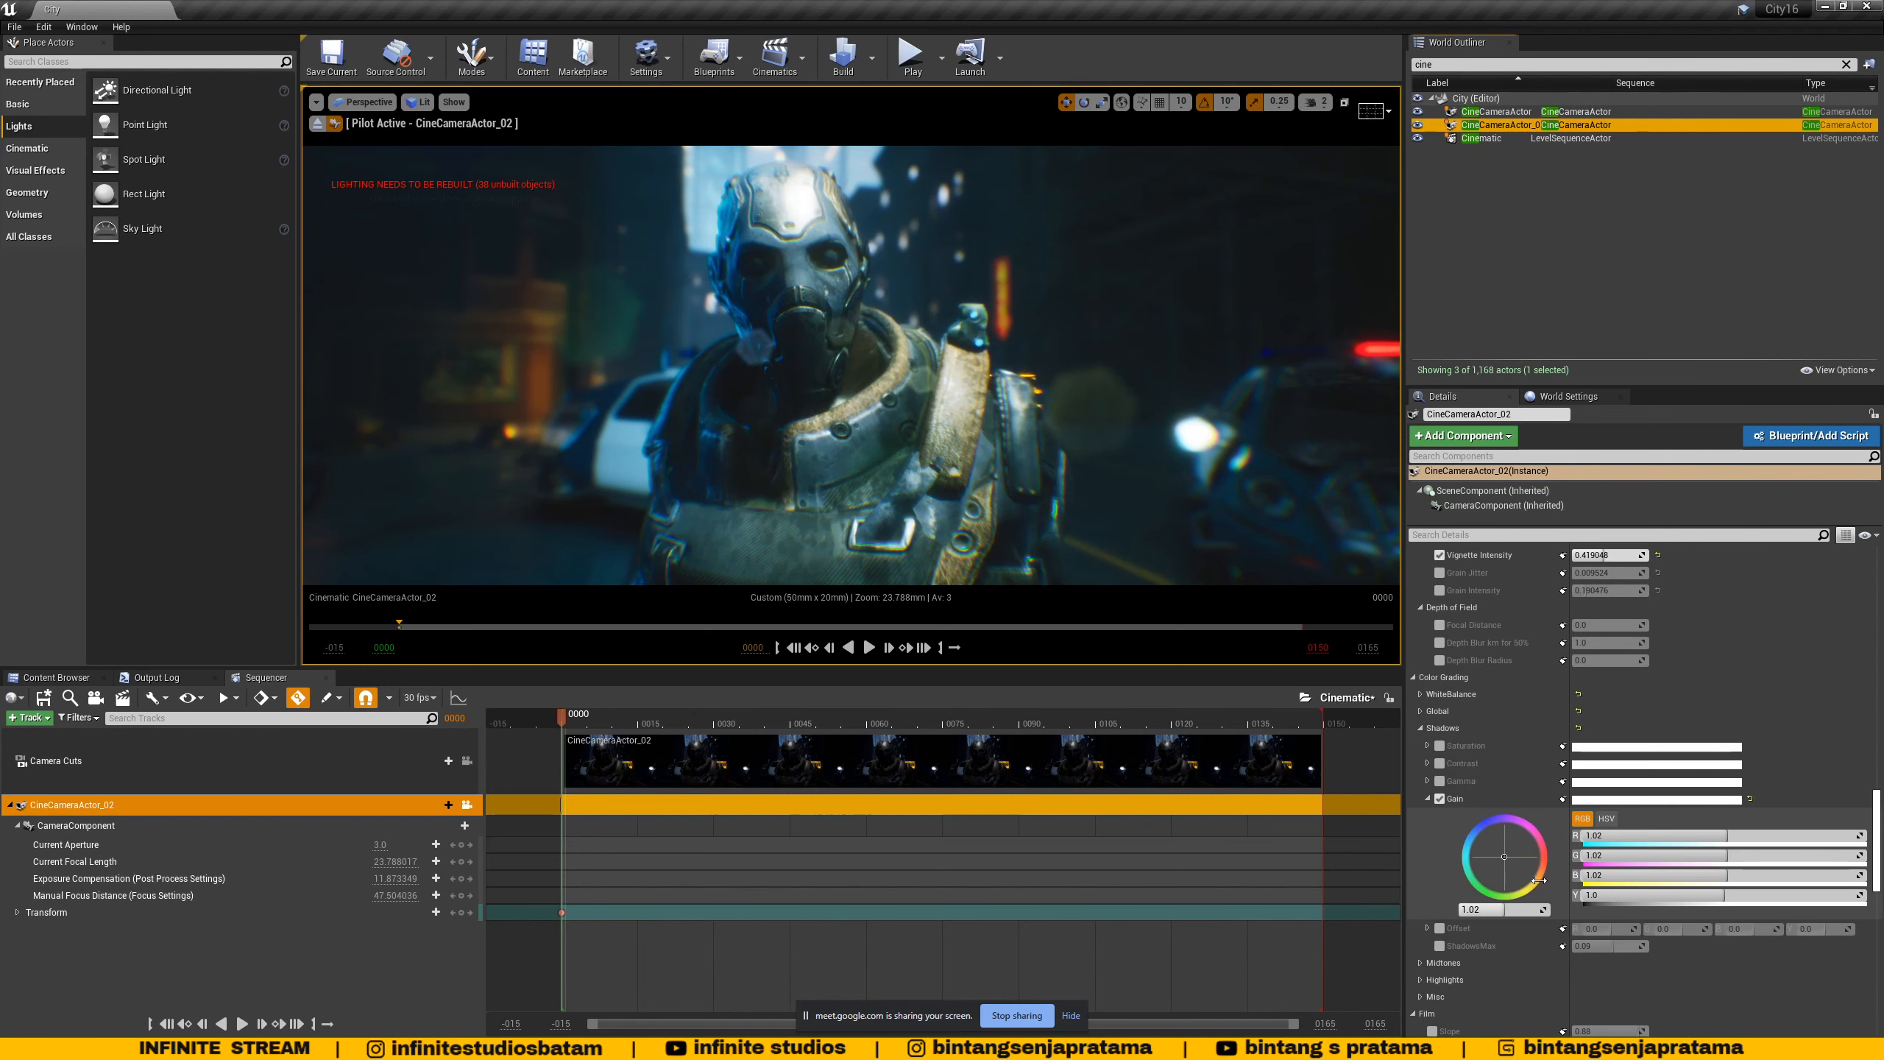
pyautogui.scroll(-6, 1537, 884)
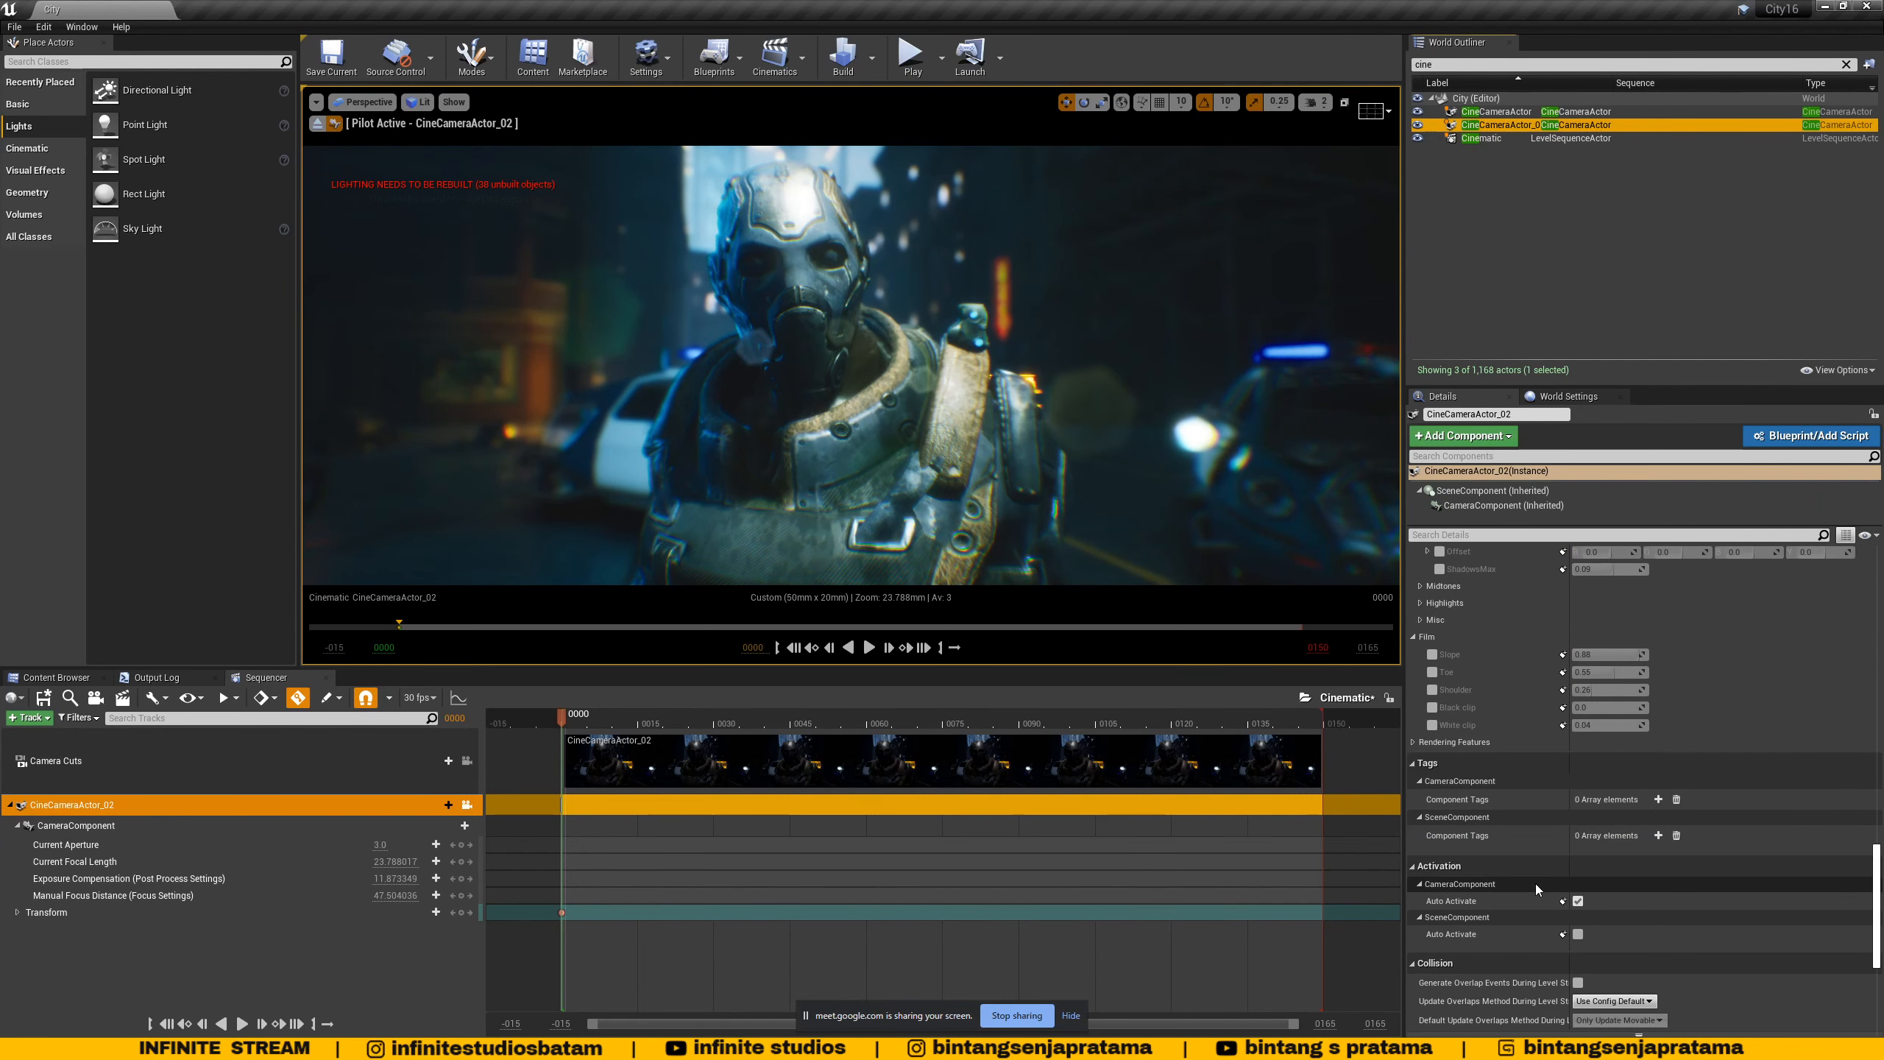
pyautogui.scroll(-8, 1535, 884)
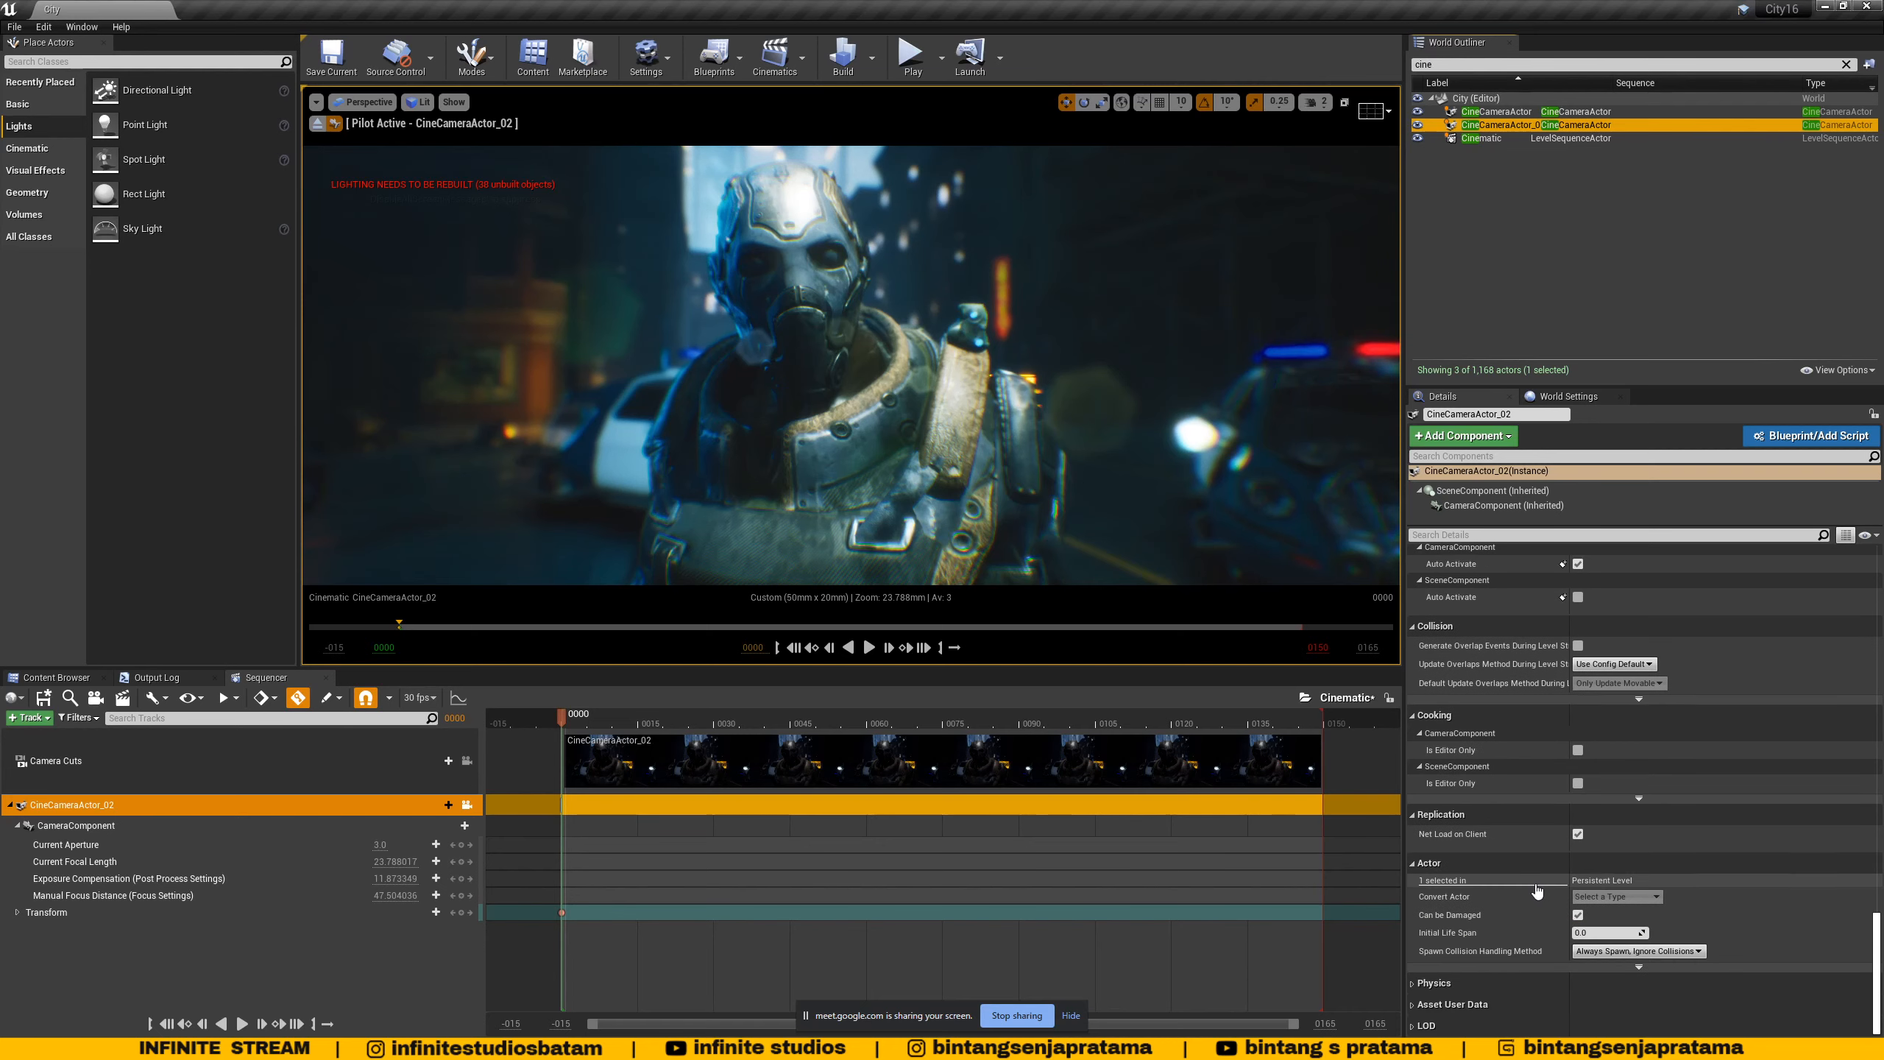
pyautogui.scroll(14, 1513, 905)
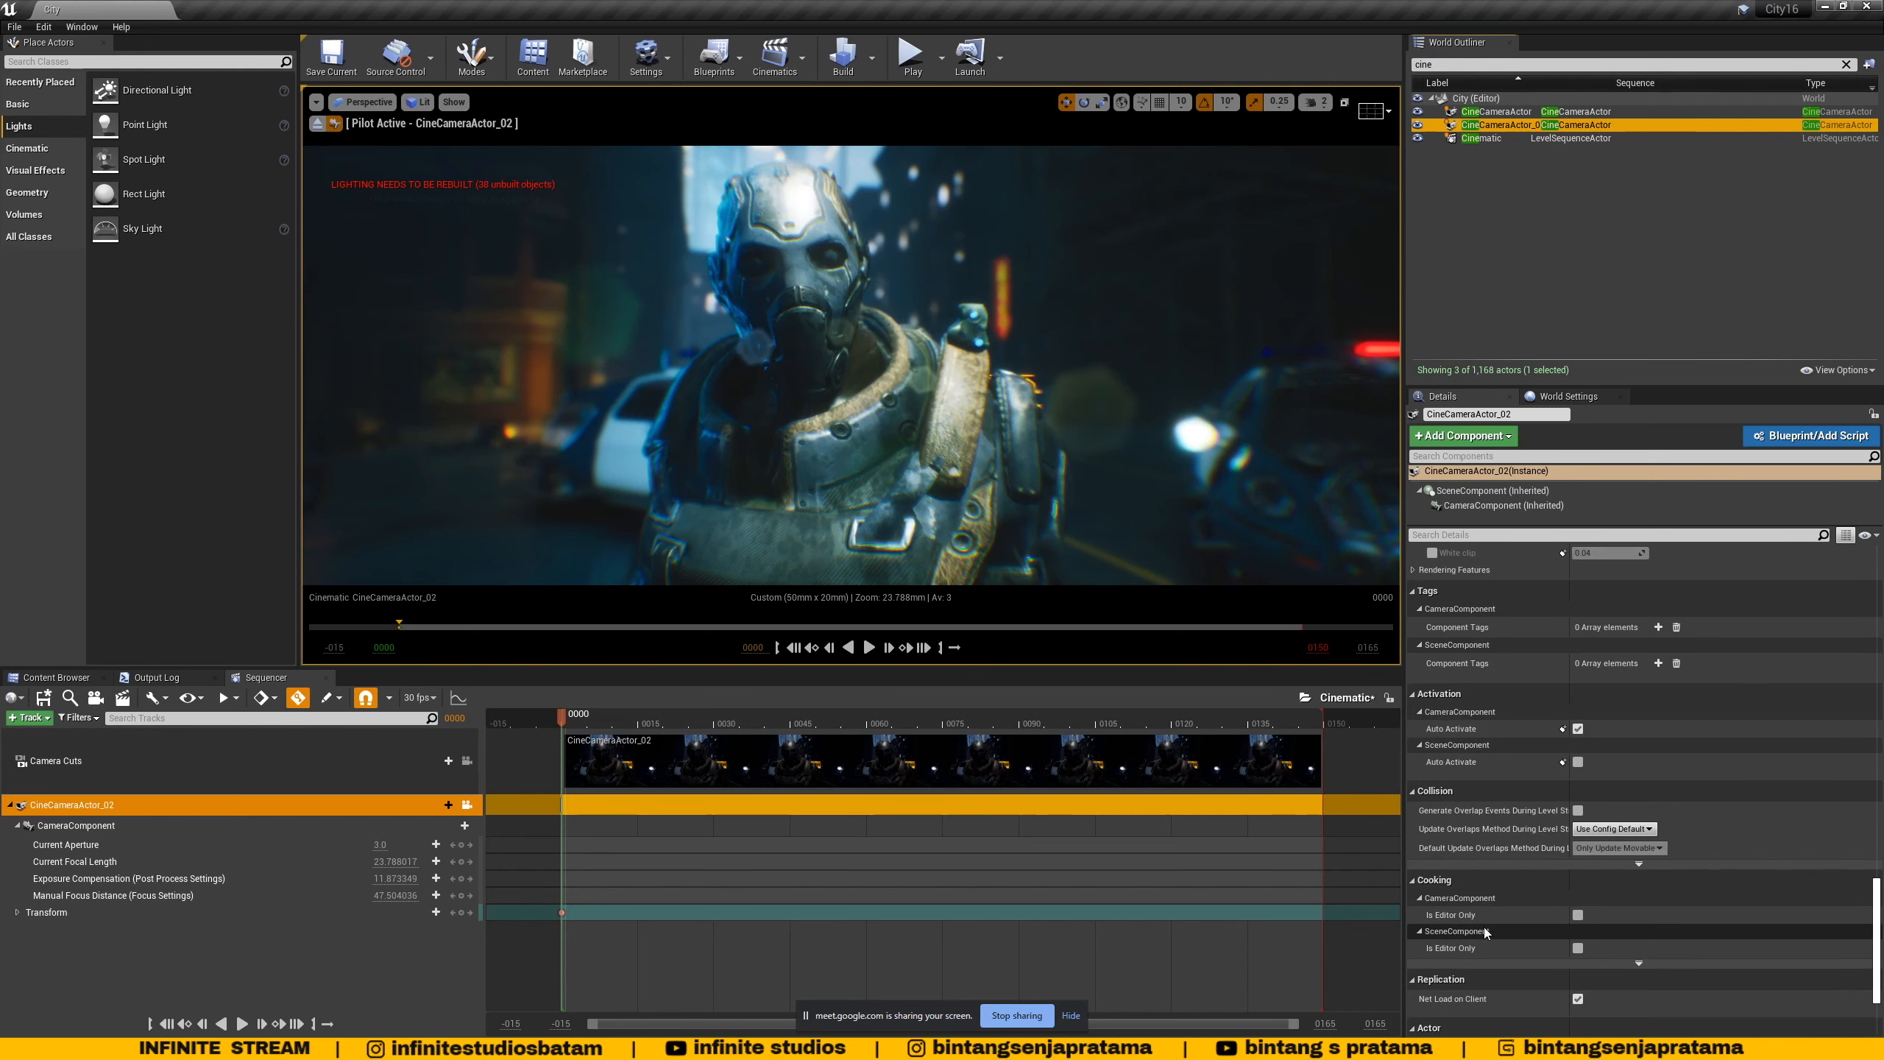
pyautogui.scroll(9, 1495, 904)
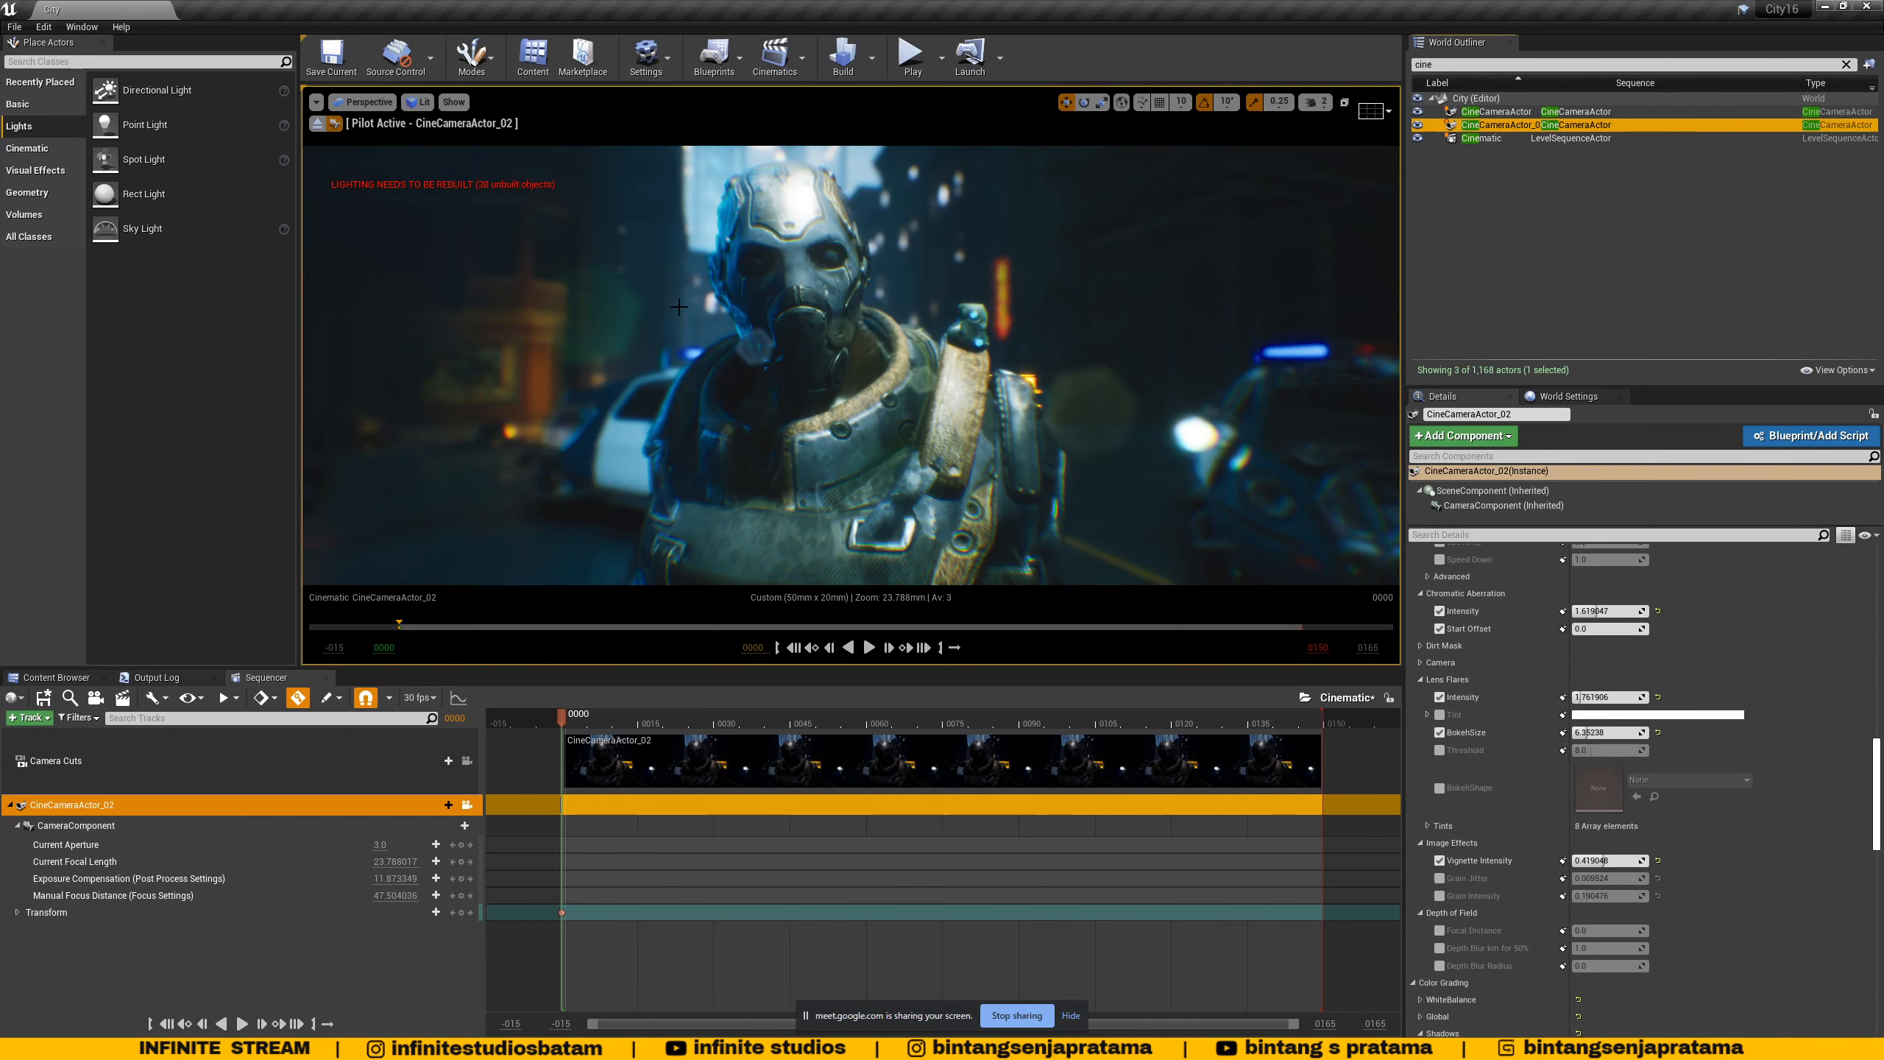
# - Try CineCameraActor_02's current aperture at about 3.98 at frame 0000 of the sequence, and lower it to about 1.63
pyautogui.moveTo(578, 717)
pyautogui.mouseDown()
pyautogui.moveTo(624, 720)
pyautogui.moveTo(565, 725)
pyautogui.mouseUp()
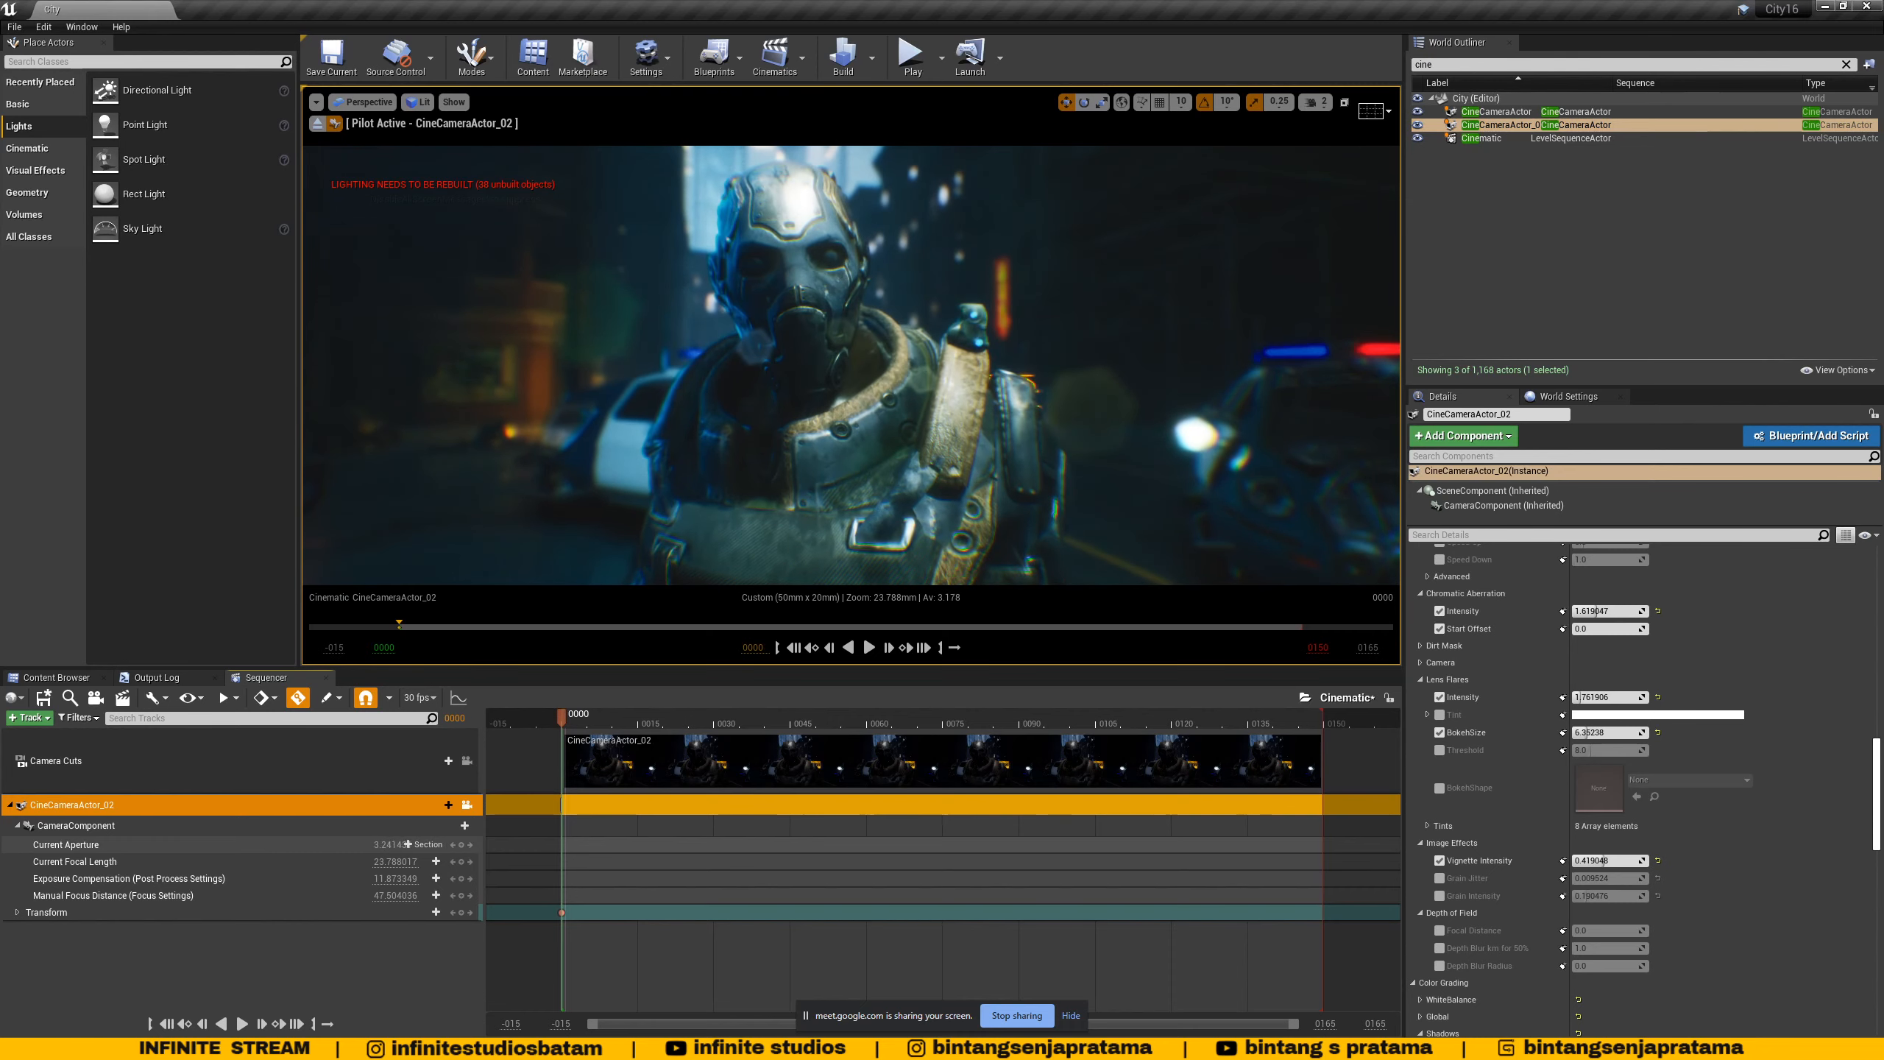
pyautogui.moveTo(381, 845)
pyautogui.mouseDown()
pyautogui.moveTo(425, 845)
pyautogui.moveTo(375, 845)
pyautogui.moveTo(404, 845)
pyautogui.mouseUp()
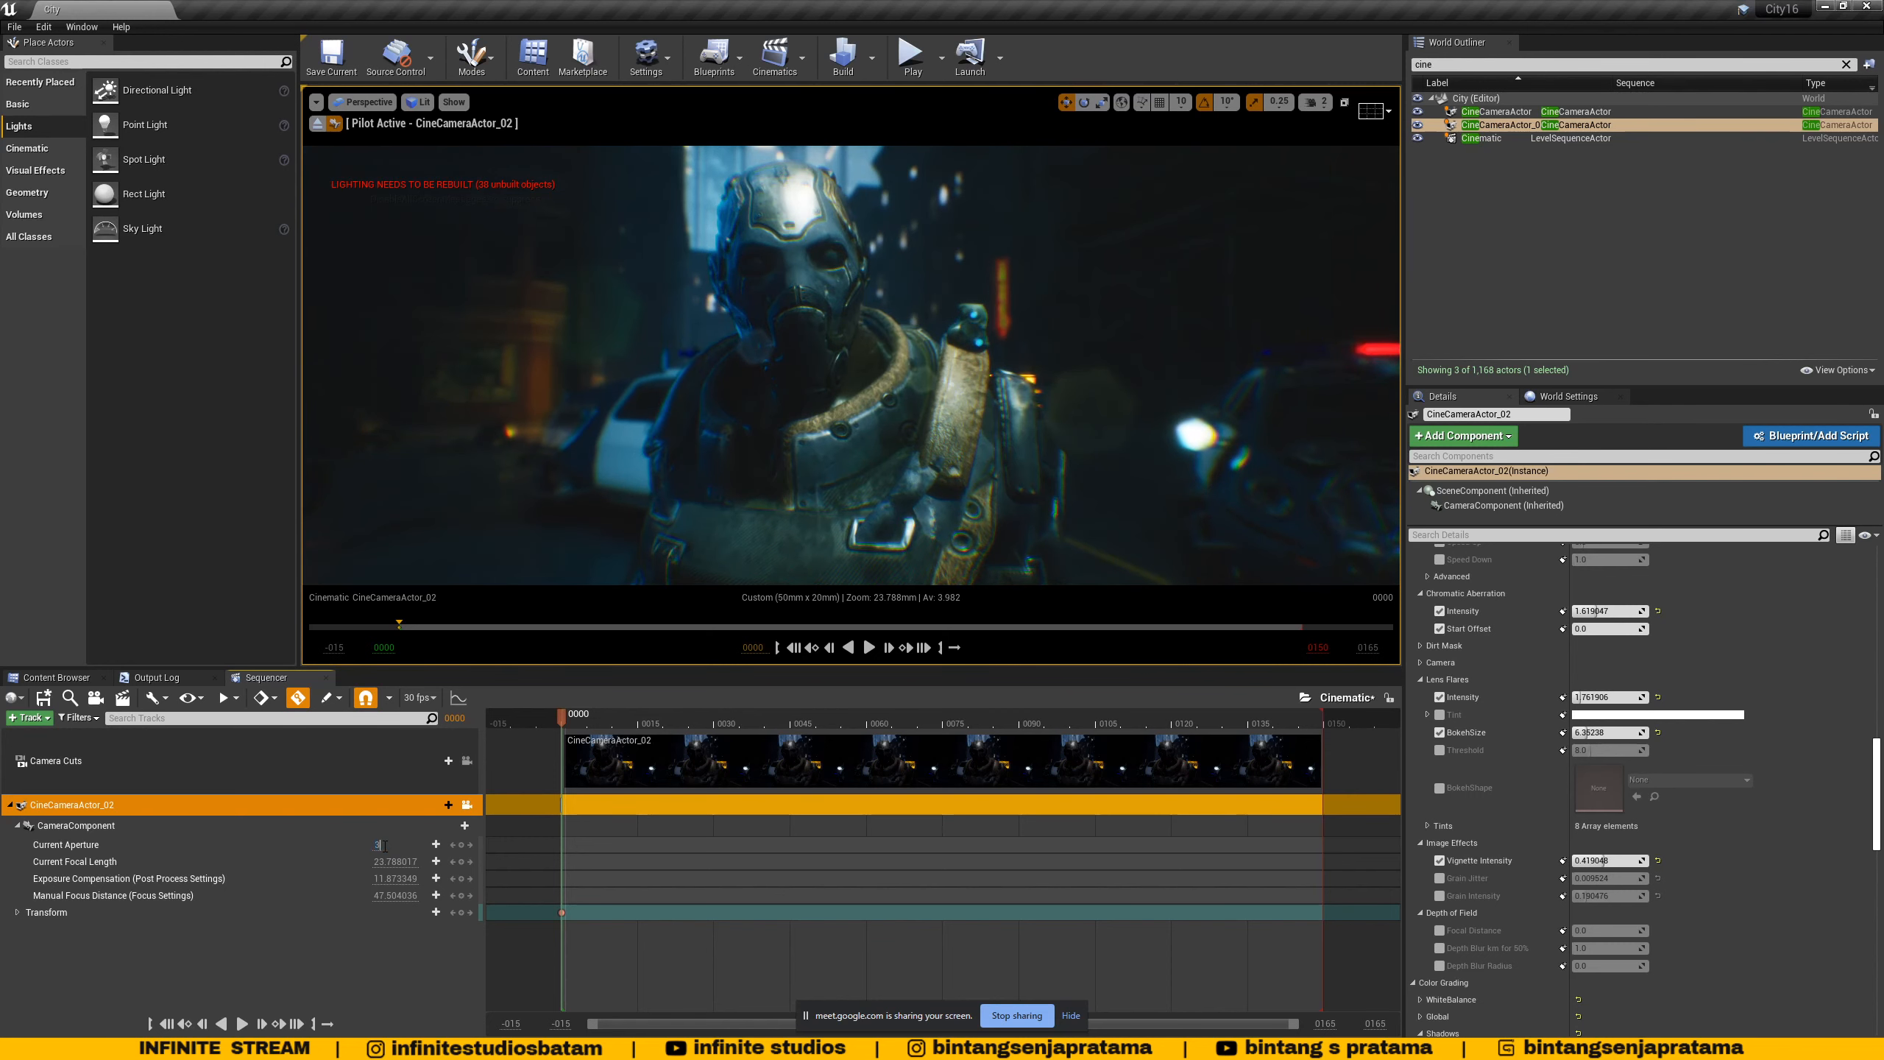
pyautogui.press('Return')
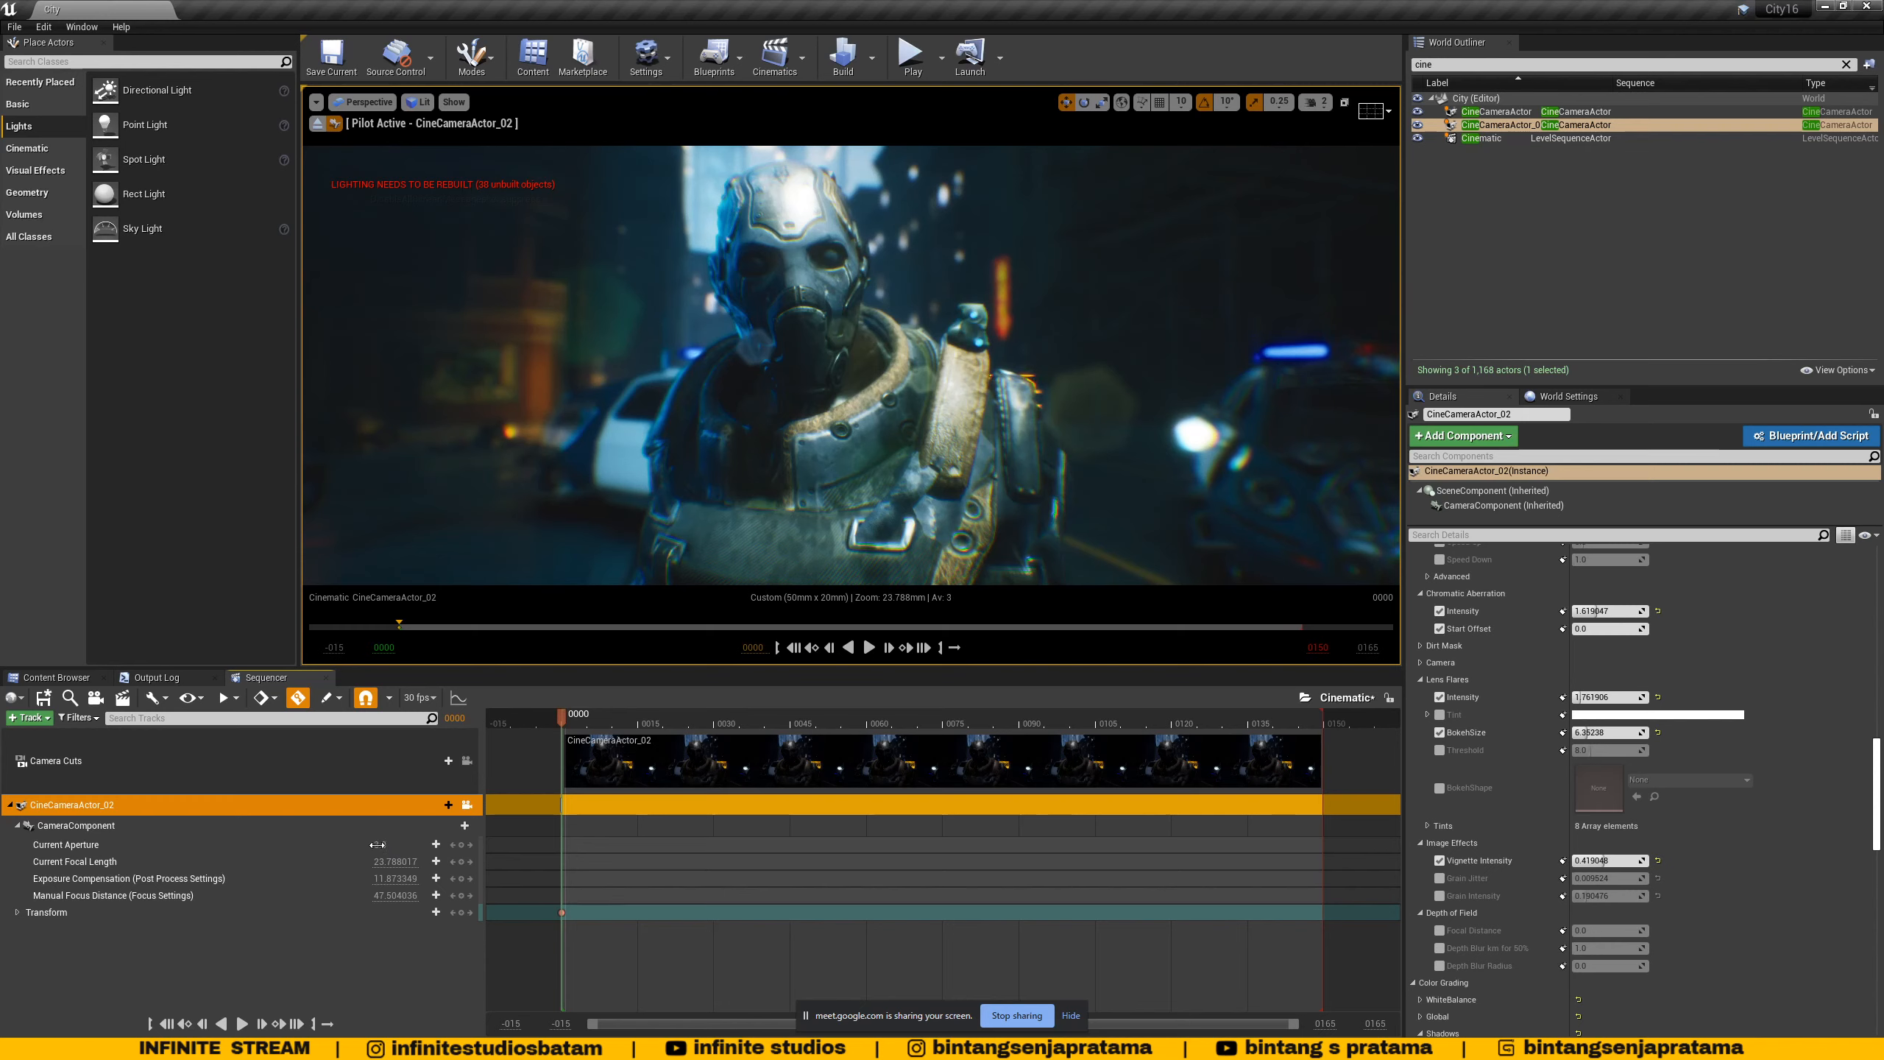
pyautogui.moveTo(378, 845); pyautogui.dragTo(357, 845)
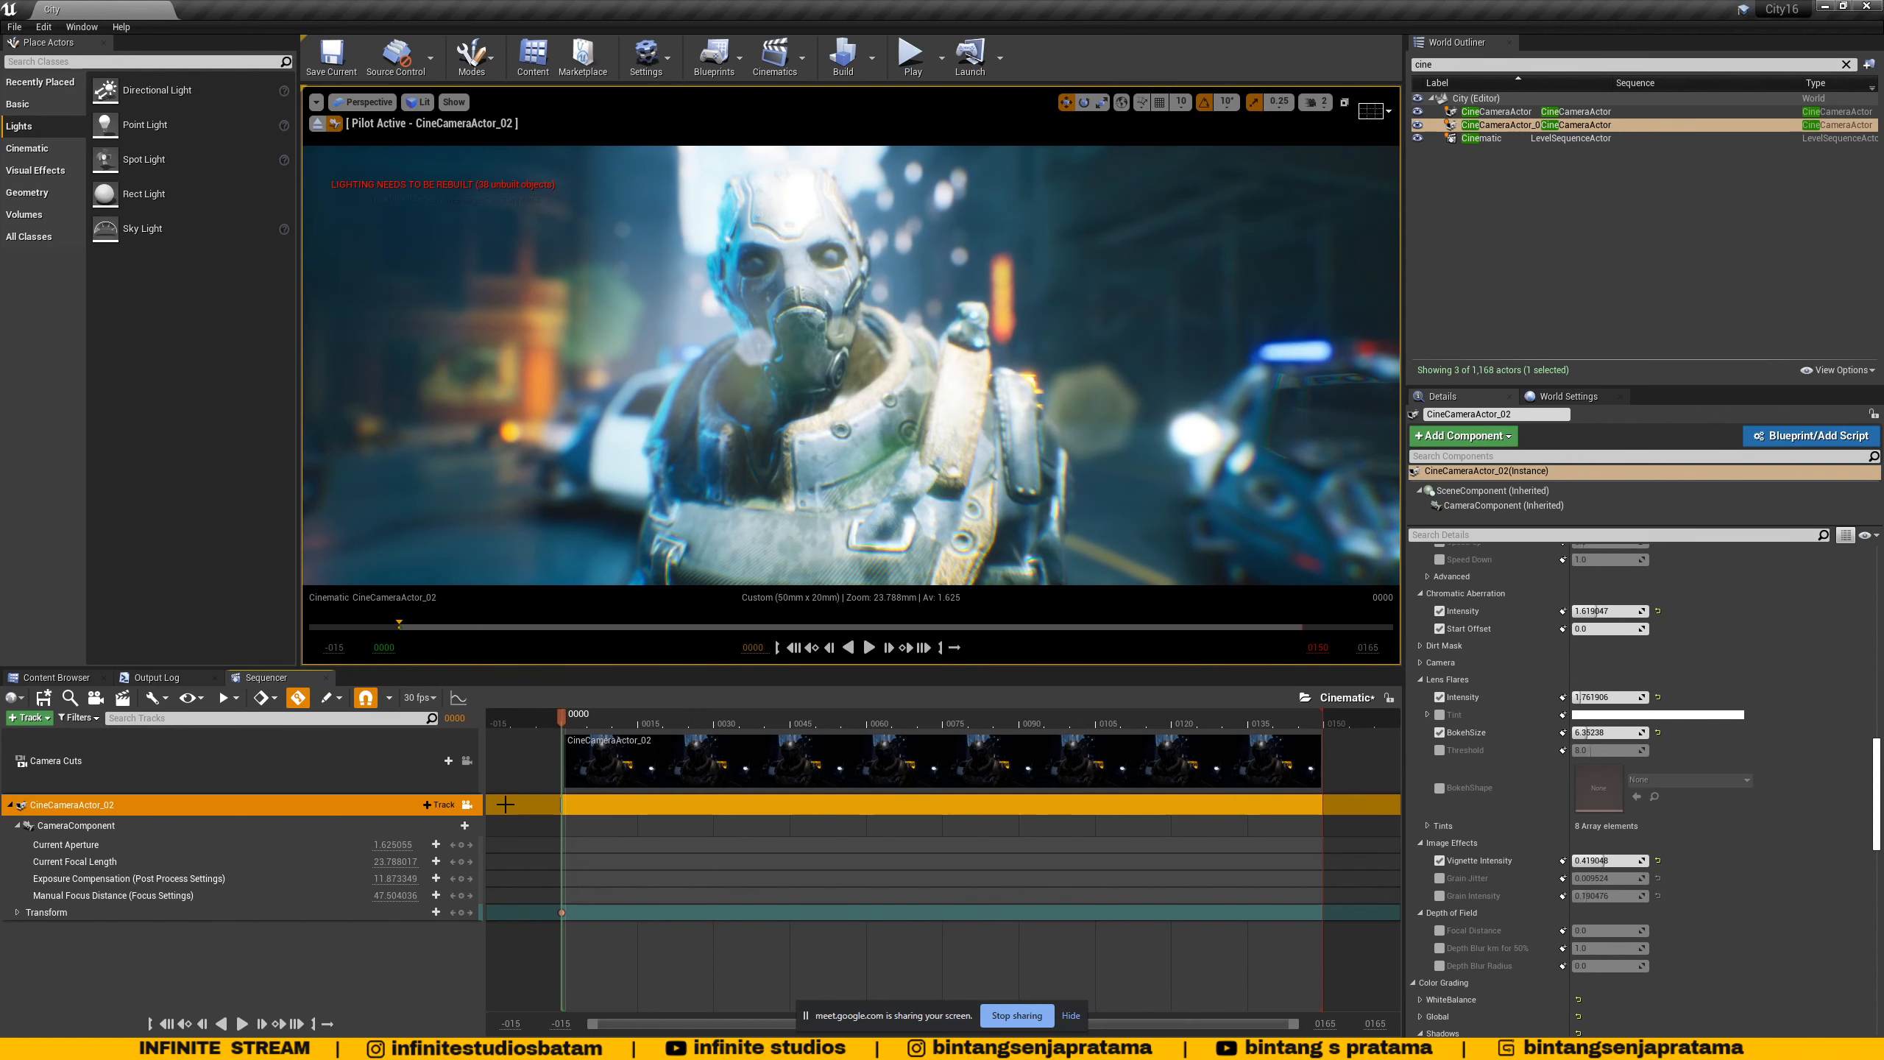
# - Set CineCameraActor_02's current aperture to 3 in the sequence and save the current level
pyautogui.click(400, 844)
pyautogui.write('3')
pyautogui.press('Return')
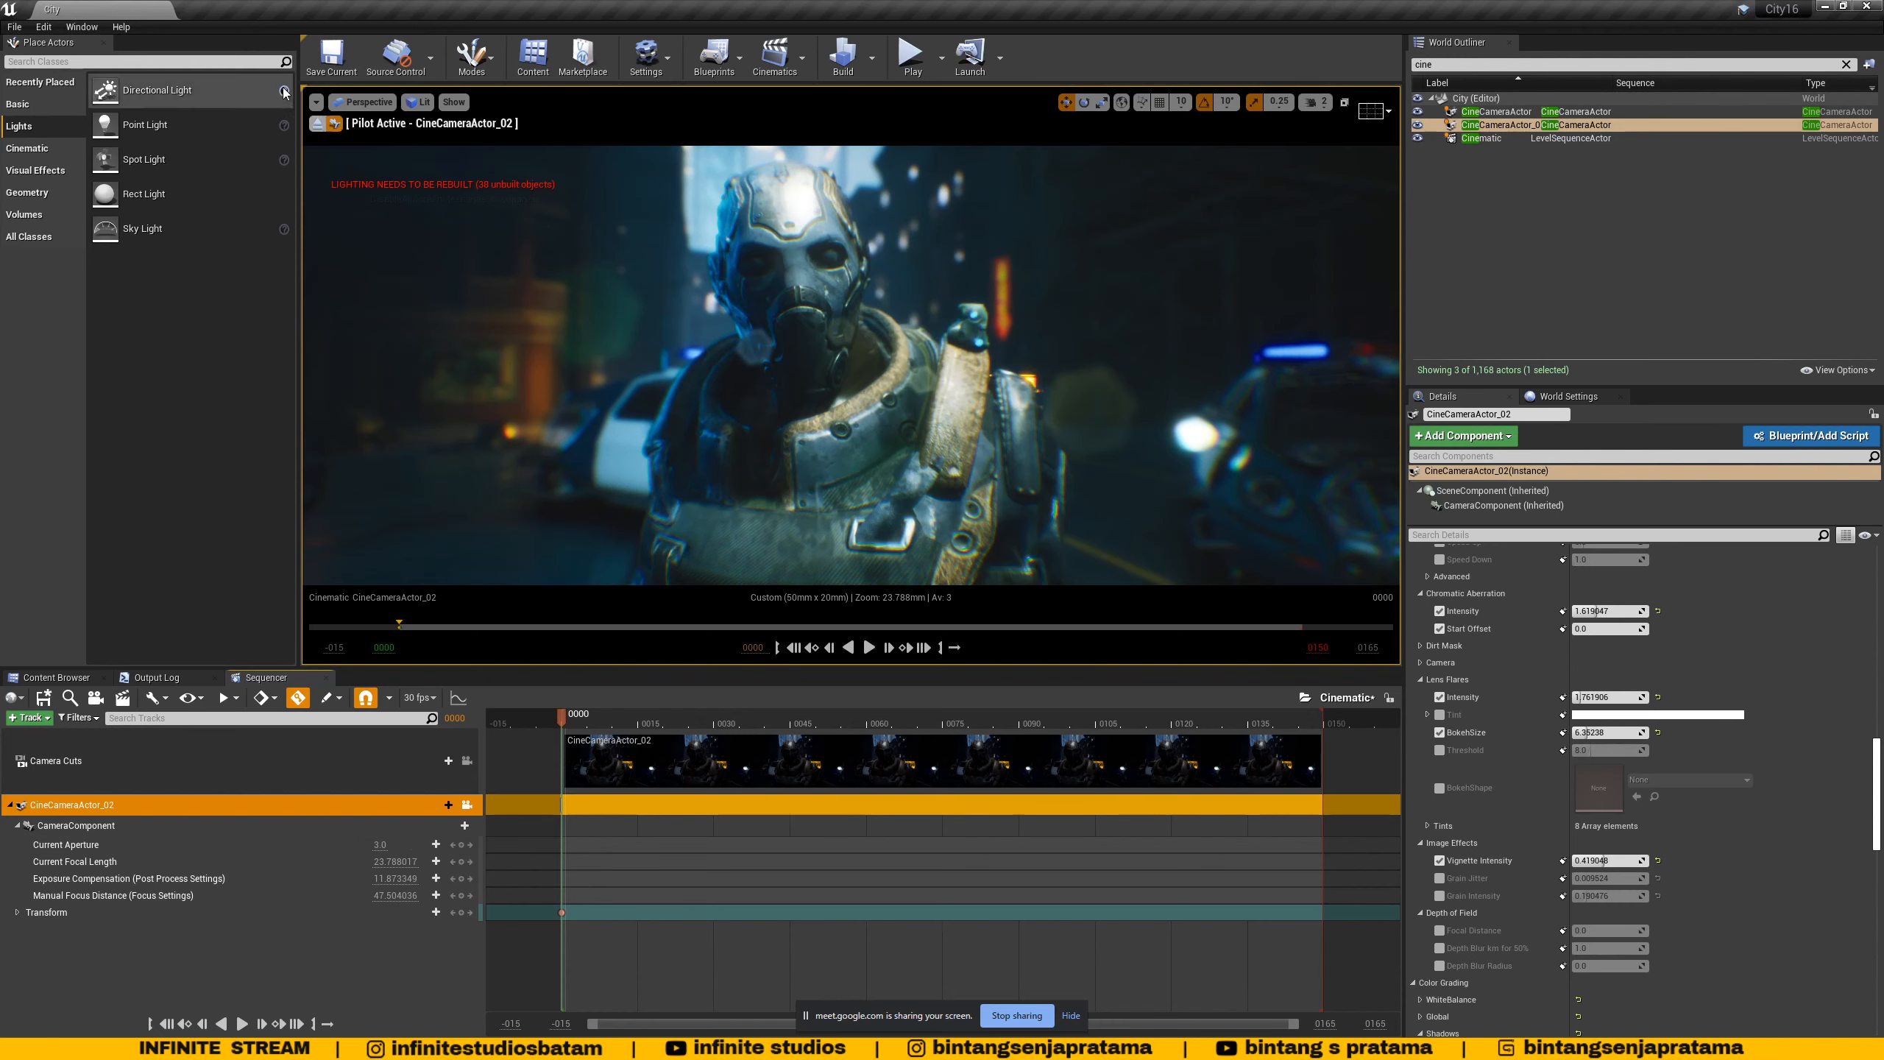
pyautogui.hotkey('ctrl', 's')
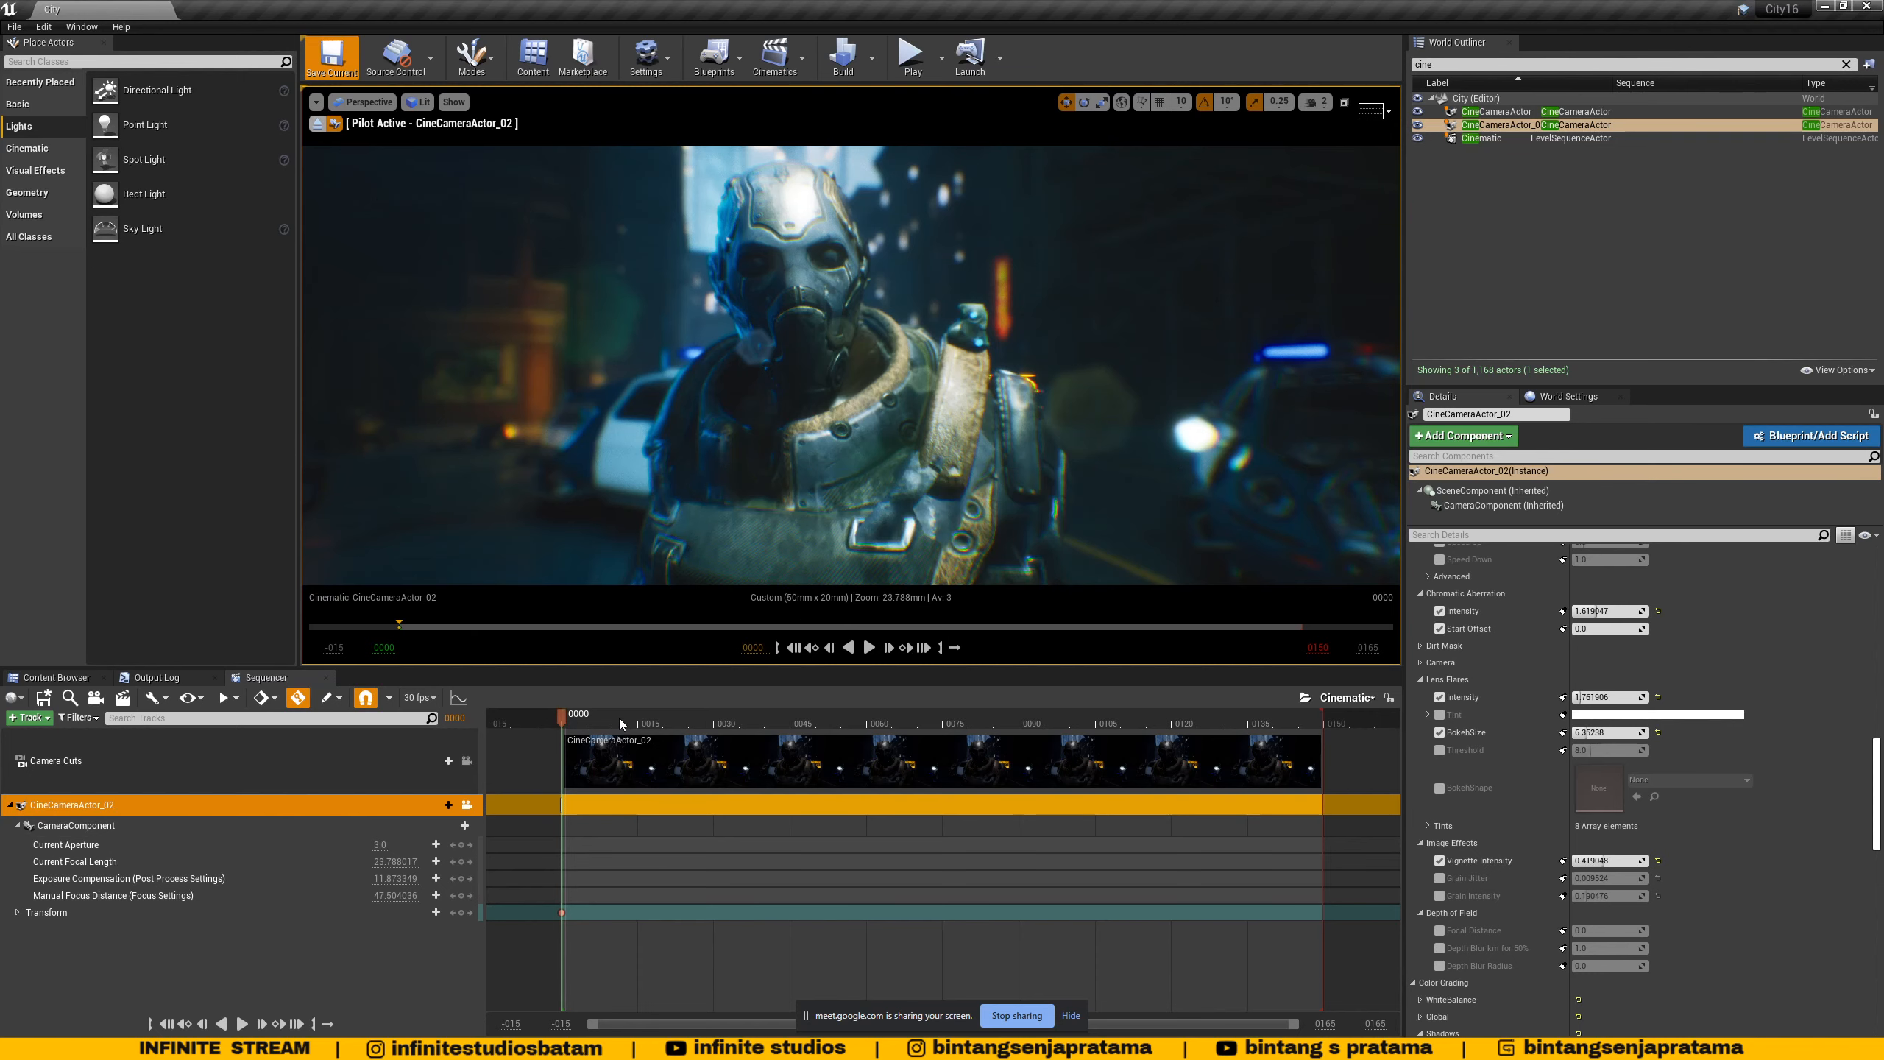
# - Collapse the CameraComponent tracks and expand CineCameraActor_02's Transform track into its location, rotation and scale channels
pyautogui.scroll(10, 1522, 745)
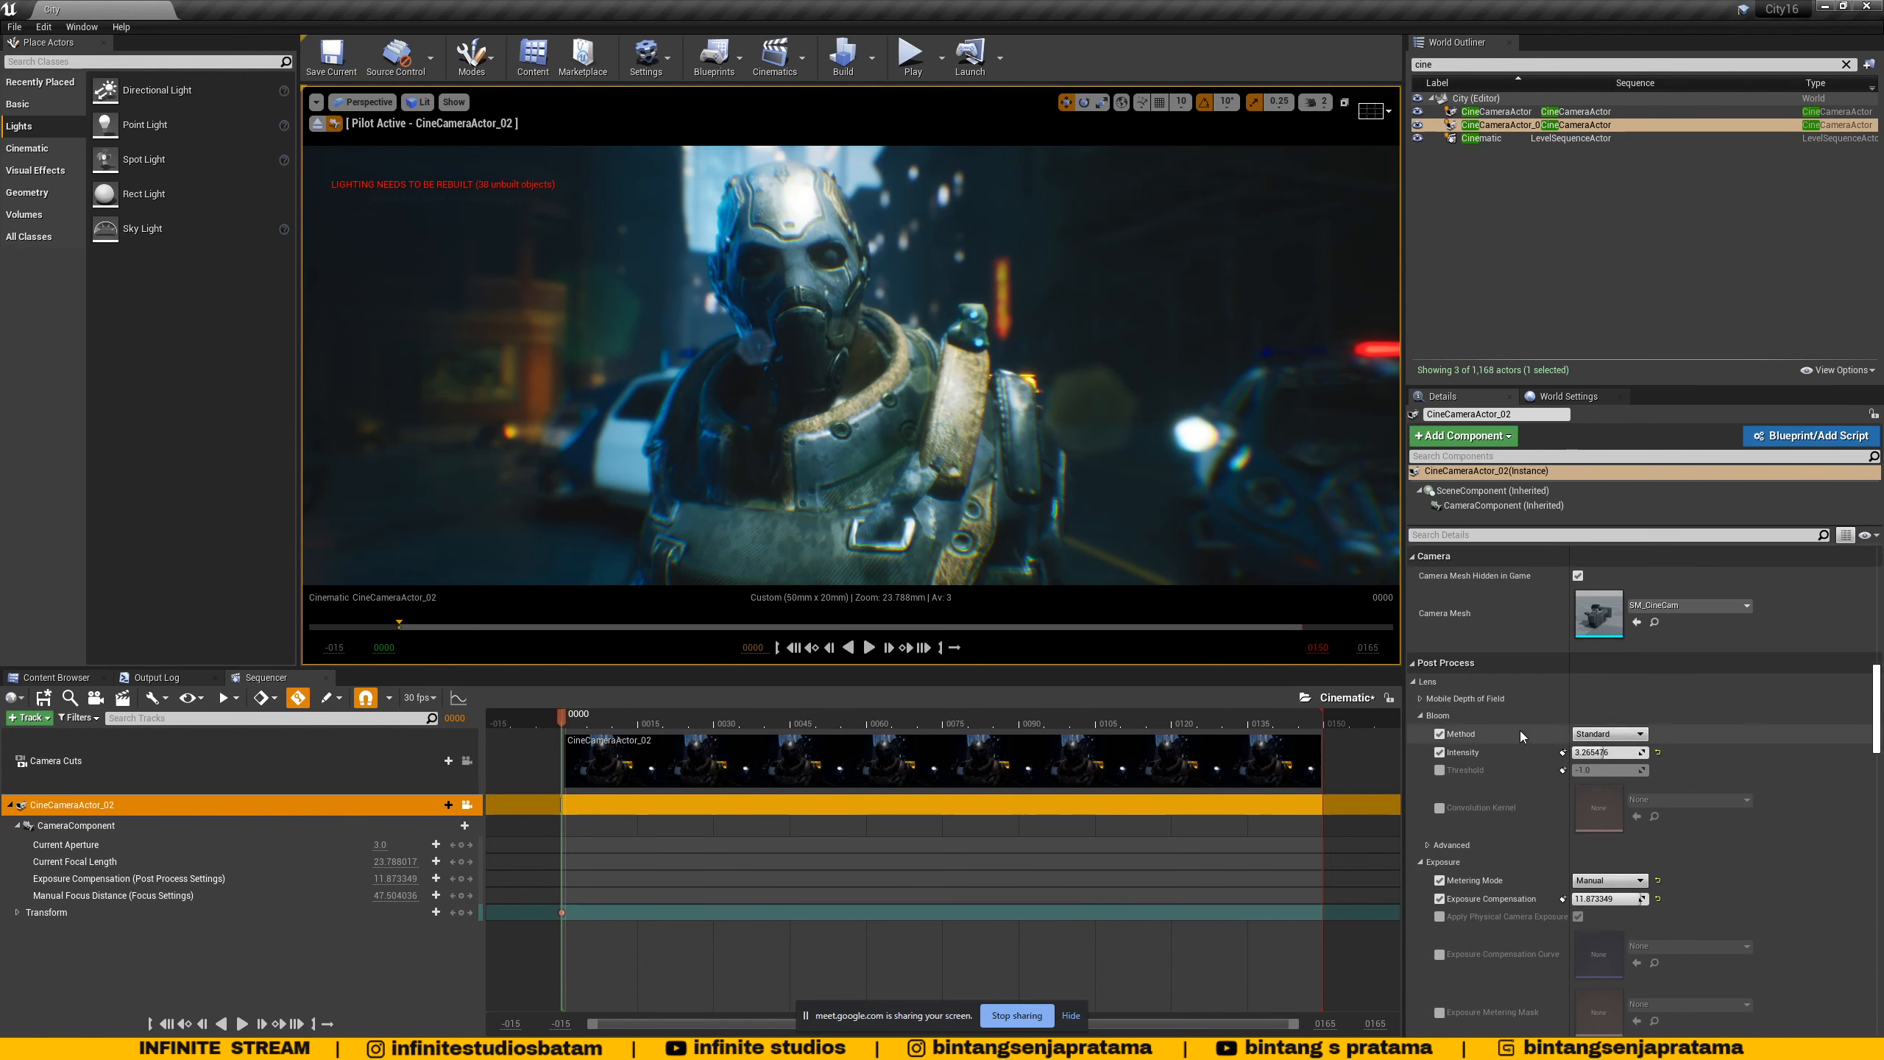
pyautogui.scroll(4, 1522, 736)
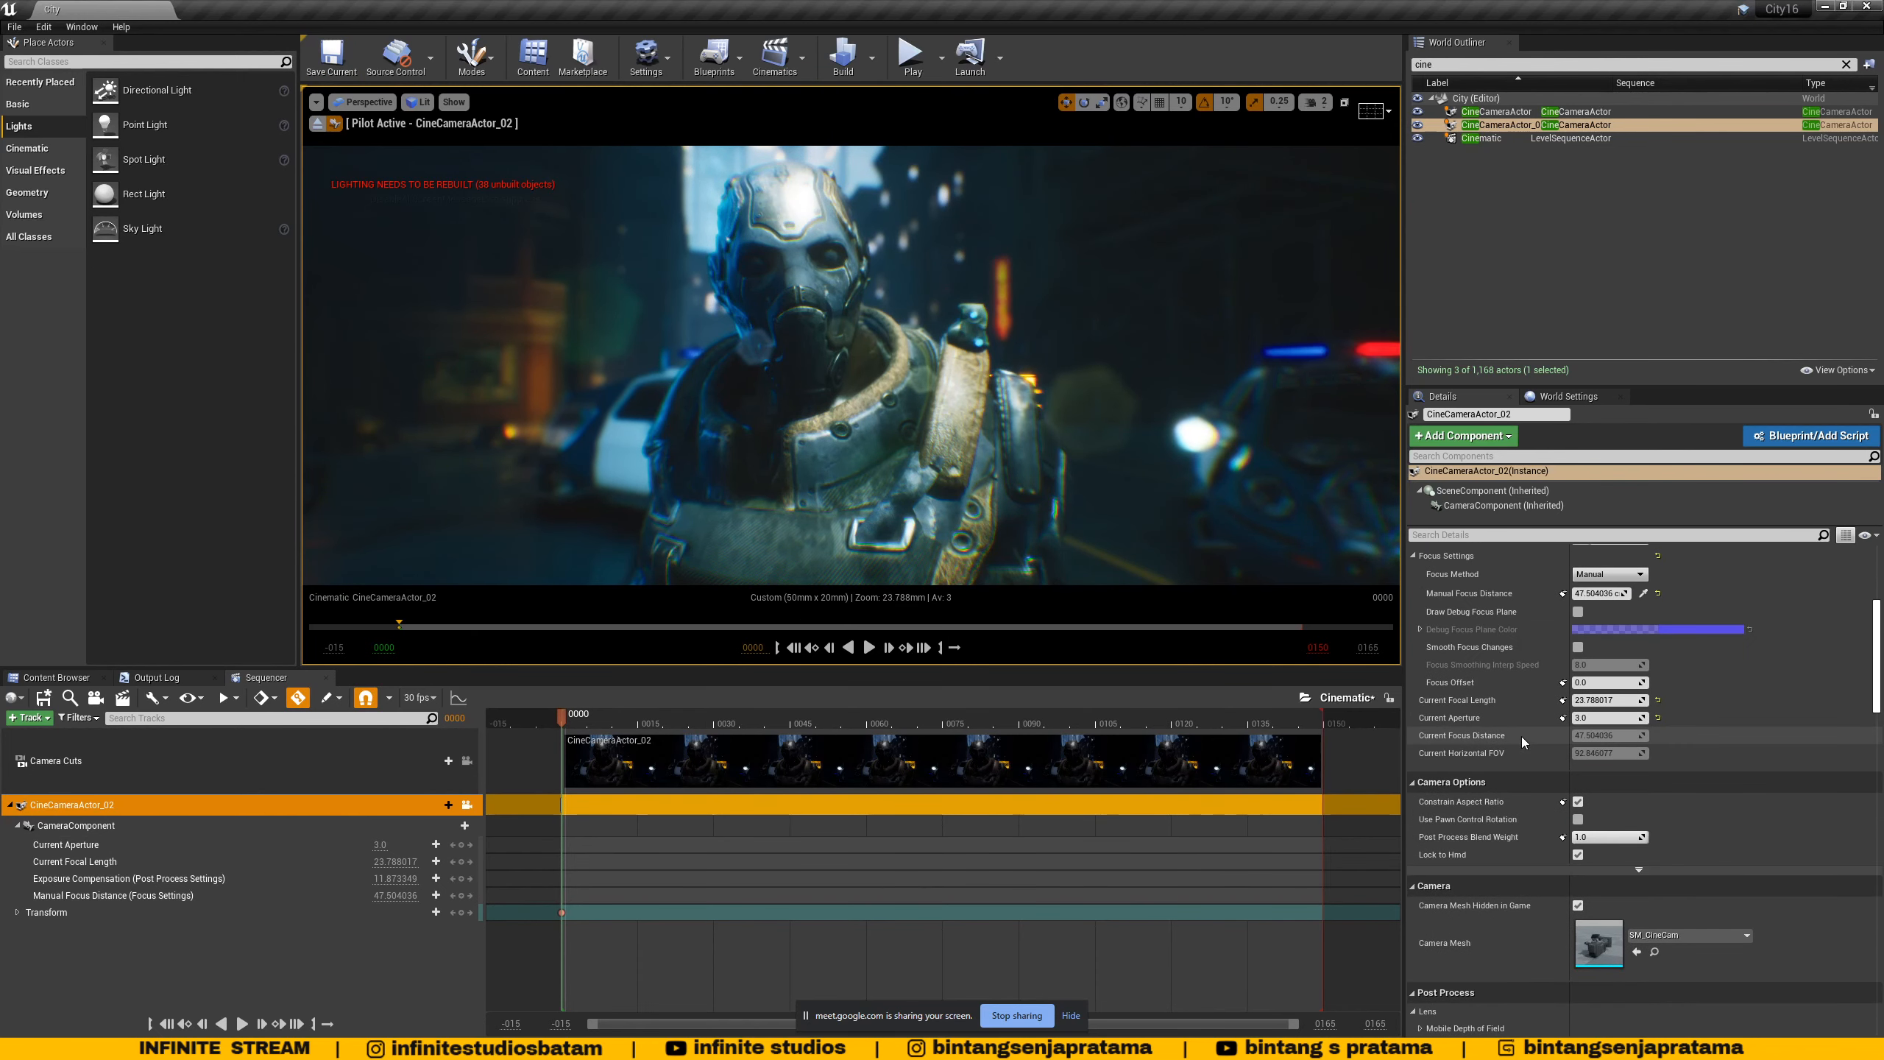
pyautogui.scroll(5, 1522, 736)
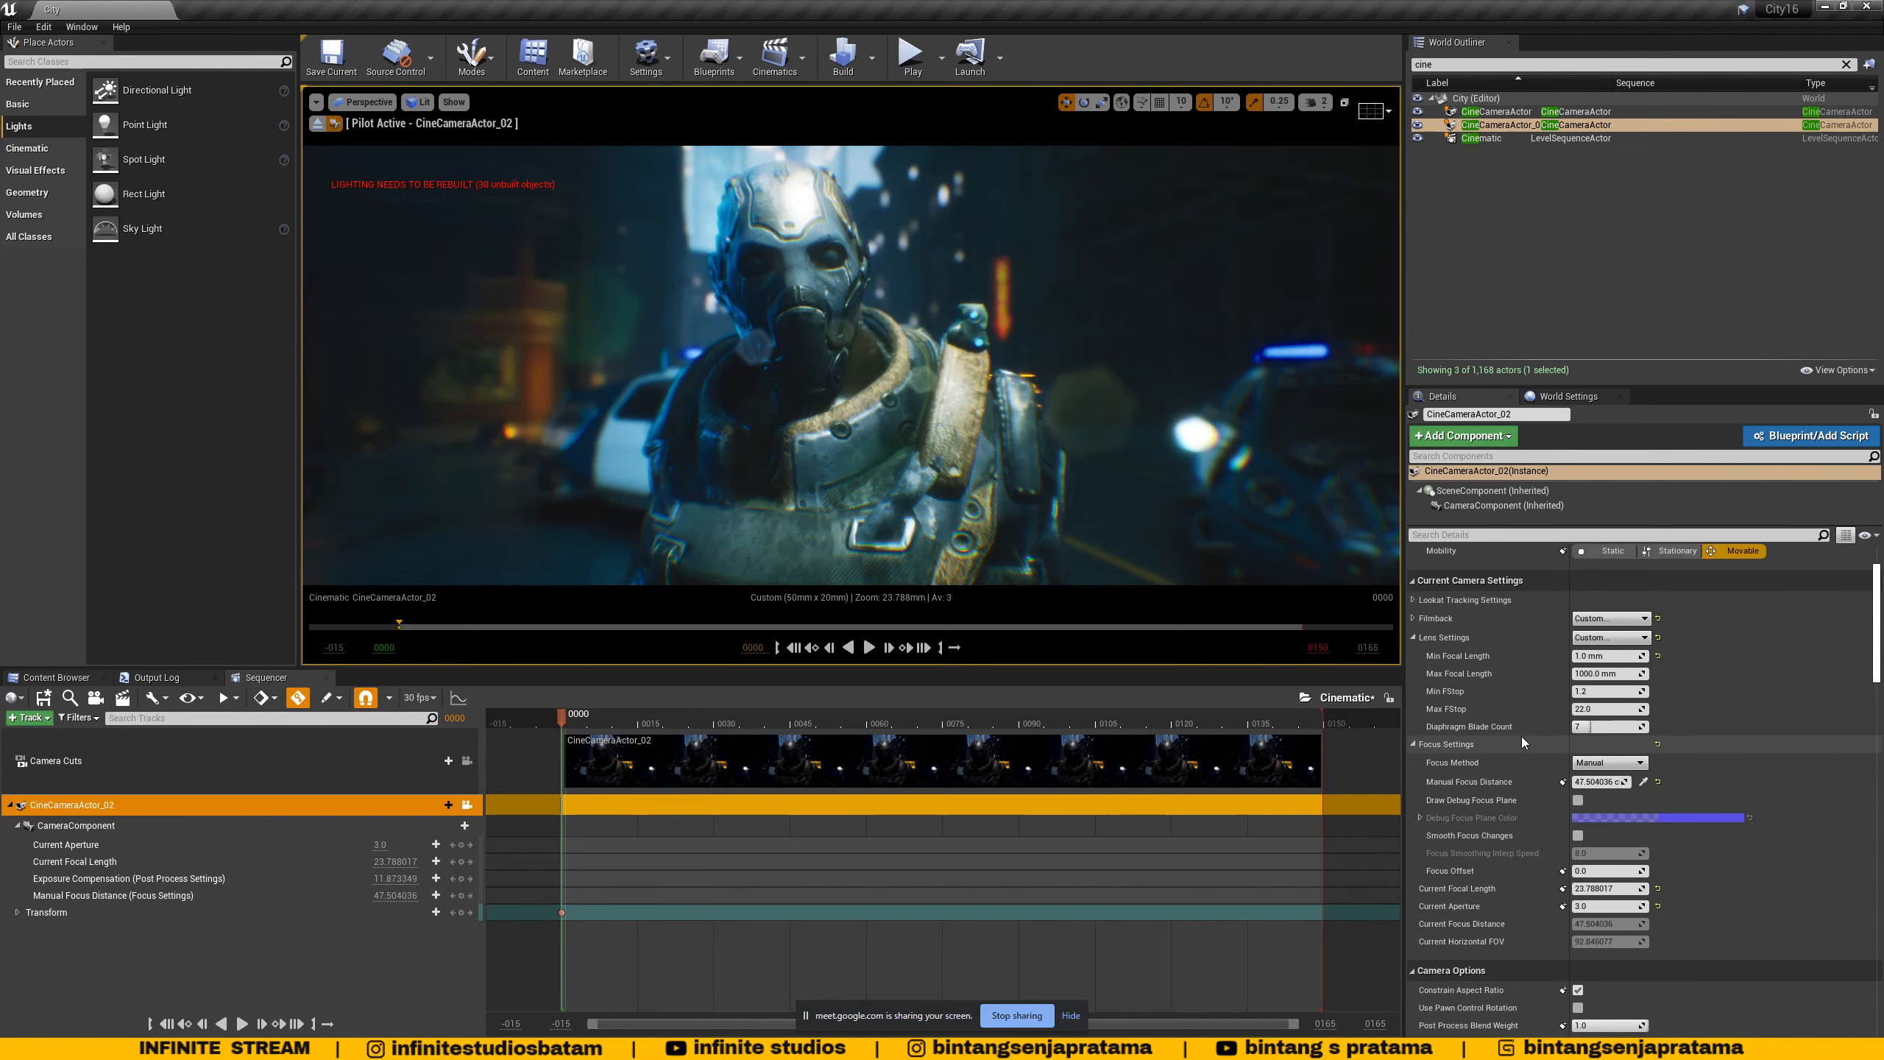
pyautogui.click(160, 990)
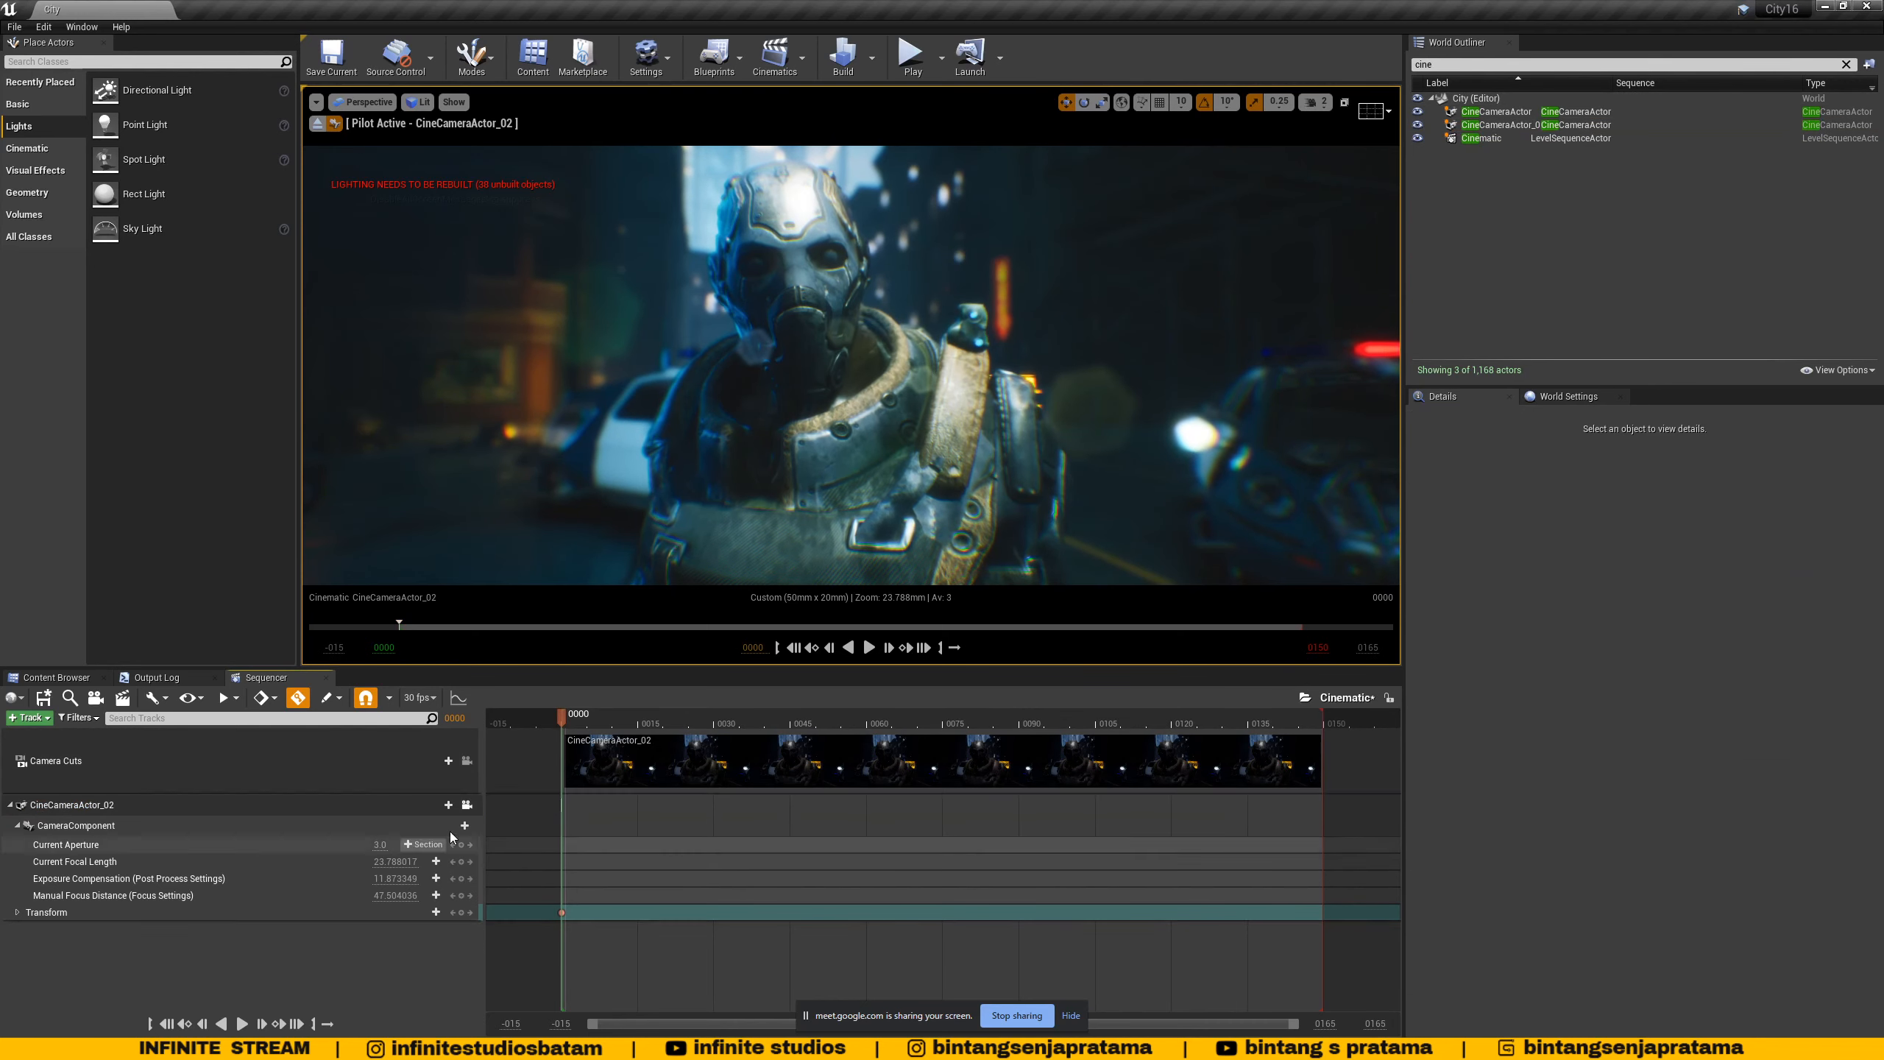
pyautogui.click(639, 719)
pyautogui.moveTo(639, 718); pyautogui.dragTo(562, 727)
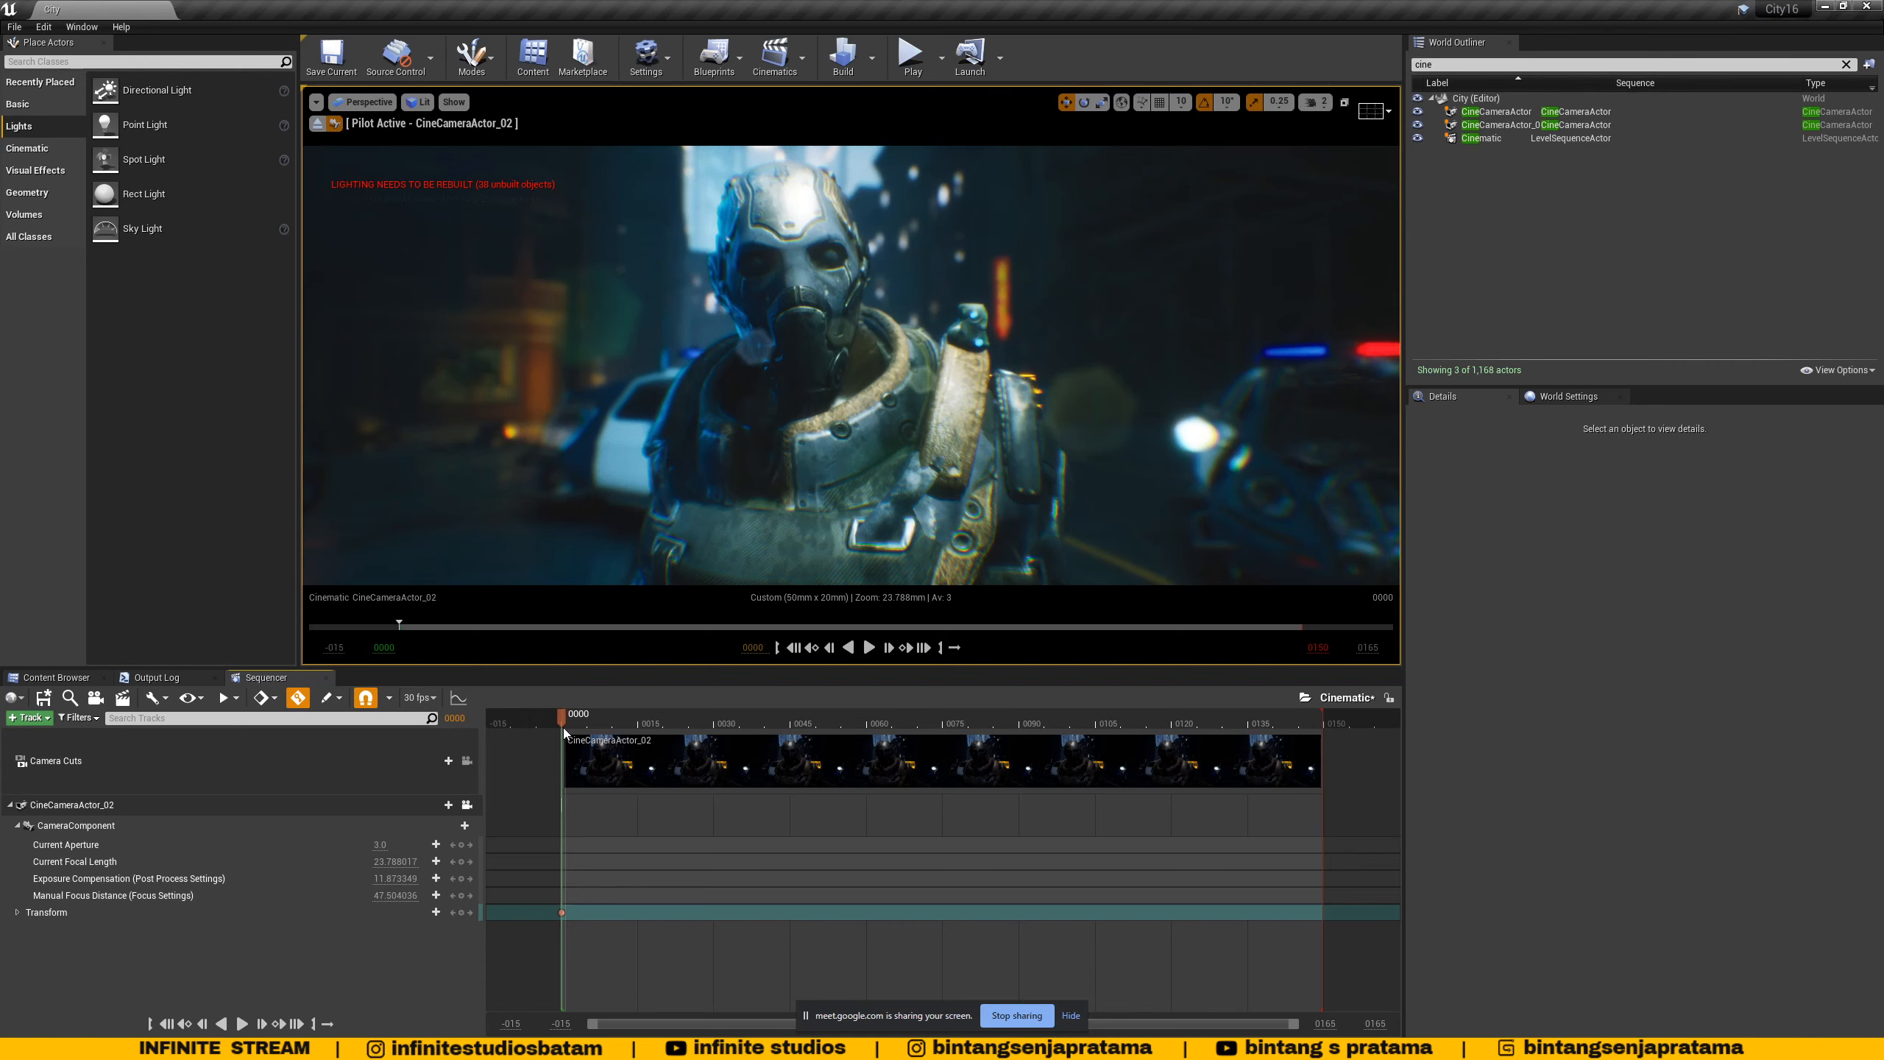
pyautogui.click(93, 916)
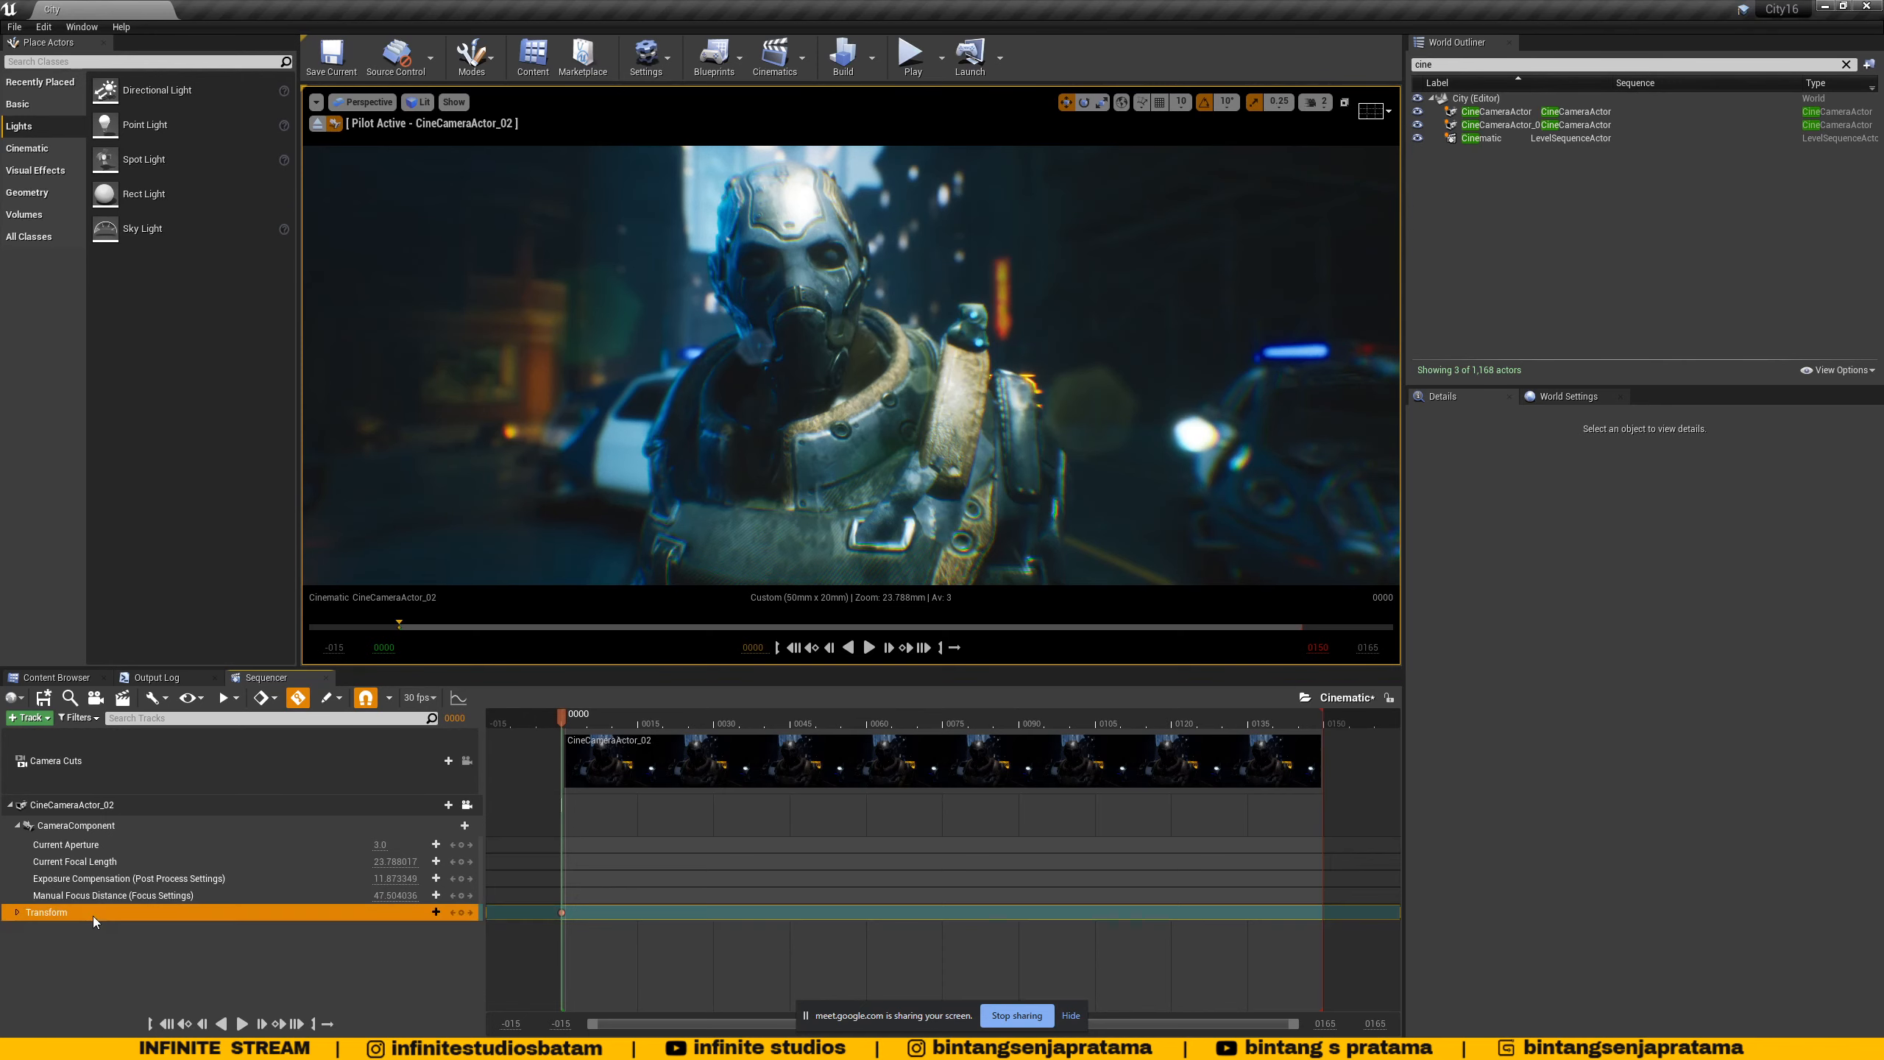
pyautogui.click(17, 826)
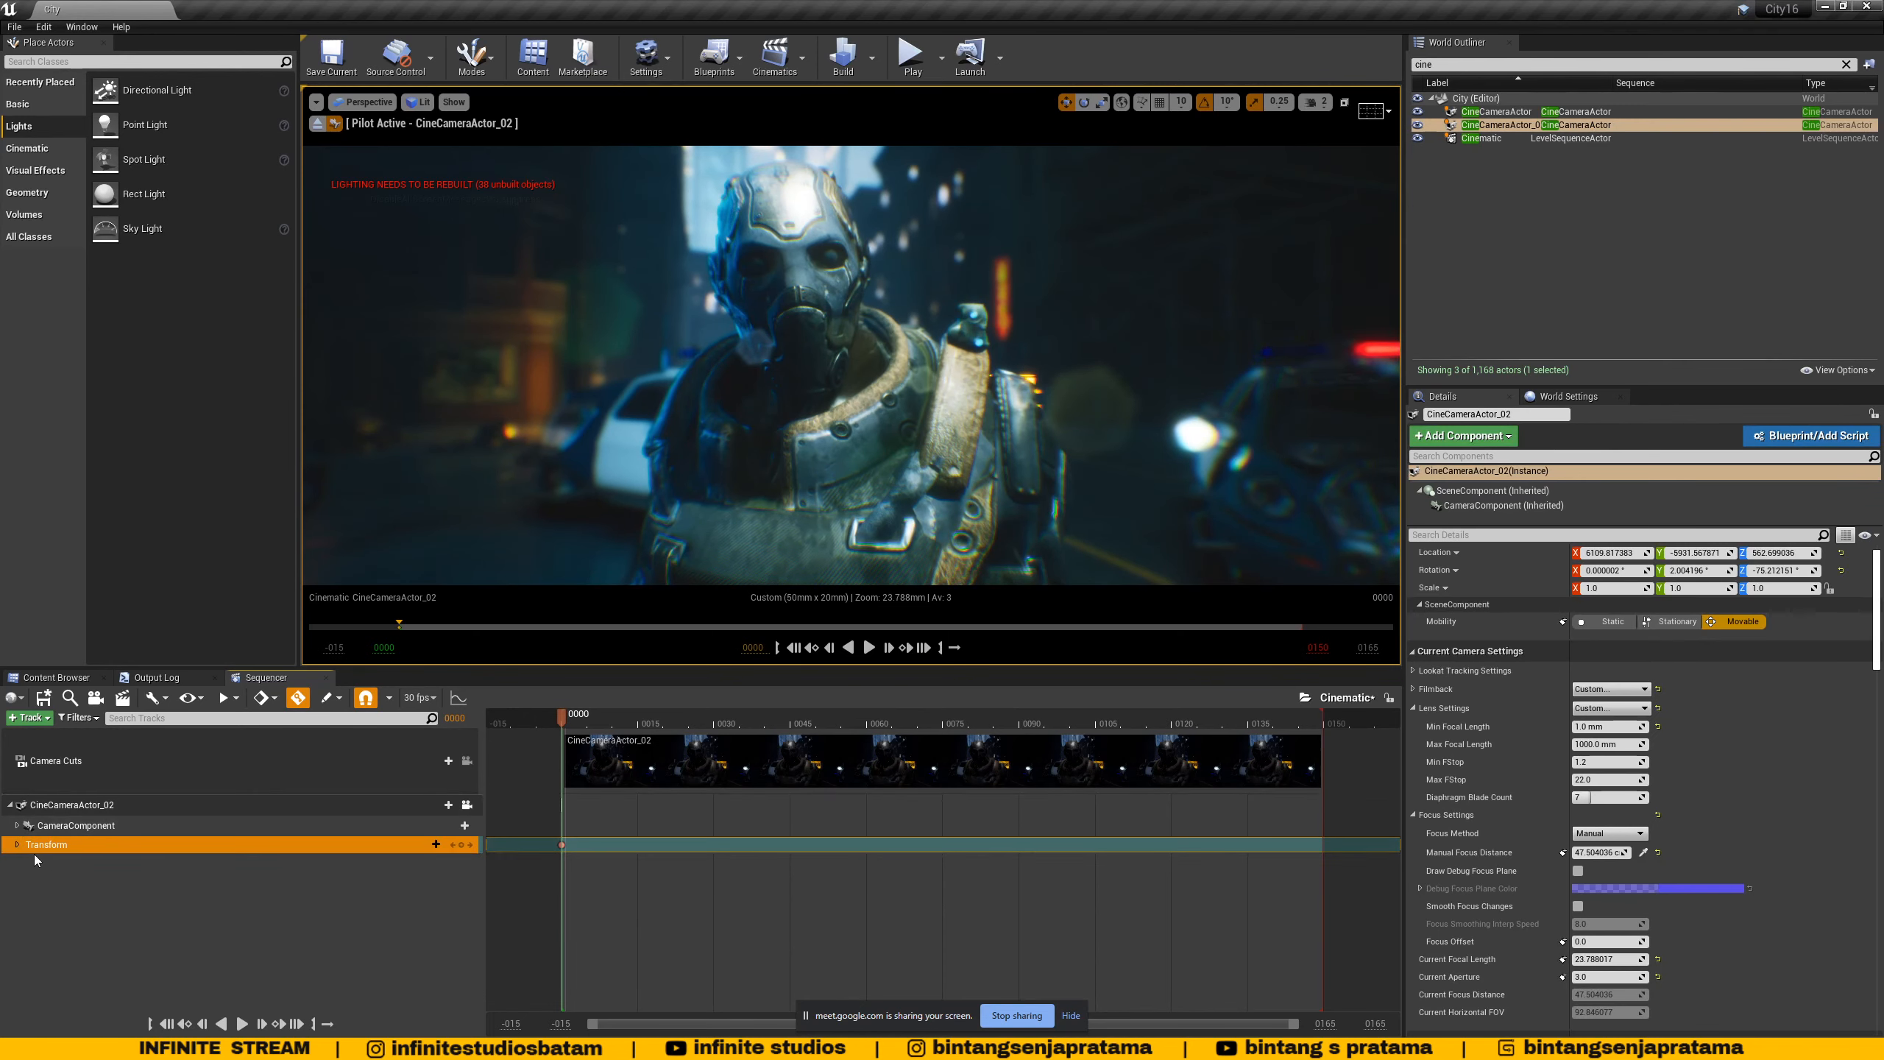
pyautogui.click(17, 844)
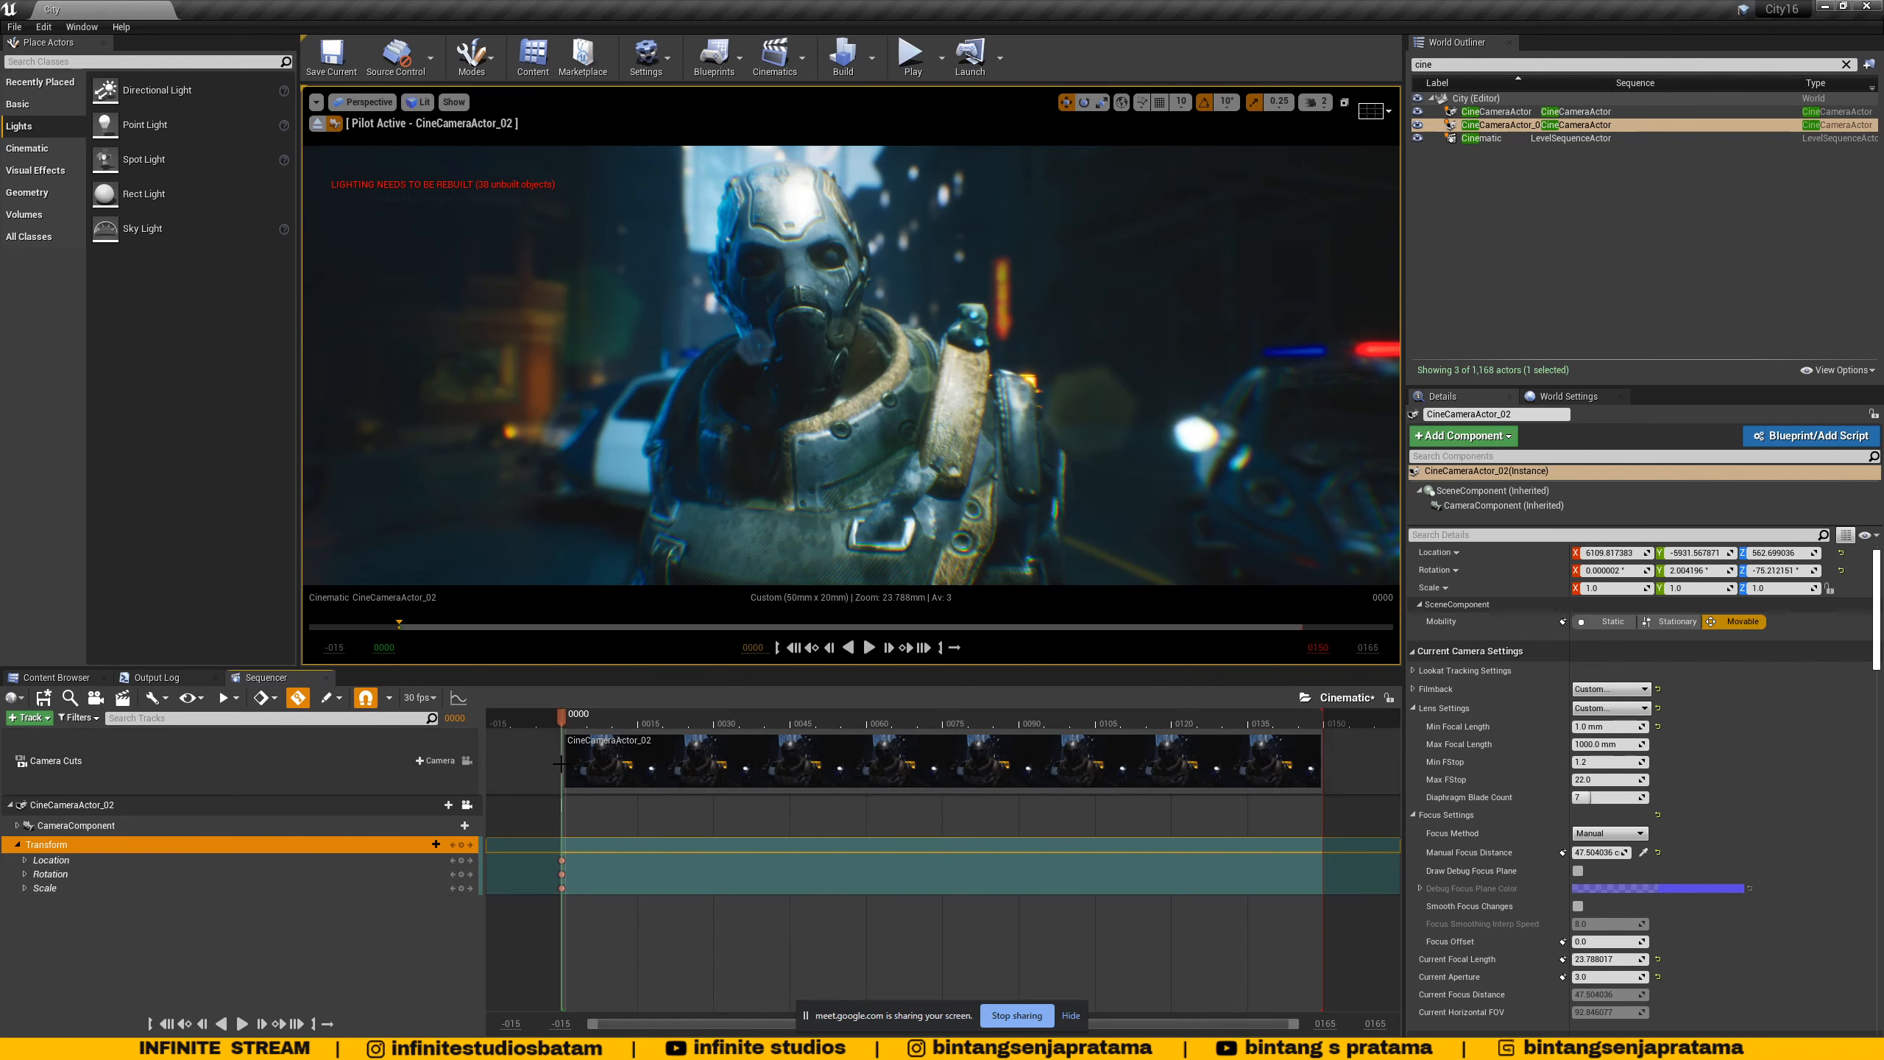
# - Extend the sequence's playback end to about frame 0163
pyautogui.click(1073, 1017)
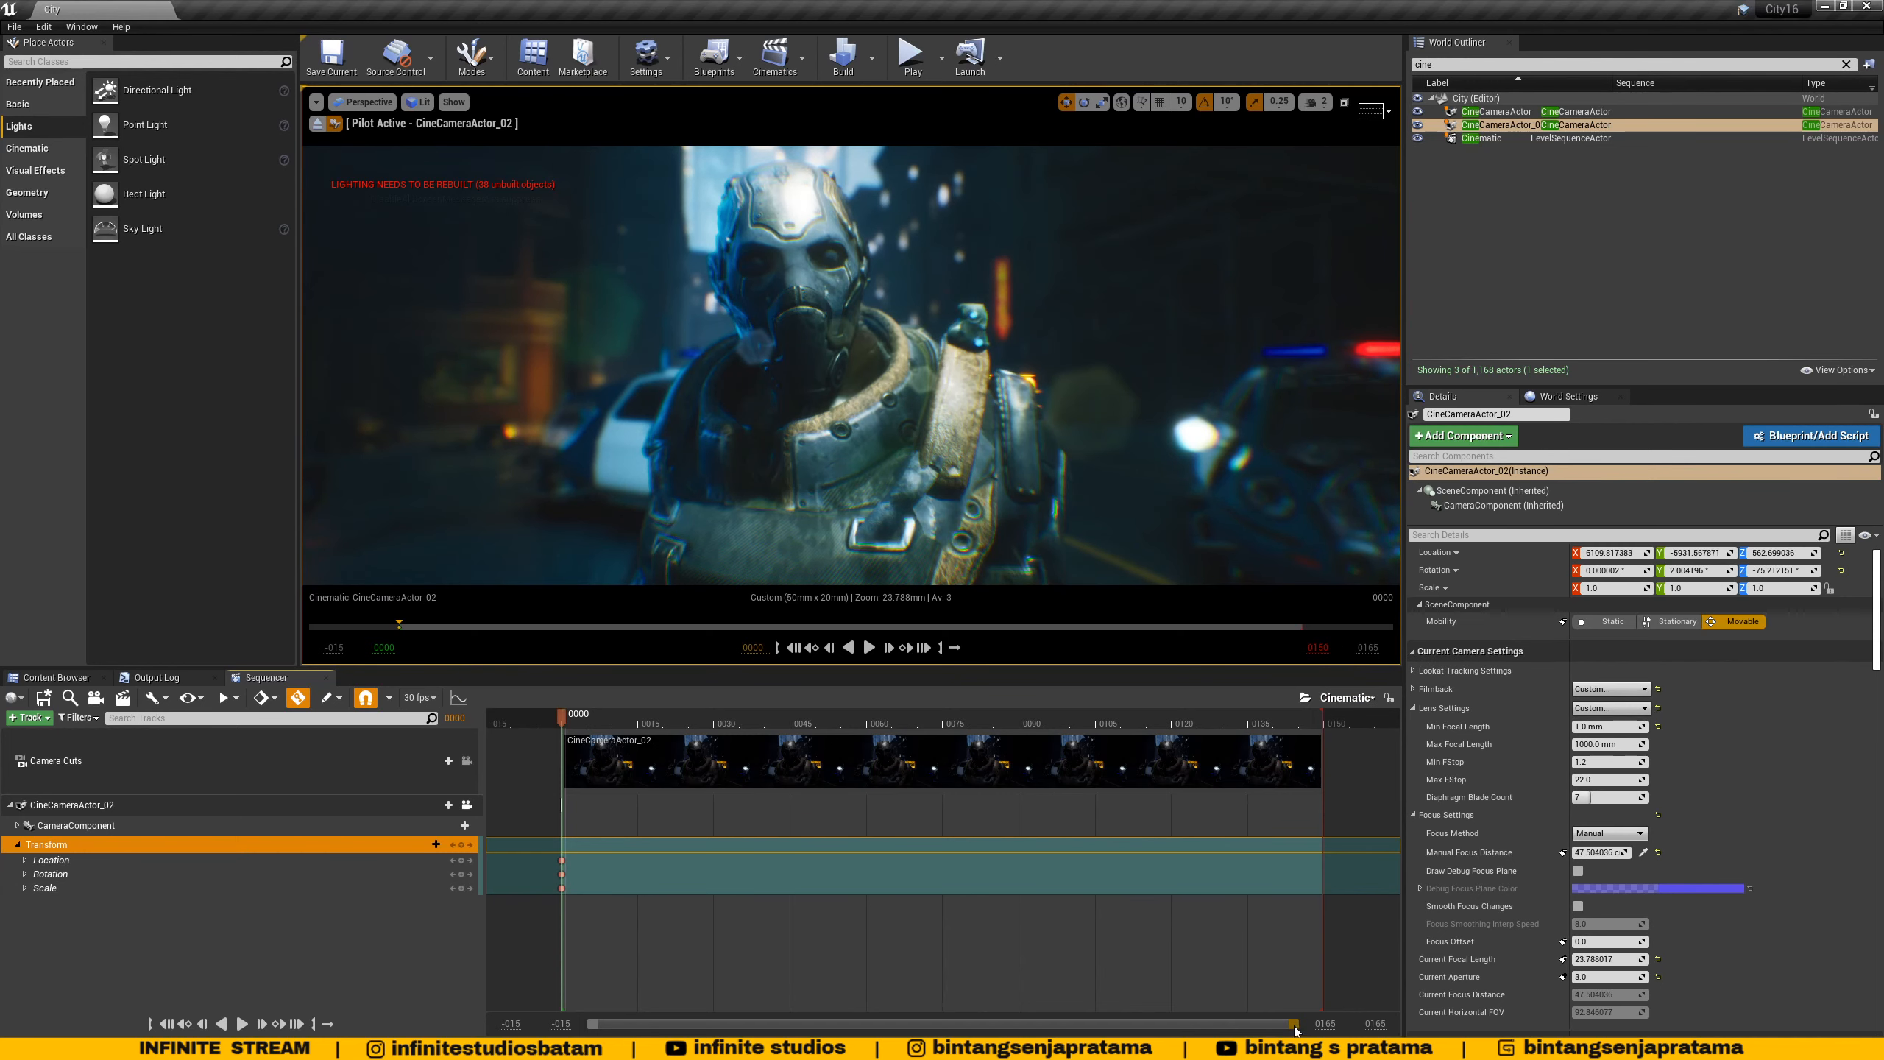
pyautogui.moveTo(1323, 724)
pyautogui.mouseDown()
pyautogui.moveTo(1271, 724)
pyautogui.moveTo(1335, 726)
pyautogui.mouseUp()
pyautogui.moveTo(1363, 729); pyautogui.dragTo(1407, 727)
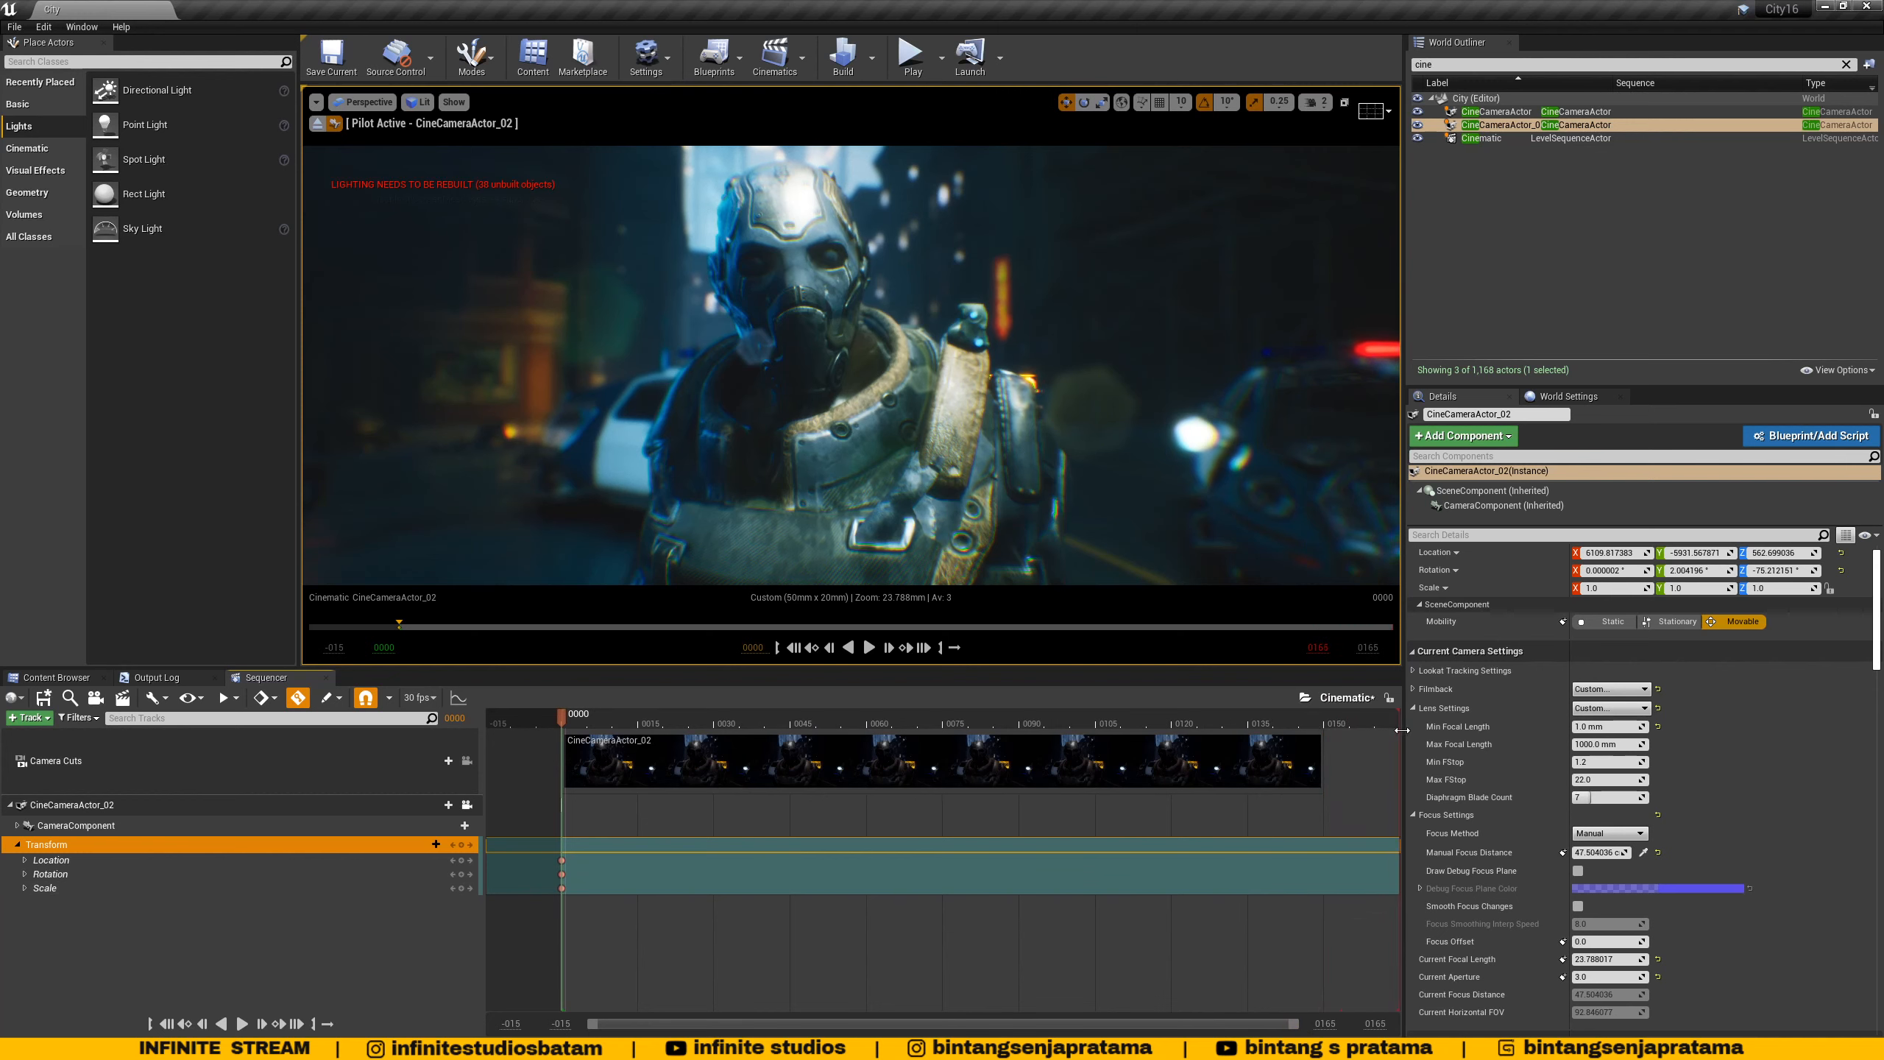
pyautogui.moveTo(1398, 731); pyautogui.dragTo(1390, 731)
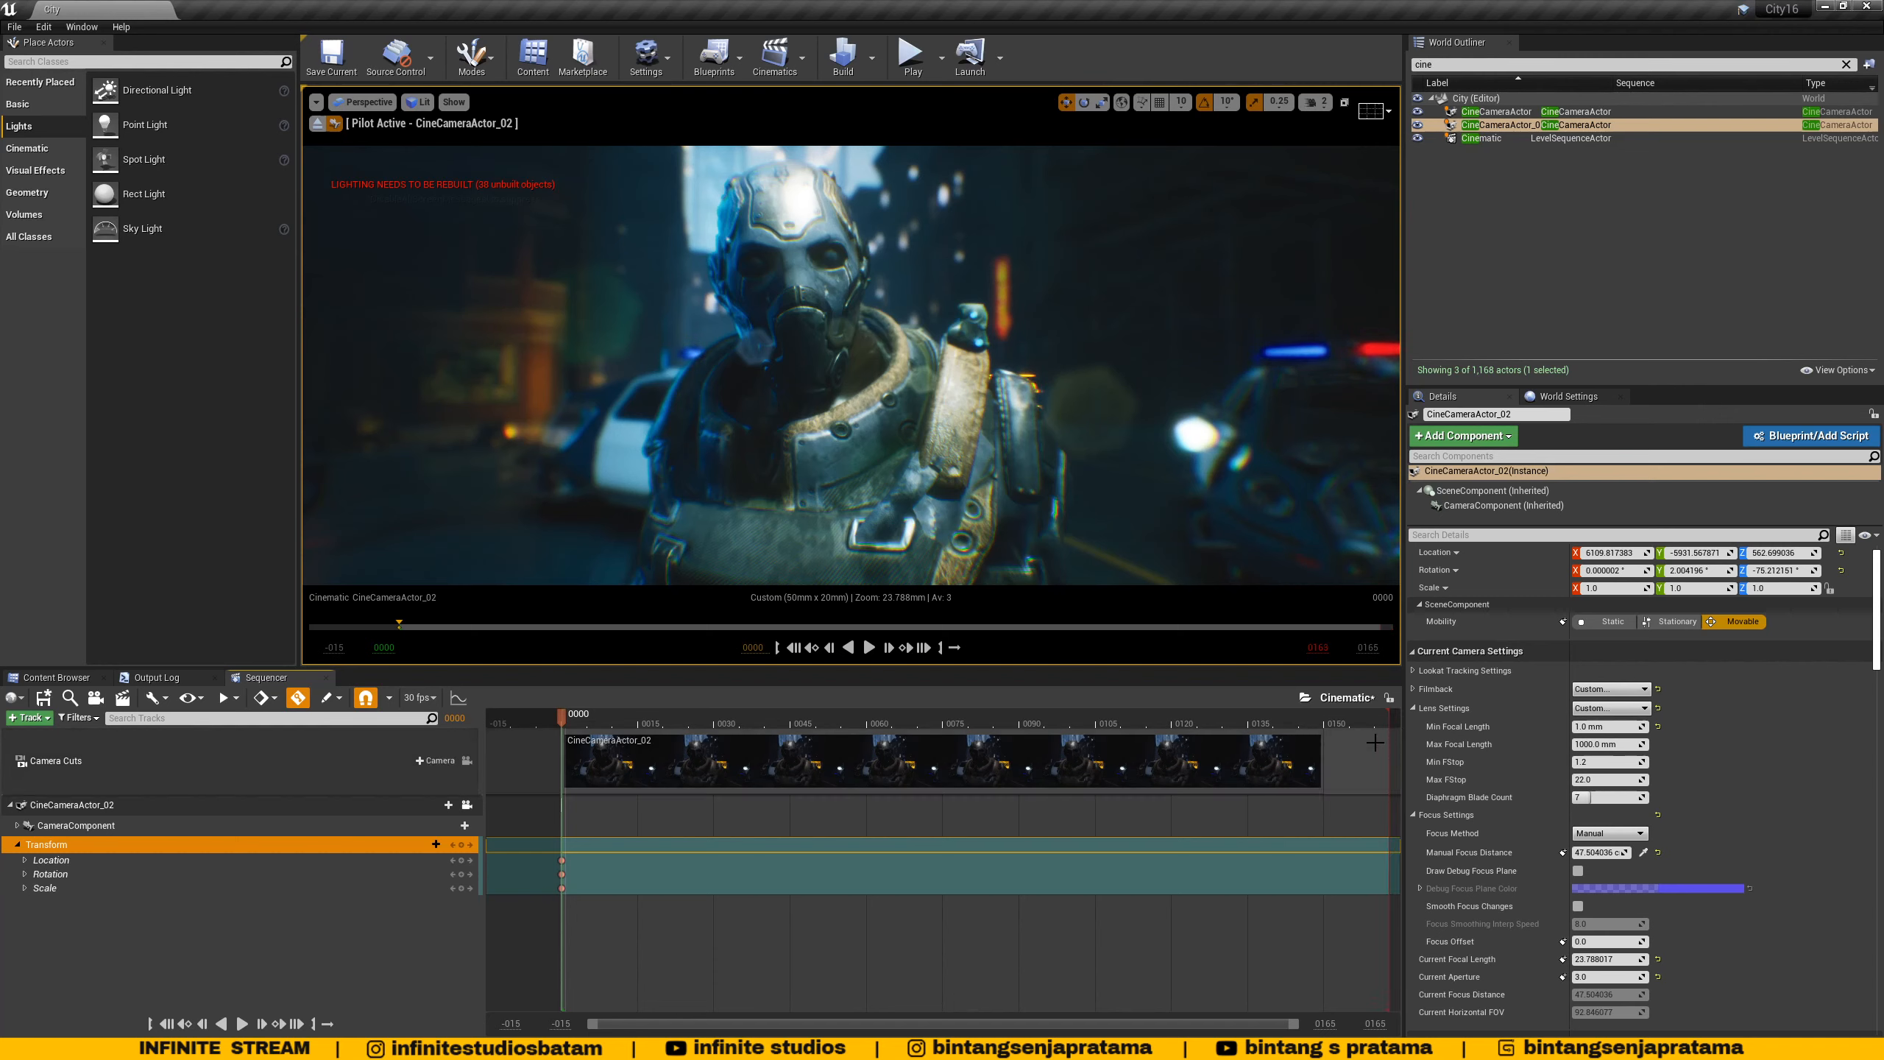
# - Extend the CineCameraActor_02 camera cut to the playback end at frame 0165 and set the working range end to 165
pyautogui.click(1325, 750)
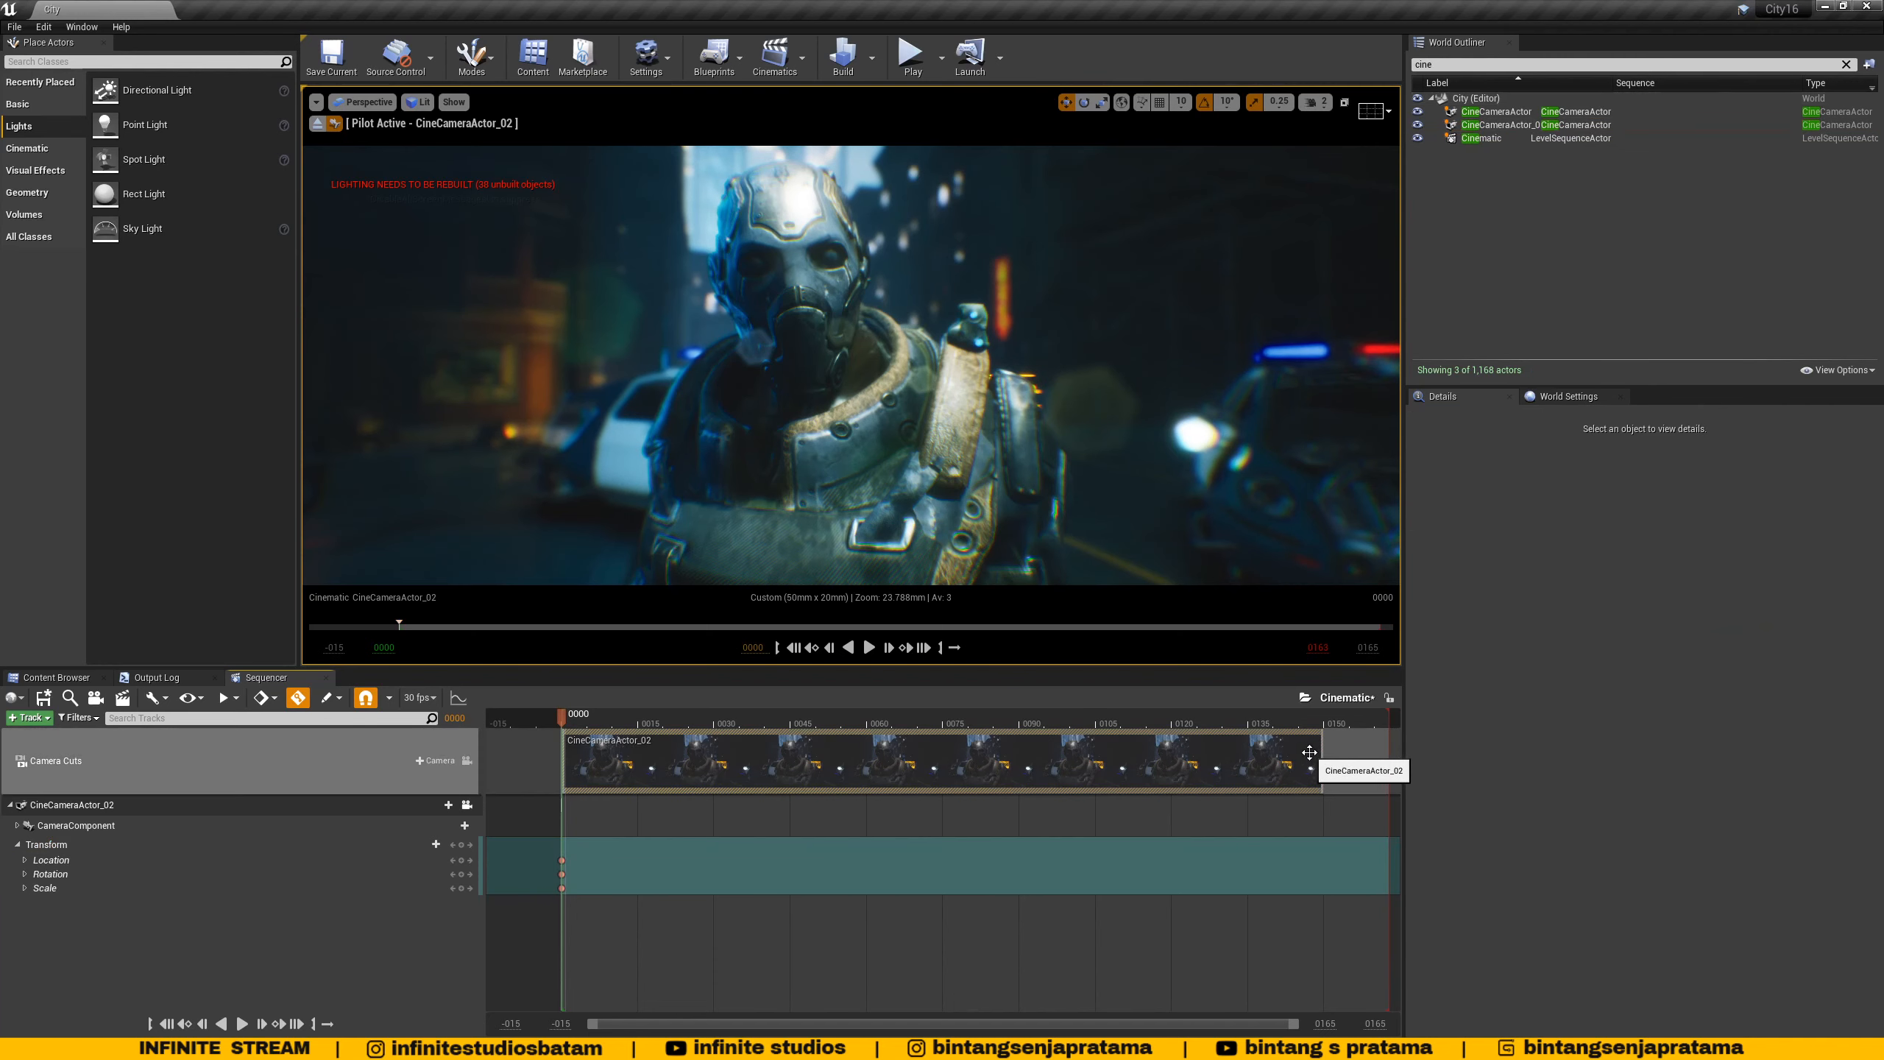
pyautogui.moveTo(1323, 750)
pyautogui.mouseDown()
pyautogui.moveTo(1381, 754)
pyautogui.moveTo(1339, 723)
pyautogui.mouseUp()
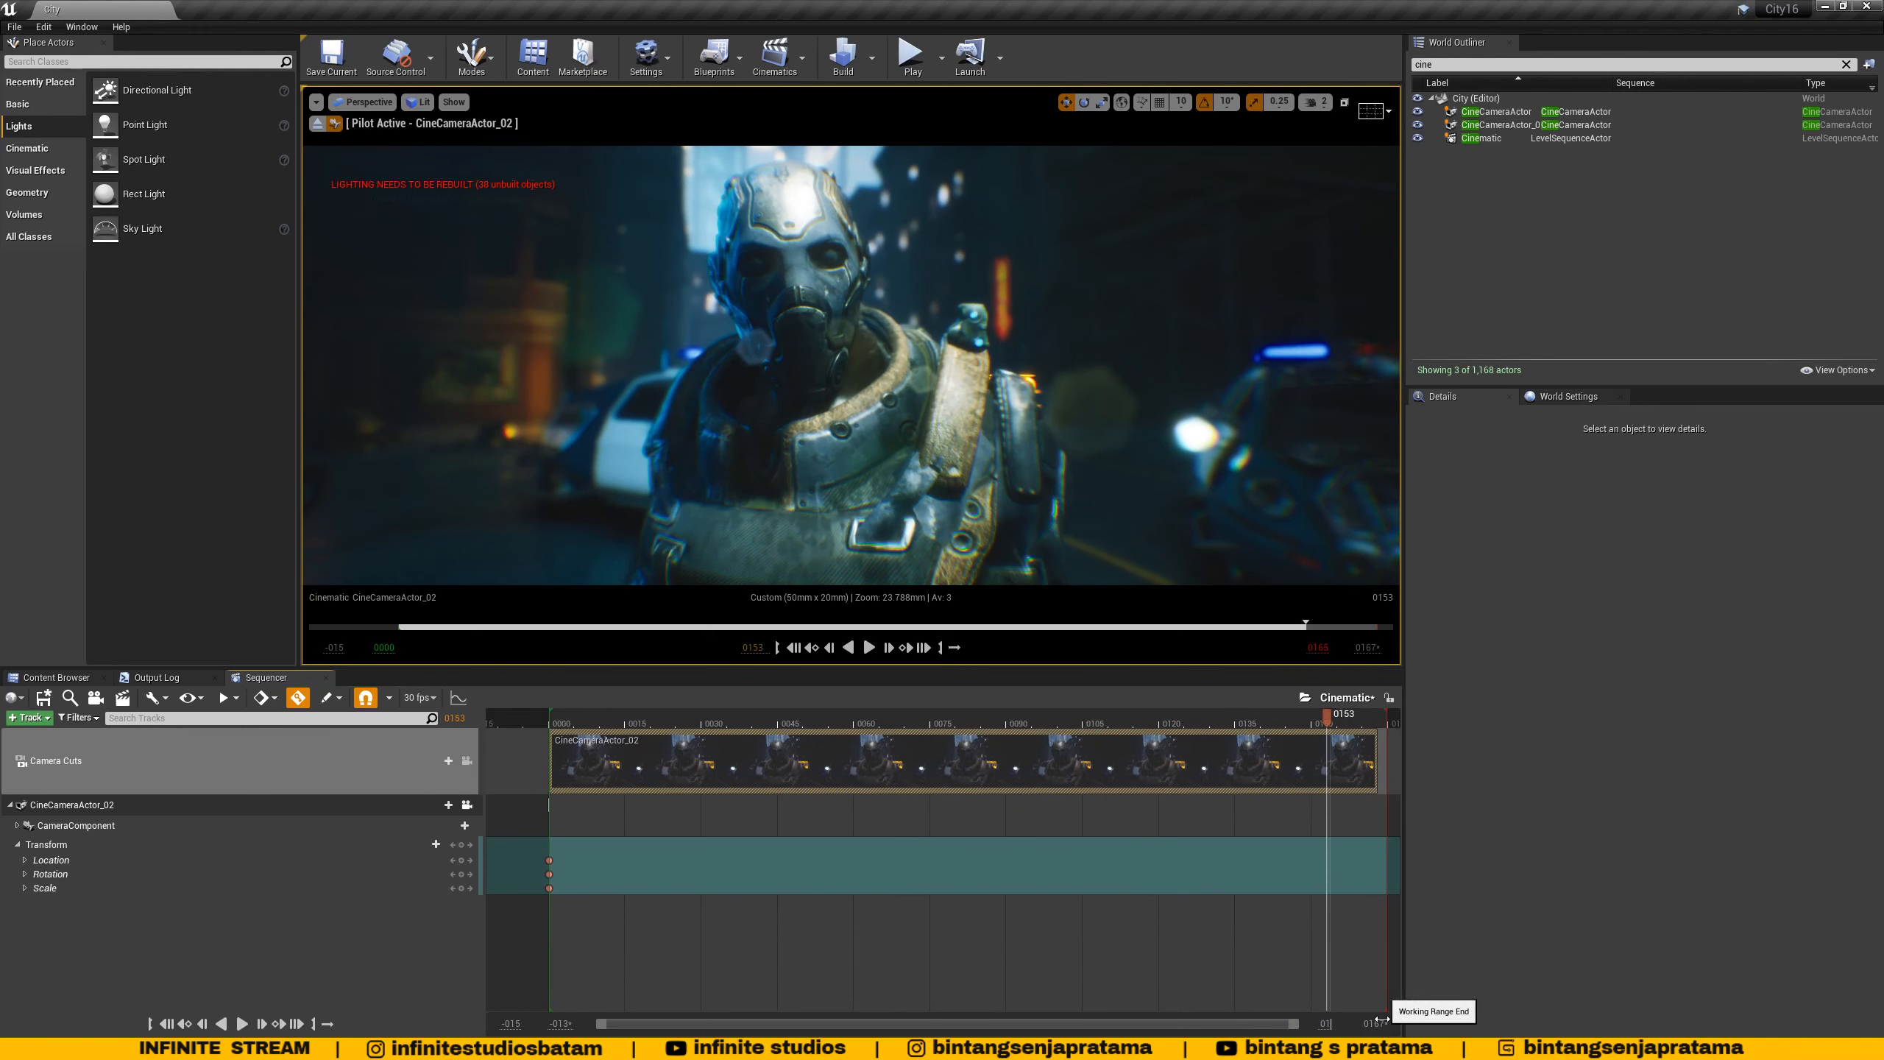
pyautogui.write('5')
pyautogui.press('Return')
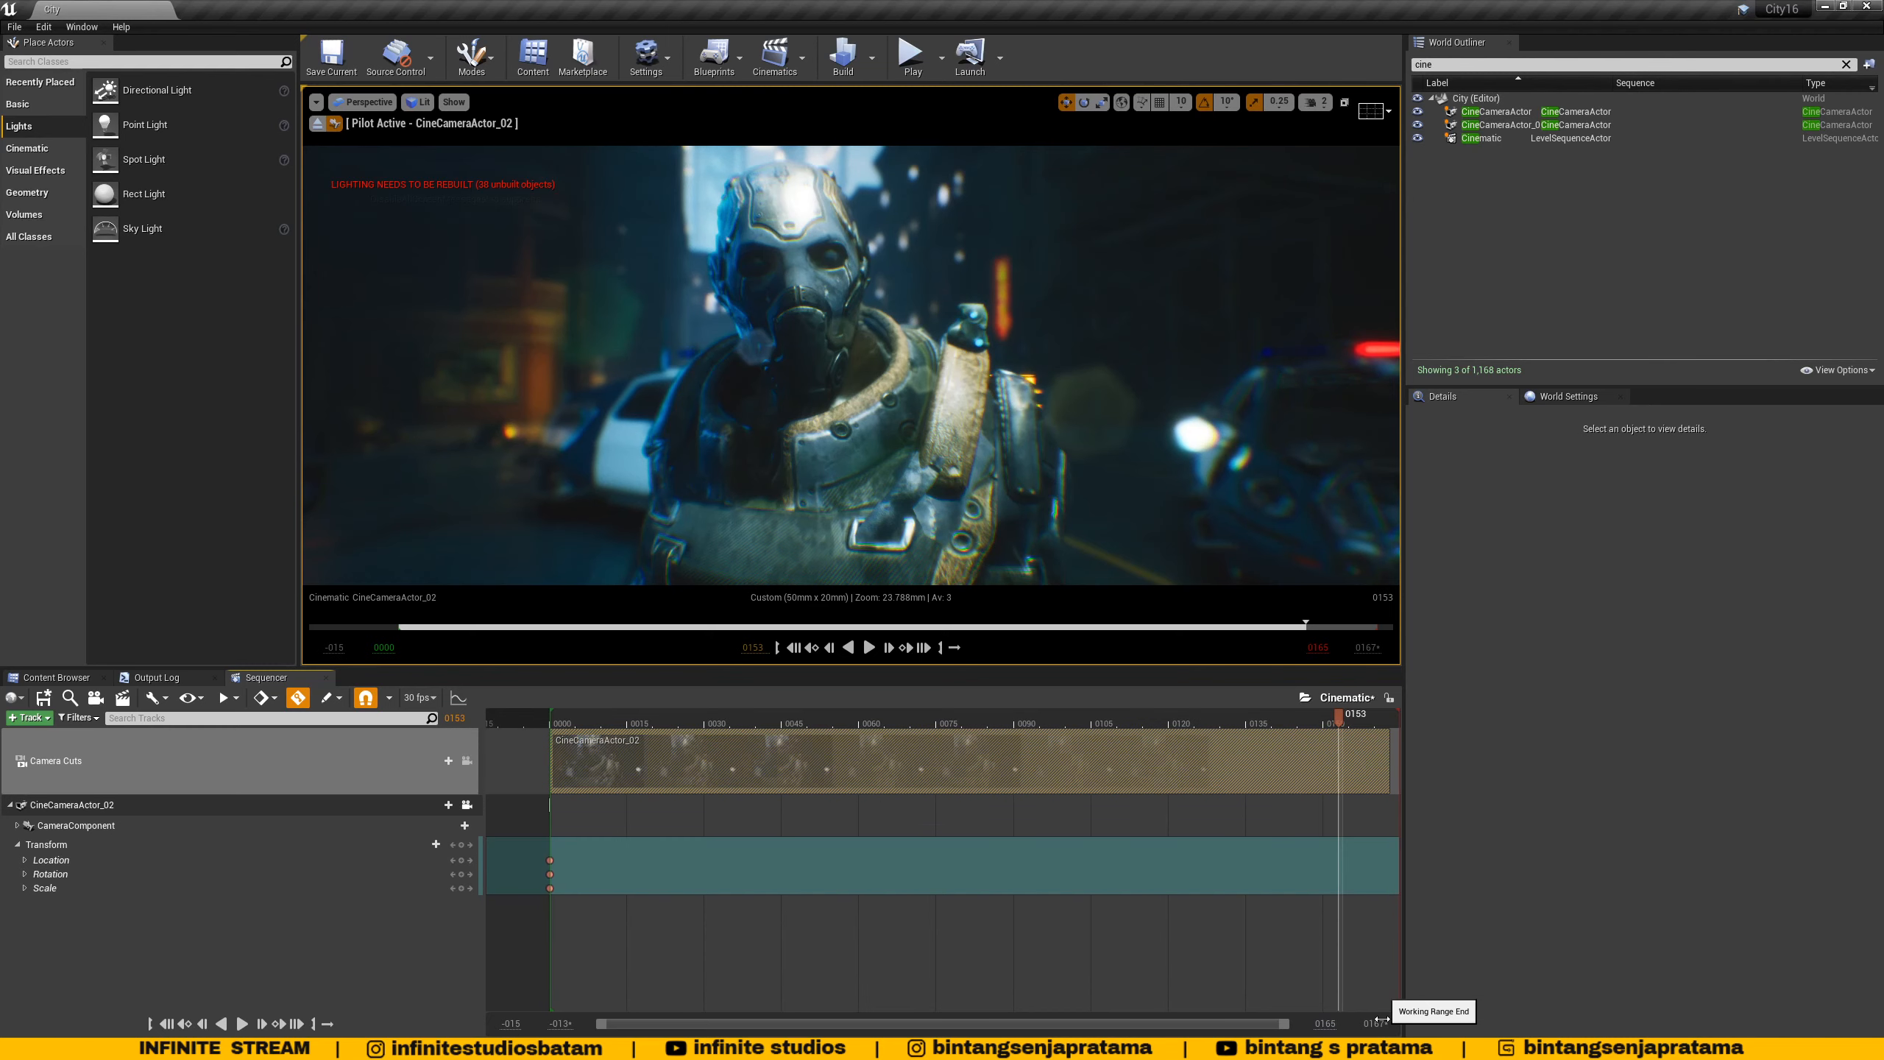
pyautogui.moveTo(1289, 1026); pyautogui.dragTo(1304, 1029)
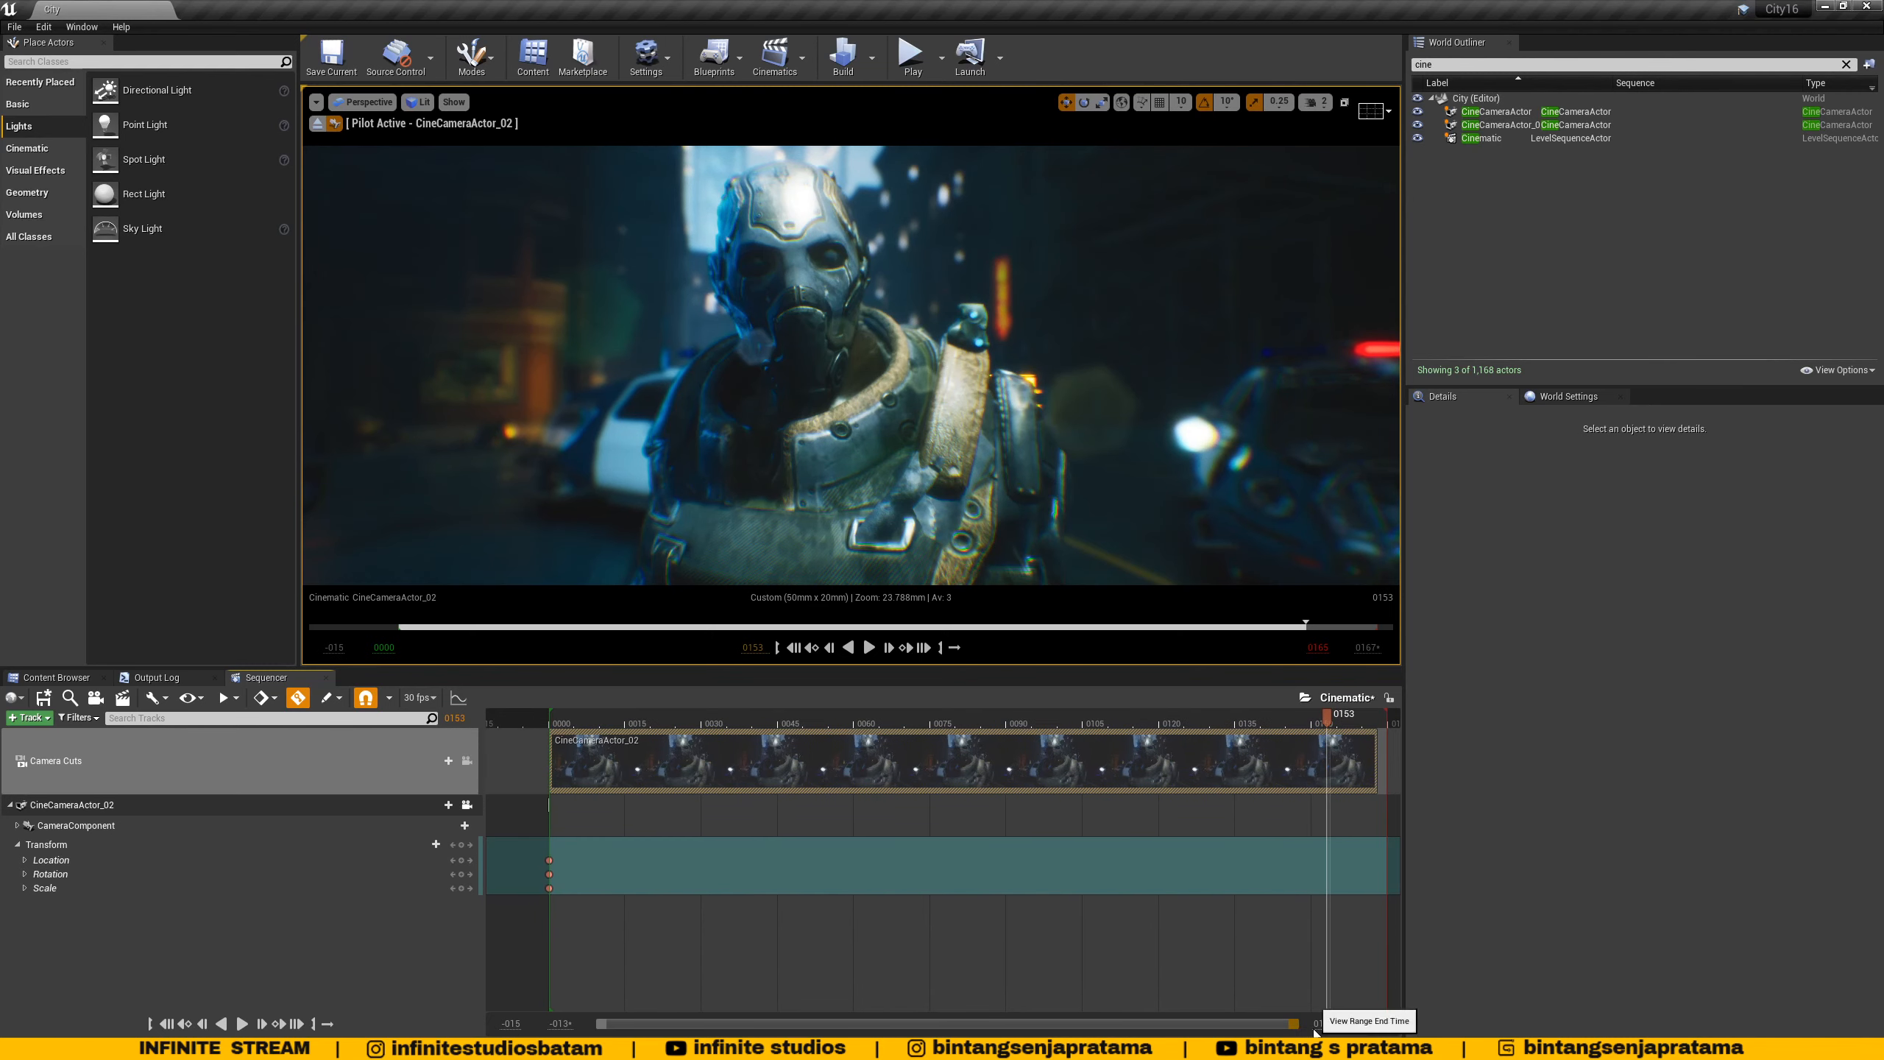
pyautogui.click(1374, 1025)
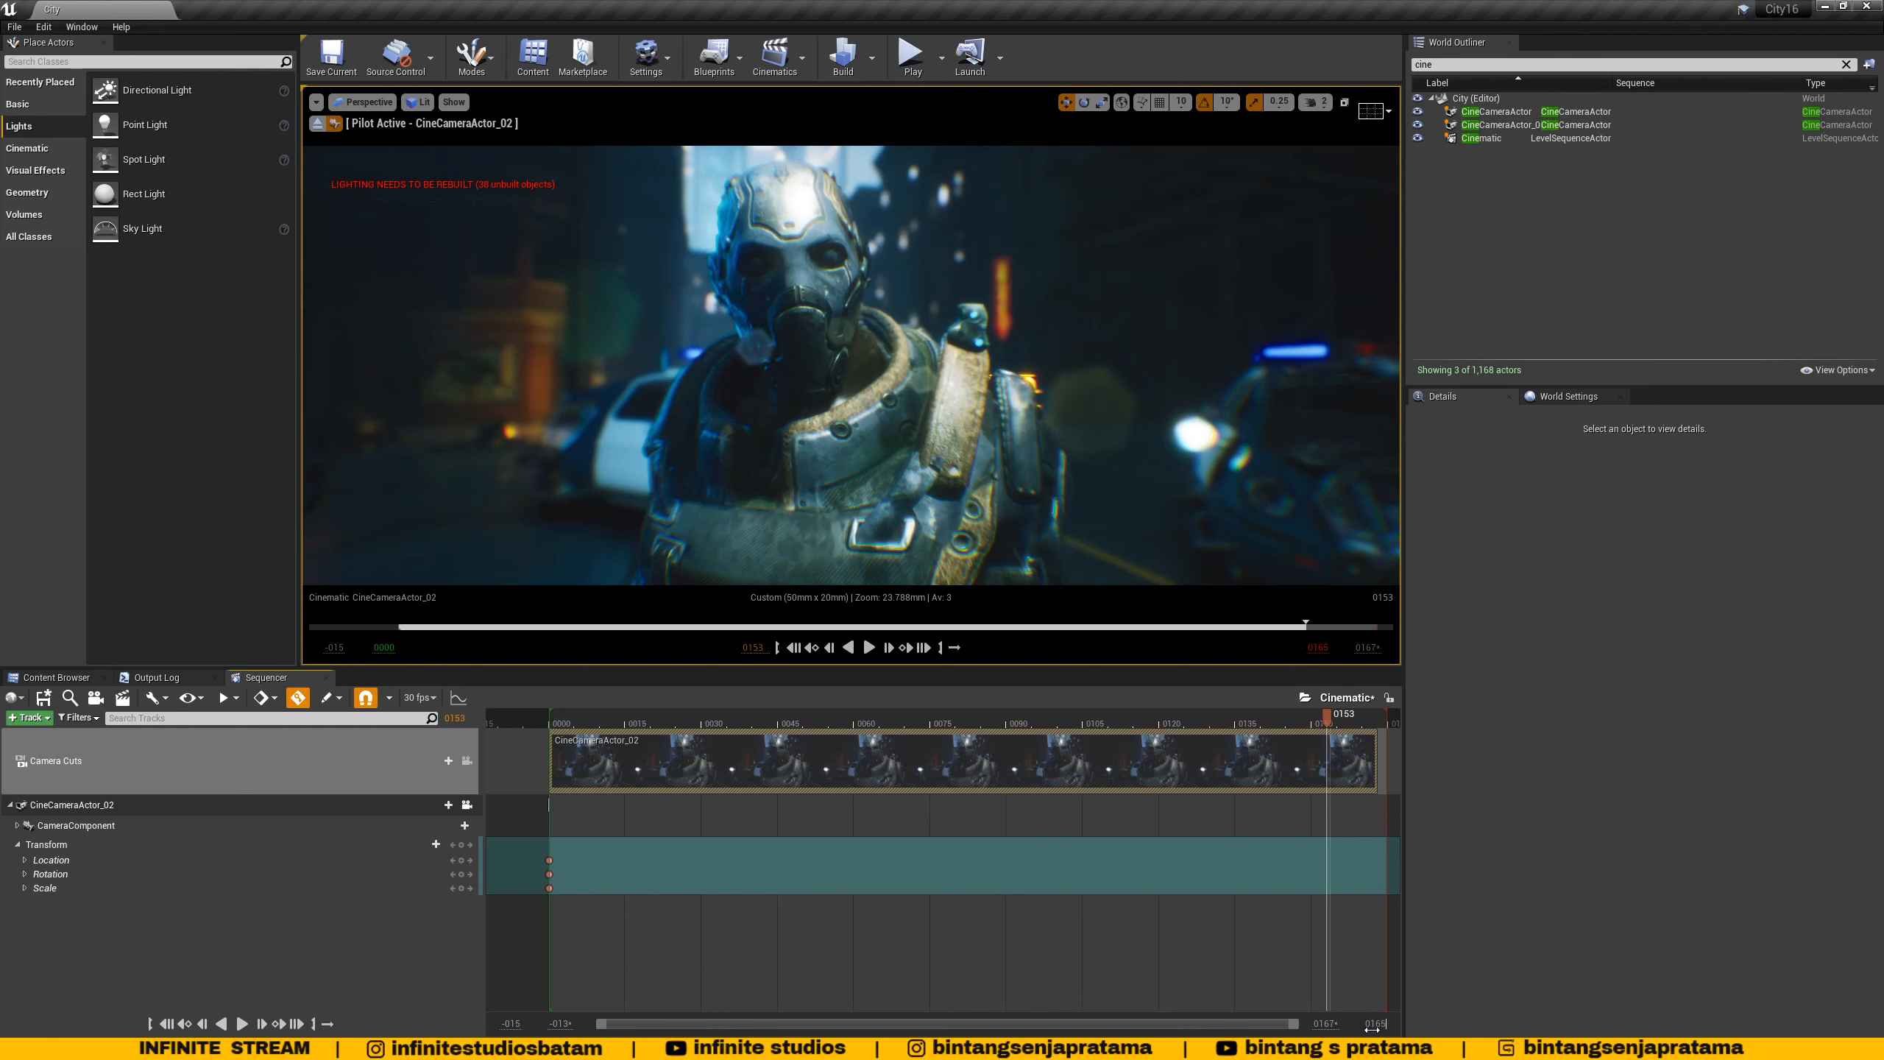
pyautogui.press('Return')
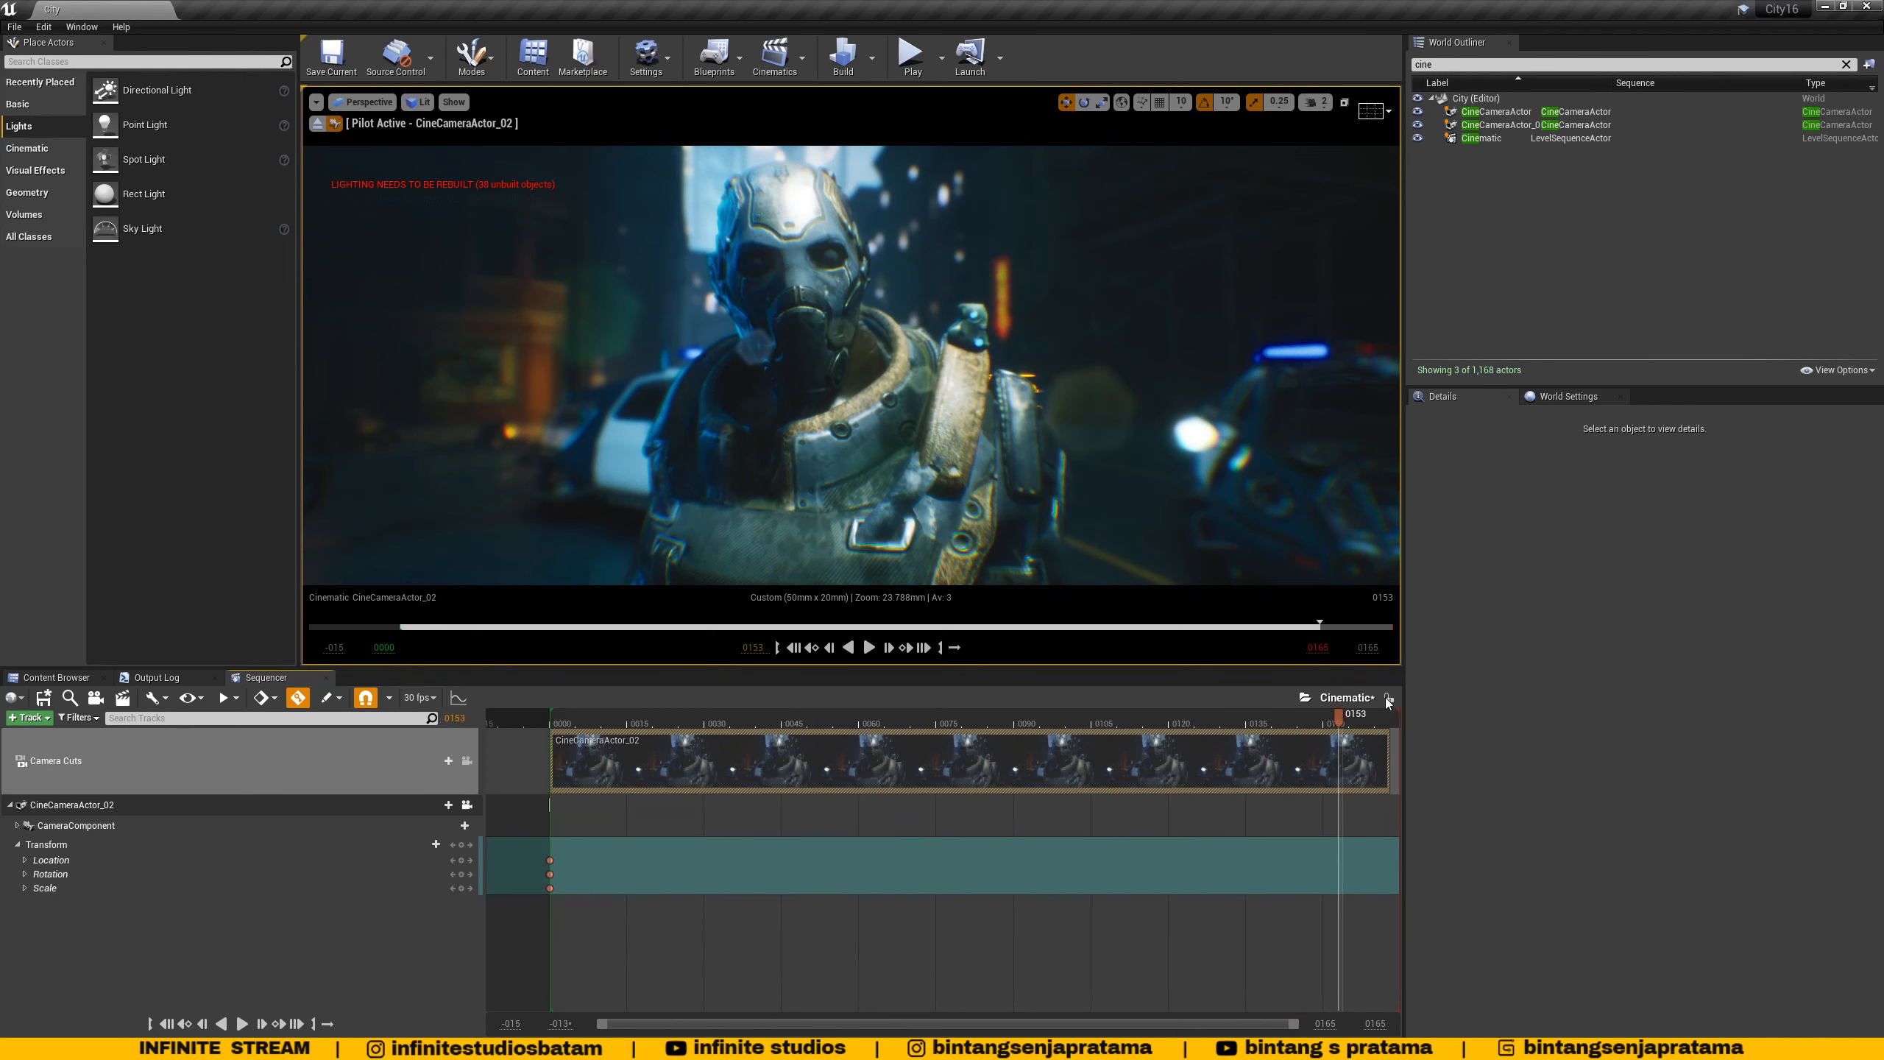
pyautogui.moveTo(1387, 740); pyautogui.dragTo(1370, 749)
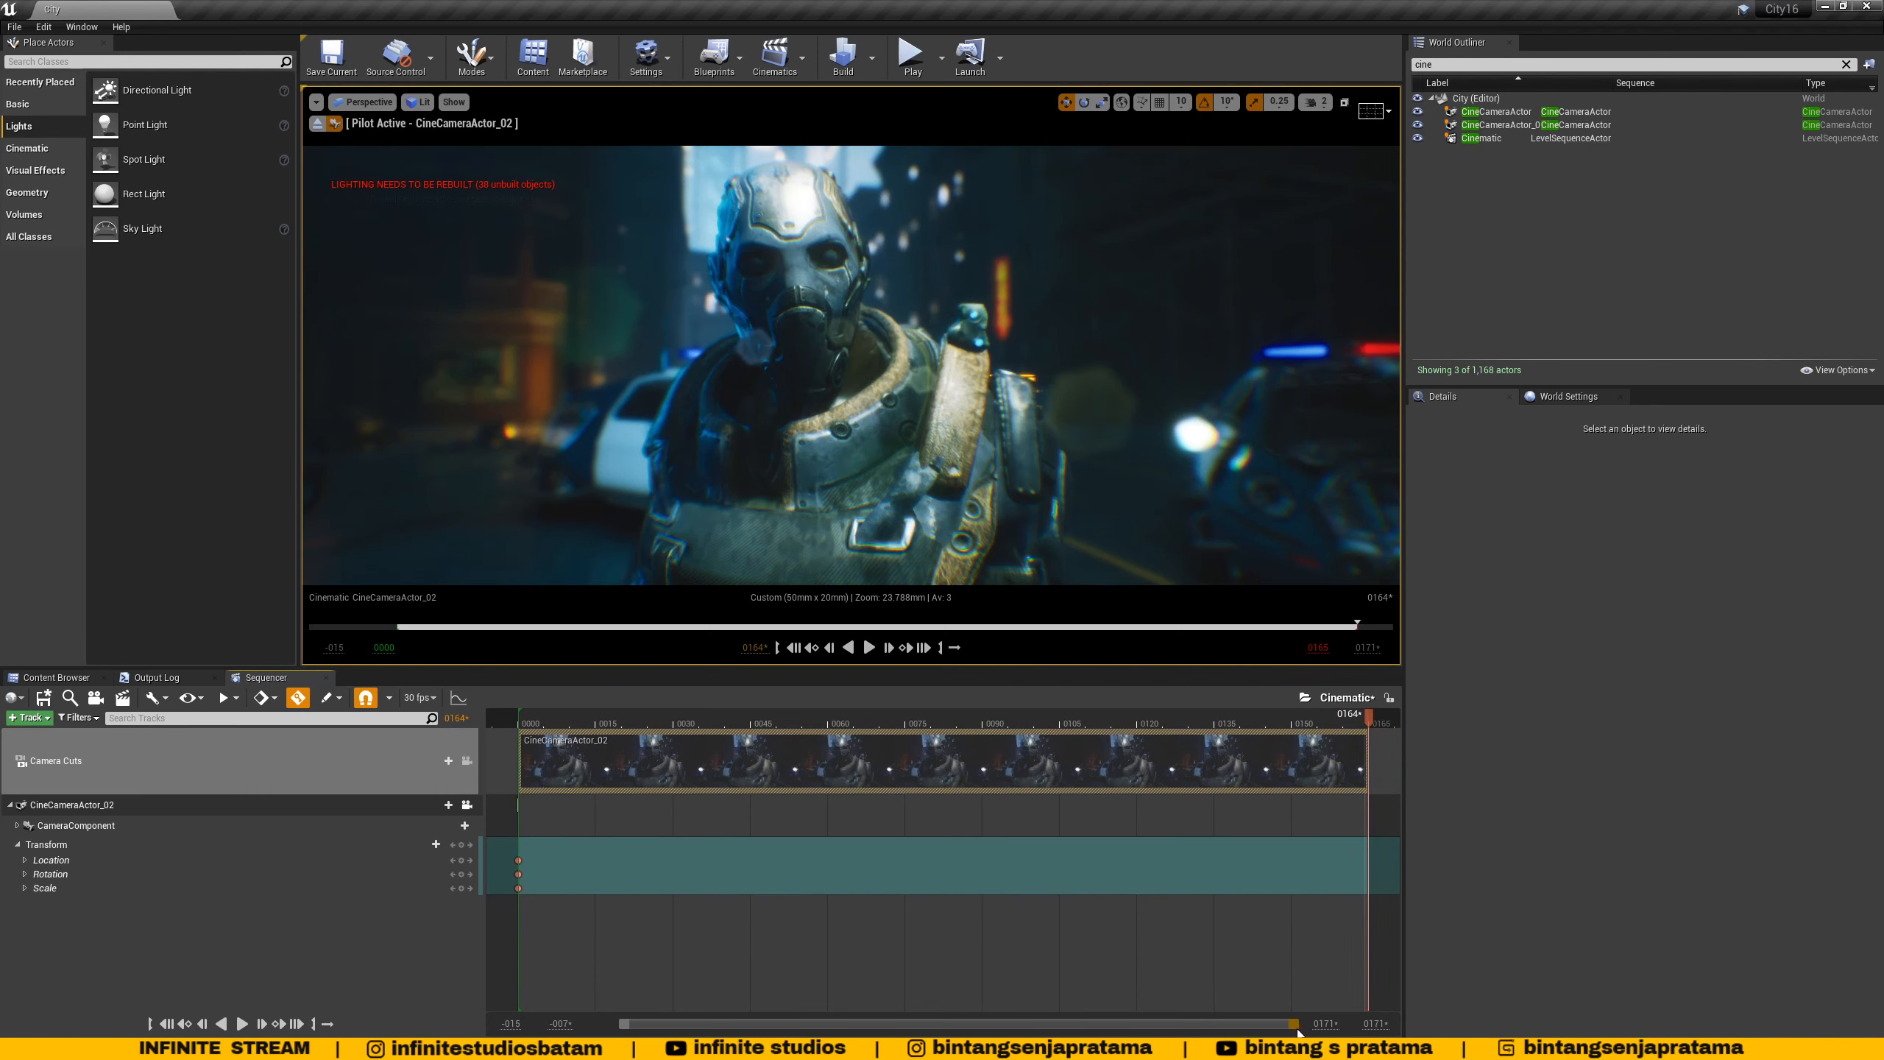
pyautogui.write('165')
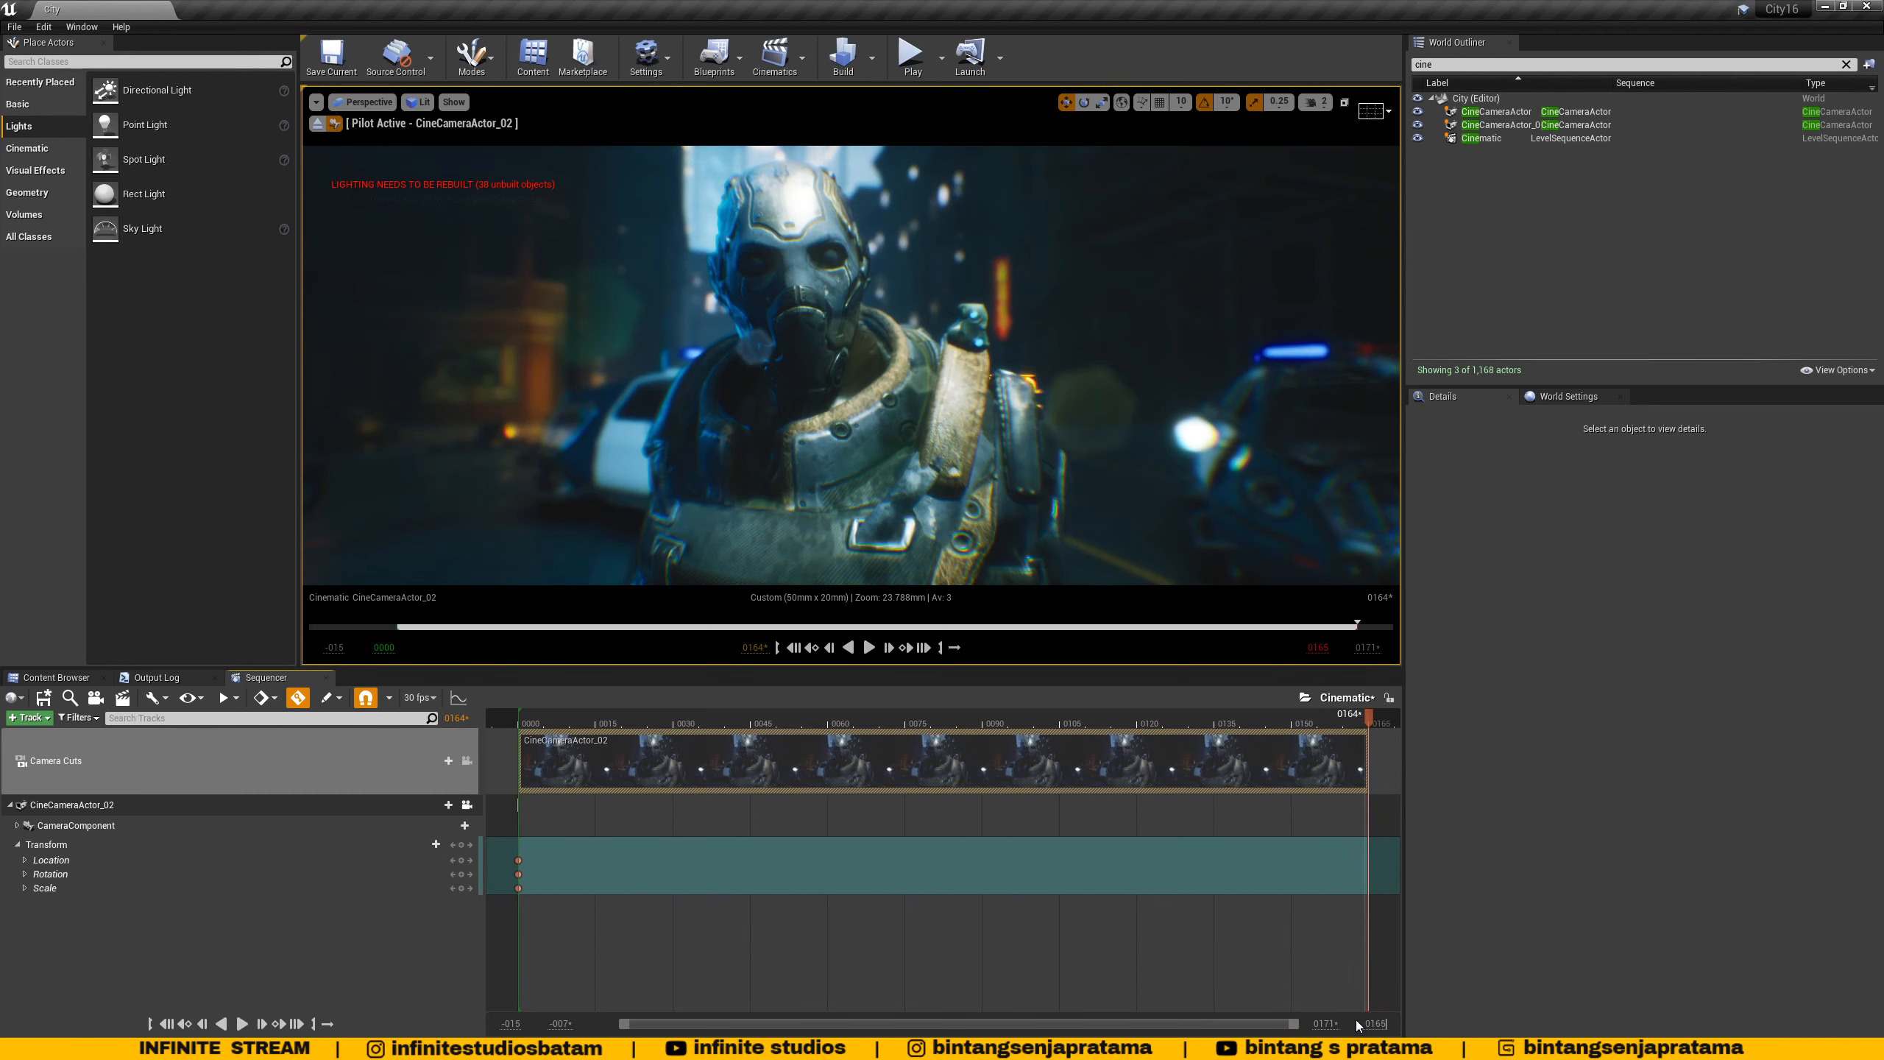
pyautogui.press('Return')
# - Select the camera's CameraComponent track and move the playhead from frame 0000 to frame 0165
pyautogui.moveTo(1351, 727); pyautogui.dragTo(527, 769)
pyautogui.click(262, 825)
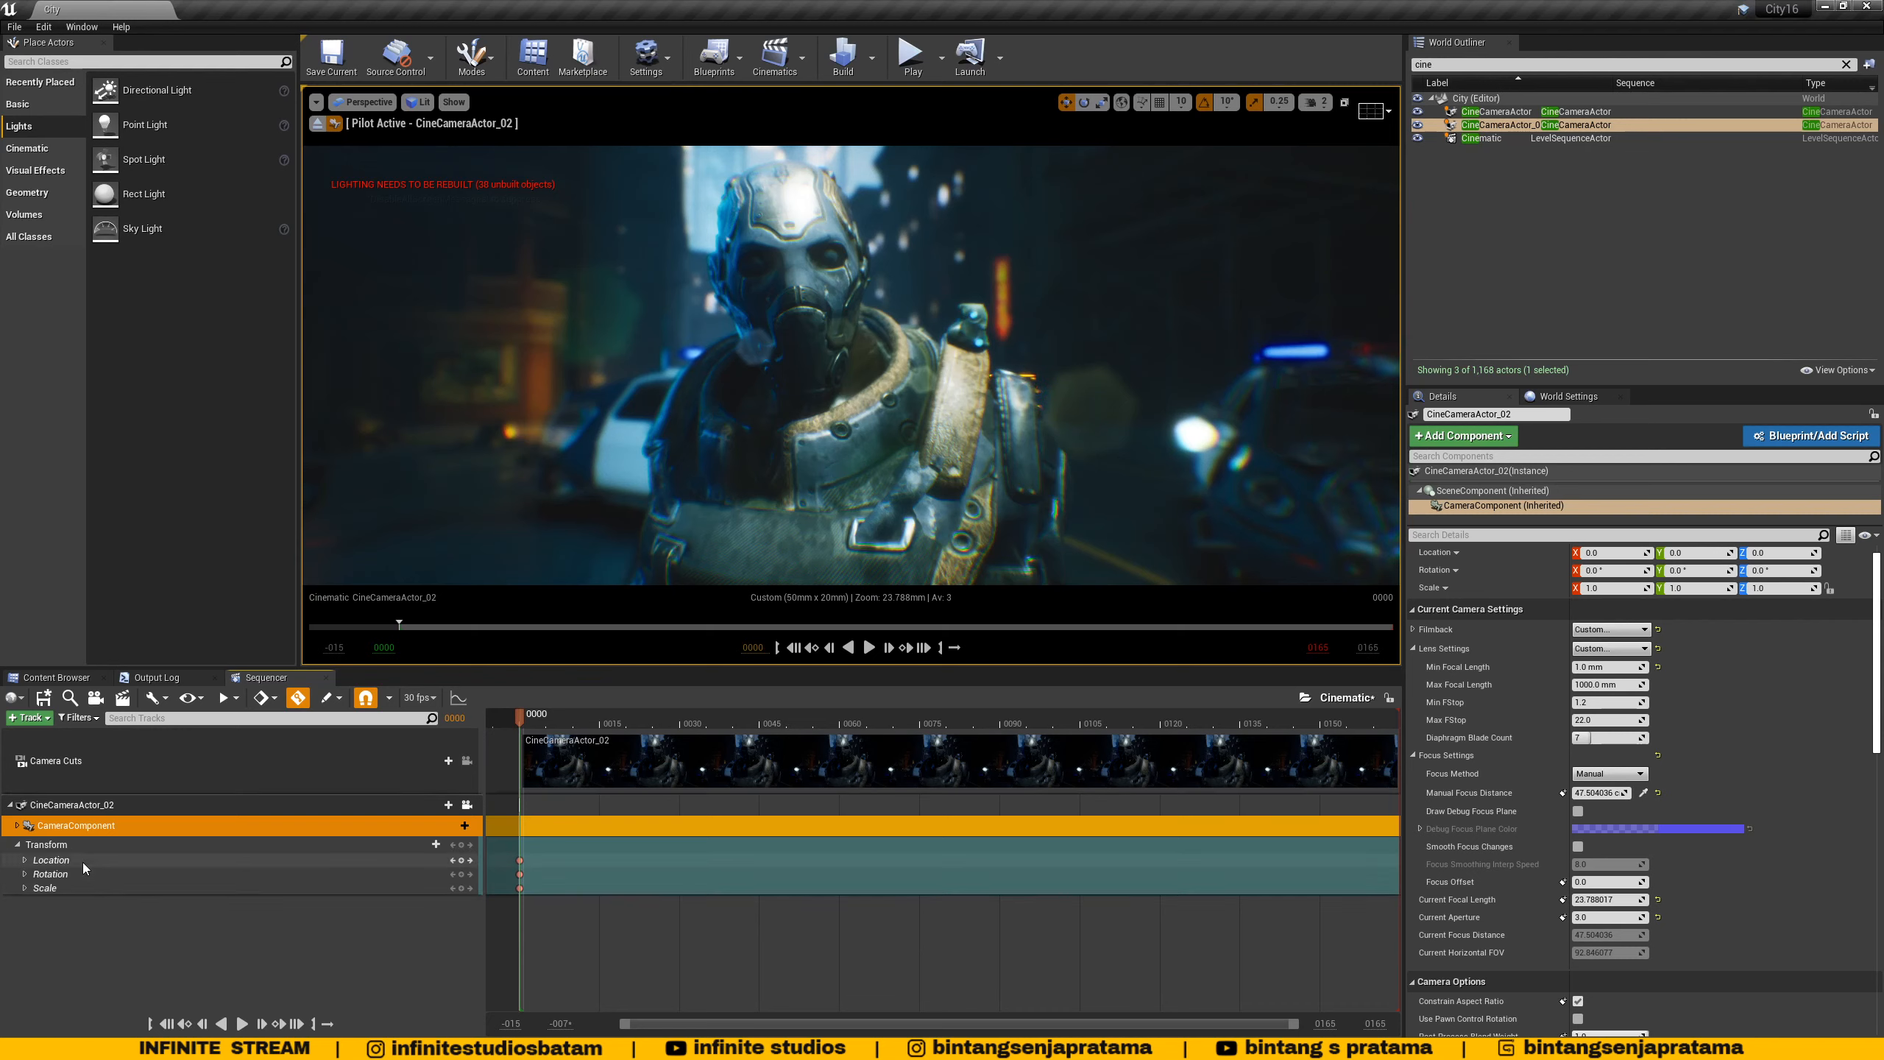
pyautogui.moveTo(684, 725); pyautogui.dragTo(1402, 733)
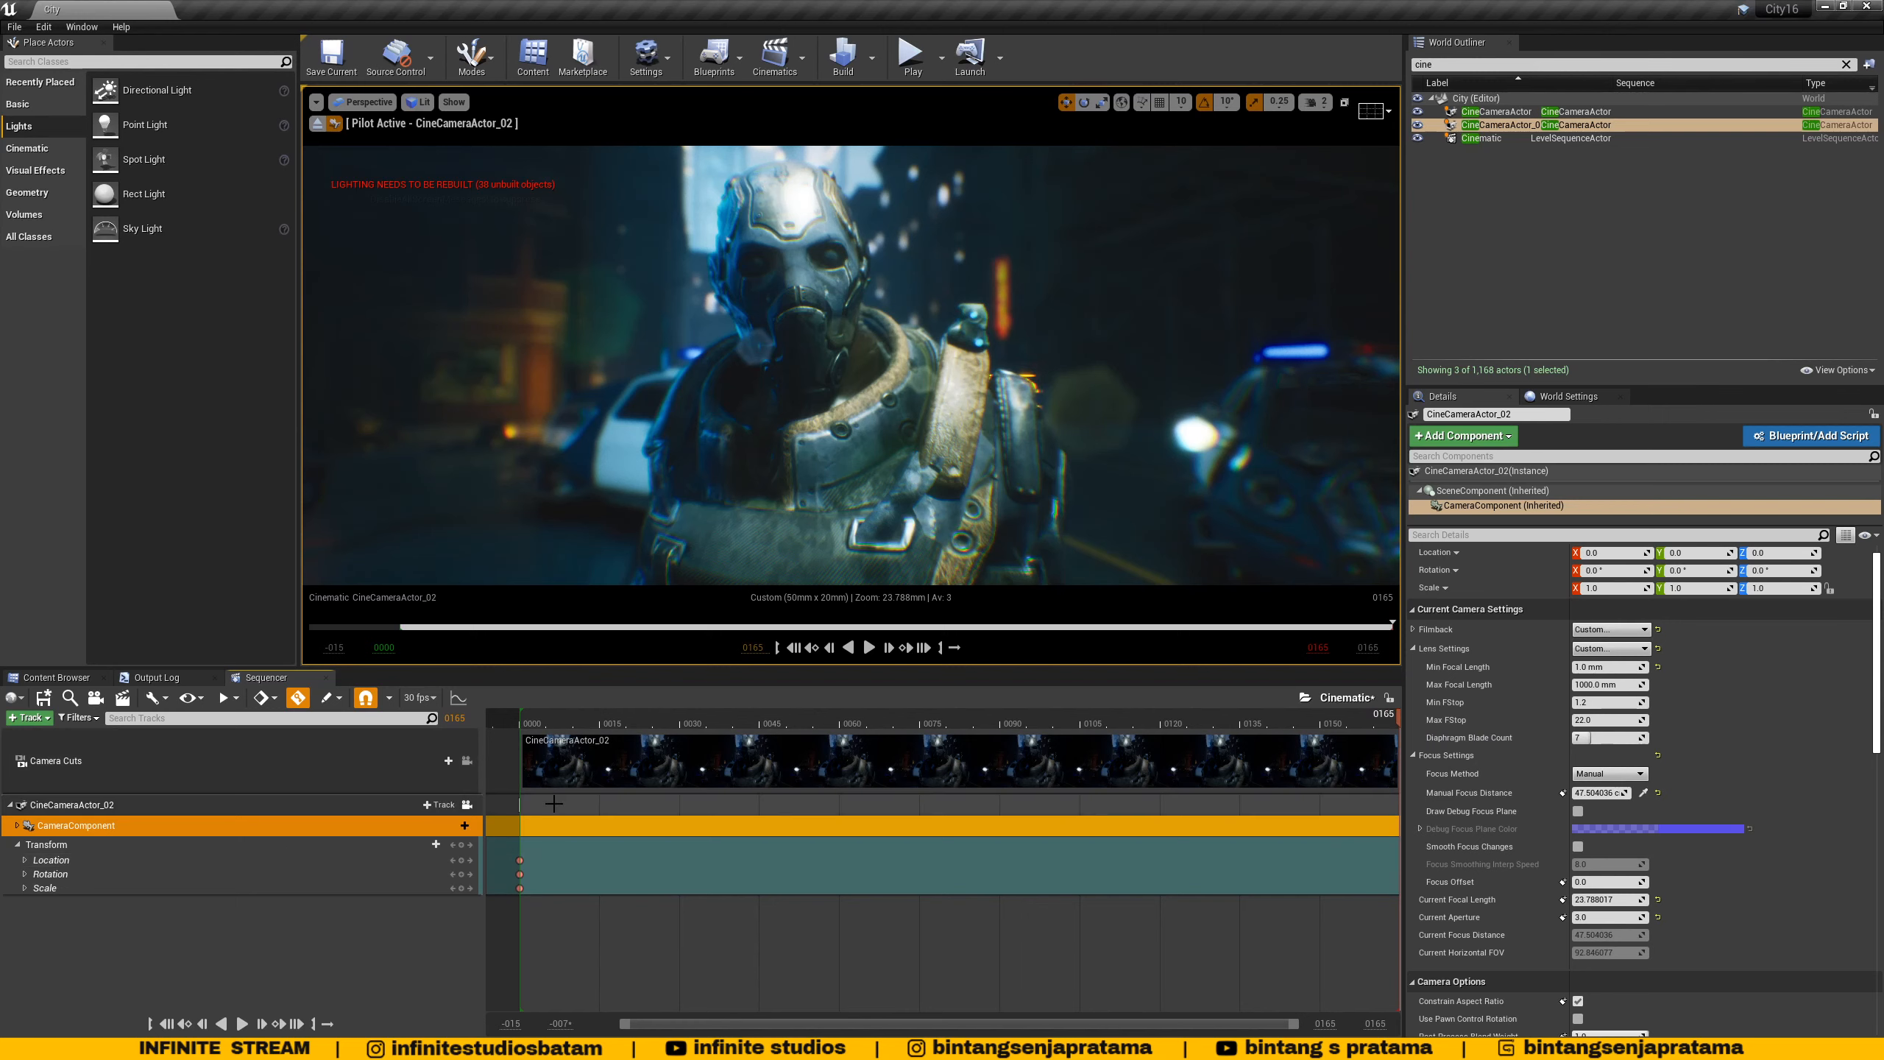
# - Scrub the shot between frames 0000 and 0165 with auto-keying temporarily switched off
pyautogui.click(298, 699)
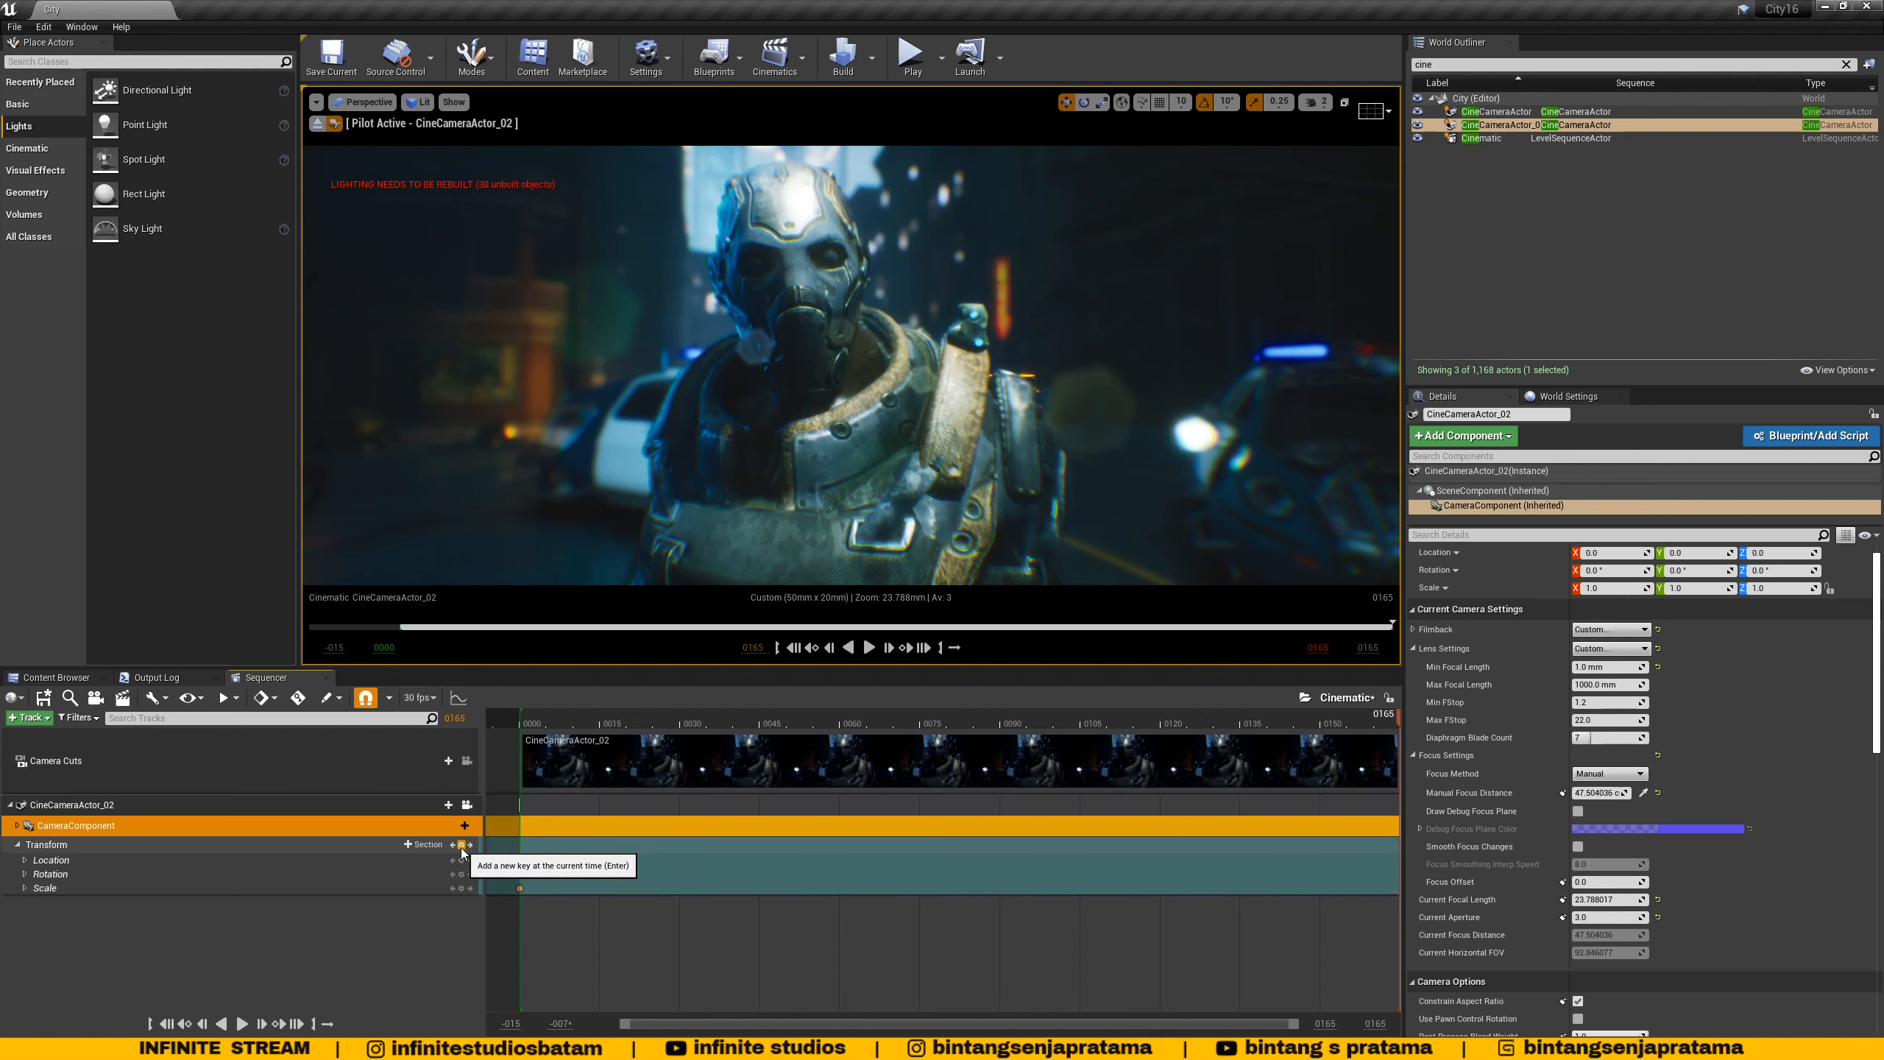
pyautogui.moveTo(536, 717); pyautogui.dragTo(523, 712)
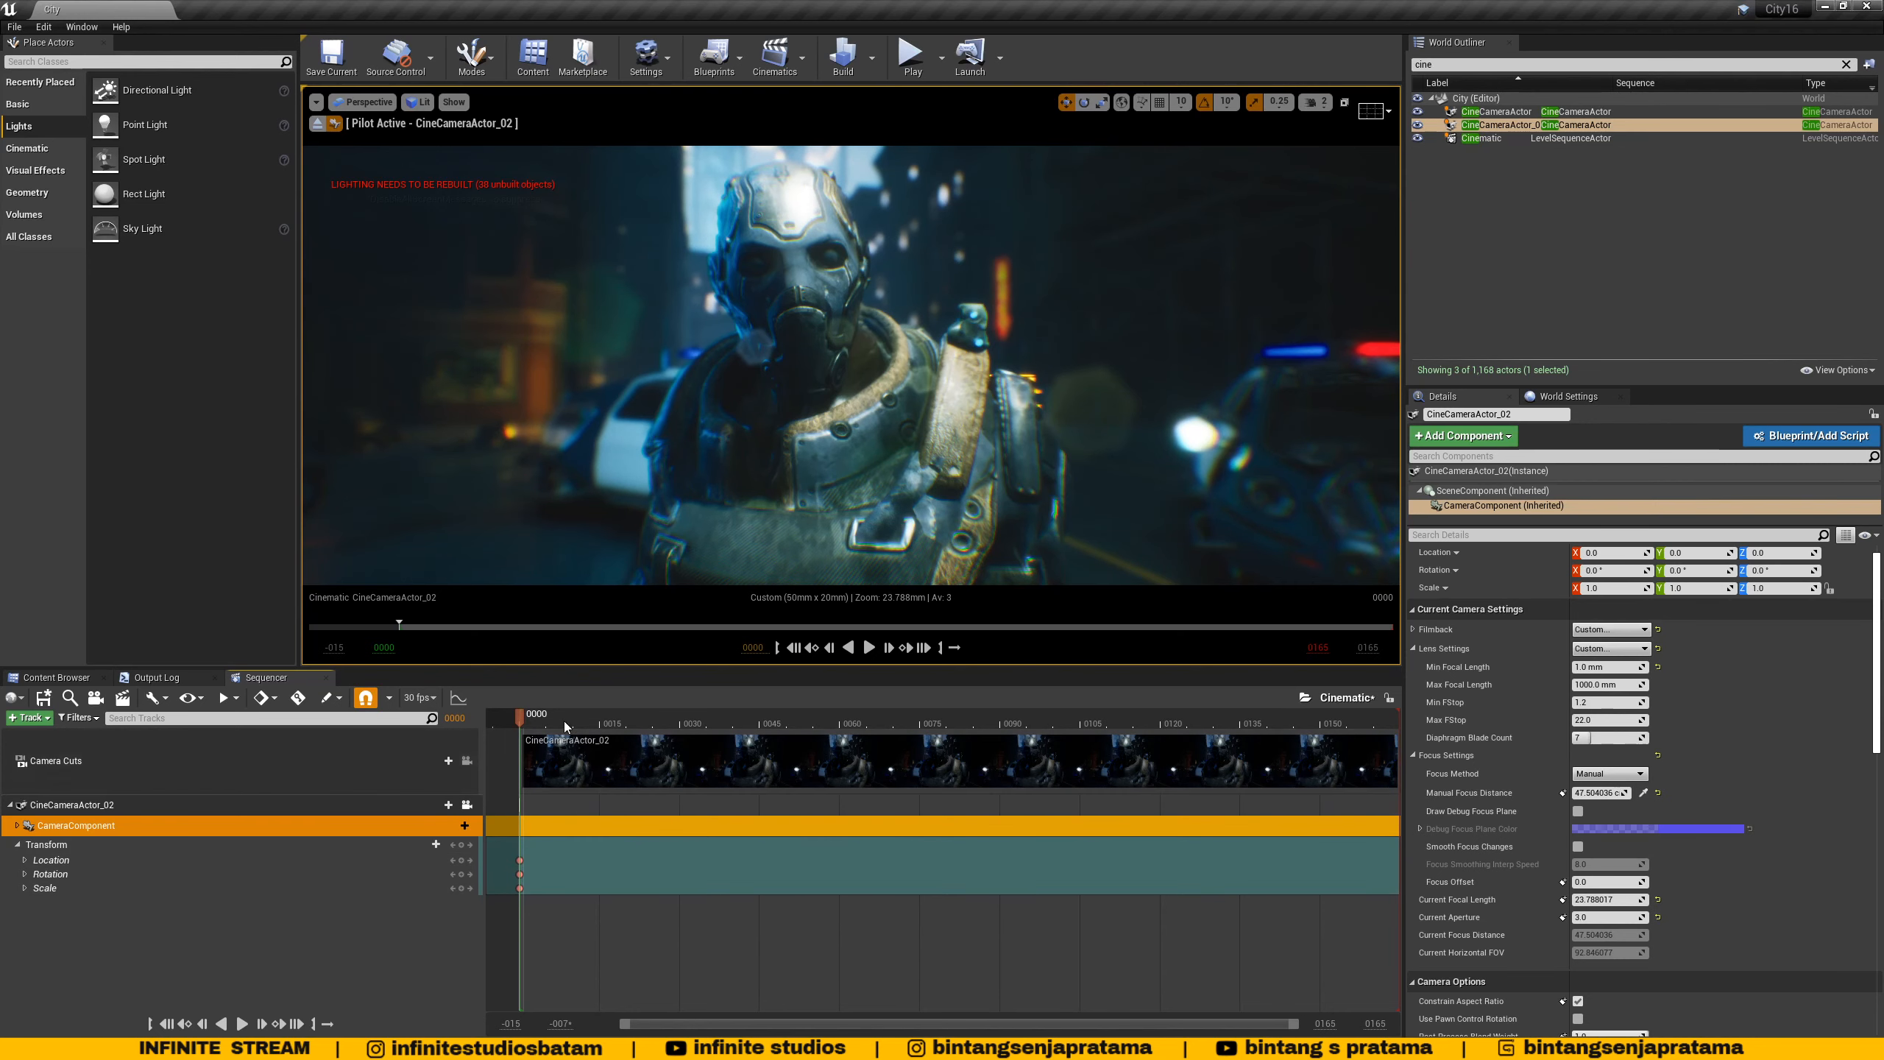
pyautogui.moveTo(564, 722); pyautogui.dragTo(1402, 716)
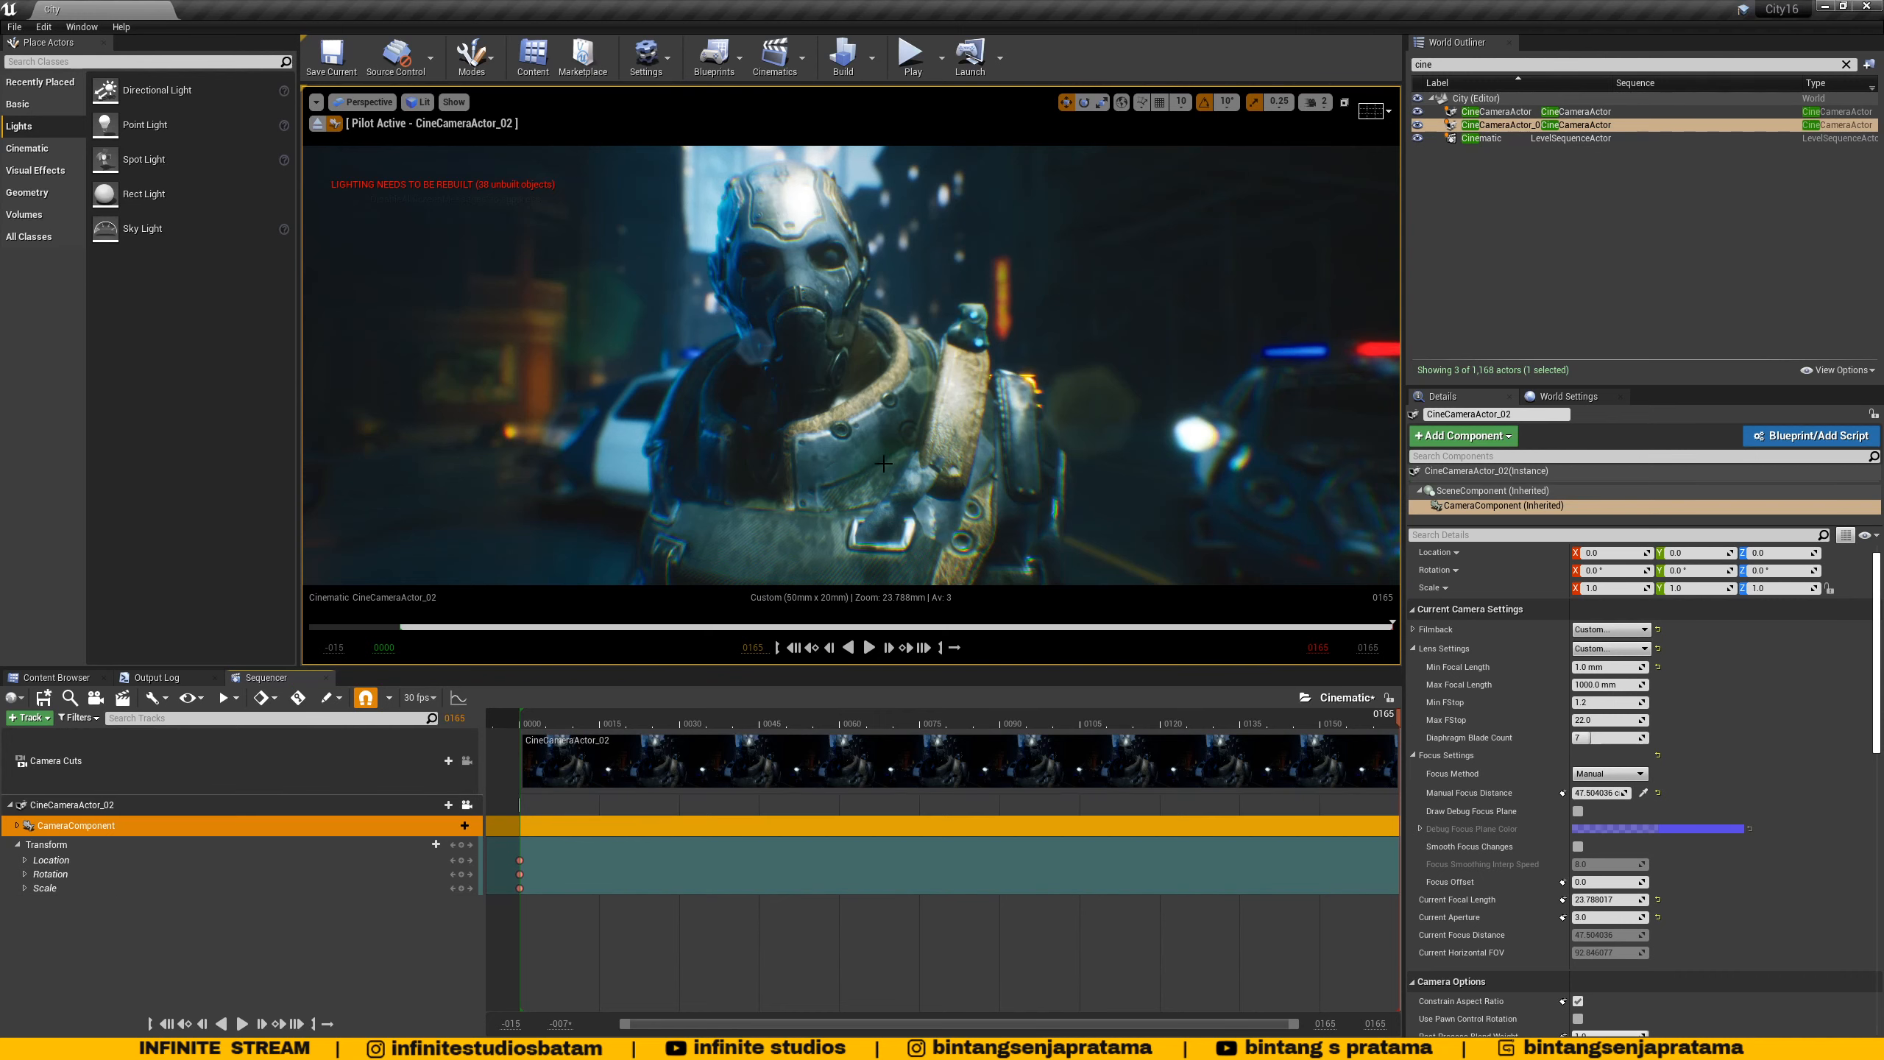
pyautogui.click(298, 698)
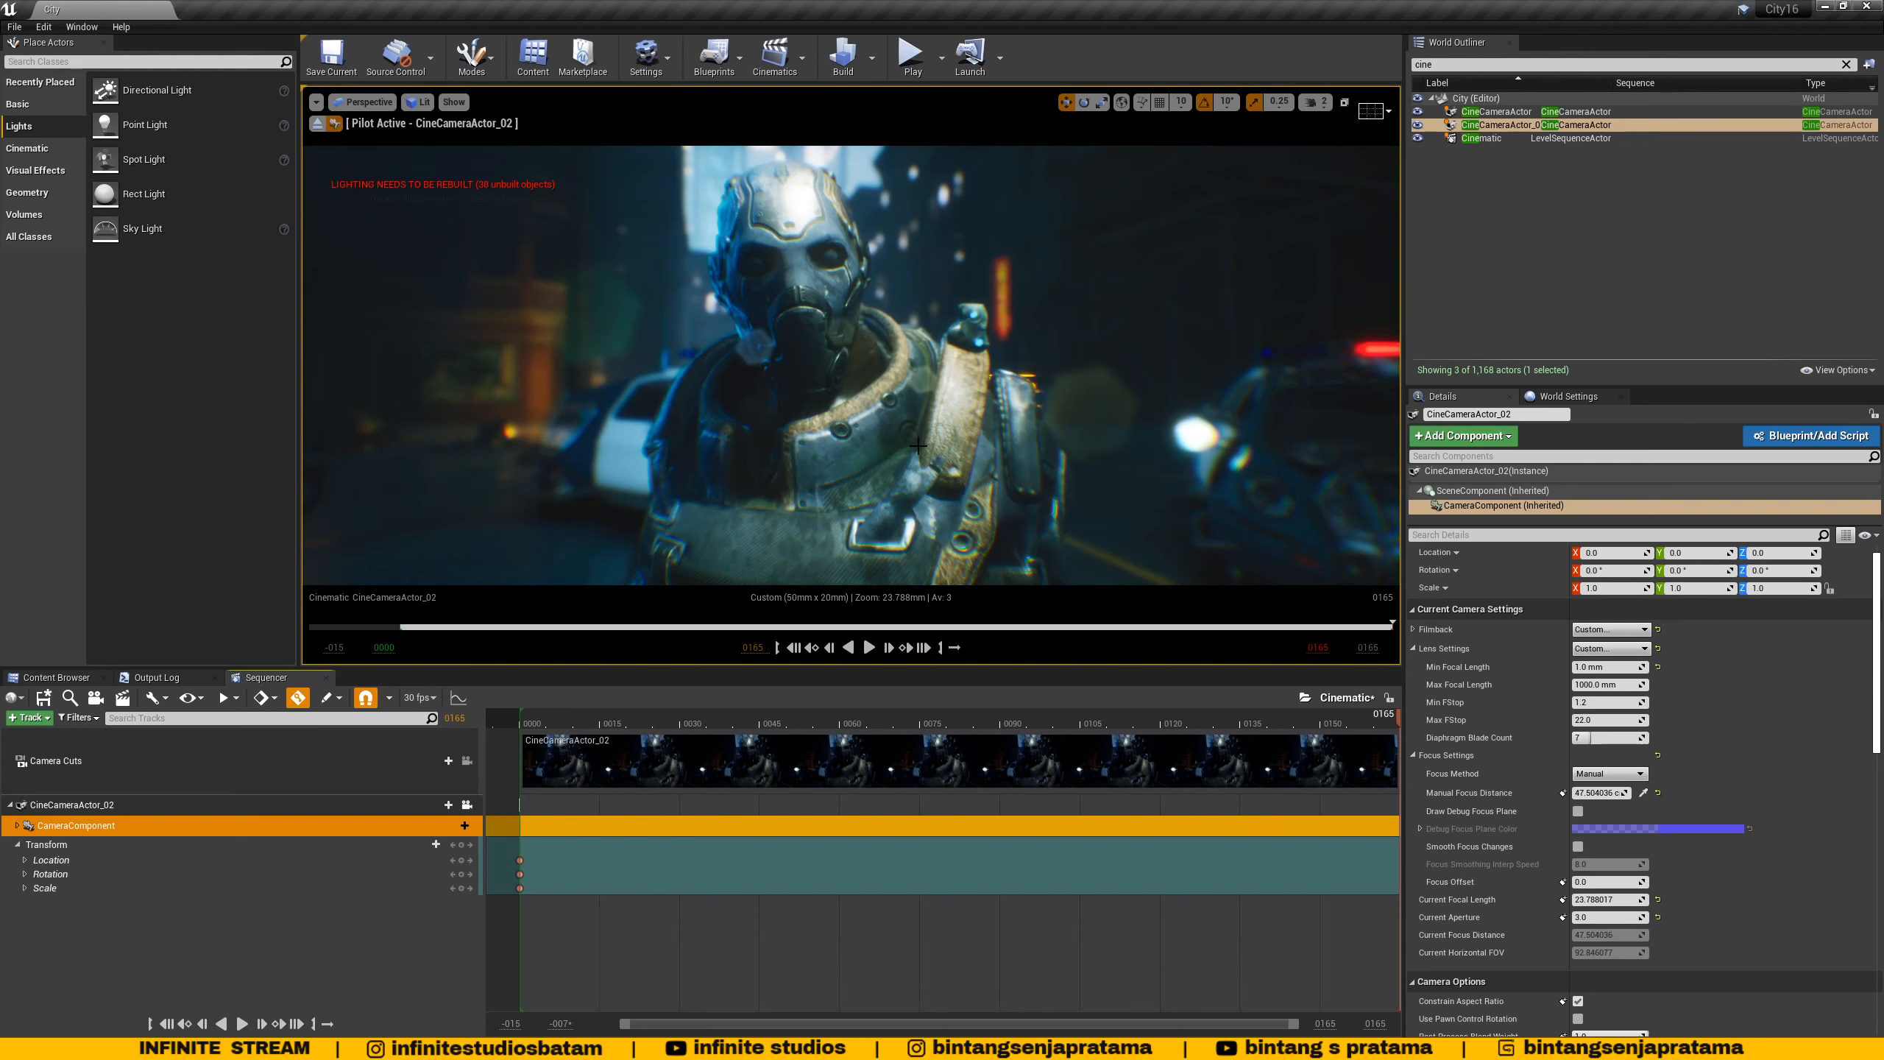
# - Pull the piloted CineCameraActor_02 back from the trooper at frame 0165 to key a wider framing with the police cars
pyautogui.press('s')
pyautogui.moveTo(807, 427); pyautogui.dragTo(806, 427, button='right')
pyautogui.press('s')
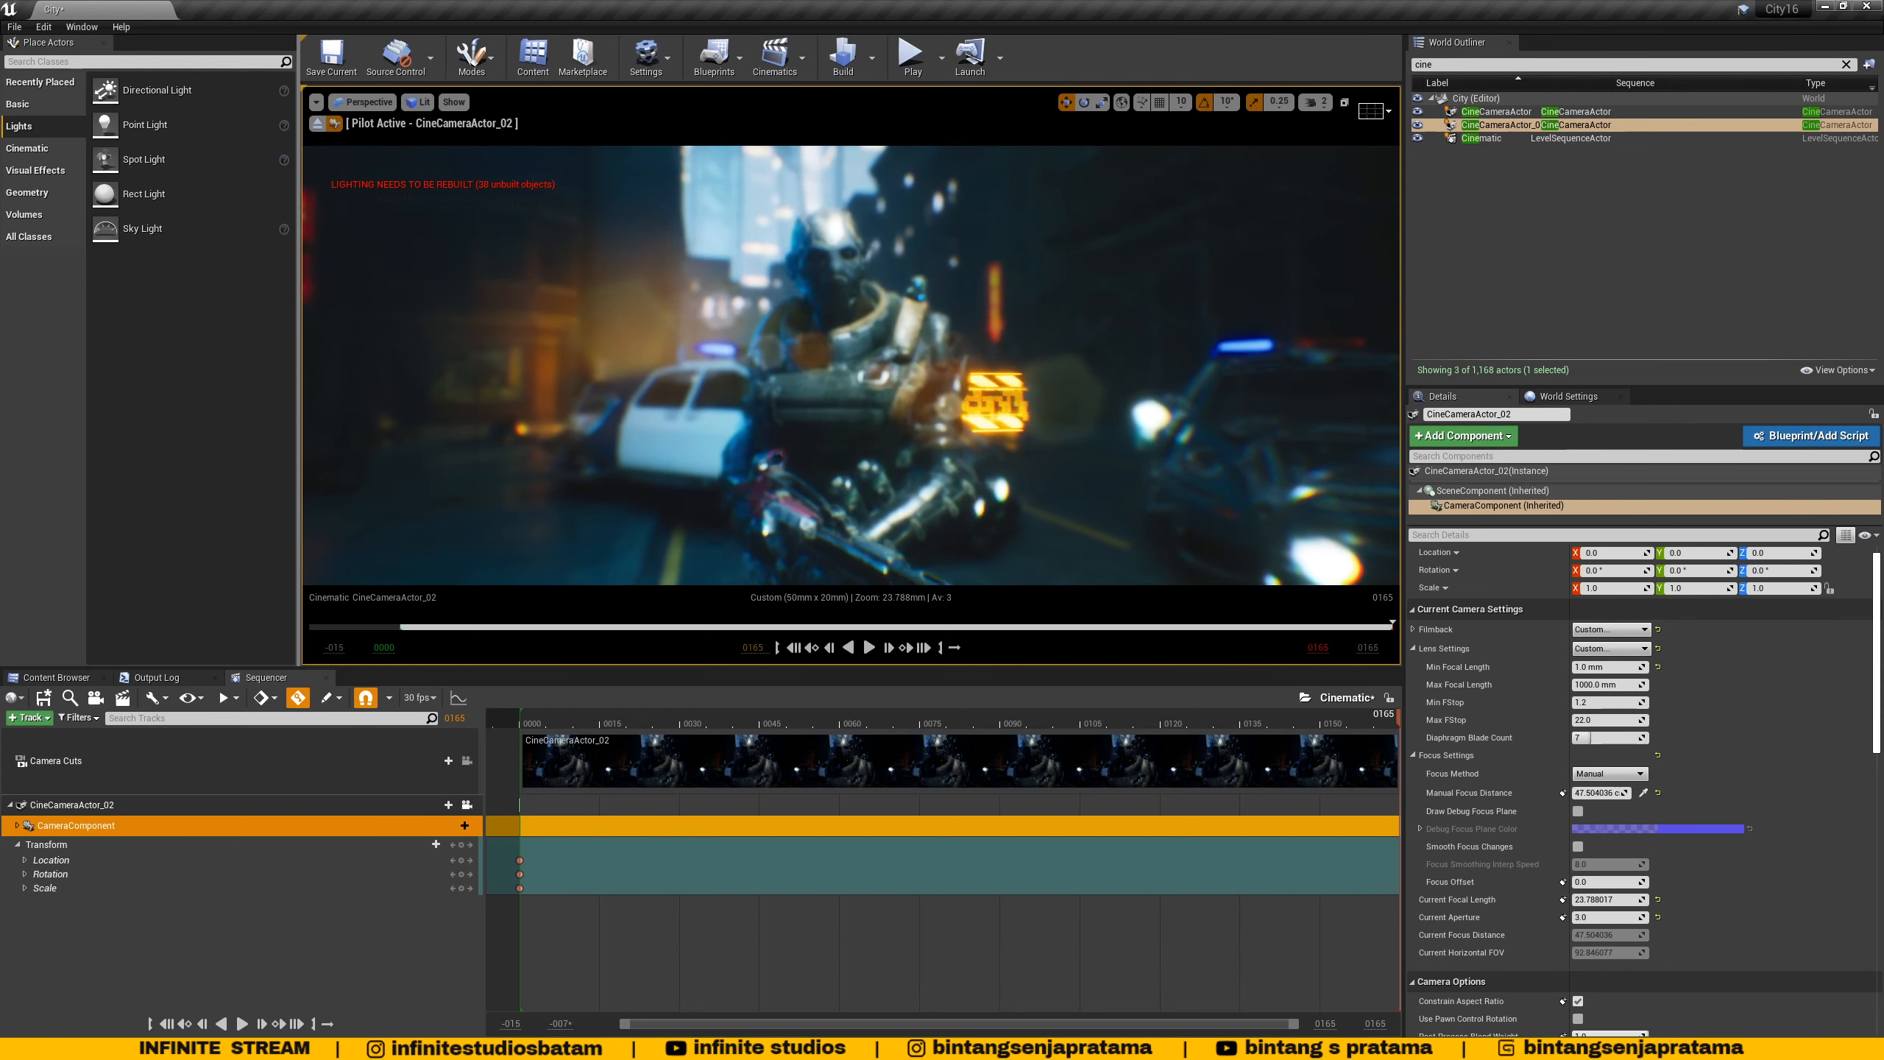
pyautogui.press('s')
pyautogui.moveTo(925, 520); pyautogui.dragTo(910, 539, button='right')
pyautogui.press('s')
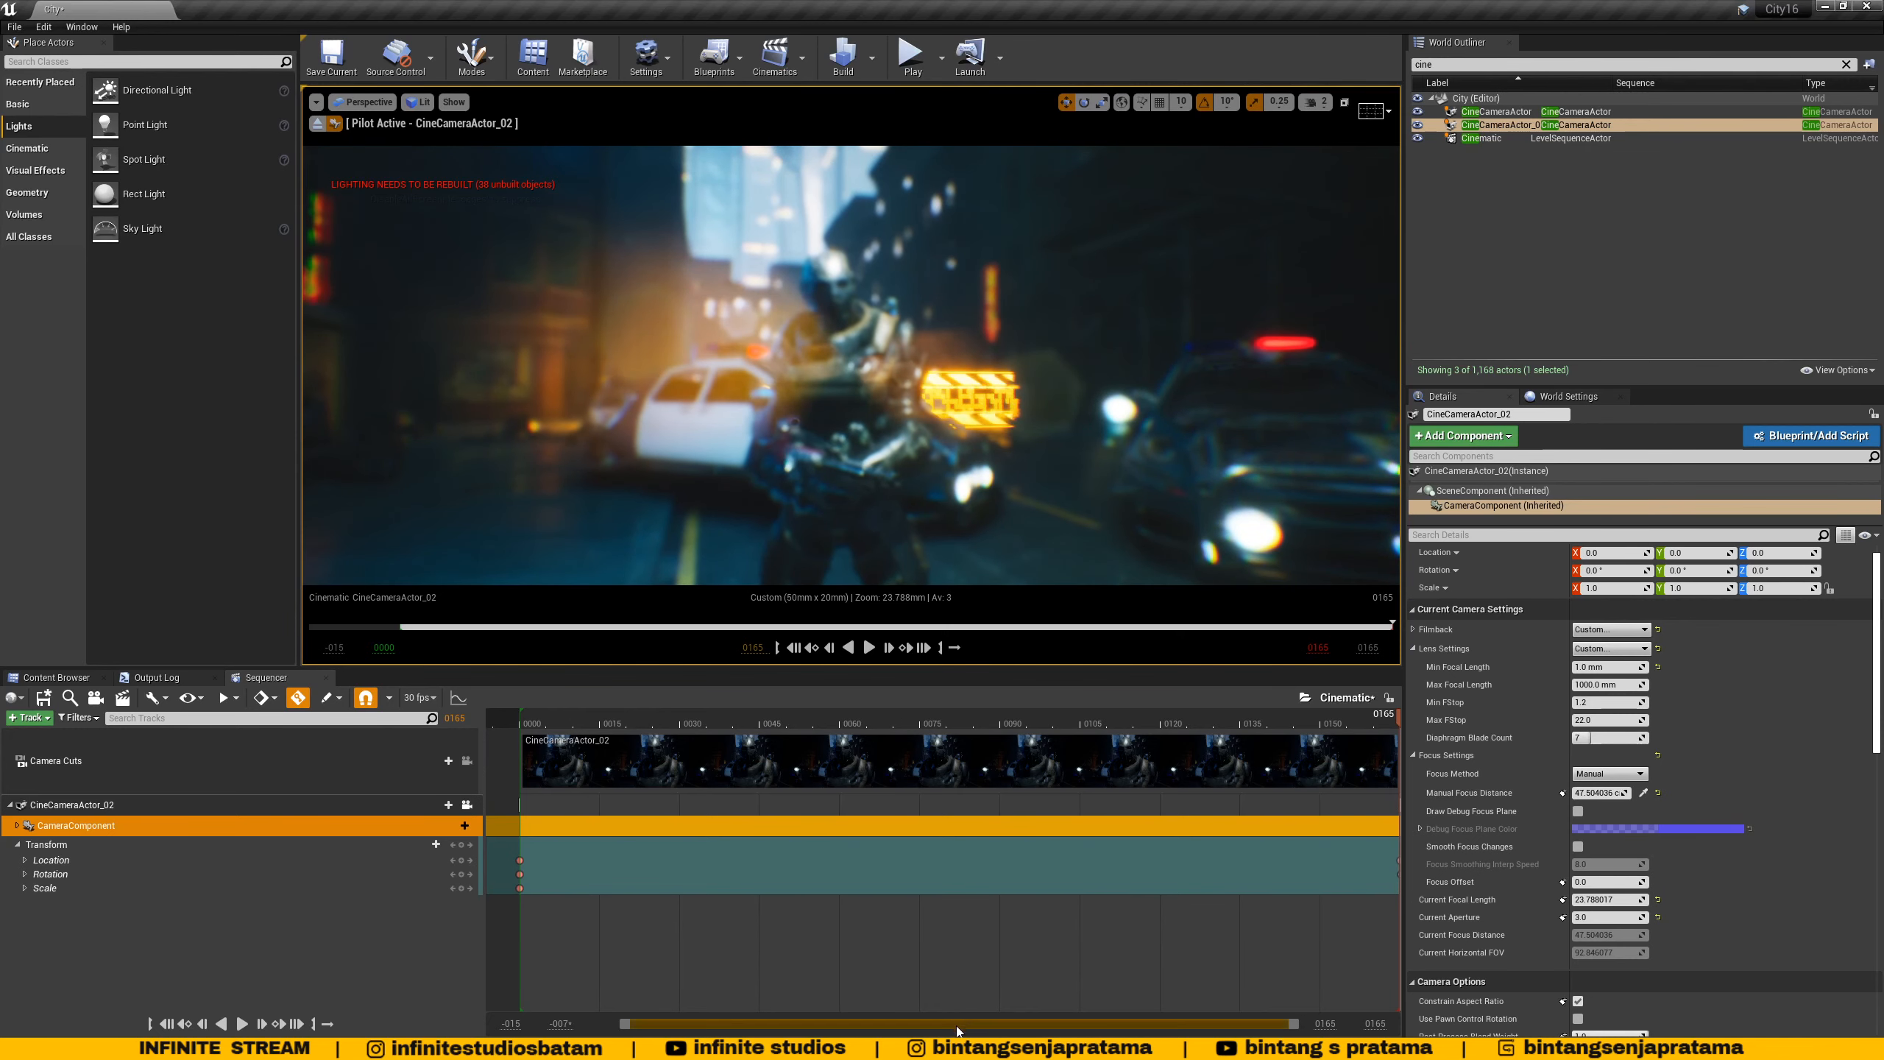
# - Set the sequence's working range end to 175 and extend the visible timeline to it, keeping the playhead at frame 0165
pyautogui.click(1376, 1024)
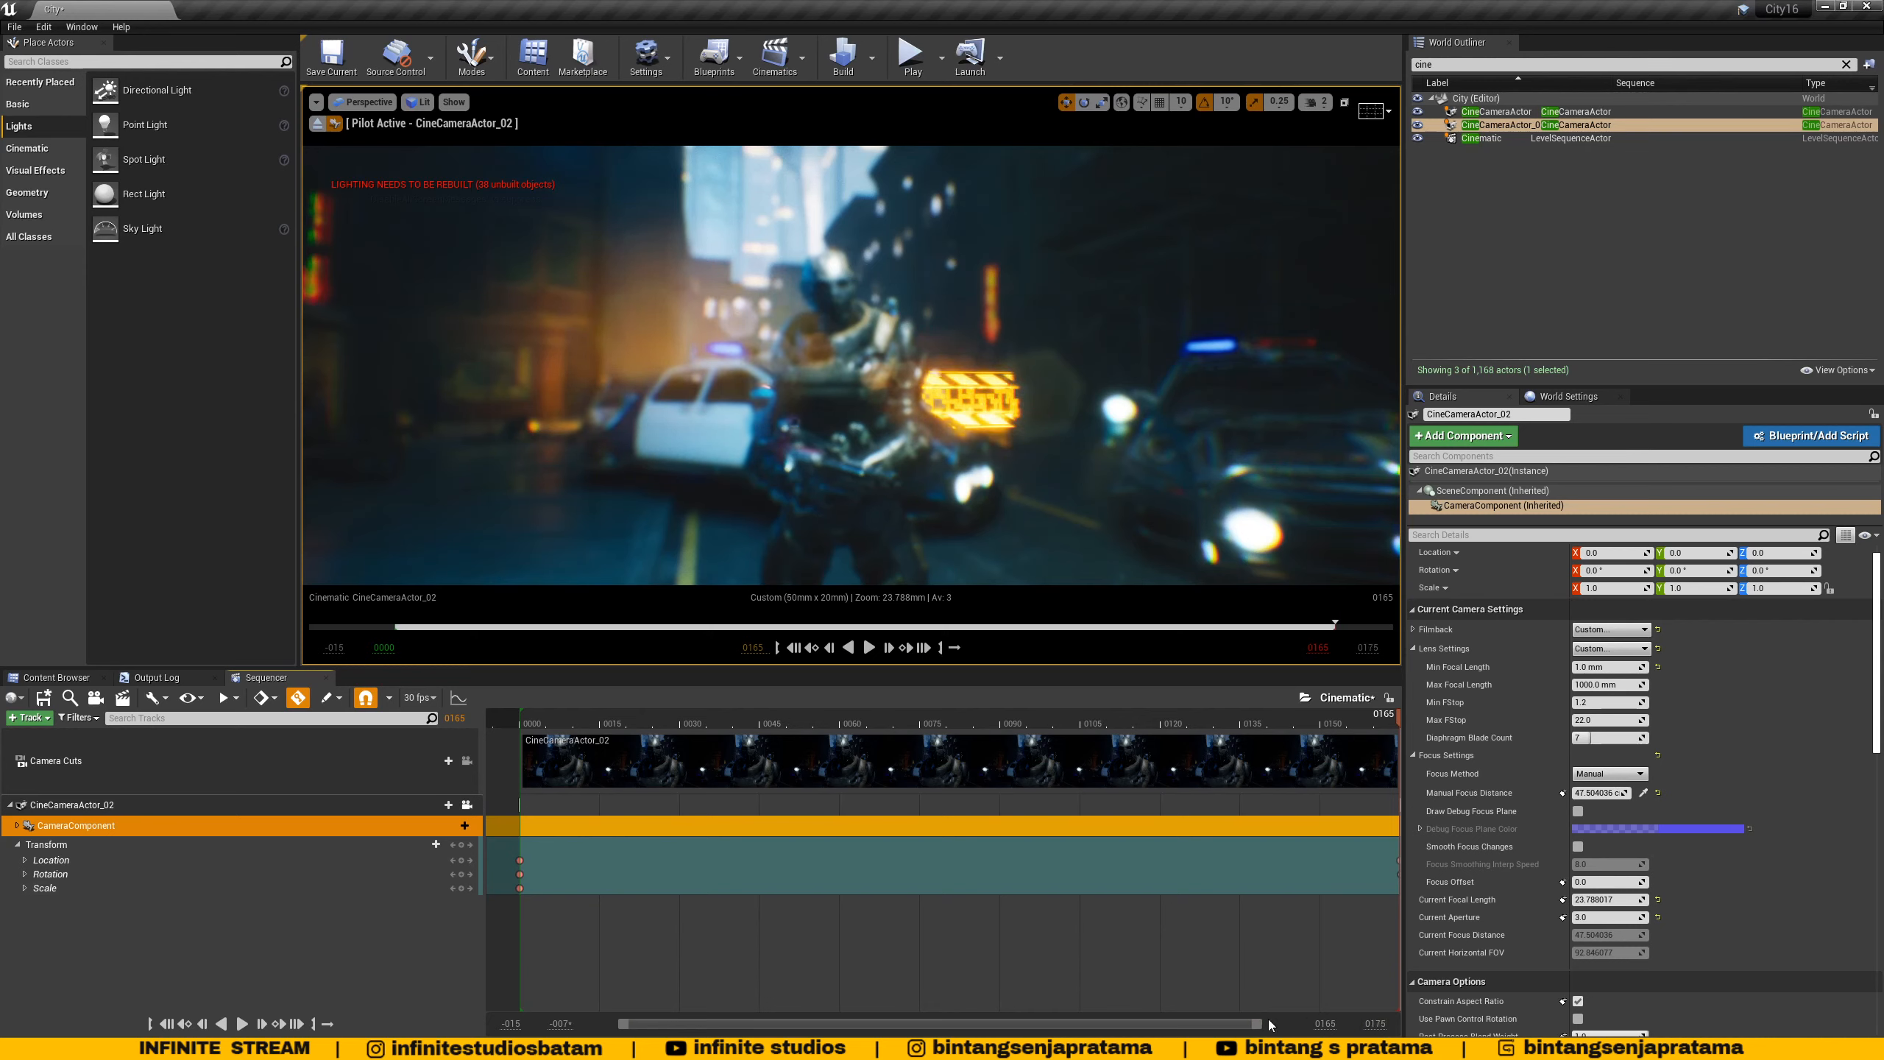
pyautogui.moveTo(1260, 1024); pyautogui.dragTo(1299, 1025)
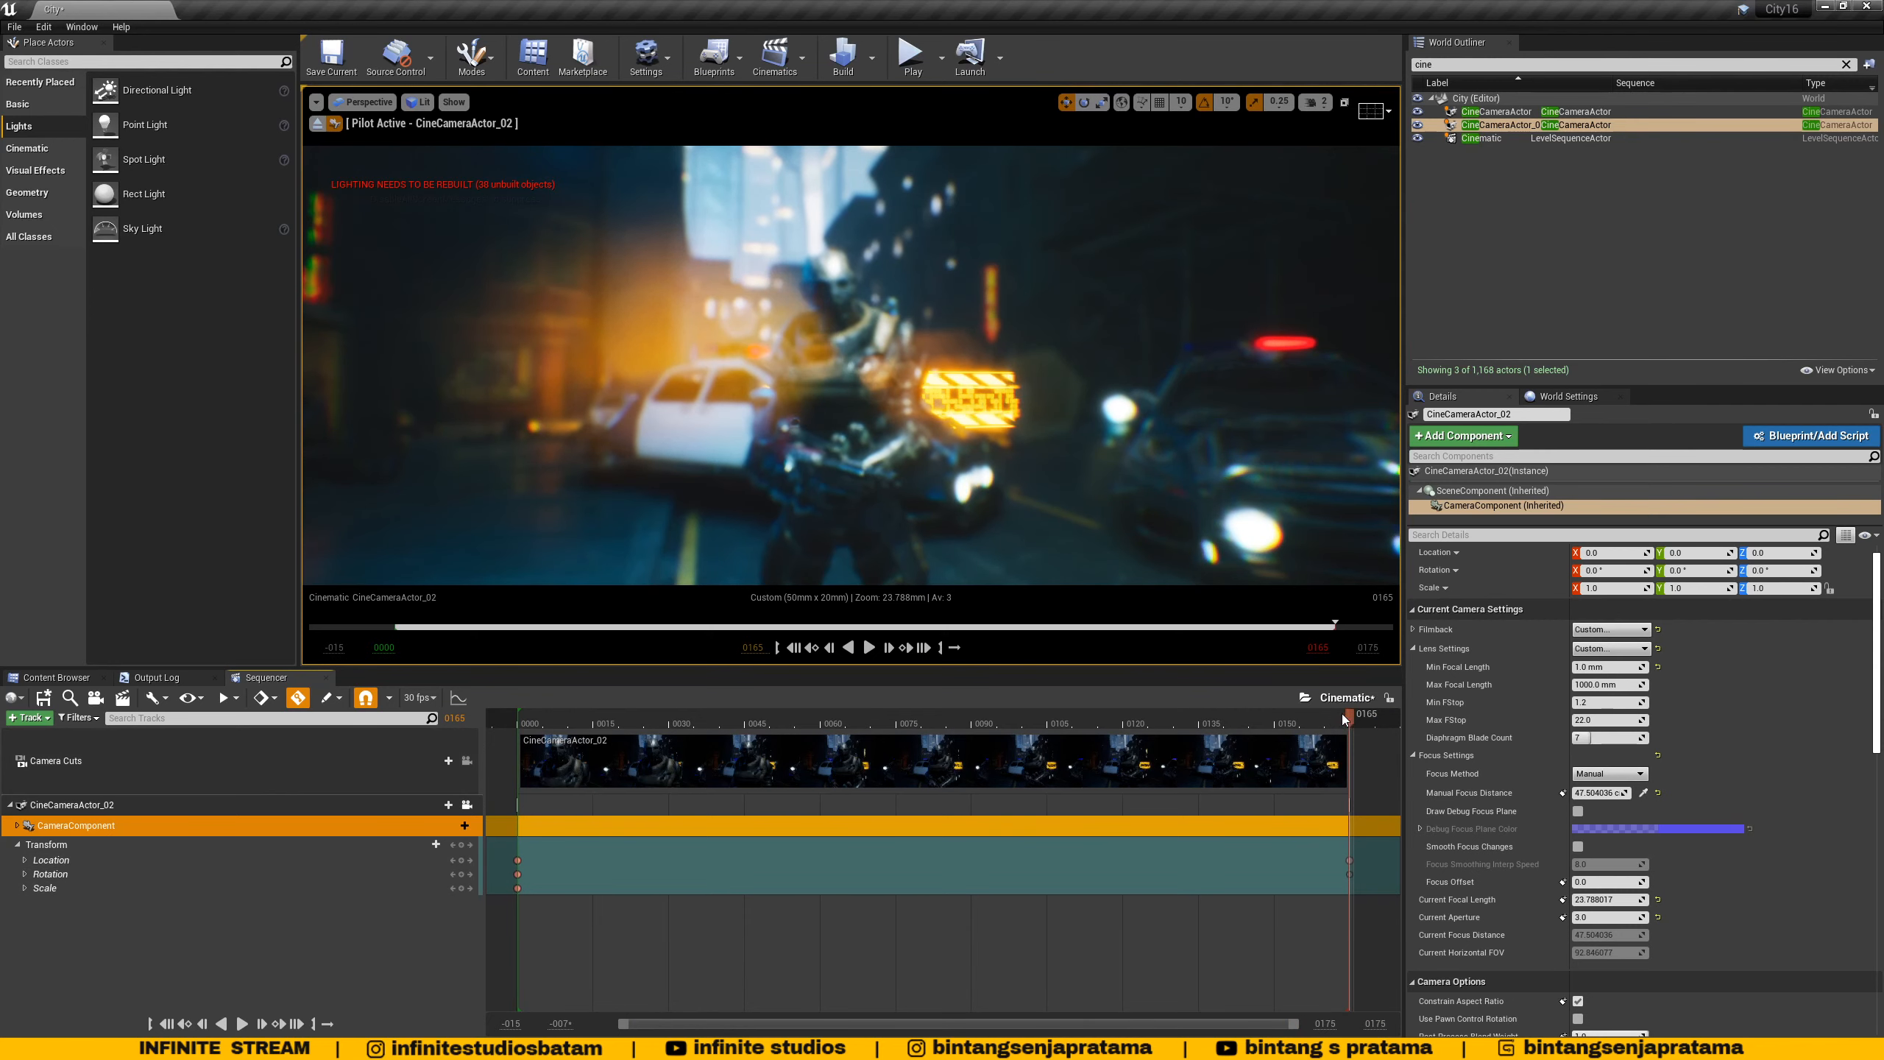
pyautogui.moveTo(1344, 718)
pyautogui.mouseDown()
pyautogui.moveTo(513, 729)
pyautogui.moveTo(1319, 740)
pyautogui.moveTo(497, 752)
pyautogui.moveTo(1317, 746)
pyautogui.moveTo(692, 734)
pyautogui.moveTo(1352, 755)
pyautogui.mouseUp()
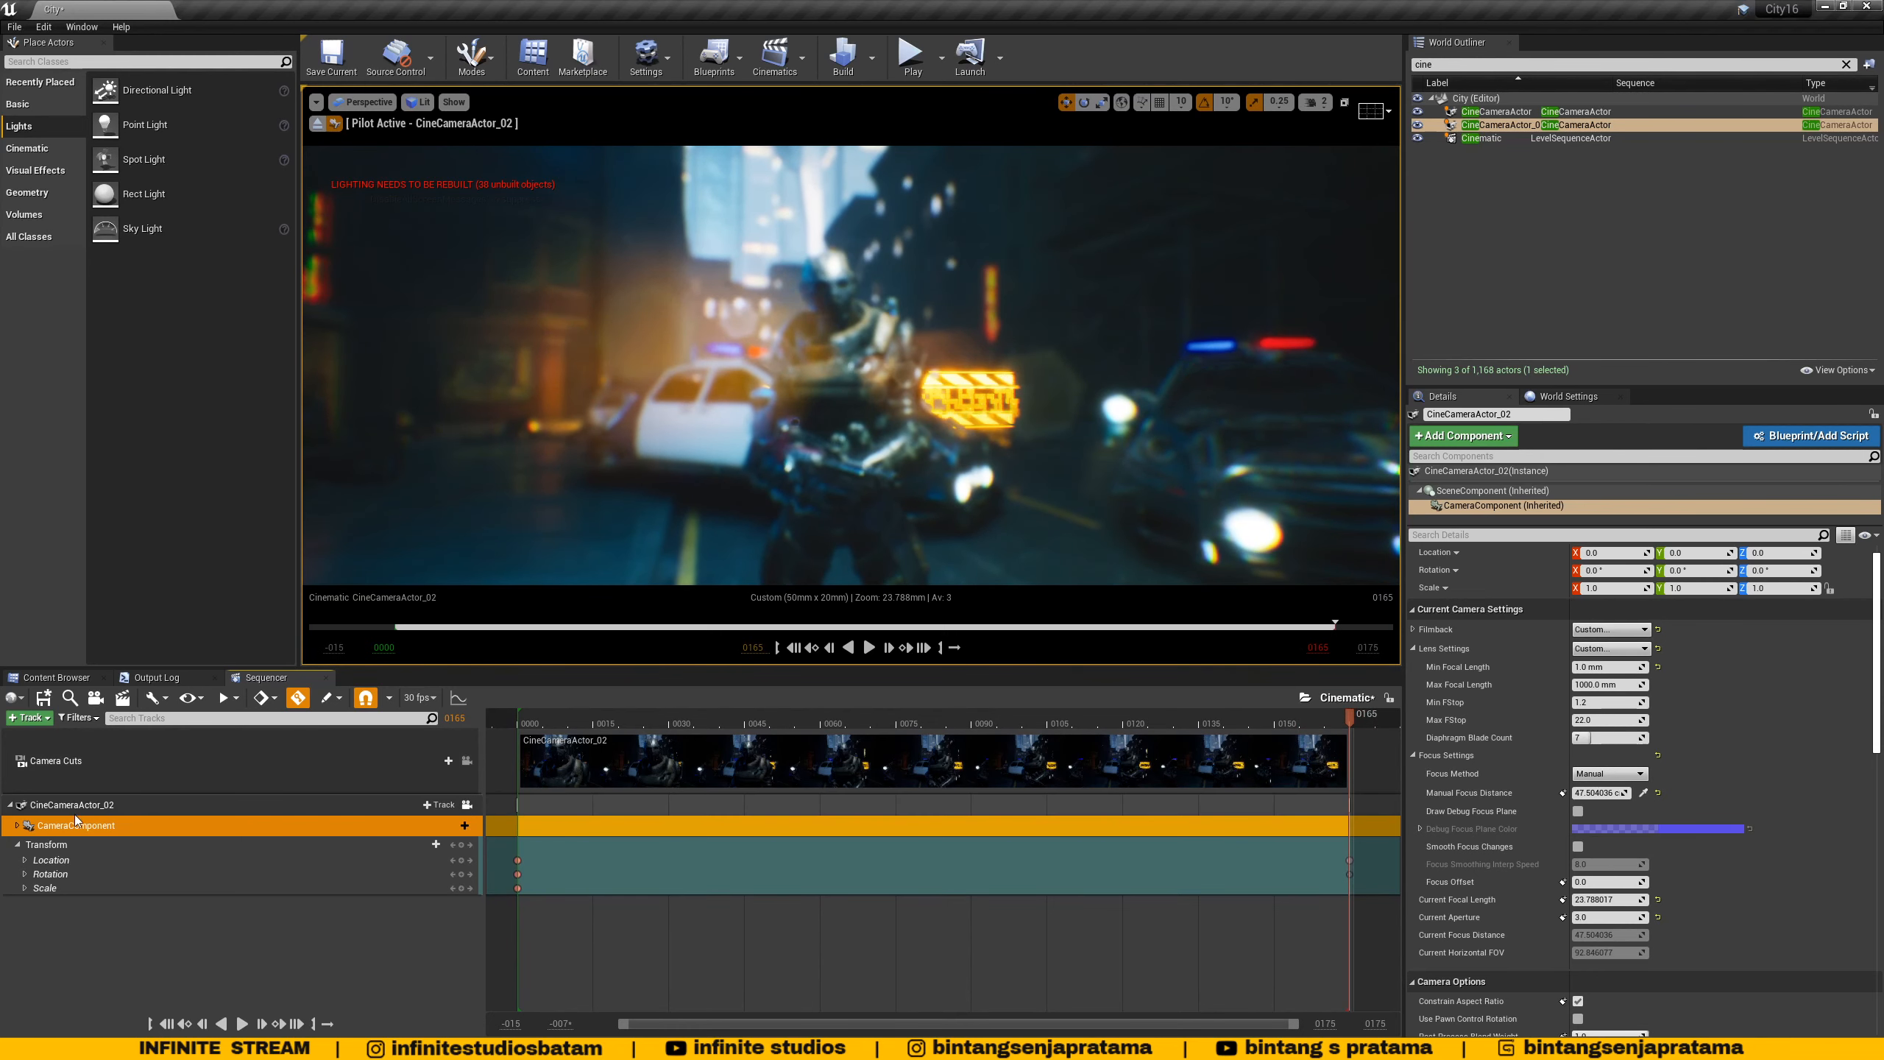
# - Expand the CameraComponent track and key Manual Focus Distance at frame 0000
pyautogui.click(16, 825)
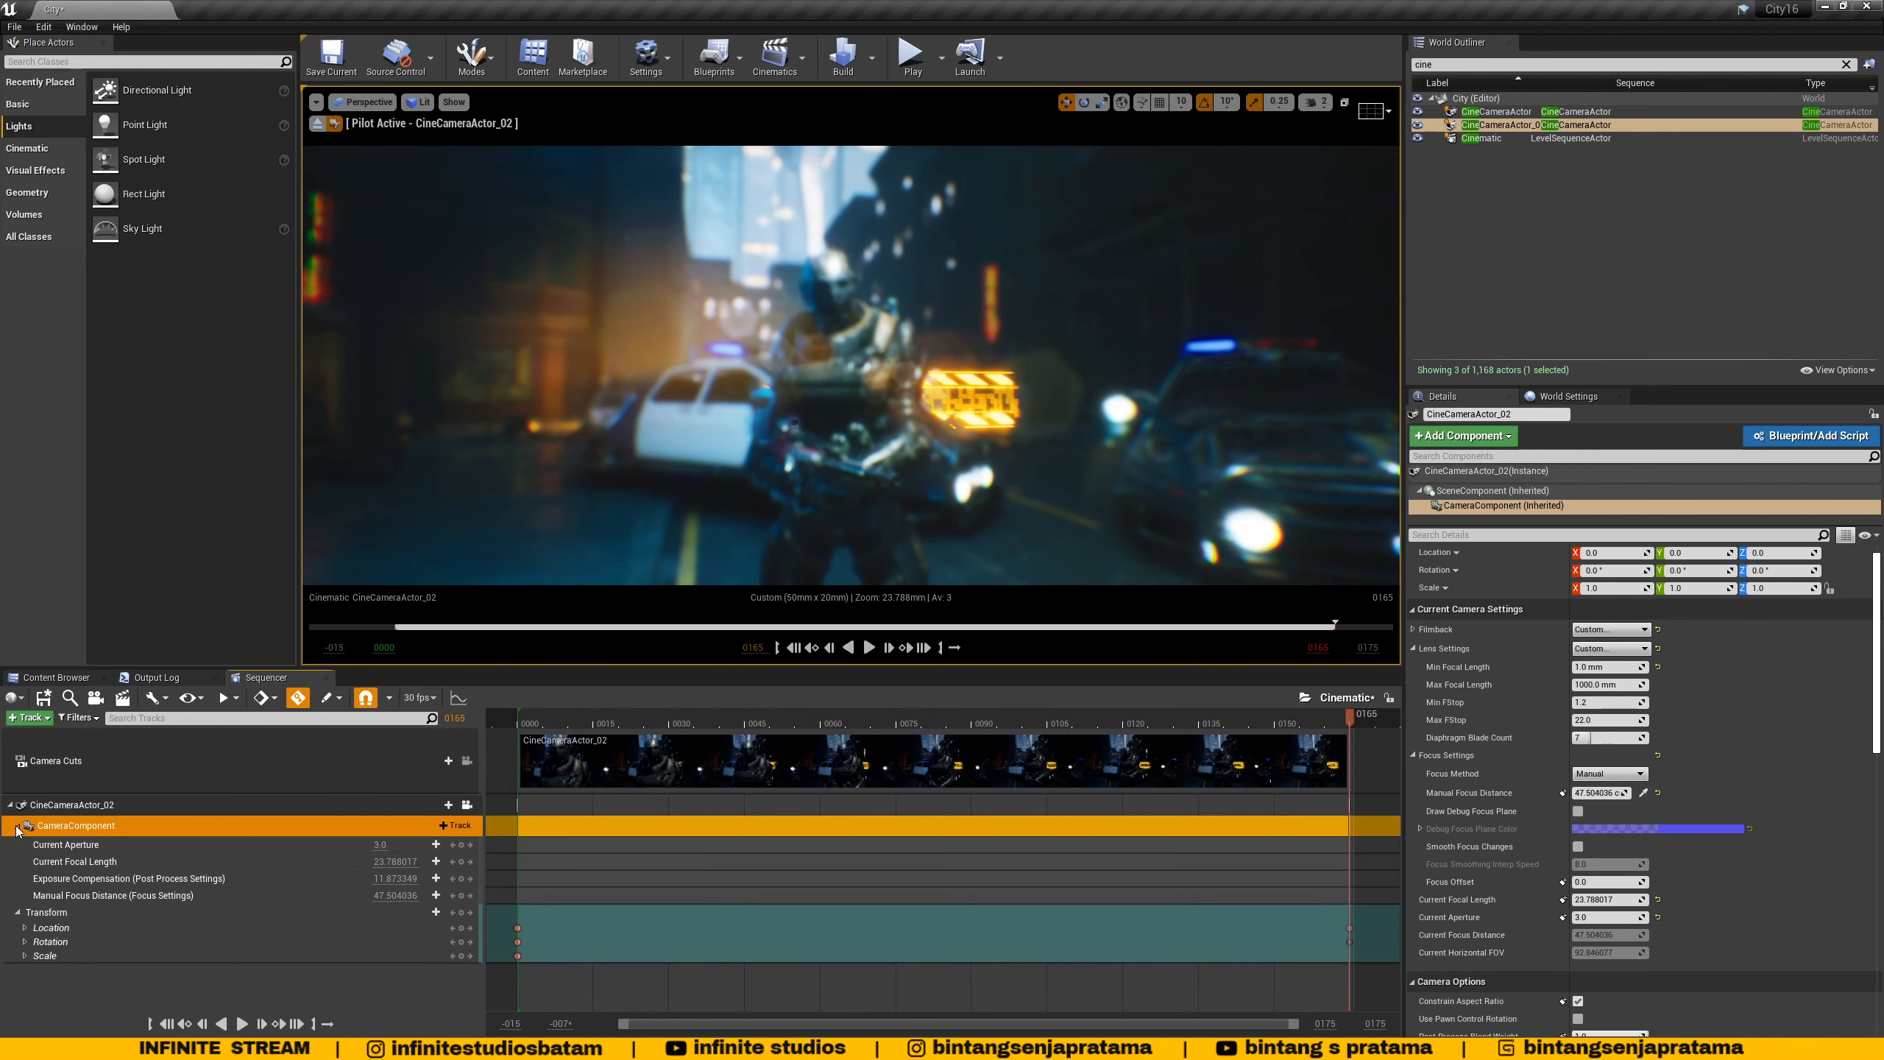
pyautogui.click(111, 862)
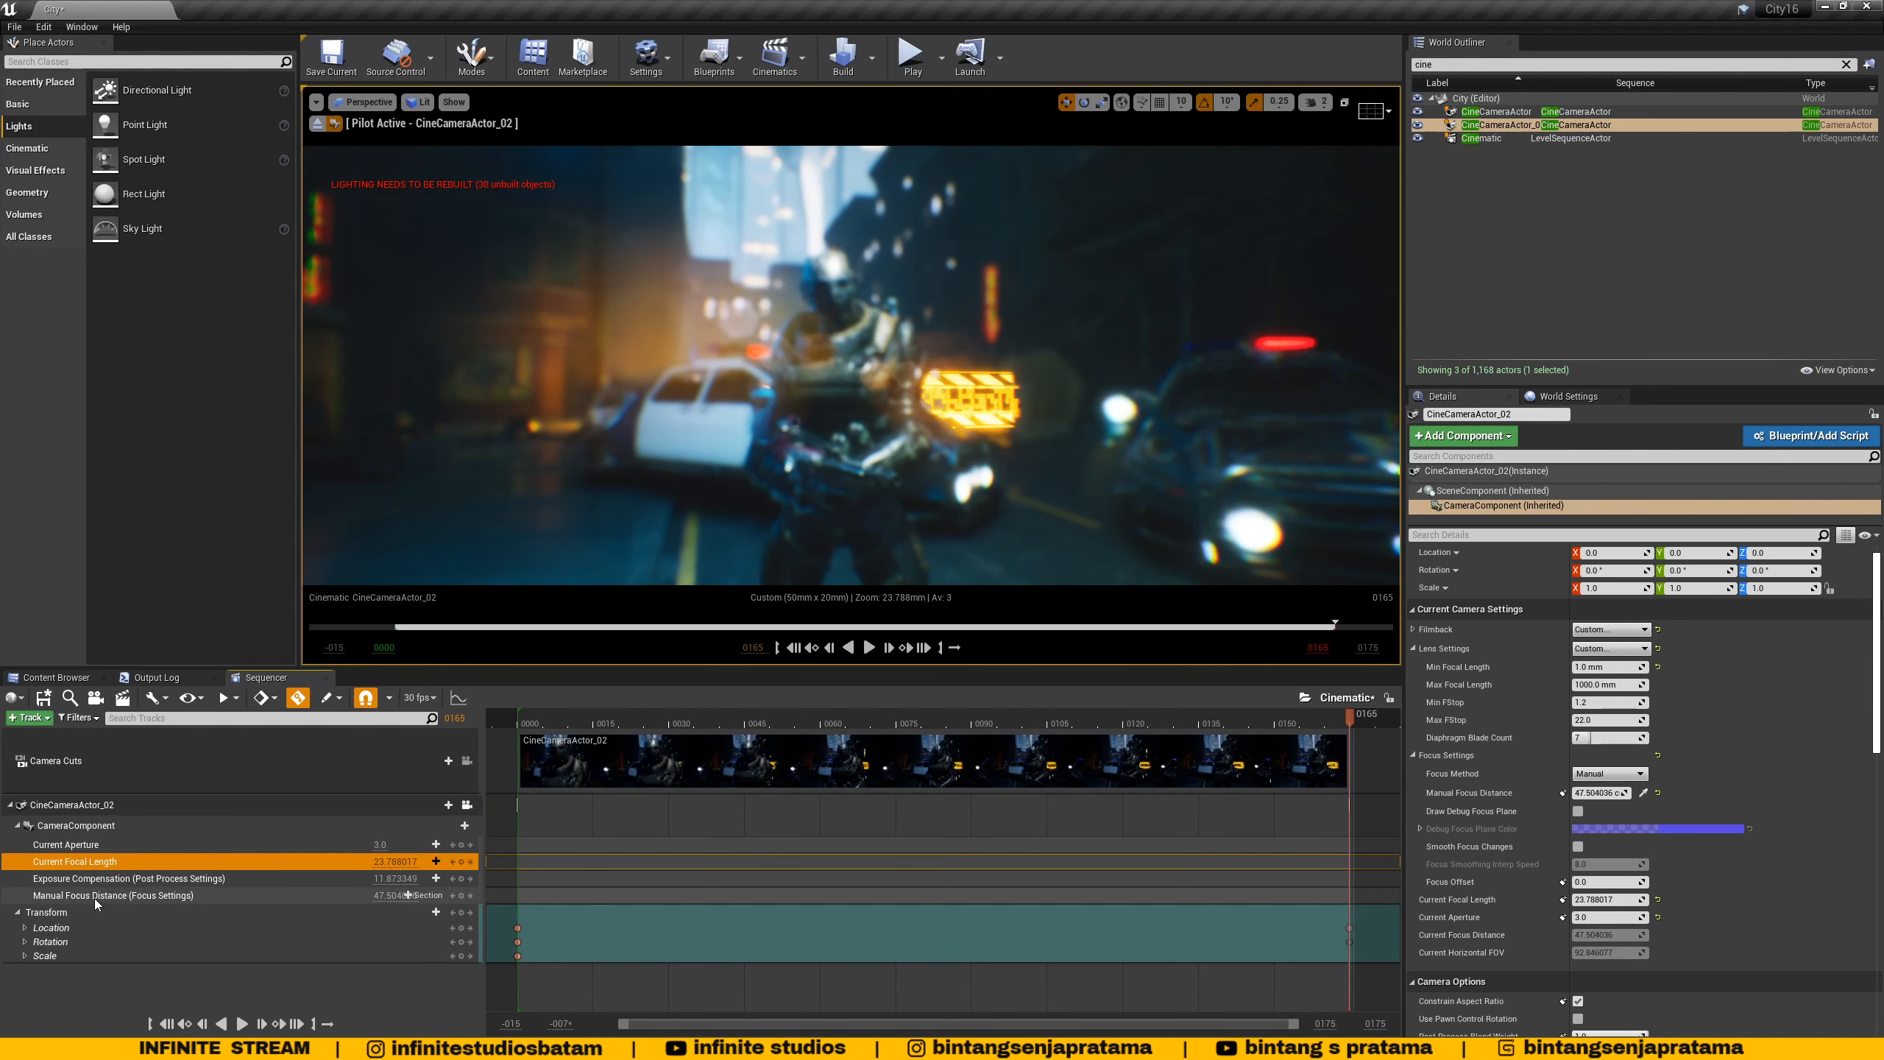
pyautogui.click(105, 895)
pyautogui.moveTo(1307, 725); pyautogui.dragTo(520, 755)
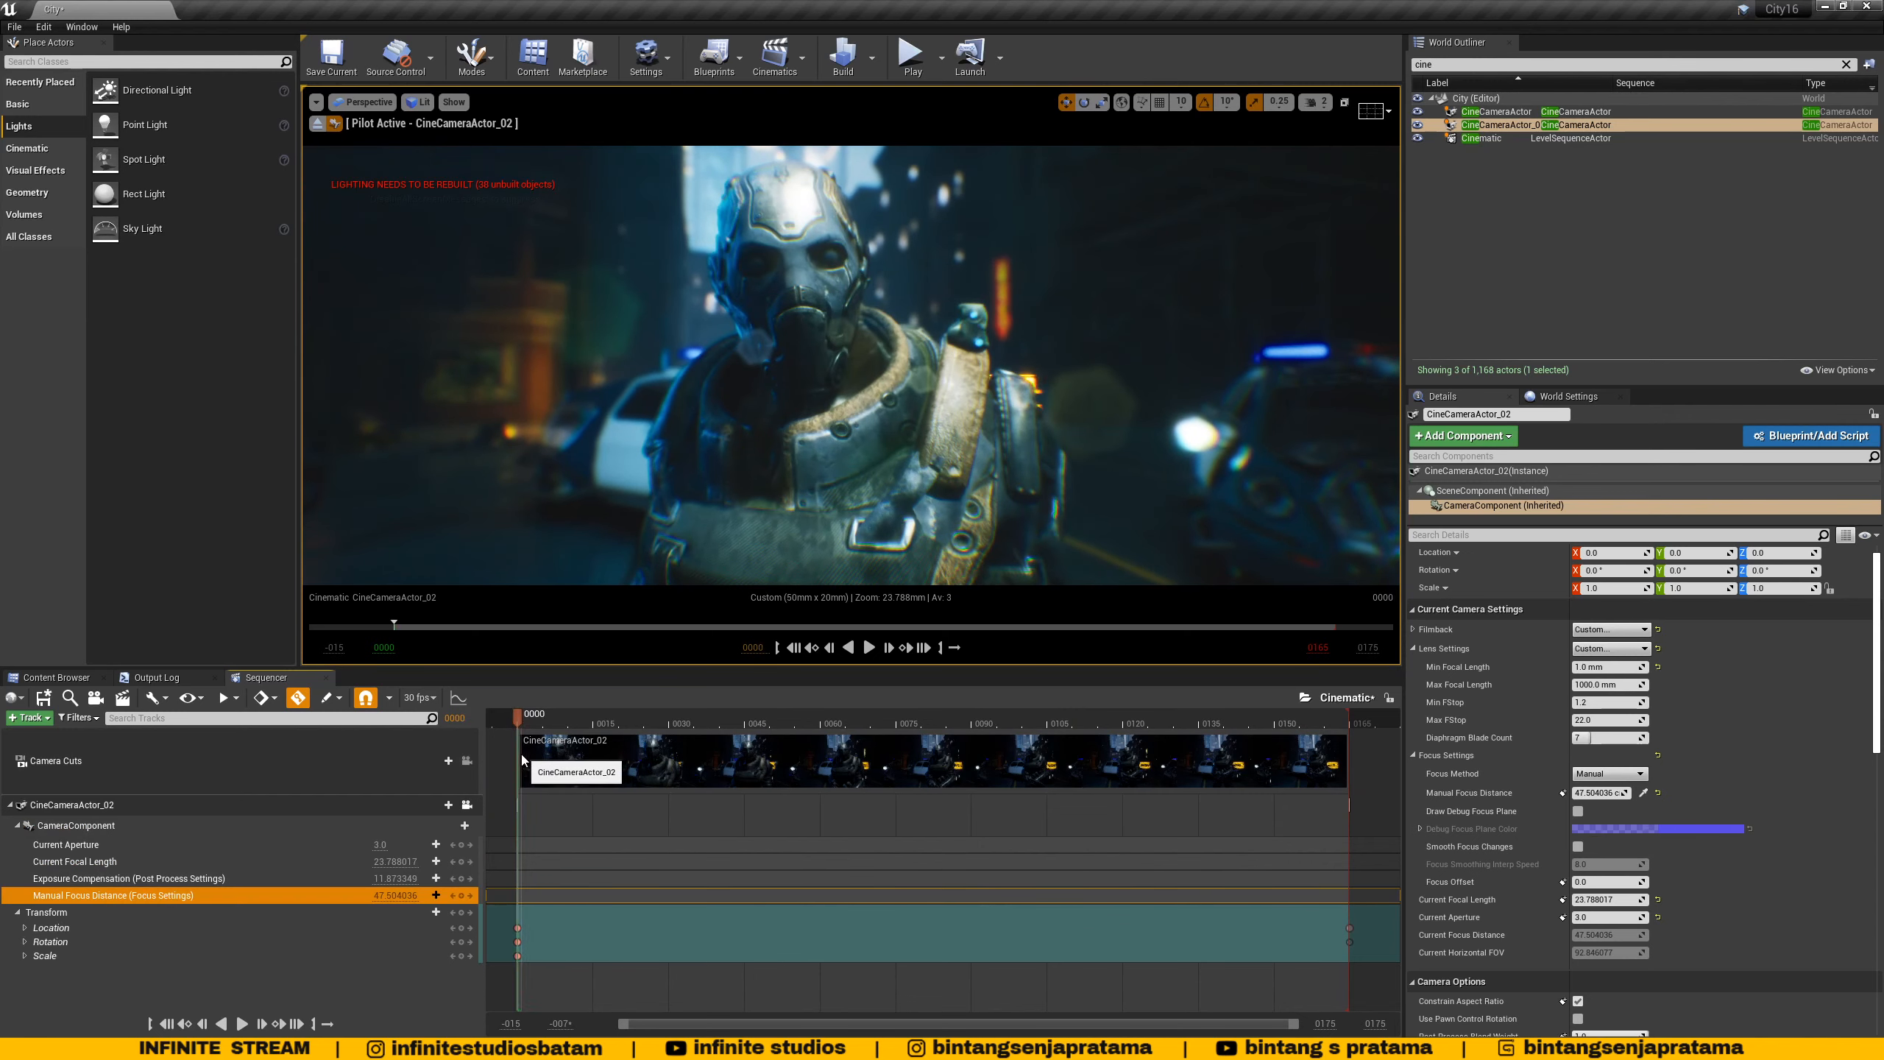
pyautogui.click(462, 896)
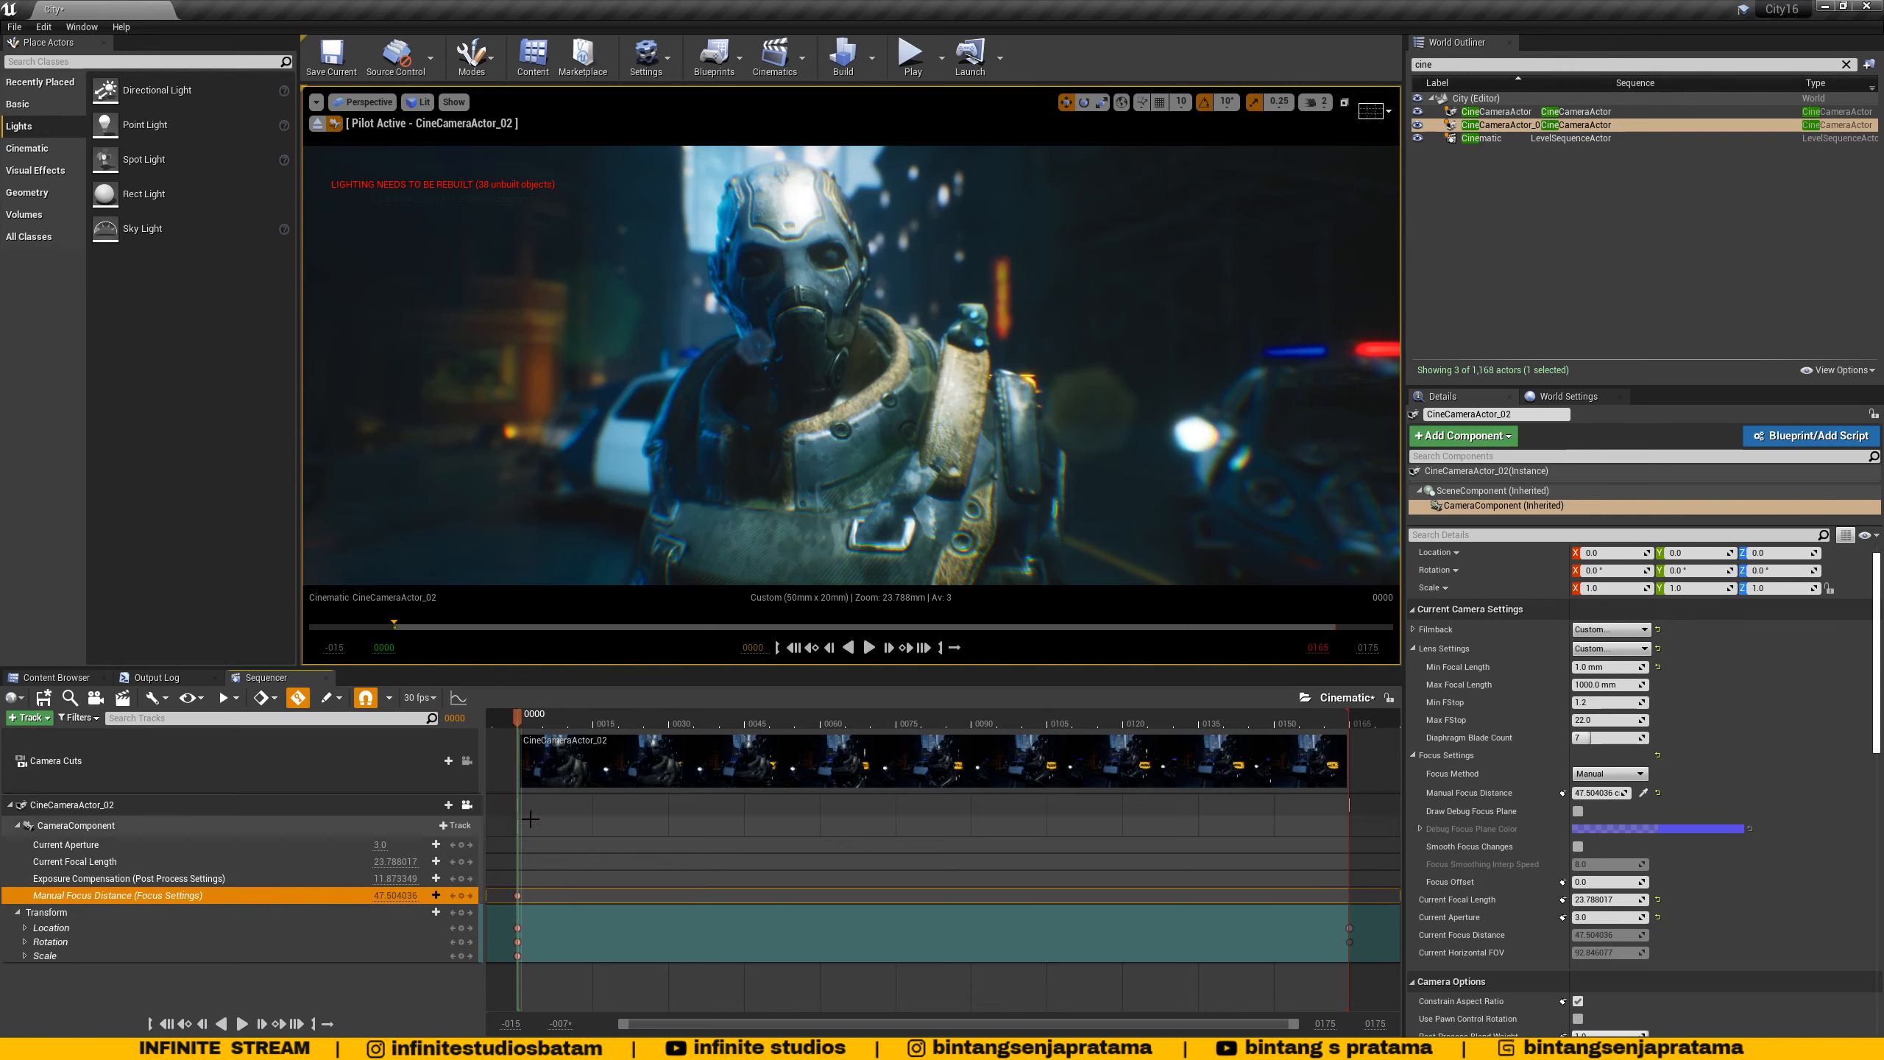
# - At frame 0164, sample the focus distance from the trooper's chest to key Manual Focus Distance
pyautogui.moveTo(521, 724); pyautogui.dragTo(1348, 731)
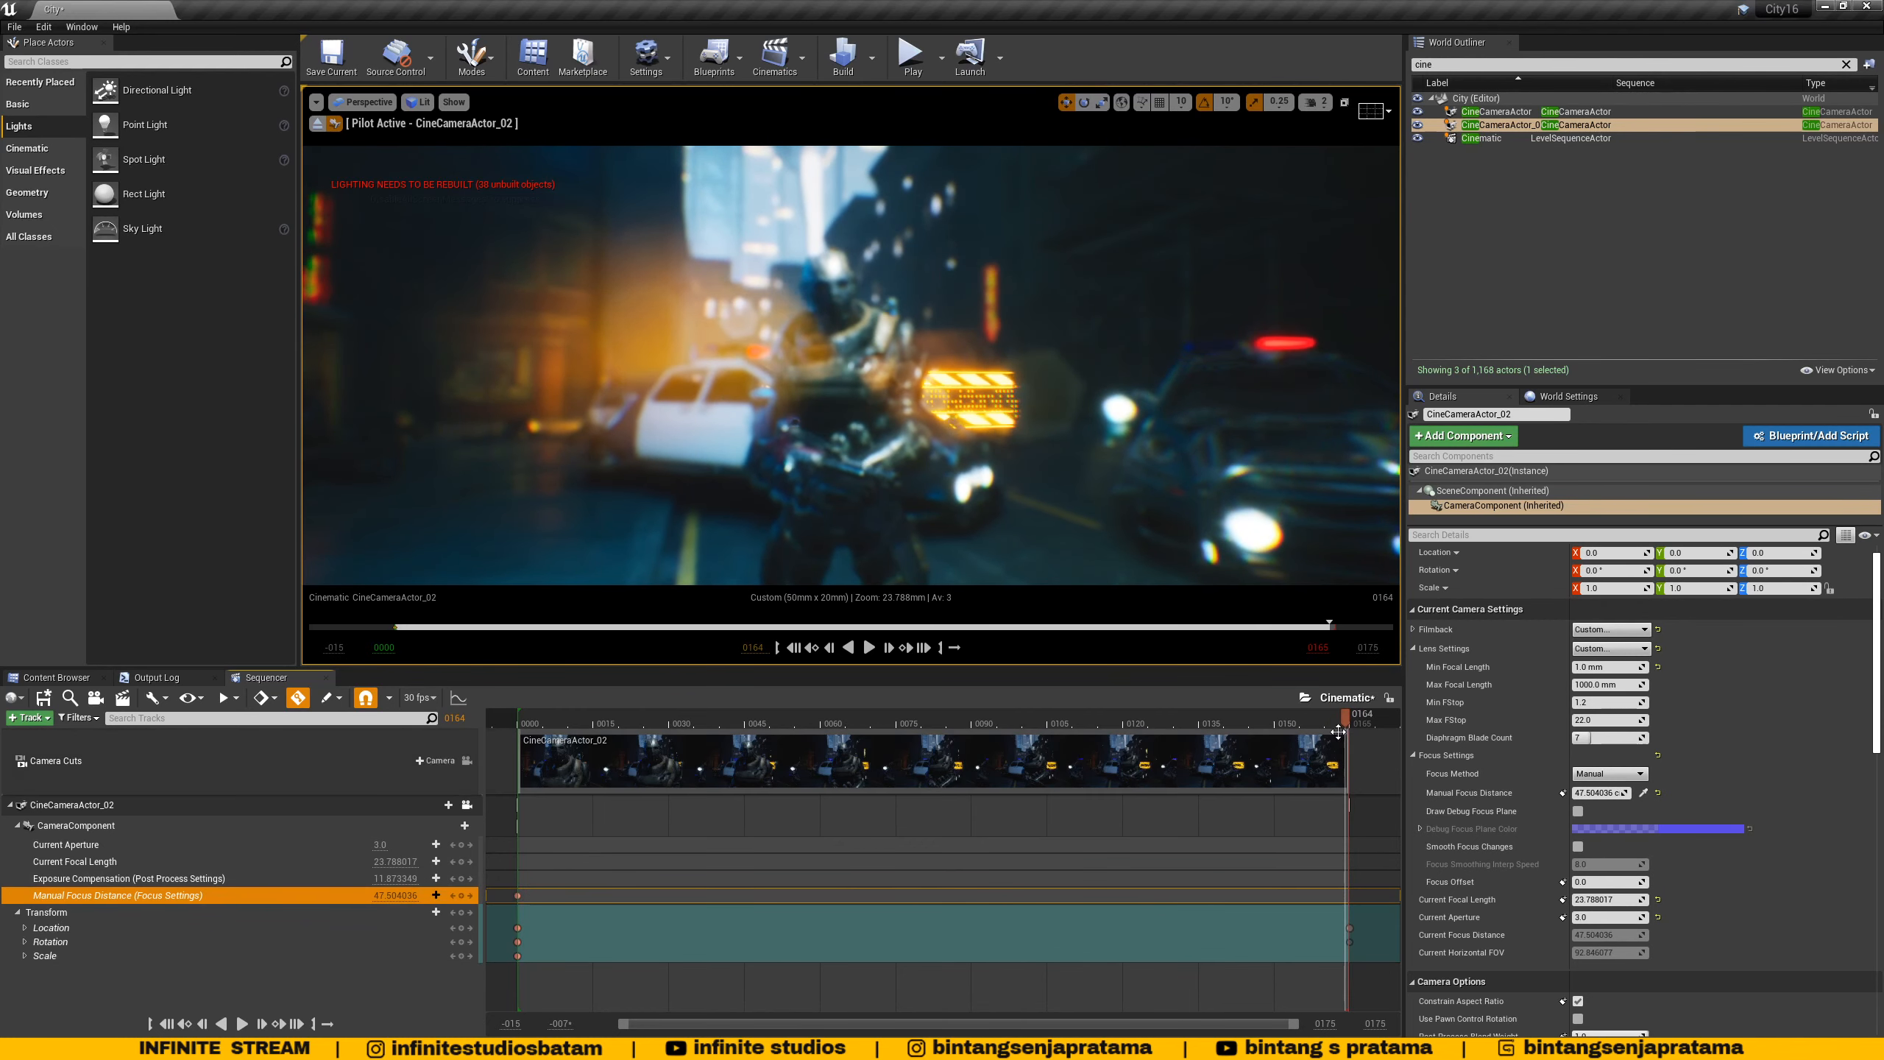
pyautogui.click(1643, 793)
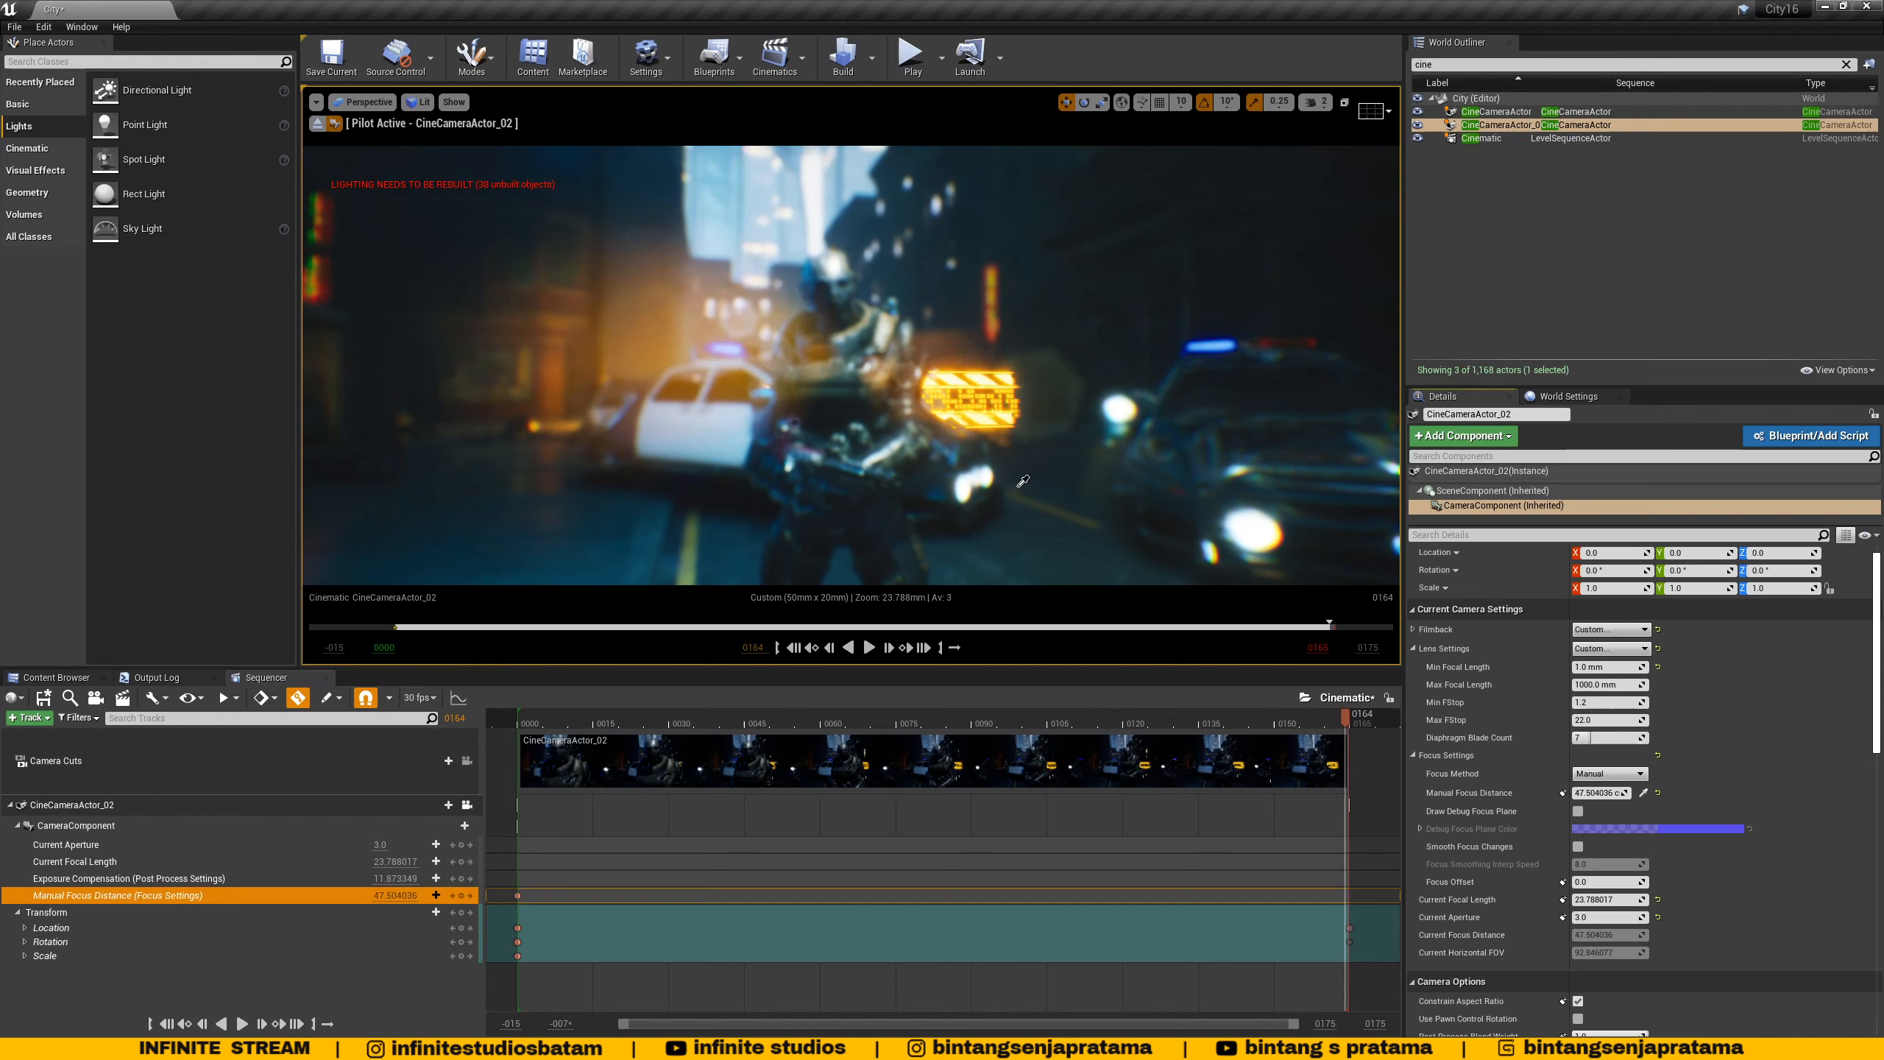
pyautogui.click(839, 337)
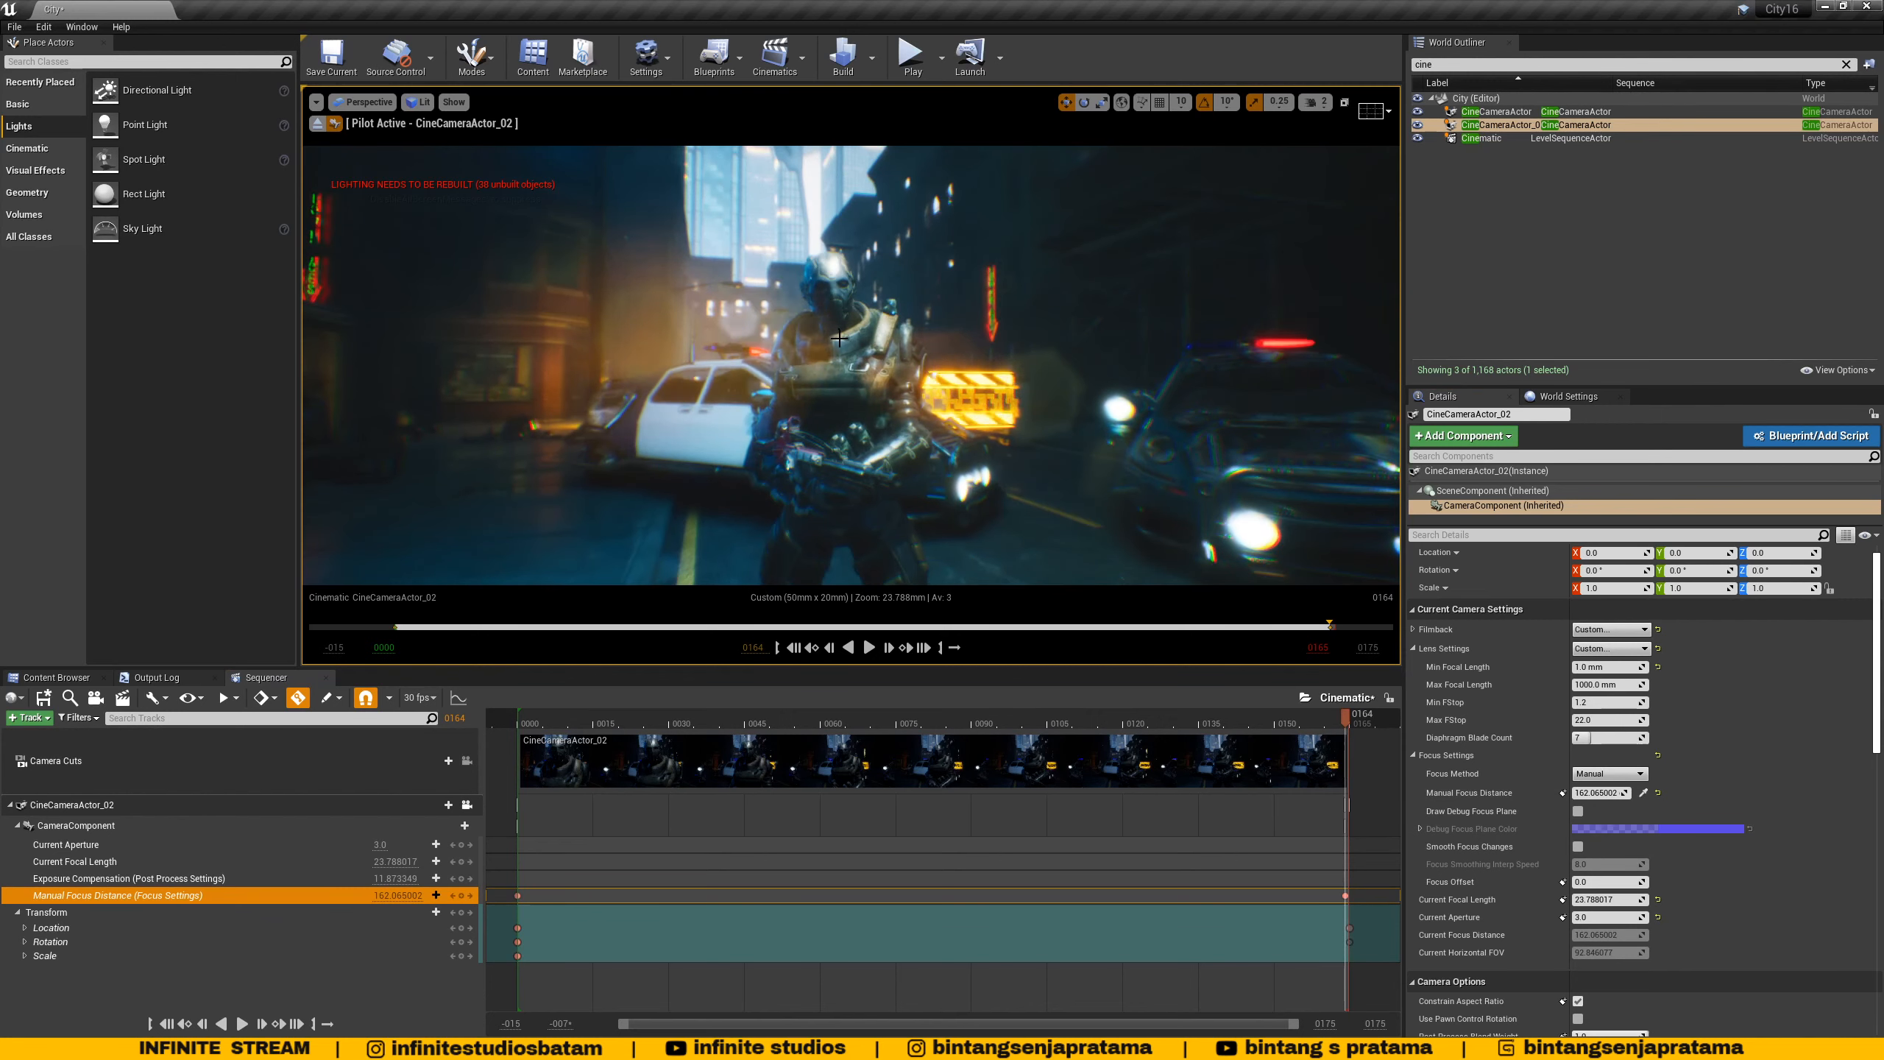
# - Undo the last camera move and place the playhead at frame 0165
pyautogui.moveTo(1291, 718); pyautogui.dragTo(1348, 716)
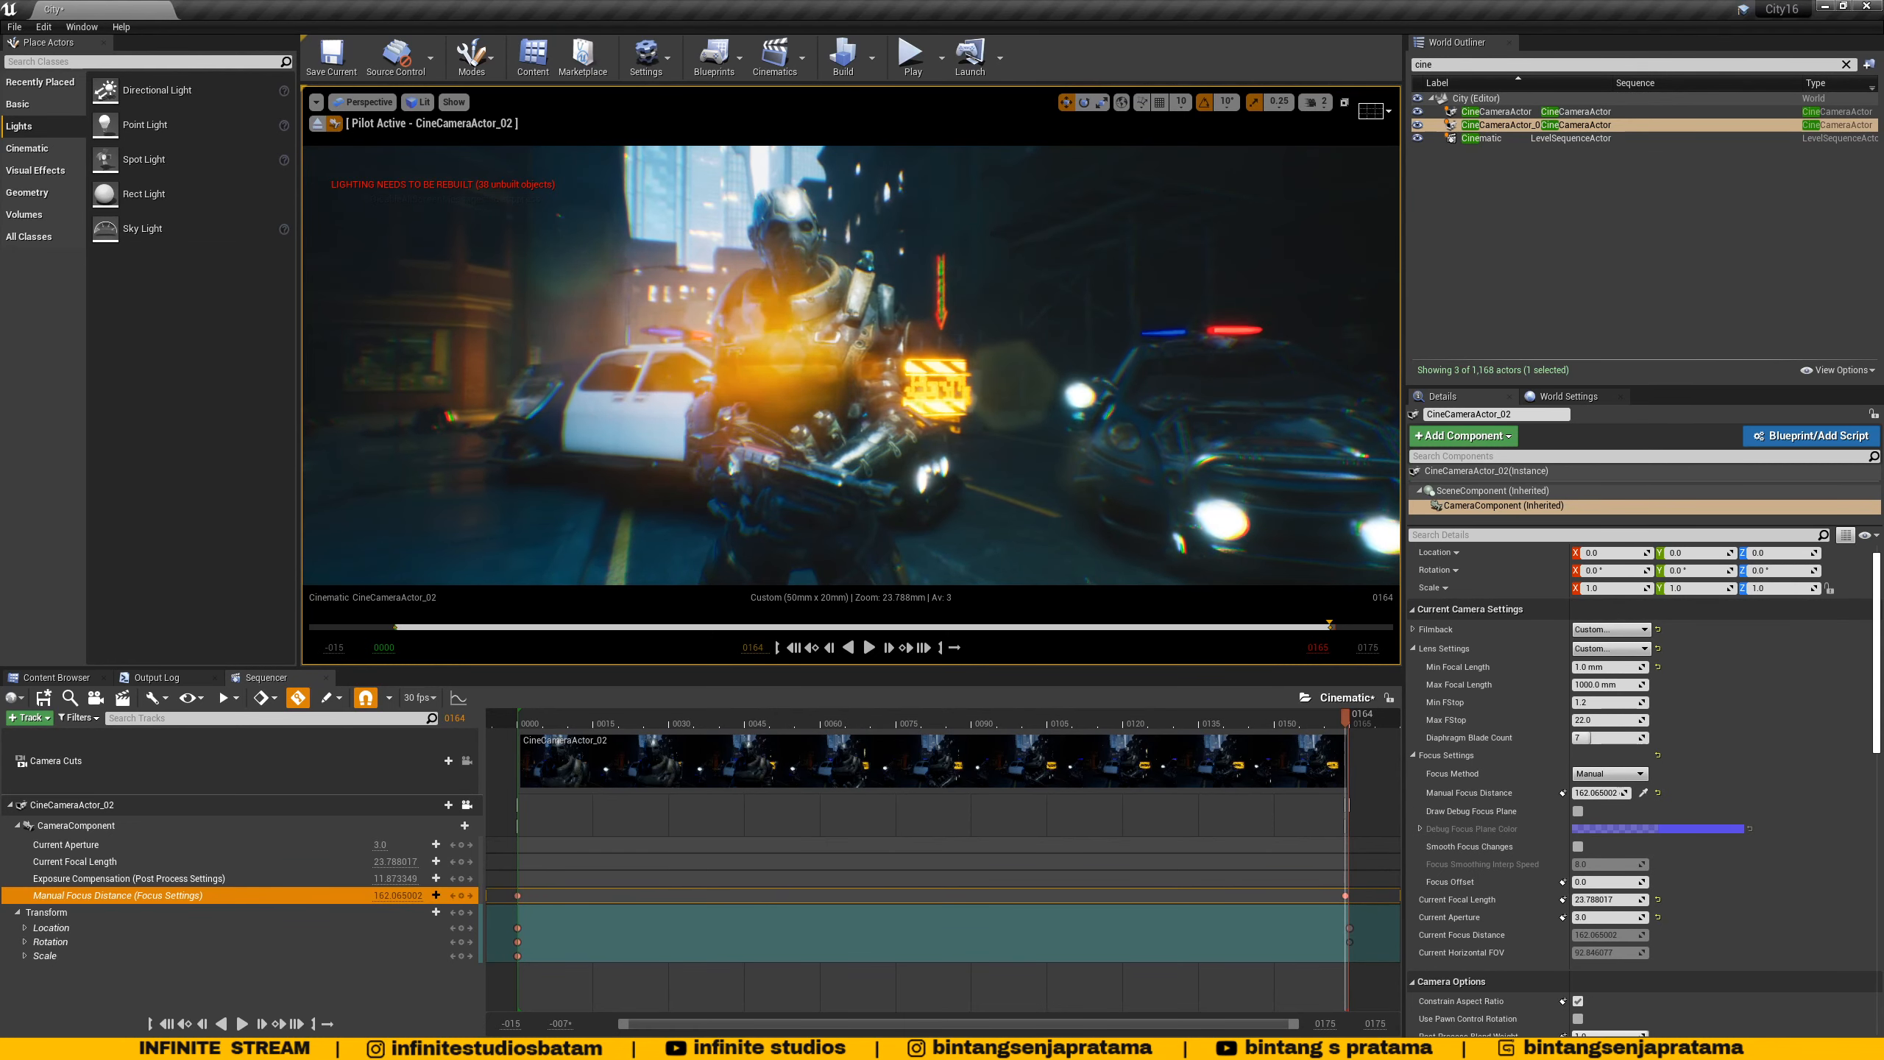
pyautogui.hotkey('ctrl', 'z')
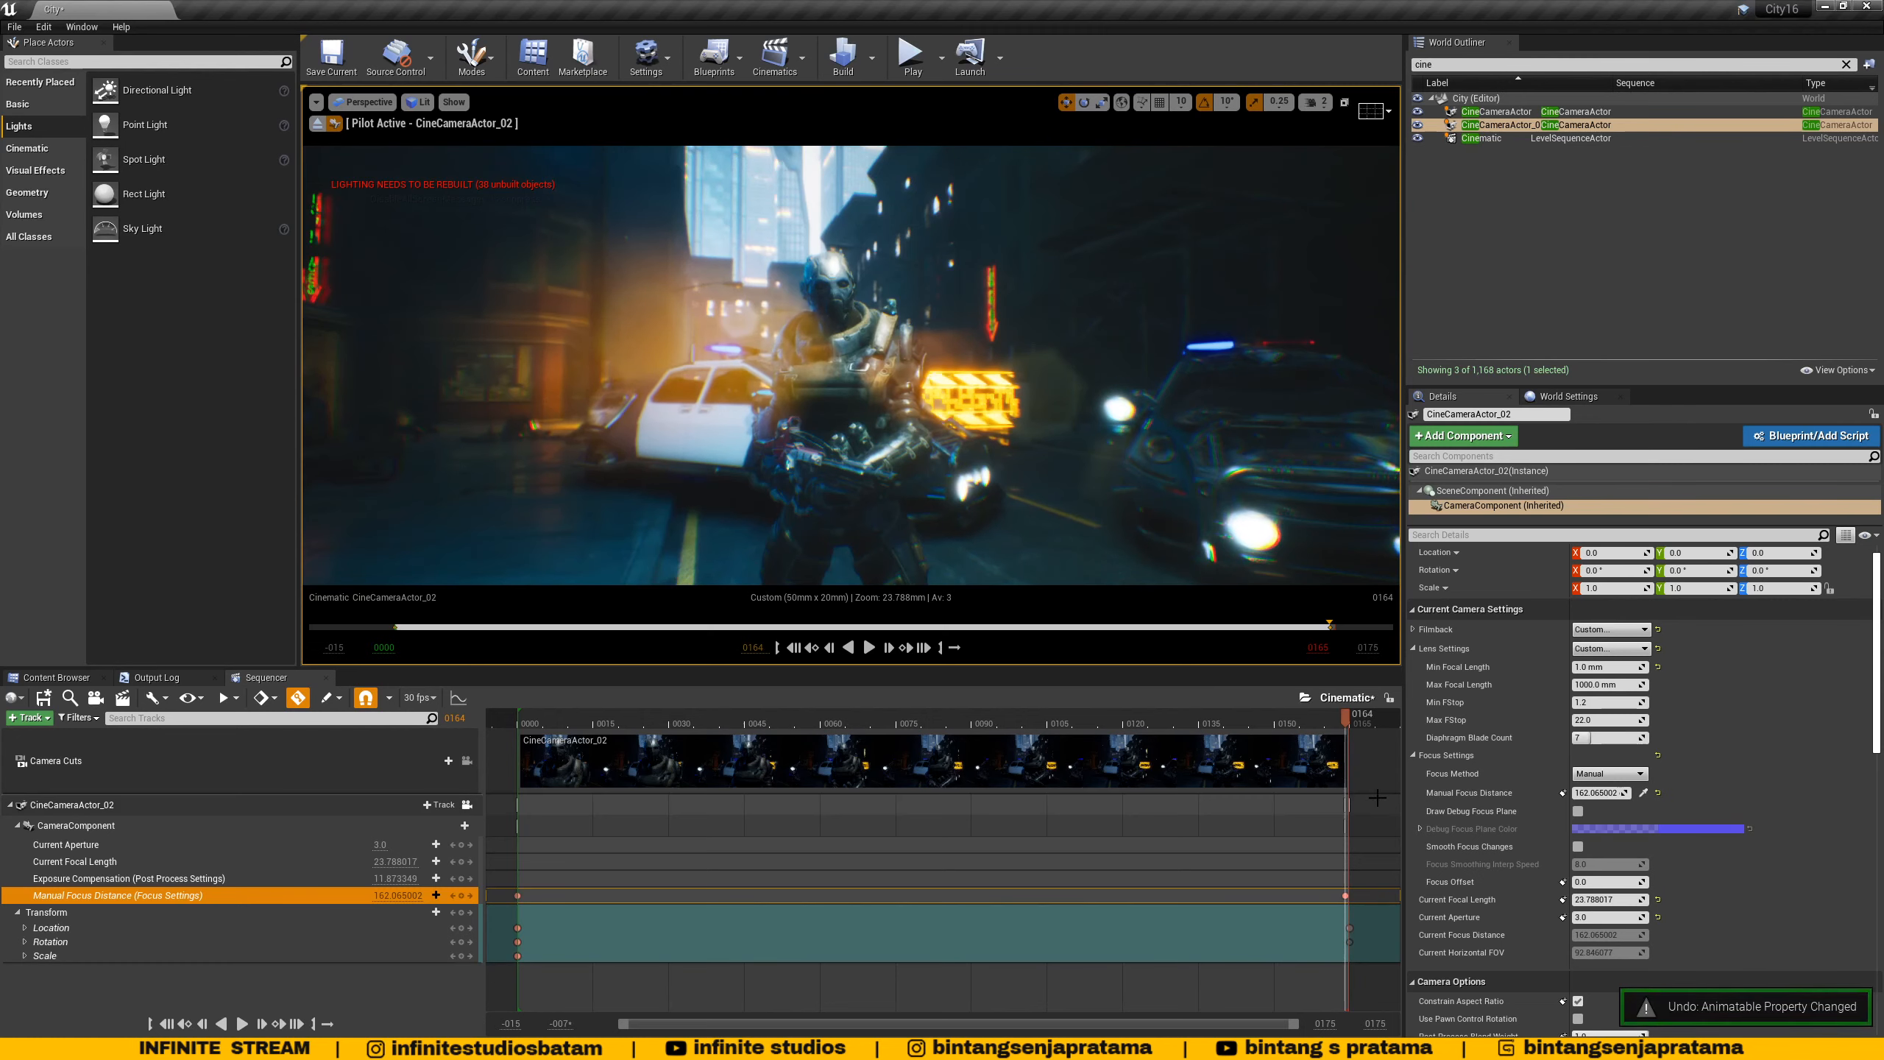
pyautogui.click(1352, 721)
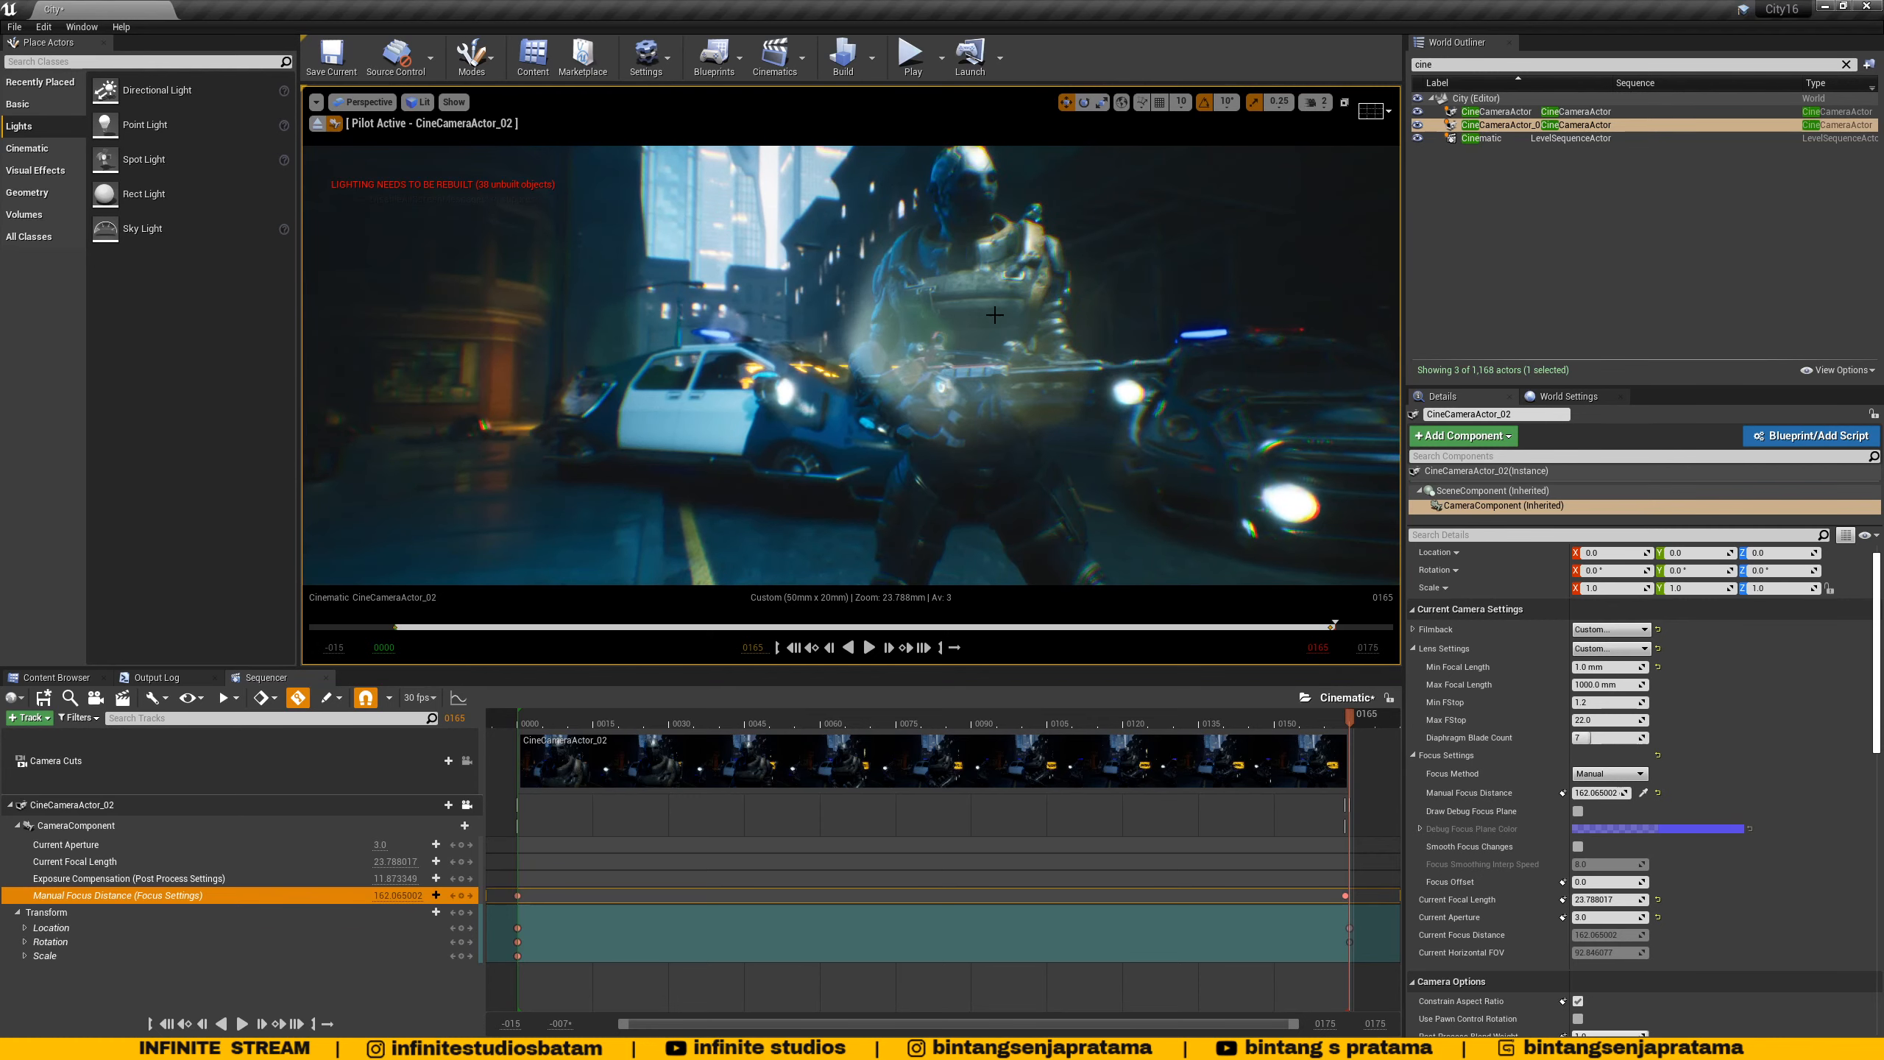
# - Reframe the piloted CineCameraActor_02 at frame 0165 so the trooper stands left of centre with the dark police car filling the opposite side
pyautogui.click(789, 303)
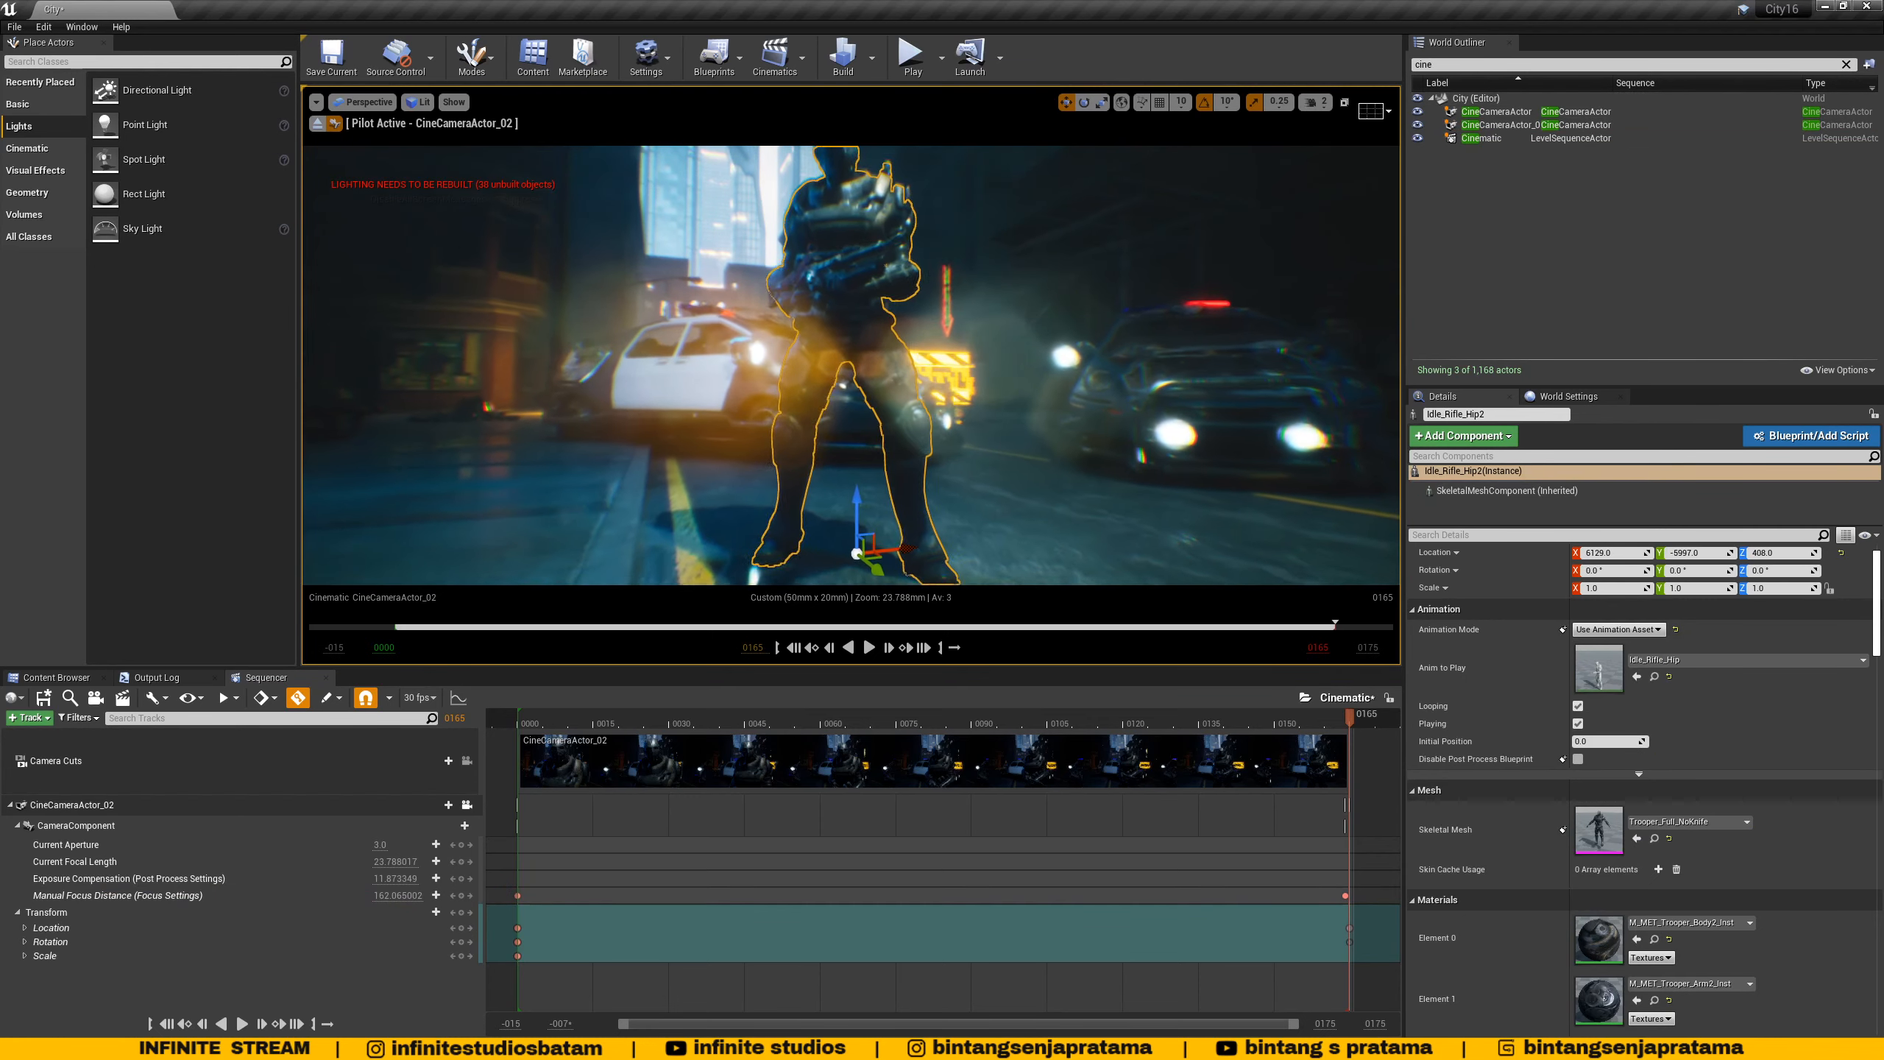
pyautogui.moveTo(851, 365); pyautogui.dragTo(906, 415, button='right')
pyautogui.press('s')
pyautogui.press('d')
pyautogui.press('d')
pyautogui.press('q')
pyautogui.press('d')
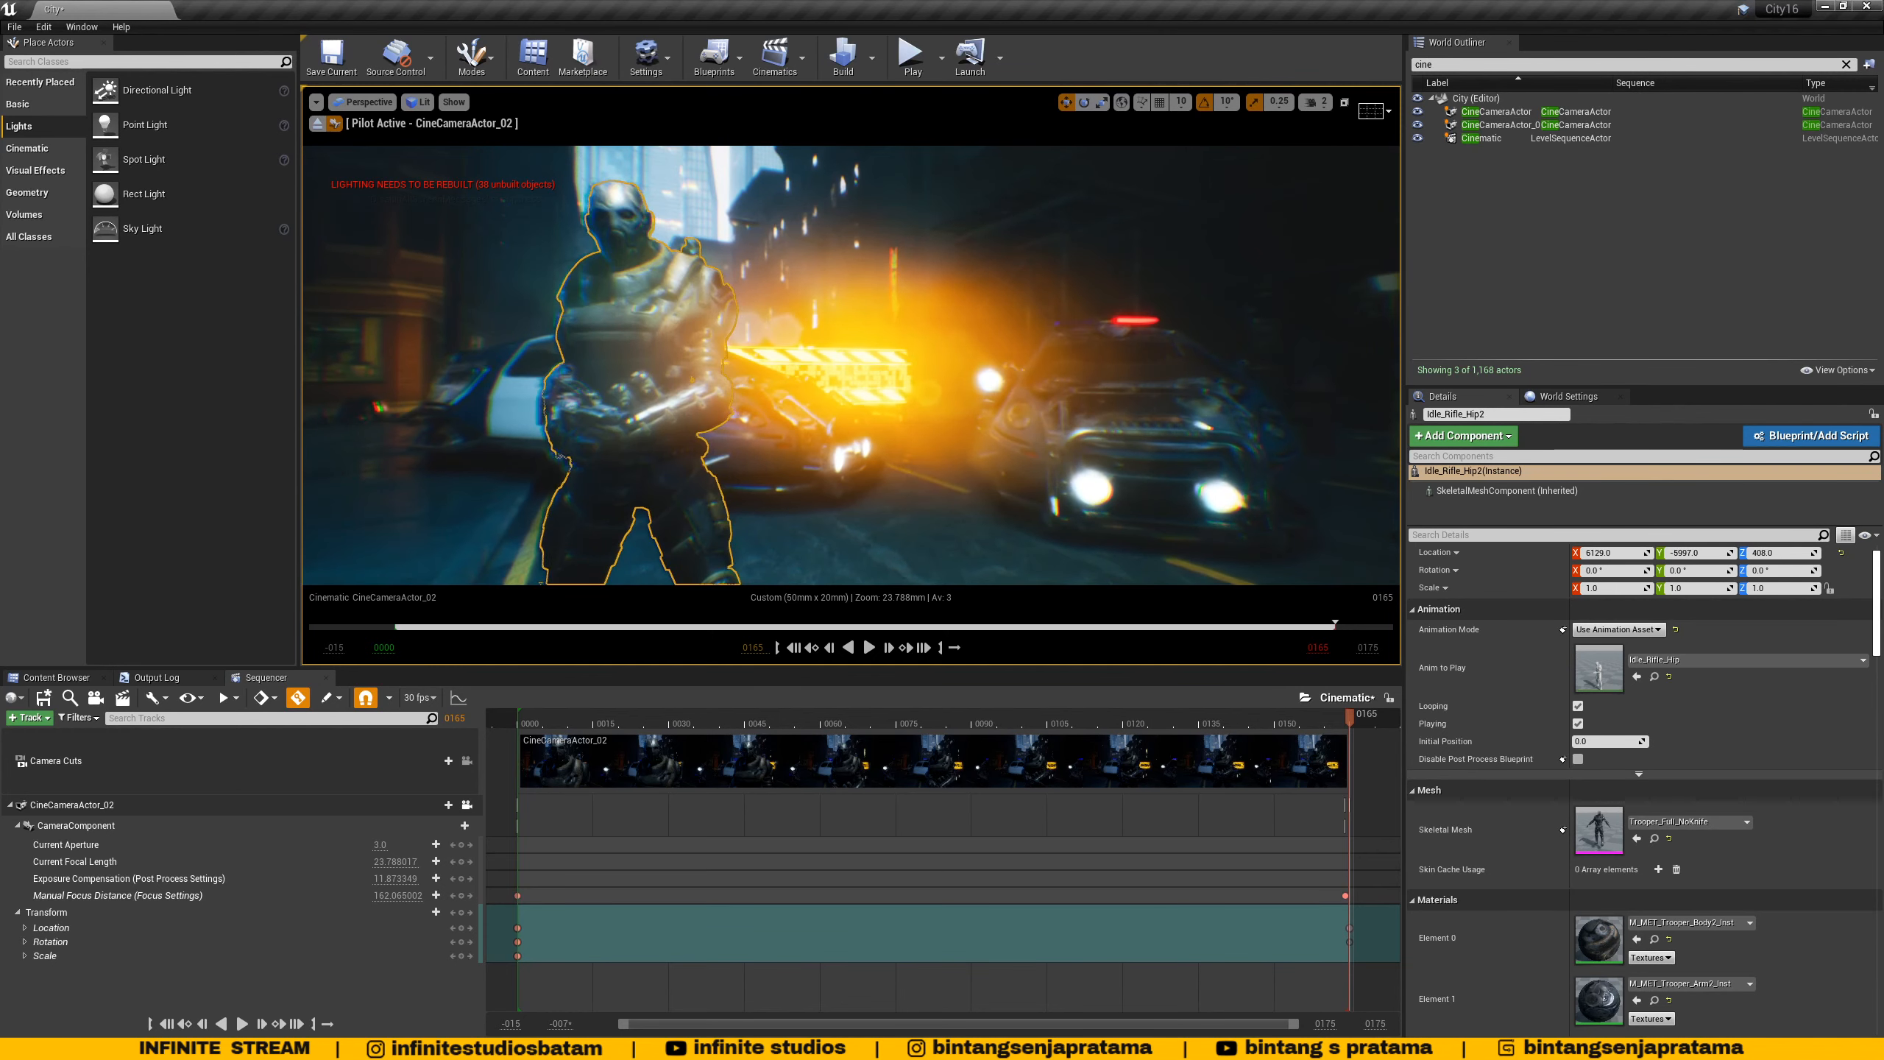
pyautogui.press('a')
pyautogui.moveTo(787, 345); pyautogui.dragTo(787, 344, button='right')
pyautogui.press('s')
pyautogui.press('d')
pyautogui.press('w')
pyautogui.press('d')
pyautogui.press('w')
pyautogui.press('a')
pyautogui.press('e')
pyautogui.press('d')
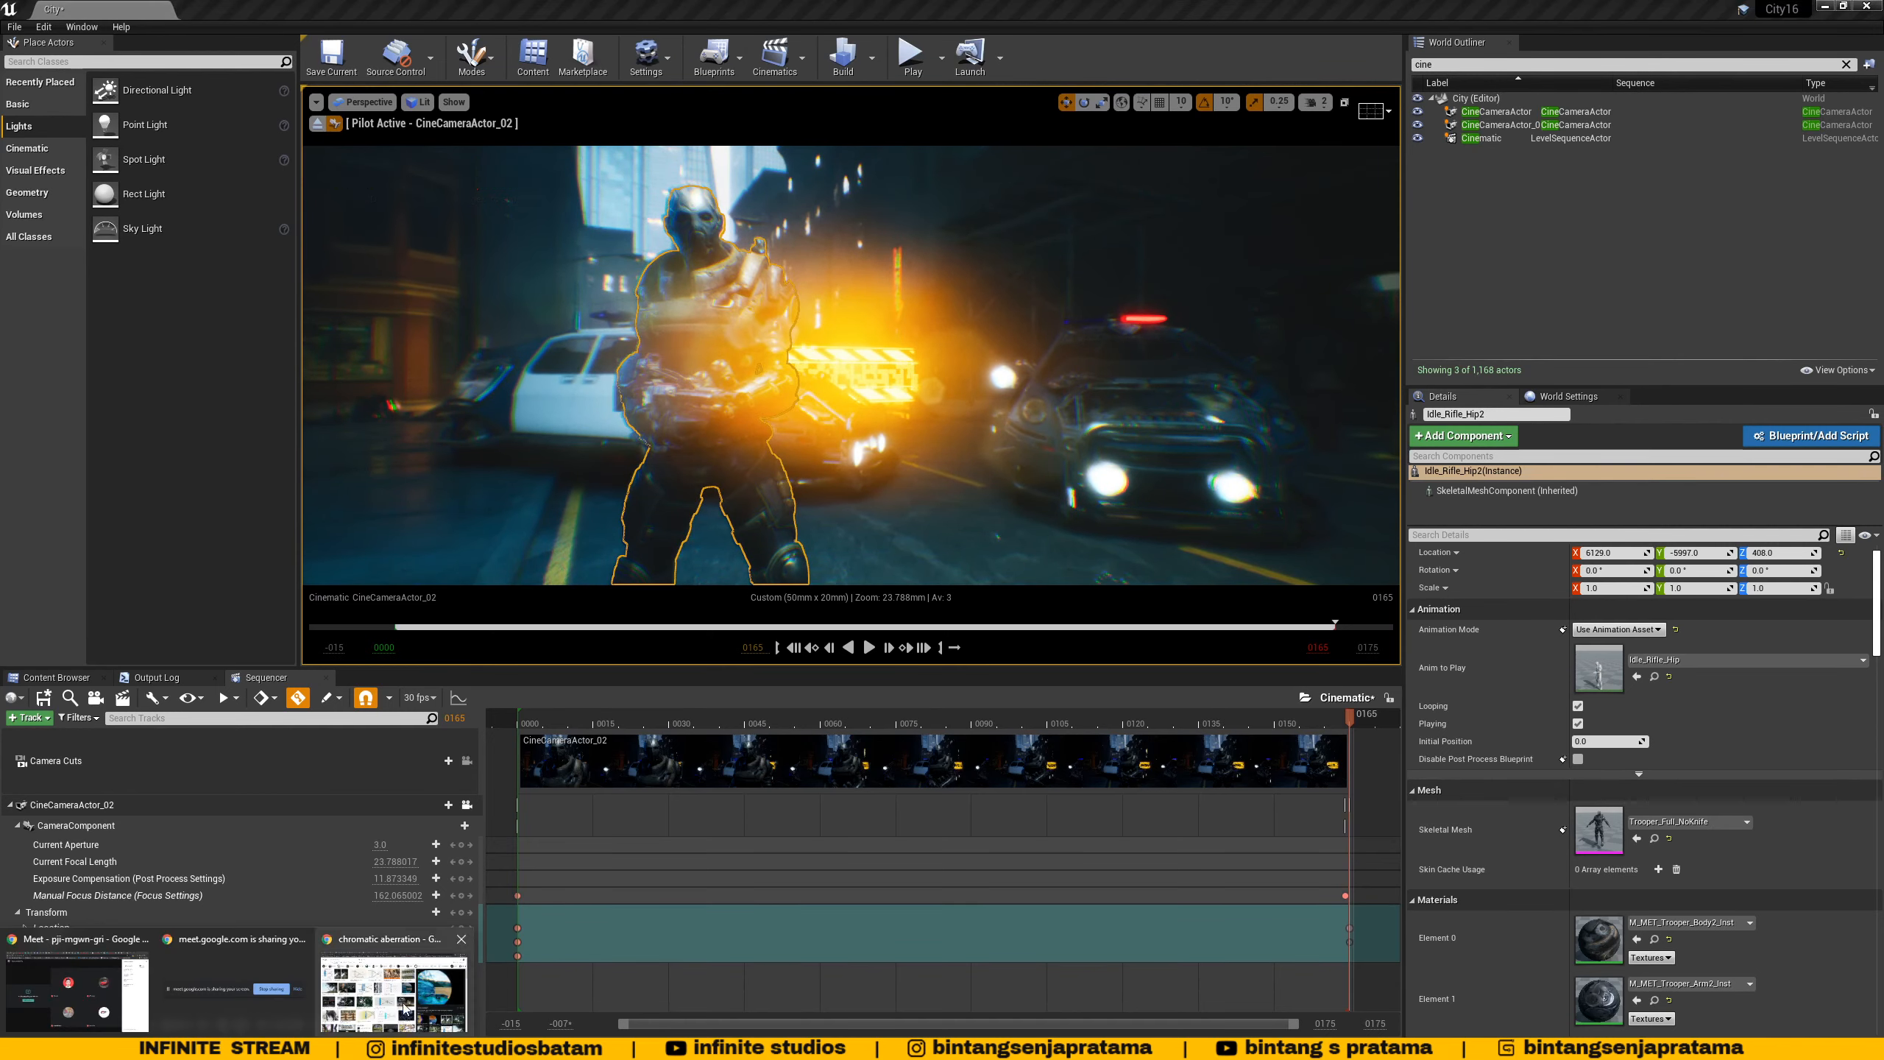
# - Switch to Chrome and examine the "cinematic composition" image results, previewing Videomaker's rule-of-thirds film still
pyautogui.hotkey('alt', 'Tab')
pyautogui.click(435, 12)
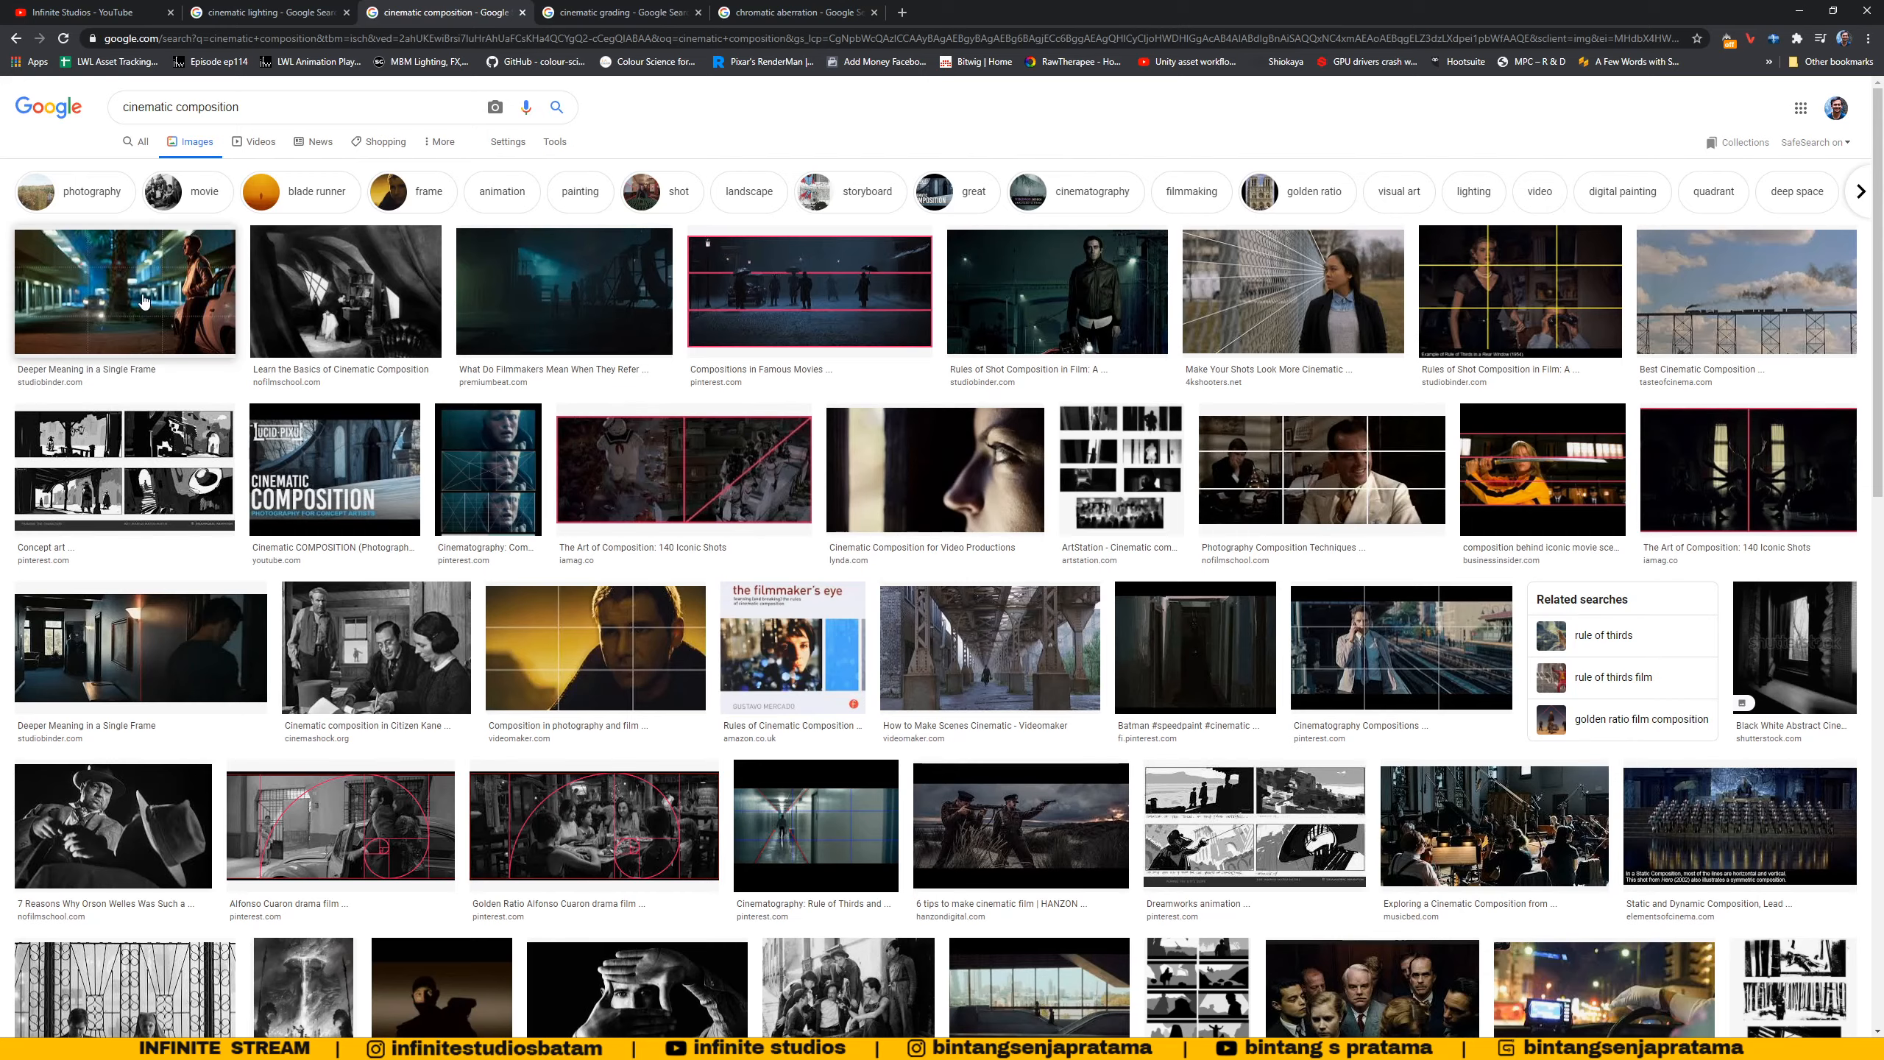
pyautogui.click(601, 658)
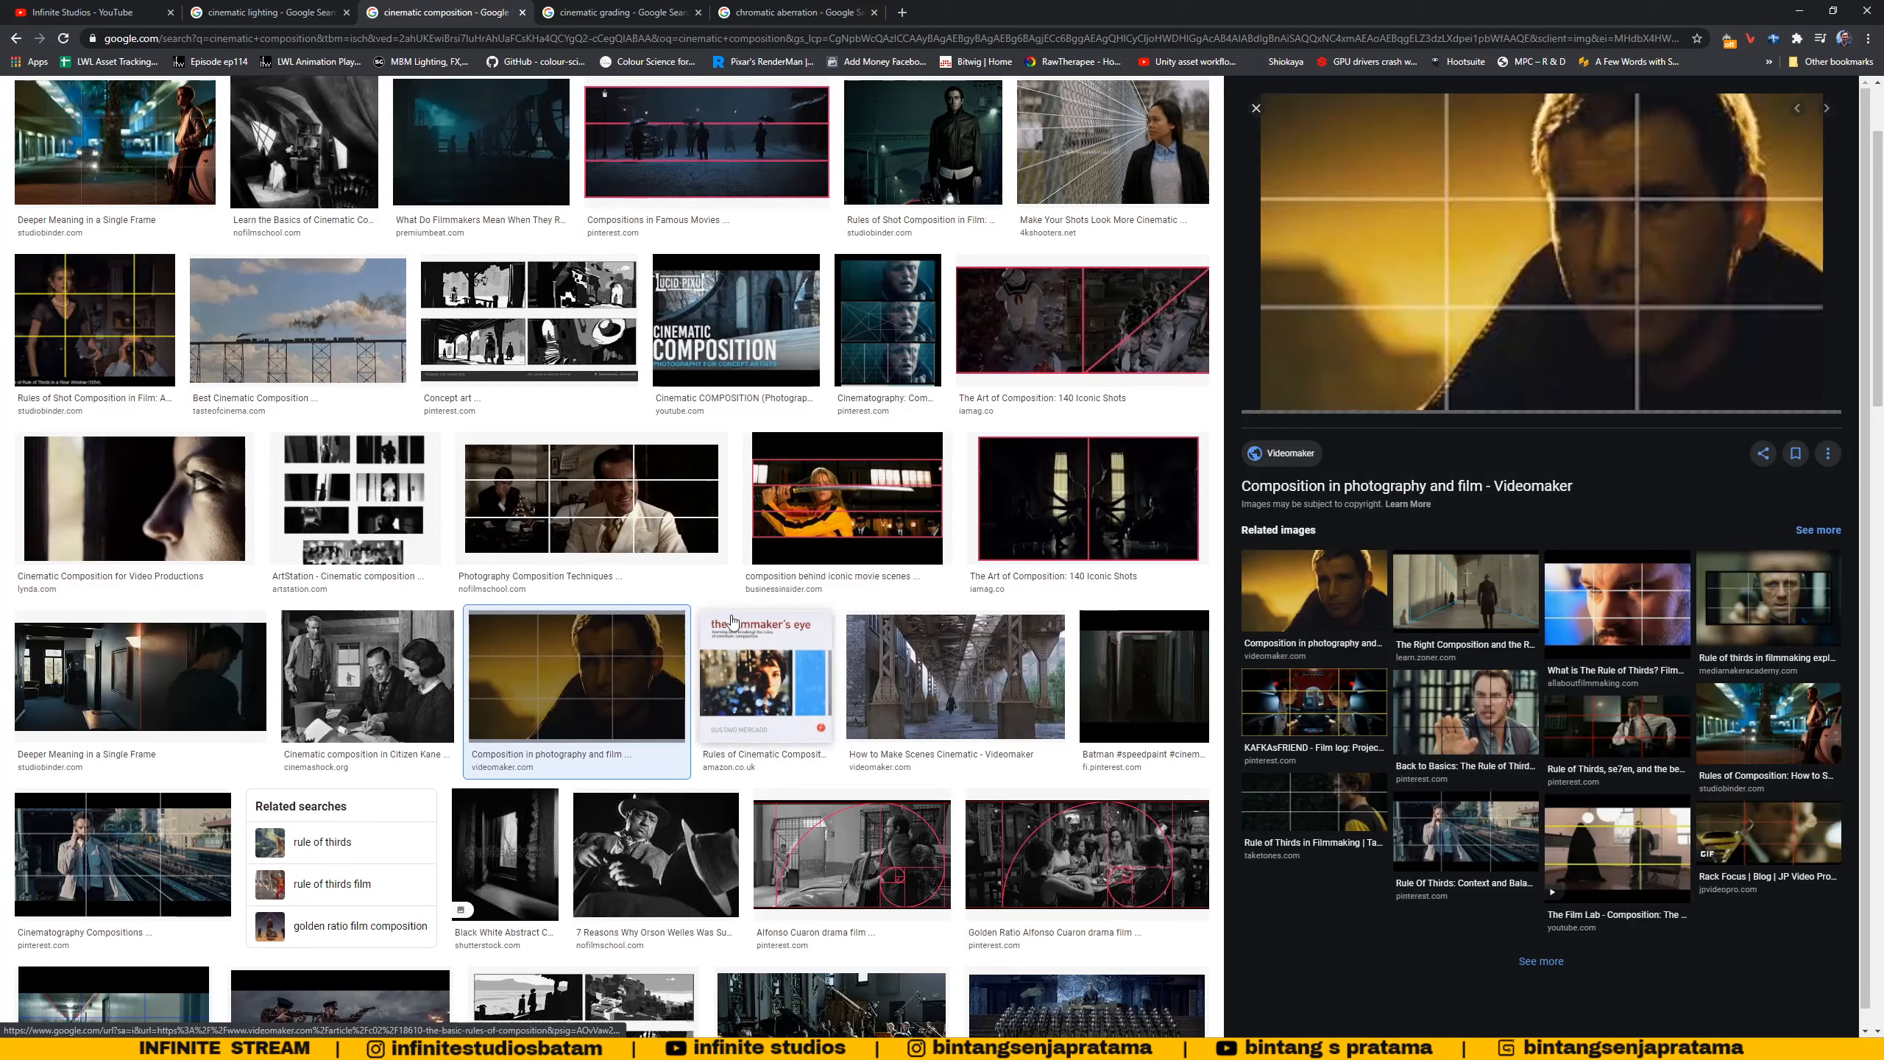
pyautogui.scroll(2, 1637, 371)
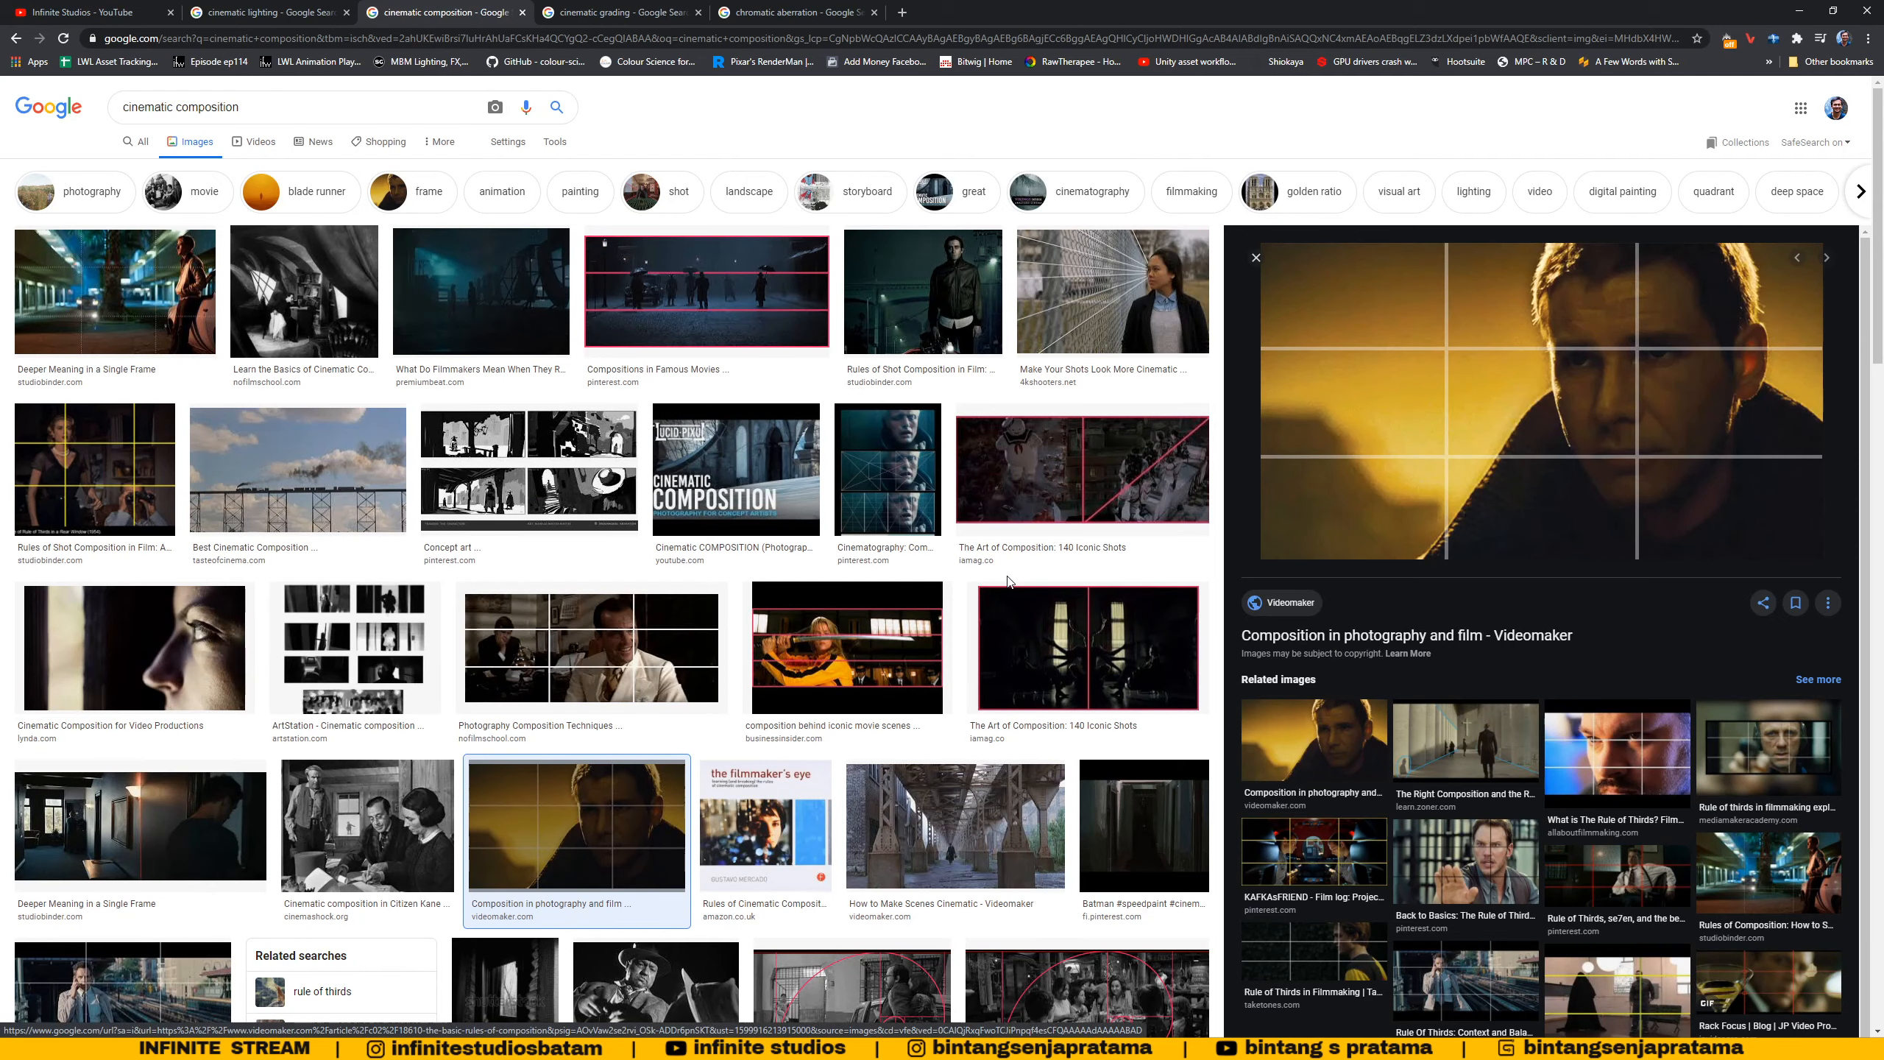
pyautogui.scroll(-3, 828, 567)
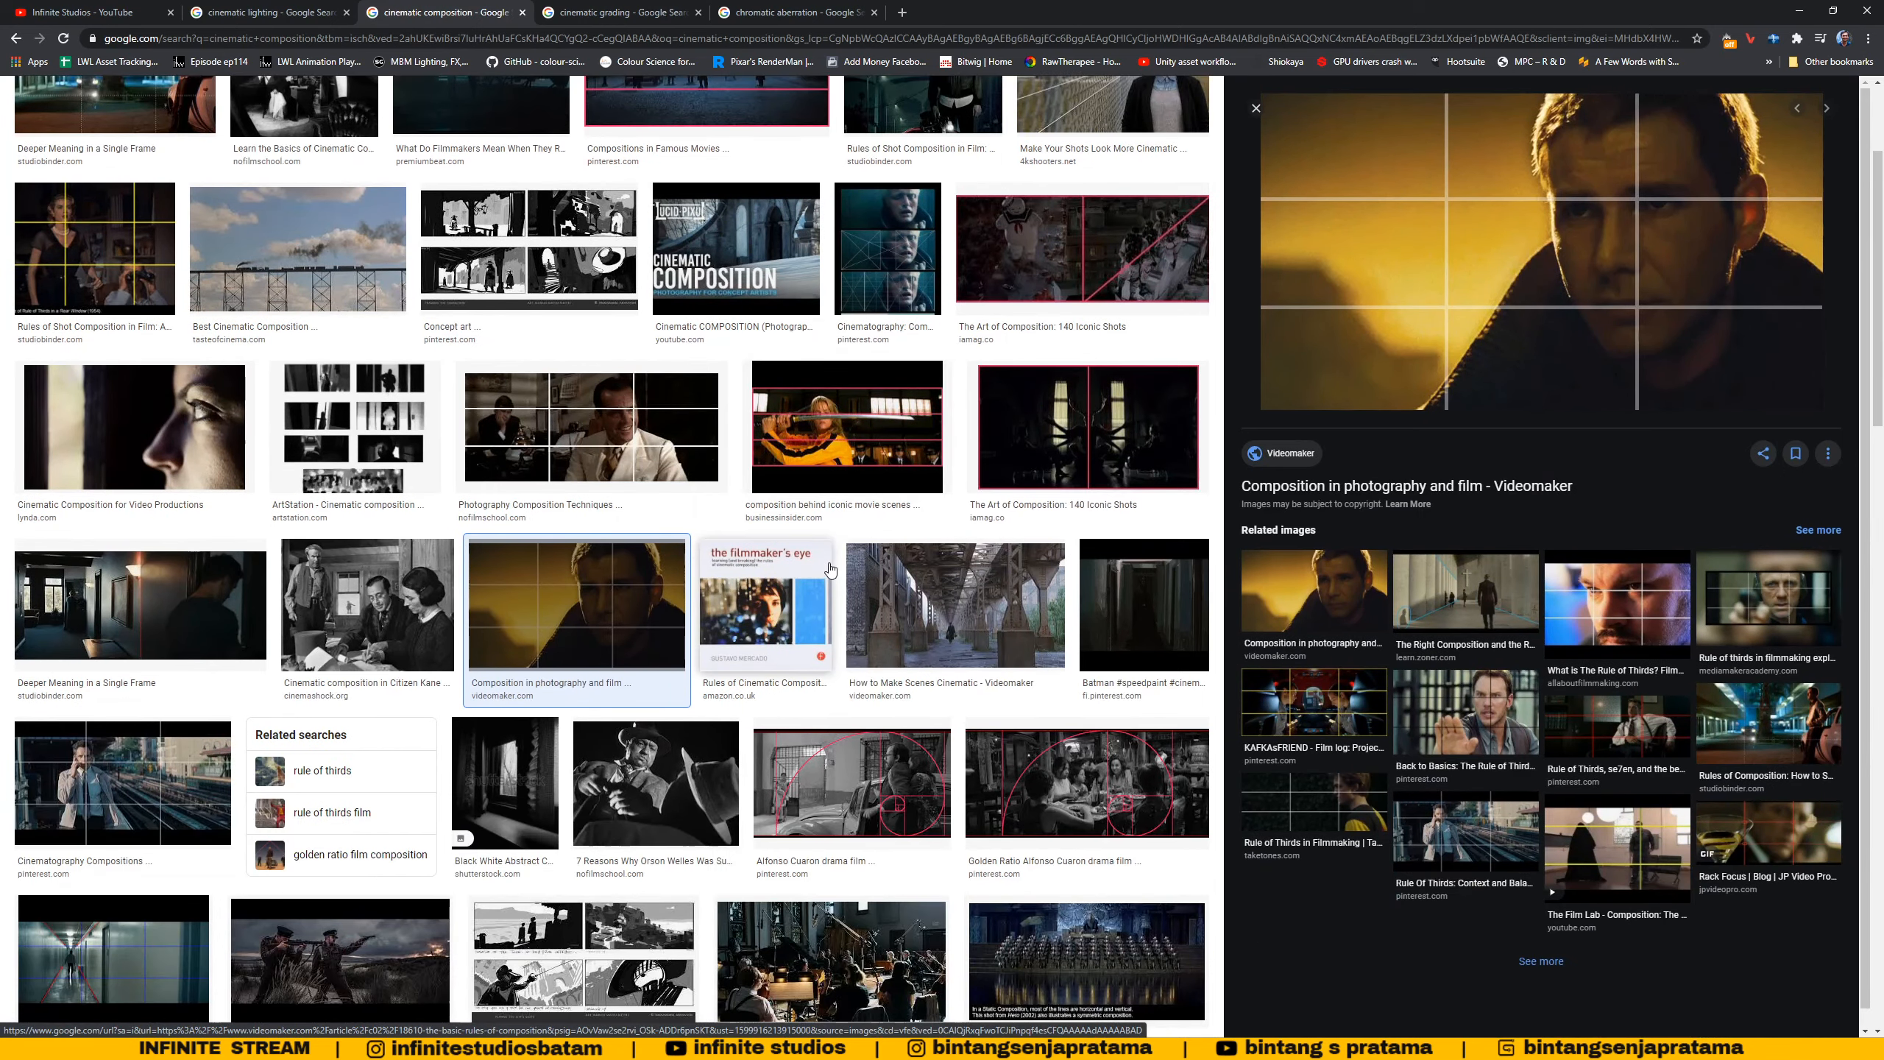
pyautogui.scroll(3, 829, 566)
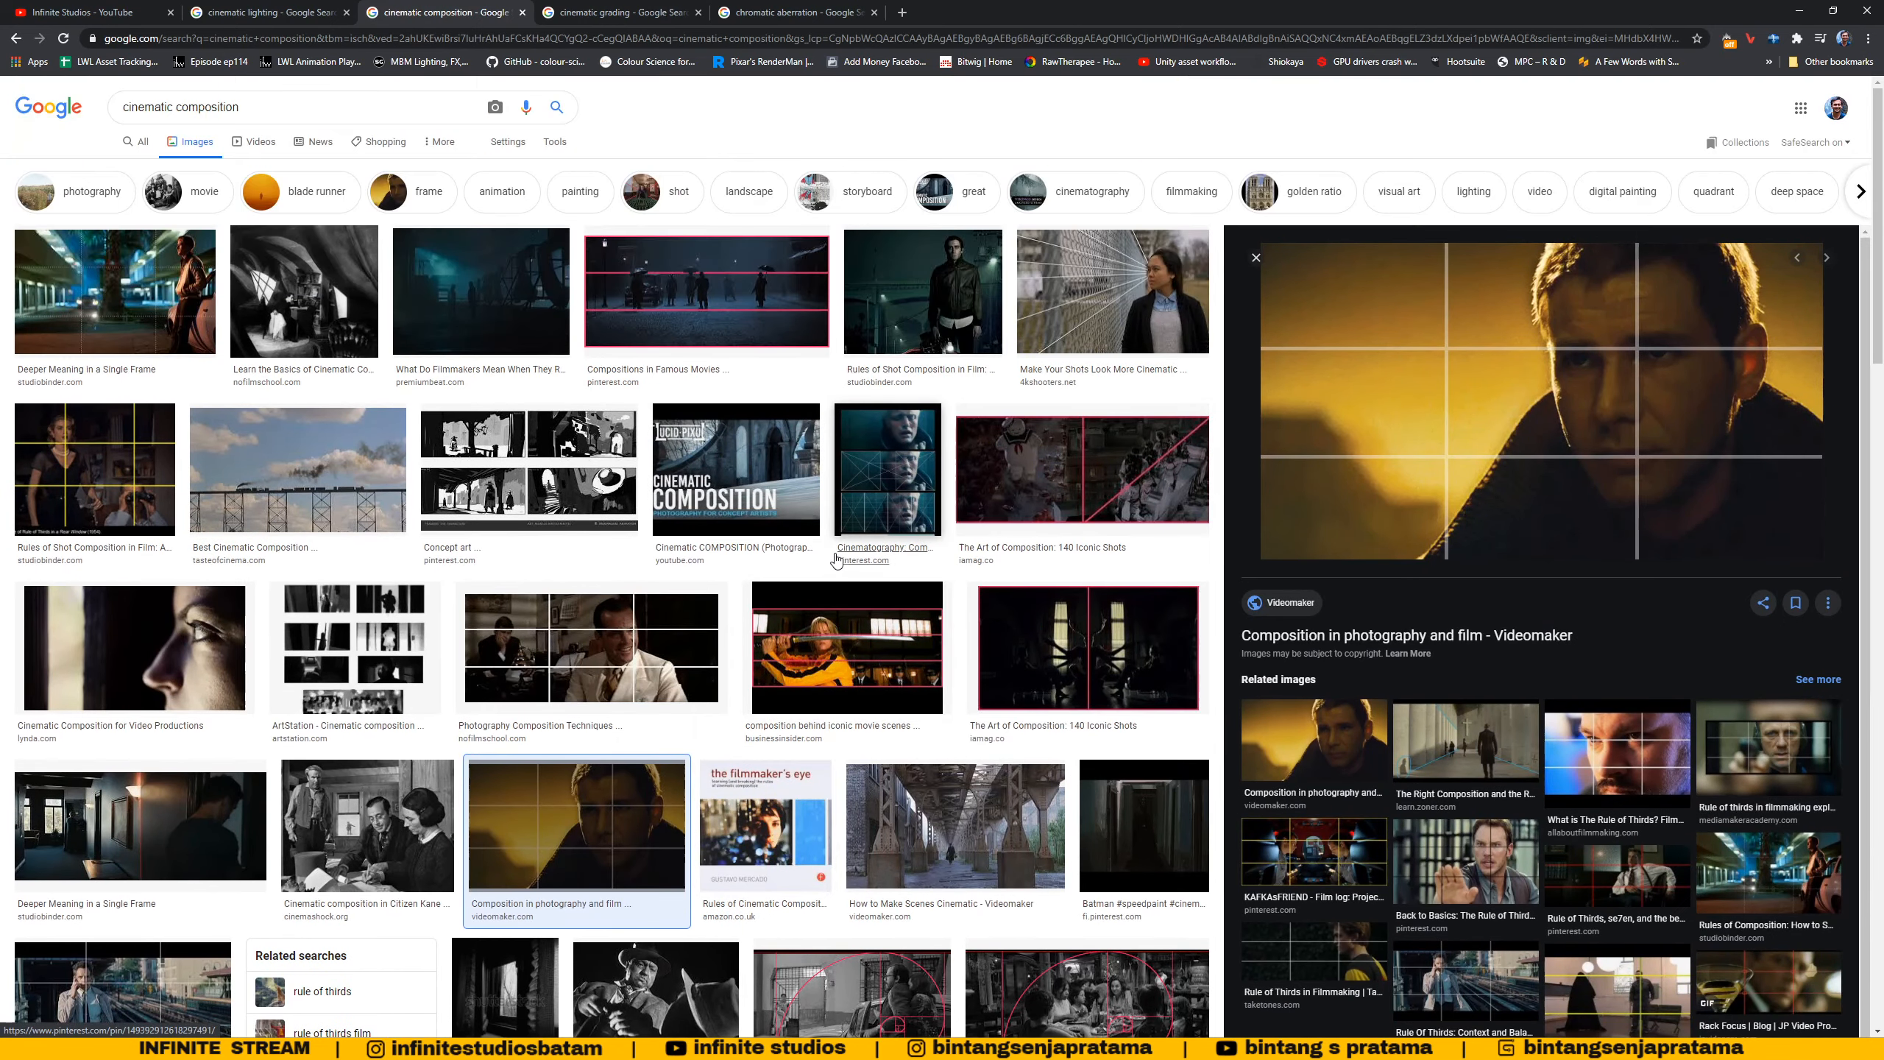
# - Search images for "rule of thirds composition" and preview the B&H silhouette and The Lens Lounge running girl examples
pyautogui.tripleClick(146, 104)
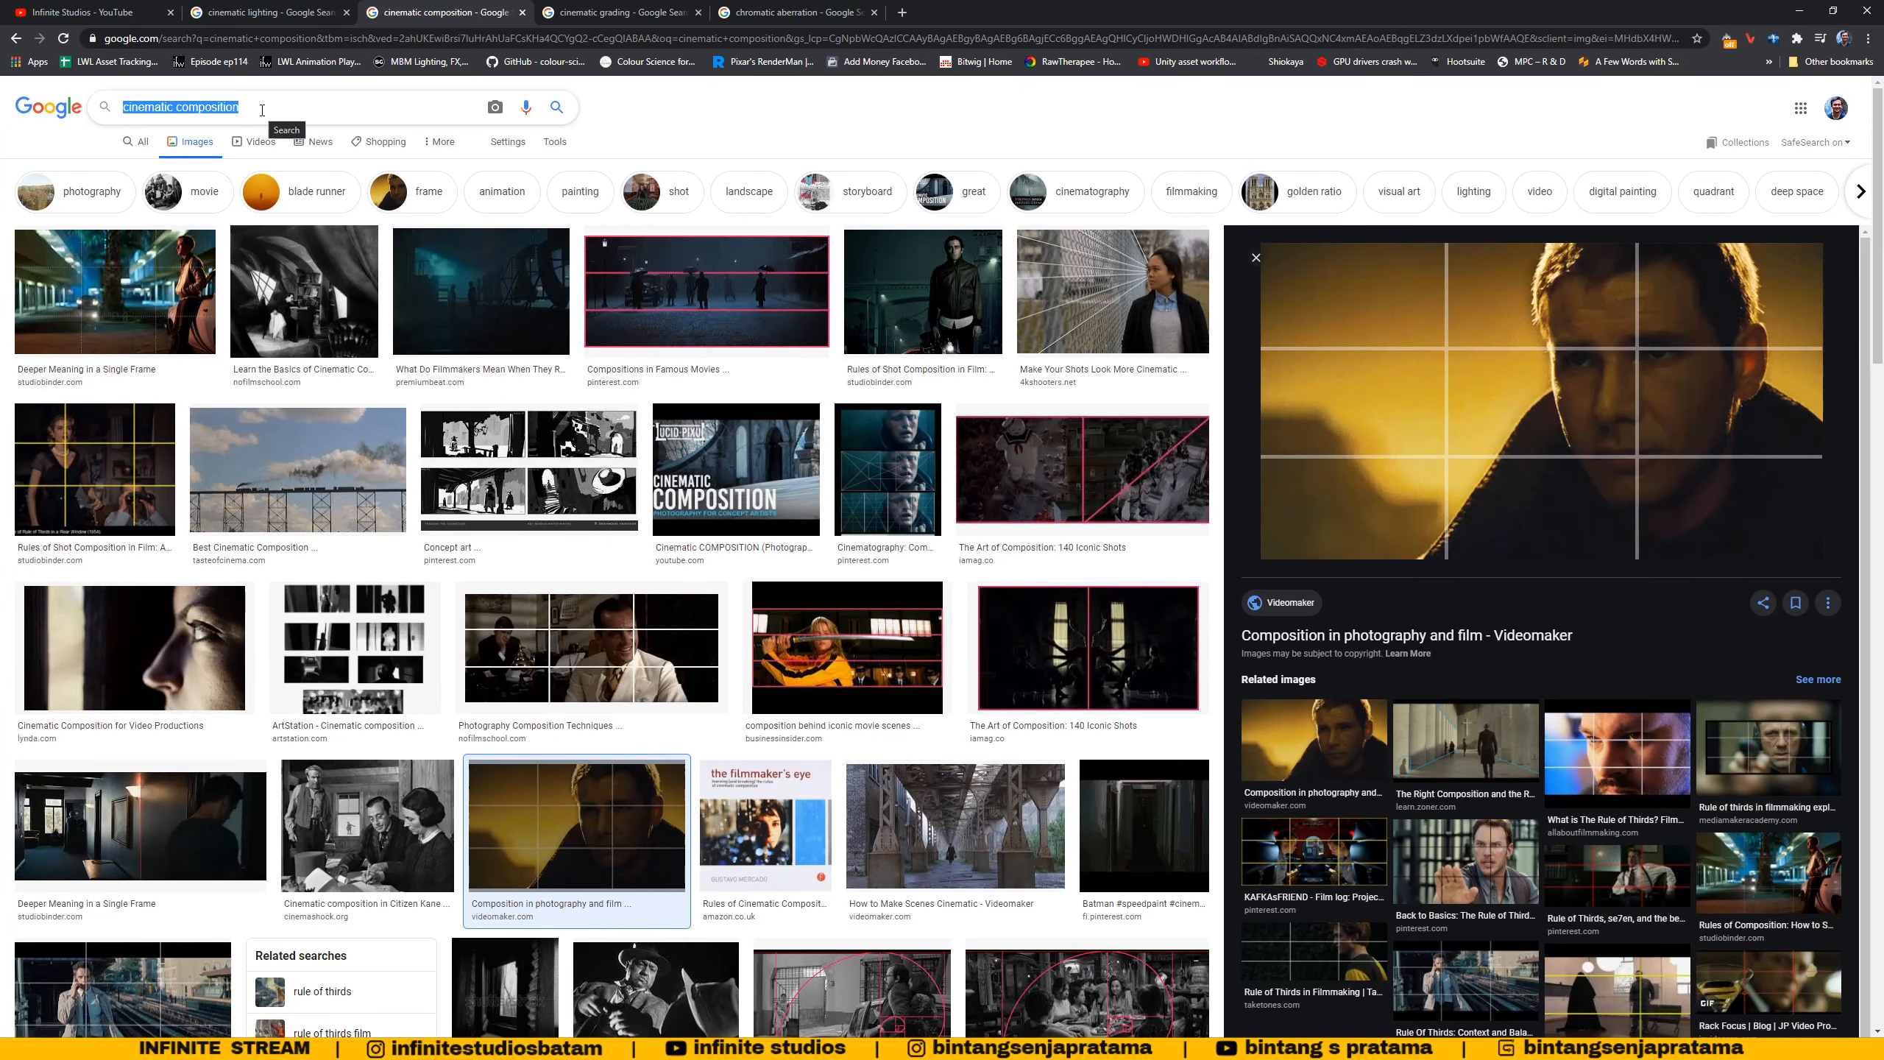
pyautogui.write('rule of third')
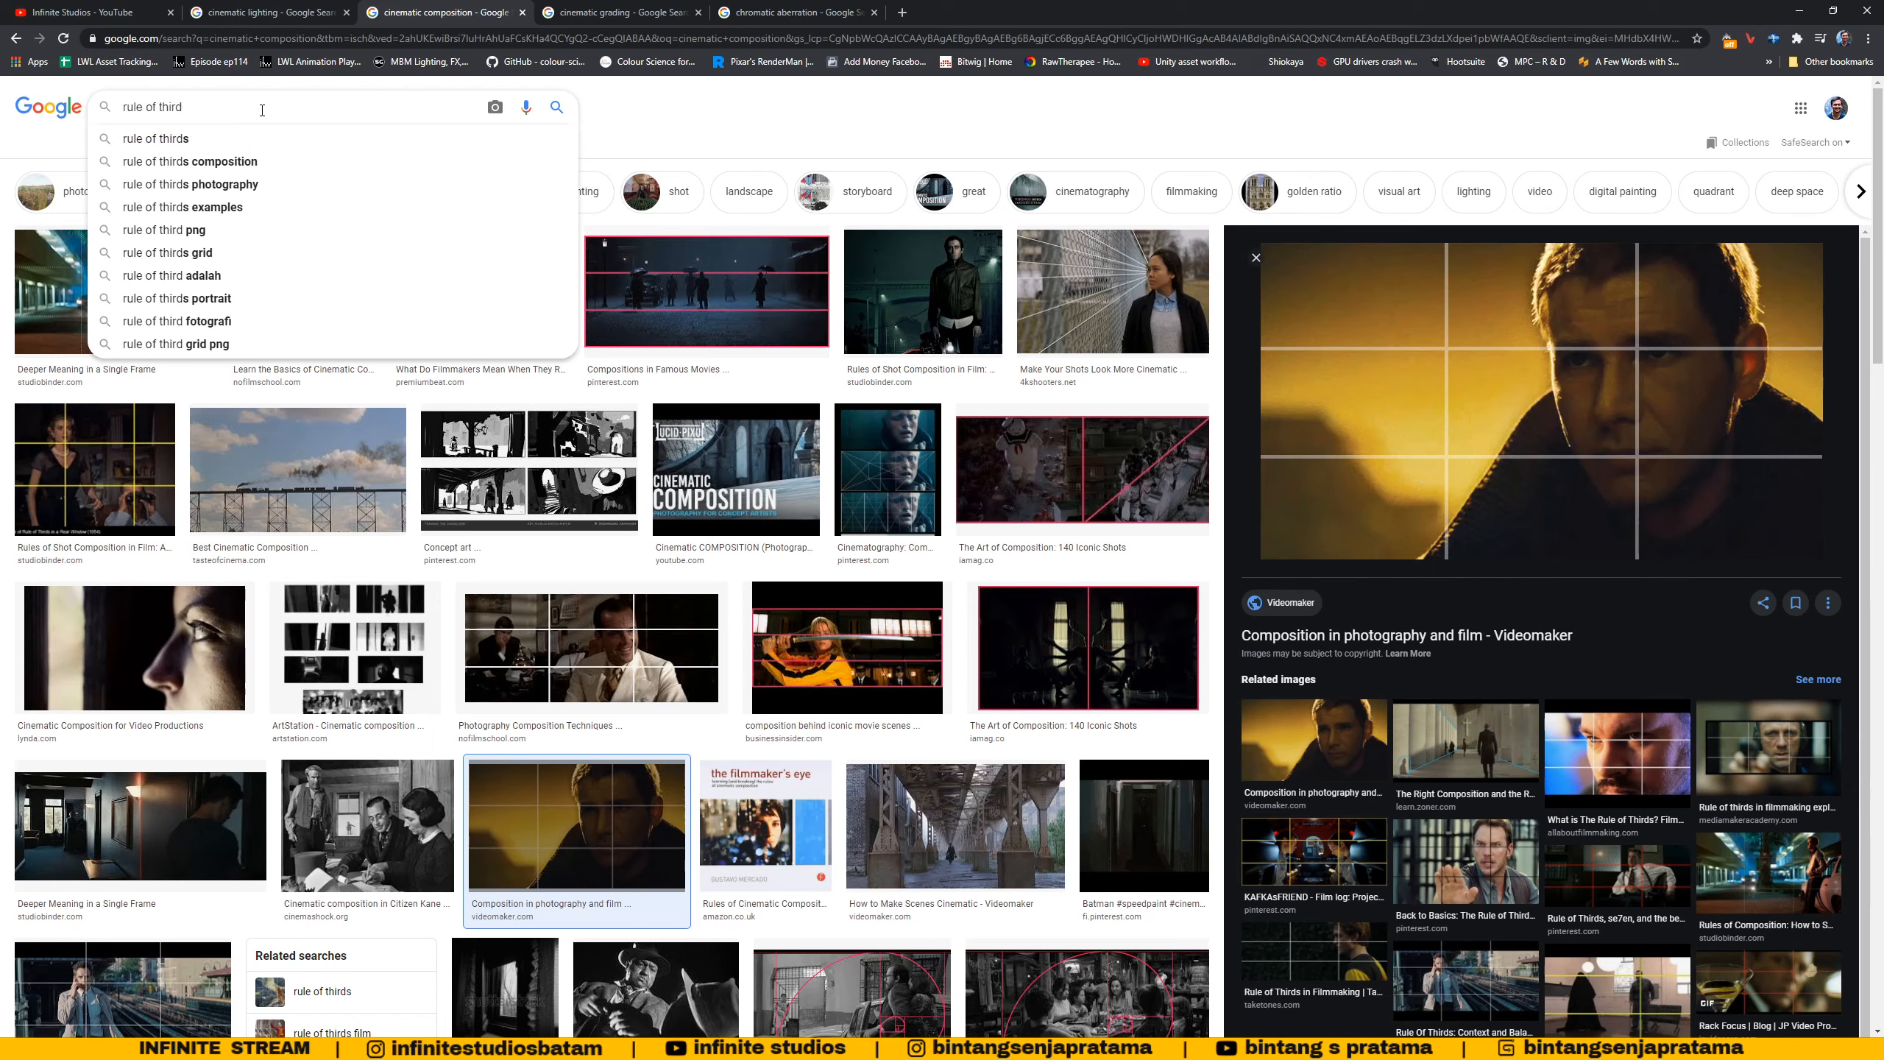
pyautogui.press('Down')
pyautogui.press('Down')
pyautogui.press('Return')
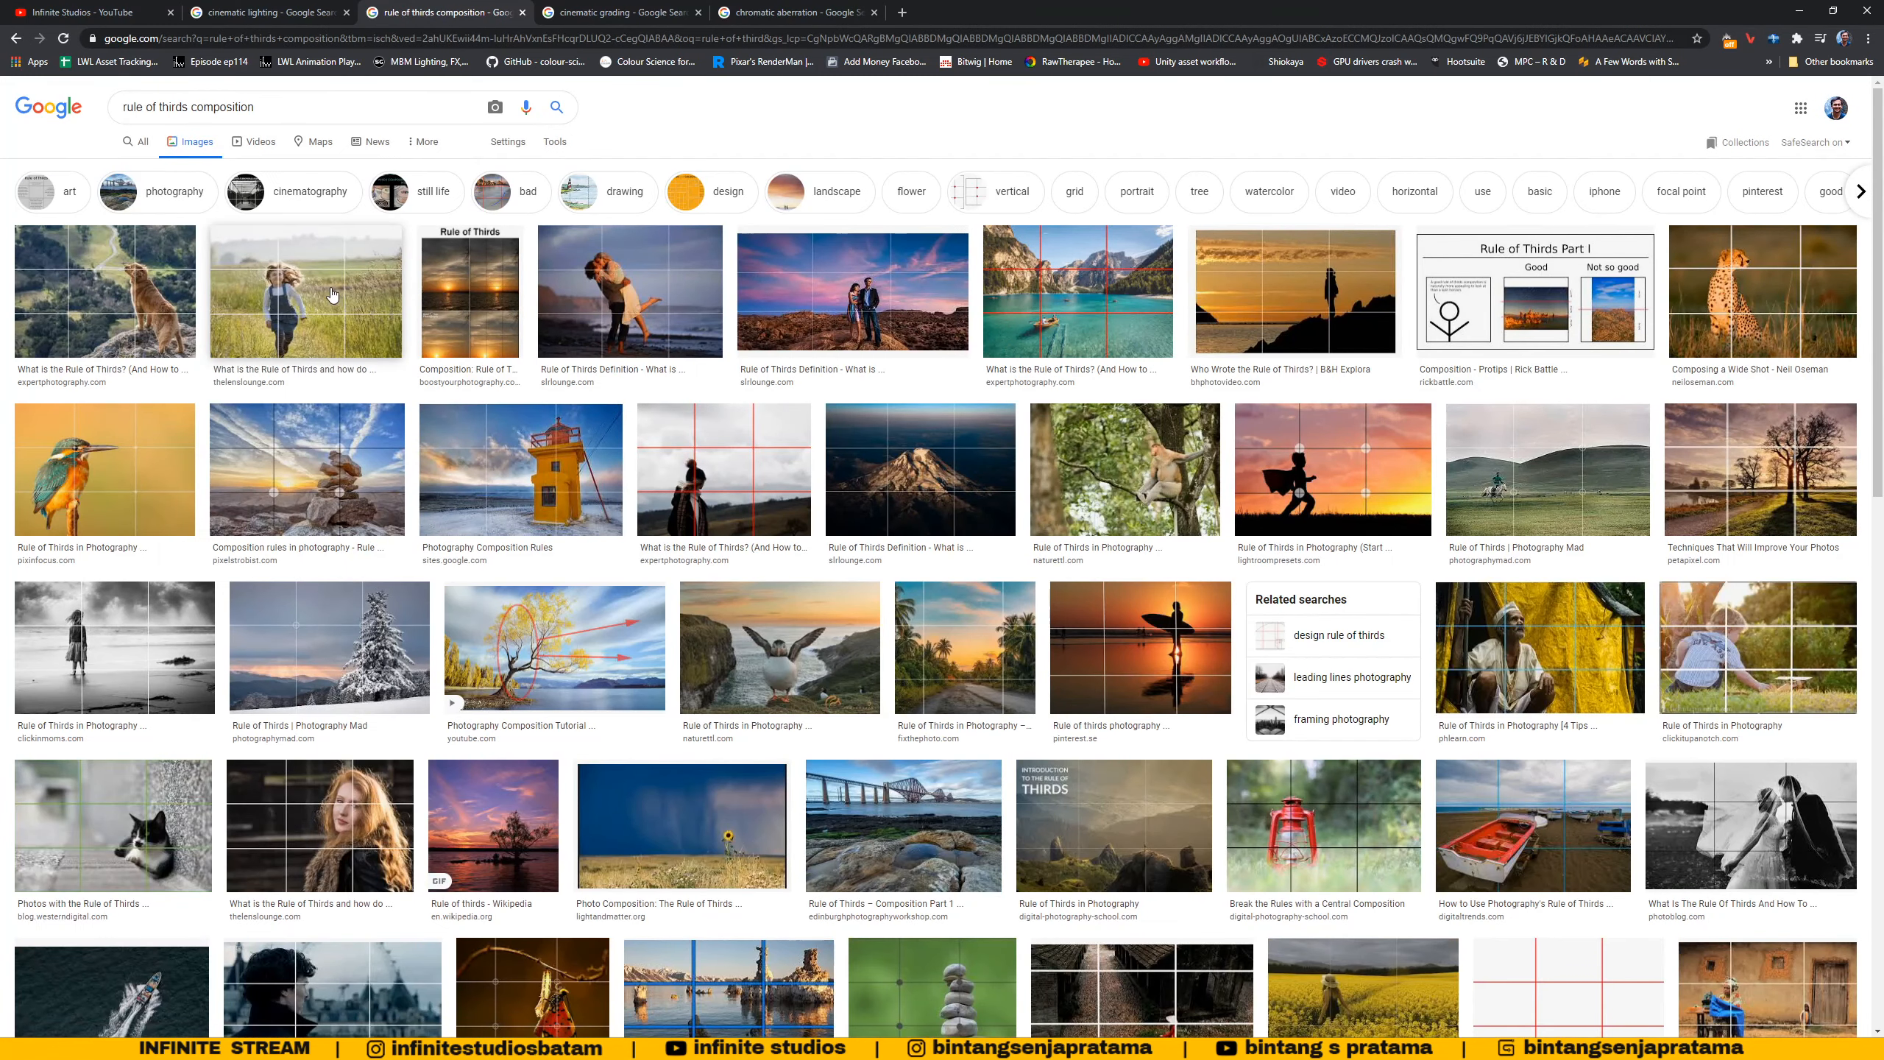
pyautogui.click(1295, 297)
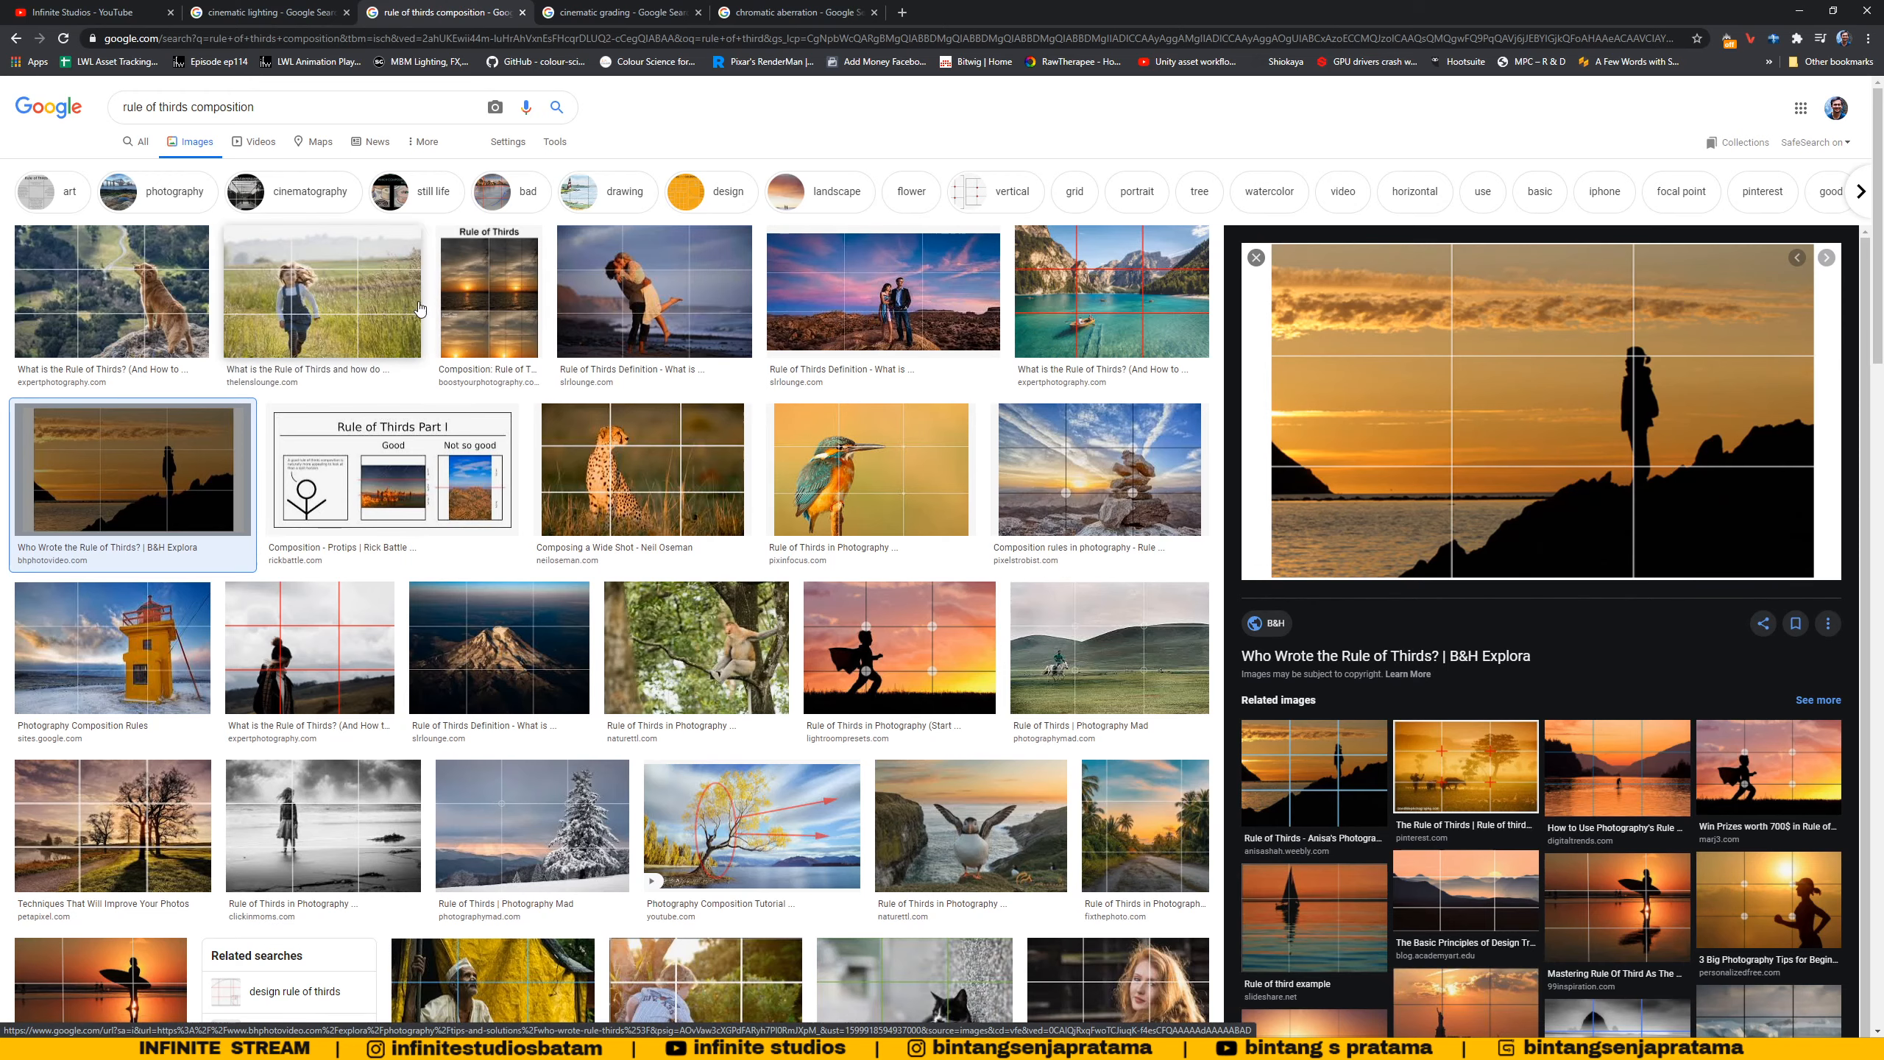
pyautogui.click(365, 312)
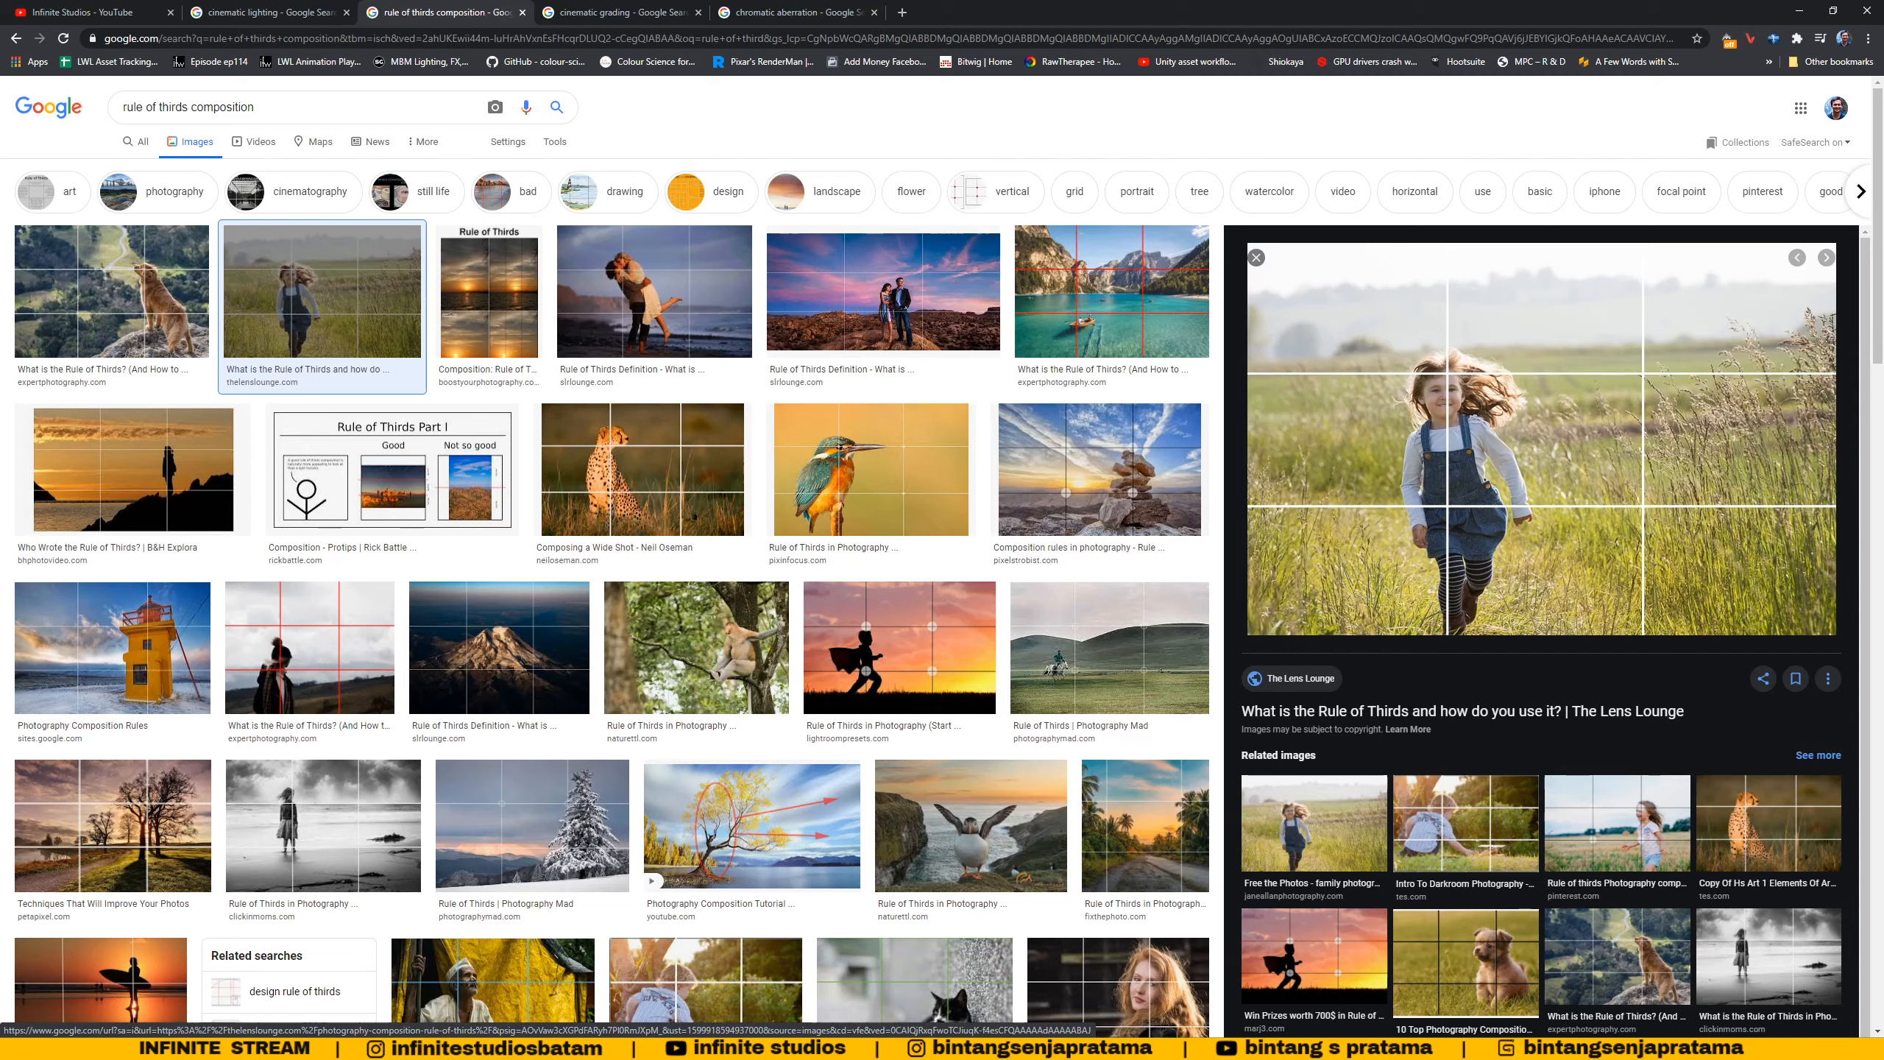
# - Switch back to Unreal Editor, capture a region screenshot of the camera's frame, and view the captured image before returning to the editor
pyautogui.hotkey('alt', 'Tab')
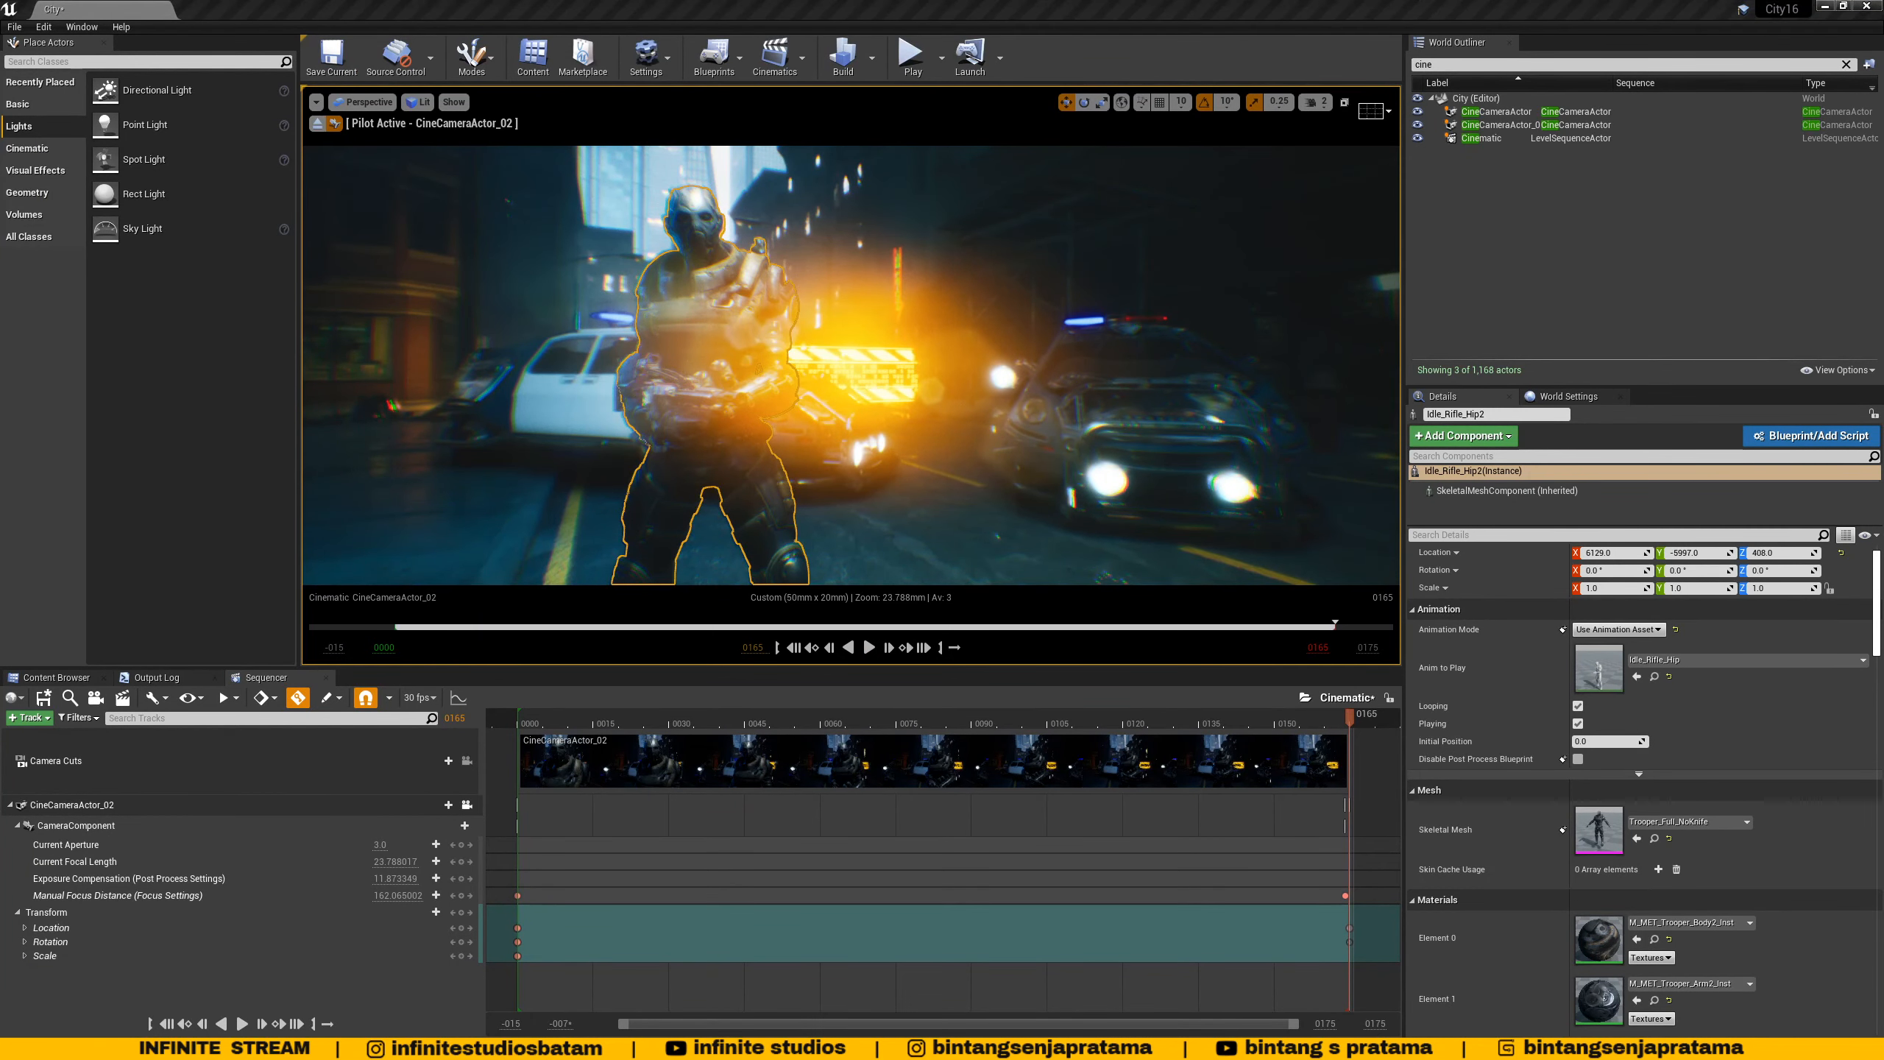
pyautogui.press('Print')
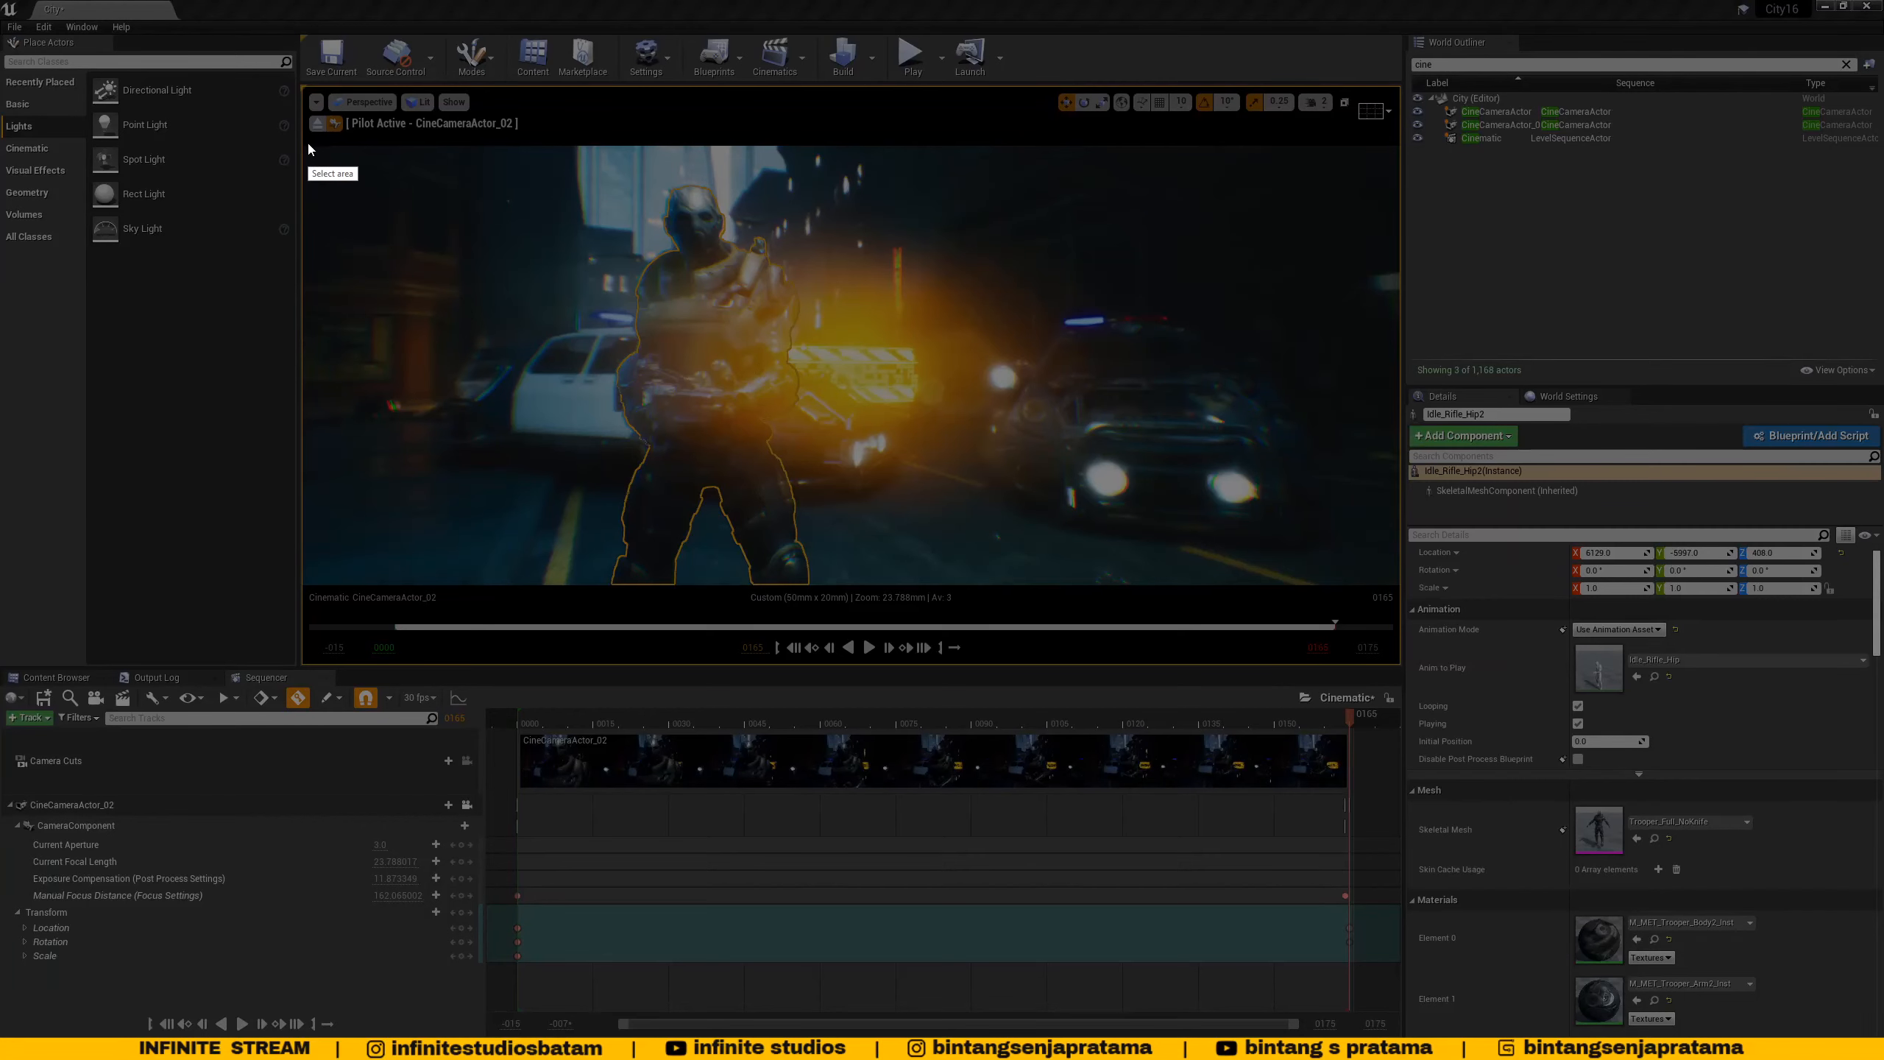
pyautogui.moveTo(303, 145); pyautogui.dragTo(1396, 585)
pyautogui.click(1341, 600)
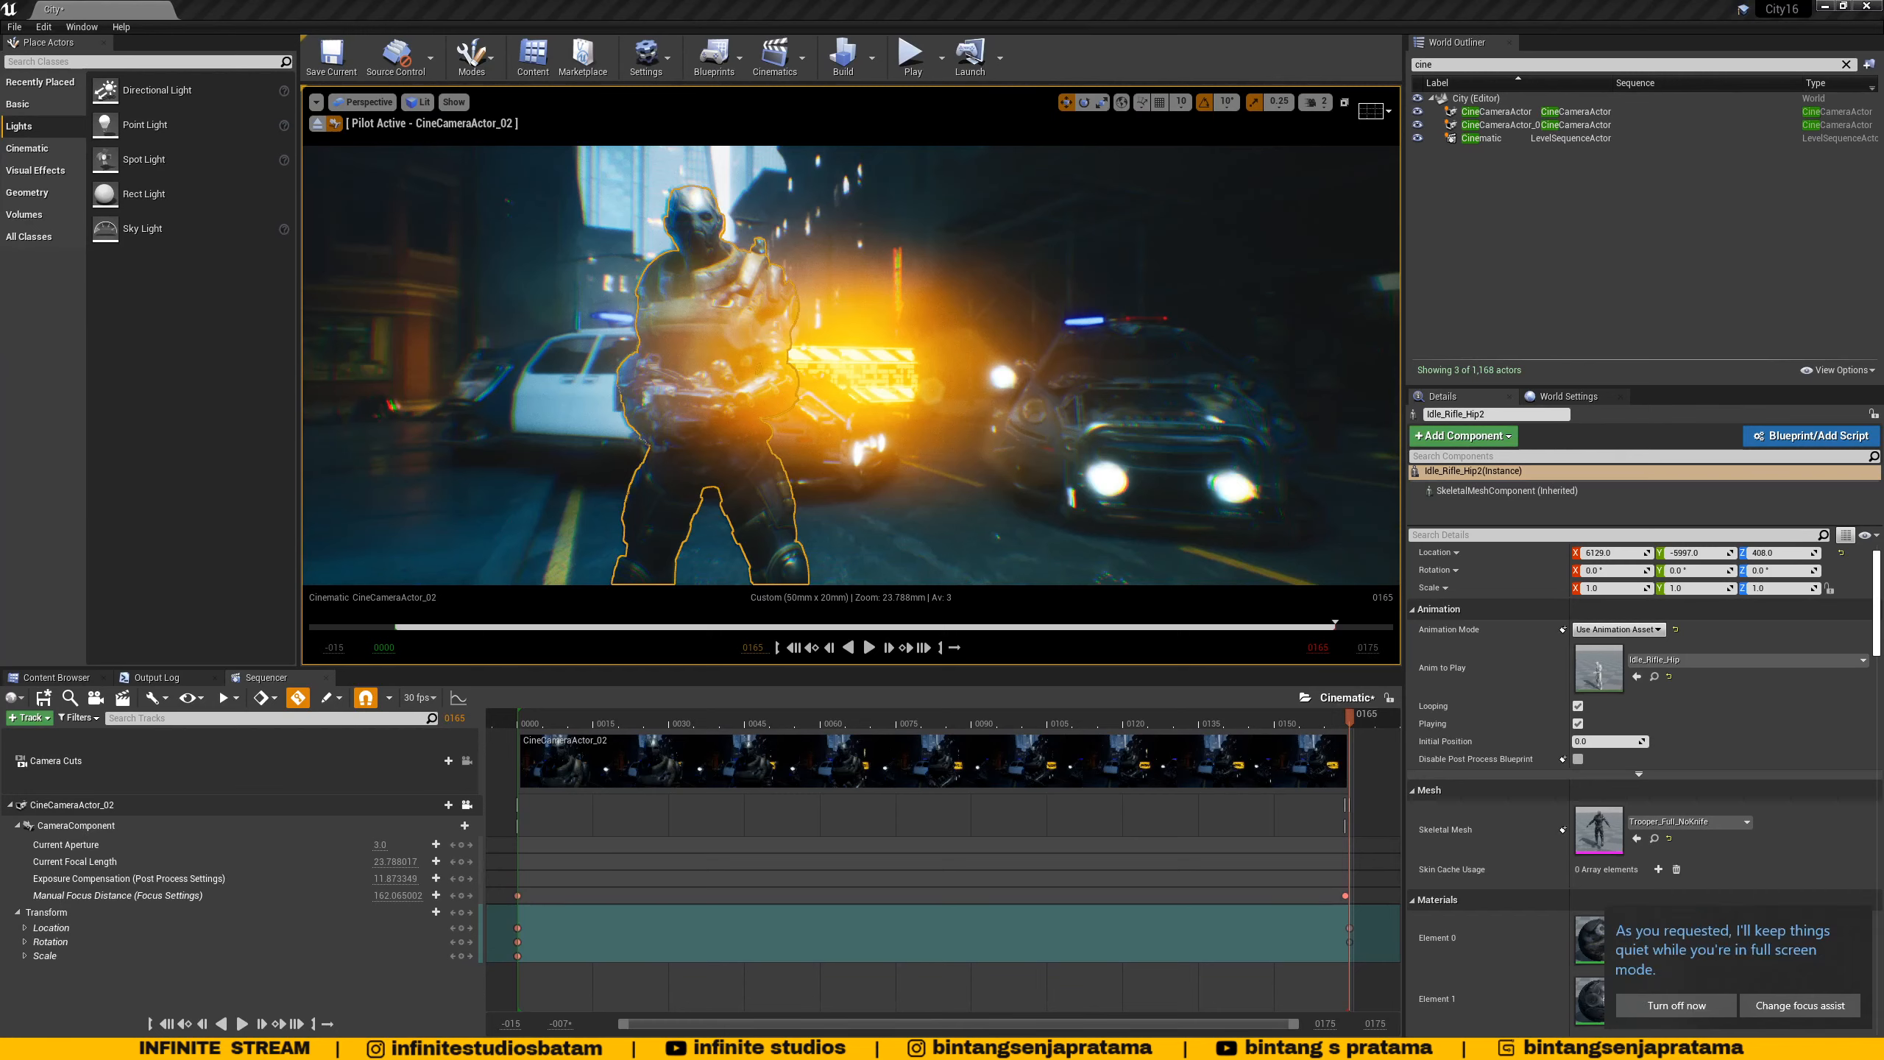
pyautogui.press('F11')
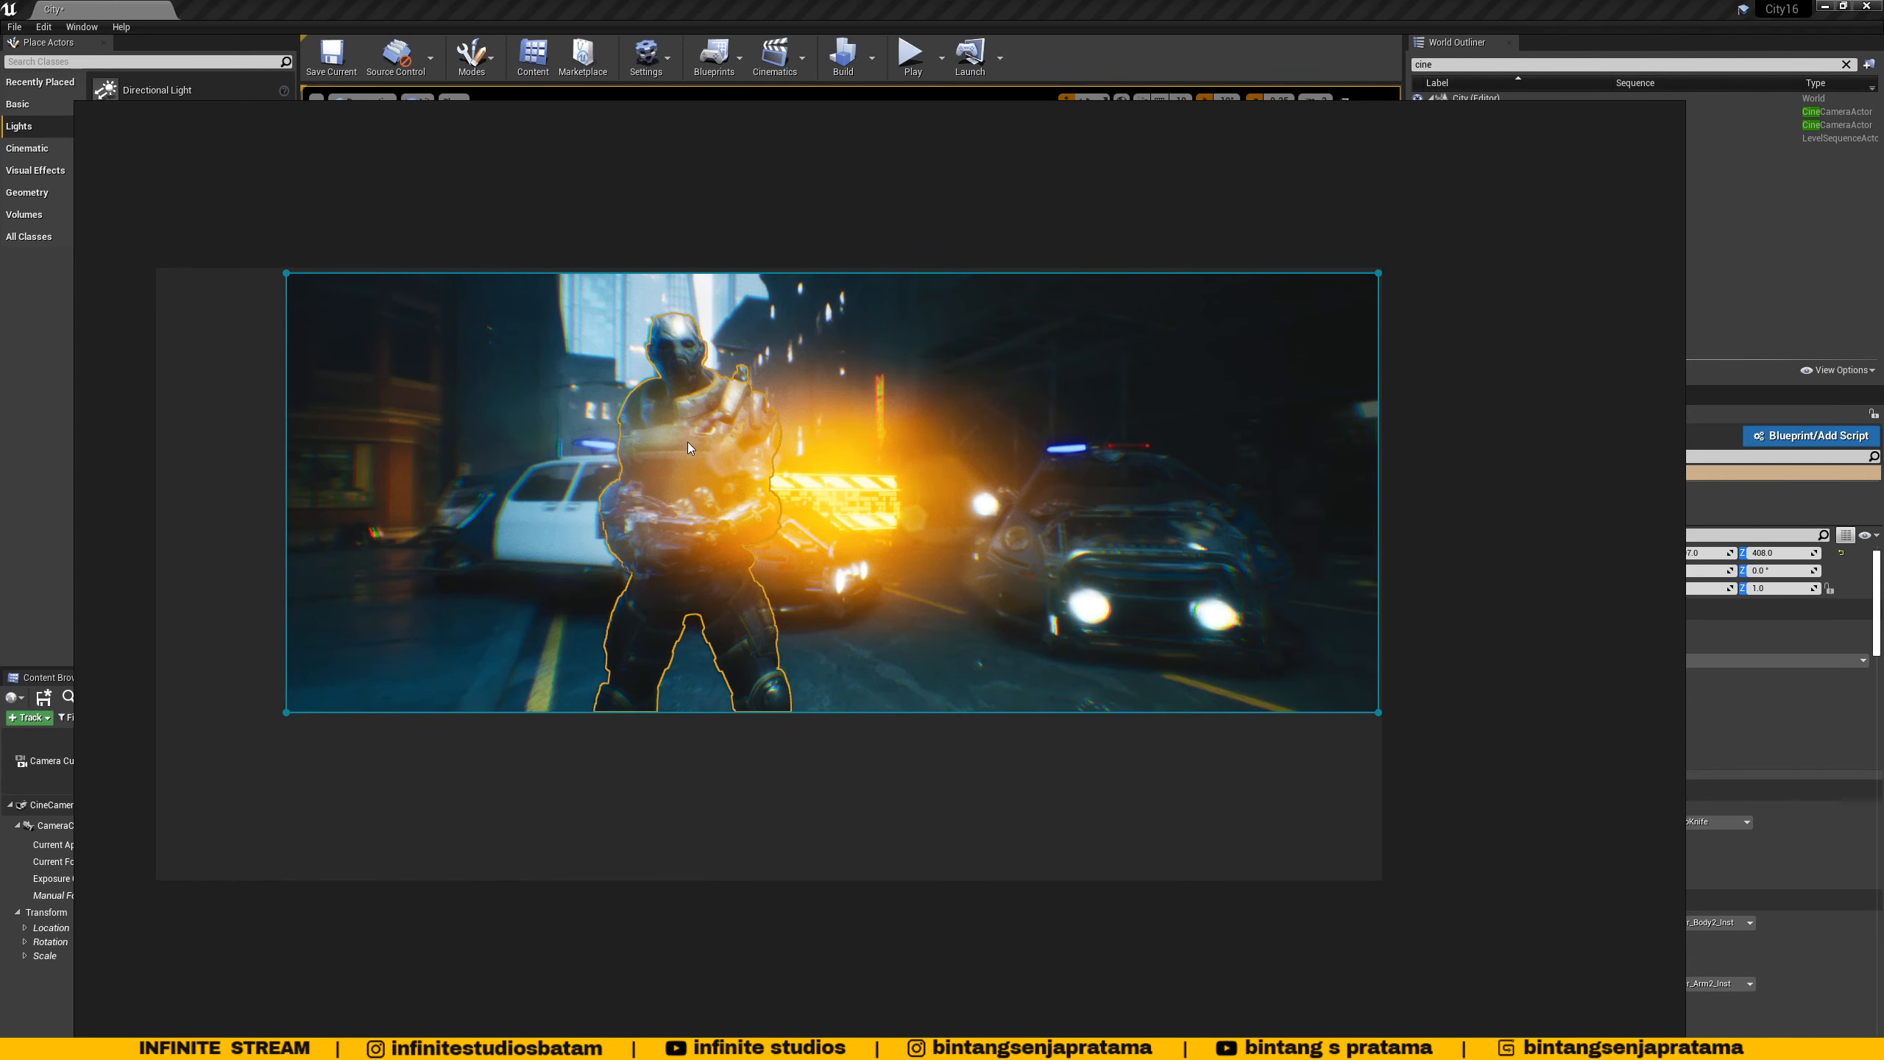
pyautogui.hotkey('alt', 'Tab')
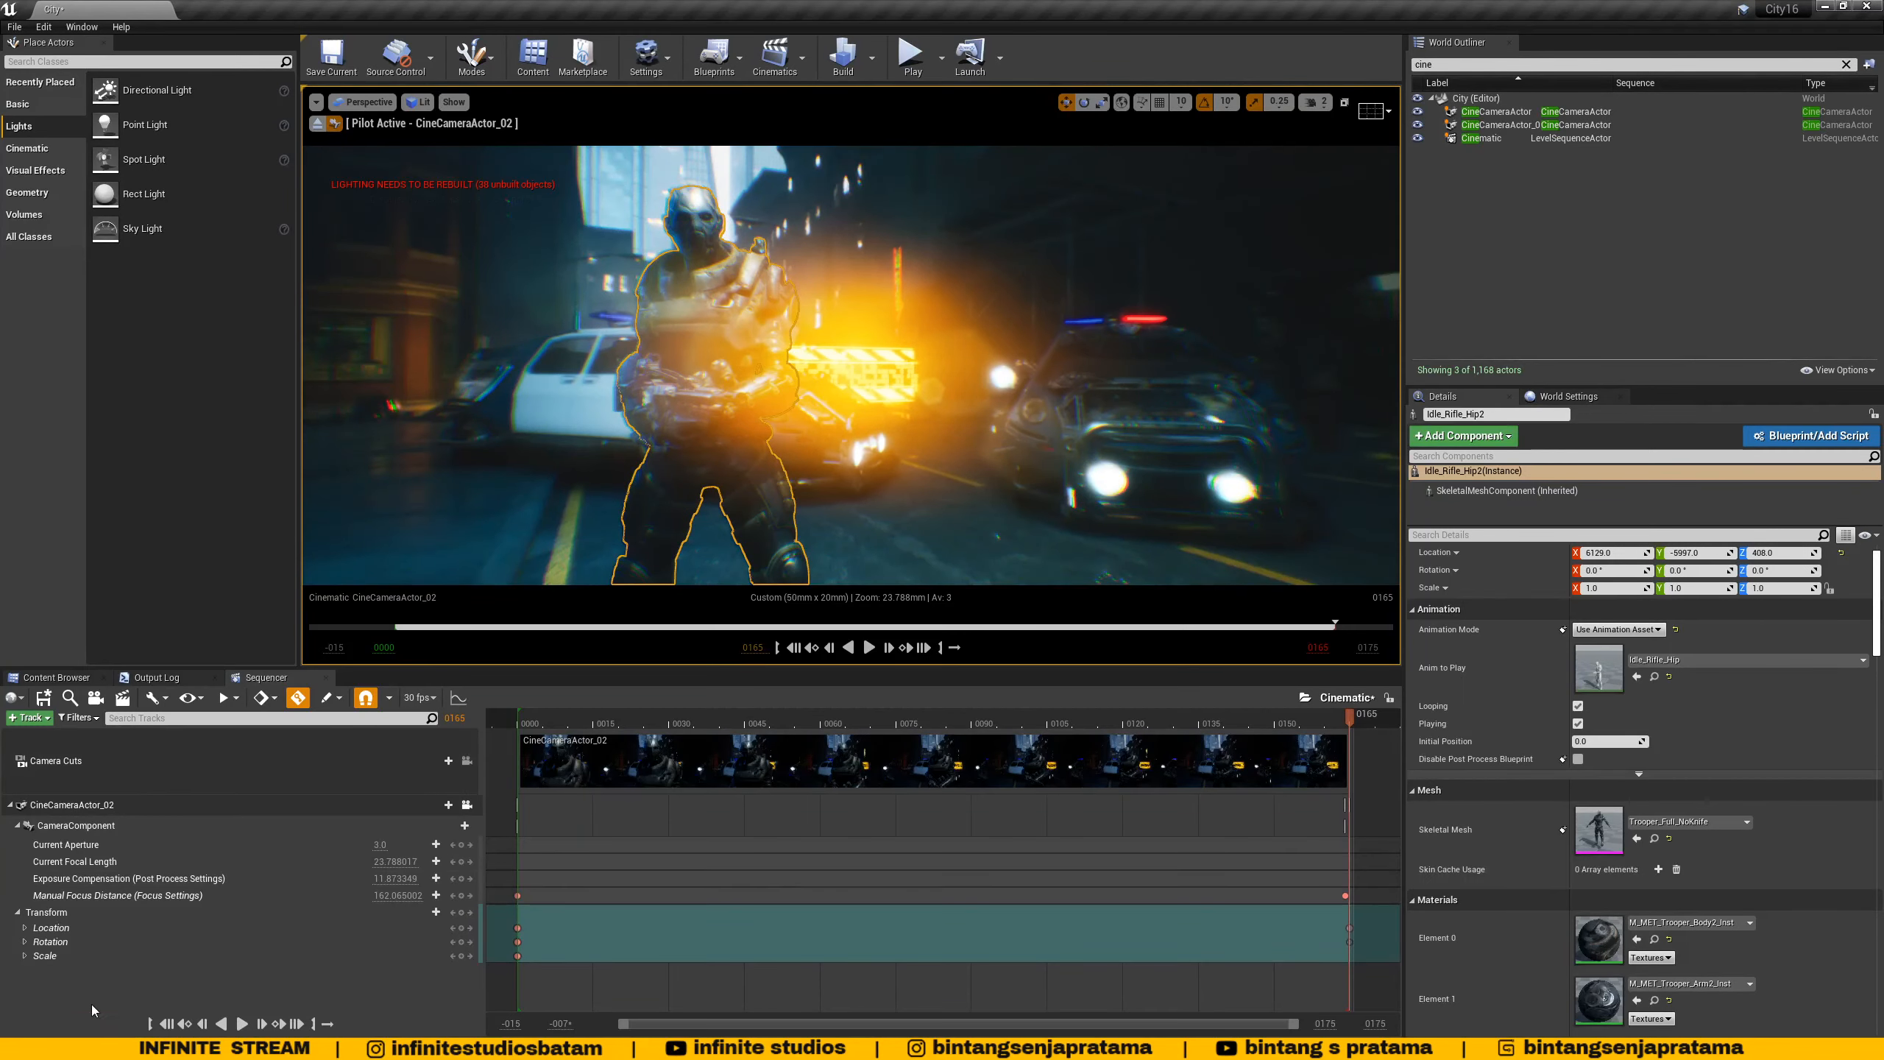
# - Switch to Chrome and search images for "composition on wide ratio"
pyautogui.click(111, 1048)
pyautogui.click(394, 991)
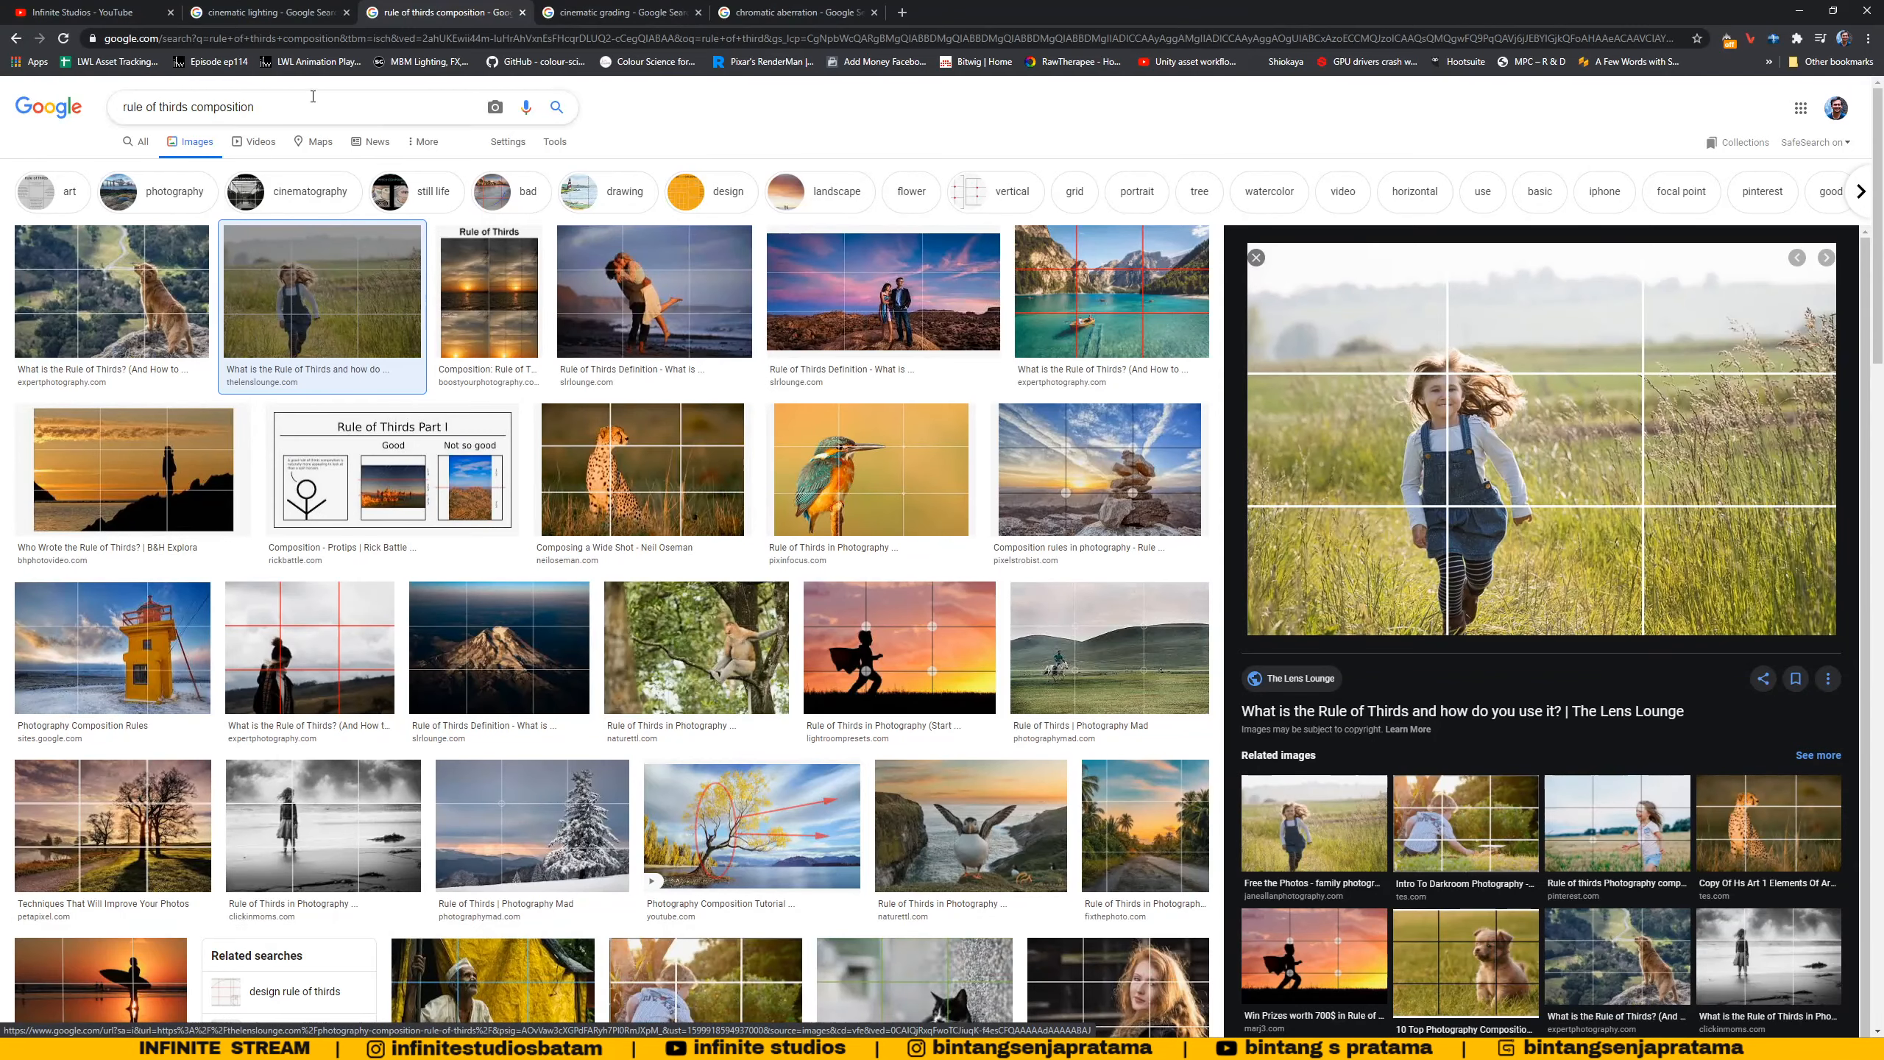
pyautogui.click(292, 12)
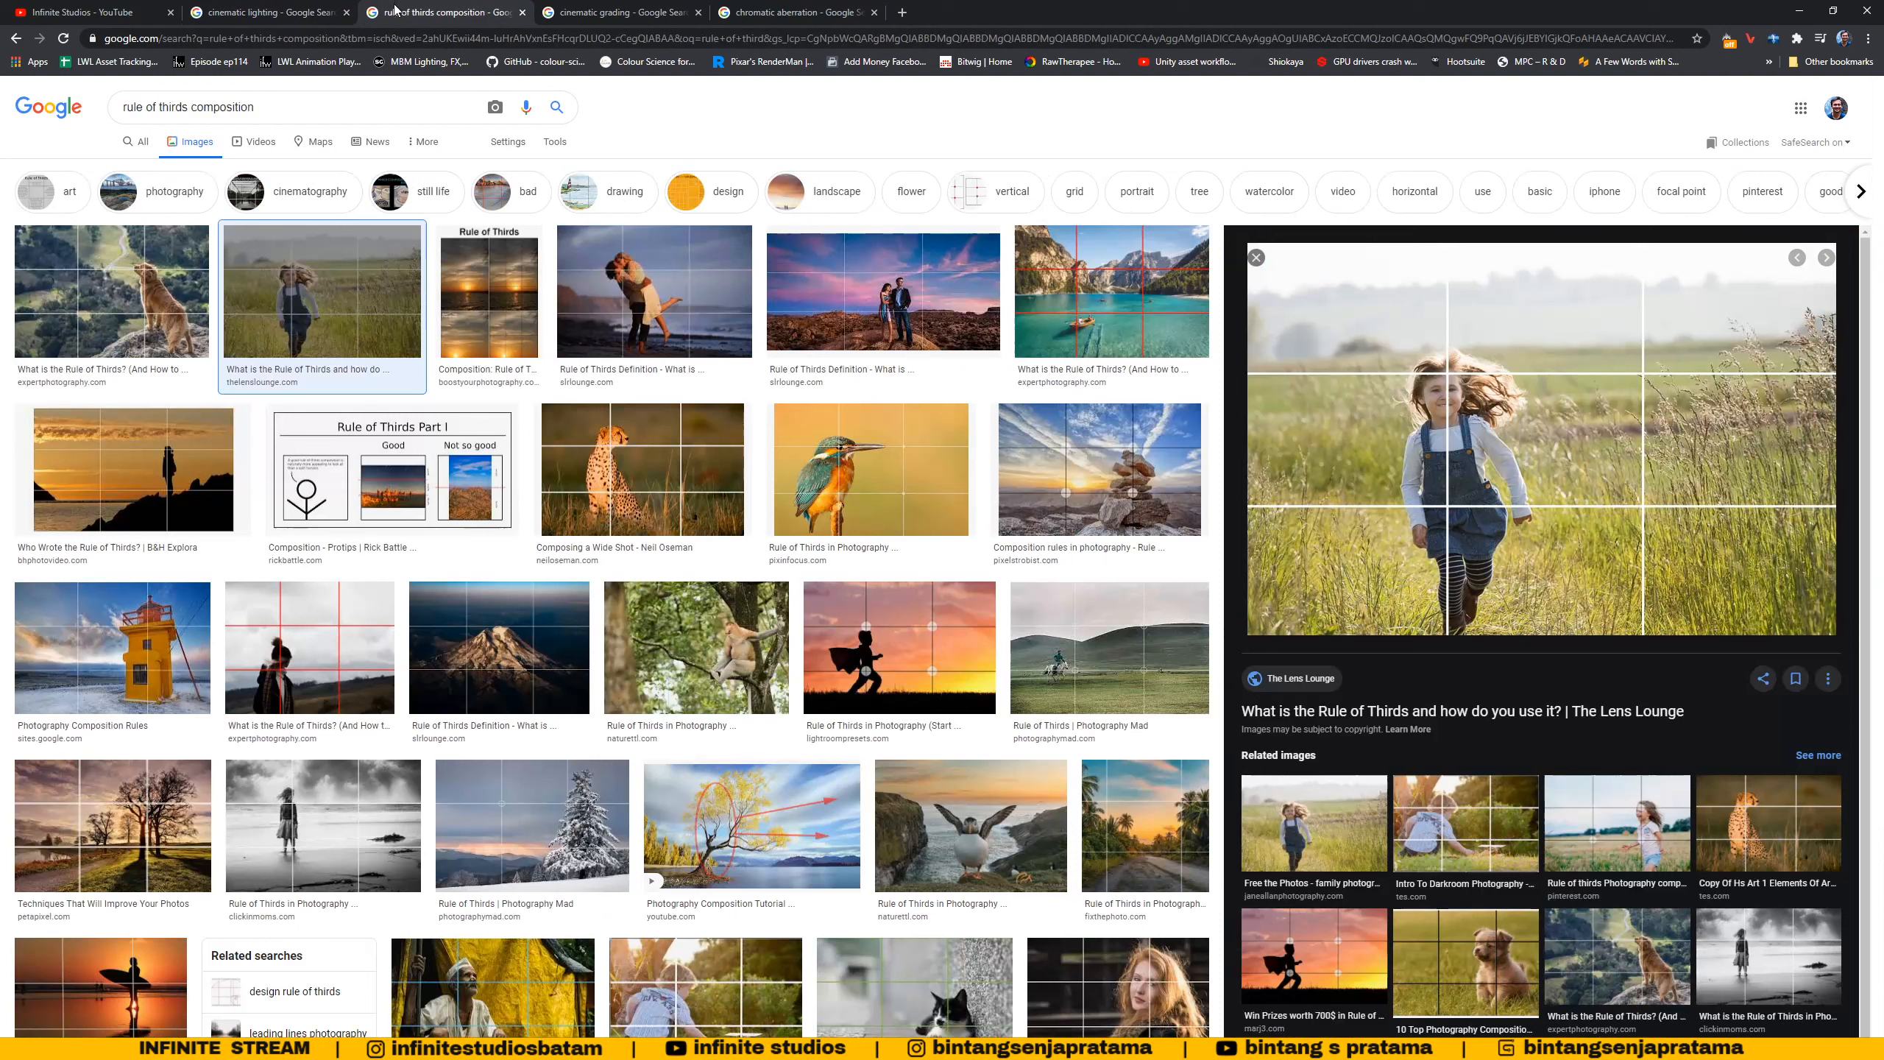
pyautogui.hotkey('ctrl', 'Tab')
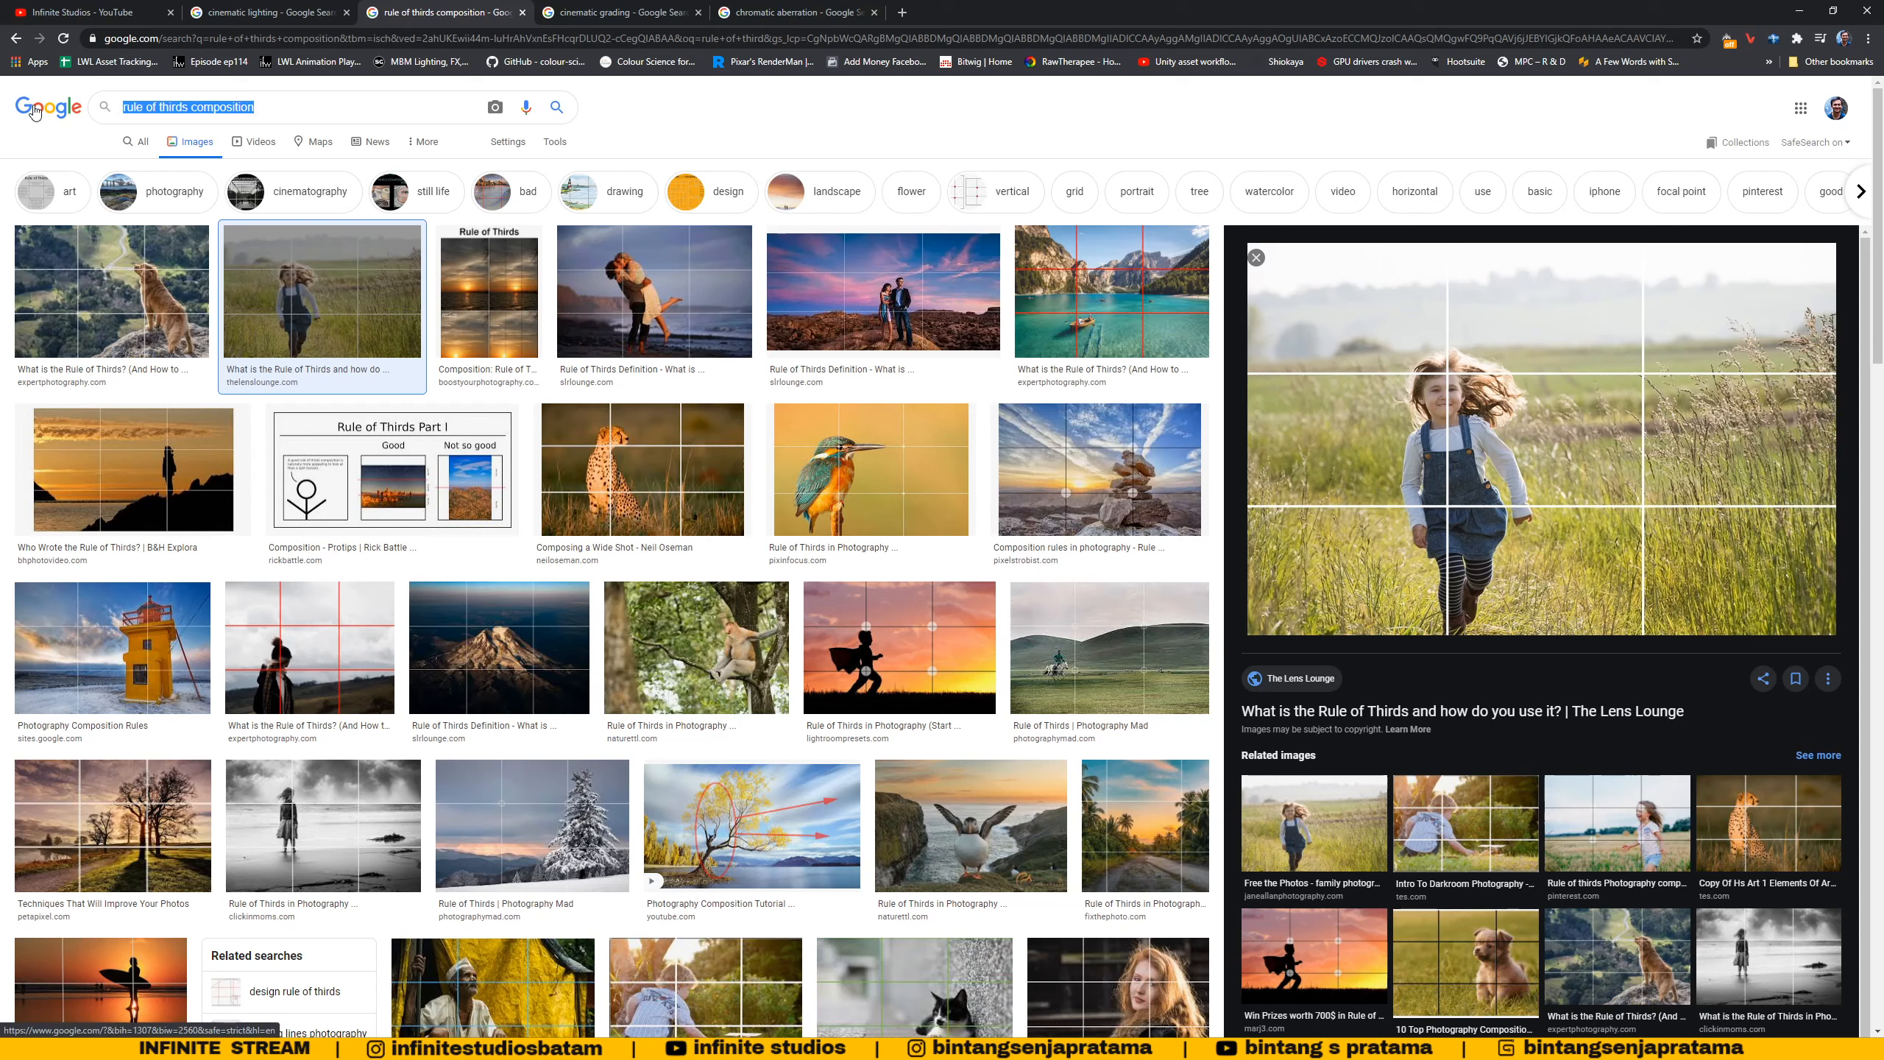
pyautogui.write('c')
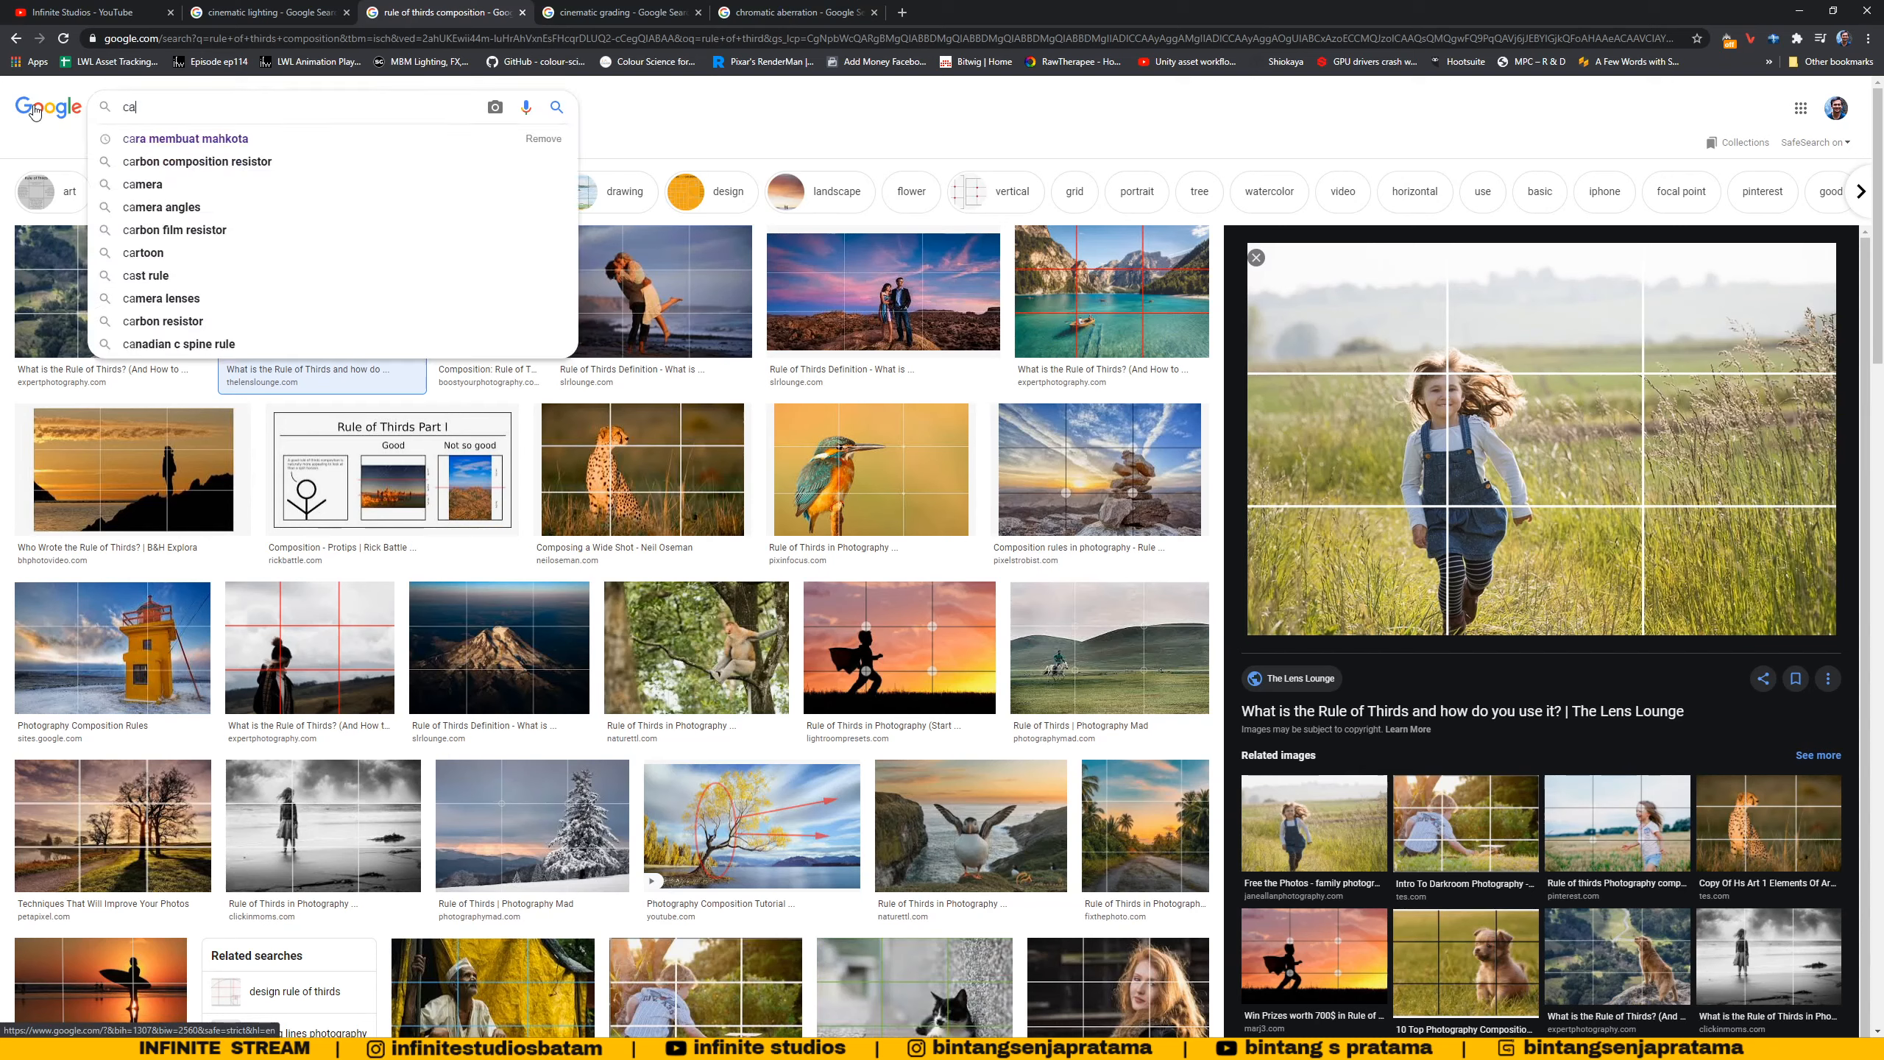
pyautogui.write('omp')
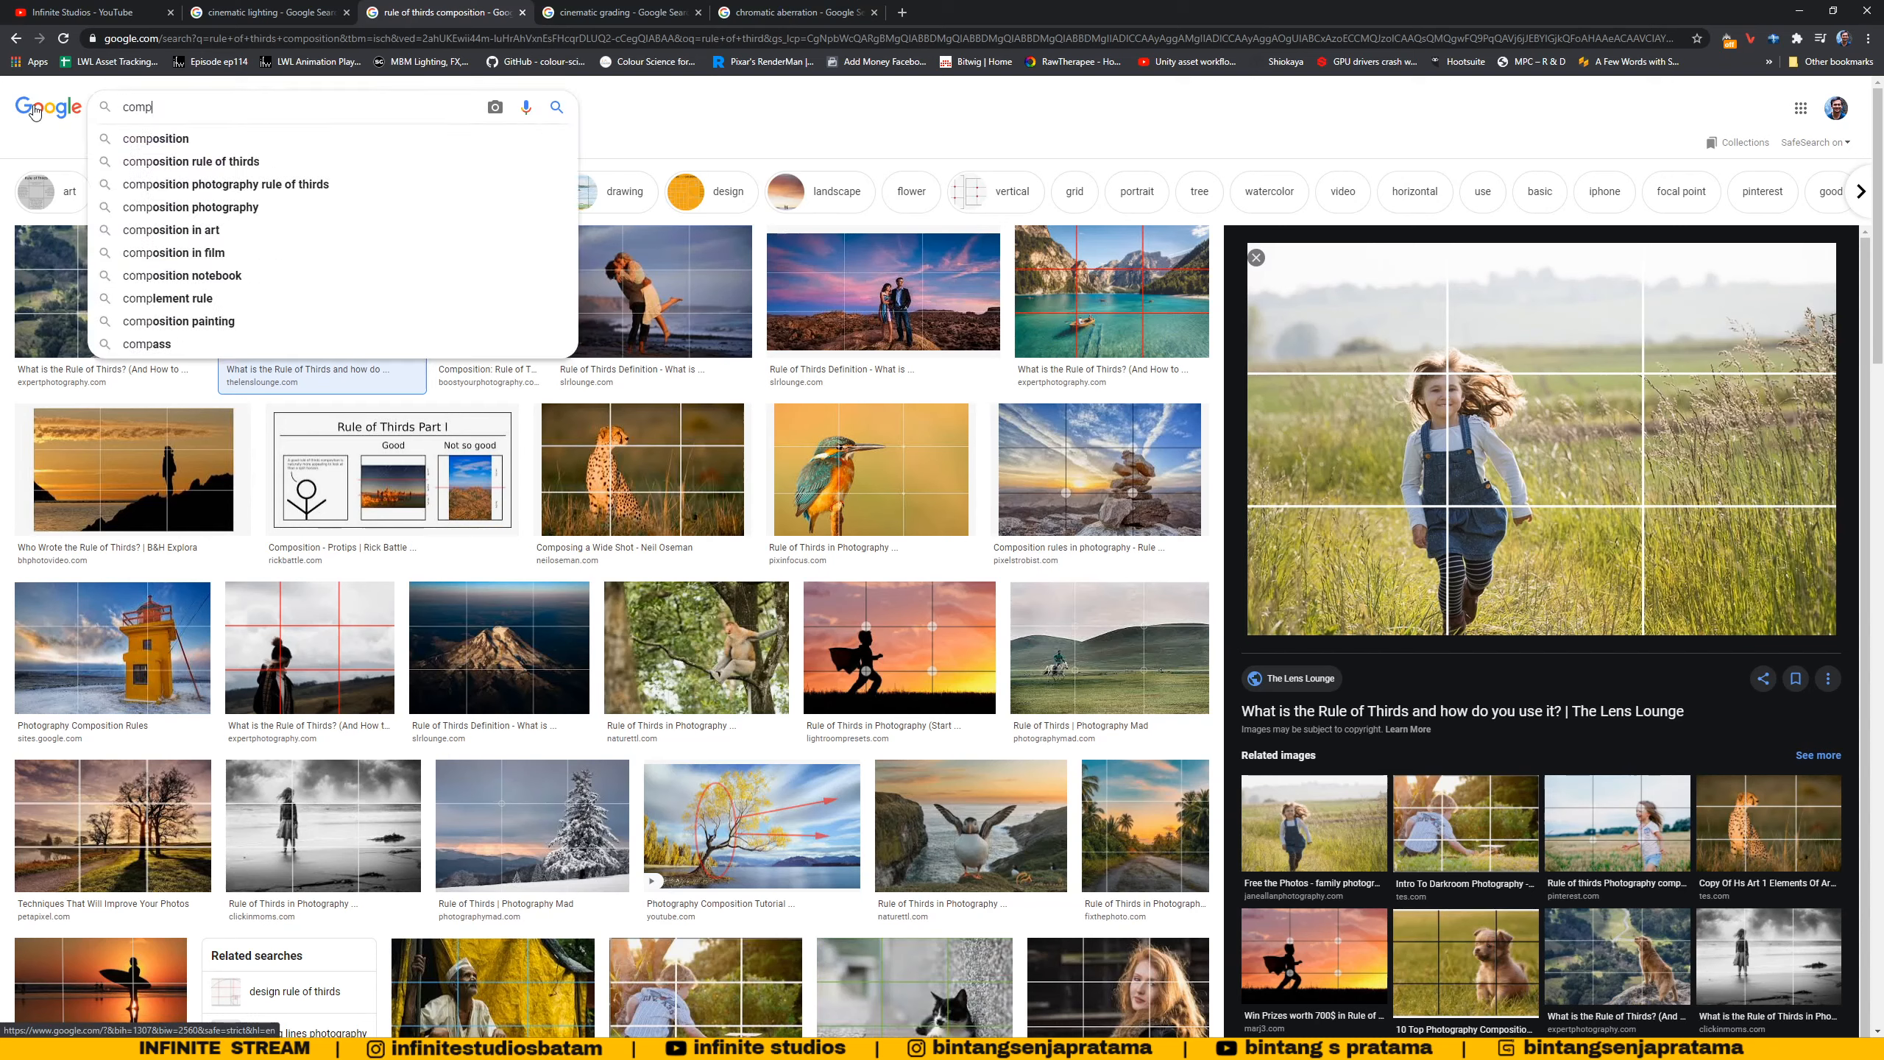
pyautogui.write('osition on w')
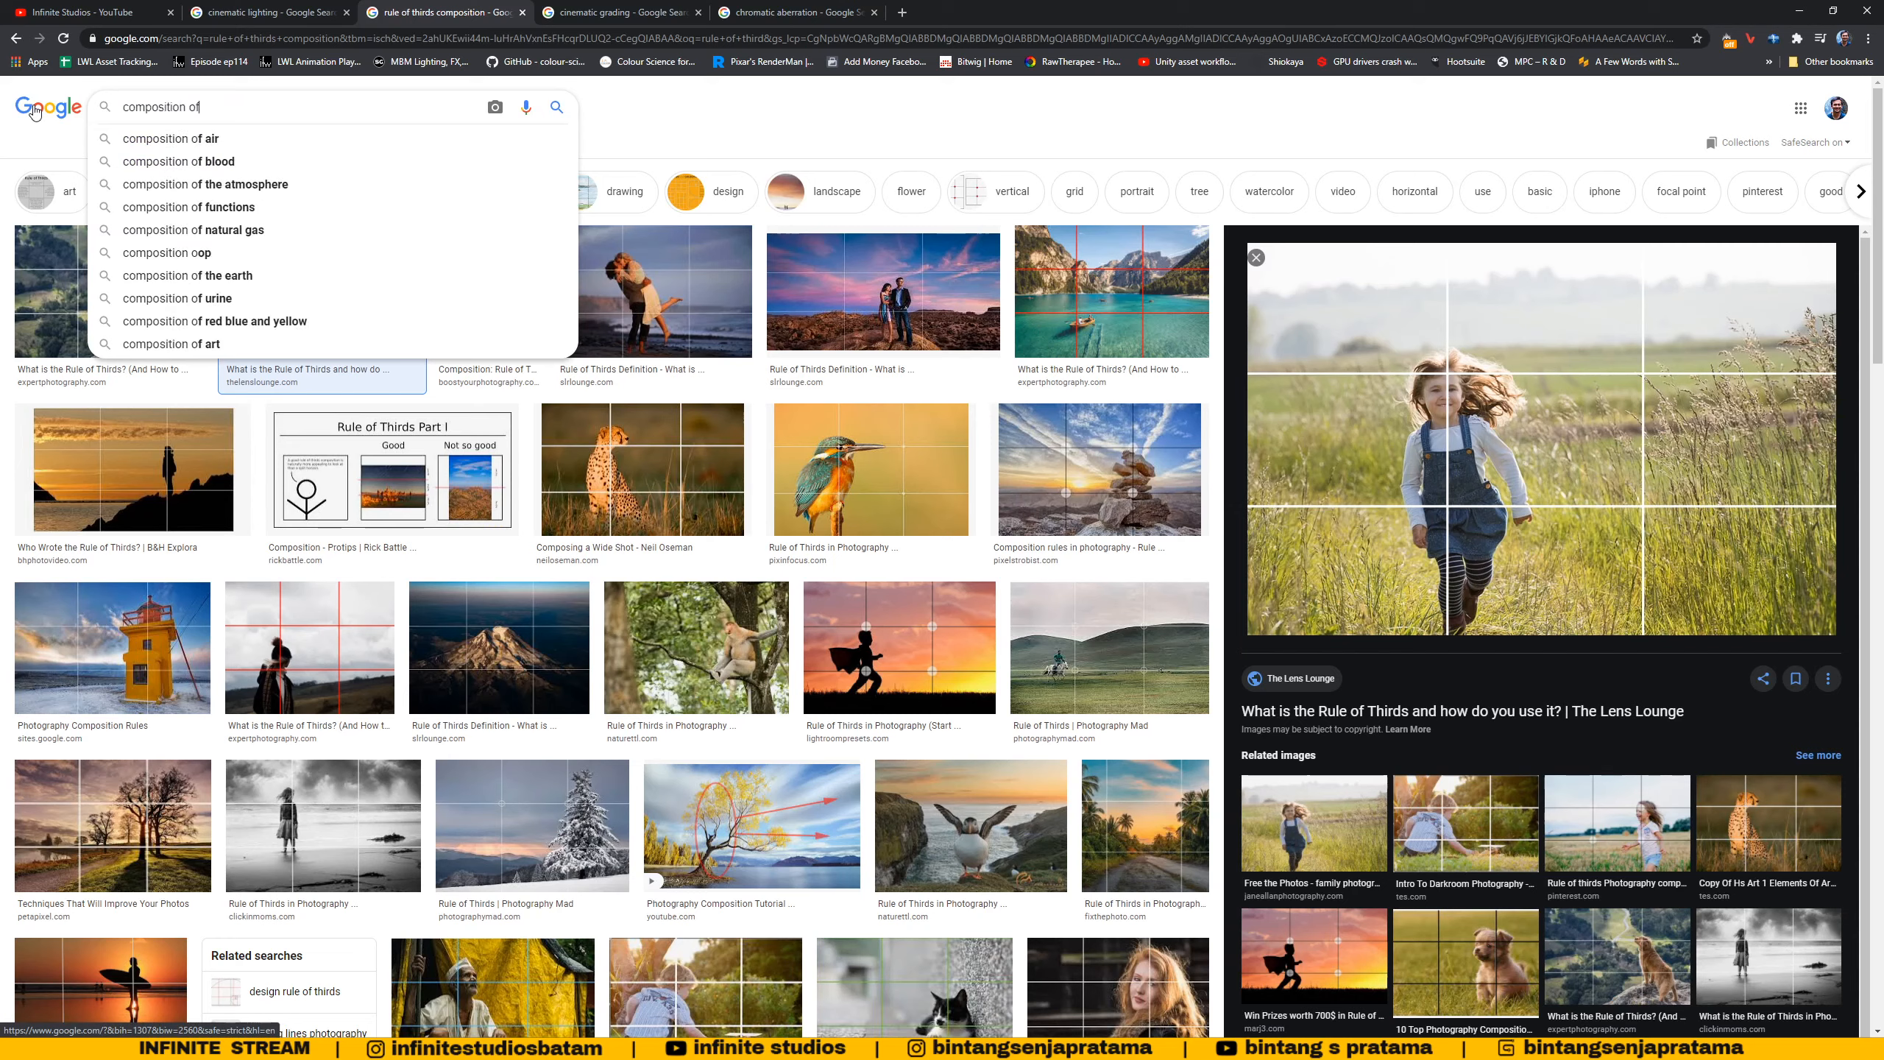
pyautogui.write('ide')
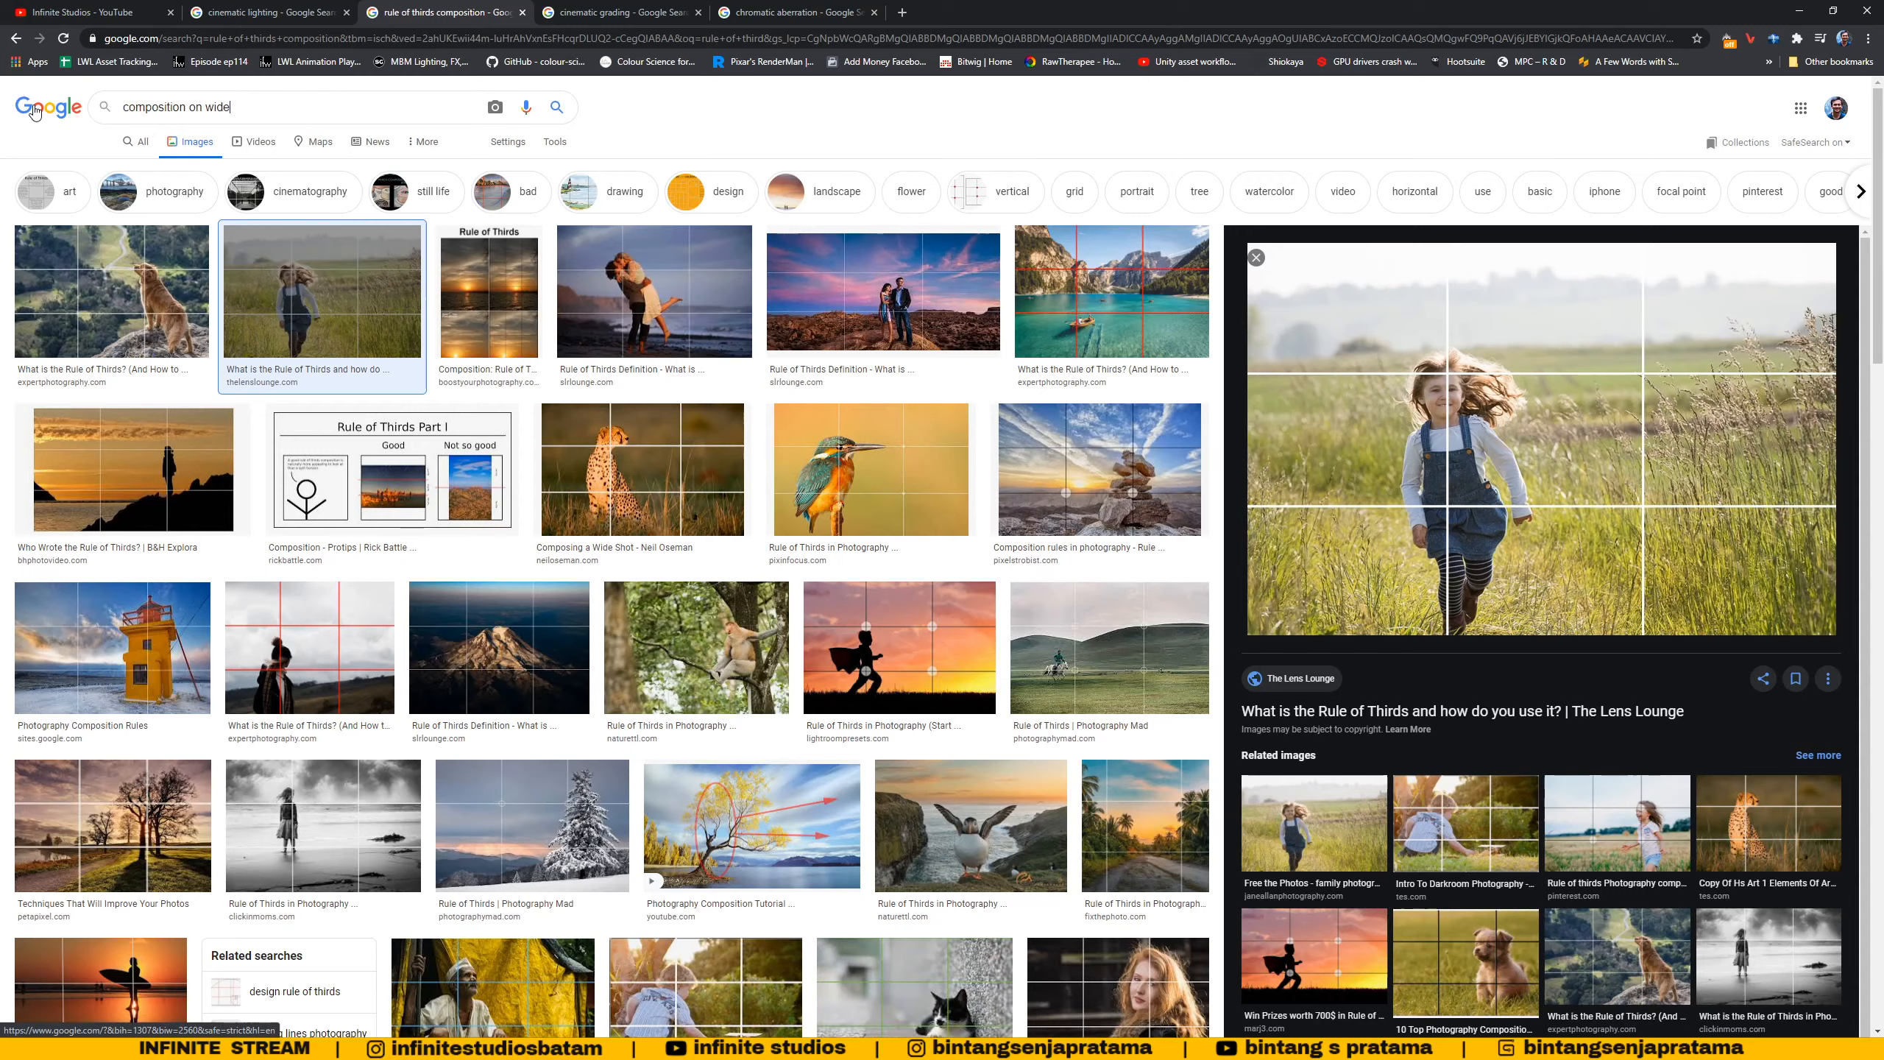
pyautogui.write('ratio')
pyautogui.press('Return')
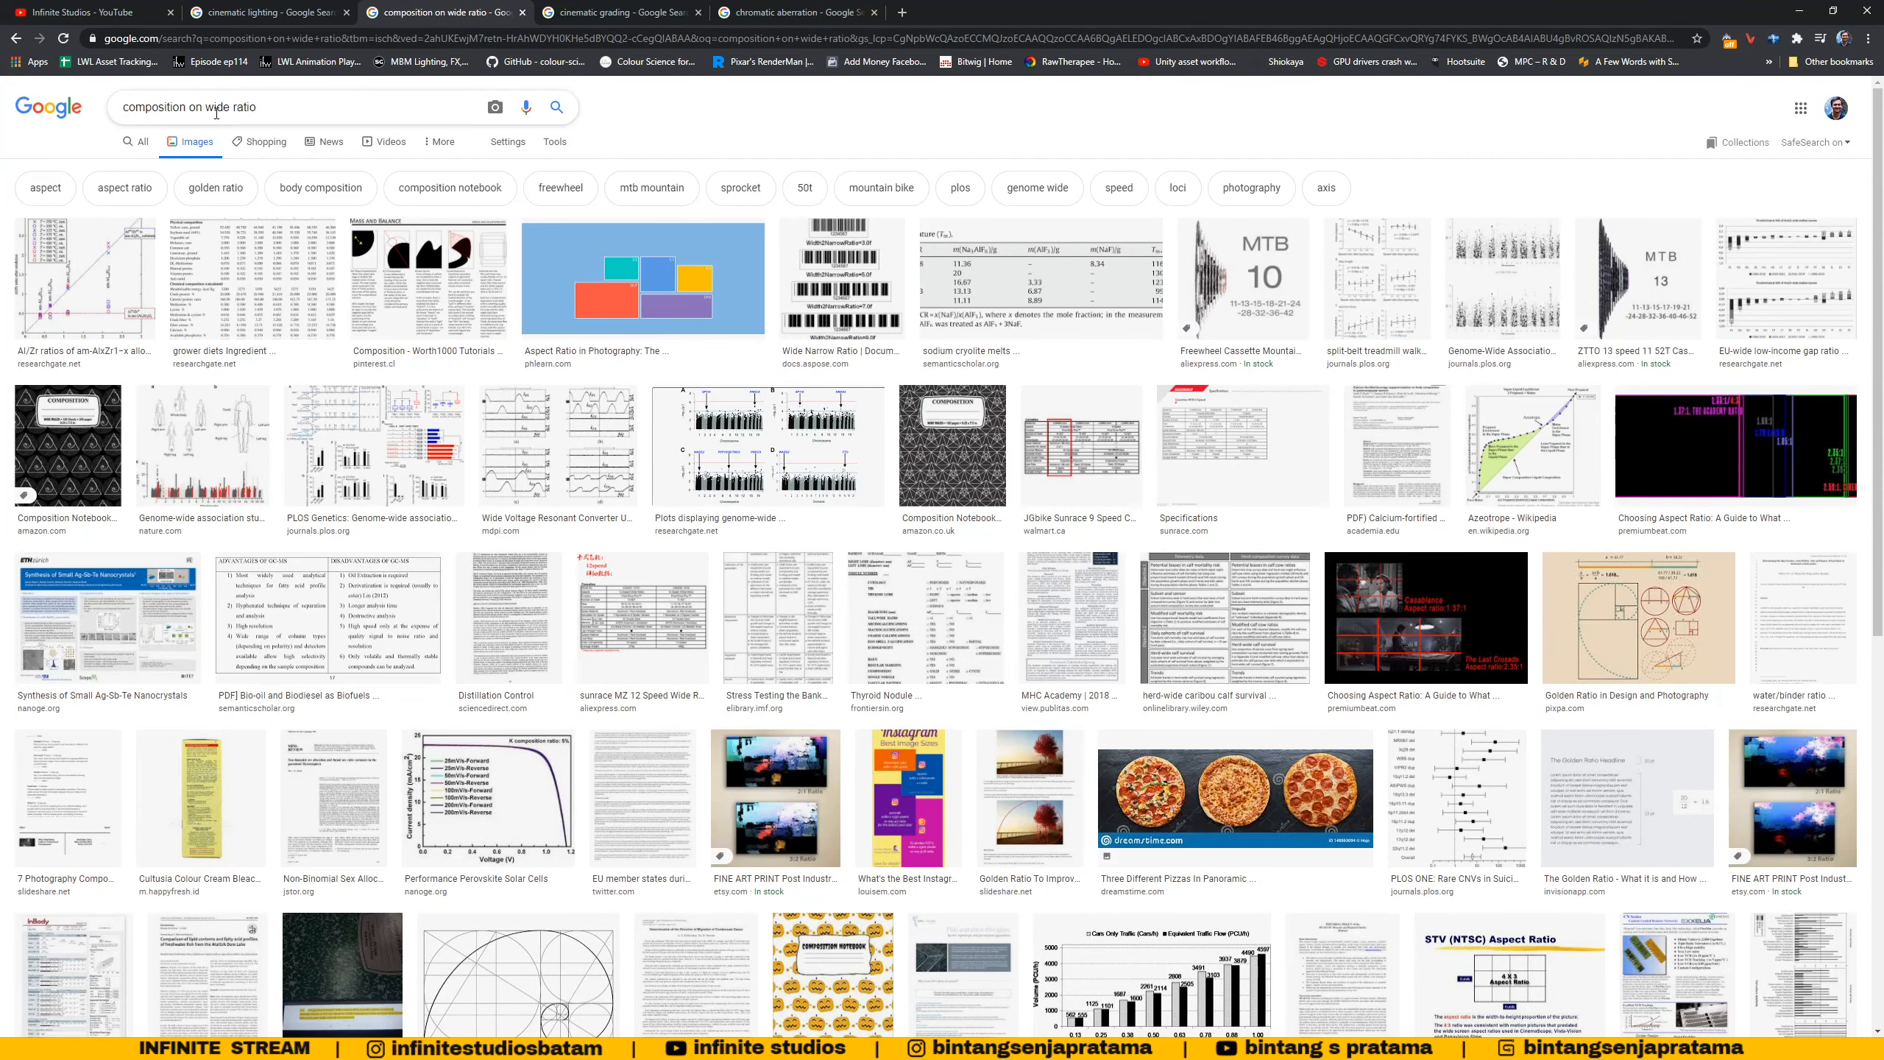
# - Refine the image search to "camera composition on wide ratio"
pyautogui.click(208, 106)
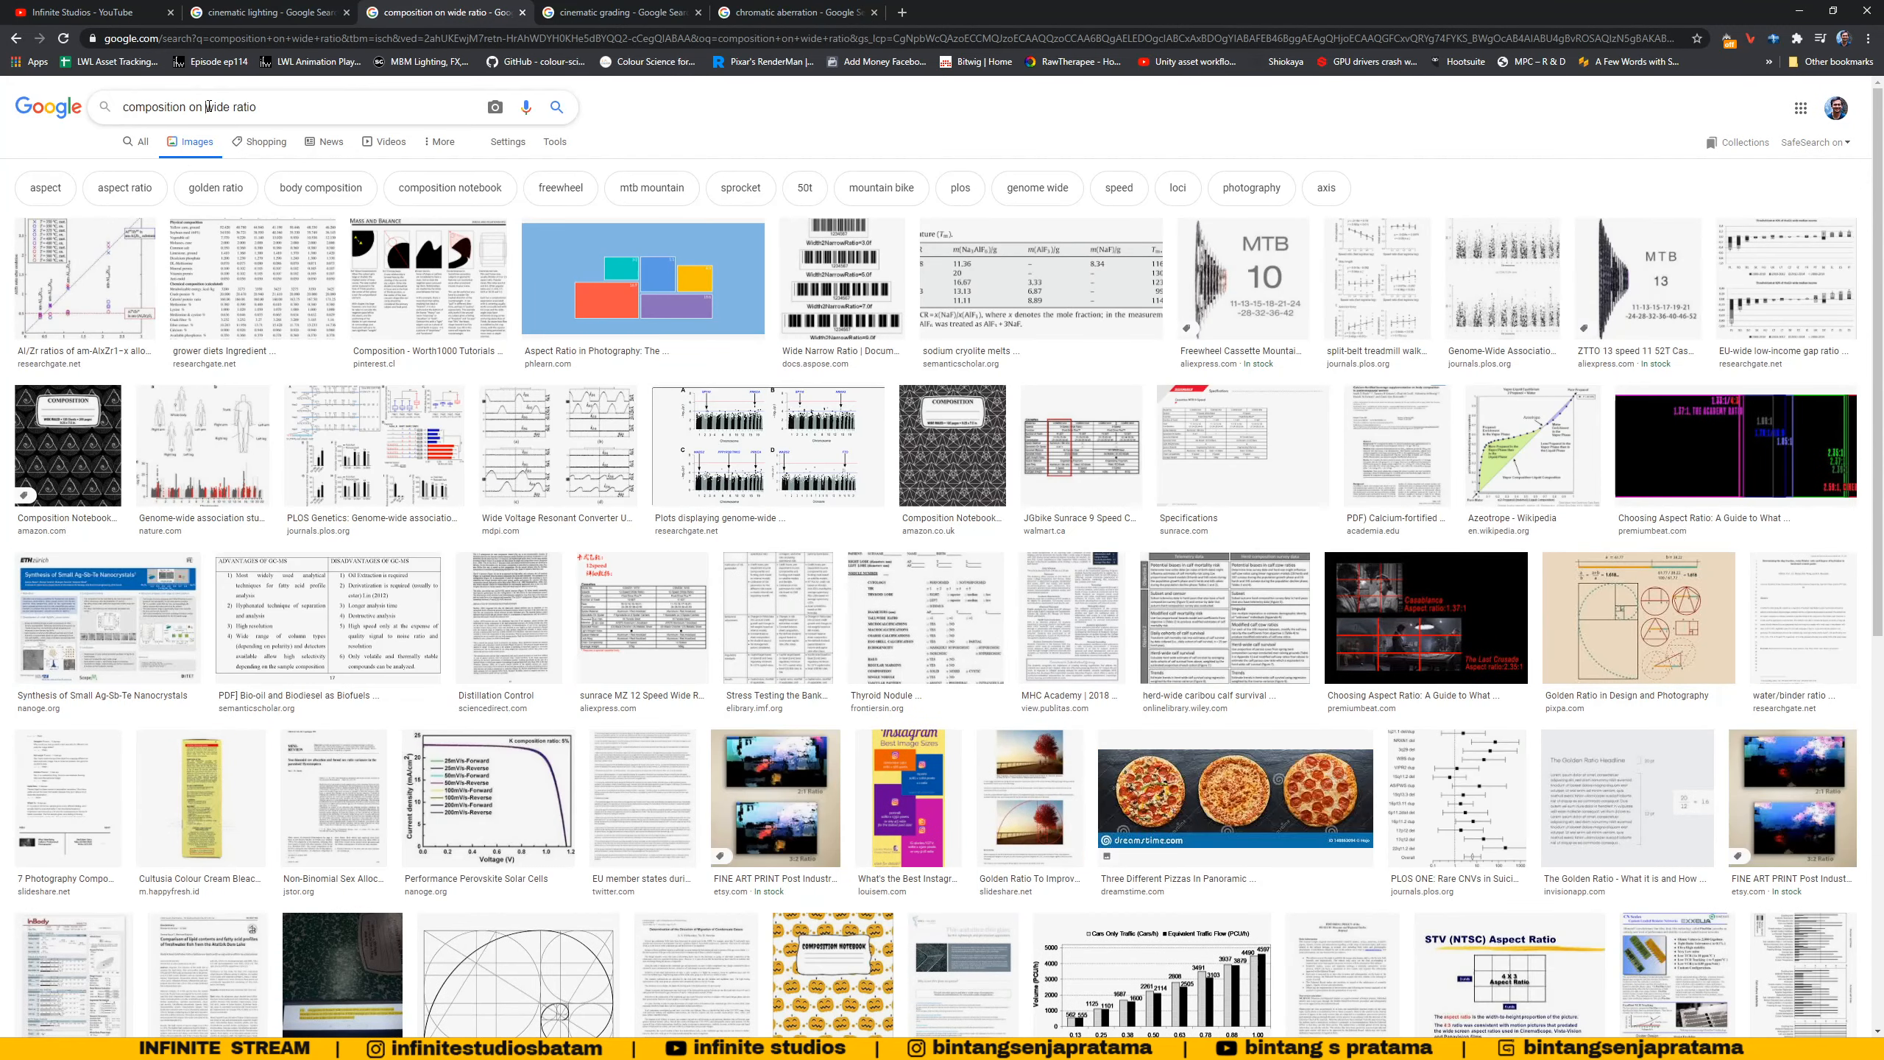
pyautogui.click(127, 107)
pyautogui.write('camera')
pyautogui.press('Return')
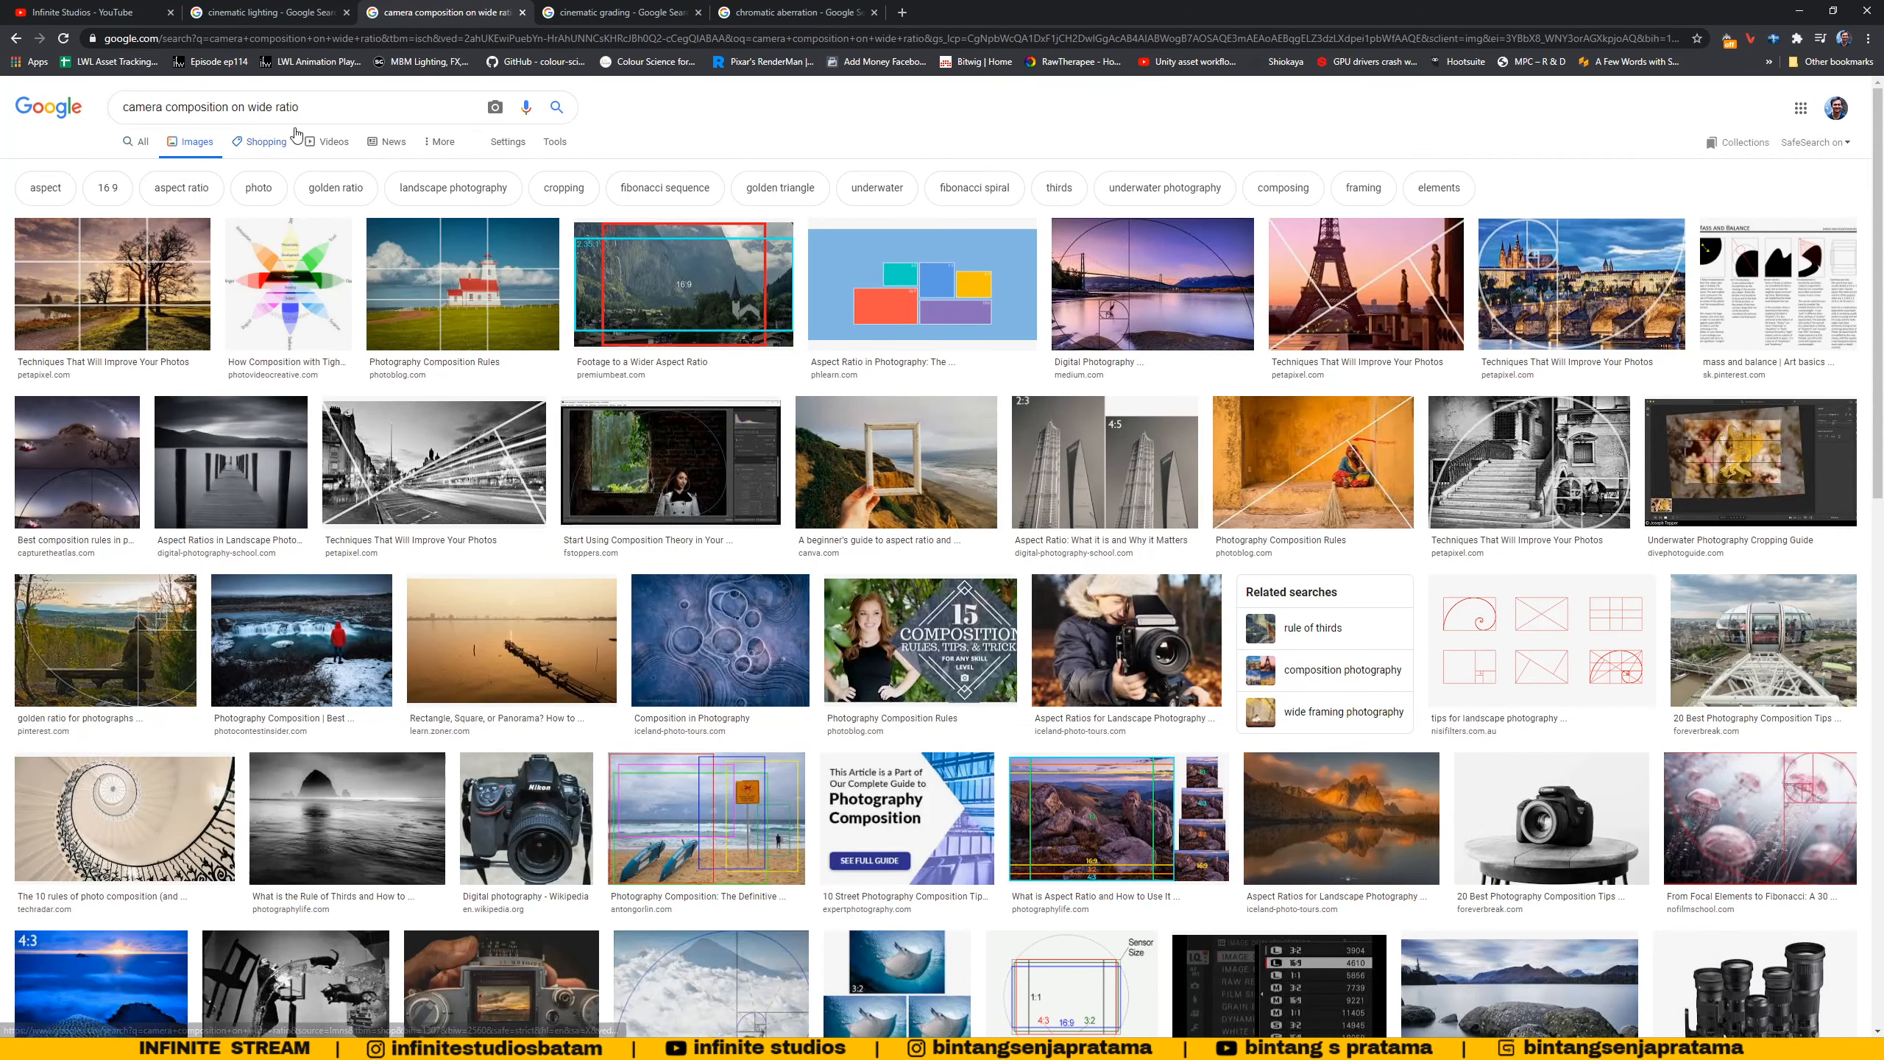
# - From the web results, open PetaPixel's 20 composition techniques and Digital Photography School's landscape aspect ratios articles in separate tabs and skim them
pyautogui.click(141, 147)
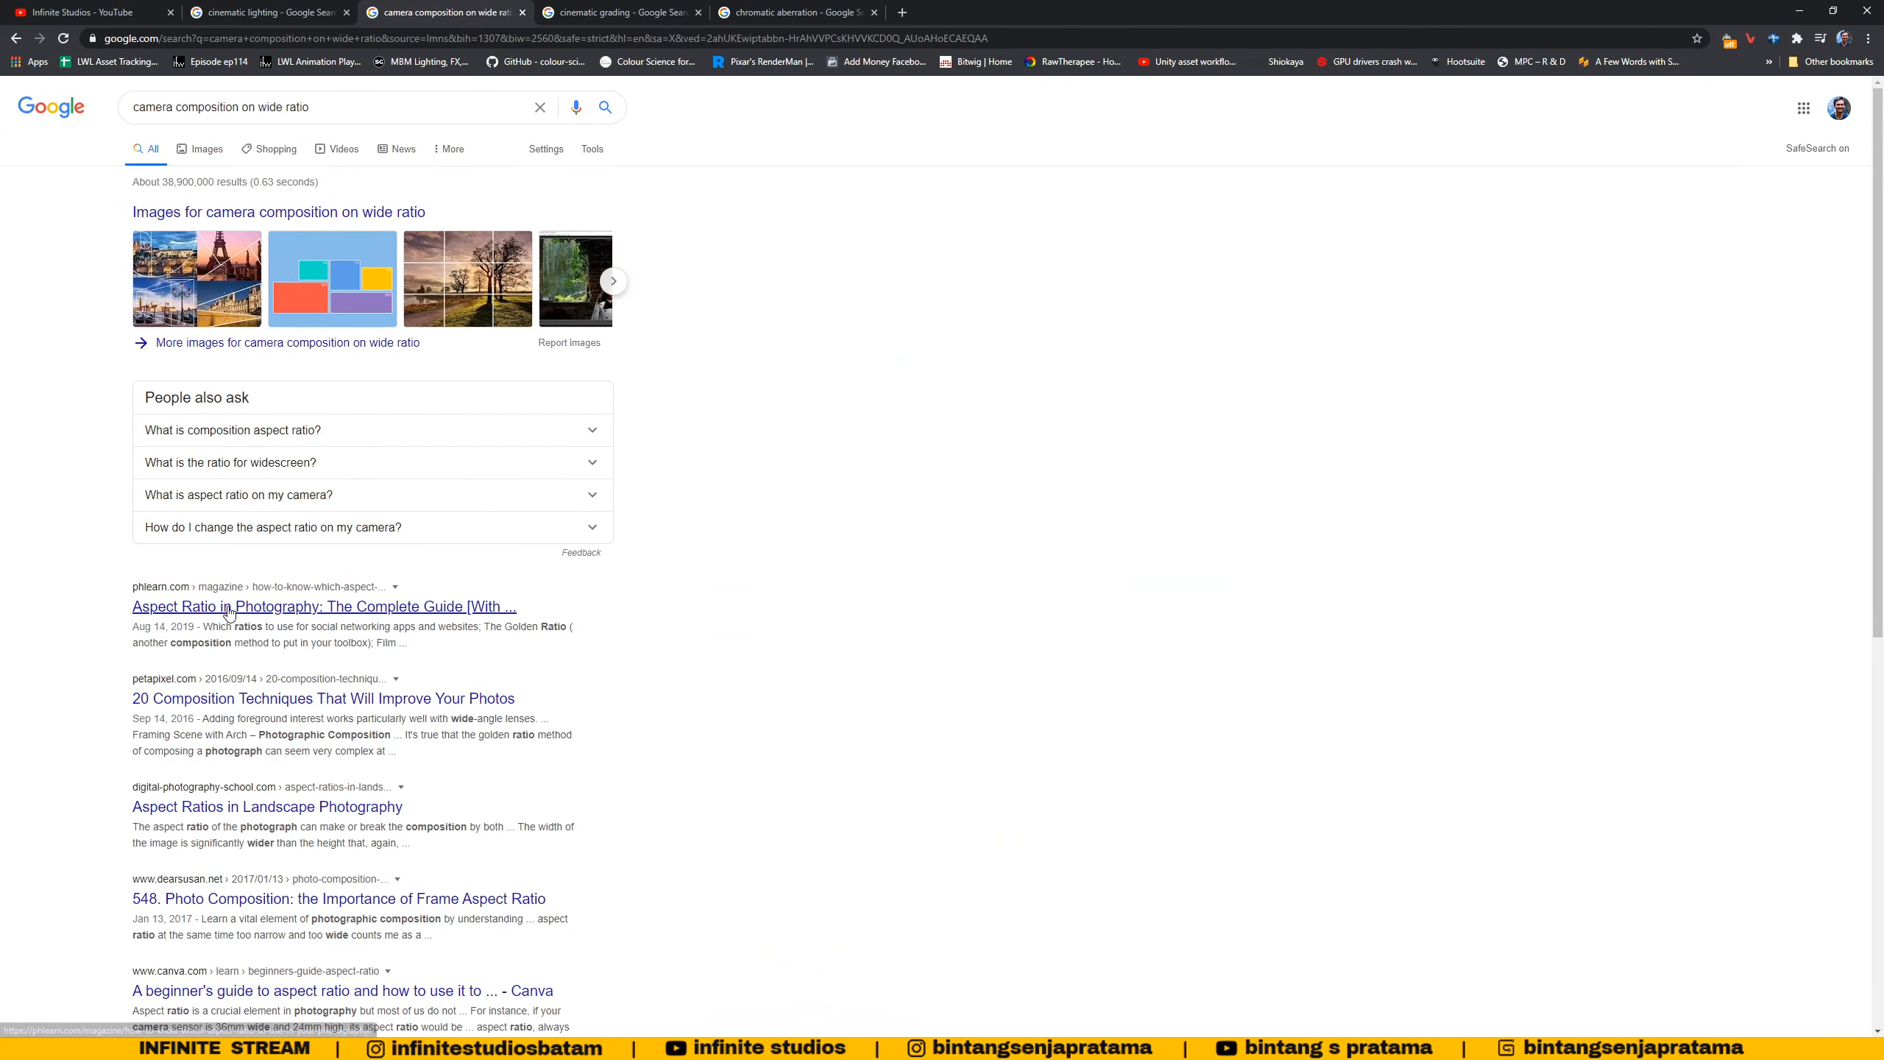
pyautogui.middleClick(231, 700)
pyautogui.middleClick(224, 808)
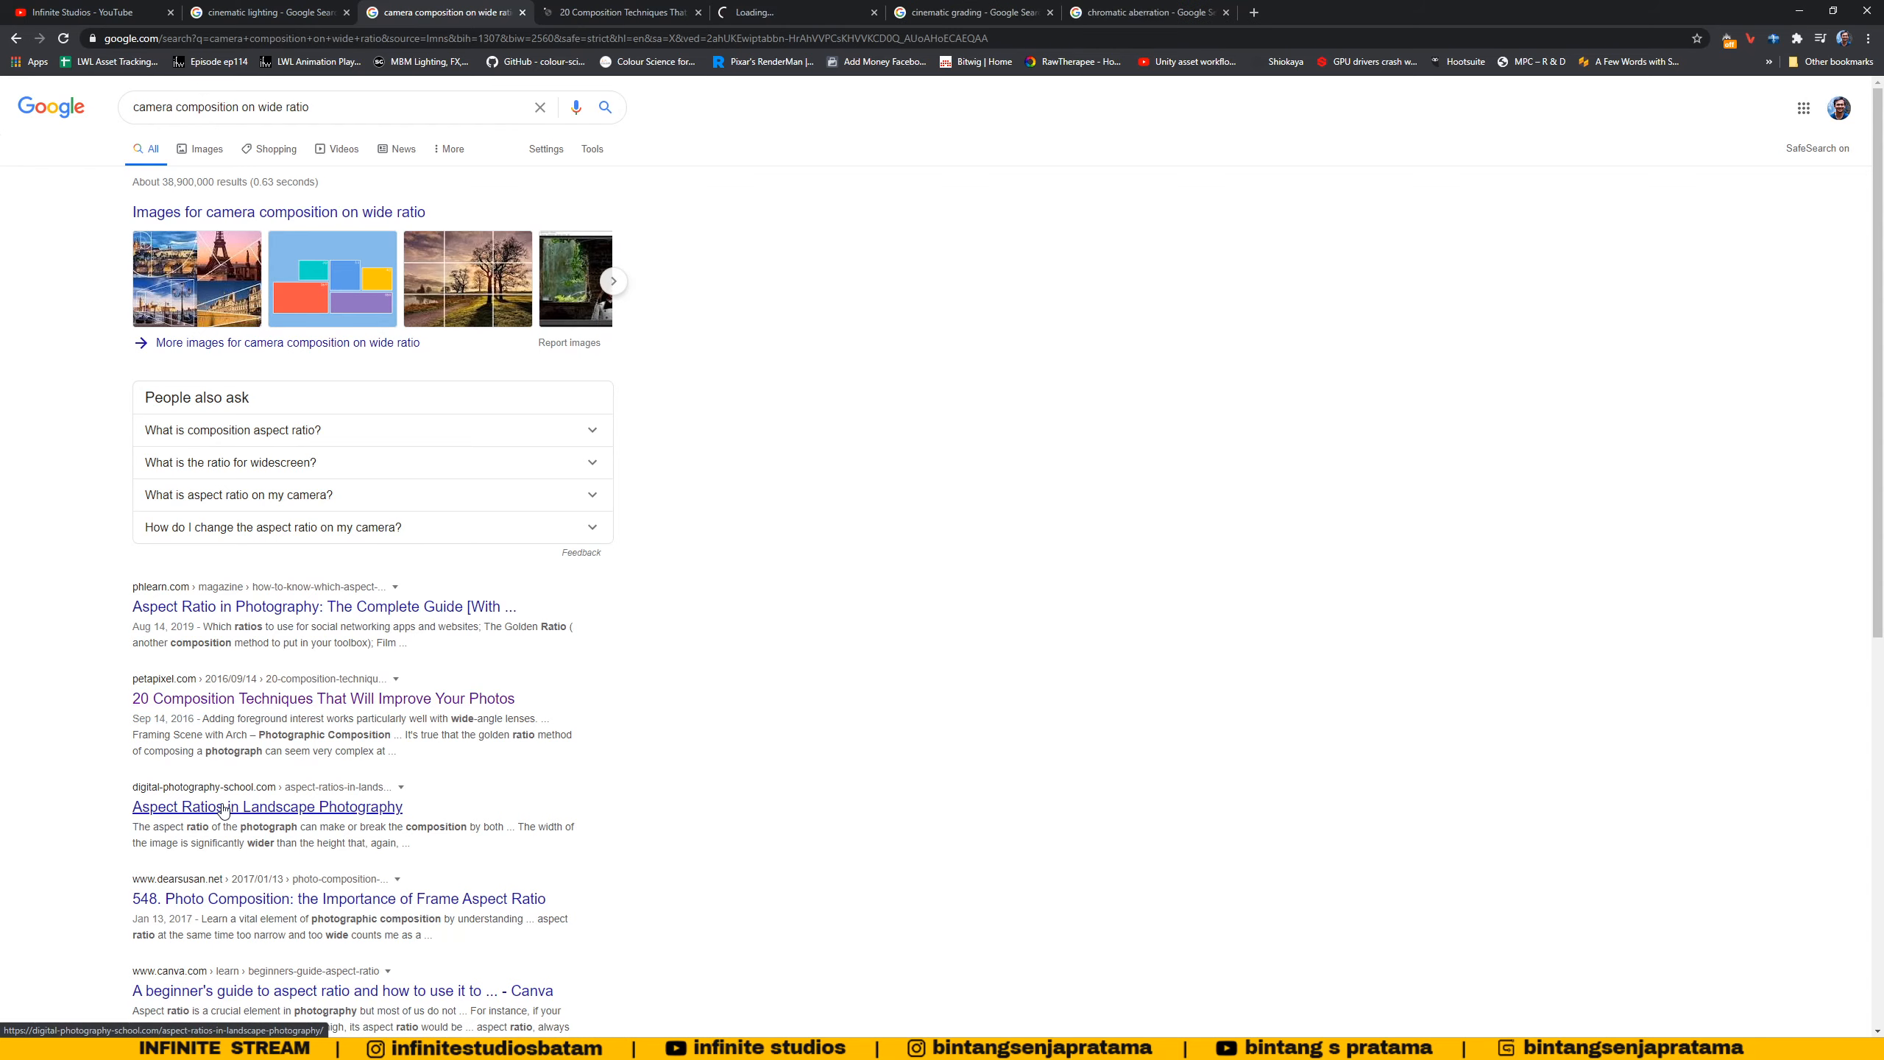
pyautogui.click(668, 12)
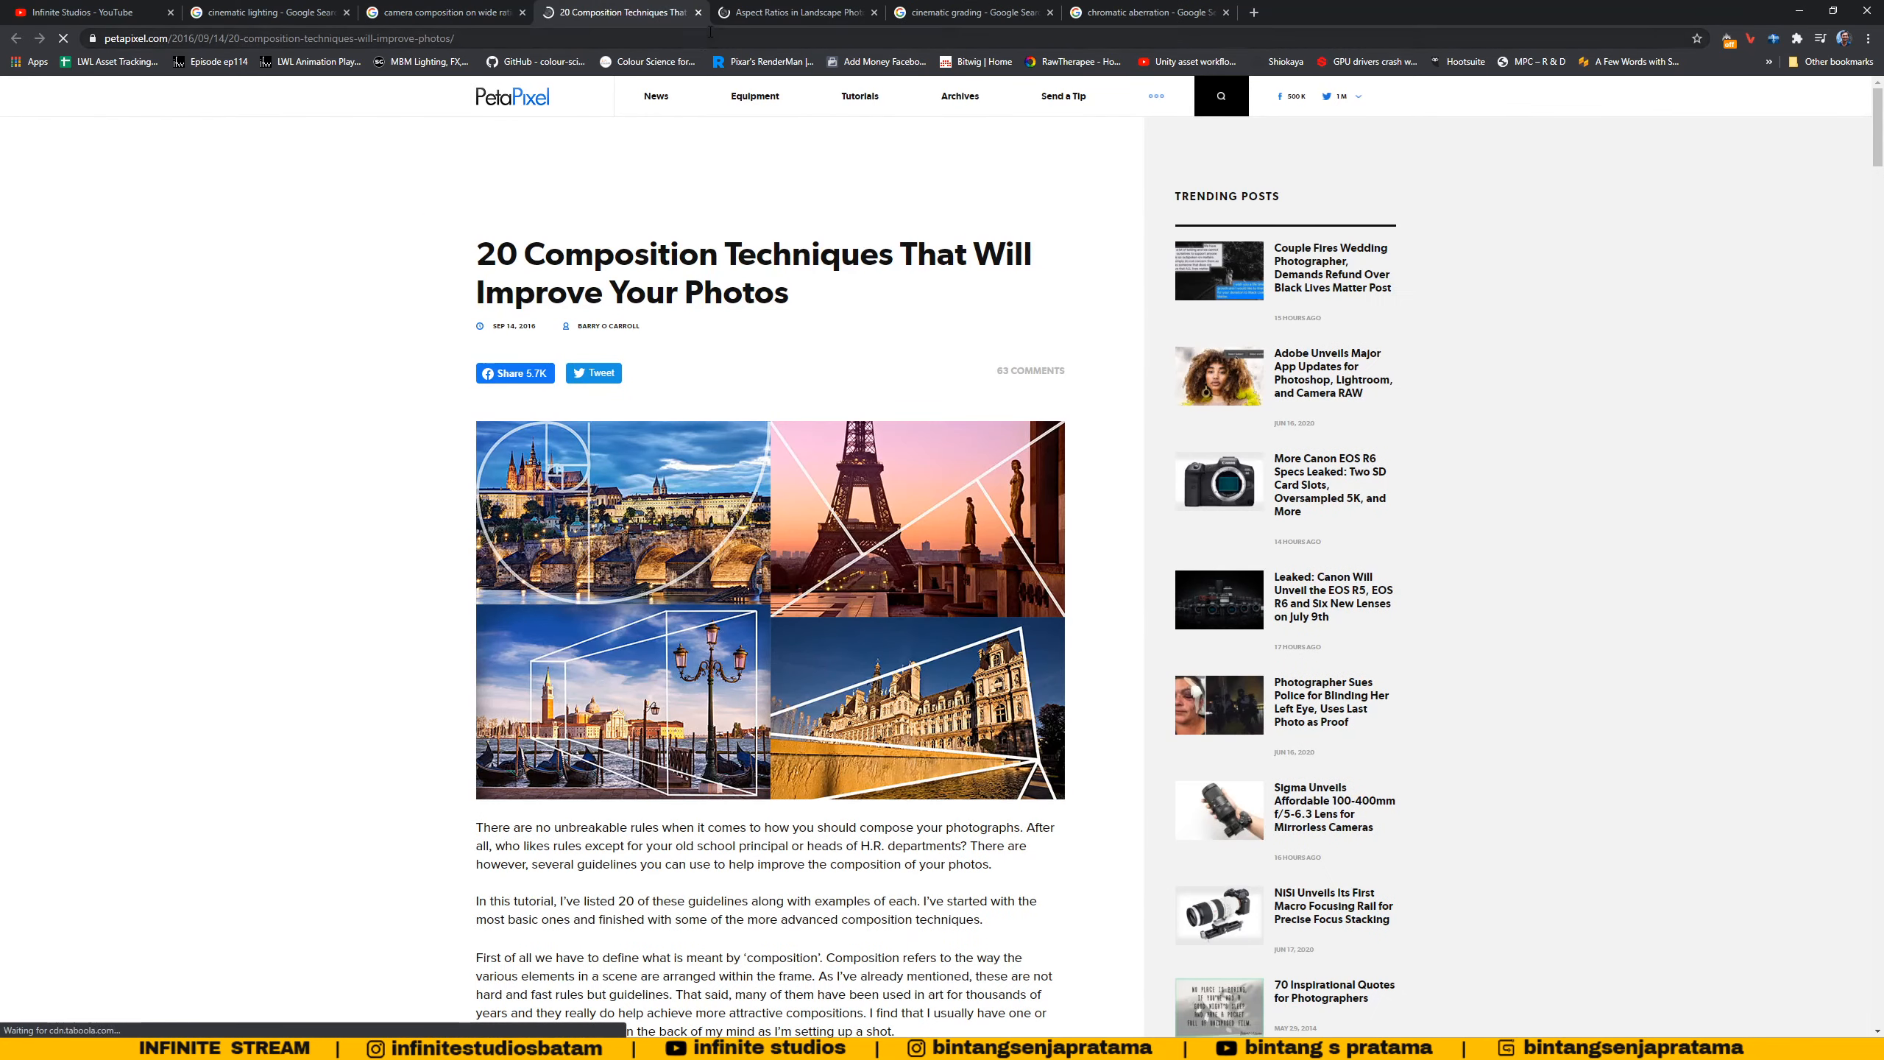
pyautogui.click(786, 12)
pyautogui.scroll(-10, 817, 600)
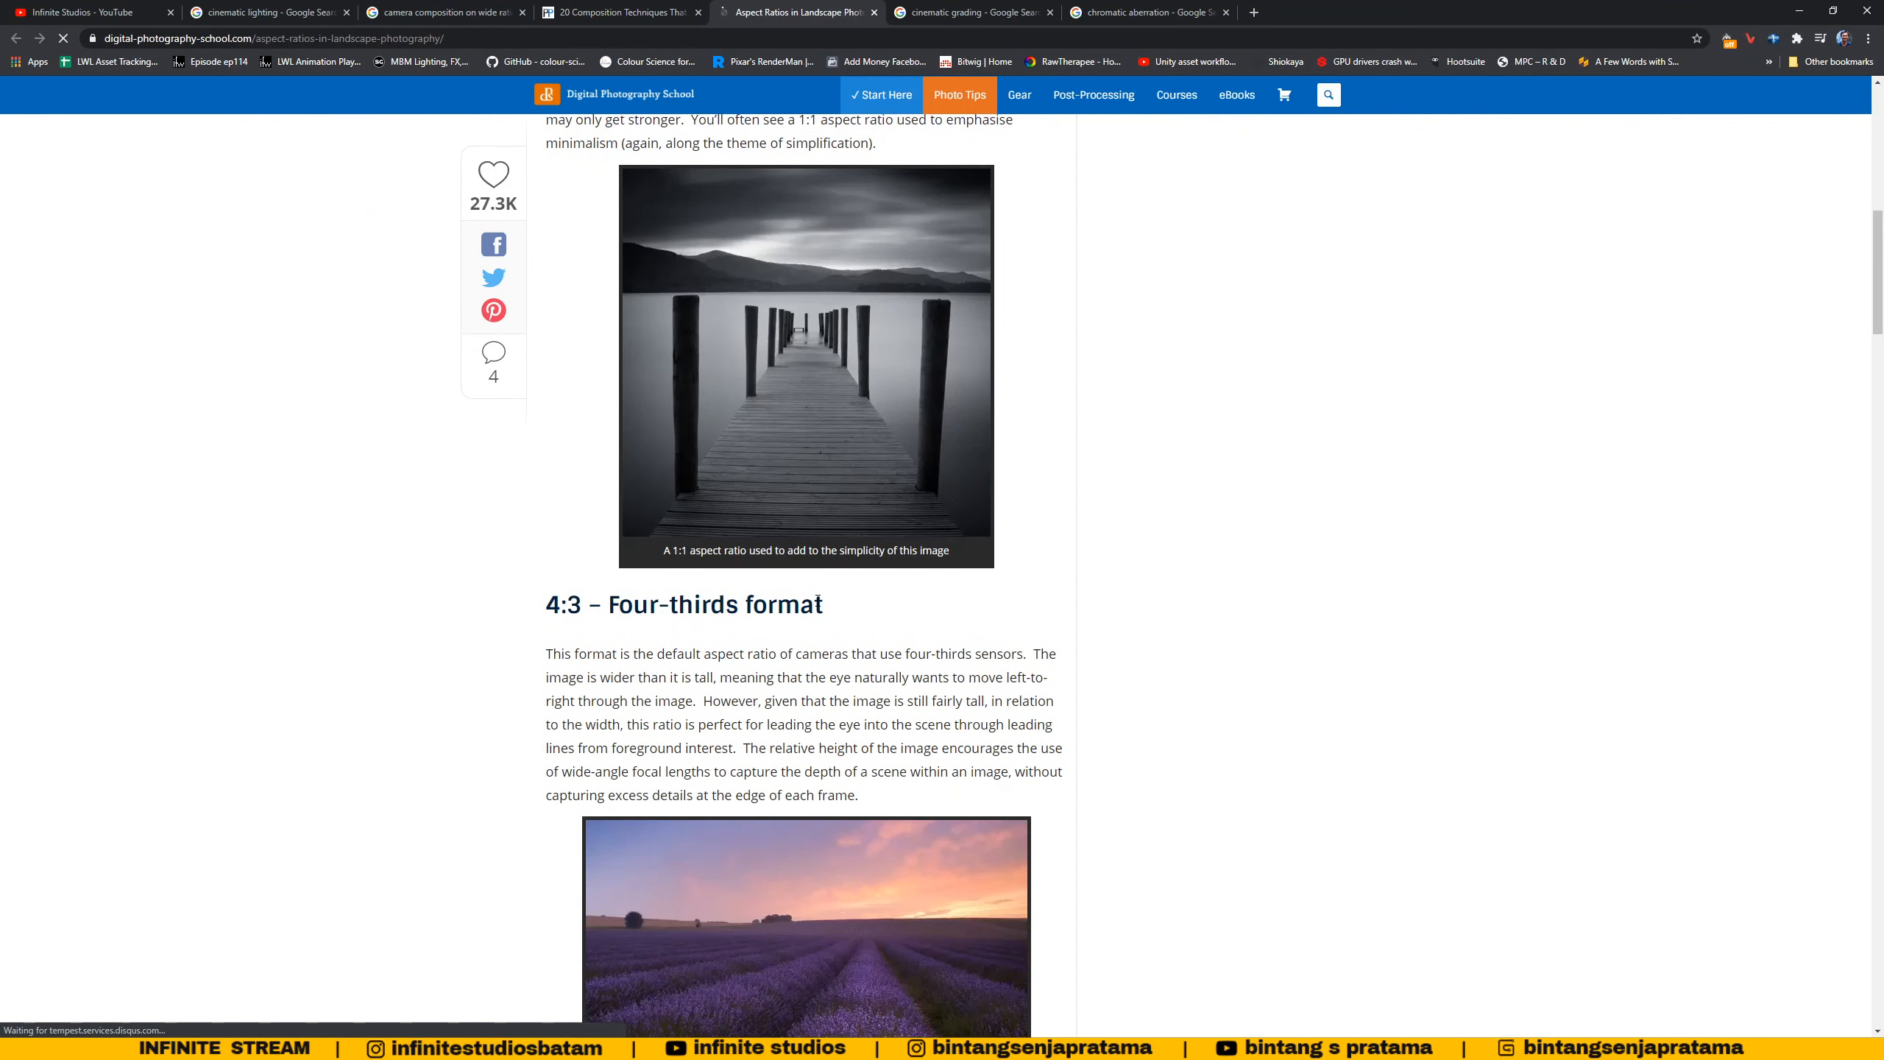
pyautogui.scroll(5, 817, 600)
pyautogui.click(445, 12)
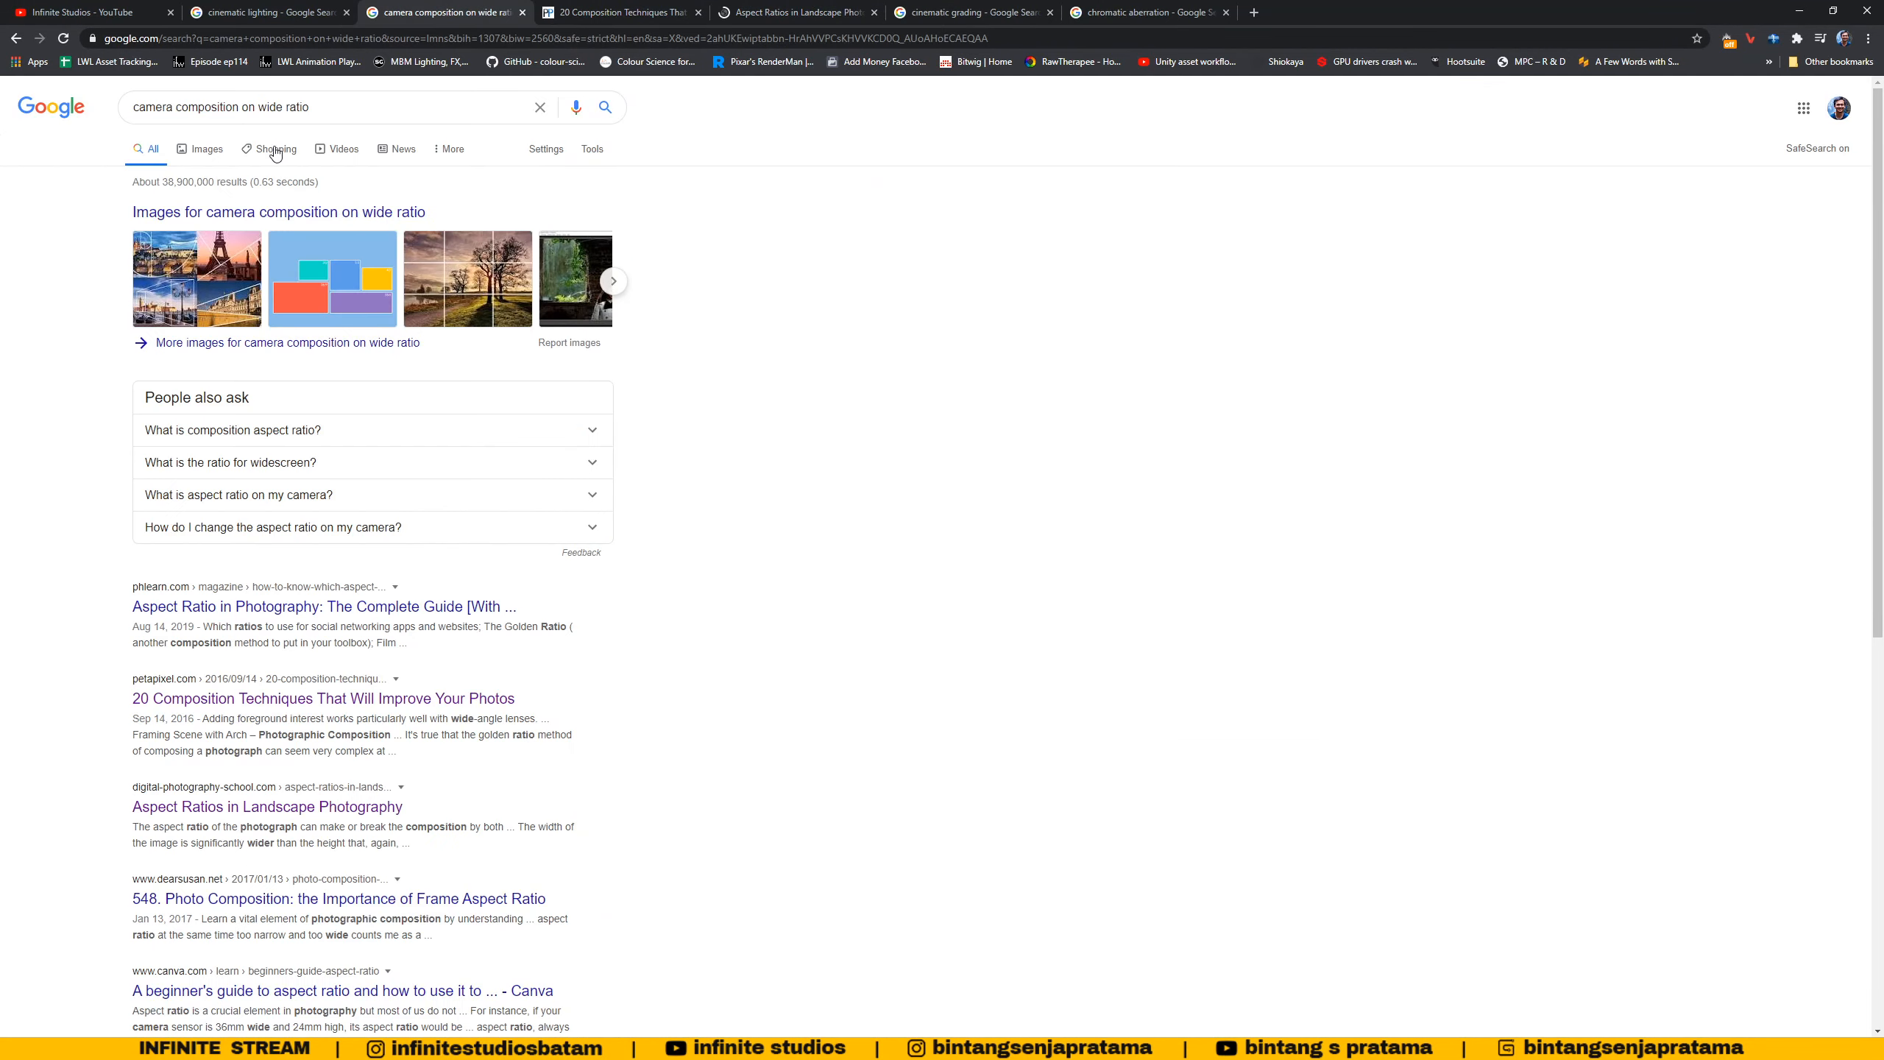
# - Replace the web search query with "composition for widescreen" and run it
pyautogui.moveTo(310, 107); pyautogui.dragTo(178, 112)
pyautogui.scroll(-5, 258, 726)
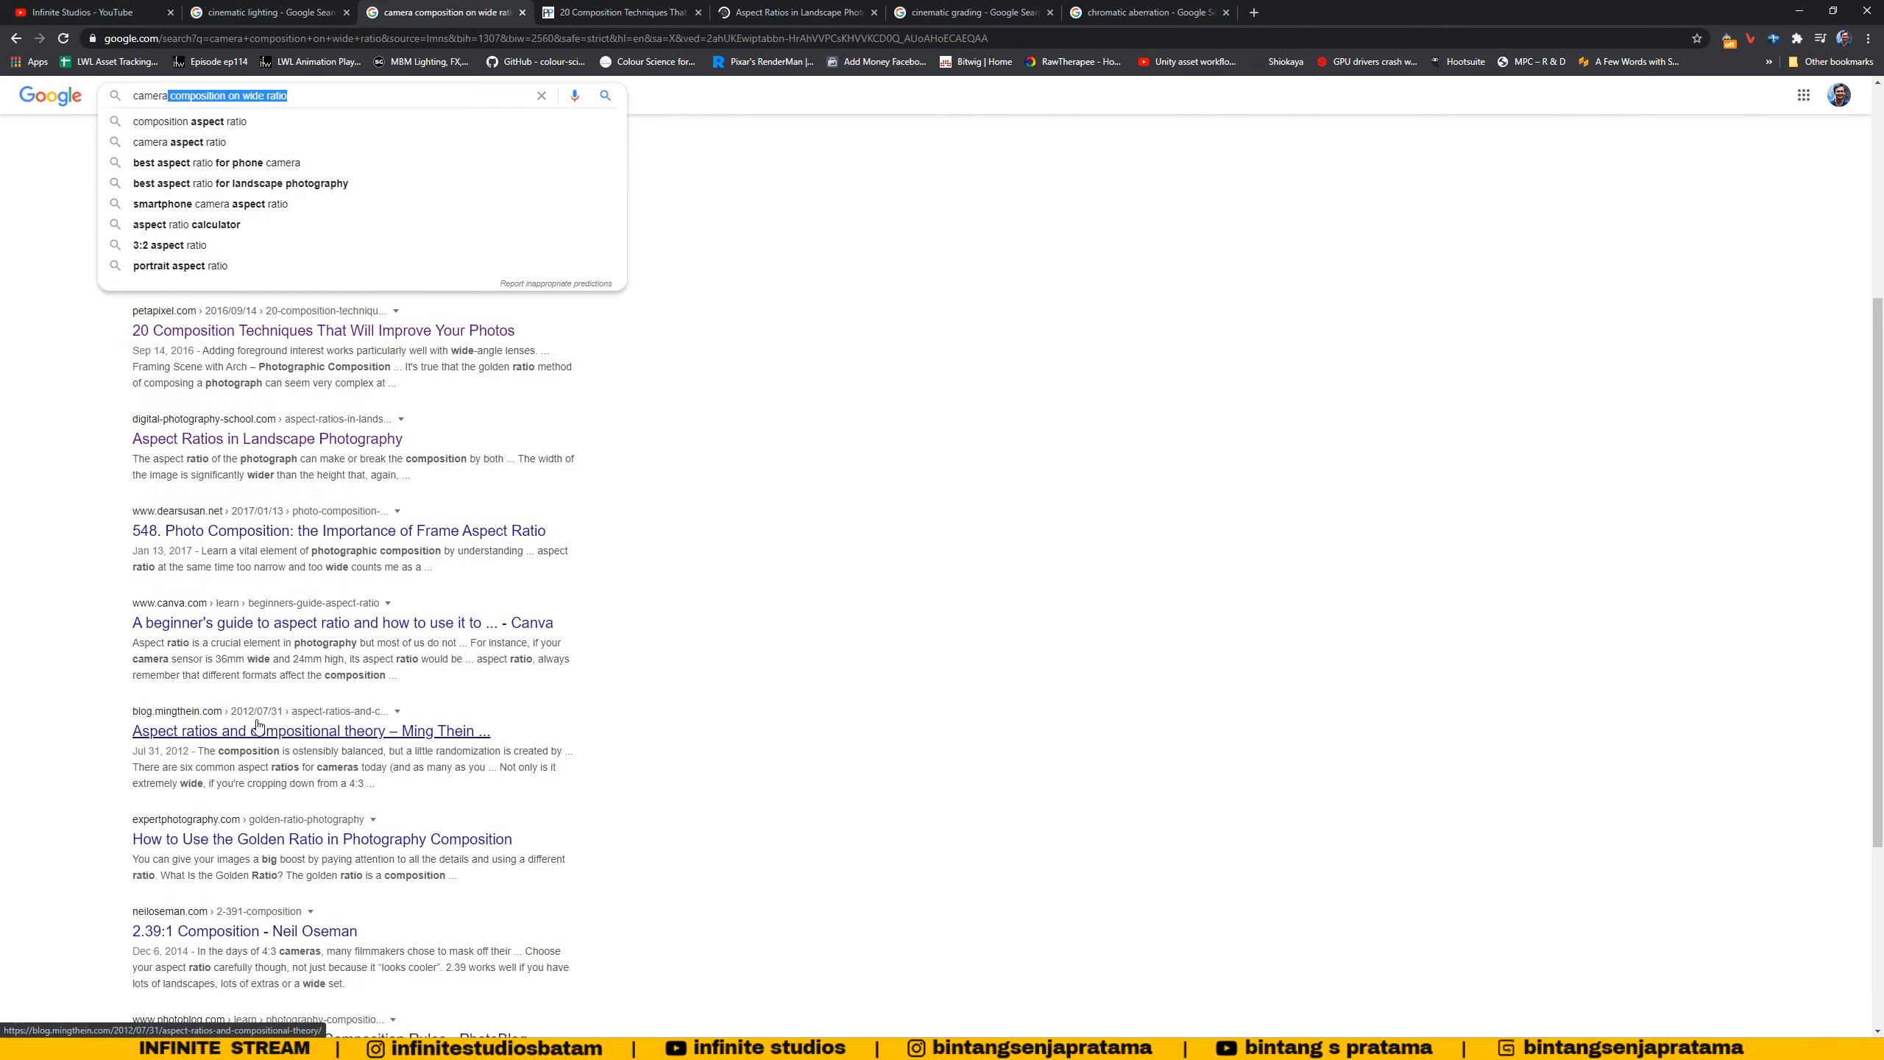
pyautogui.scroll(5, 257, 726)
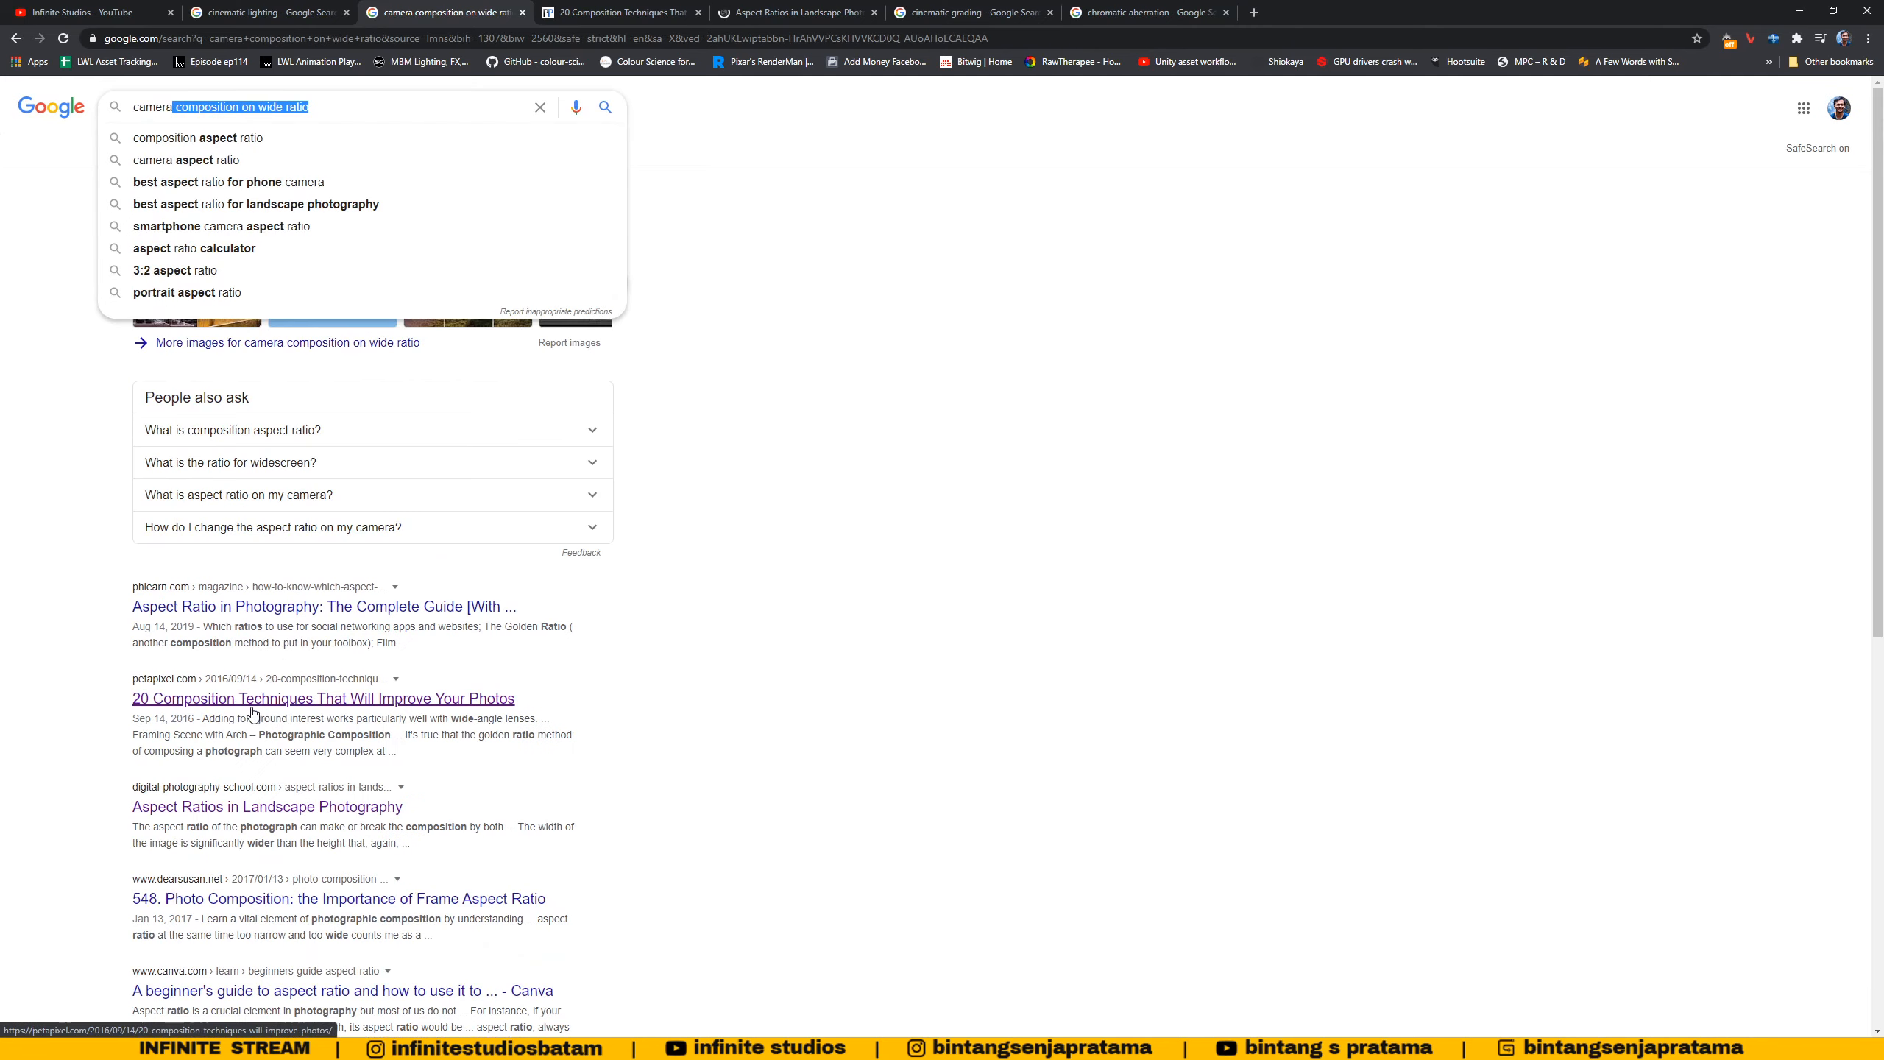
pyautogui.click(176, 108)
pyautogui.moveTo(205, 112); pyautogui.dragTo(385, 117)
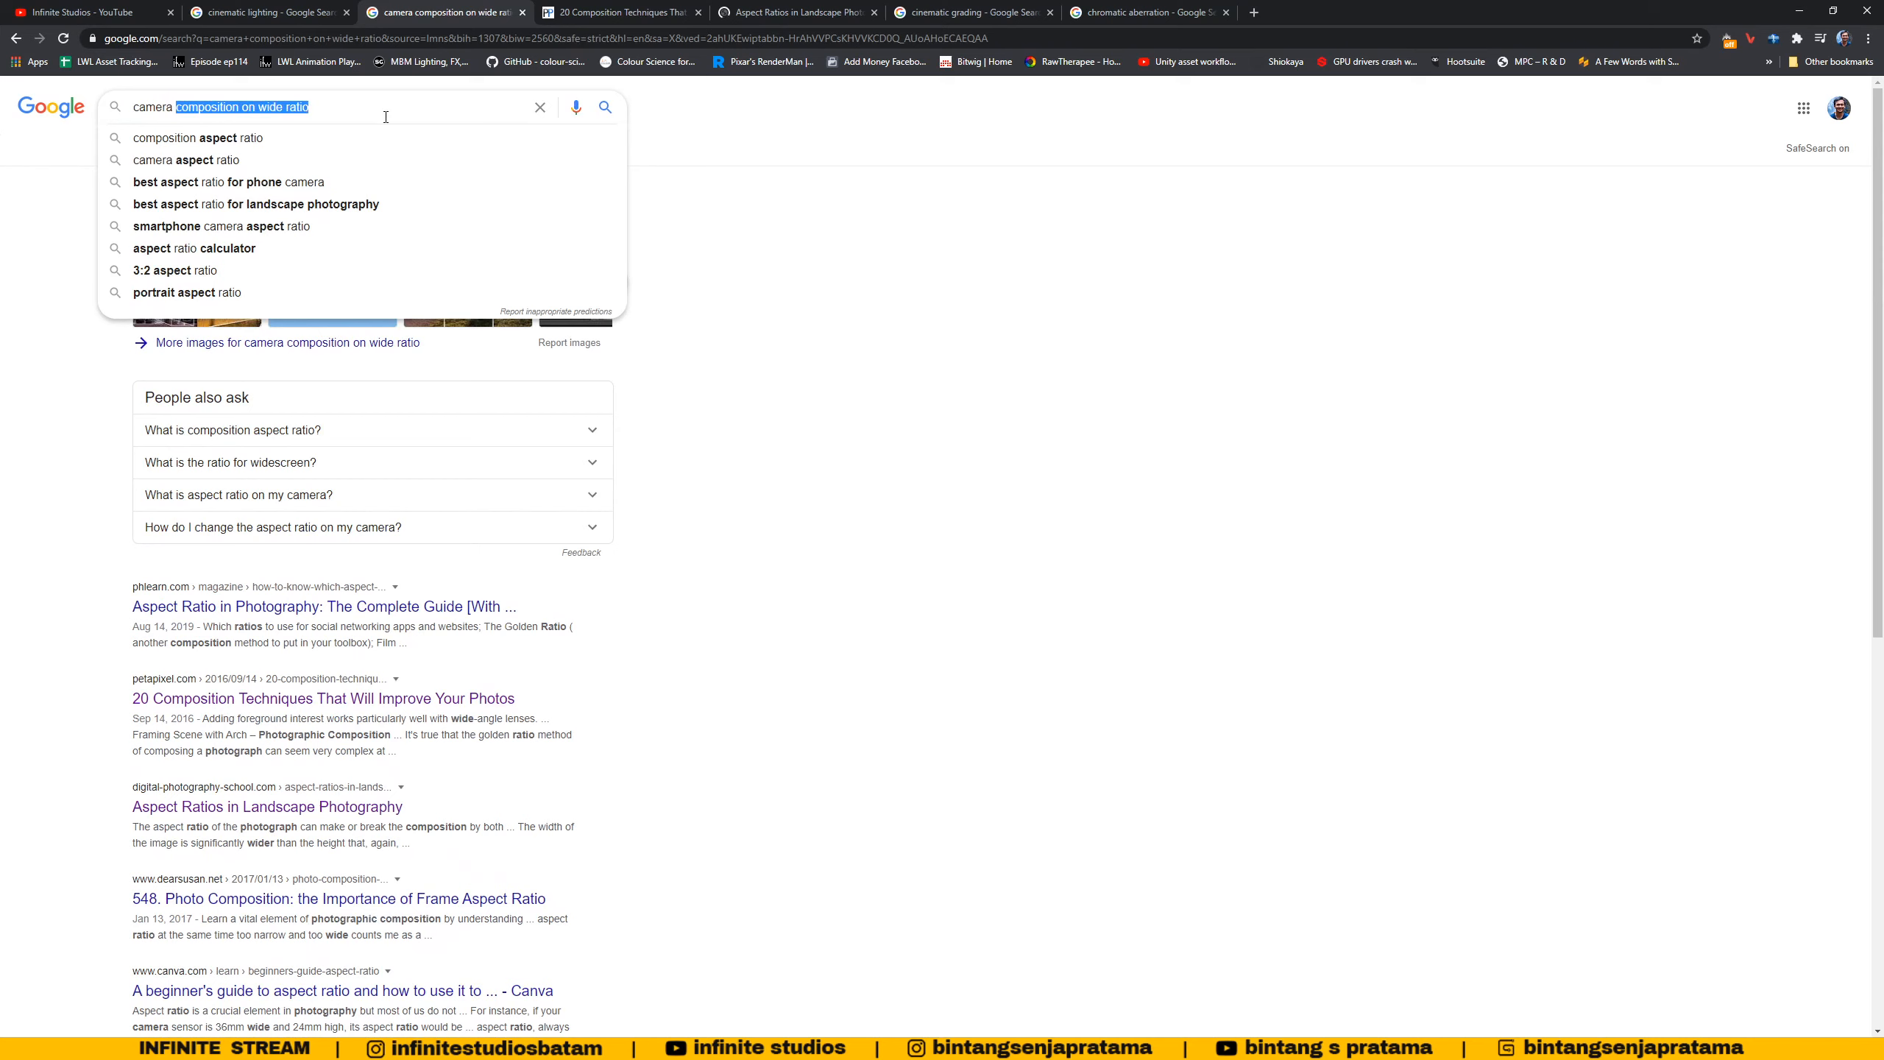
pyautogui.press('BackSpace')
pyautogui.press('BackSpace')
pyautogui.press('BackSpace')
pyautogui.press('BackSpace')
pyautogui.press('BackSpace')
pyautogui.press('BackSpace')
pyautogui.press('BackSpace')
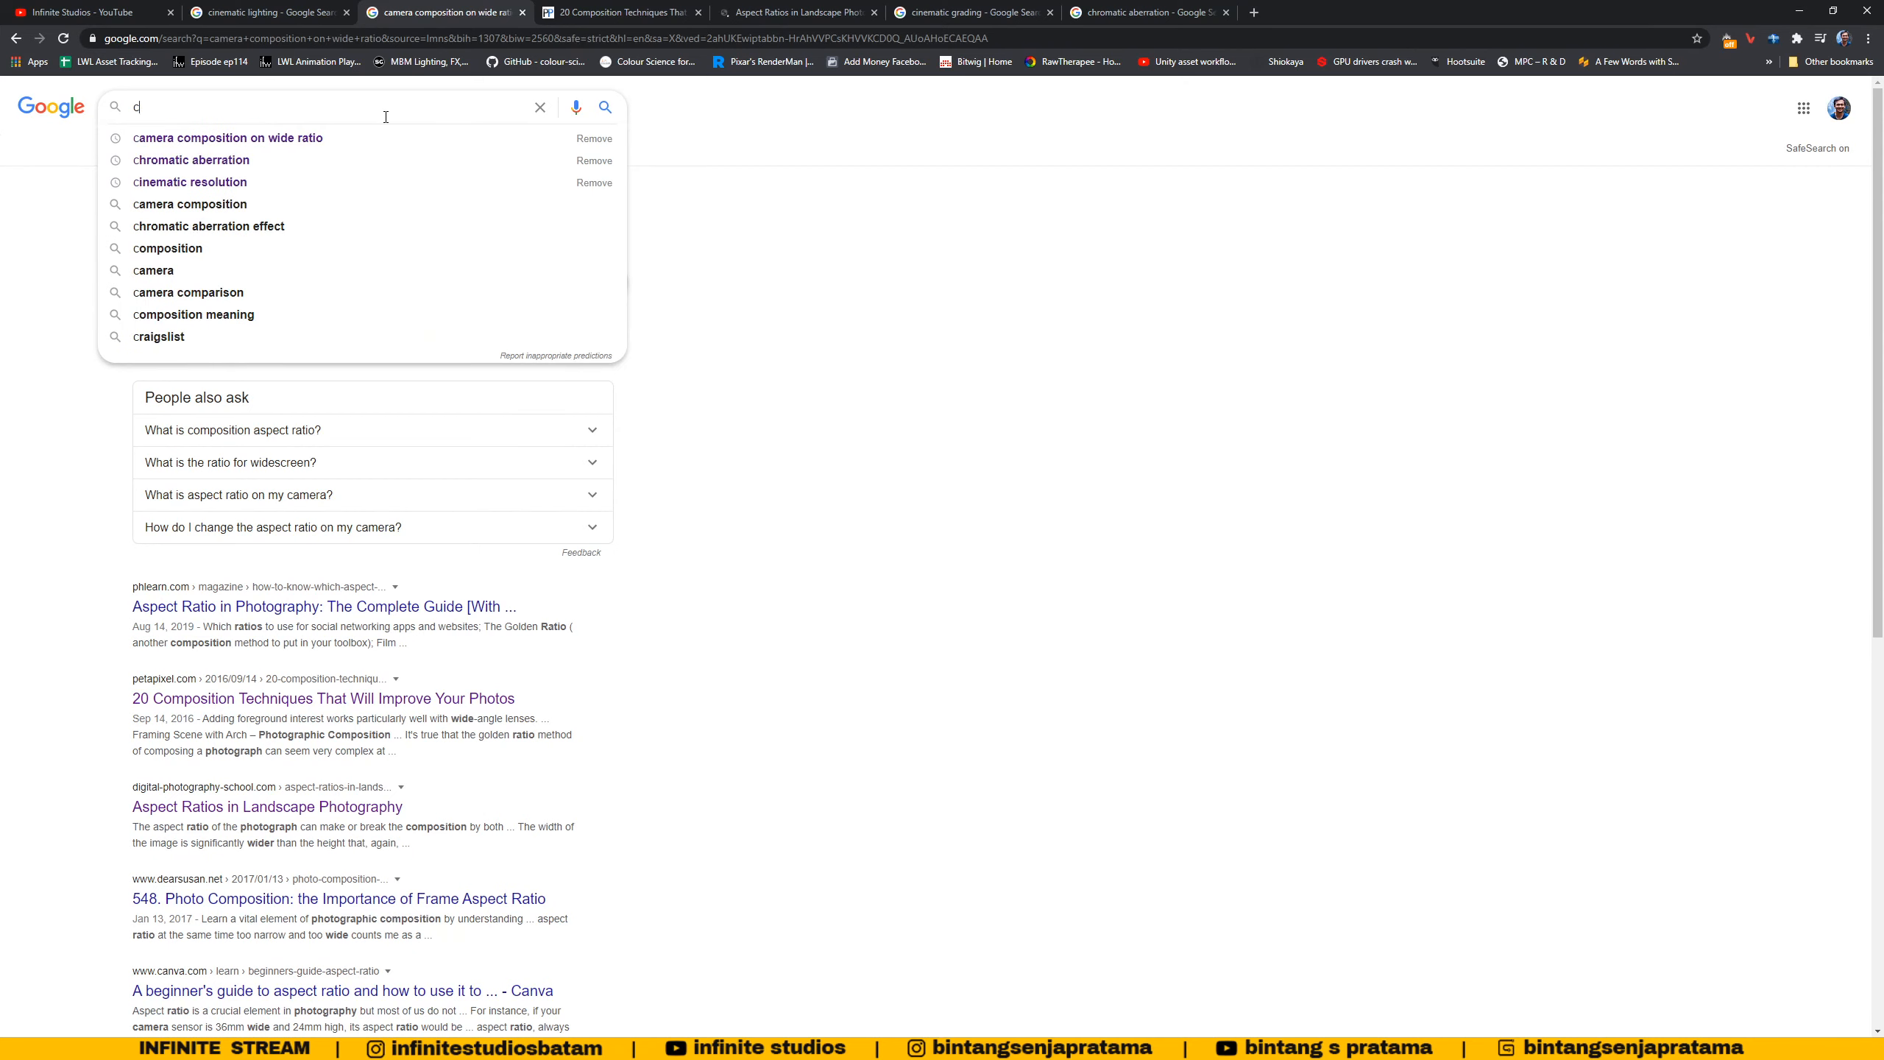
pyautogui.write('omposti')
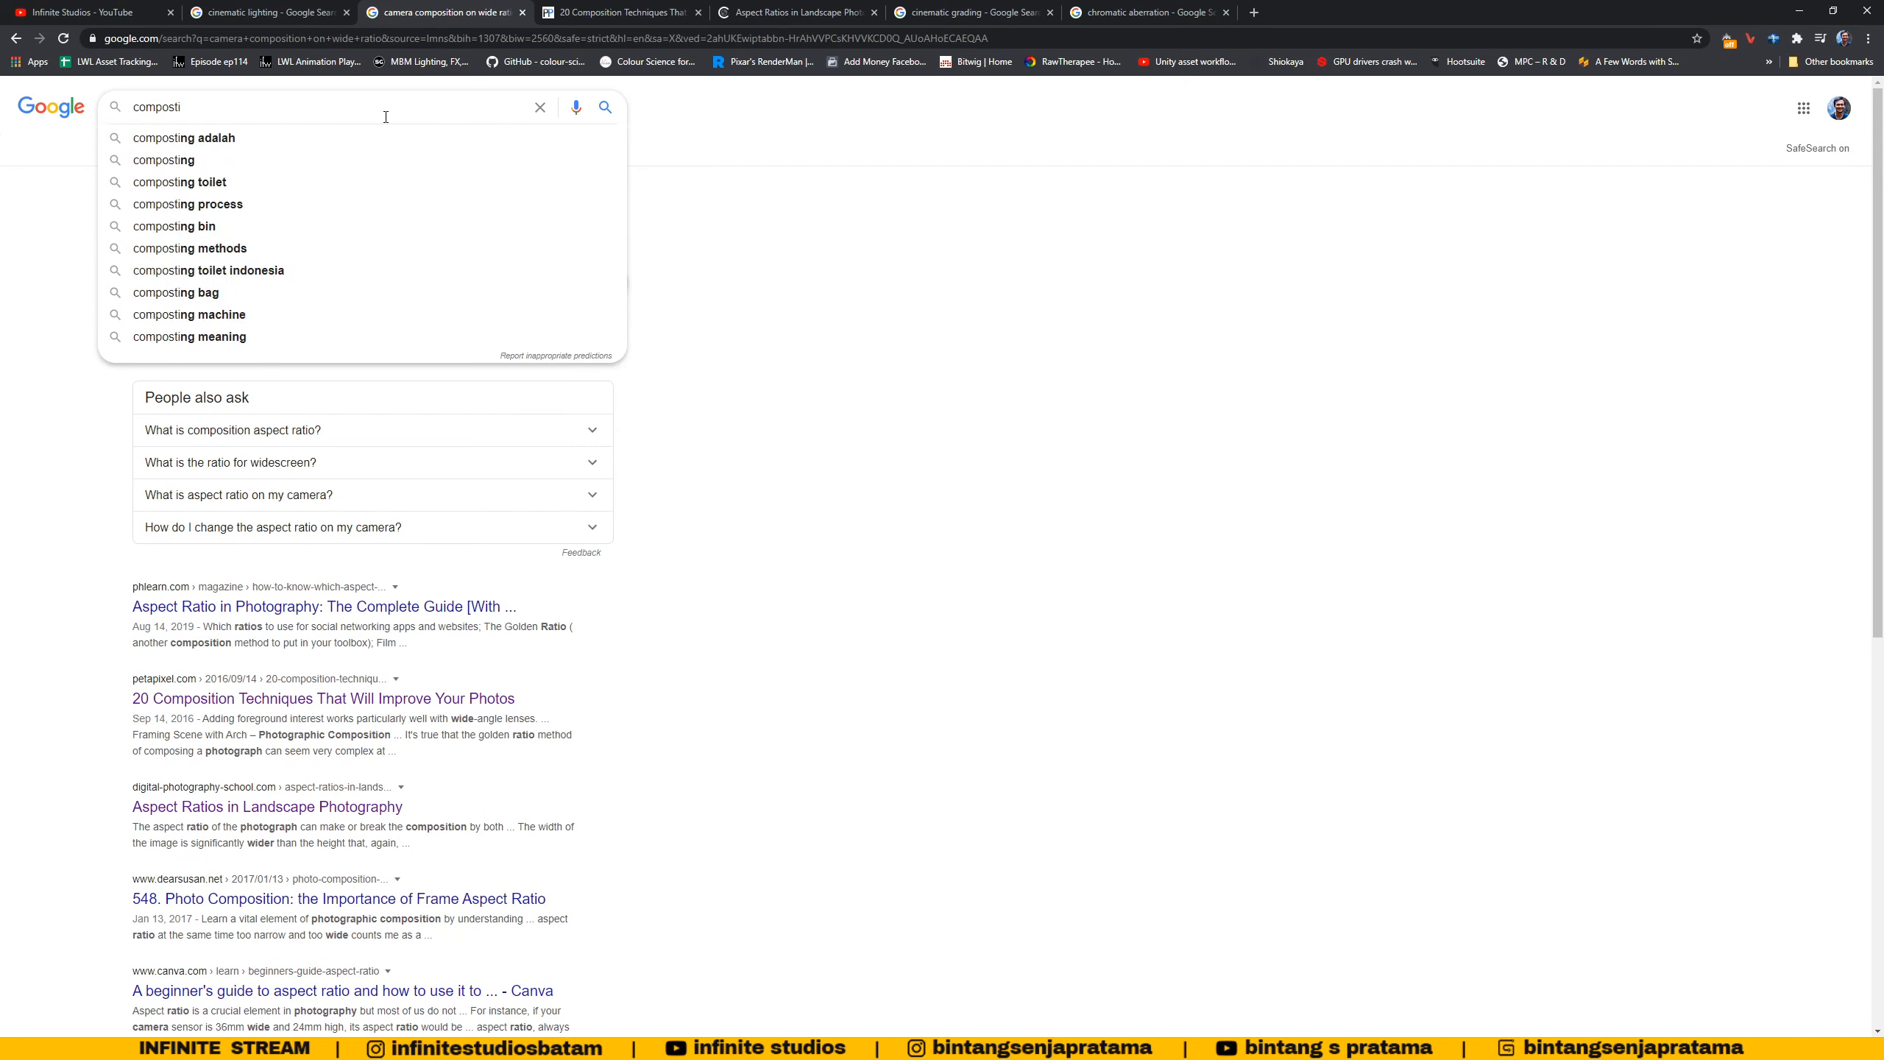
pyautogui.write('ti')
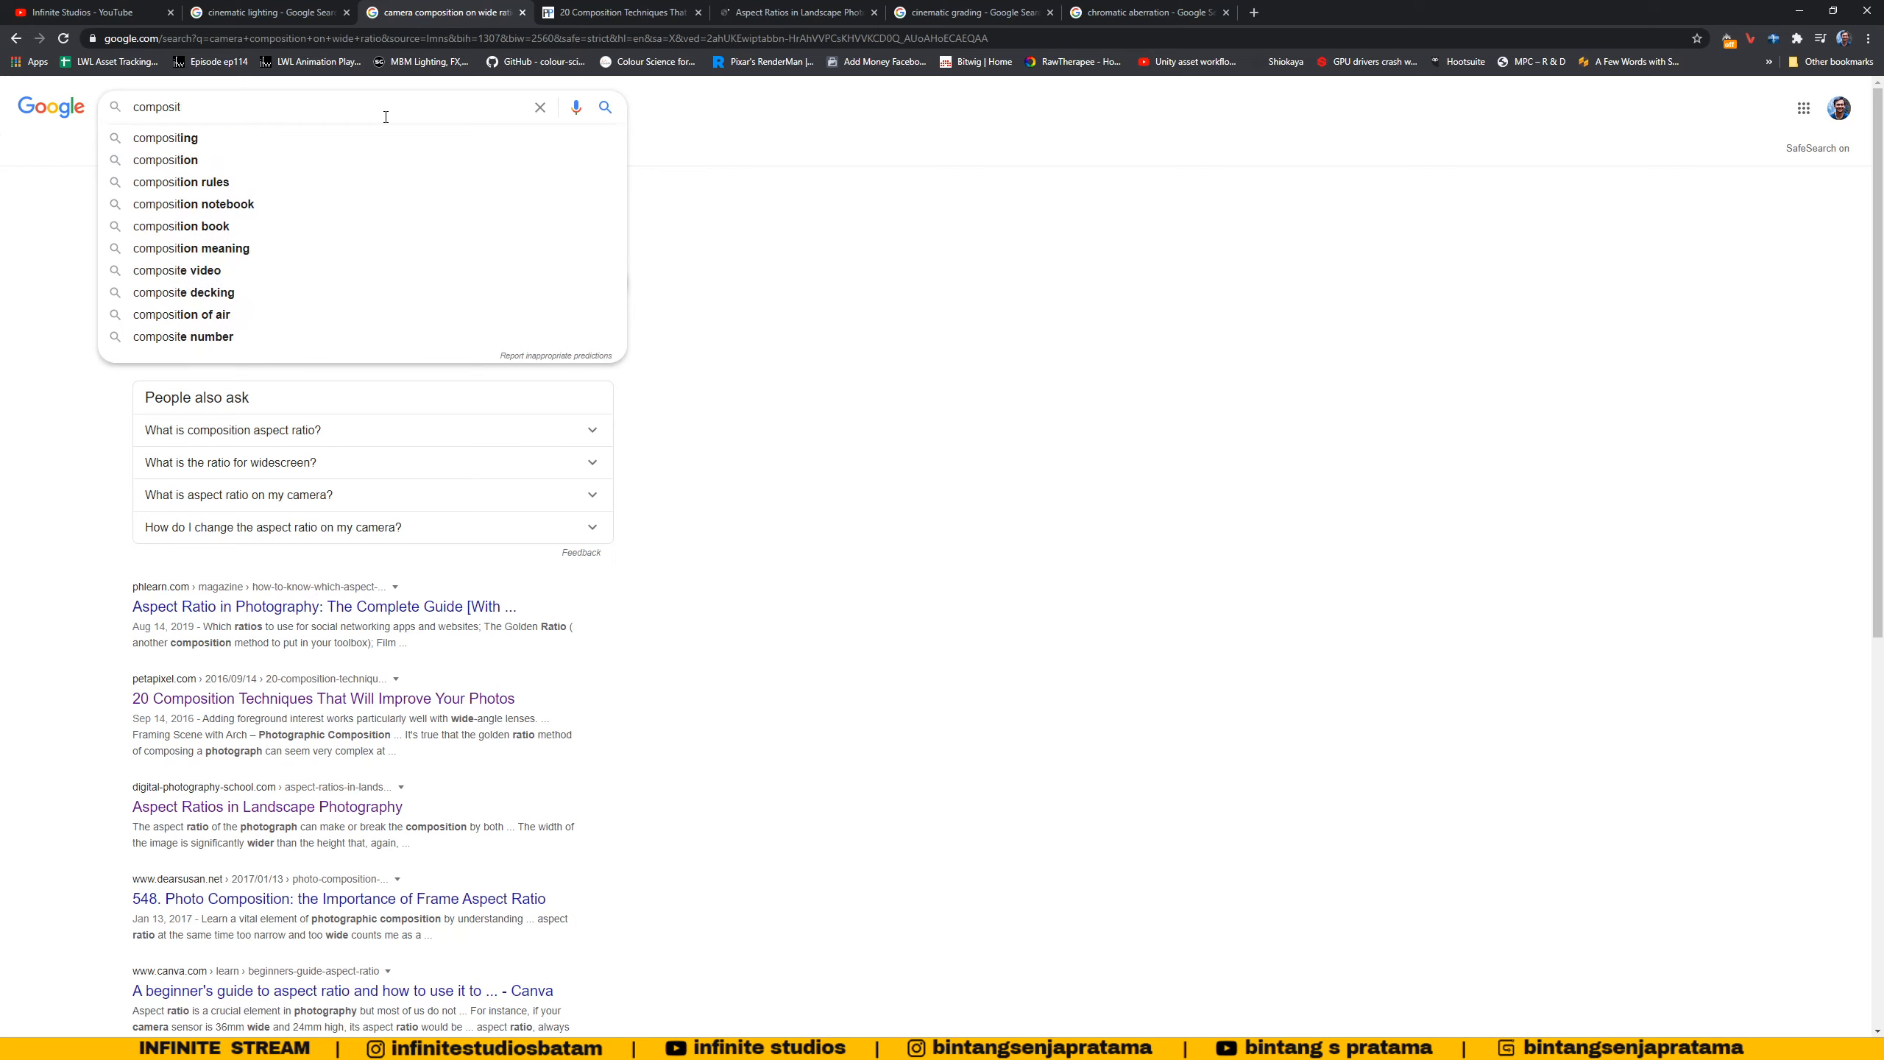
pyautogui.write('for')
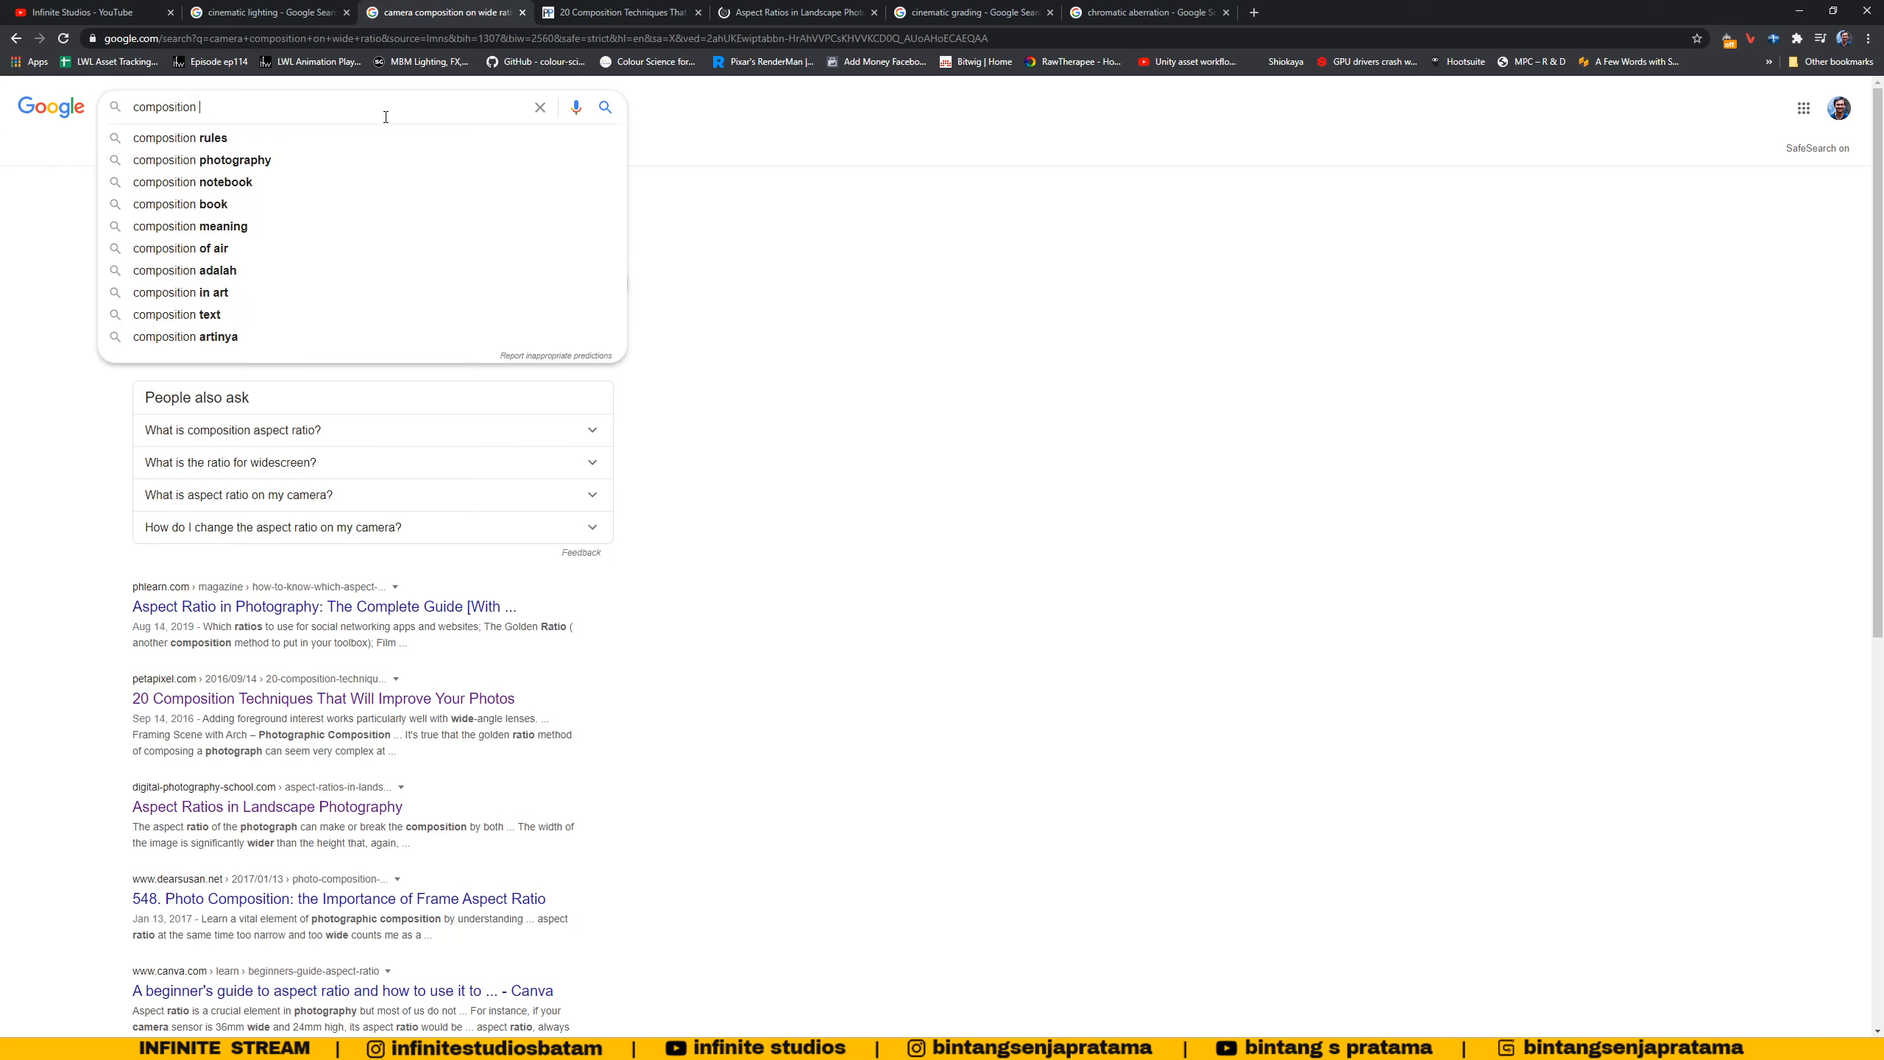
pyautogui.press('BackSpace')
pyautogui.press('BackSpace')
pyautogui.press('BackSpace')
pyautogui.press('BackSpace')
pyautogui.write('for ')
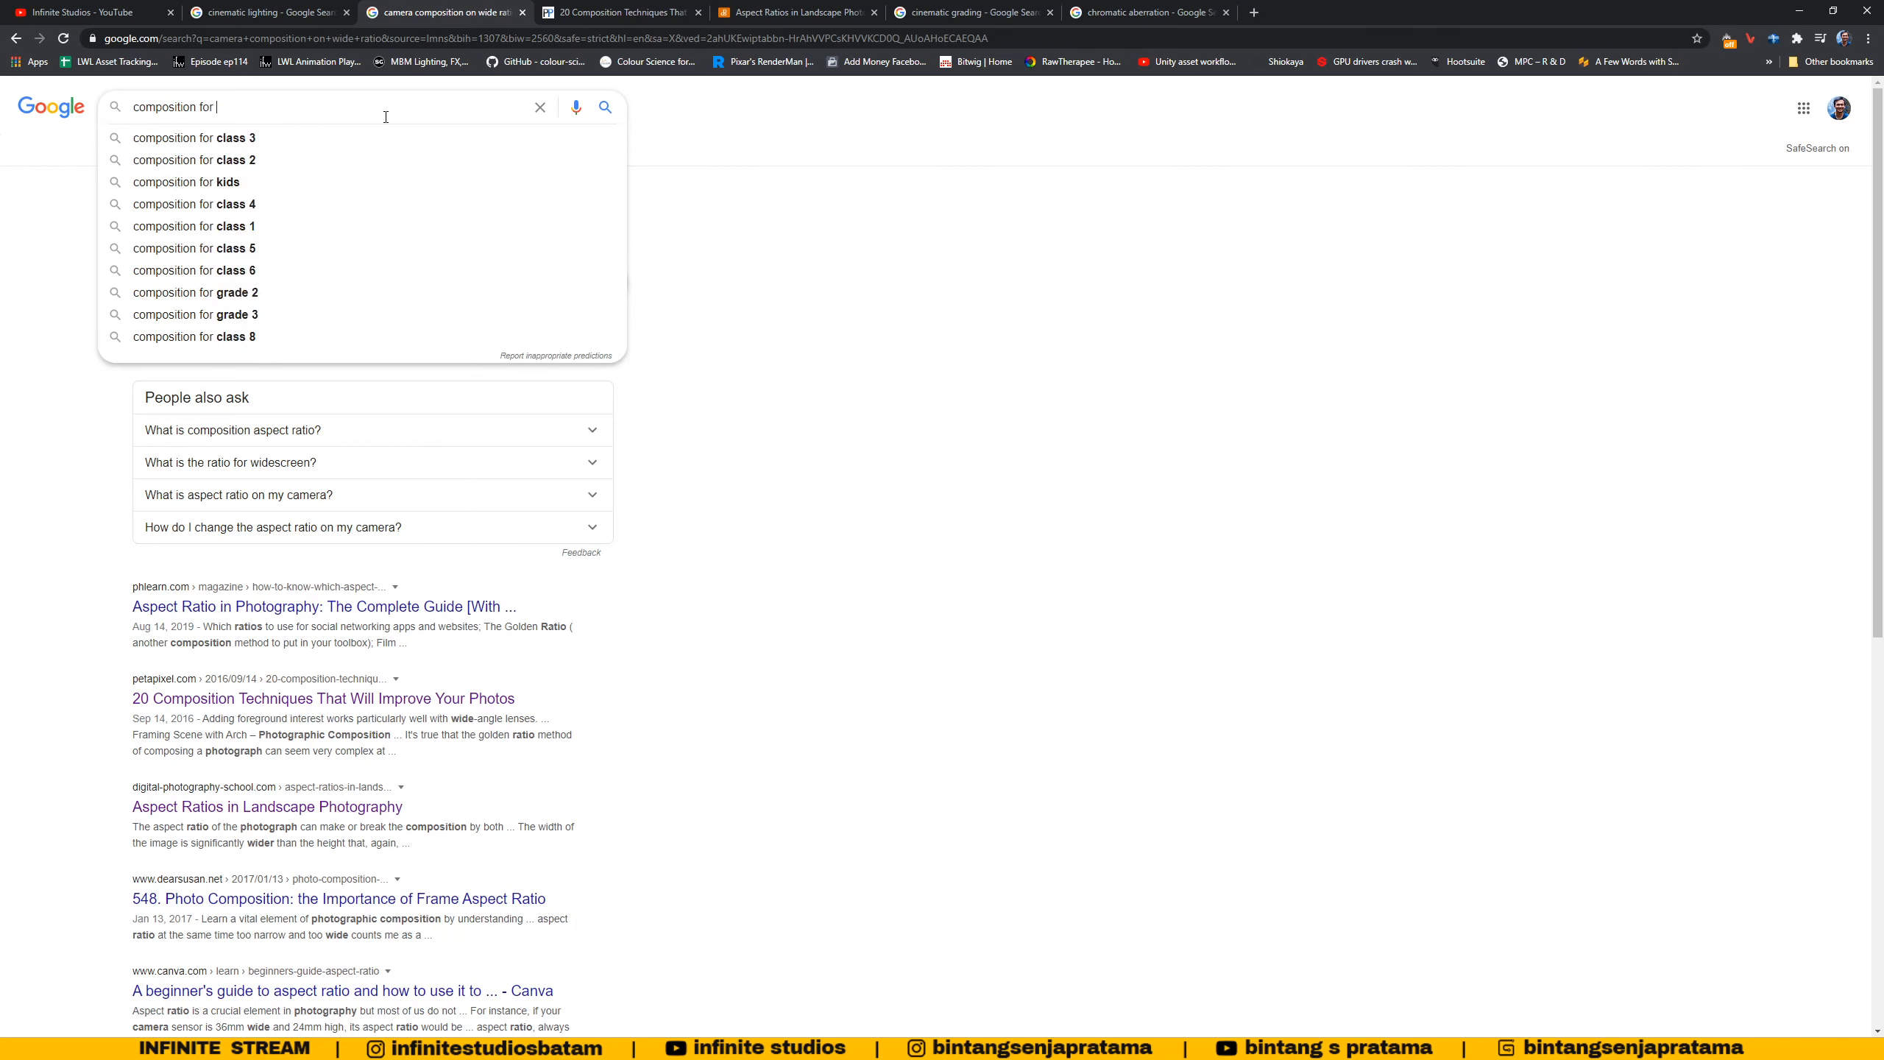
pyautogui.write('widescreen')
pyautogui.press('Return')
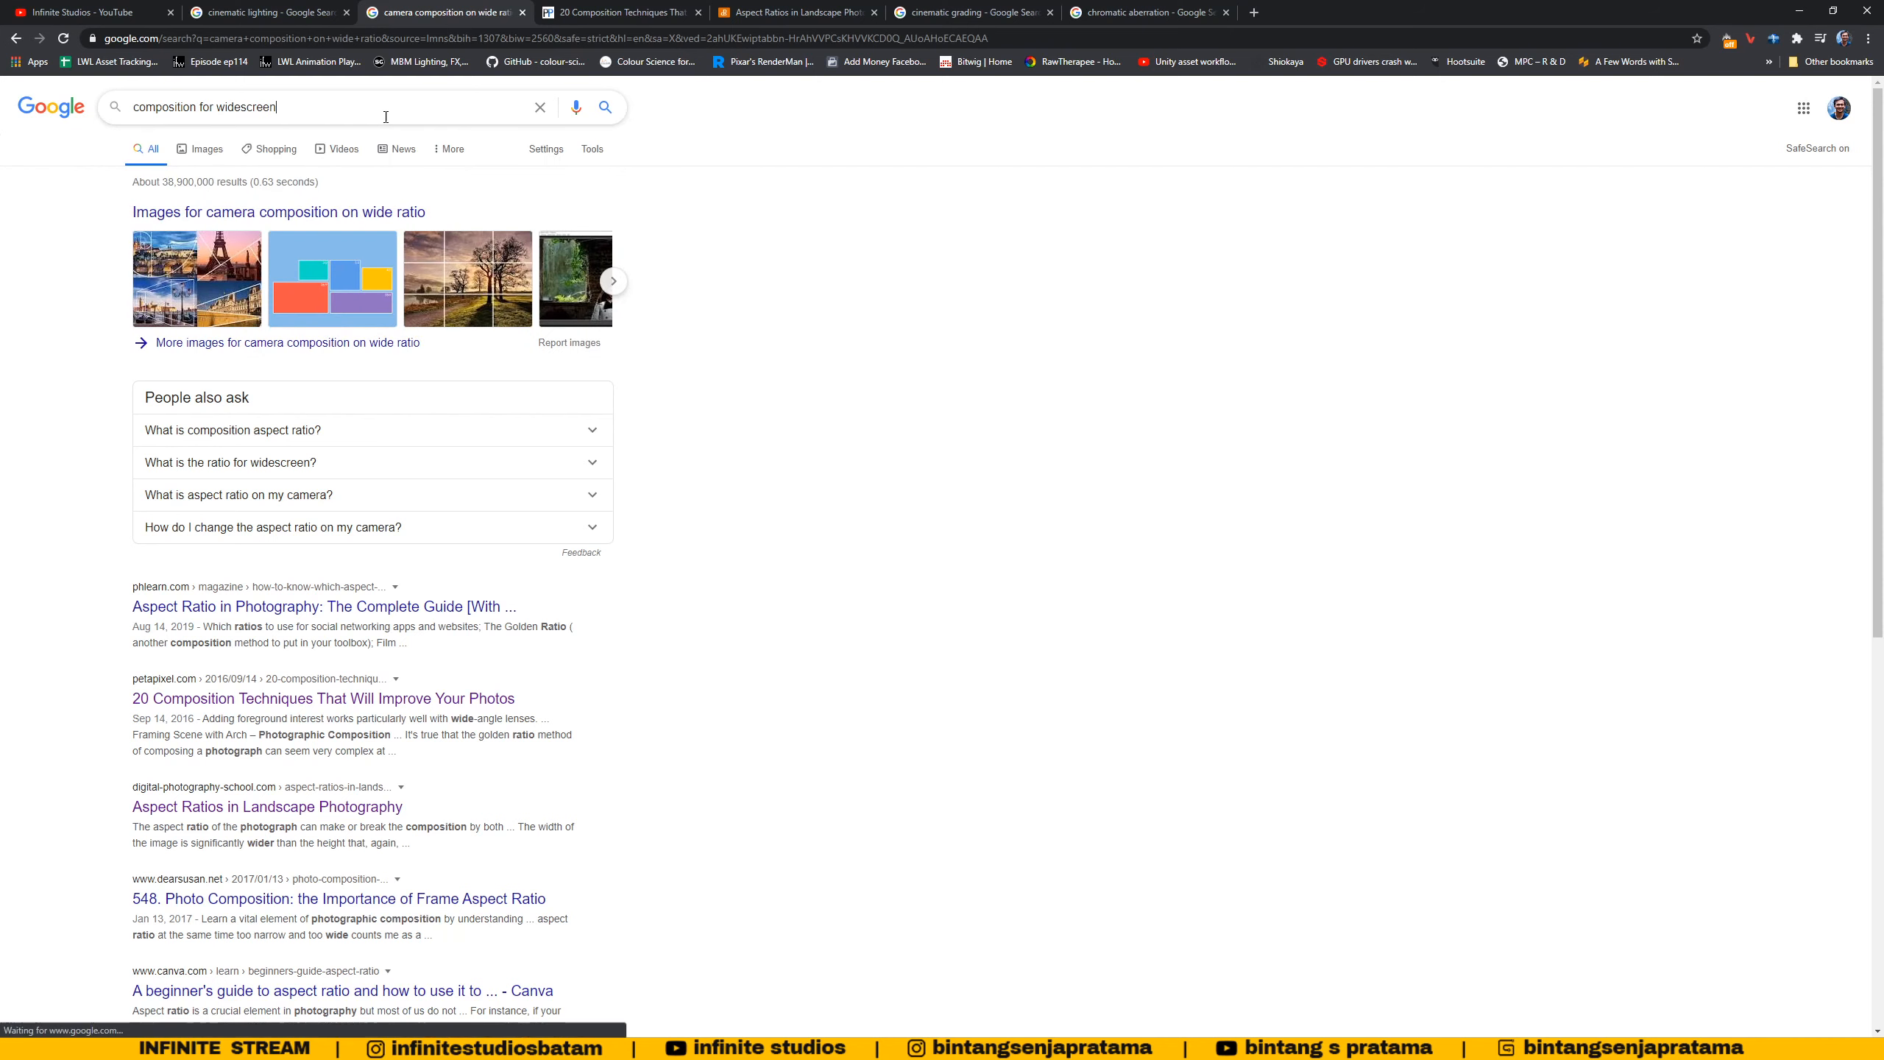
# - Open the Filmmaker IQ article on composition techniques for widescreen aspect ratios in its own tab and skim it
pyautogui.scroll(-2, 259, 588)
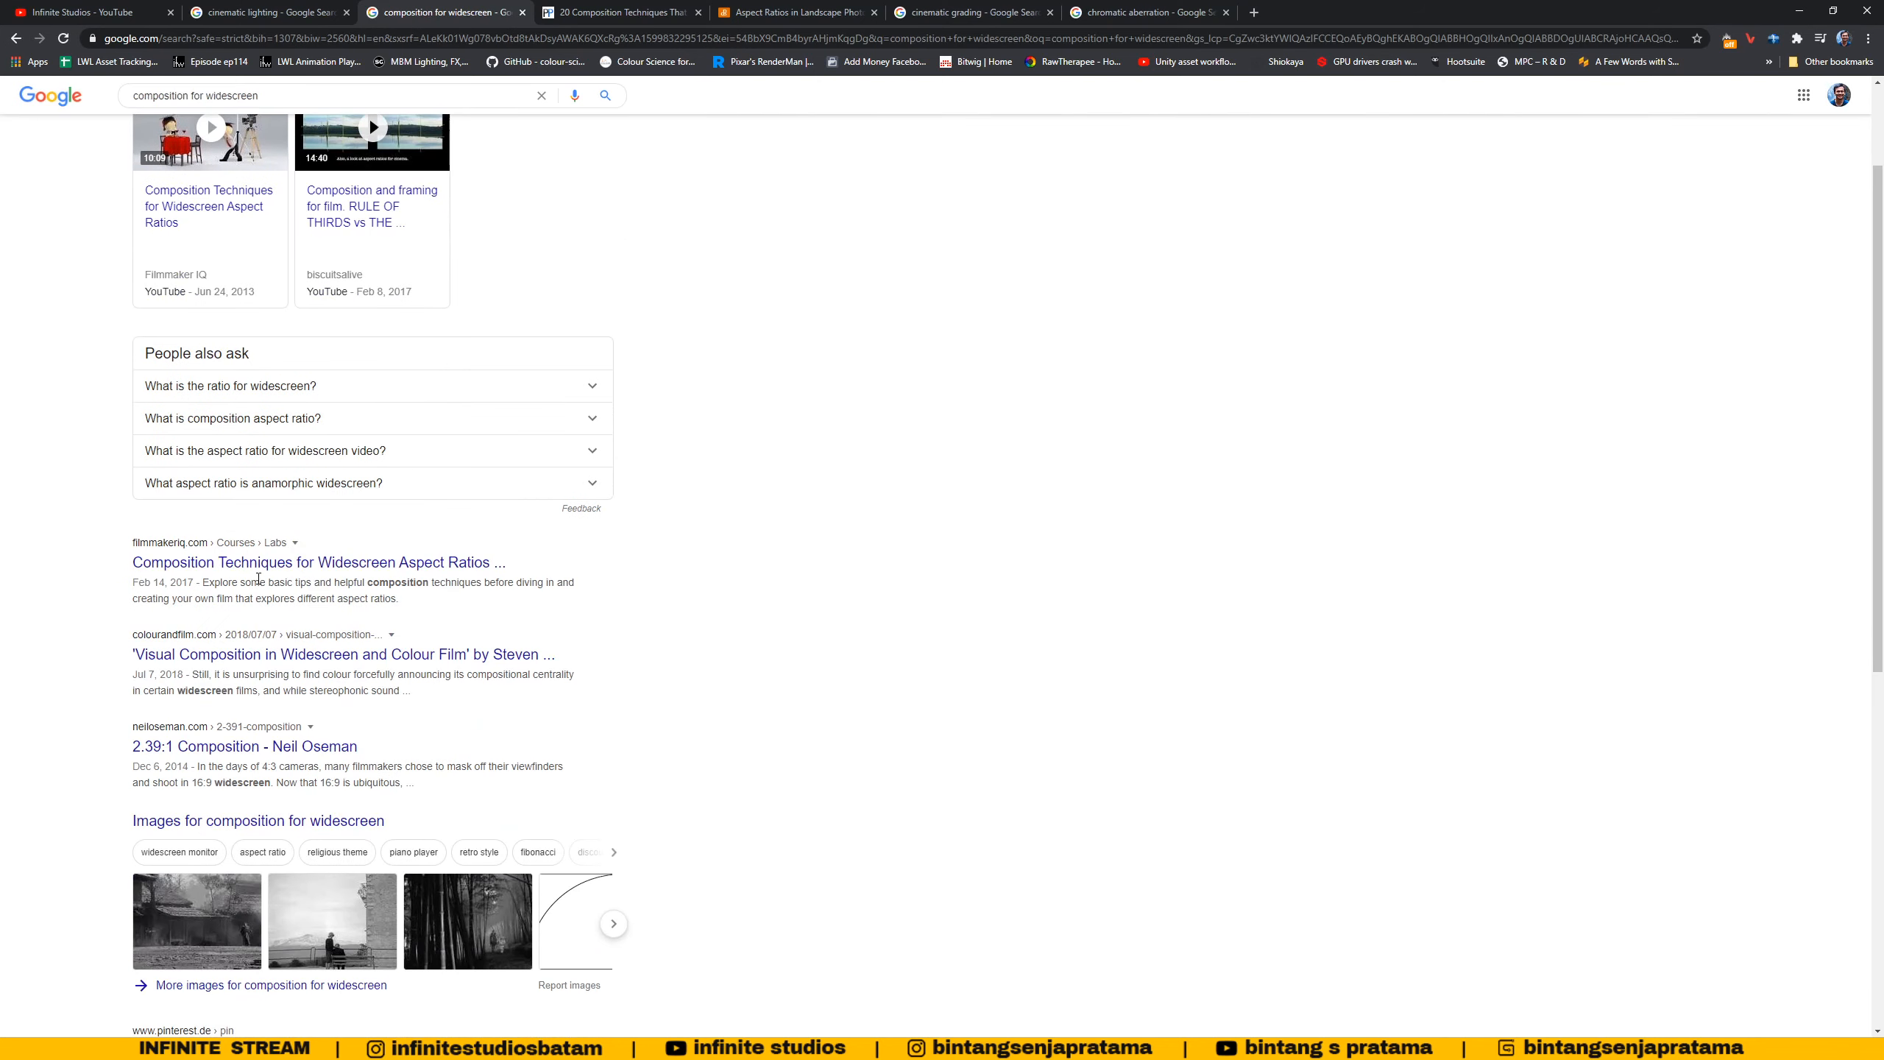
pyautogui.middleClick(251, 566)
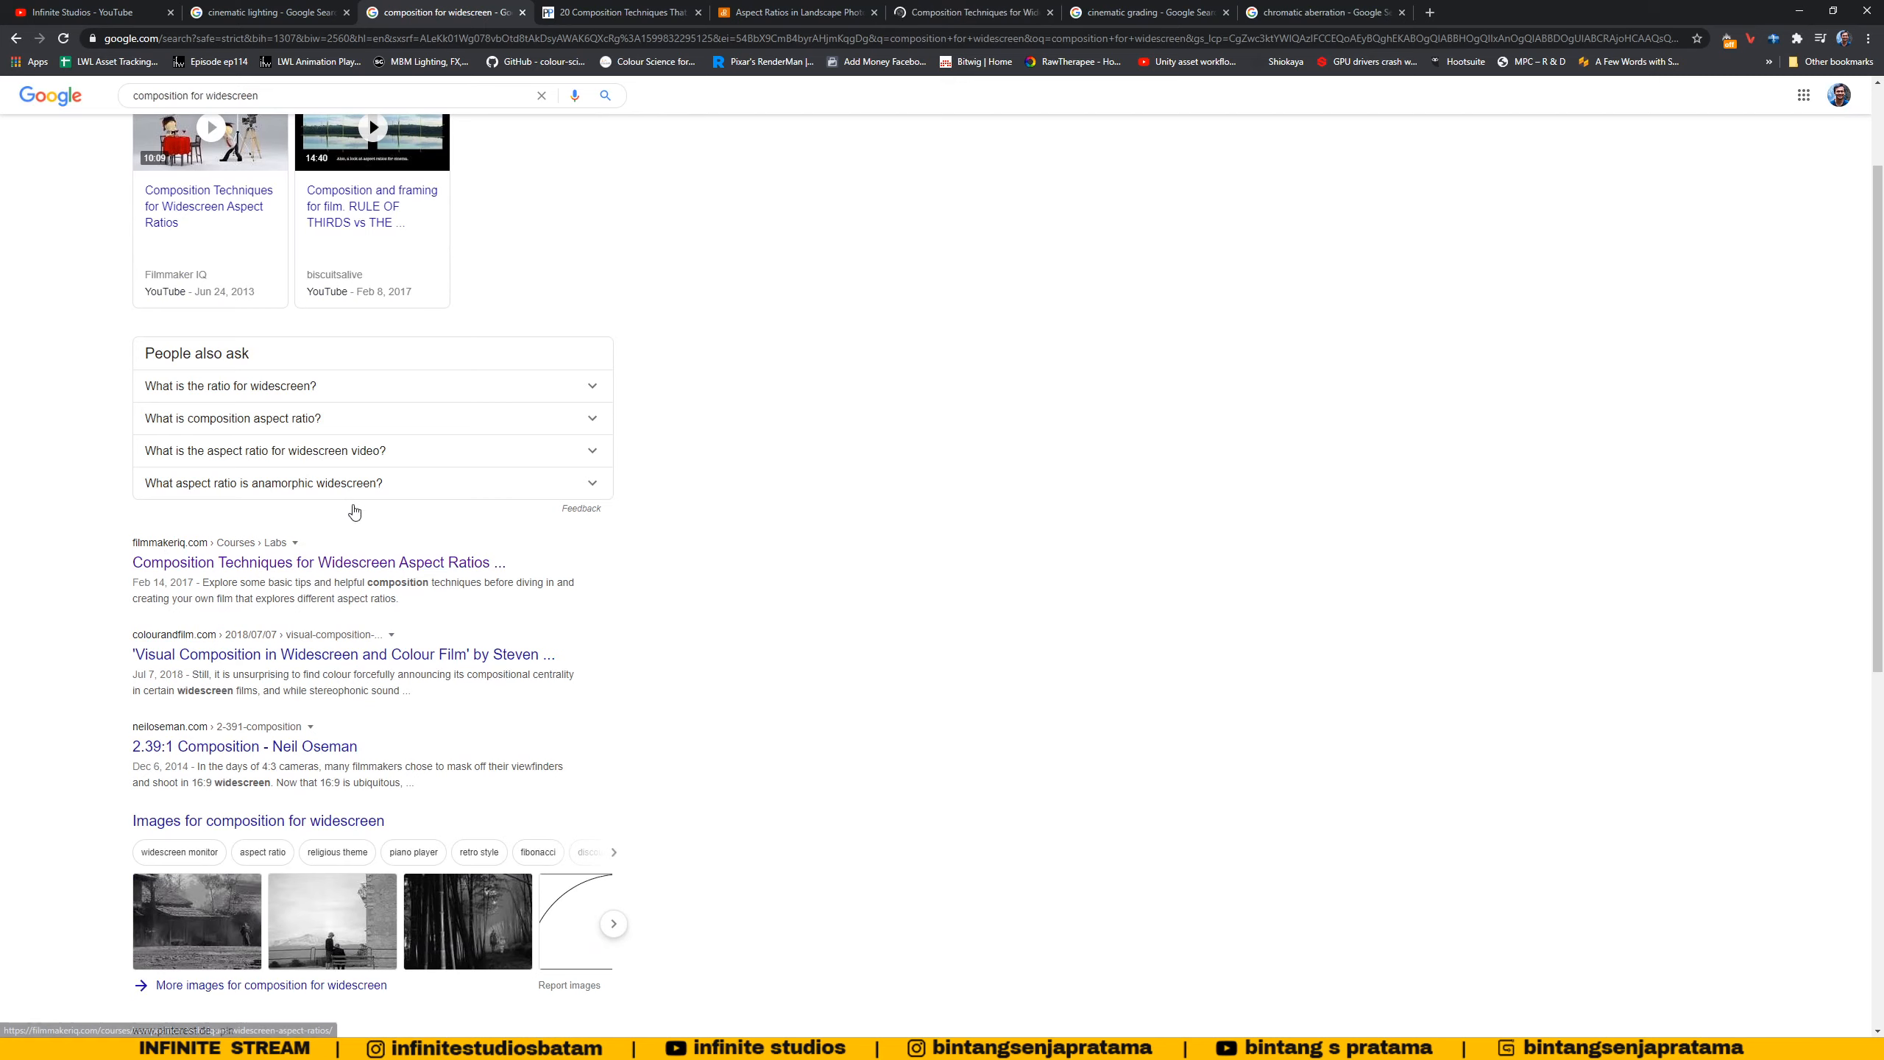
pyautogui.click(938, 9)
pyautogui.scroll(-10, 786, 441)
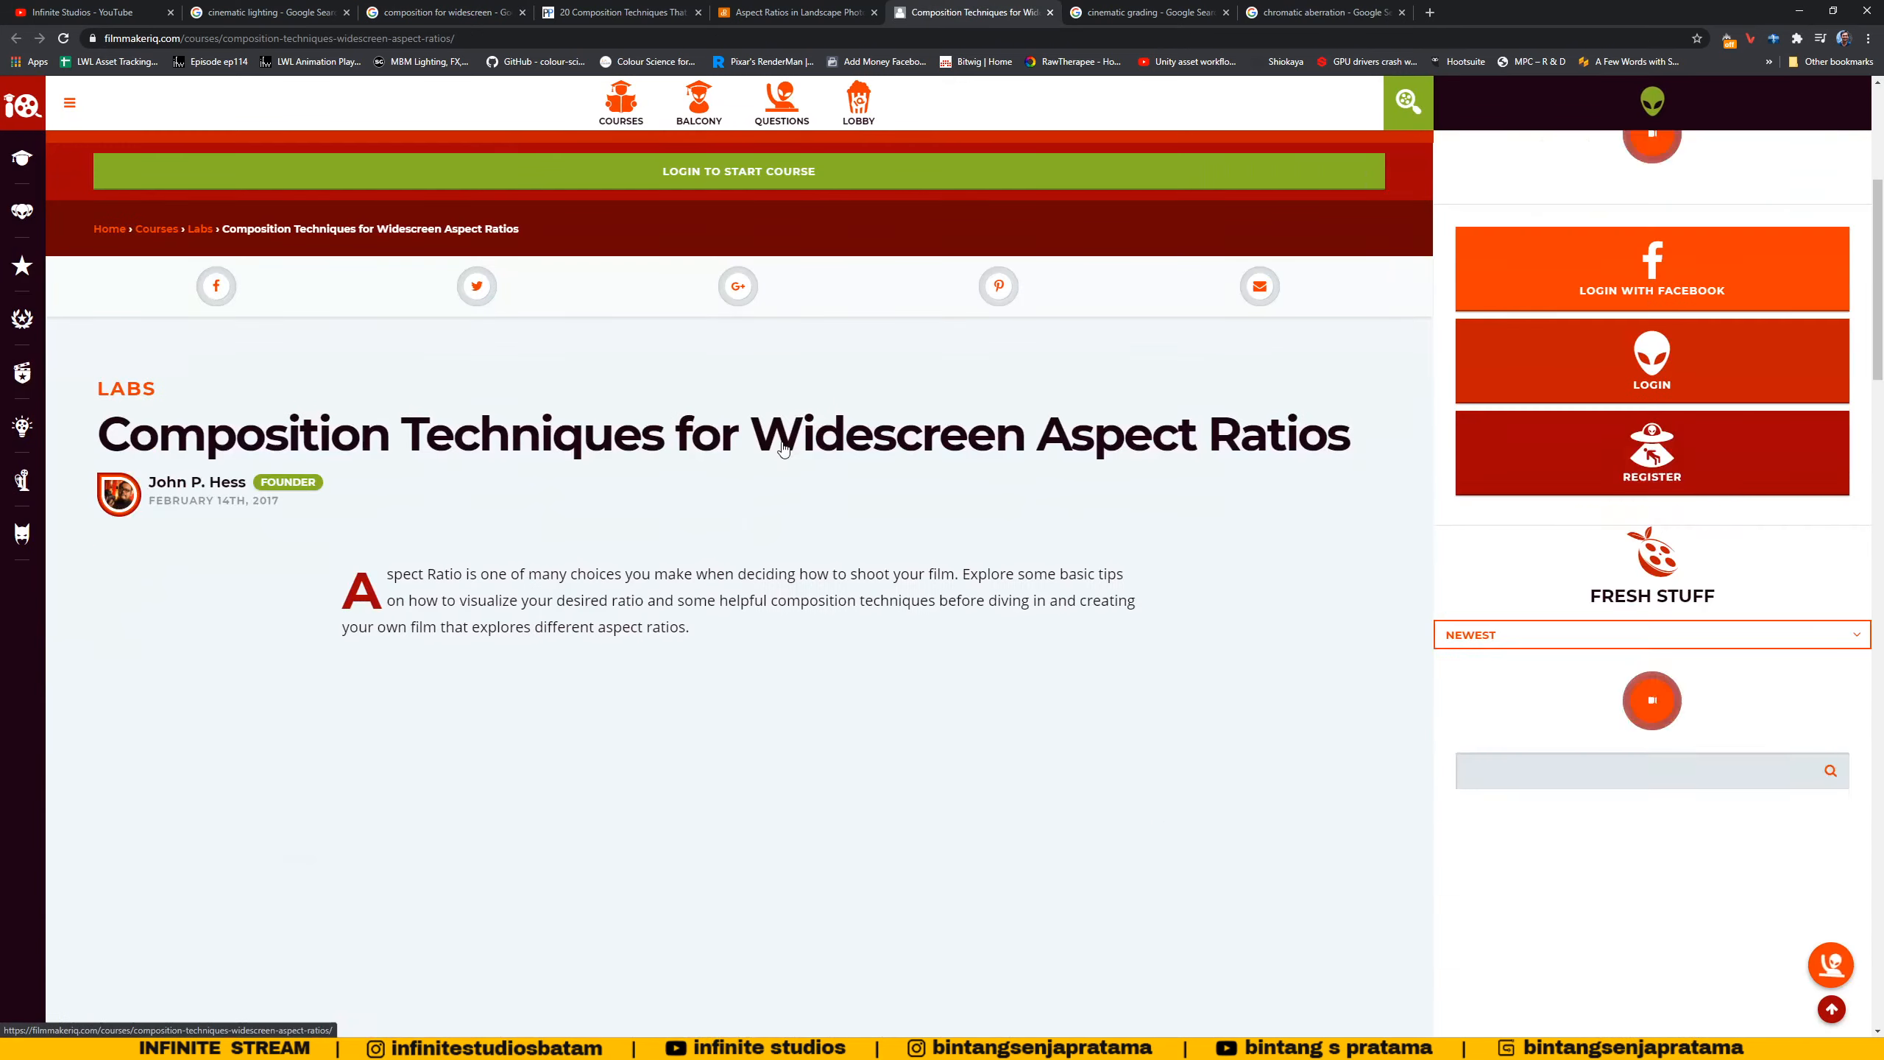
pyautogui.click(460, 12)
pyautogui.click(562, 9)
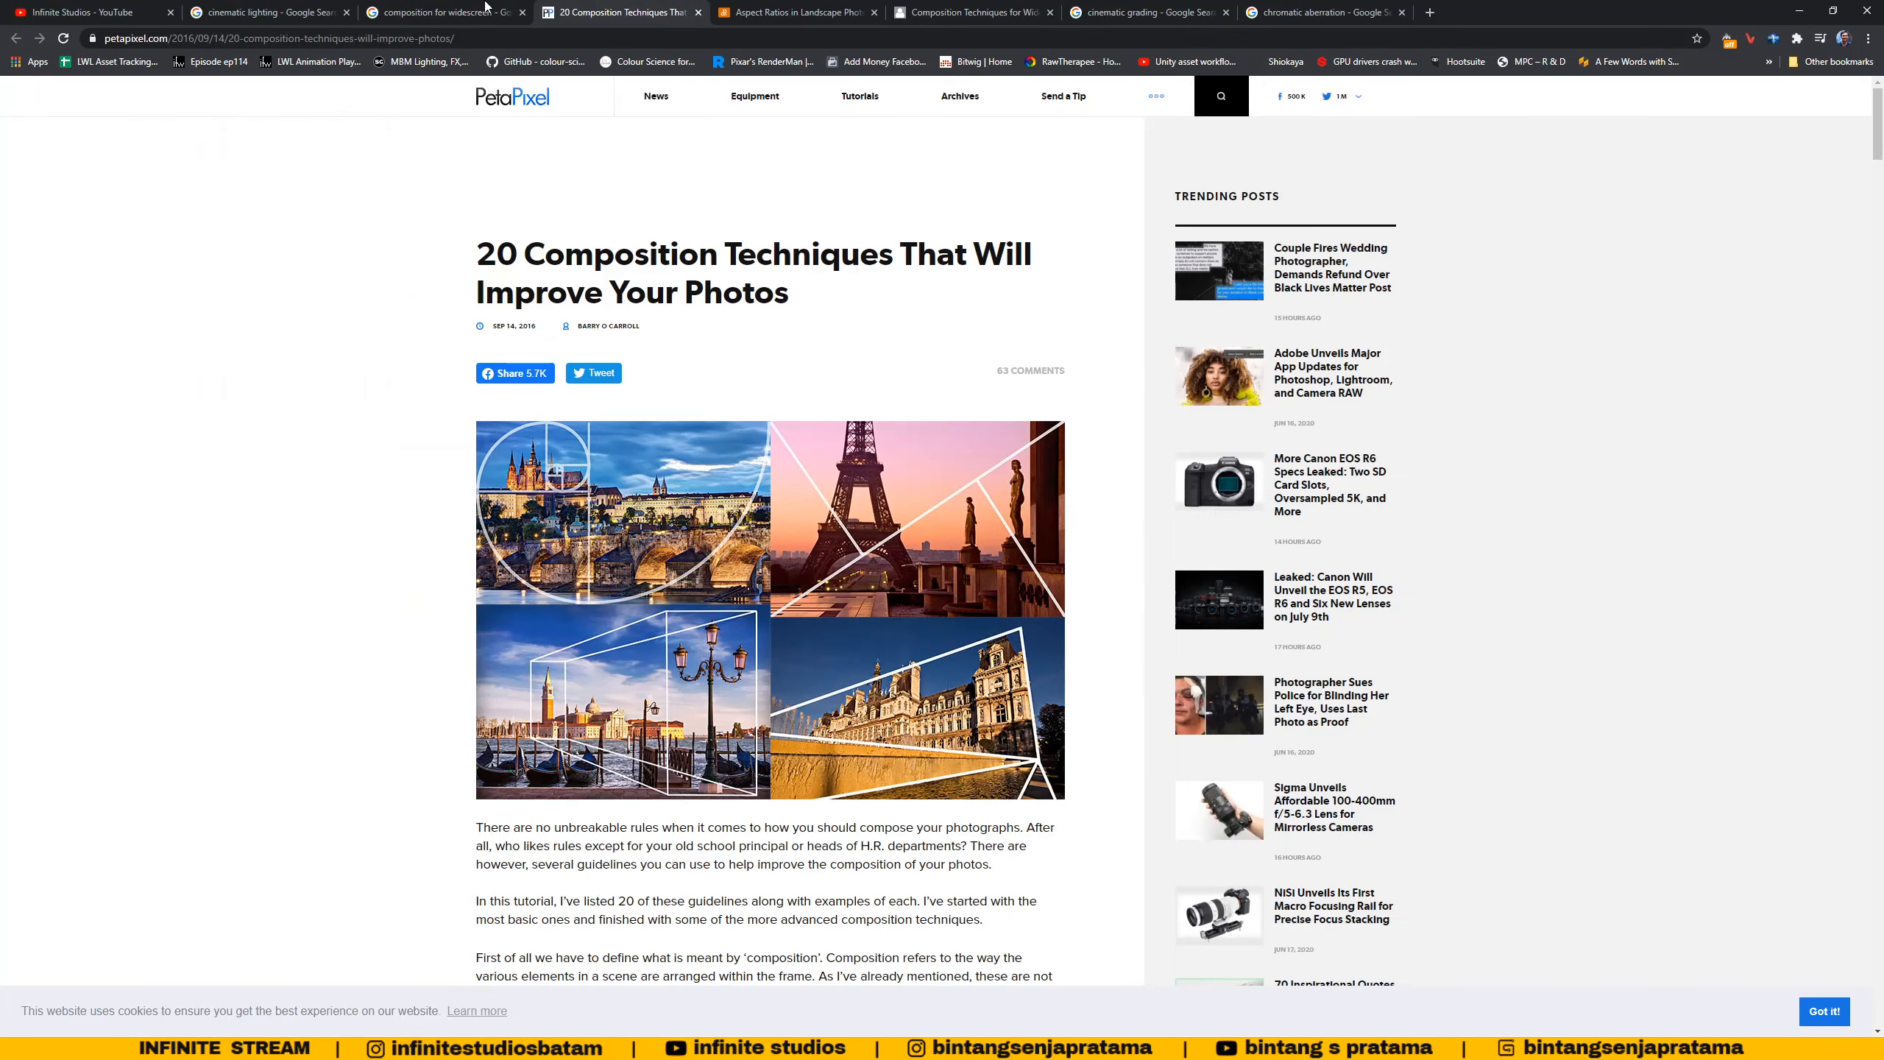
# - Open the "2.39:1 Composition" article from the widescreen search results in its own tab and examine its film still examples
pyautogui.click(446, 12)
pyautogui.scroll(-3, 263, 734)
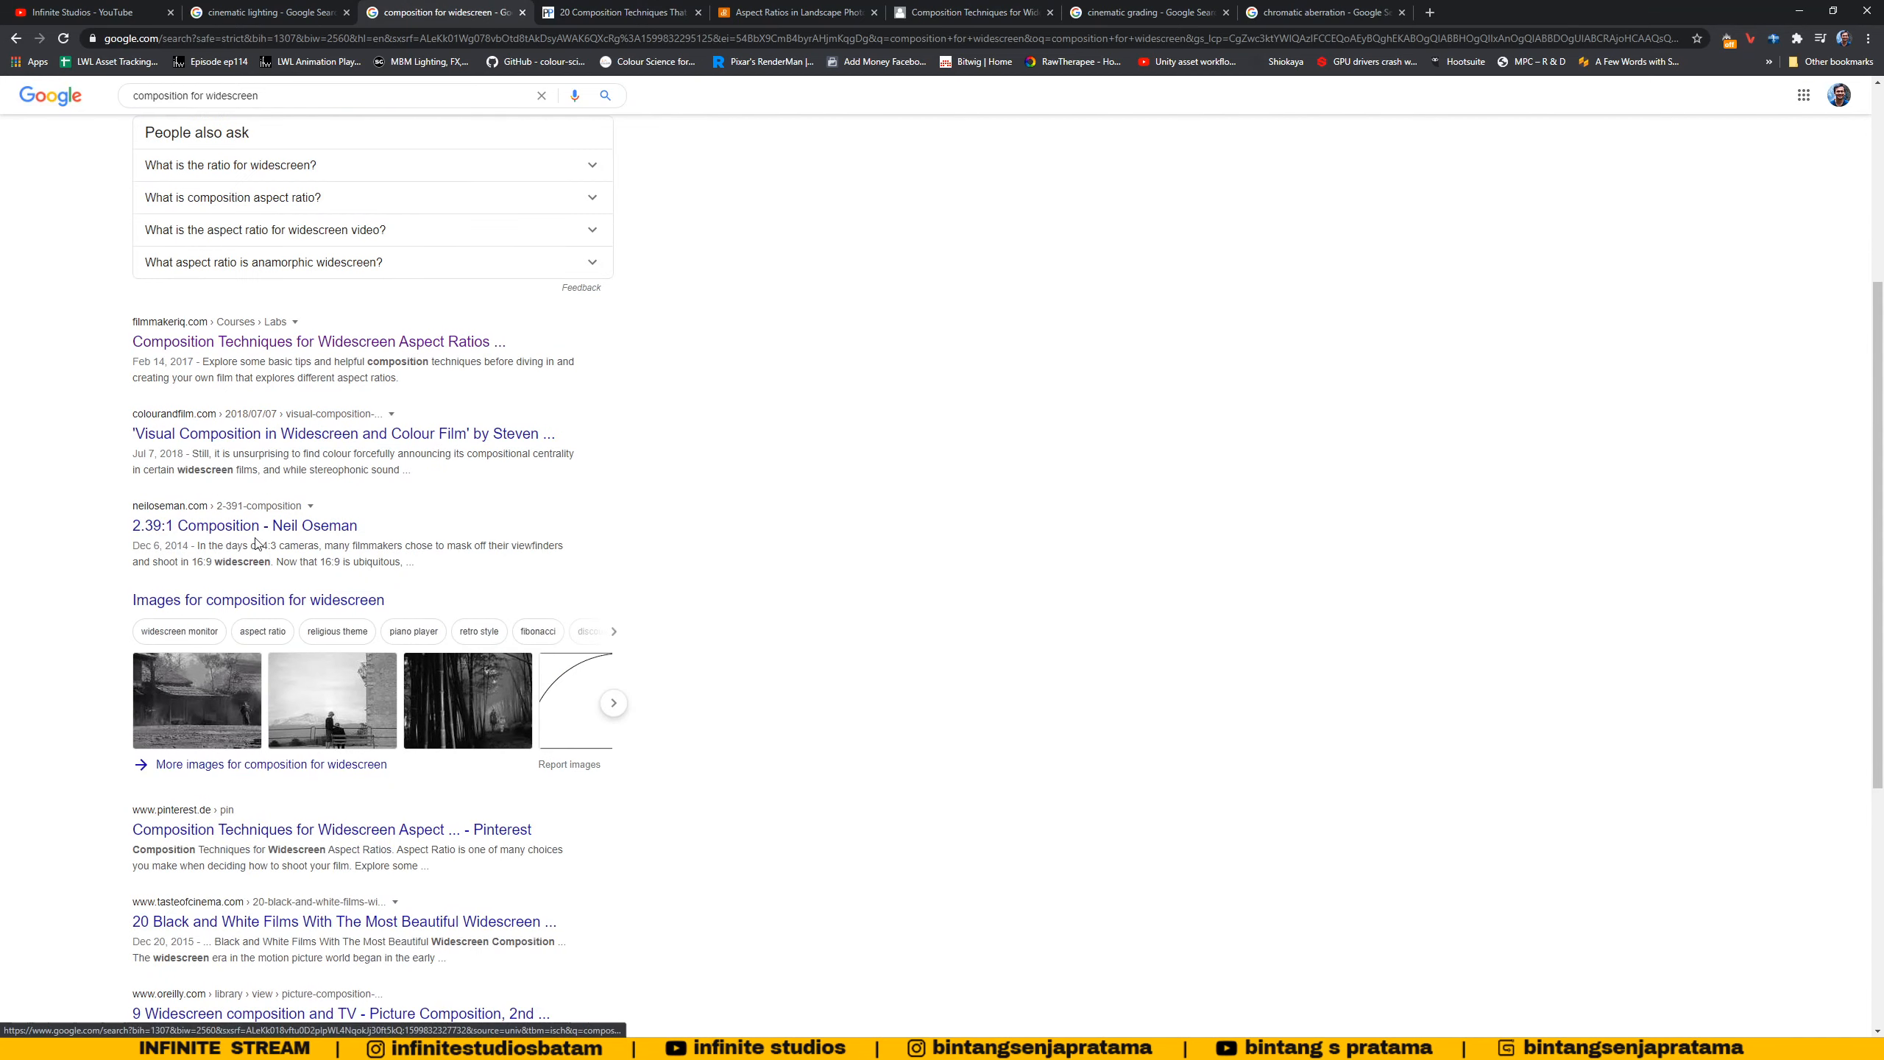
pyautogui.middleClick(211, 527)
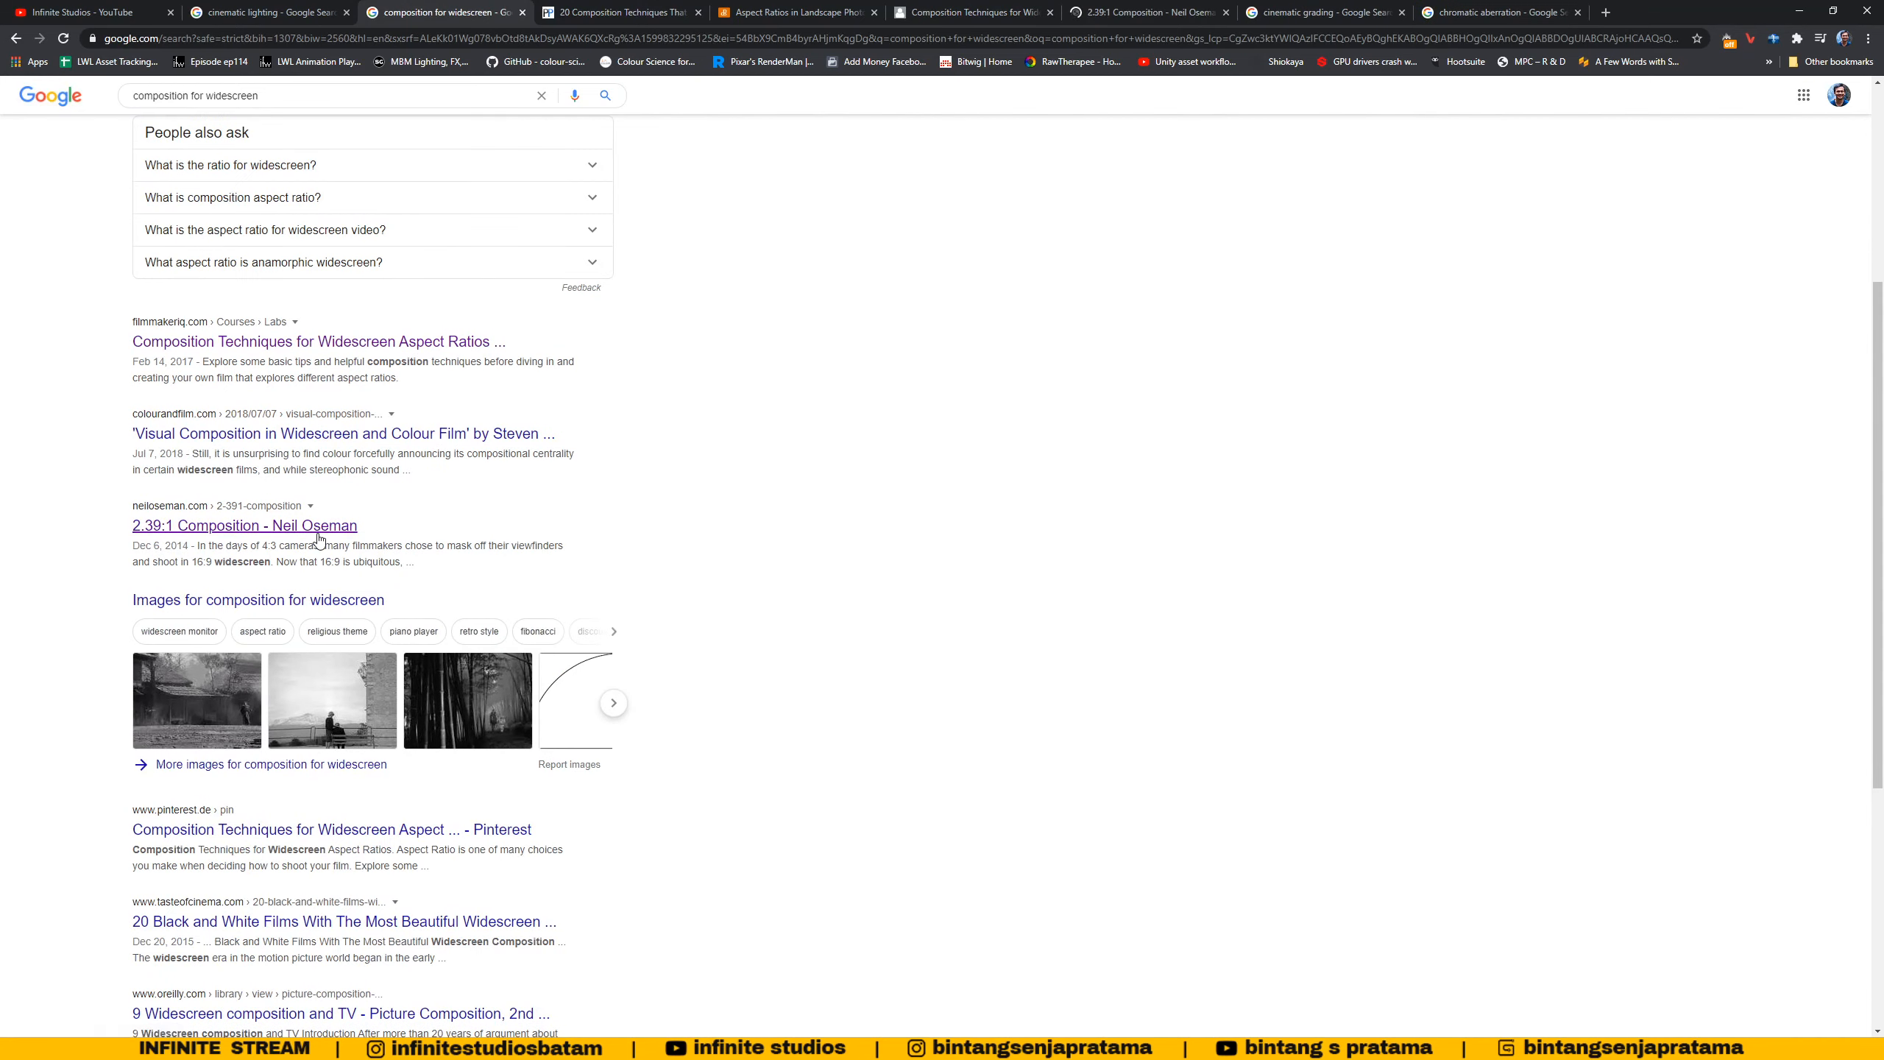
pyautogui.click(1133, 9)
pyautogui.scroll(-20, 951, 653)
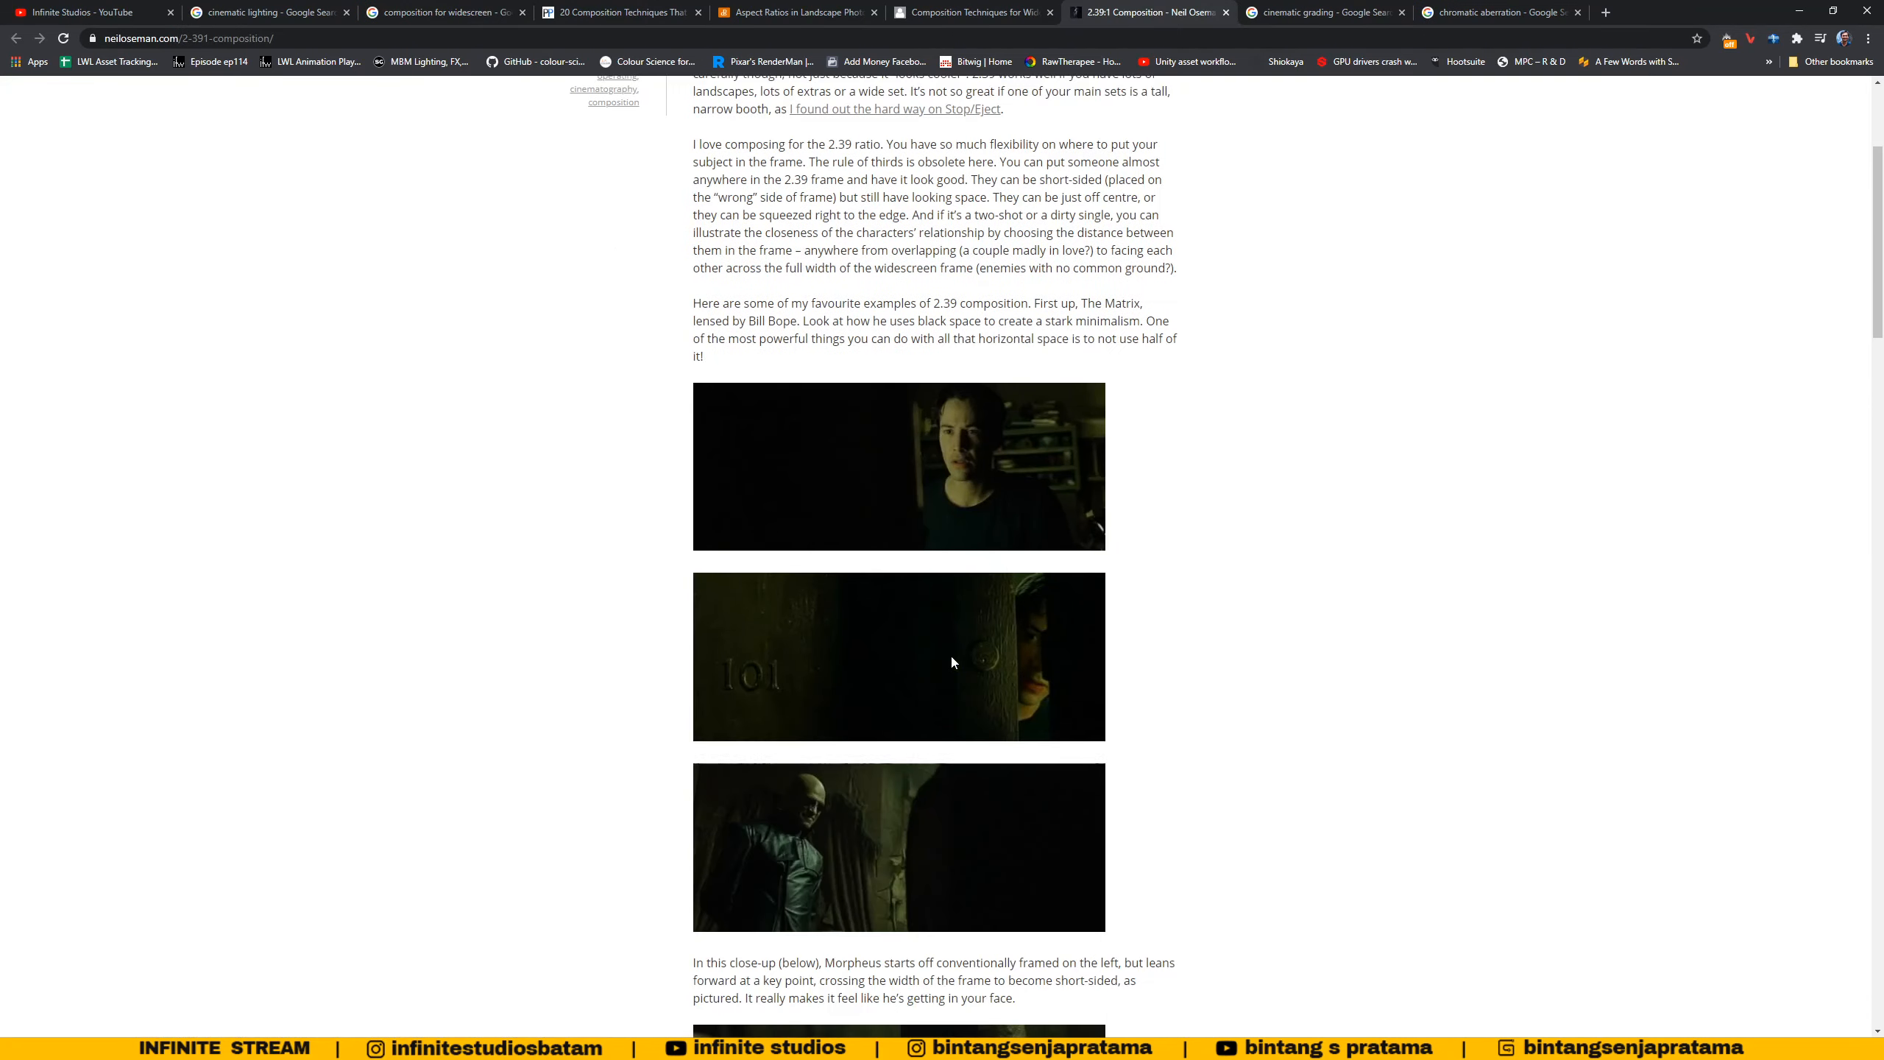
pyautogui.scroll(-18, 932, 613)
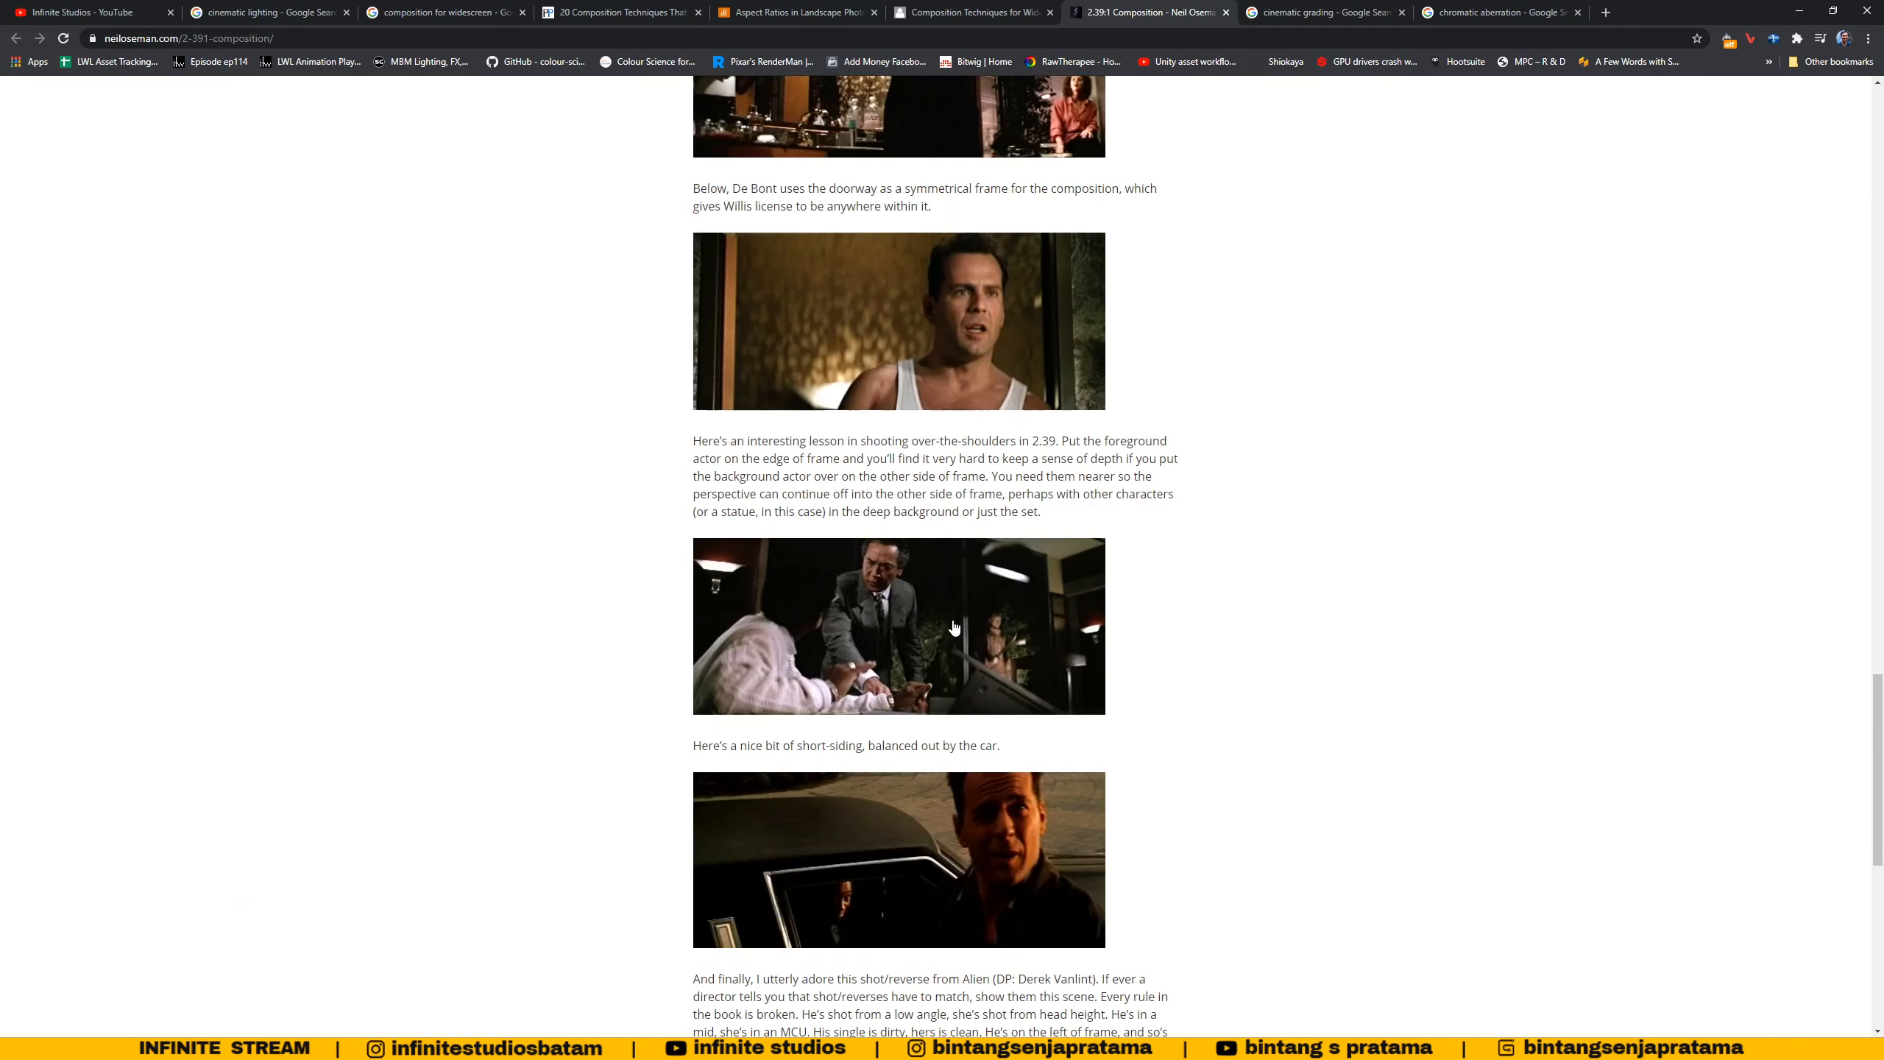
pyautogui.scroll(11, 961, 640)
pyautogui.scroll(6, 1020, 805)
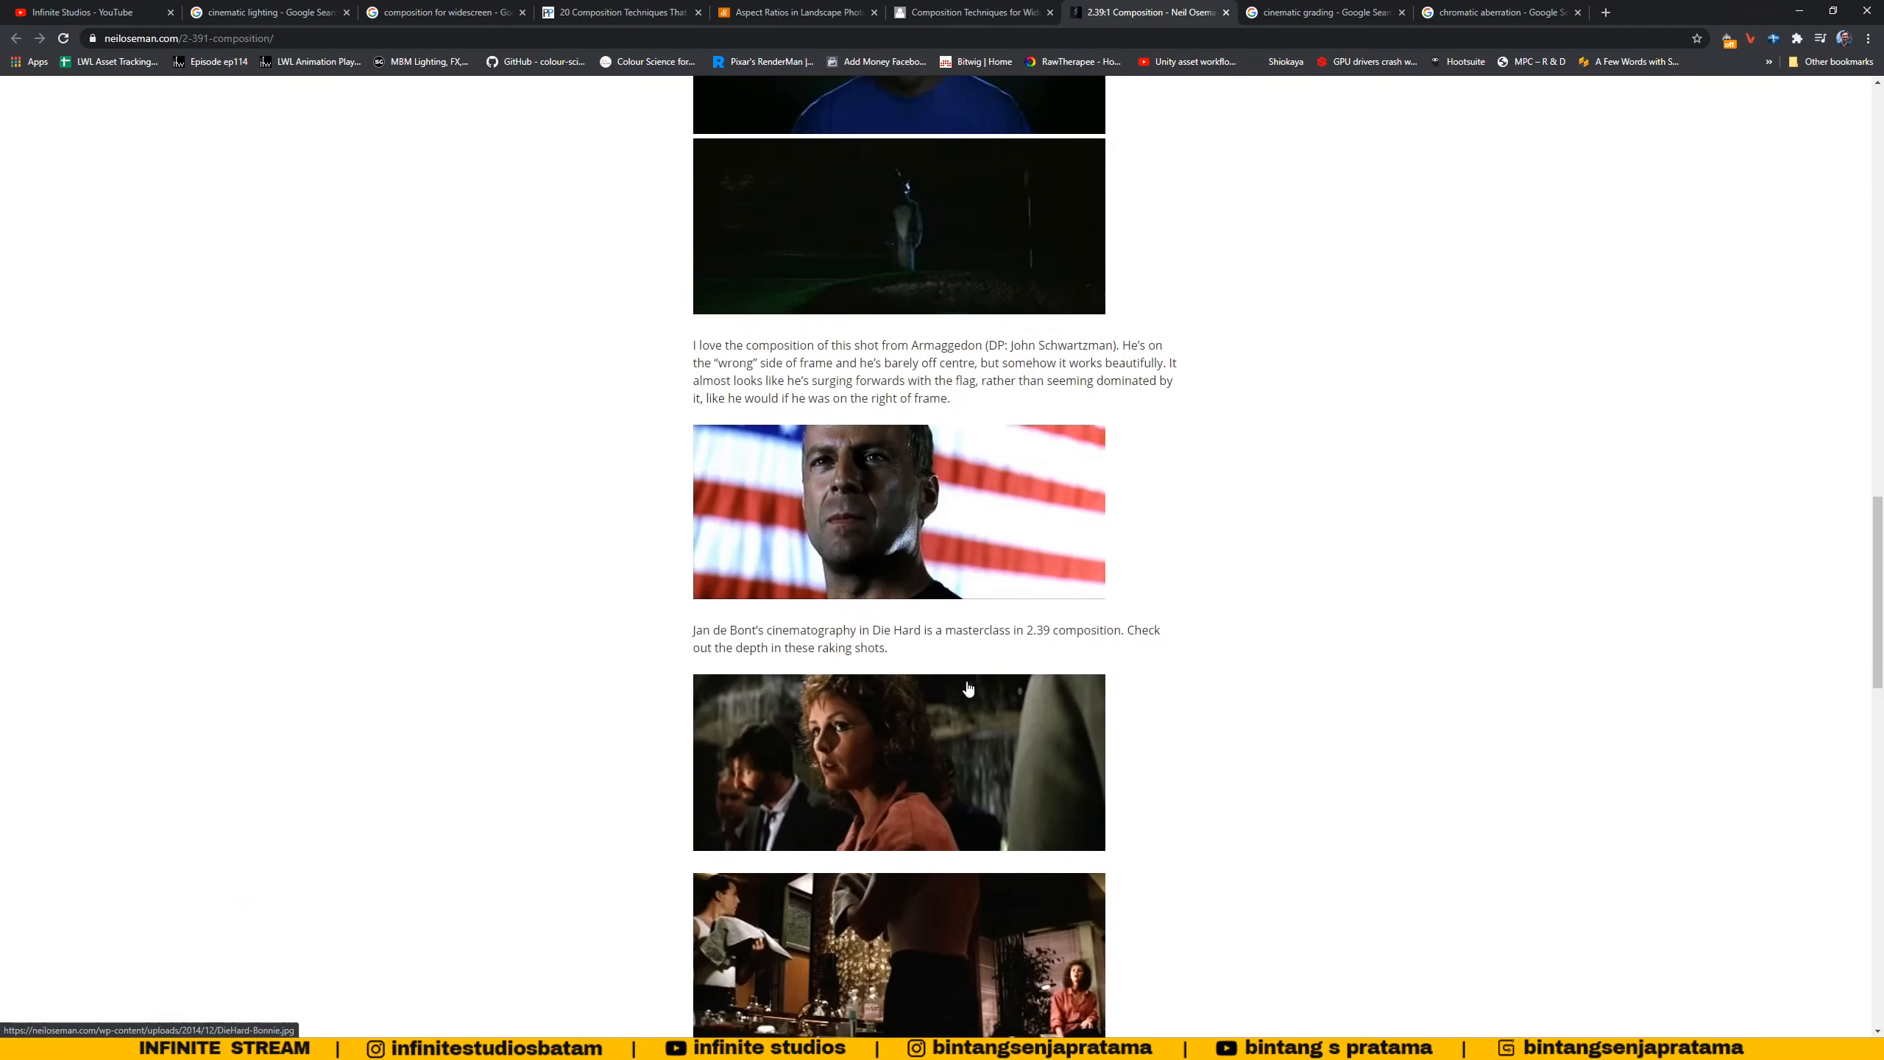
pyautogui.scroll(-15, 1020, 805)
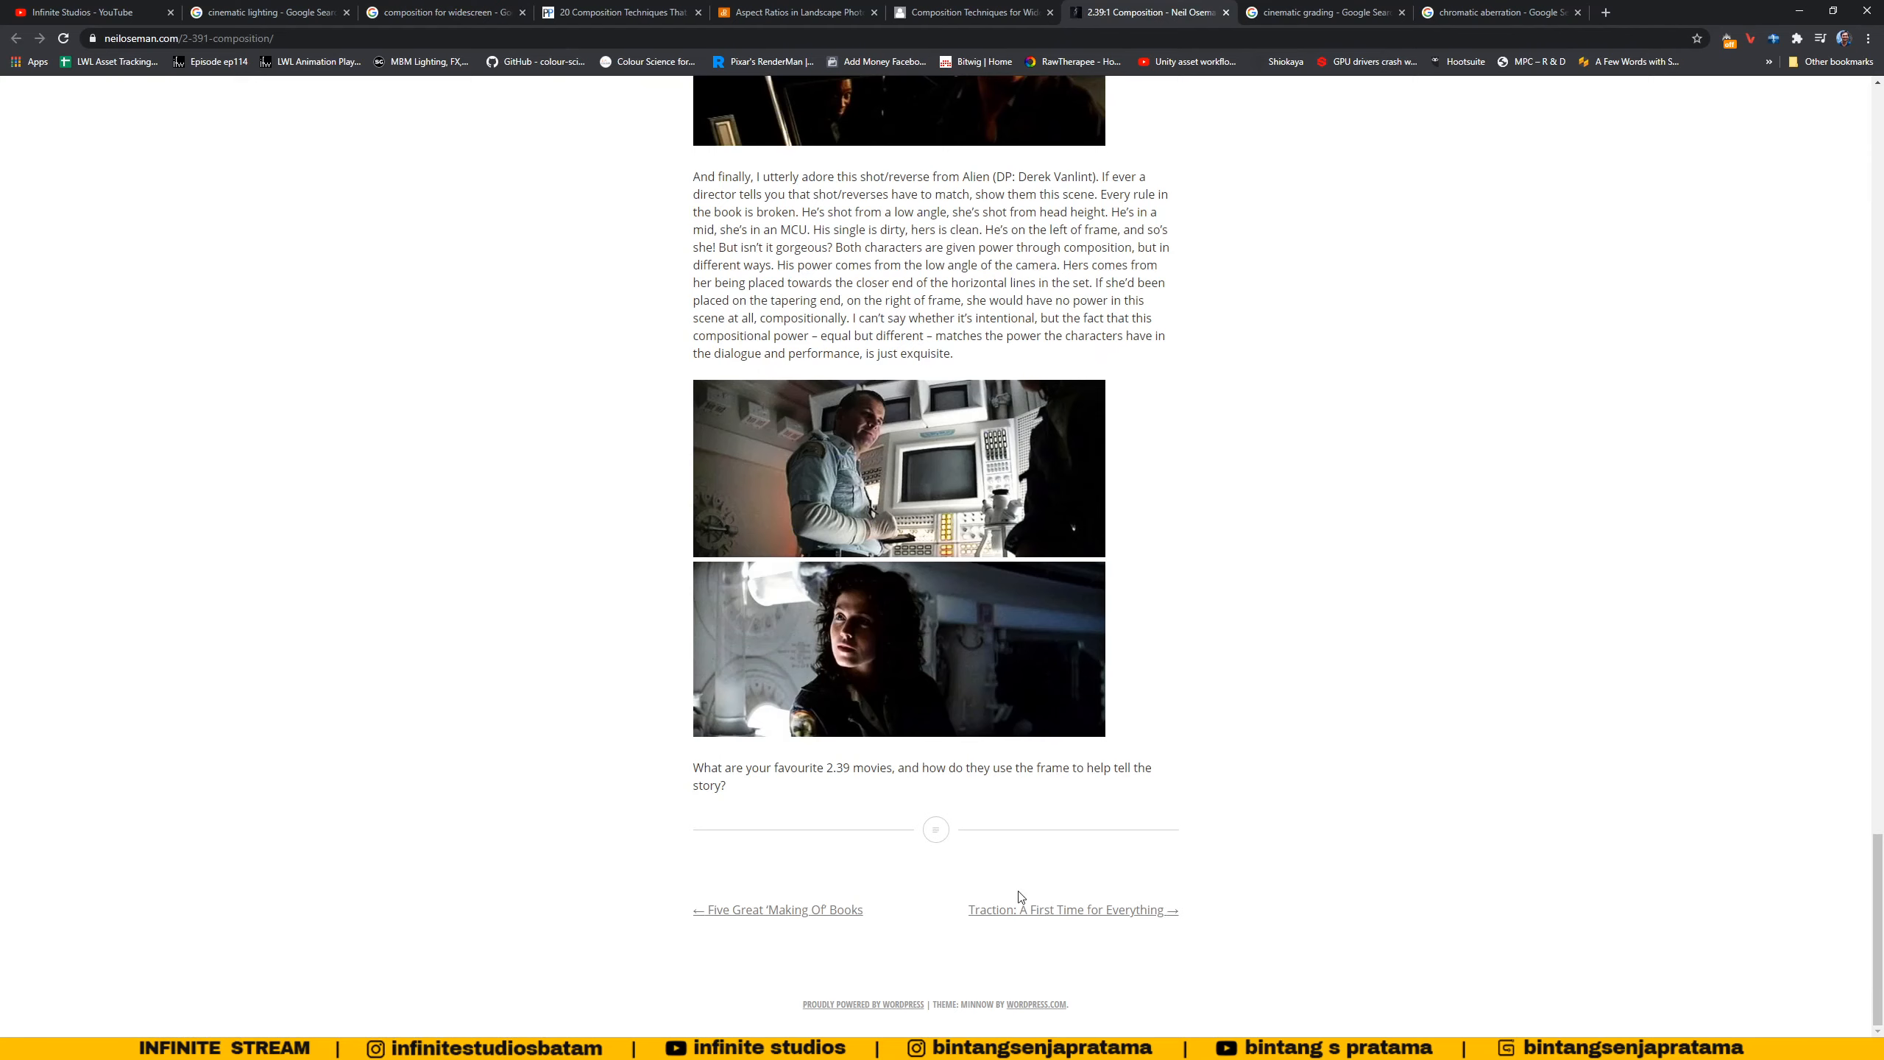
pyautogui.scroll(12, 1022, 898)
pyautogui.scroll(10, 954, 549)
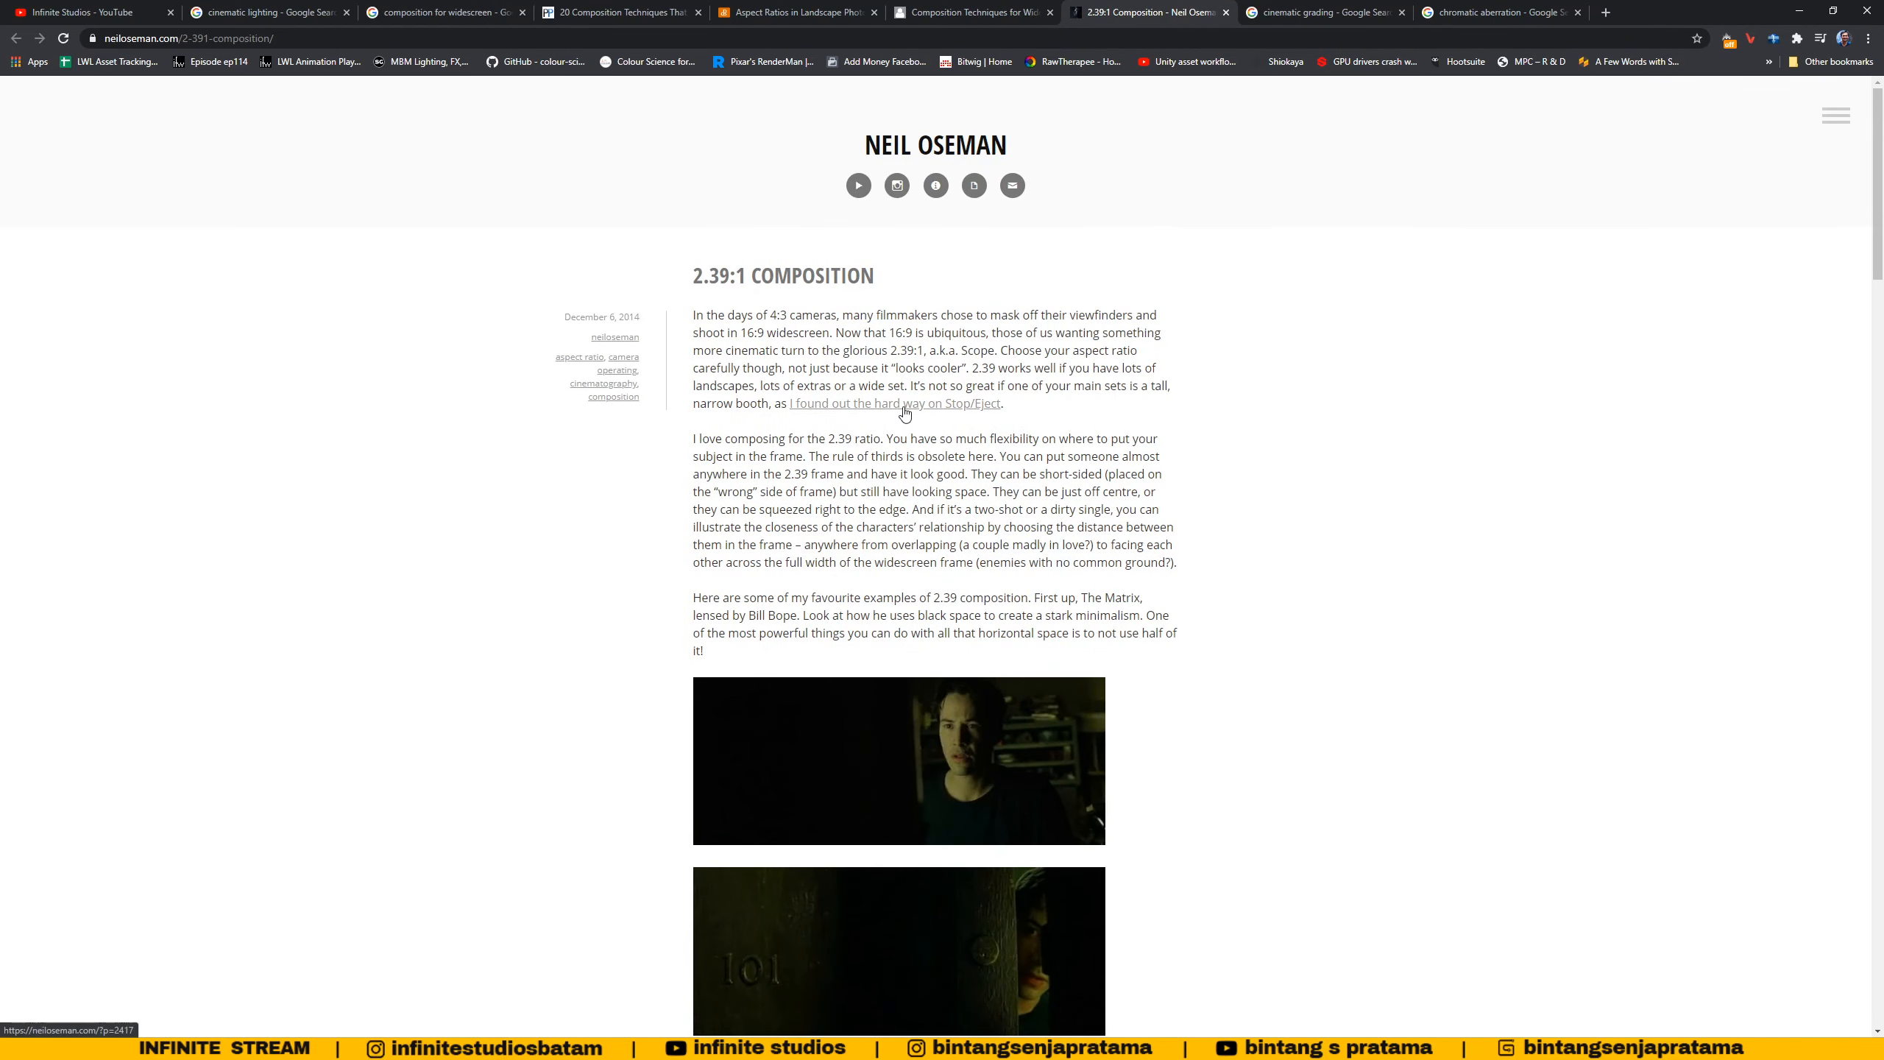
# - Open the 2.39:1 Composition article's aspect ratio and cinematography tag archives in separate tabs
pyautogui.moveTo(892, 354); pyautogui.dragTo(925, 356)
pyautogui.click(919, 356)
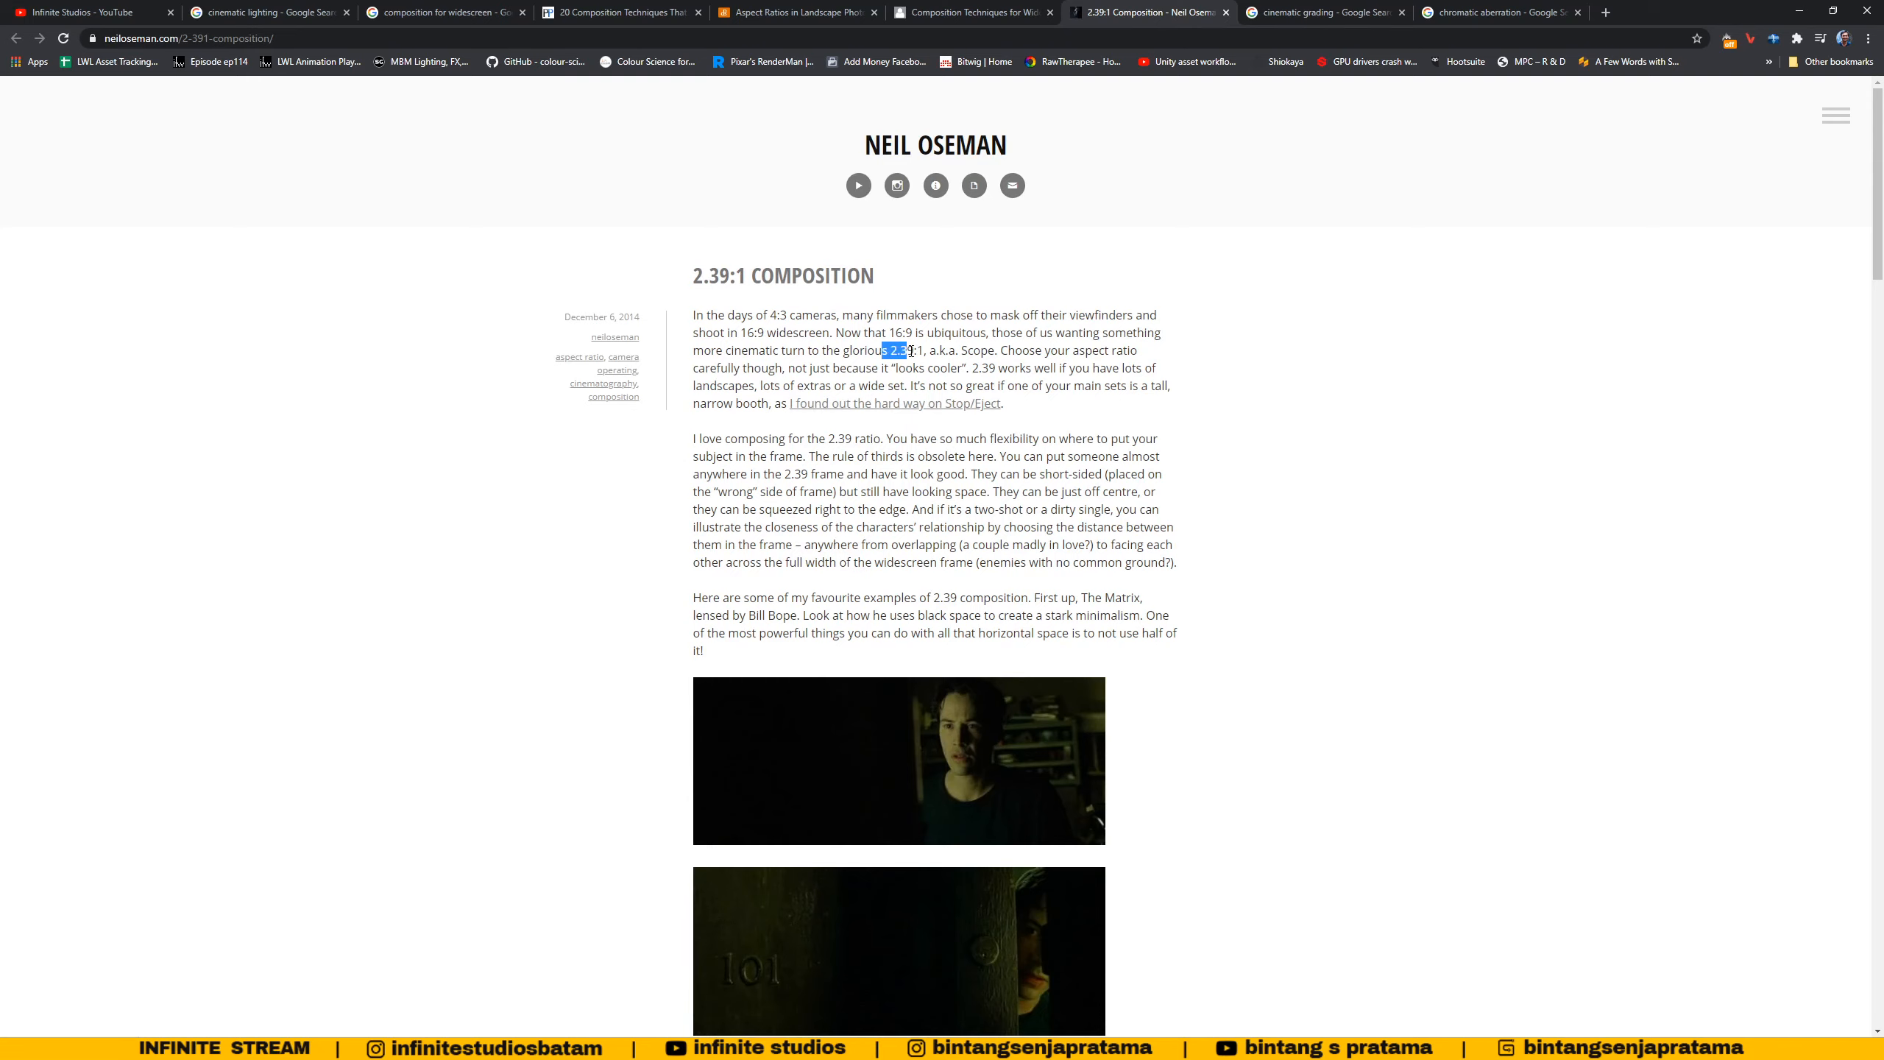
pyautogui.middleClick(589, 363)
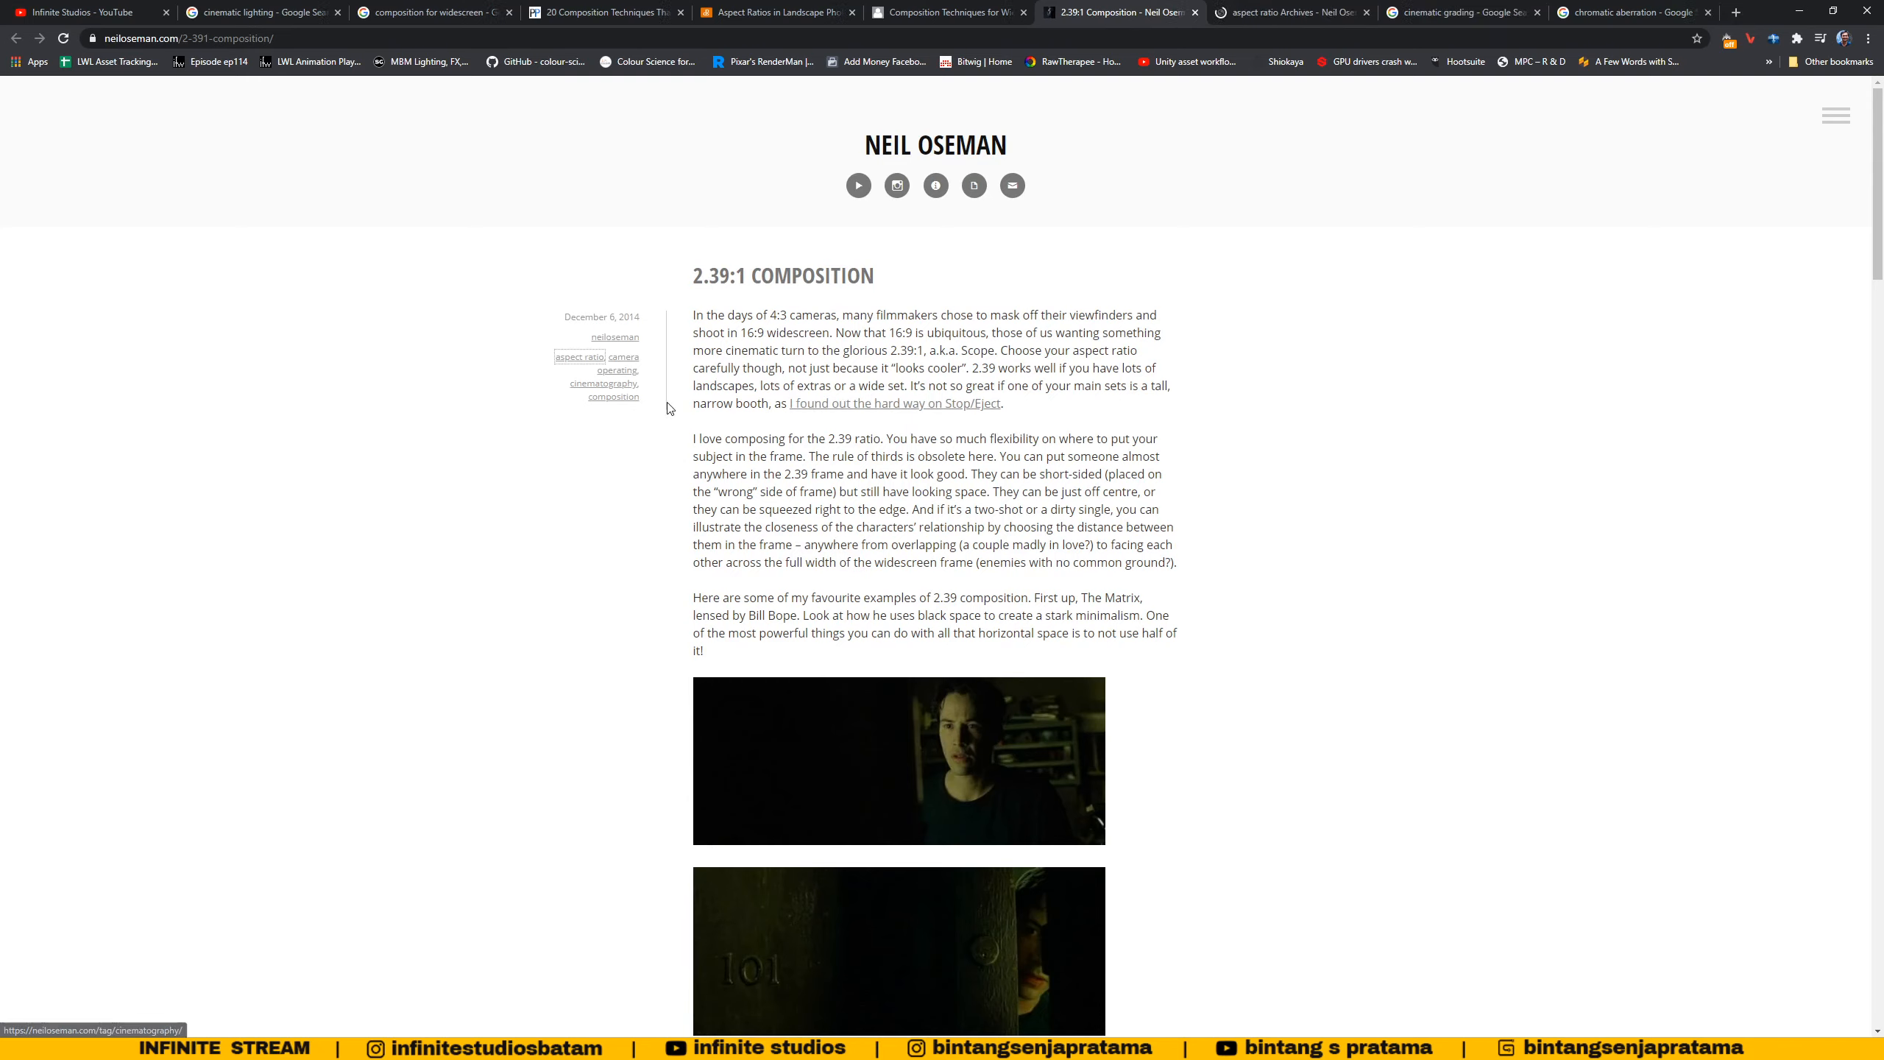
pyautogui.middleClick(604, 383)
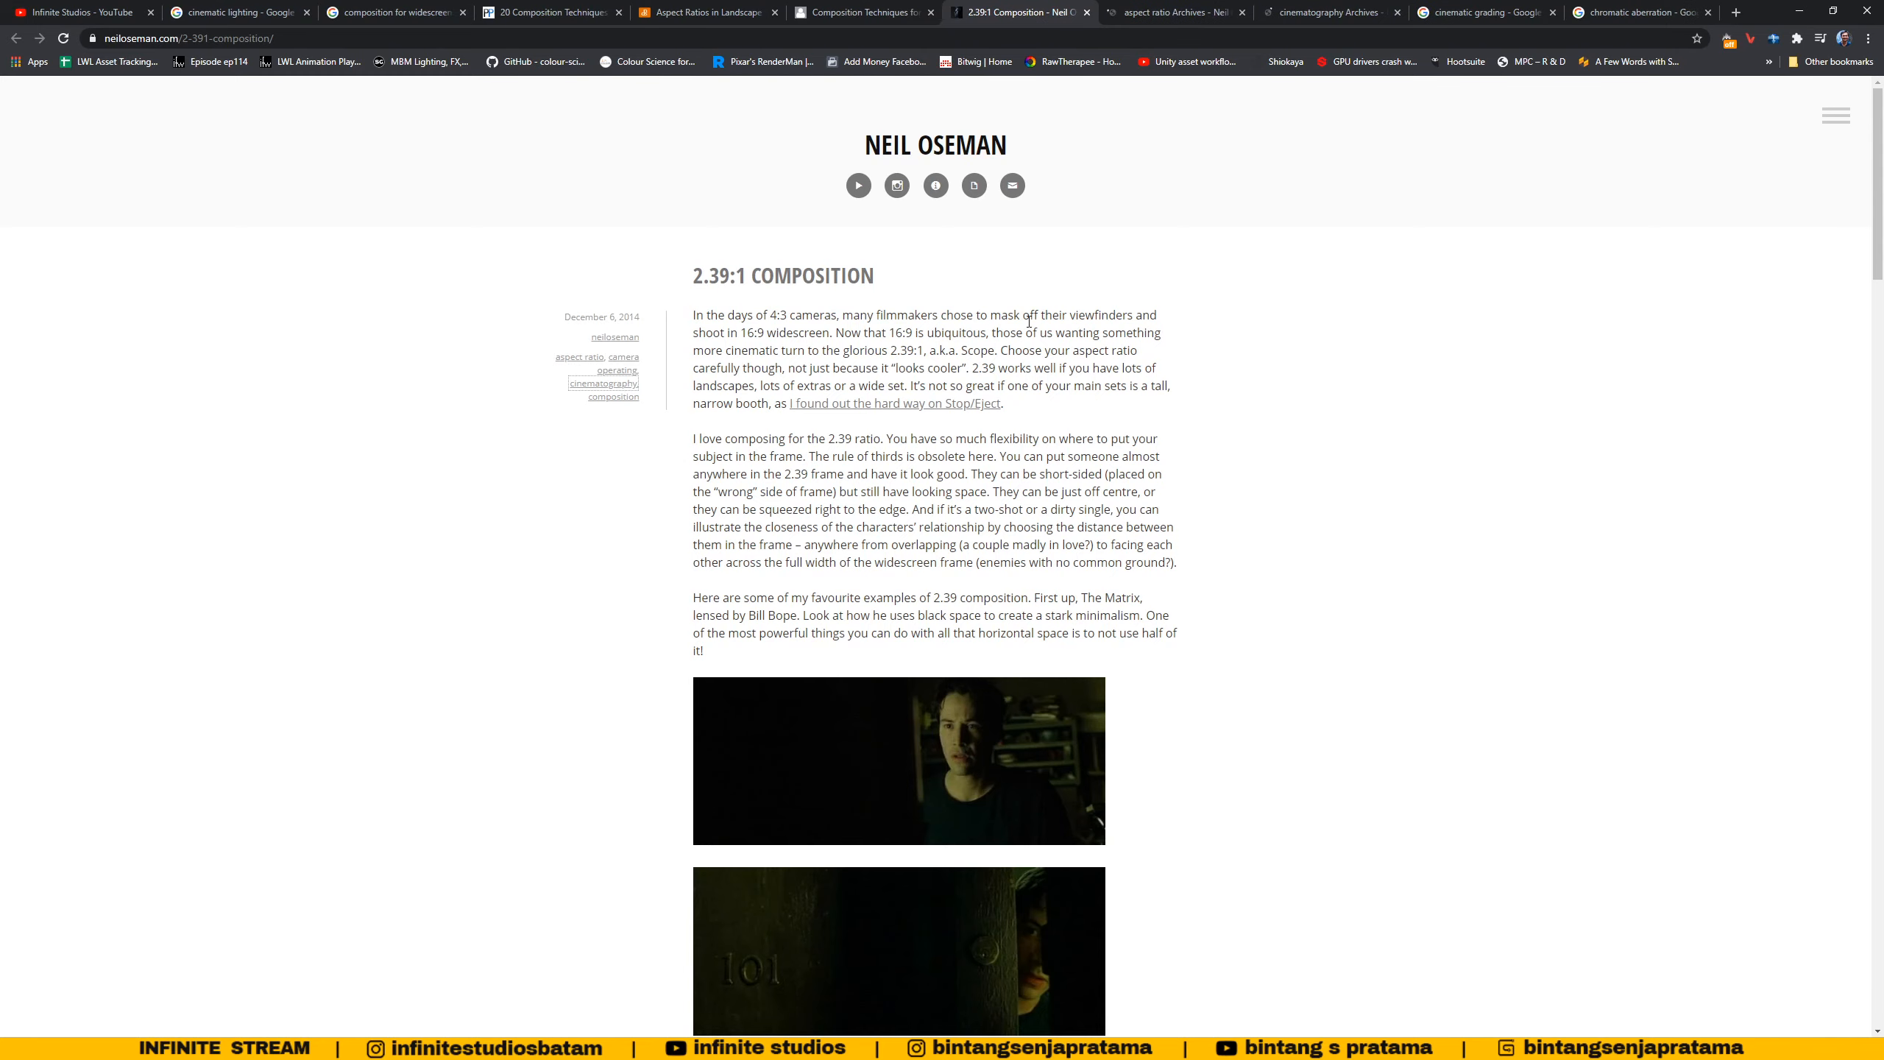
# - Skim the aspect ratio tag archive through its Rule of Thirds and Phi Grid sections to the alternative Scope composition technique
pyautogui.hotkey('ctrl', 'Tab')
pyautogui.scroll(-10, 1007, 673)
pyautogui.scroll(-20, 1007, 673)
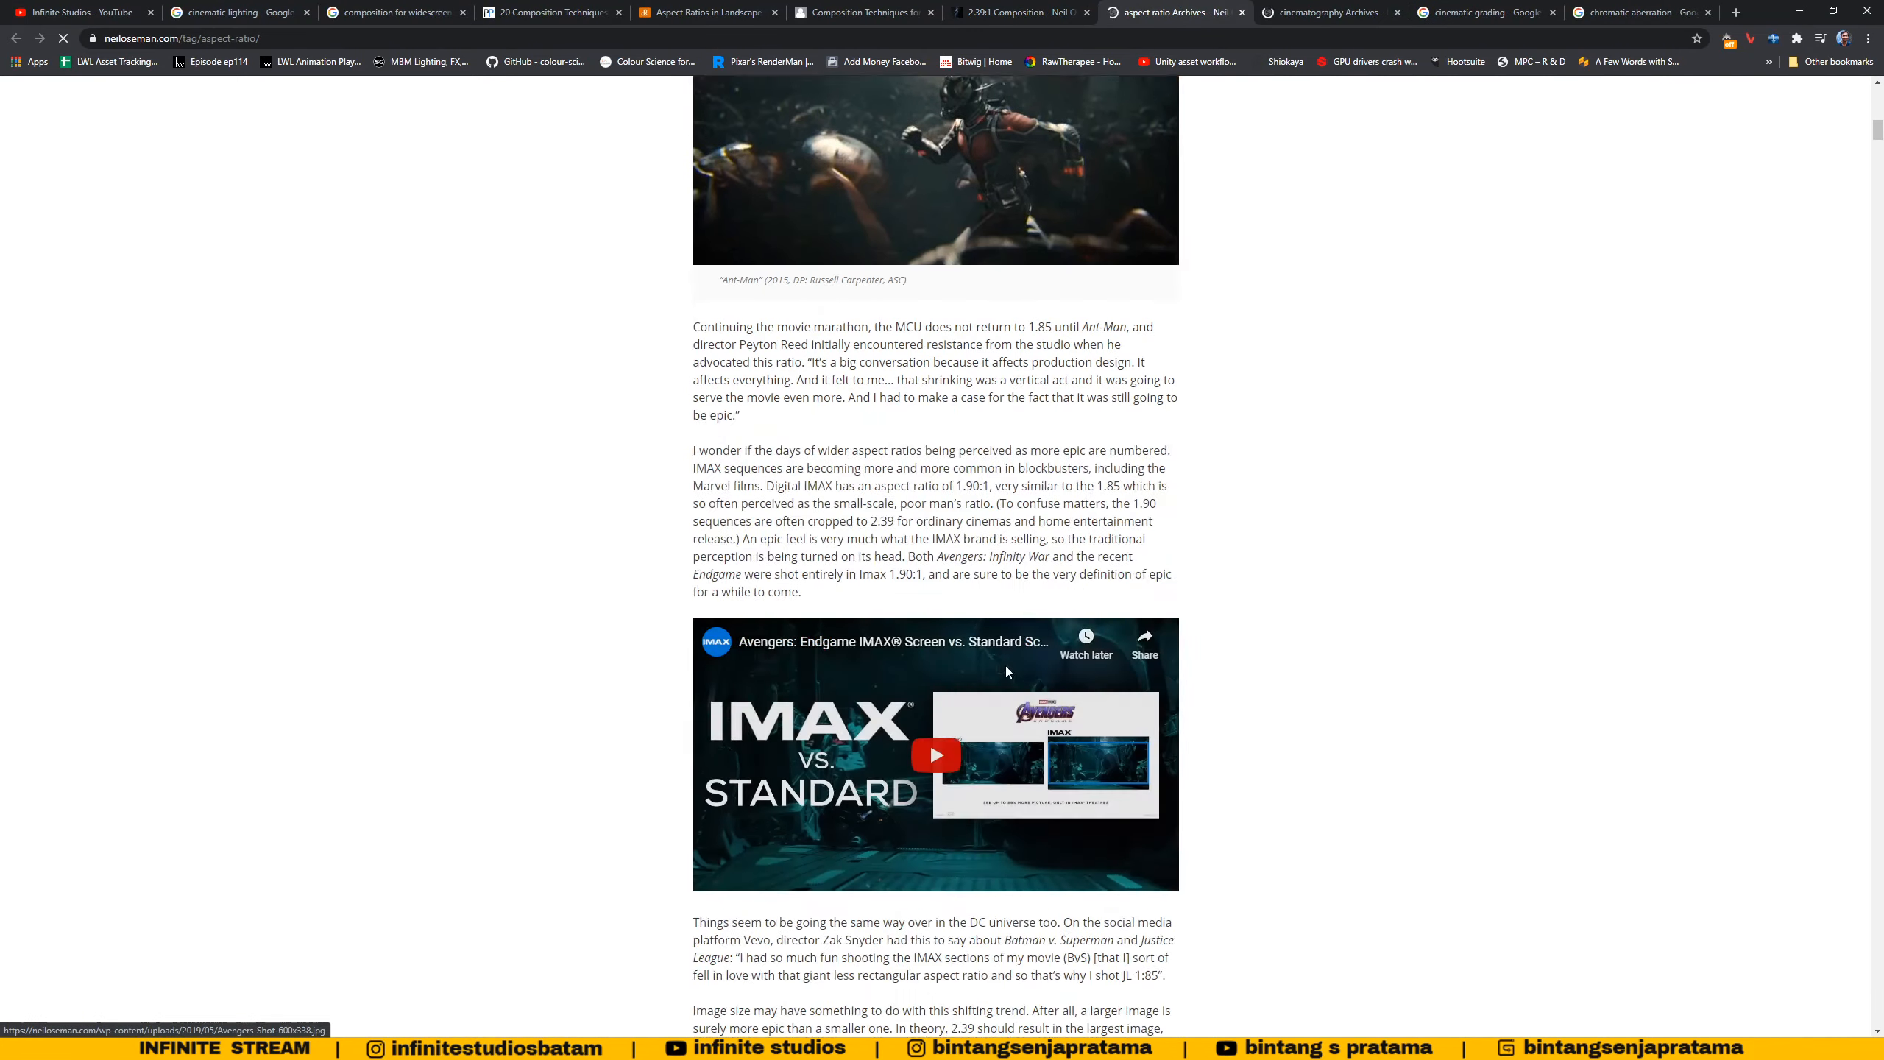
pyautogui.scroll(-7, 1014, 669)
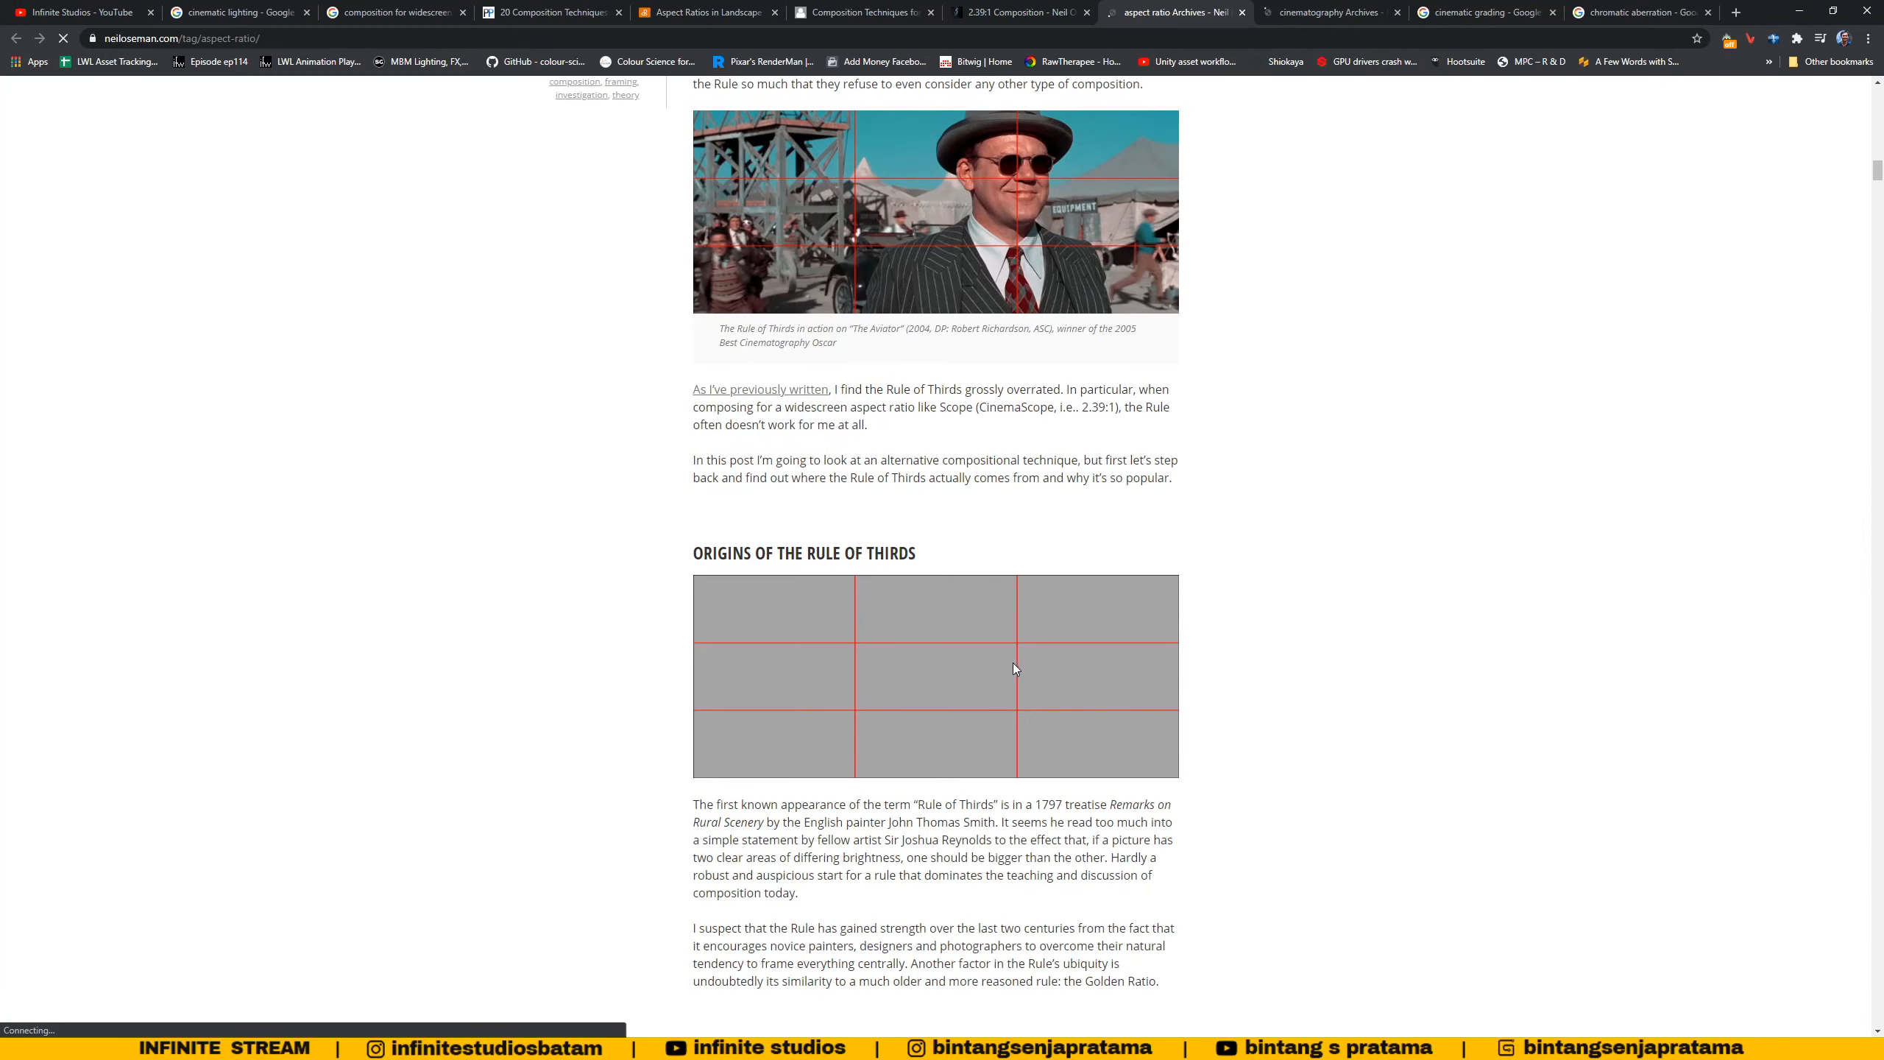
pyautogui.scroll(-20, 911, 422)
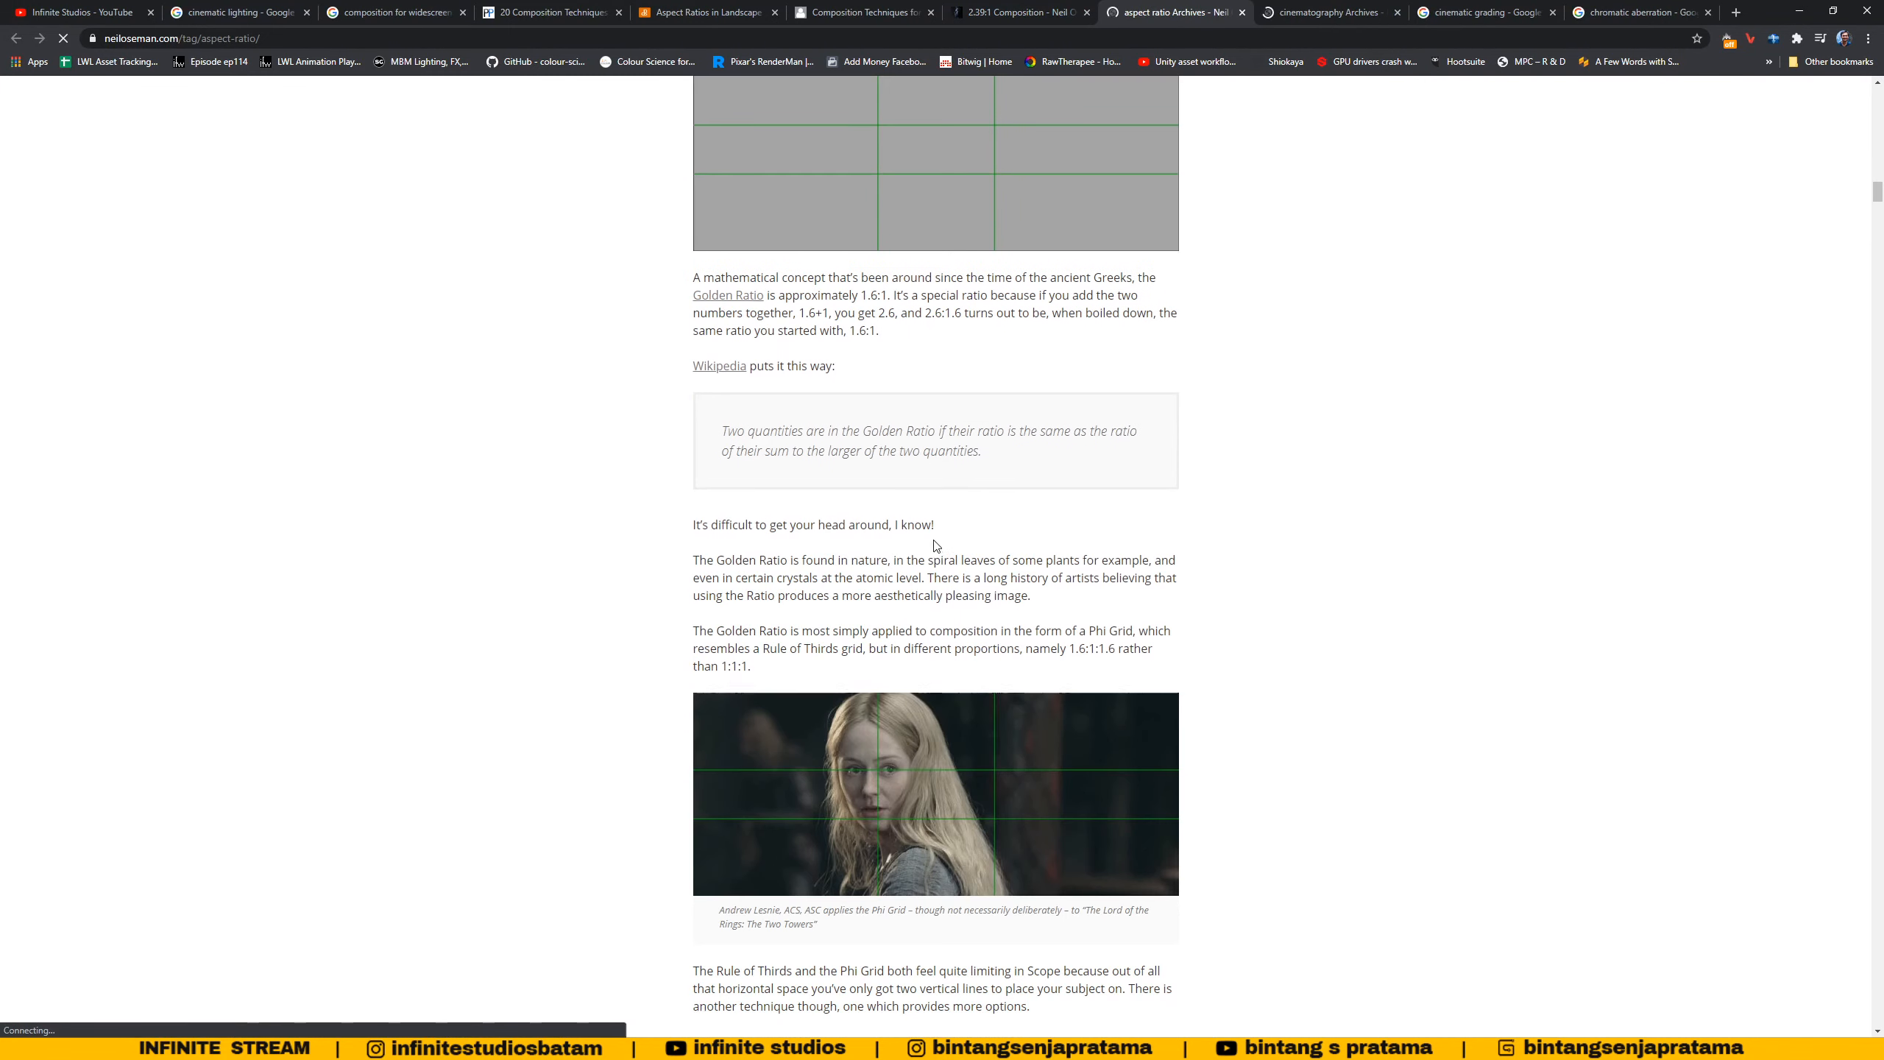
pyautogui.scroll(3, 942, 578)
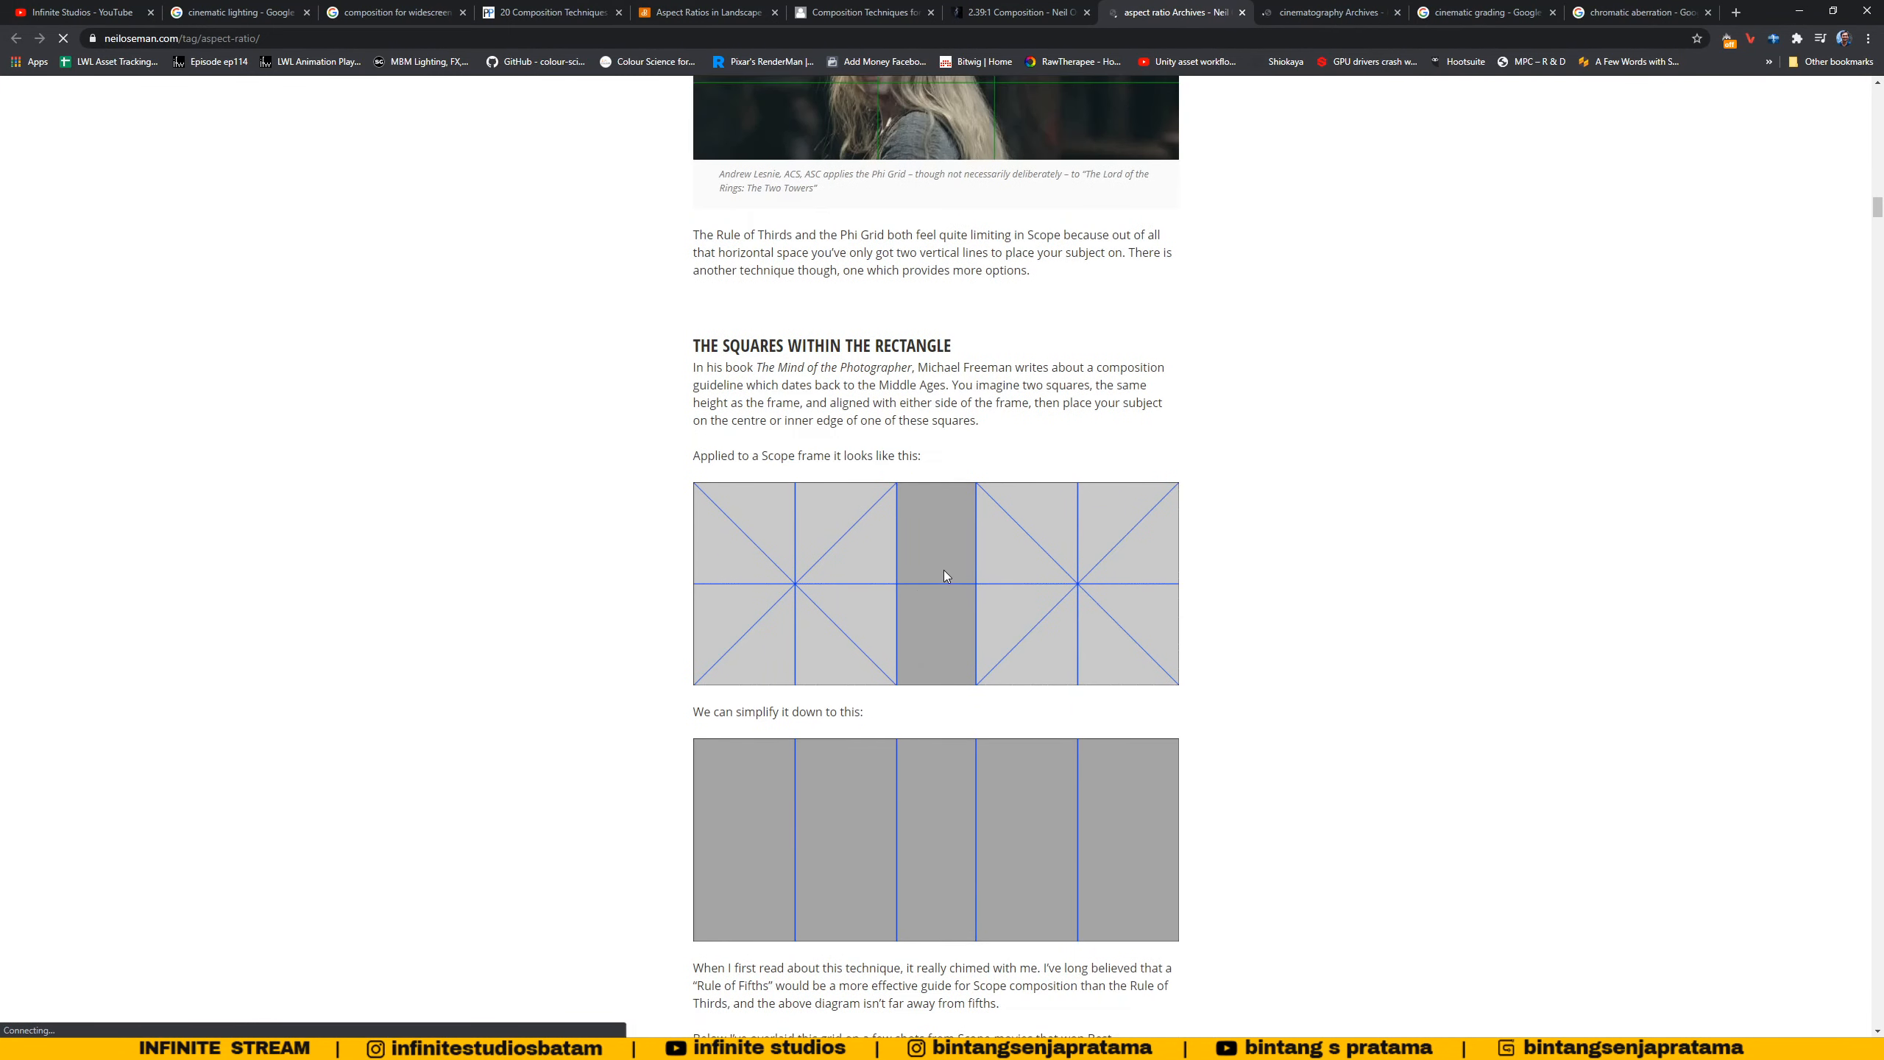
# - Study "The Squares Within the Rectangle" section and its full and simplified Scope frame grid diagrams
pyautogui.moveTo(694, 347); pyautogui.dragTo(908, 349)
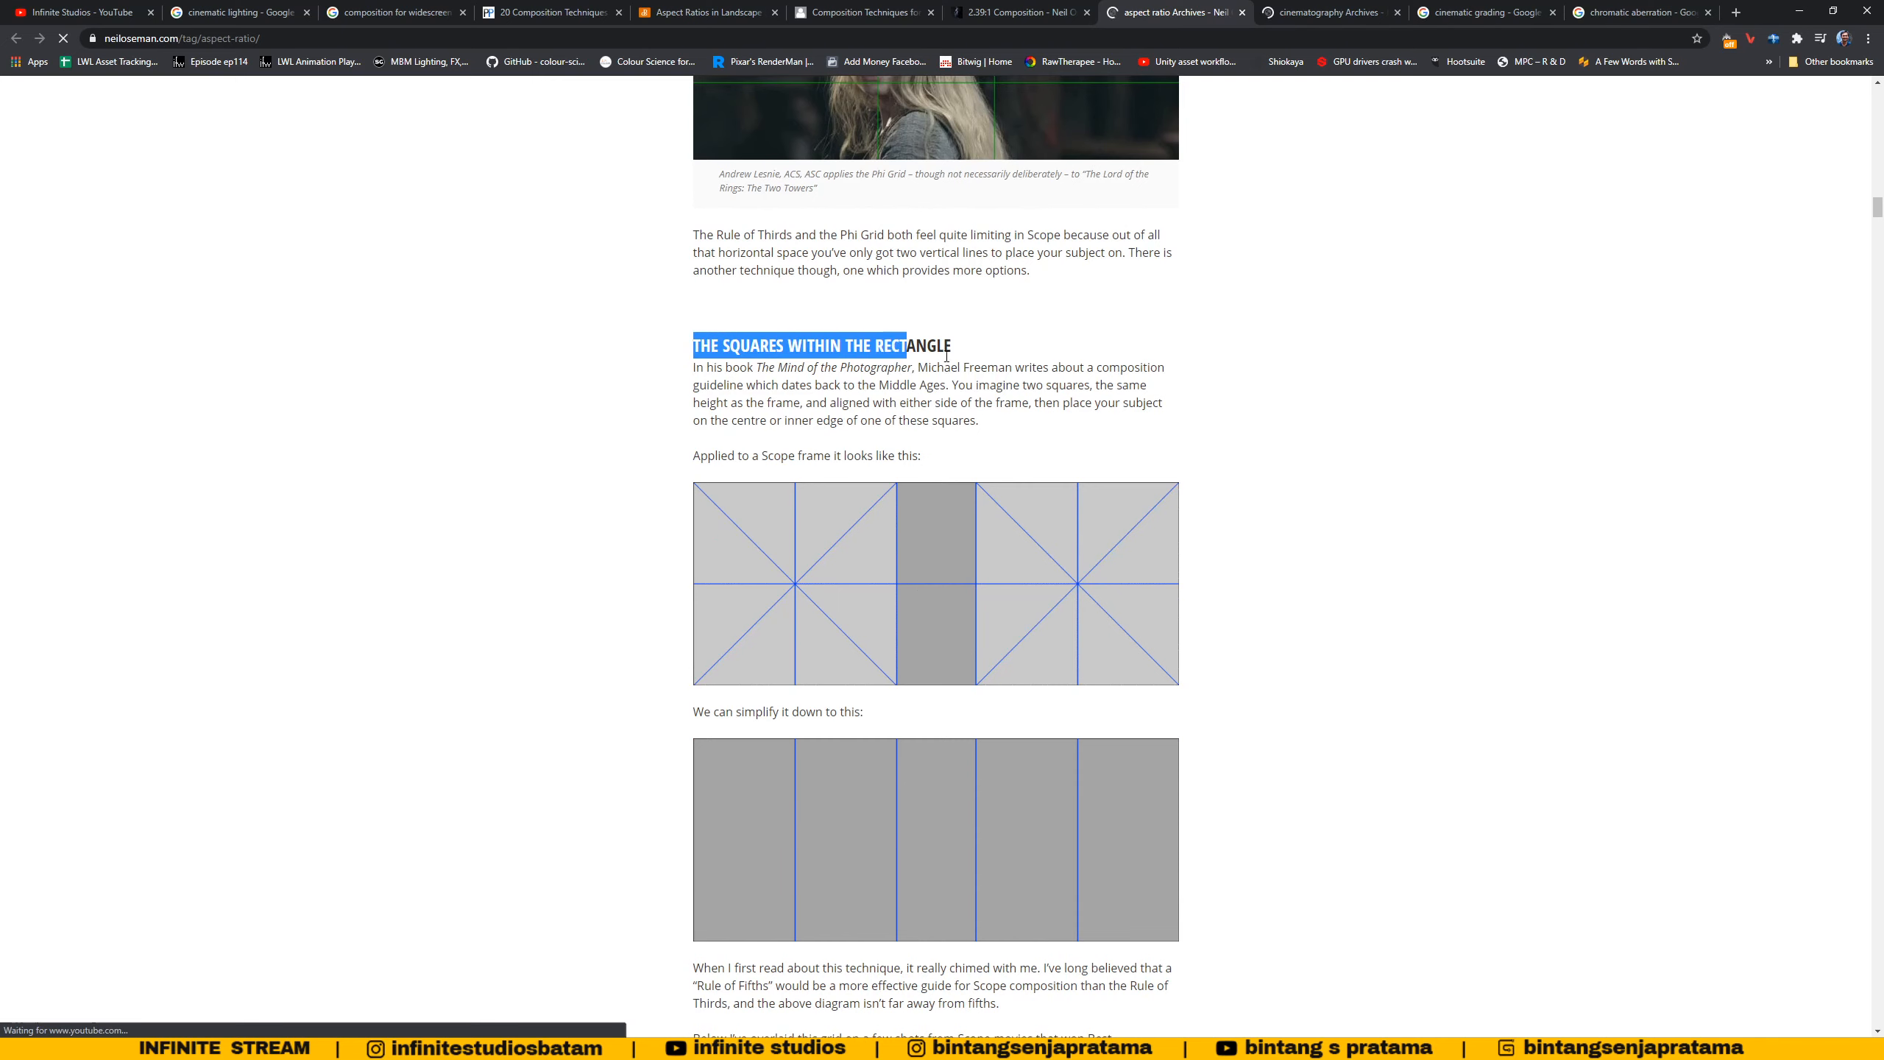
pyautogui.click(982, 463)
pyautogui.scroll(-2, 991, 481)
pyautogui.scroll(-4, 1110, 535)
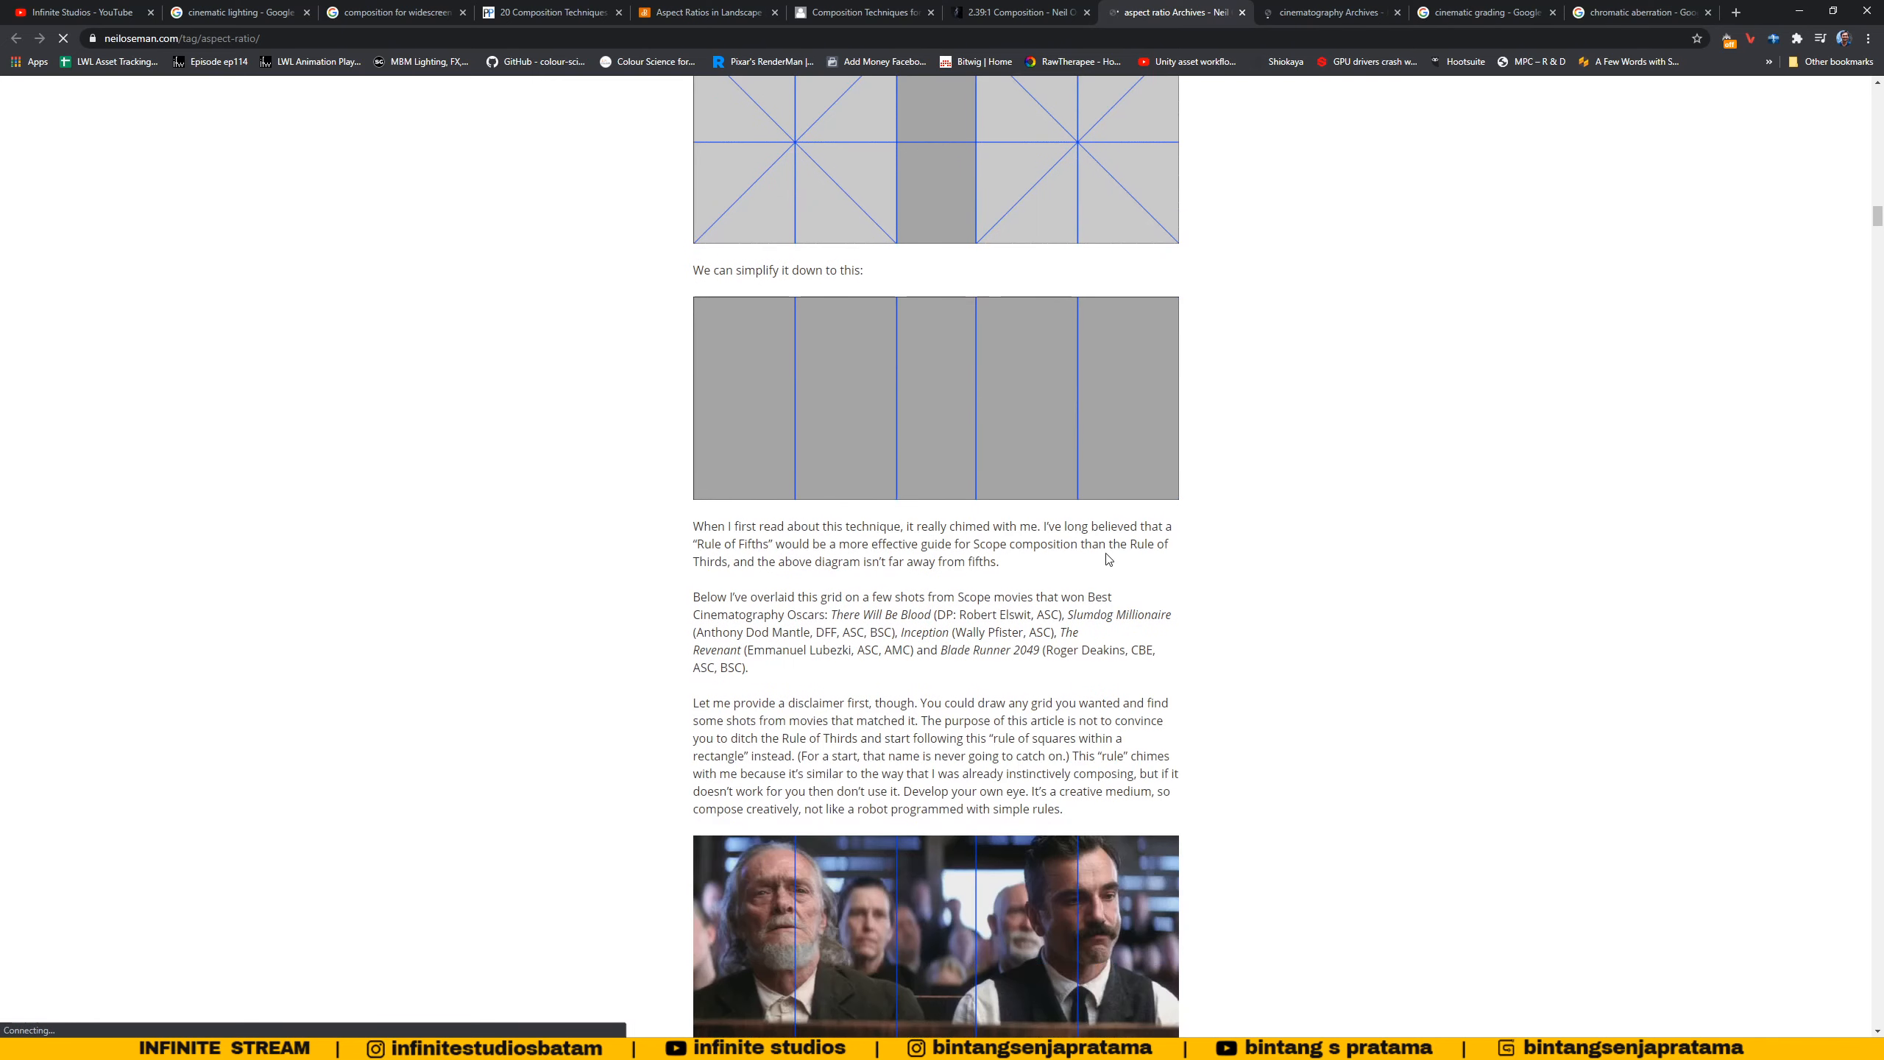
pyautogui.scroll(-5, 1068, 571)
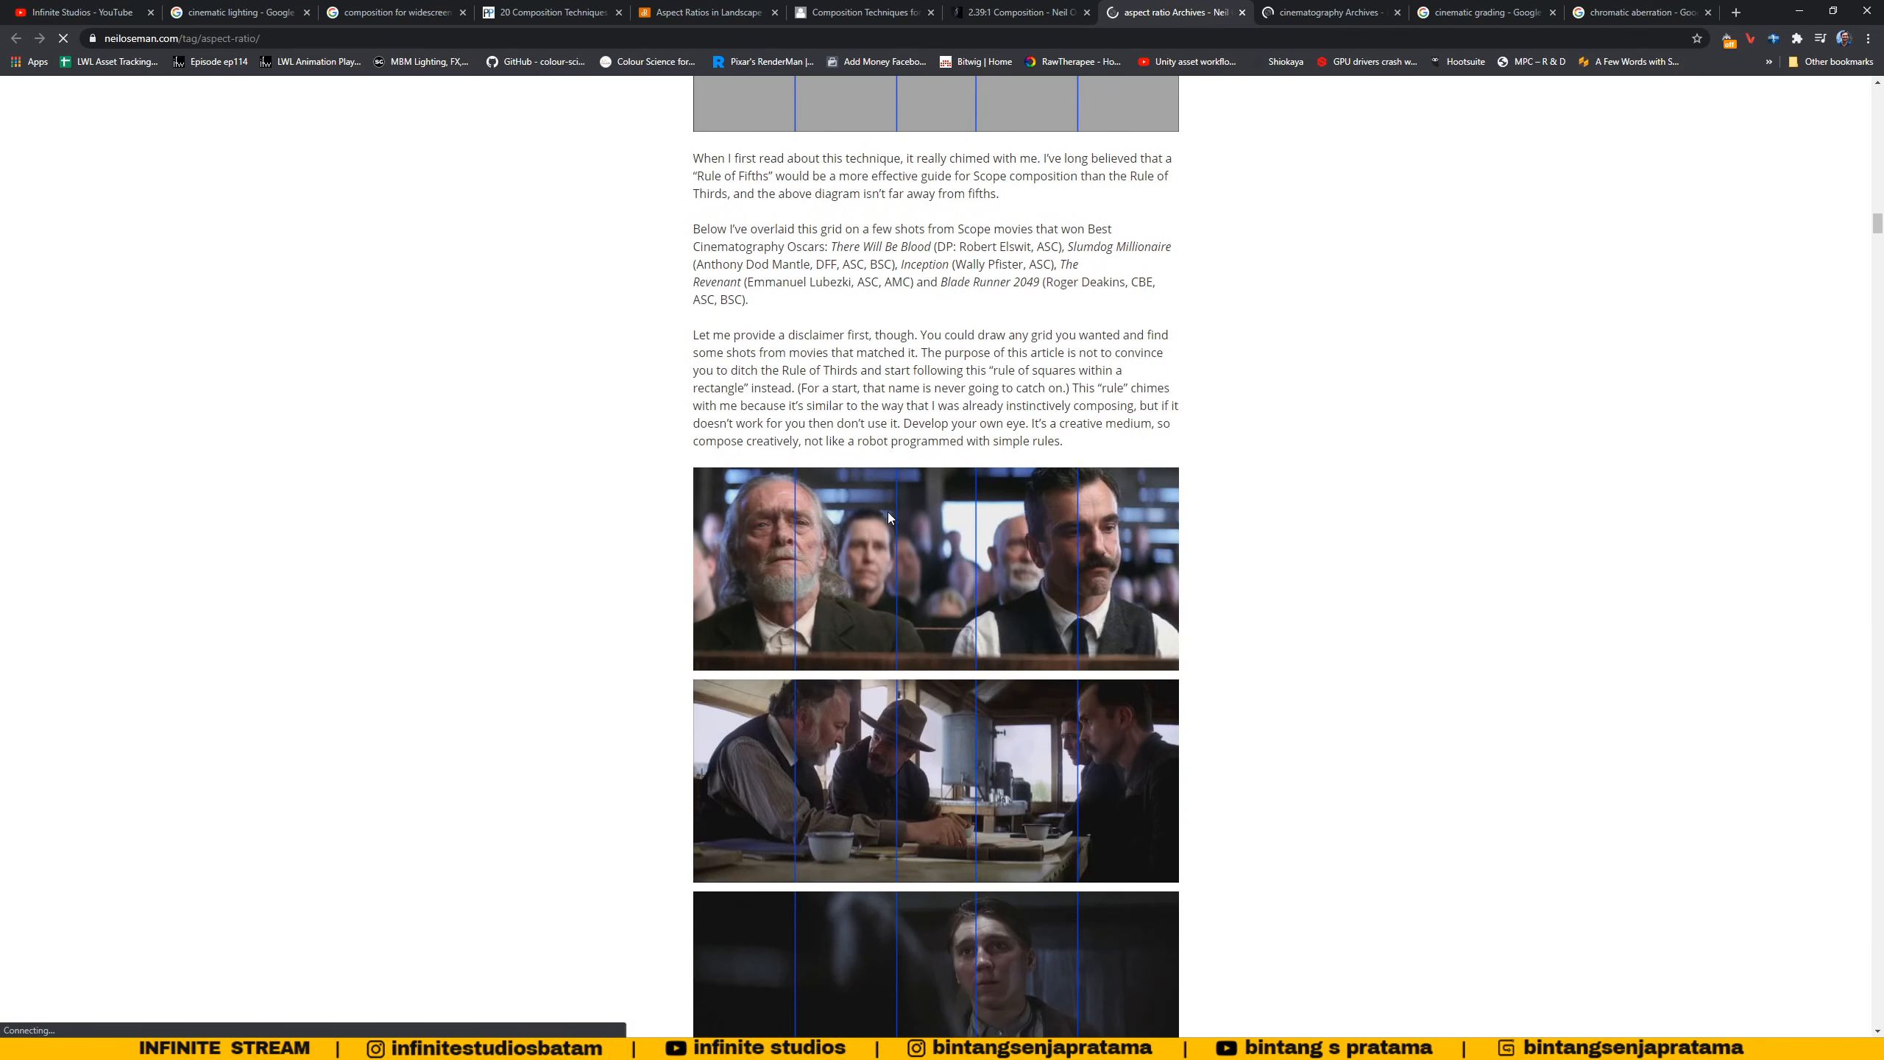
pyautogui.scroll(15, 892, 465)
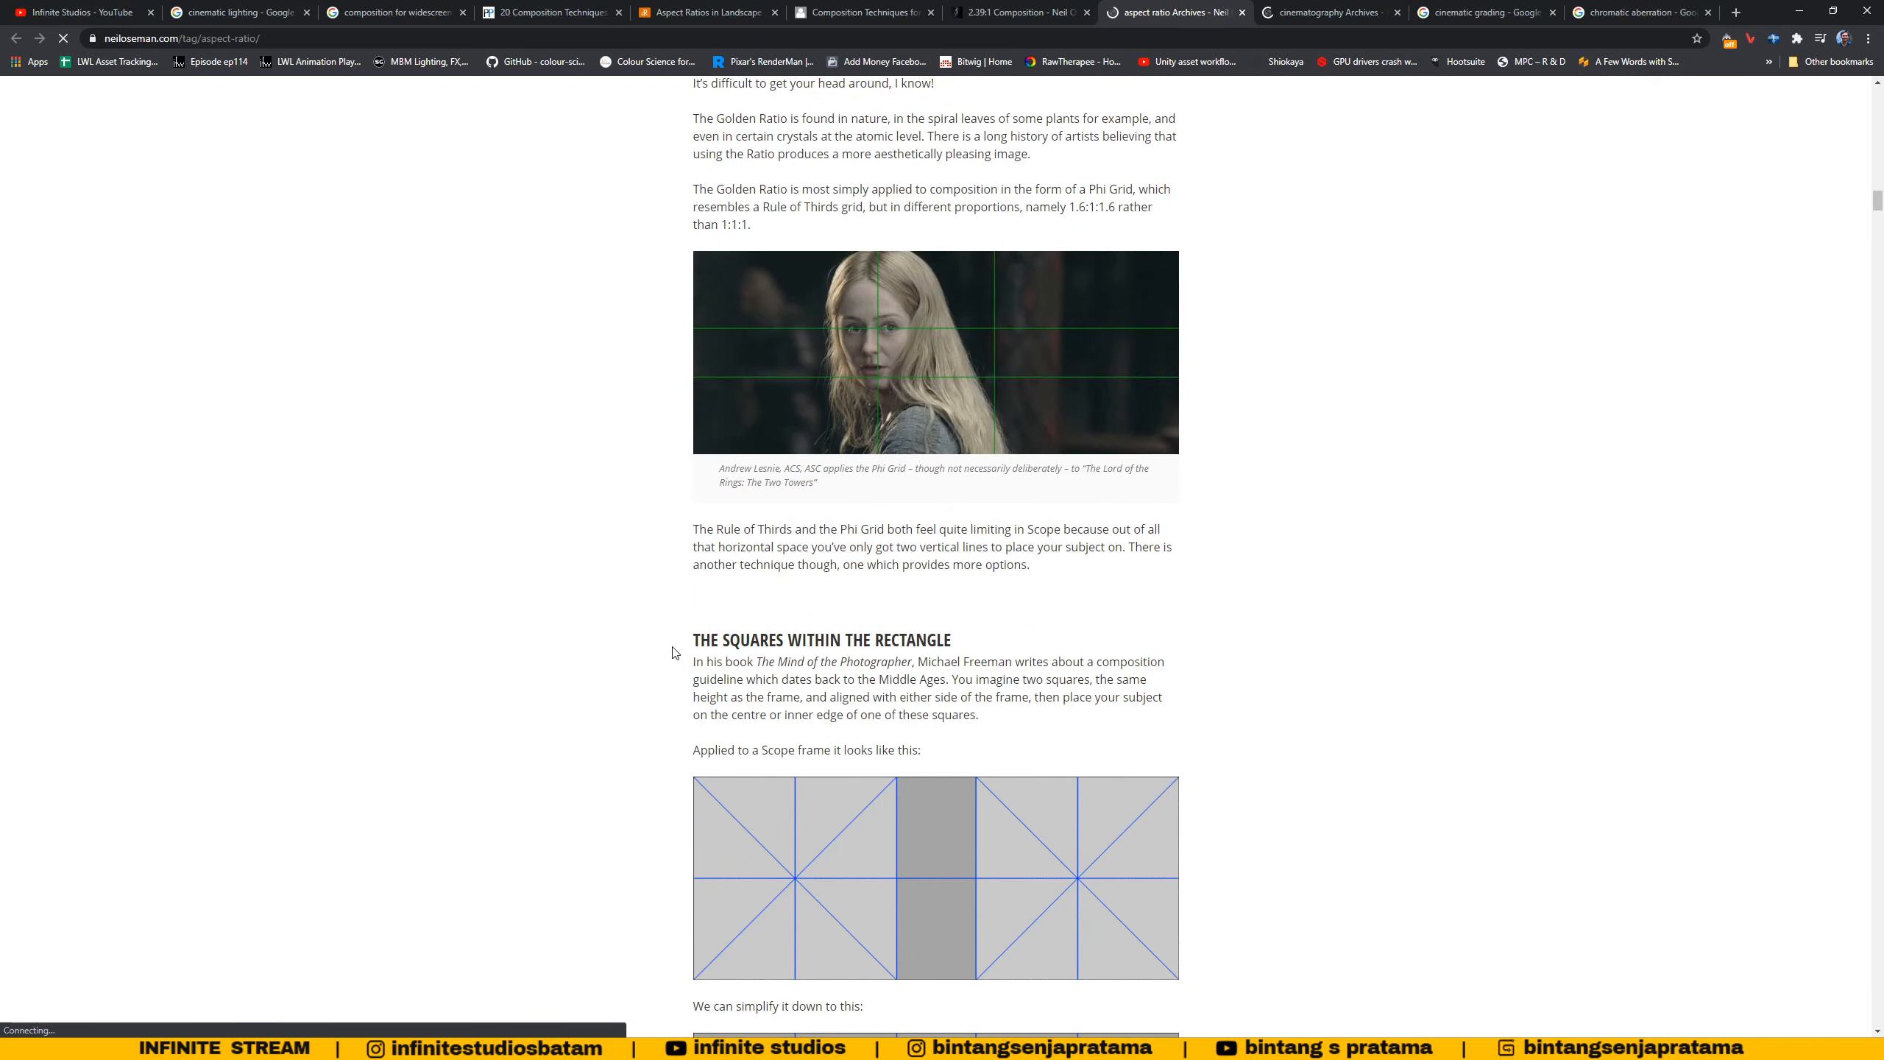
pyautogui.moveTo(694, 644); pyautogui.dragTo(928, 642)
pyautogui.click(944, 643)
pyautogui.scroll(-7, 944, 642)
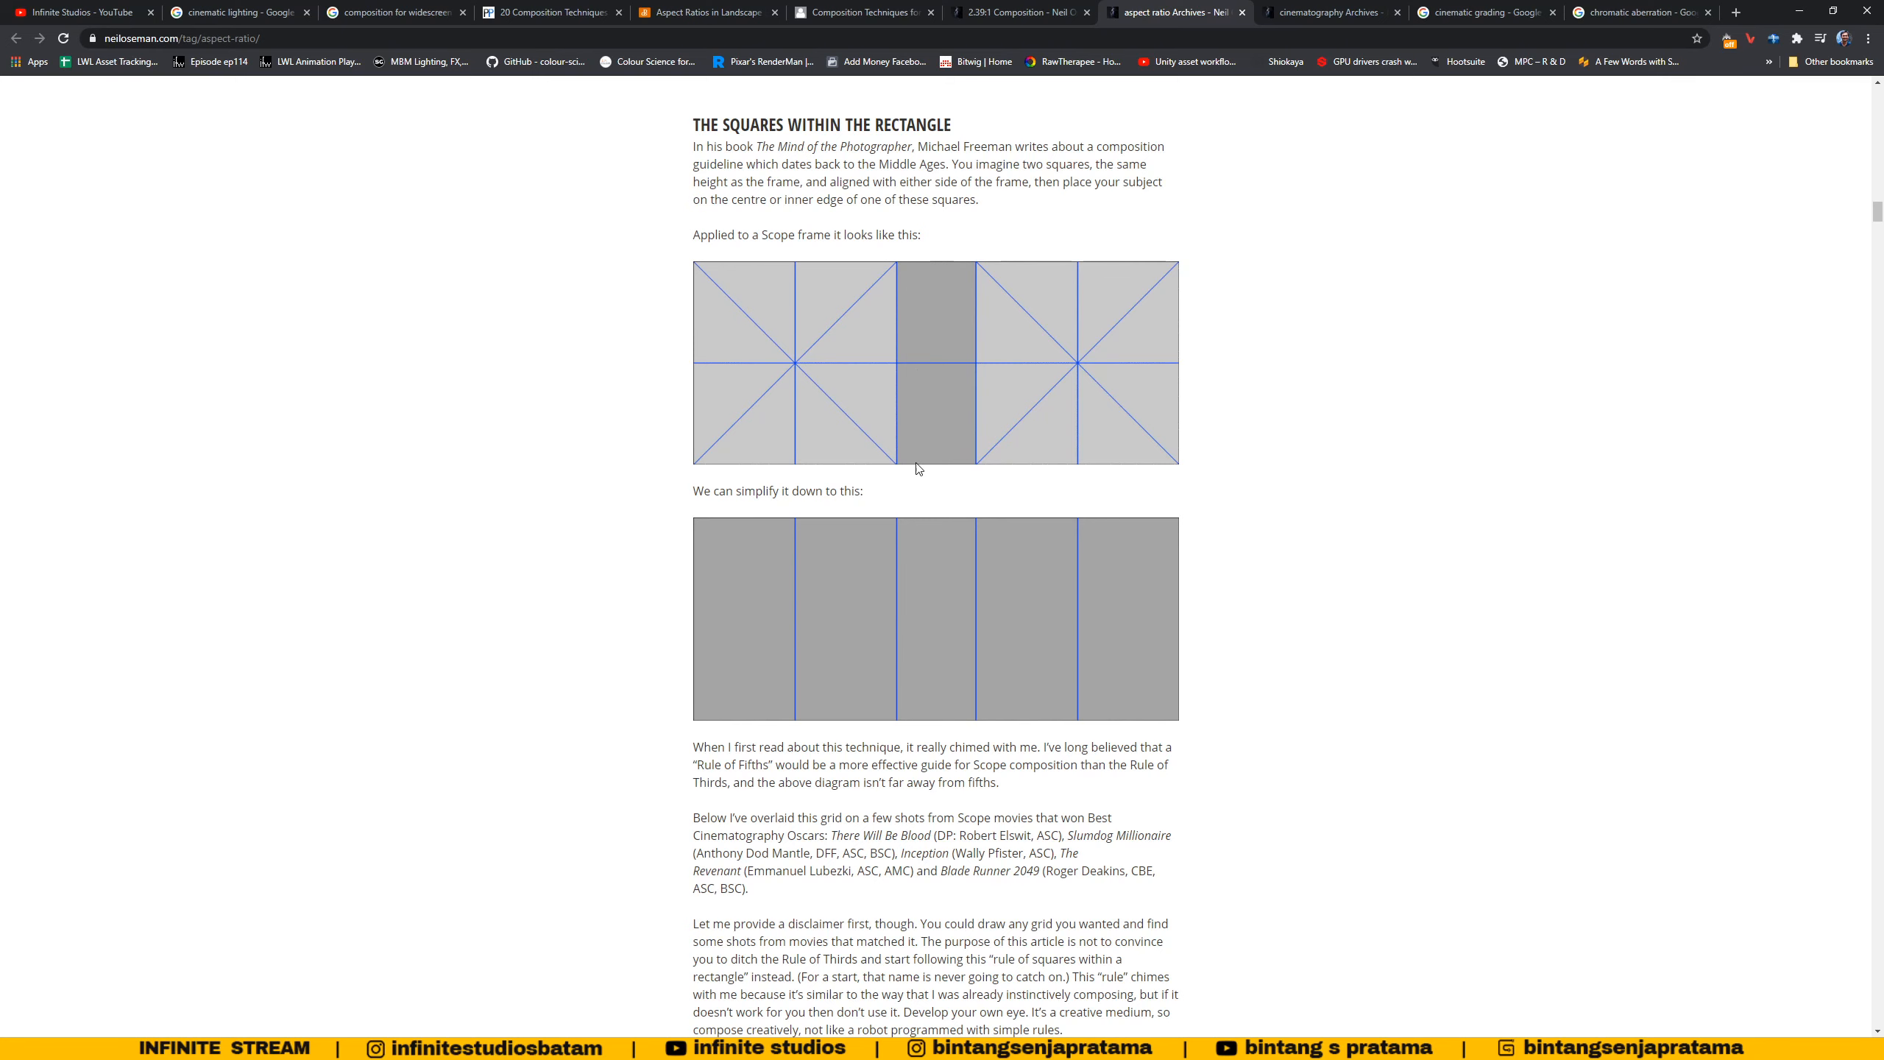
pyautogui.scroll(-2, 957, 408)
pyautogui.scroll(3, 853, 423)
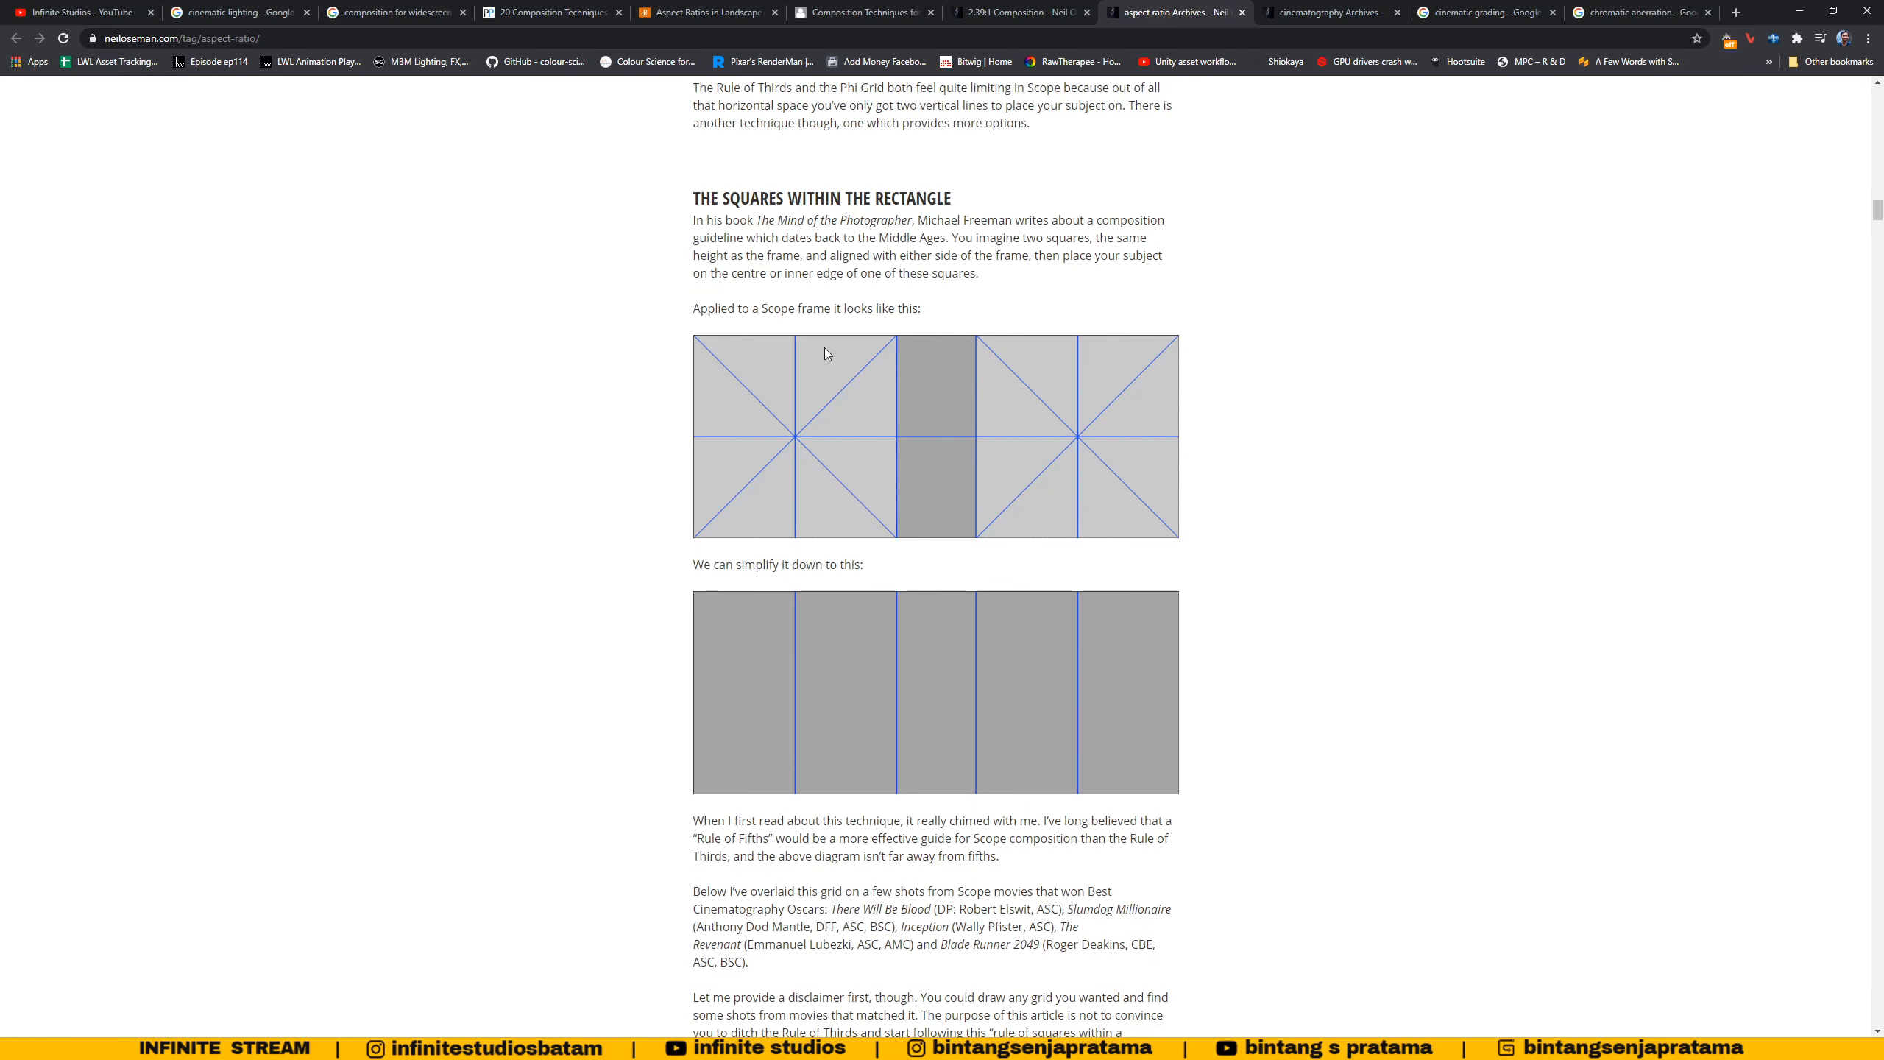
# - Compare the simplified Scope grid diagram with the film stills that have the grid overlaid
pyautogui.scroll(-9, 1167, 867)
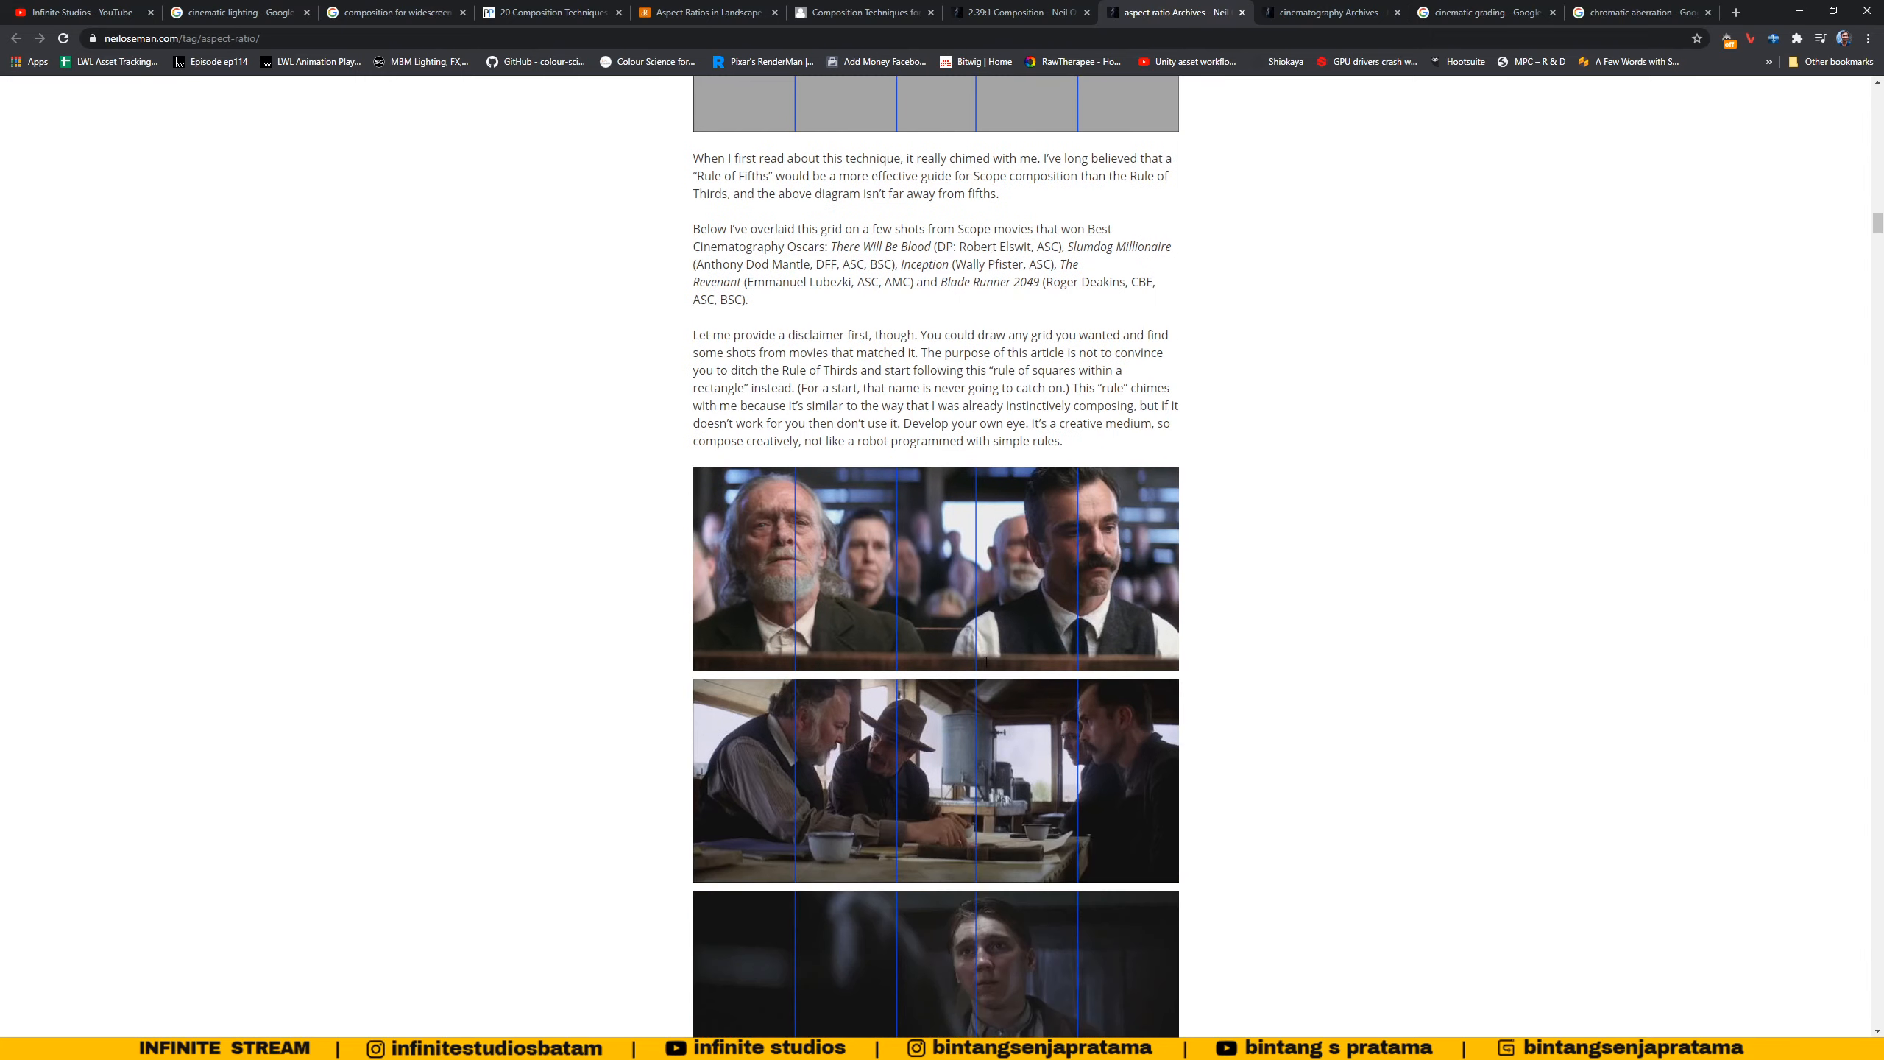
pyautogui.scroll(2, 984, 667)
pyautogui.scroll(-4, 980, 653)
pyautogui.scroll(-2, 1167, 446)
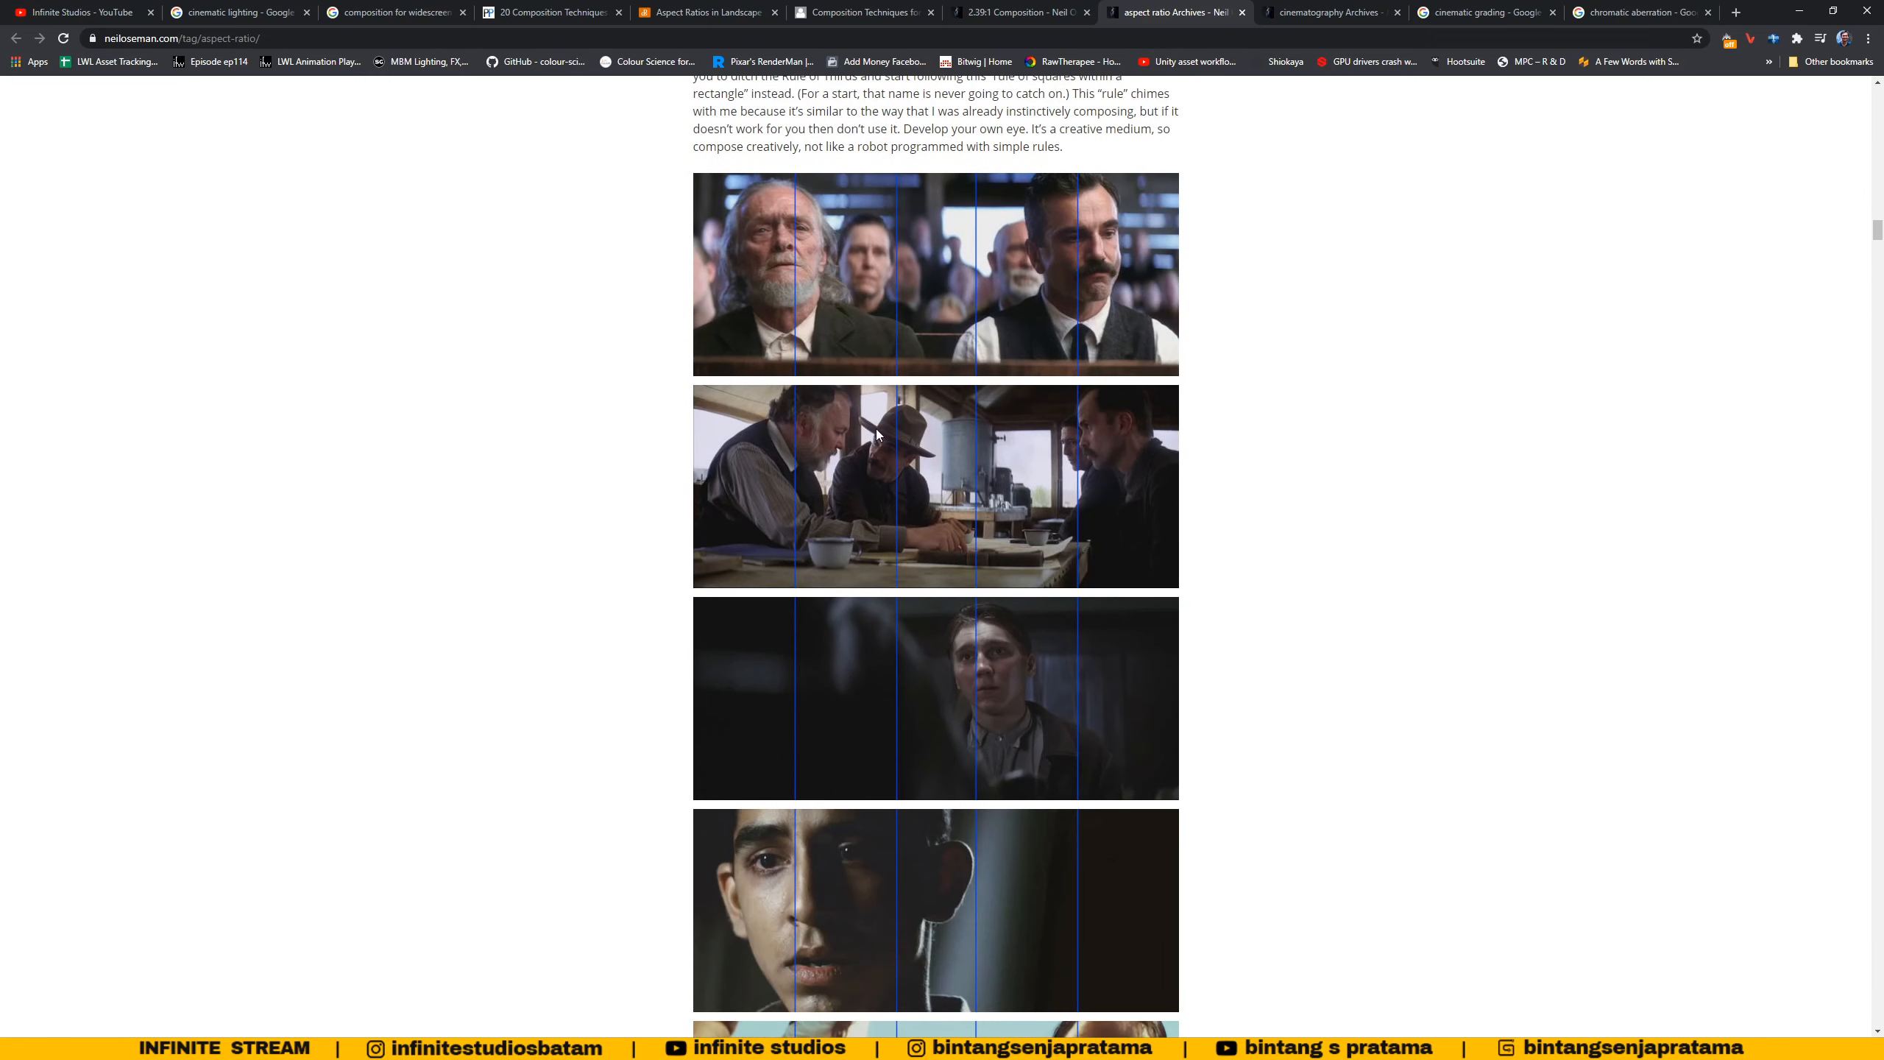
pyautogui.scroll(4, 848, 493)
pyautogui.scroll(6, 835, 499)
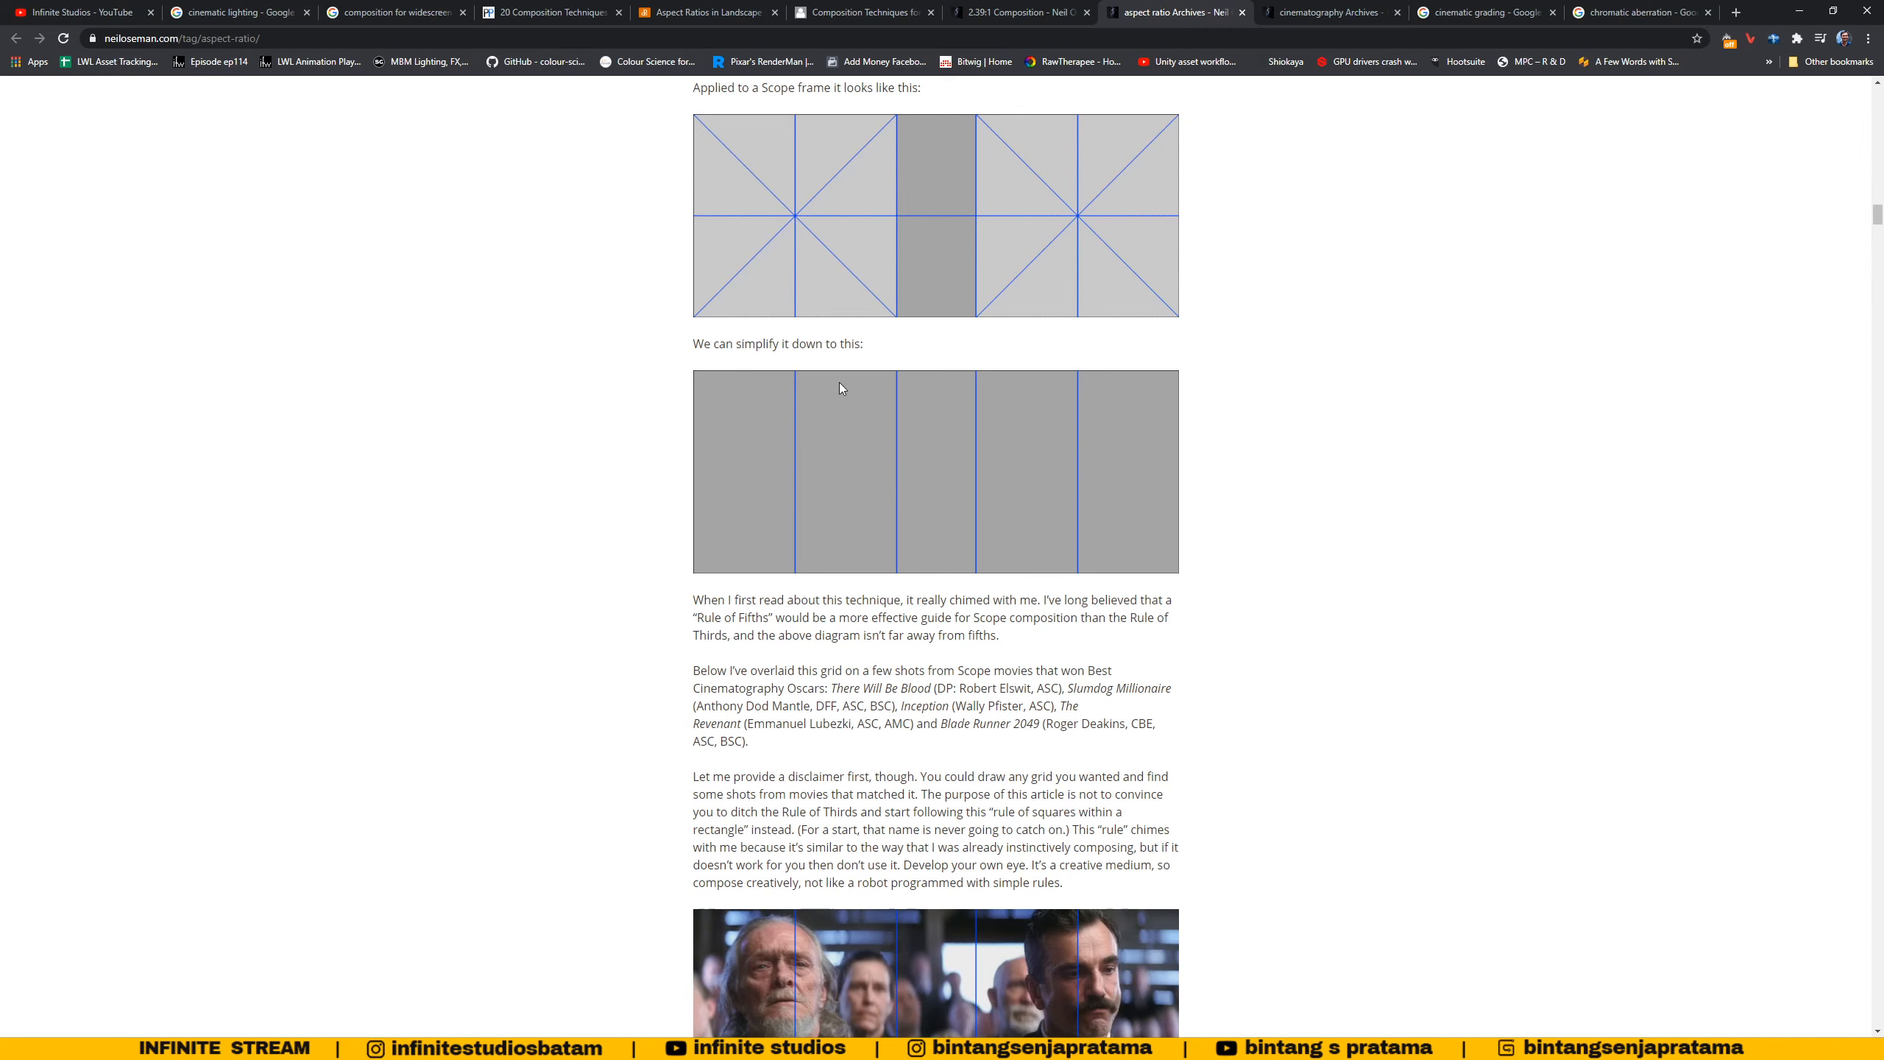
pyautogui.scroll(-9, 1007, 424)
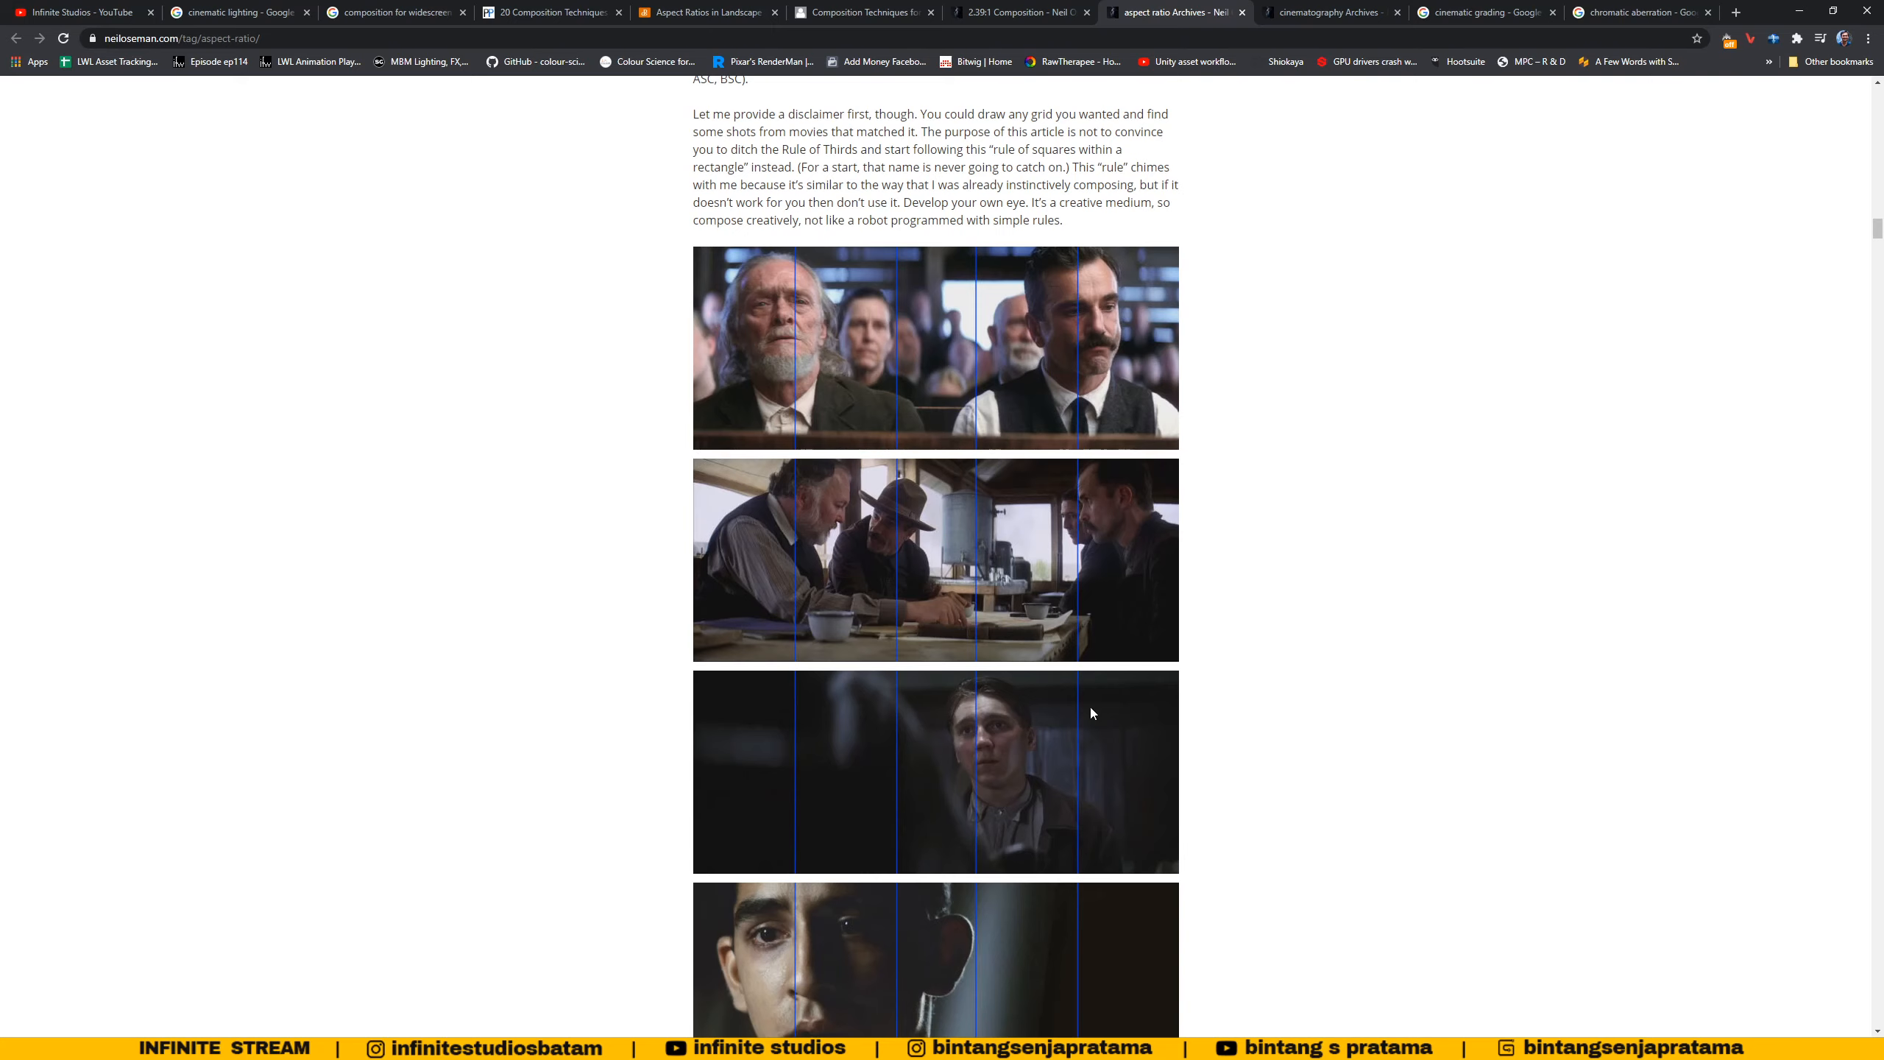
pyautogui.scroll(7, 1090, 705)
pyautogui.scroll(2, 1090, 701)
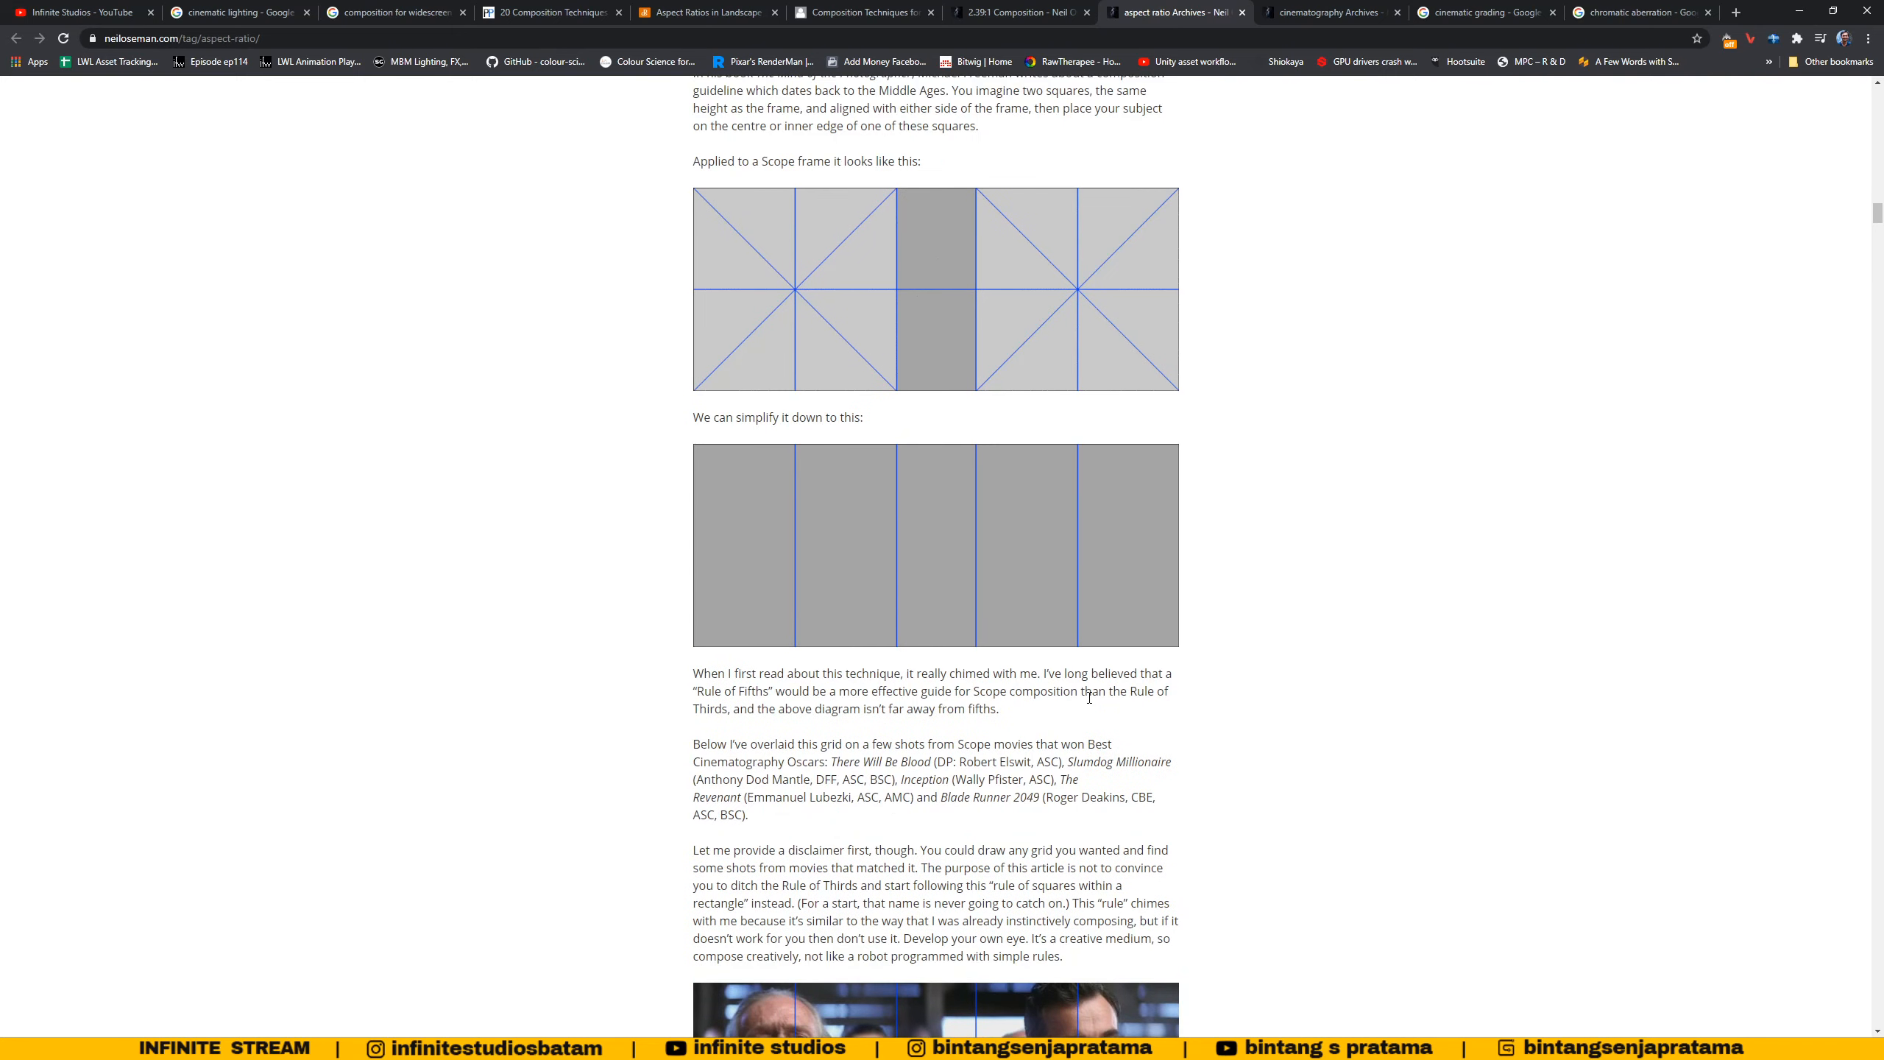
pyautogui.scroll(-11, 1168, 866)
pyautogui.scroll(-5, 1063, 717)
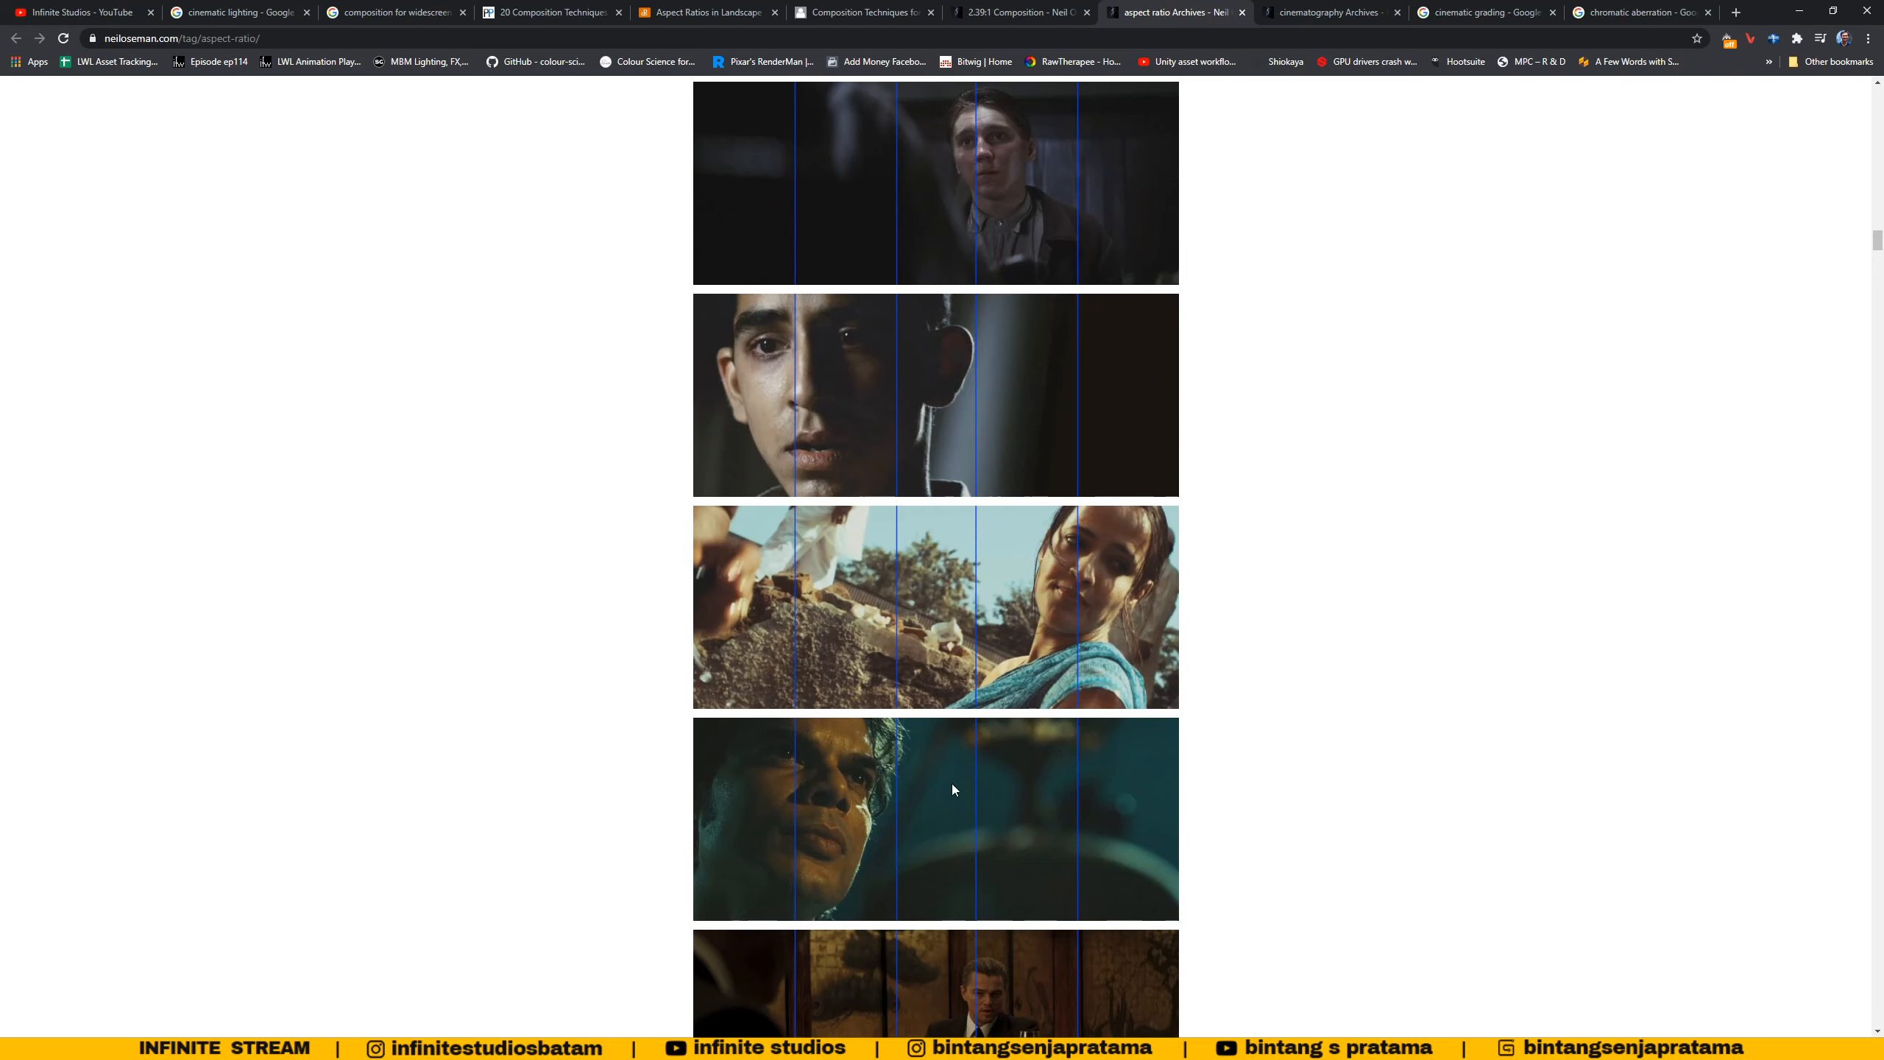
# - Switch to Unreal Editor to check the trooper and police car framing through CineCameraActor_02, and return to the article in the browser
pyautogui.hotkey('alt', 'Tab')
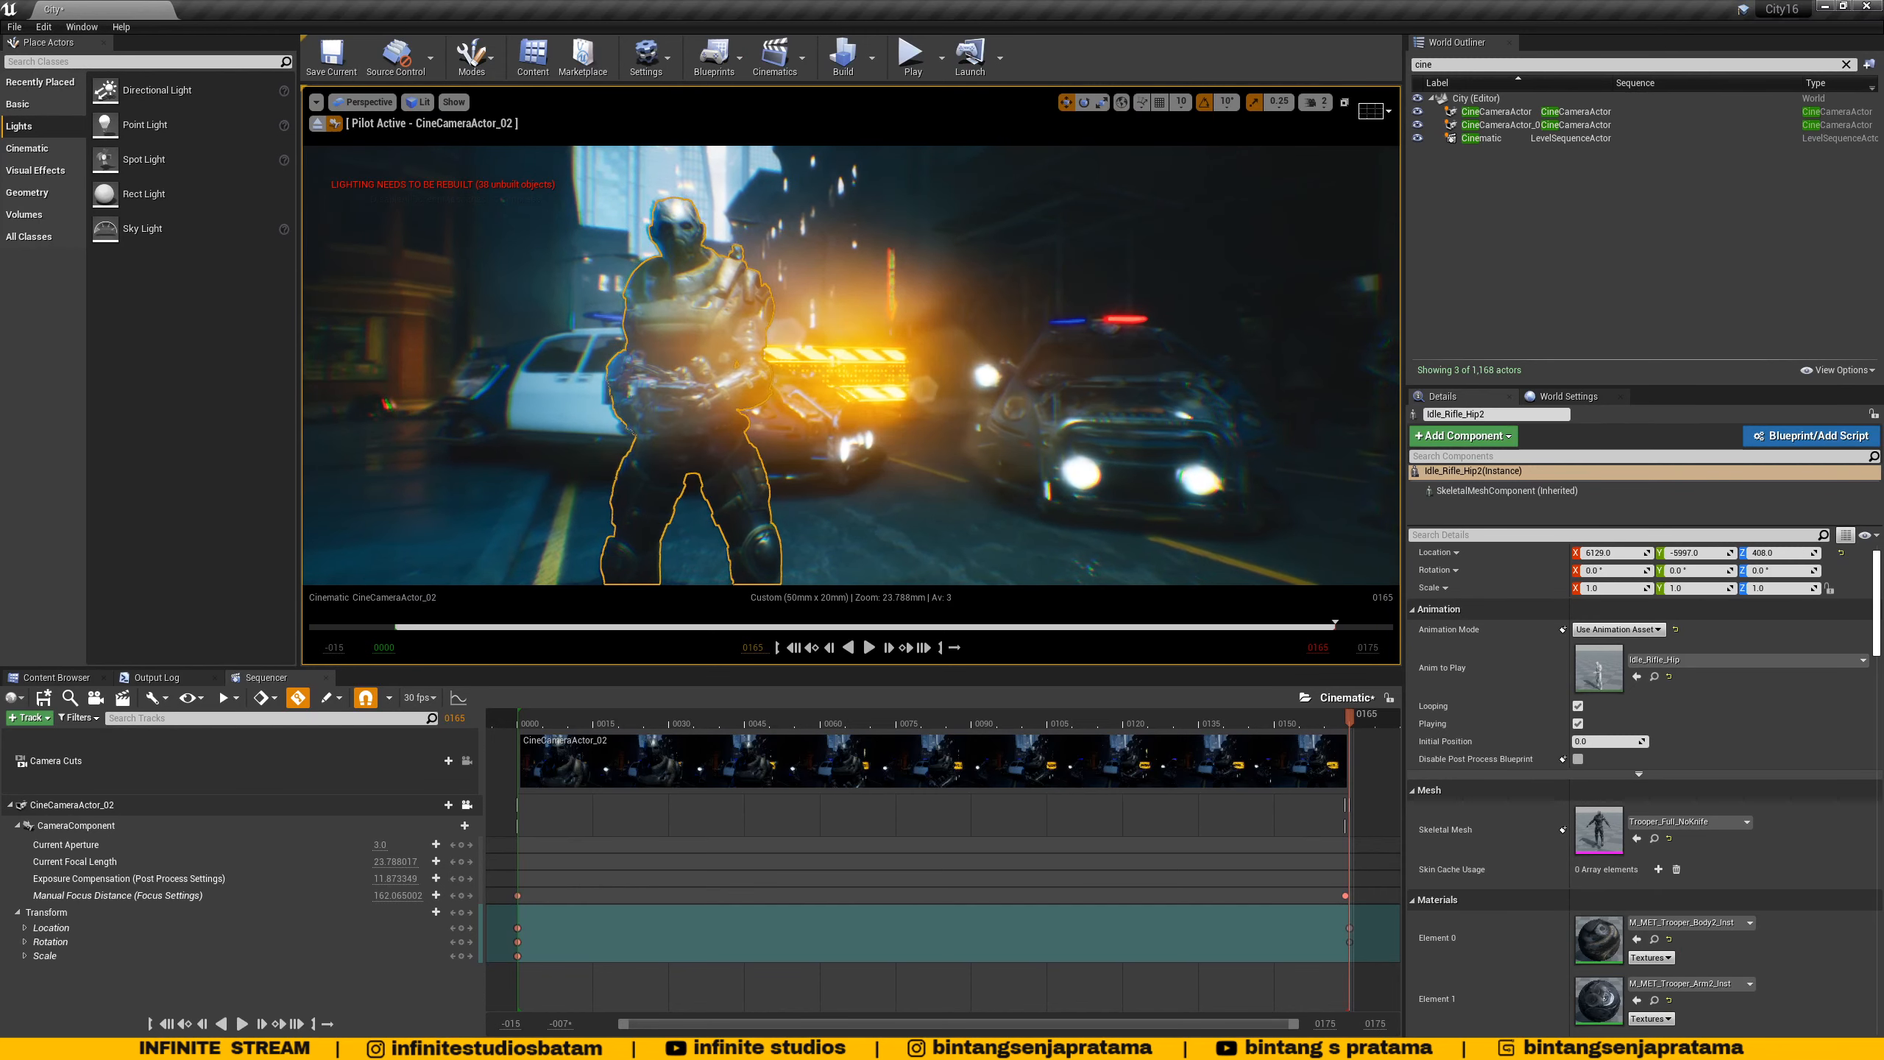
pyautogui.click(859, 442)
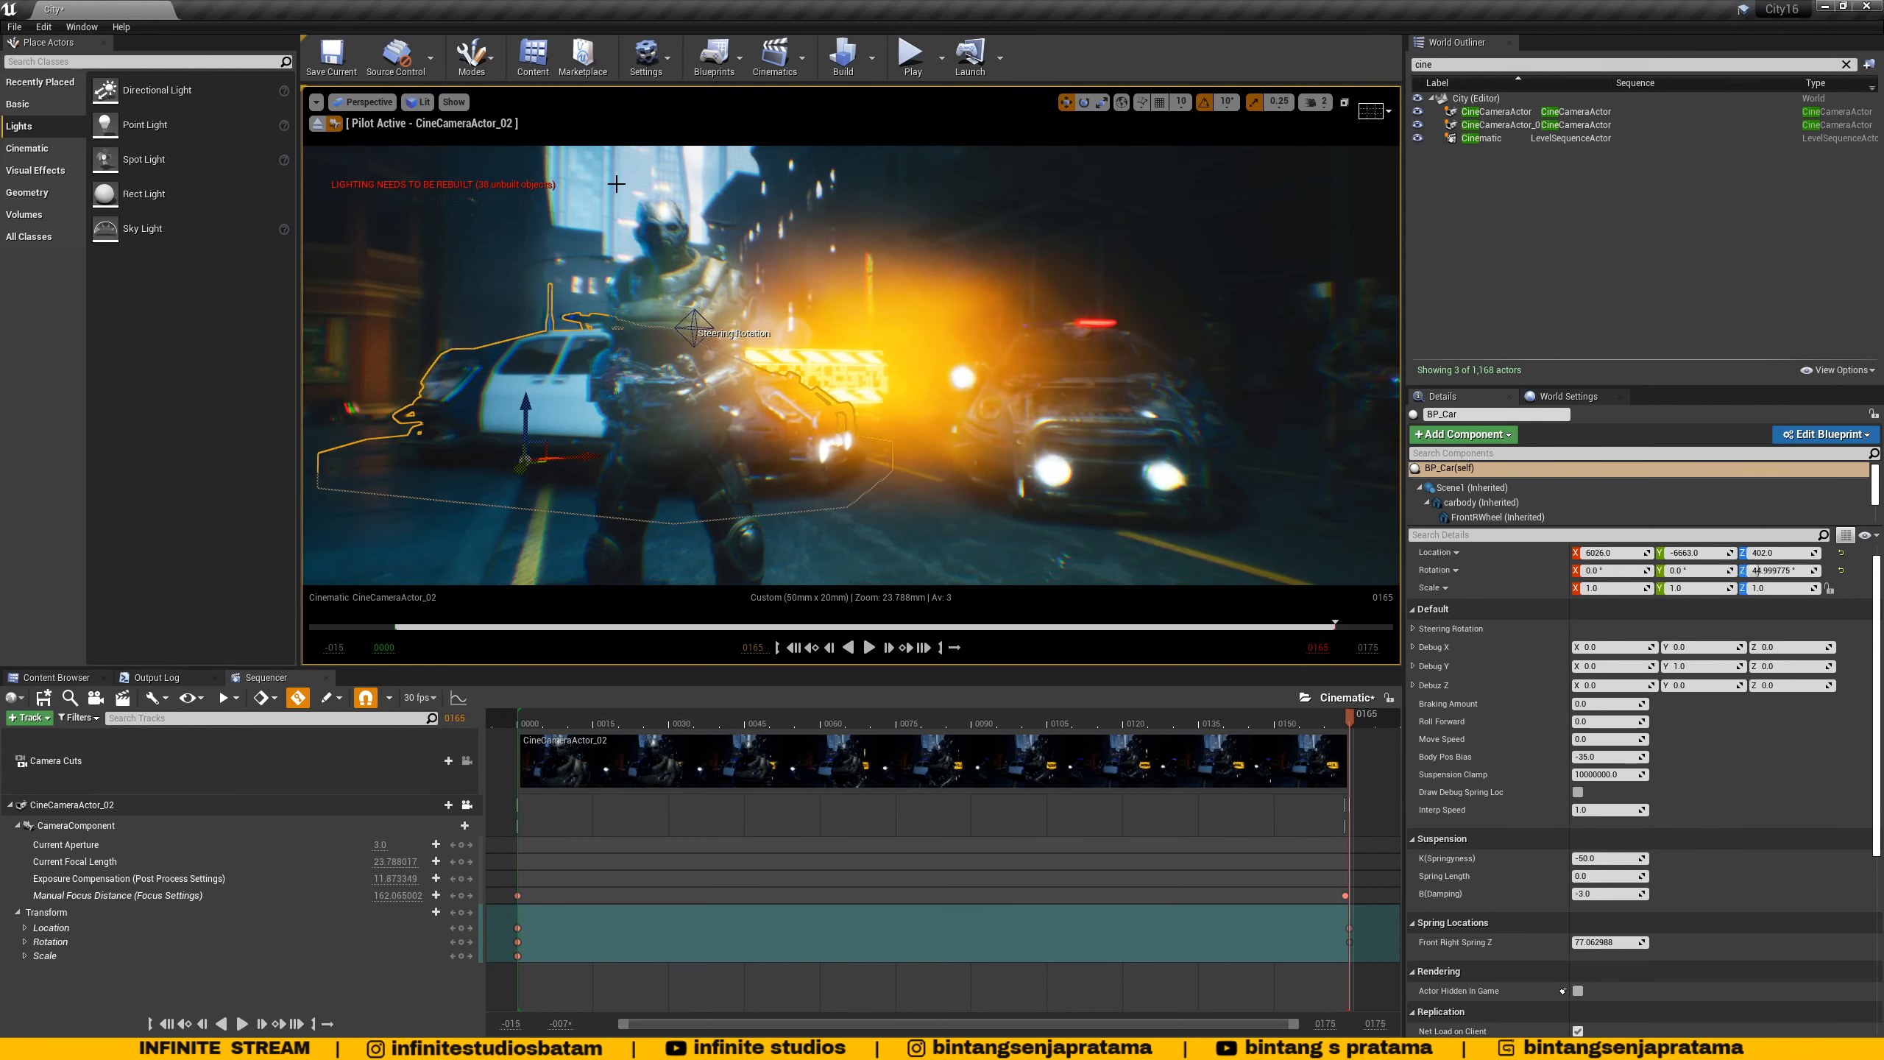
pyautogui.hotkey('alt', 'Tab')
# - Examine how subjects sit on the vertical grid lines in the further stills of the article
pyautogui.scroll(2, 817, 438)
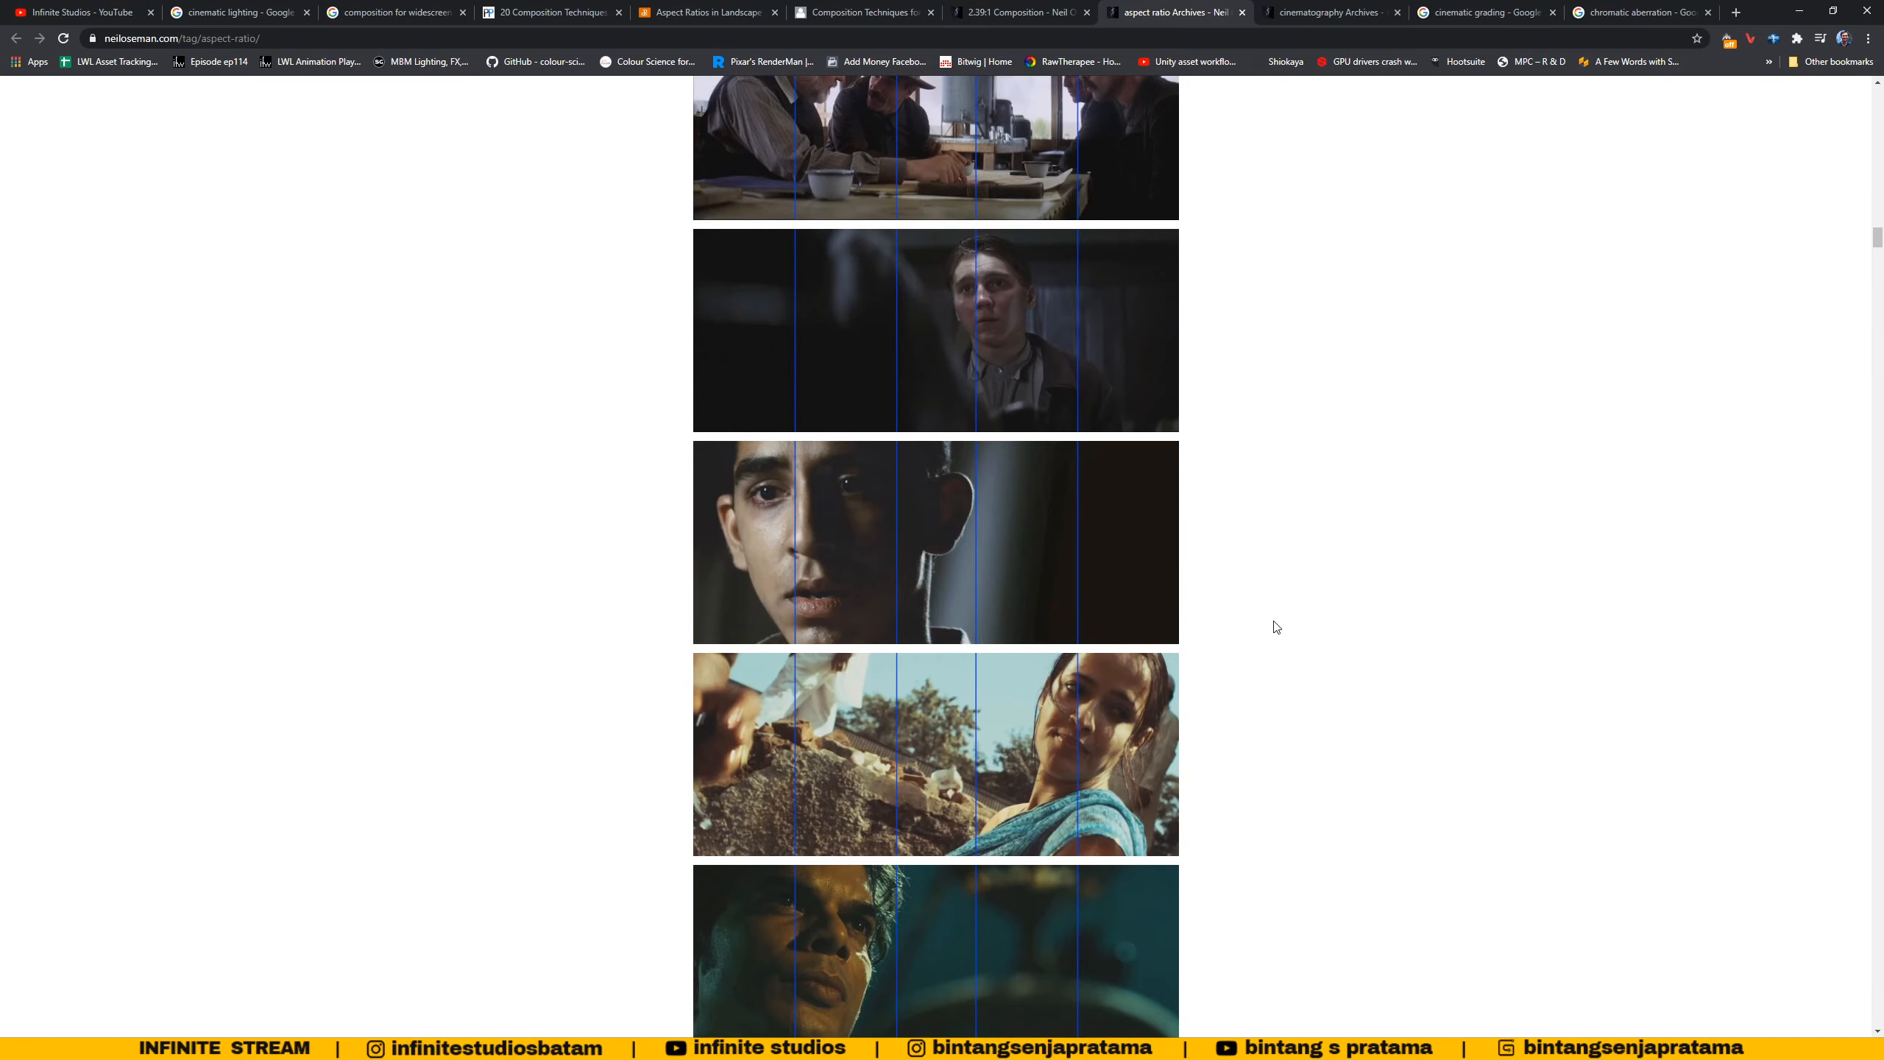
pyautogui.scroll(1, 1166, 623)
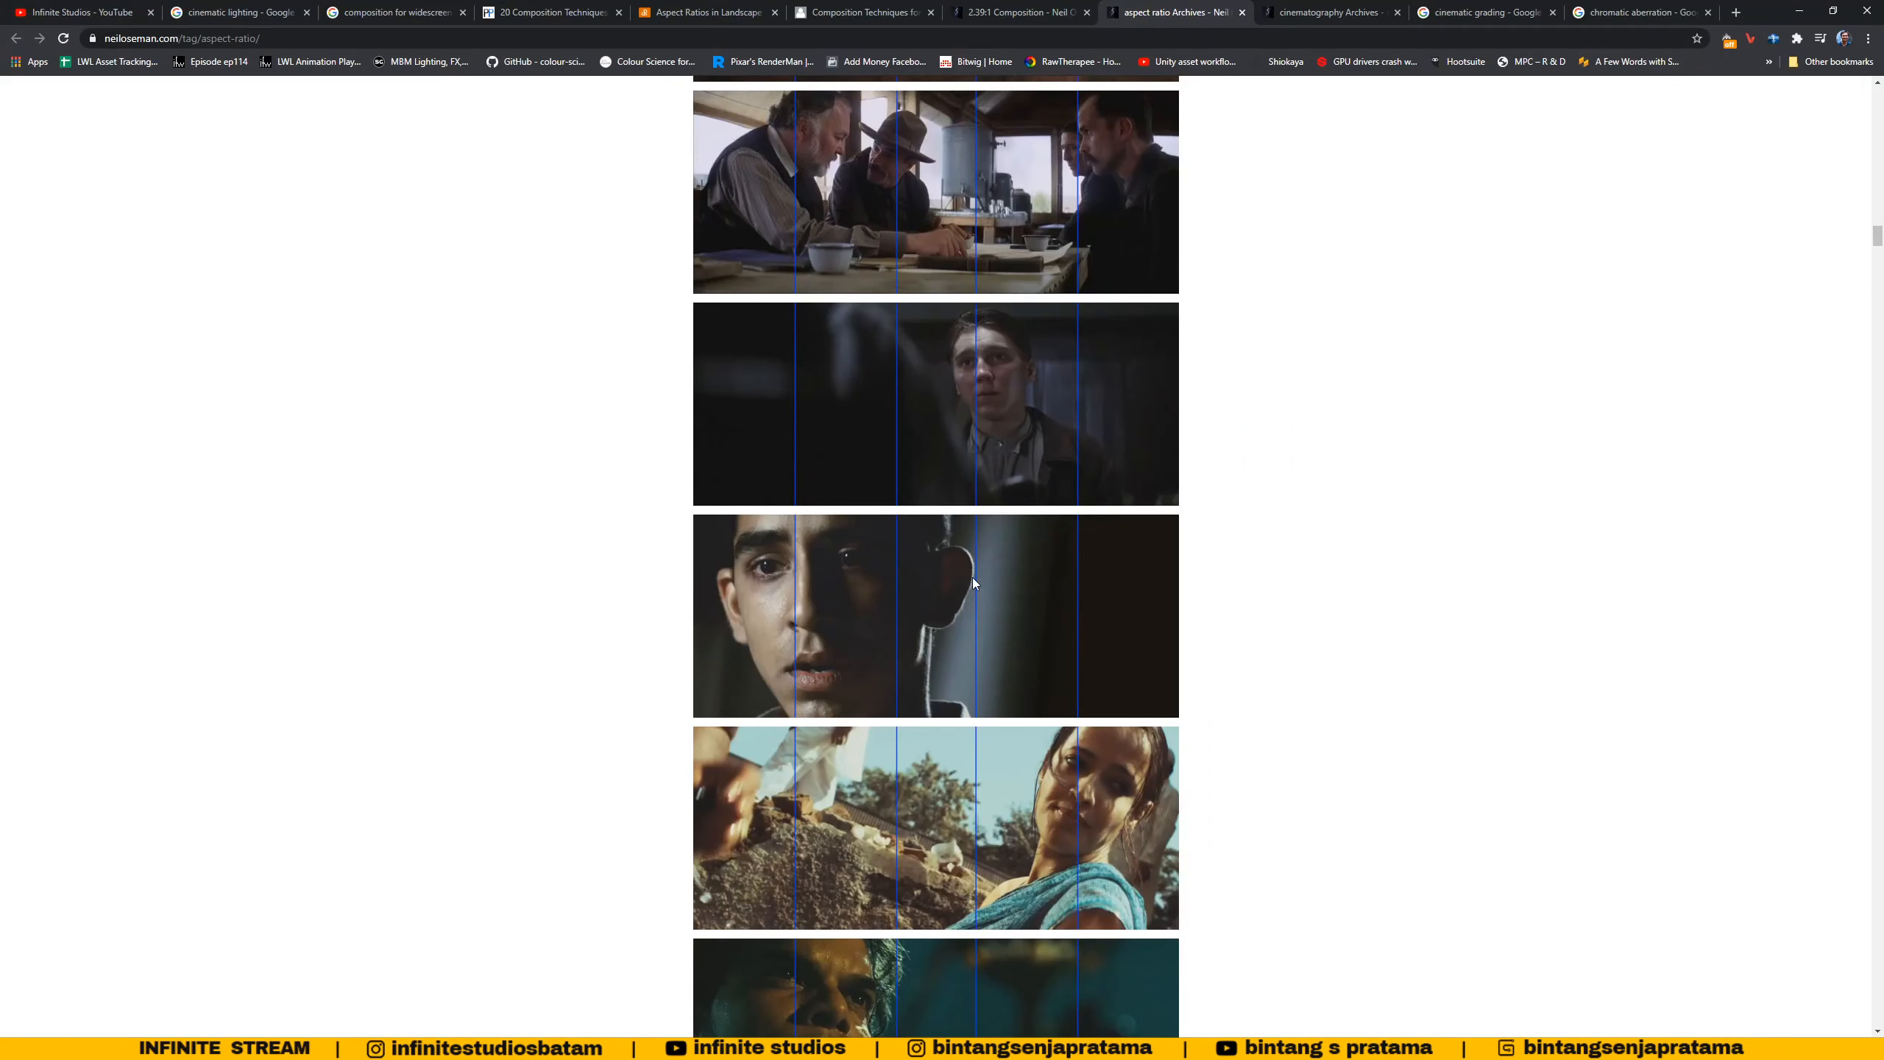
pyautogui.scroll(-6, 1066, 675)
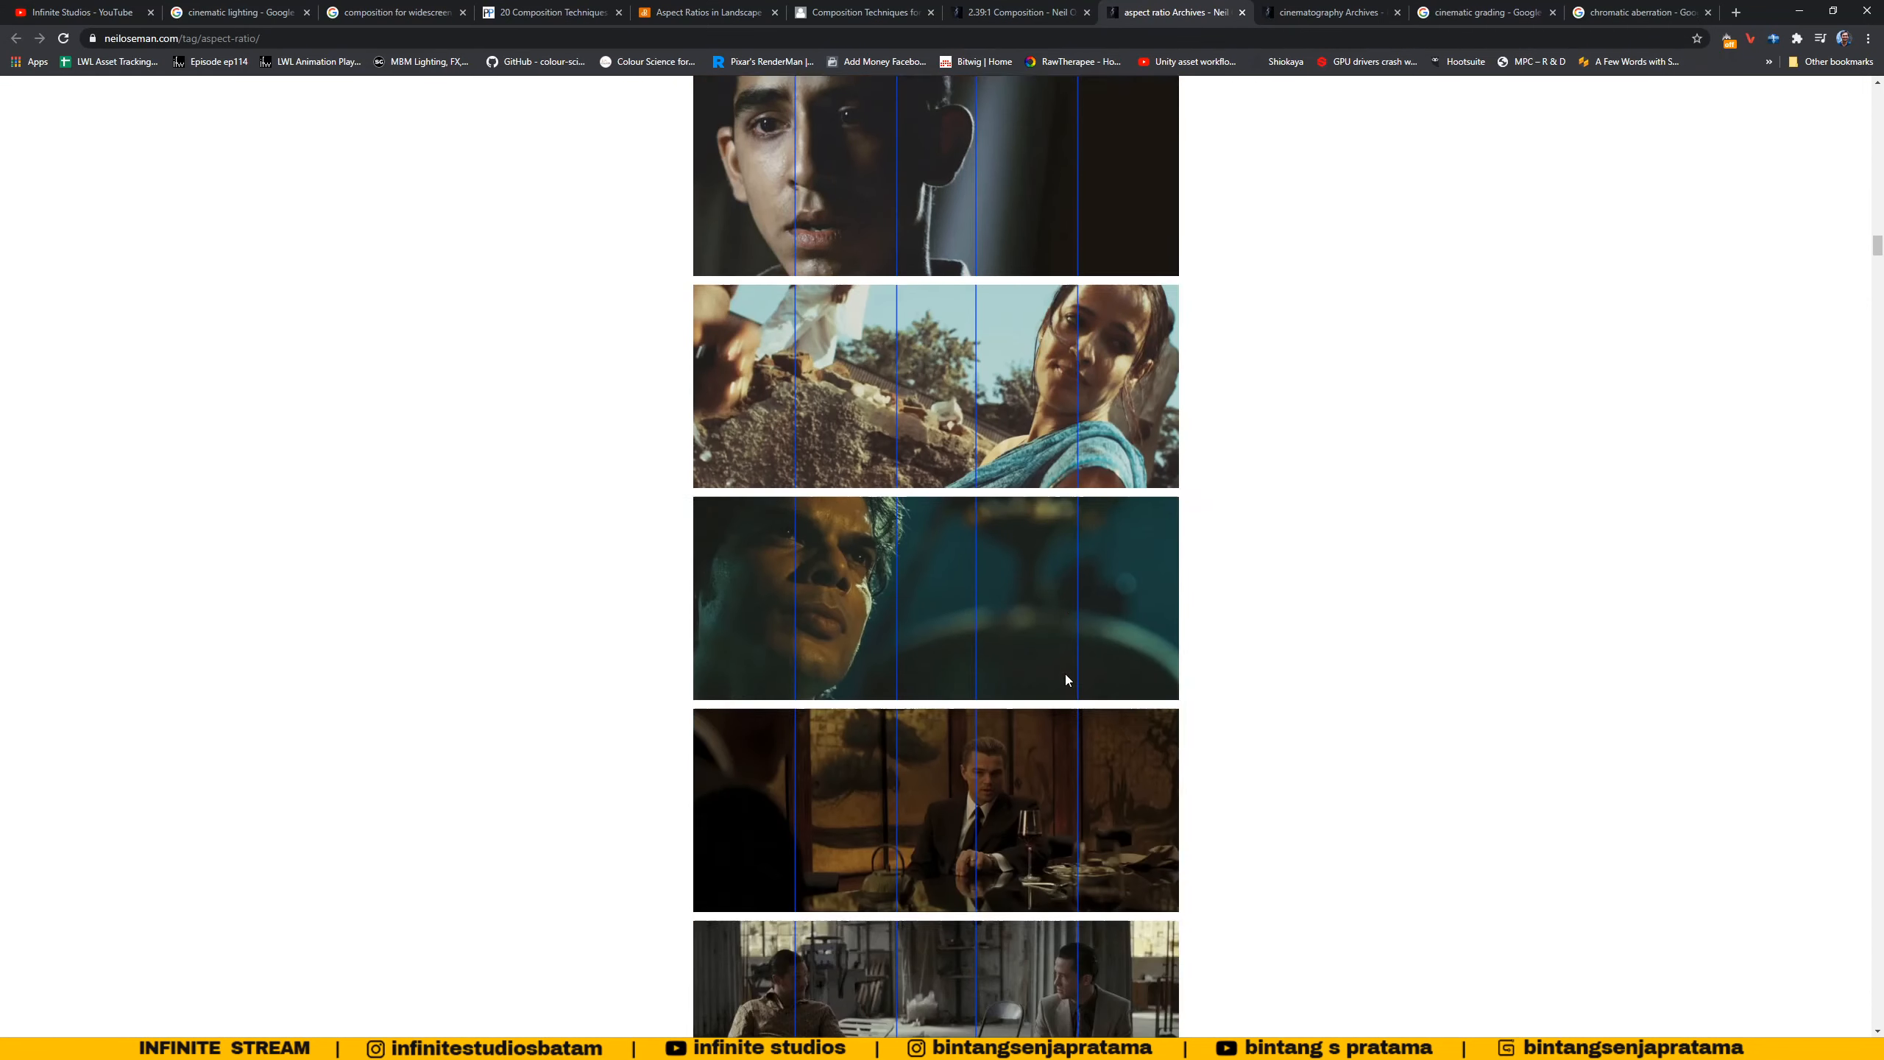
pyautogui.scroll(-4, 1068, 679)
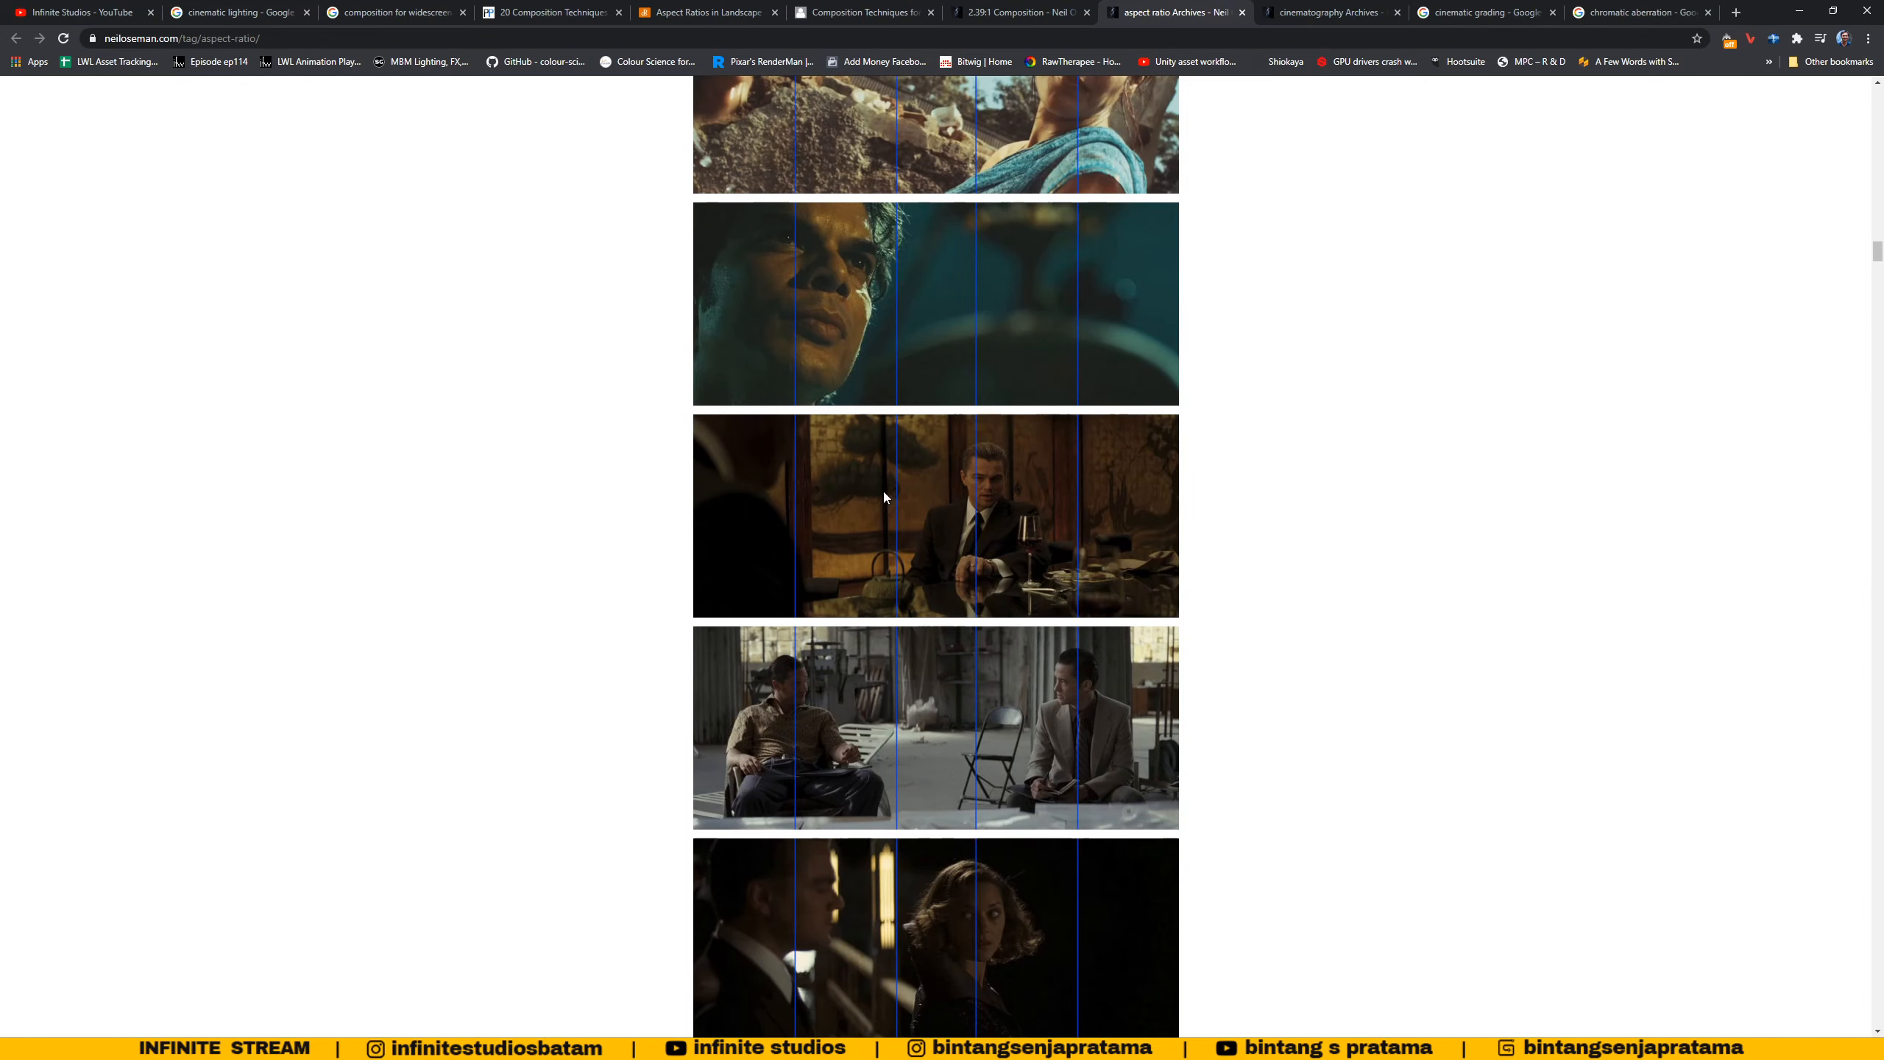
# - Enlarge the page to 150% and copy a screen capture of the gridded still showing the suited man at the table with a wine glass
pyautogui.keyDown('ctrl'); pyautogui.scroll(3, 1048, 533); pyautogui.keyUp('ctrl')
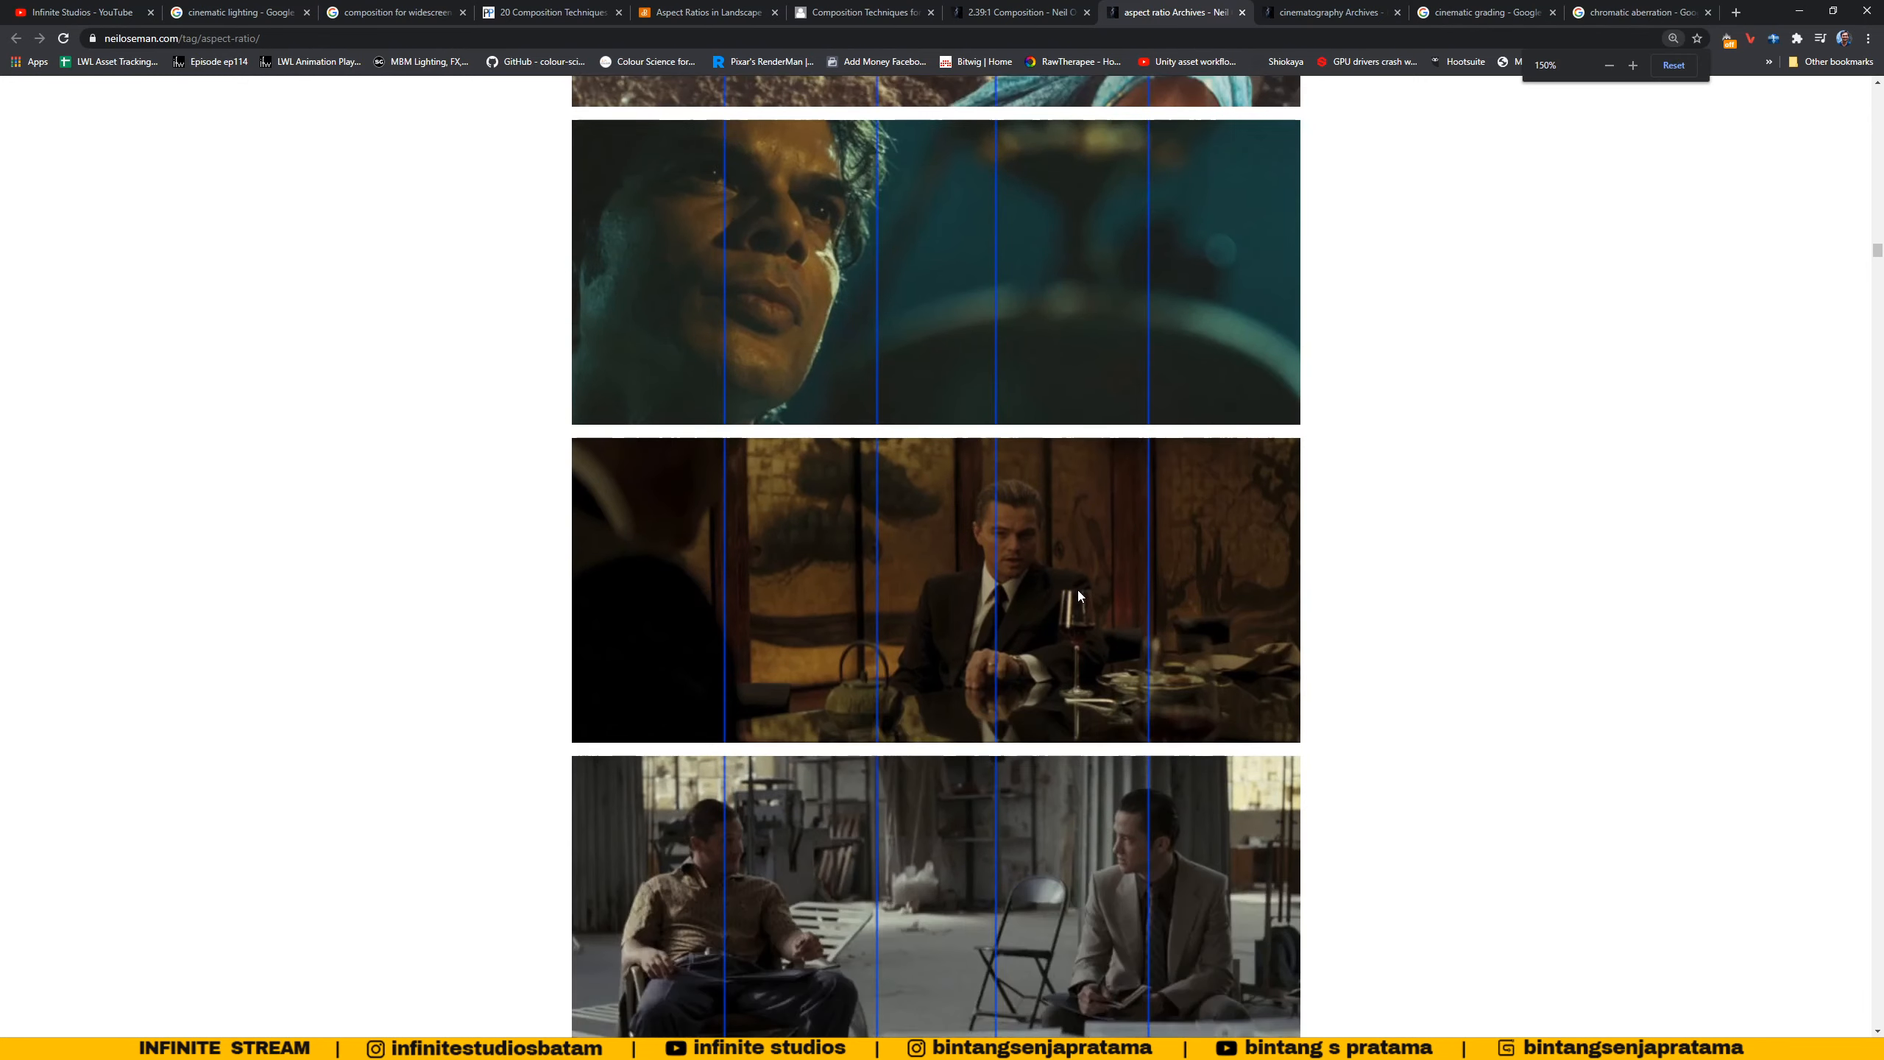
pyautogui.scroll(-2, 1077, 590)
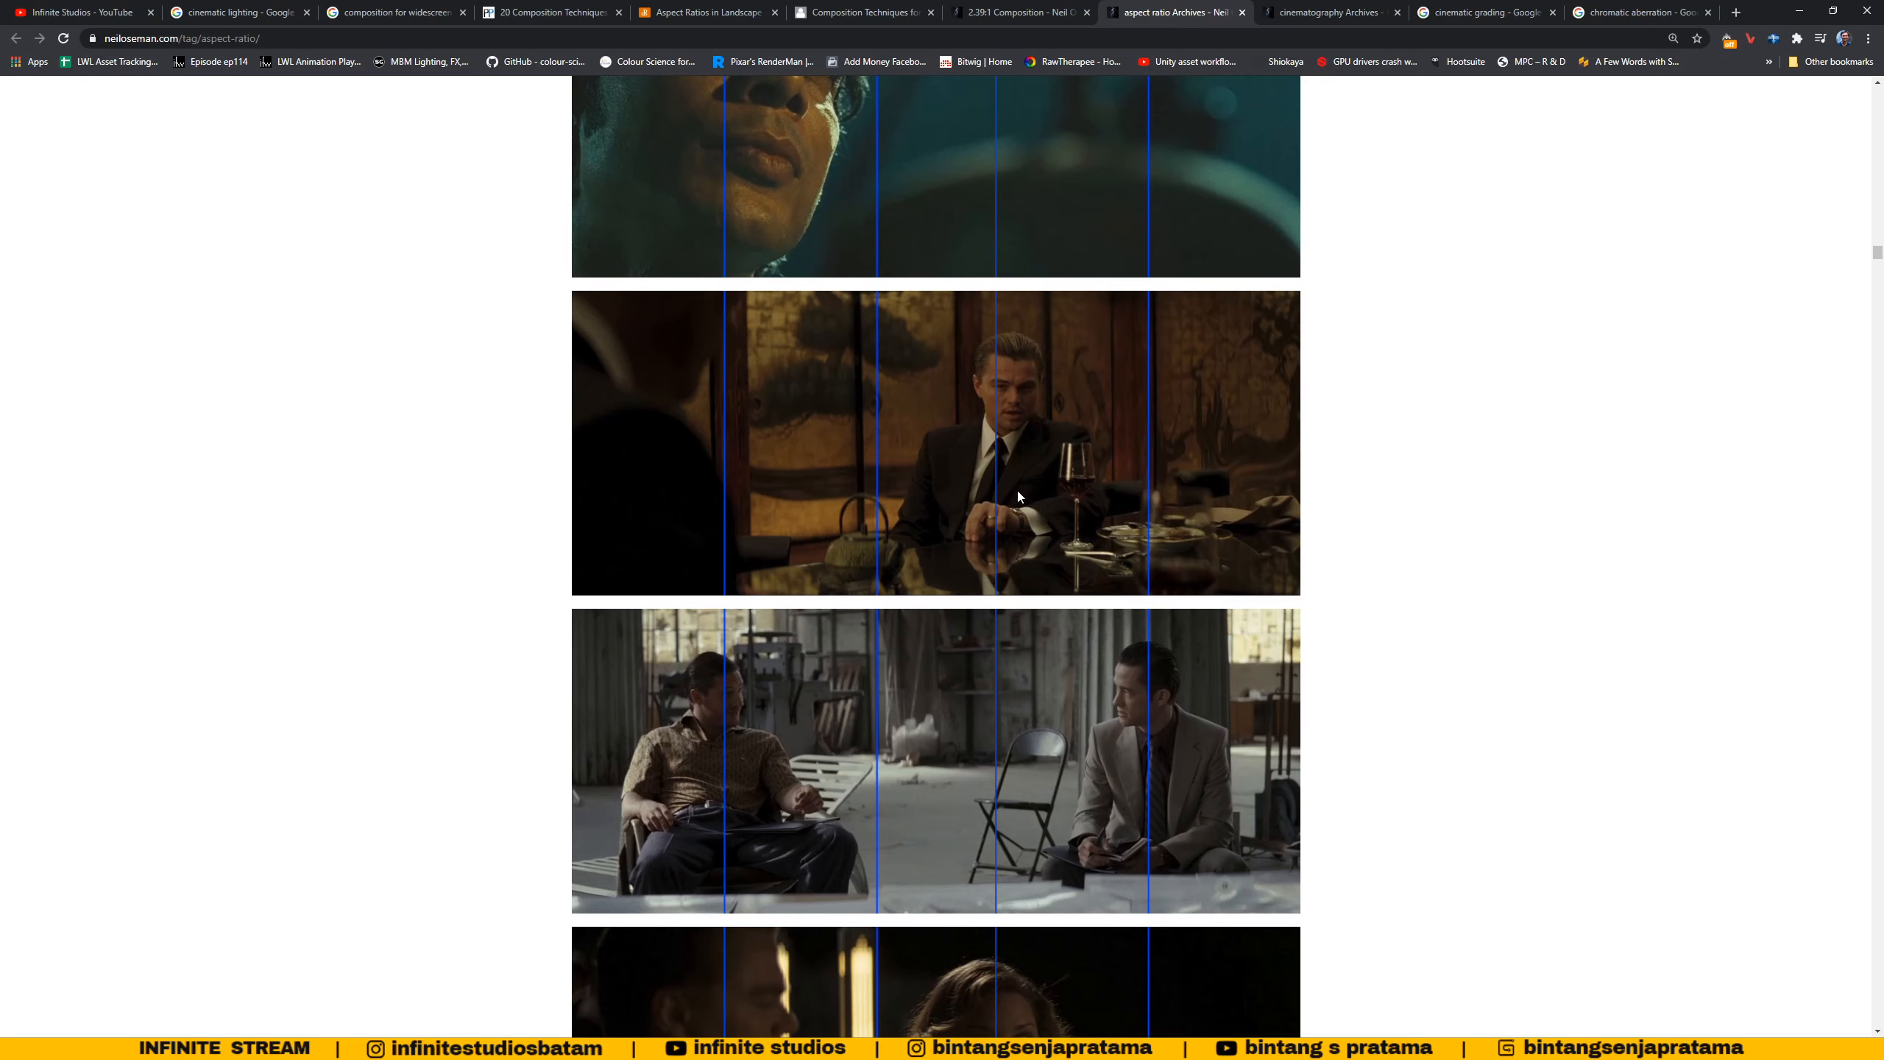
pyautogui.press('Print')
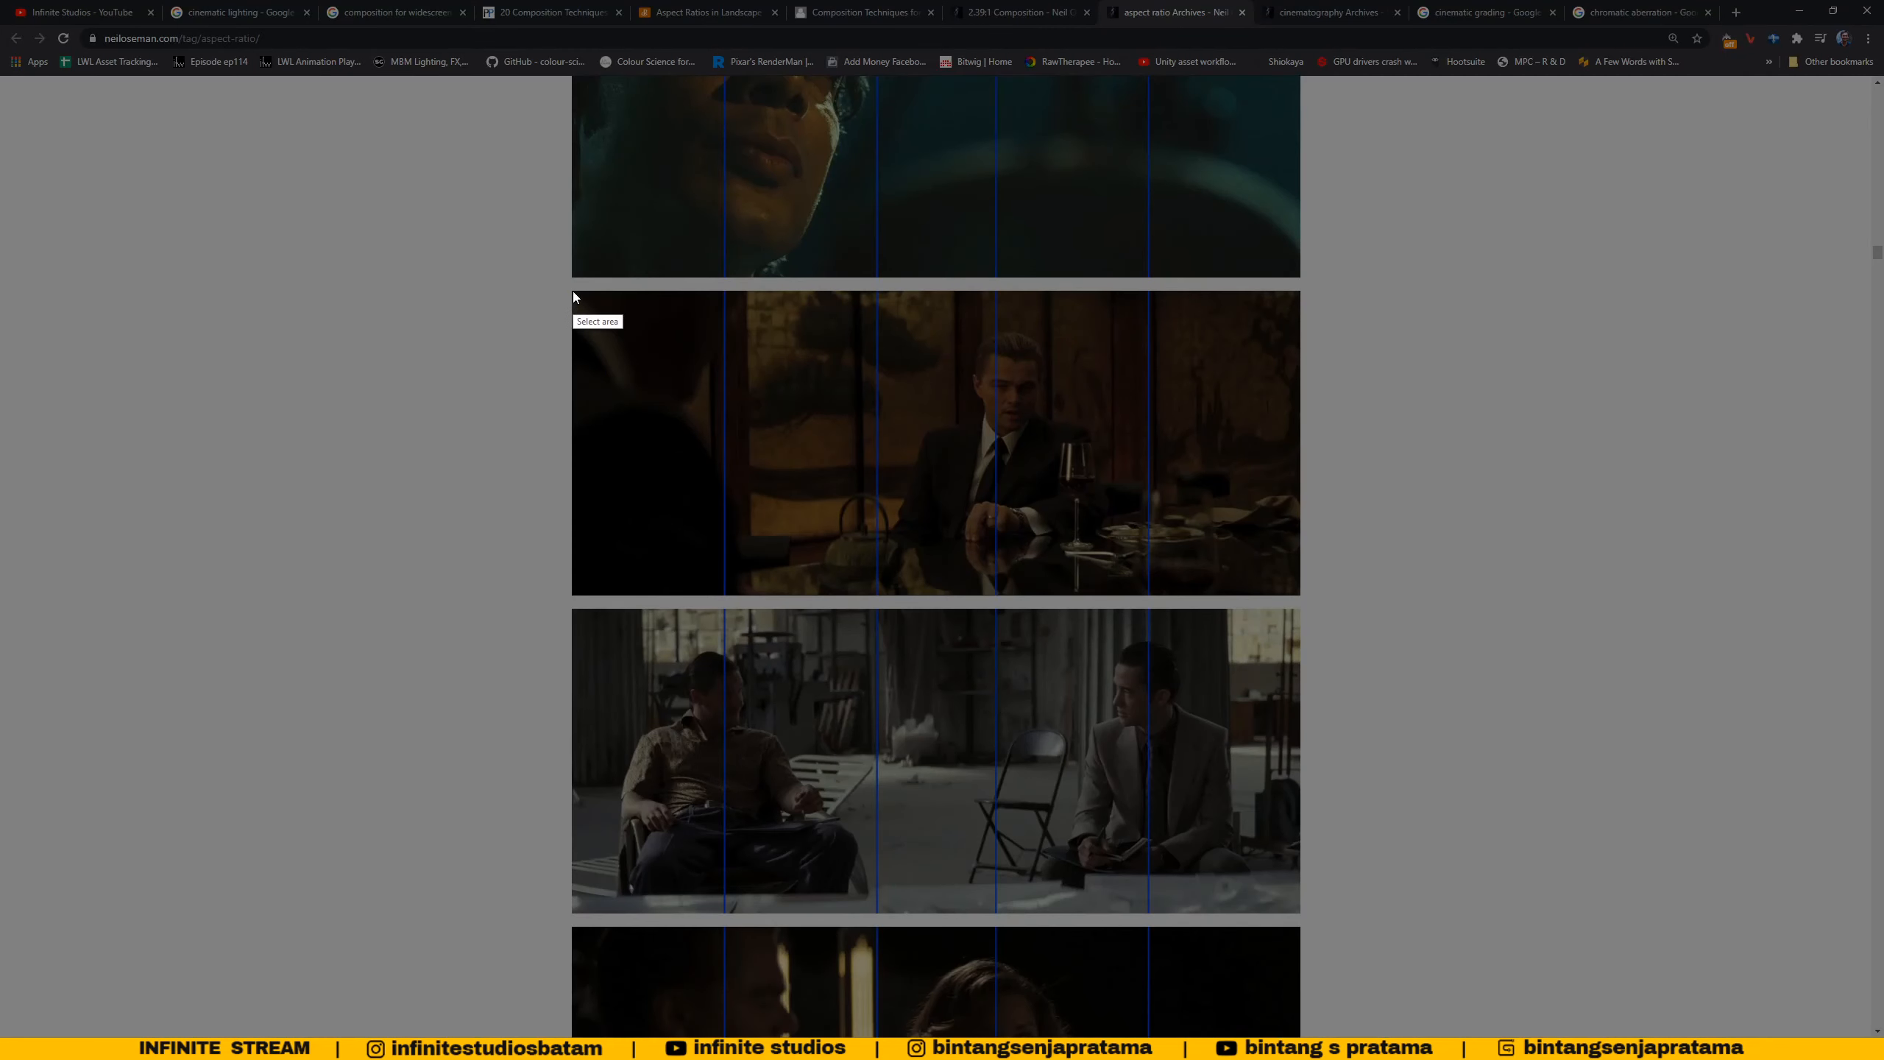
pyautogui.moveTo(573, 291); pyautogui.dragTo(1301, 596)
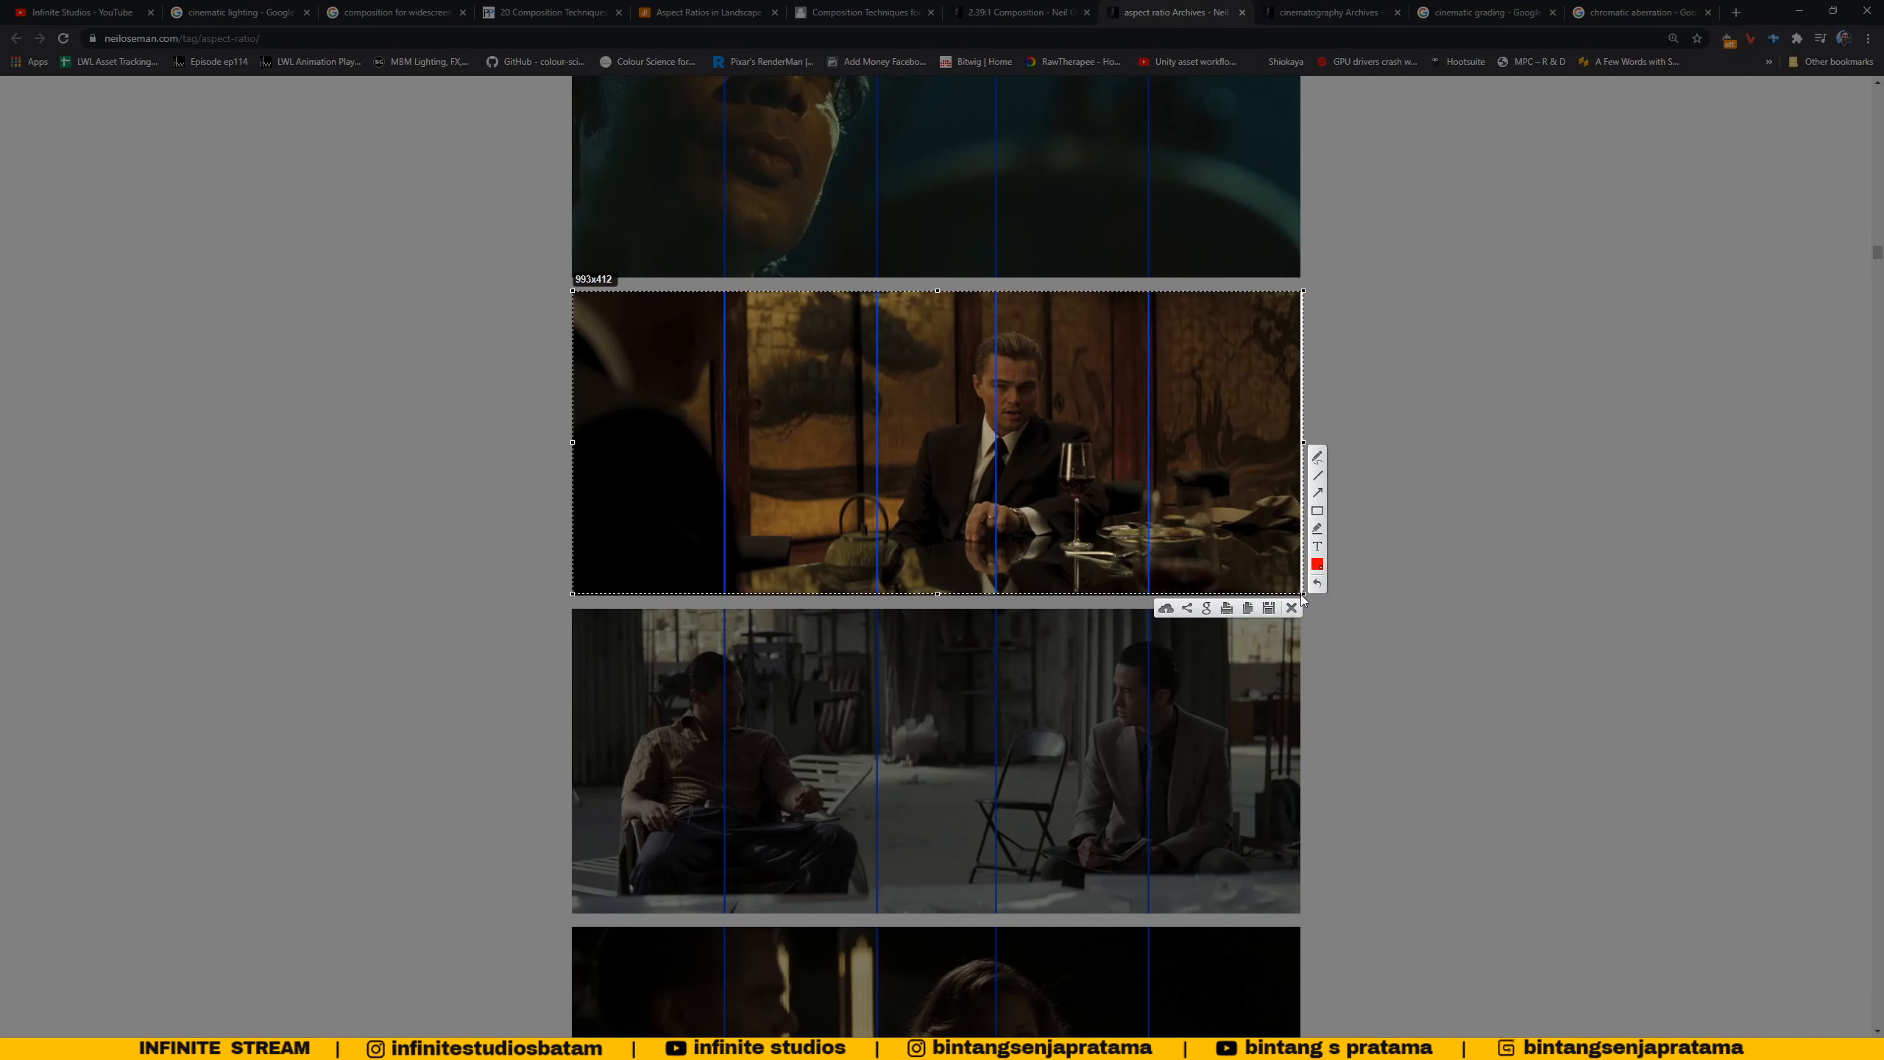
pyautogui.click(1253, 611)
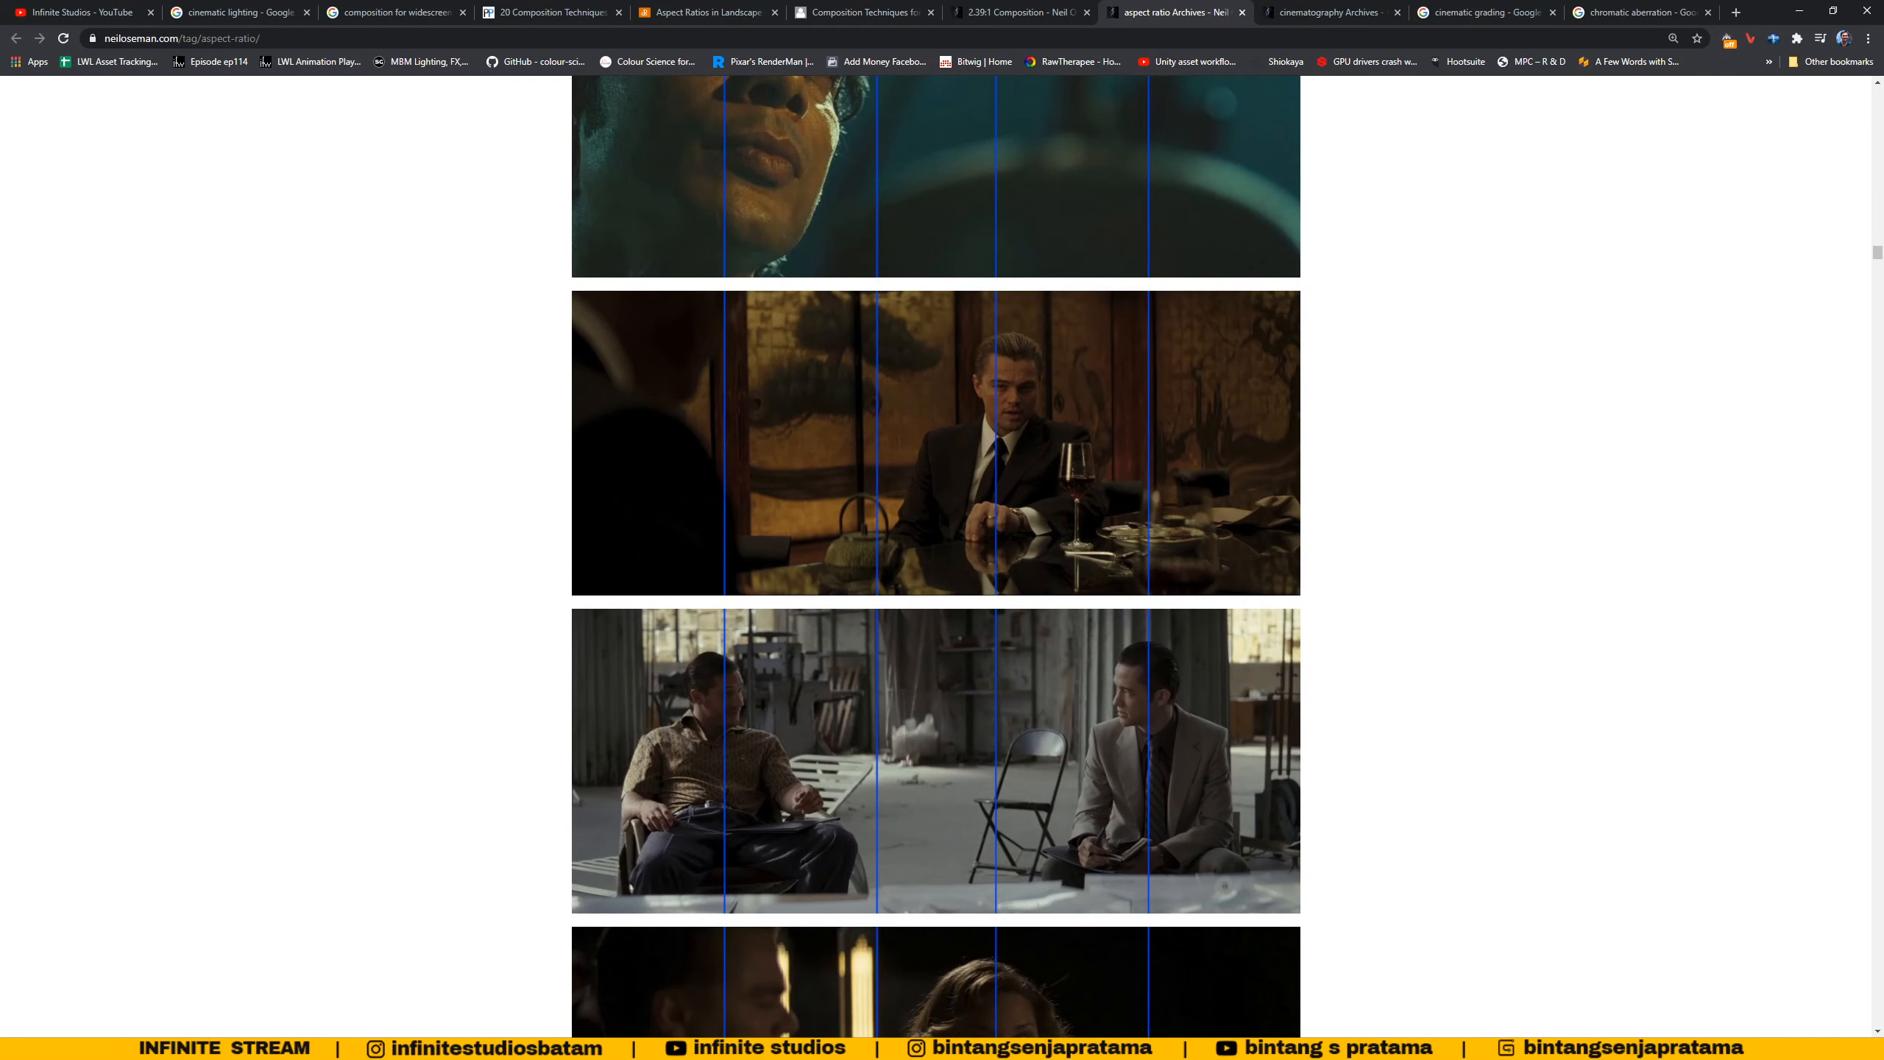
pyautogui.press('Print')
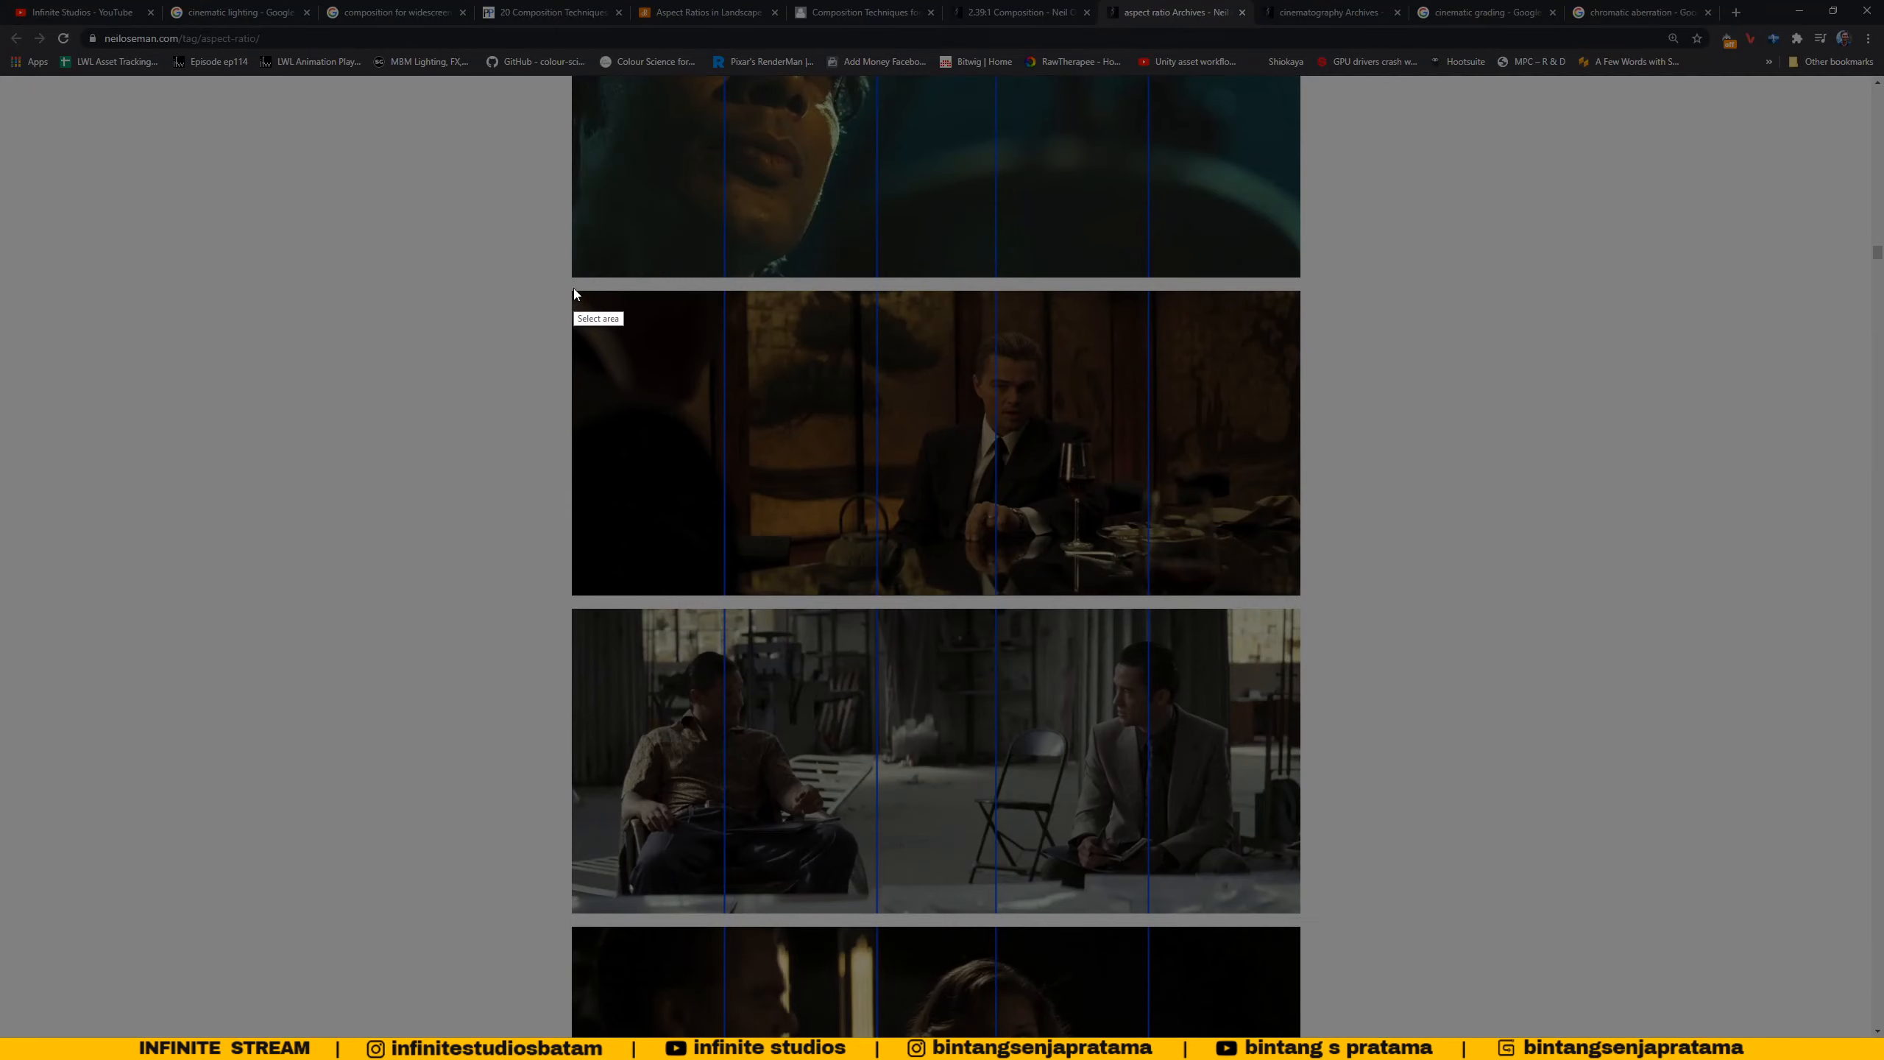
# - Capture a 988x415 screen area around the film still of the suited man at the dark table
pyautogui.press('Escape')
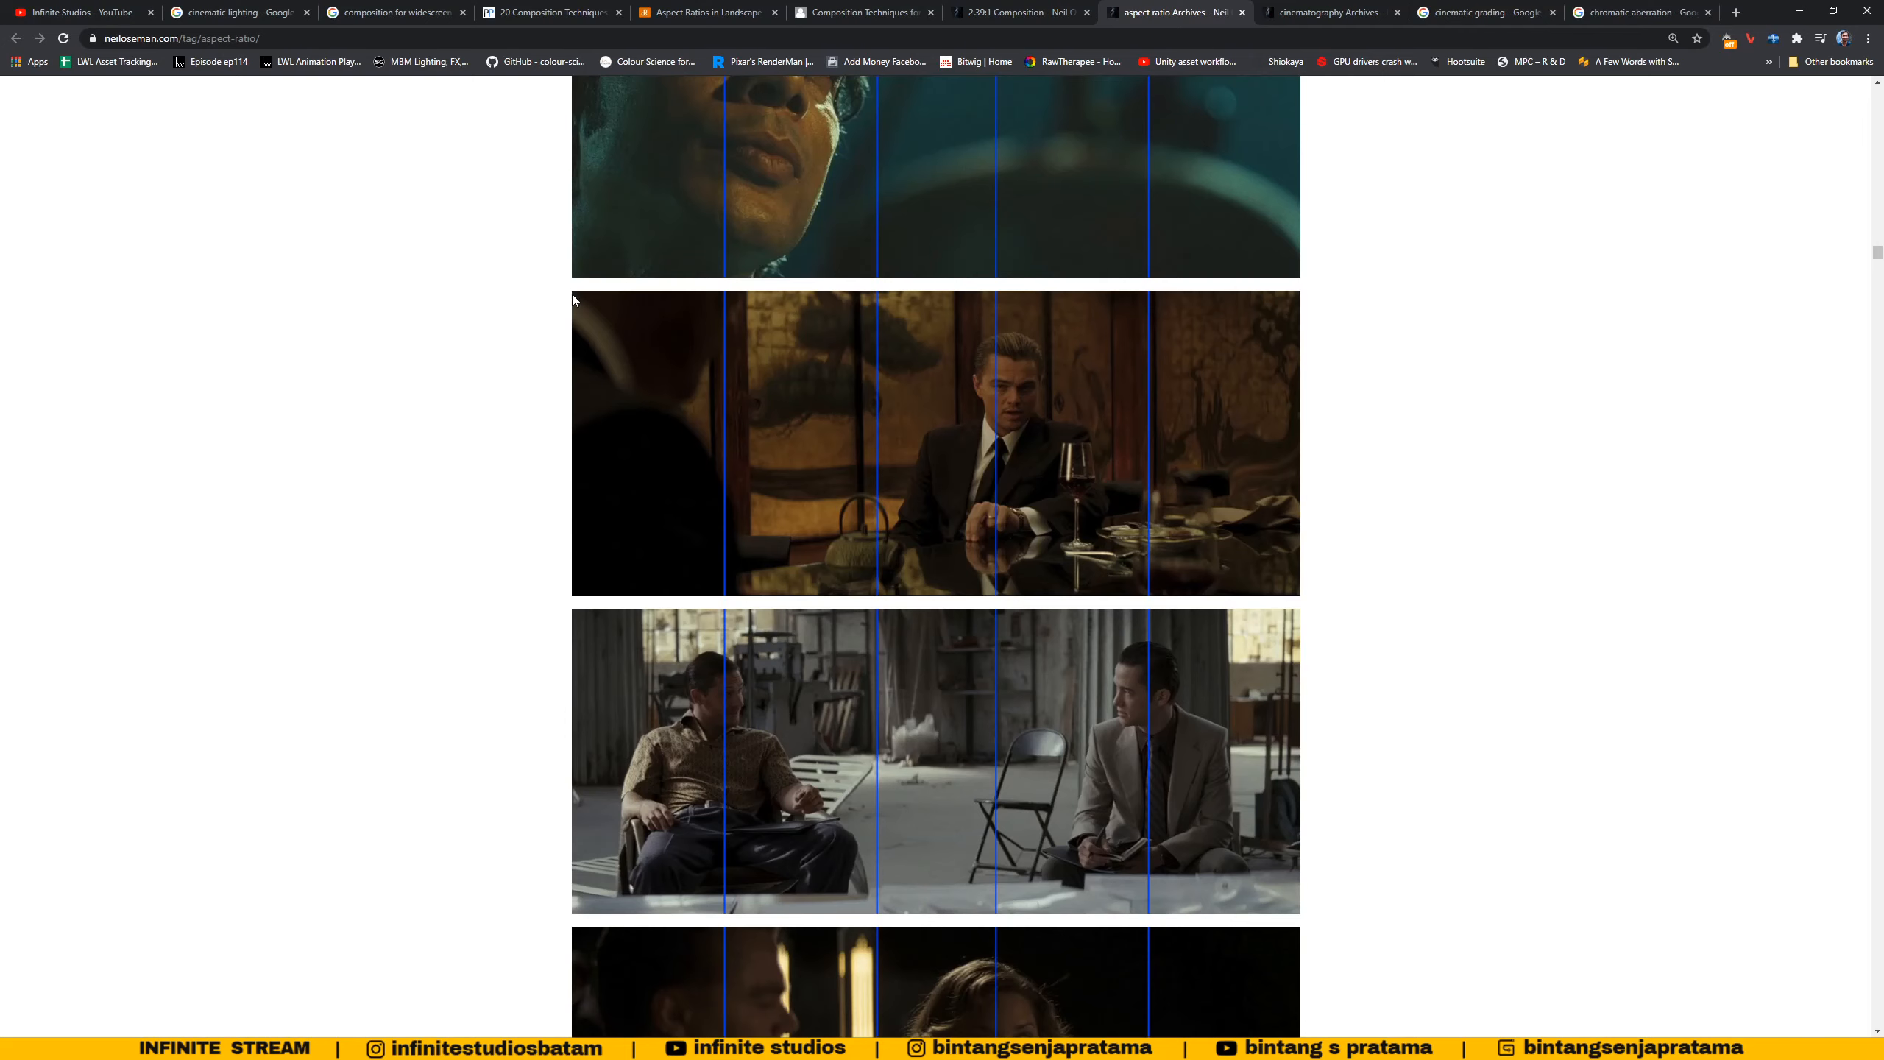
pyautogui.press('Print')
pyautogui.moveTo(572, 291); pyautogui.dragTo(1299, 596)
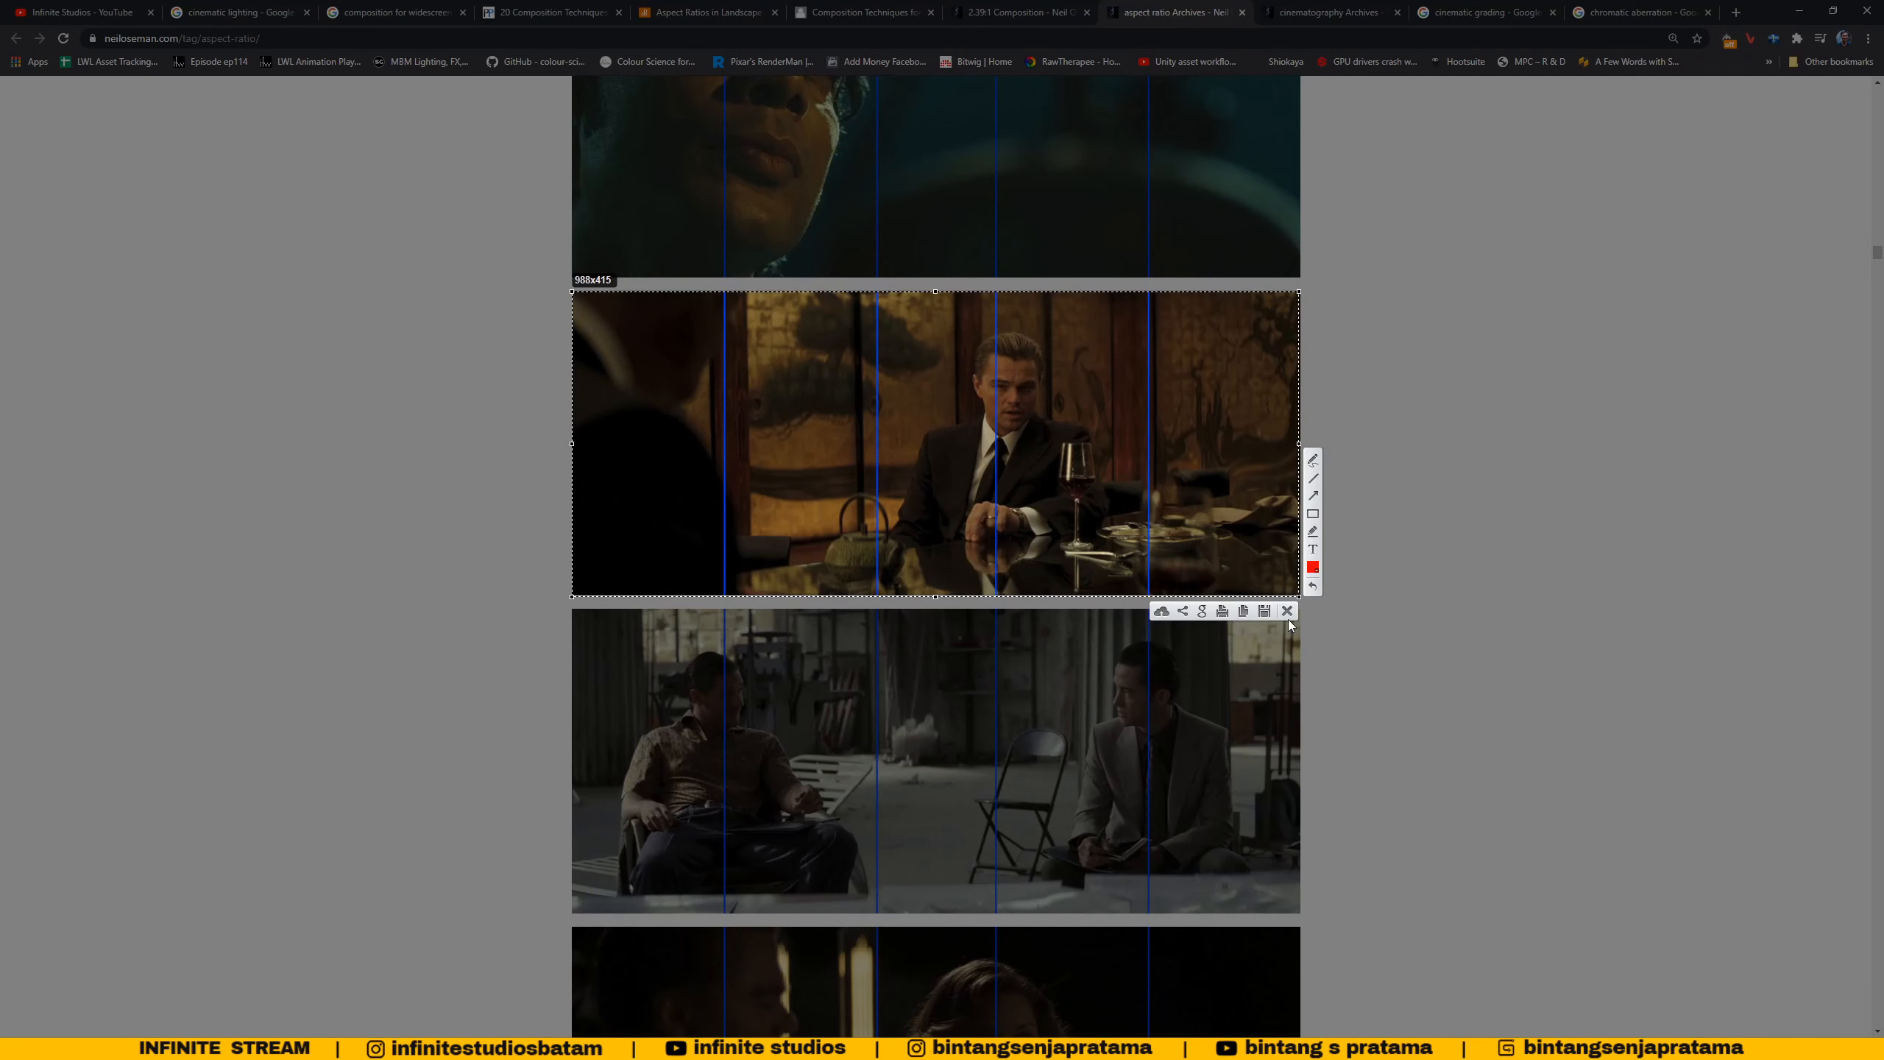
# - Draw two horizontal and two vertical red lines dividing the captured still into thirds, and save it as Screenshot_4.jpg in the temp folder
pyautogui.click(1315, 479)
pyautogui.moveTo(575, 392); pyautogui.dragTo(1298, 400)
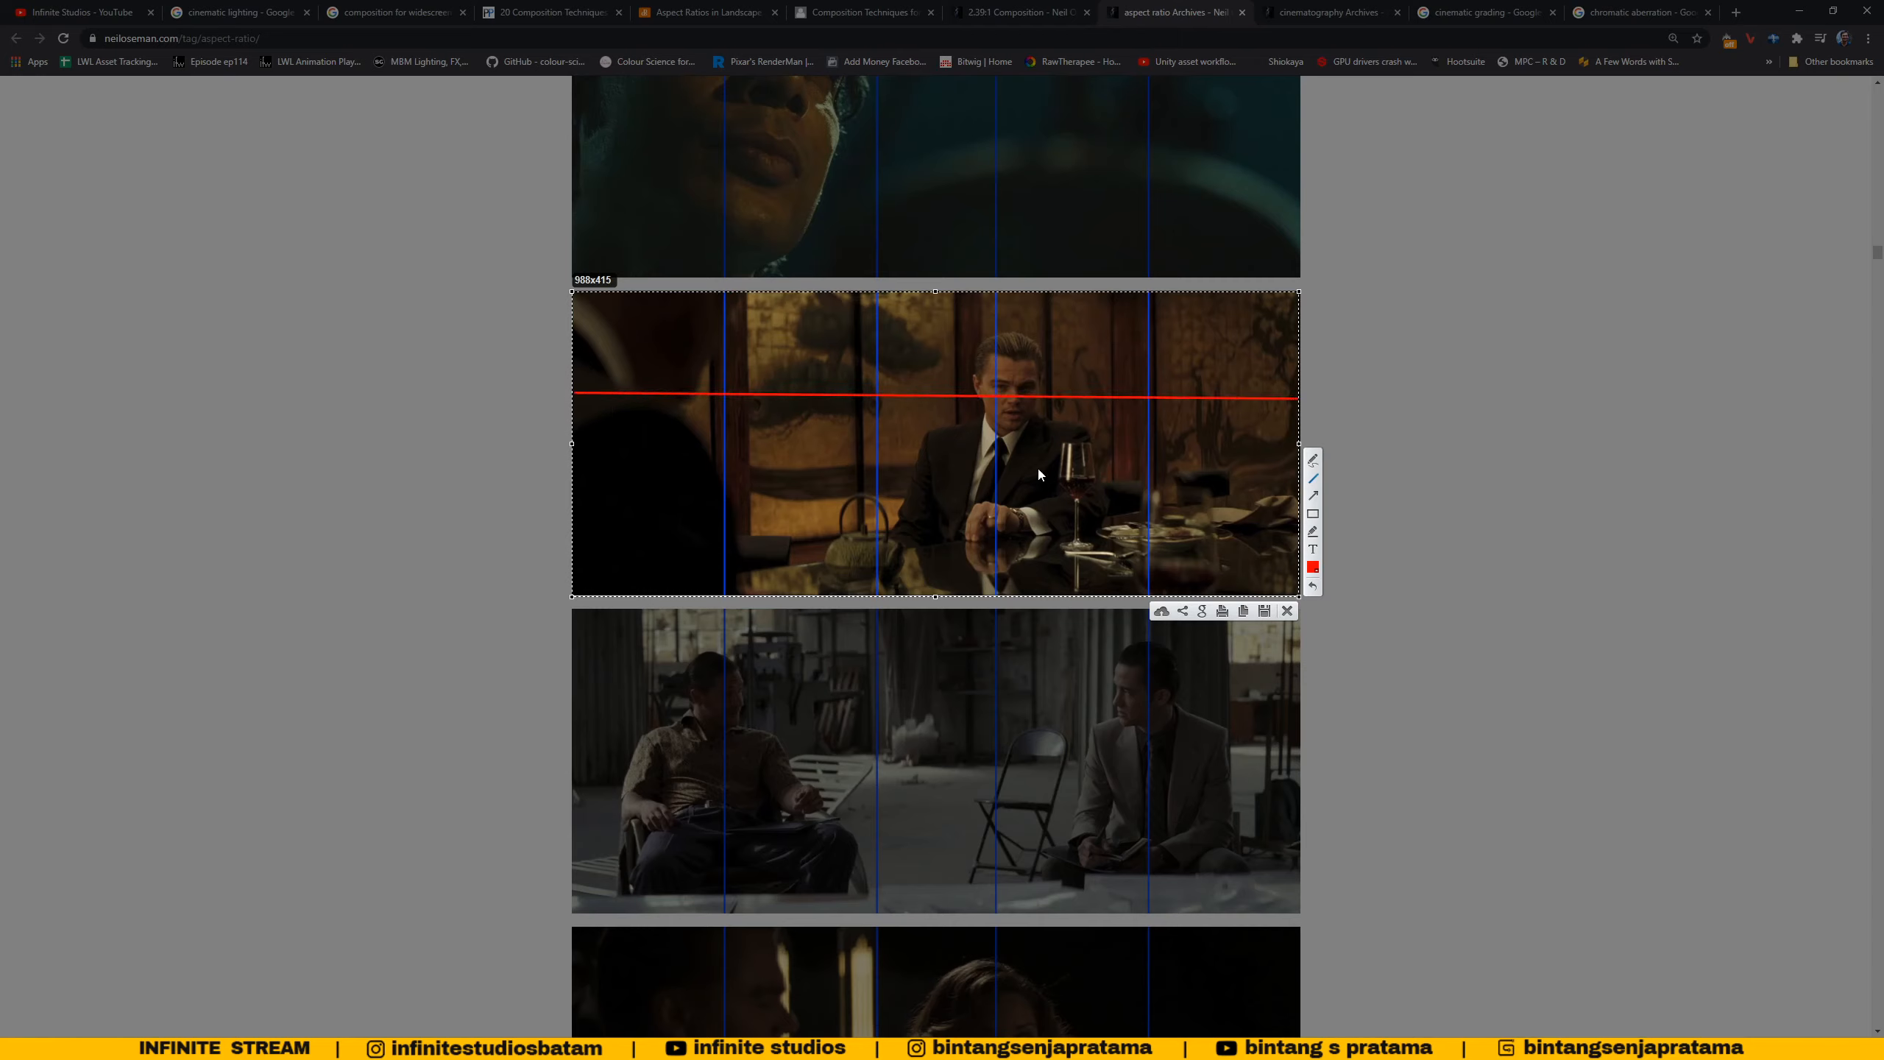
pyautogui.moveTo(576, 495); pyautogui.dragTo(1298, 494)
pyautogui.moveTo(809, 296); pyautogui.dragTo(814, 594)
pyautogui.moveTo(1046, 295); pyautogui.dragTo(1048, 603)
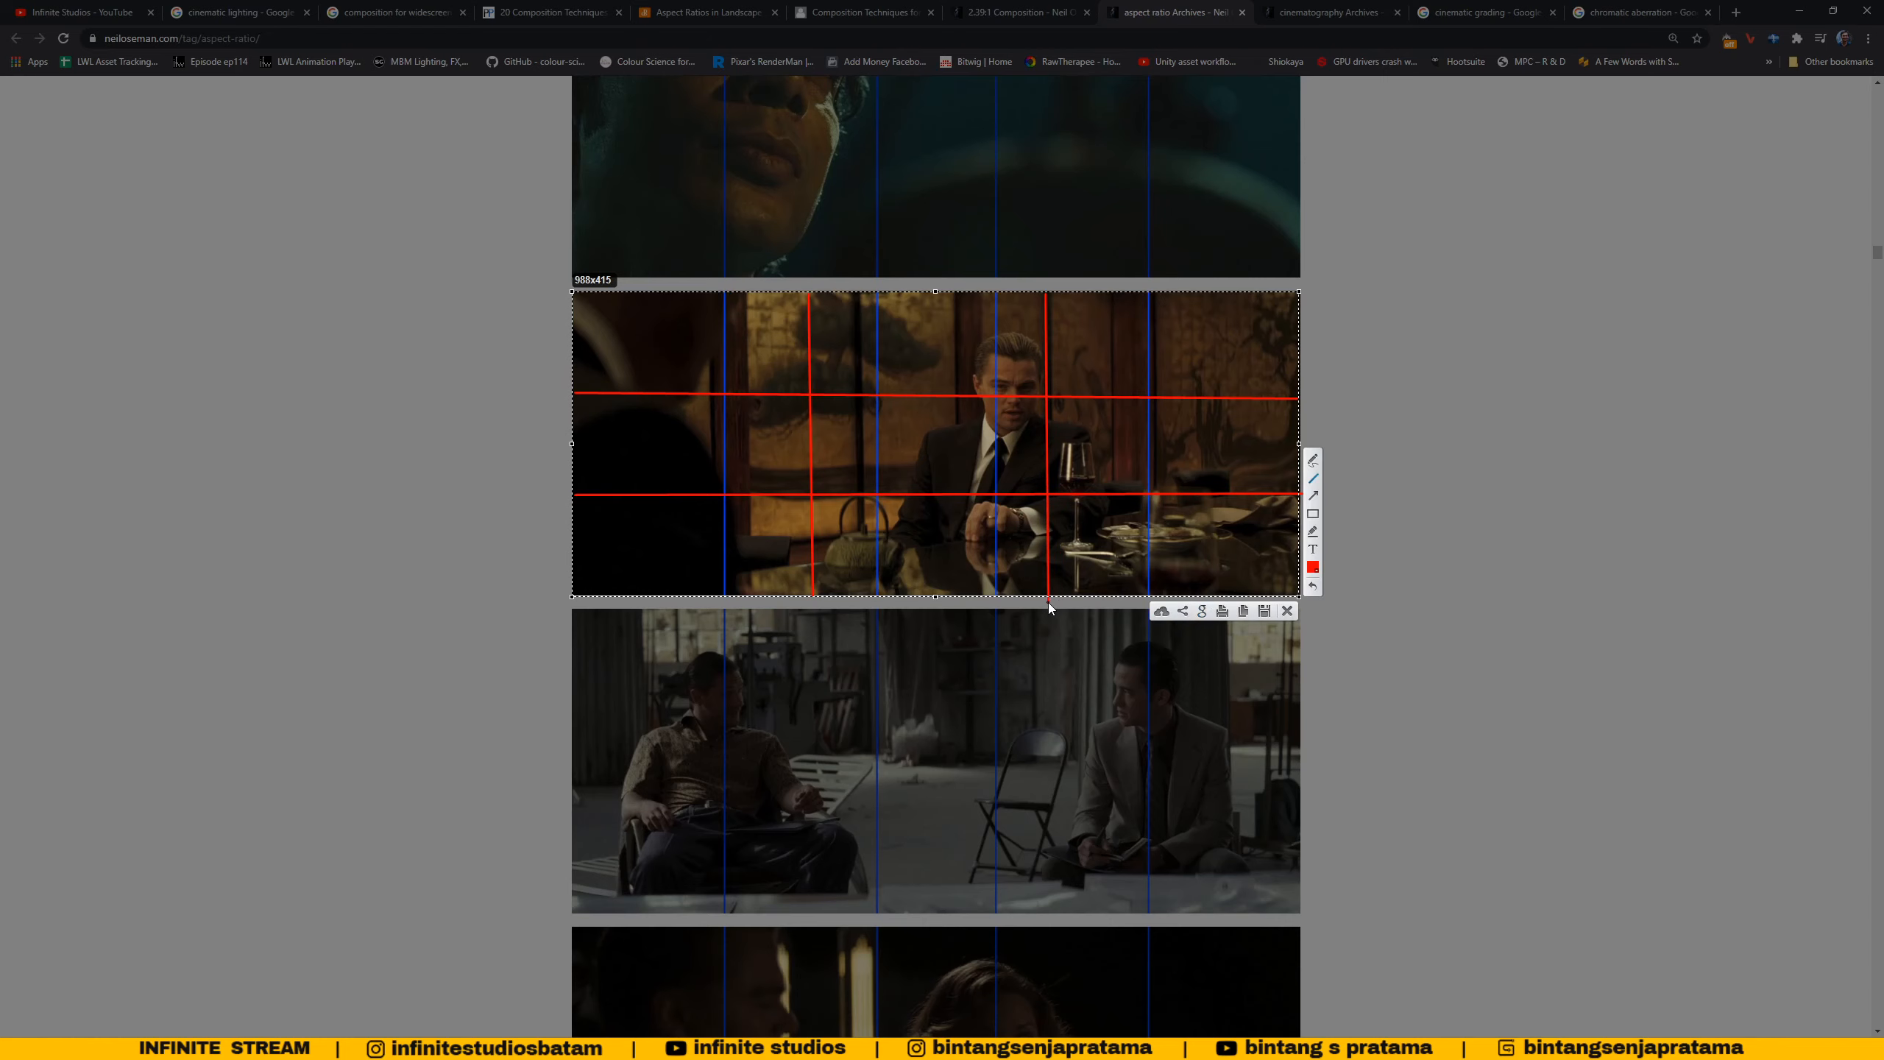
pyautogui.click(1264, 611)
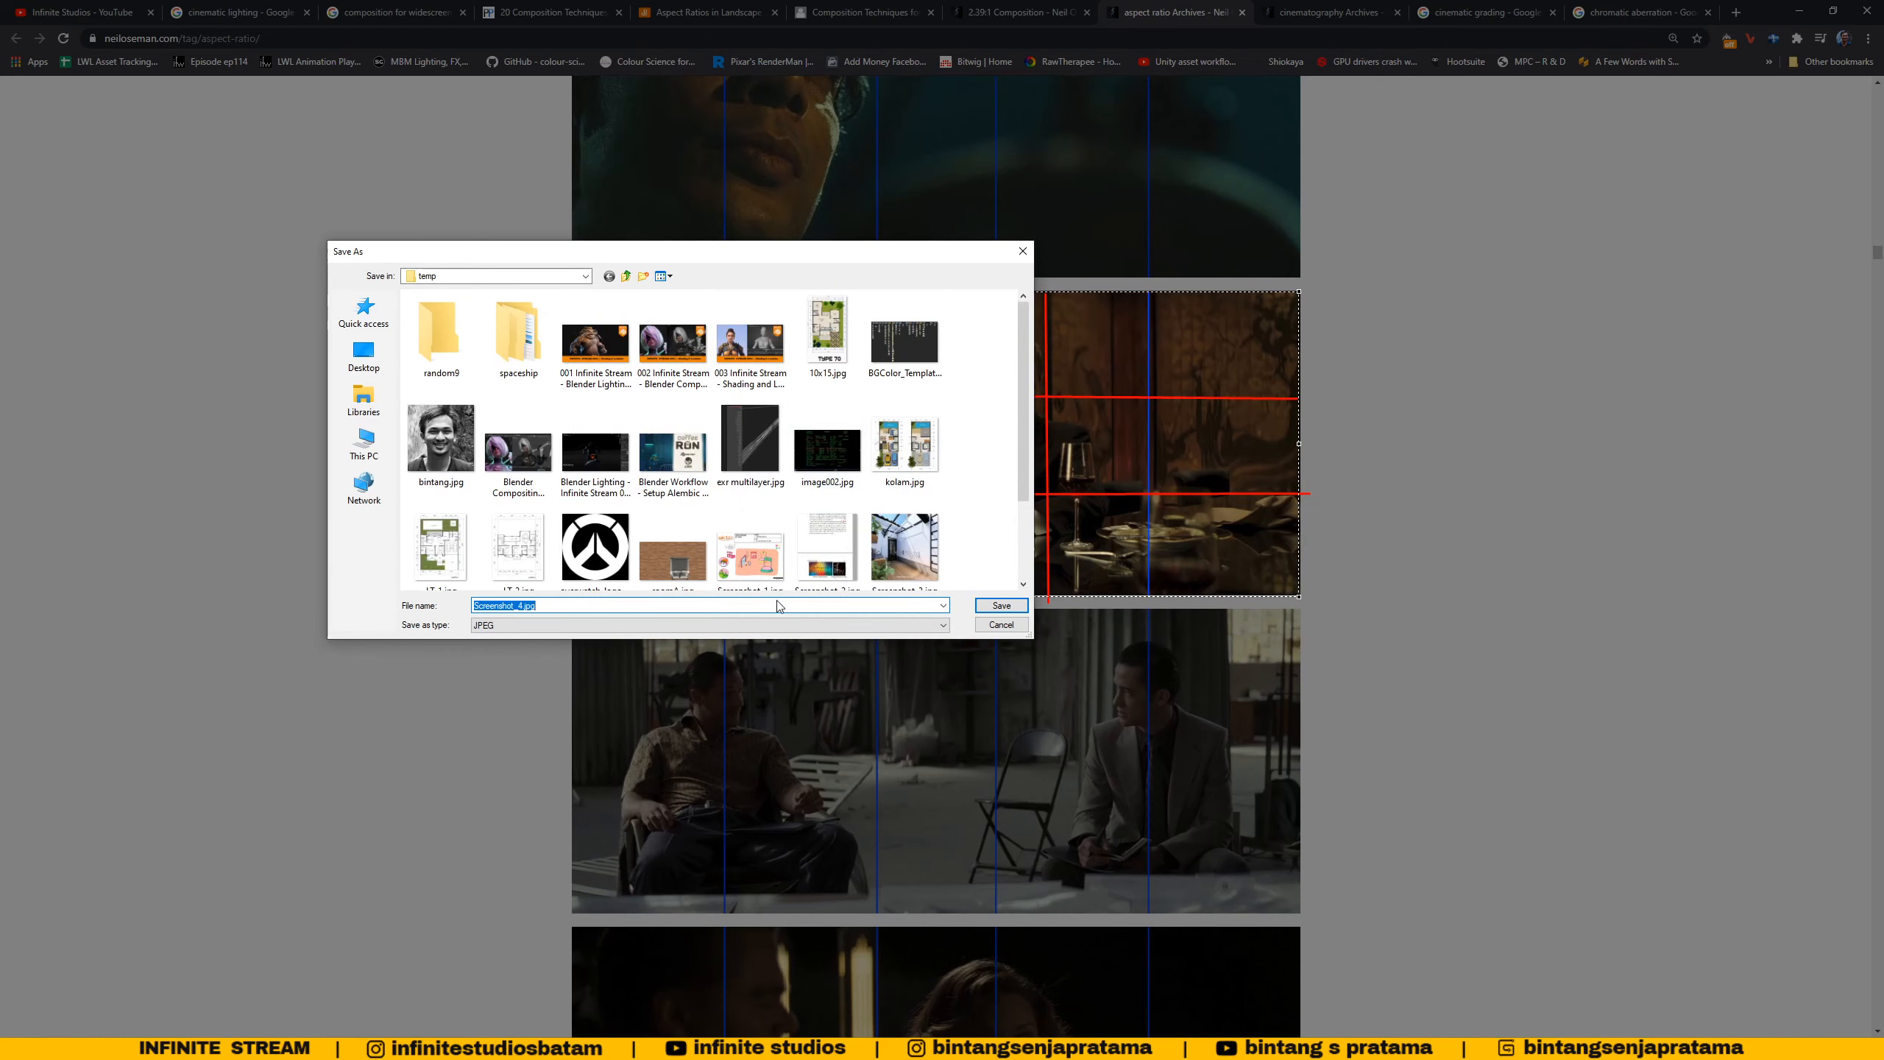
pyautogui.click(998, 608)
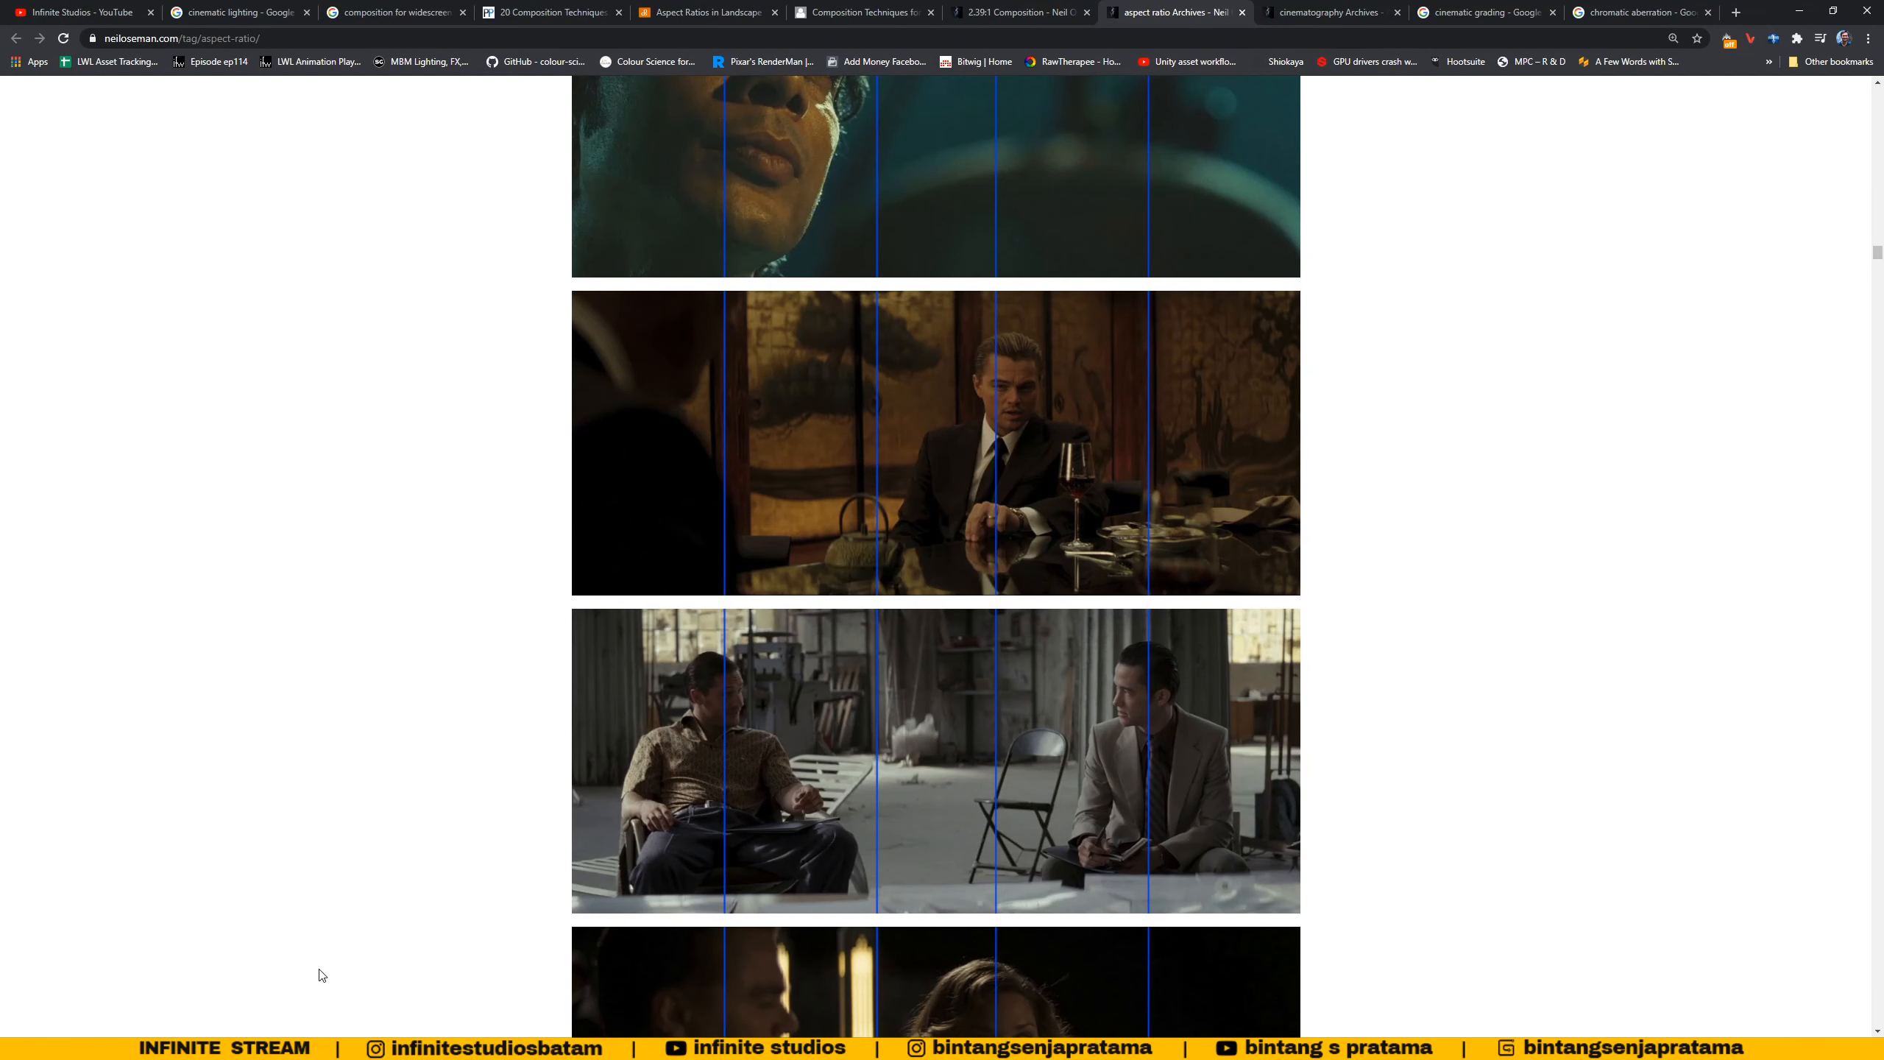
# - Open Screenshot_4.jpg in IrfanView and examine the red thirds grid against the blue guide lines at a larger scale
pyautogui.moveTo(148, 1049)
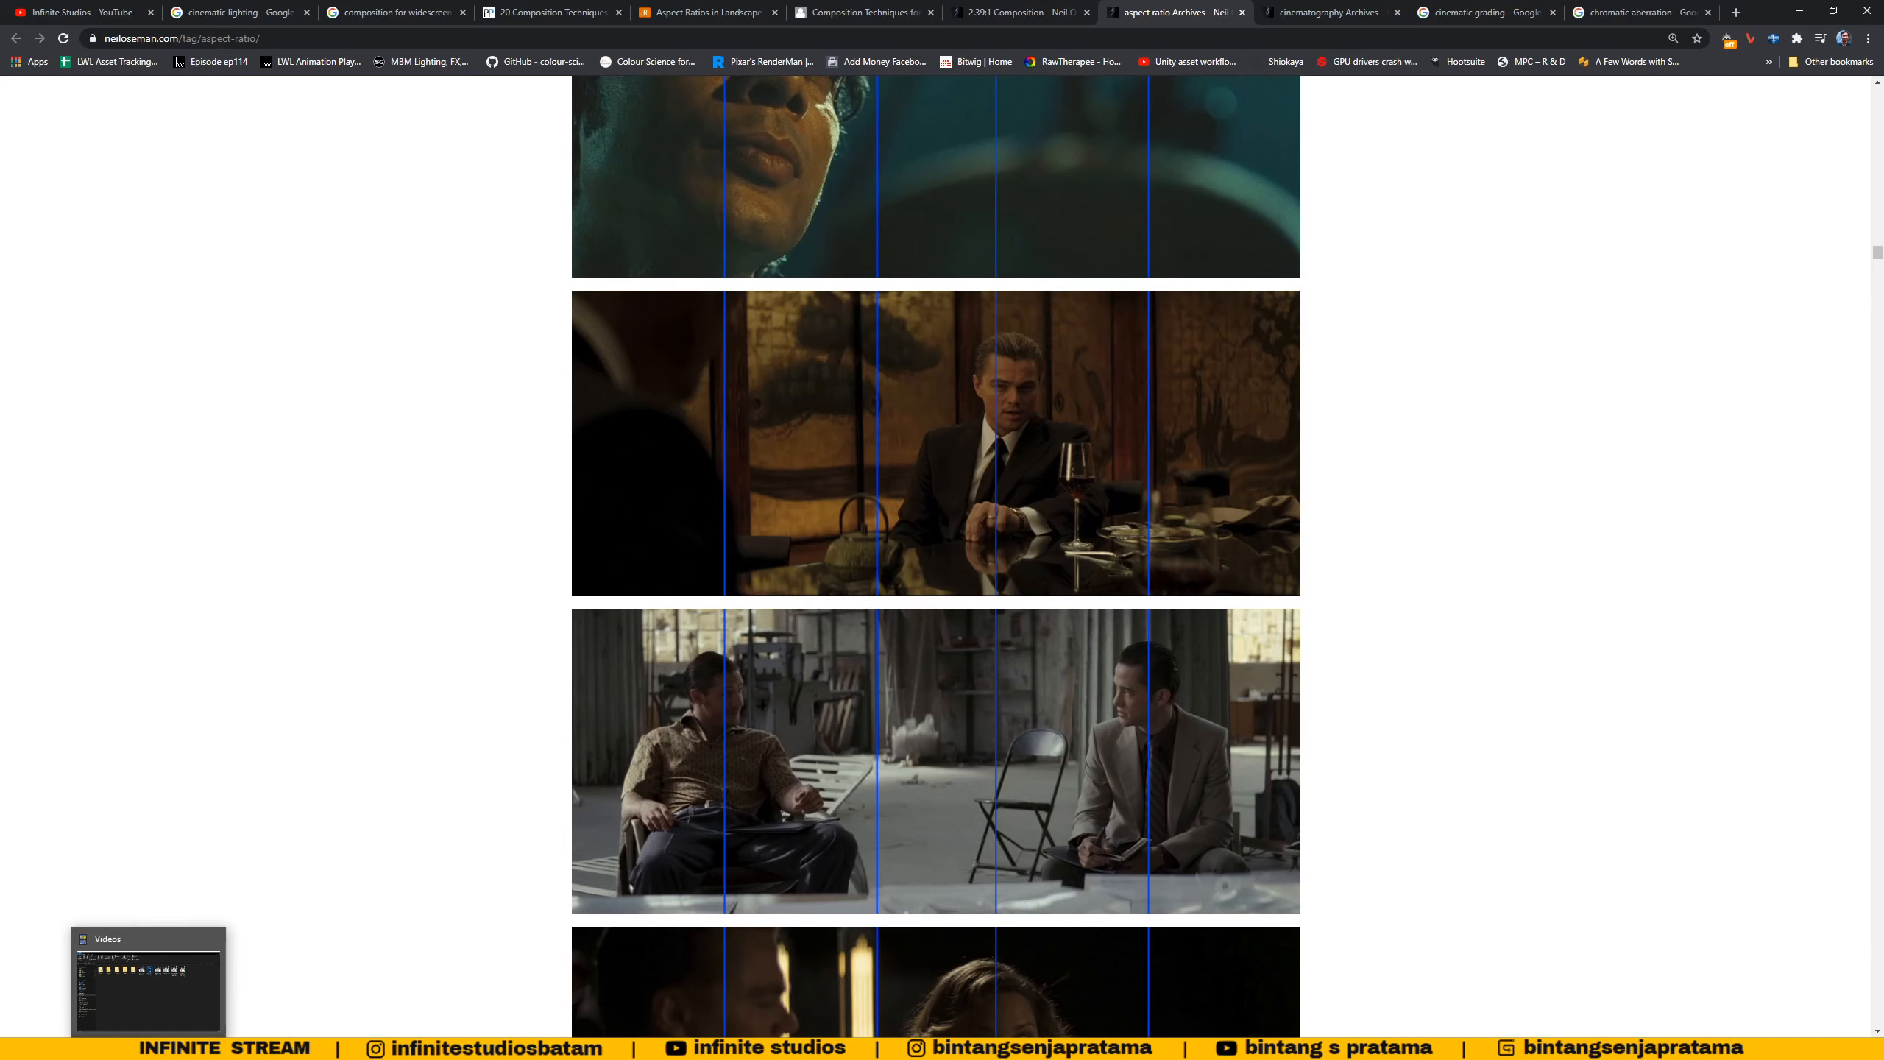
pyautogui.click(149, 1049)
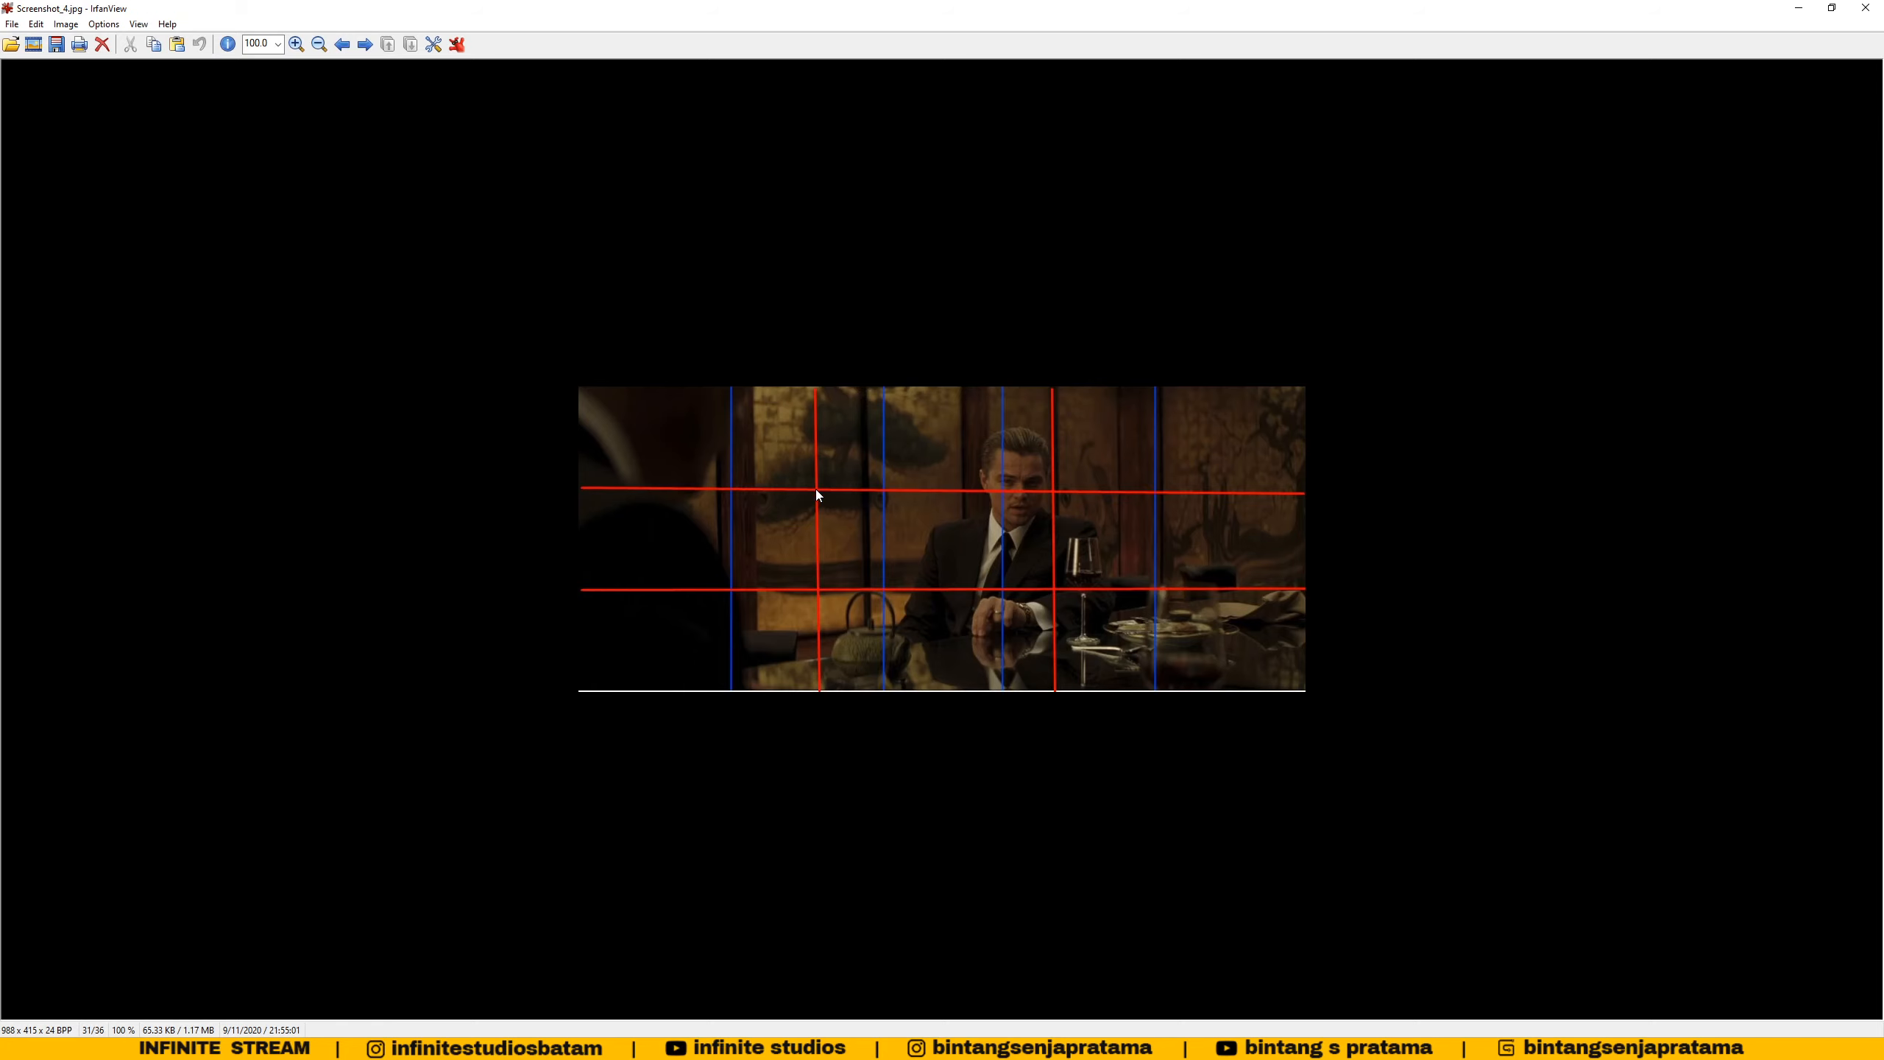
pyautogui.keyDown('ctrl'); pyautogui.scroll(3, 820, 488); pyautogui.keyUp('ctrl')
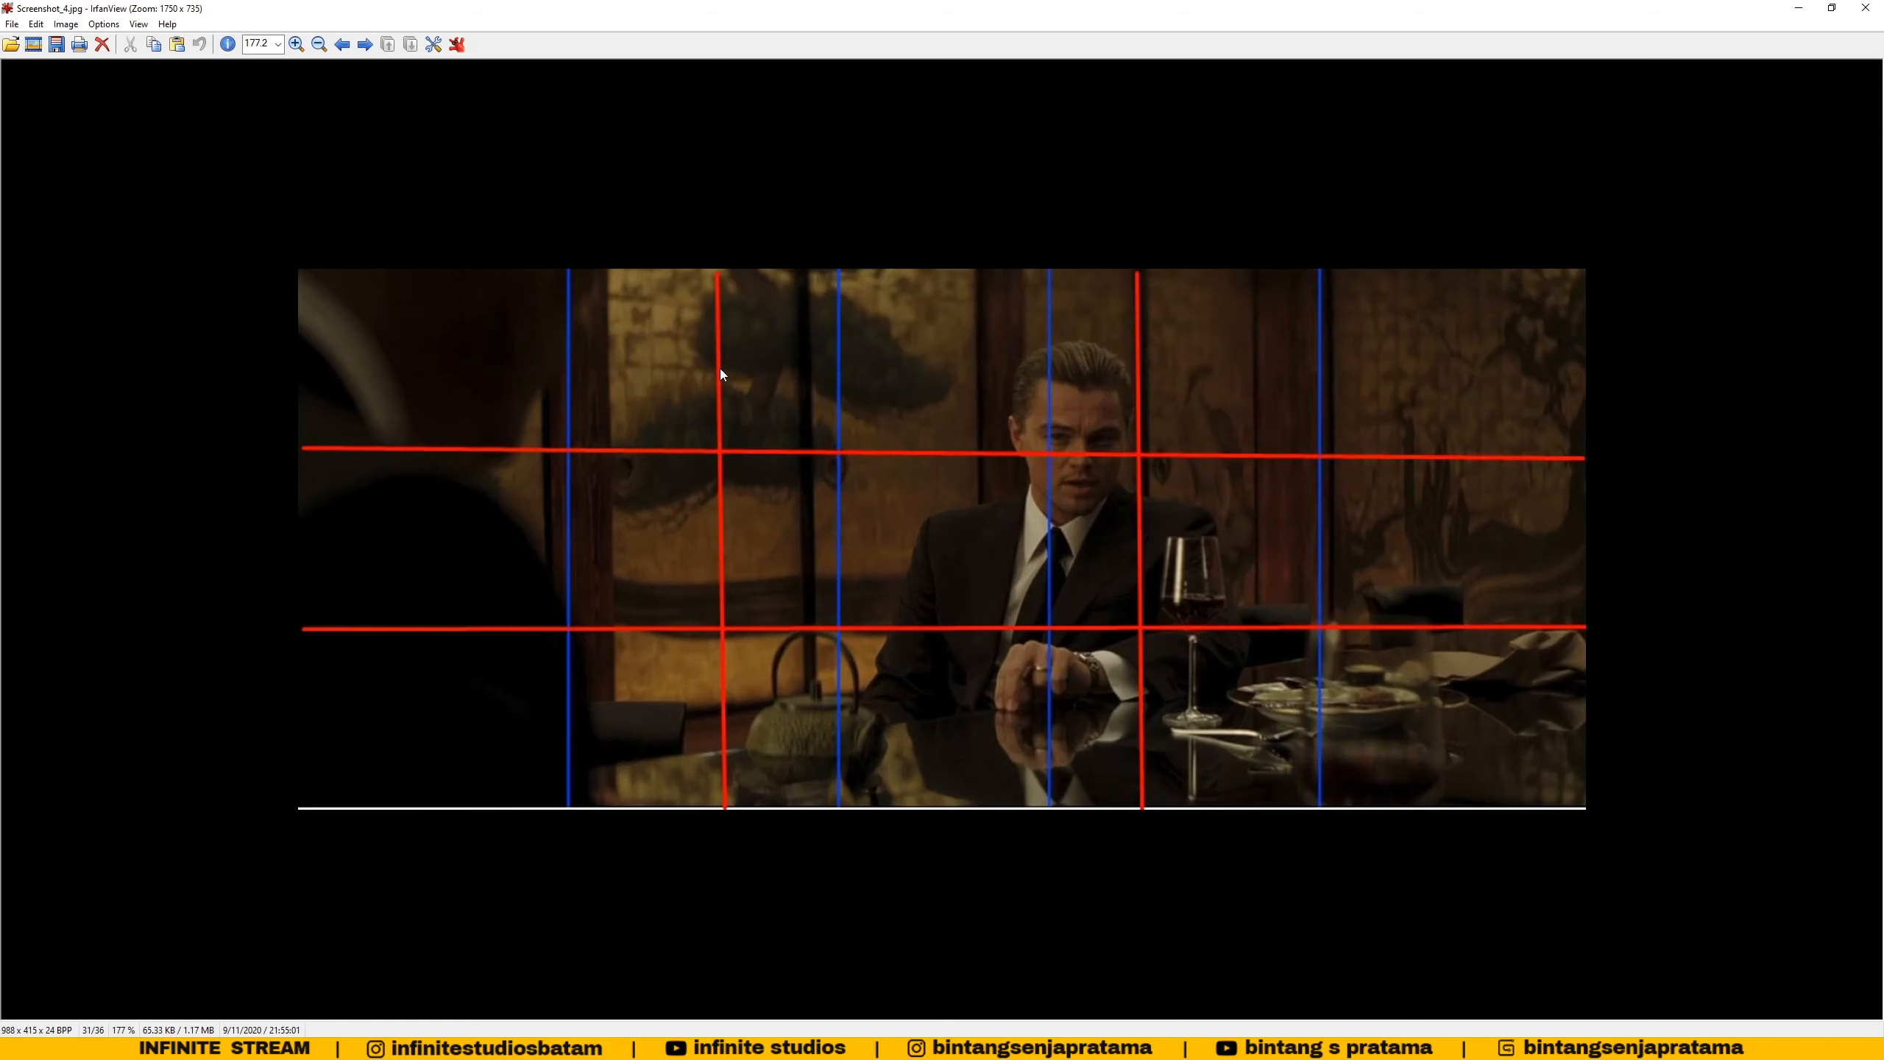
pyautogui.scroll(-2, 720, 369)
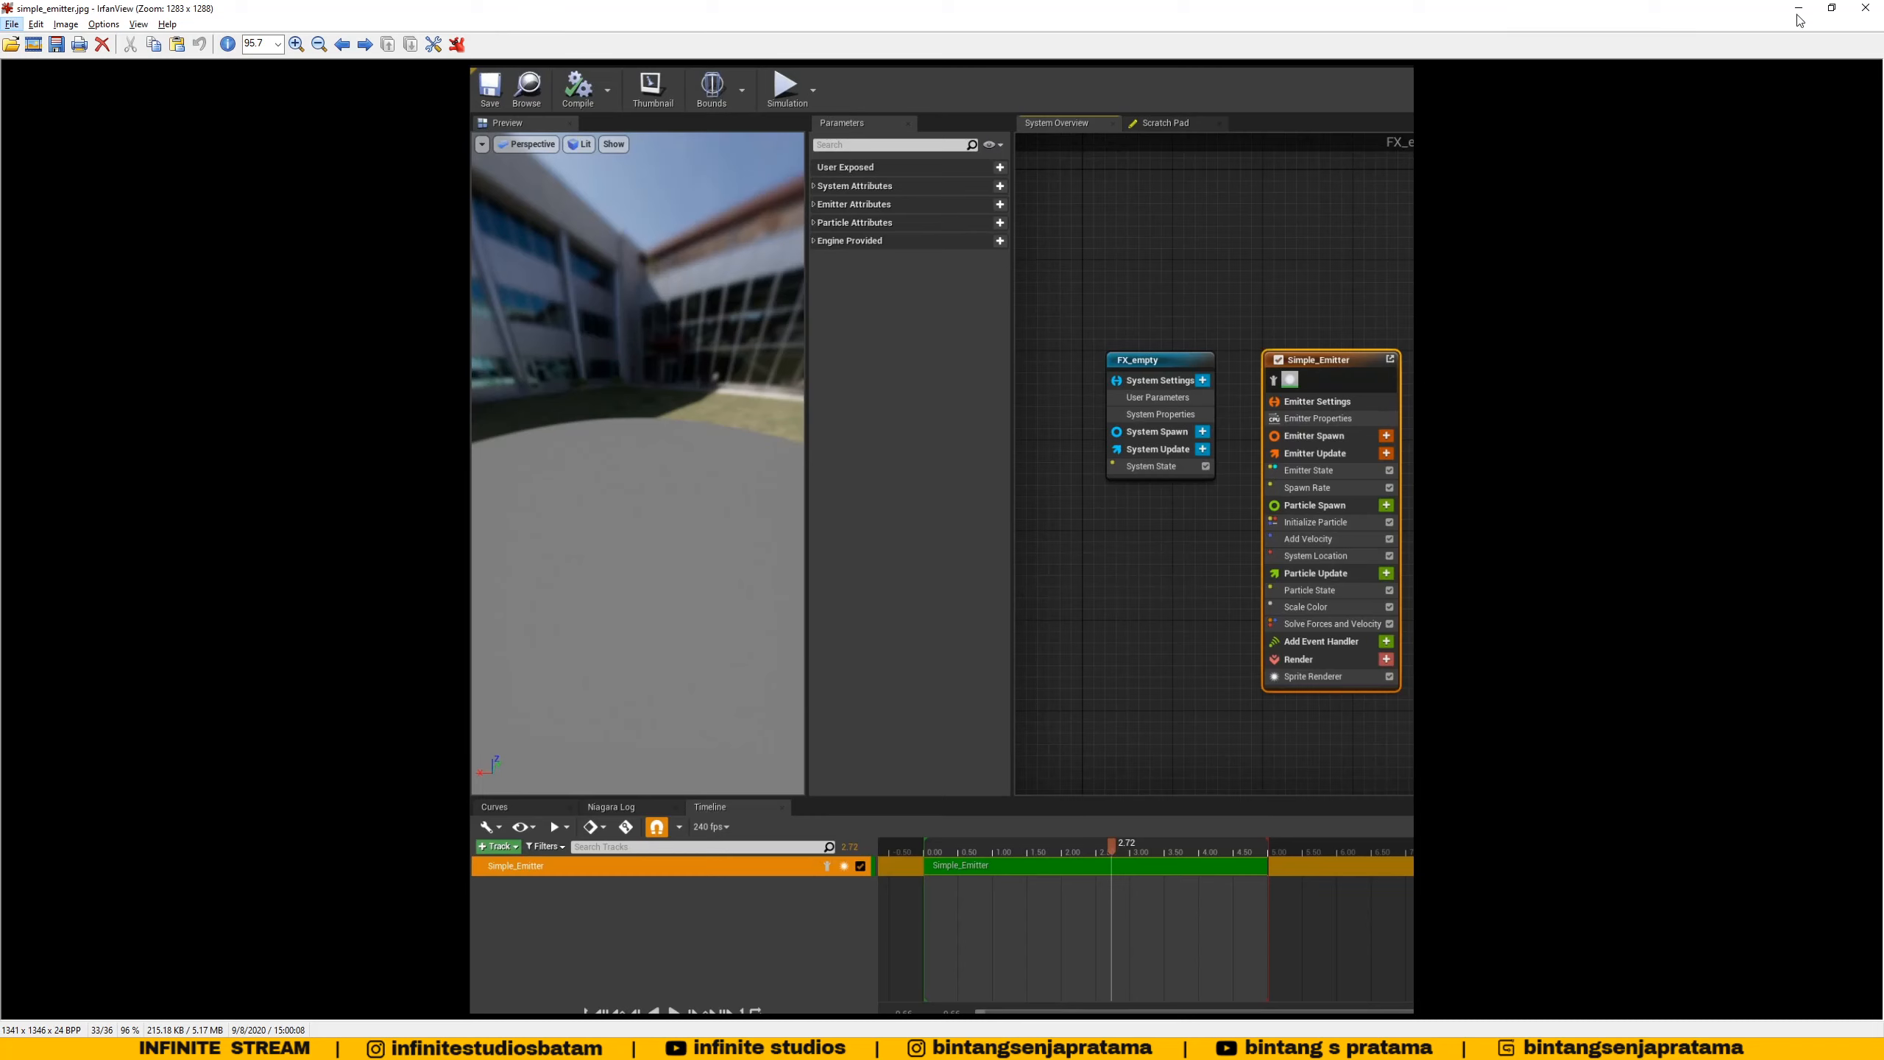
pyautogui.click(1864, 9)
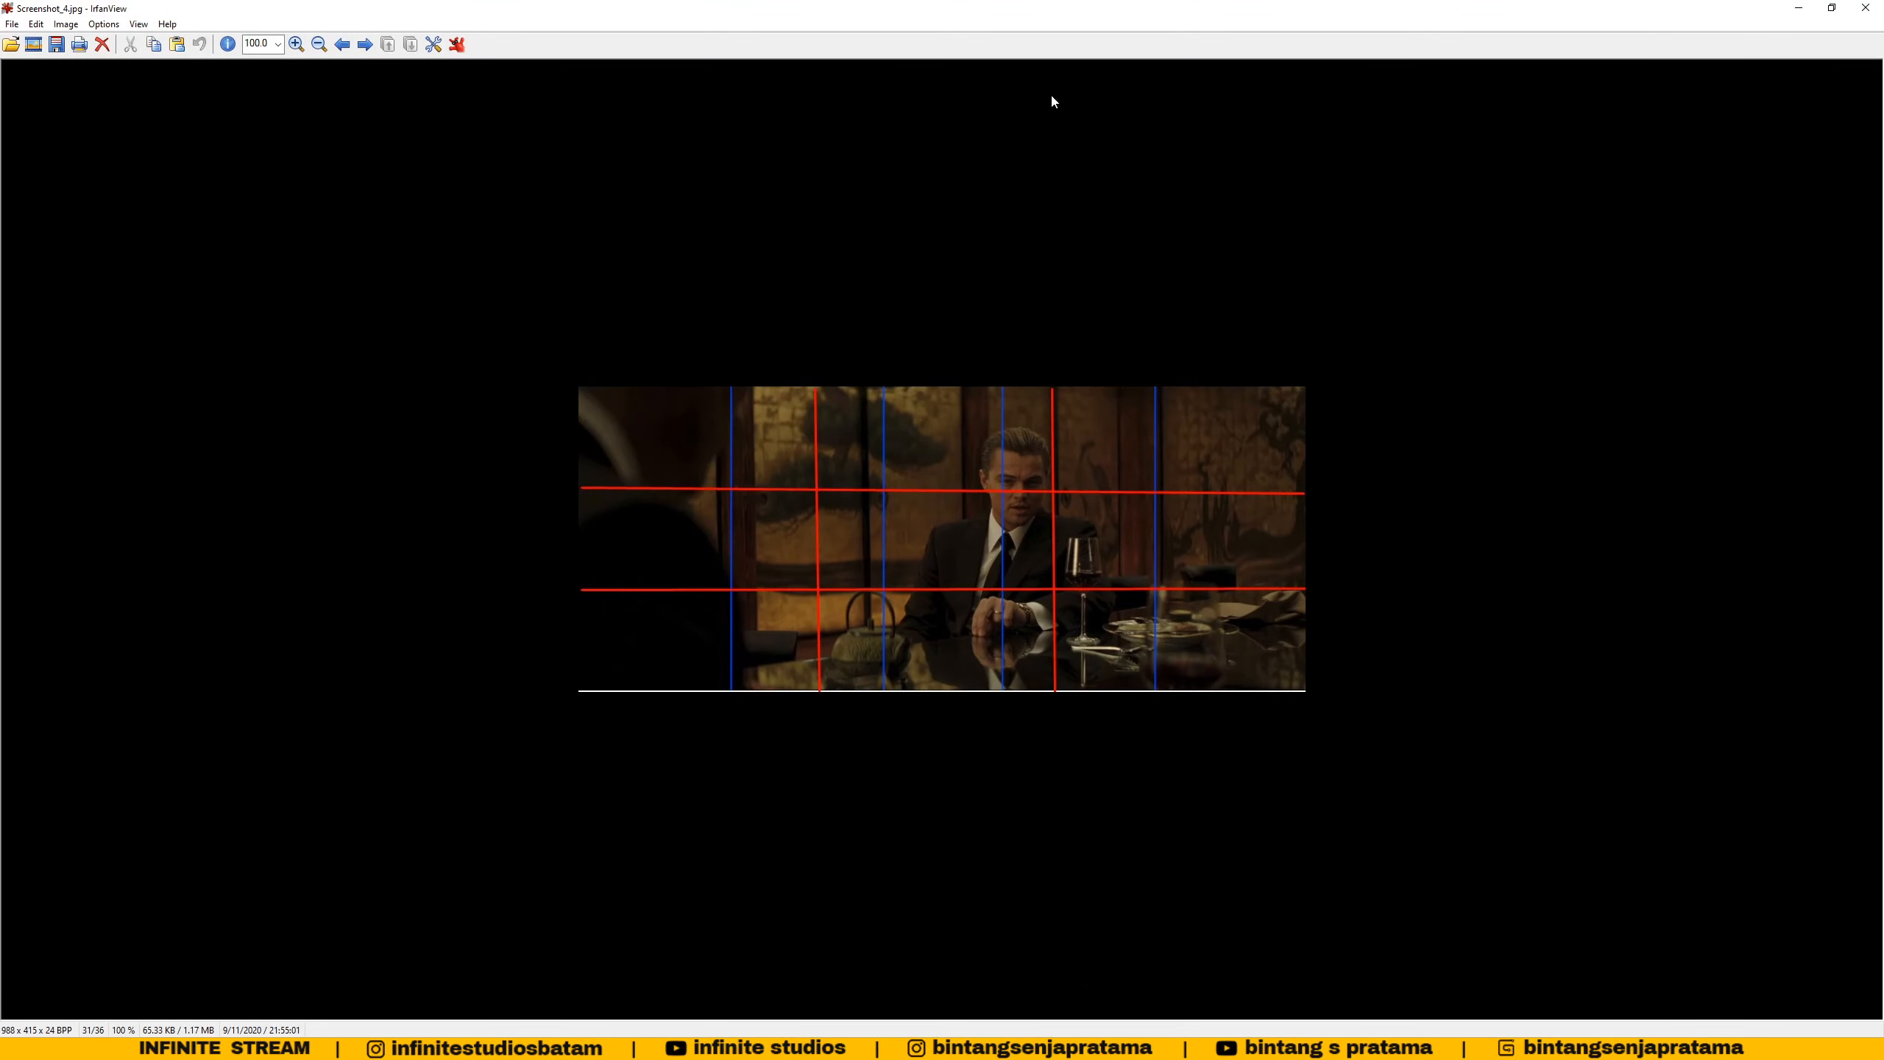
pyautogui.keyDown('ctrl'); pyautogui.scroll(5, 957, 457); pyautogui.keyUp('ctrl')
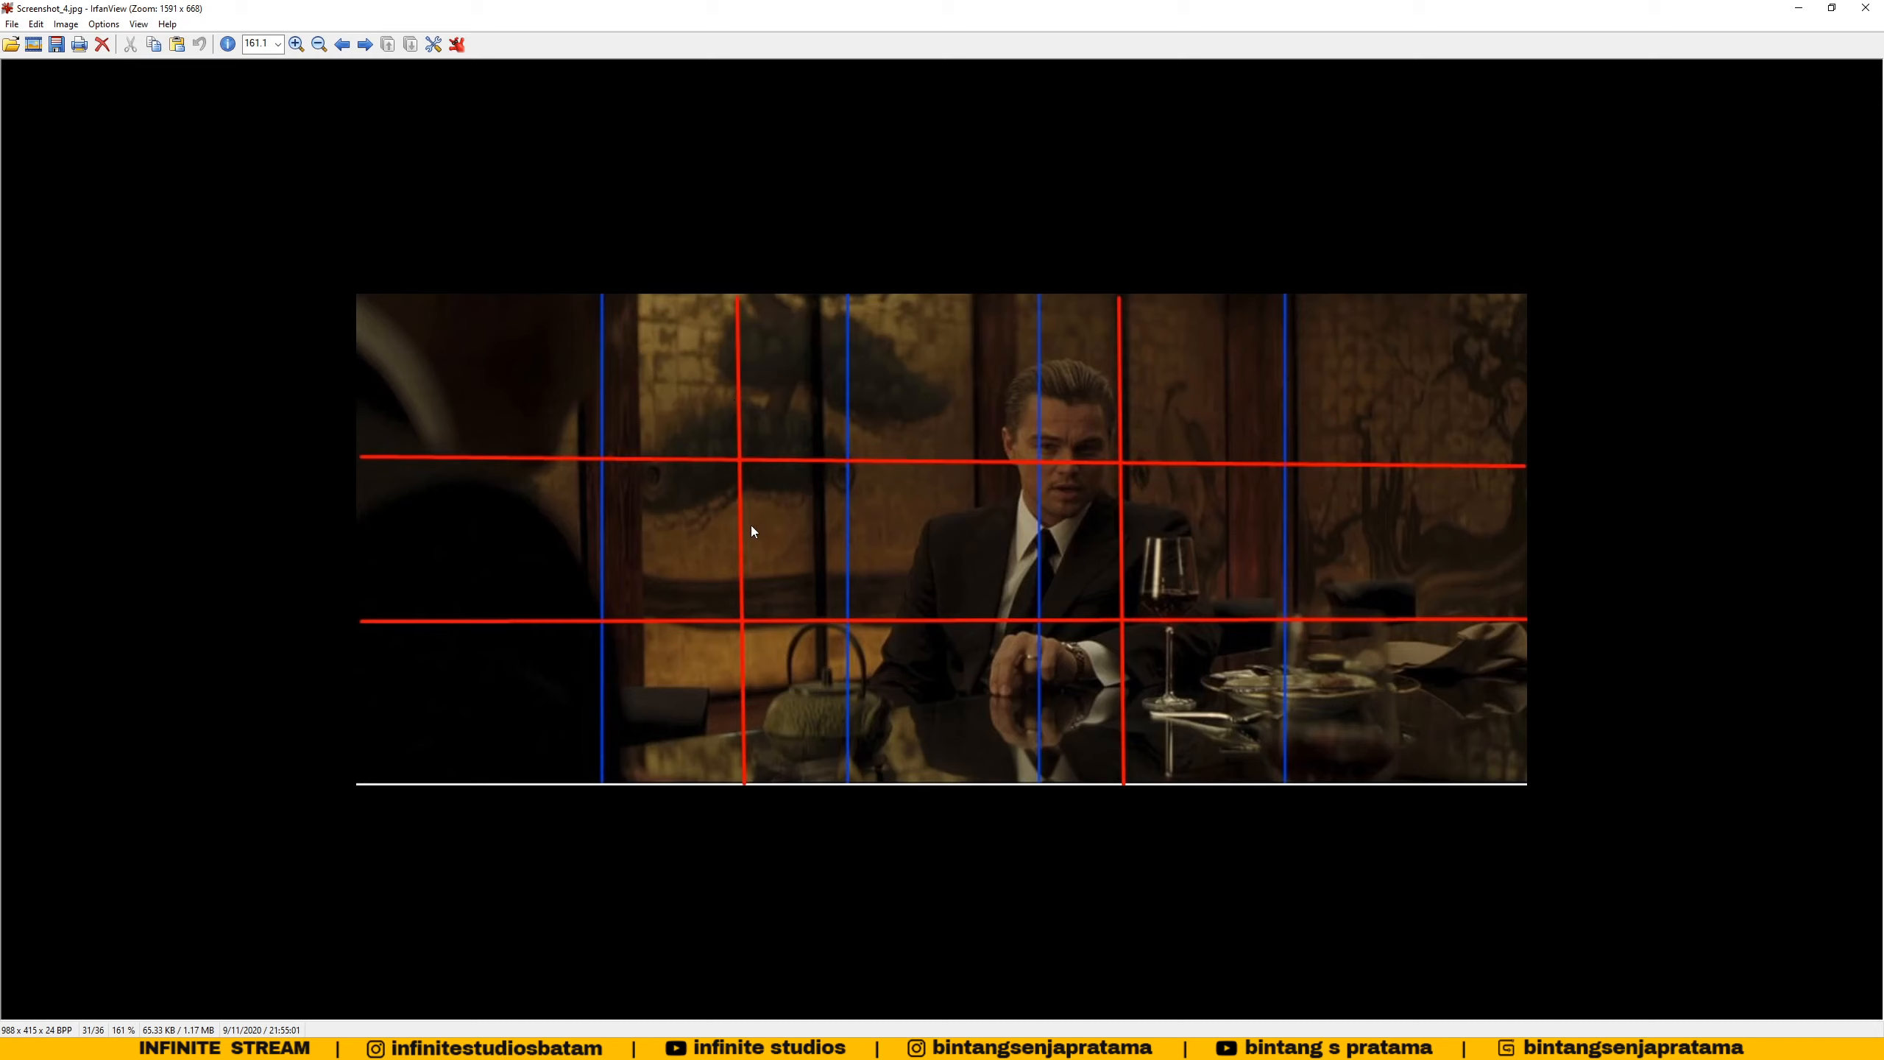
# - Switch to the browser's aspect-ratio page, select its web address, and switch to the Google Meet window
pyautogui.click(141, 1049)
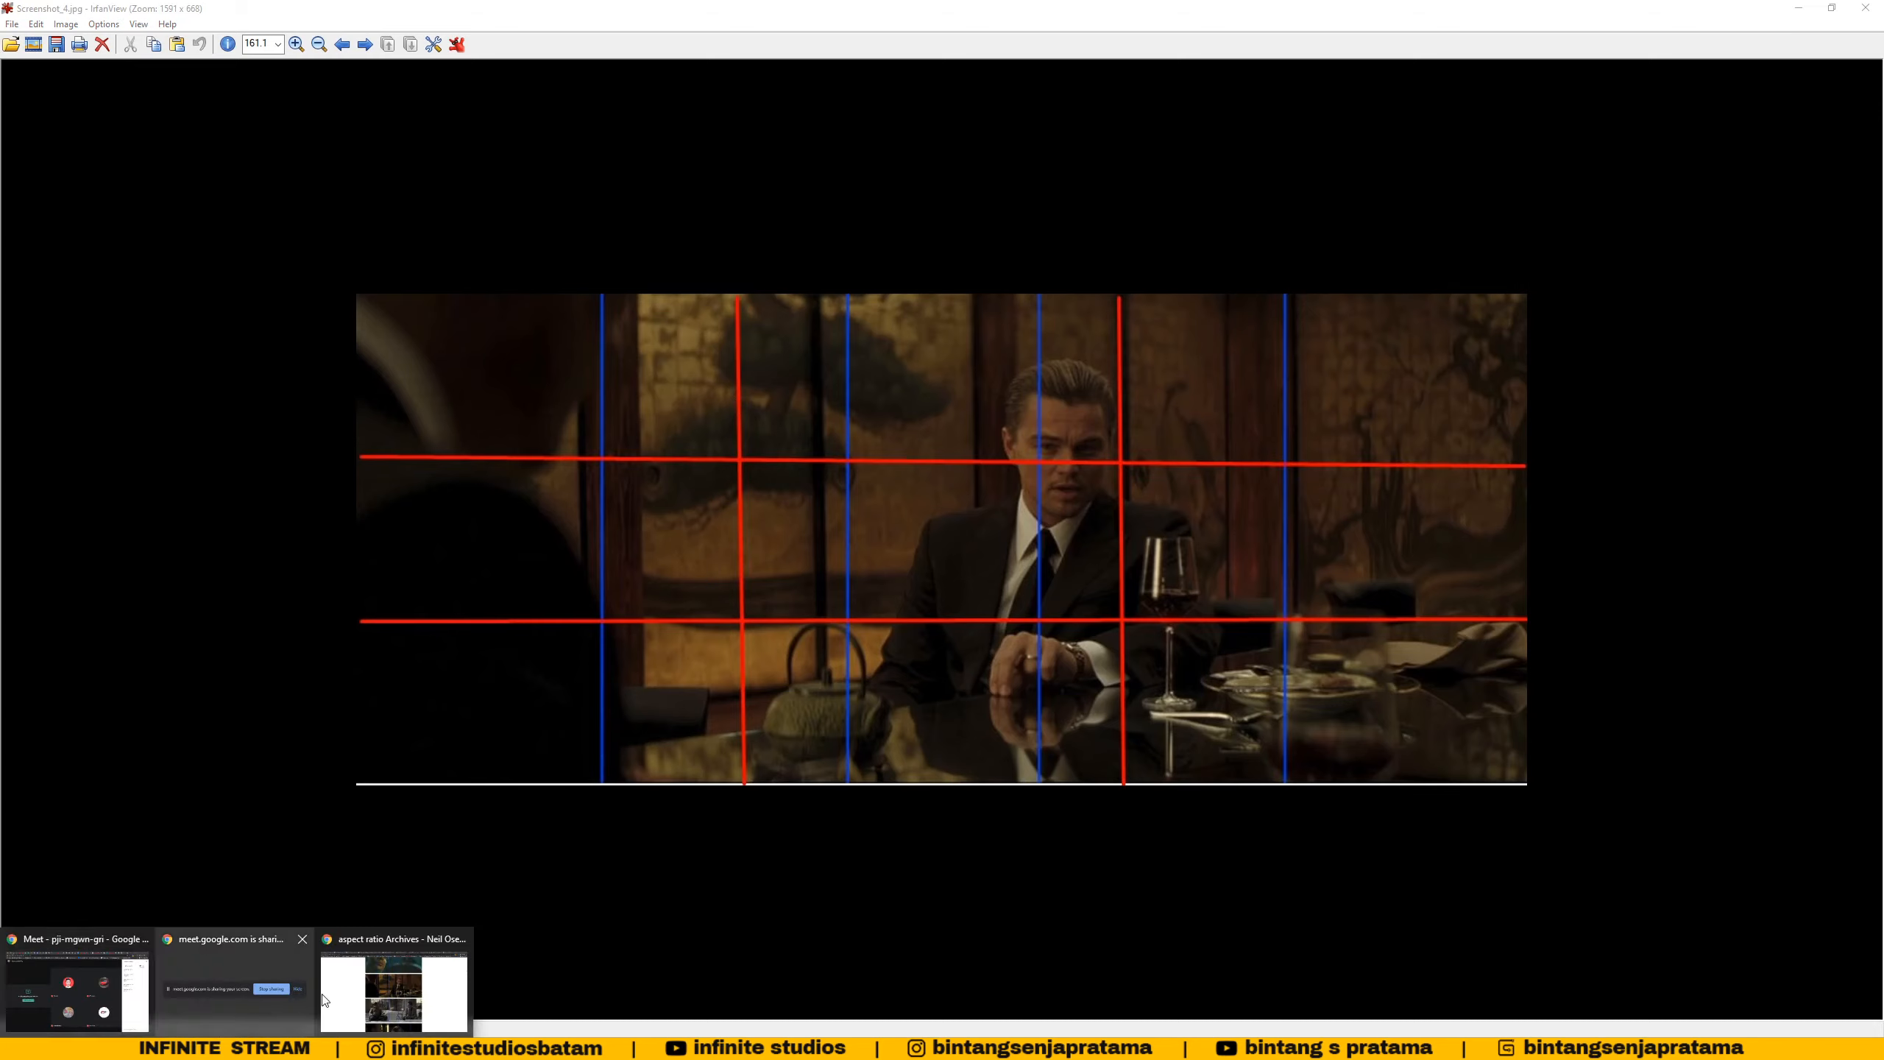
pyautogui.click(416, 993)
pyautogui.scroll(7, 1160, 494)
pyautogui.scroll(10, 1160, 494)
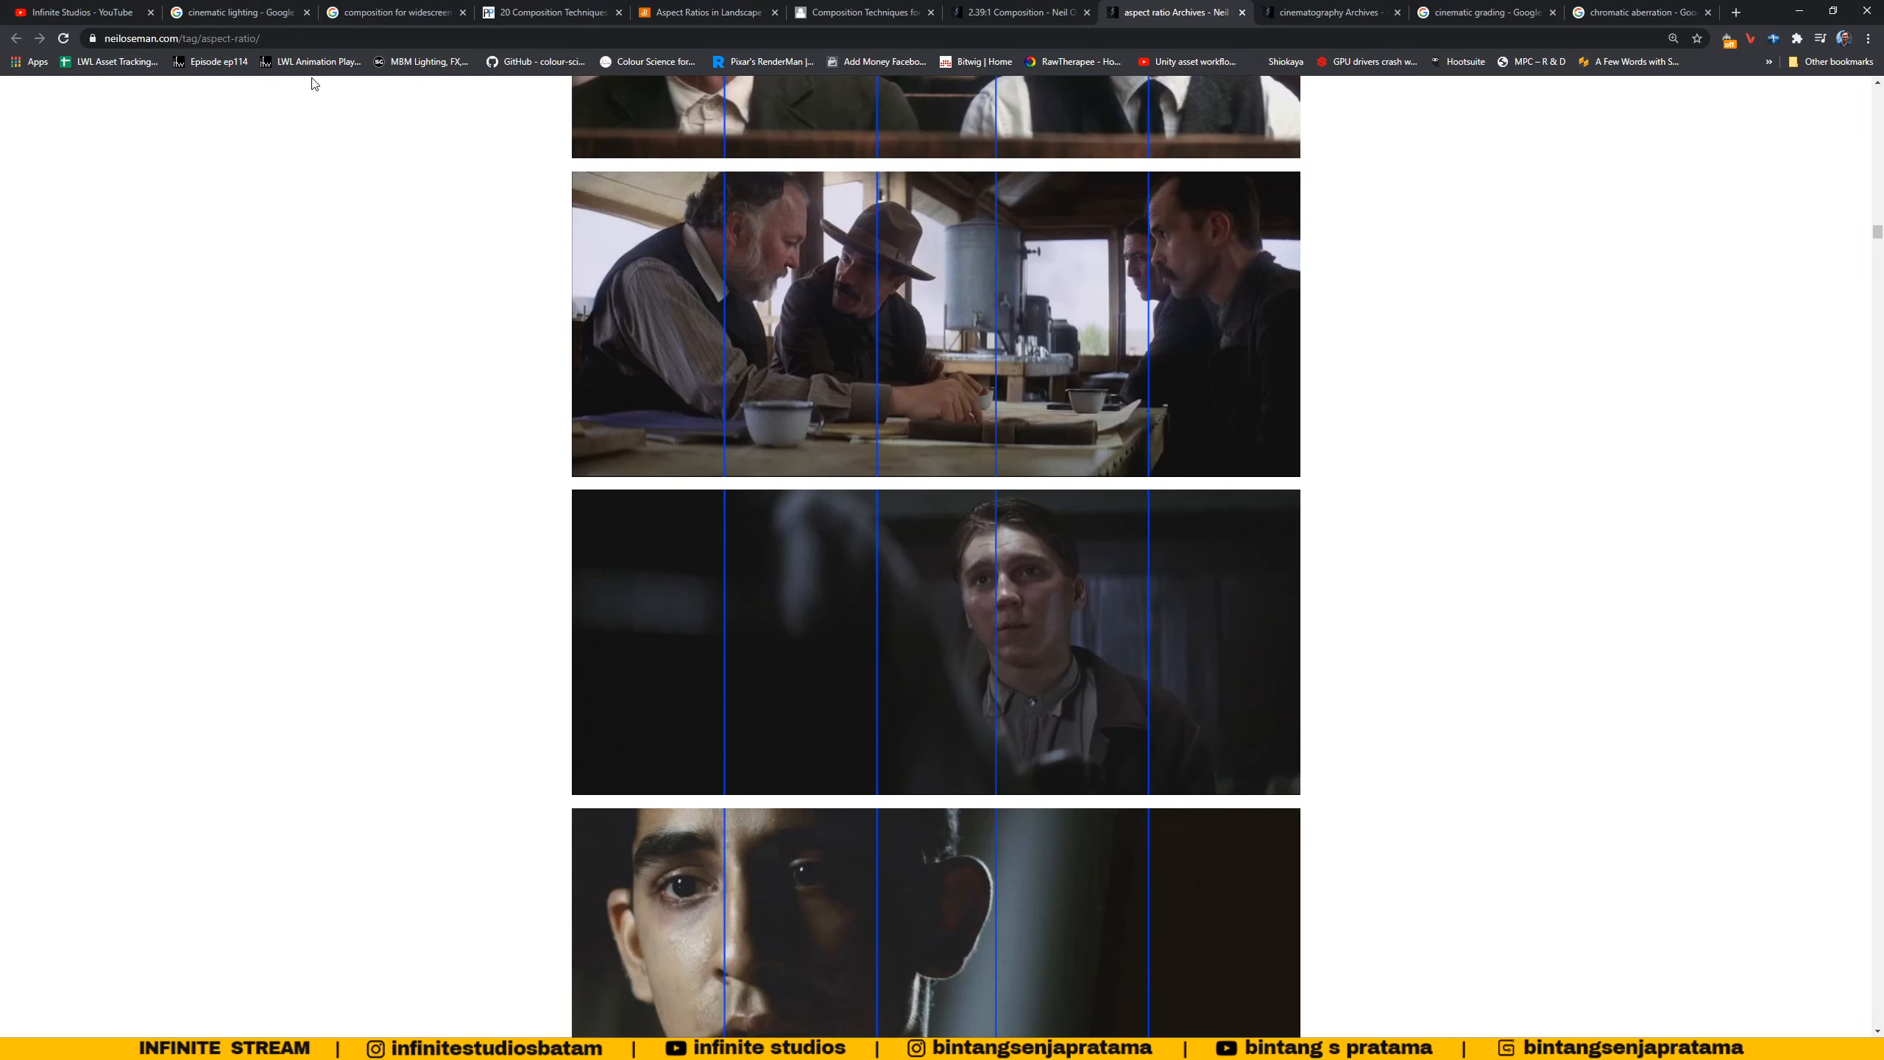
pyautogui.click(276, 38)
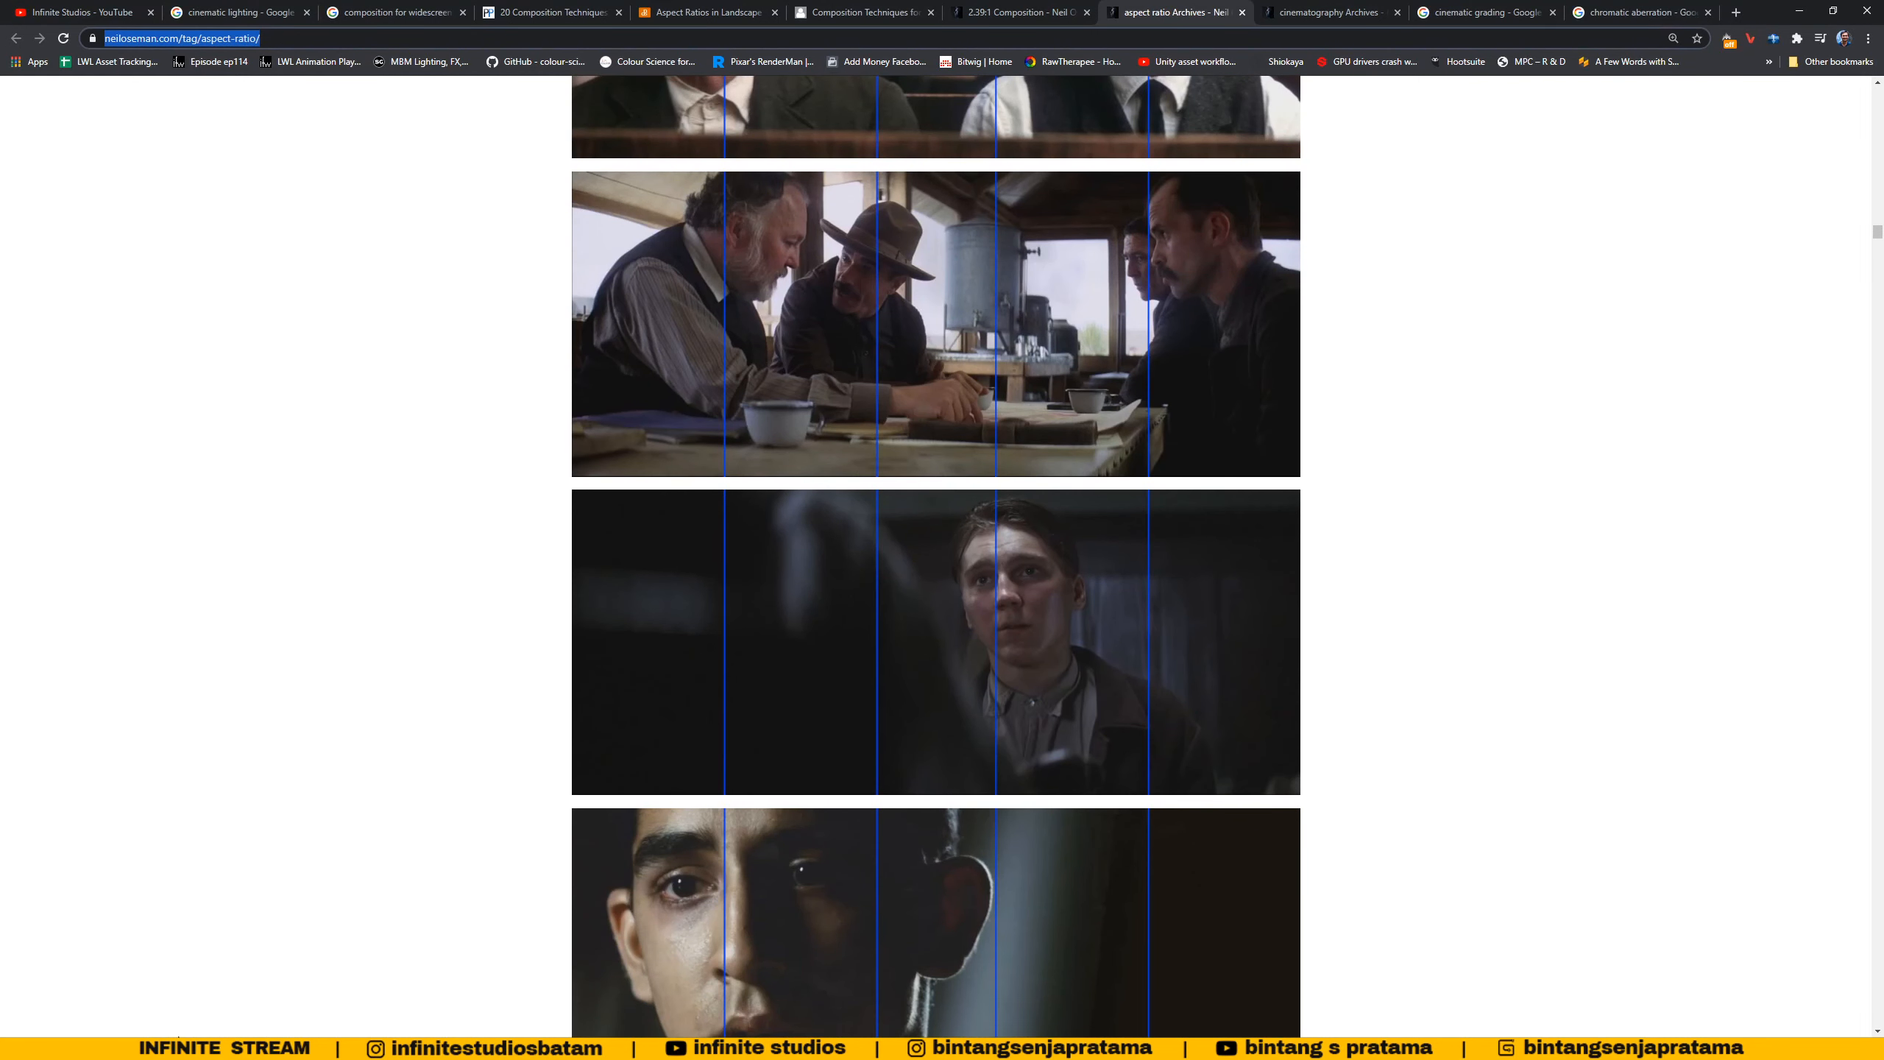
pyautogui.click(141, 1049)
pyautogui.click(105, 1002)
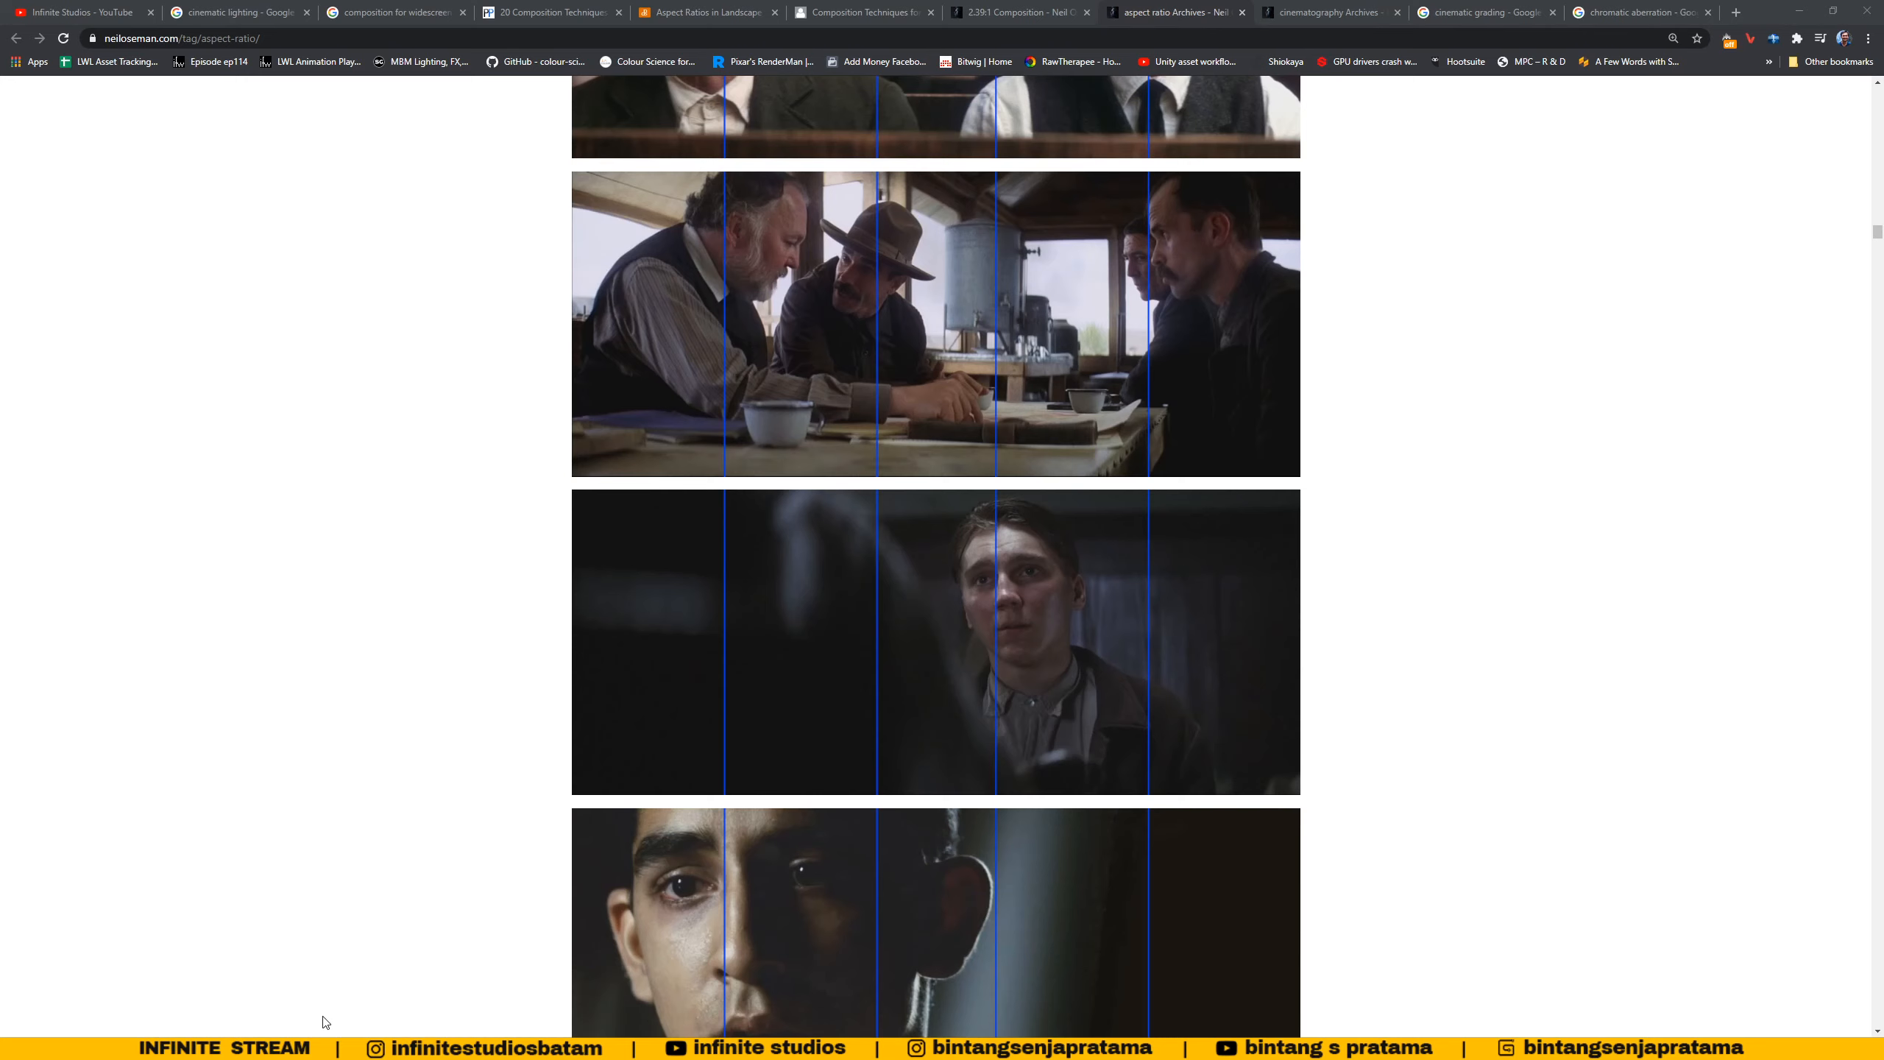
# - Switch to Unreal Editor and review the Cinematic sequence by scrubbing from frame 0 and playing it
pyautogui.hotkey('alt', 'Tab')
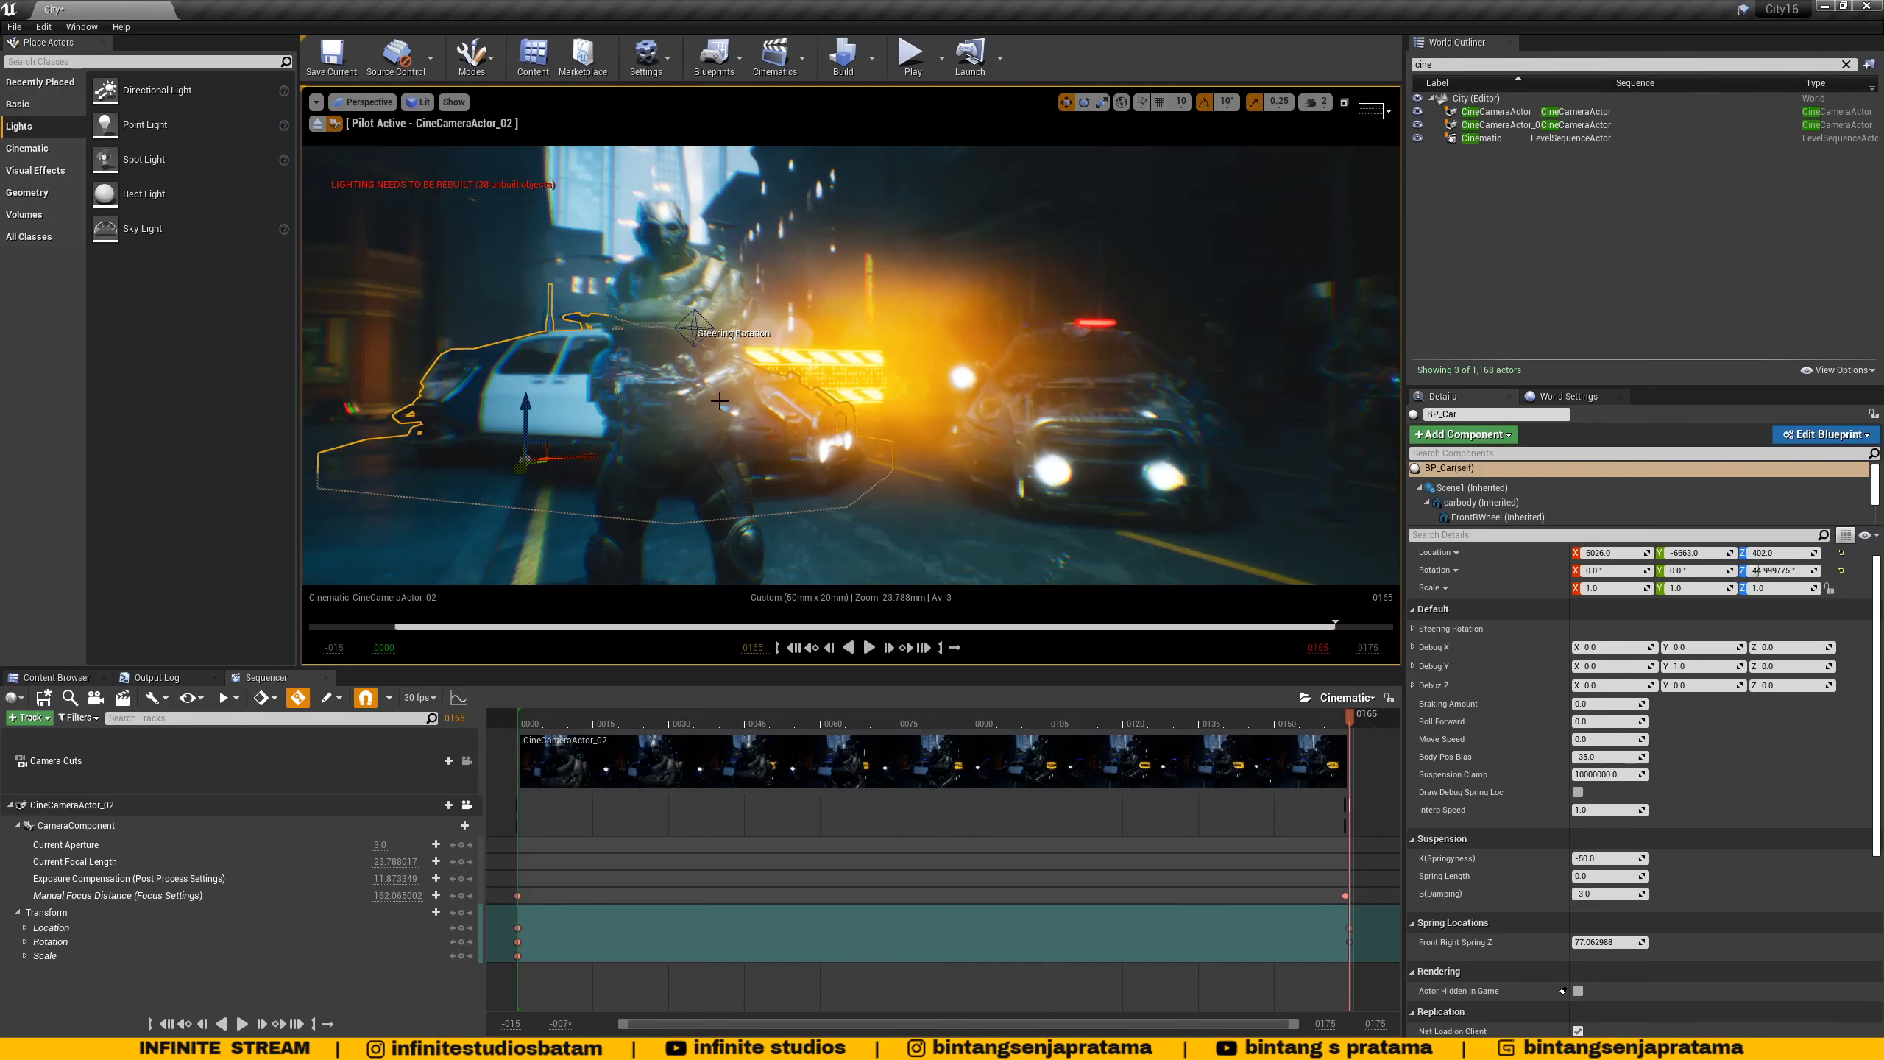
pyautogui.moveTo(580, 718); pyautogui.dragTo(521, 718)
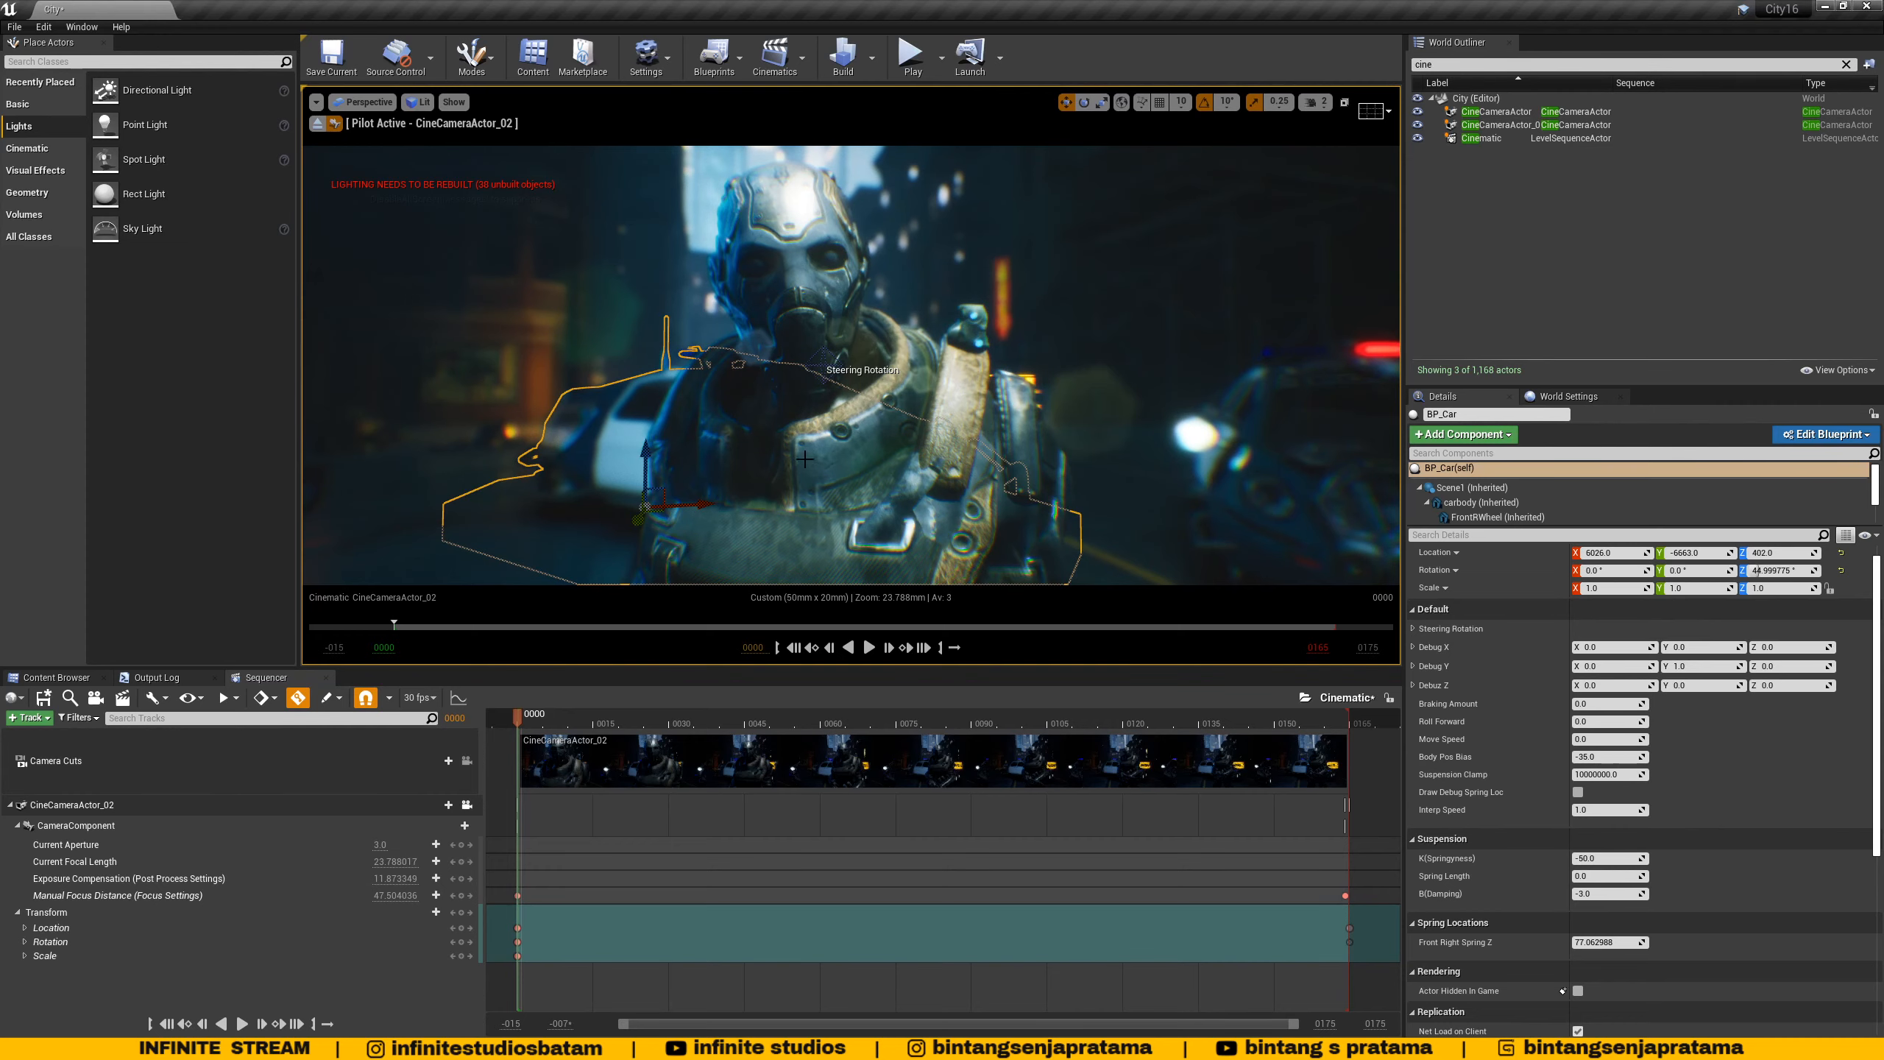
pyautogui.moveTo(568, 726); pyautogui.dragTo(1133, 737)
pyautogui.press('space')
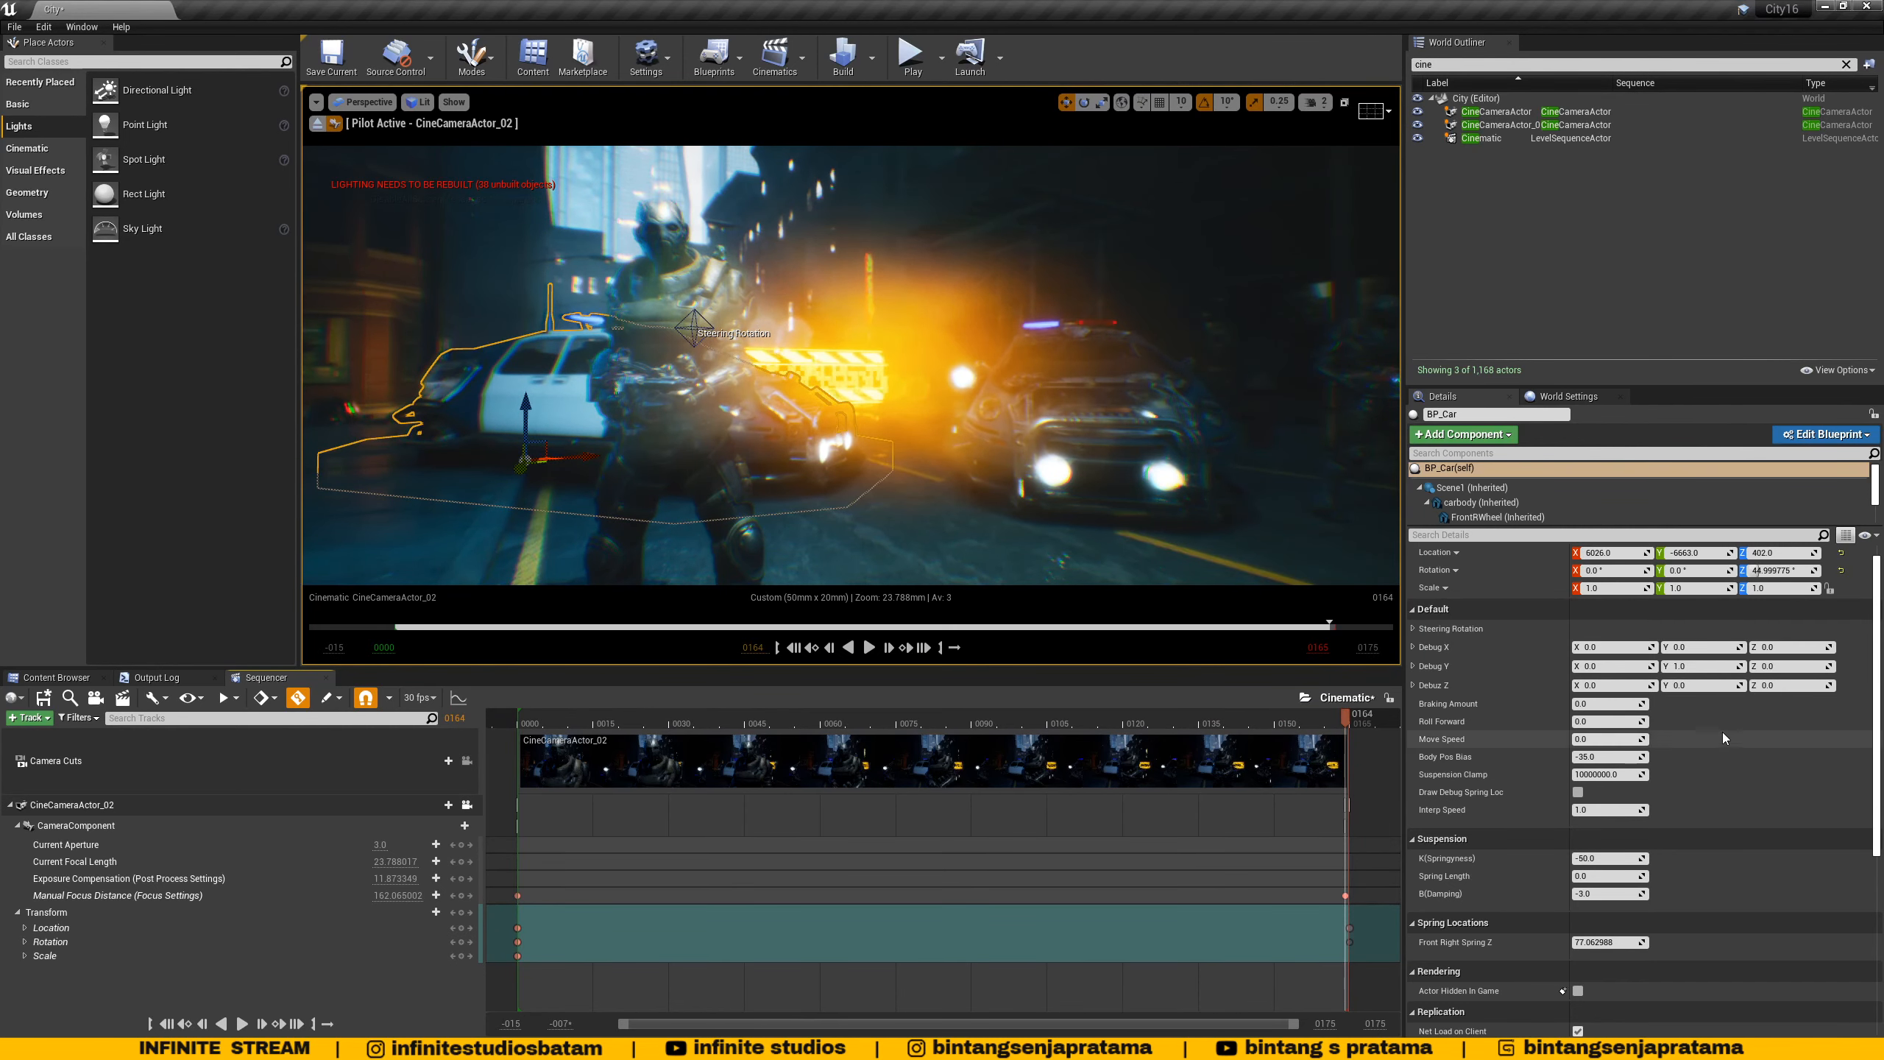
# - Select CineCameraActor_02 and raise its post-process bloom intensity to about 3.95
pyautogui.click(1565, 125)
pyautogui.scroll(-6, 1595, 742)
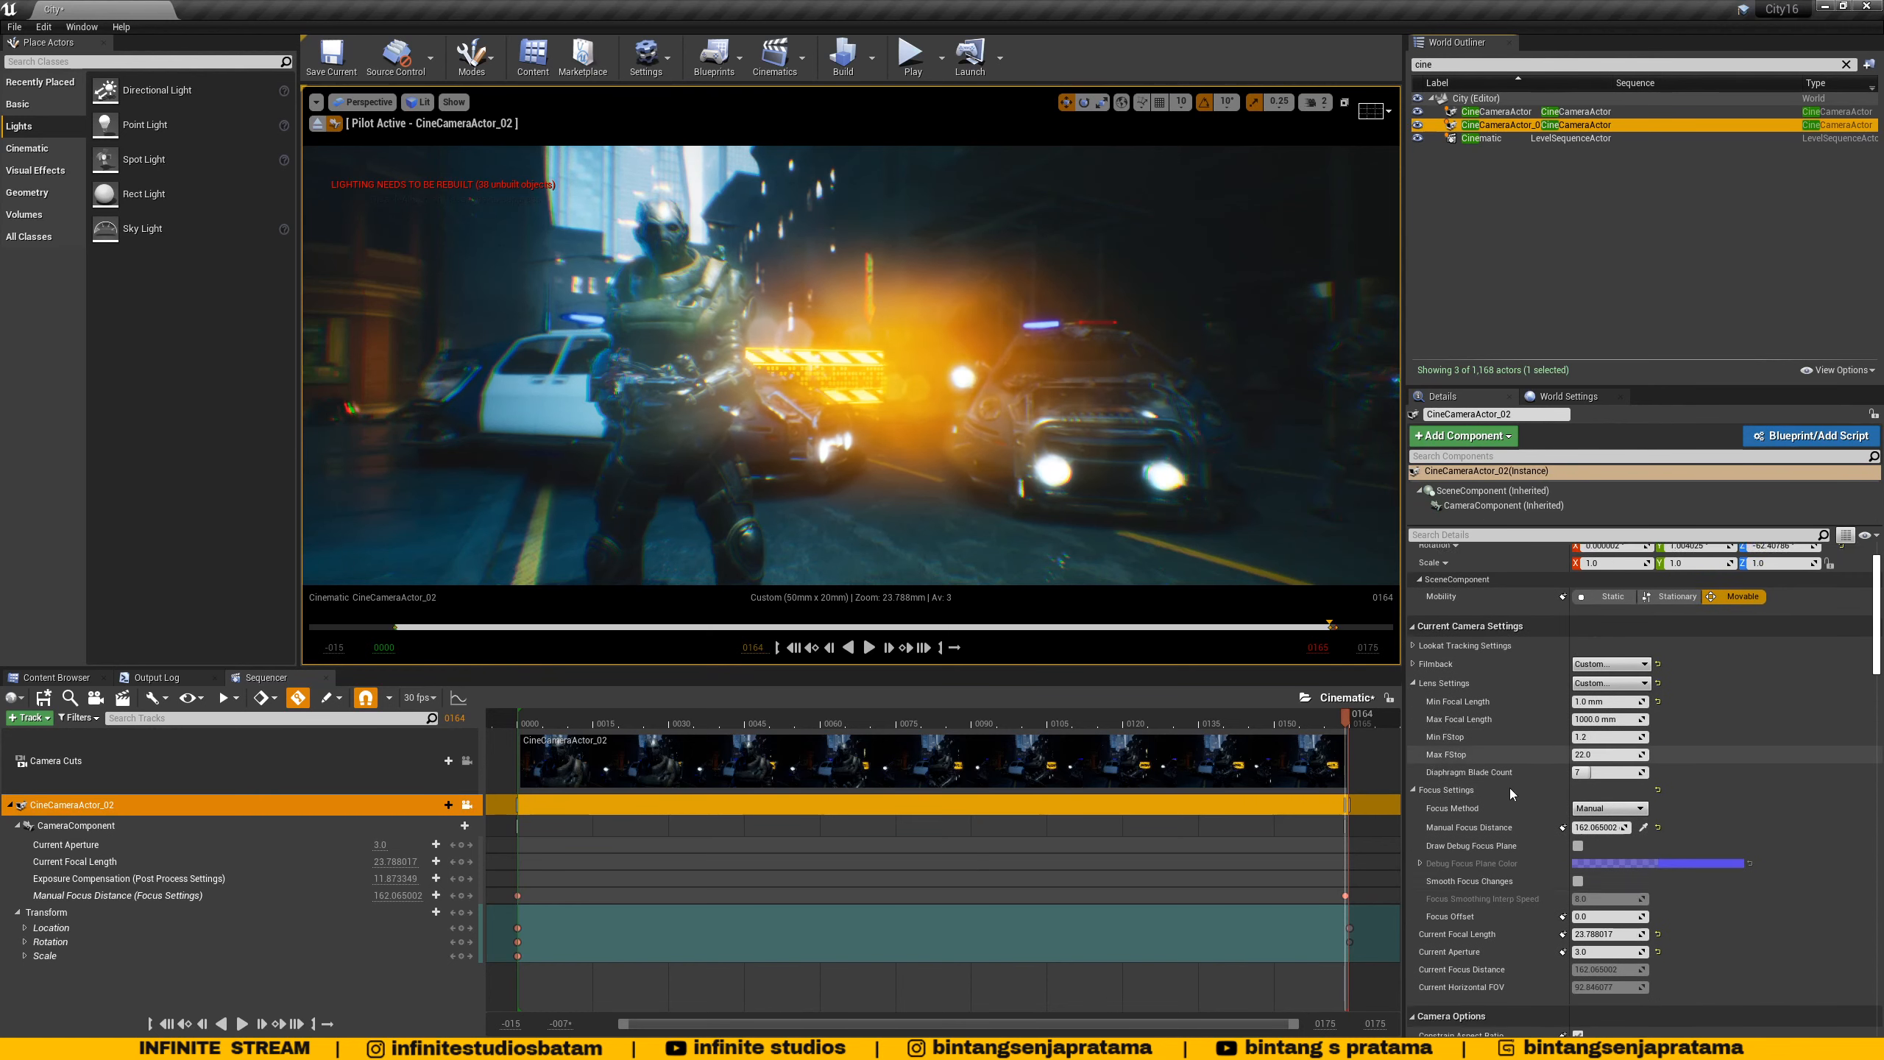
pyautogui.scroll(-5, 1506, 789)
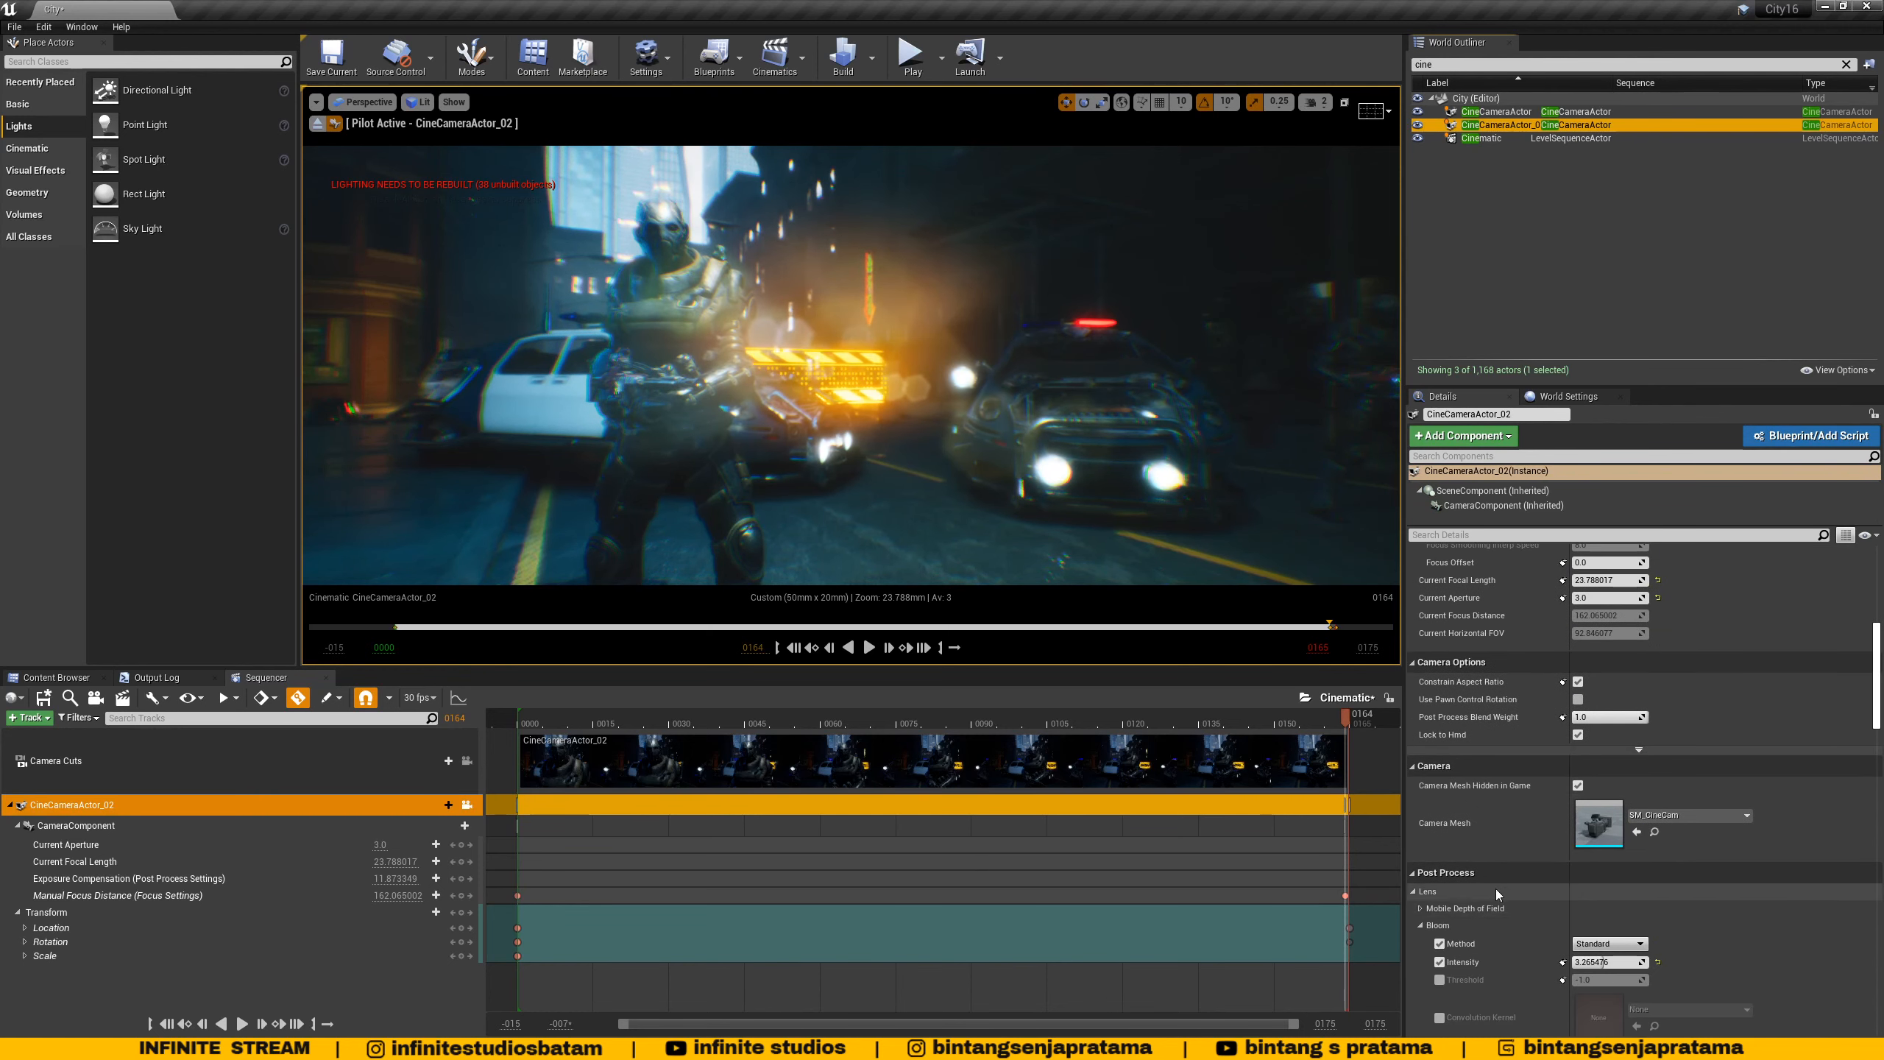
pyautogui.moveTo(1621, 843)
pyautogui.mouseDown()
pyautogui.moveTo(1581, 845)
pyautogui.moveTo(1609, 845)
pyautogui.mouseUp()
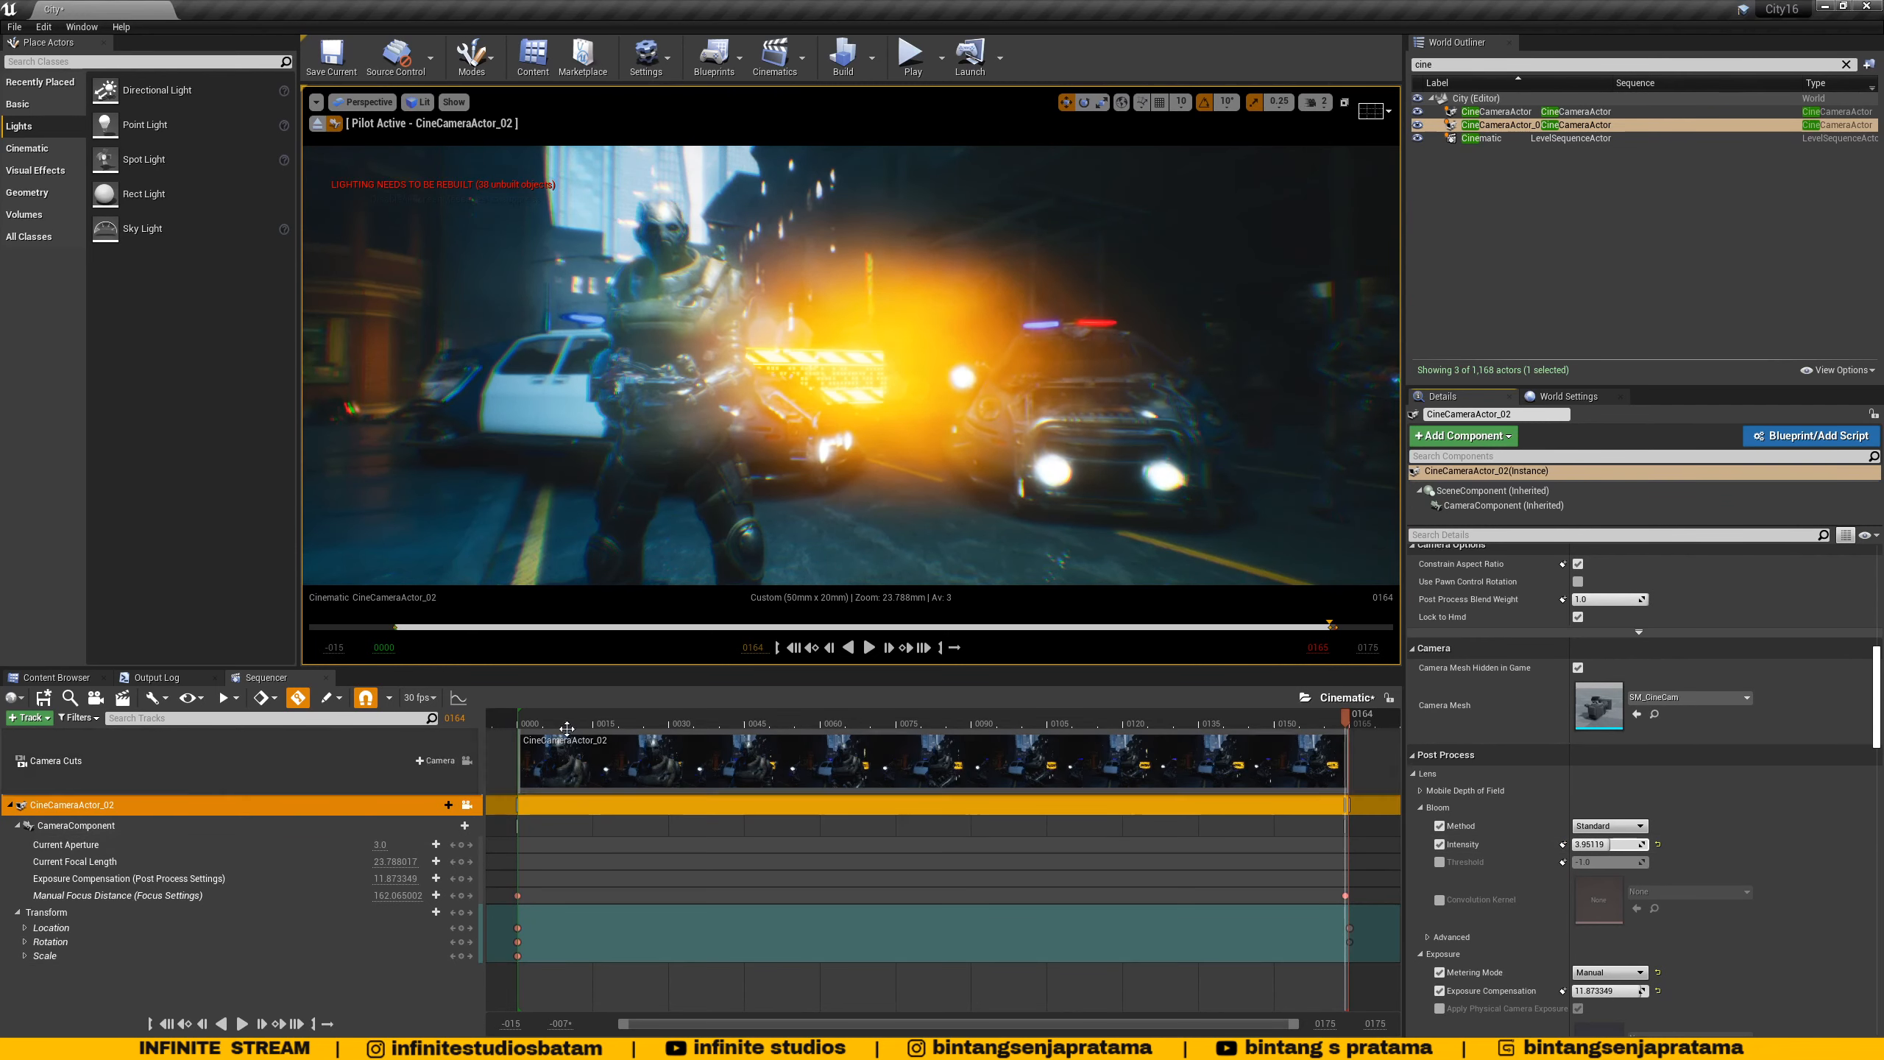
# - Return the sequence to frame 0 and add a Lens Bloom Intensity track to CineCameraActor_02's CameraComponent
pyautogui.click(532, 719)
pyautogui.moveTo(532, 718); pyautogui.dragTo(519, 719)
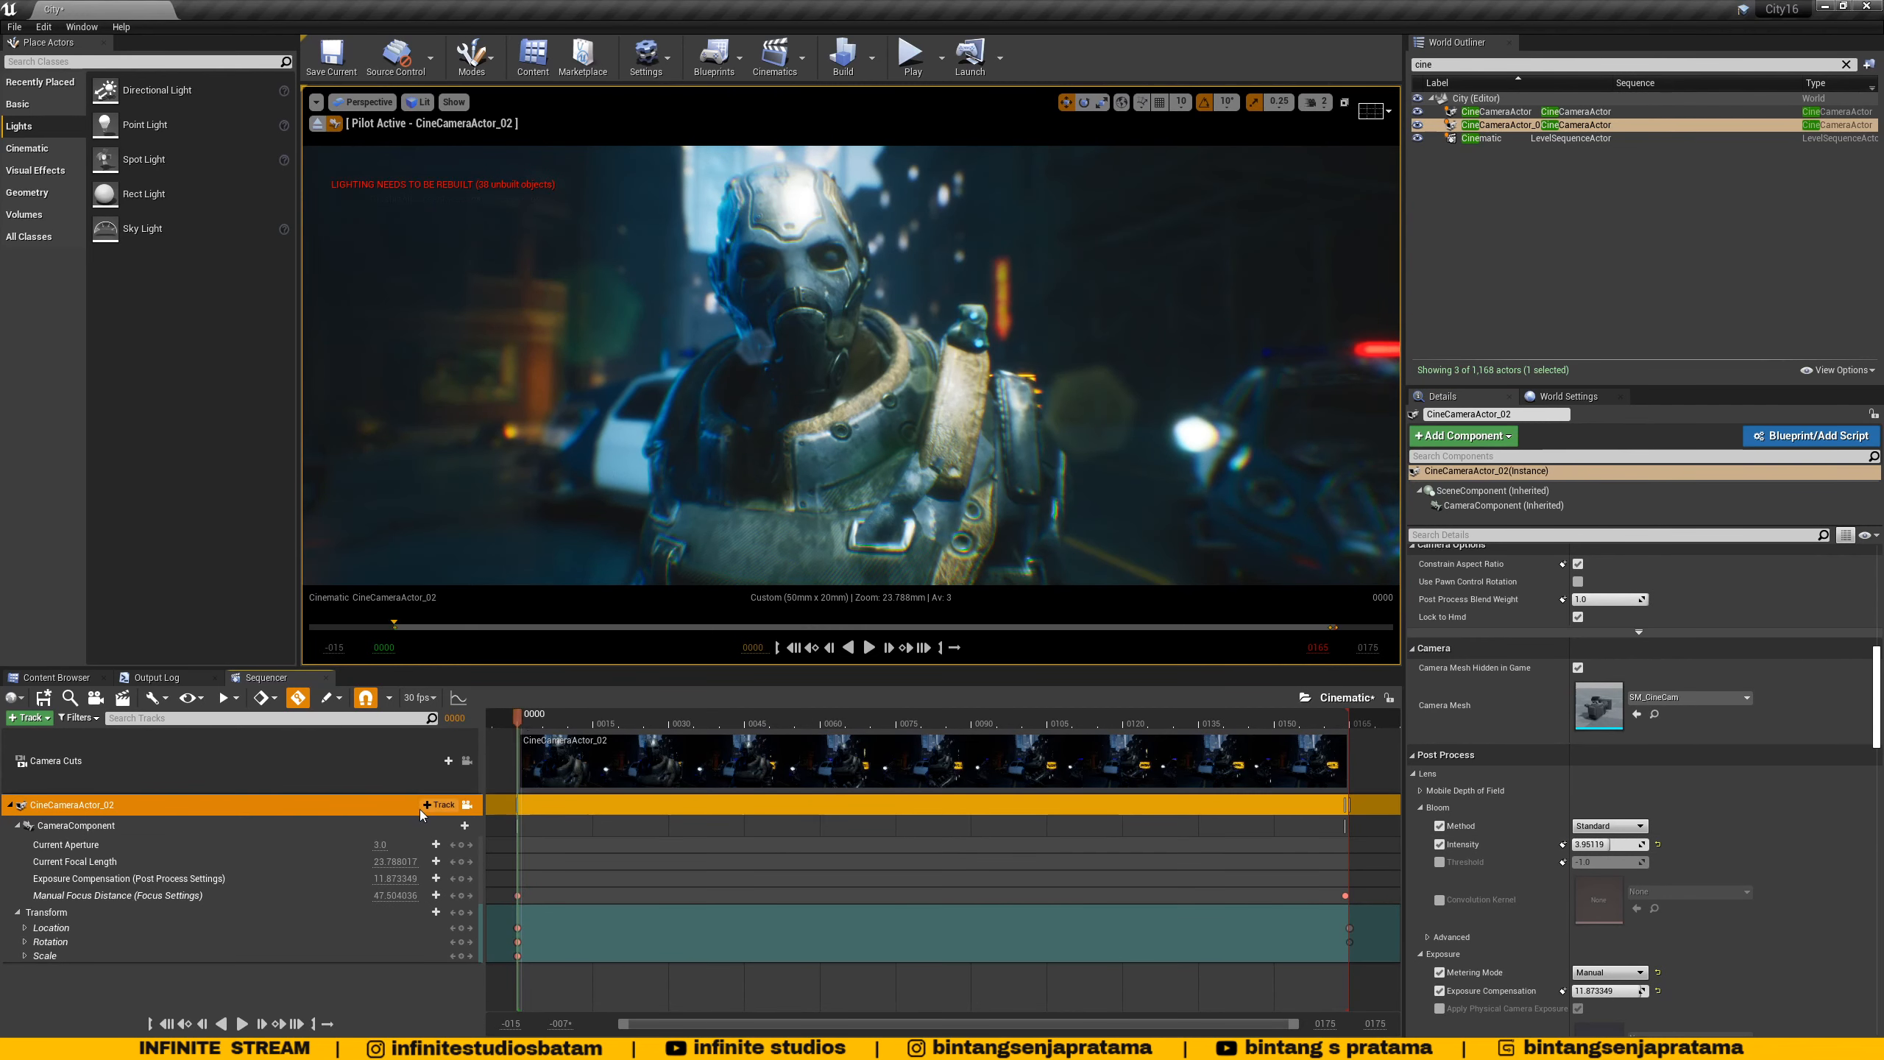
pyautogui.click(443, 805)
pyautogui.moveTo(490, 578)
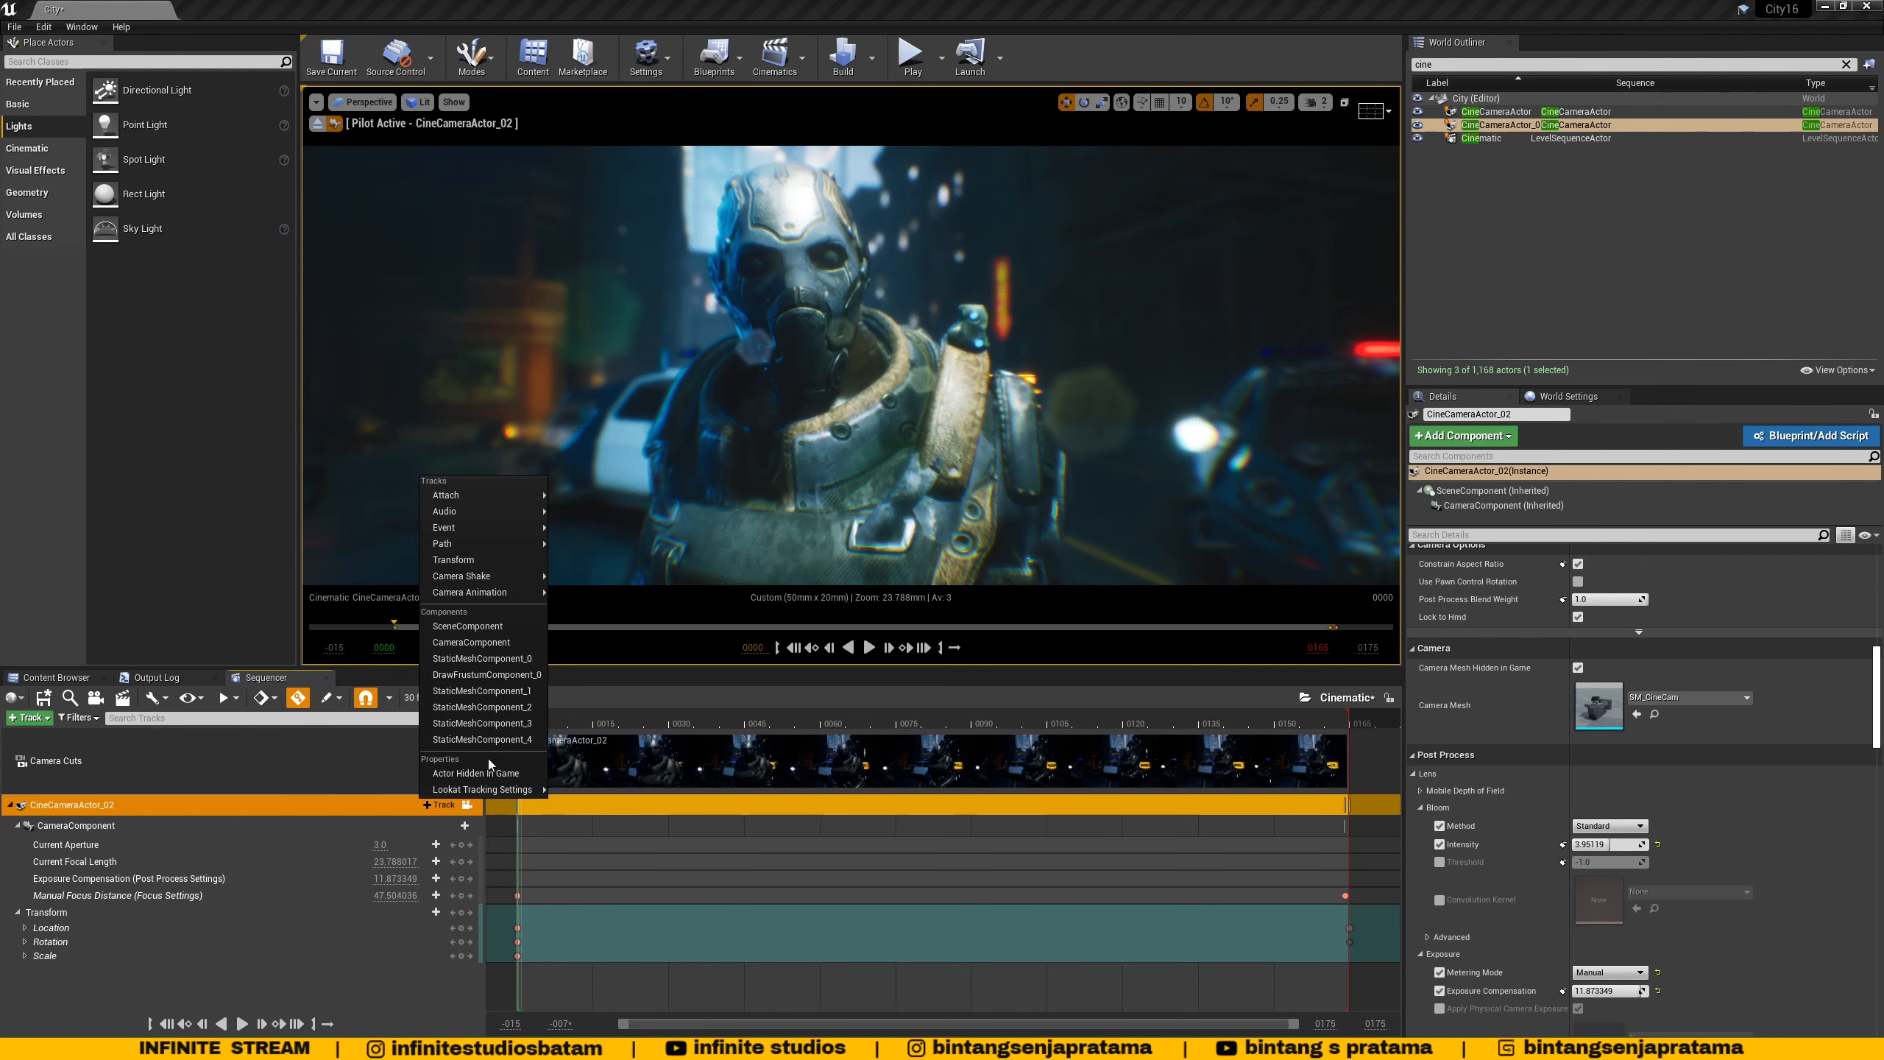
pyautogui.click(237, 827)
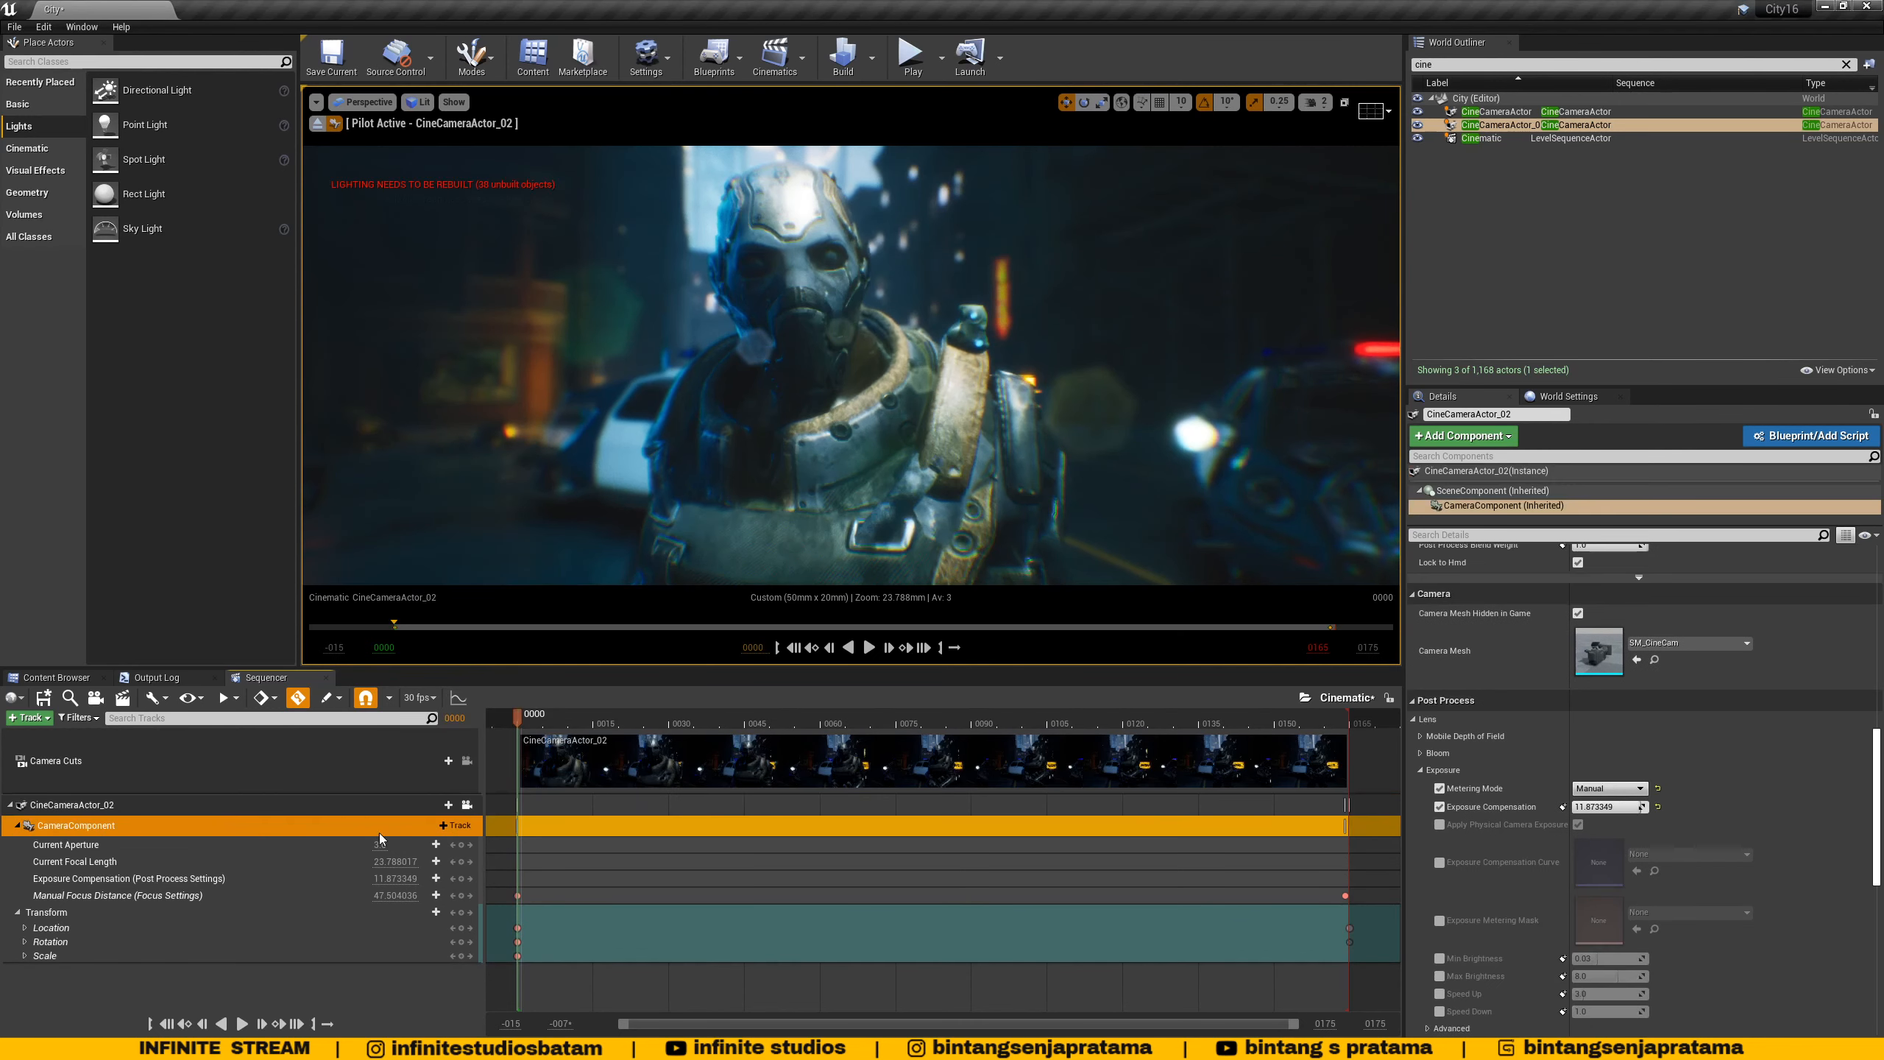
pyautogui.click(449, 826)
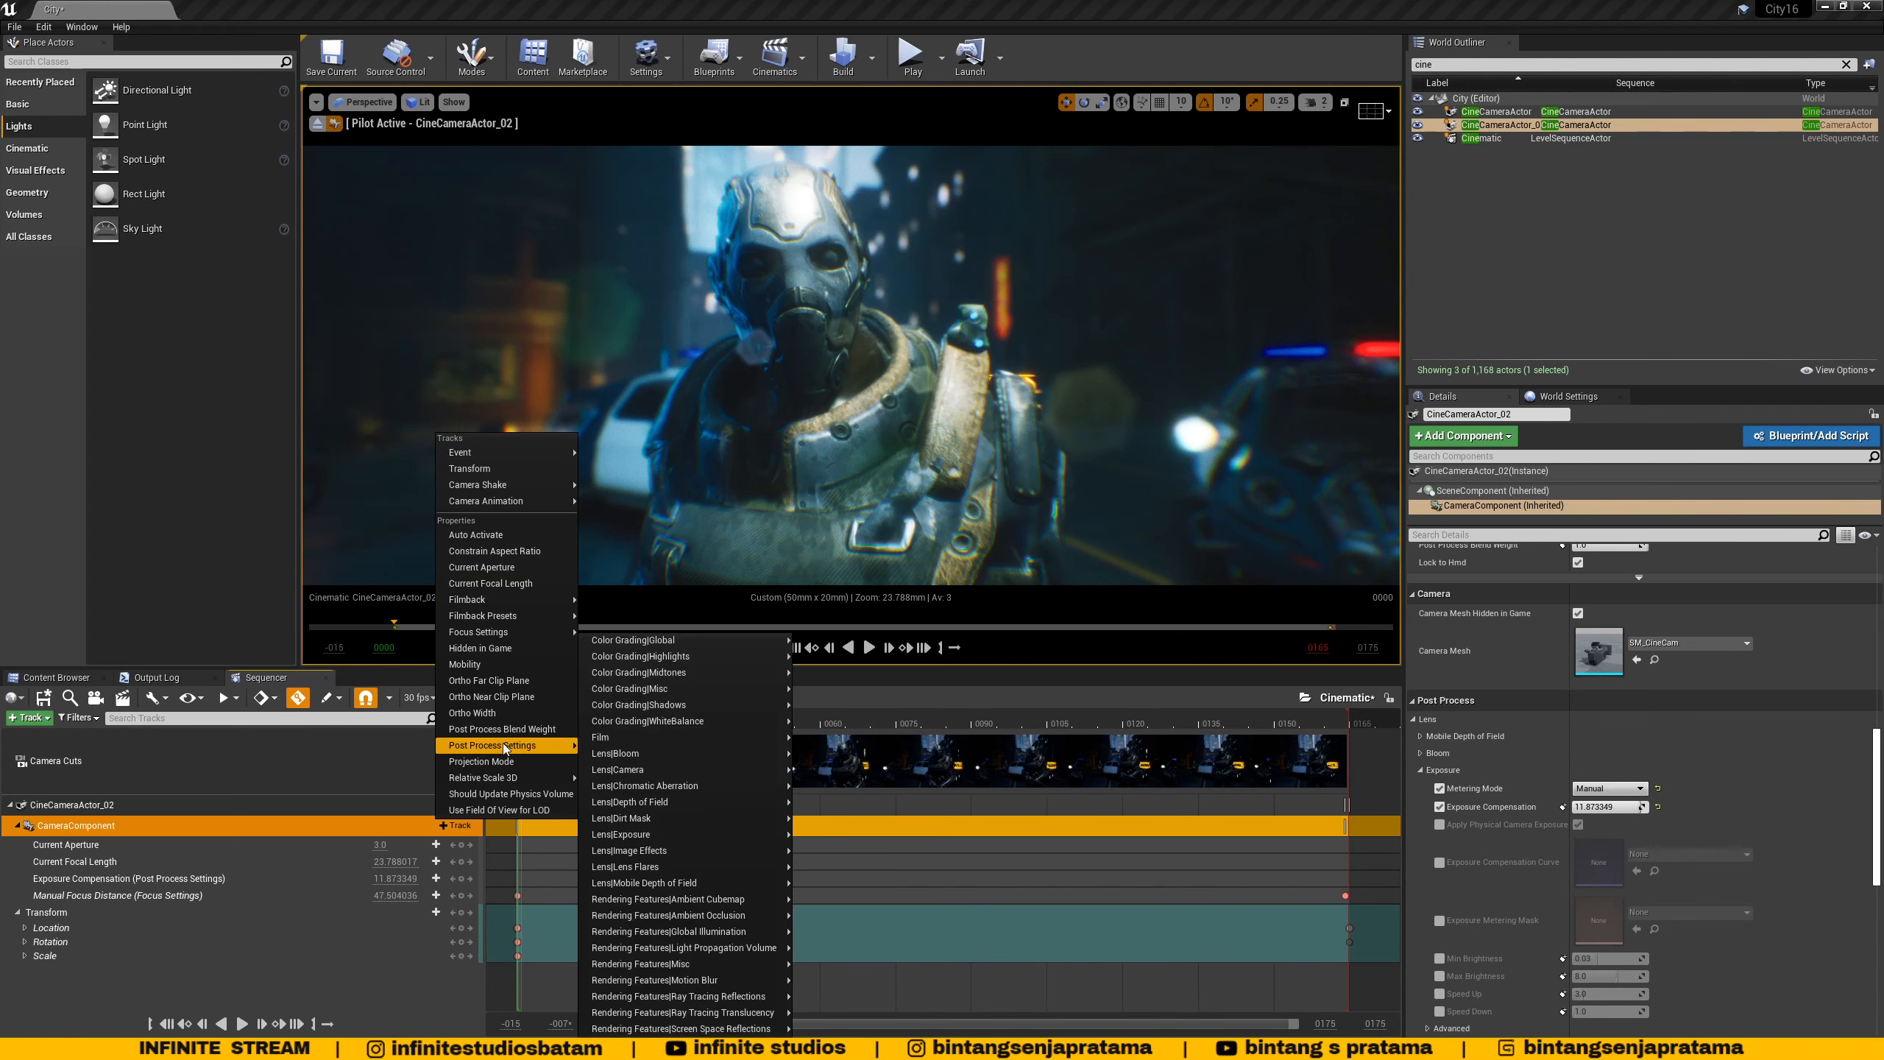
pyautogui.moveTo(634, 758)
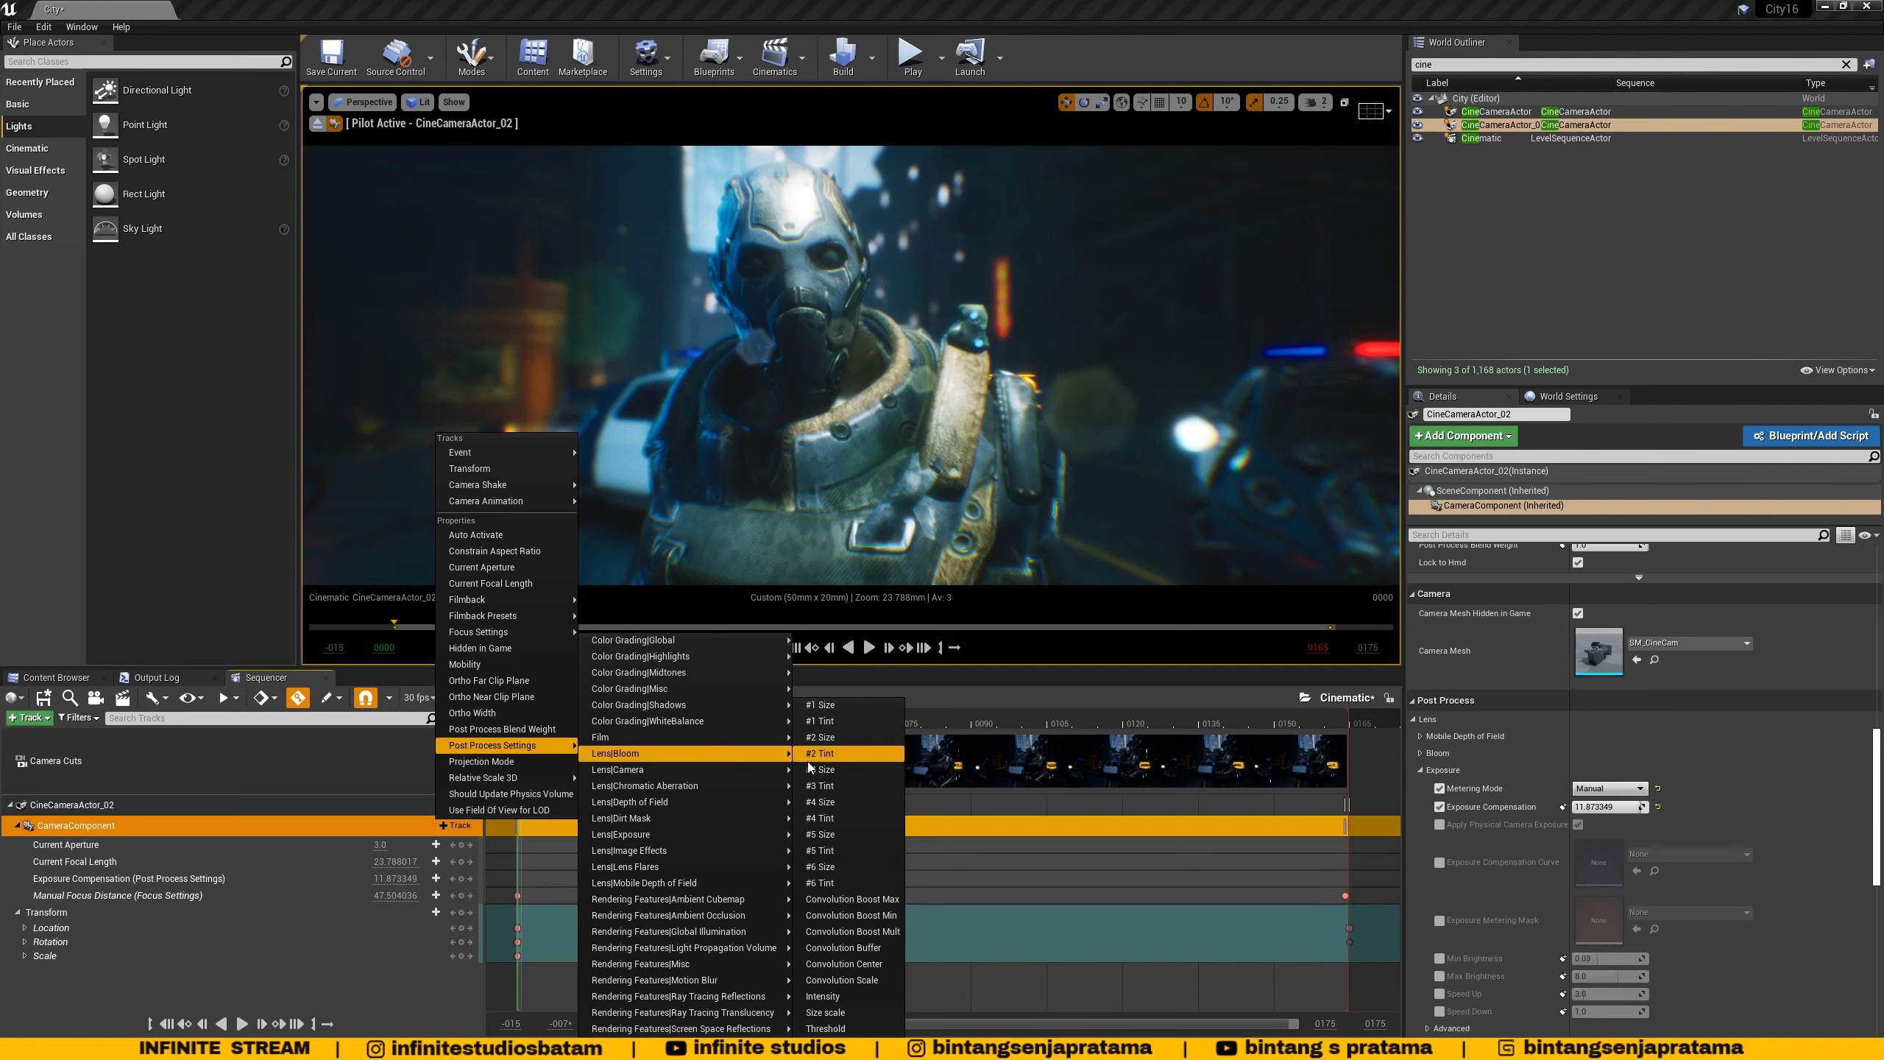
pyautogui.click(820, 996)
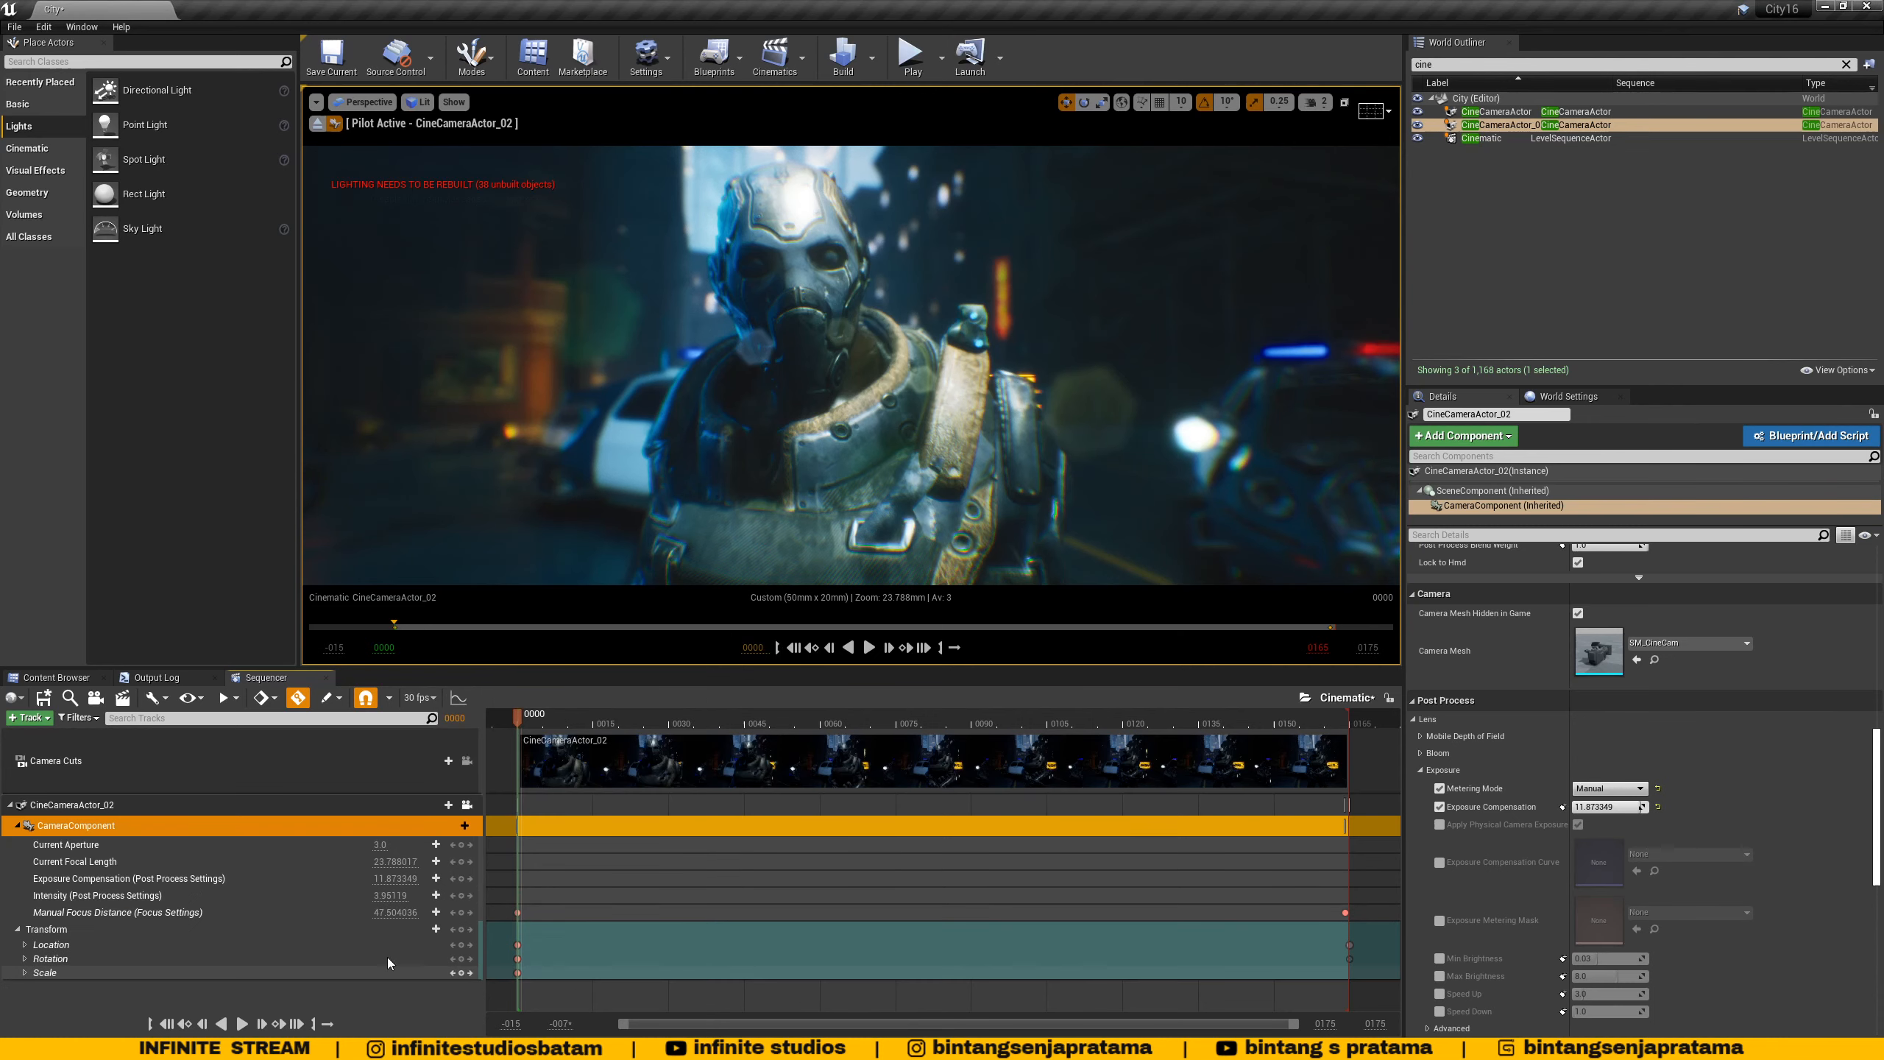
# - Set the camera's bloom intensity to about 3.58 and add a keyframe for it at frame 0
pyautogui.click(151, 895)
pyautogui.scroll(15, 1606, 768)
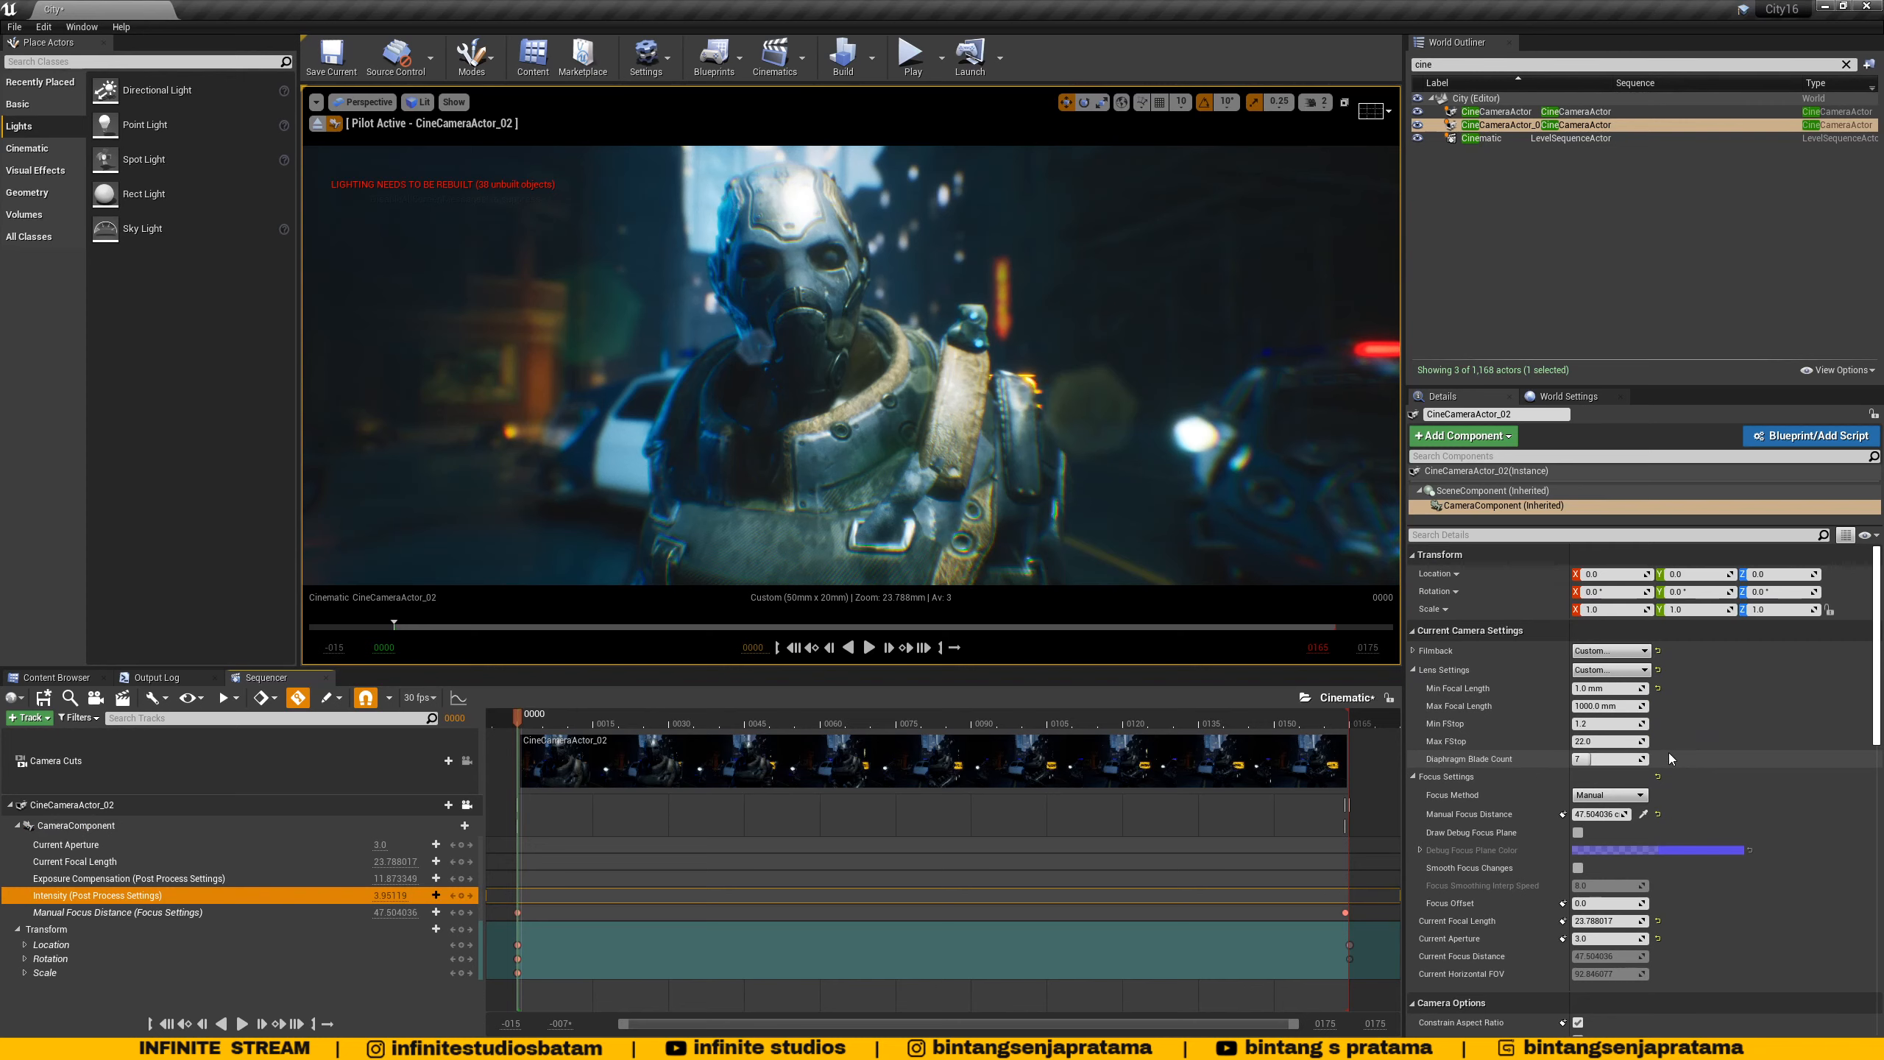
pyautogui.scroll(-9, 1648, 791)
pyautogui.scroll(-4, 1561, 879)
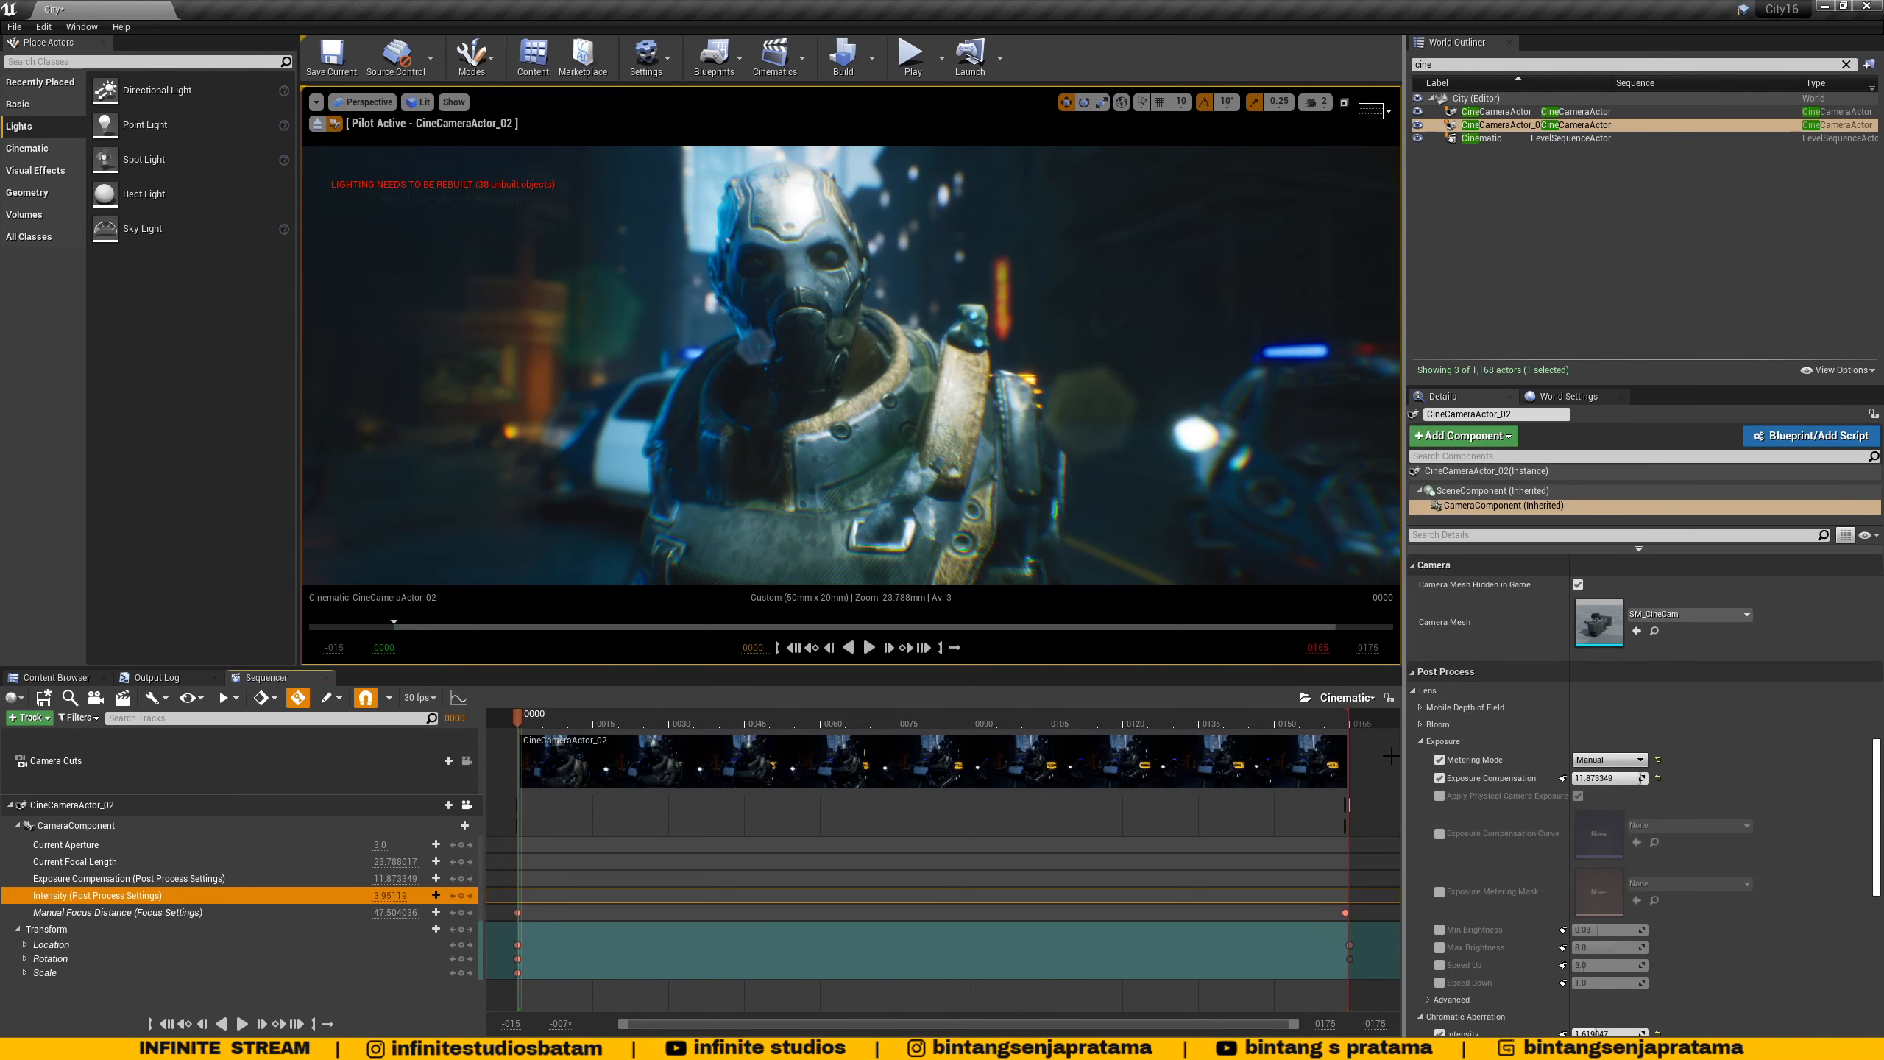
pyautogui.click(1422, 725)
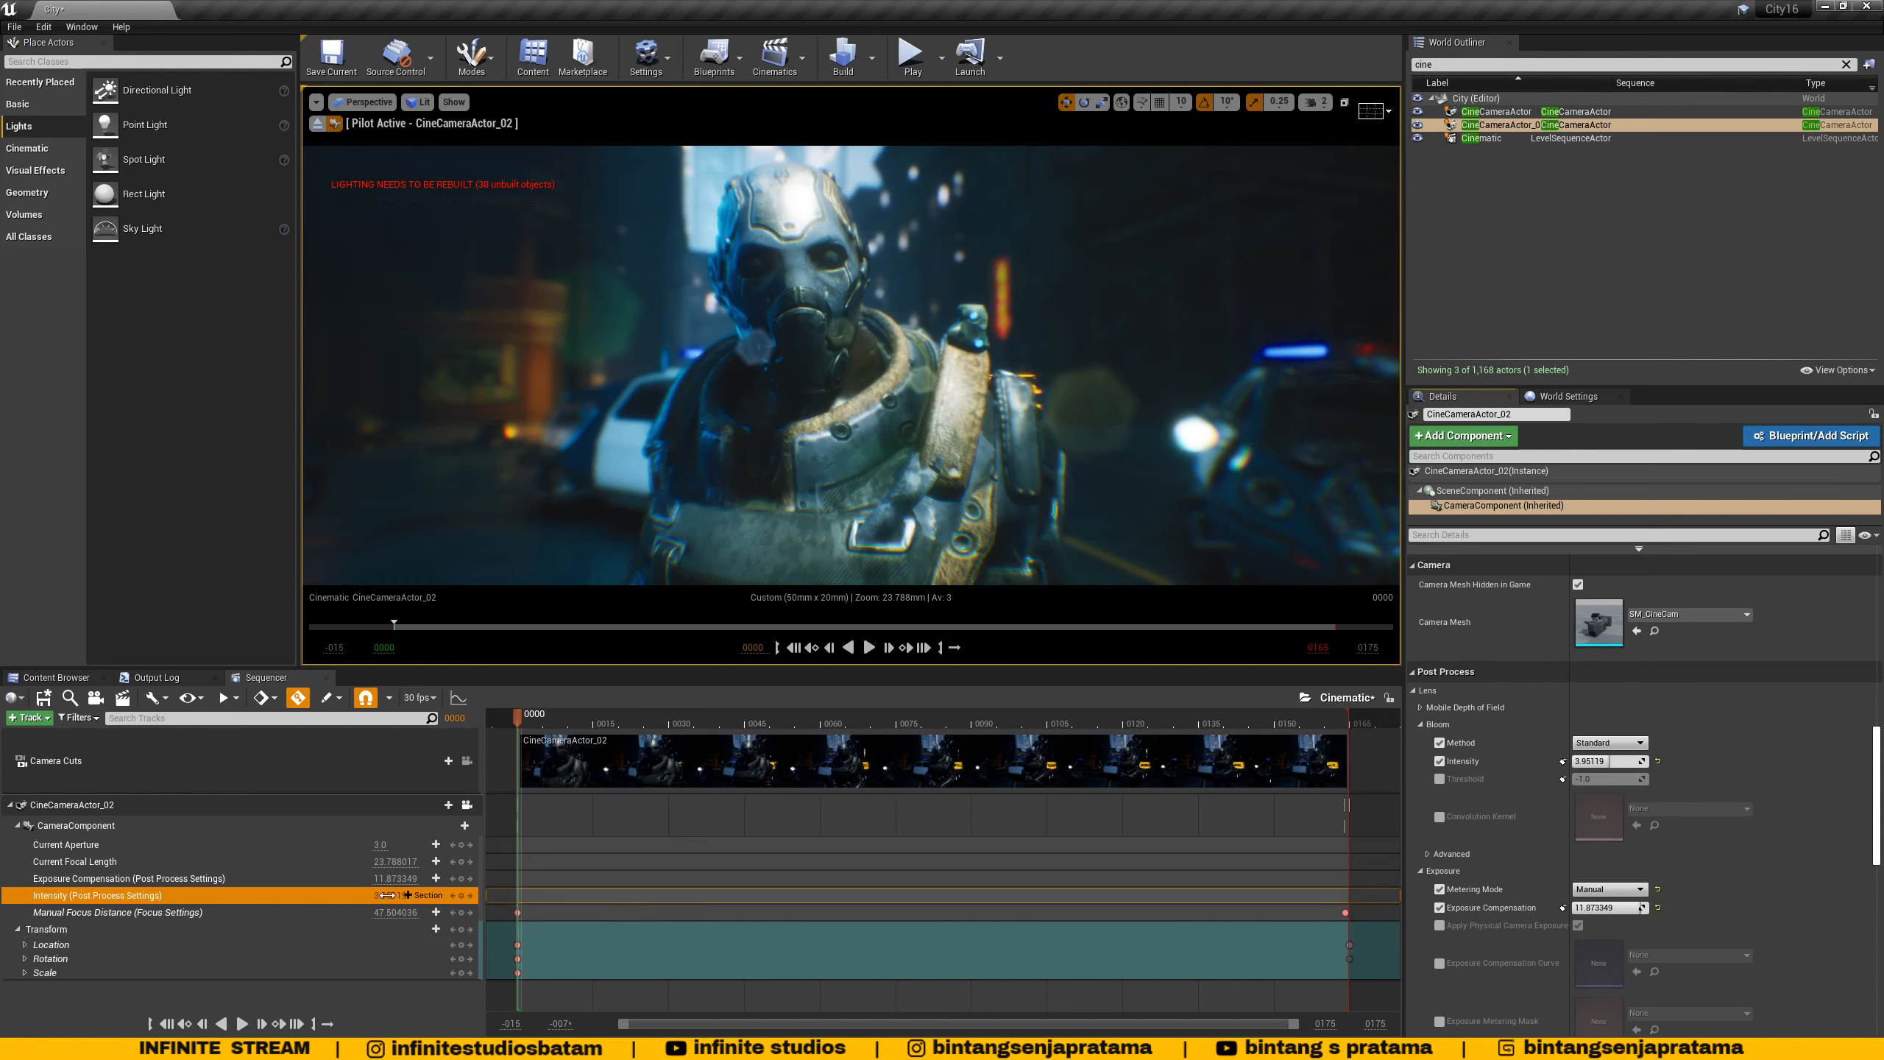
pyautogui.moveTo(386, 895); pyautogui.dragTo(400, 895)
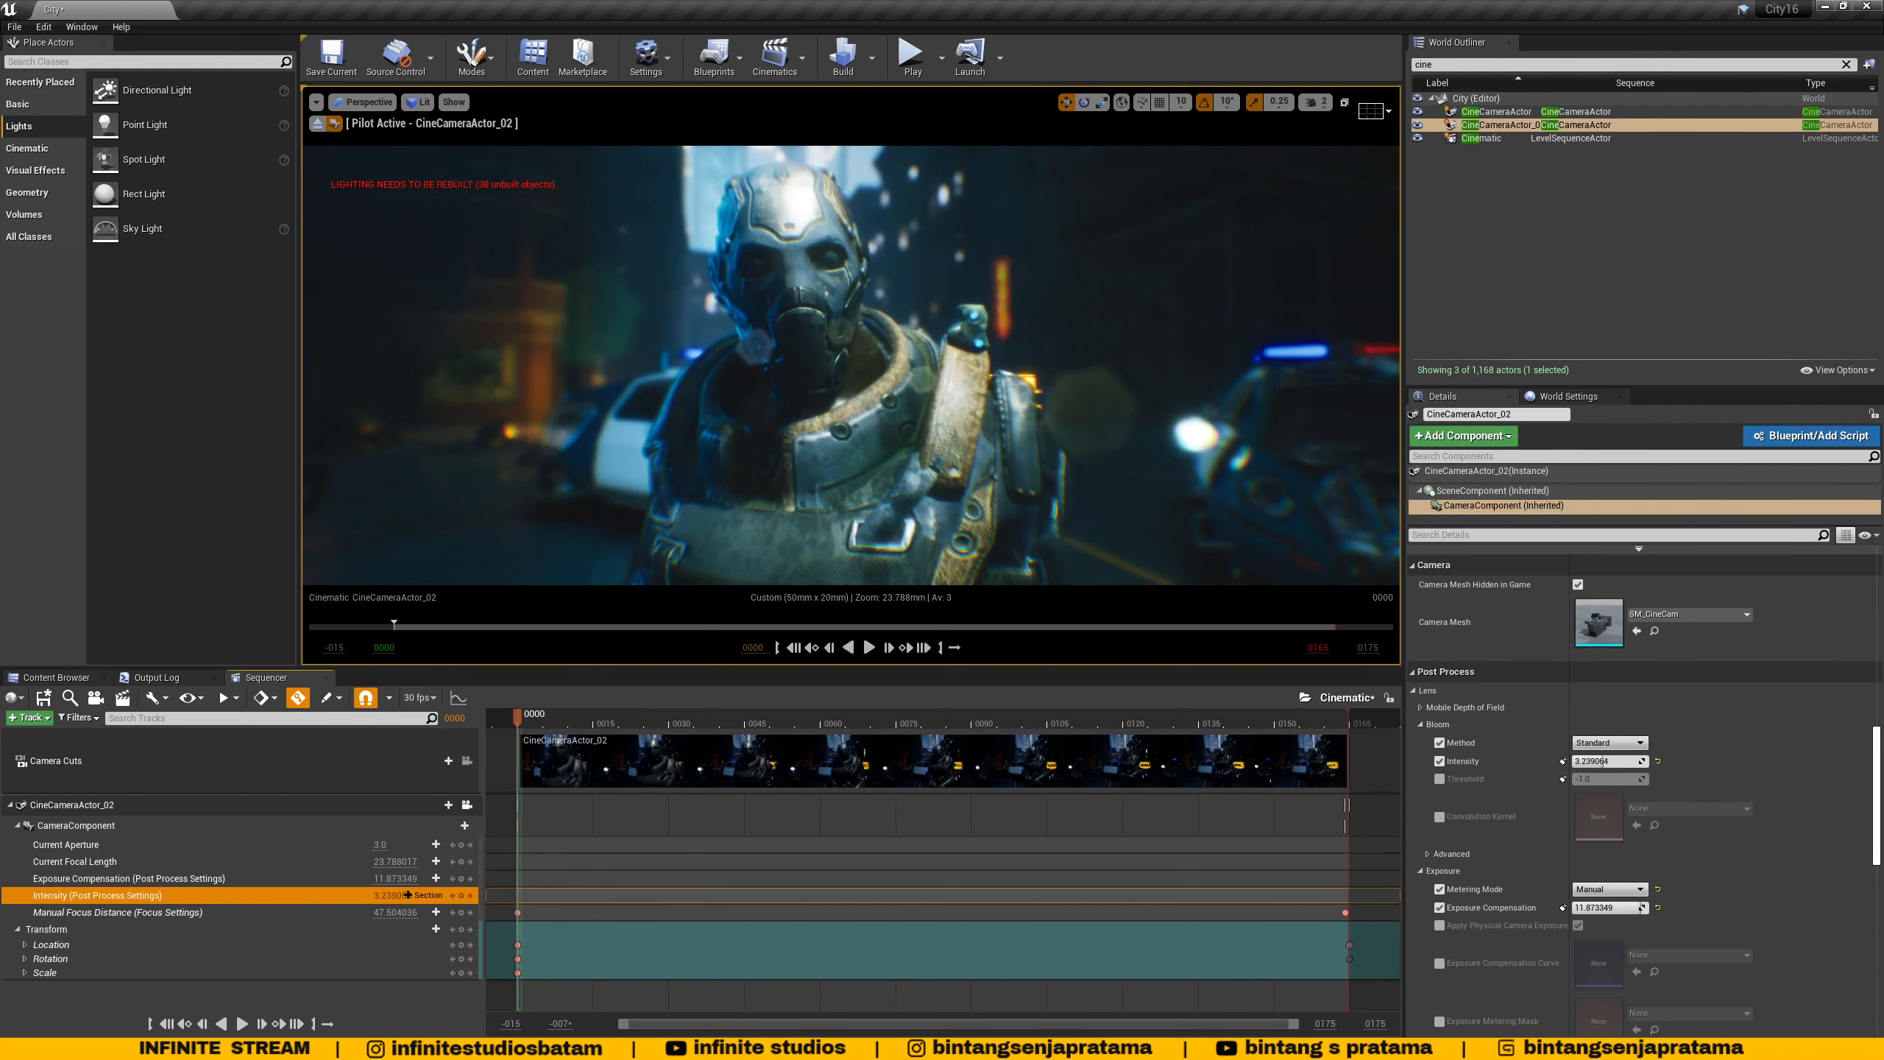
pyautogui.moveTo(533, 723); pyautogui.dragTo(521, 726)
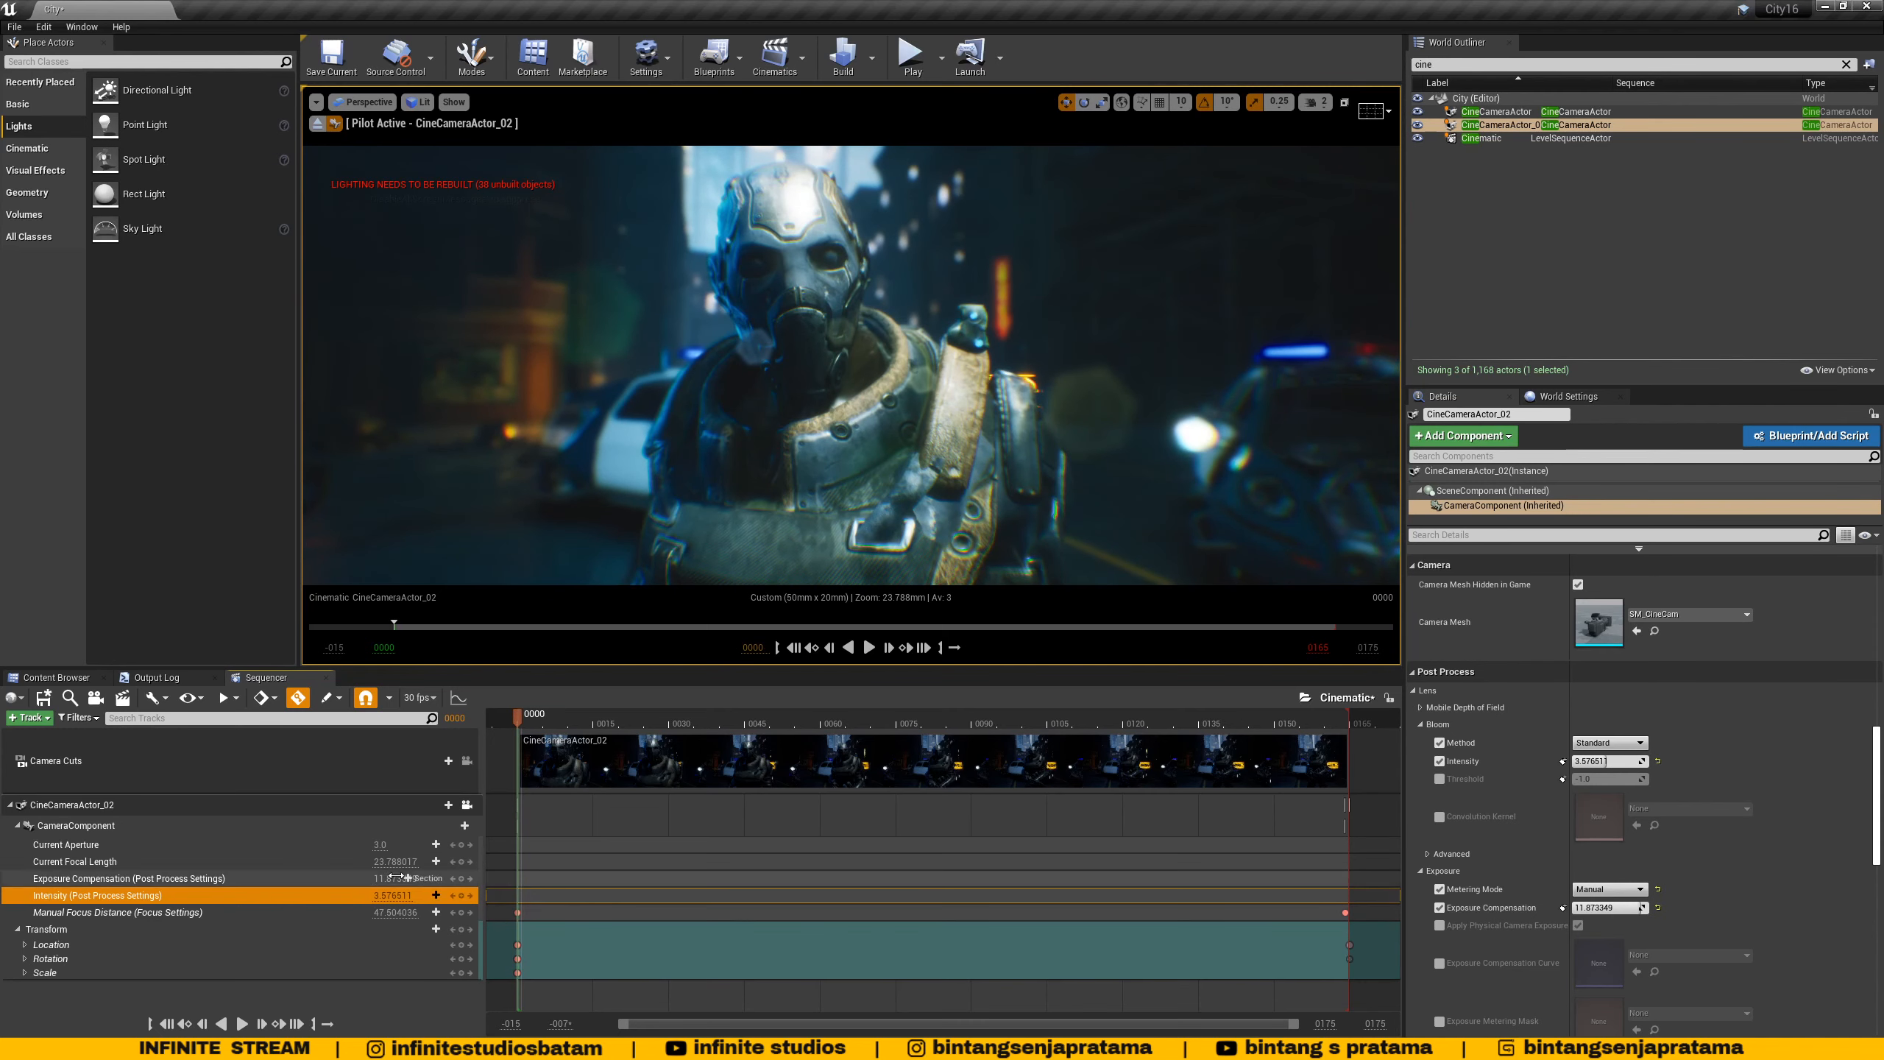
pyautogui.click(461, 896)
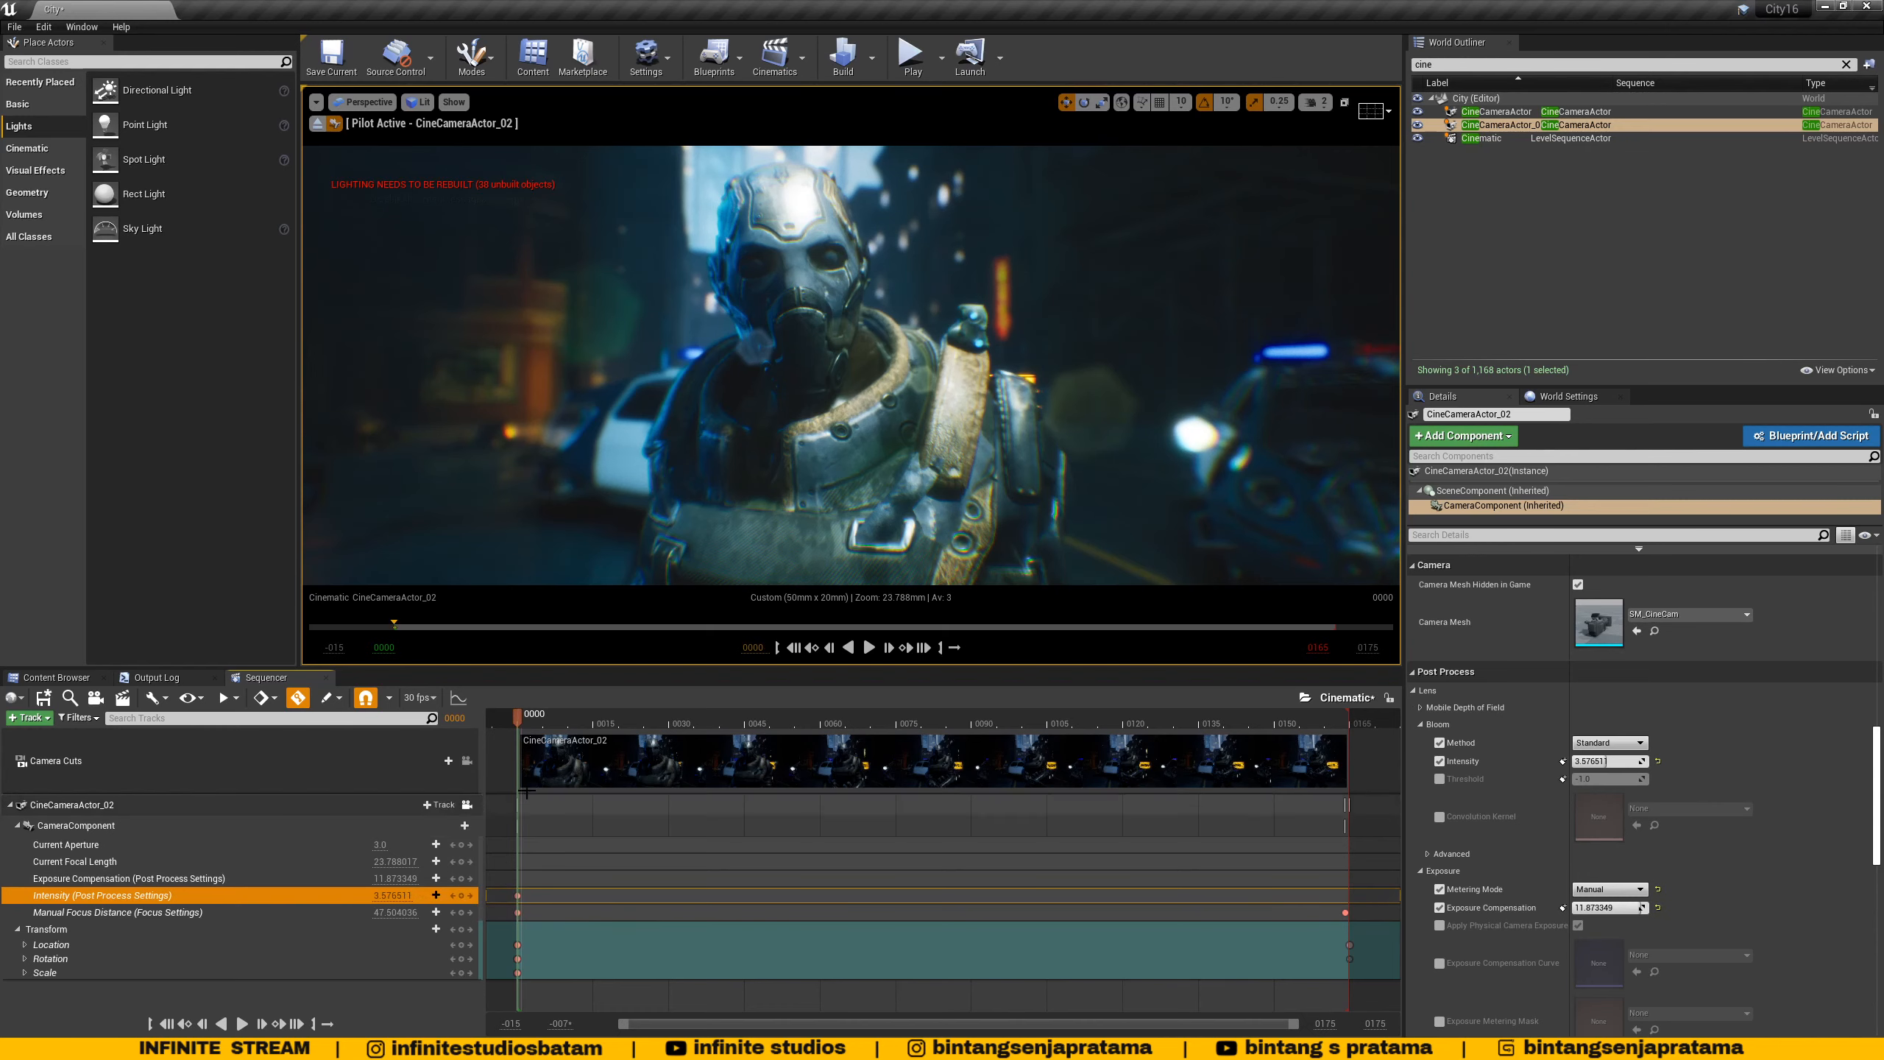
# - Keyframe CineCameraActor_02's bloom intensity at about 5.50 on frame 0 and about 0.717 on frame 74
pyautogui.moveTo(407, 895); pyautogui.dragTo(407, 895)
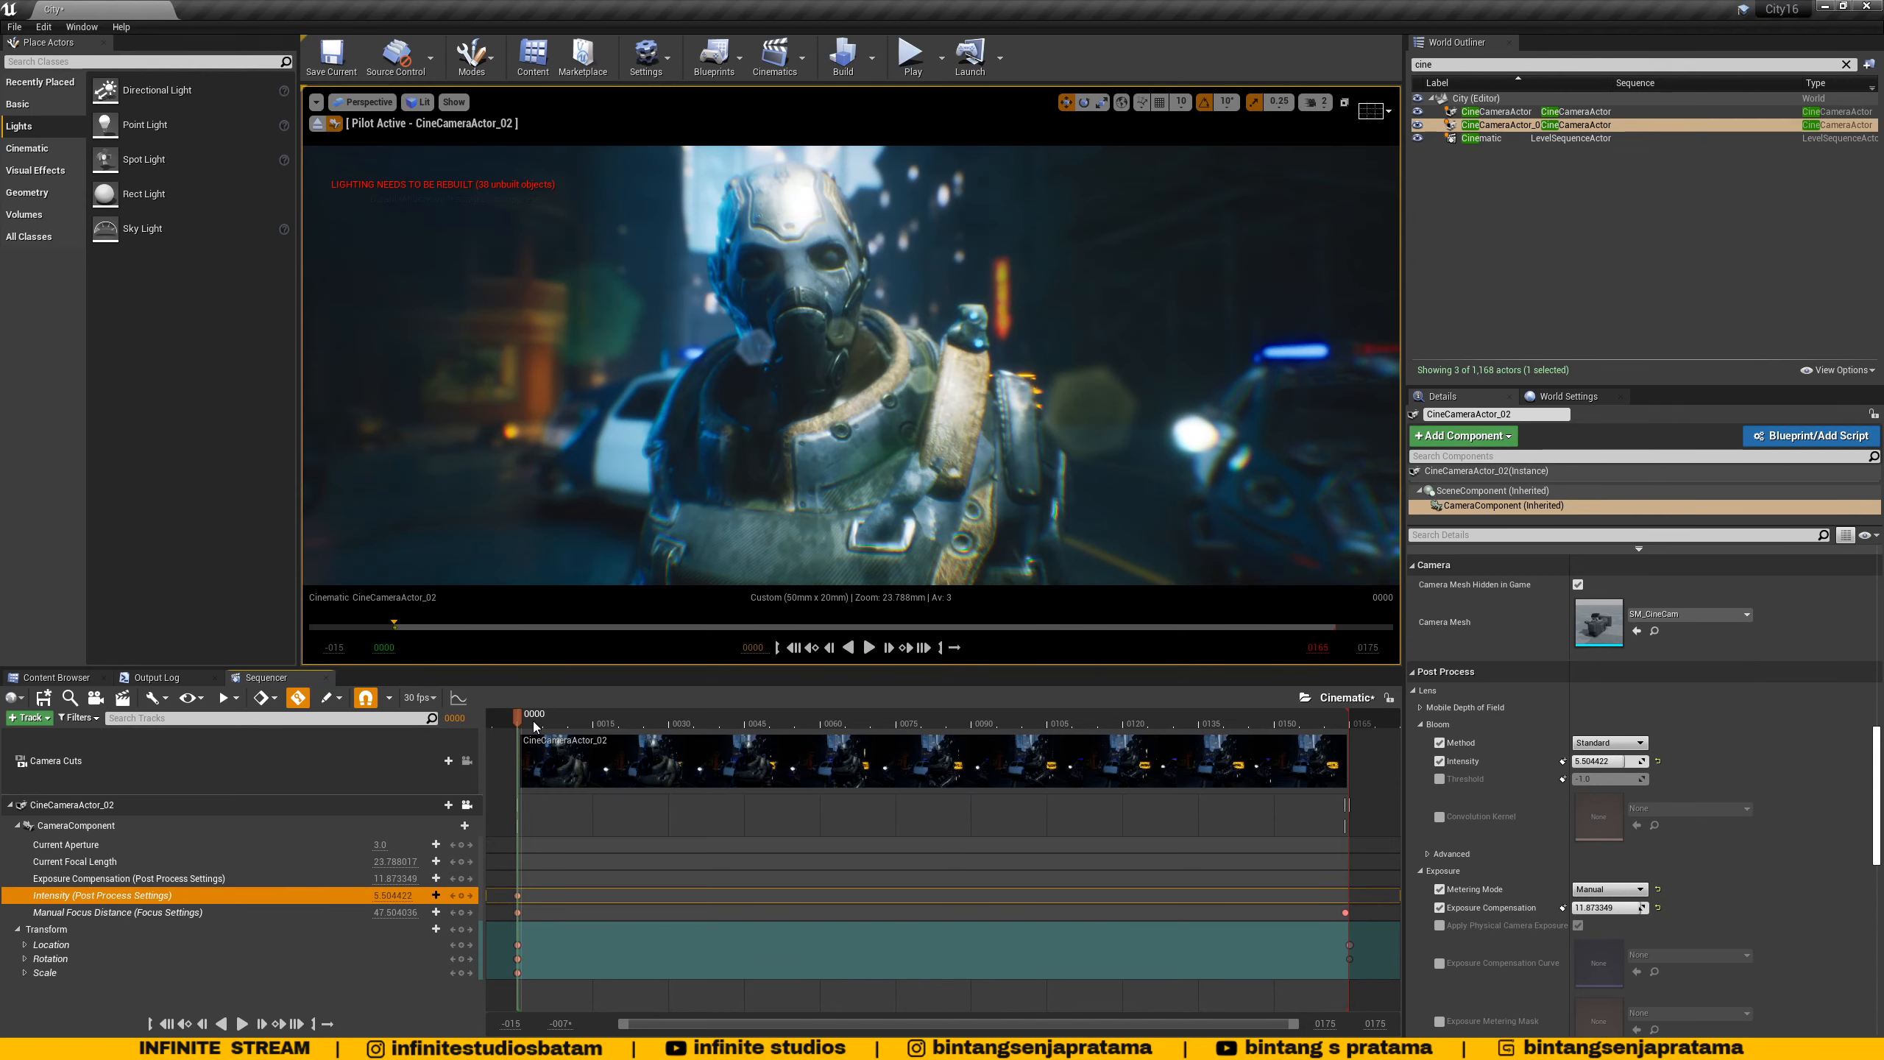
pyautogui.moveTo(534, 718); pyautogui.dragTo(892, 756)
pyautogui.moveTo(407, 895); pyautogui.dragTo(407, 895)
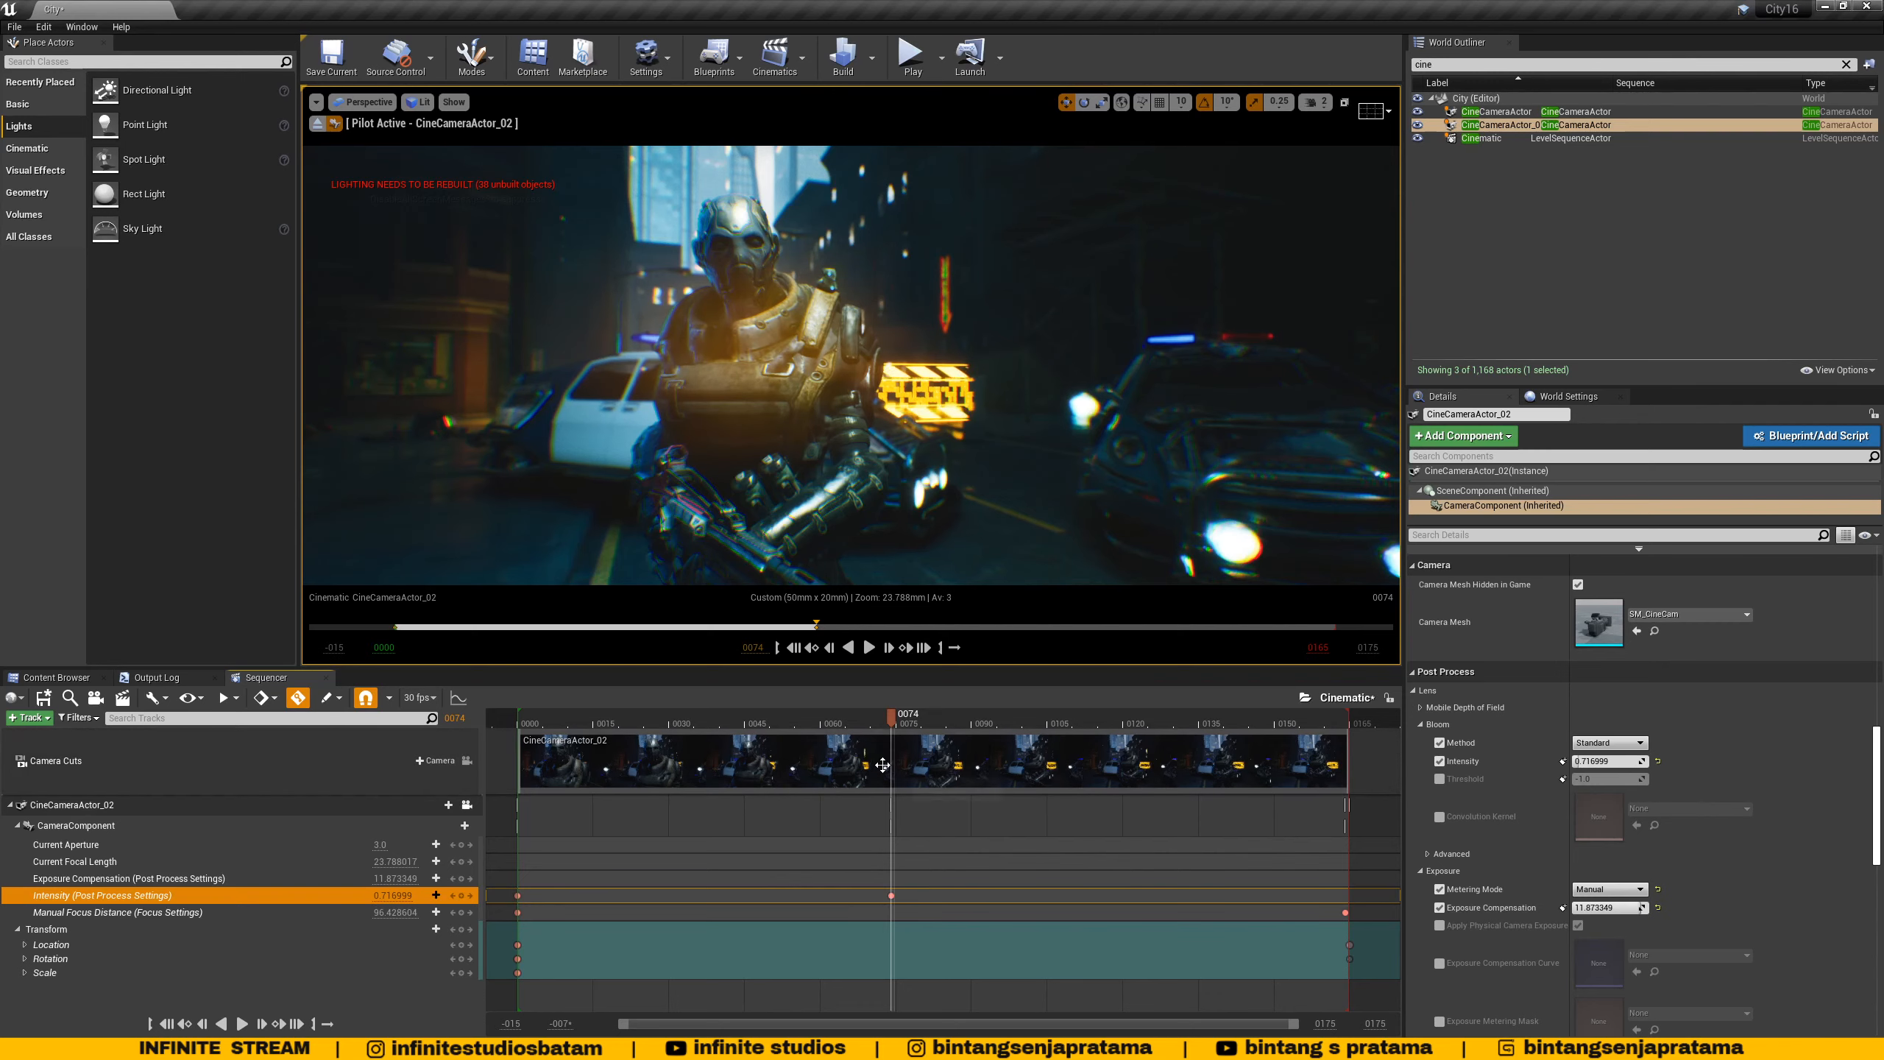
# - Go to frame 164 and set the camera's manual focus distance to about 178.75 by sampling the robot in the viewport
pyautogui.moveTo(893, 723); pyautogui.dragTo(1349, 793)
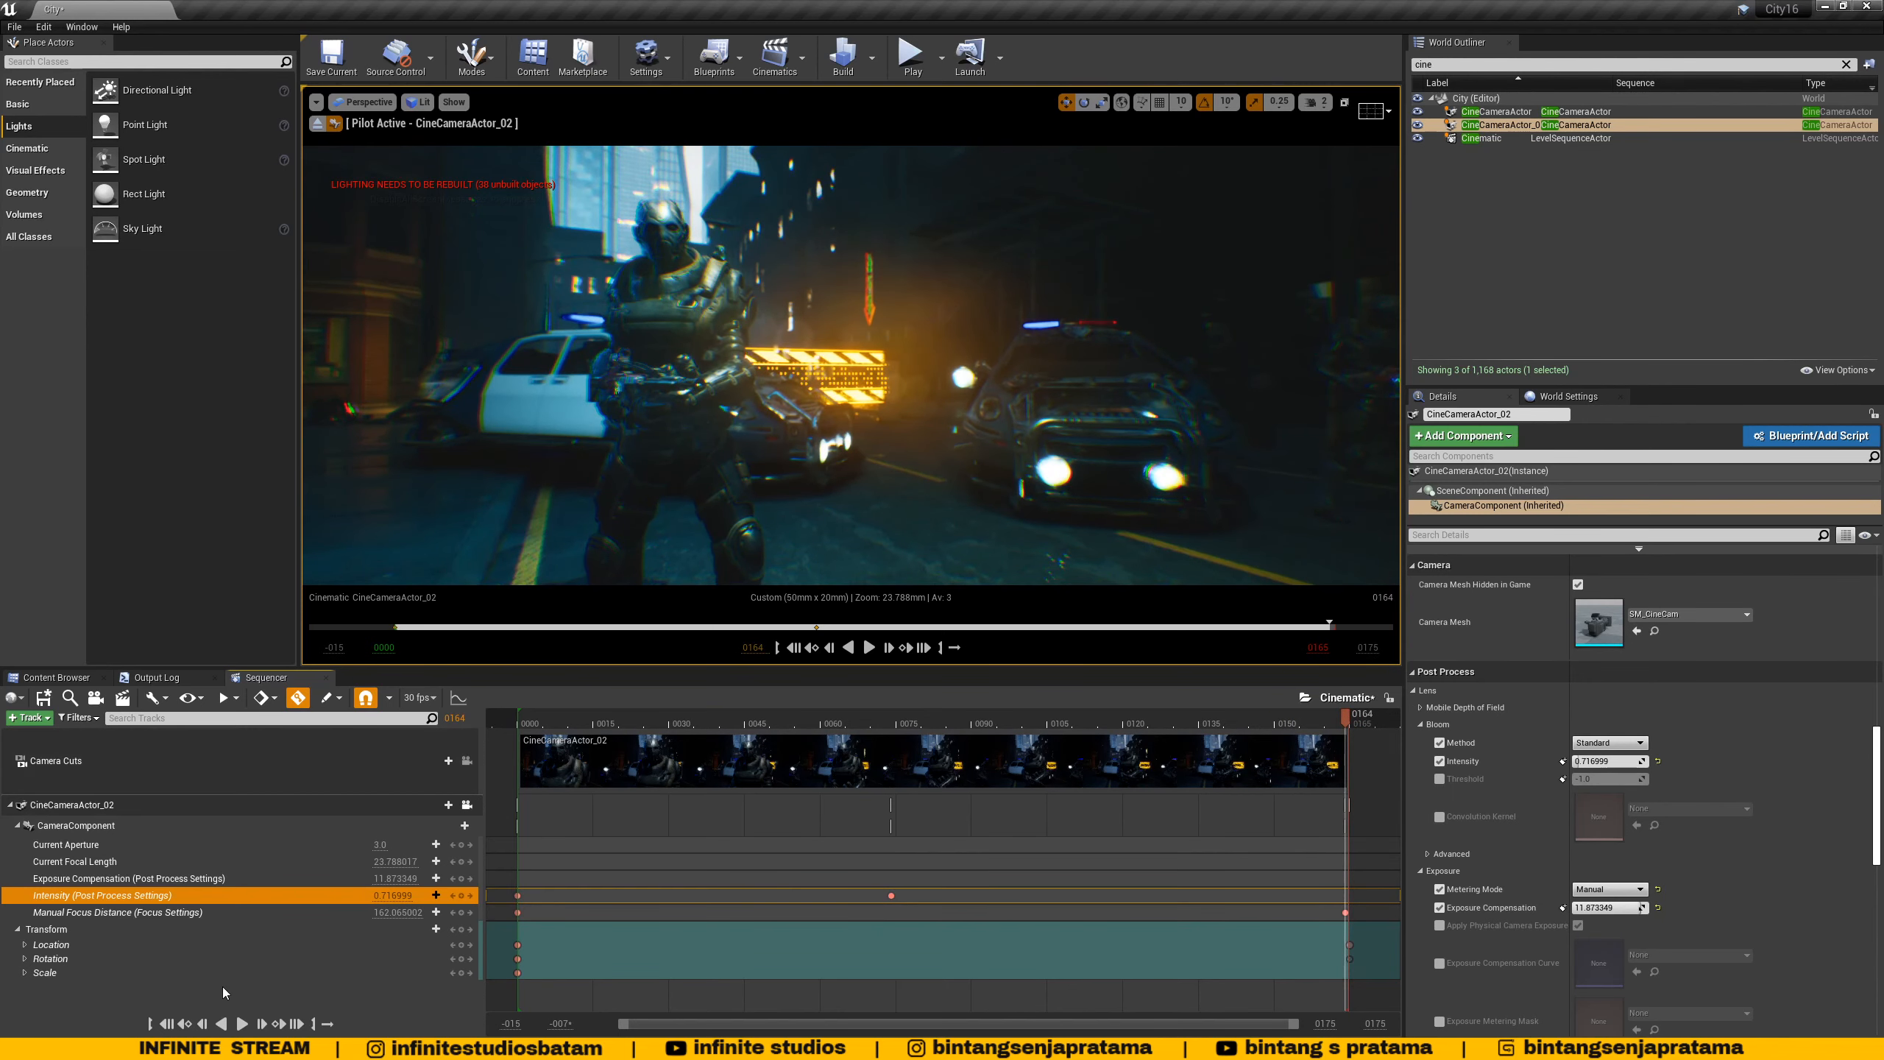
pyautogui.click(188, 912)
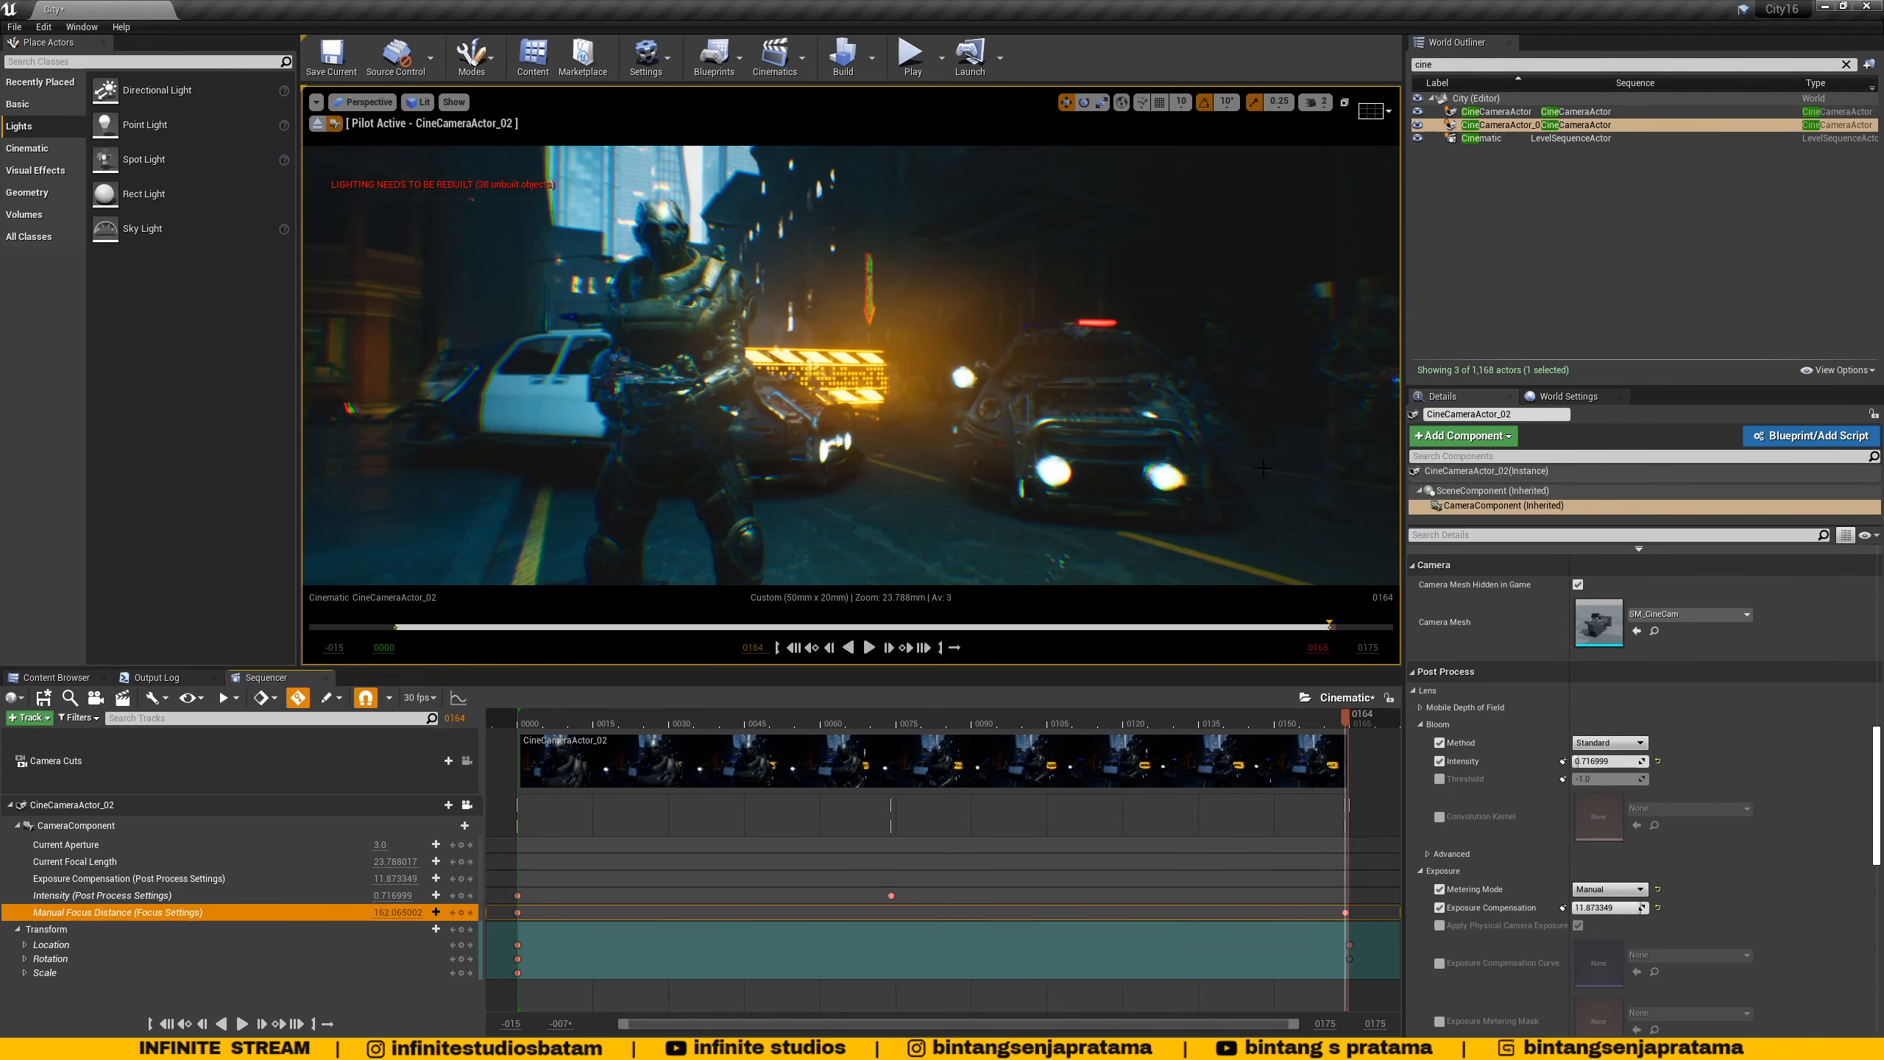
pyautogui.scroll(-5, 1587, 874)
pyautogui.scroll(10, 1578, 866)
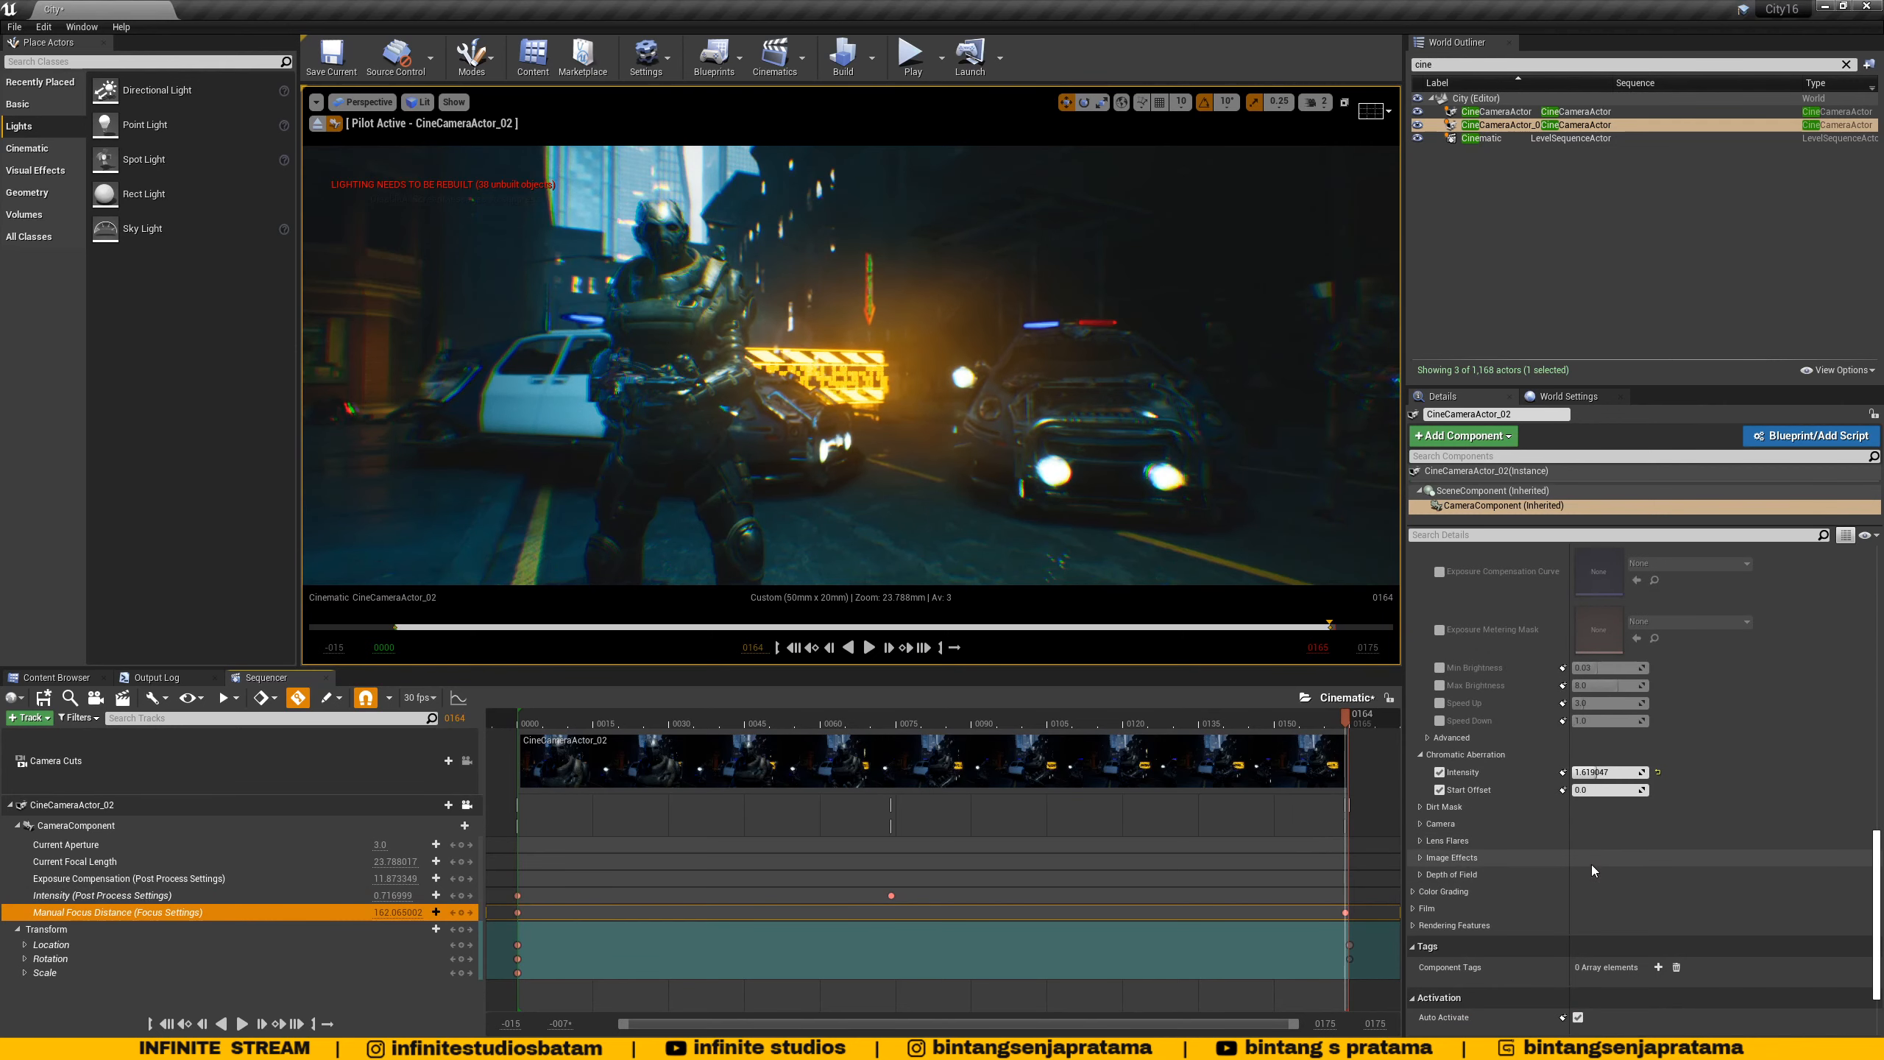
pyautogui.scroll(4, 1545, 799)
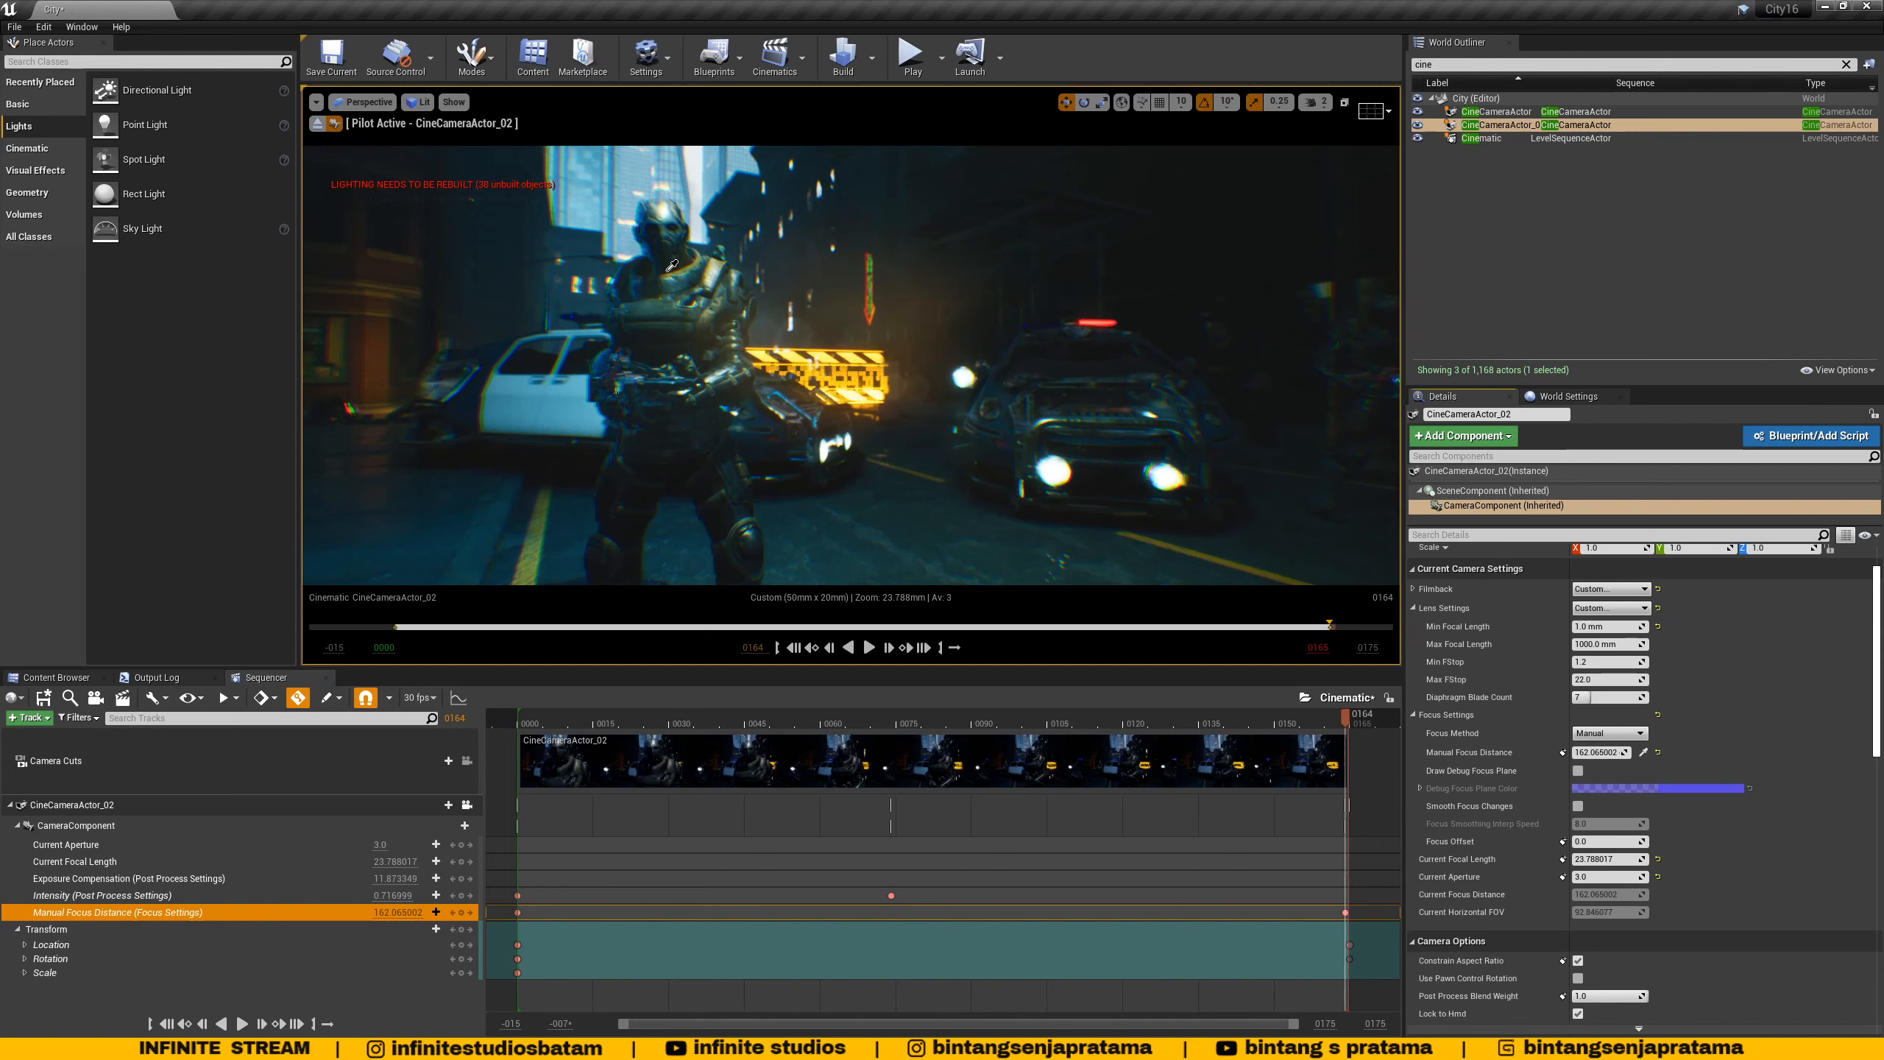
pyautogui.scroll(-5, 1540, 846)
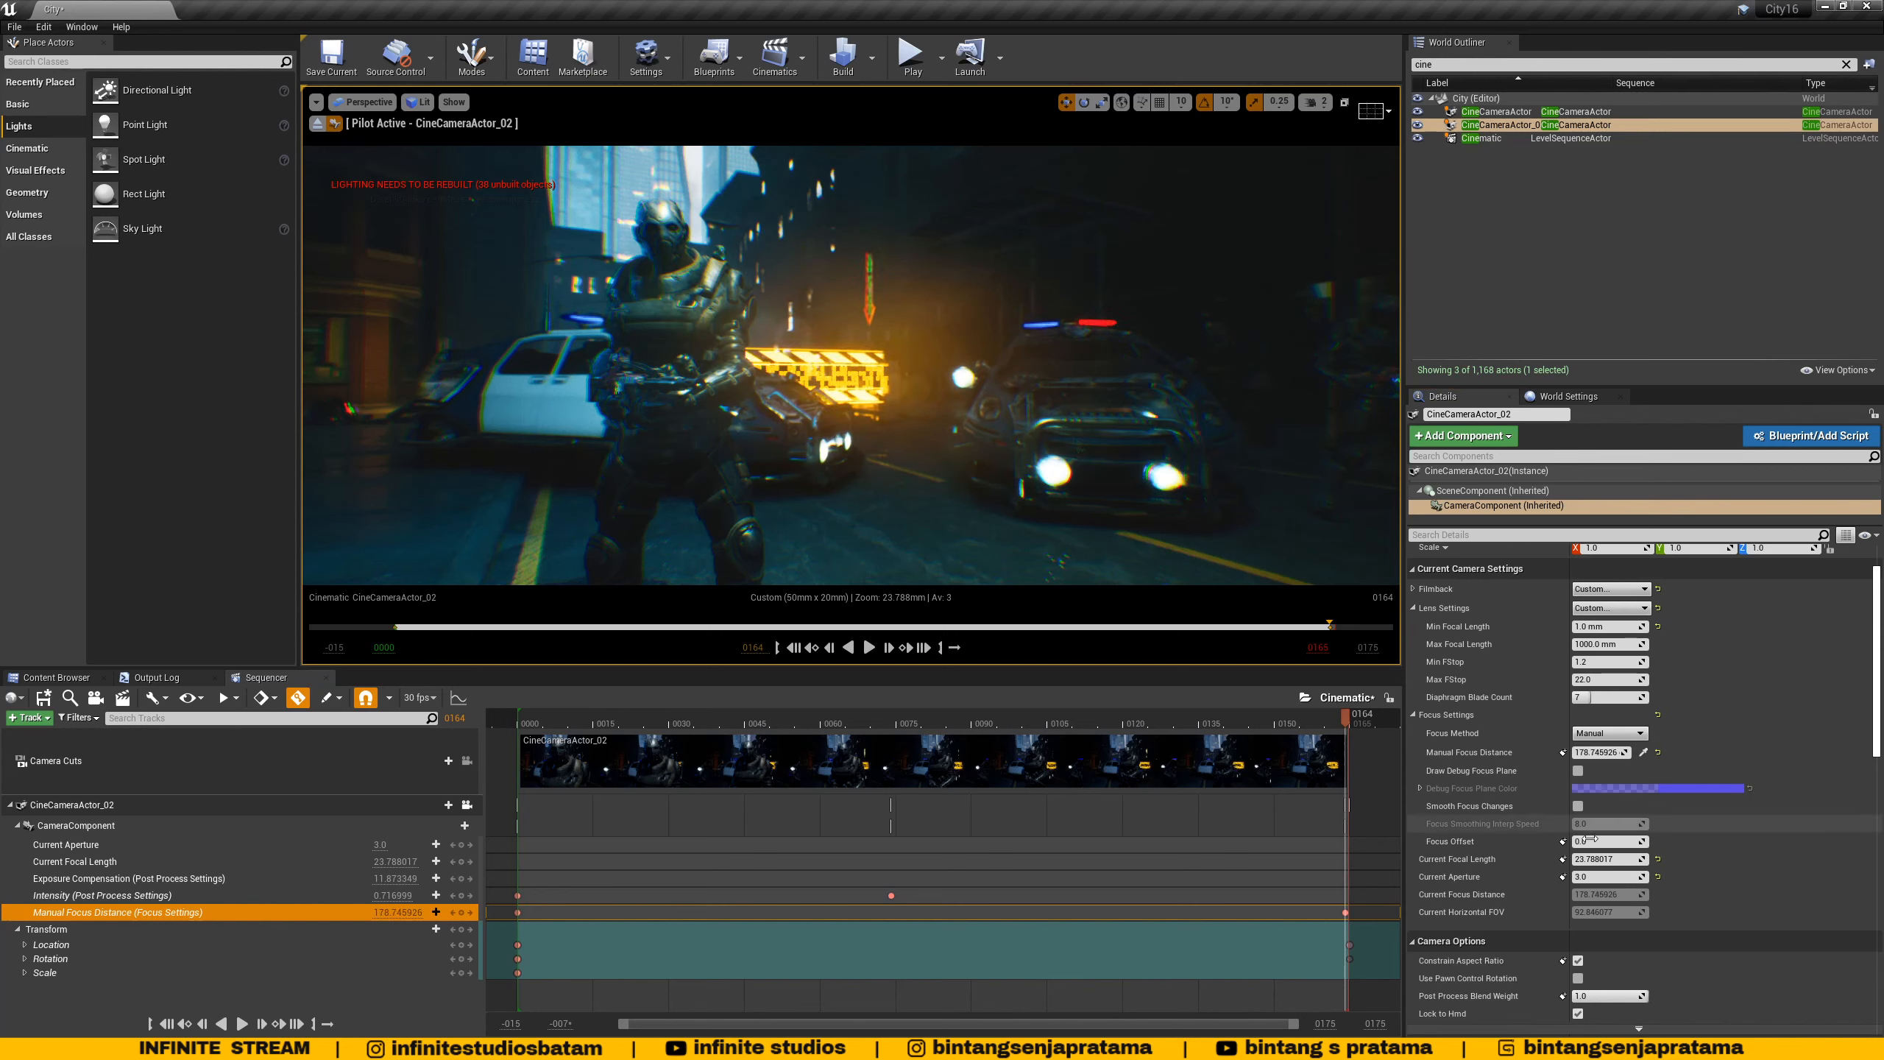
# - Try a chromatic aberration intensity of about 2.81 on the camera, and reduce it to about 0.62
pyautogui.scroll(-3, 1542, 852)
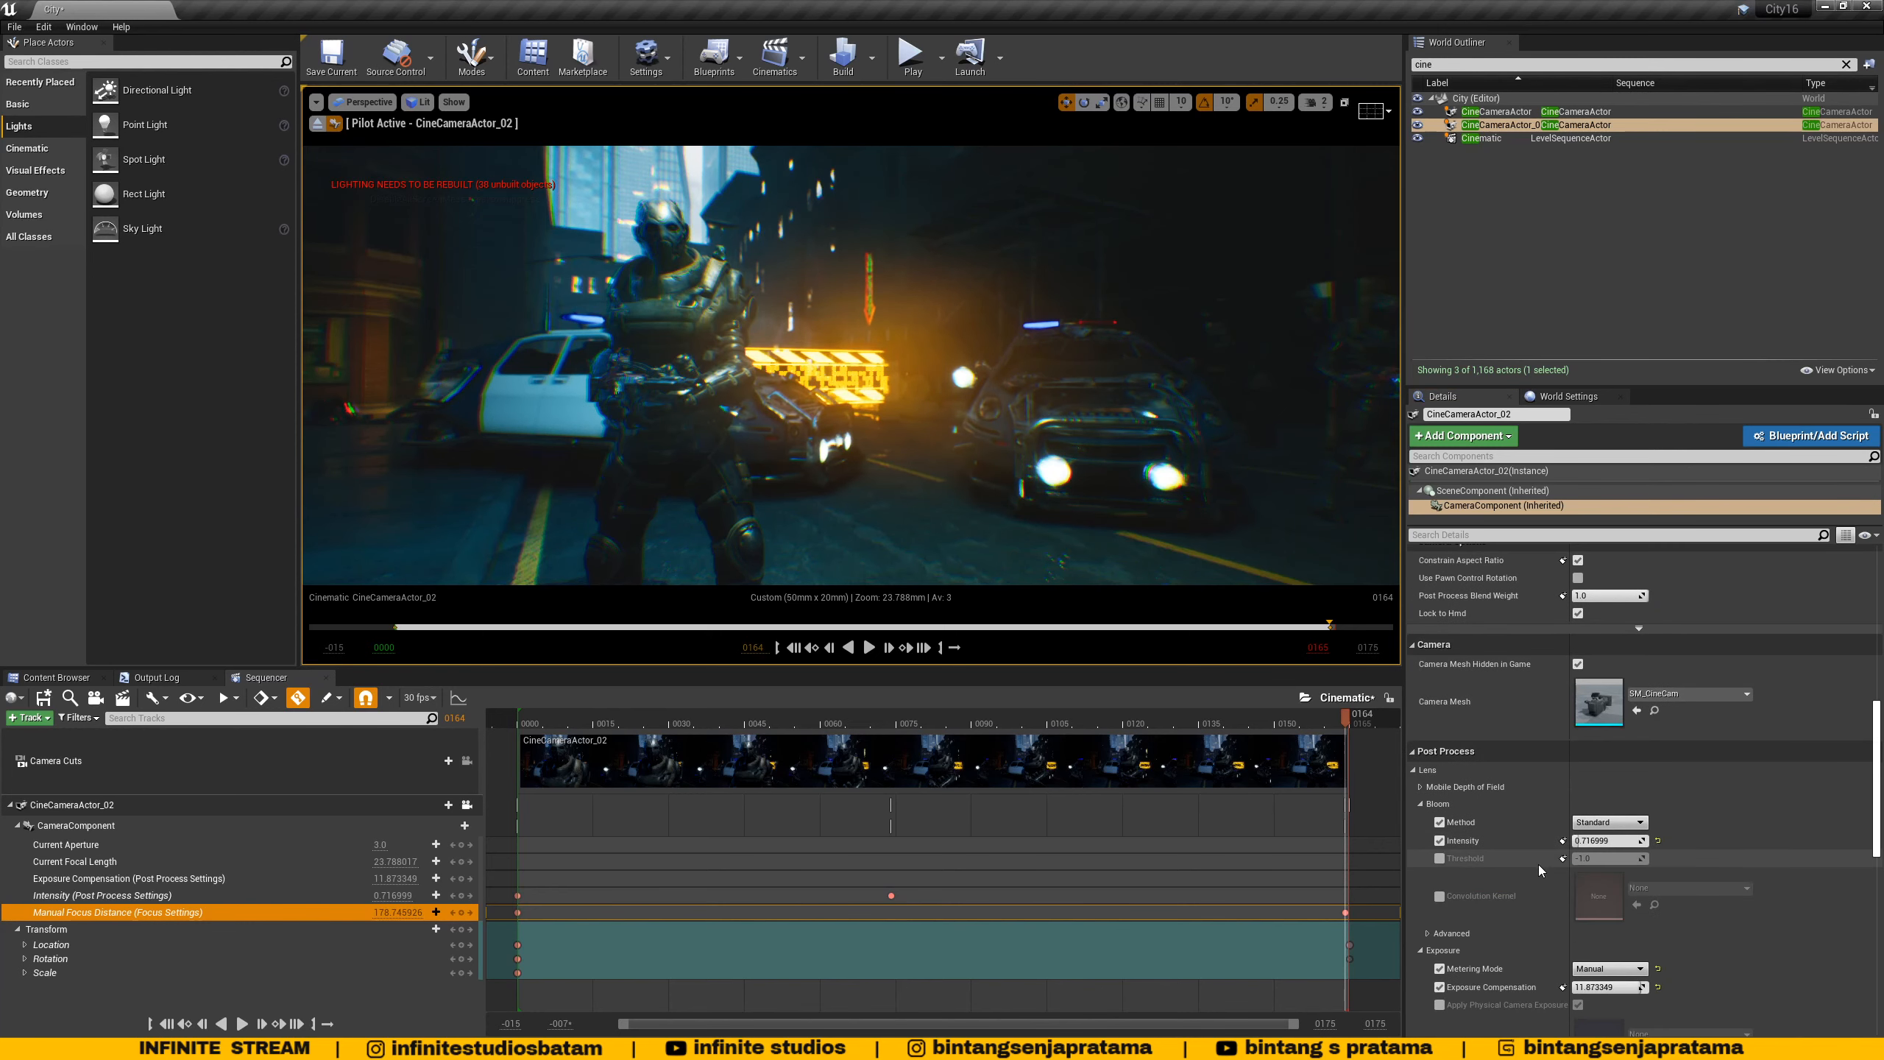
pyautogui.scroll(-10, 1538, 865)
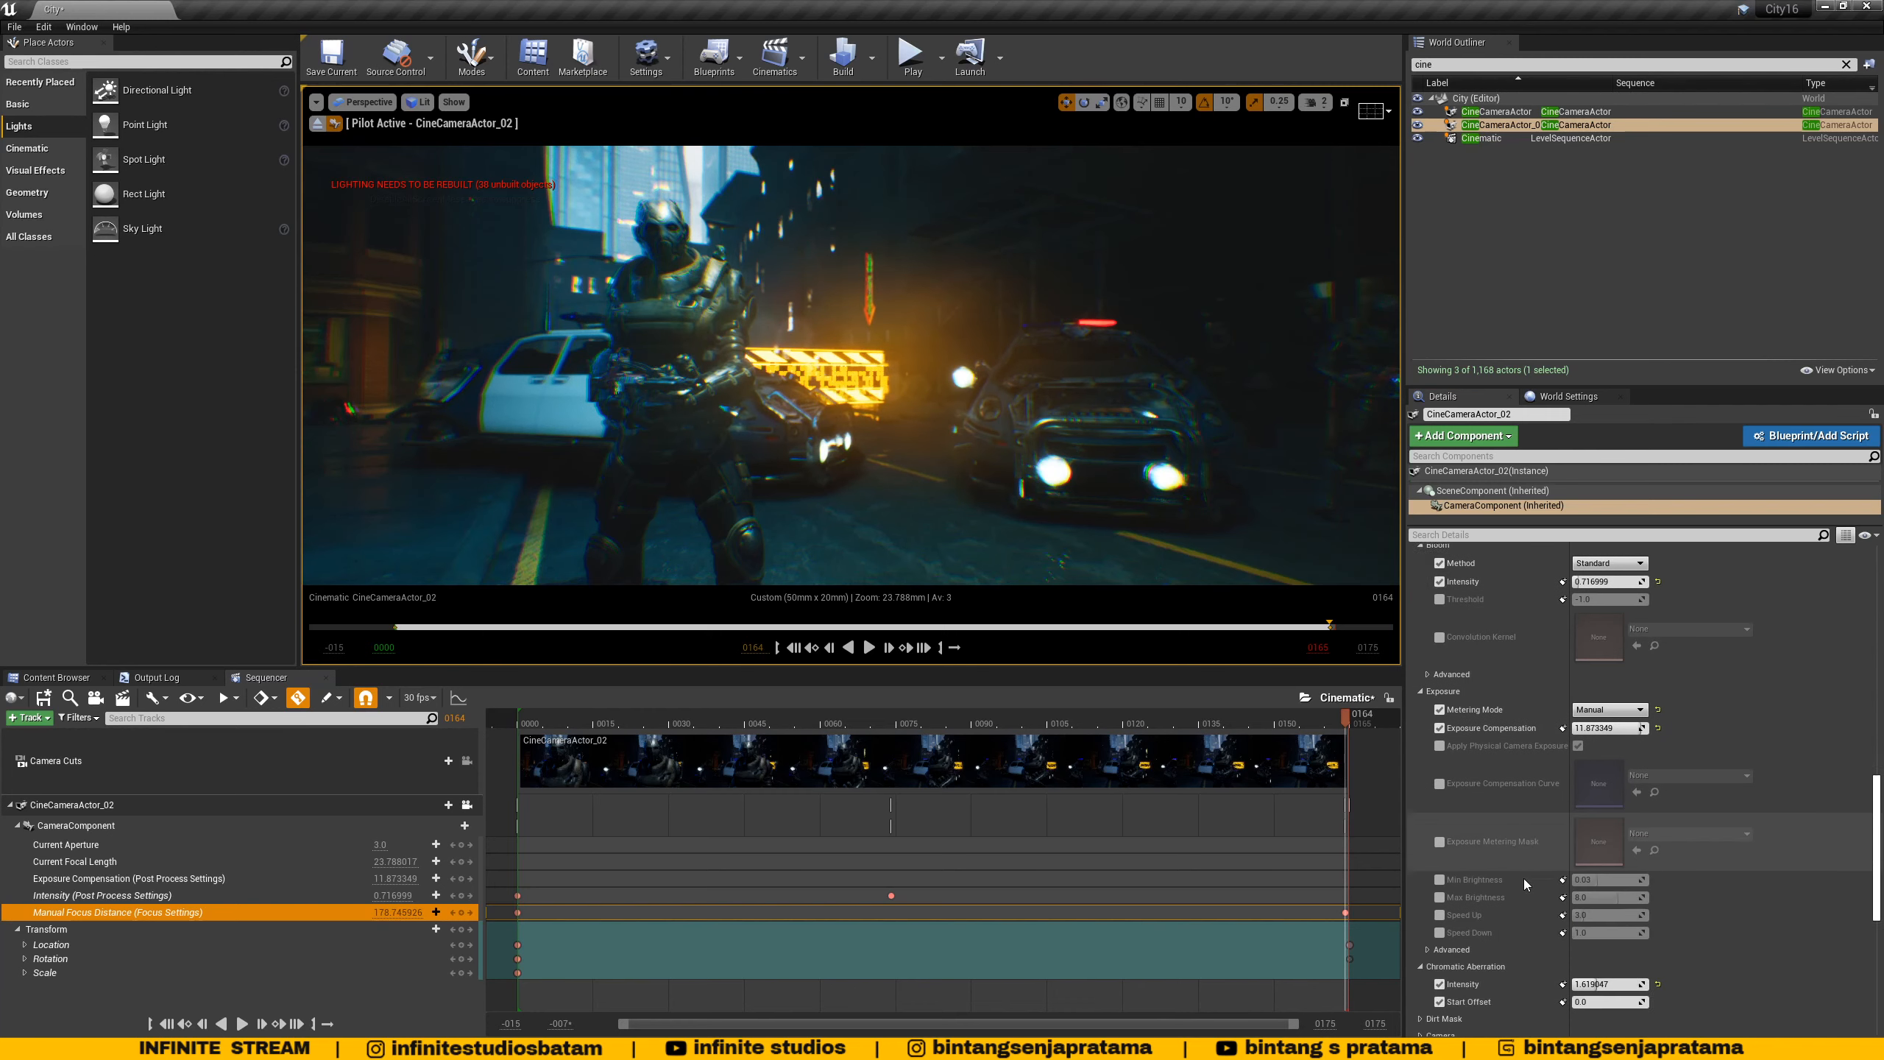
pyautogui.scroll(-2, 1524, 843)
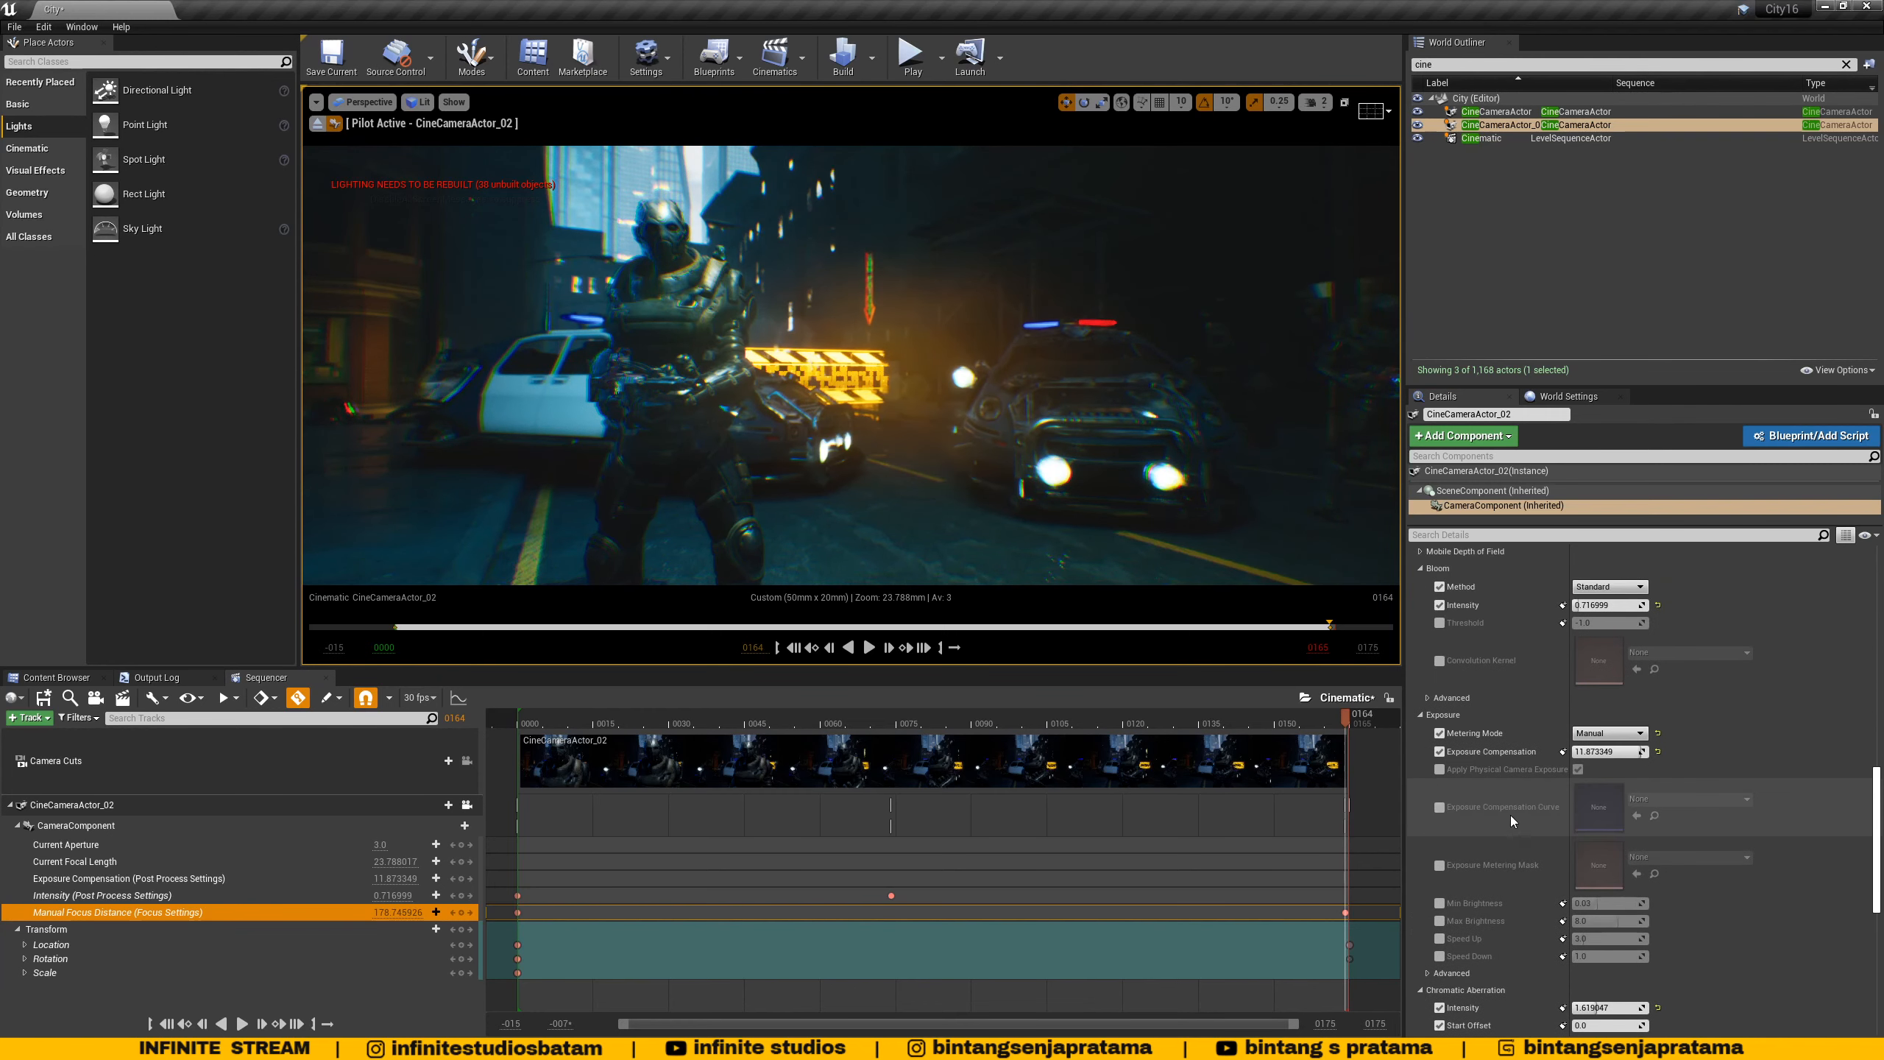
pyautogui.scroll(-3, 1486, 854)
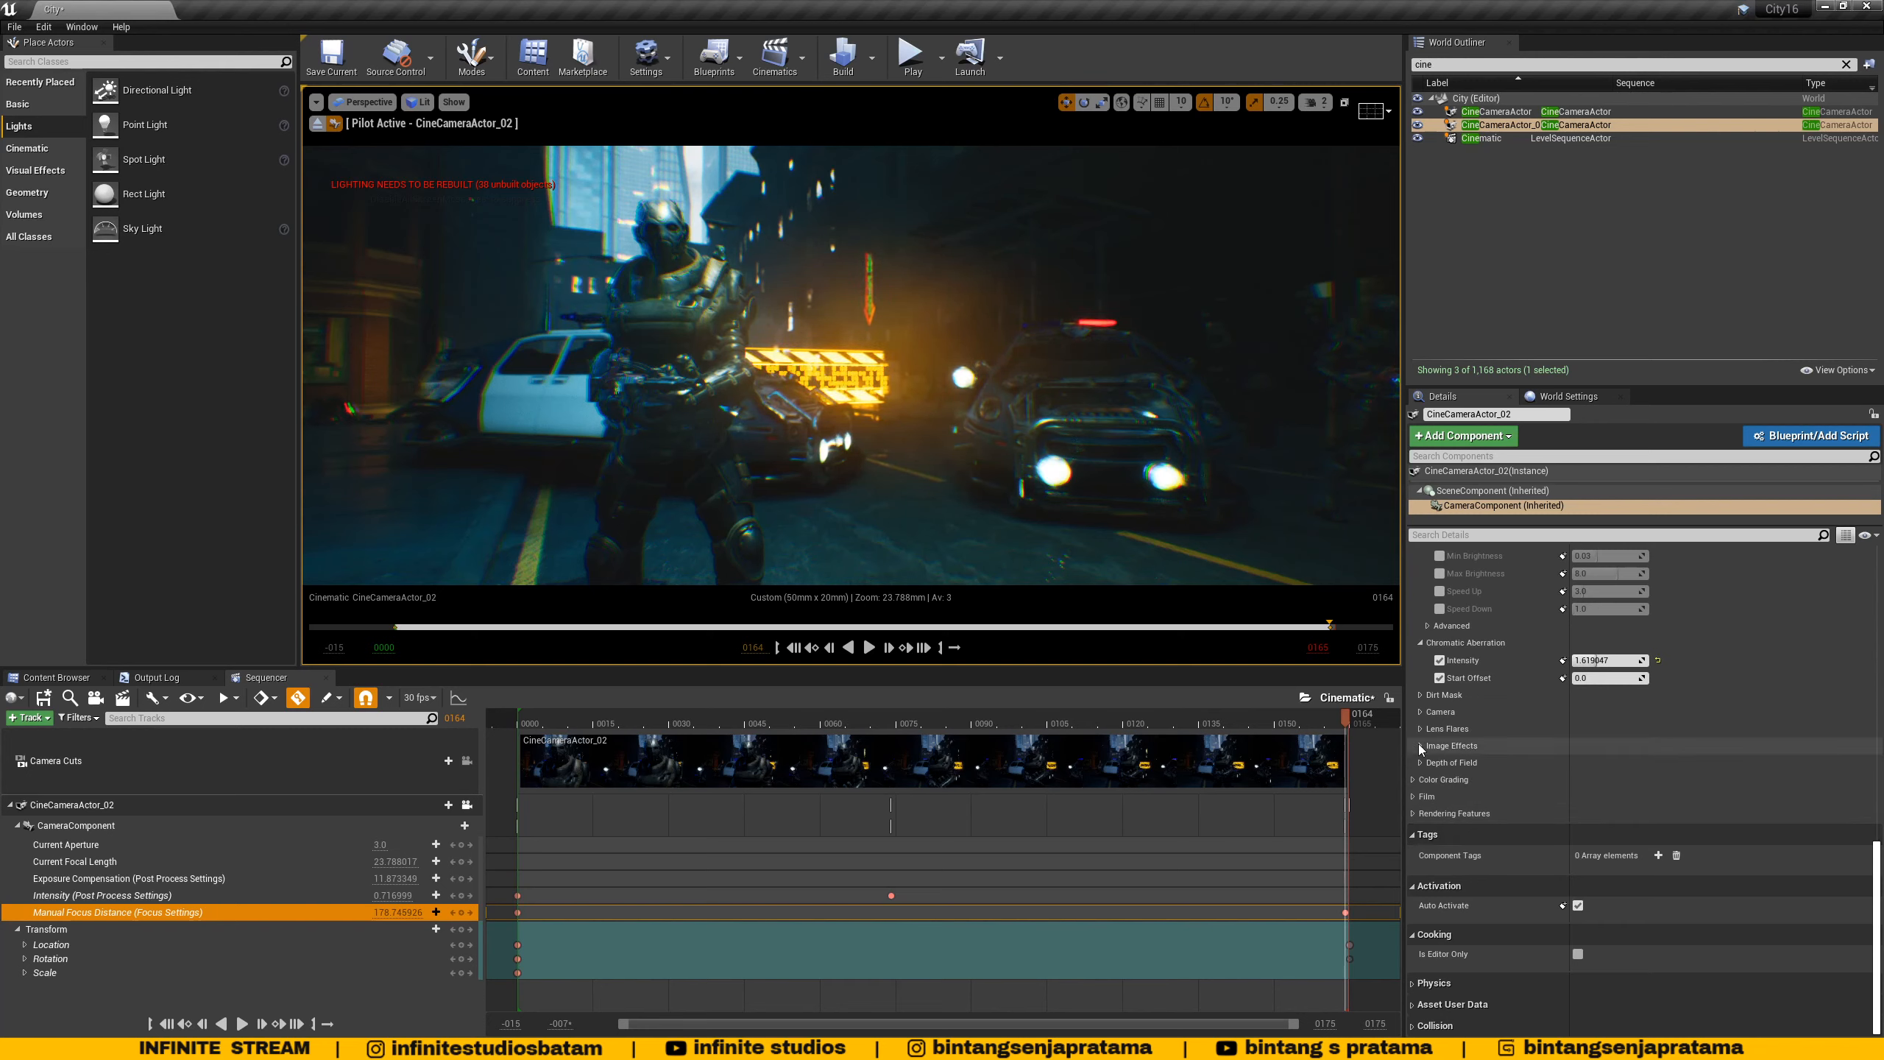
pyautogui.scroll(4, 1472, 767)
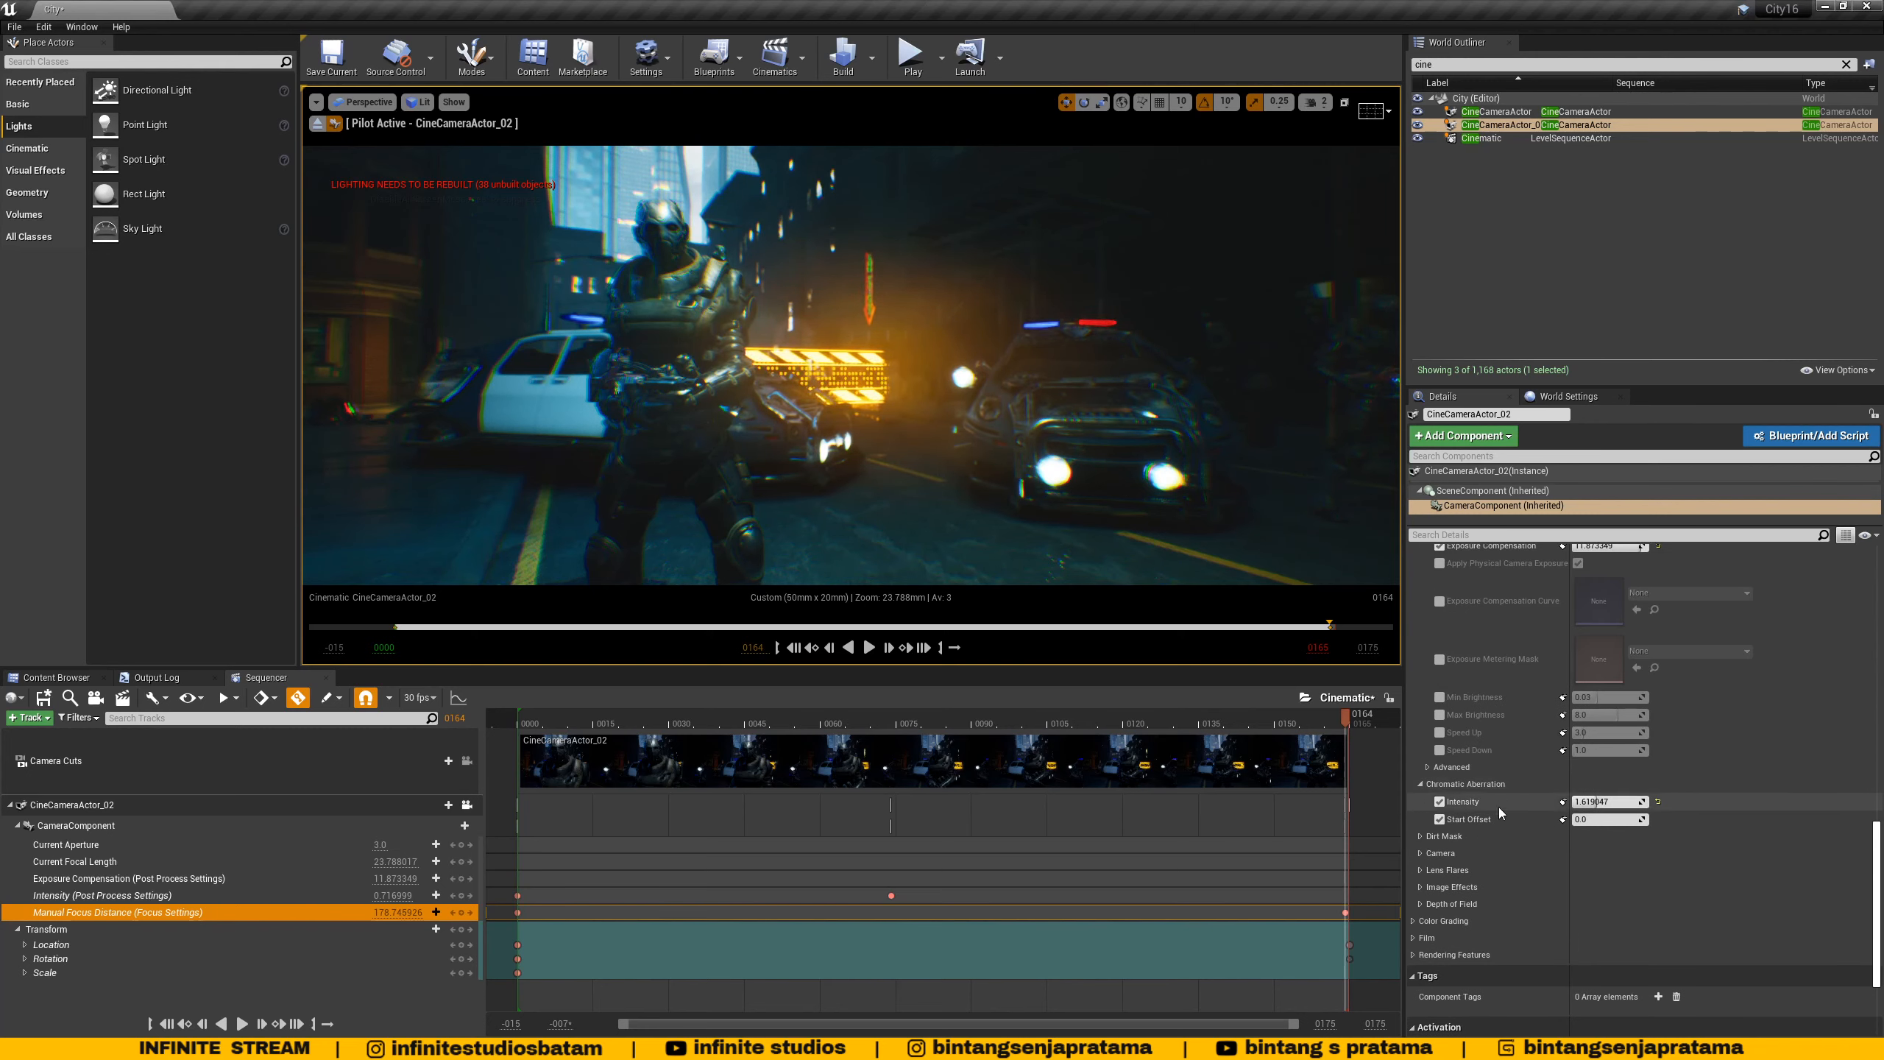
pyautogui.moveTo(1602, 800)
pyautogui.mouseDown()
pyautogui.moveTo(1572, 801)
pyautogui.moveTo(1617, 802)
pyautogui.mouseUp()
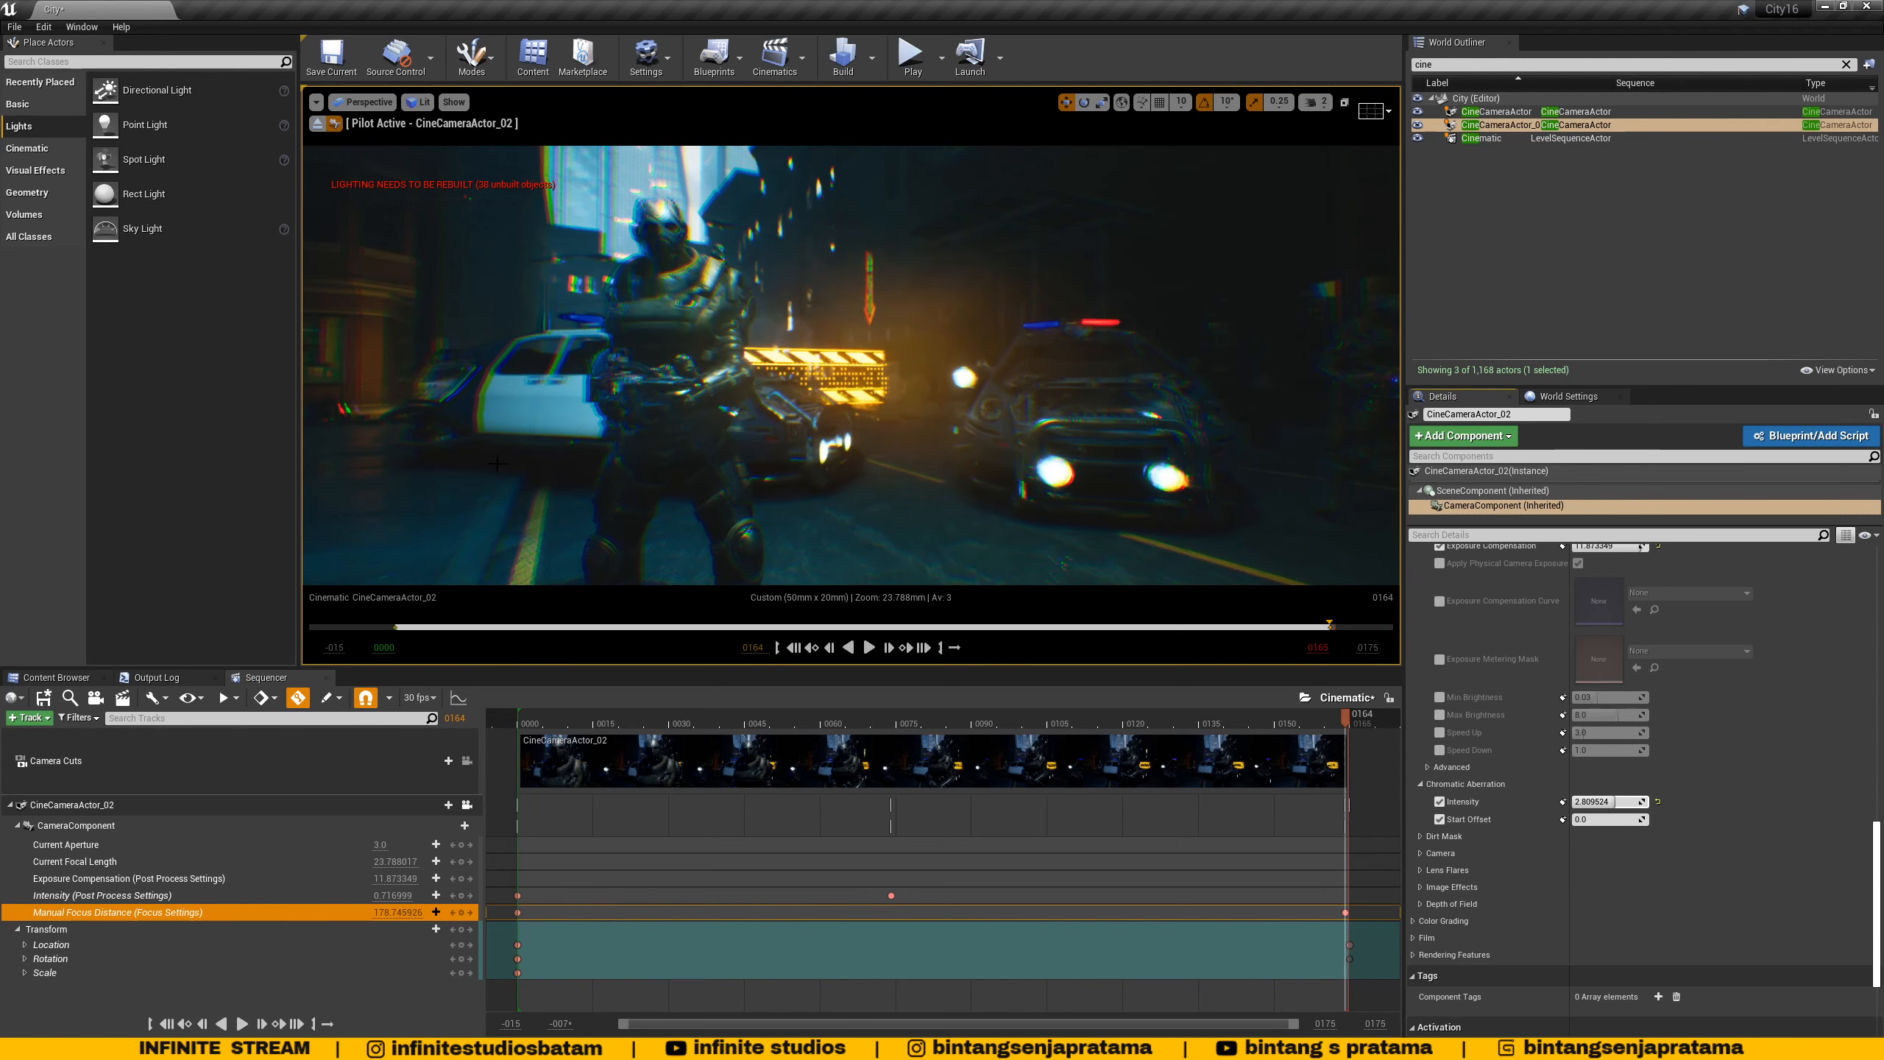
pyautogui.moveTo(1616, 802); pyautogui.dragTo(1582, 802)
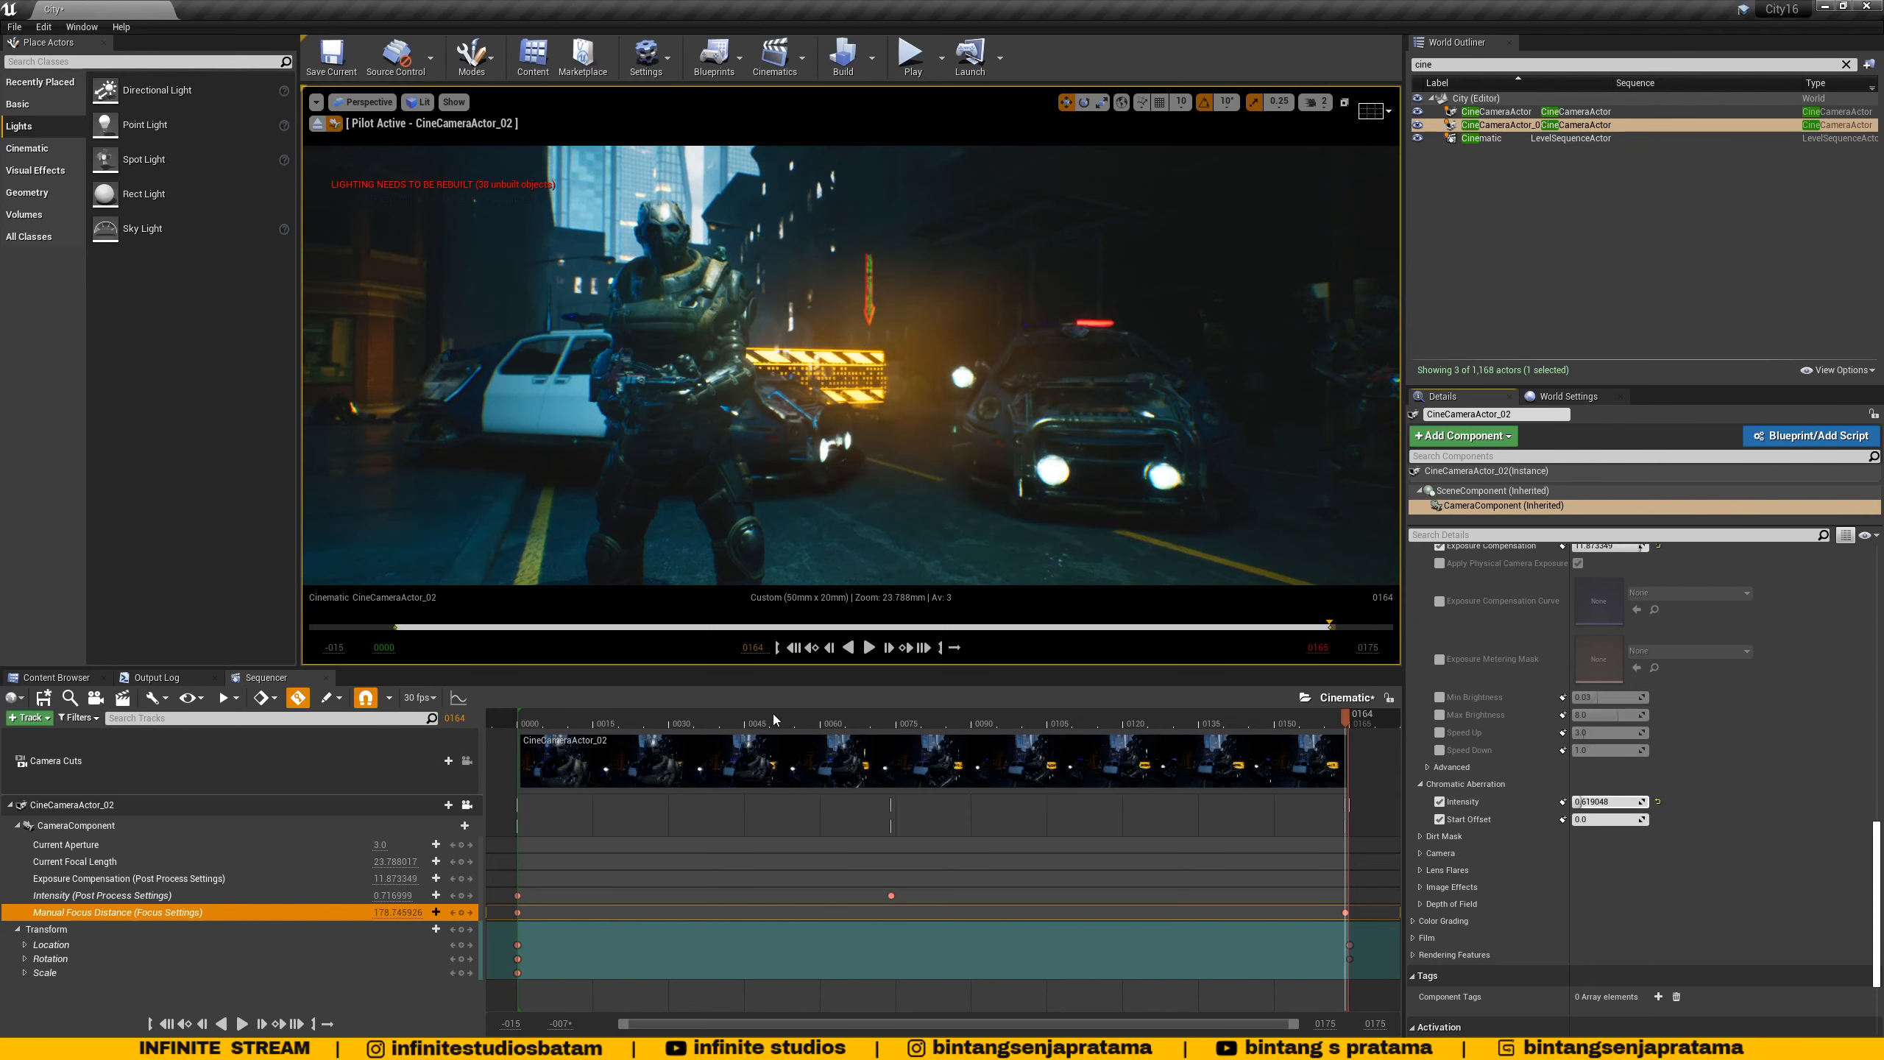
# - Move the sequence to frame 1 and collapse all subcategories of the camera's post-process Lens settings
pyautogui.moveTo(650, 719); pyautogui.dragTo(524, 730)
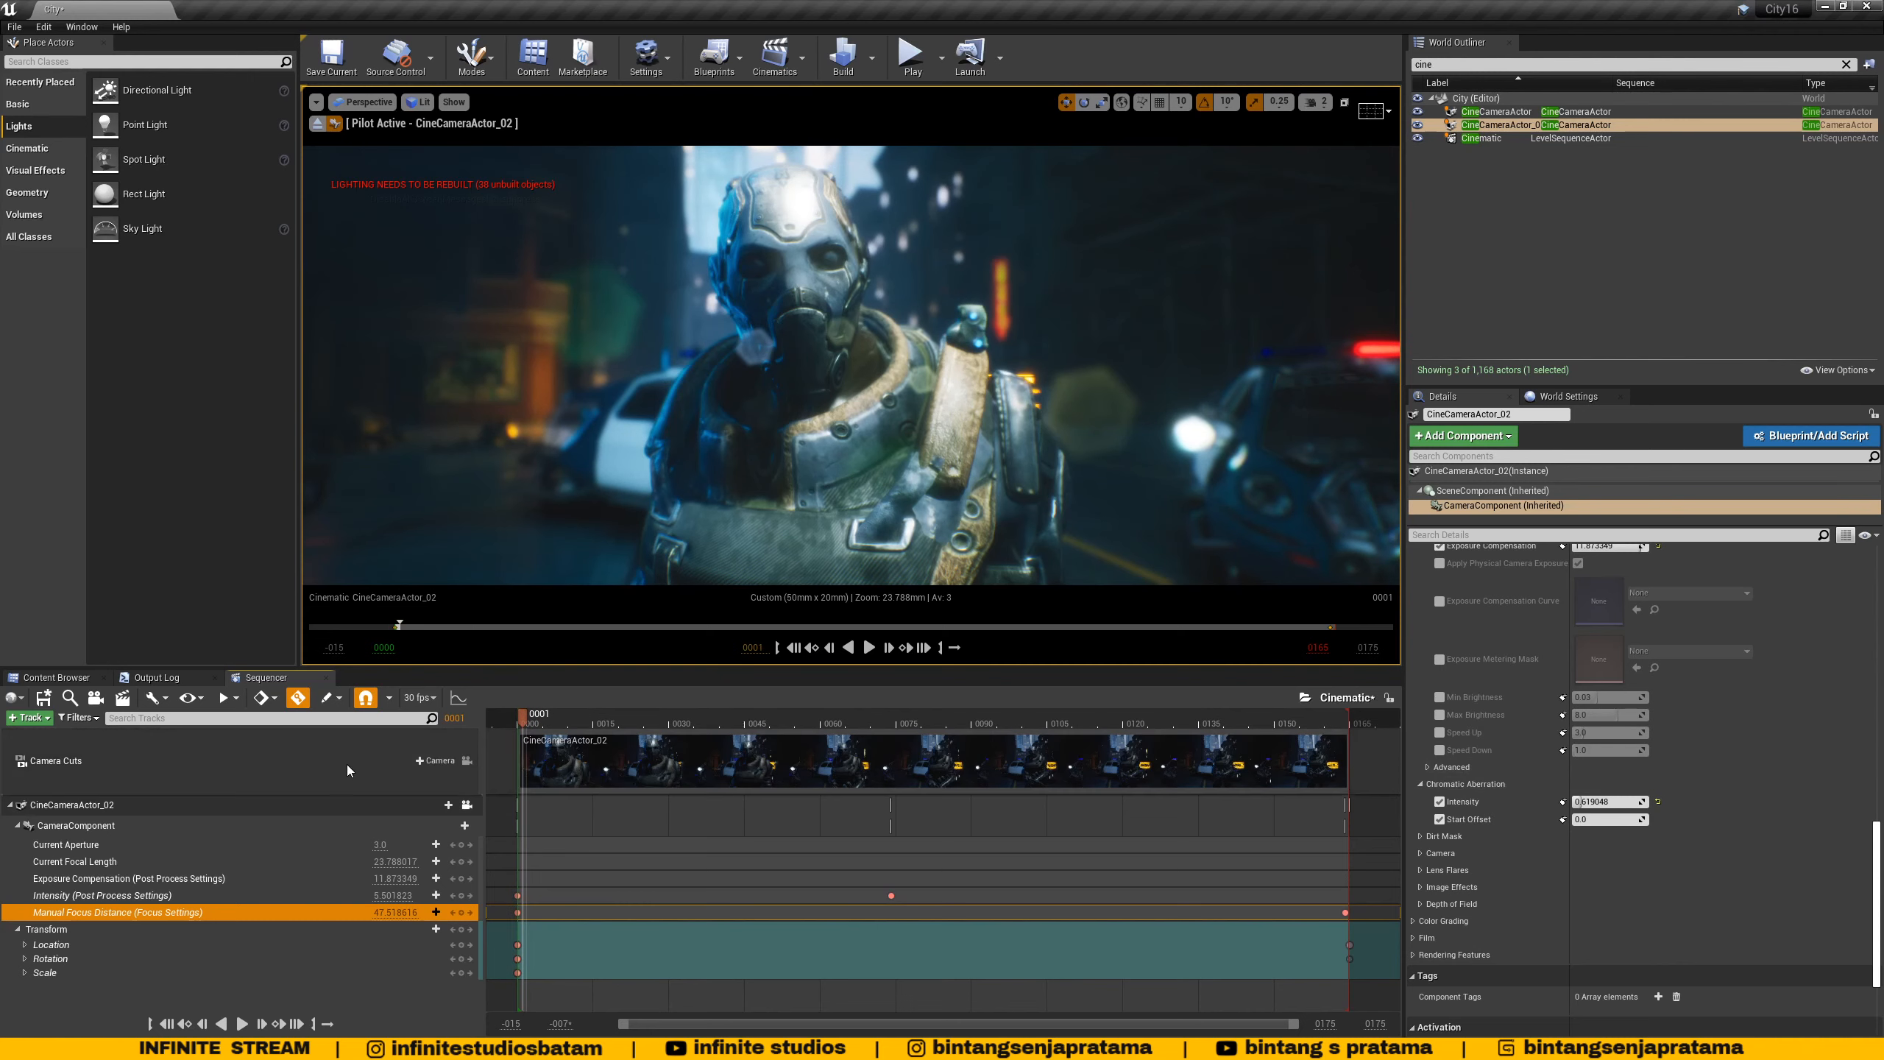
pyautogui.click(458, 824)
pyautogui.moveTo(502, 619)
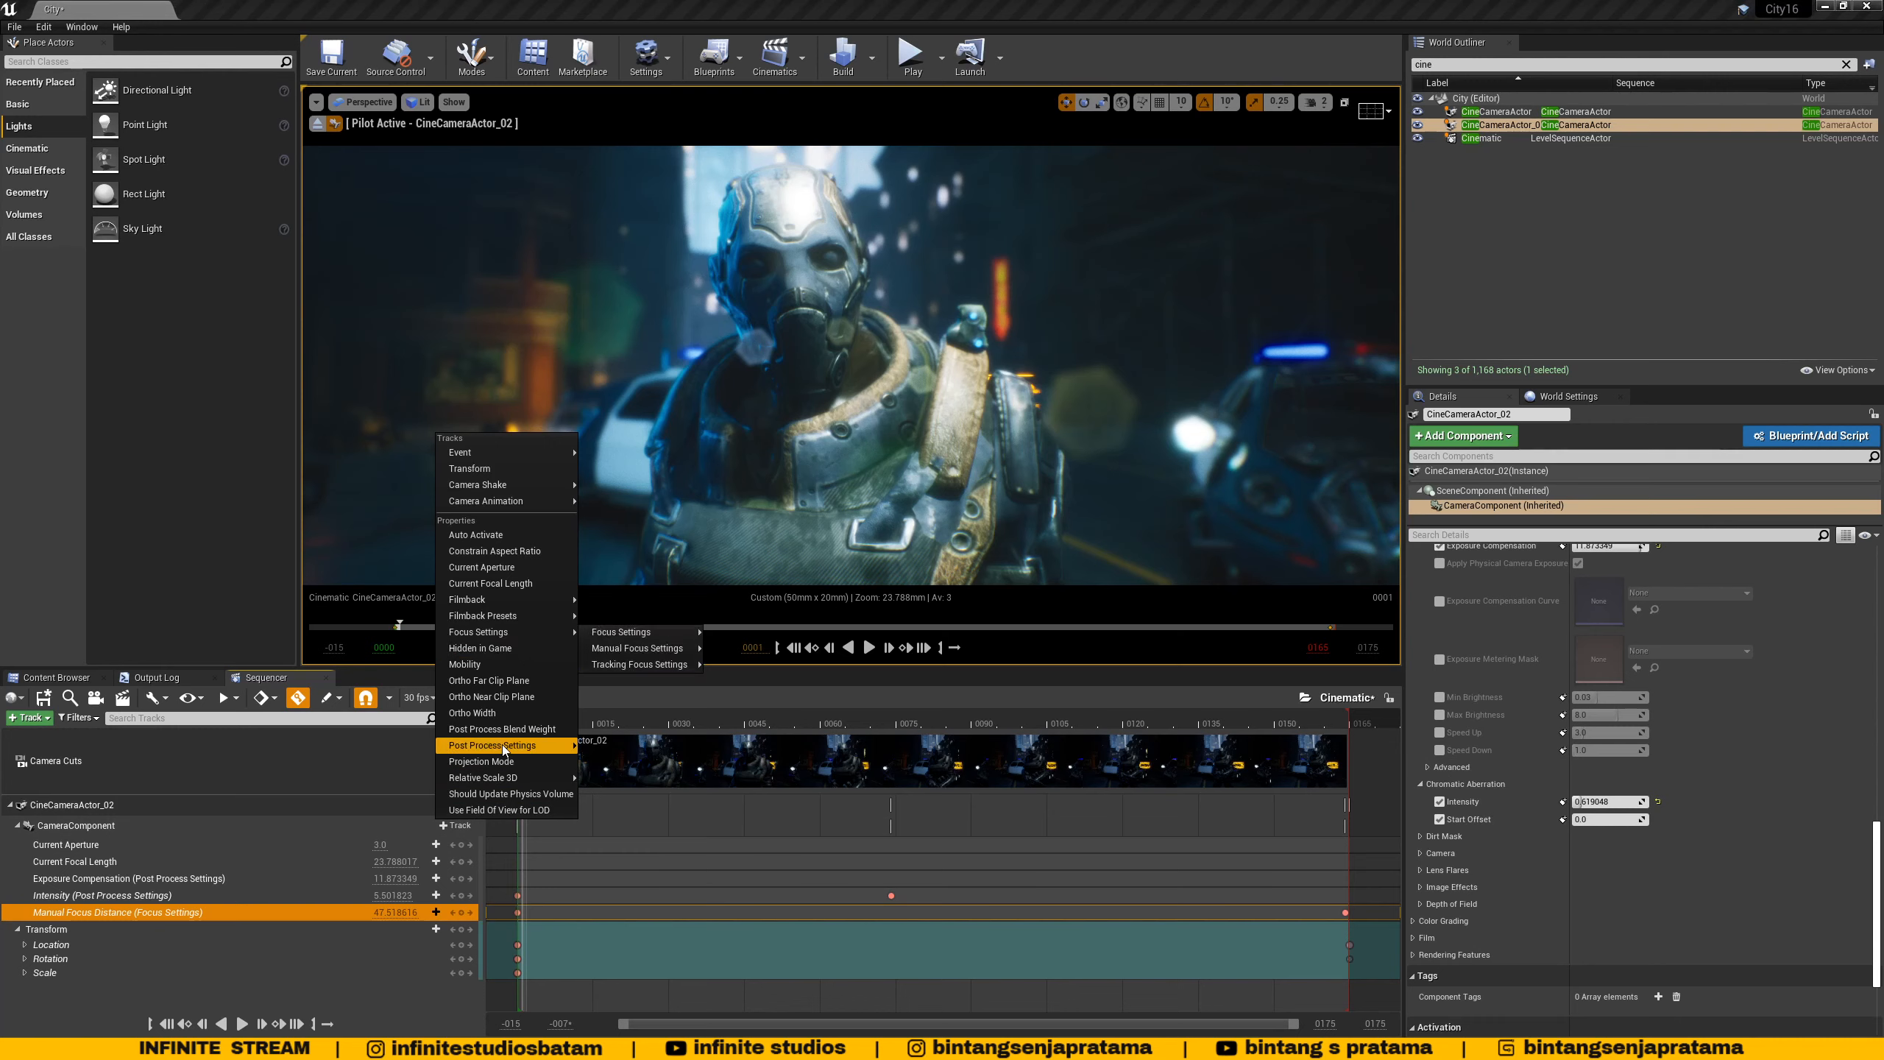
pyautogui.moveTo(503, 747)
pyautogui.moveTo(668, 981)
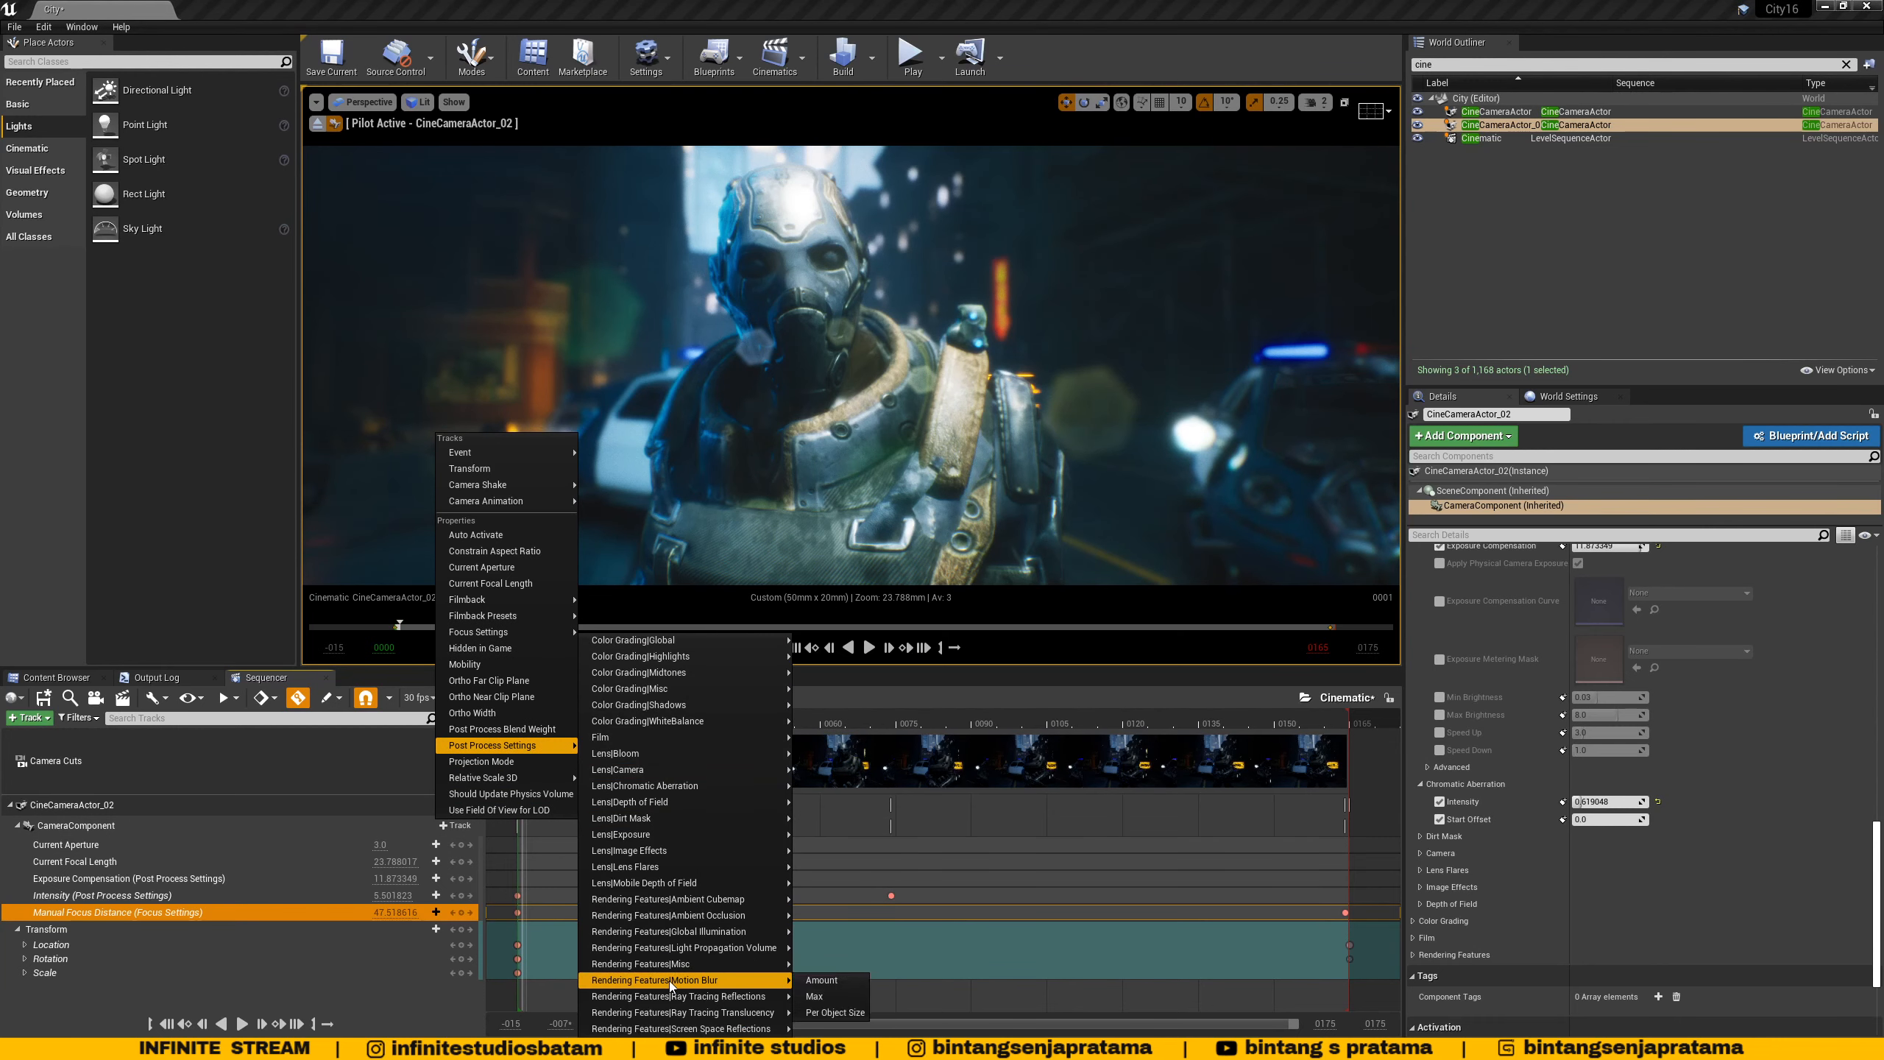
pyautogui.moveTo(1876, 837); pyautogui.dragTo(1857, 737)
pyautogui.click(1413, 763)
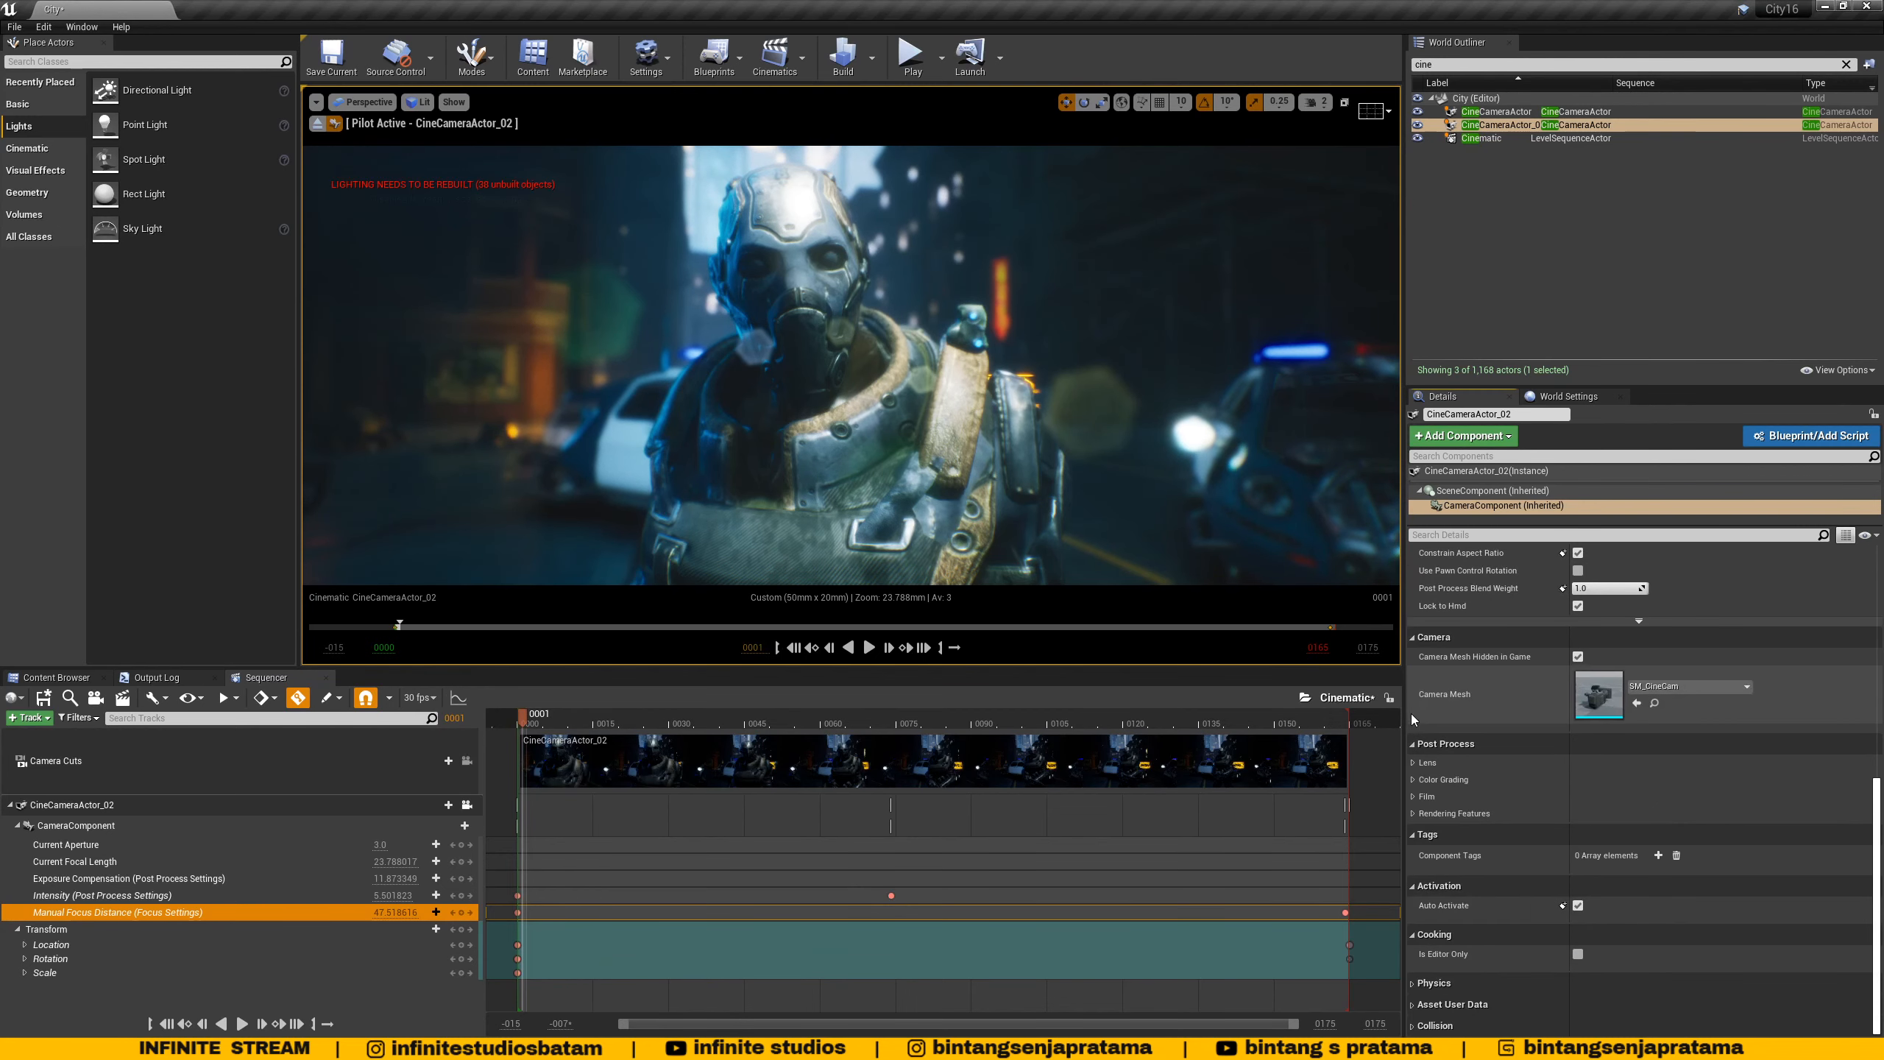
pyautogui.click(1413, 763)
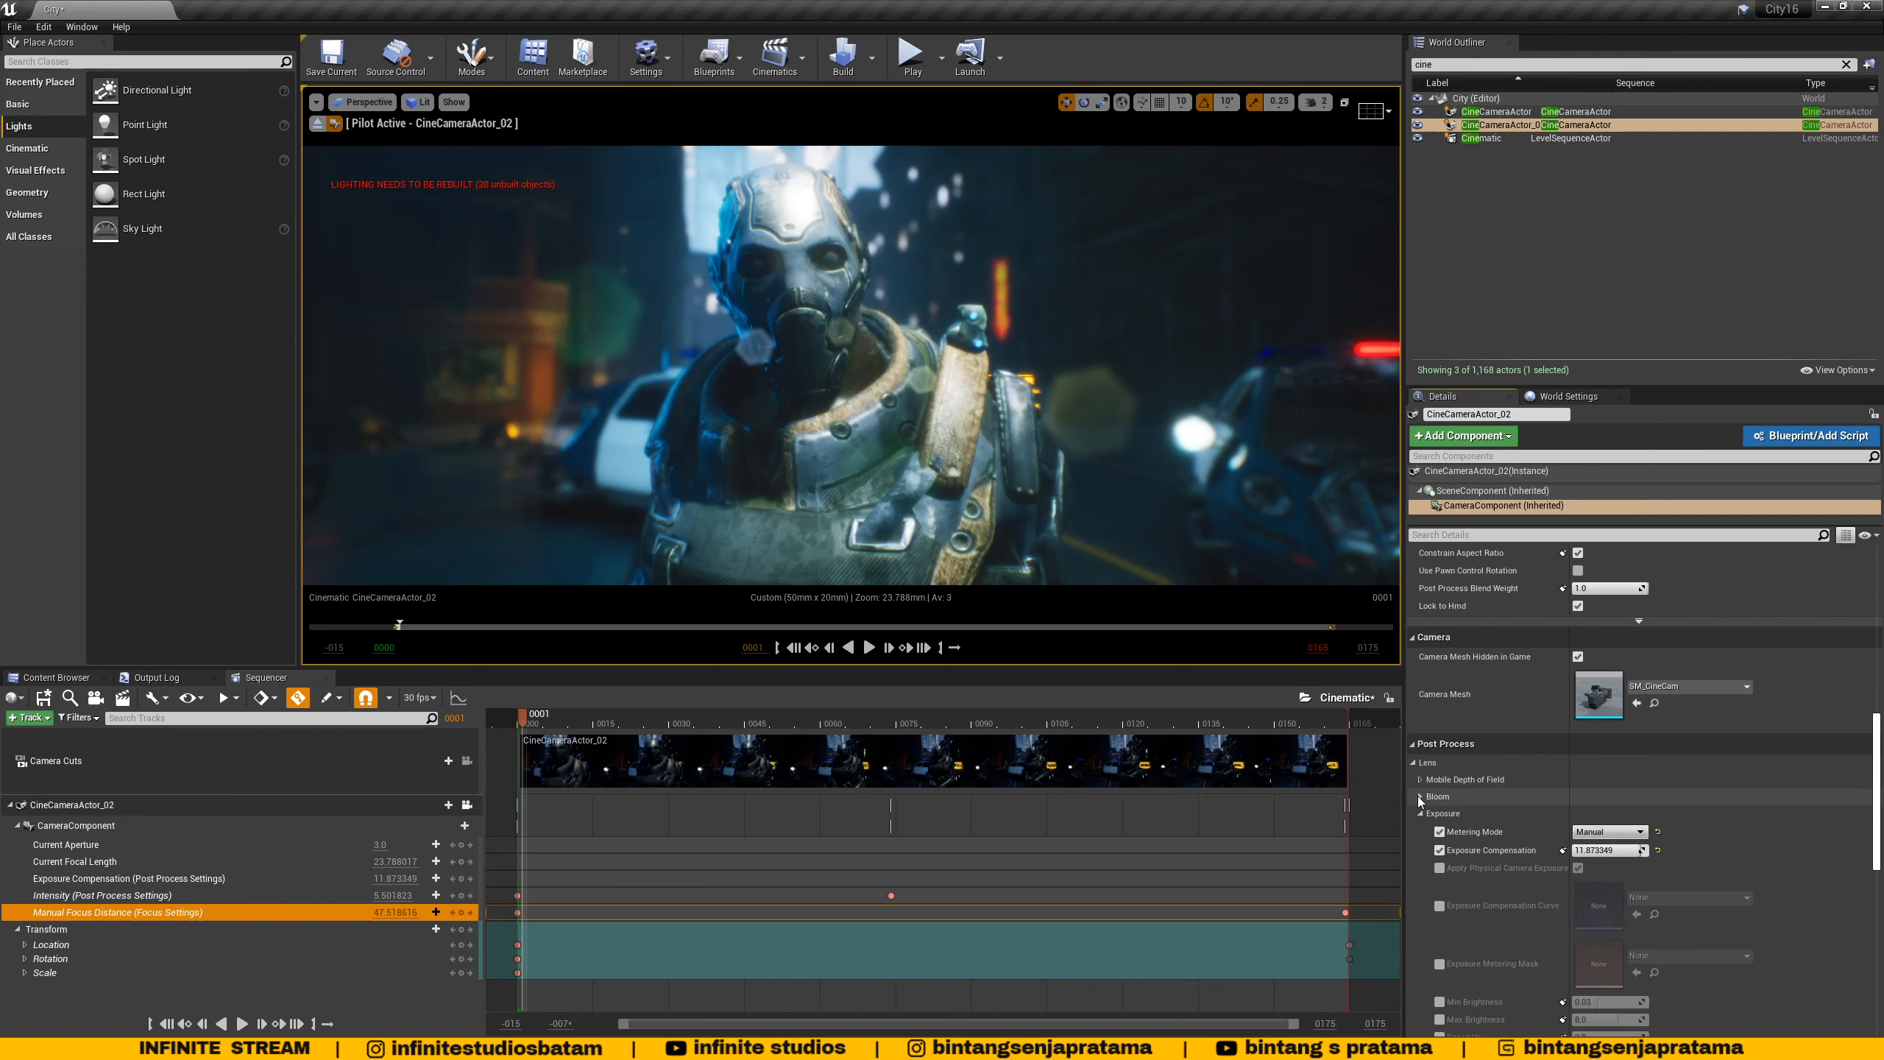
pyautogui.click(1420, 830)
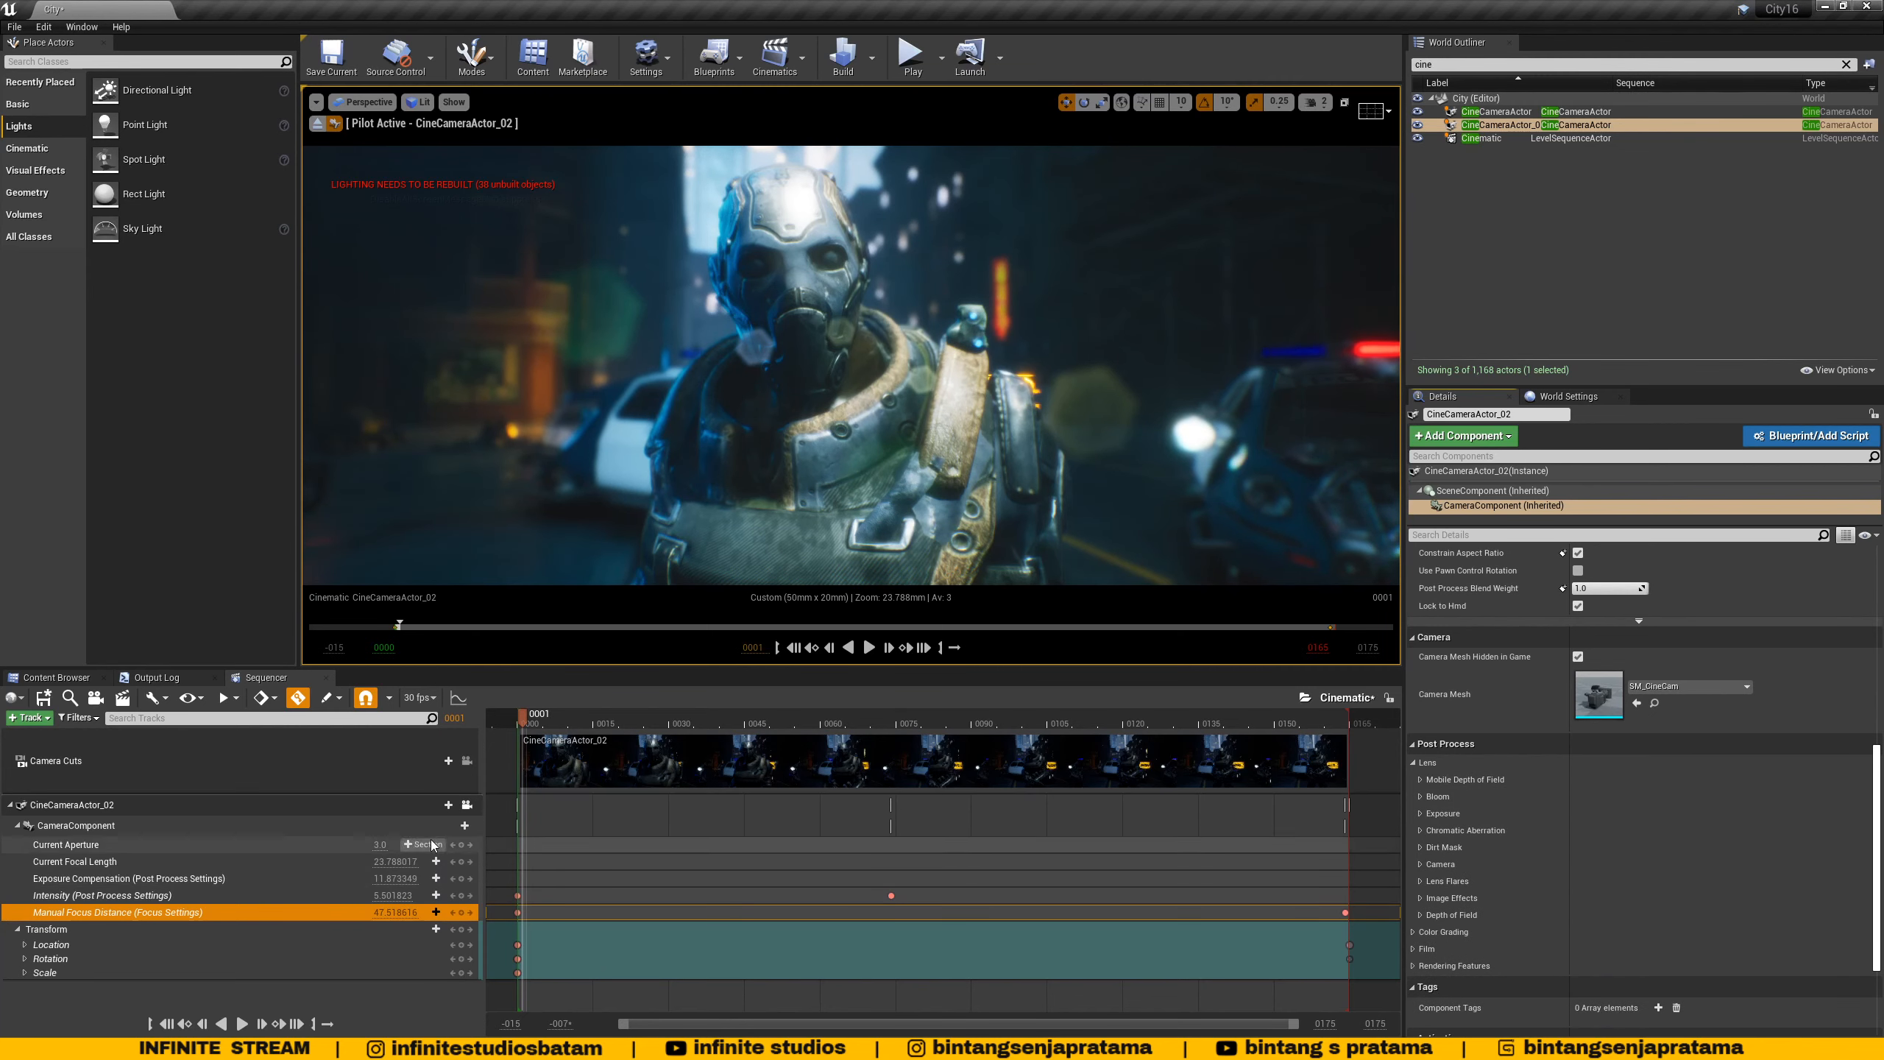
# - Add a Lens Chromatic Aberration Intensity track to CineCameraActor_02's CameraComponent
pyautogui.click(459, 826)
pyautogui.moveTo(506, 743)
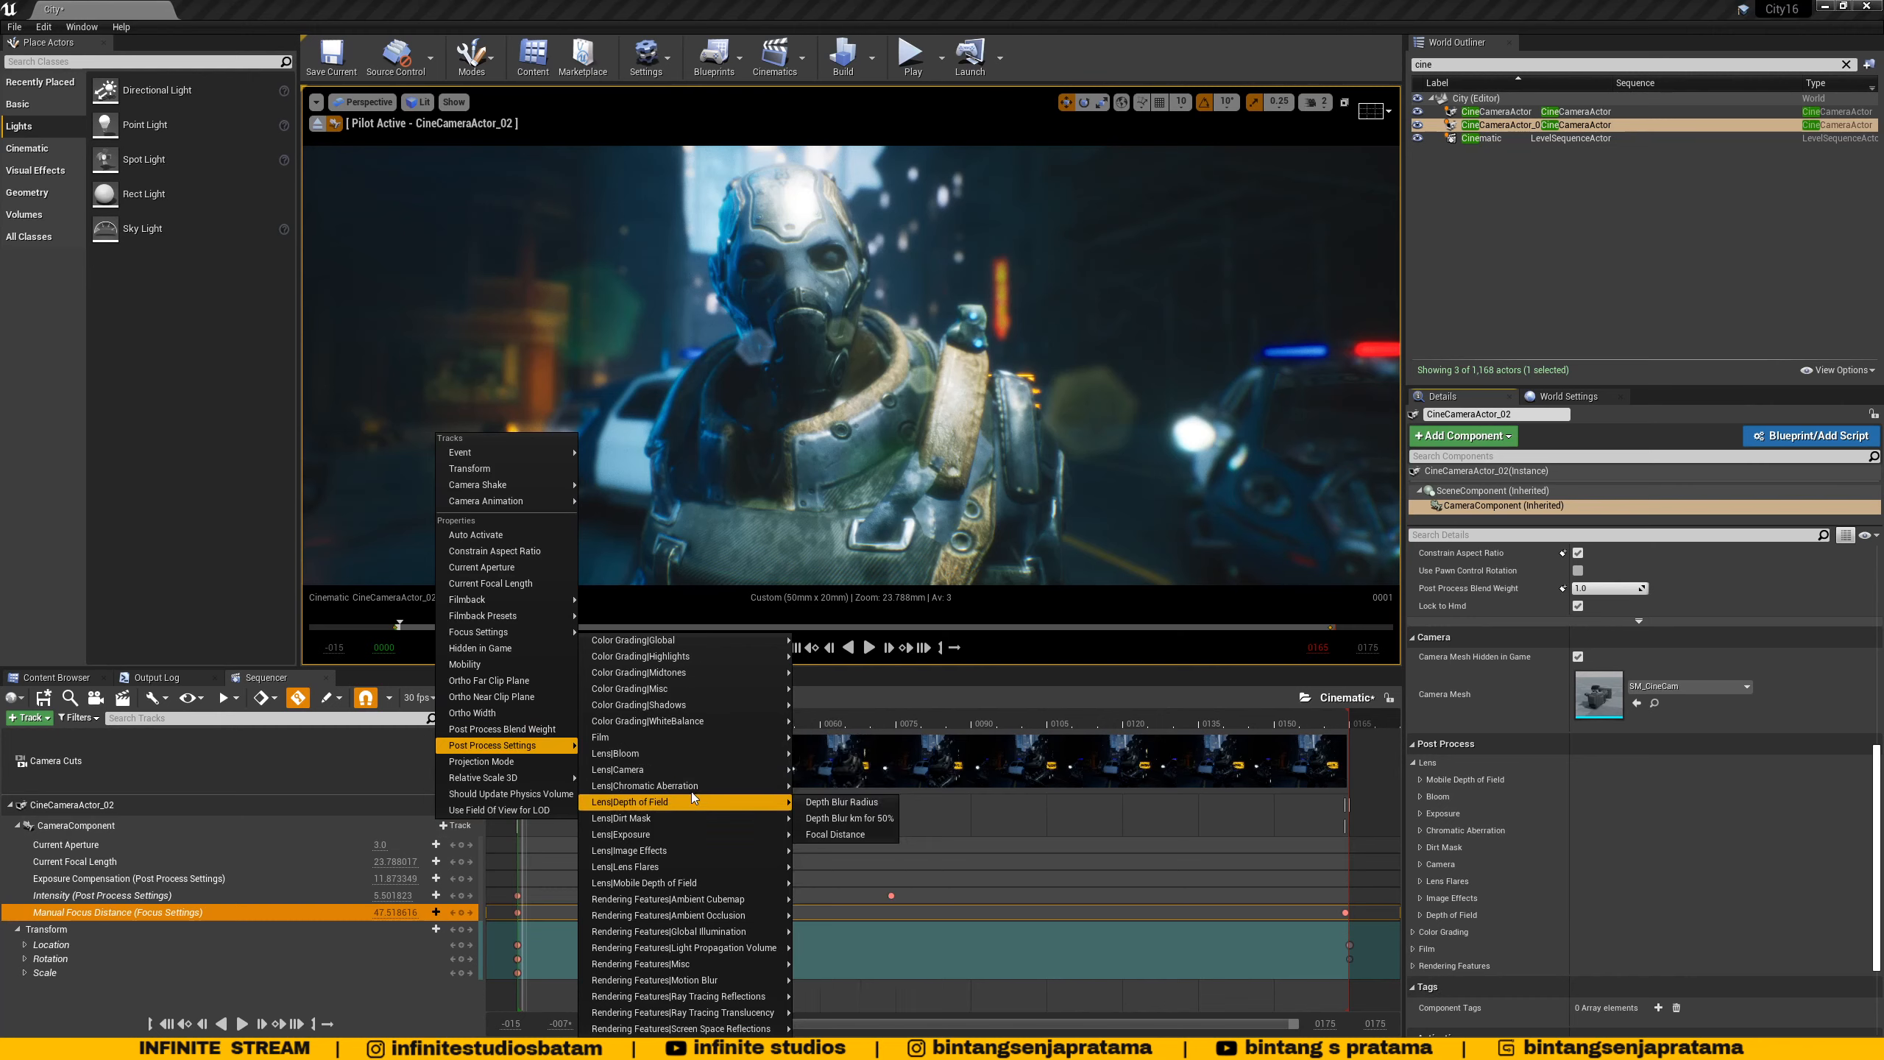
pyautogui.moveTo(686, 789)
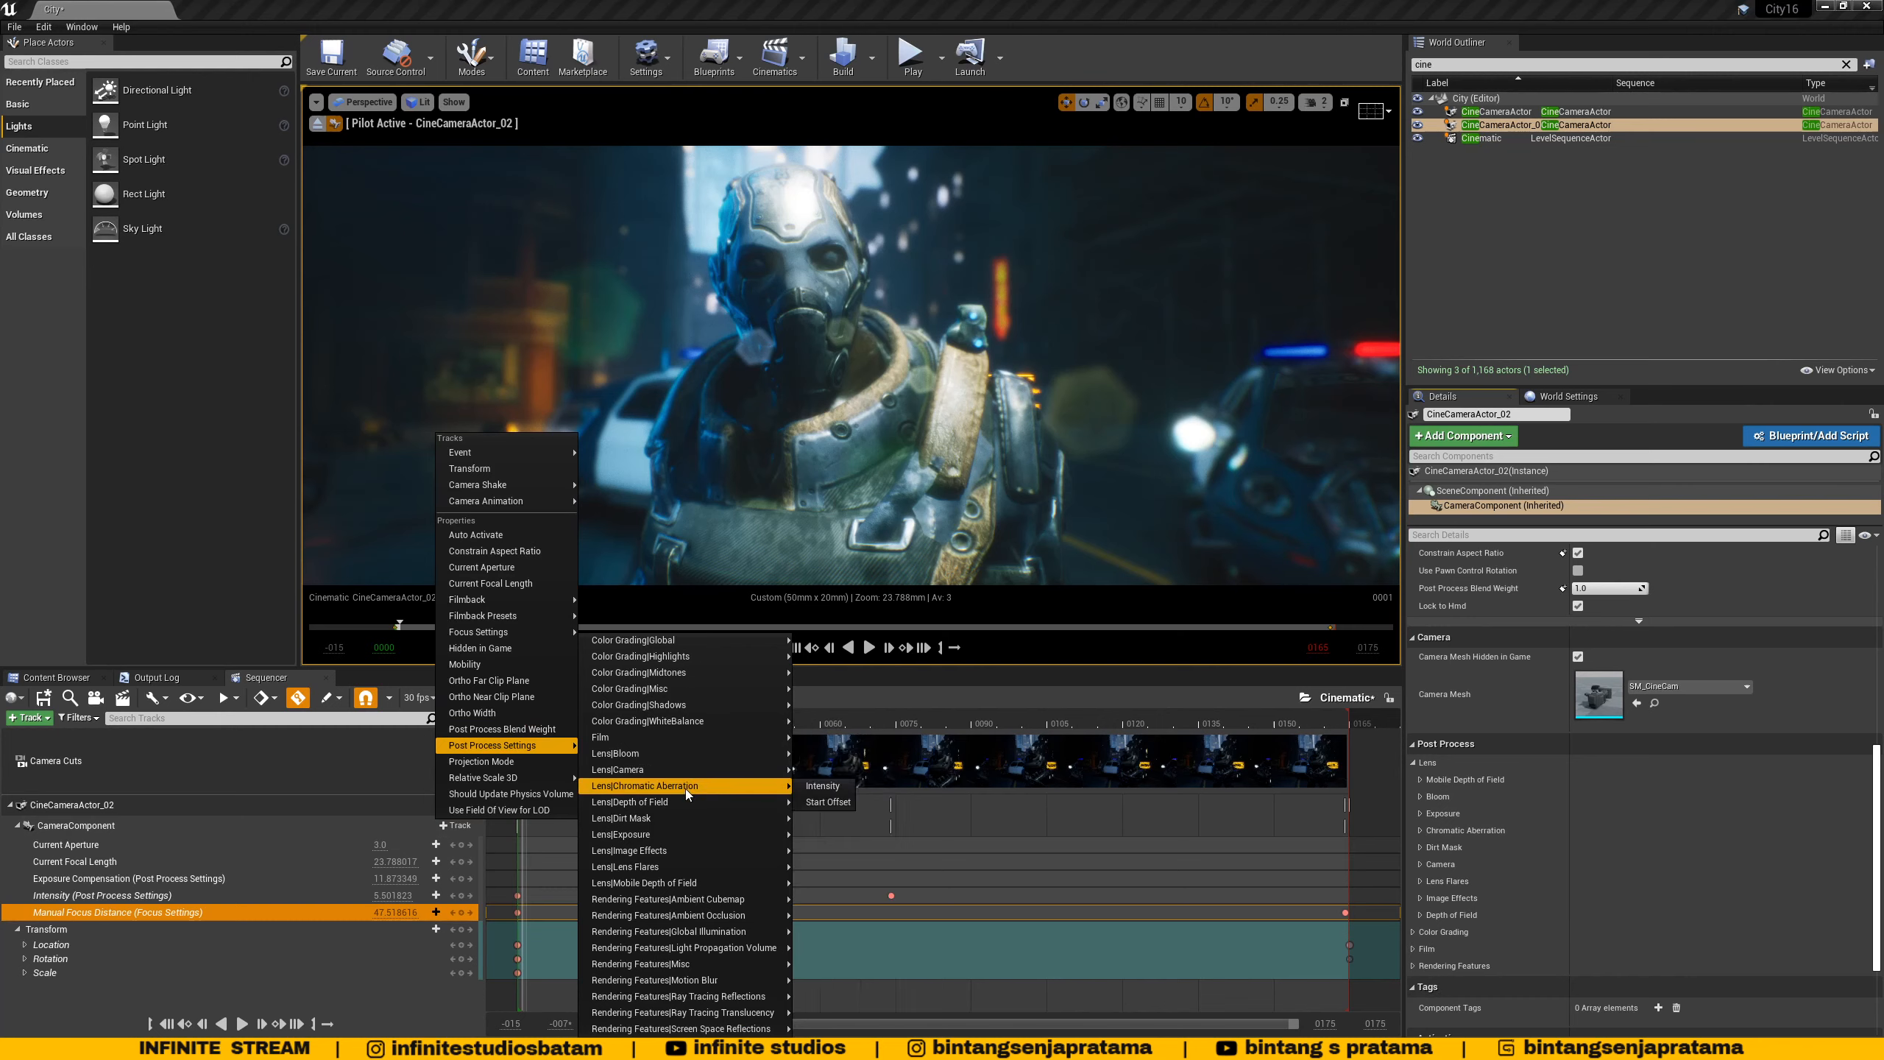
pyautogui.click(823, 786)
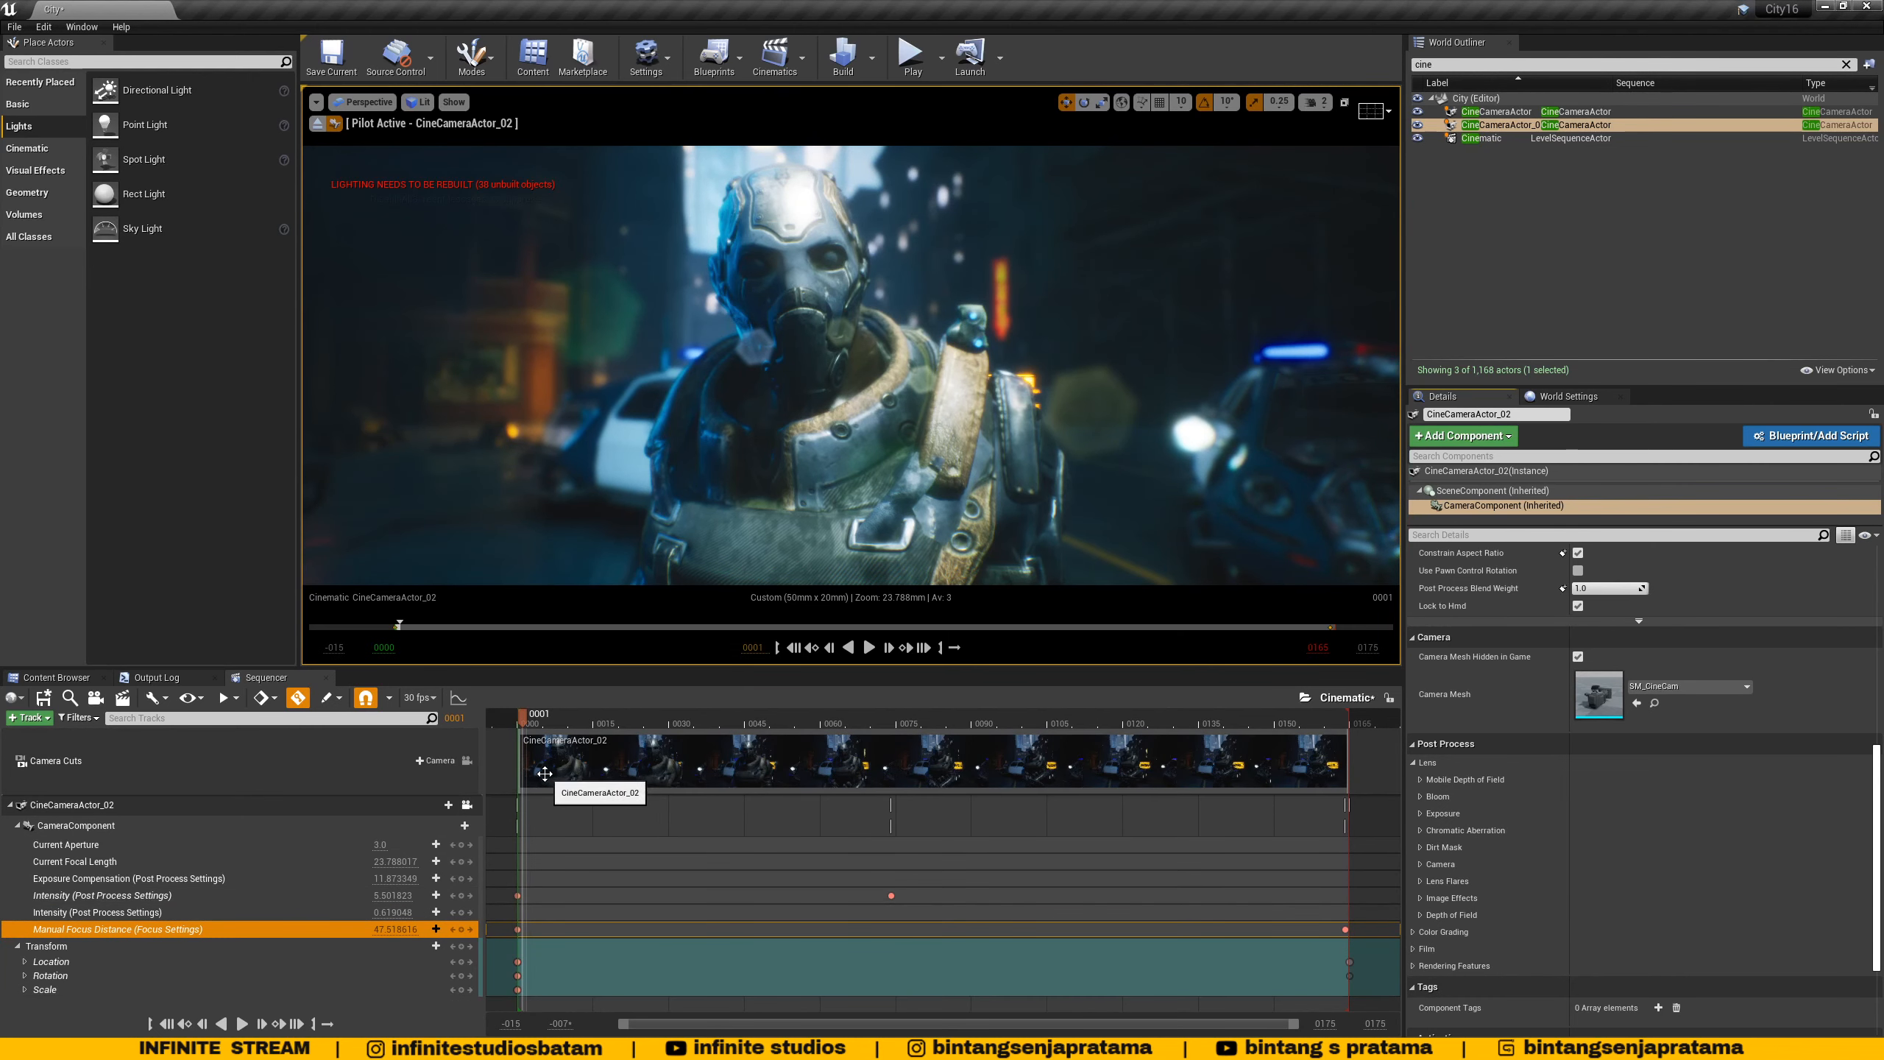
# - Set the chromatic aberration intensity track to about 2.16 and add a keyframe for it at frame 0
pyautogui.click(104, 895)
pyautogui.click(103, 912)
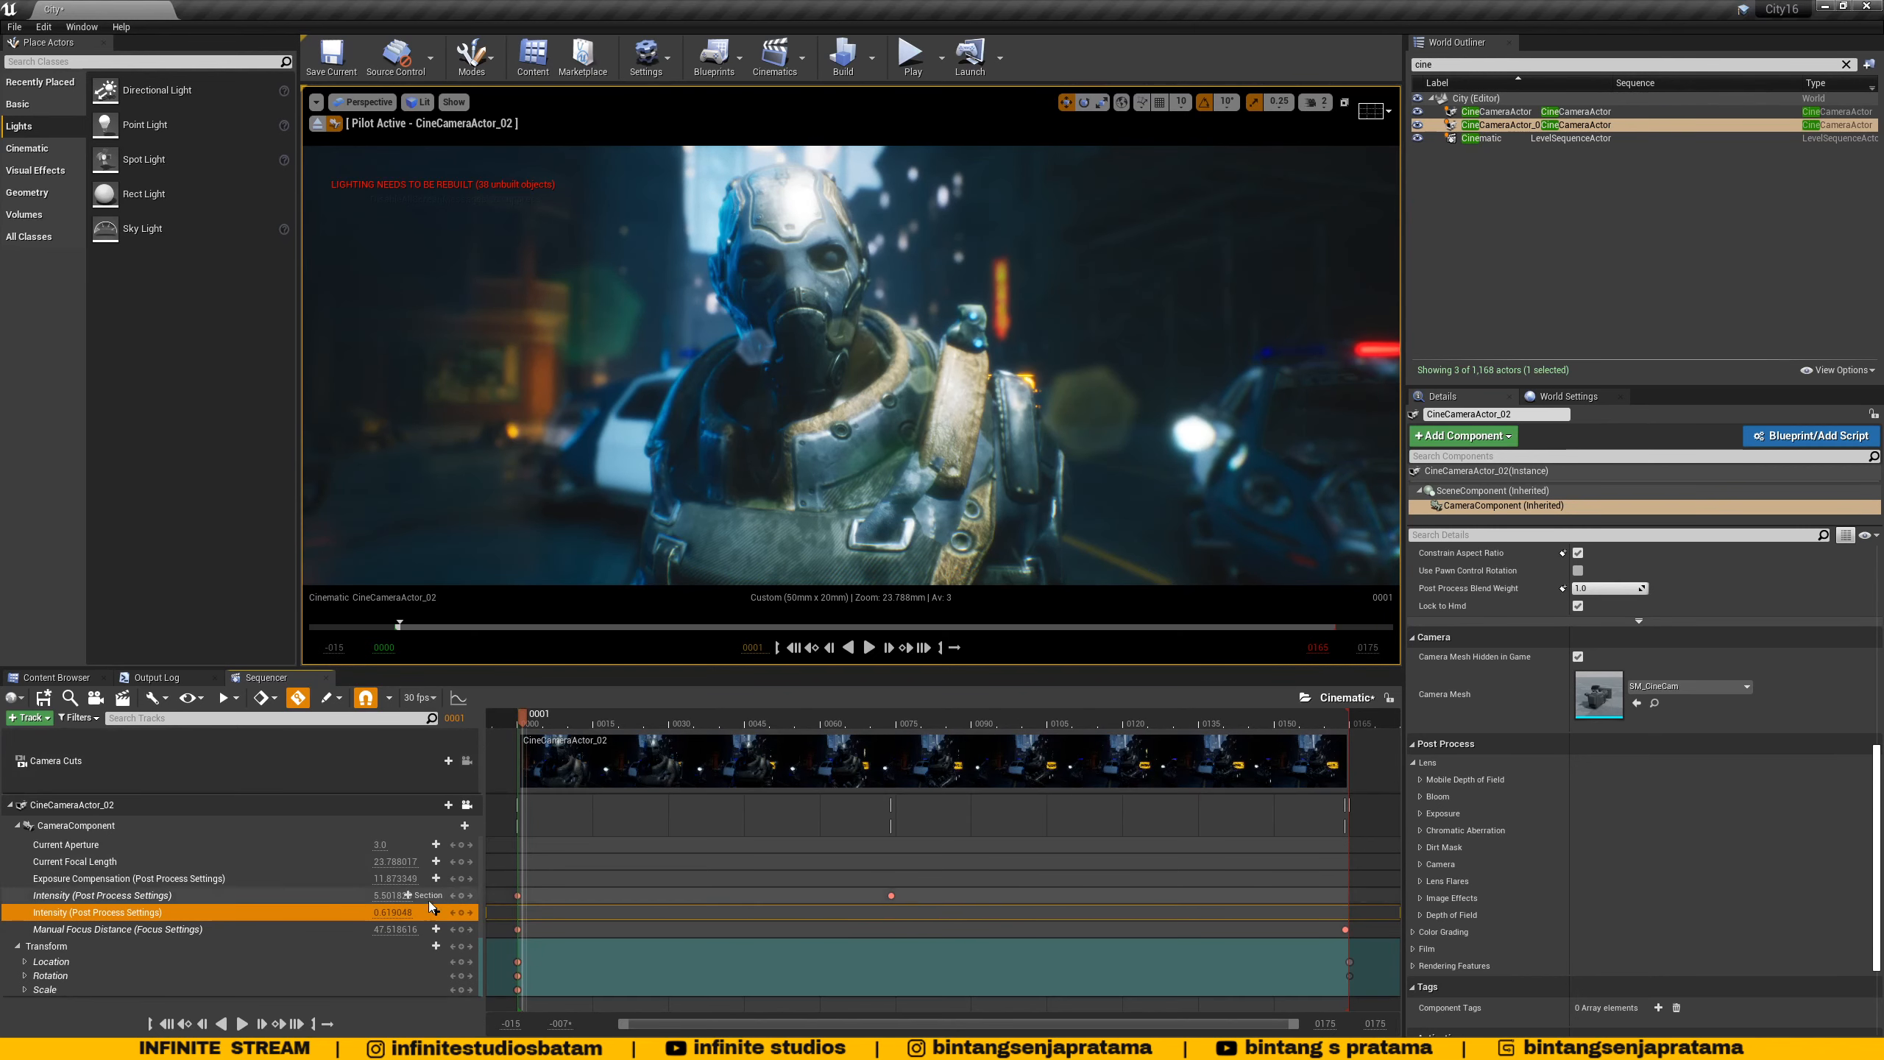
pyautogui.moveTo(387, 913)
pyautogui.mouseDown()
pyautogui.moveTo(434, 913)
pyautogui.moveTo(393, 911)
pyautogui.mouseUp()
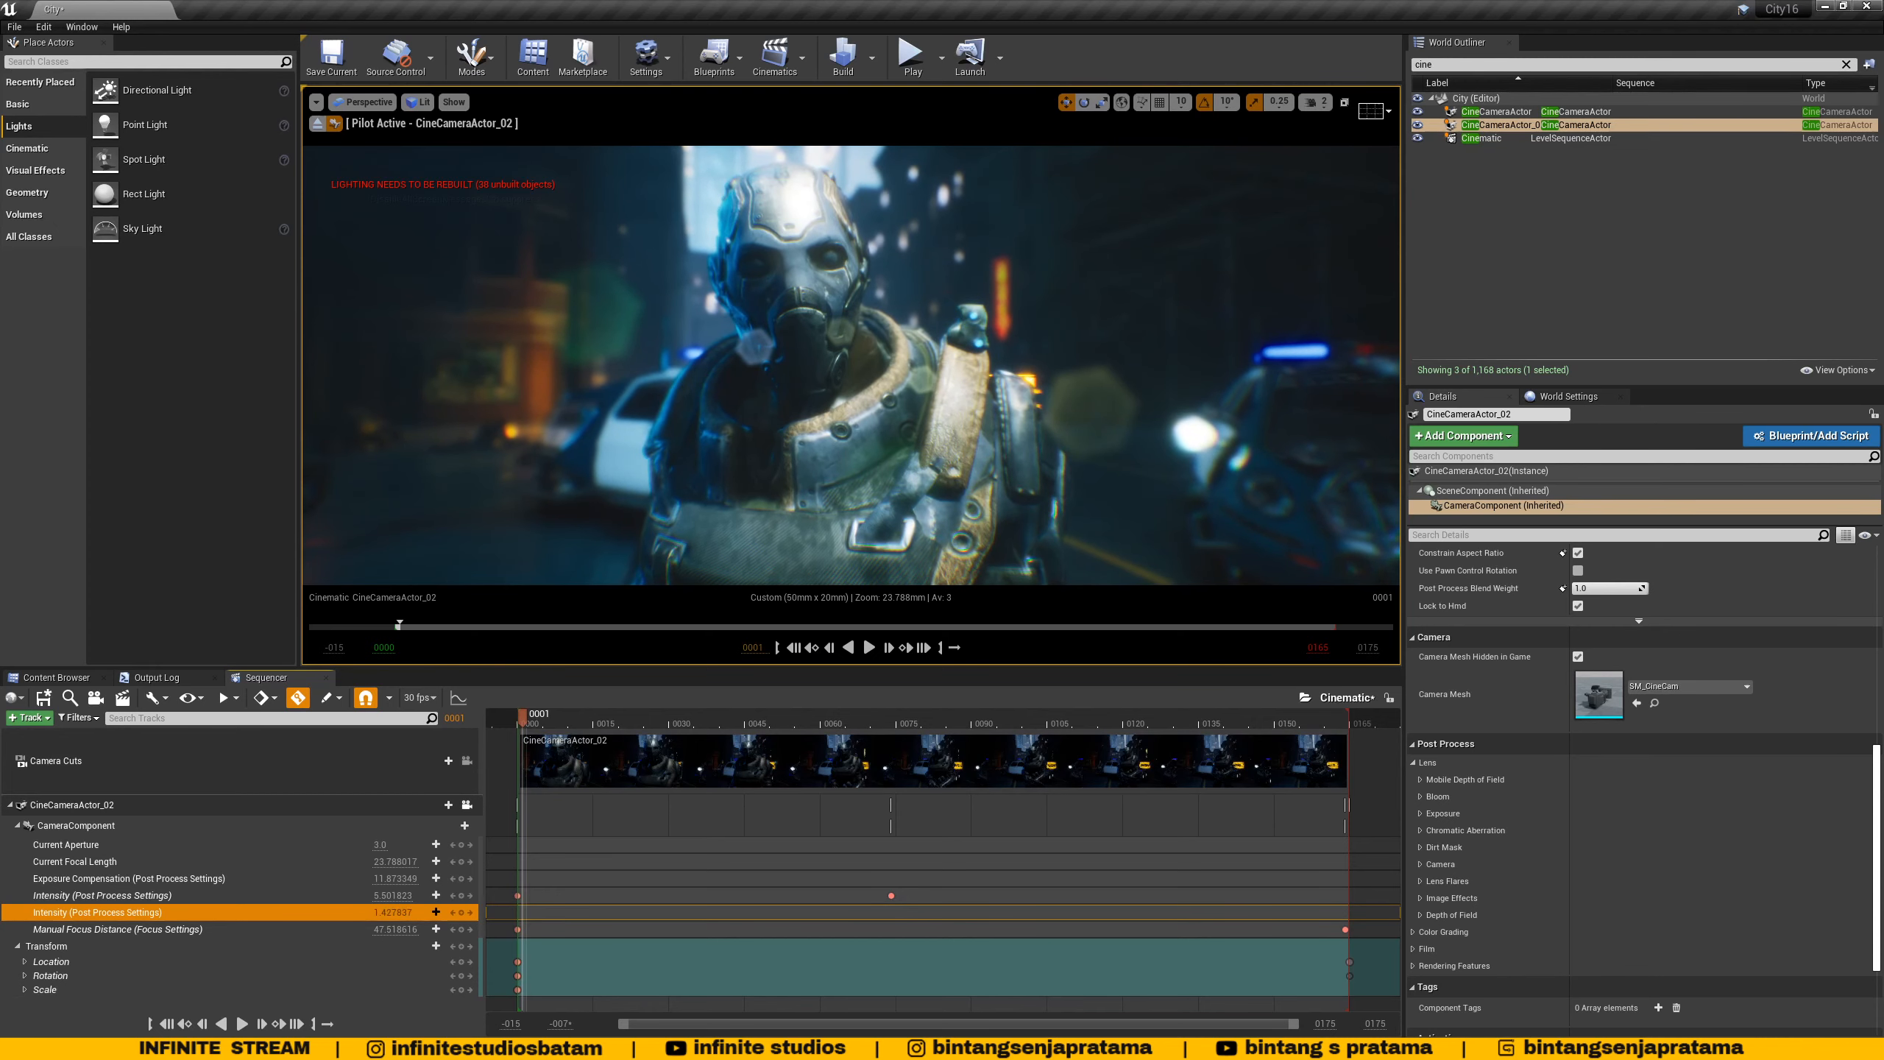
pyautogui.rightClick(116, 915)
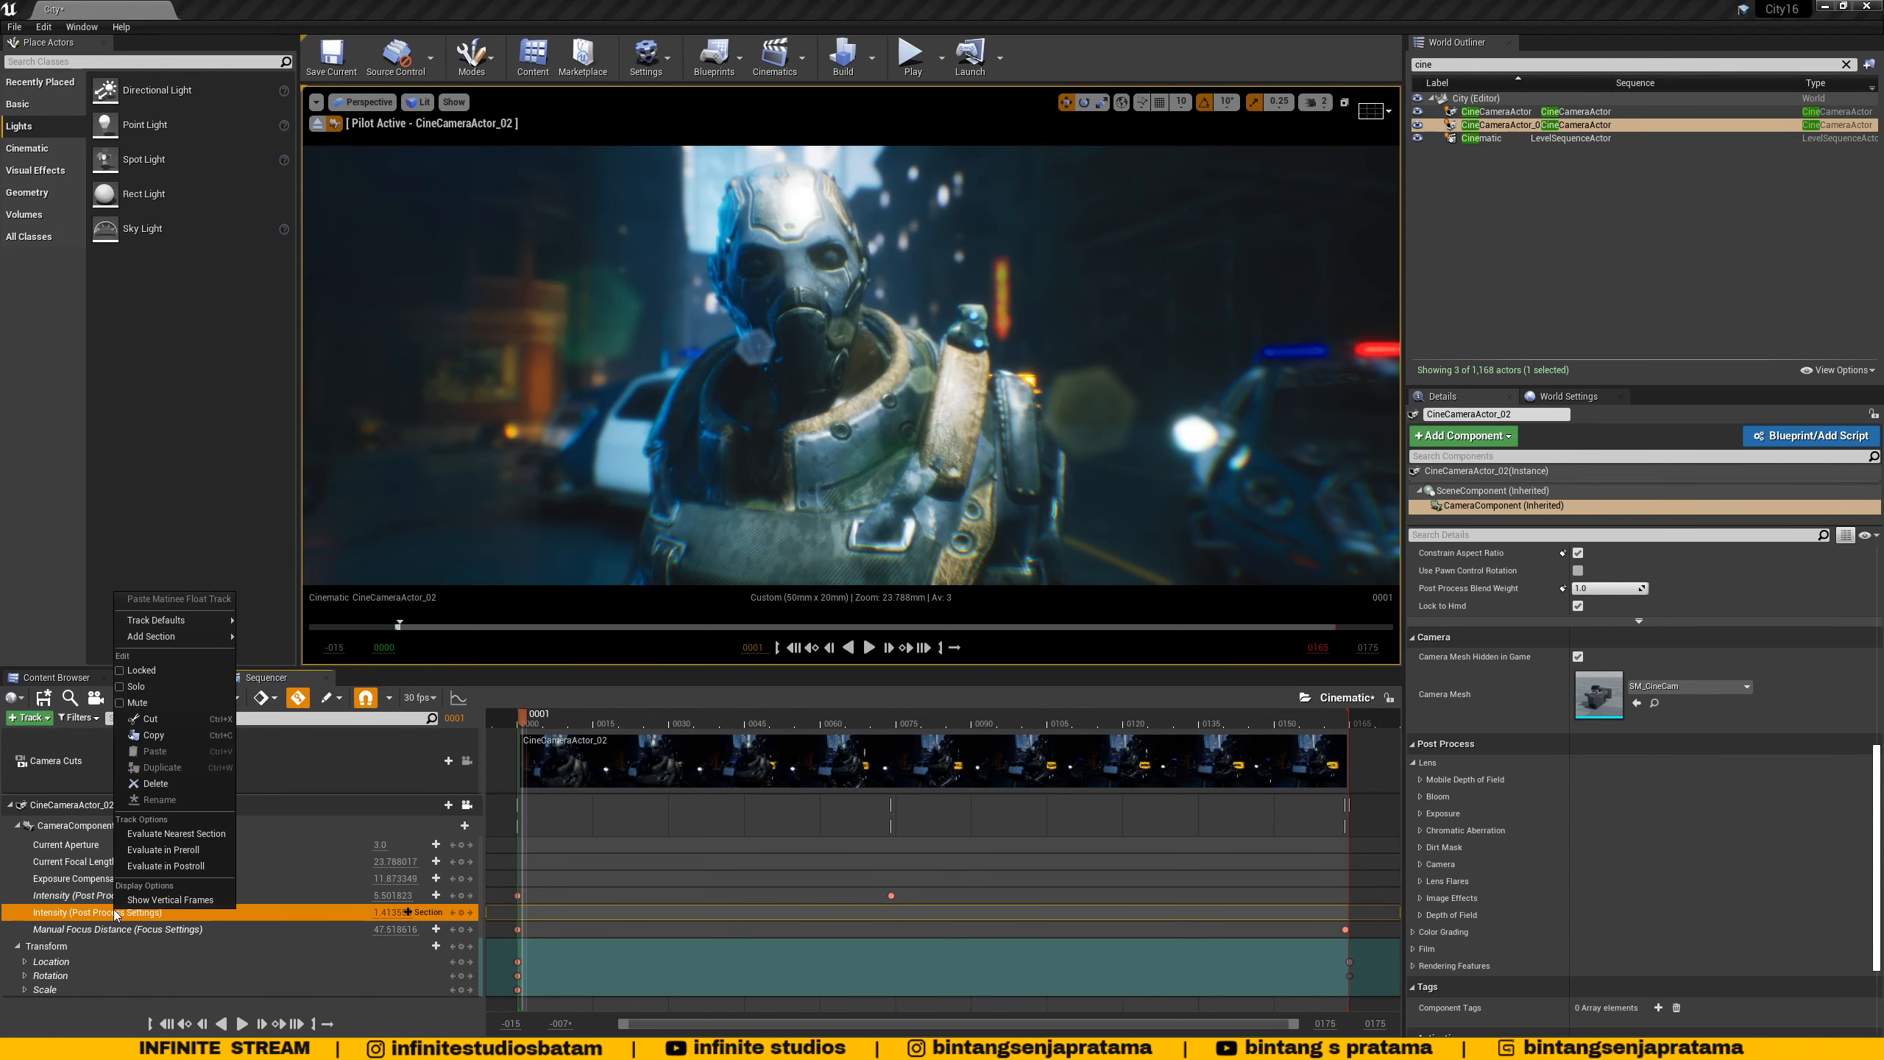
pyautogui.click(77, 910)
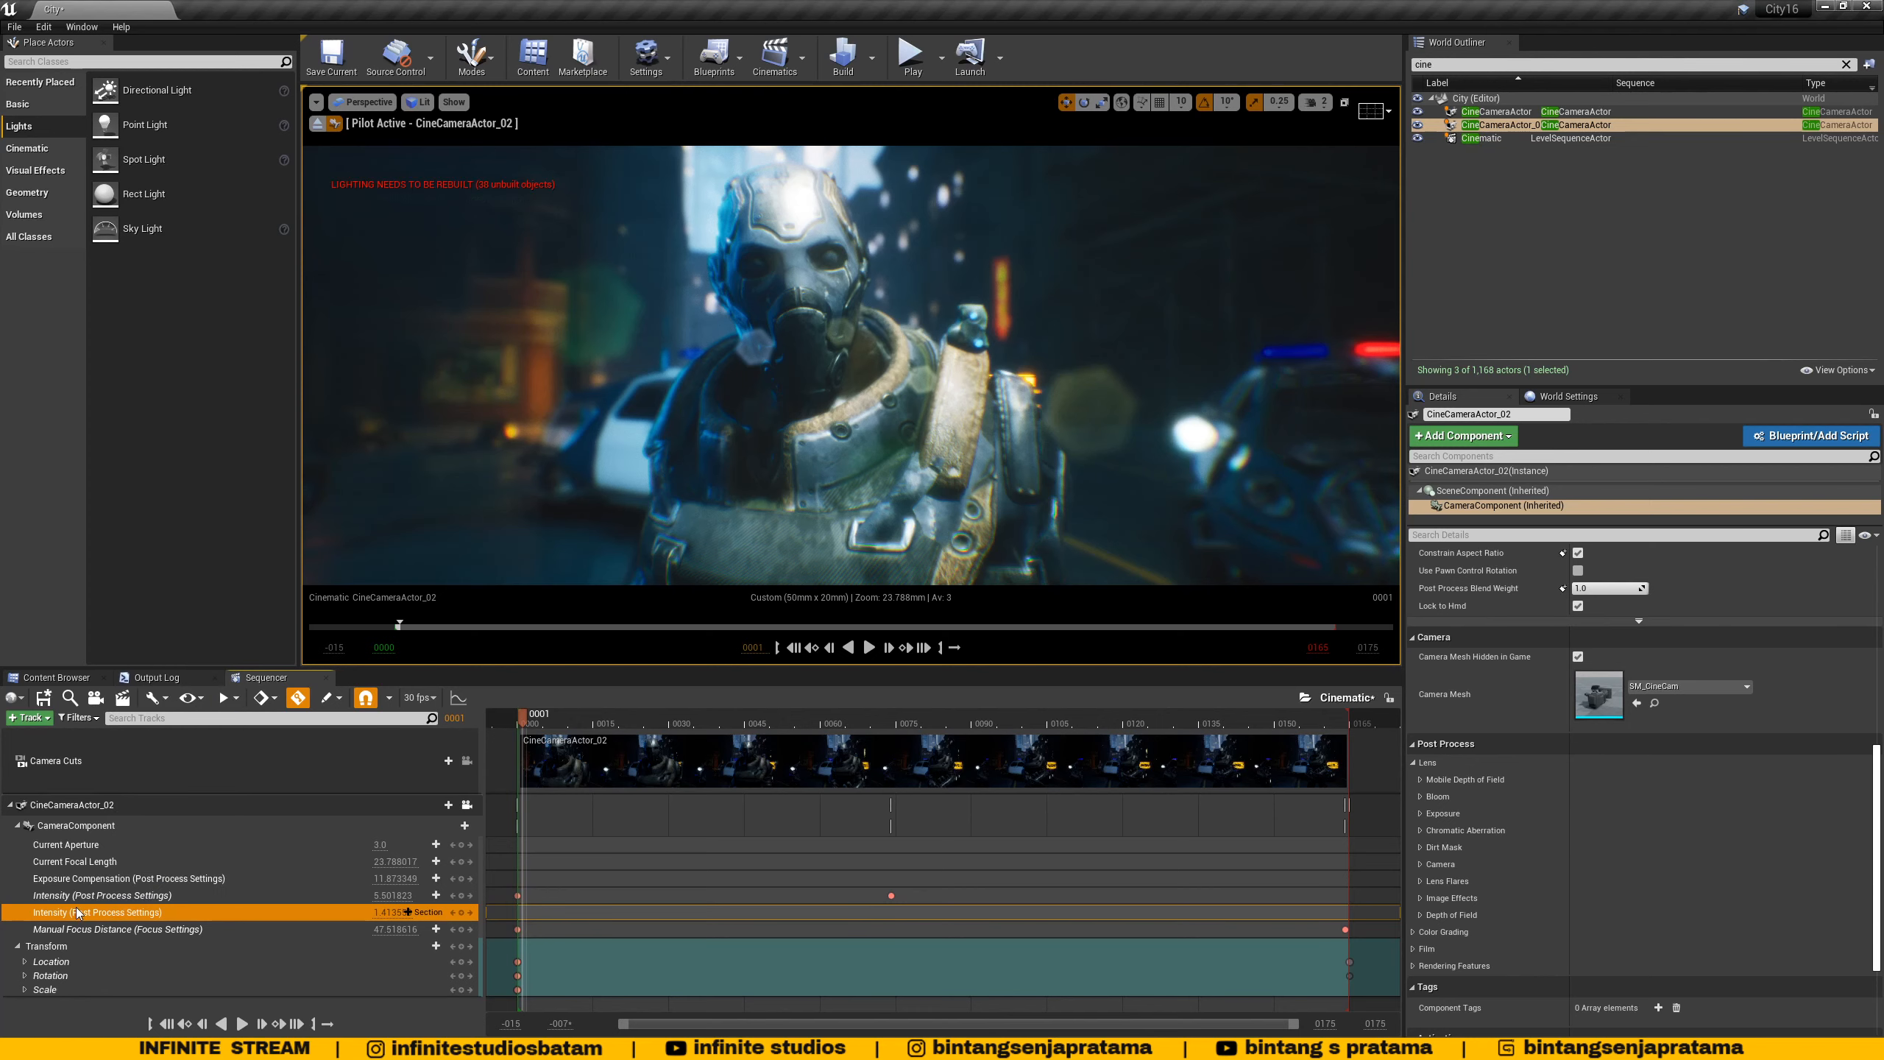
pyautogui.click(519, 722)
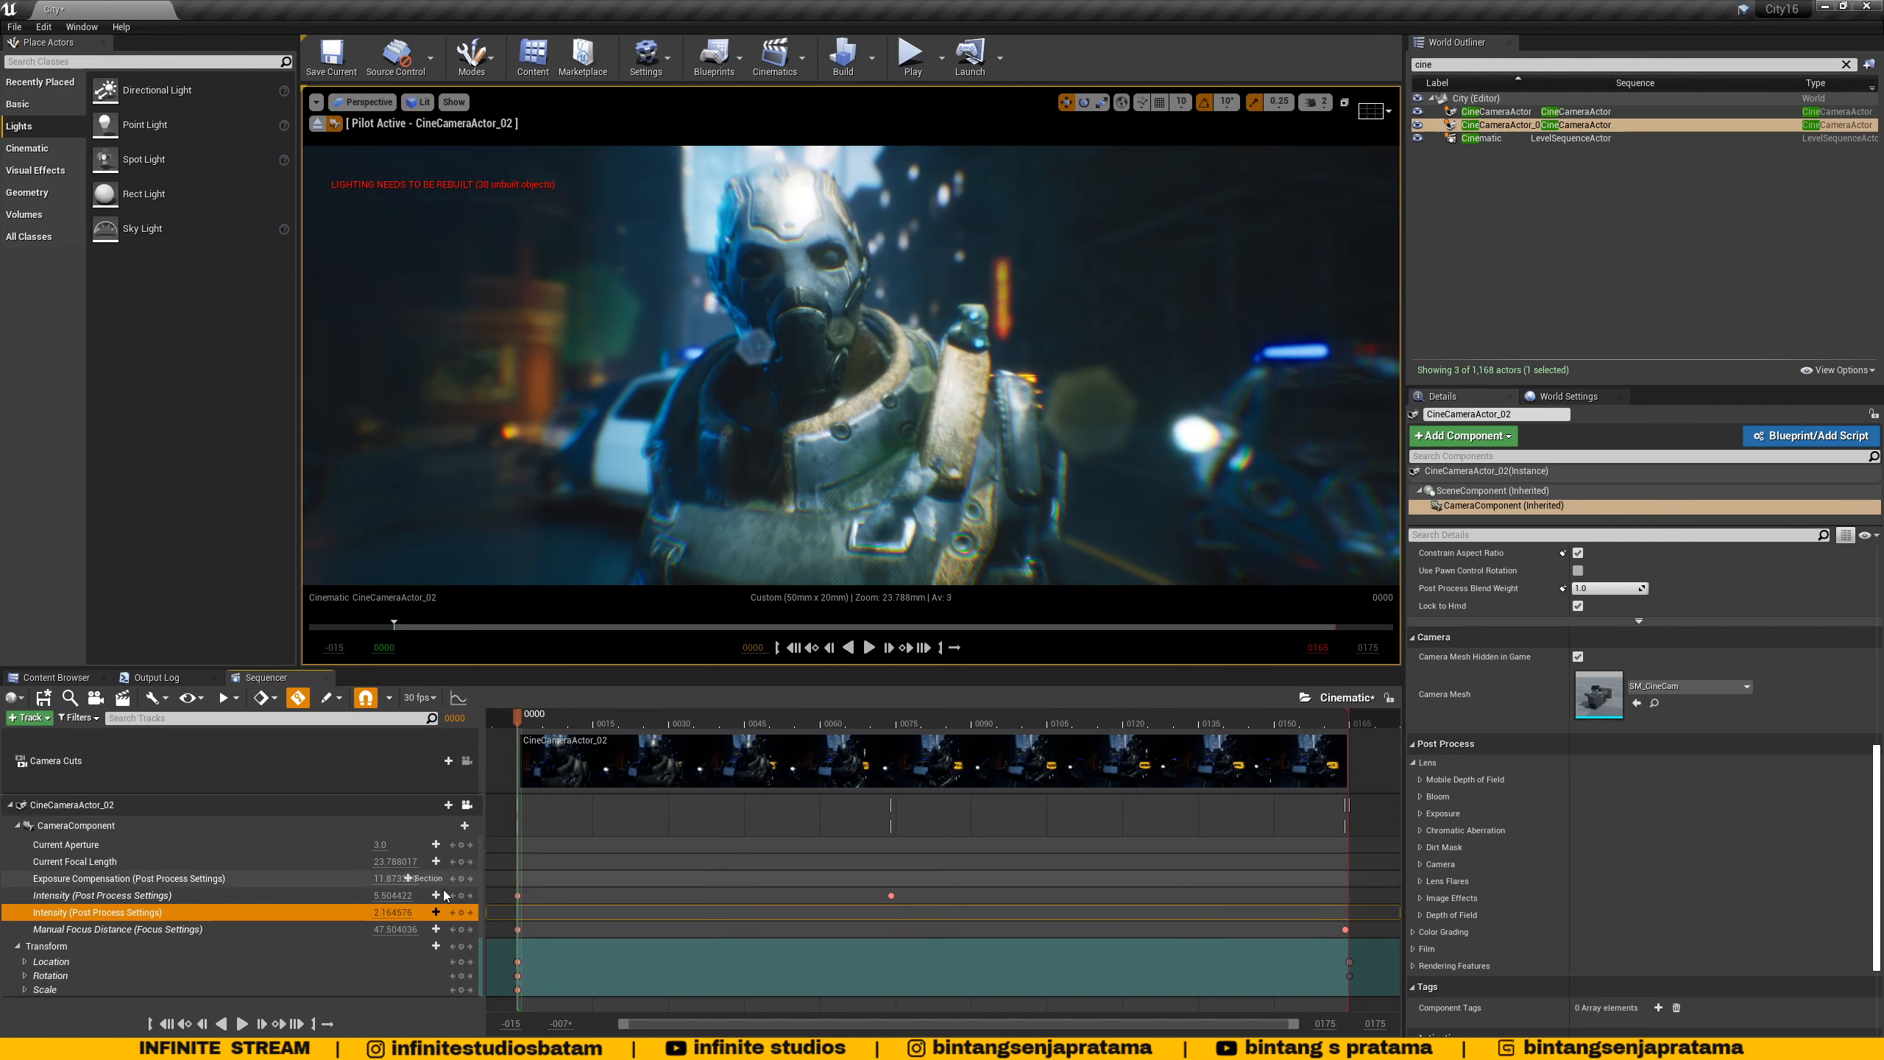
pyautogui.click(465, 915)
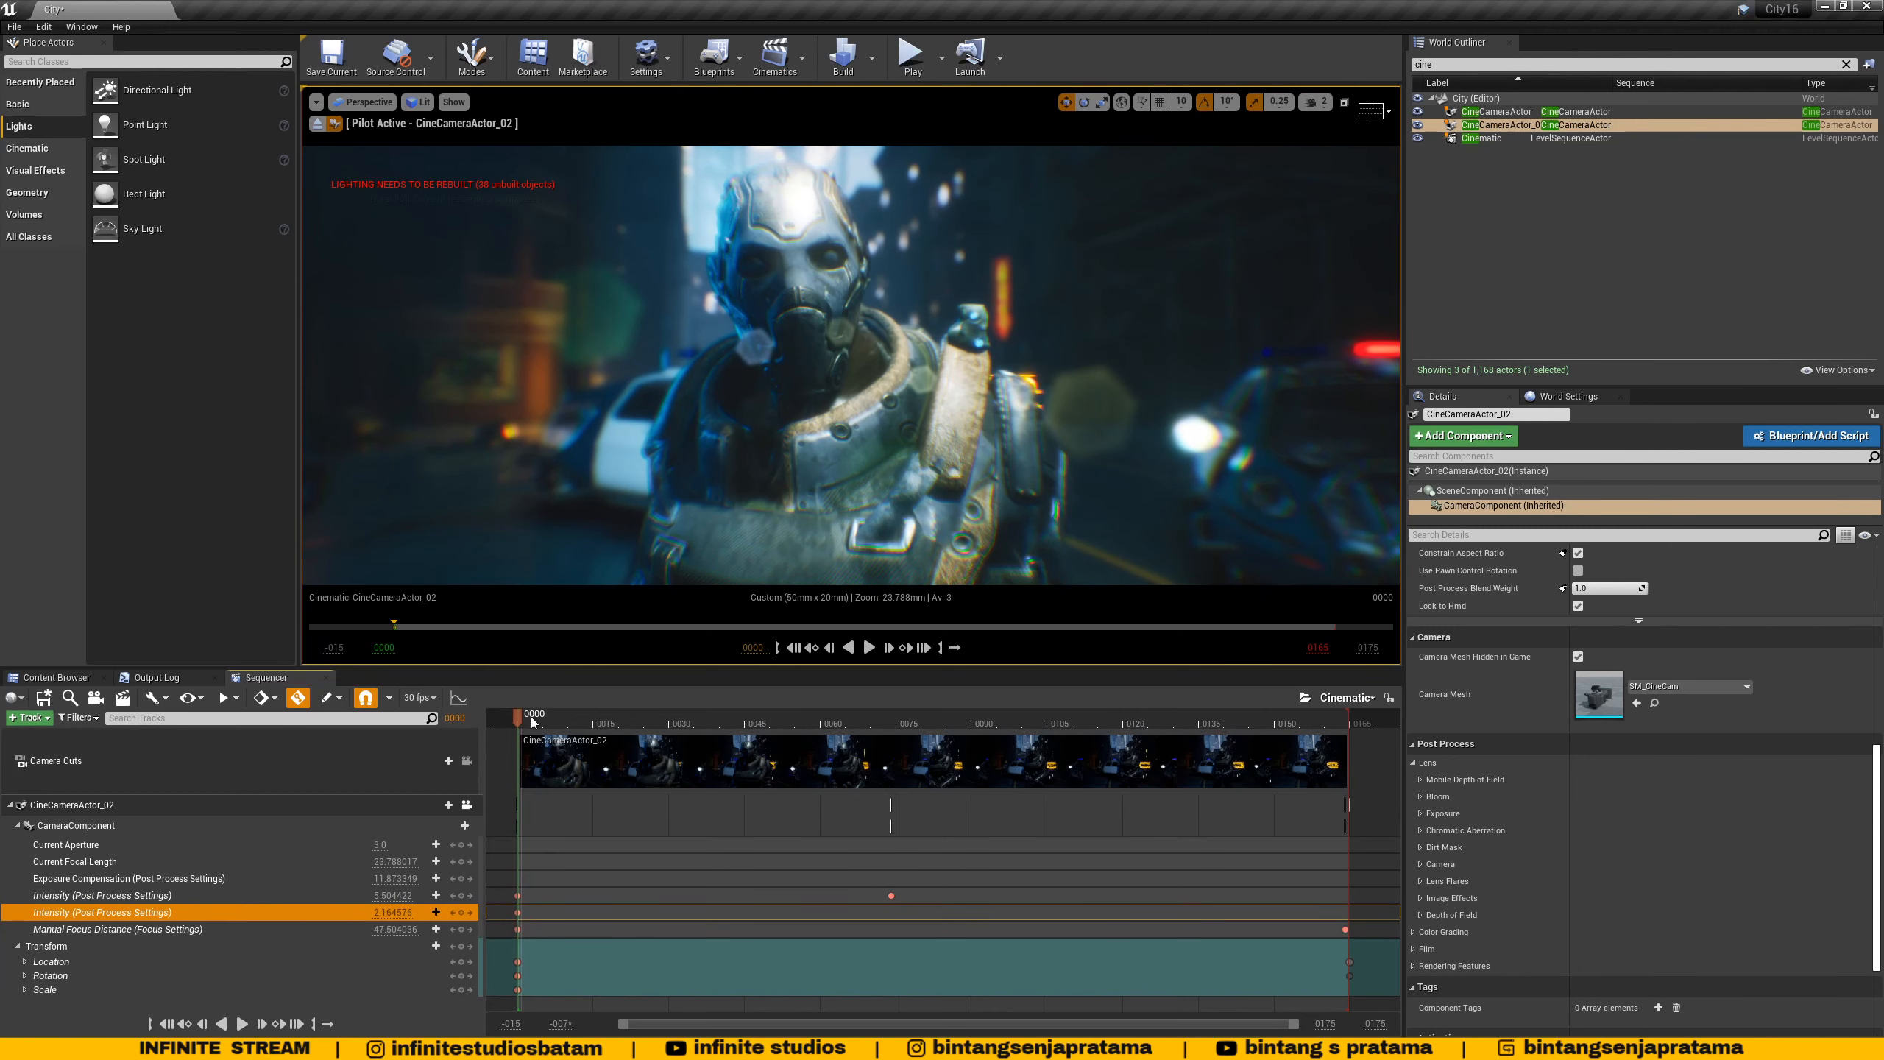
# - Keyframe the chromatic aberration intensity at about 0.74 on frame 74, aligned with the second bloom keyframe
pyautogui.moveTo(520, 731)
pyautogui.mouseDown()
pyautogui.moveTo(841, 747)
pyautogui.moveTo(519, 745)
pyautogui.moveTo(892, 727)
pyautogui.mouseUp()
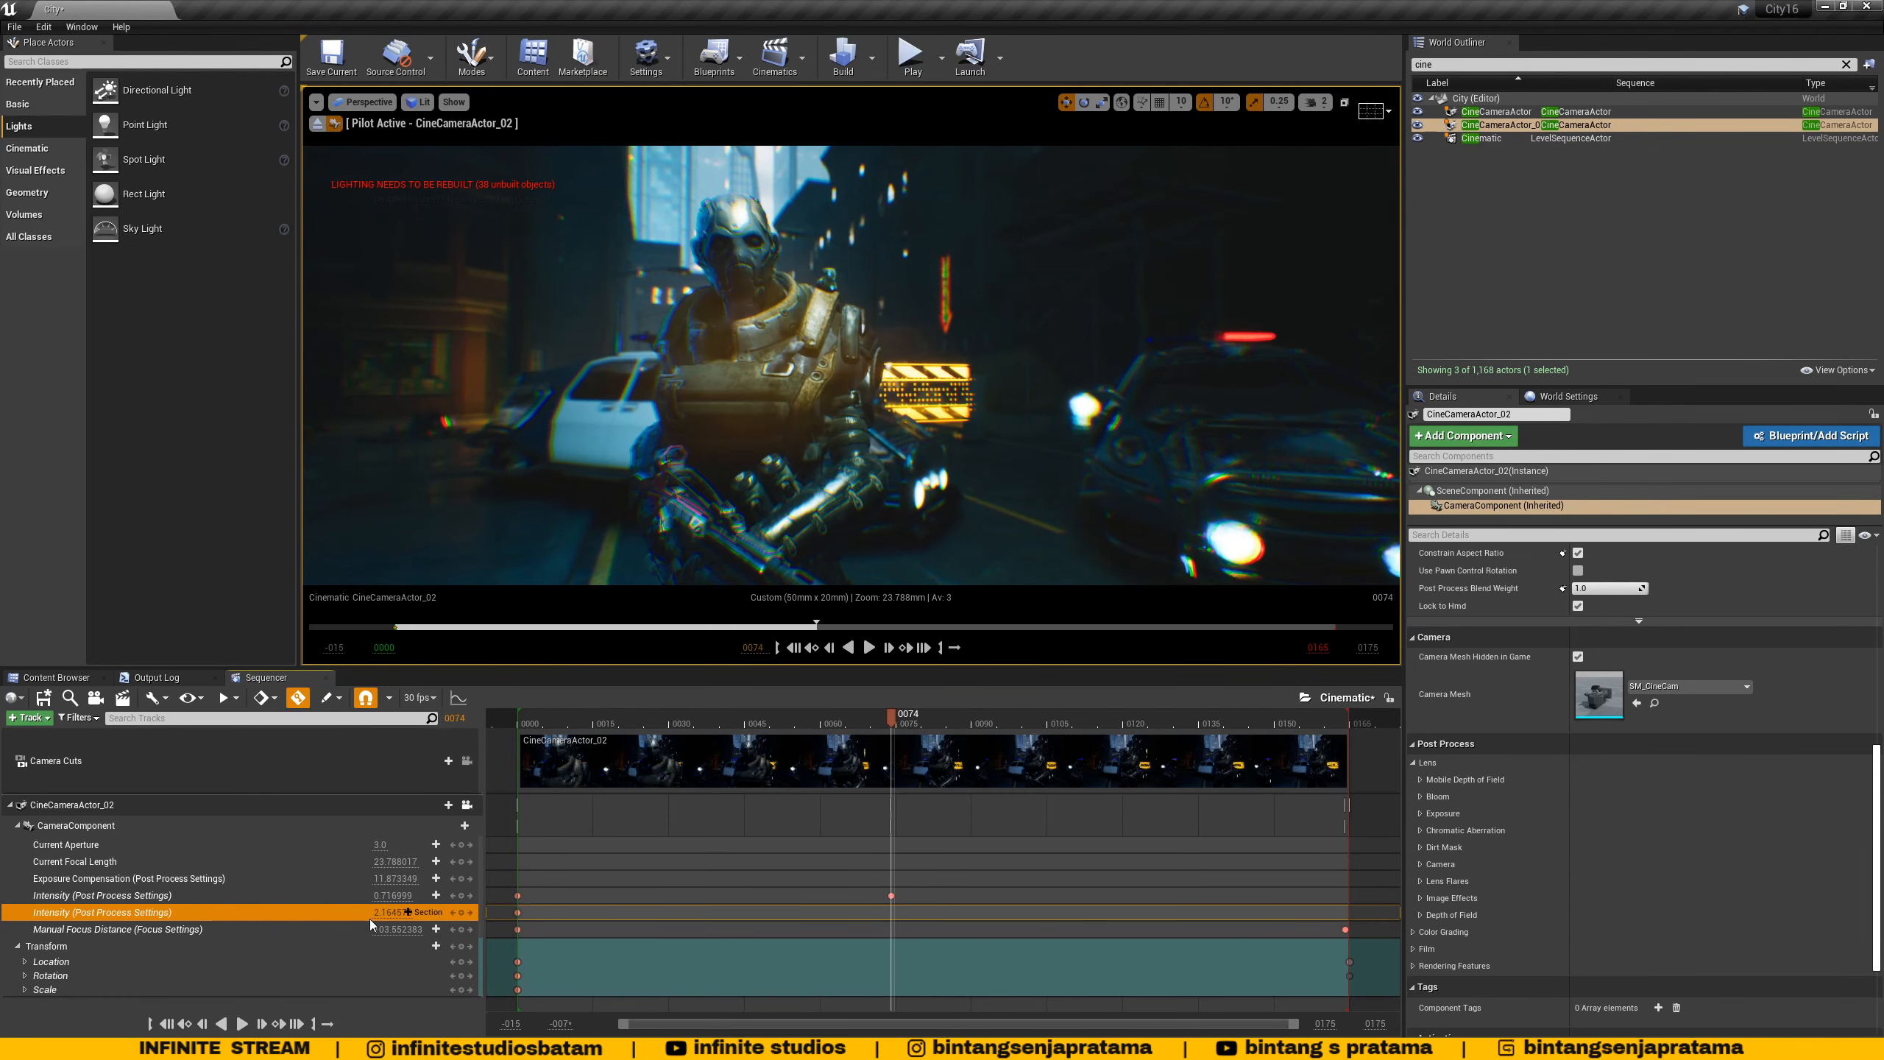
pyautogui.moveTo(407, 911); pyautogui.dragTo(407, 911)
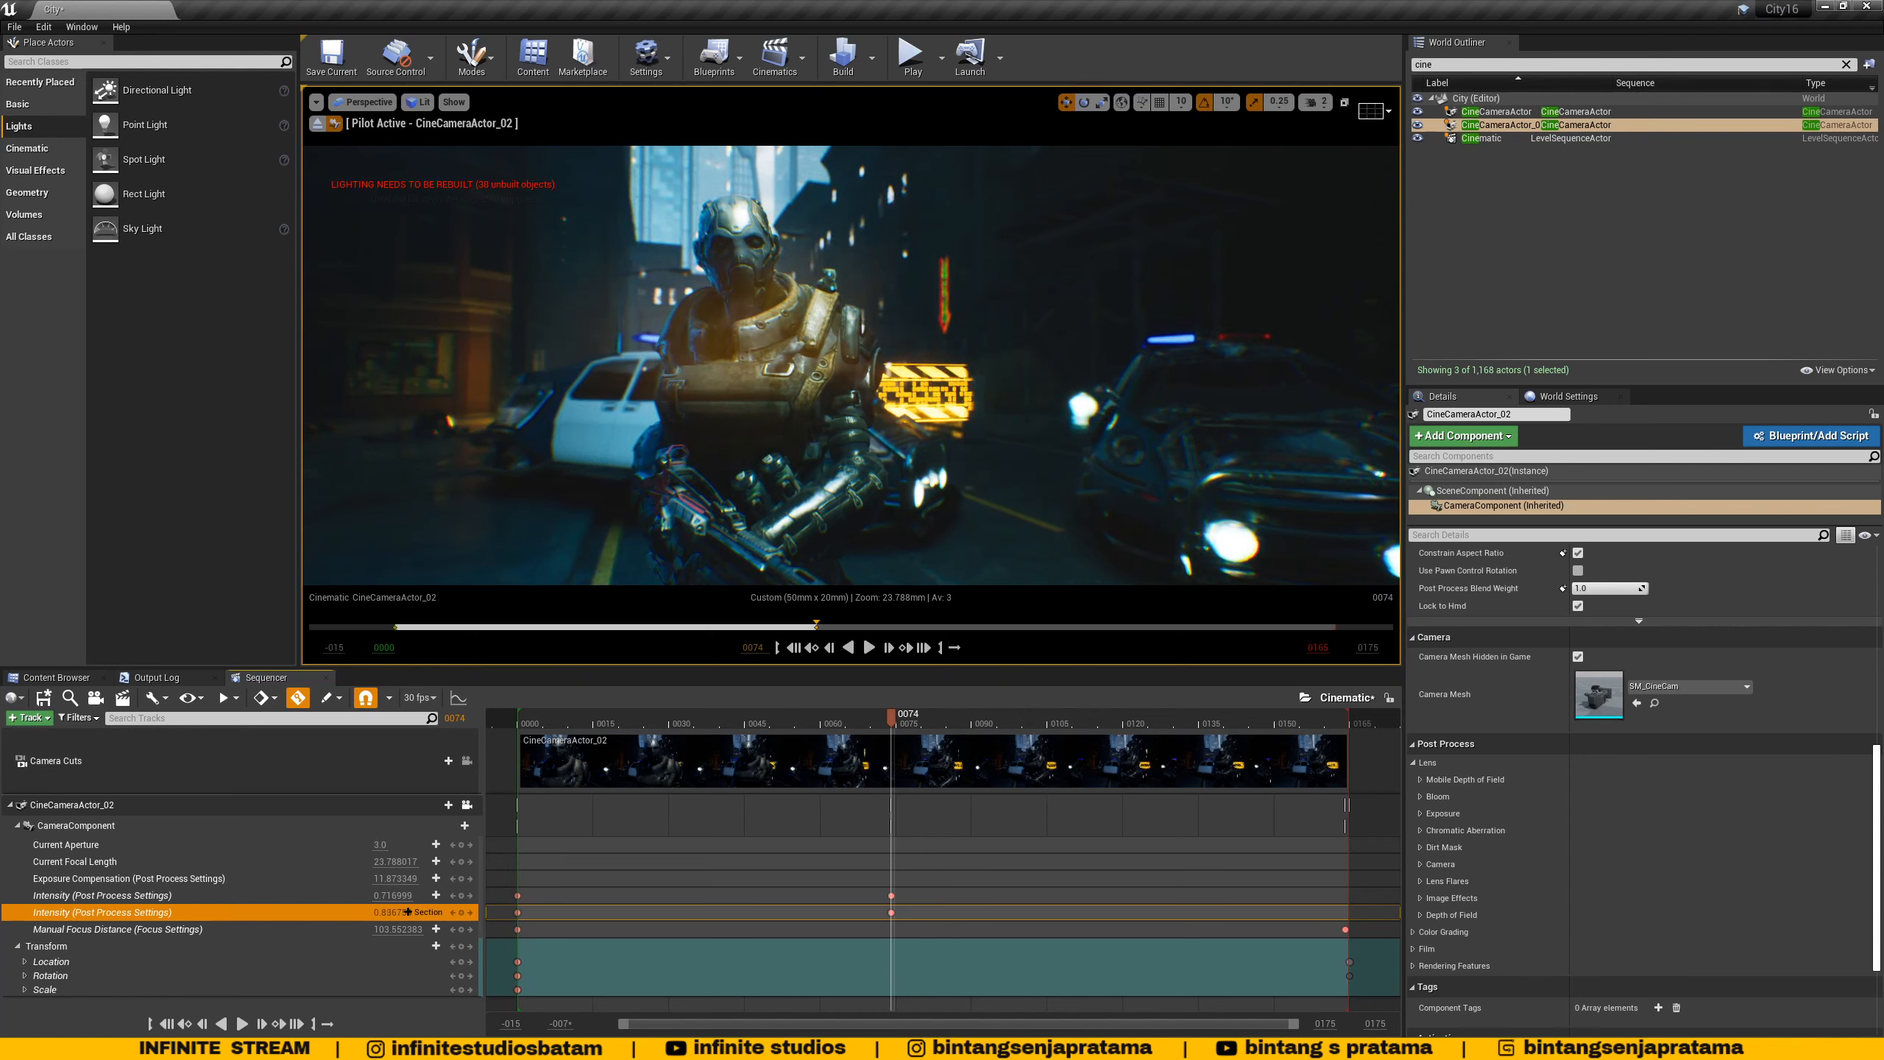
# - Play the sequence from frame 4 to review the animated lens effects, and collapse and re-expand the CameraComponent tracks
pyautogui.moveTo(892, 720); pyautogui.dragTo(547, 772)
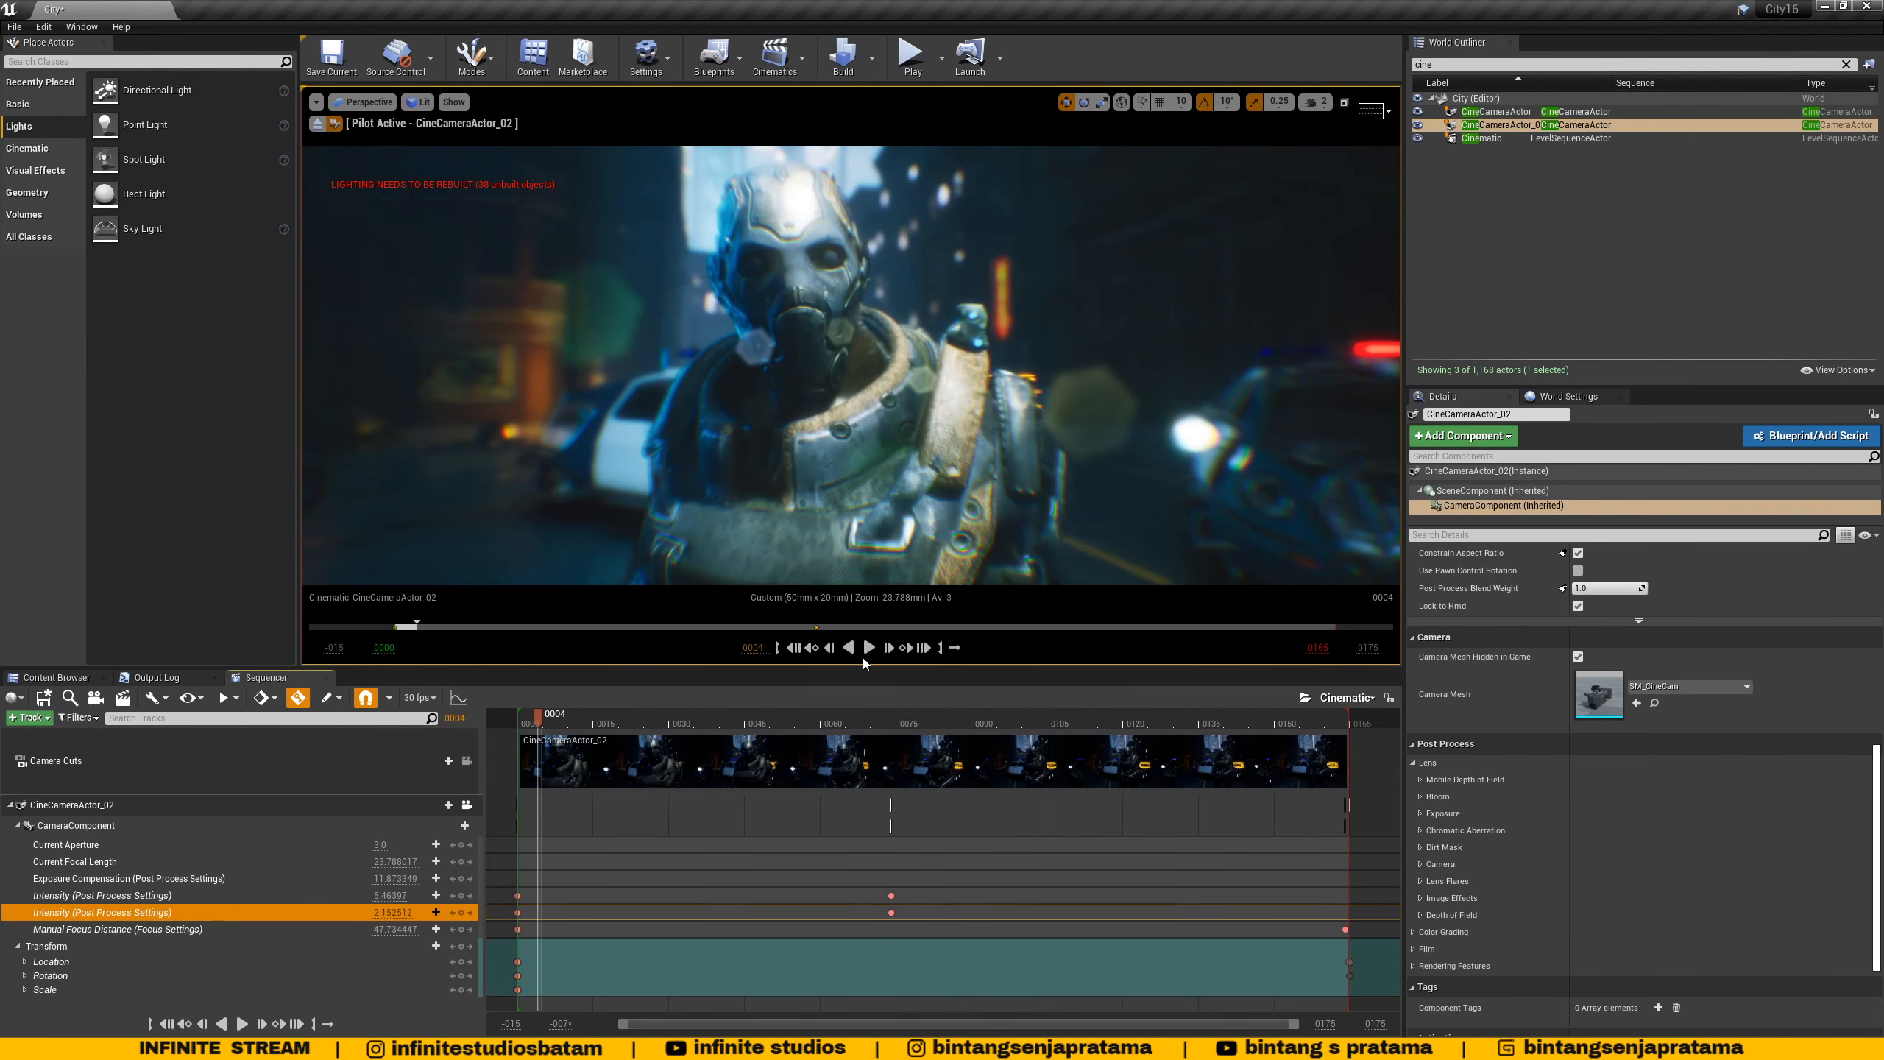
pyautogui.click(868, 647)
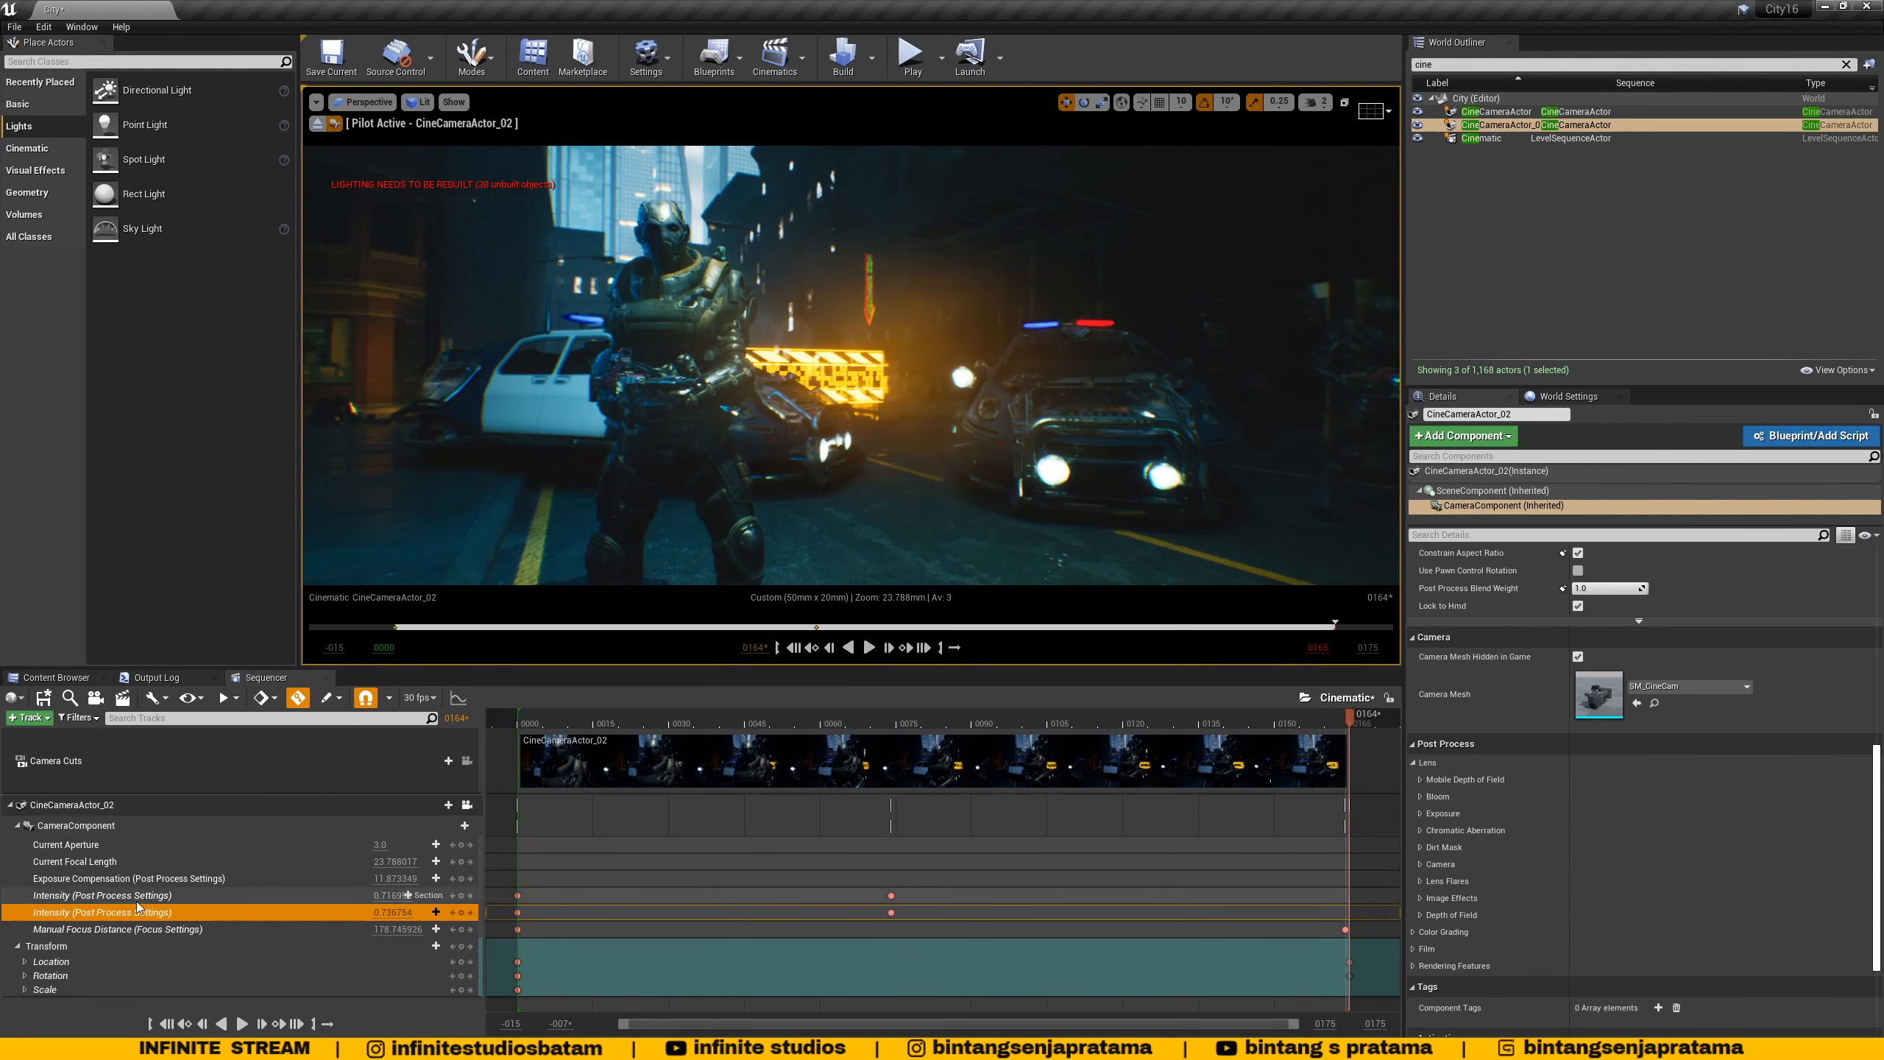
pyautogui.click(18, 826)
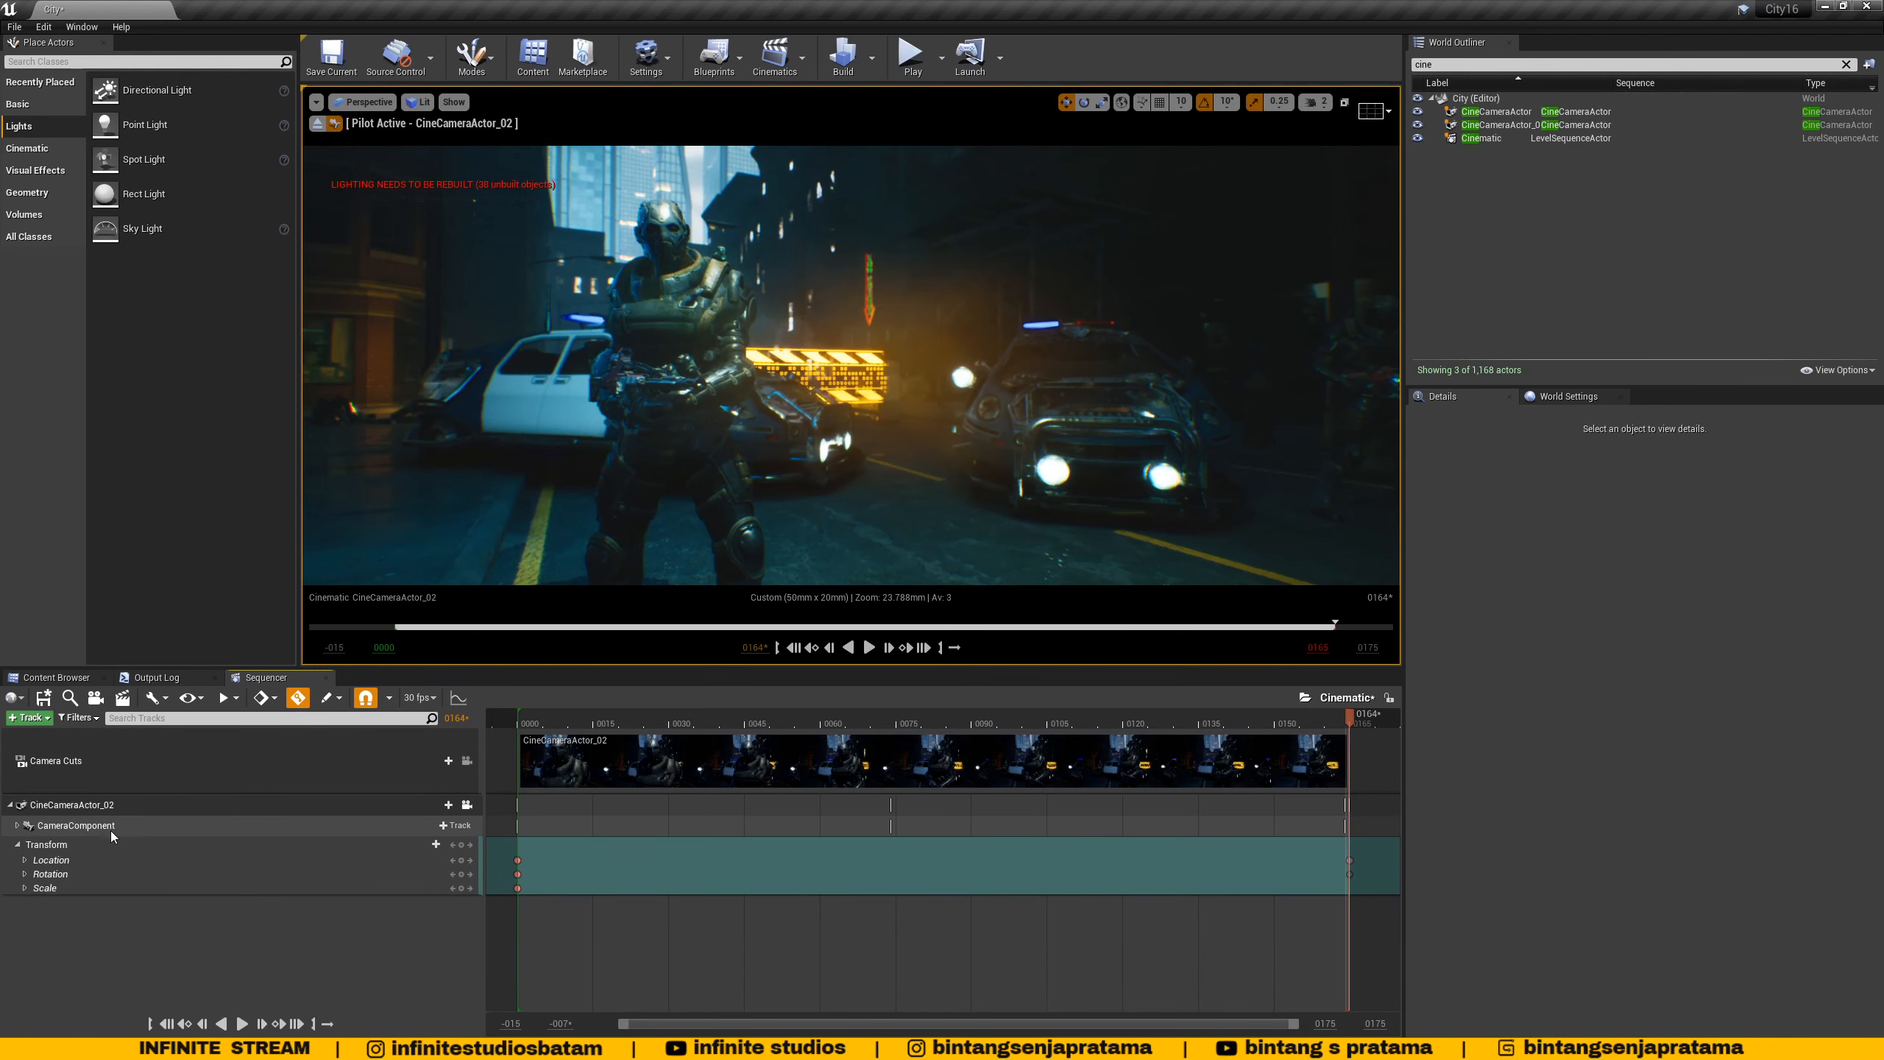
pyautogui.click(17, 825)
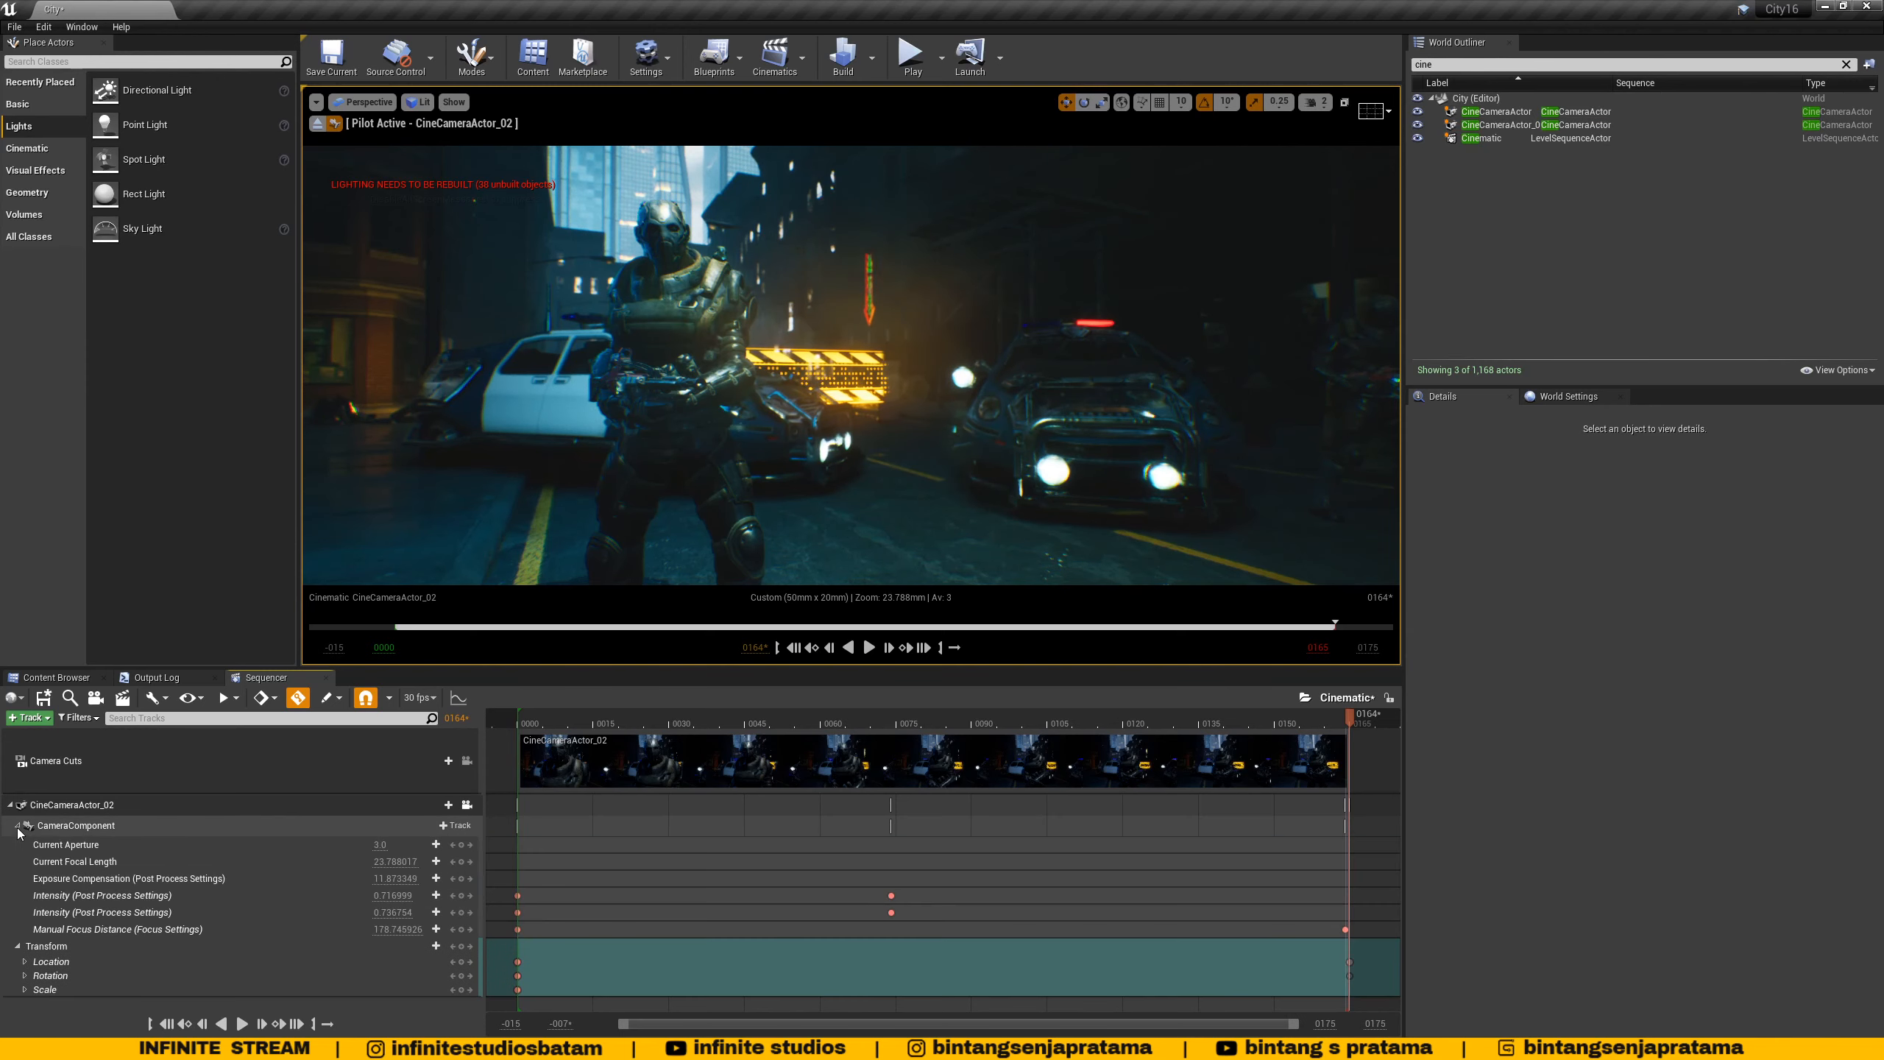
pyautogui.click(165, 806)
pyautogui.rightClick(211, 807)
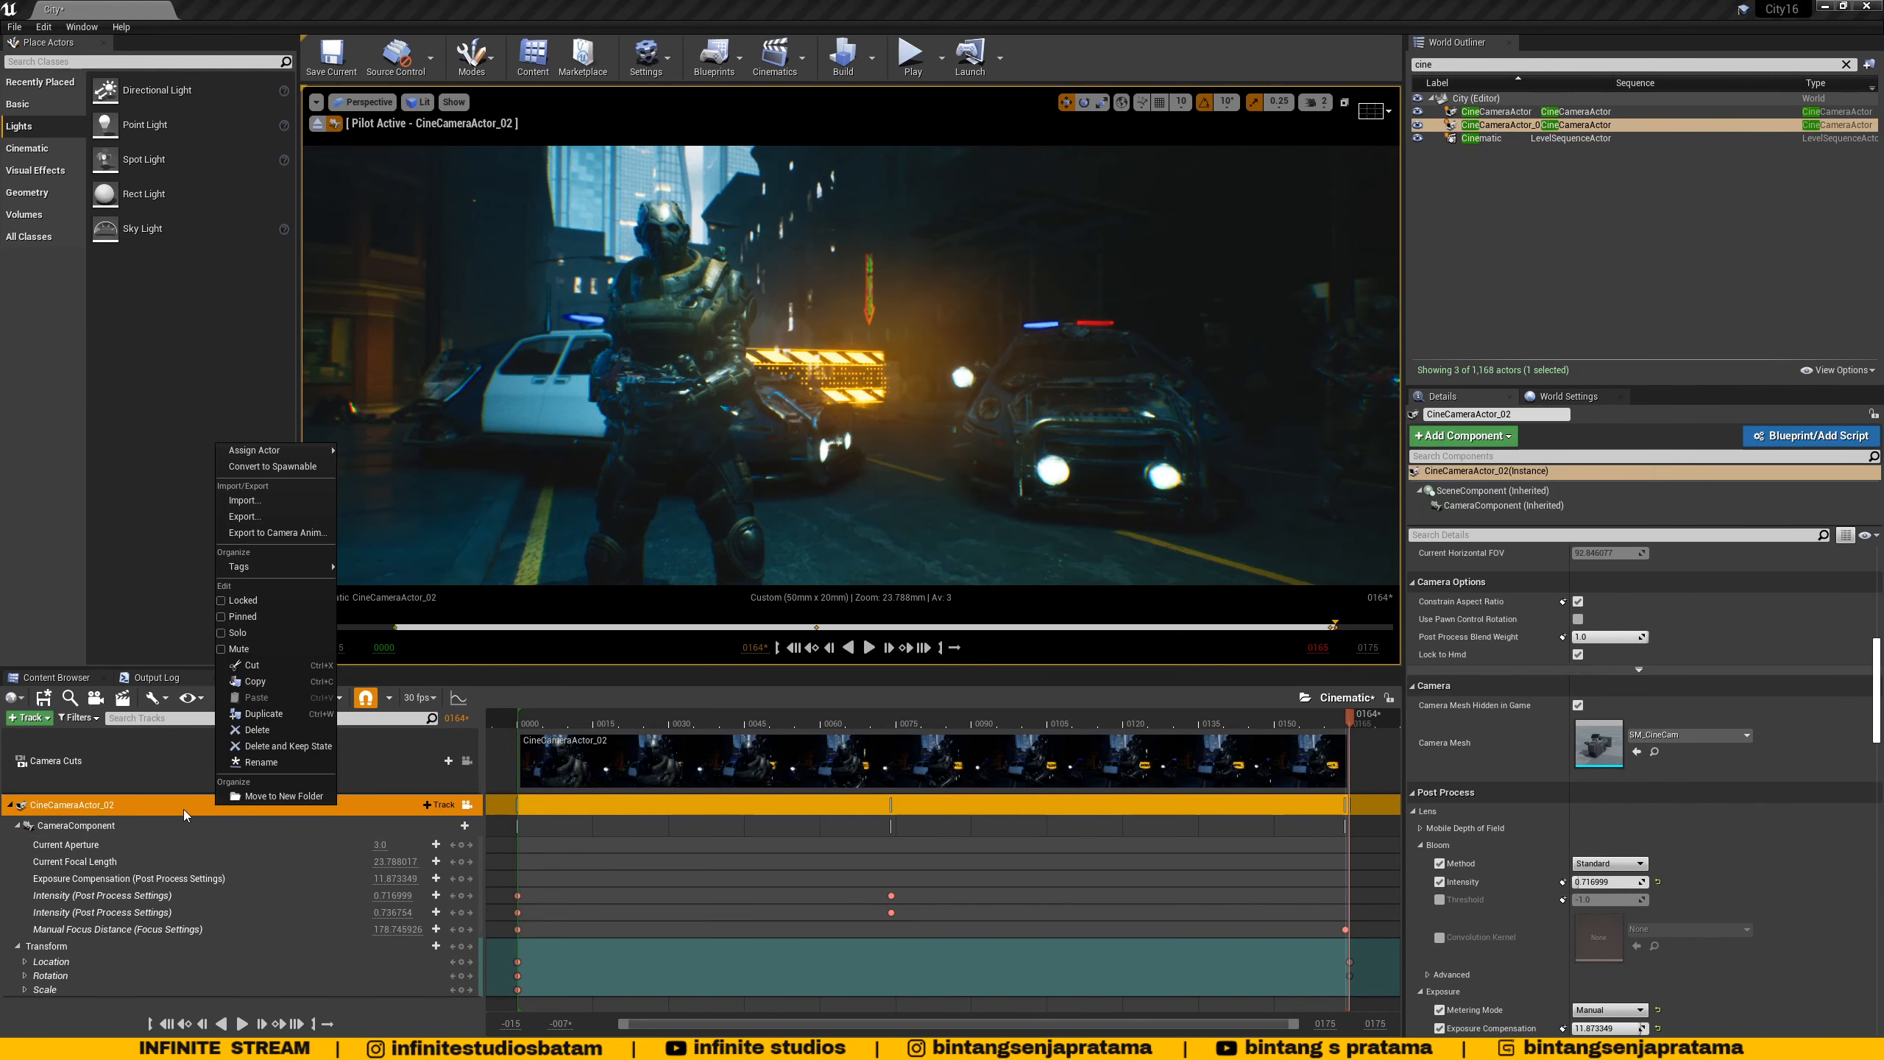
pyautogui.click(183, 810)
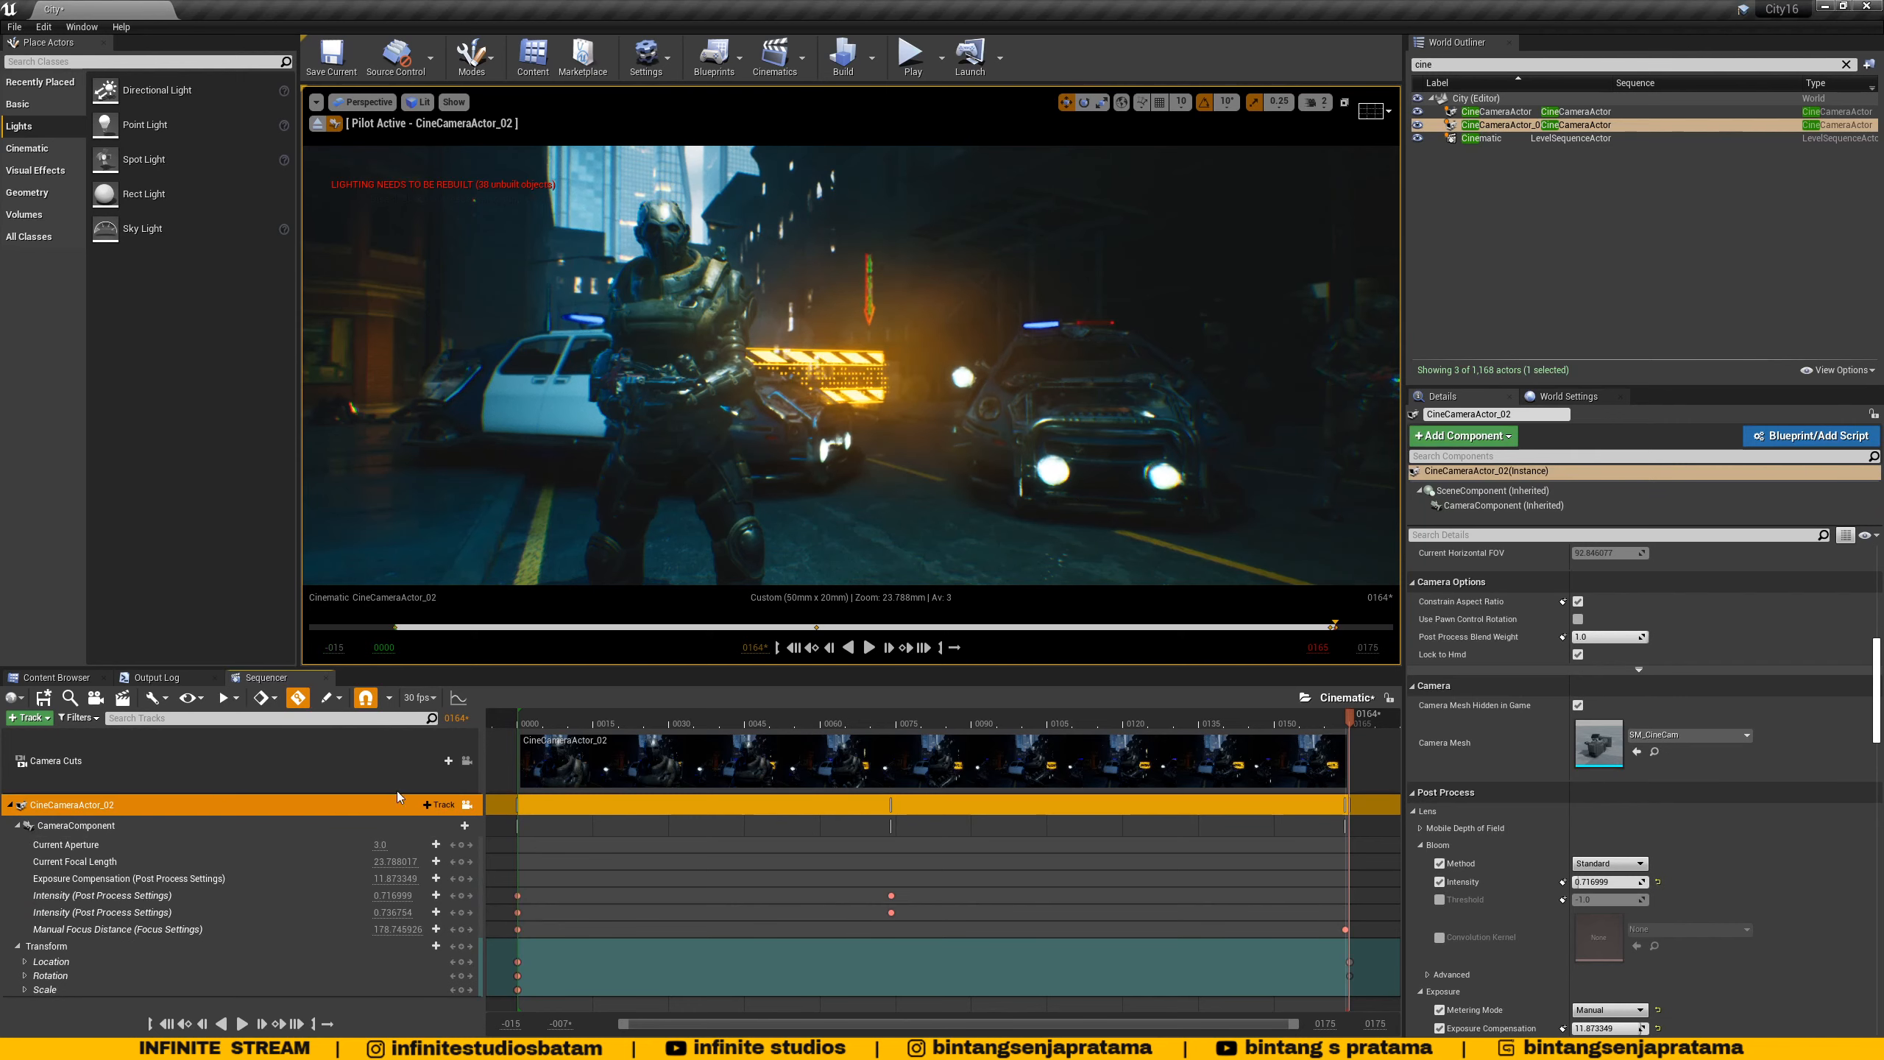
pyautogui.click(202, 705)
pyautogui.click(168, 702)
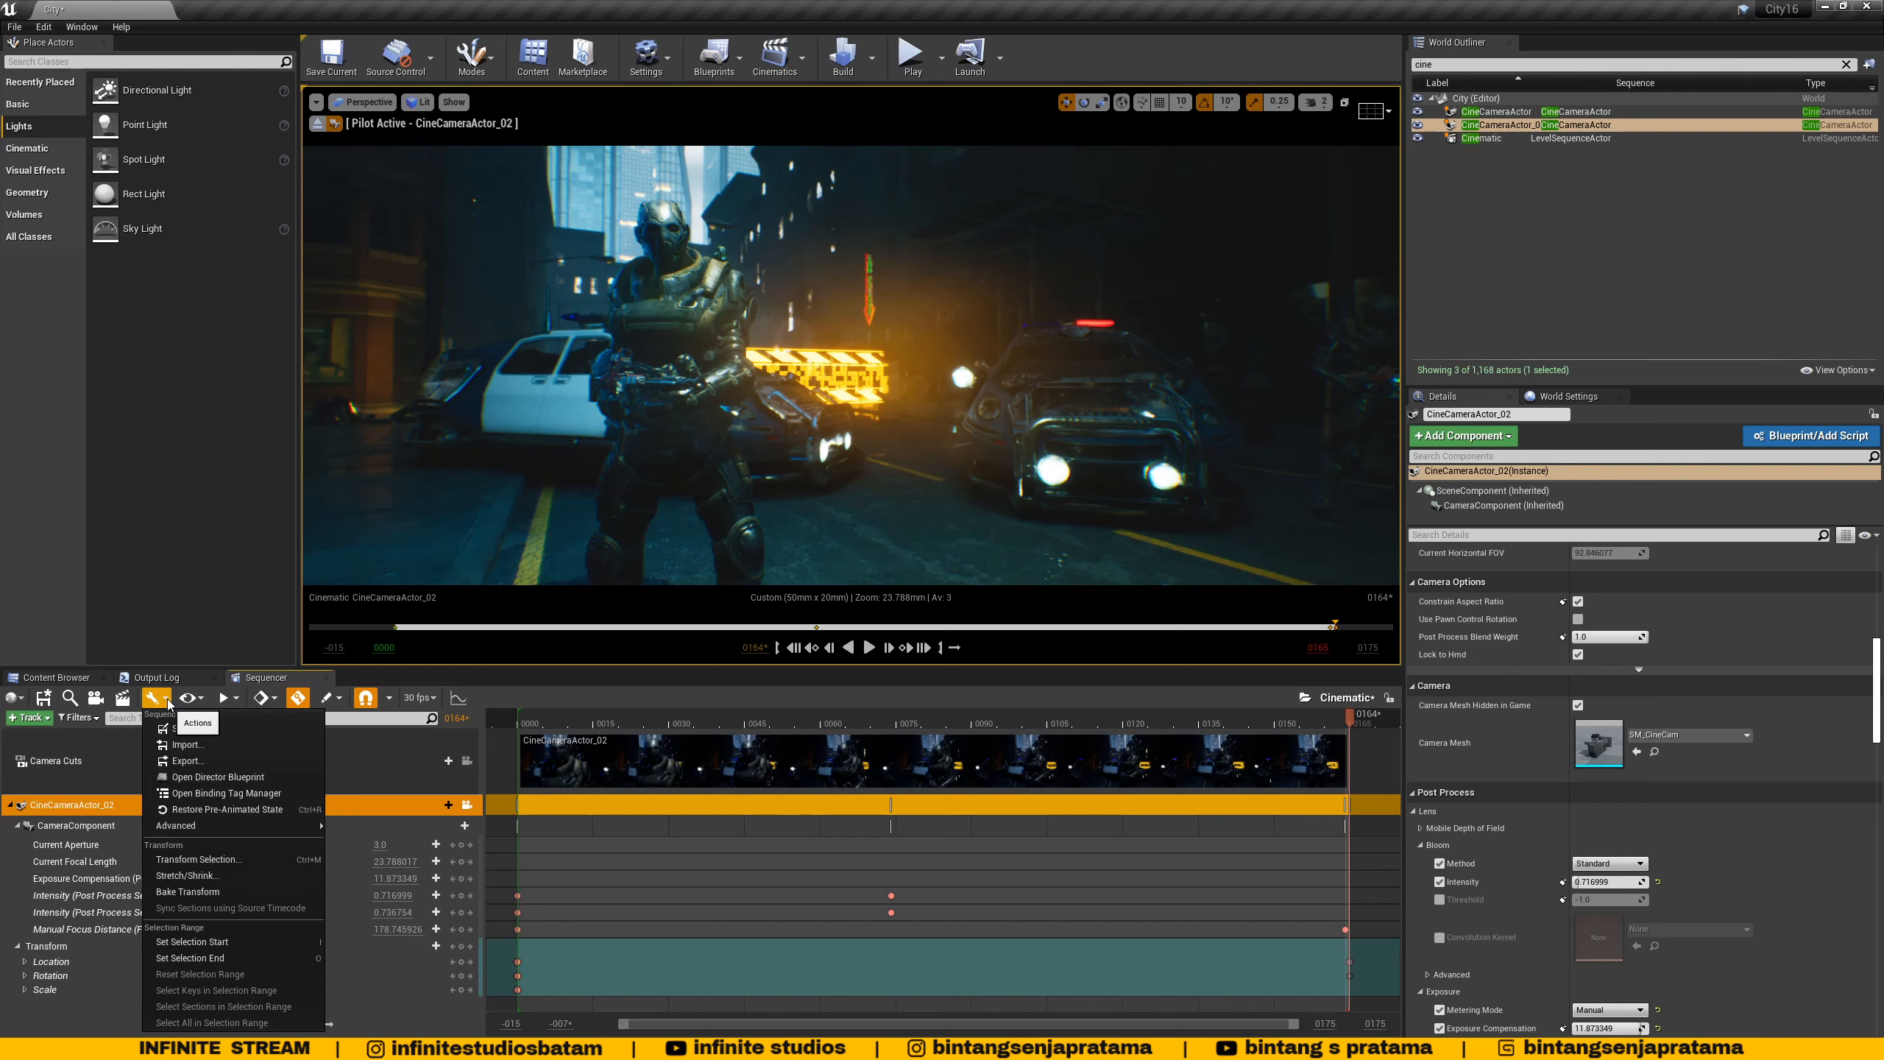
pyautogui.click(168, 704)
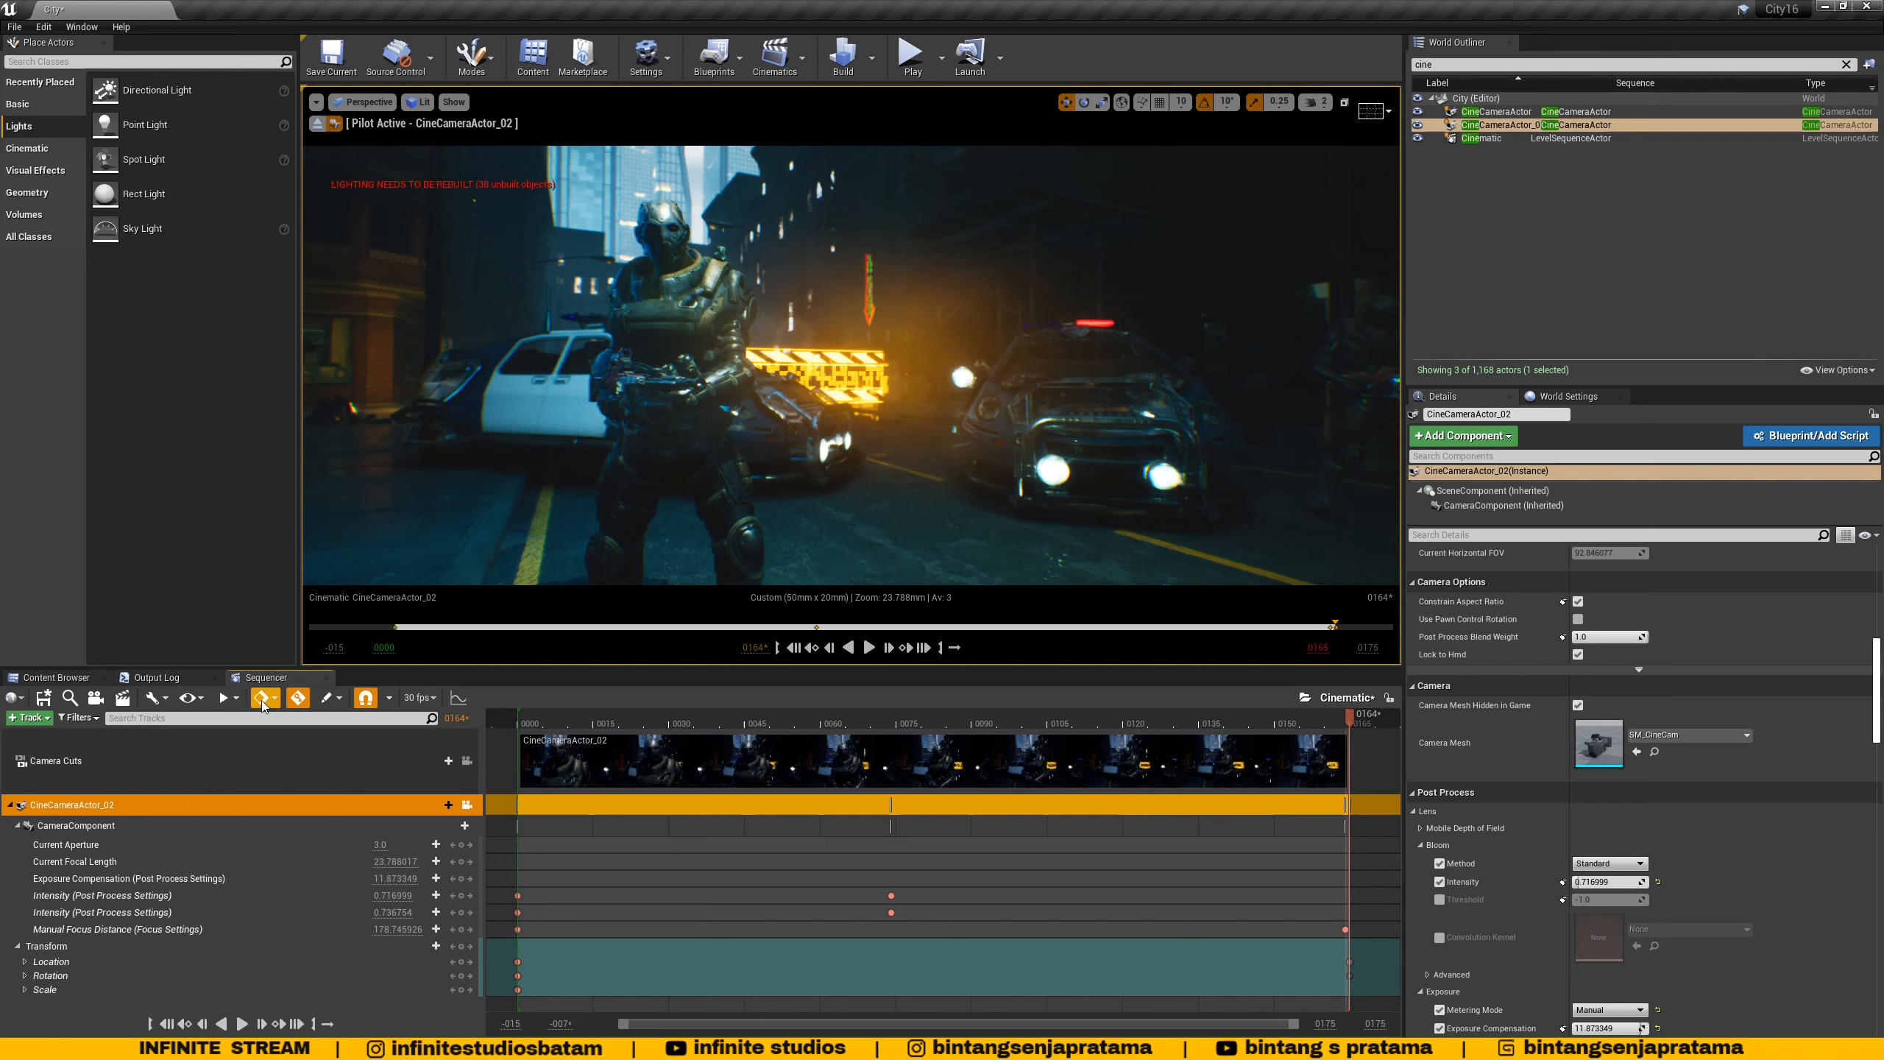
pyautogui.click(343, 704)
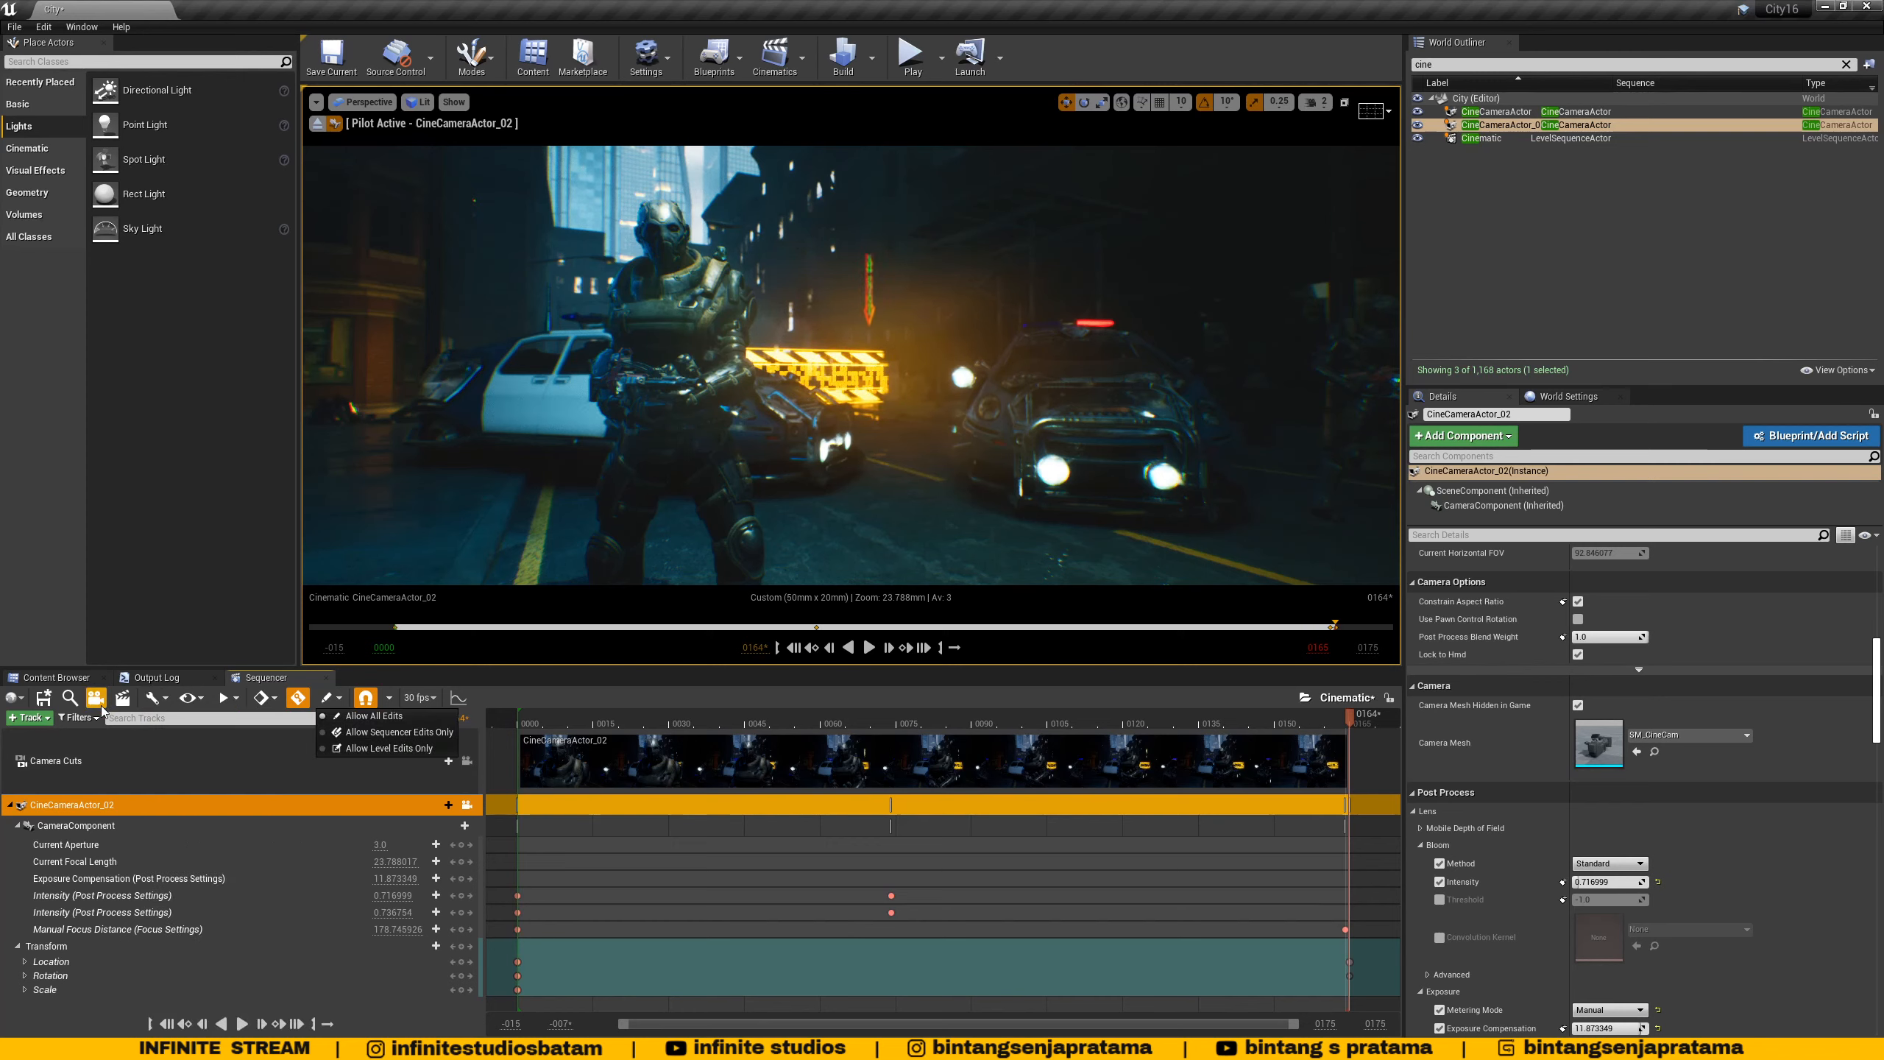
pyautogui.click(167, 704)
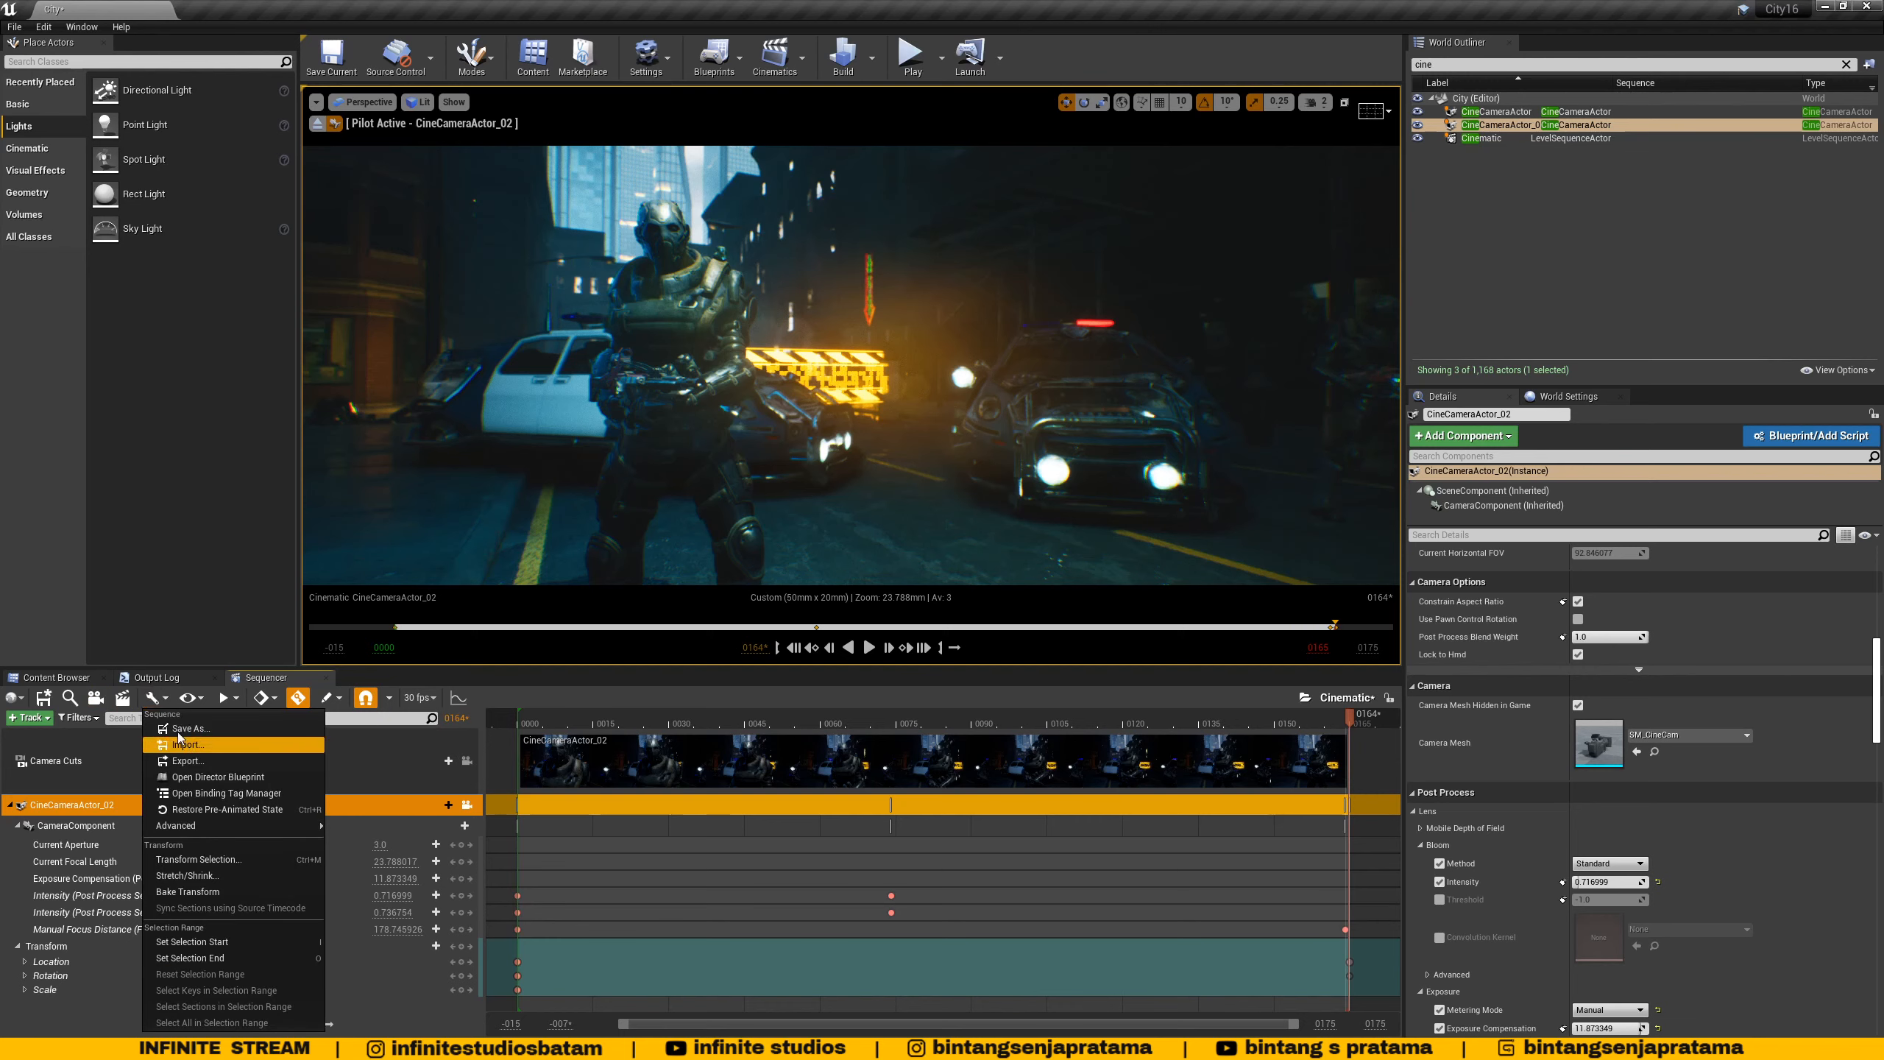
pyautogui.click(162, 703)
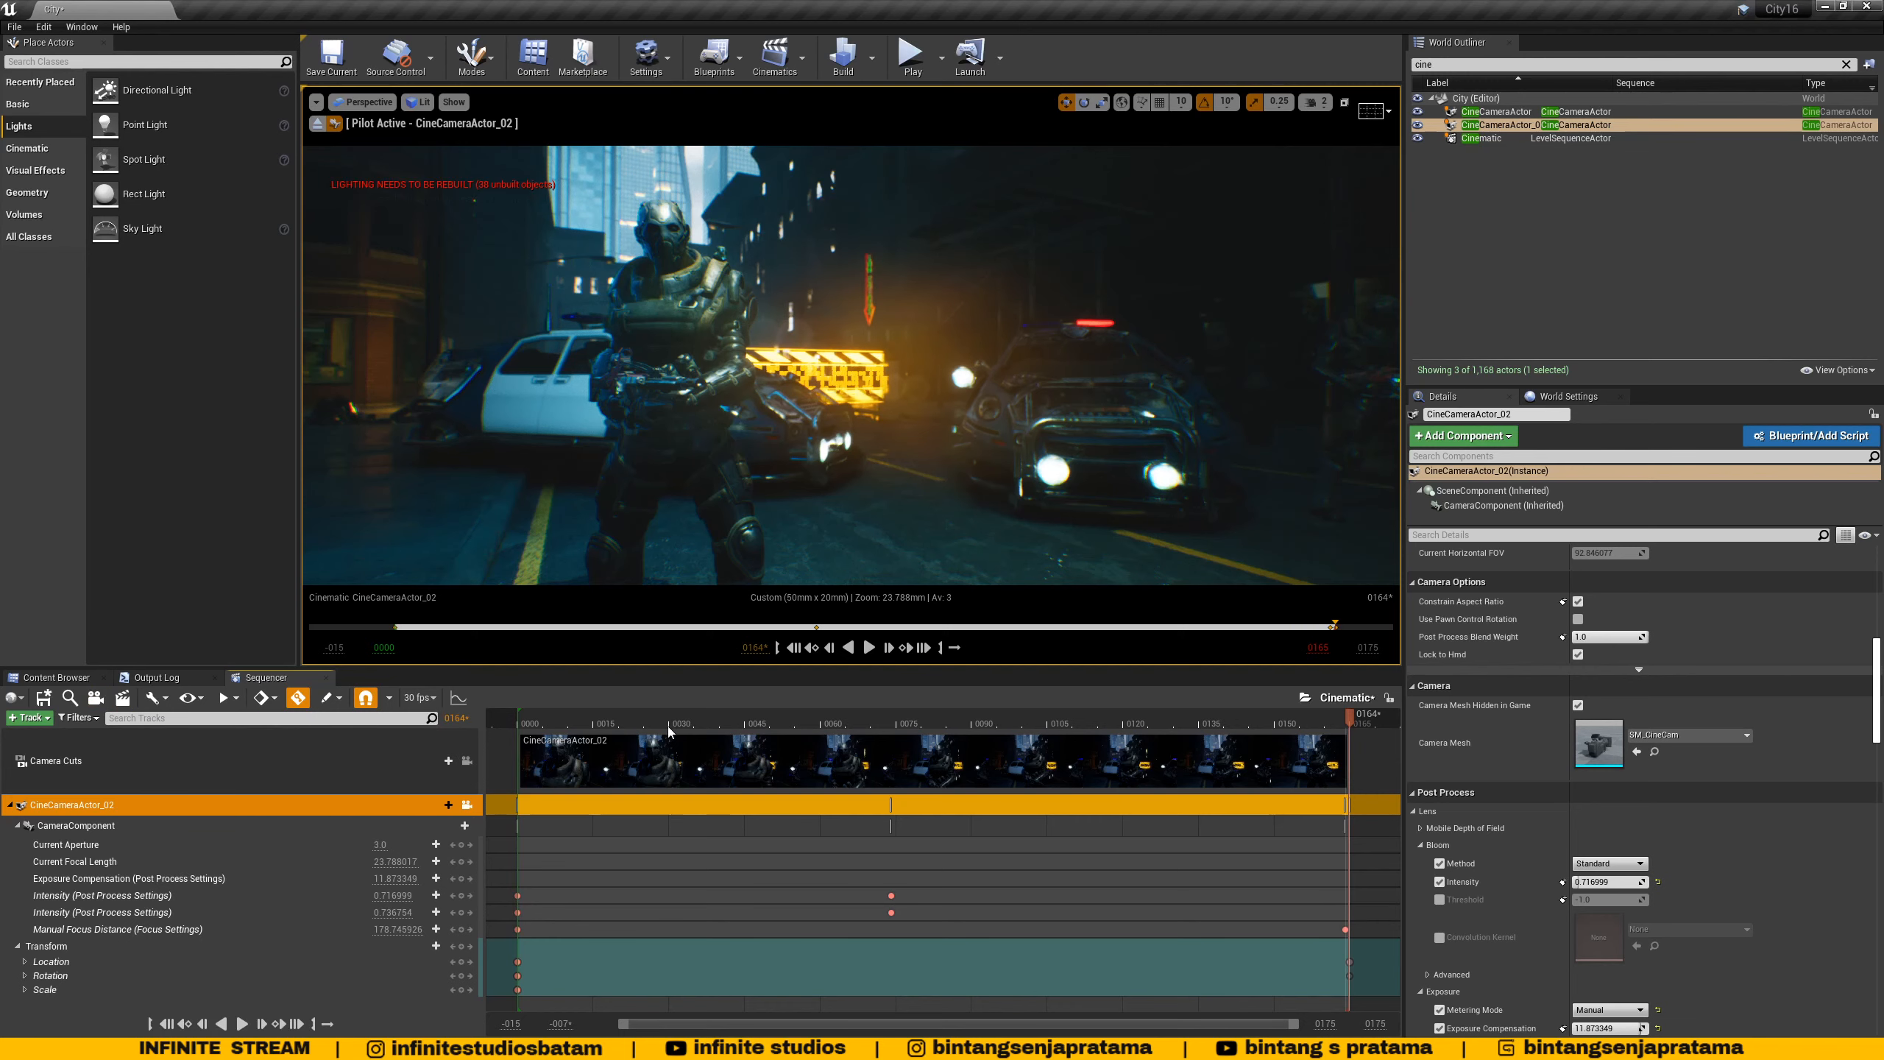
# - Scrub the opening of the sequence to frame 36 and enable the FPS display in the viewport
pyautogui.moveTo(555, 721); pyautogui.dragTo(619, 724)
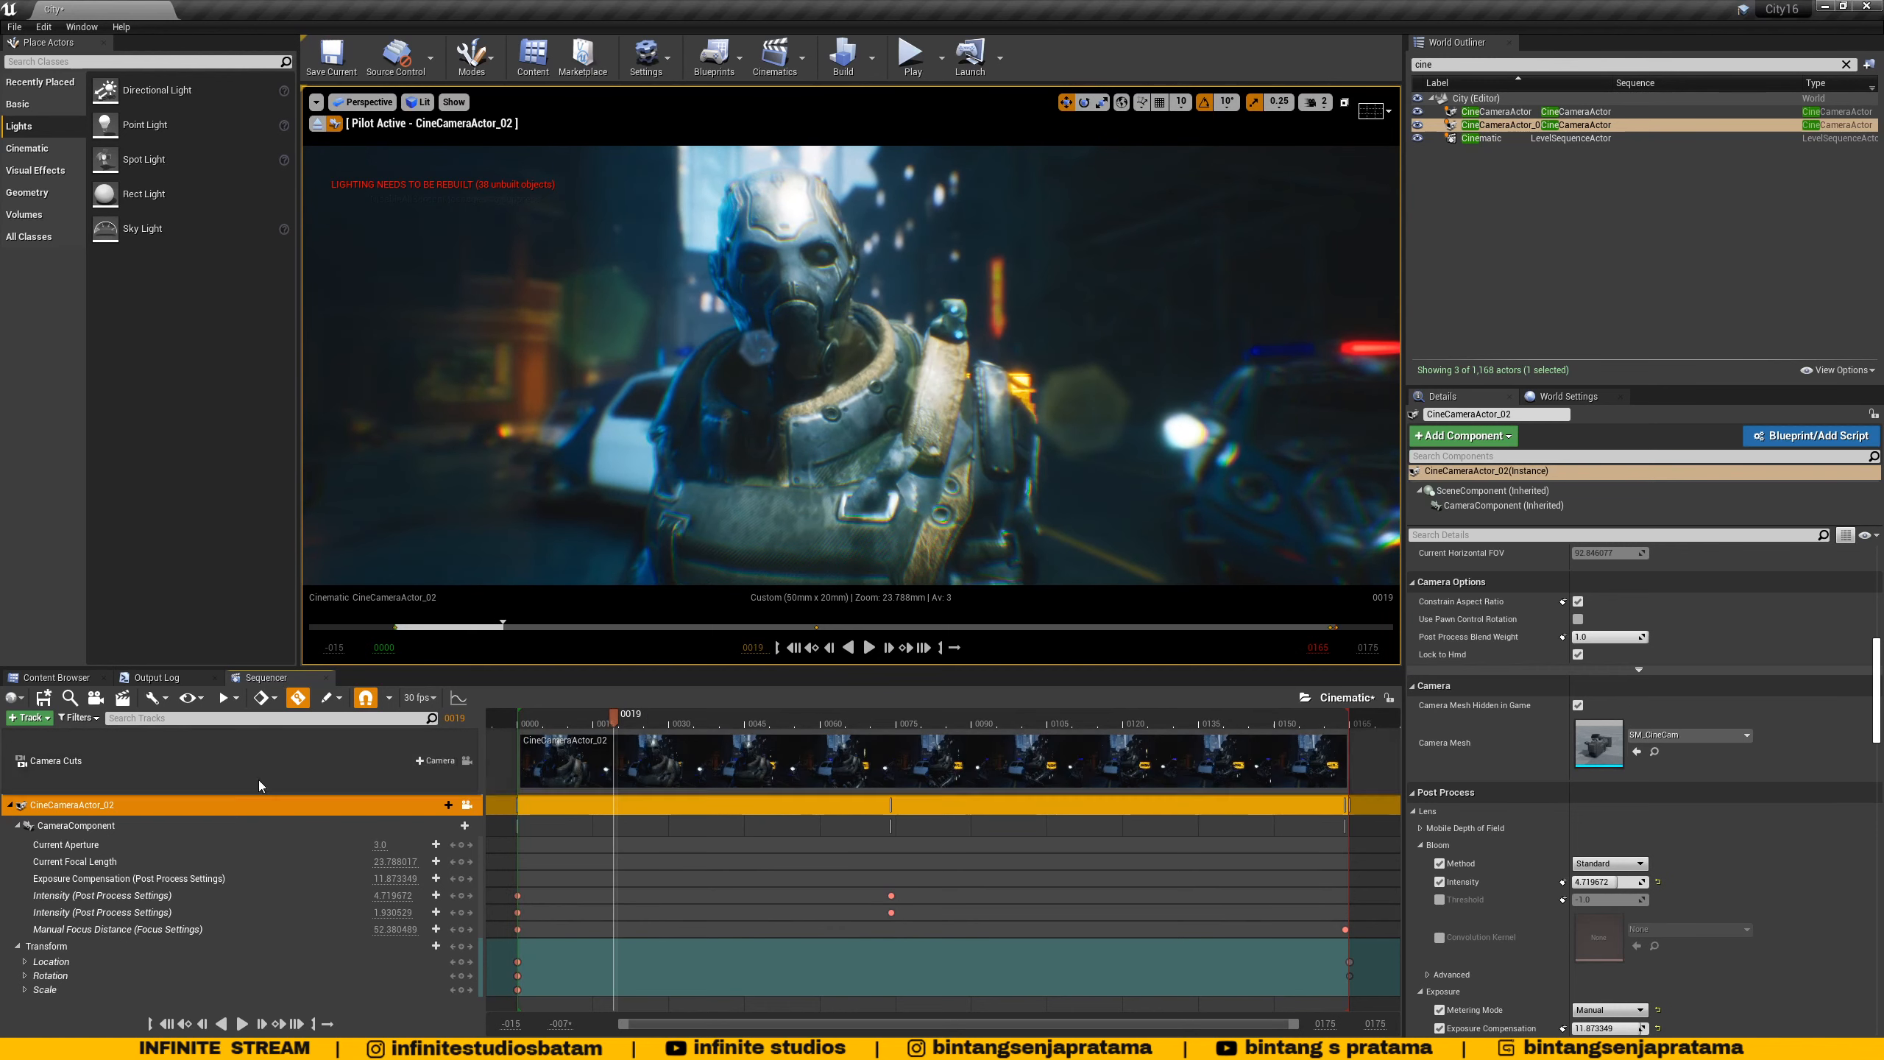
pyautogui.click(603, 726)
pyautogui.moveTo(602, 724); pyautogui.dragTo(704, 738)
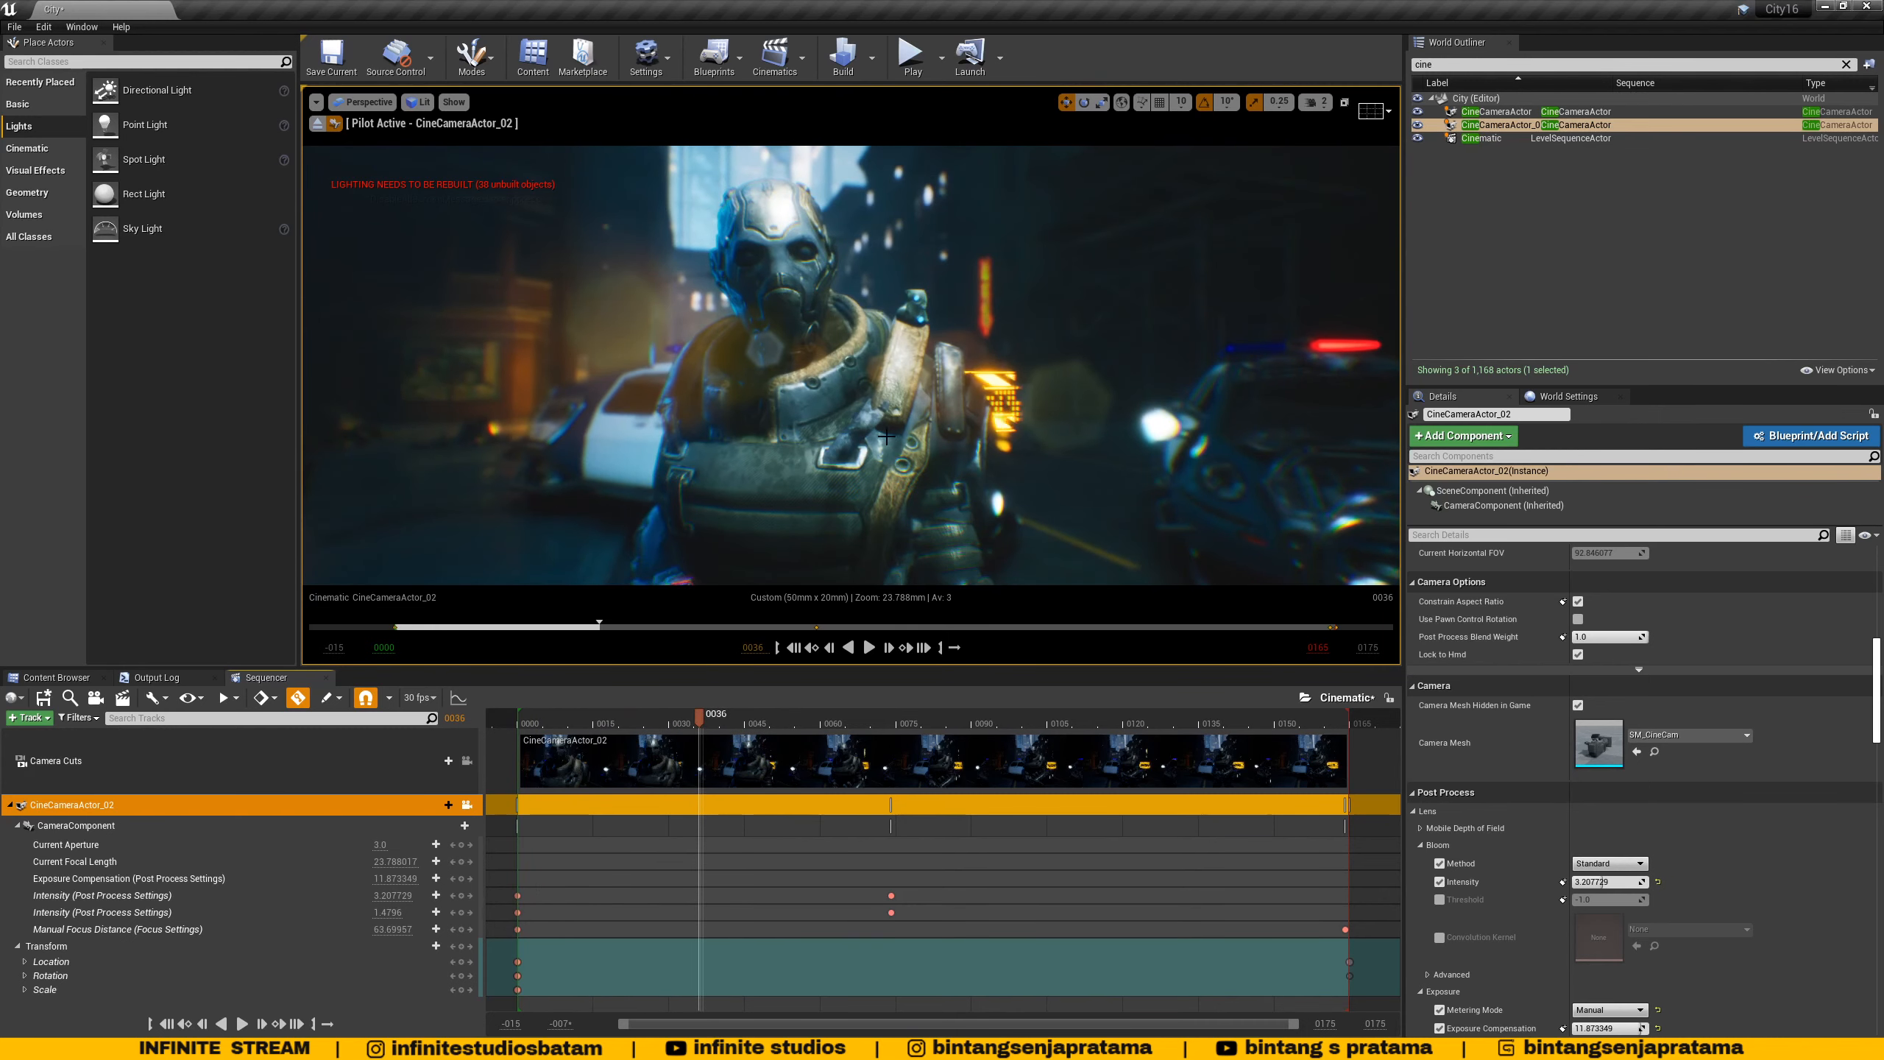
pyautogui.click(316, 103)
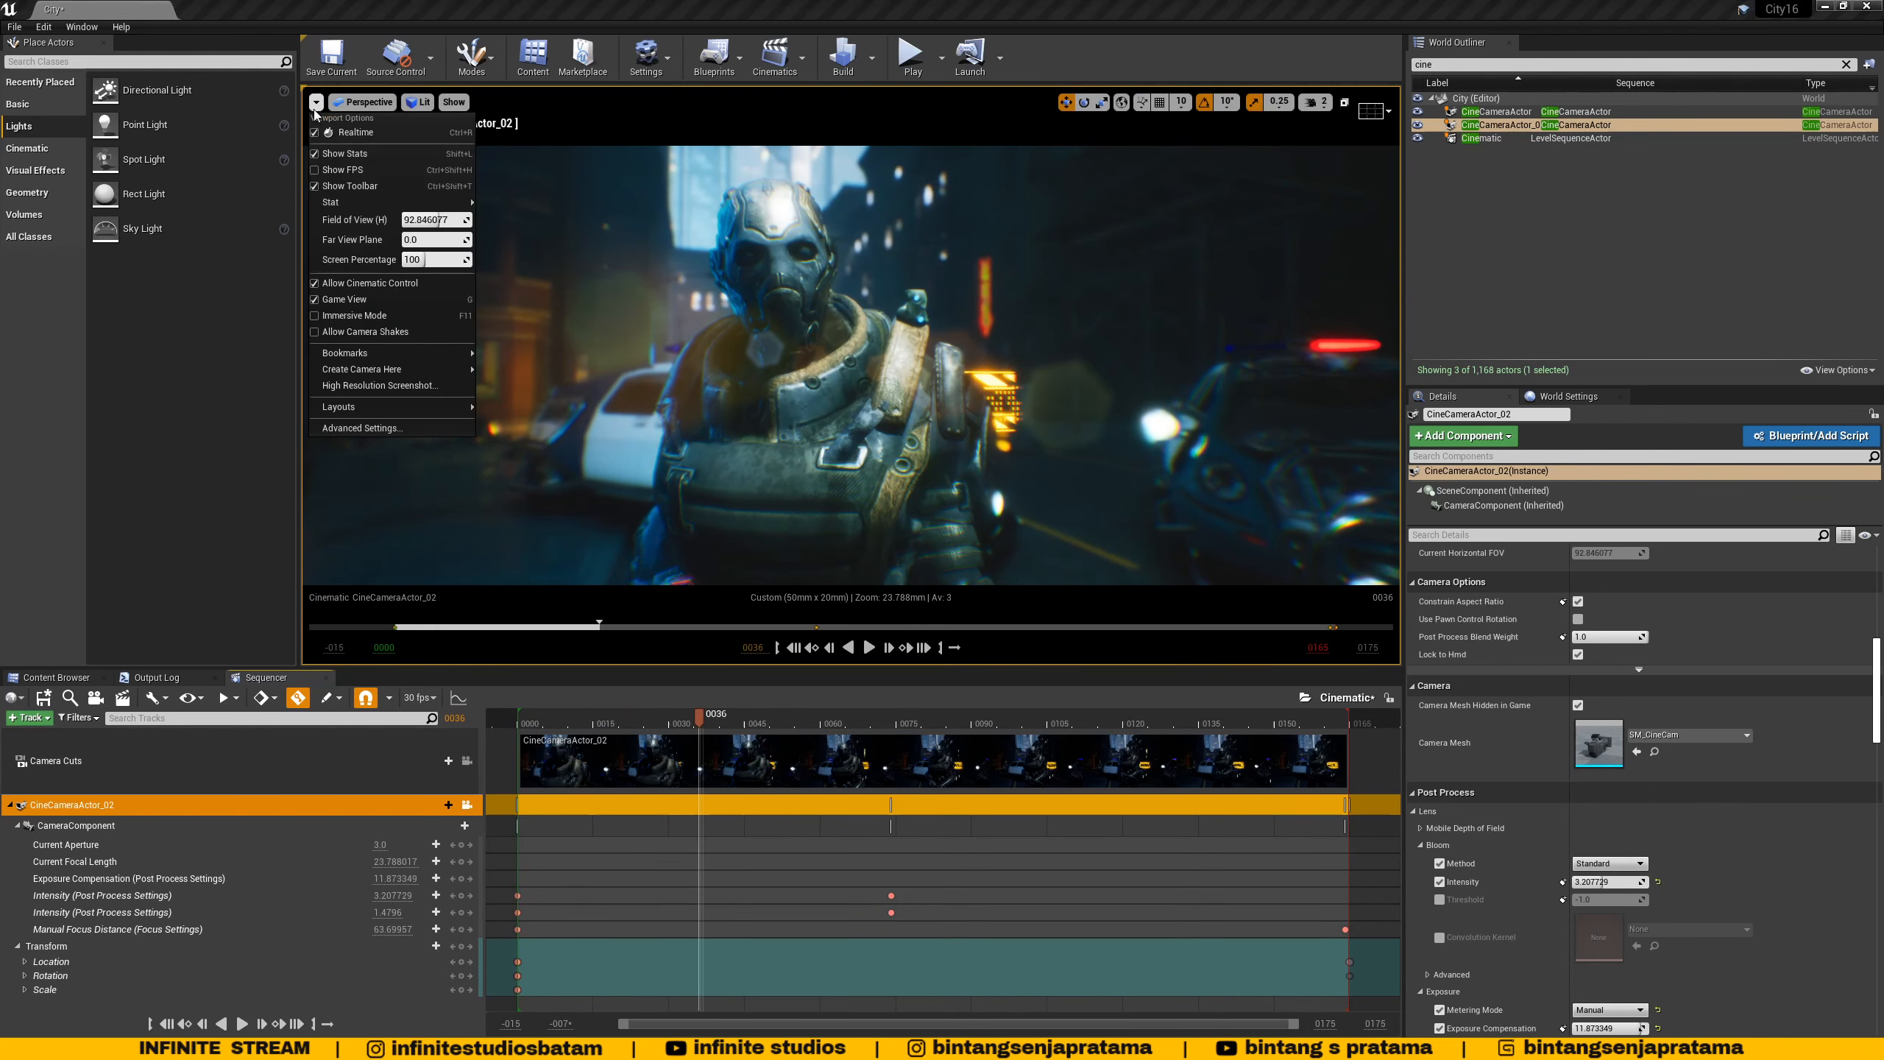
pyautogui.click(334, 175)
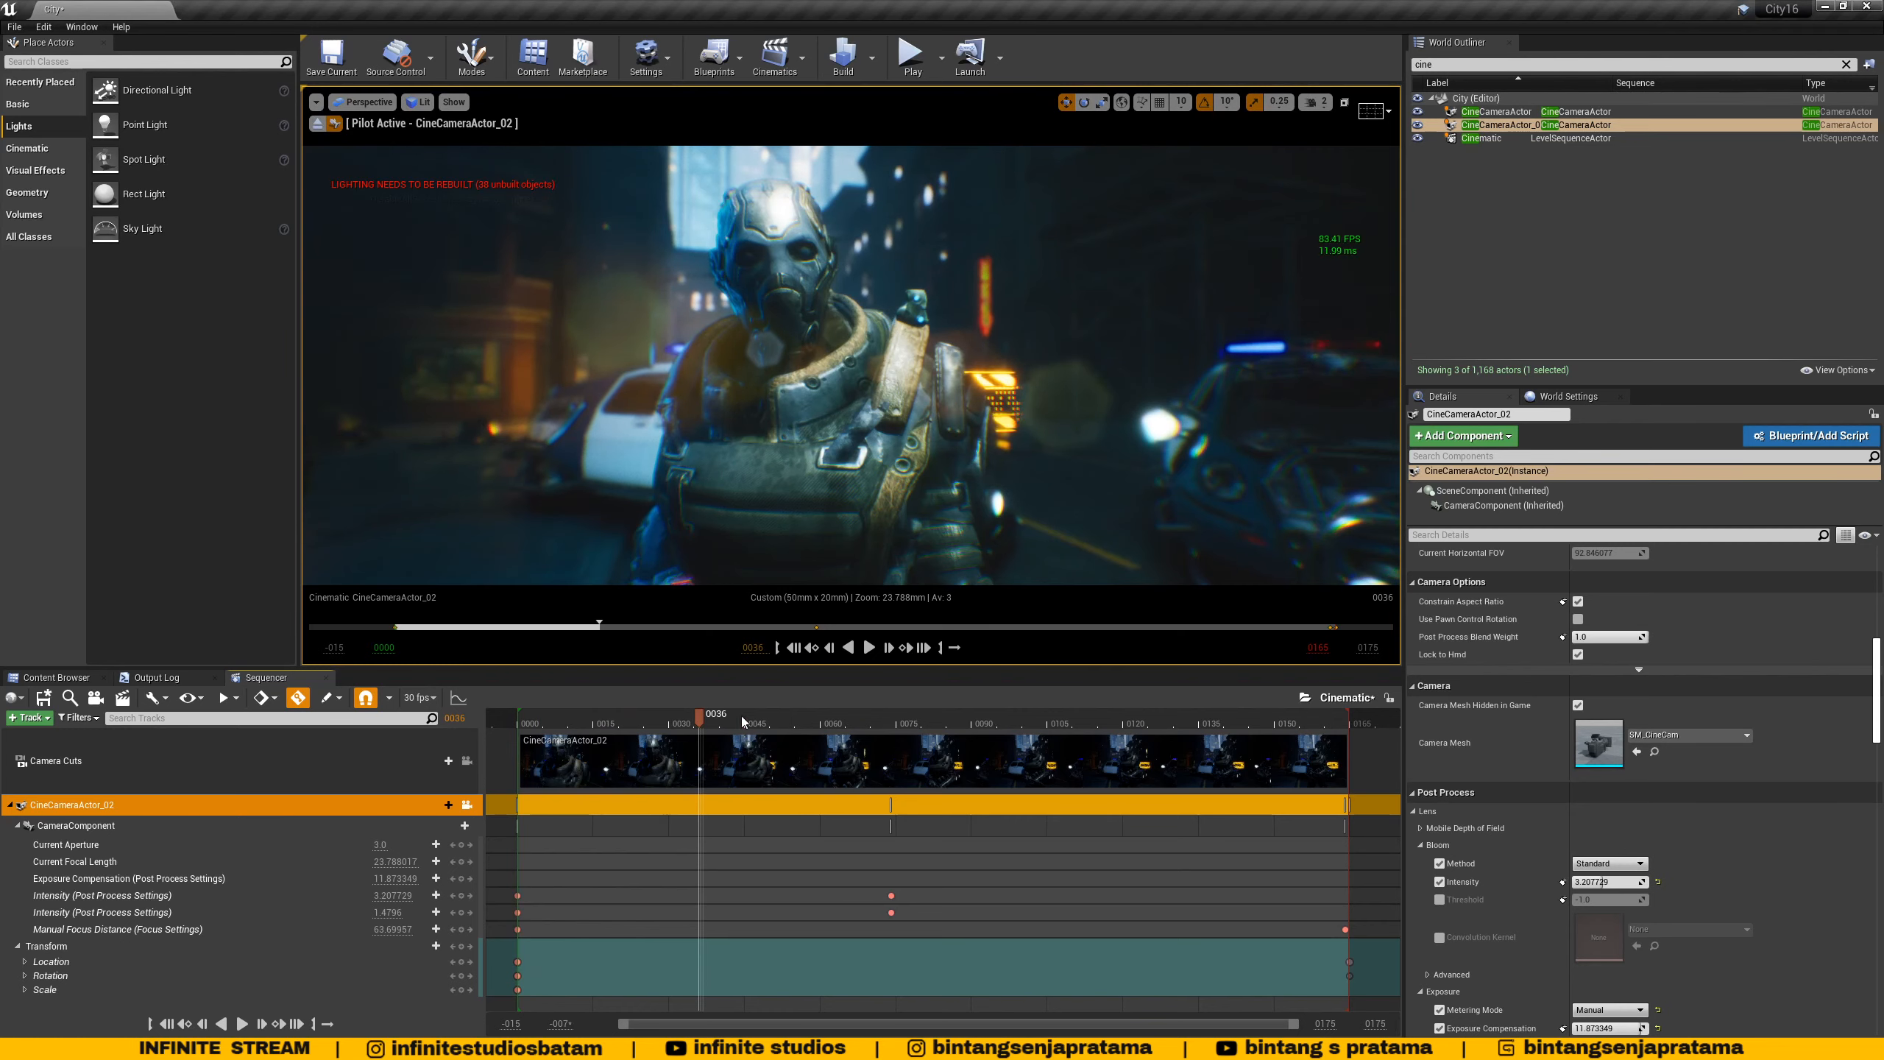
# - Scrub the sequence to frame 164 and raise the camera's exposure compensation to about 12.48
pyautogui.moveTo(743, 717); pyautogui.dragTo(1341, 737)
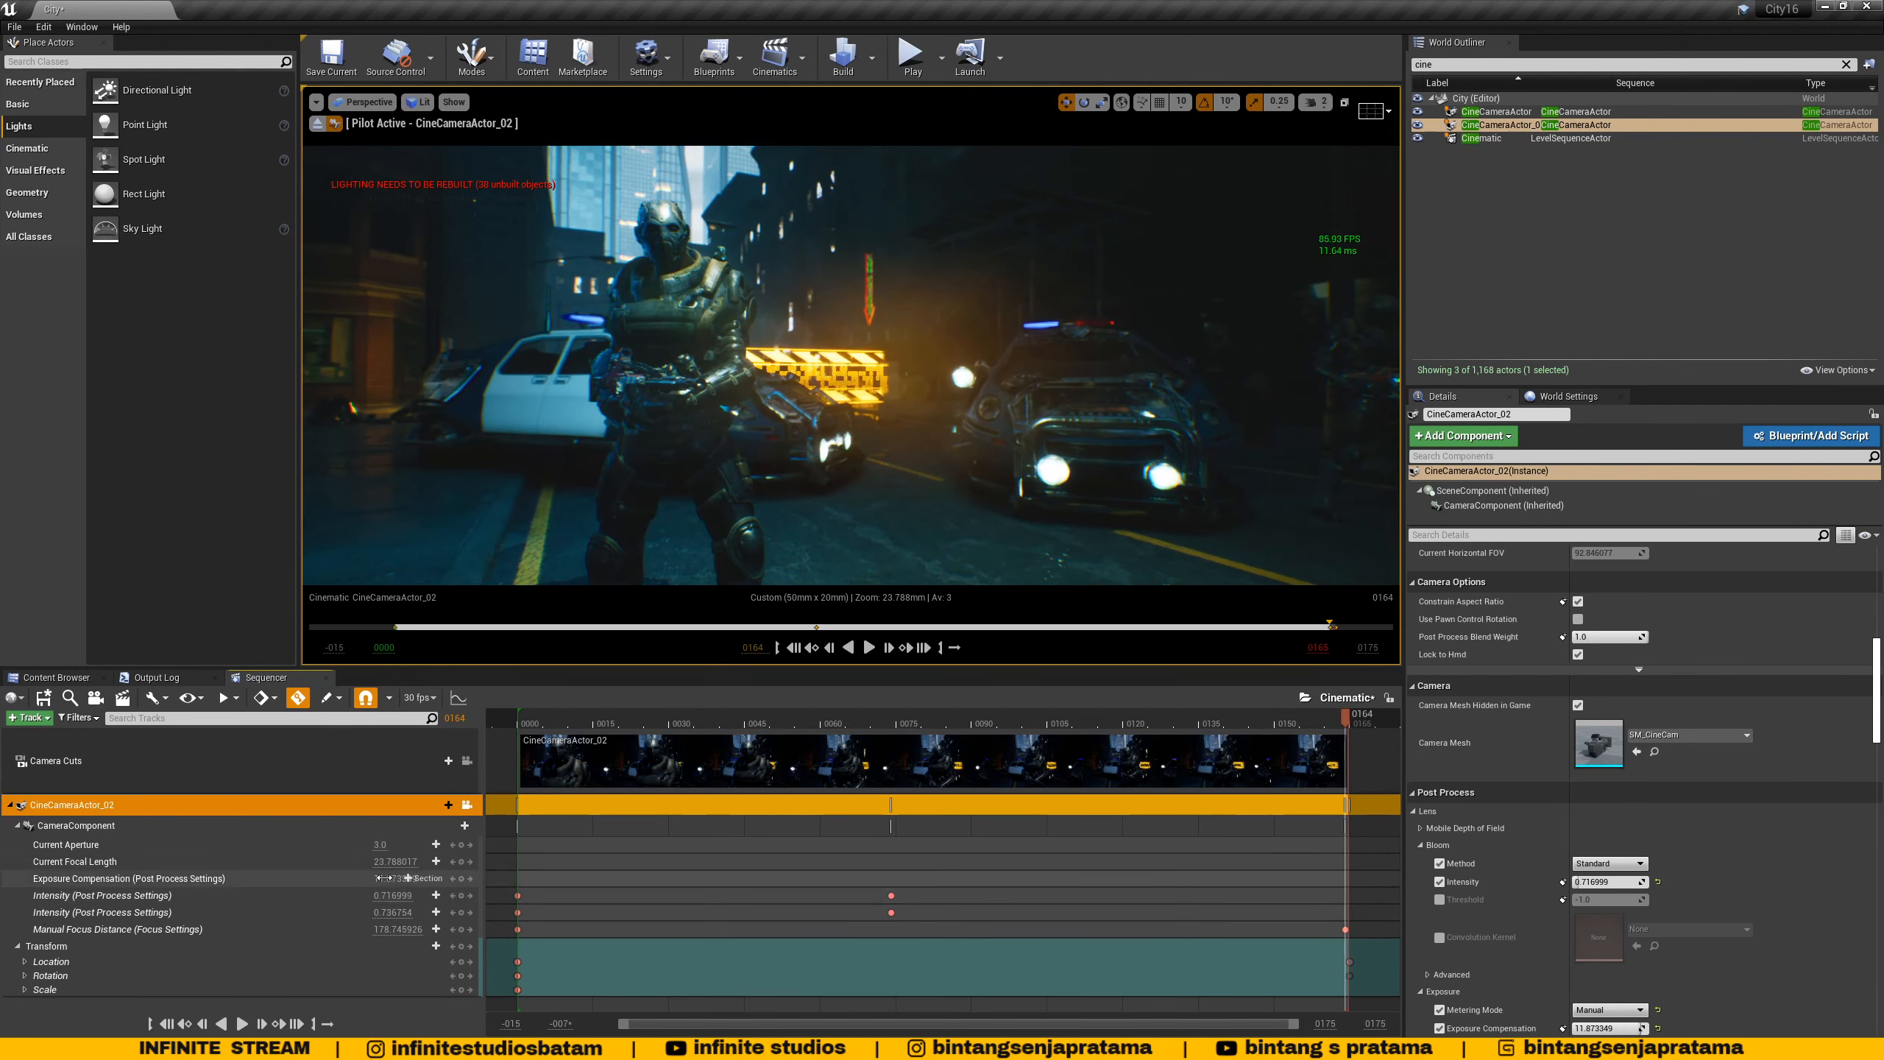
pyautogui.moveTo(383, 879); pyautogui.dragTo(397, 878)
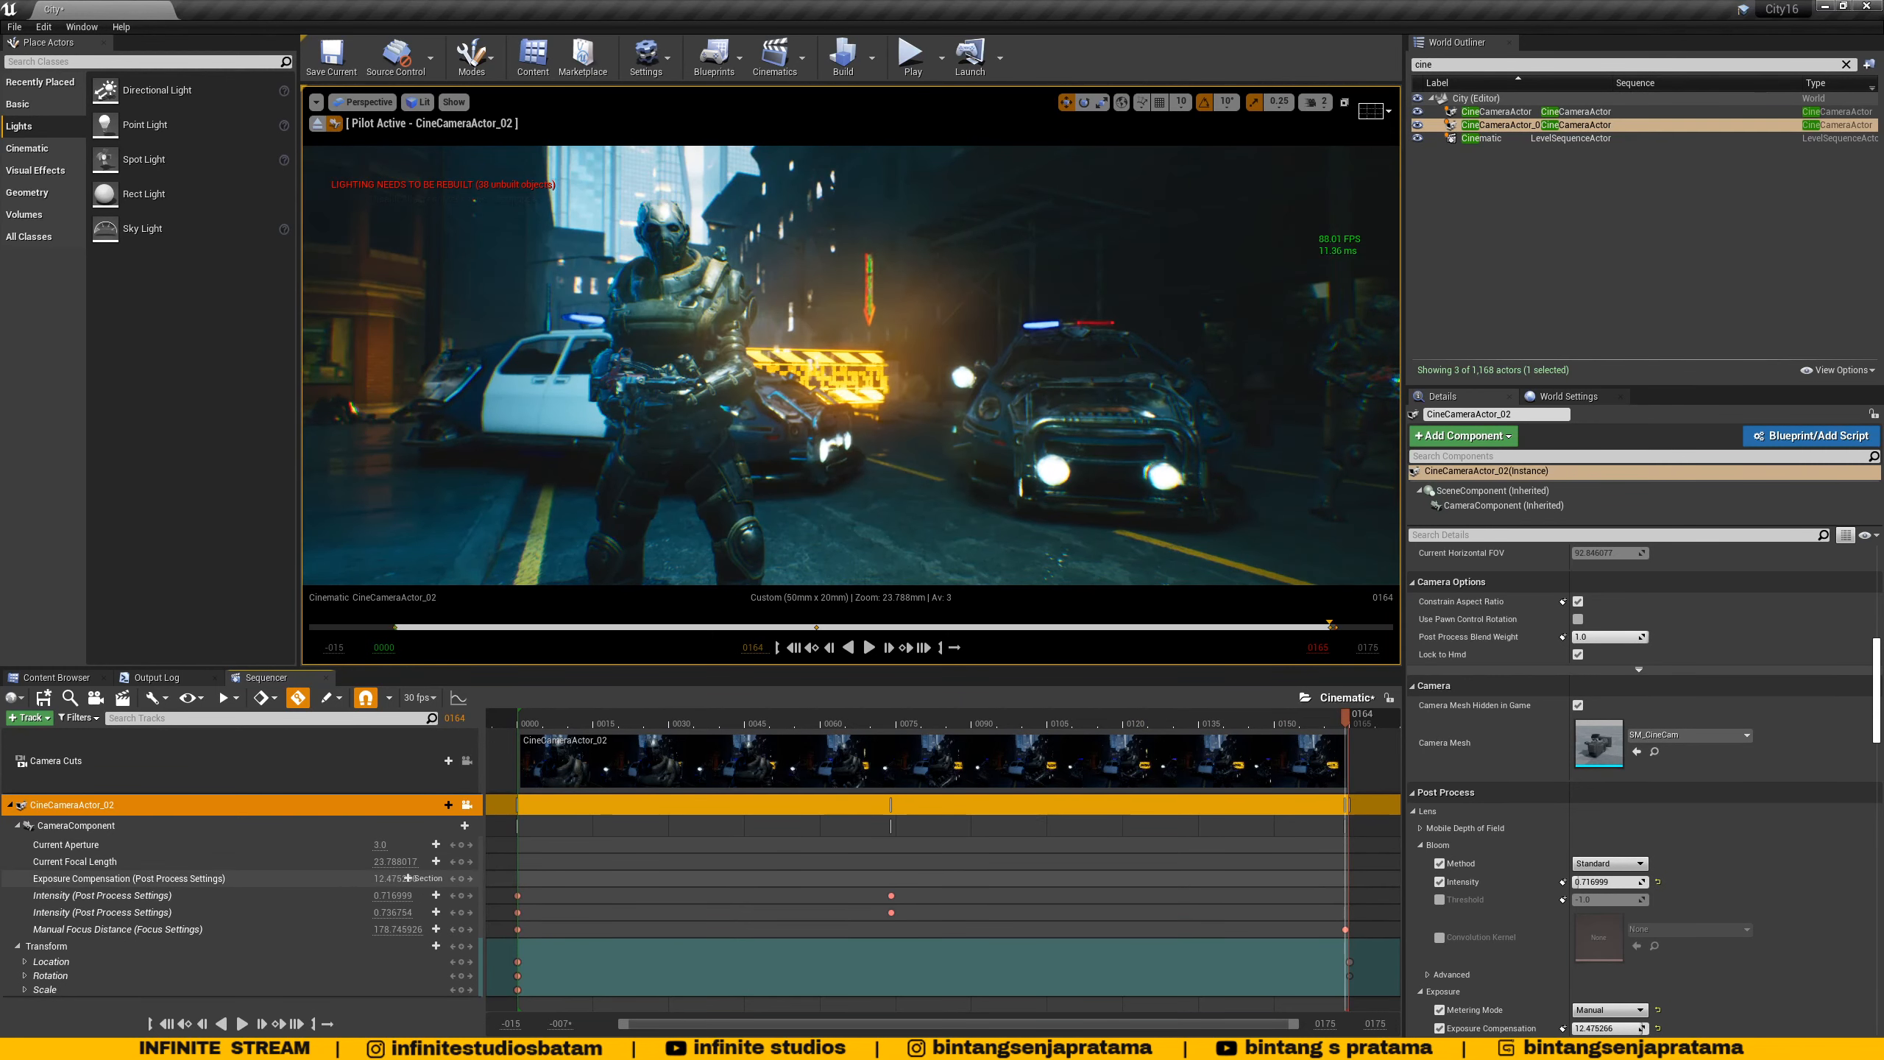
# - Play the sequence from its start to review the brighter exposure, and stop playback at frame 134
pyautogui.moveTo(880, 734); pyautogui.dragTo(517, 736)
pyautogui.click(869, 647)
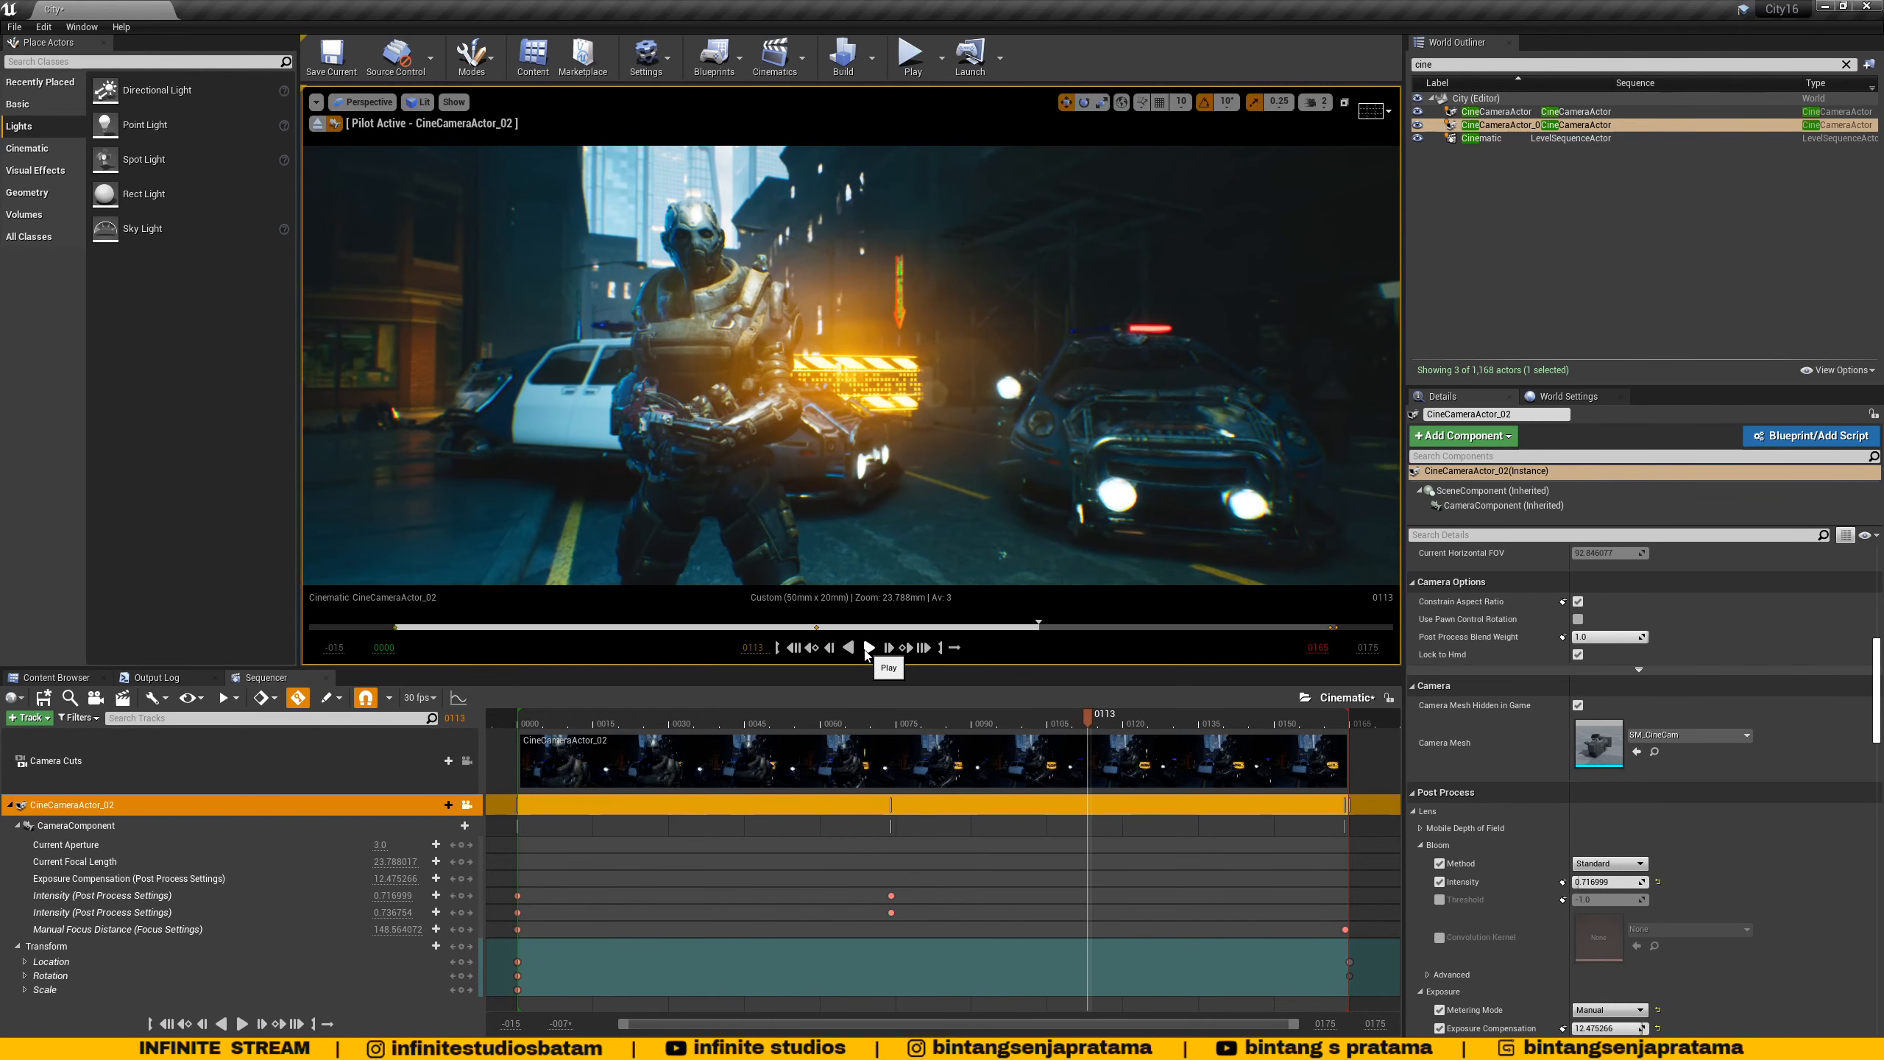
pyautogui.click(869, 646)
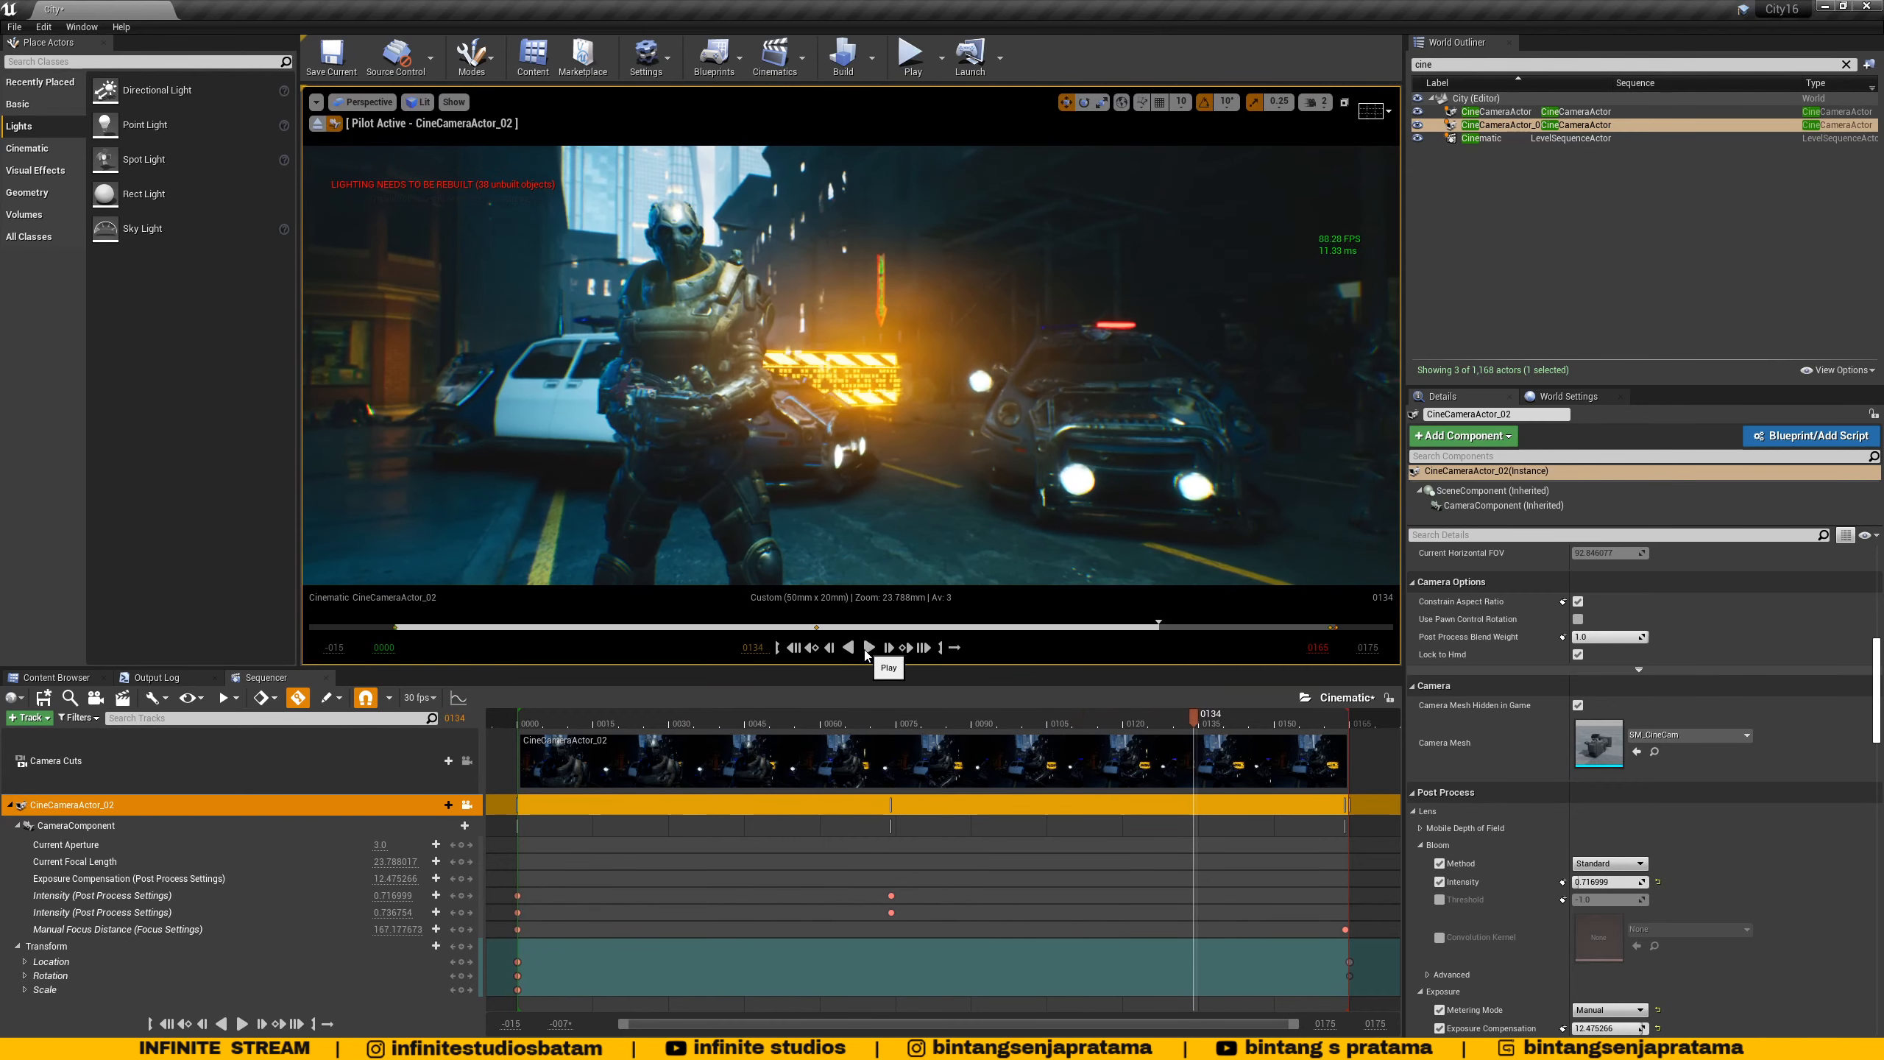
pyautogui.click(298, 700)
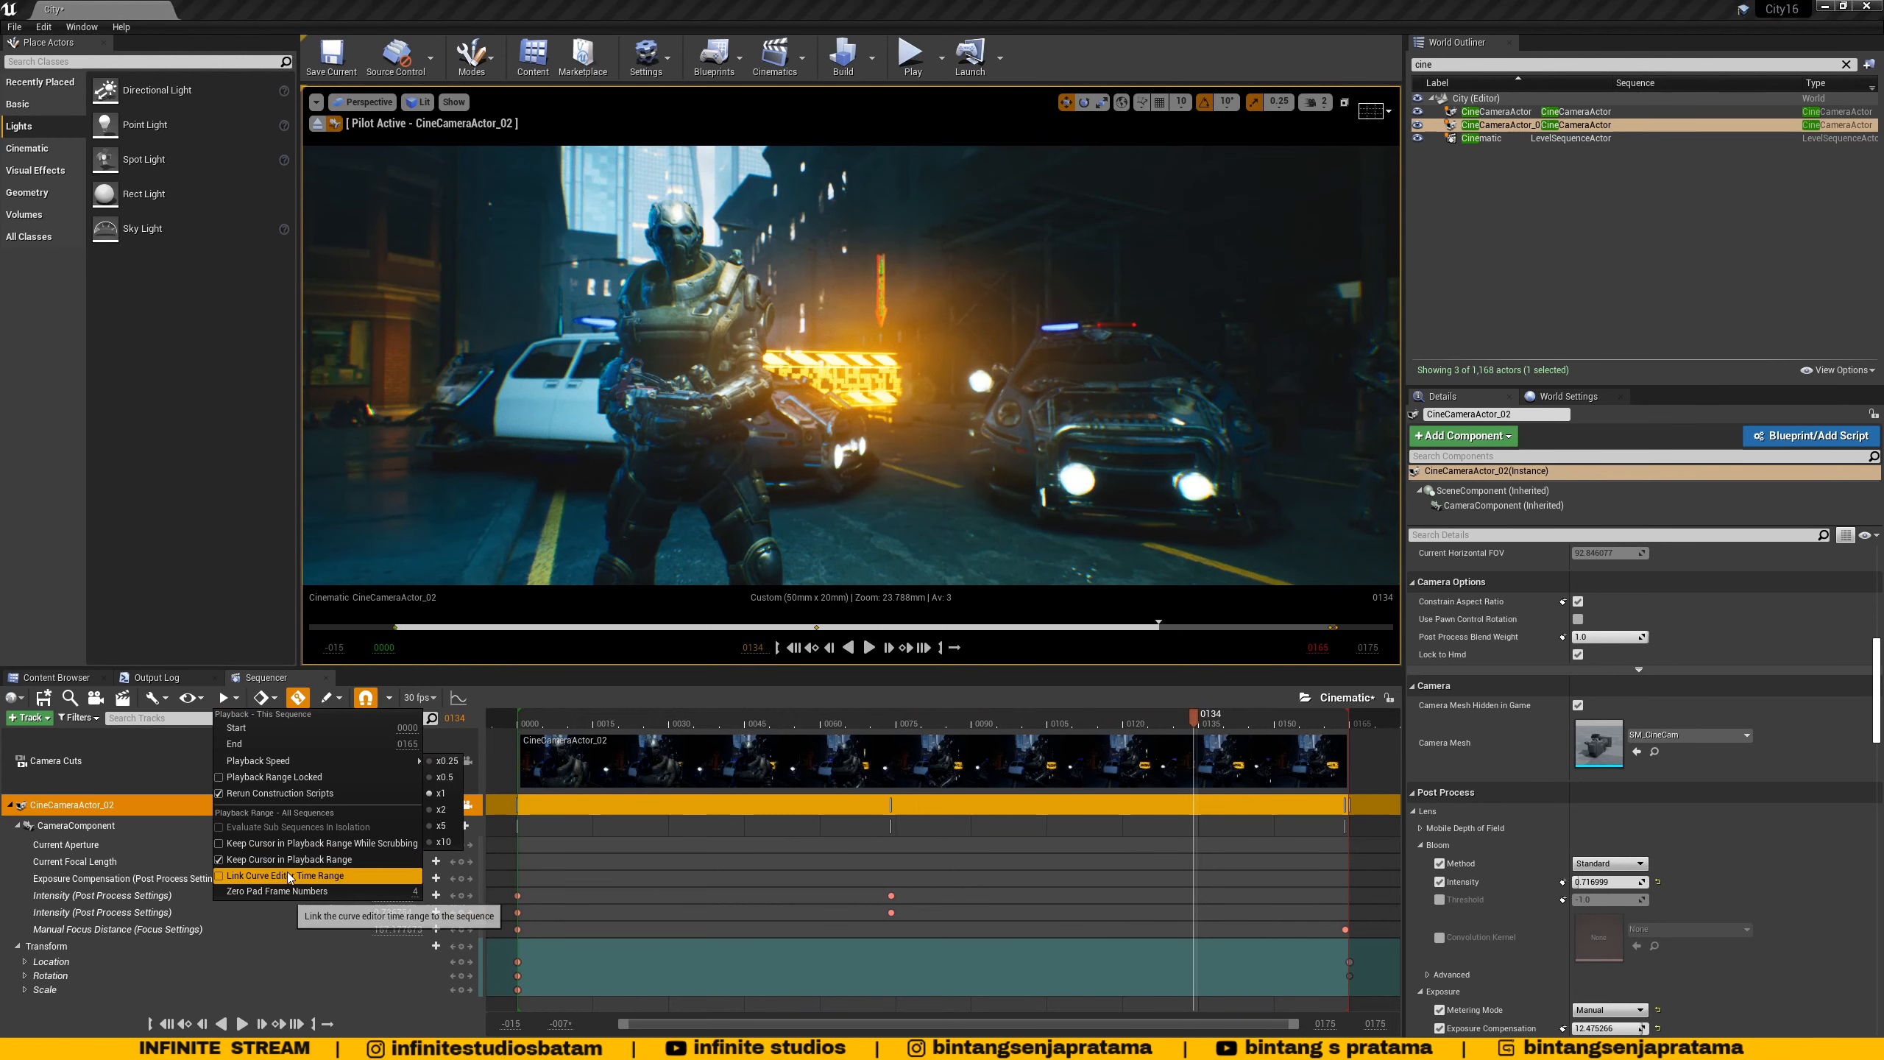
pyautogui.click(196, 701)
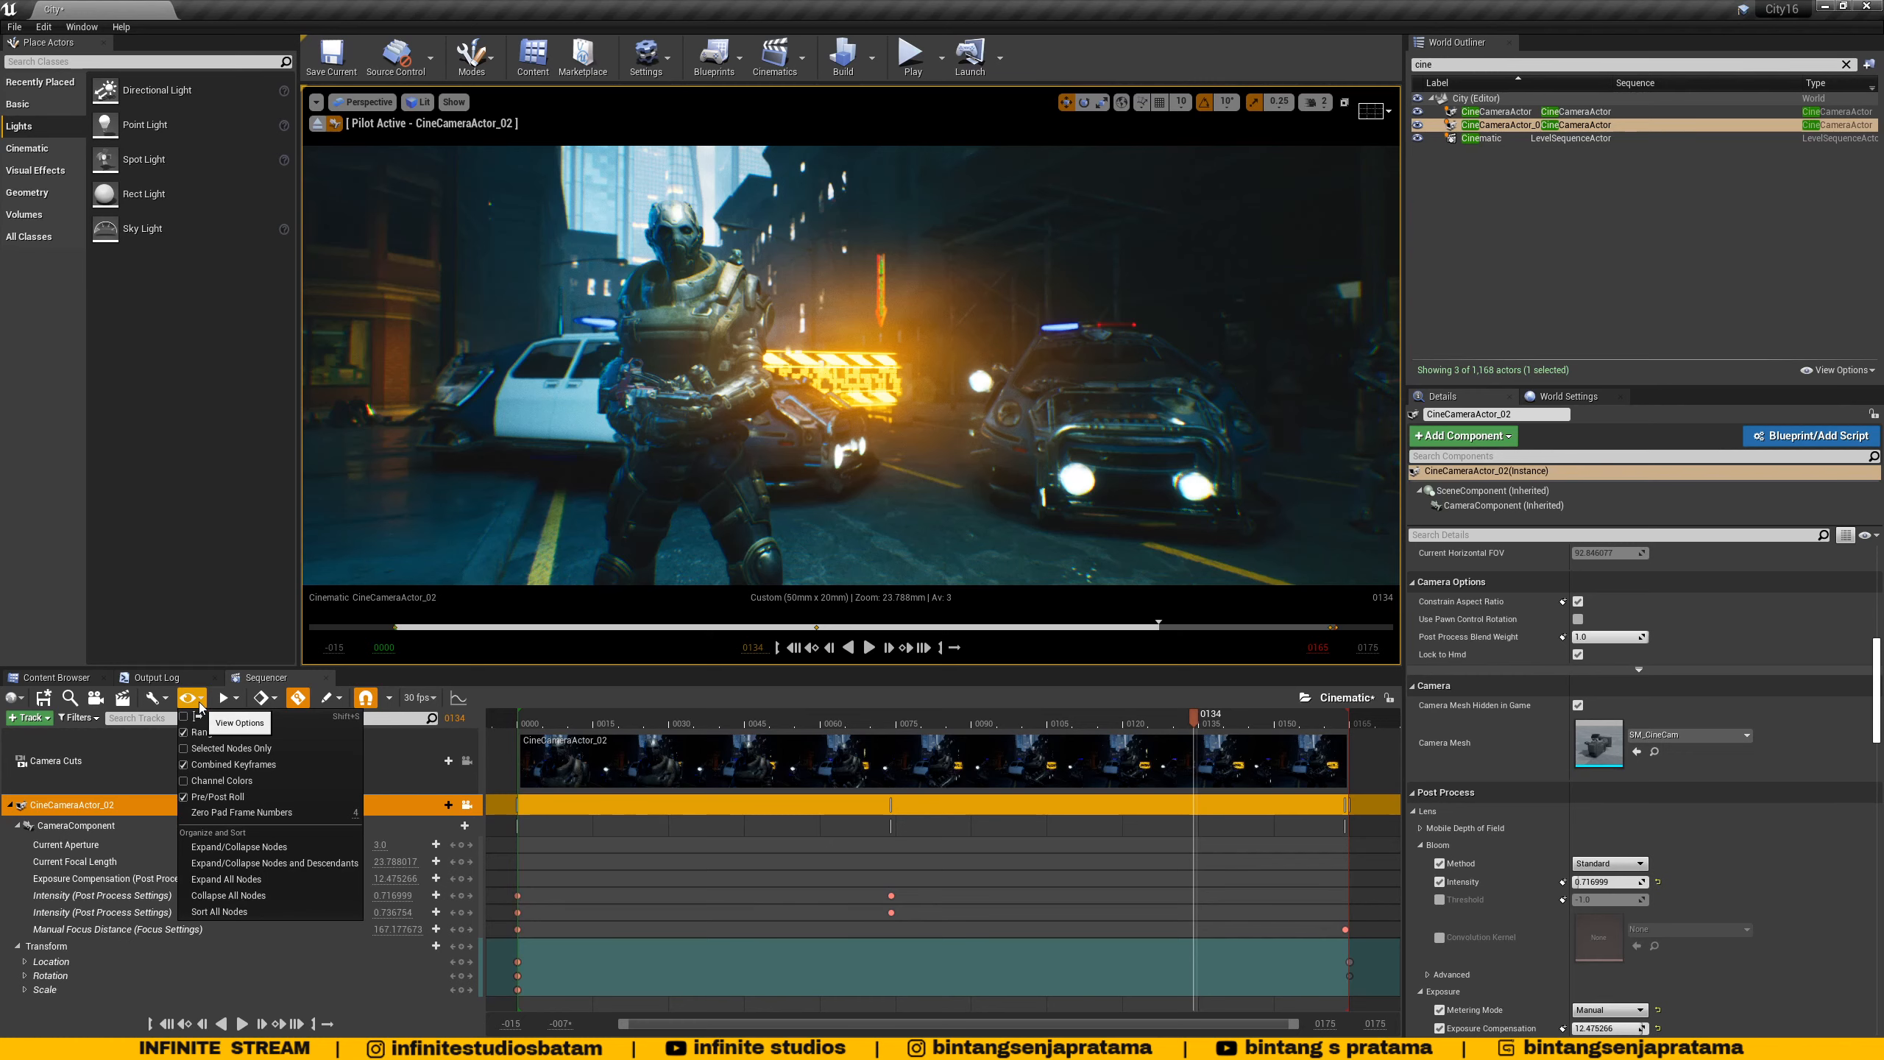
pyautogui.click(199, 703)
pyautogui.click(388, 701)
pyautogui.click(389, 701)
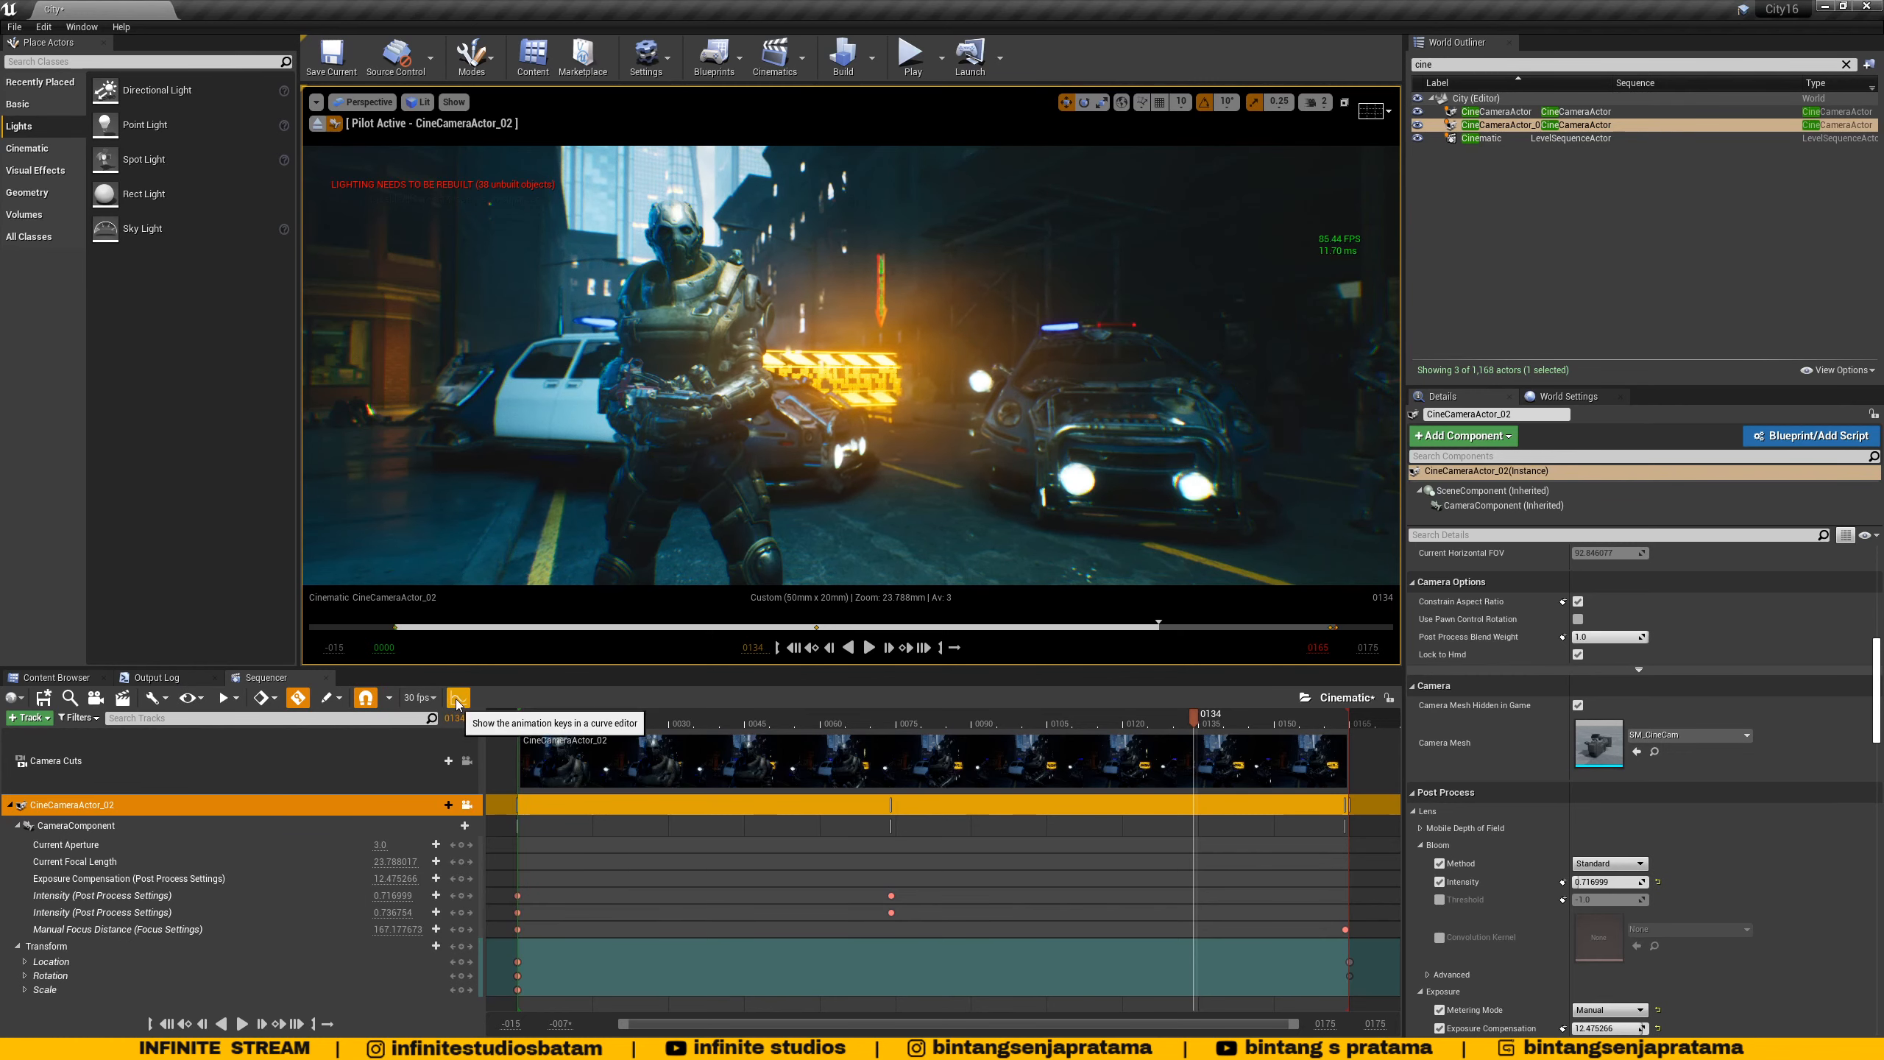
# - Open the curve editor for the sequence's animation keys, reposition its window and enlarge it
pyautogui.click(458, 698)
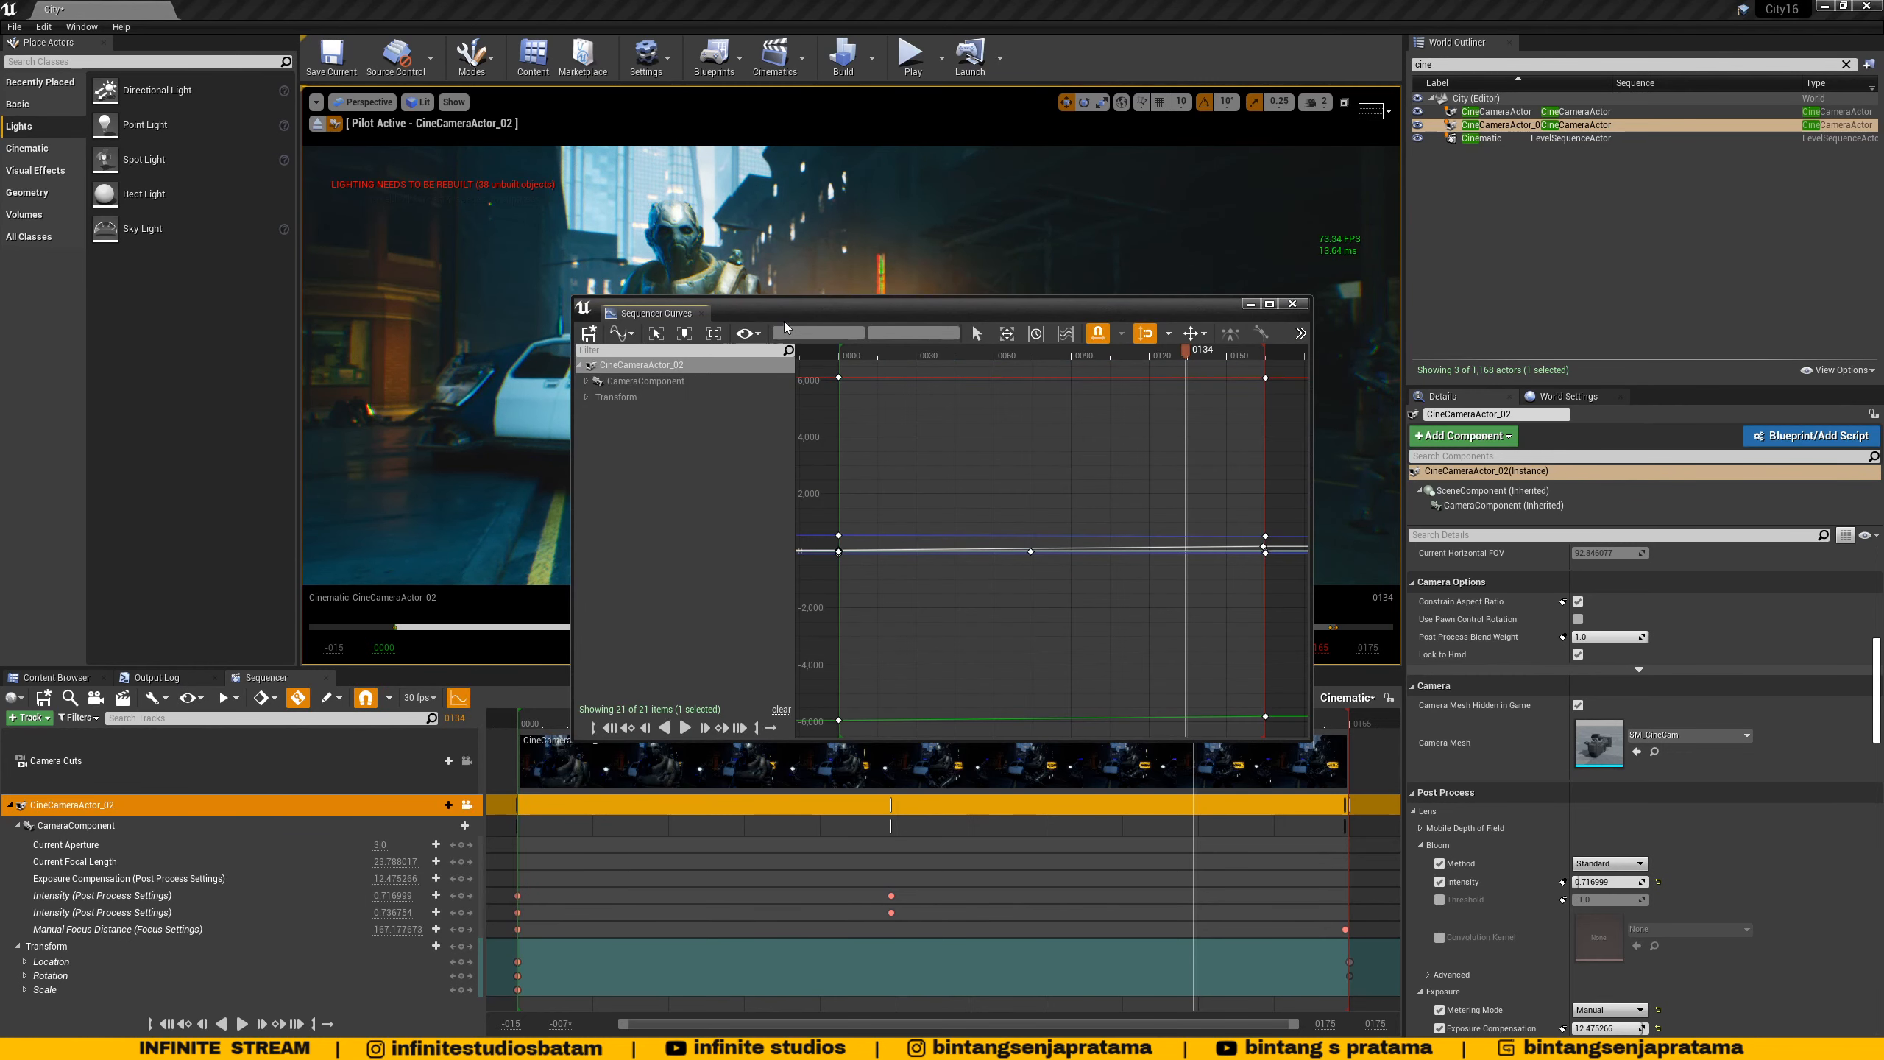
pyautogui.moveTo(780, 322); pyautogui.dragTo(560, 296)
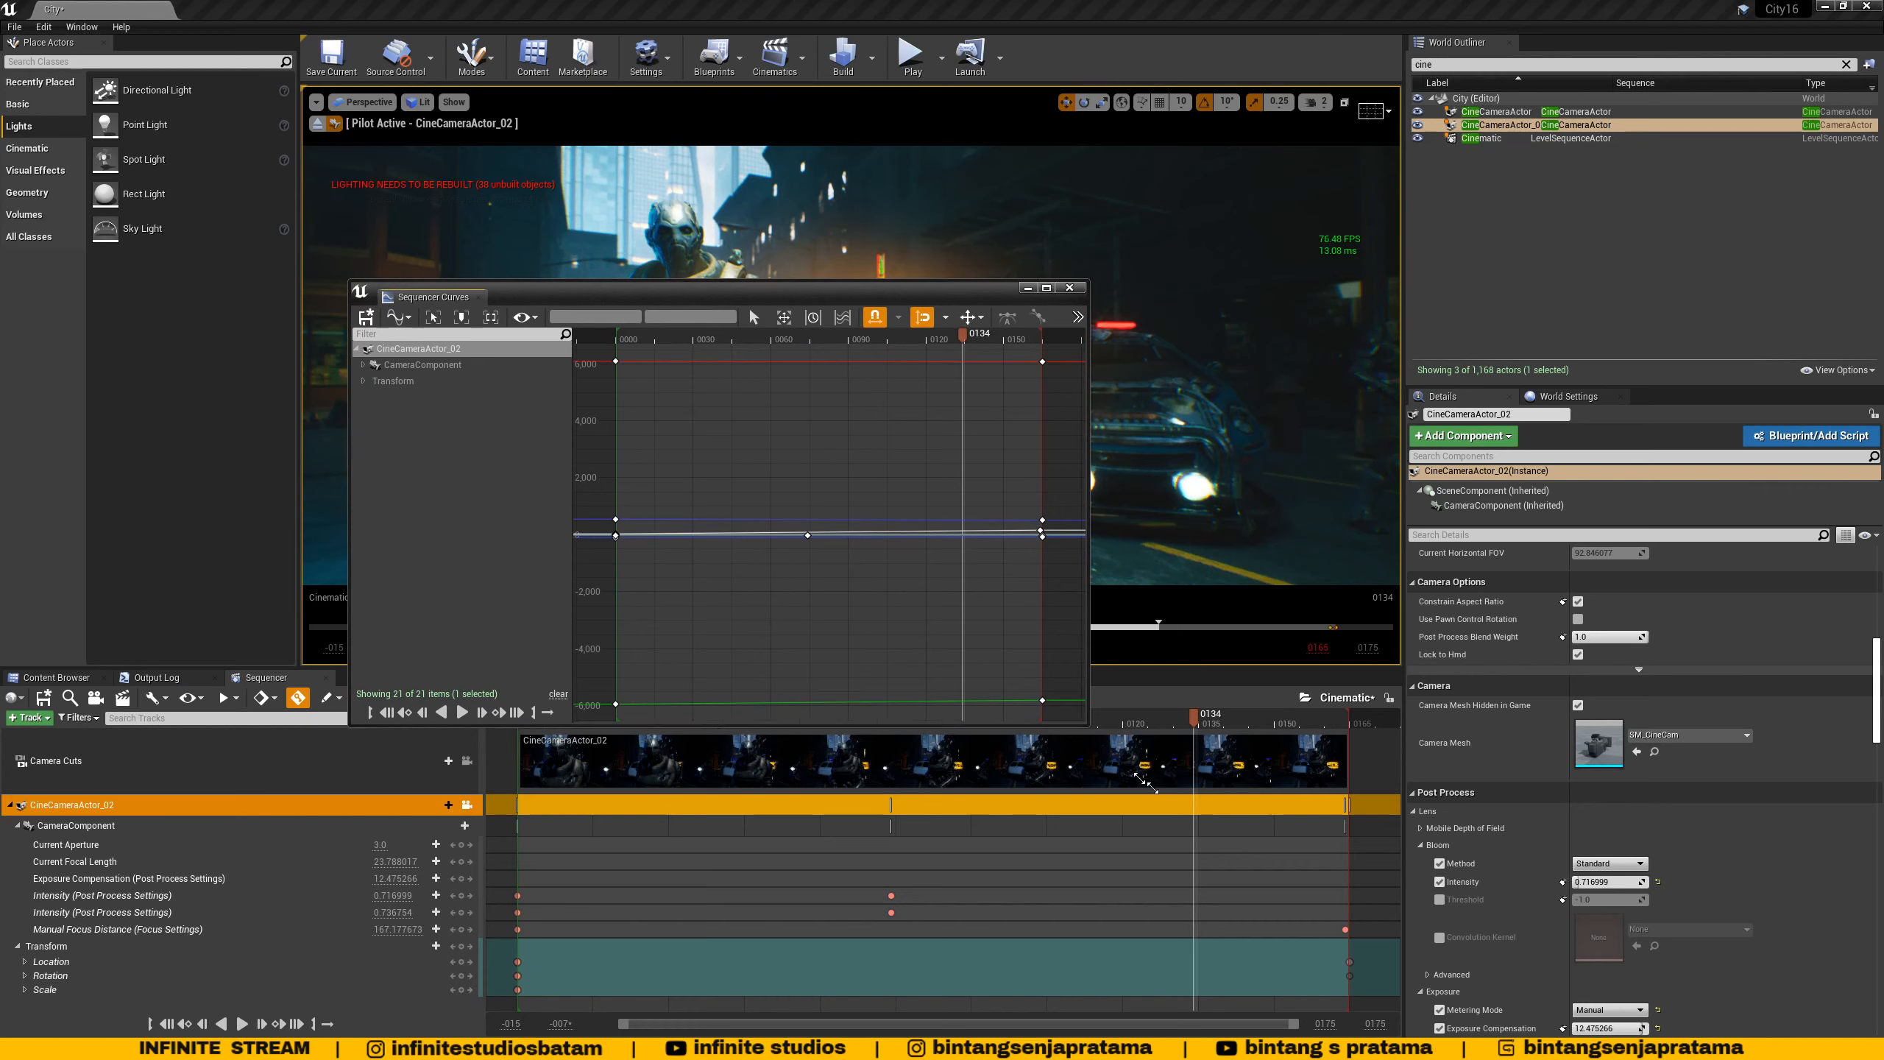
pyautogui.moveTo(1090, 731); pyautogui.dragTo(1315, 929)
# - Examine the animation curves of CineCameraActor_02's CameraComponent and of its Transform location, rotation and scale channels
pyautogui.click(423, 364)
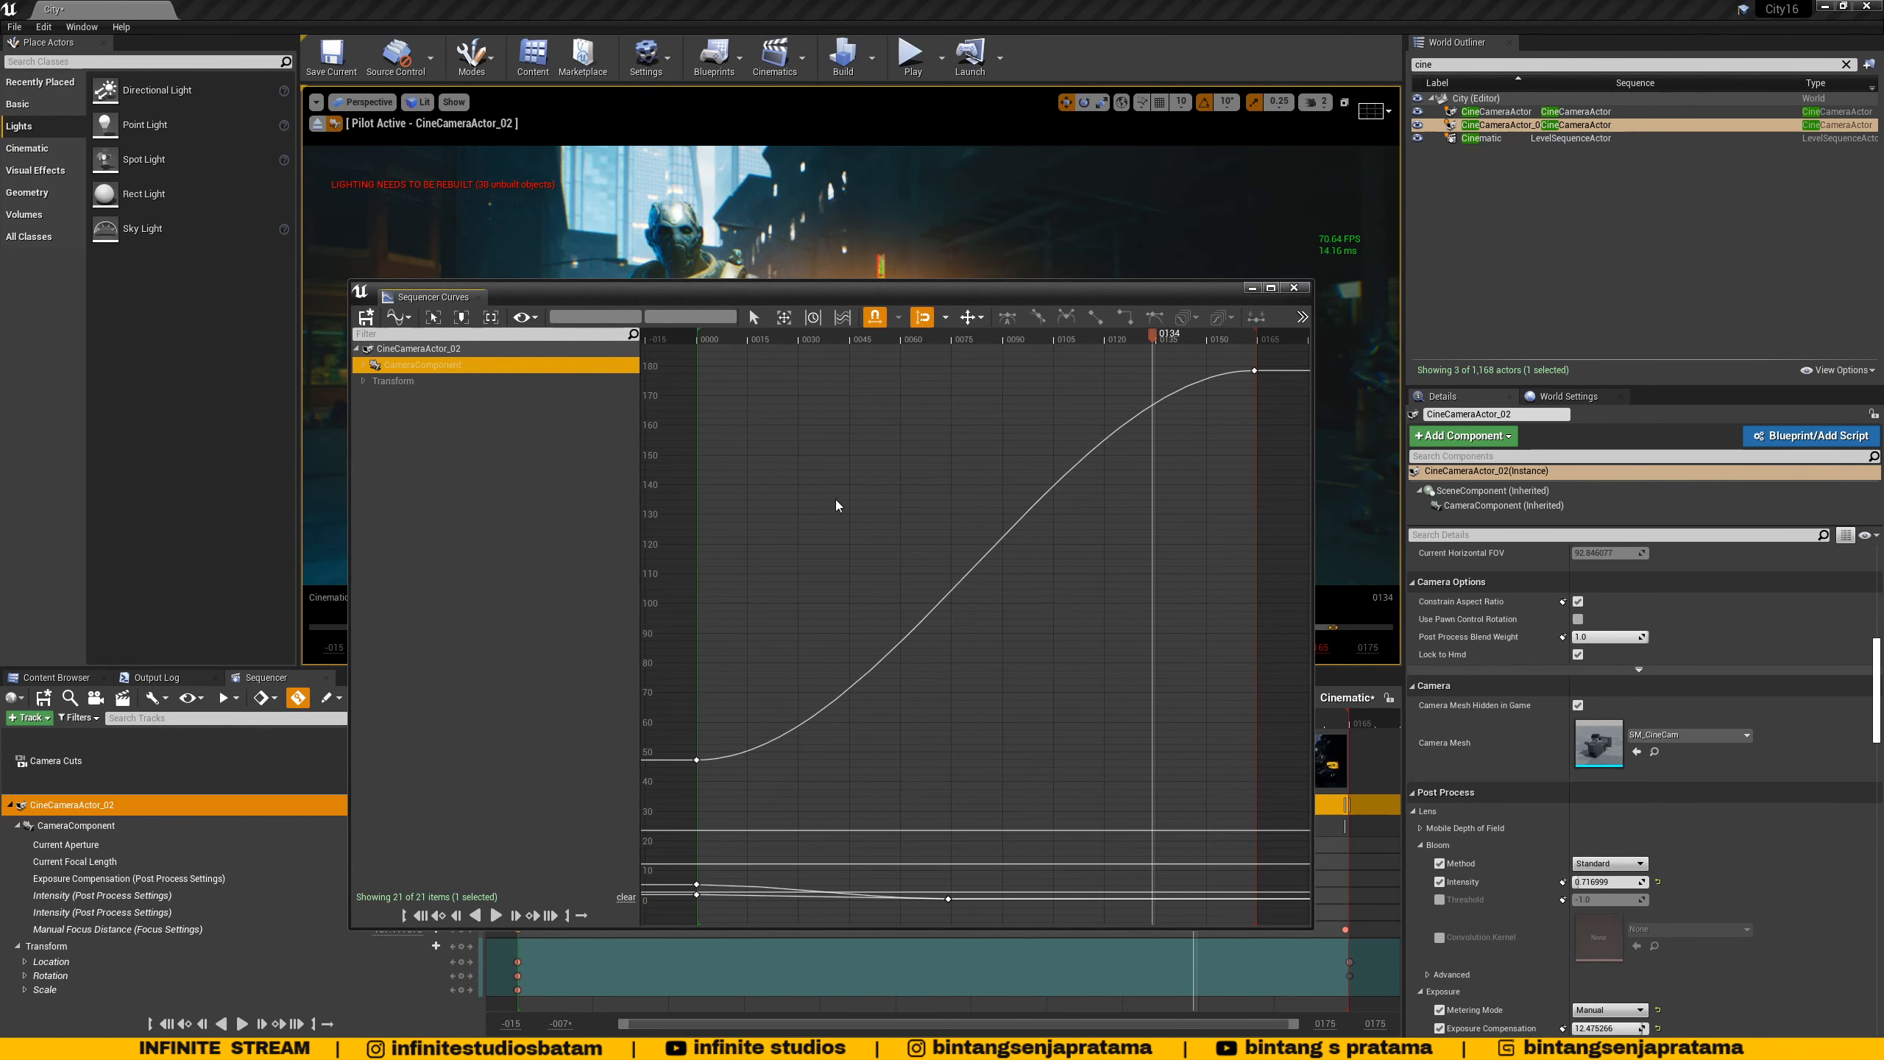
pyautogui.scroll(-2, 836, 505)
pyautogui.click(363, 366)
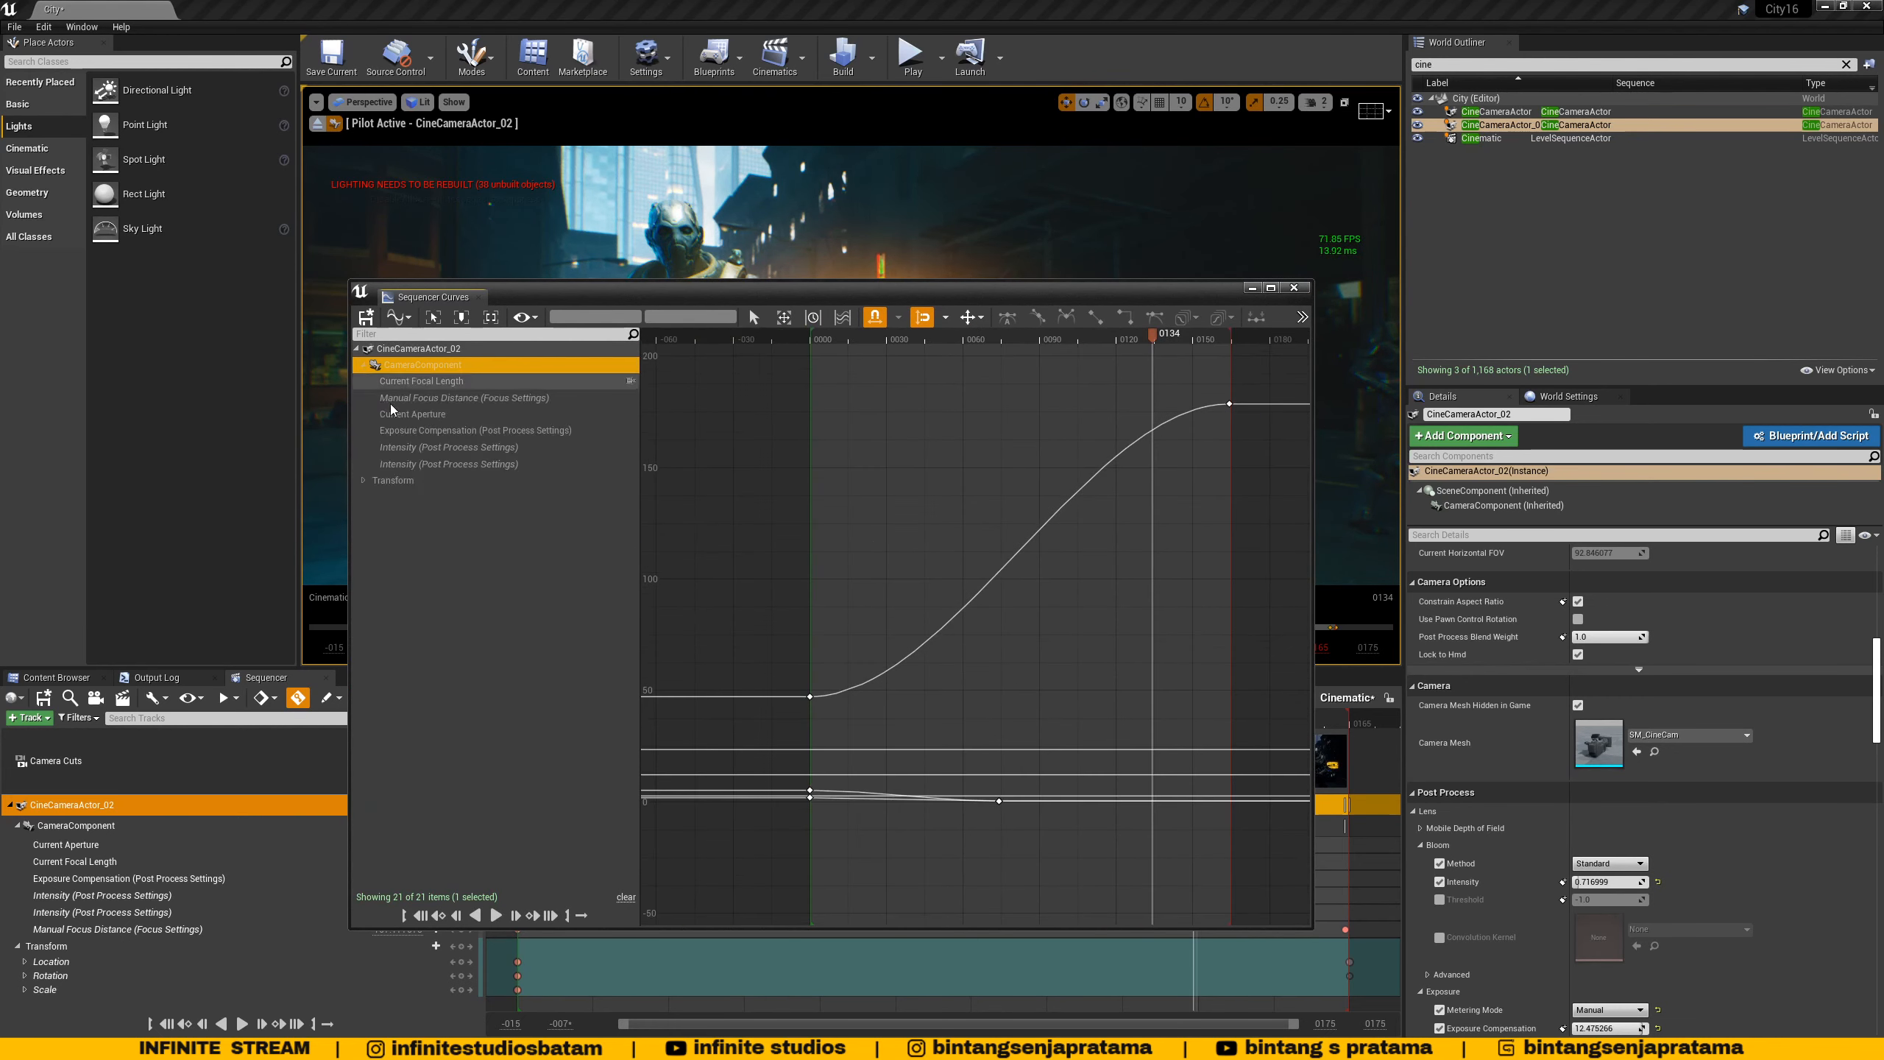
pyautogui.click(407, 480)
pyautogui.click(368, 483)
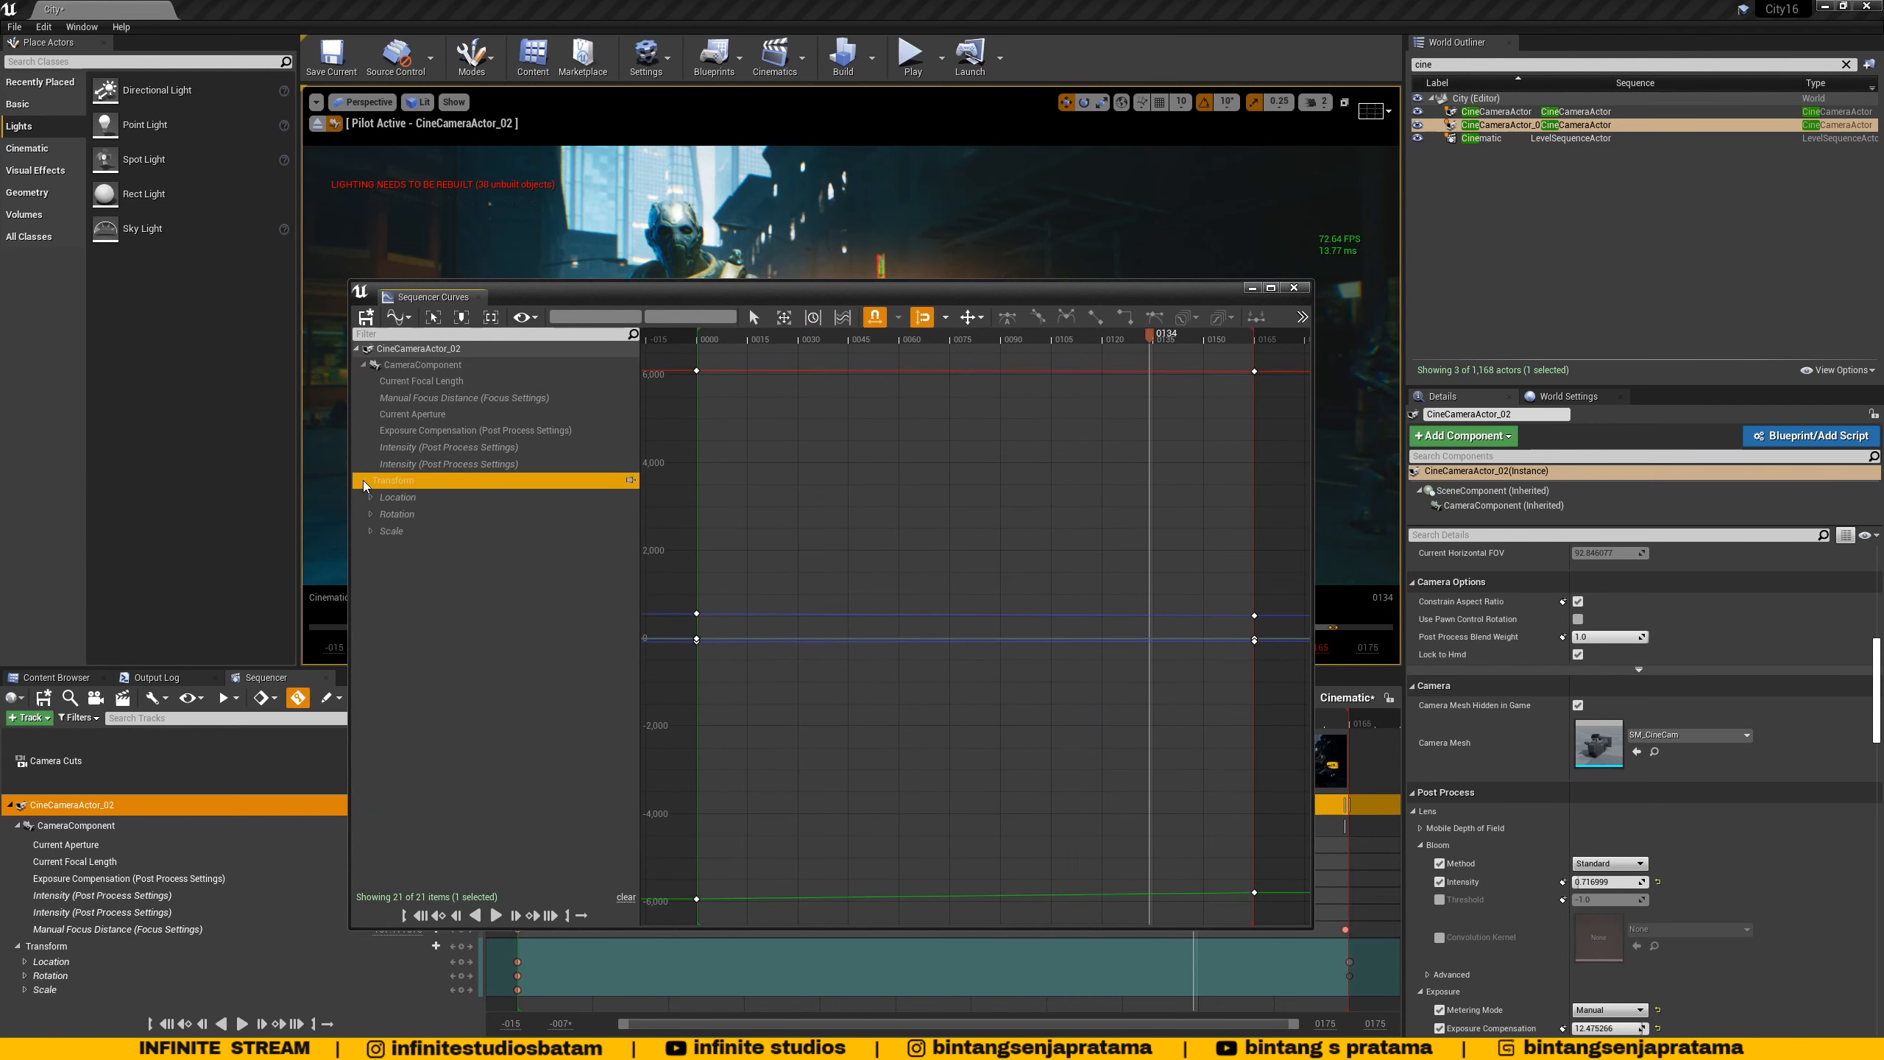
pyautogui.click(409, 500)
pyautogui.click(405, 518)
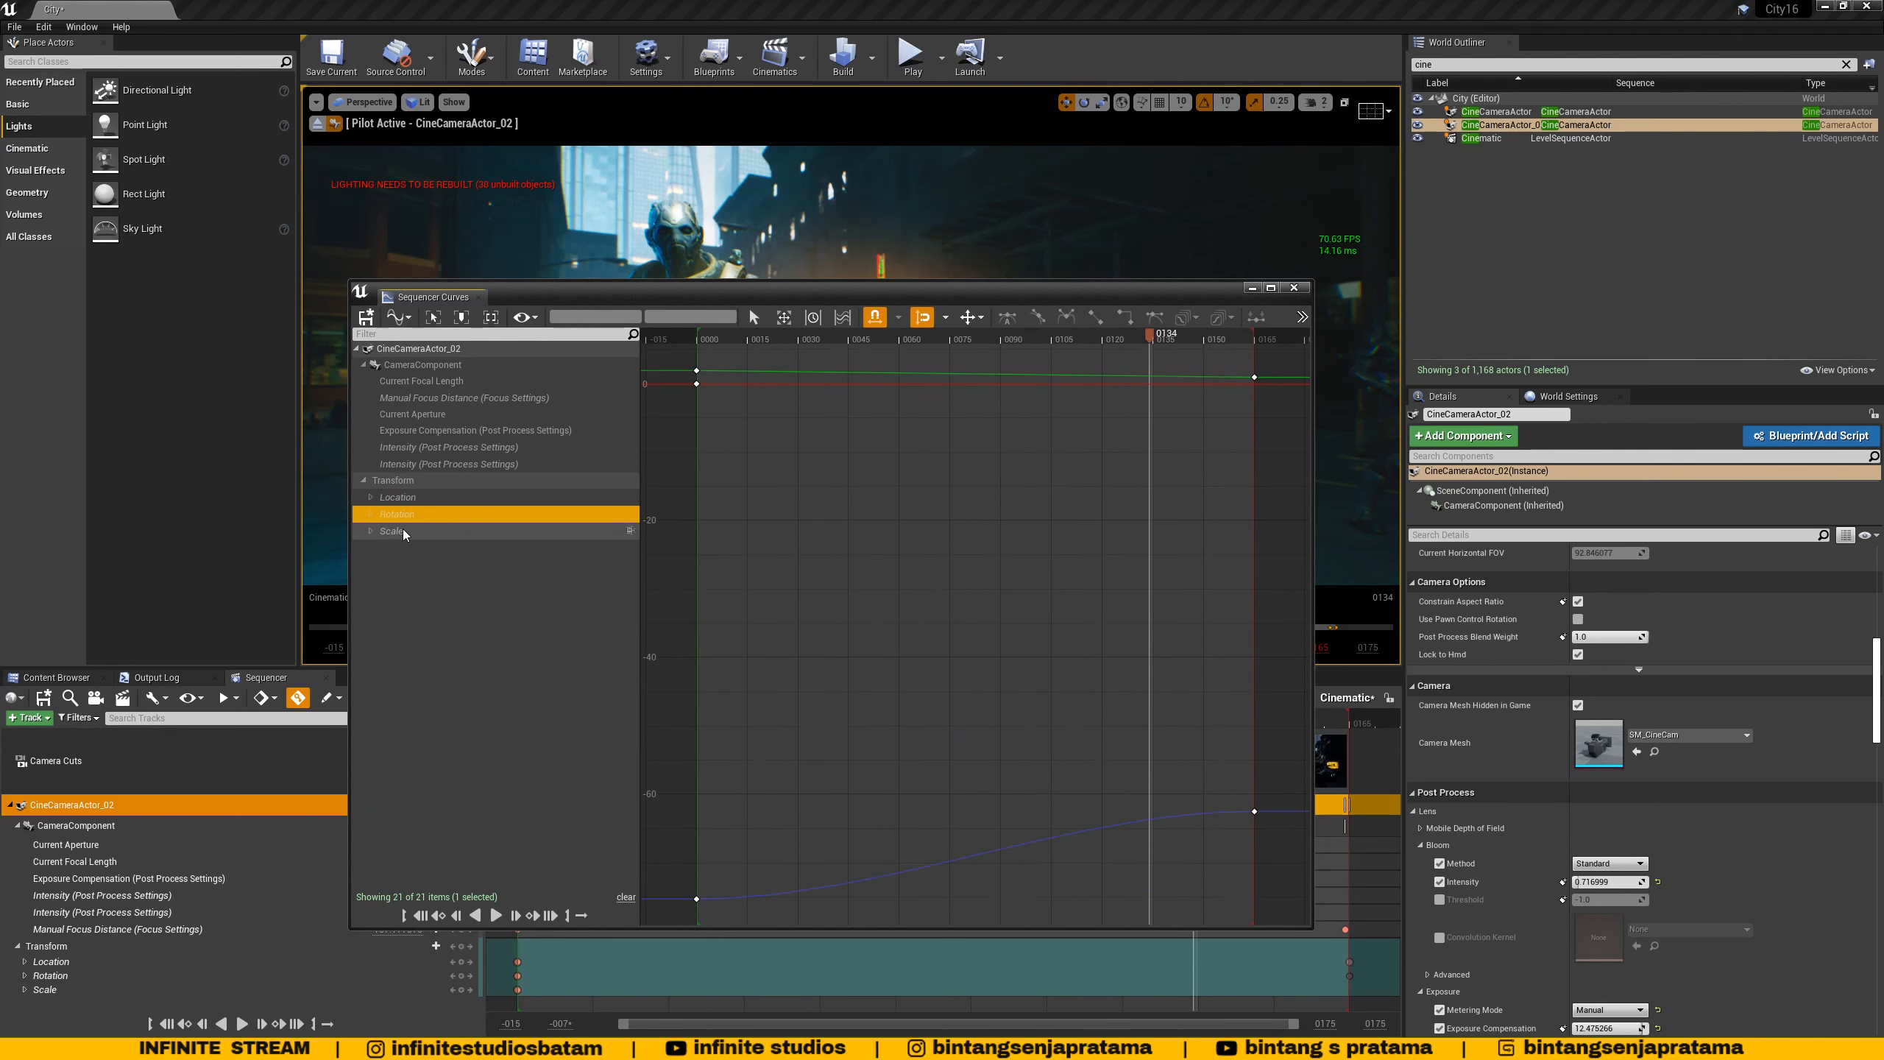
pyautogui.click(404, 529)
pyautogui.click(374, 518)
pyautogui.click(371, 516)
pyautogui.click(371, 516)
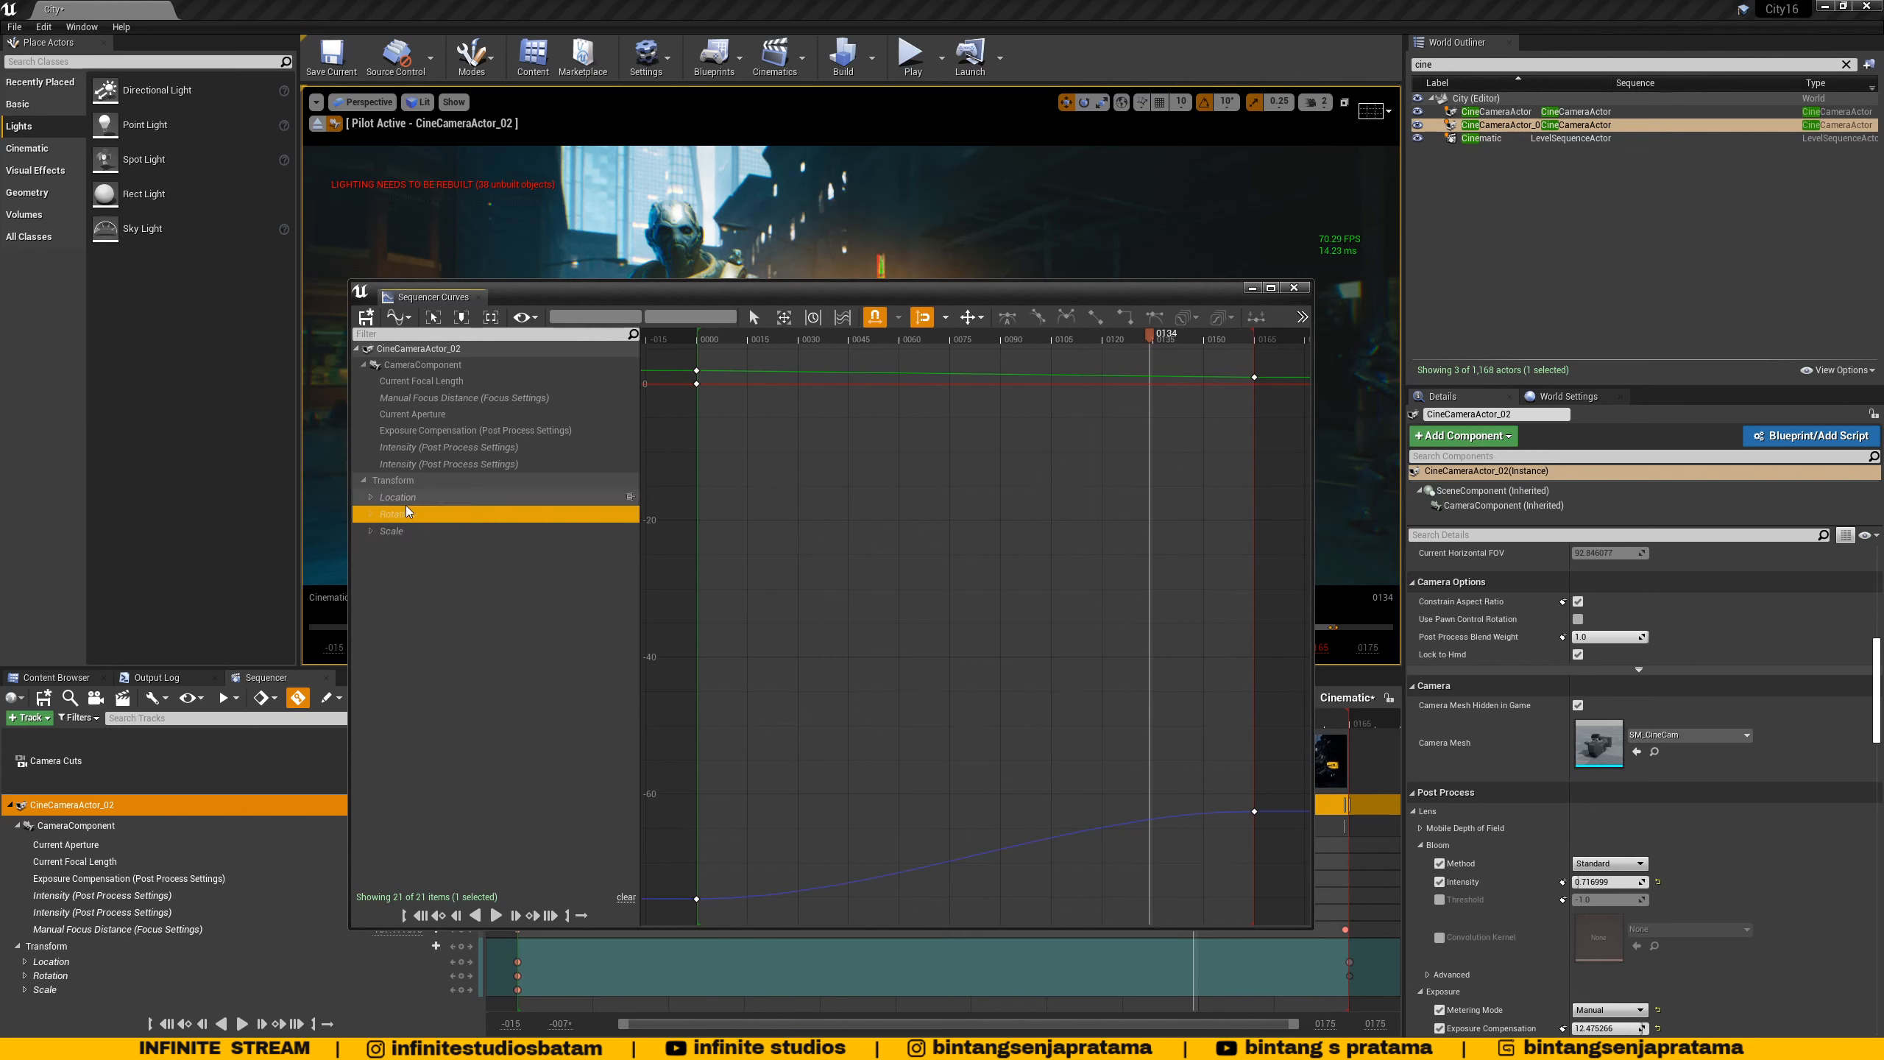
# - Examine the combined Transform curves over the sequence's full playback range in the curve editor
pyautogui.click(424, 481)
pyautogui.scroll(-5, 1036, 605)
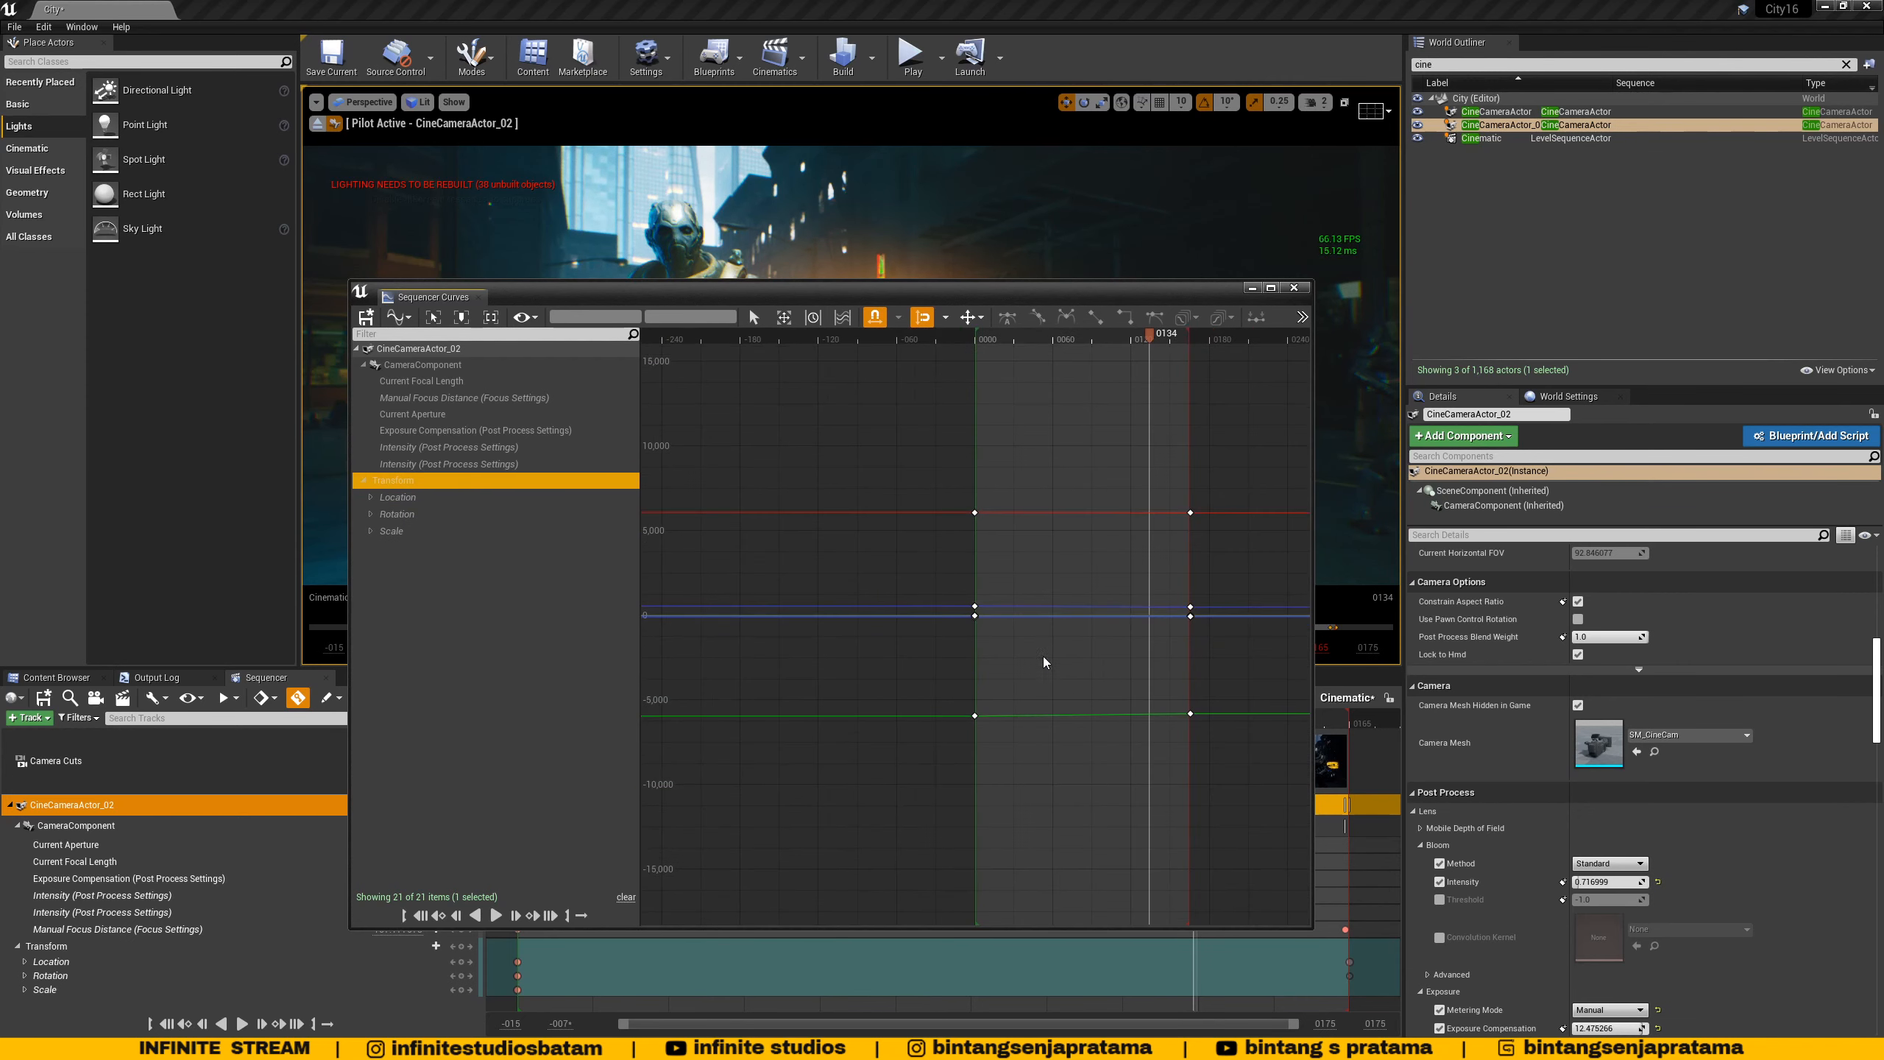
pyautogui.scroll(2, 1154, 676)
pyautogui.scroll(-3, 1155, 660)
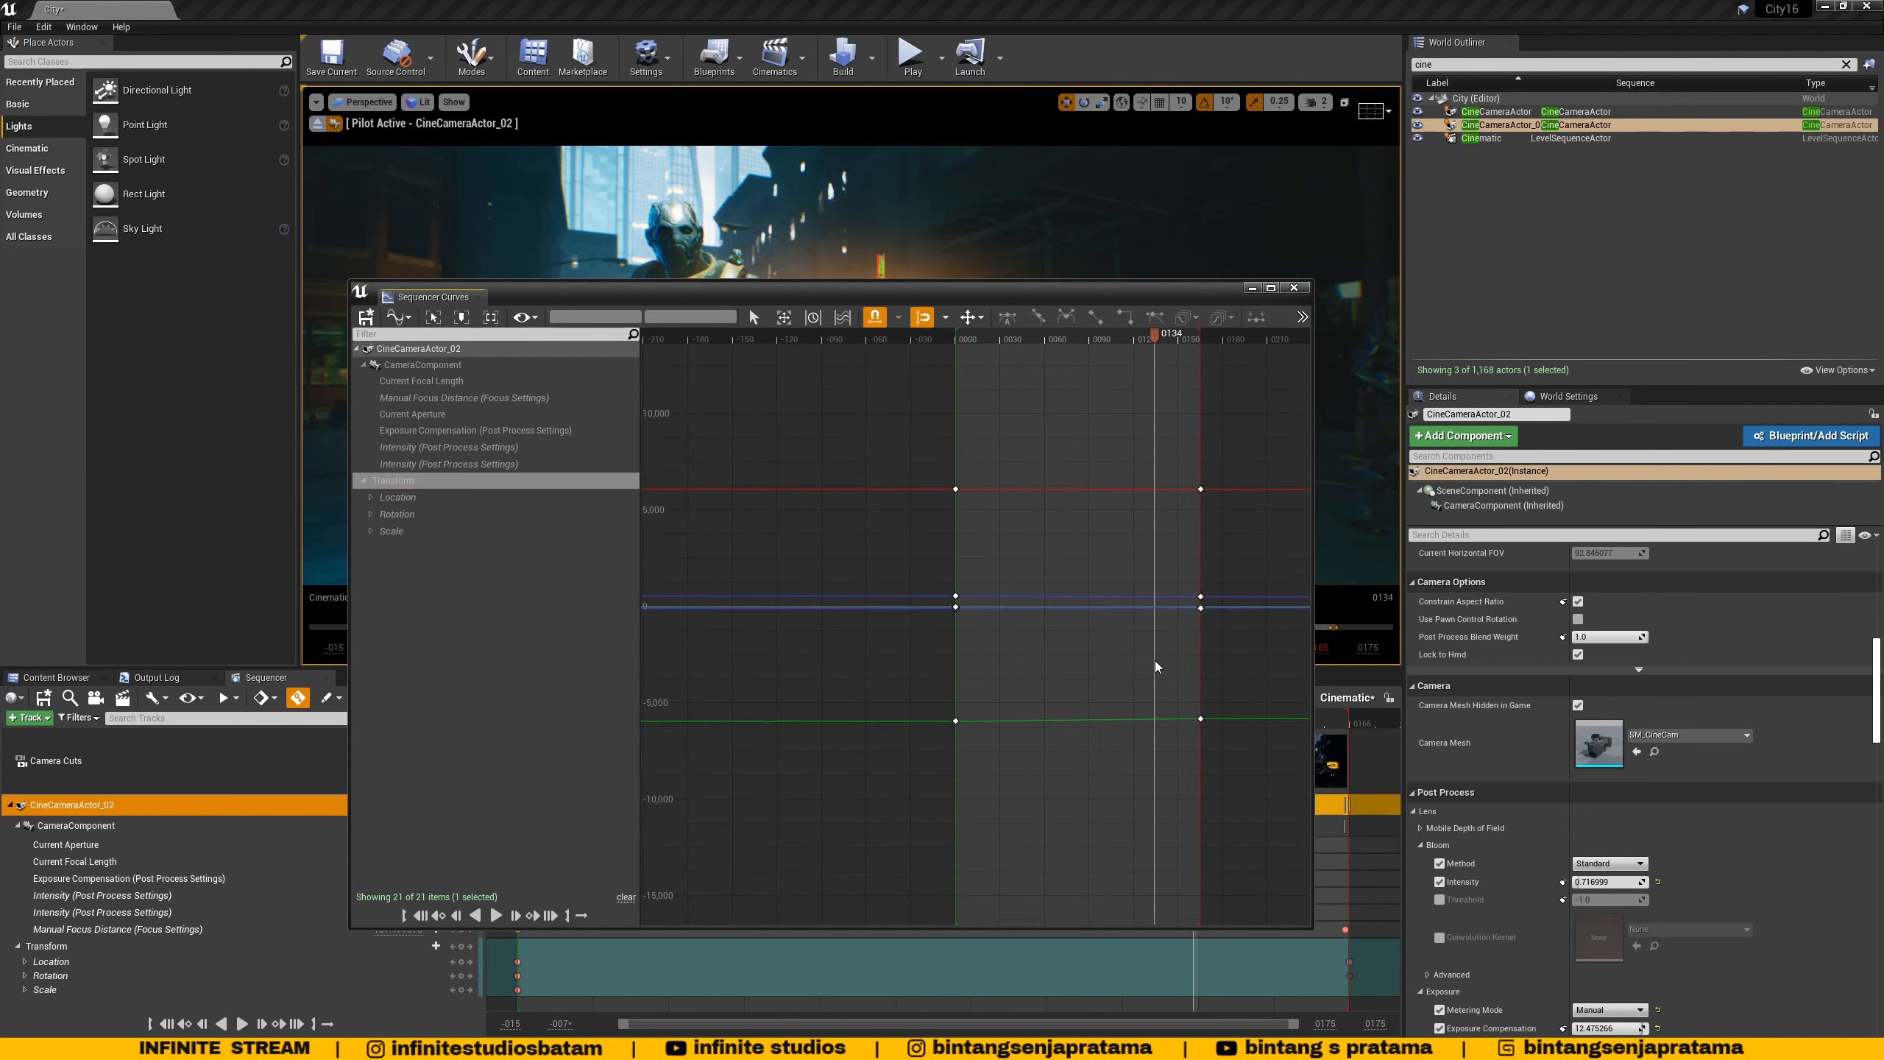
pyautogui.rightClick(951, 672)
pyautogui.click(881, 659)
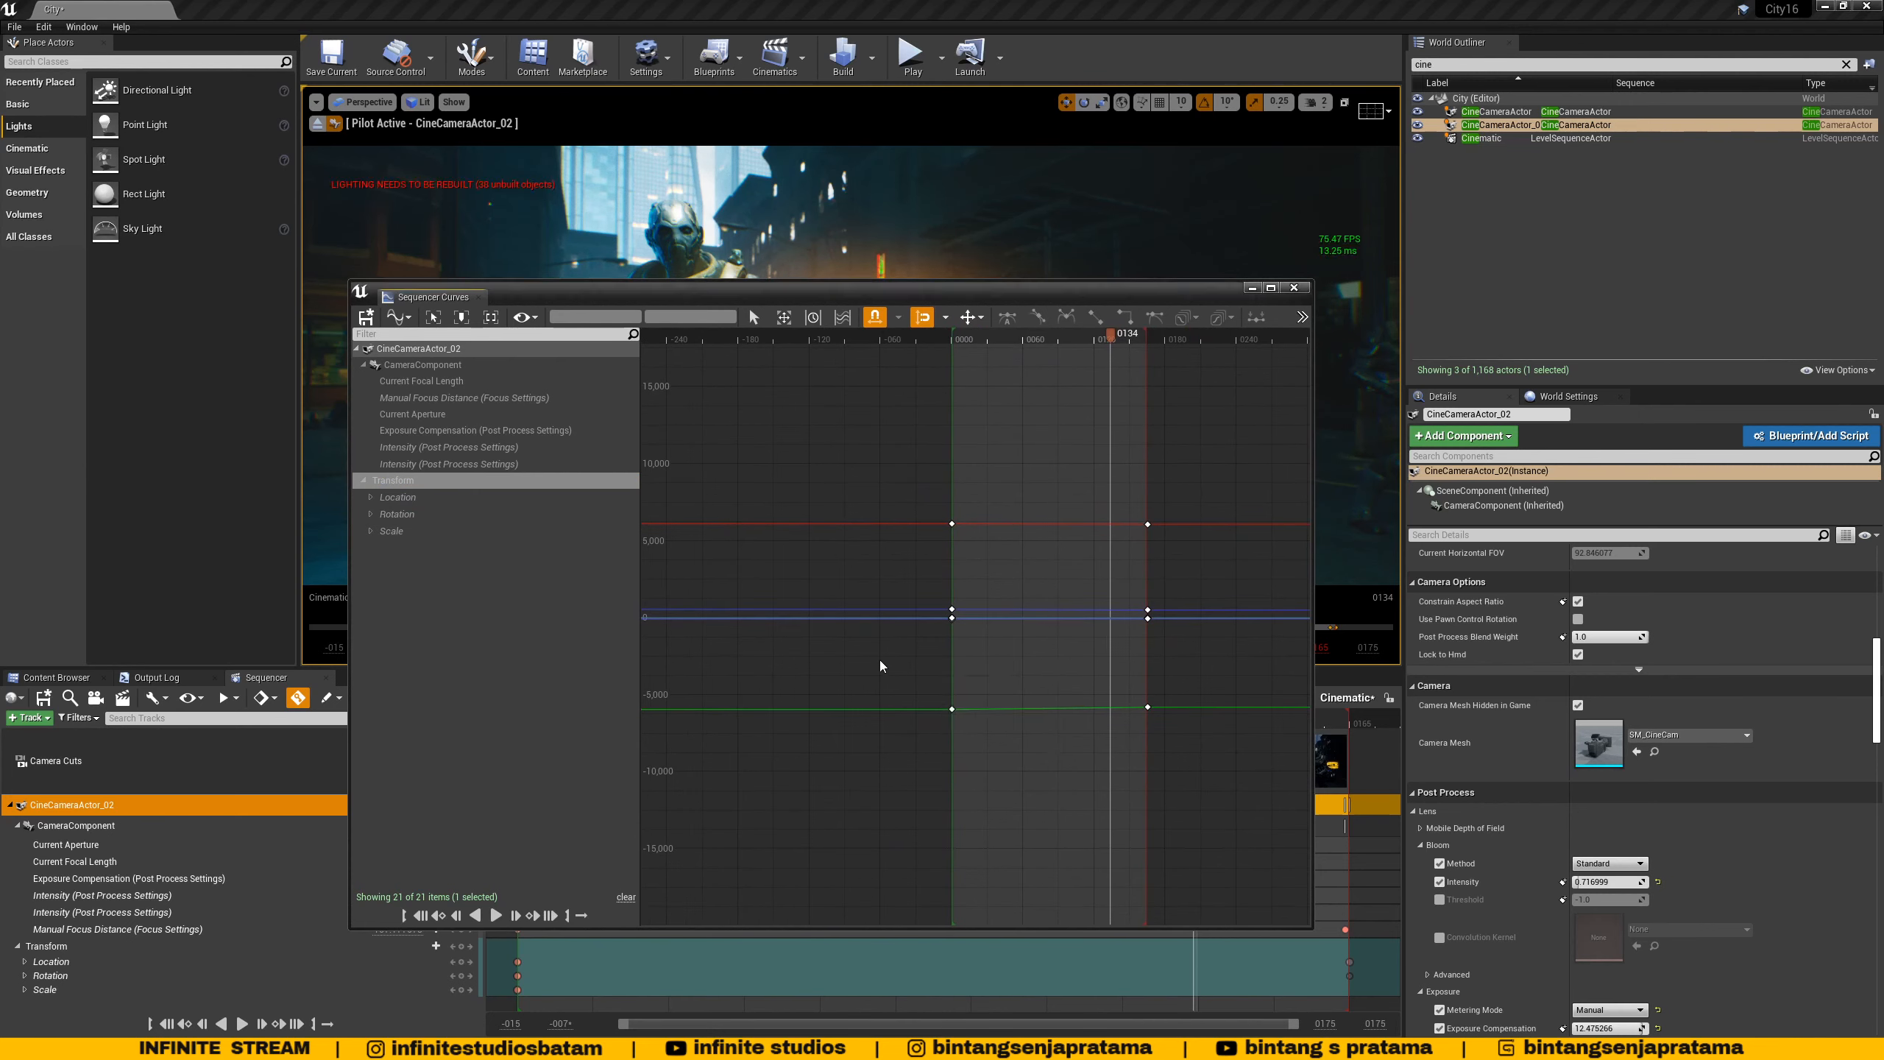
pyautogui.moveTo(917, 663)
pyautogui.mouseDown()
pyautogui.moveTo(934, 623)
pyautogui.moveTo(921, 629)
pyautogui.mouseUp()
pyautogui.moveTo(1053, 656); pyautogui.dragTo(901, 655, button='right')
pyautogui.scroll(3, 919, 660)
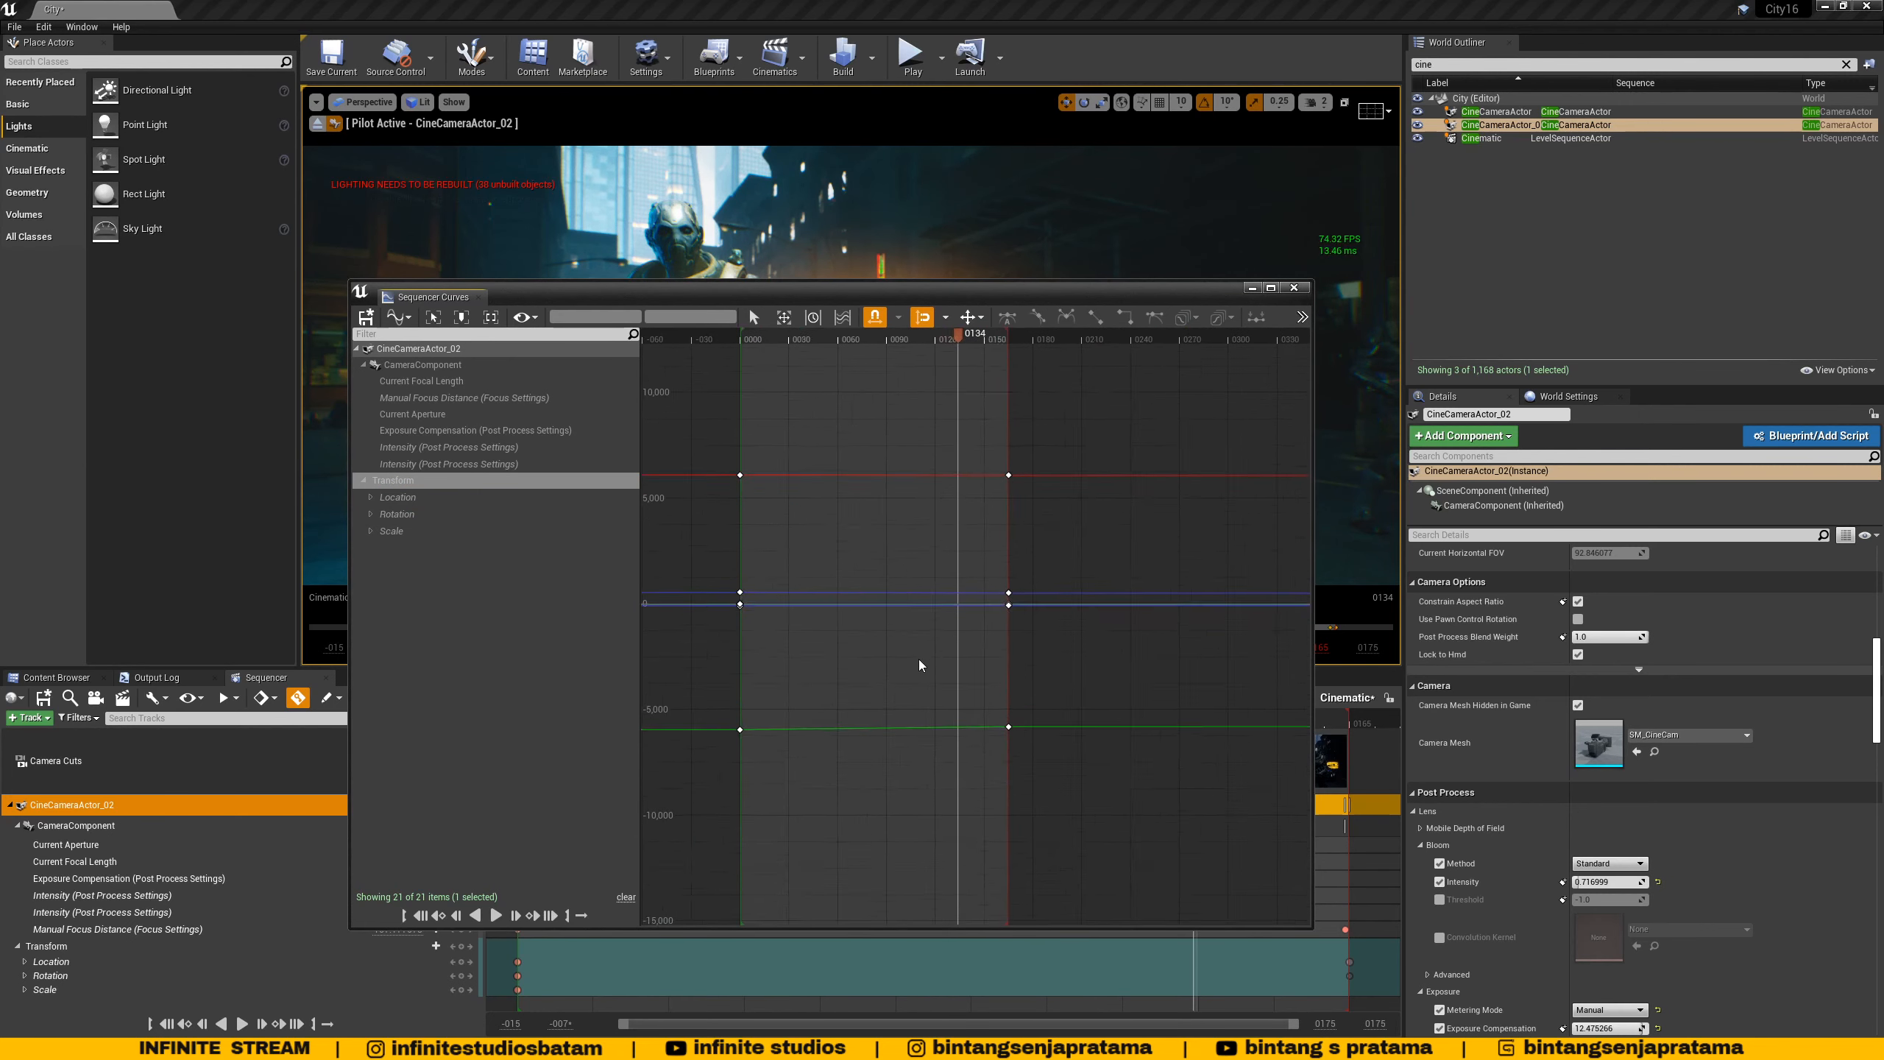
pyautogui.scroll(2, 957, 676)
pyautogui.scroll(-1, 948, 690)
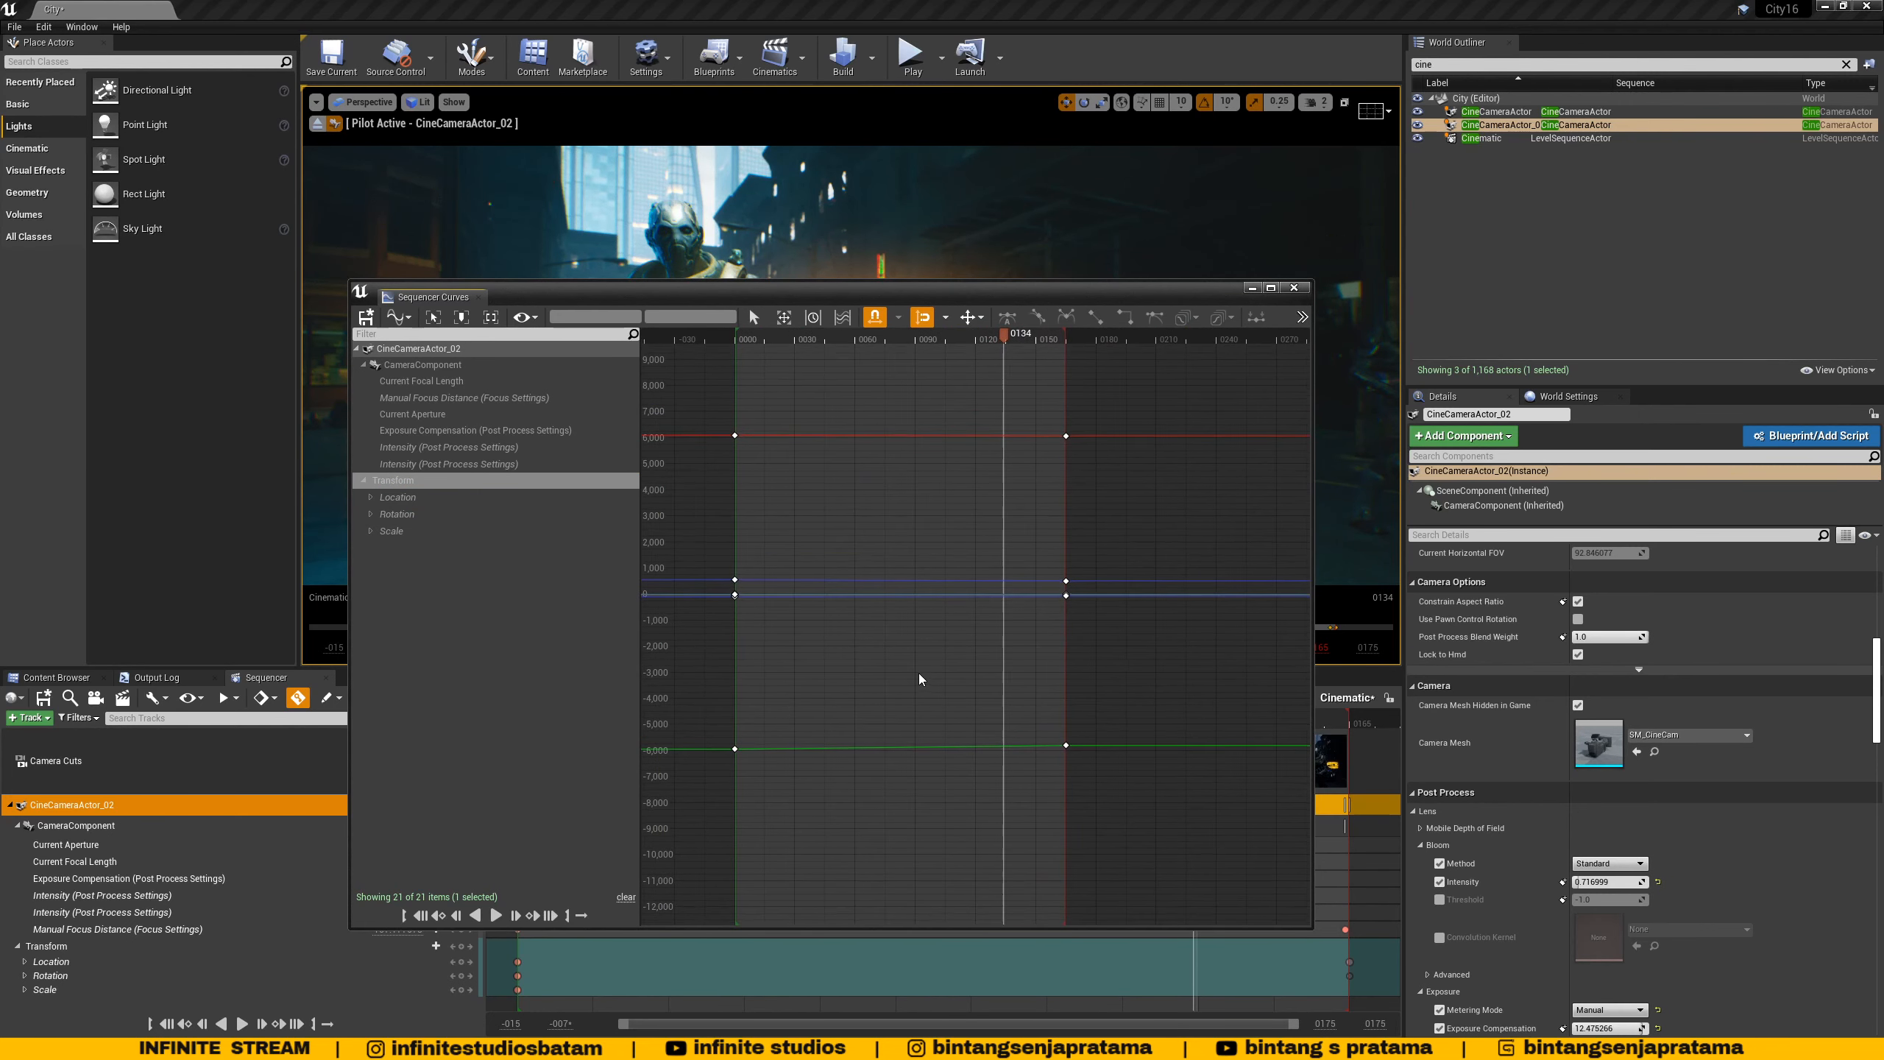
pyautogui.moveTo(946, 669); pyautogui.dragTo(977, 548, button='right')
# - Box-select all Transform keyframes at both ends of the playback range to show their tangents, and clear the selection
pyautogui.click(973, 324)
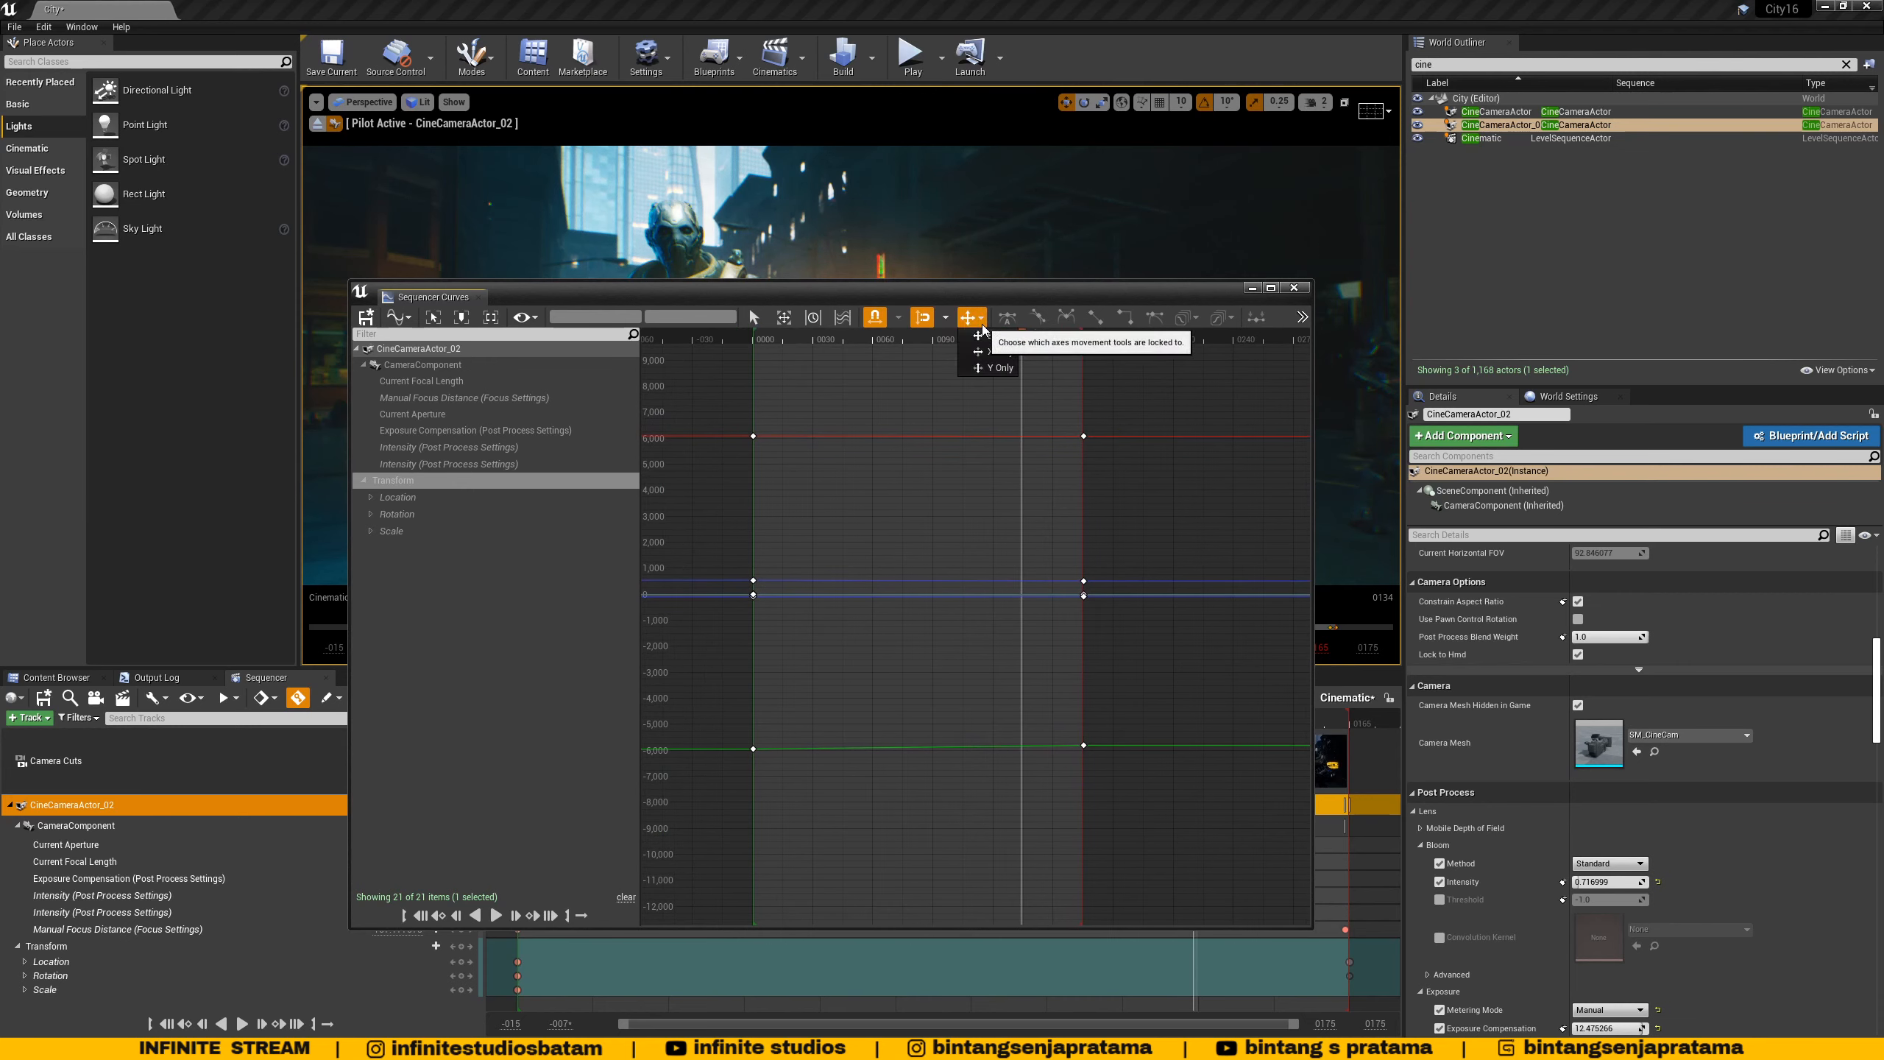
pyautogui.click(993, 346)
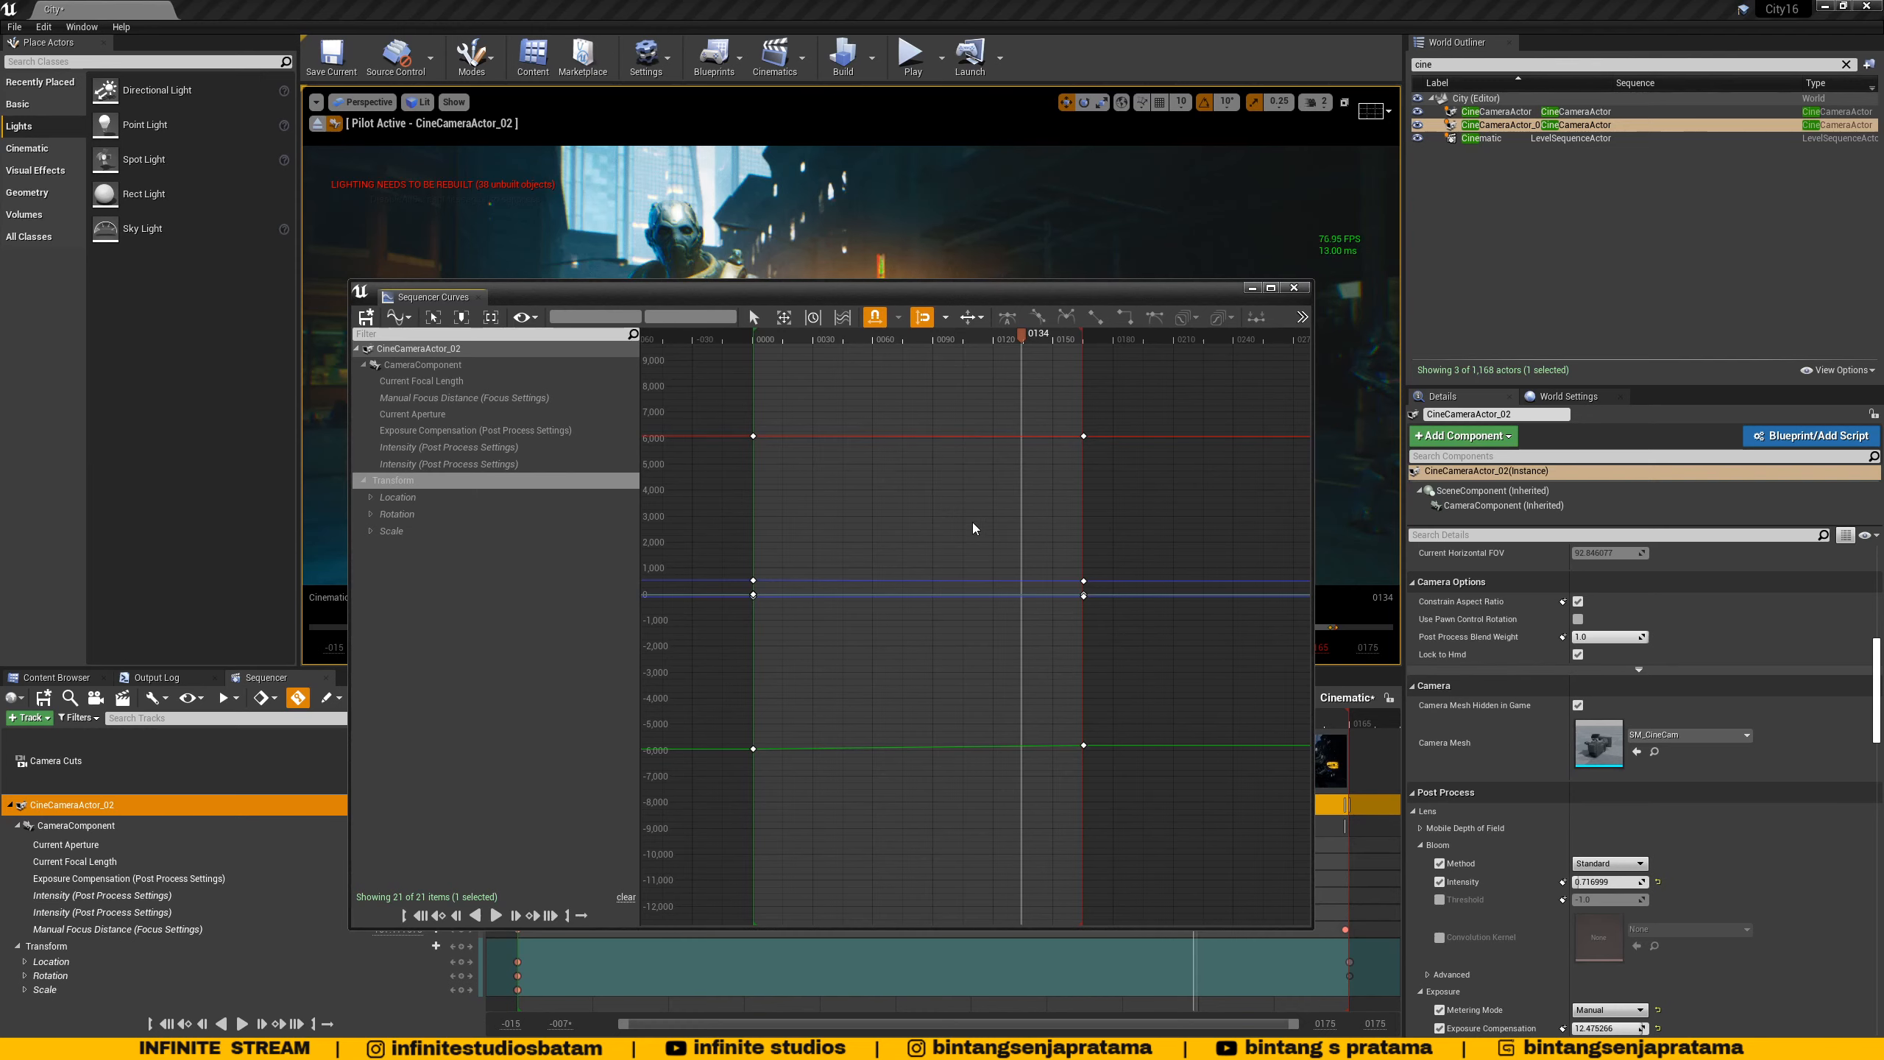
pyautogui.keyDown('alt'); pyautogui.moveTo(967, 519); pyautogui.dragTo(924, 580, button='right'); pyautogui.keyUp('alt')
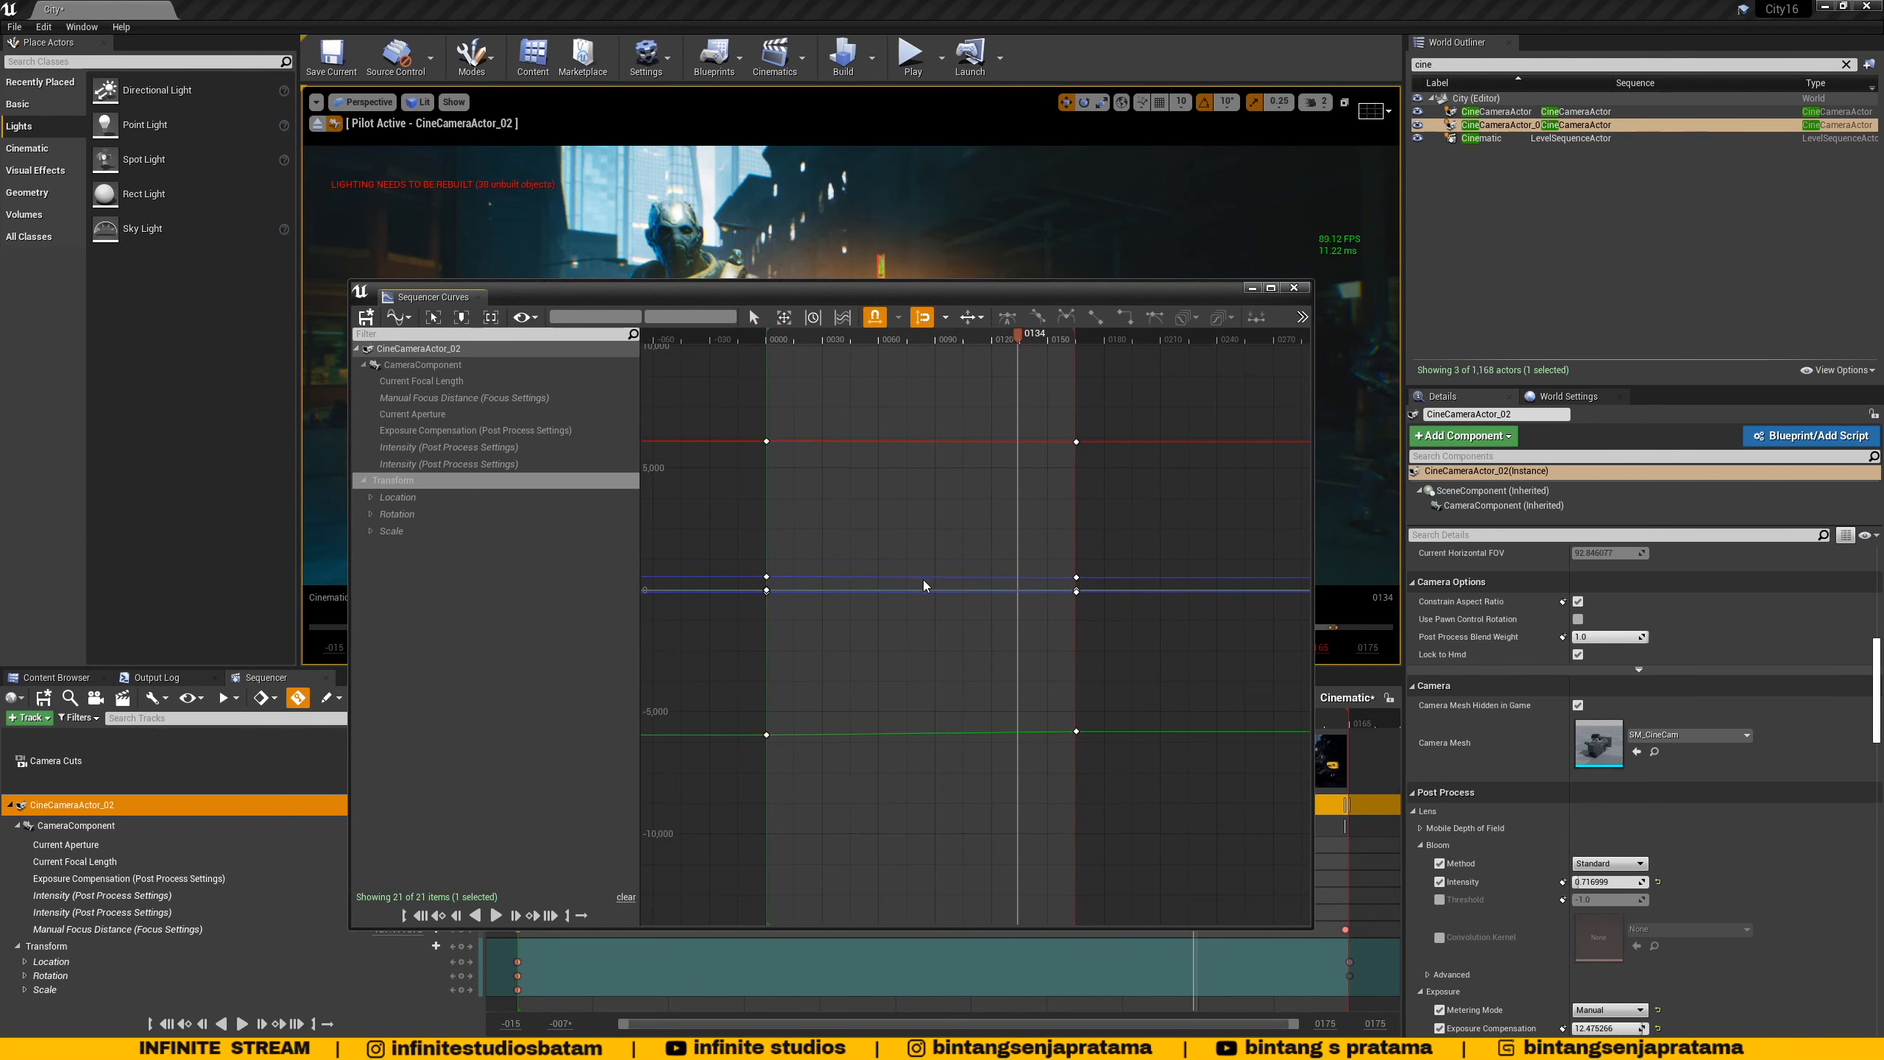
pyautogui.moveTo(728, 414); pyautogui.dragTo(1149, 795)
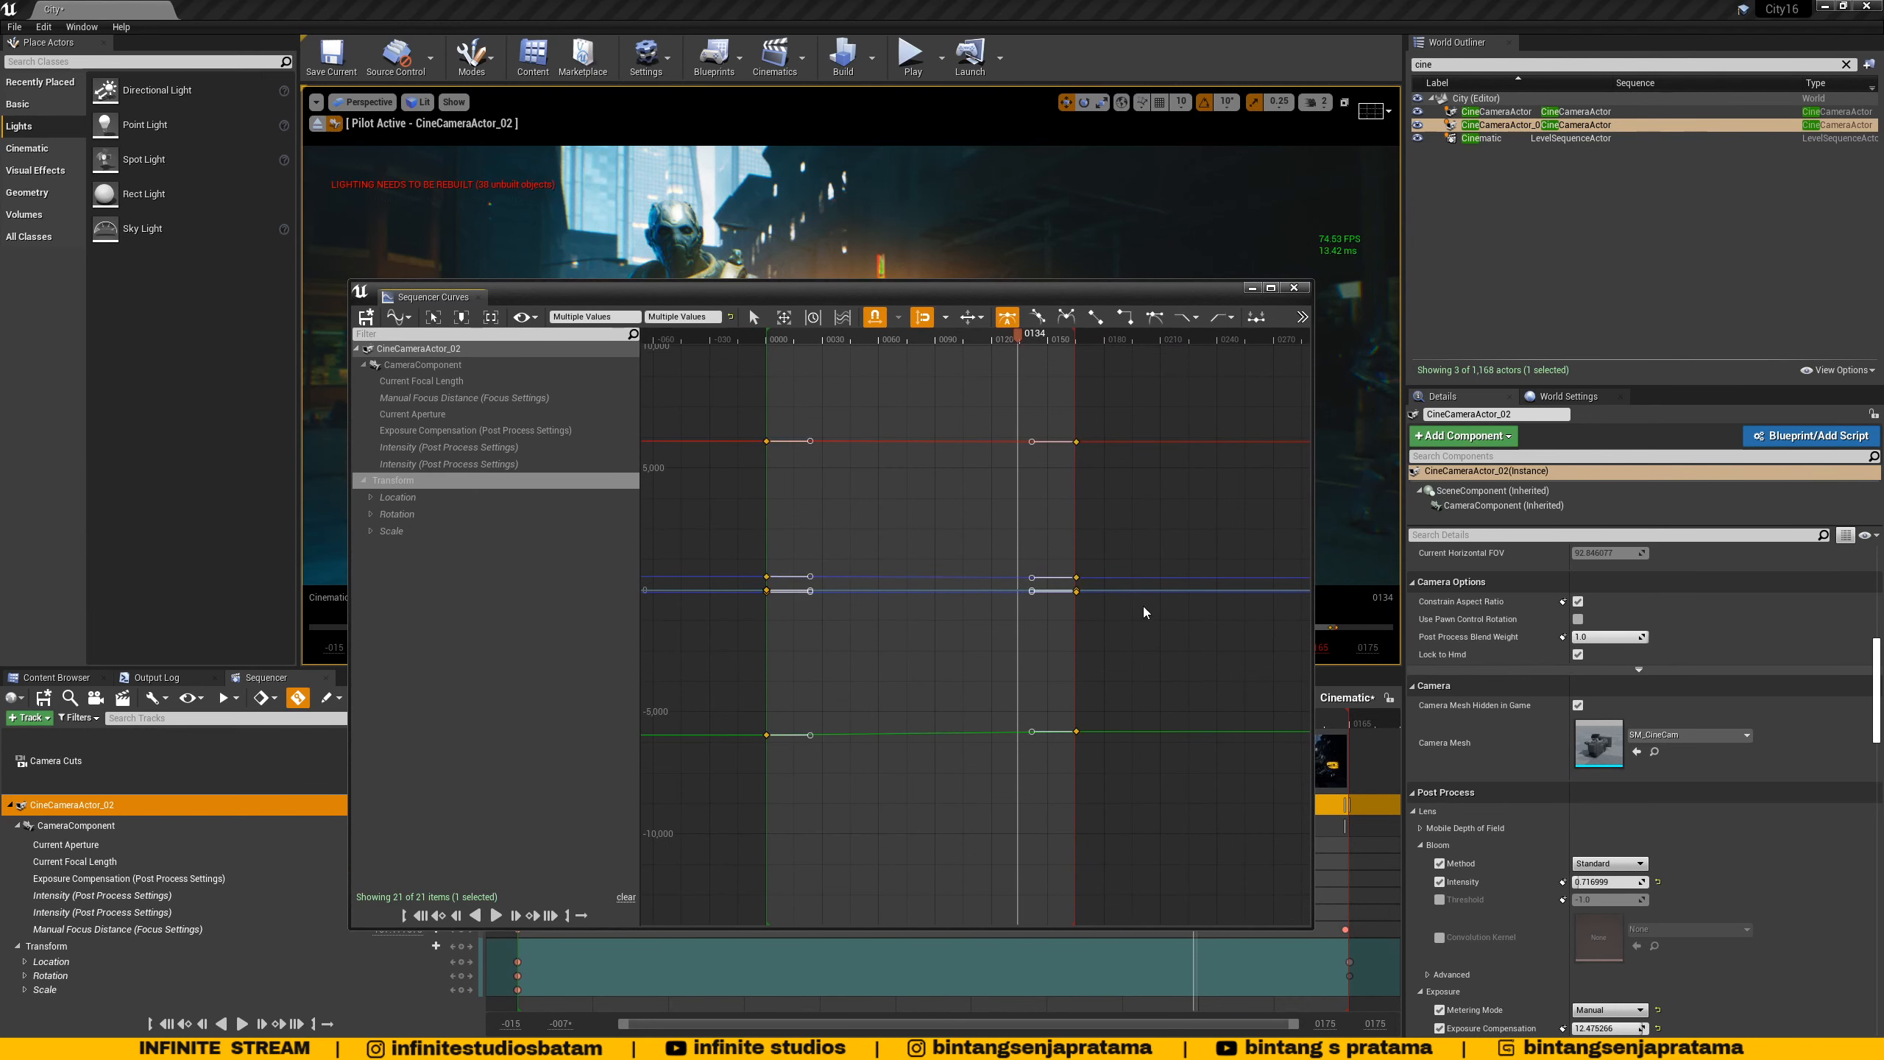
pyautogui.click(1002, 536)
pyautogui.moveTo(720, 428); pyautogui.dragTo(1163, 757)
pyautogui.click(1161, 677)
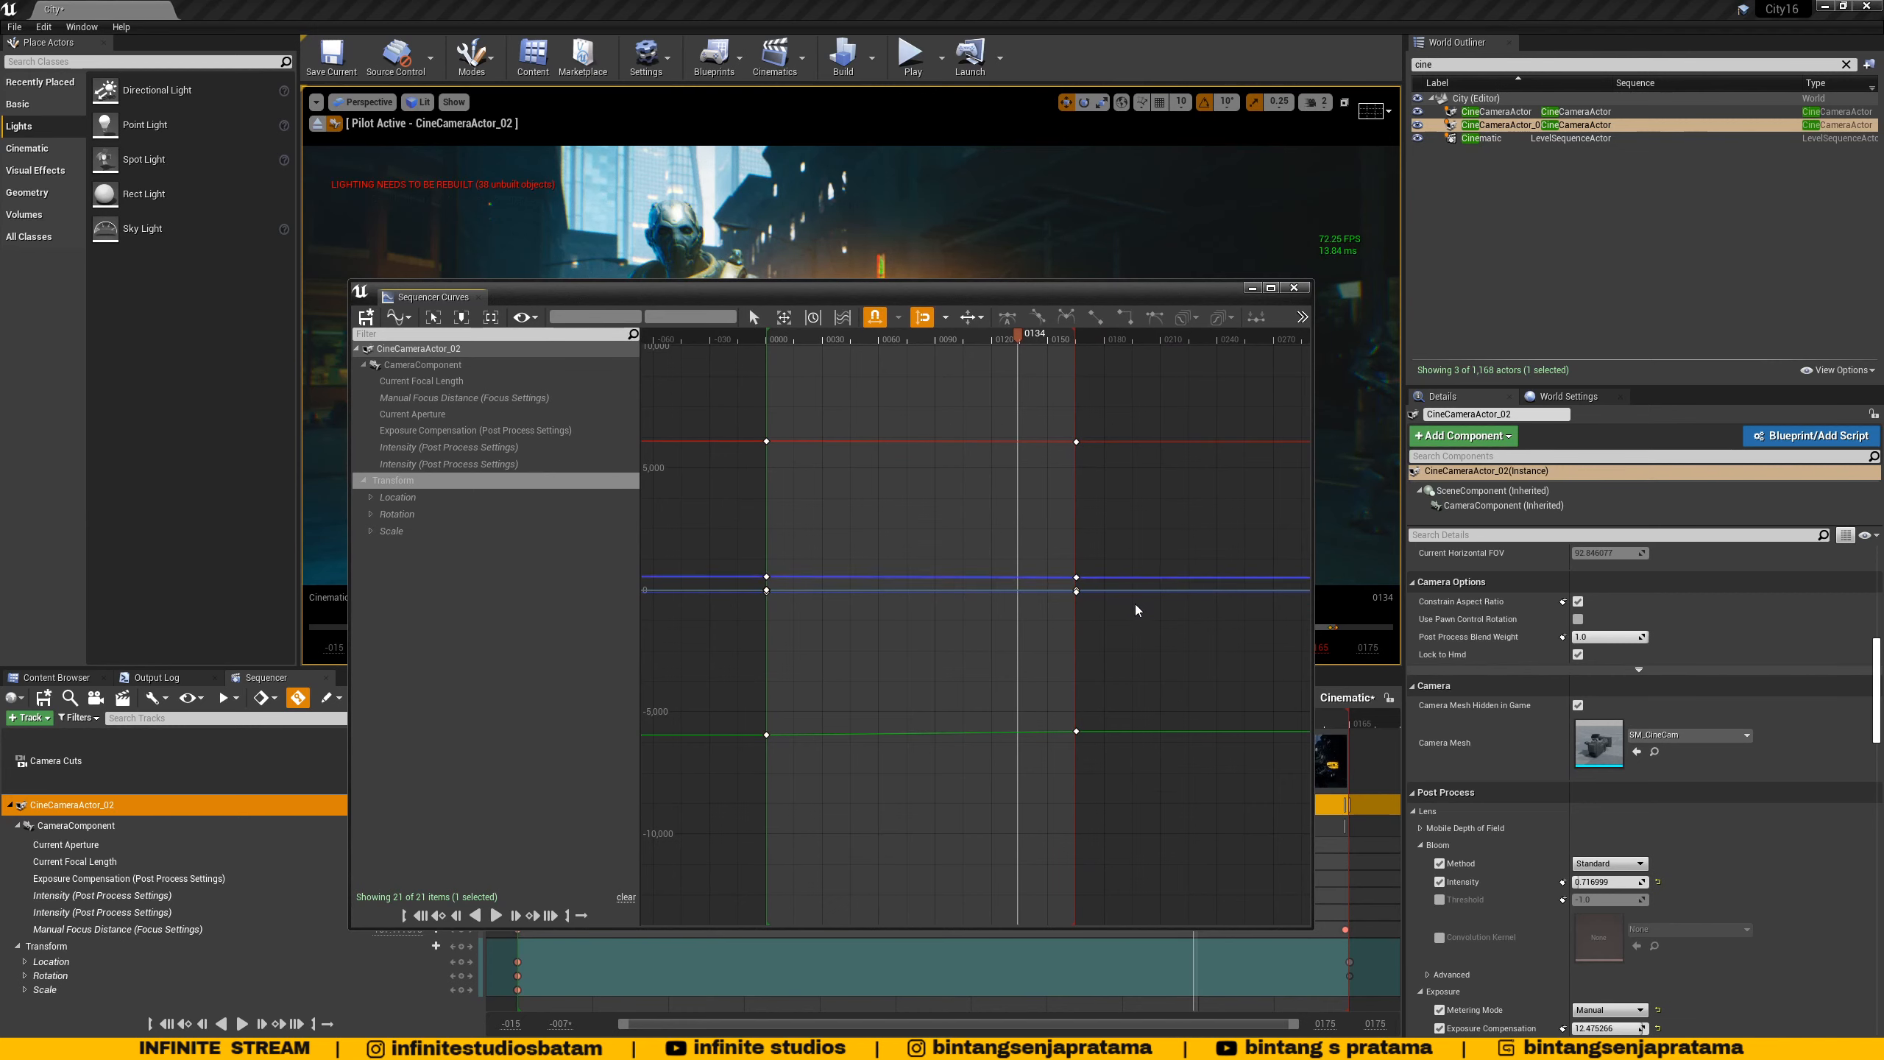
# - Compare the curves of CineCameraActor_02's CameraComponent with its Transform curves in the curve editor
pyautogui.click(427, 364)
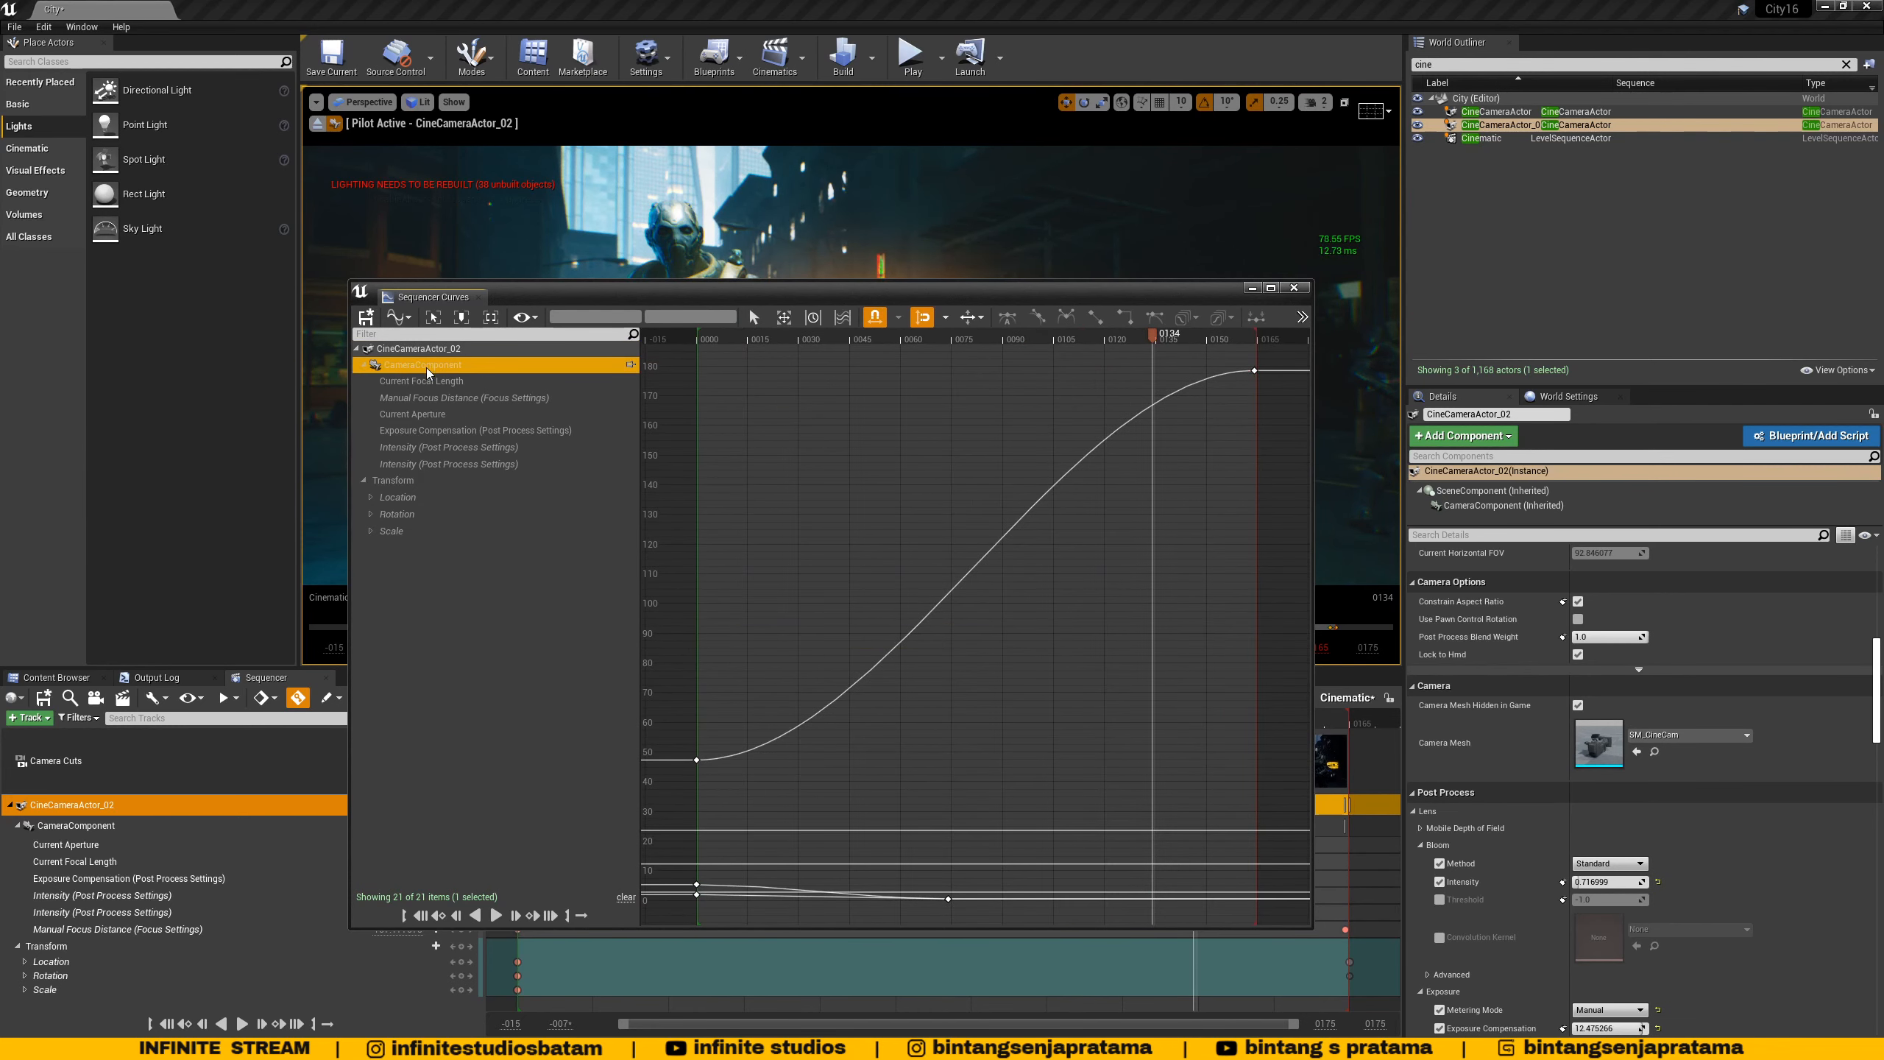
pyautogui.click(416, 481)
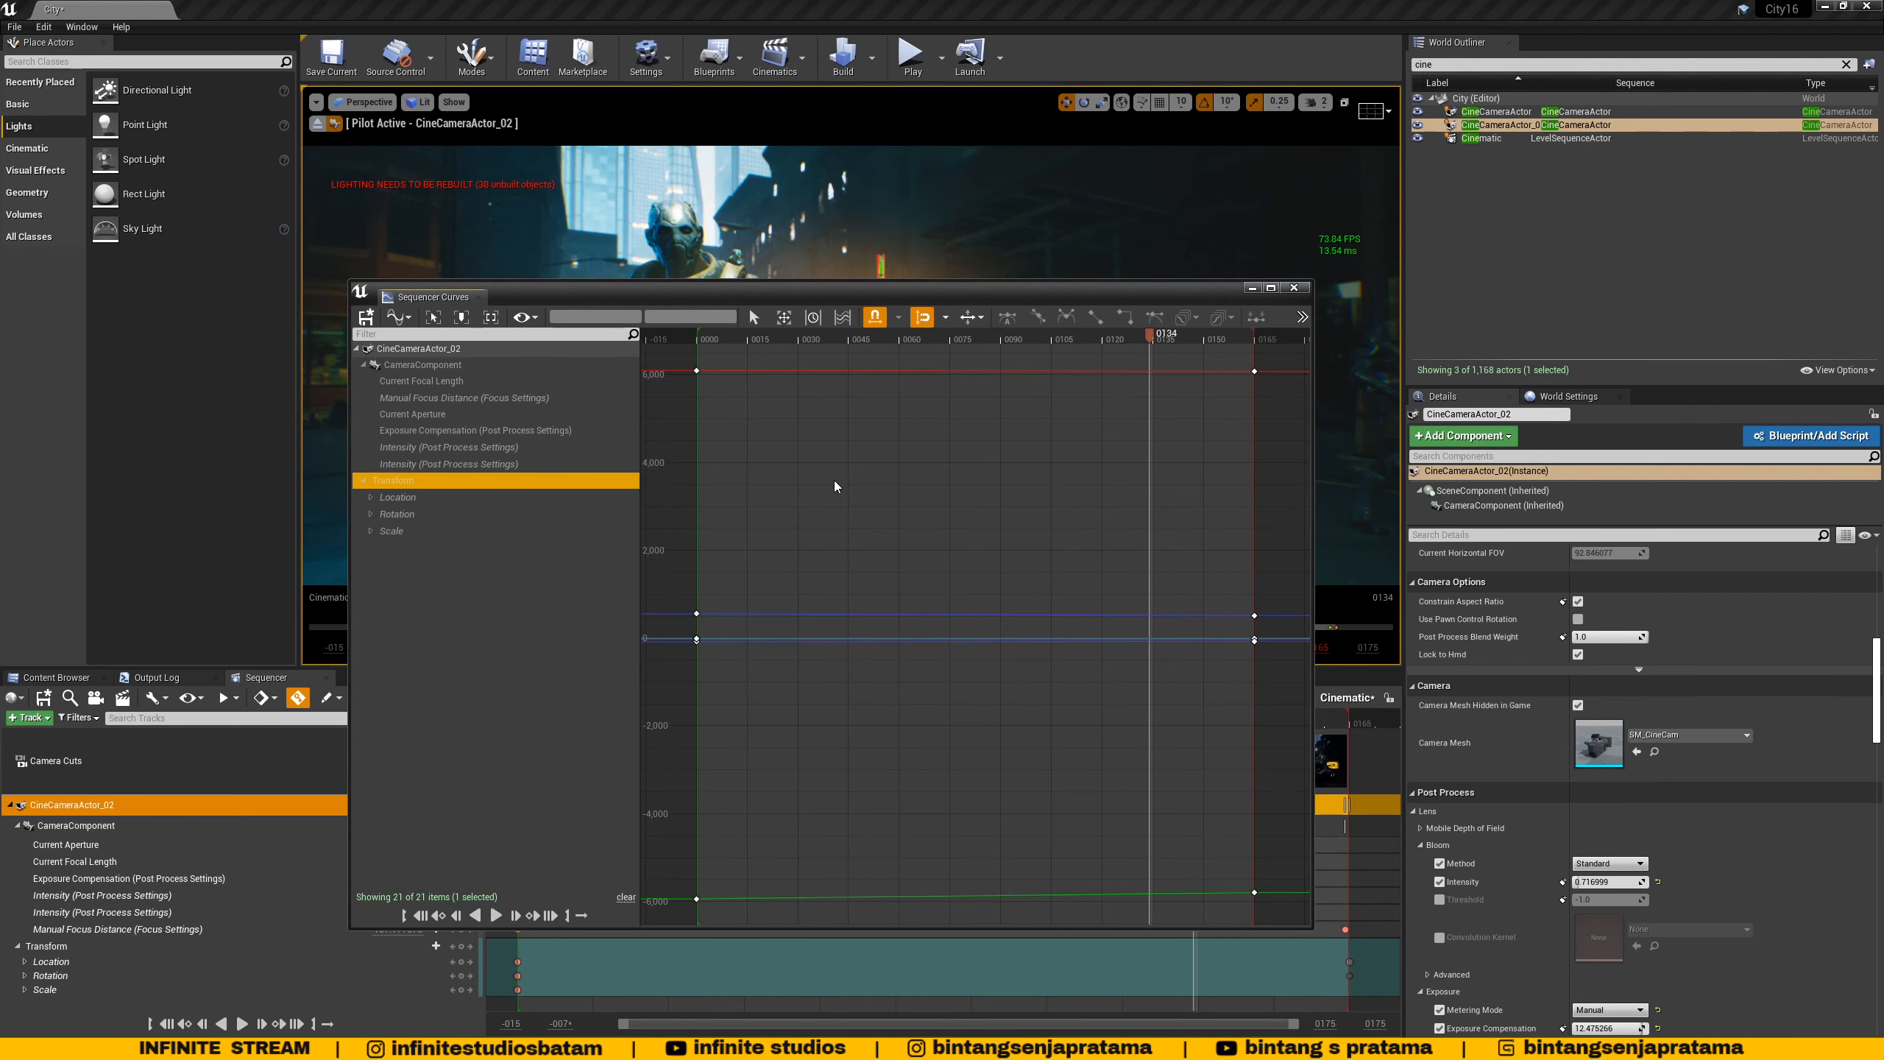
pyautogui.moveTo(1040, 471); pyautogui.dragTo(1055, 471, button='right')
# - Reposition the curve editor window over the viewport and widen it around the Transform curves
pyautogui.moveTo(806, 296); pyautogui.dragTo(588, 268)
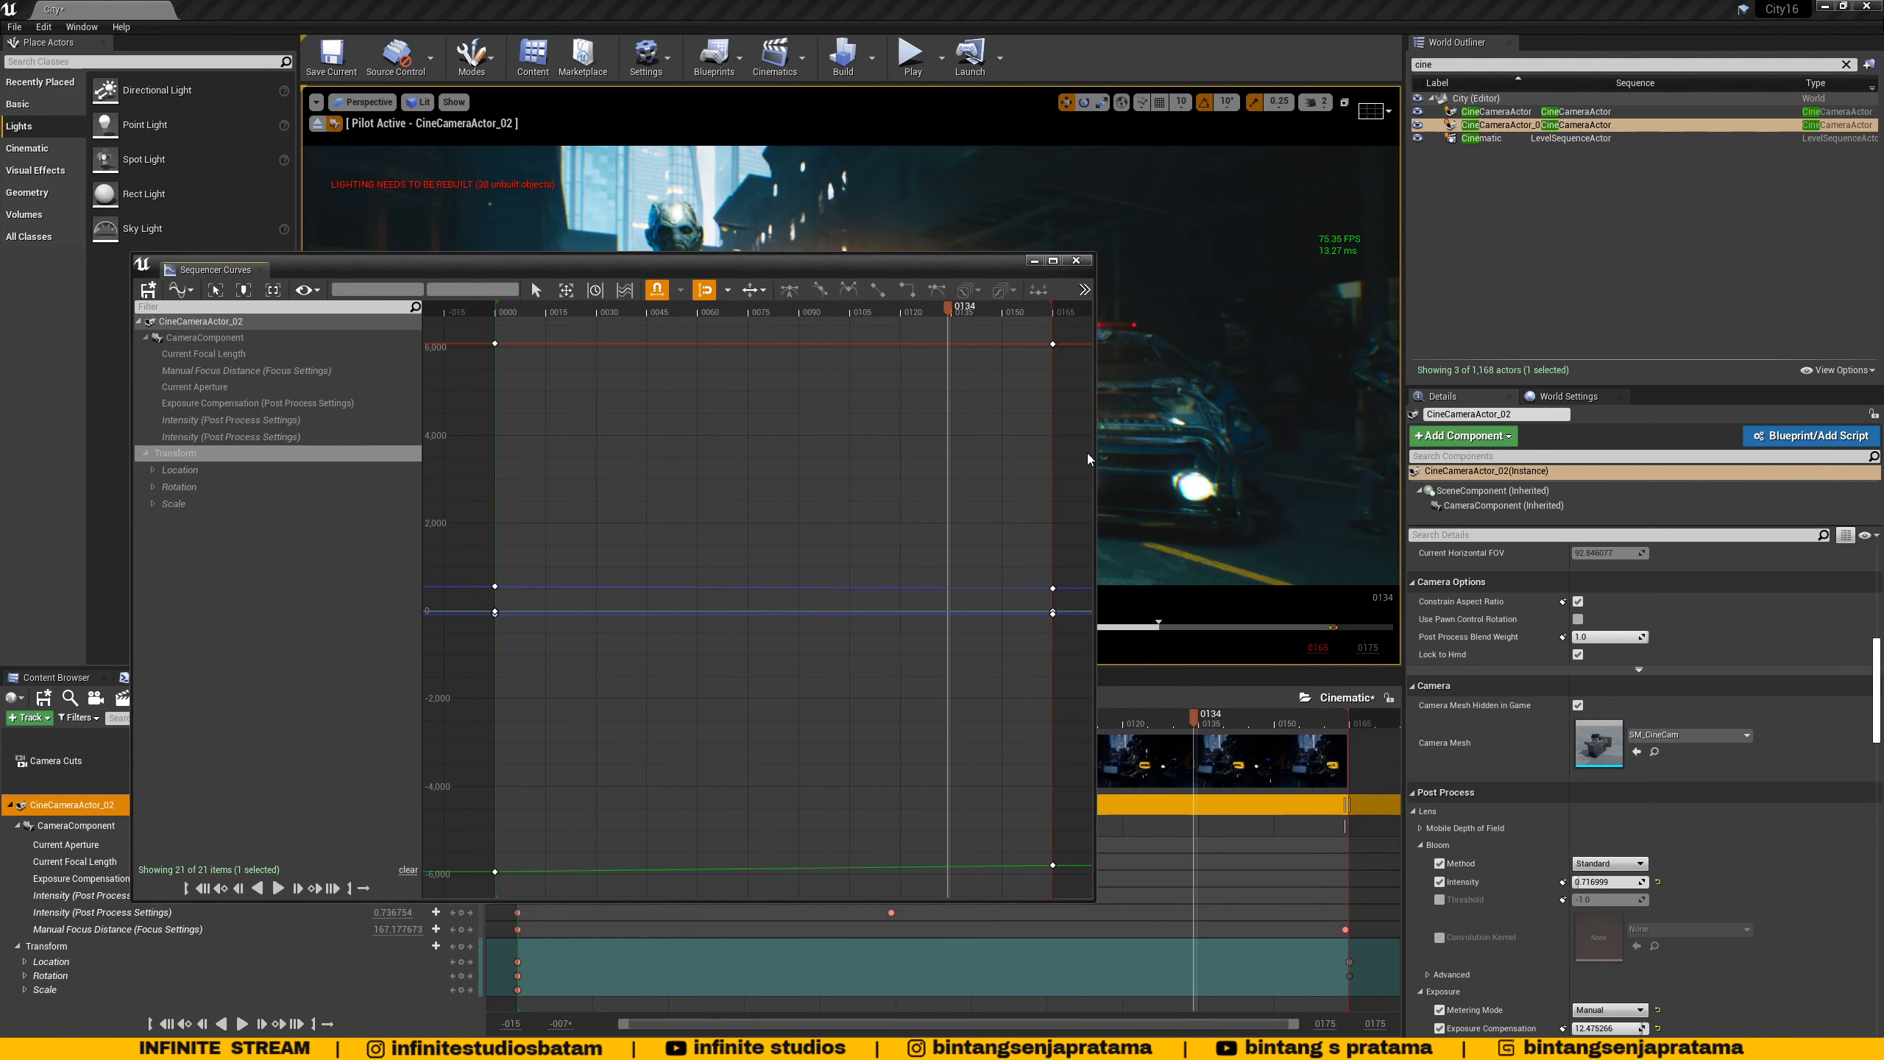
pyautogui.moveTo(1113, 461); pyautogui.dragTo(1478, 467)
pyautogui.scroll(-2, 1240, 513)
pyautogui.moveTo(1224, 508); pyautogui.dragTo(1305, 504, button='right')
# - Try a horizontal grid line spacing of 1 in the curve editor, and return the spacing to Automatic
pyautogui.click(748, 296)
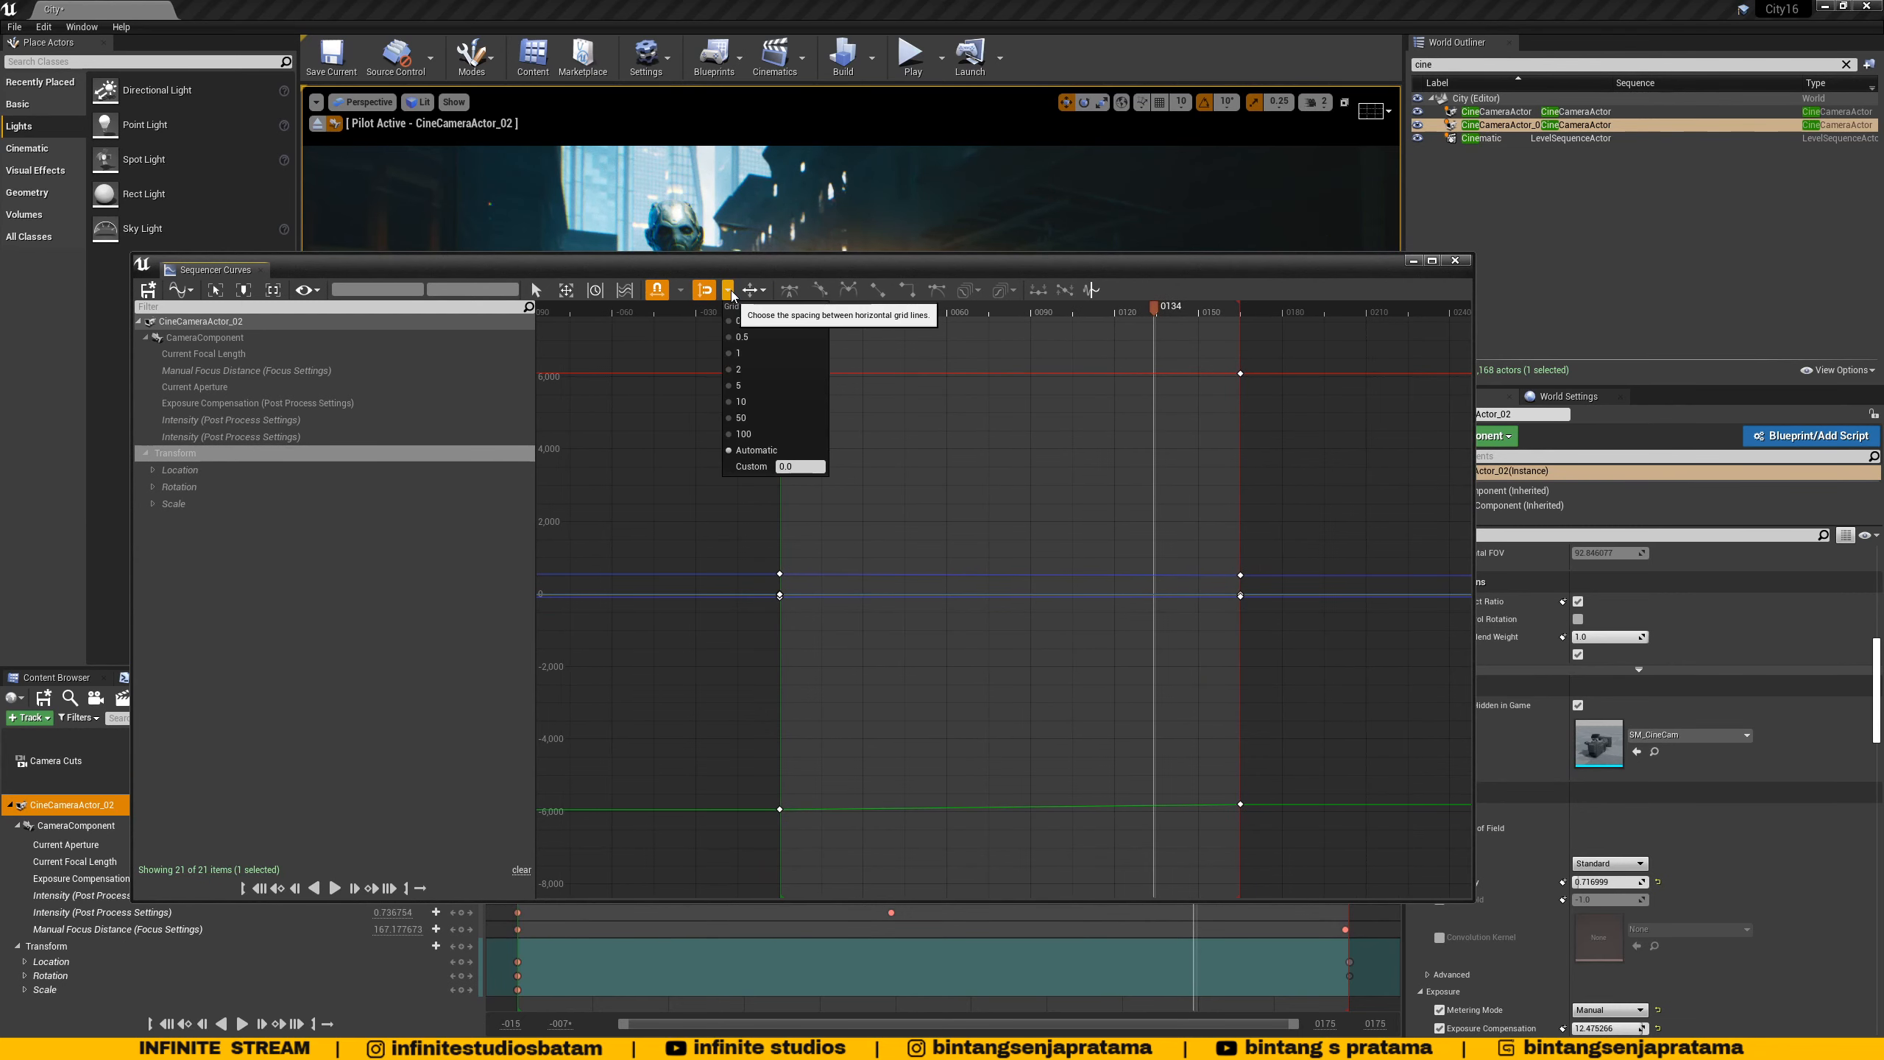
pyautogui.click(747, 296)
pyautogui.click(728, 290)
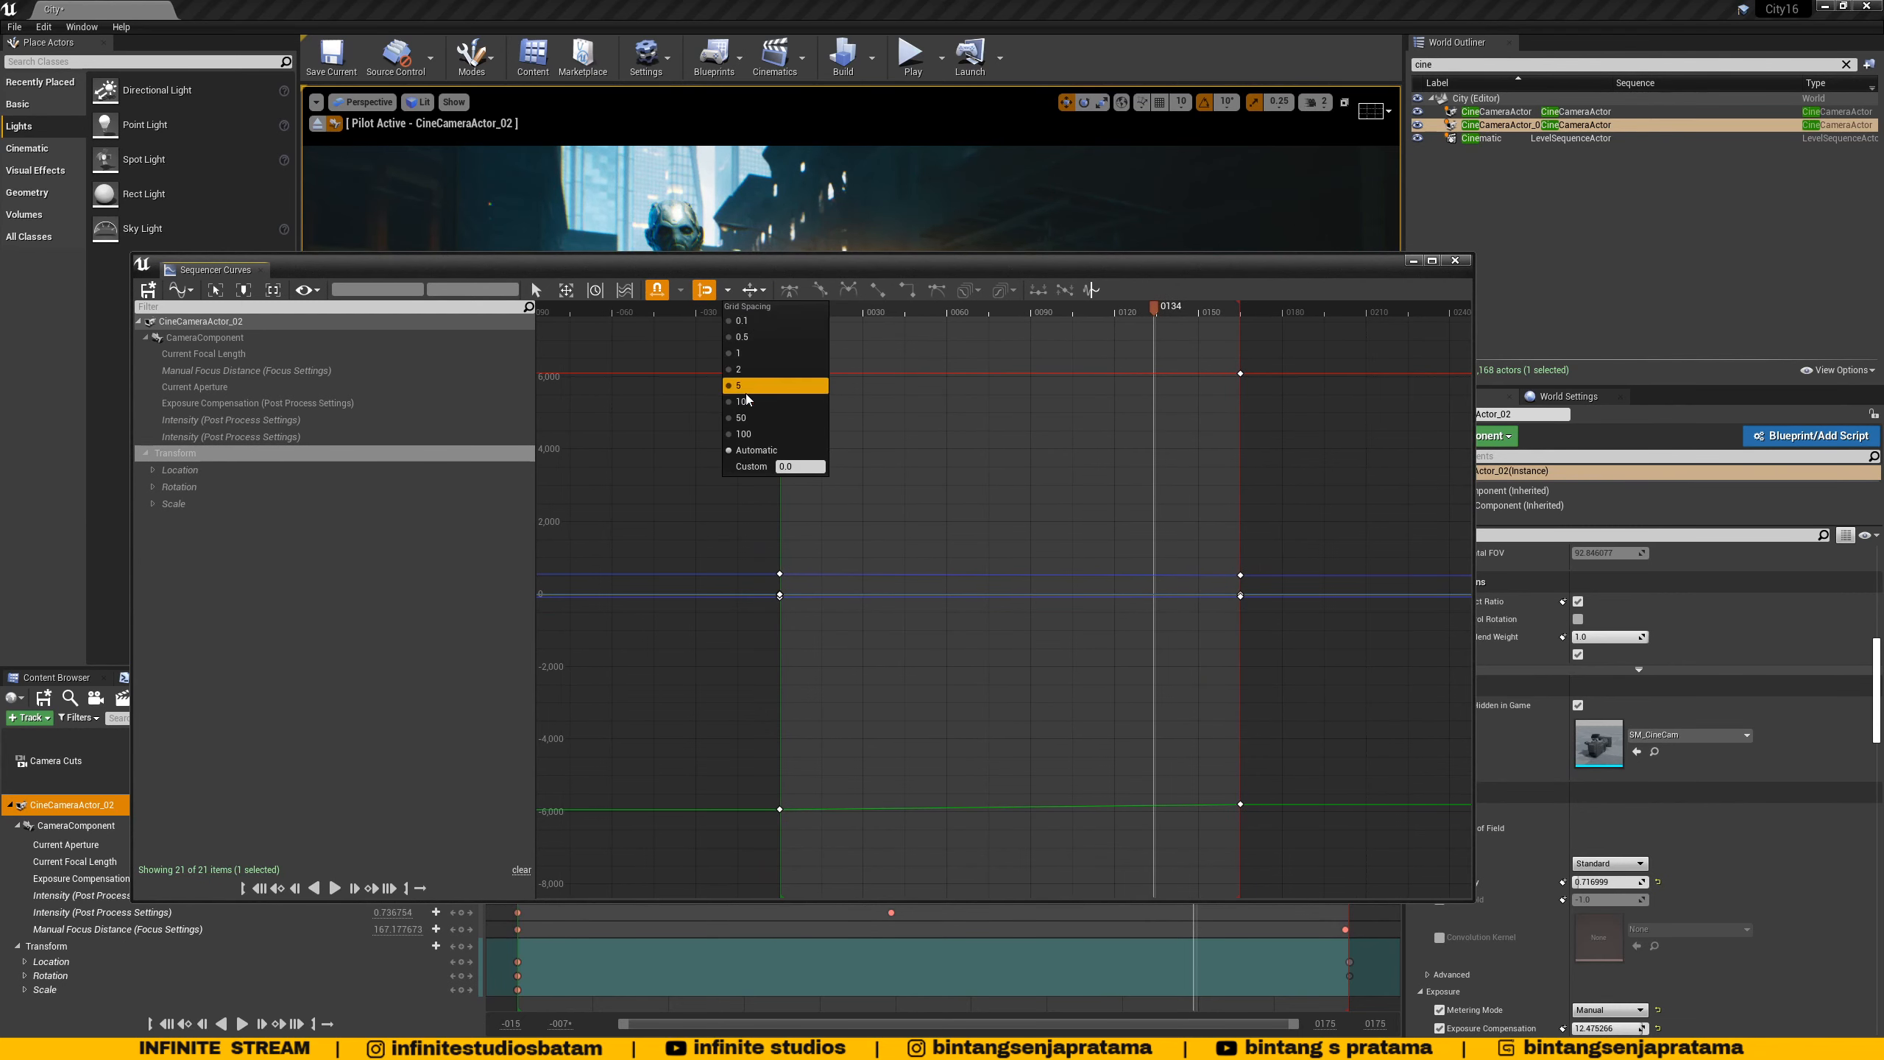
pyautogui.click(742, 352)
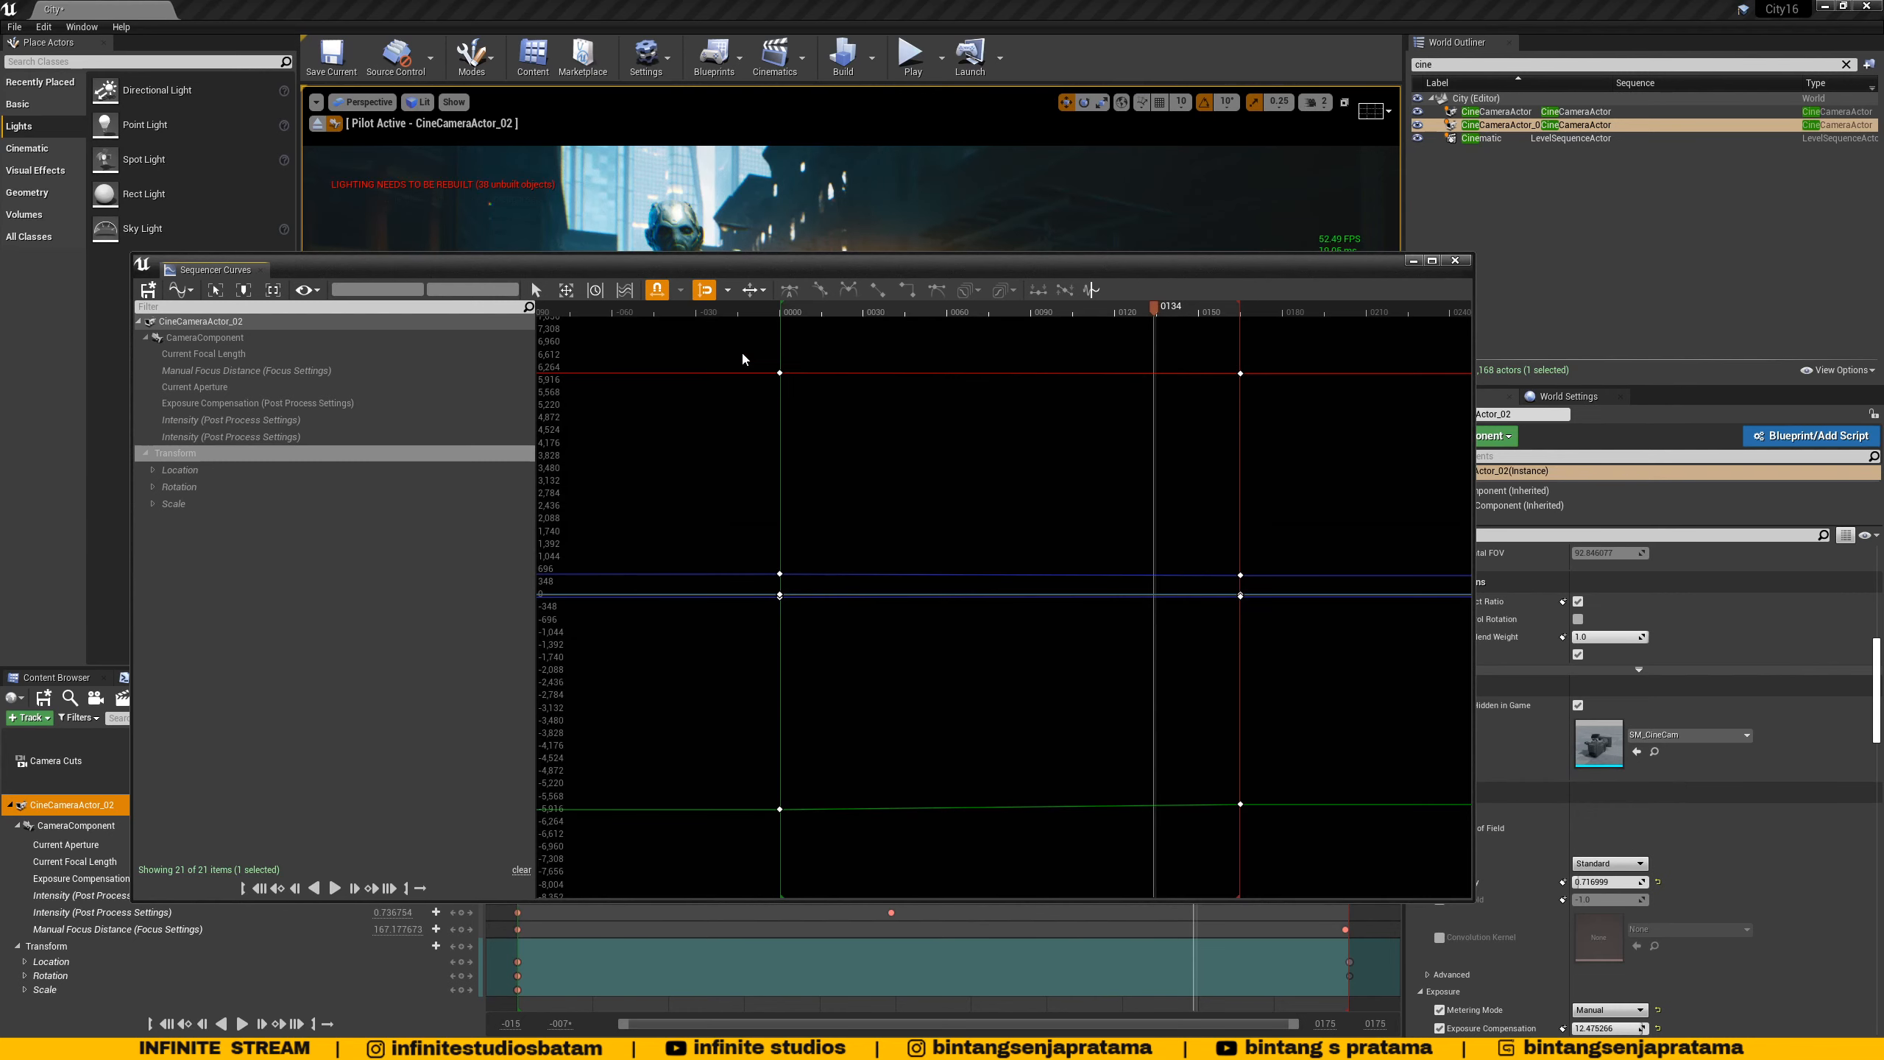
pyautogui.click(728, 290)
pyautogui.click(772, 433)
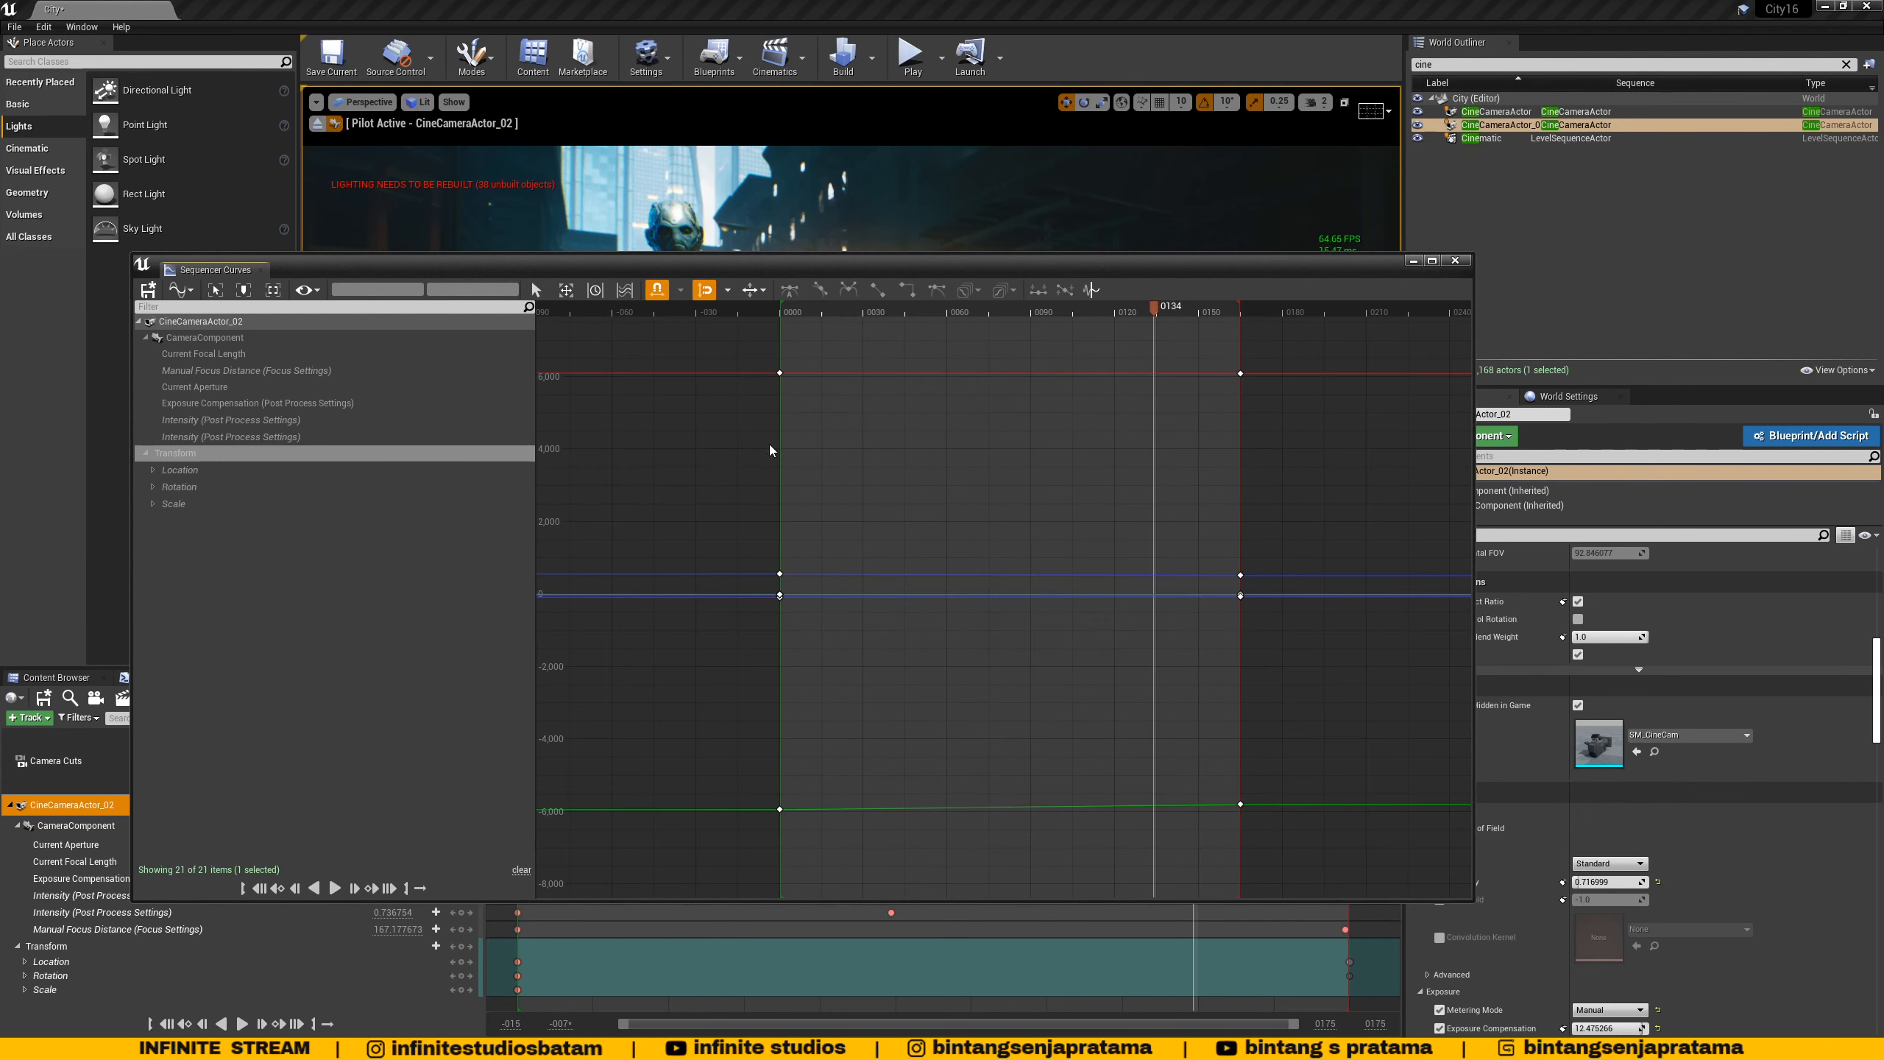
pyautogui.click(728, 290)
pyautogui.click(777, 346)
# - Box-select the keyframes at both ends of the green Transform curve, and expand the Location track in Sequencer
pyautogui.moveTo(1068, 645); pyautogui.dragTo(1073, 646, button='right')
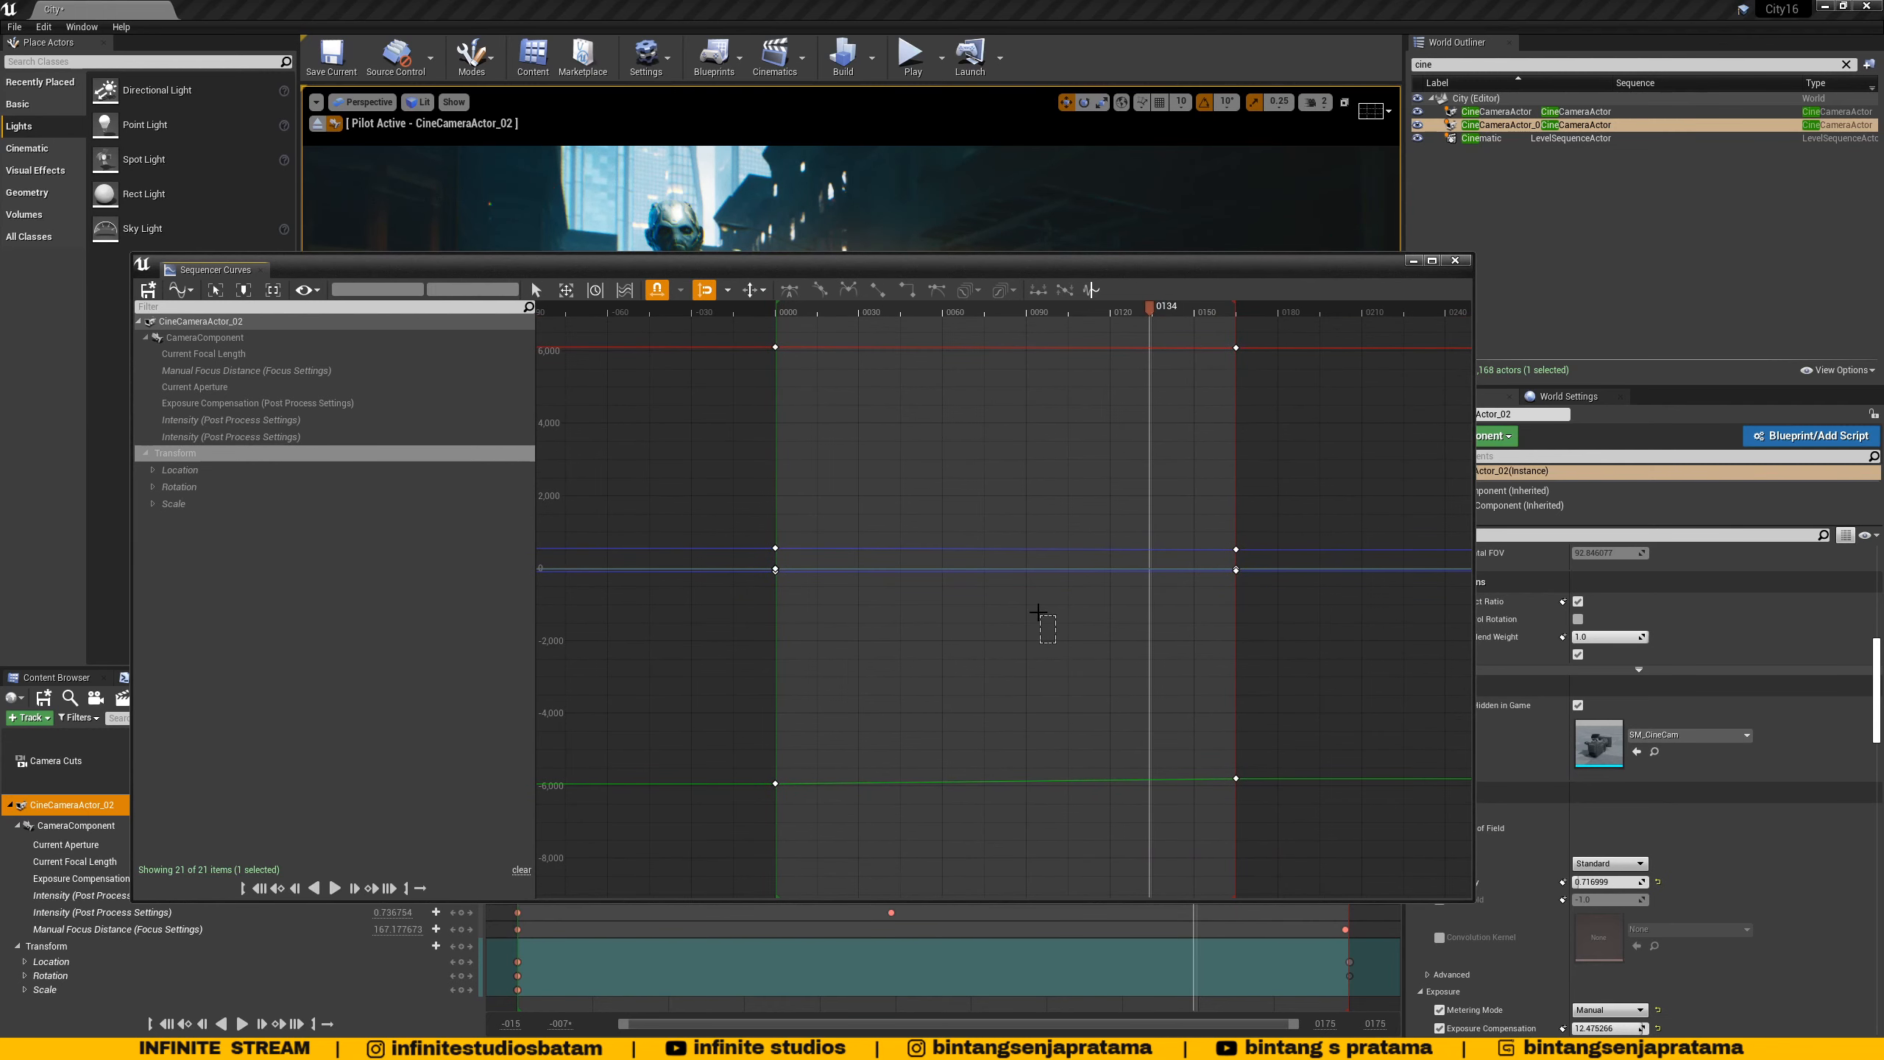
pyautogui.moveTo(1313, 868); pyautogui.dragTo(1269, 796)
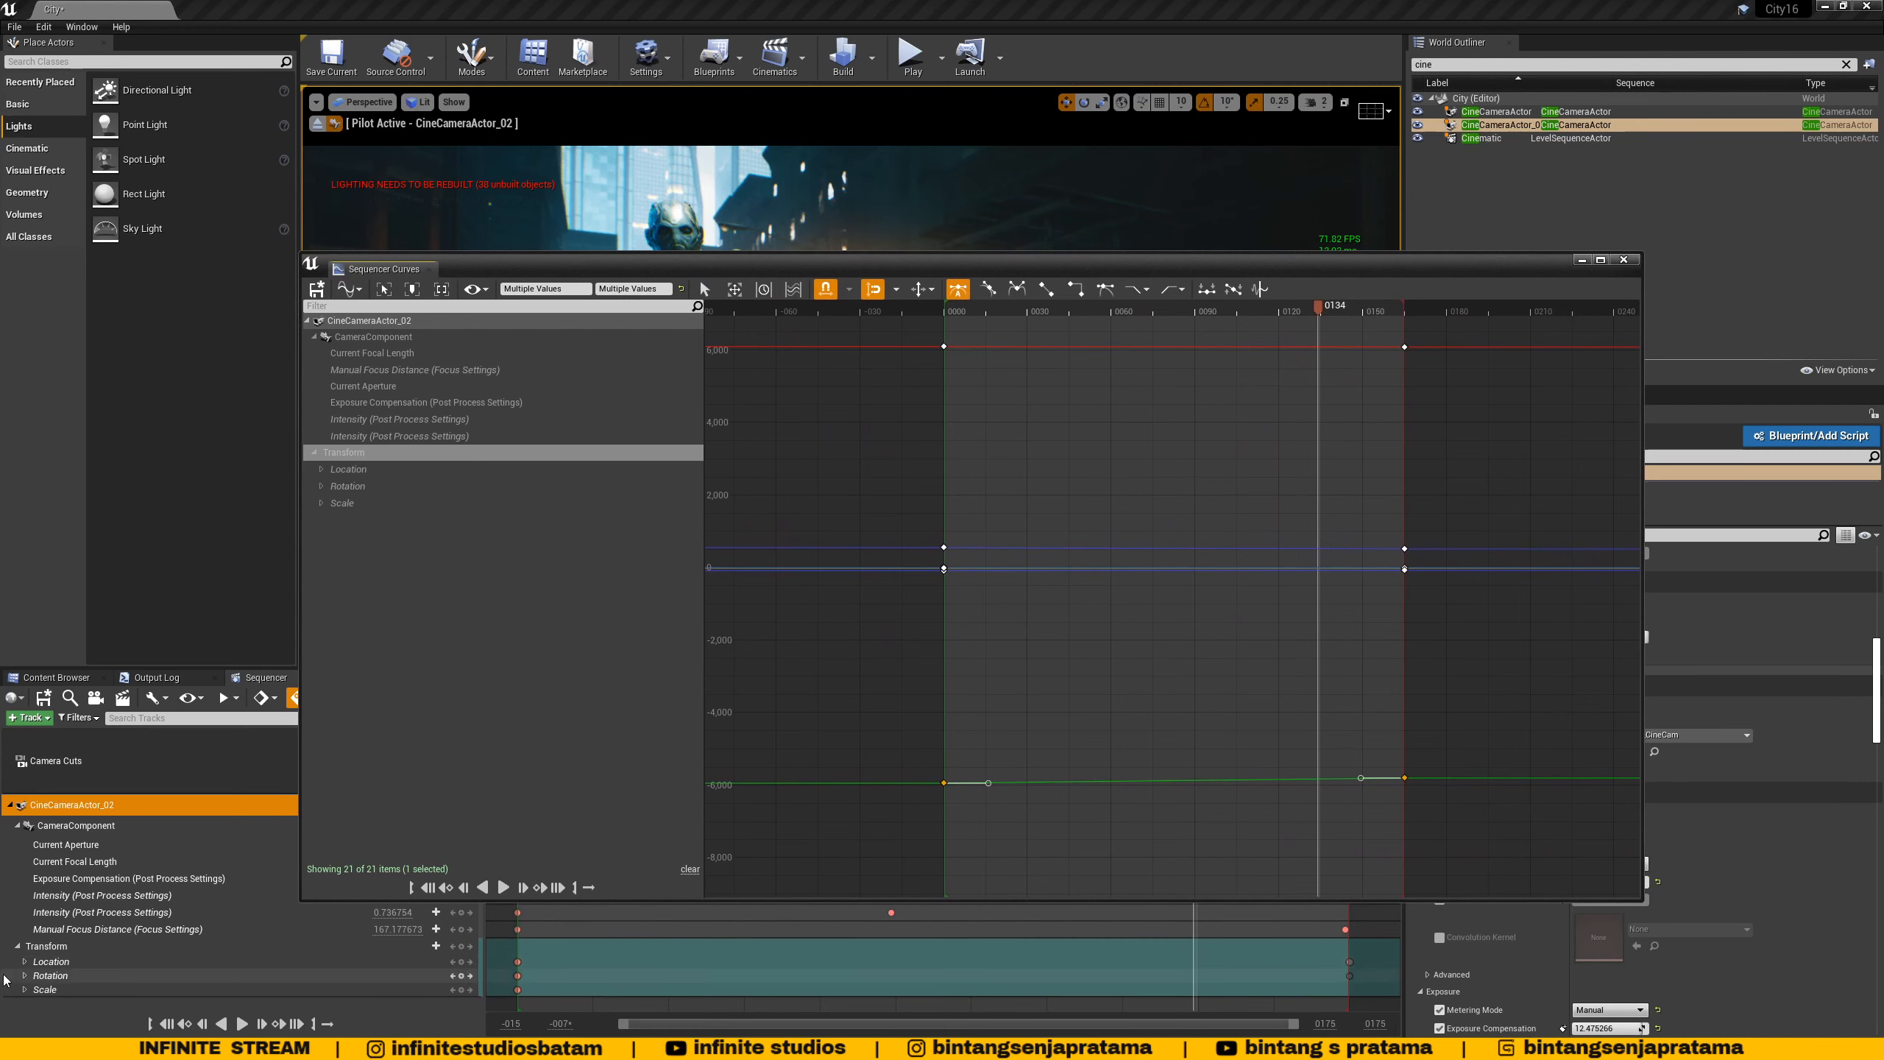
pyautogui.click(24, 962)
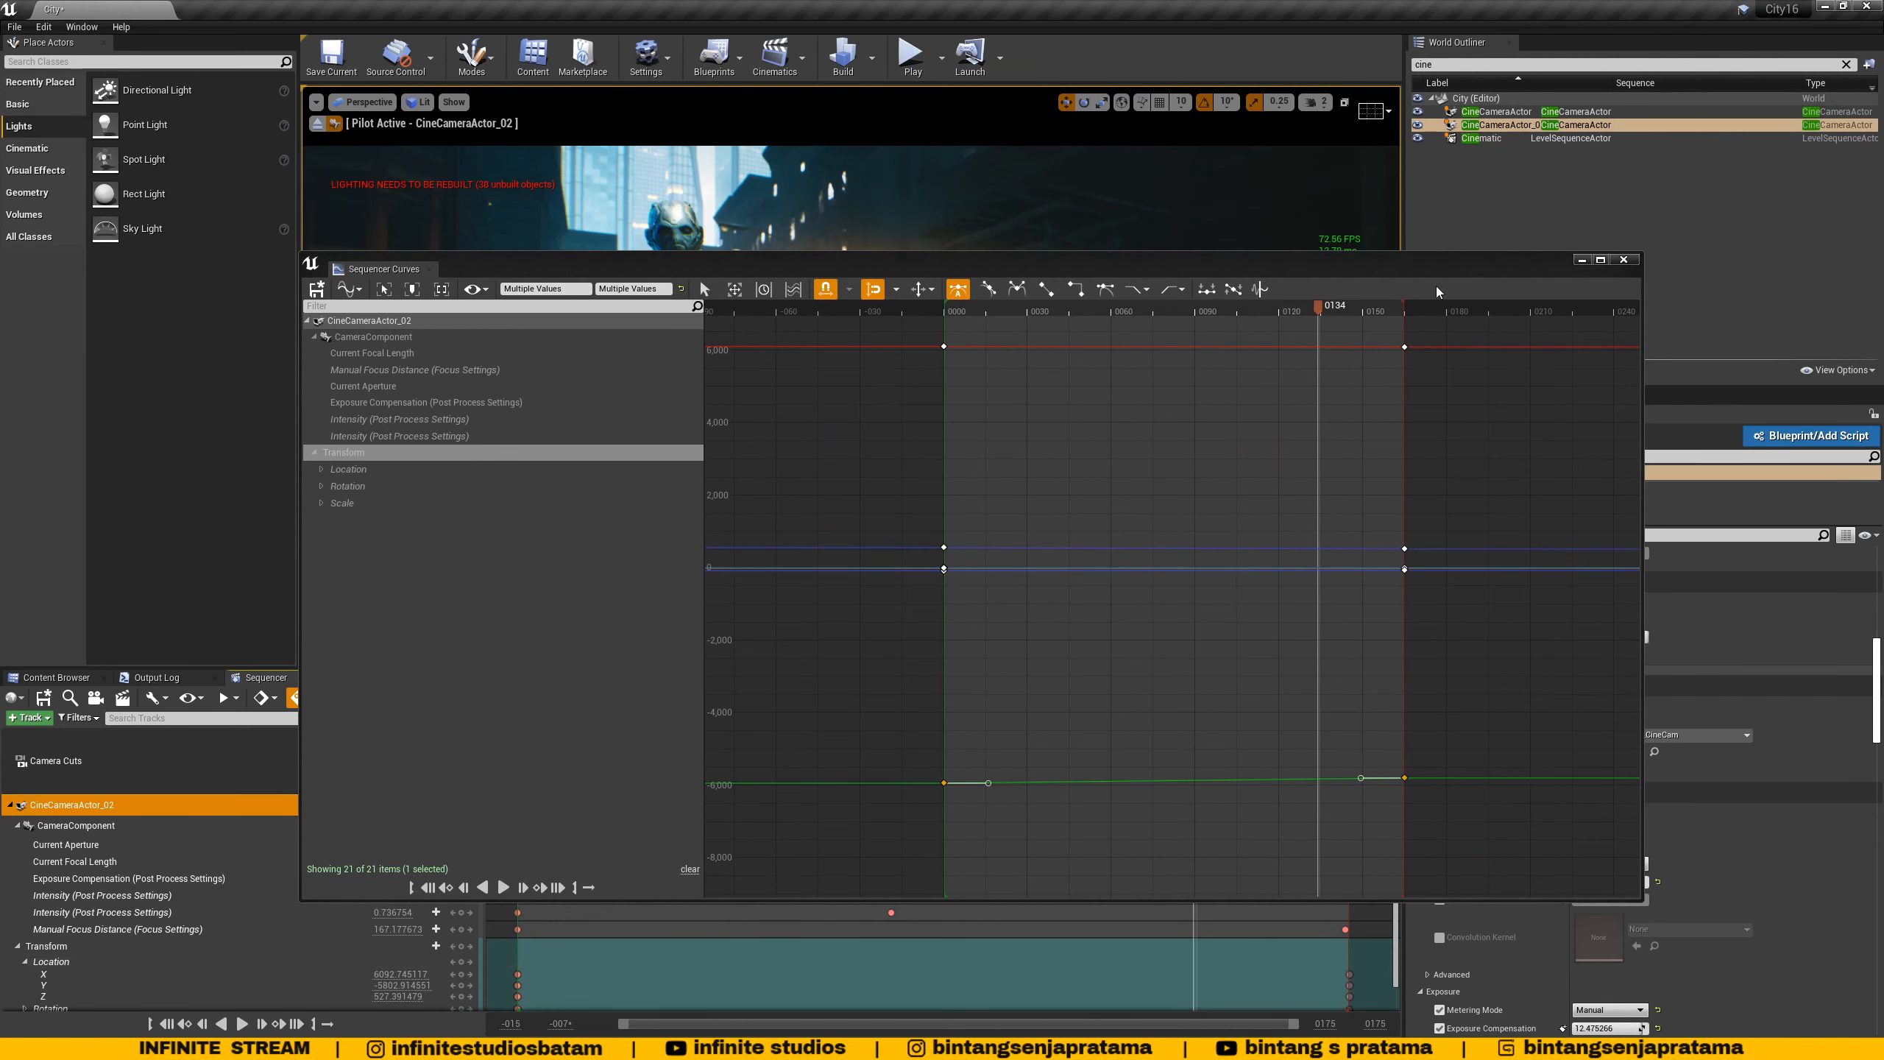
# - Examine the Location, Rotation and Scale curves one at a time, expanding and collapsing their individual channels
pyautogui.click(324, 475)
pyautogui.click(321, 535)
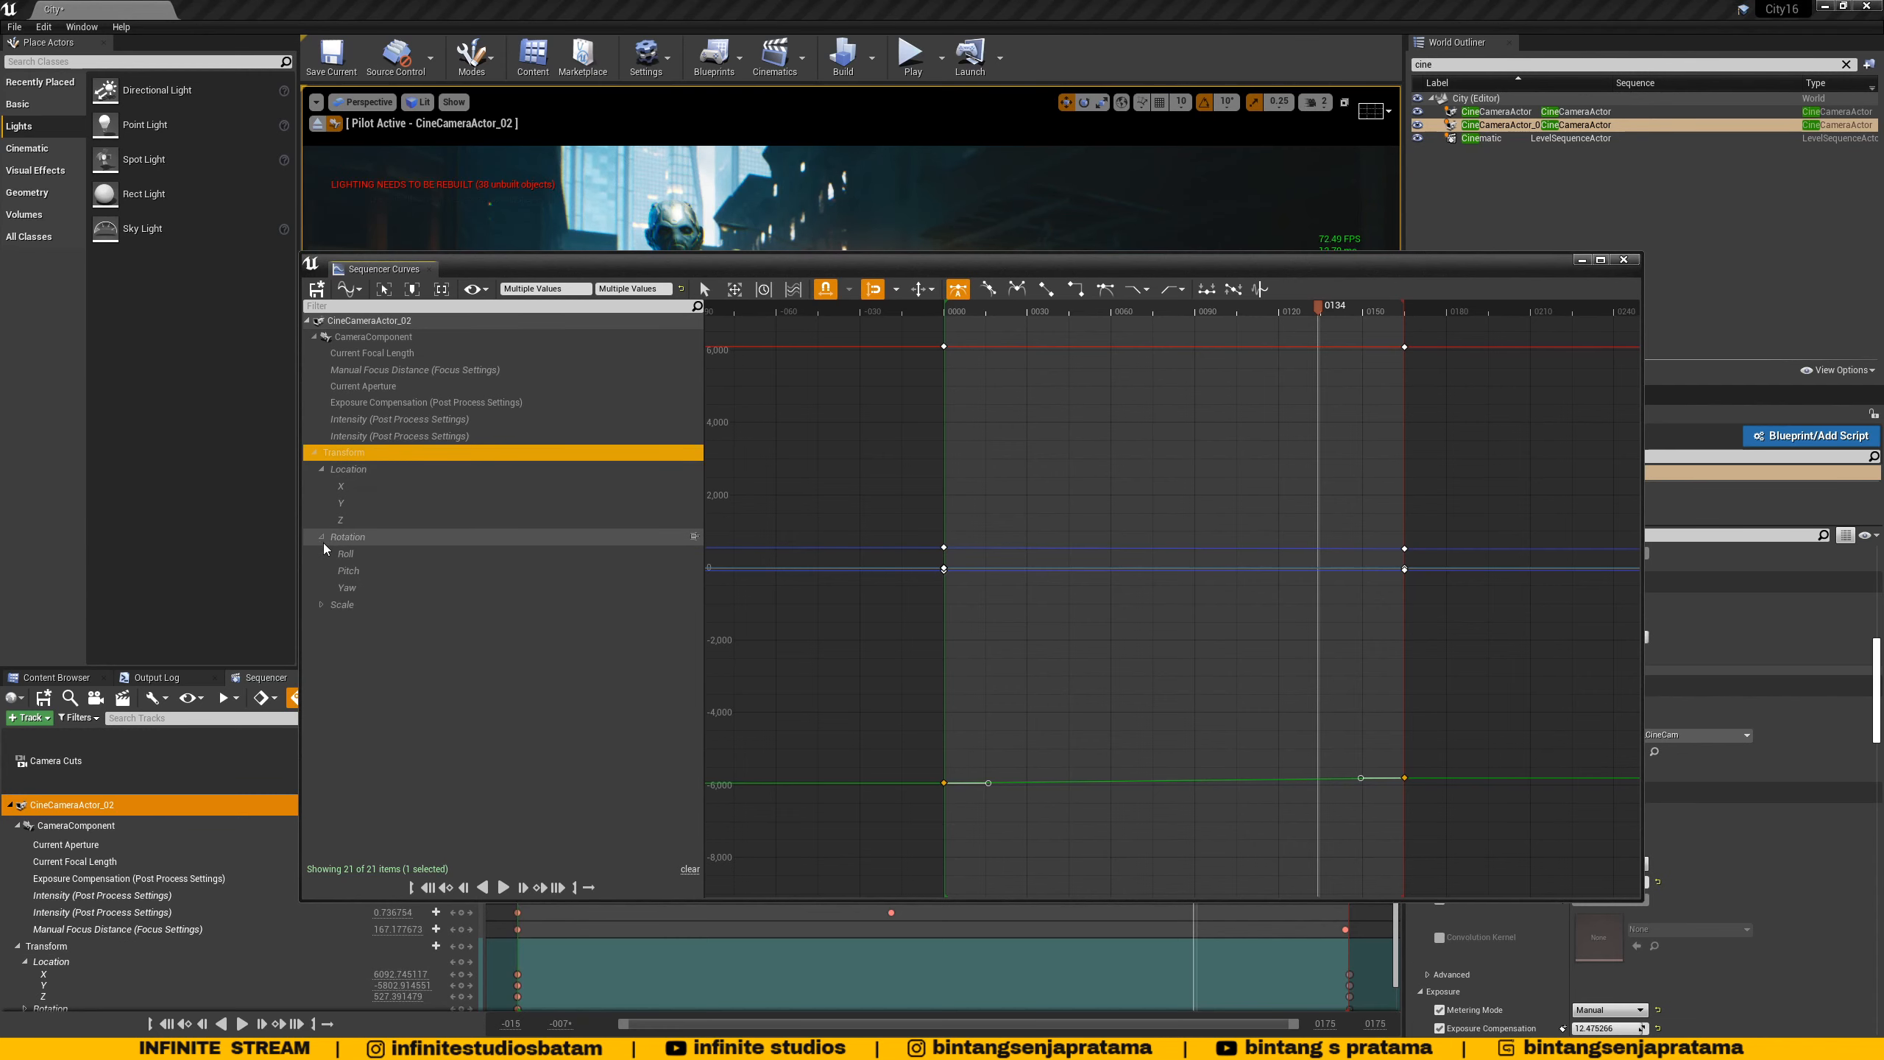
pyautogui.click(321, 537)
pyautogui.click(321, 553)
pyautogui.click(326, 554)
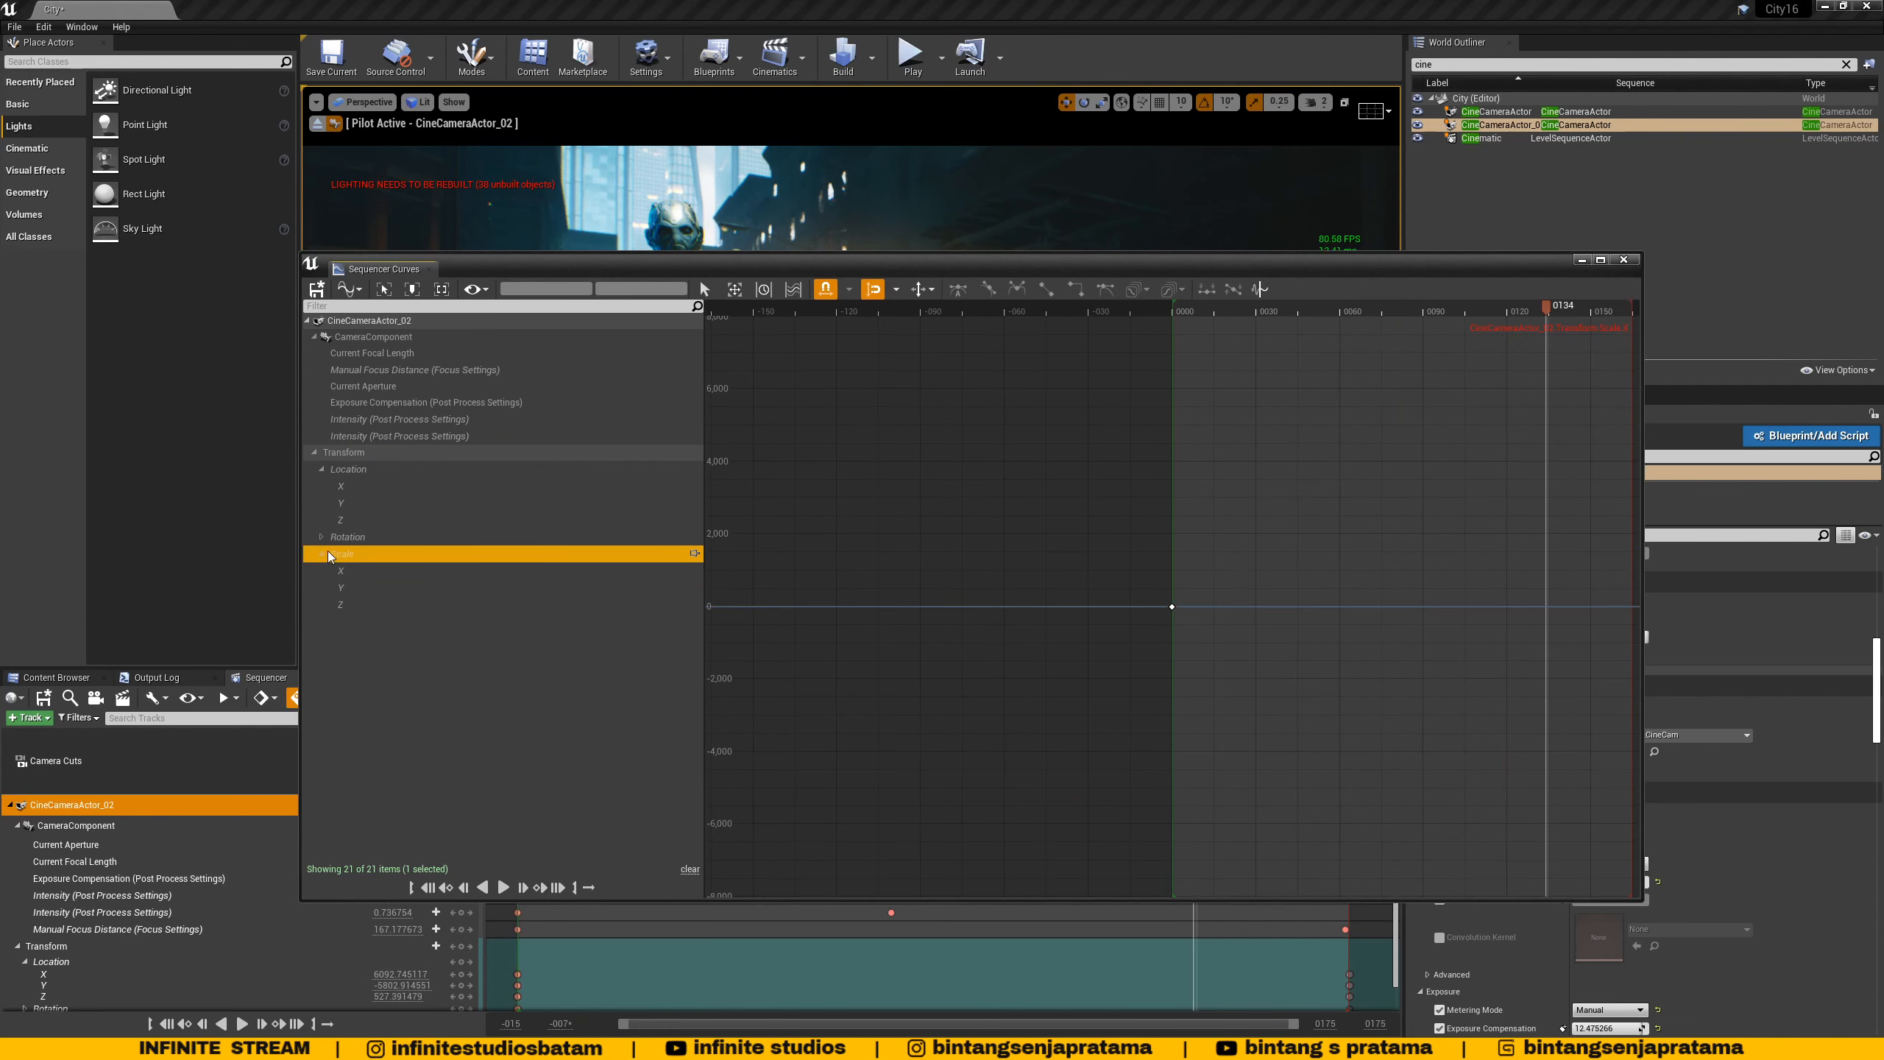
pyautogui.click(315, 536)
pyautogui.click(321, 469)
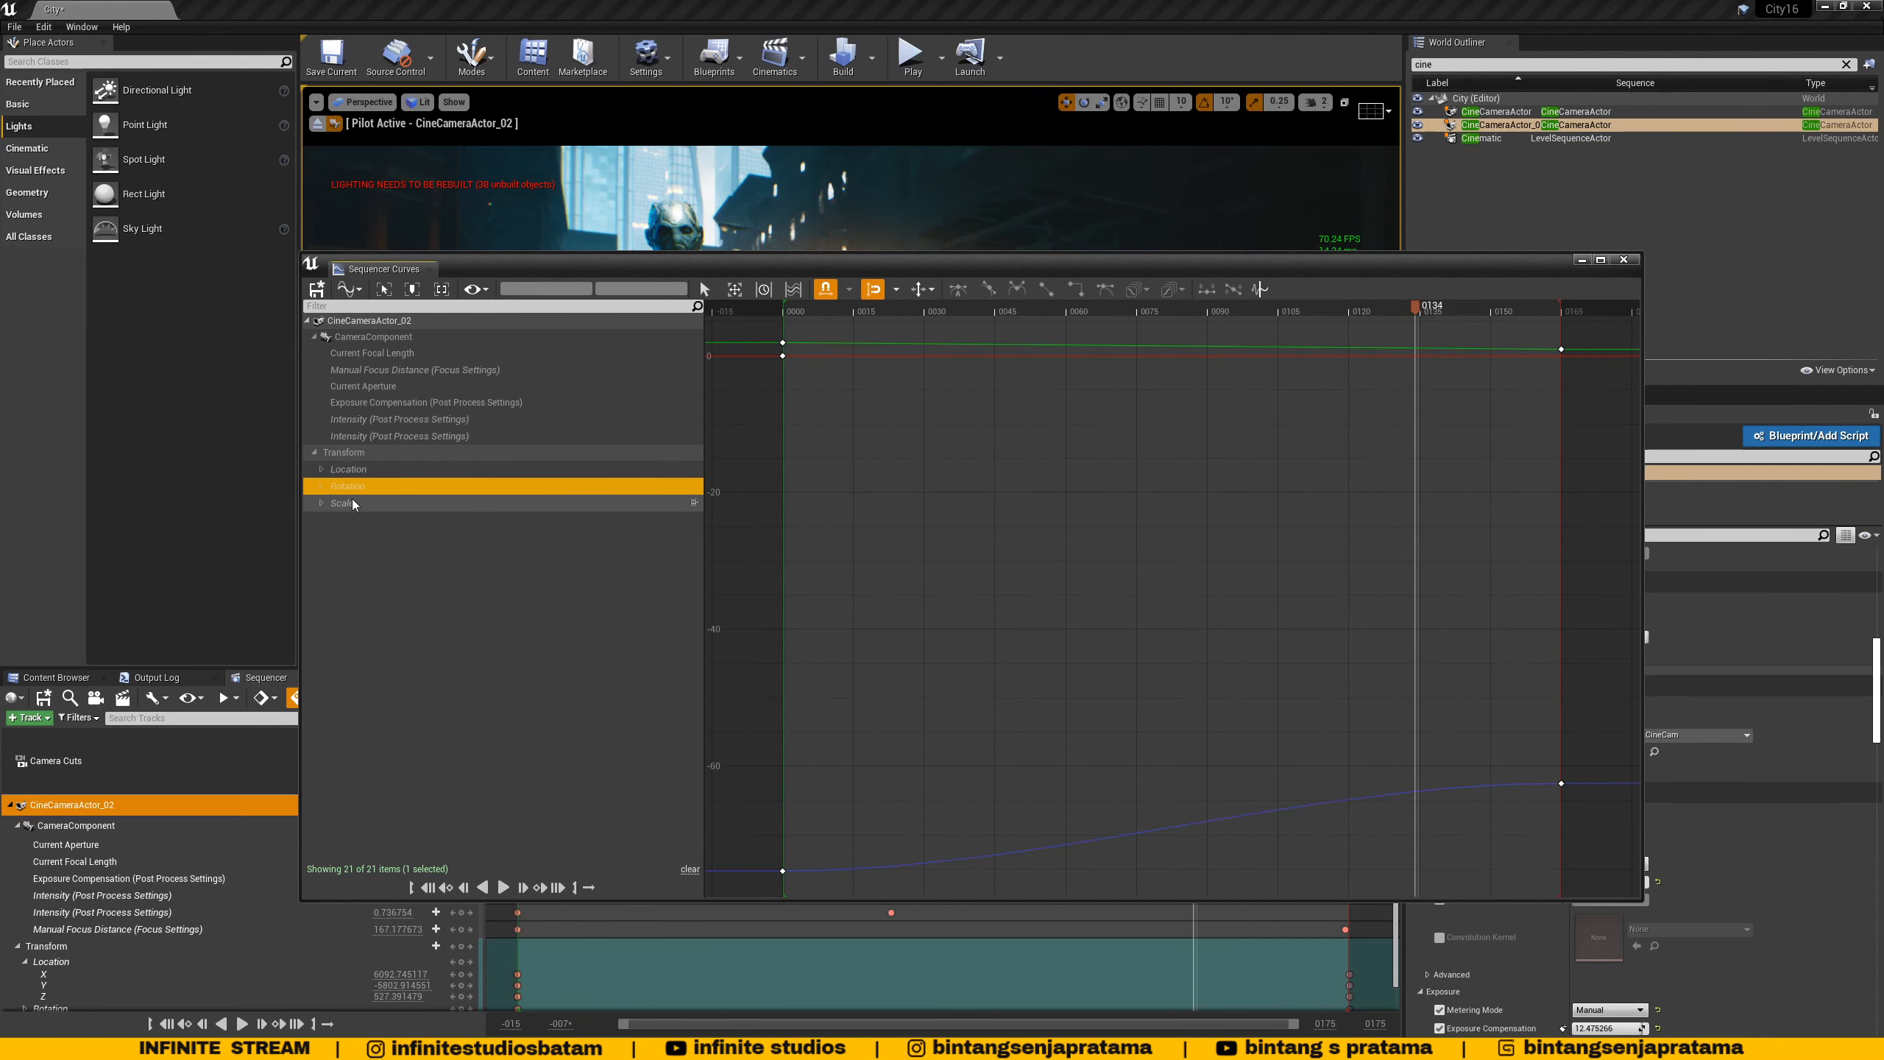
pyautogui.click(353, 500)
pyautogui.click(352, 488)
pyautogui.click(350, 474)
pyautogui.click(356, 503)
pyautogui.click(356, 490)
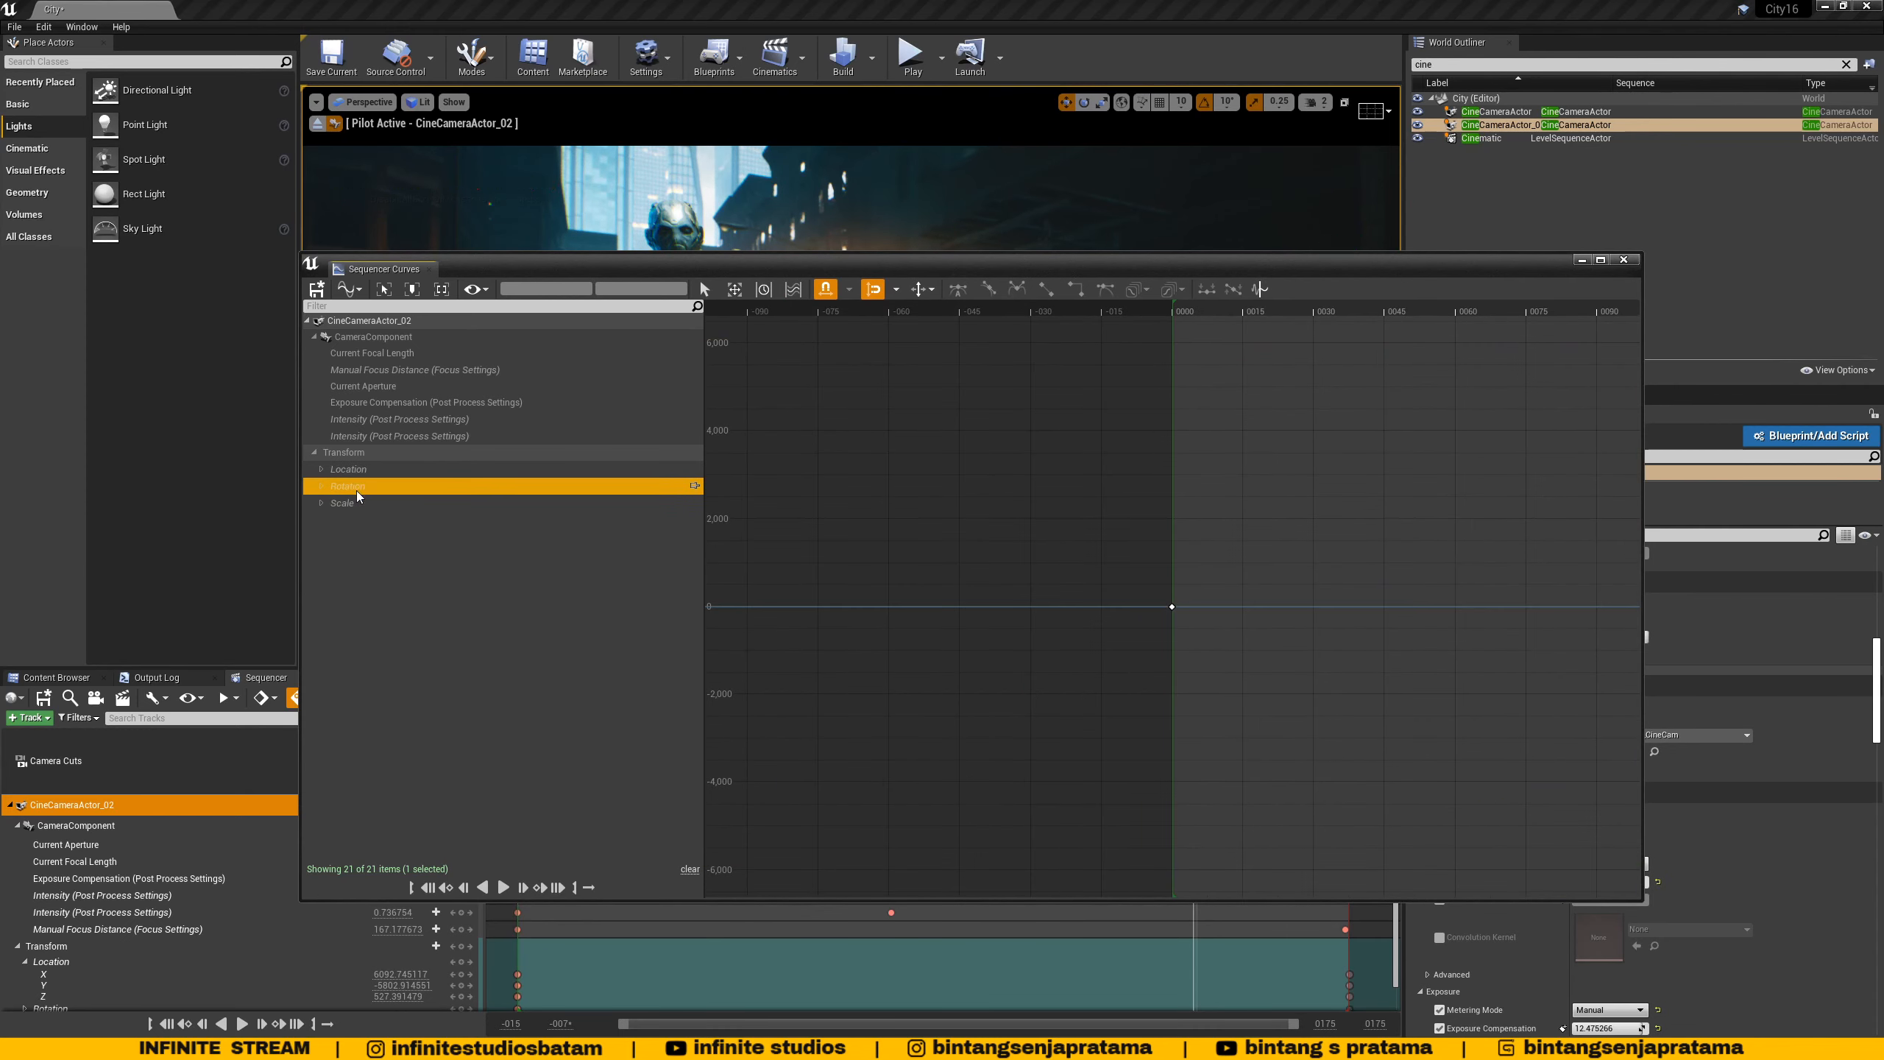
# - Set all Rotation keyframes at both ends of the sequence to linear interpolation, and close the curve editor
pyautogui.scroll(-3, 954, 625)
pyautogui.moveTo(820, 879); pyautogui.dragTo(1597, 625)
pyautogui.scroll(-3, 889, 629)
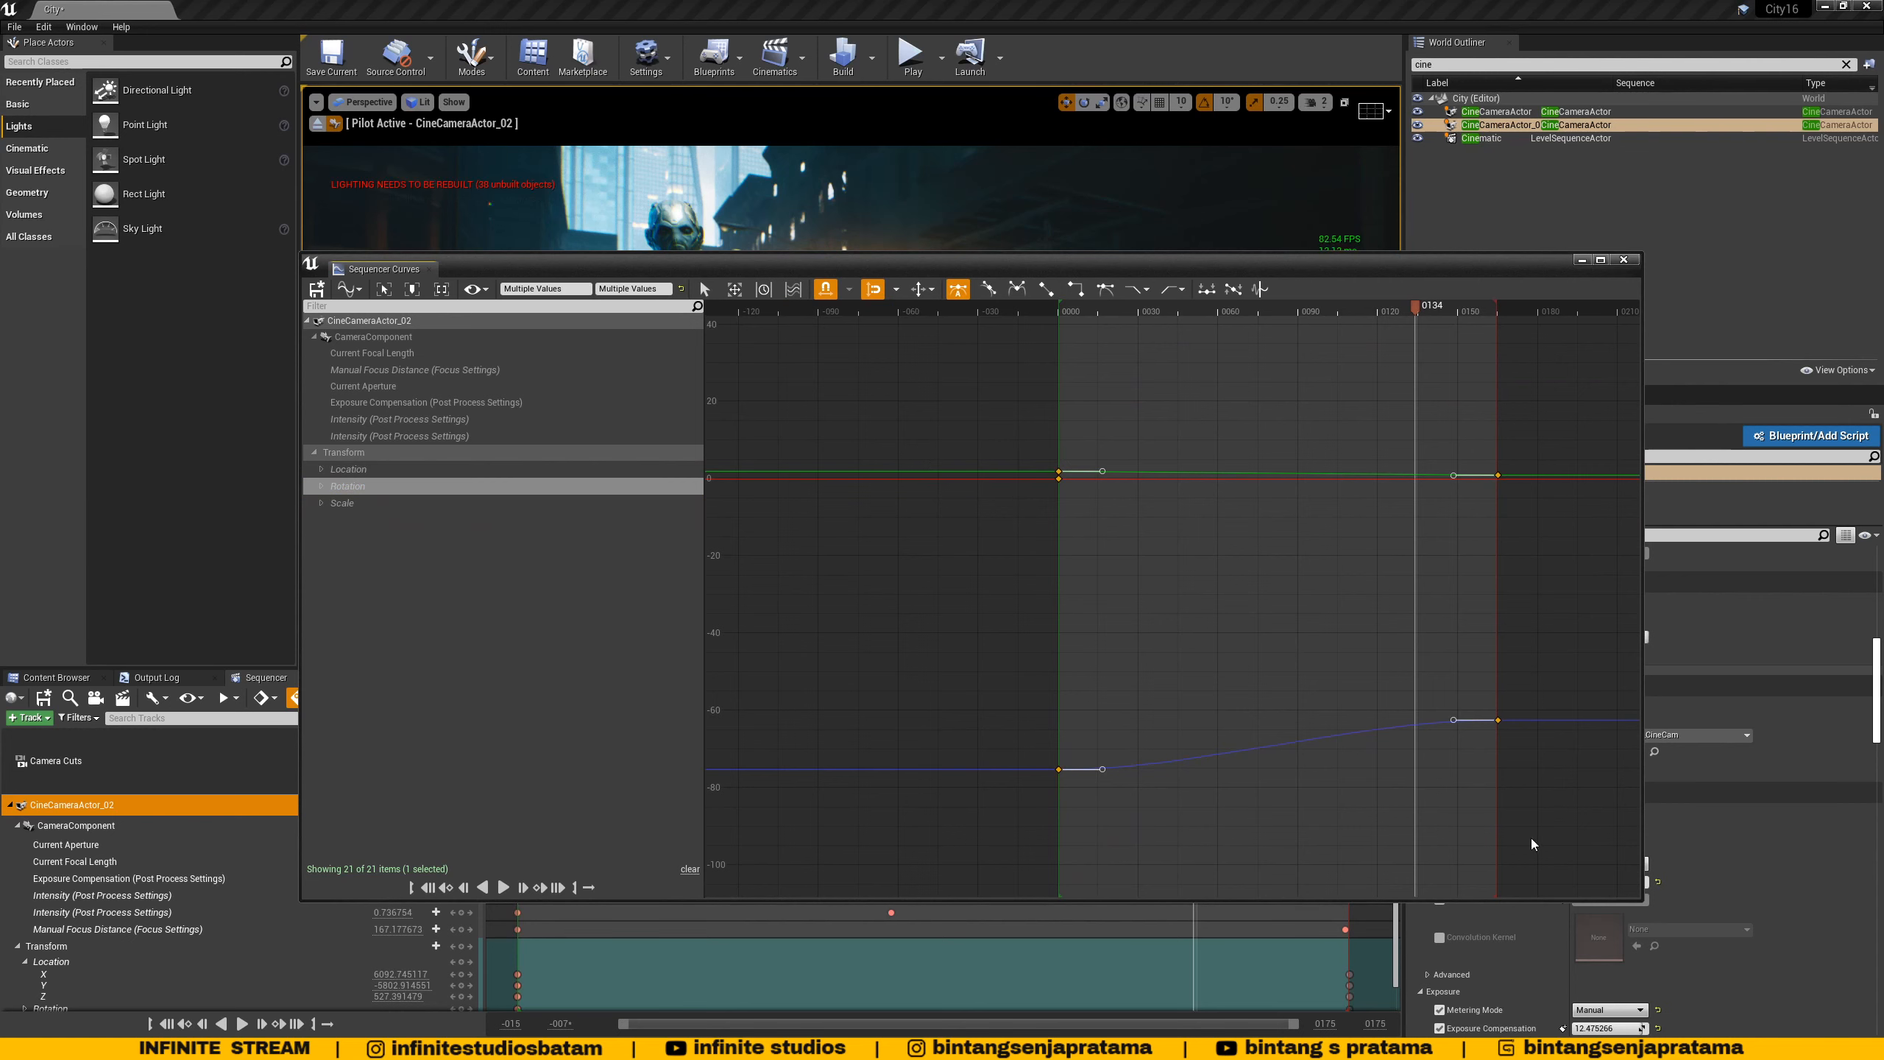
pyautogui.click(1044, 289)
pyautogui.click(1624, 259)
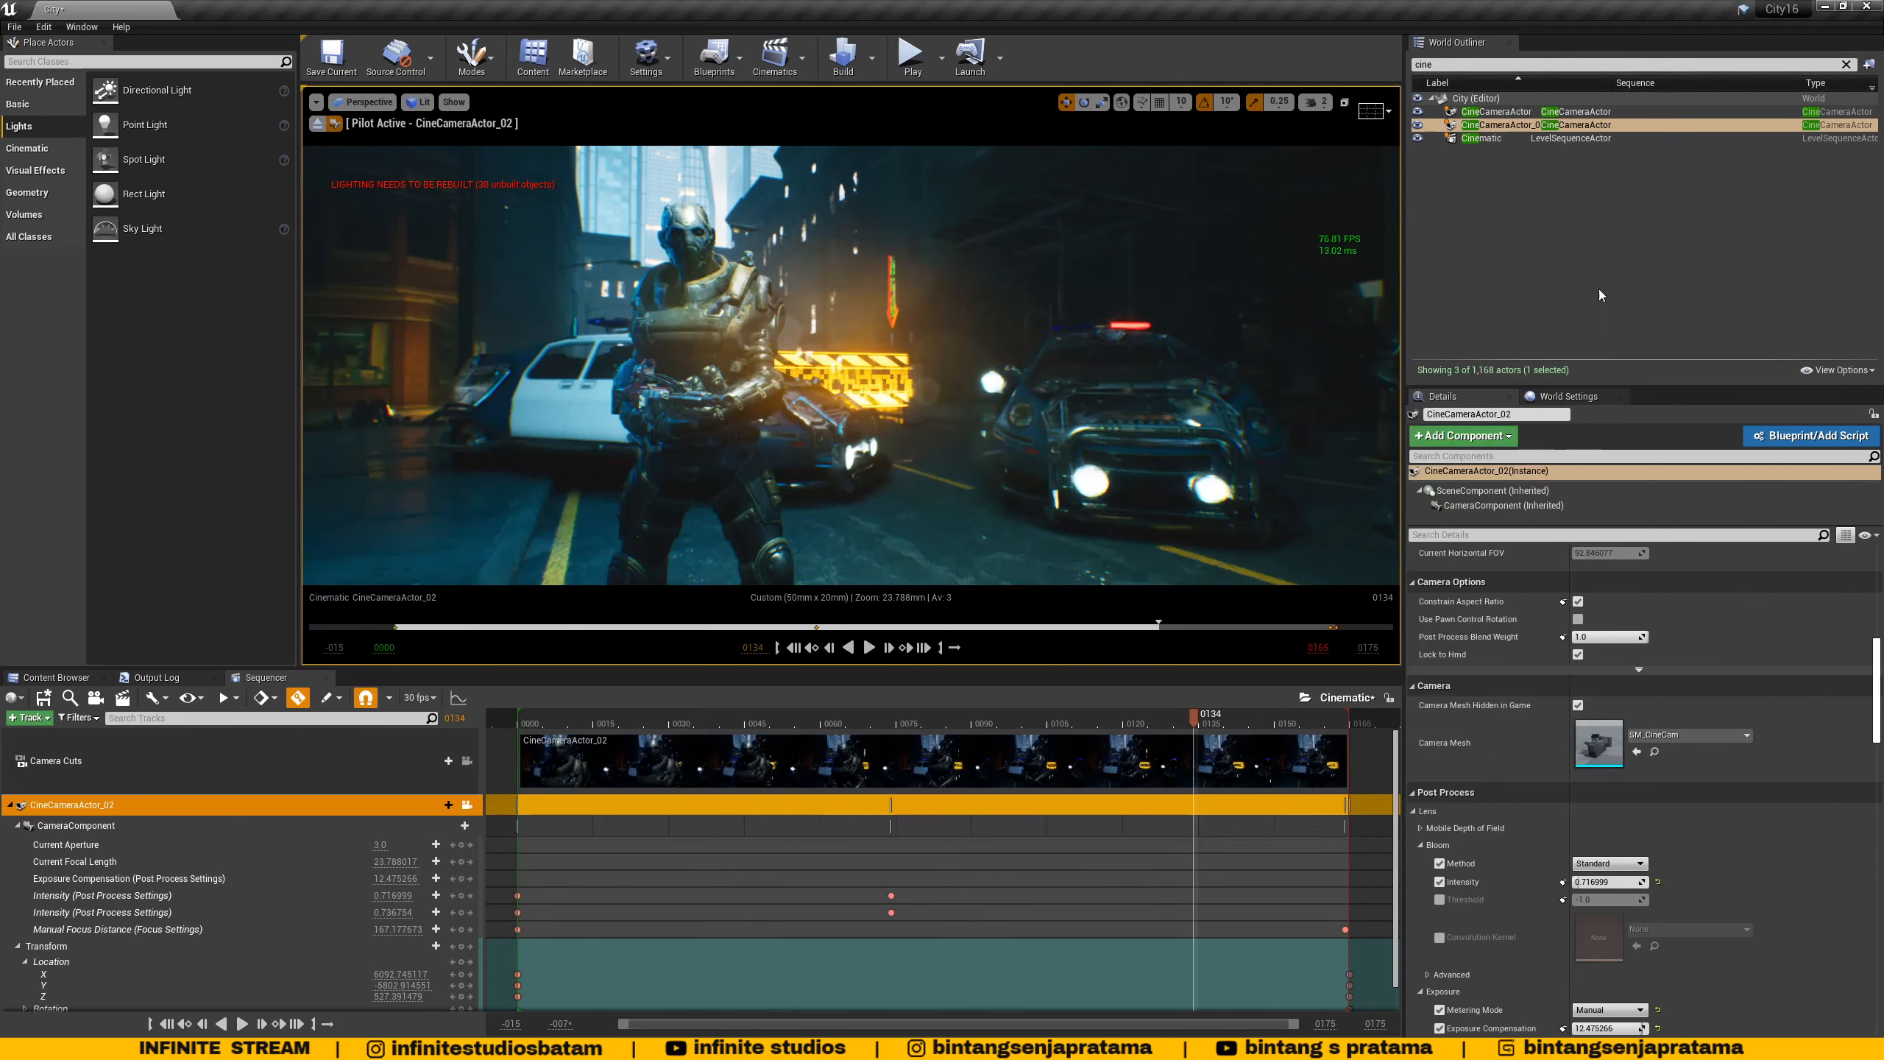
# - Play the sequence from its beginning to review the camera's rotation
pyautogui.moveTo(831, 717); pyautogui.dragTo(511, 727)
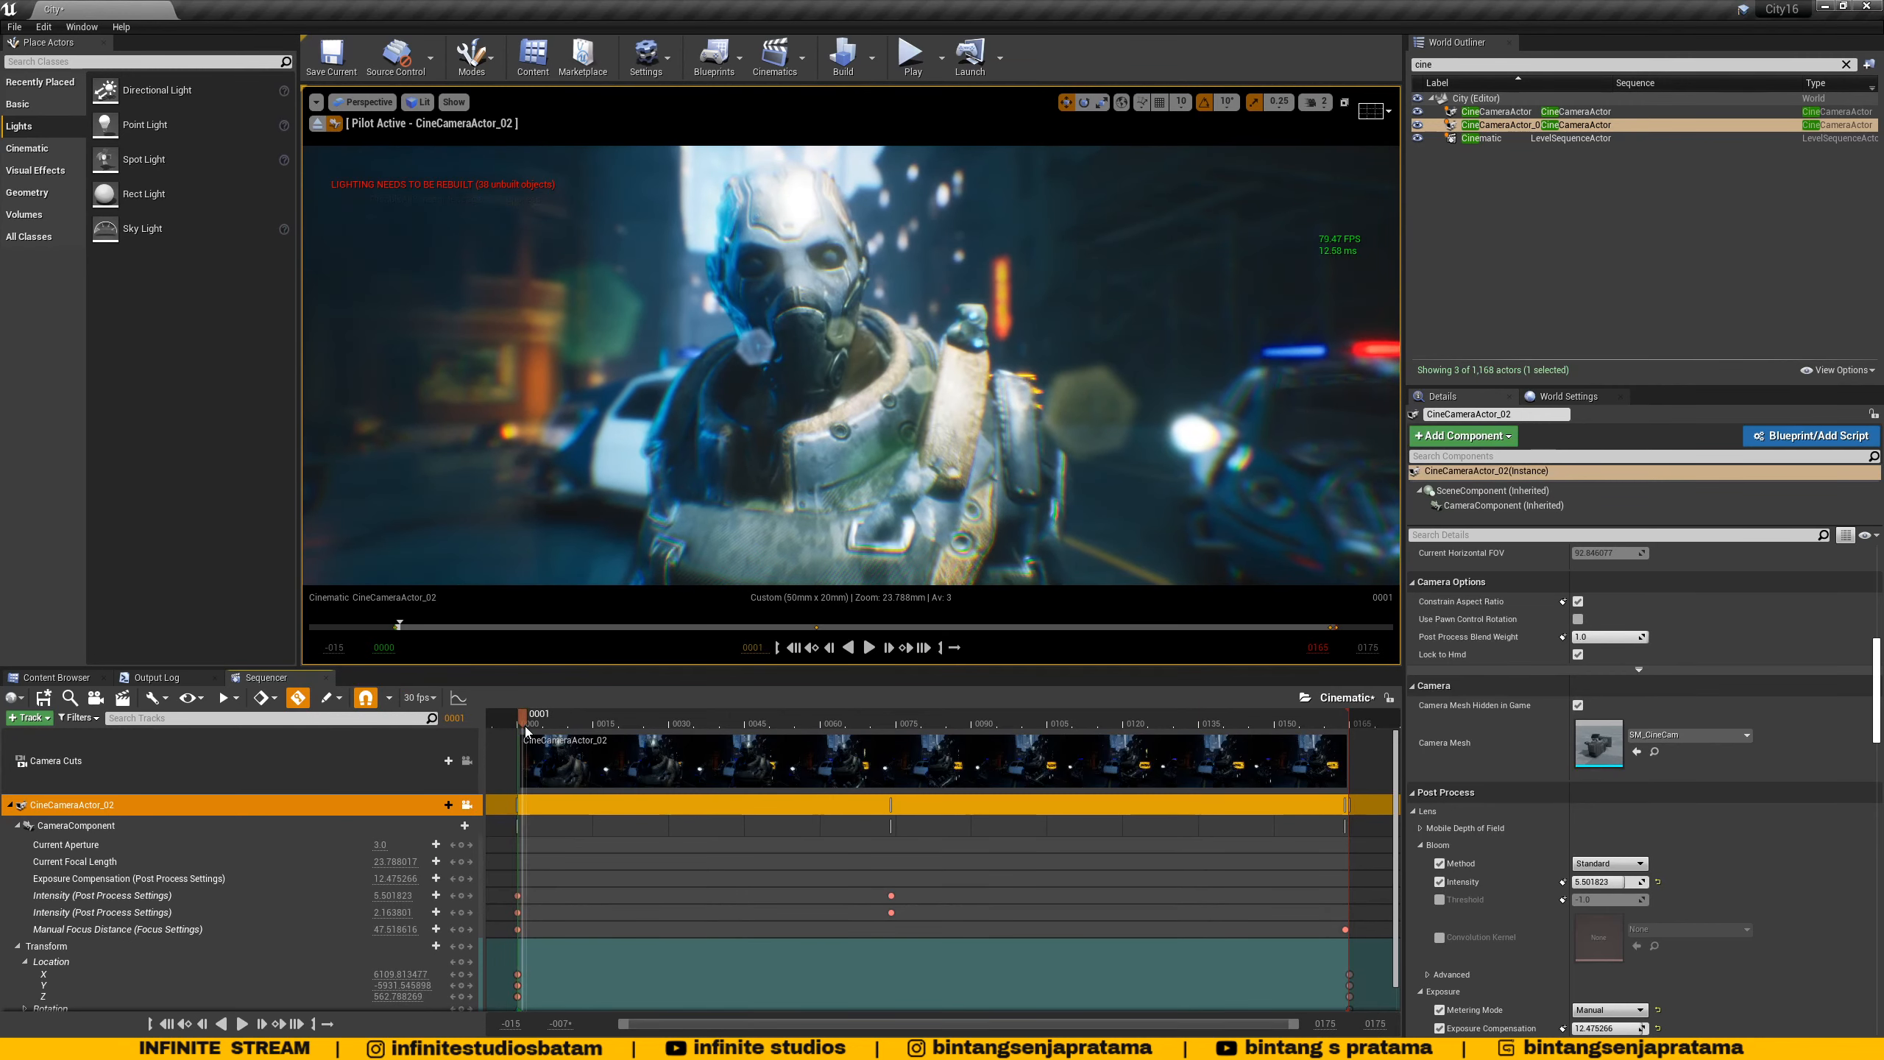
pyautogui.click(868, 647)
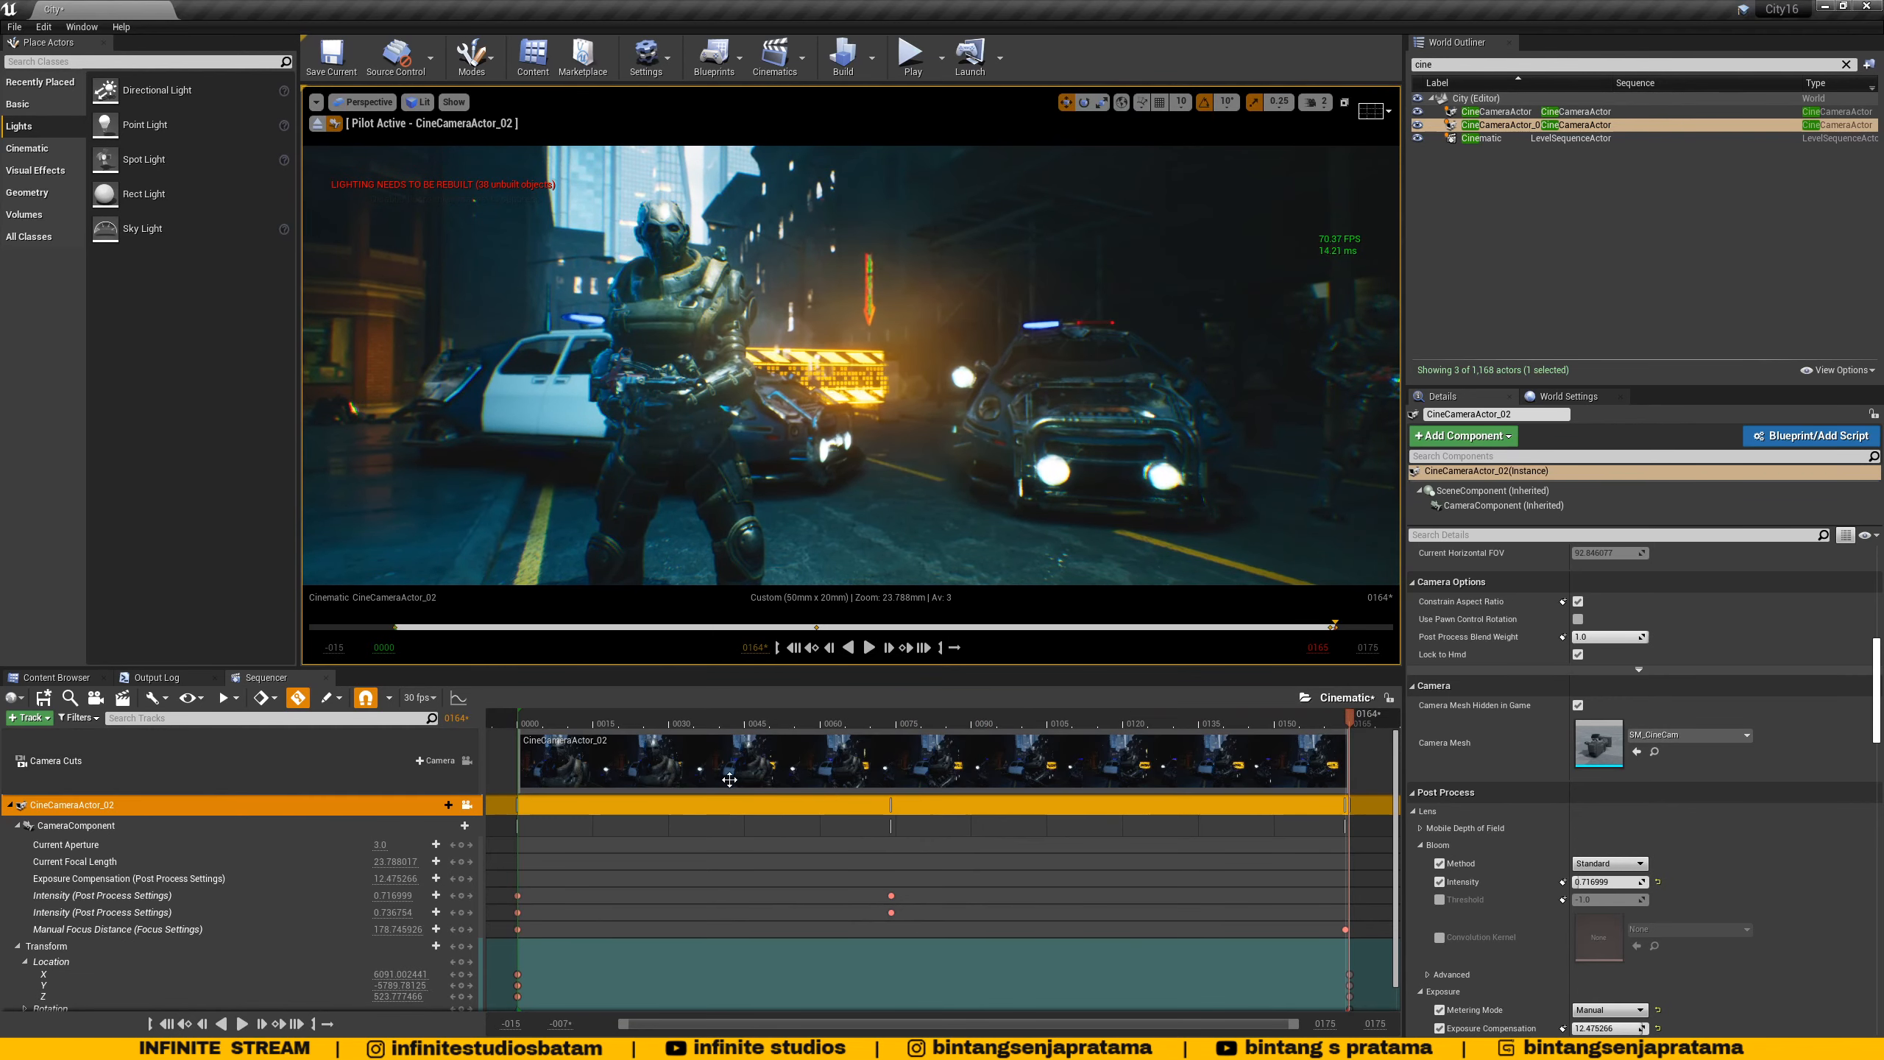
pyautogui.scroll(-1, 104, 929)
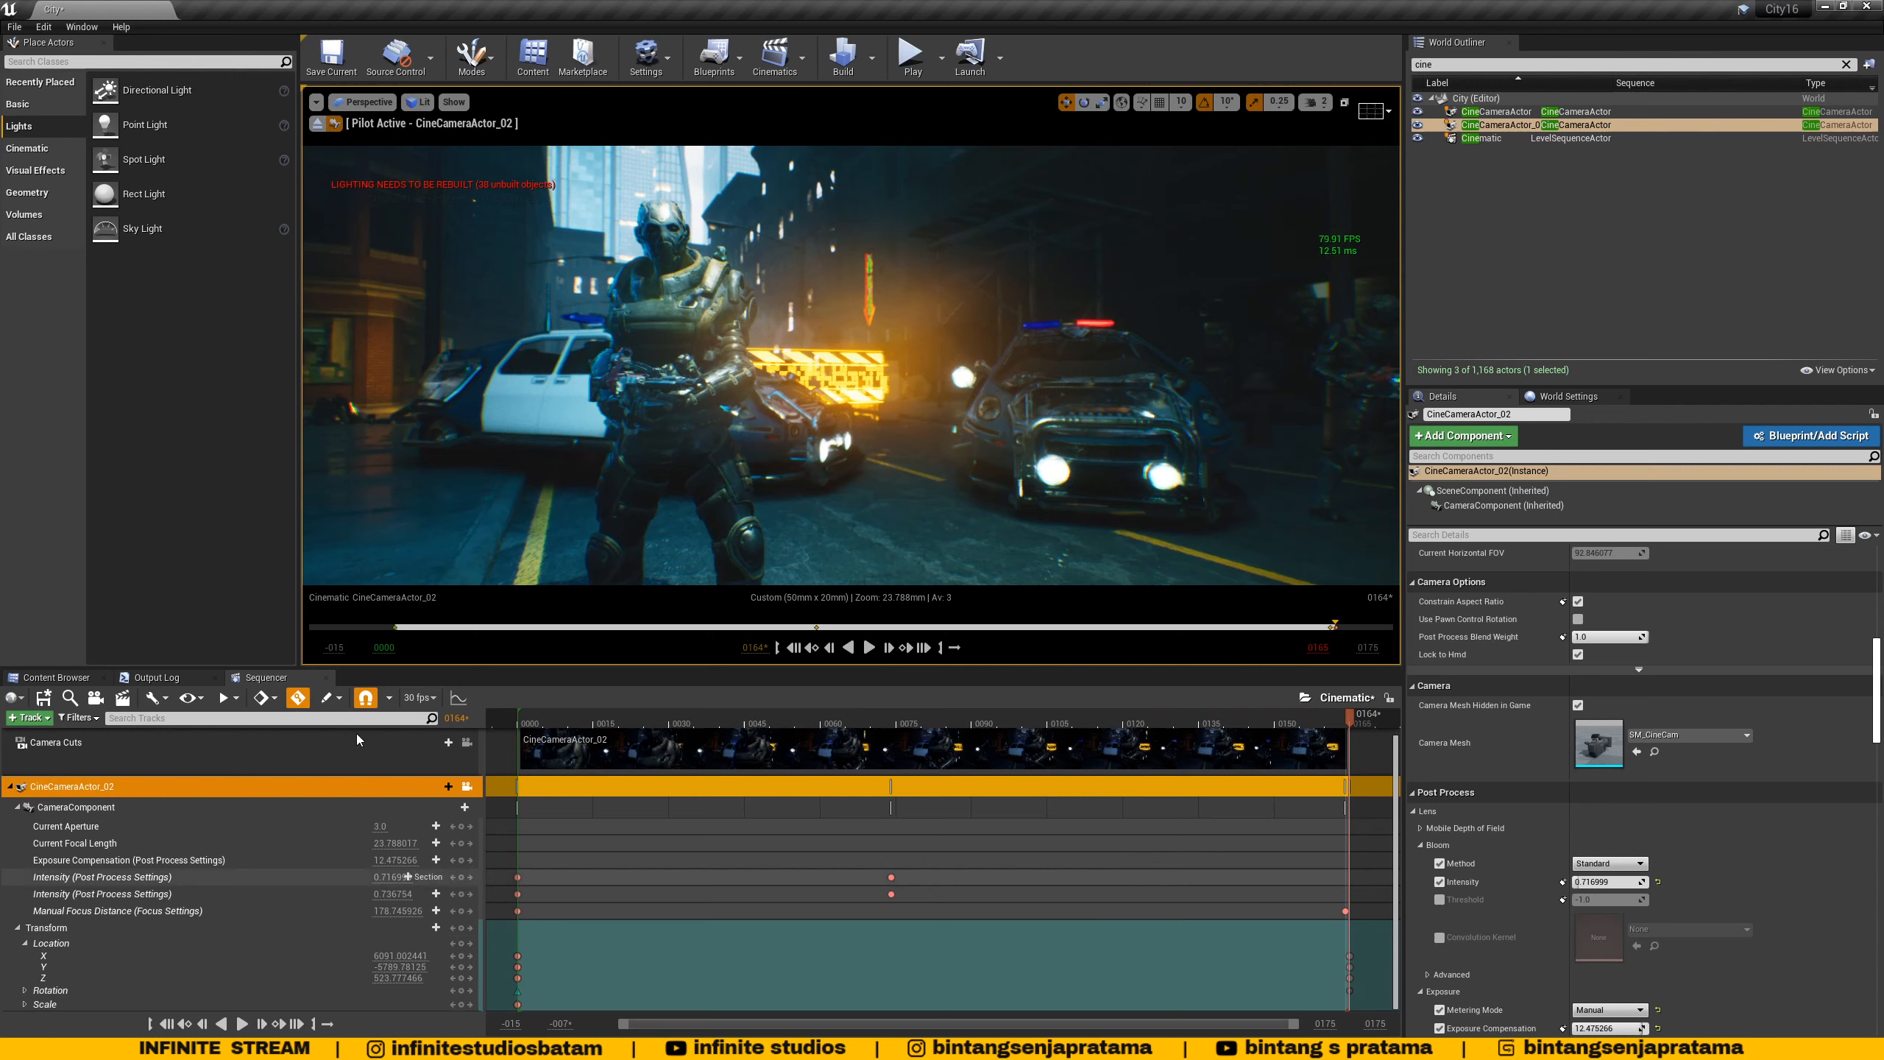
# - Reopen the curve editor and set the Location keyframes at both ends of the sequence to linear interpolation
pyautogui.click(459, 698)
pyautogui.click(349, 469)
pyautogui.press('f')
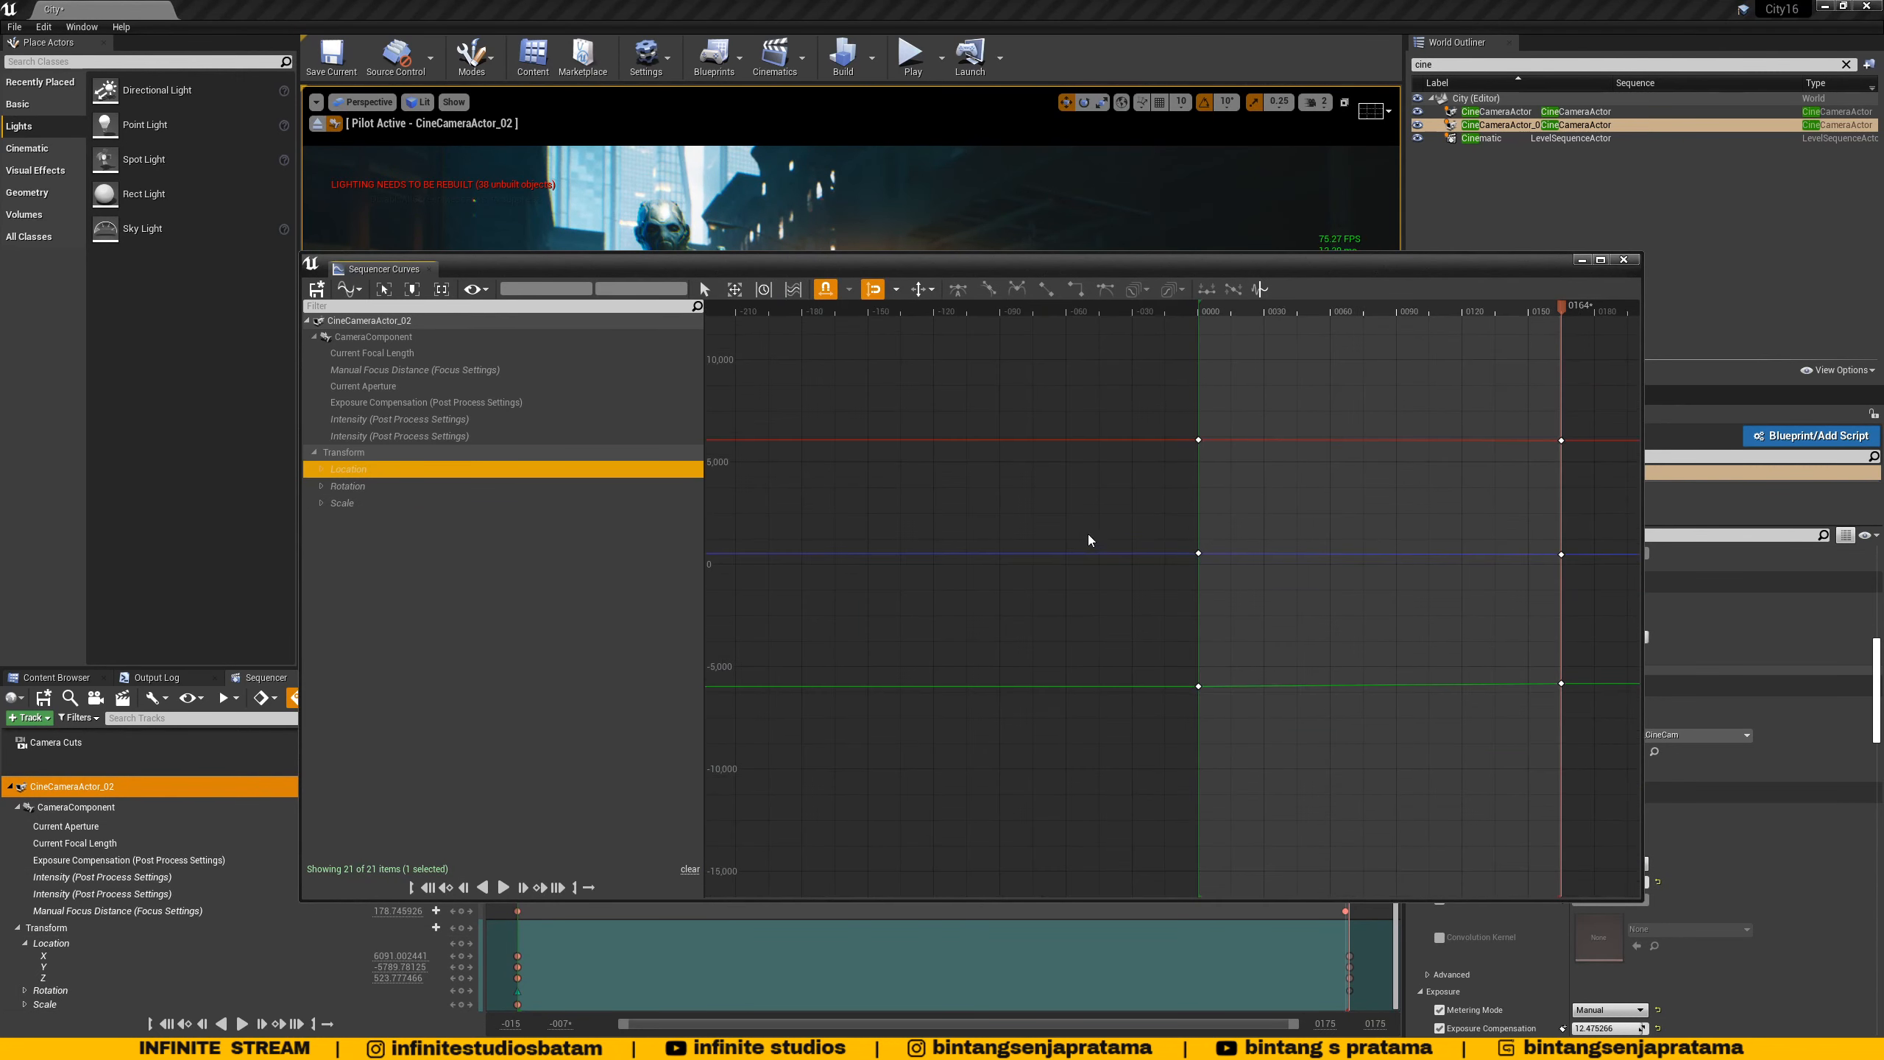
pyautogui.moveTo(1102, 401); pyautogui.dragTo(1584, 705)
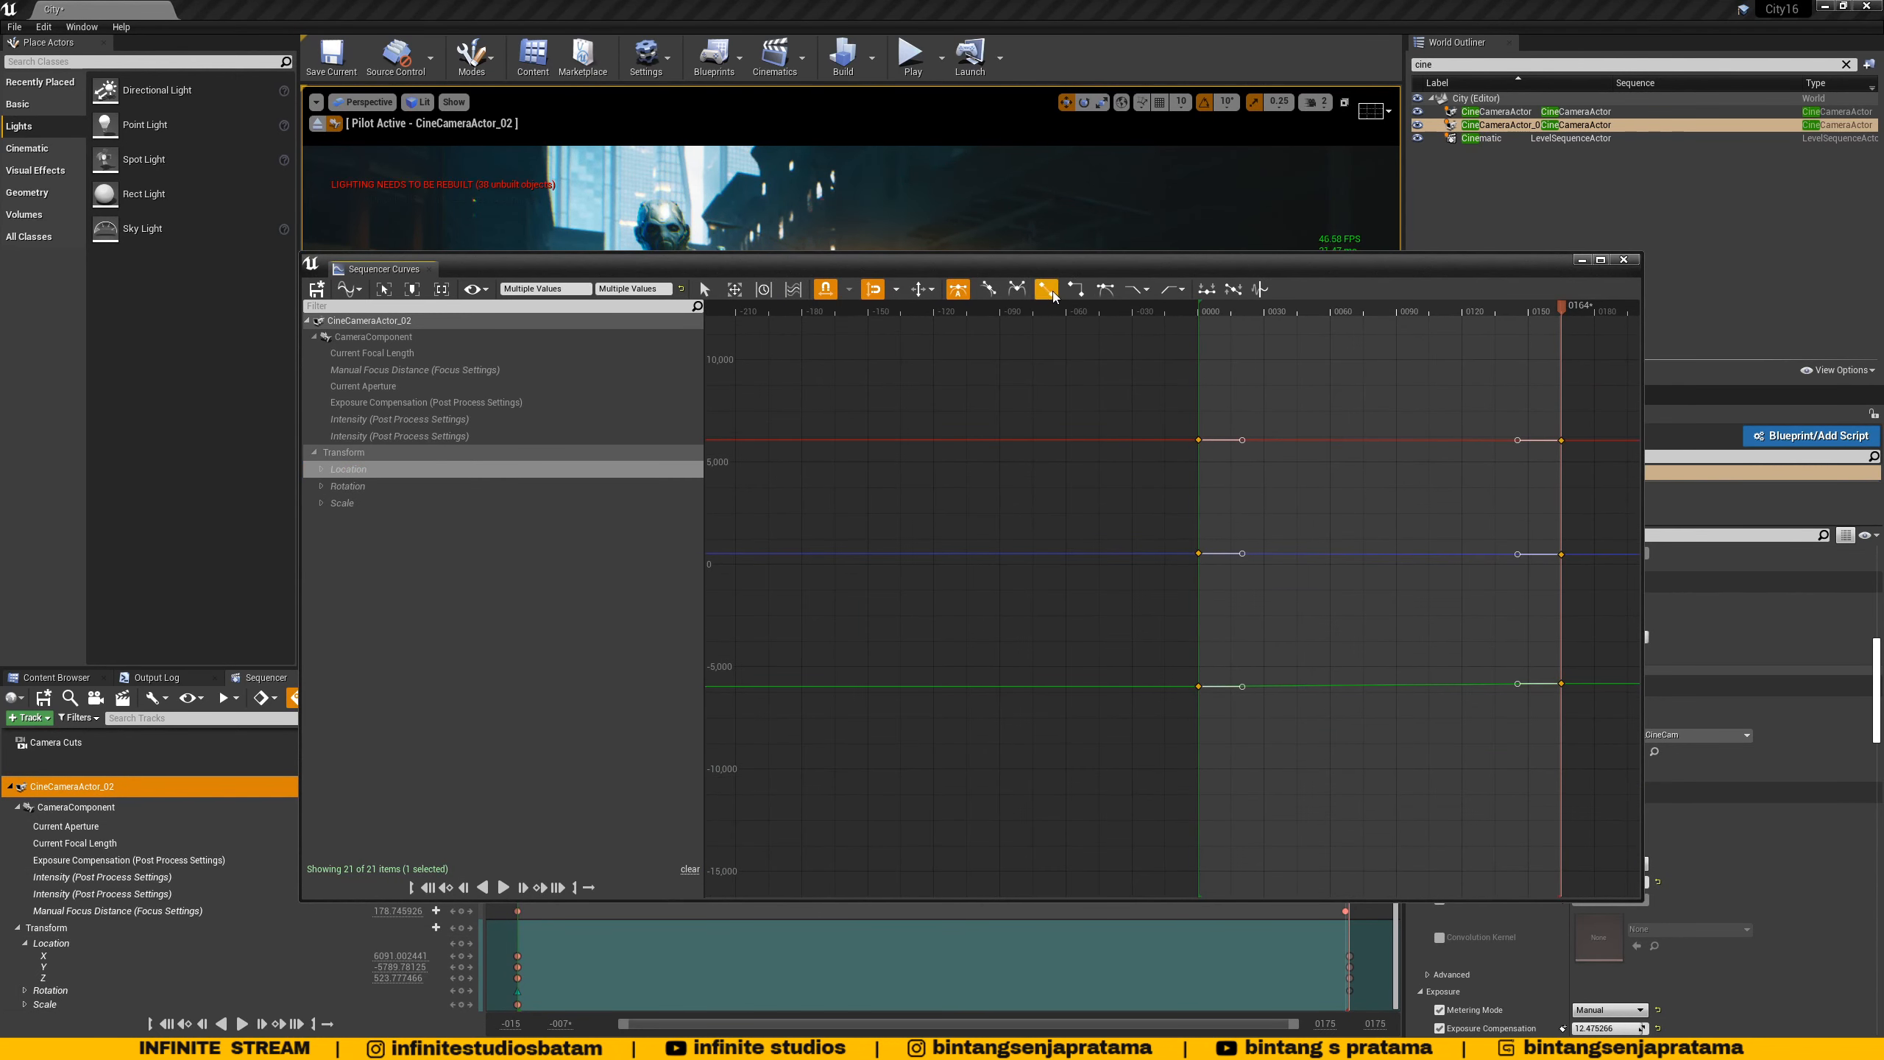
# - Box-select the Scale keyframes, recheck the Rotation and Location curves, and close the curve editor
pyautogui.click(386, 504)
pyautogui.scroll(-1, 1337, 592)
pyautogui.moveTo(1121, 485); pyautogui.dragTo(1541, 670)
pyautogui.click(379, 488)
pyautogui.click(404, 470)
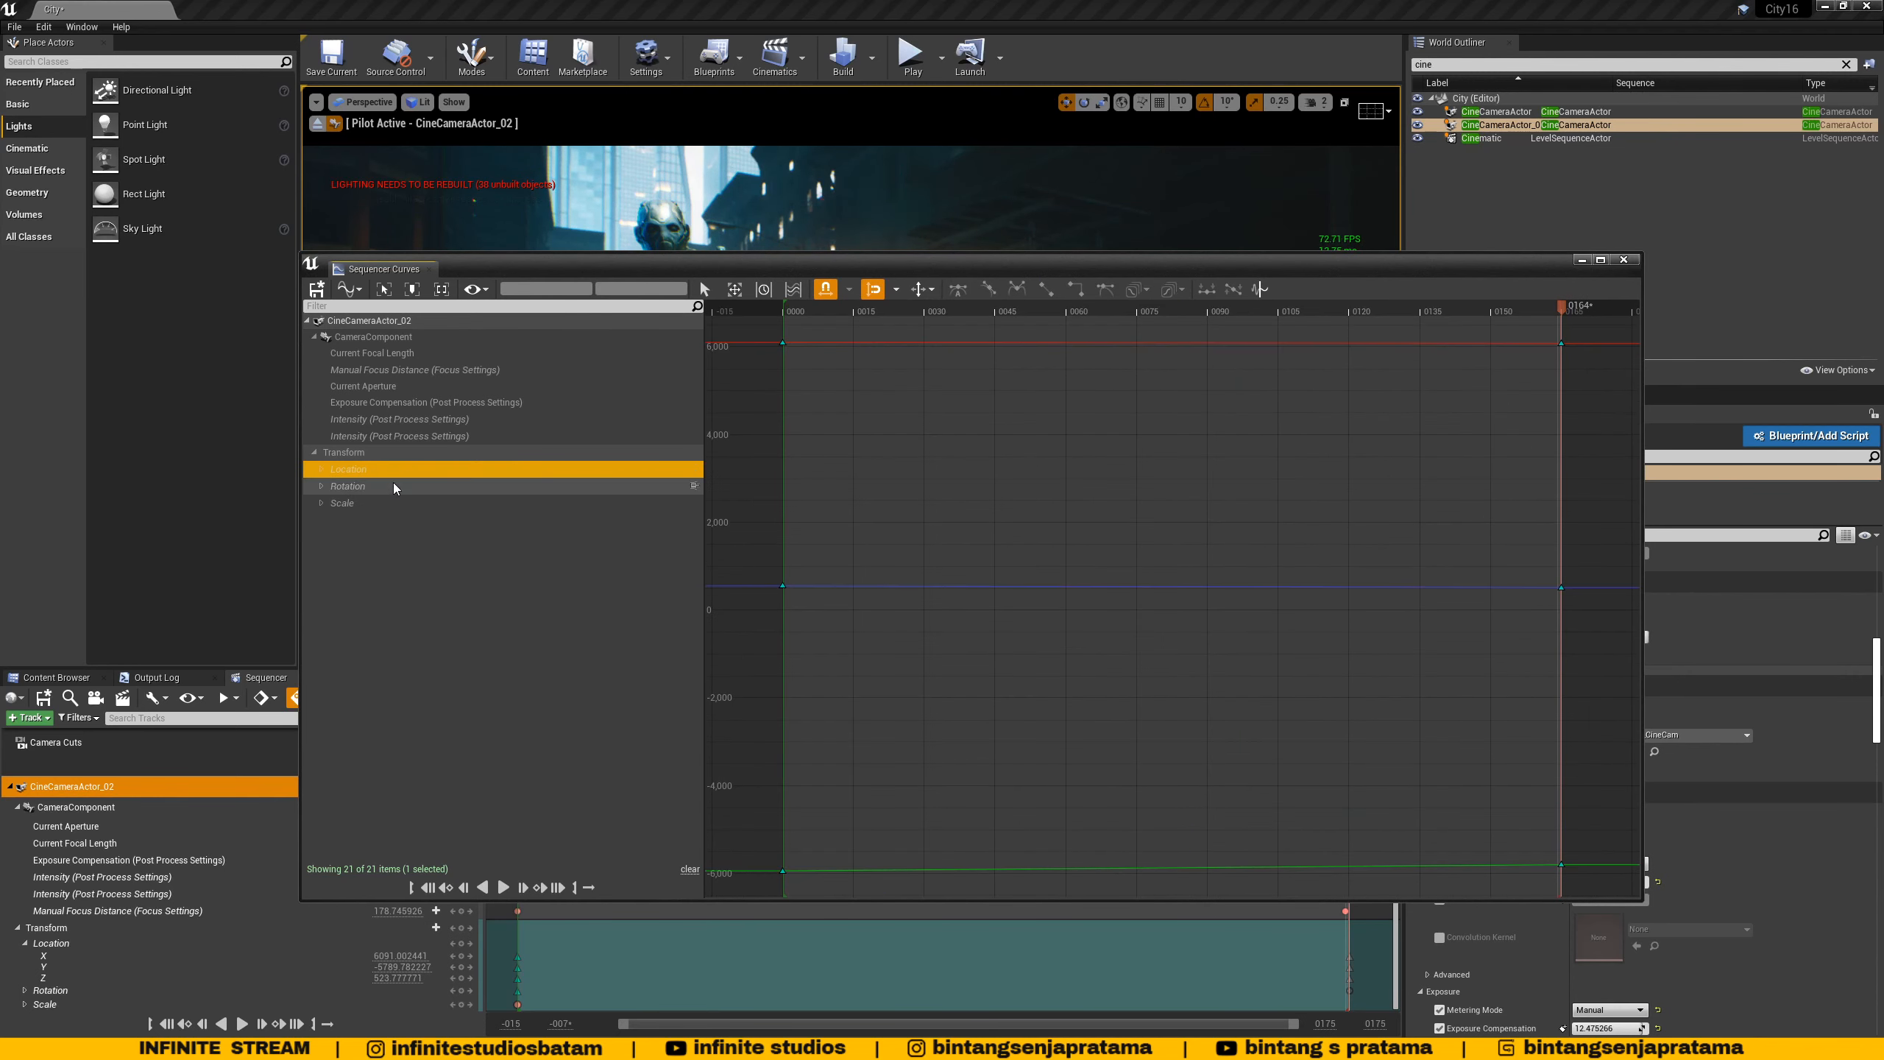
pyautogui.click(392, 485)
pyautogui.click(382, 473)
pyautogui.click(1624, 260)
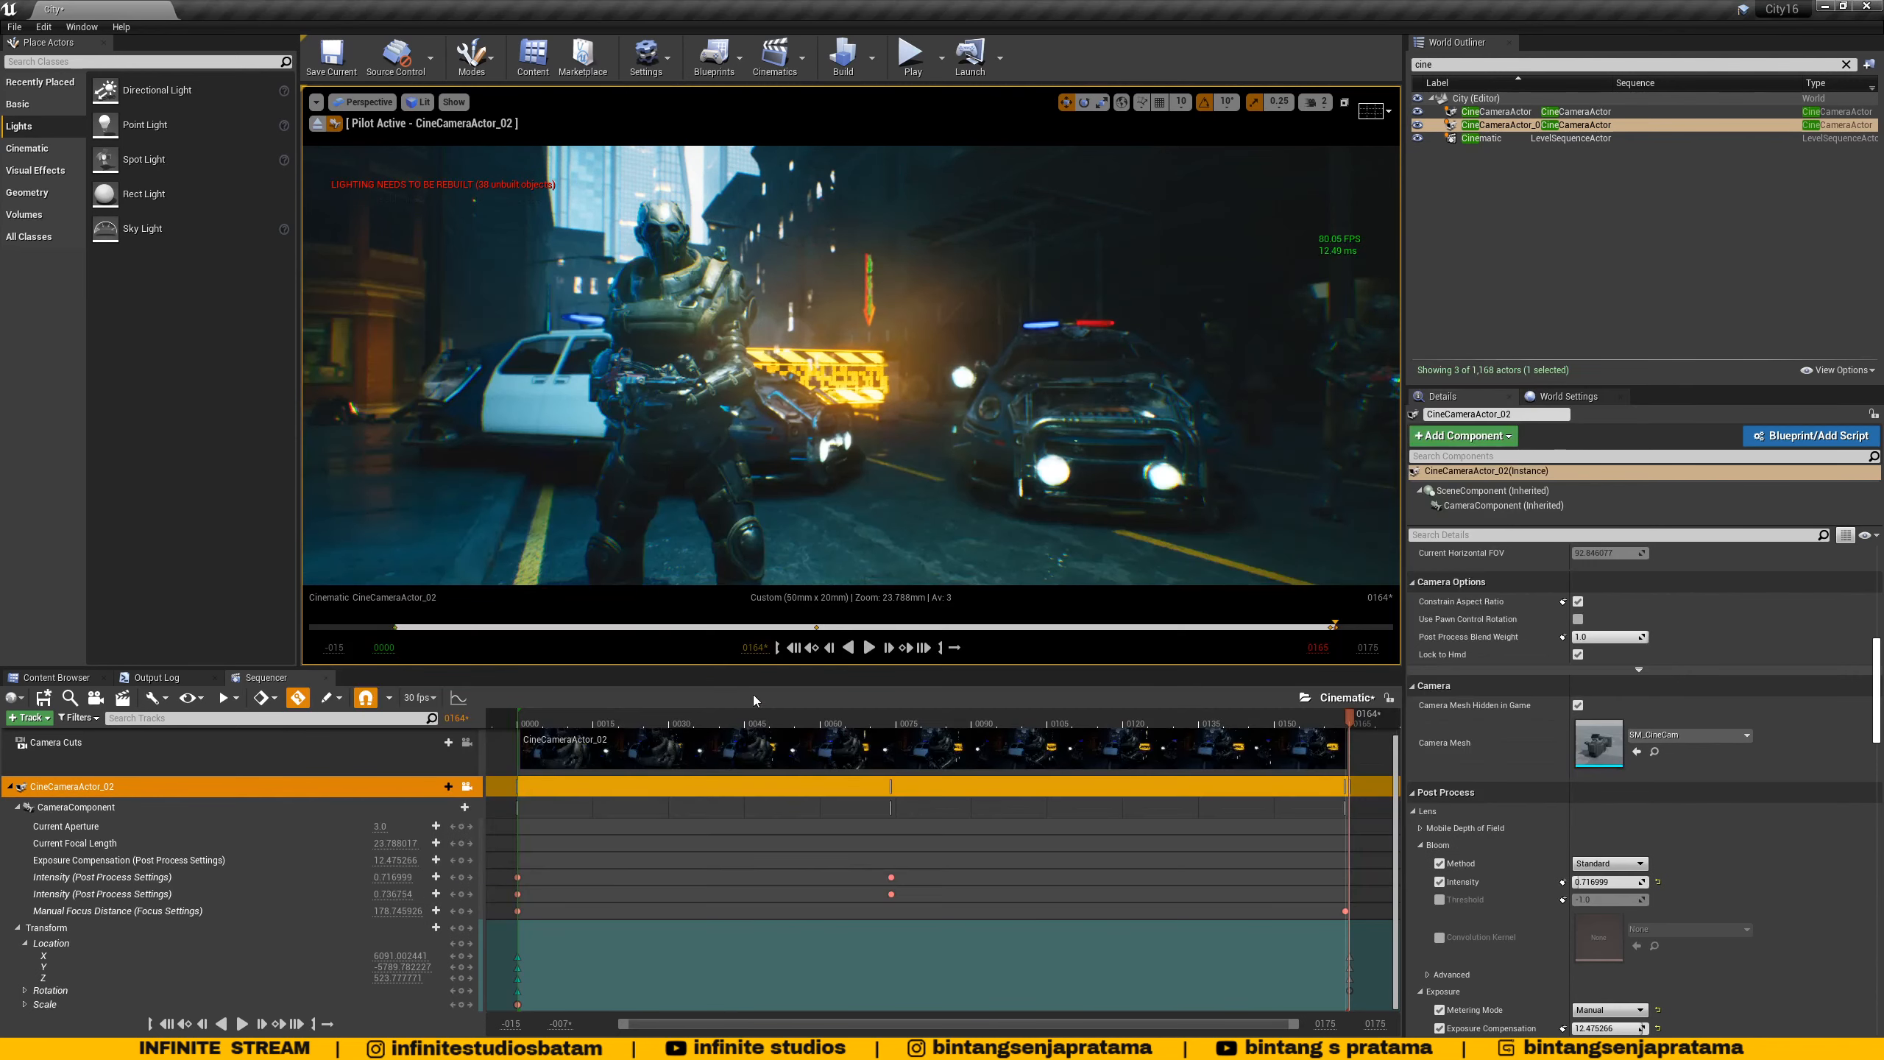
# - Play the sequence from frame 0 to review the camera move, and save the current level
pyautogui.moveTo(745, 715); pyautogui.dragTo(524, 727)
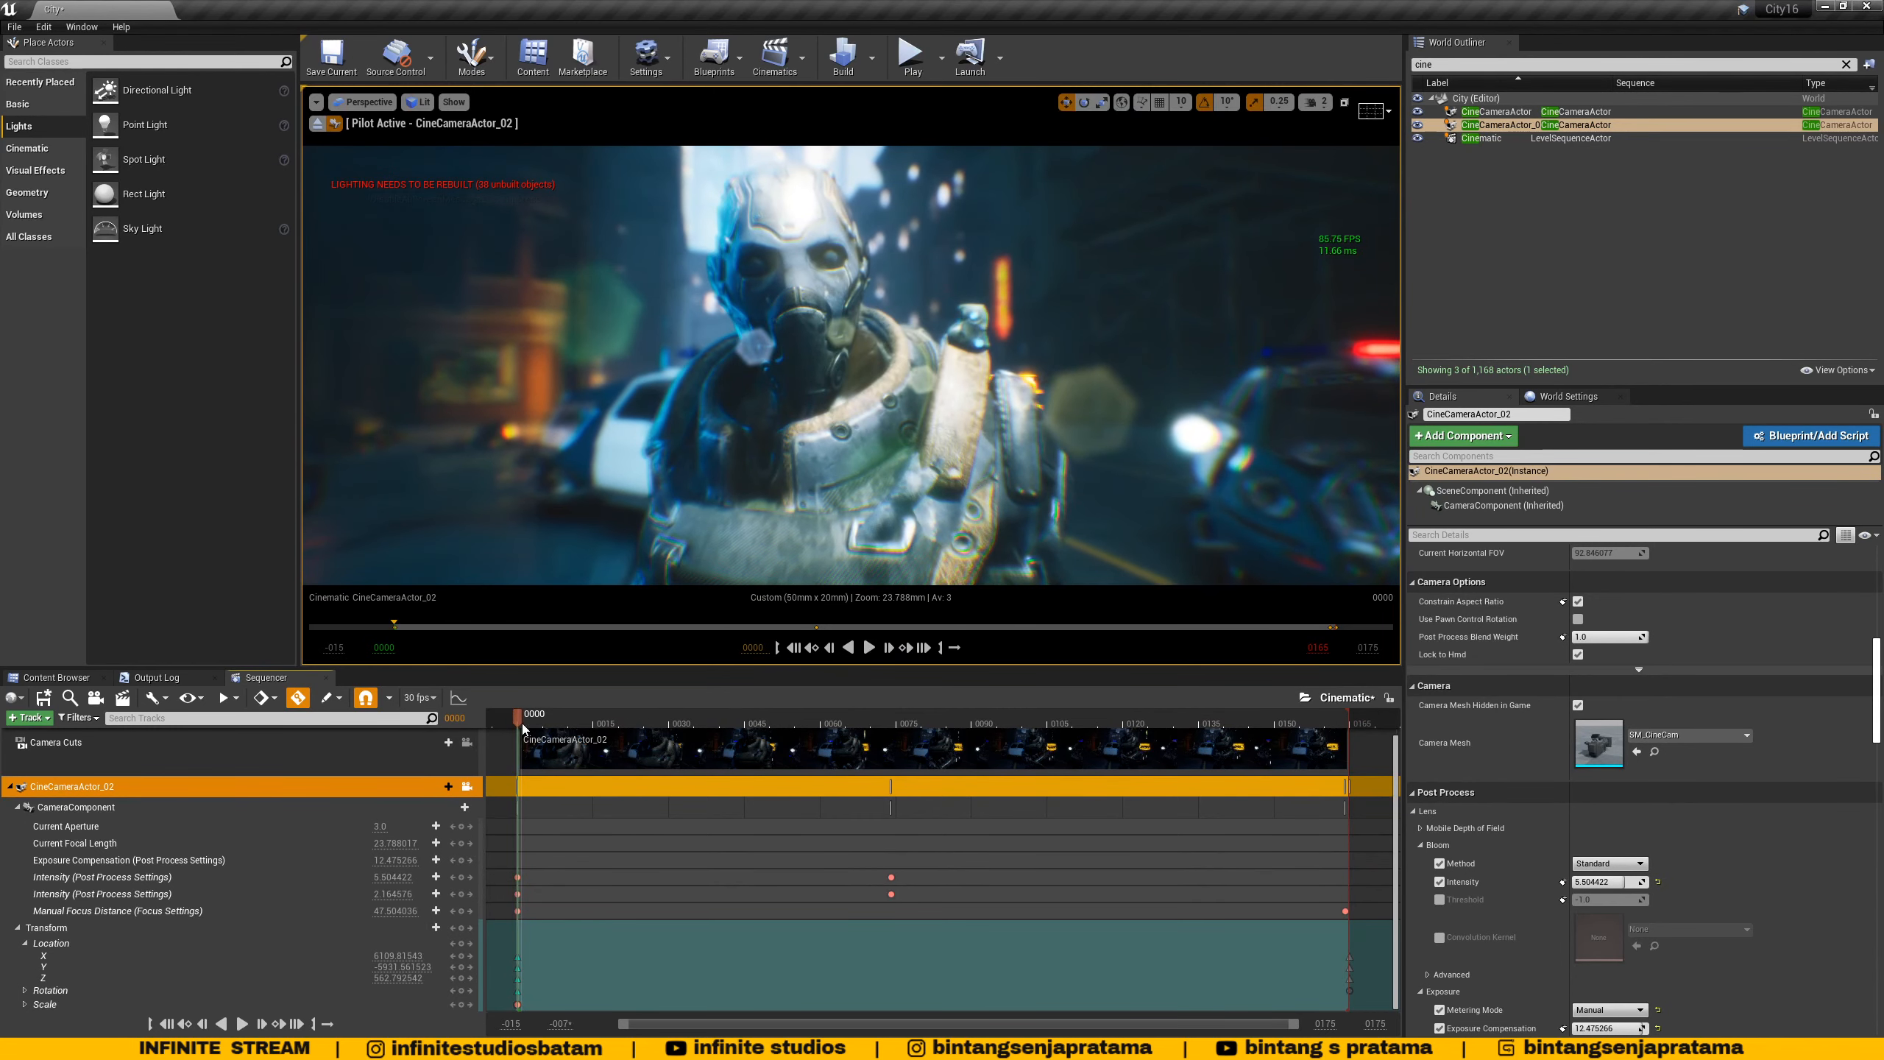
pyautogui.click(868, 647)
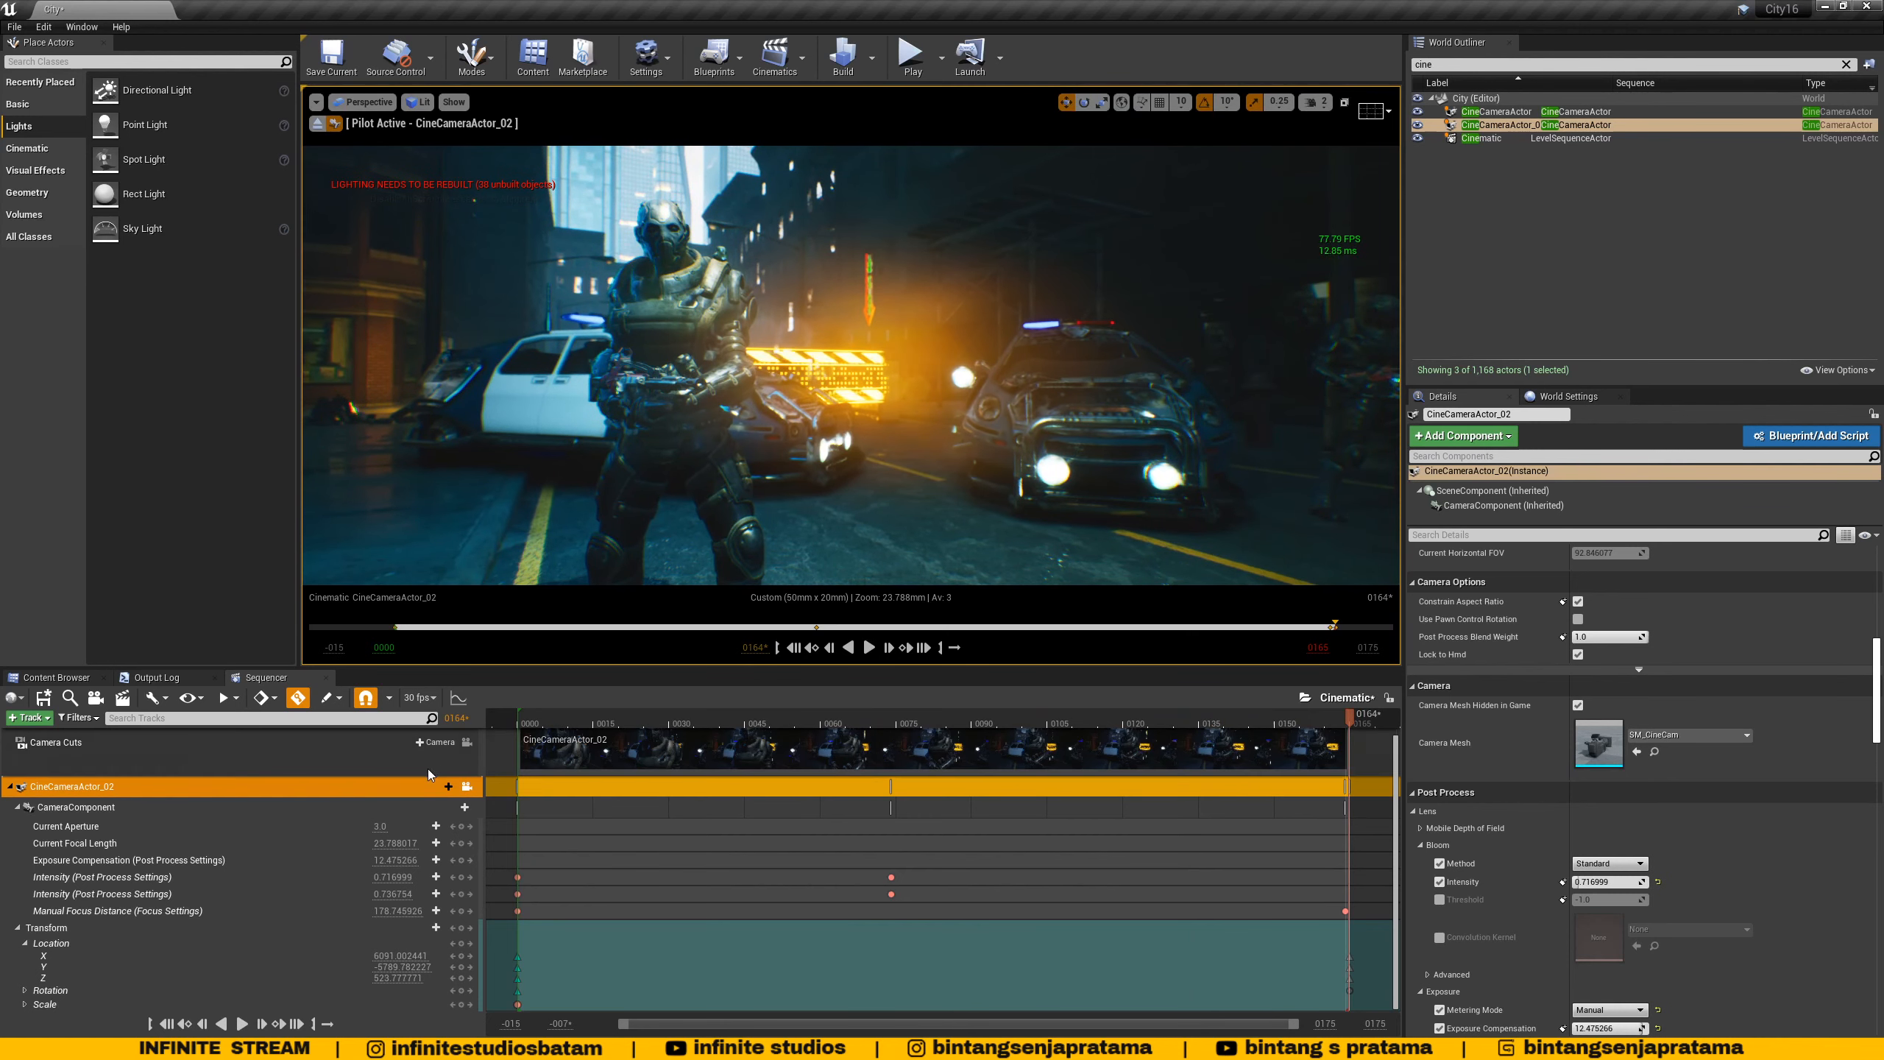
pyautogui.click(331, 58)
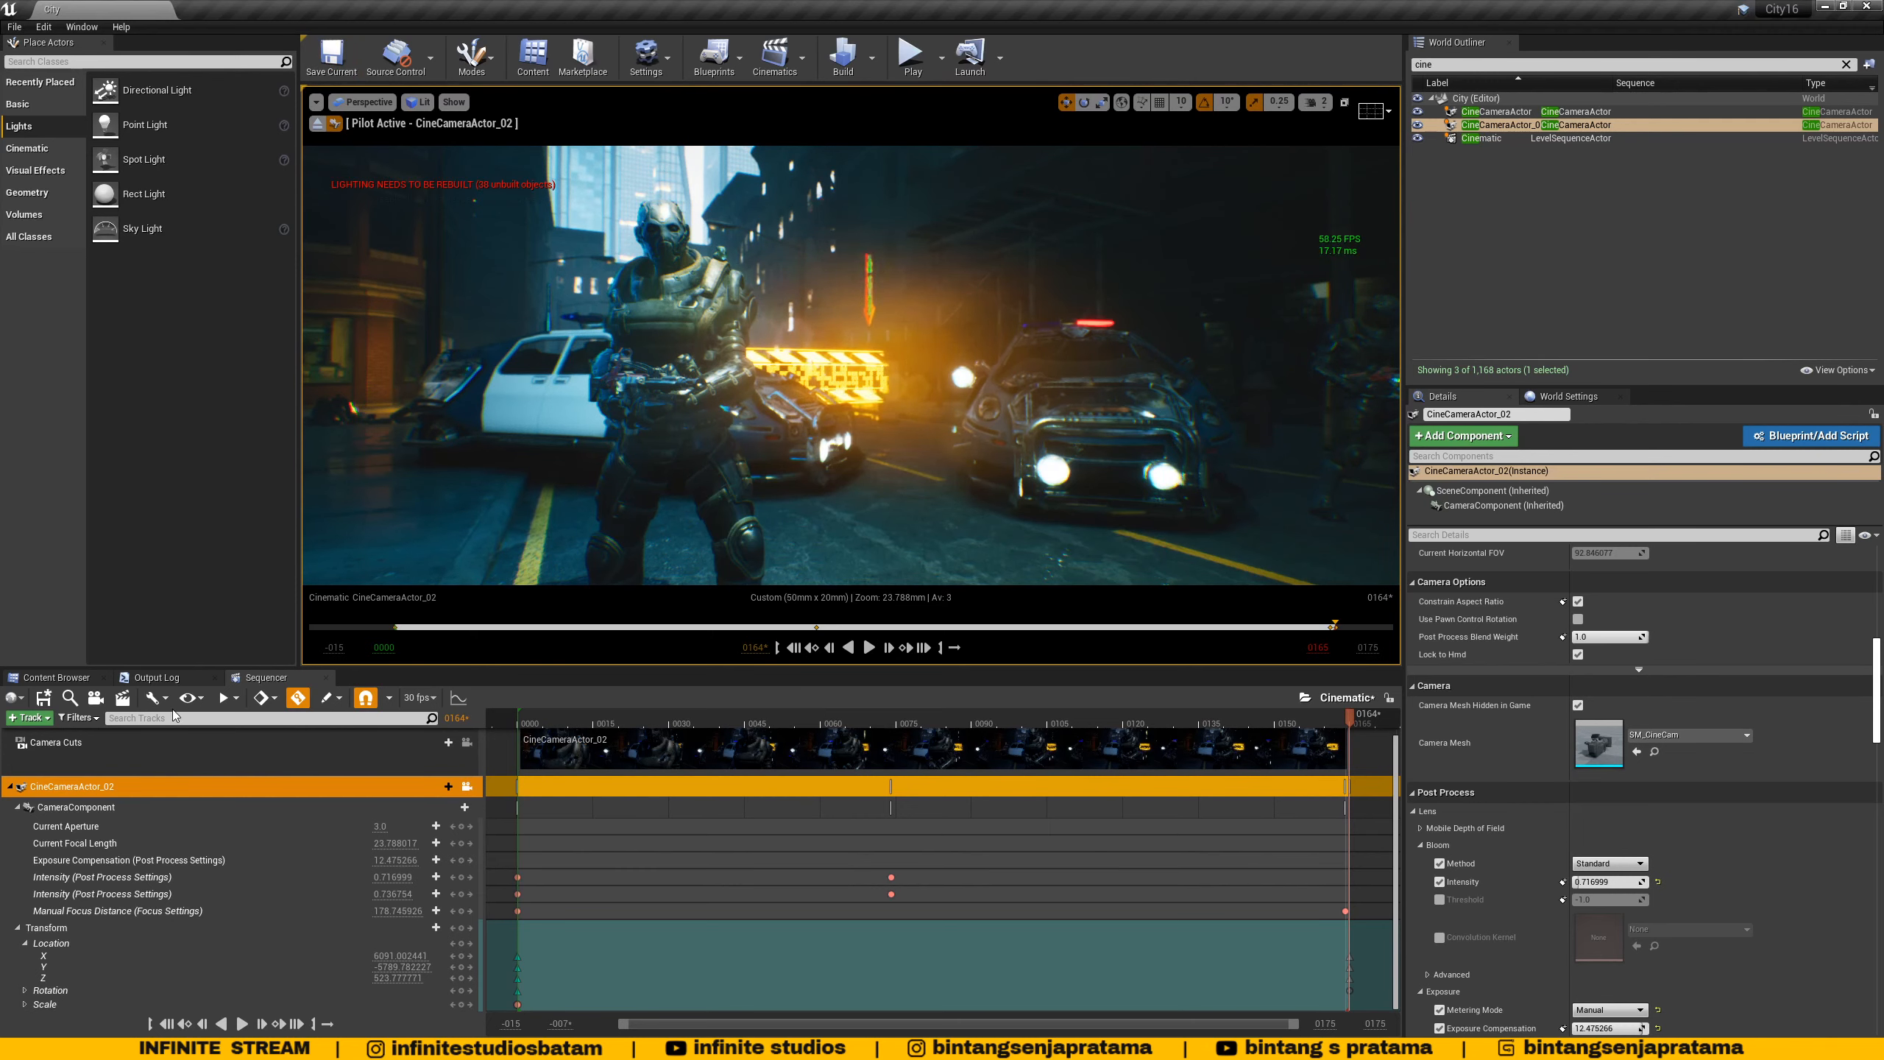
# - Open the sequence's render movie settings, set the image output format to Image Sequence (png), and move the dialog off the character
pyautogui.click(125, 700)
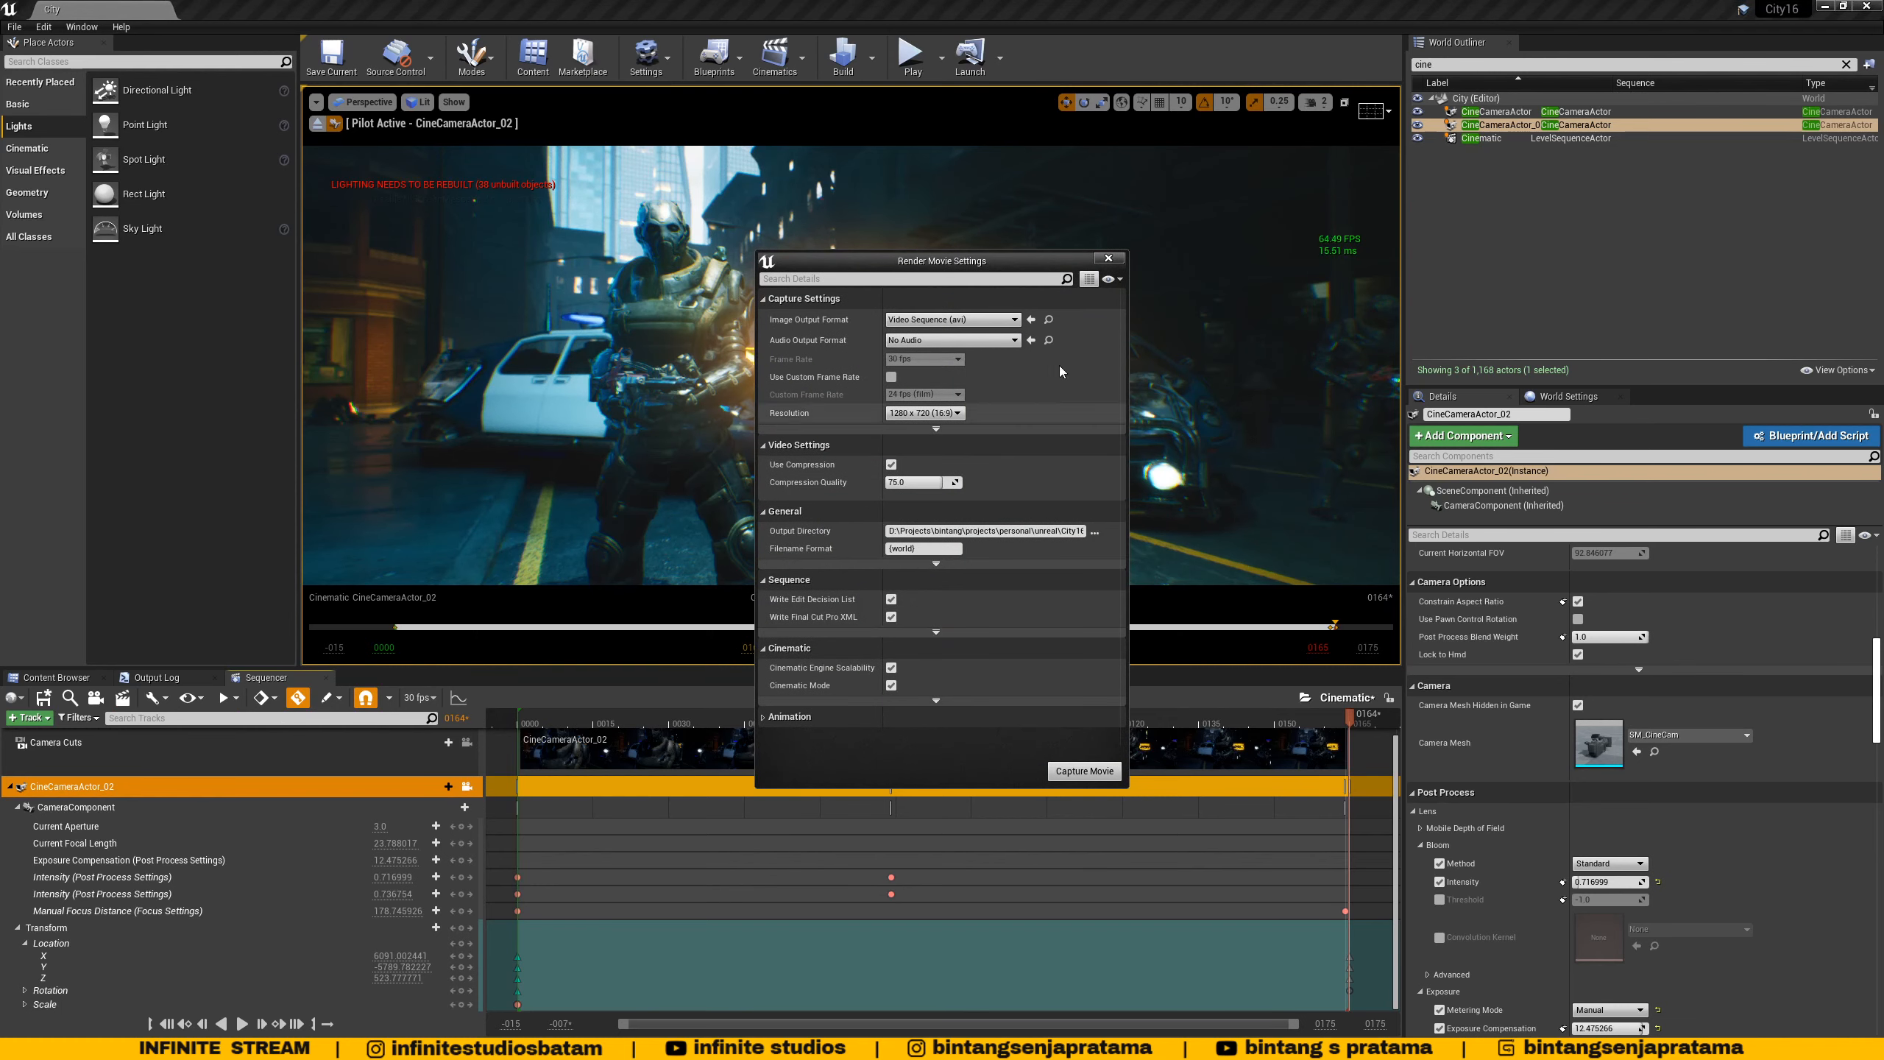
pyautogui.moveTo(961, 265); pyautogui.dragTo(817, 266)
pyautogui.click(842, 319)
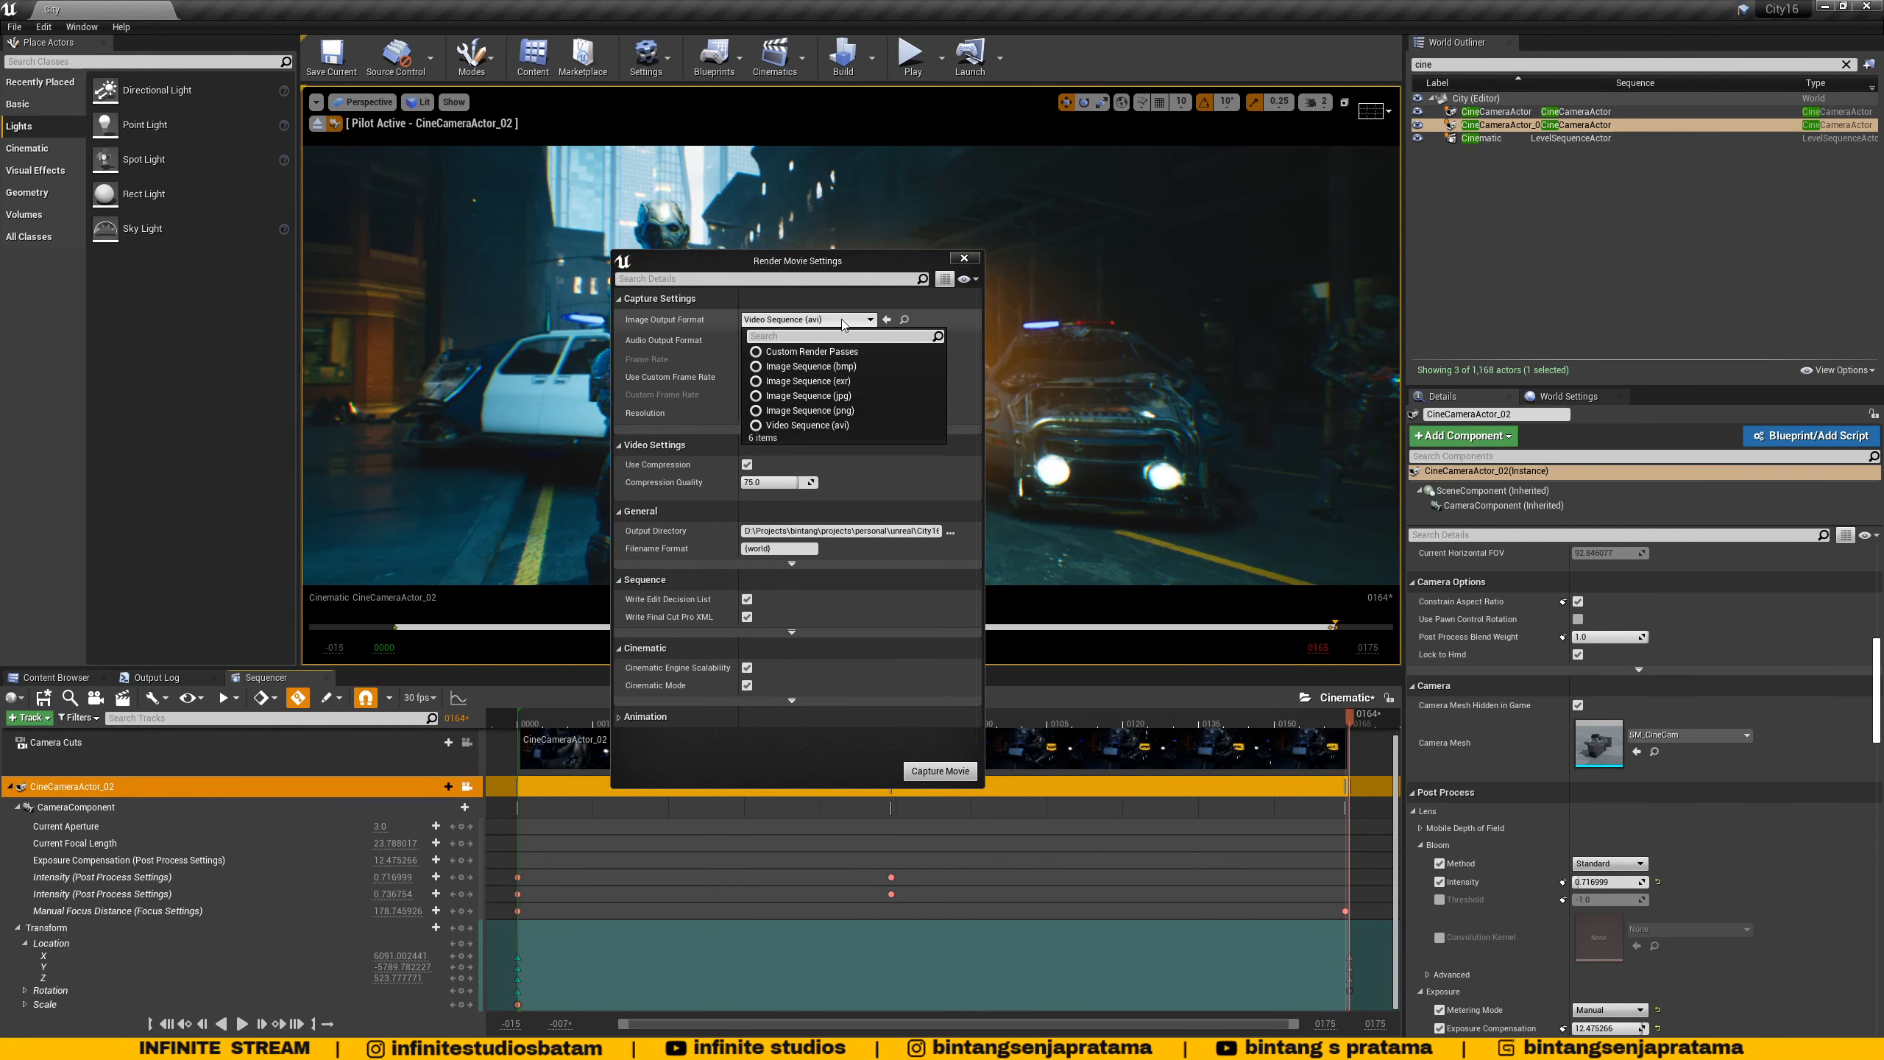
pyautogui.click(811, 410)
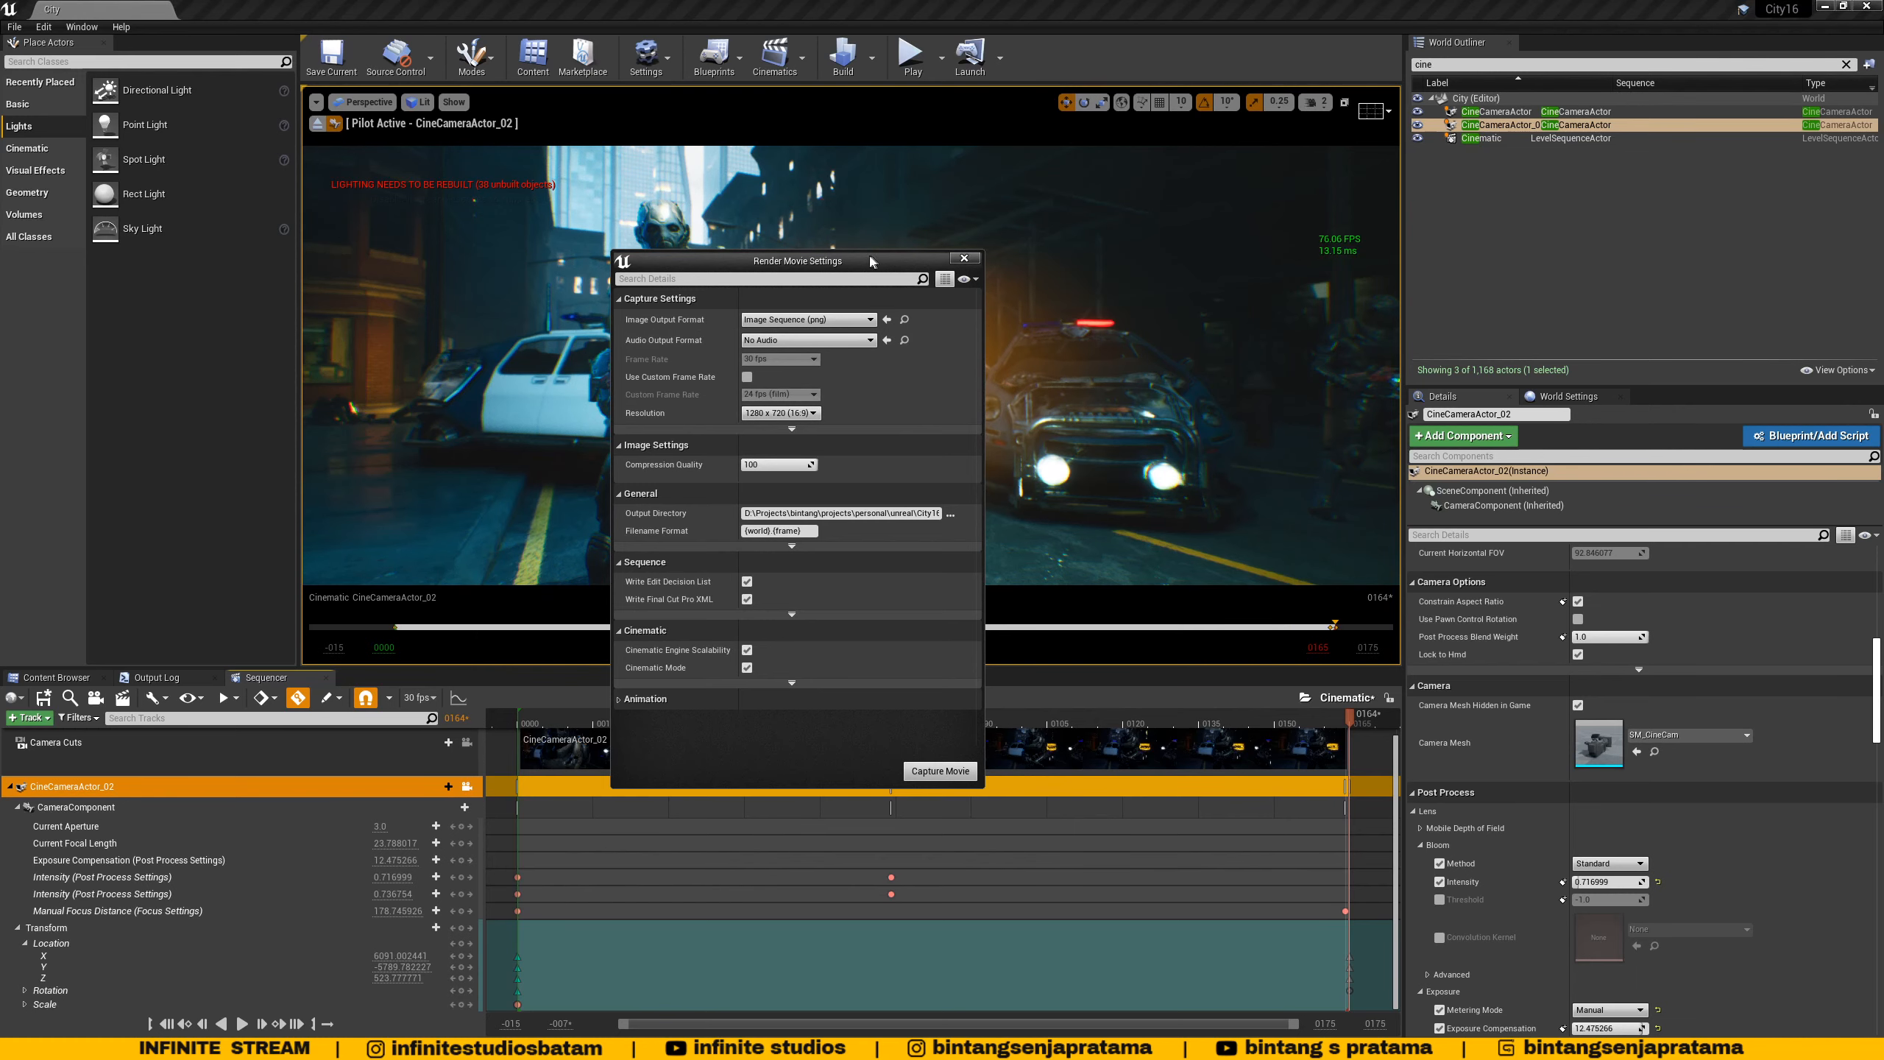
pyautogui.moveTo(872, 261); pyautogui.dragTo(1264, 161)
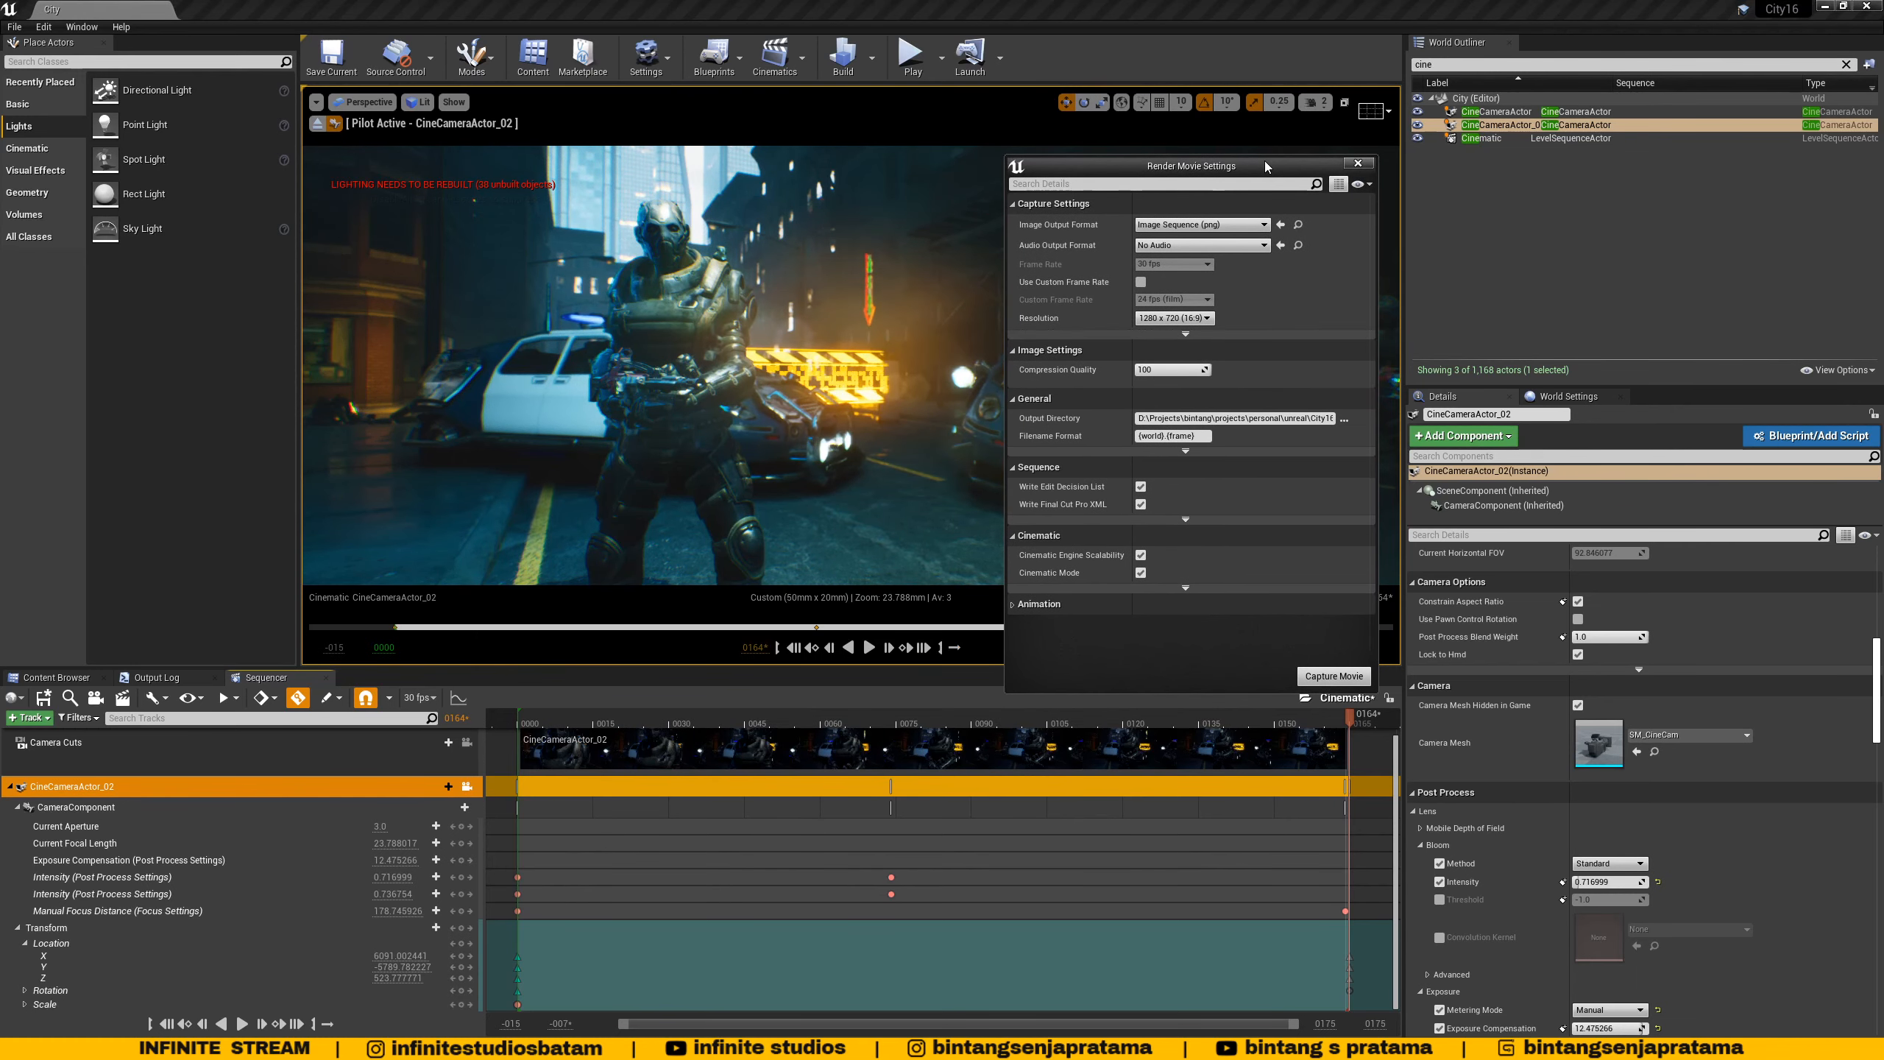
pyautogui.moveTo(1264, 160); pyautogui.dragTo(1189, 151)
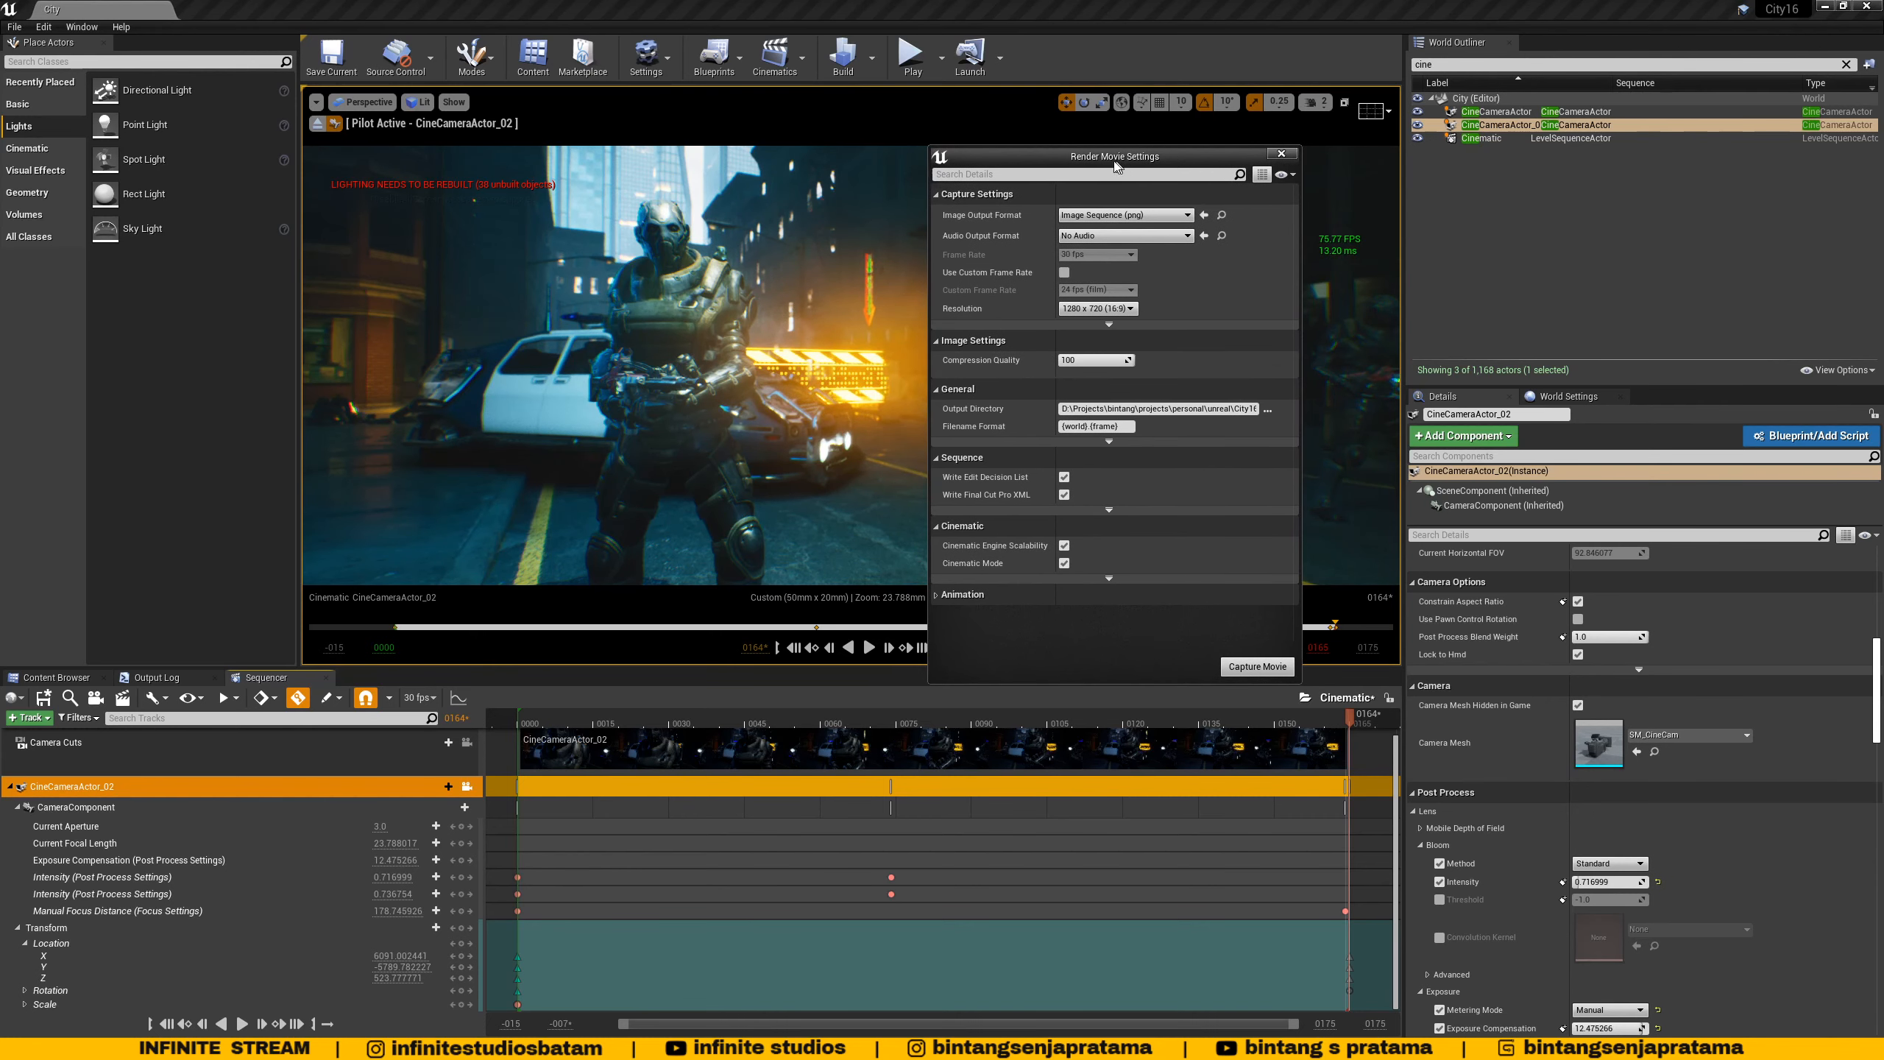
pyautogui.moveTo(1124, 157); pyautogui.dragTo(1072, 159)
# - Expand the additional capture settings in the render dialog and switch the output resolution to Custom
pyautogui.click(1080, 311)
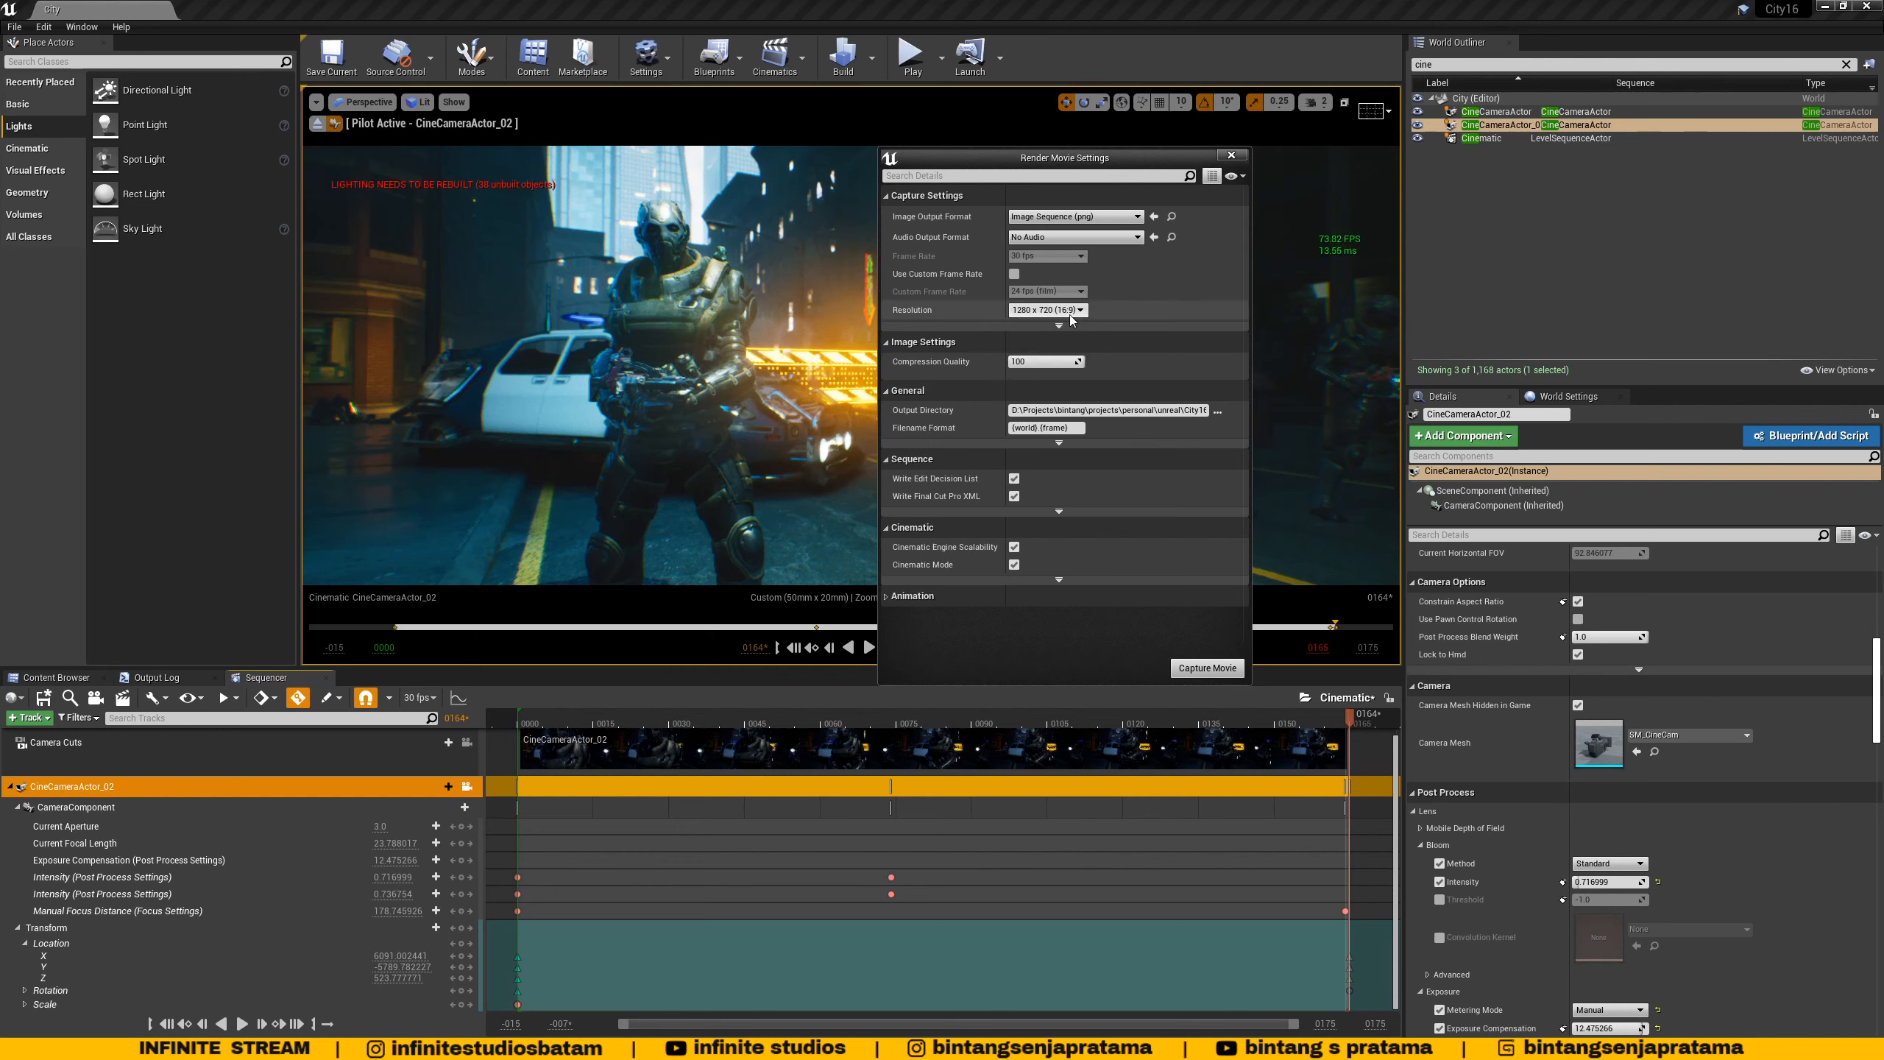
pyautogui.click(1070, 318)
pyautogui.click(1072, 327)
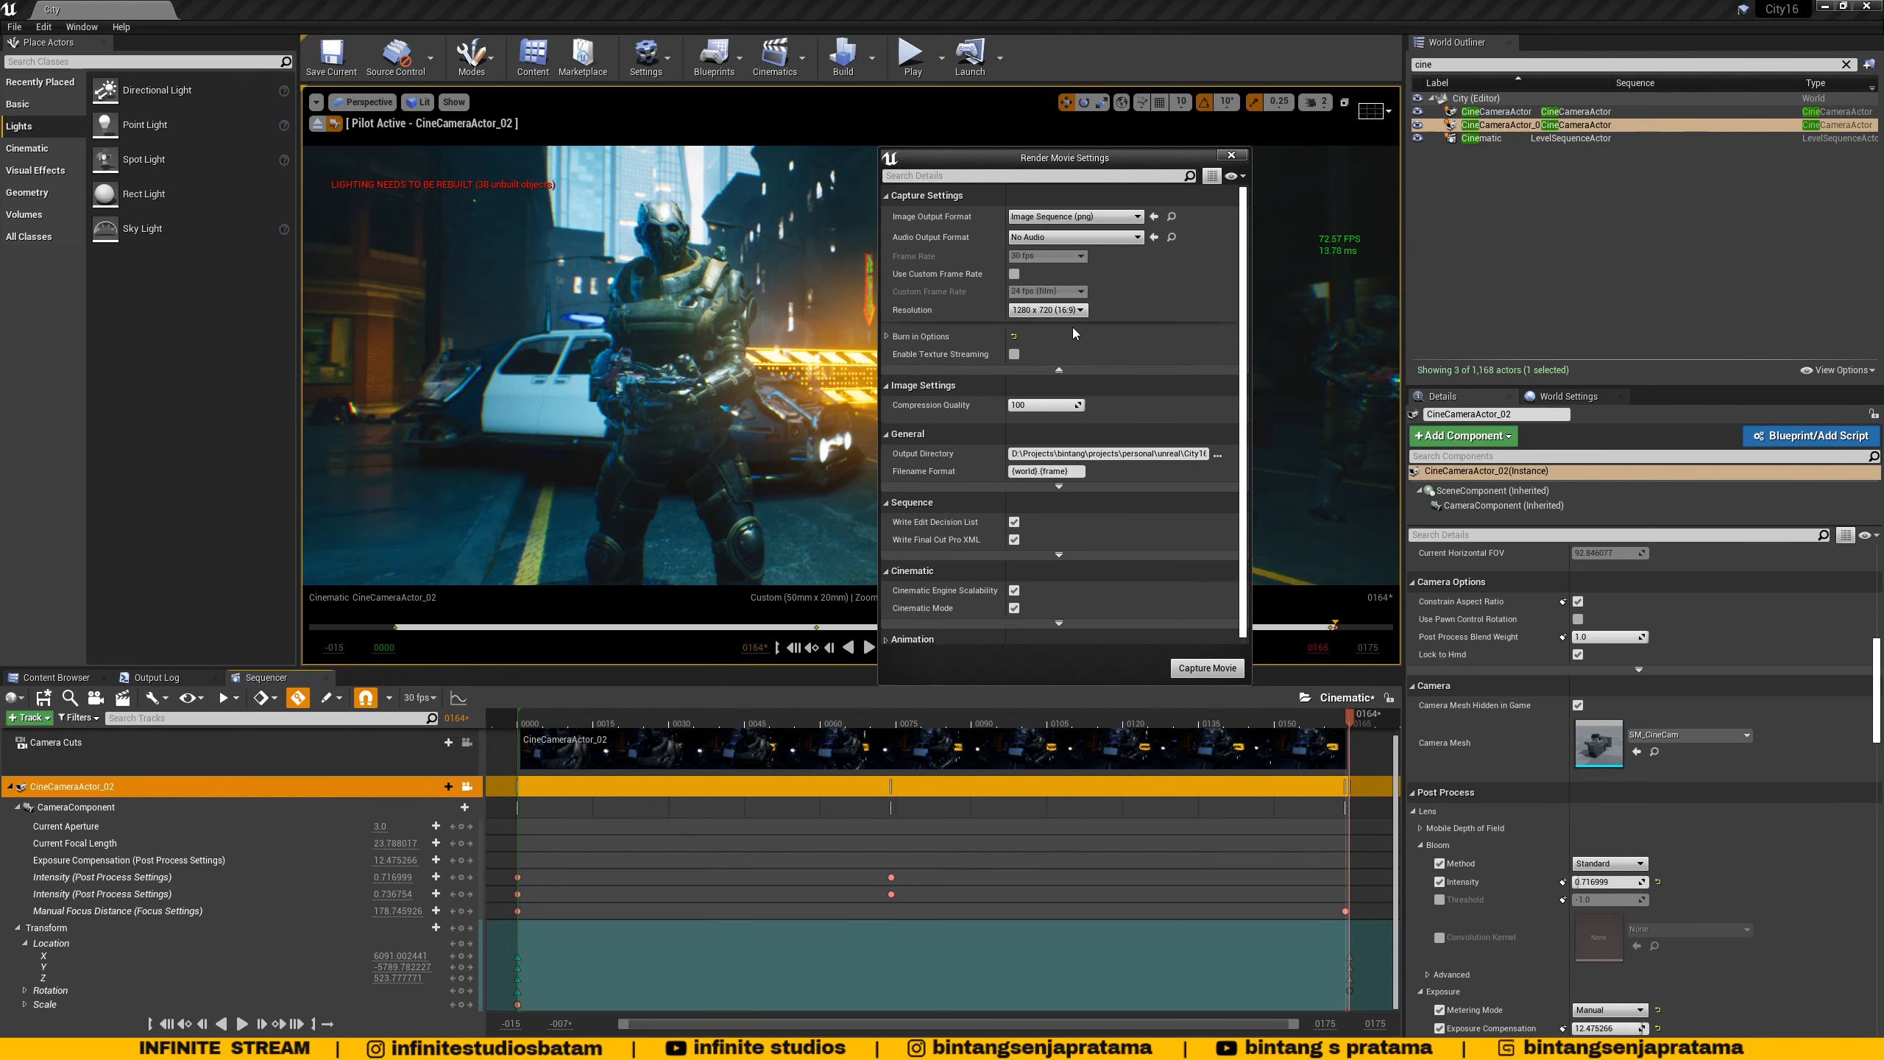
pyautogui.click(887, 337)
pyautogui.click(887, 337)
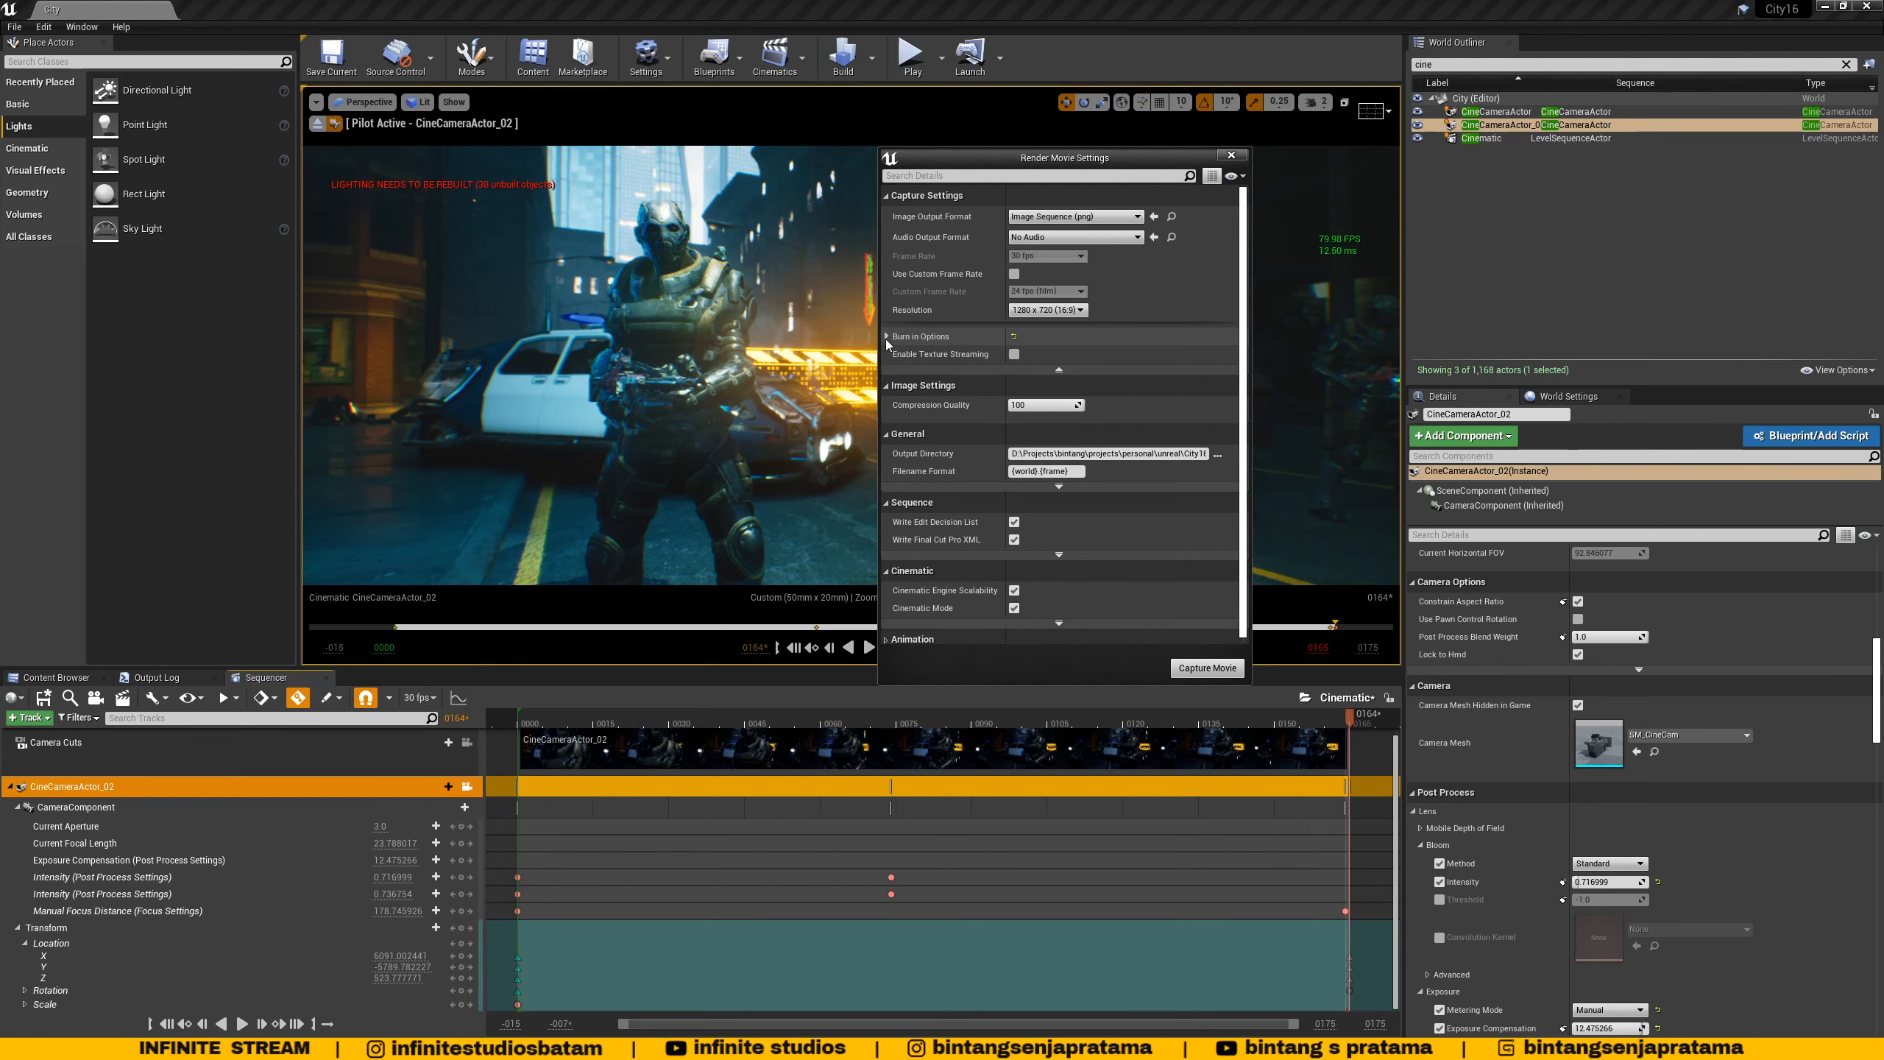
pyautogui.click(1048, 309)
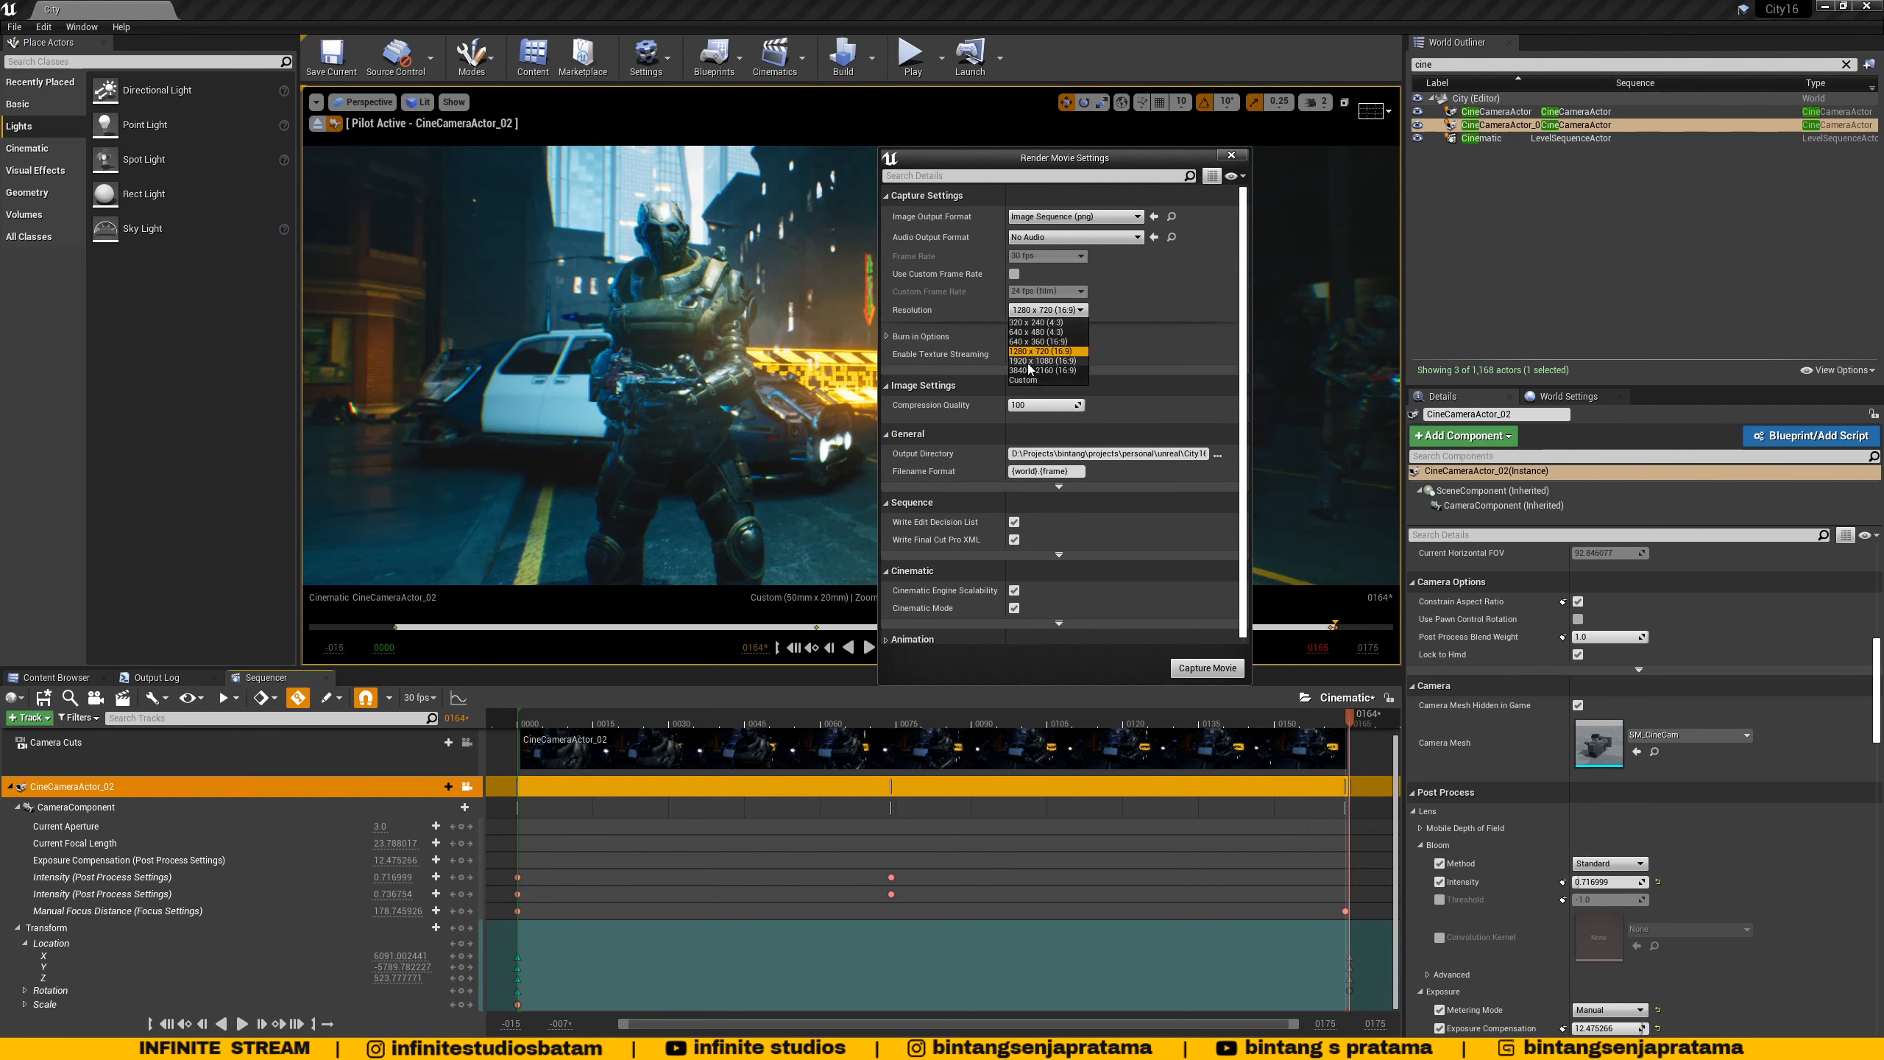
pyautogui.click(1025, 380)
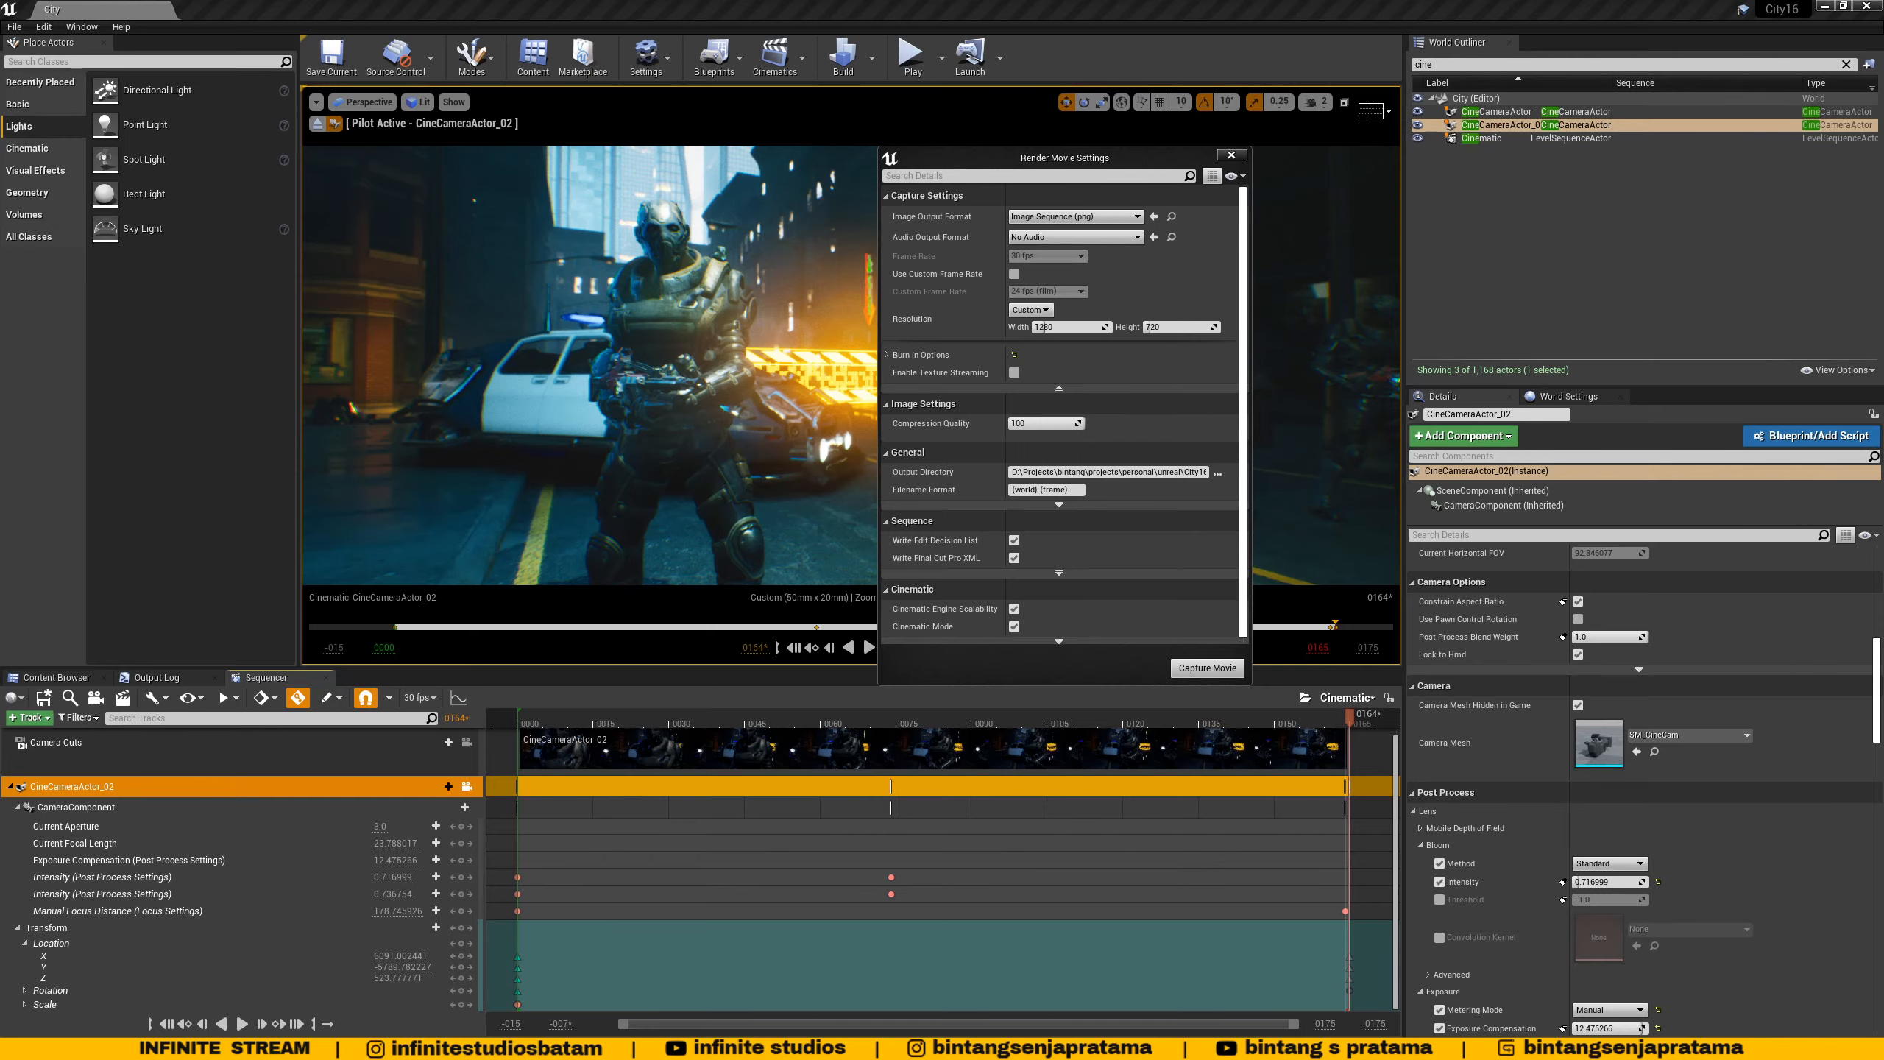
# - Look up the 2K resolution for the 2.35:1 aspect ratio on the browser's cheat sheet, and return to the render settings
pyautogui.hotkey('alt', 'Tab')
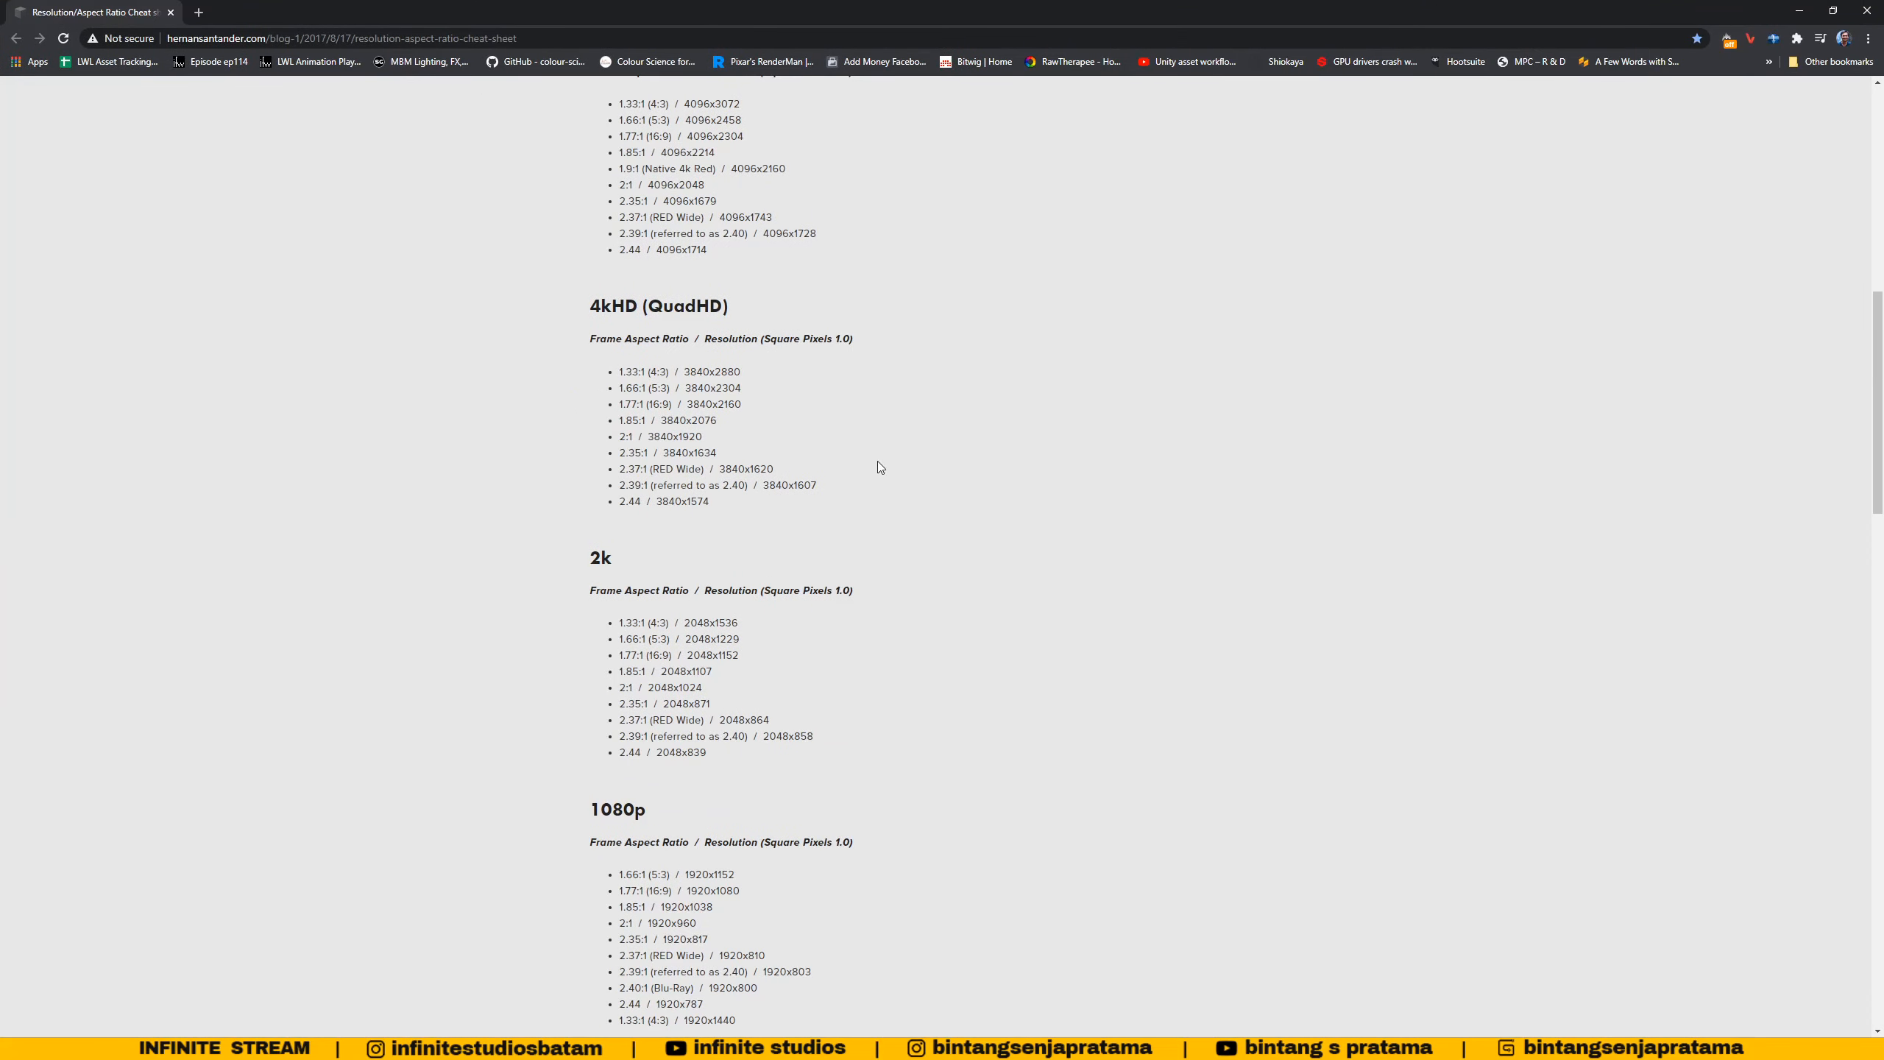
pyautogui.scroll(-2, 680, 650)
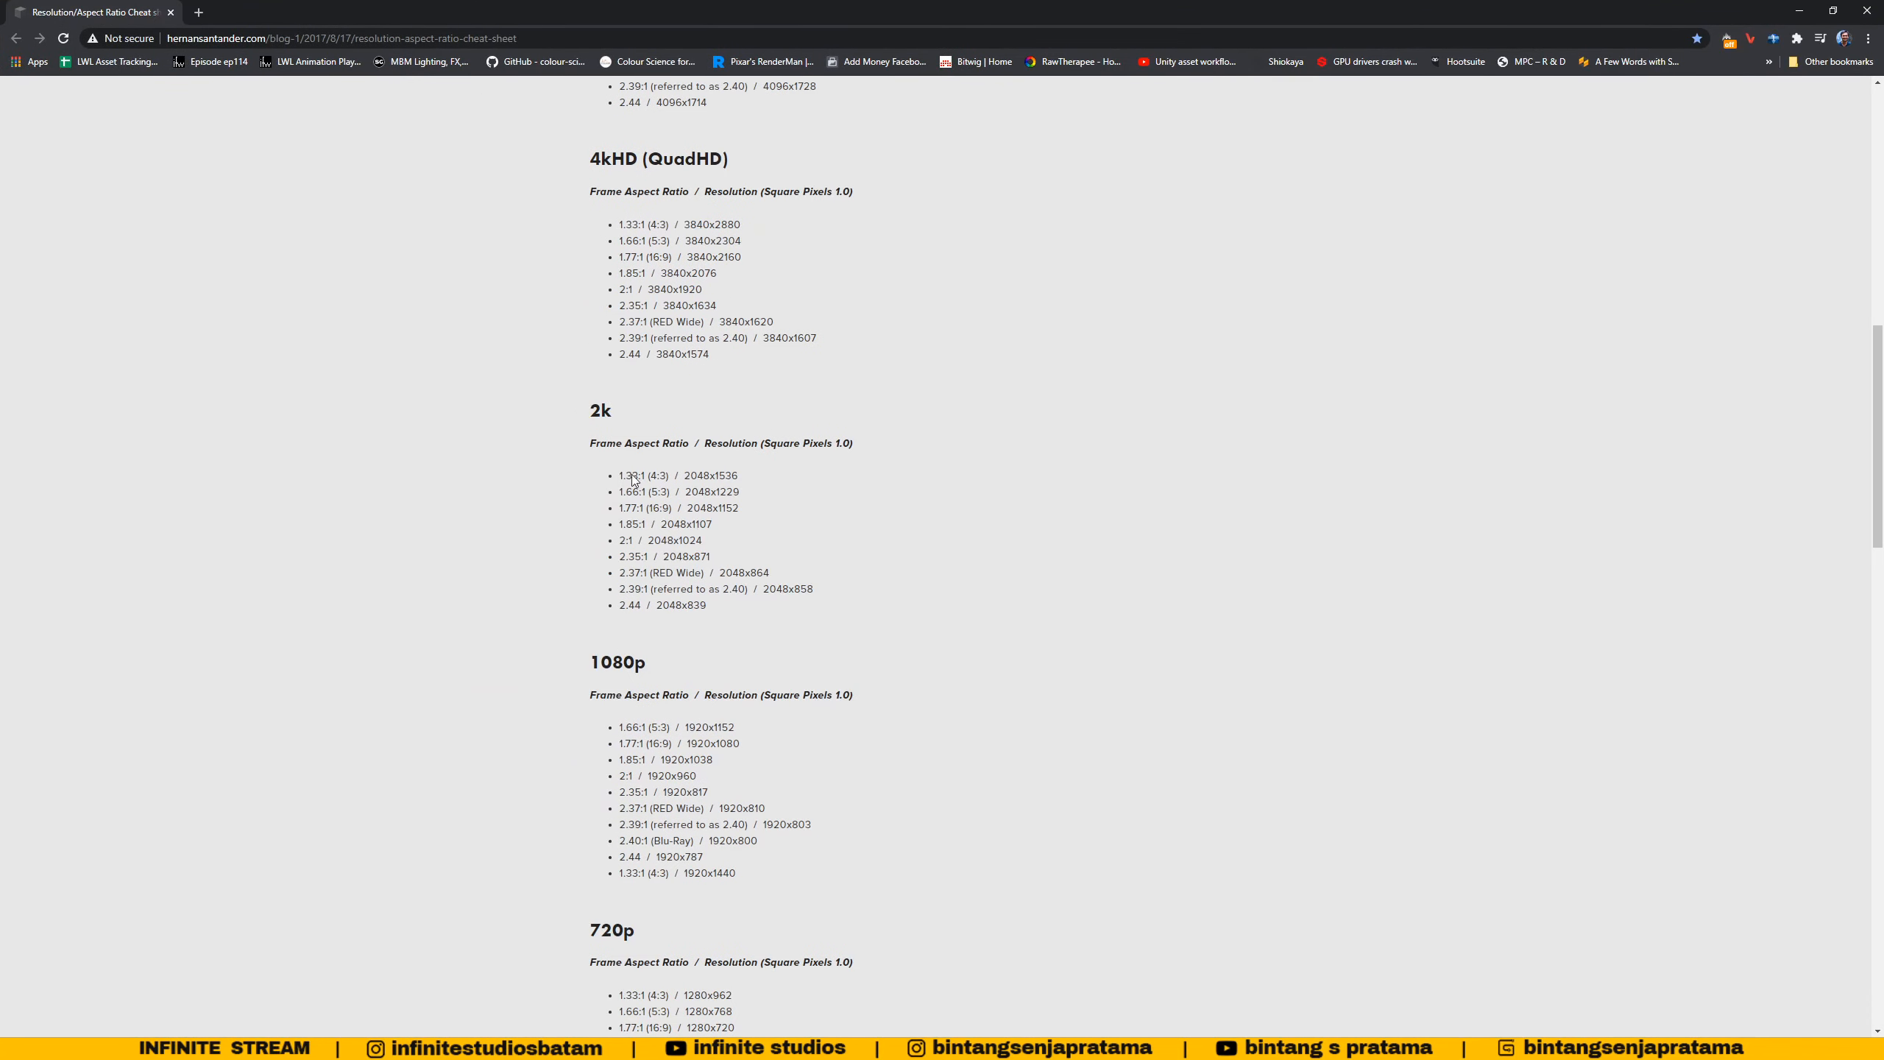
pyautogui.click(798, 528)
pyautogui.click(691, 561)
pyautogui.click(313, 1048)
pyautogui.click(391, 984)
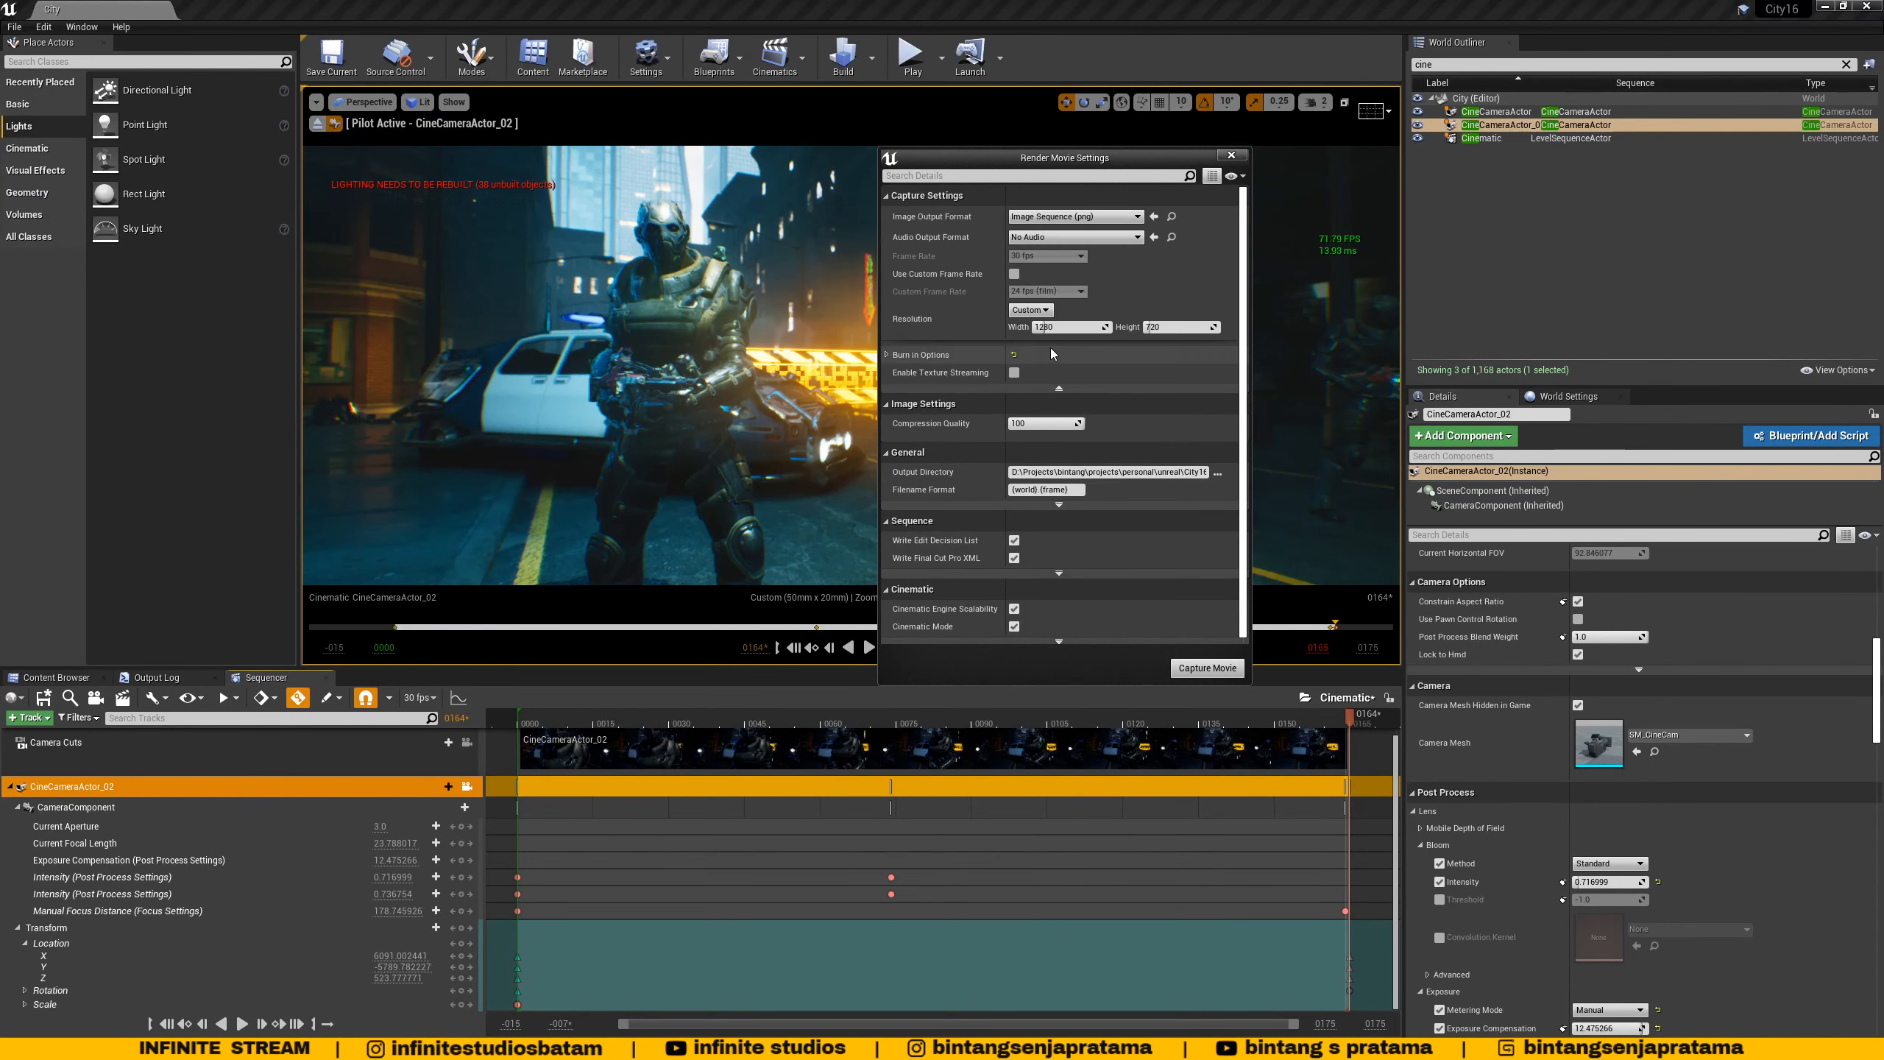
# - Set the custom render resolution to 2048 wide by 871 high, rechecking the values on the browser's cheat sheet
pyautogui.click(1063, 330)
pyautogui.click(145, 1048)
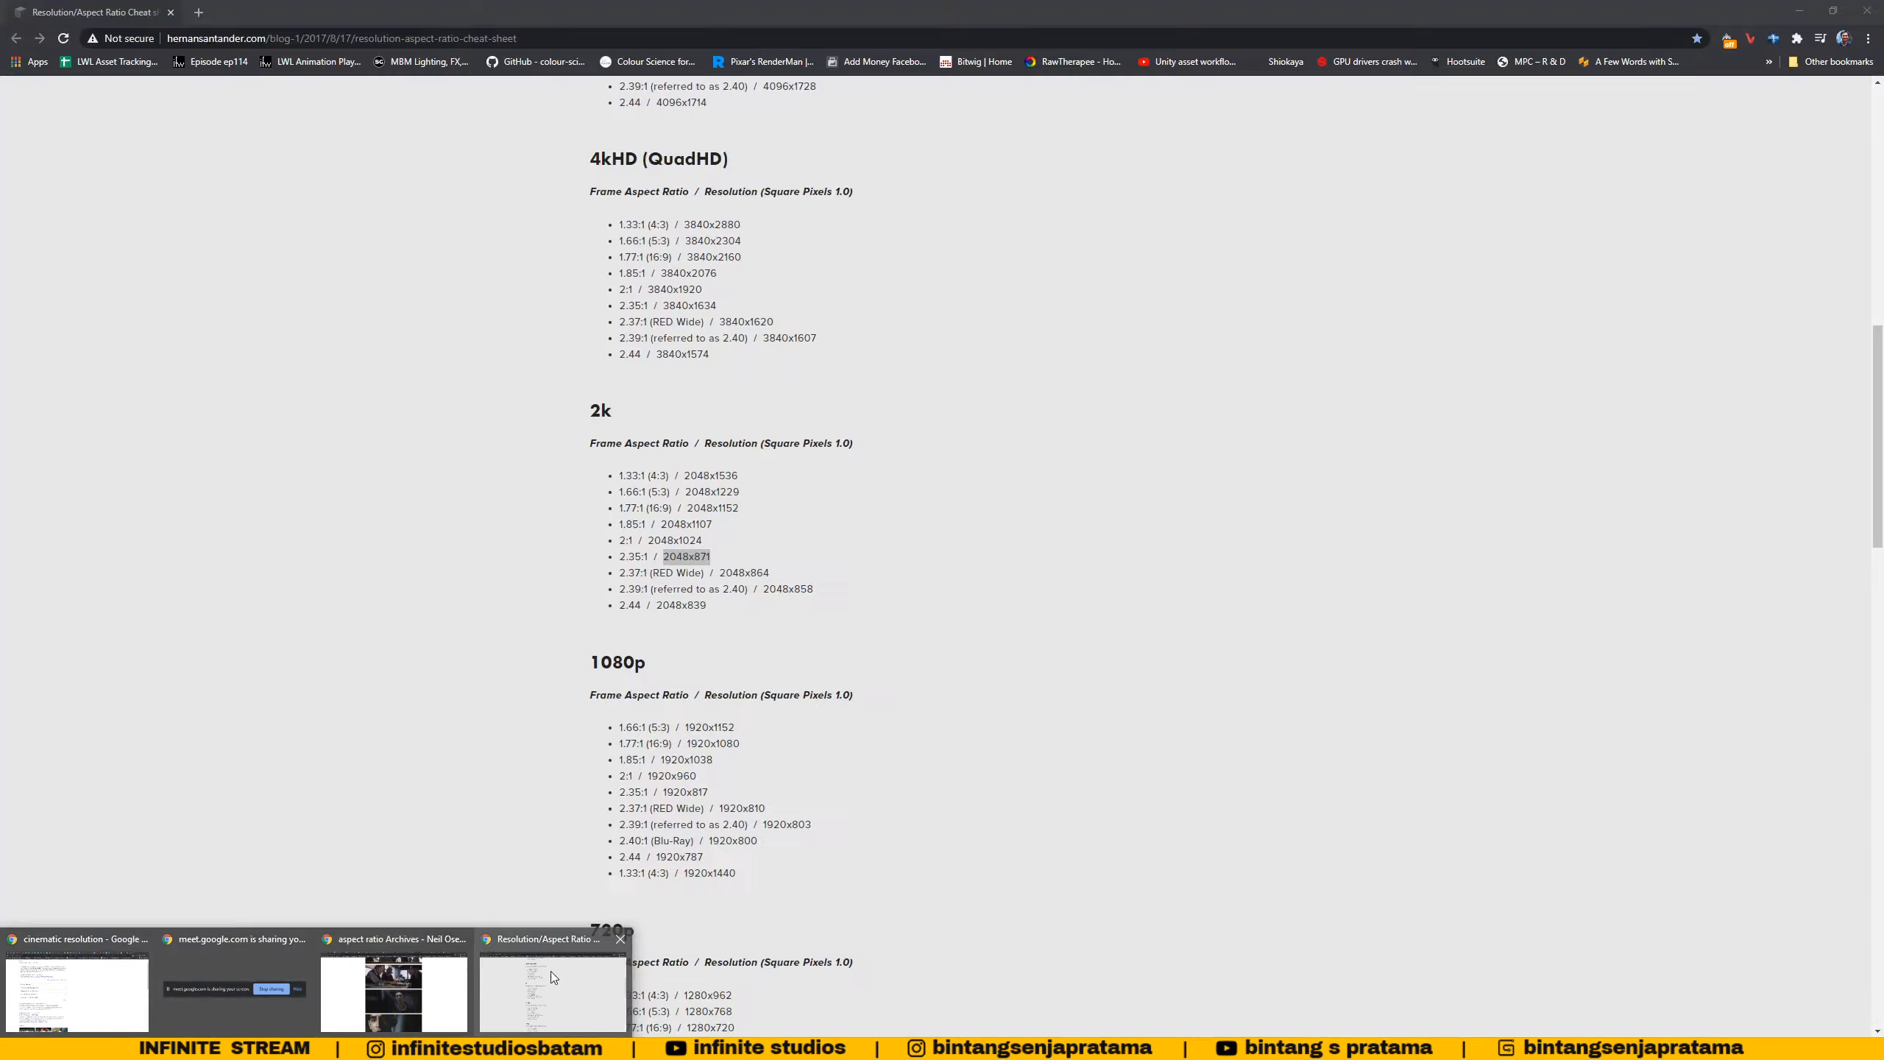
pyautogui.click(553, 977)
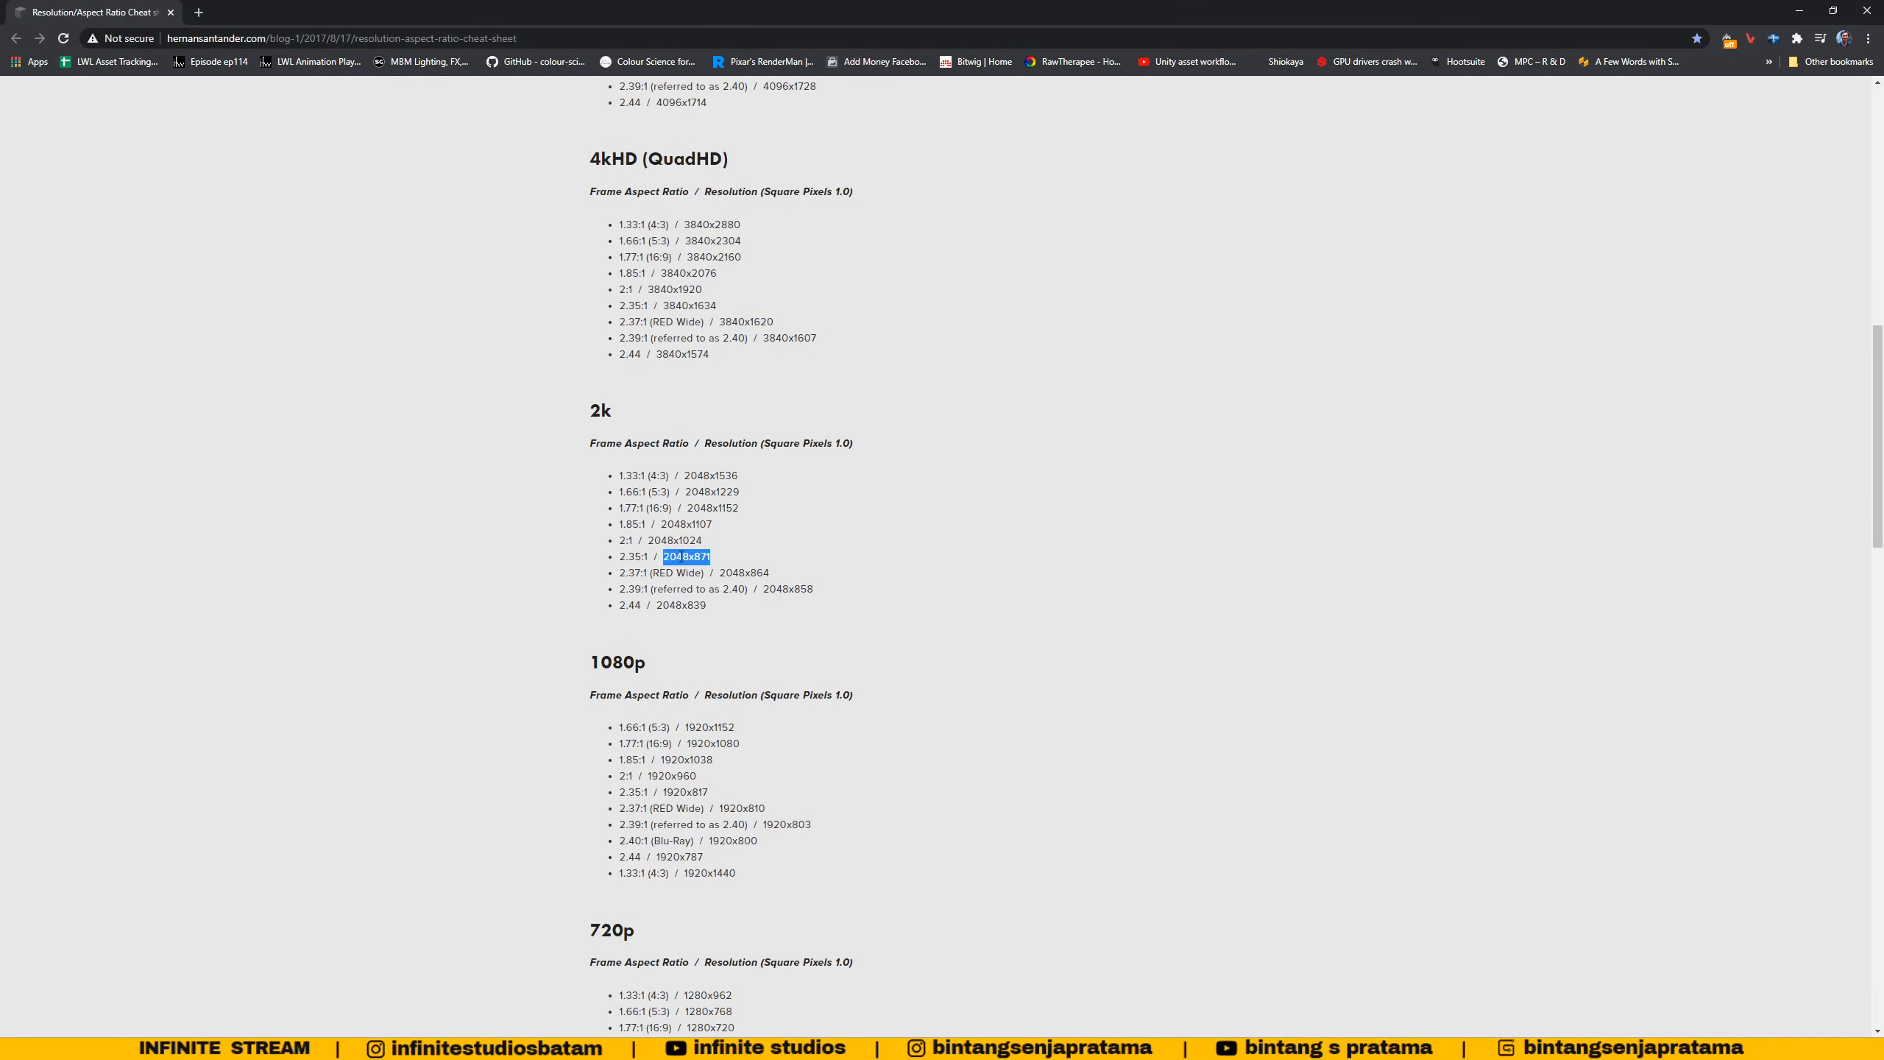
pyautogui.click(313, 1048)
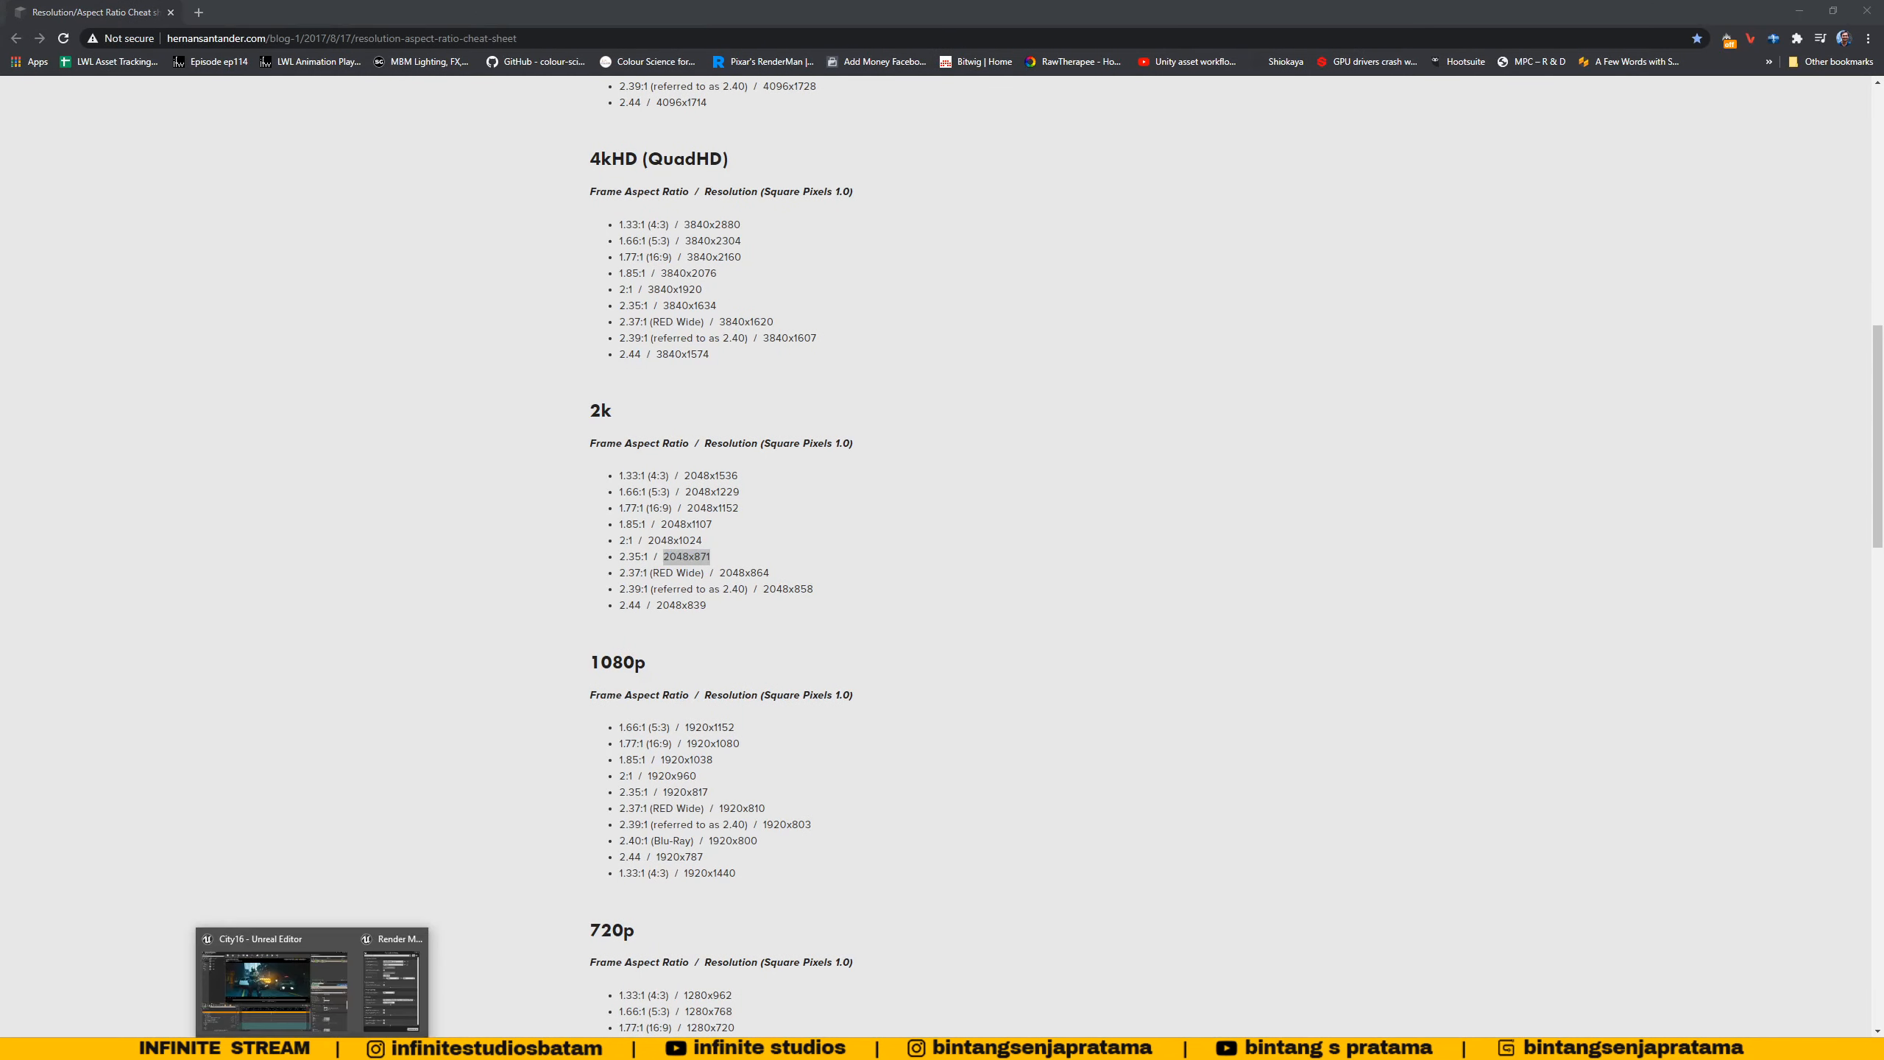
pyautogui.click(393, 962)
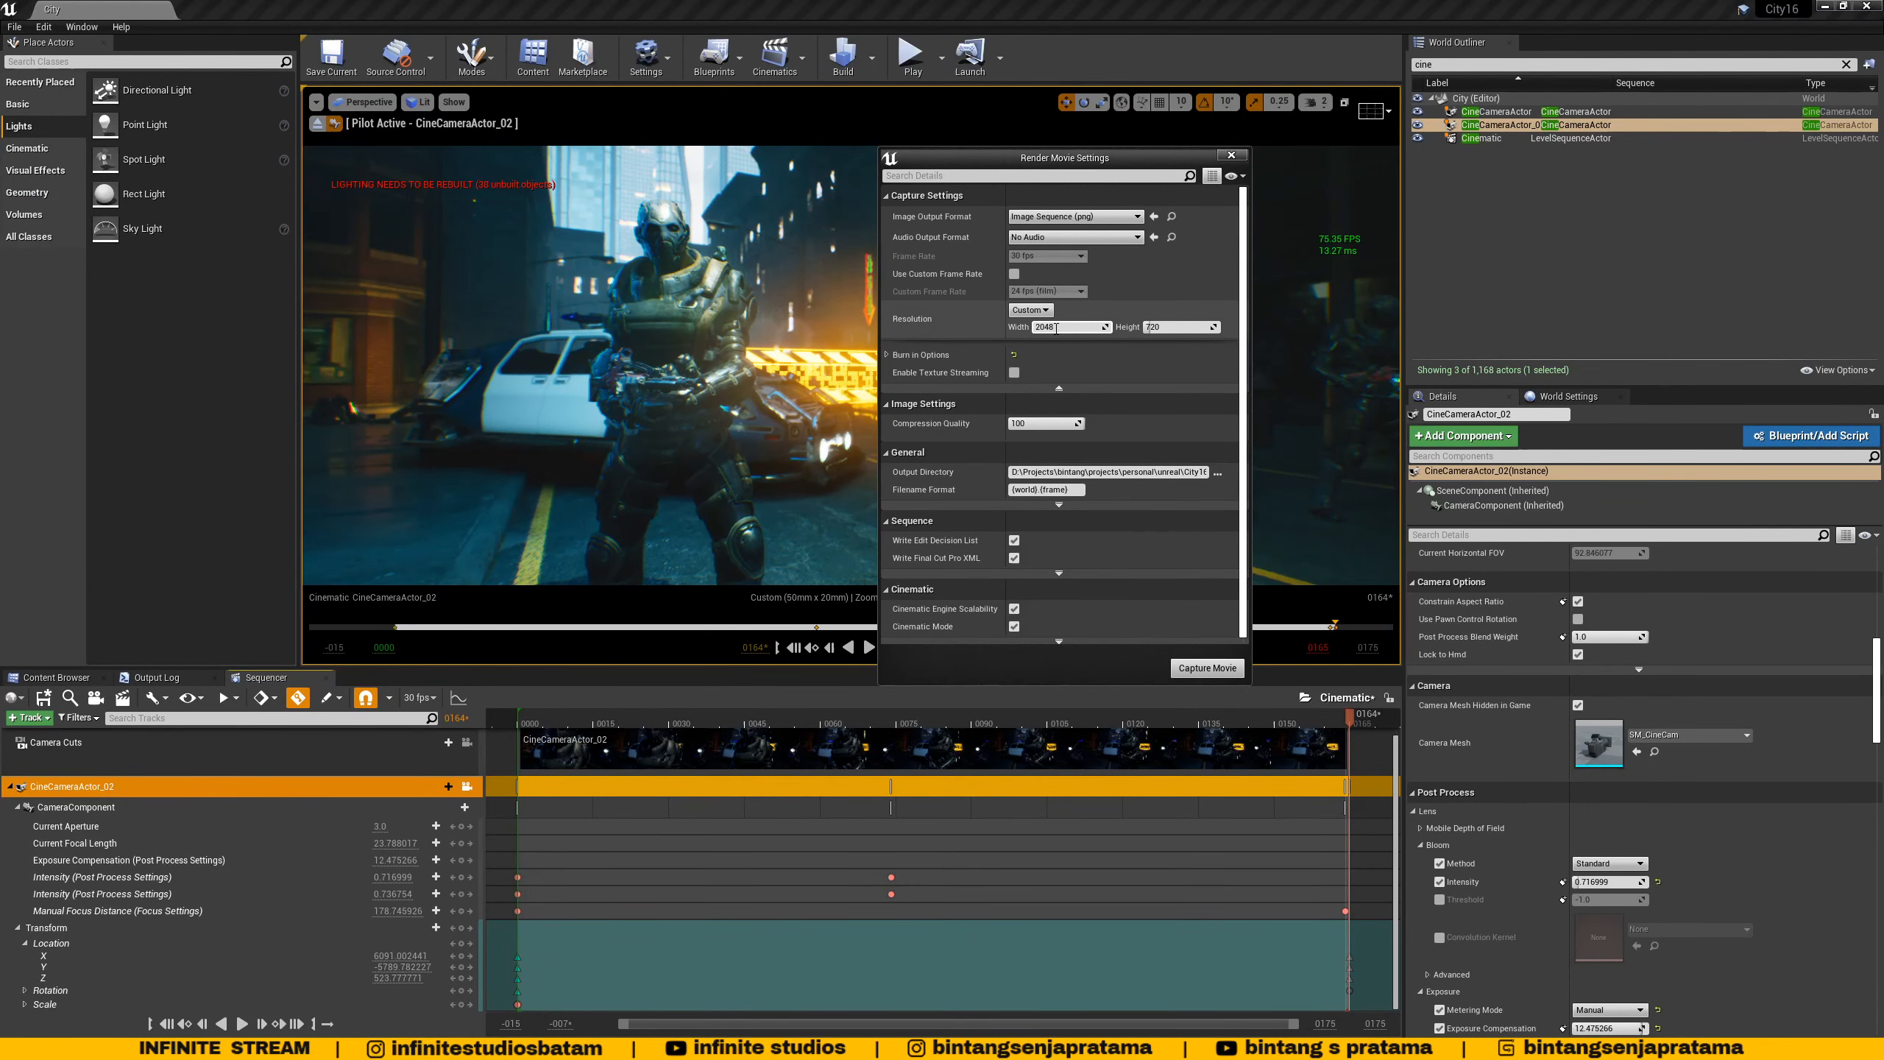
pyautogui.click(1155, 328)
pyautogui.write('871')
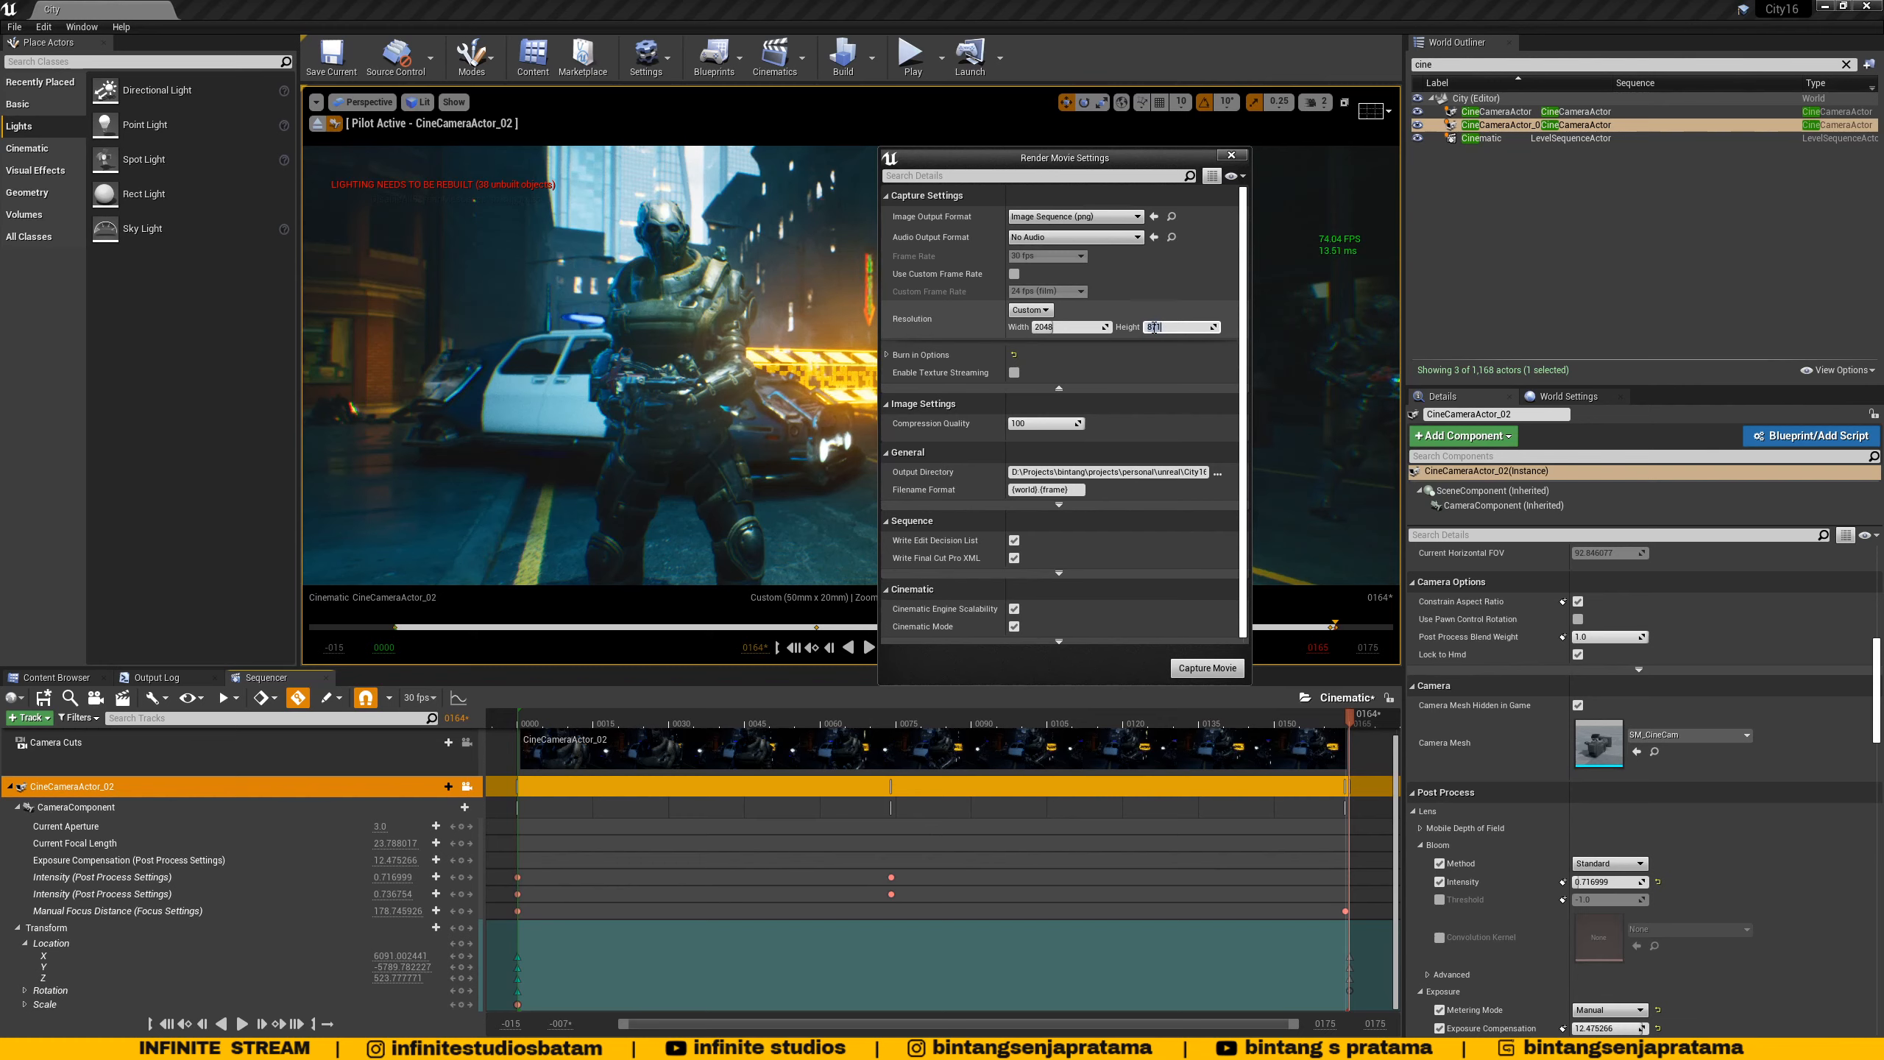
pyautogui.press('Return')
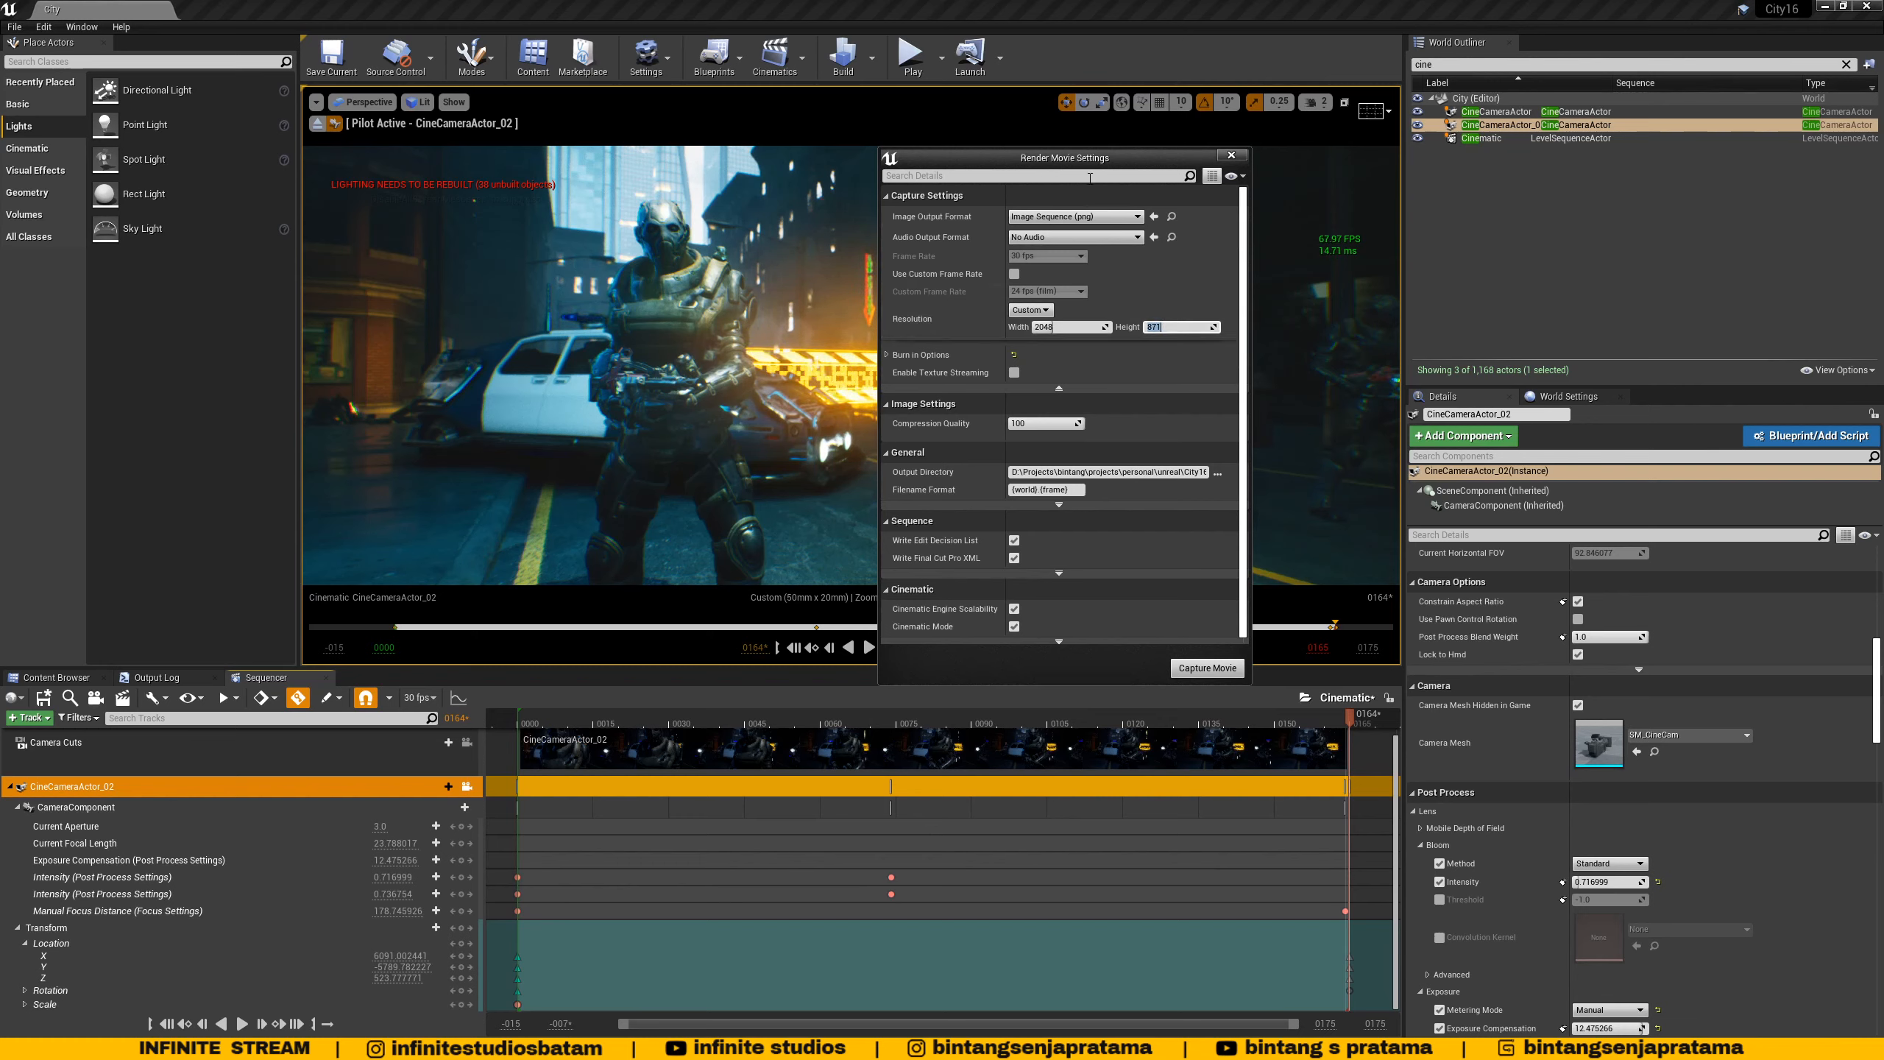
# - Move and widen the render settings dialog, and browse for the output directory in the City16 4.25 project's Content folder
pyautogui.moveTo(1061, 157); pyautogui.dragTo(890, 170)
pyautogui.moveTo(1078, 510); pyautogui.dragTo(1193, 510)
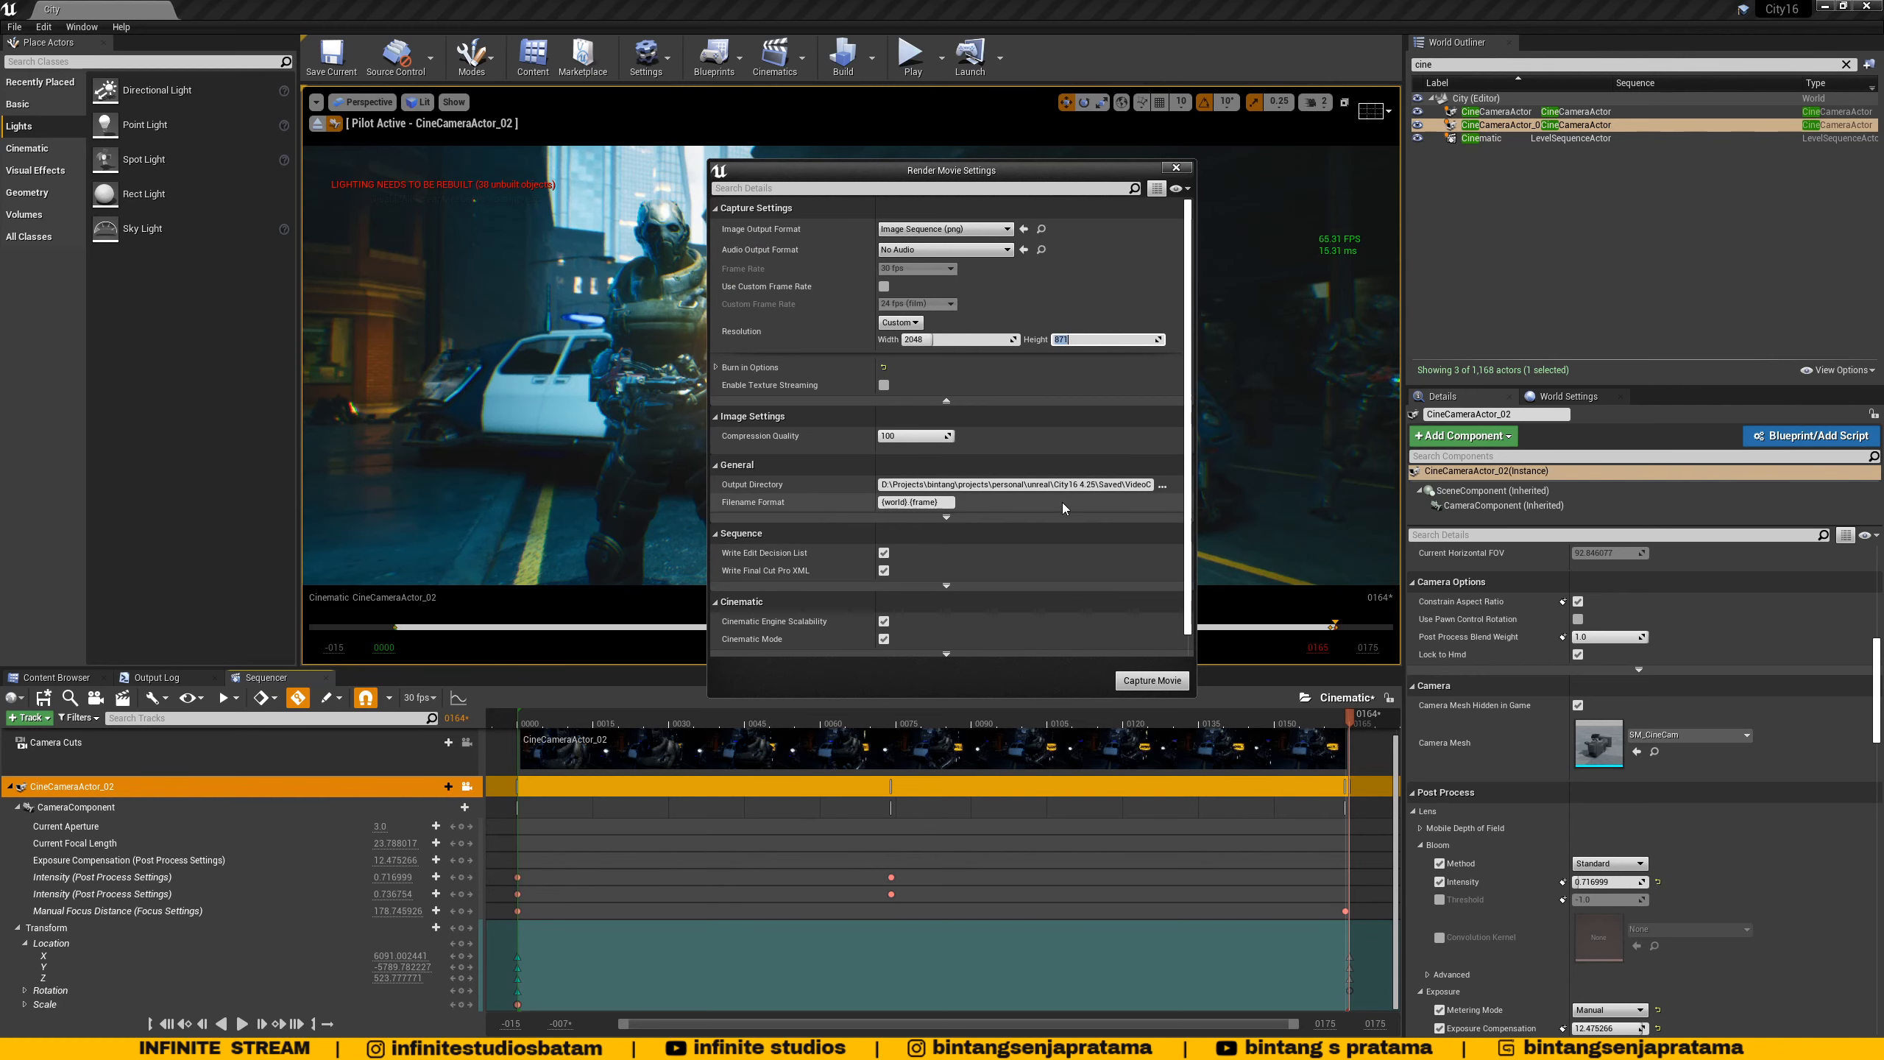
pyautogui.click(1161, 485)
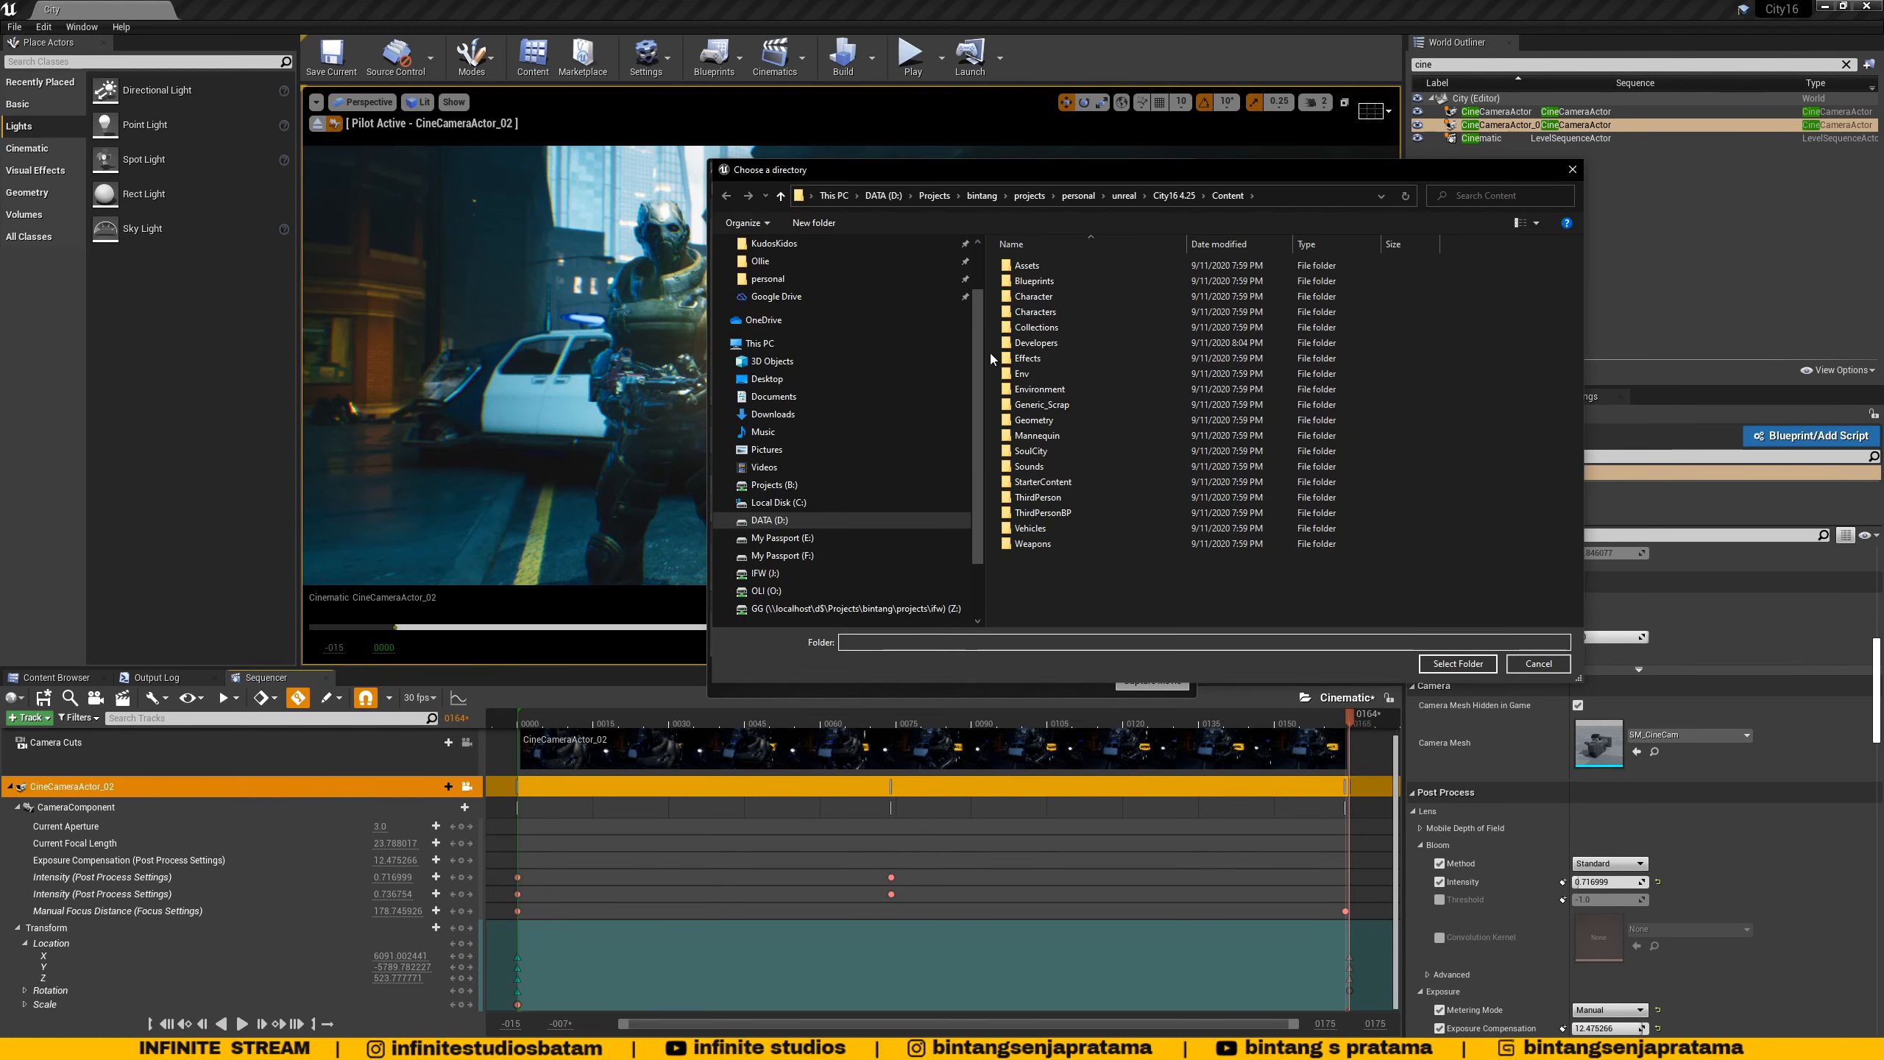
pyautogui.moveTo(981, 413); pyautogui.dragTo(809, 424)
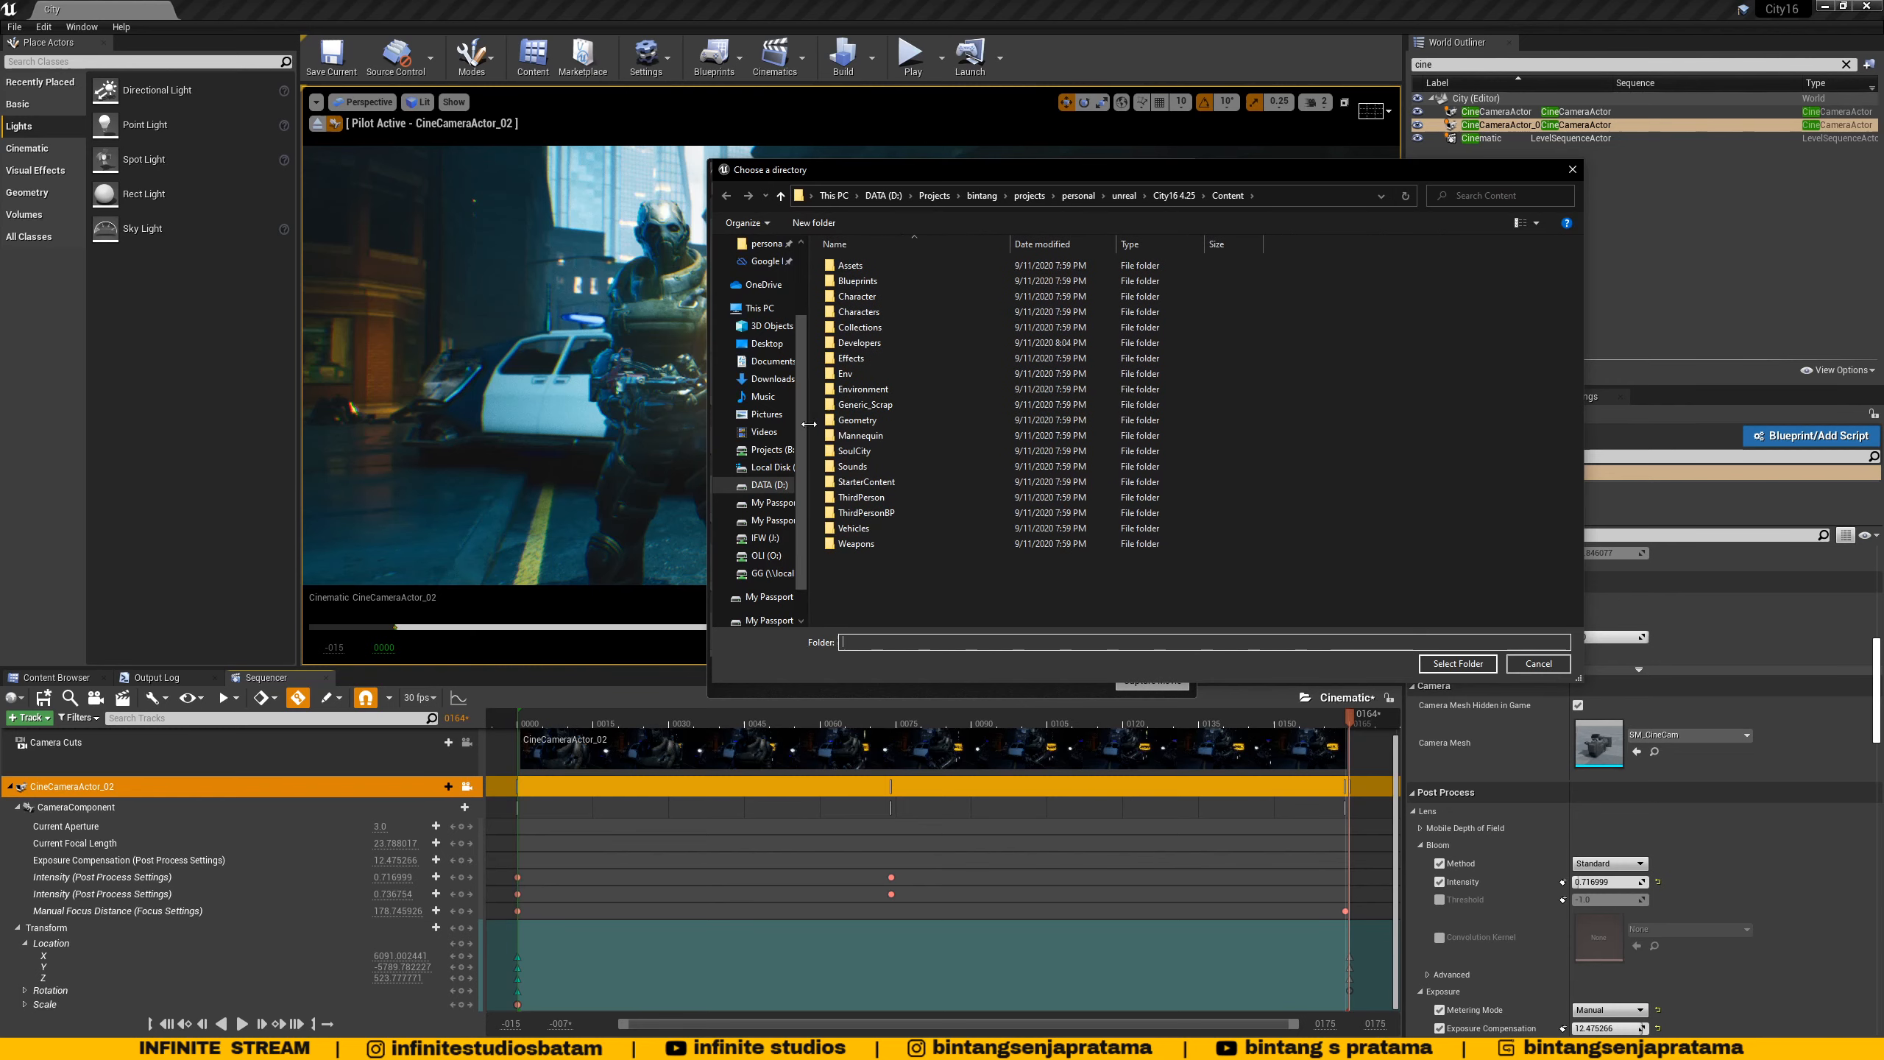
pyautogui.click(1185, 199)
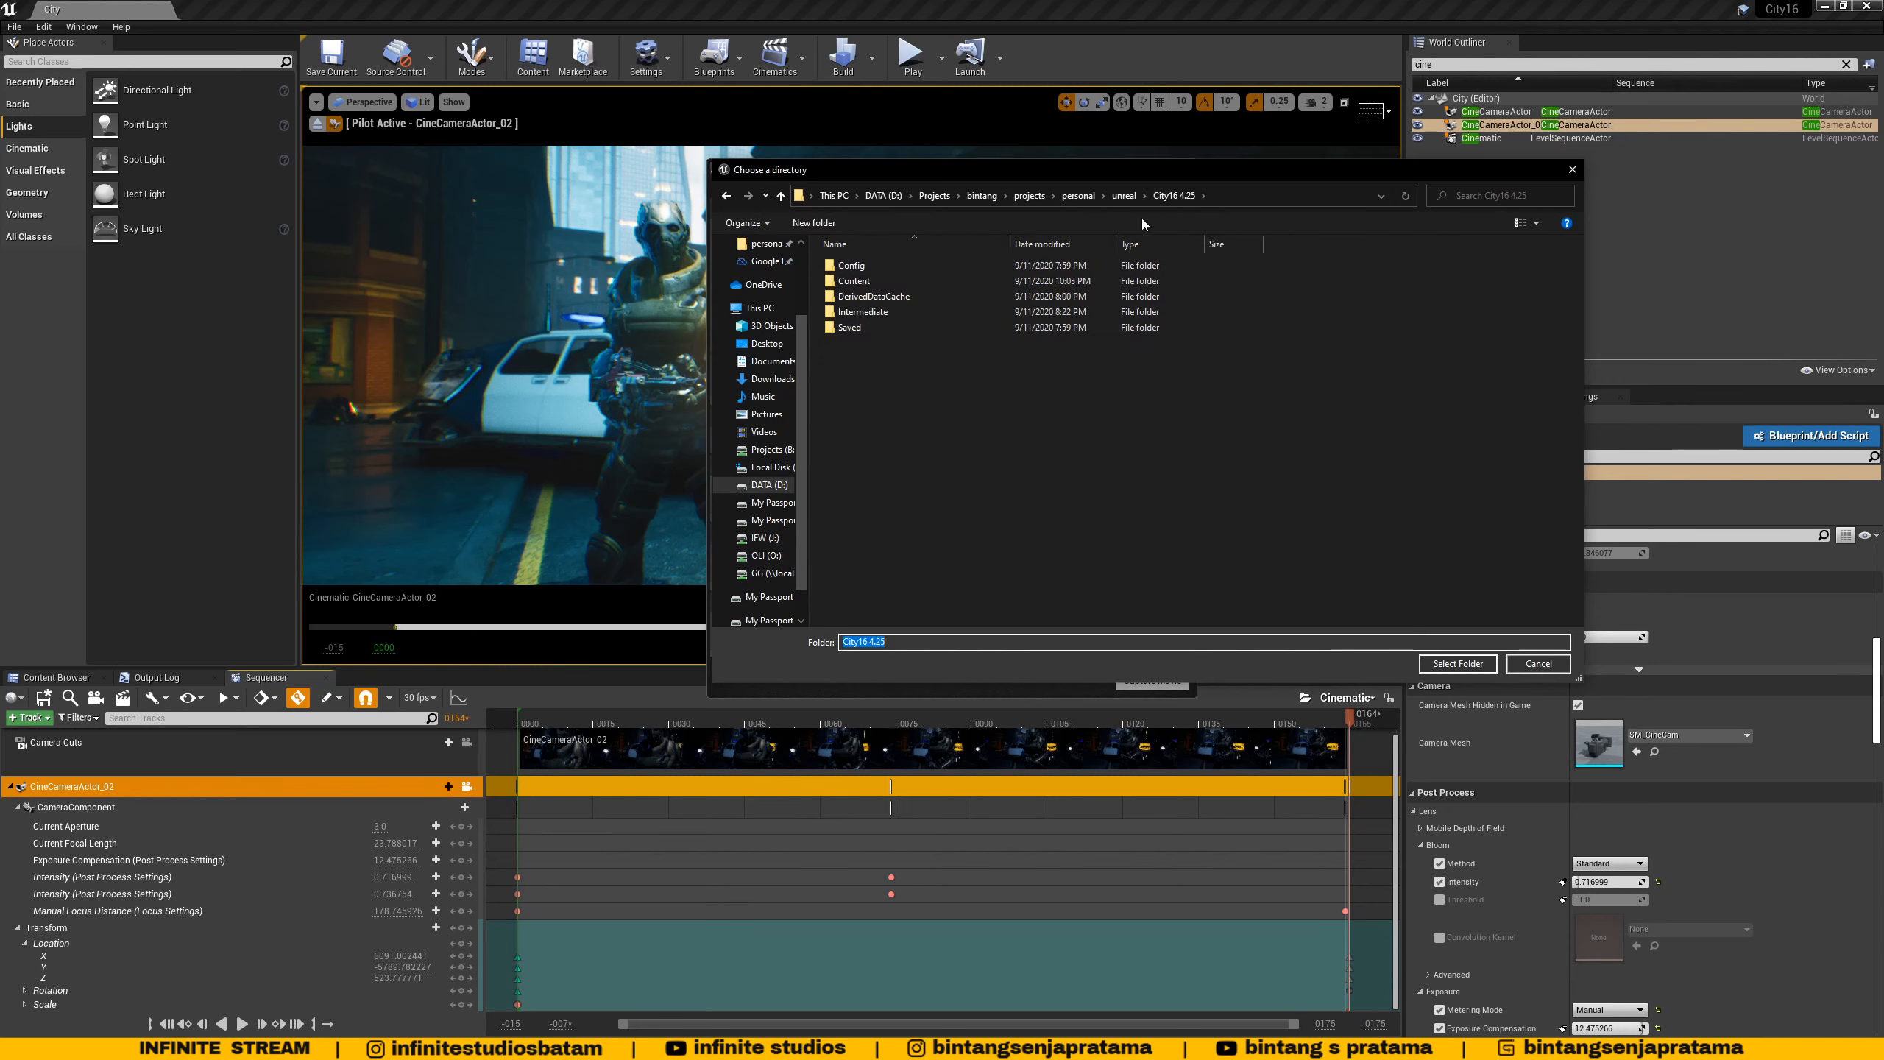
pyautogui.doubleClick(859, 283)
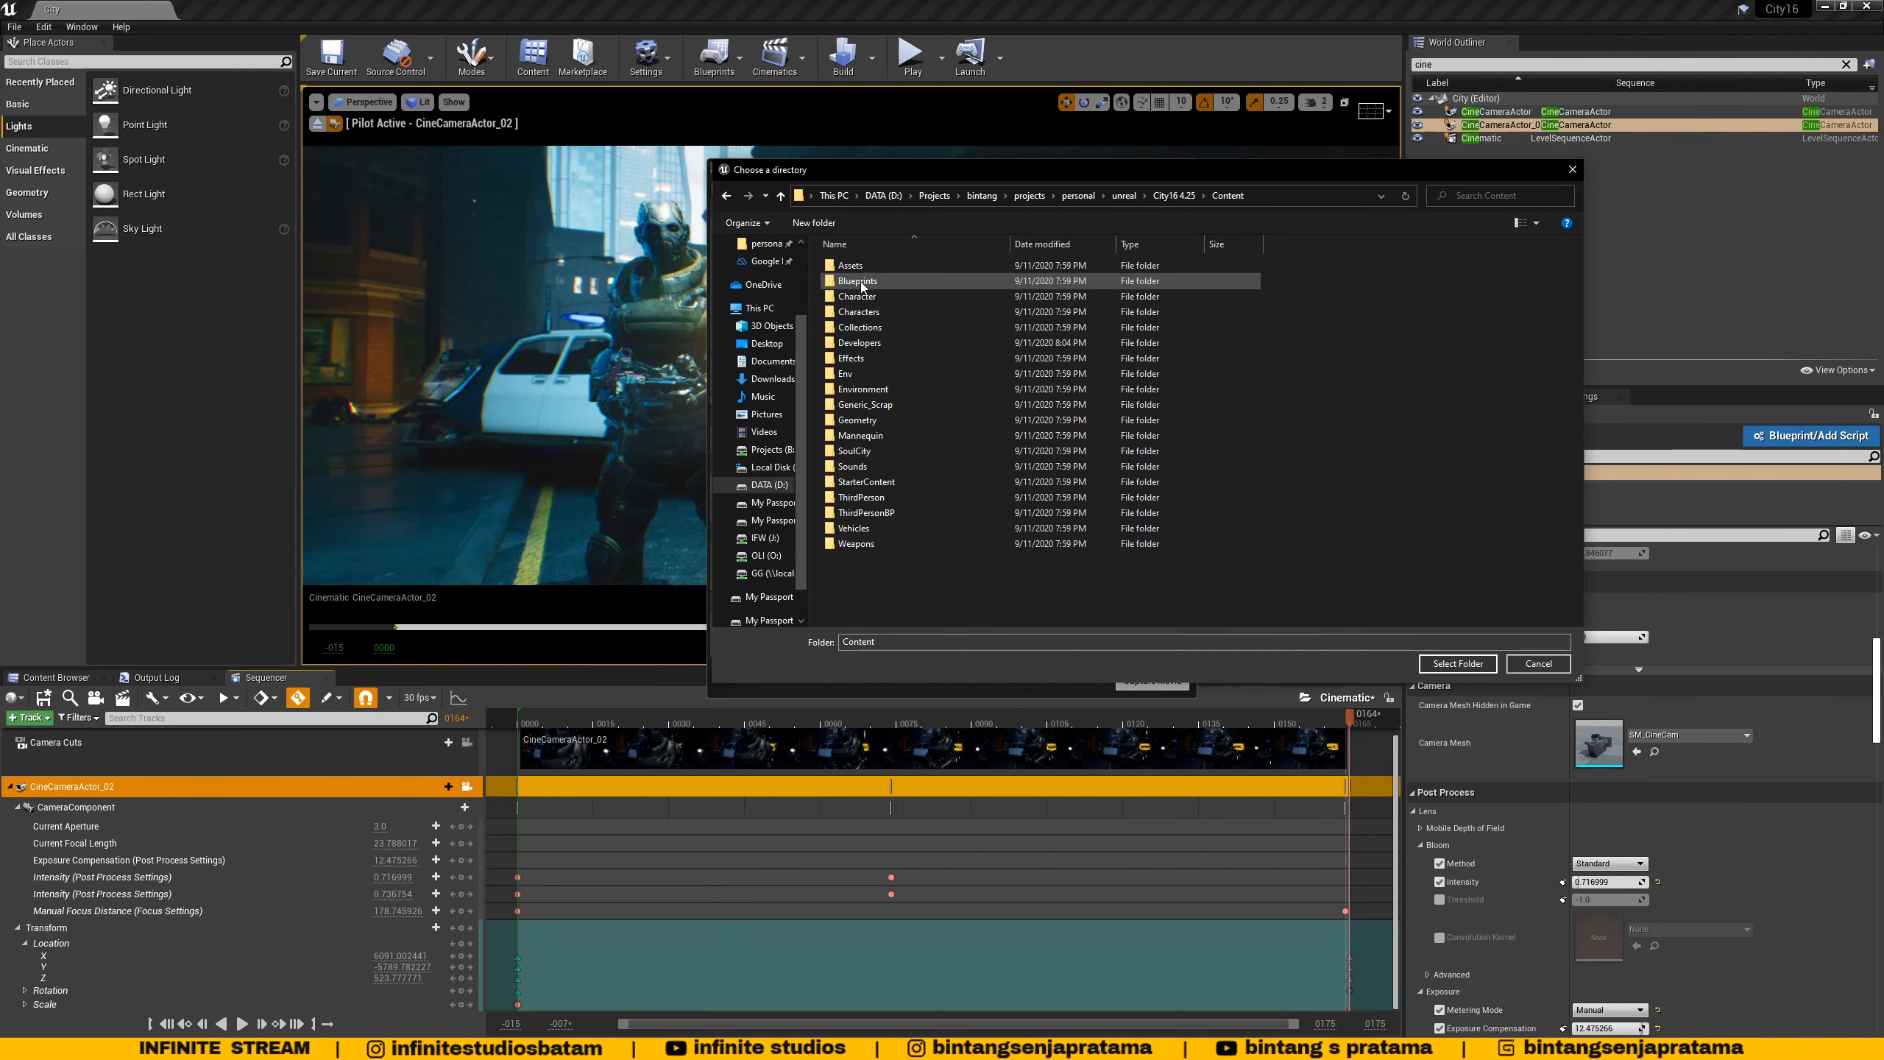
# - Create a folder named Render inside Content and select it as the output directory
pyautogui.click(826, 224)
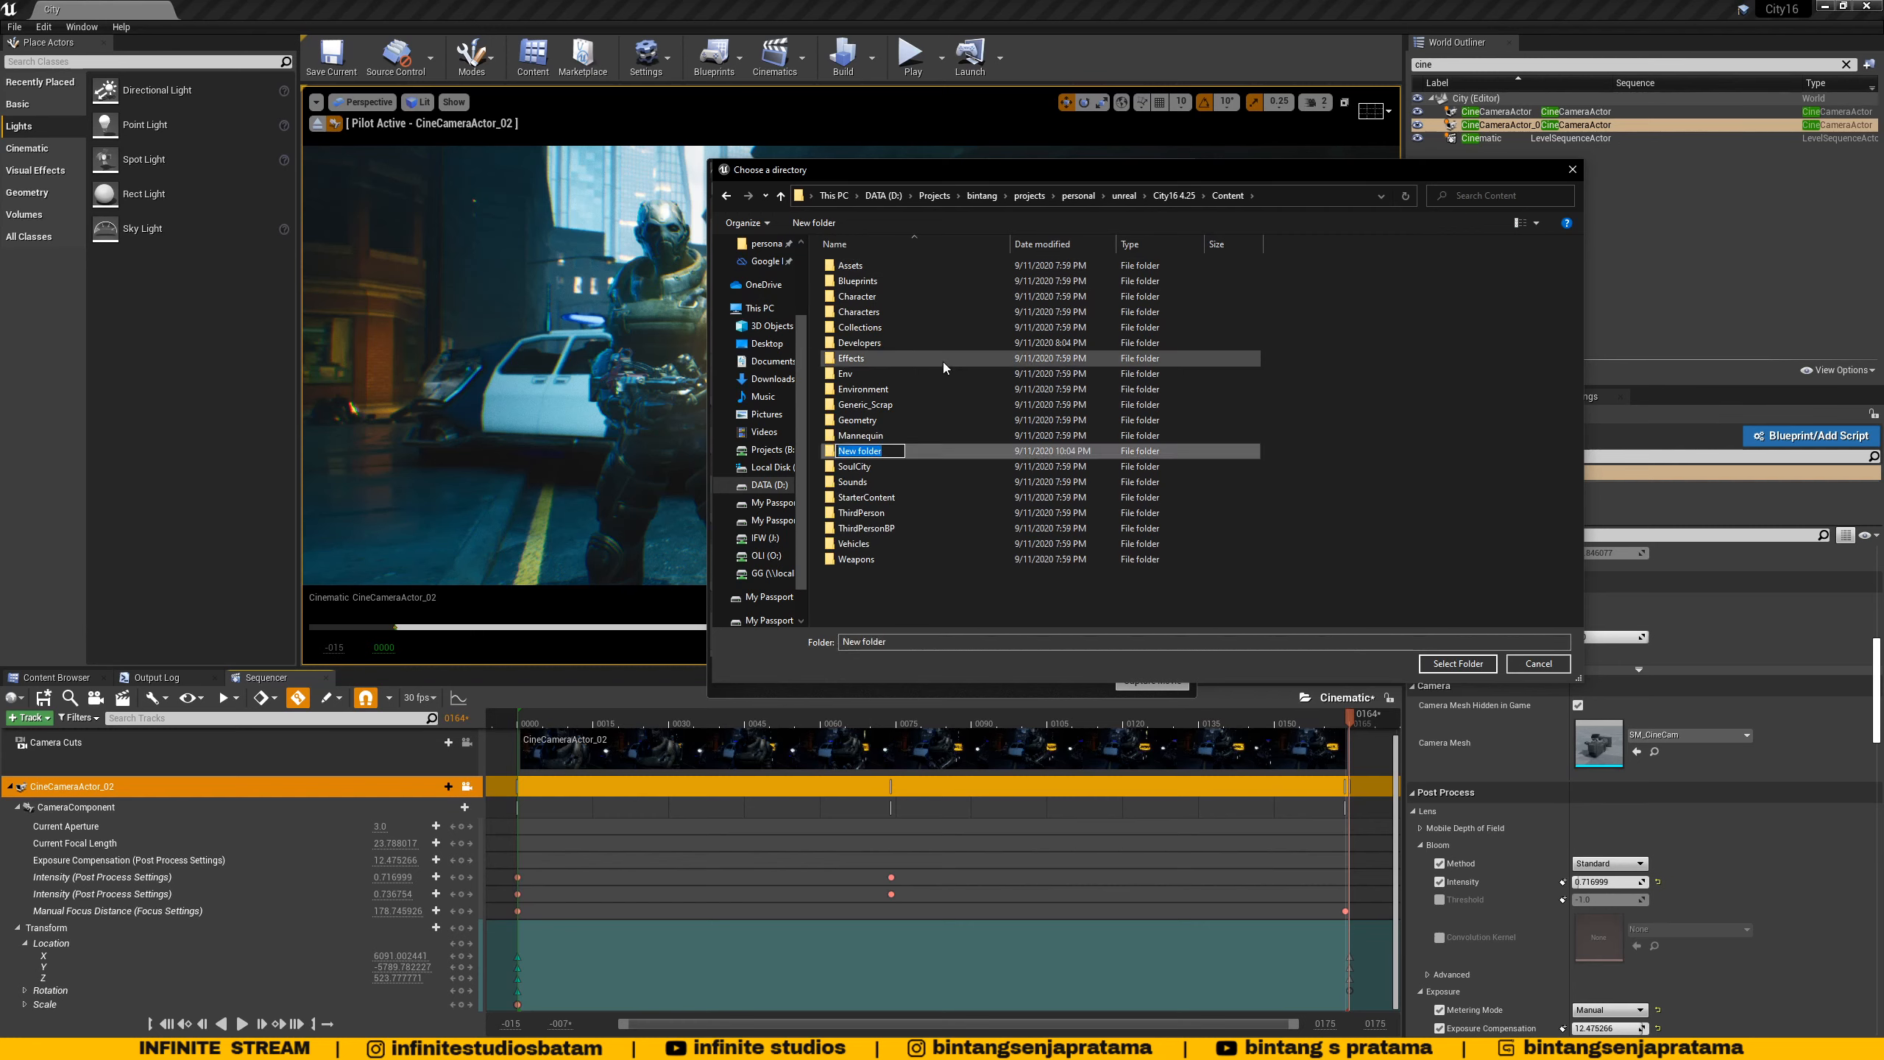
pyautogui.write('Render')
pyautogui.press('Return')
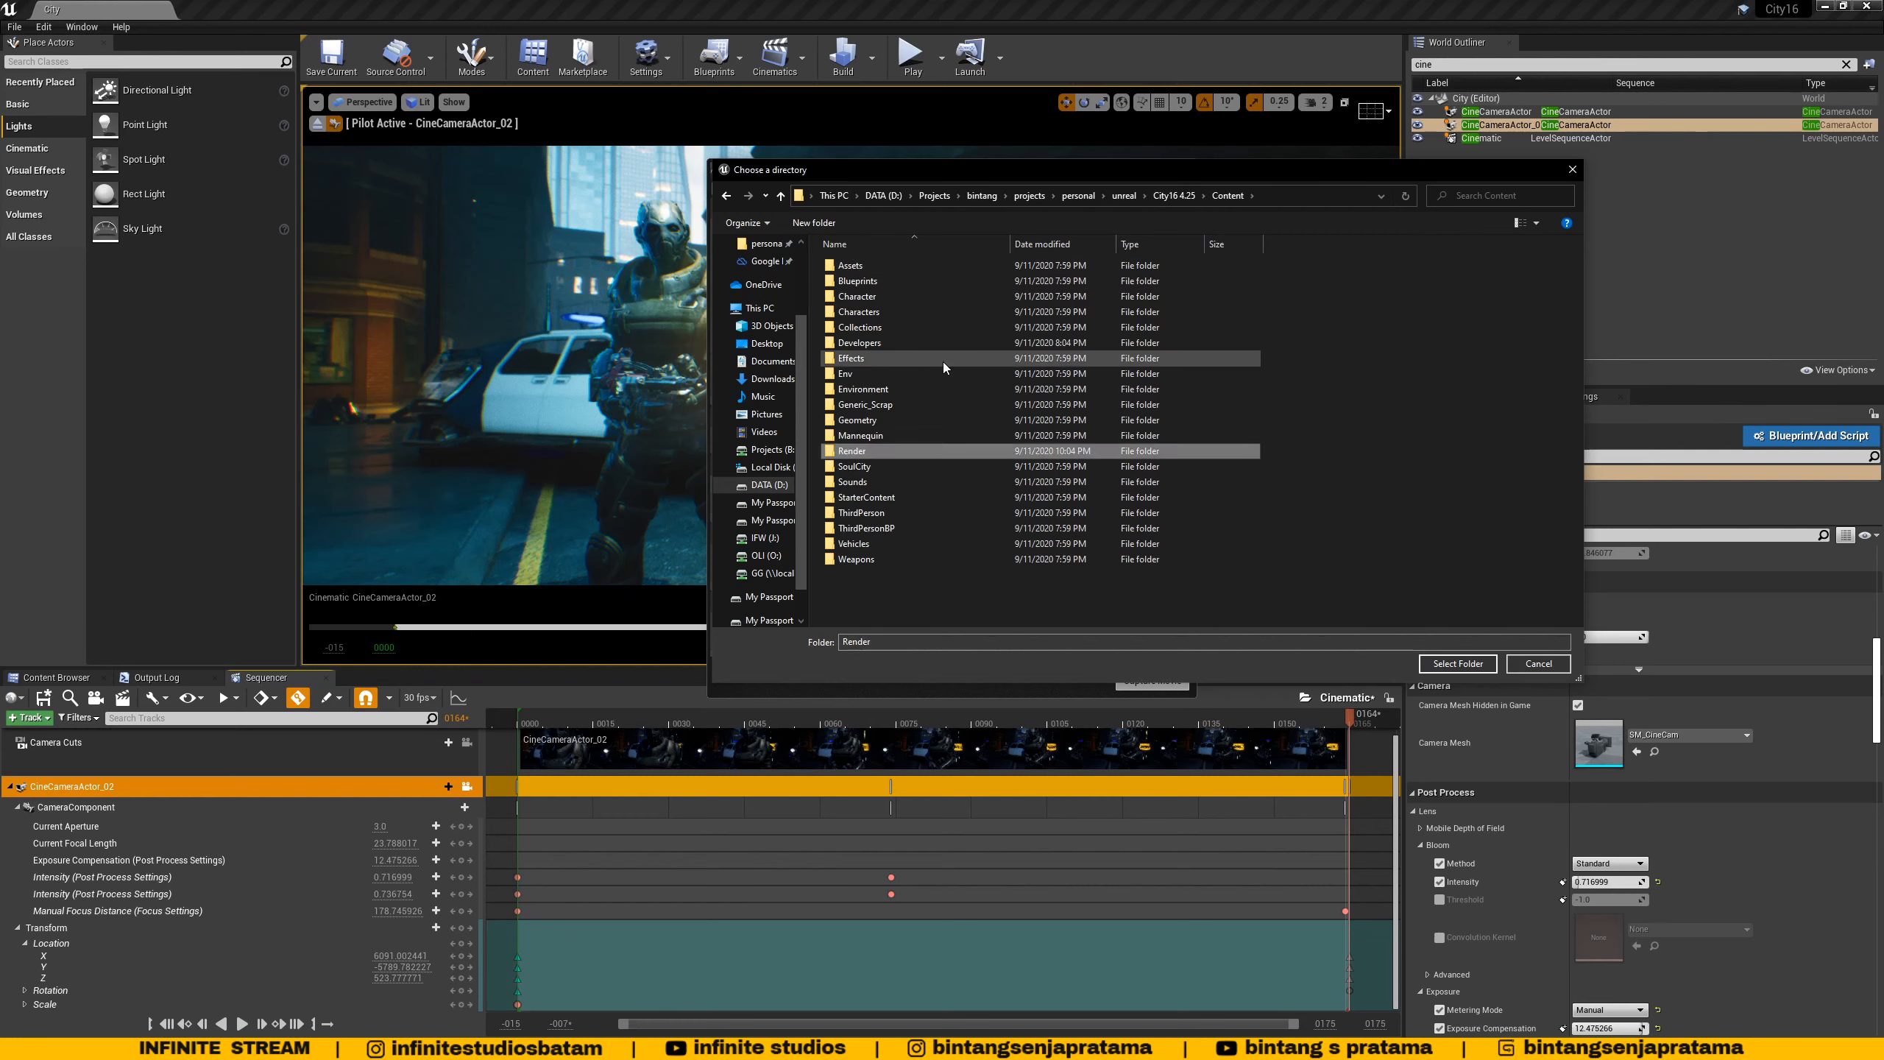
pyautogui.doubleClick(893, 449)
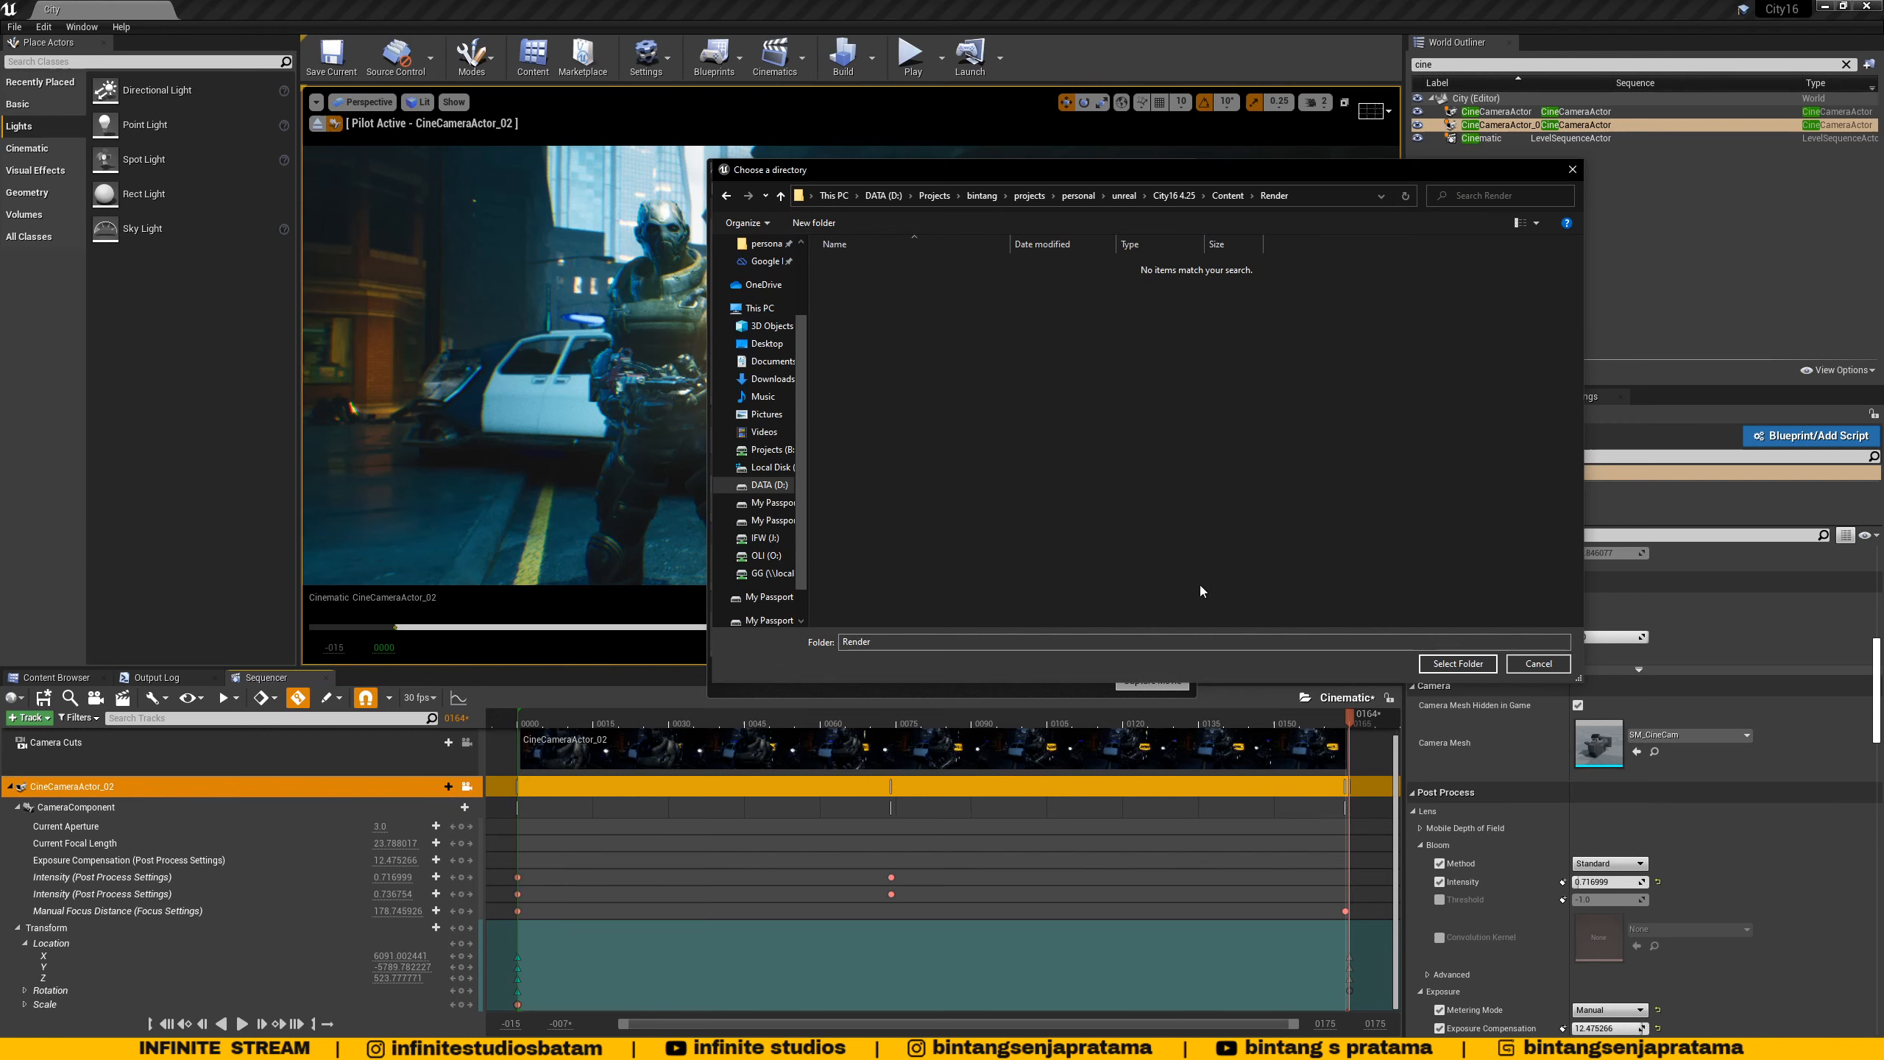
pyautogui.click(1457, 664)
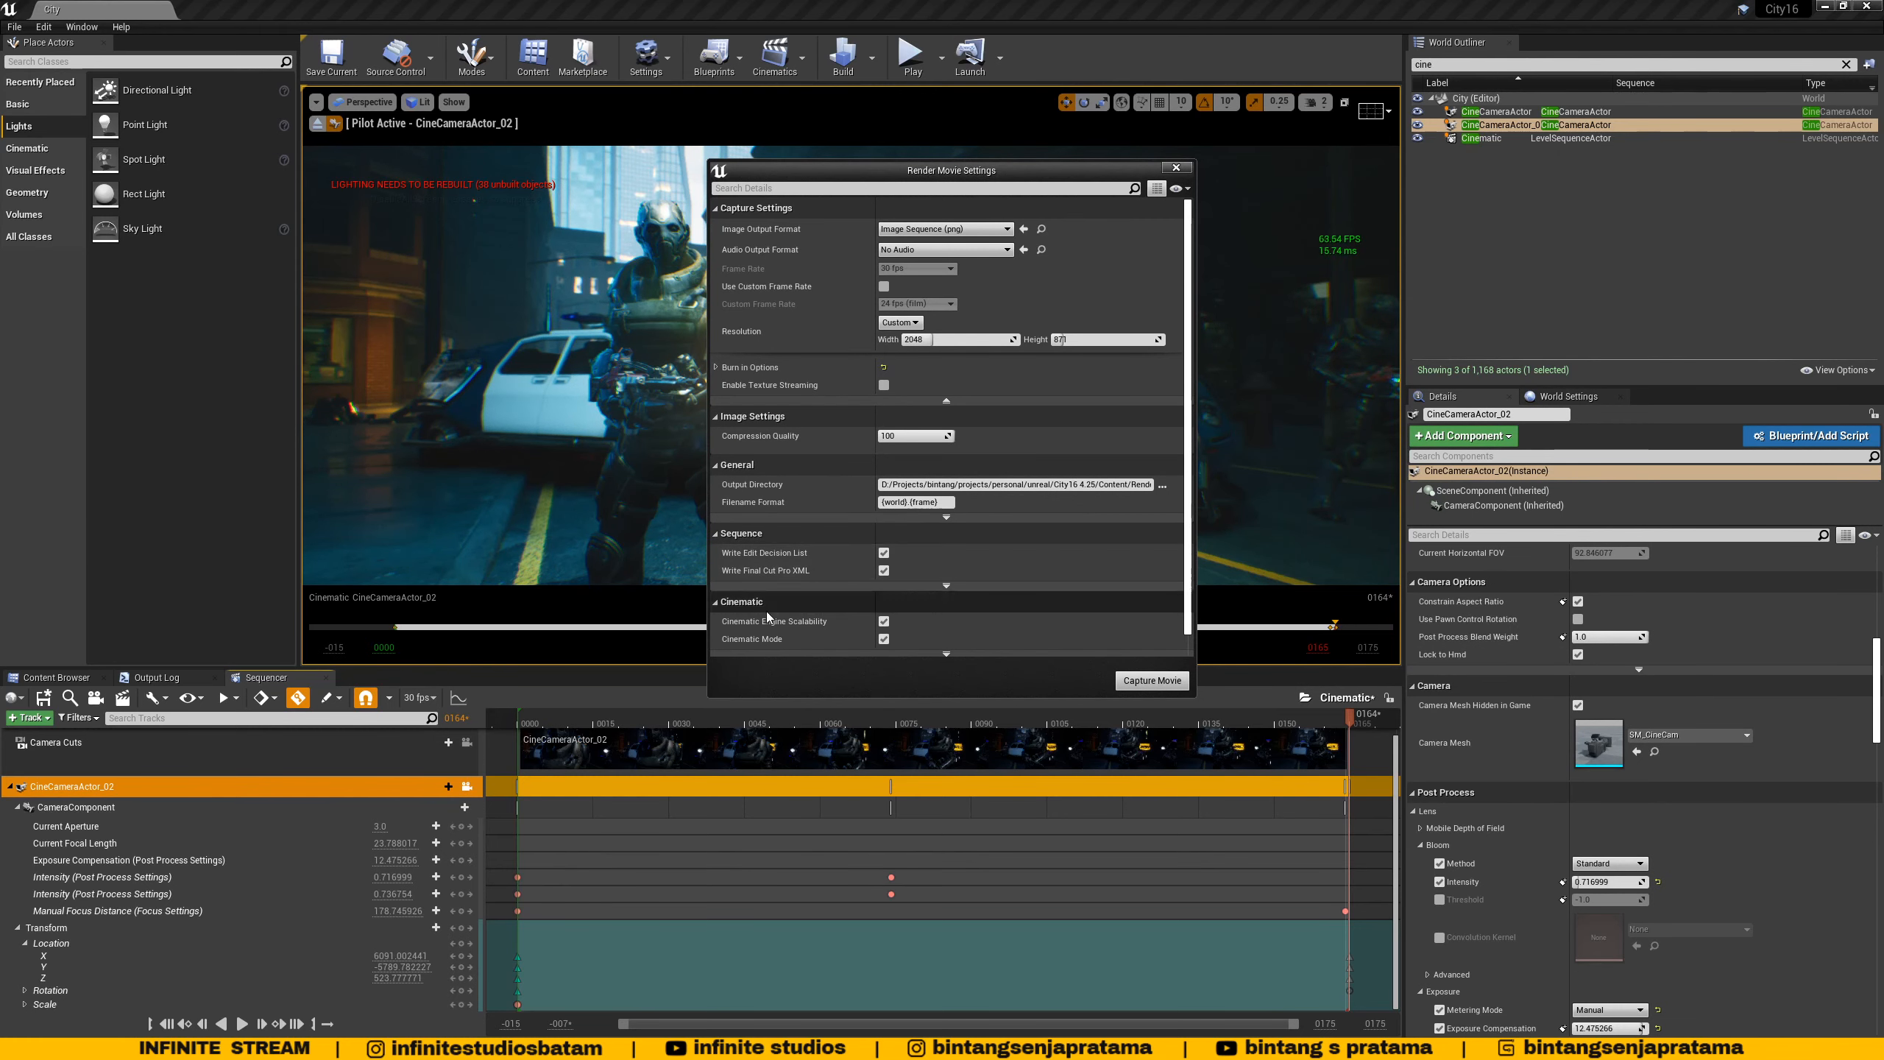
# - In the Animation settings, enable the custom start frame 0000 and end frame 0165, and set the warm up frame count to 10
pyautogui.scroll(-1, 1188, 656)
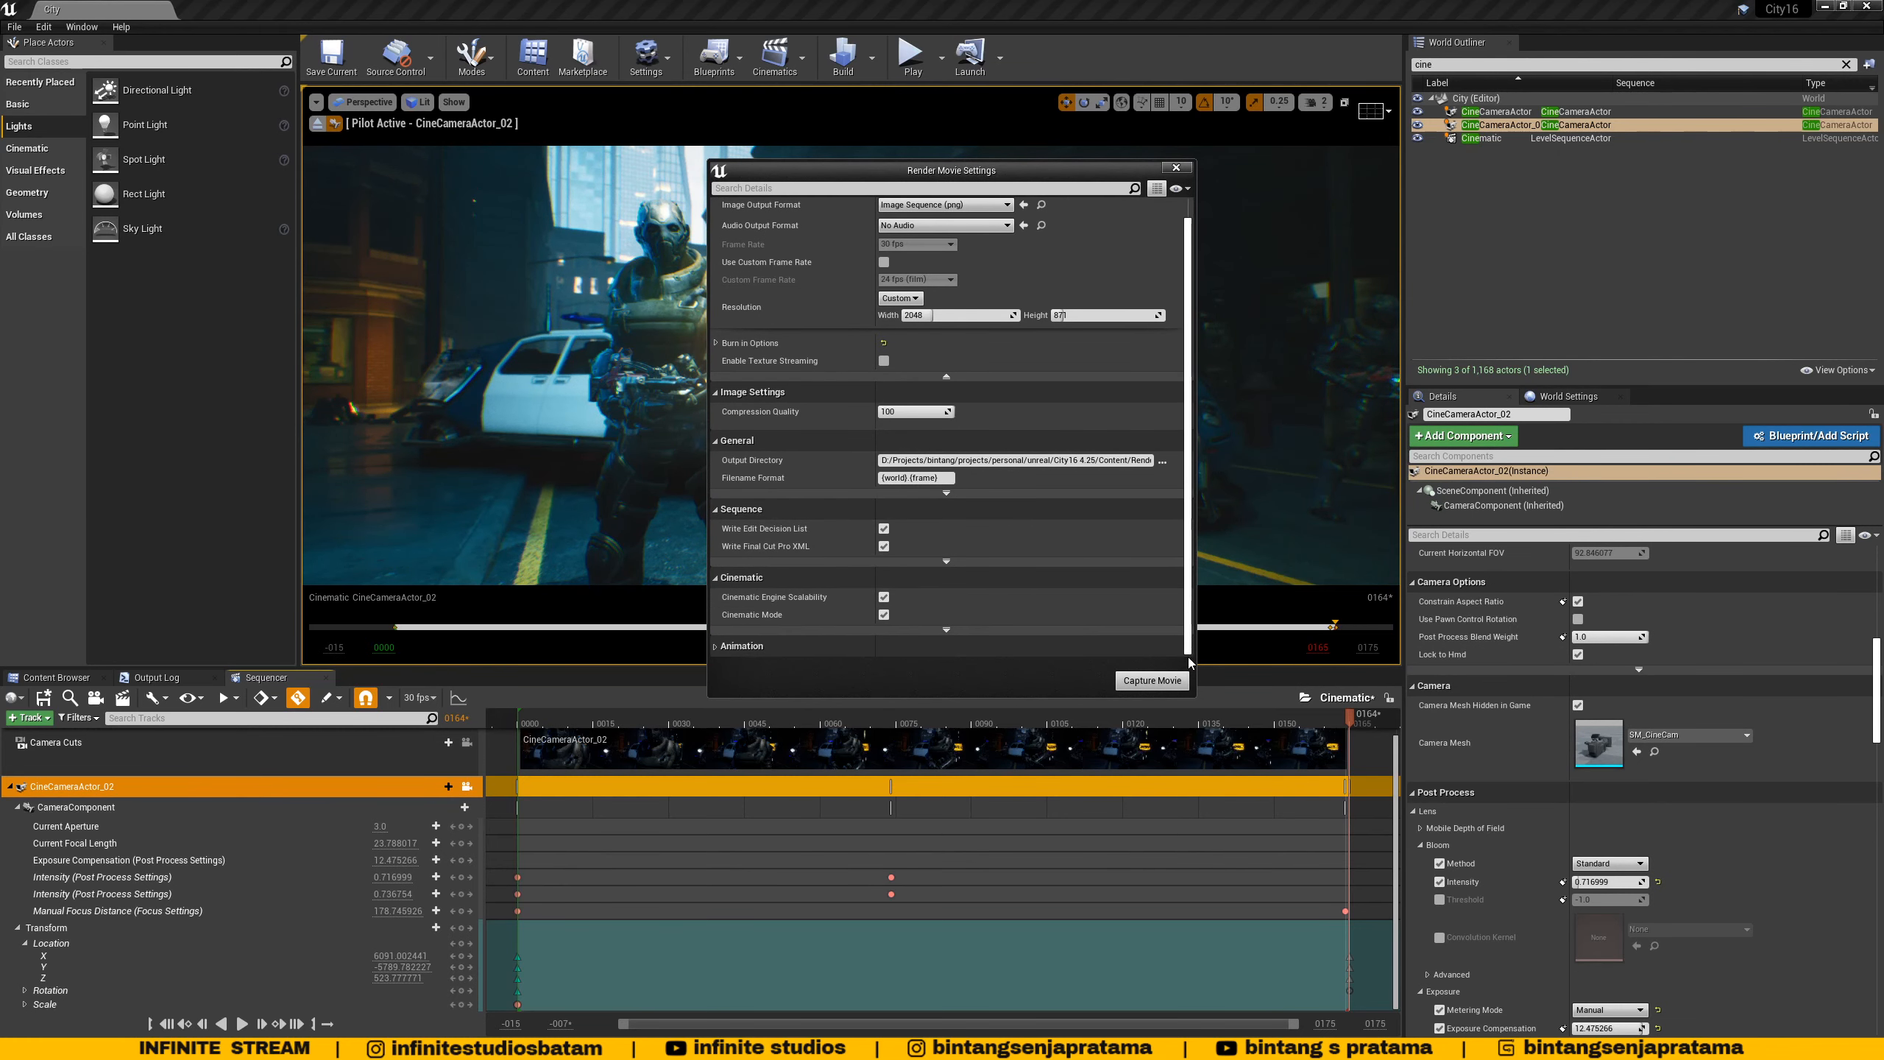
pyautogui.click(721, 647)
pyautogui.scroll(-3, 932, 594)
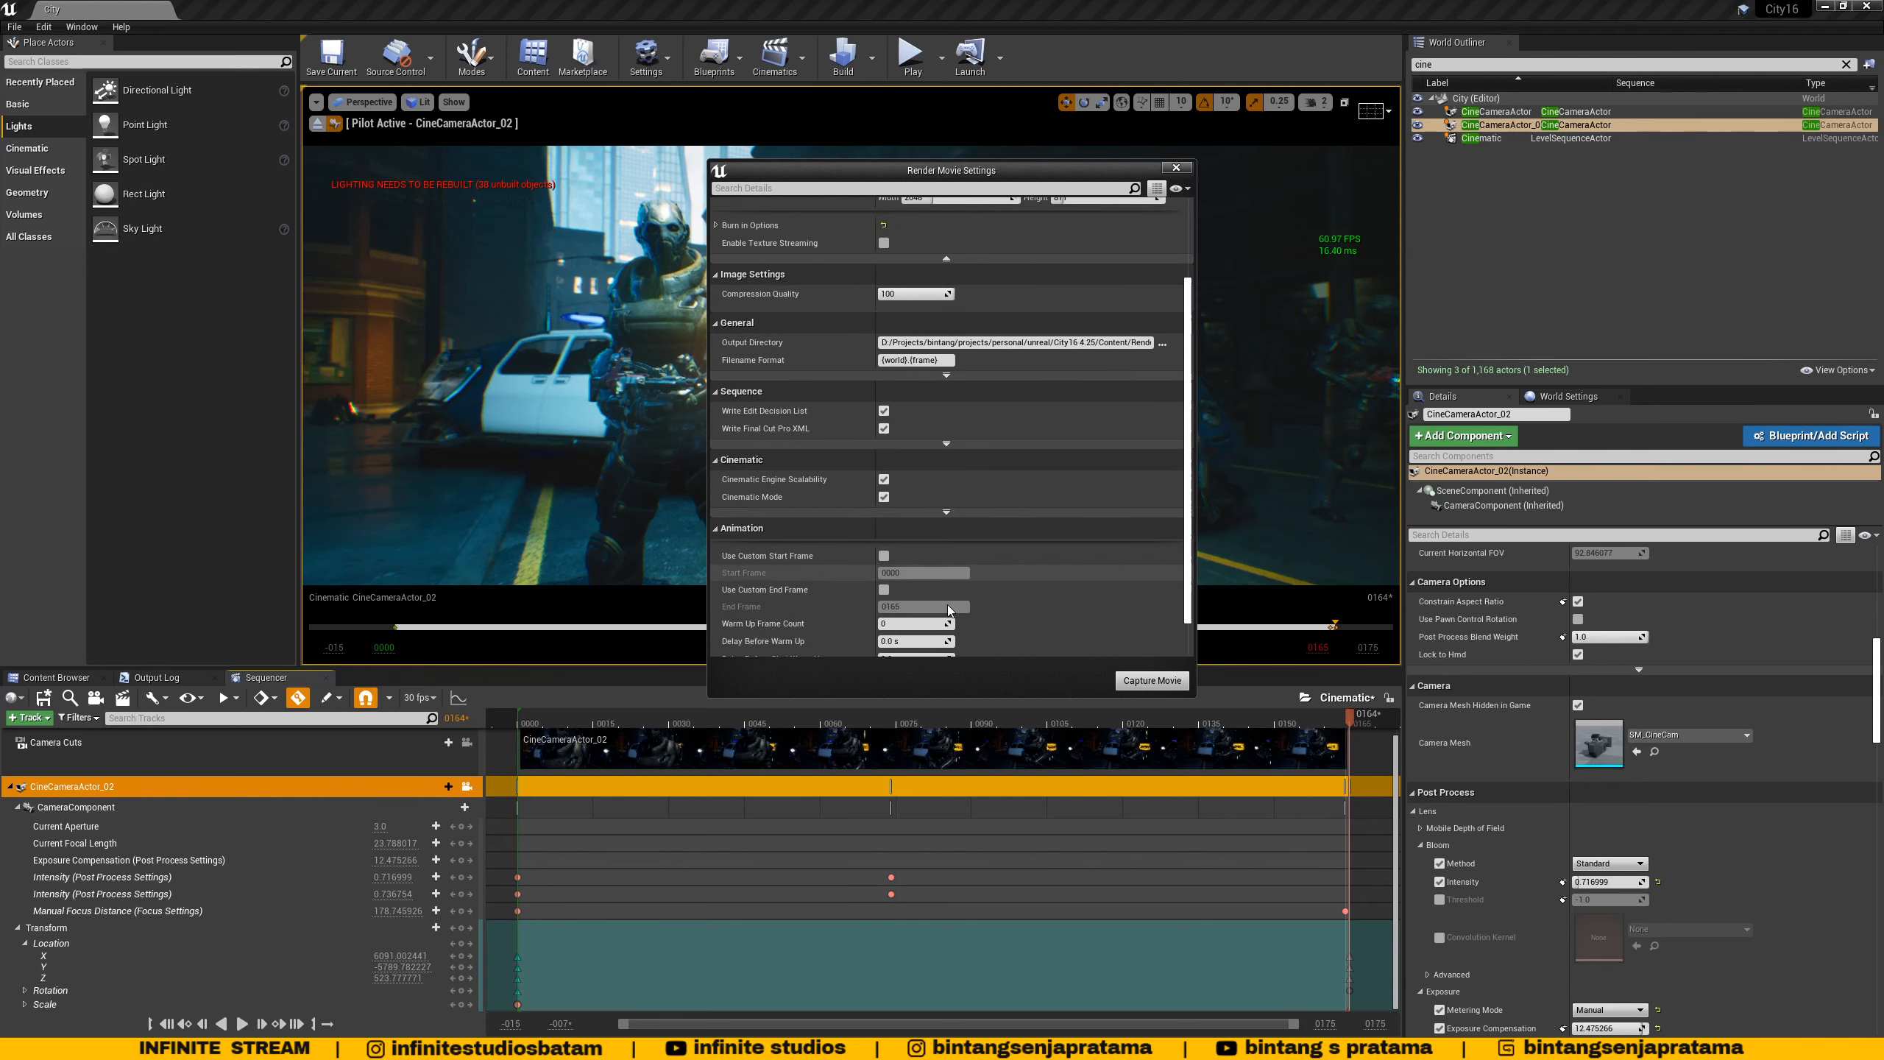
pyautogui.scroll(-2, 948, 606)
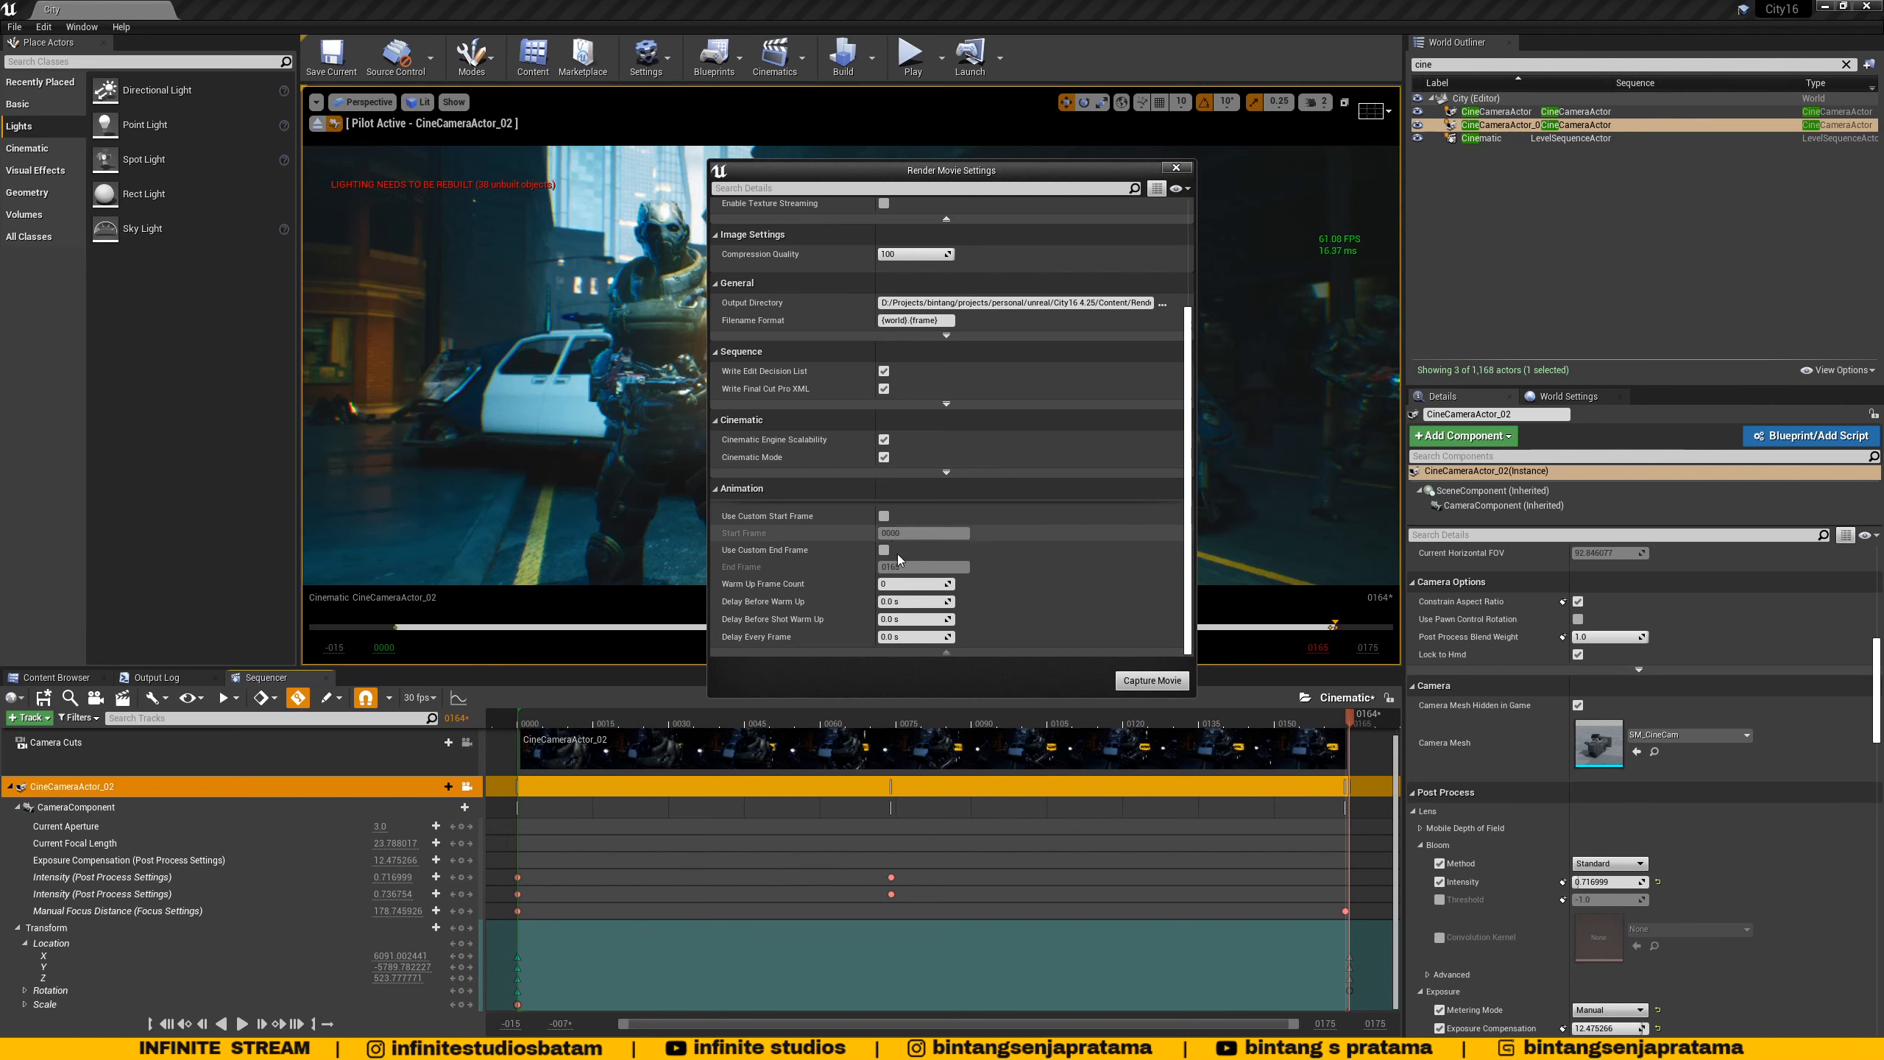
pyautogui.click(884, 516)
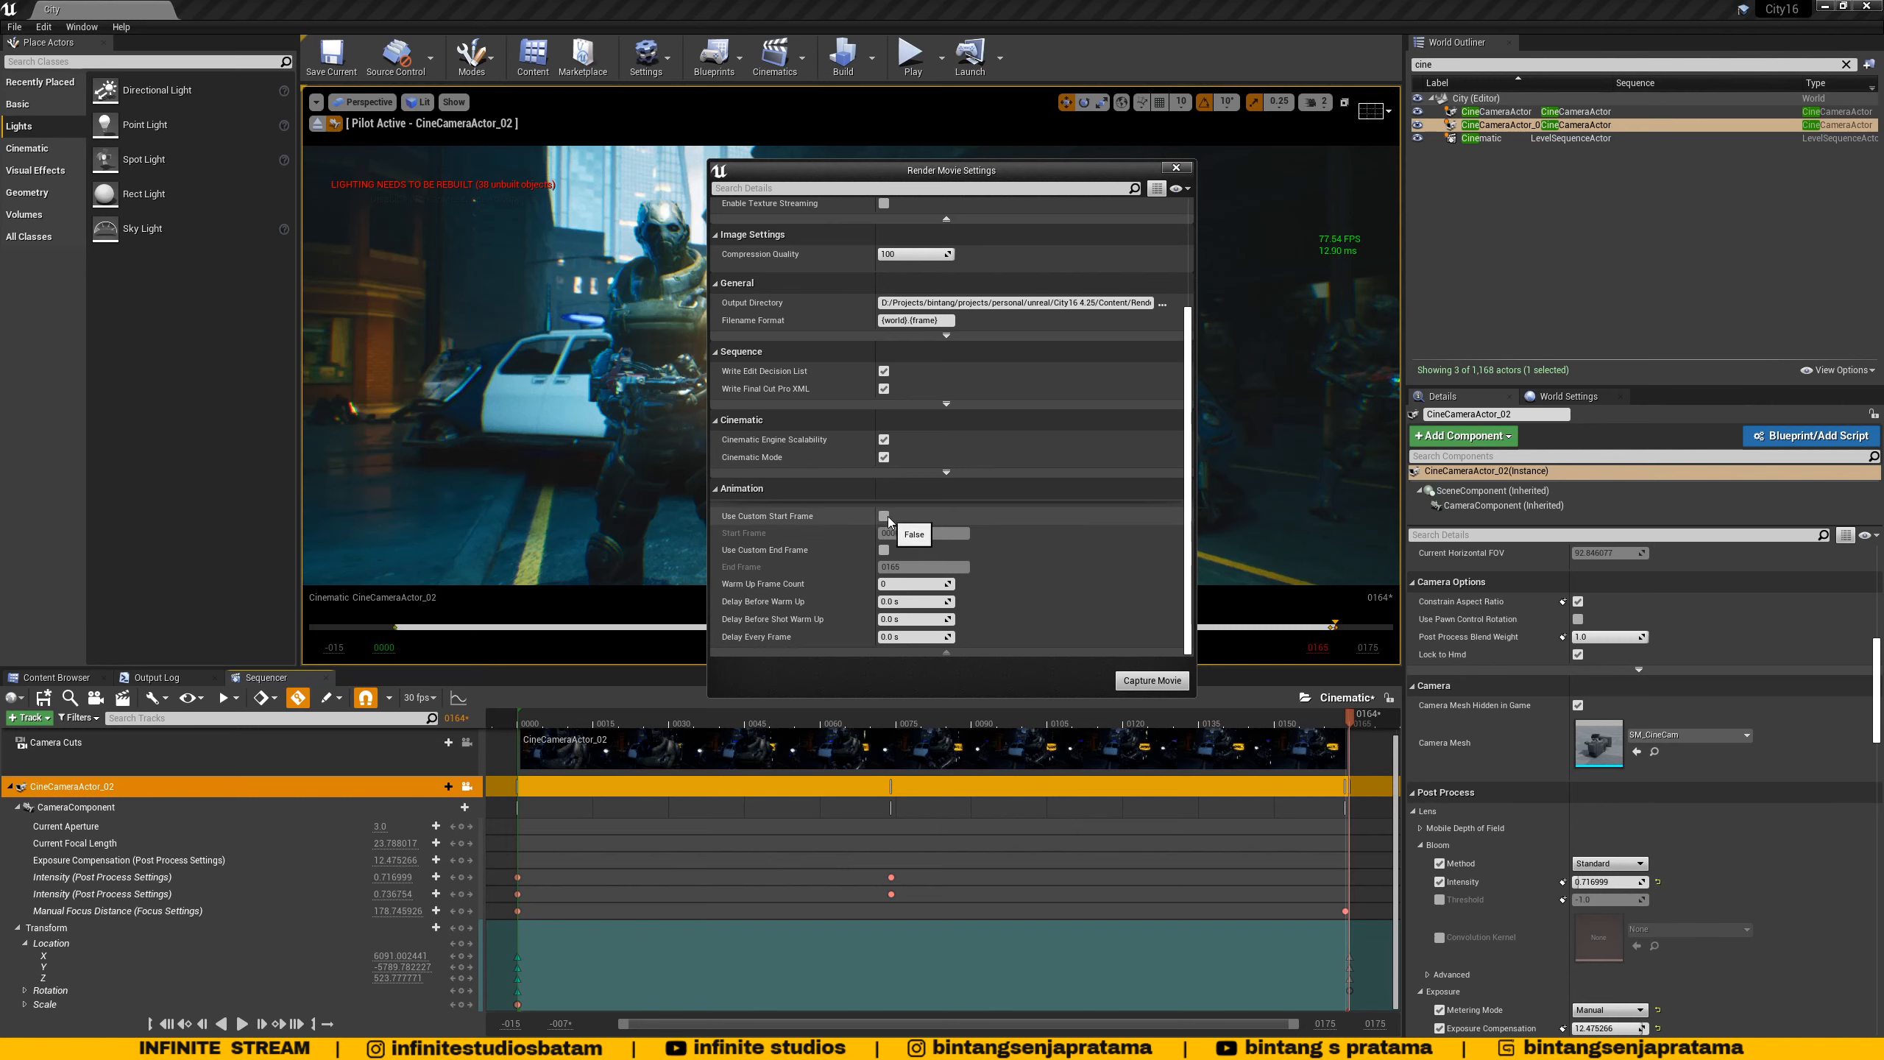
pyautogui.click(884, 516)
pyautogui.click(883, 550)
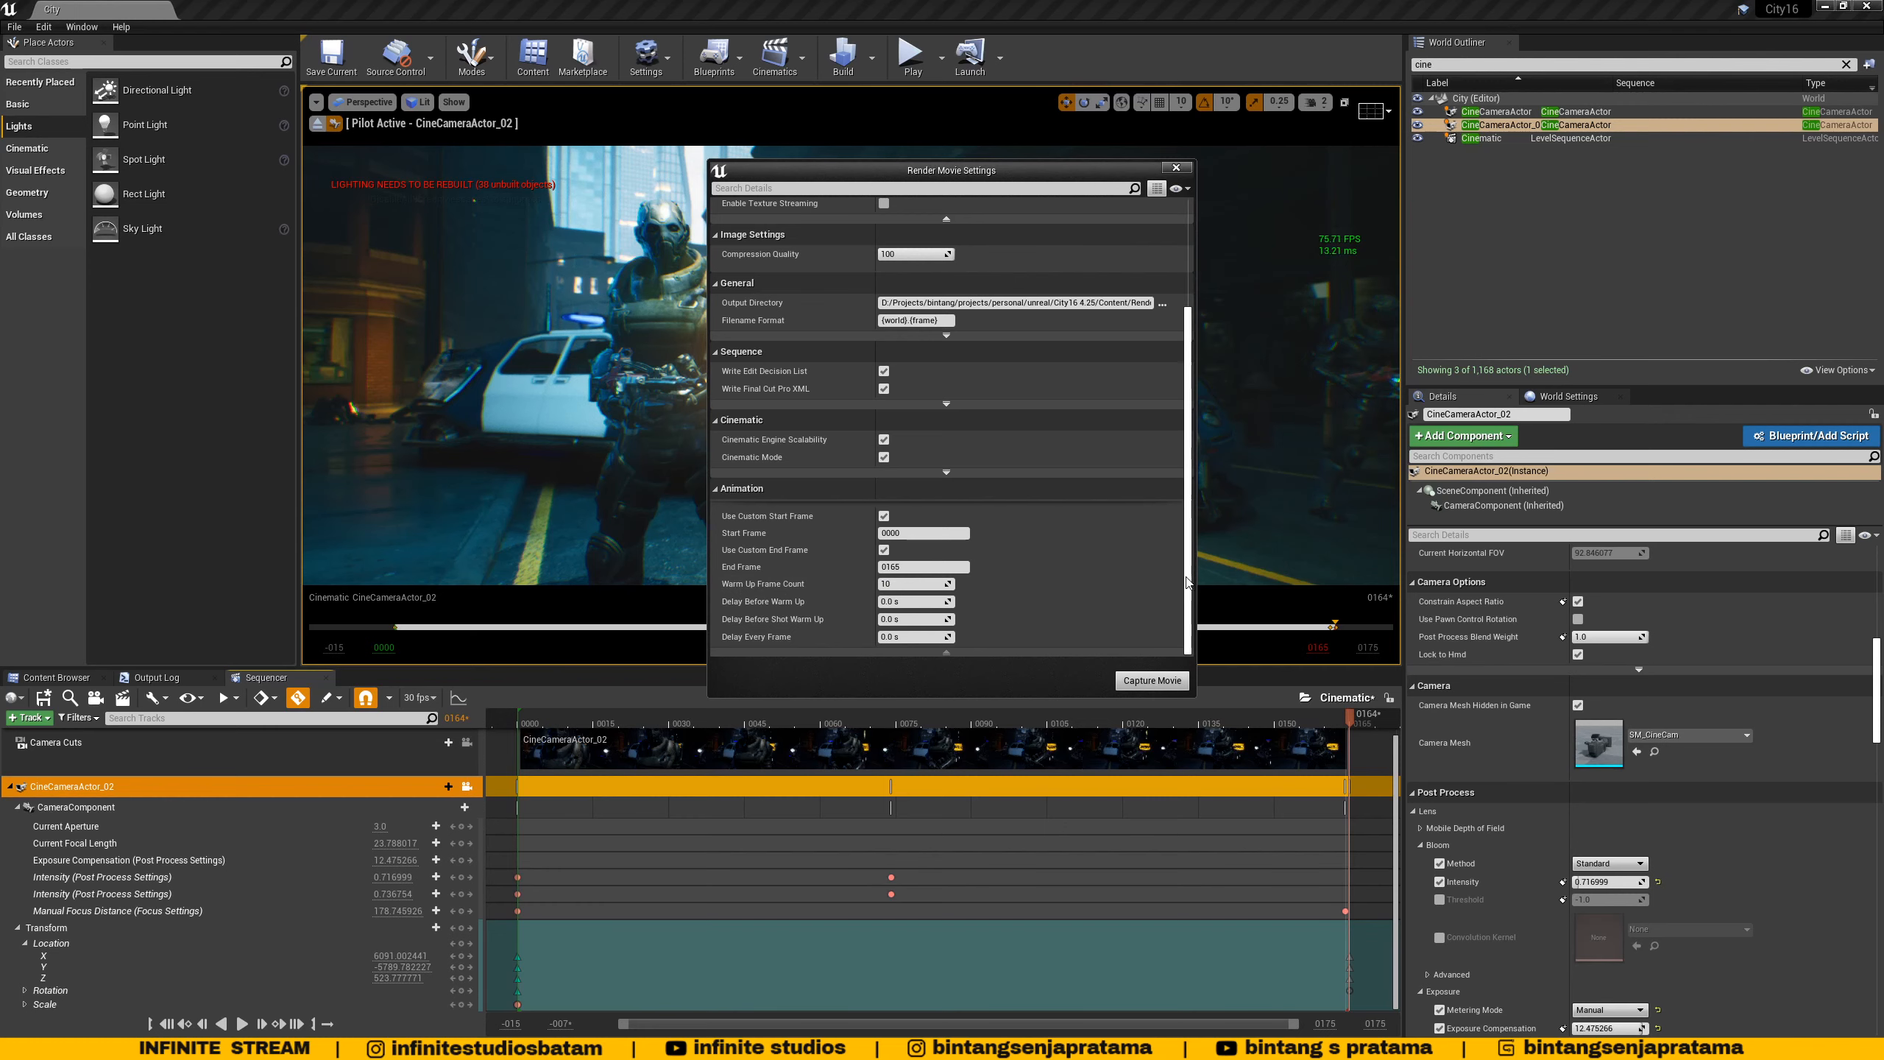
# - Enable the custom frame rate in the capture settings at 24 fps (film)
pyautogui.scroll(5, 1187, 587)
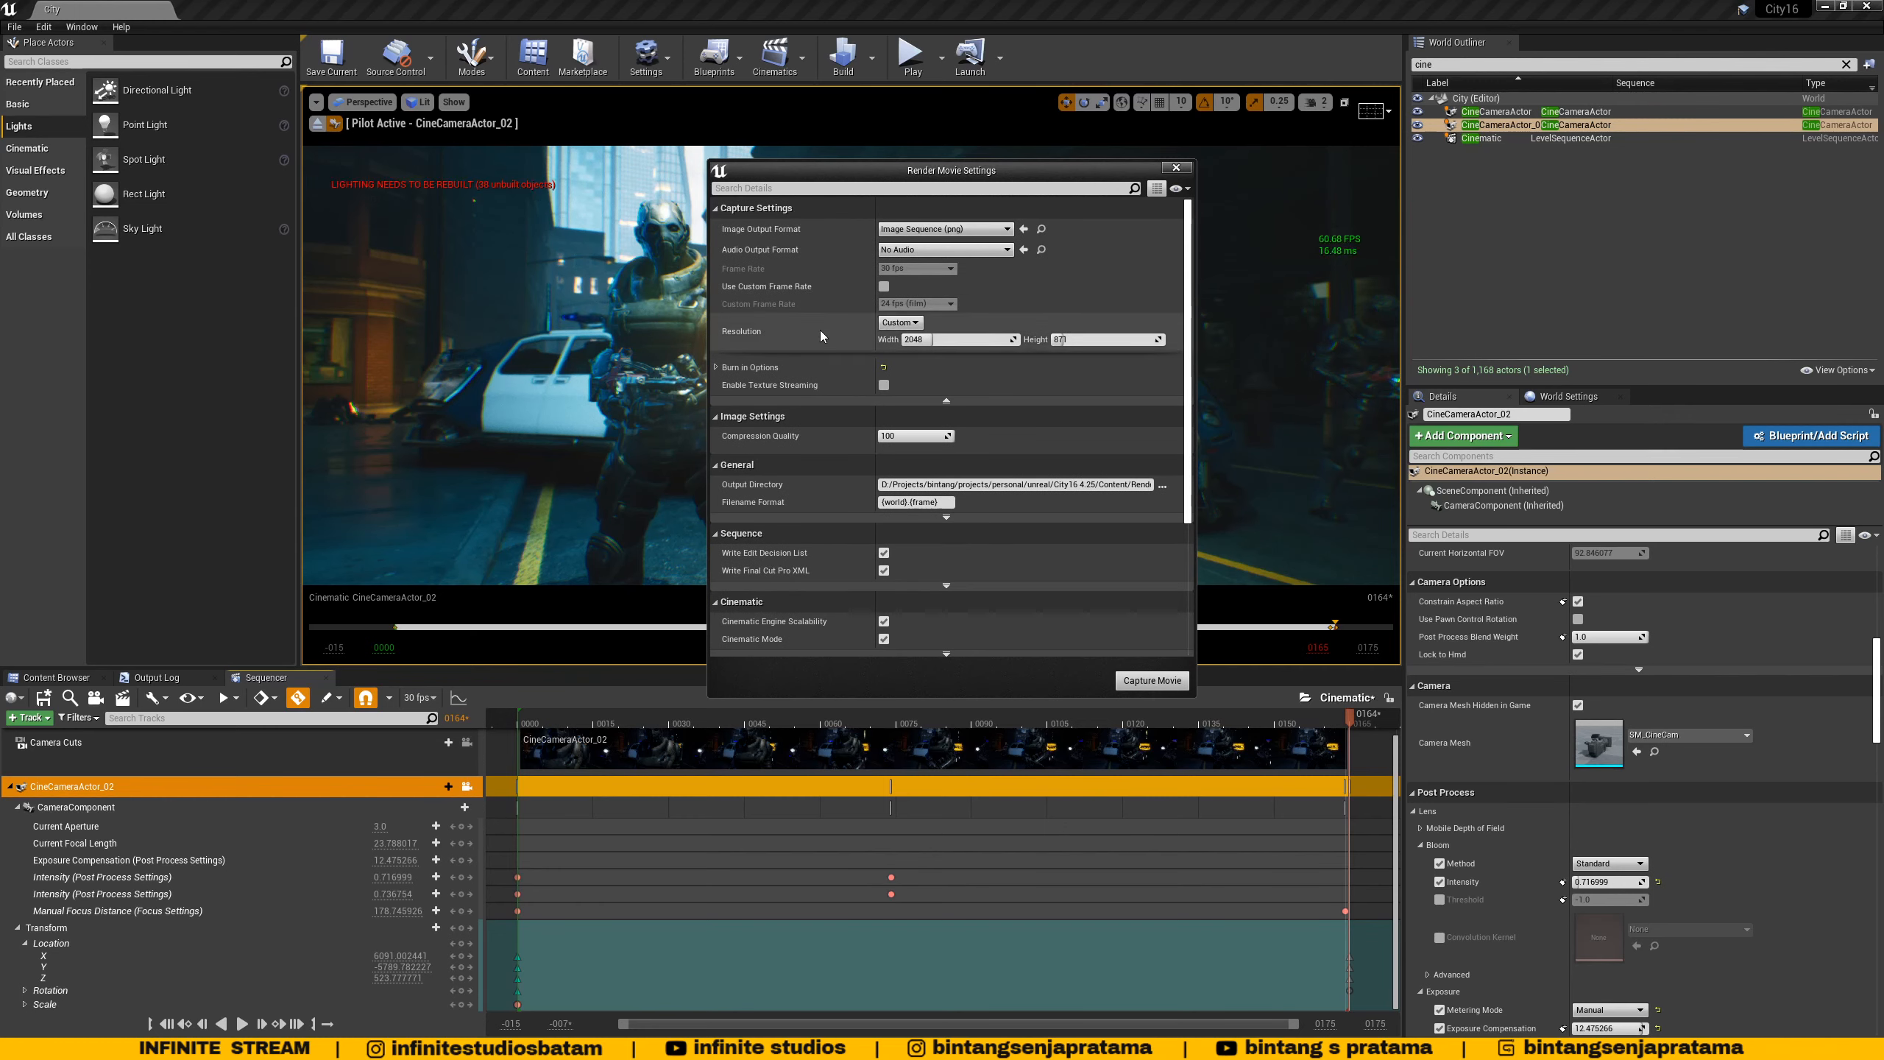
pyautogui.click(884, 287)
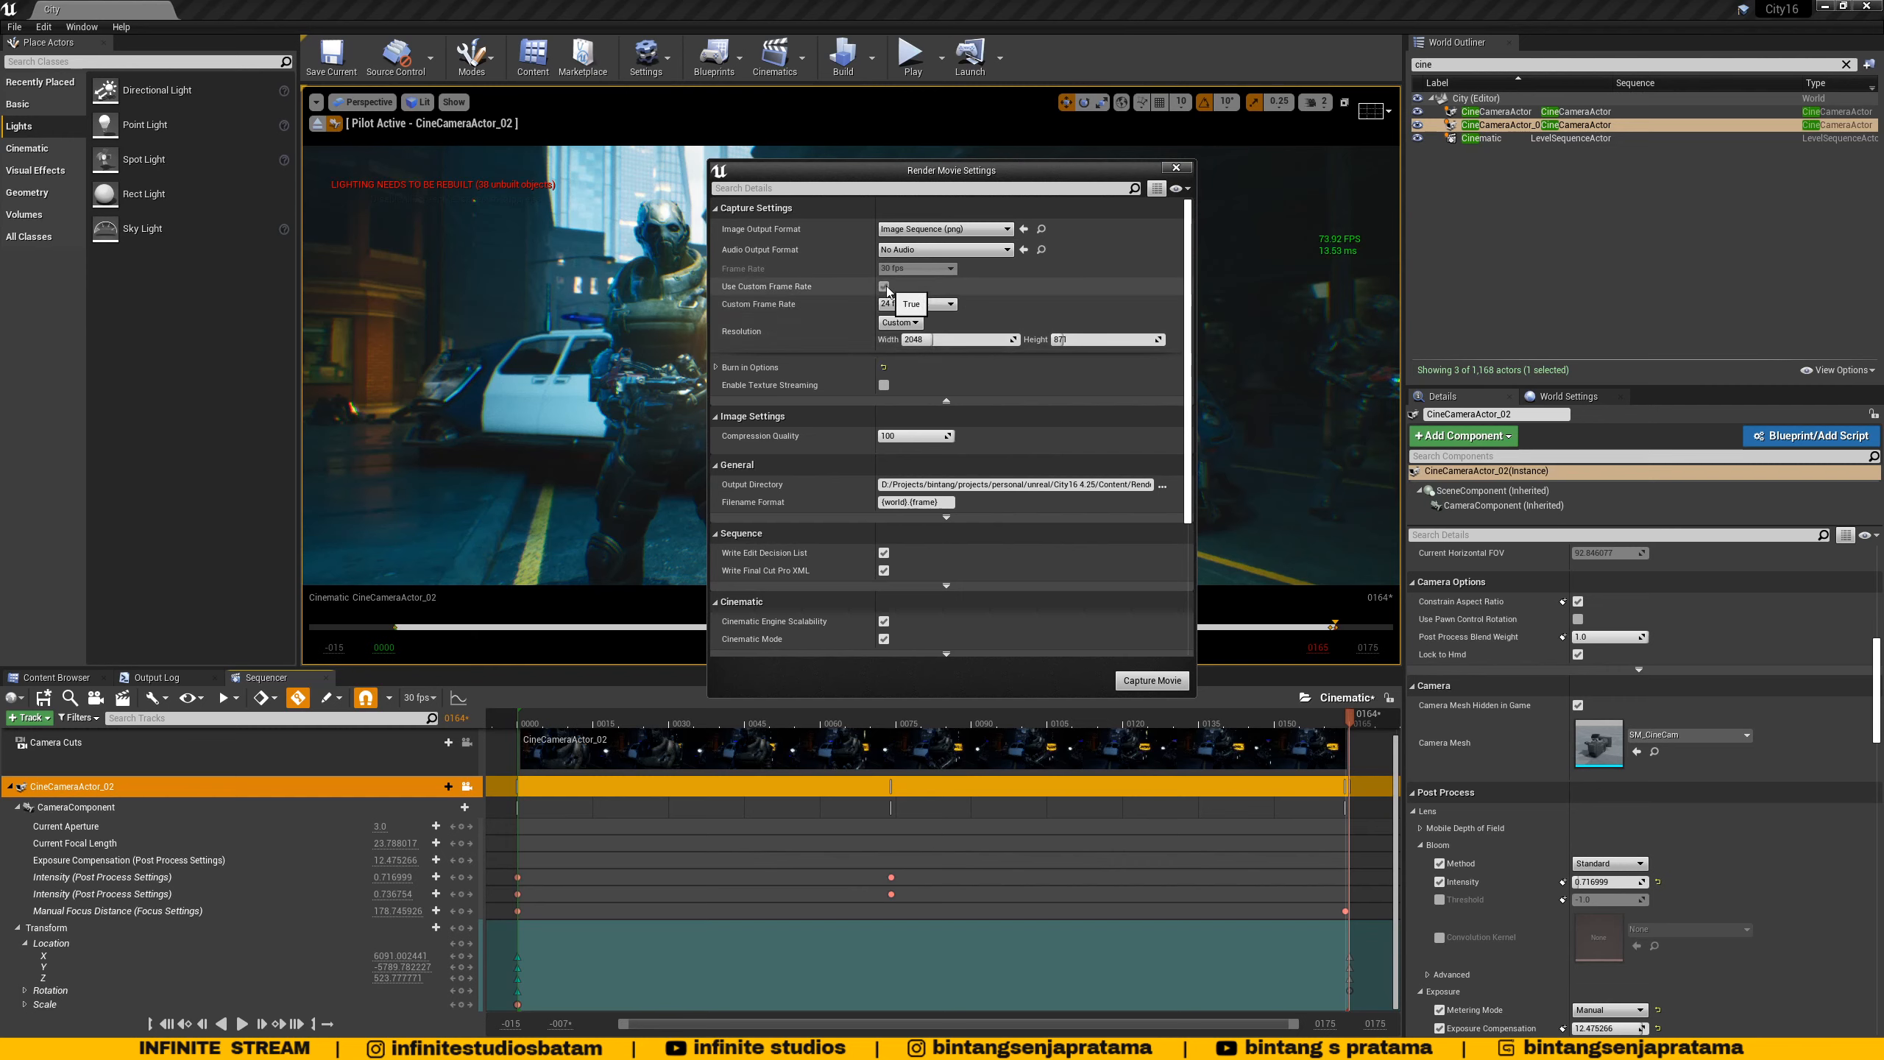
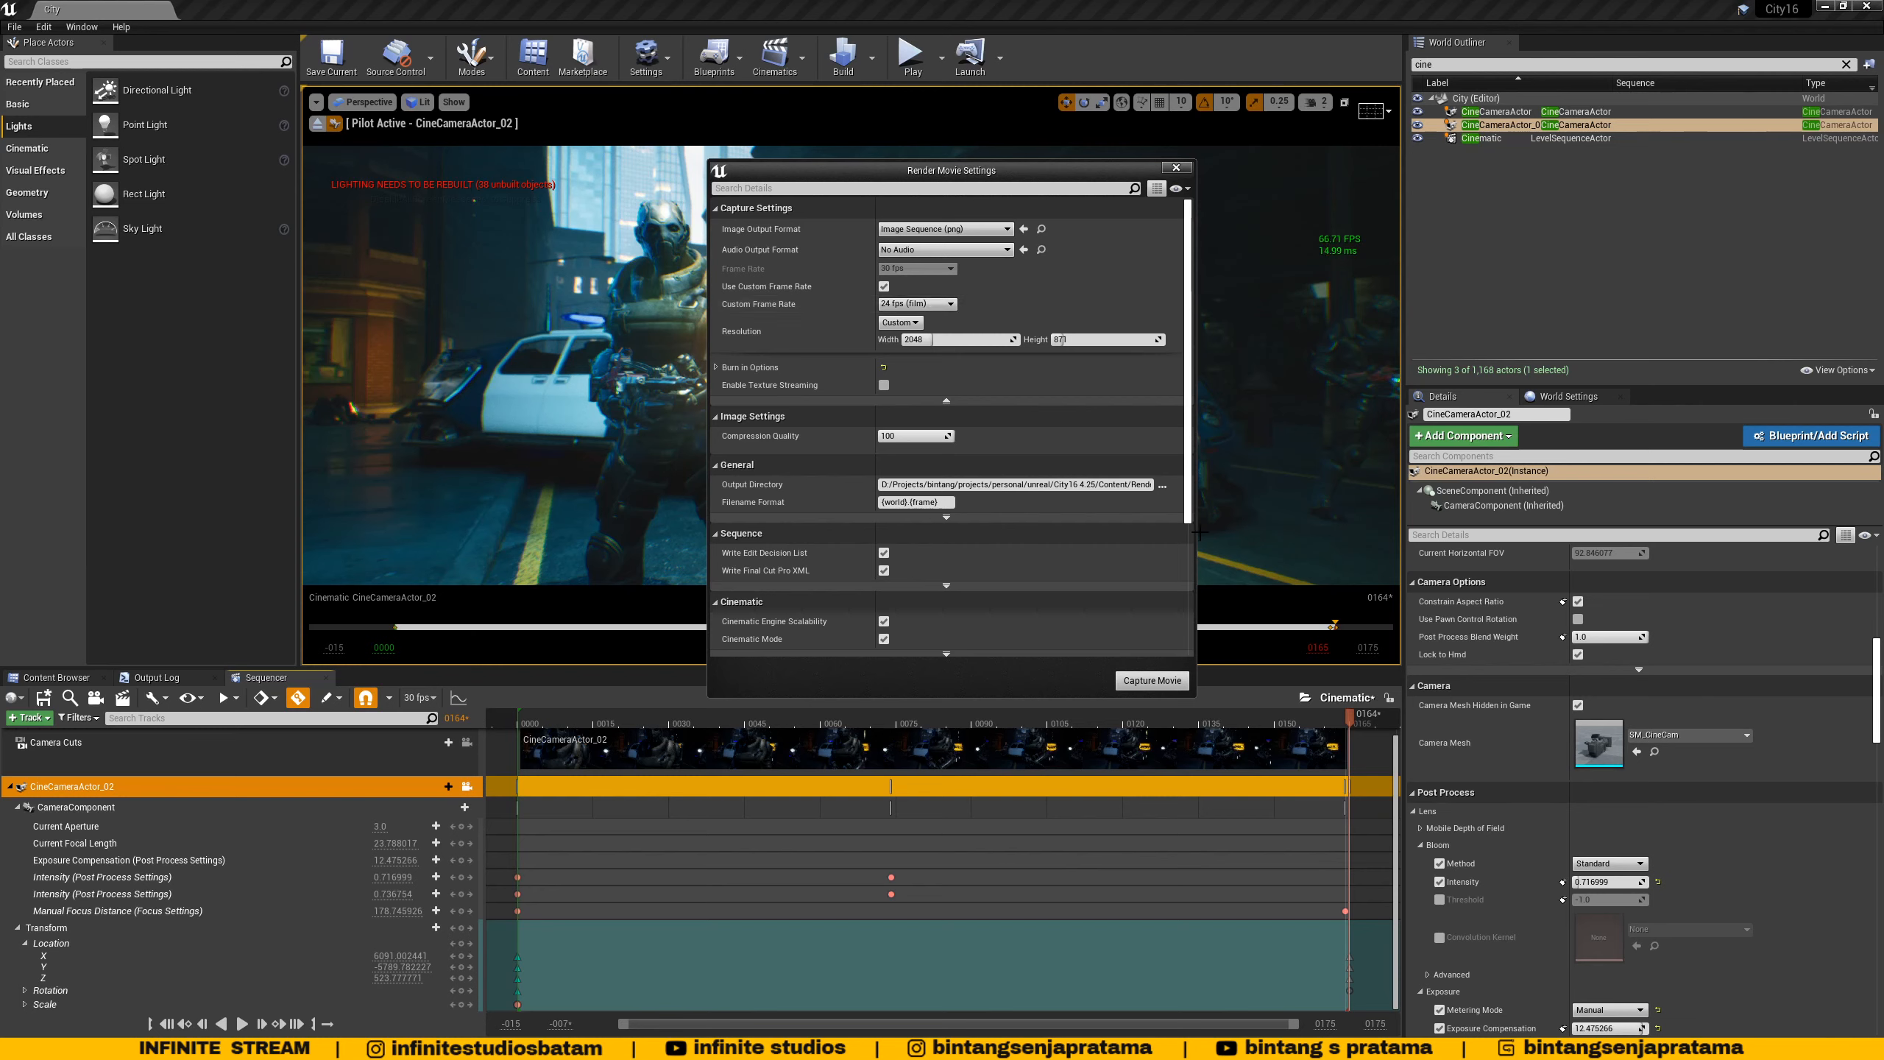
# - Review the render settings and start the movie capture, saving the Cinematic level sequence
pyautogui.scroll(-5, 1207, 426)
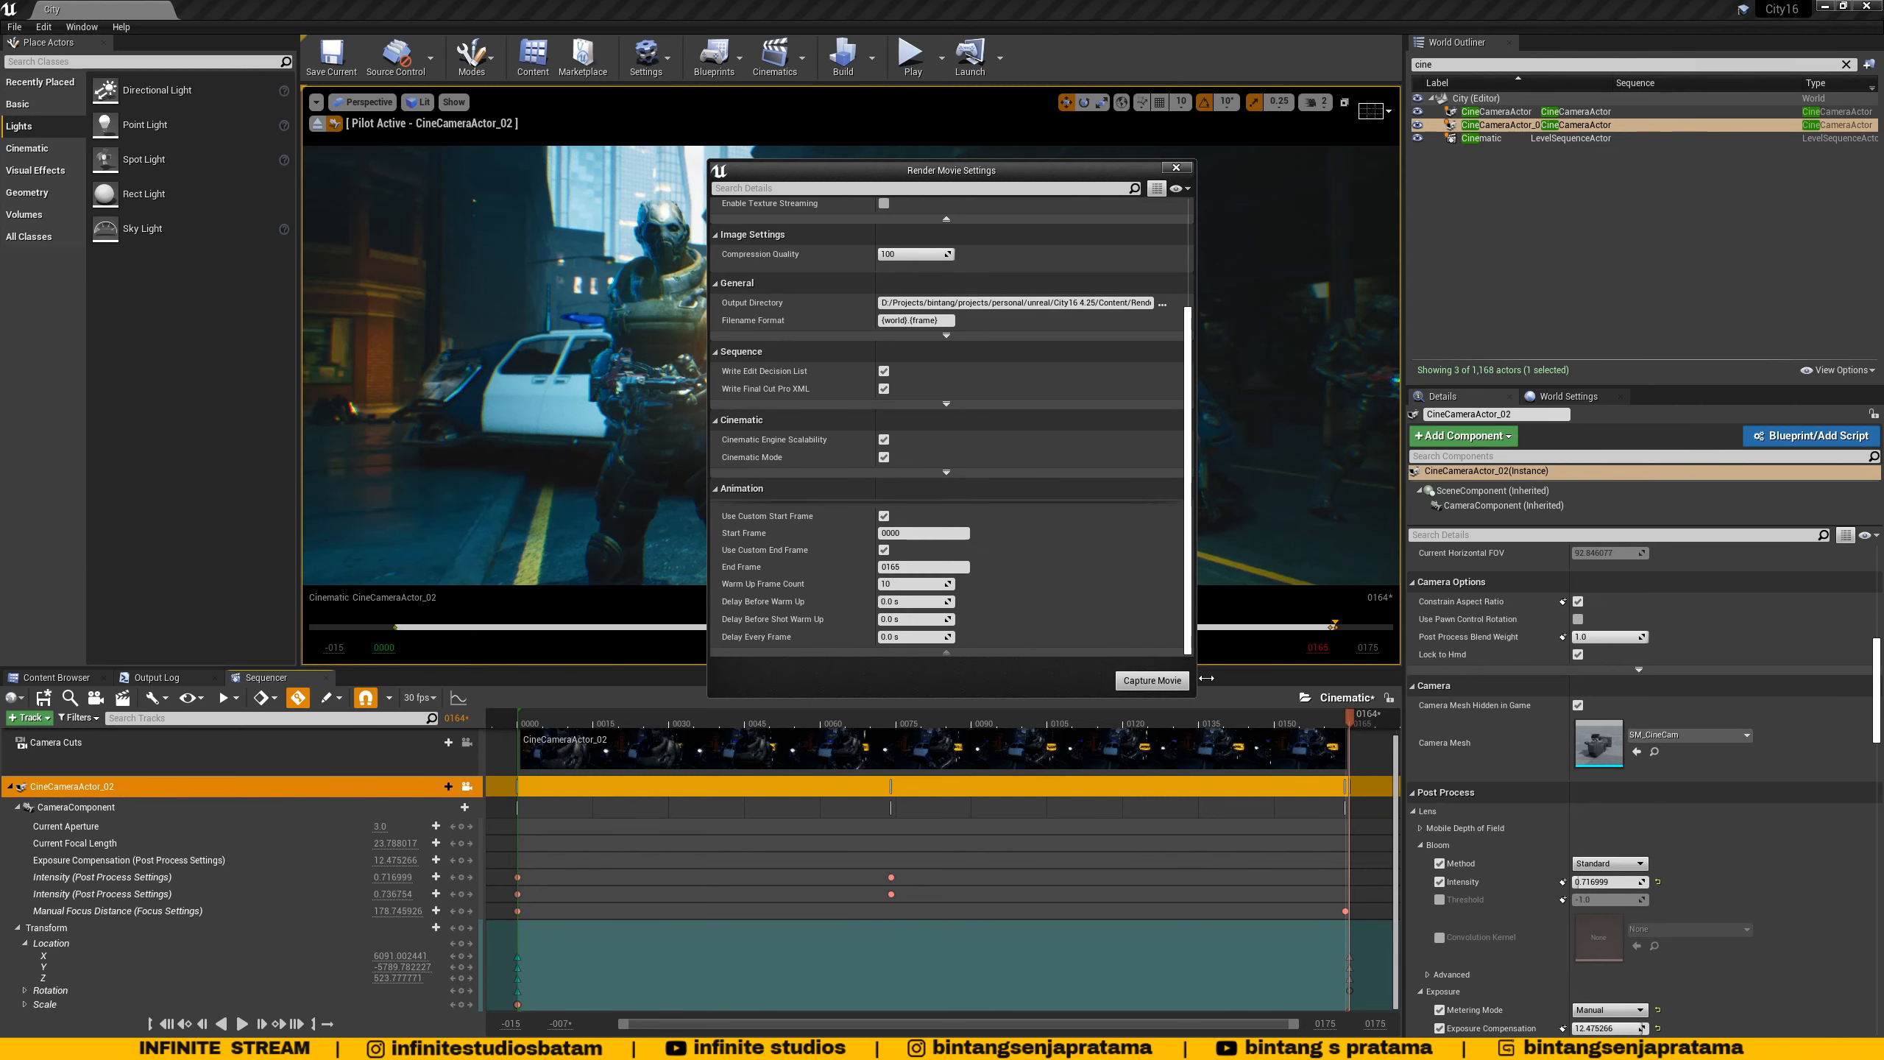
pyautogui.scroll(5, 1210, 355)
pyautogui.scroll(-5, 1202, 416)
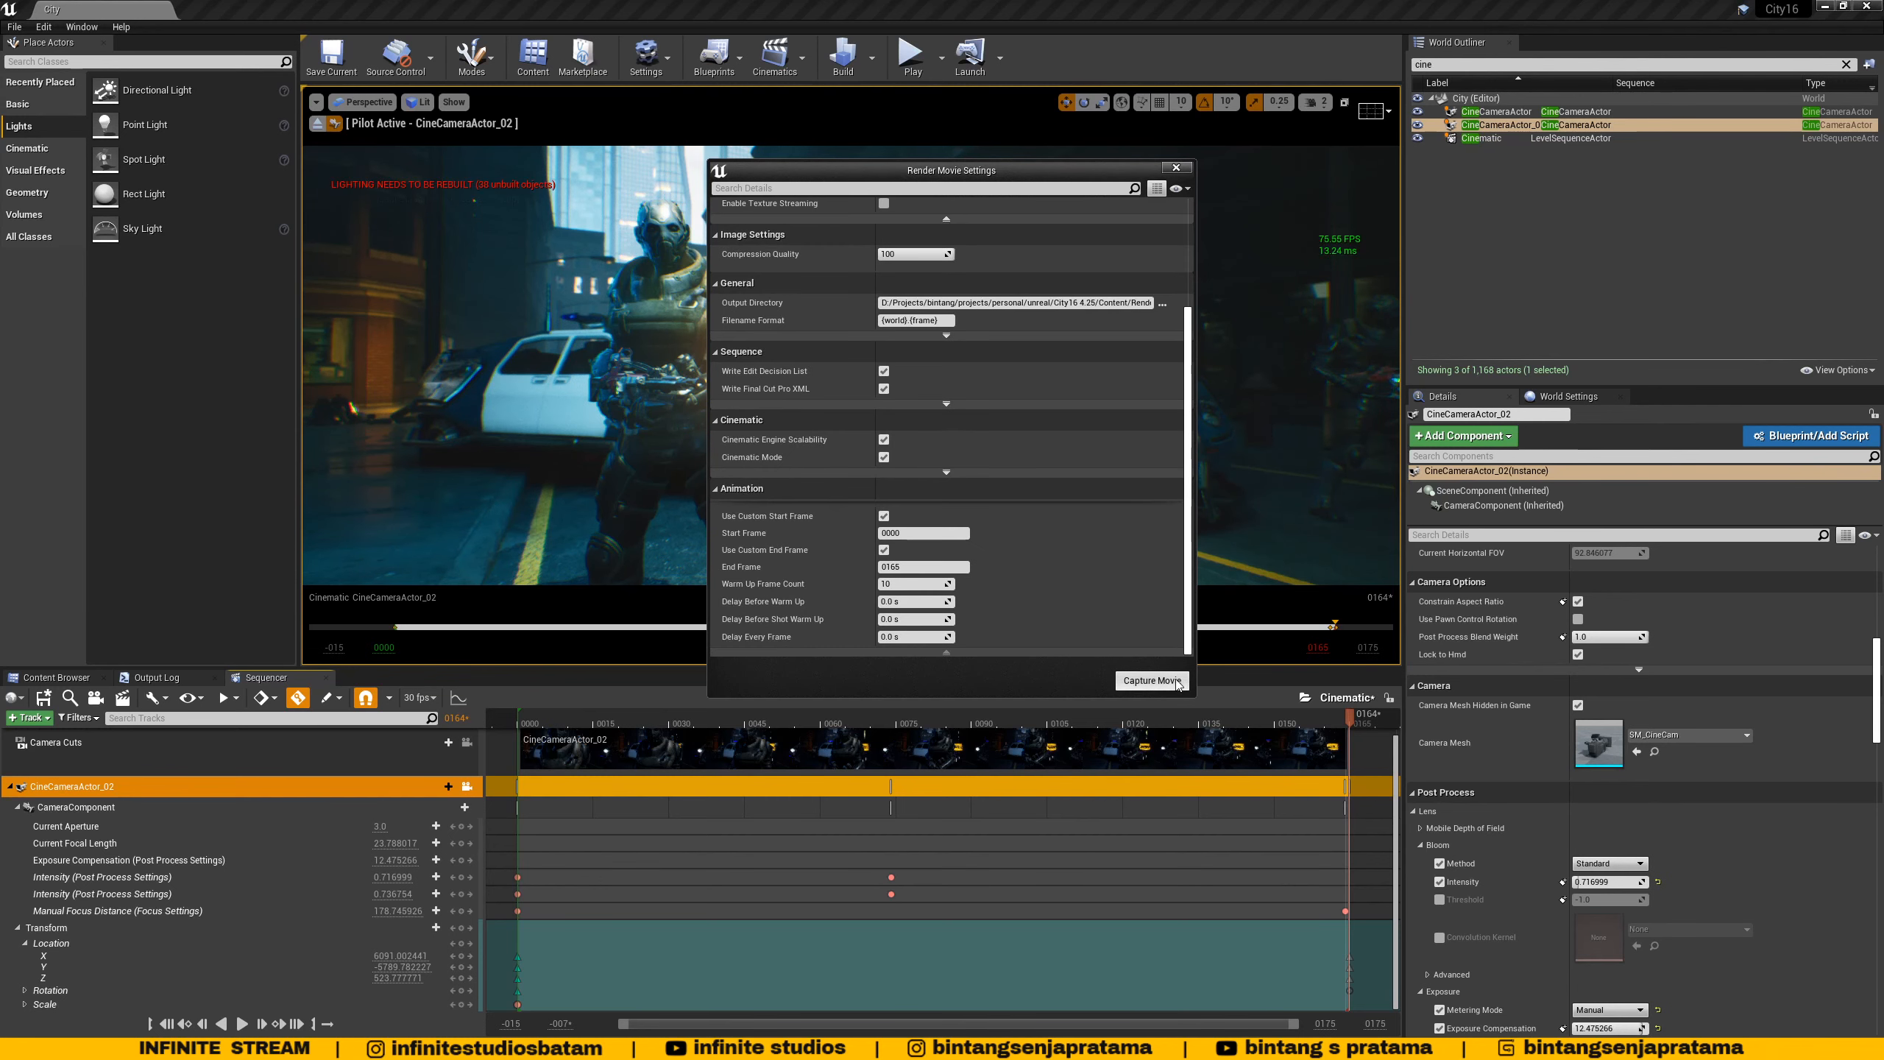
pyautogui.click(1152, 681)
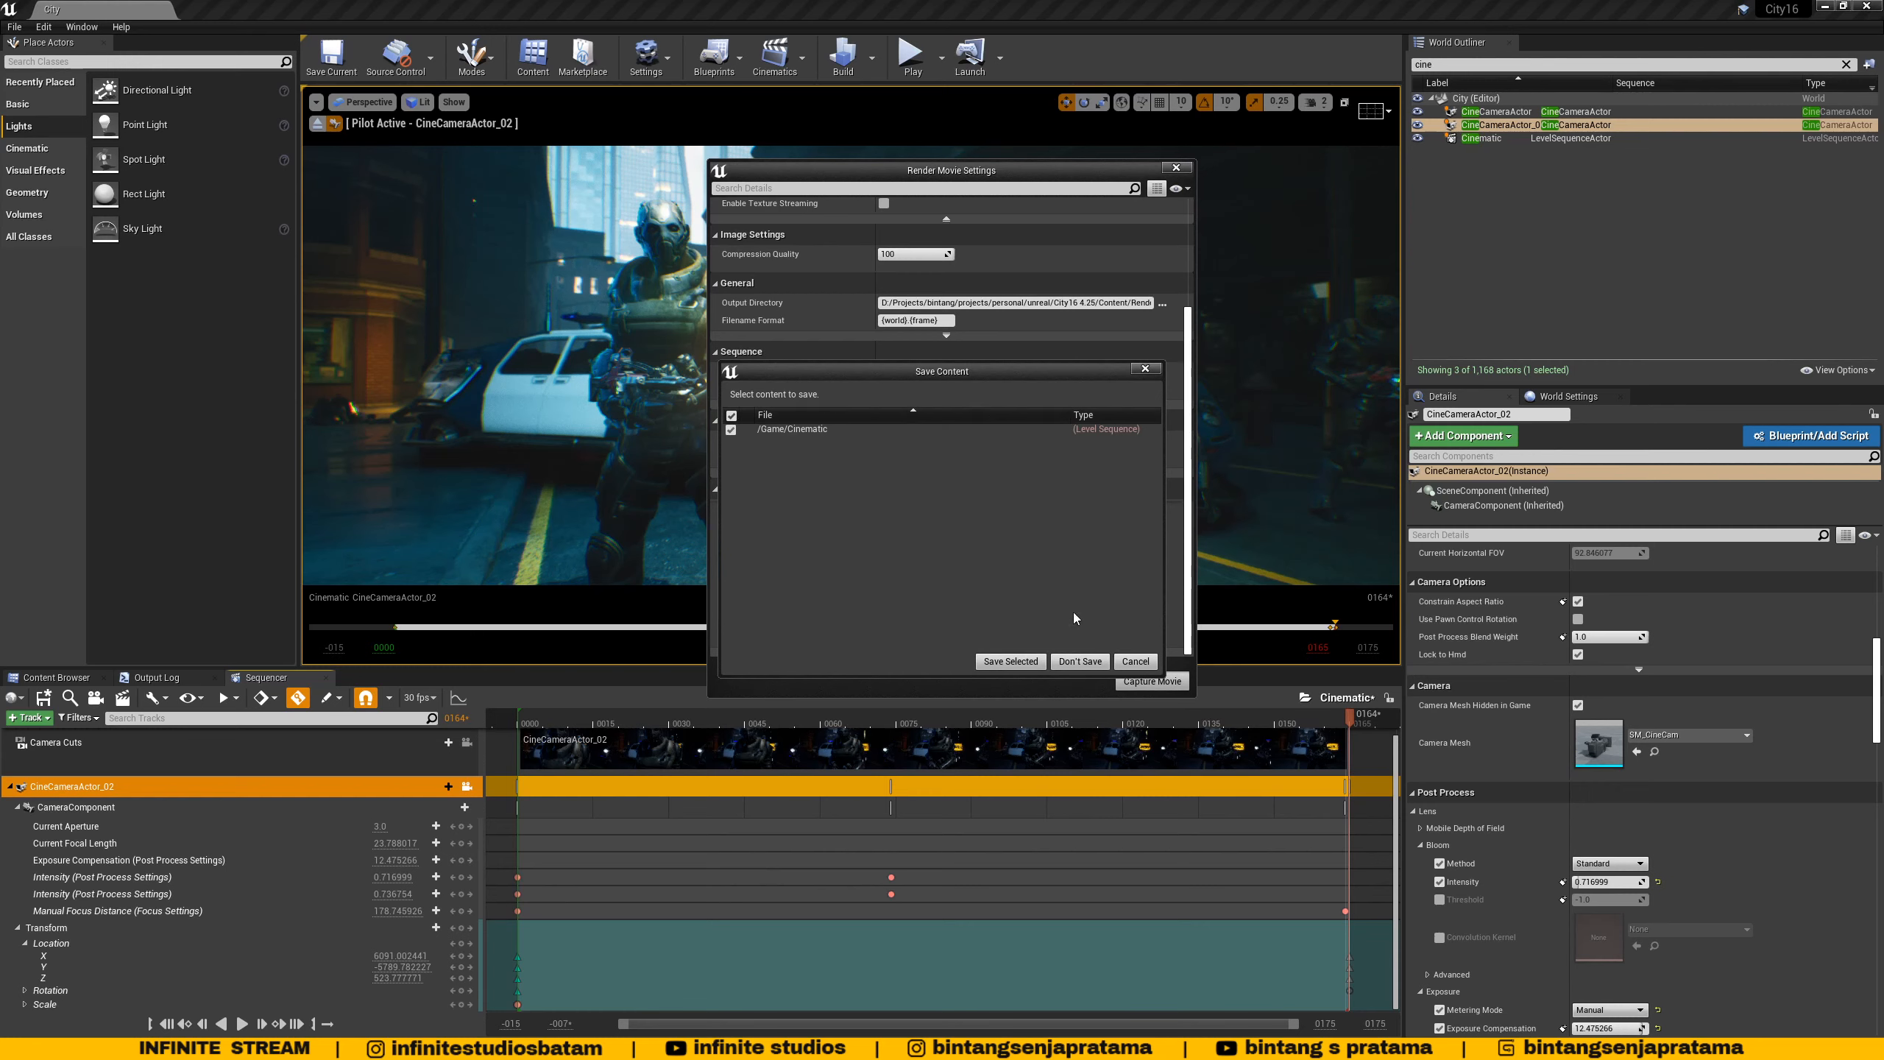
pyautogui.click(1009, 664)
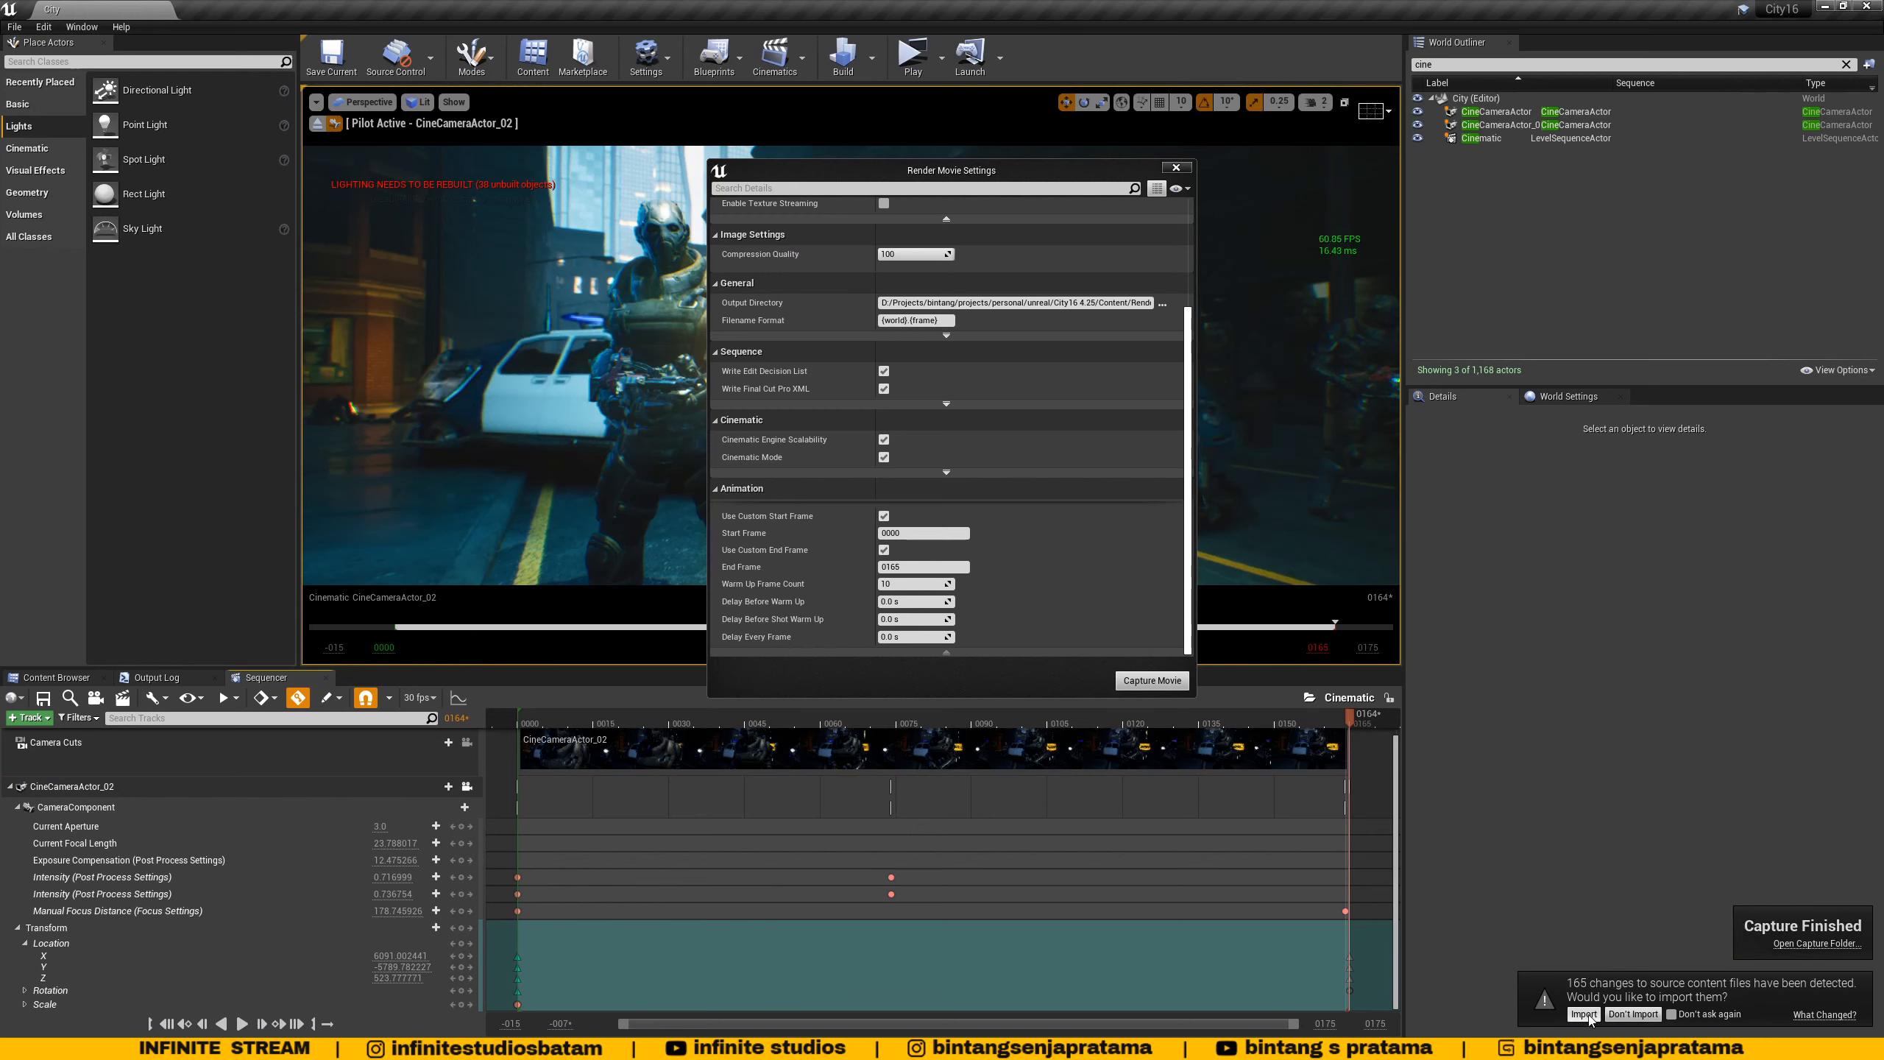
# - Decline importing the rendered source files and switch to File Explorer to open the Render folder
pyautogui.click(1633, 1015)
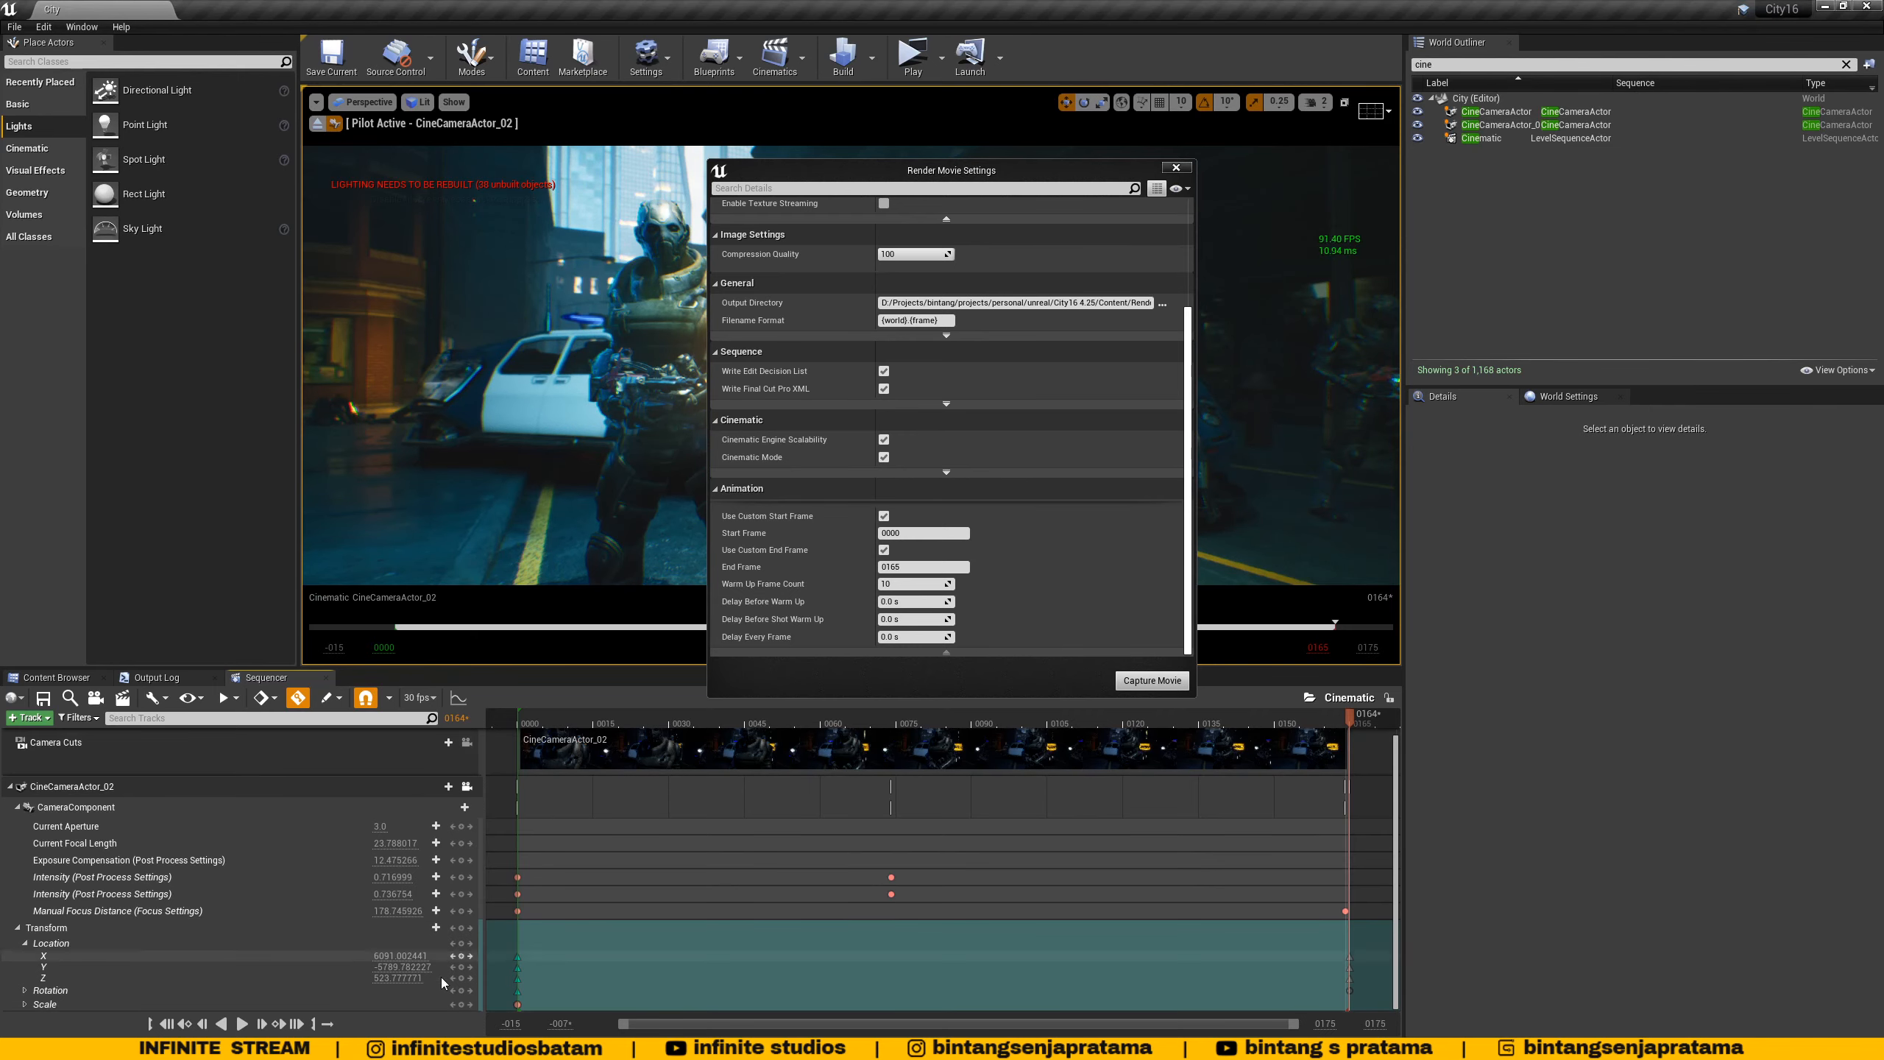
pyautogui.click(127, 1048)
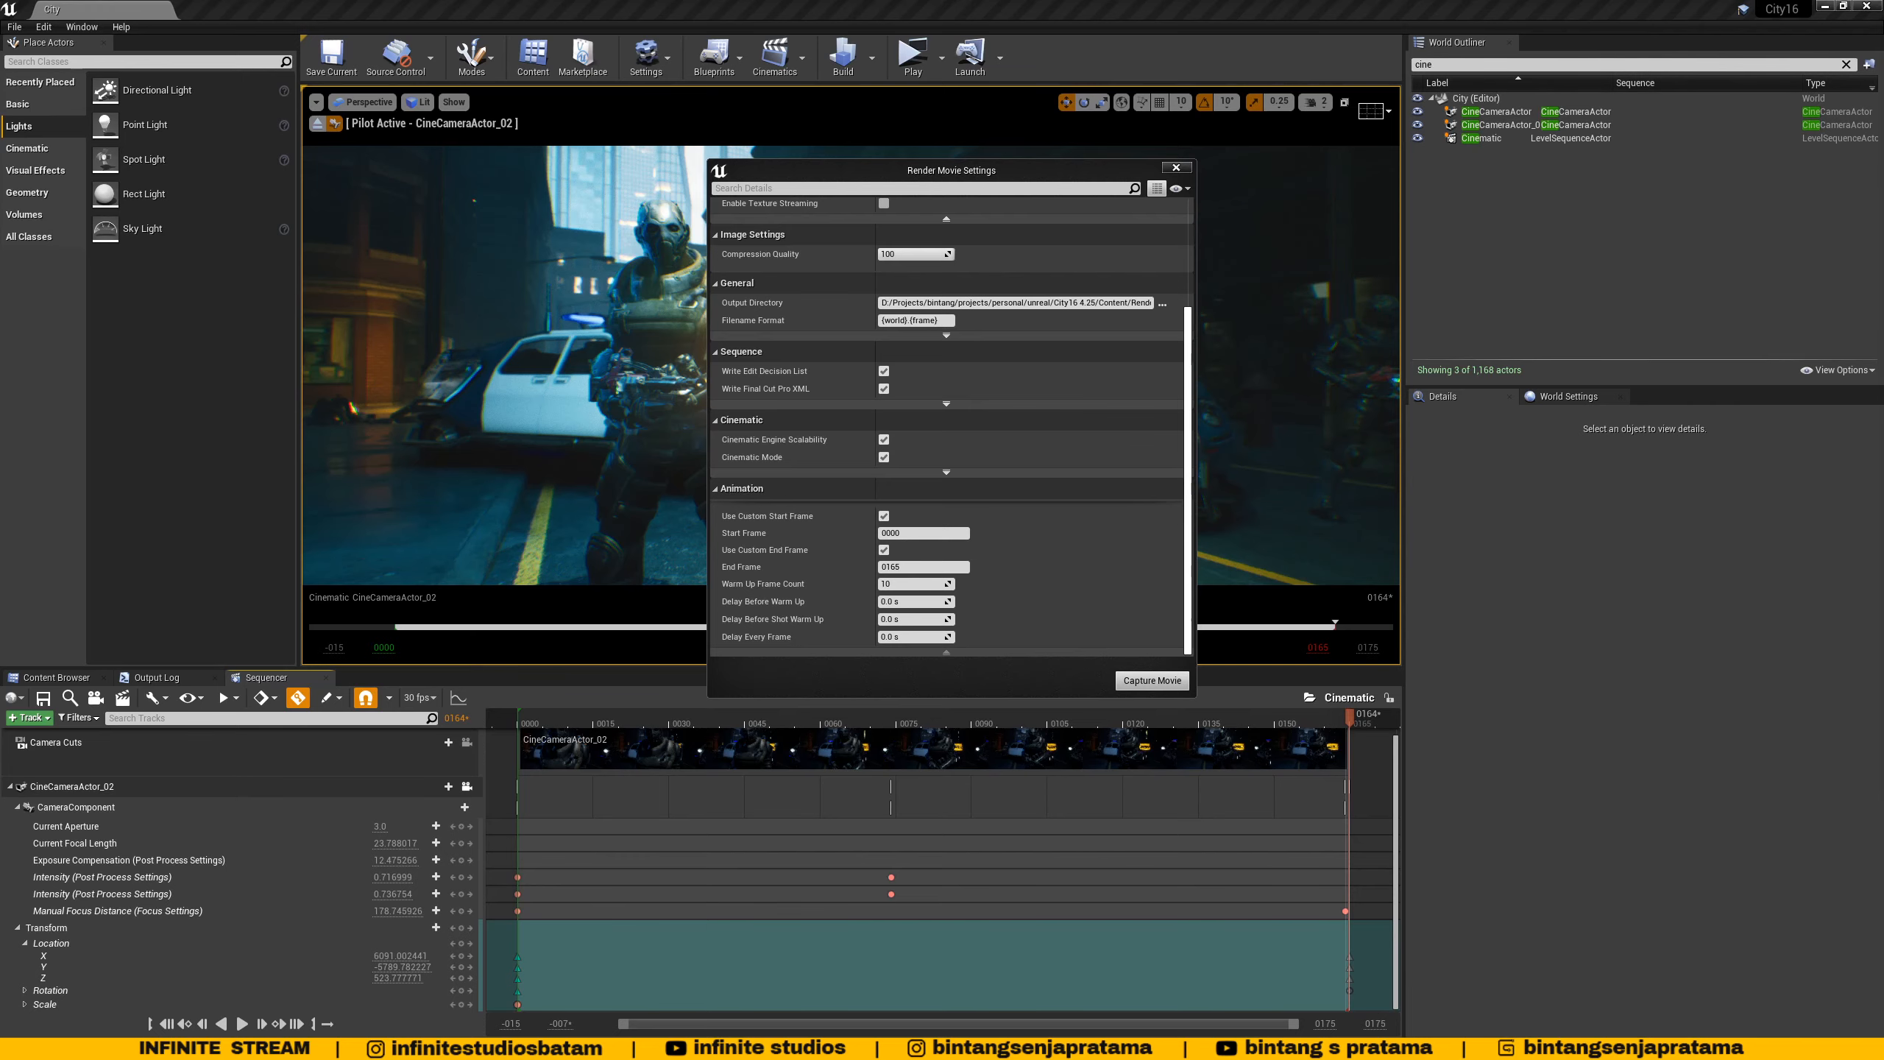
pyautogui.moveTo(1883, 63); pyautogui.dragTo(592, 123)
pyautogui.doubleClick(592, 123)
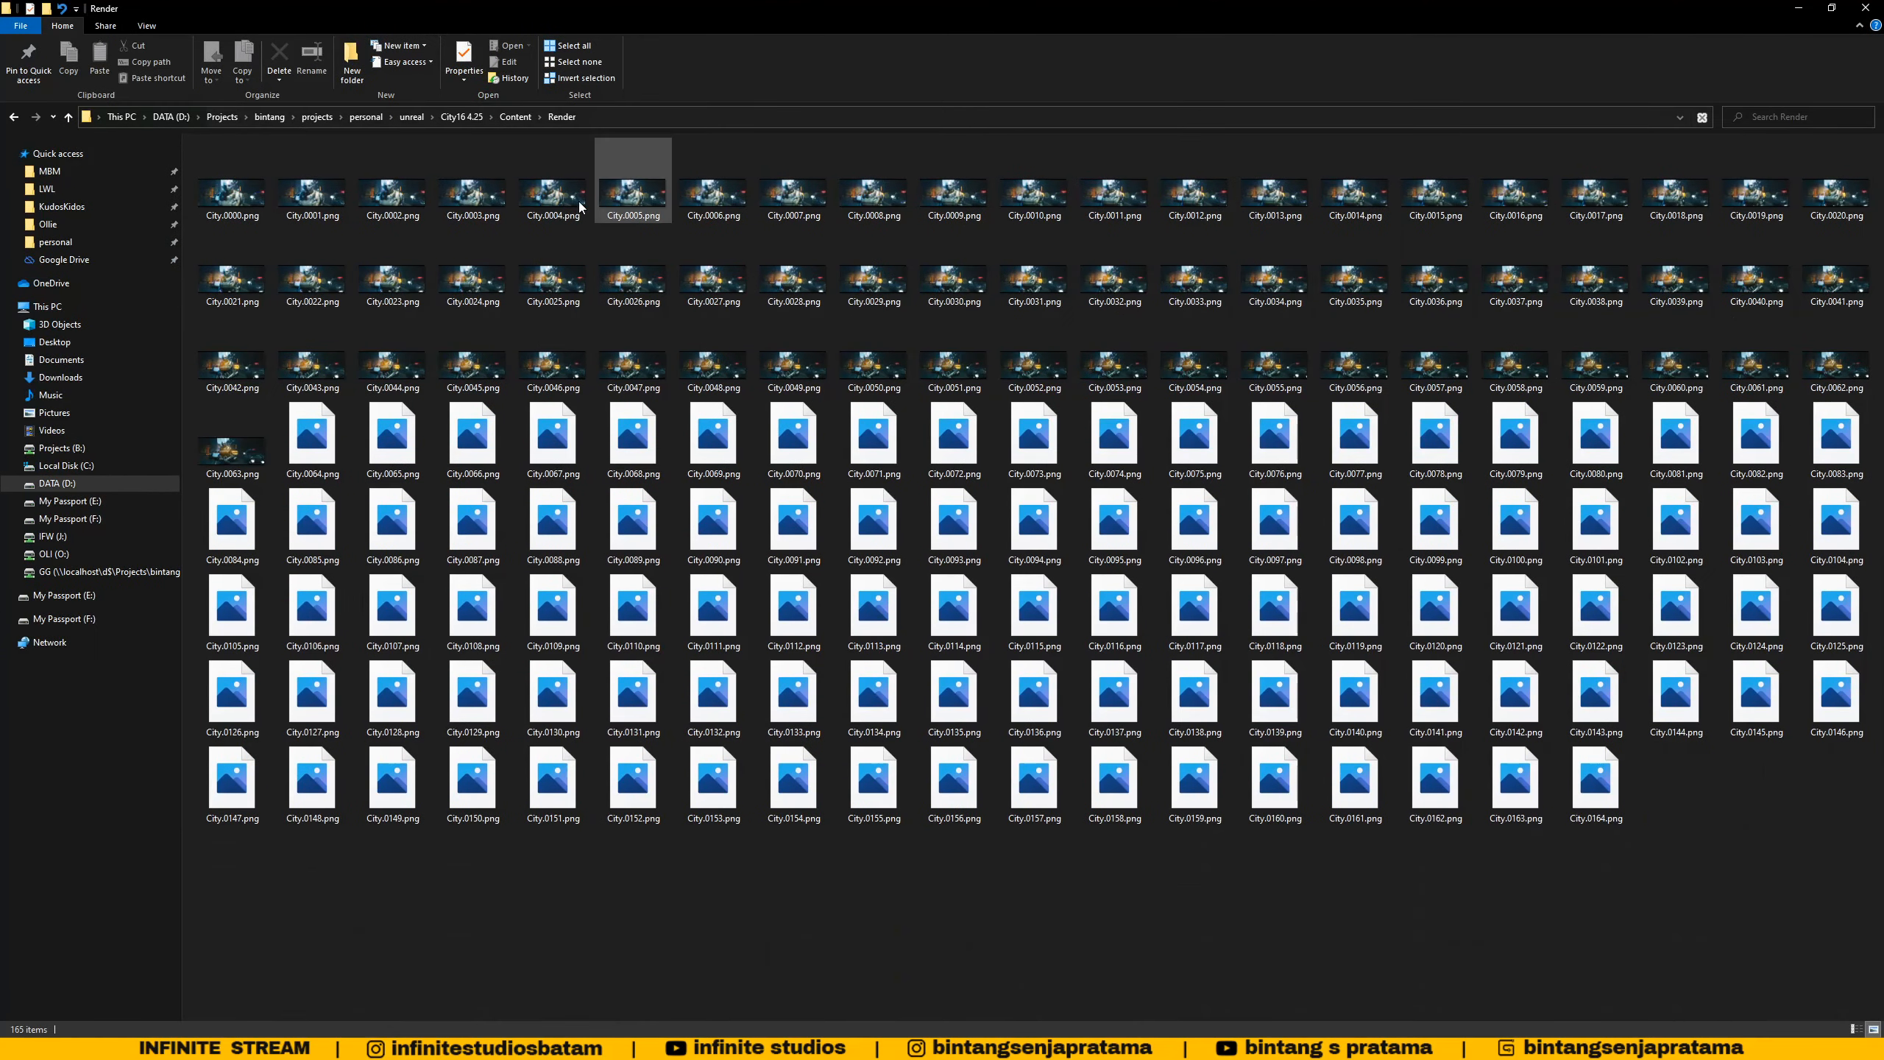
# - Launch the RV player and load the Render folder from Content into it as an image sequence
pyautogui.rightClick(232, 199)
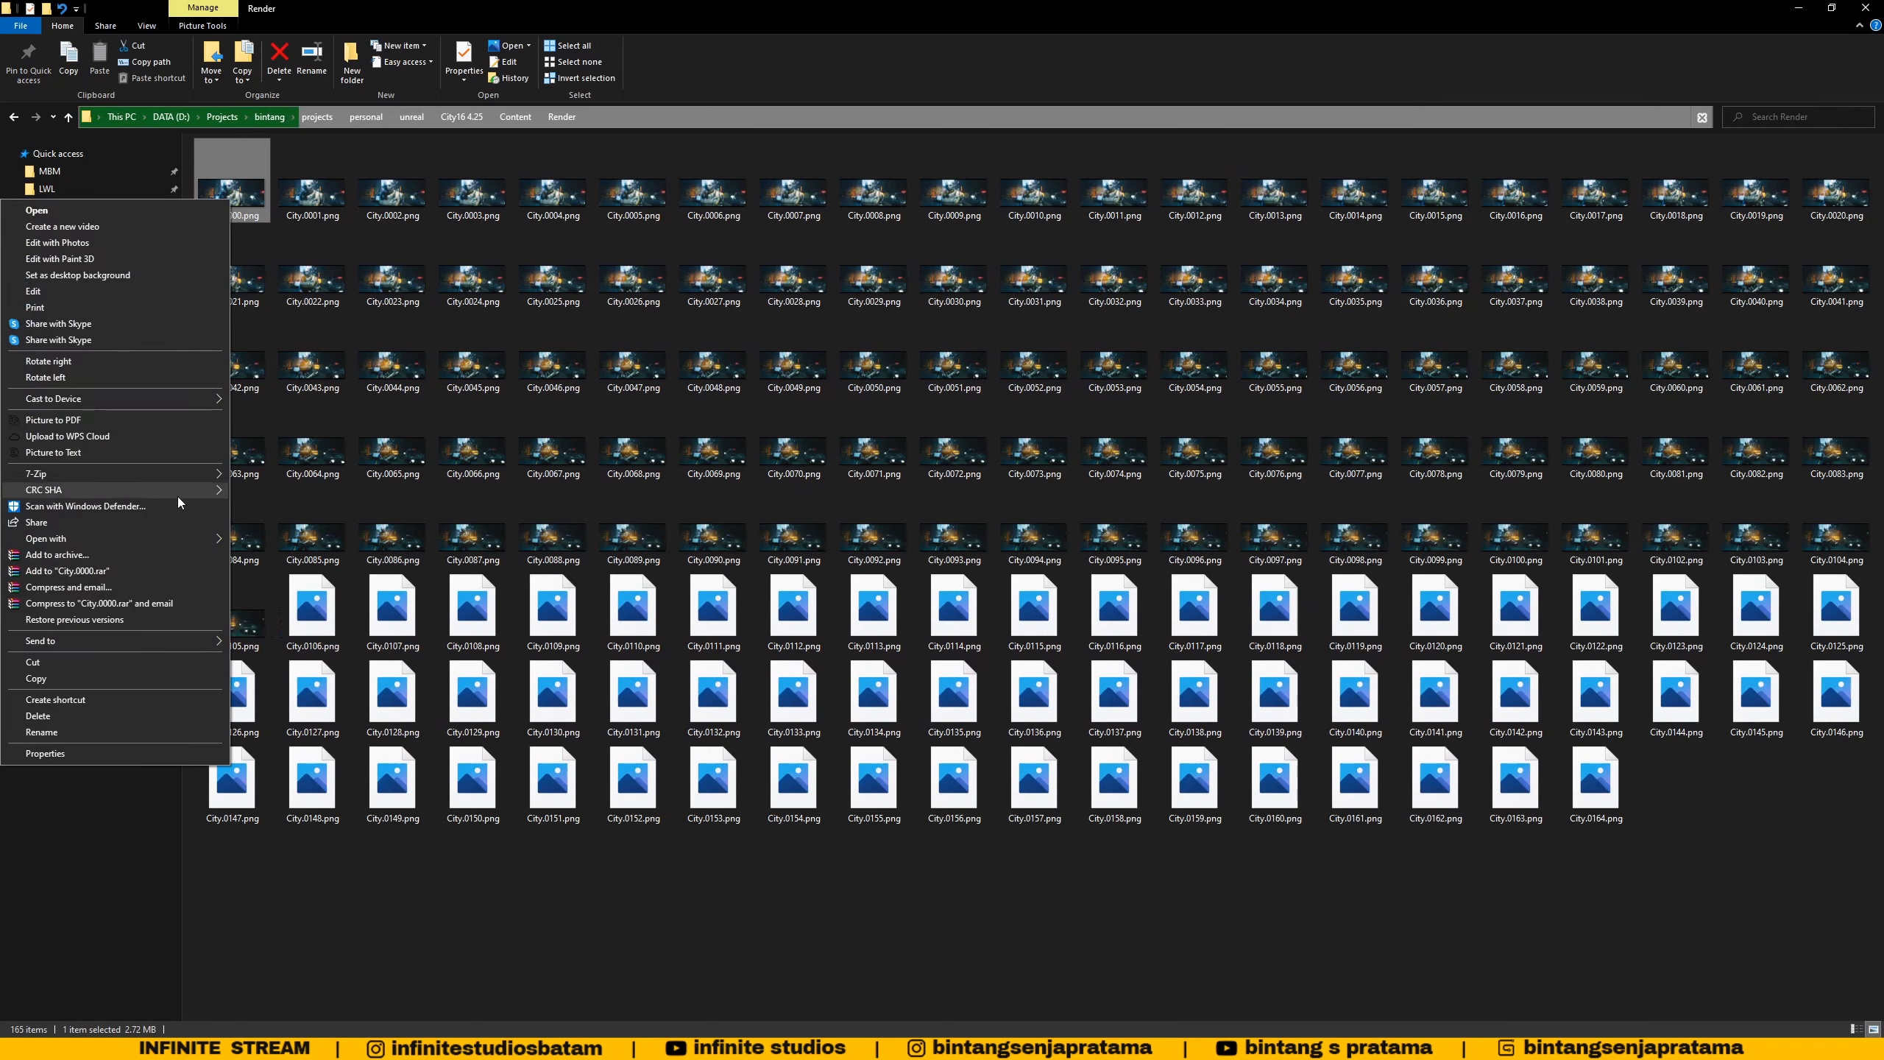
pyautogui.moveTo(123, 539)
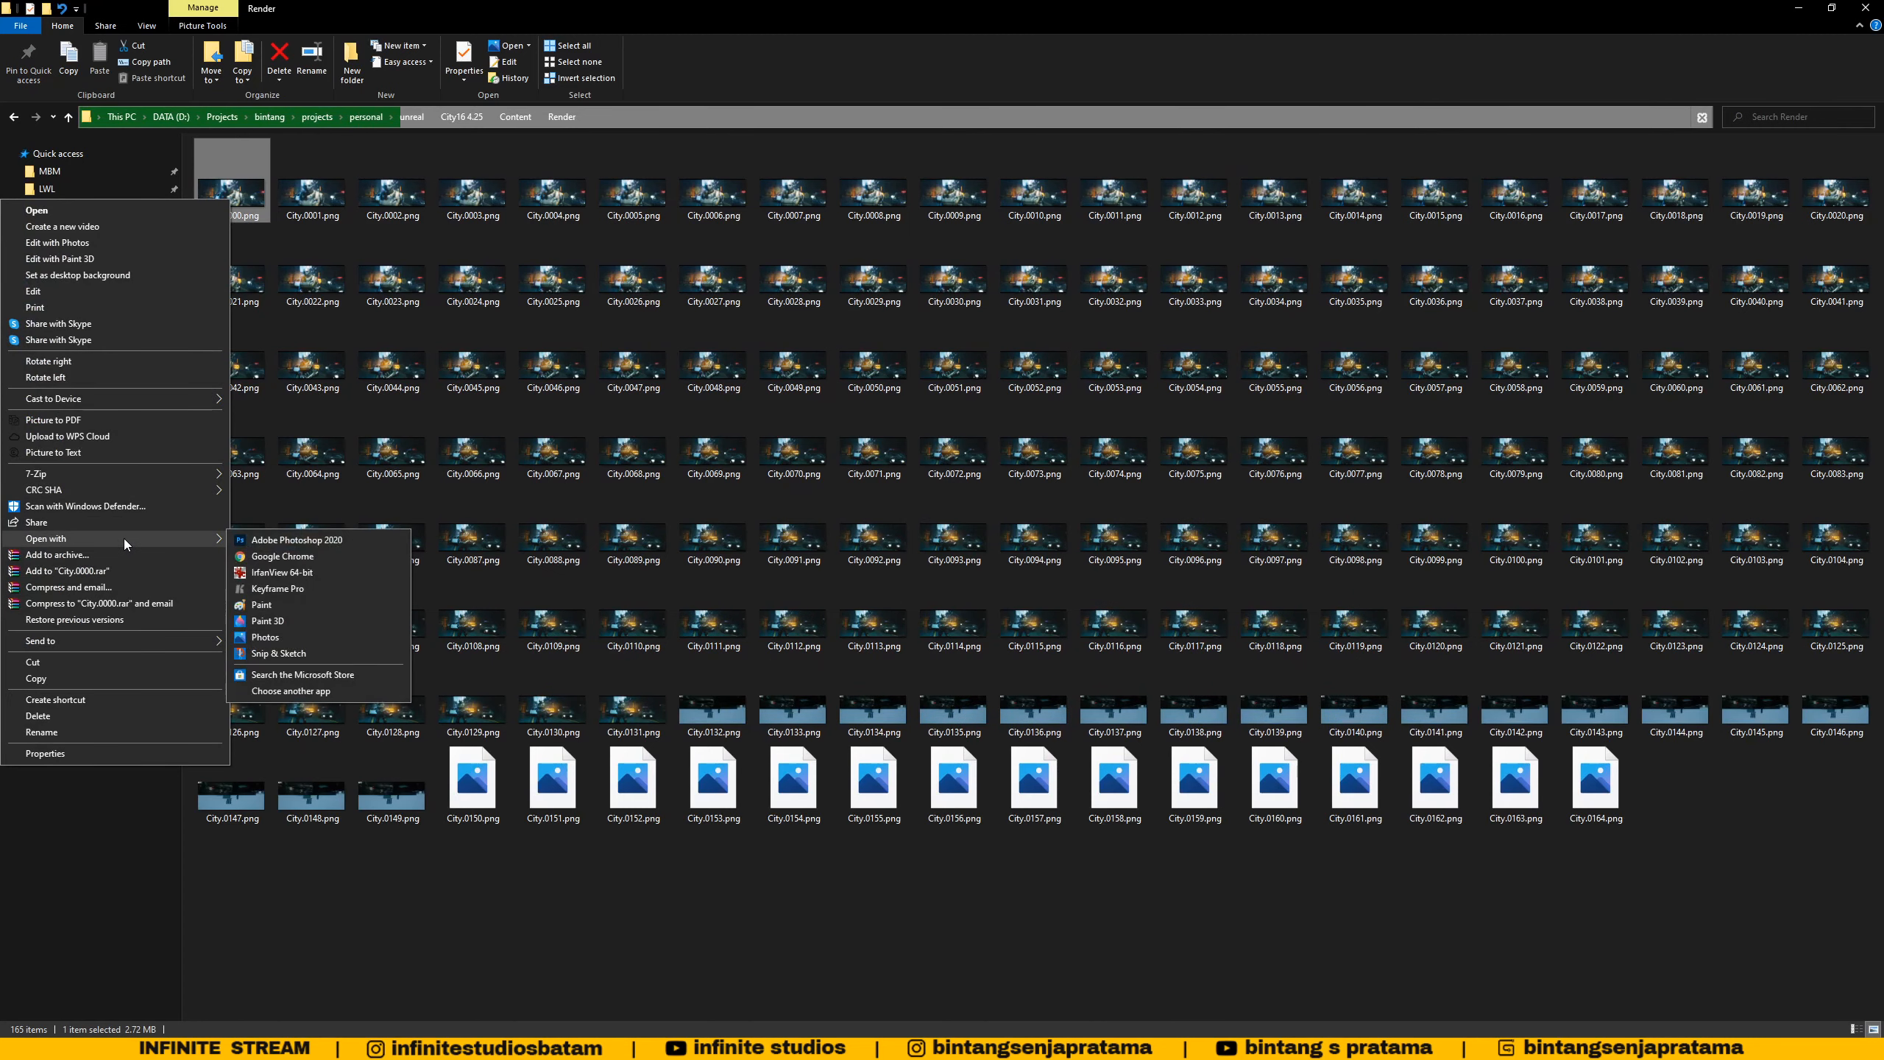
pyautogui.press('super')
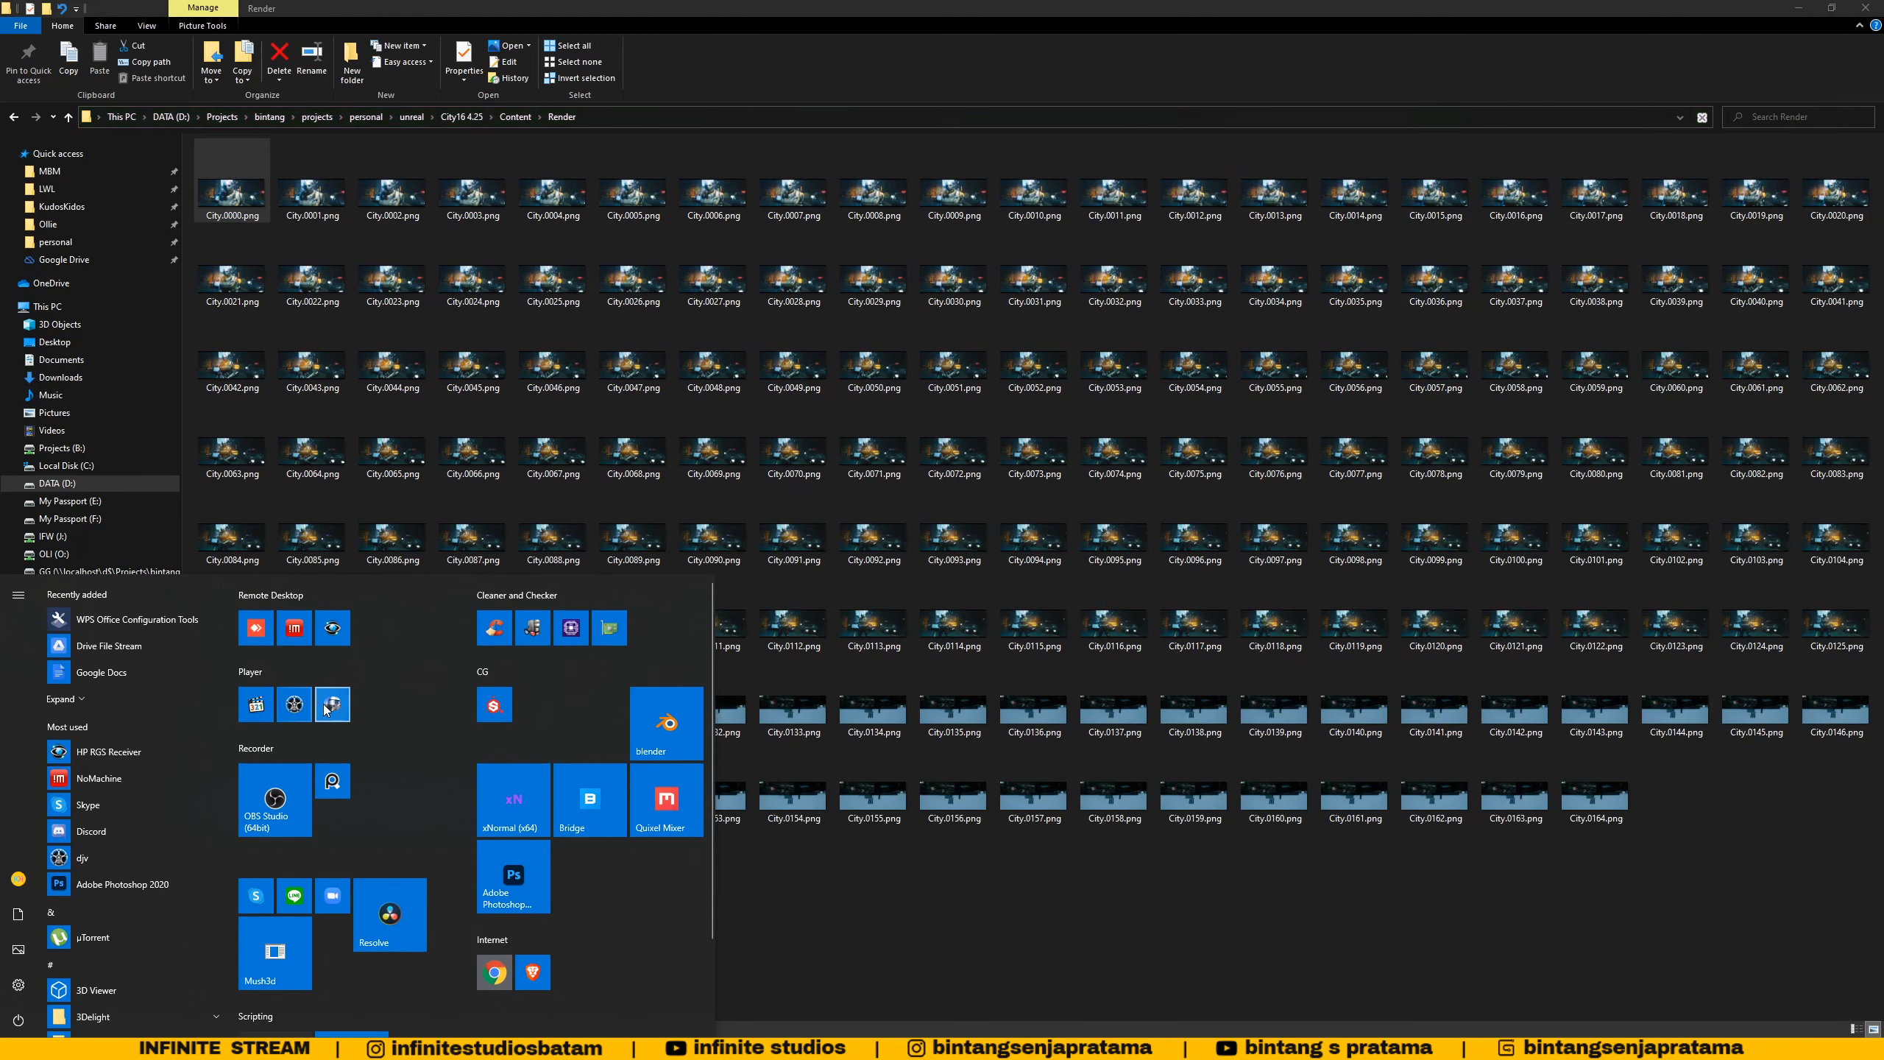
pyautogui.click(325, 705)
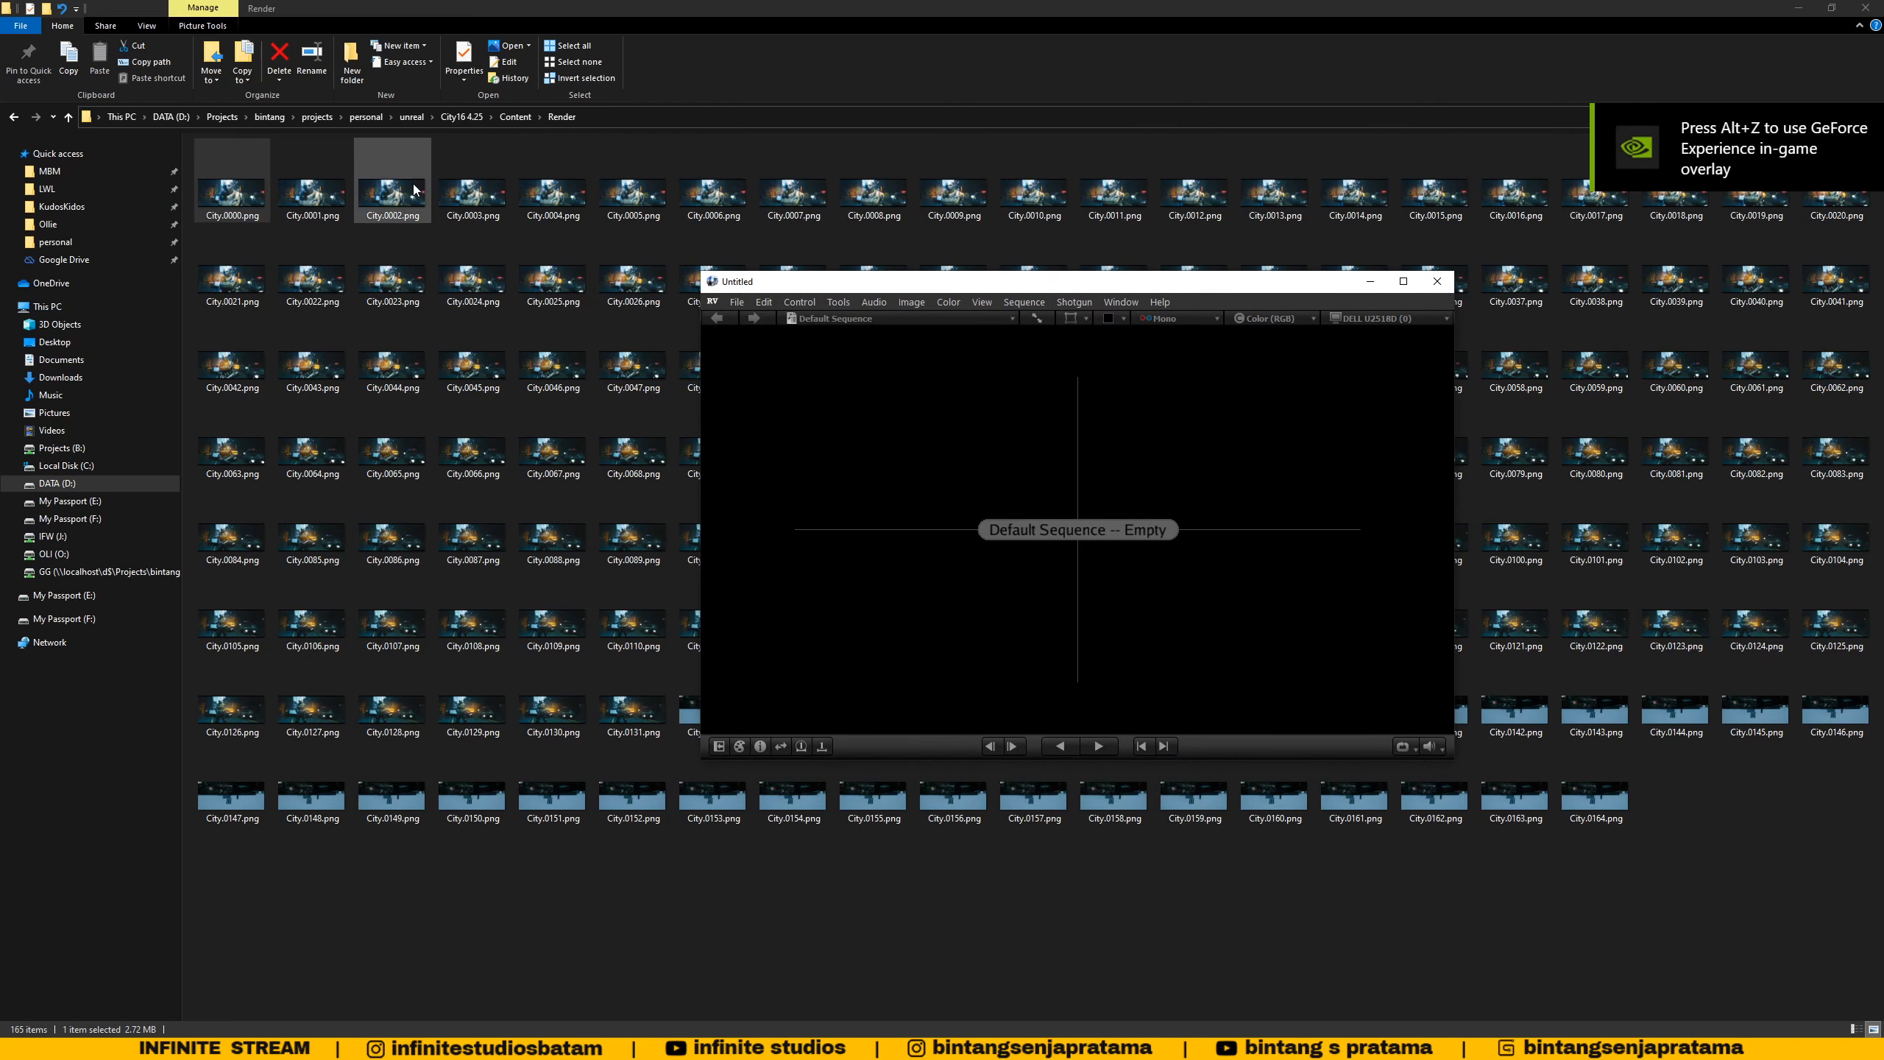
pyautogui.click(514, 116)
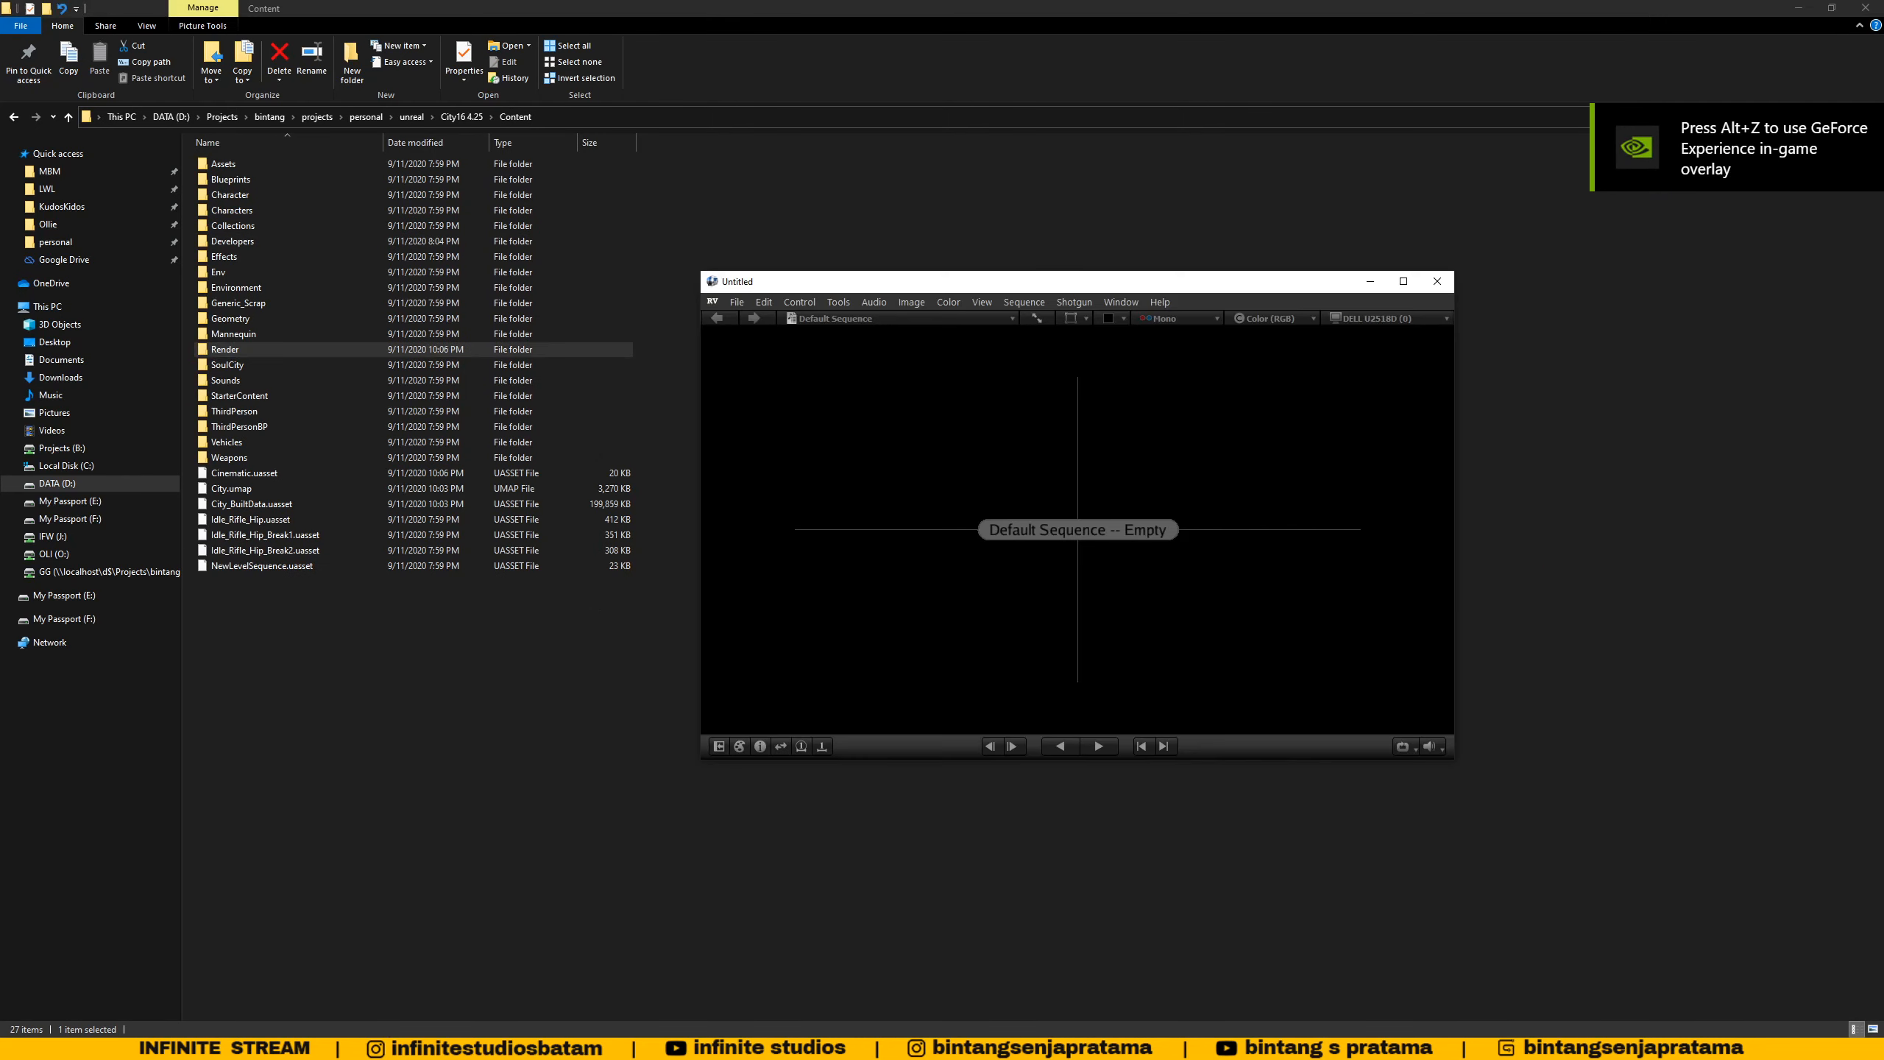
pyautogui.moveTo(225, 348); pyautogui.dragTo(1002, 458)
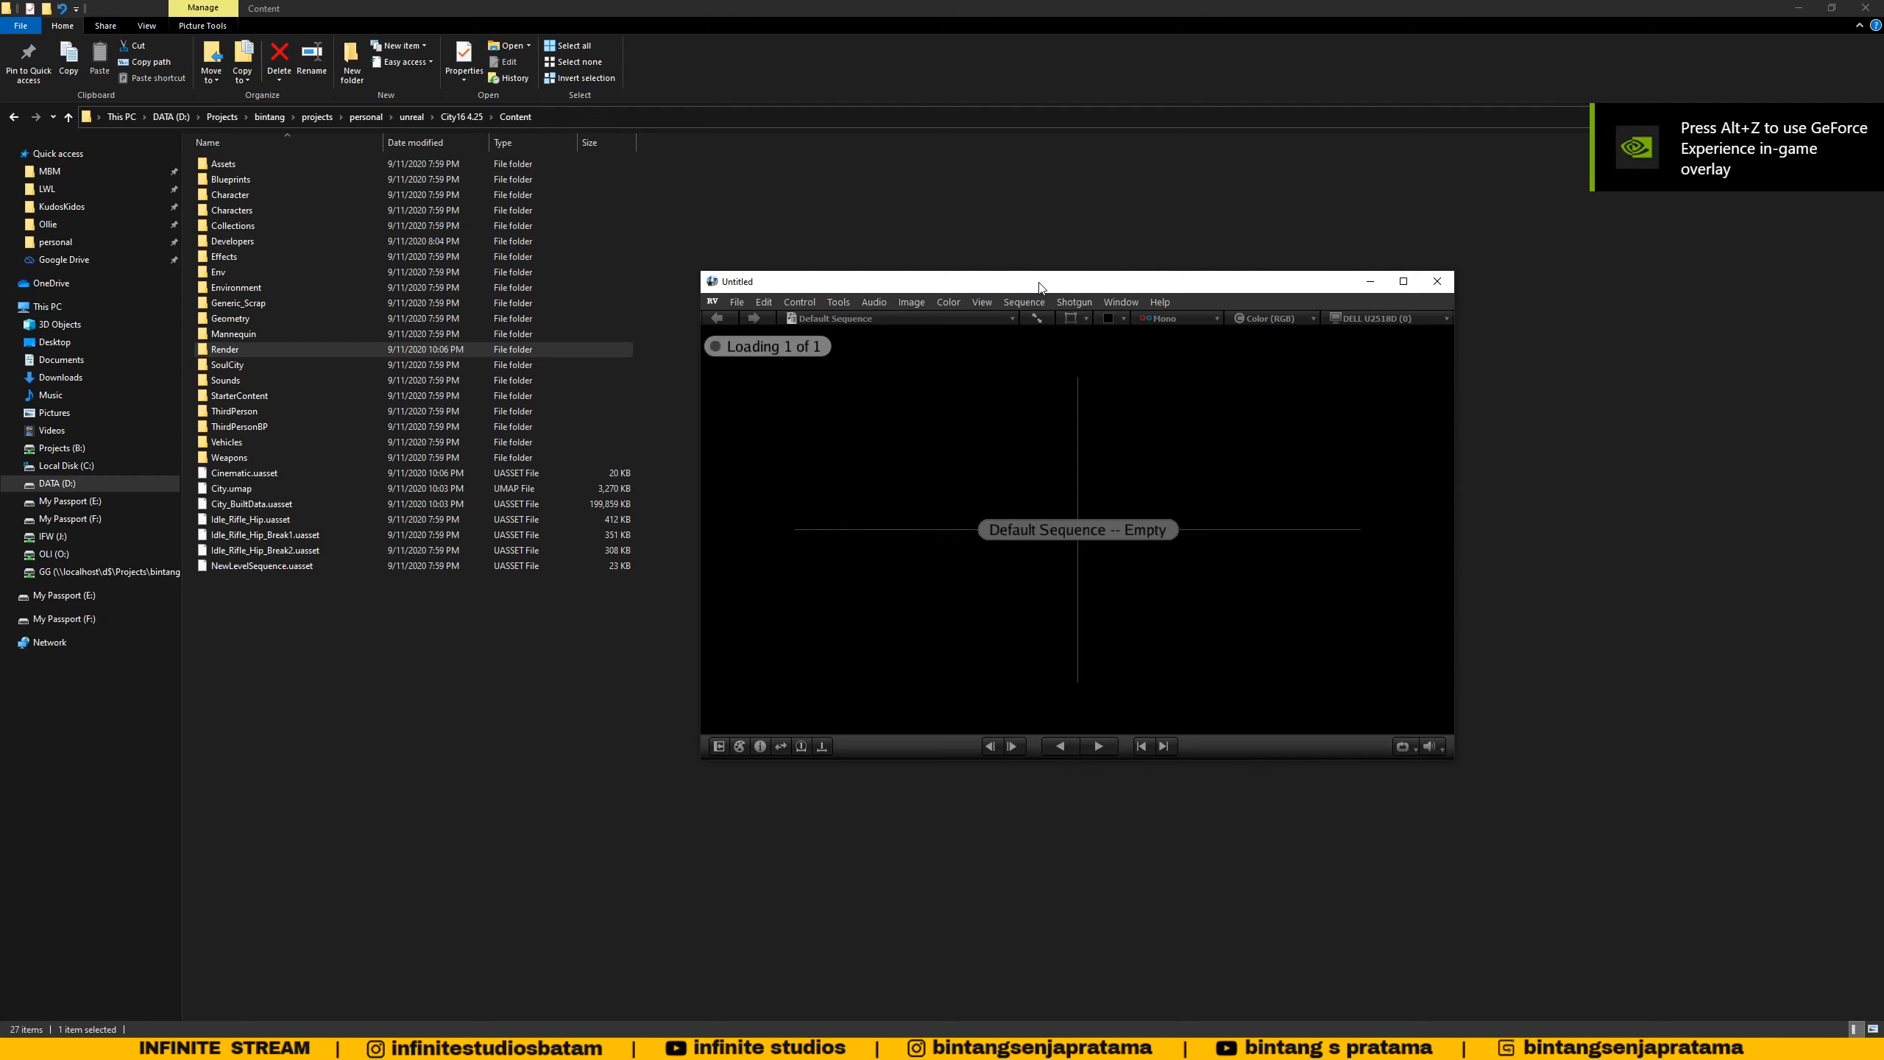
# - Maximize the player, play the rendered City sequence, stop it and scrub back to about frame 66
pyautogui.moveTo(1039, 284); pyautogui.dragTo(915, 286)
pyautogui.doubleClick(915, 286)
pyautogui.press('space')
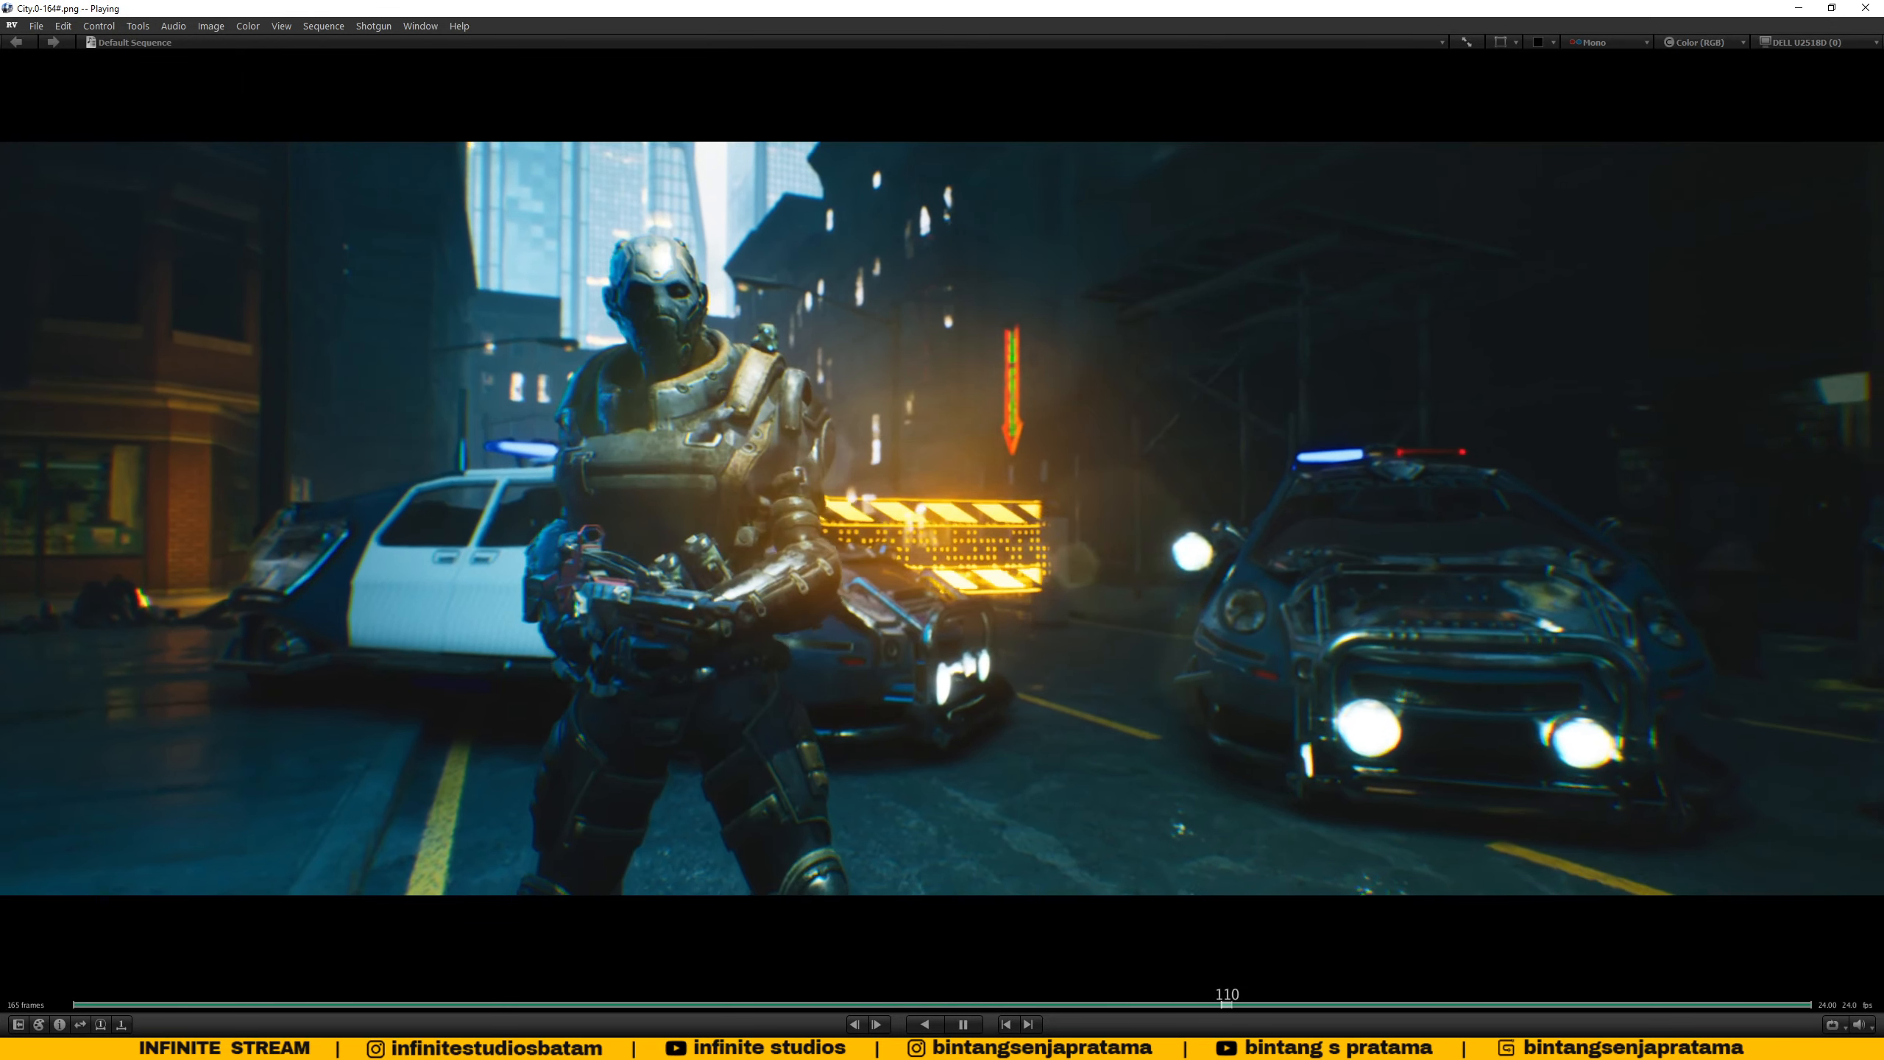
pyautogui.press('space')
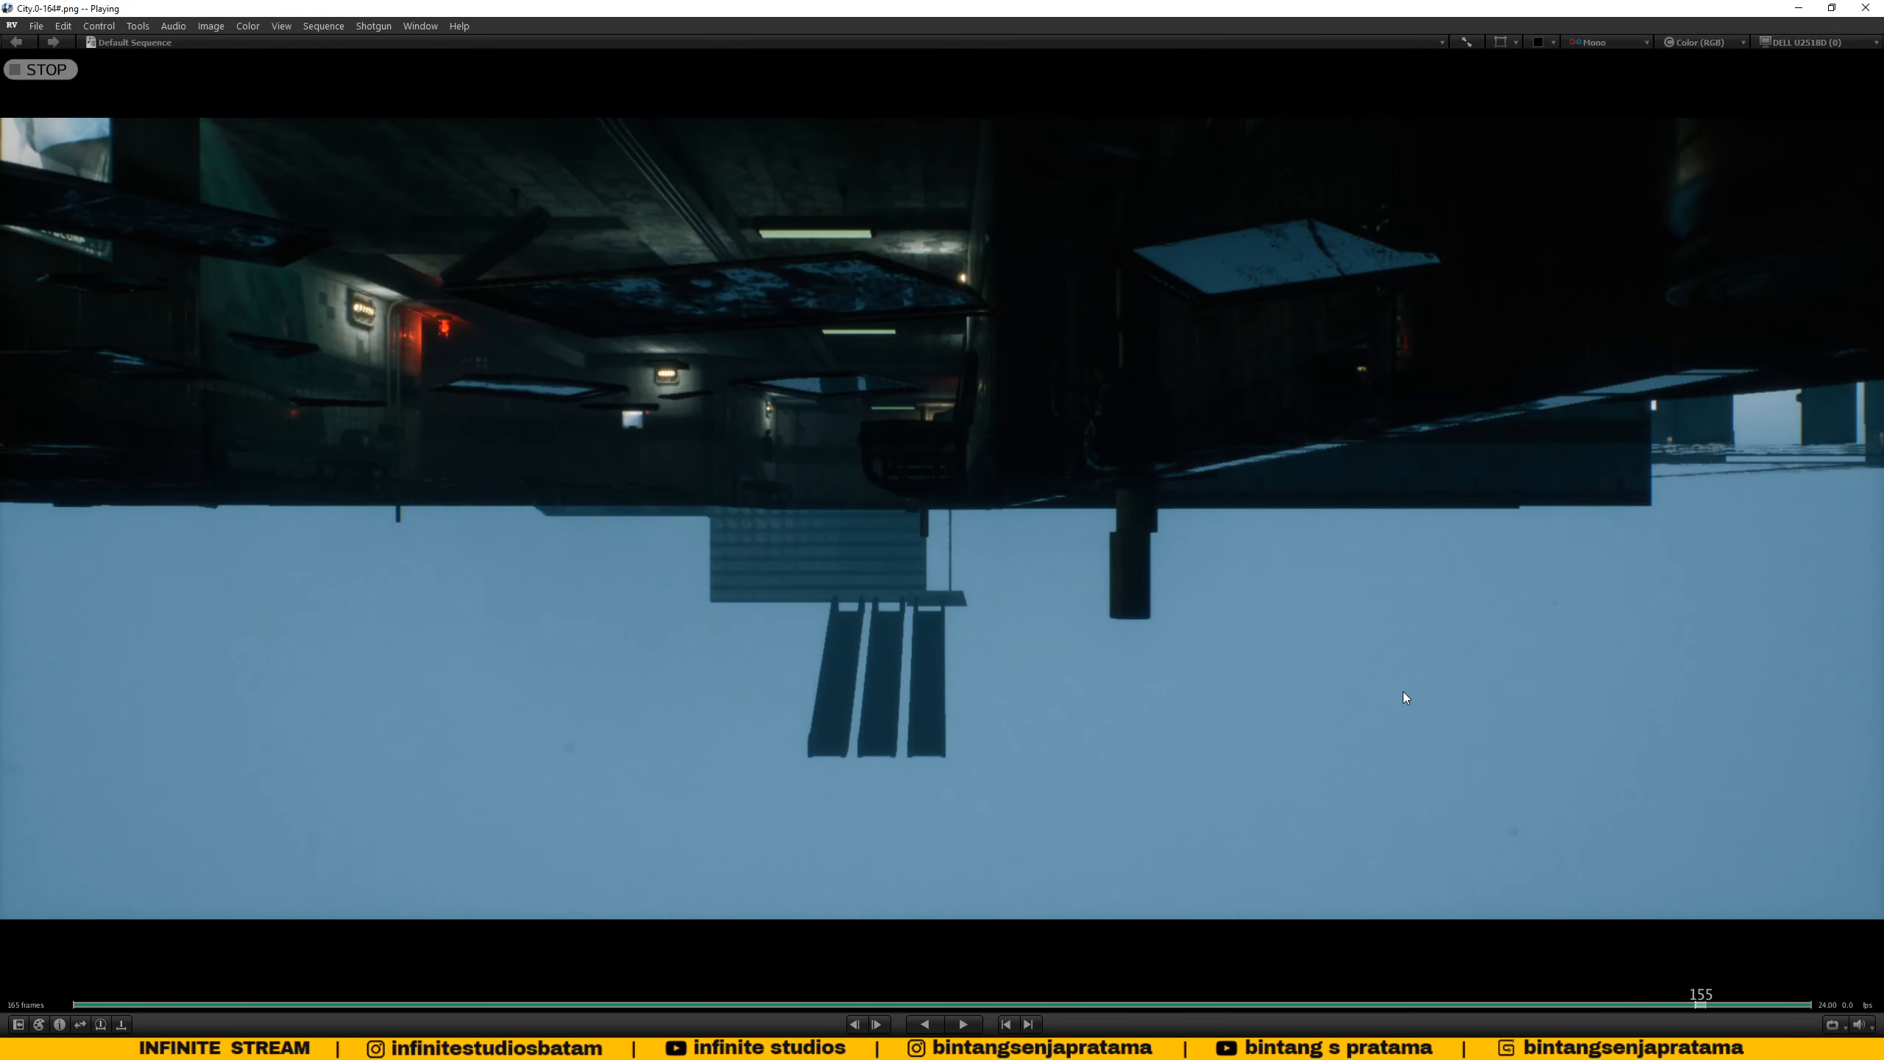
pyautogui.moveTo(1450, 1003); pyautogui.dragTo(745, 1000)
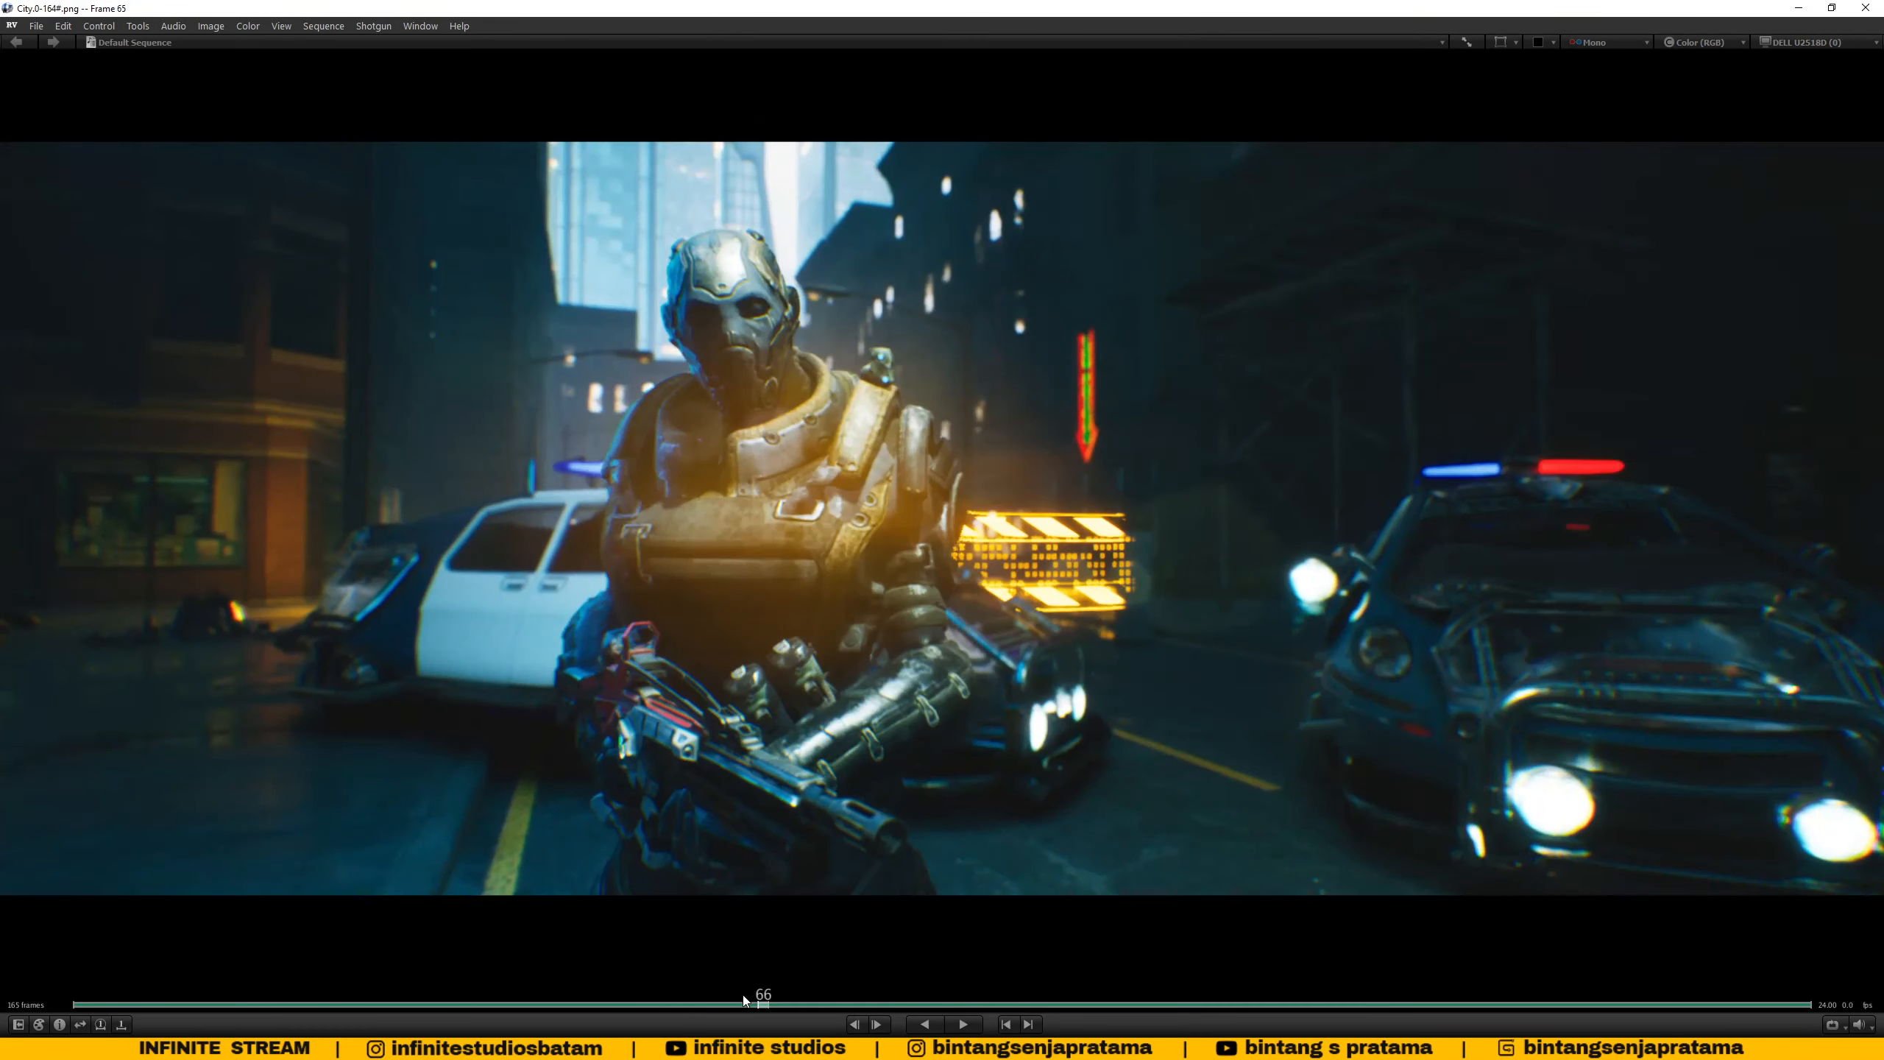
# - Switch back to the Render Movie Settings in Unreal Editor, set the warm up frame count to 0 and check the capture settings
pyautogui.click(377, 987)
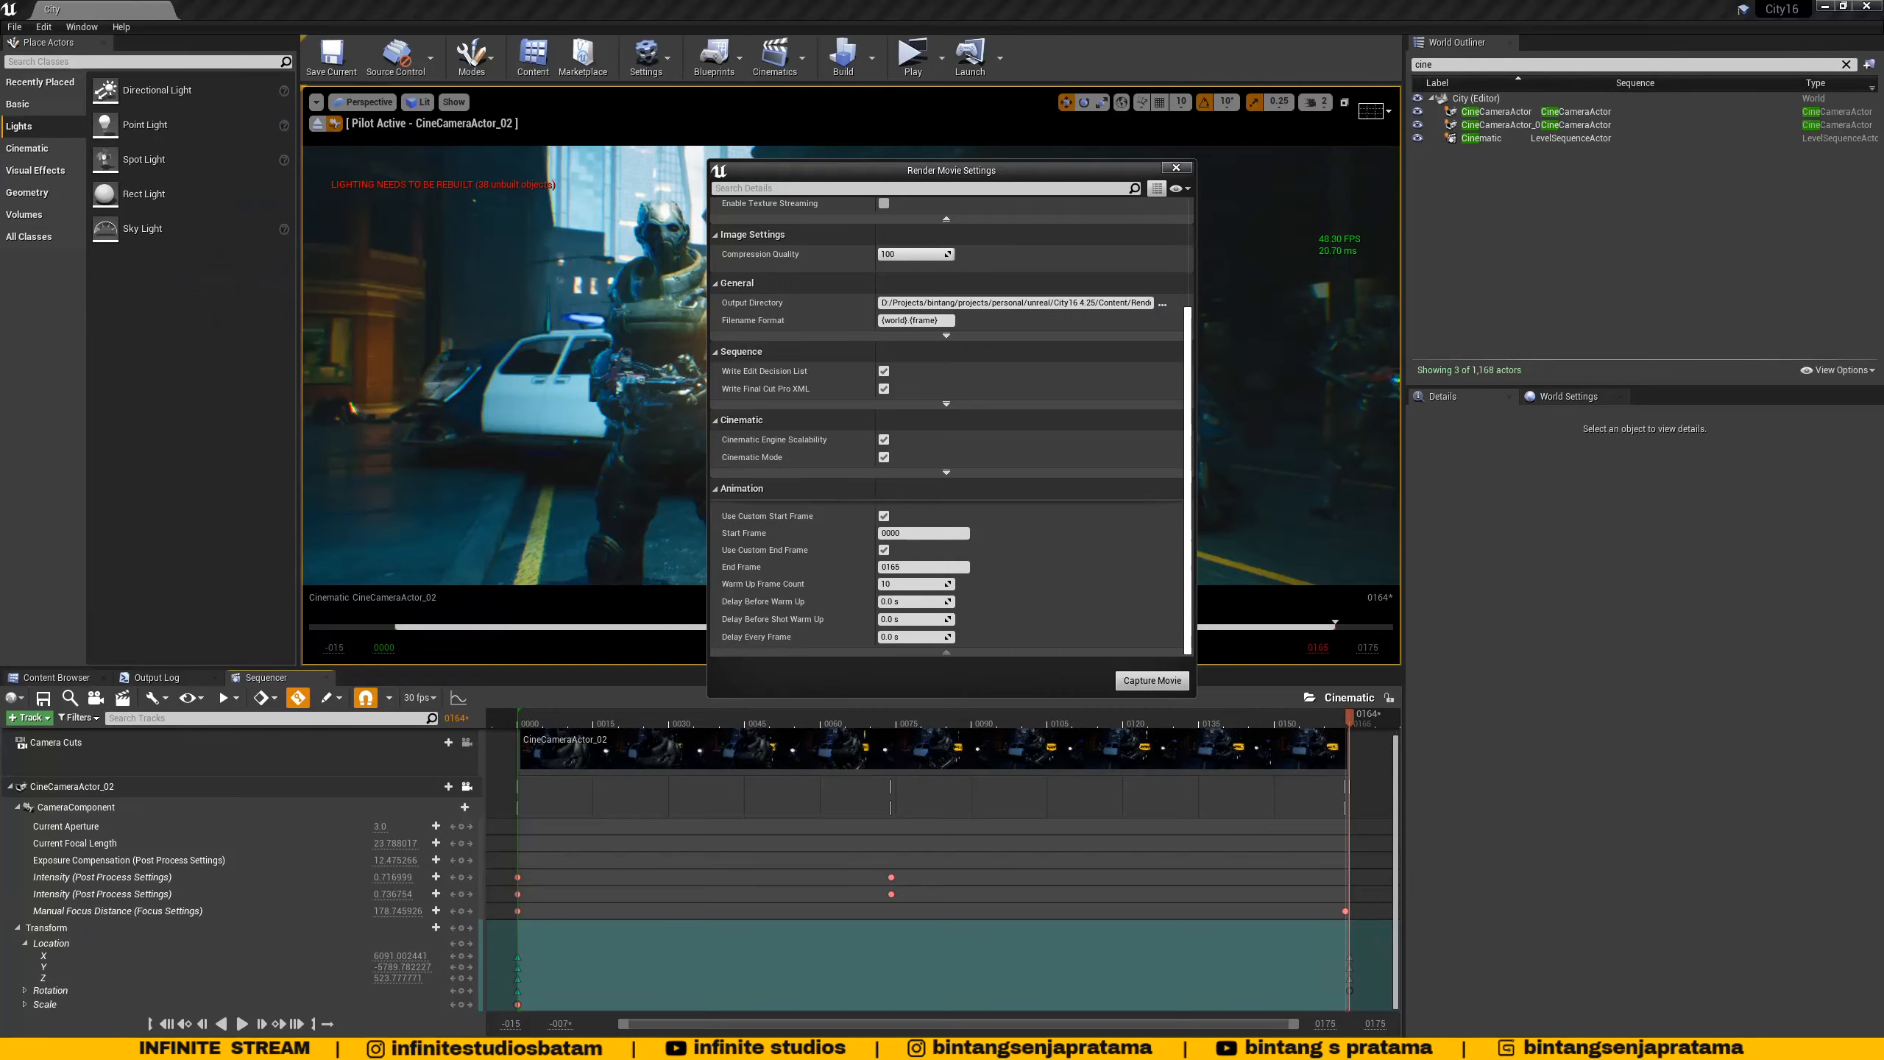
pyautogui.click(901, 585)
pyautogui.moveTo(886, 168); pyautogui.dragTo(1011, 150)
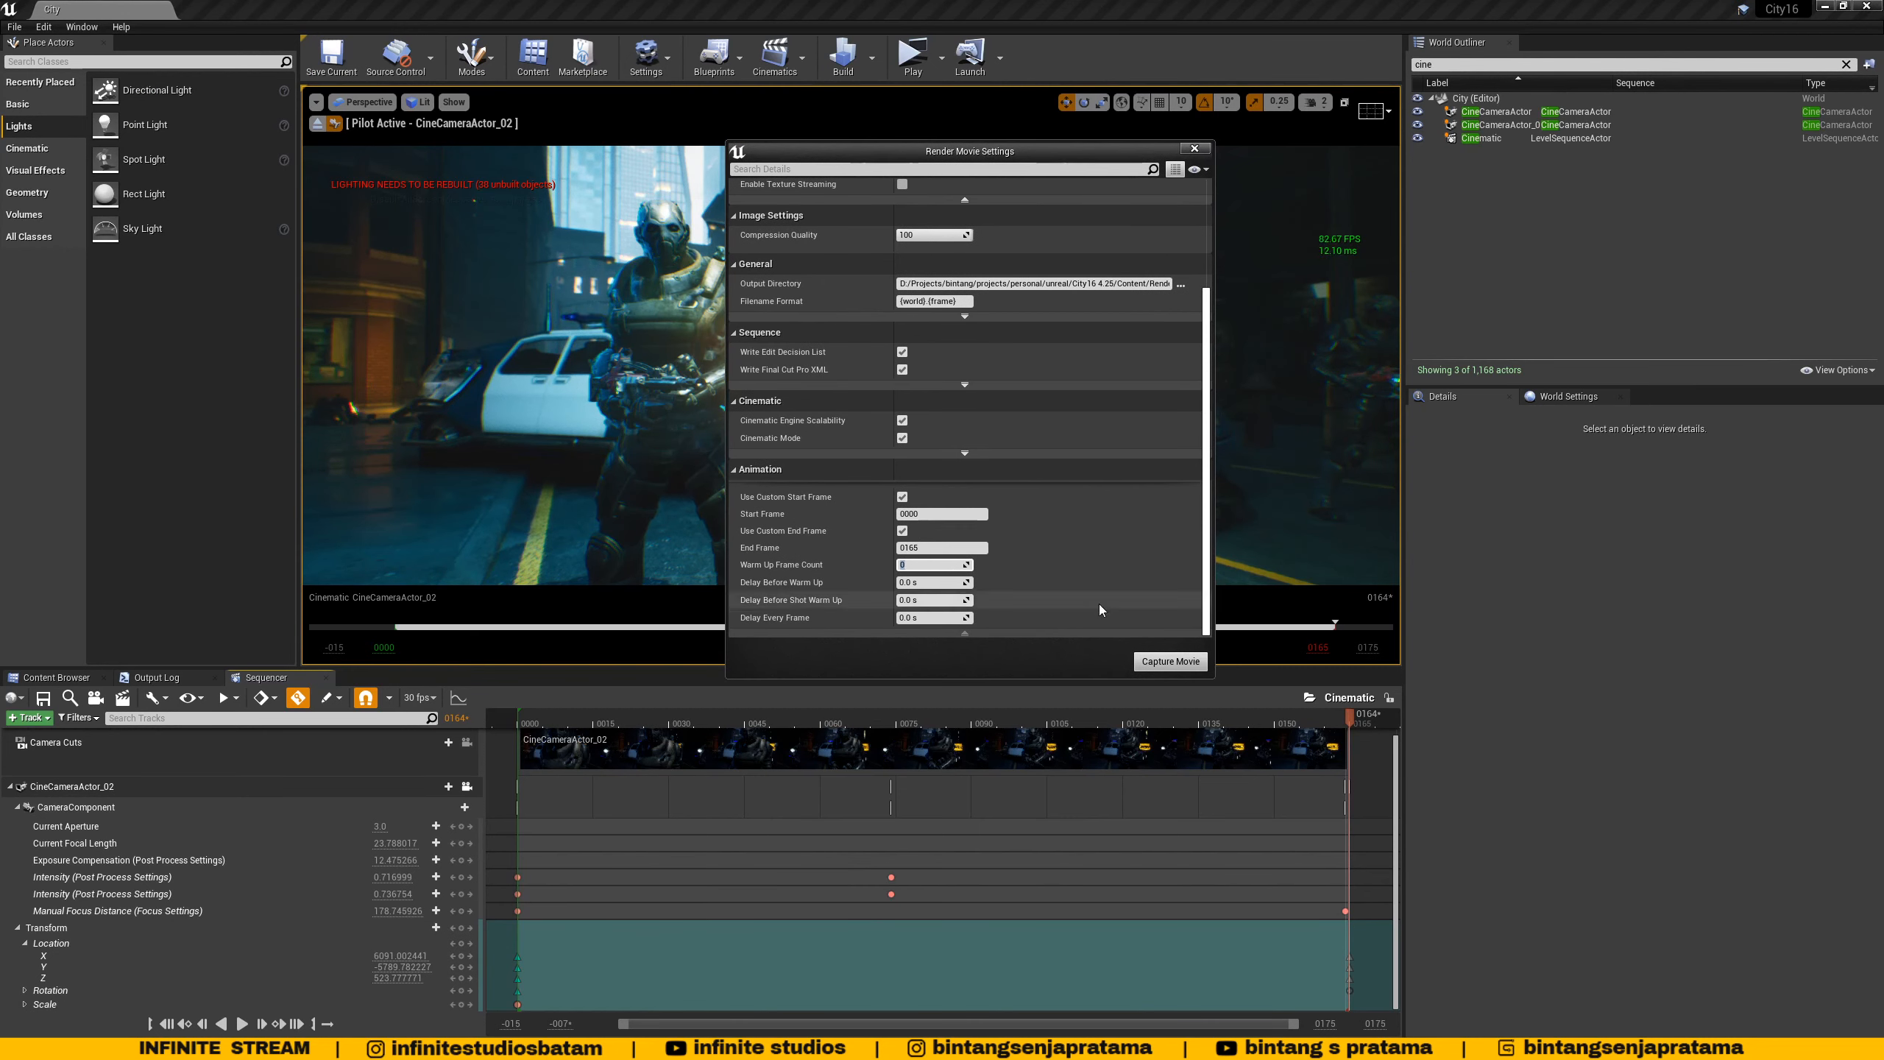
pyautogui.moveTo(1207, 466); pyautogui.dragTo(1206, 338)
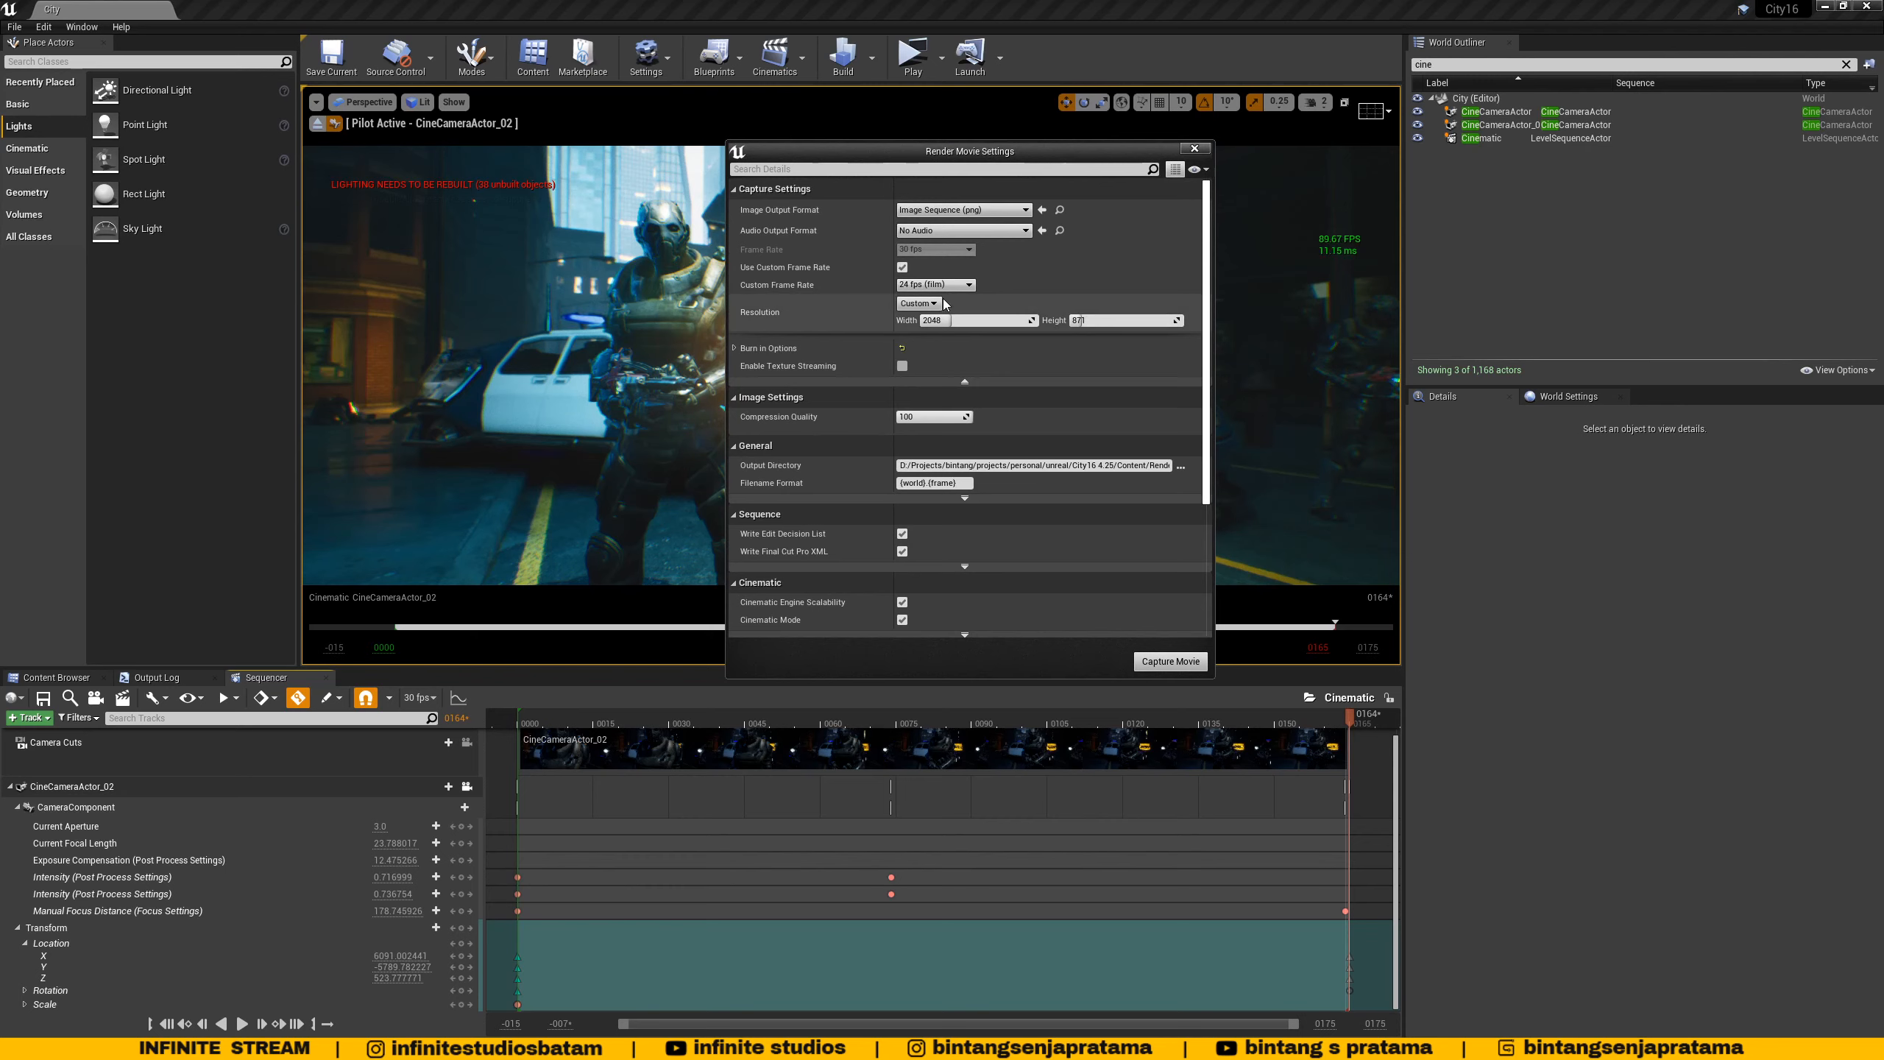
pyautogui.moveTo(1207, 375); pyautogui.dragTo(1204, 505)
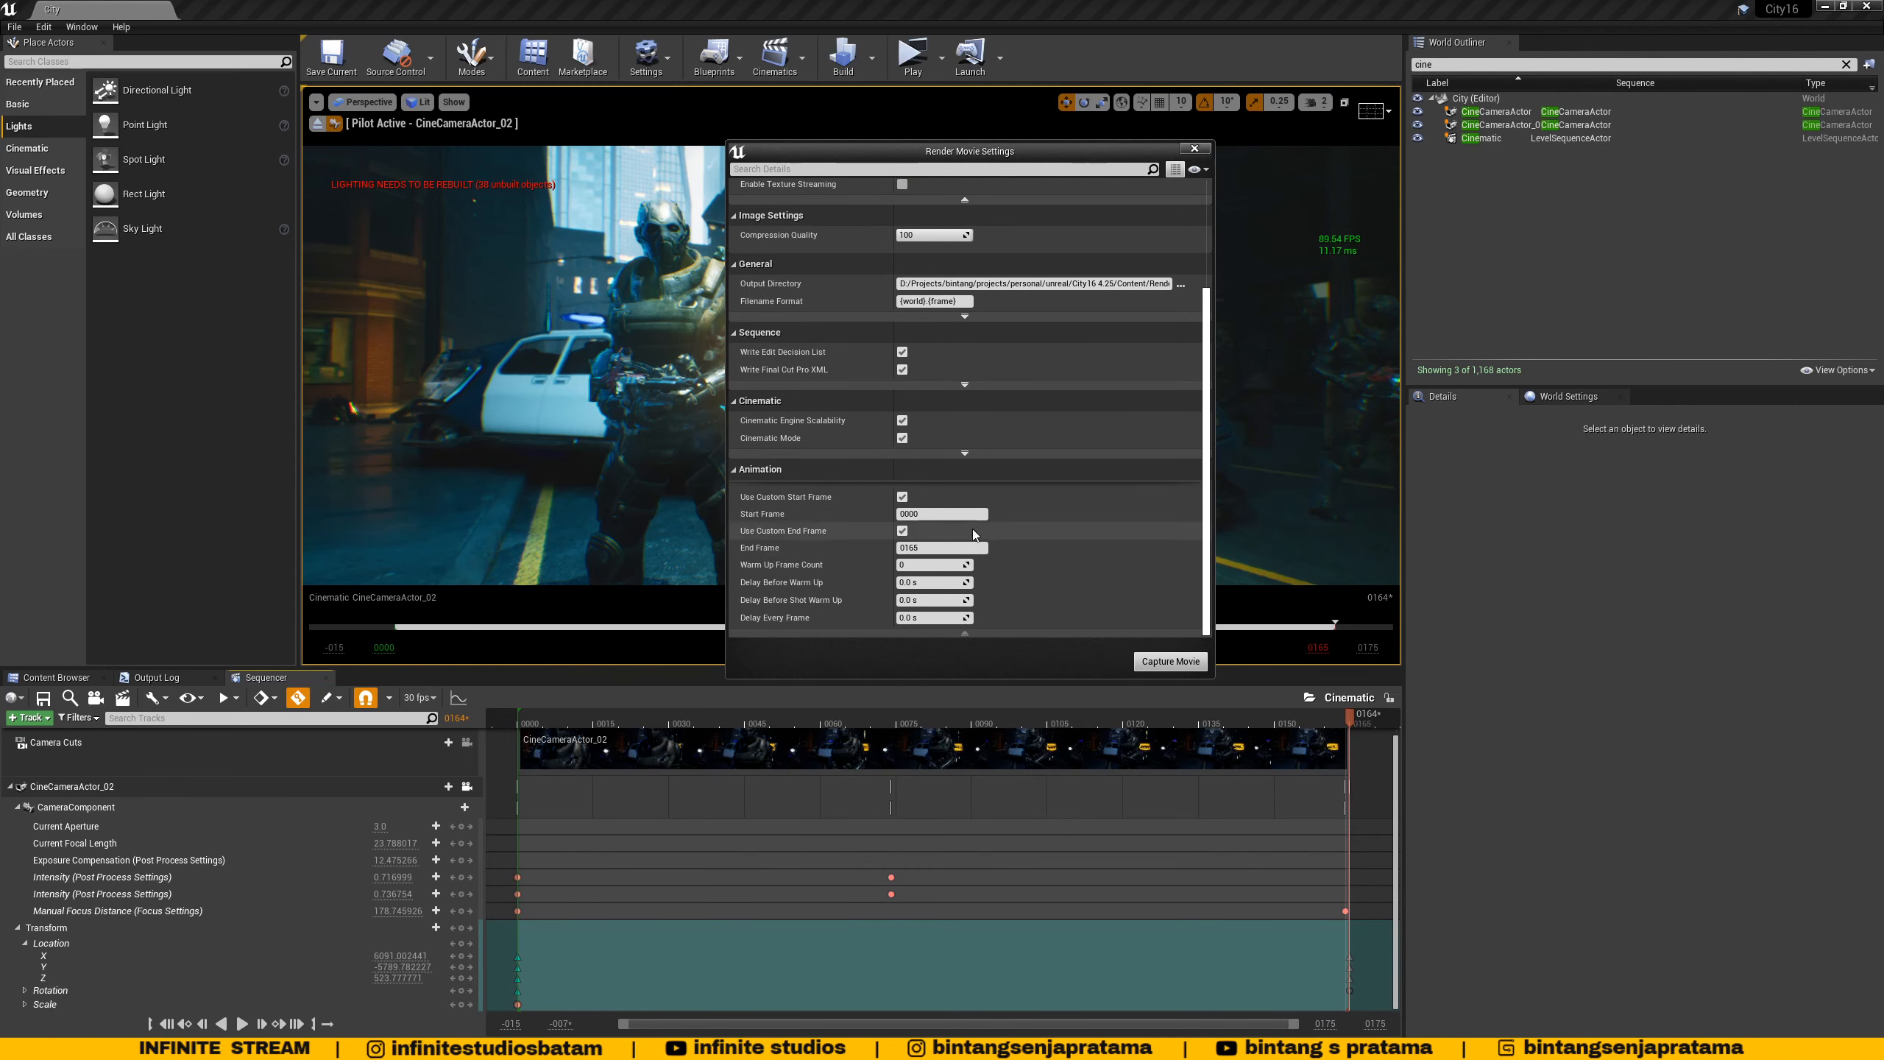
# - Try a custom end frame of 0175 and move the sequence playhead to frame 0165
pyautogui.click(929, 548)
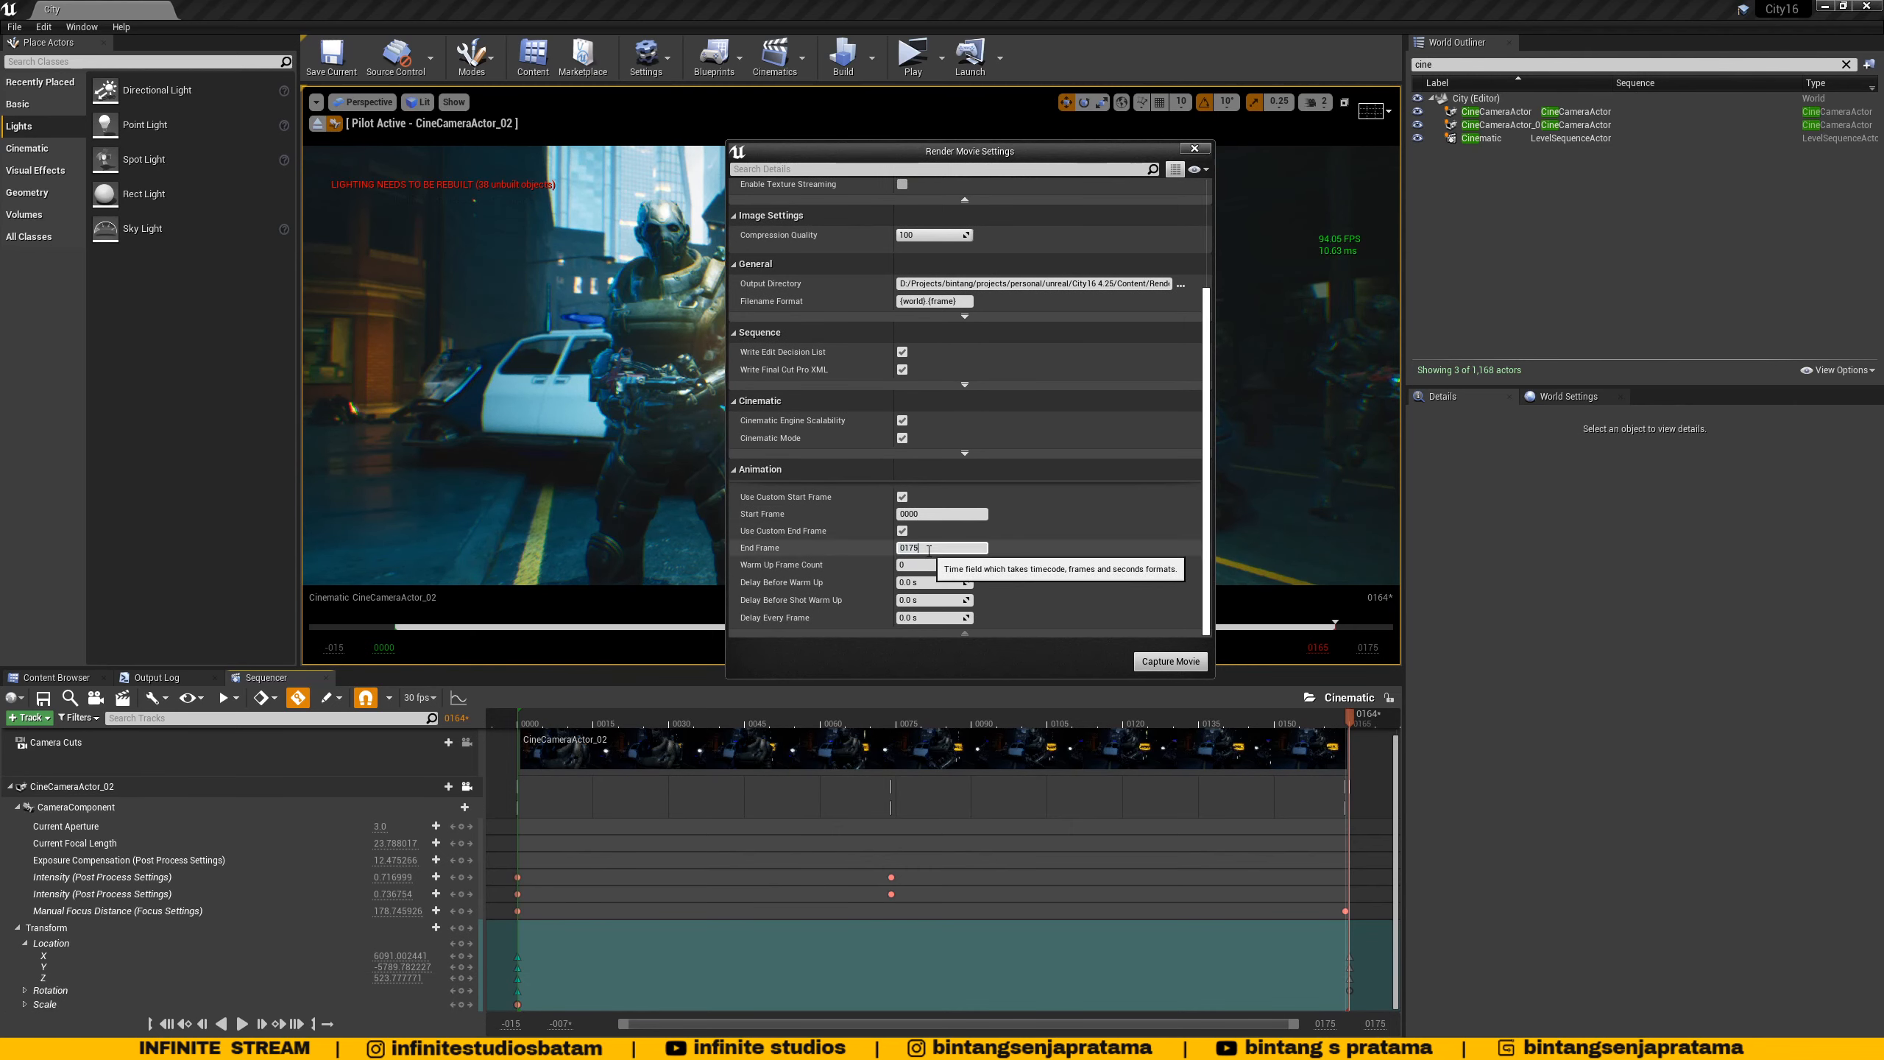
pyautogui.click(940, 514)
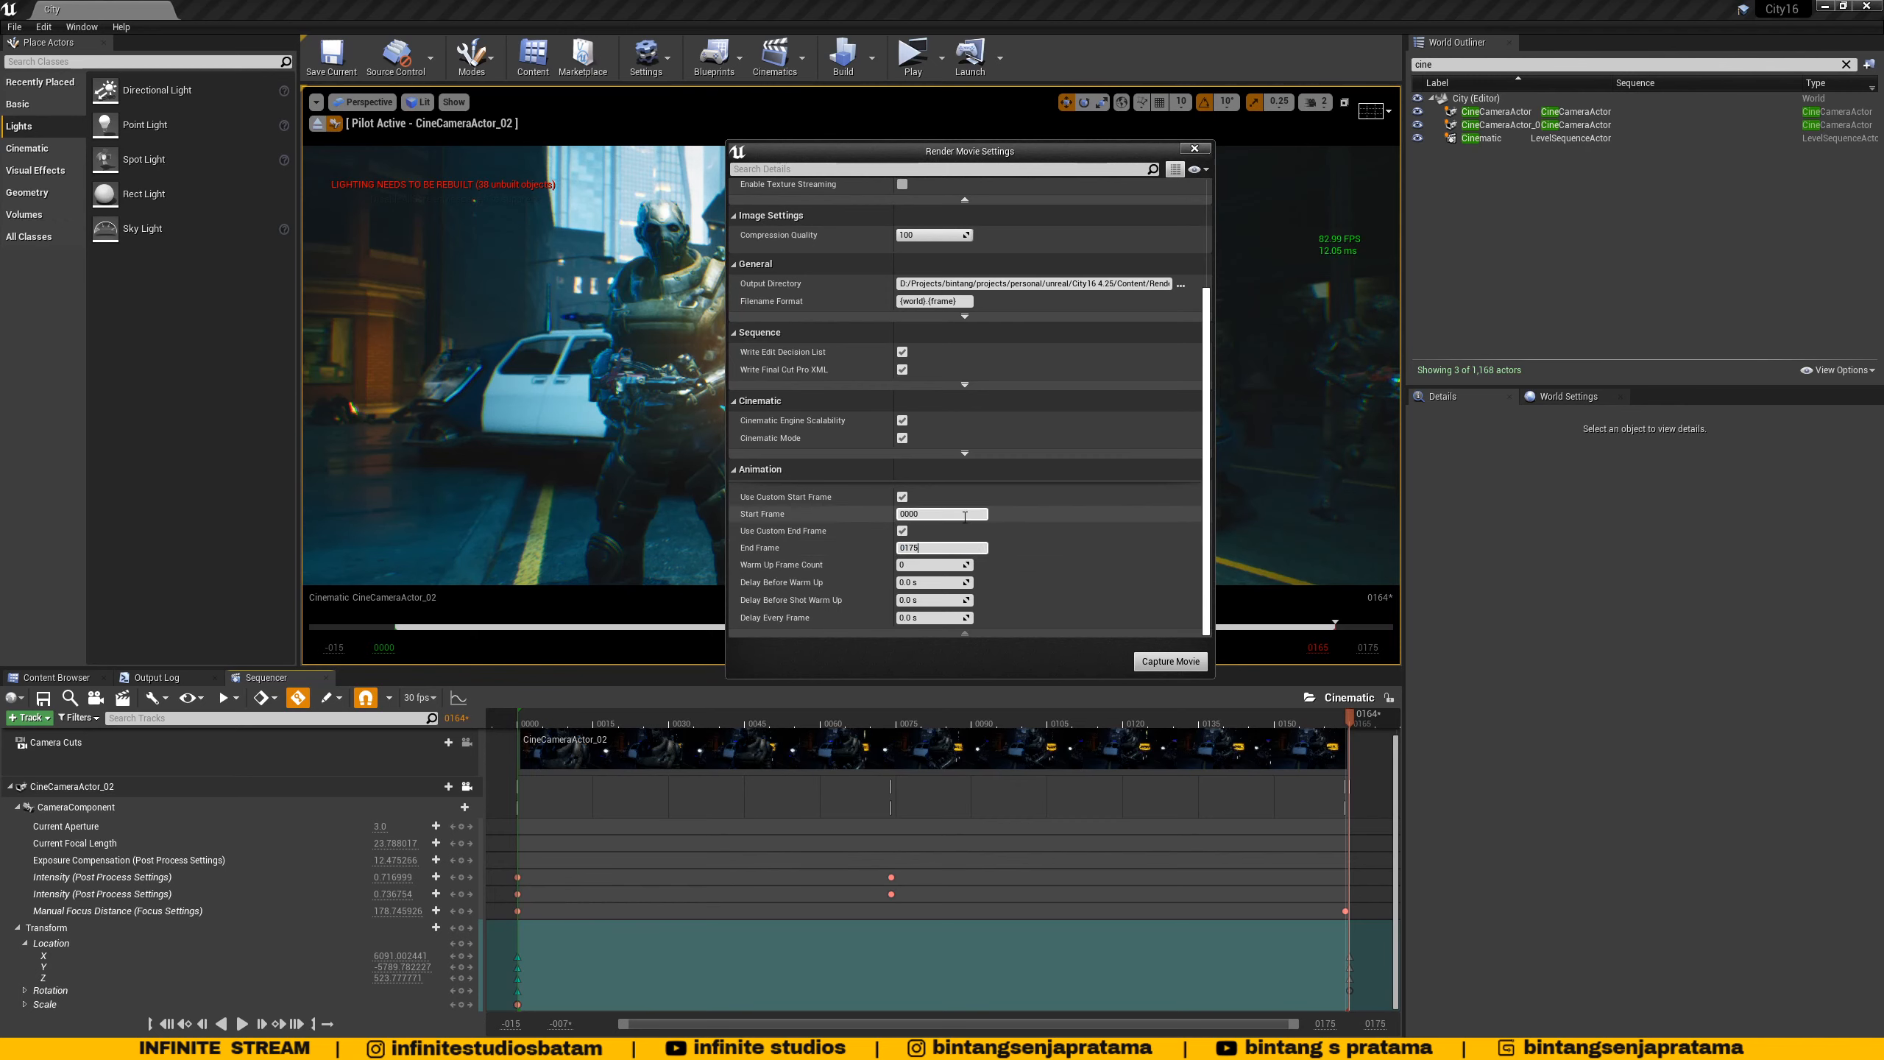
pyautogui.moveTo(1342, 724)
pyautogui.mouseDown()
pyautogui.moveTo(1234, 726)
pyautogui.moveTo(1354, 731)
pyautogui.mouseUp()
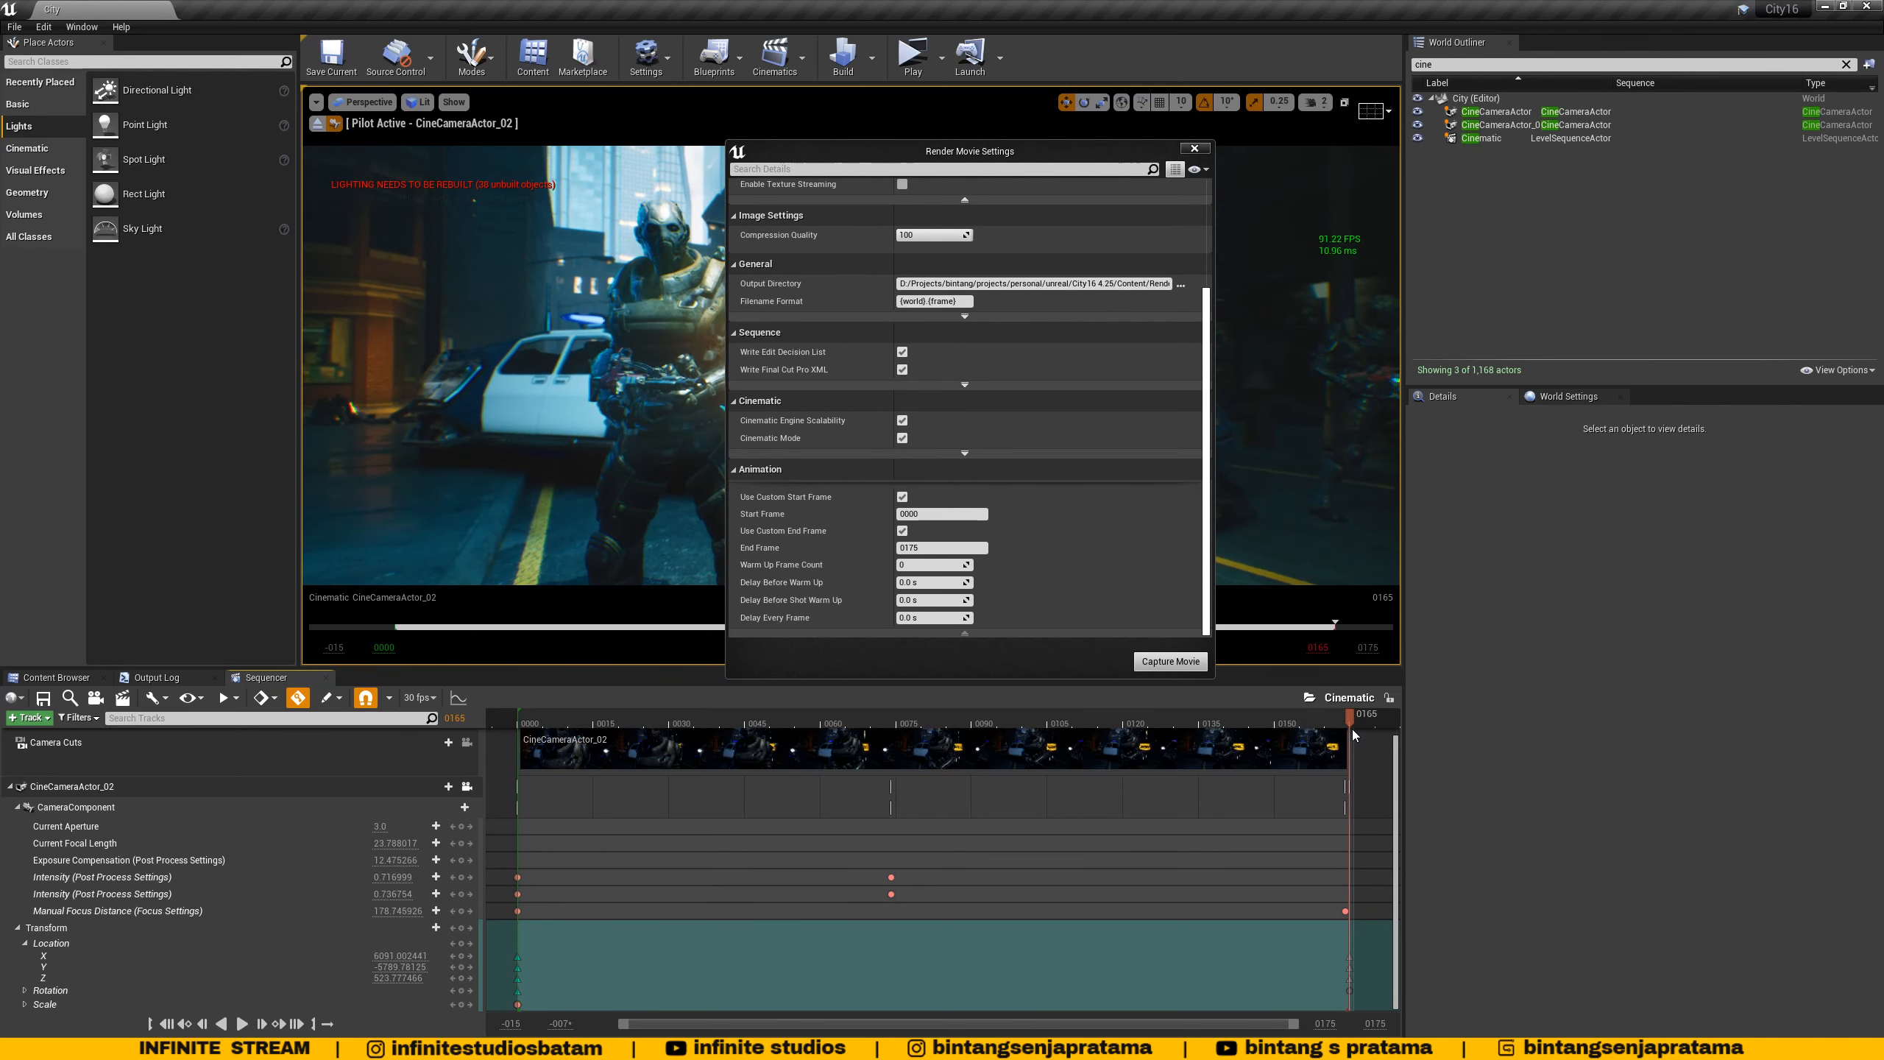
# - Set the end frame to 0165 and capture the movie again, declining to import the changed source files
pyautogui.click(924, 546)
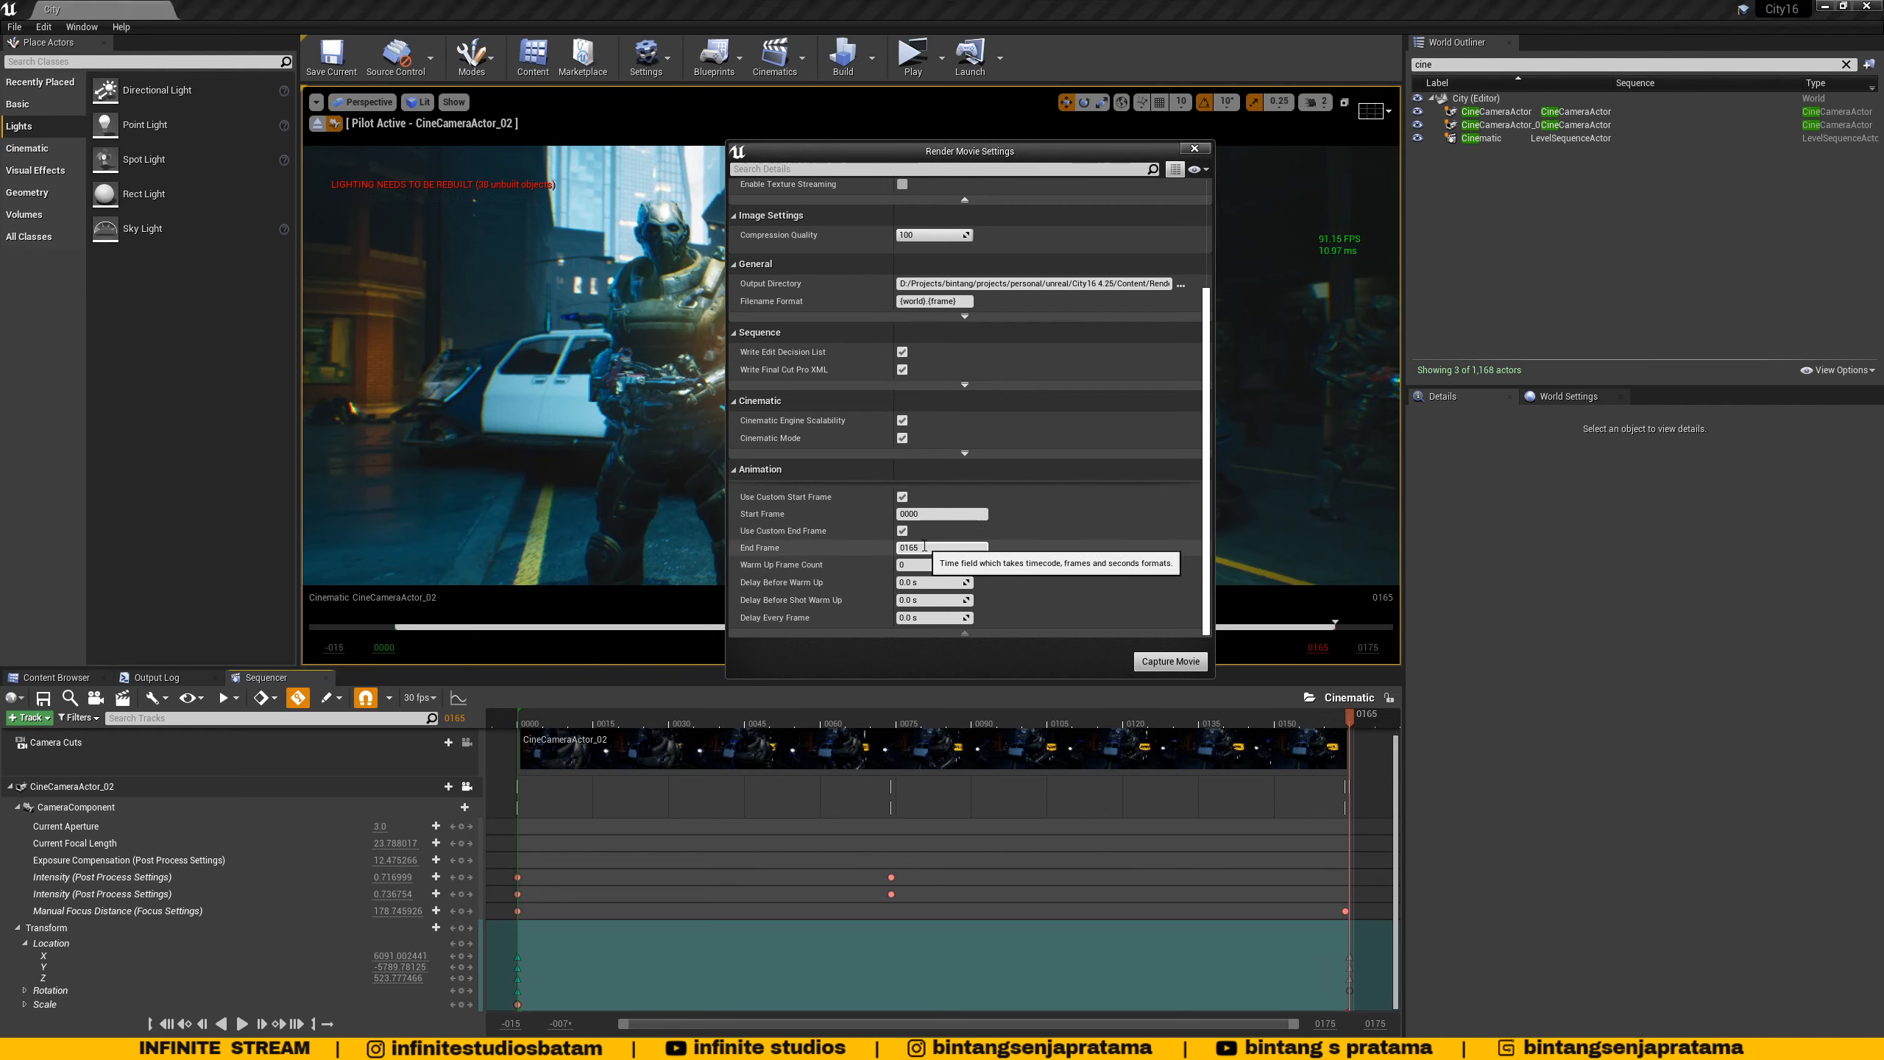
pyautogui.press('Return')
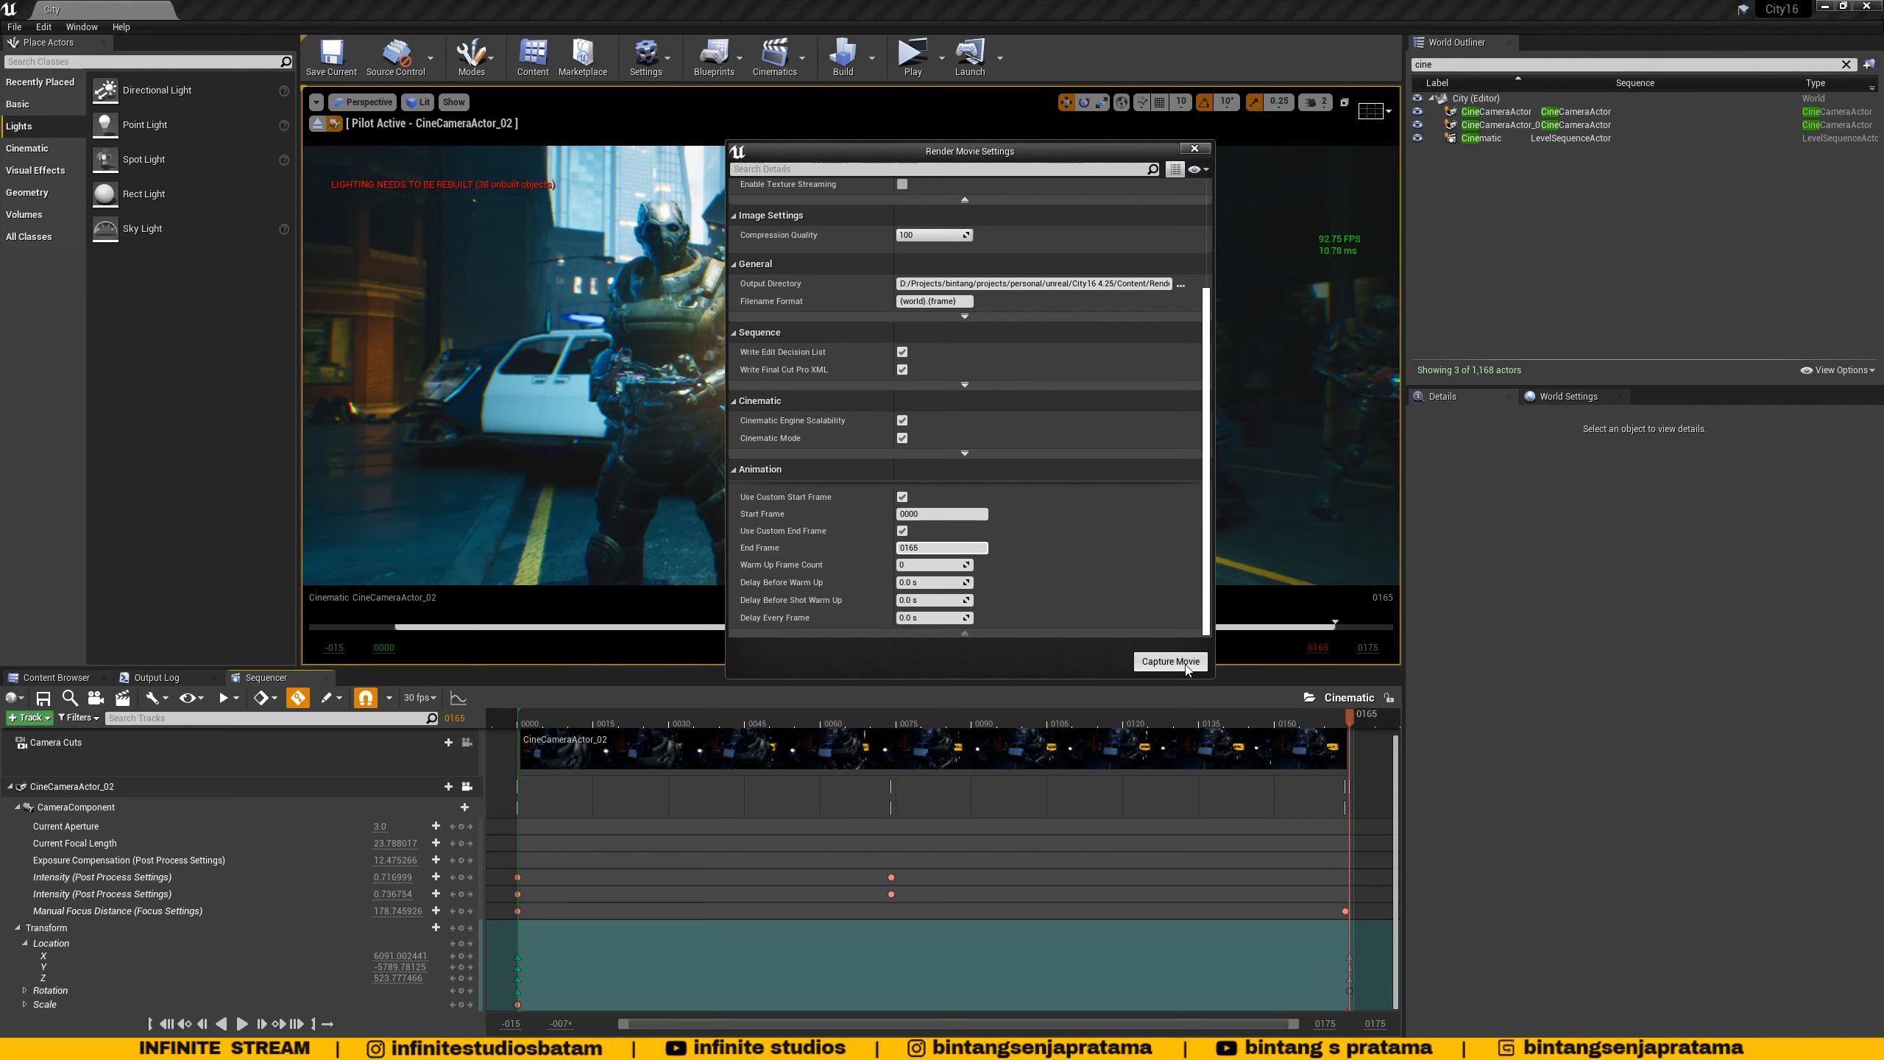
pyautogui.click(1181, 666)
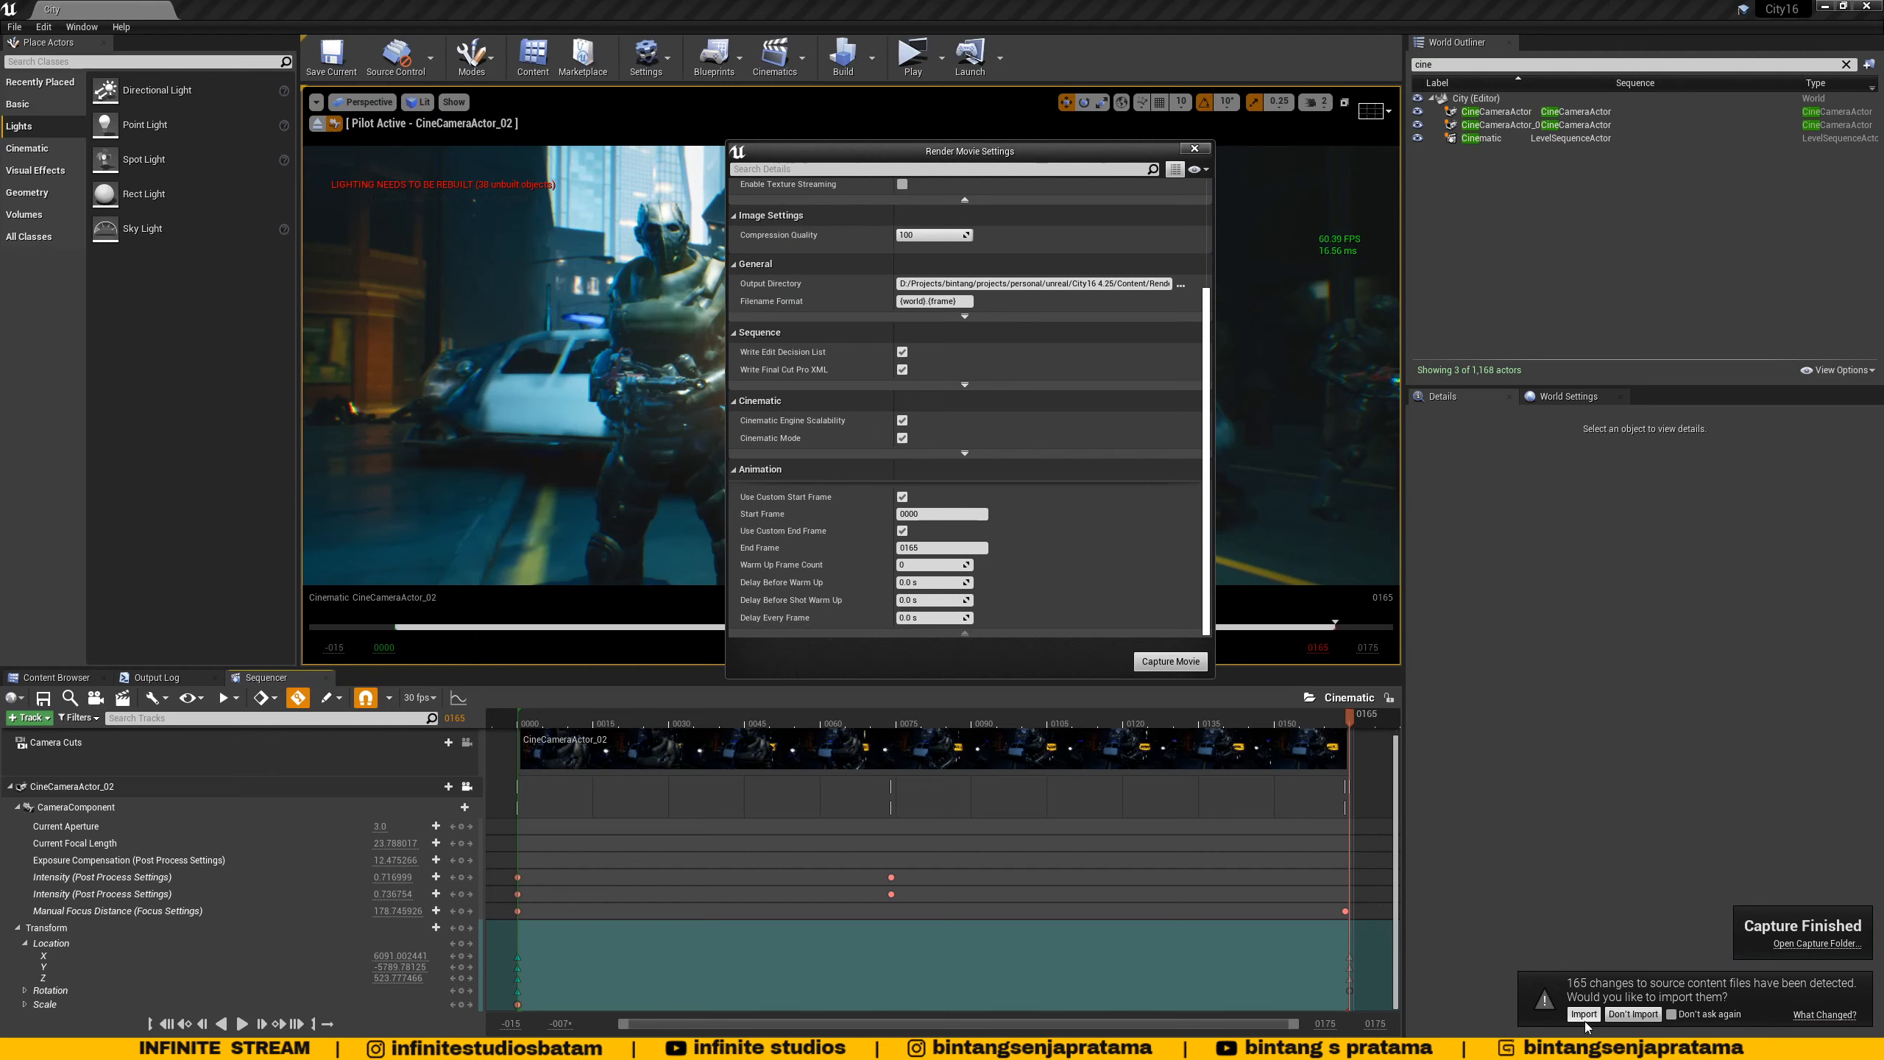
pyautogui.click(1632, 1014)
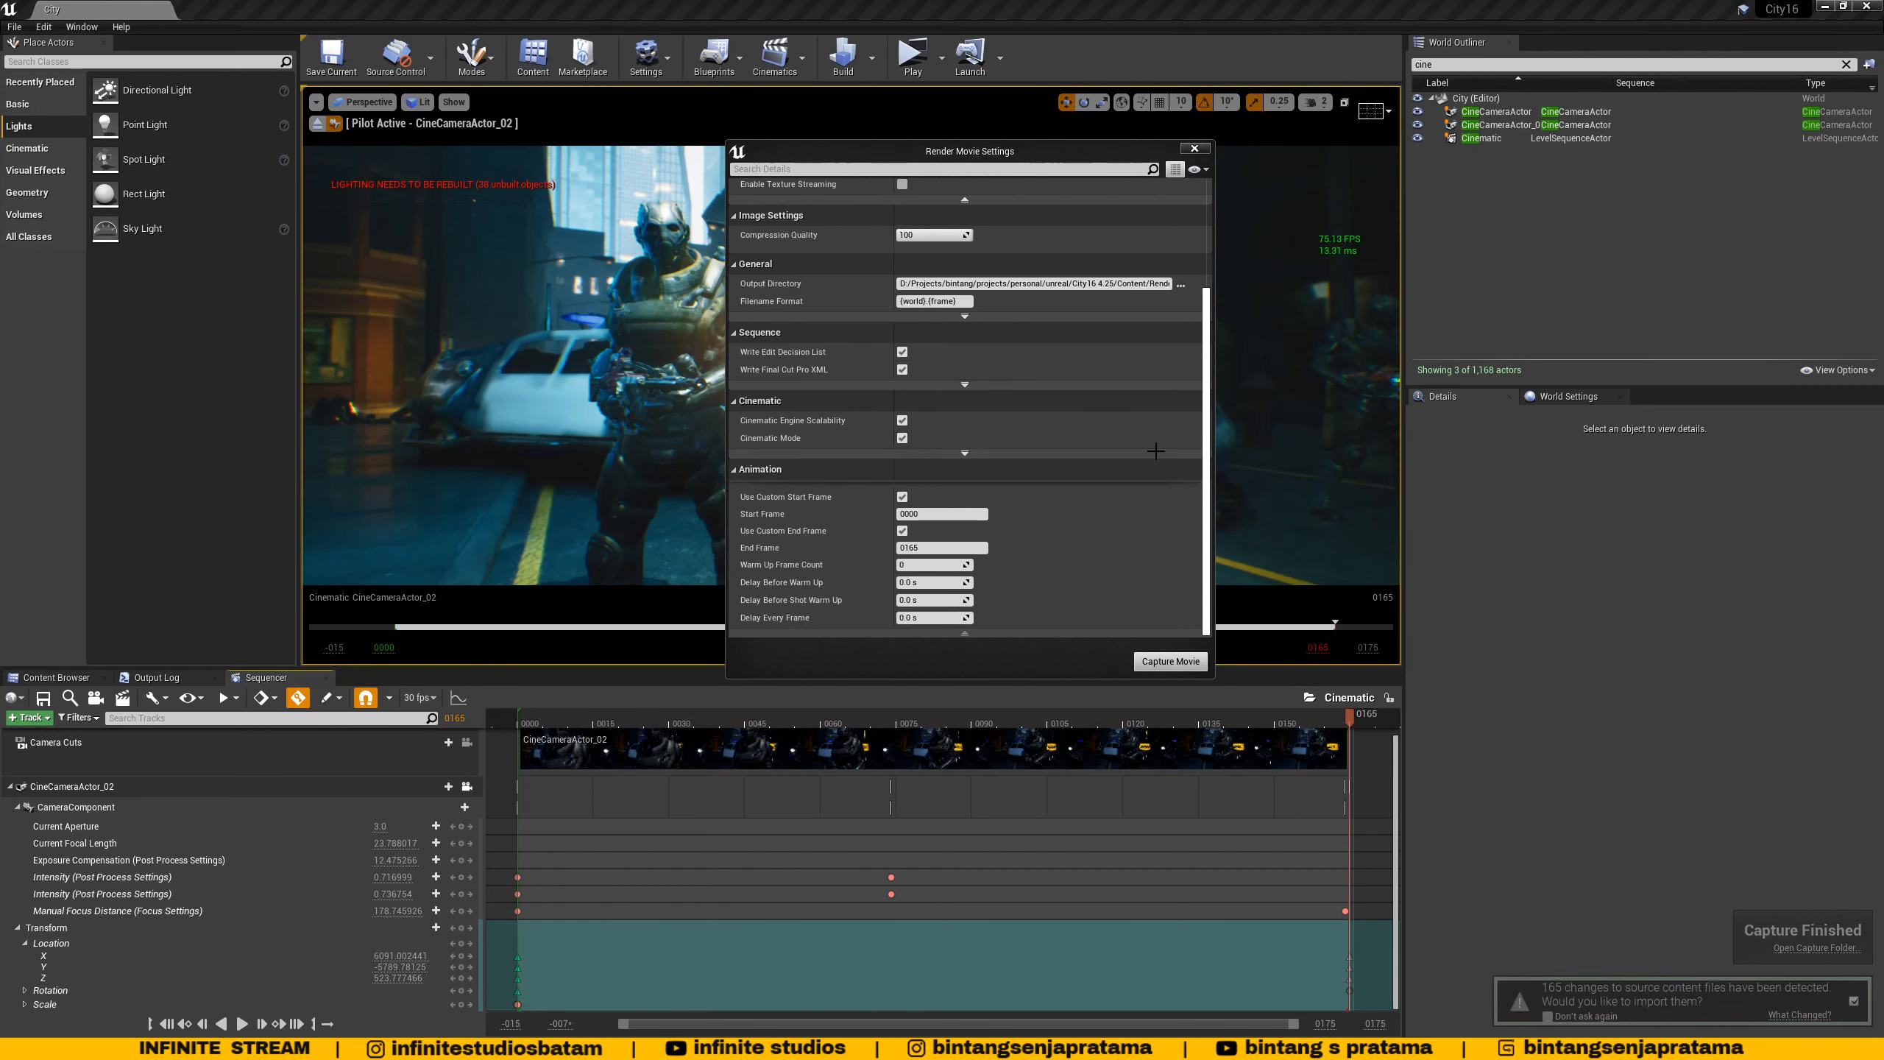
# - Disable the custom frame rate in the capture settings and capture the movie again
pyautogui.scroll(2, 1208, 364)
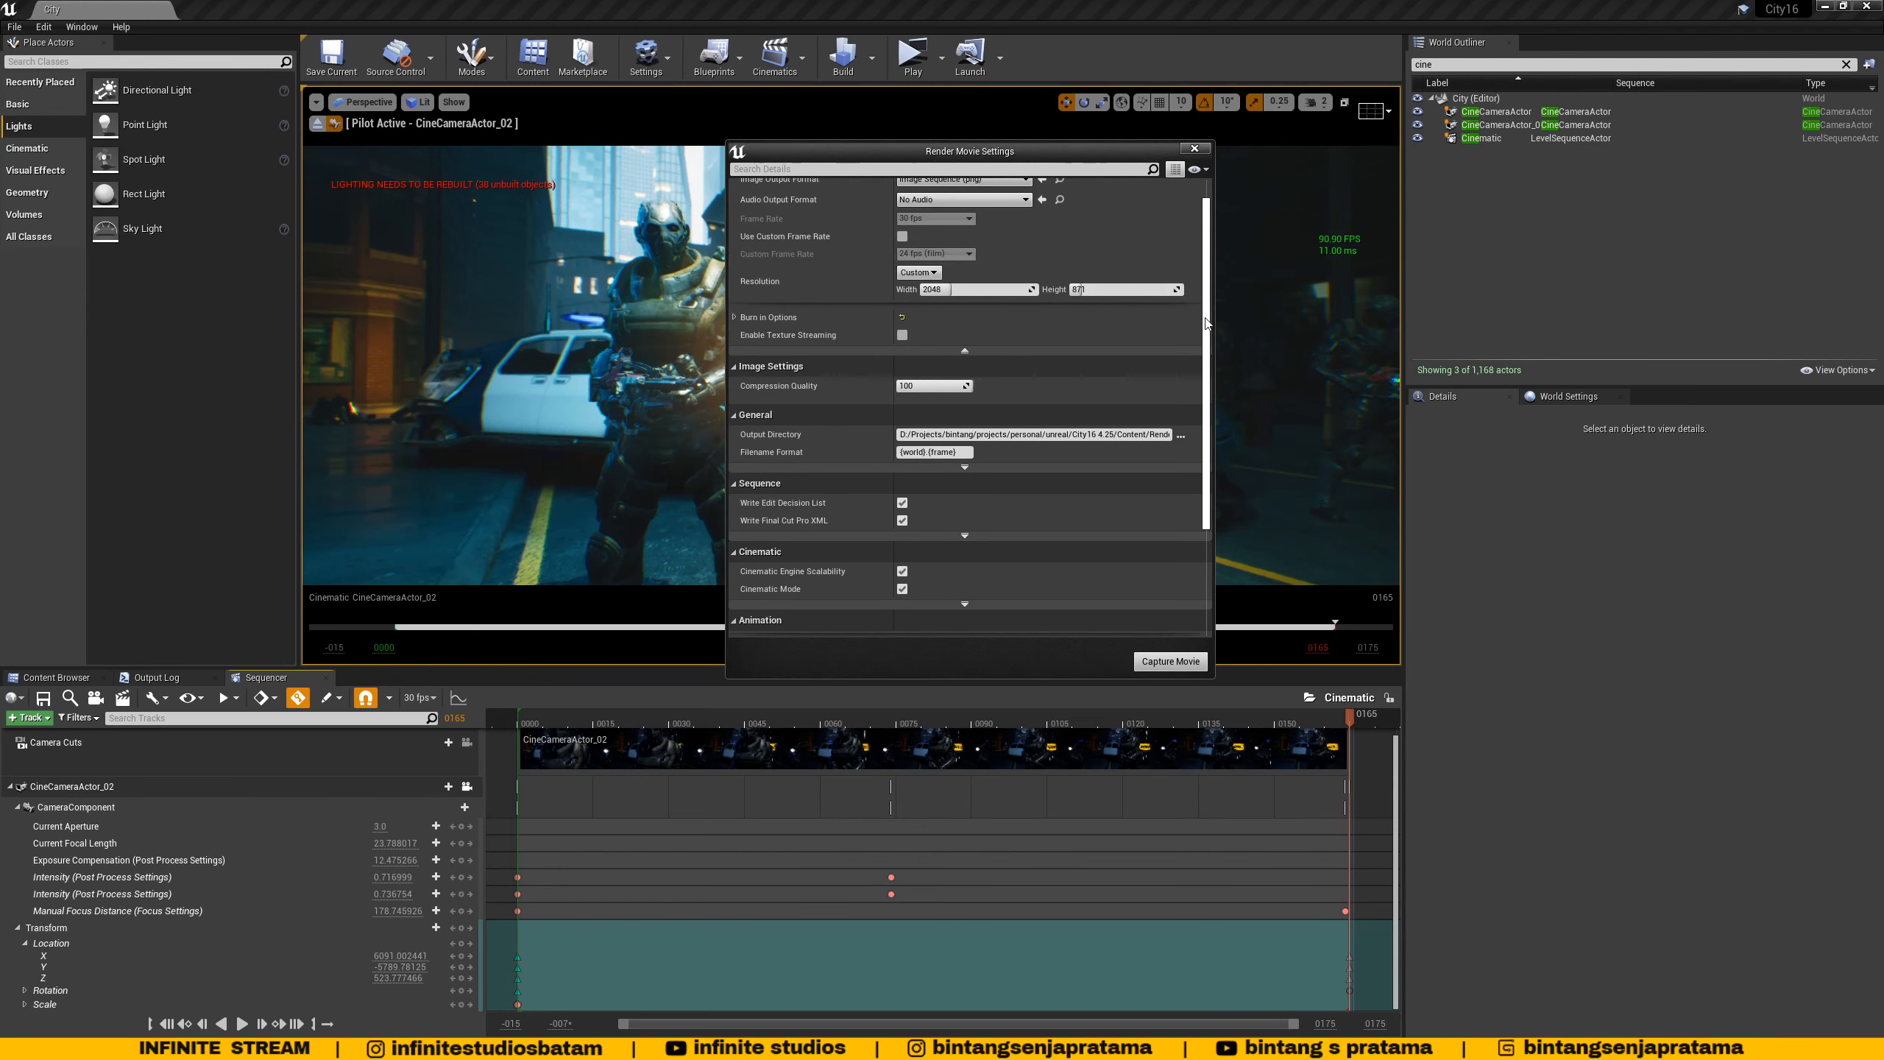
pyautogui.scroll(1, 1206, 260)
pyautogui.scroll(2, 1222, 198)
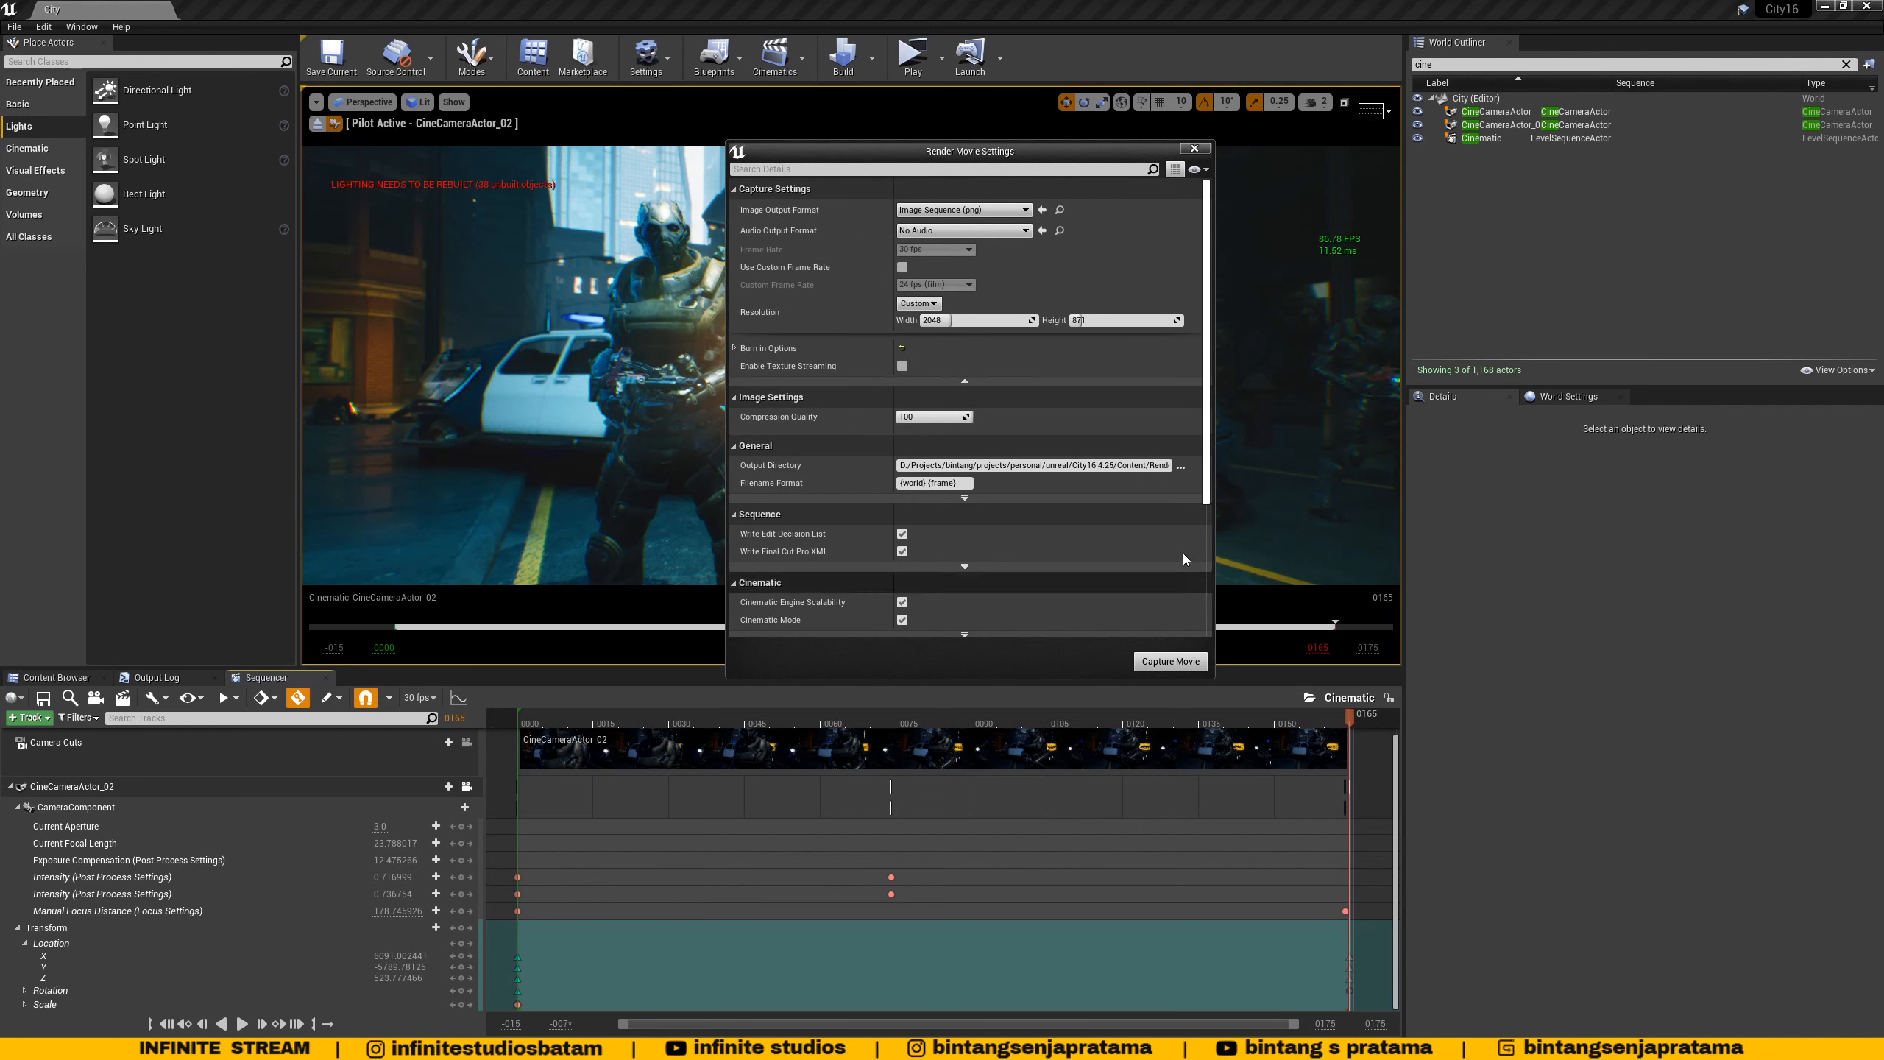
pyautogui.scroll(-3, 1012, 563)
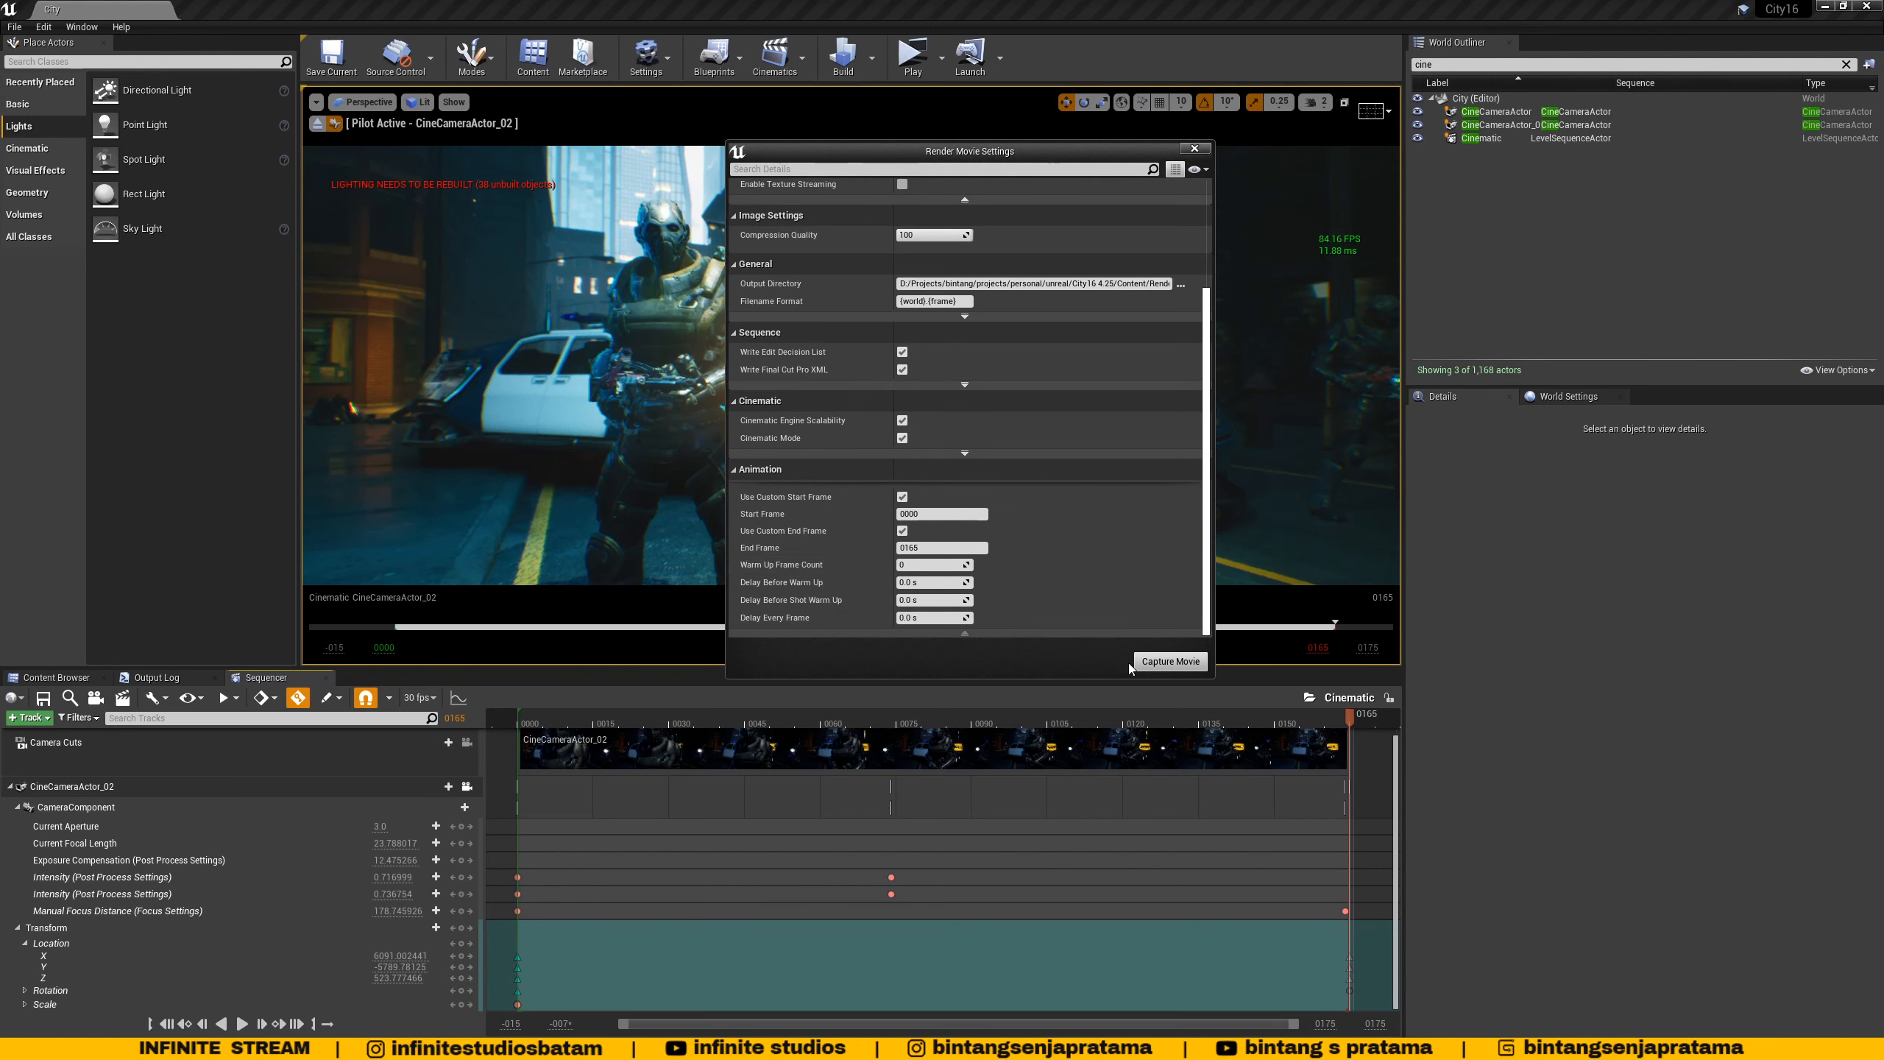
pyautogui.click(1151, 666)
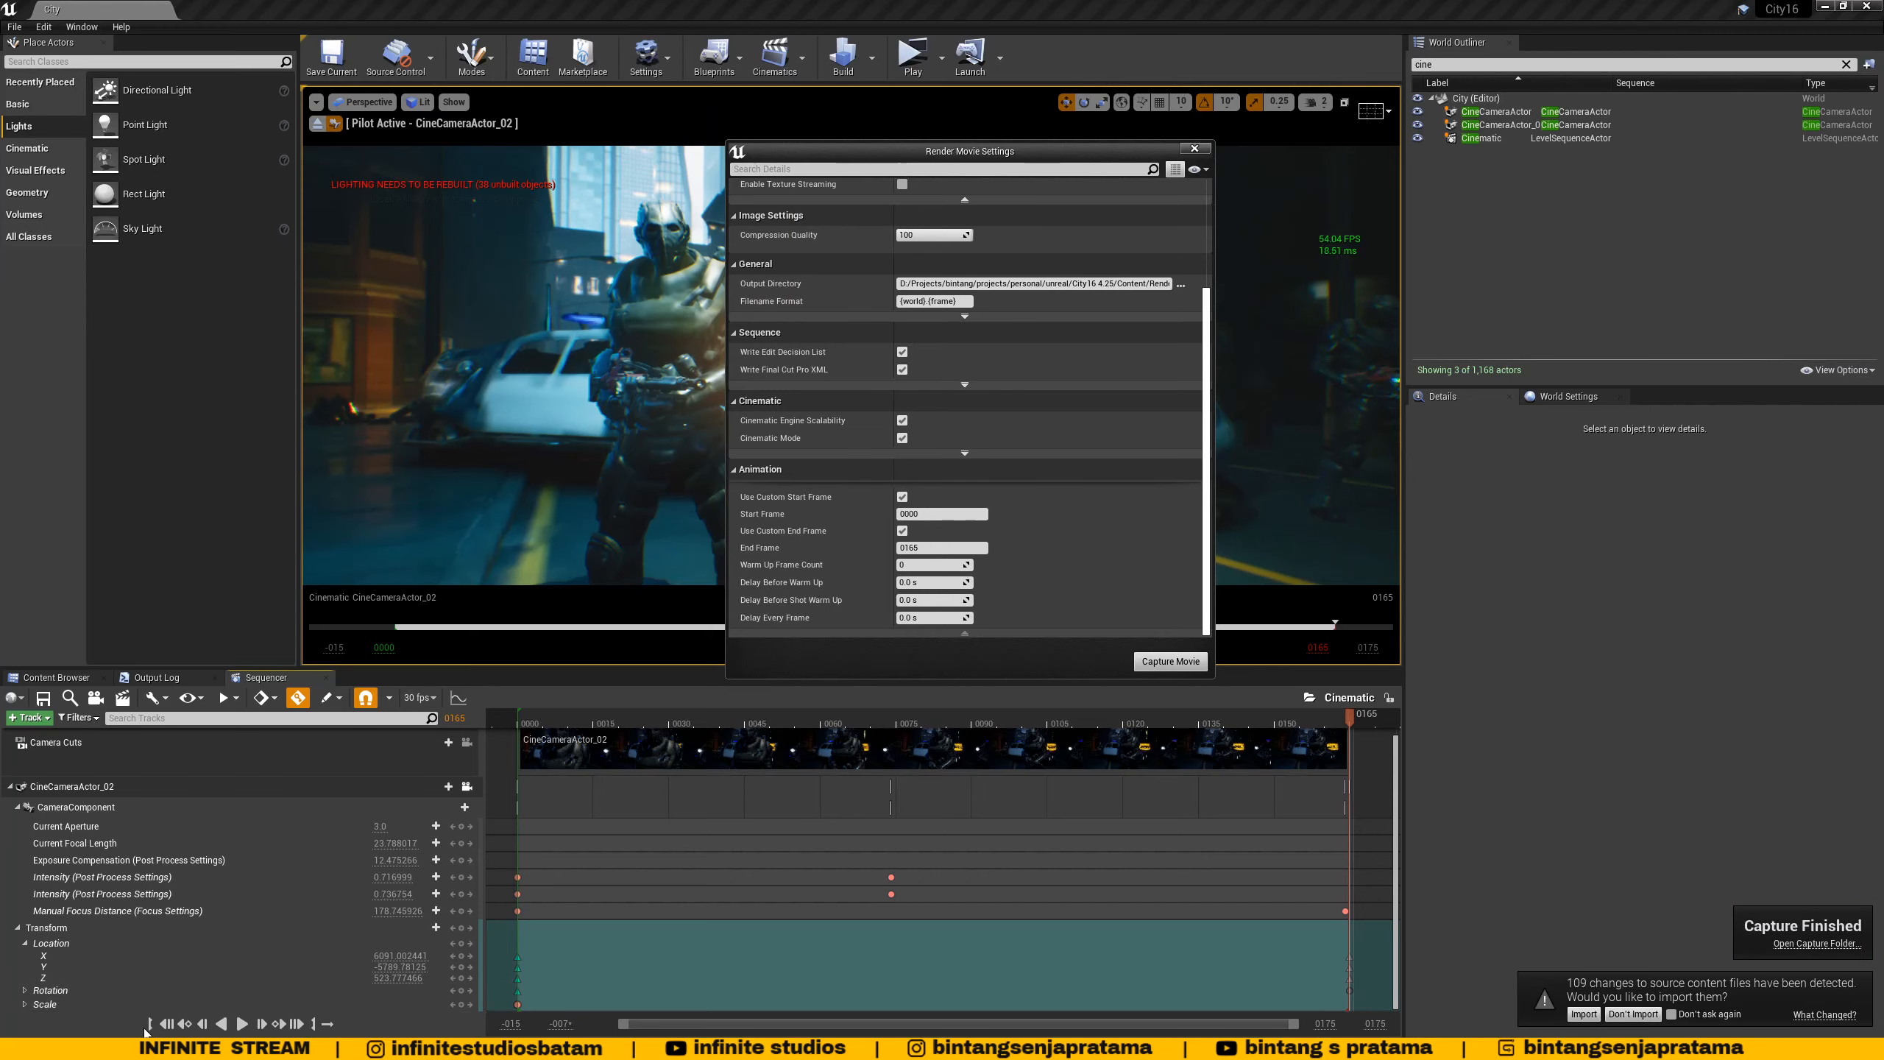
# - Delete all rendered frames from the Render folder in File Explorer and return to Unreal's Render Movie Settings
pyautogui.moveTo(147, 1032)
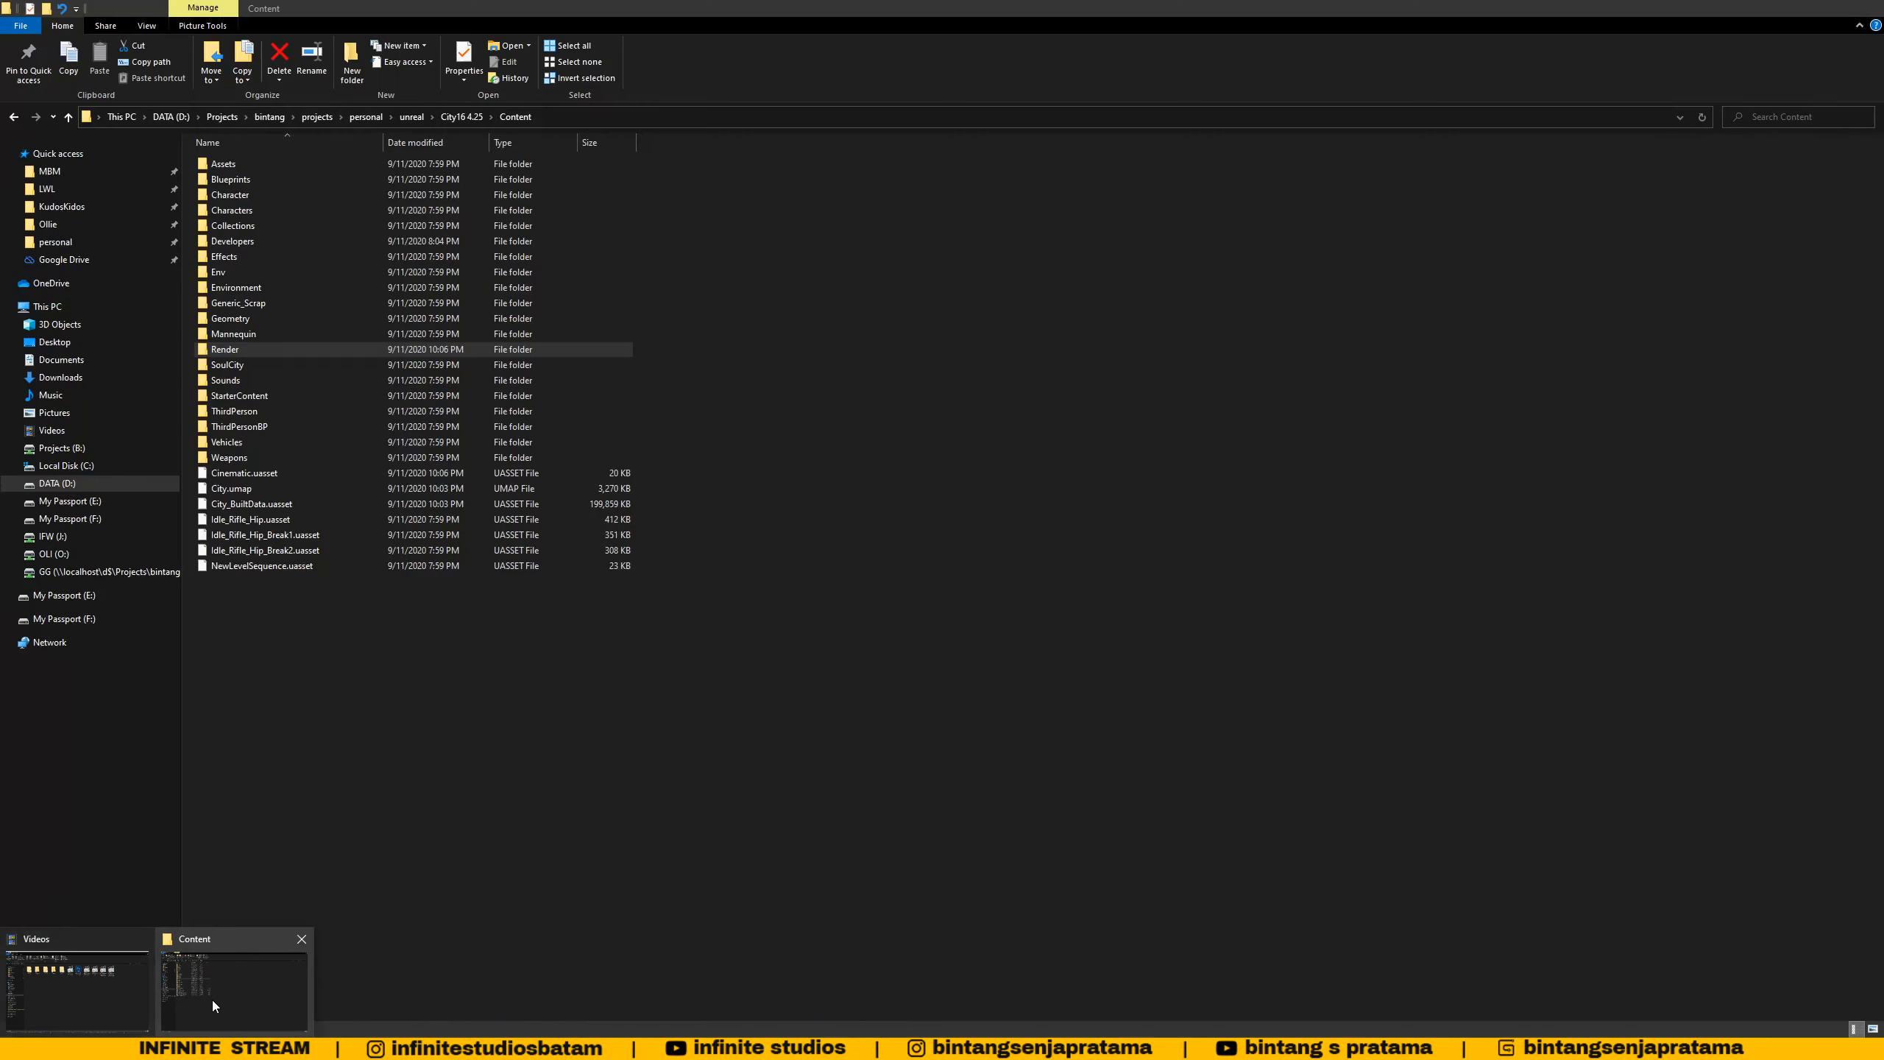
pyautogui.click(215, 999)
pyautogui.doubleClick(256, 350)
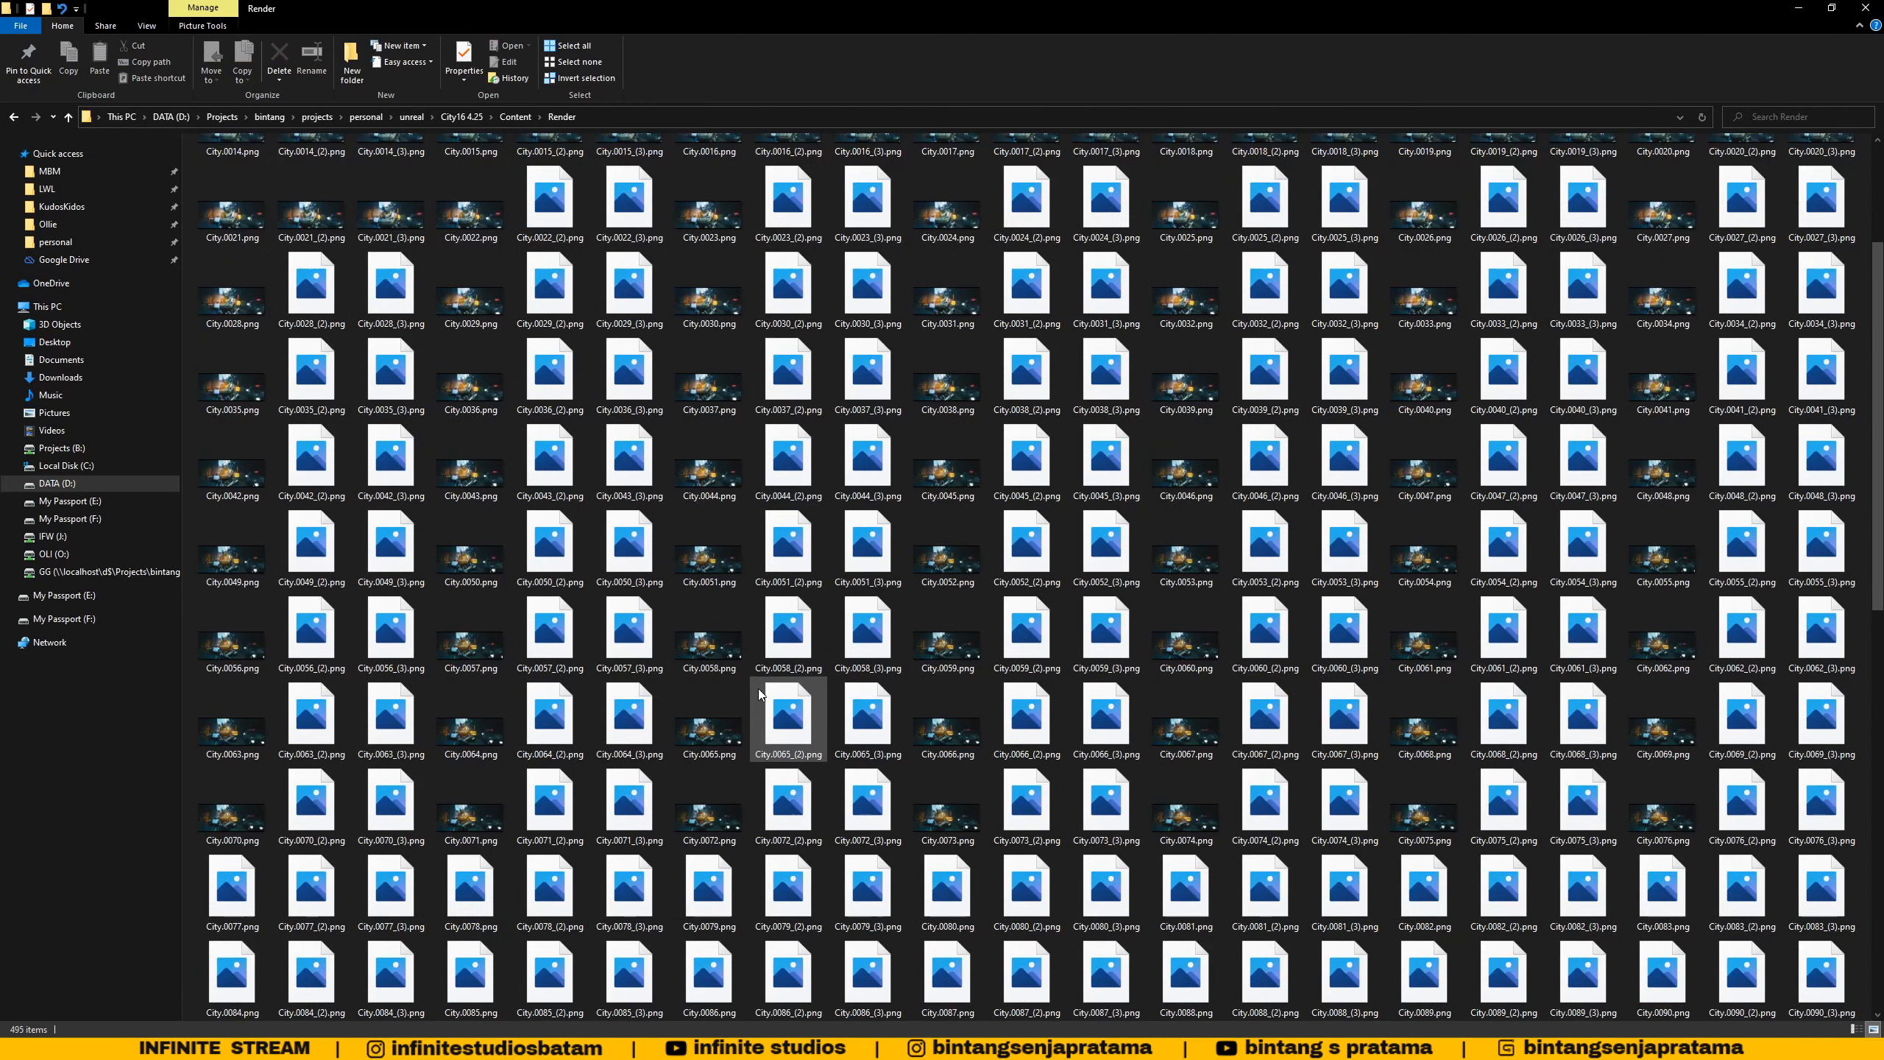
pyautogui.scroll(-6, 759, 694)
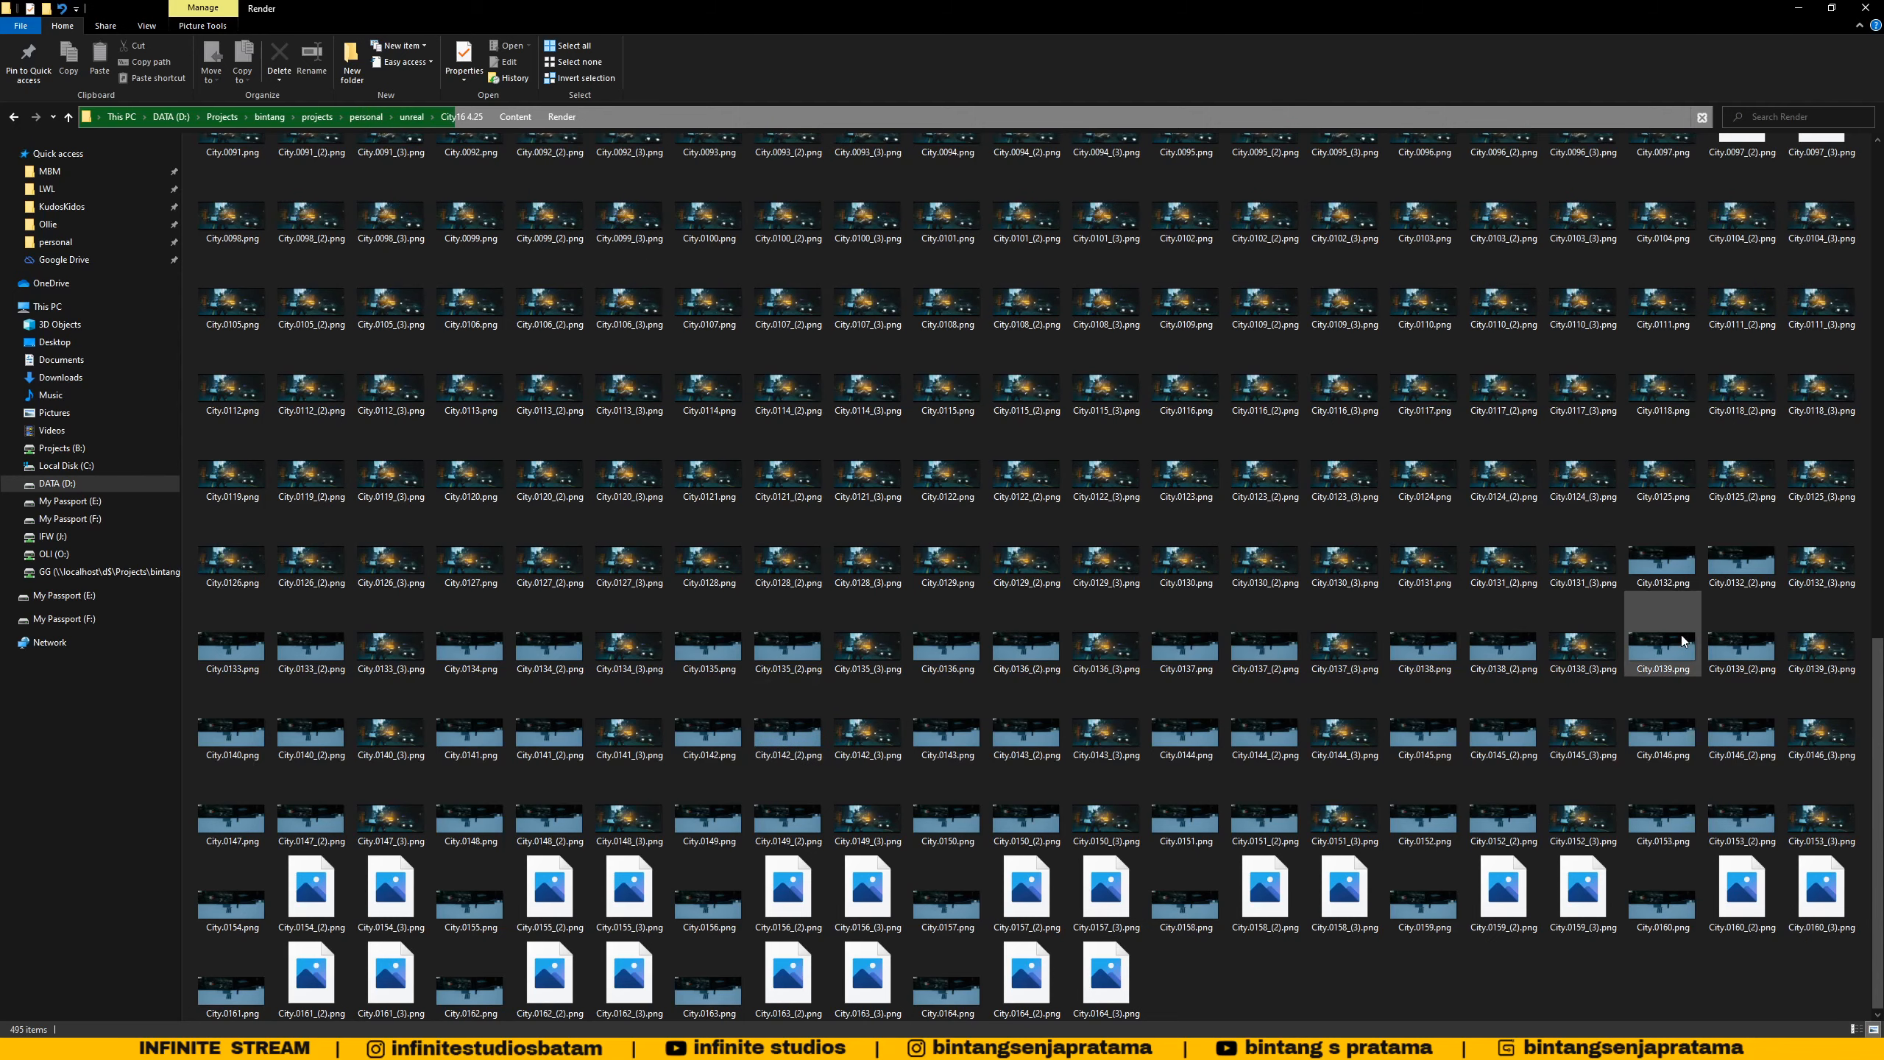
pyautogui.click(1675, 571)
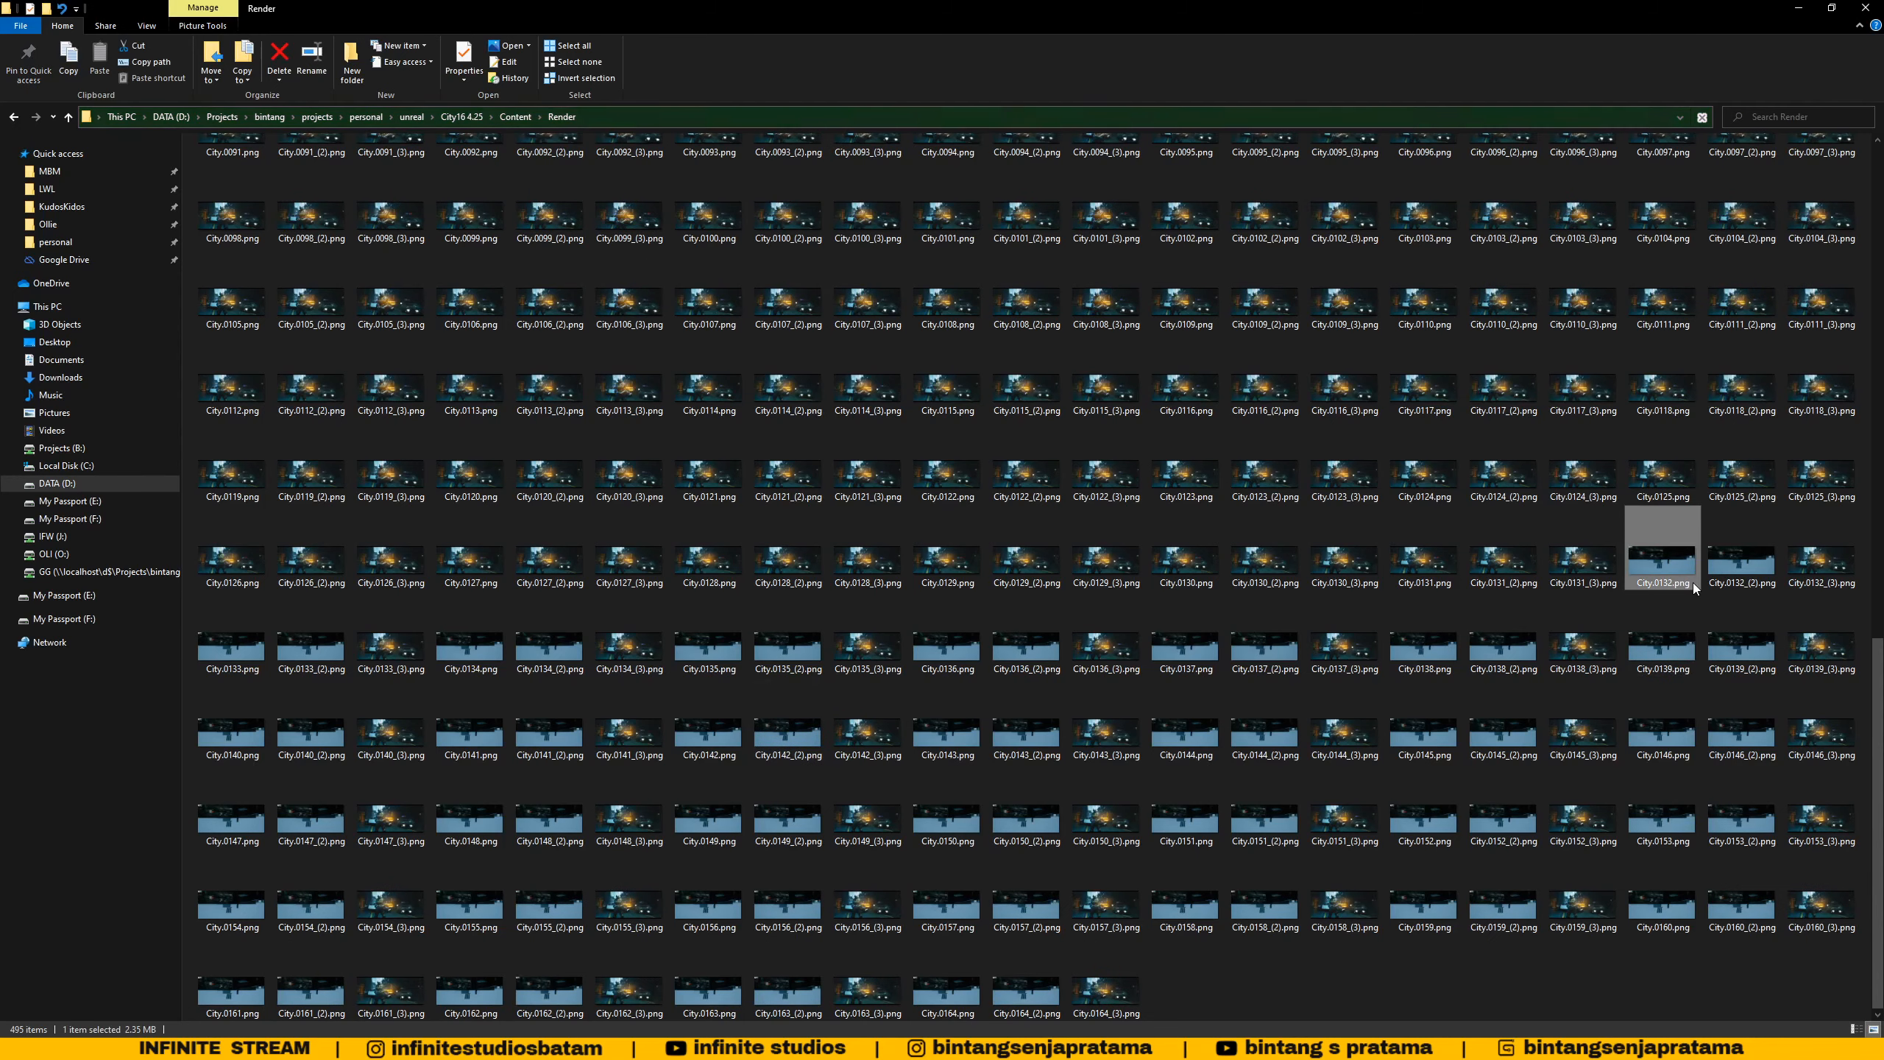
pyautogui.hotkey('ctrl', 'a')
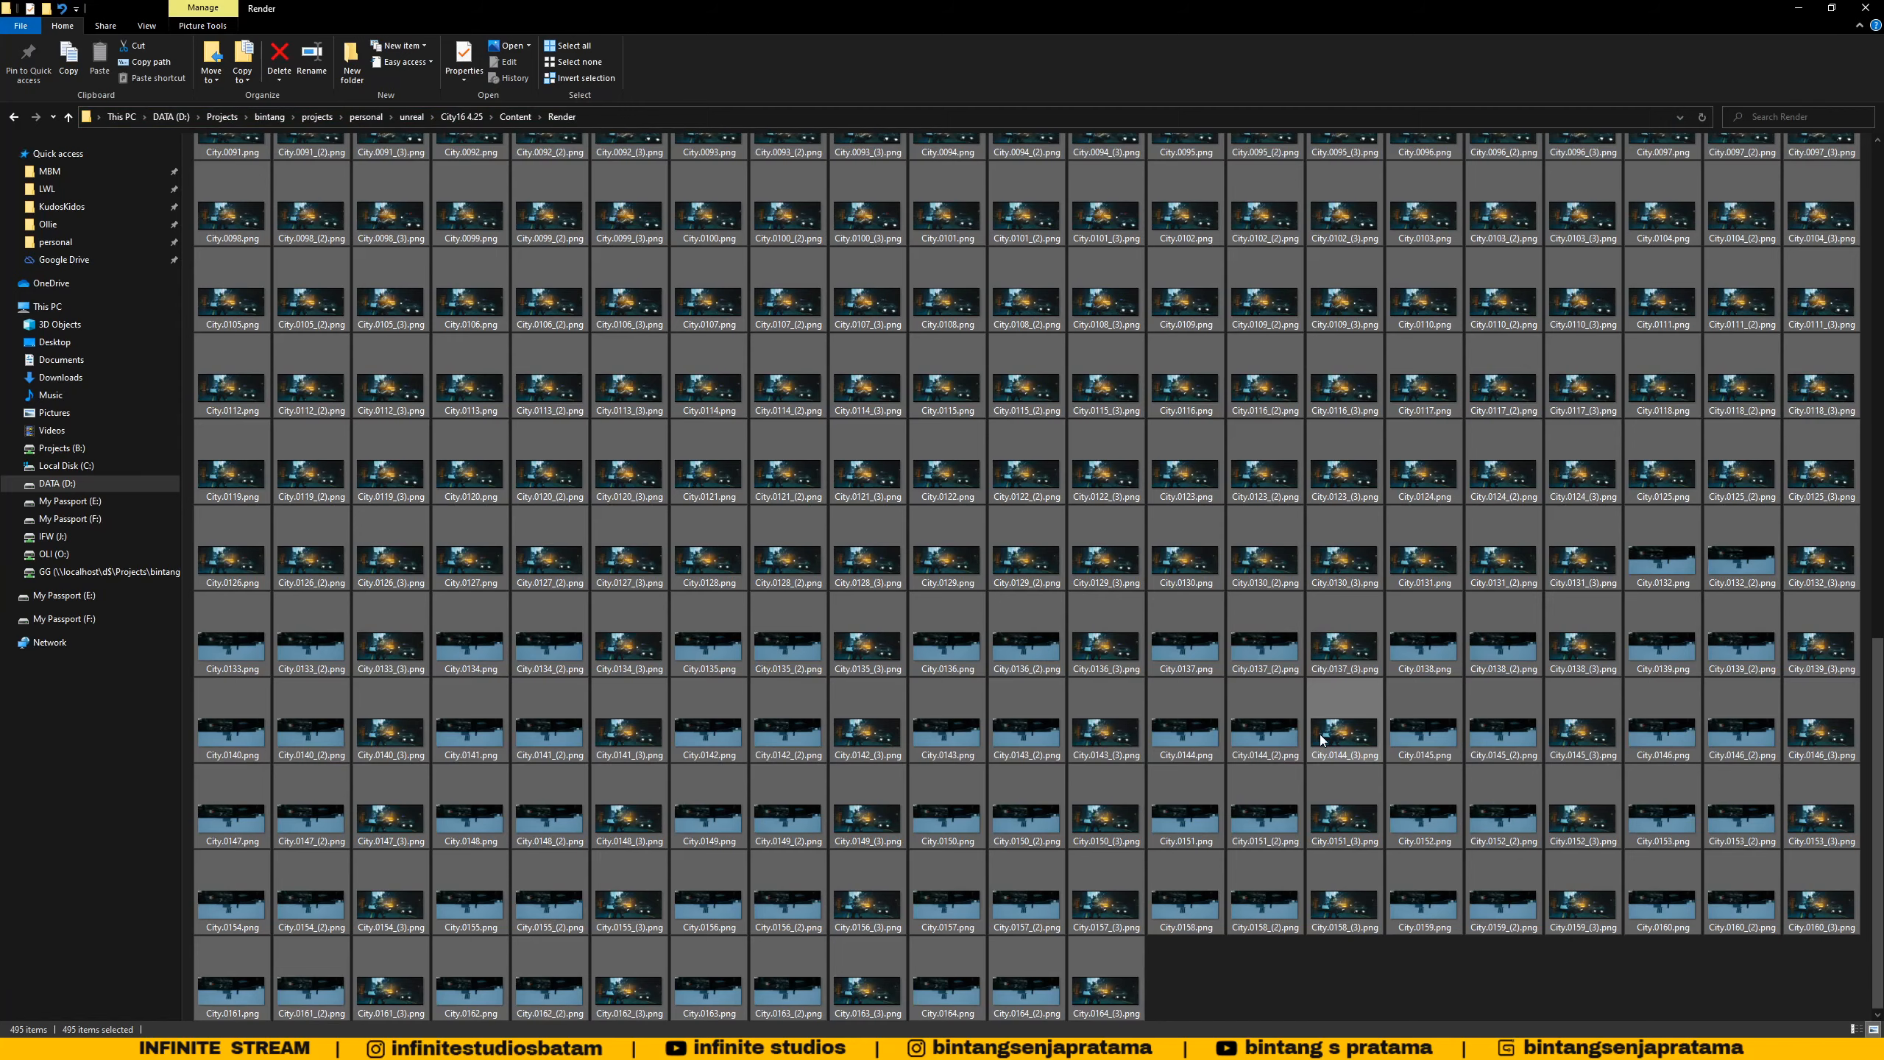
pyautogui.press('Delete')
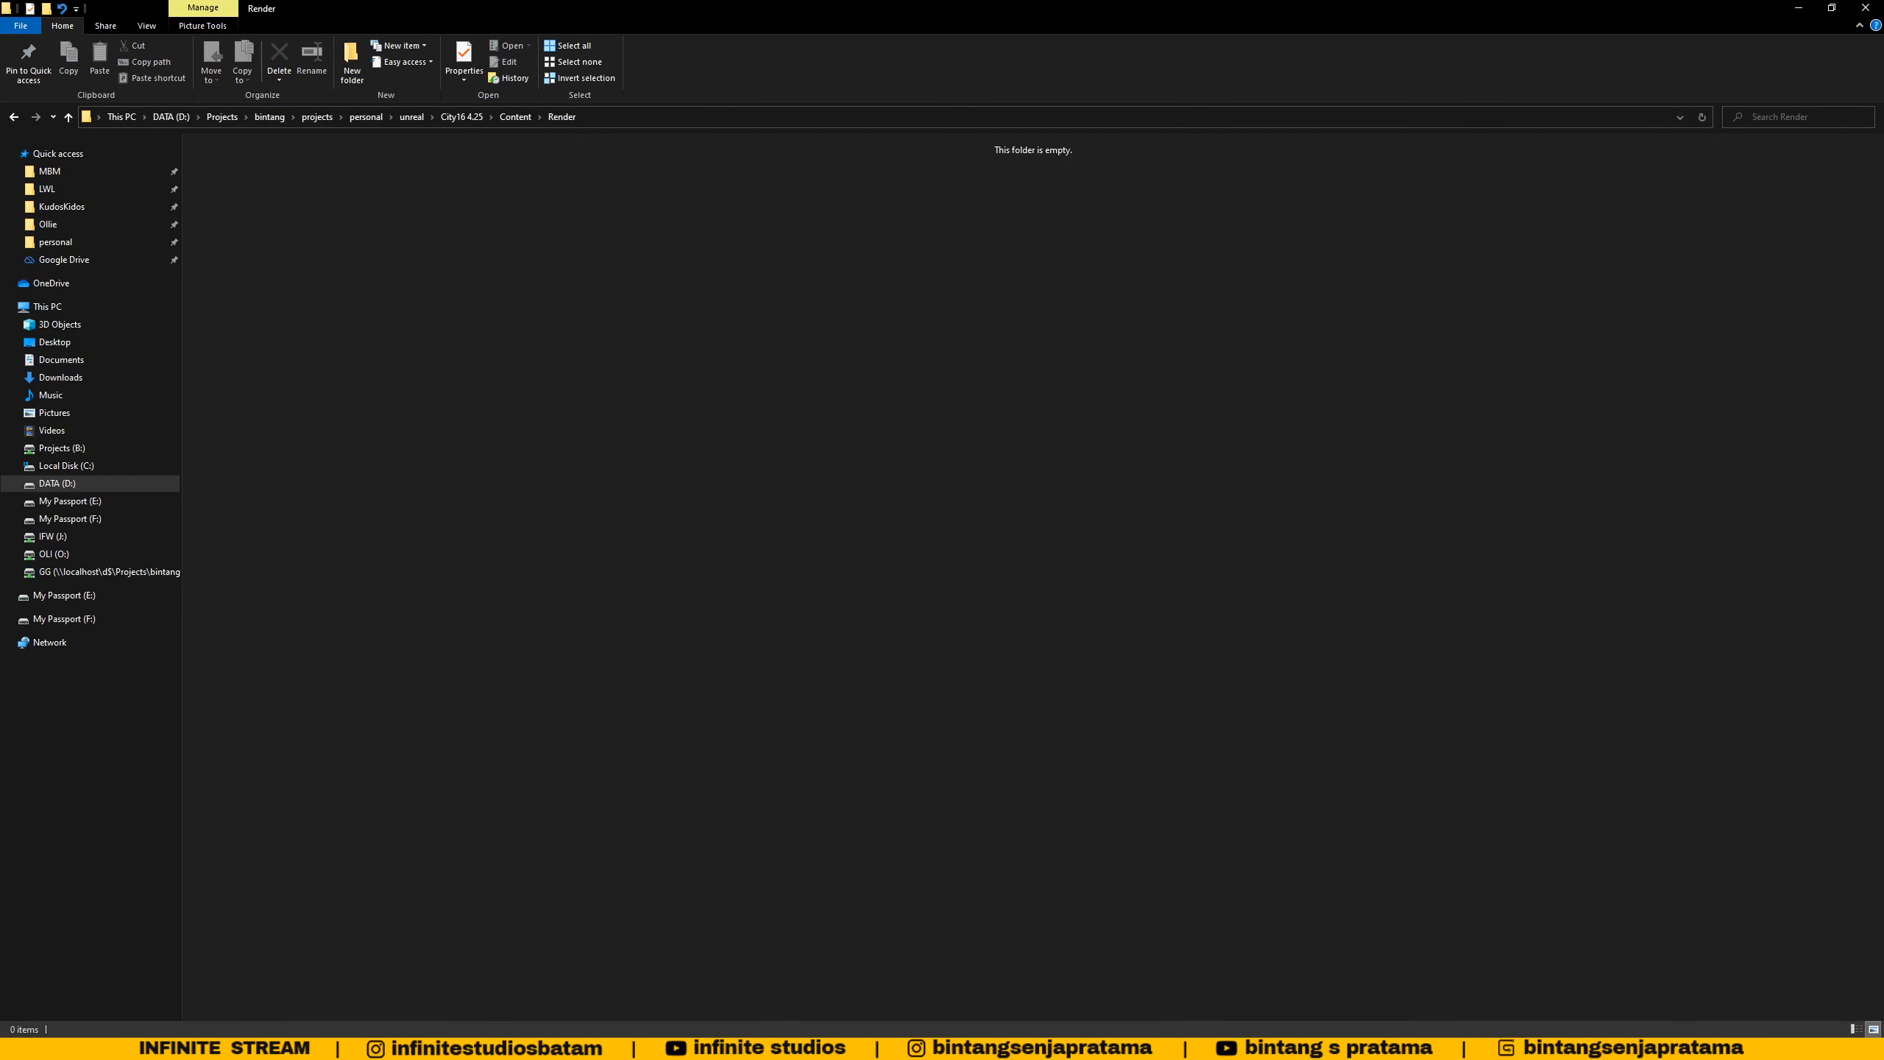
pyautogui.click(311, 1048)
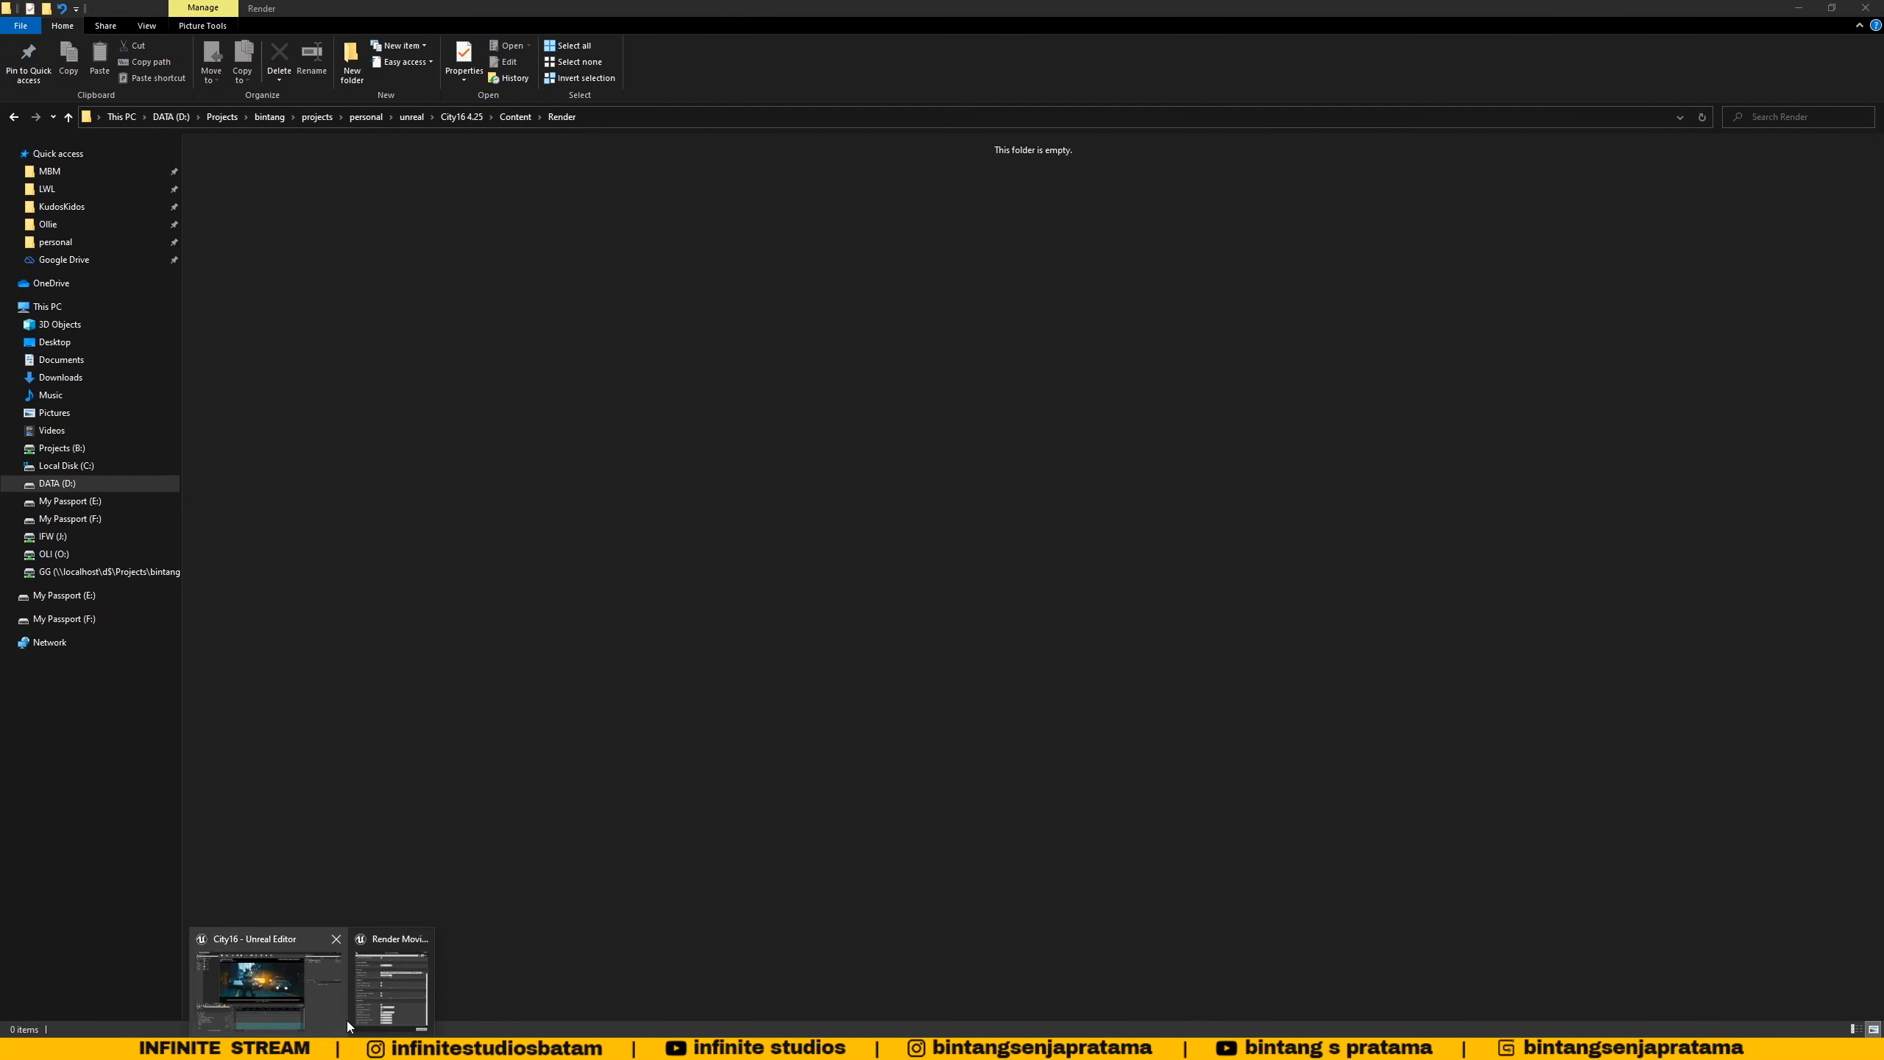
pyautogui.click(389, 1002)
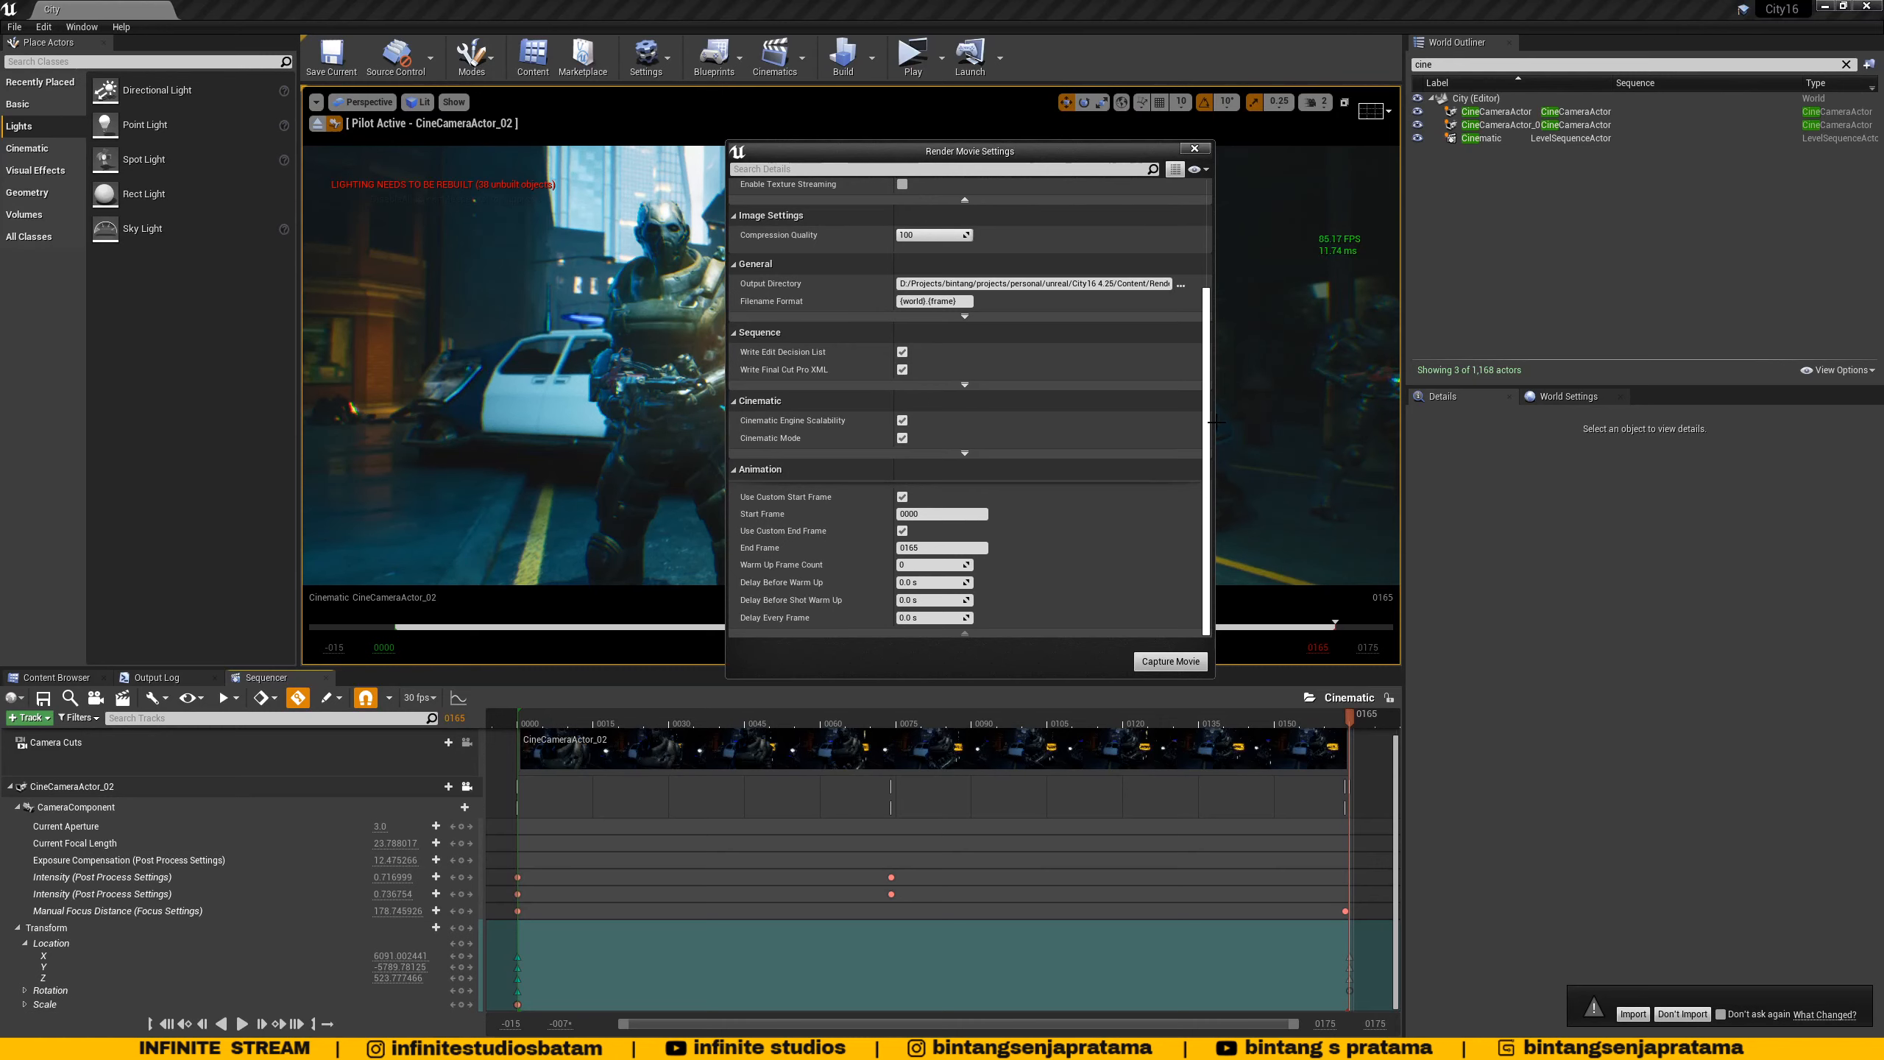
# - Set the Delay Before Warm Up to 2 s in the render movie settings and capture the movie again
pyautogui.moveTo(1206, 429); pyautogui.dragTo(1203, 307)
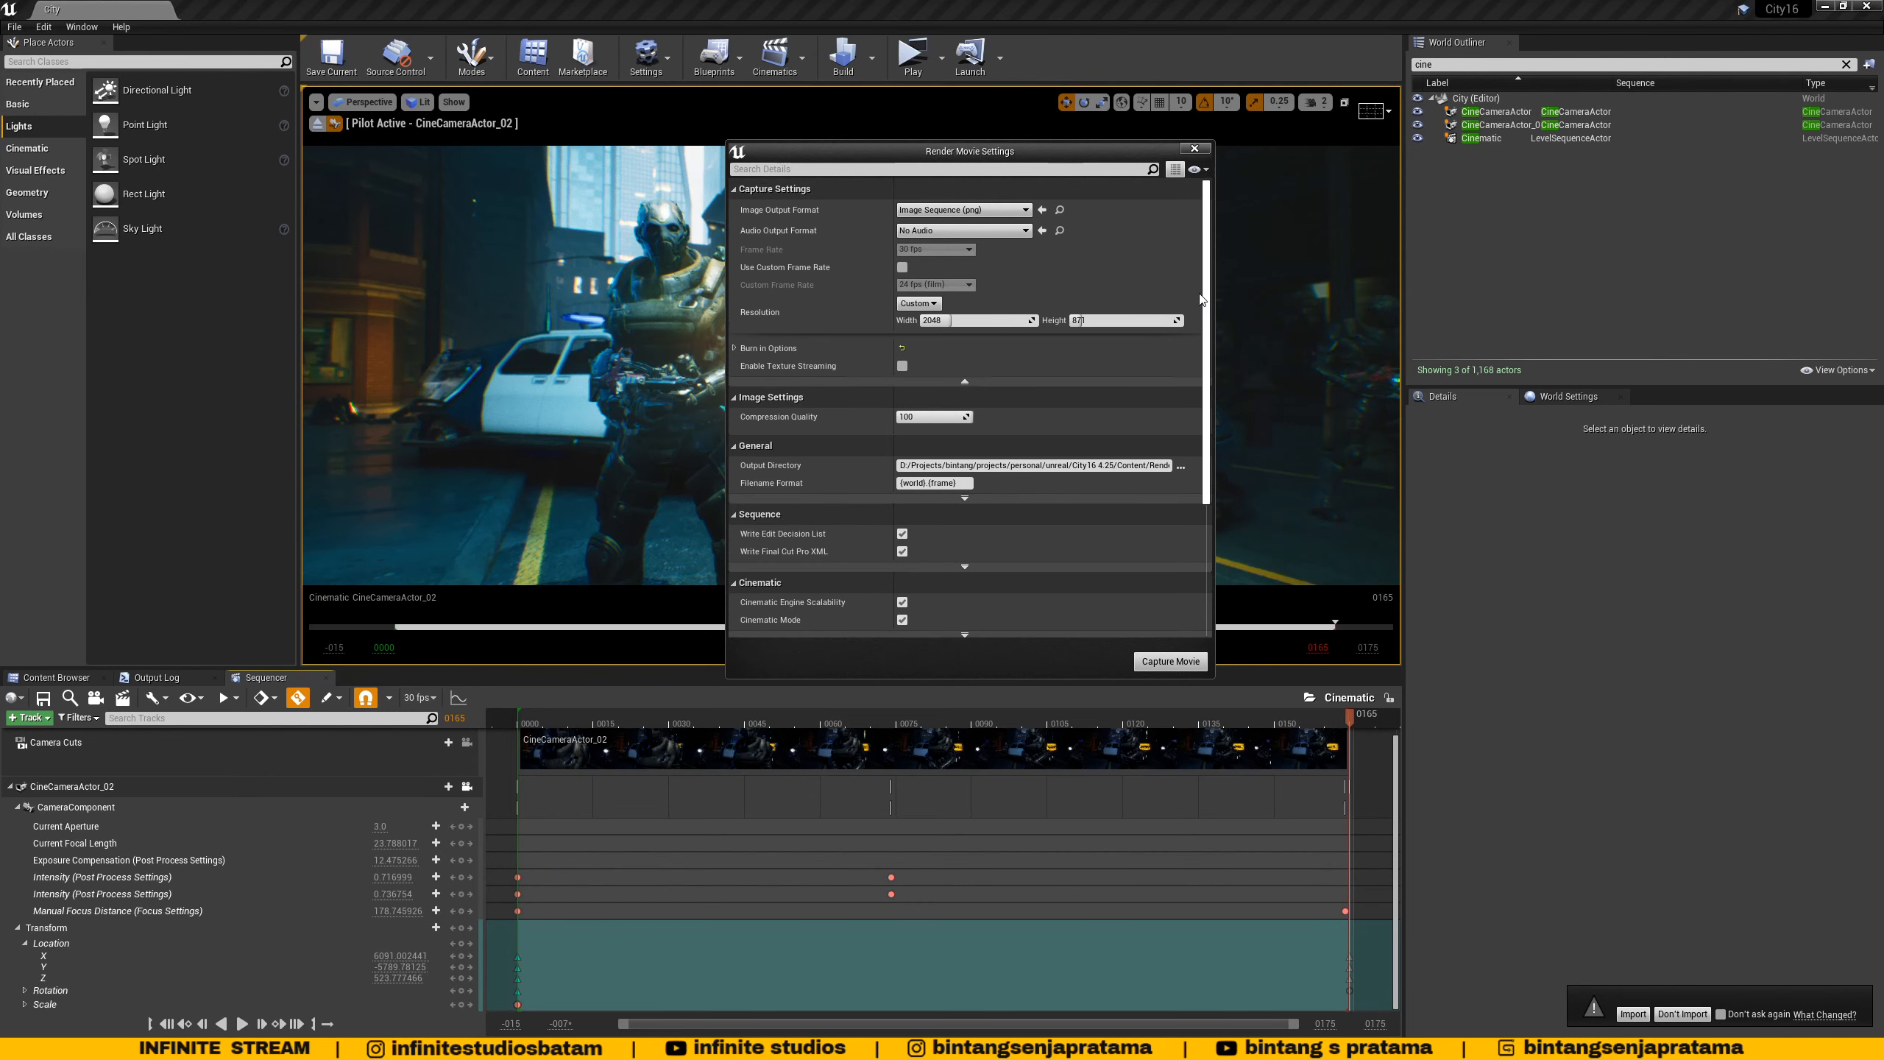
pyautogui.moveTo(1203, 299); pyautogui.dragTo(1196, 500)
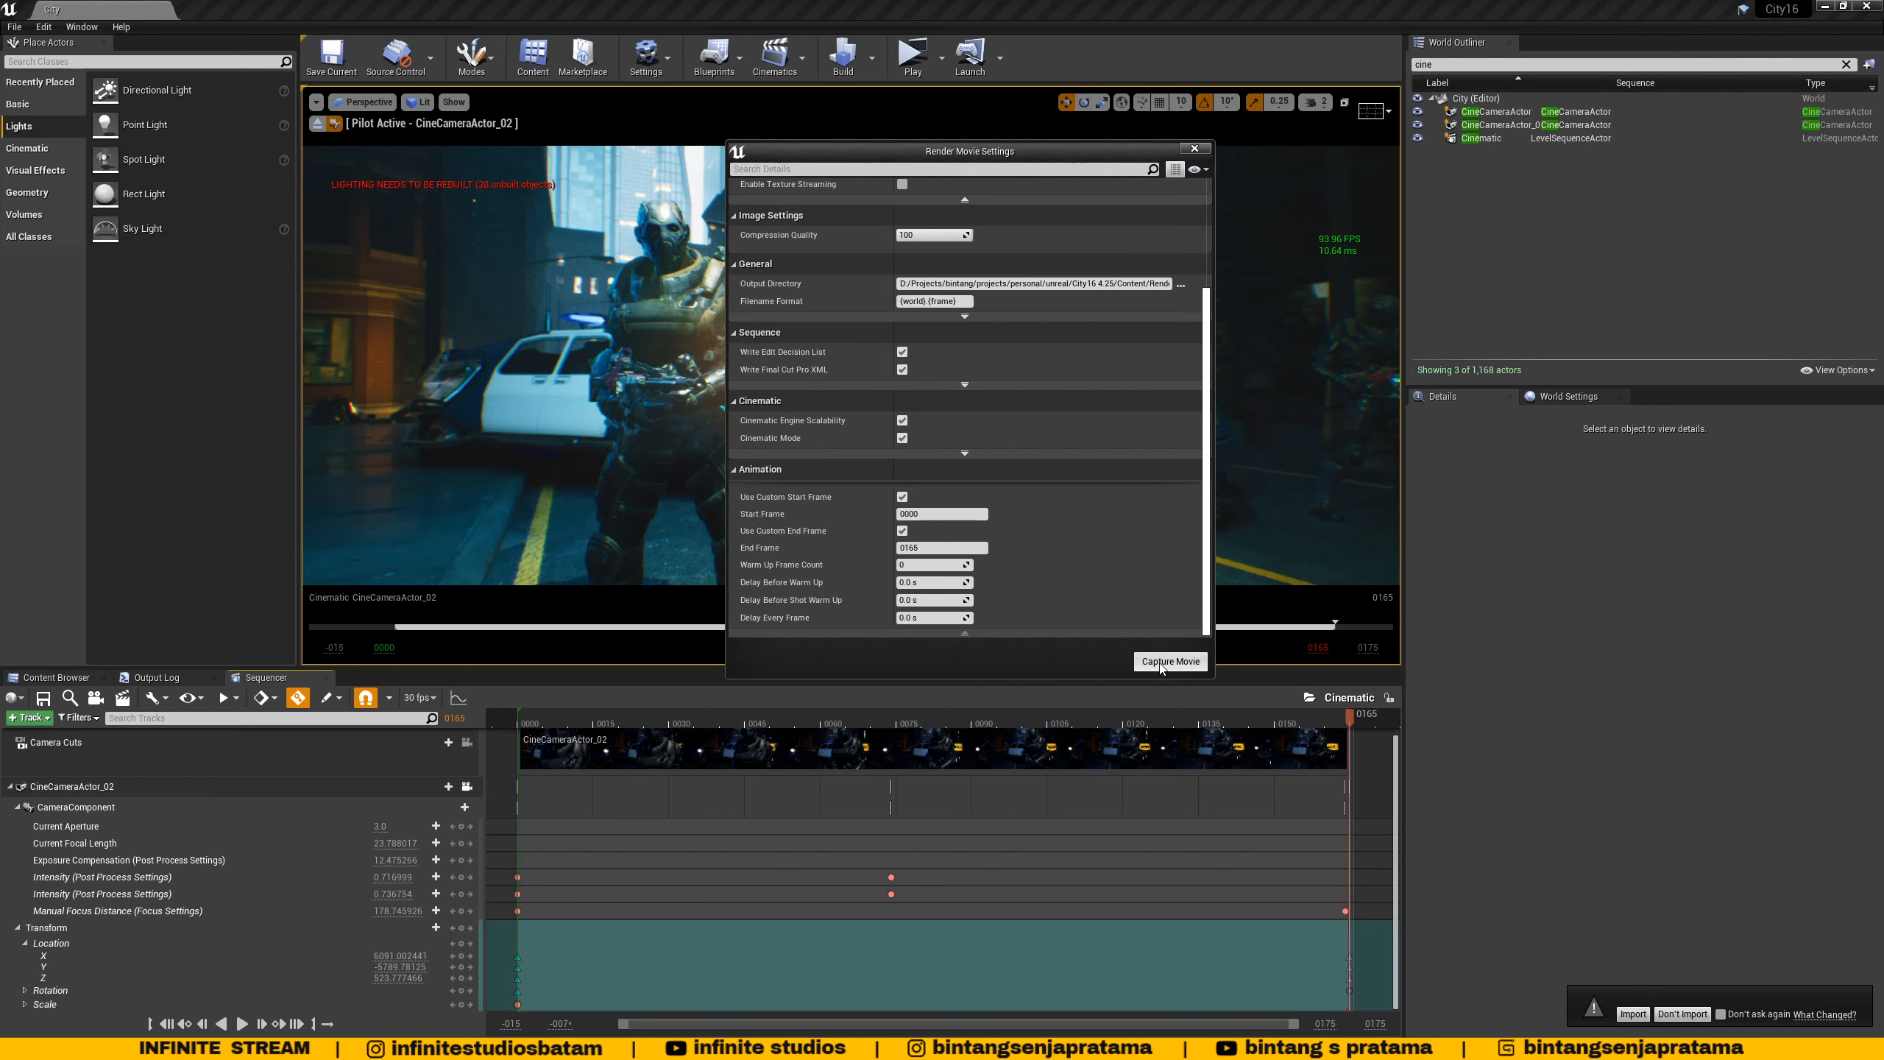
pyautogui.click(920, 583)
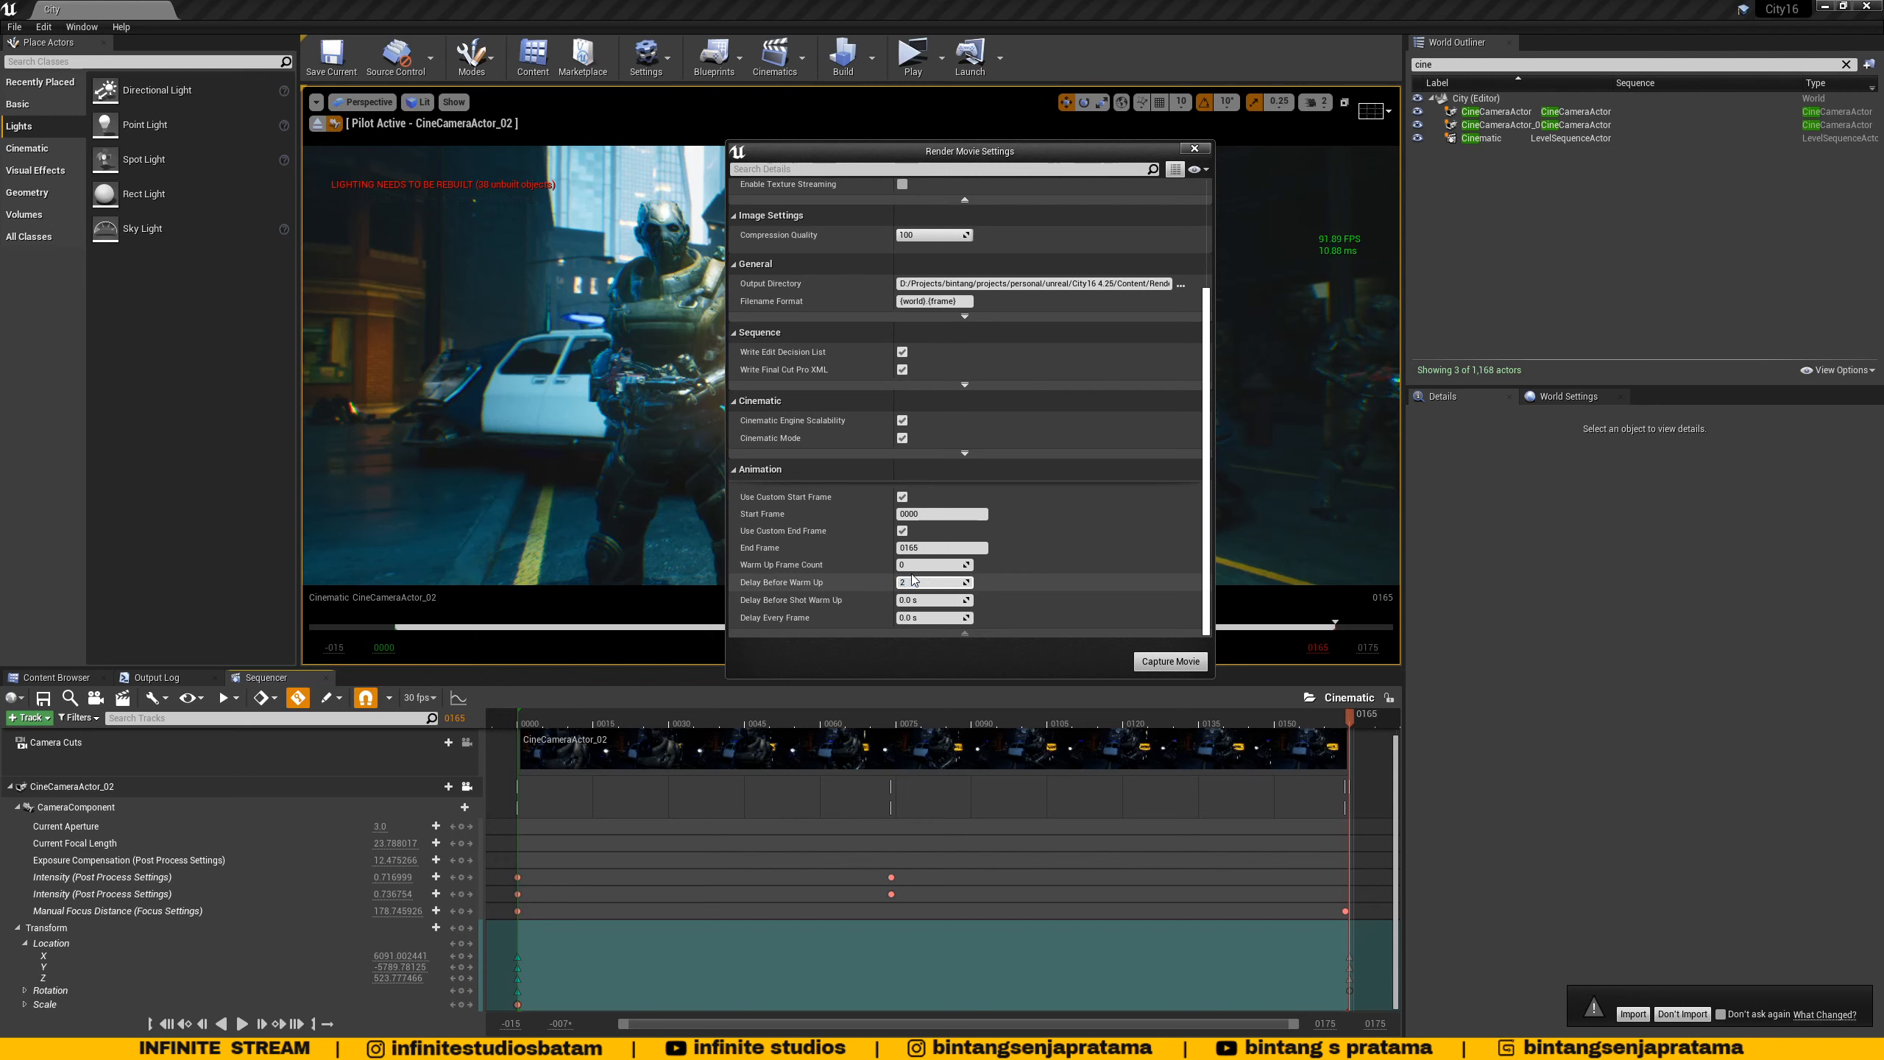
pyautogui.write('2')
pyautogui.press('Return')
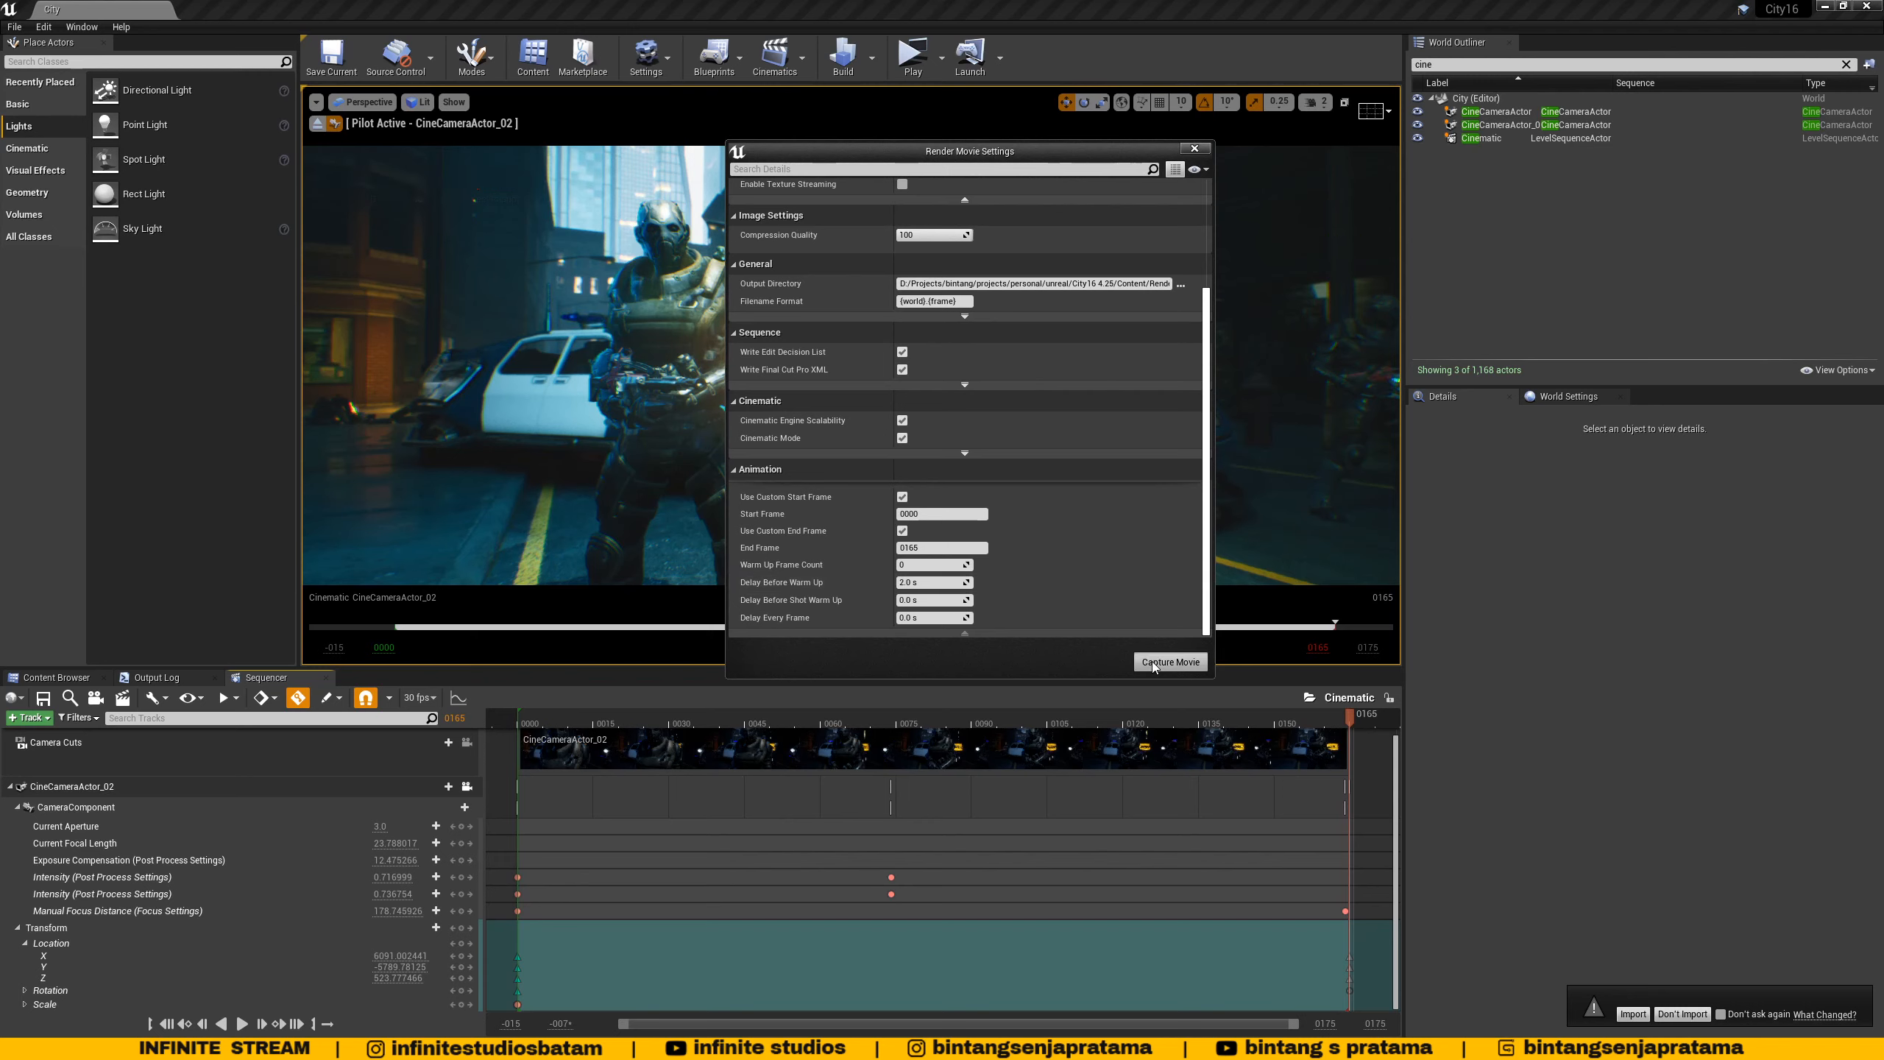
pyautogui.click(1154, 663)
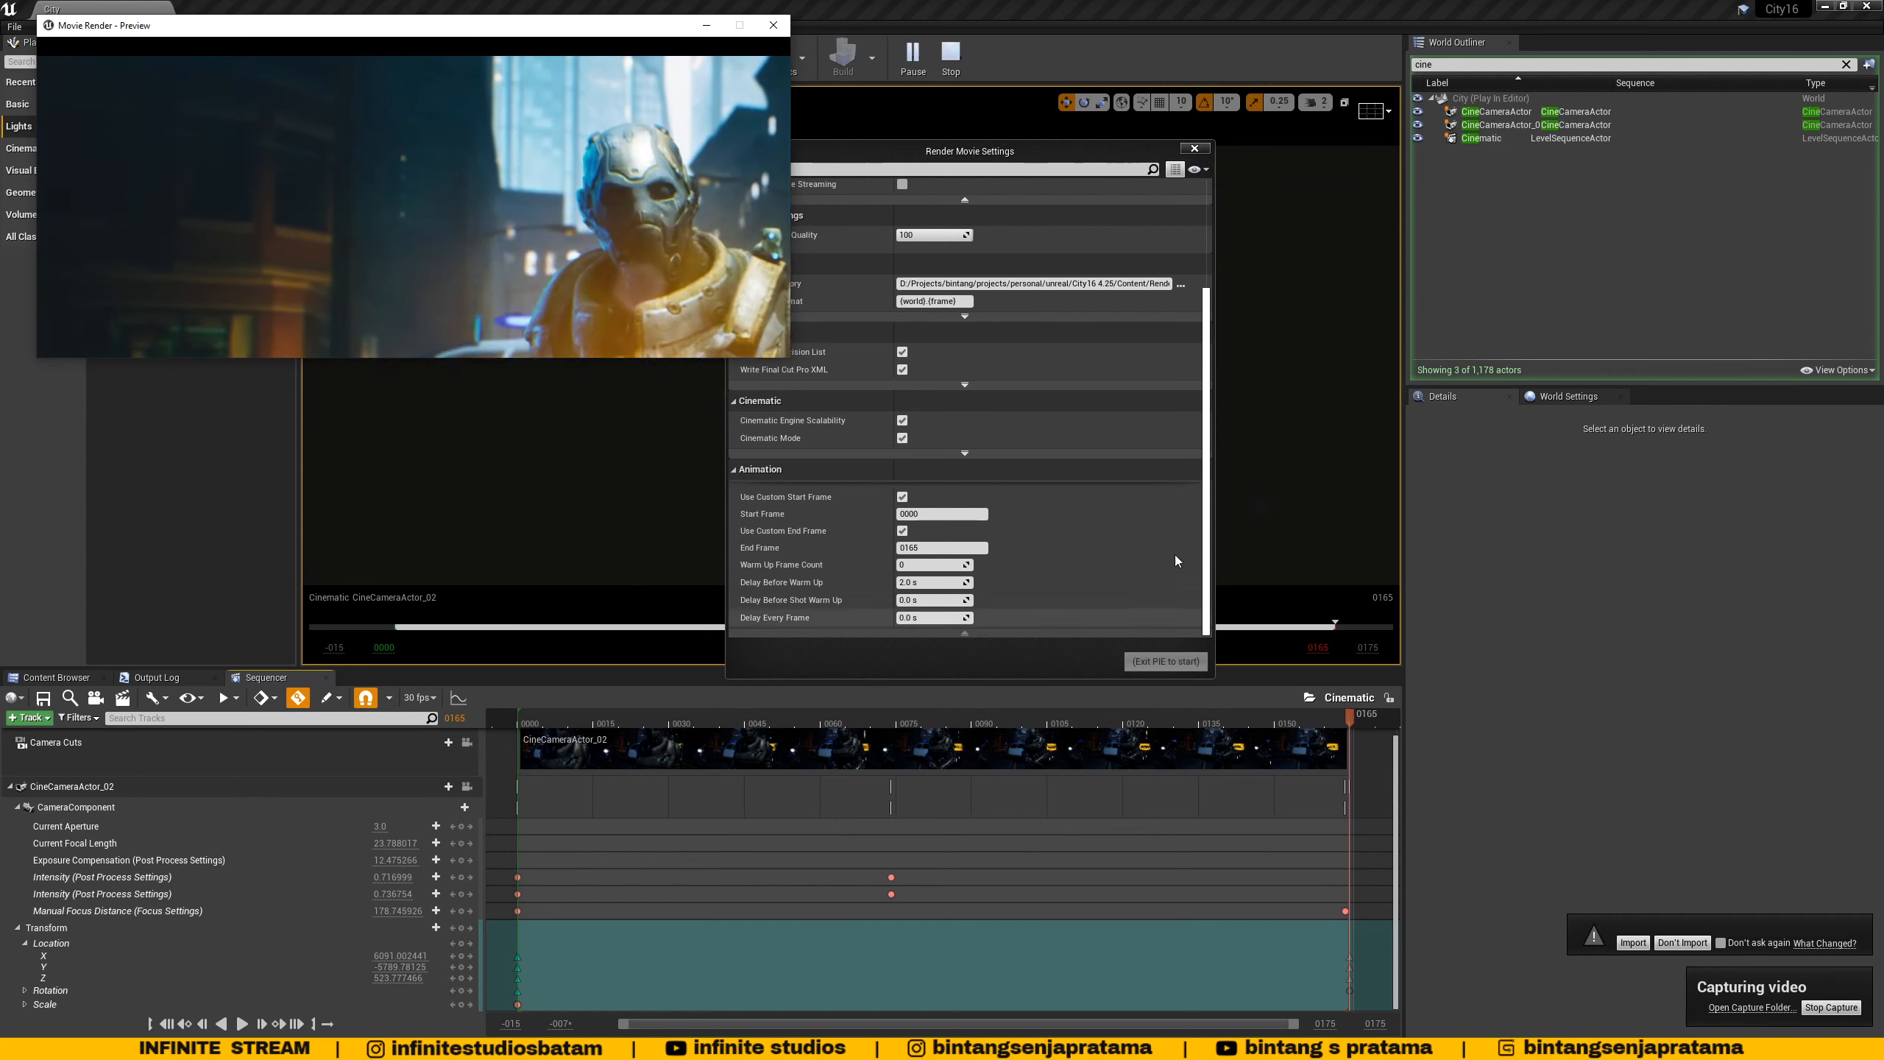
# - Expand the advanced General capture settings to check the Game Mode Override choices, and decline importing the changed source files
pyautogui.click(984, 317)
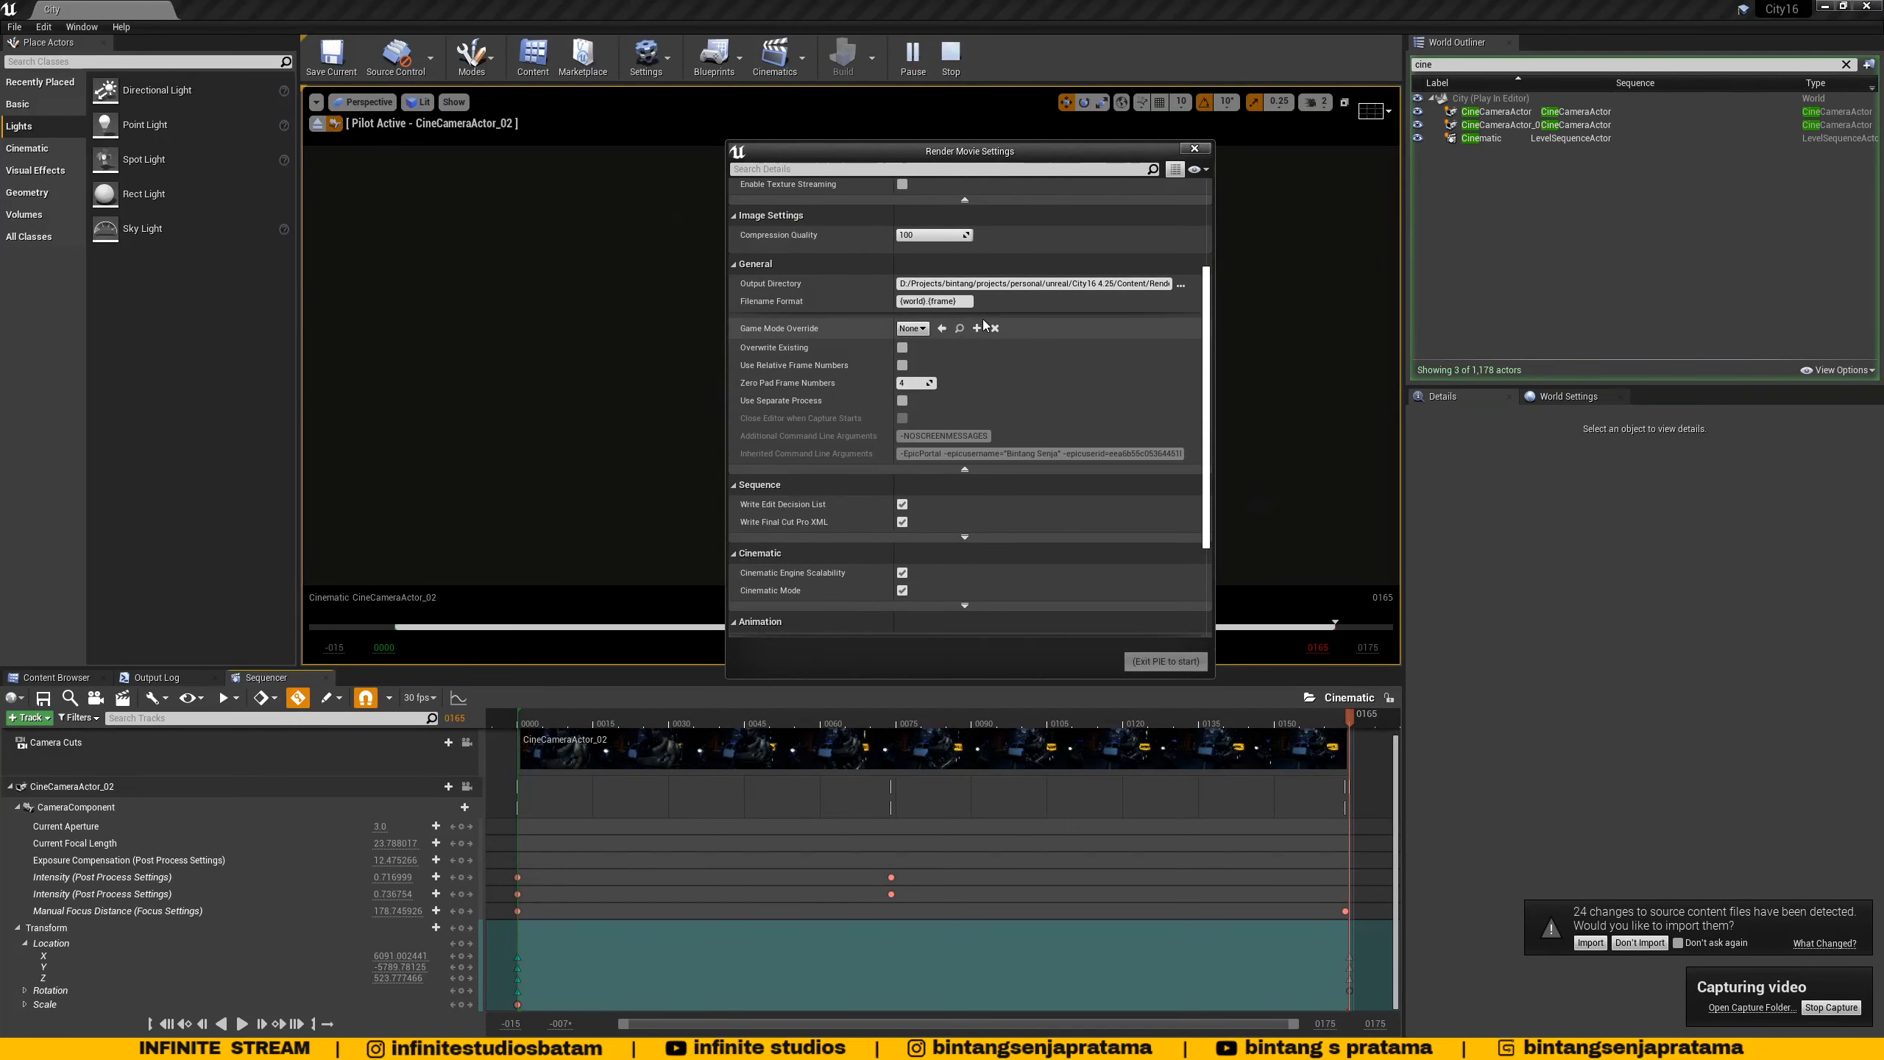
pyautogui.click(918, 332)
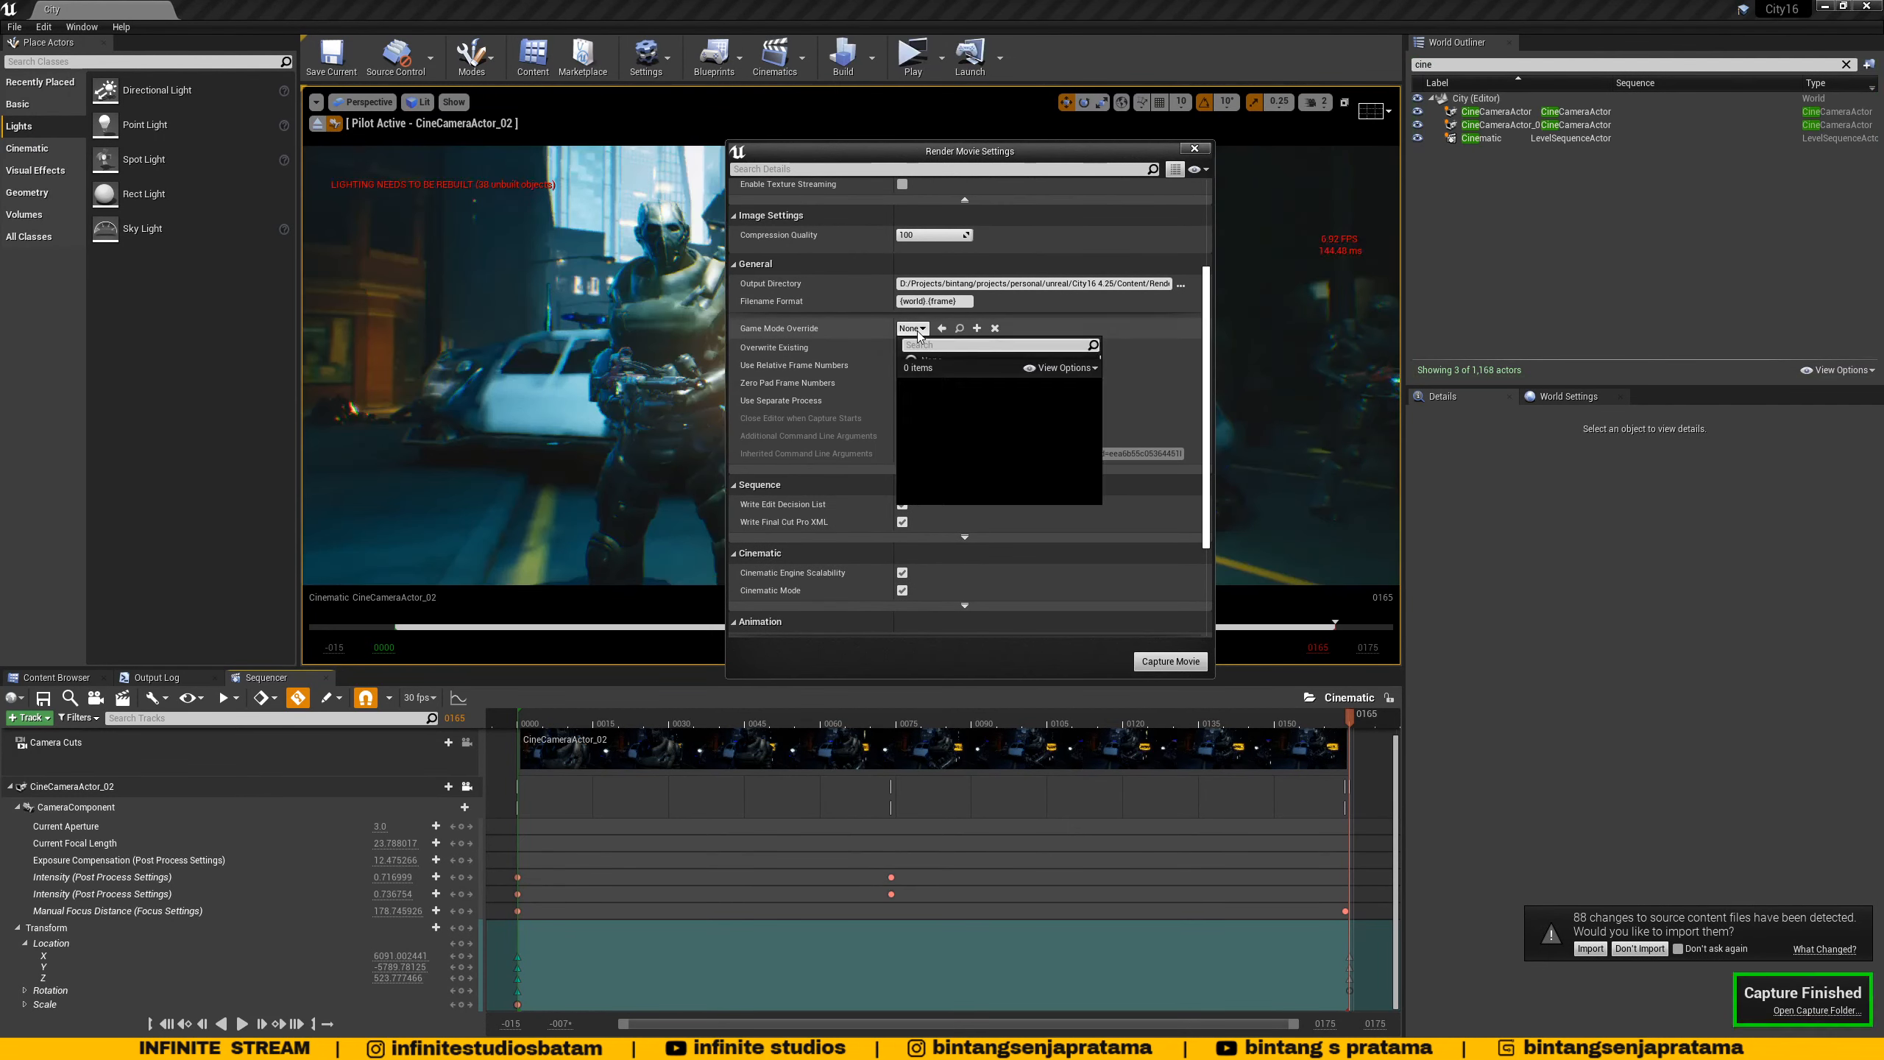
pyautogui.click(920, 332)
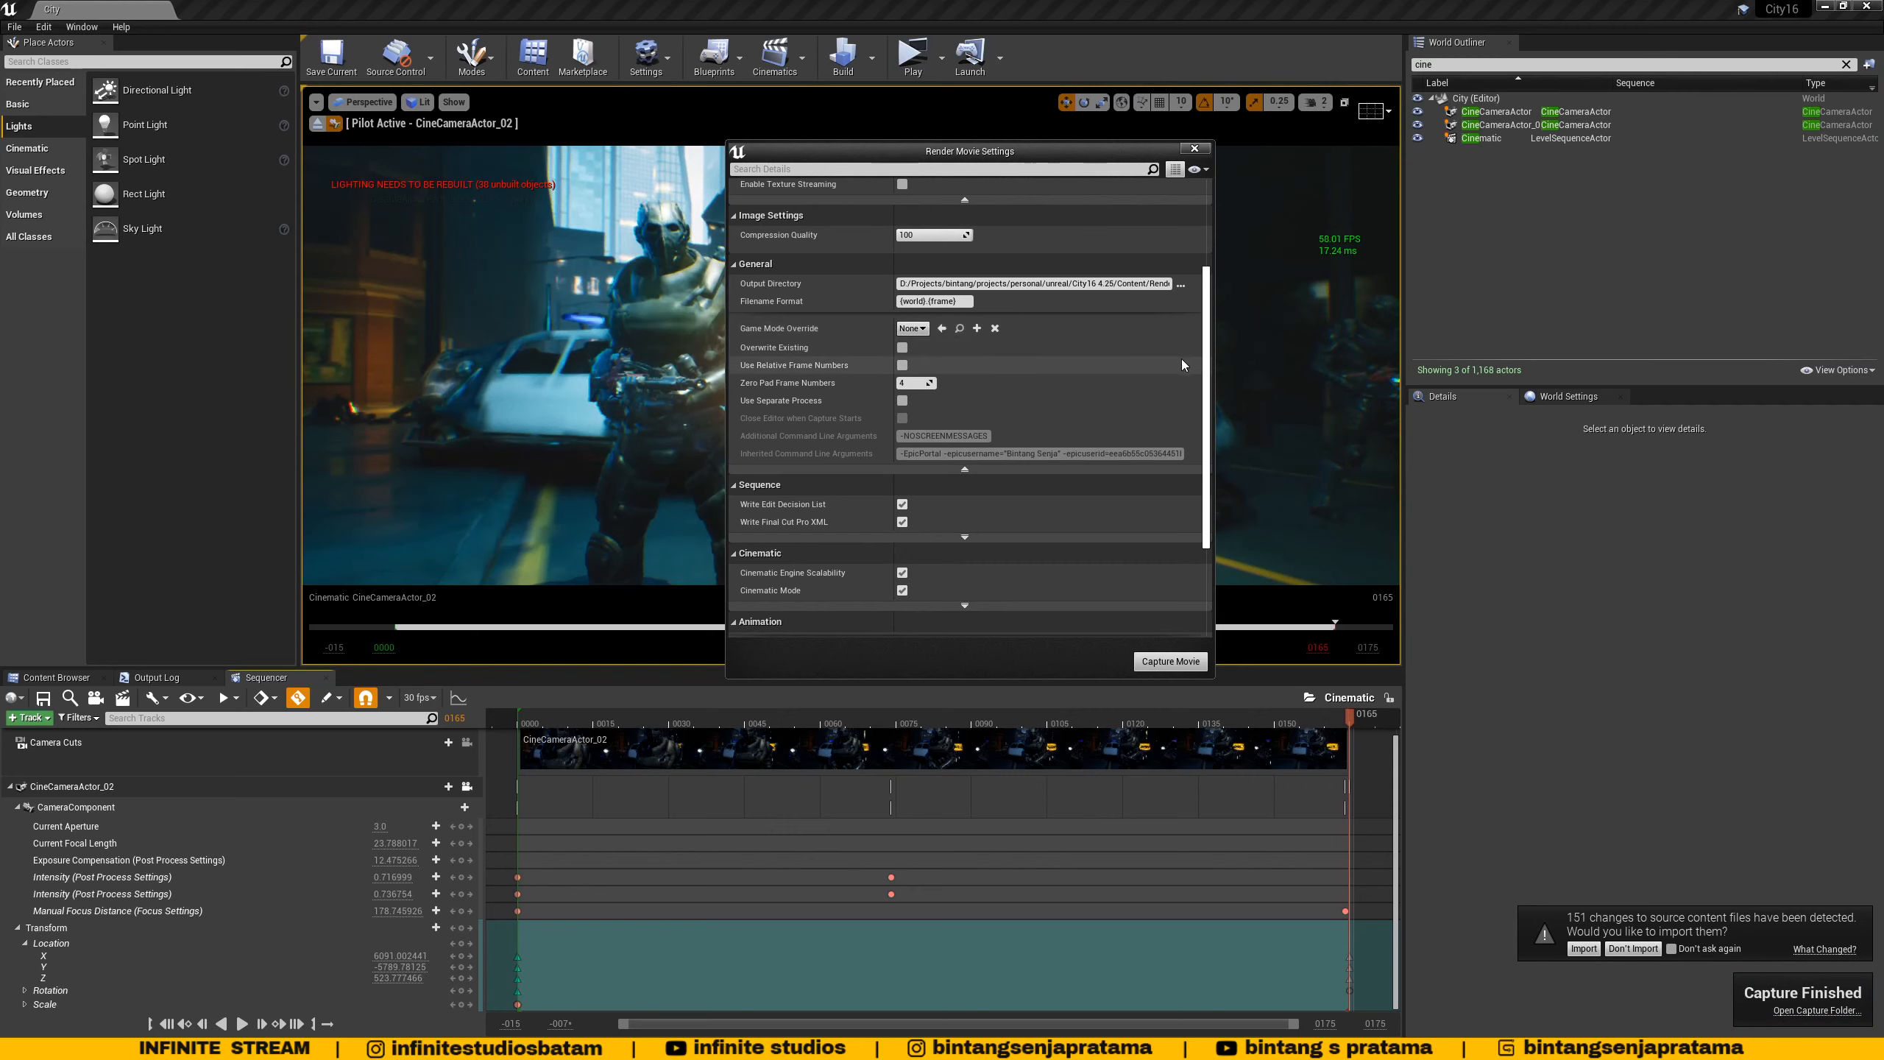
pyautogui.scroll(-2, 1176, 363)
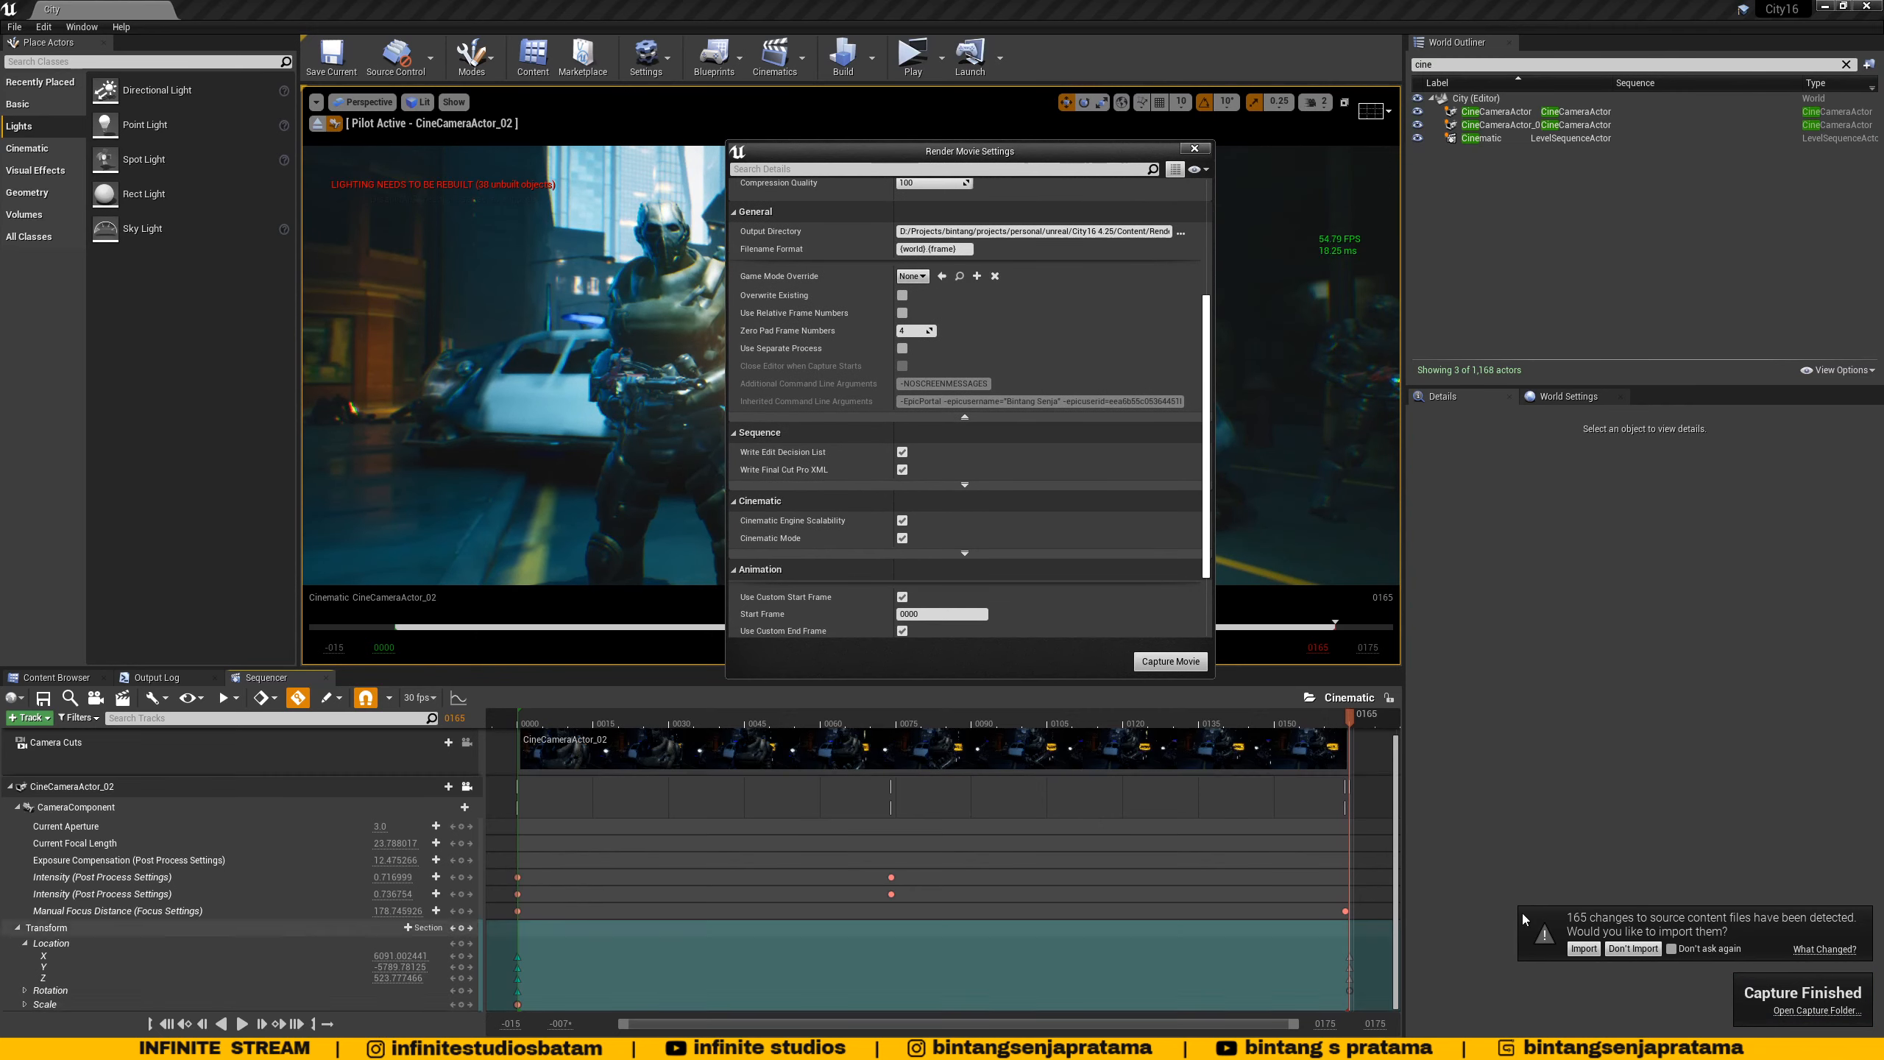
pyautogui.click(1633, 949)
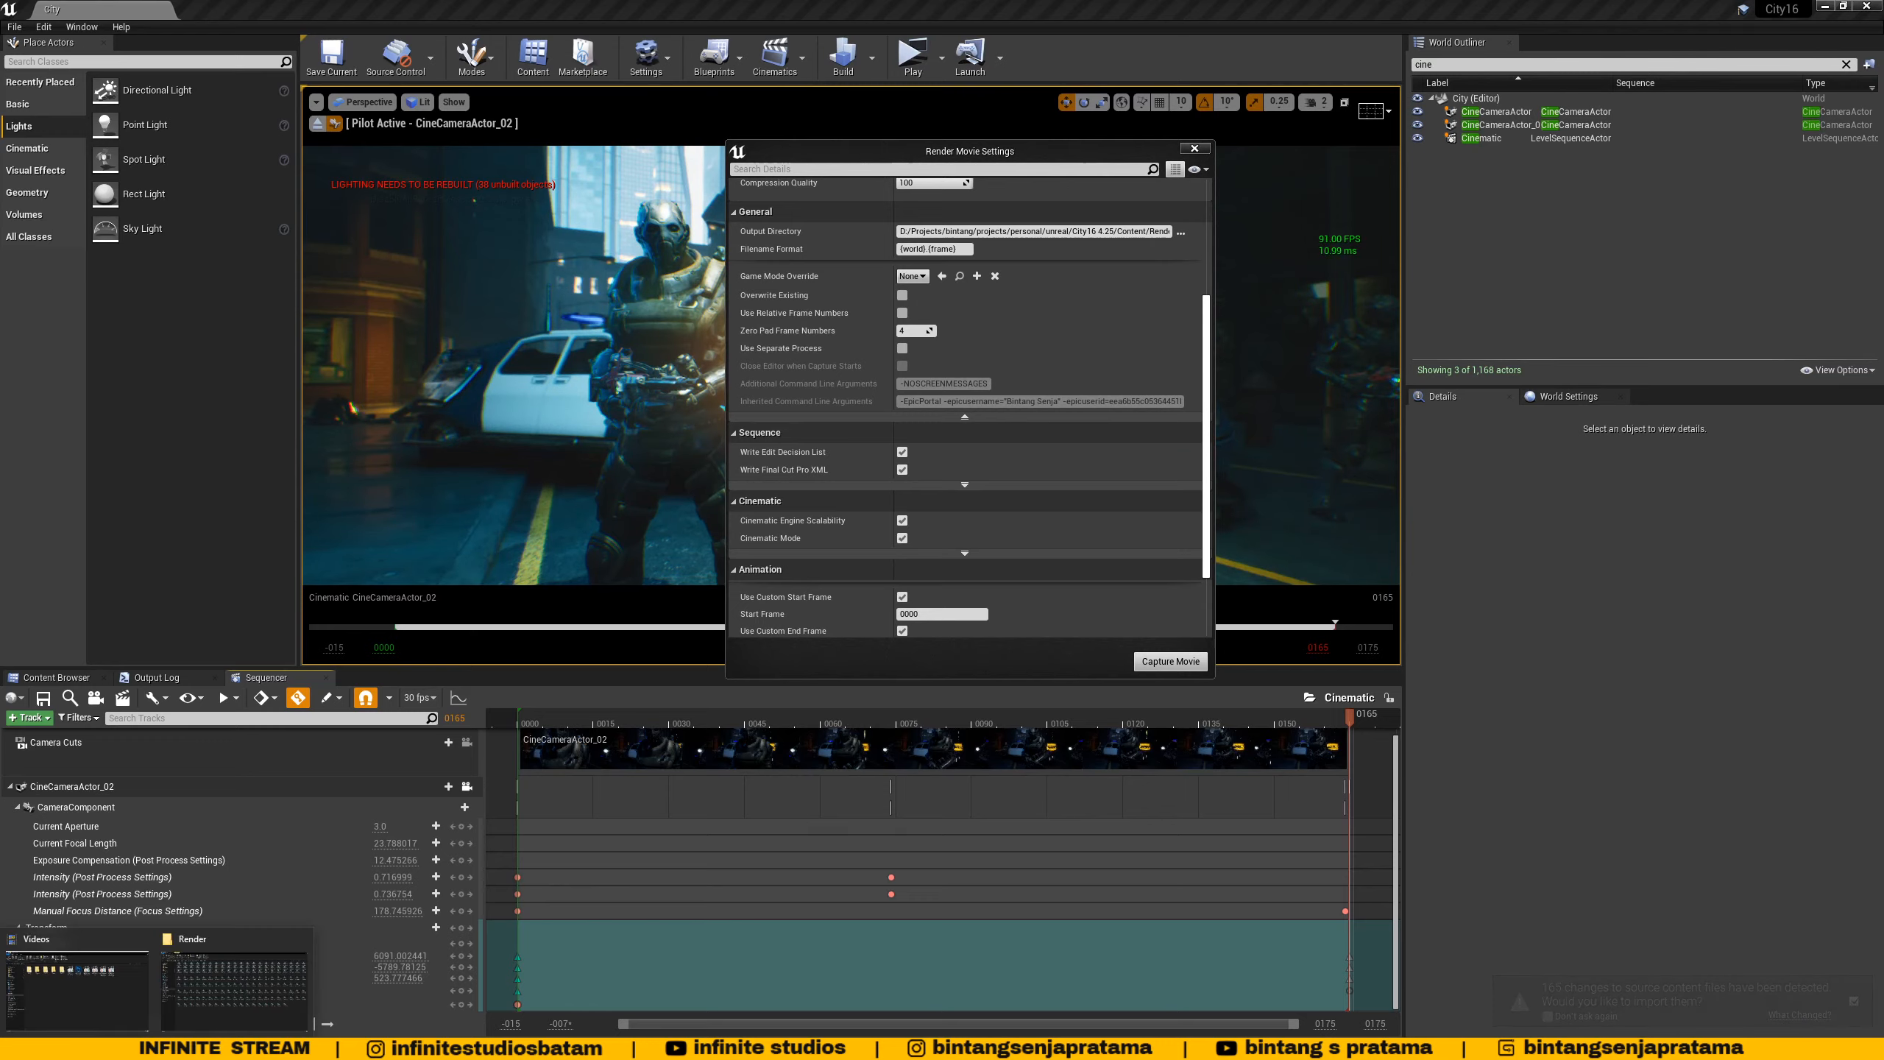
# - Switch to the Render folder in File Explorer and refresh its list of rendered frames
pyautogui.click(189, 1005)
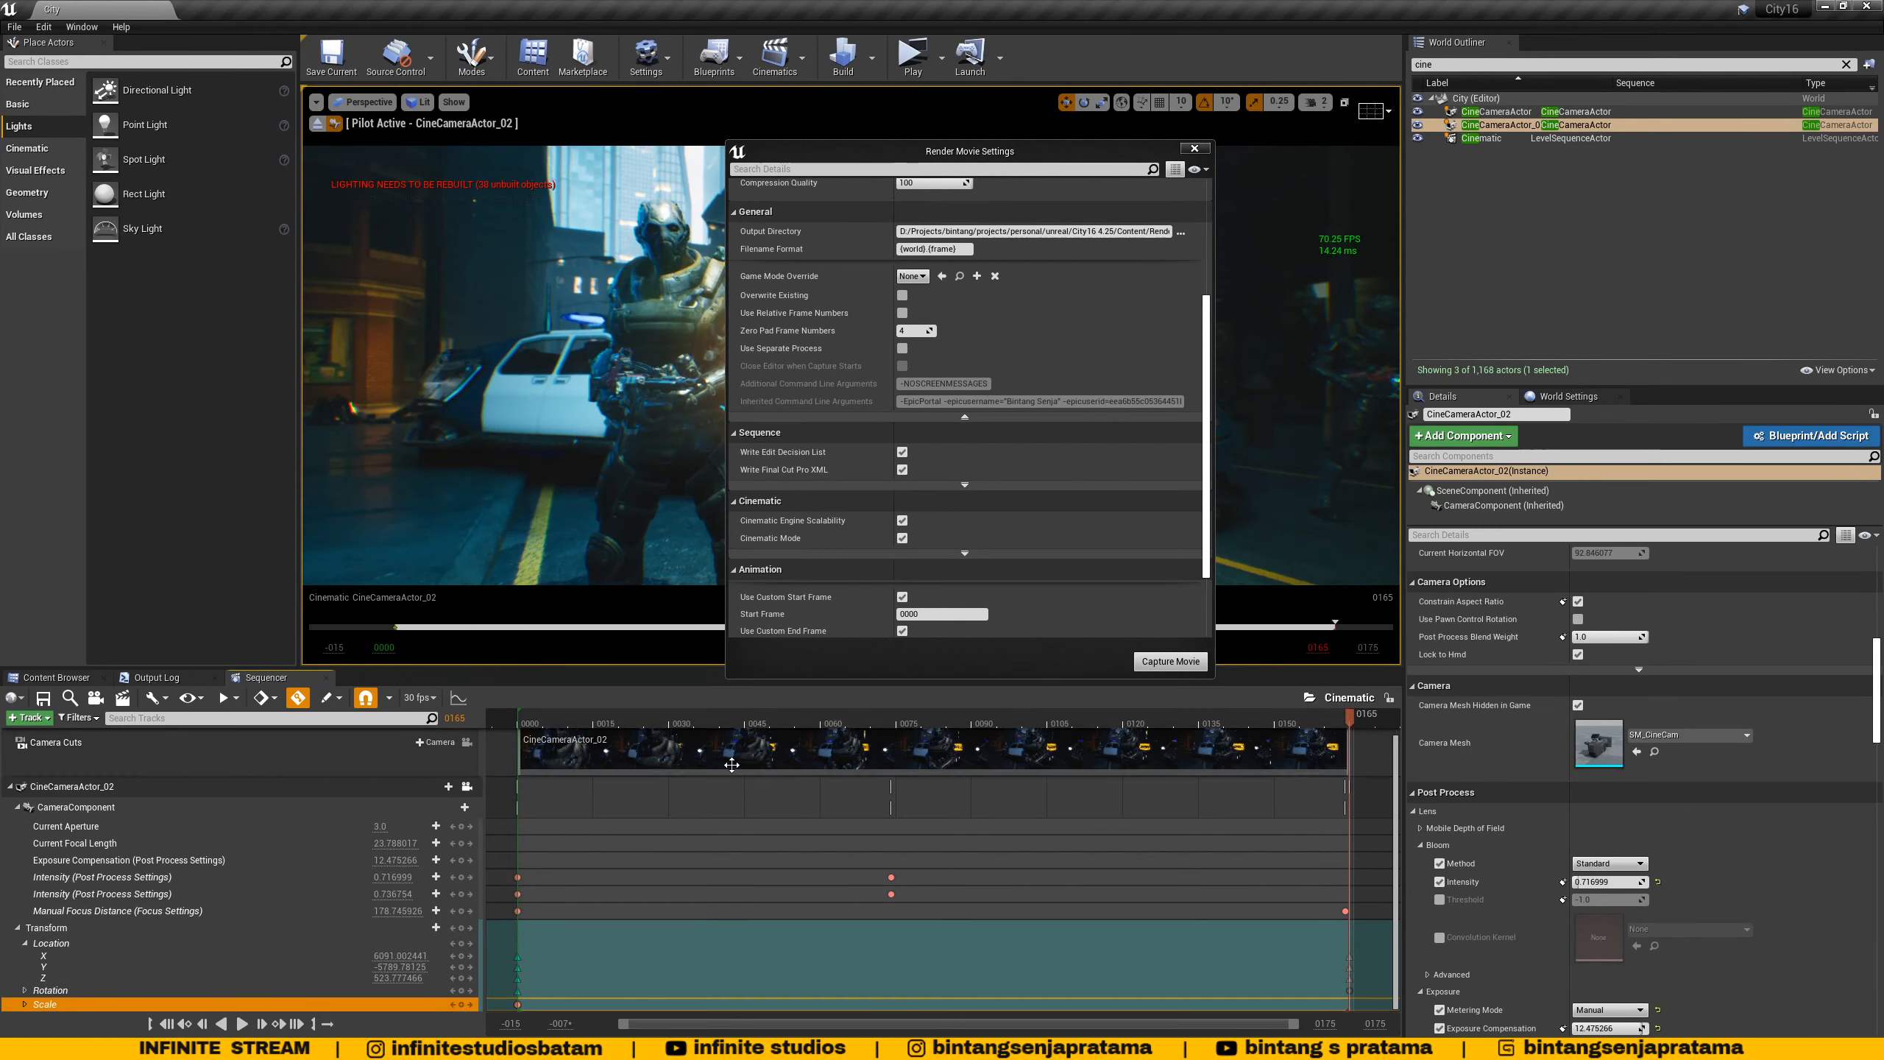
pyautogui.click(250, 995)
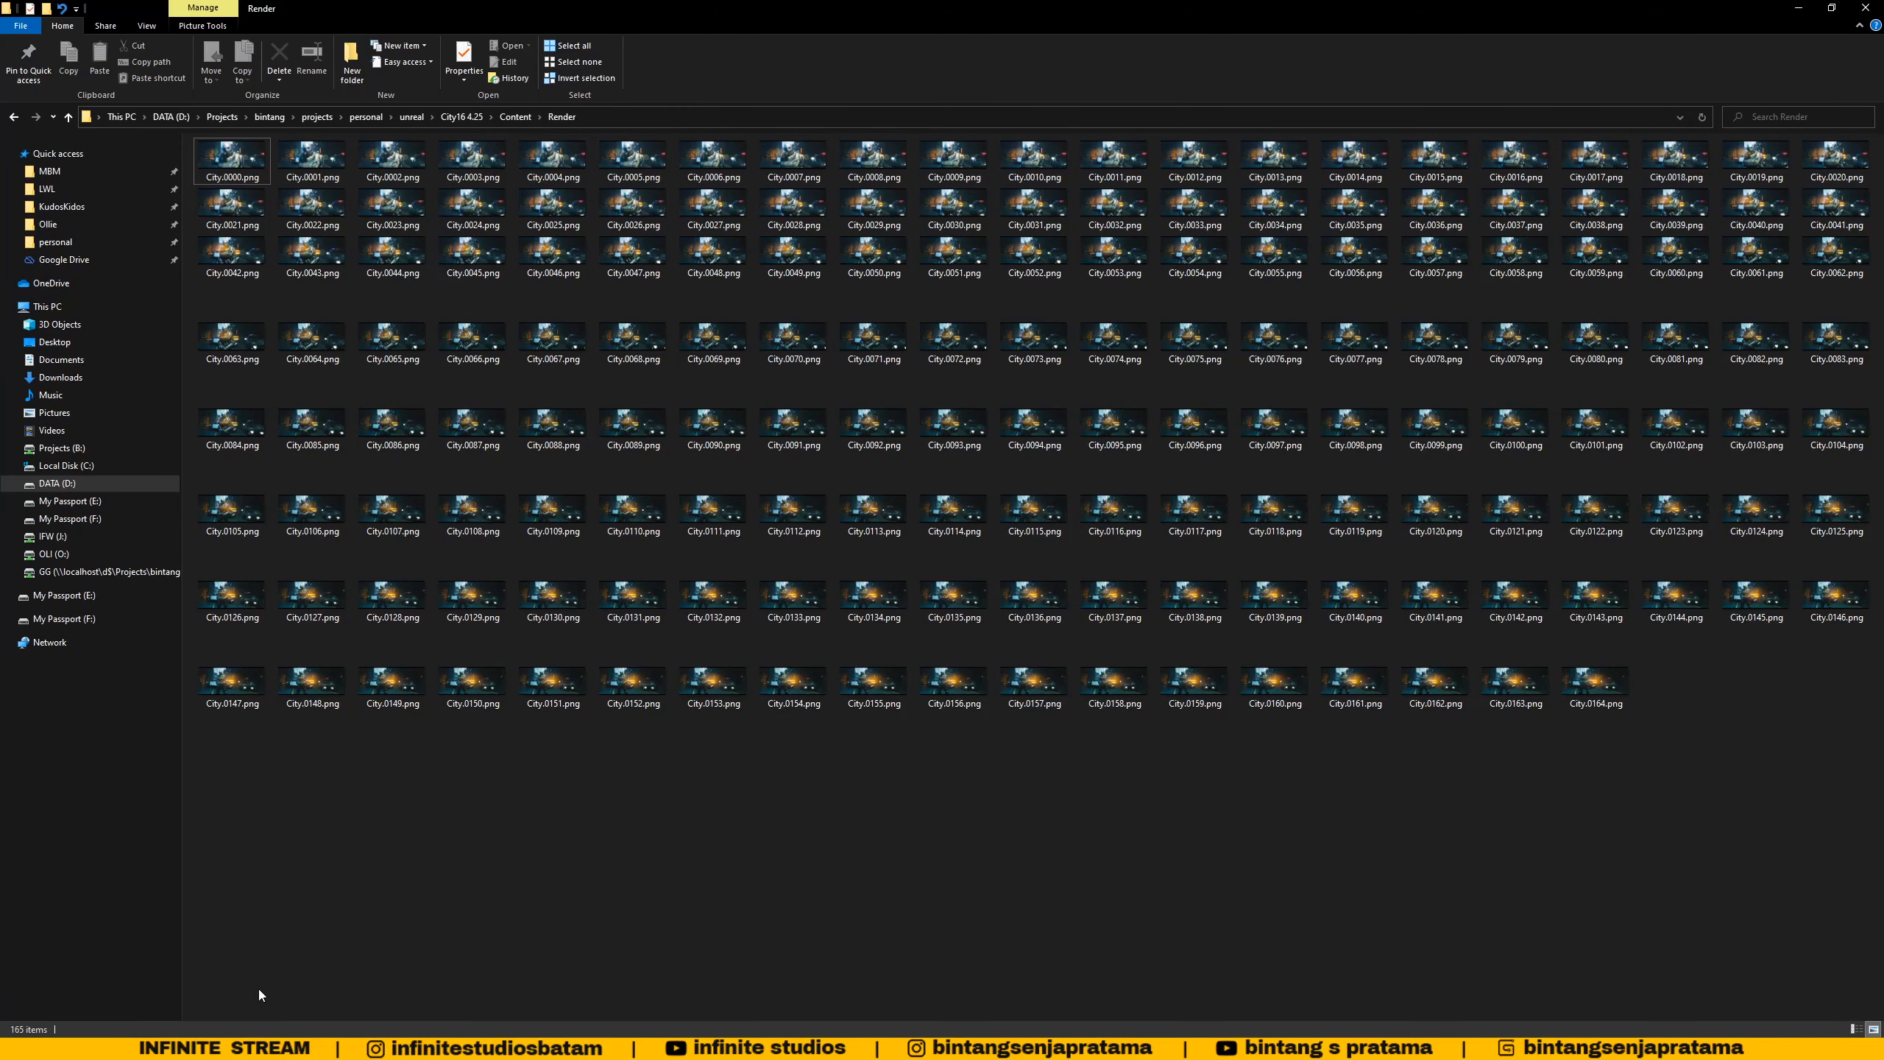
pyautogui.rightClick(757, 820)
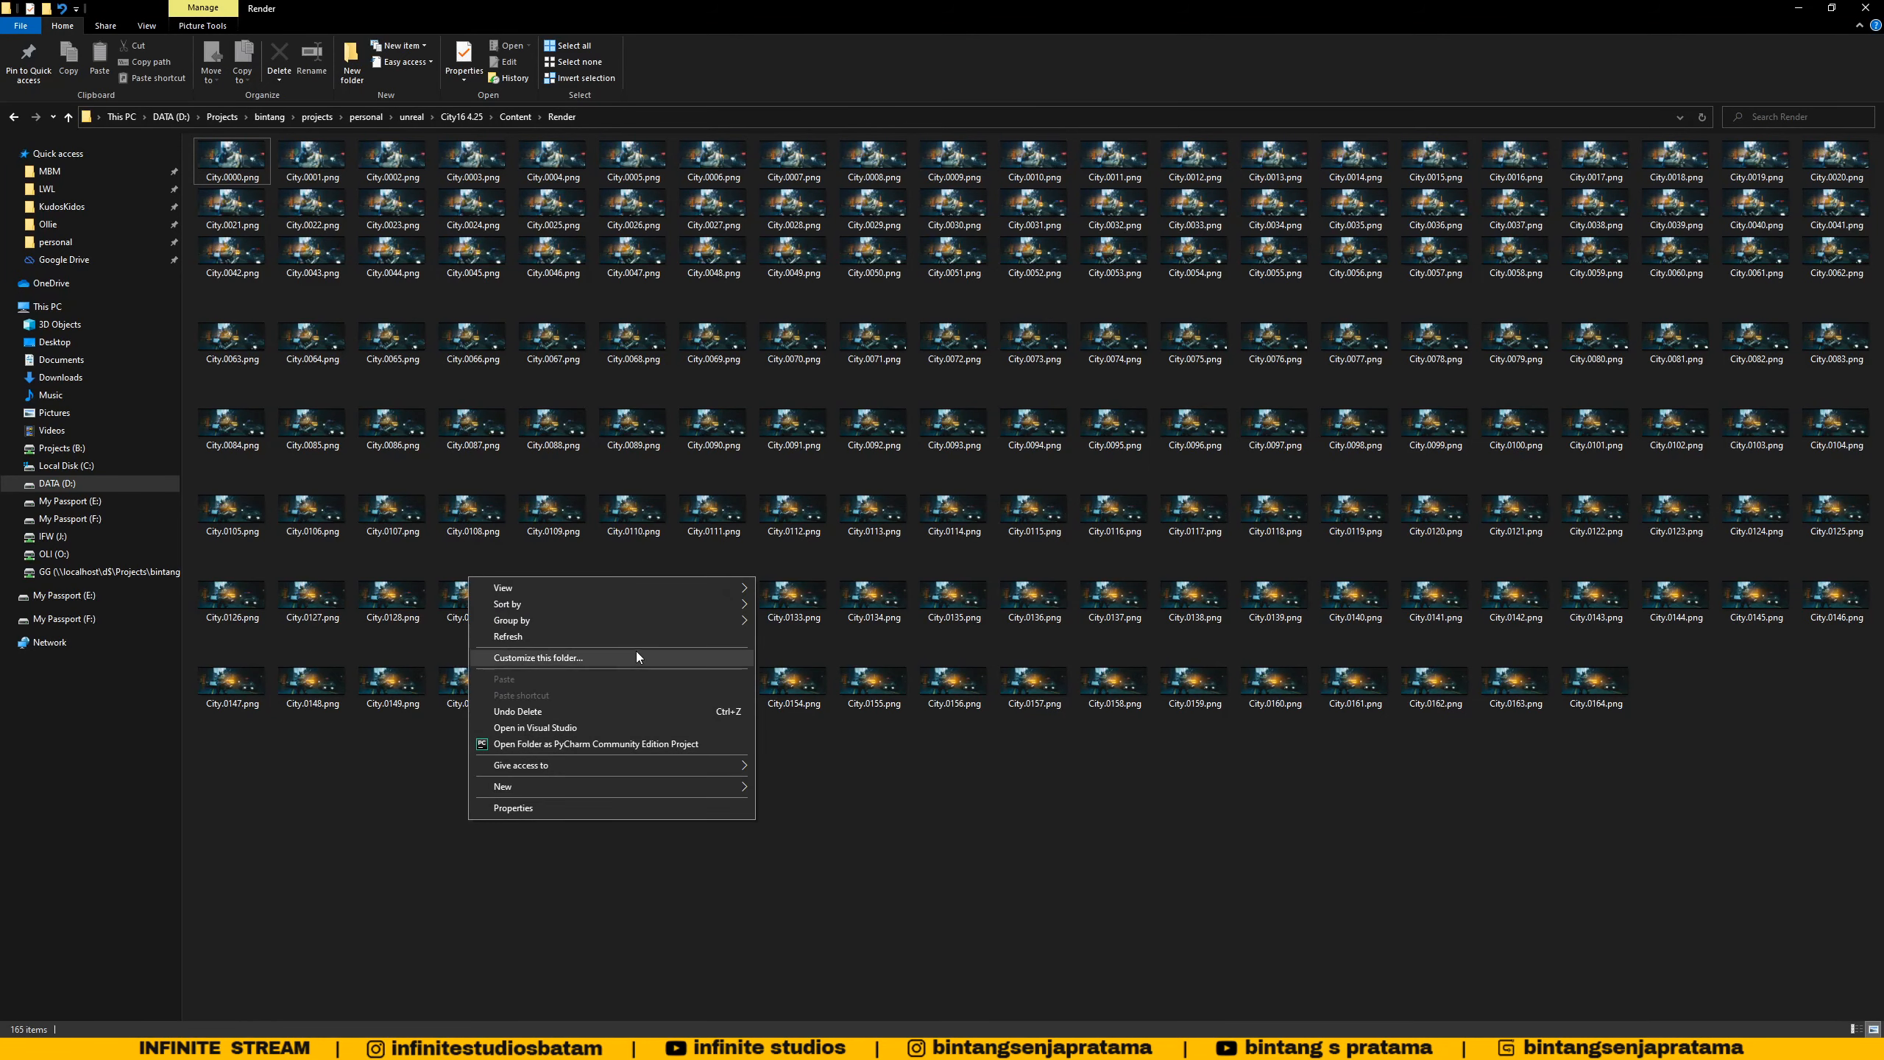
pyautogui.click(622, 639)
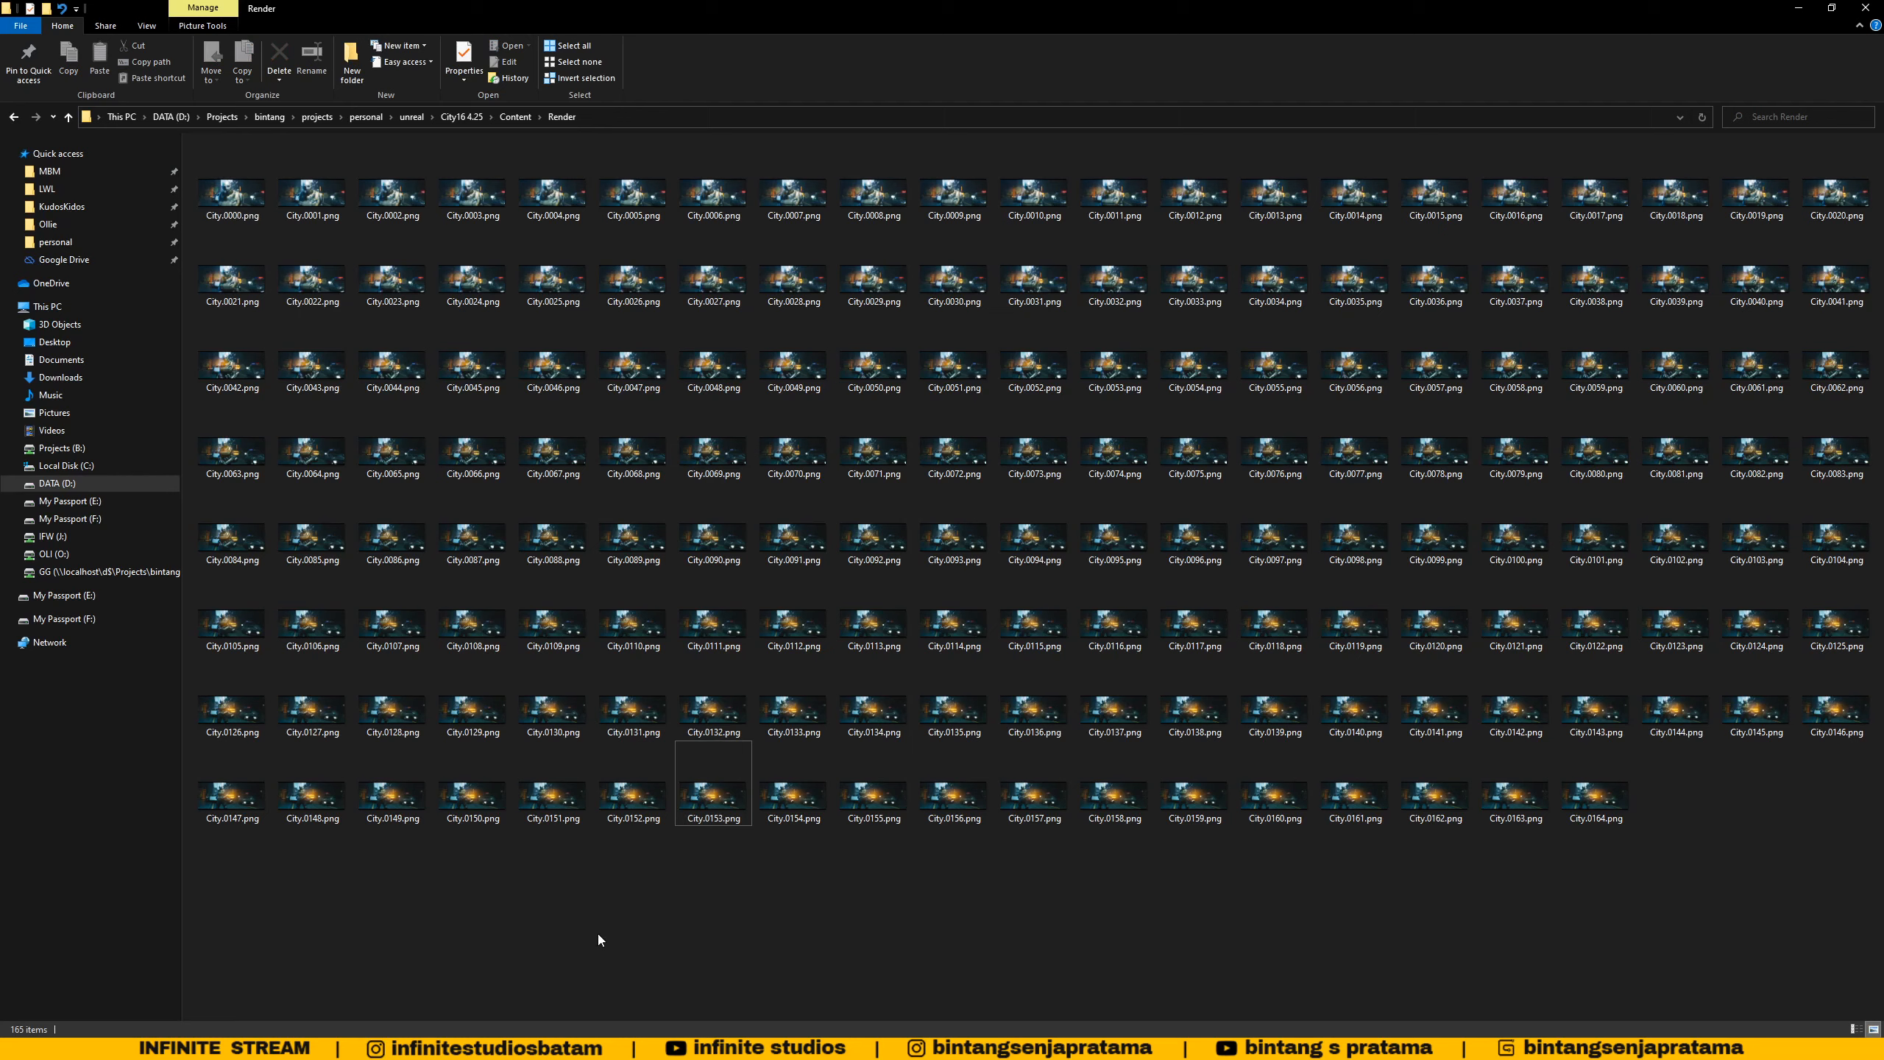
# - Open City.0000.png with Keyframe Pro, shrink the player window, and replace the loaded frames with a new empty project
pyautogui.rightClick(247, 200)
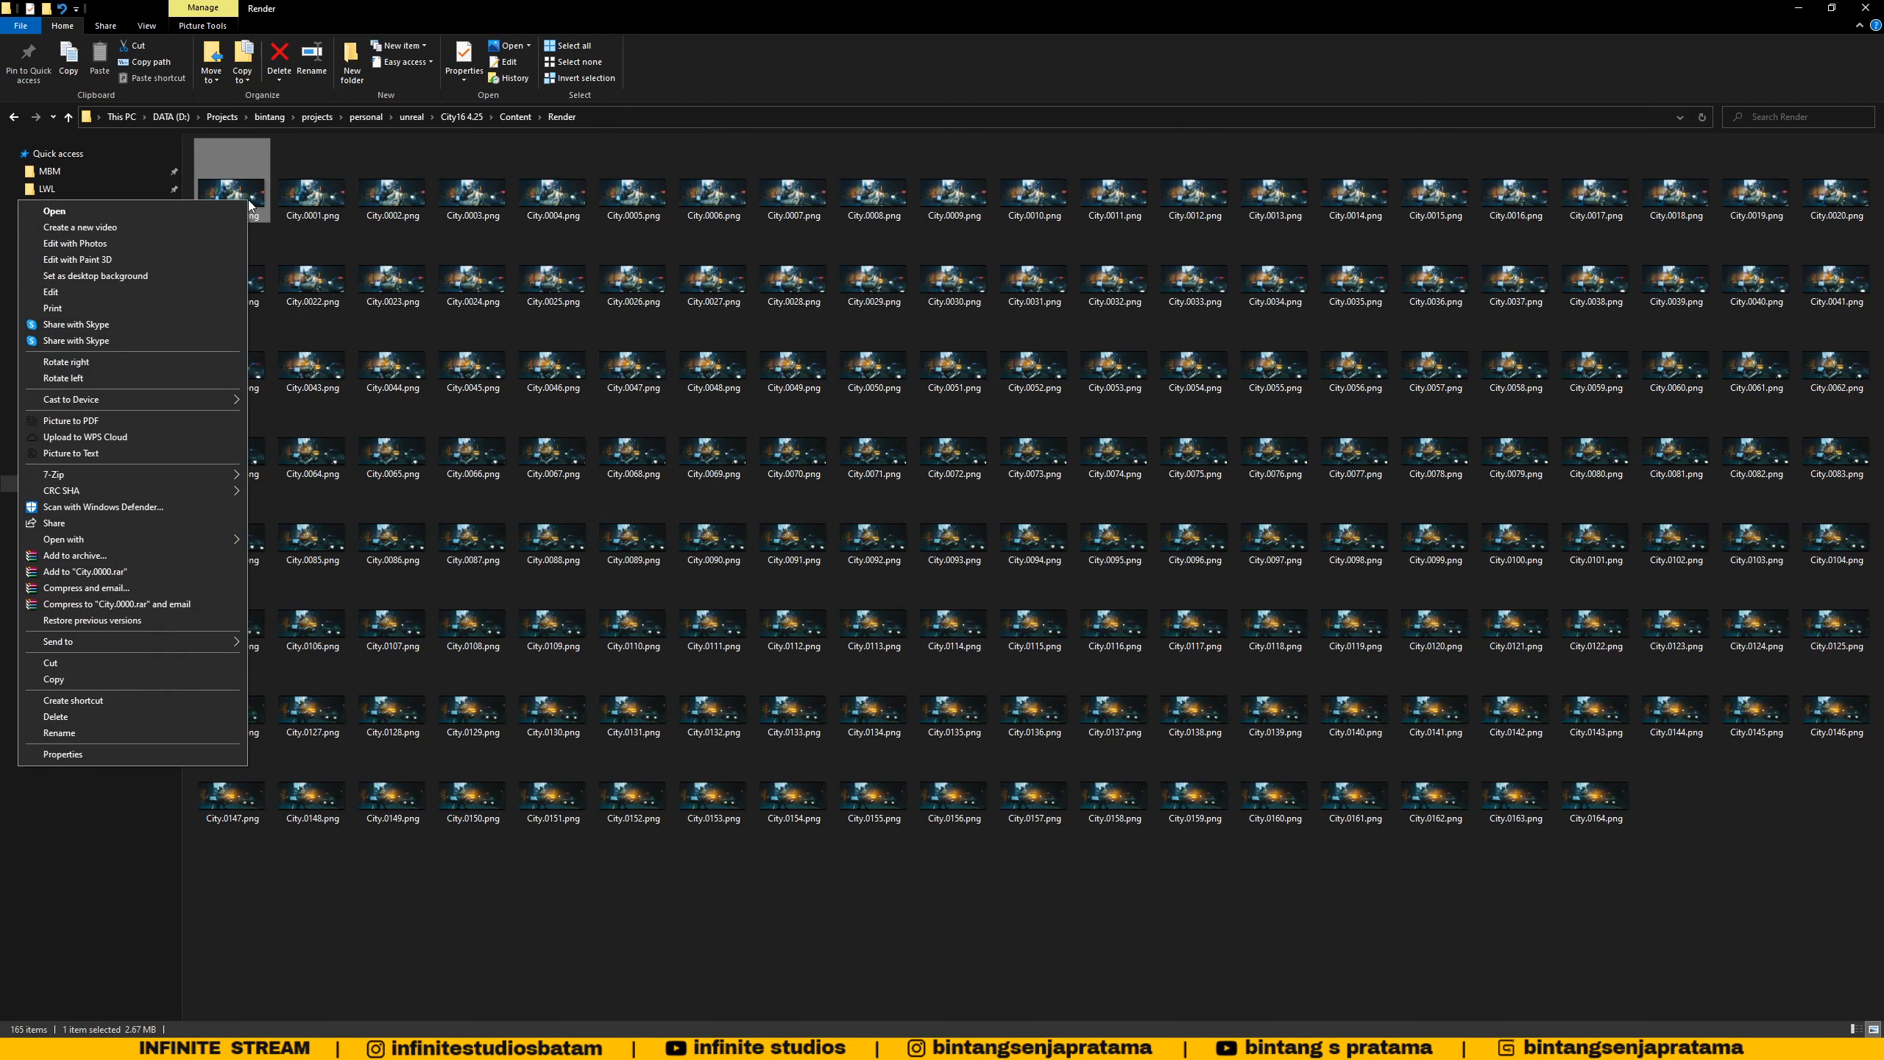
pyautogui.moveTo(123, 536)
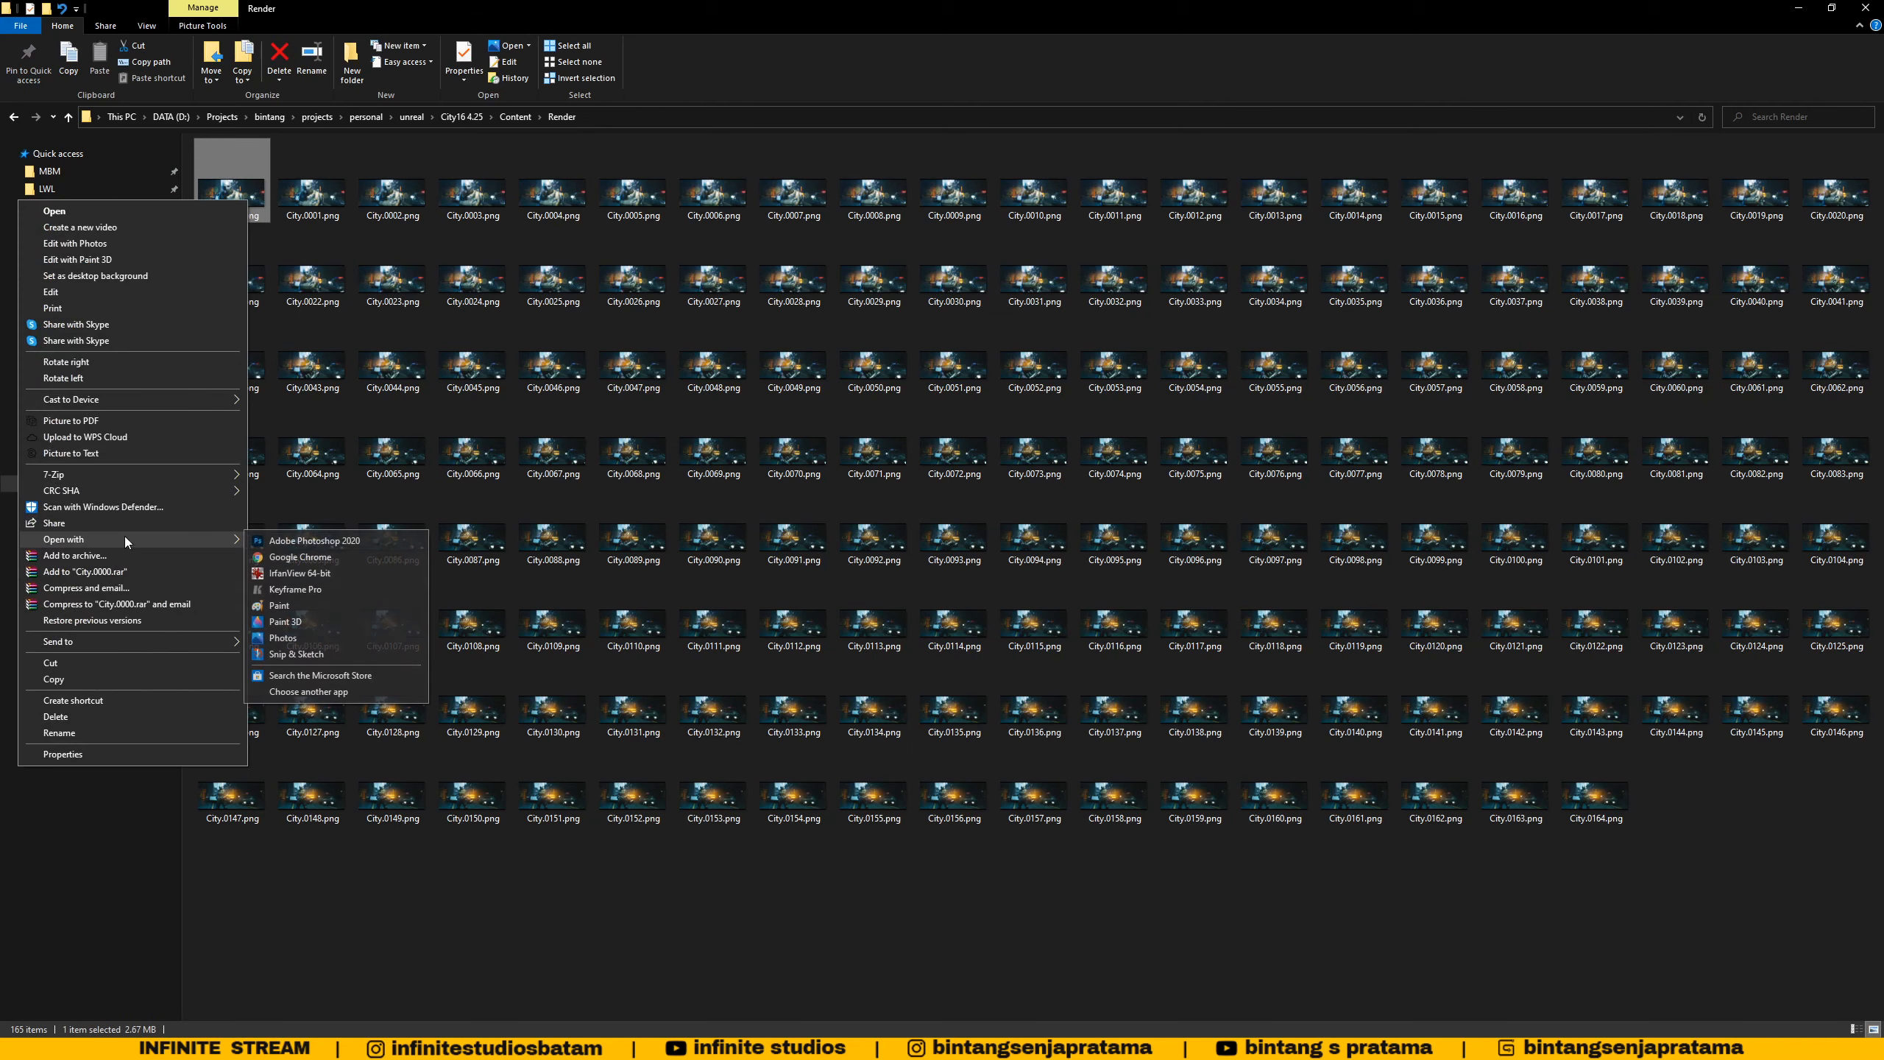
pyautogui.click(267, 589)
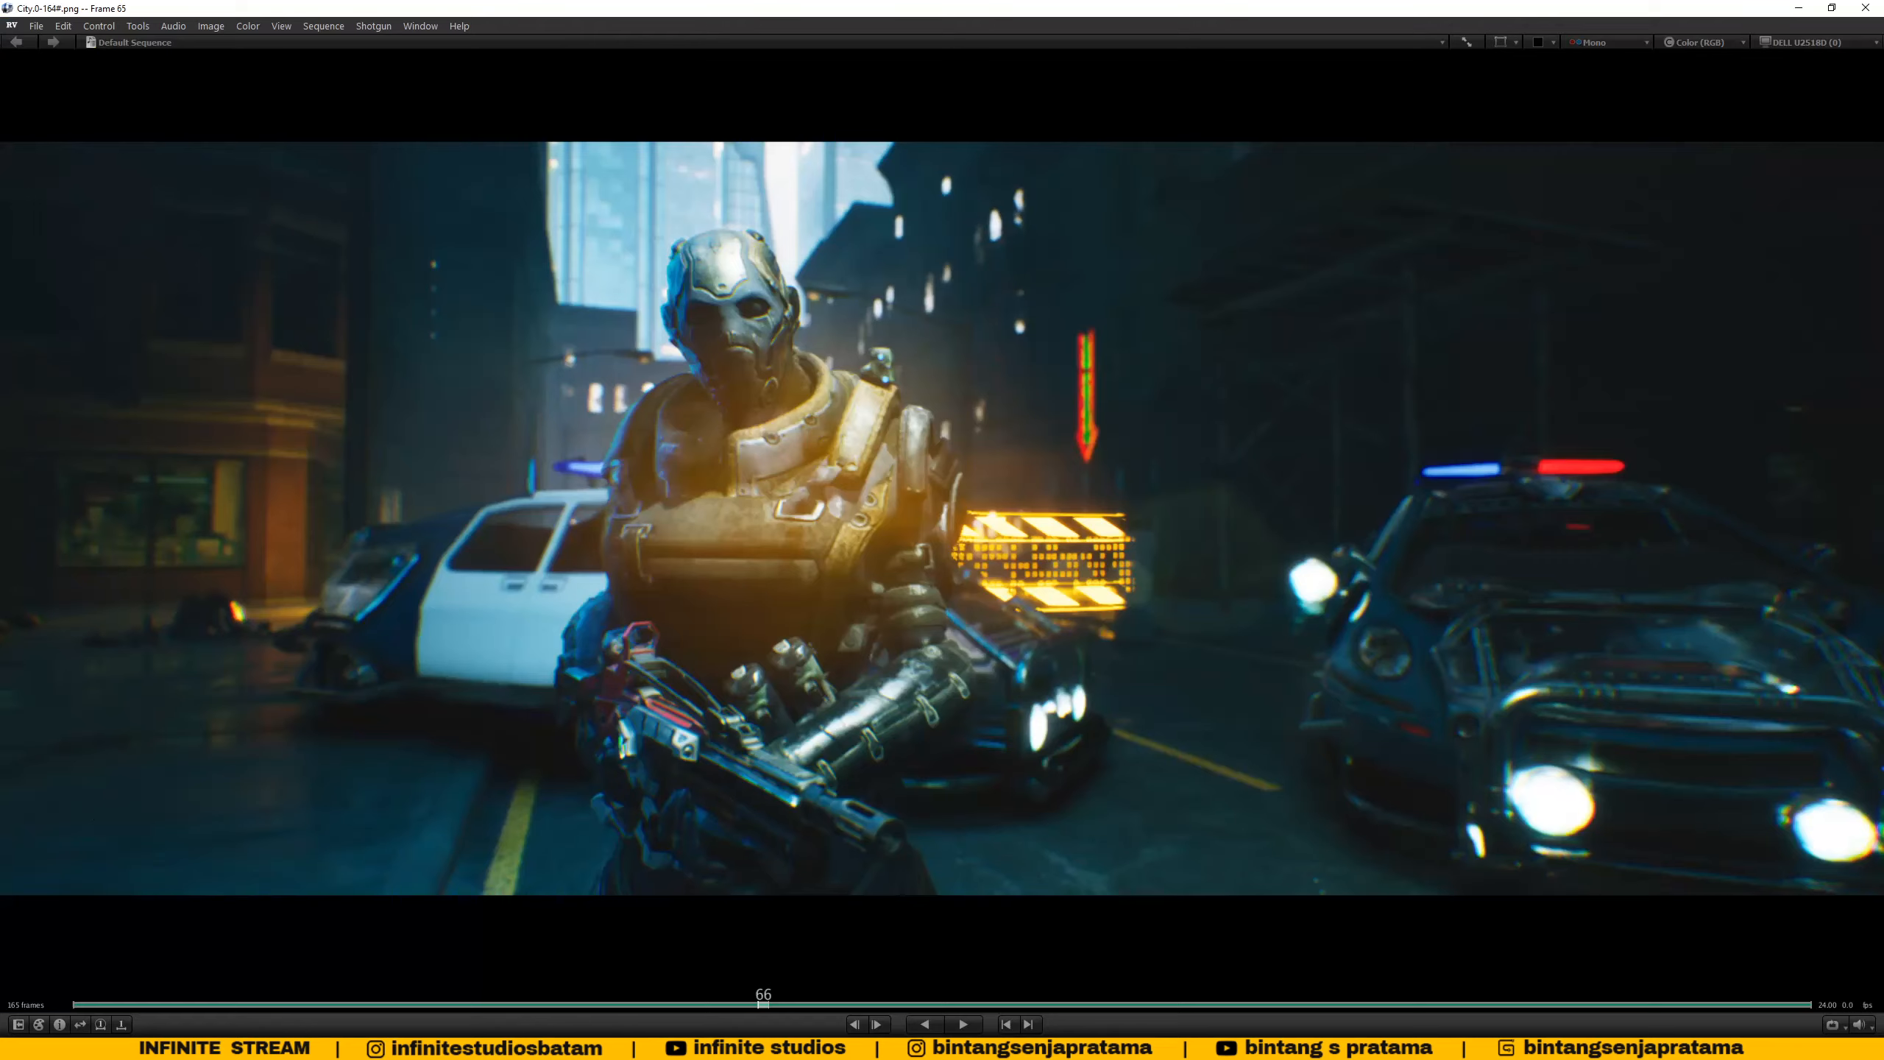
pyautogui.moveTo(942, 8); pyautogui.dragTo(1022, 253)
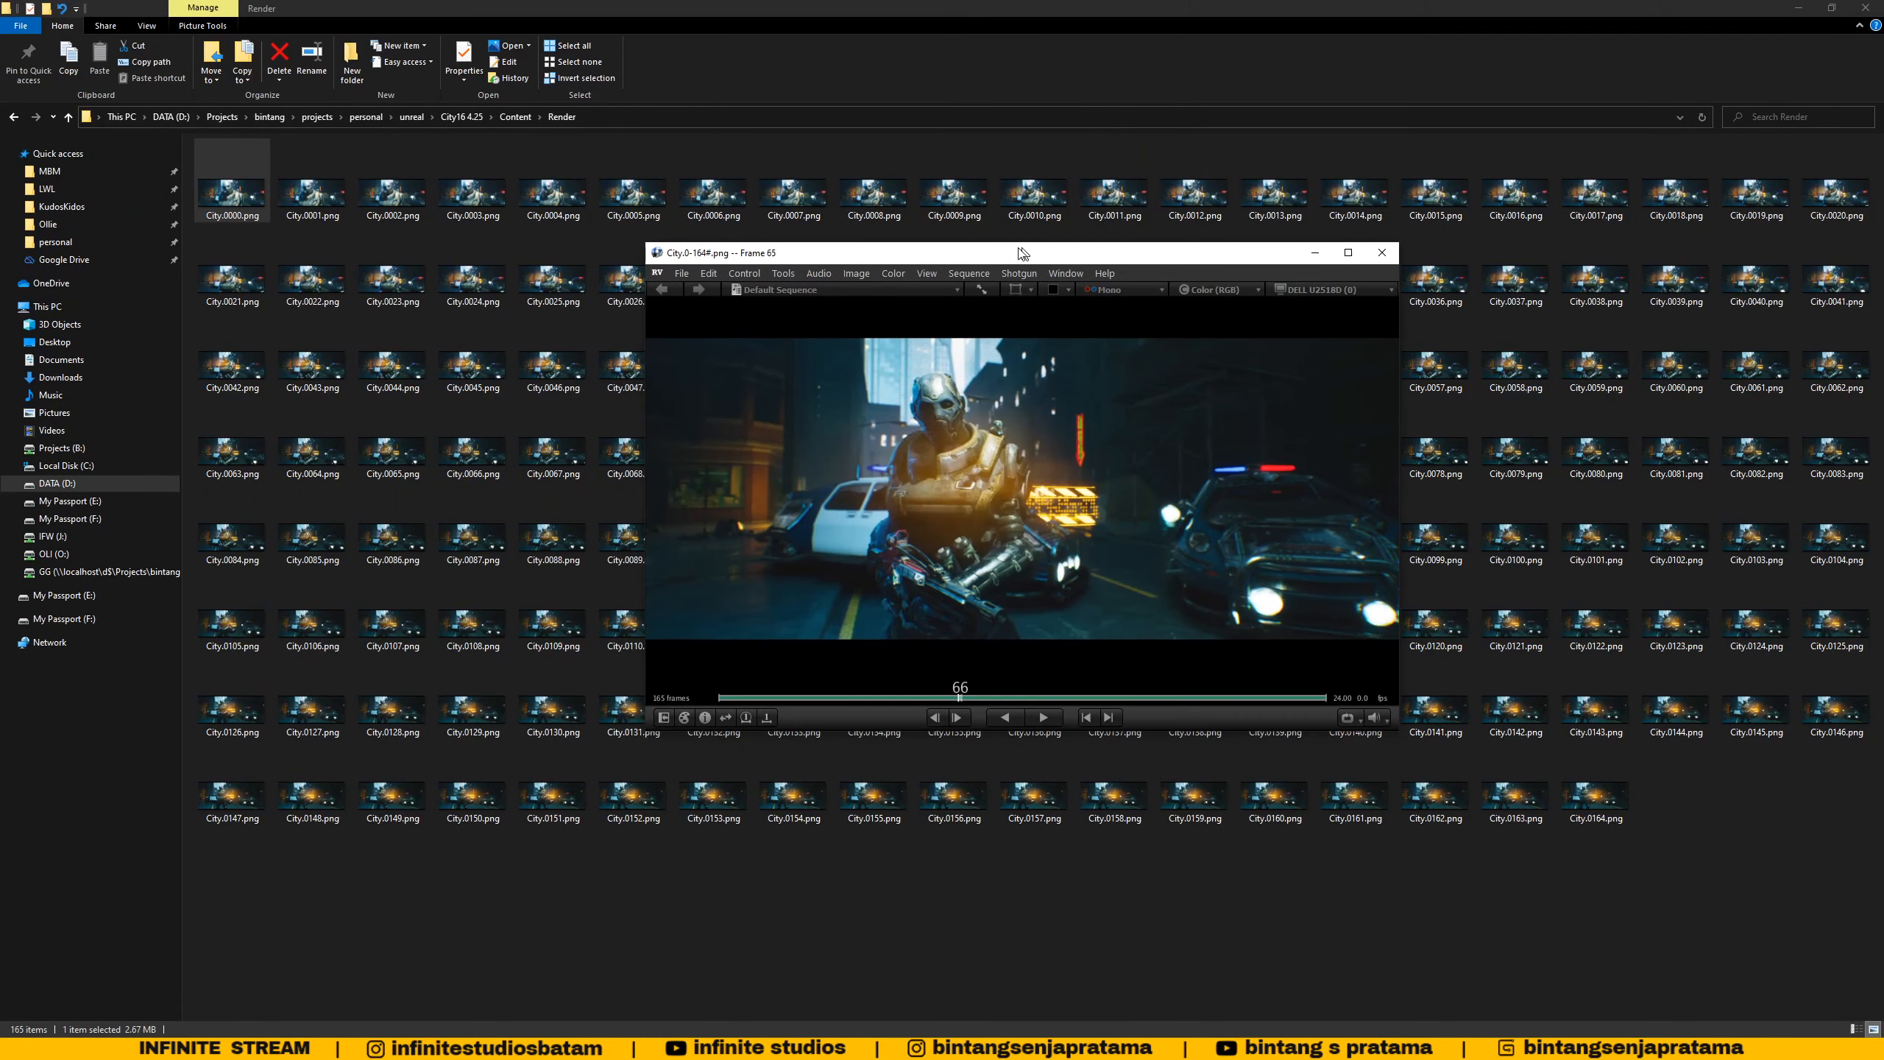
pyautogui.click(683, 274)
pyautogui.click(695, 293)
pyautogui.click(1382, 254)
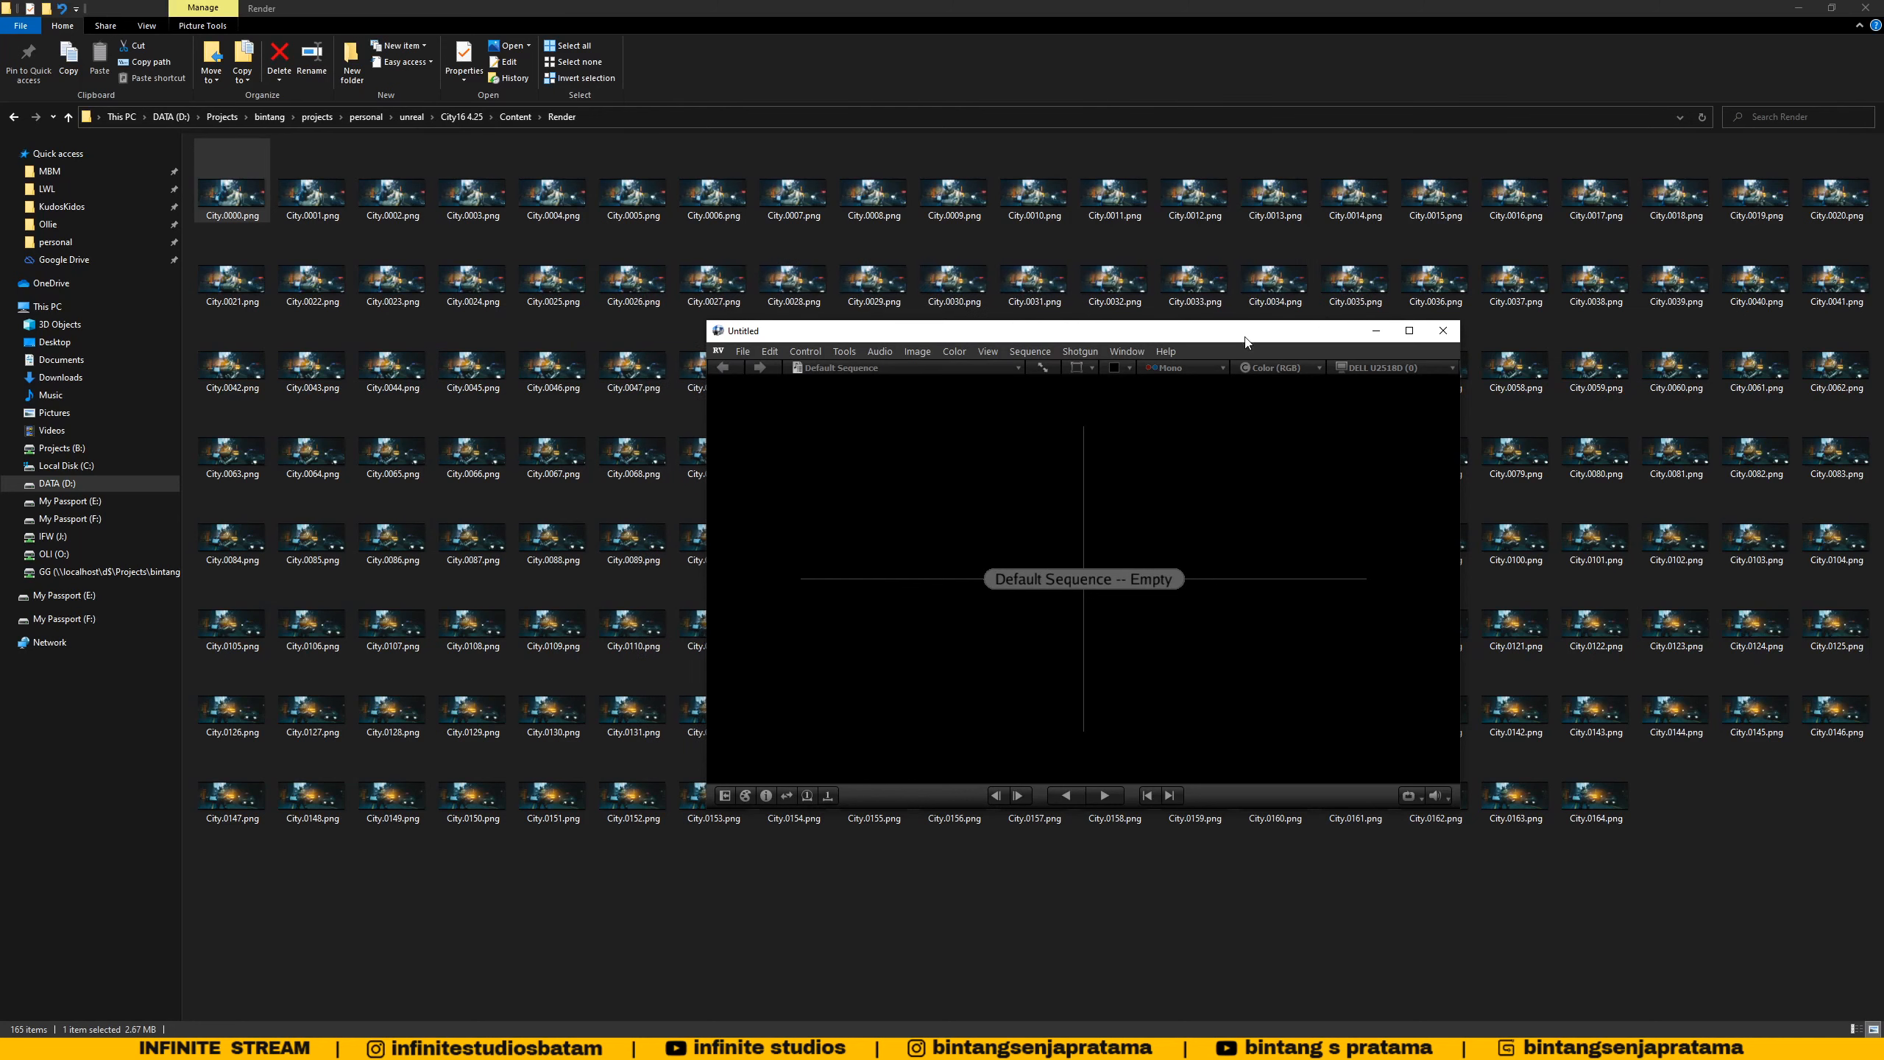
# - Load the Render folder from the Content directory into the empty Keyframe Pro sequence and maximize the player for playback
pyautogui.moveTo(1245, 342); pyautogui.dragTo(1347, 268)
pyautogui.click(264, 199)
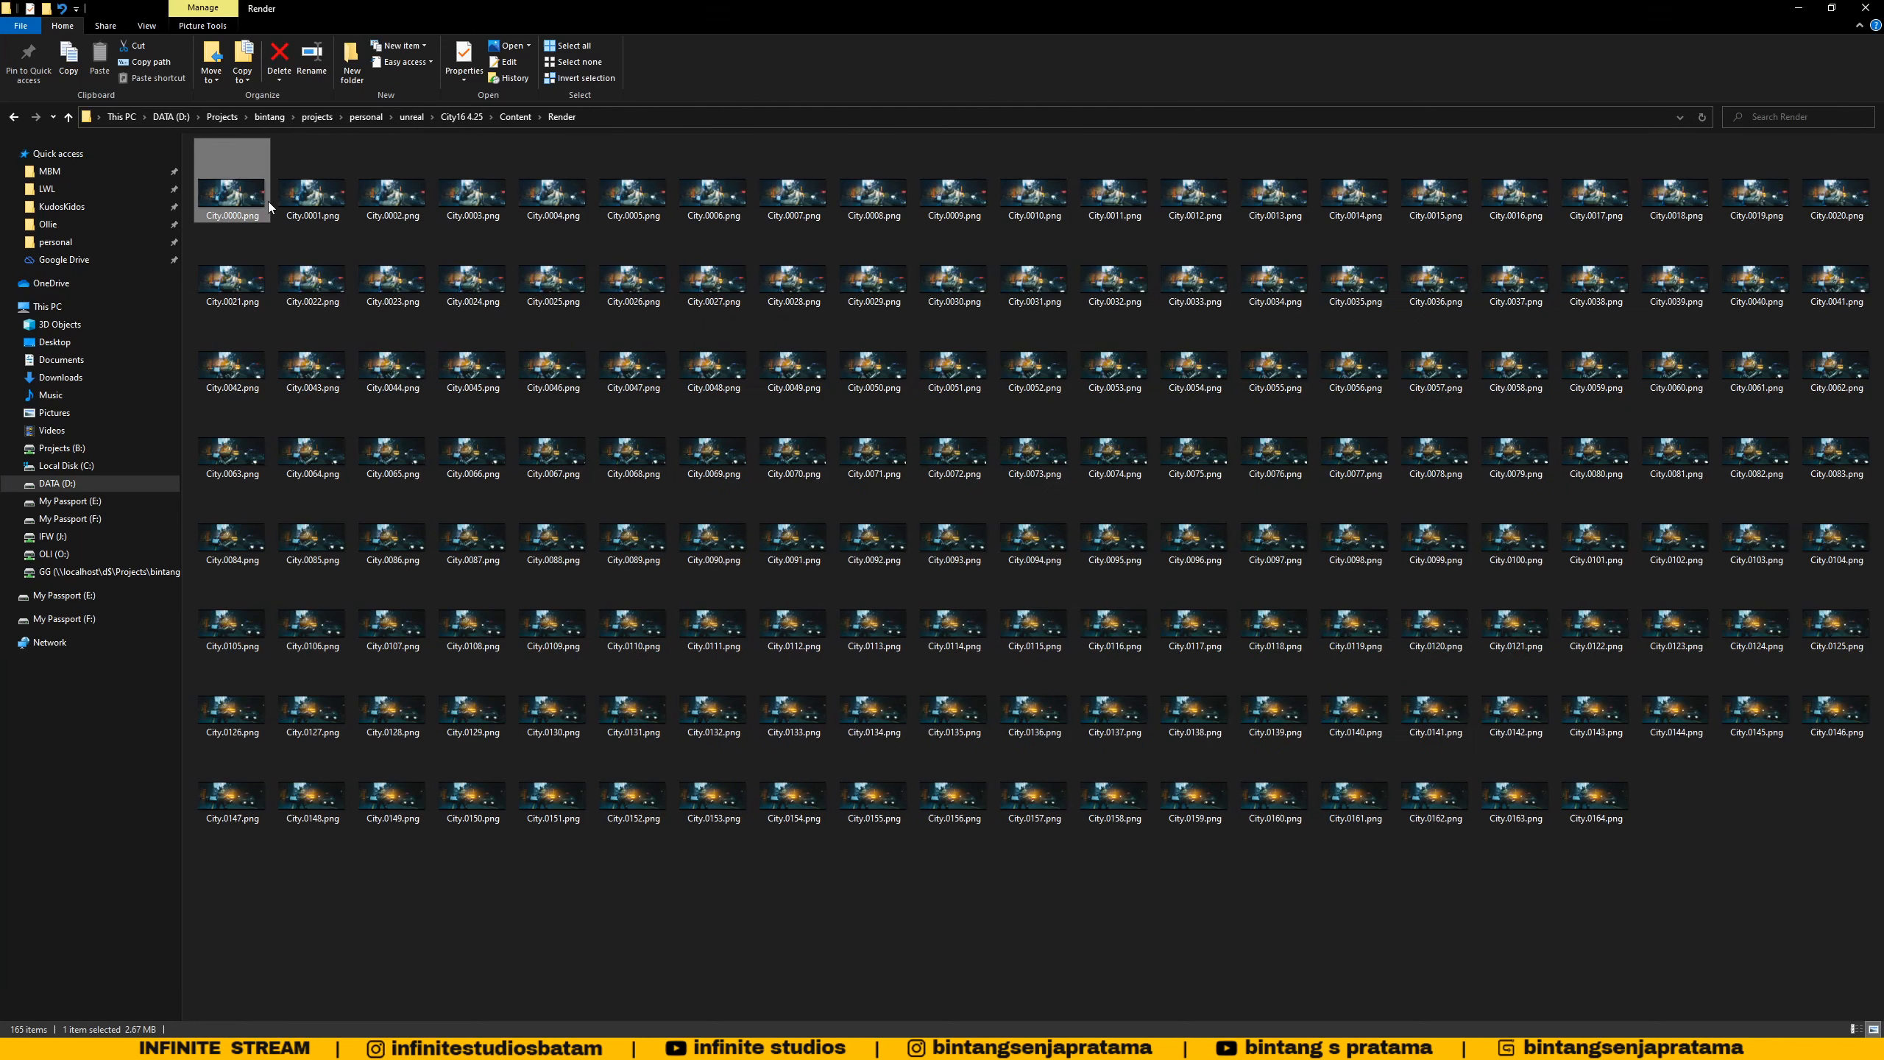
pyautogui.click(531, 116)
pyautogui.hotkey('alt', 'Tab')
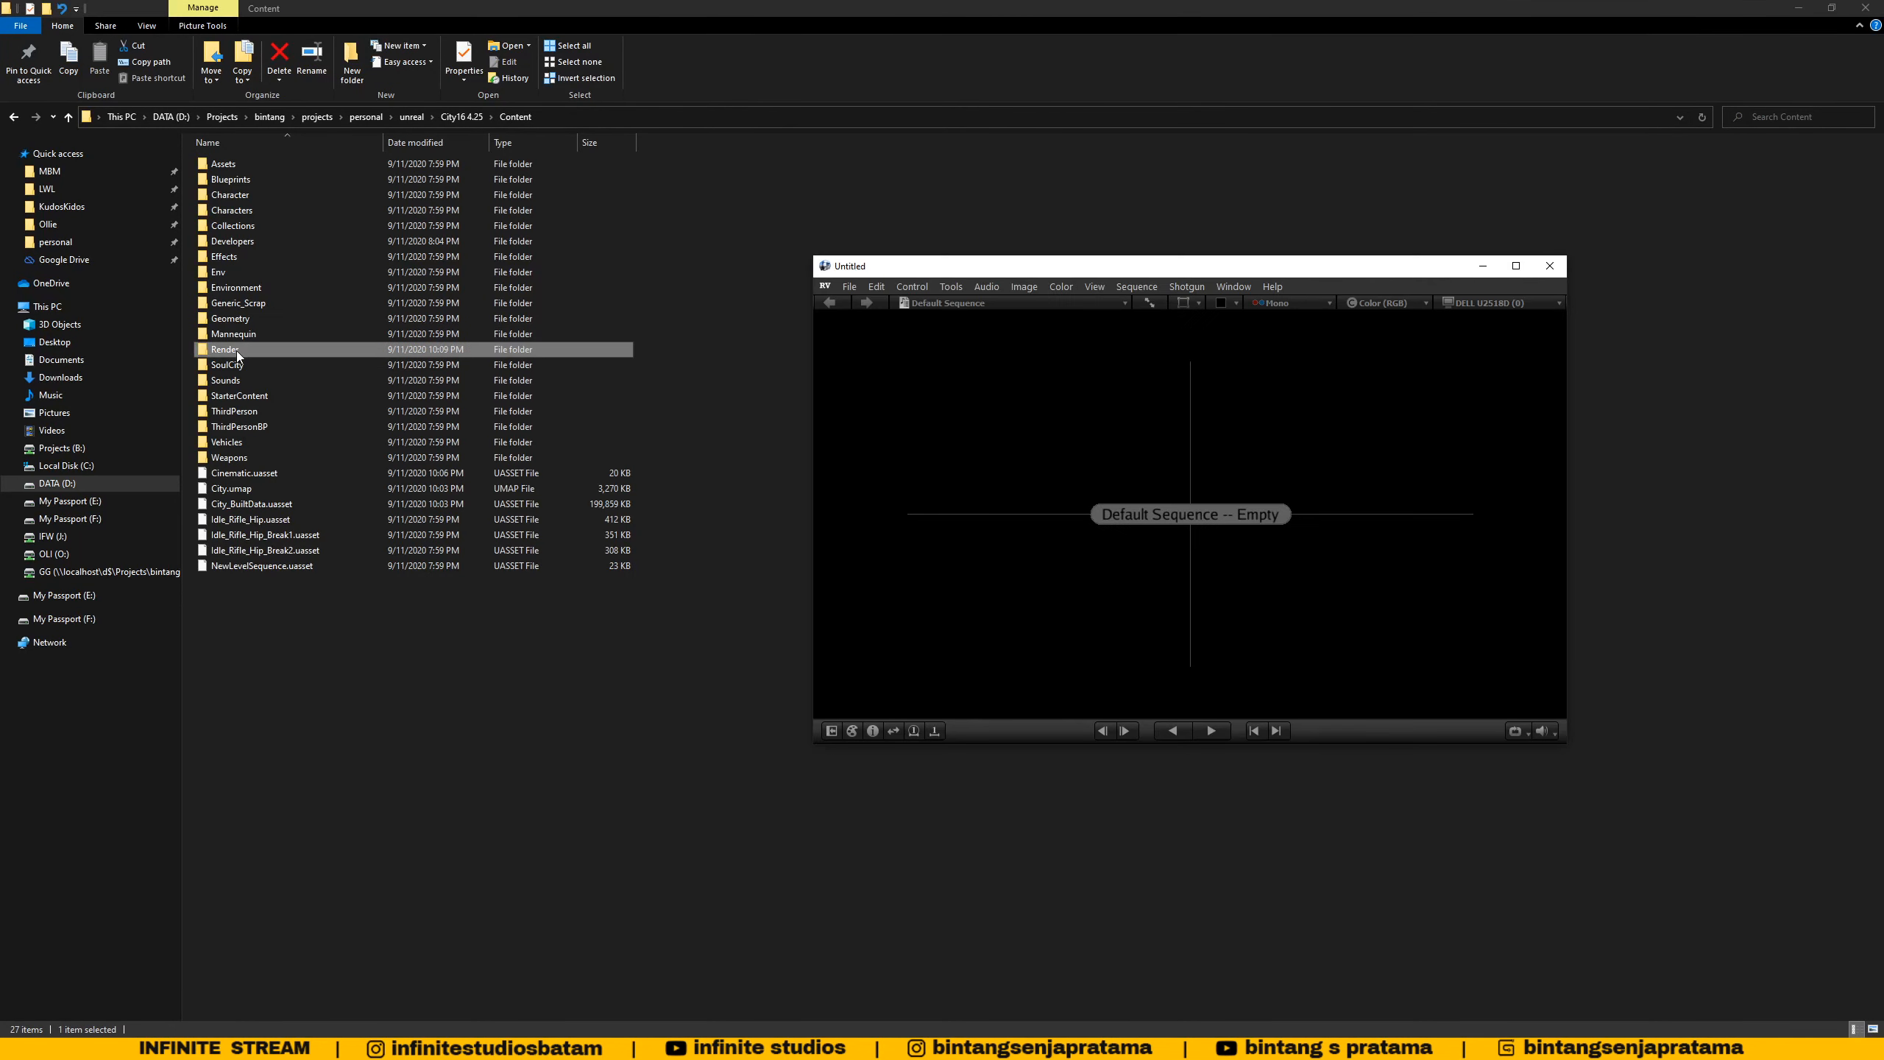
pyautogui.moveTo(237, 356); pyautogui.dragTo(1085, 416)
pyautogui.doubleClick(1090, 269)
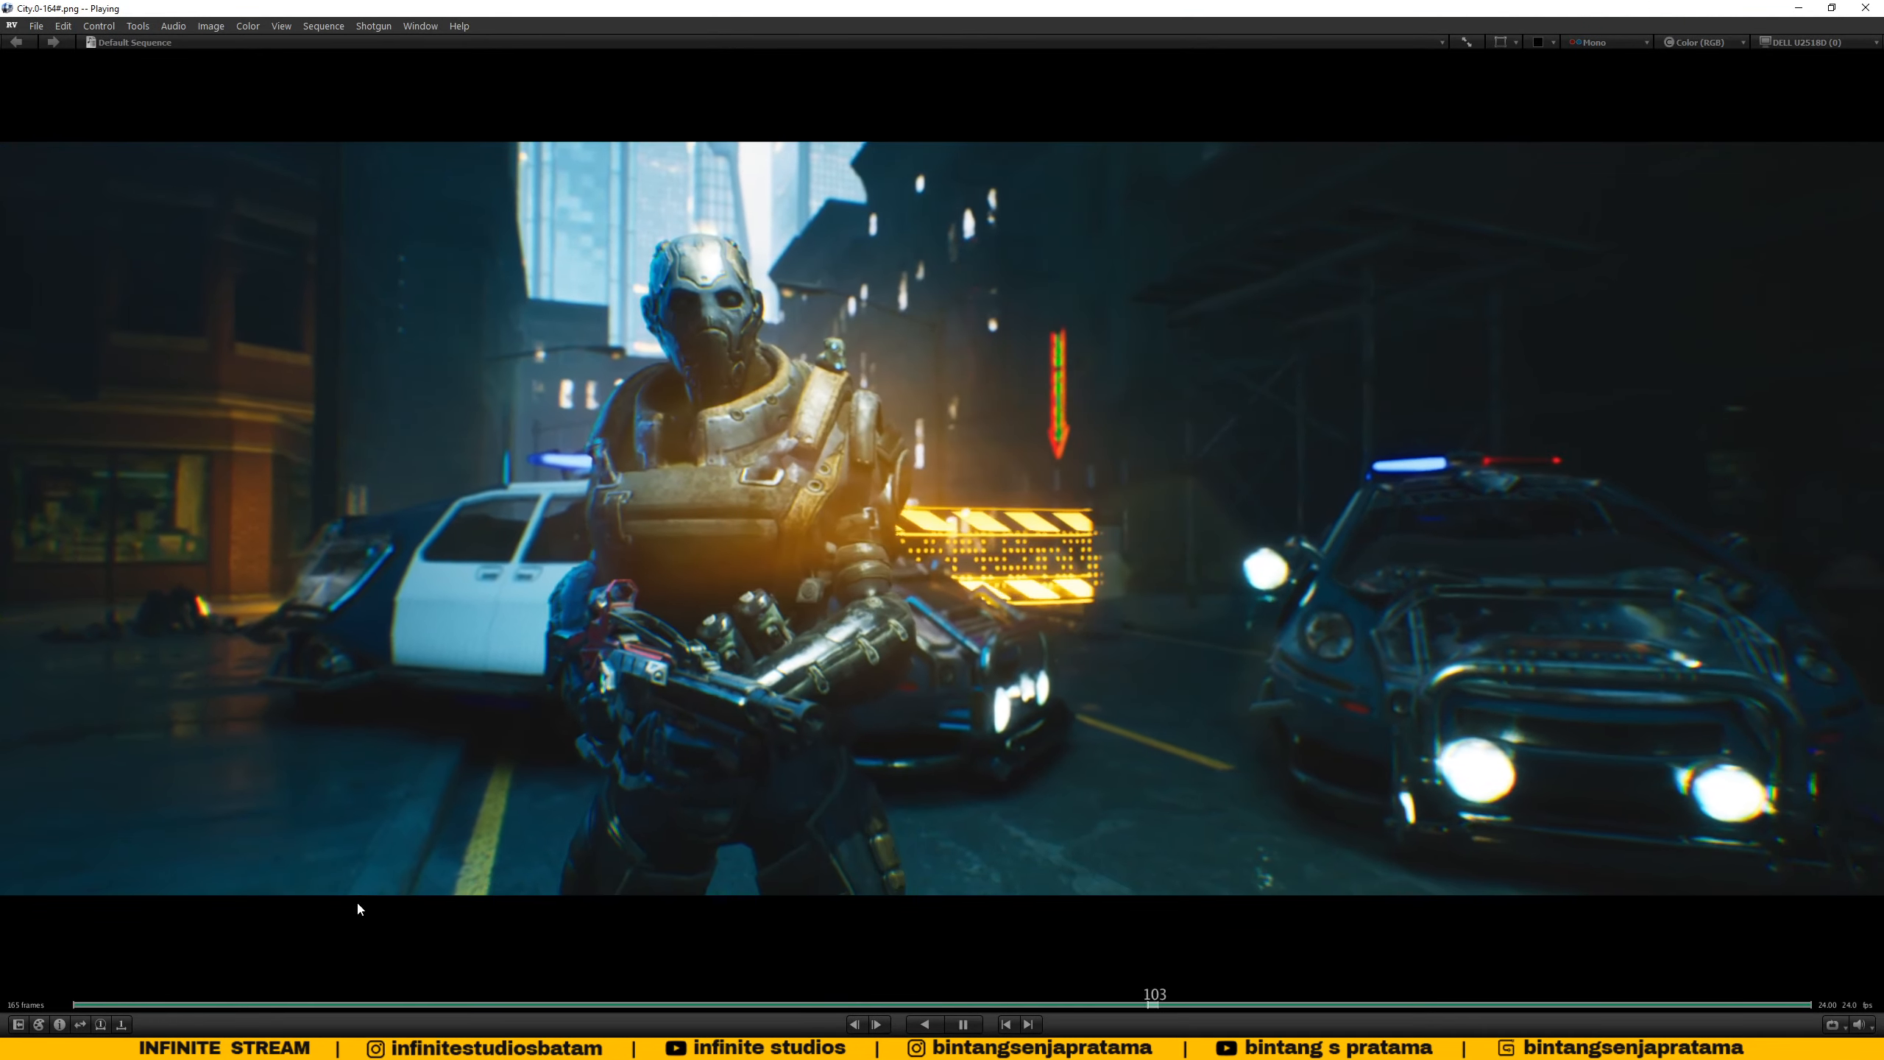
# - Switch back to Unreal Editor, close the Render Movie Settings, and collapse the Transform and CameraComponent tracks in the Sequencer
pyautogui.click(222, 1050)
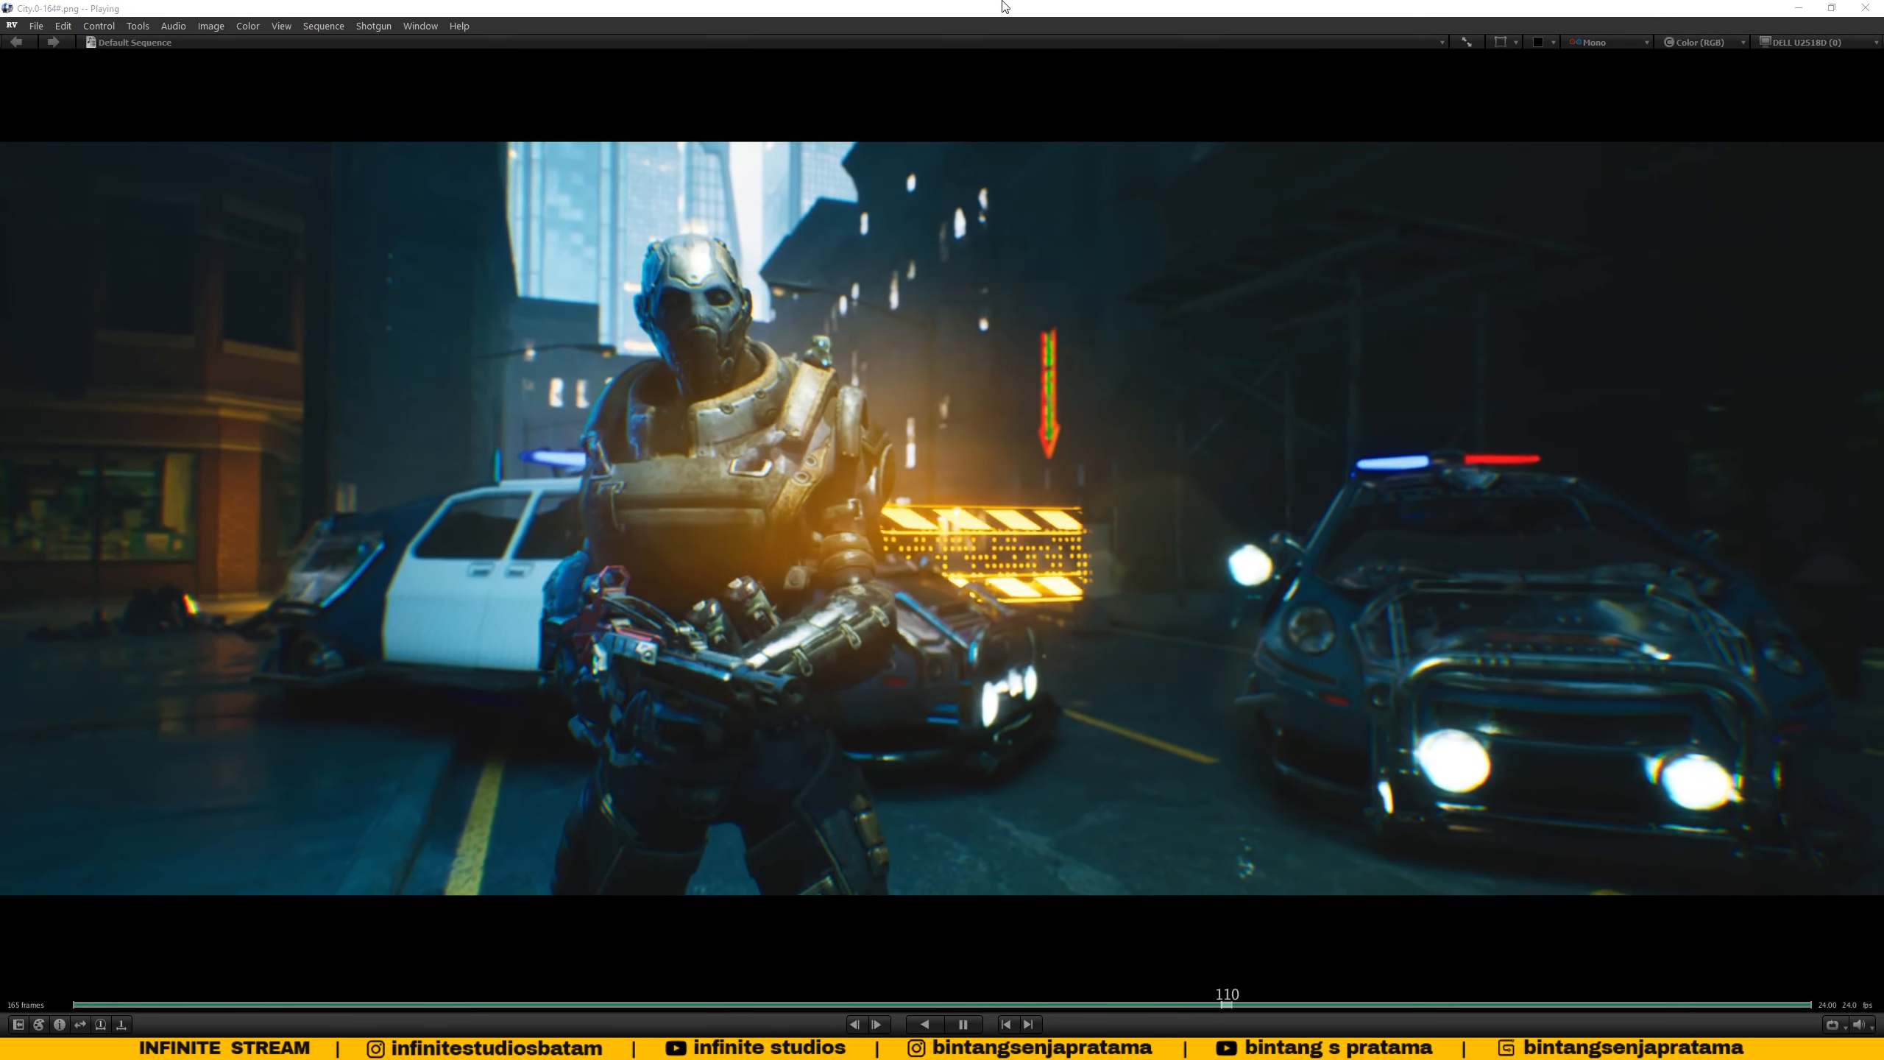
pyautogui.moveTo(257, 1049)
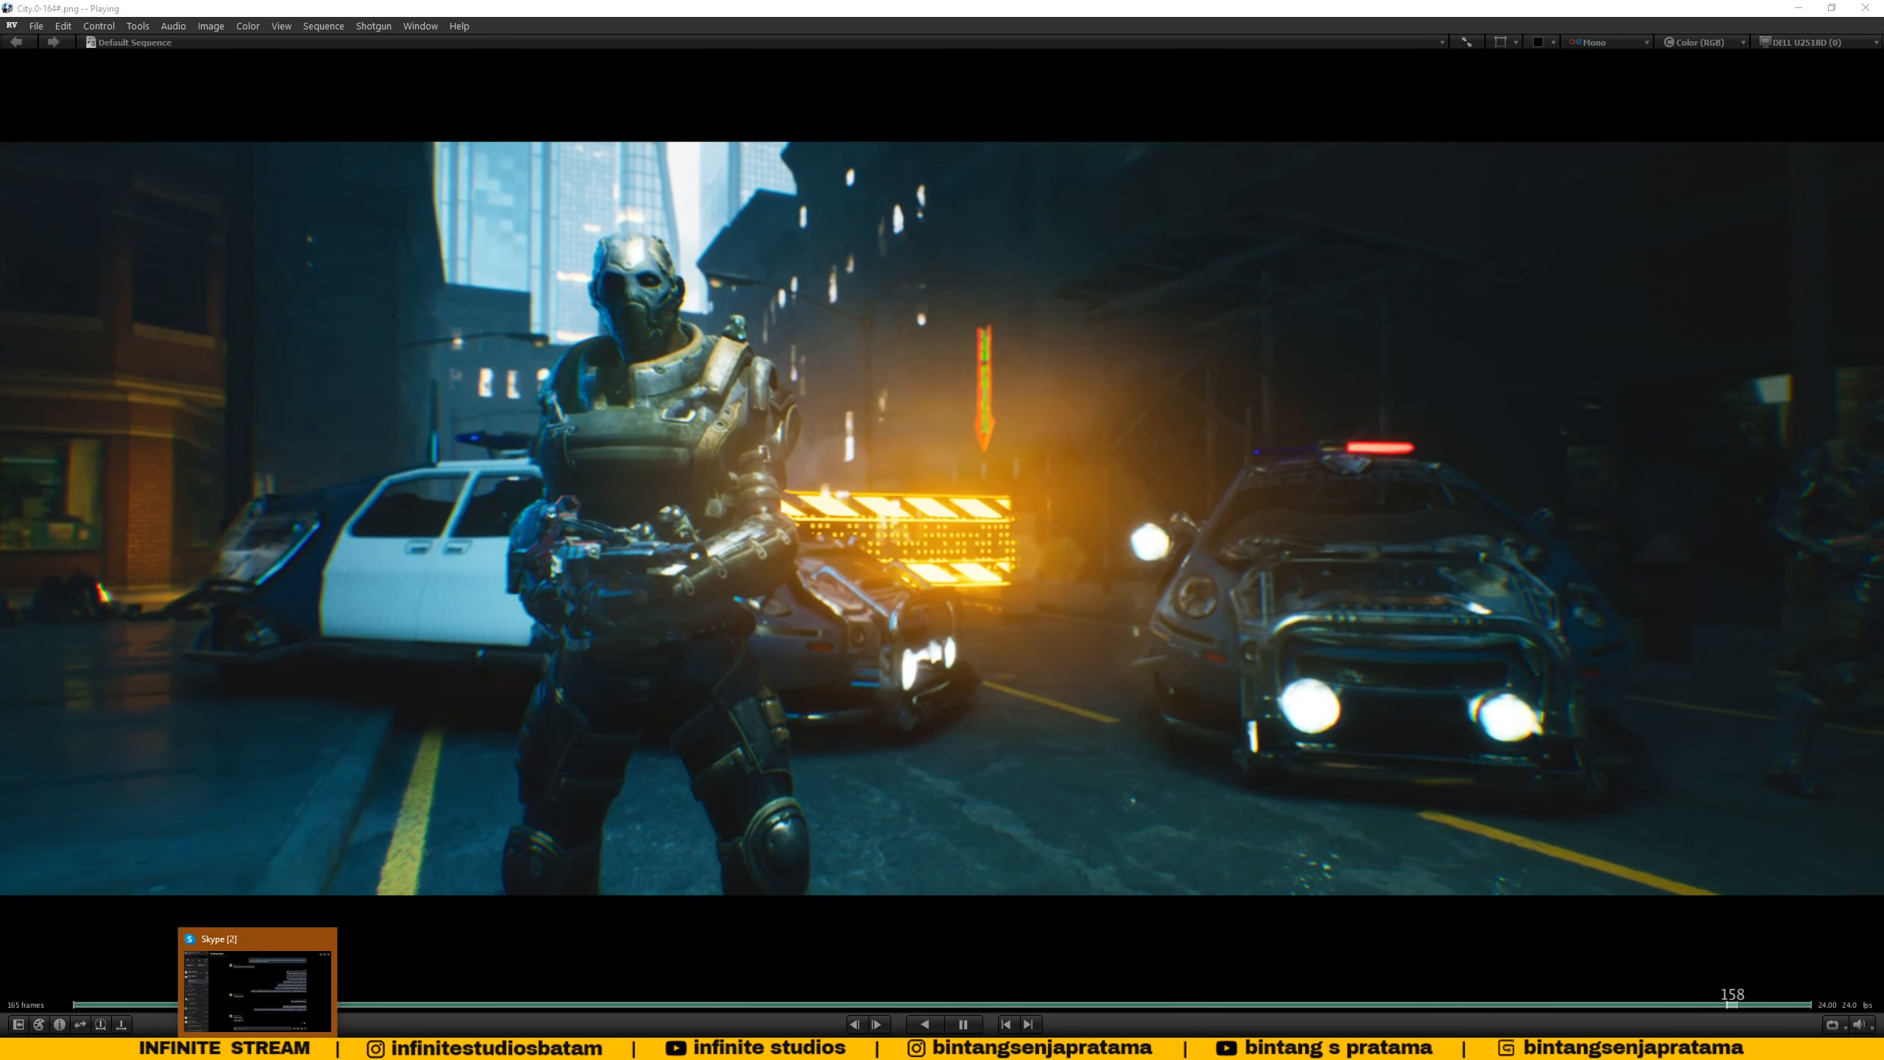
pyautogui.moveTo(315, 1049)
pyautogui.moveTo(98, 1023)
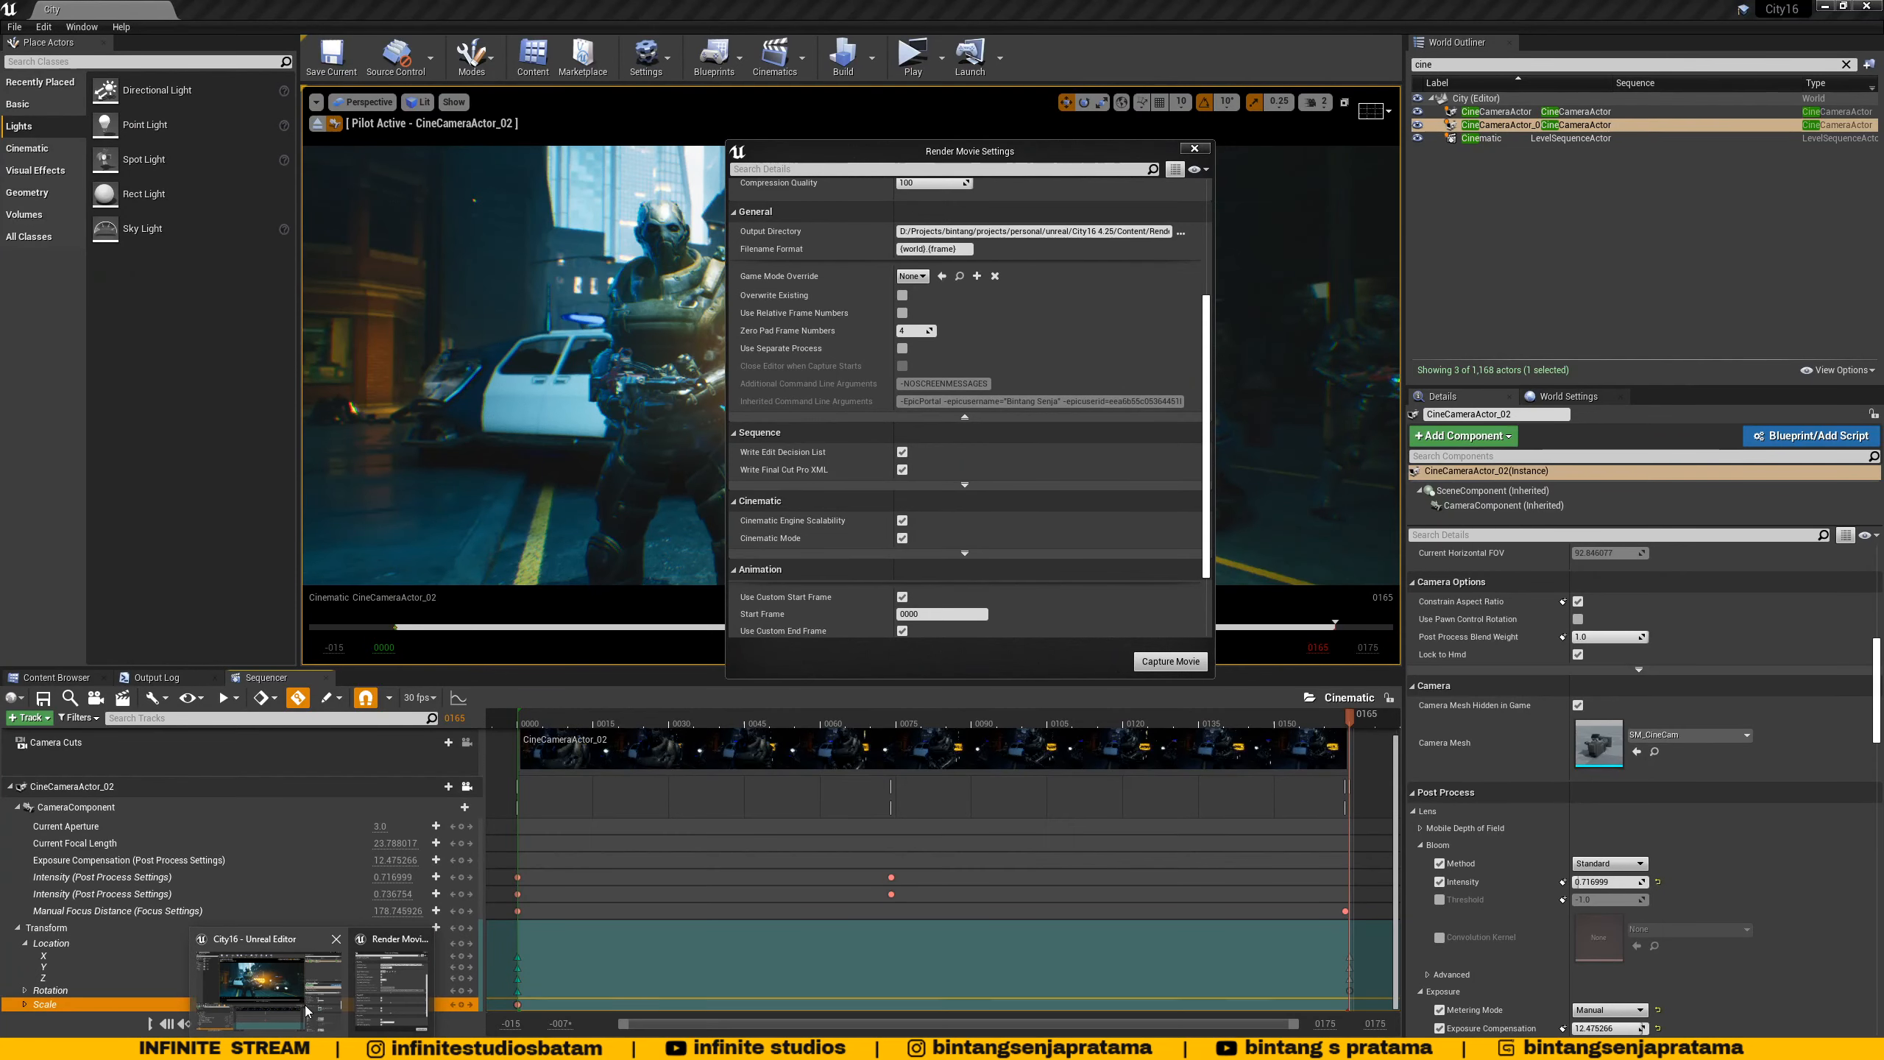
pyautogui.click(305, 1011)
pyautogui.moveTo(1039, 153); pyautogui.dragTo(1124, 171)
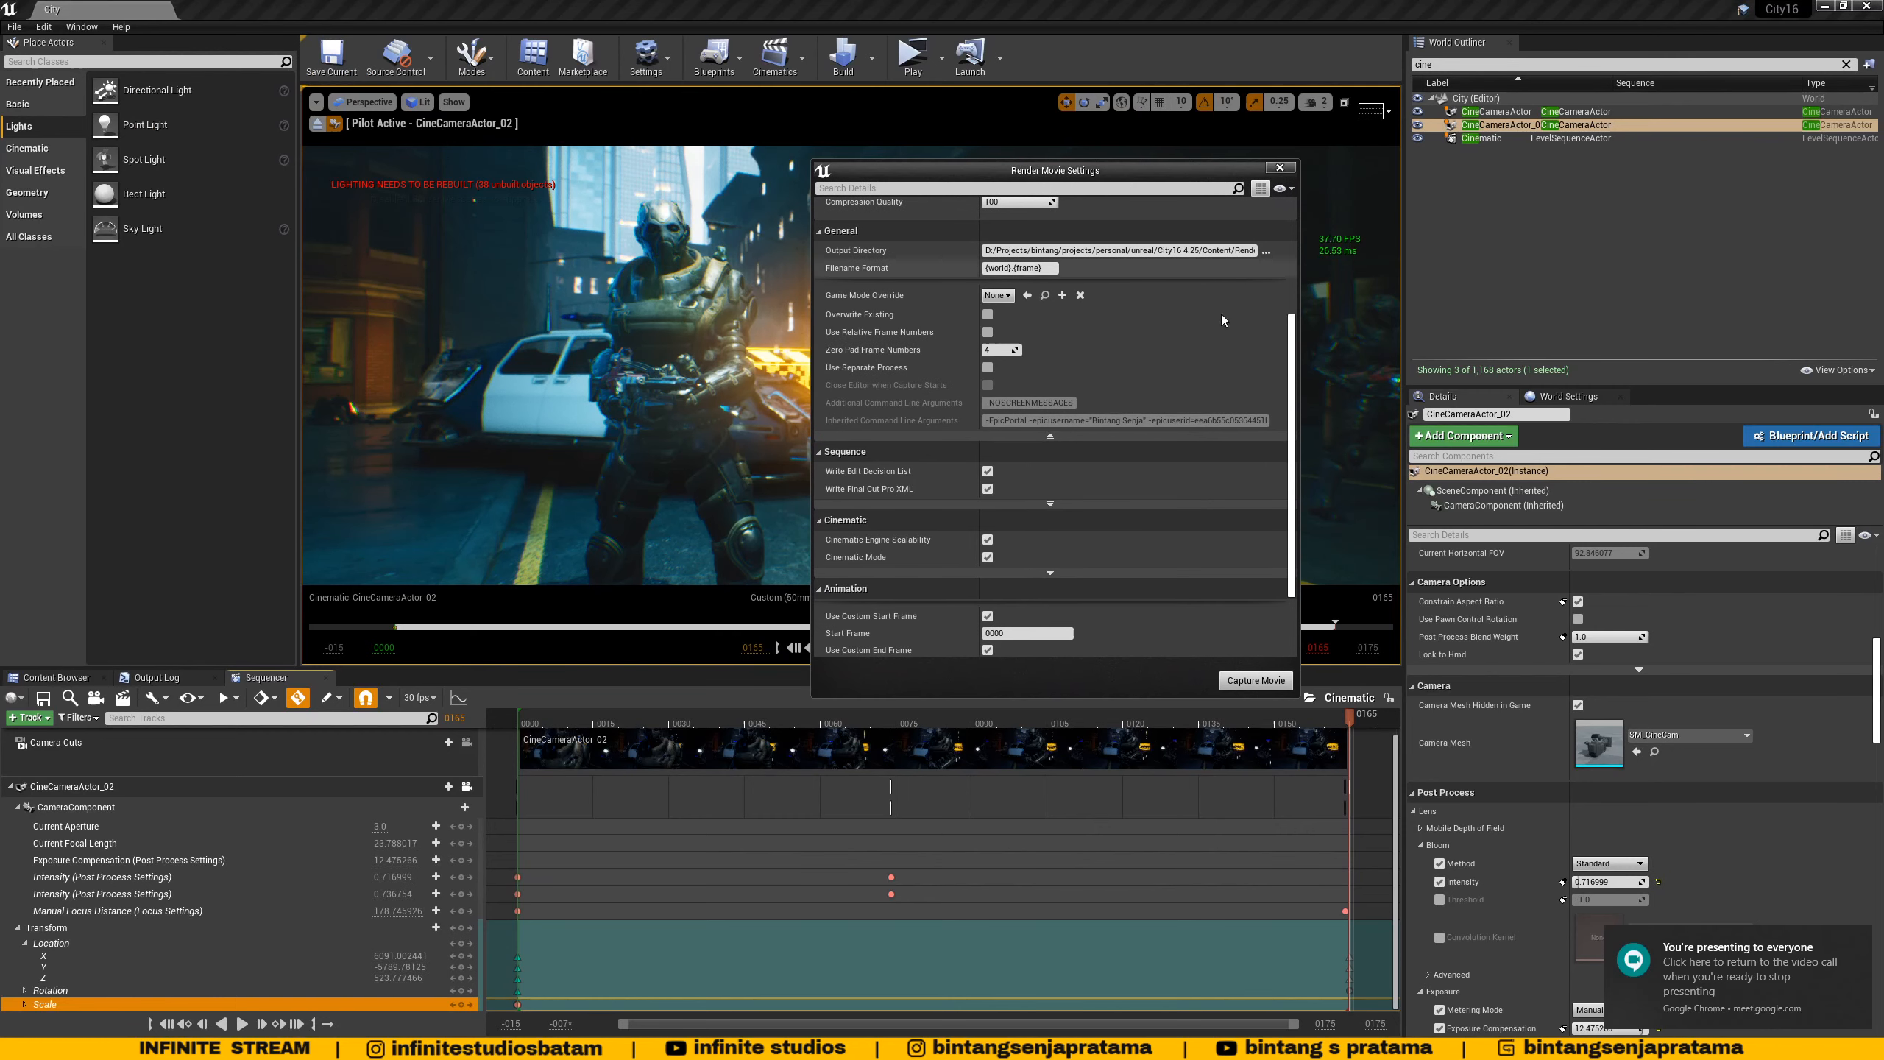
pyautogui.click(1280, 169)
pyautogui.click(17, 929)
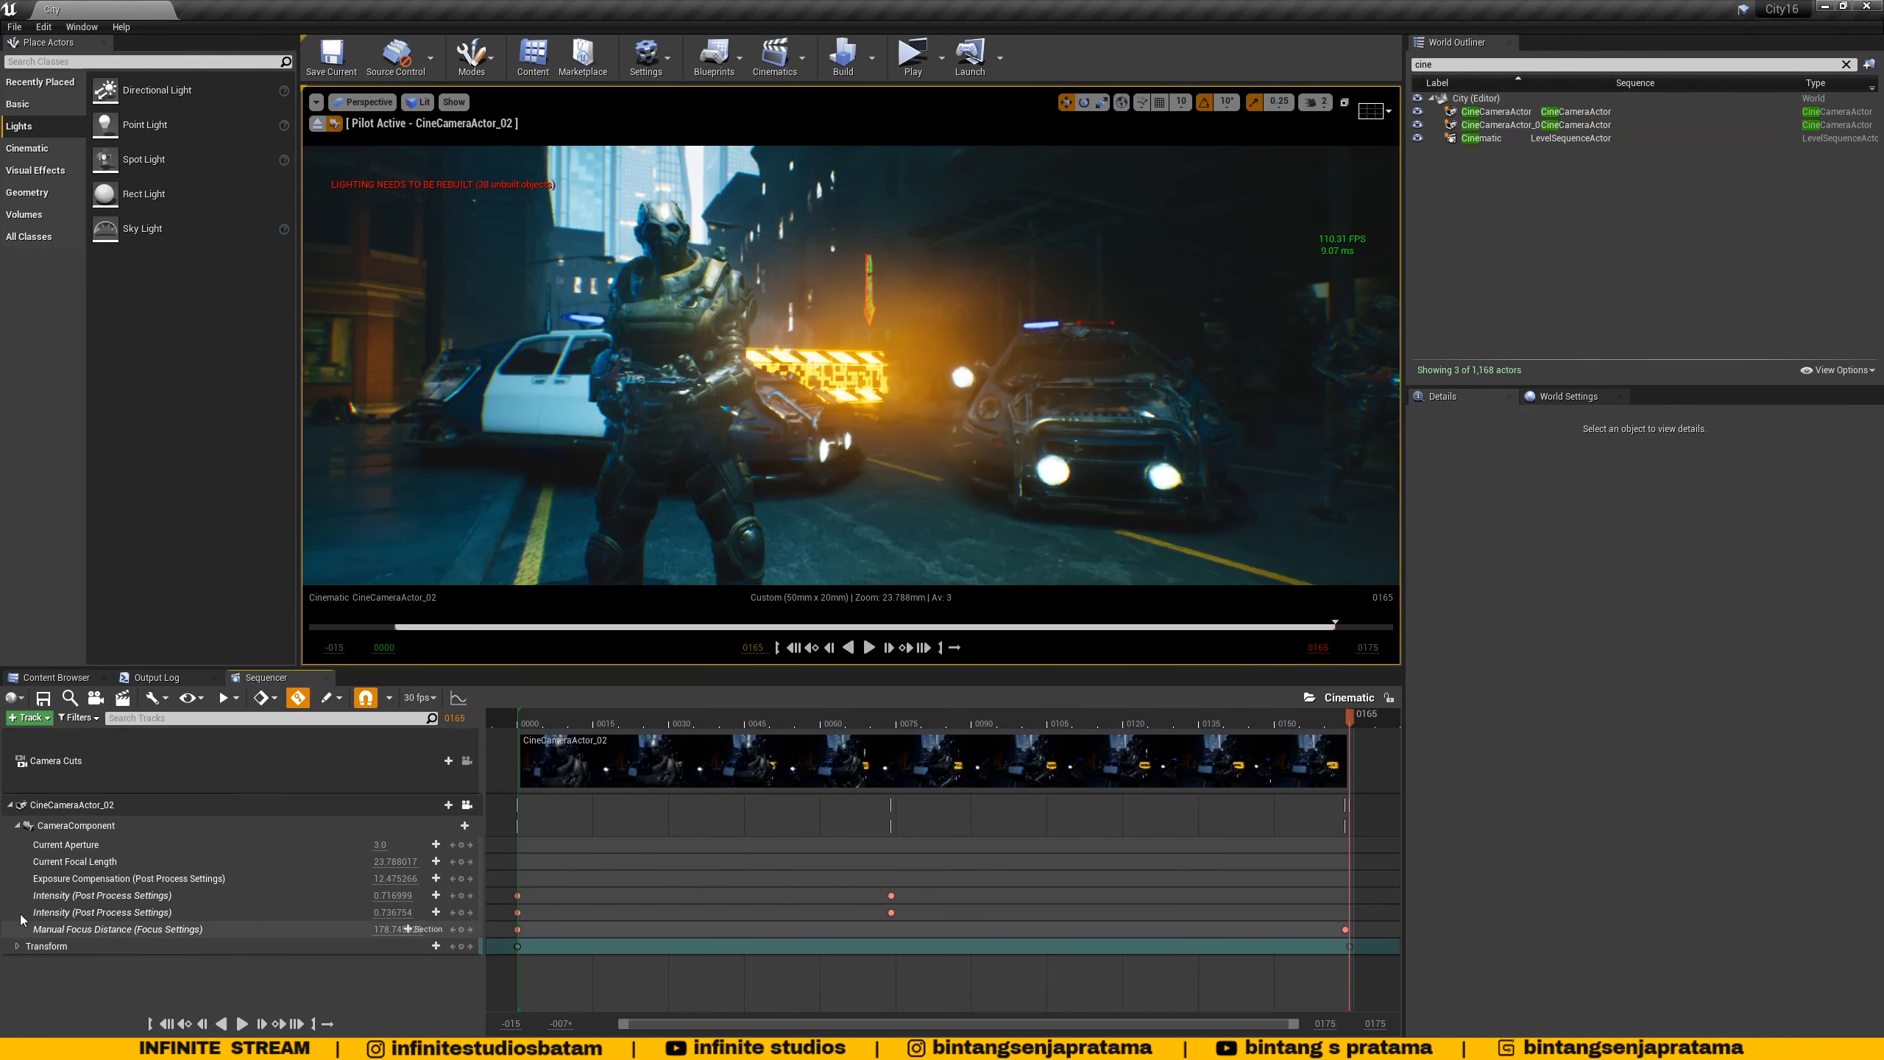
pyautogui.click(17, 825)
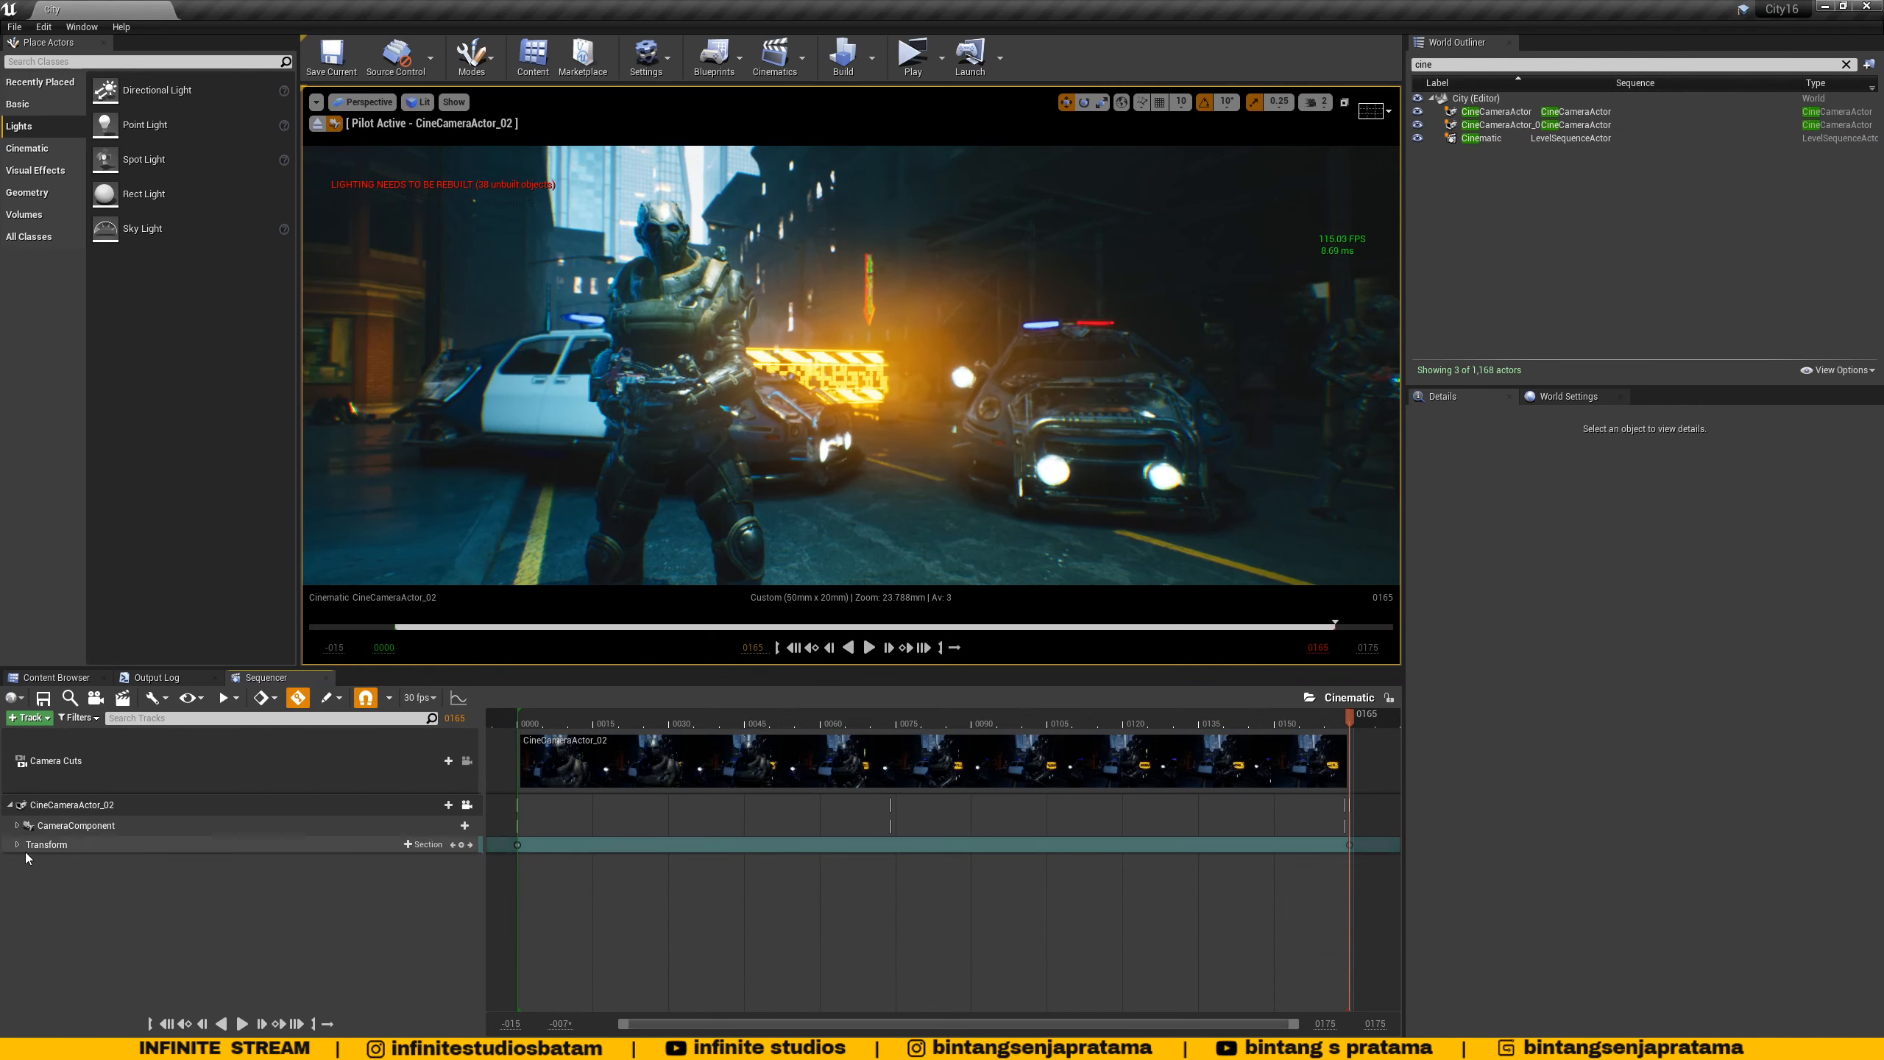
pyautogui.click(74, 678)
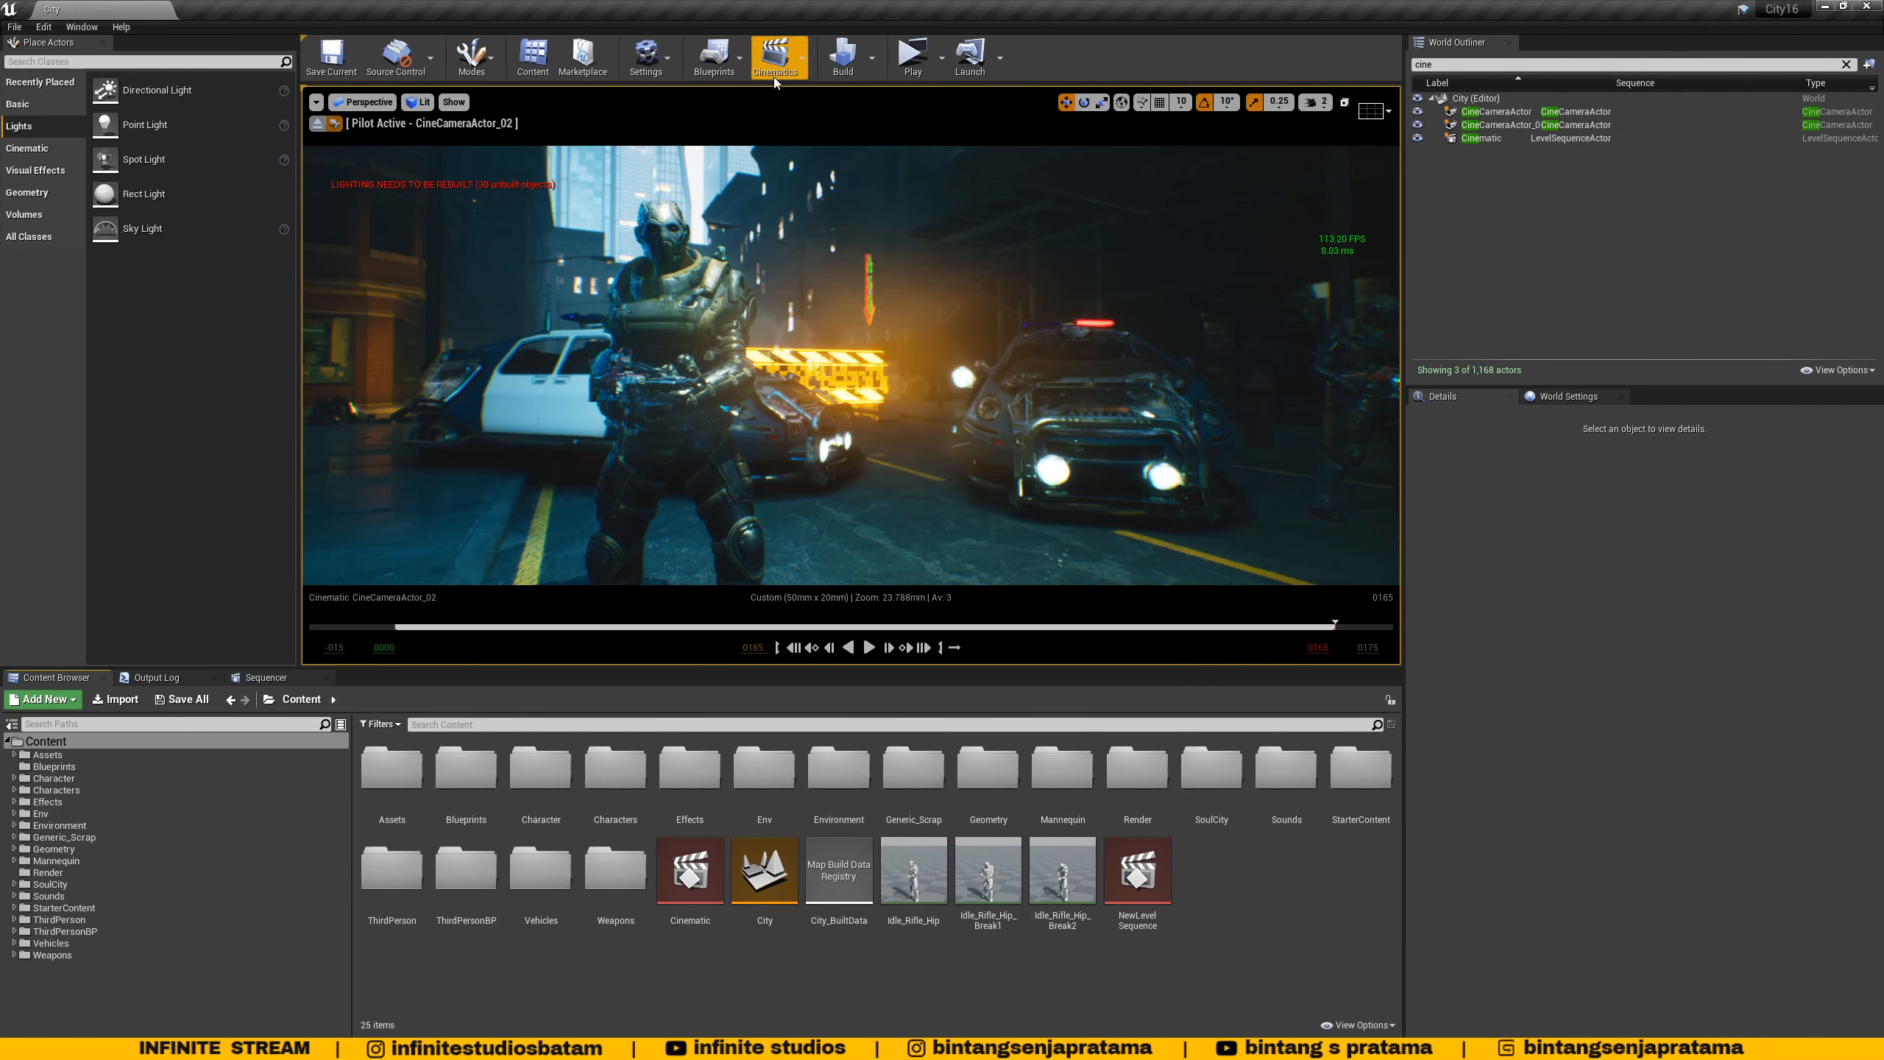
pyautogui.click(802, 67)
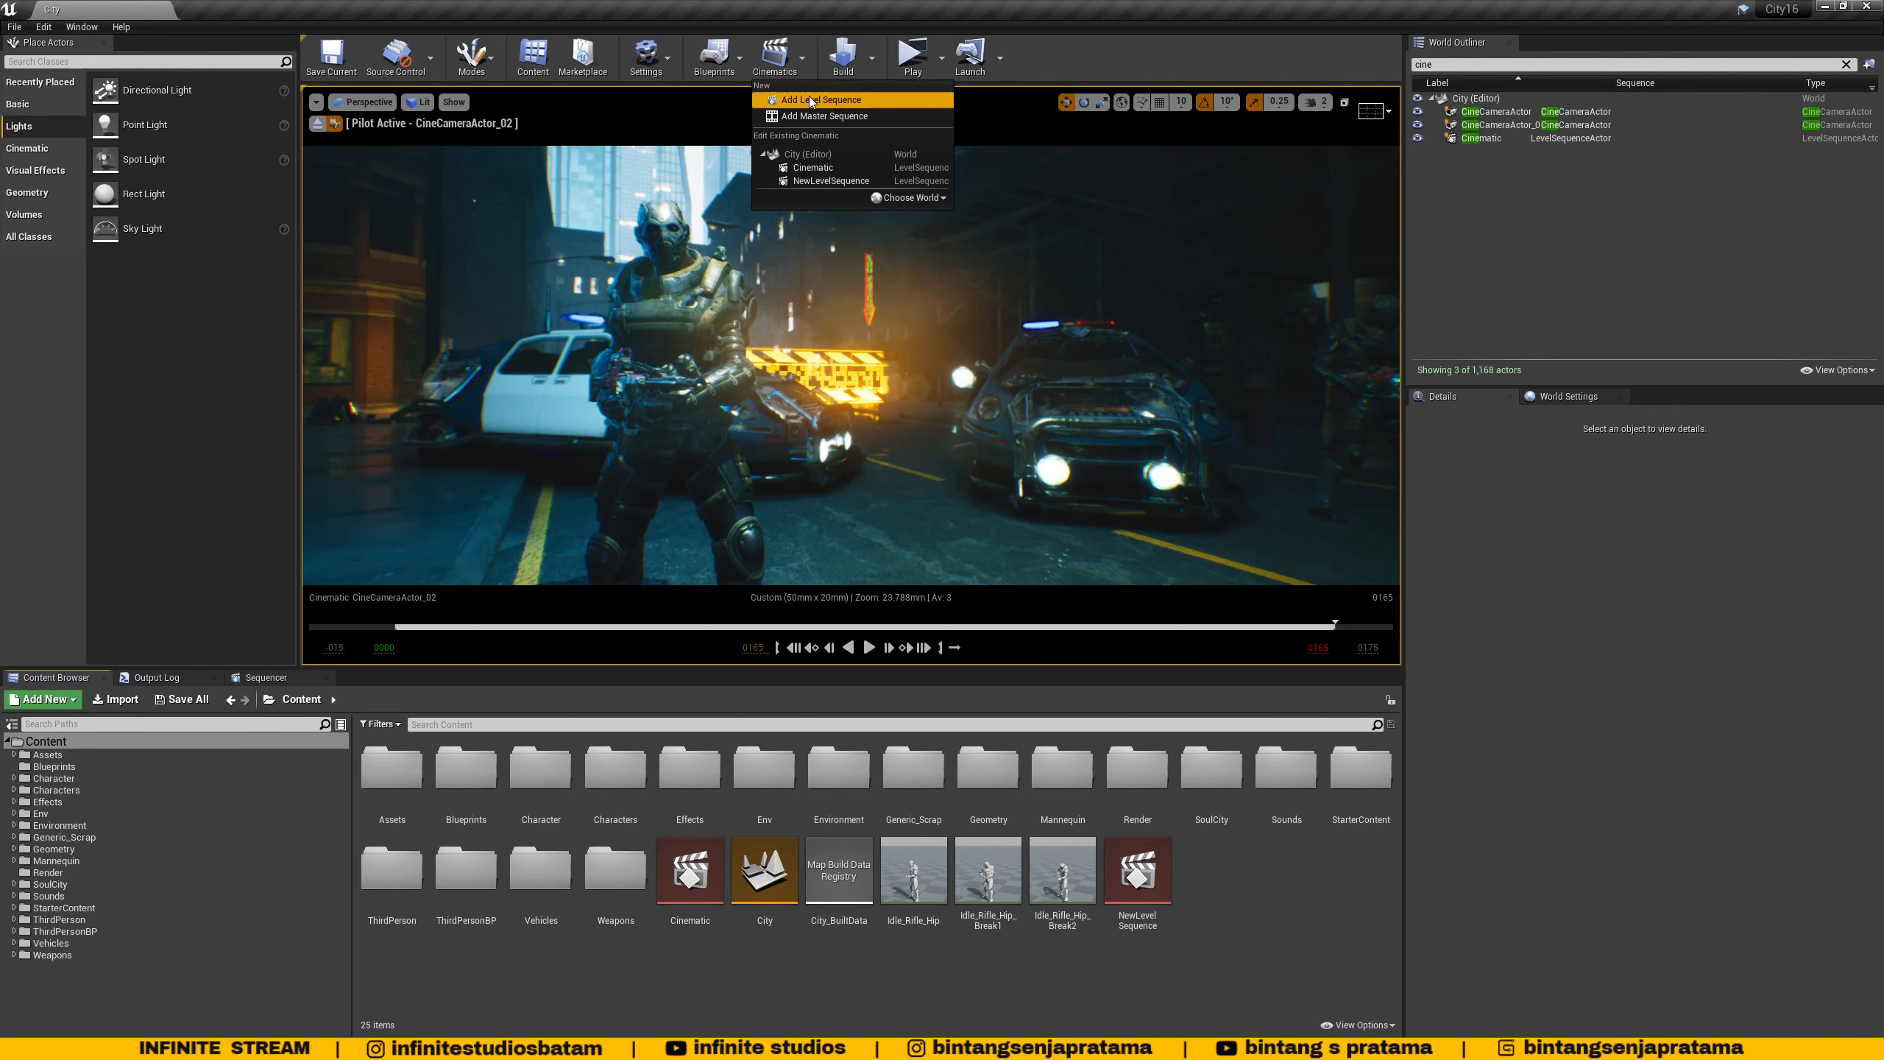
pyautogui.click(812, 101)
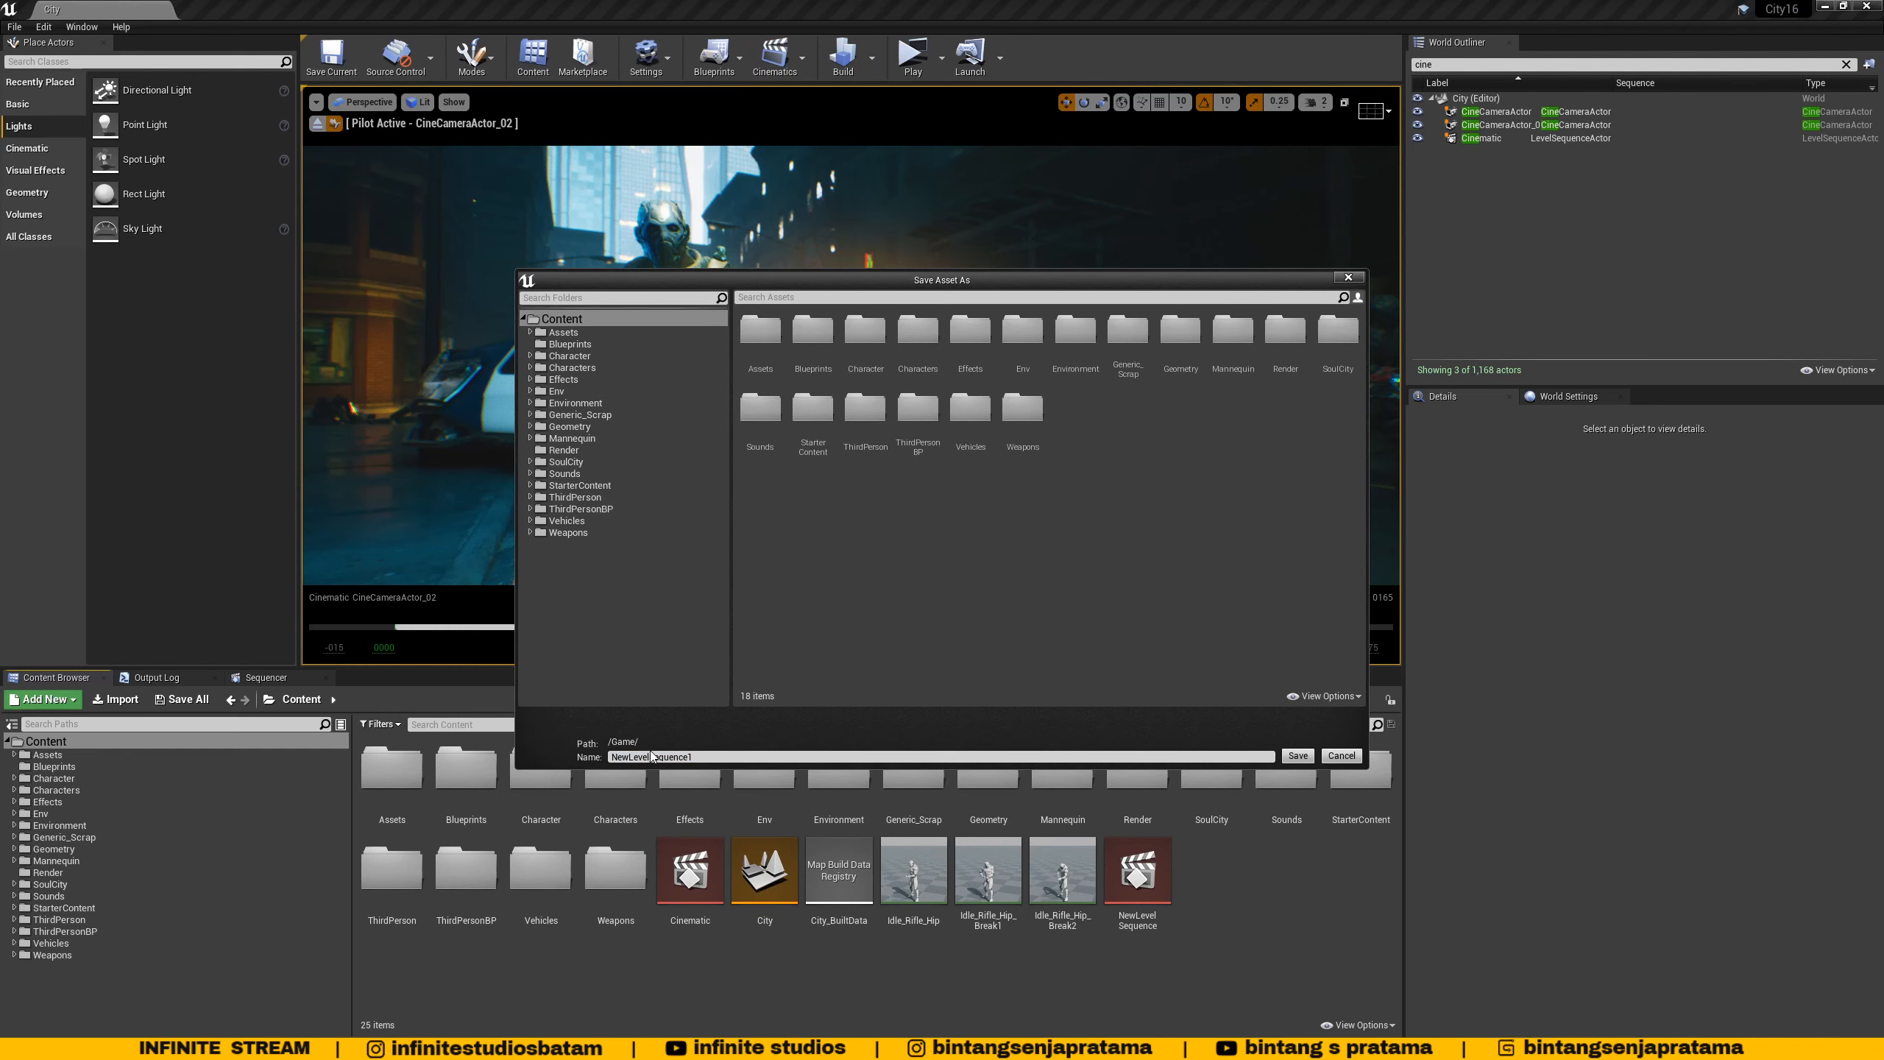
pyautogui.click(1341, 756)
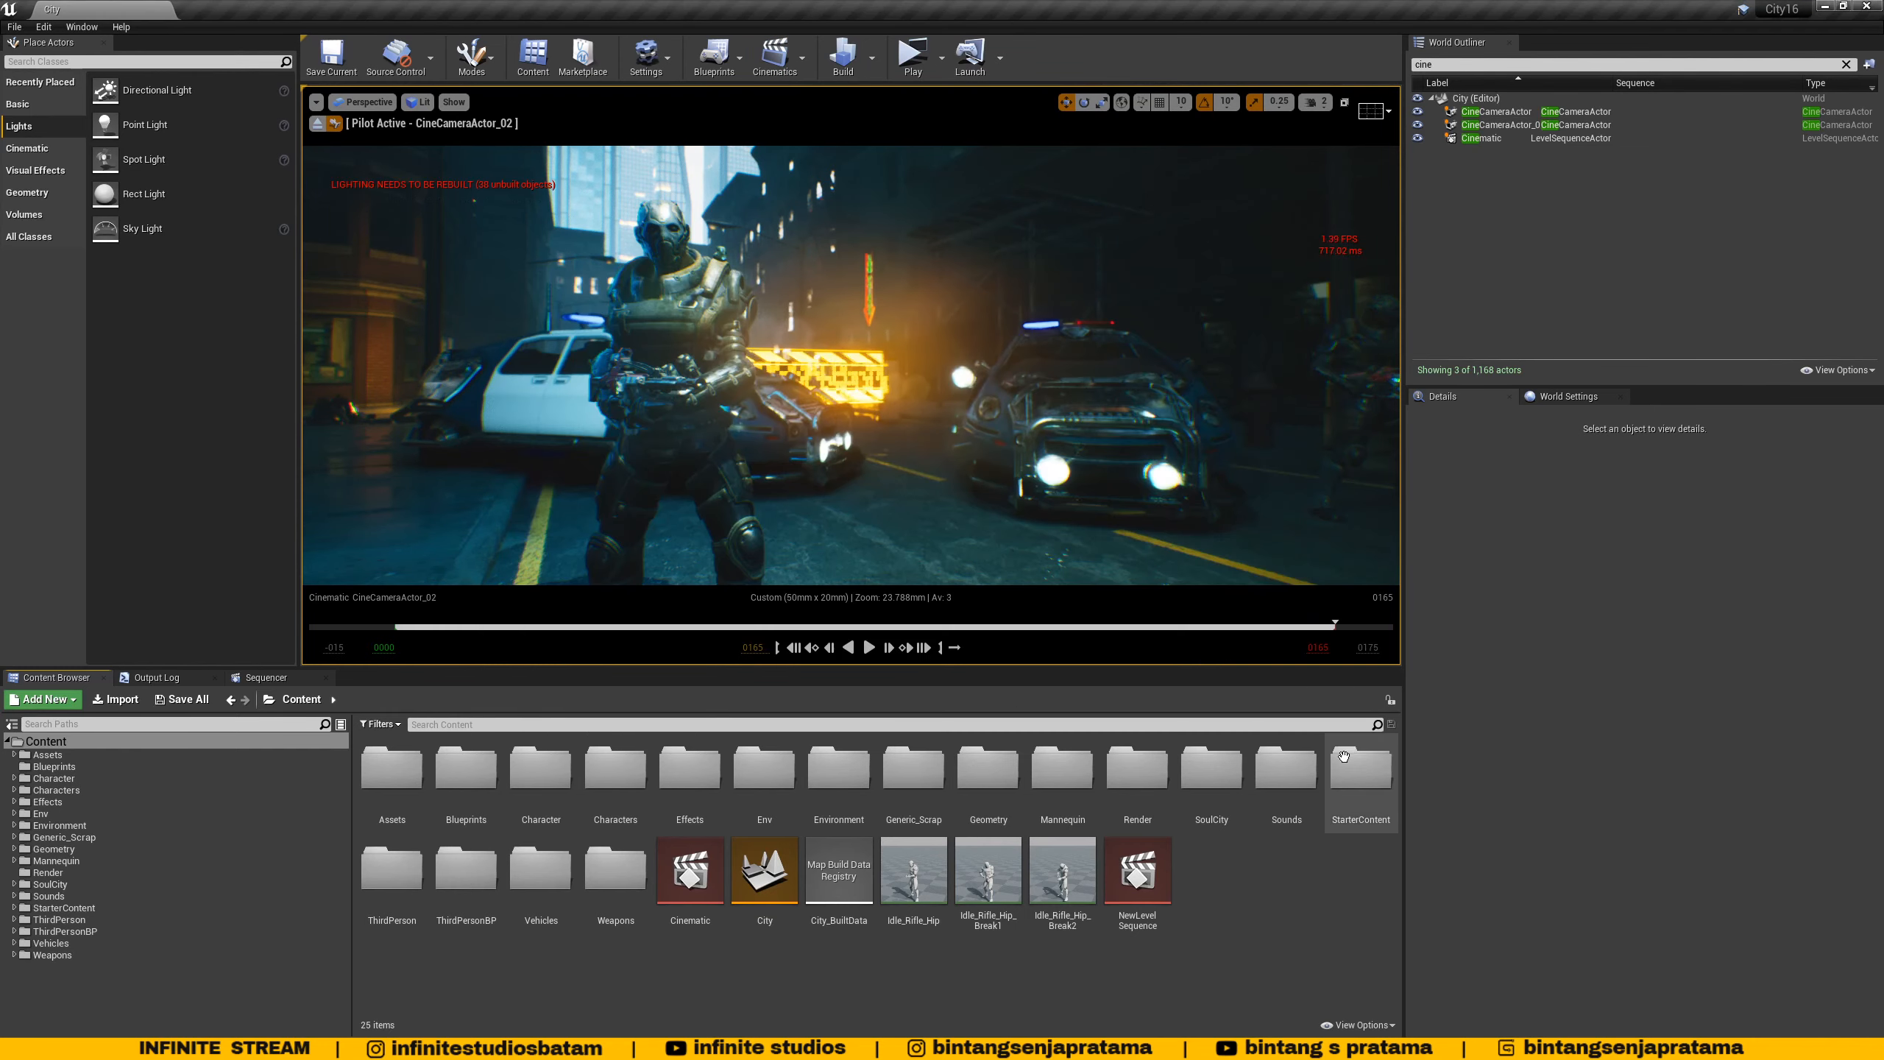
# - Point out the Cinematic and NewLevelSequence assets in the Content folder and return to the Sequencer
pyautogui.click(690, 876)
pyautogui.click(1149, 895)
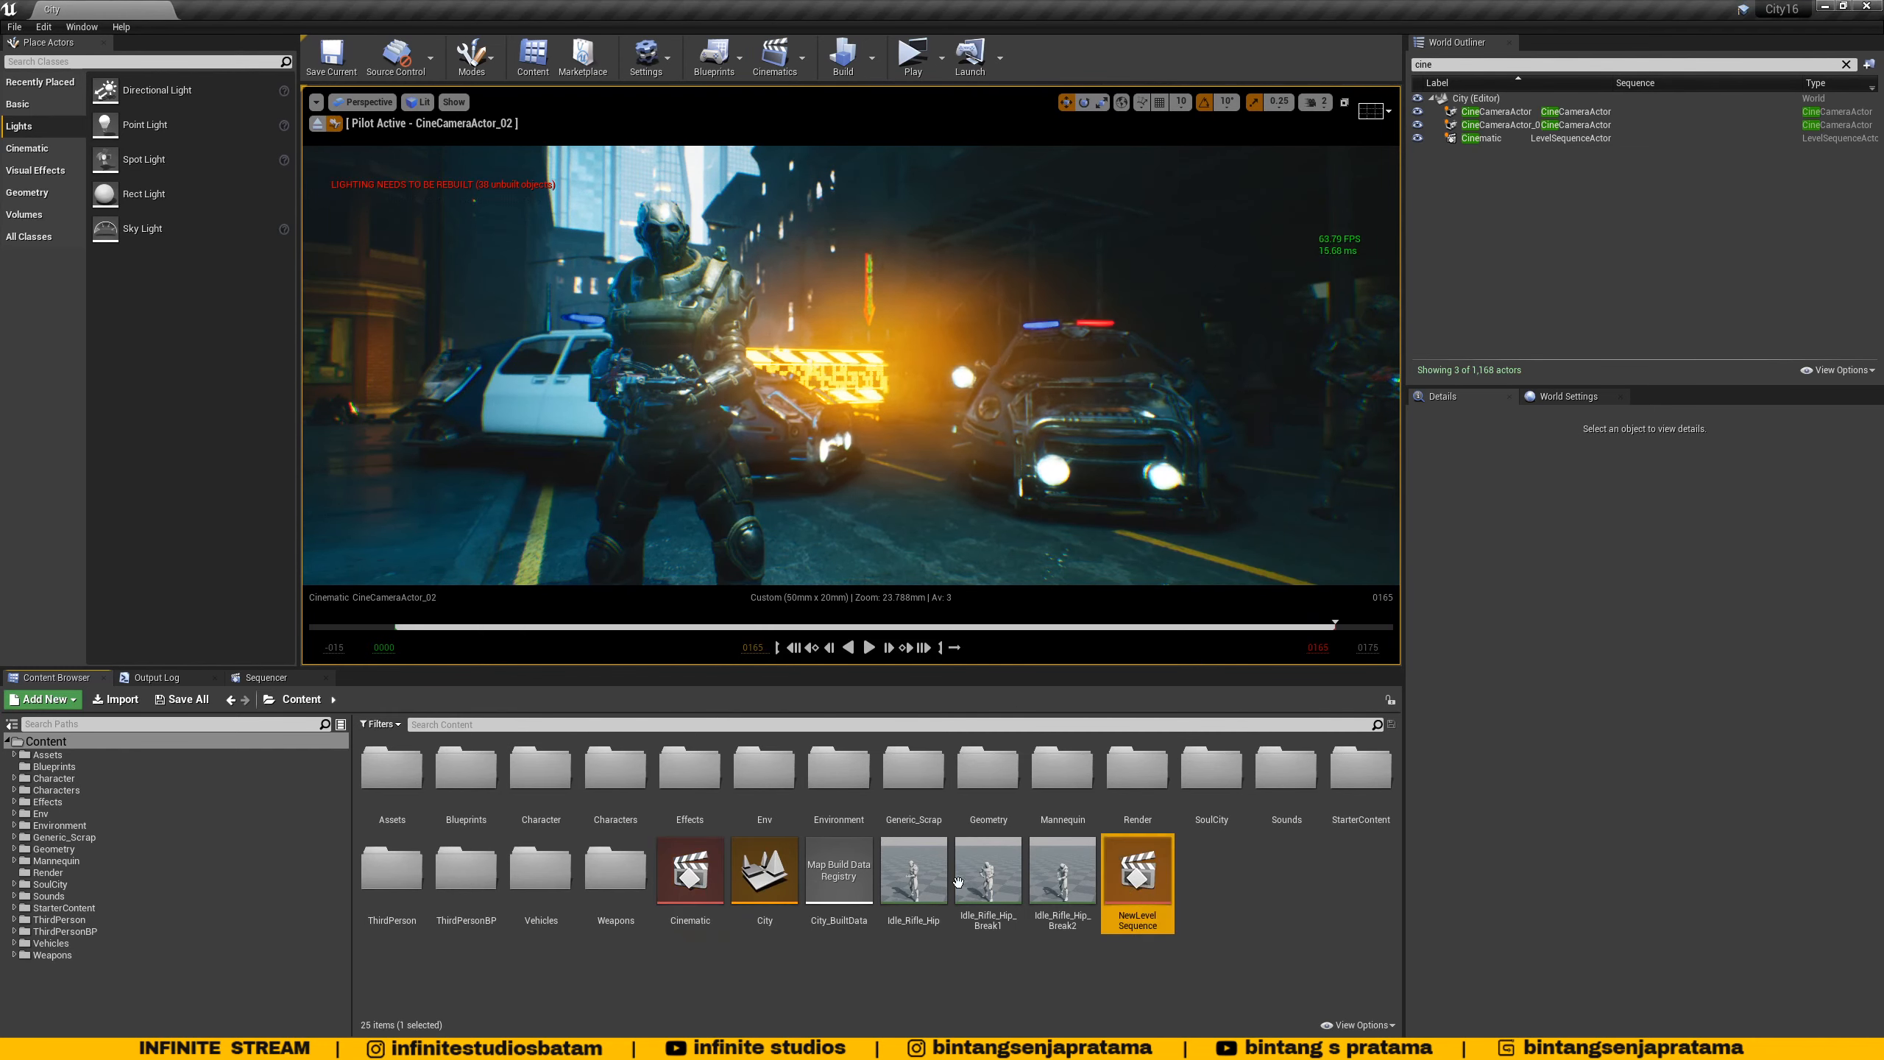
pyautogui.click(694, 875)
pyautogui.click(1147, 879)
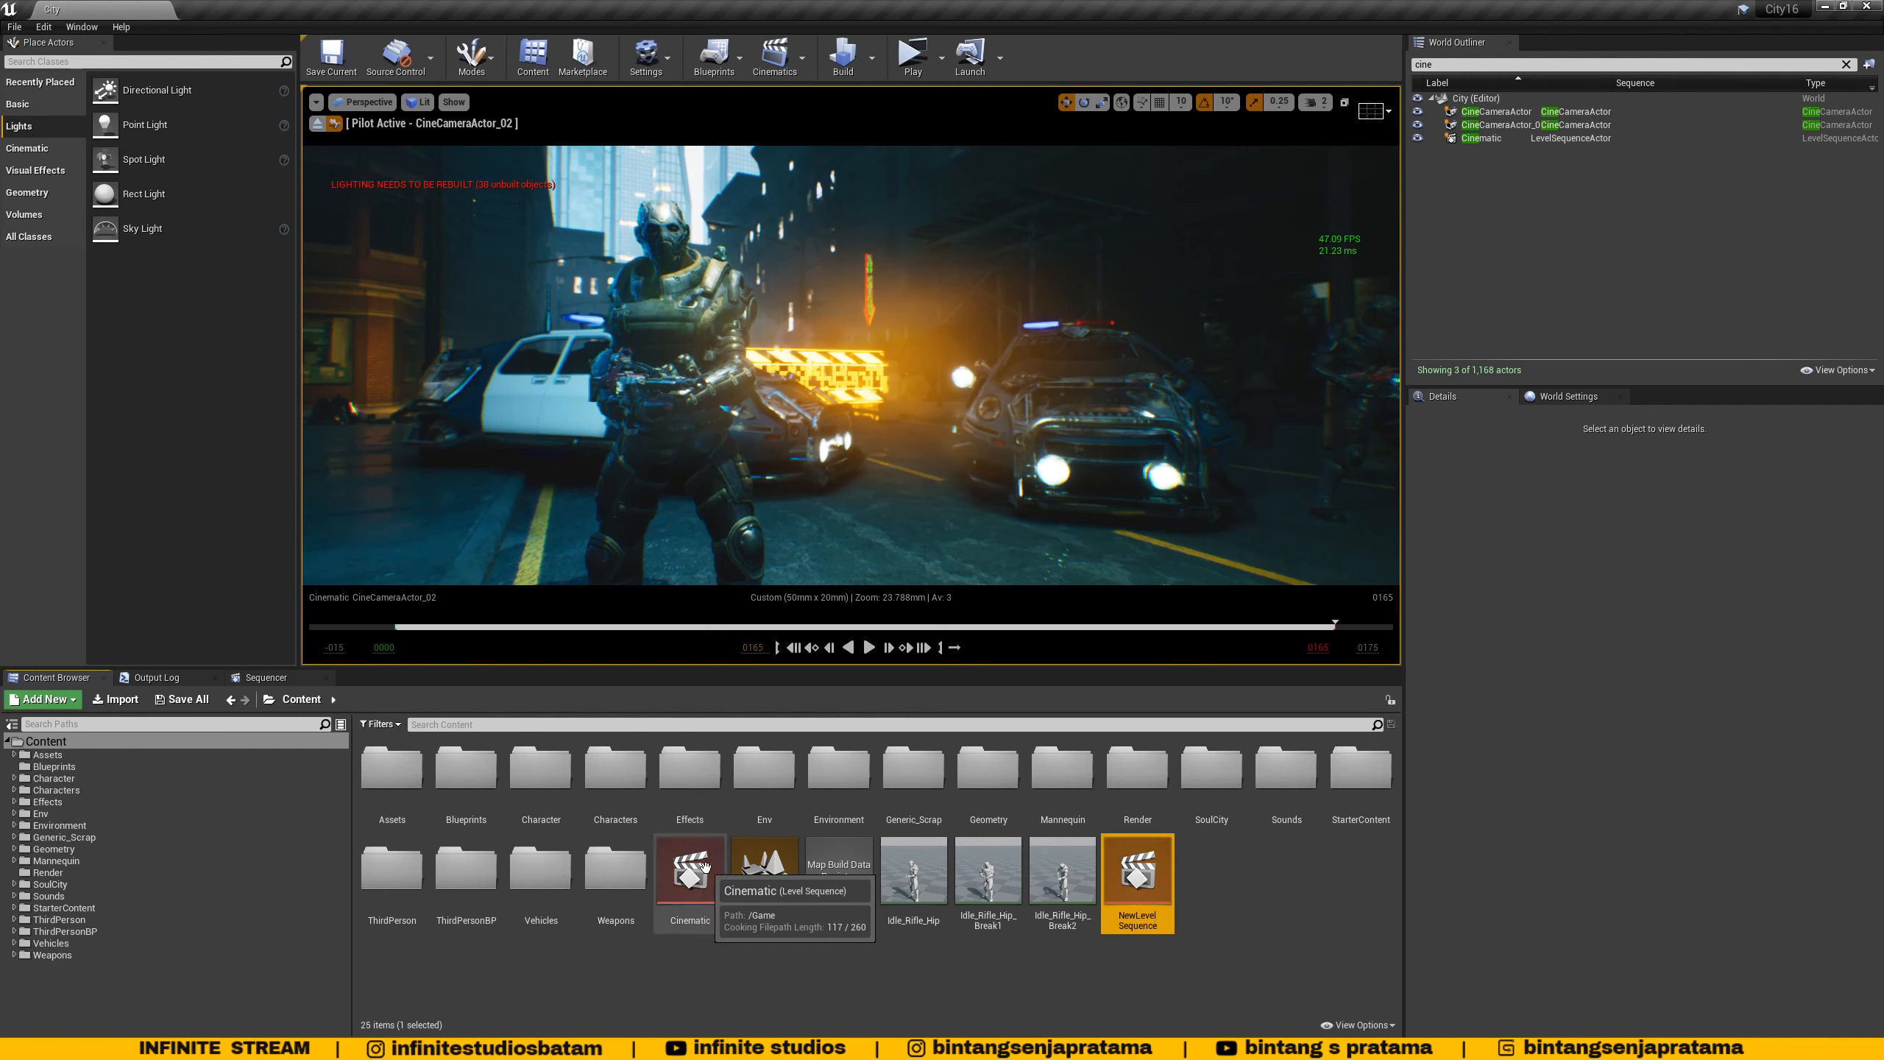
pyautogui.click(676, 870)
pyautogui.click(266, 678)
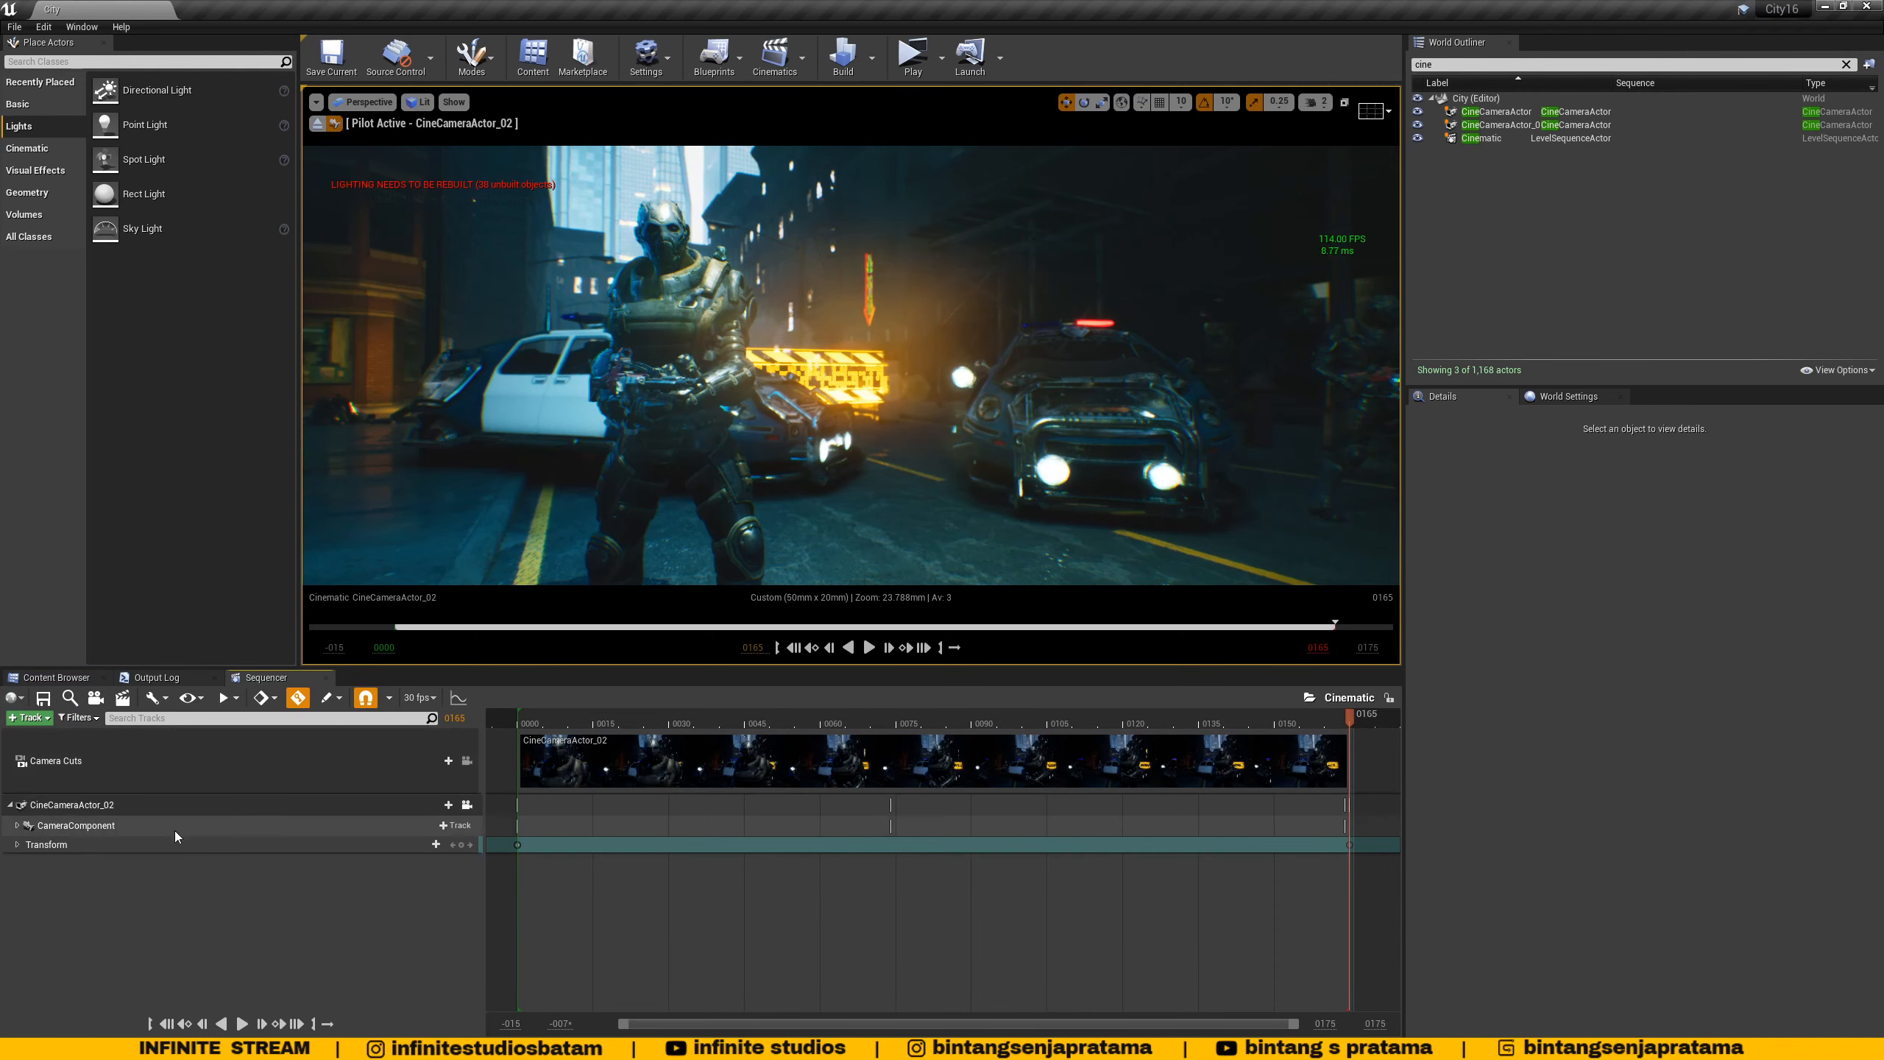
# - Select the Cinematic sequence actor and the CineCameraActor_02 track, play the sequence, and review the camera's transform and lens details
pyautogui.click(1487, 139)
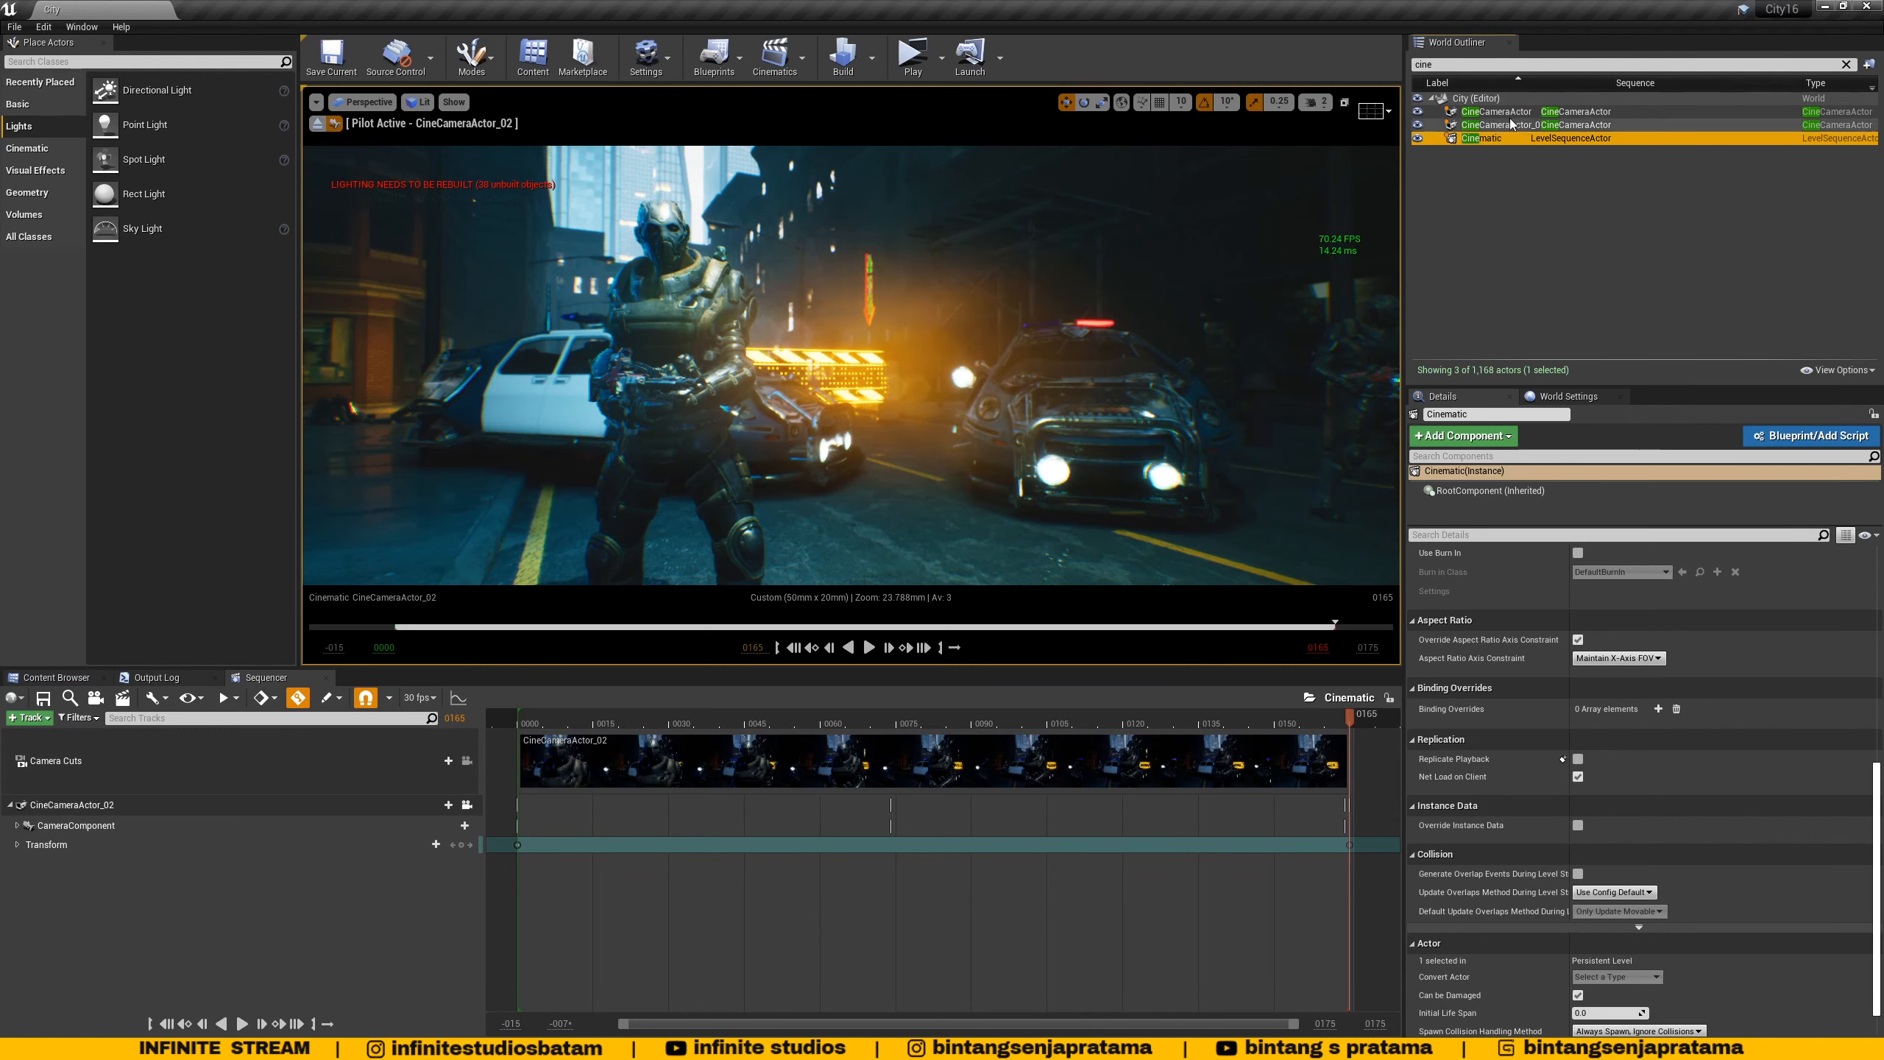
pyautogui.click(113, 810)
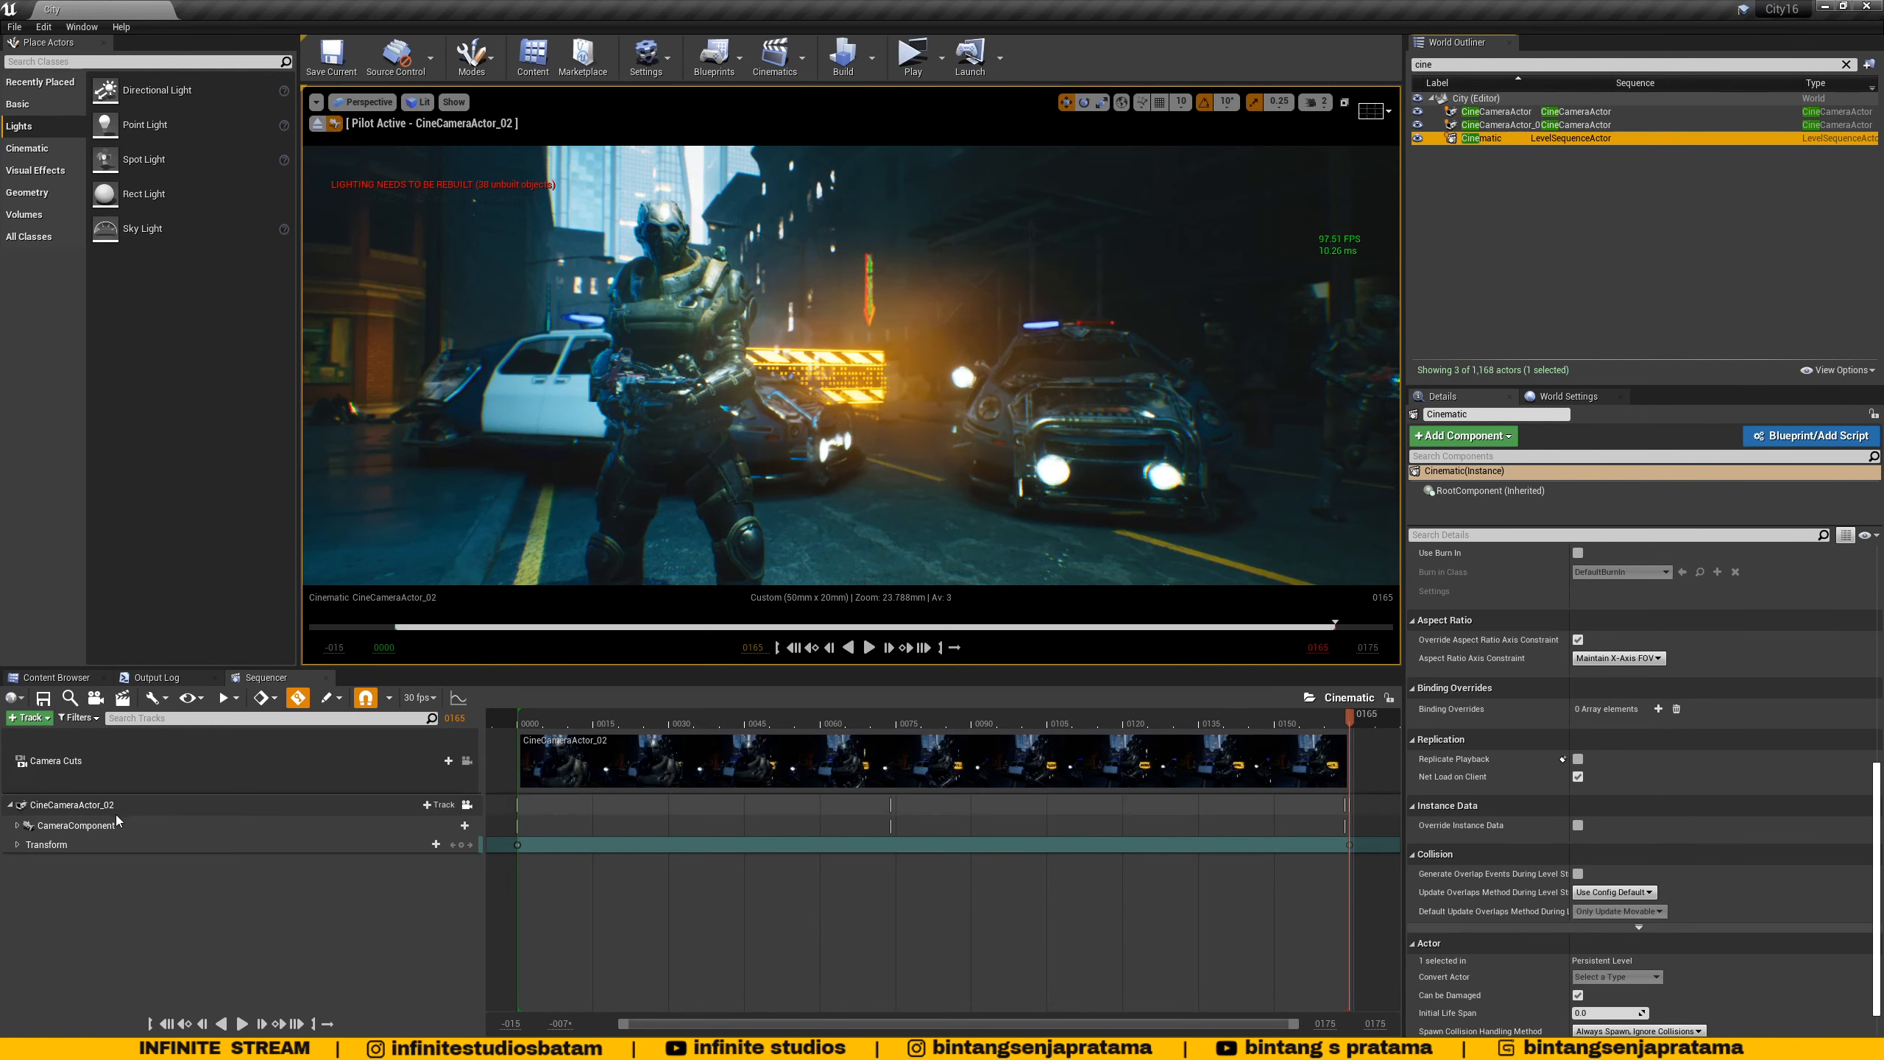
pyautogui.click(867, 647)
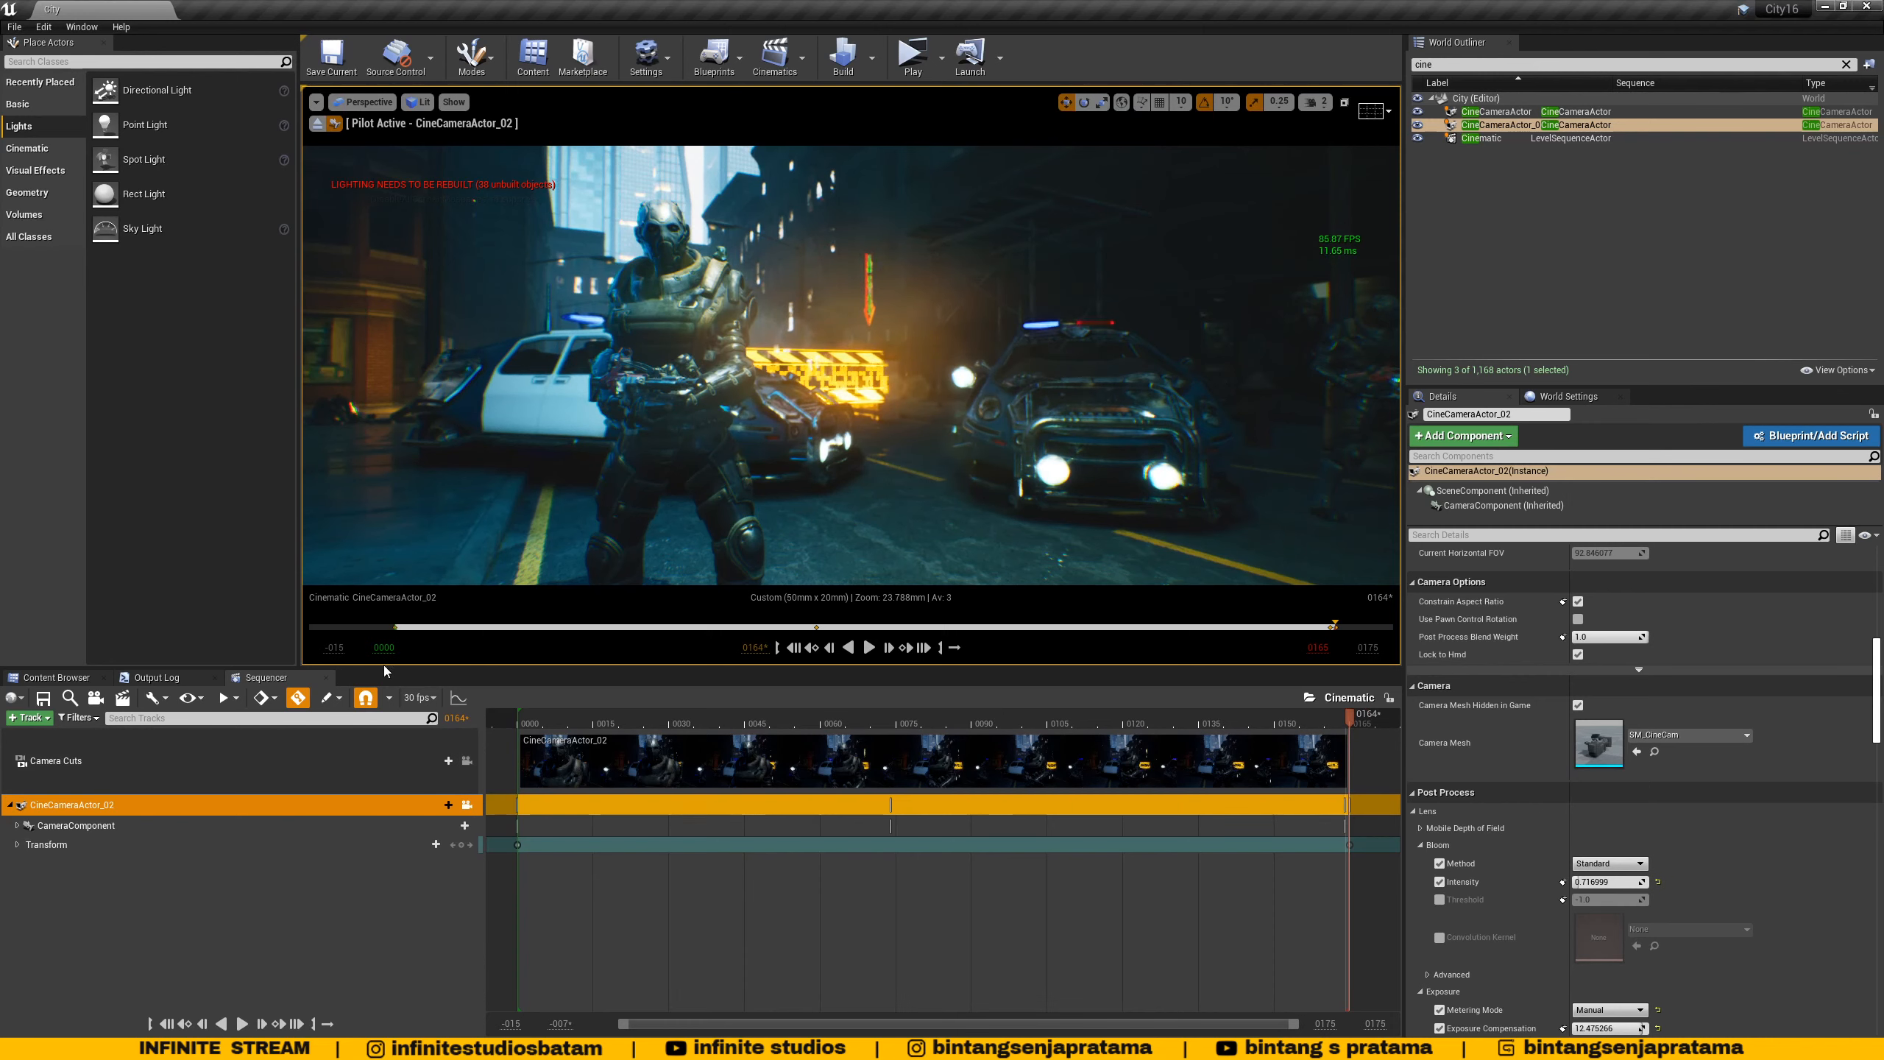
pyautogui.scroll(4, 1620, 727)
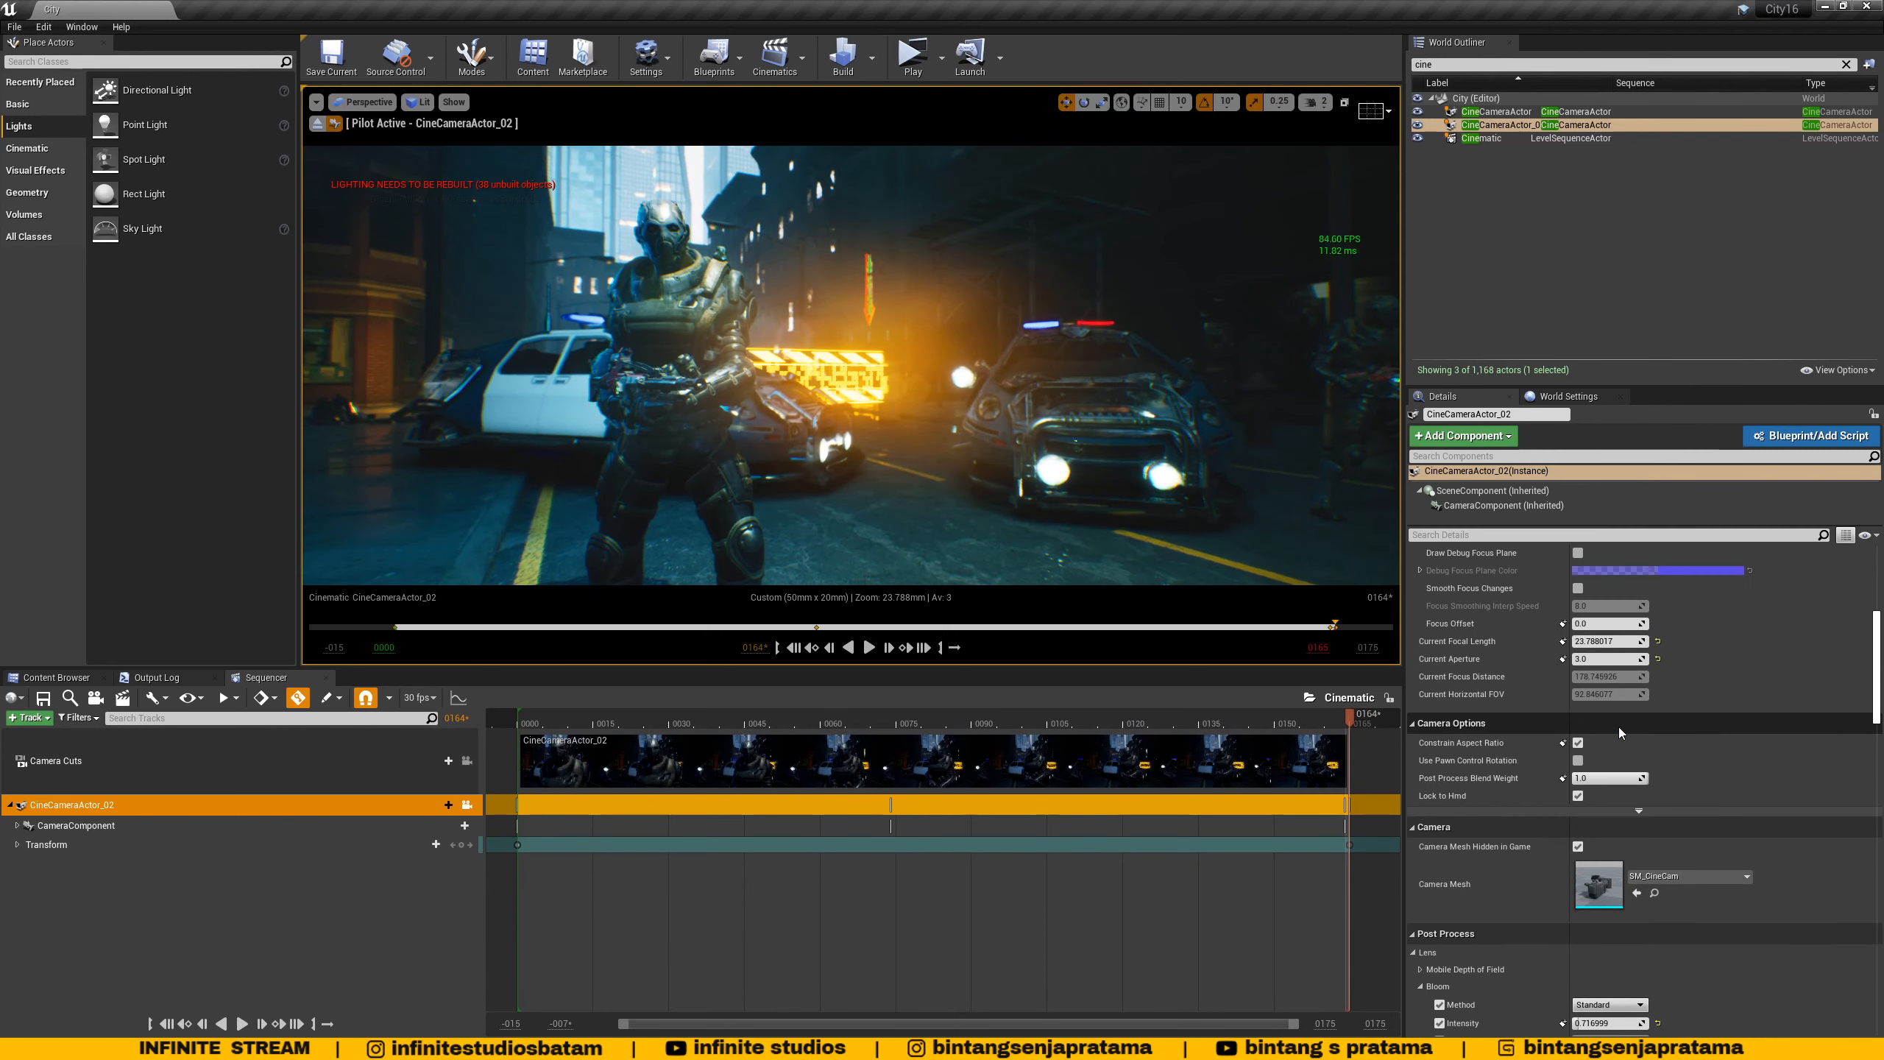
pyautogui.scroll(10, 1620, 727)
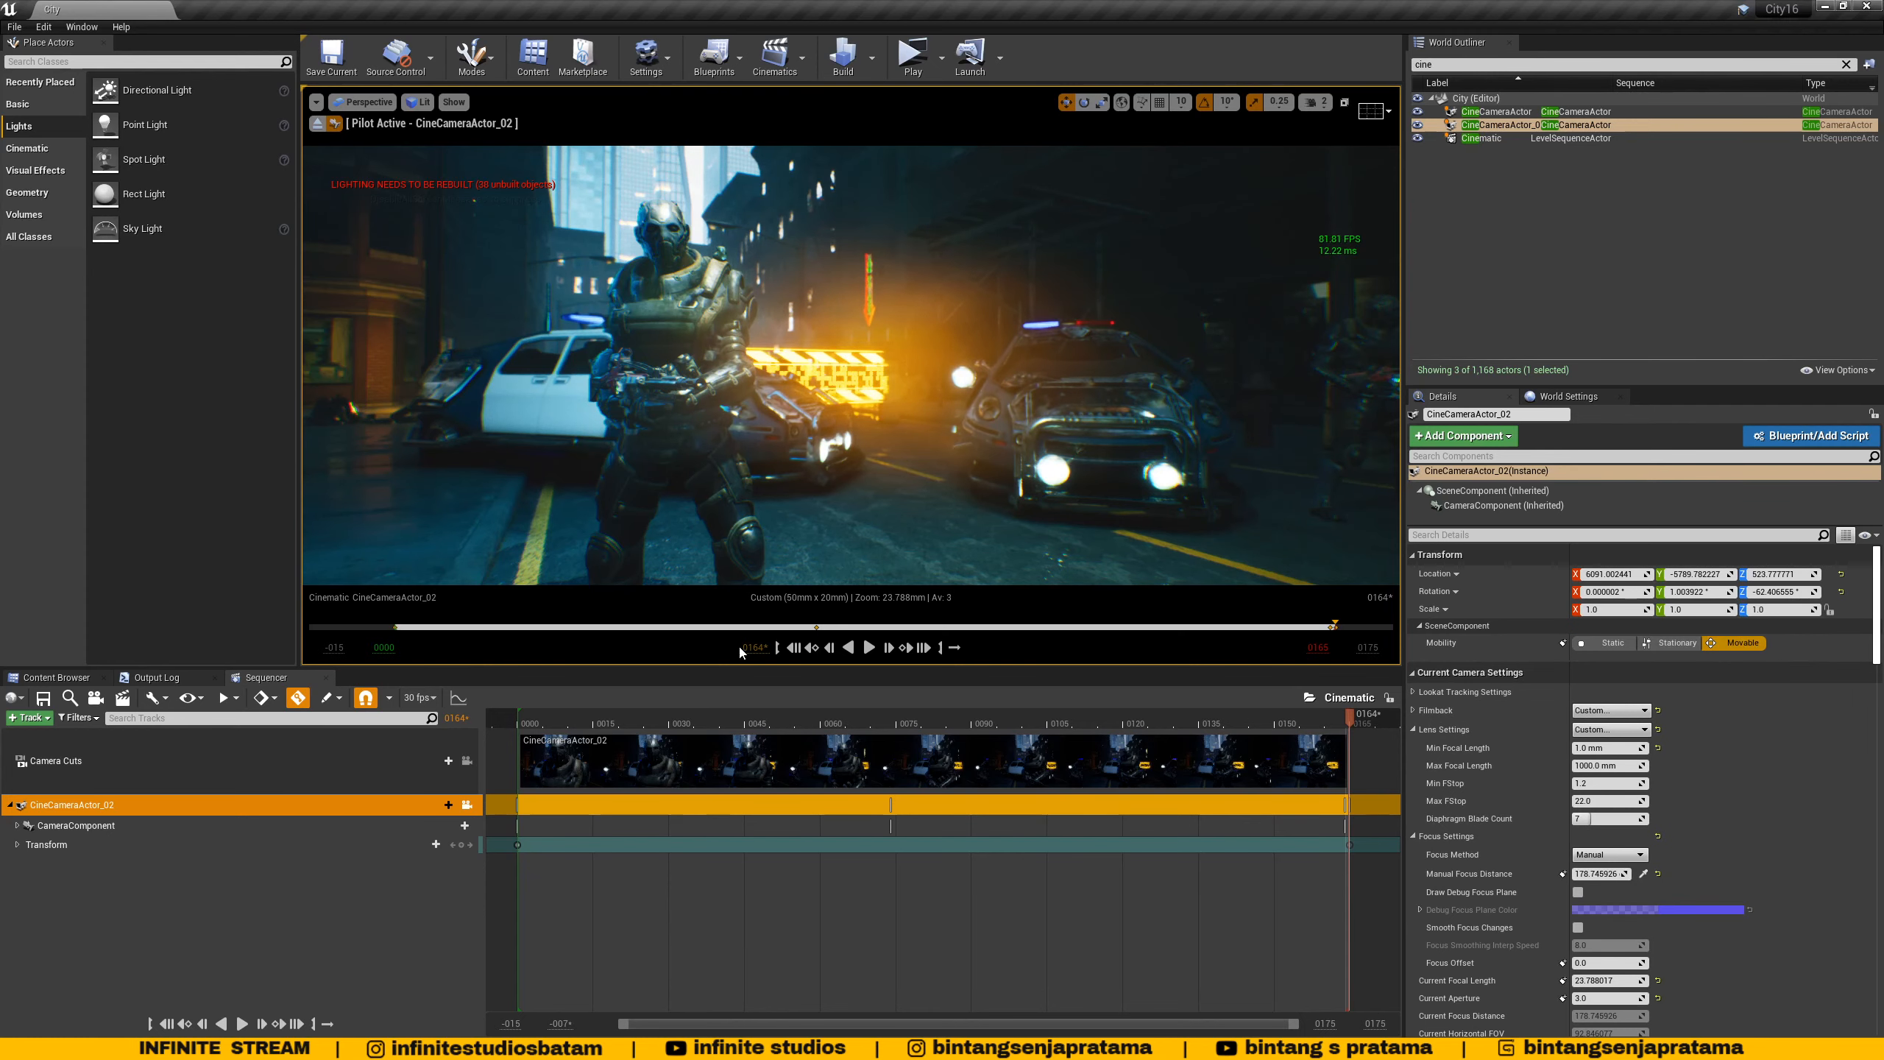
# - Switch to the aspect ratio article in Chrome and review The Squares Within the Rectangle section with its example film shots
pyautogui.click(222, 1048)
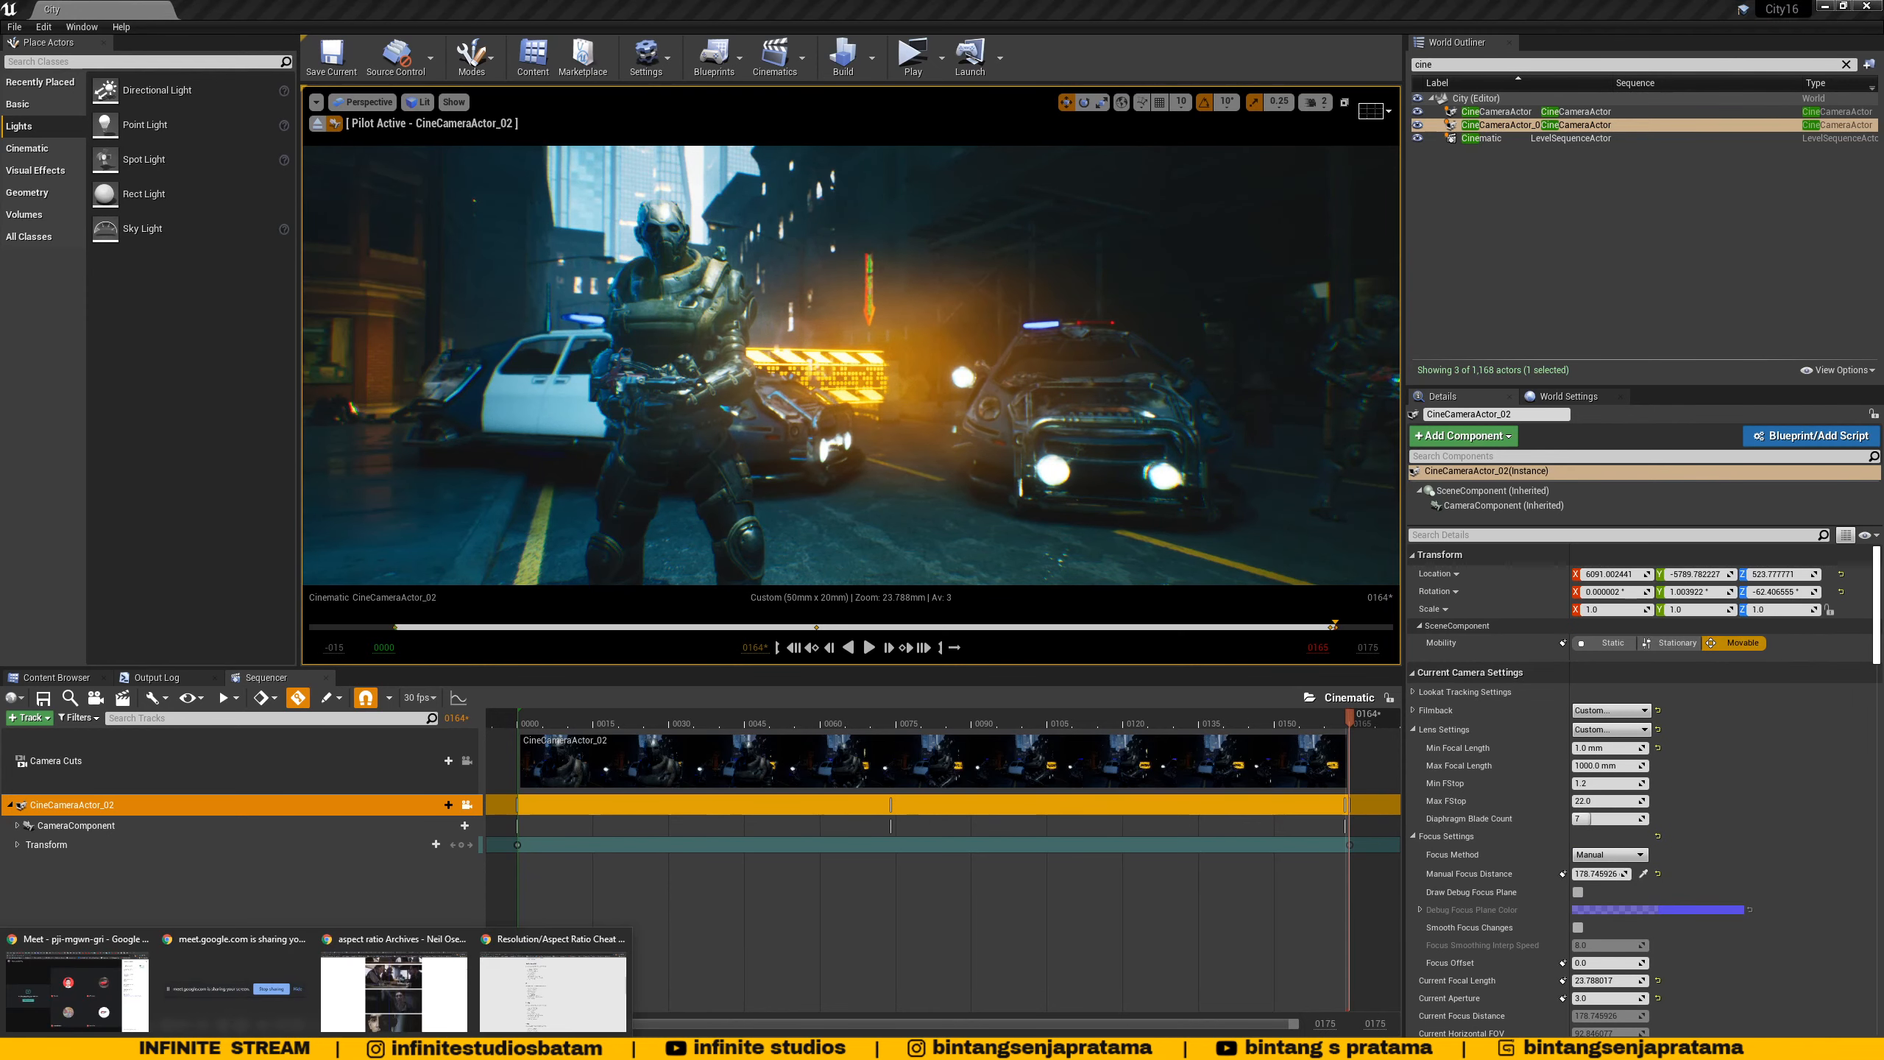
pyautogui.click(401, 1009)
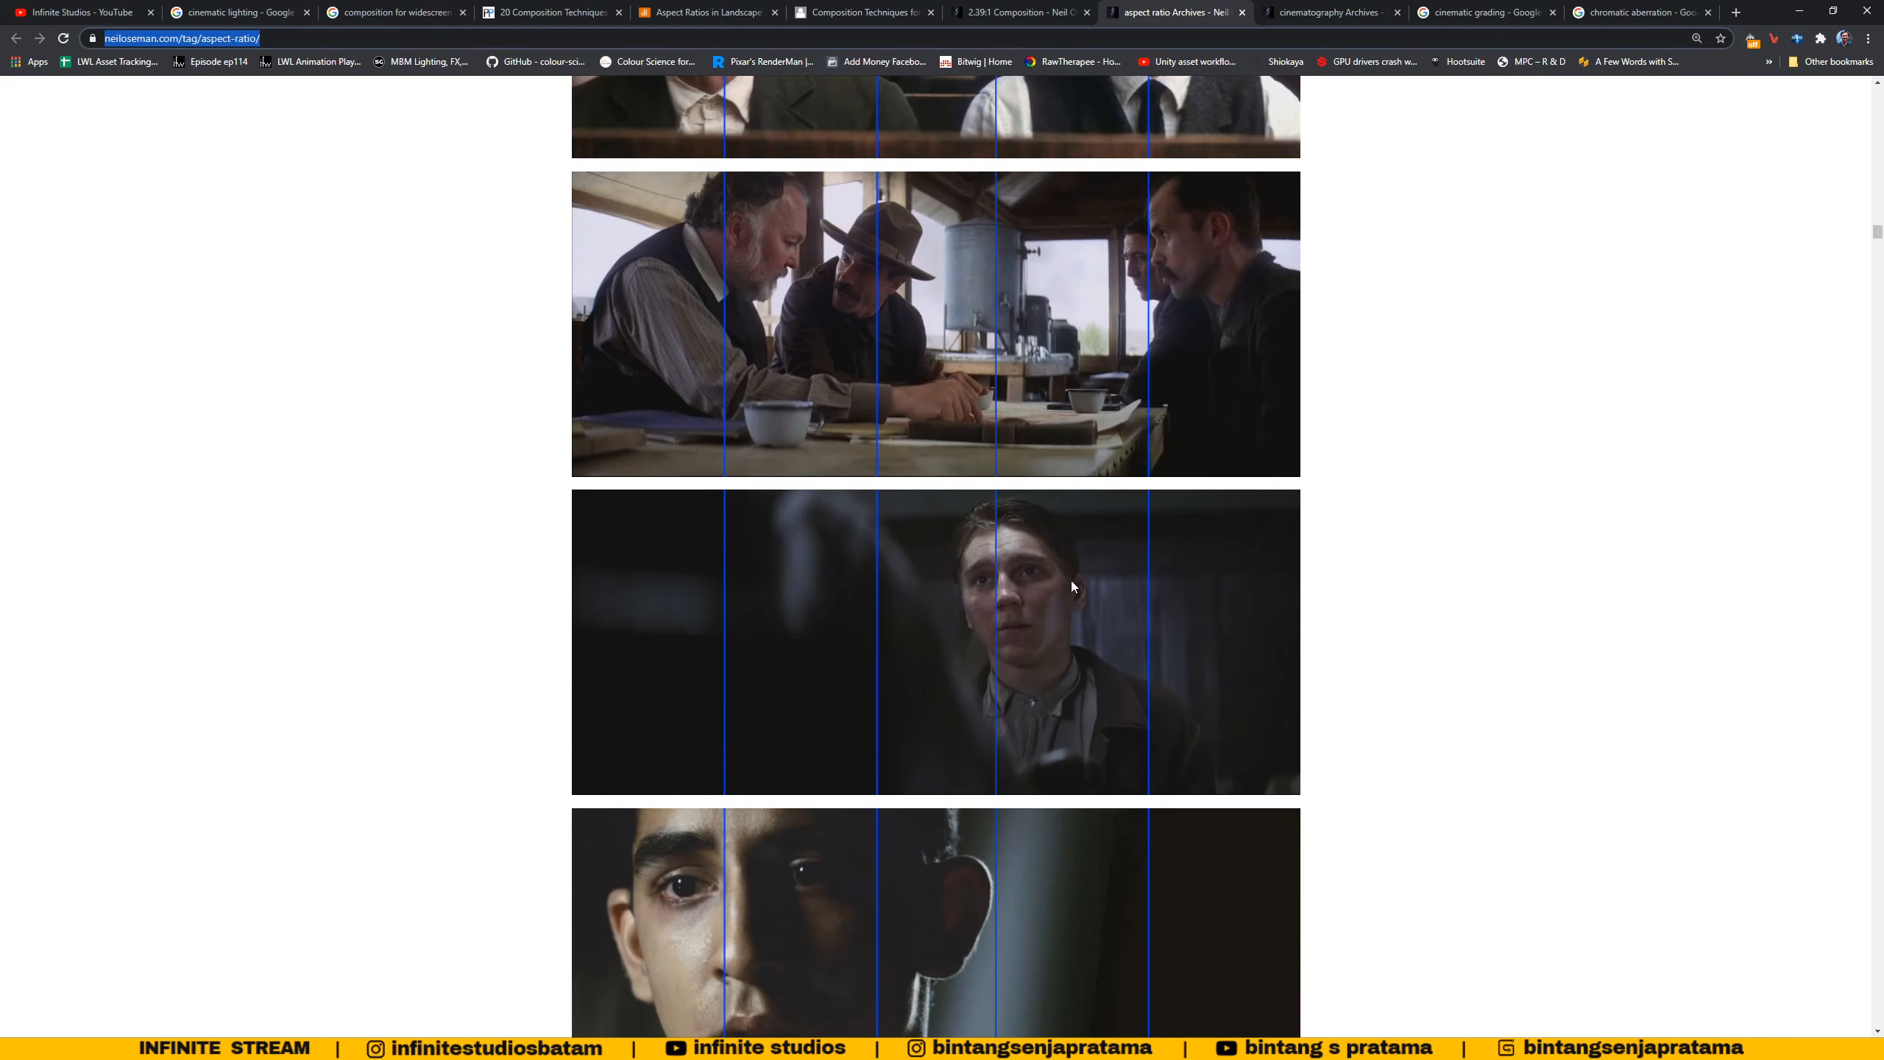
pyautogui.scroll(15, 1015, 595)
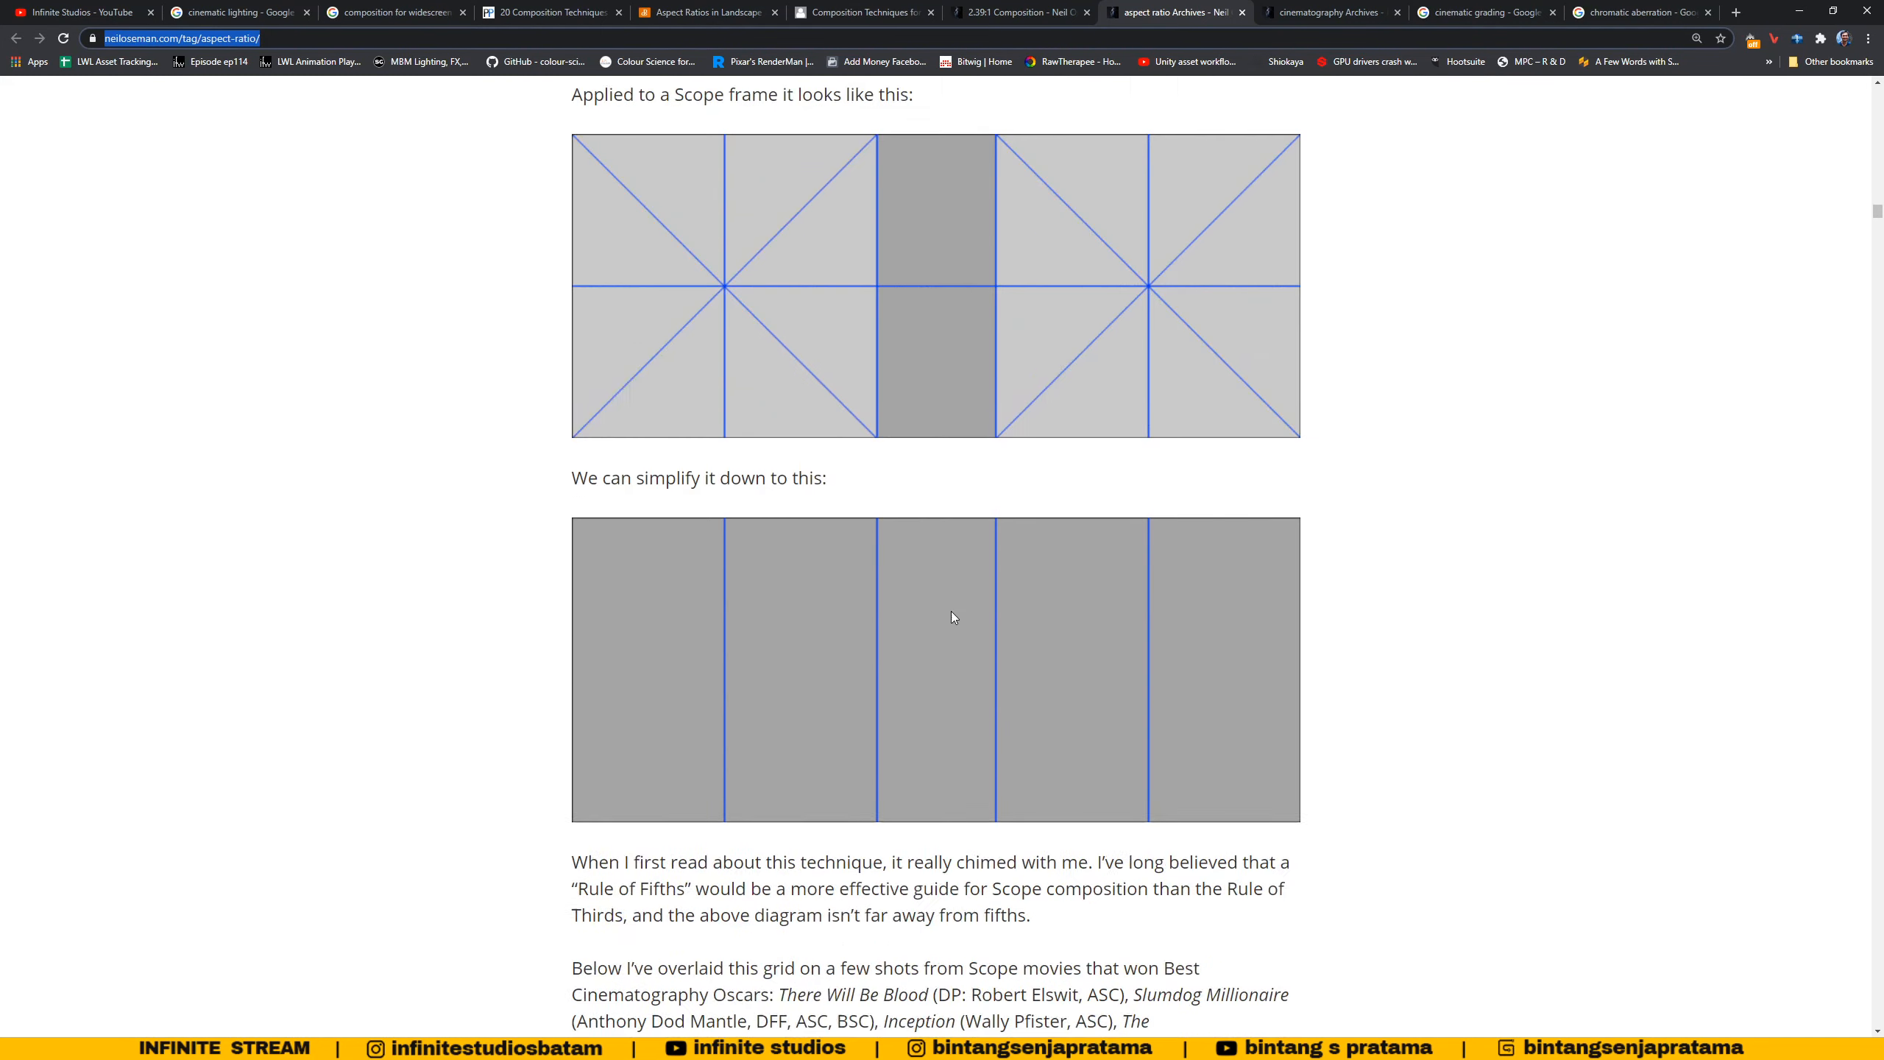
pyautogui.scroll(5, 952, 616)
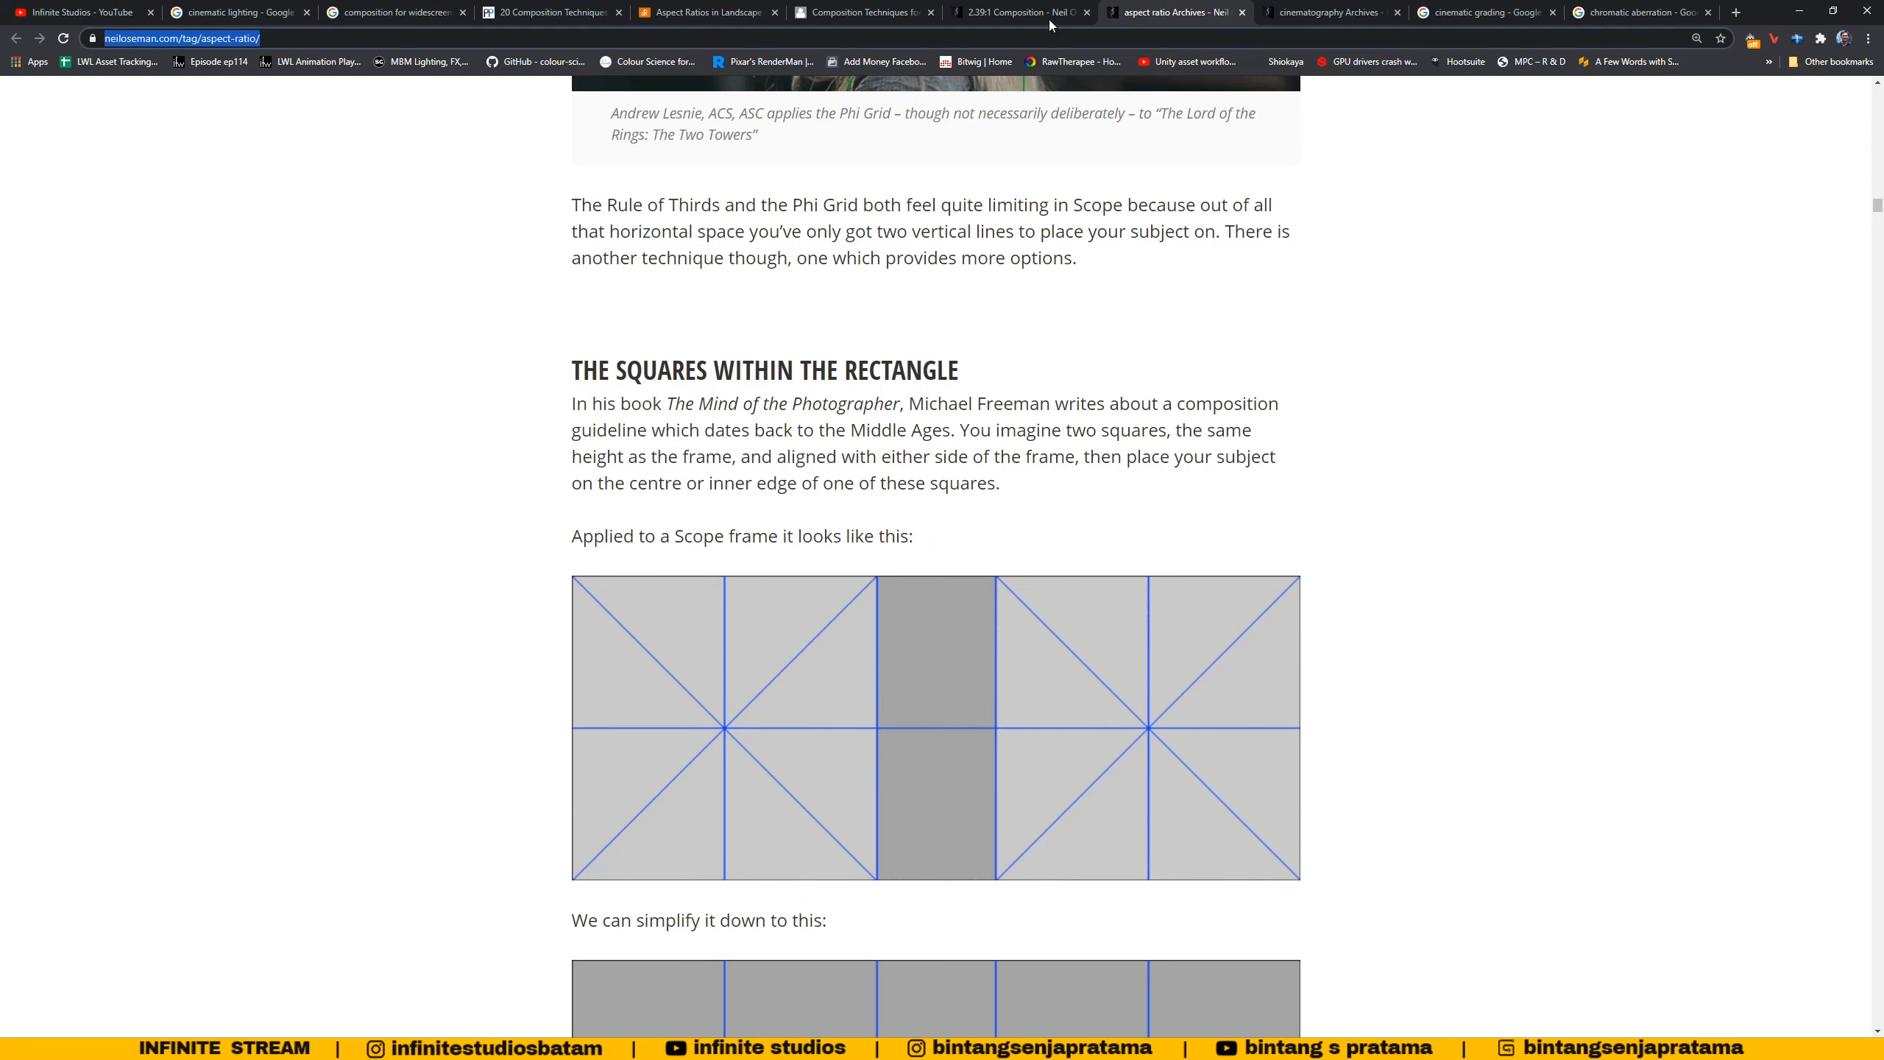
pyautogui.moveTo(583, 369); pyautogui.dragTo(775, 355)
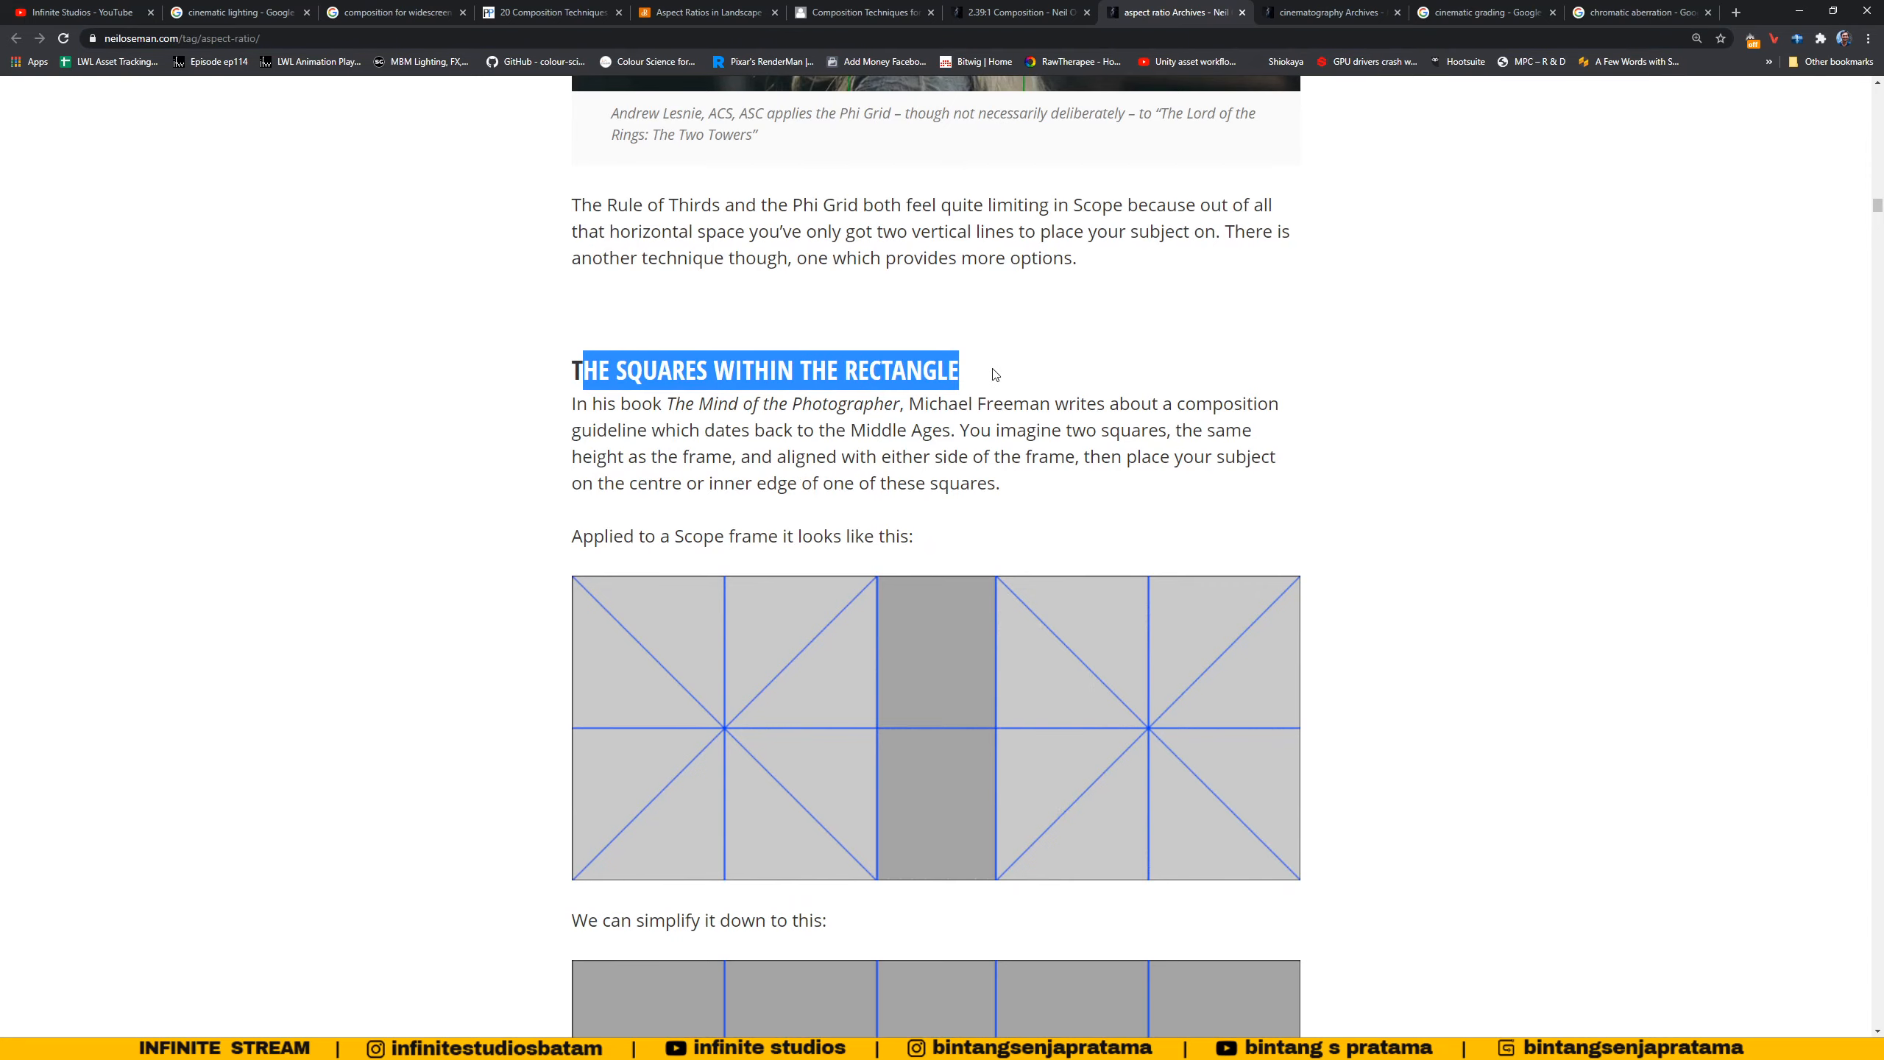
pyautogui.scroll(-20, 995, 373)
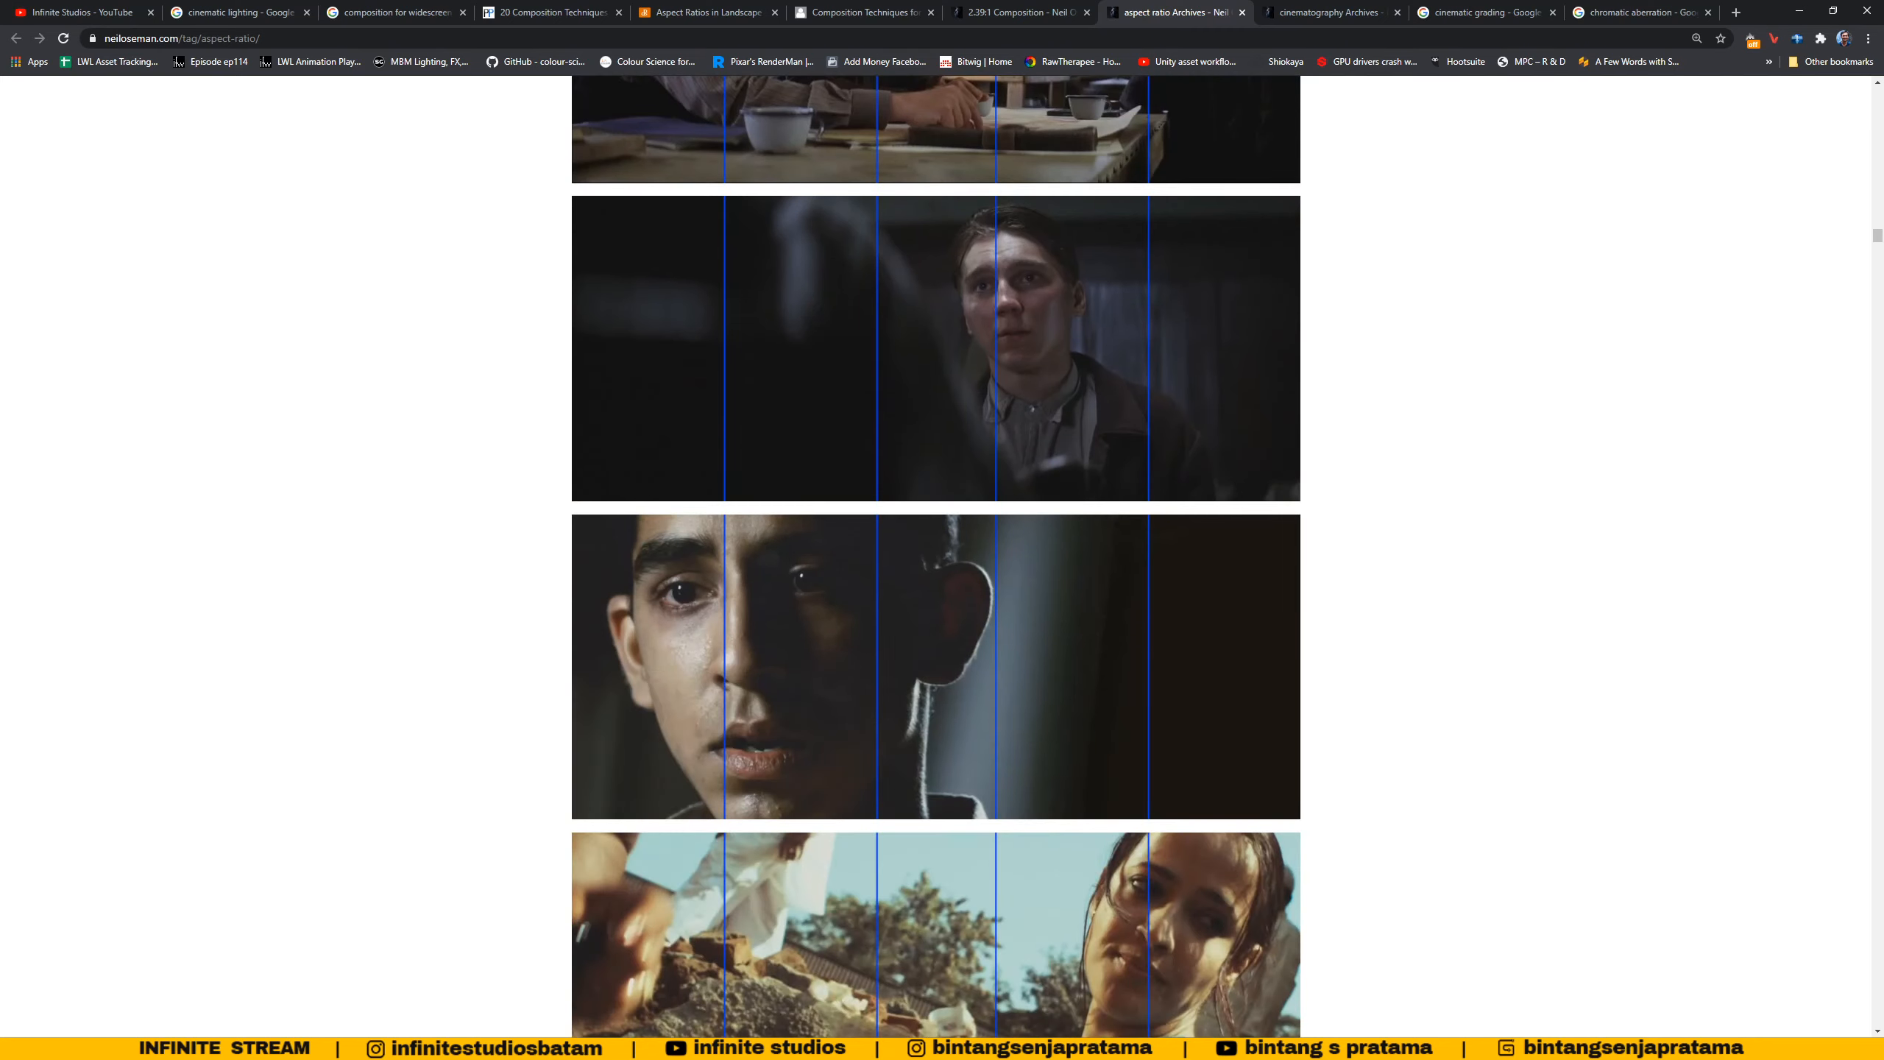
# - Return to Unreal Editor and scrub the Cinematic sequence through frames 36, 62 and 74, ending at frame 43
pyautogui.hotkey('alt', 'Tab')
pyautogui.moveTo(1345, 722); pyautogui.dragTo(704, 726)
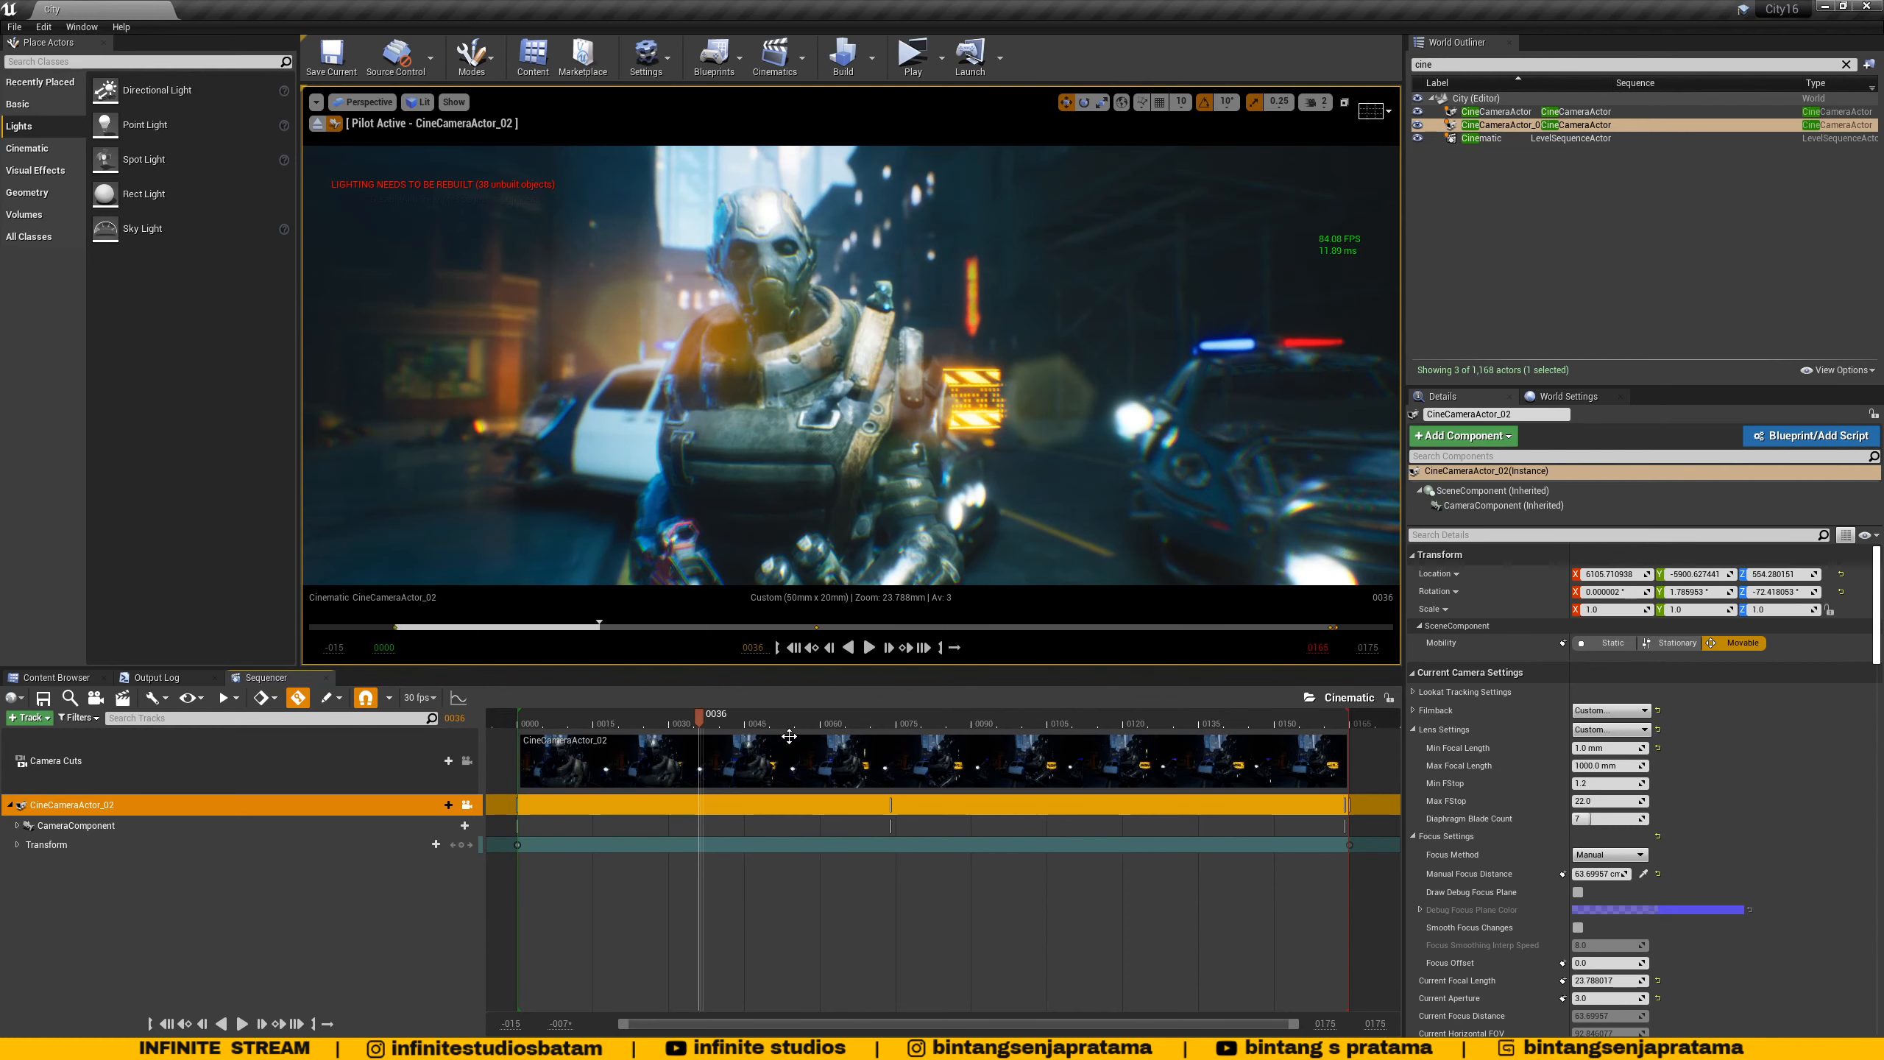
pyautogui.moveTo(713, 718); pyautogui.dragTo(831, 716)
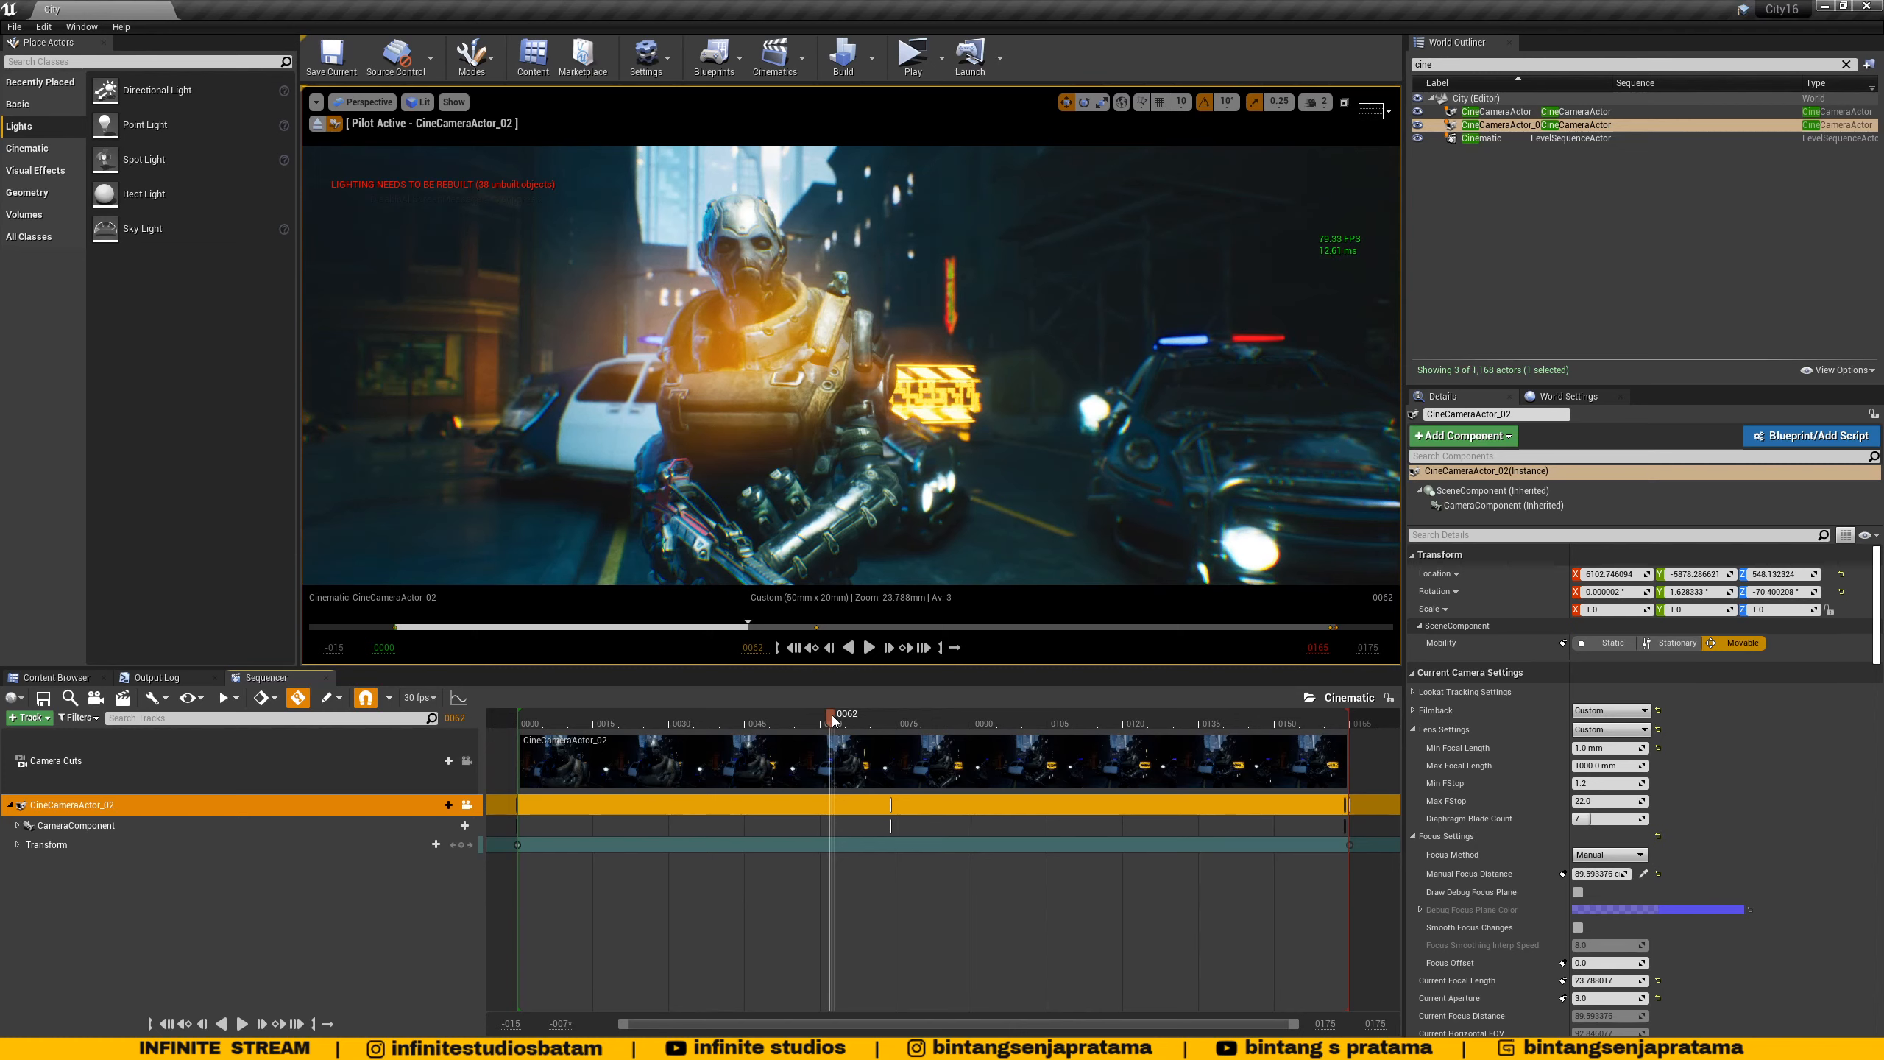
pyautogui.moveTo(833, 716); pyautogui.dragTo(898, 740)
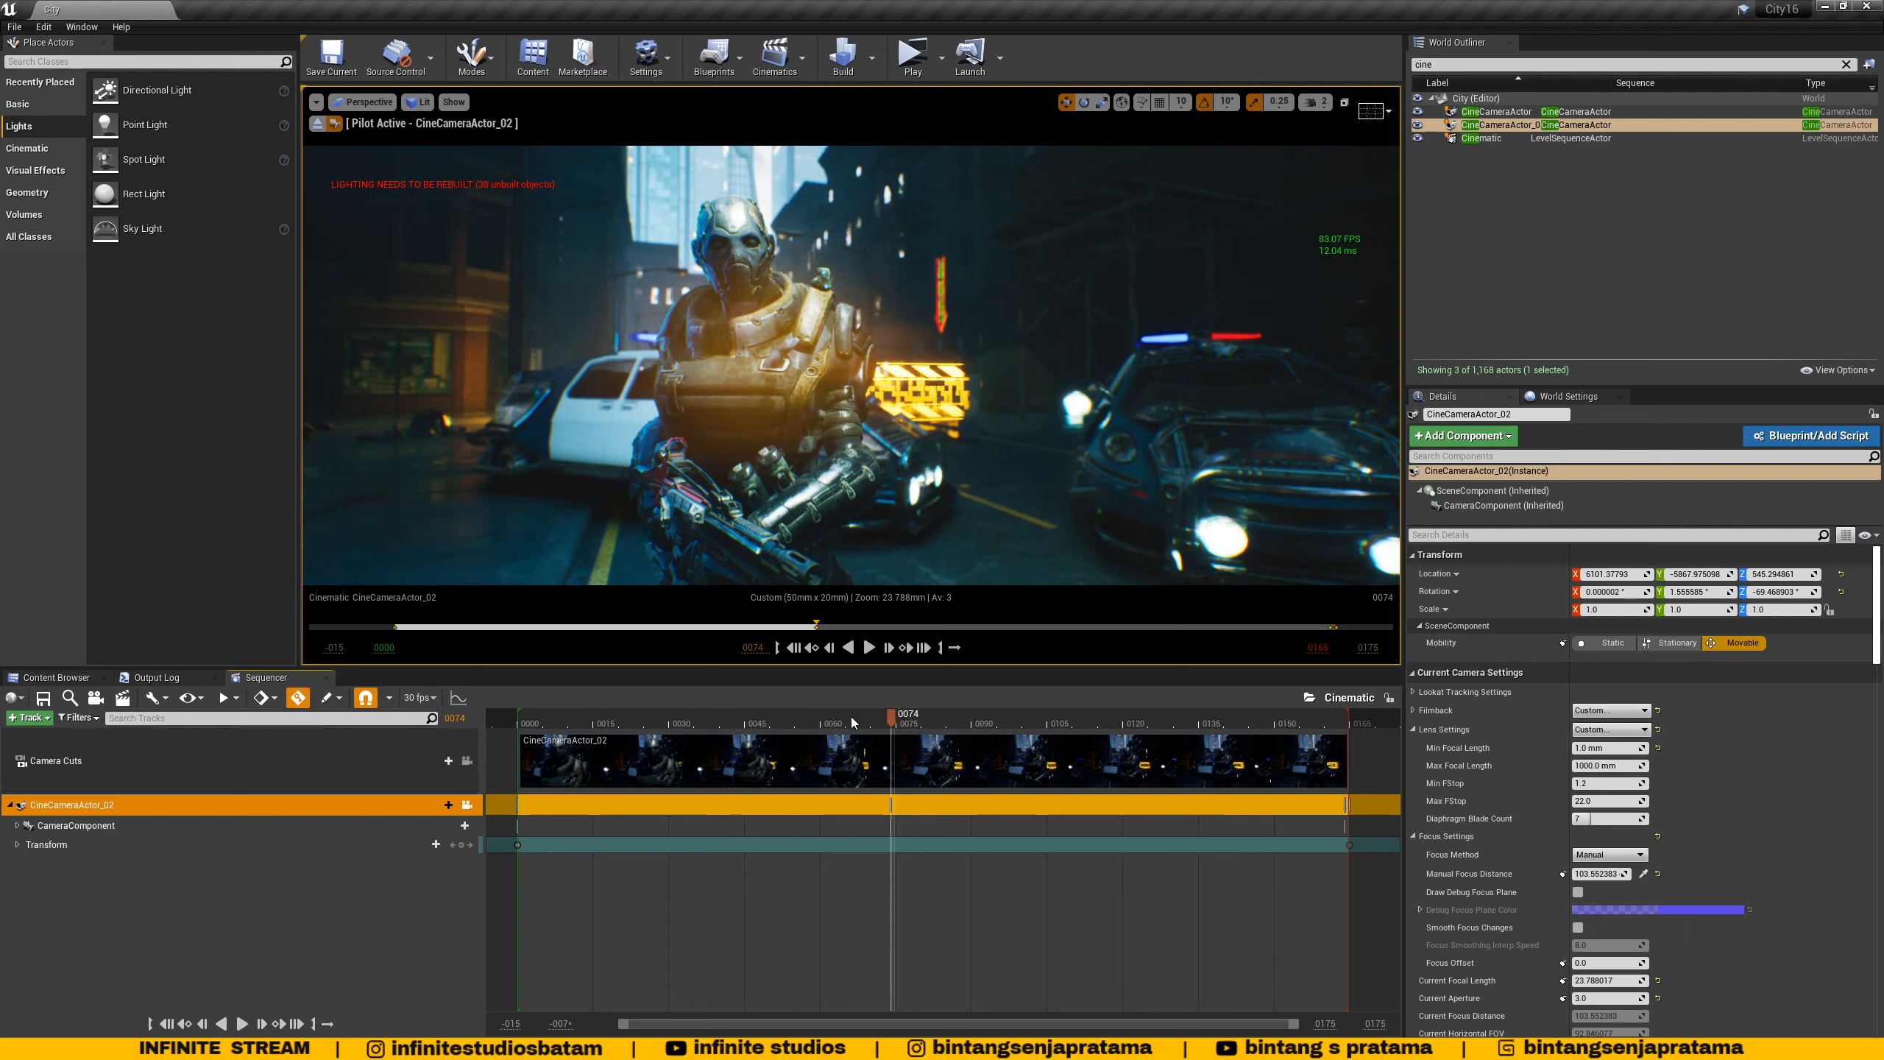
pyautogui.moveTo(851, 720); pyautogui.dragTo(742, 725)
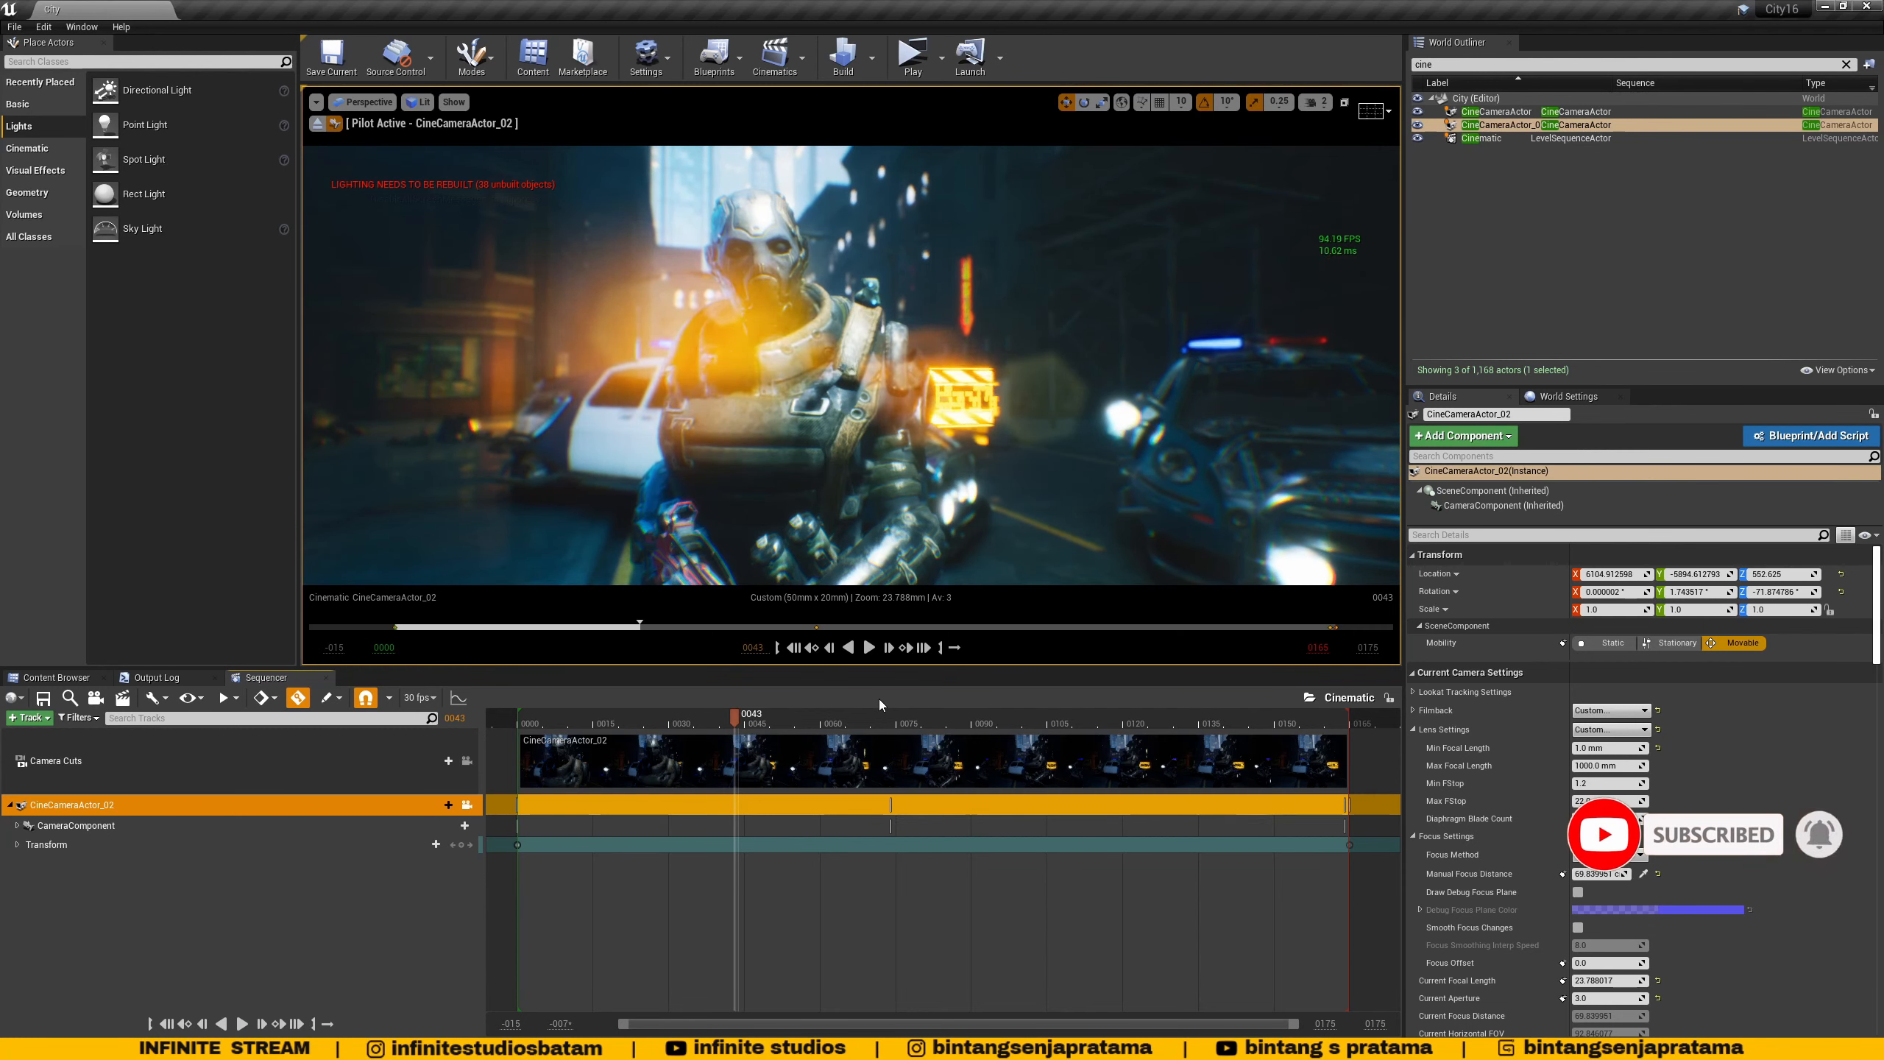
# - Play back the Cinematic sequence through CineCameraActor_02 to check the camera movement
pyautogui.click(870, 649)
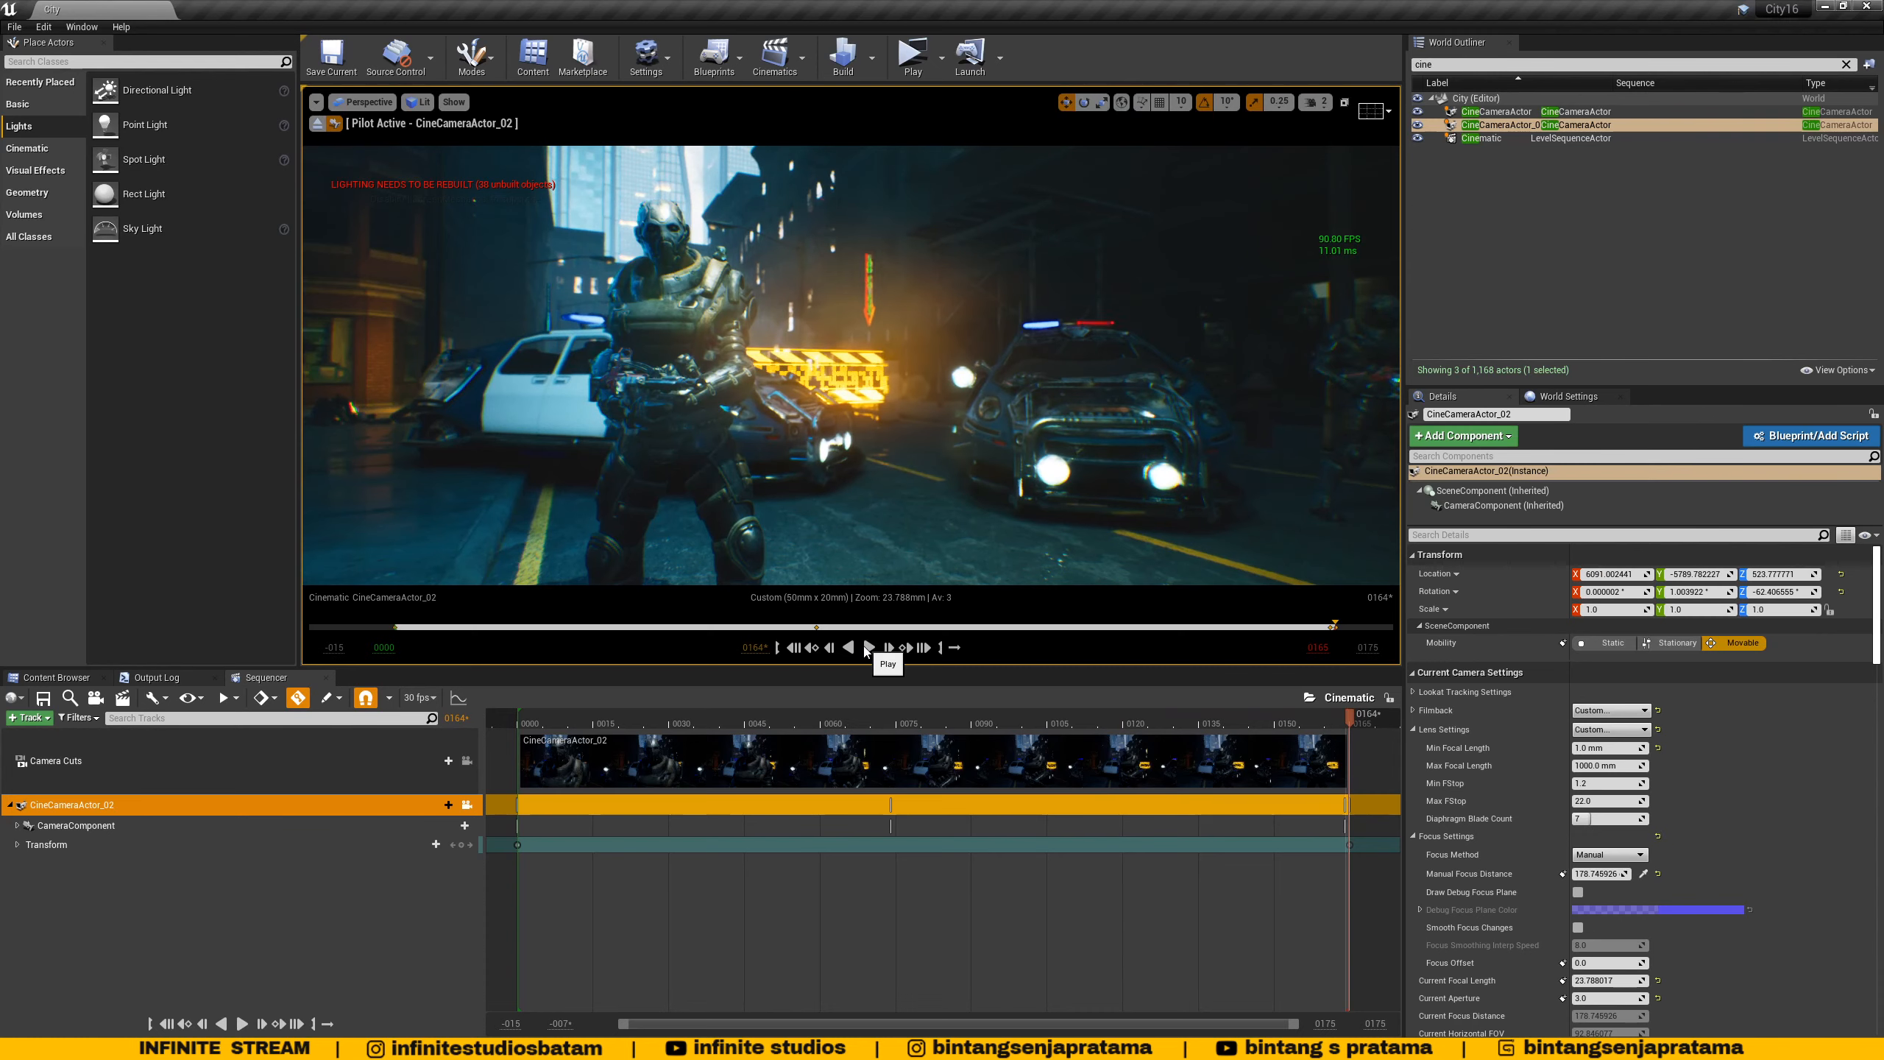
pyautogui.click(868, 647)
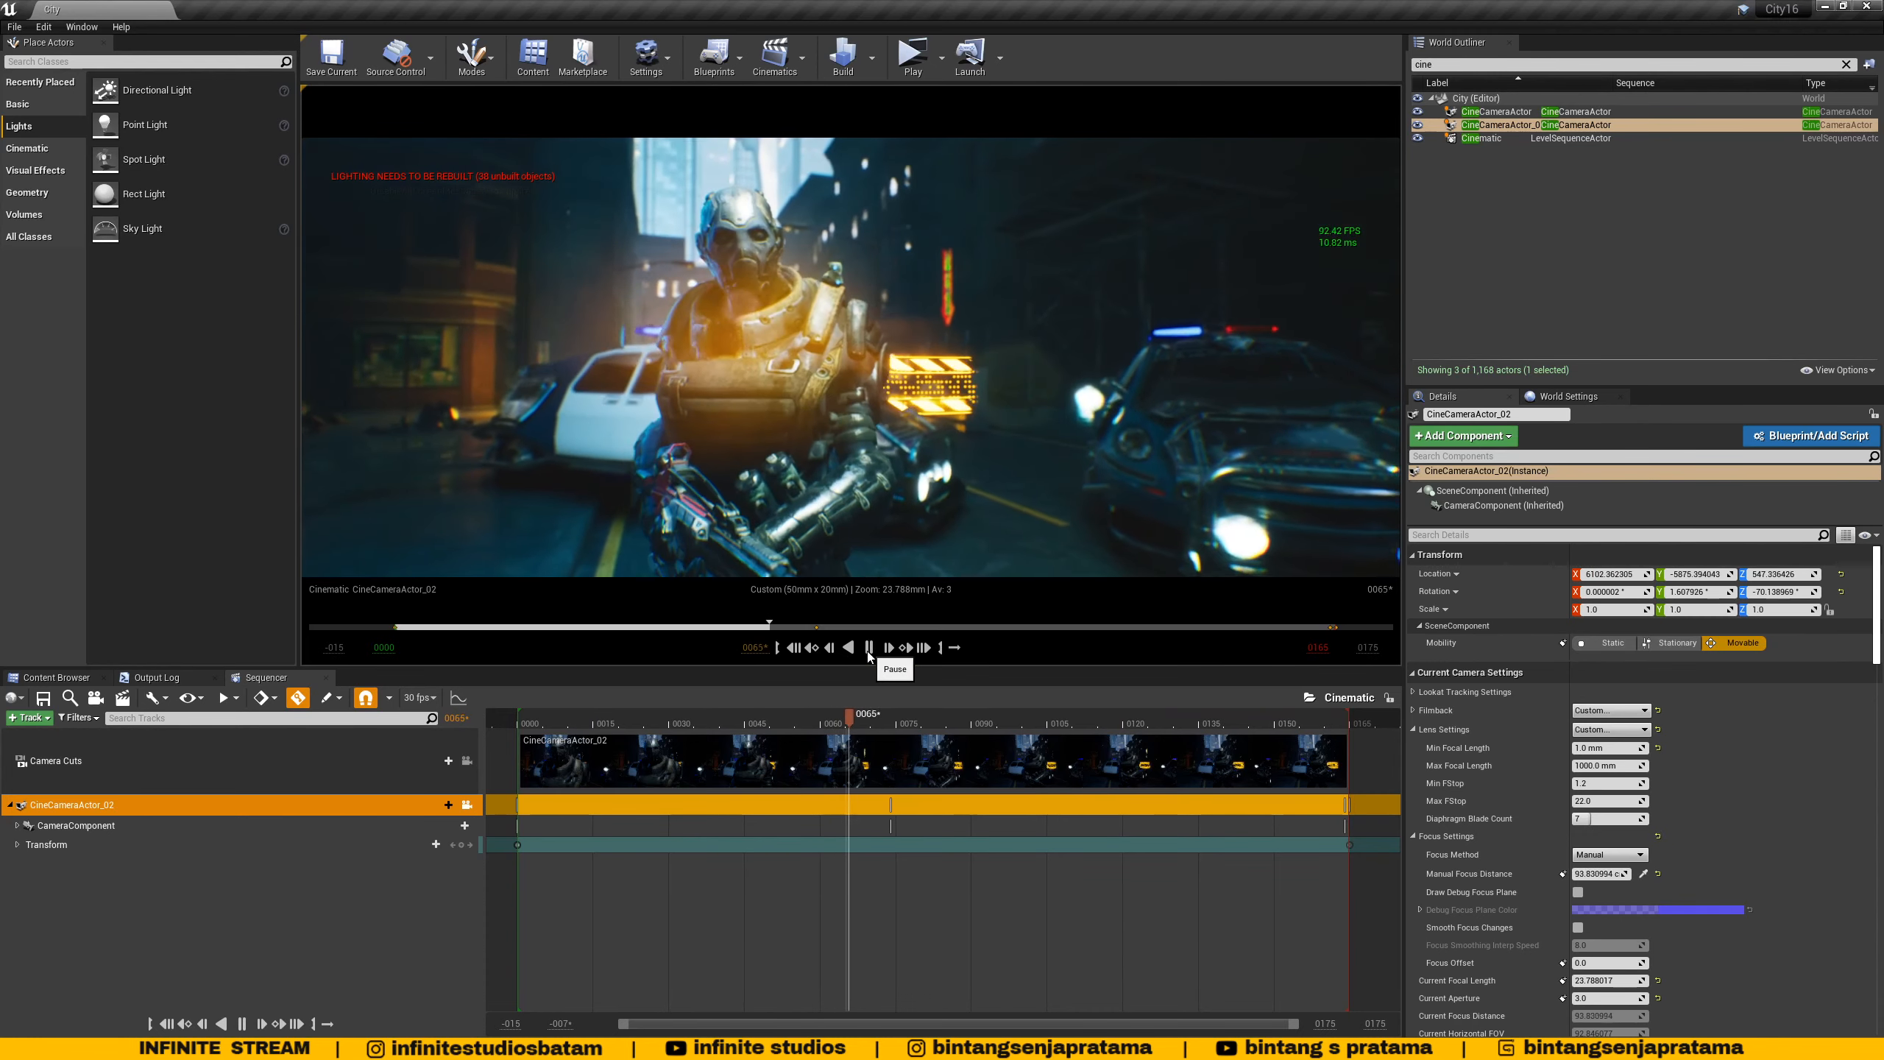
pyautogui.click(868, 650)
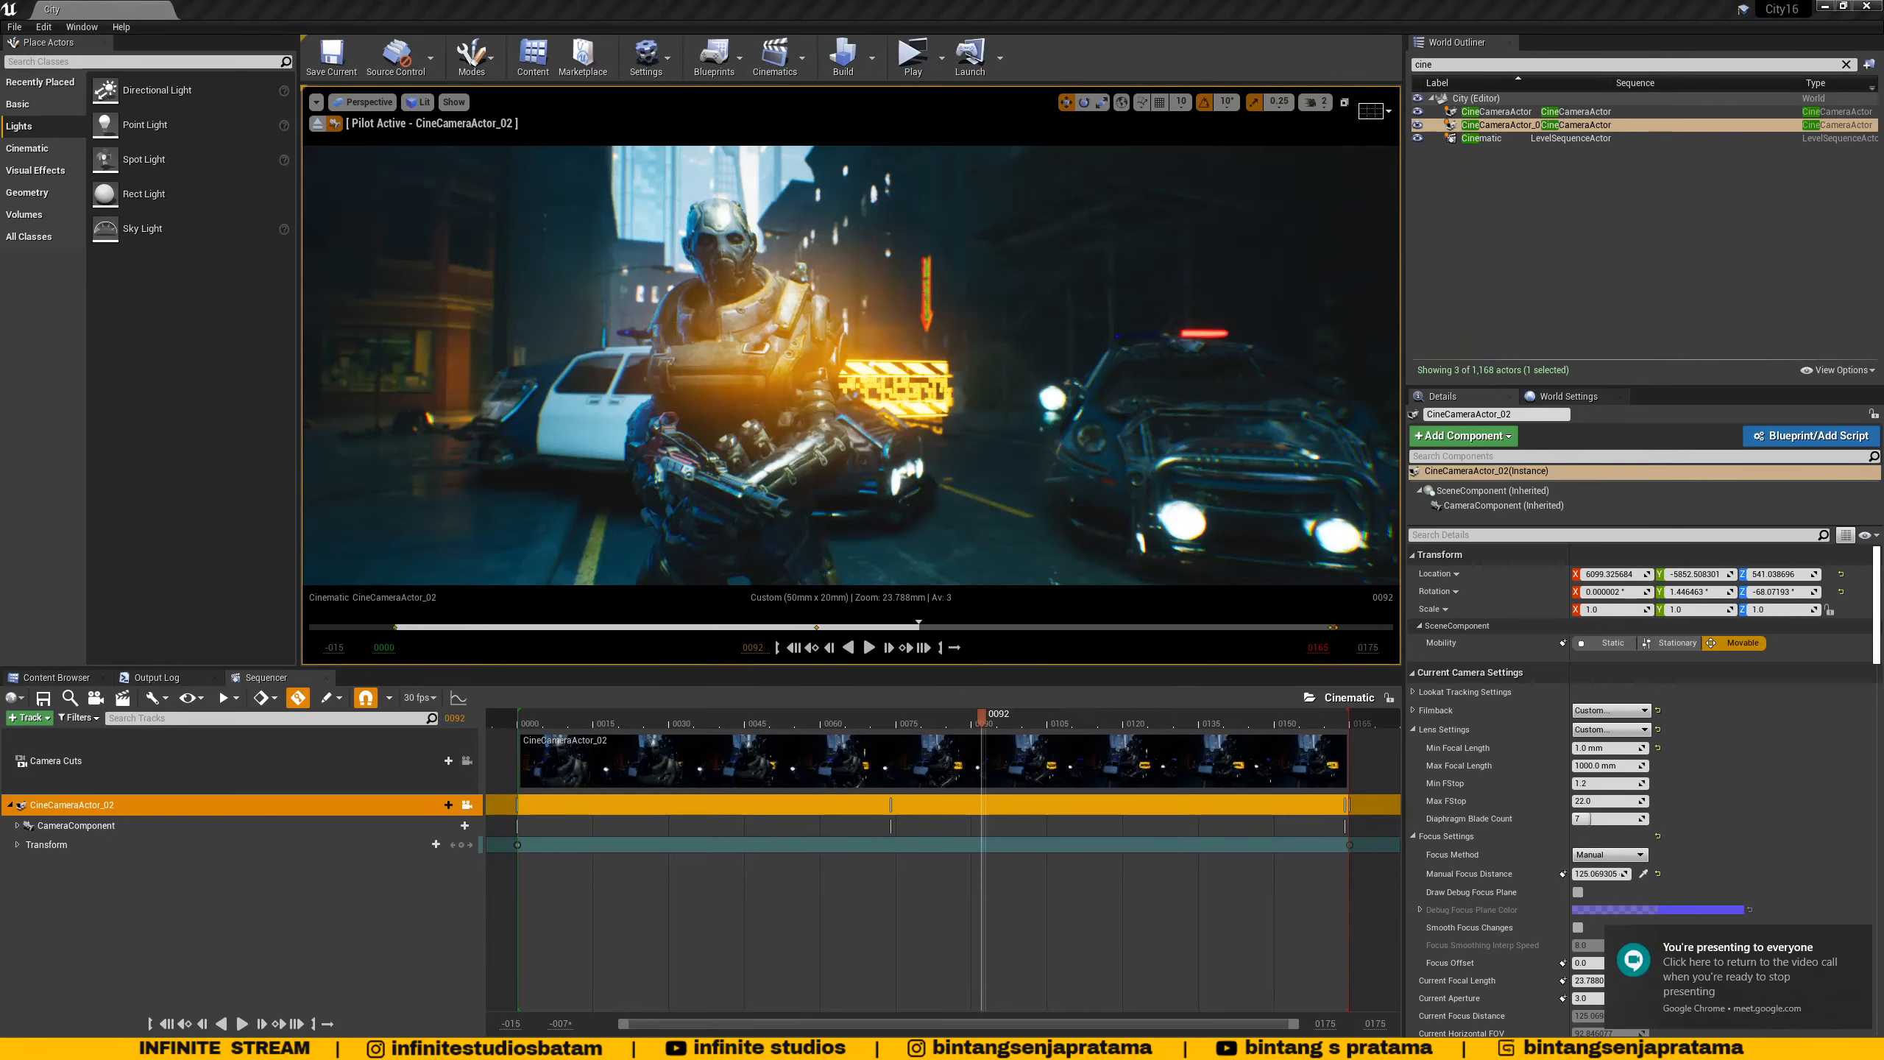
# - Bring up the City 16 YouTube page in Chrome and examine the description with its map download link
pyautogui.moveTo(1883, 402); pyautogui.dragTo(1127, 2)
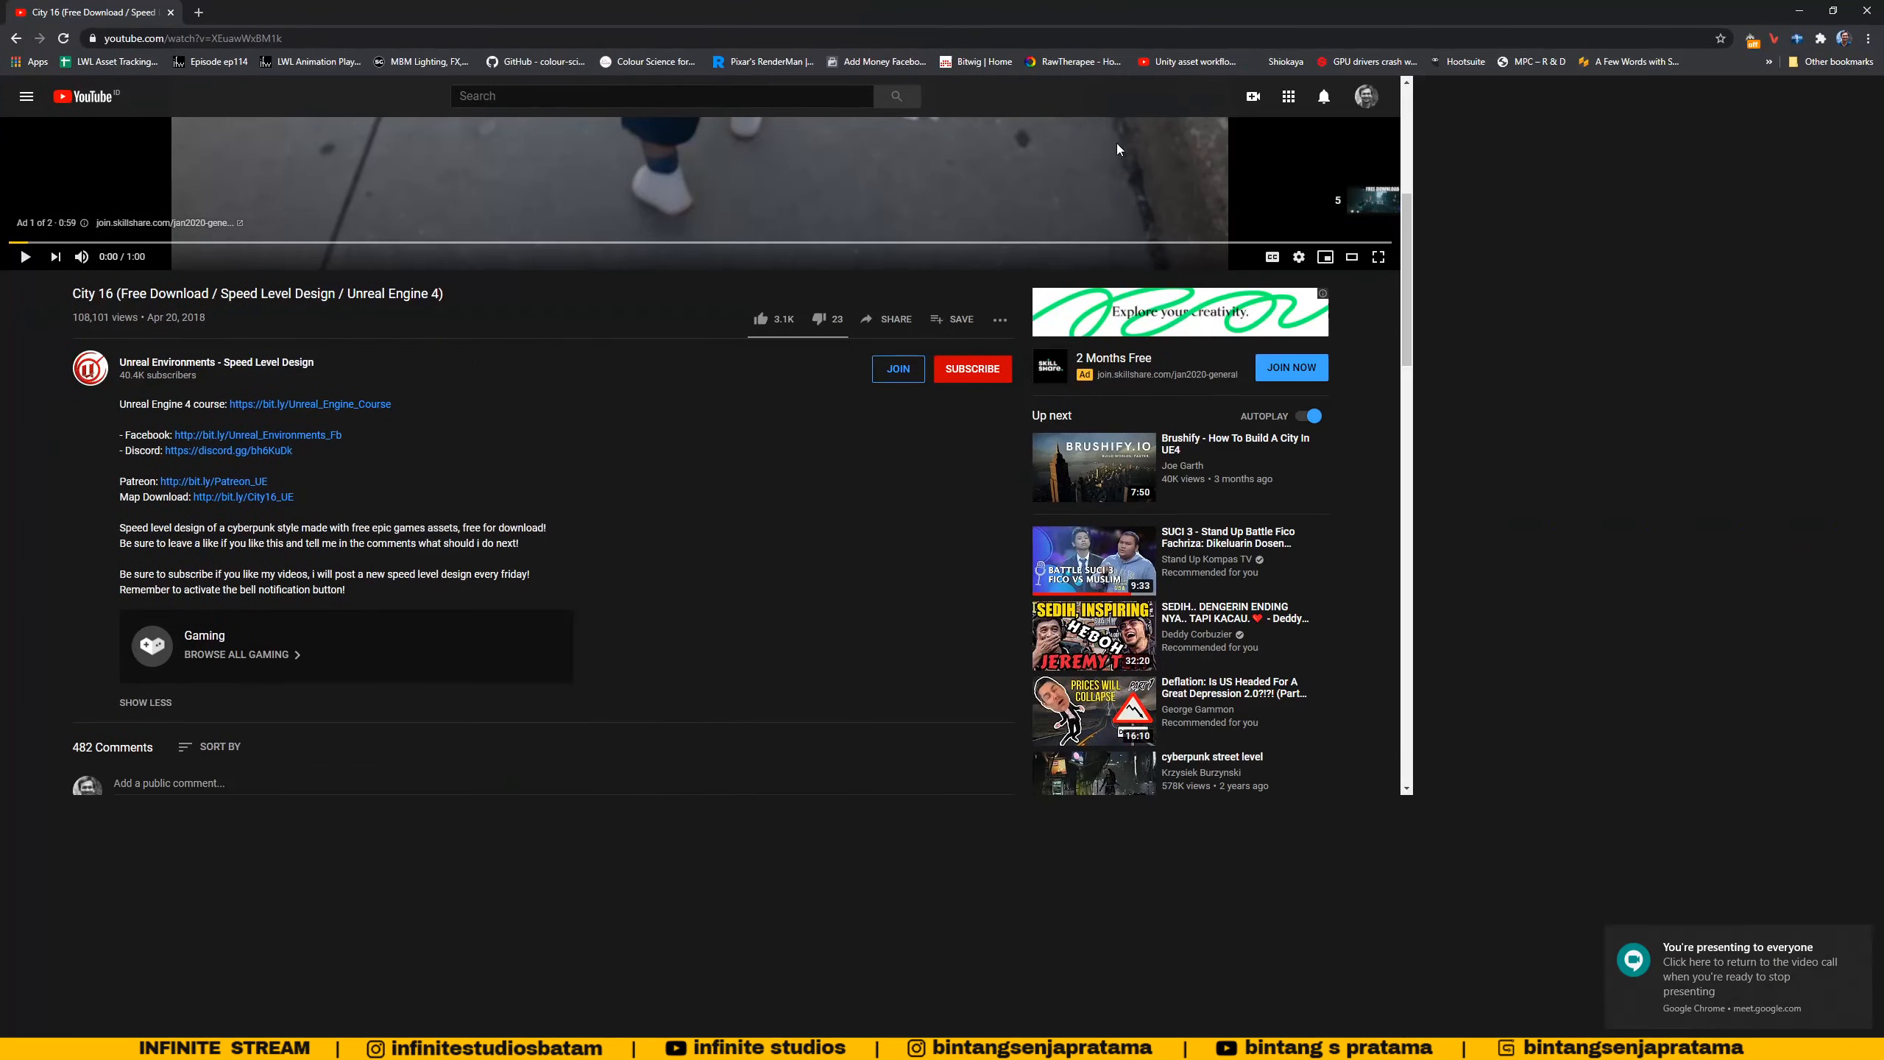
pyautogui.scroll(-2, 468, 620)
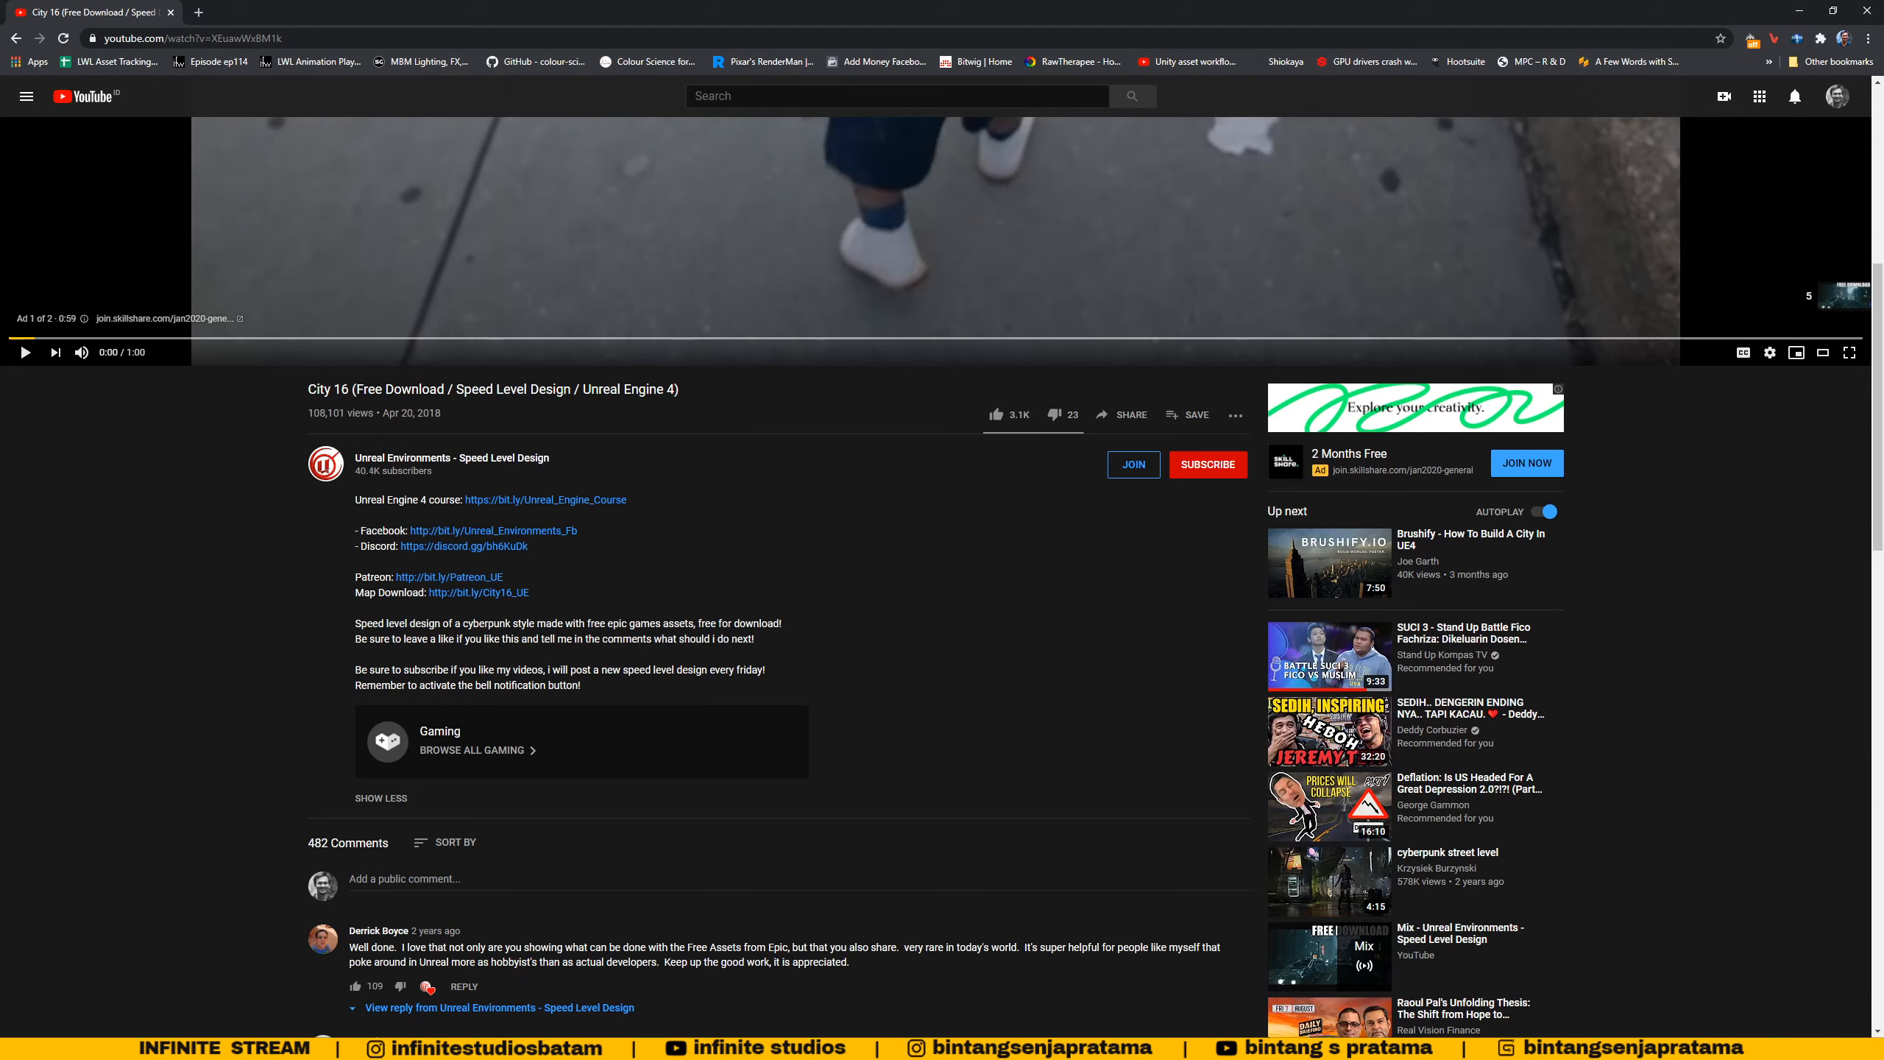
pyautogui.scroll(2, 445, 520)
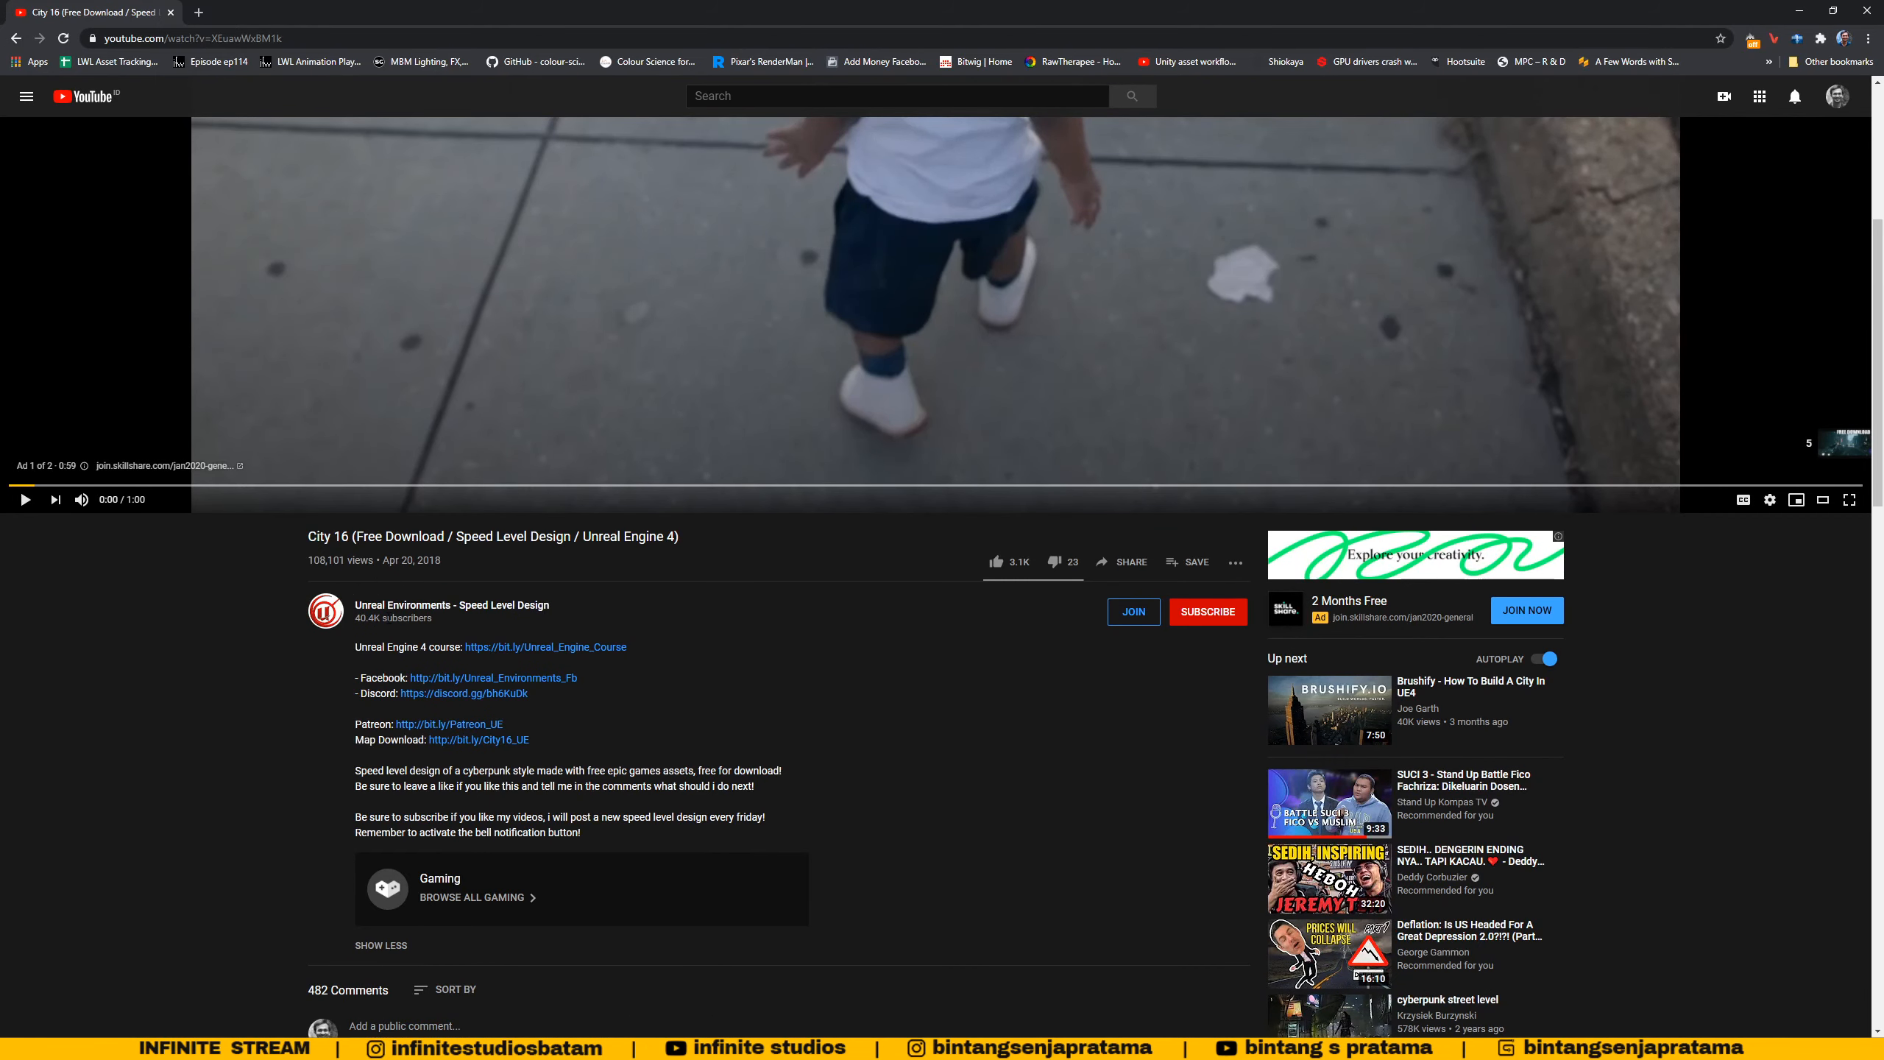
pyautogui.scroll(-2, 393, 616)
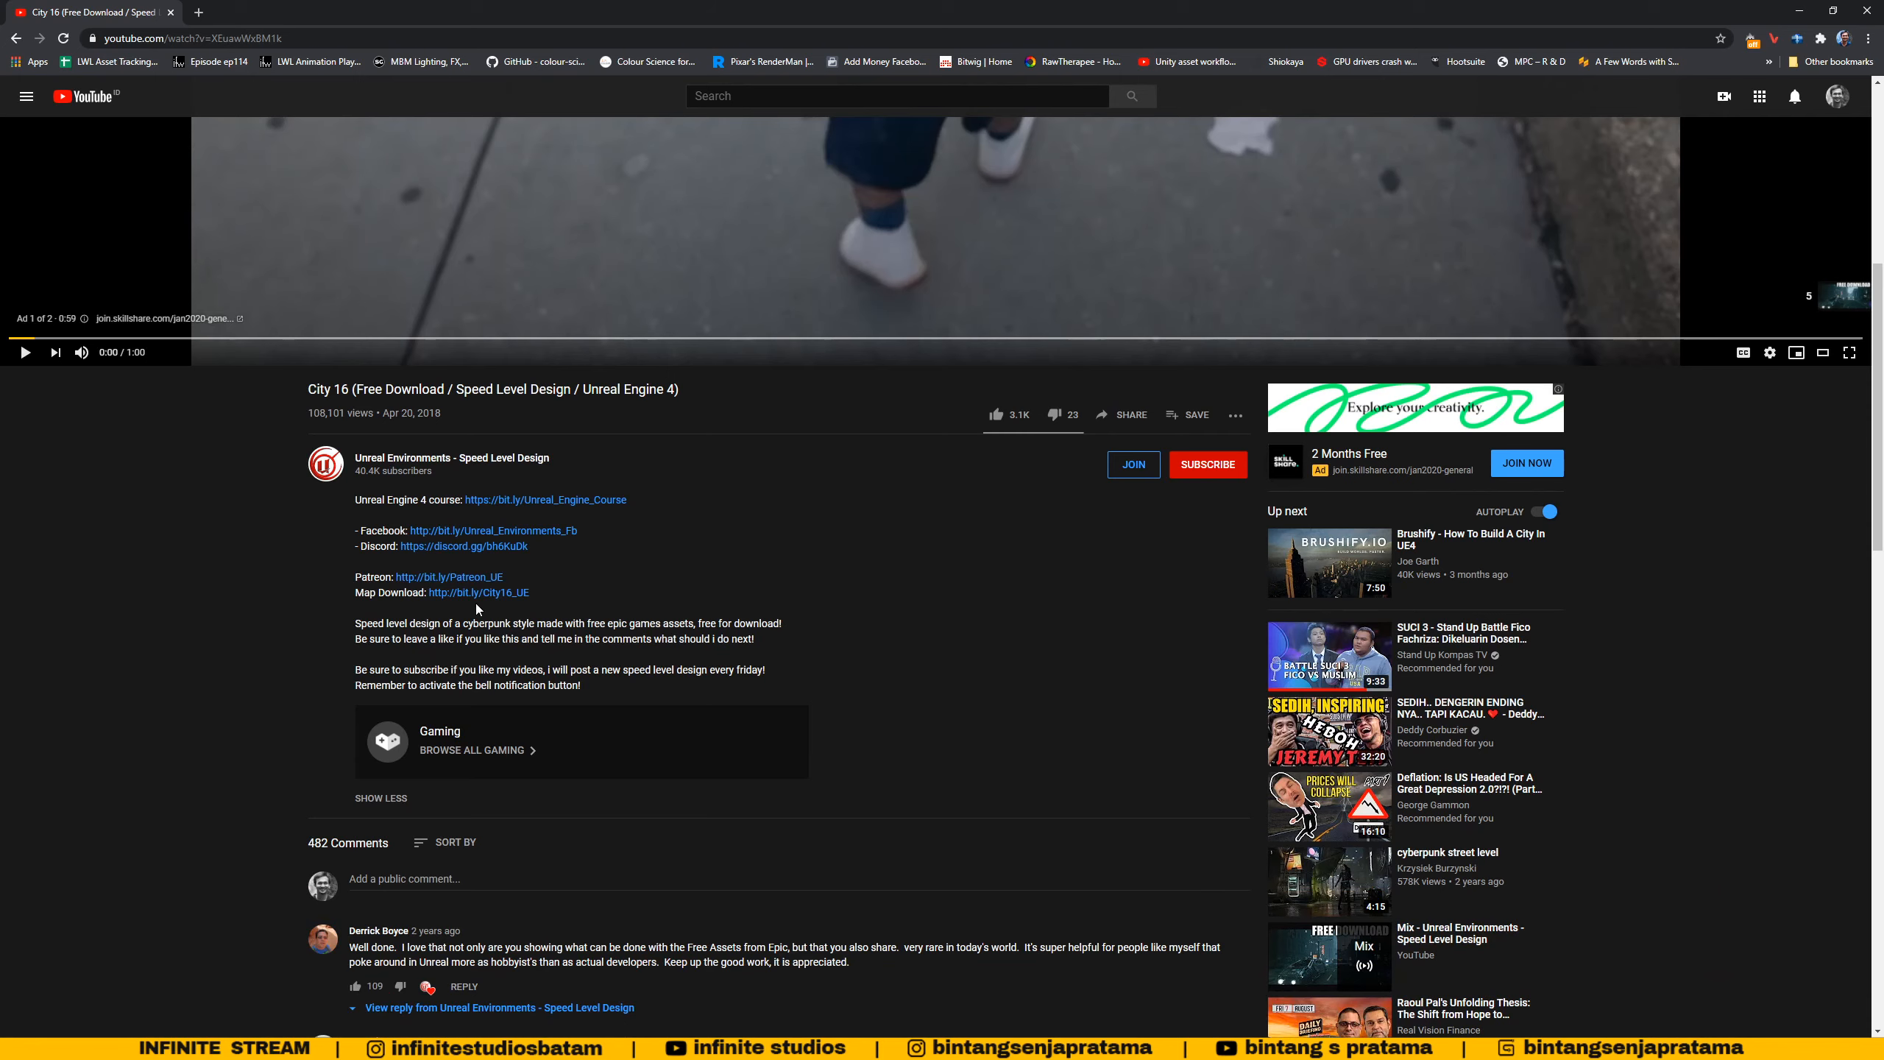
pyautogui.scroll(7, 742, 610)
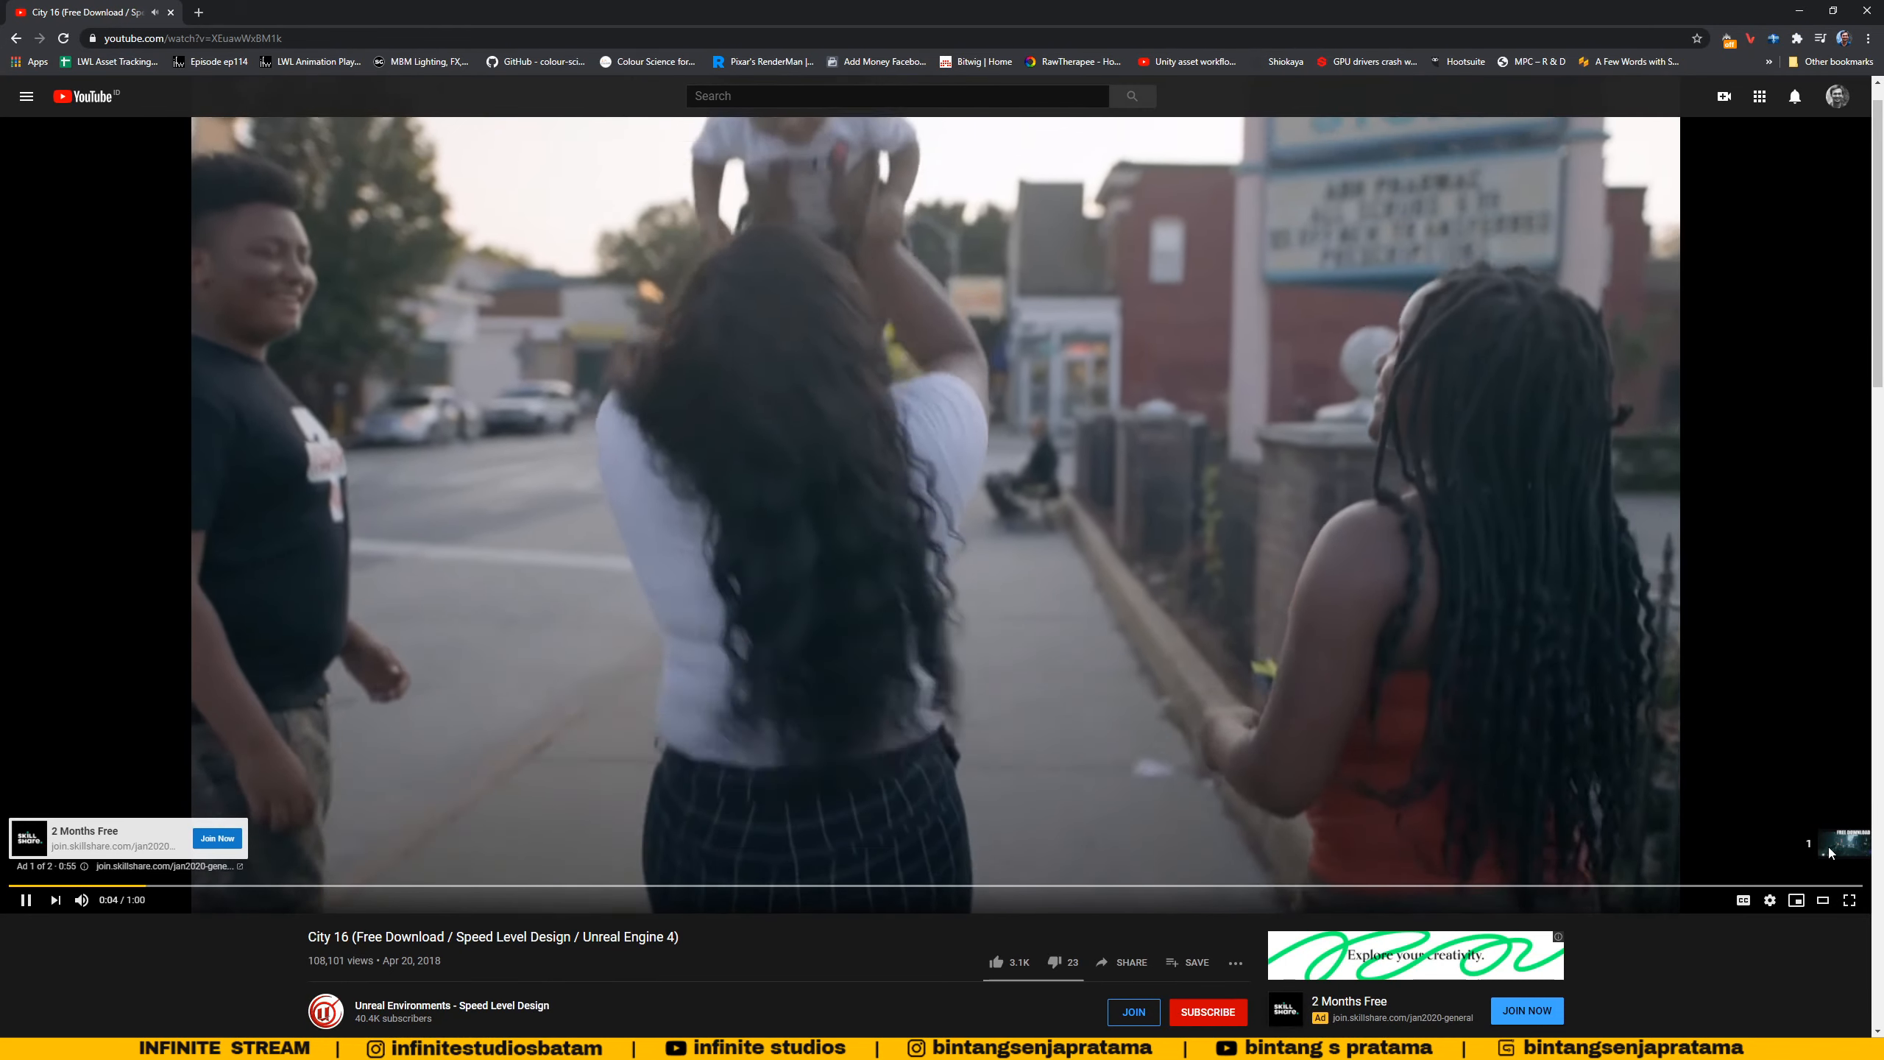
# - Skip the ad and preview the City 16 video at about 0:51, 2:31 and 3:15
pyautogui.click(1828, 847)
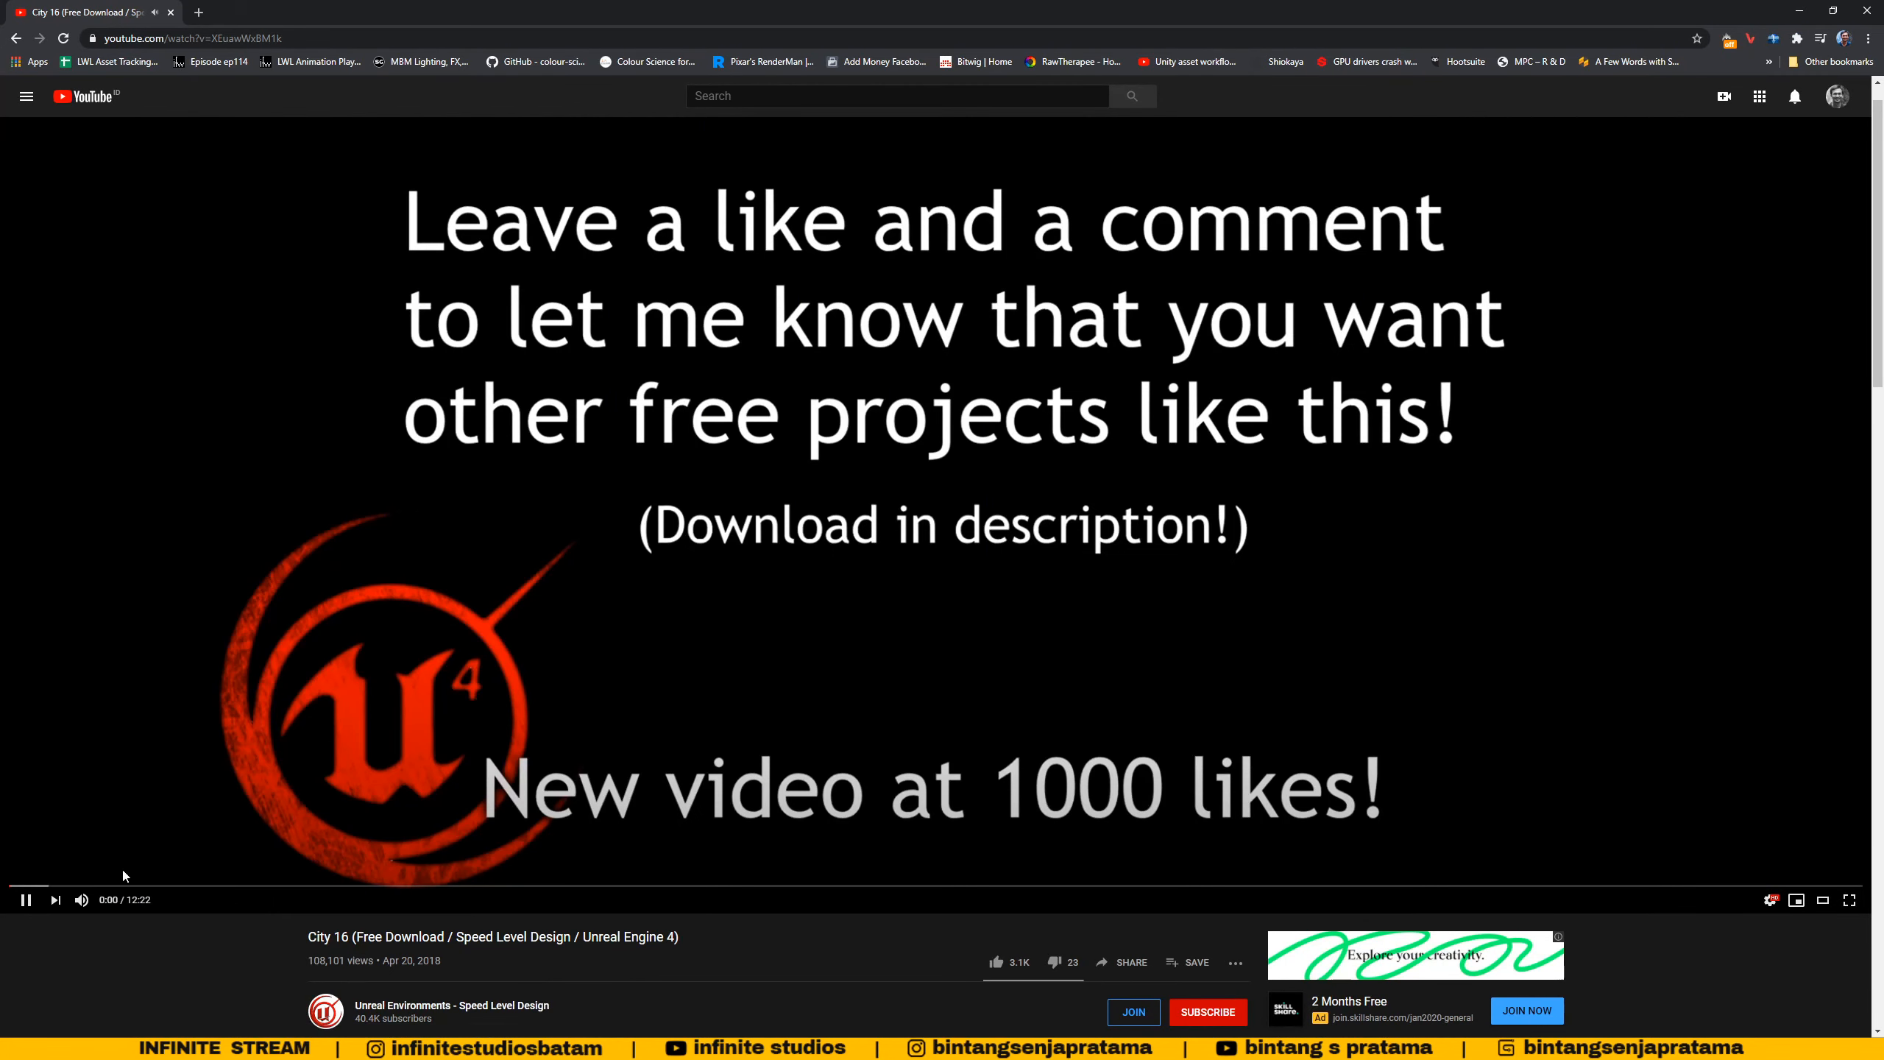
pyautogui.click(133, 886)
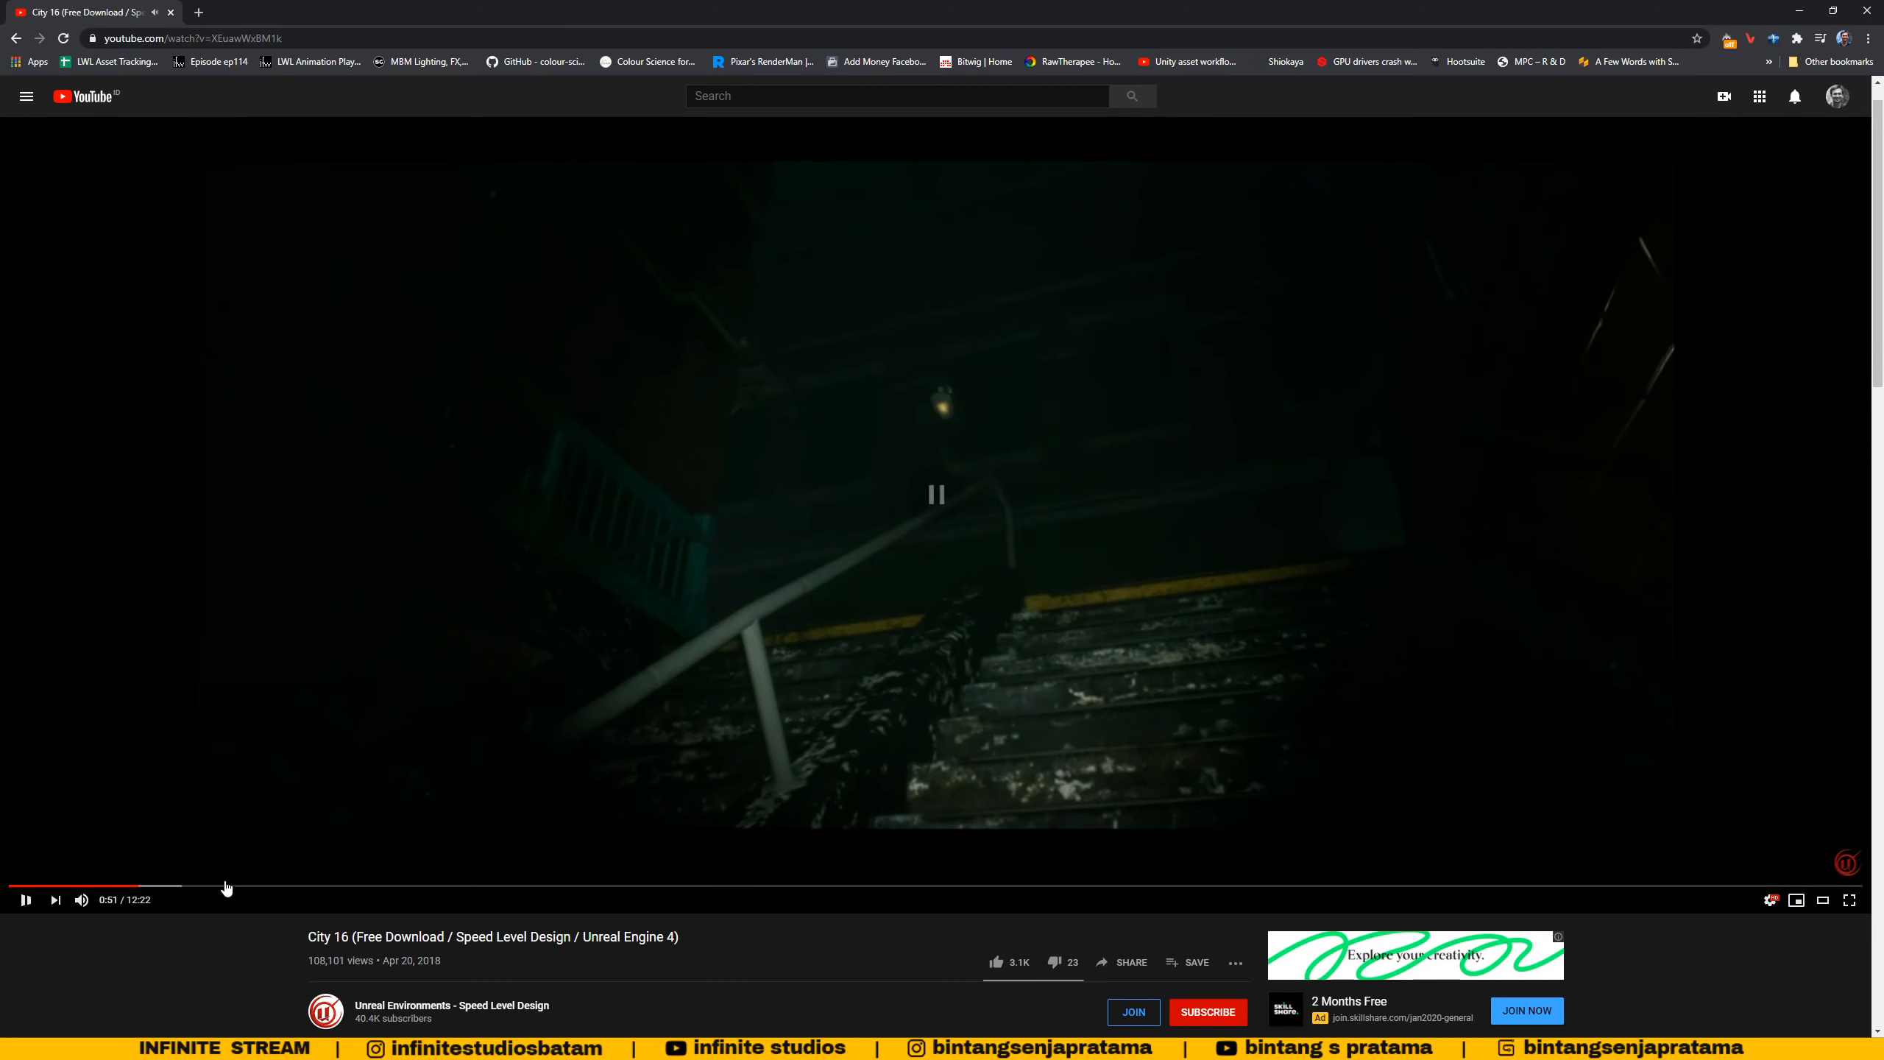
pyautogui.click(388, 885)
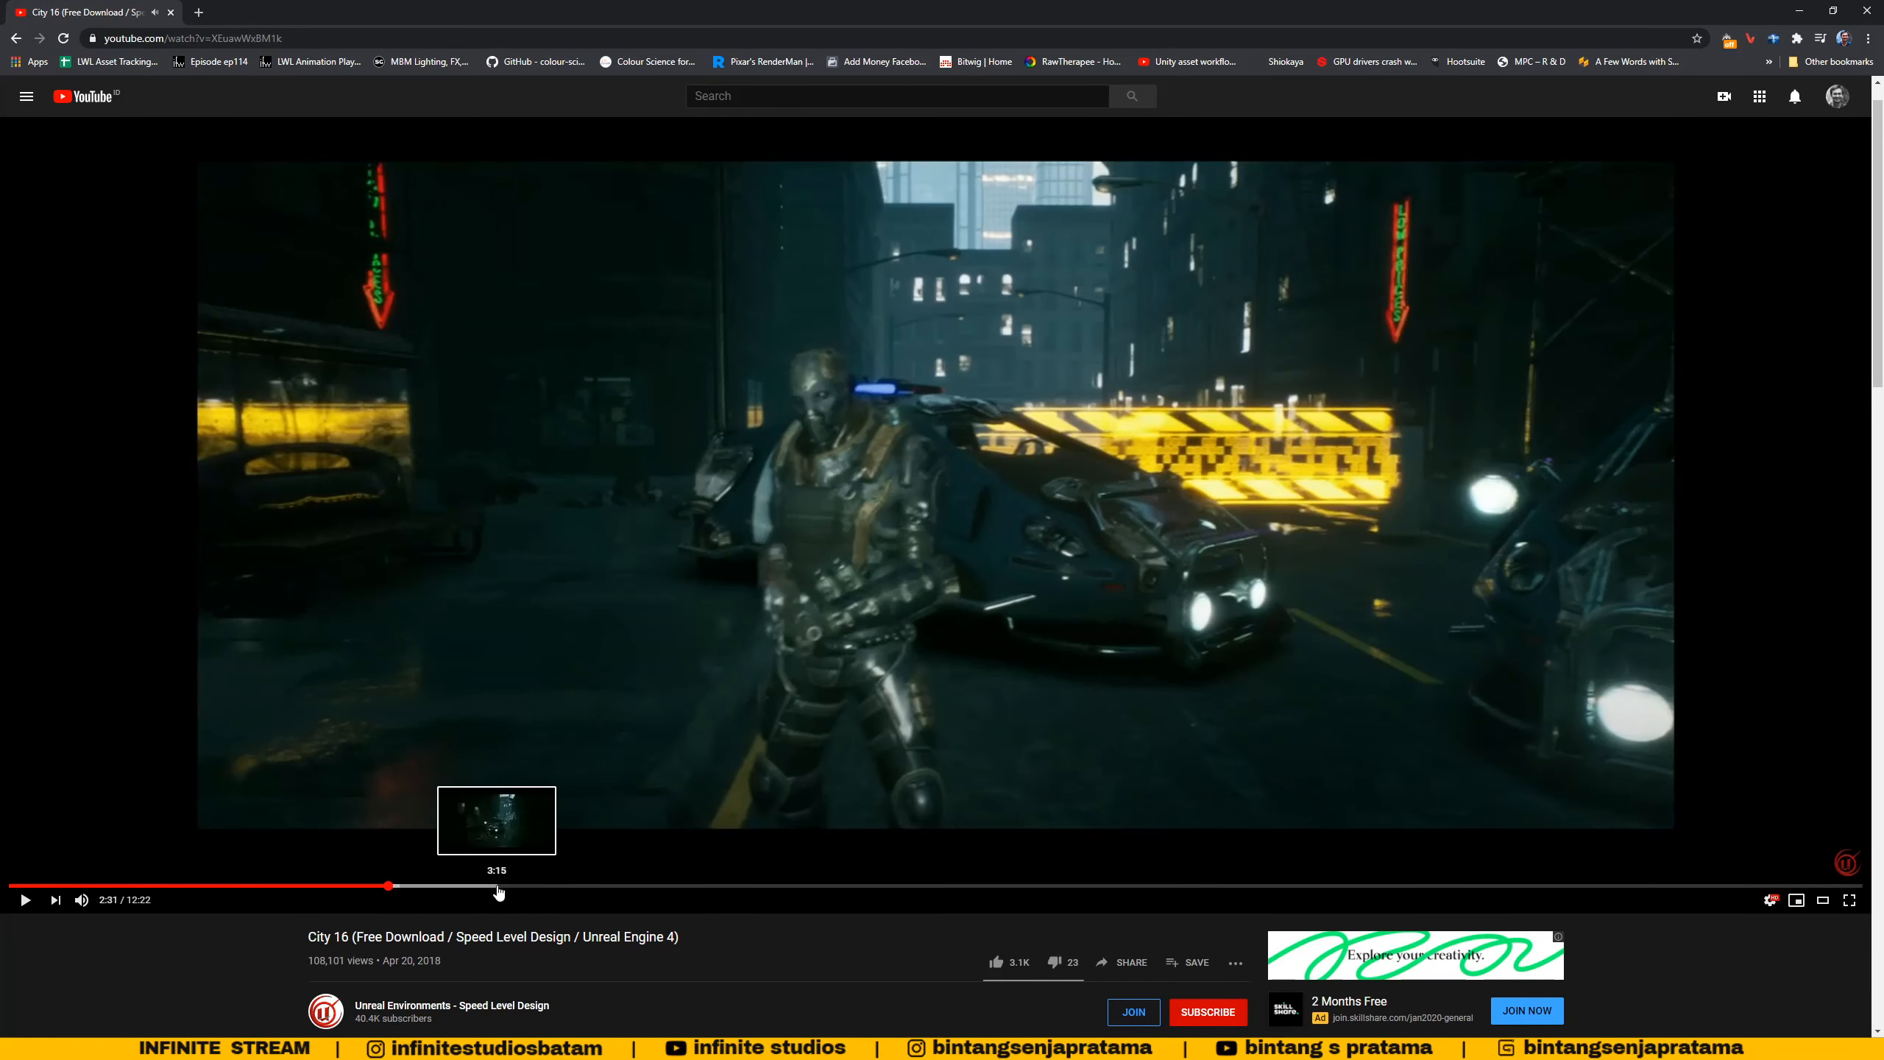
pyautogui.click(499, 885)
# - Open the Map Download link from the City 16 description in a new browser tab and view that tab
pyautogui.scroll(-5, 742, 721)
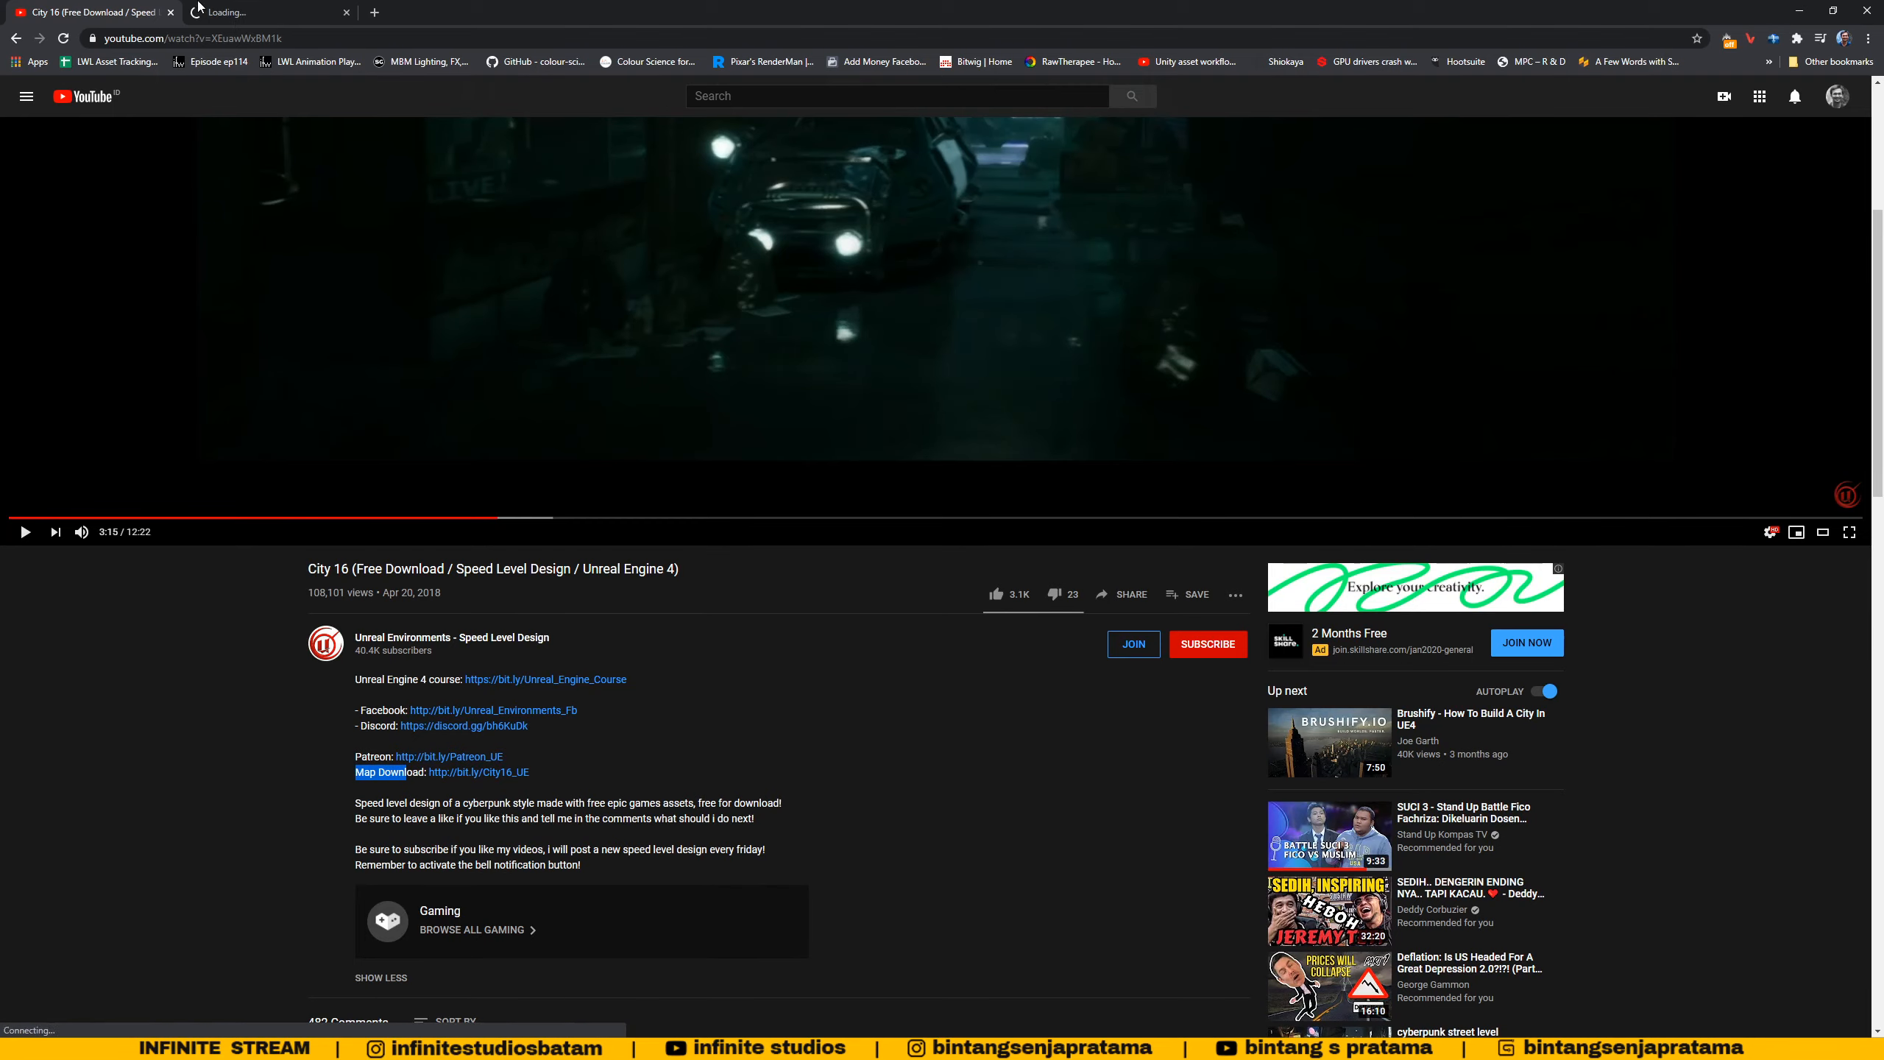
pyautogui.click(247, 11)
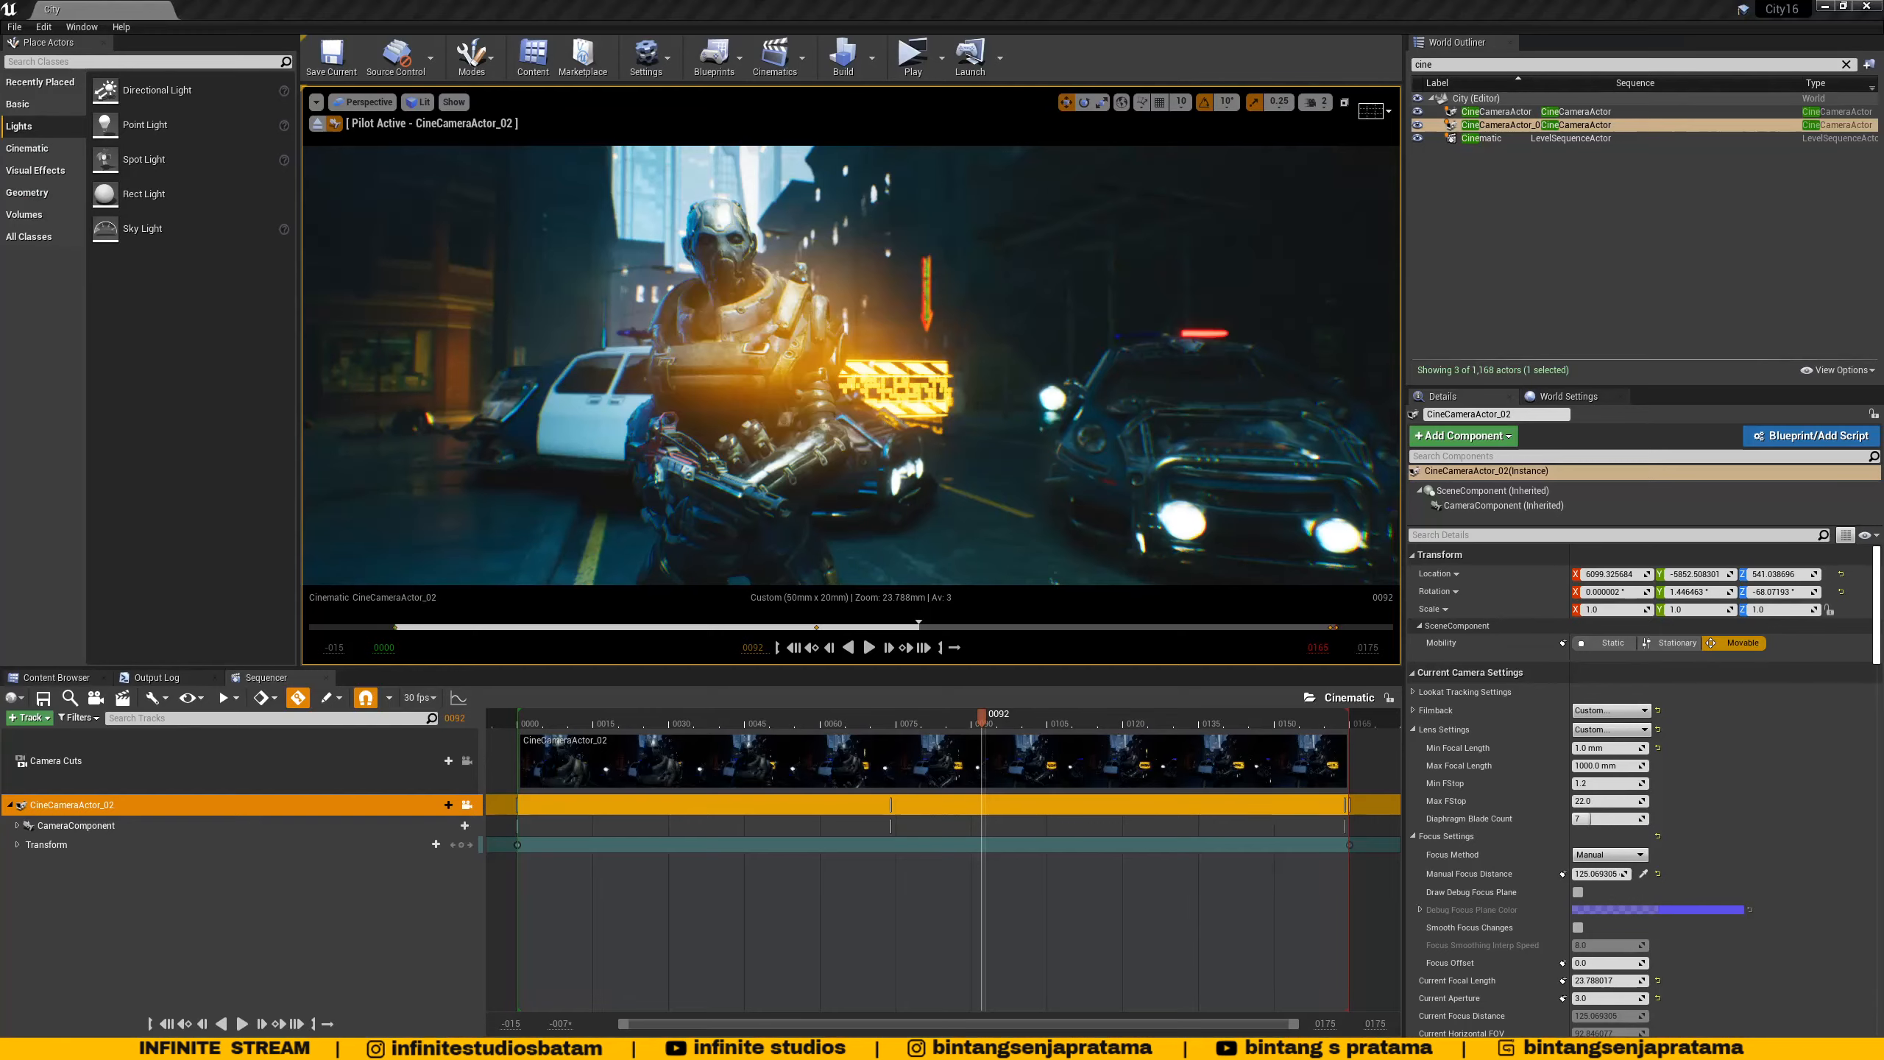
pyautogui.click(15, 27)
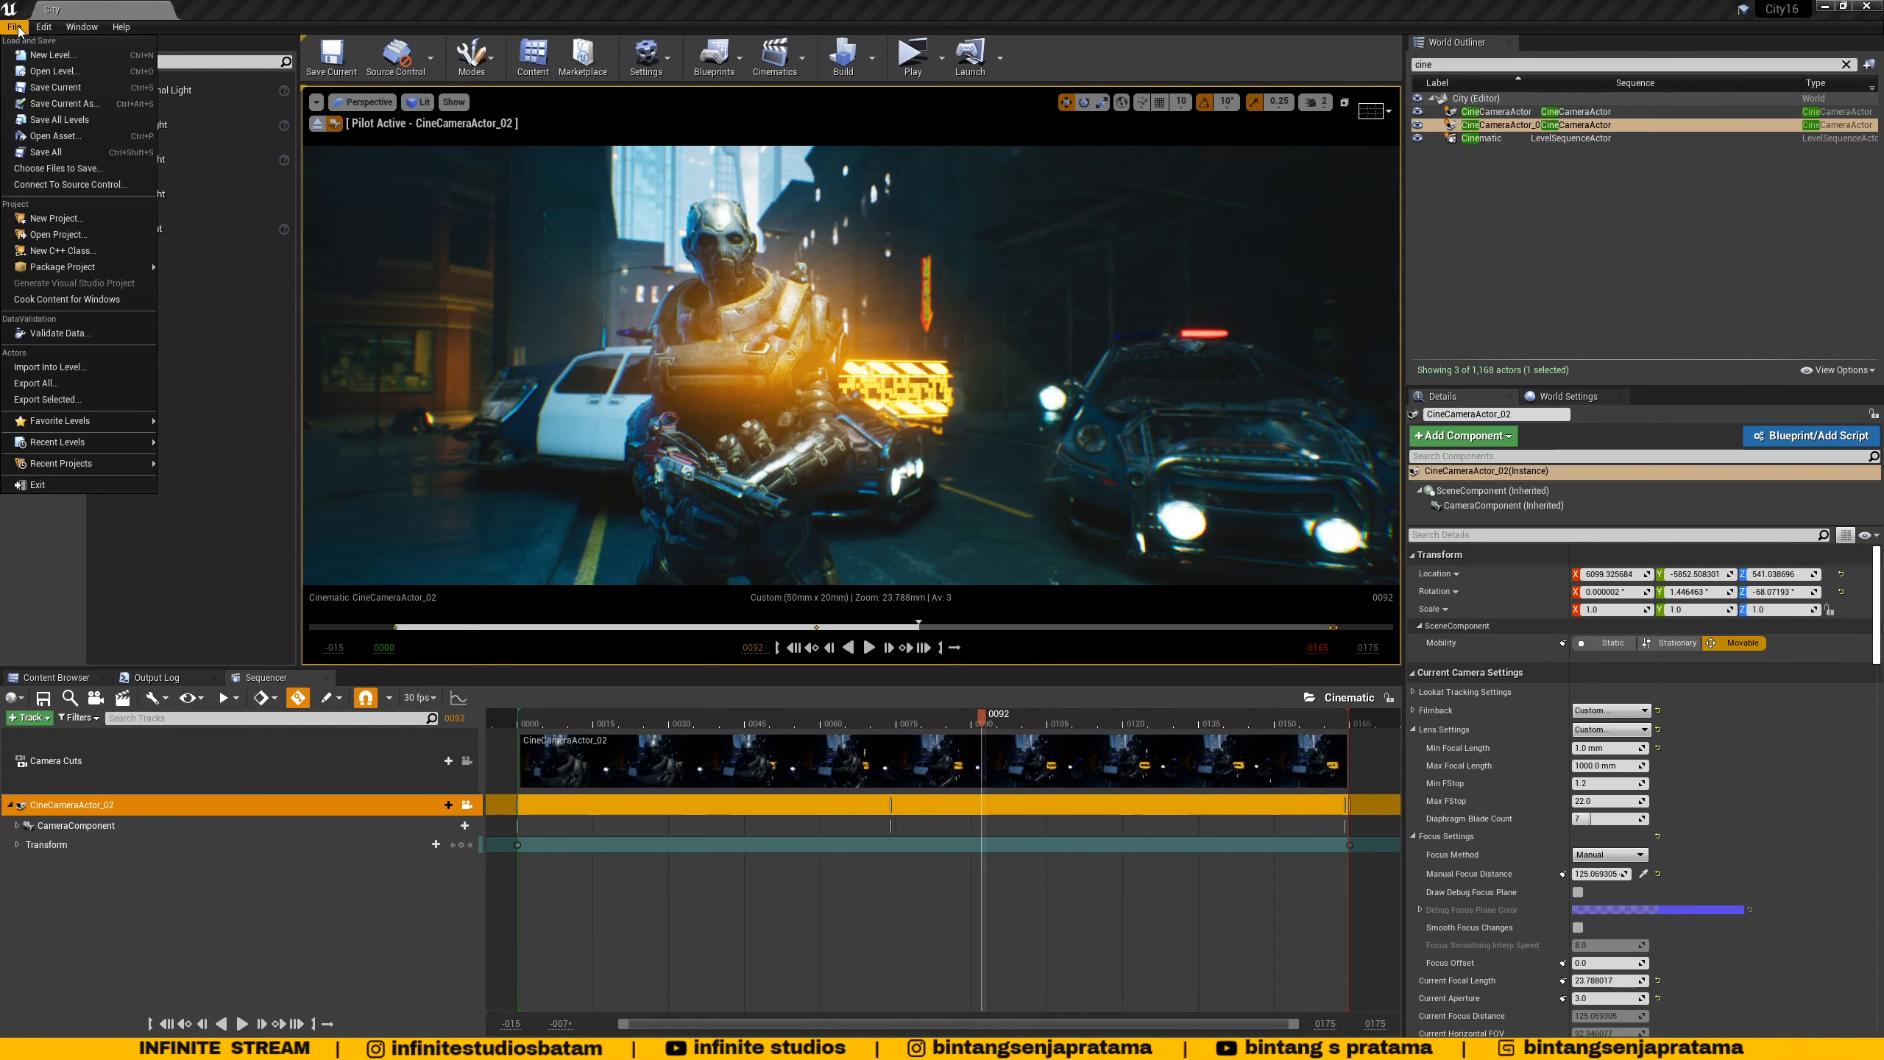
pyautogui.click(214, 327)
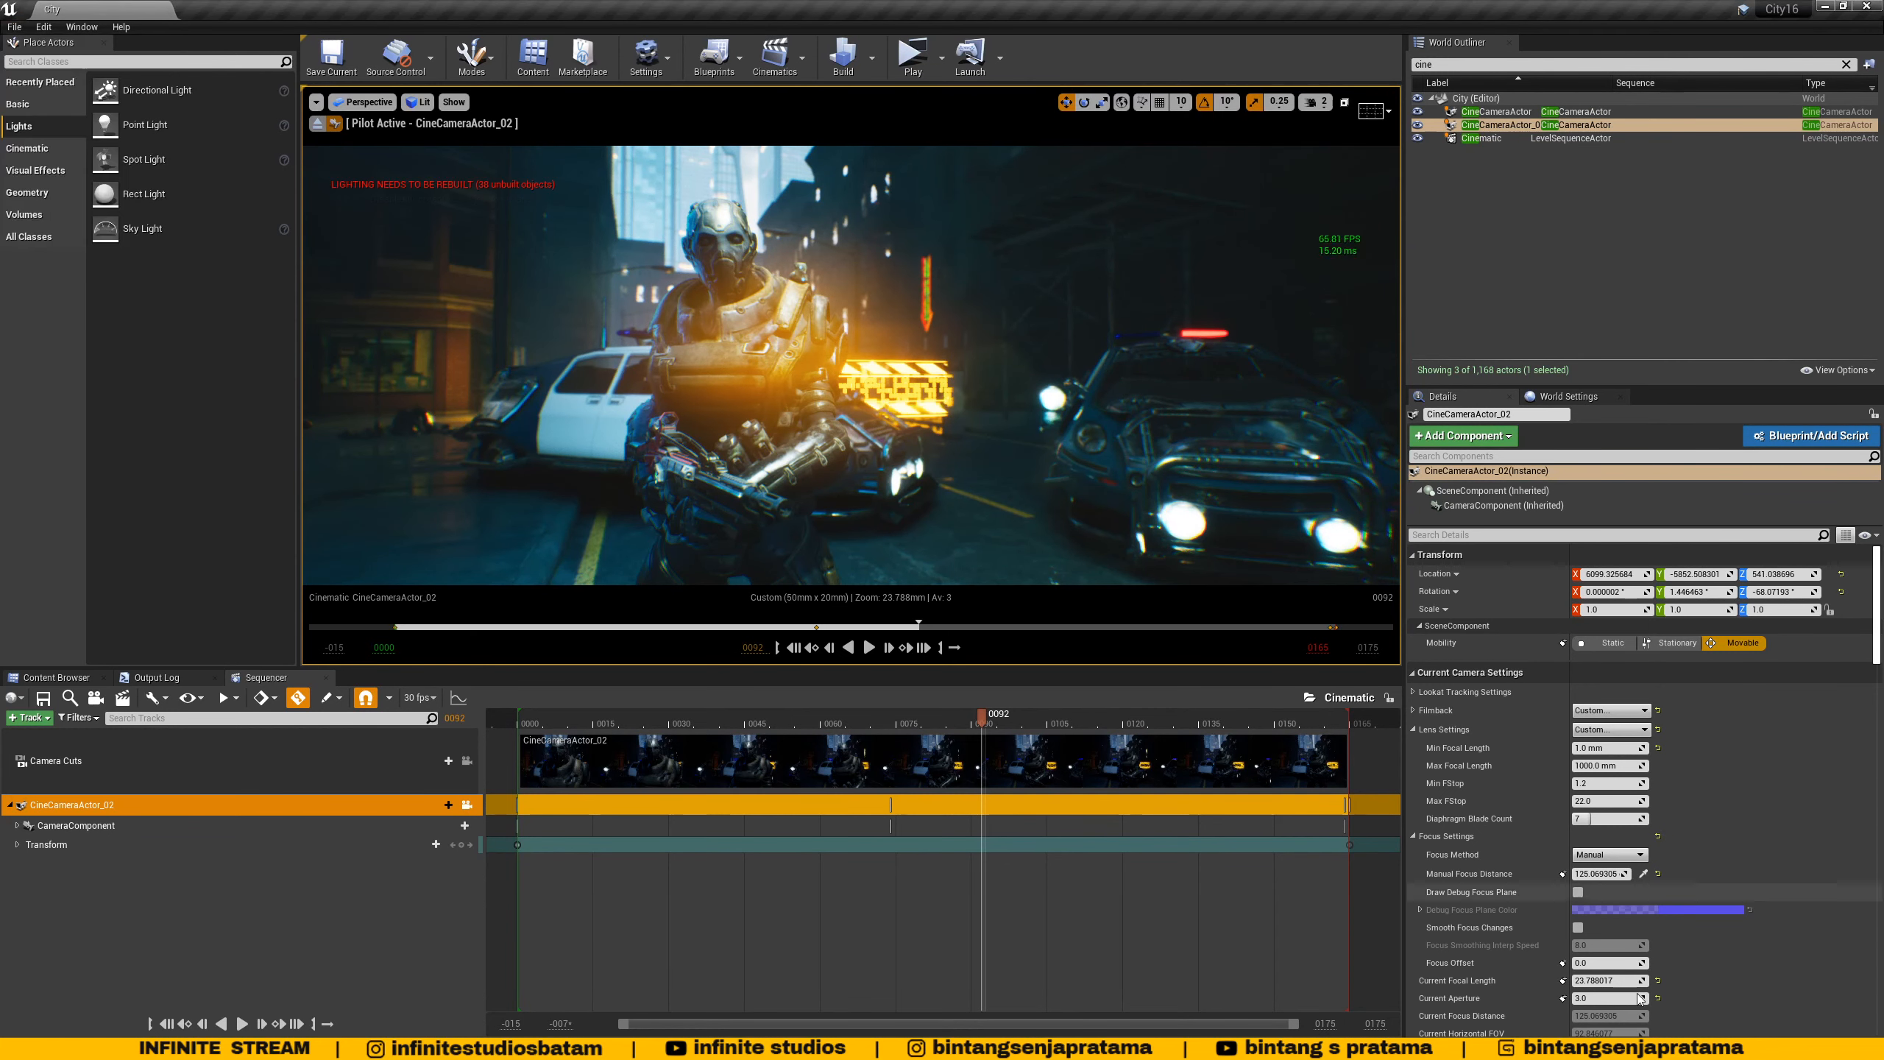
# - Open the Epic Games Launcher, review the engine versions and projects in the Library, and minimize the launcher
pyautogui.click(1708, 1048)
pyautogui.doubleClick(1680, 994)
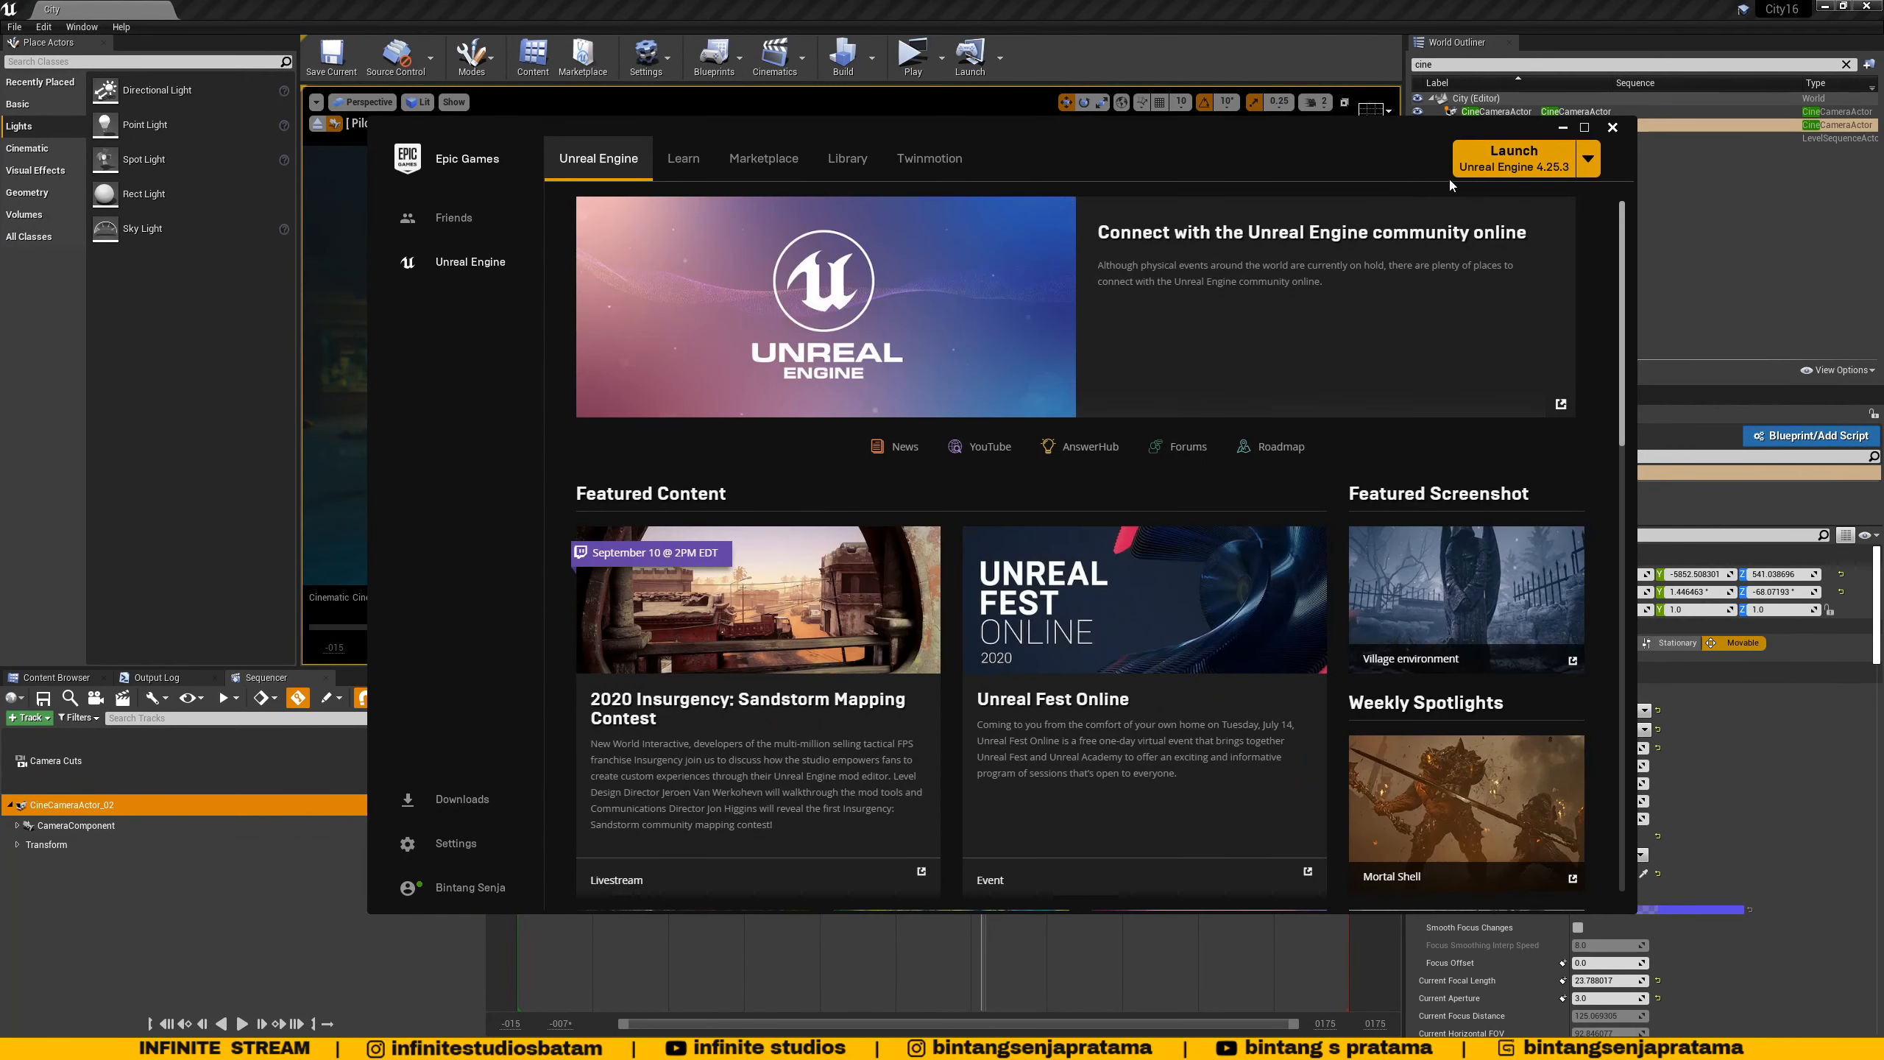
pyautogui.click(849, 161)
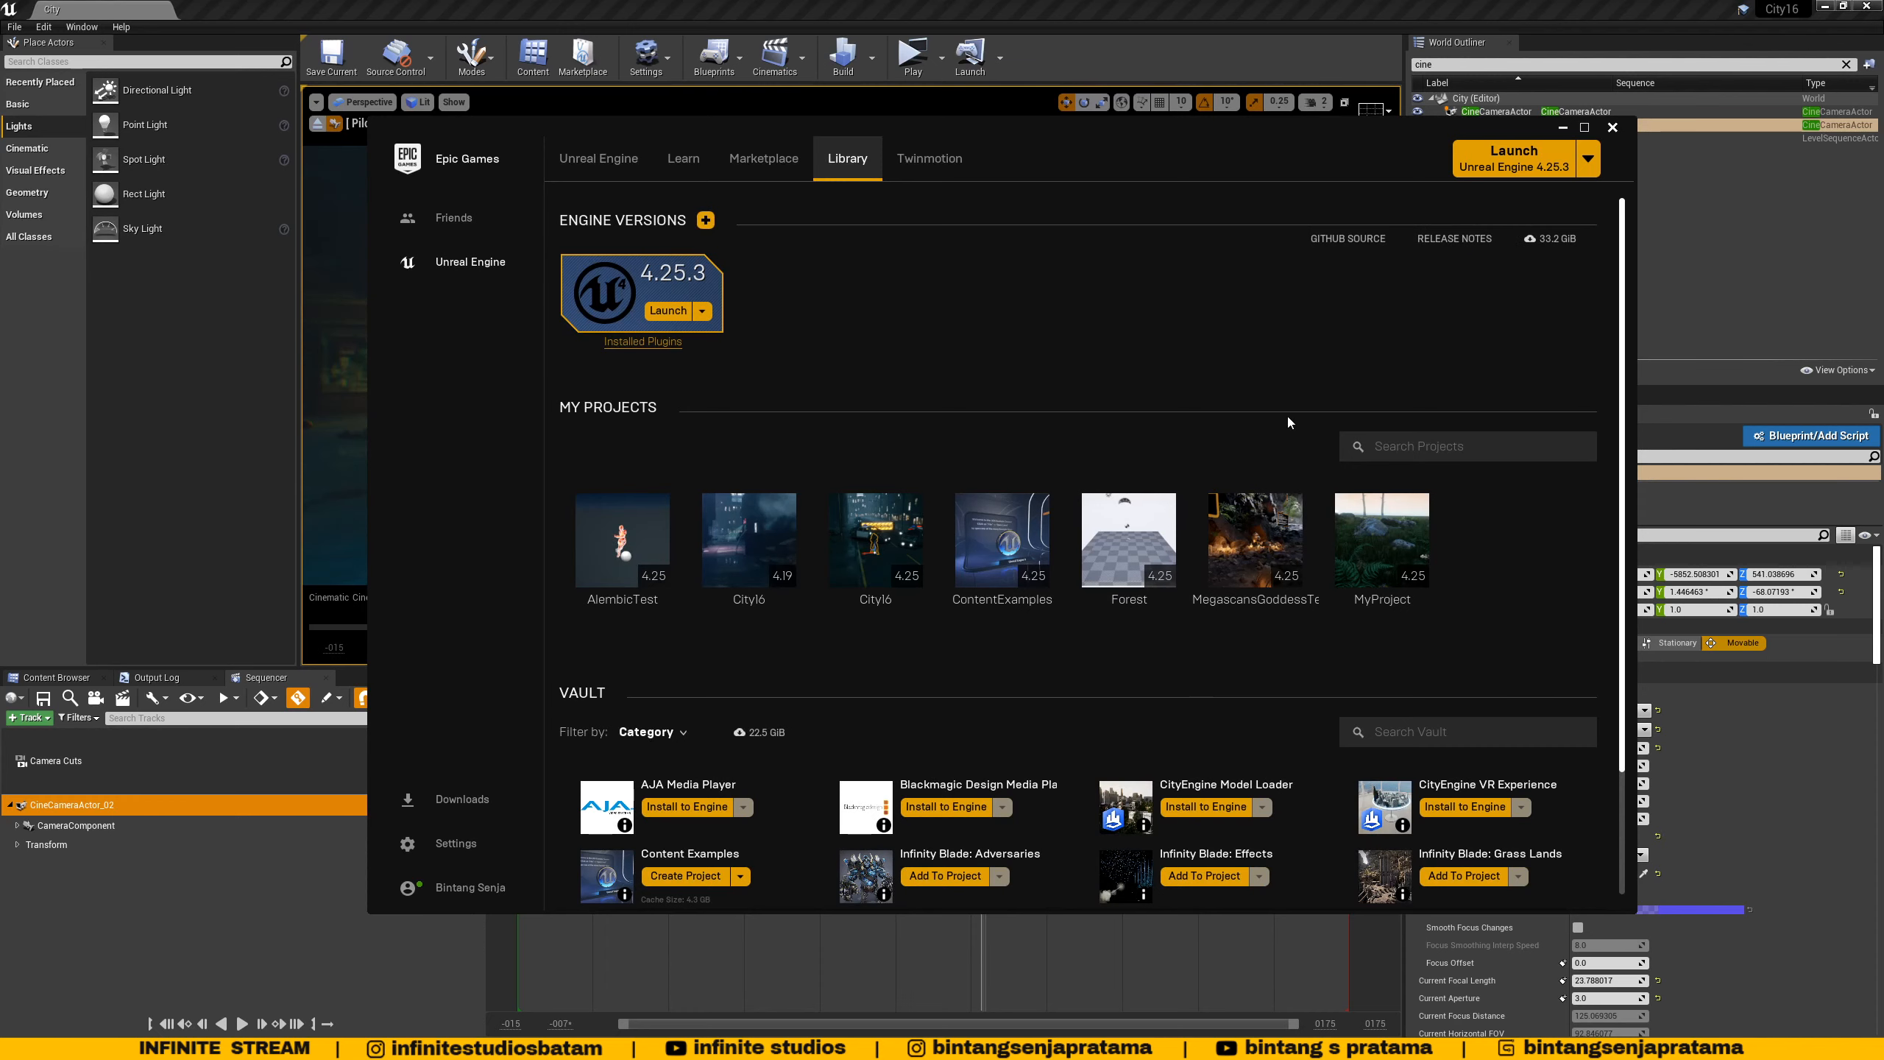
pyautogui.click(1563, 128)
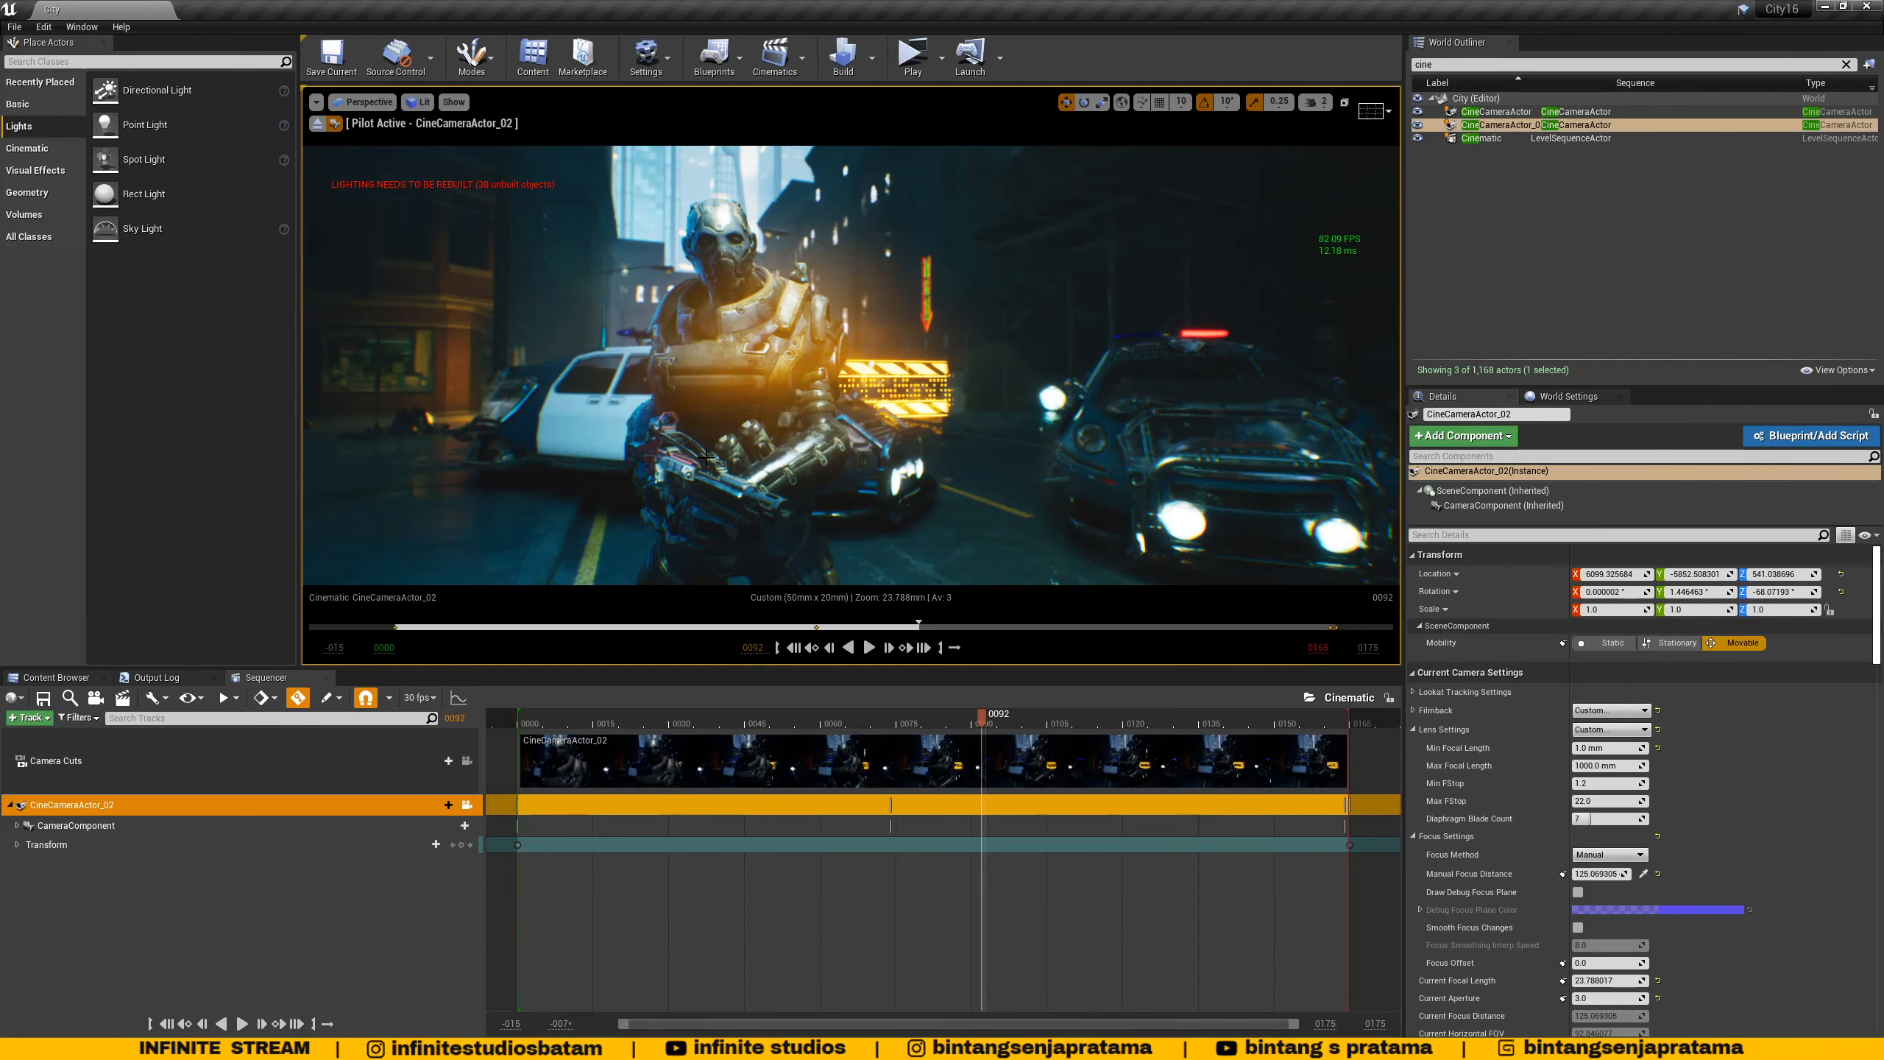
# - Switch to the File Explorer window showing the City16 4.25 project's Content folder
pyautogui.moveTo(153, 1048)
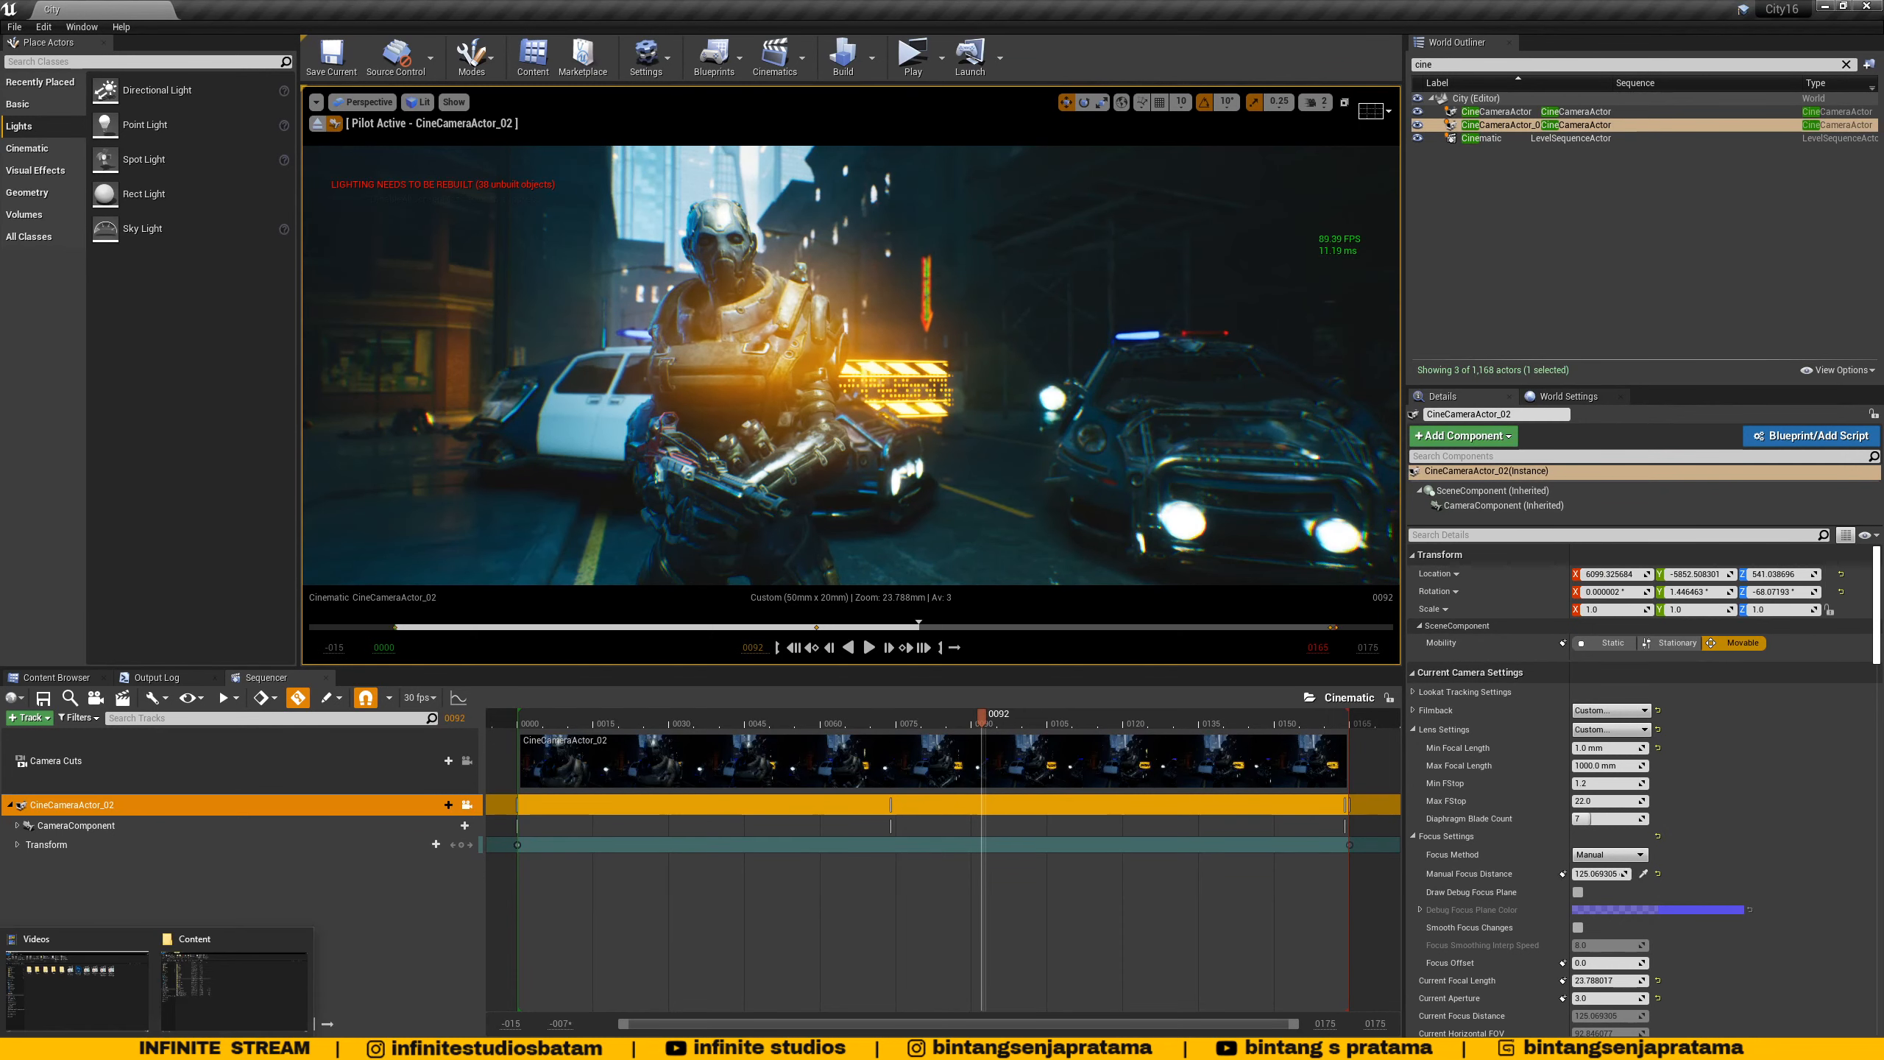
pyautogui.click(209, 998)
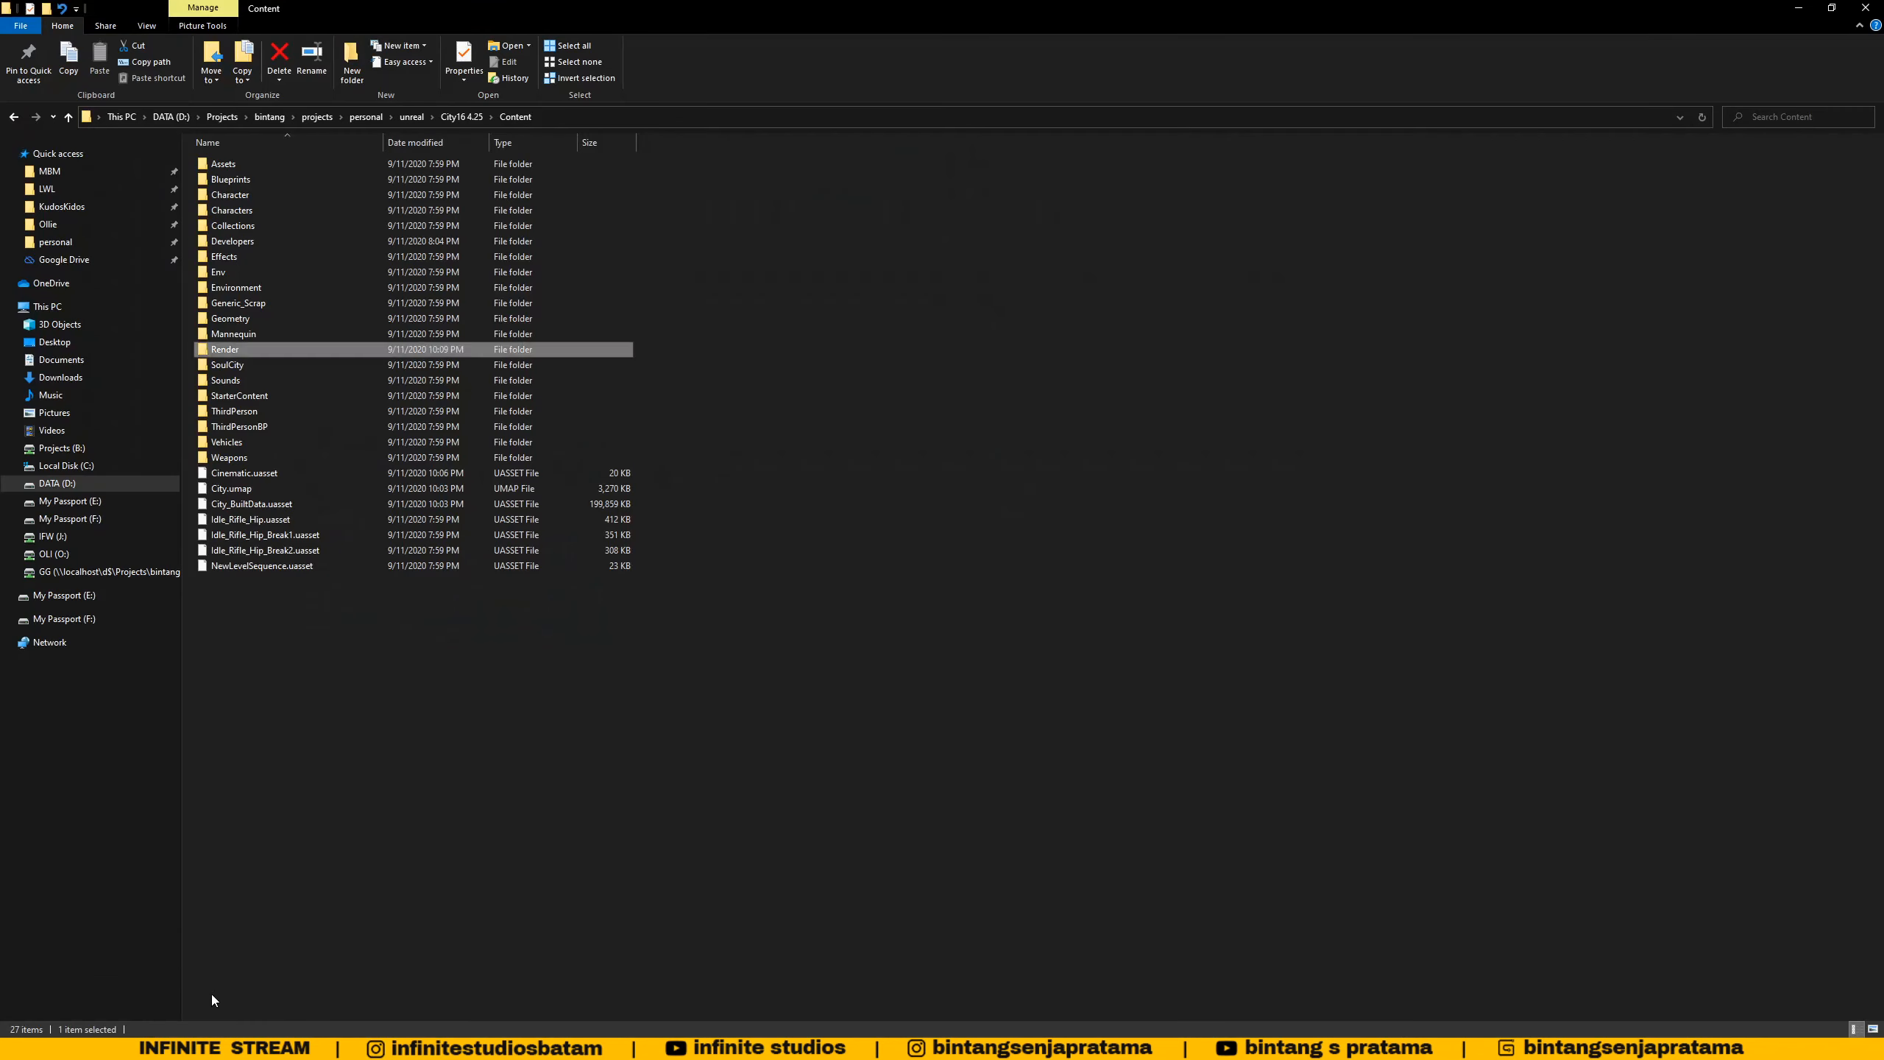
# - Go up to the unreal projects folder and inspect City16.zip, the City16 folder and the City16 4.25 folder
pyautogui.click(421, 116)
pyautogui.click(239, 257)
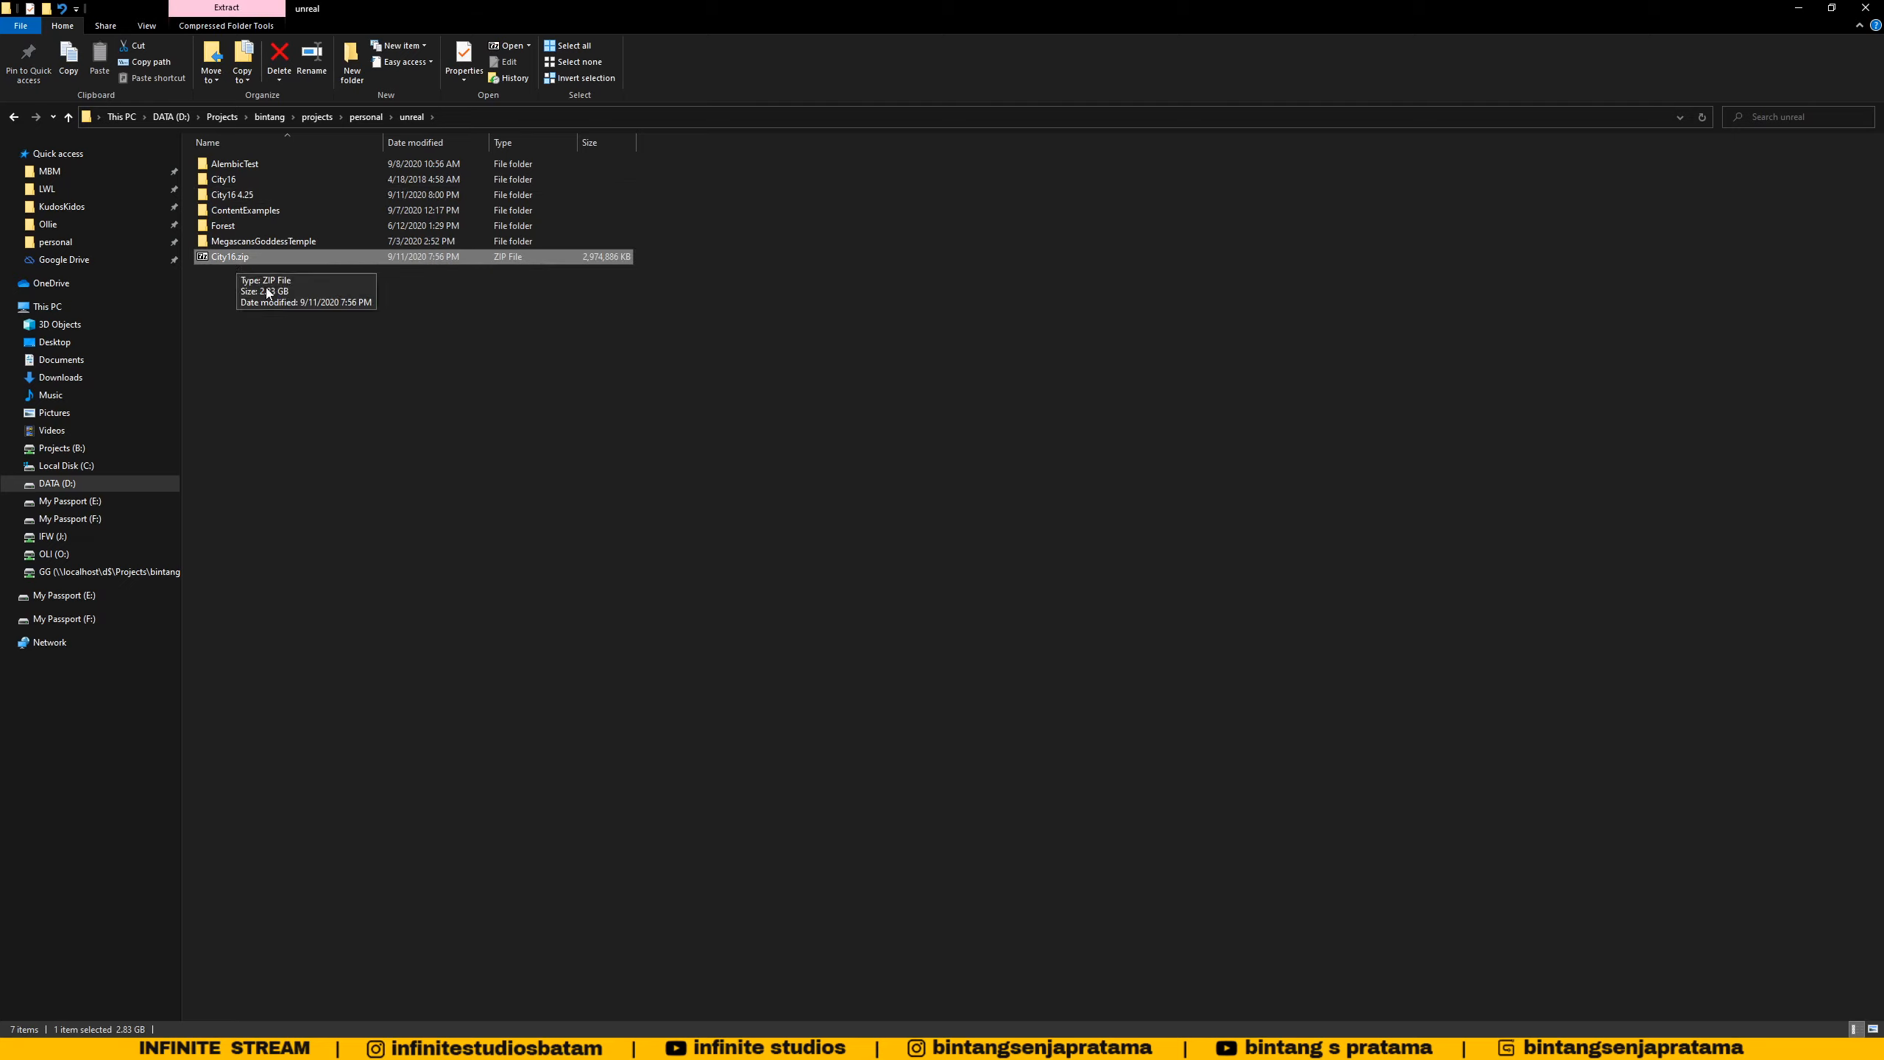
pyautogui.click(231, 181)
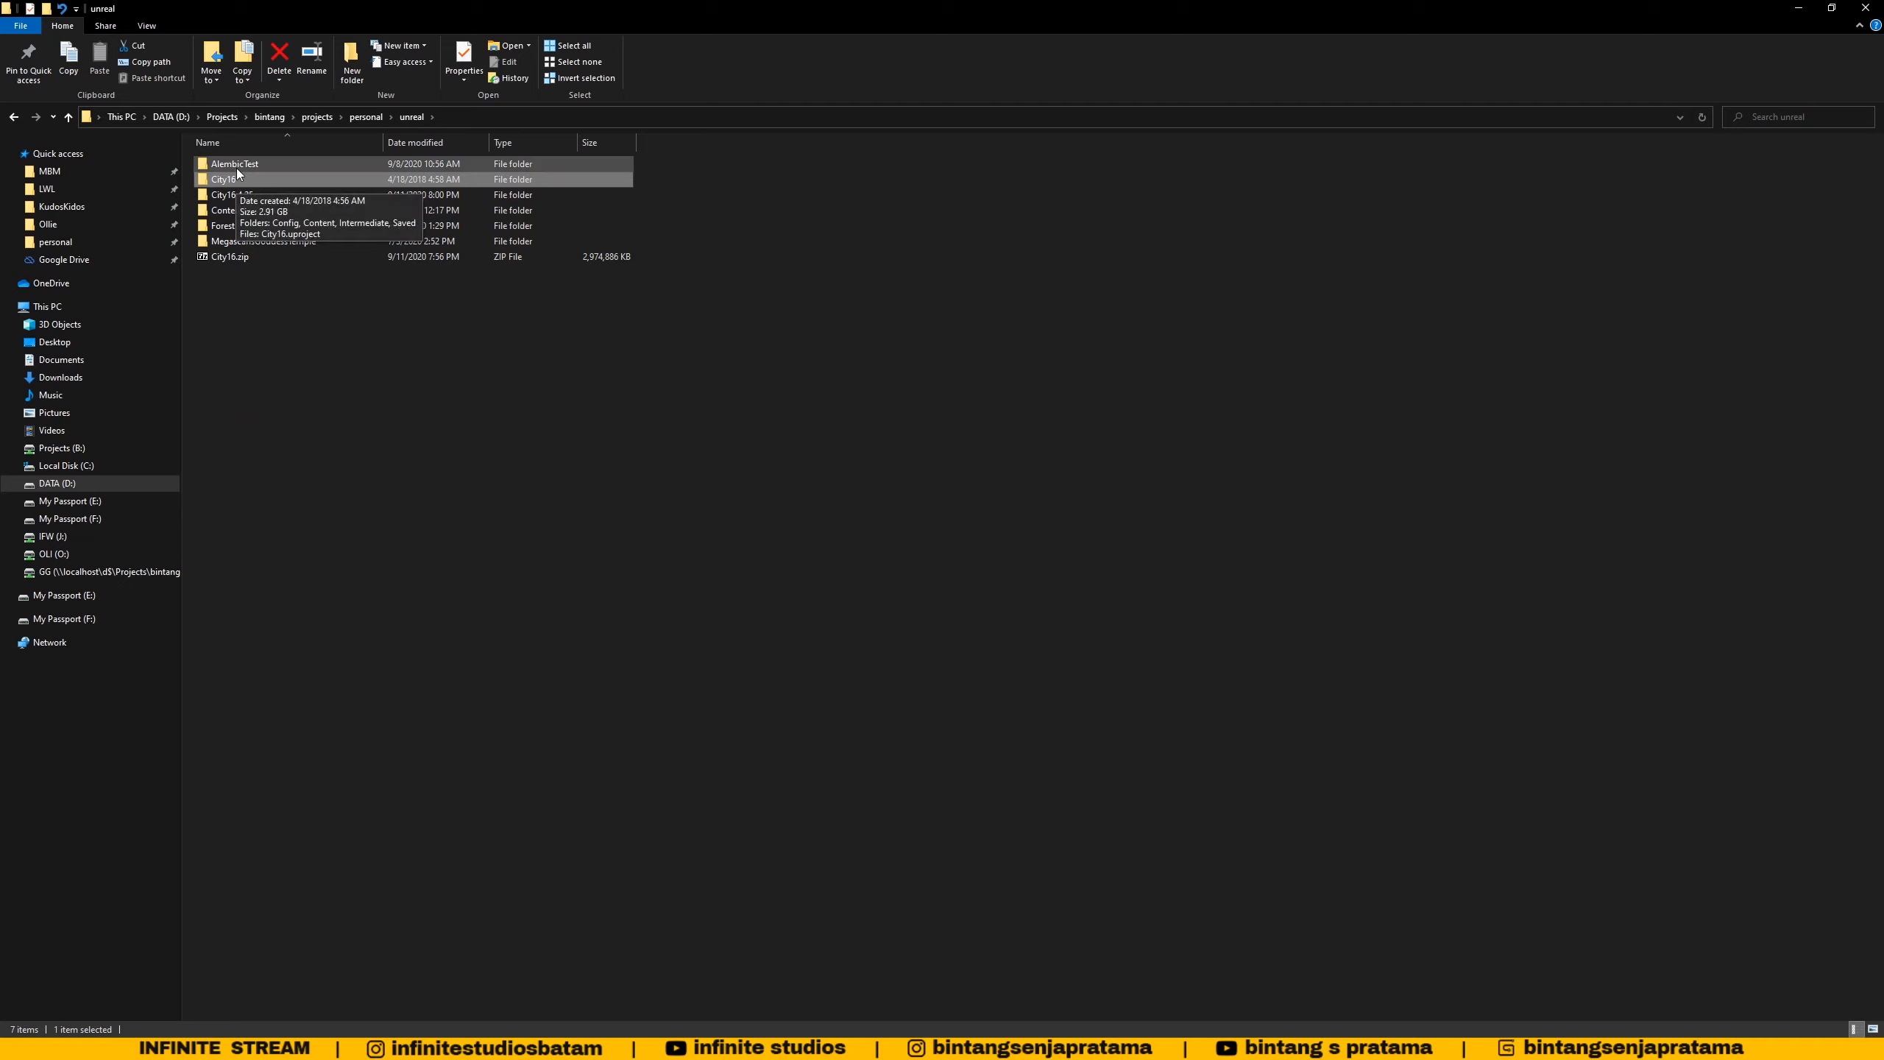
pyautogui.click(256, 197)
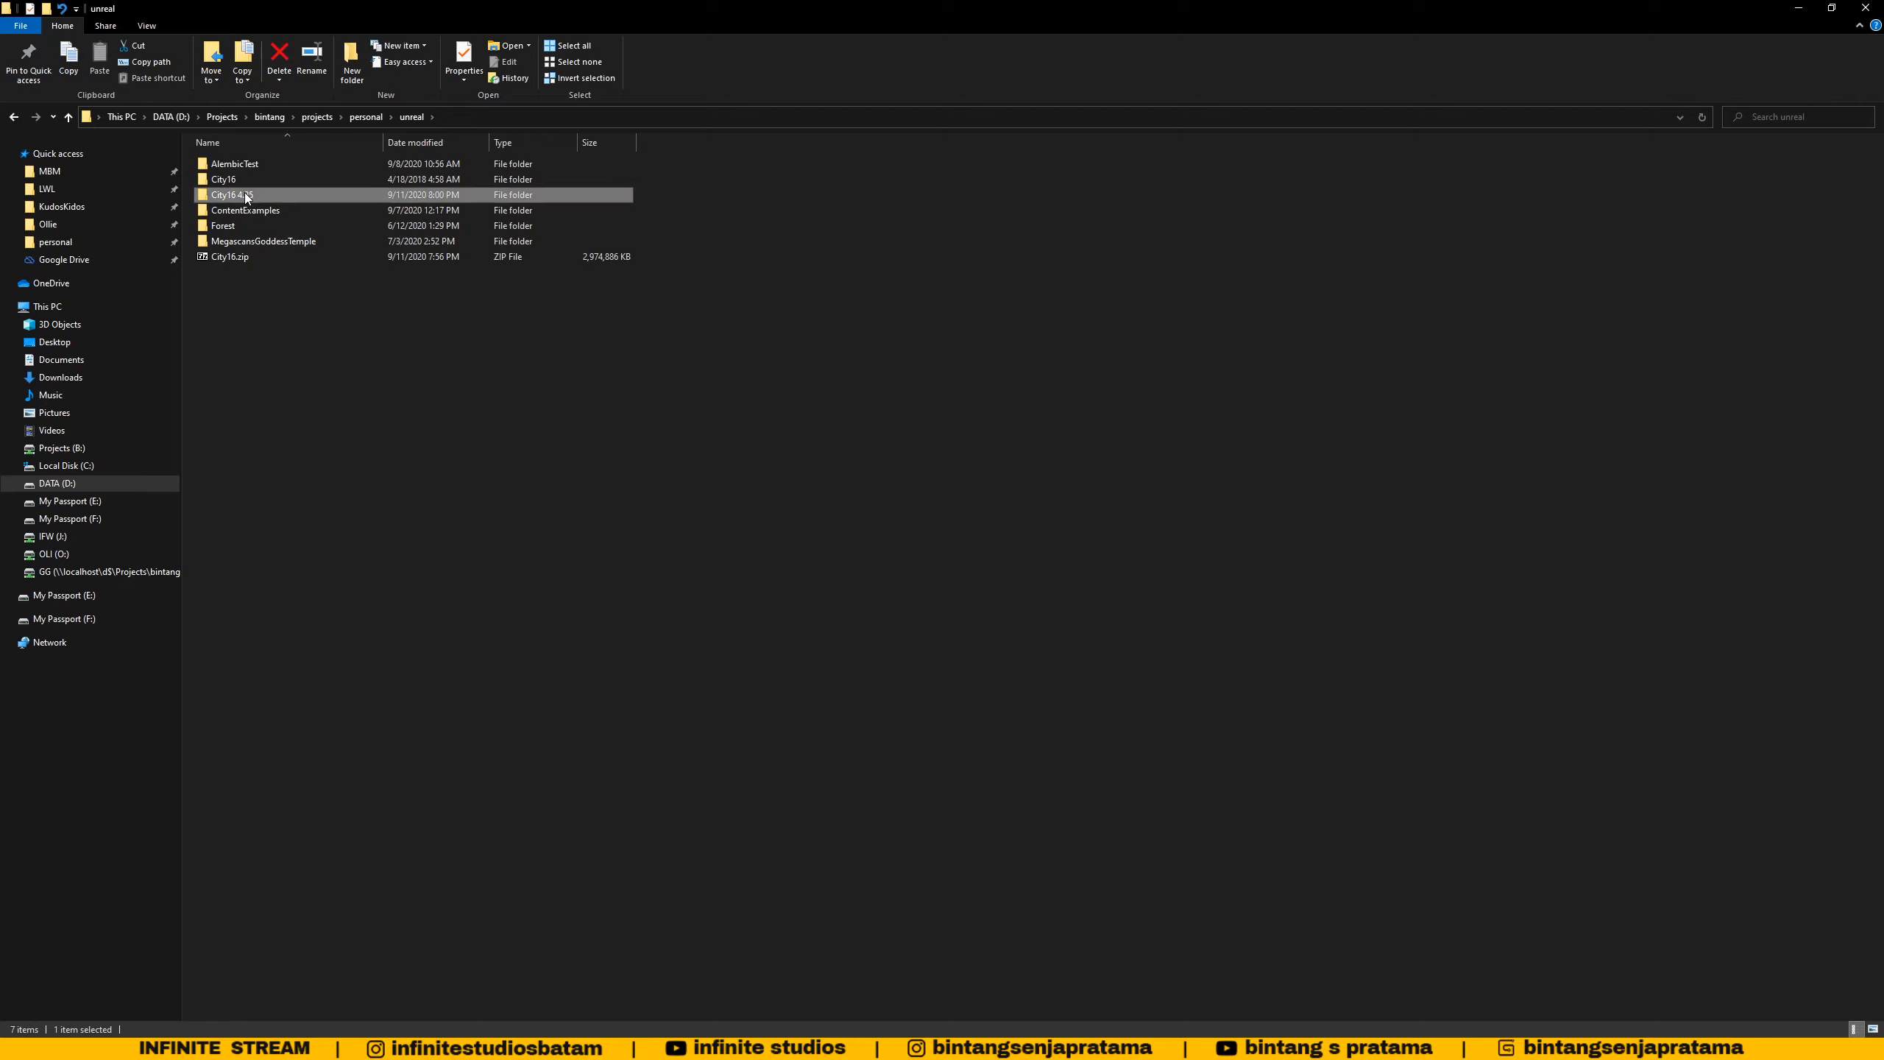
# - Switch to Unreal Editor and browse the project's content folders, opening Characters
pyautogui.click(438, 1049)
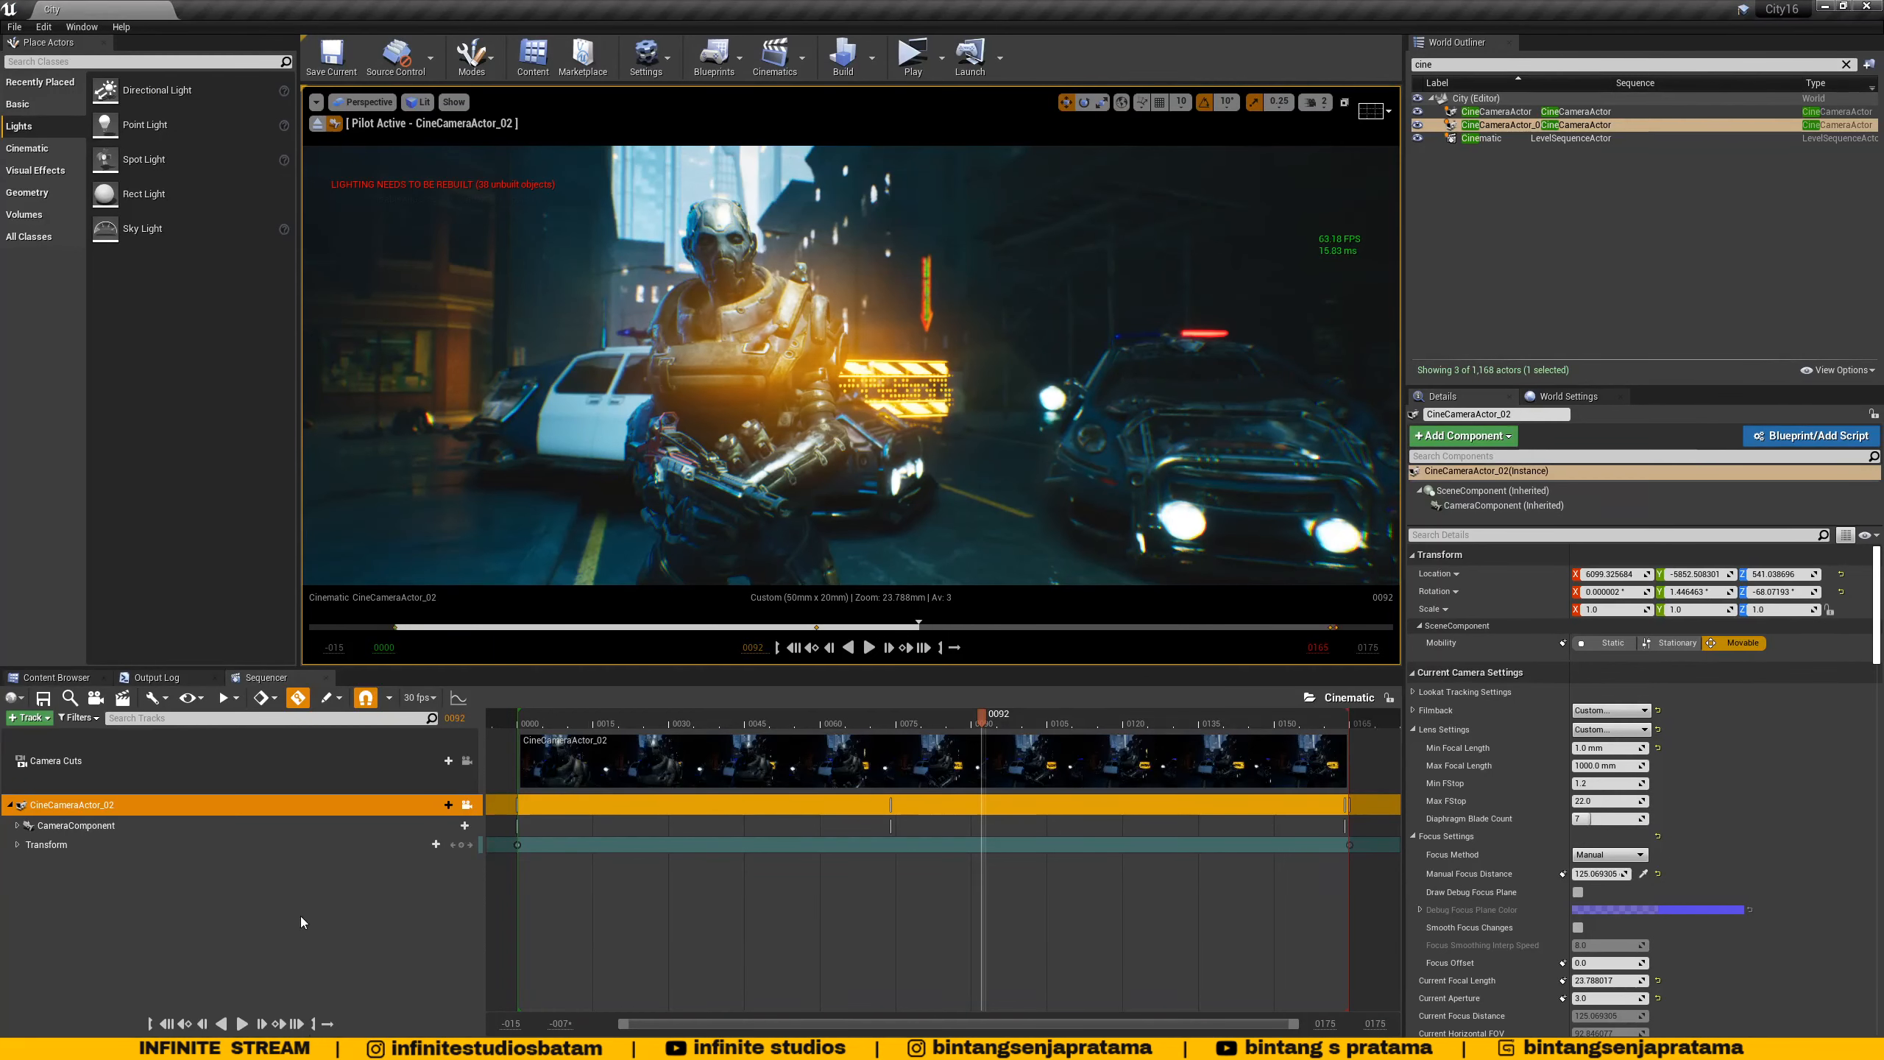
pyautogui.click(53, 678)
pyautogui.click(64, 767)
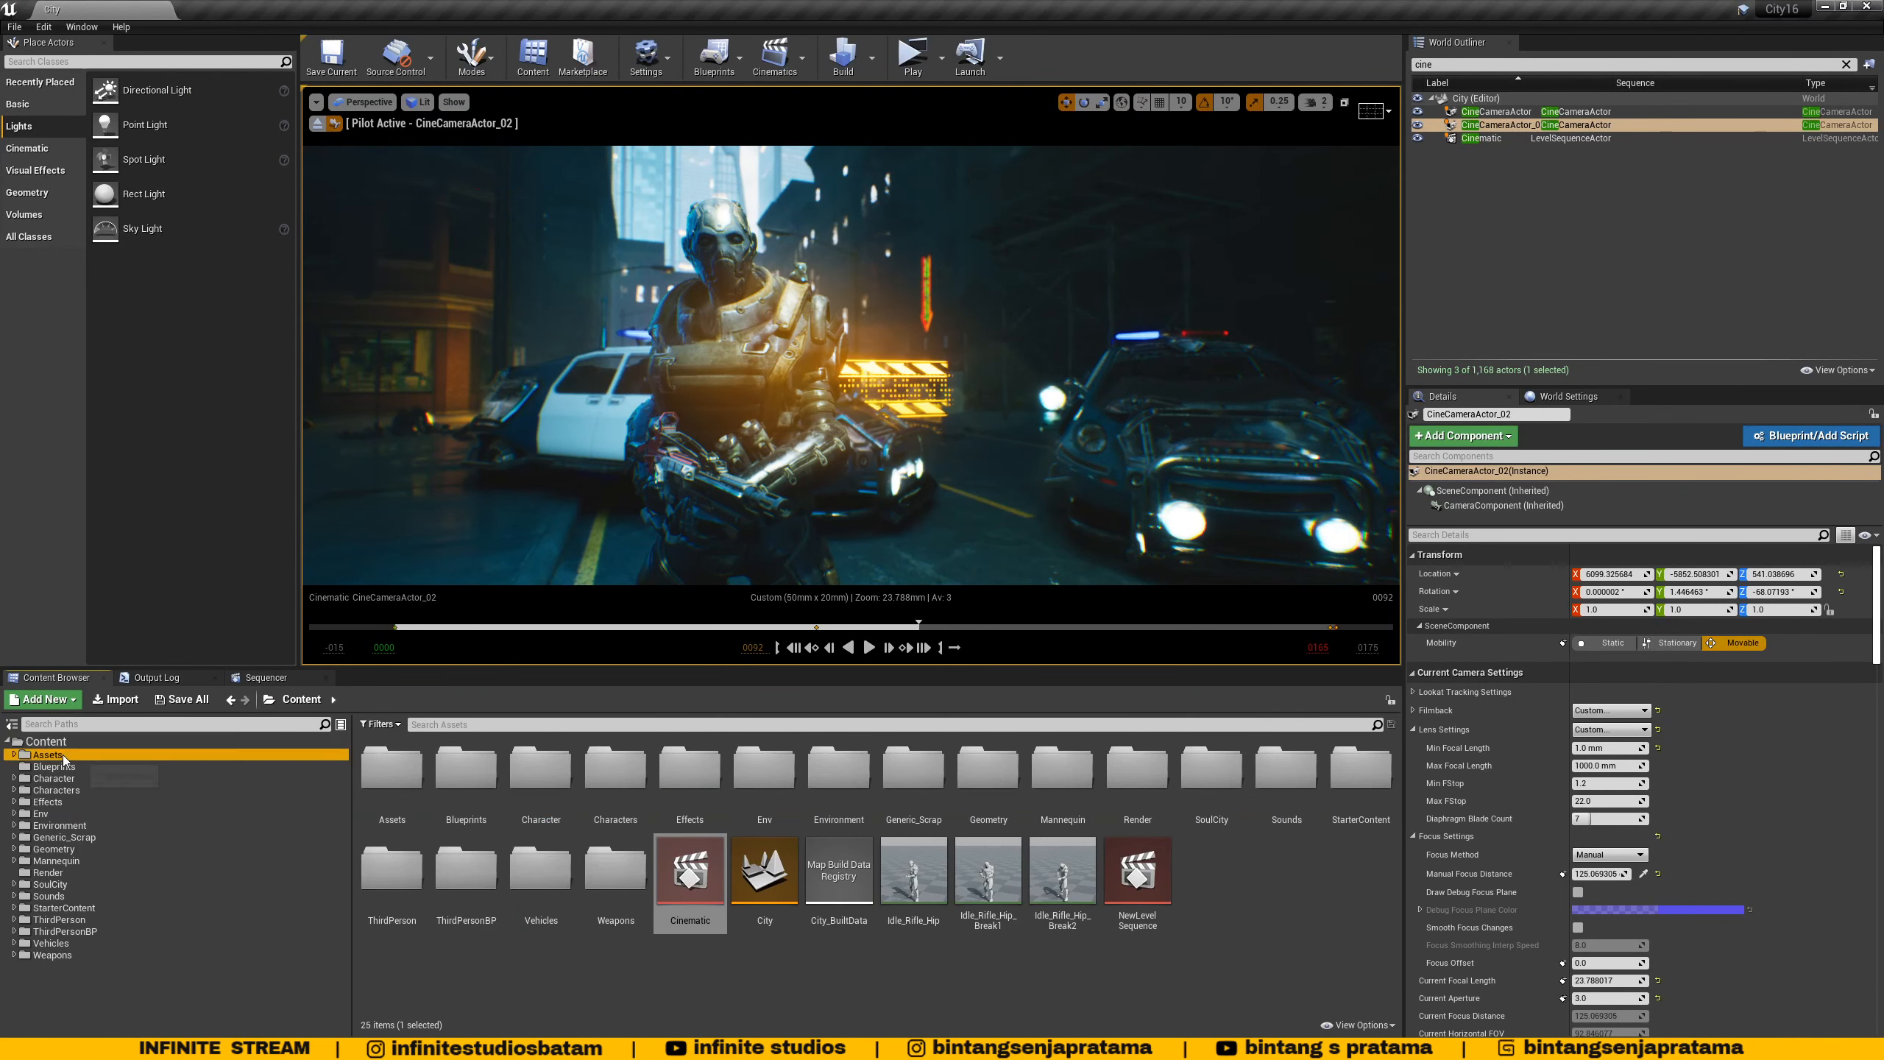
pyautogui.click(57, 790)
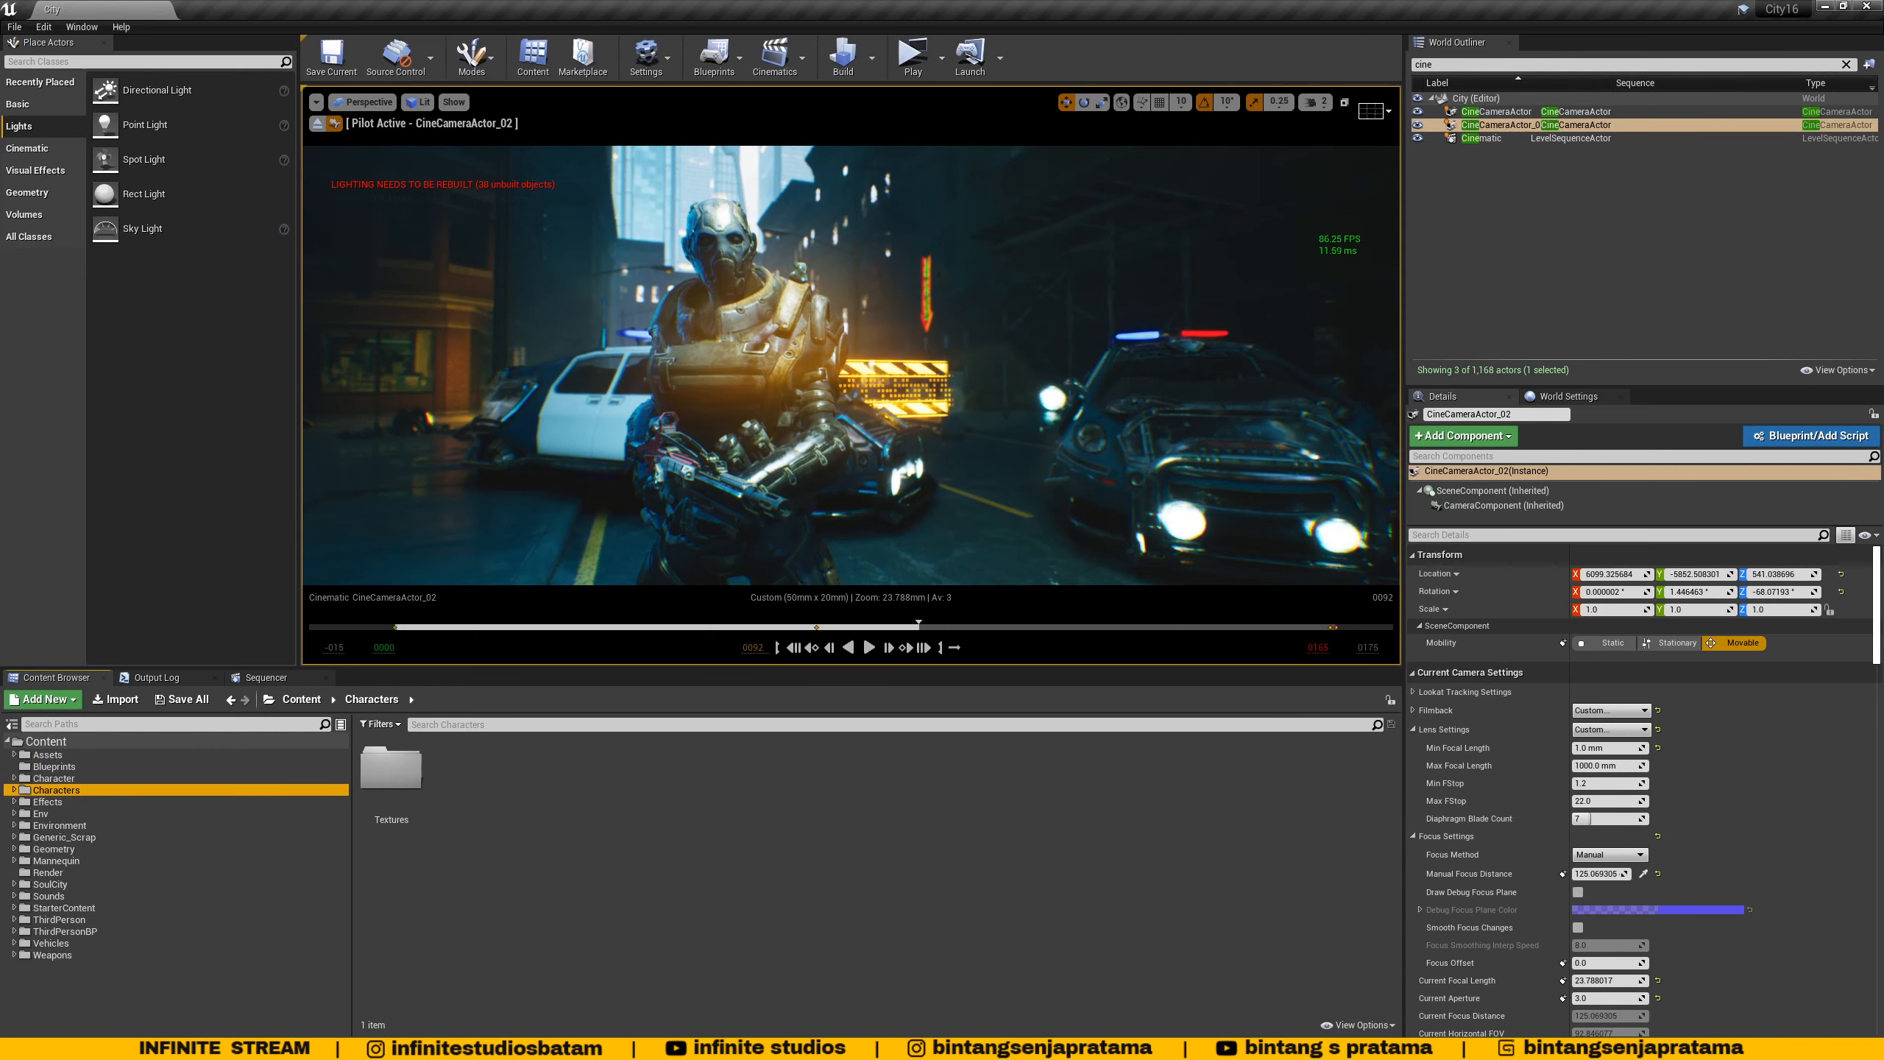
# - Switch to Chrome, bring up the City 16 video and preview it at about 4:27, 5:34 and 6:46
pyautogui.moveTo(396, 1048)
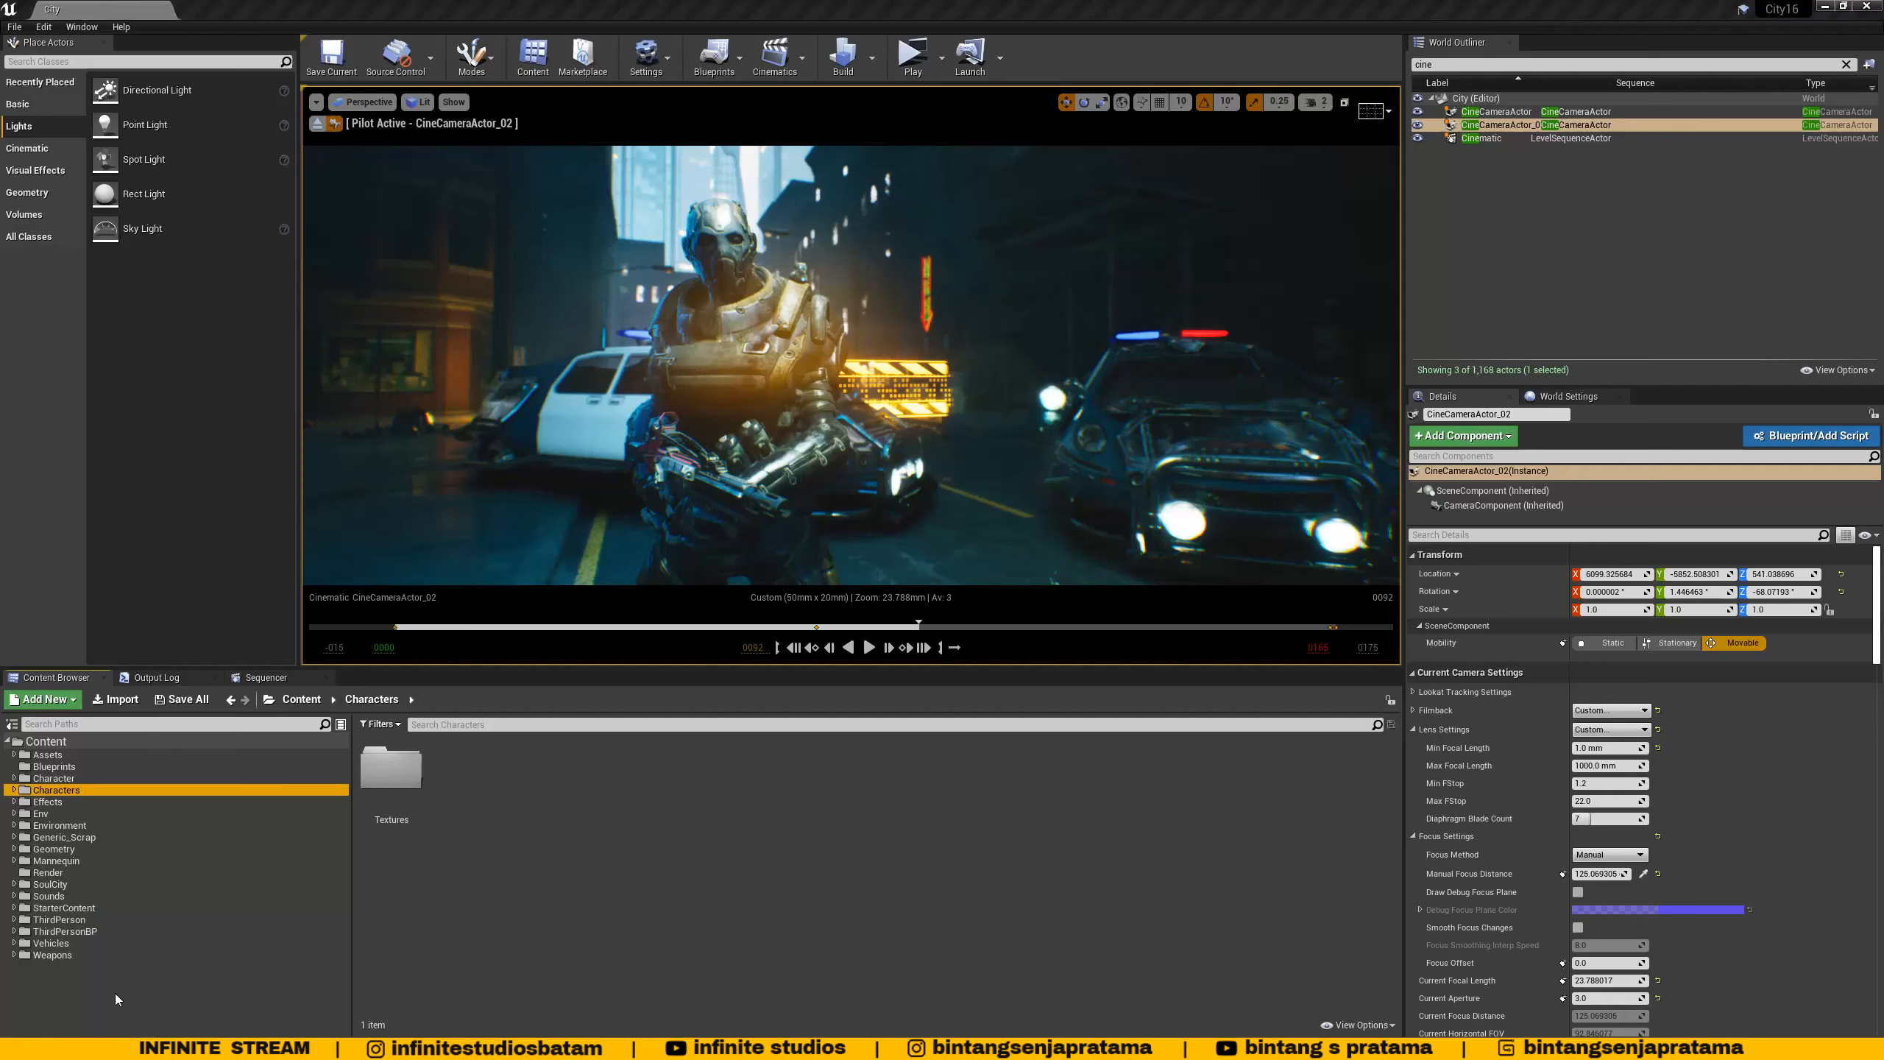
pyautogui.click(712, 996)
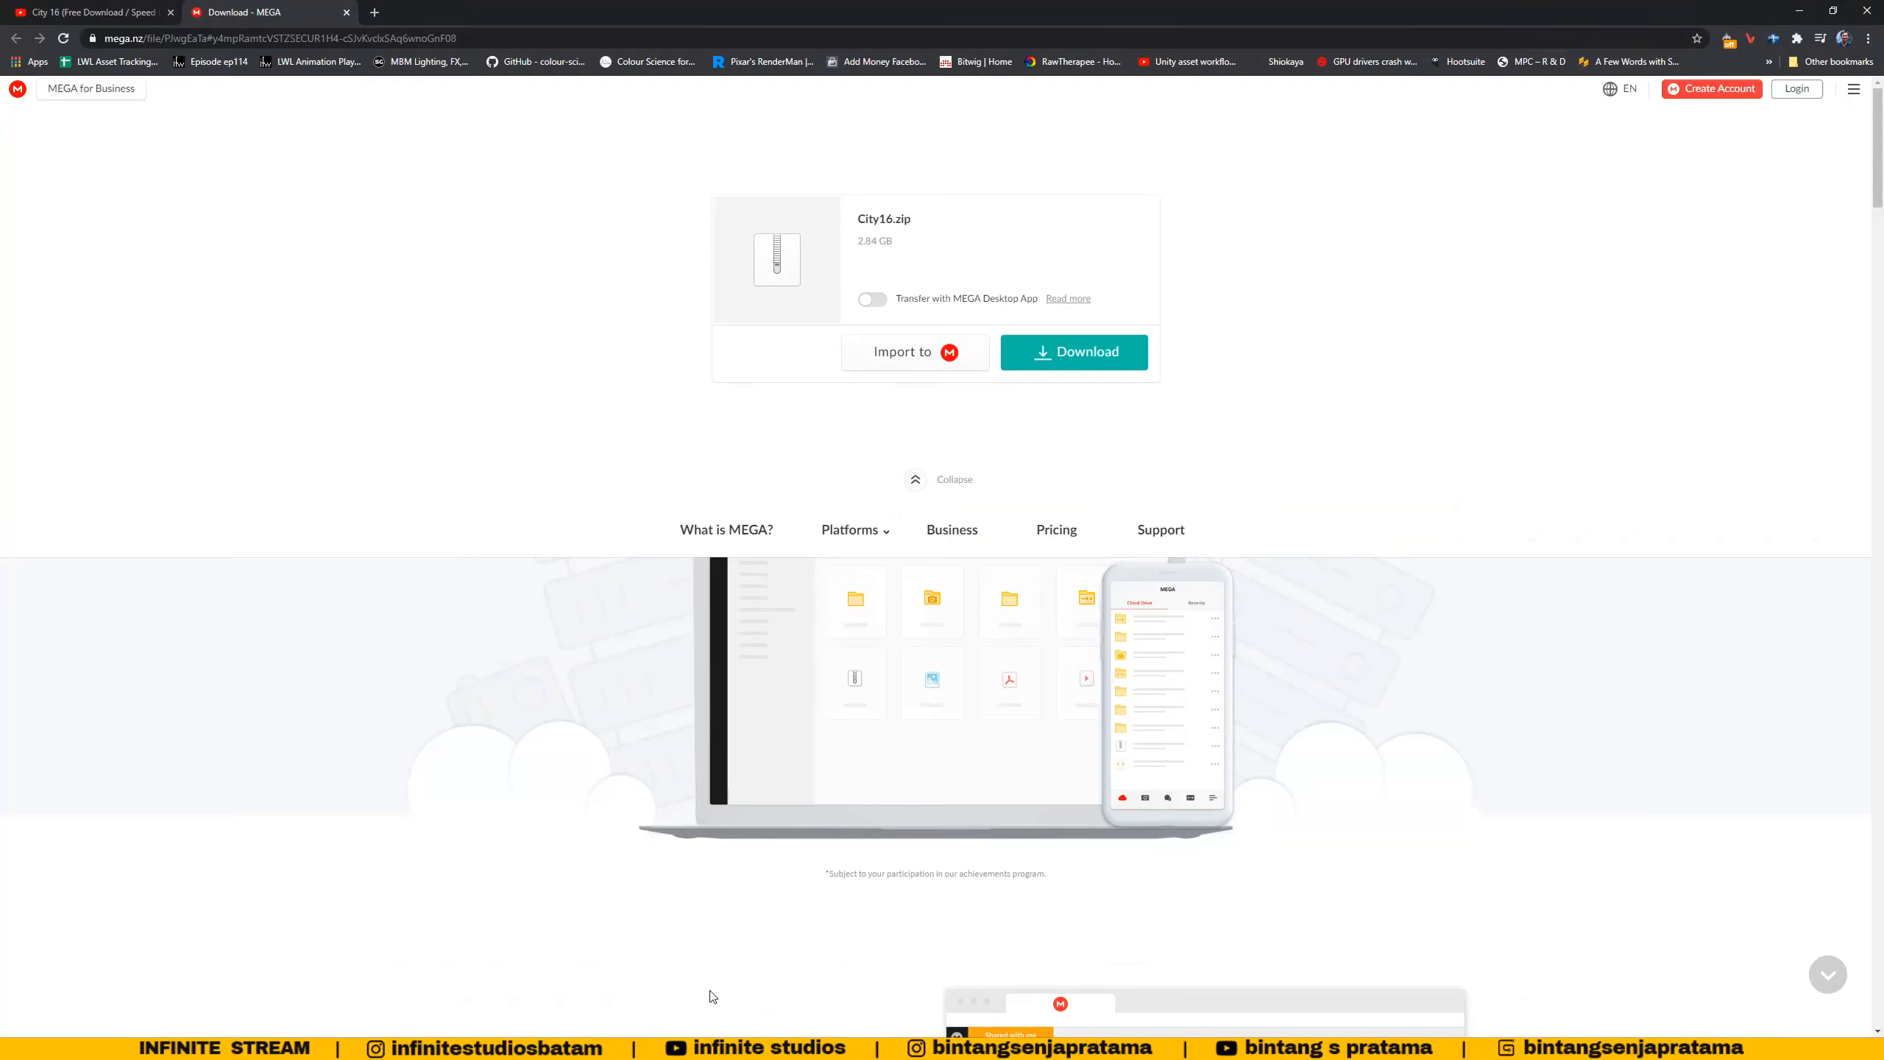
pyautogui.click(106, 9)
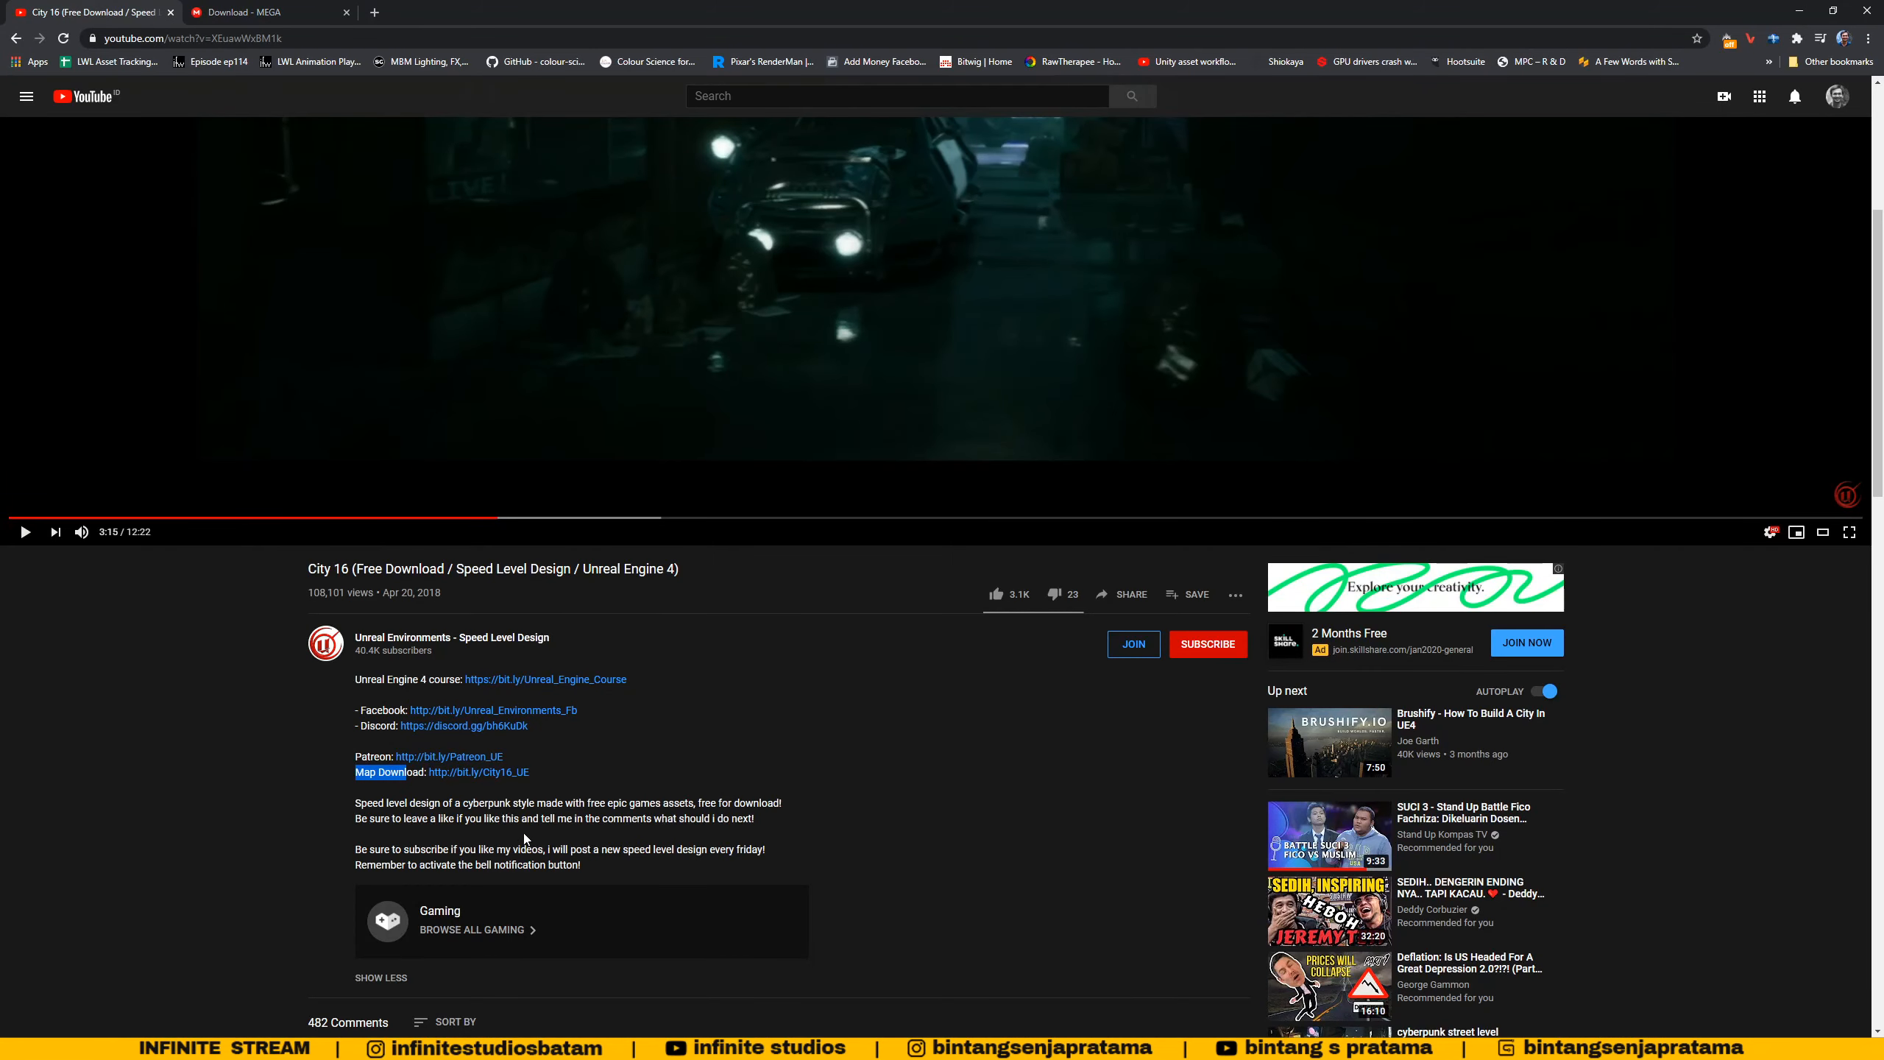
pyautogui.scroll(4, 524, 833)
pyautogui.click(588, 812)
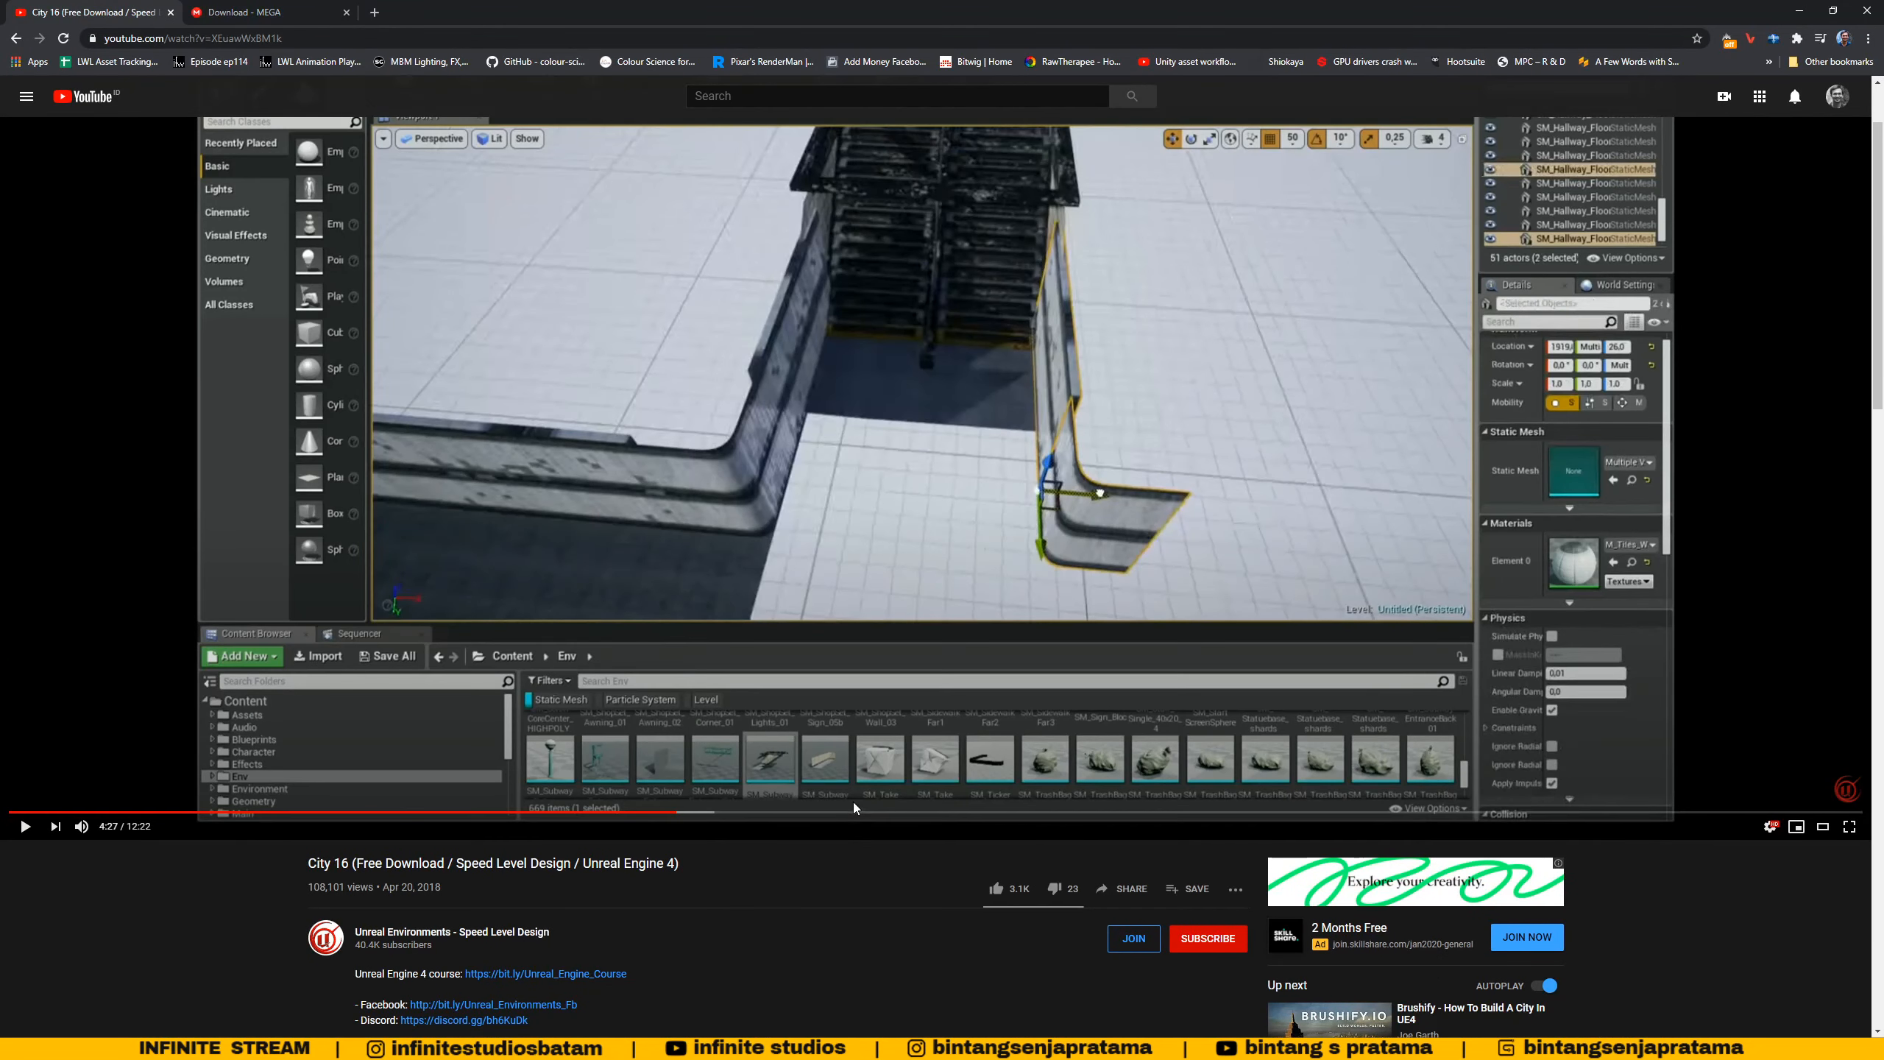
pyautogui.click(845, 813)
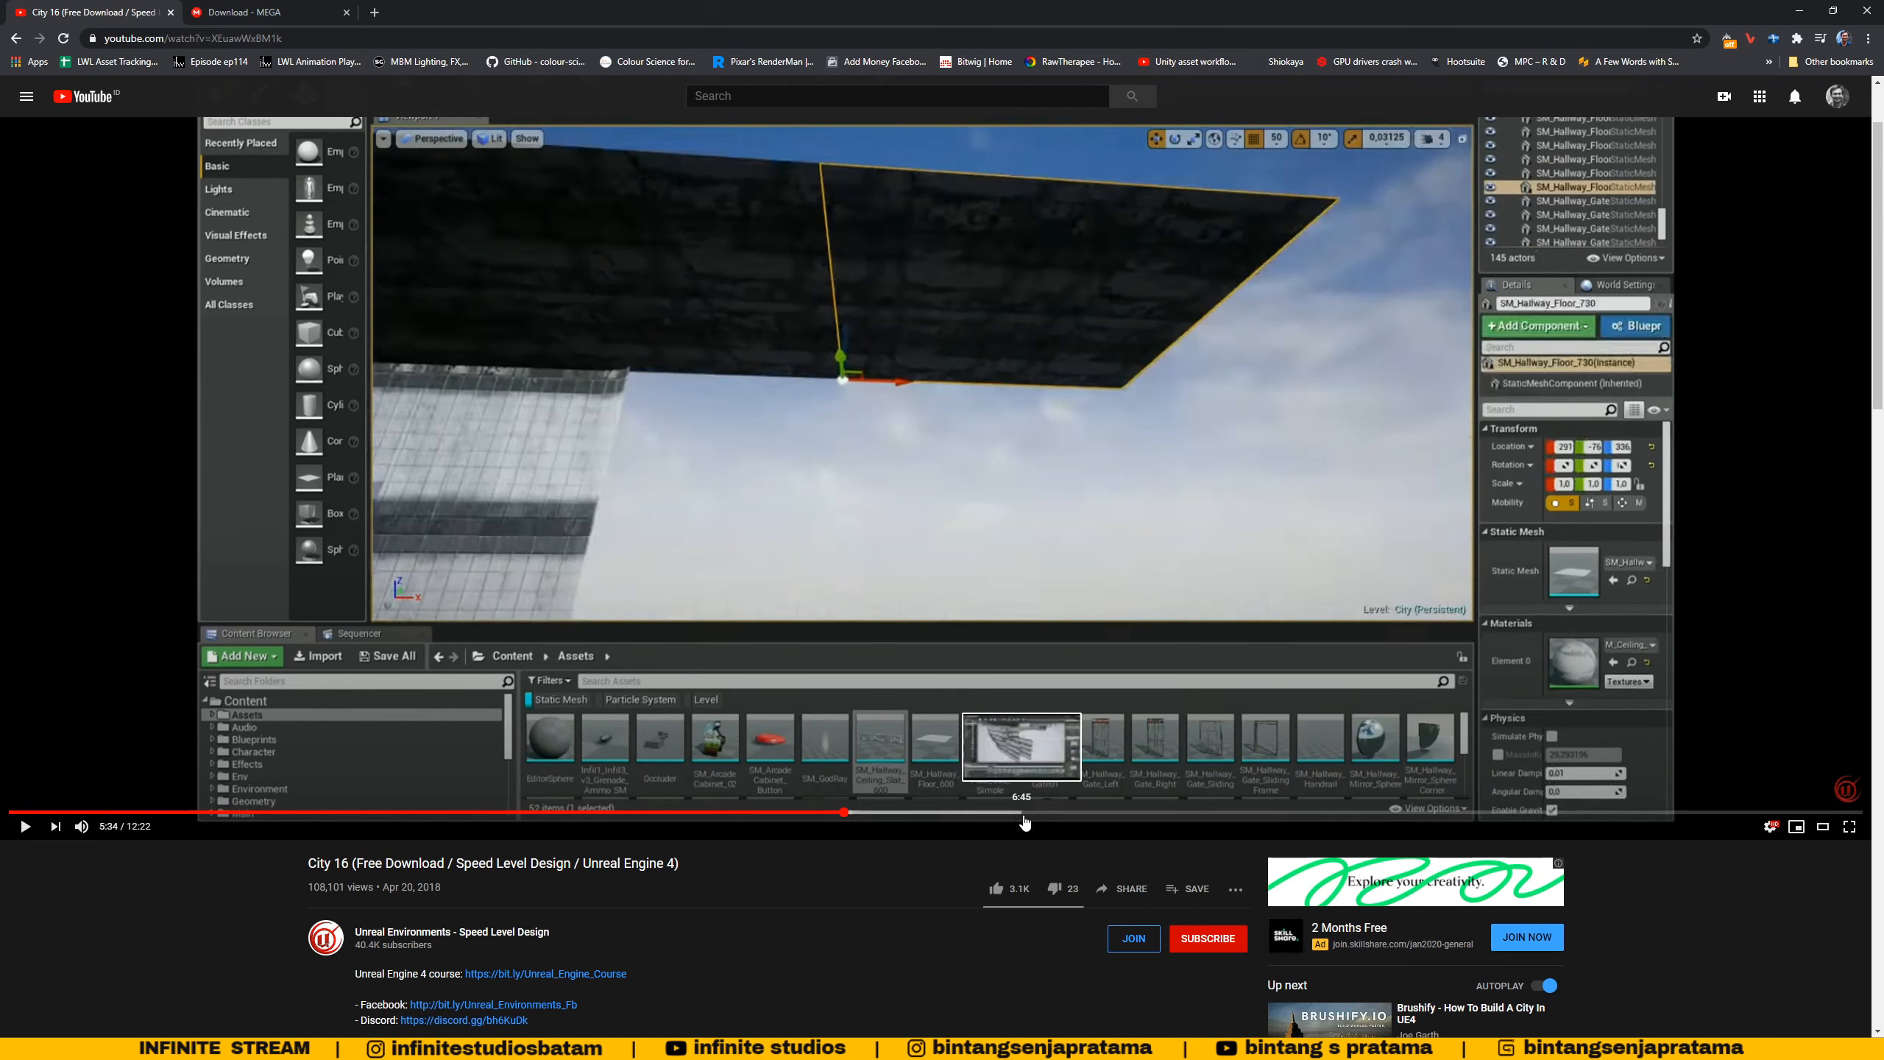
pyautogui.click(1025, 813)
# - Review the Map Download link in the City 16 video description and return to the video player
pyautogui.scroll(-5, 1028, 569)
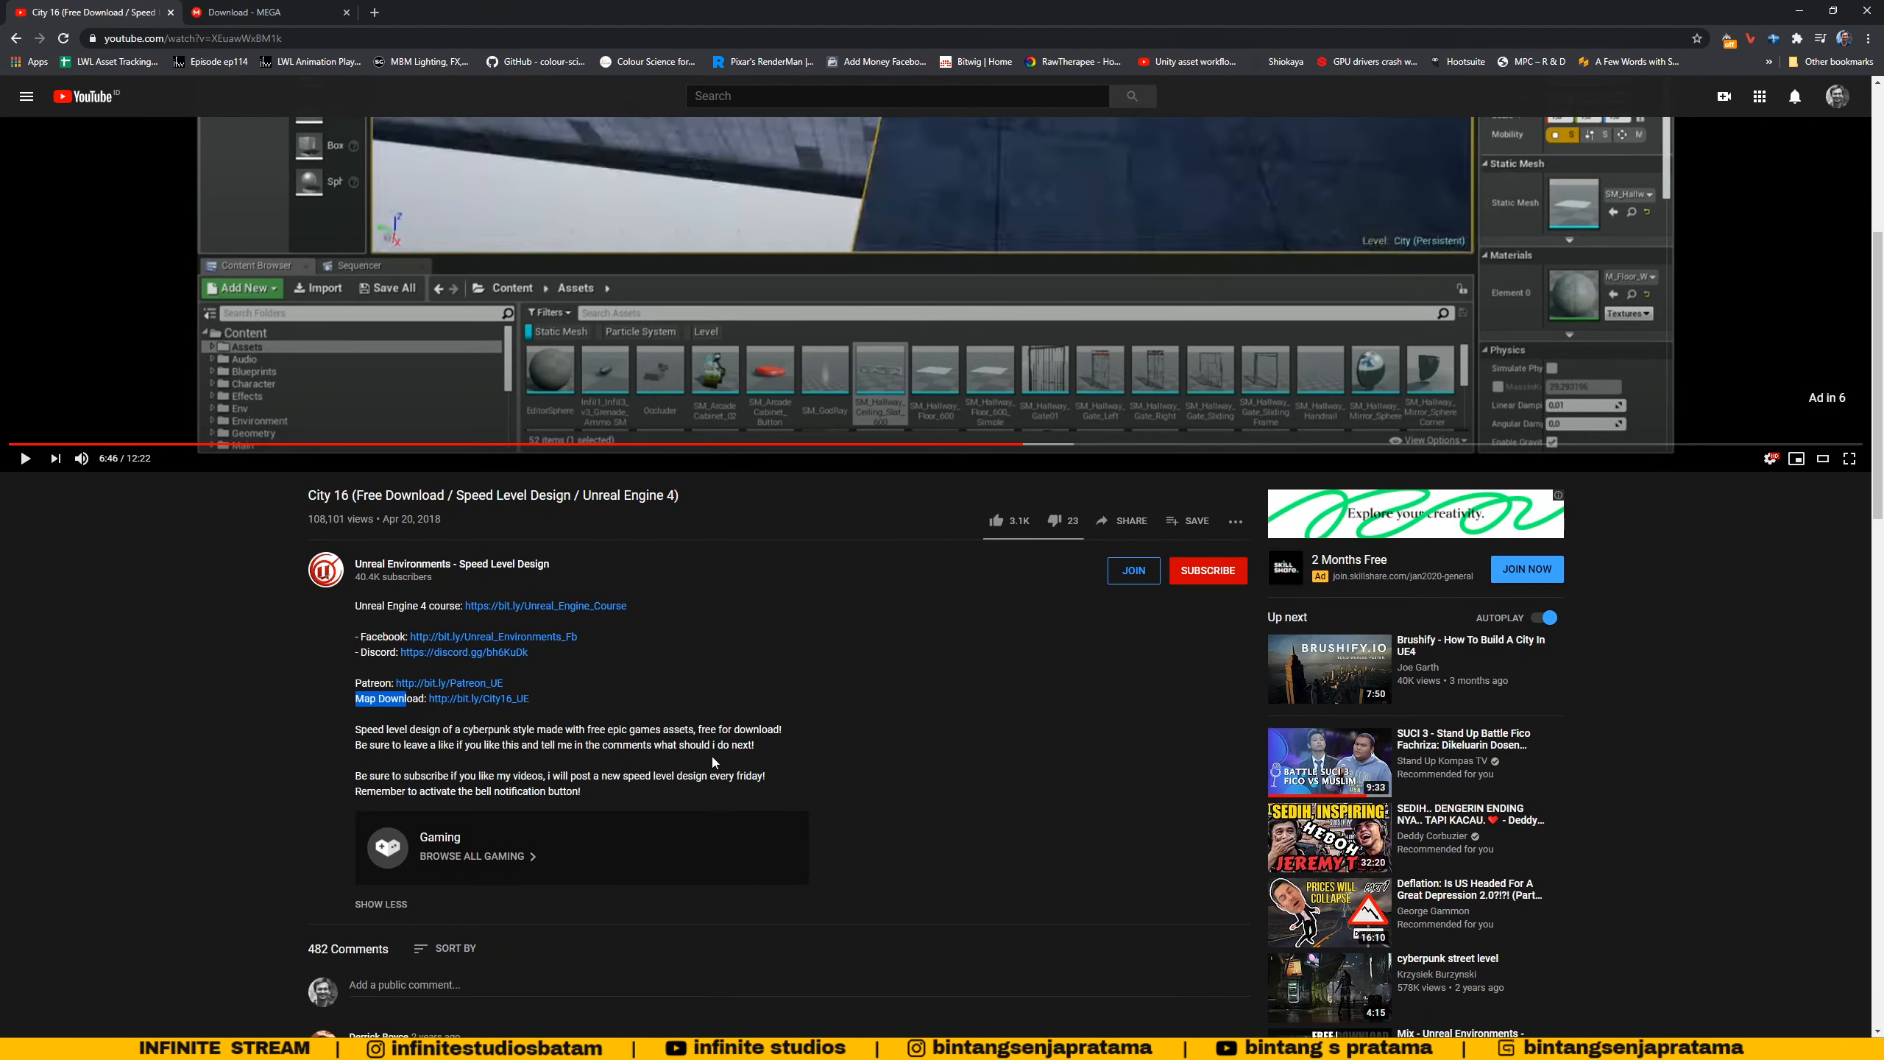
pyautogui.scroll(-1, 713, 763)
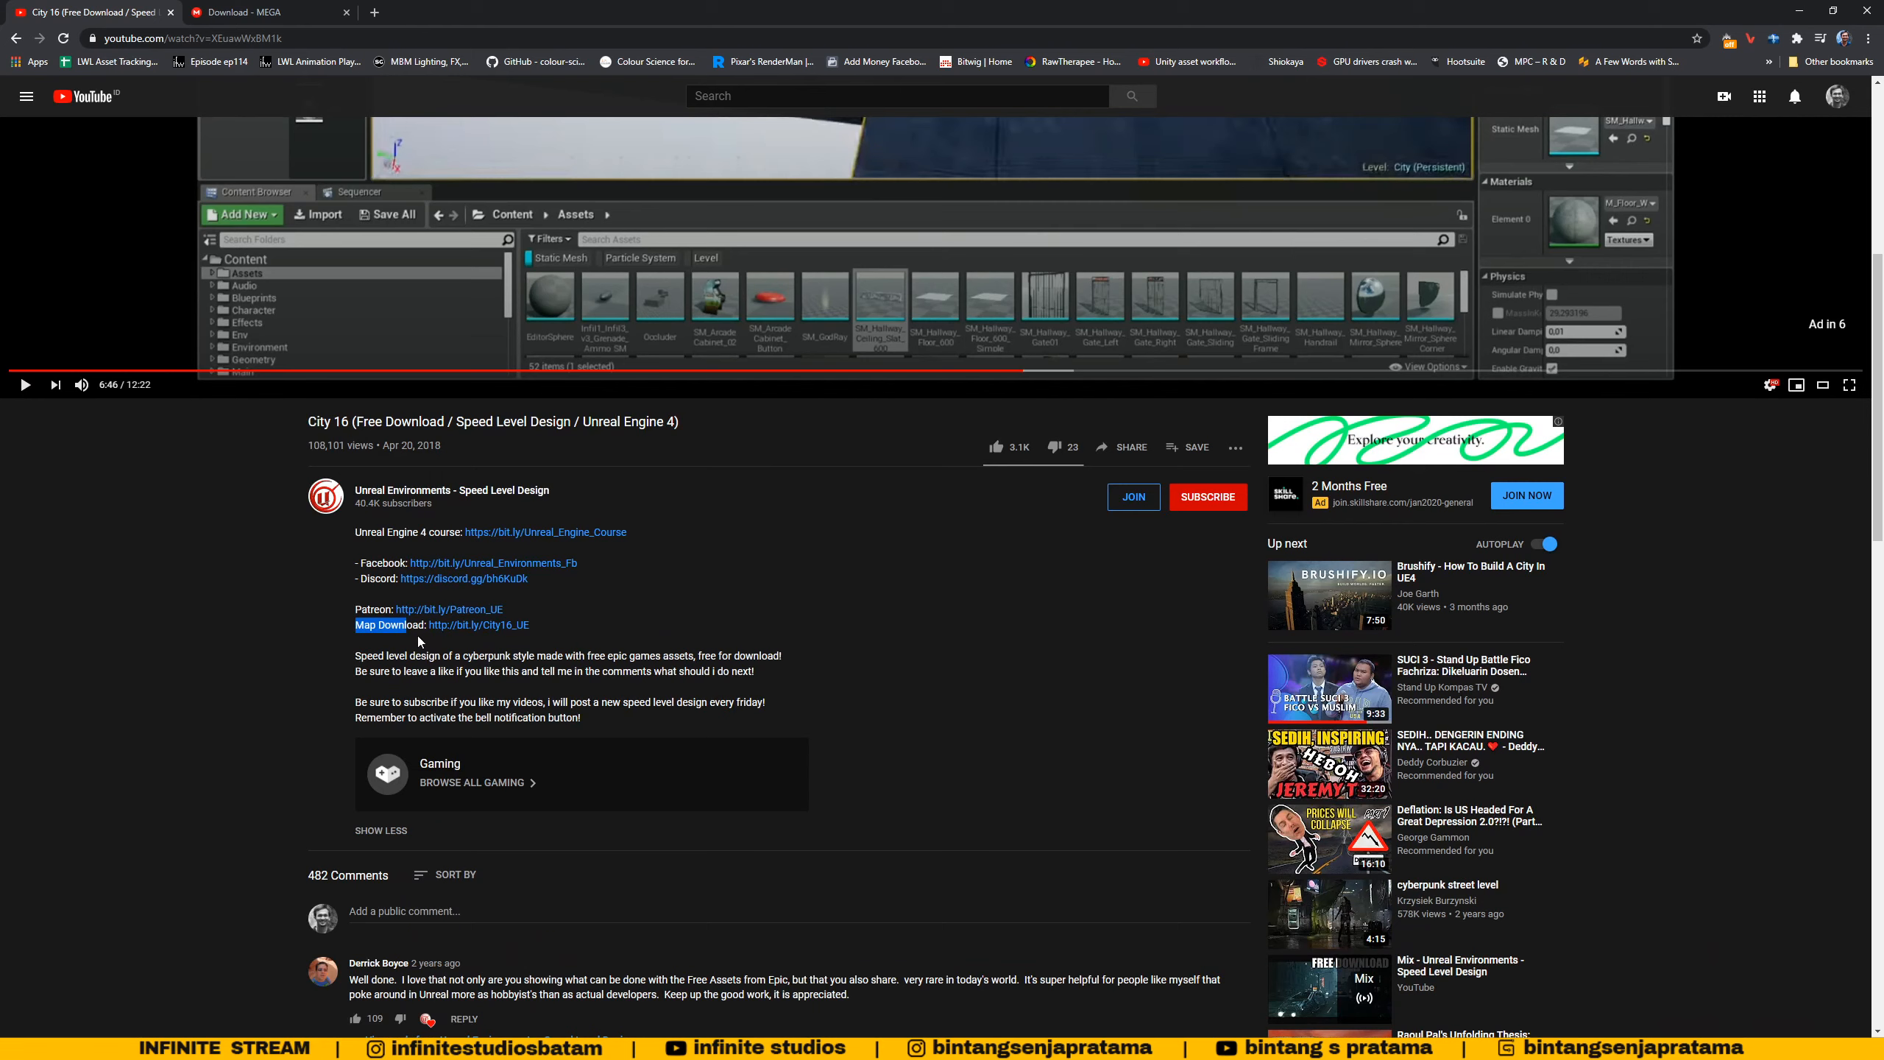
pyautogui.hotkey('alt', 'Tab')
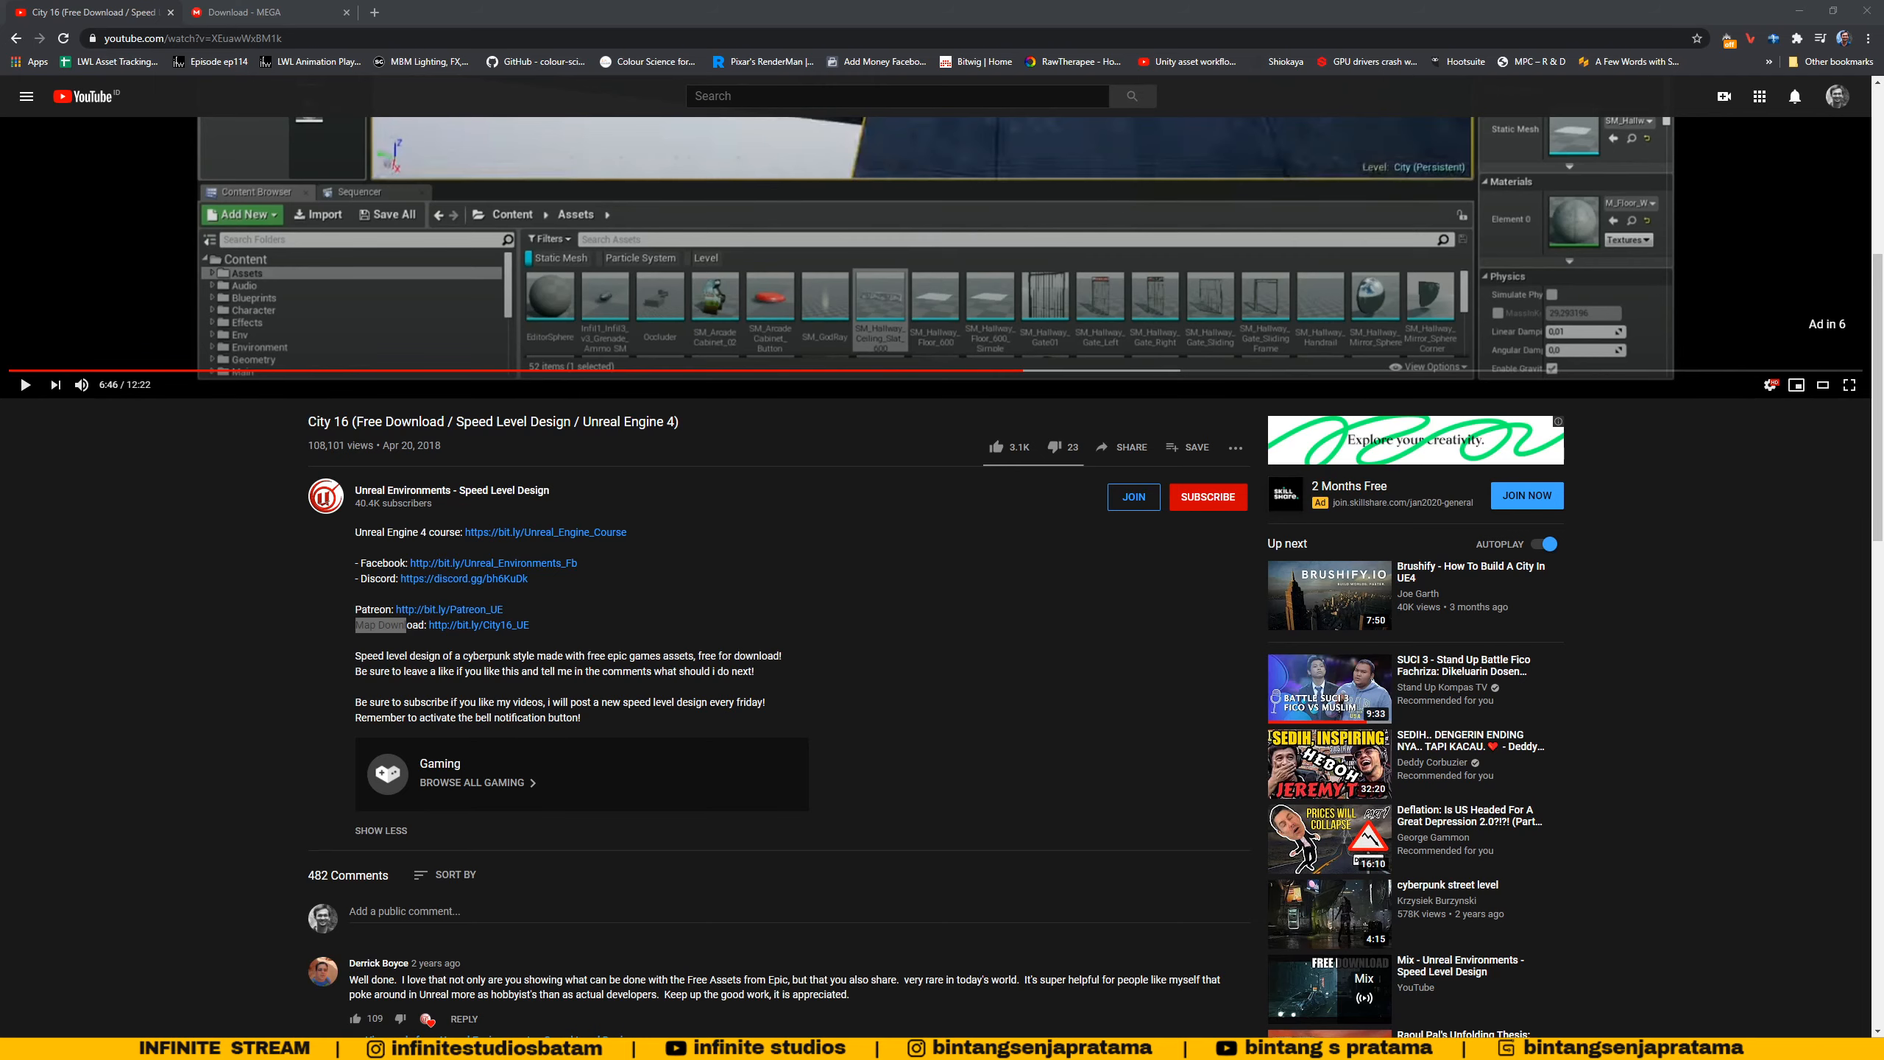
pyautogui.scroll(6, 1520, 548)
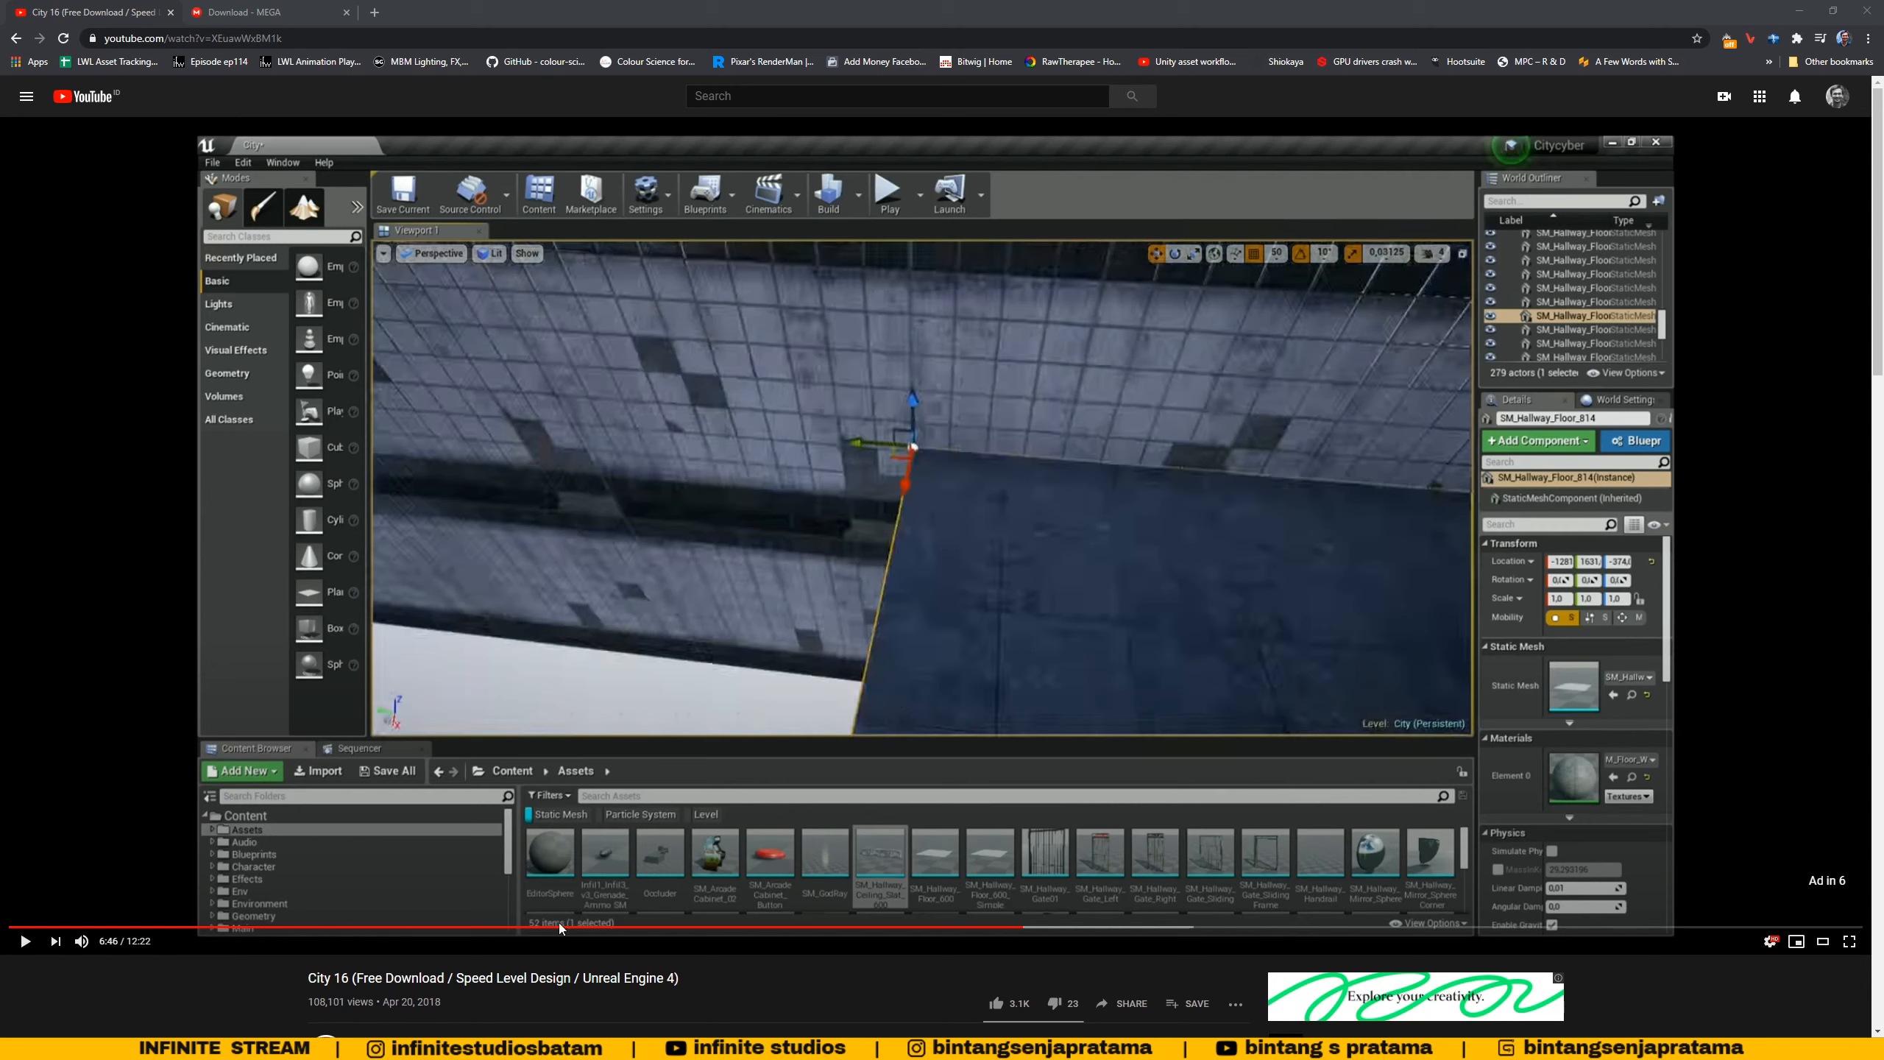
# - Switch to Unreal Editor, select the white-doored police car and scrub the Cinematic sequence through frames 34 and 4 to 60
pyautogui.hotkey('alt', 'Tab')
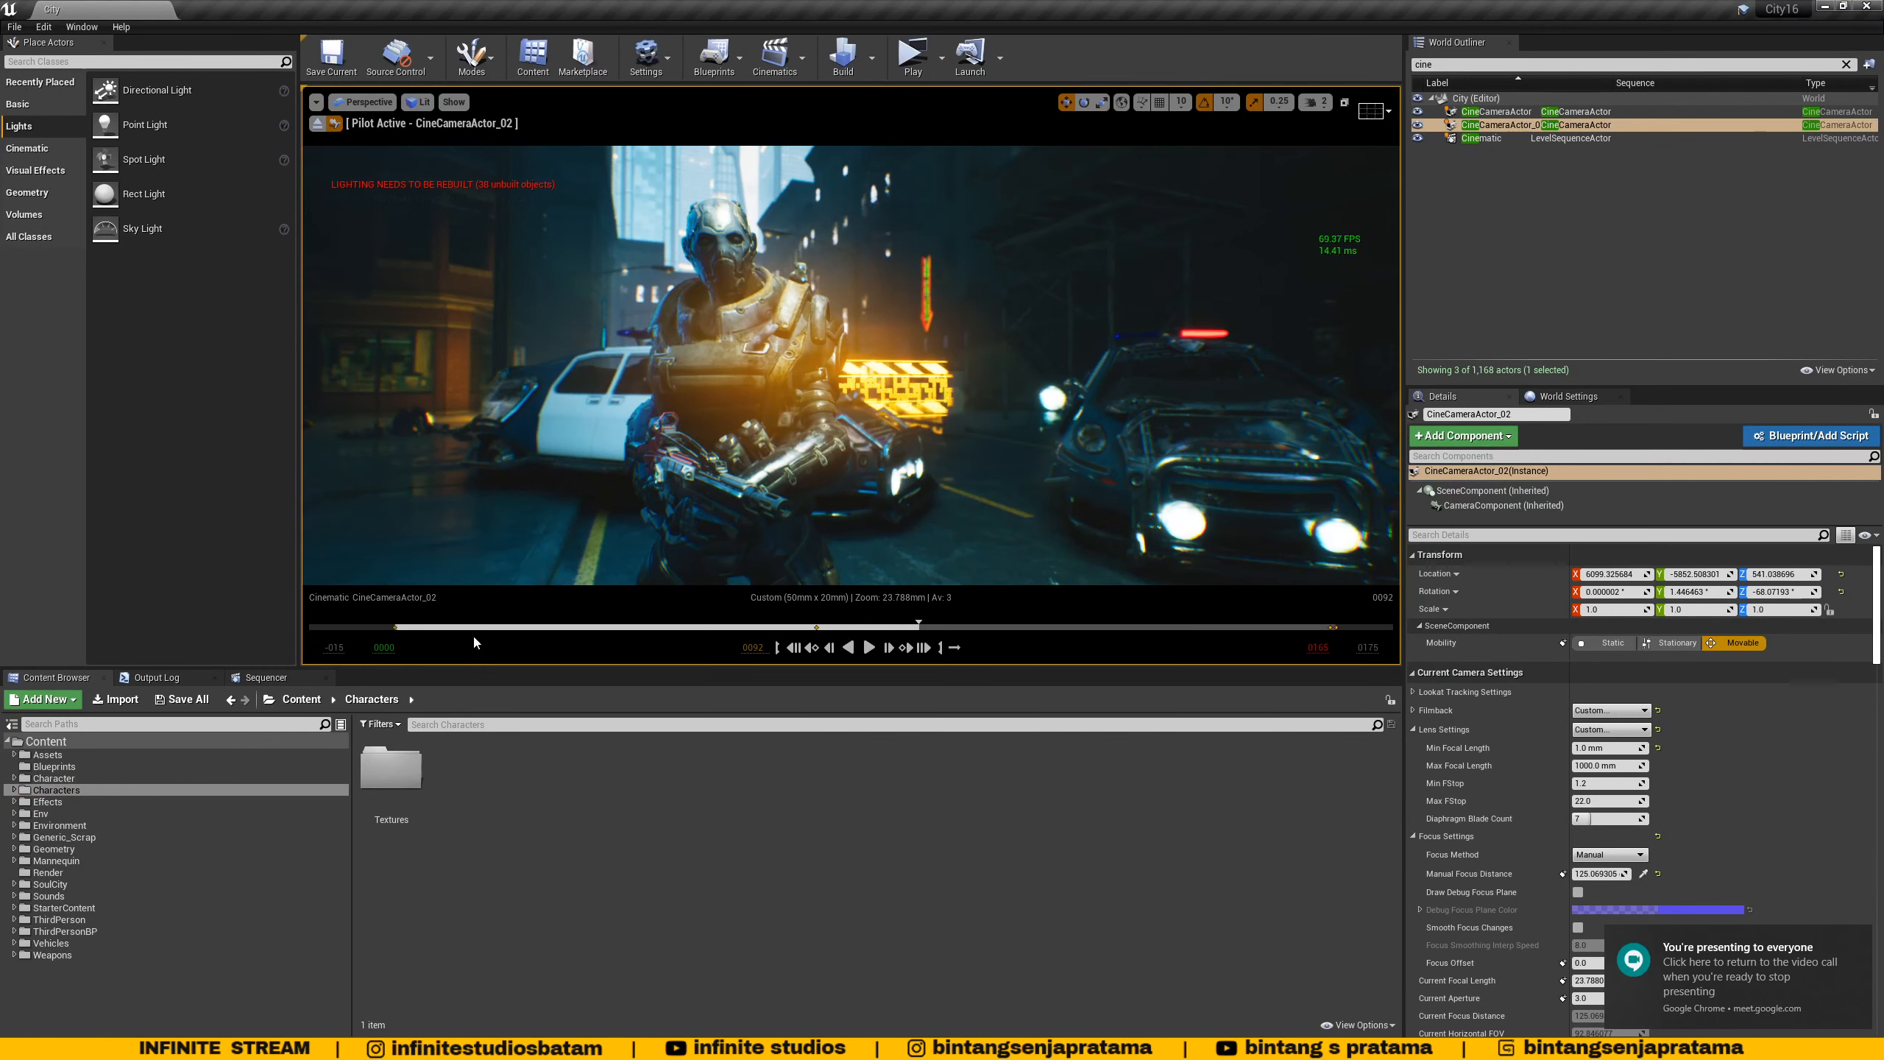
pyautogui.click(545, 433)
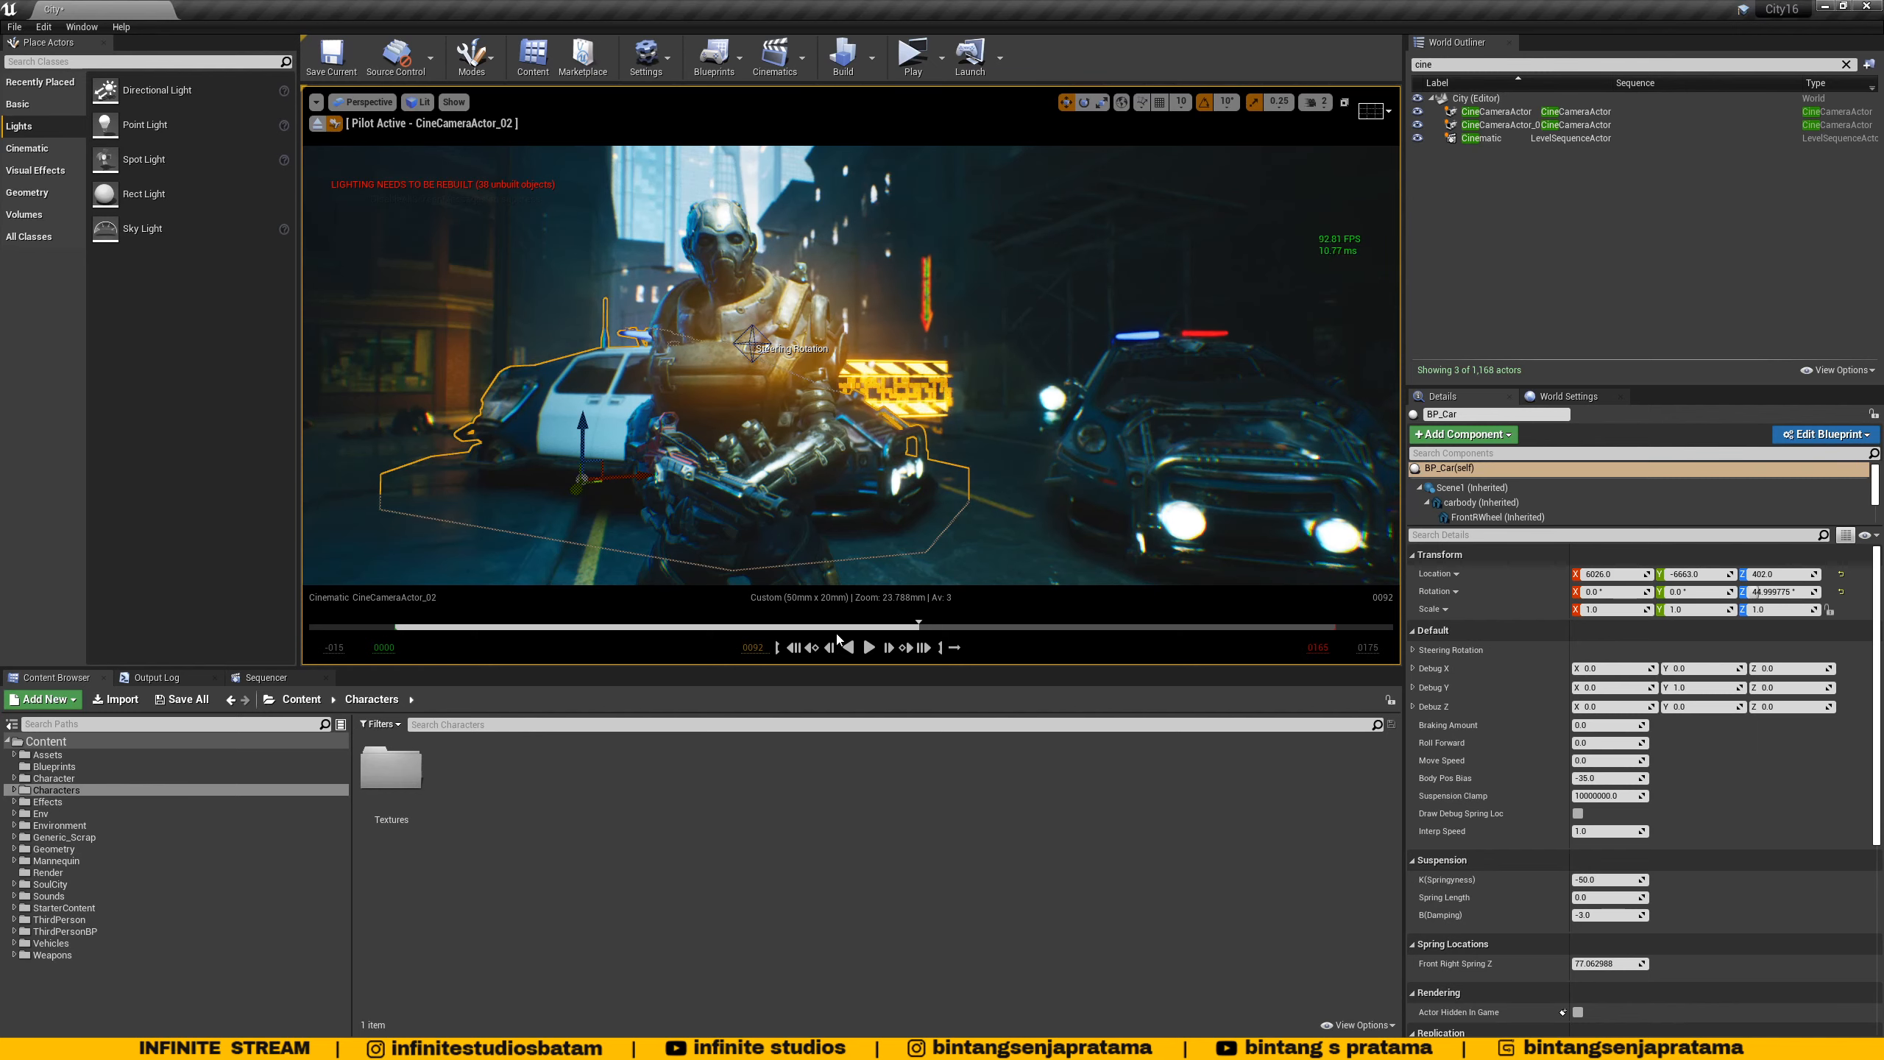
pyautogui.moveTo(520, 627); pyautogui.dragTo(588, 627)
pyautogui.click(265, 678)
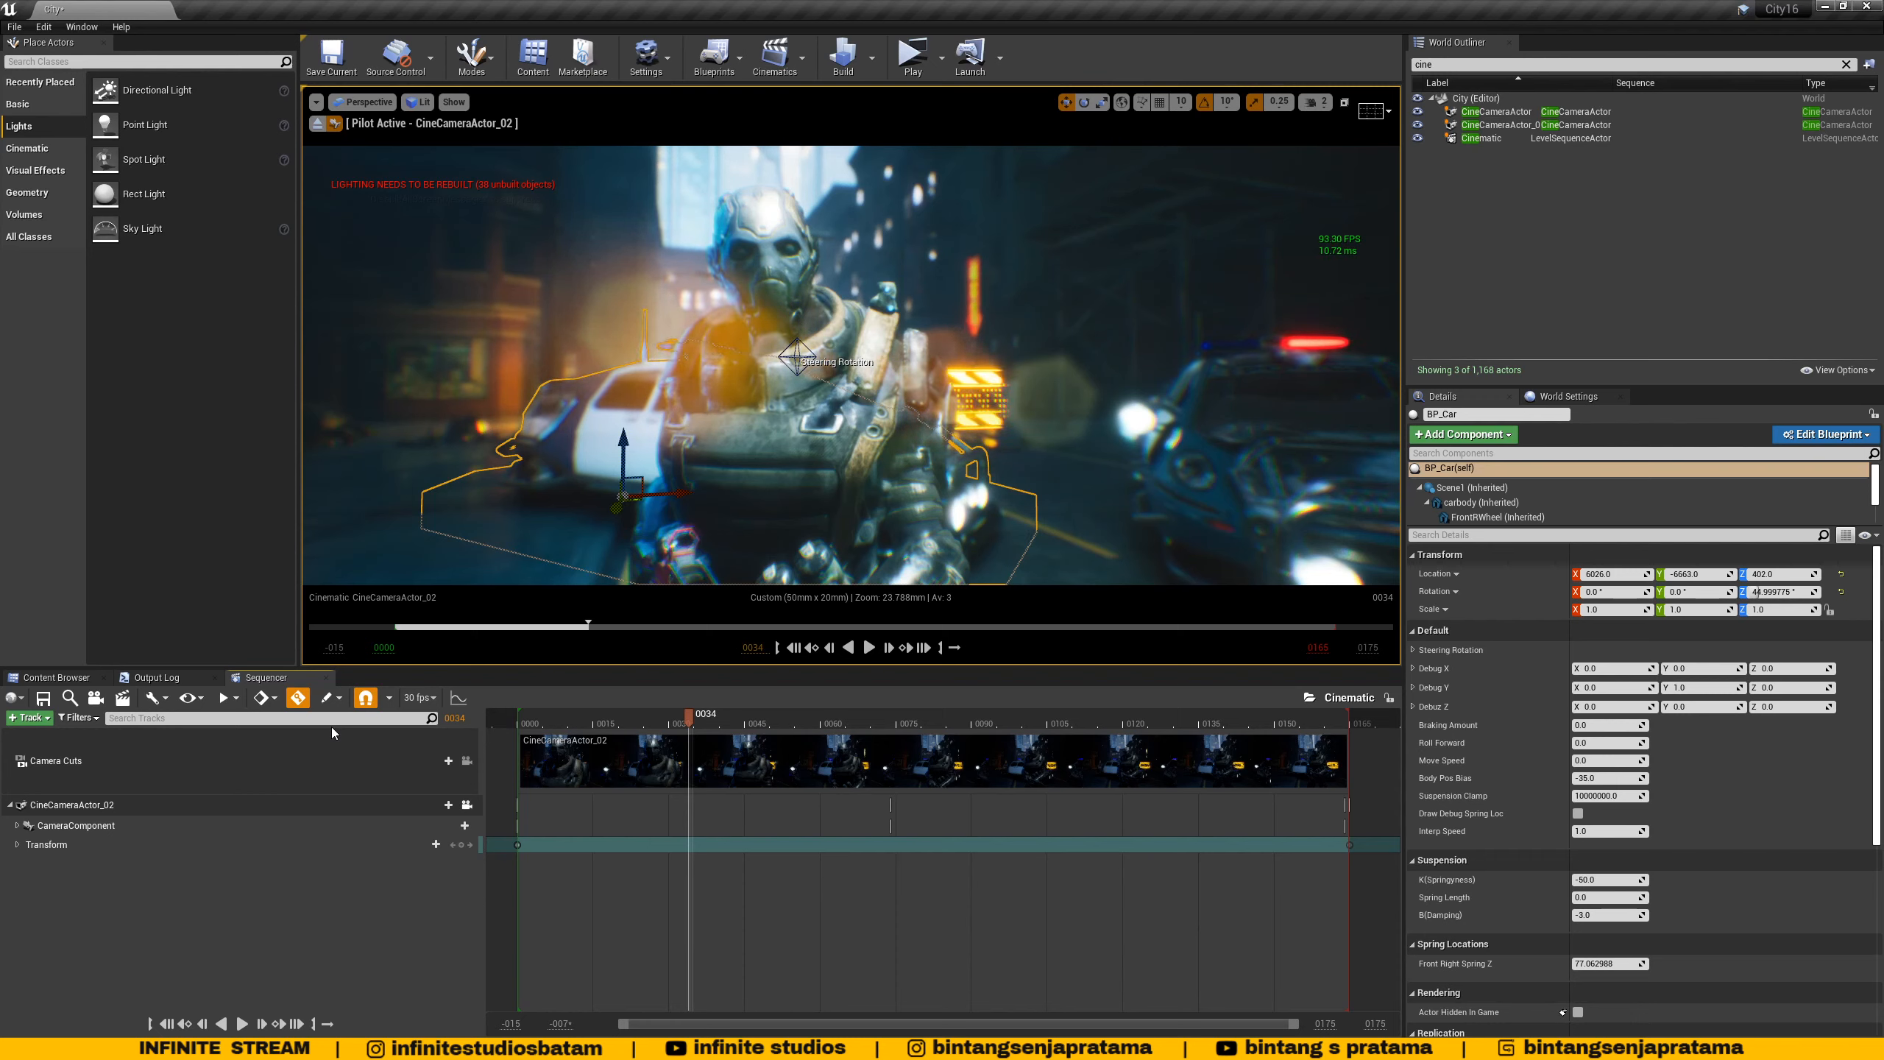
pyautogui.click(538, 718)
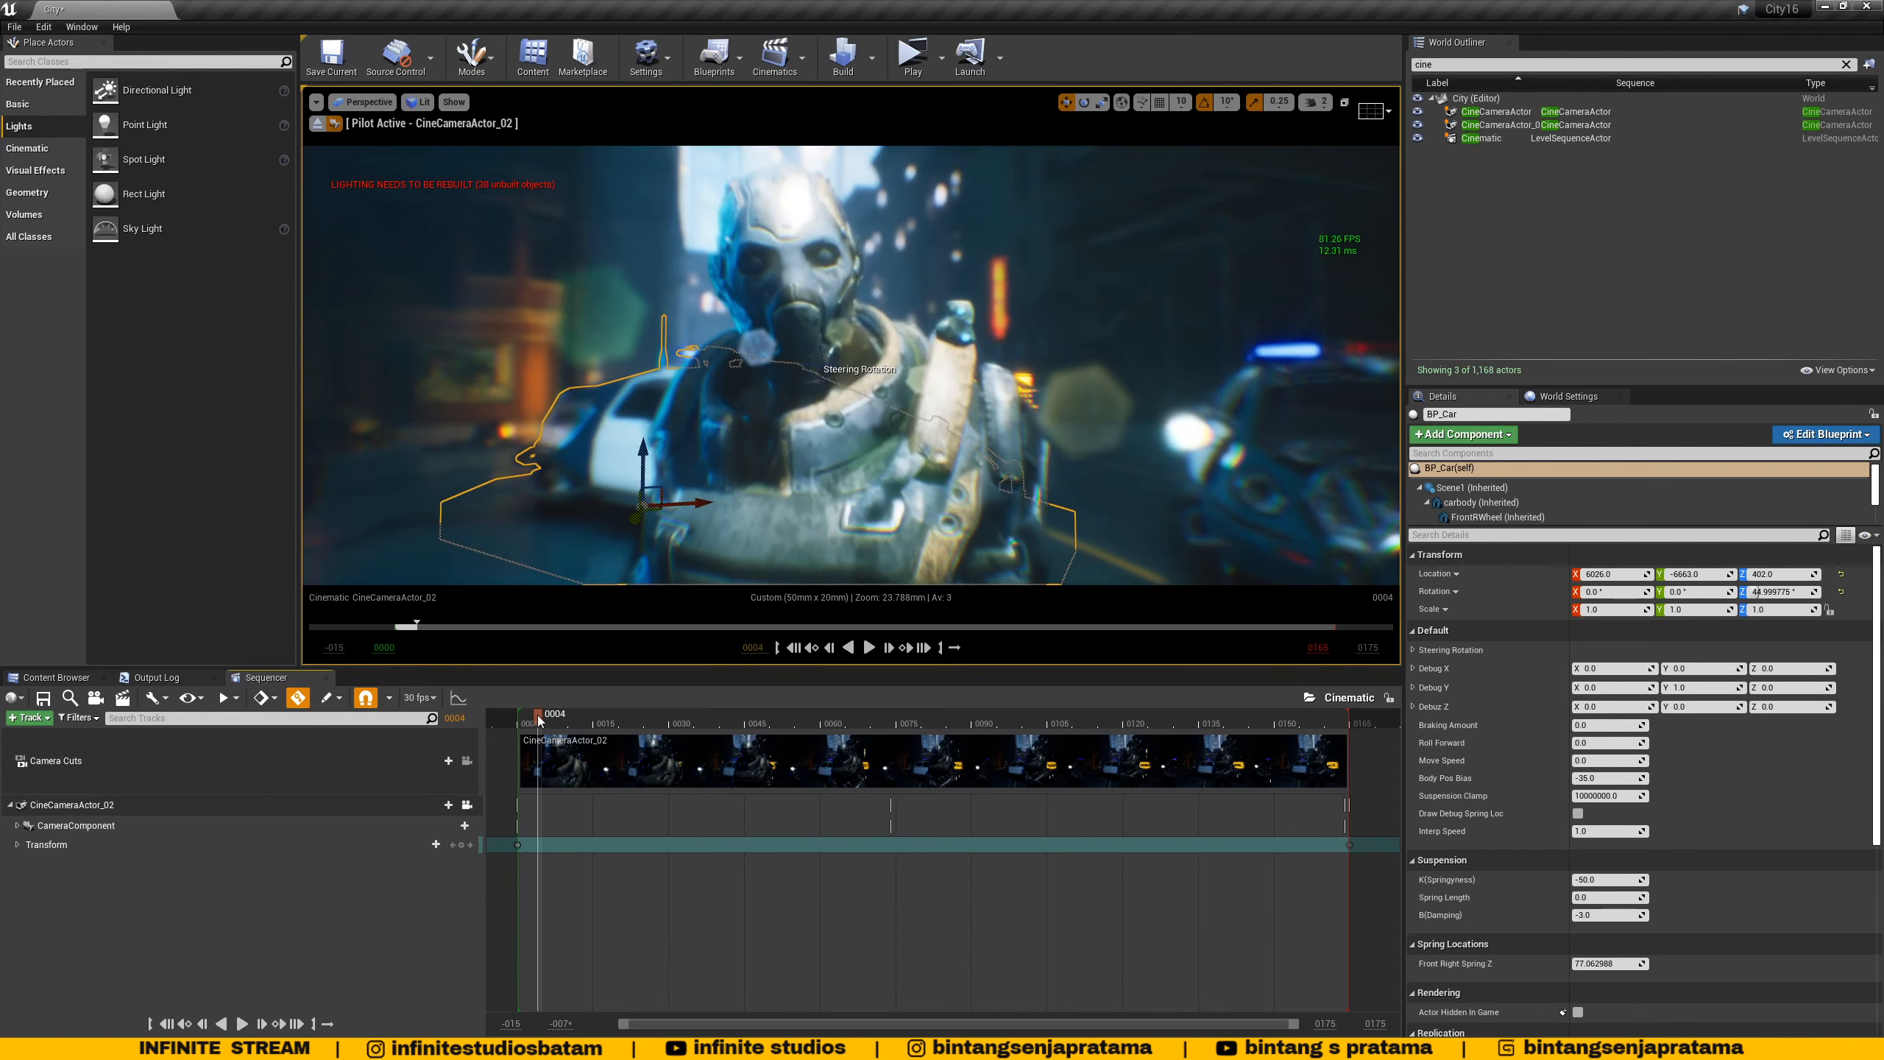
pyautogui.moveTo(539, 718); pyautogui.dragTo(827, 724)
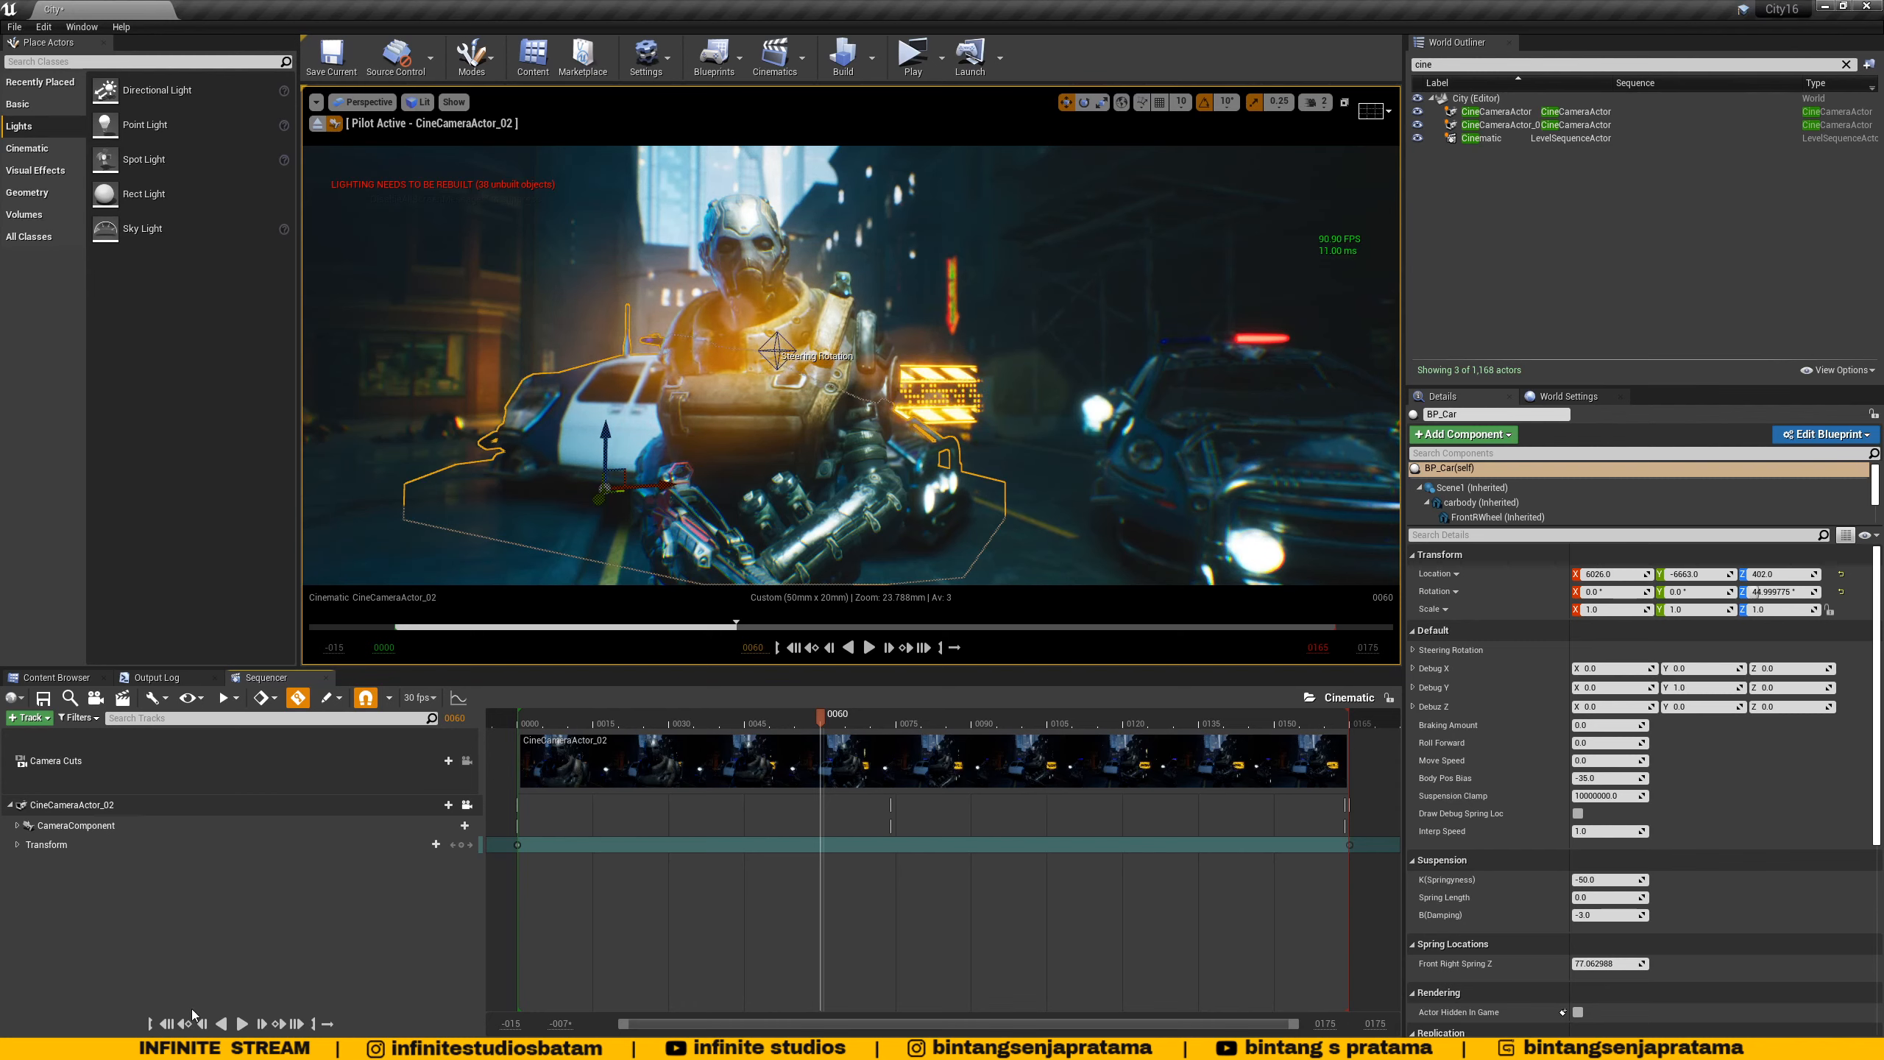
# - Show the previews of the open Chrome windows to switch to one of them
pyautogui.moveTo(196, 1048)
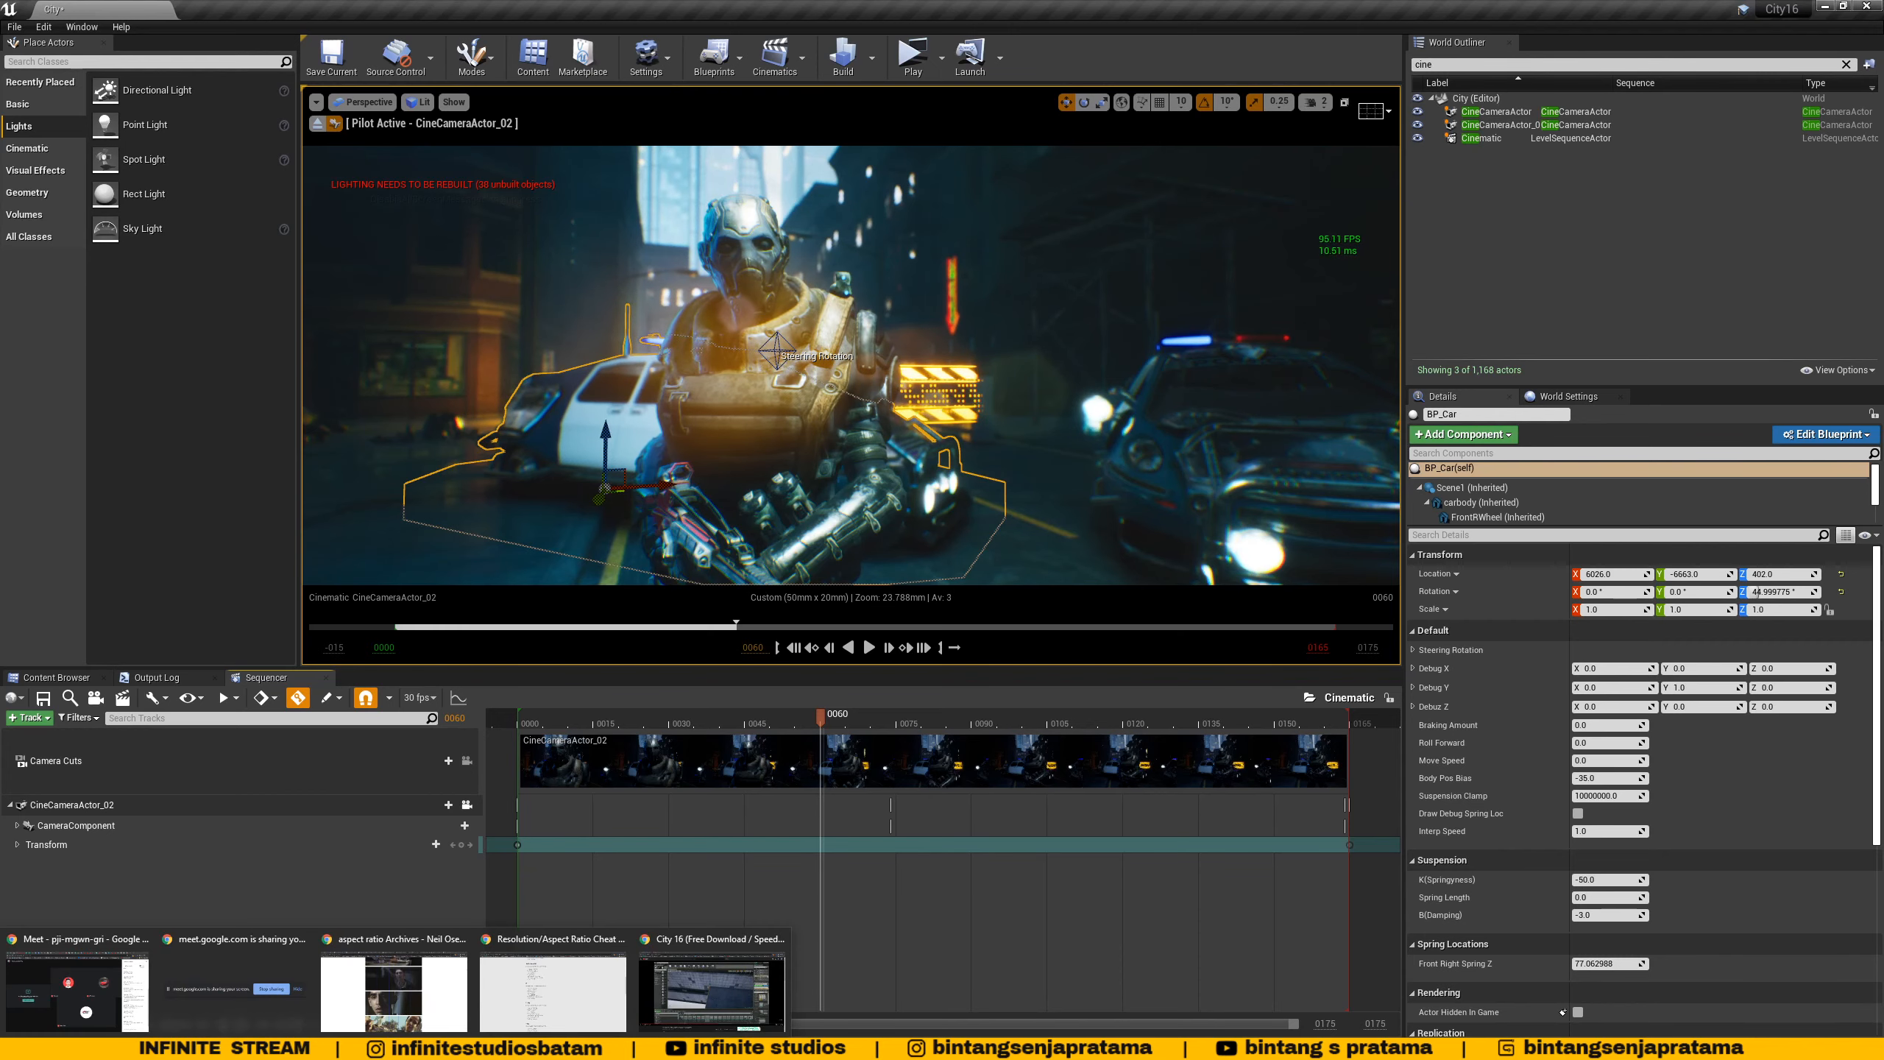
pyautogui.moveTo(420, 1048)
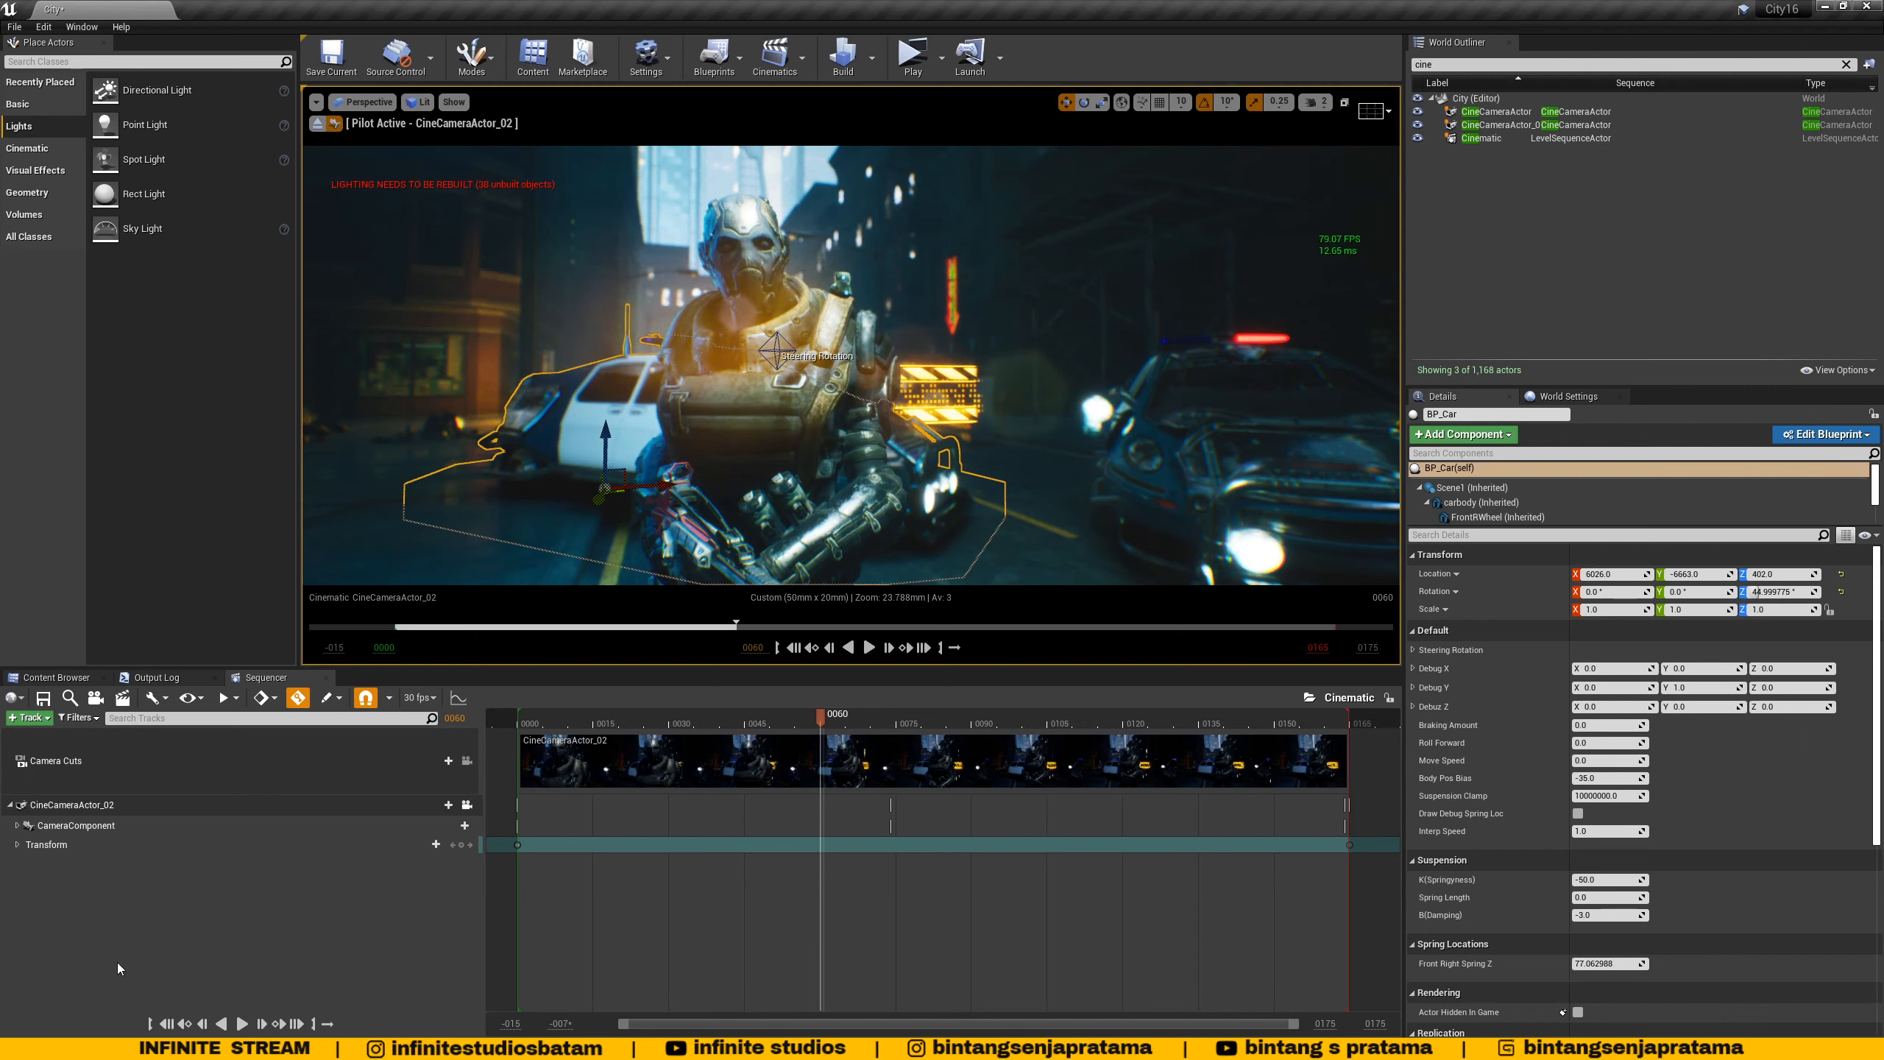
pyautogui.click(393, 1048)
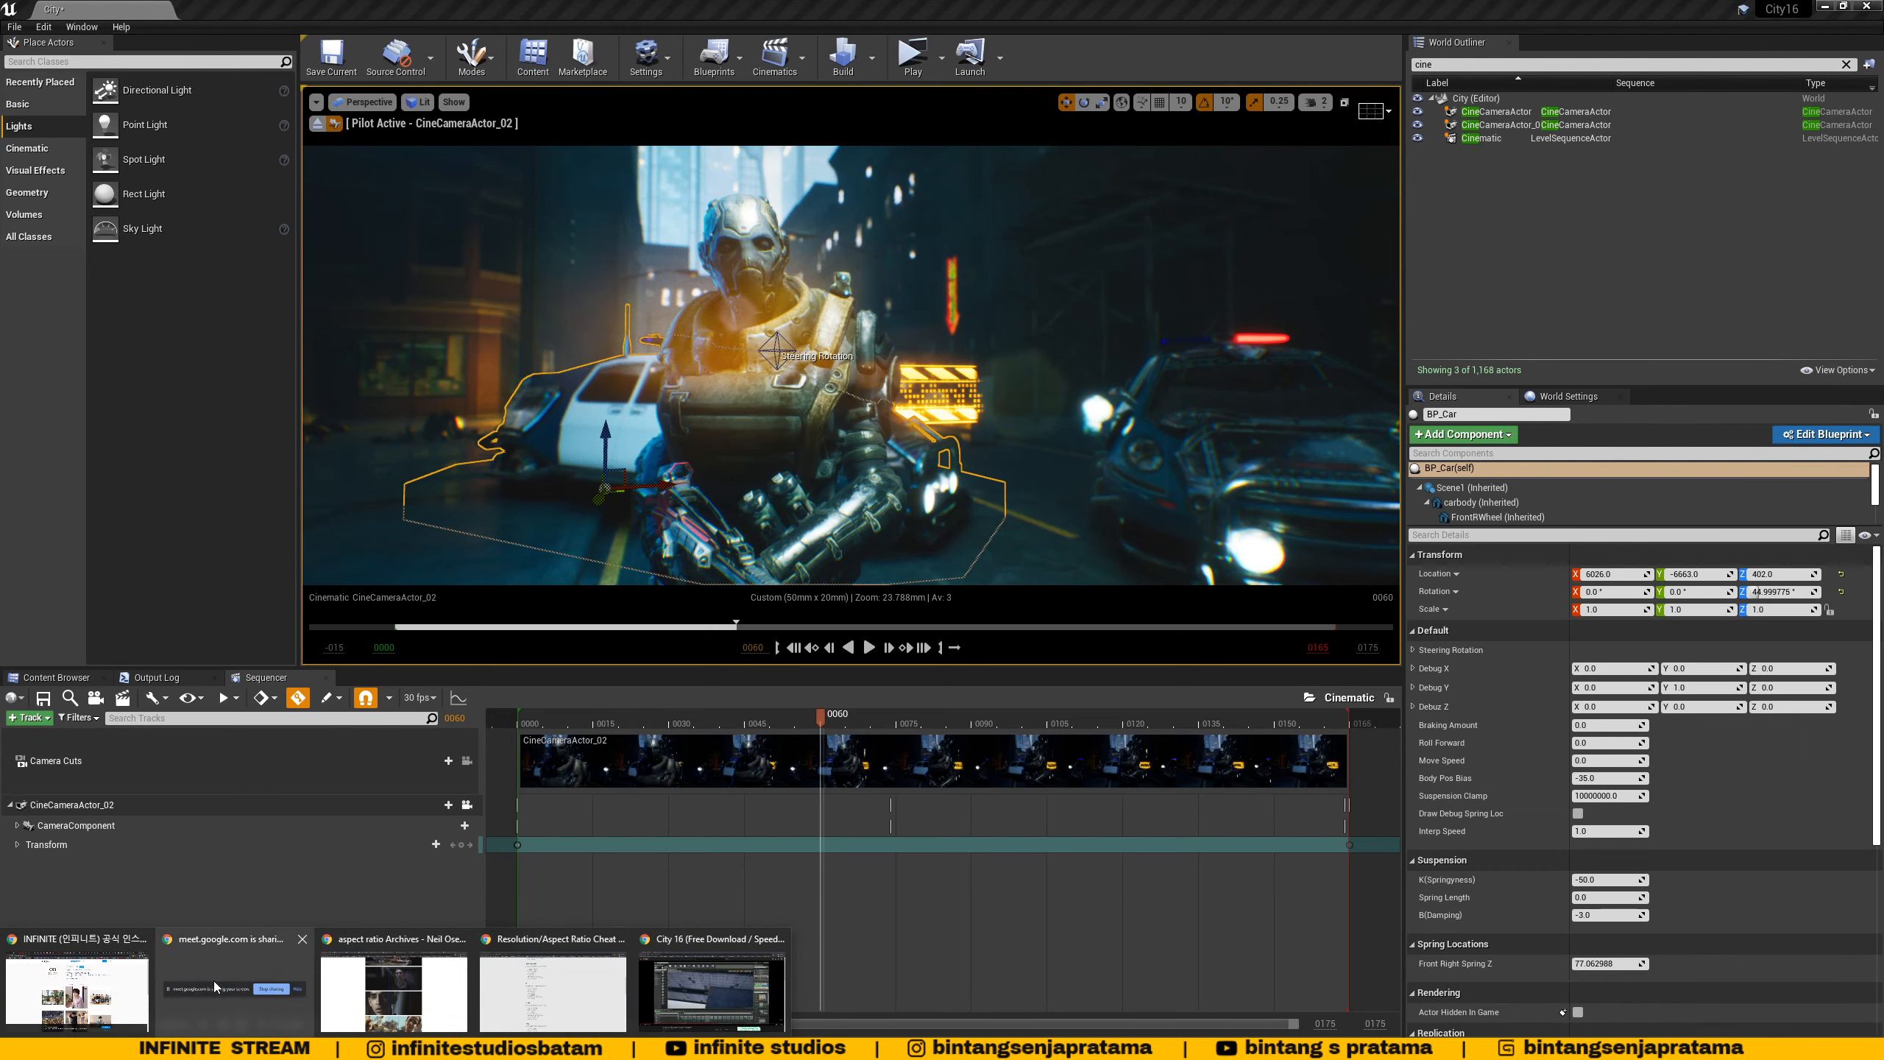